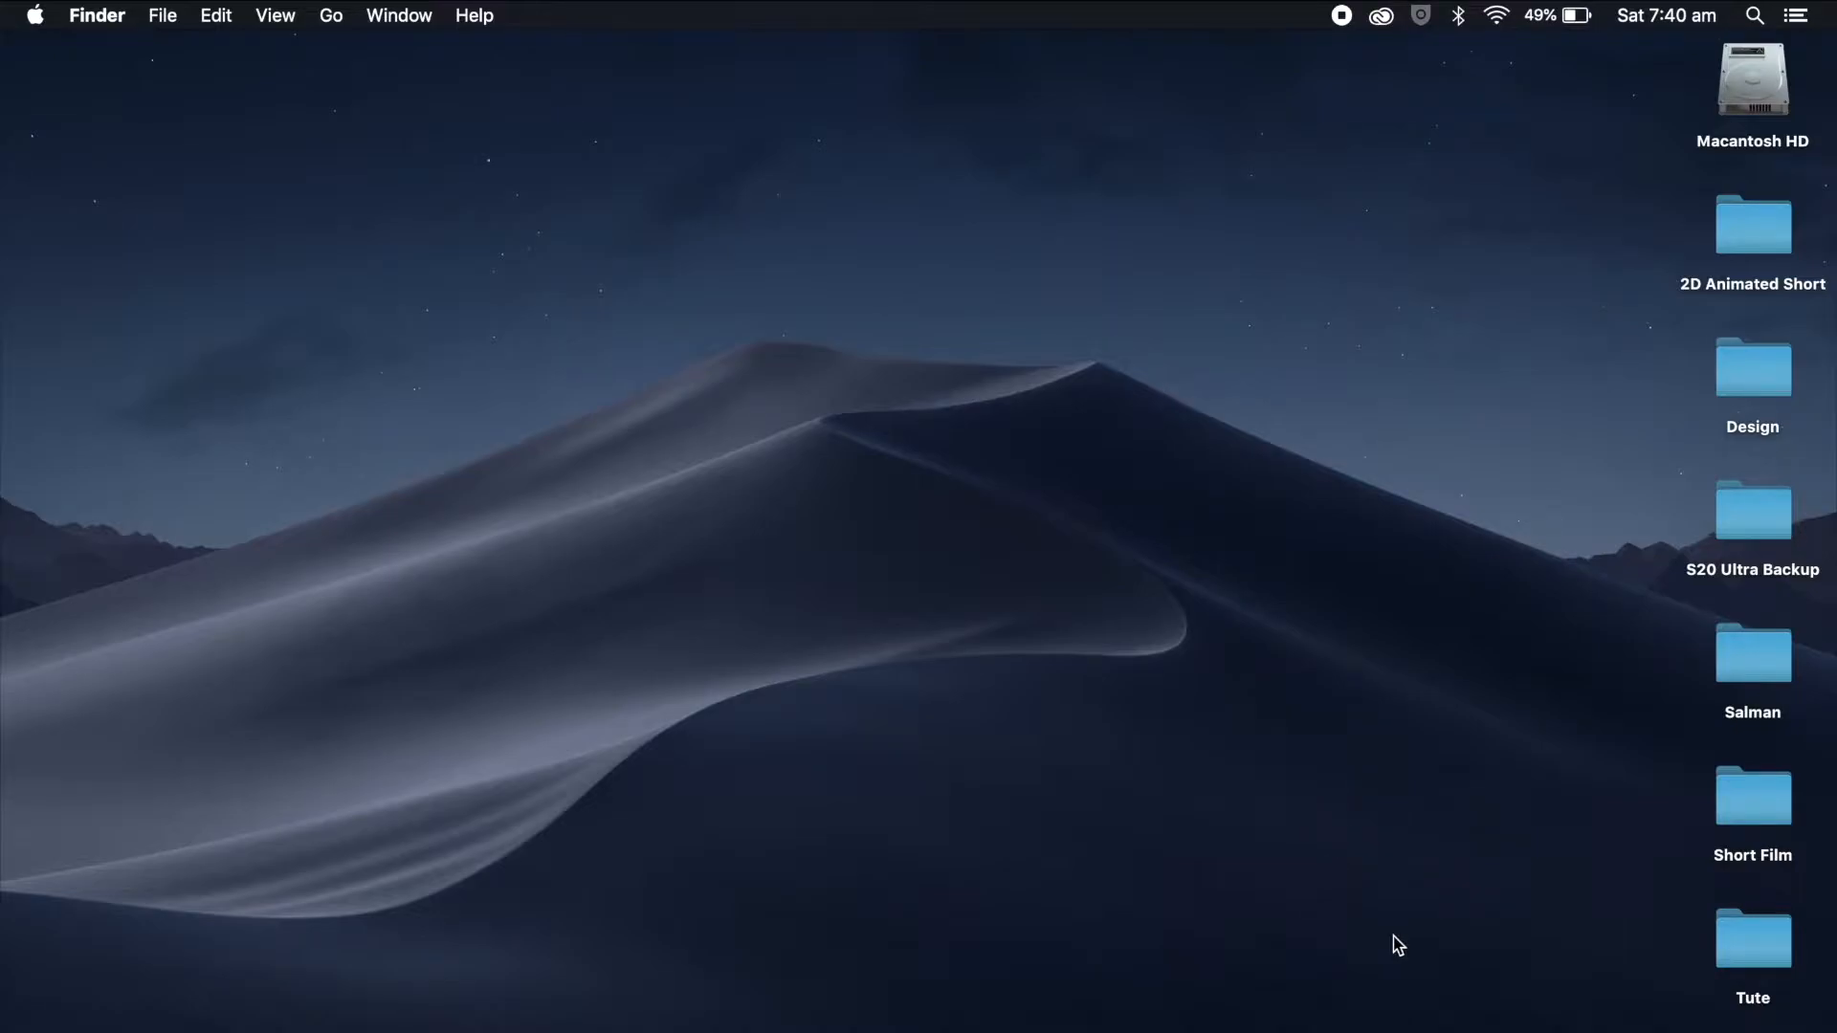
Step: Switch to Illustrator and, in Scene 22.ai, move the bearded man in the blue suit off the scene onto empty canvas
{"action": "left_click", "coordinate": [1382, 1018]}
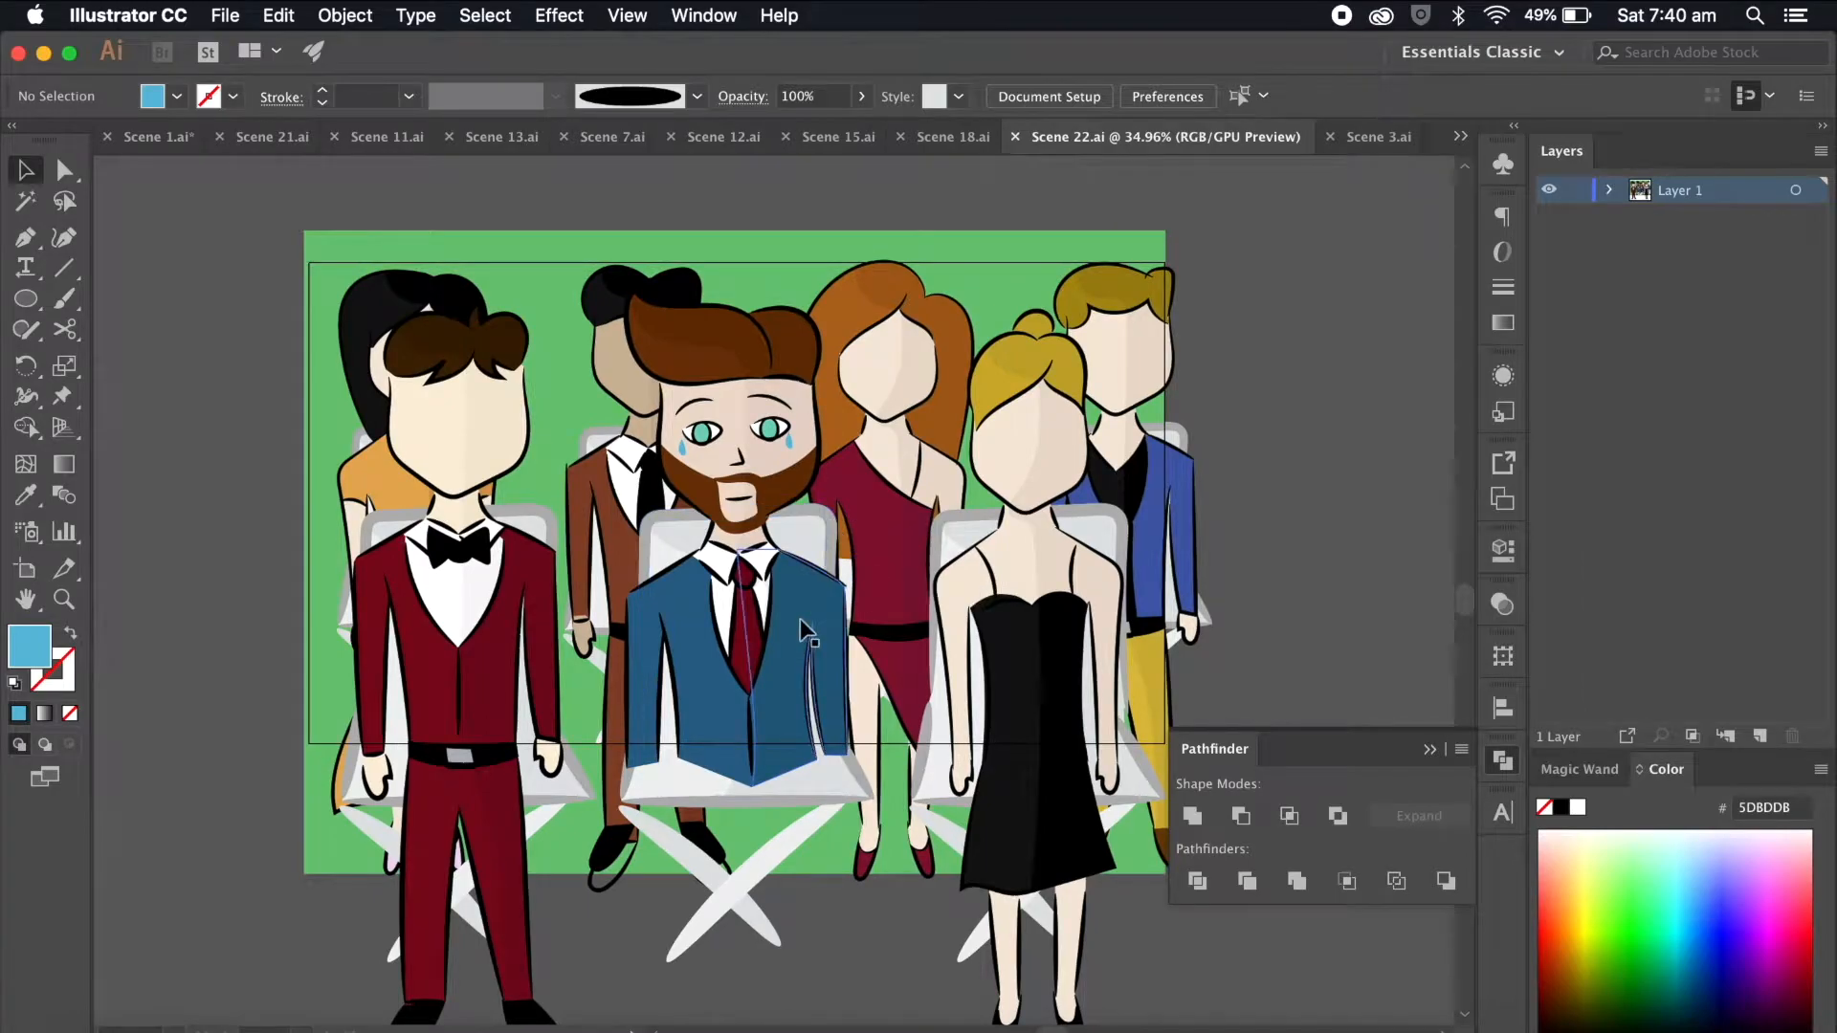
{"action": "left_click", "coordinate": [802, 629]}
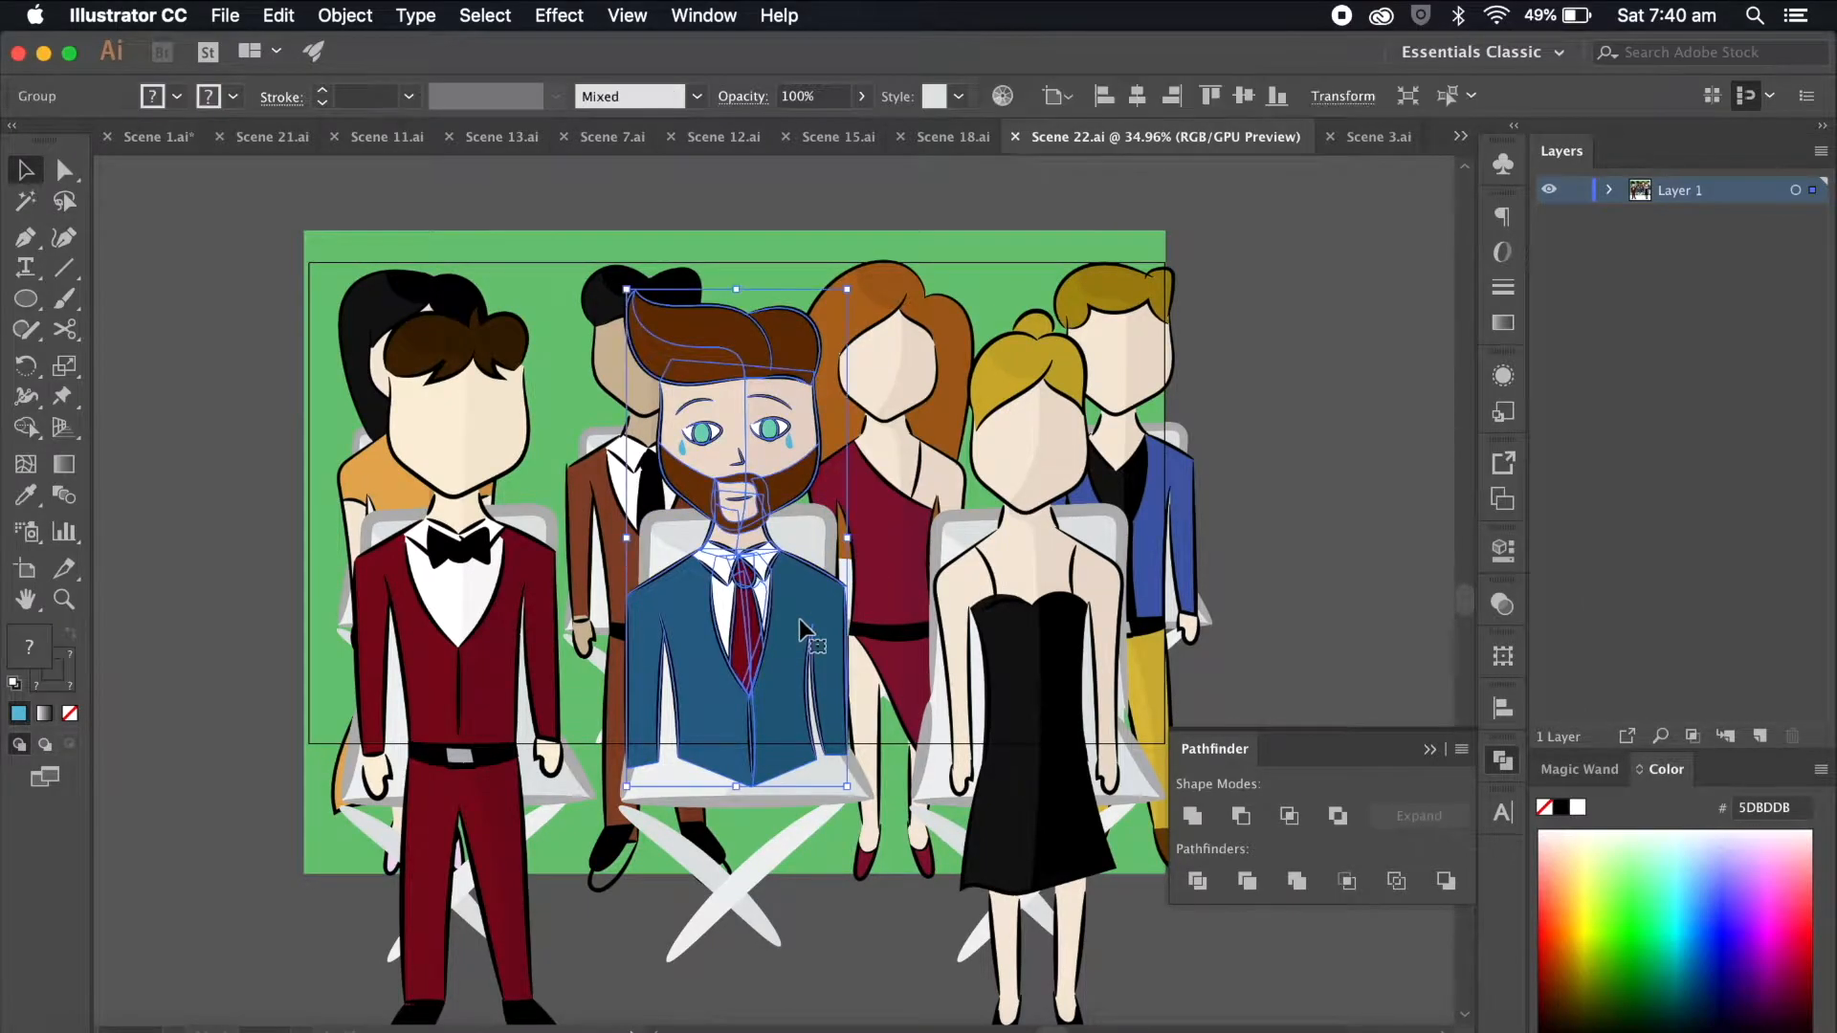
{"action": "scroll", "coordinate": [804, 536], "scroll_direction": "left", "scroll_amount": 7}
{"action": "left_click_drag", "start_coordinate": [1057, 521], "coordinate": [303, 517]}
{"action": "scroll", "coordinate": [303, 518], "scroll_direction": "left", "scroll_amount": 6}
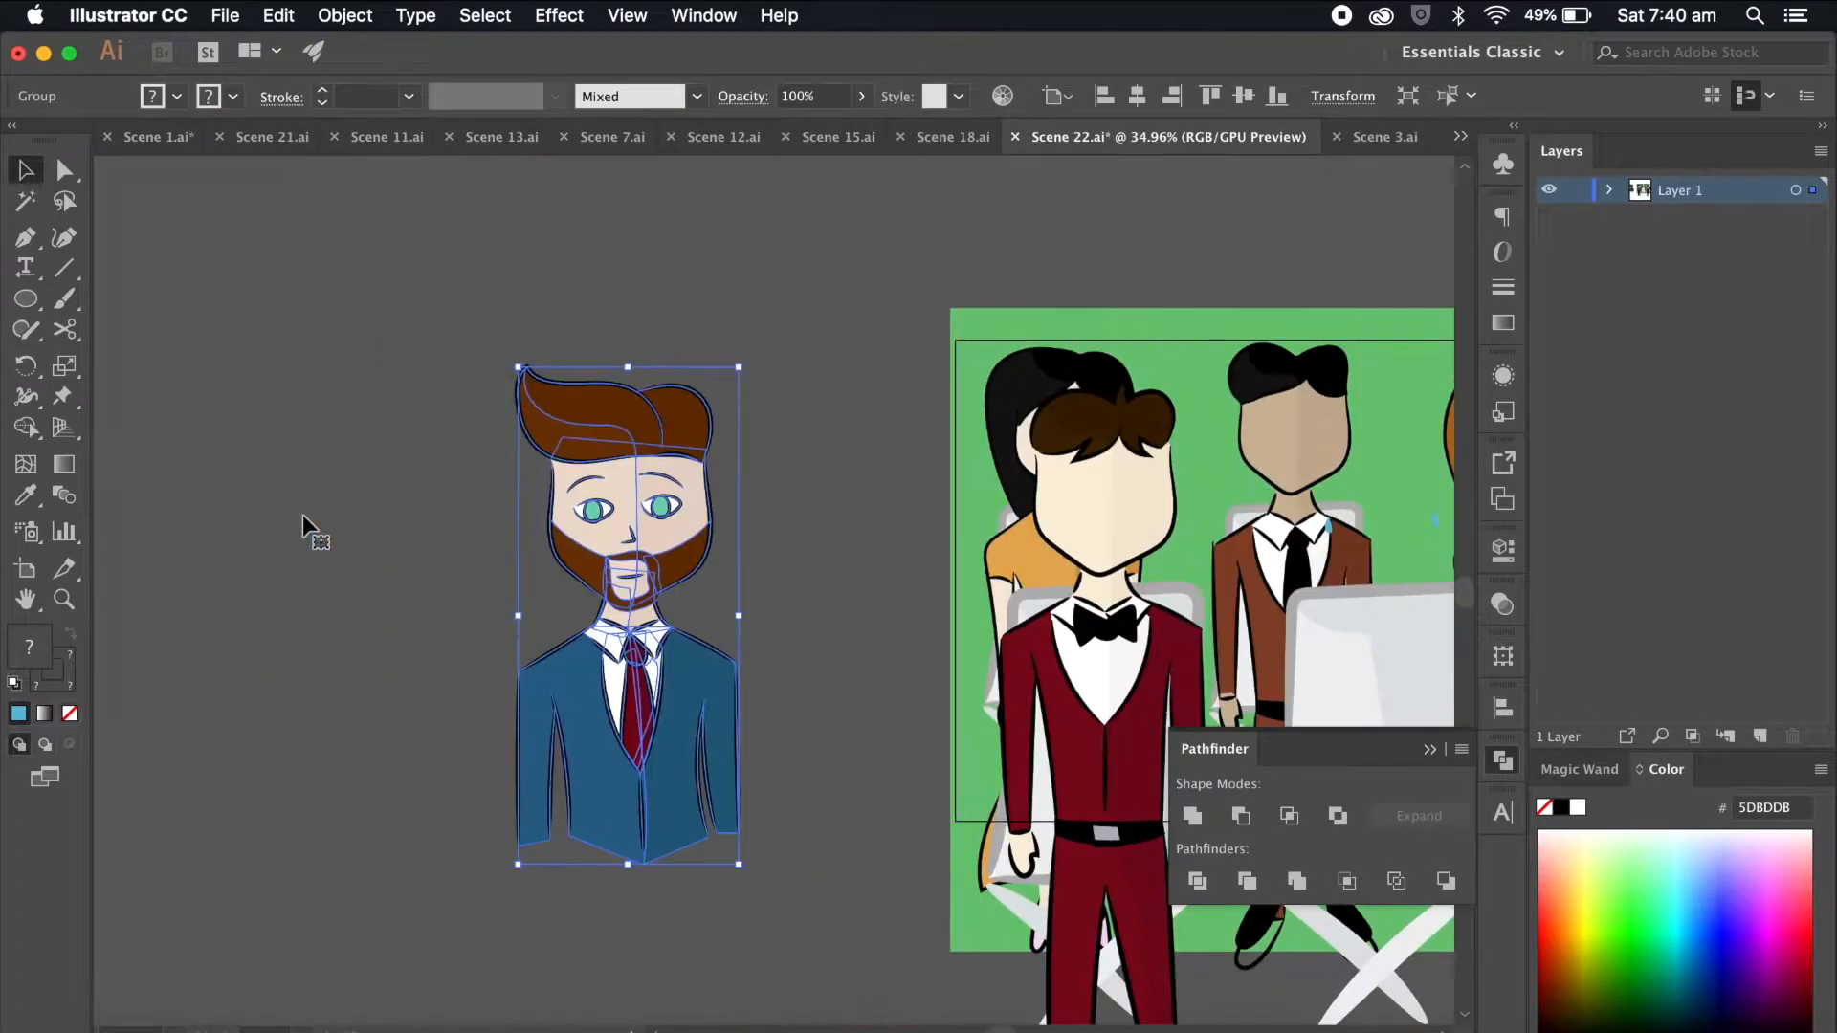
{"action": "scroll", "coordinate": [368, 531], "scroll_direction": "left", "scroll_amount": 4}
{"action": "left_click_drag", "start_coordinate": [884, 645], "coordinate": [582, 643]}
{"action": "scroll", "coordinate": [583, 643], "scroll_direction": "left", "scroll_amount": 5}
{"action": "left_click", "coordinate": [942, 660]}
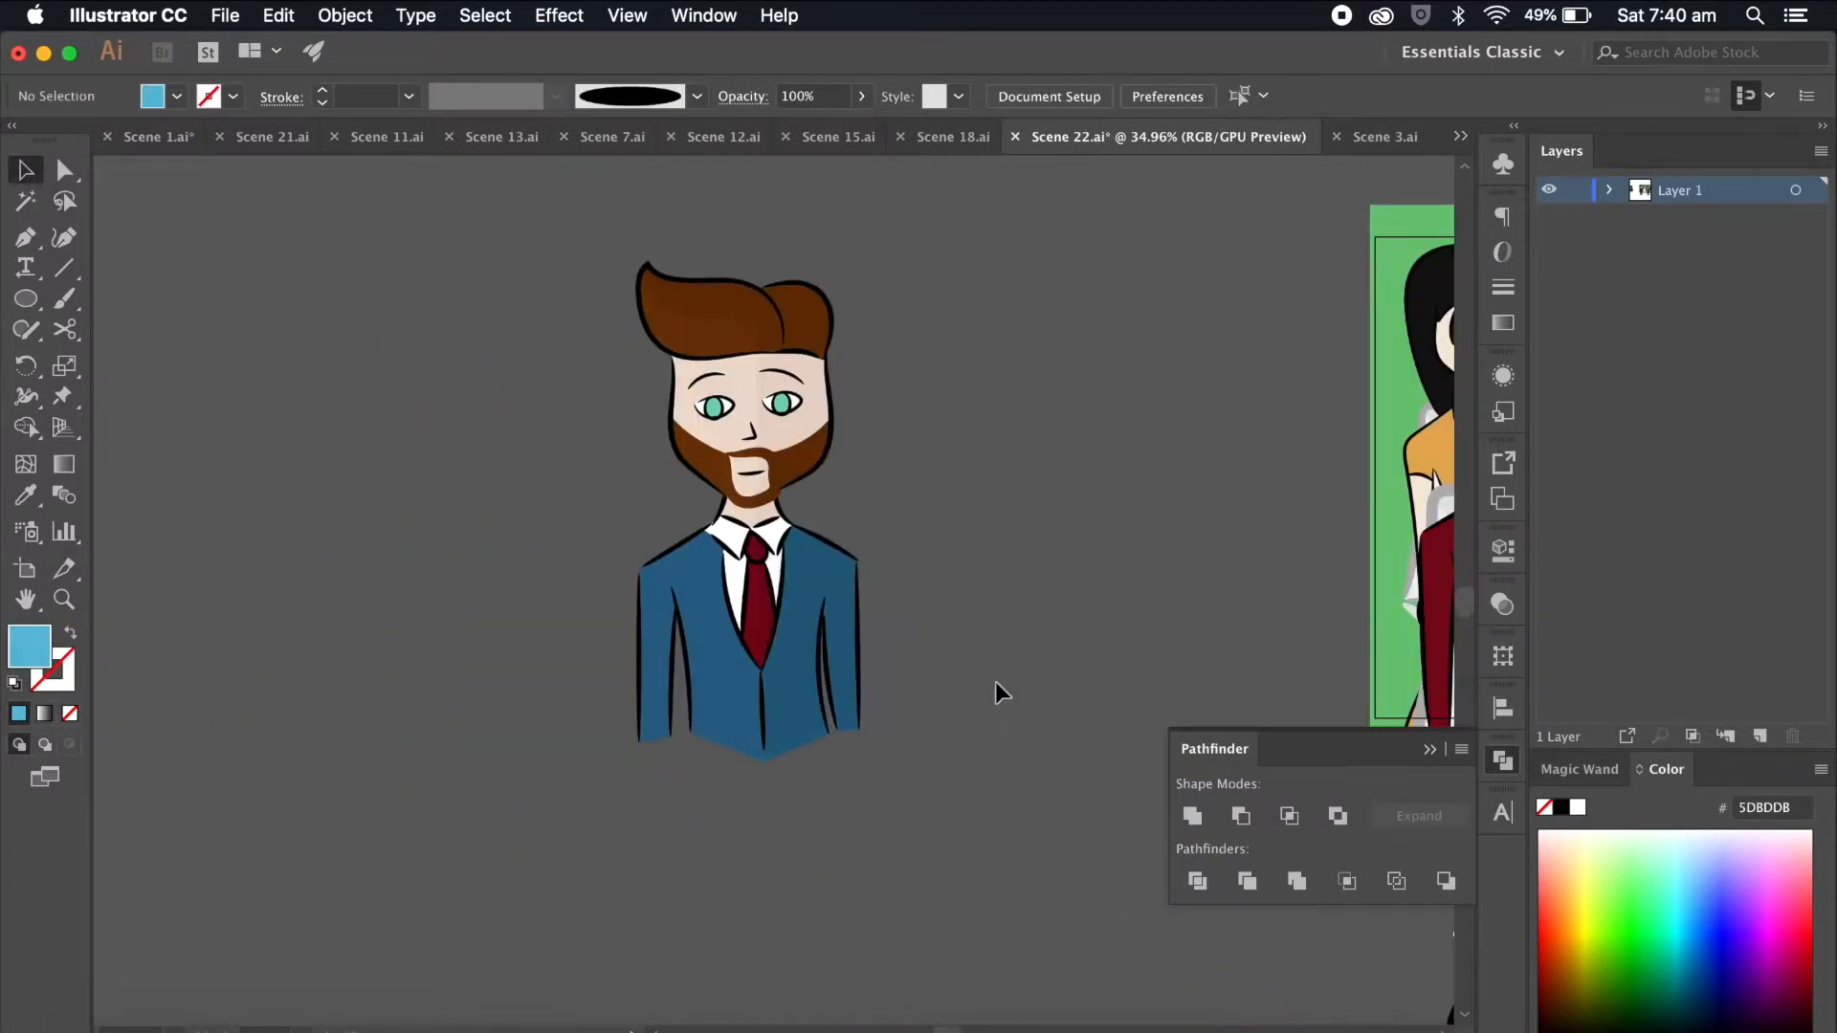
{"action": "scroll", "coordinate": [995, 685], "scroll_direction": "up", "scroll_amount": 4}
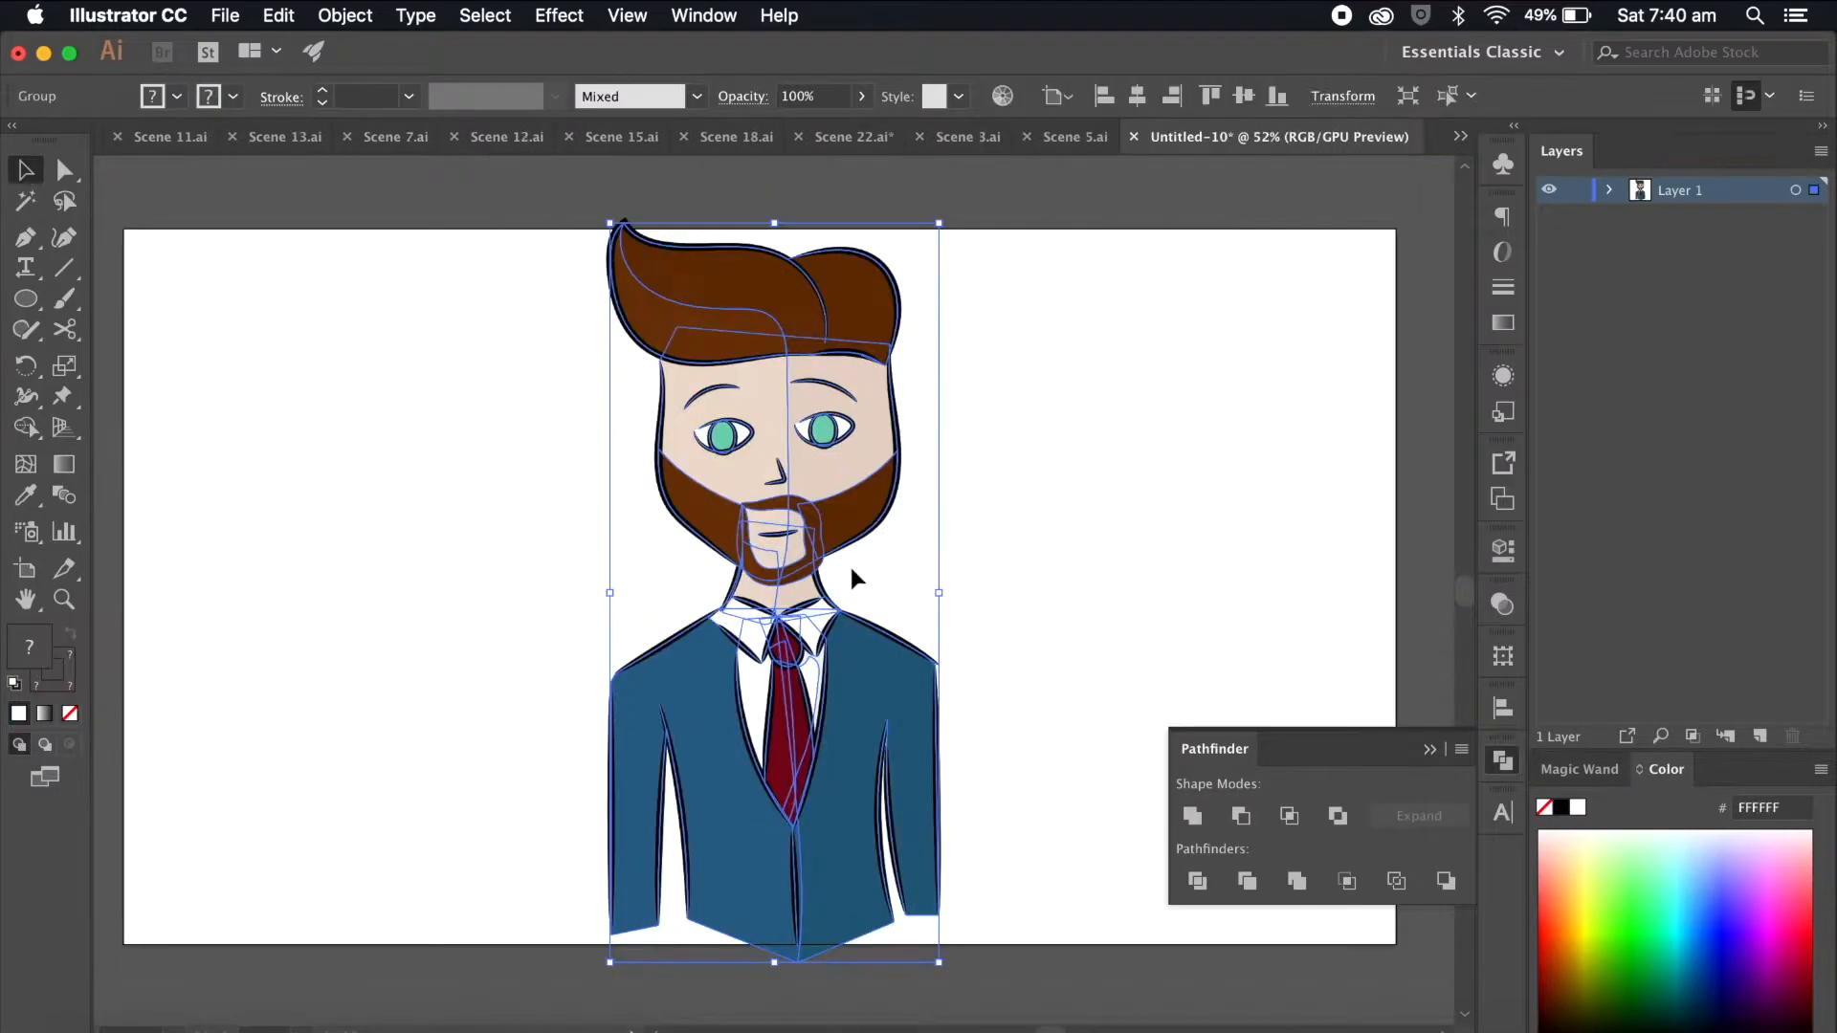
Step: Scale down the bearded man in Untitled-10 so that he fits within the artboard's height
{"action": "scroll", "coordinate": [880, 564], "scroll_direction": "down", "scroll_amount": 5}
{"action": "left_click_drag", "start_coordinate": [927, 329], "coordinate": [901, 362]}
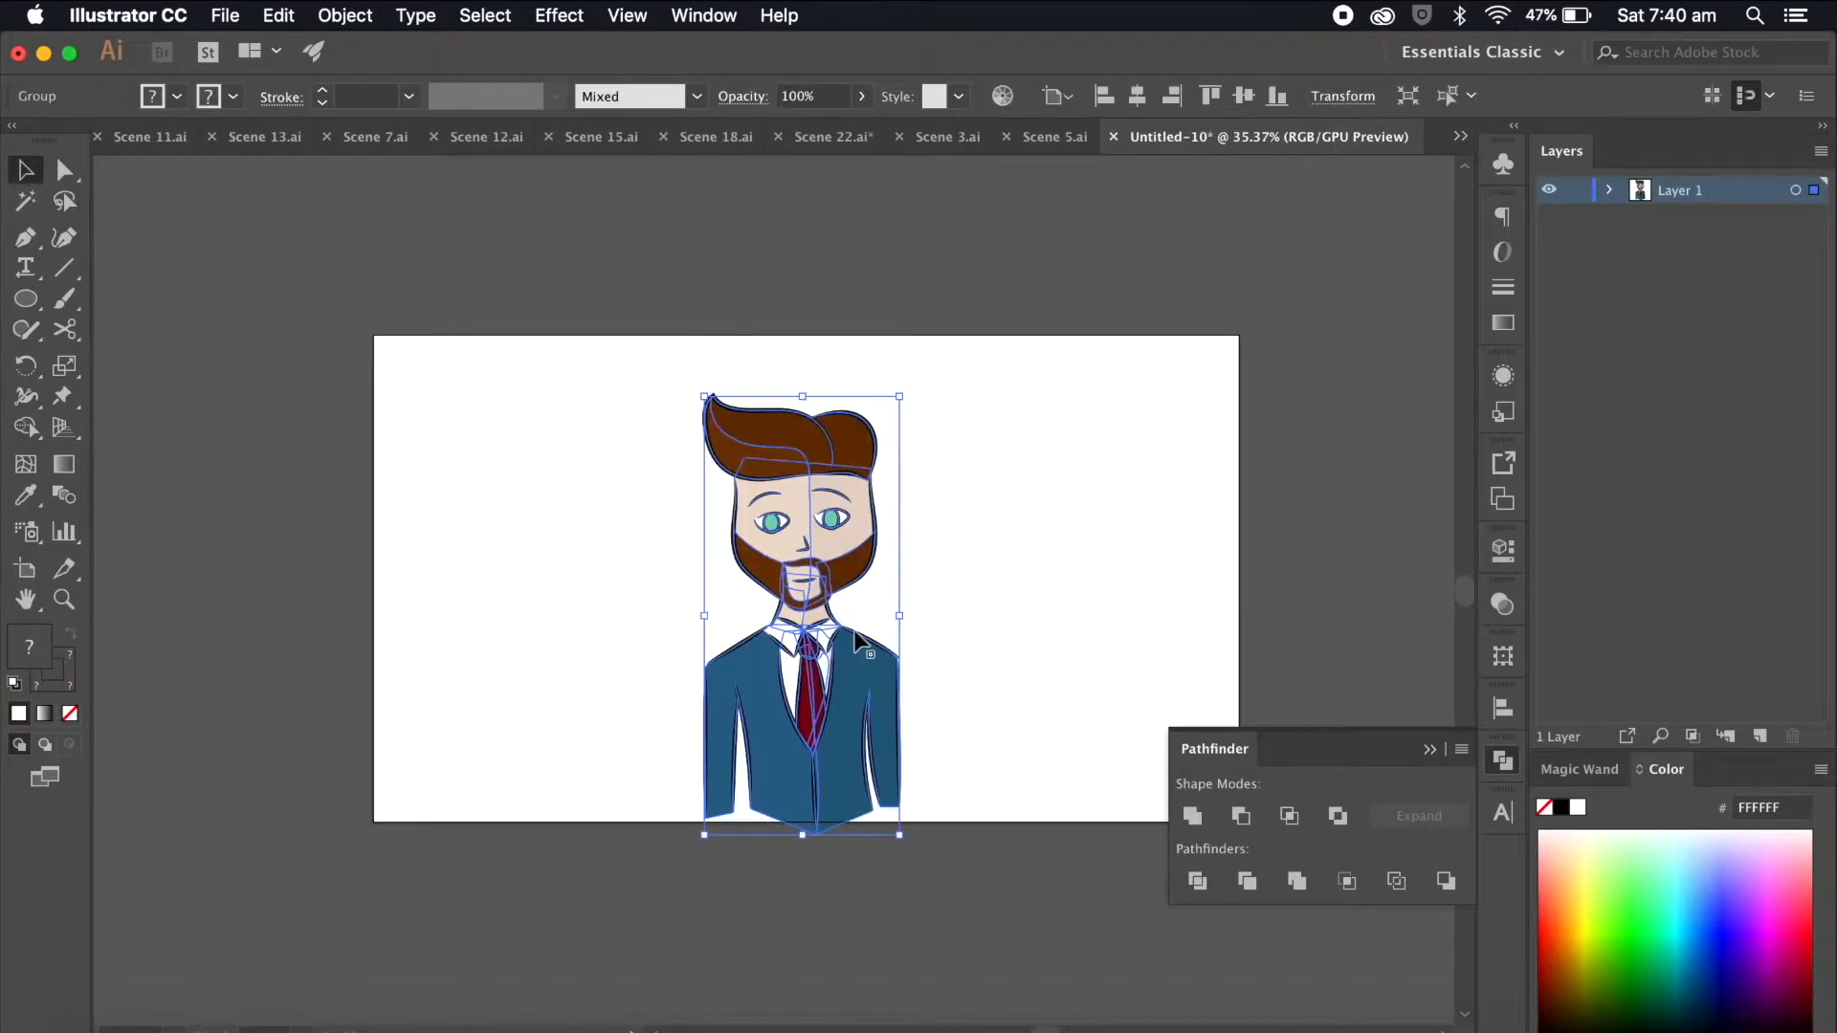
{"action": "left_click", "coordinate": [943, 688]}
{"action": "scroll", "coordinate": [943, 689], "scroll_direction": "up", "scroll_amount": 2}
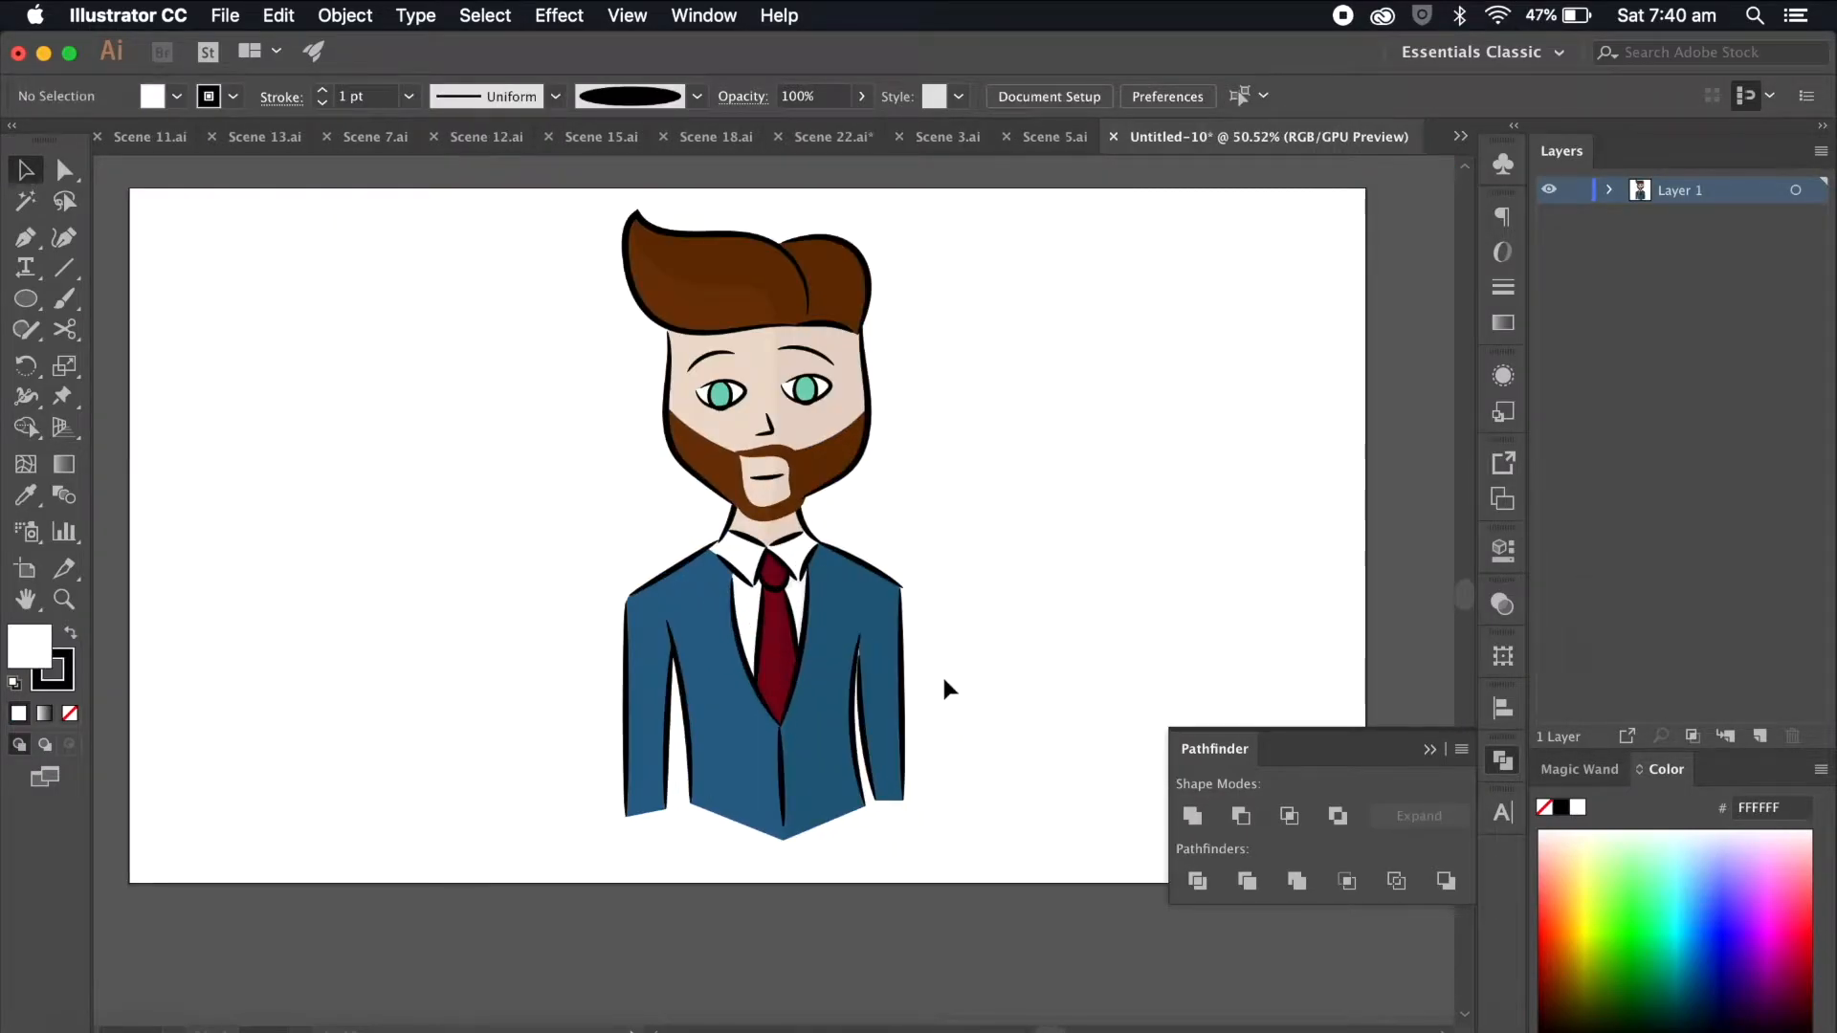
{"action": "scroll", "coordinate": [943, 688], "scroll_direction": "up", "scroll_amount": 2}
{"action": "scroll", "coordinate": [943, 689], "scroll_direction": "down", "scroll_amount": 2}
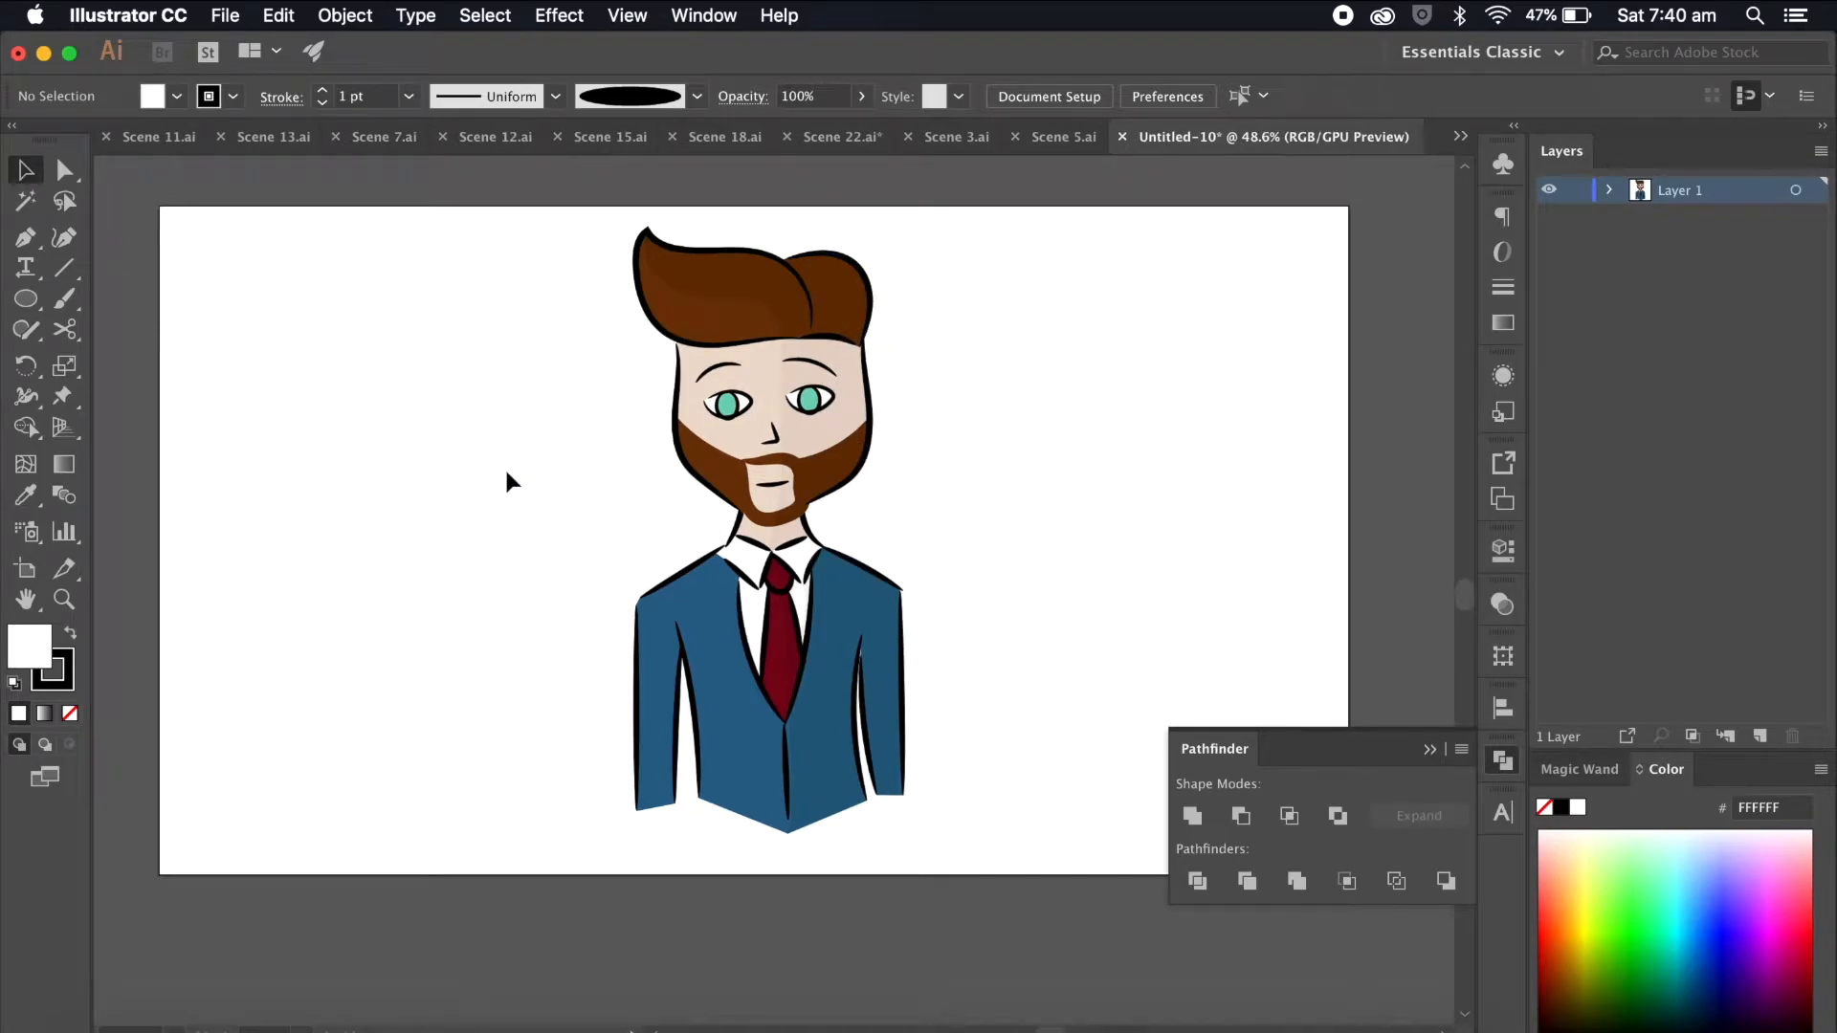
Step: Shift the whole character slightly to the right on the artboard and deselect him
{"action": "left_click_drag", "start_coordinate": [1049, 243], "coordinate": [504, 922]}
{"action": "left_click_drag", "start_coordinate": [832, 717], "coordinate": [899, 697]}
{"action": "left_click", "coordinate": [919, 623]}
{"action": "left_click", "coordinate": [1041, 679]}
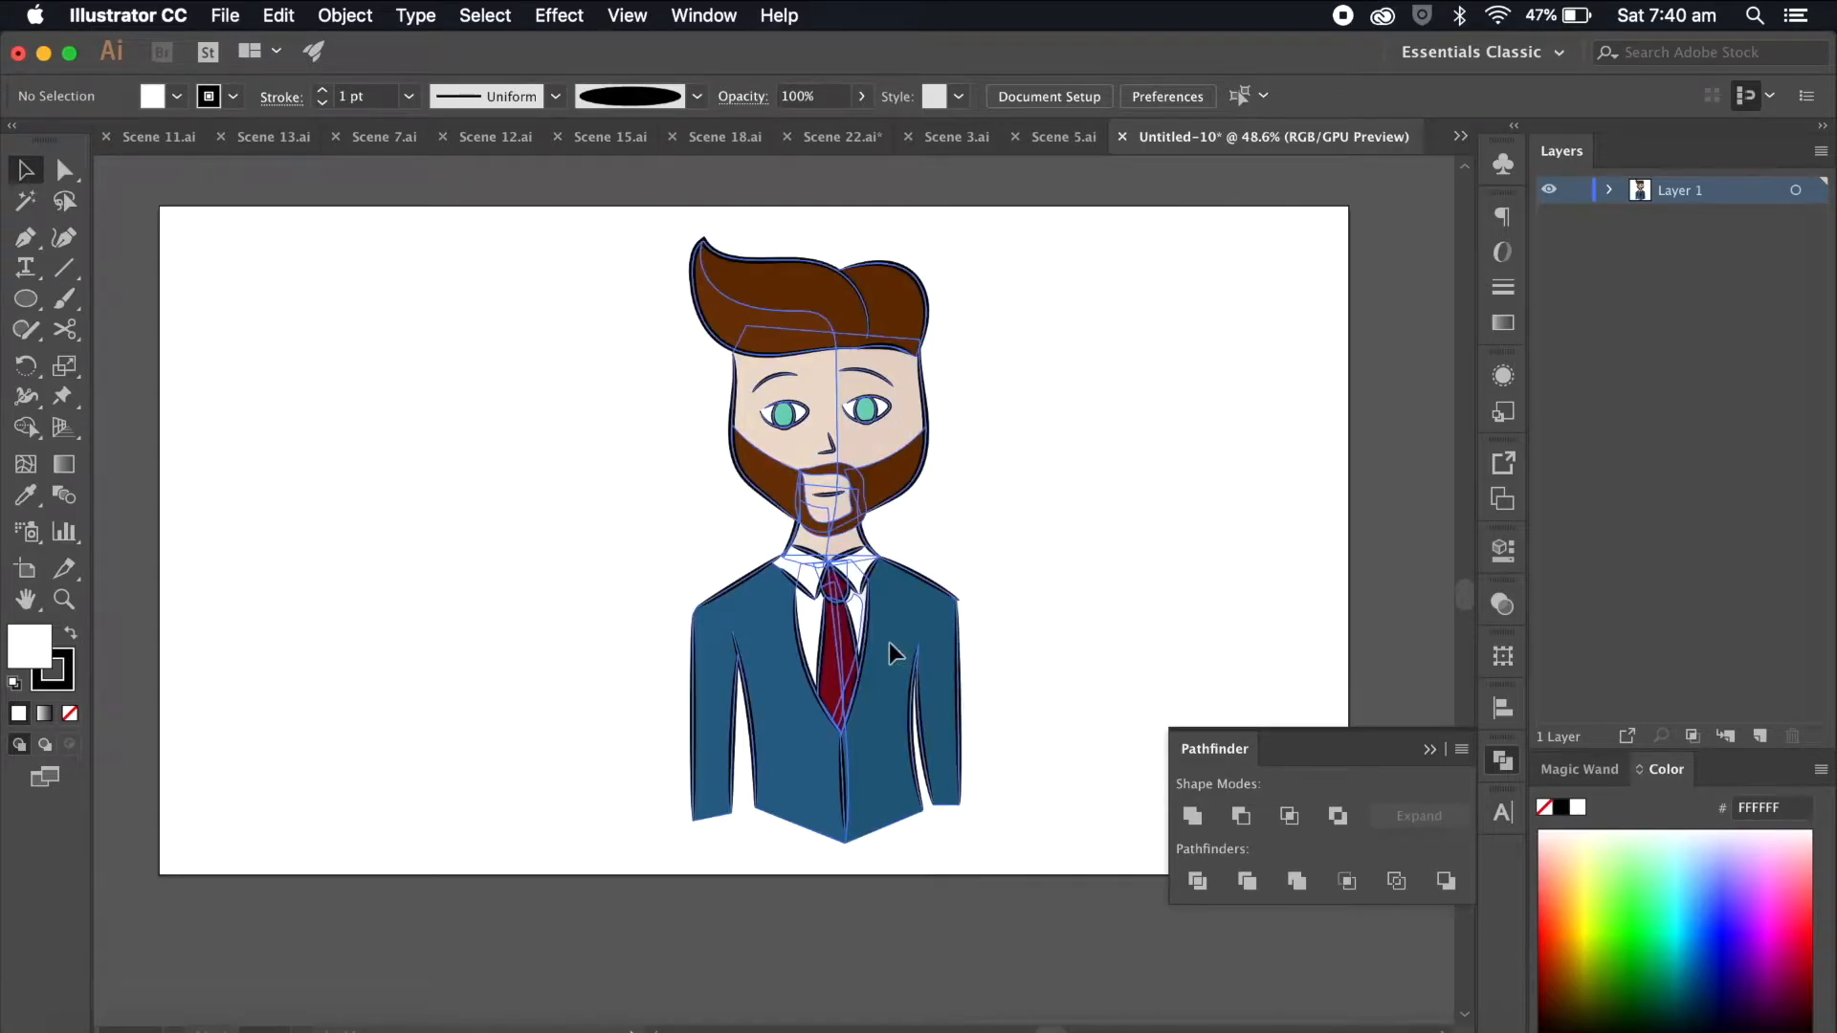
Step: Try moving the whole character as one piece to the artboard's left half, and undo the move
{"action": "left_click_drag", "start_coordinate": [895, 653], "coordinate": [619, 656]}
{"action": "left_click", "coordinate": [938, 622]}
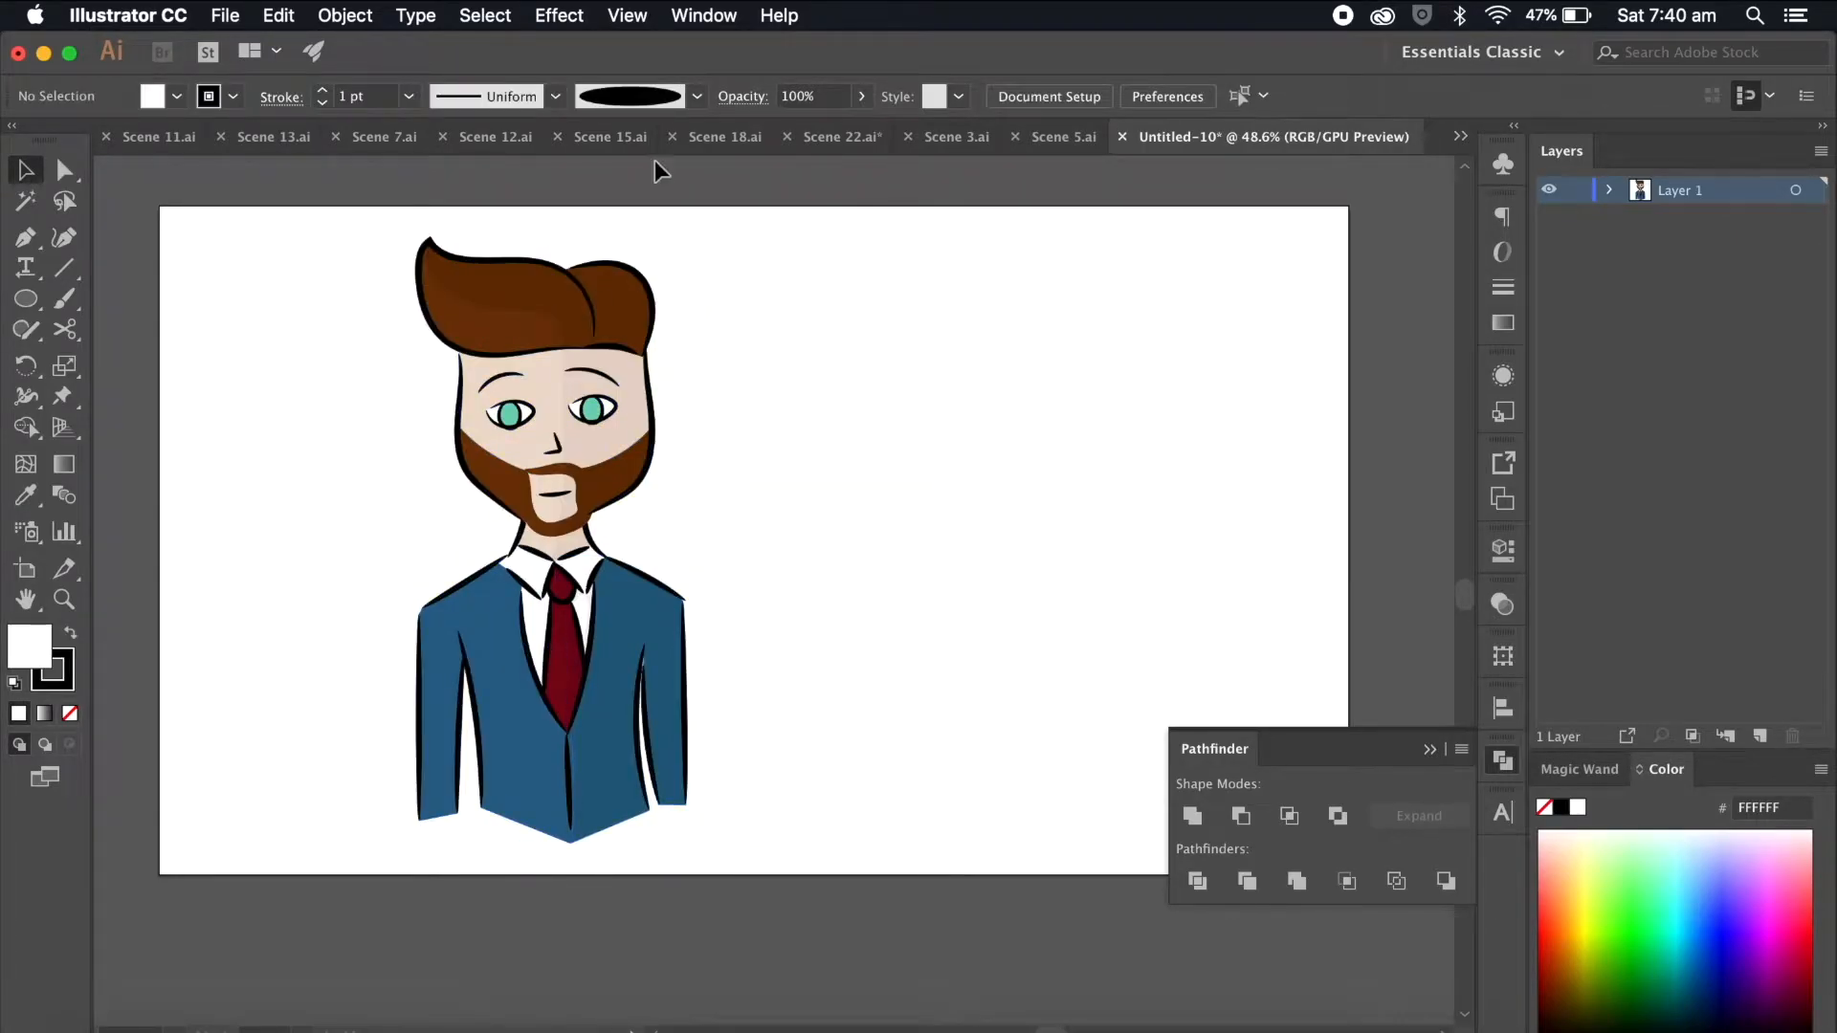
{"action": "key", "text": "super+z"}
{"action": "key", "text": "super+z"}
{"action": "left_click", "coordinate": [1031, 504]}
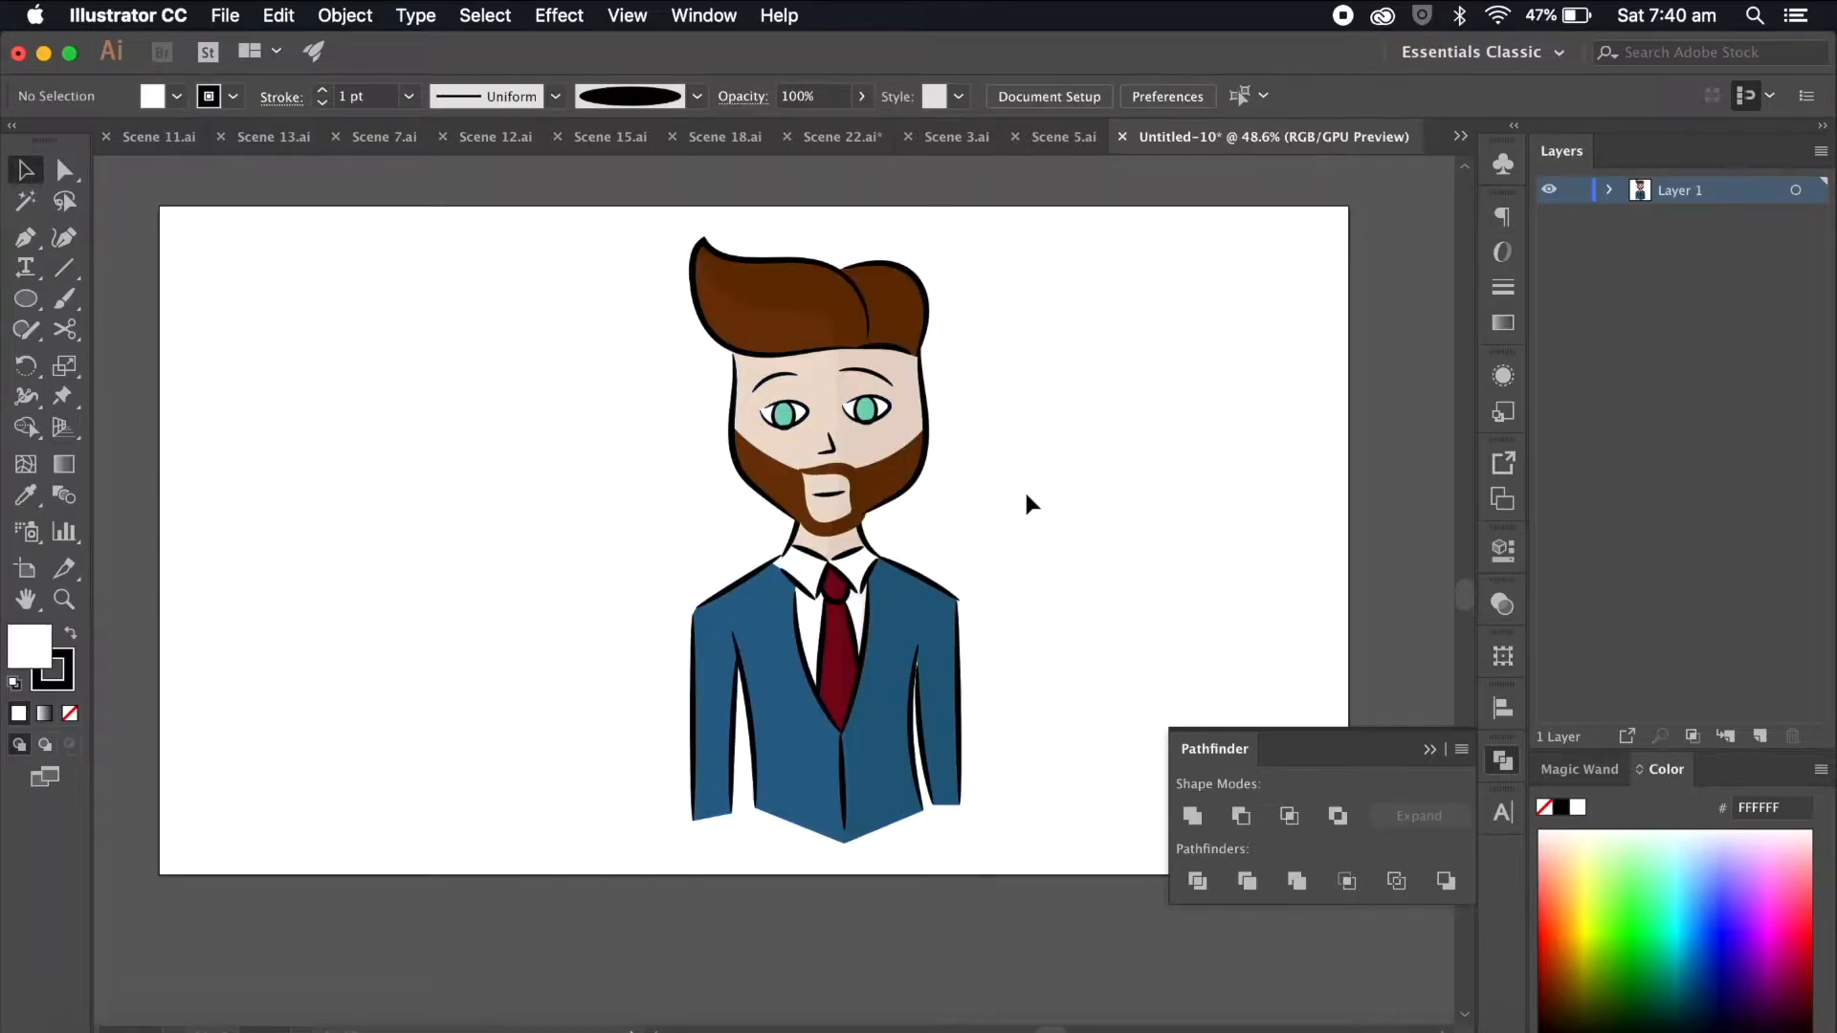
Step: Isolate the face group inside the character and cut both eyes out of the artwork
{"action": "scroll", "coordinate": [1144, 467], "scroll_direction": "up", "scroll_amount": 5}
{"action": "scroll", "coordinate": [1145, 466], "scroll_direction": "left", "scroll_amount": 5}
{"action": "scroll", "coordinate": [1144, 467], "scroll_direction": "up", "scroll_amount": 3}
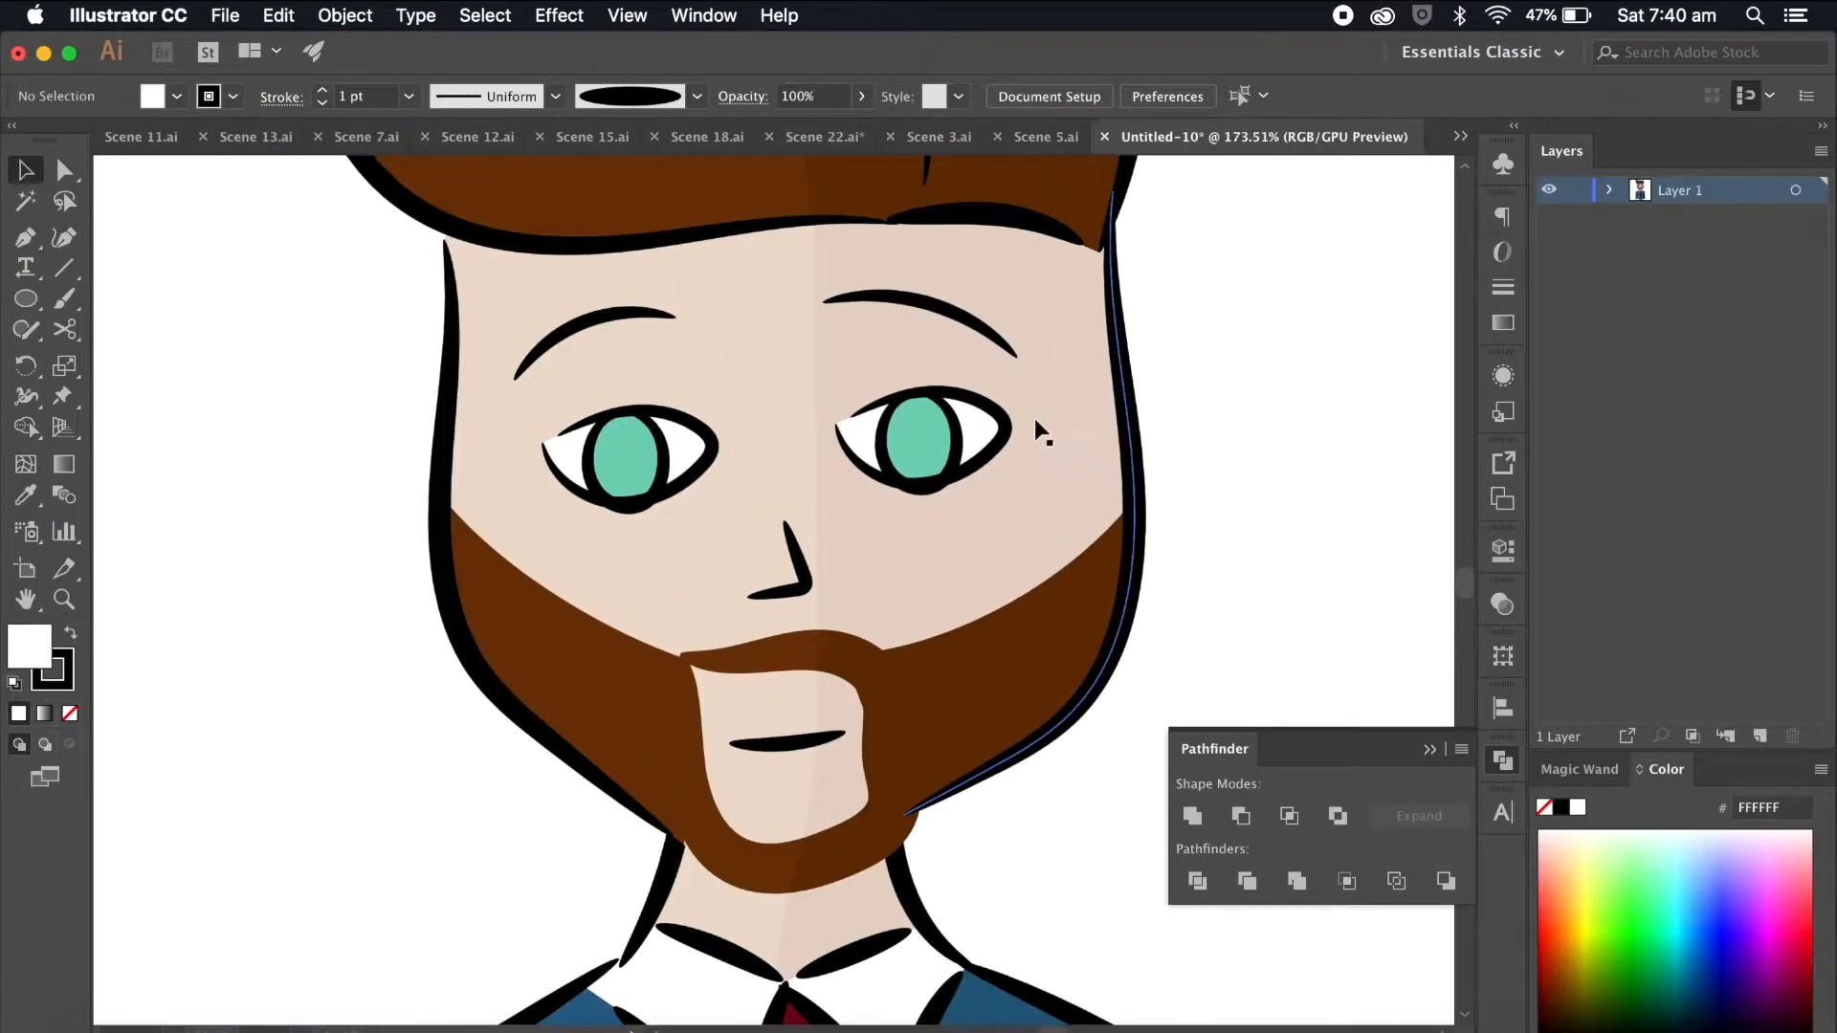
{"action": "left_click", "coordinate": [990, 435]}
{"action": "double_click", "coordinate": [990, 435]}
{"action": "left_click", "coordinate": [990, 435]}
{"action": "double_click", "coordinate": [990, 435]}
{"action": "left_click", "coordinate": [994, 440]}
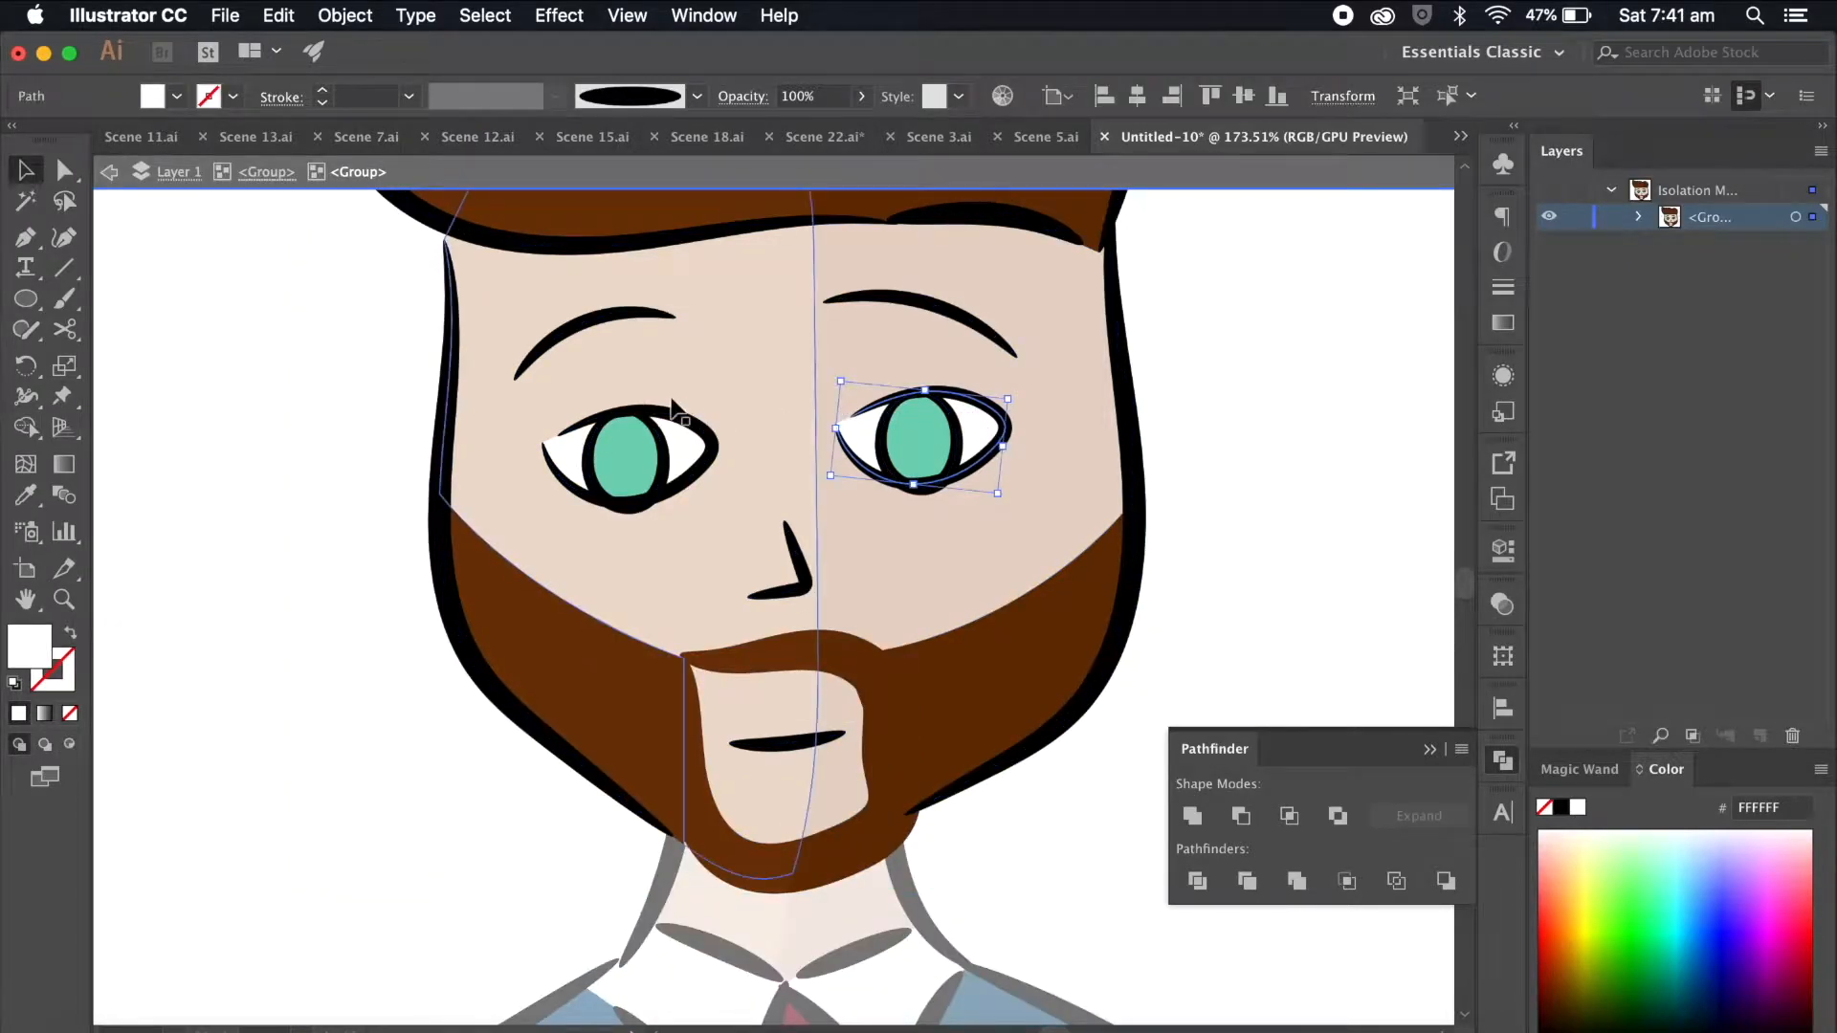
{"action": "left_click", "coordinate": [687, 411], "text": "shift"}
{"action": "scroll", "coordinate": [685, 457], "scroll_direction": "down", "scroll_amount": 3}
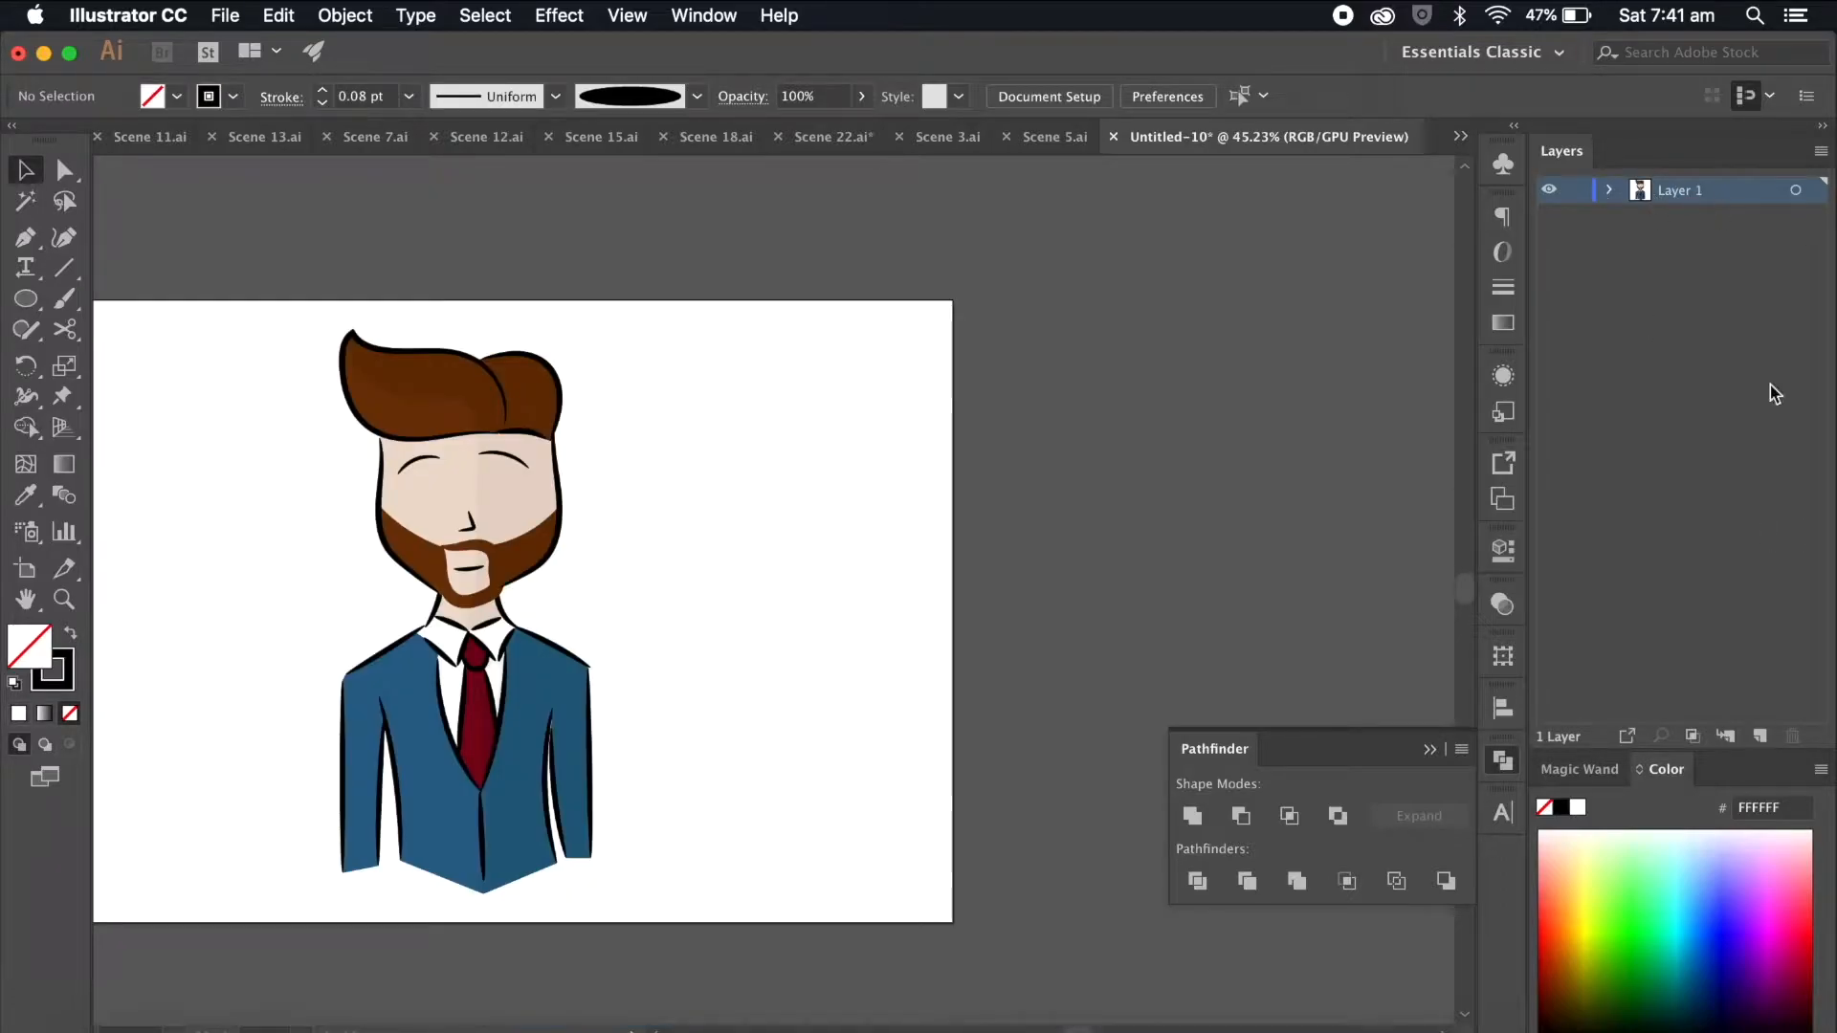
Step: Create a new layer above Layer 1 and paste the eyes in place on it
{"action": "left_click", "coordinate": [1759, 736]}
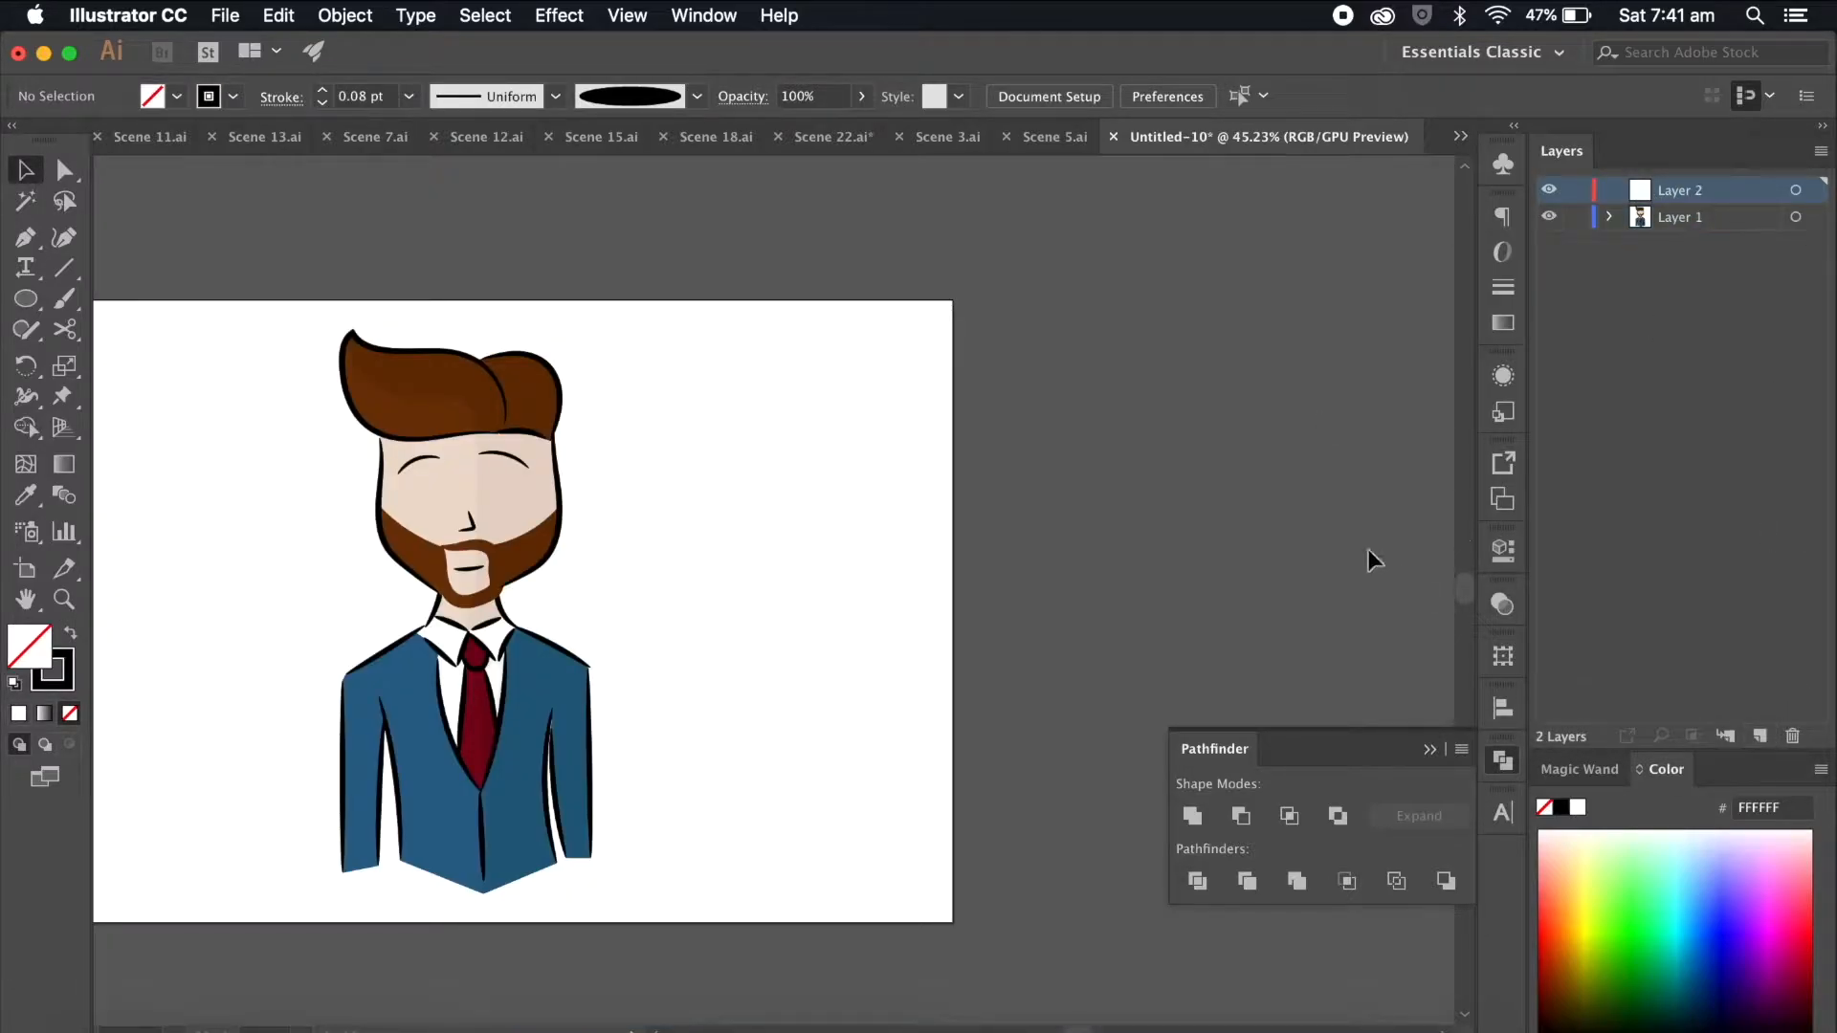
{"action": "key", "text": "ctrl+f"}
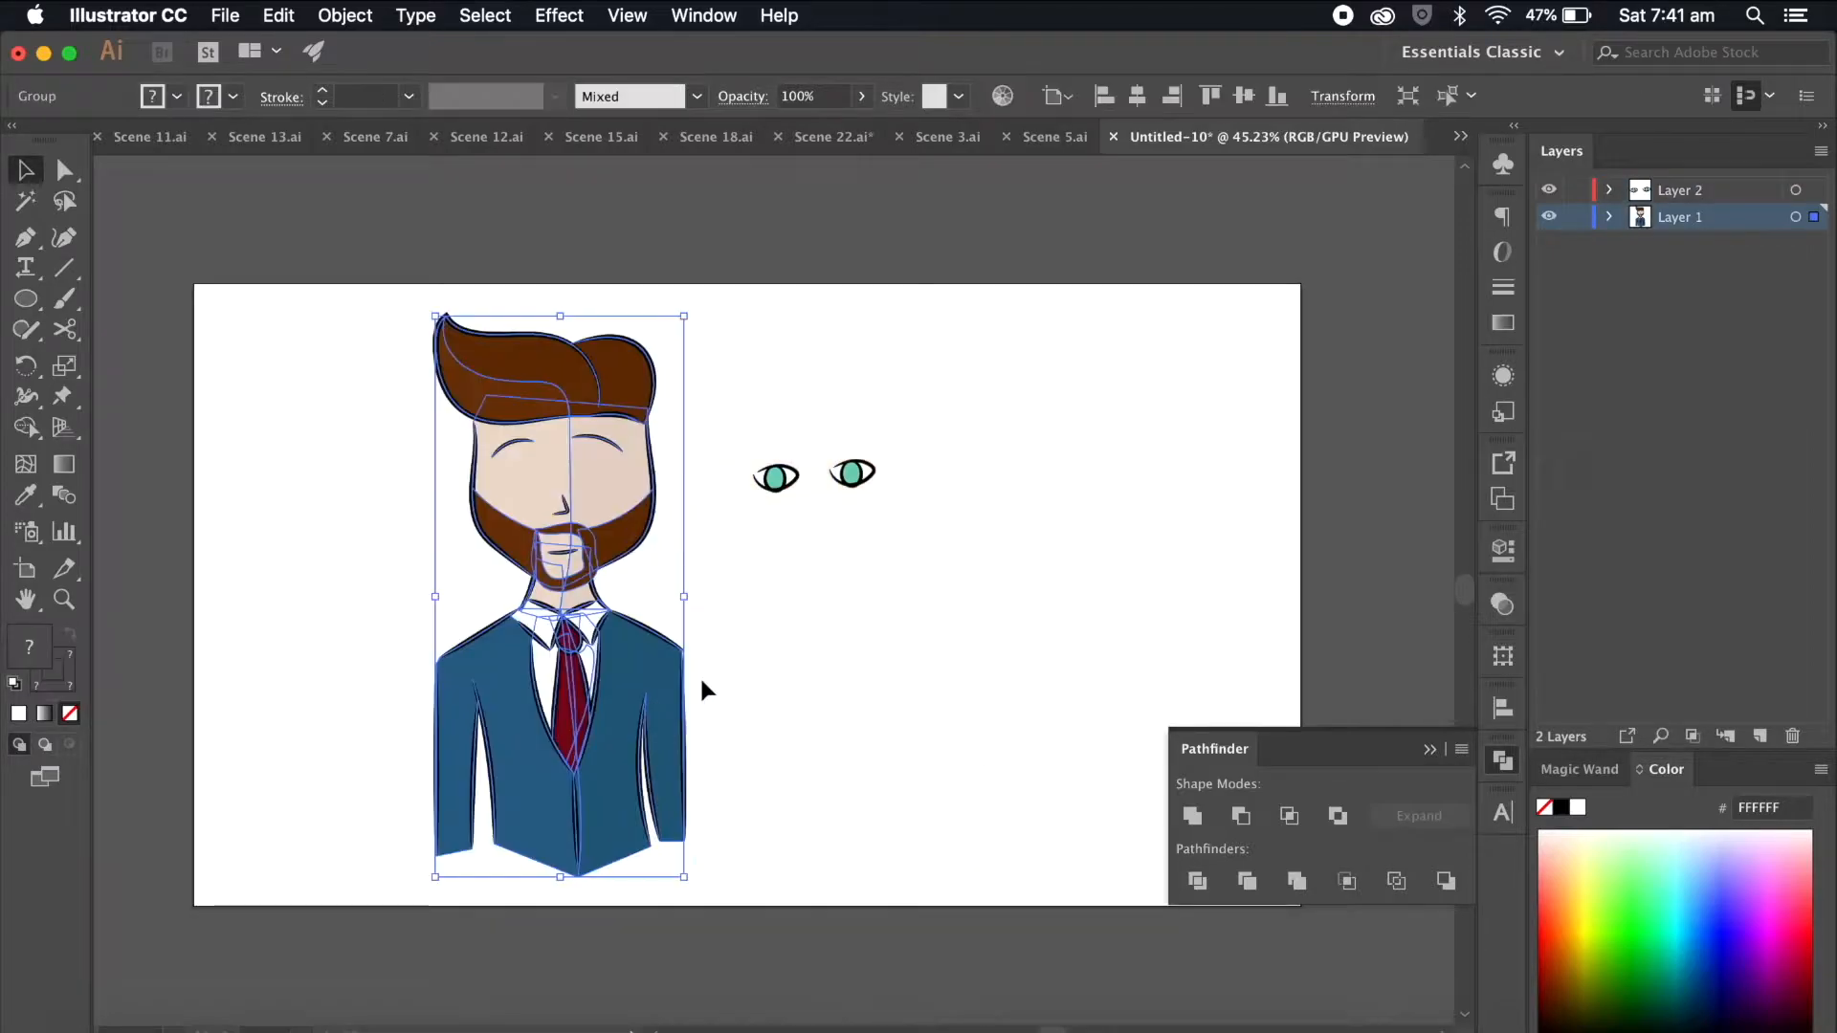
Step: Try moving the separated eyes sideways independently of the body, and undo the move
{"action": "left_click", "coordinate": [935, 647]}
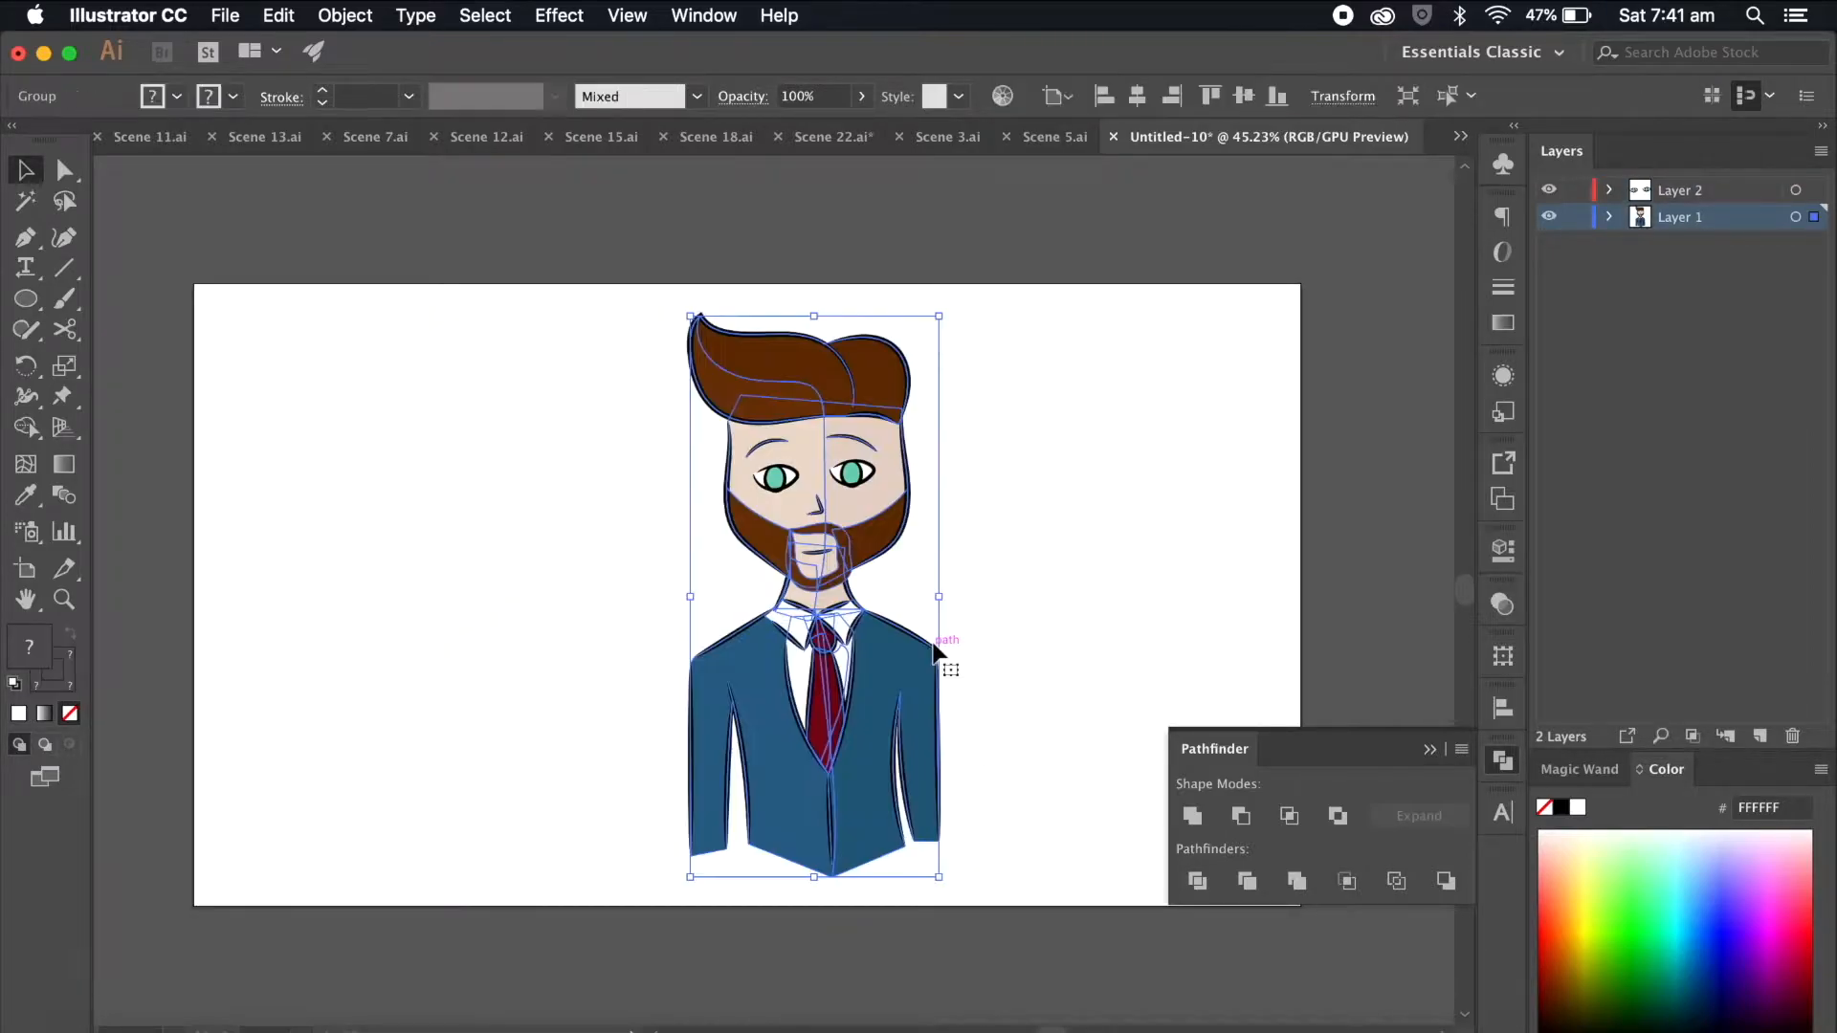
{"action": "left_click_drag", "start_coordinate": [856, 469], "coordinate": [705, 477]}
{"action": "key", "text": "super+z"}
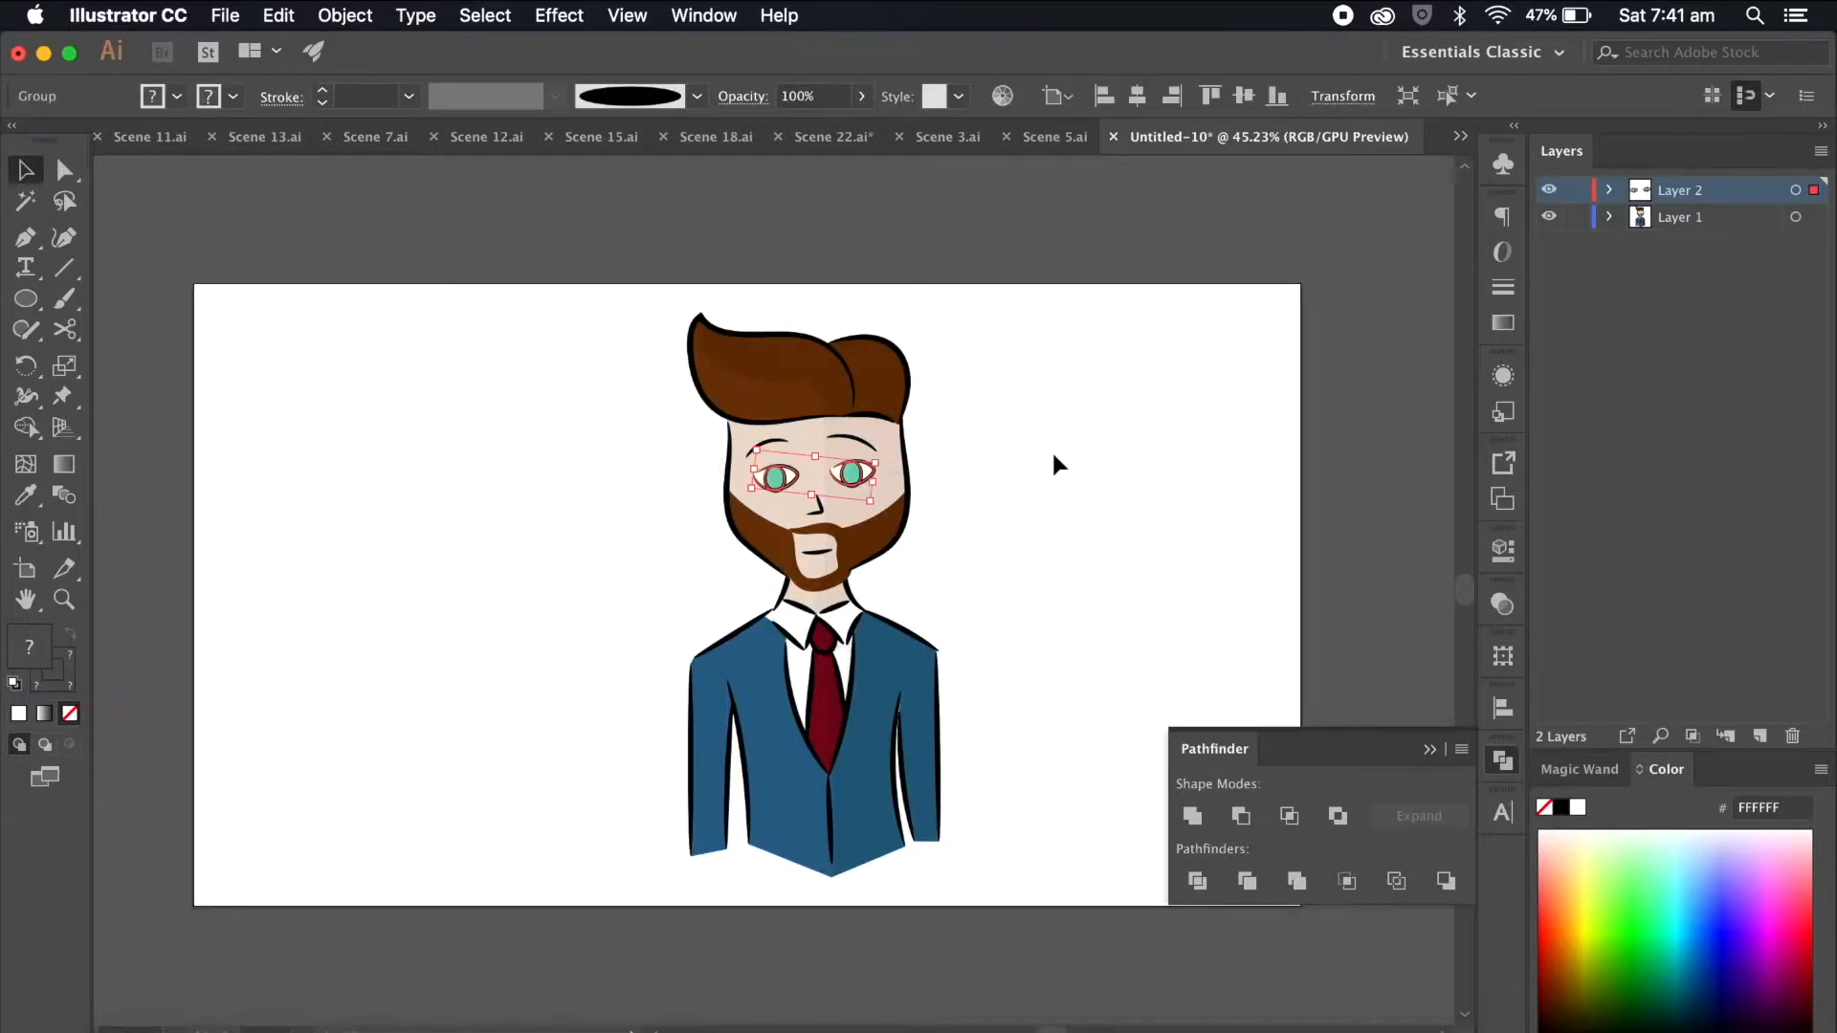
Step: Nudge the pair of eyes to the right across the face and back to the left, and deselect them
{"action": "scroll", "coordinate": [1053, 456], "scroll_direction": "up", "scroll_amount": 5}
{"action": "key", "text": "Right"}
{"action": "key", "text": "Right"}
{"action": "key", "text": "Right"}
{"action": "key", "text": "Right"}
{"action": "key", "text": "Right"}
{"action": "key", "text": "Right"}
{"action": "key", "text": "Right"}
{"action": "key", "text": "Right"}
{"action": "key", "text": "Right"}
{"action": "key", "text": "Right"}
{"action": "key", "text": "Right"}
{"action": "key", "text": "Right"}
{"action": "key", "text": "Right"}
{"action": "key", "text": "Right"}
{"action": "key", "text": "Right"}
{"action": "key", "text": "Right"}
{"action": "key", "text": "Right"}
{"action": "key", "text": "Right"}
{"action": "key", "text": "Right"}
{"action": "key", "text": "Right"}
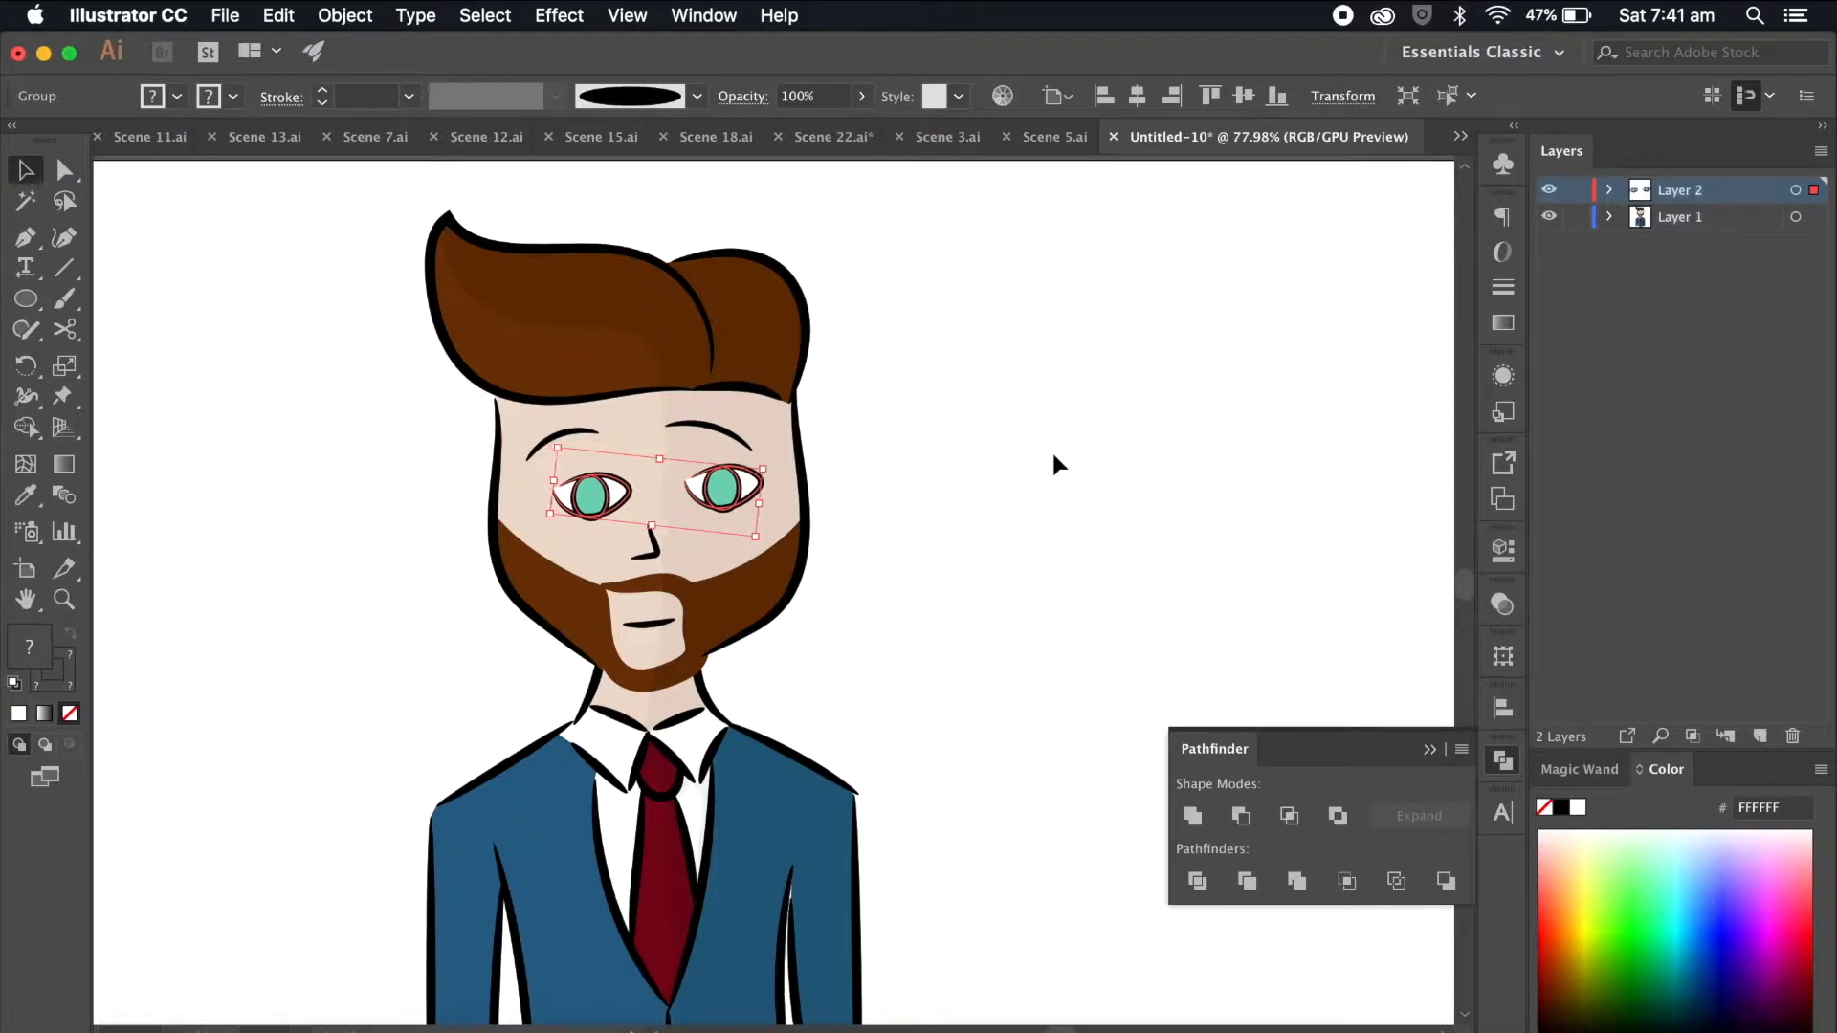
{"action": "key", "text": "Left"}
{"action": "key", "text": "Left"}
{"action": "key", "text": "Left"}
{"action": "key", "text": "Left"}
{"action": "key", "text": "Left"}
{"action": "key", "text": "Left"}
{"action": "key", "text": "Left"}
{"action": "key", "text": "Left"}
{"action": "key", "text": "Left"}
{"action": "key", "text": "Left"}
{"action": "key", "text": "Left"}
{"action": "key", "text": "Left"}
{"action": "key", "text": "Left"}
{"action": "key", "text": "Left"}
{"action": "key", "text": "Left"}
{"action": "key", "text": "Left"}
{"action": "key", "text": "Left"}
{"action": "key", "text": "Left"}
{"action": "key", "text": "Left"}
{"action": "key", "text": "Left"}
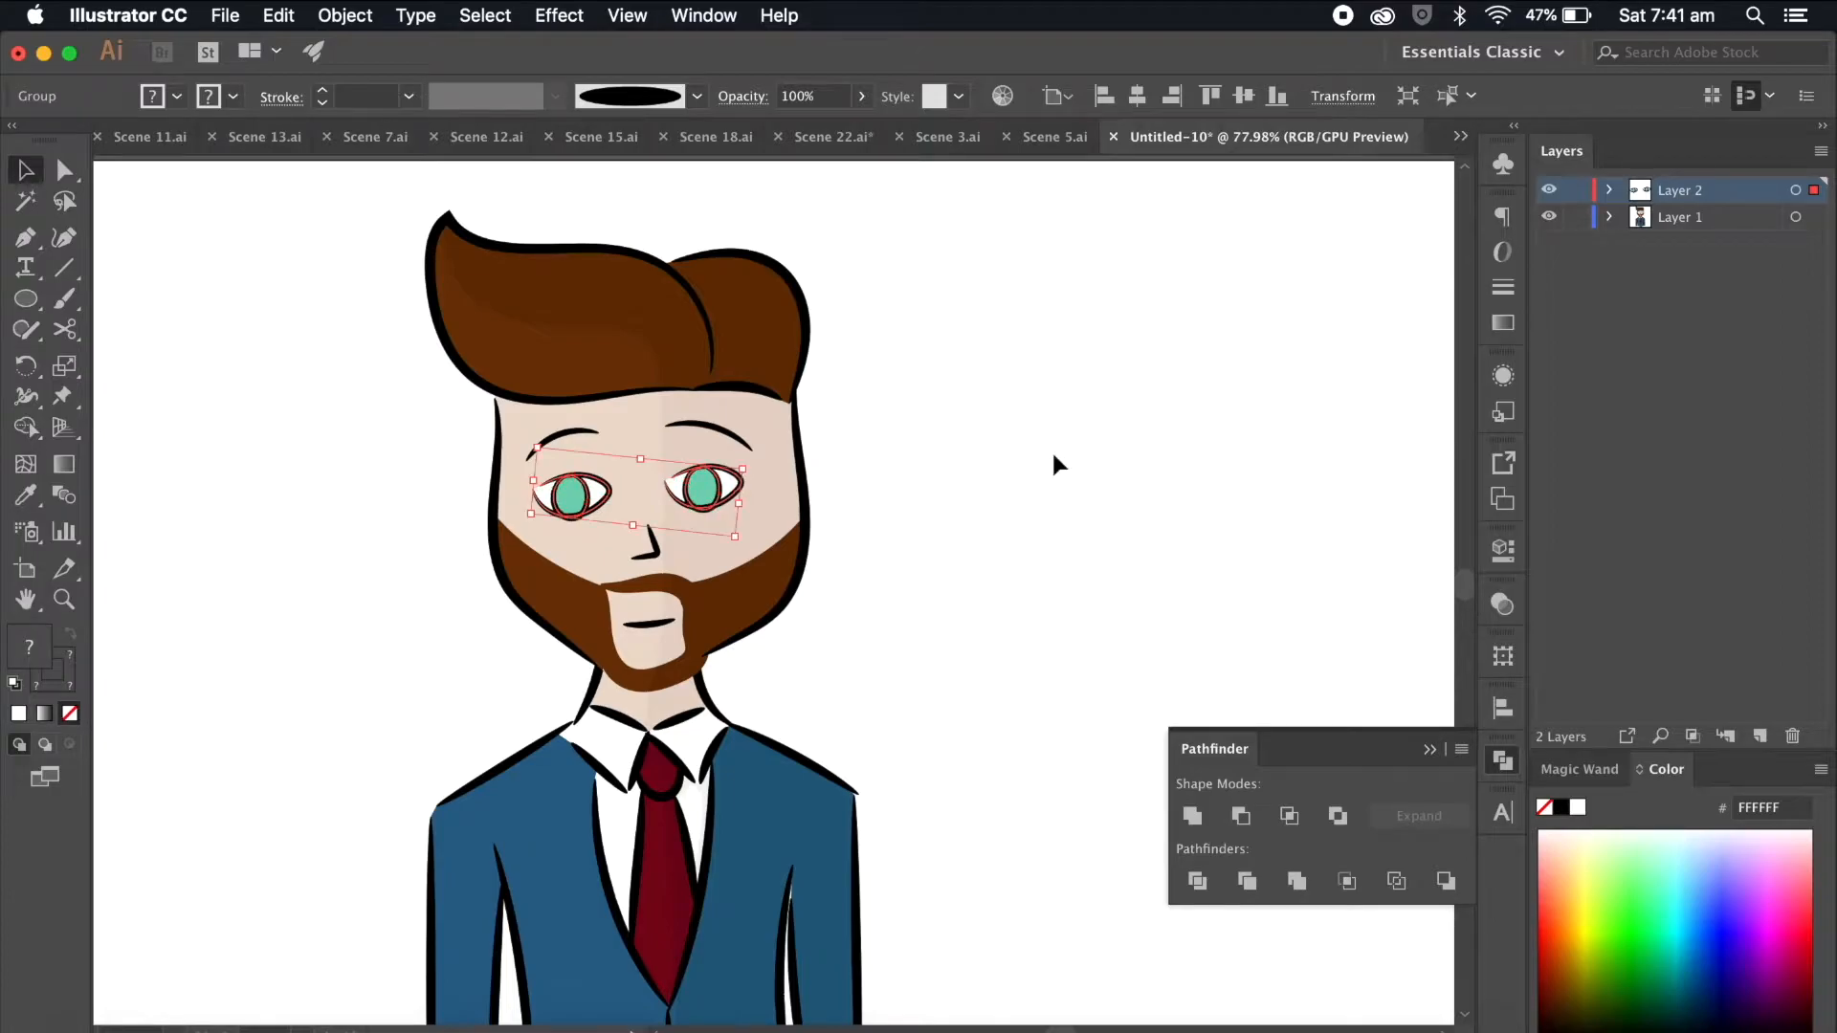
{"action": "left_click", "coordinate": [1054, 464]}
{"action": "scroll", "coordinate": [1053, 464], "scroll_direction": "down", "scroll_amount": 5}
{"action": "scroll", "coordinate": [1053, 464], "scroll_direction": "up", "scroll_amount": 2}
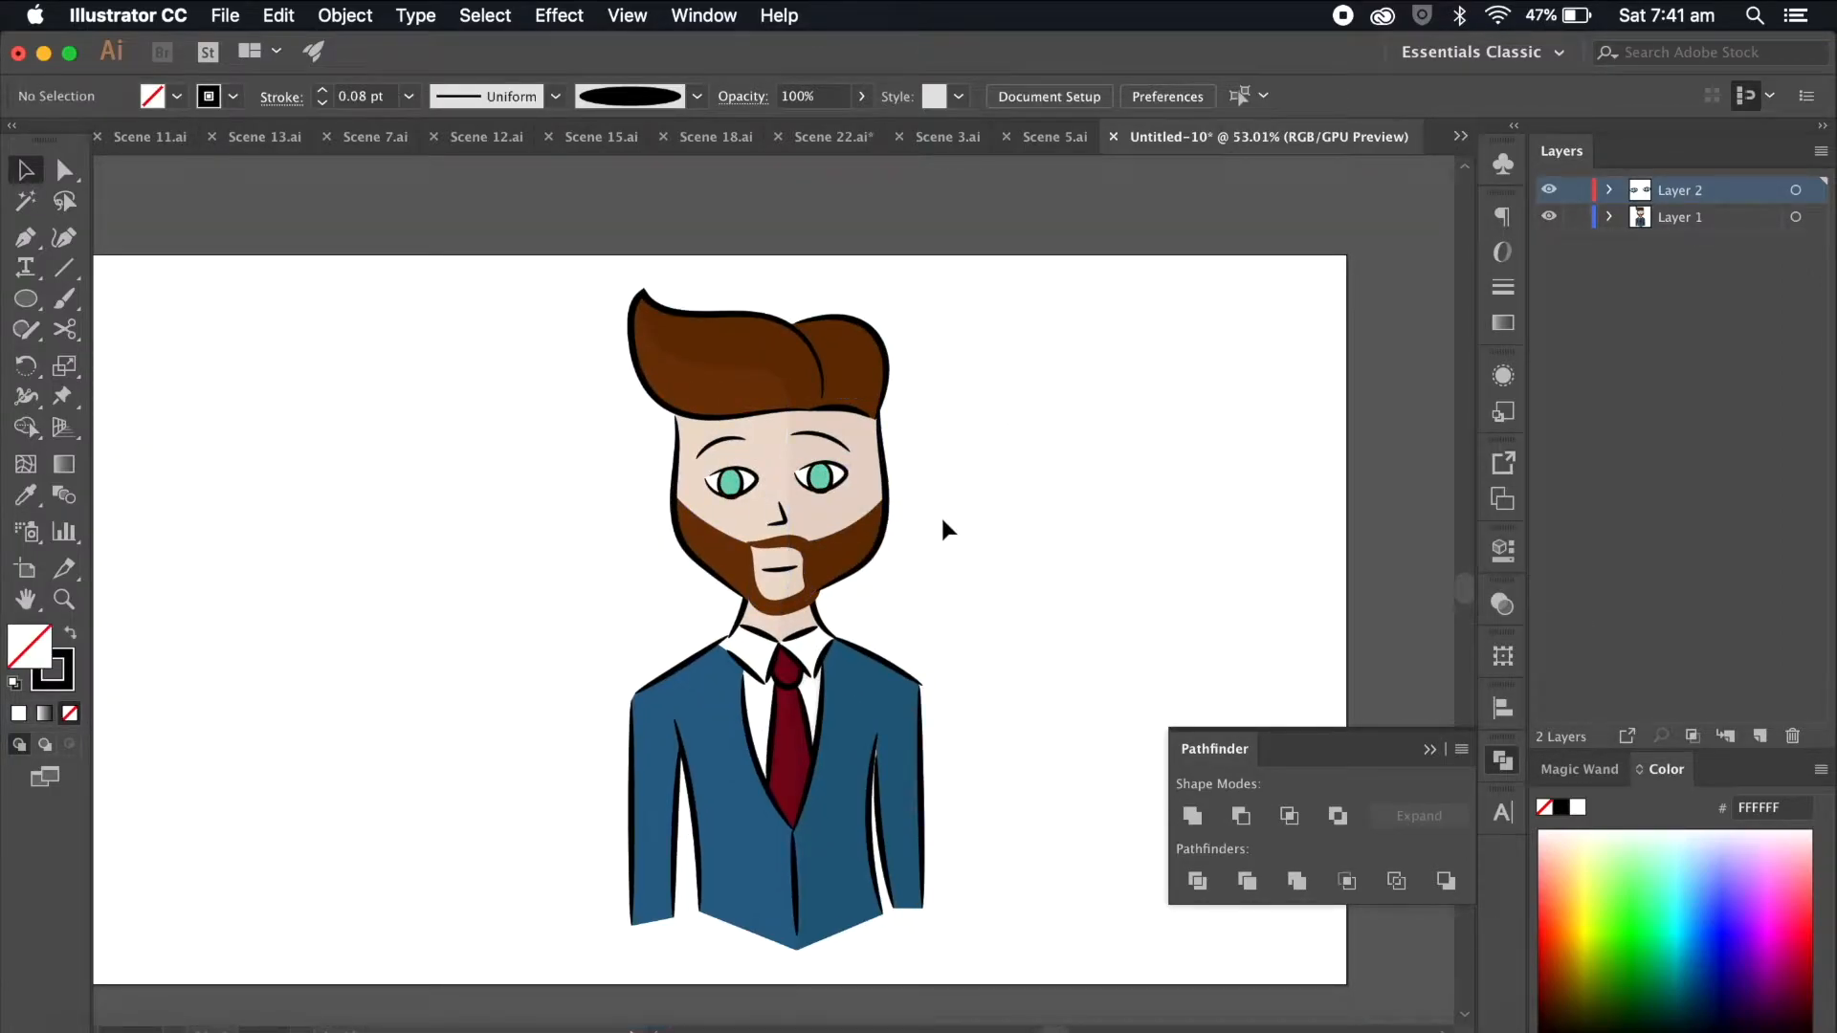
Step: Isolate the eye group on Layer 2, cut the eye on the face's right side, and leave isolation mode
{"action": "scroll", "coordinate": [943, 525], "scroll_direction": "up", "scroll_amount": 3}
{"action": "double_click", "coordinate": [770, 471]}
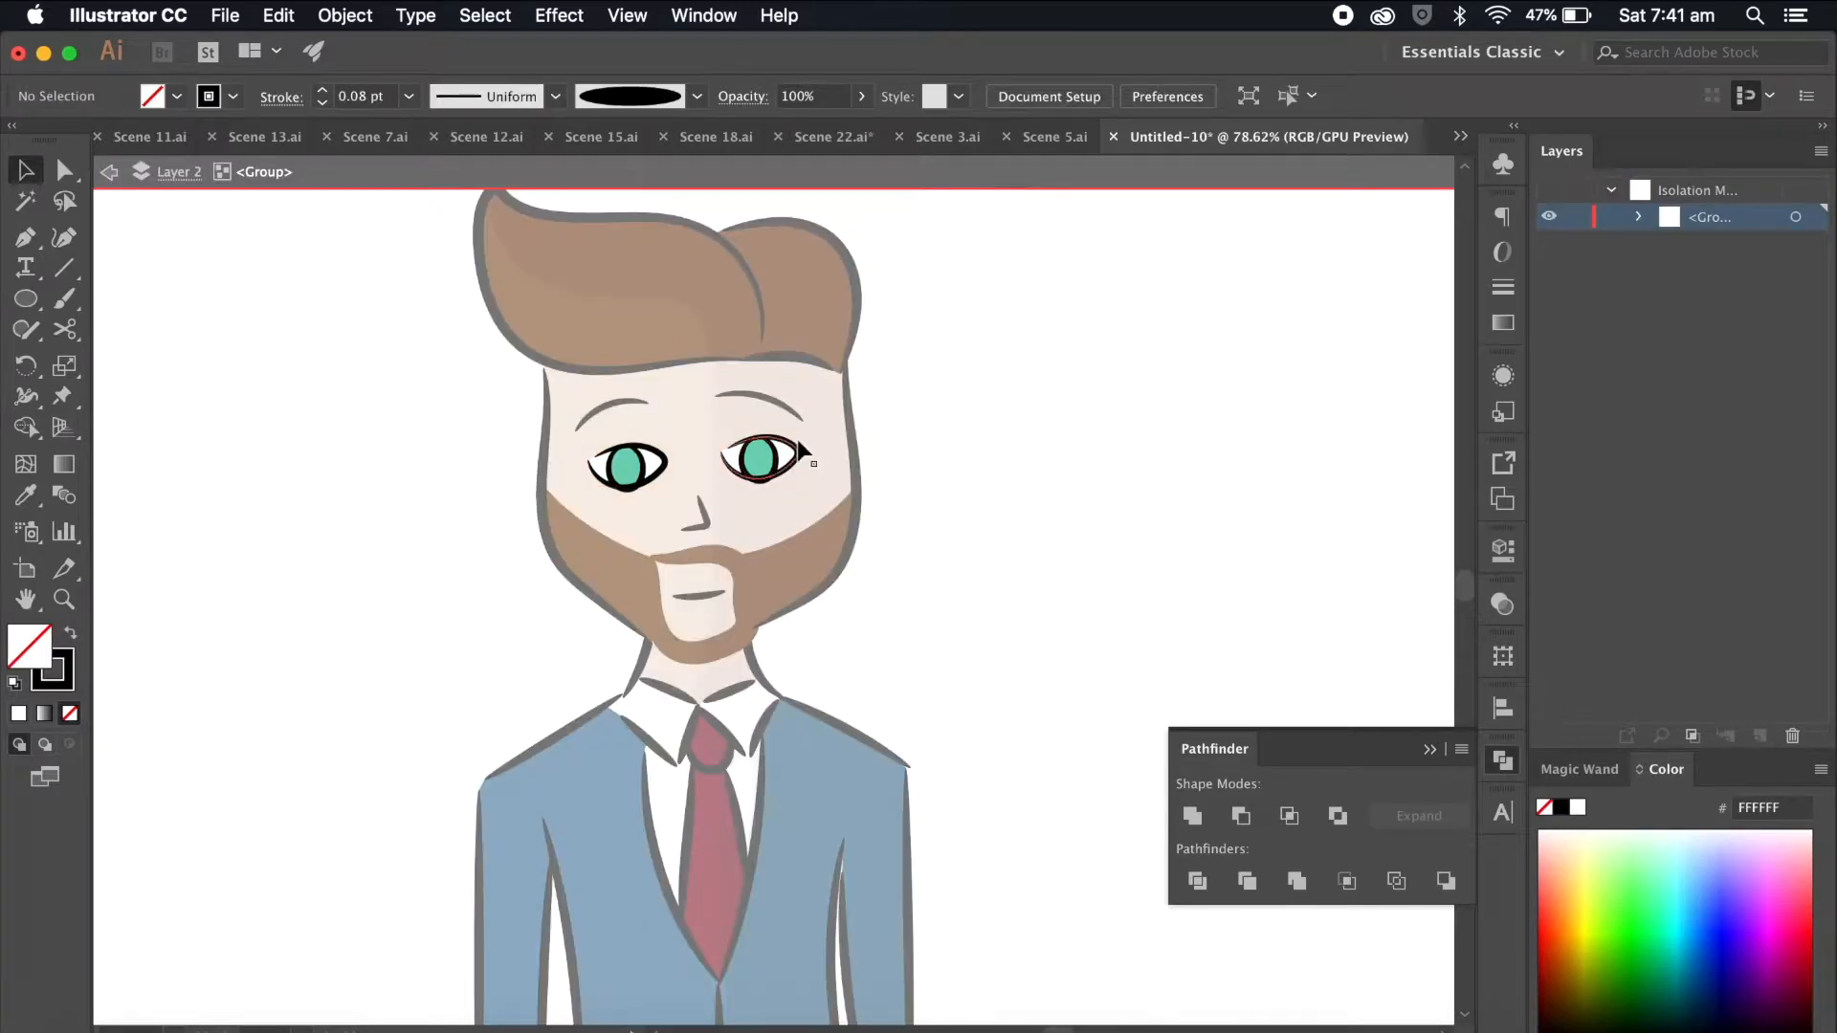
{"action": "left_click", "coordinate": [725, 484]}
{"action": "key", "text": "Delete"}
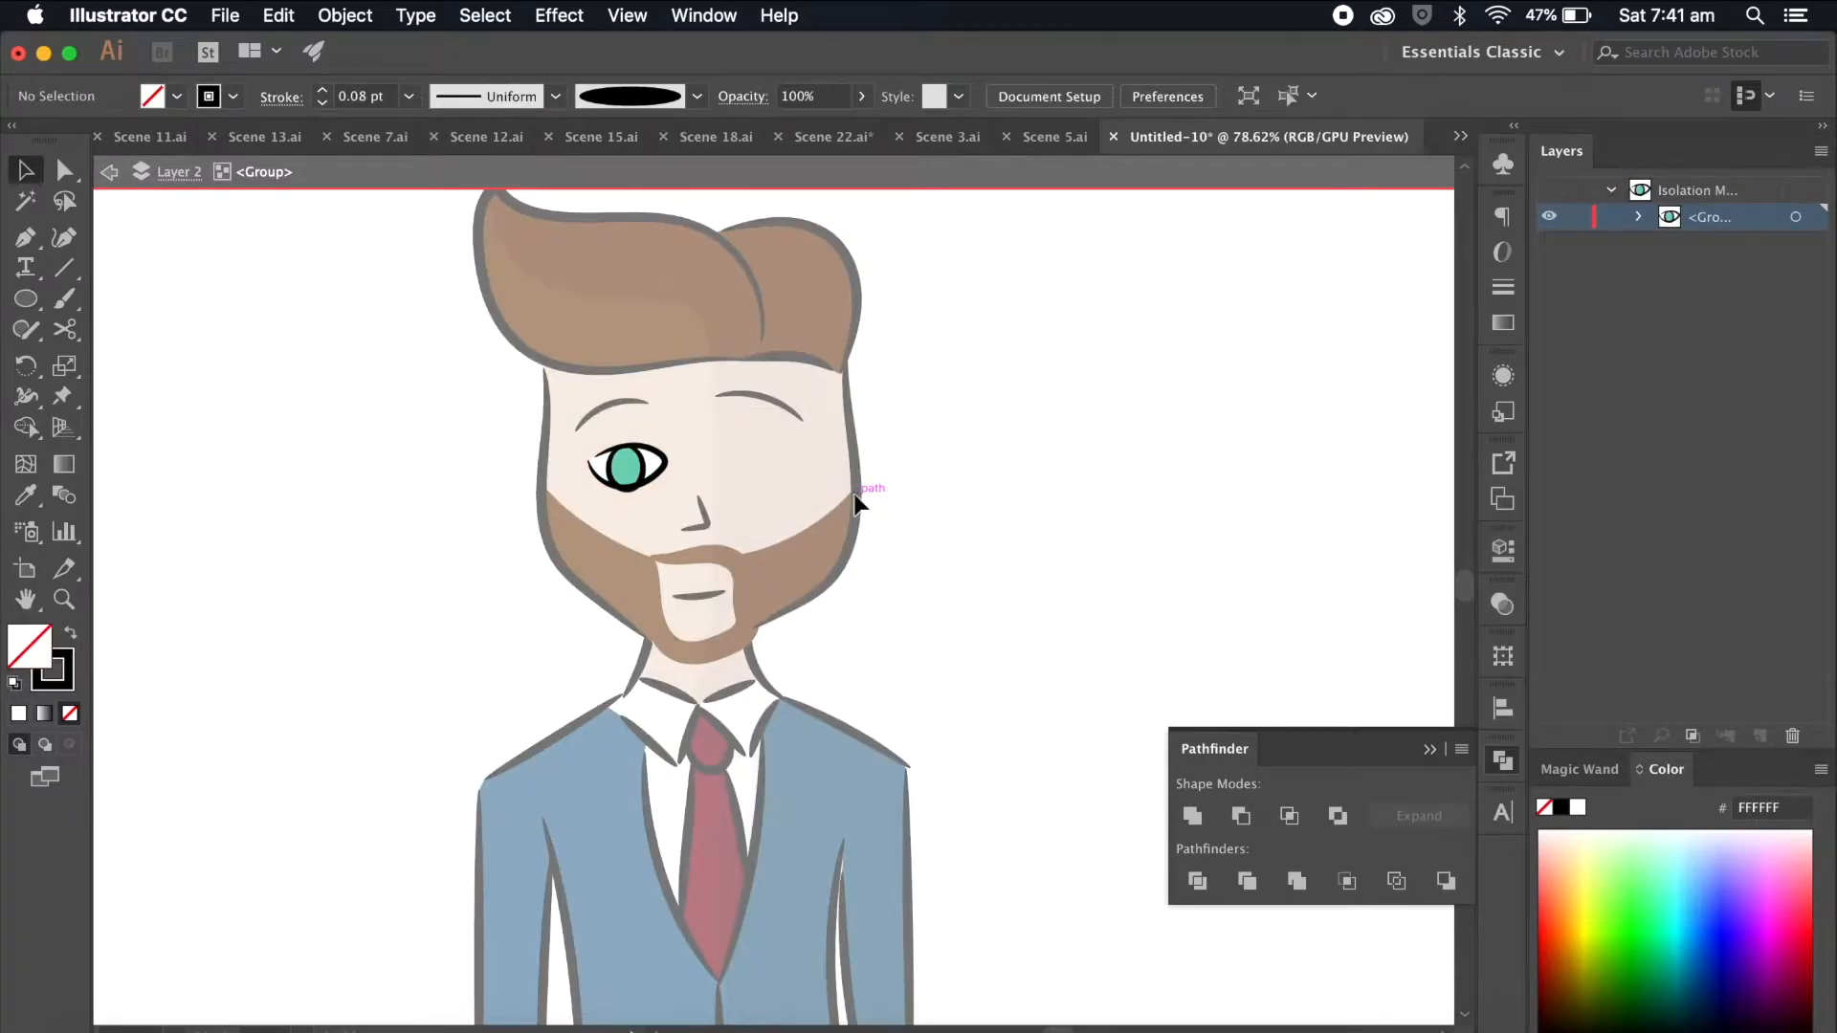
{"action": "key", "text": "Escape"}
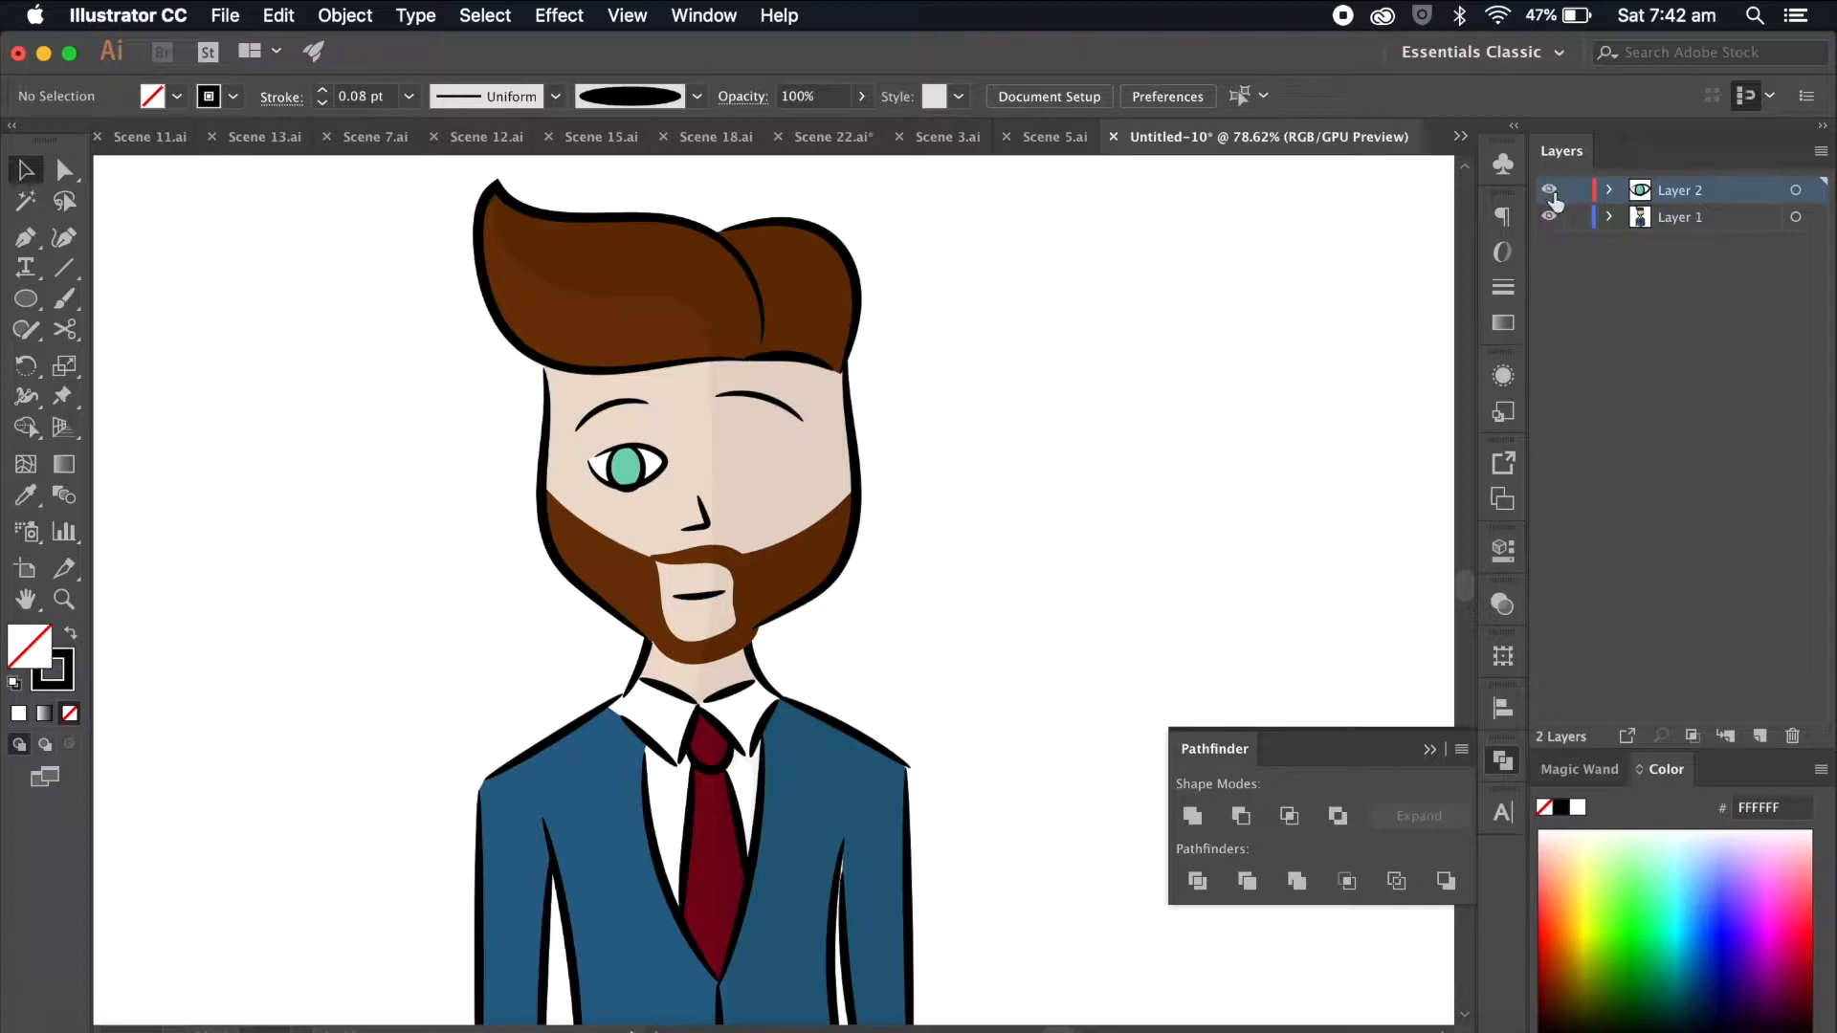
Step: Hide Layer 2 and show it again to check which artwork it holds
{"action": "left_click", "coordinate": [1548, 190]}
{"action": "scroll", "coordinate": [1381, 565], "scroll_direction": "down", "scroll_amount": 2}
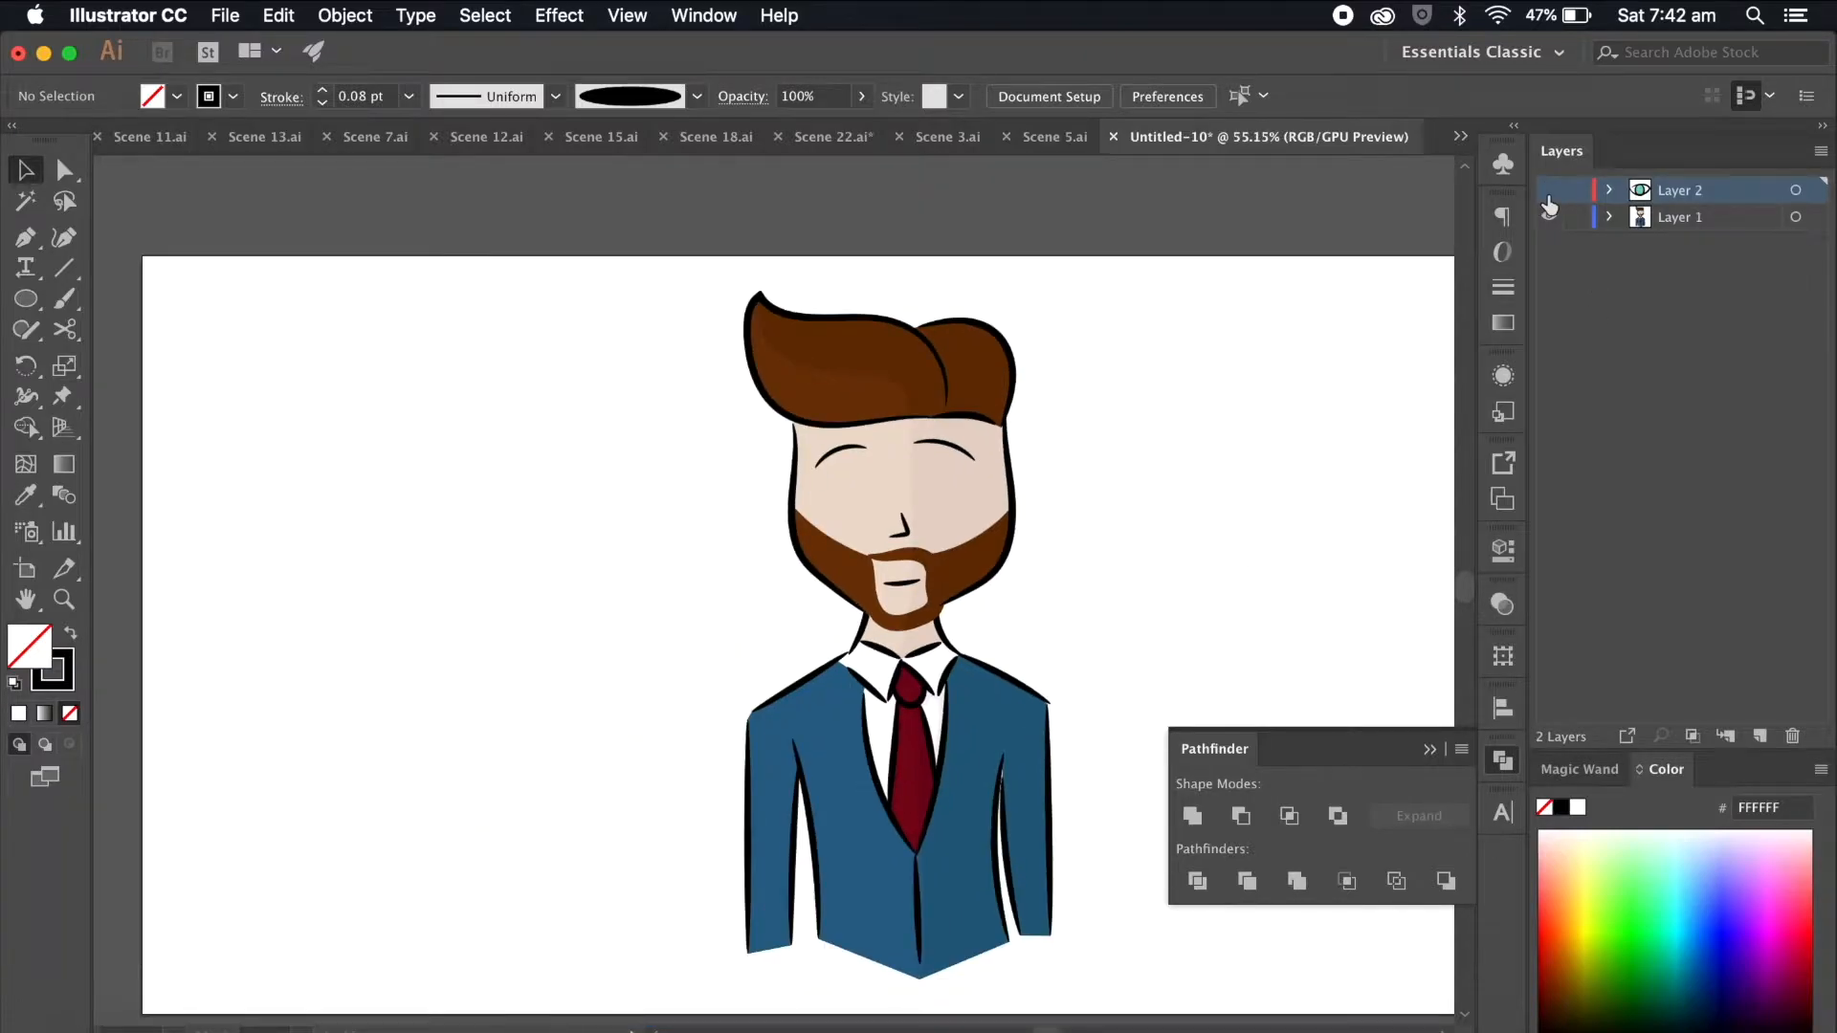
{"action": "left_click", "coordinate": [1549, 189]}
Step: Create a third layer on top and paste the cut eye in place on it
{"action": "left_click", "coordinate": [1760, 737]}
{"action": "key", "text": "super+f"}
{"action": "left_click", "coordinate": [1358, 497]}
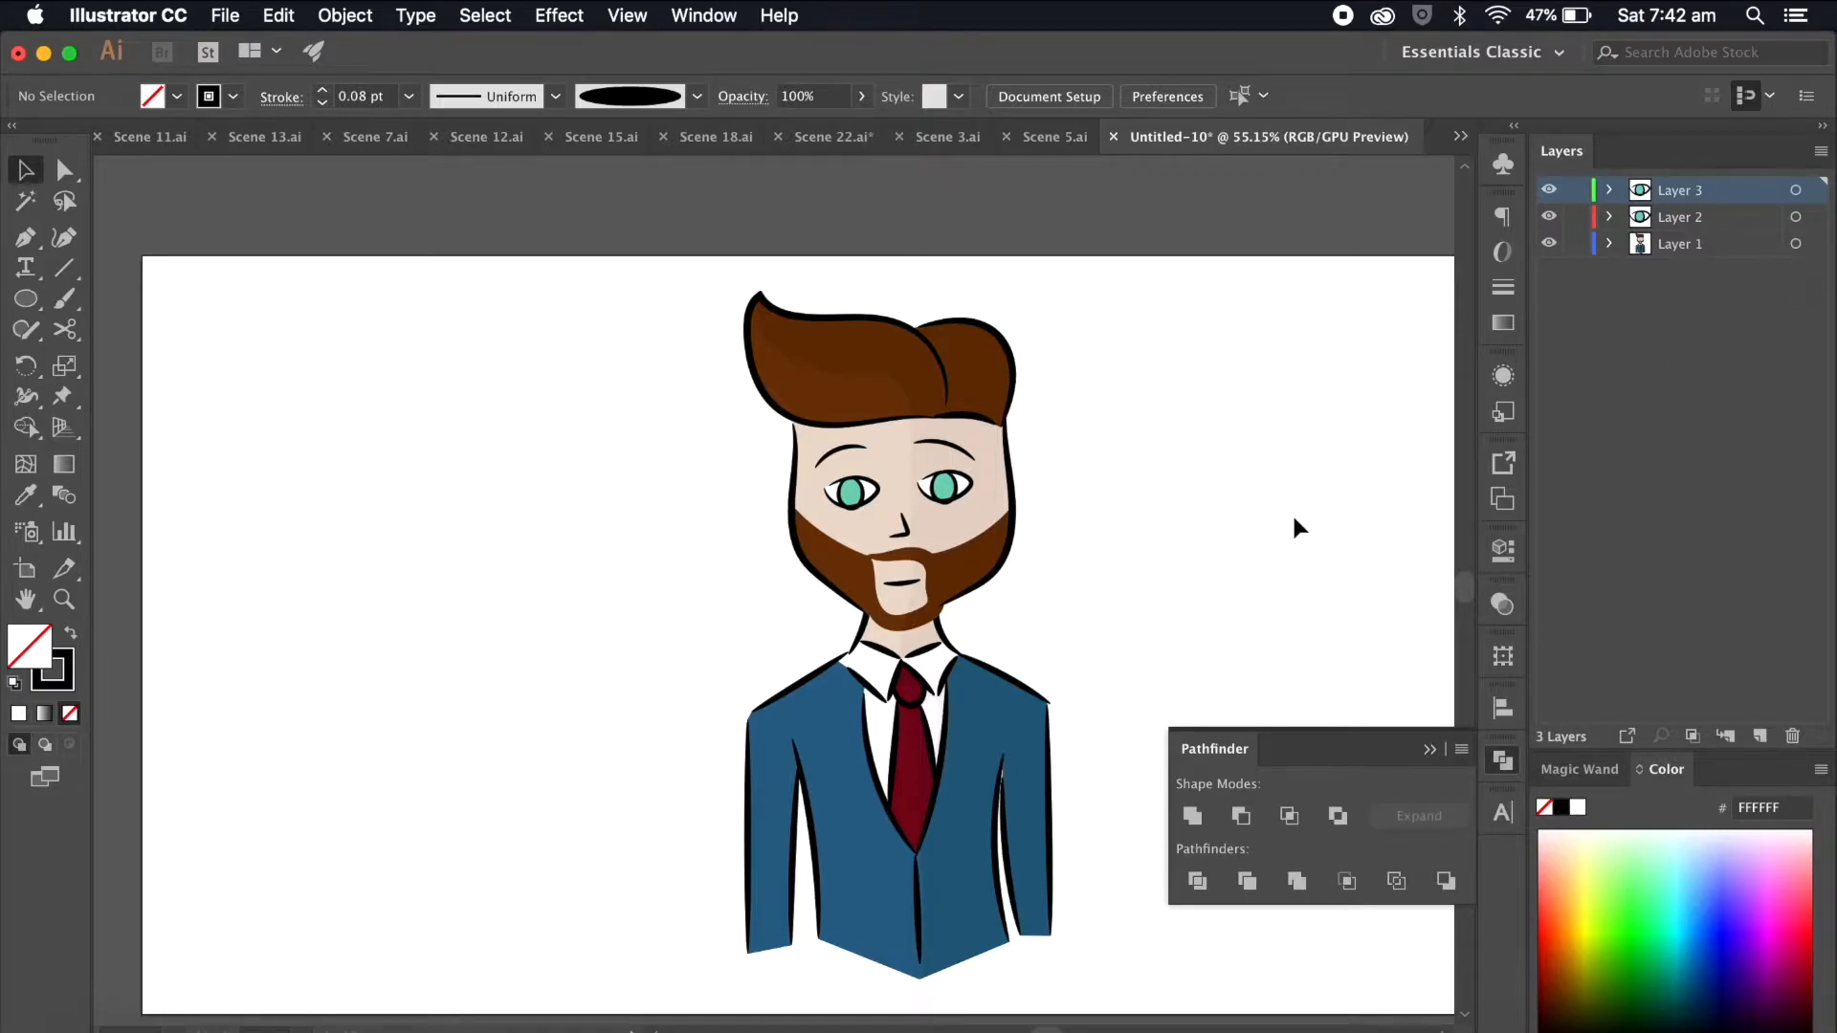
Step: Try moving the body and each eye separately to test the layer split, undoing every move
{"action": "scroll", "coordinate": [1282, 565], "scroll_direction": "right", "scroll_amount": 3}
{"action": "scroll", "coordinate": [1282, 564], "scroll_direction": "down", "scroll_amount": 1}
{"action": "left_click_drag", "start_coordinate": [858, 719], "coordinate": [498, 720]}
{"action": "key", "text": "super+z"}
{"action": "left_click_drag", "start_coordinate": [755, 460], "coordinate": [537, 463]}
{"action": "key", "text": "super+z"}
{"action": "left_click_drag", "start_coordinate": [862, 445], "coordinate": [995, 445]}
{"action": "left_click", "coordinate": [1147, 416]}
{"action": "key", "text": "super+z"}
{"action": "left_click", "coordinate": [1147, 416]}
{"action": "scroll", "coordinate": [1147, 416], "scroll_direction": "down", "scroll_amount": 3}
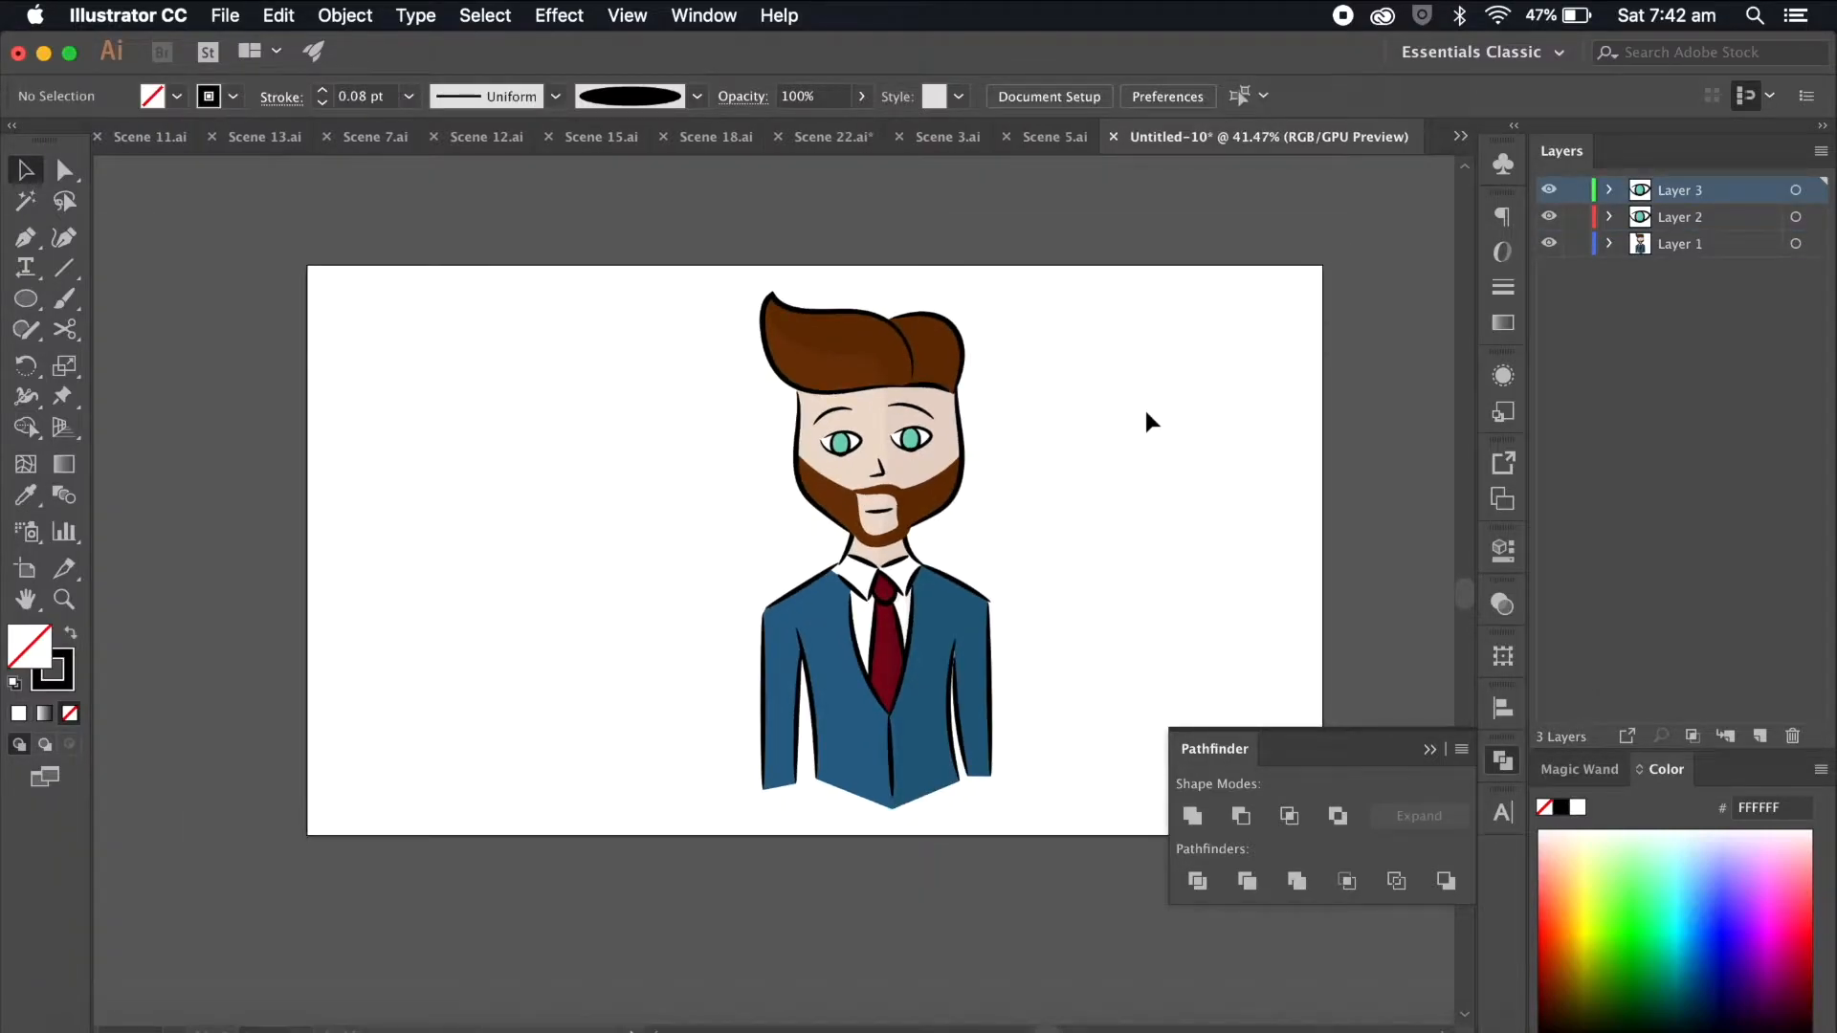
{"action": "scroll", "coordinate": [1146, 416], "scroll_direction": "up", "scroll_amount": 2}
{"action": "scroll", "coordinate": [1147, 416], "scroll_direction": "down", "scroll_amount": 2}
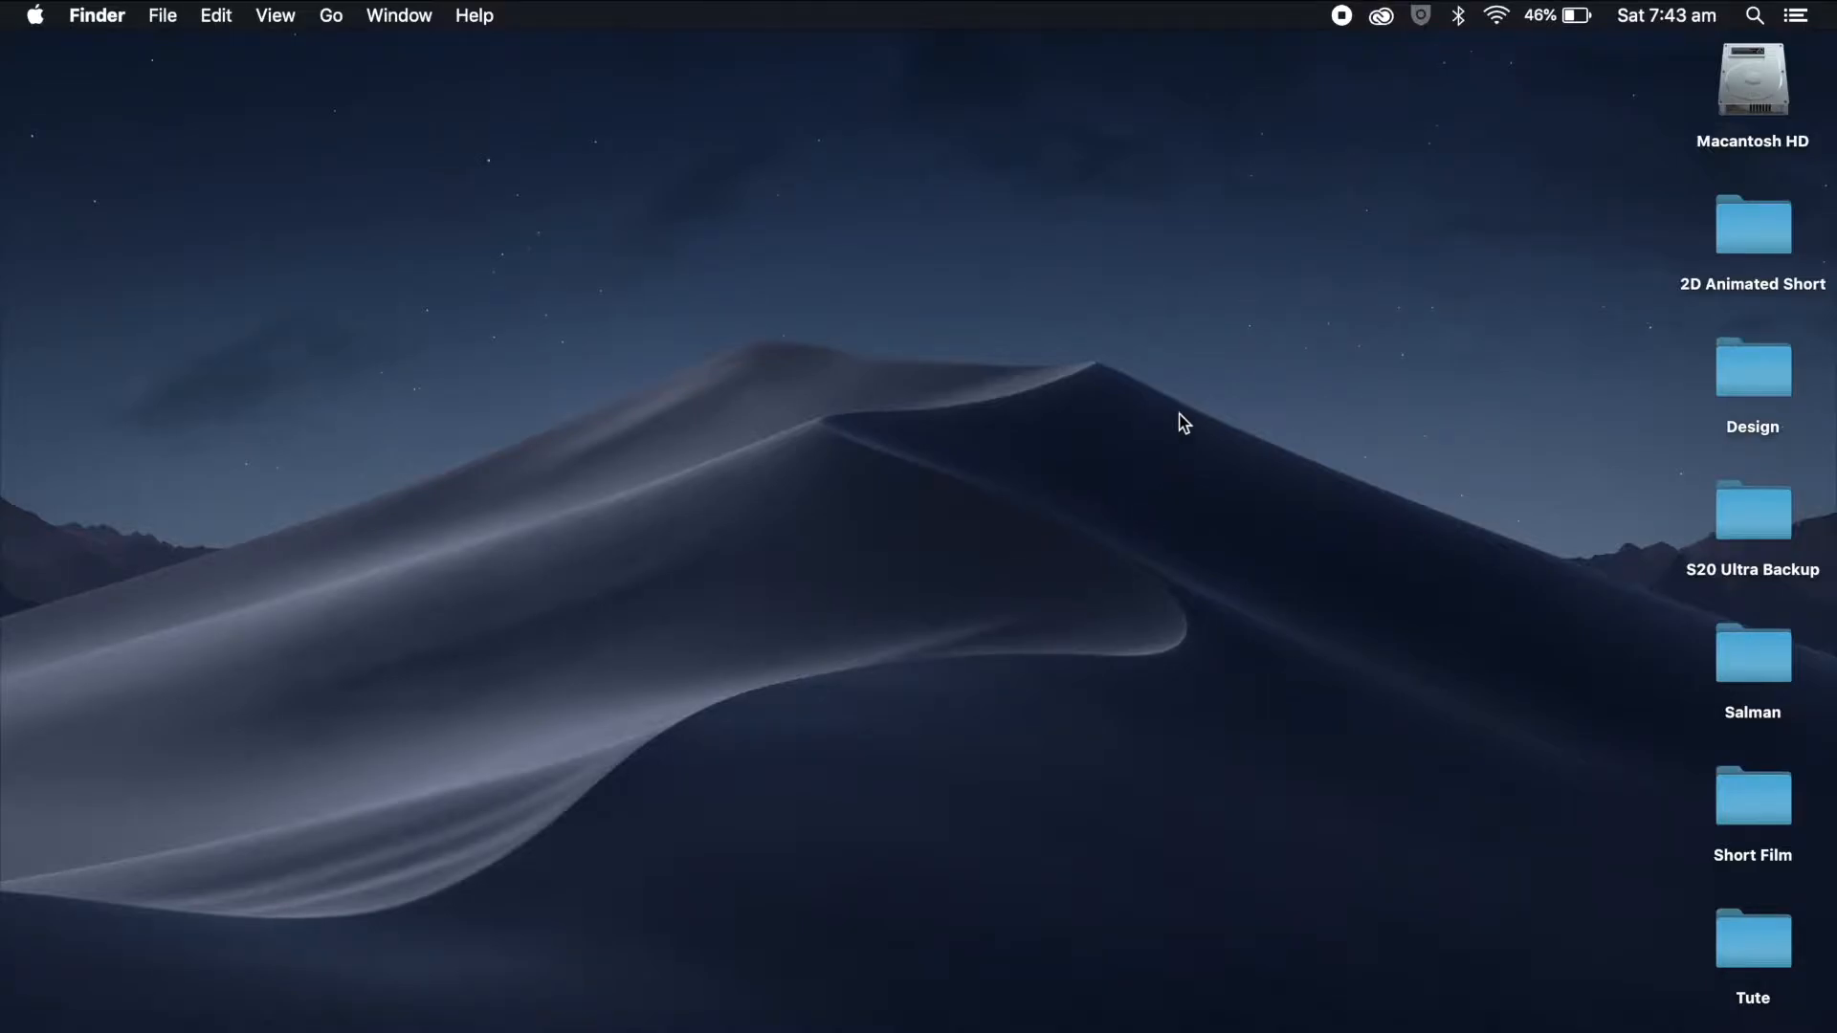
Step: Create a new desktop folder named Scenes and open it
{"action": "right_click", "coordinate": [1183, 422]}
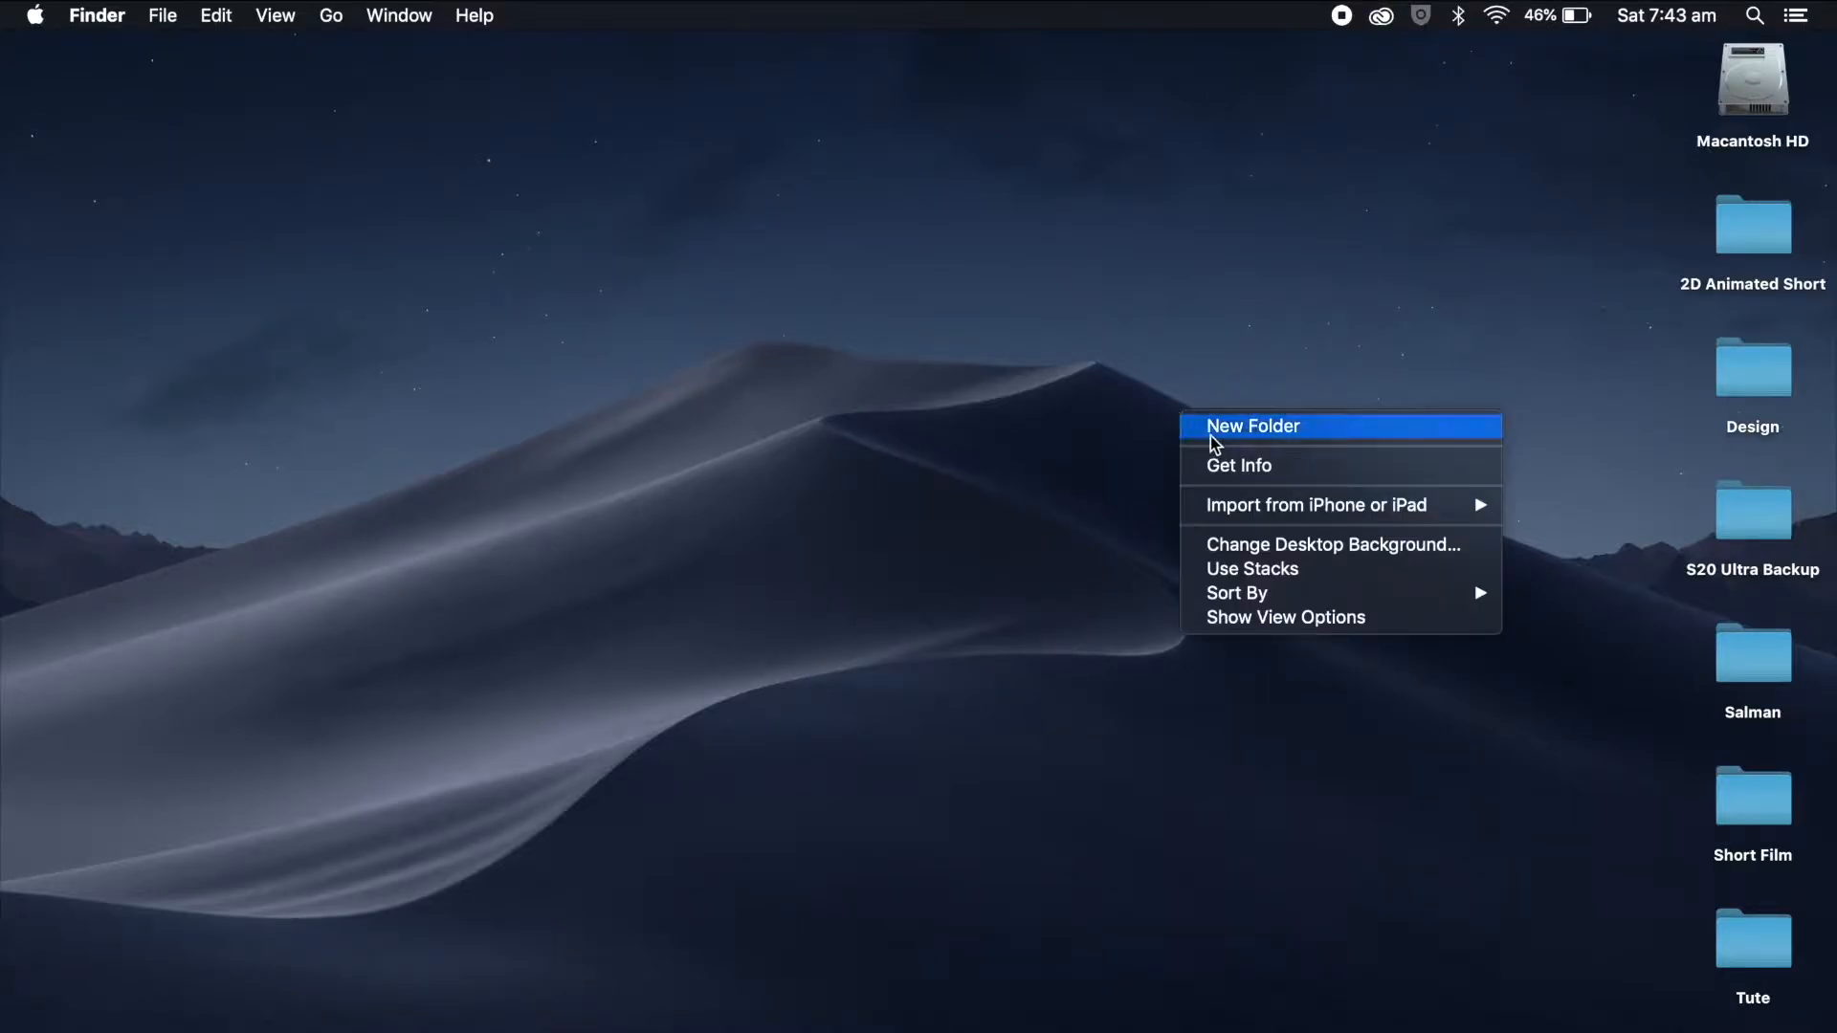
{"action": "left_click", "coordinate": [1213, 440]}
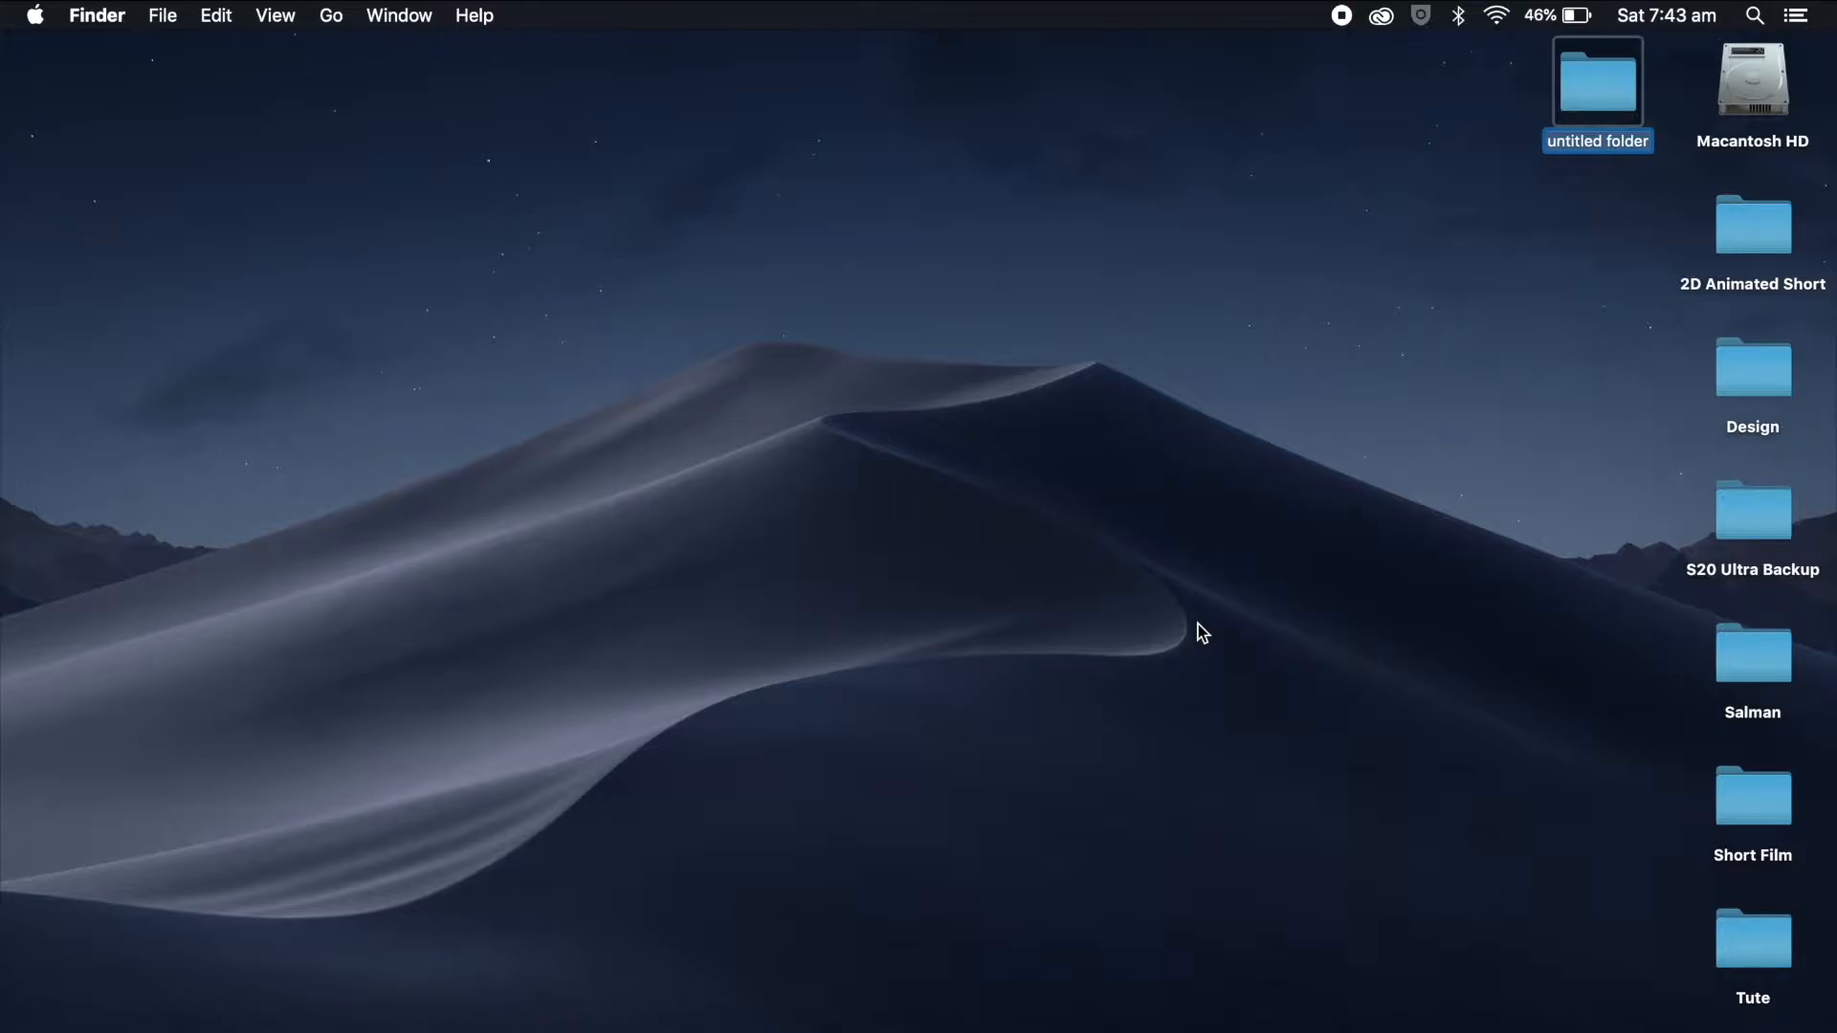
{"action": "type", "text": "Scenes"}
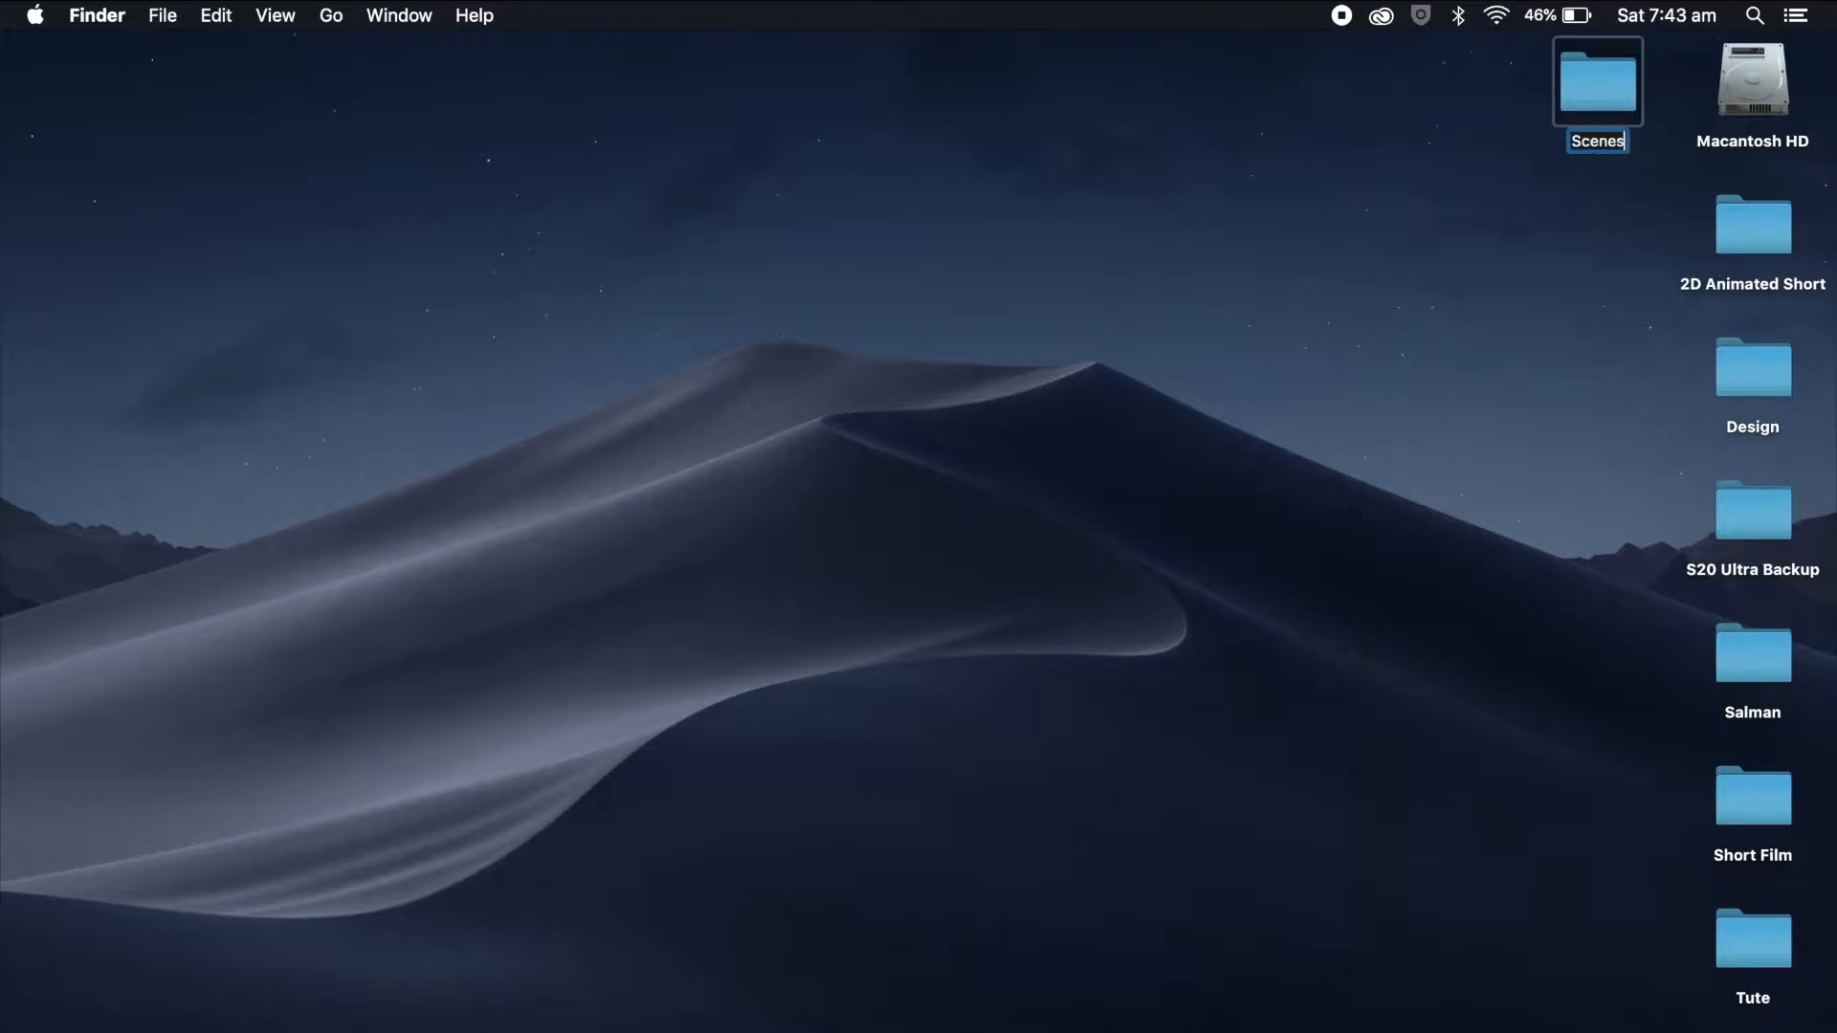
{"action": "key", "text": "Return"}
{"action": "double_click", "coordinate": [1768, 809]}
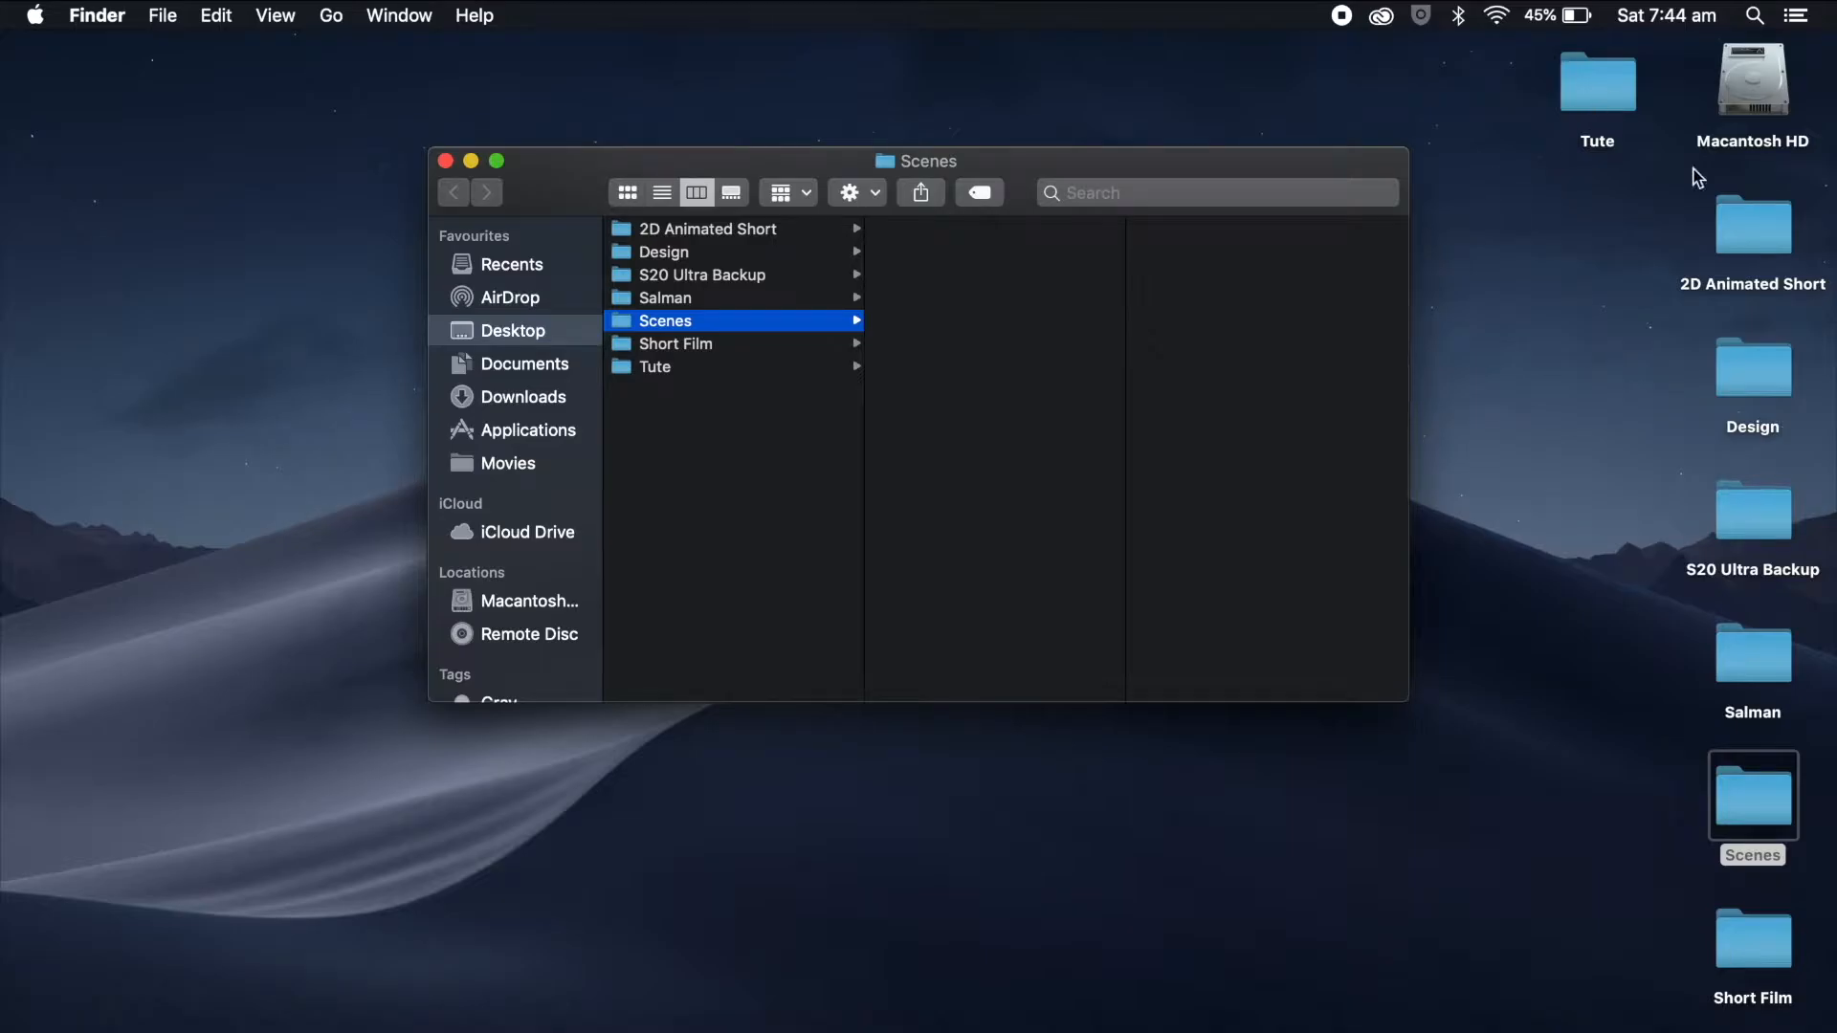
{"action": "left_click", "coordinate": [1604, 408]}
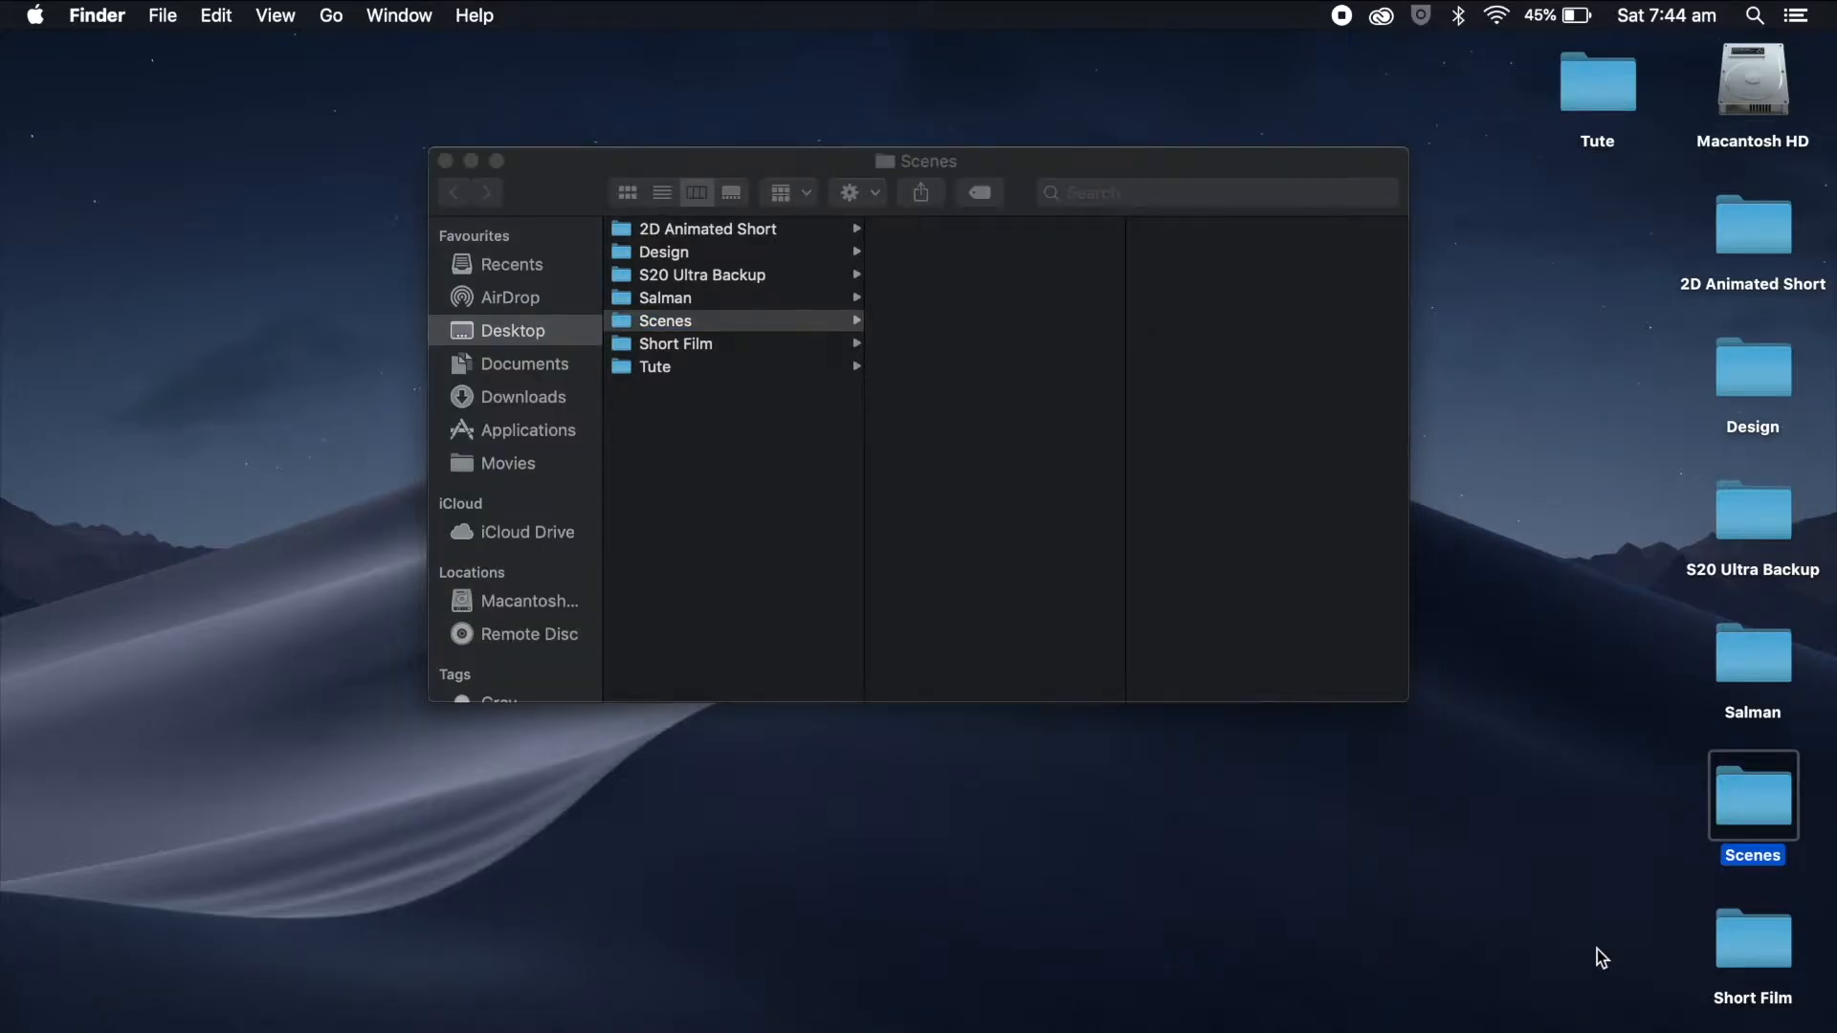
Step: Preview Scene 1.ai in the desktop's Short Film folder and close that folder window
{"action": "double_click", "coordinate": [1752, 940]}
{"action": "left_click", "coordinate": [974, 256]}
{"action": "left_click_drag", "start_coordinate": [1030, 187], "coordinate": [1178, 344]}
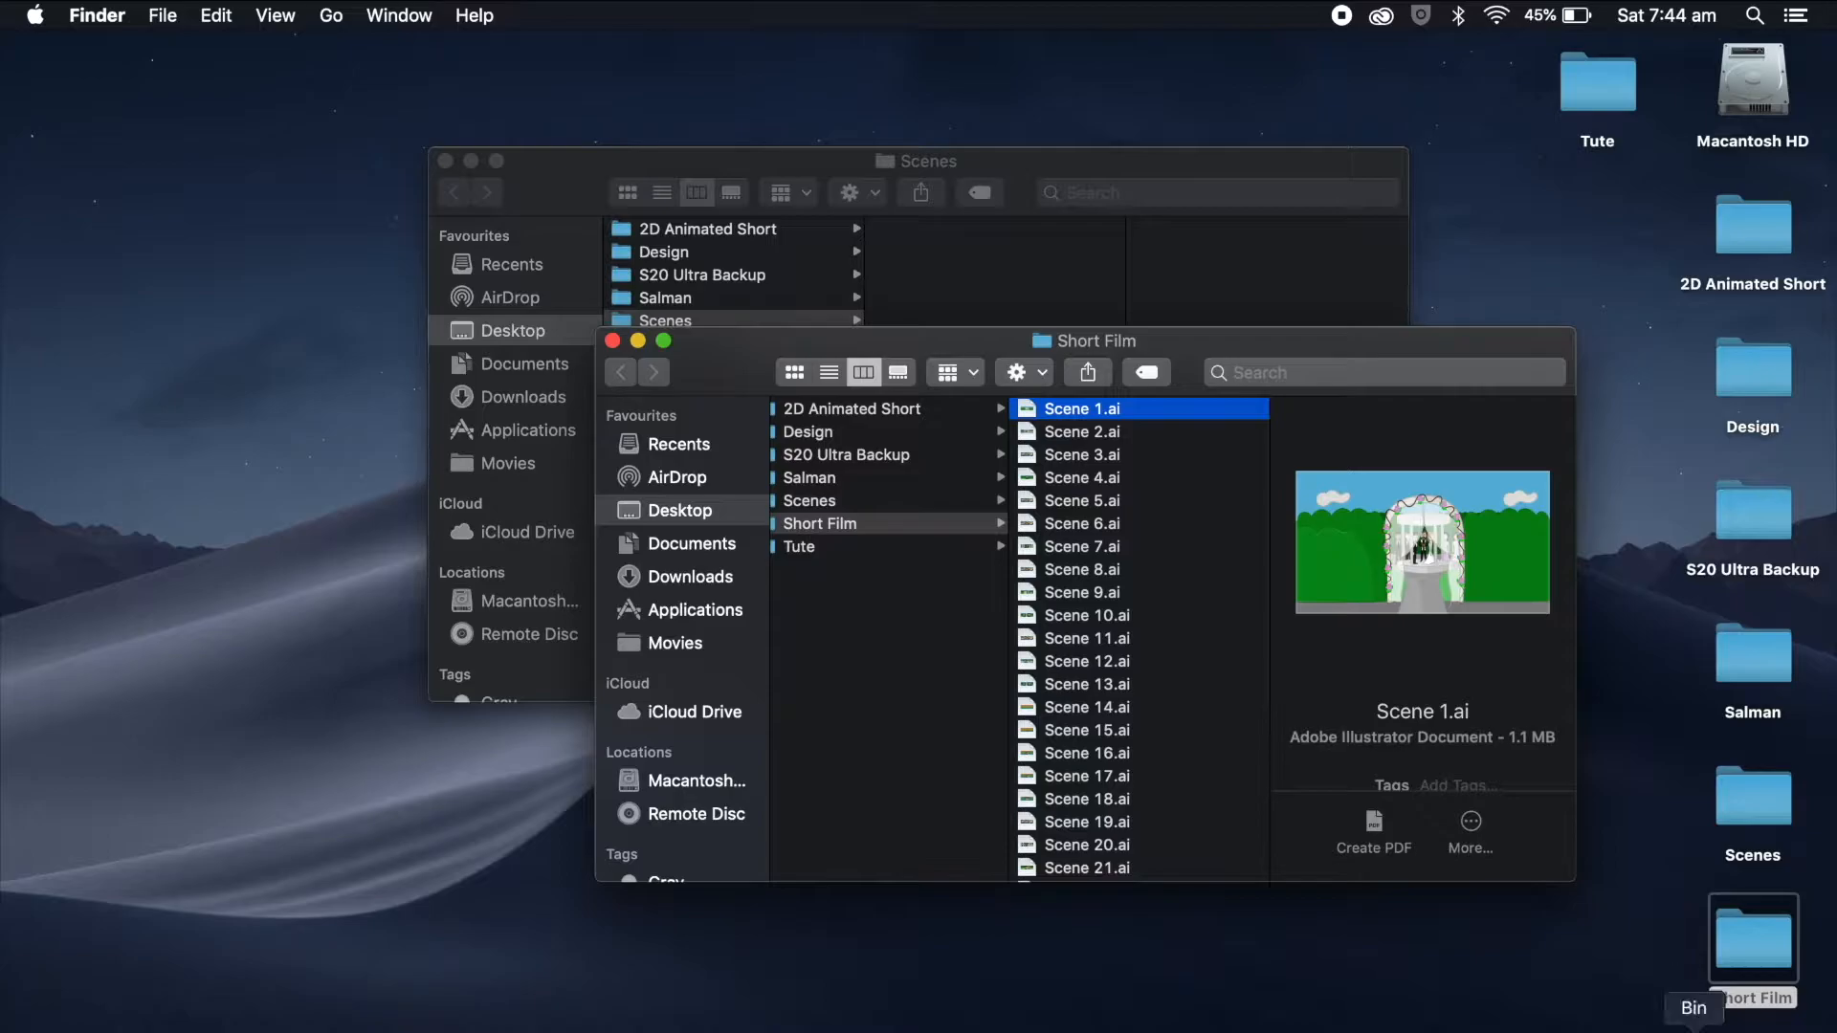
{"action": "left_click", "coordinate": [613, 342]}
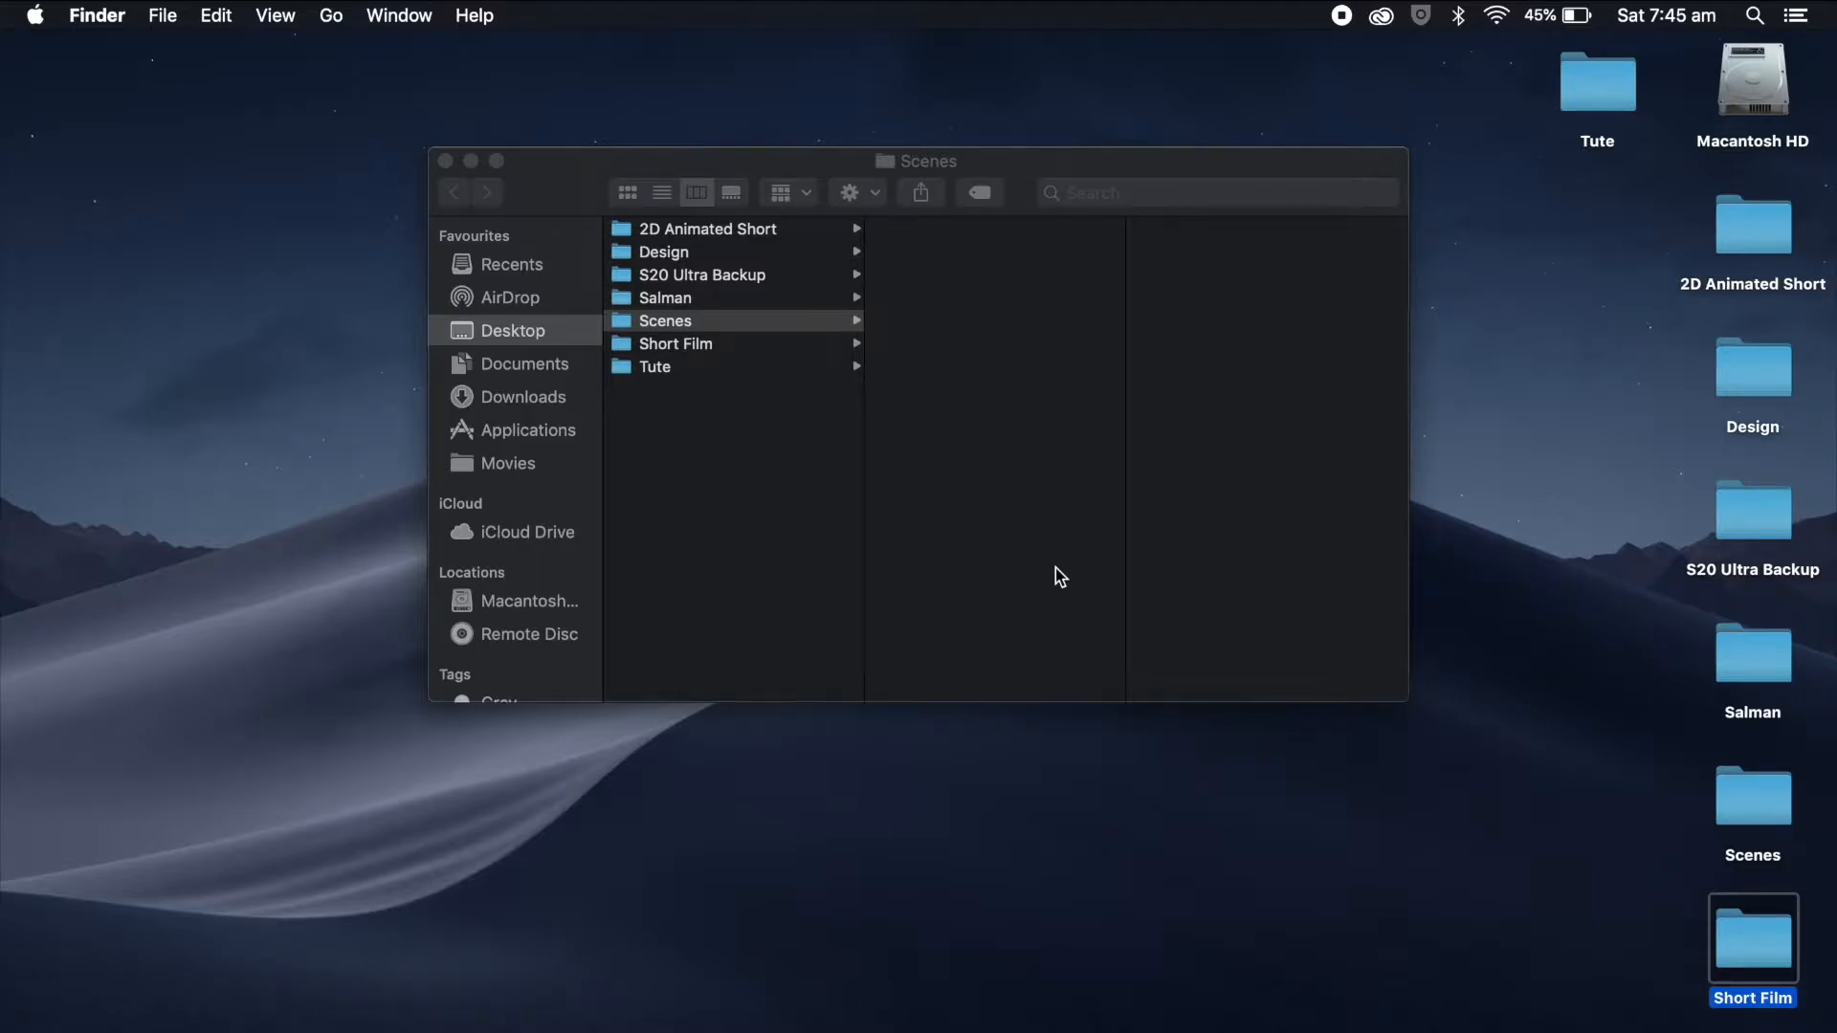
Step: Copy Scene 1.ai through Scene 22.ai from the Short Film folder into the Scenes folder and close the Short Film window
{"action": "double_click", "coordinate": [1765, 940]}
{"action": "left_click_drag", "start_coordinate": [1216, 352], "coordinate": [1207, 166]}
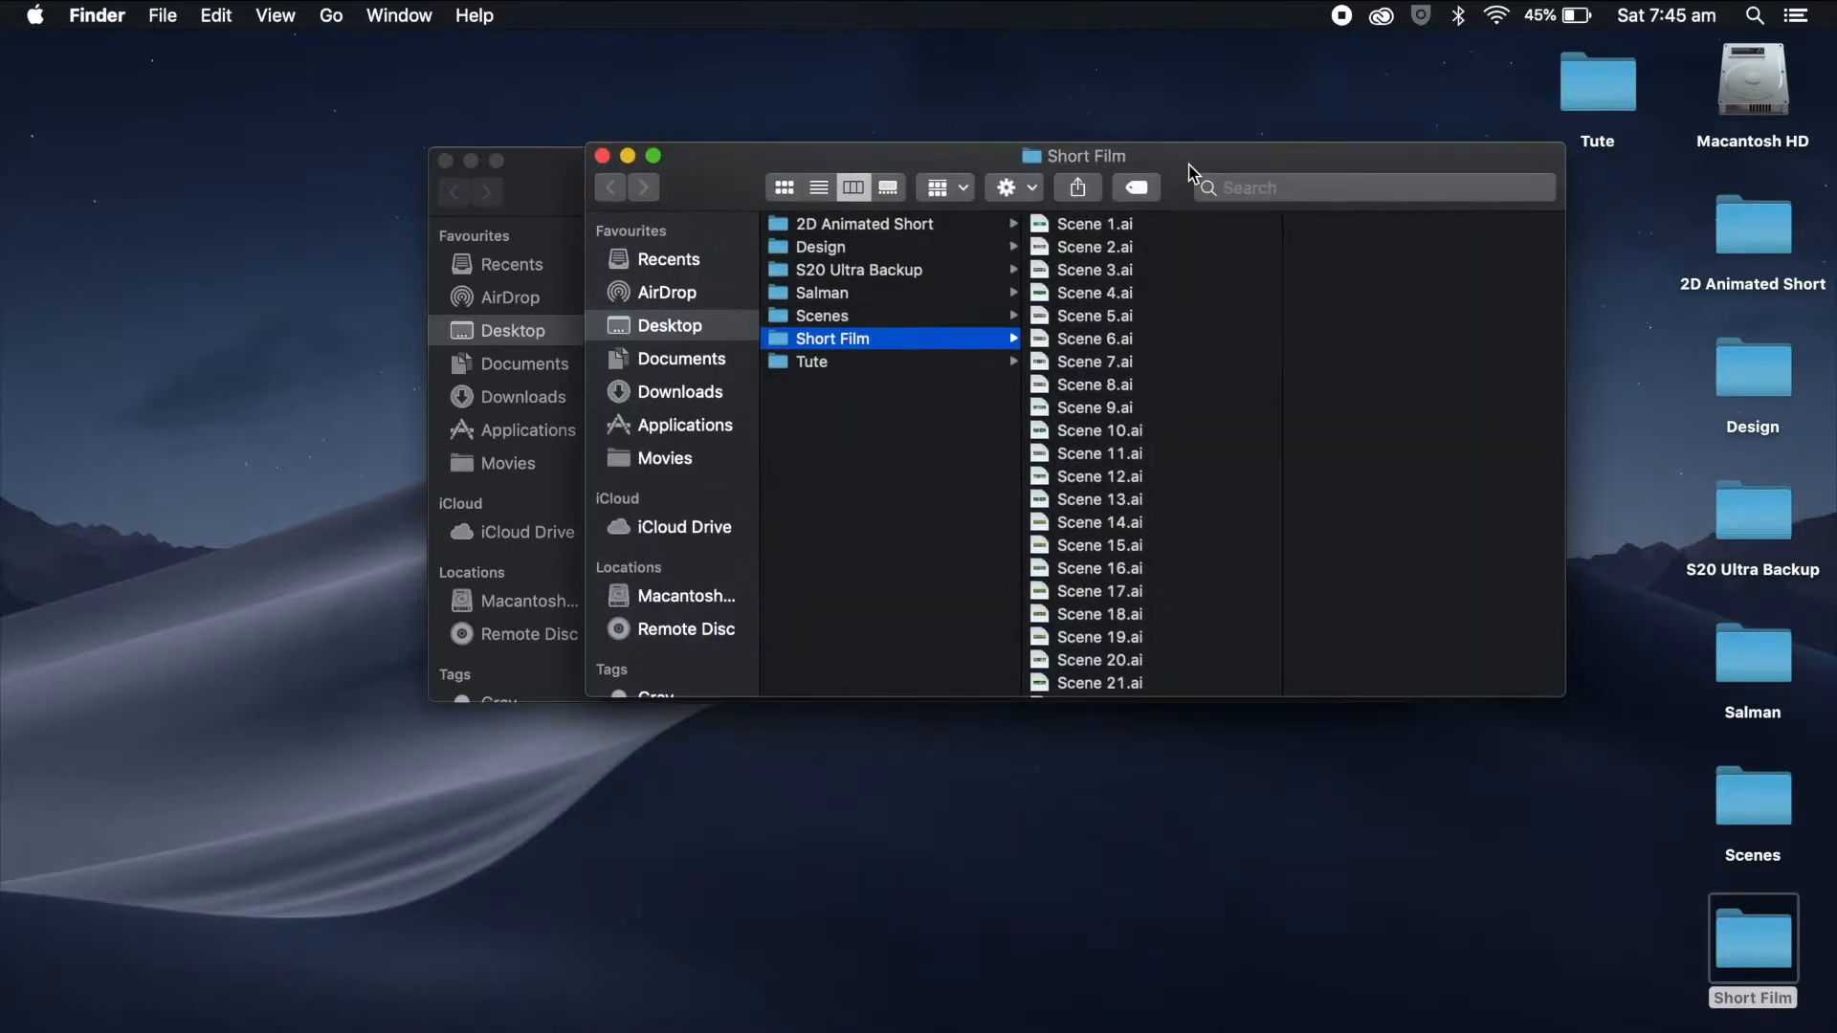
{"action": "left_click_drag", "start_coordinate": [1269, 696], "coordinate": [1299, 890]}
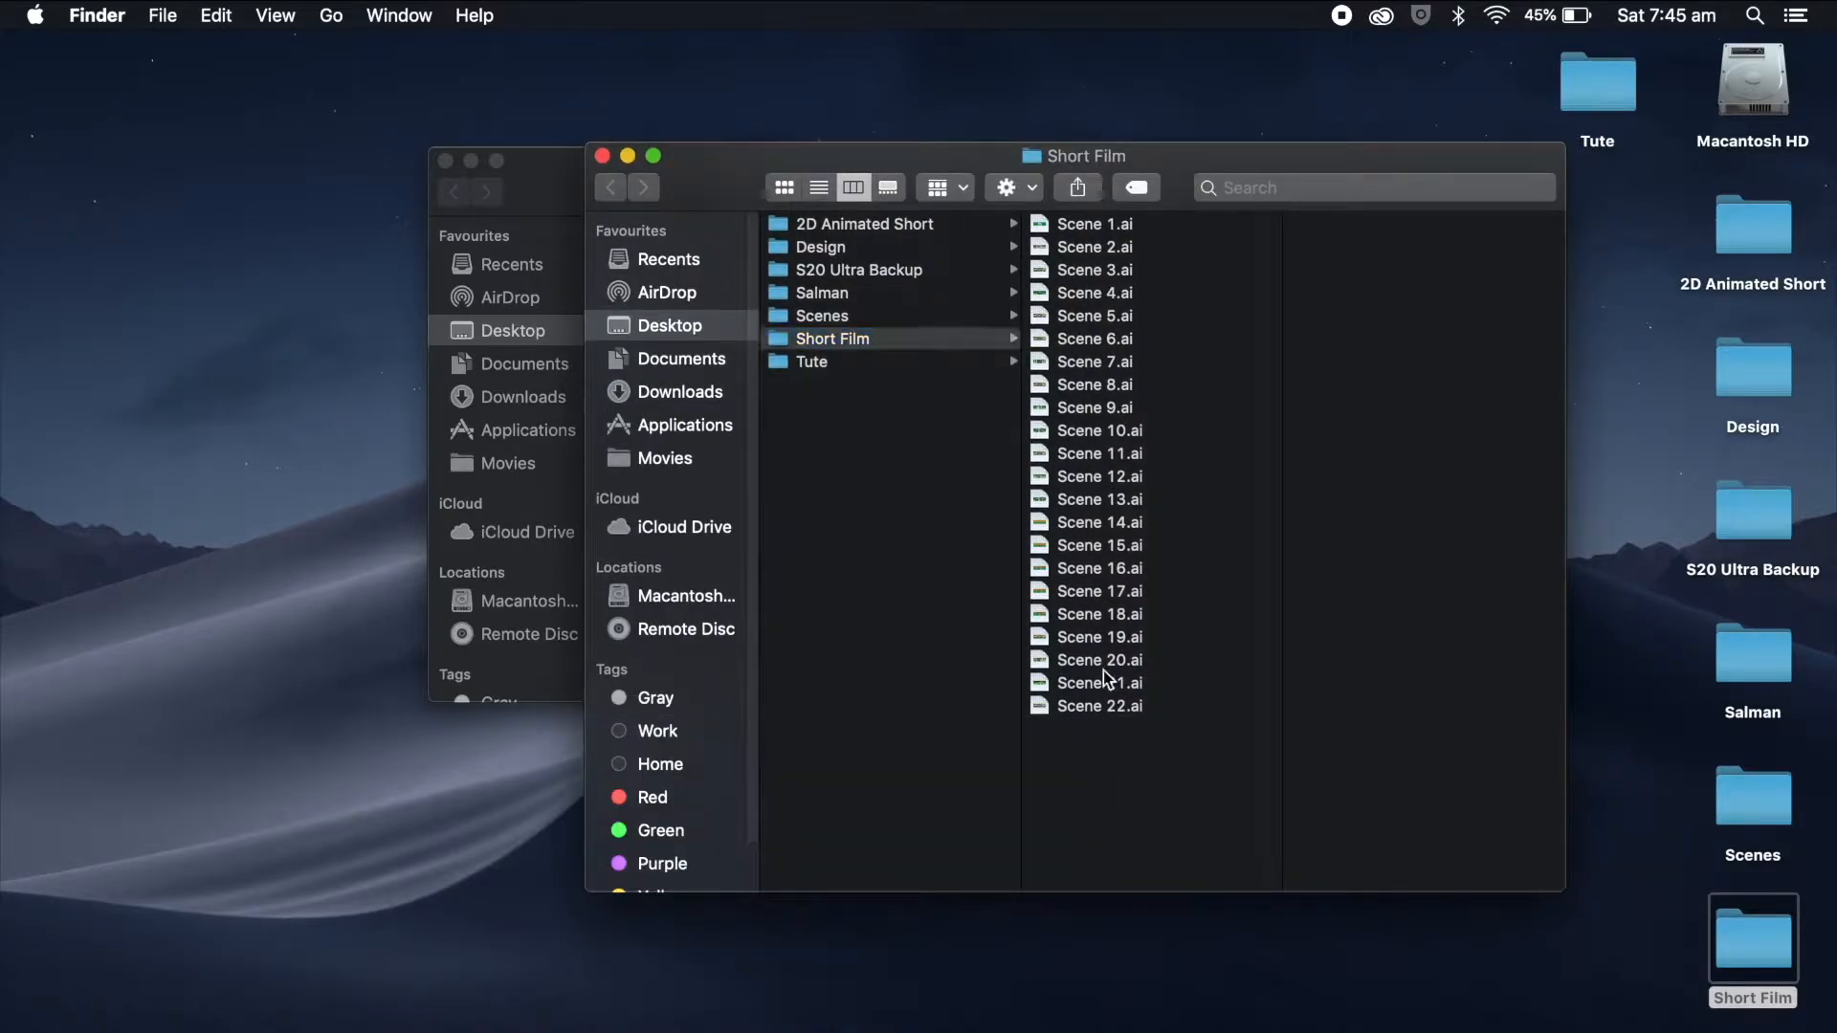
{"action": "left_click_drag", "start_coordinate": [1107, 787], "coordinate": [1148, 218]}
{"action": "key", "text": "super+c"}
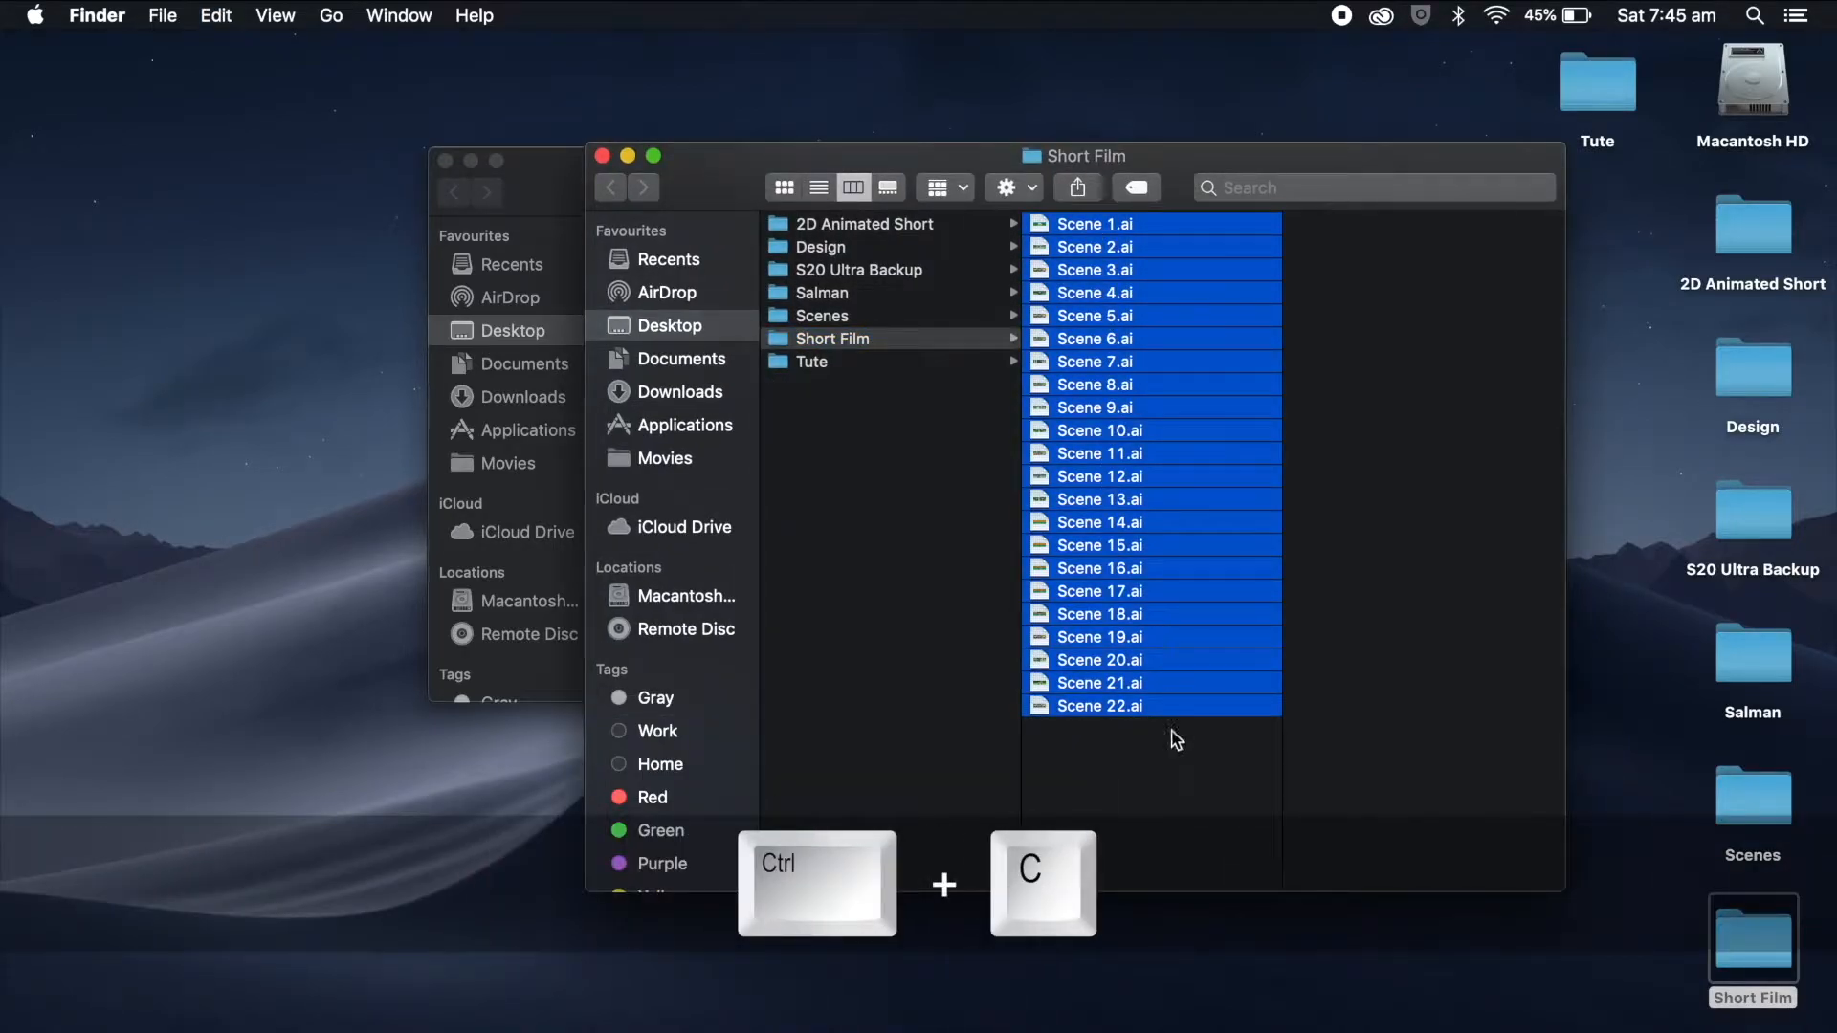
{"action": "left_click", "coordinate": [1136, 787]}
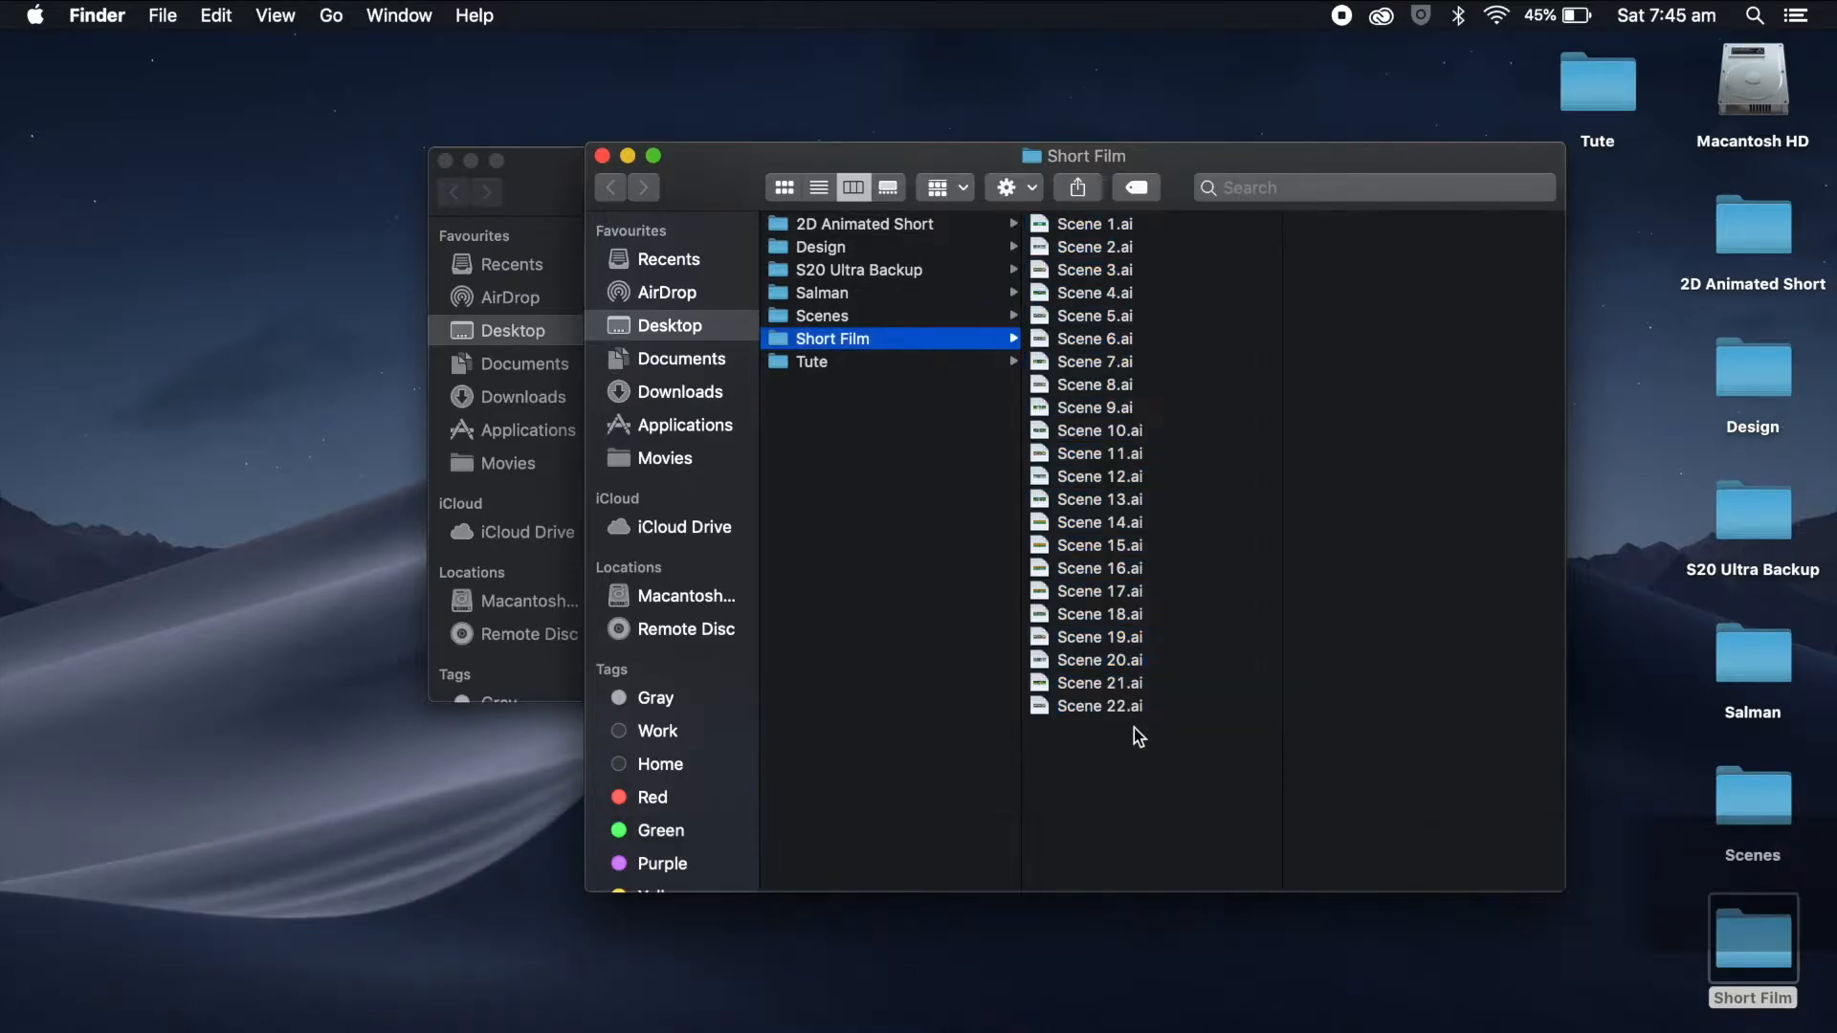
{"action": "left_click", "coordinate": [601, 155]}
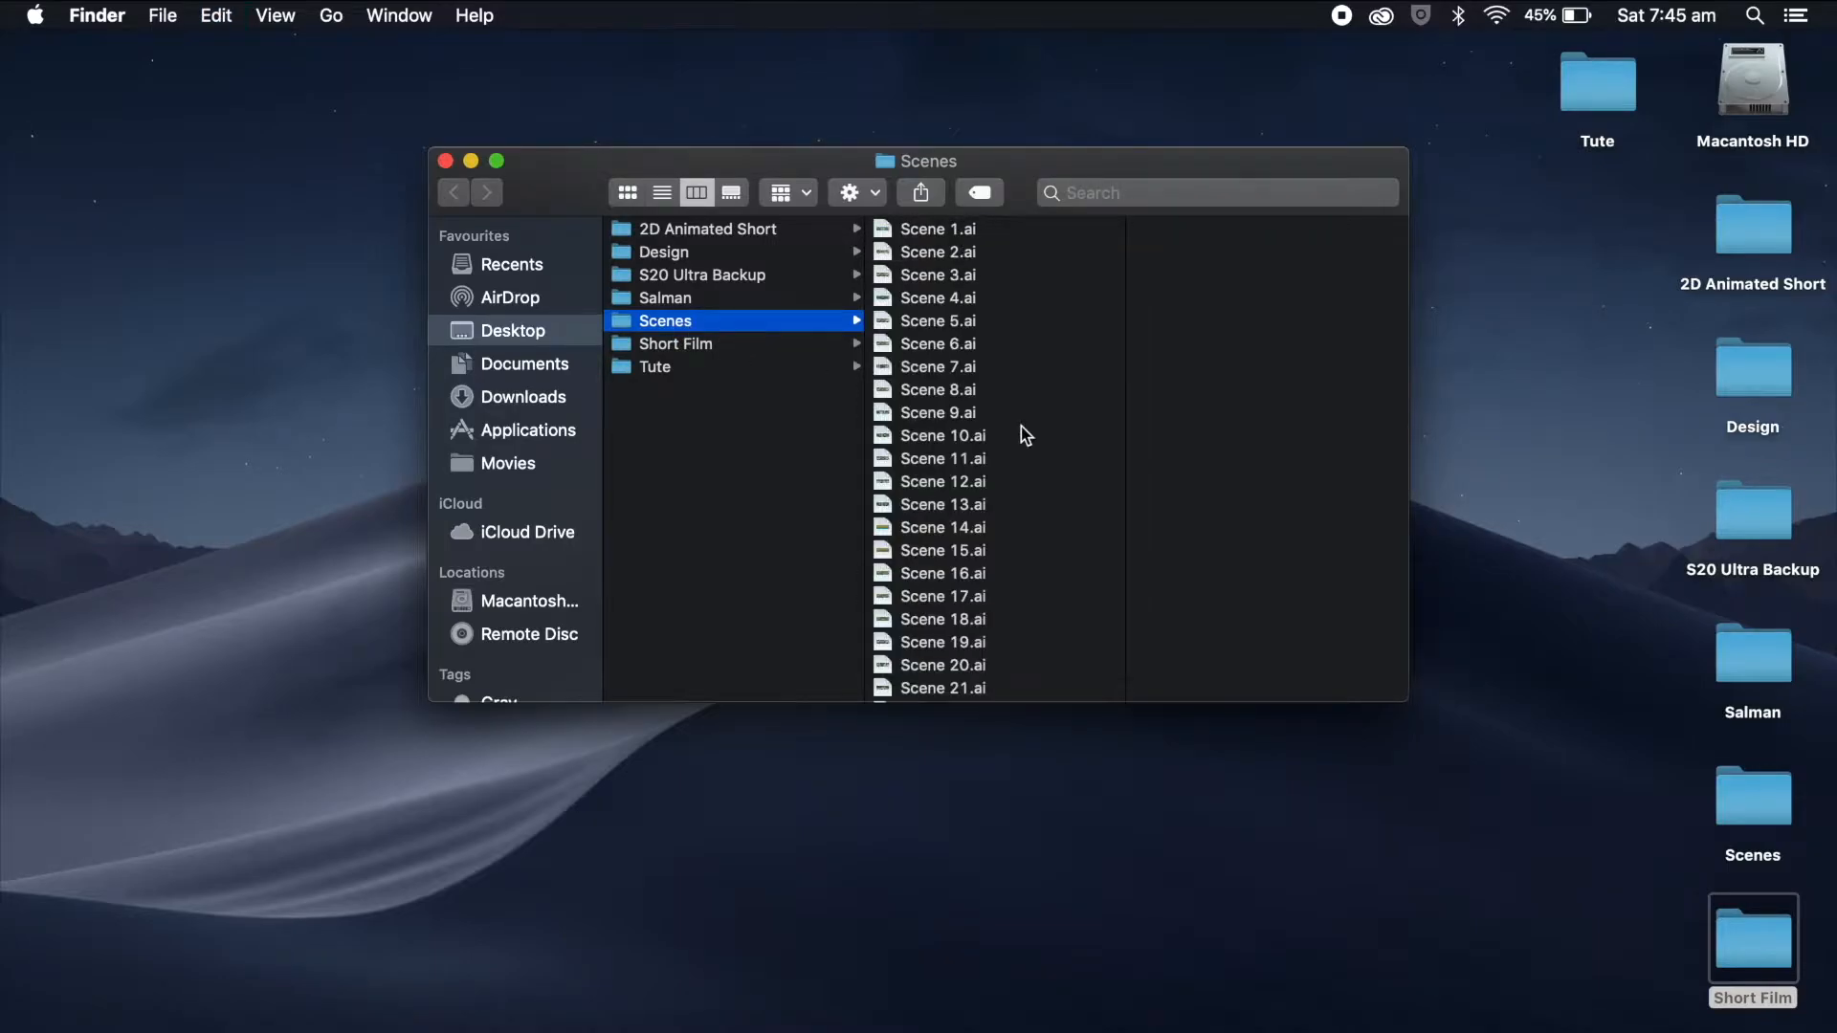
Step: Open Scene 1.ai from the Scenes folder in Illustrator
{"action": "left_click", "coordinate": [964, 234]}
{"action": "left_click", "coordinate": [1704, 885]}
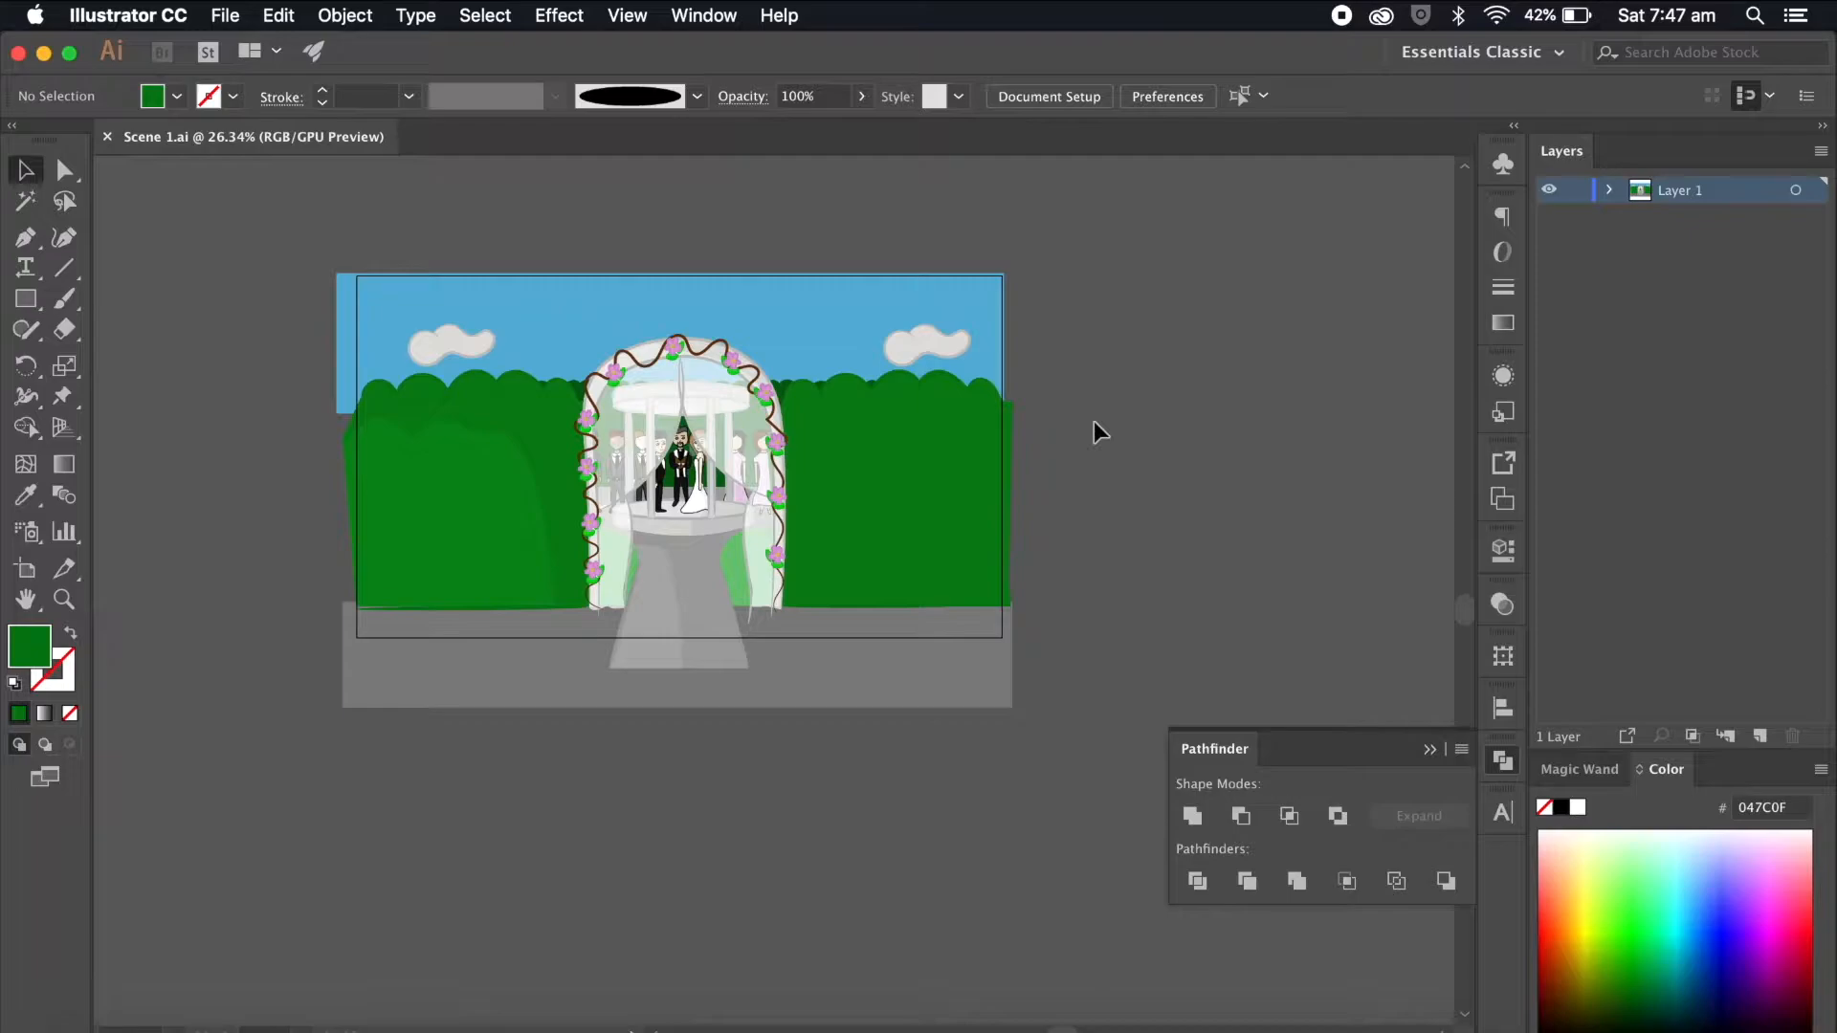
Step: Draw three overlapping green rectangles beside the artboard, each wider and lower than the previous one
{"action": "scroll", "coordinate": [1094, 421], "scroll_direction": "up", "scroll_amount": 2}
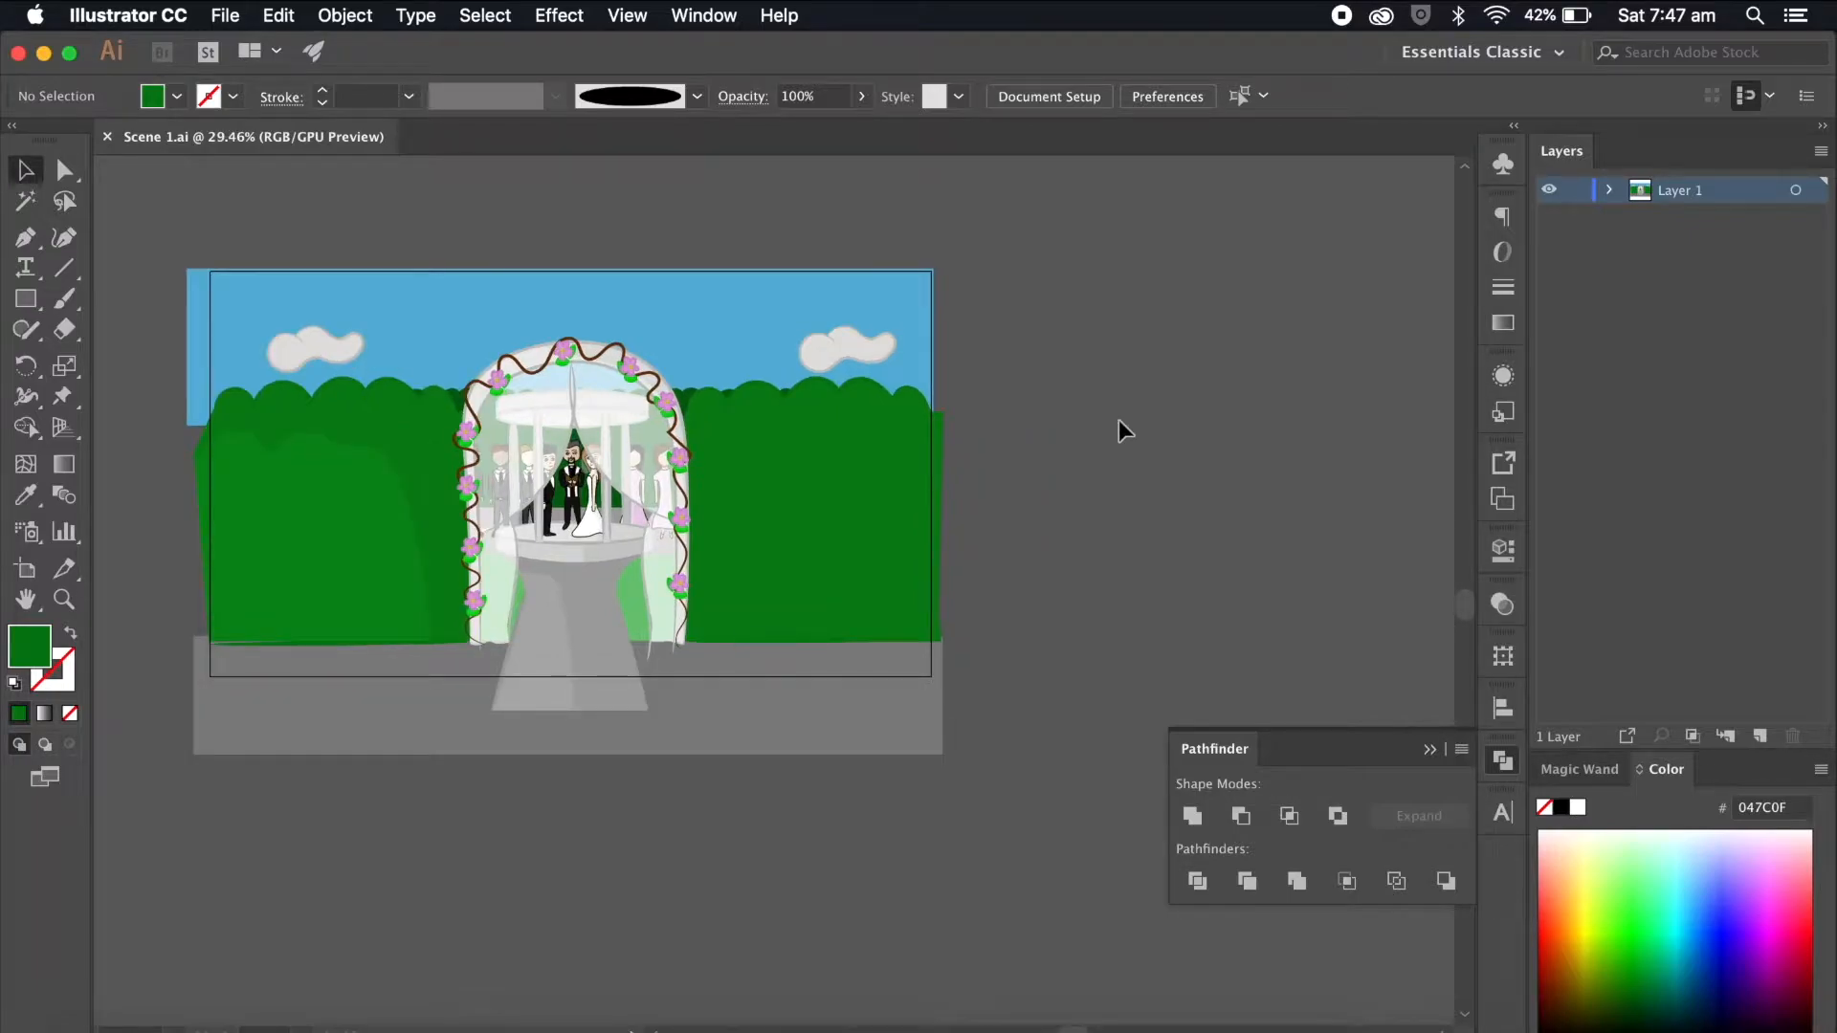
{"action": "scroll", "coordinate": [1117, 421], "scroll_direction": "right", "scroll_amount": 3}
{"action": "key", "text": "m"}
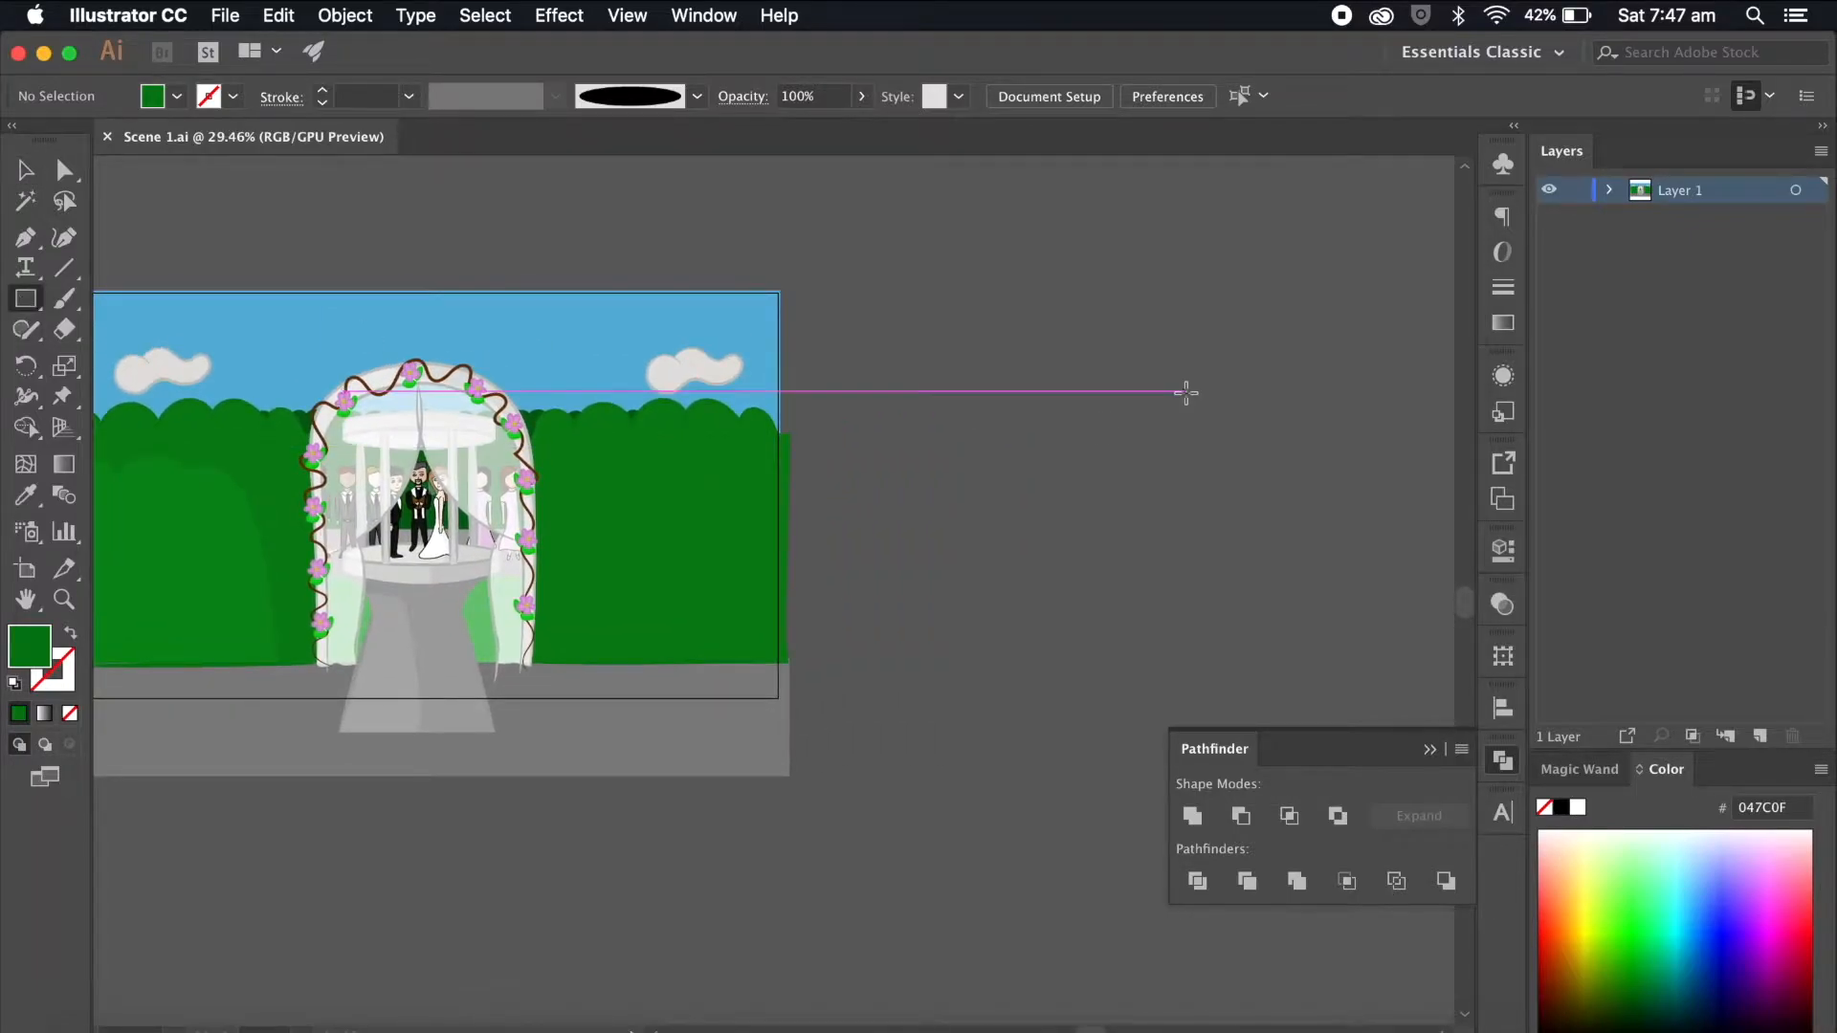
{"action": "left_click_drag", "start_coordinate": [992, 312], "coordinate": [1214, 443]}
{"action": "scroll", "coordinate": [1216, 443], "scroll_direction": "right", "scroll_amount": 4}
{"action": "scroll", "coordinate": [1215, 444], "scroll_direction": "down", "scroll_amount": 1}
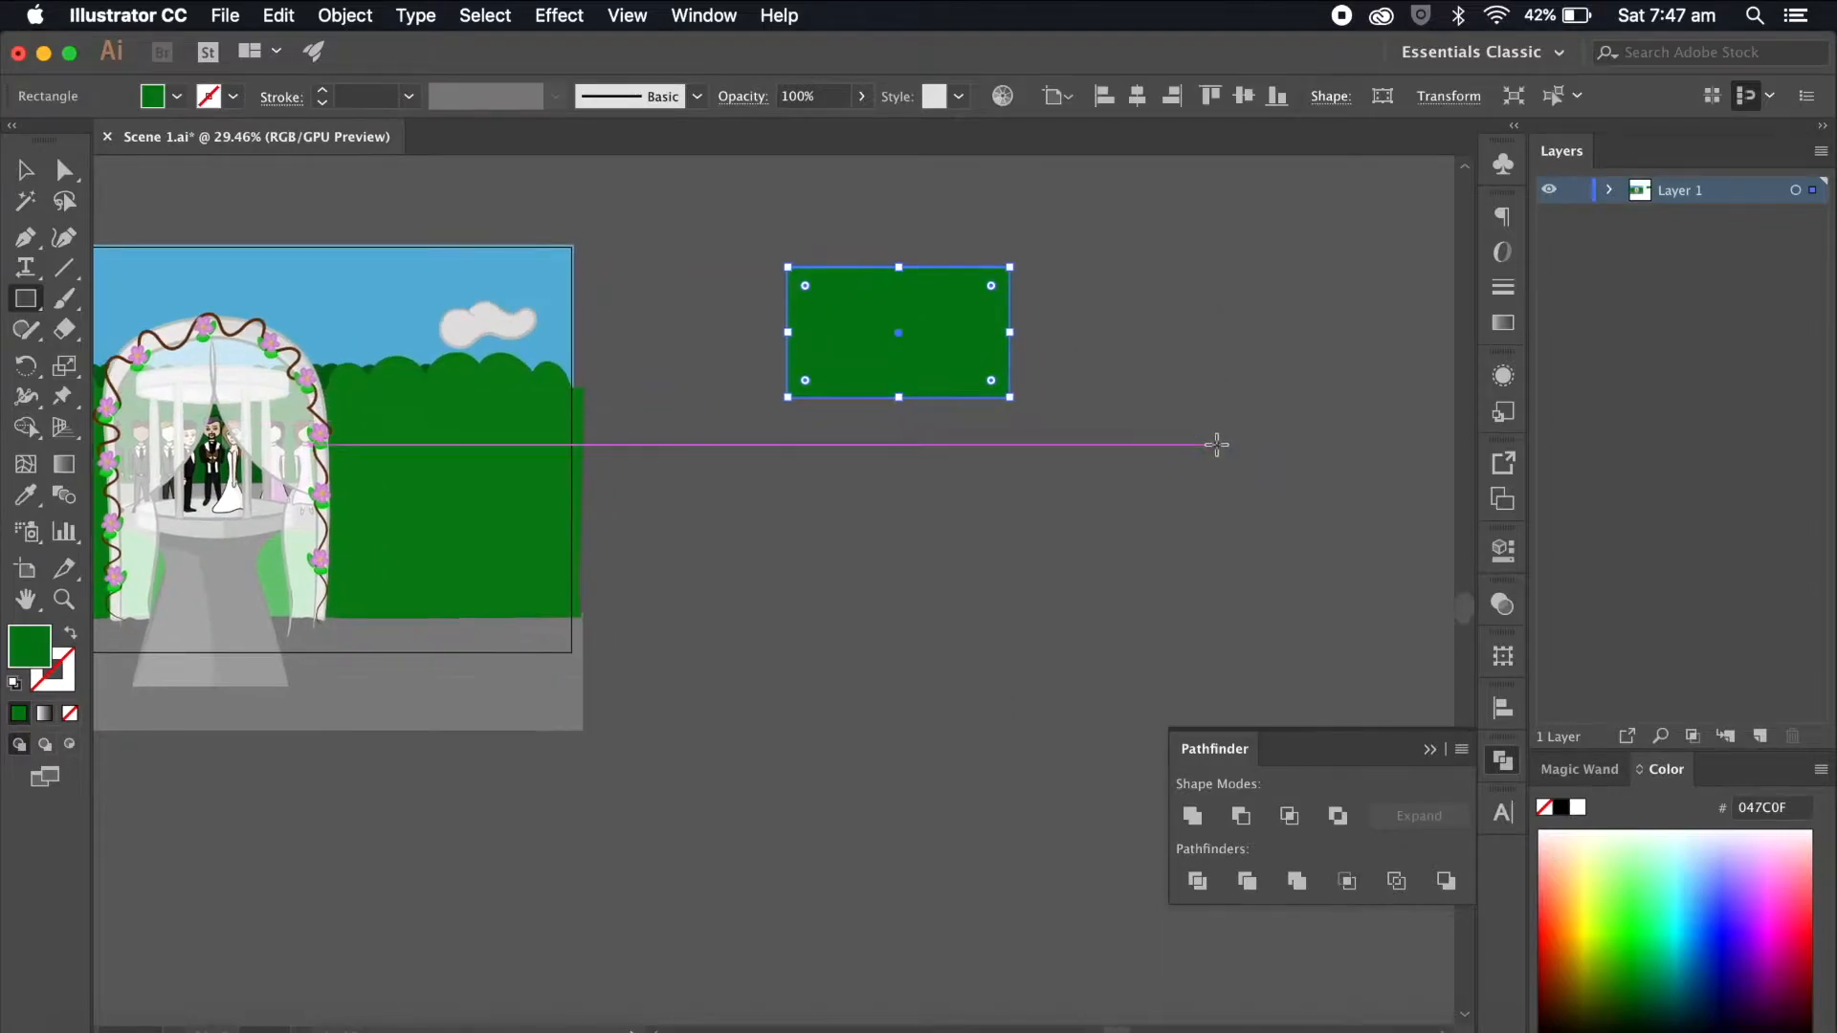
{"action": "left_click_drag", "start_coordinate": [761, 347], "coordinate": [1039, 465]}
{"action": "left_click_drag", "start_coordinate": [719, 422], "coordinate": [1096, 593]}
Step: Recolour the middle rectangle light green (D3FFB1) and the lowest rectangle blue (0001C3)
{"action": "key", "text": "v"}
{"action": "left_click", "coordinate": [899, 301]}
{"action": "left_click", "coordinate": [956, 411]}
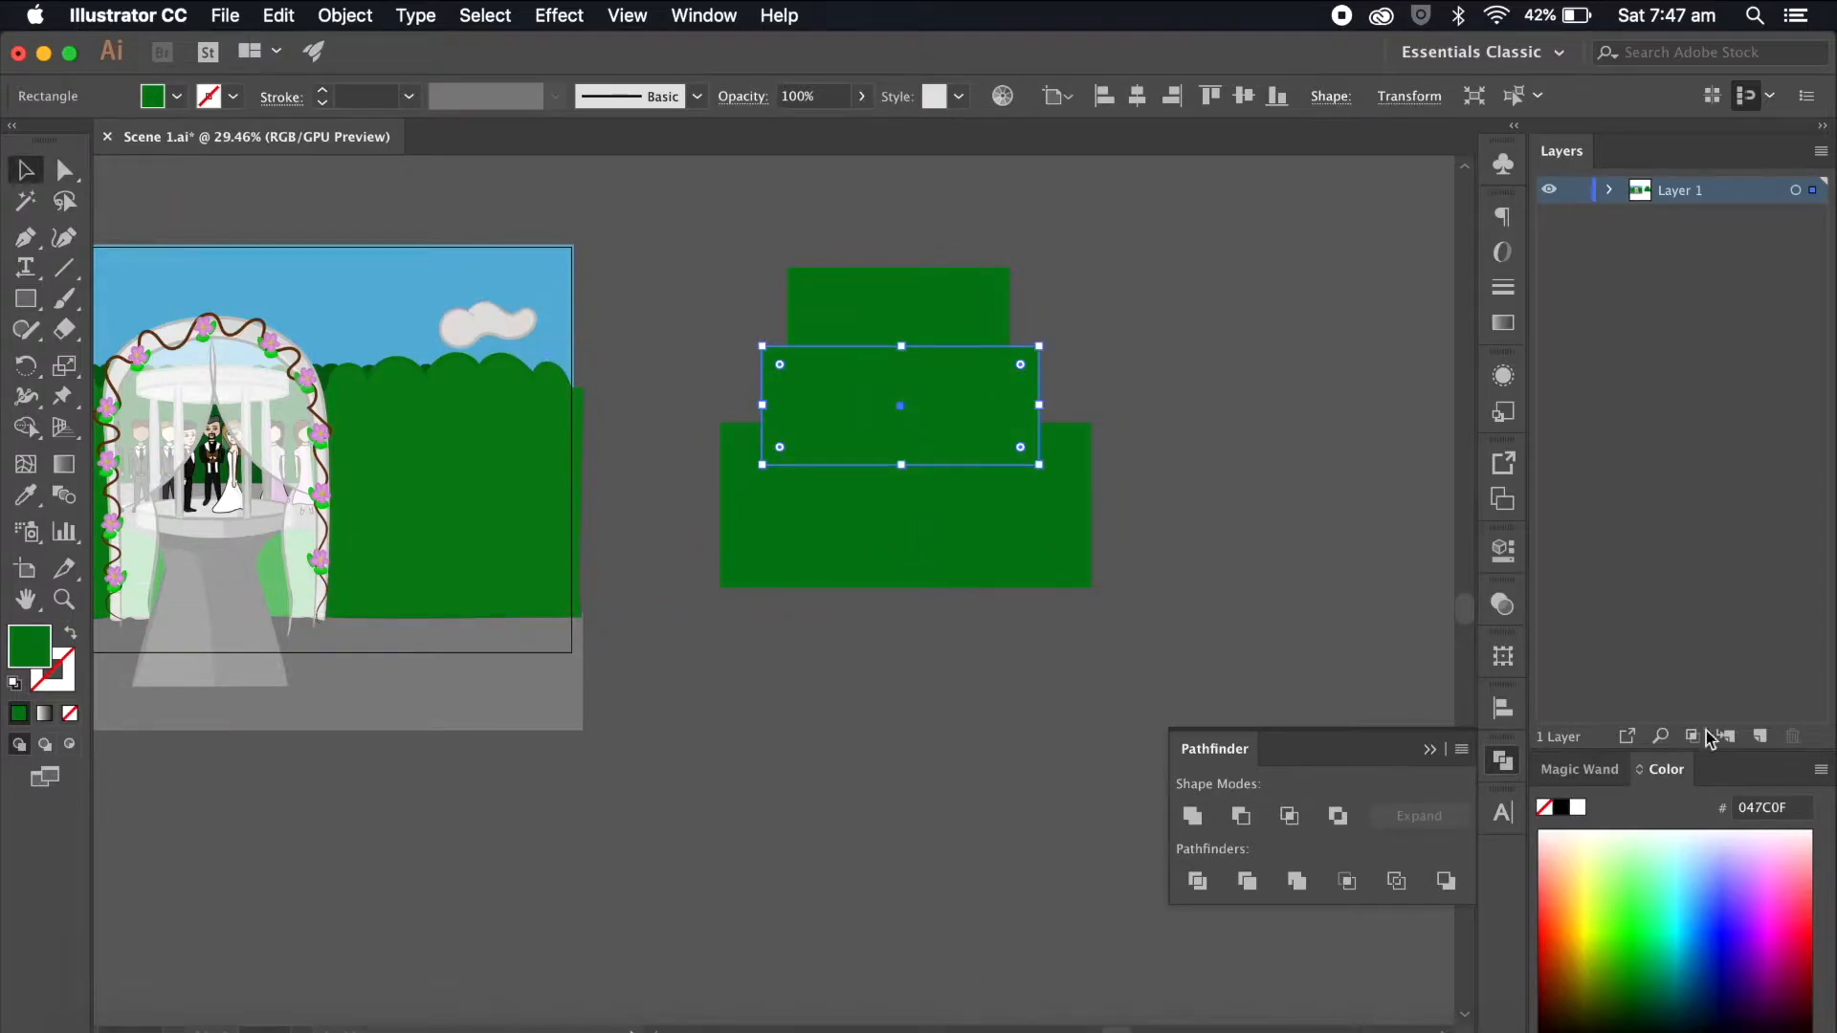
{"action": "left_click", "coordinate": [1623, 848]}
{"action": "left_click", "coordinate": [1036, 565]}
{"action": "left_click", "coordinate": [1732, 959]}
Step: Examine the stacking of the three coloured rectangles one by one and compare them with the wedding scene
{"action": "left_click", "coordinate": [1269, 402]}
{"action": "left_click", "coordinate": [943, 306]}
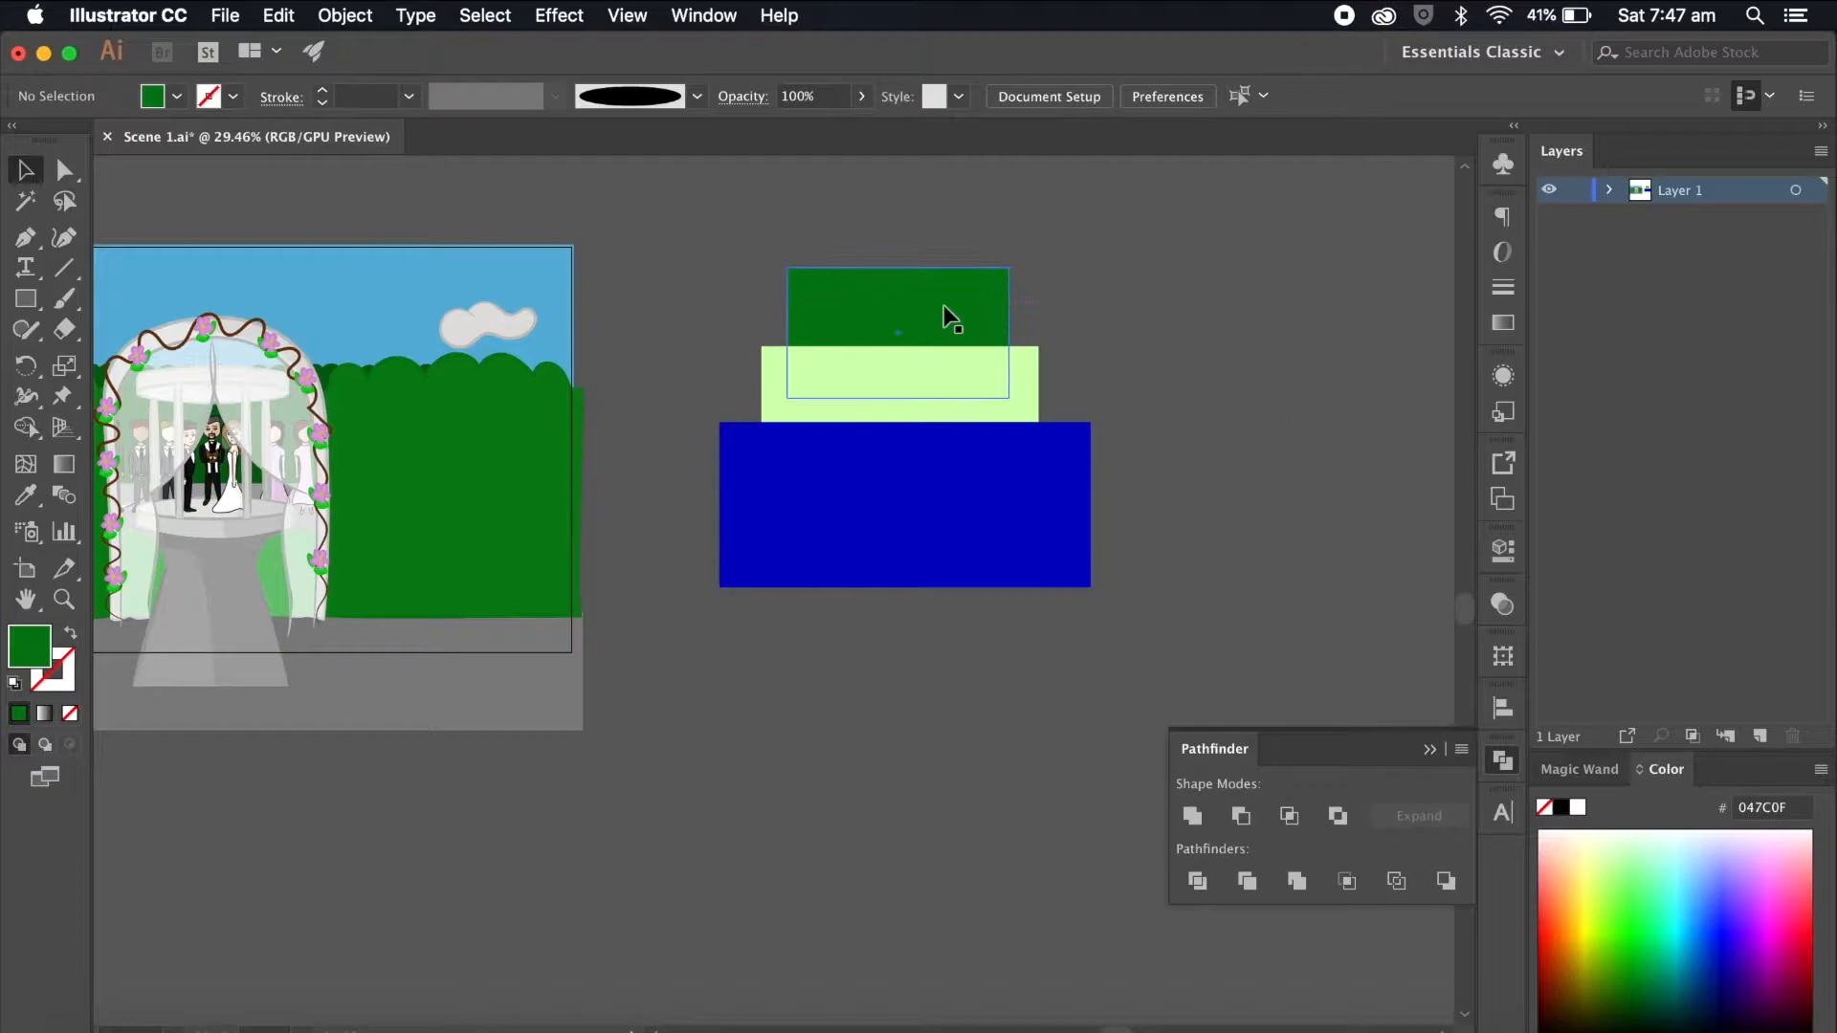
{"action": "left_click", "coordinate": [1135, 330]}
{"action": "left_click", "coordinate": [955, 406]}
{"action": "left_click", "coordinate": [1204, 405]}
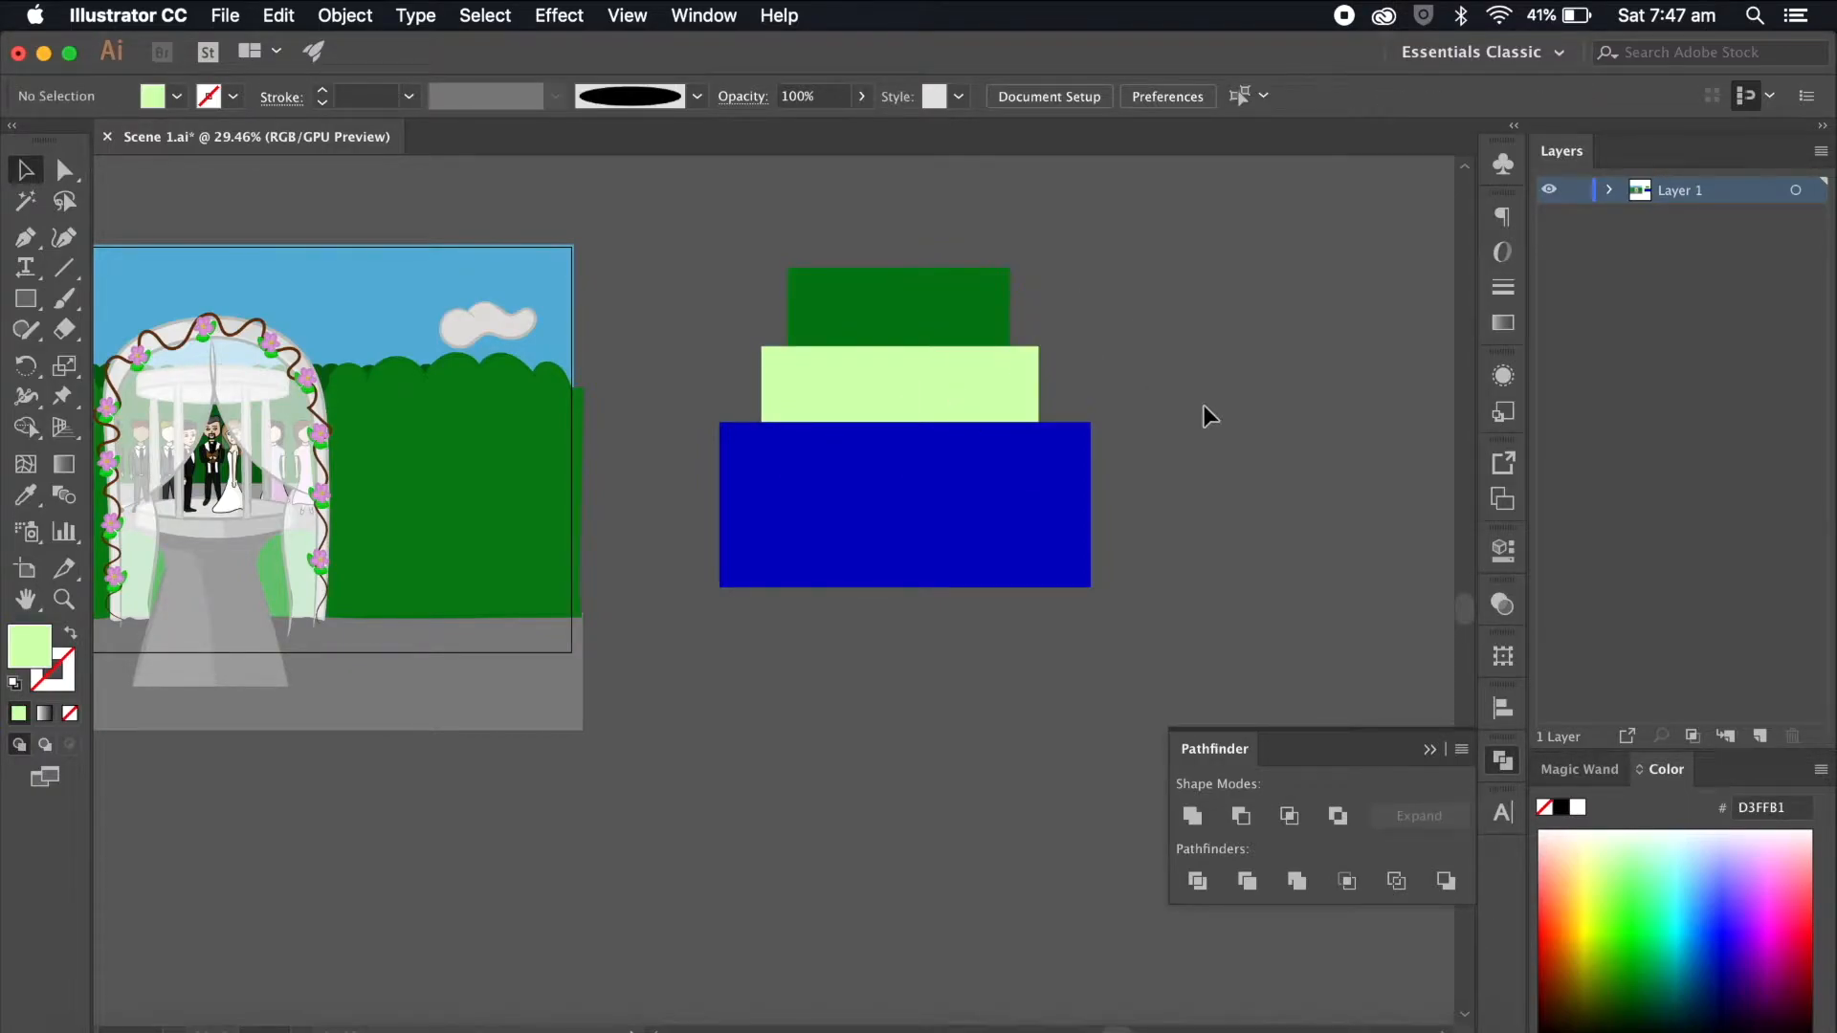
{"action": "left_click", "coordinate": [1037, 479]}
{"action": "left_click", "coordinate": [1209, 483]}
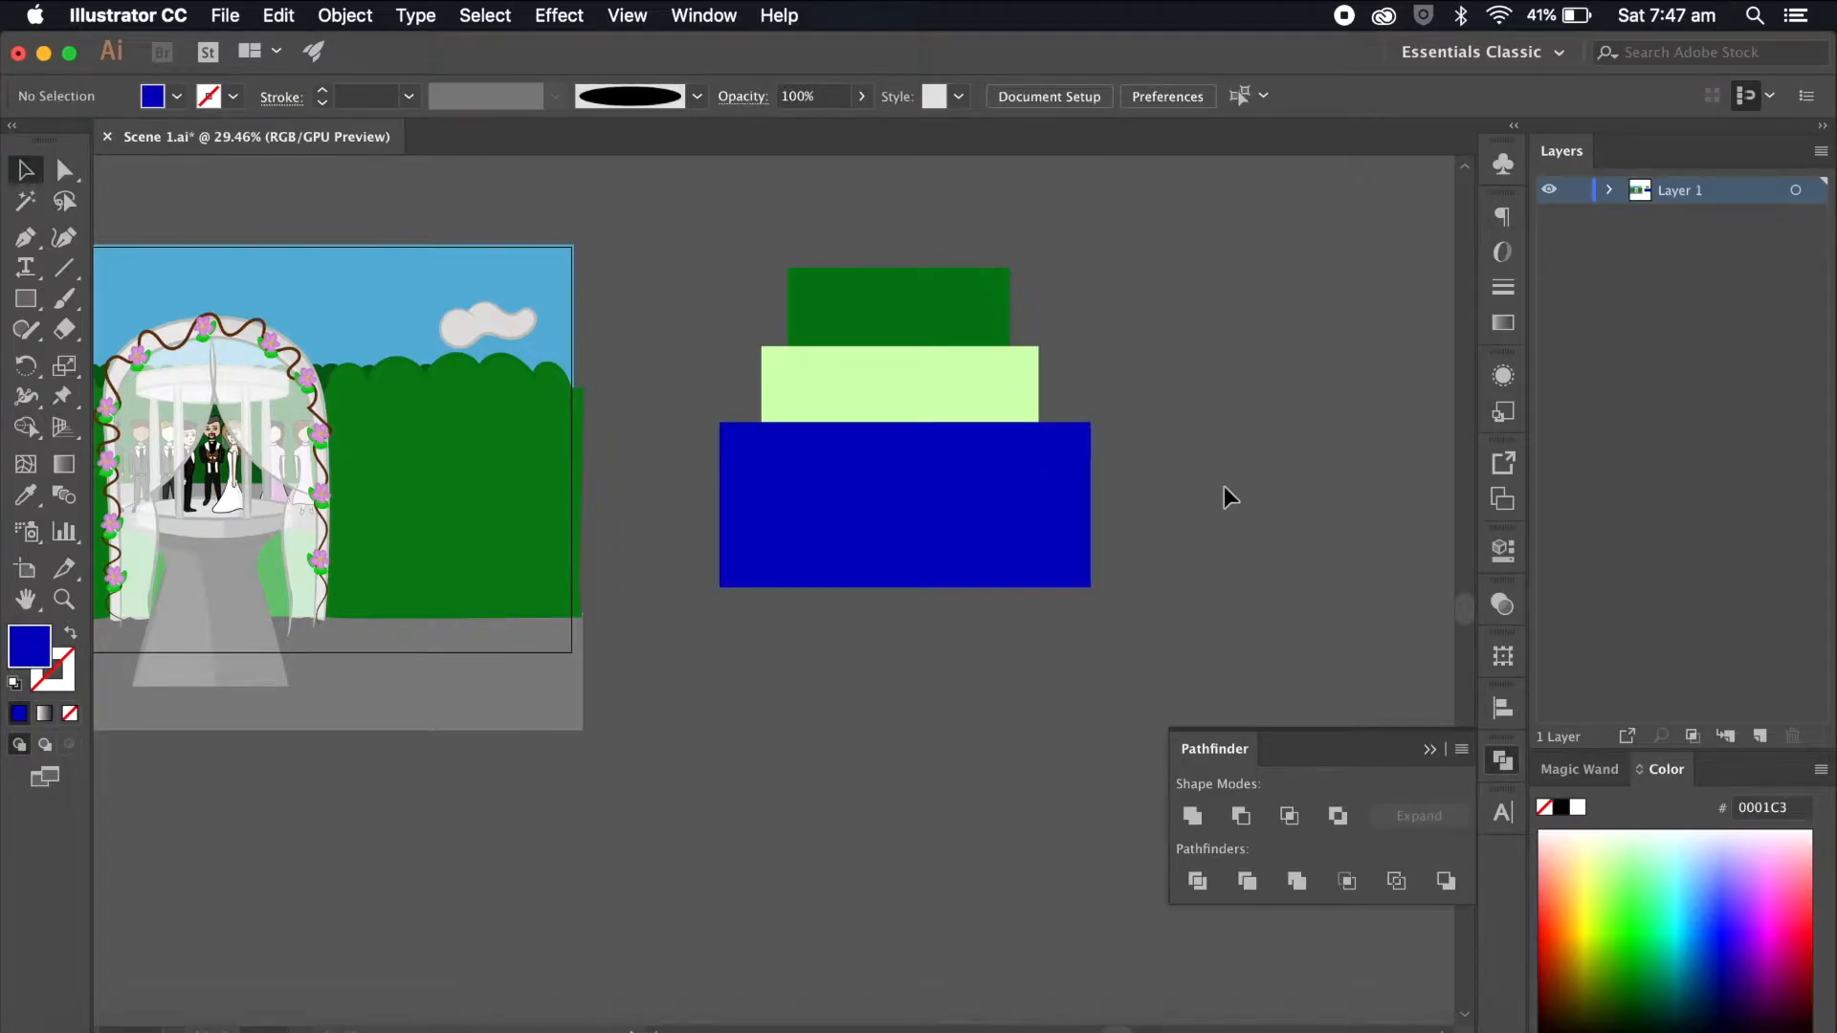
{"action": "scroll", "coordinate": [1225, 486], "scroll_direction": "left", "scroll_amount": 5}
{"action": "scroll", "coordinate": [957, 375], "scroll_direction": "up", "scroll_amount": 3}
{"action": "scroll", "coordinate": [957, 375], "scroll_direction": "left", "scroll_amount": 3}
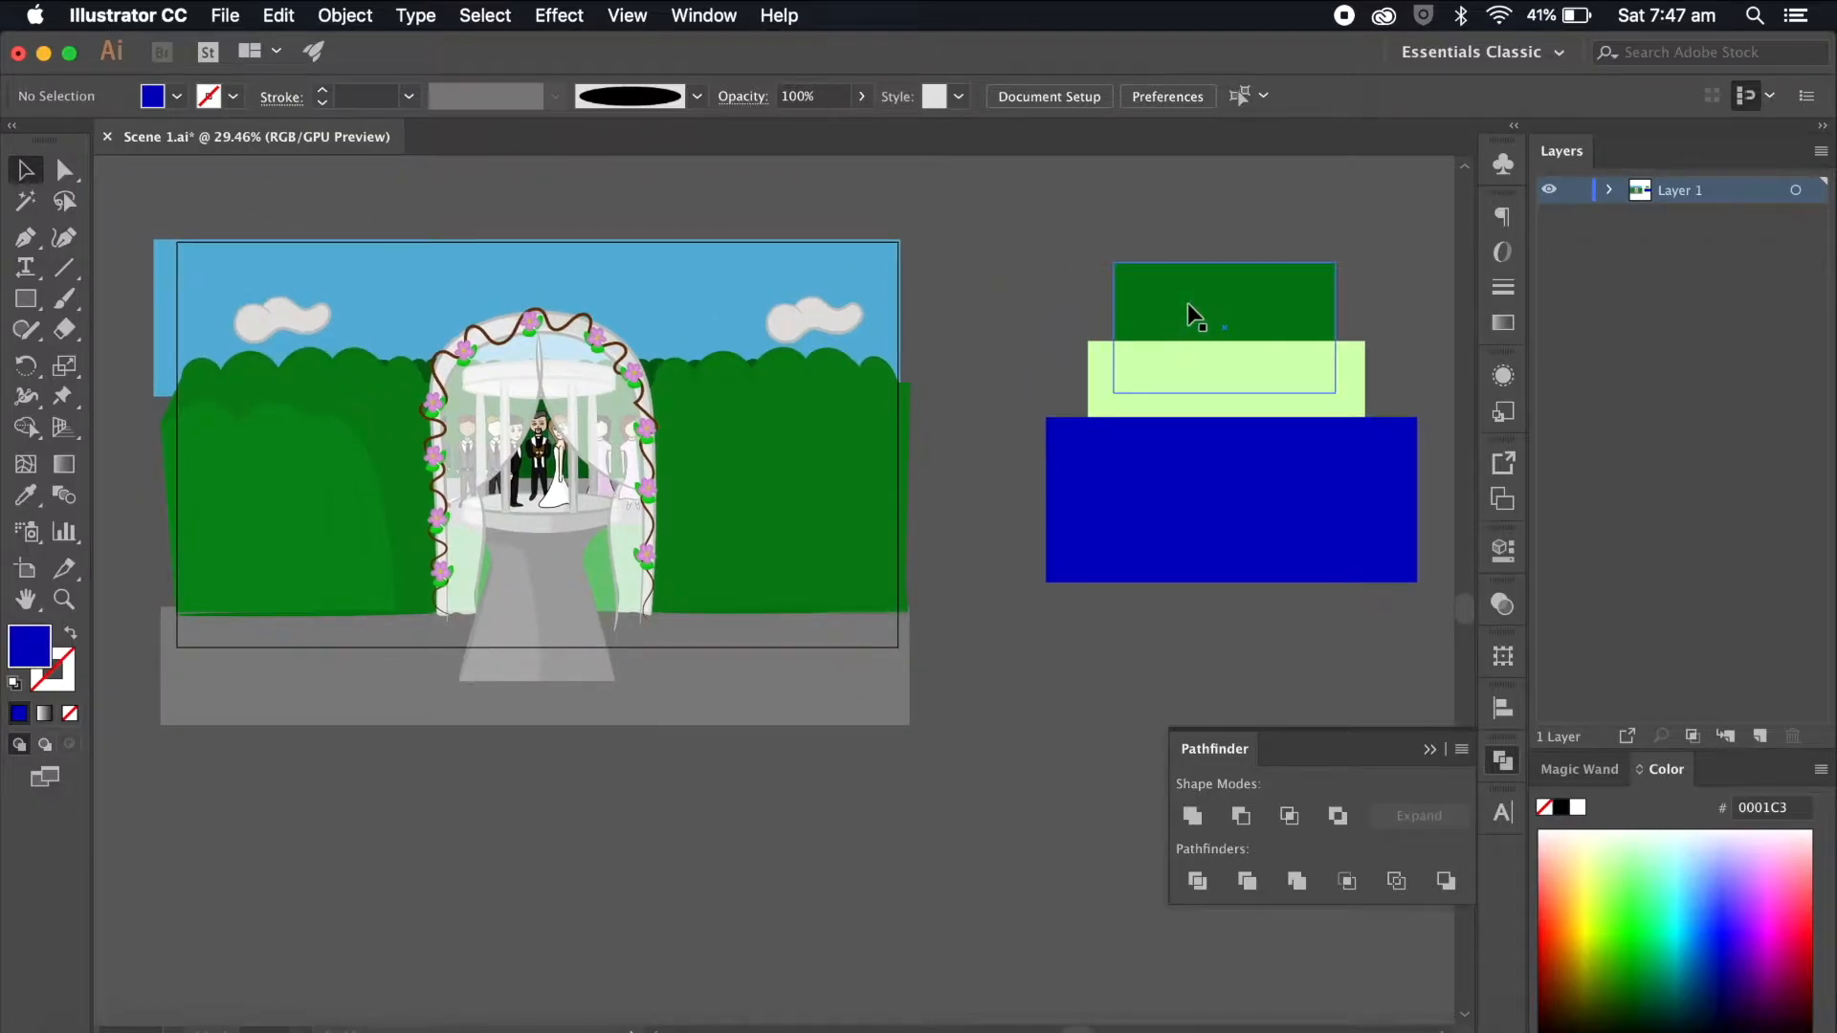
Step: Delete the three coloured rectangles beside the artboard
{"action": "left_click", "coordinate": [1115, 497]}
{"action": "scroll", "coordinate": [1083, 628], "scroll_direction": "down", "scroll_amount": 1}
{"action": "scroll", "coordinate": [1083, 628], "scroll_direction": "right", "scroll_amount": 1}
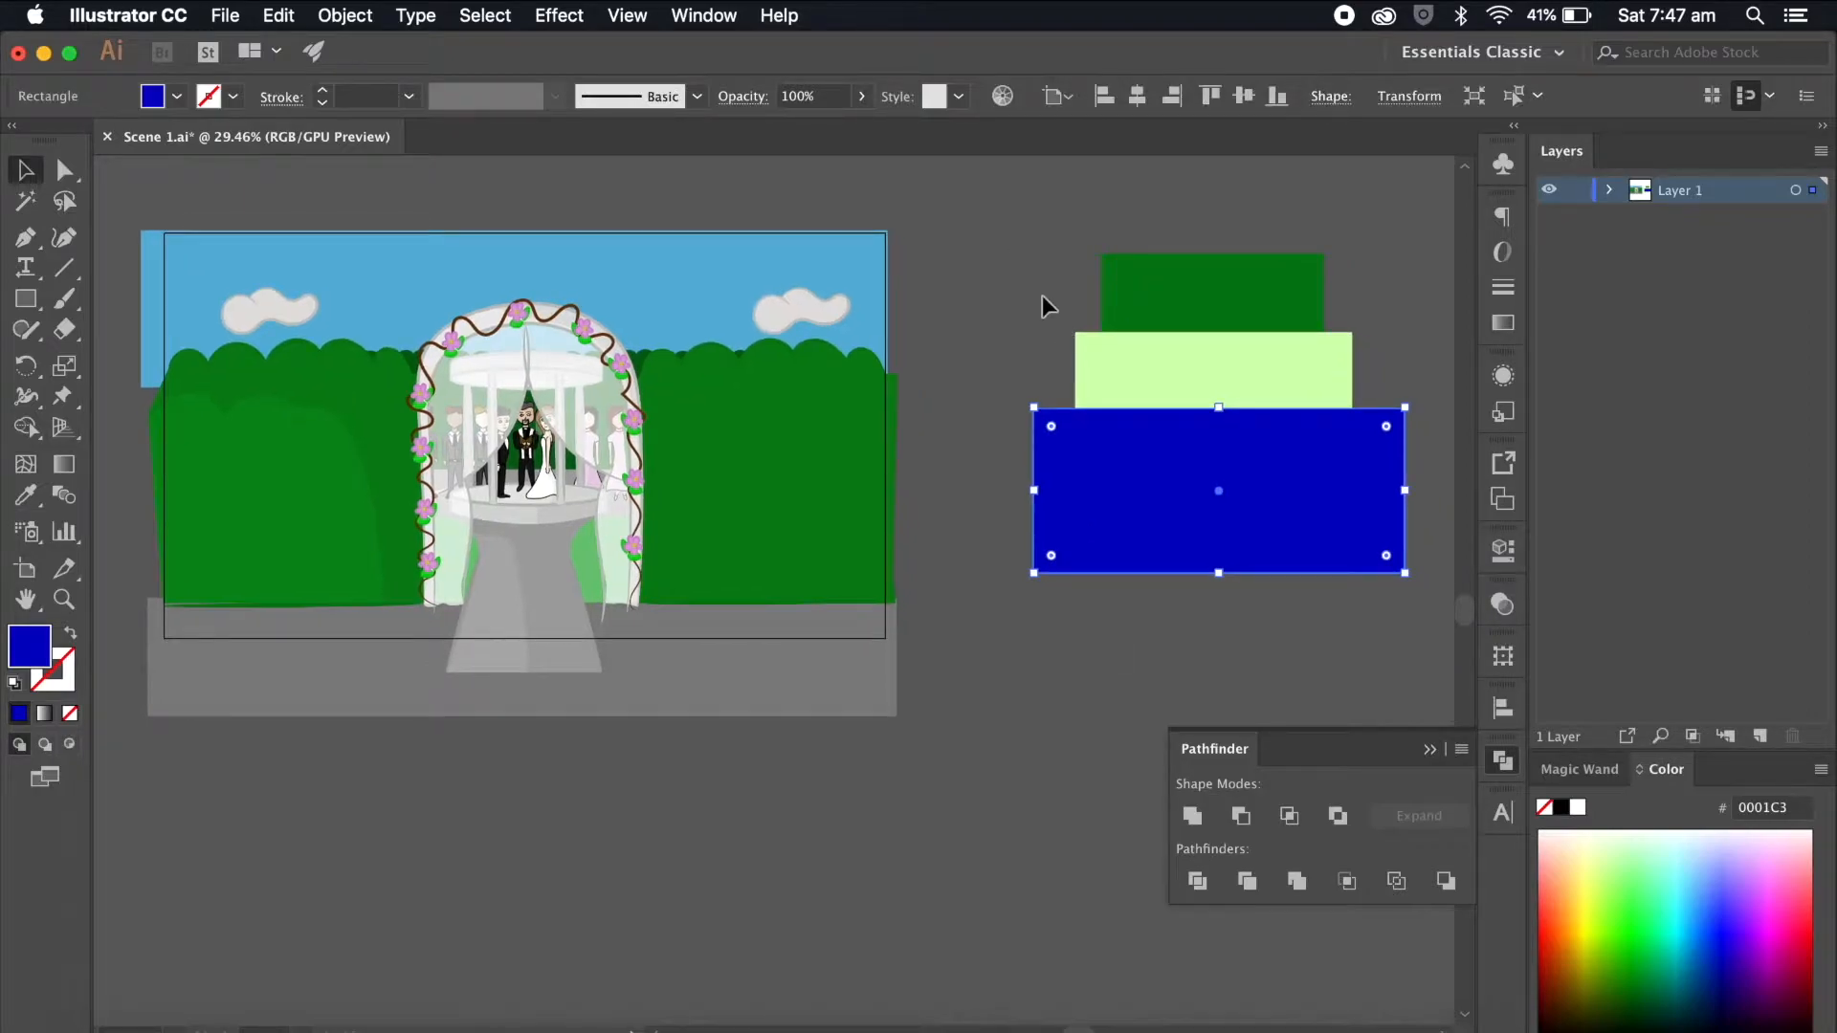
{"action": "left_click_drag", "start_coordinate": [1019, 252], "coordinate": [1433, 624]}
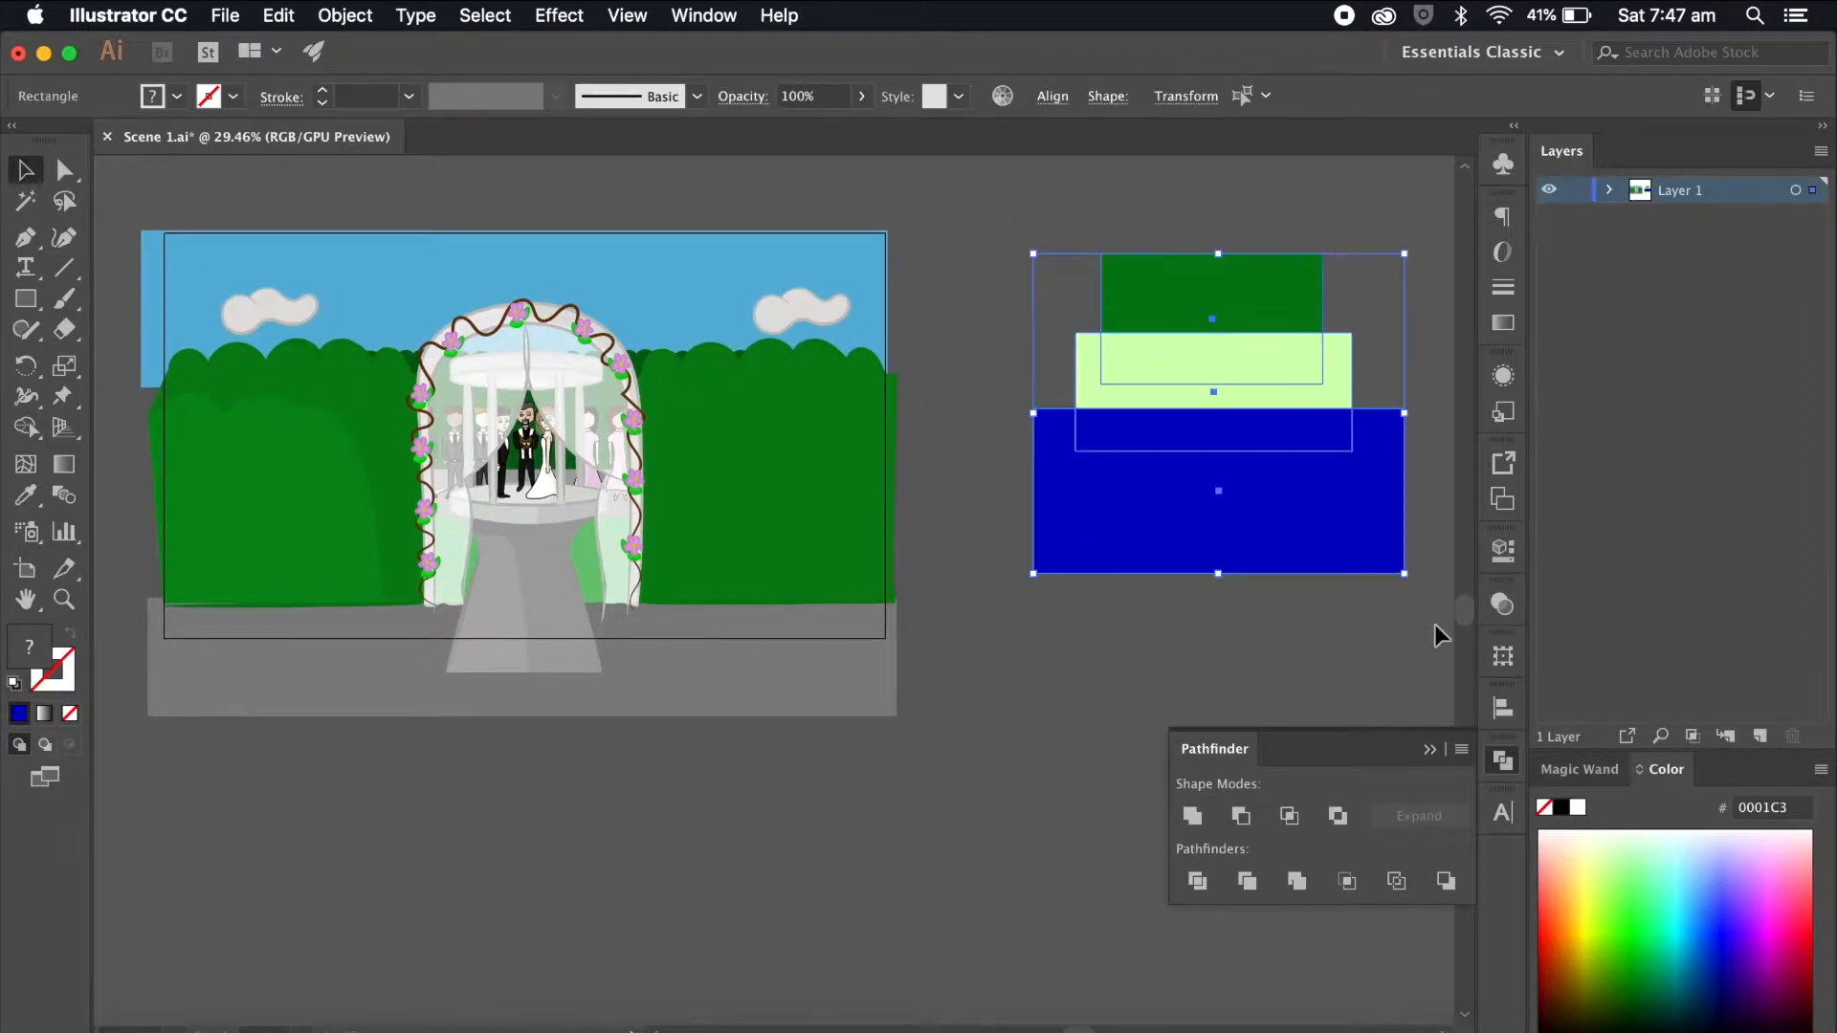
{"action": "key", "text": "Delete"}
Step: Examine the sky, the right hedge and the left hedge as separate elements of the wedding scene
{"action": "scroll", "coordinate": [1433, 624], "scroll_direction": "left", "scroll_amount": 5}
{"action": "scroll", "coordinate": [1433, 624], "scroll_direction": "up", "scroll_amount": 1}
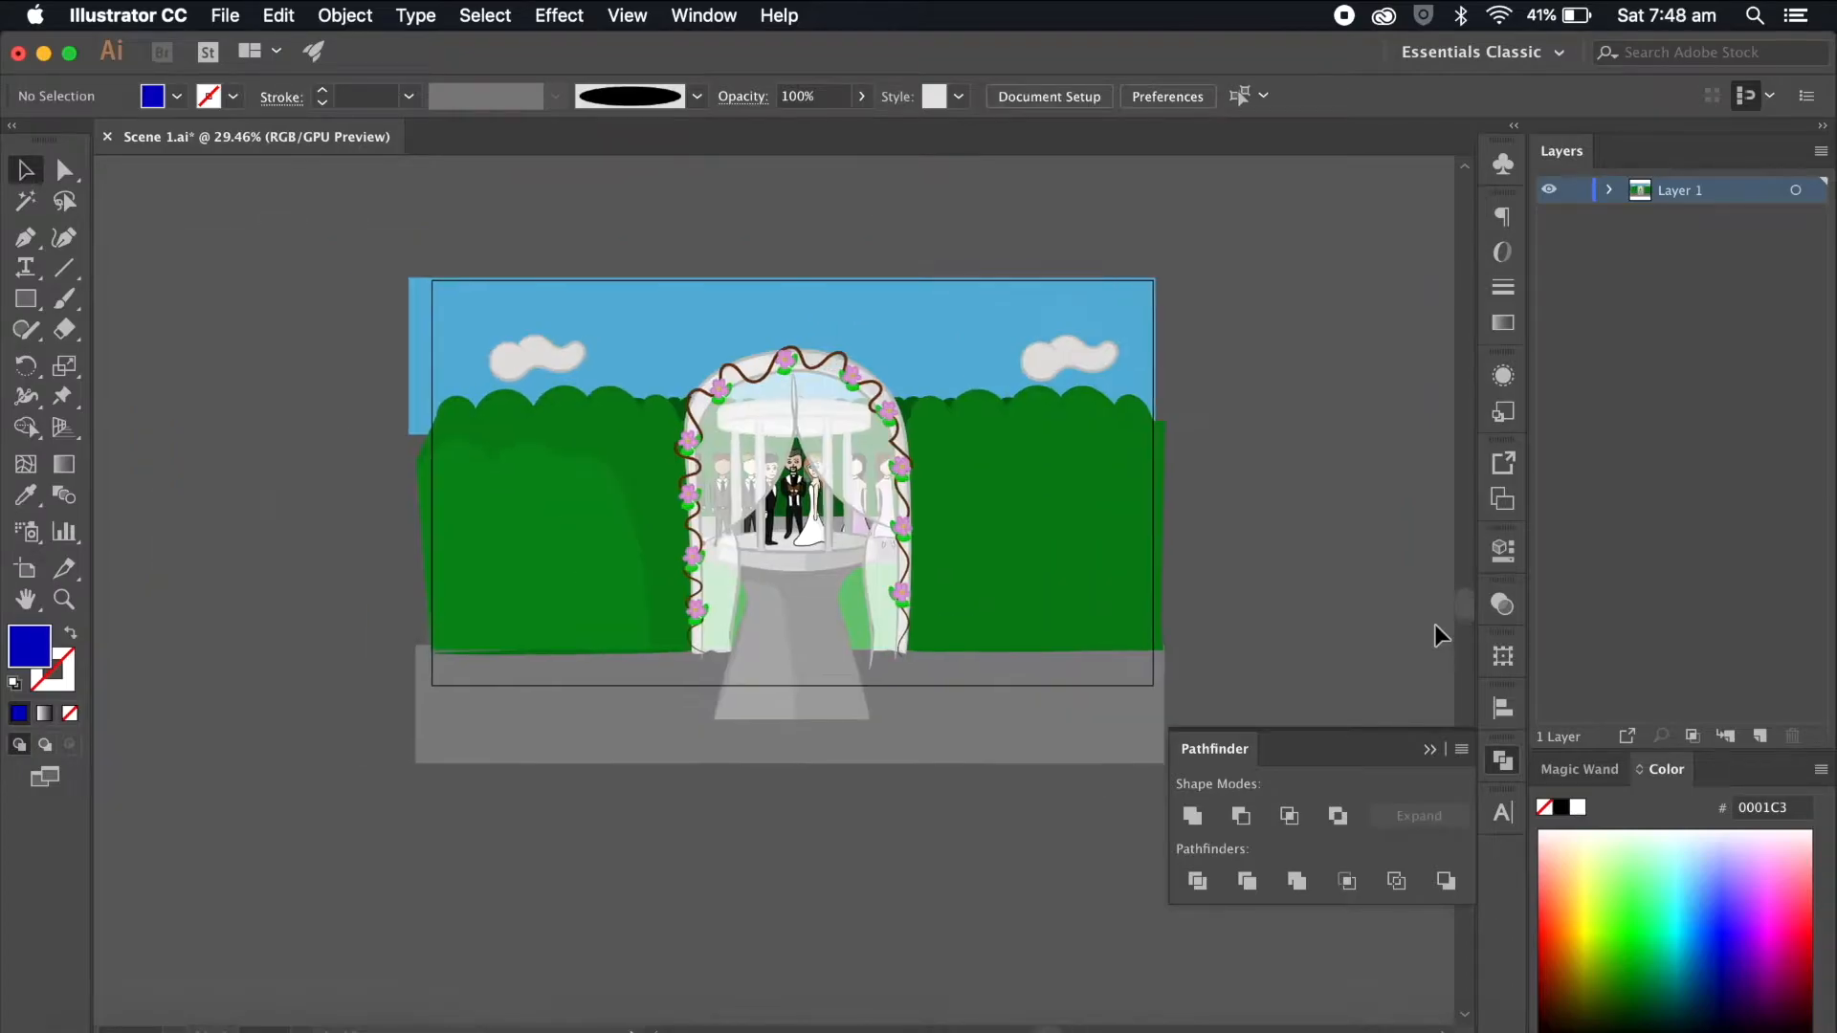
{"action": "left_click", "coordinate": [649, 326]}
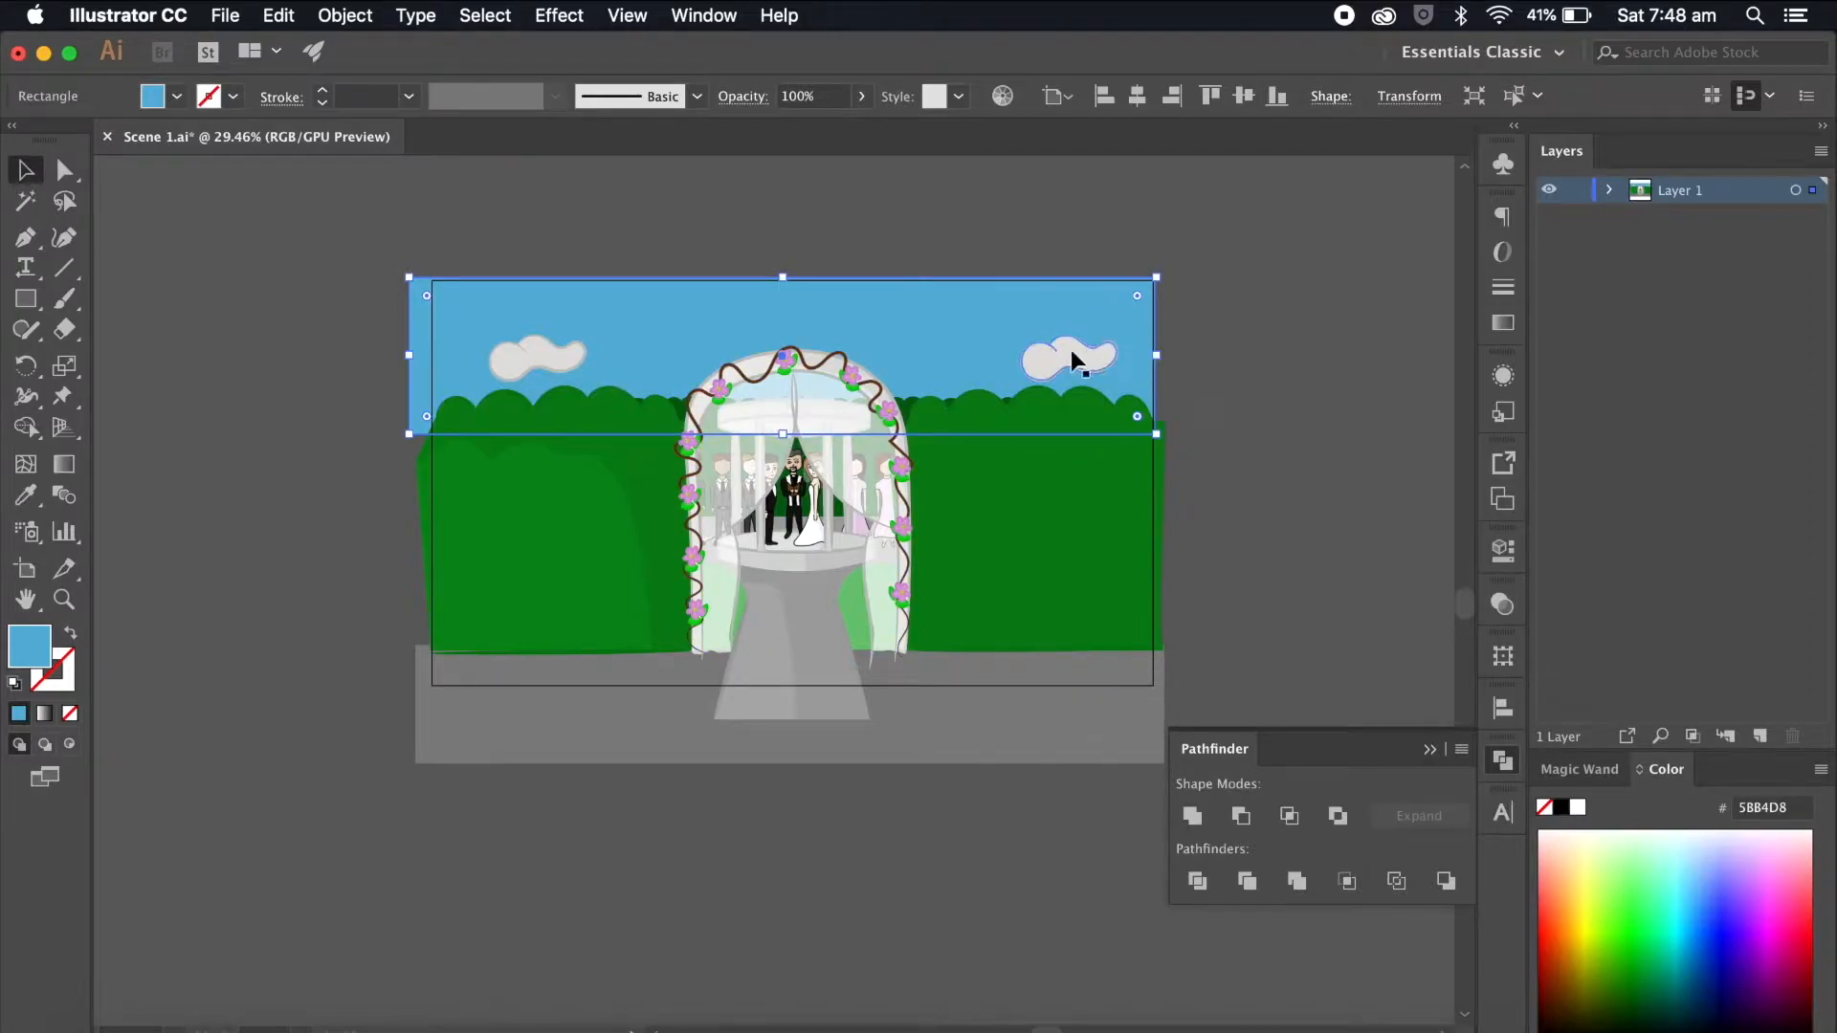
{"action": "left_click", "coordinate": [1155, 576]}
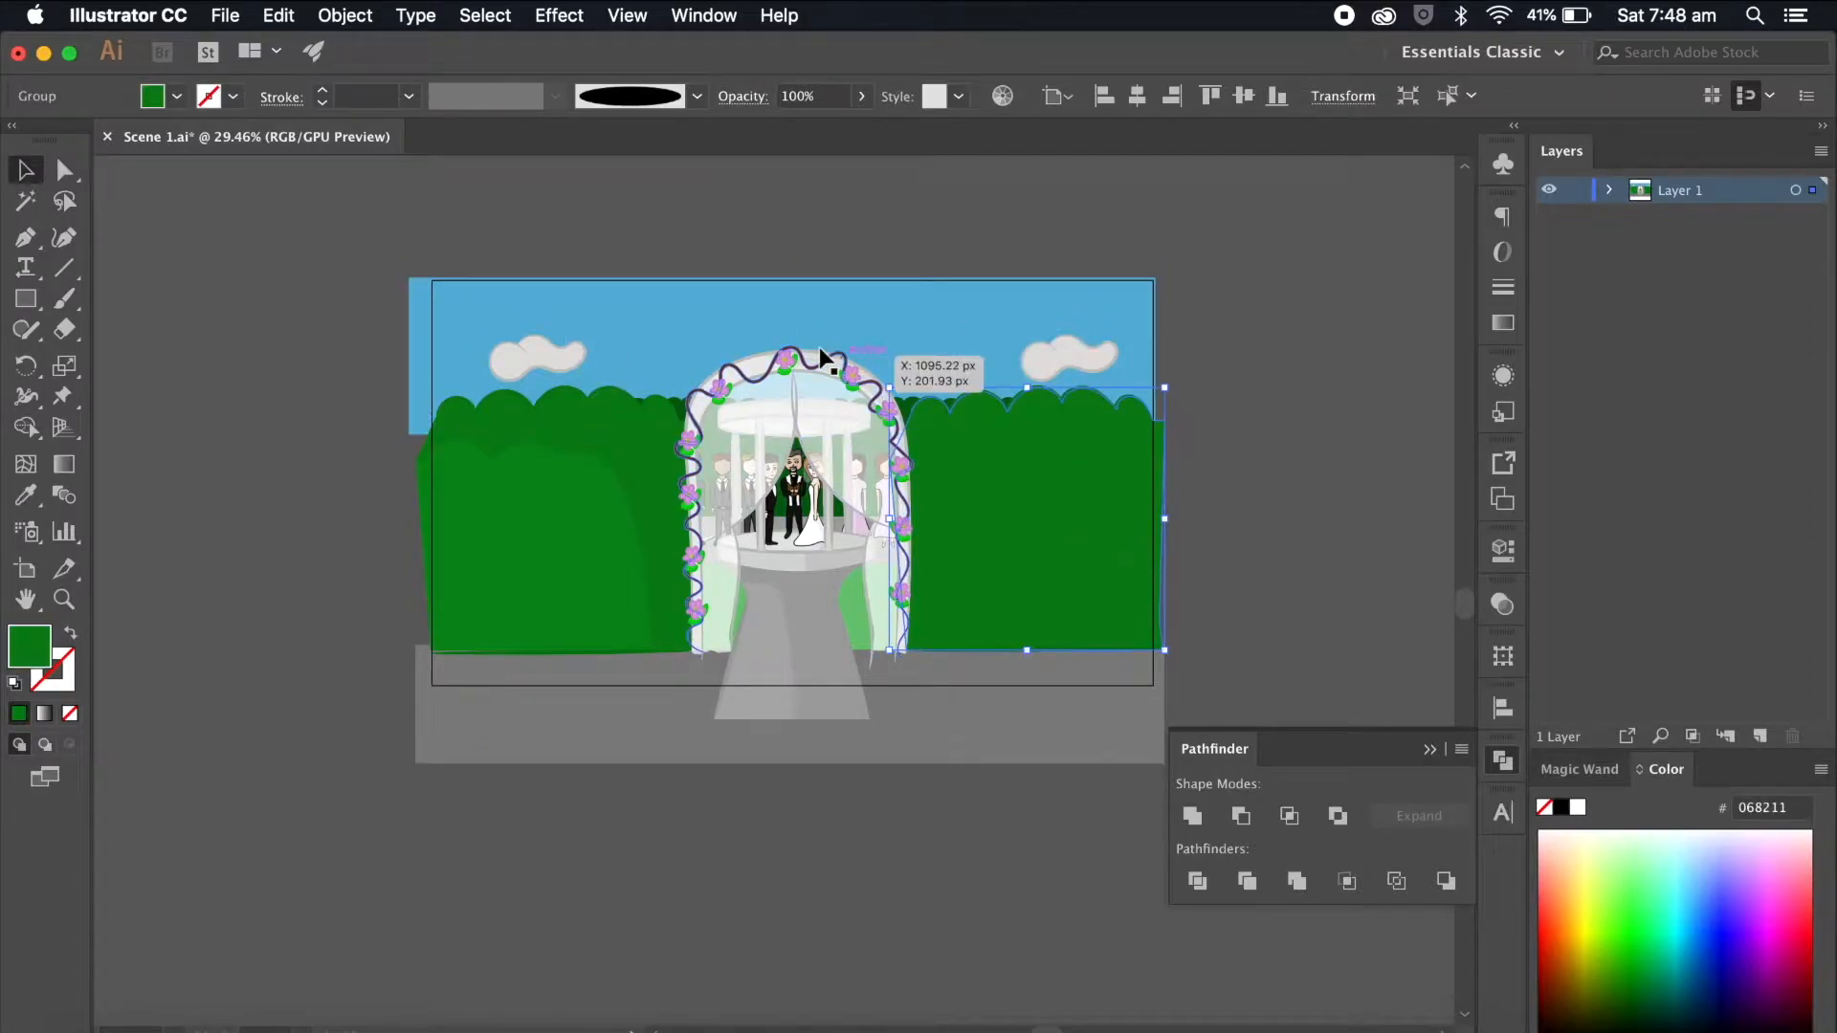
{"action": "left_click", "coordinate": [564, 497]}
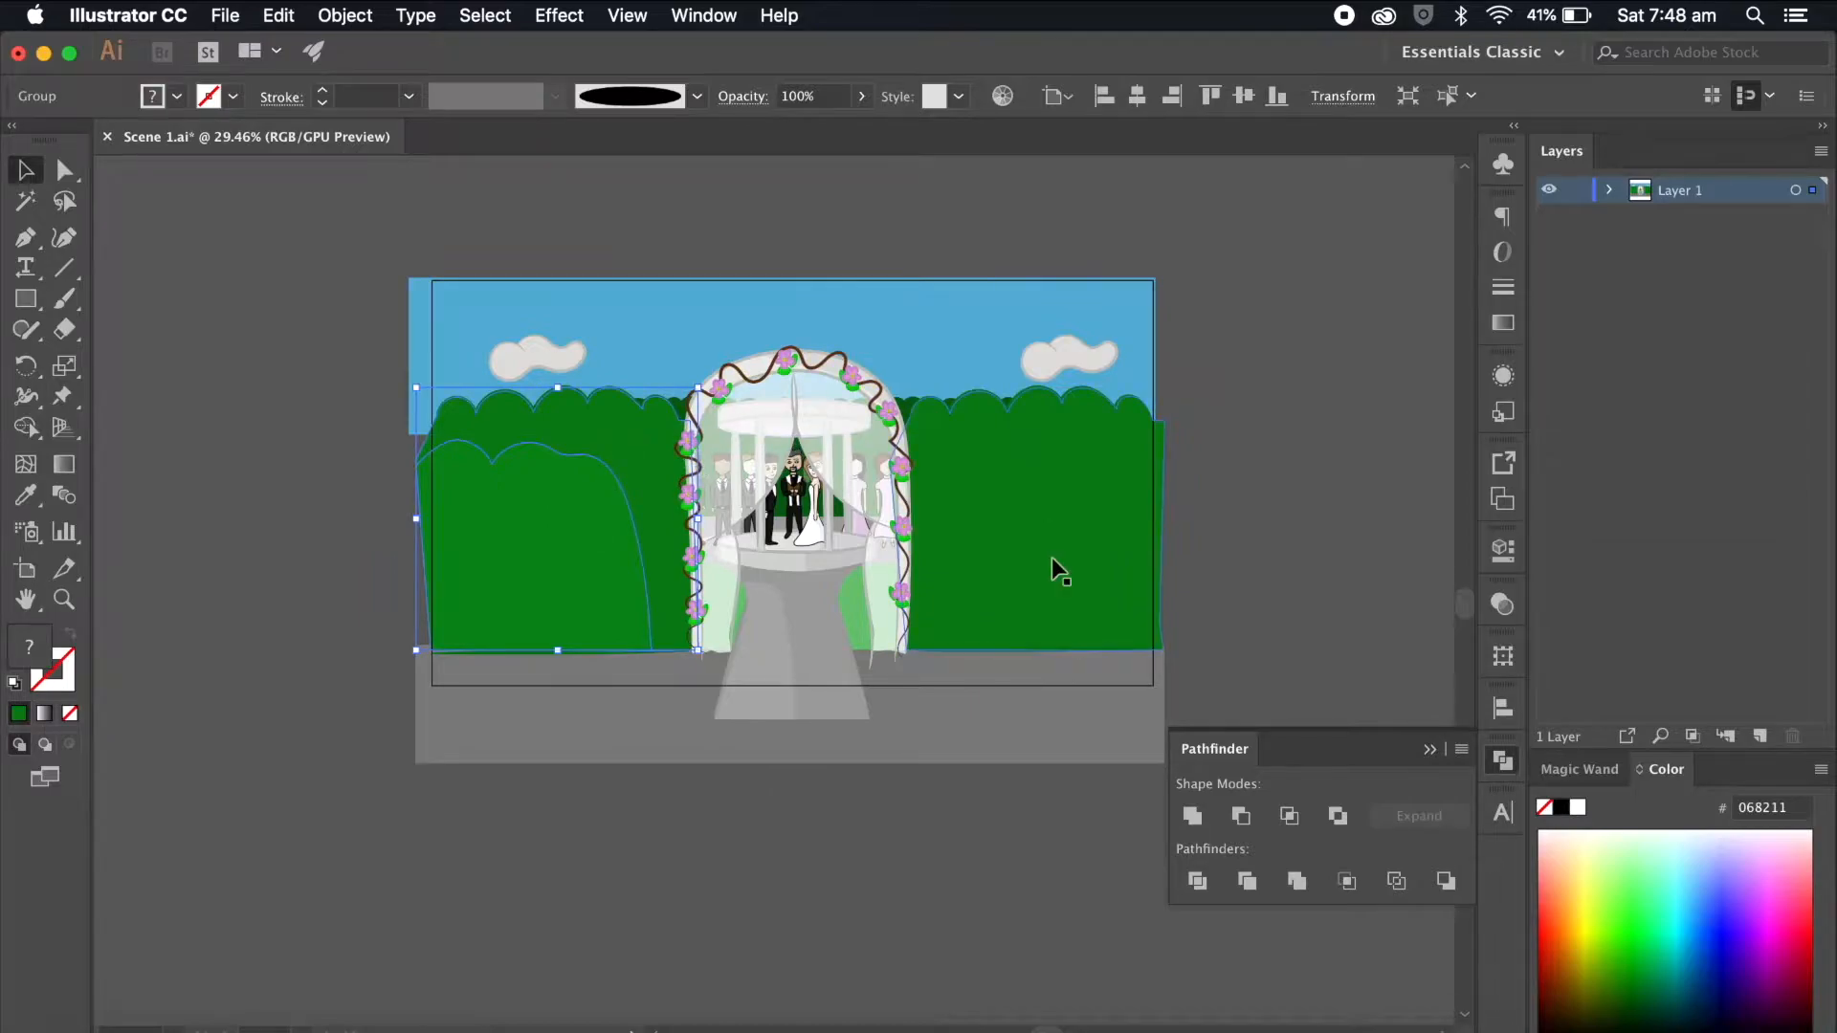
{"action": "left_click", "coordinate": [1351, 450]}
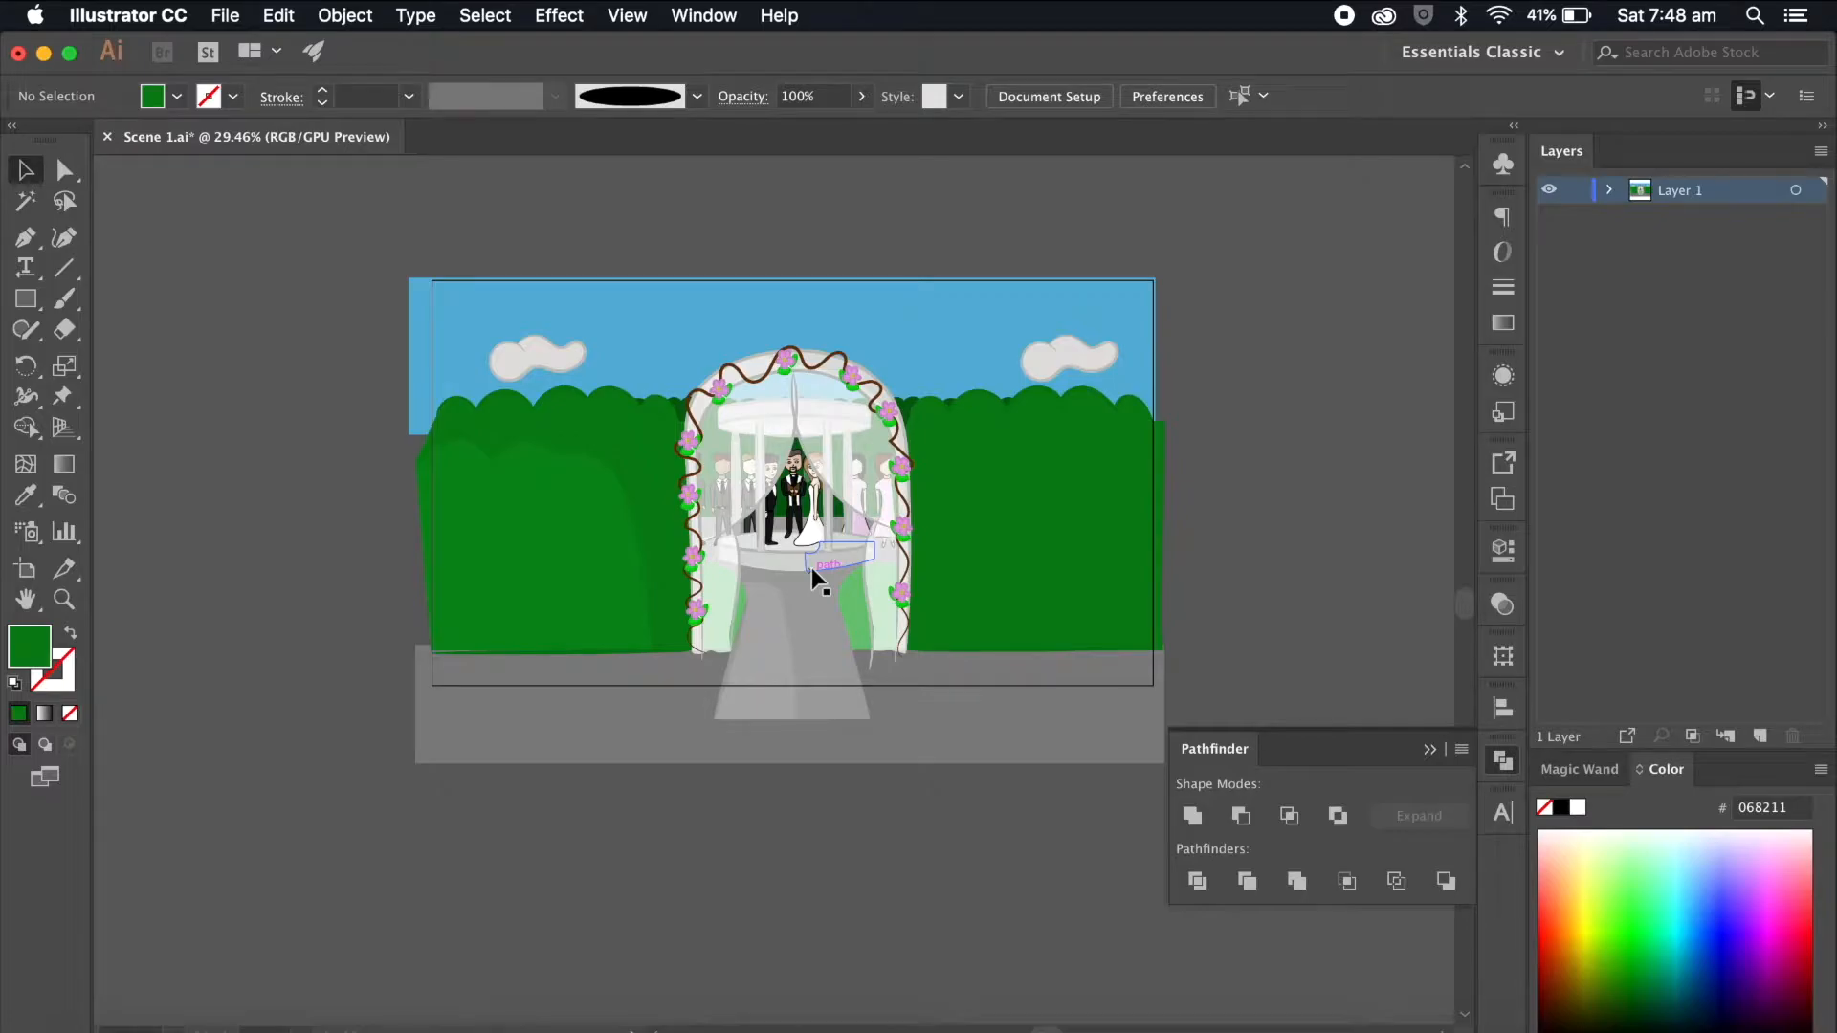
Step: Group the right hedge's scalloped top edge with the hedge body
{"action": "scroll", "coordinate": [1335, 456], "scroll_direction": "right", "scroll_amount": 2}
{"action": "scroll", "coordinate": [1336, 455], "scroll_direction": "down", "scroll_amount": 1}
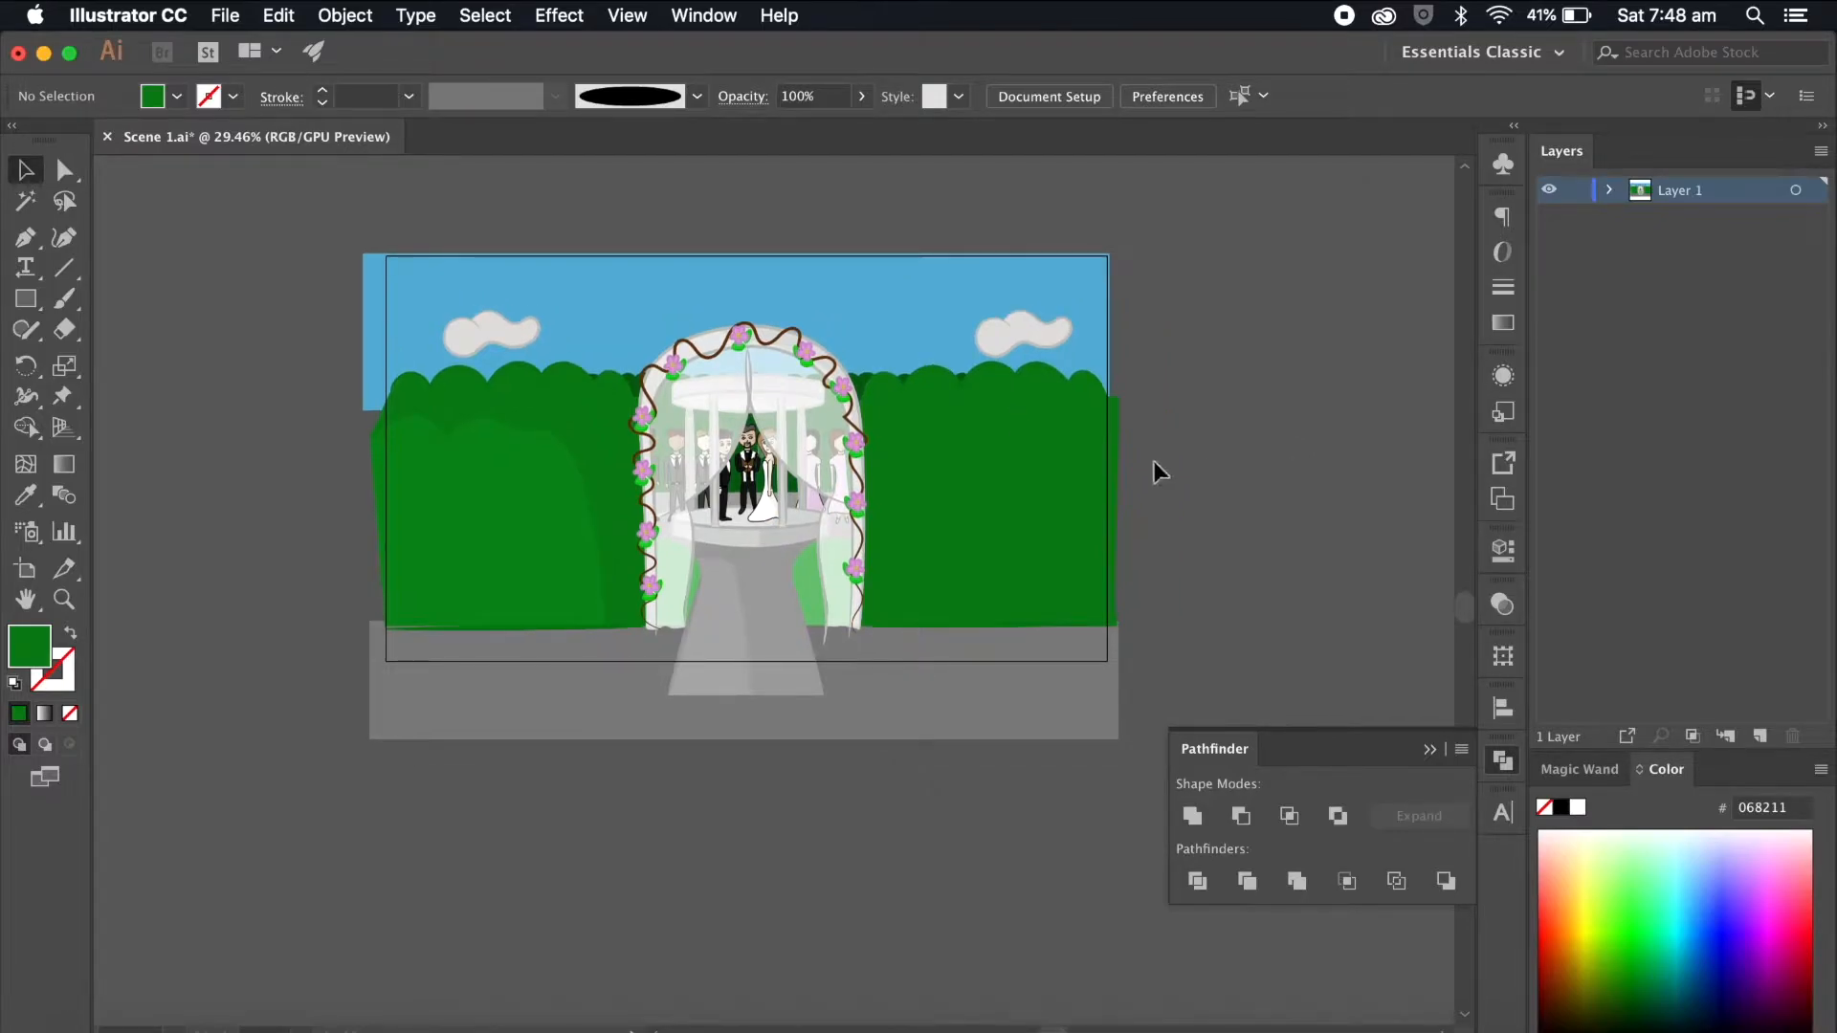
{"action": "scroll", "coordinate": [1001, 457], "scroll_direction": "up", "scroll_amount": 3}
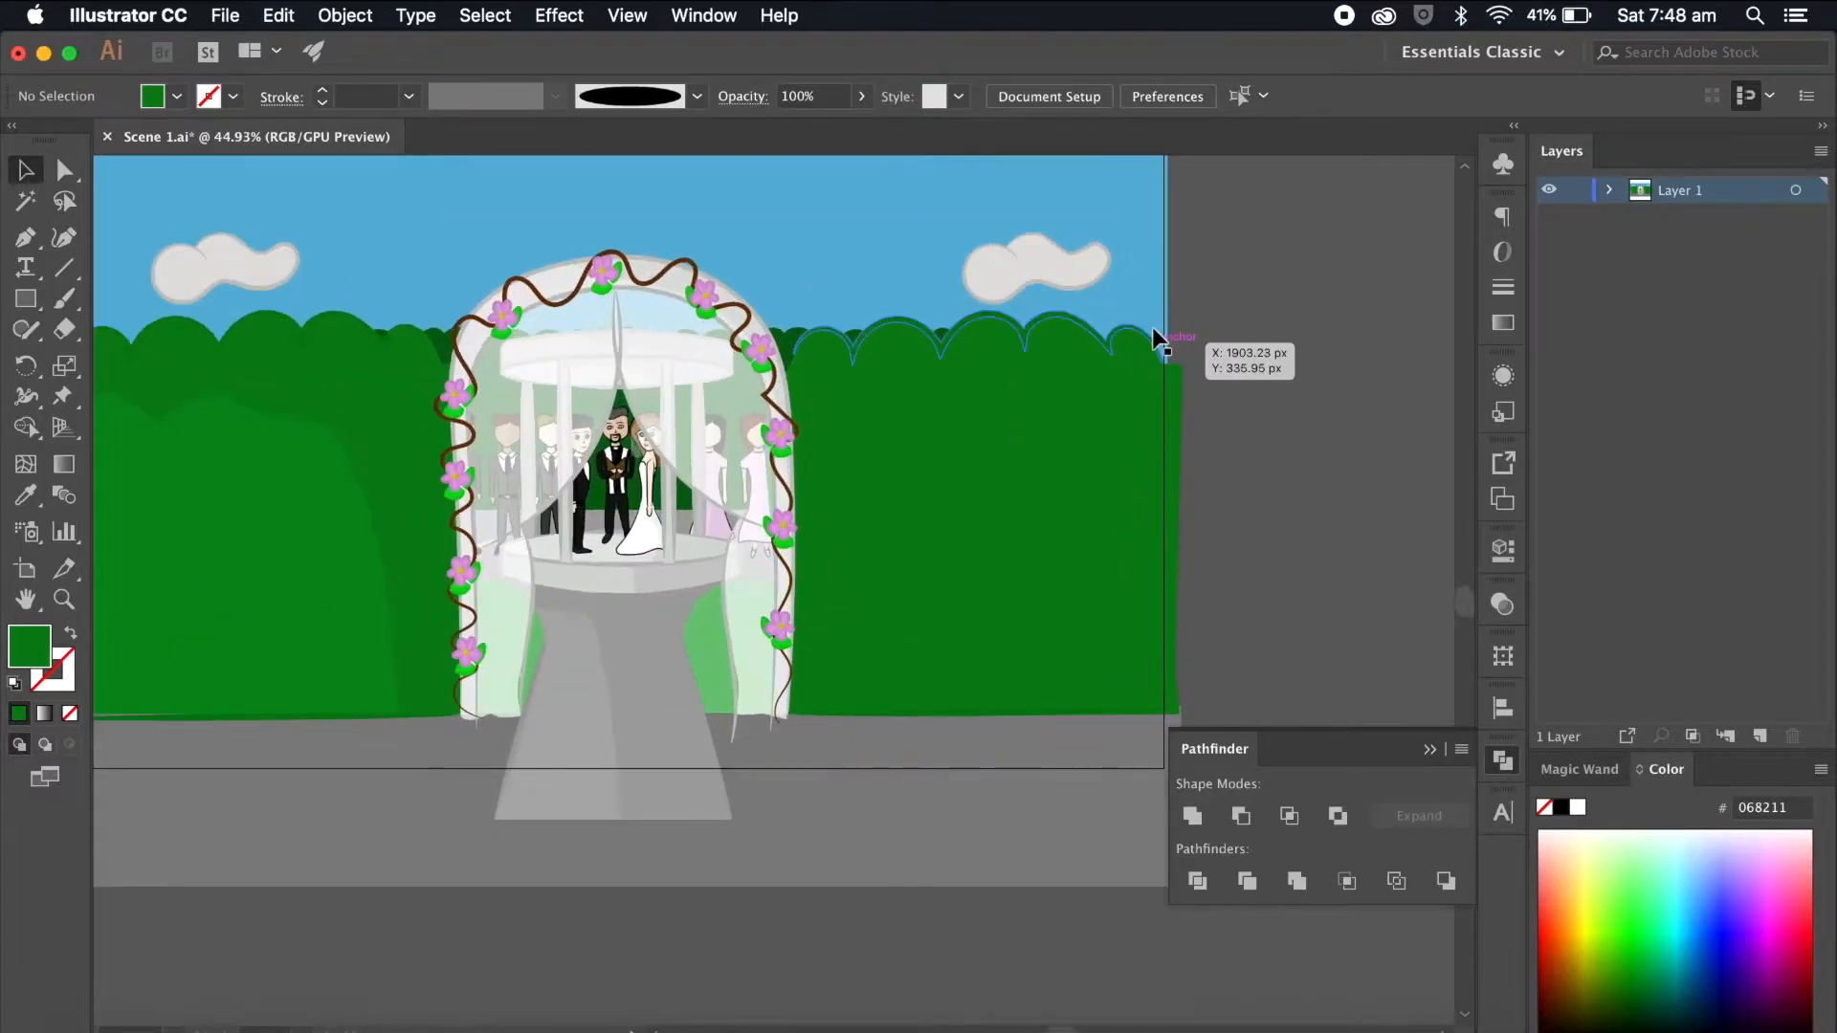
{"action": "left_click", "coordinate": [1133, 327]}
{"action": "scroll", "coordinate": [1106, 415], "scroll_direction": "left", "scroll_amount": 3}
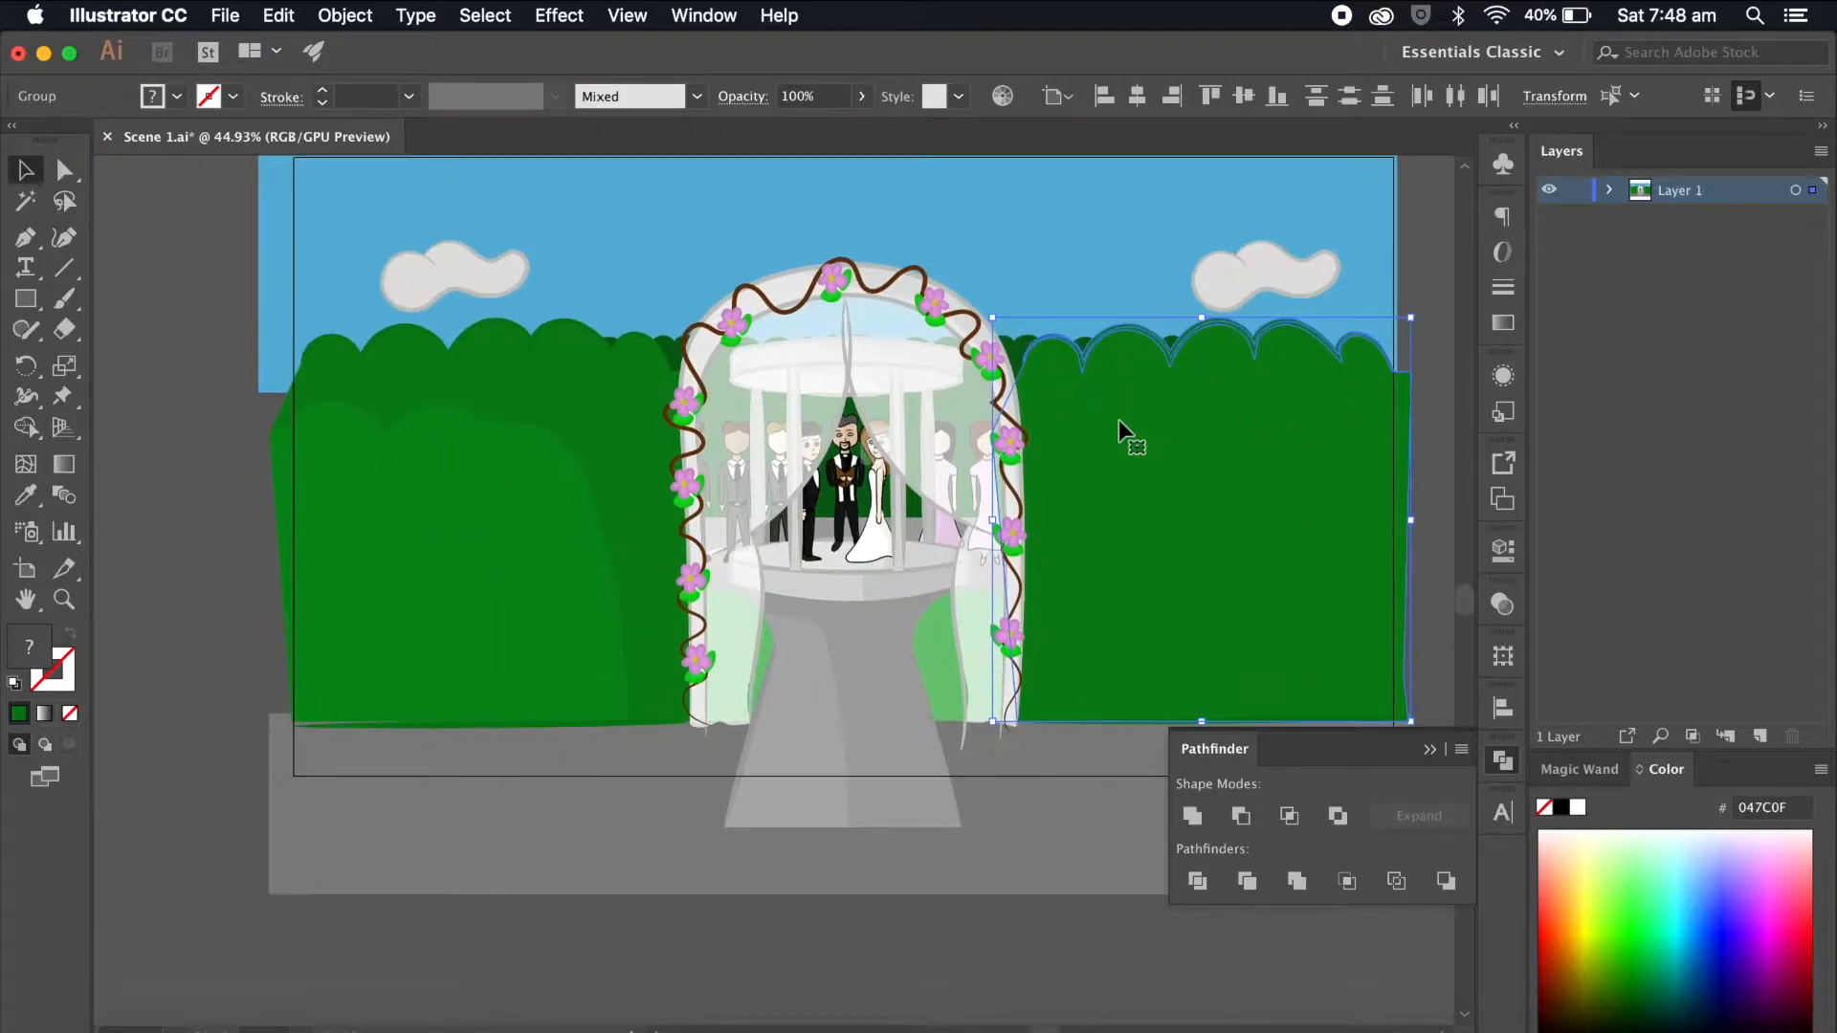
{"action": "left_click", "coordinate": [1253, 551], "text": "shift"}
{"action": "key", "text": "ctrl+g"}
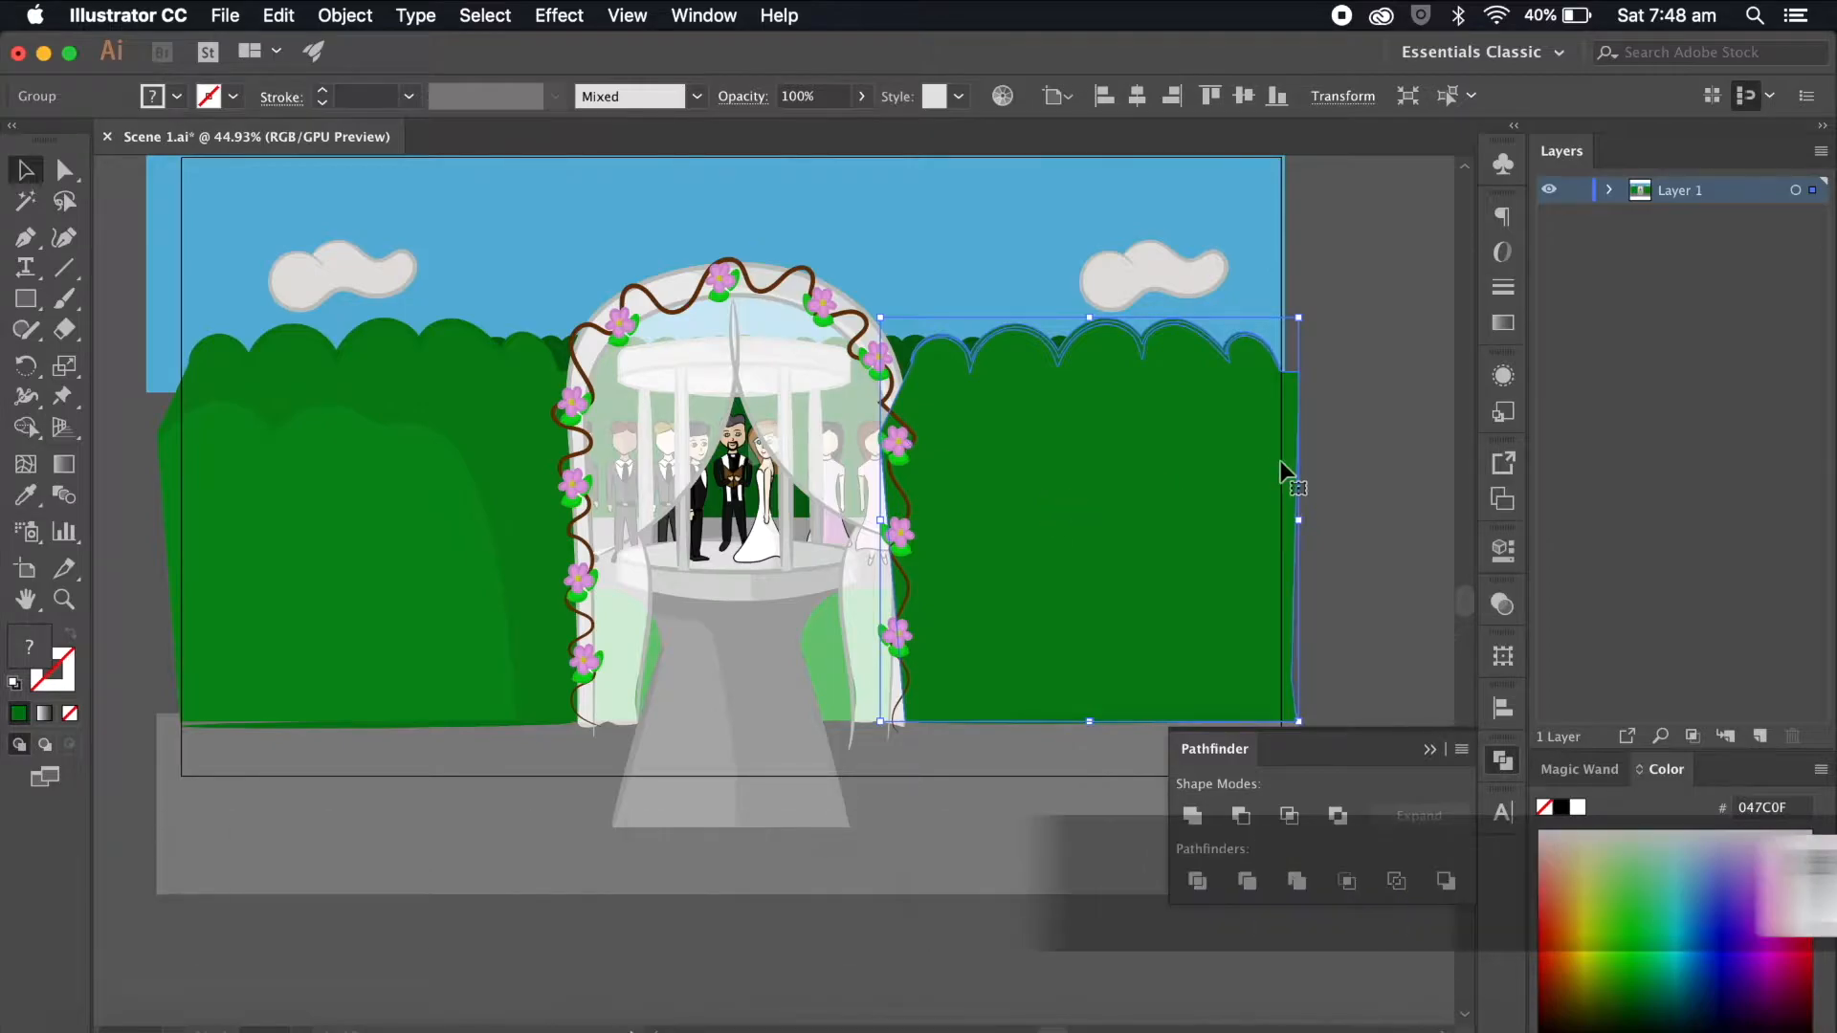
{"action": "left_click", "coordinate": [1368, 486]}
{"action": "left_click", "coordinate": [471, 327]}
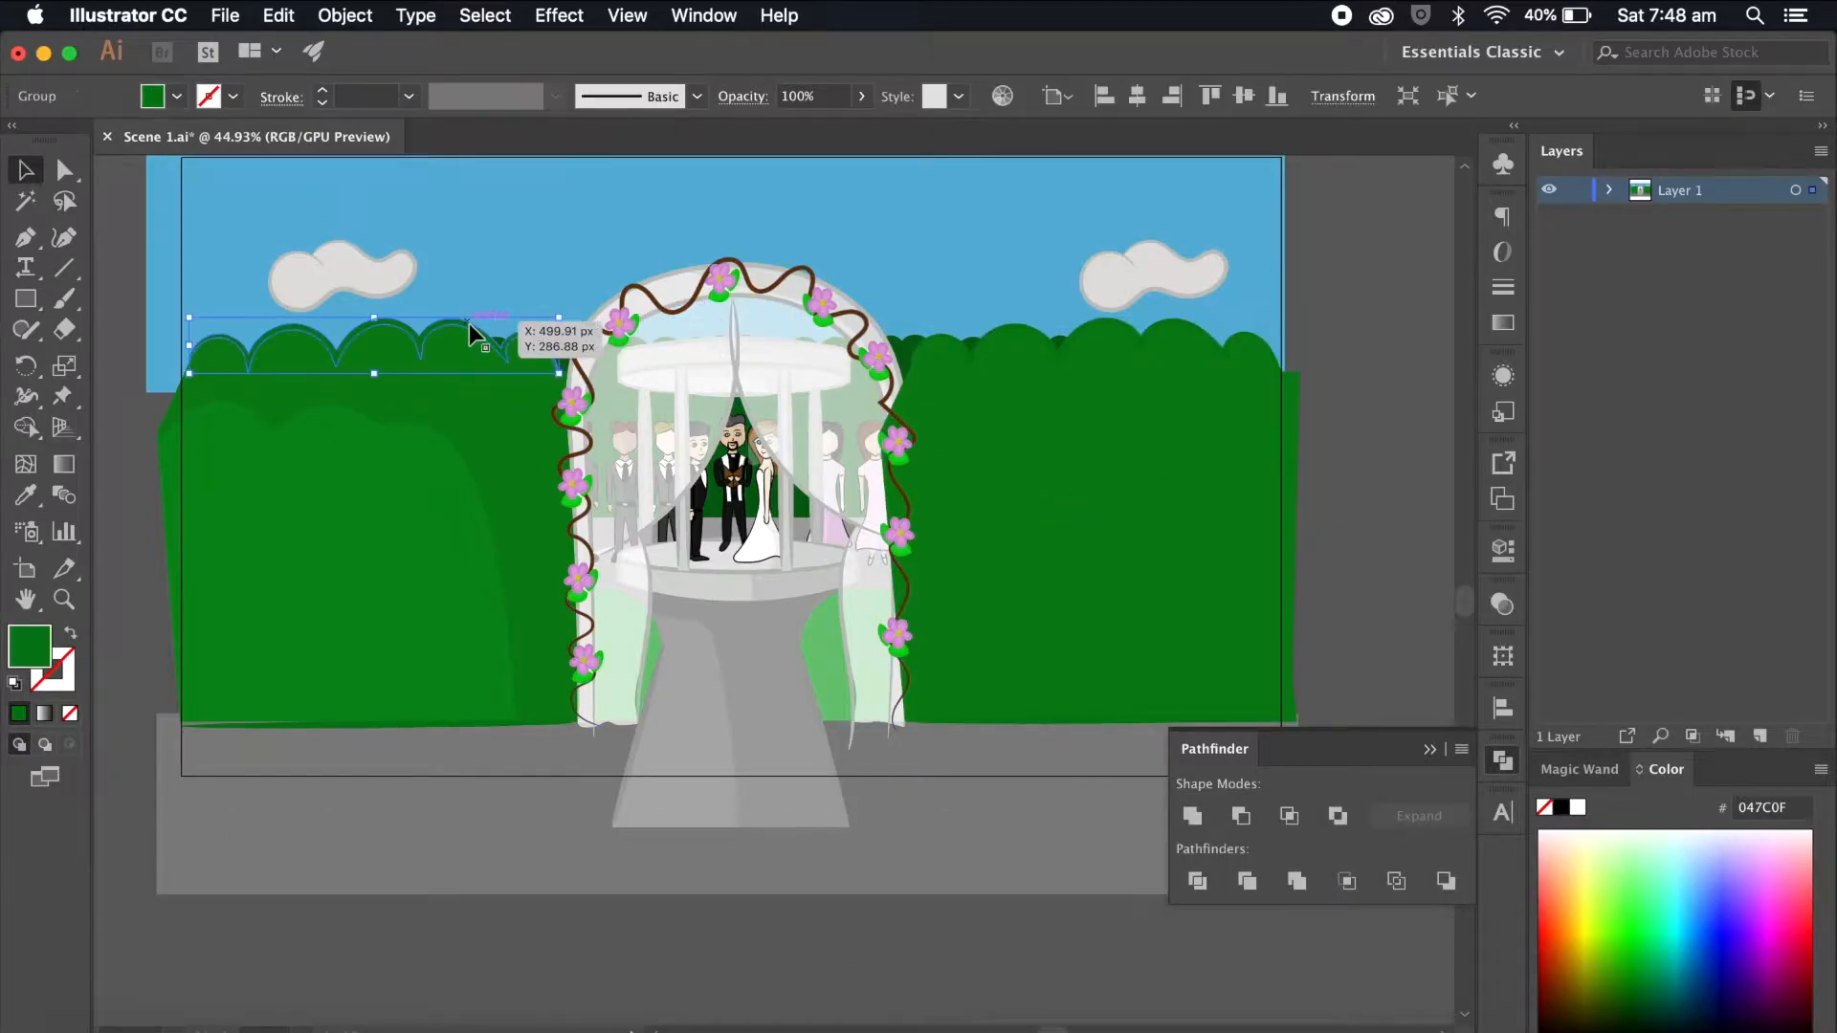
{"action": "left_click", "coordinate": [1376, 396]}
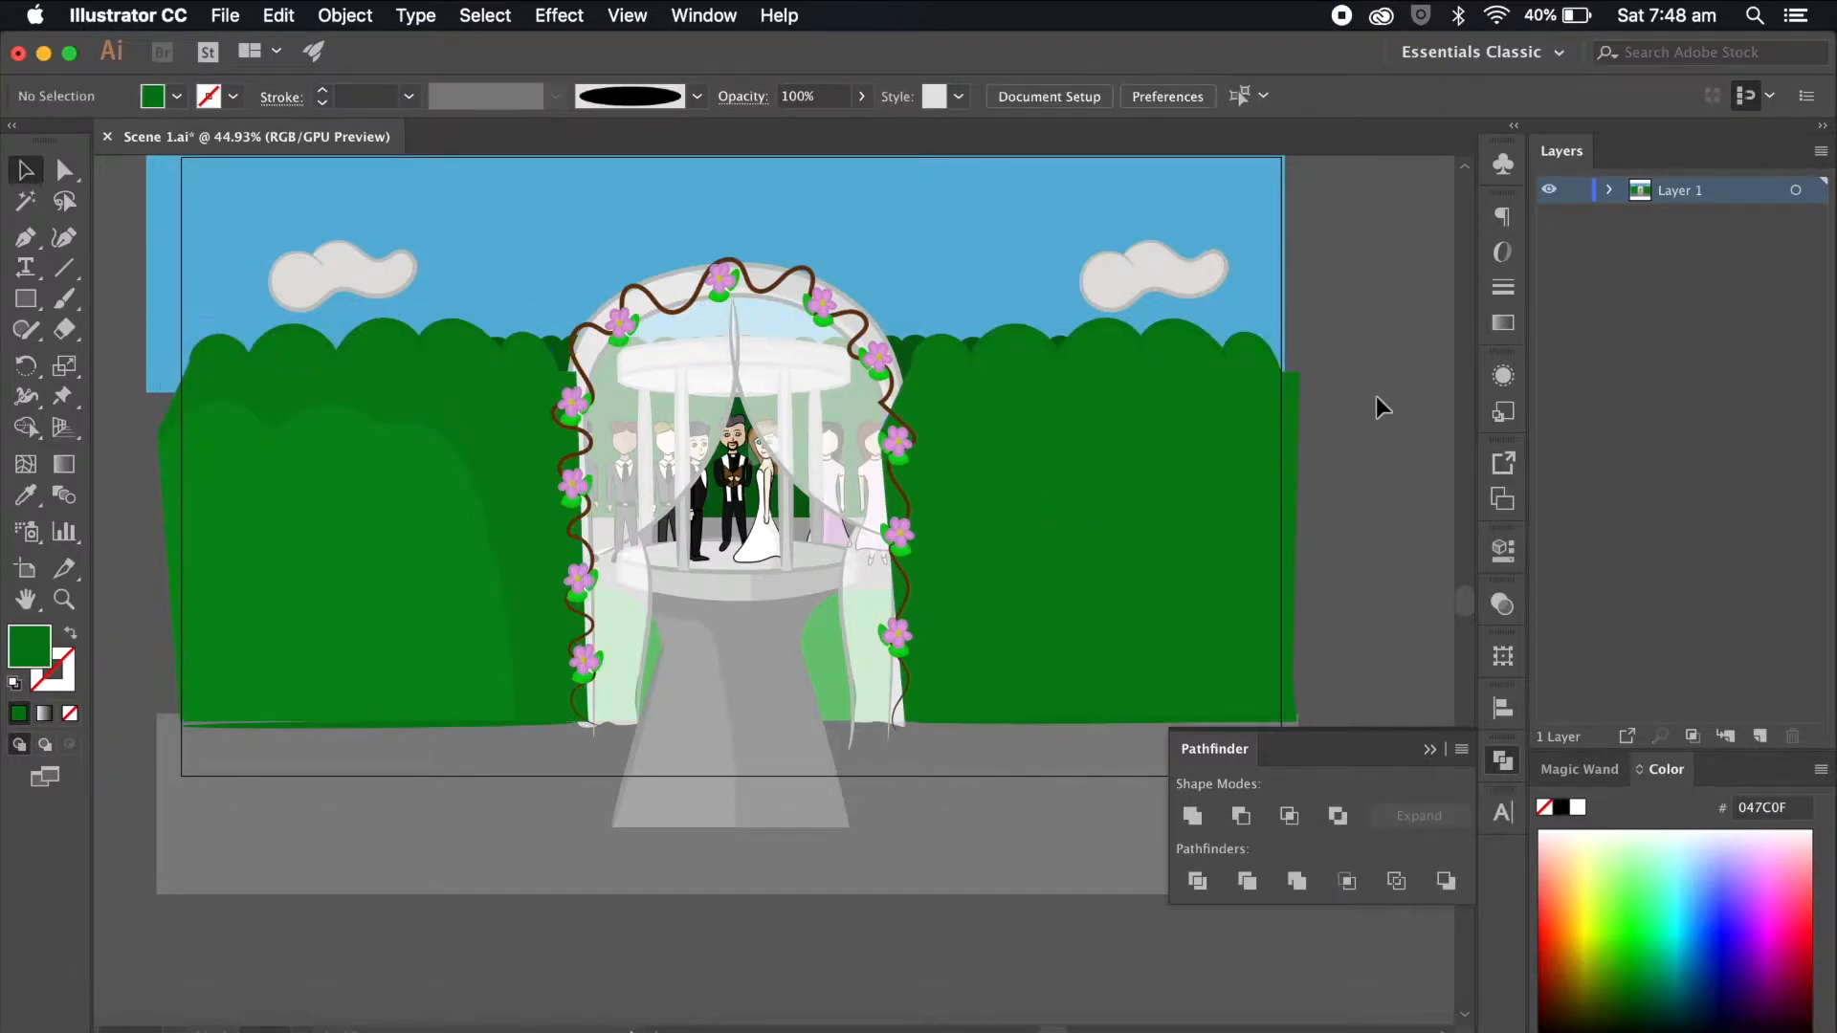
Step: Group the upper left curtain with its grey edge, and the lower left curtain with its edge
{"action": "scroll", "coordinate": [1066, 485], "scroll_direction": "up", "scroll_amount": 5}
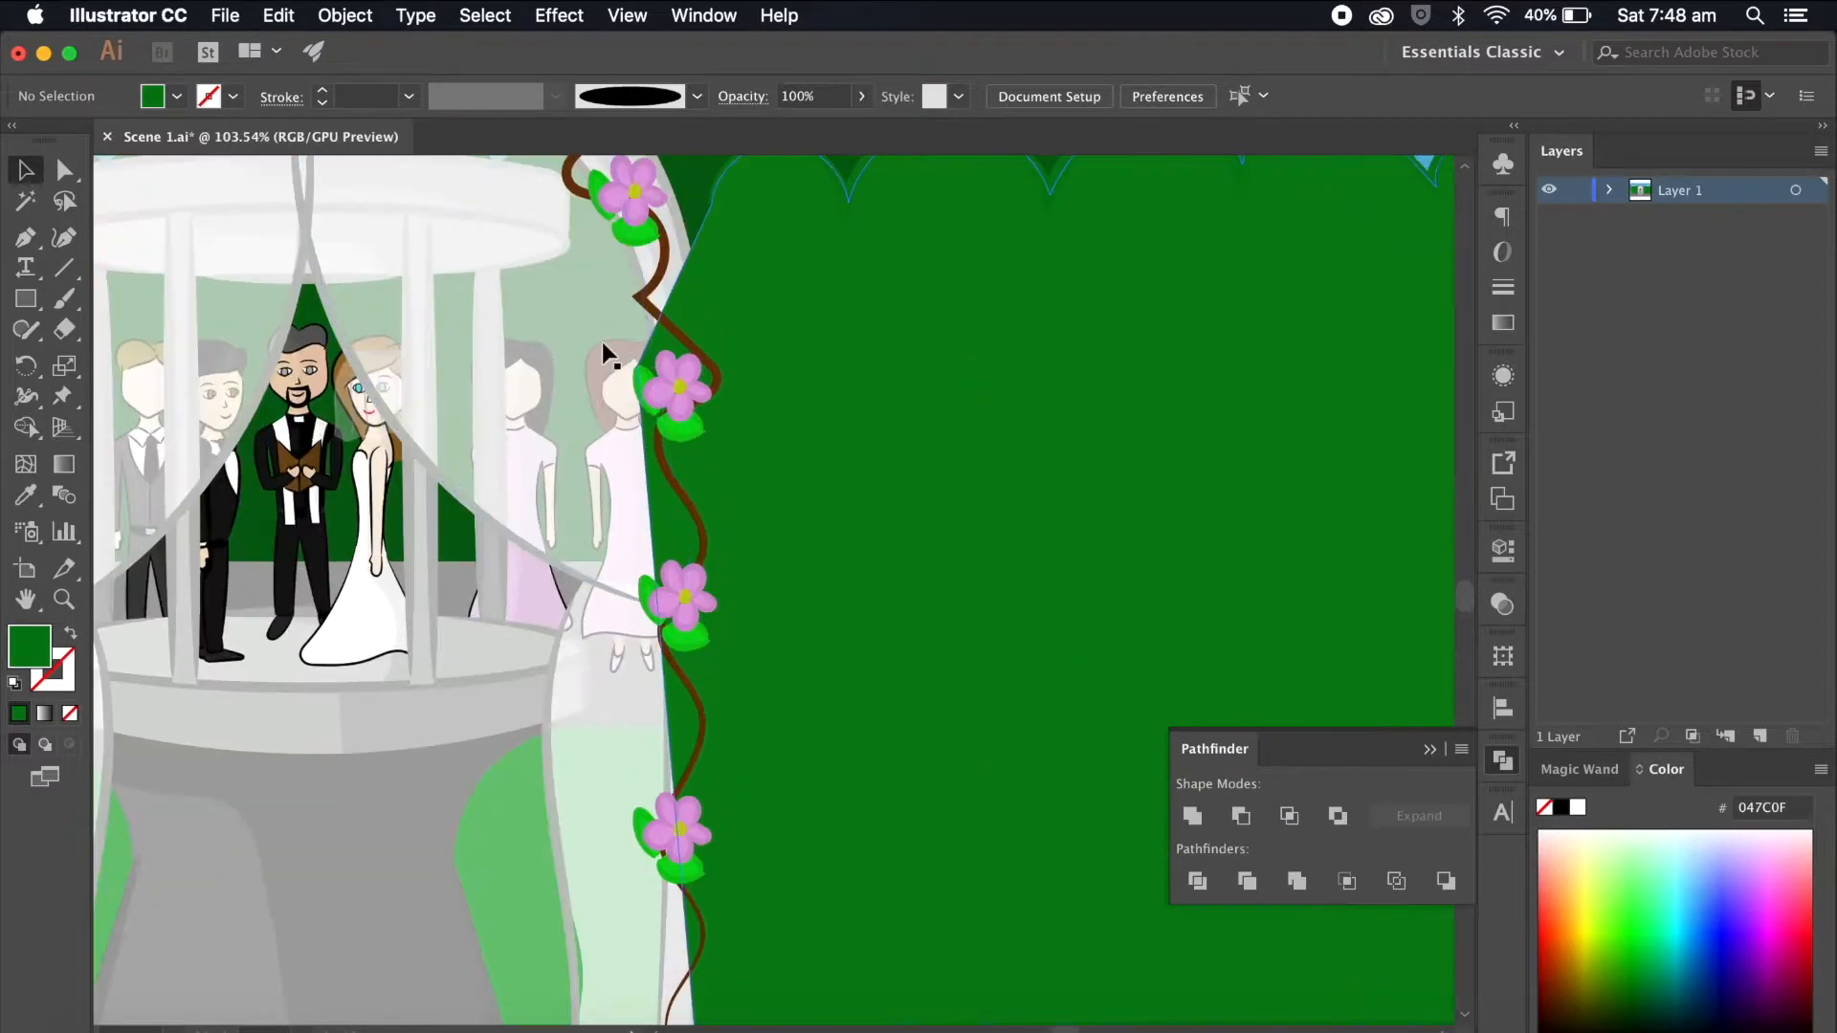
{"action": "scroll", "coordinate": [534, 390], "scroll_direction": "up", "scroll_amount": 3}
{"action": "scroll", "coordinate": [534, 390], "scroll_direction": "left", "scroll_amount": 3}
{"action": "left_click", "coordinate": [501, 564]}
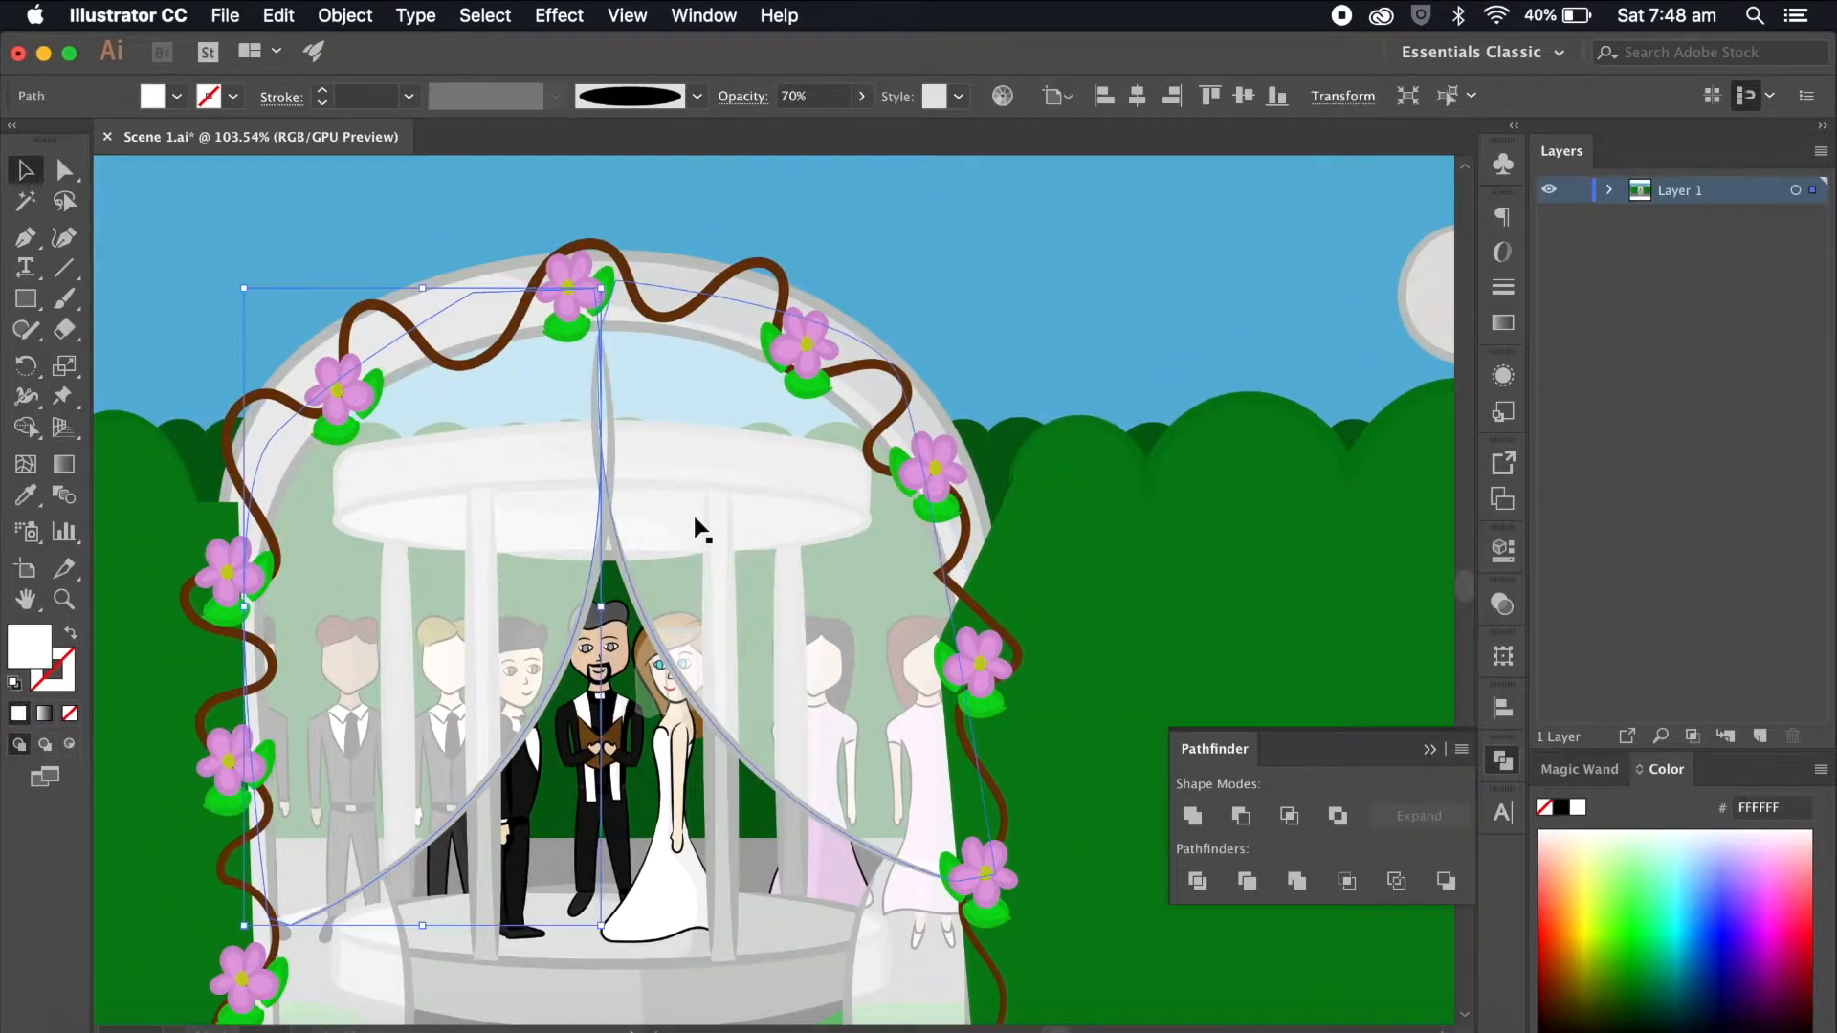
{"action": "left_click", "coordinate": [600, 569], "text": "shift"}
{"action": "key", "text": "super+g"}
{"action": "scroll", "coordinate": [600, 568], "scroll_direction": "down", "scroll_amount": 5}
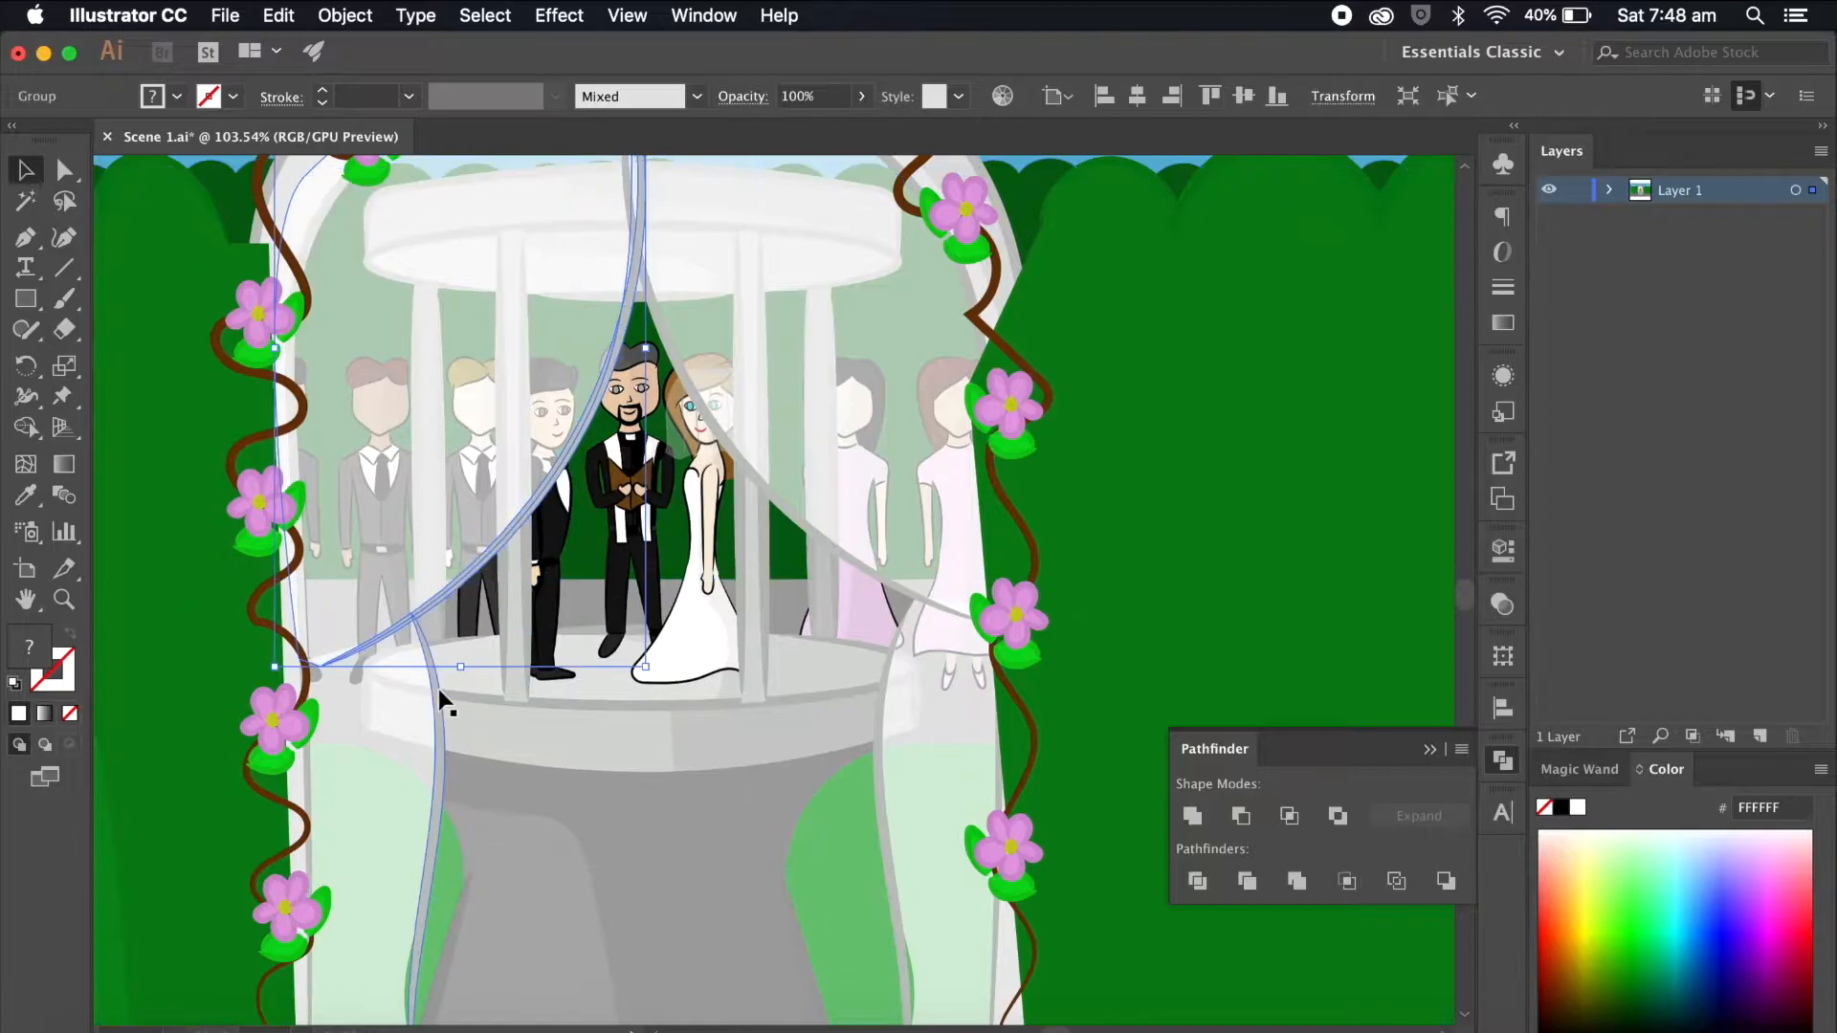
{"action": "left_click", "coordinate": [444, 697]}
{"action": "left_click", "coordinate": [390, 737], "text": "shift"}
{"action": "key", "text": "super+g"}
Step: Group the upper right curtain with its grey edge, and the lower right curtain with its edge
{"action": "left_click", "coordinate": [777, 504]}
{"action": "left_click", "coordinate": [801, 379], "text": "shift"}
{"action": "key", "text": "super+g"}
{"action": "left_click", "coordinate": [882, 798]}
{"action": "left_click", "coordinate": [936, 785], "text": "shift"}
{"action": "key", "text": "super+g"}
Step: Combine the four curtain groups inside the arch into one group
{"action": "scroll", "coordinate": [936, 785], "scroll_direction": "down", "scroll_amount": 3}
{"action": "left_click", "coordinate": [836, 494]}
{"action": "left_click", "coordinate": [669, 507], "text": "shift"}
{"action": "left_click", "coordinate": [605, 785], "text": "shift"}
{"action": "left_click", "coordinate": [902, 779], "text": "shift"}
{"action": "key", "text": "super+g"}
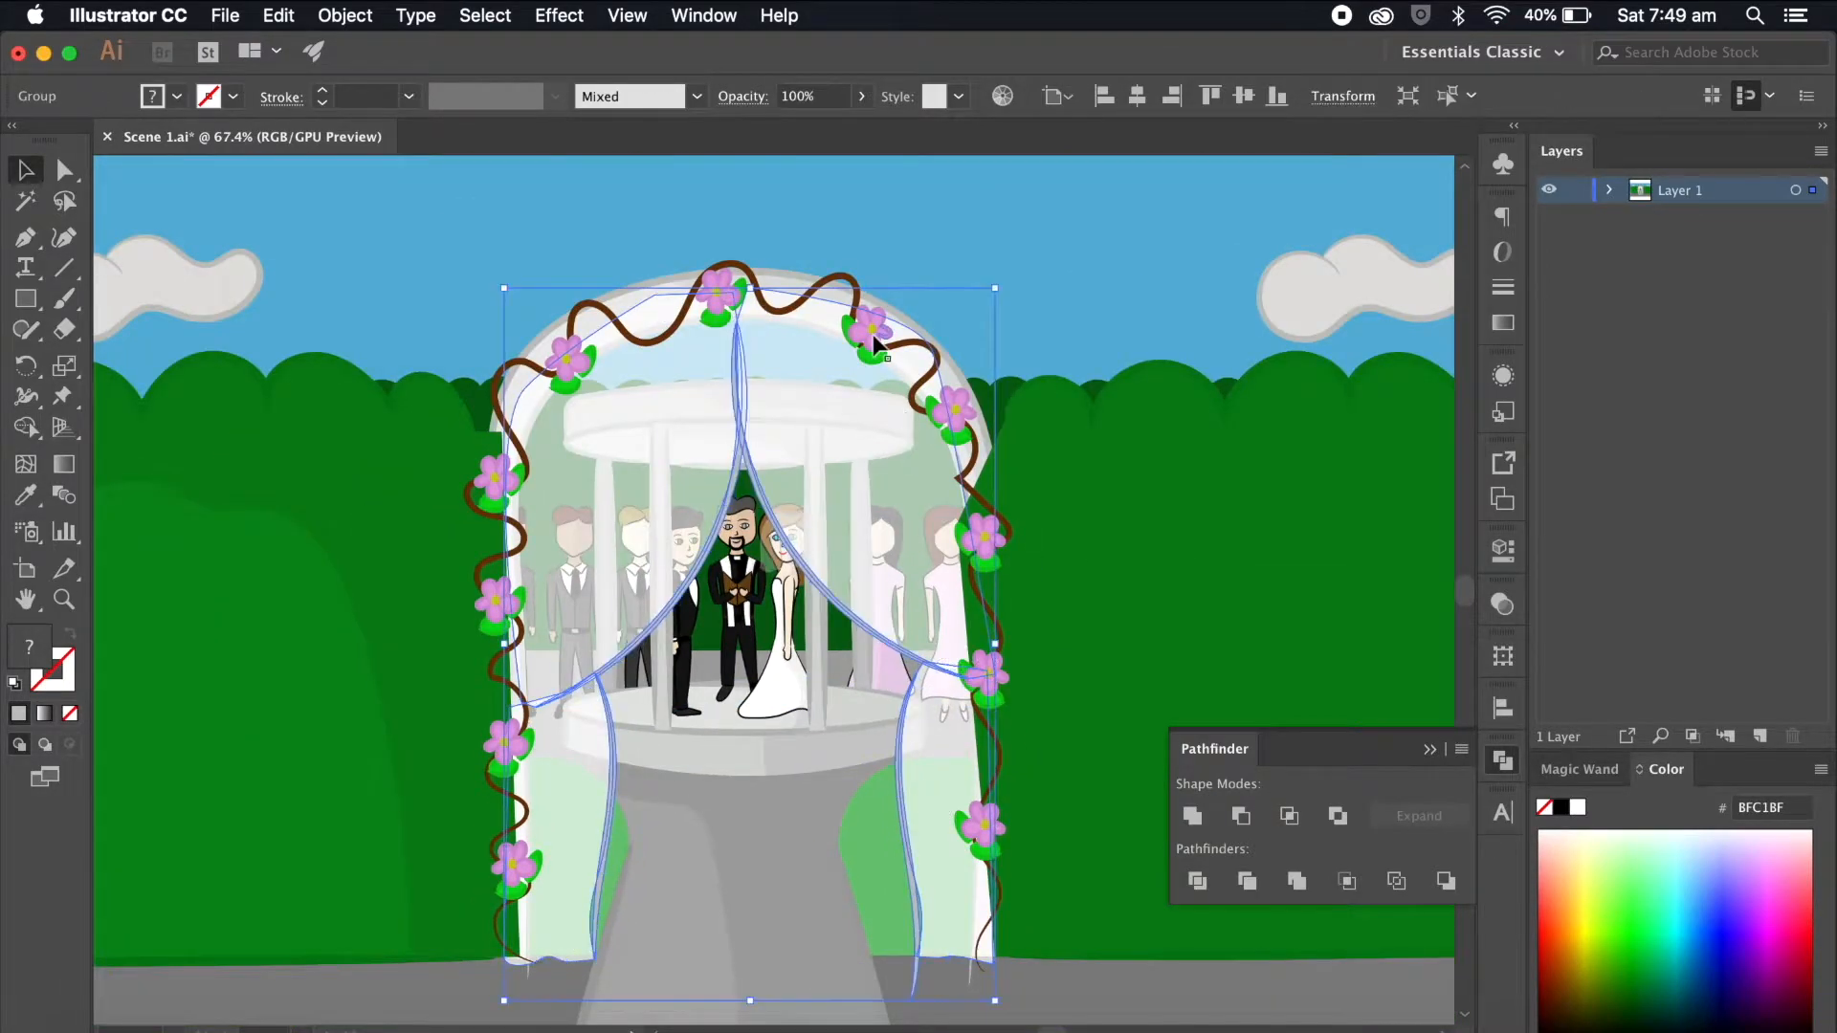
Step: Try sending the grouped curtains to the back of the artwork and undo it
{"action": "left_click", "coordinate": [877, 344]}
{"action": "left_click", "coordinate": [685, 323], "text": "shift"}
{"action": "left_click", "coordinate": [756, 440], "text": "shift"}
{"action": "left_click", "coordinate": [839, 239]}
{"action": "left_click", "coordinate": [817, 362]}
{"action": "key", "text": "super+shift+bracketleft"}
{"action": "key", "text": "super+z"}
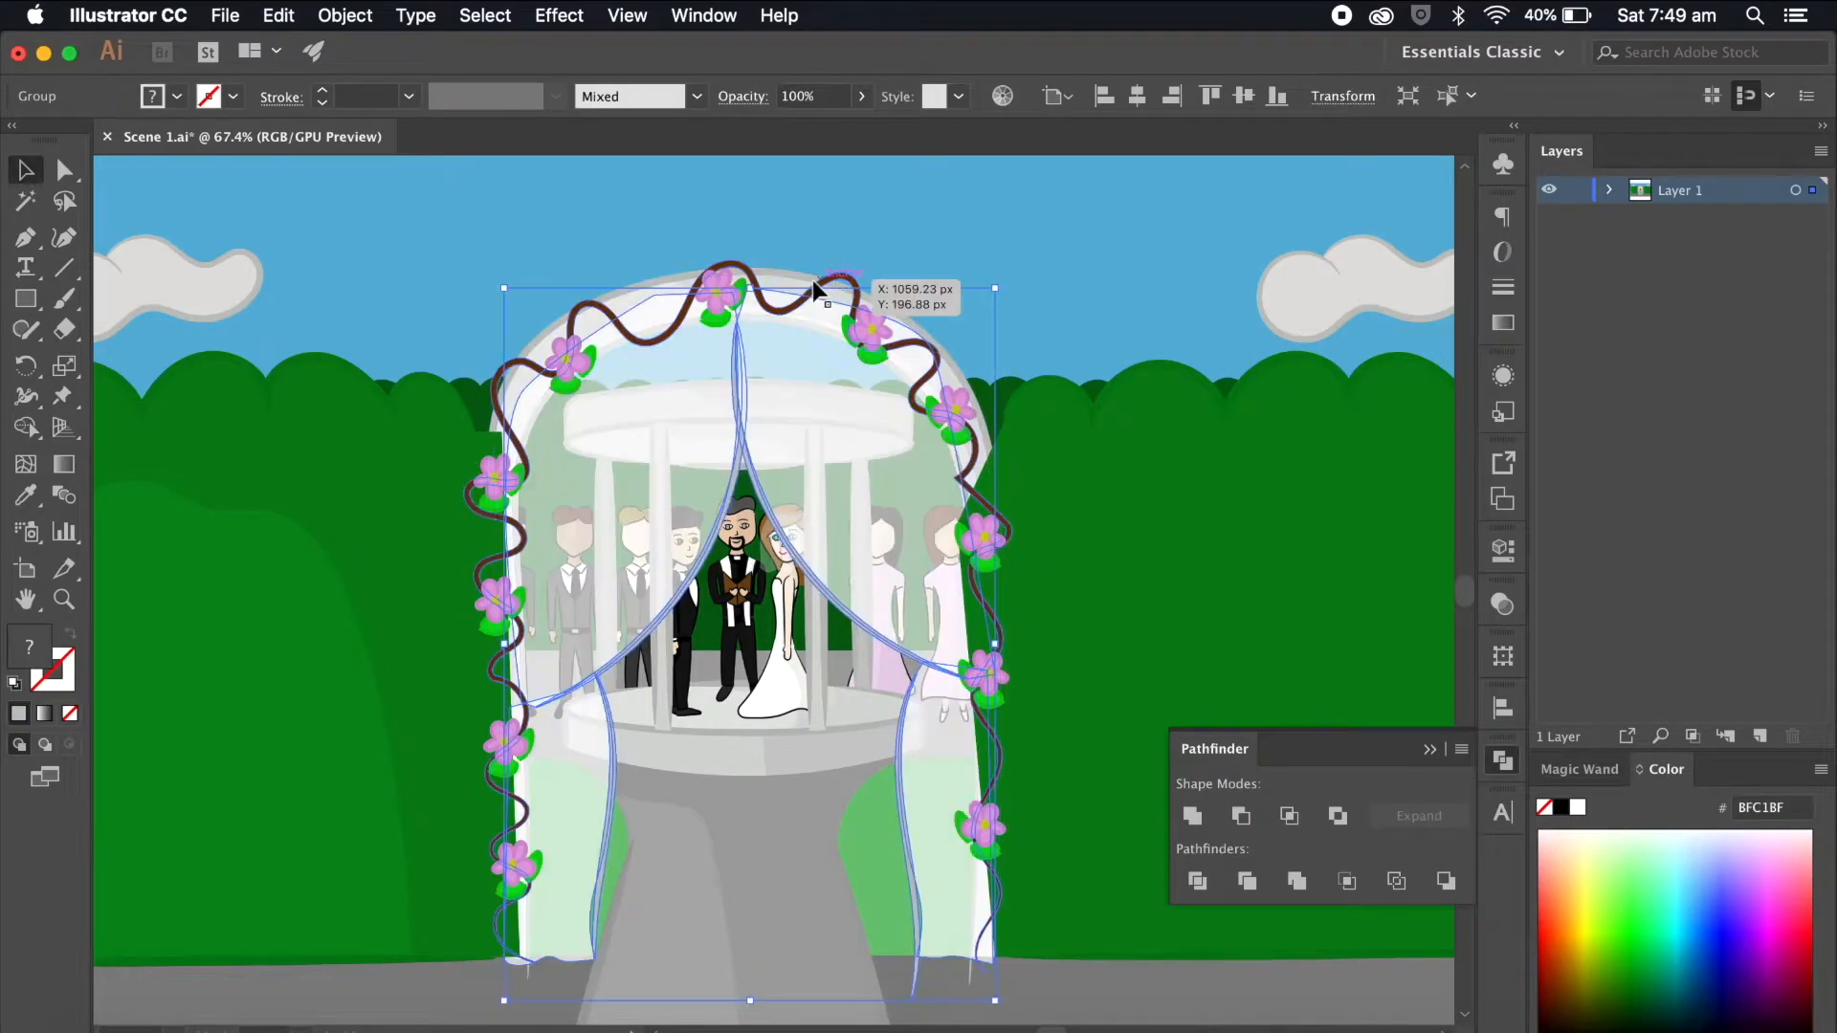
Step: Inspect the group at the top of the arch in isolation mode and exit it
{"action": "left_click", "coordinate": [835, 287]}
{"action": "double_click", "coordinate": [736, 350]}
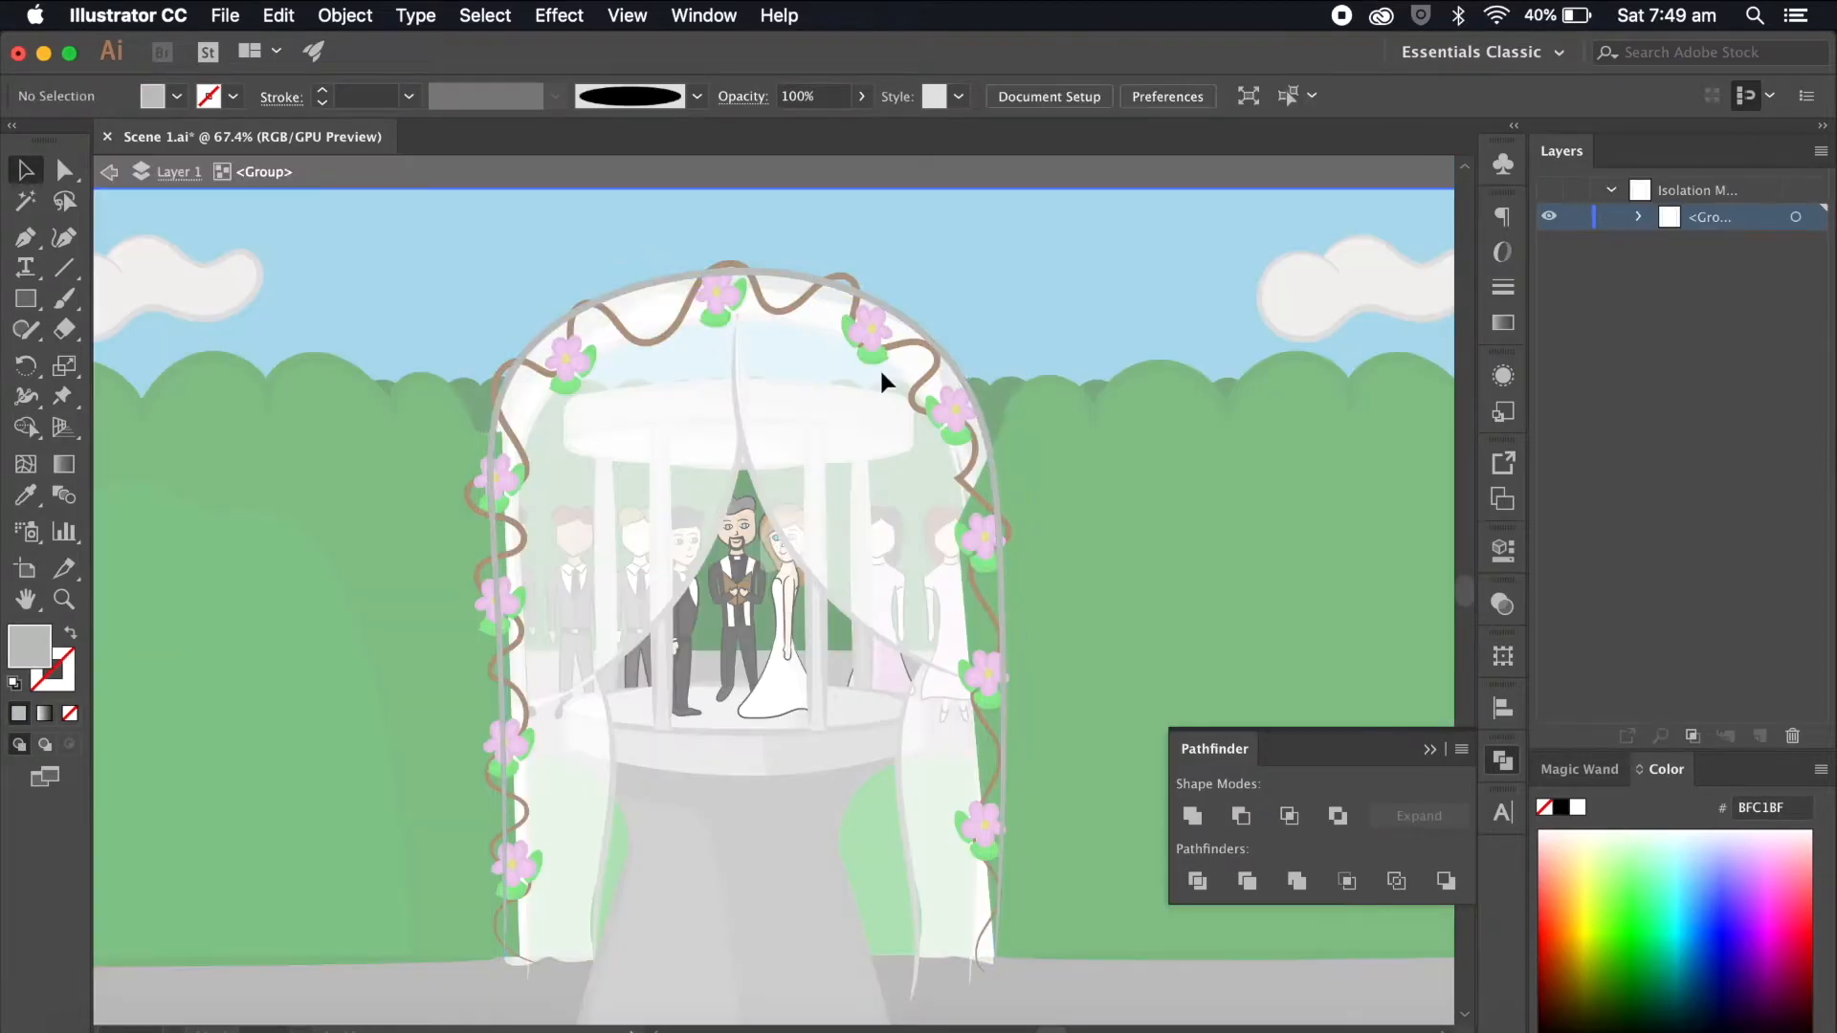
{"action": "double_click", "coordinate": [861, 235]}
Step: Send the grouped curtains inside the arch one level backward in the stacking order
{"action": "scroll", "coordinate": [1035, 672], "scroll_direction": "down", "scroll_amount": 4}
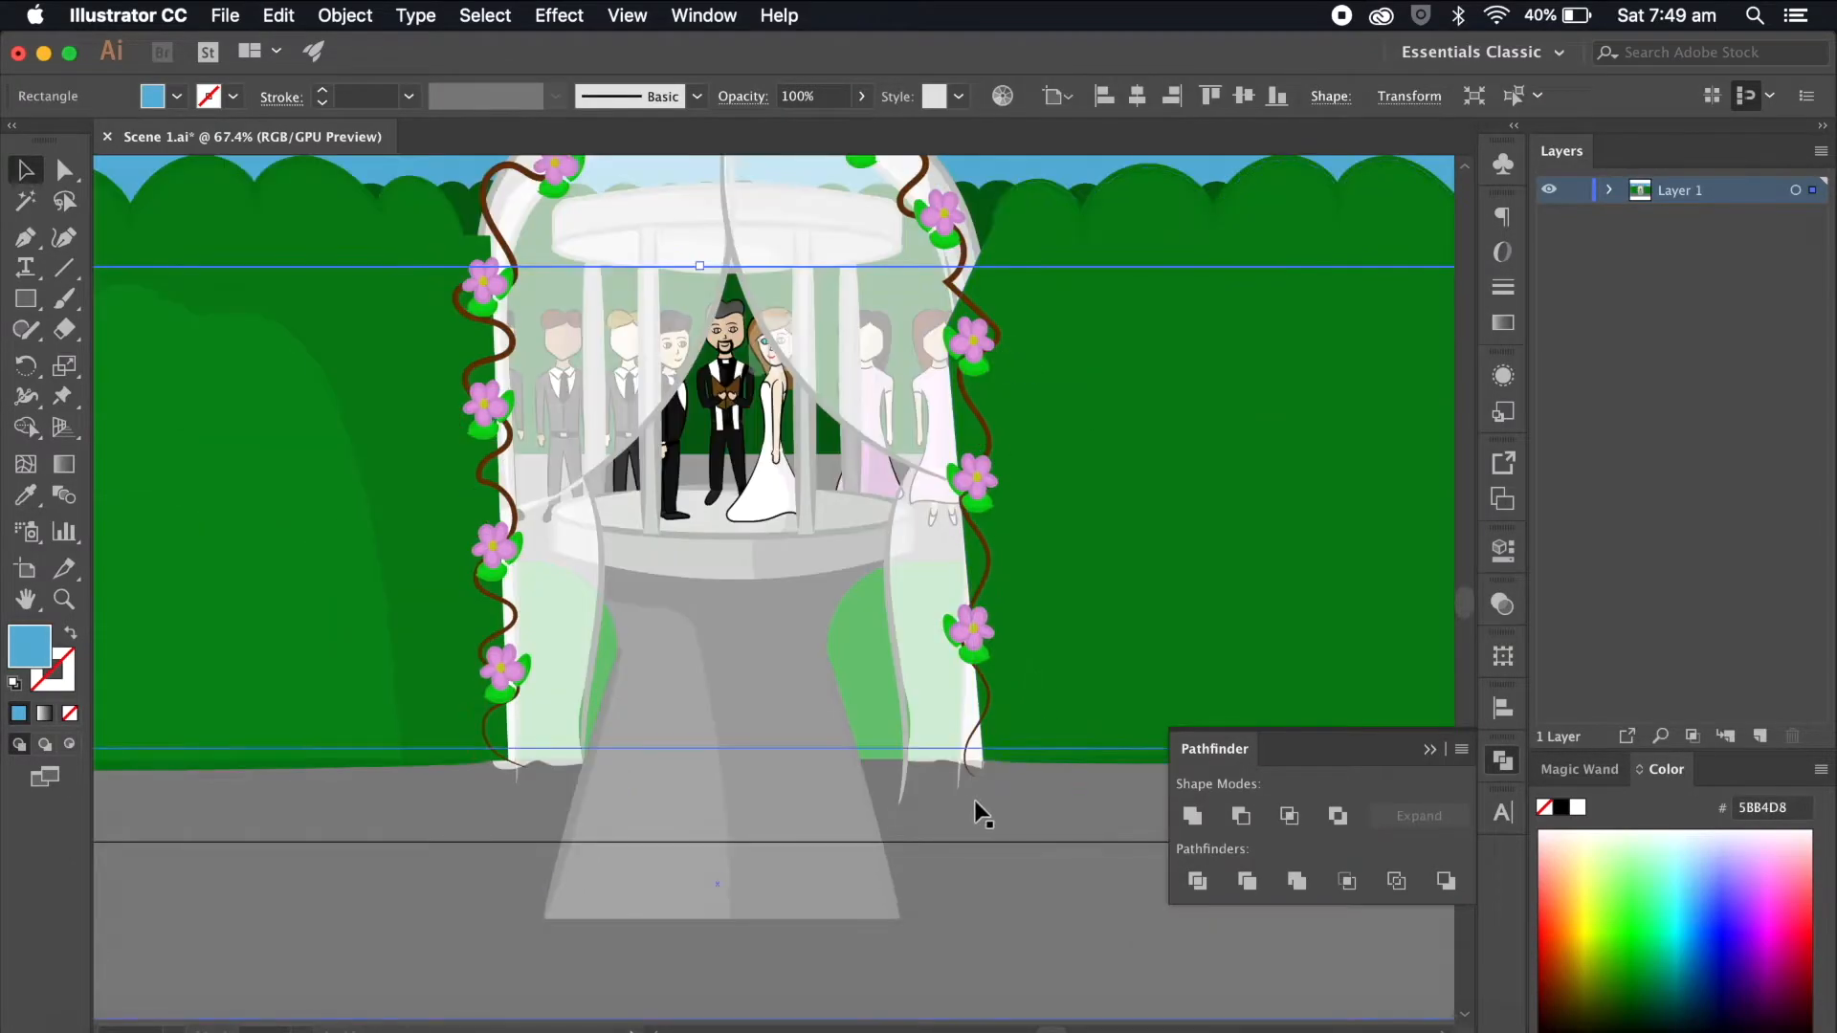
{"action": "left_click", "coordinate": [508, 731]}
{"action": "scroll", "coordinate": [508, 731], "scroll_direction": "up", "scroll_amount": 4}
{"action": "scroll", "coordinate": [660, 479], "scroll_direction": "down", "scroll_amount": 4}
{"action": "left_click", "coordinate": [536, 880]}
{"action": "scroll", "coordinate": [802, 367], "scroll_direction": "up", "scroll_amount": 3}
{"action": "left_click", "coordinate": [864, 536]}
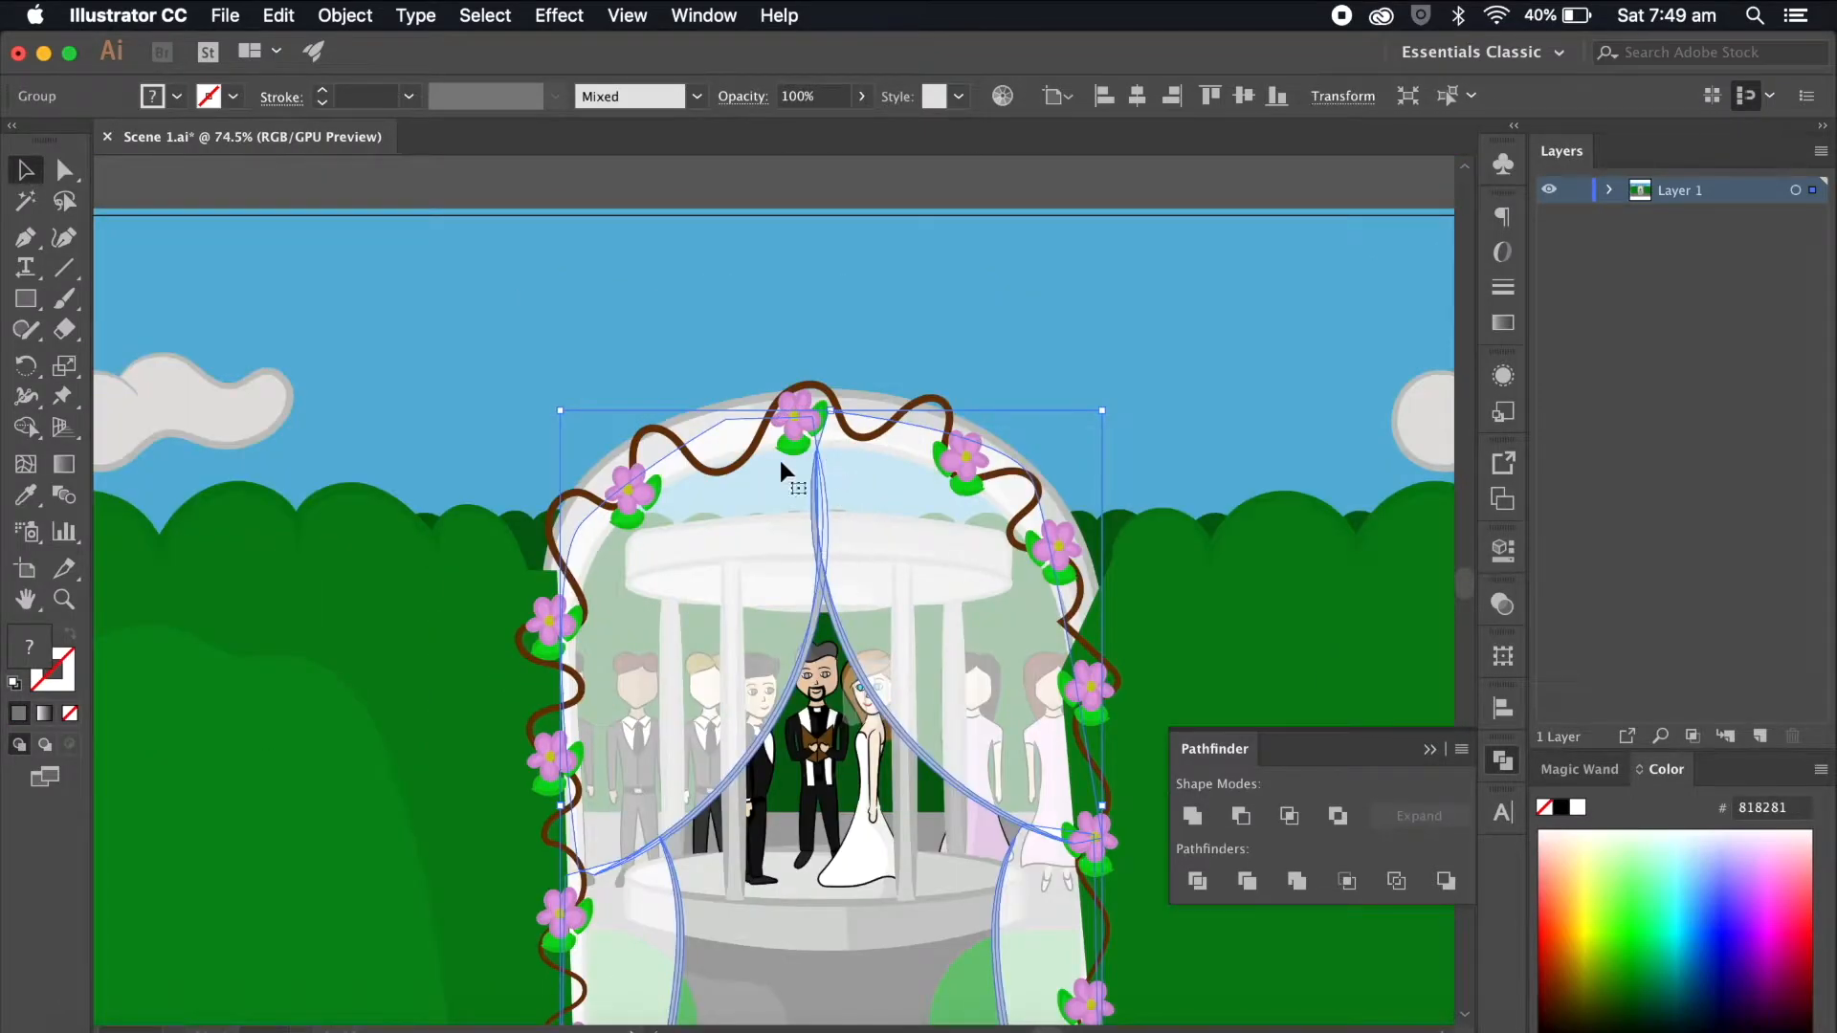
{"action": "right_click", "coordinate": [904, 544]}
{"action": "mouse_move", "coordinate": [1100, 823]}
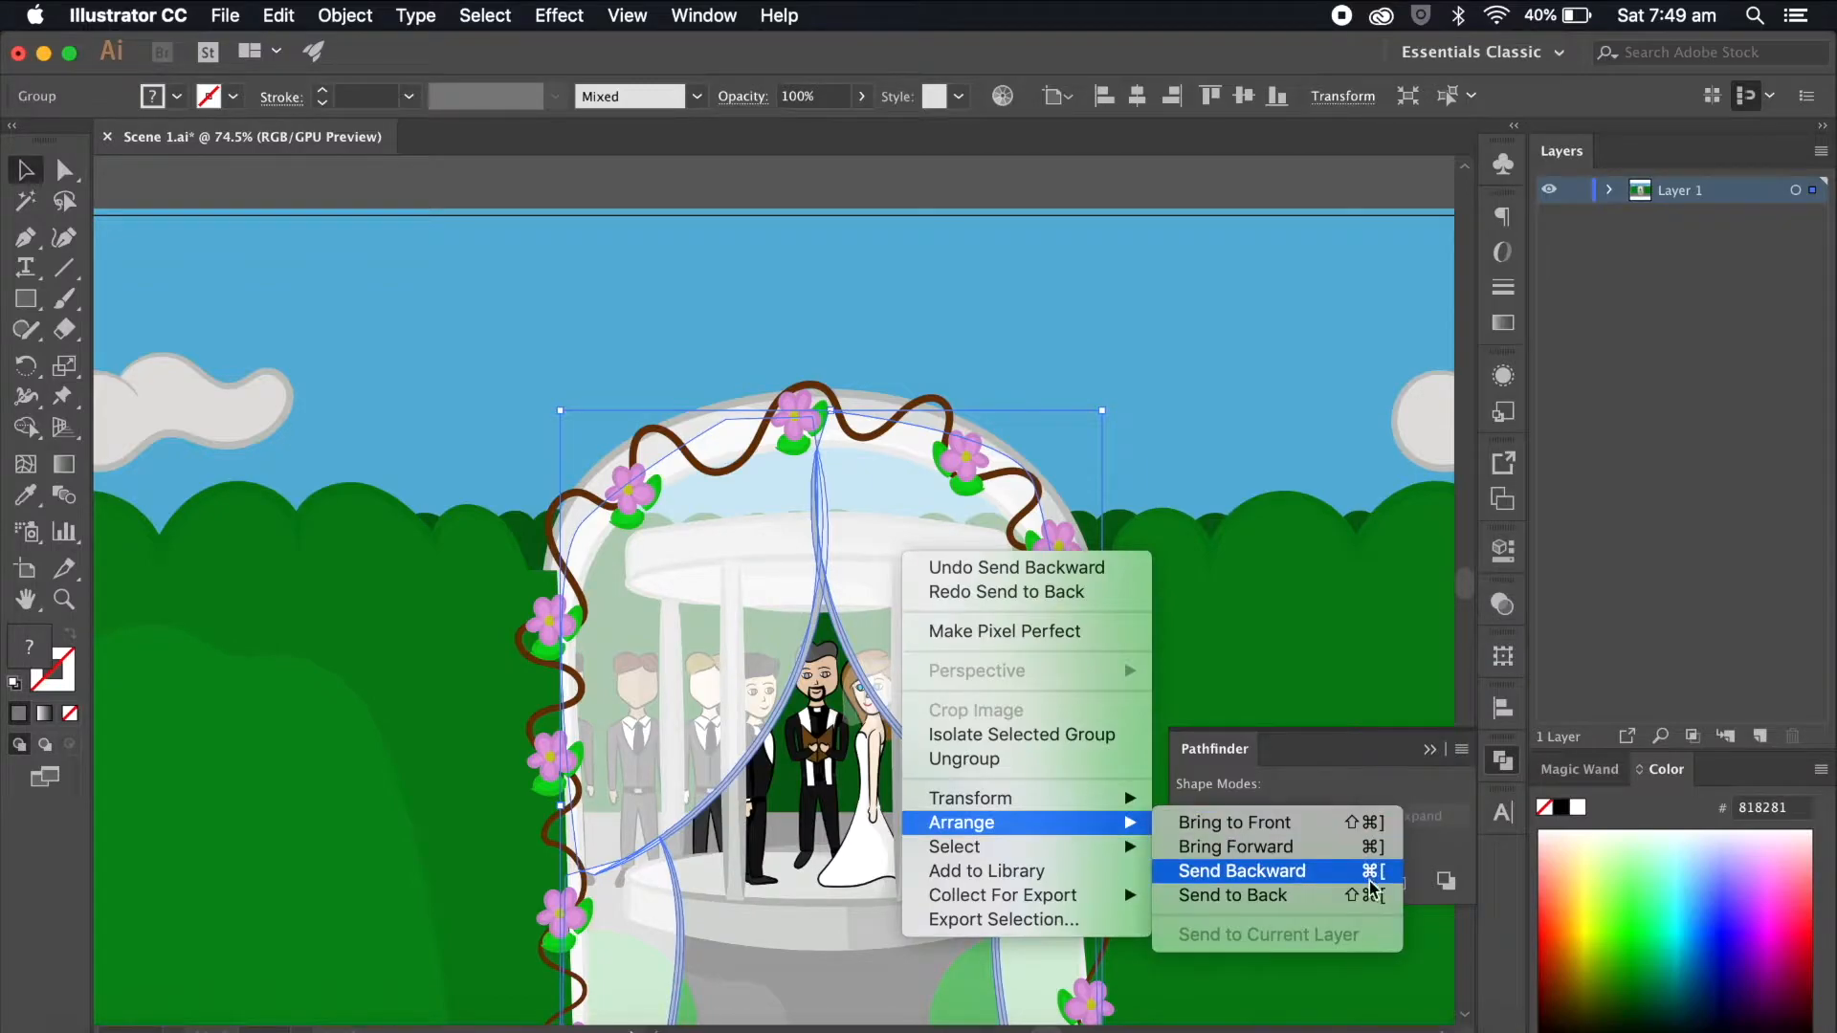
{"action": "left_click", "coordinate": [1244, 871]}
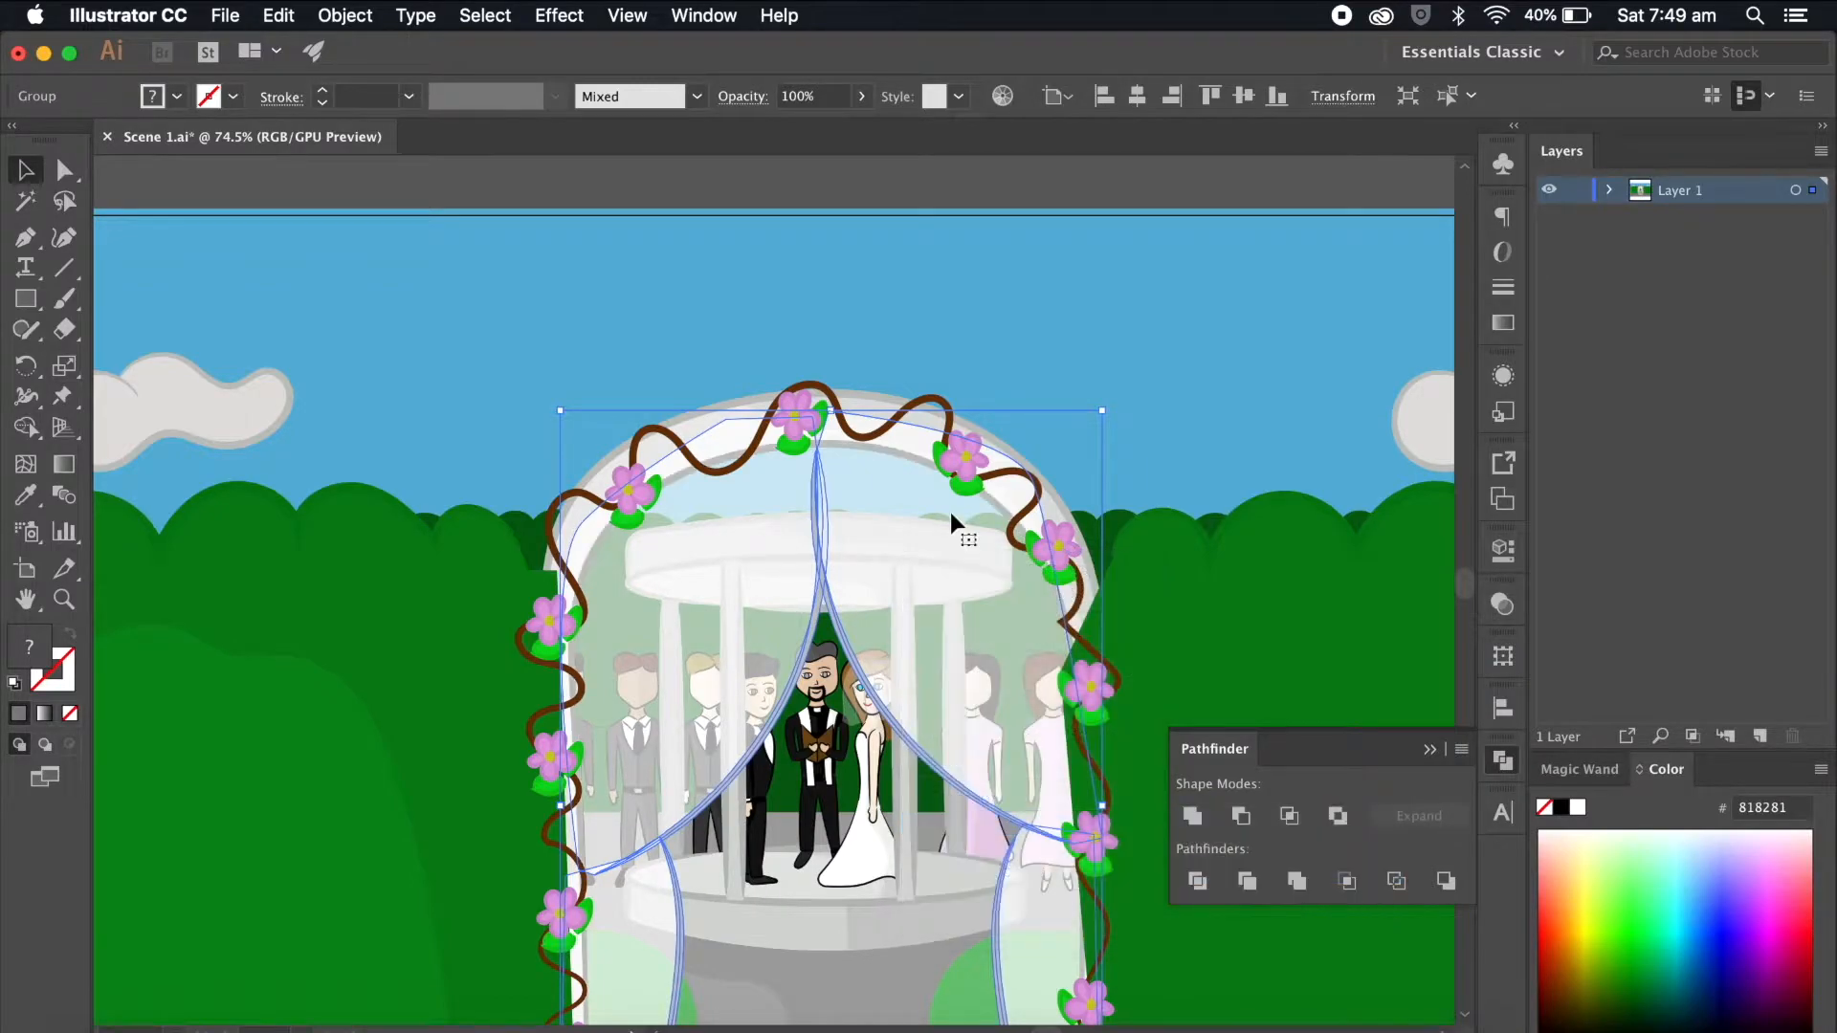
Step: Group the white arch with its grey edge, the brown vine and the pink flowers
{"action": "left_click", "coordinate": [880, 440]}
{"action": "left_click", "coordinate": [899, 435], "text": "shift"}
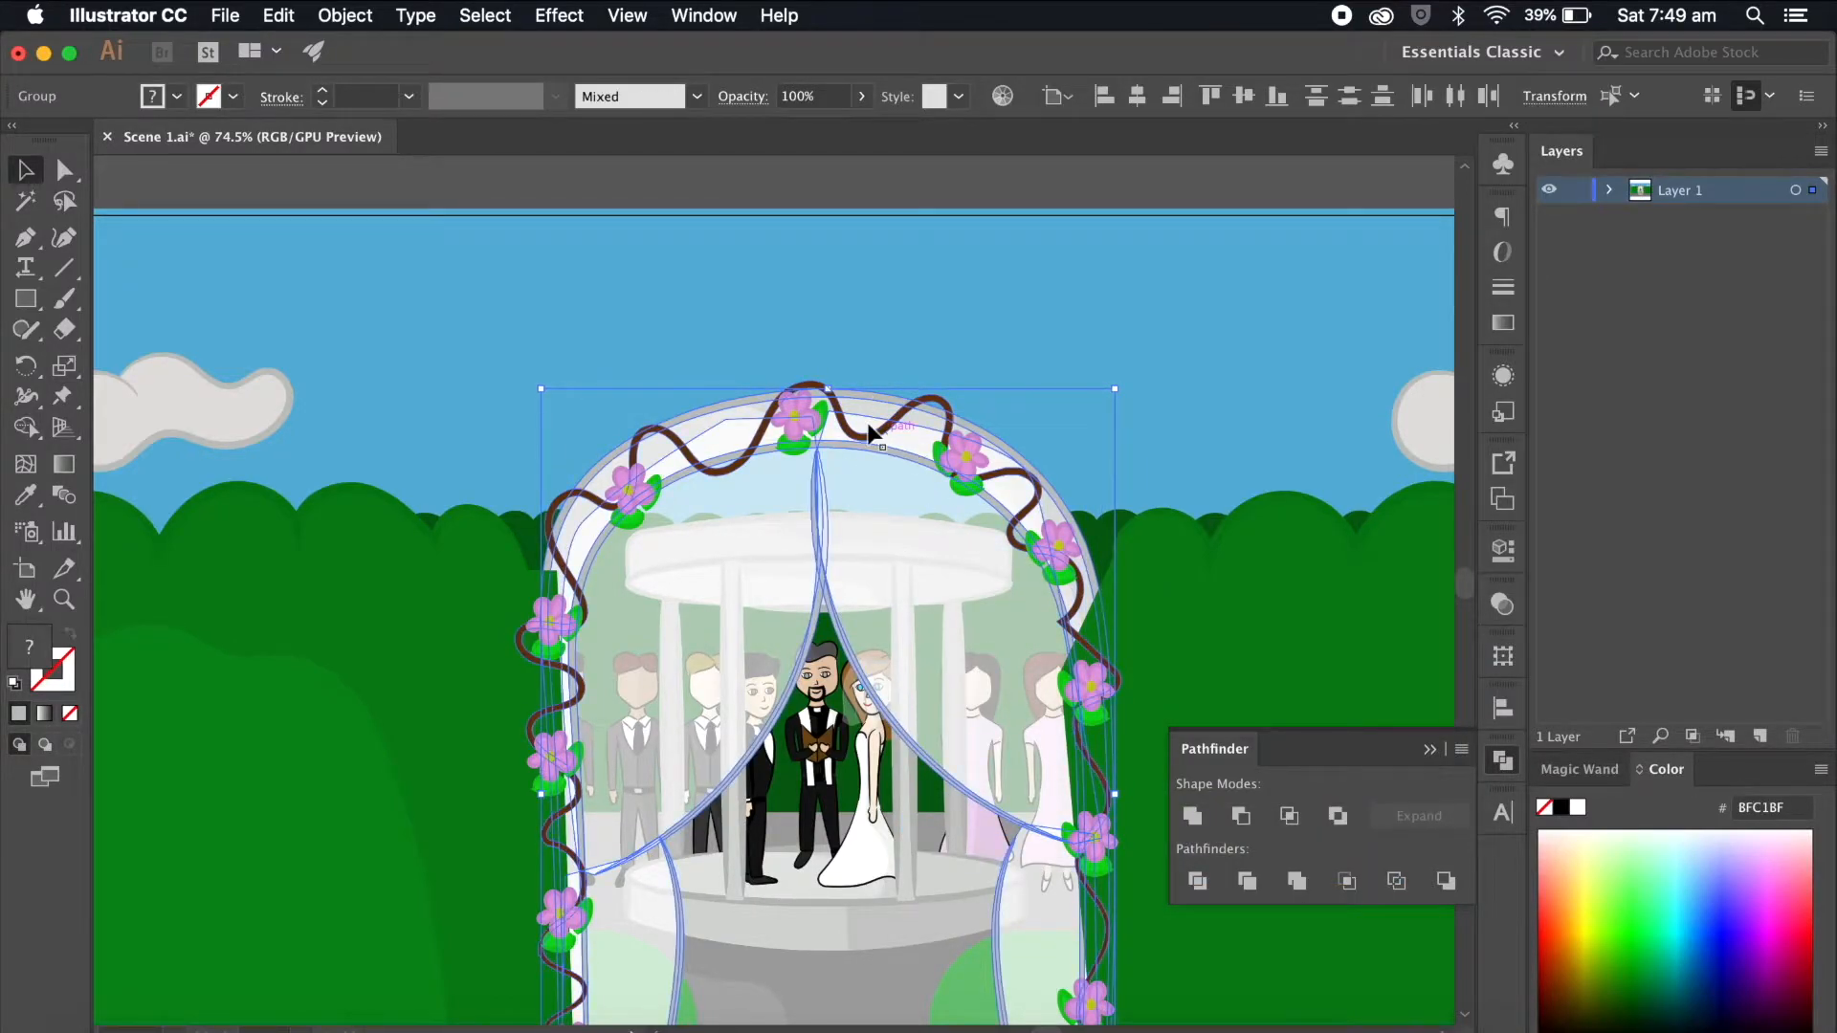
{"action": "left_click", "coordinate": [851, 387]}
{"action": "left_click", "coordinate": [869, 416]}
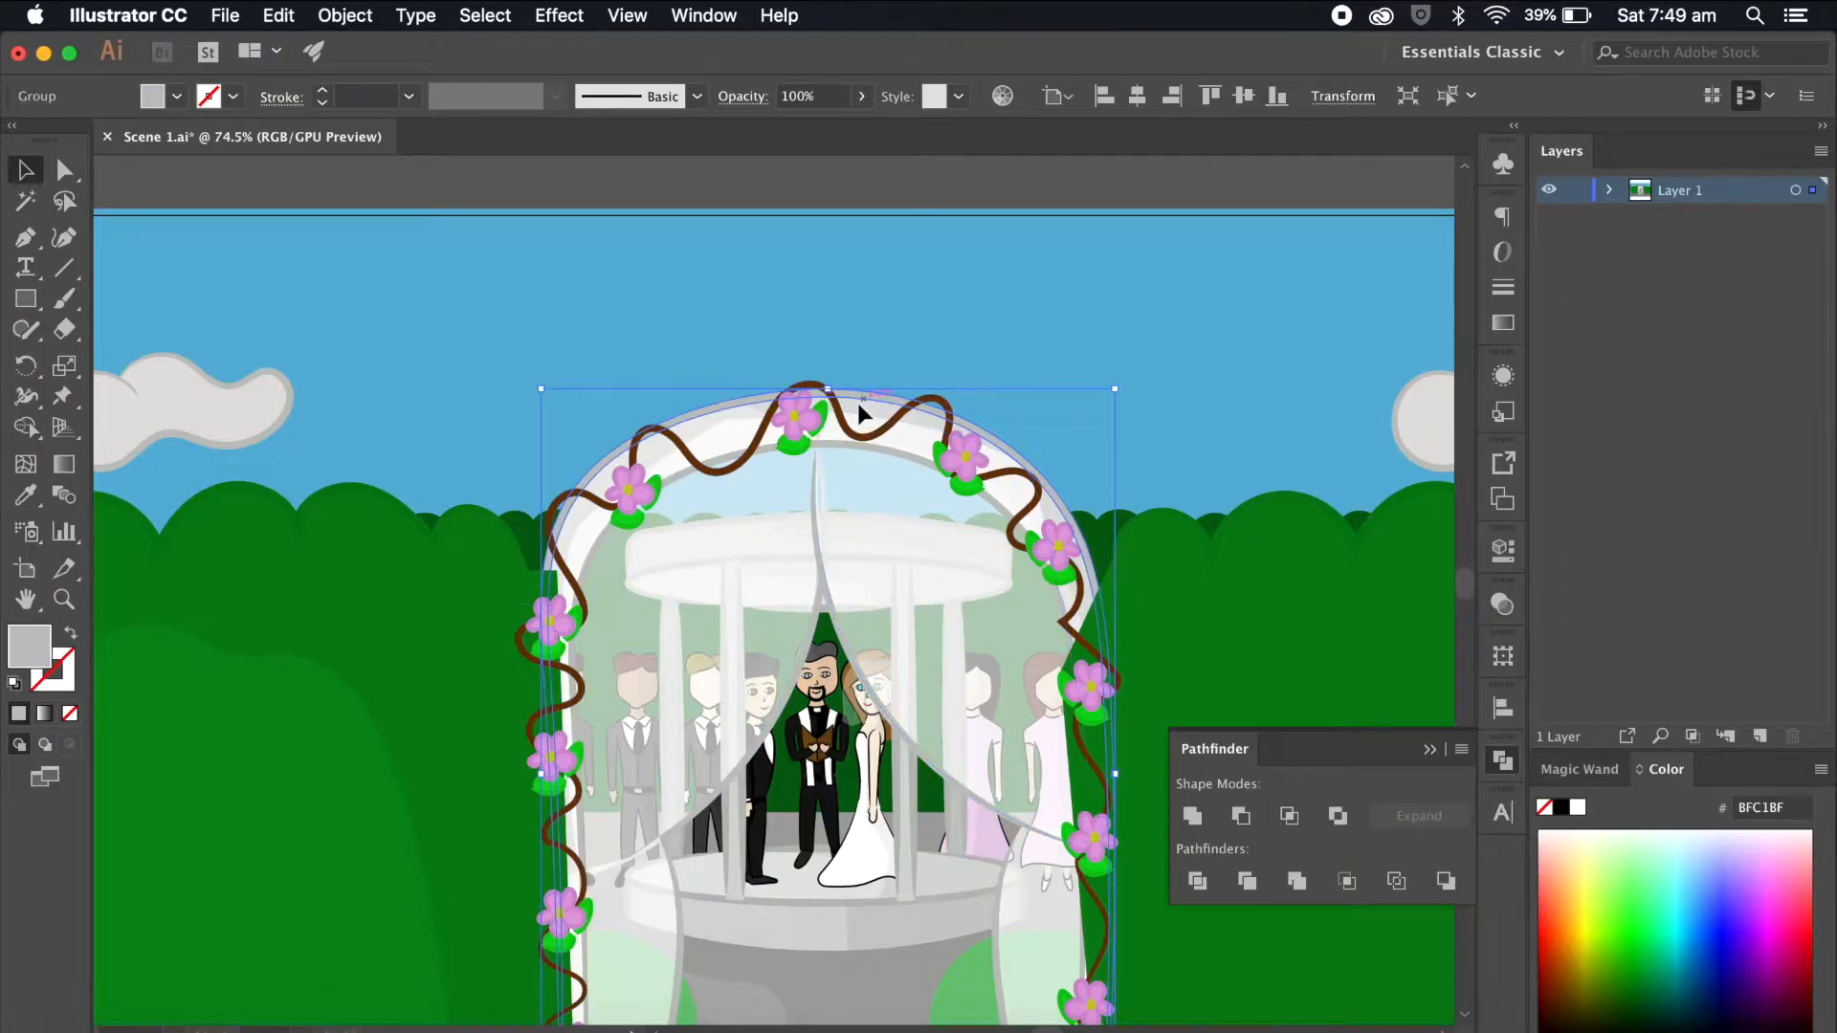
{"action": "left_click", "coordinate": [703, 427], "text": "shift"}
{"action": "left_click", "coordinate": [897, 433], "text": "shift"}
{"action": "left_click", "coordinate": [964, 451], "text": "shift"}
{"action": "scroll", "coordinate": [964, 452], "scroll_direction": "down", "scroll_amount": 4}
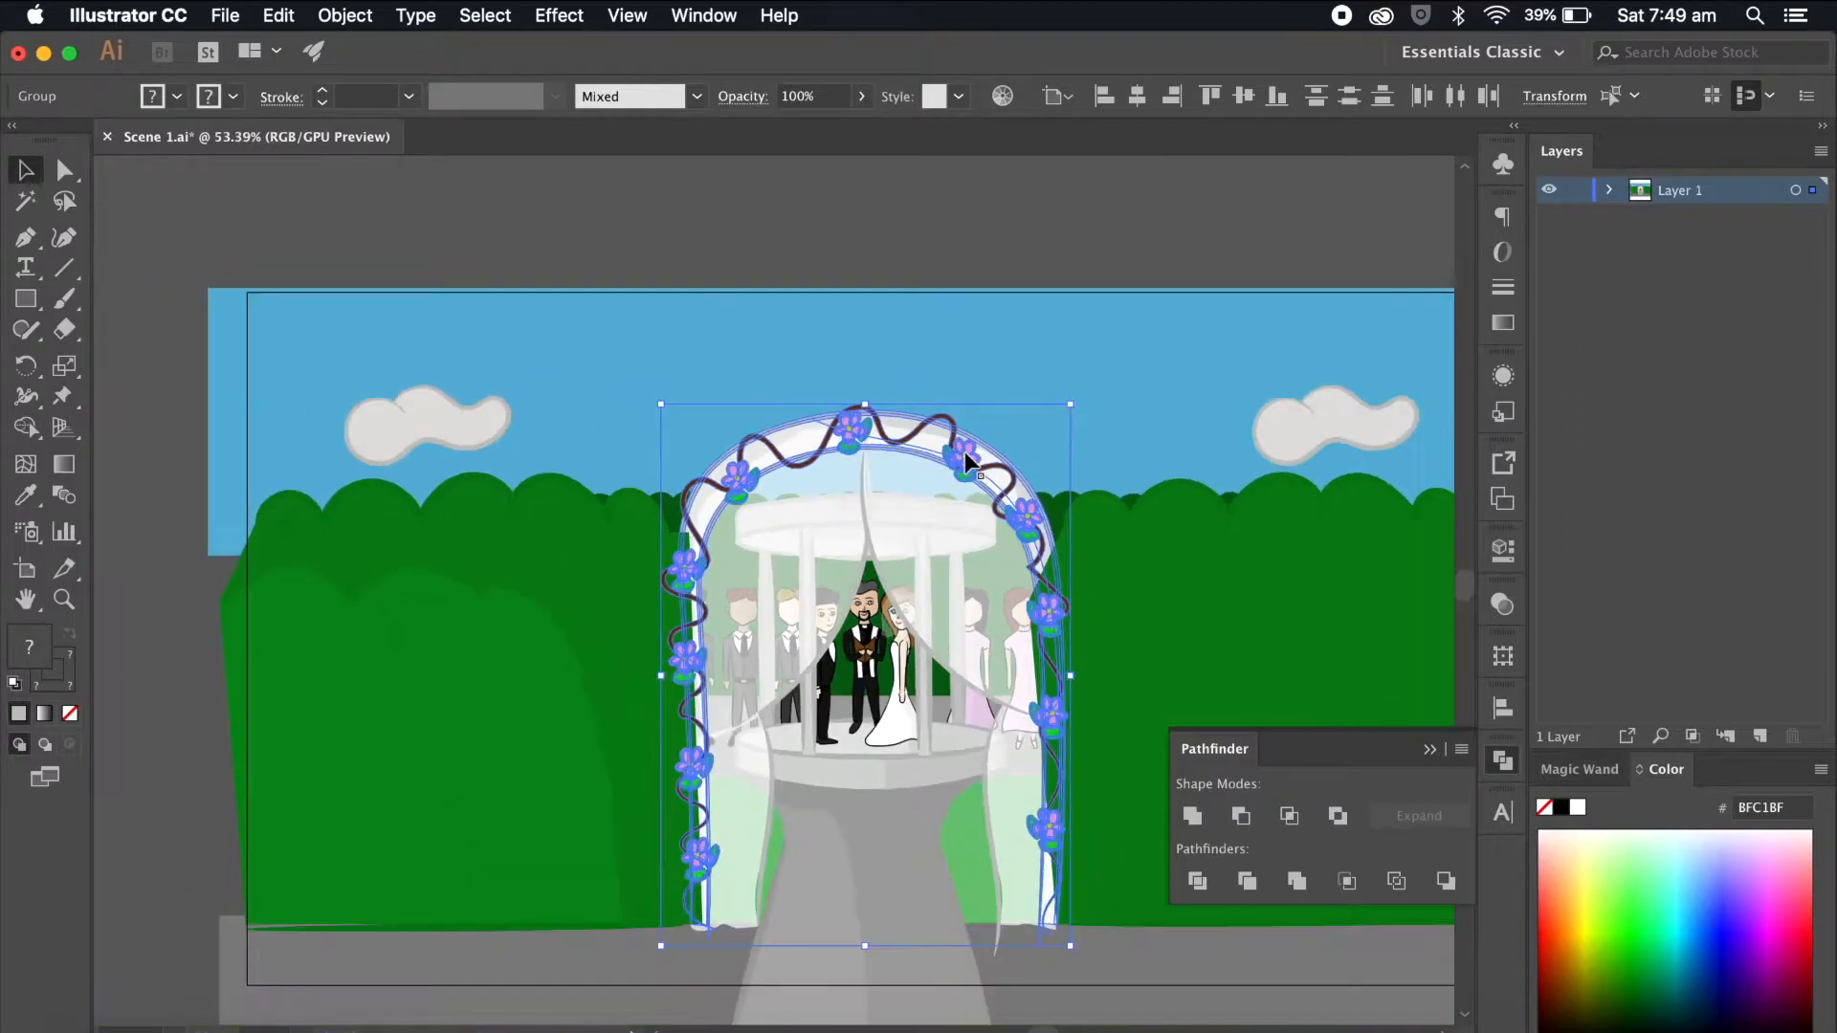
{"action": "scroll", "coordinate": [1052, 842], "scroll_direction": "right", "scroll_amount": 2}
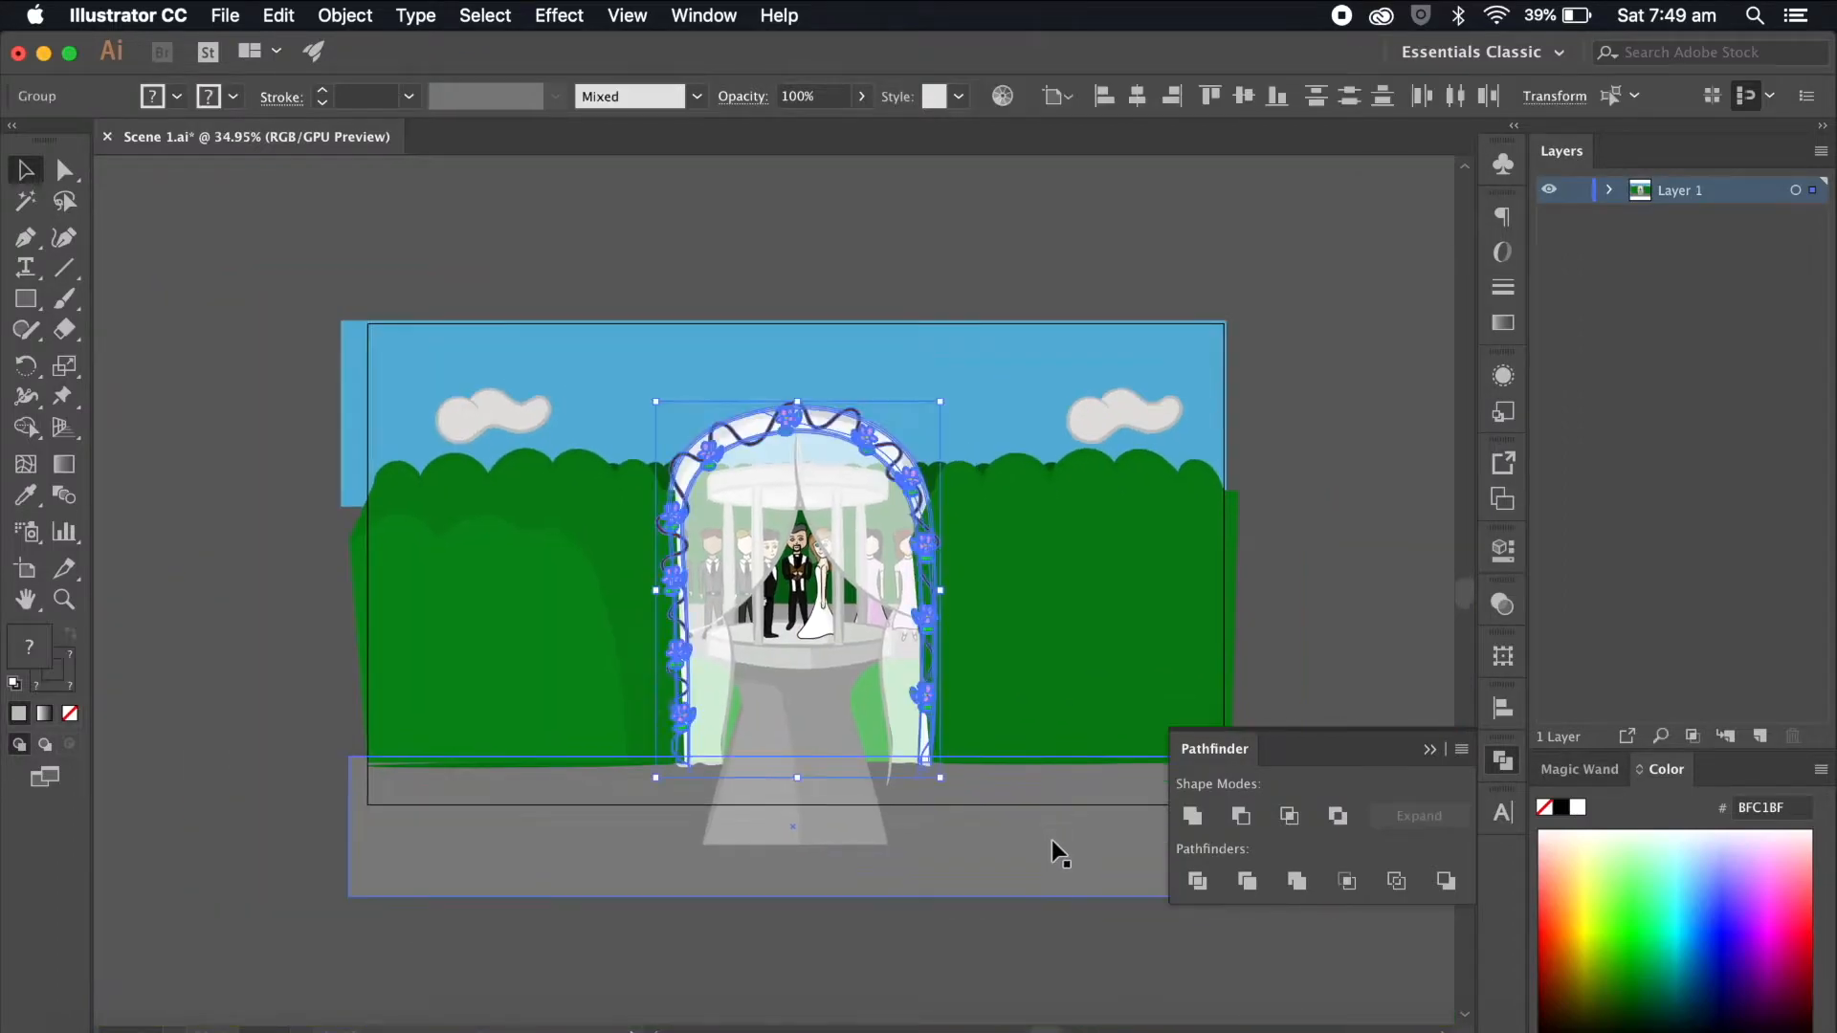
{"action": "right_click", "coordinate": [912, 486]}
{"action": "left_click", "coordinate": [966, 652]}
{"action": "left_click", "coordinate": [1035, 777]}
Step: Move both front hedges and the flowered arch with its curtains onto a new layer above Layer 1
{"action": "scroll", "coordinate": [1024, 736], "scroll_direction": "right", "scroll_amount": 1}
{"action": "left_click", "coordinate": [1019, 532]}
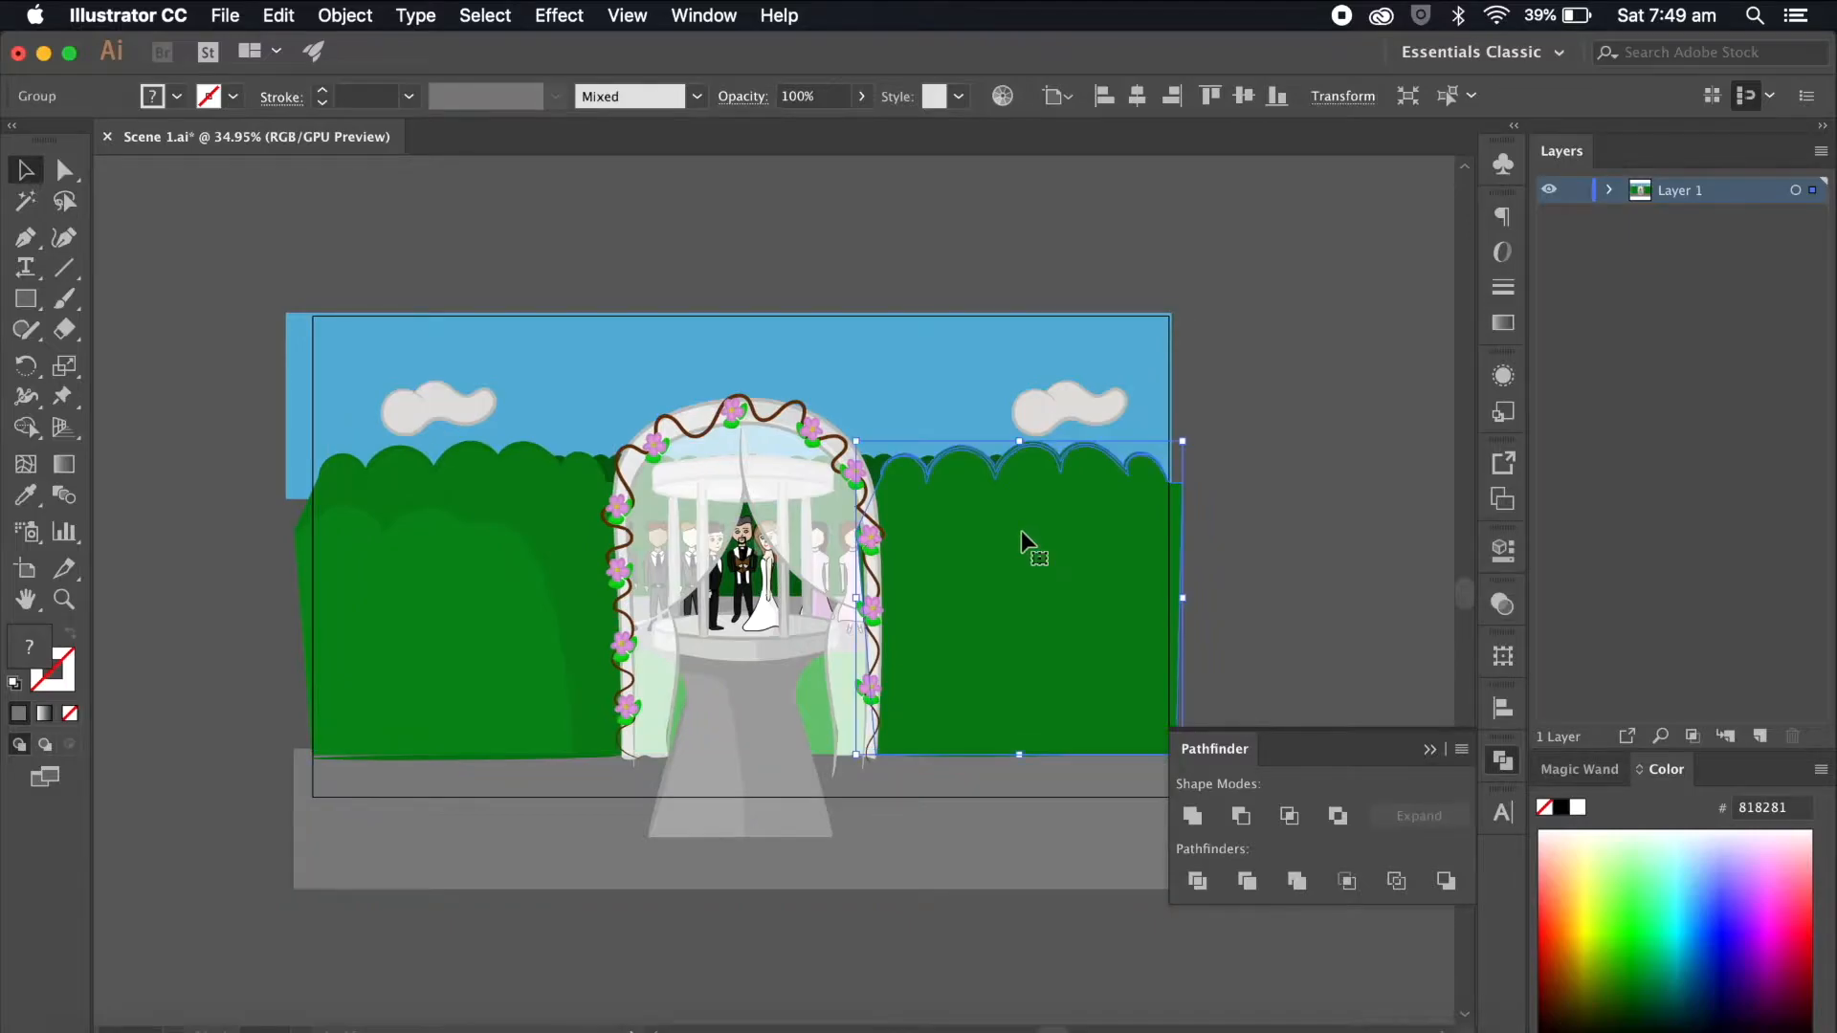
{"action": "left_click", "coordinate": [617, 522]}
{"action": "left_click", "coordinate": [801, 507]}
{"action": "left_click", "coordinate": [990, 881]}
{"action": "left_click", "coordinate": [1002, 582]}
{"action": "left_click", "coordinate": [549, 537], "text": "shift"}
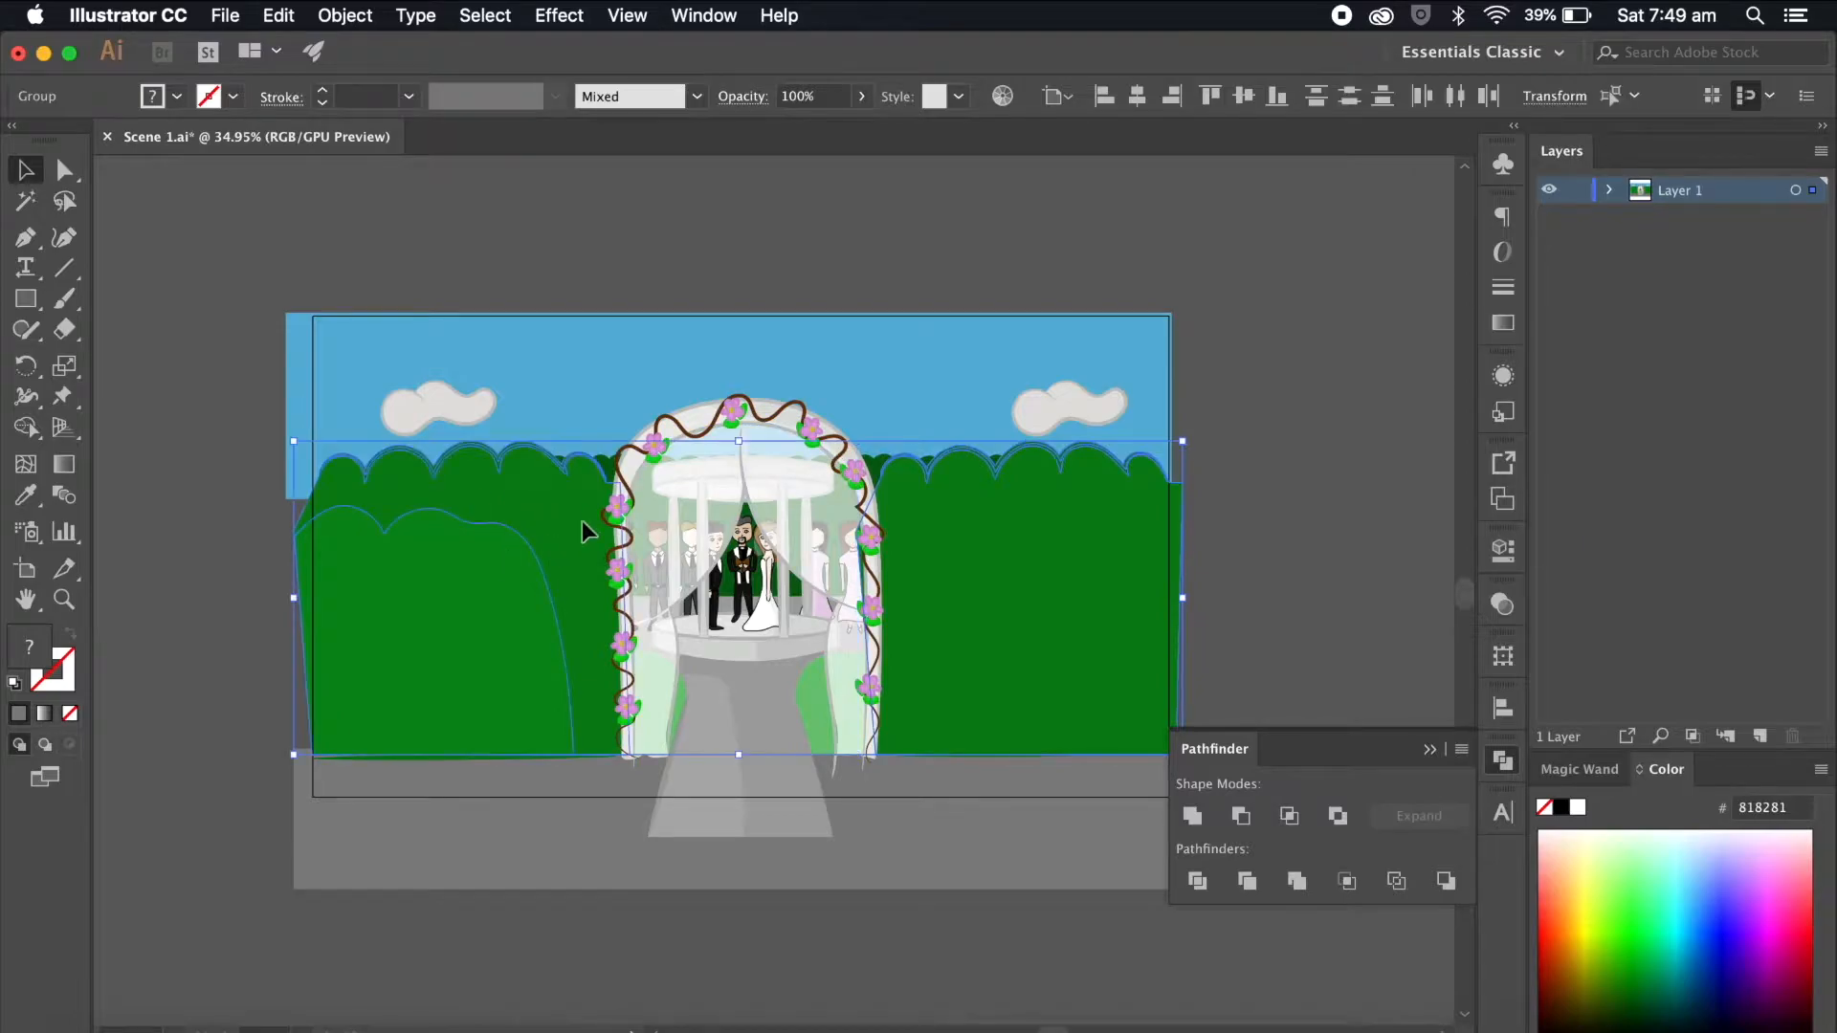
{"action": "left_click", "coordinate": [614, 503], "text": "shift"}
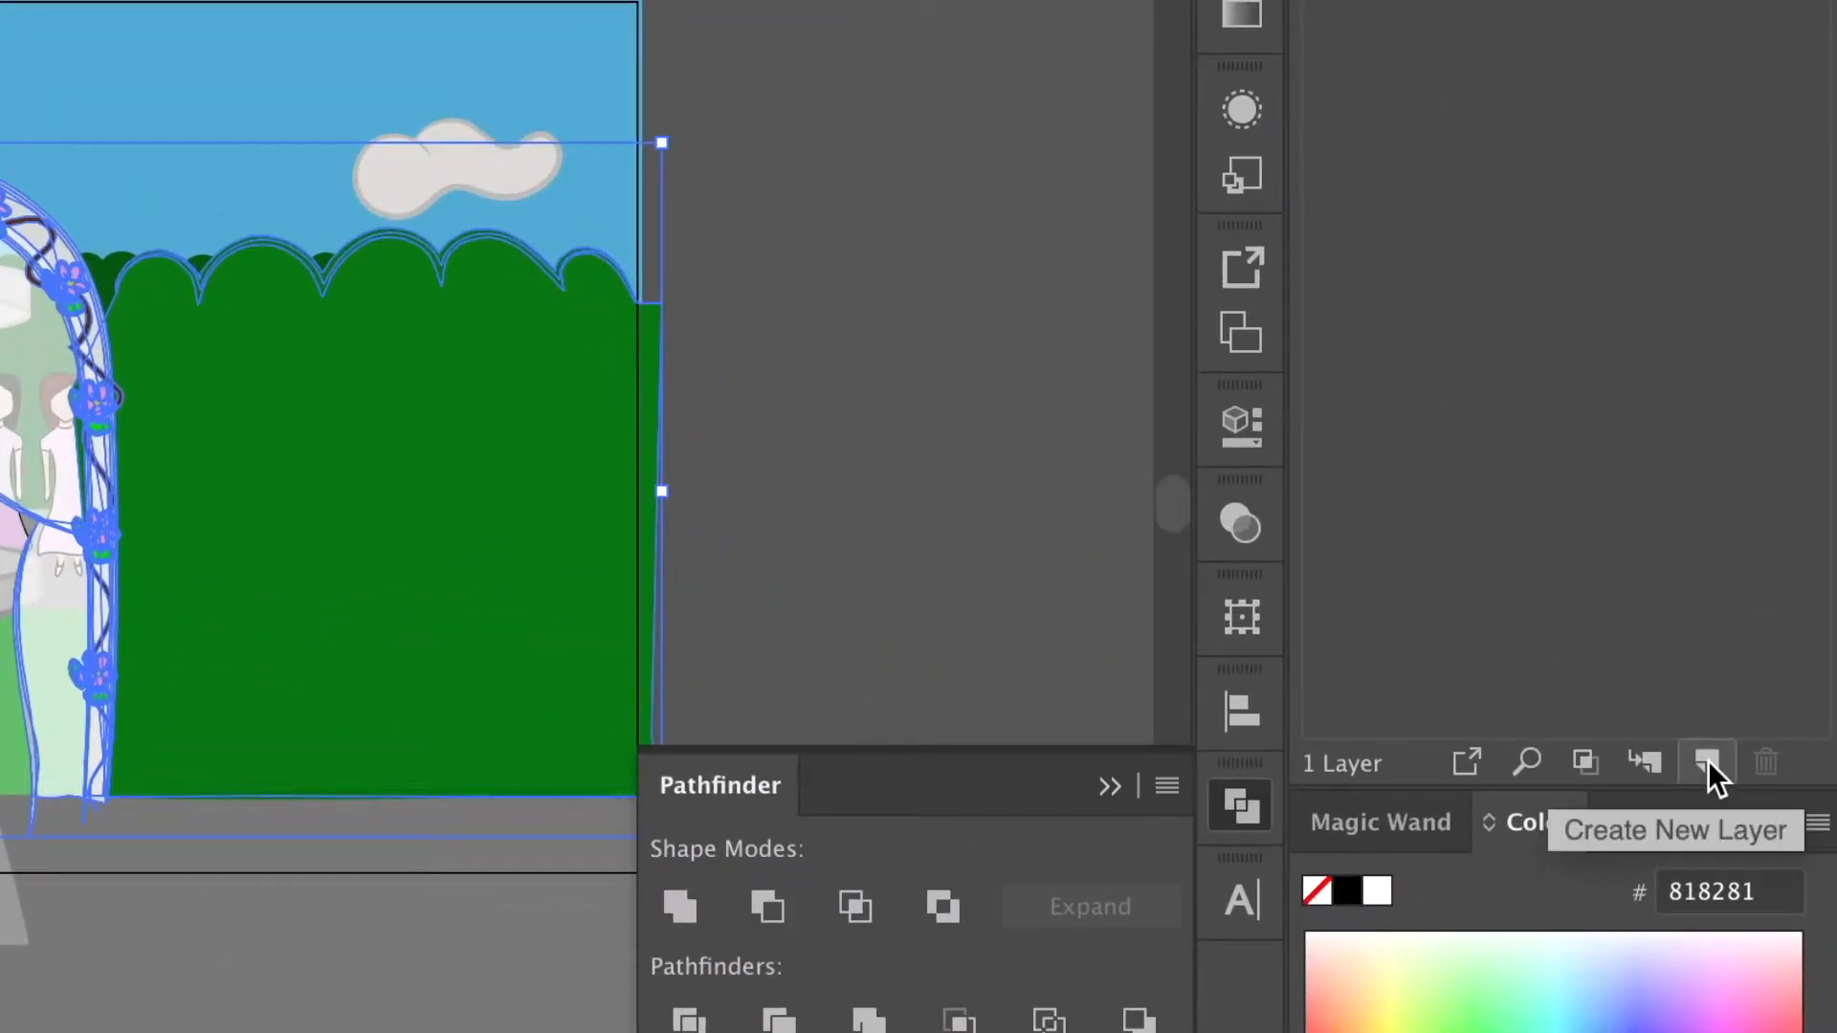
{"action": "left_click", "coordinate": [1707, 761]}
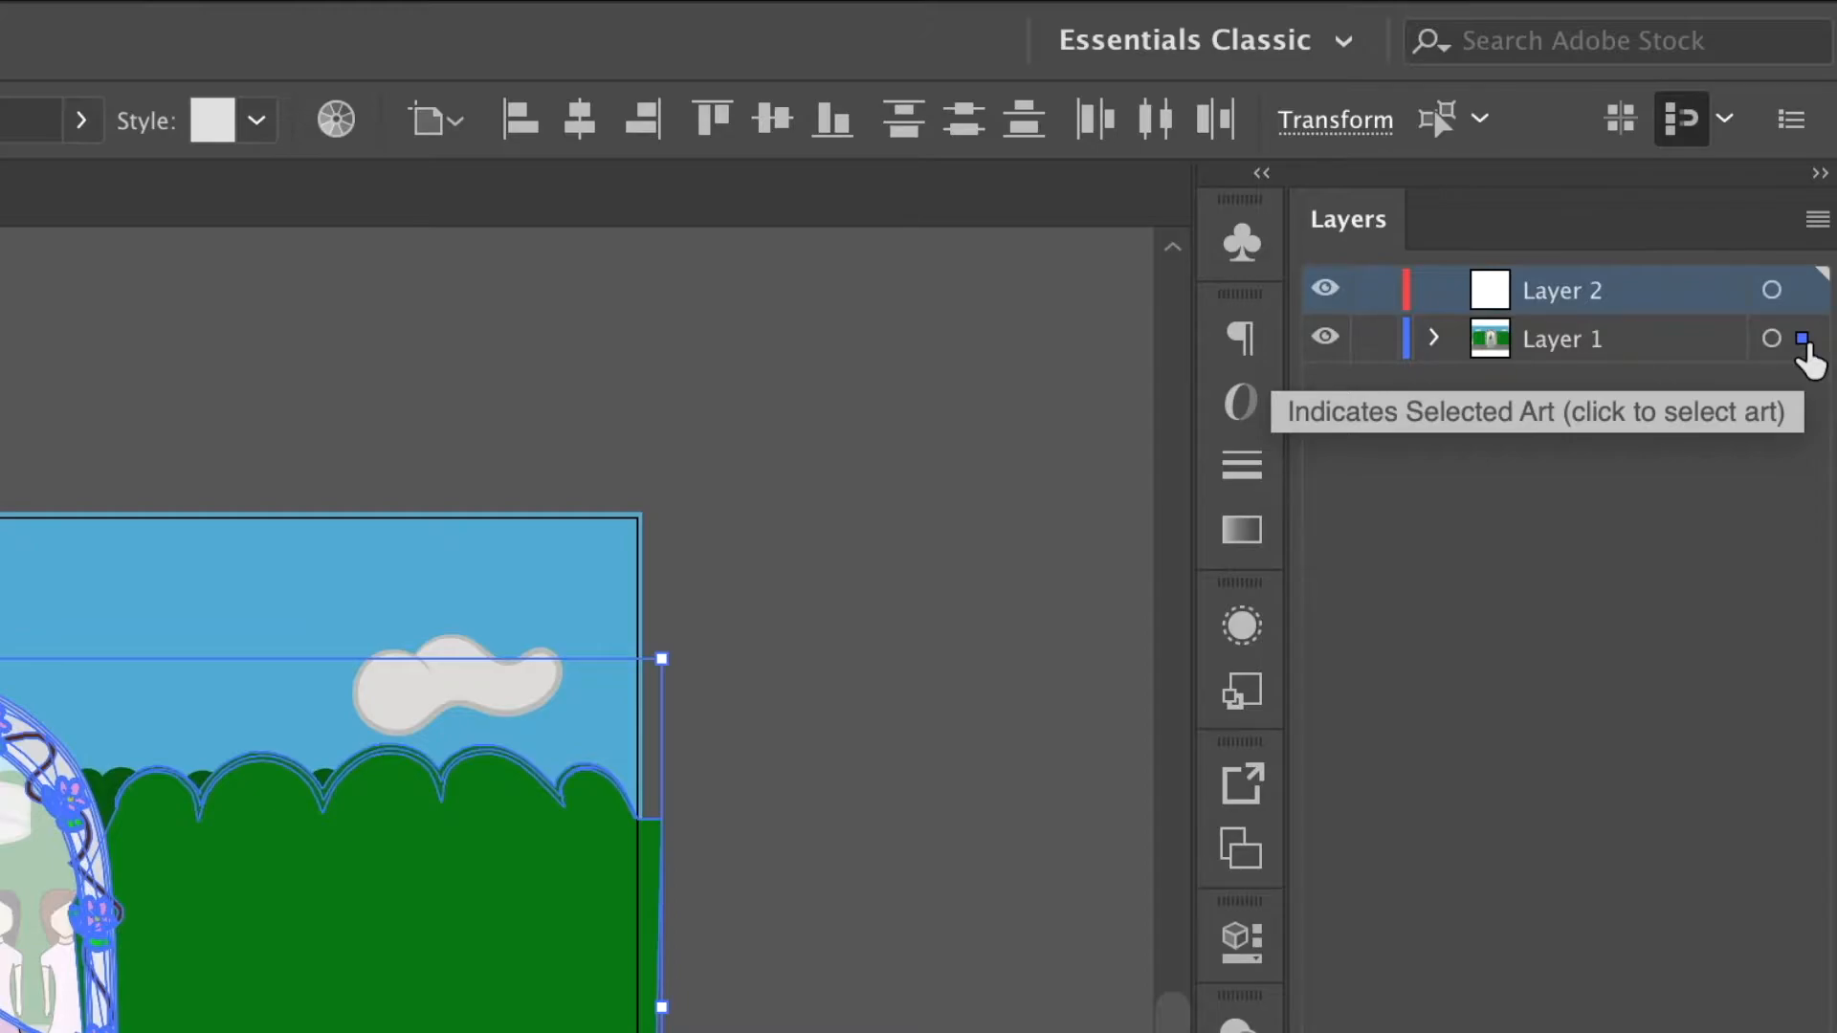
{"action": "left_click_drag", "start_coordinate": [1804, 343], "coordinate": [1804, 292]}
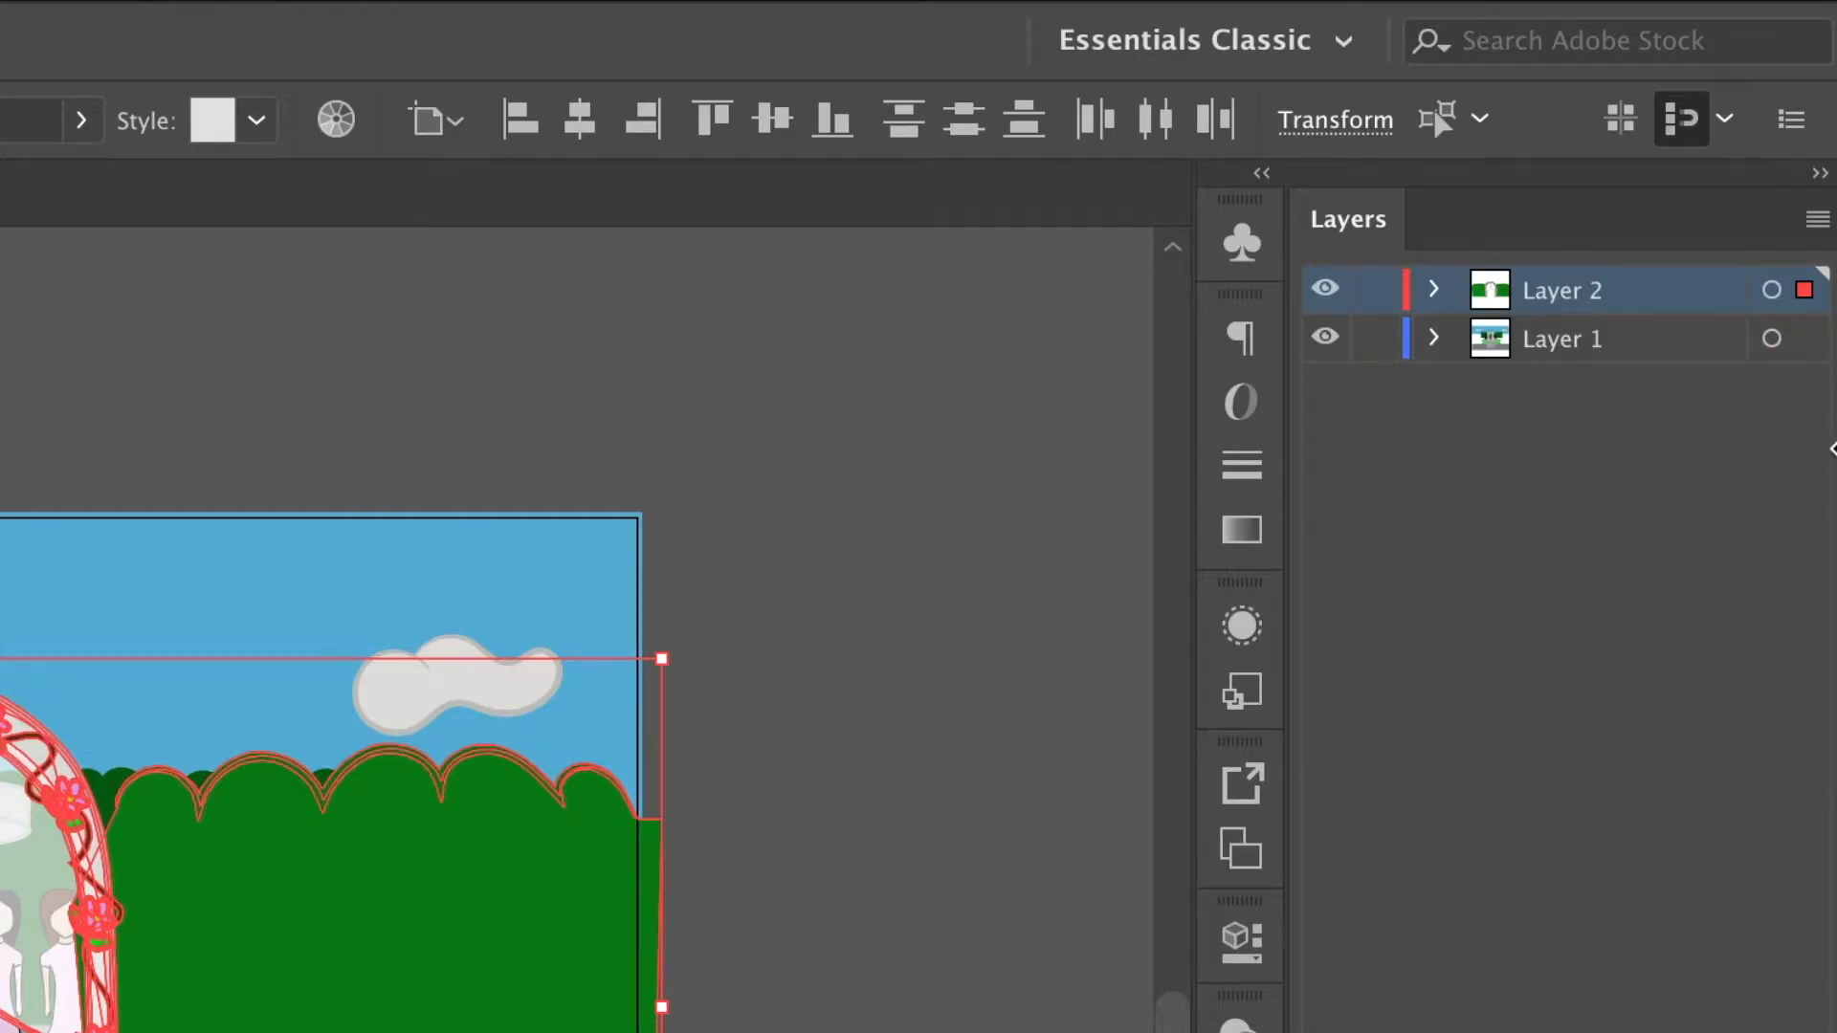
{"action": "key", "text": "ctrl+z"}
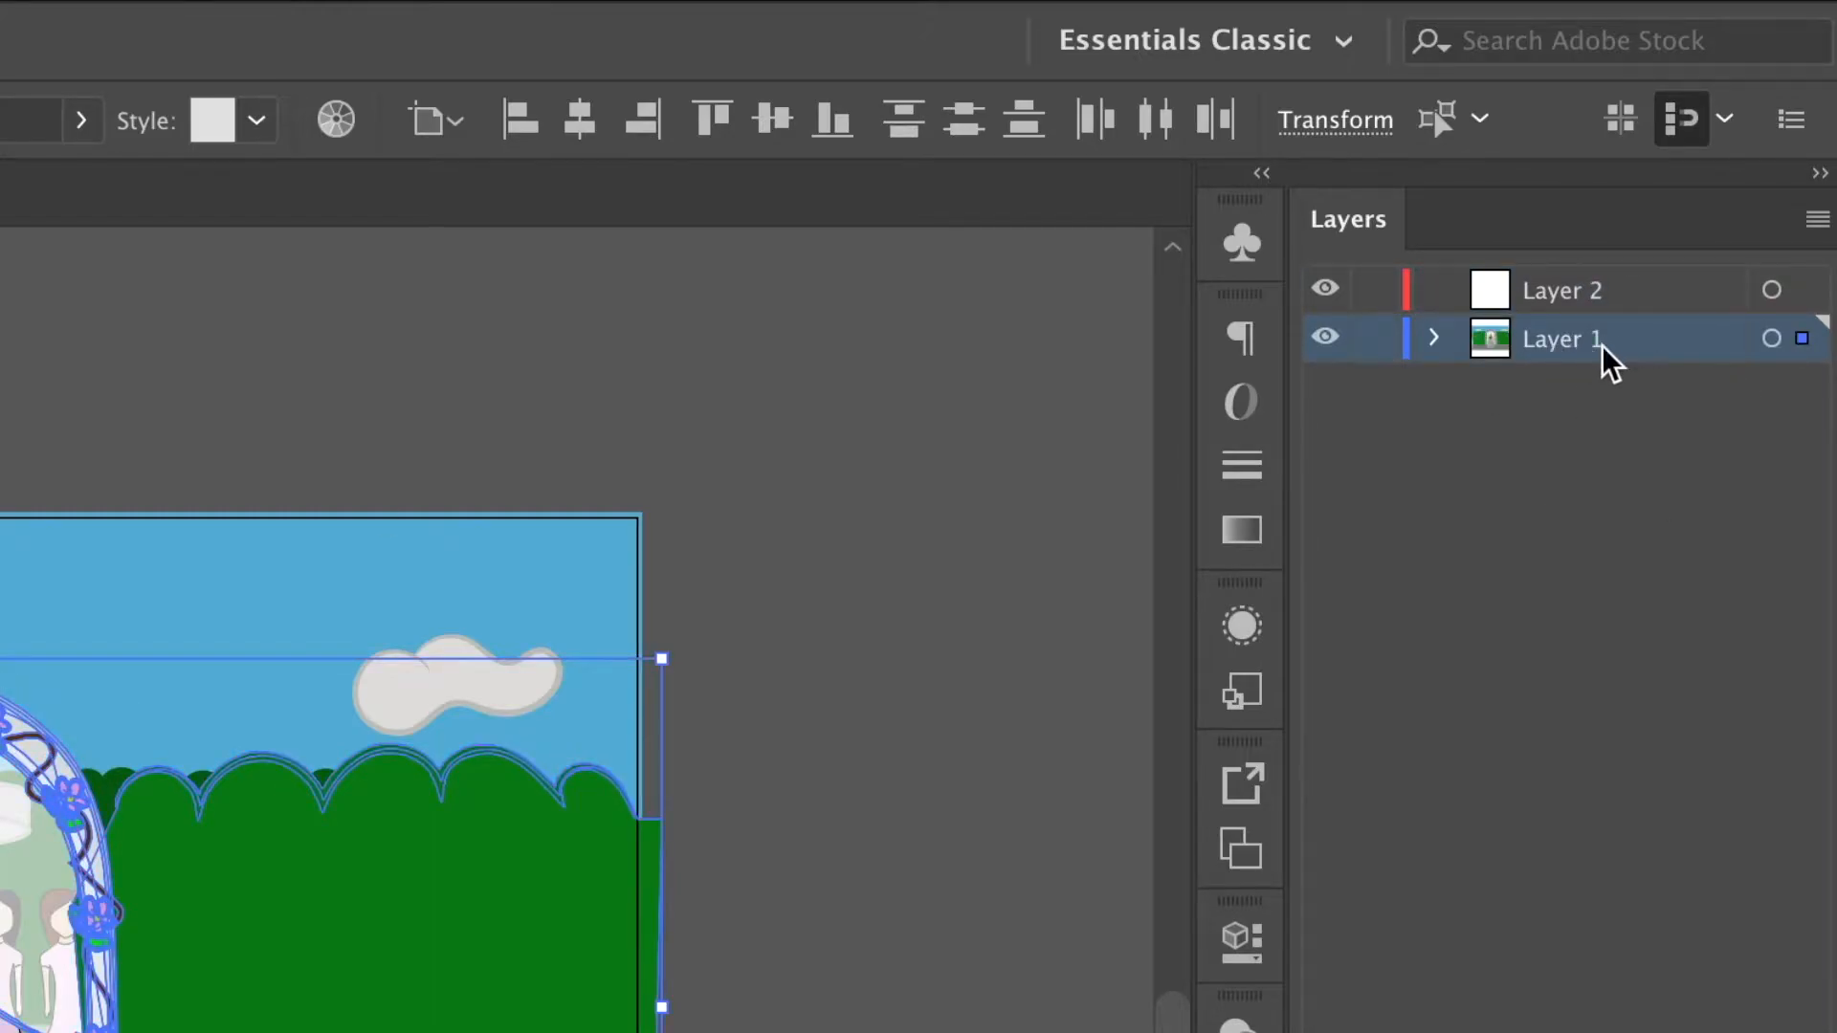
{"action": "left_click_drag", "start_coordinate": [1802, 338], "coordinate": [1804, 290]}
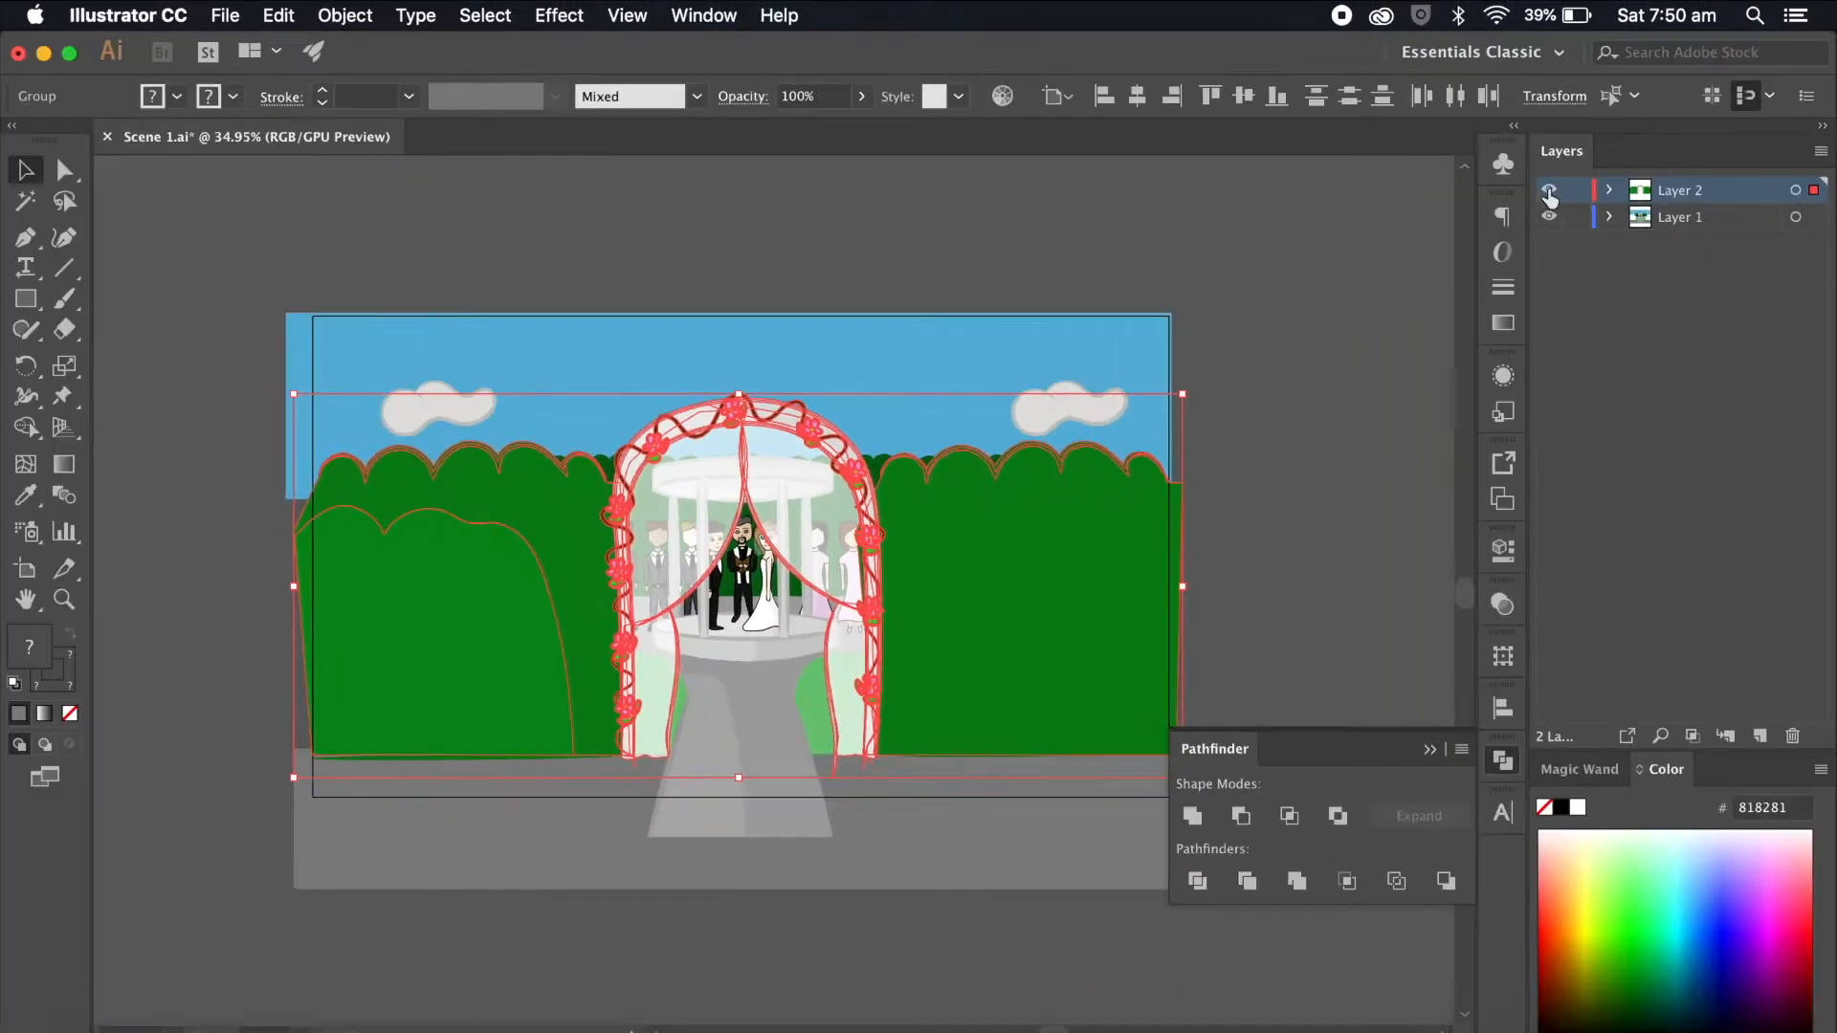
Step: Rename the layer holding the front hedges and arch as Foreground and hide it
{"action": "left_click", "coordinate": [1325, 290]}
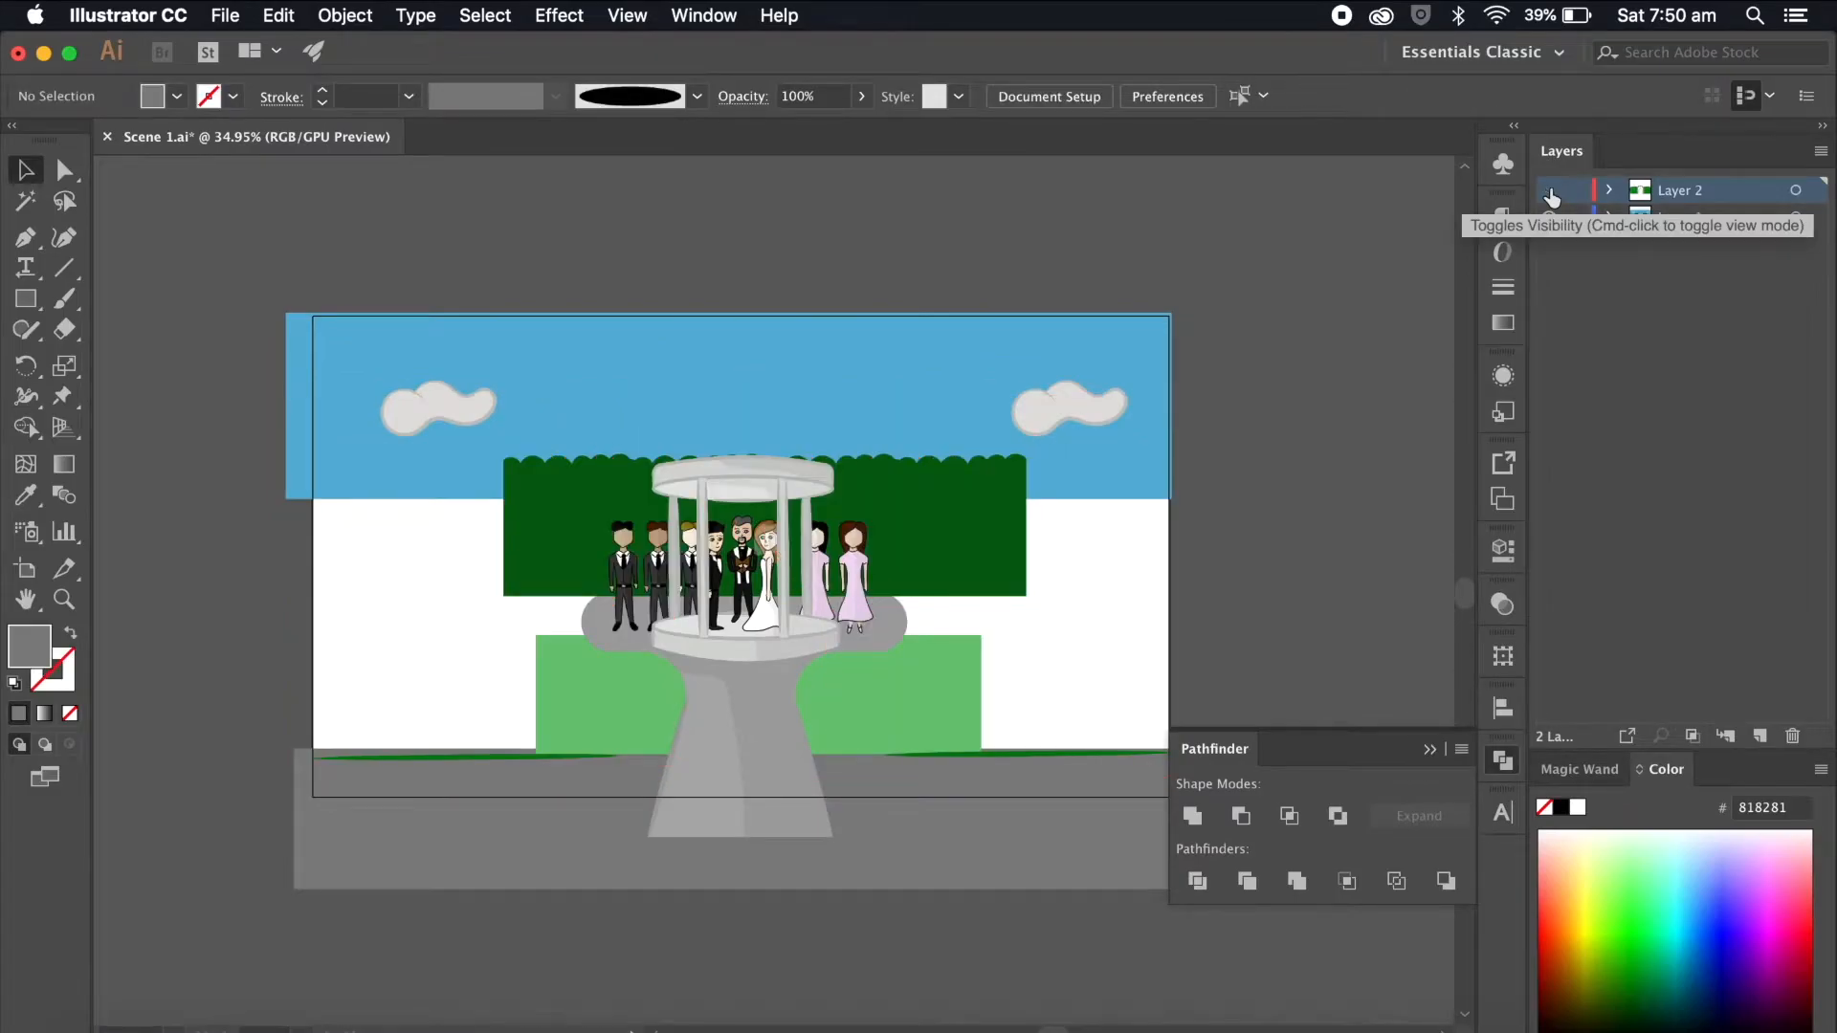
{"action": "left_click", "coordinate": [1685, 216]}
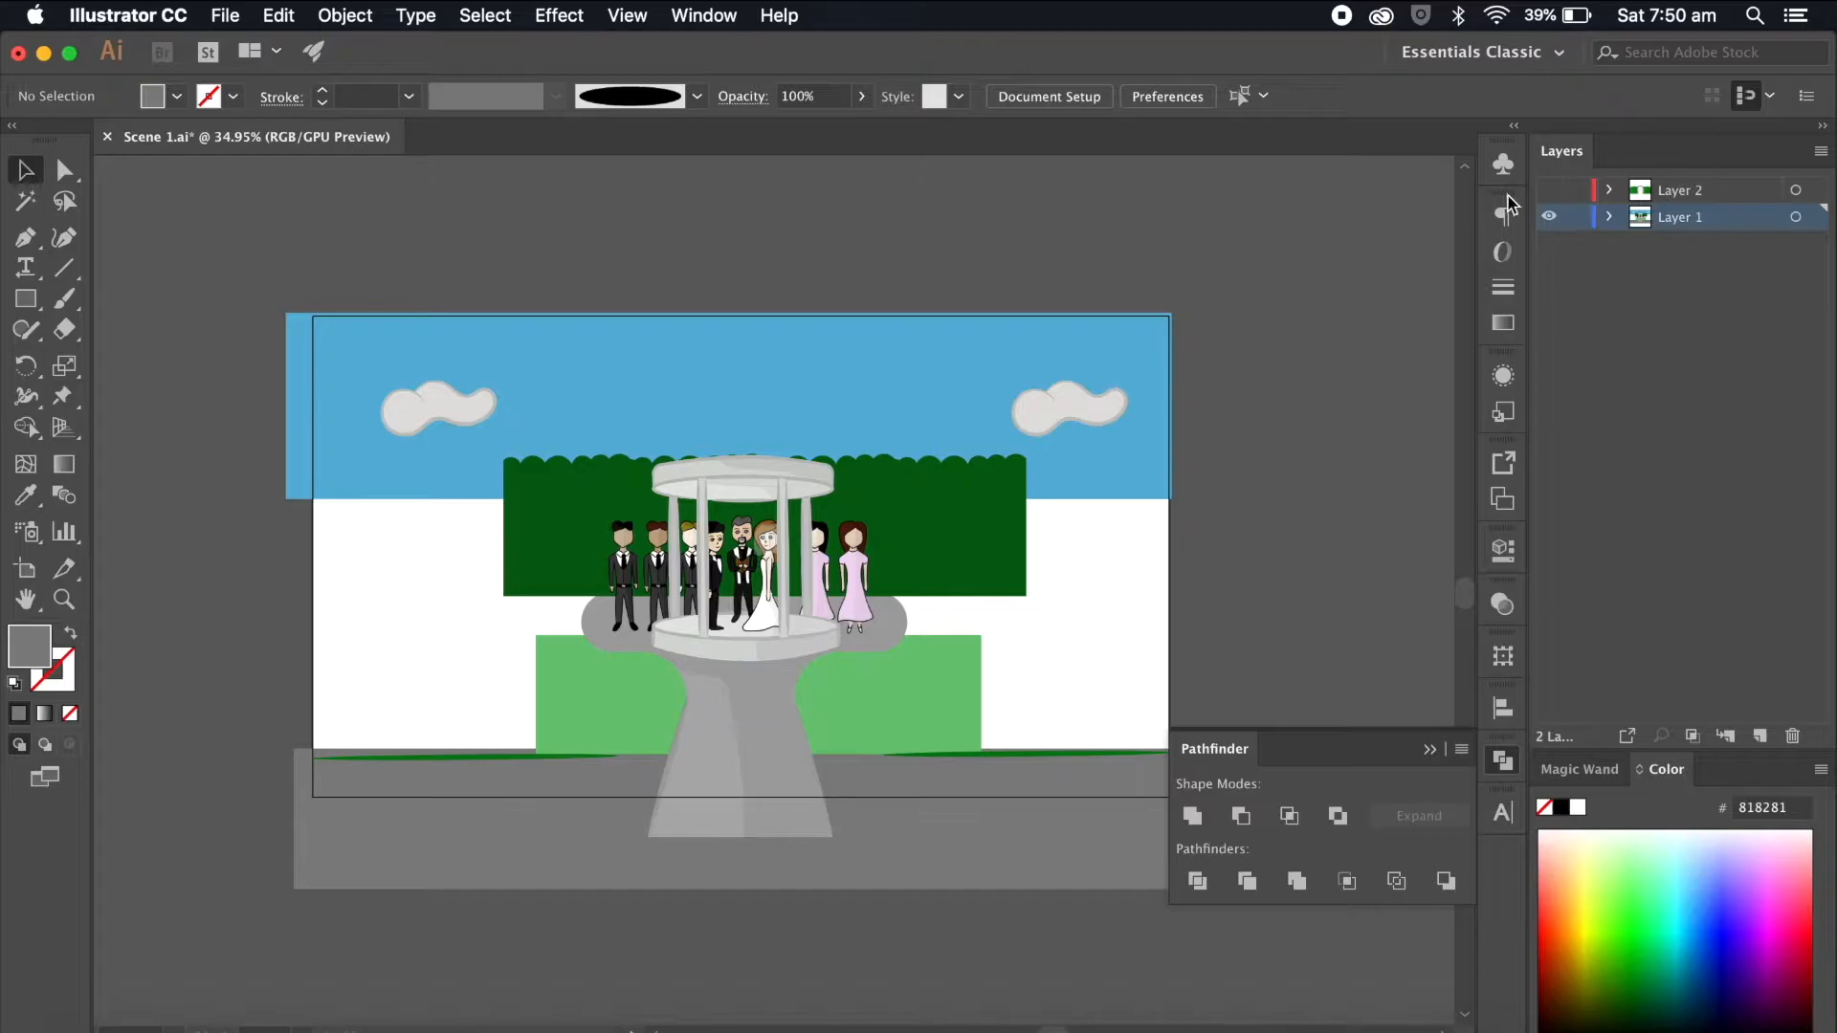
{"action": "left_click", "coordinate": [1548, 189]}
{"action": "double_click", "coordinate": [1673, 194]}
{"action": "type", "text": "Foregro"}
{"action": "key", "text": "Return"}
{"action": "left_click", "coordinate": [1550, 196]}
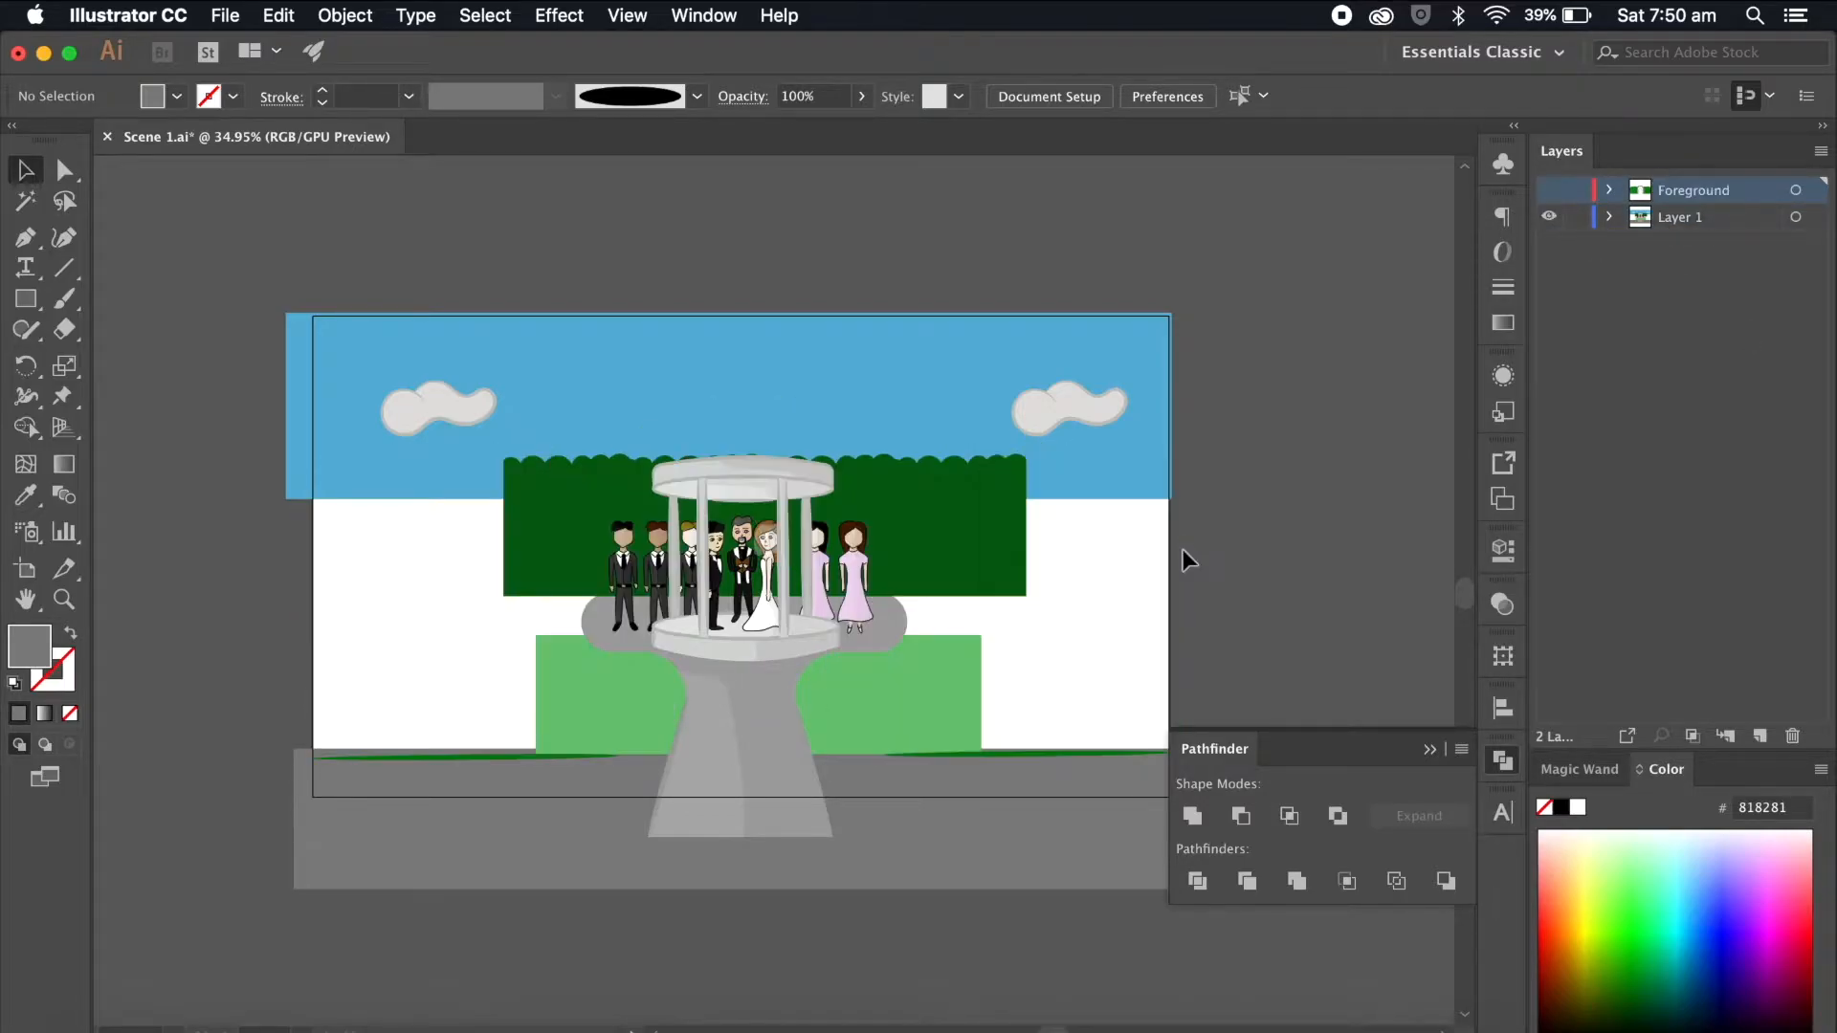
{"action": "left_click", "coordinate": [963, 533]}
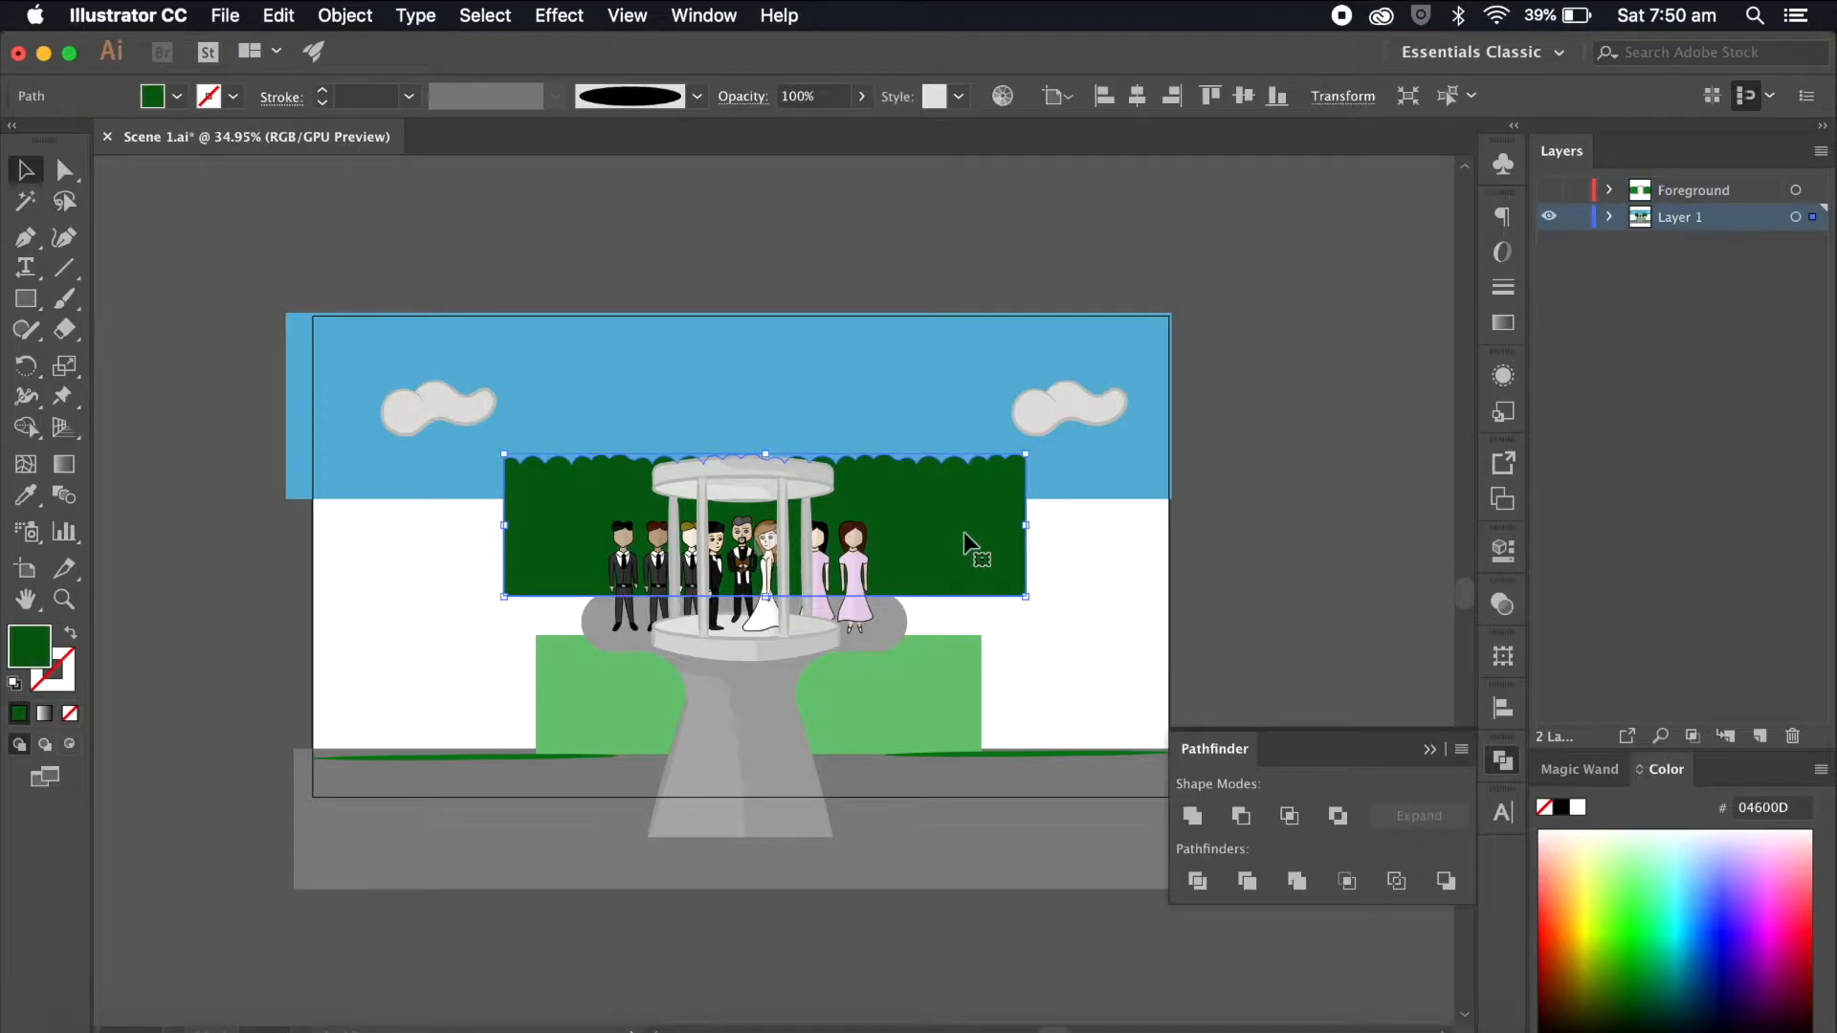
{"action": "left_click", "coordinate": [846, 406]}
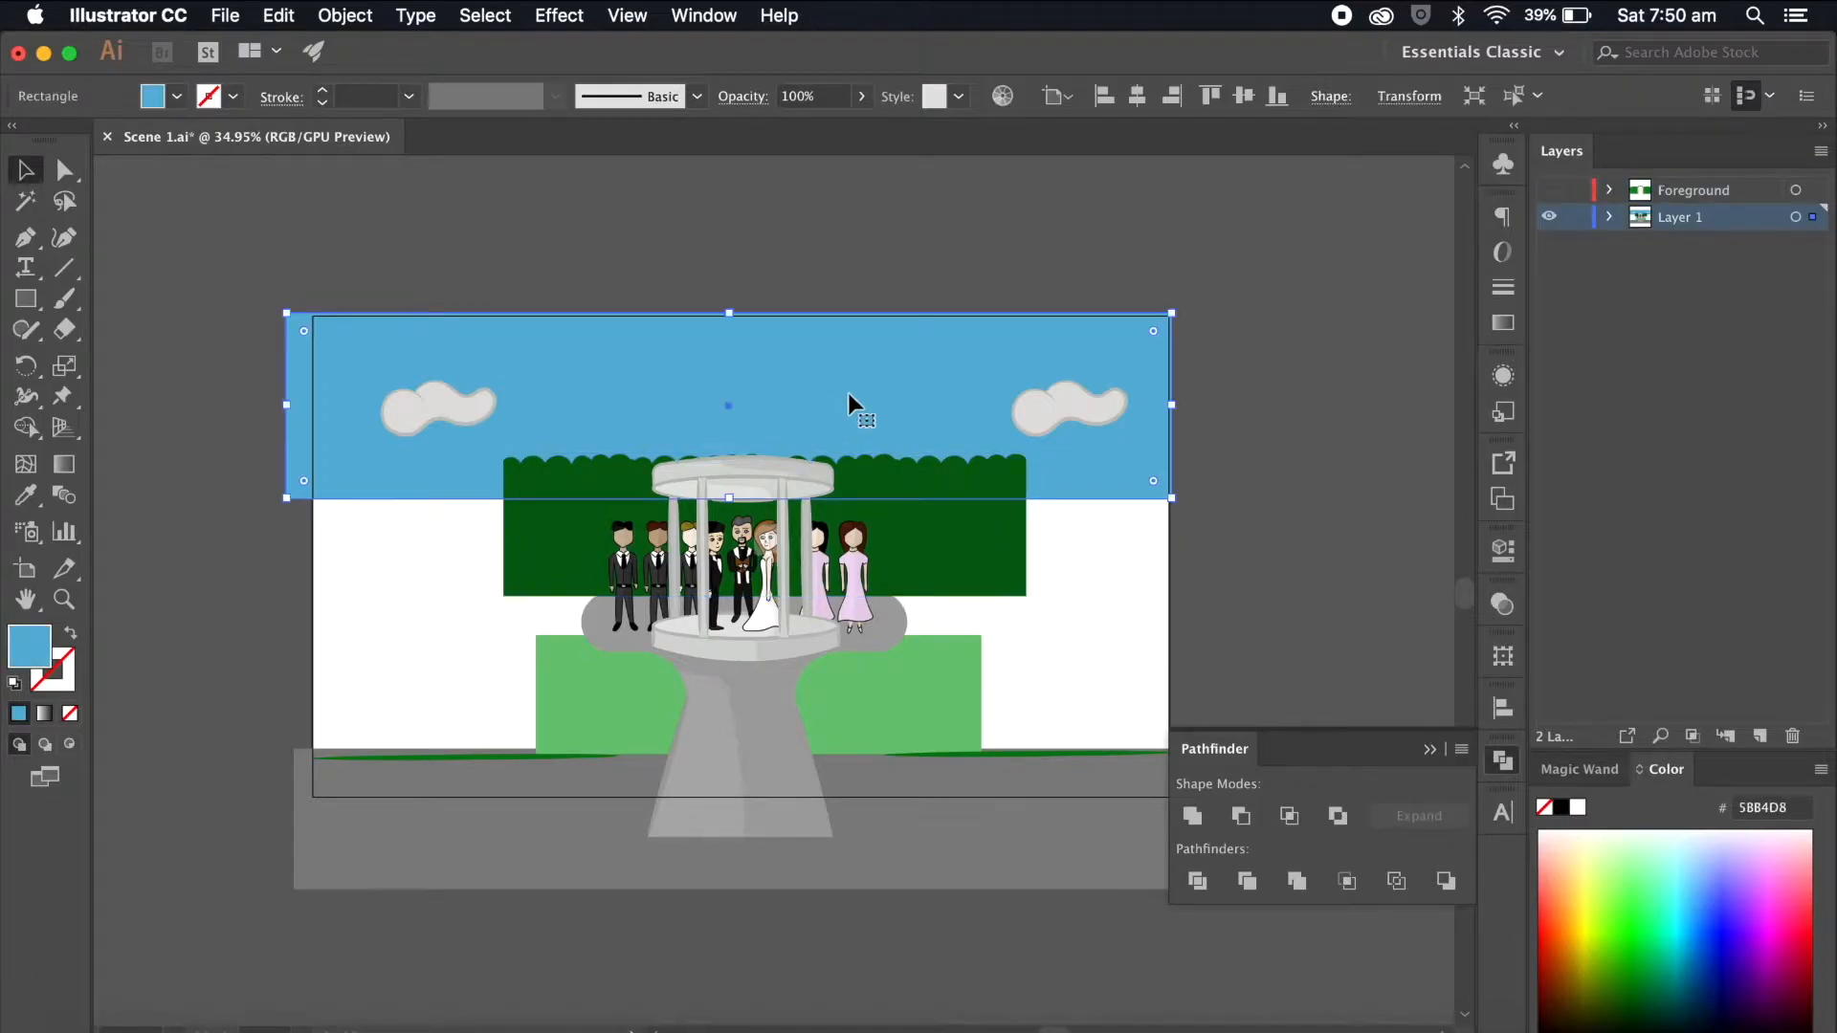
{"action": "left_click", "coordinate": [1293, 495]}
{"action": "scroll", "coordinate": [1293, 495], "scroll_direction": "left", "scroll_amount": 2}
{"action": "left_click", "coordinate": [1039, 531]}
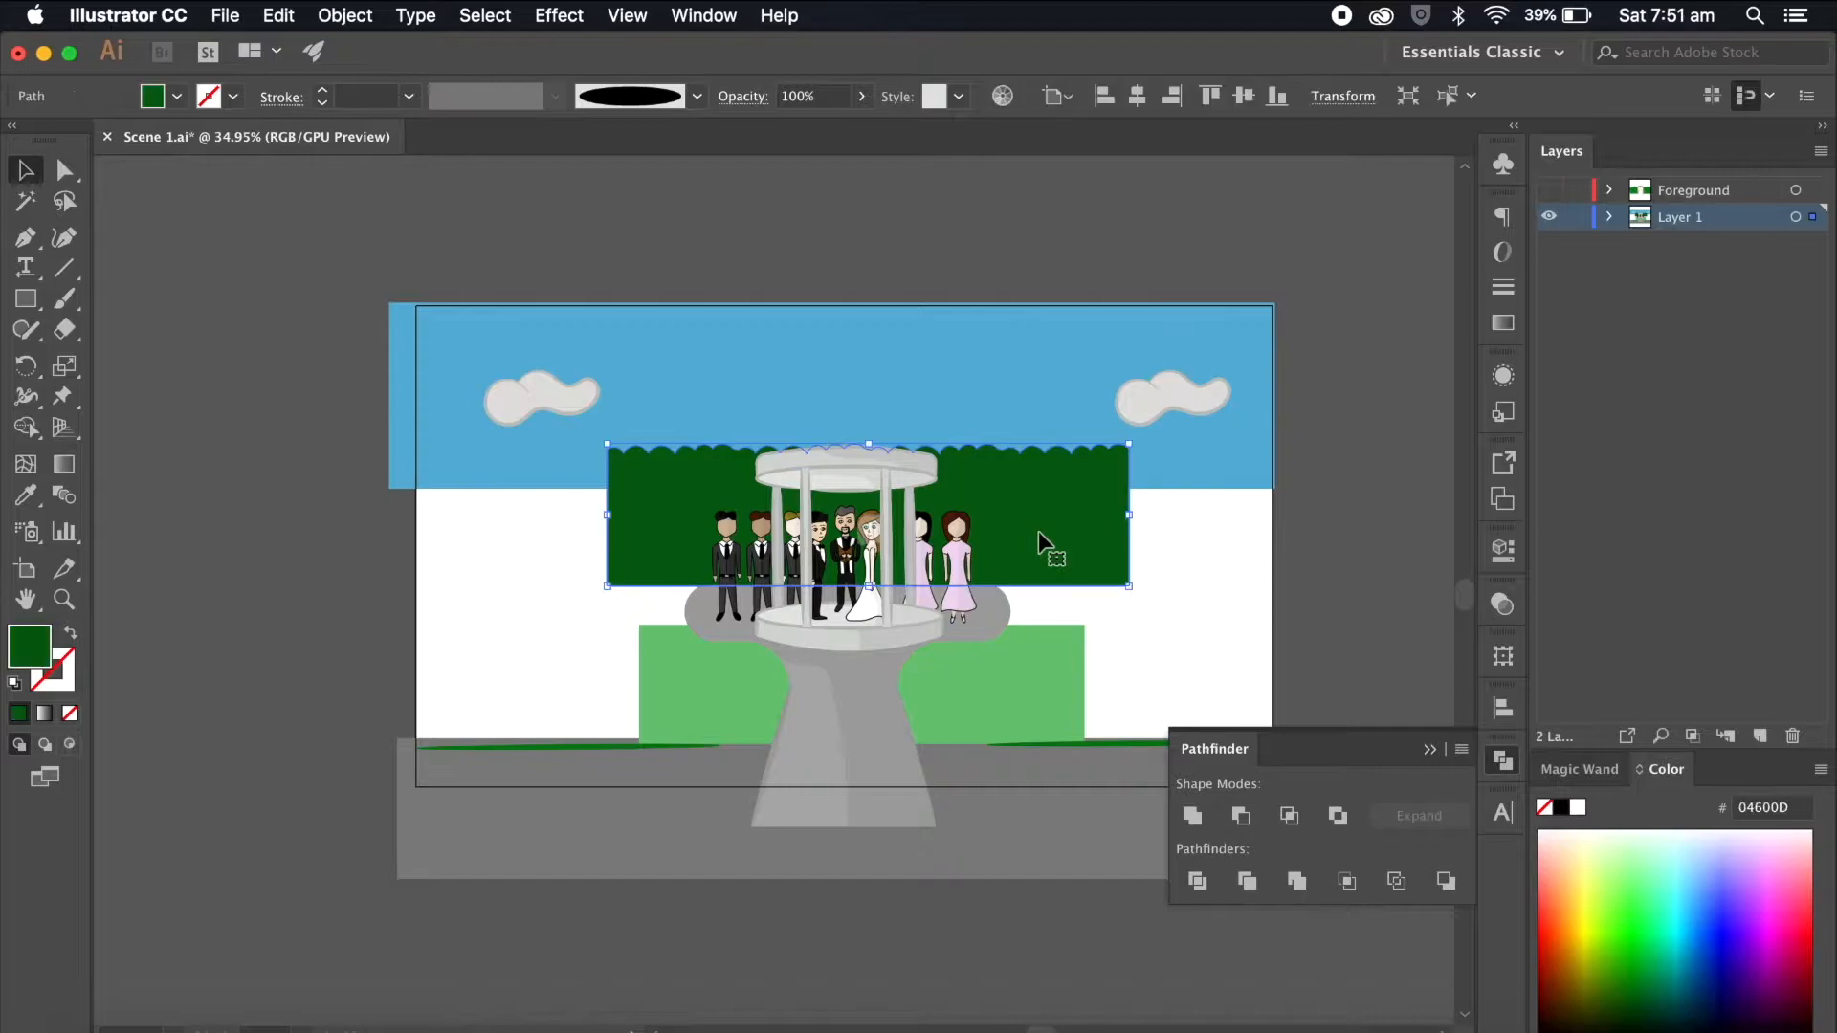
{"action": "left_click", "coordinate": [985, 394], "text": "shift"}
{"action": "left_click", "coordinate": [1203, 391], "text": "shift"}
{"action": "left_click", "coordinate": [507, 410], "text": "shift"}
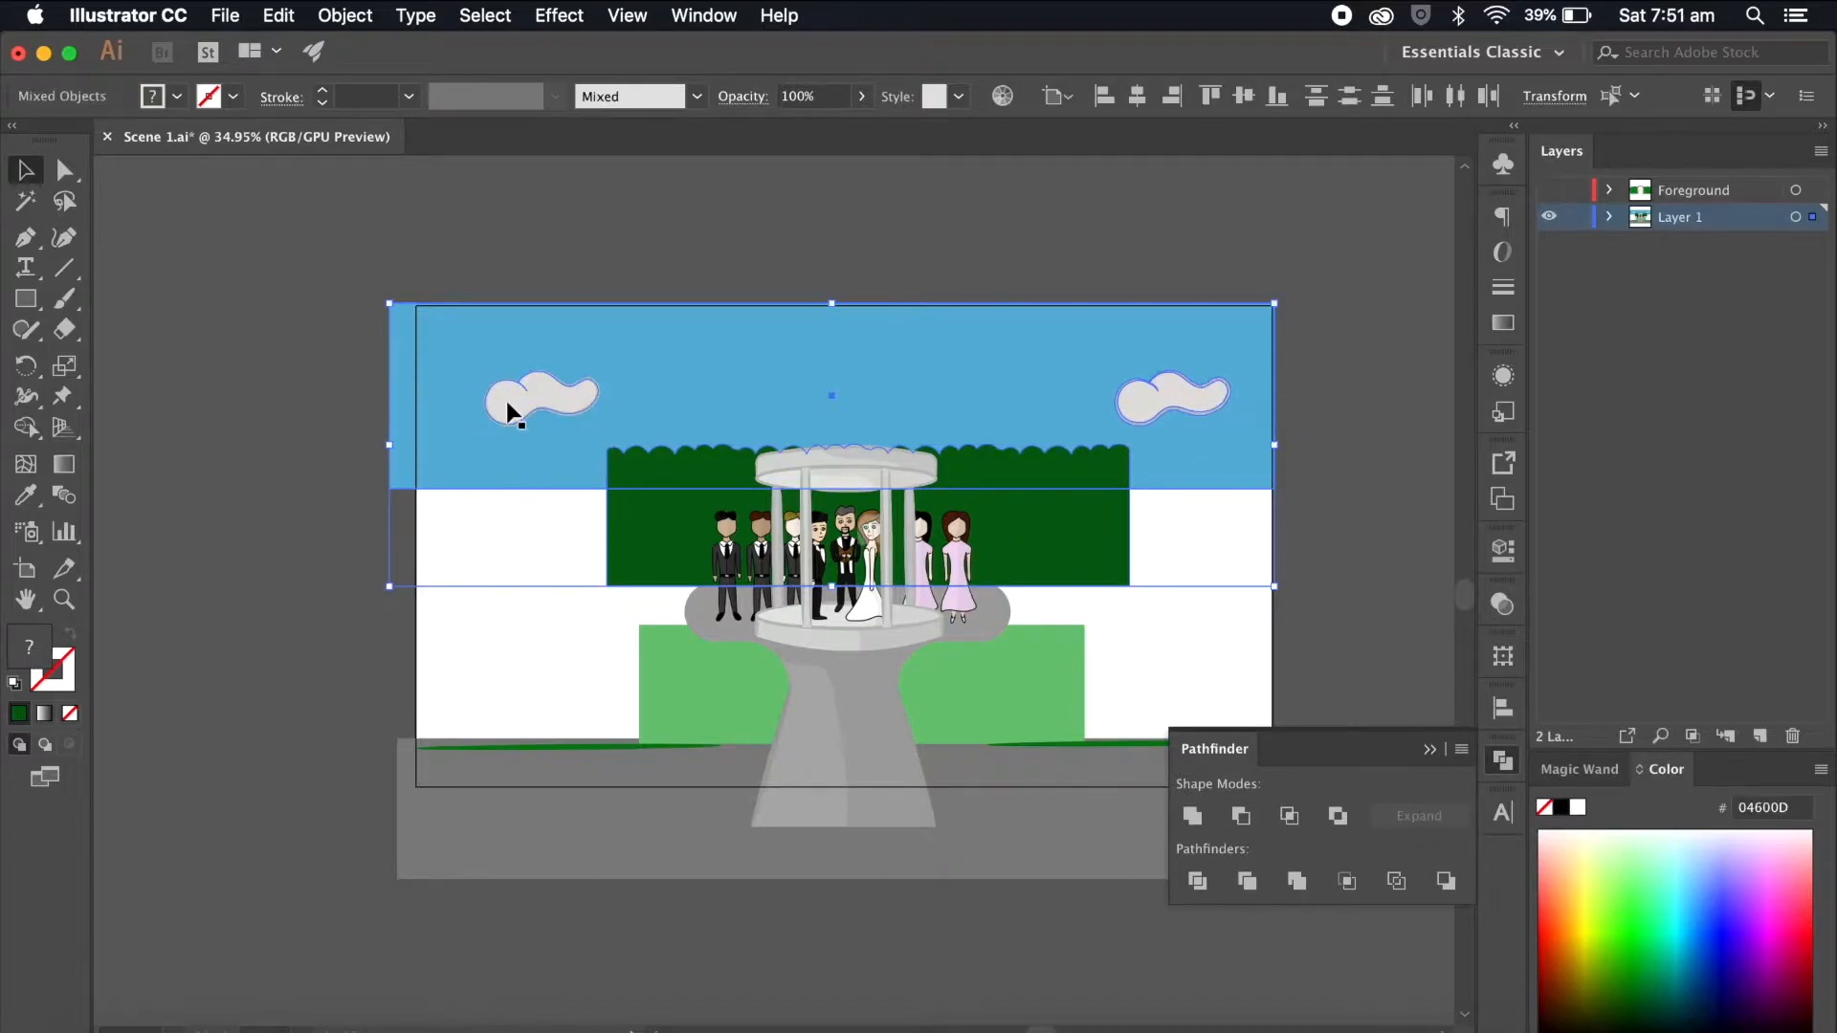
{"action": "left_click", "coordinate": [1306, 369]}
Step: Move the two clouds, the sky rectangle and the dark green back hedge onto a new layer
{"action": "left_click", "coordinate": [1167, 400]}
{"action": "left_click", "coordinate": [586, 394], "text": "shift"}
{"action": "left_click", "coordinate": [604, 428], "text": "shift"}
{"action": "left_click", "coordinate": [662, 518], "text": "shift"}
{"action": "left_click", "coordinate": [1759, 736]}
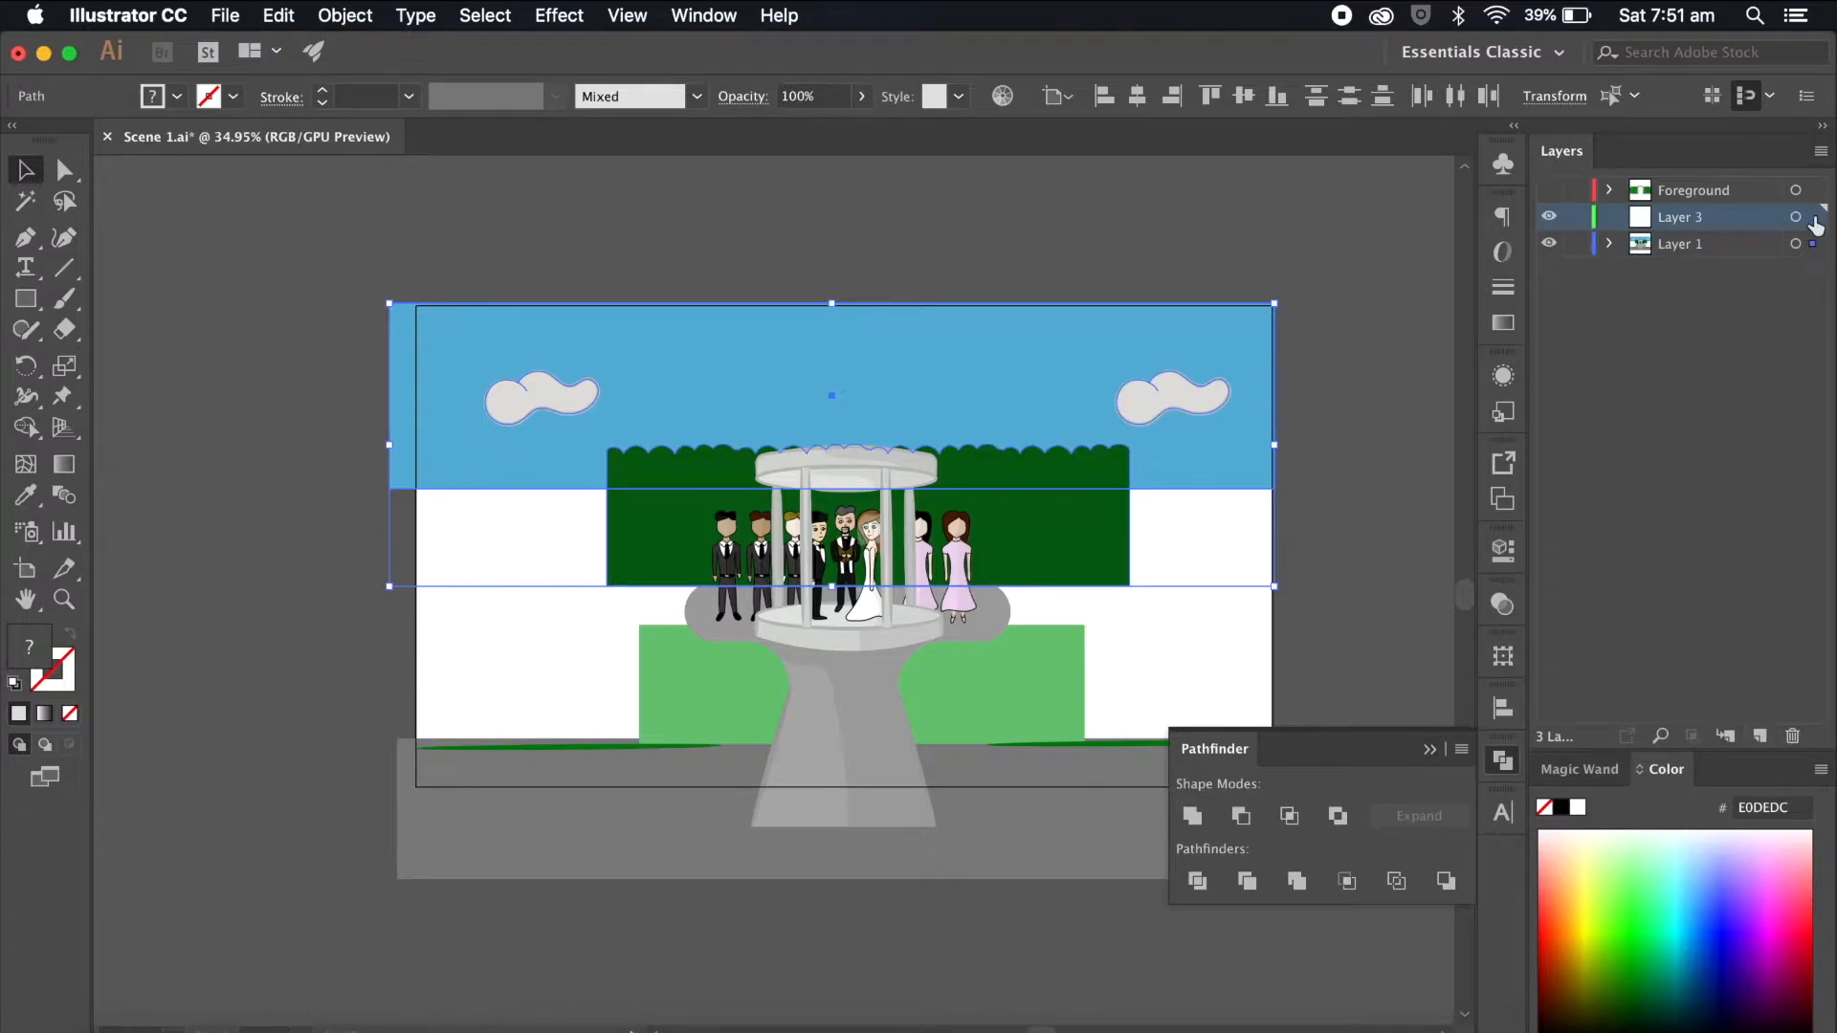
{"action": "left_click_drag", "start_coordinate": [1815, 246], "coordinate": [1813, 216]}
Step: Rename the layer holding the sky, clouds and back hedge as Background
{"action": "double_click", "coordinate": [1693, 218]}
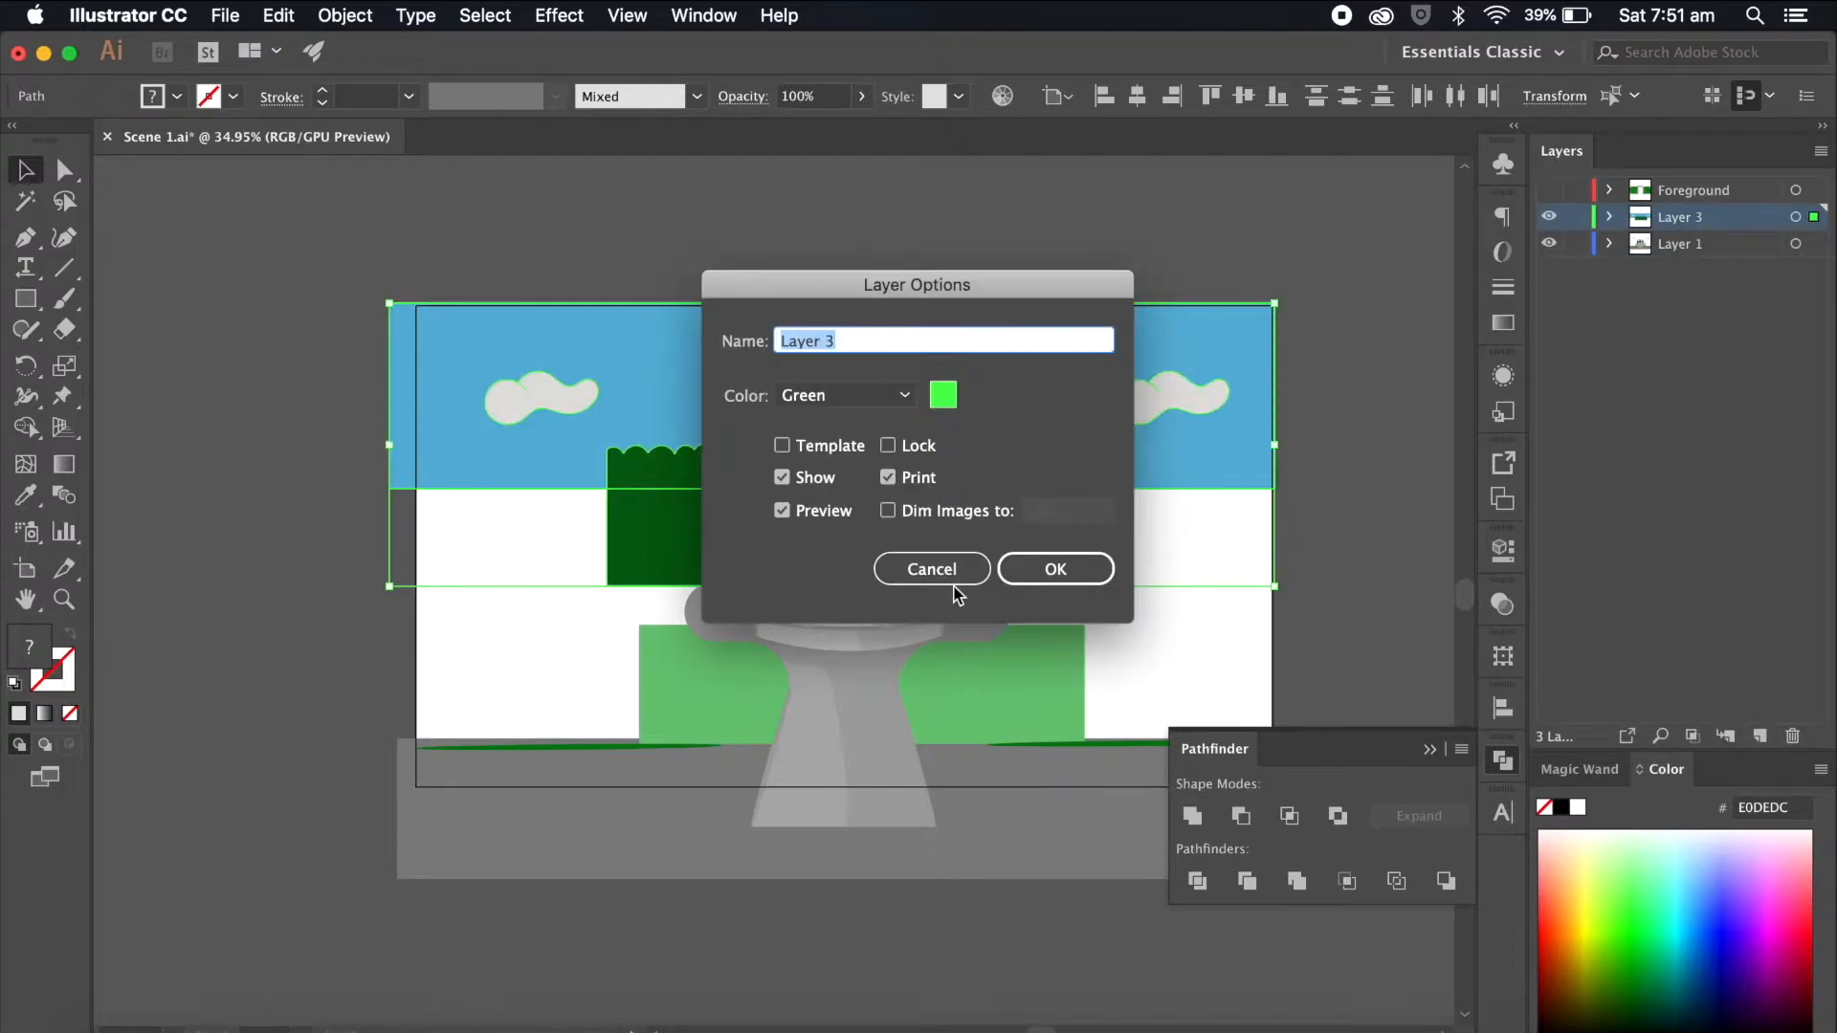
{"action": "left_click", "coordinate": [1043, 568]}
{"action": "double_click", "coordinate": [1691, 218]}
{"action": "type", "text": "Background"}
{"action": "key", "text": "Return"}
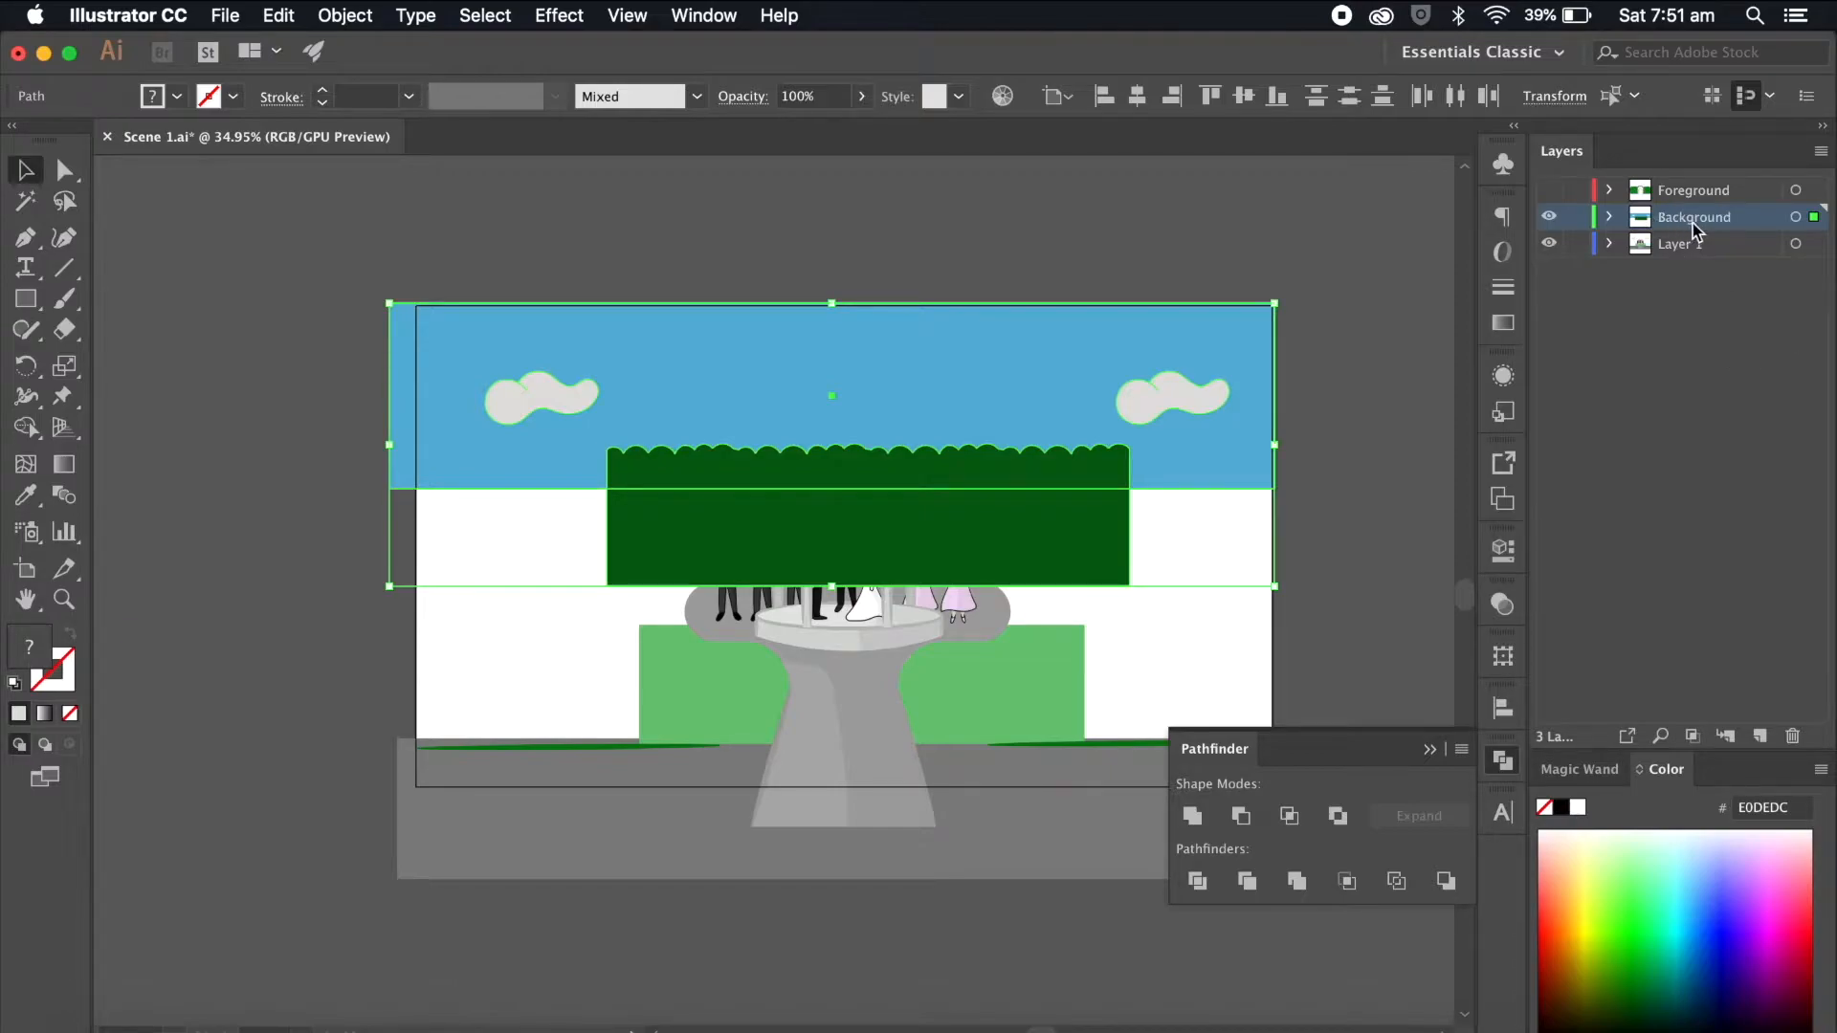
Step: Place the Background layer below Layer 1 and briefly show the Foreground layer to check the scene
{"action": "left_click", "coordinate": [1752, 326]}
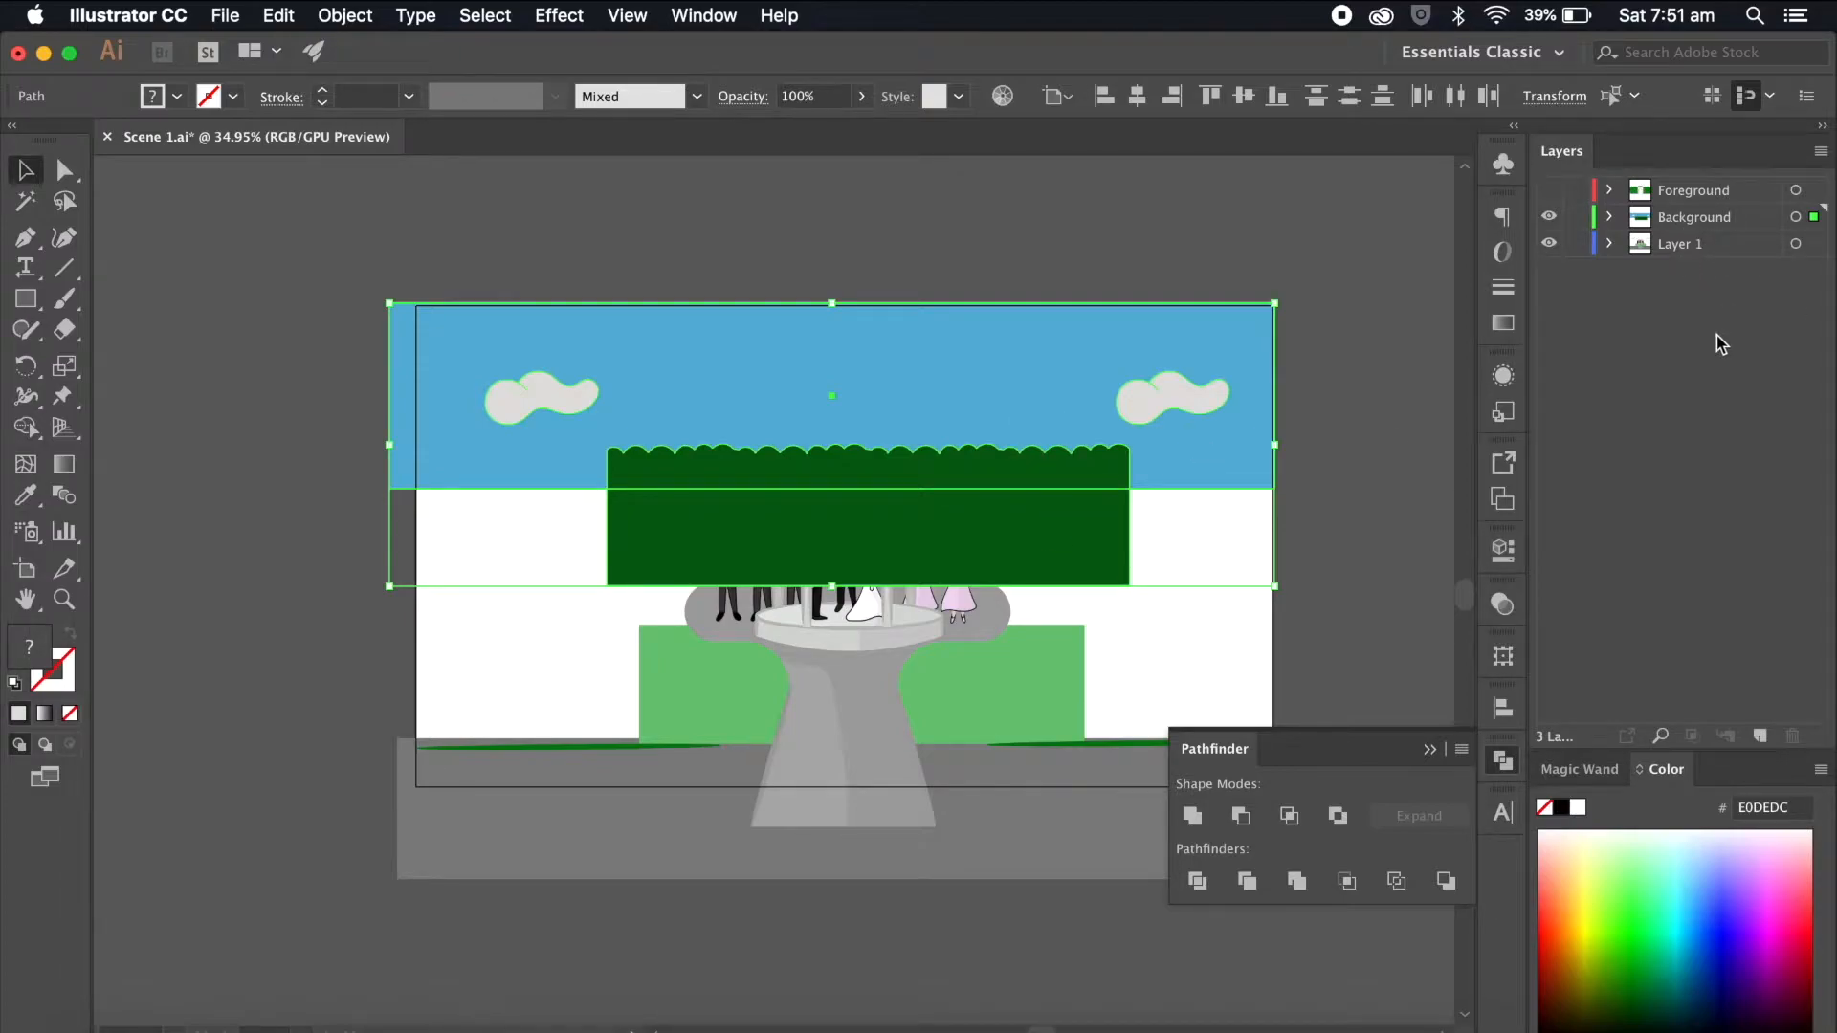
{"action": "left_click", "coordinate": [1378, 349]}
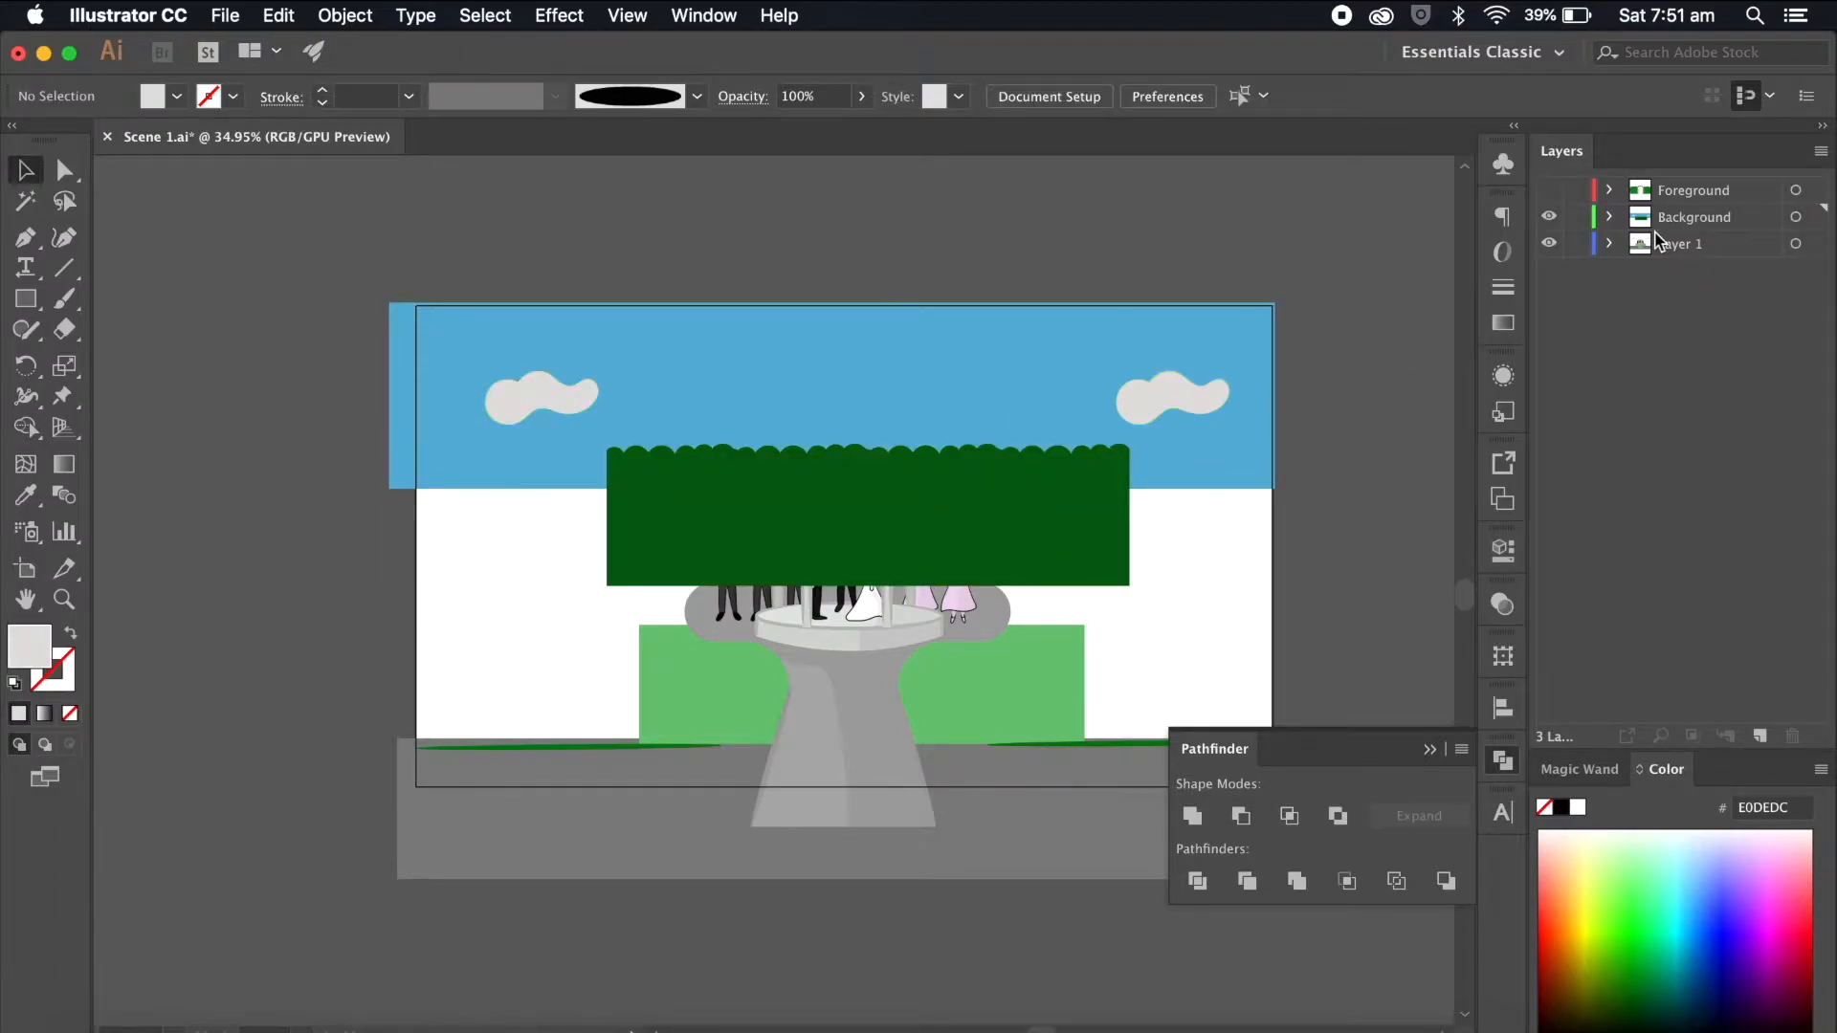
{"action": "left_click_drag", "start_coordinate": [1698, 227], "coordinate": [1697, 277]}
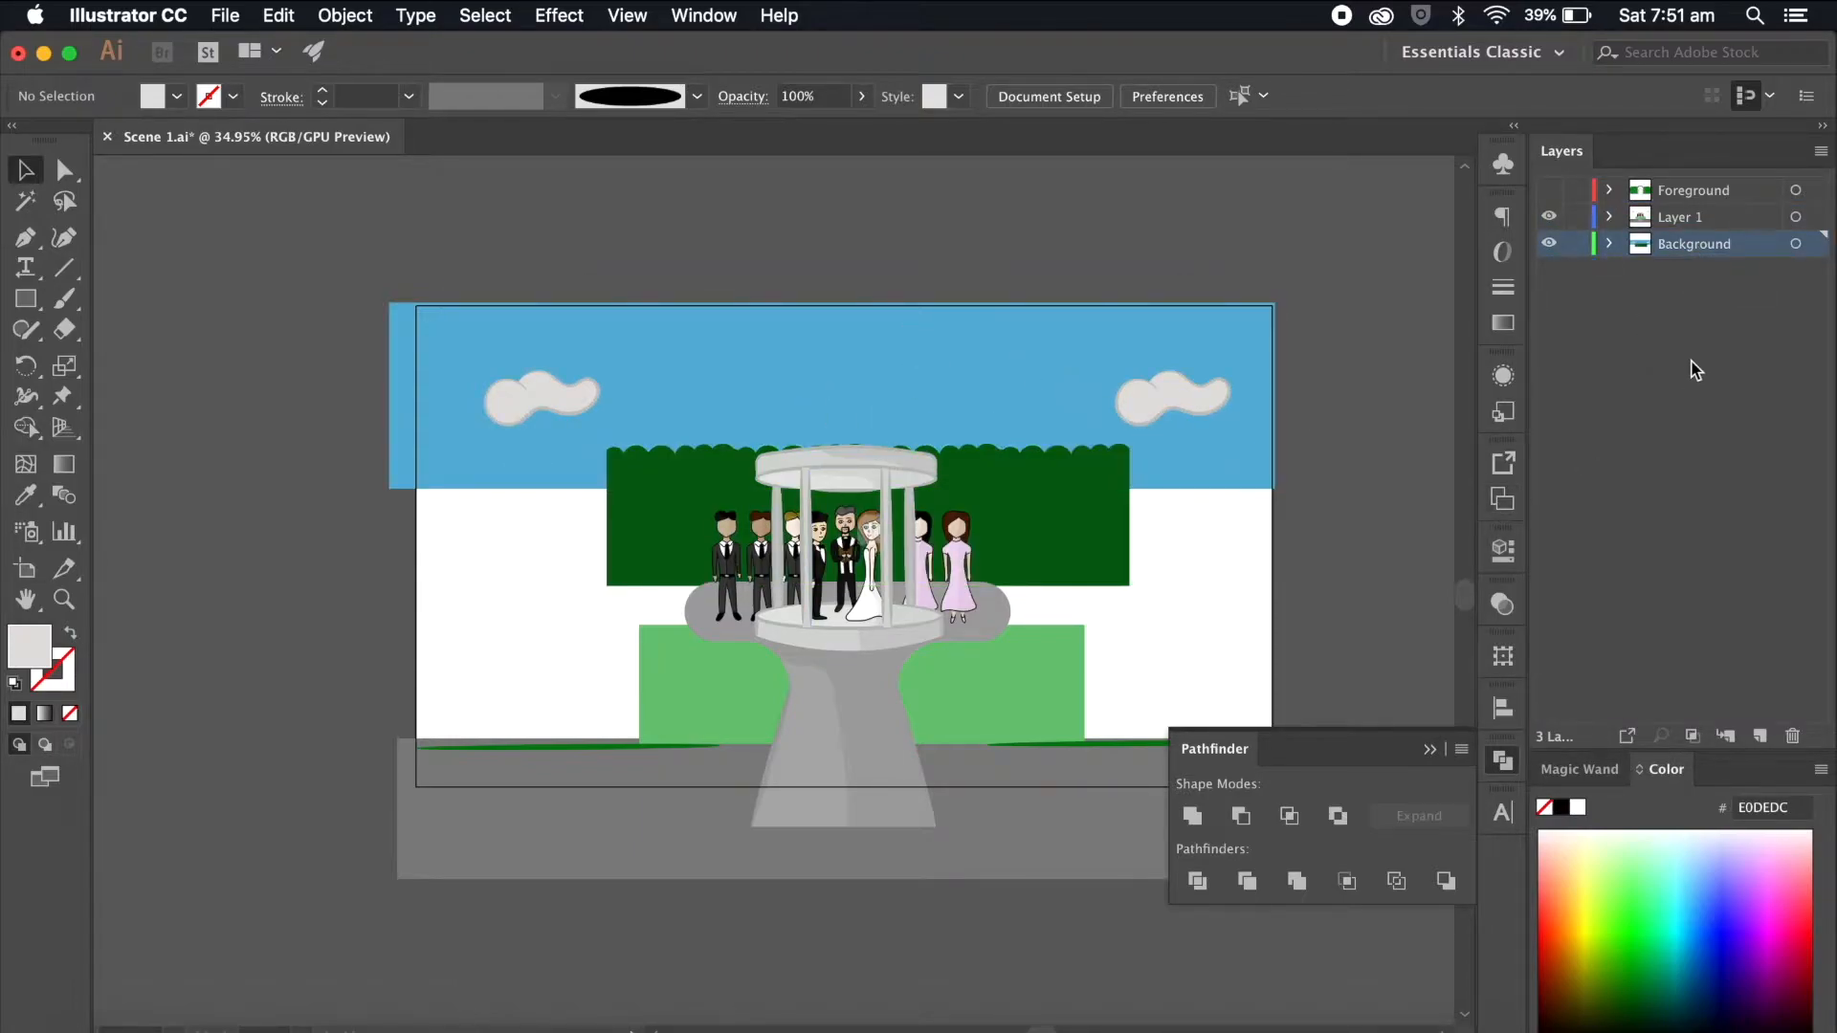
{"action": "left_click", "coordinate": [1549, 190]}
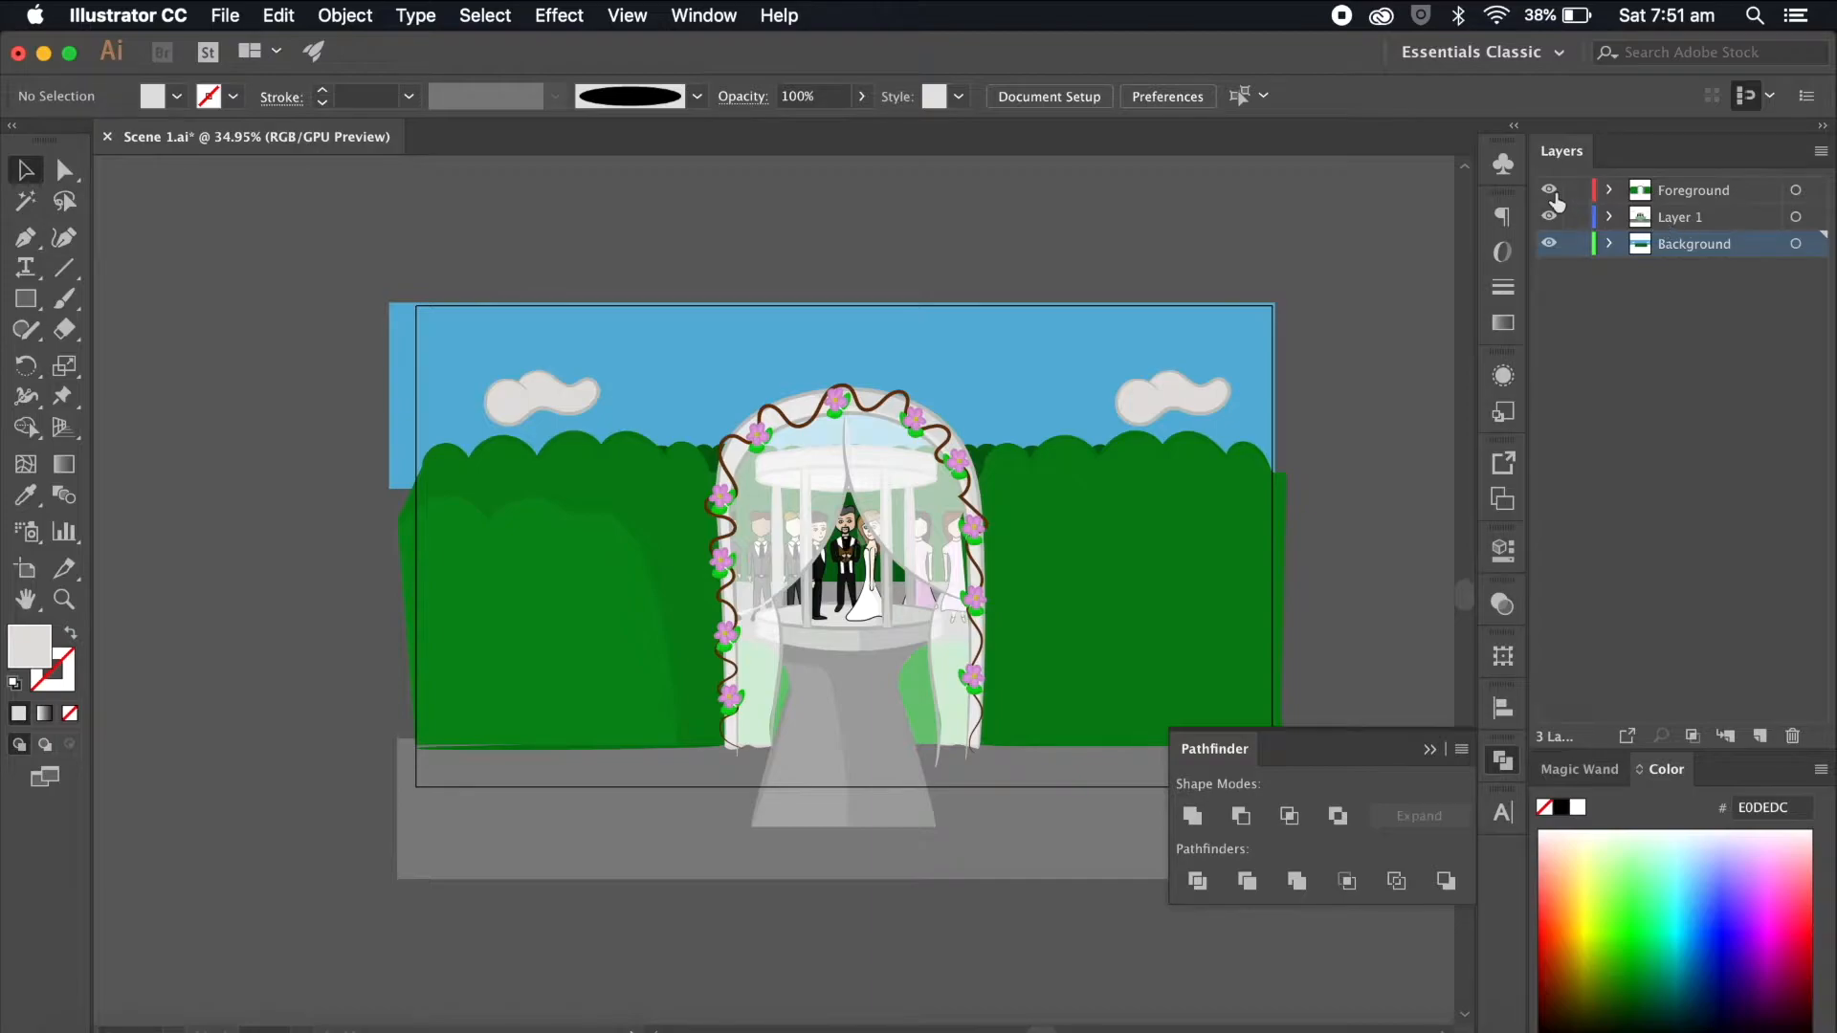
{"action": "left_click", "coordinate": [1549, 190]}
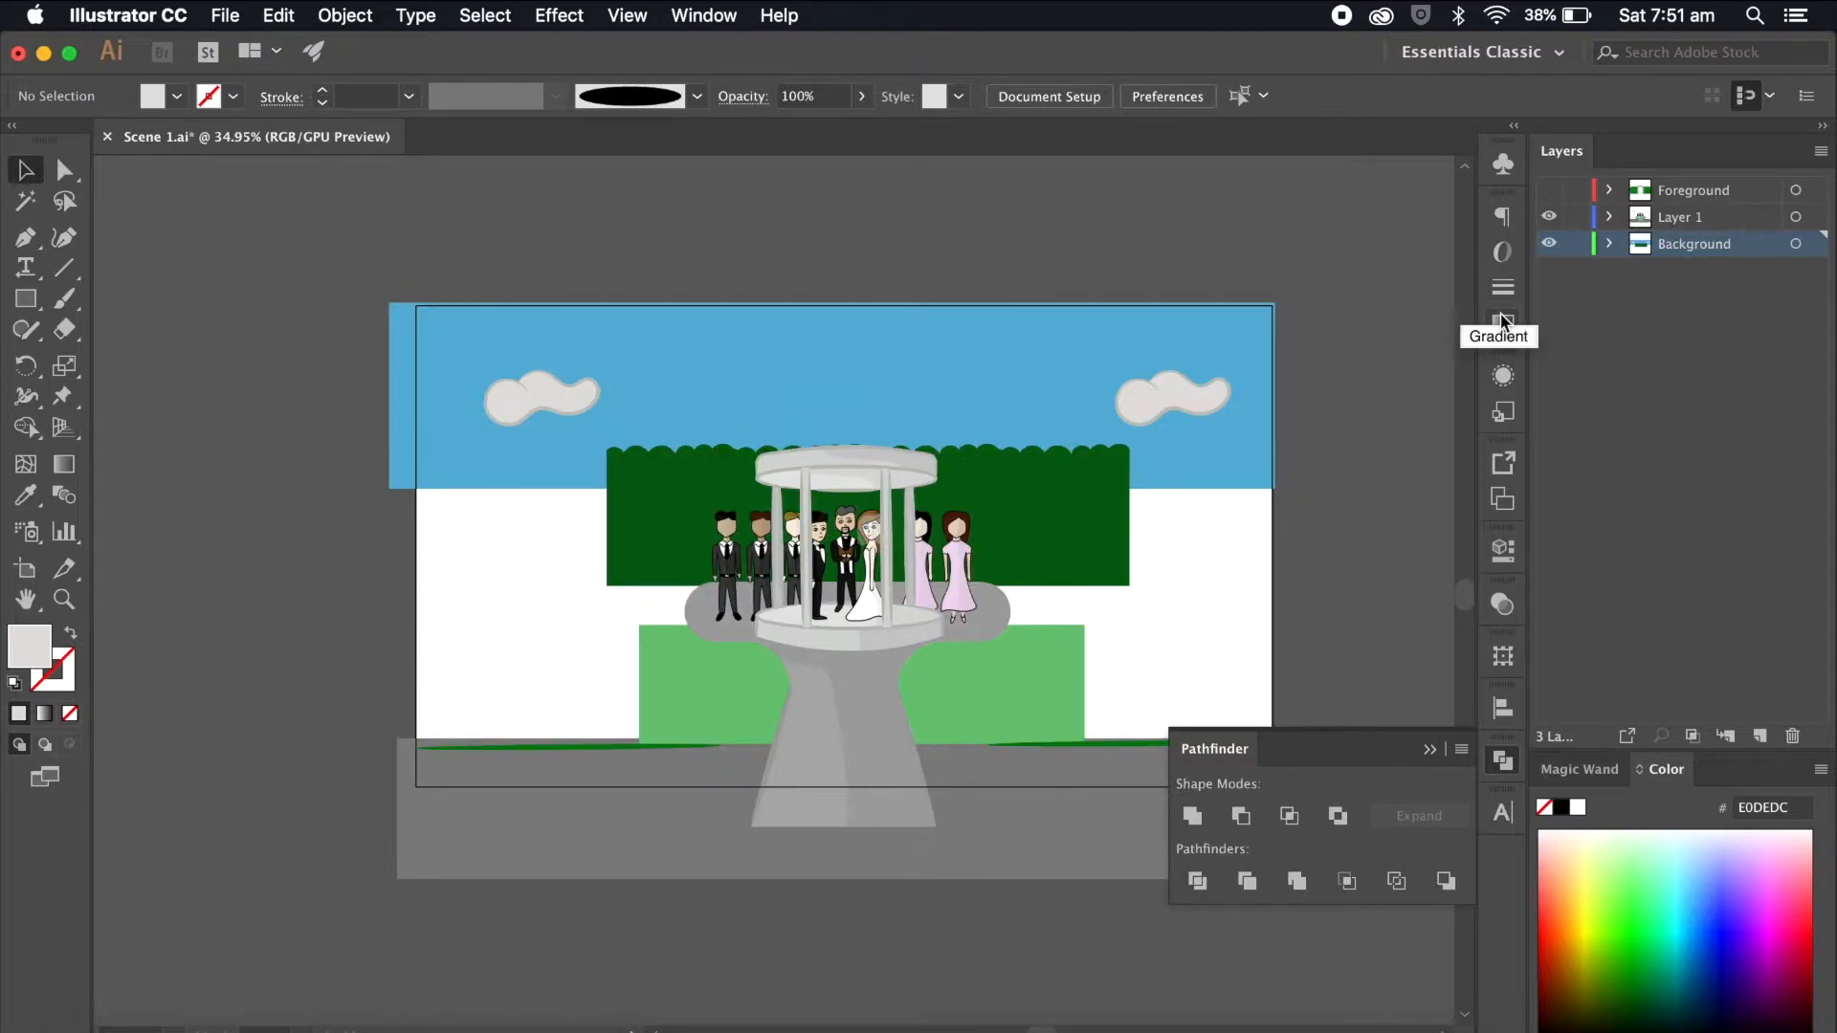
Step: Hide the Background layer and move the two leftover cloud outlines from Layer 1 onto it
{"action": "left_click", "coordinate": [1549, 243]}
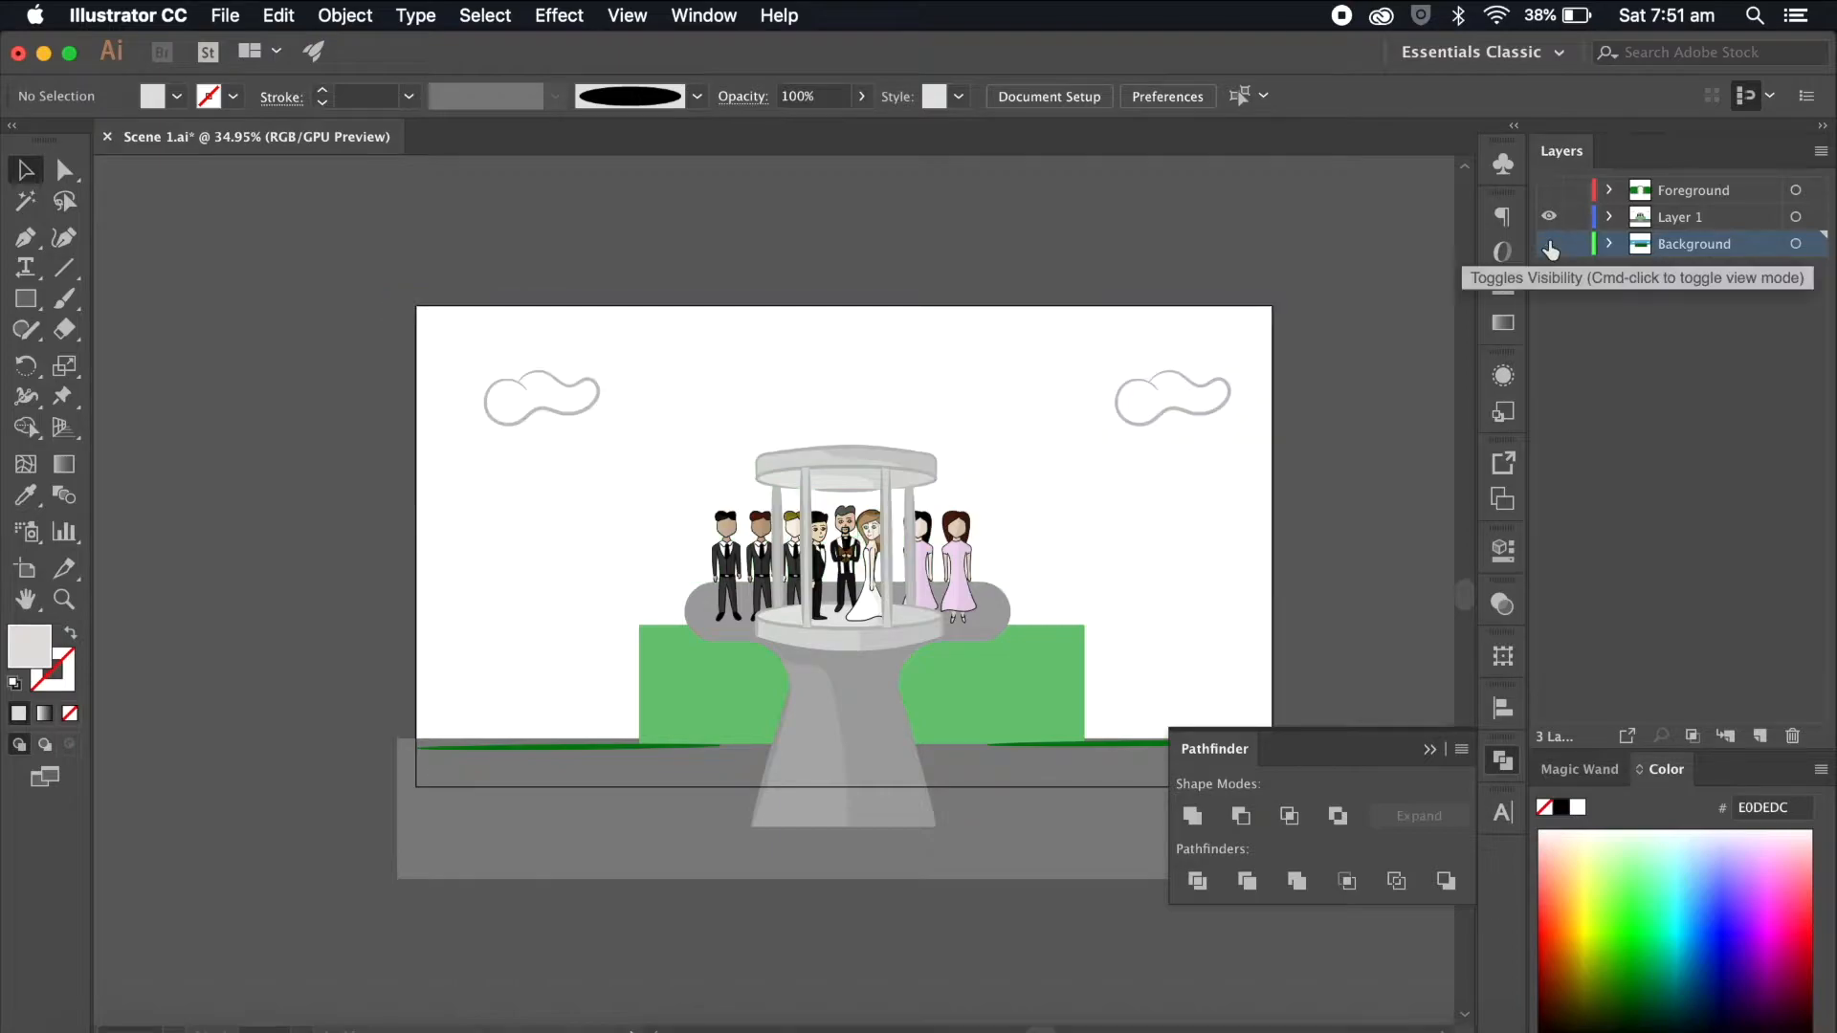
{"action": "left_click", "coordinate": [1184, 383]}
{"action": "left_click", "coordinate": [549, 381], "text": "shift"}
{"action": "left_click_drag", "start_coordinate": [1812, 217], "coordinate": [1810, 251]}
Step: Check the artwork remaining on Layer 1 and rename that layer as Midground
{"action": "scroll", "coordinate": [1139, 558], "scroll_direction": "down", "scroll_amount": 2}
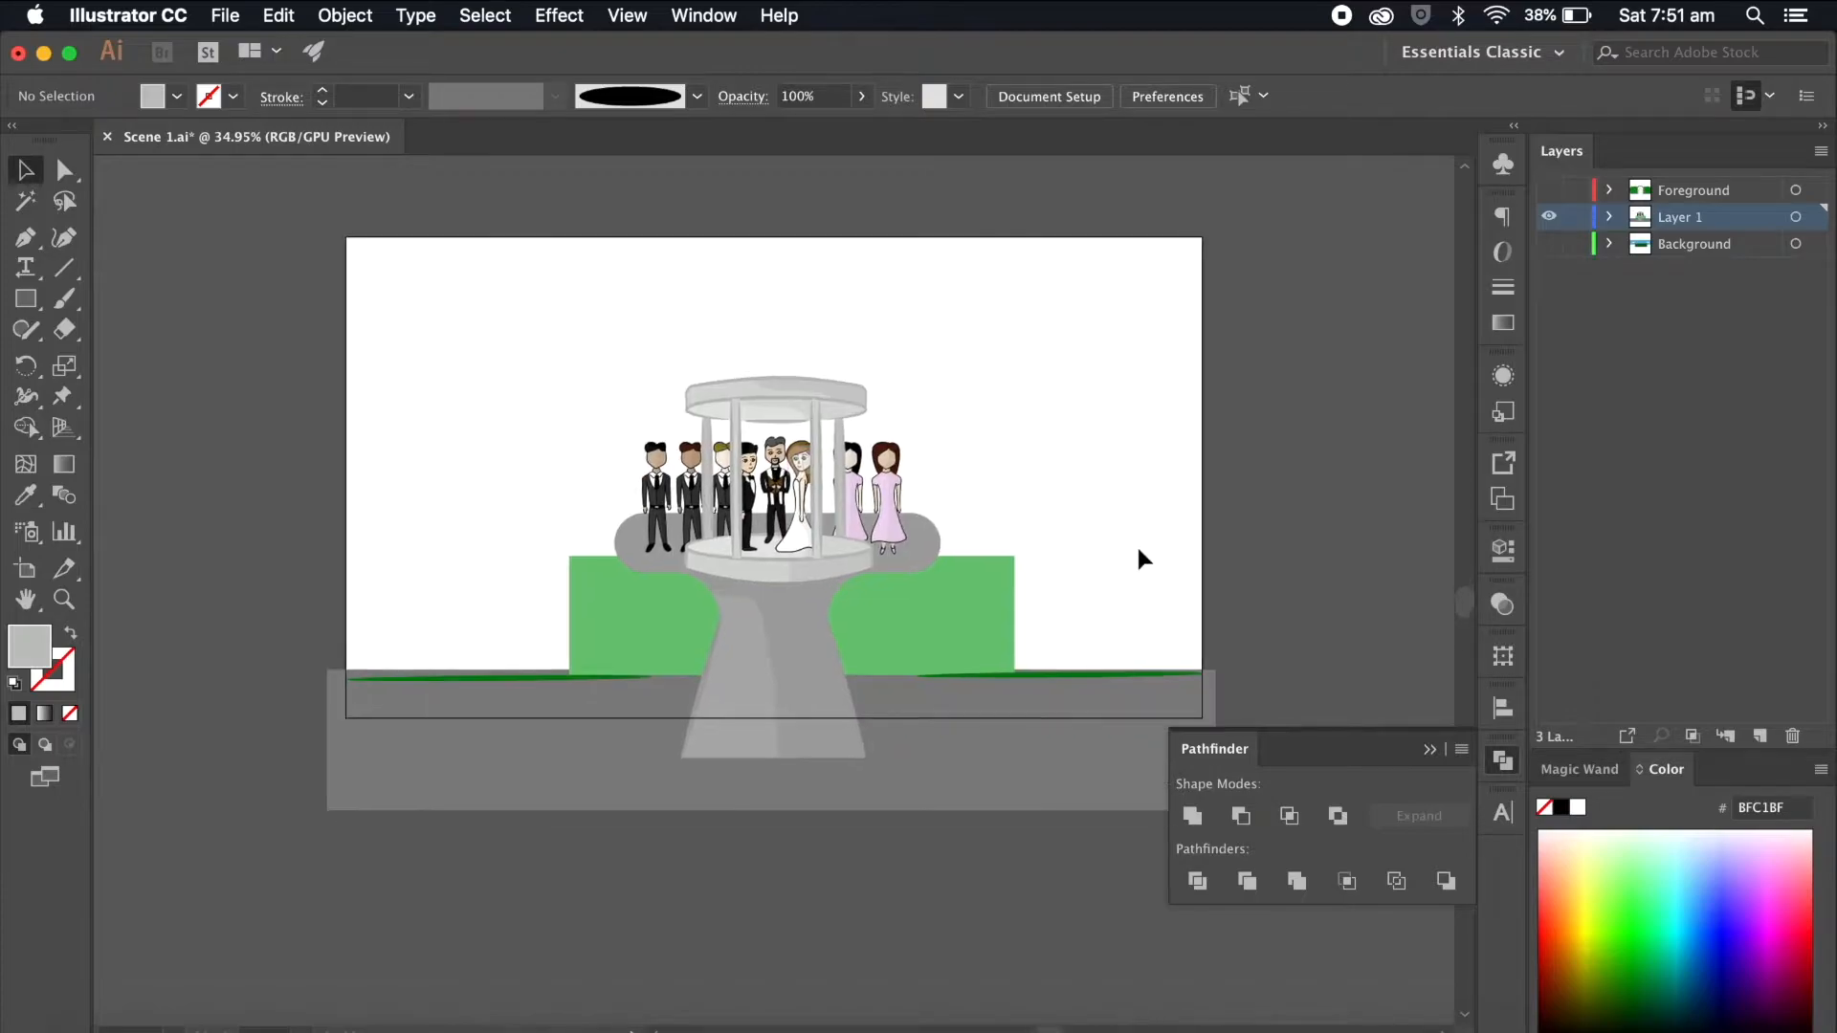
{"action": "scroll", "coordinate": [1135, 543], "scroll_direction": "up", "scroll_amount": 2}
{"action": "left_click", "coordinate": [825, 611]}
{"action": "left_click", "coordinate": [1009, 387]}
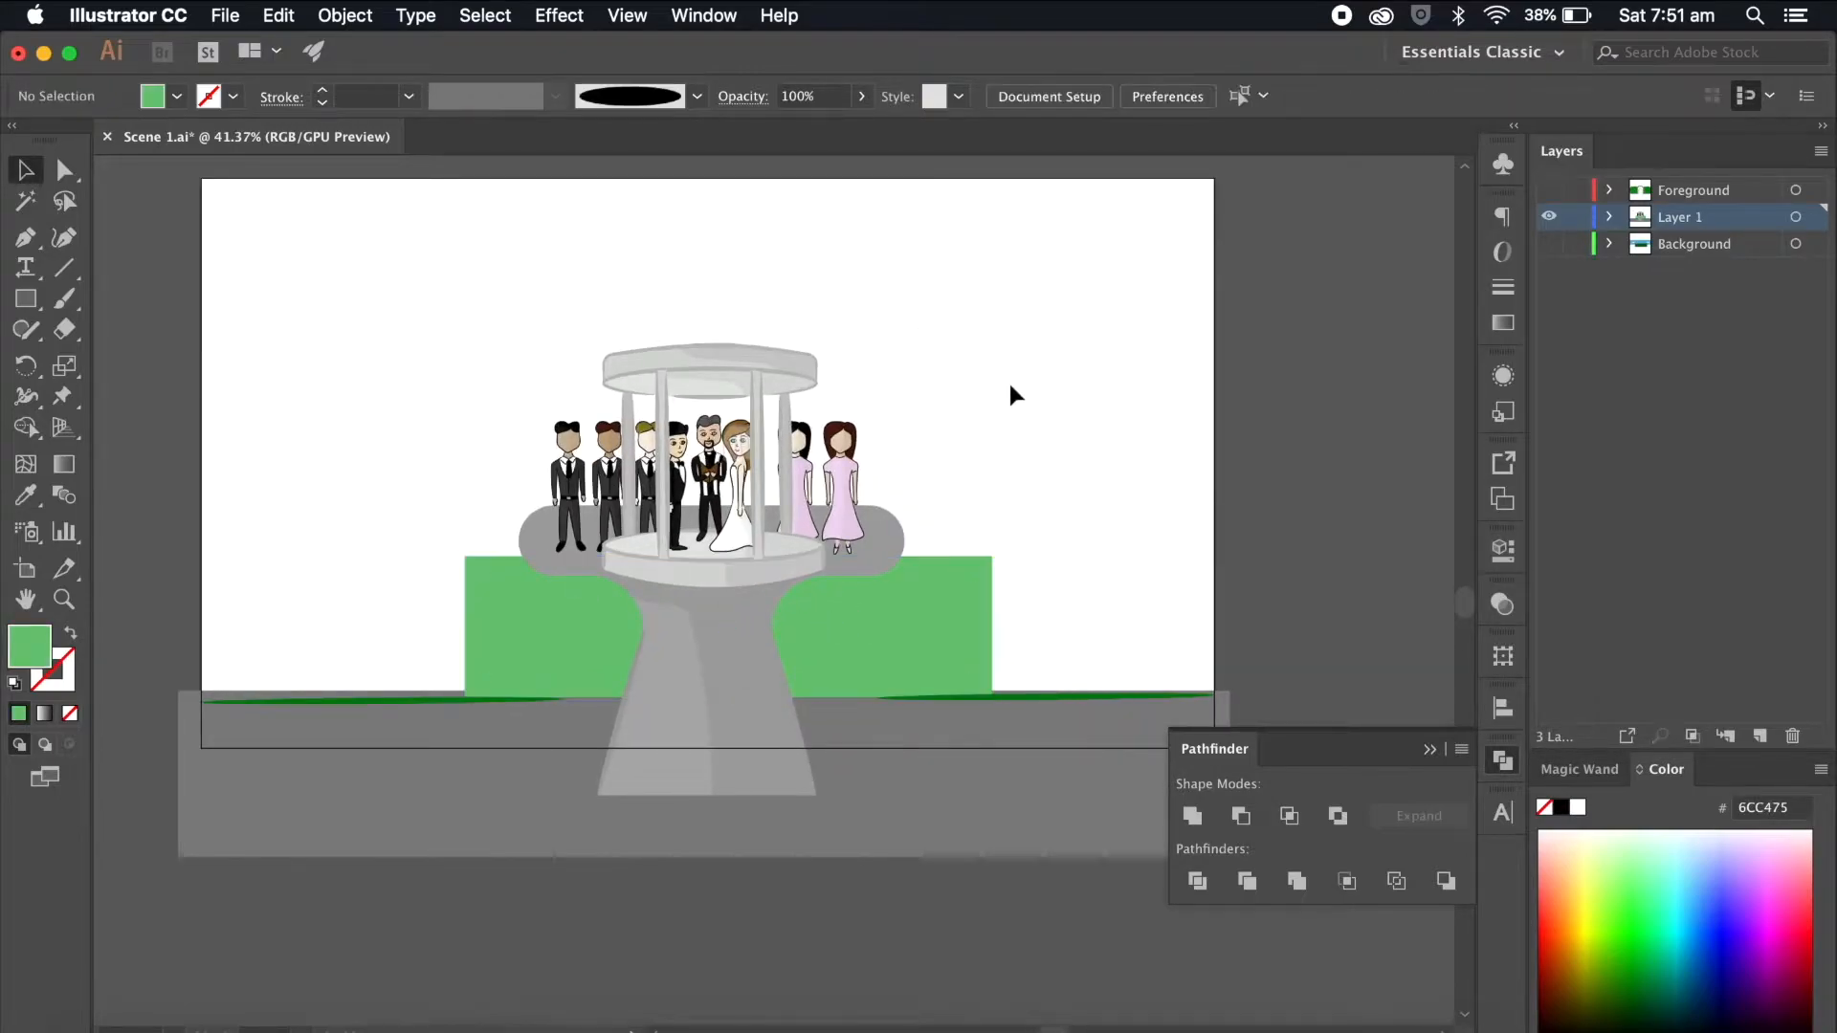
{"action": "scroll", "coordinate": [1010, 388], "scroll_direction": "down", "scroll_amount": 2}
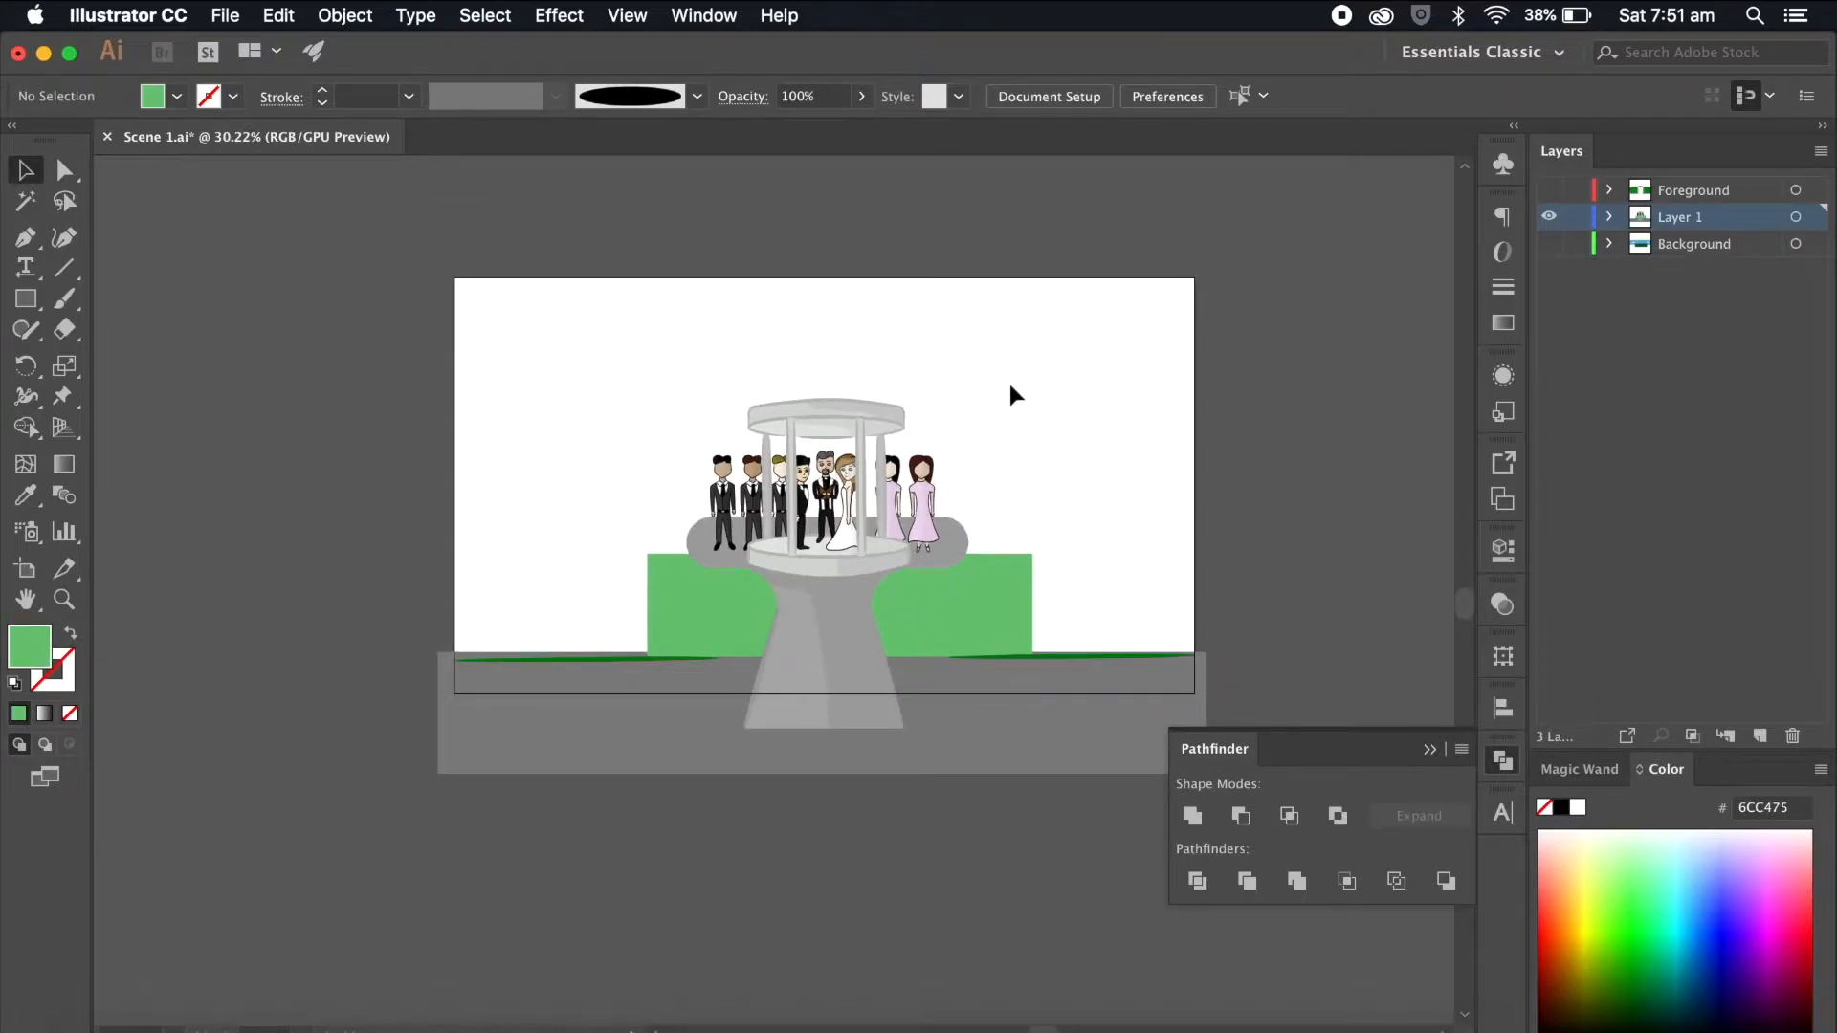
{"action": "double_click", "coordinate": [1676, 217]}
{"action": "type", "text": "Midground"}
{"action": "key", "text": "Return"}
Step: Delete the grey ground rectangle from the Midground layer and check the artwork that remains on it
{"action": "scroll", "coordinate": [1076, 641], "scroll_direction": "down", "scroll_amount": 1}
{"action": "left_click", "coordinate": [1075, 641]}
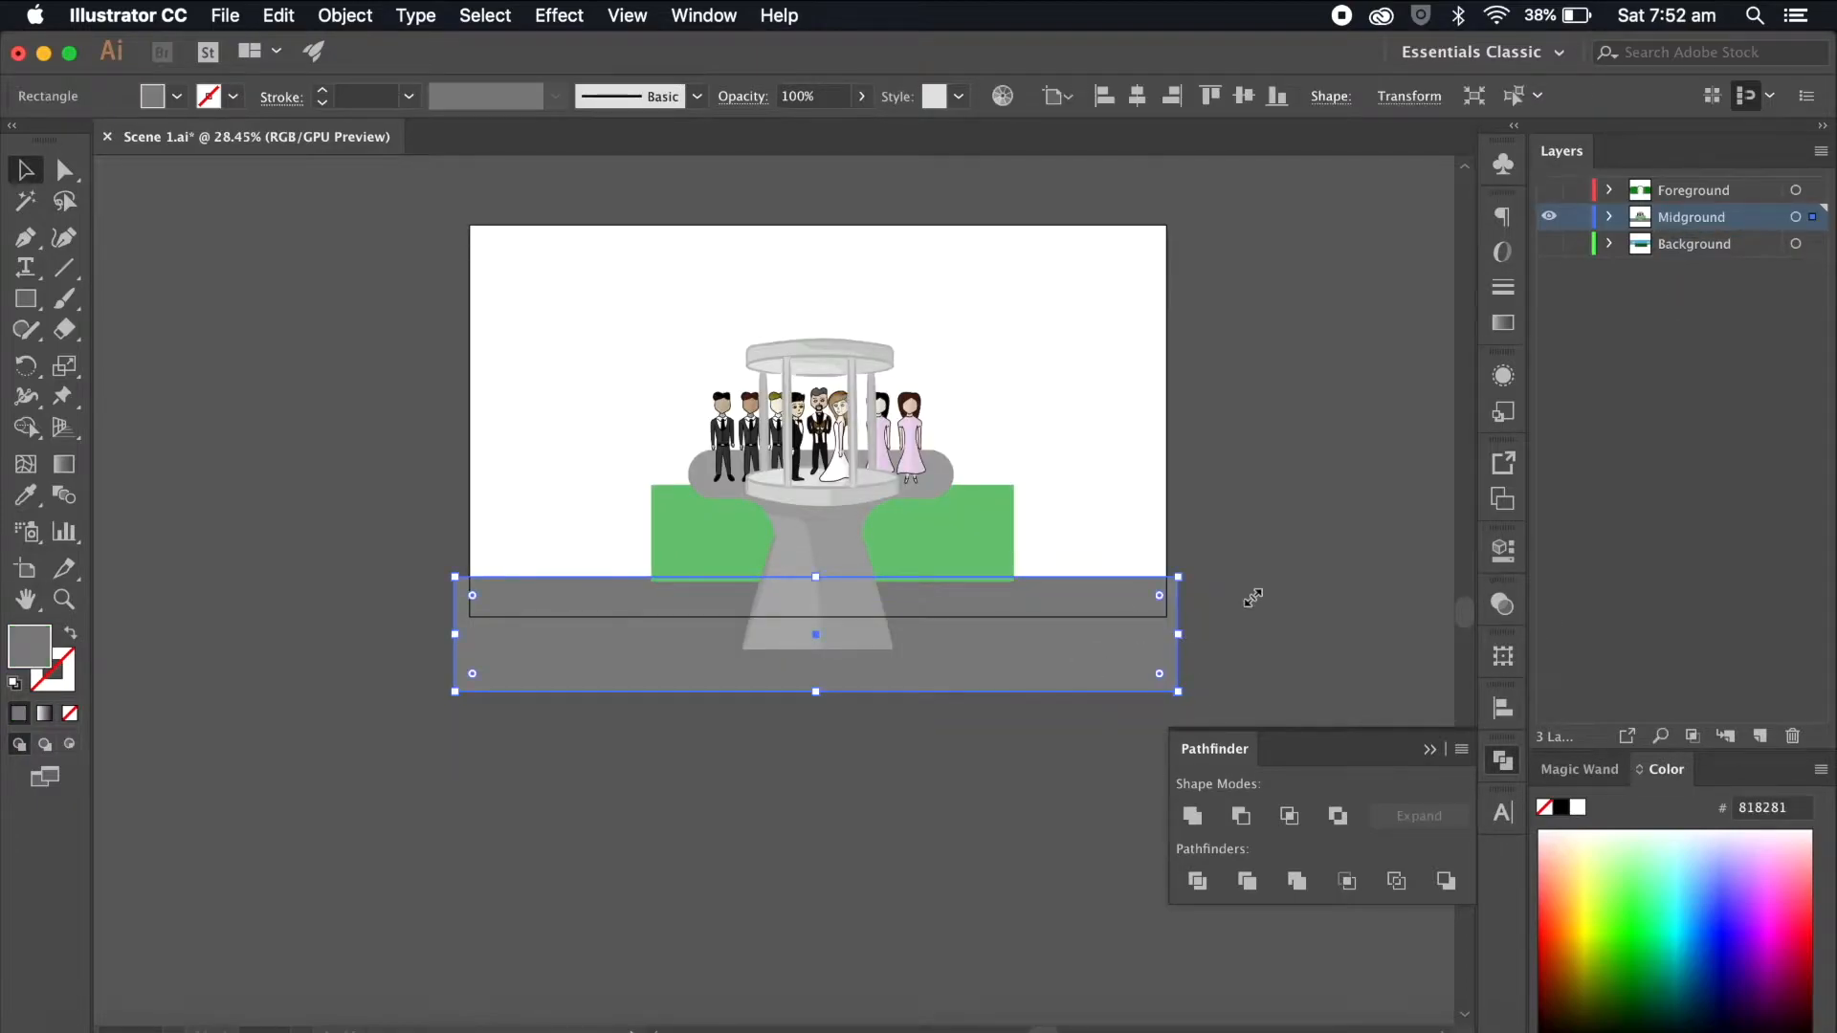
{"action": "key", "text": "Delete"}
{"action": "left_click", "coordinate": [1549, 216], "text": "alt"}
{"action": "left_click", "coordinate": [1549, 217], "text": "alt"}
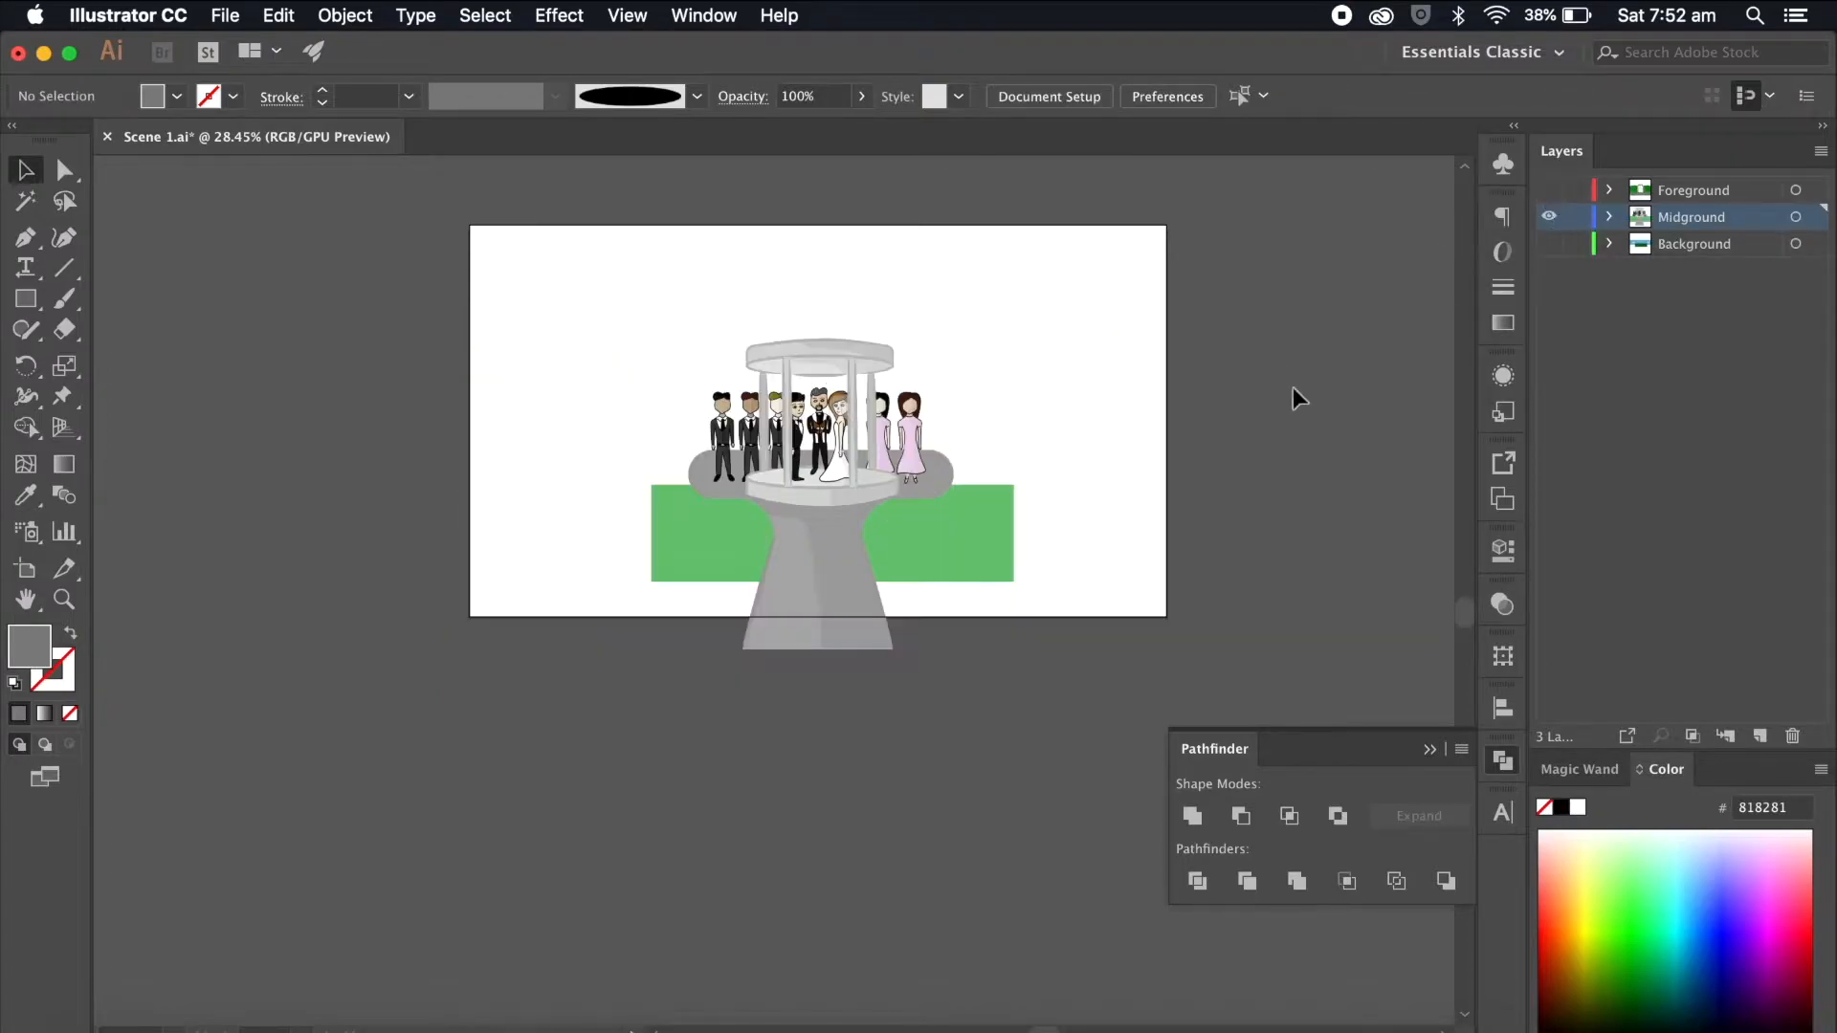
{"action": "scroll", "coordinate": [1293, 387], "scroll_direction": "up", "scroll_amount": 8}
{"action": "scroll", "coordinate": [1294, 388], "scroll_direction": "down", "scroll_amount": 10}
{"action": "scroll", "coordinate": [1294, 388], "scroll_direction": "up", "scroll_amount": 4}
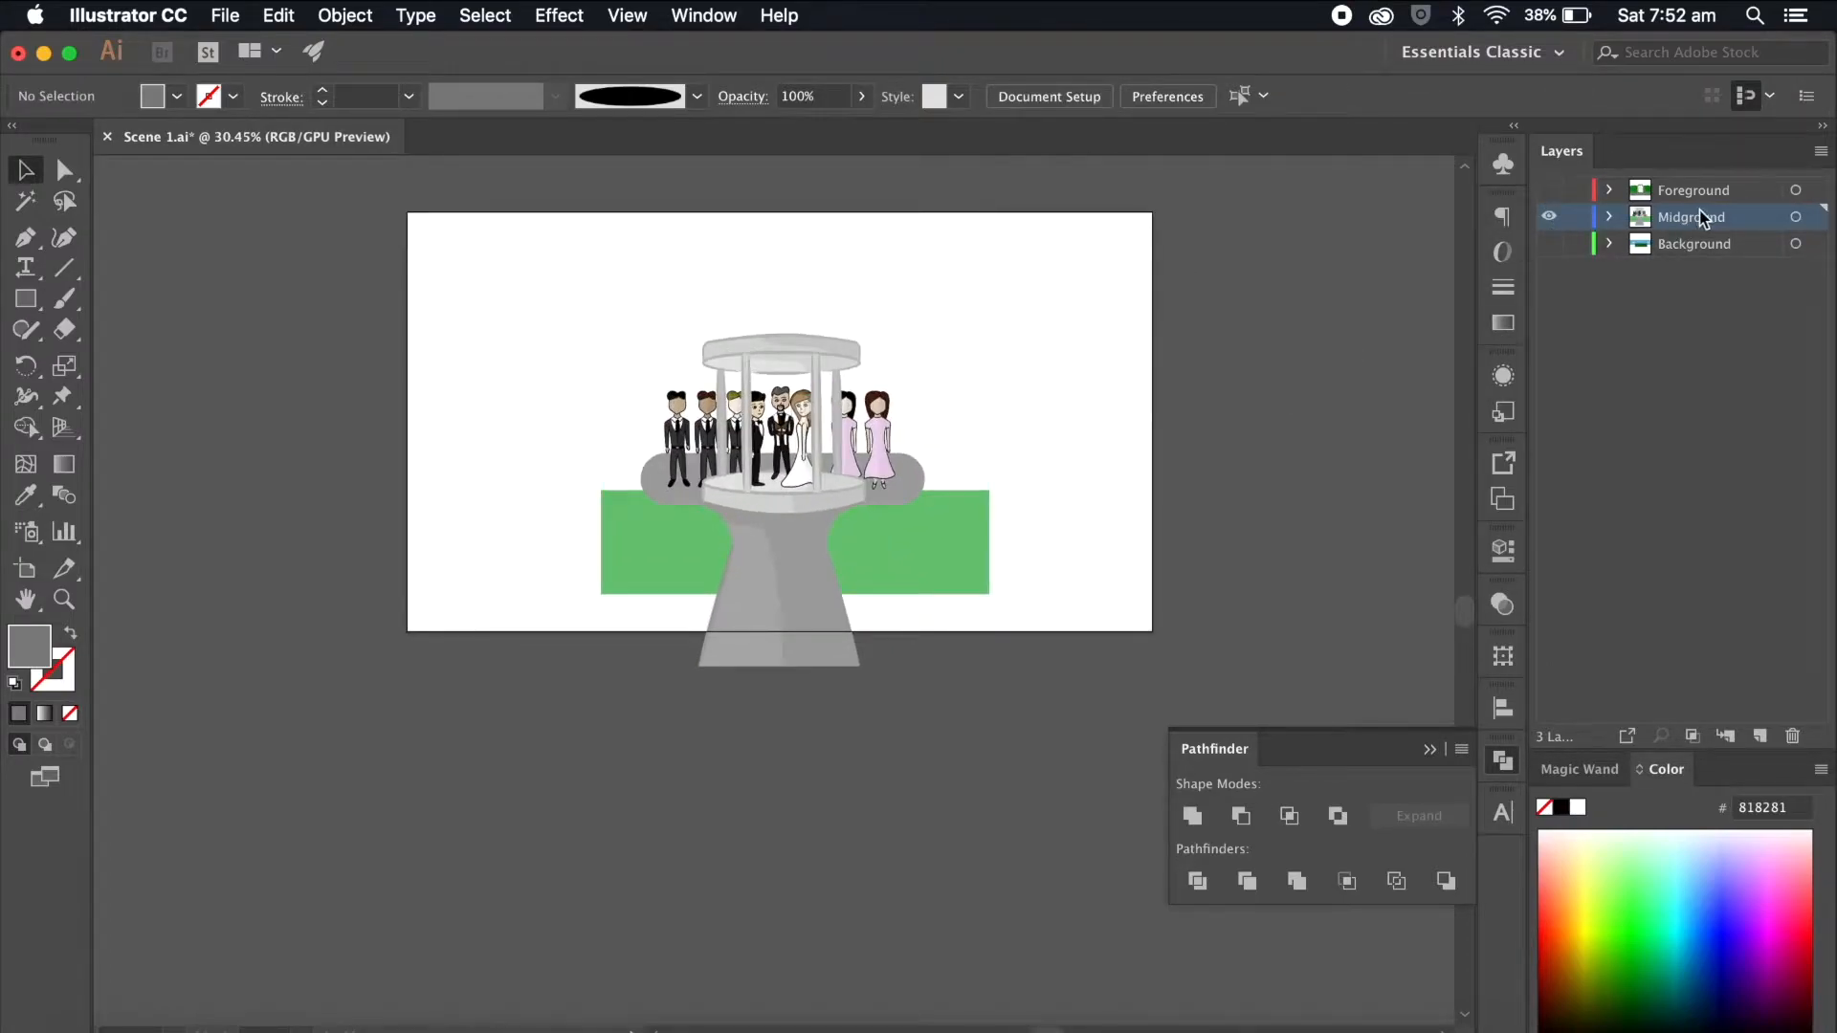
Step: Hide the Midground layer, show the Background layer and select the right cloud's outline
{"action": "left_click", "coordinate": [1549, 216]}
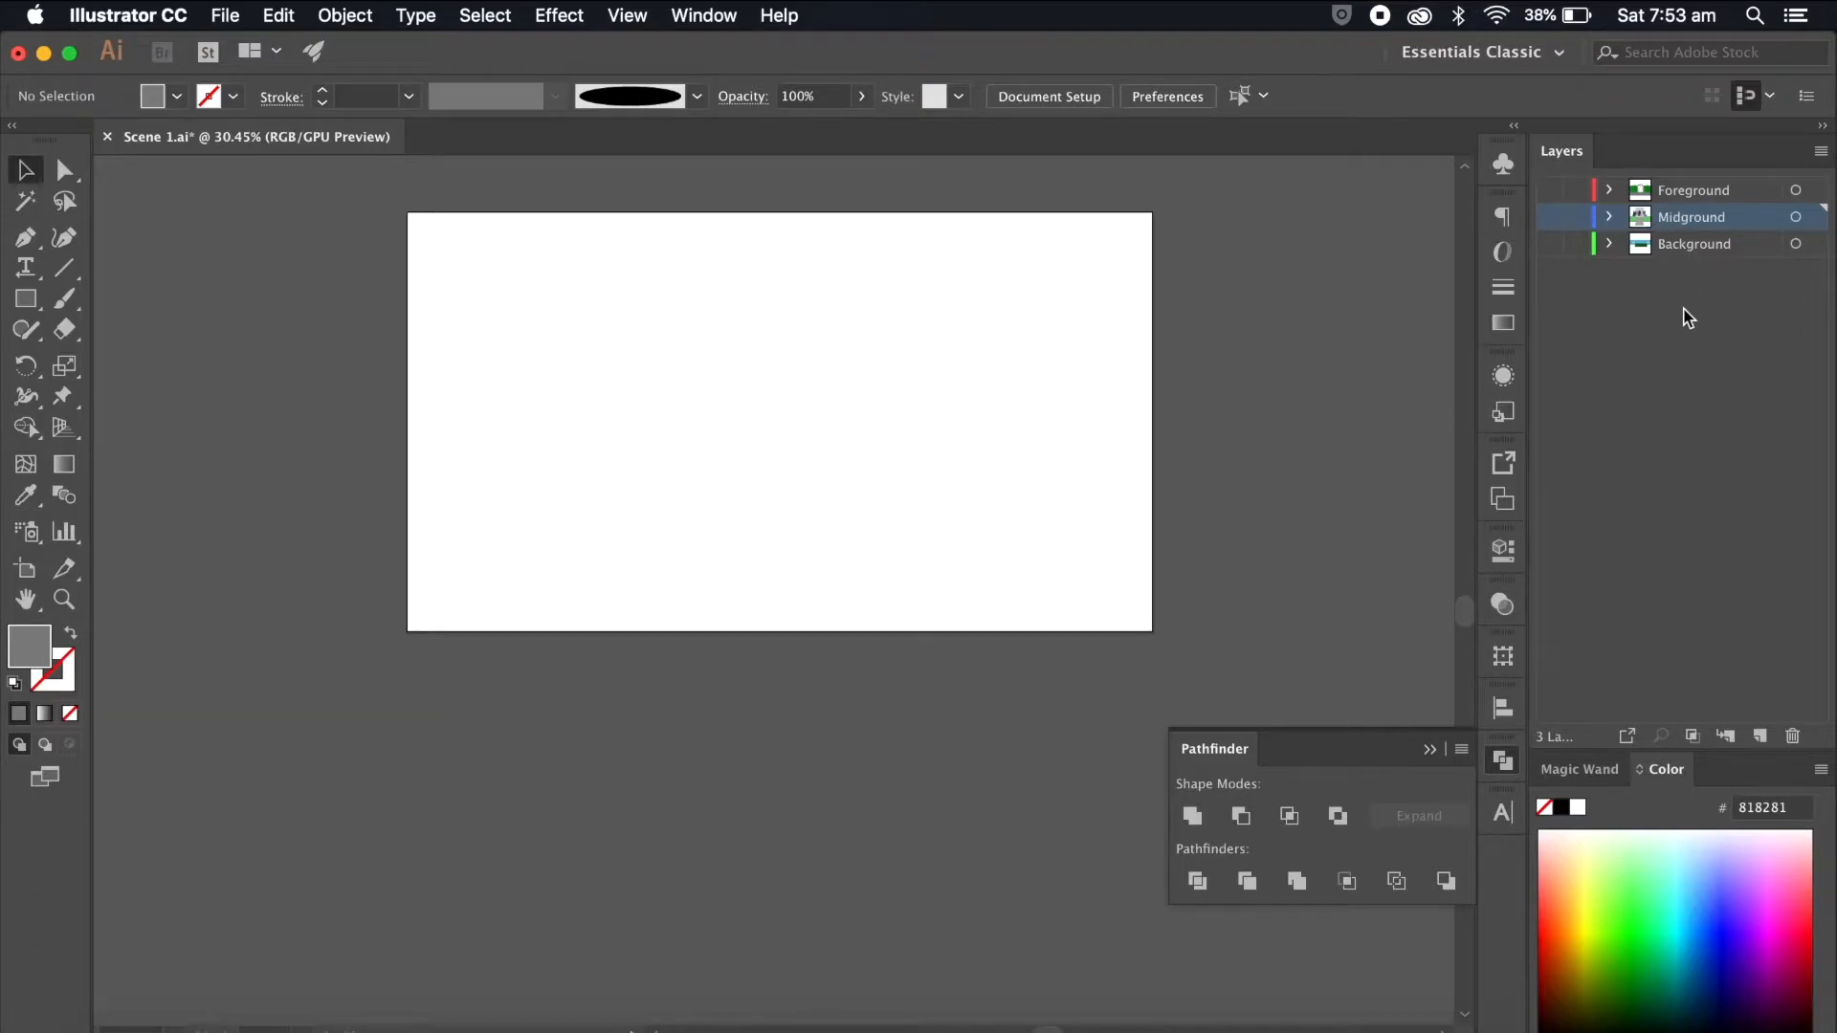
{"action": "left_click", "coordinate": [1549, 243]}
{"action": "scroll", "coordinate": [1205, 402], "scroll_direction": "up", "scroll_amount": 1}
{"action": "scroll", "coordinate": [1206, 402], "scroll_direction": "left", "scroll_amount": 1}
{"action": "left_click", "coordinate": [1100, 337]}
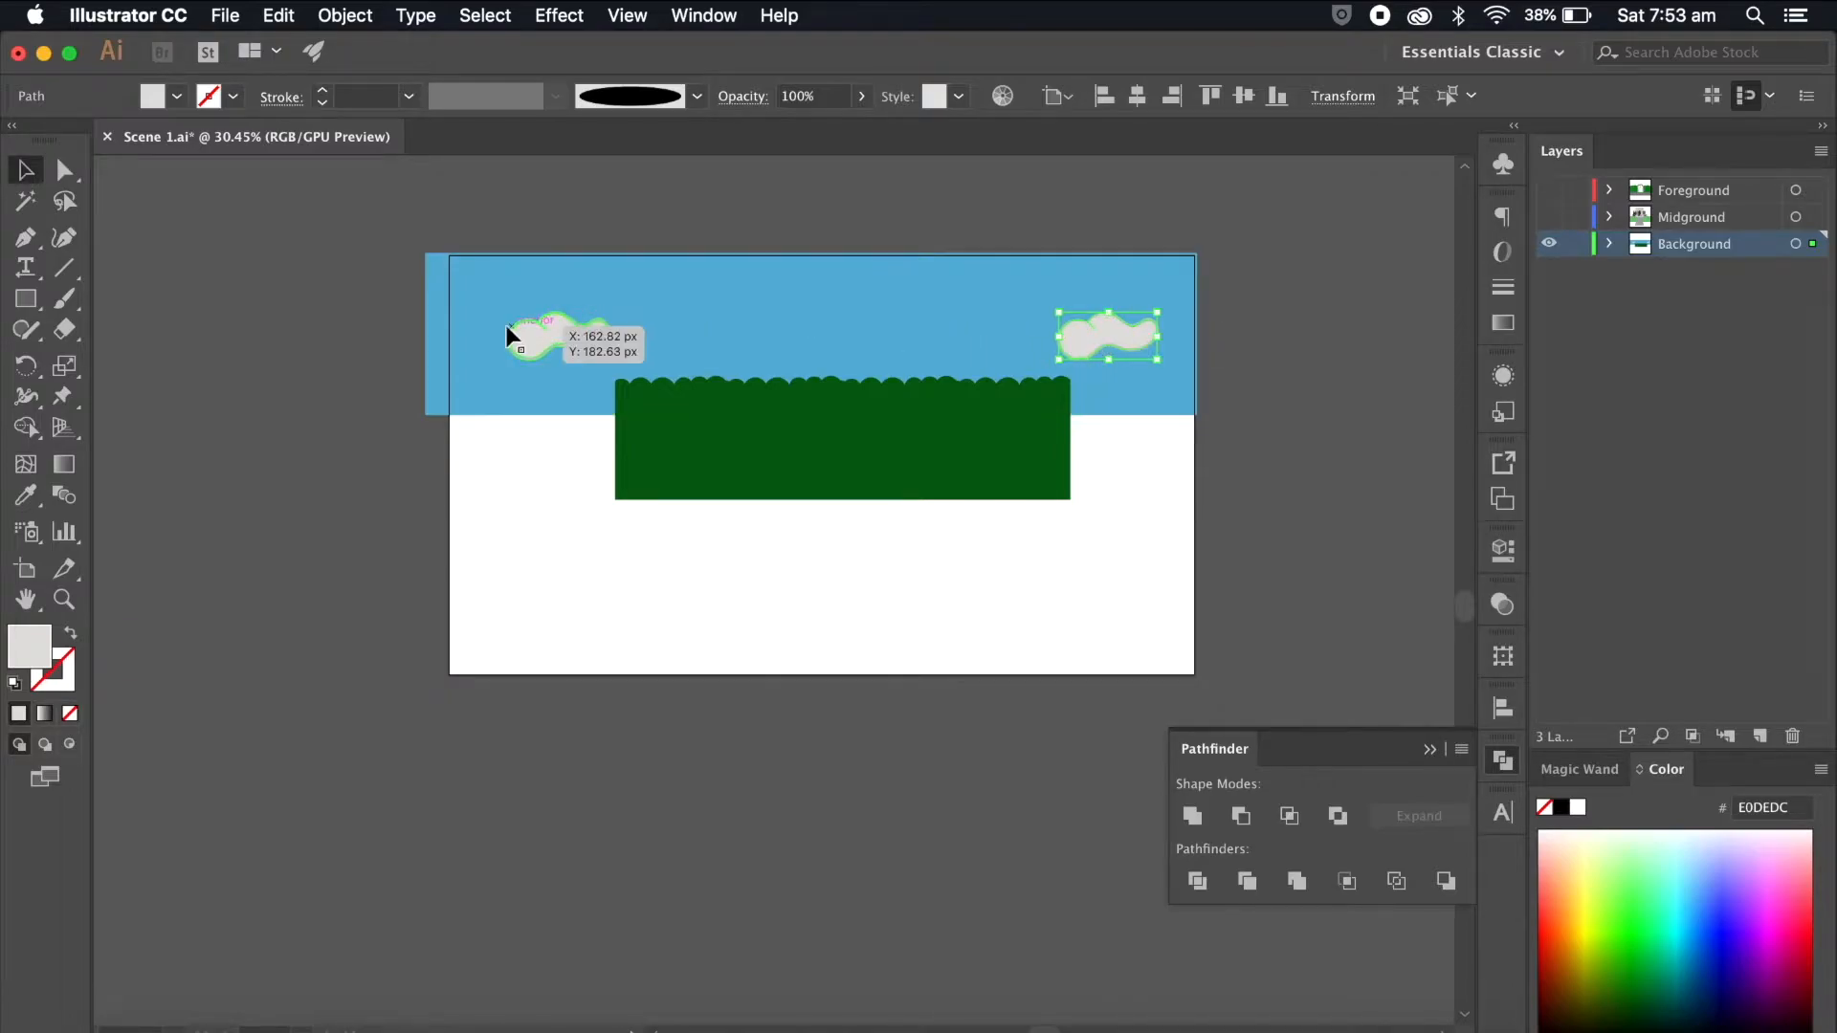
{"action": "left_click", "coordinate": [1559, 414]}
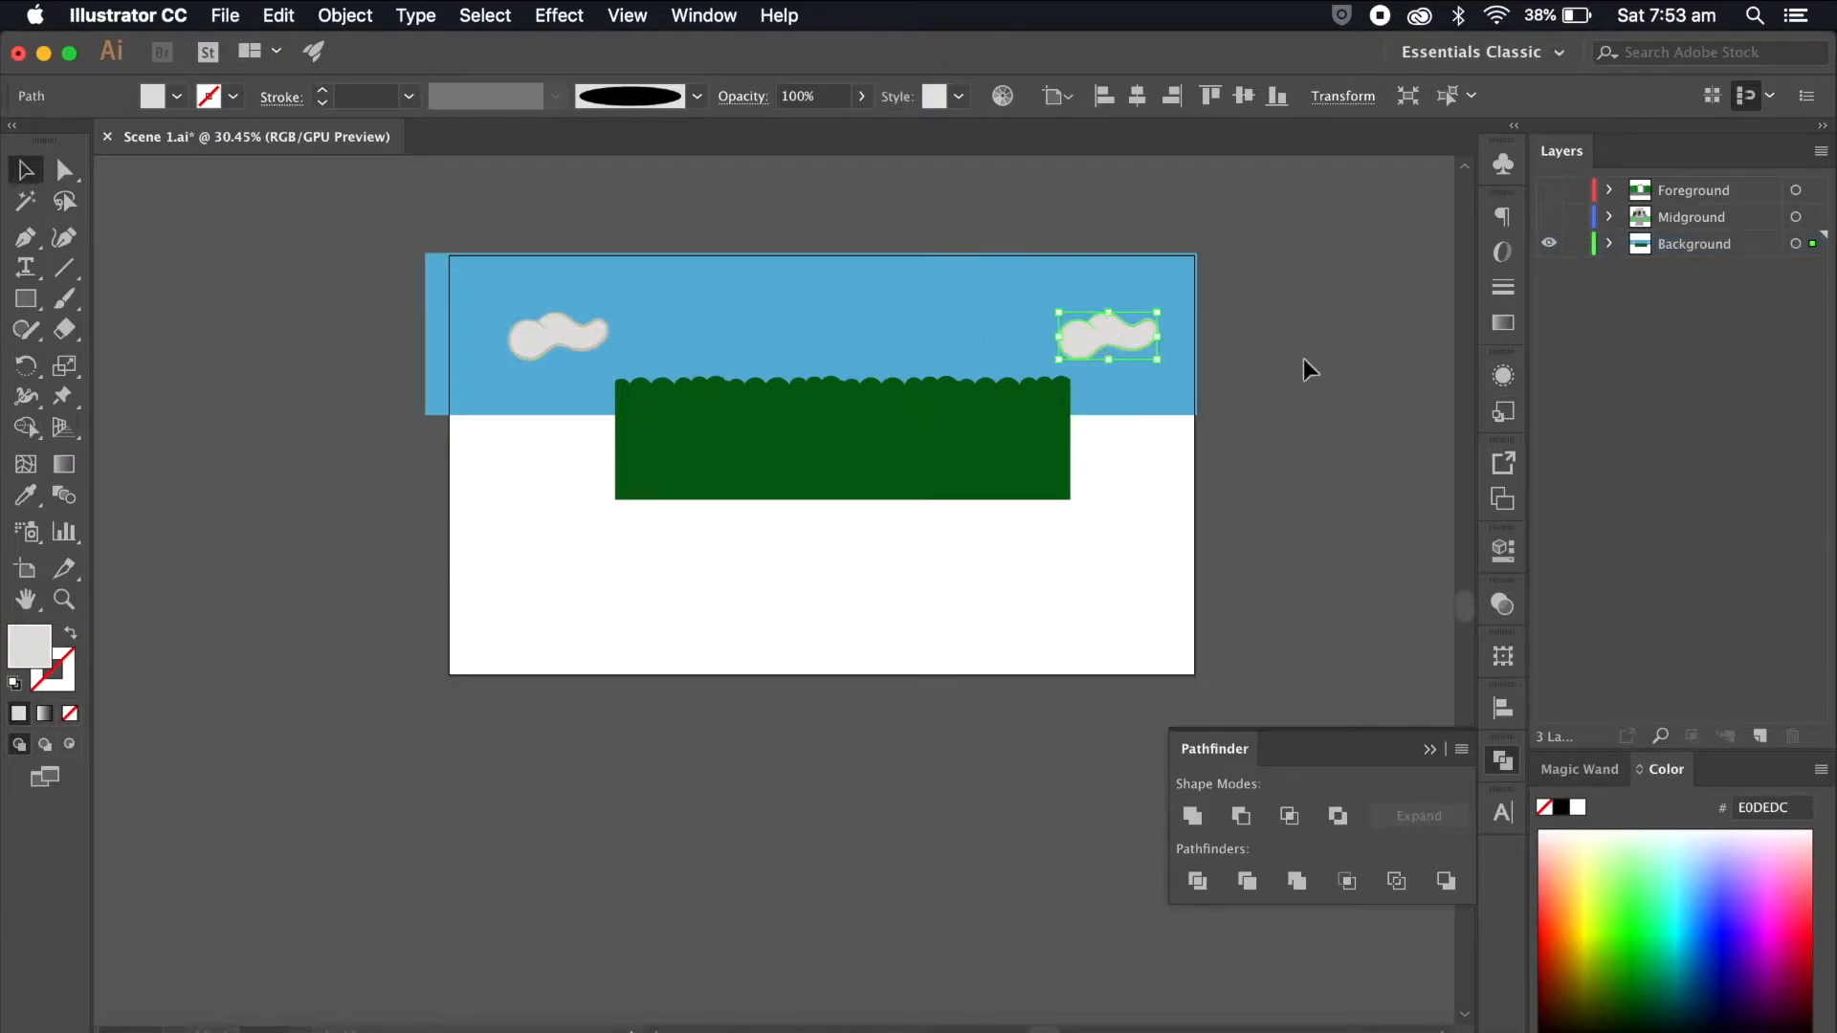
{"action": "left_click", "coordinate": [1272, 356]}
{"action": "left_click", "coordinate": [1119, 334]}
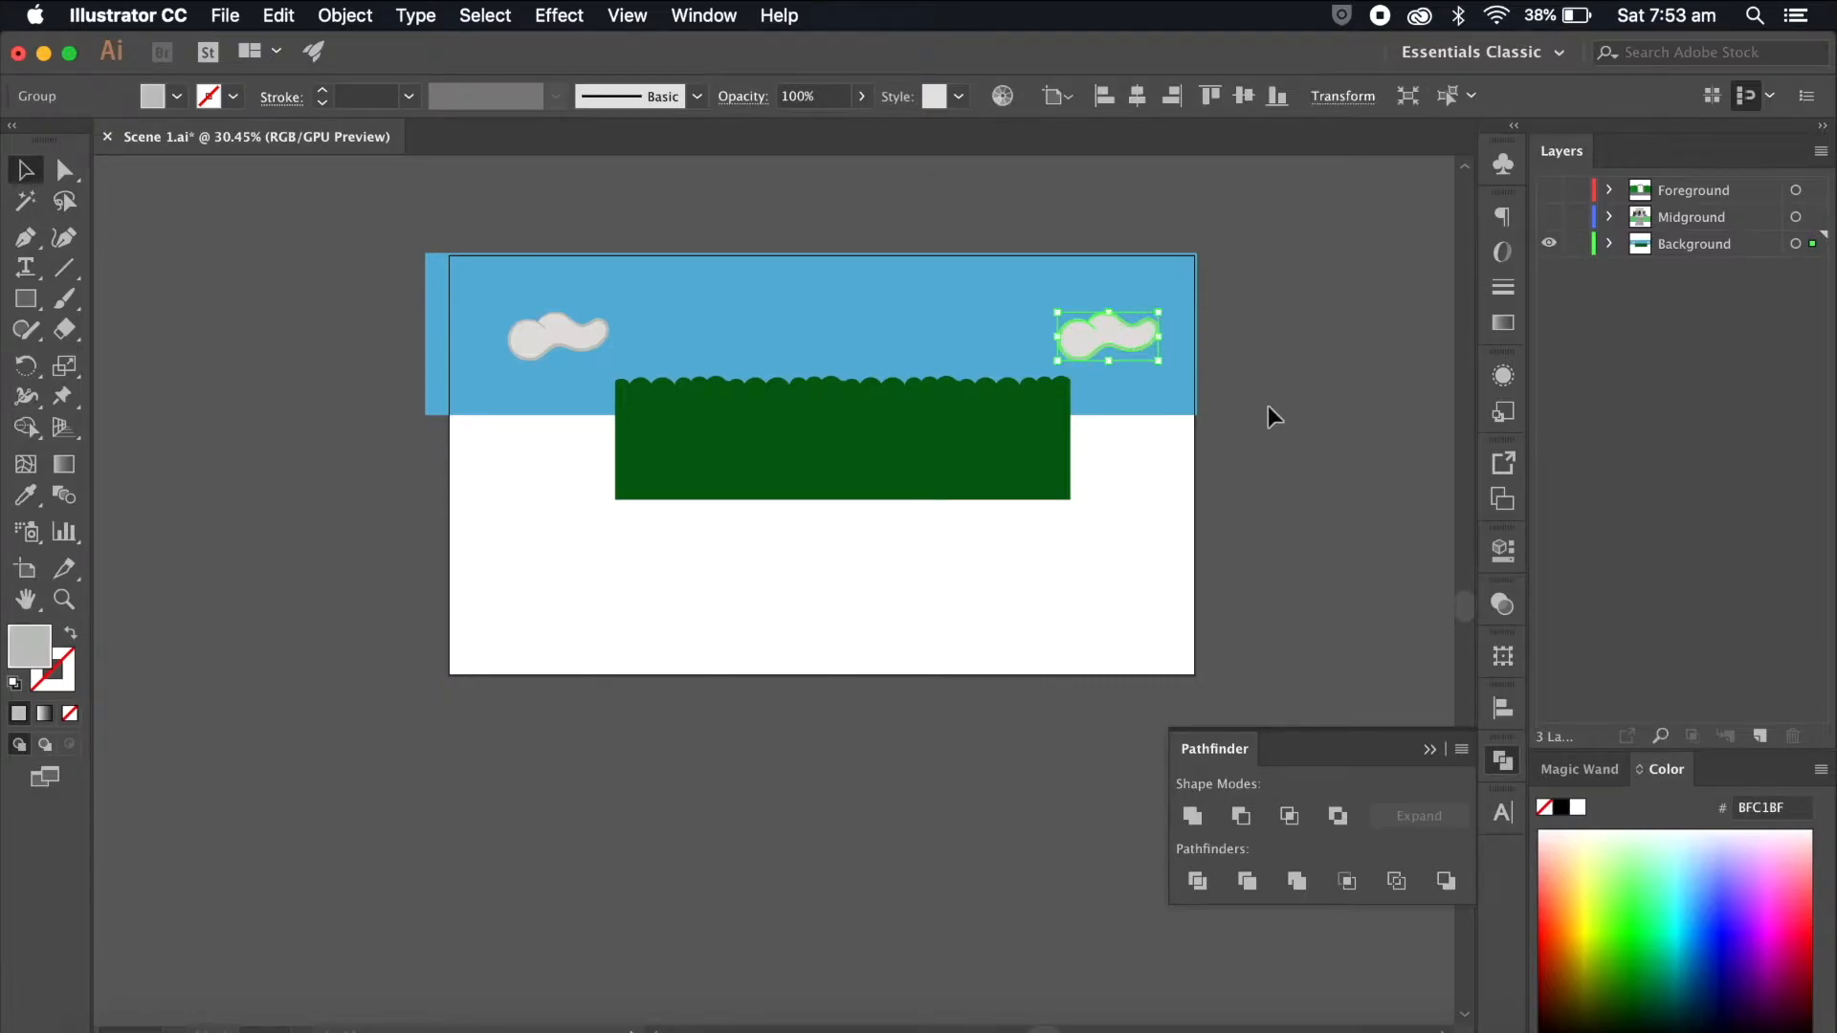
Step: Create a layer named Cloud 1 above Background and move the selected outline of the right cloud onto it
{"action": "left_click", "coordinate": [1712, 251]}
{"action": "left_click", "coordinate": [1759, 736]}
{"action": "type", "text": "Cloud 1"}
{"action": "key", "text": "Return"}
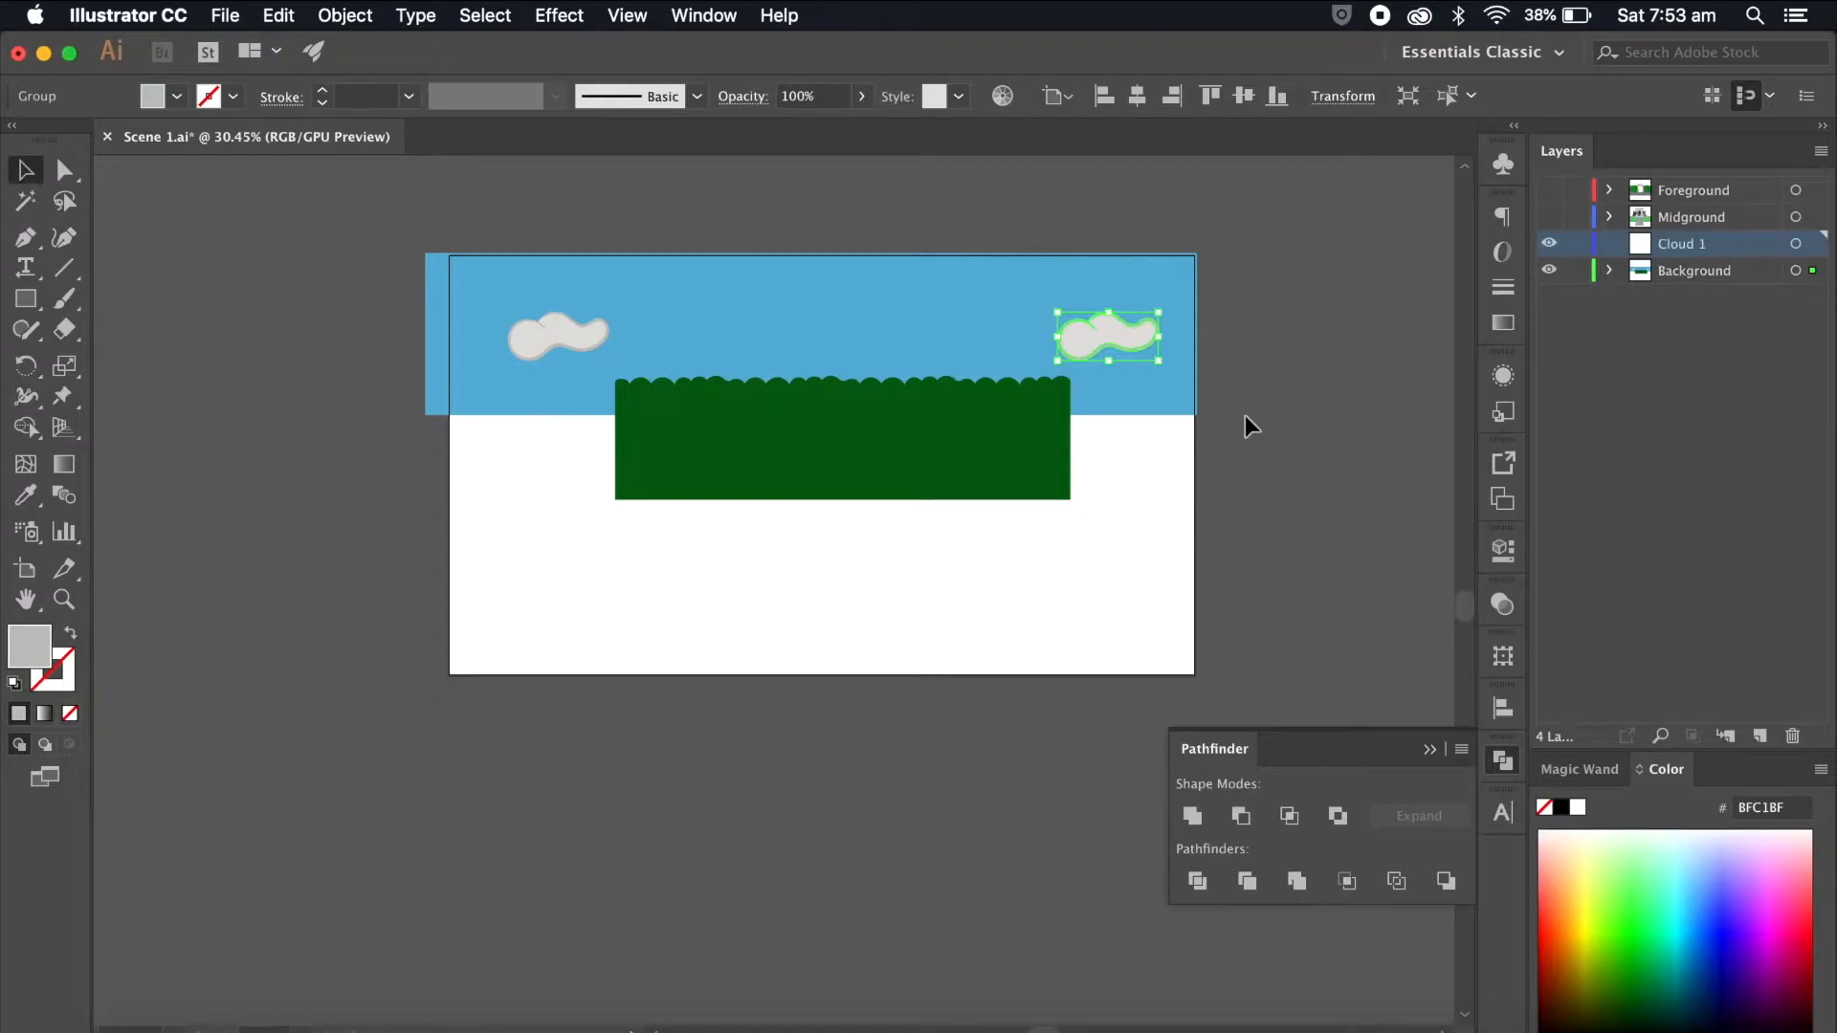
{"action": "left_click_drag", "start_coordinate": [1813, 271], "coordinate": [1814, 247]}
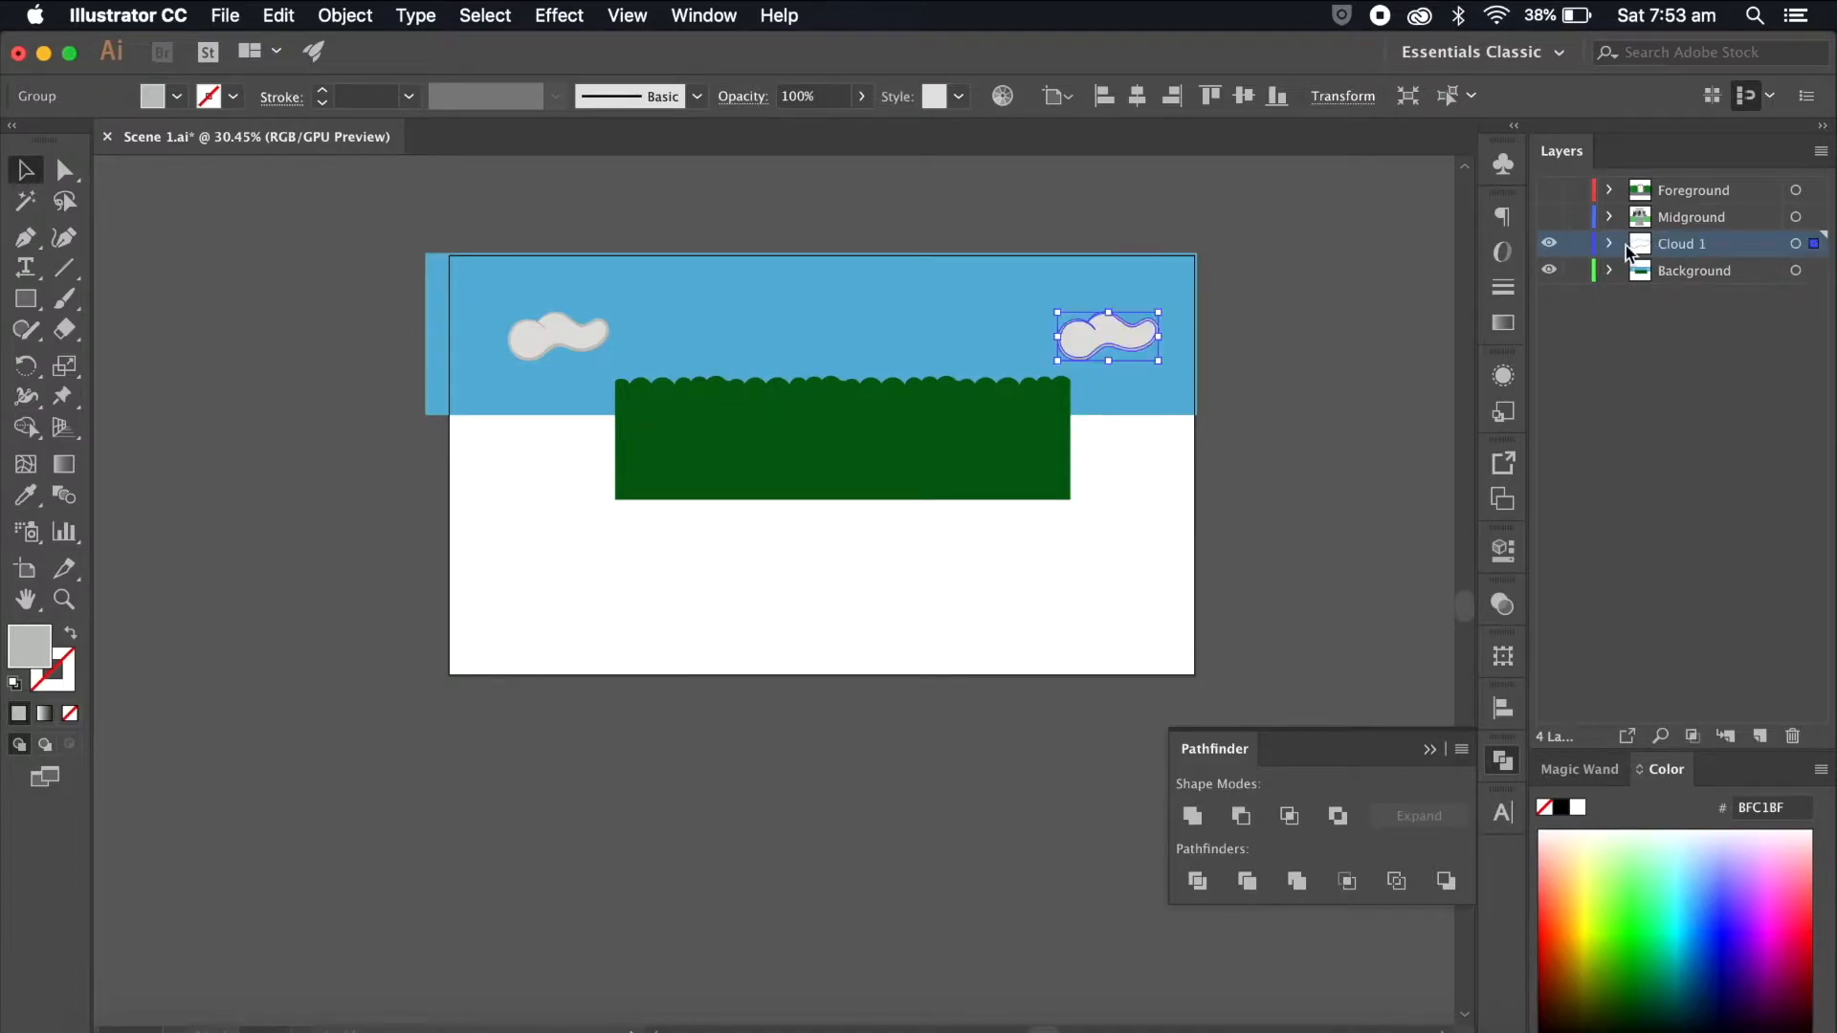
Step: Toggle the Cloud 1 layer's visibility to check which cloud parts it holds, and undo the last change
{"action": "double_click", "coordinate": [1549, 244]}
{"action": "scroll", "coordinate": [1100, 316], "scroll_direction": "up", "scroll_amount": 5}
{"action": "left_click", "coordinate": [1065, 335]}
{"action": "key", "text": "super+z"}
{"action": "right_click", "coordinate": [1044, 351]}
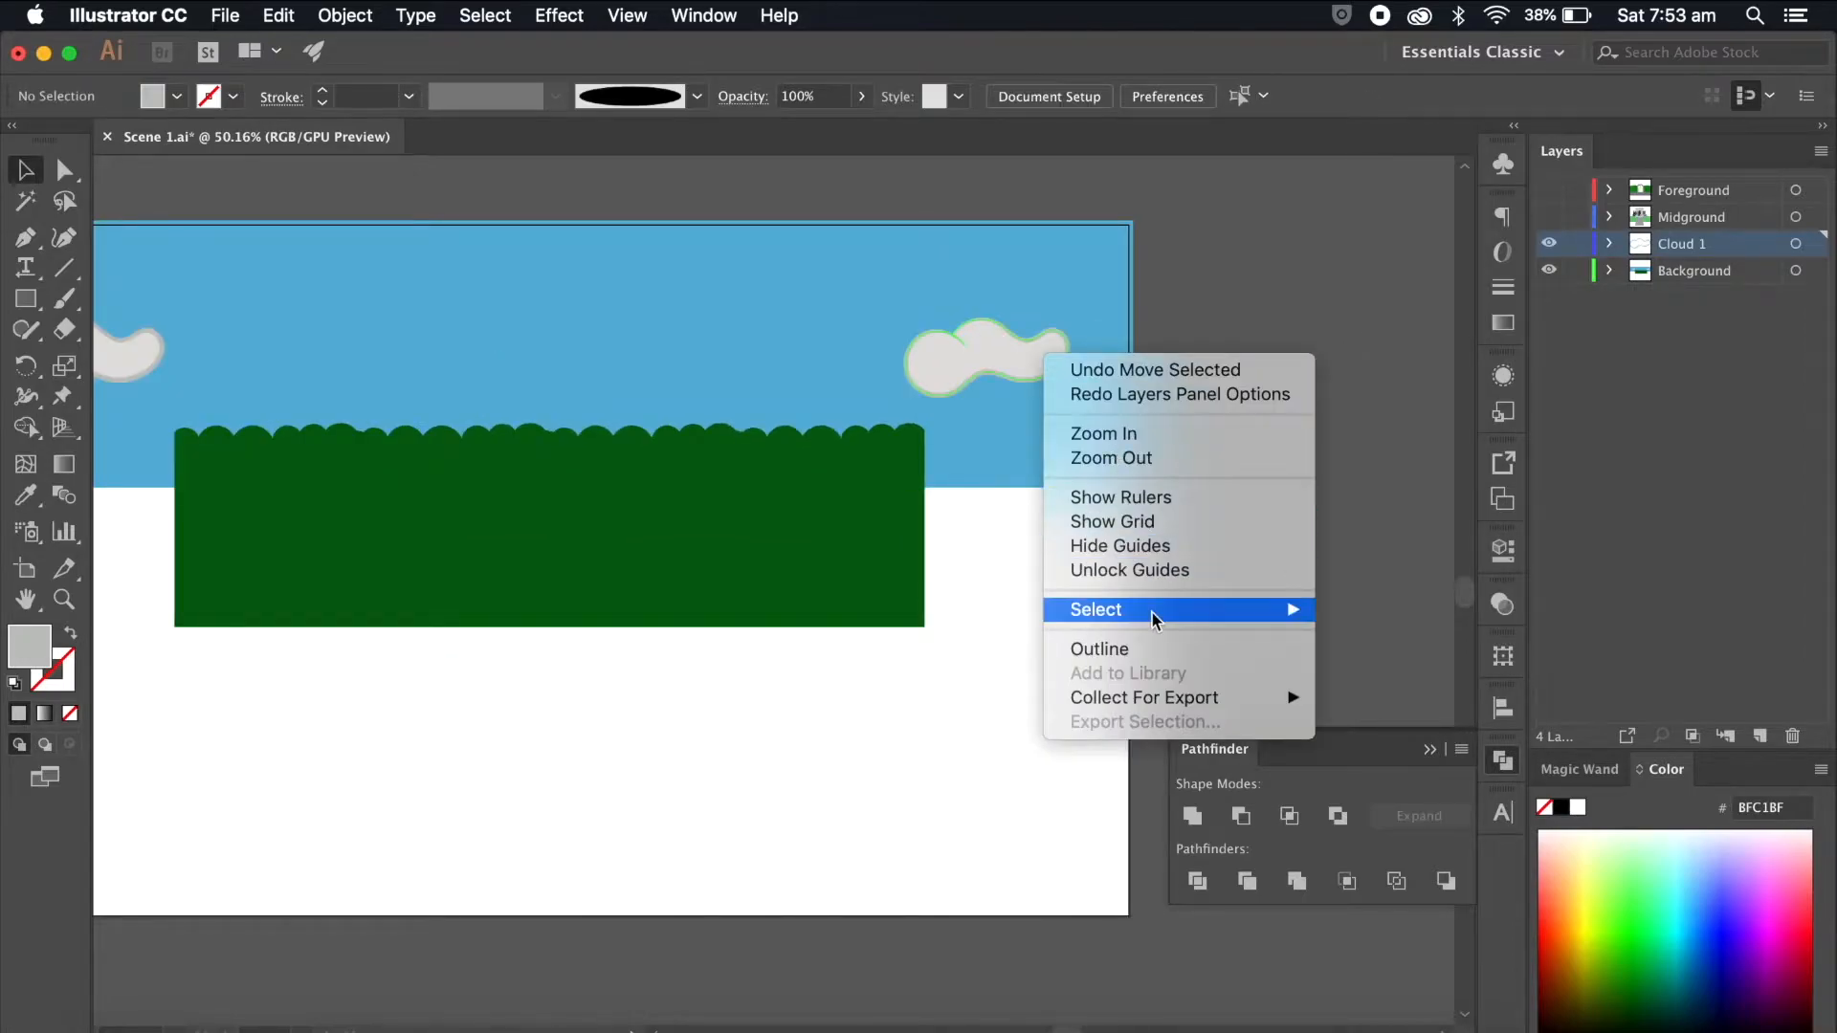
{"action": "left_click", "coordinate": [1352, 398]}
Step: Group the right cloud's fill with its outline on the Cloud 1 layer and hide that layer
{"action": "left_click", "coordinate": [1045, 361]}
{"action": "right_click", "coordinate": [1046, 366]}
{"action": "left_click", "coordinate": [1094, 519]}
{"action": "left_click", "coordinate": [1093, 520]}
{"action": "left_click_drag", "start_coordinate": [1033, 350], "coordinate": [1042, 421]}
{"action": "key", "text": "super+z"}
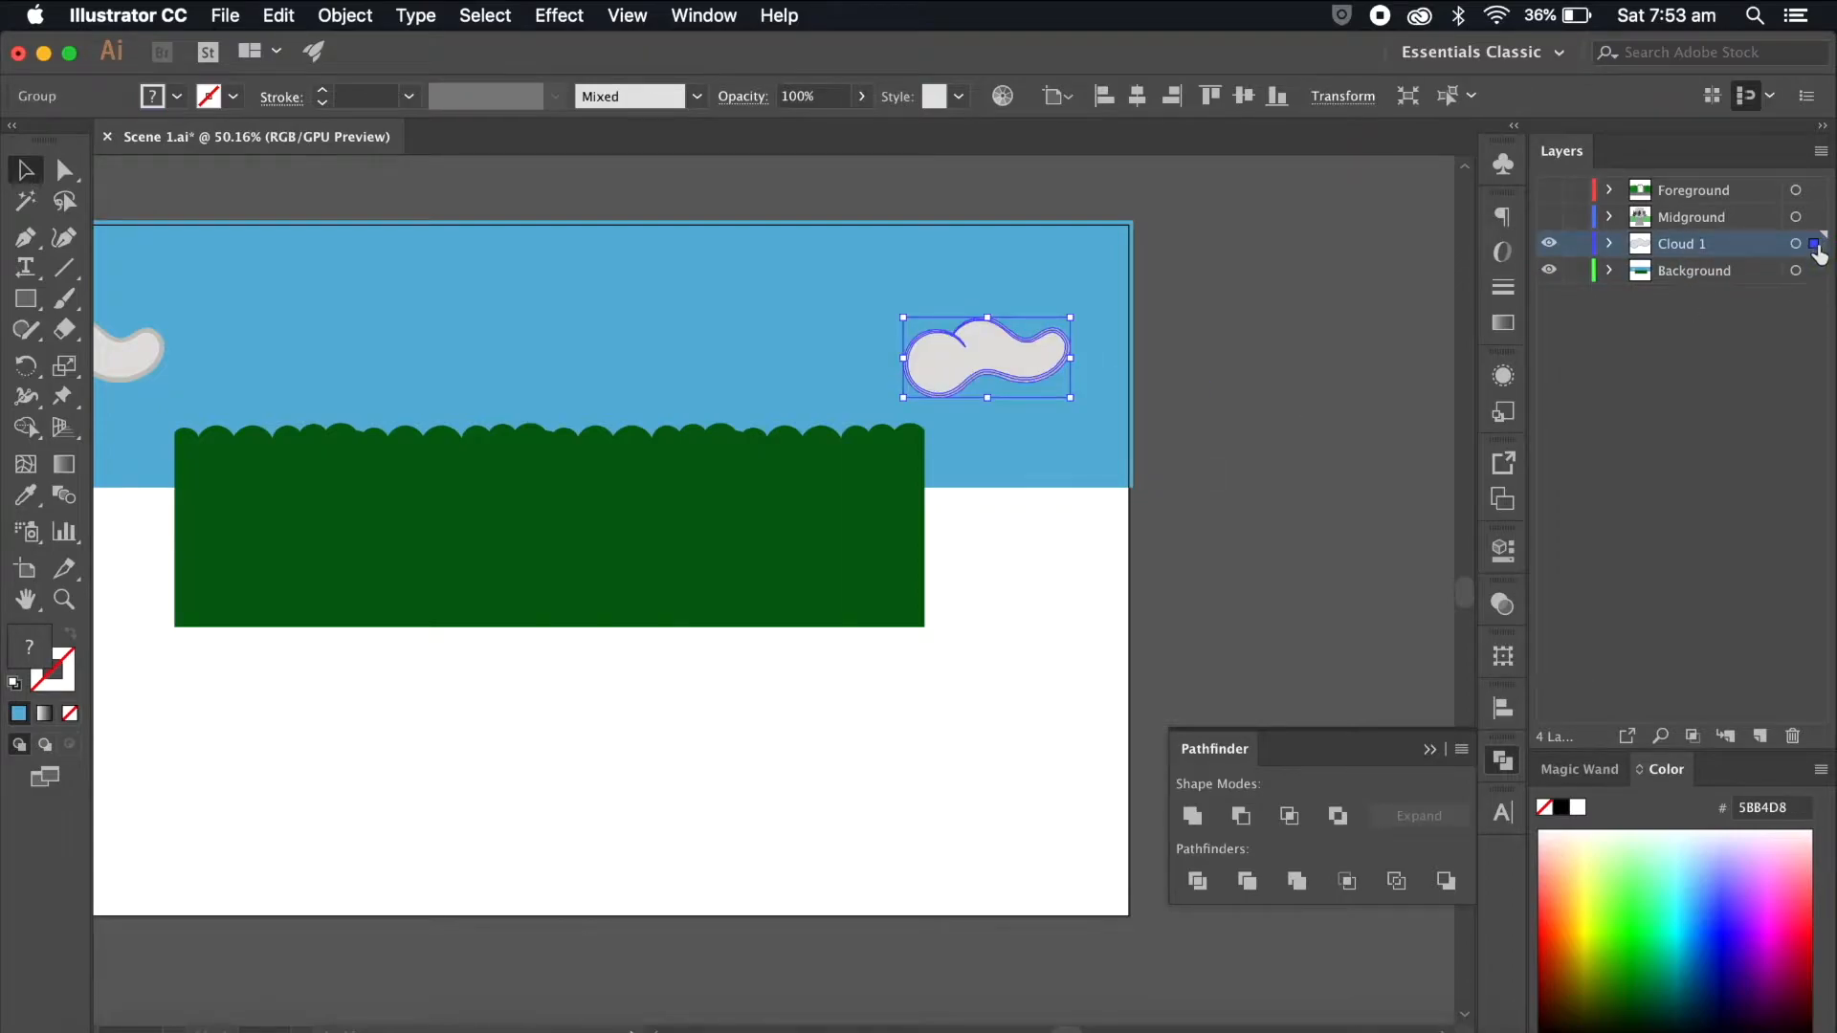
{"action": "left_click", "coordinate": [1549, 243]}
{"action": "left_click", "coordinate": [1549, 243]}
{"action": "left_click", "coordinate": [1549, 243]}
Step: Group the left cloud's fill and outline on the Background layer
{"action": "scroll", "coordinate": [1456, 484], "scroll_direction": "left", "scroll_amount": 10}
{"action": "left_click", "coordinate": [612, 331]}
{"action": "left_click", "coordinate": [613, 331], "text": "shift"}
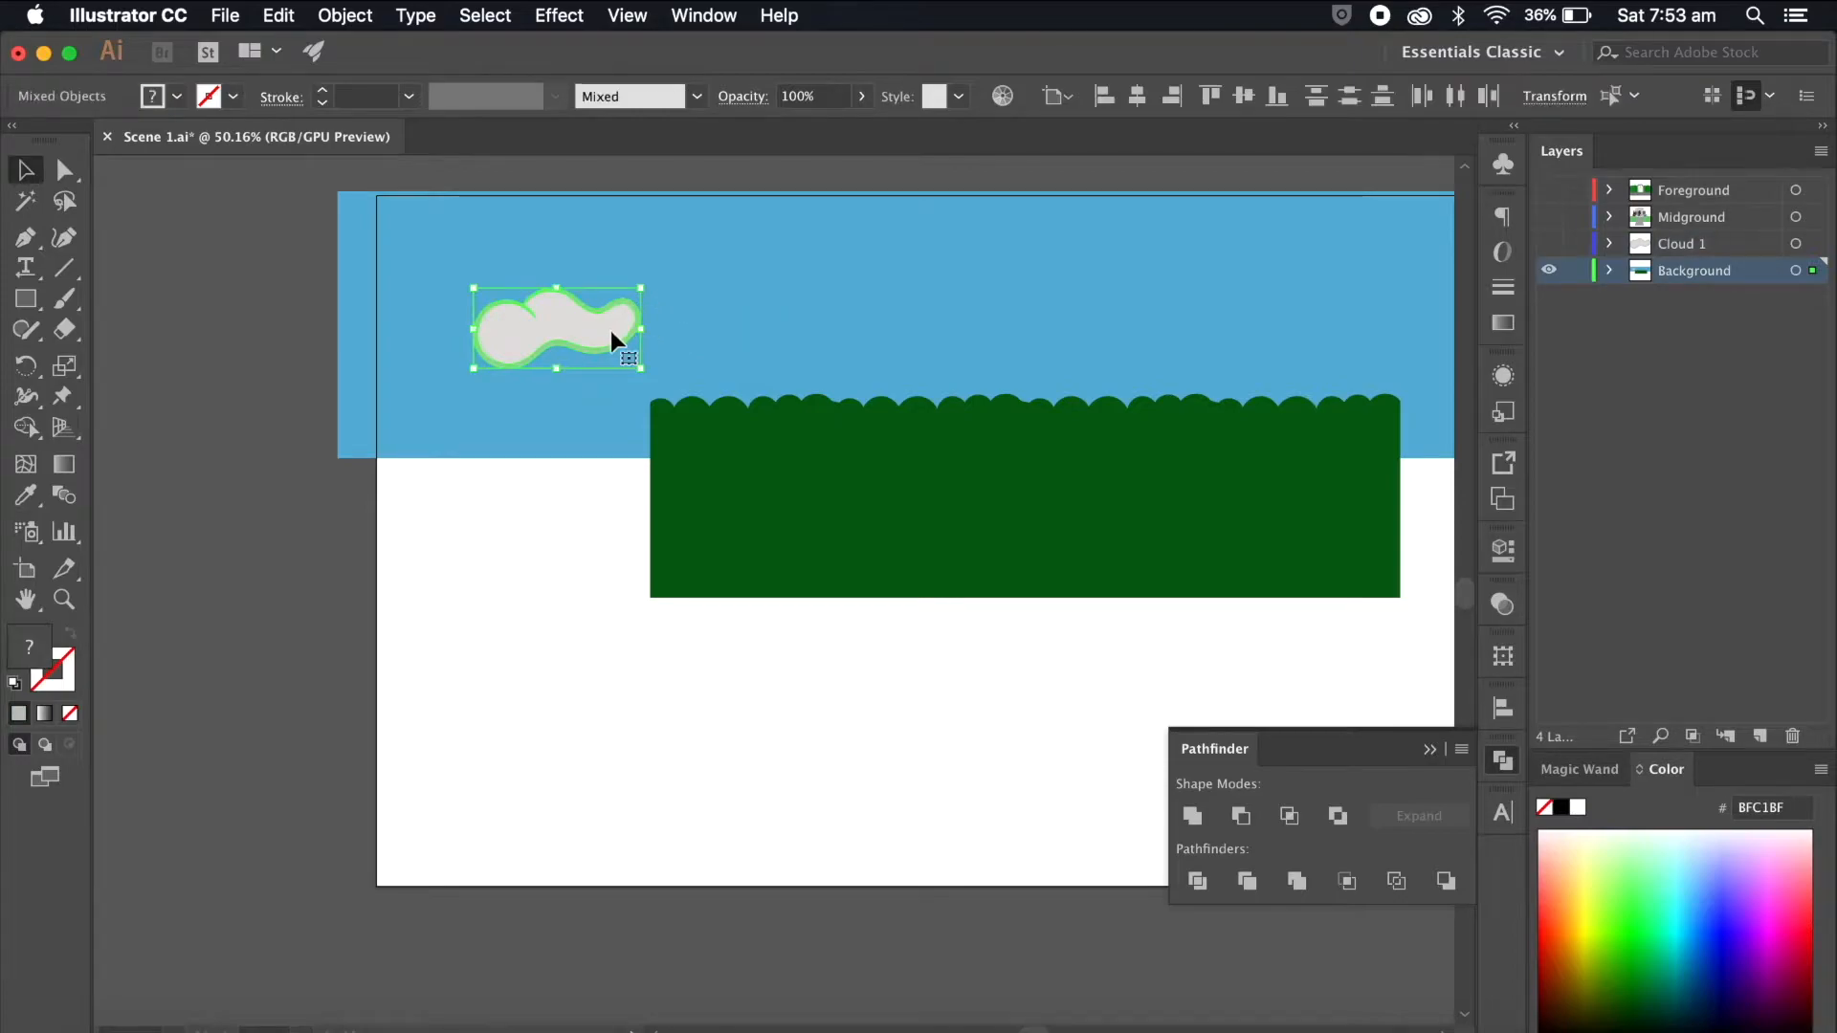
{"action": "key", "text": "super+g"}
{"action": "scroll", "coordinate": [612, 331], "scroll_direction": "down", "scroll_amount": 5}
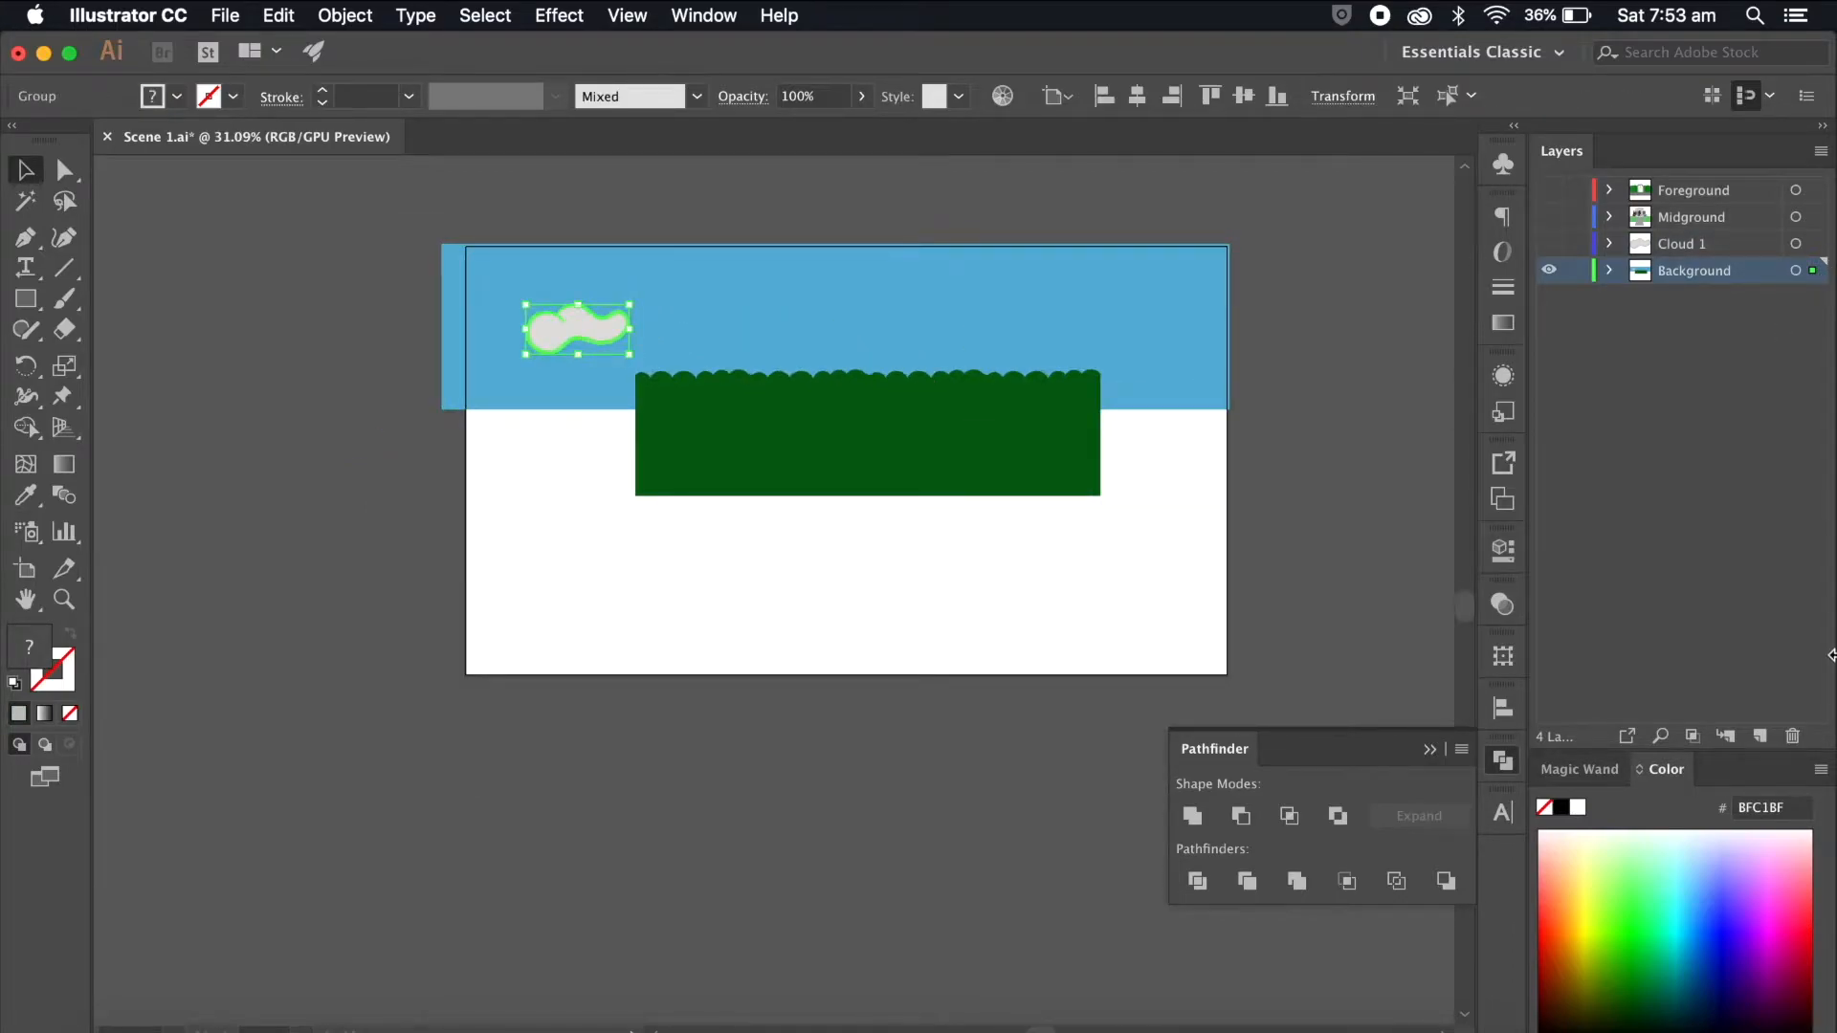
Step: Move the left cloud group onto a new layer named Cloud 2 and hide that layer
{"action": "left_click", "coordinate": [1759, 735]}
{"action": "left_click_drag", "start_coordinate": [1813, 301], "coordinate": [1815, 272]}
{"action": "double_click", "coordinate": [1680, 271]}
{"action": "type", "text": "Cloud 2"}
{"action": "key", "text": "Return"}
{"action": "left_click", "coordinate": [1549, 270]}
{"action": "scroll", "coordinate": [1345, 279], "scroll_direction": "down", "scroll_amount": 2}
{"action": "scroll", "coordinate": [1345, 278], "scroll_direction": "up", "scroll_amount": 2}
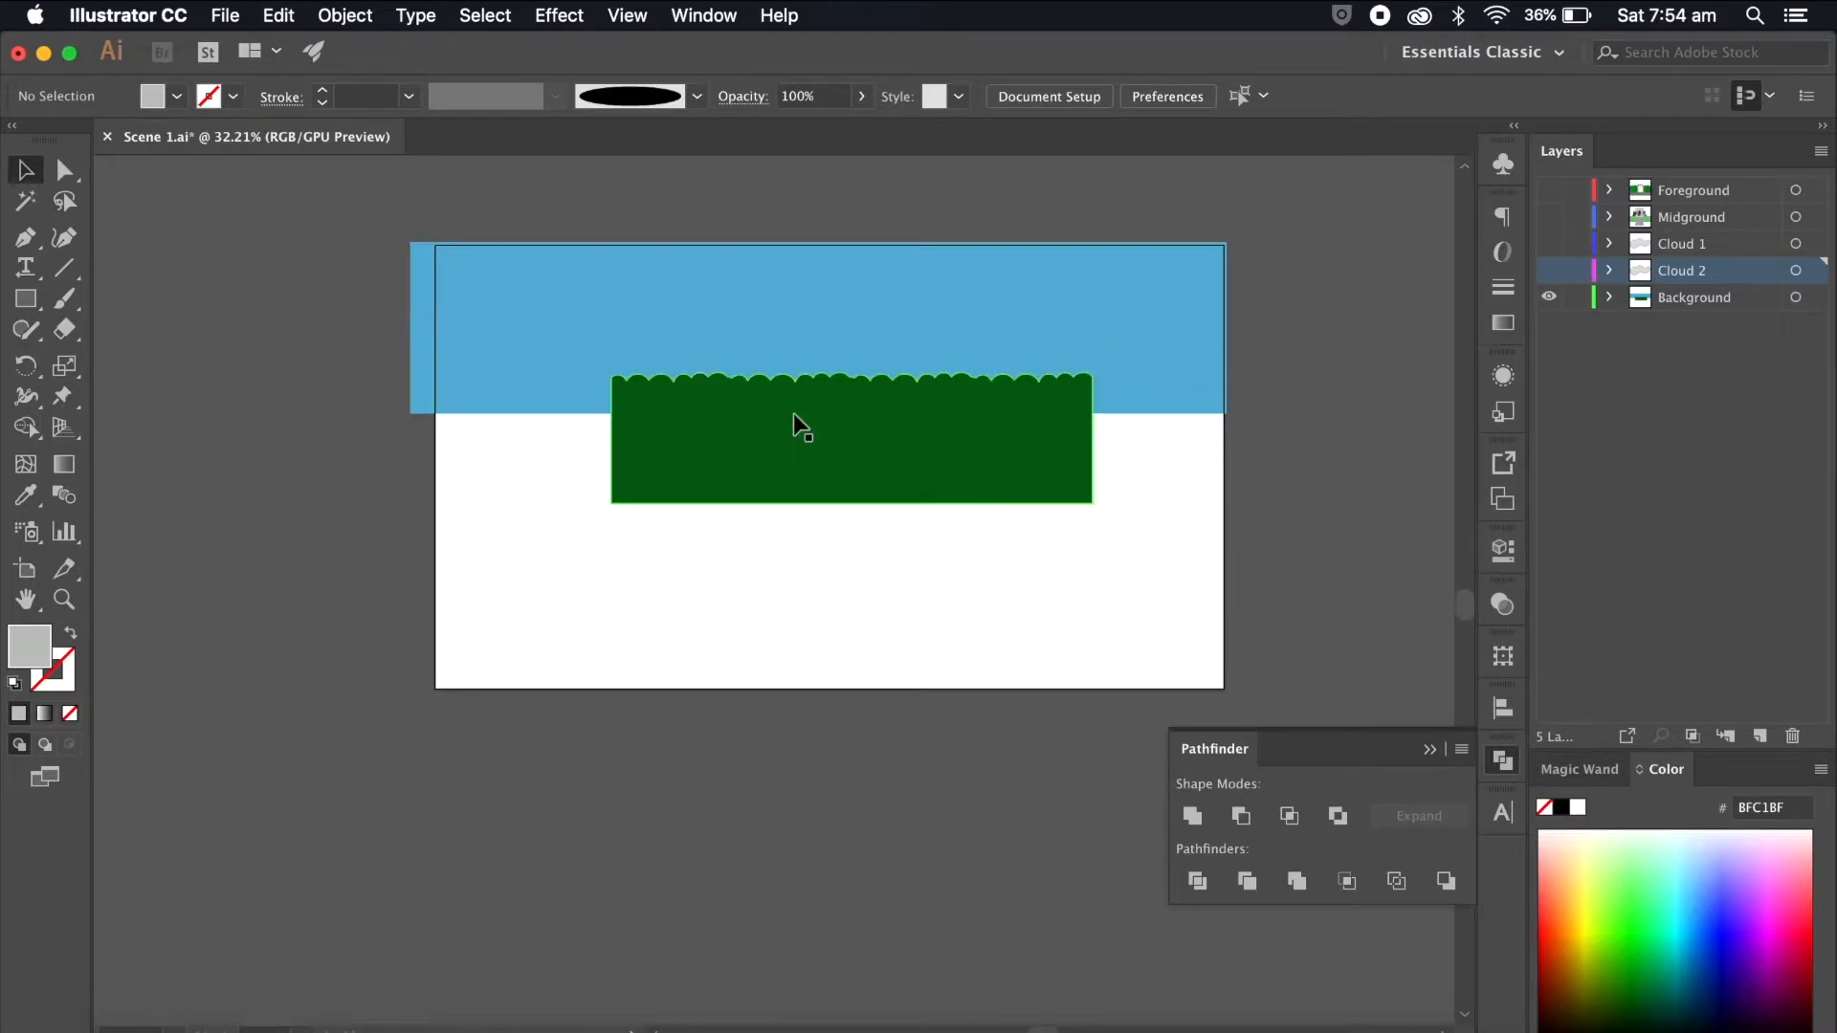
Step: Duplicate the dark green back hedge on both sides so it extends beyond the artboard's left and right edges
{"action": "left_click_drag", "start_coordinate": [794, 413], "coordinate": [314, 422]}
{"action": "left_click", "coordinate": [1297, 453]}
{"action": "left_click_drag", "start_coordinate": [938, 427], "coordinate": [1335, 394]}
{"action": "key", "text": "super+z"}
{"action": "left_click", "coordinate": [1372, 499]}
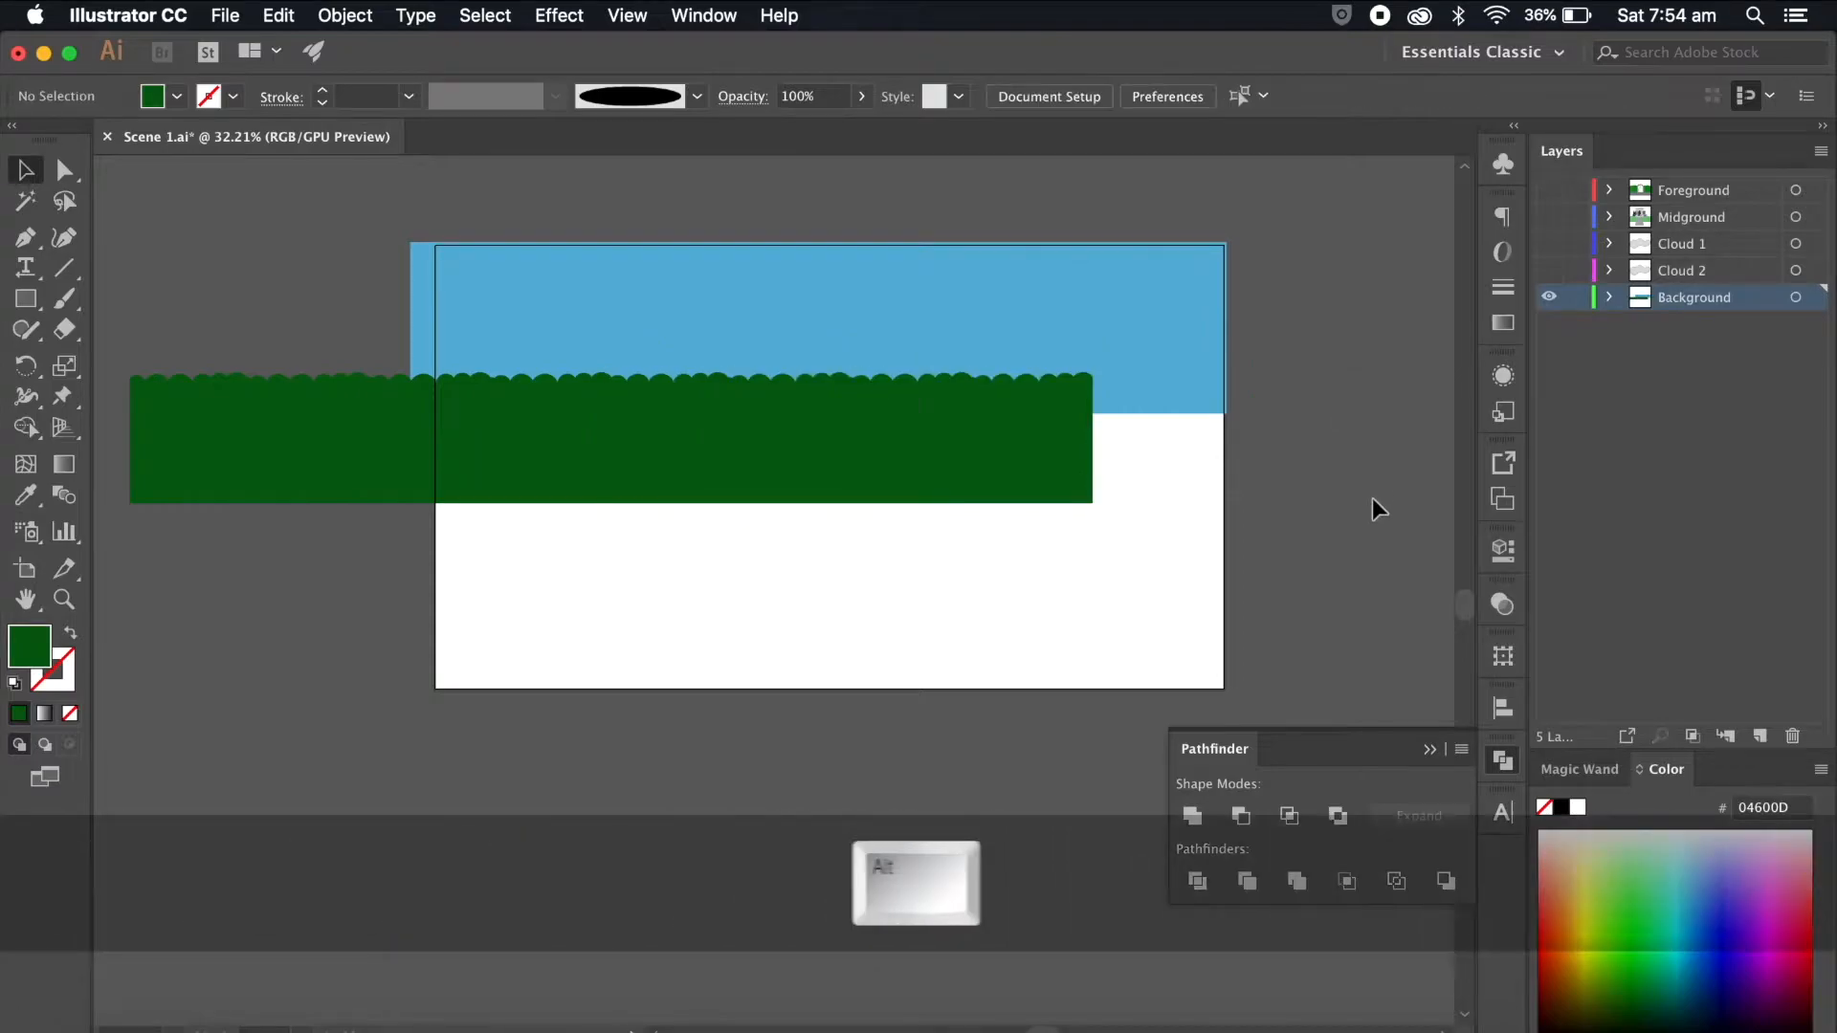
{"action": "left_click_drag", "start_coordinate": [685, 439], "coordinate": [1169, 419]}
{"action": "left_click", "coordinate": [1282, 565]}
Step: Examine how far the extended hedge and the sky reach past the artboard's edges
{"action": "scroll", "coordinate": [1282, 564], "scroll_direction": "down", "scroll_amount": 3}
{"action": "scroll", "coordinate": [1282, 565], "scroll_direction": "up", "scroll_amount": 2}
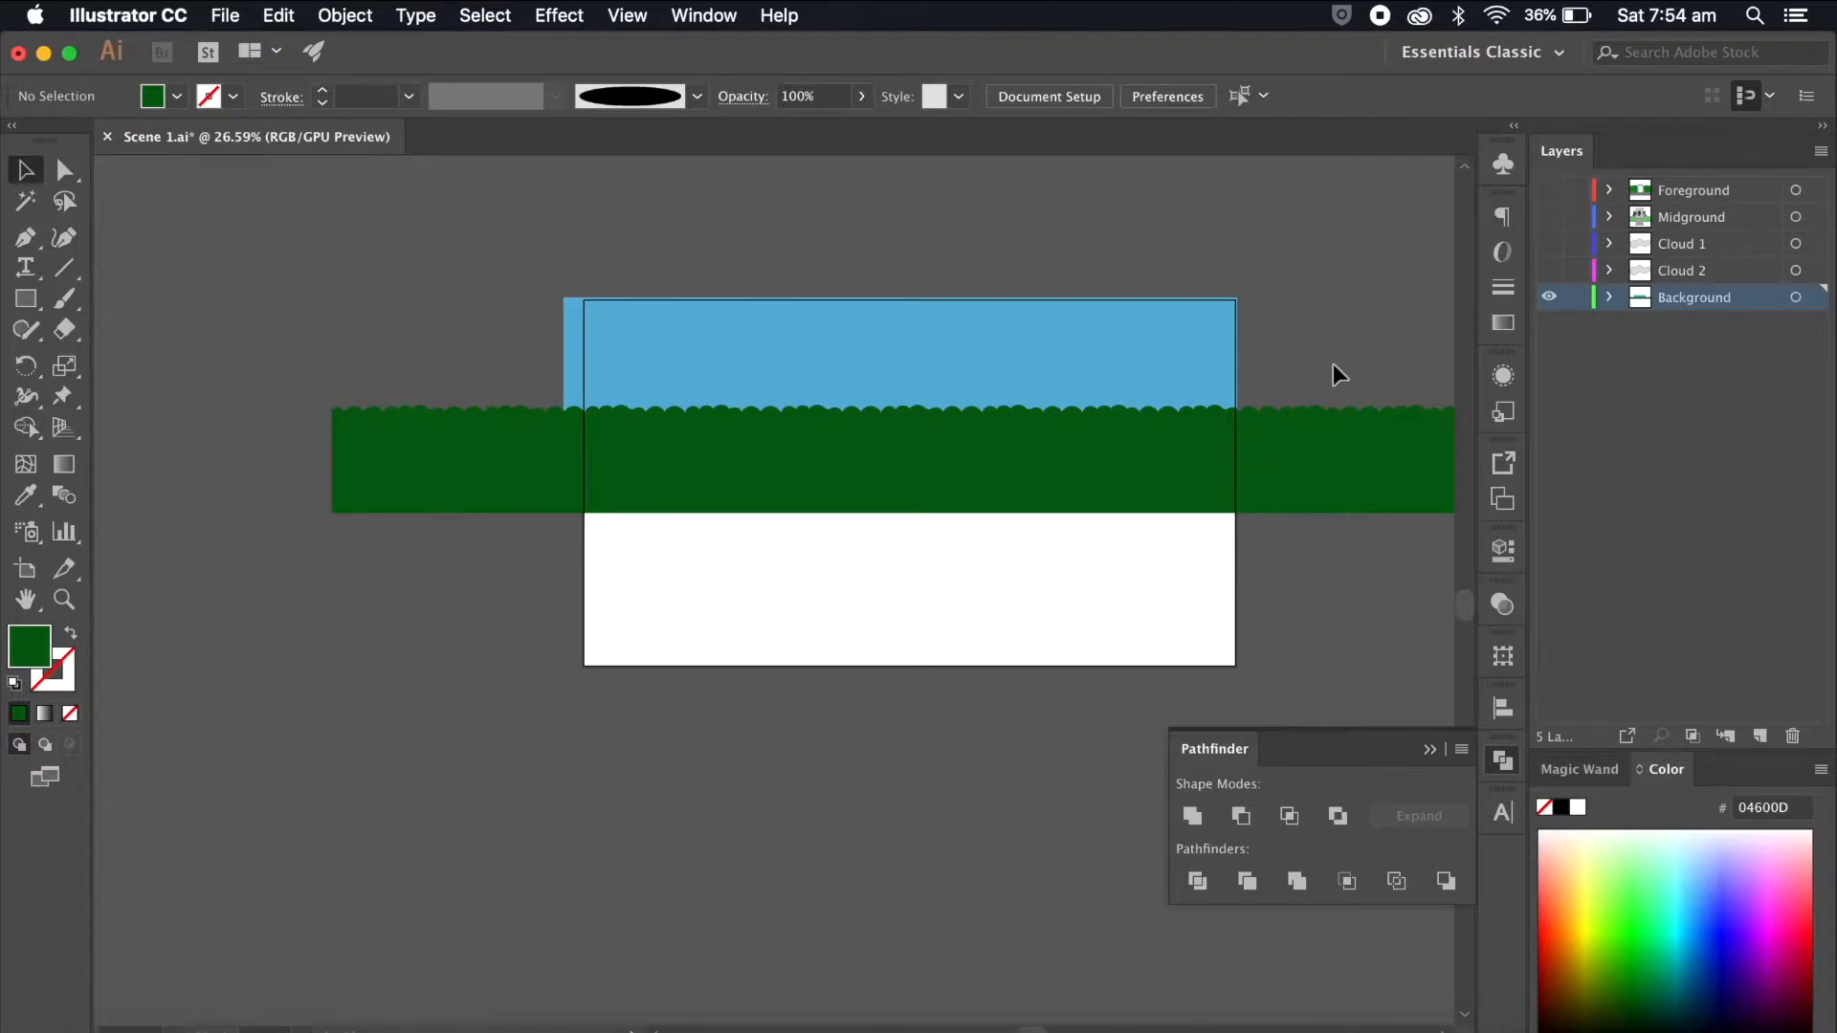
{"action": "scroll", "coordinate": [1333, 364], "scroll_direction": "right", "scroll_amount": 2}
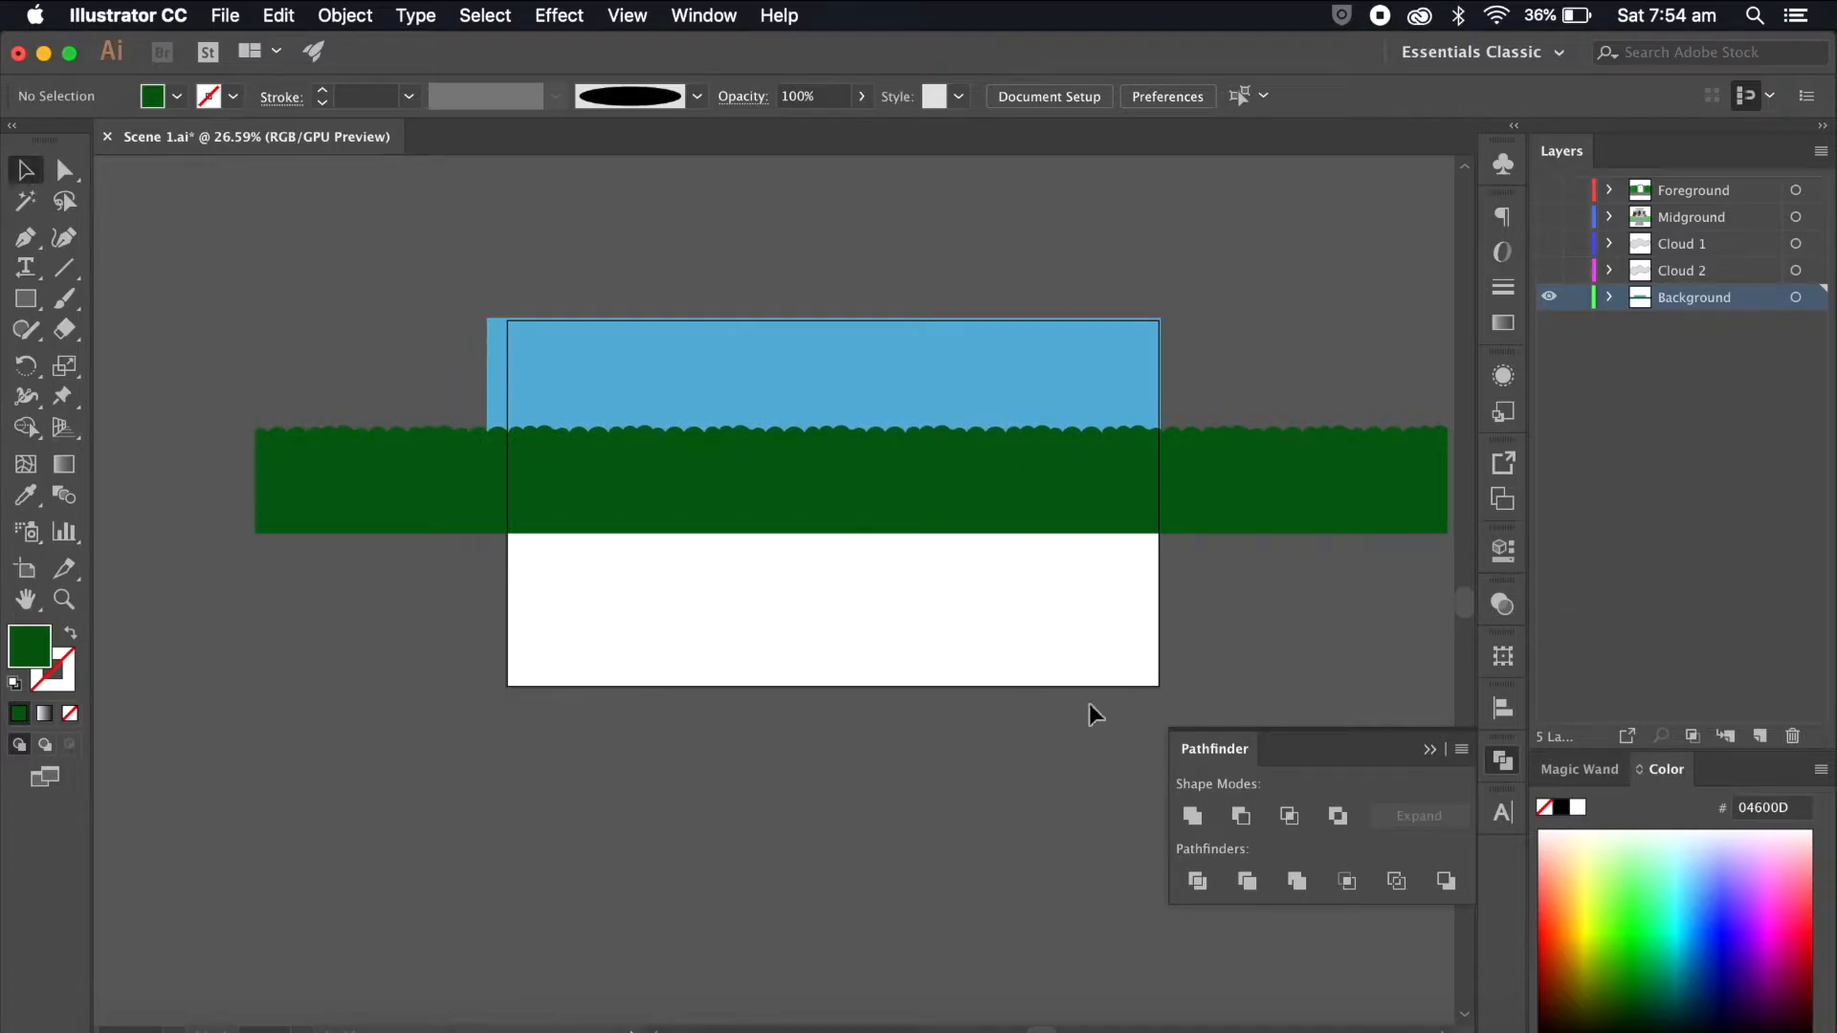
{"action": "scroll", "coordinate": [807, 335], "scroll_direction": "up", "scroll_amount": 5}
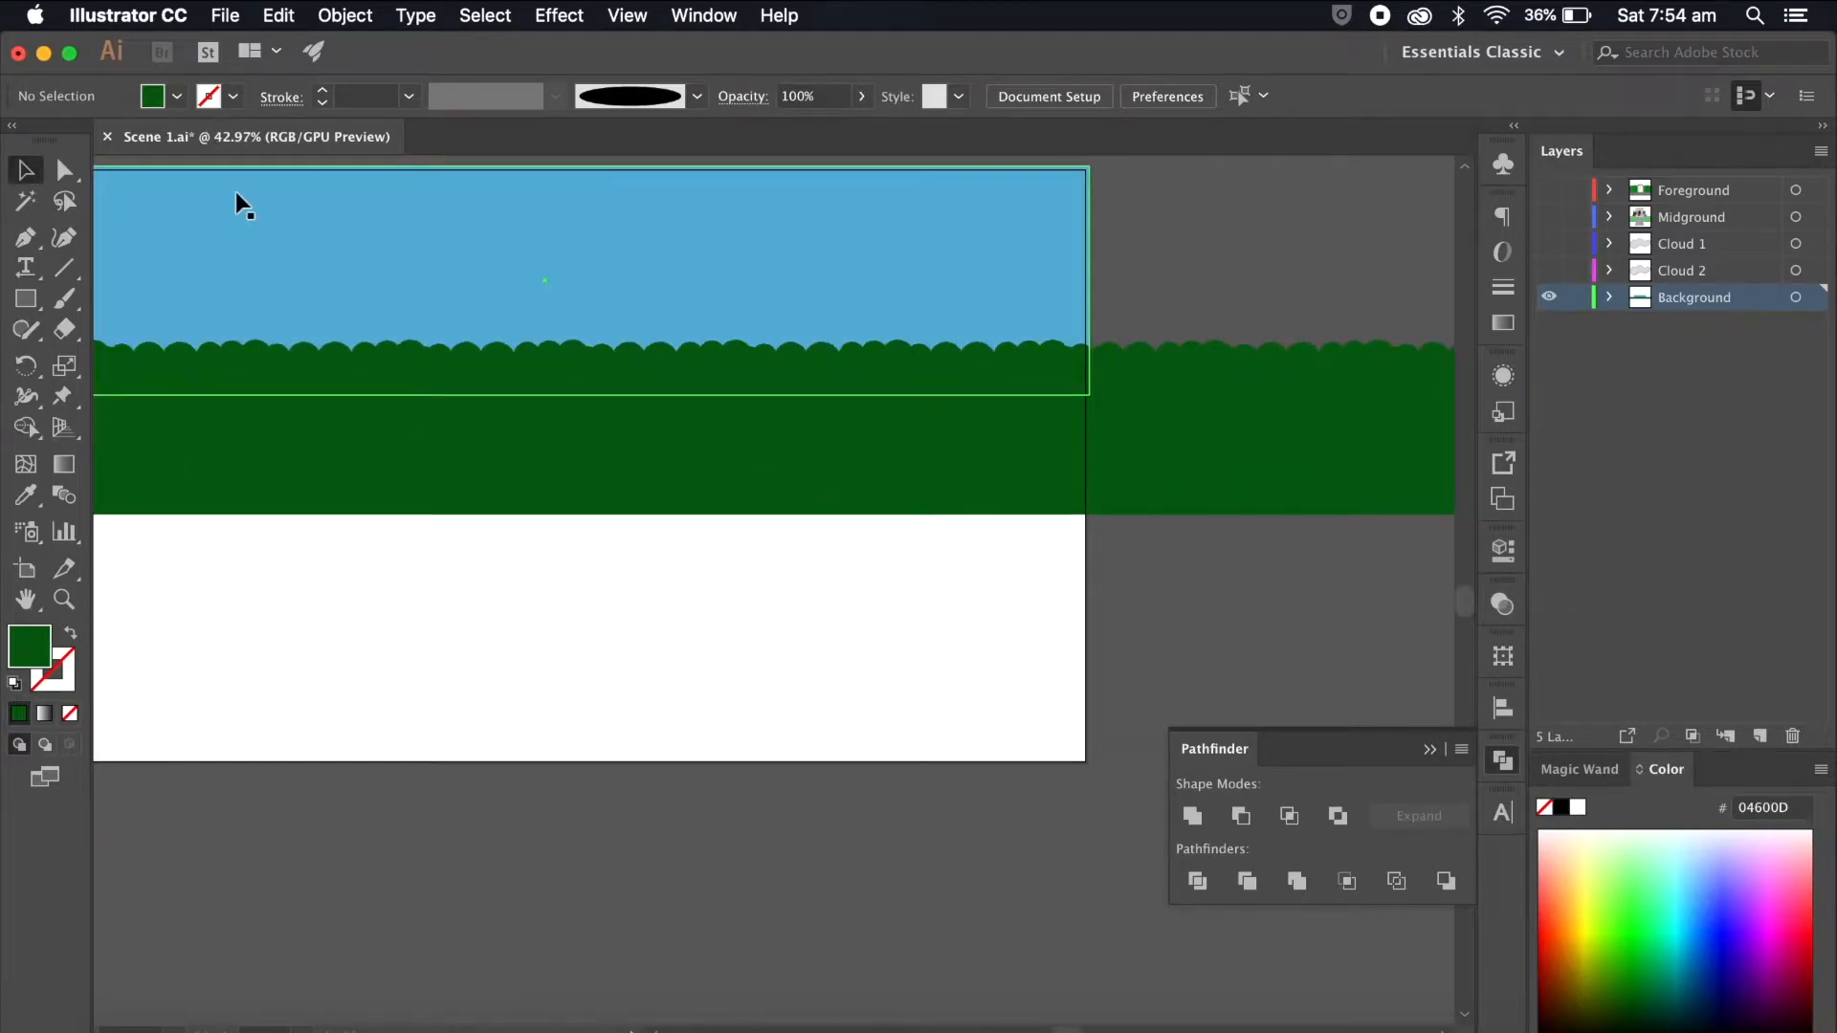
{"action": "scroll", "coordinate": [235, 191], "scroll_direction": "left", "scroll_amount": 7}
{"action": "scroll", "coordinate": [446, 271], "scroll_direction": "down", "scroll_amount": 4}
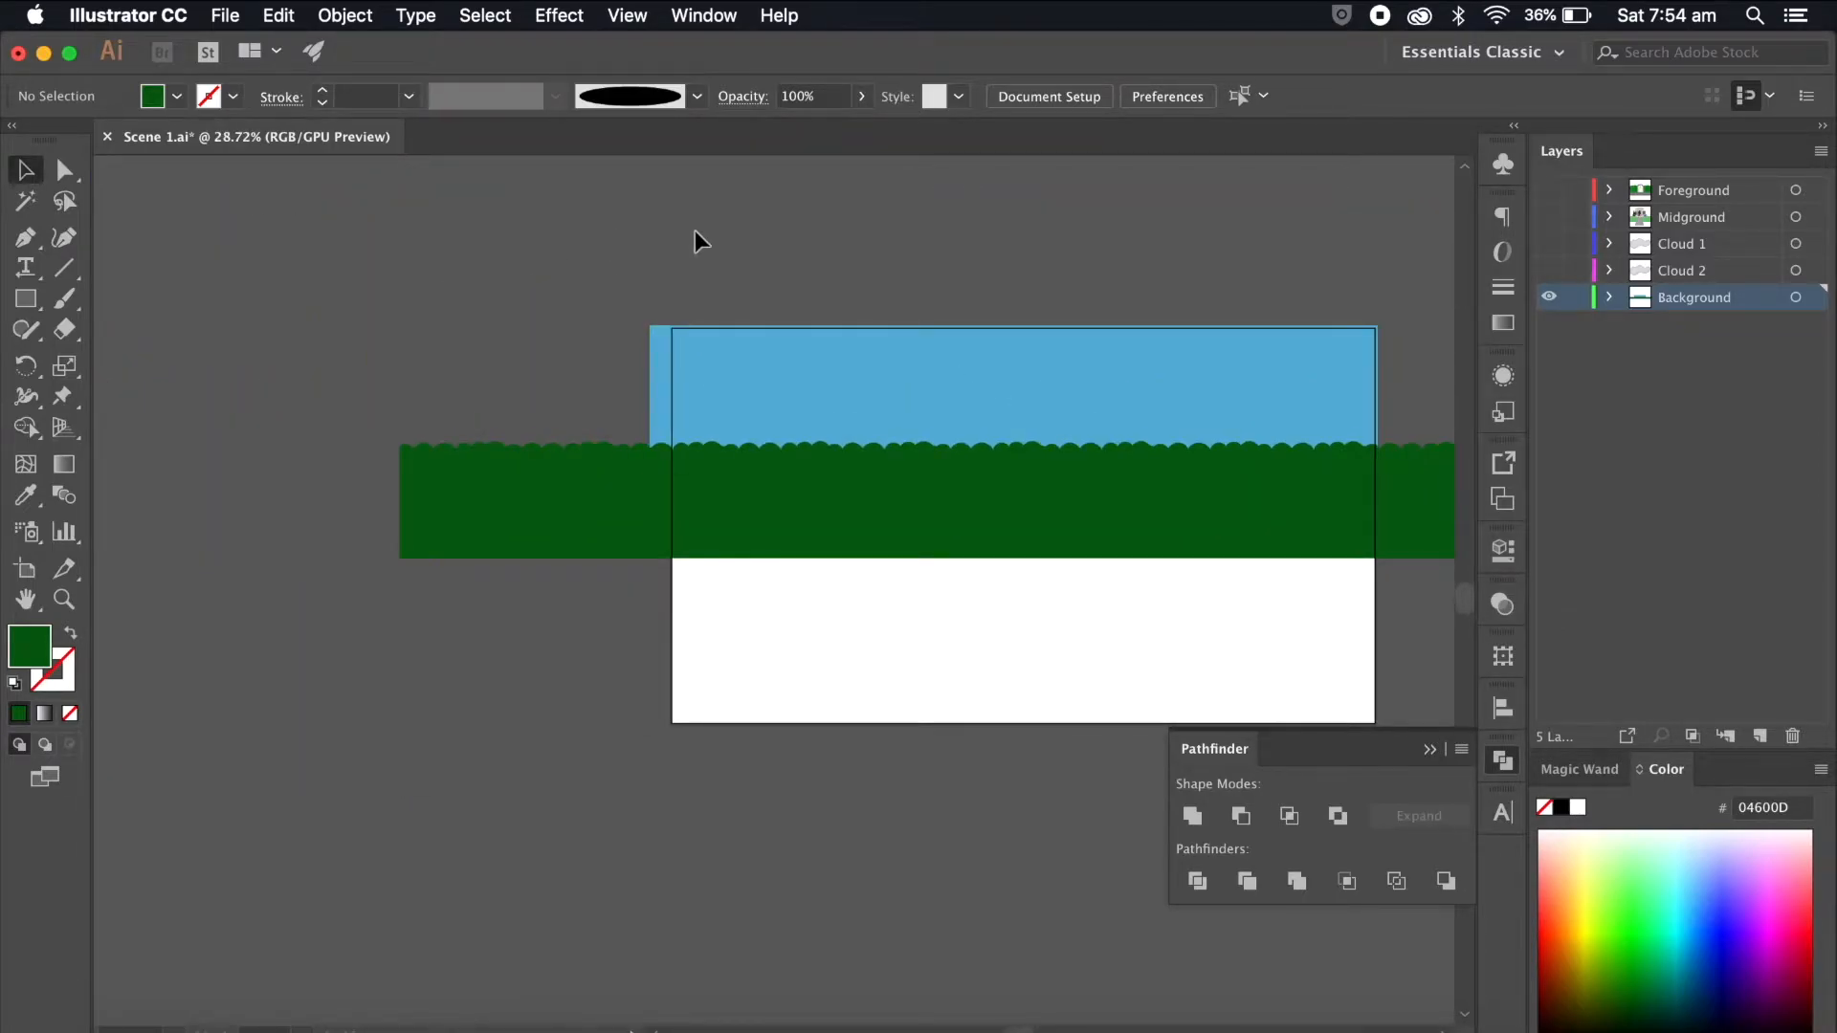
{"action": "scroll", "coordinate": [689, 250], "scroll_direction": "right", "scroll_amount": 3}
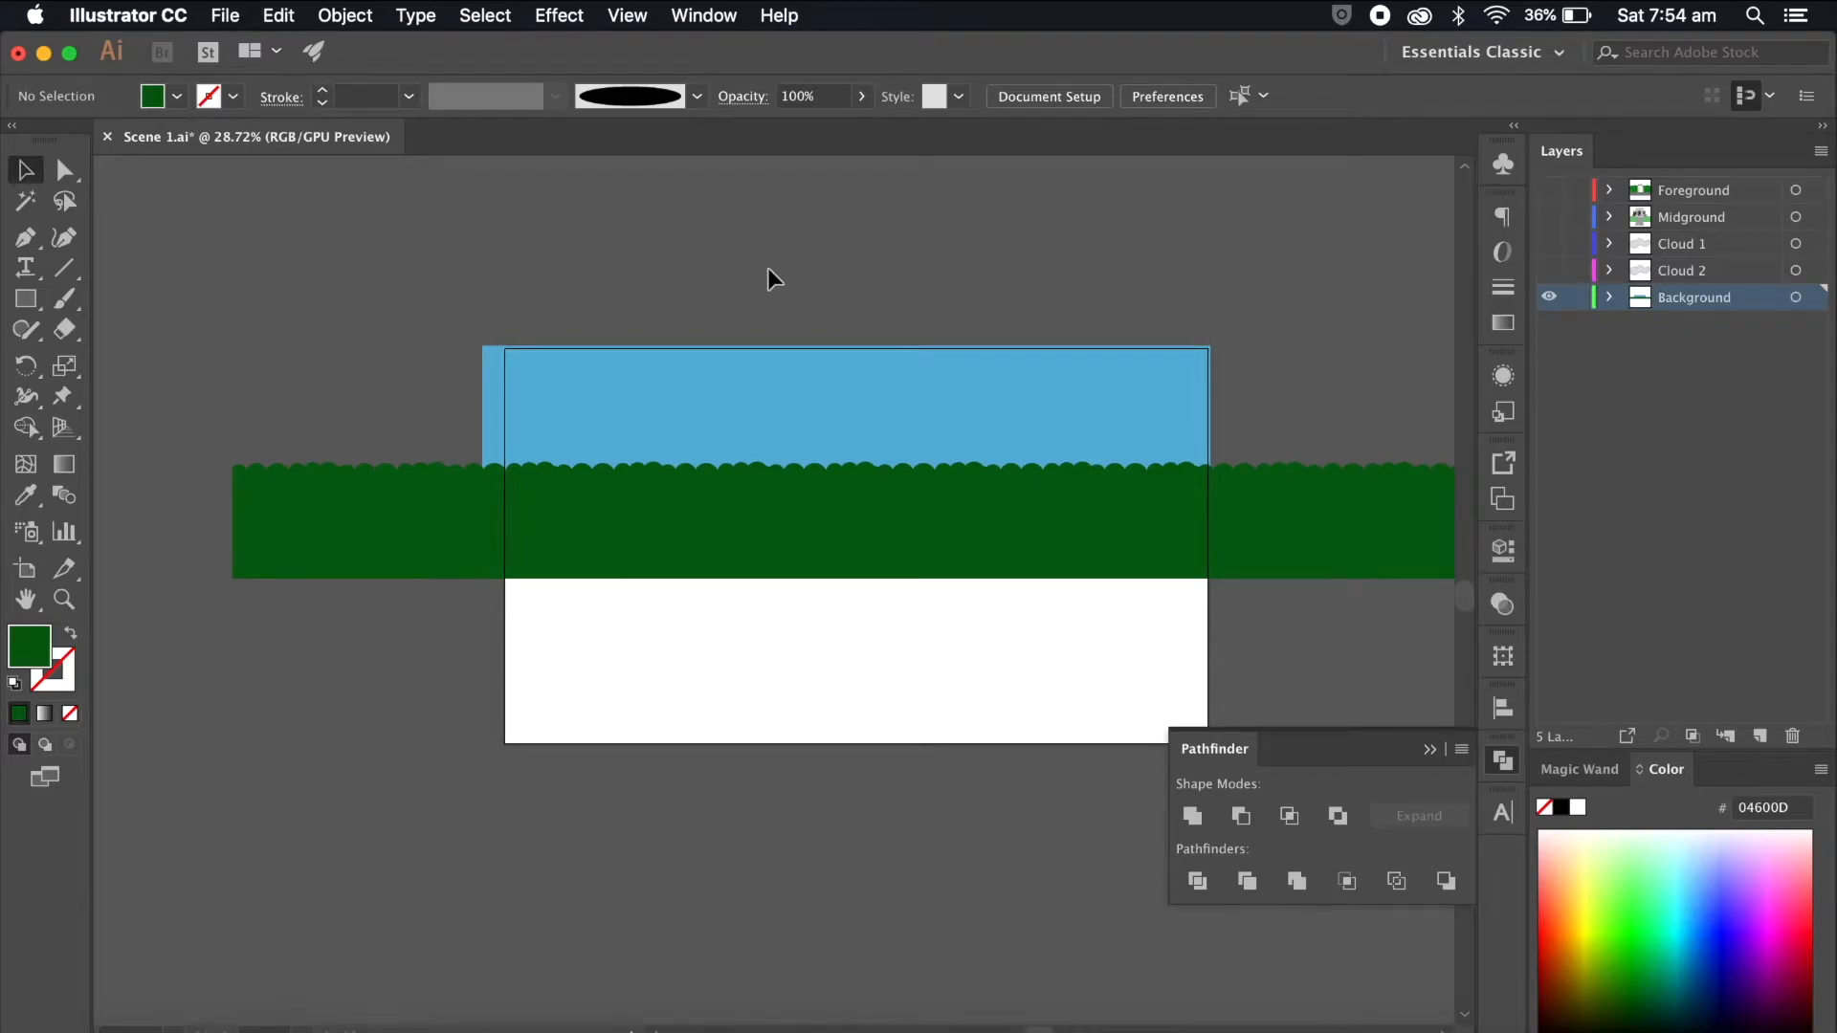
{"action": "scroll", "coordinate": [767, 269], "scroll_direction": "right", "scroll_amount": 3}
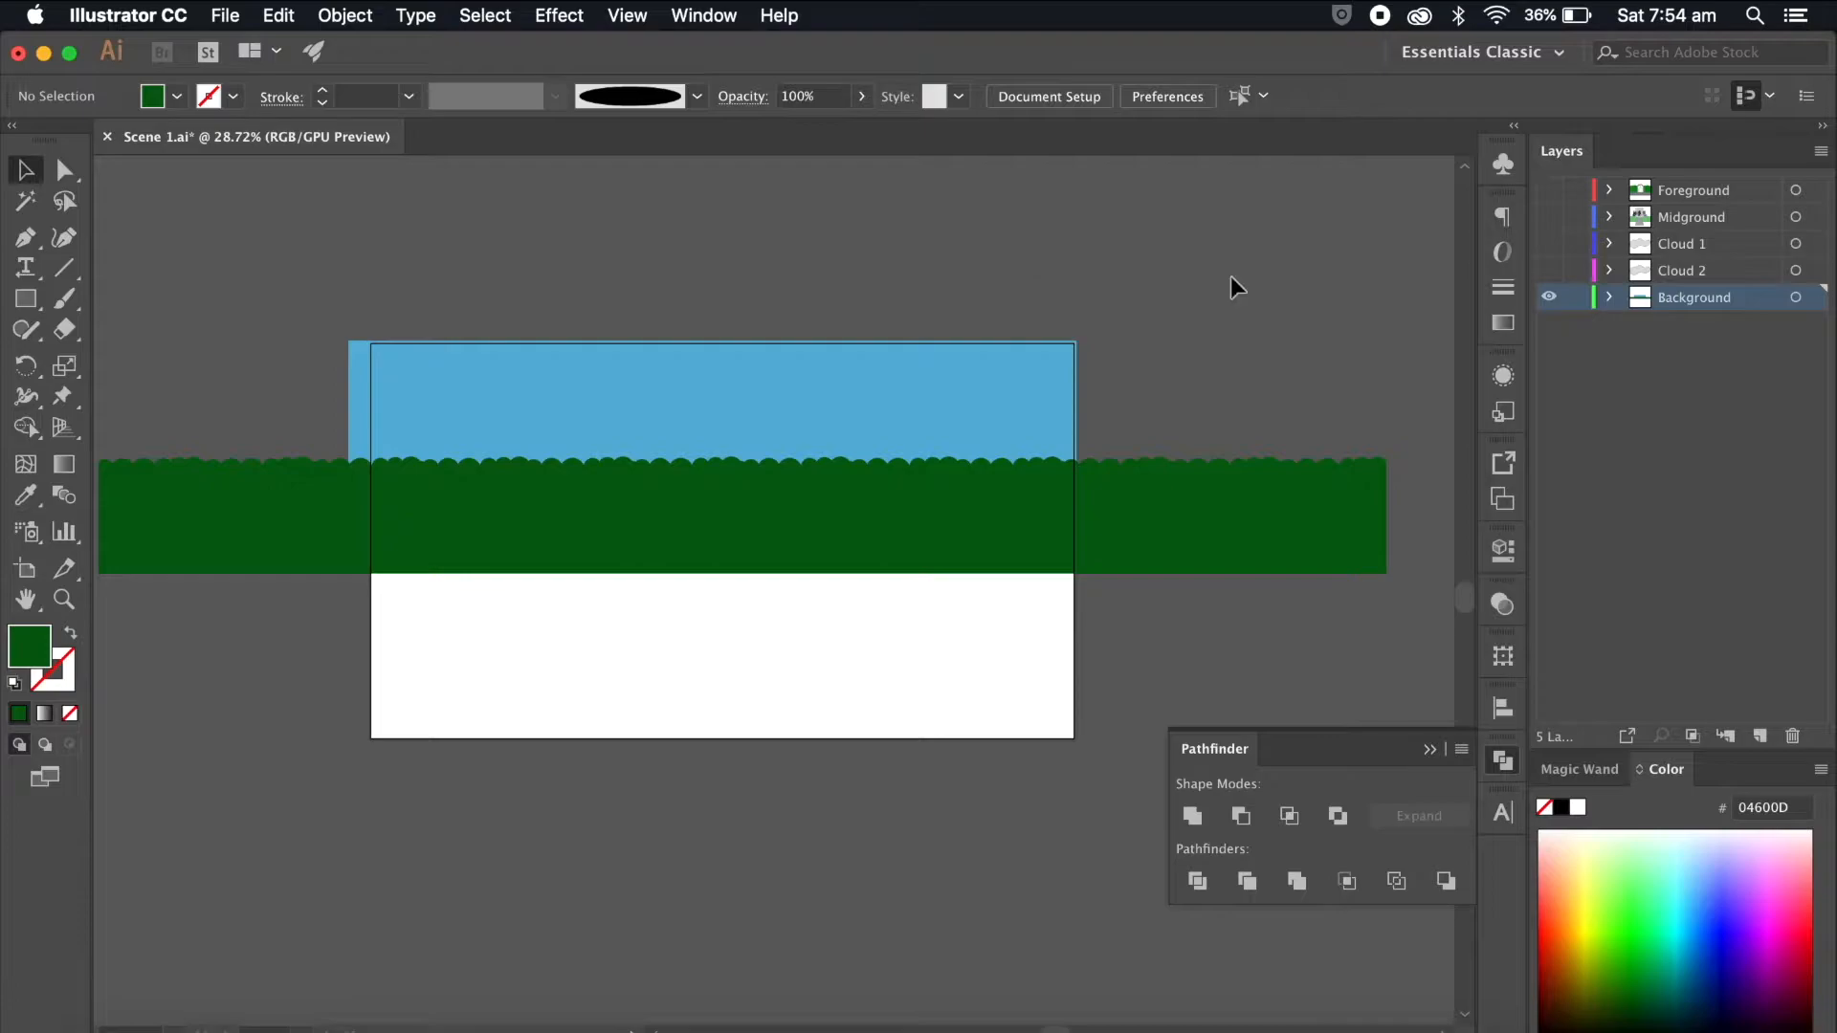
{"action": "scroll", "coordinate": [1177, 583], "scroll_direction": "left", "scroll_amount": 1}
{"action": "scroll", "coordinate": [1186, 610], "scroll_direction": "right", "scroll_amount": 1}
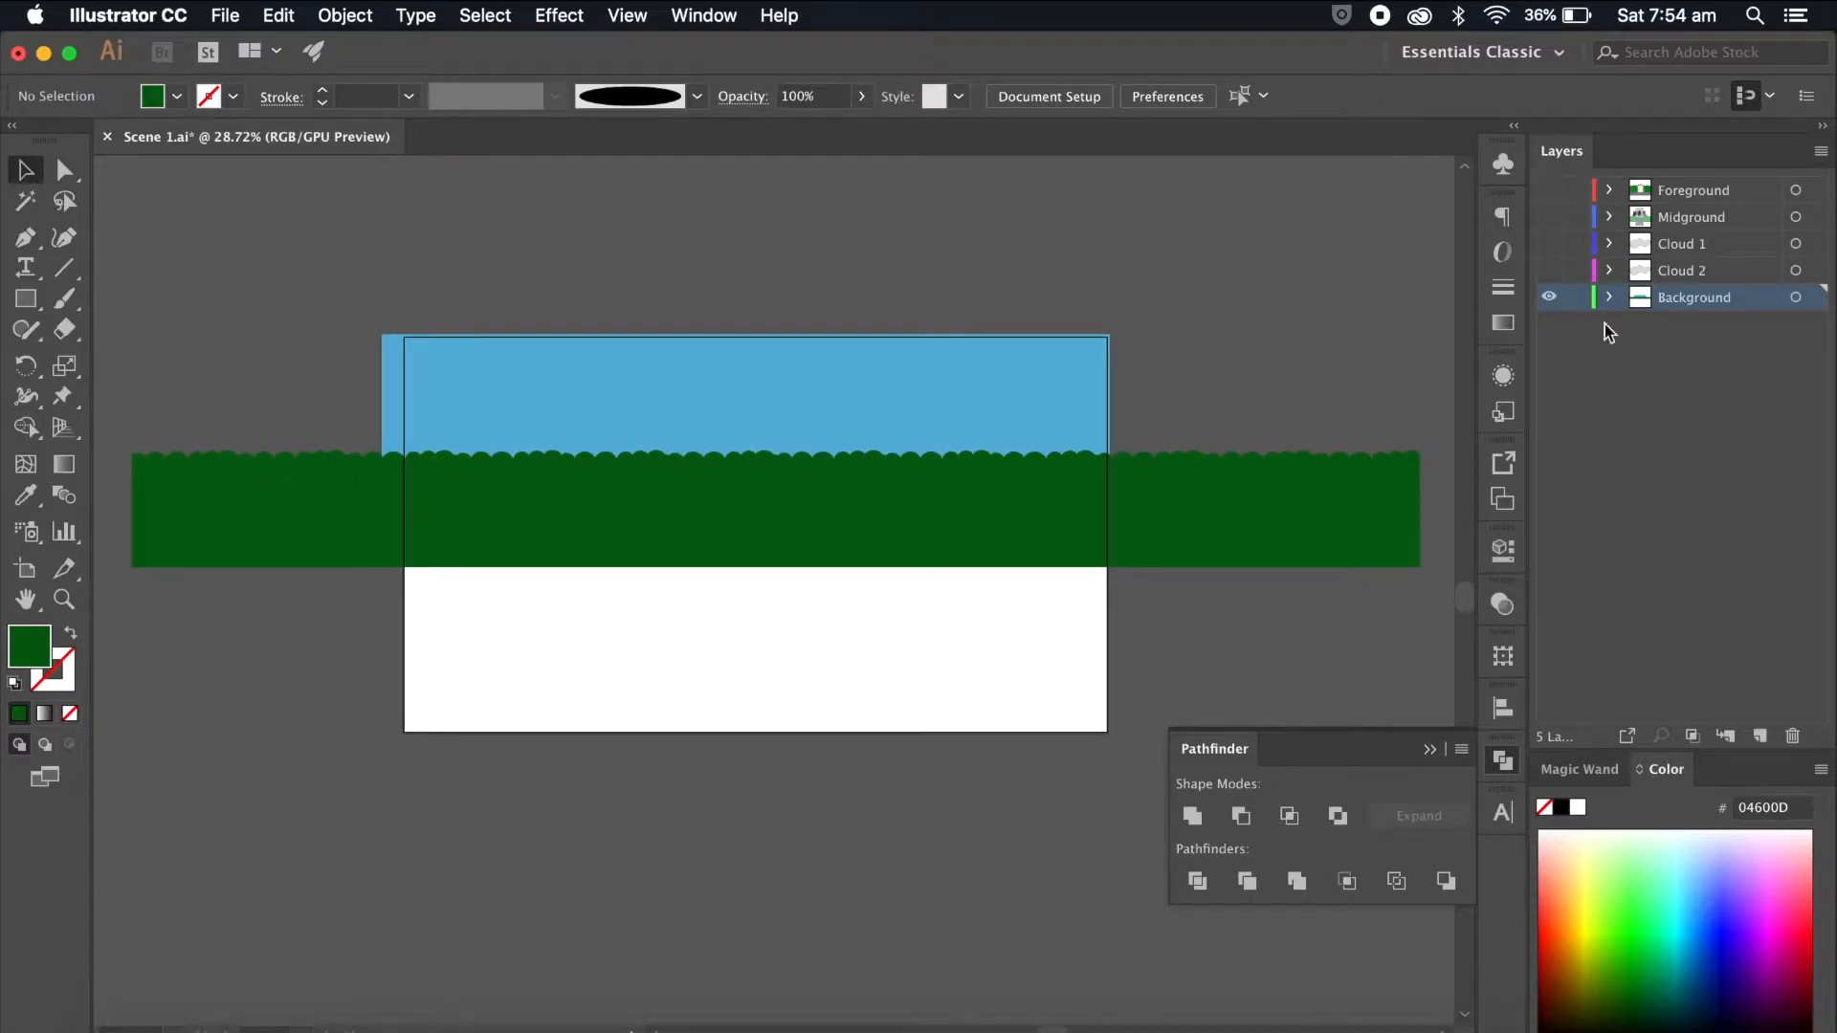
Step: Show both cloud layers briefly to check them against the sky, and hide them together with the Background layer
{"action": "left_click", "coordinate": [1548, 271]}
{"action": "left_click", "coordinate": [1548, 245]}
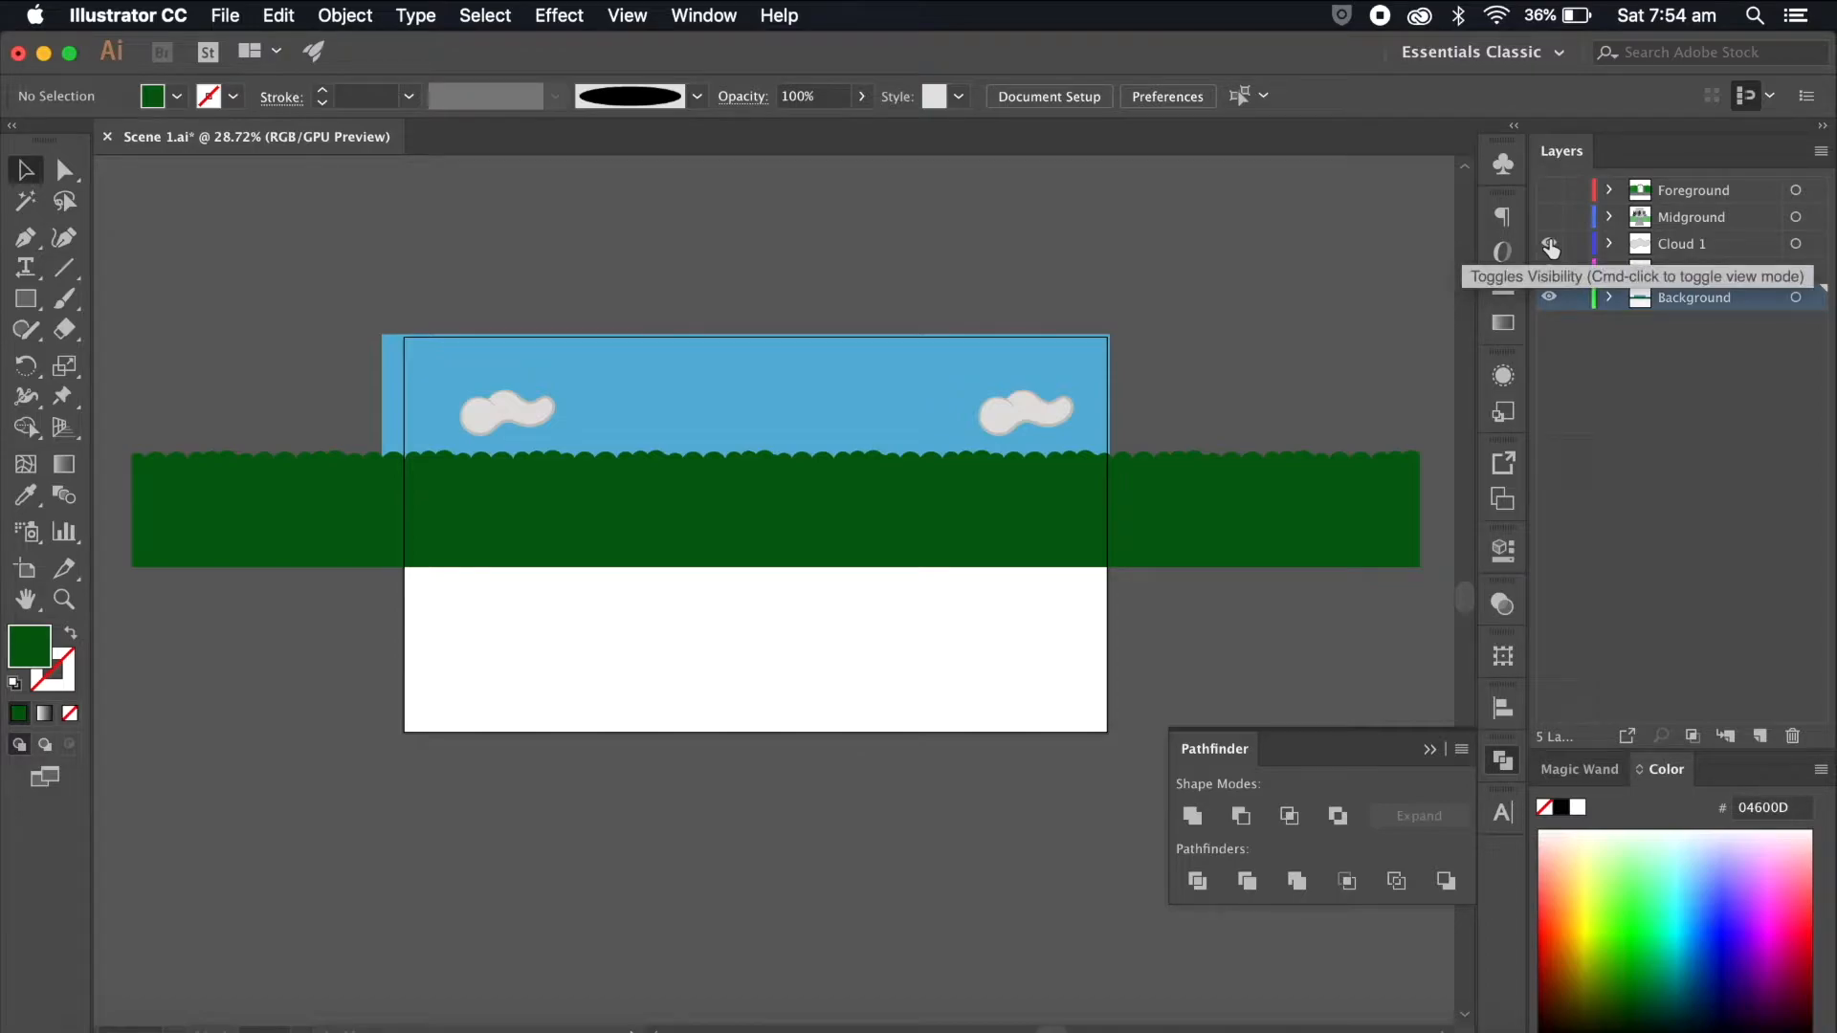
{"action": "left_click", "coordinate": [1549, 245]}
{"action": "left_click", "coordinate": [1548, 271]}
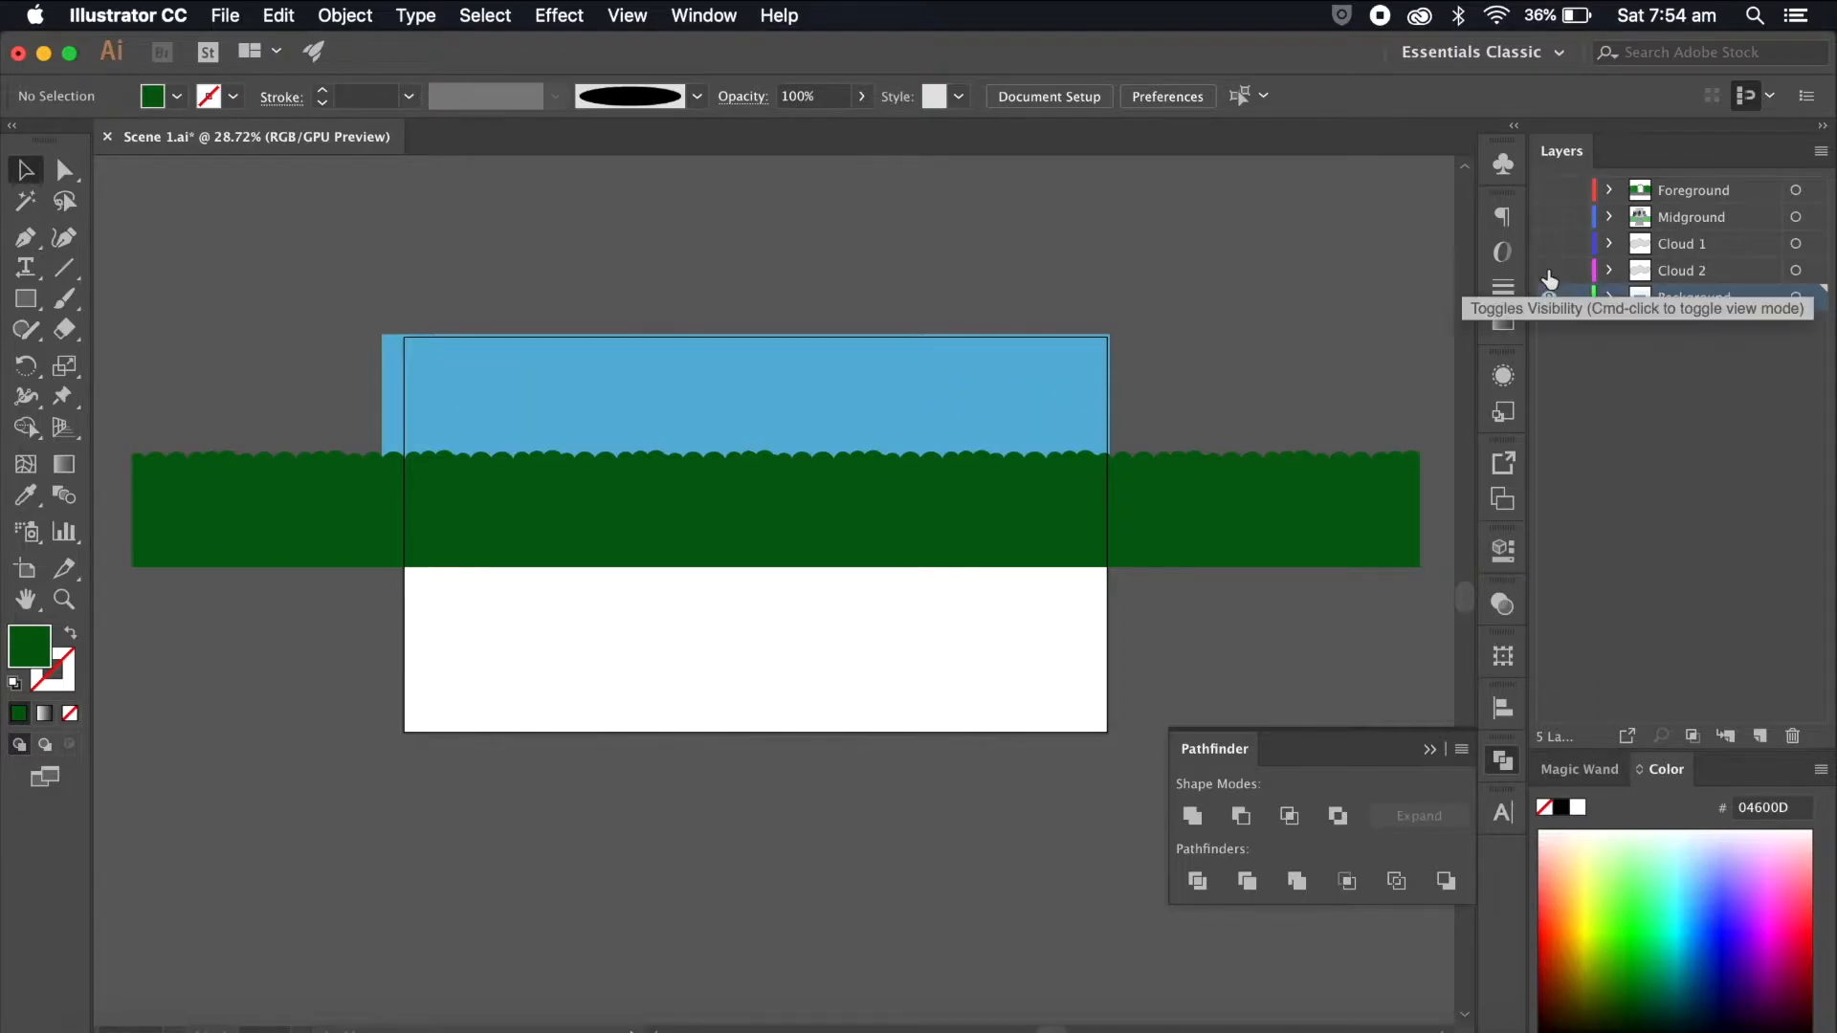
{"action": "left_click", "coordinate": [1549, 297]}
Step: Show the Midground layer and examine its gazebo, wedding party and grass artwork
{"action": "left_click", "coordinate": [1706, 216]}
{"action": "left_click", "coordinate": [1549, 216]}
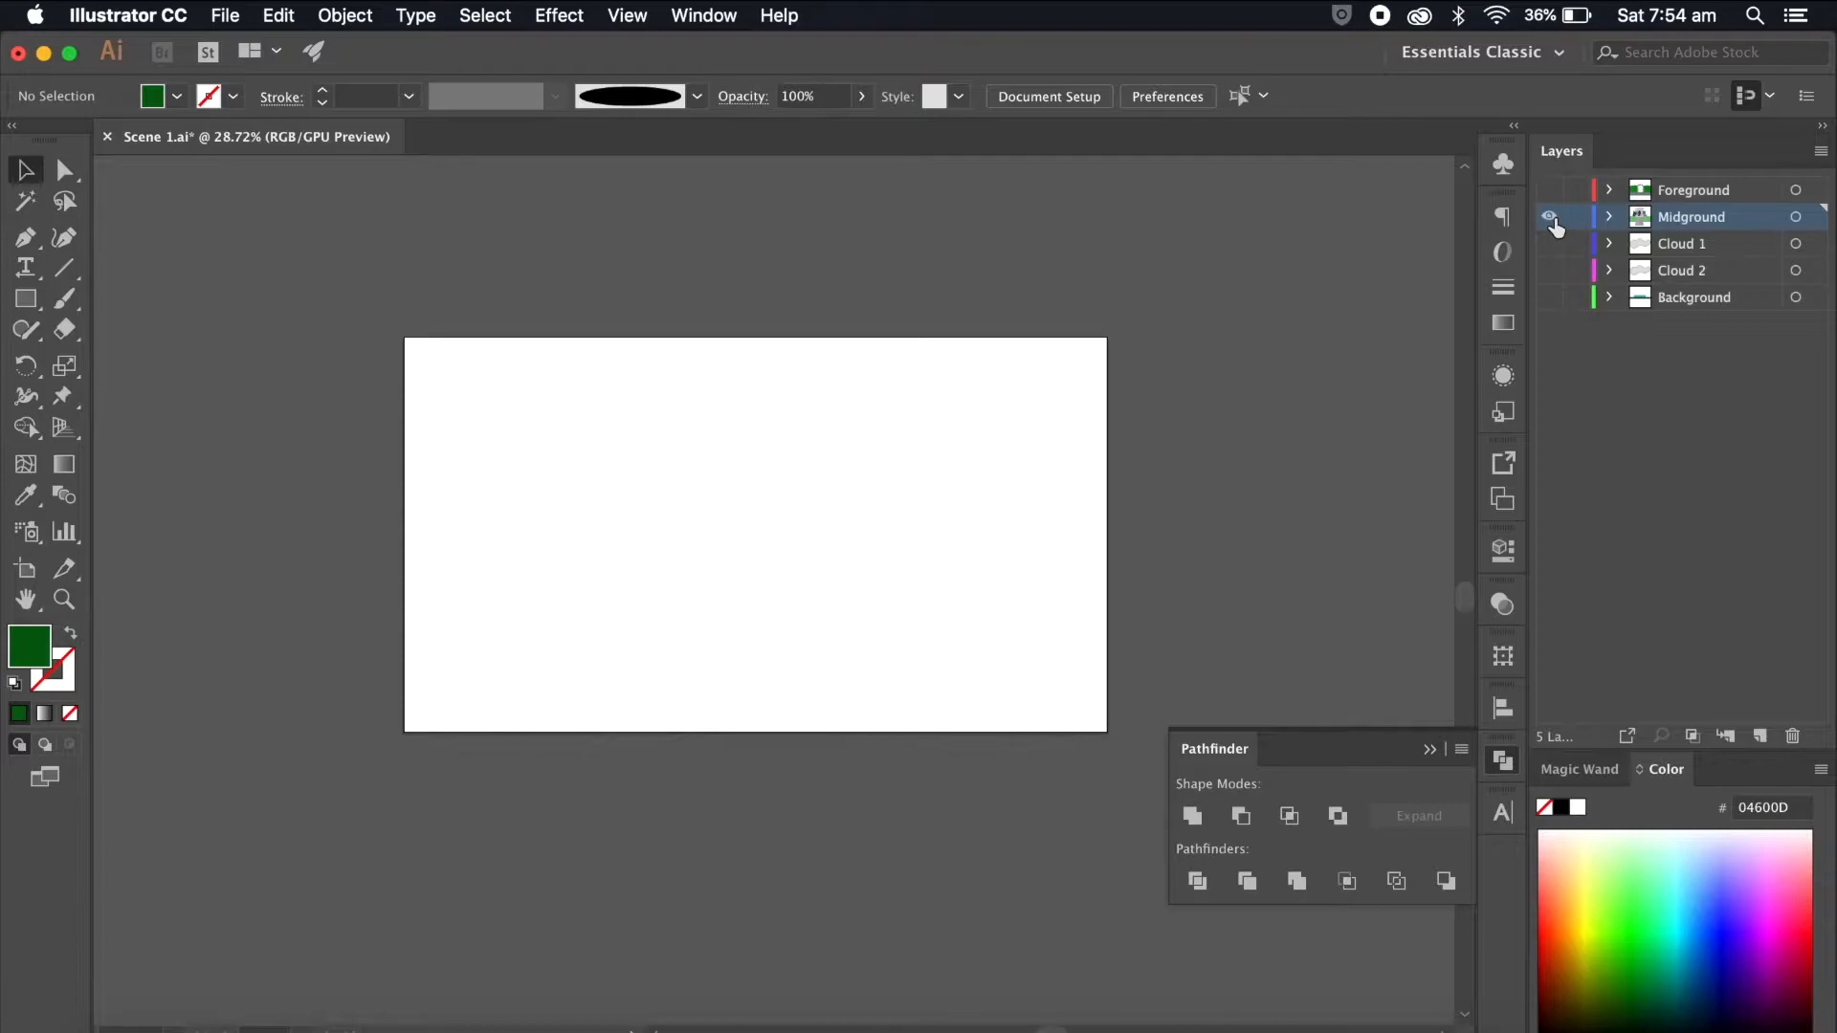
{"action": "scroll", "coordinate": [1192, 597], "scroll_direction": "up", "scroll_amount": 5}
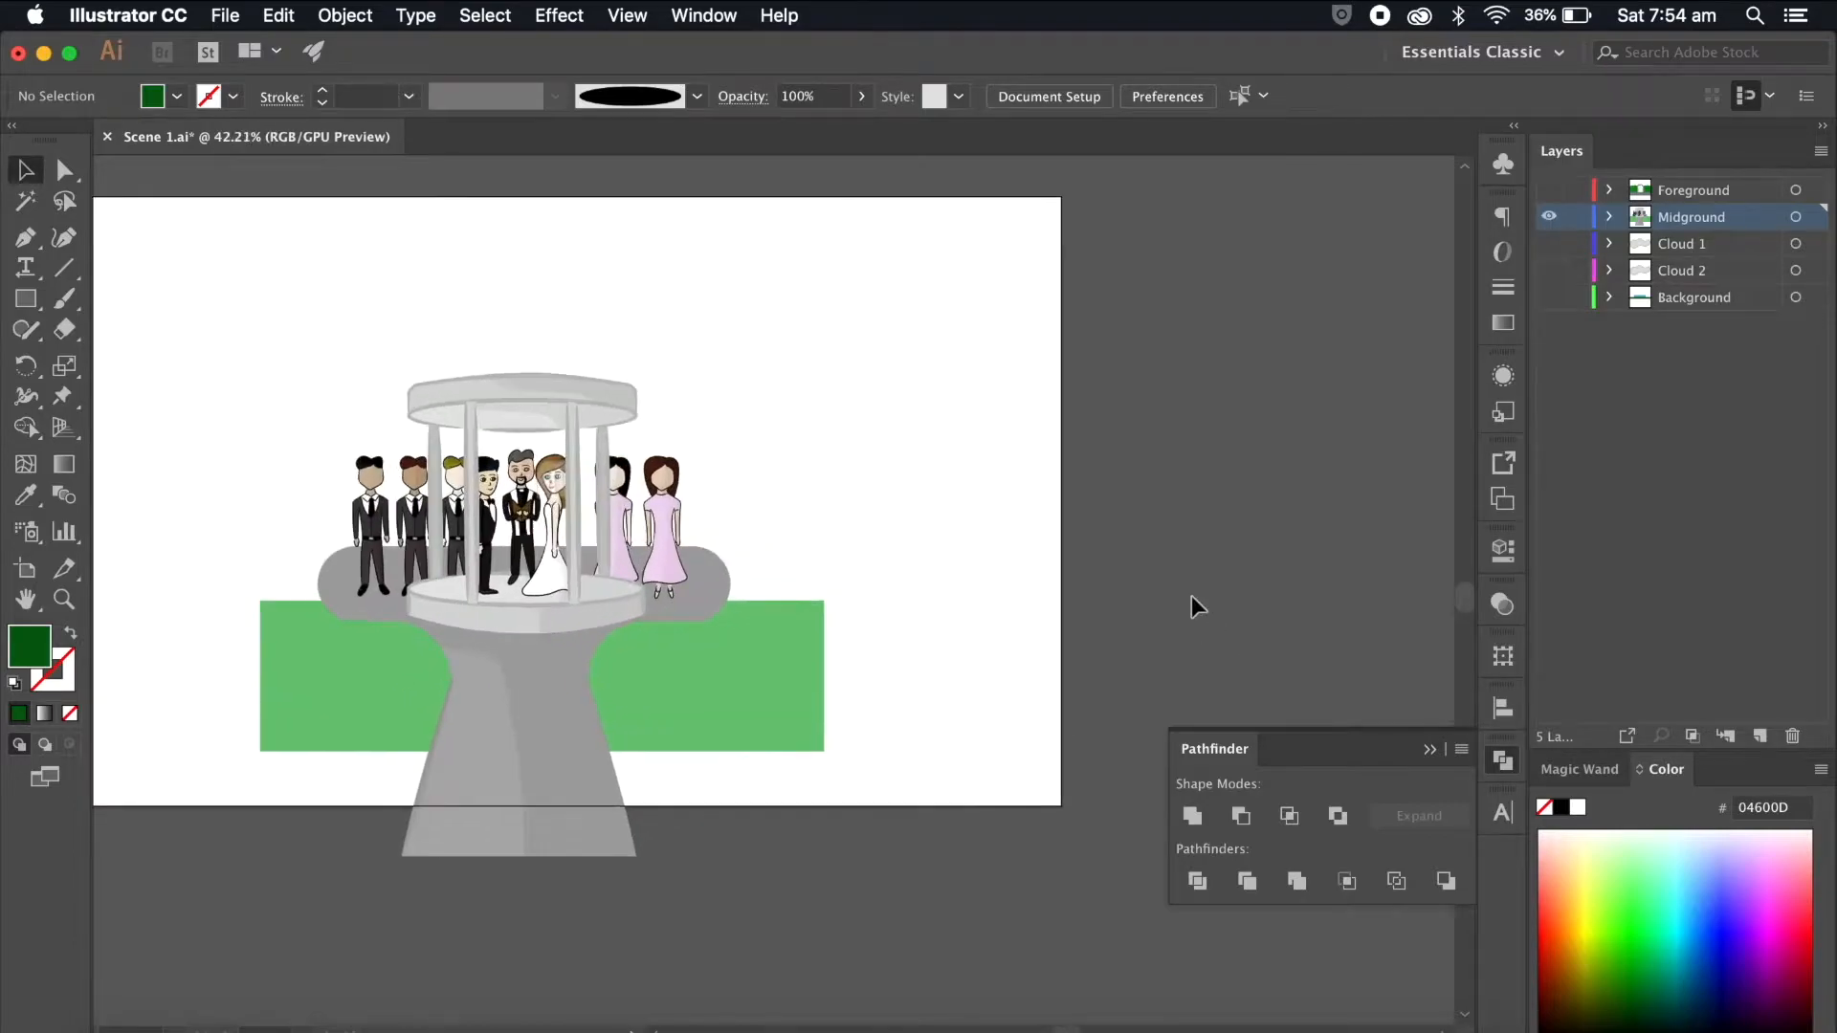
{"action": "scroll", "coordinate": [1192, 597], "scroll_direction": "left", "scroll_amount": 5}
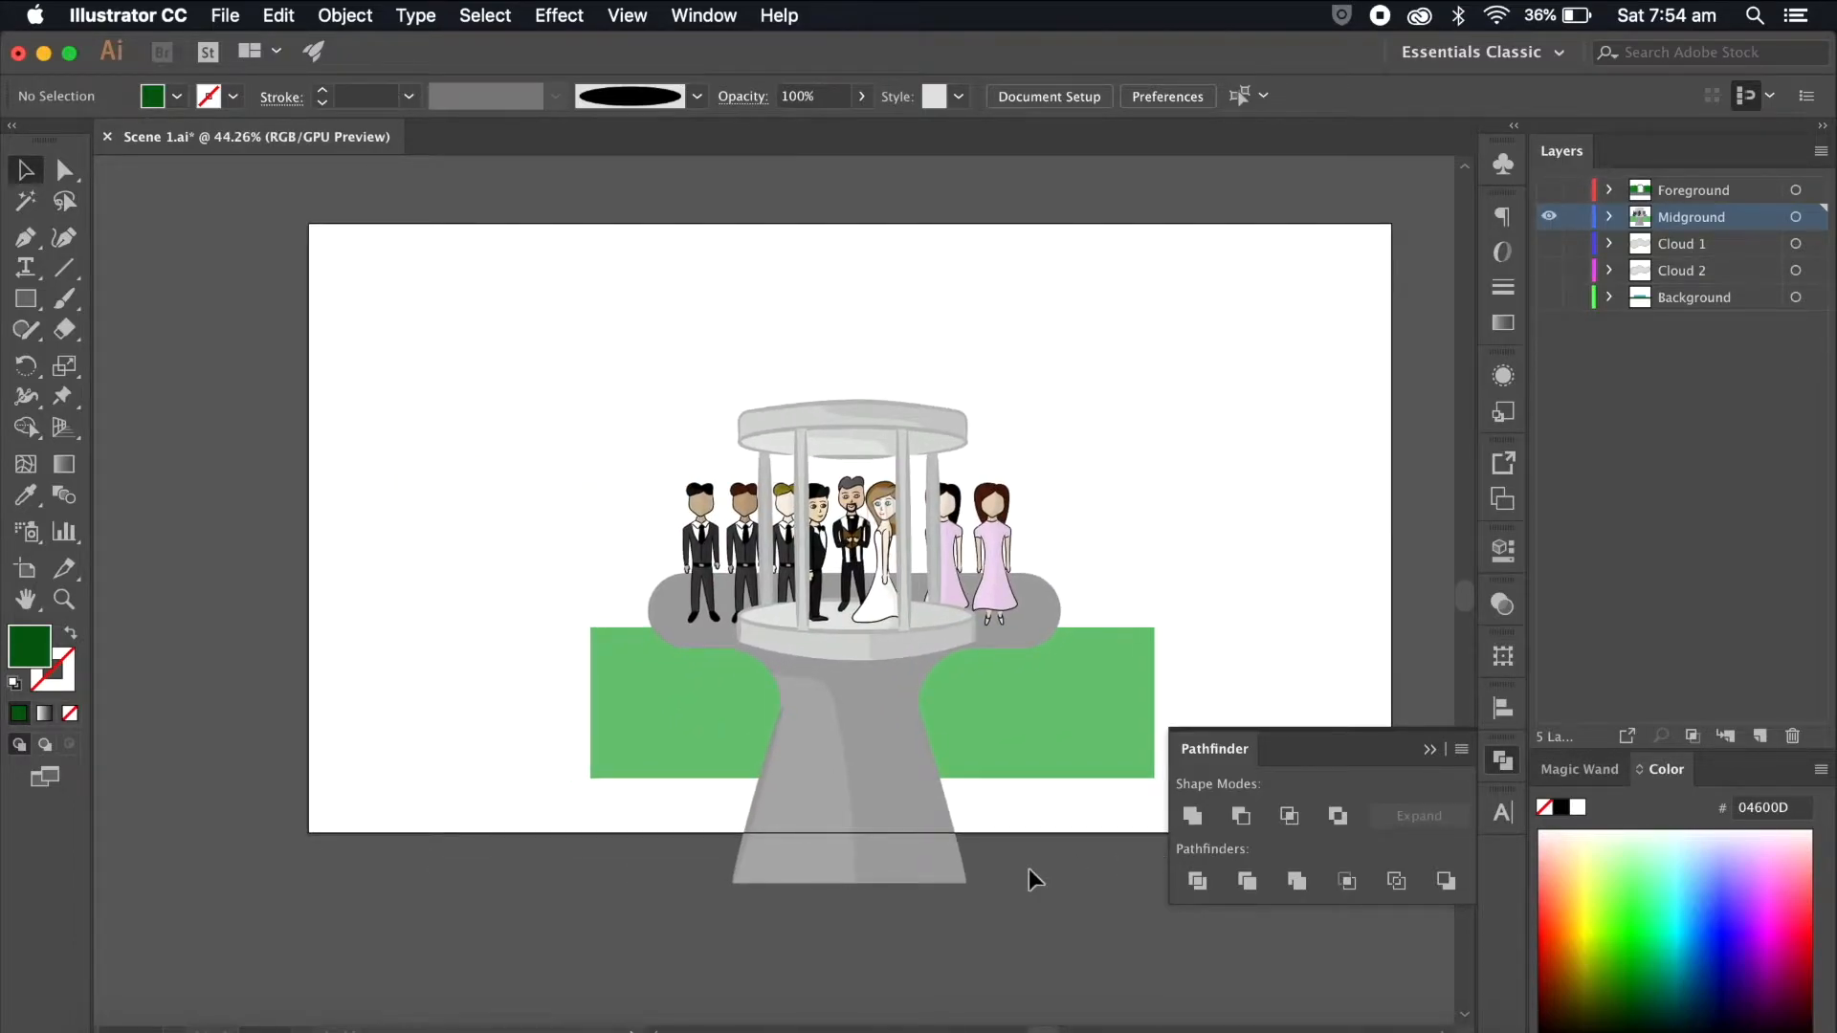
{"action": "scroll", "coordinate": [1029, 869], "scroll_direction": "down", "scroll_amount": 3}
{"action": "scroll", "coordinate": [1029, 842], "scroll_direction": "down", "scroll_amount": 3}
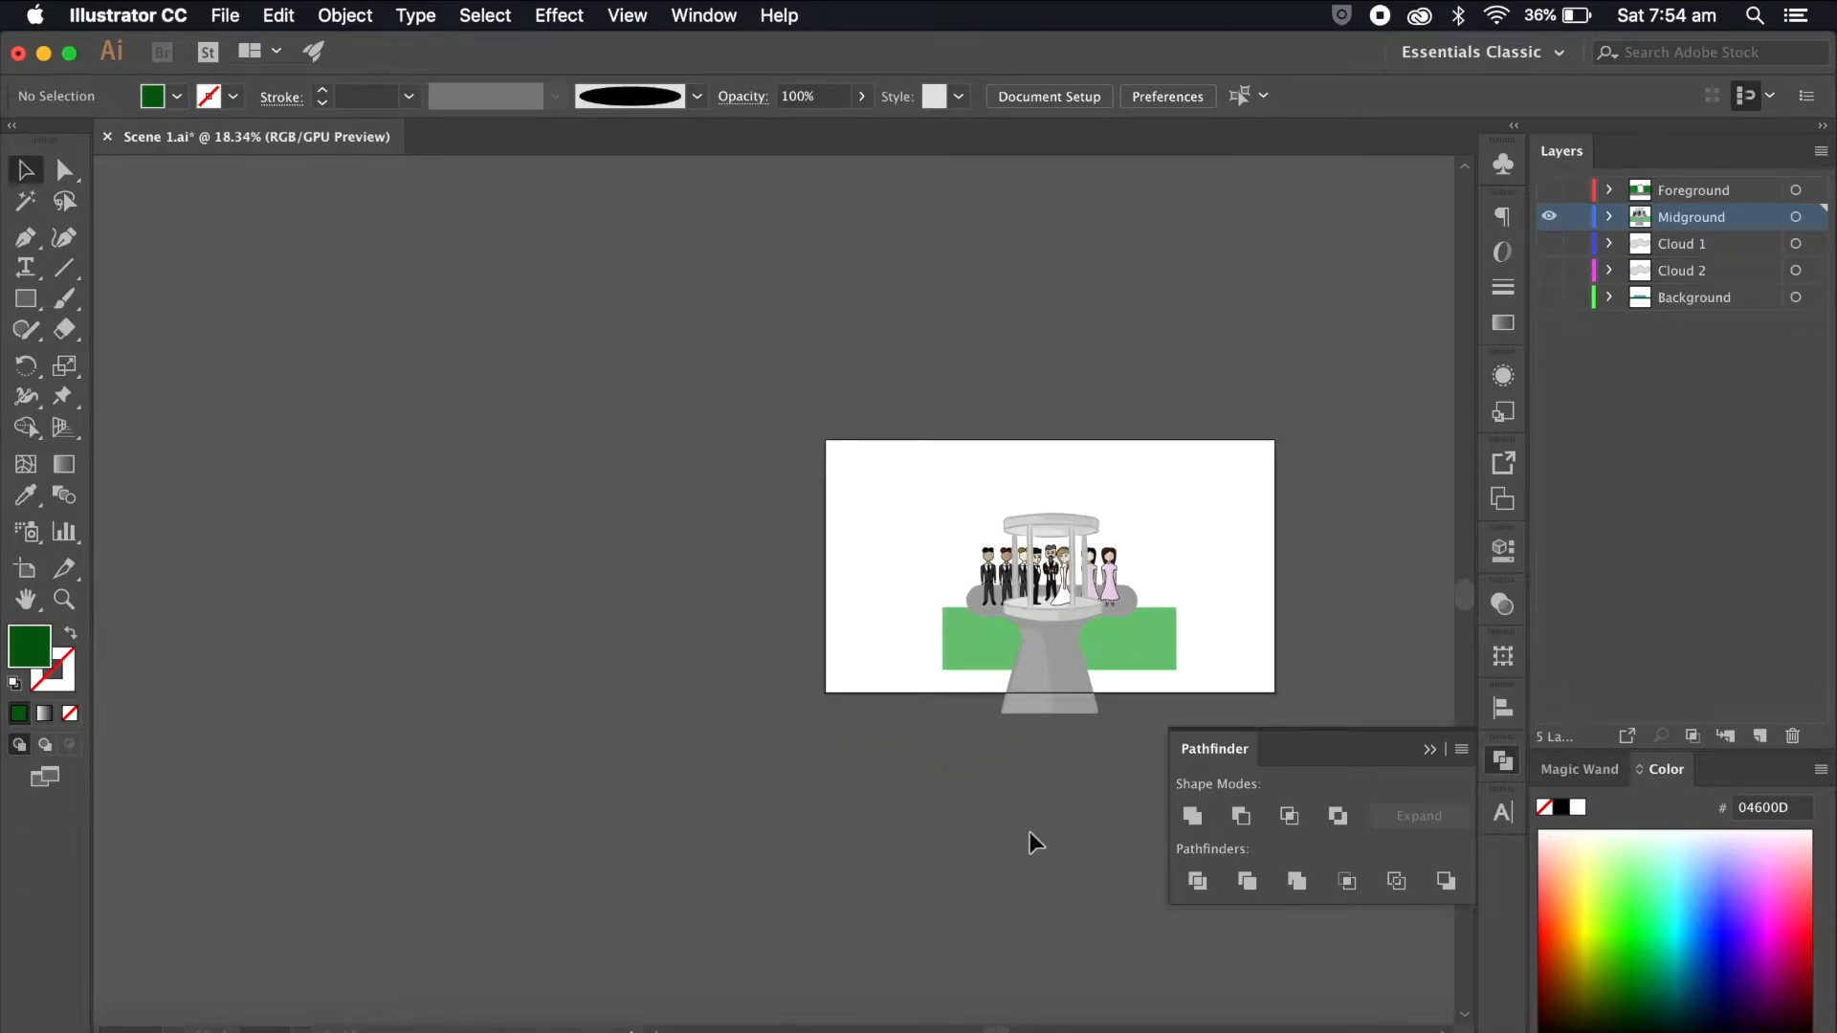
{"action": "scroll", "coordinate": [1030, 842], "scroll_direction": "up", "scroll_amount": 4}
{"action": "scroll", "coordinate": [1002, 641], "scroll_direction": "up", "scroll_amount": 2}
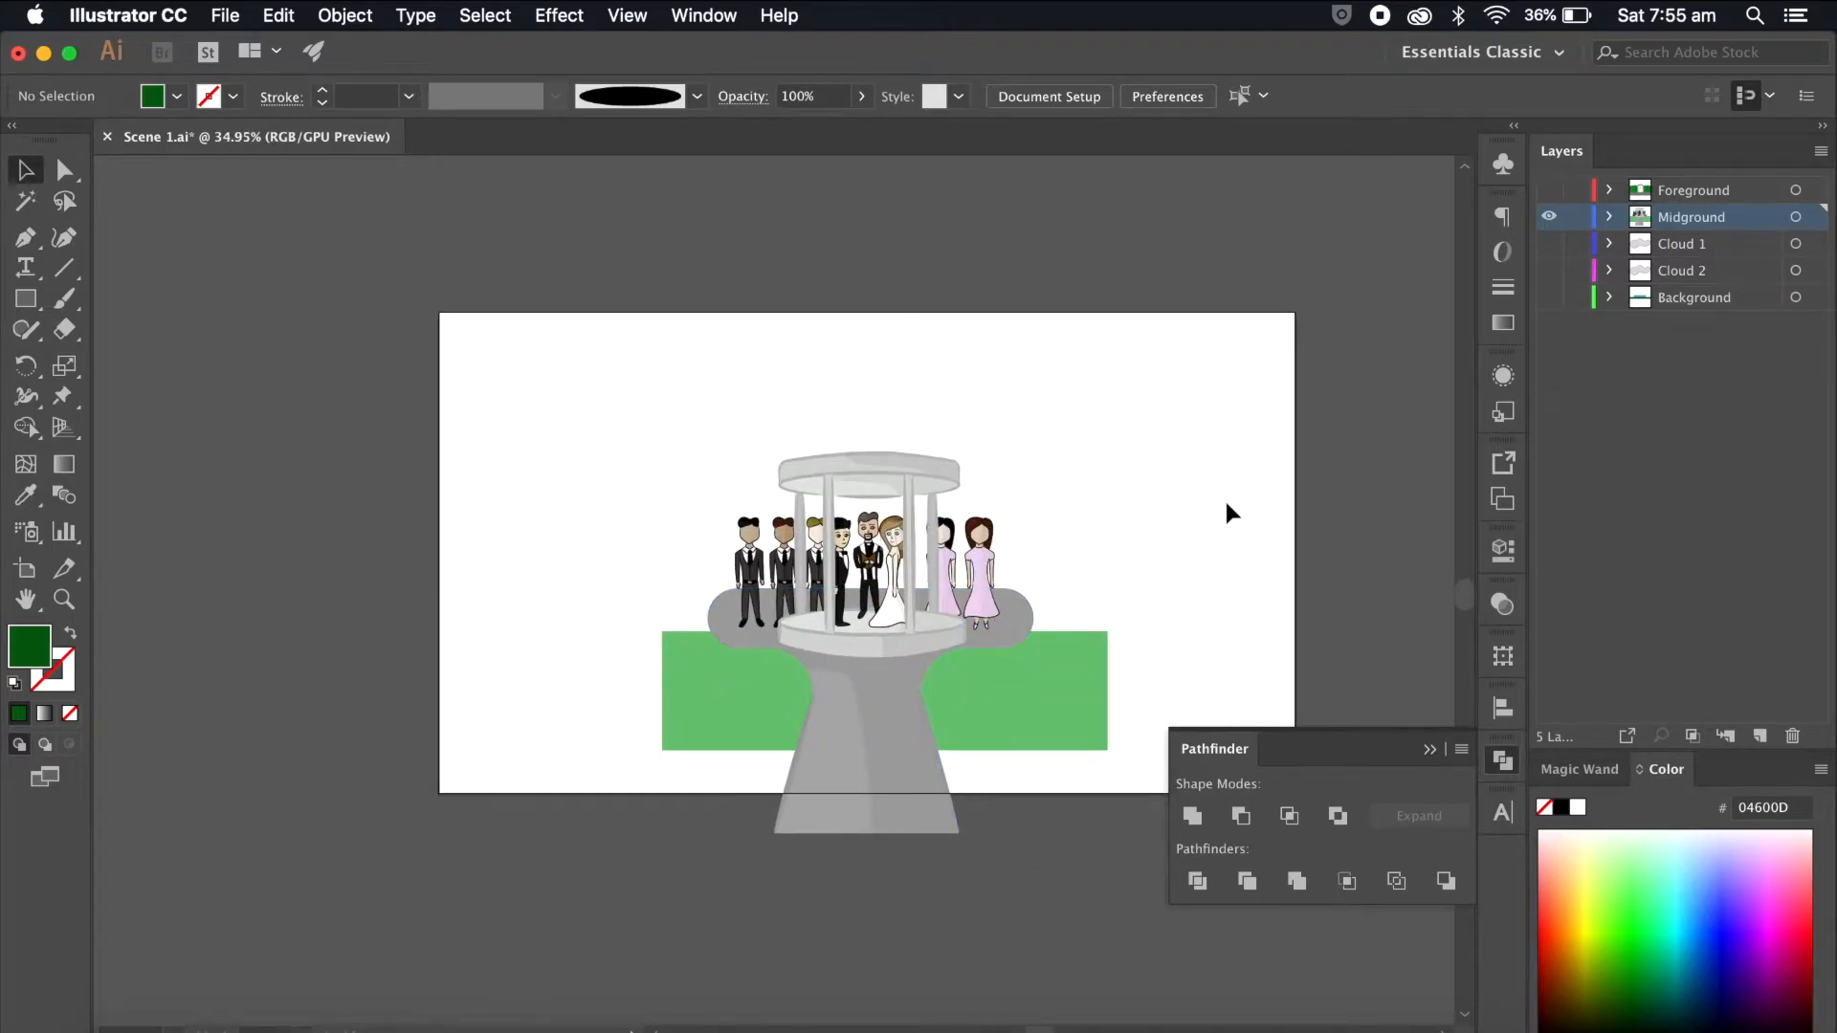
{"action": "scroll", "coordinate": [1225, 501], "scroll_direction": "down", "scroll_amount": 1}
Step: Switch to Storyboard.pdf in Preview to check the planned shots, and return to Scene 1 in Illustrator
{"action": "left_click", "coordinate": [1481, 1032]}
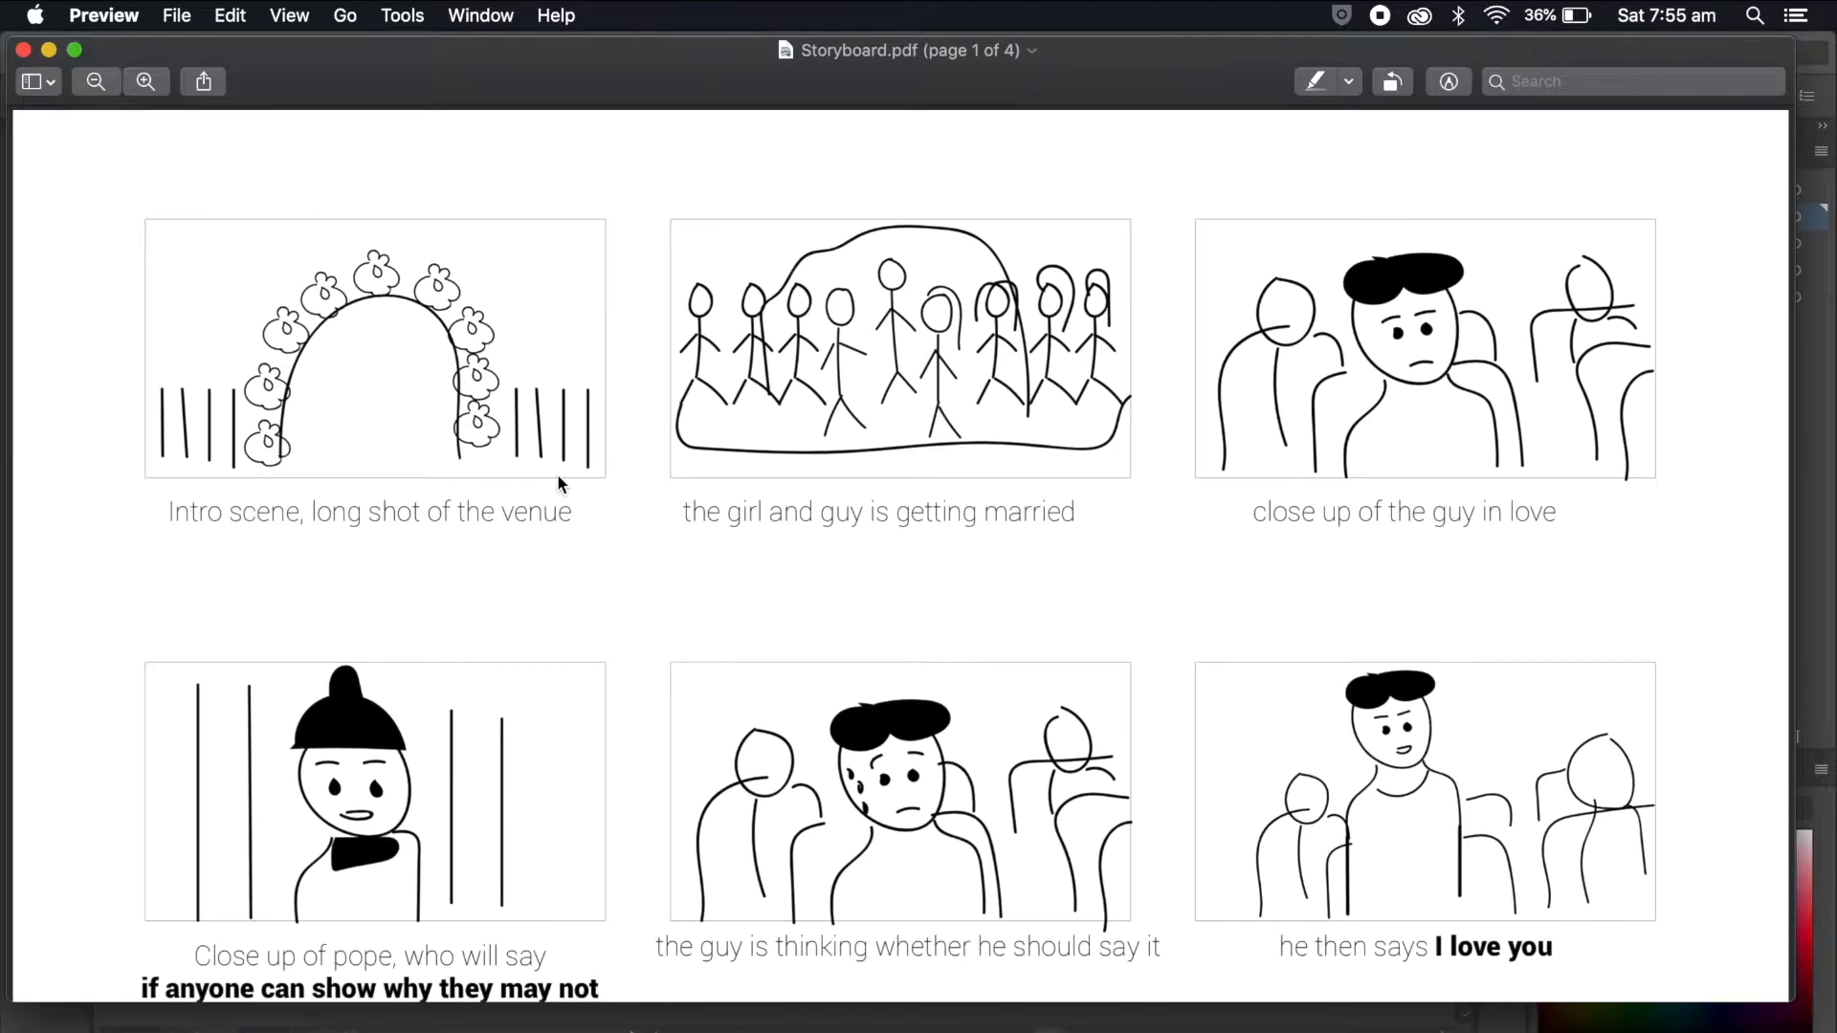
{"action": "left_click", "coordinate": [1397, 1028]}
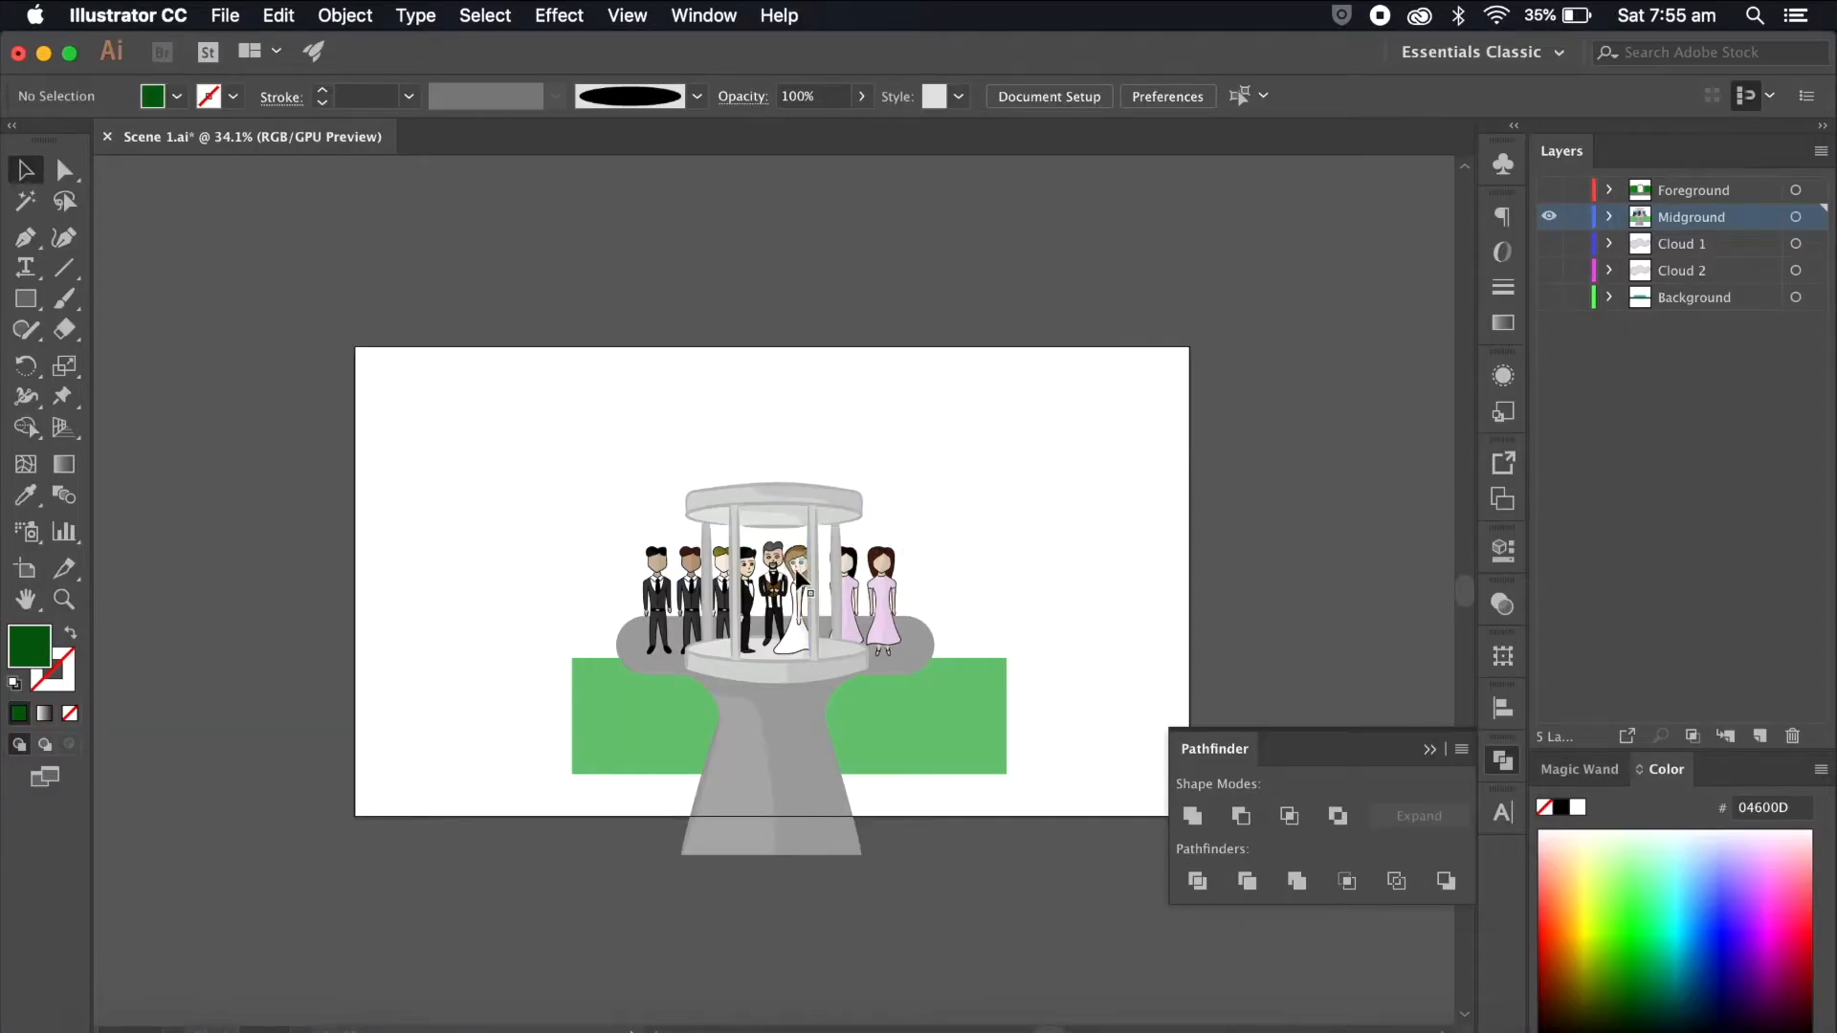
{"action": "scroll", "coordinate": [845, 574], "scroll_direction": "down", "scroll_amount": 2}
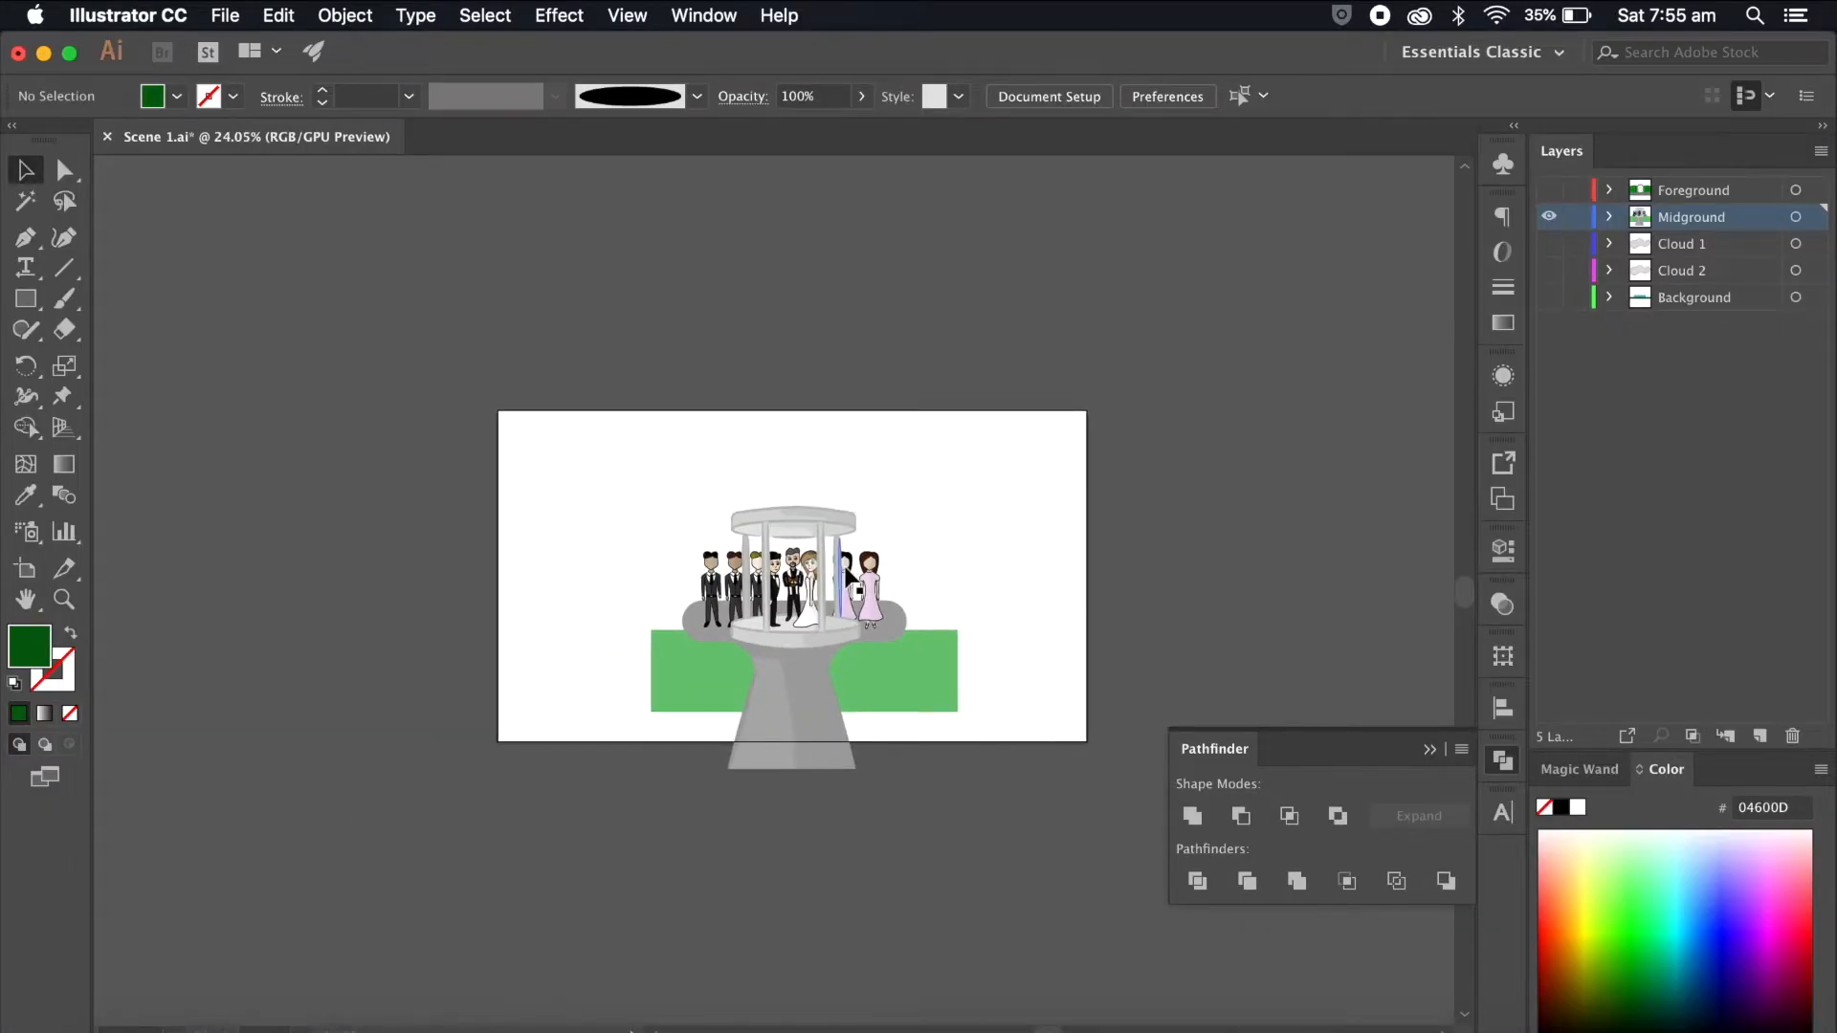
{"action": "scroll", "coordinate": [845, 574], "scroll_direction": "up", "scroll_amount": 1}
Step: Hide the Midground layer, show the Foreground layer and inspect the flower arch with its curtains
{"action": "left_click", "coordinate": [1549, 217]}
{"action": "left_click", "coordinate": [1549, 189]}
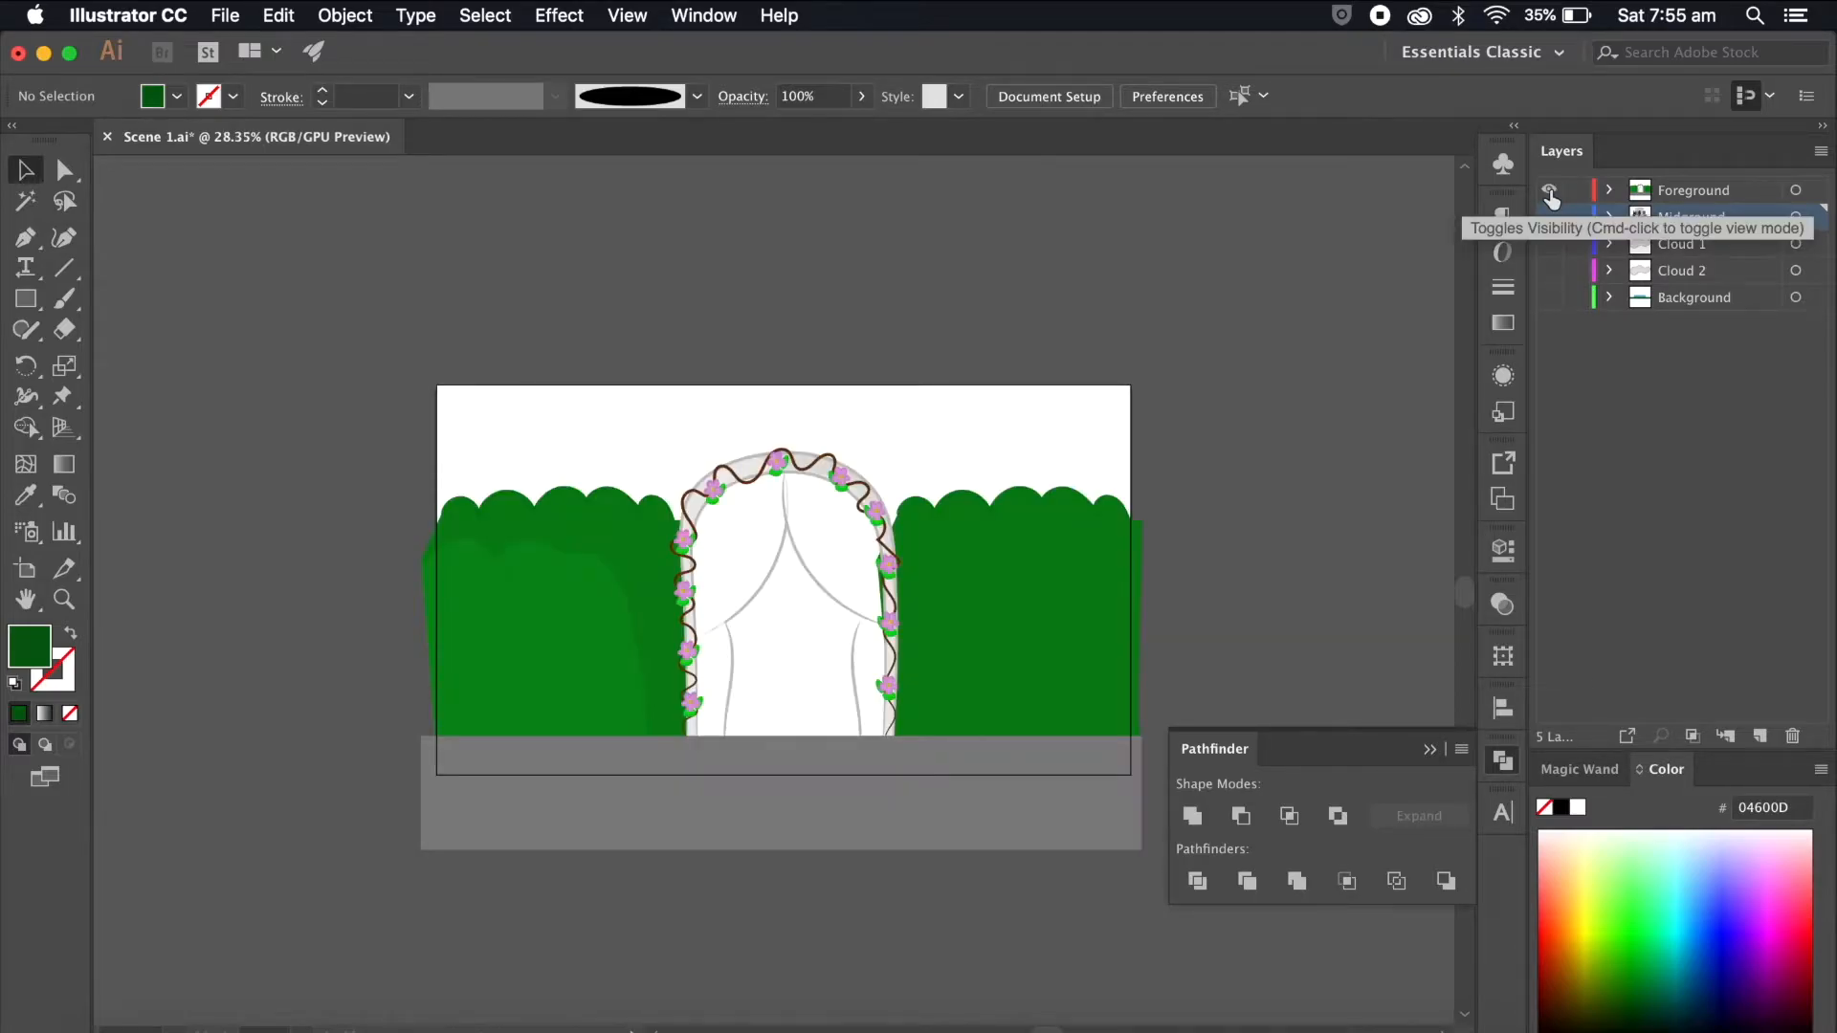
{"action": "scroll", "coordinate": [1107, 491], "scroll_direction": "up", "scroll_amount": 3}
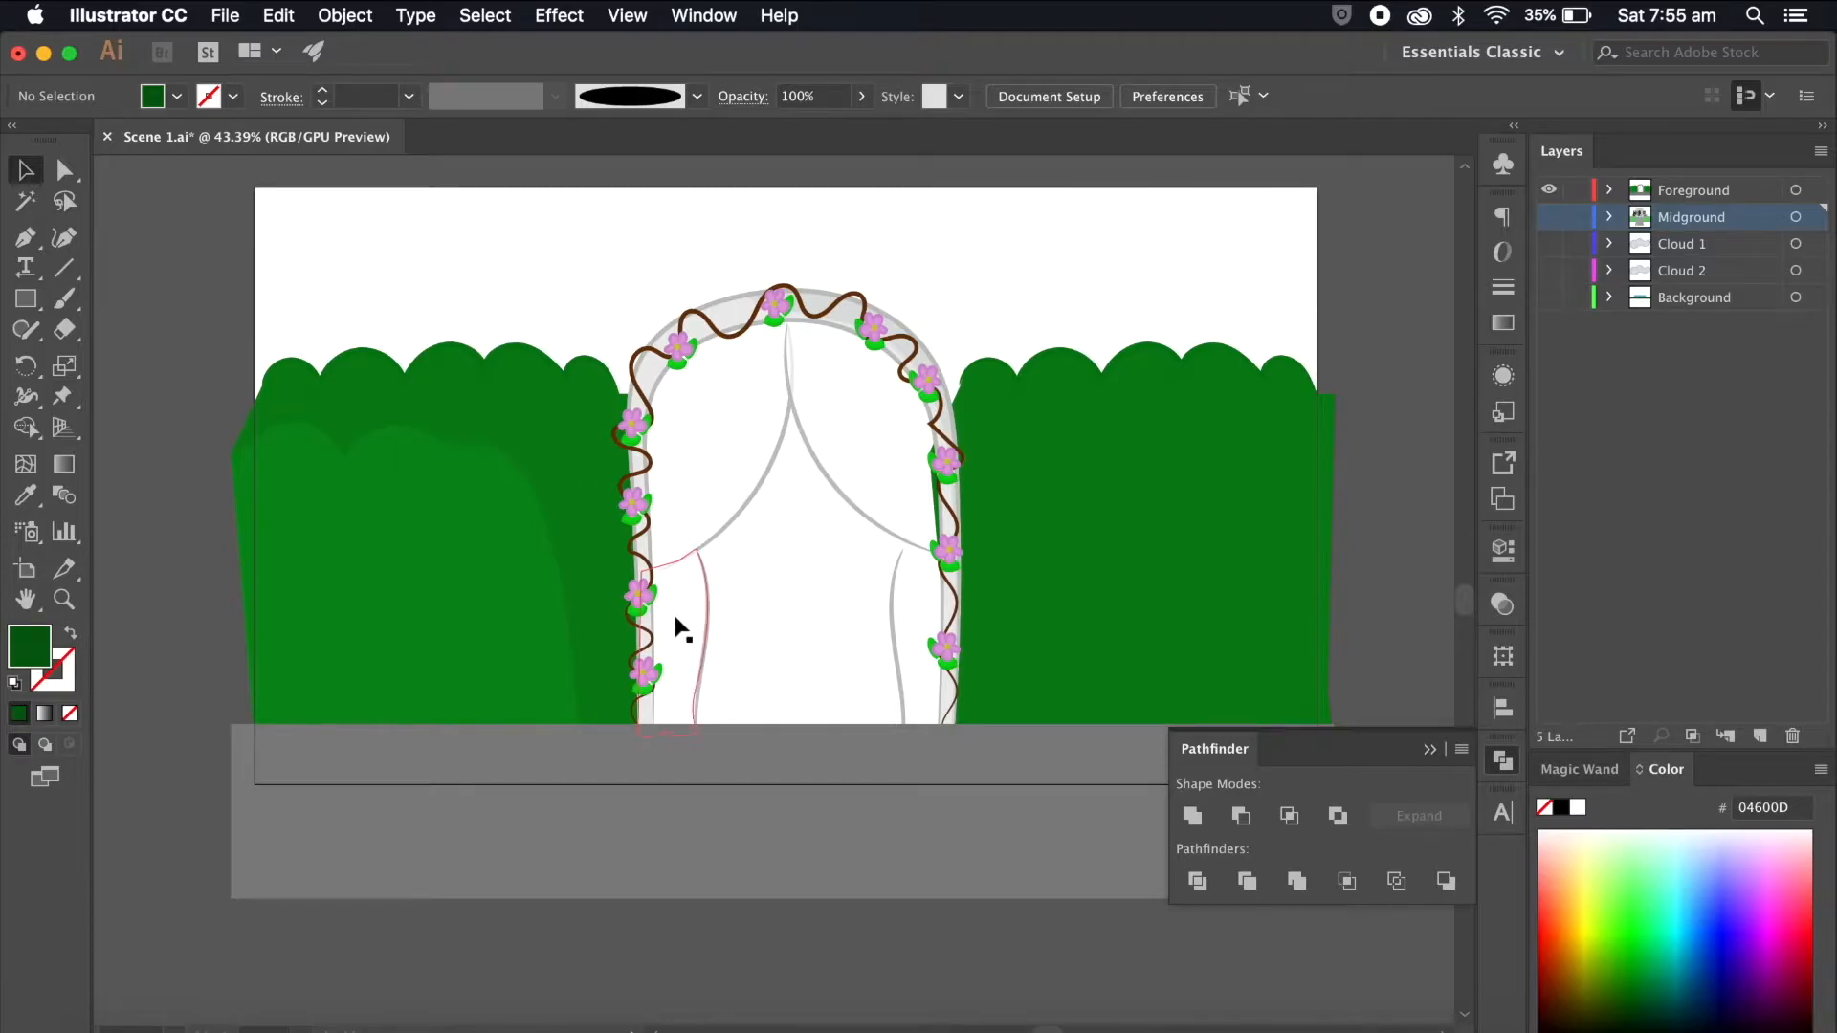
{"action": "scroll", "coordinate": [789, 585], "scroll_direction": "up", "scroll_amount": 1}
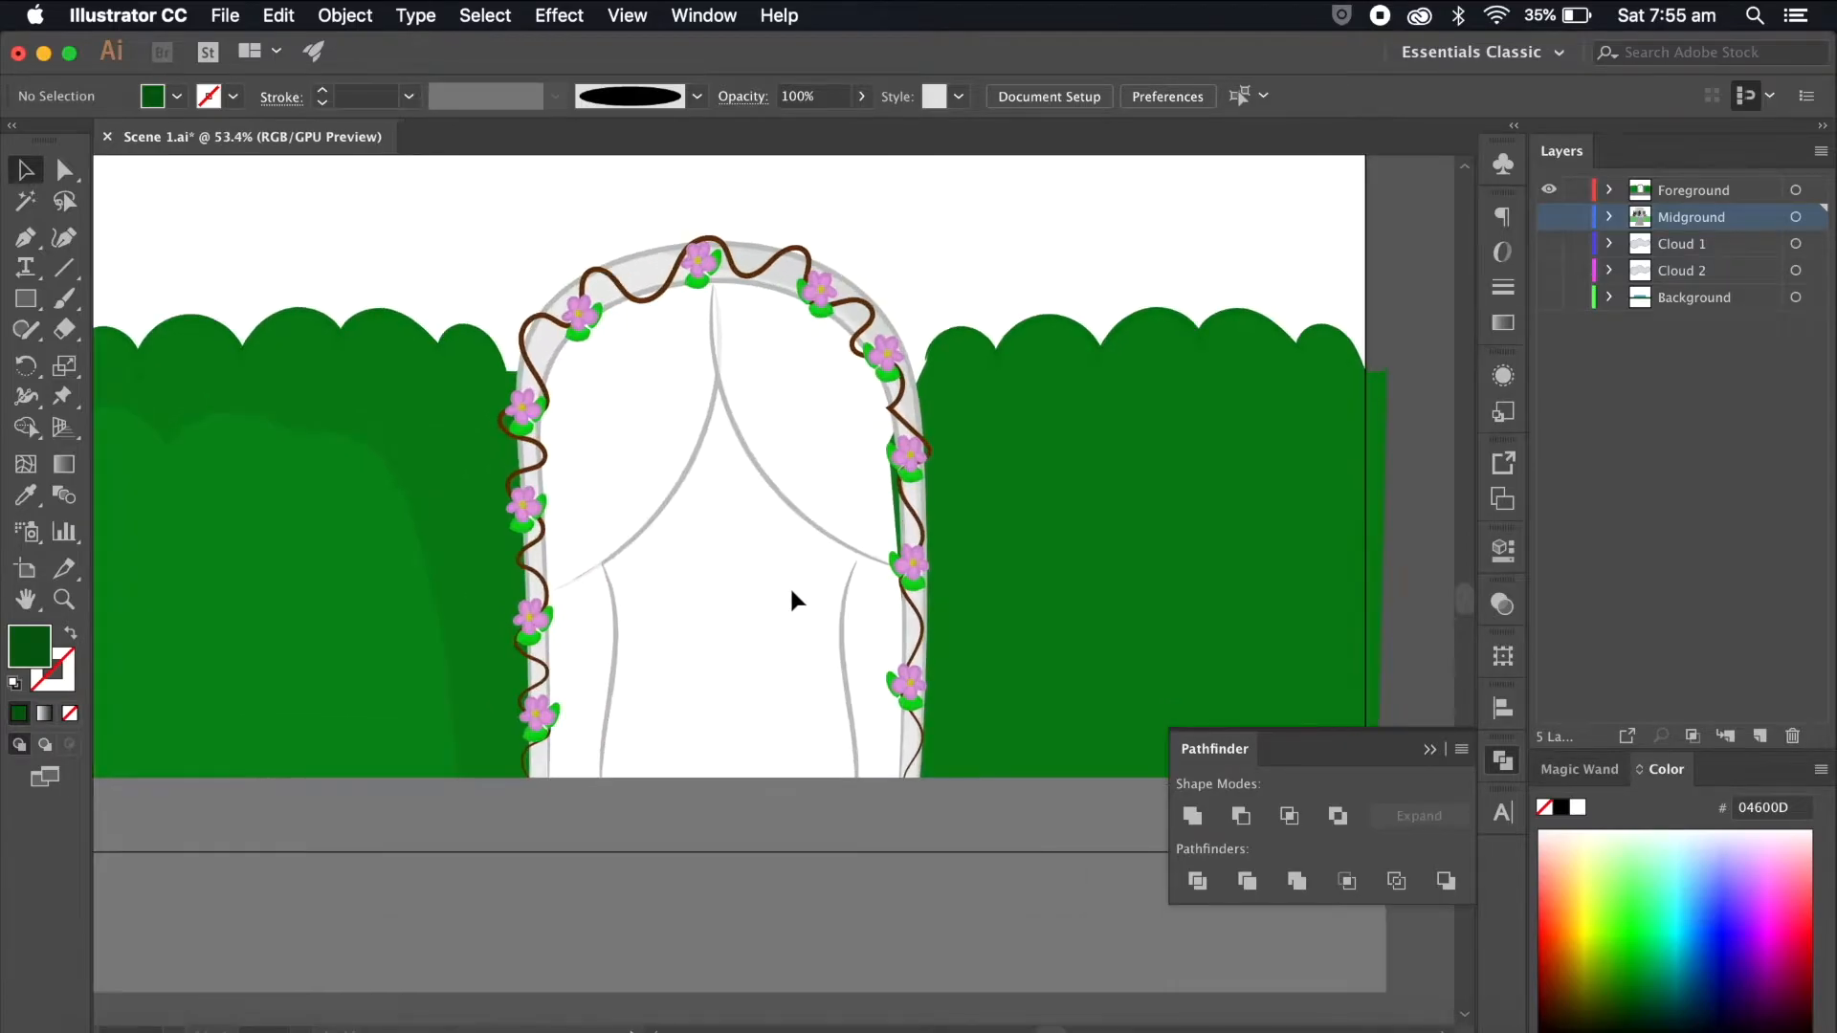
Step: Ungroup the curtain artwork inside the flower arch on the Foreground layer
{"action": "left_click", "coordinate": [707, 453]}
{"action": "right_click", "coordinate": [738, 422]}
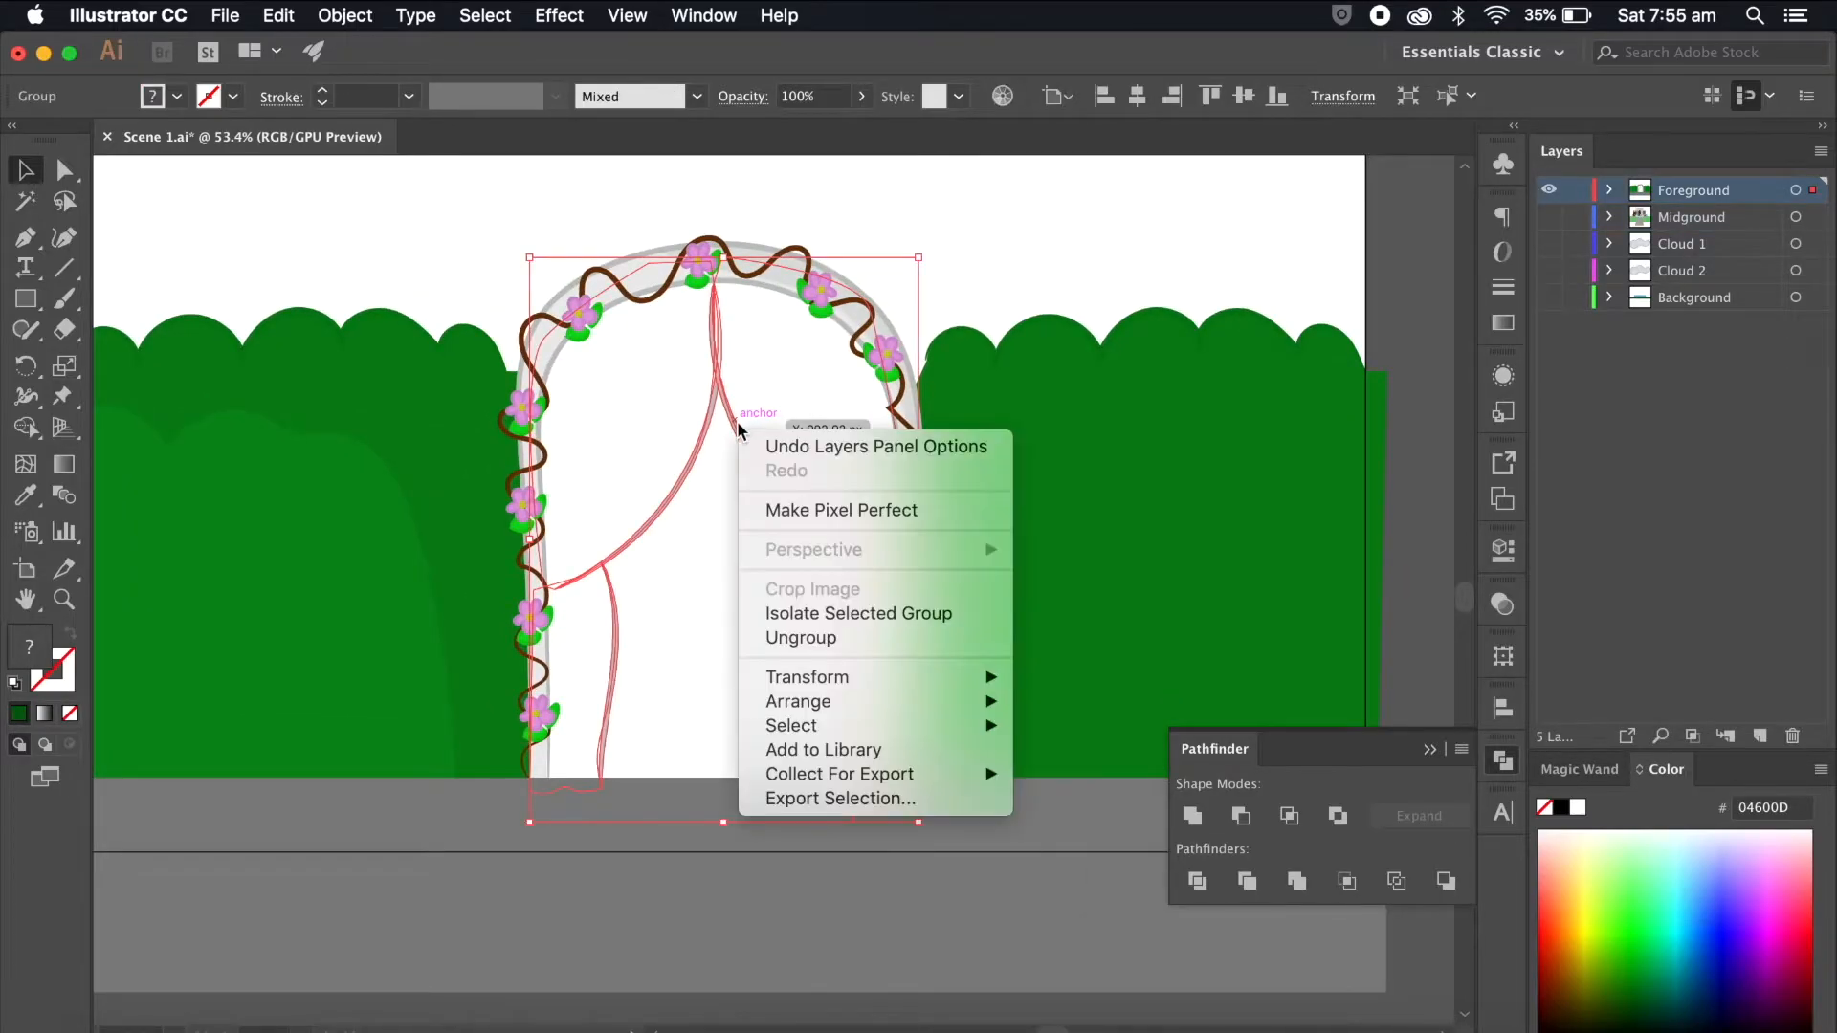
{"action": "left_click", "coordinate": [849, 643]}
Step: Move the left curtain's upper and lower pieces to a new layer named Curtain 1, and hide that layer
{"action": "left_click", "coordinate": [699, 457]}
{"action": "left_click", "coordinate": [604, 618], "text": "shift"}
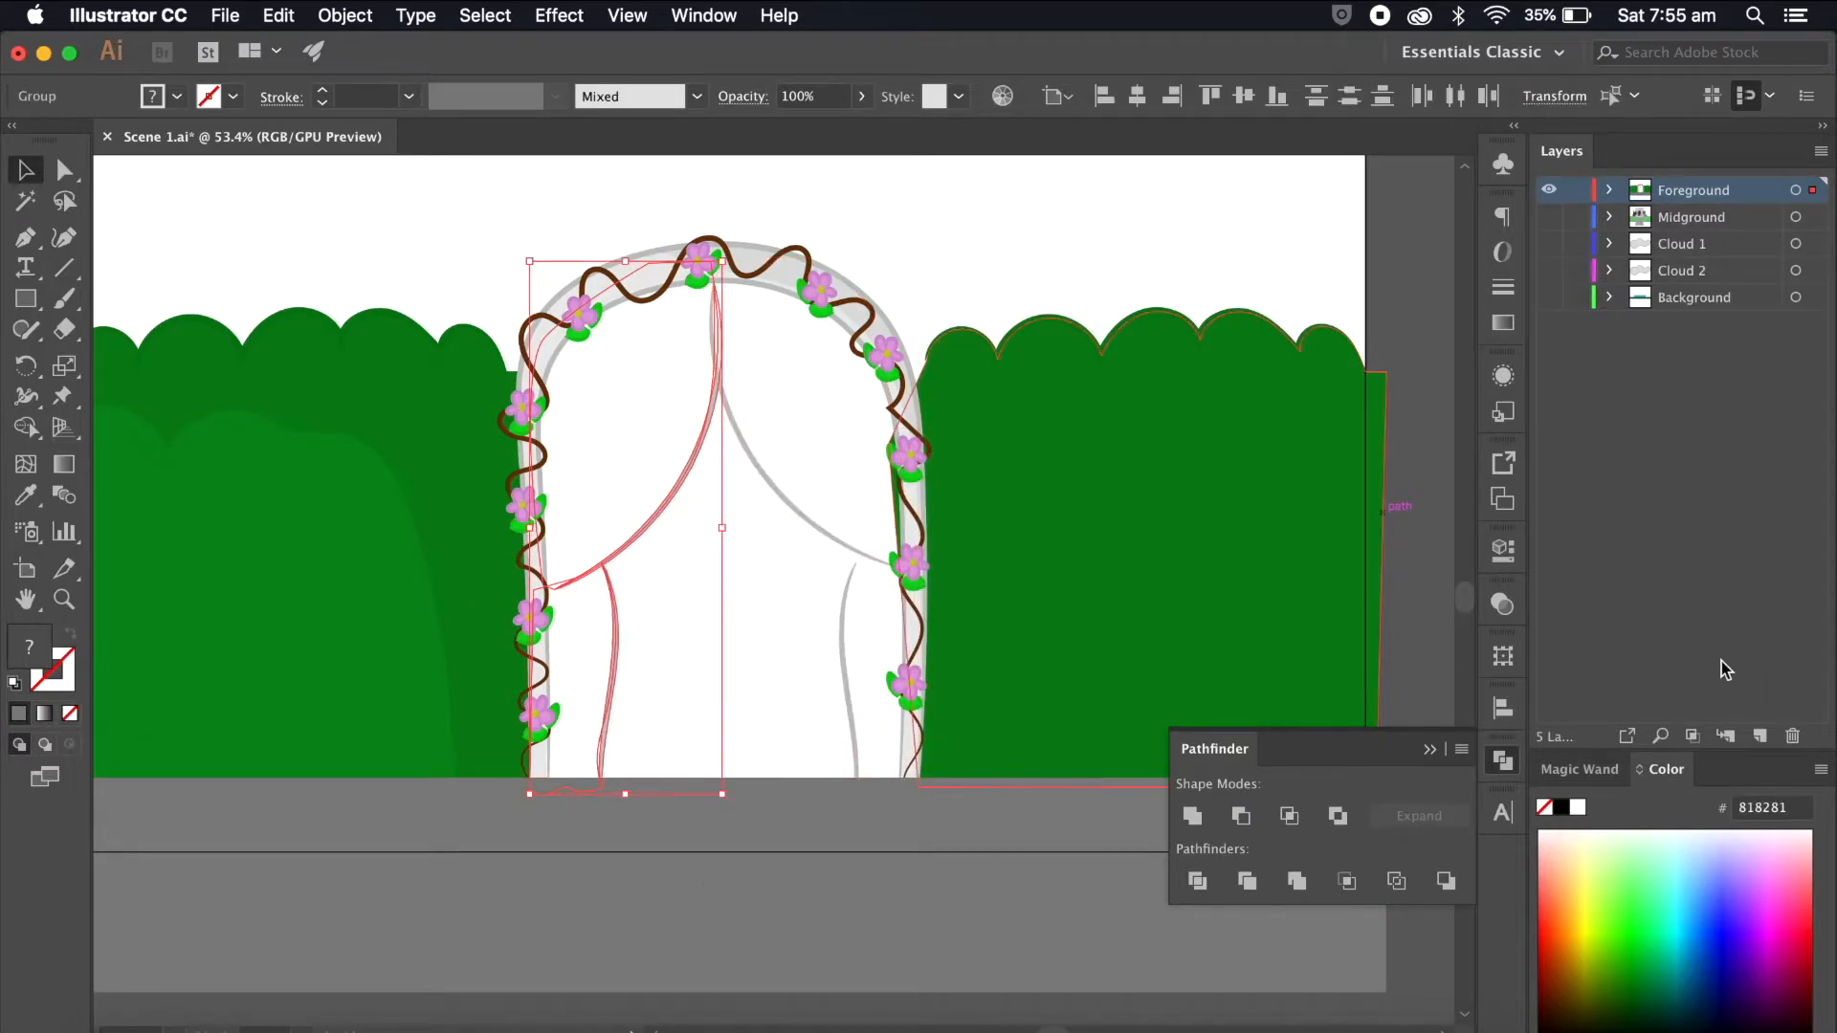
{"action": "left_click", "coordinate": [1763, 740]}
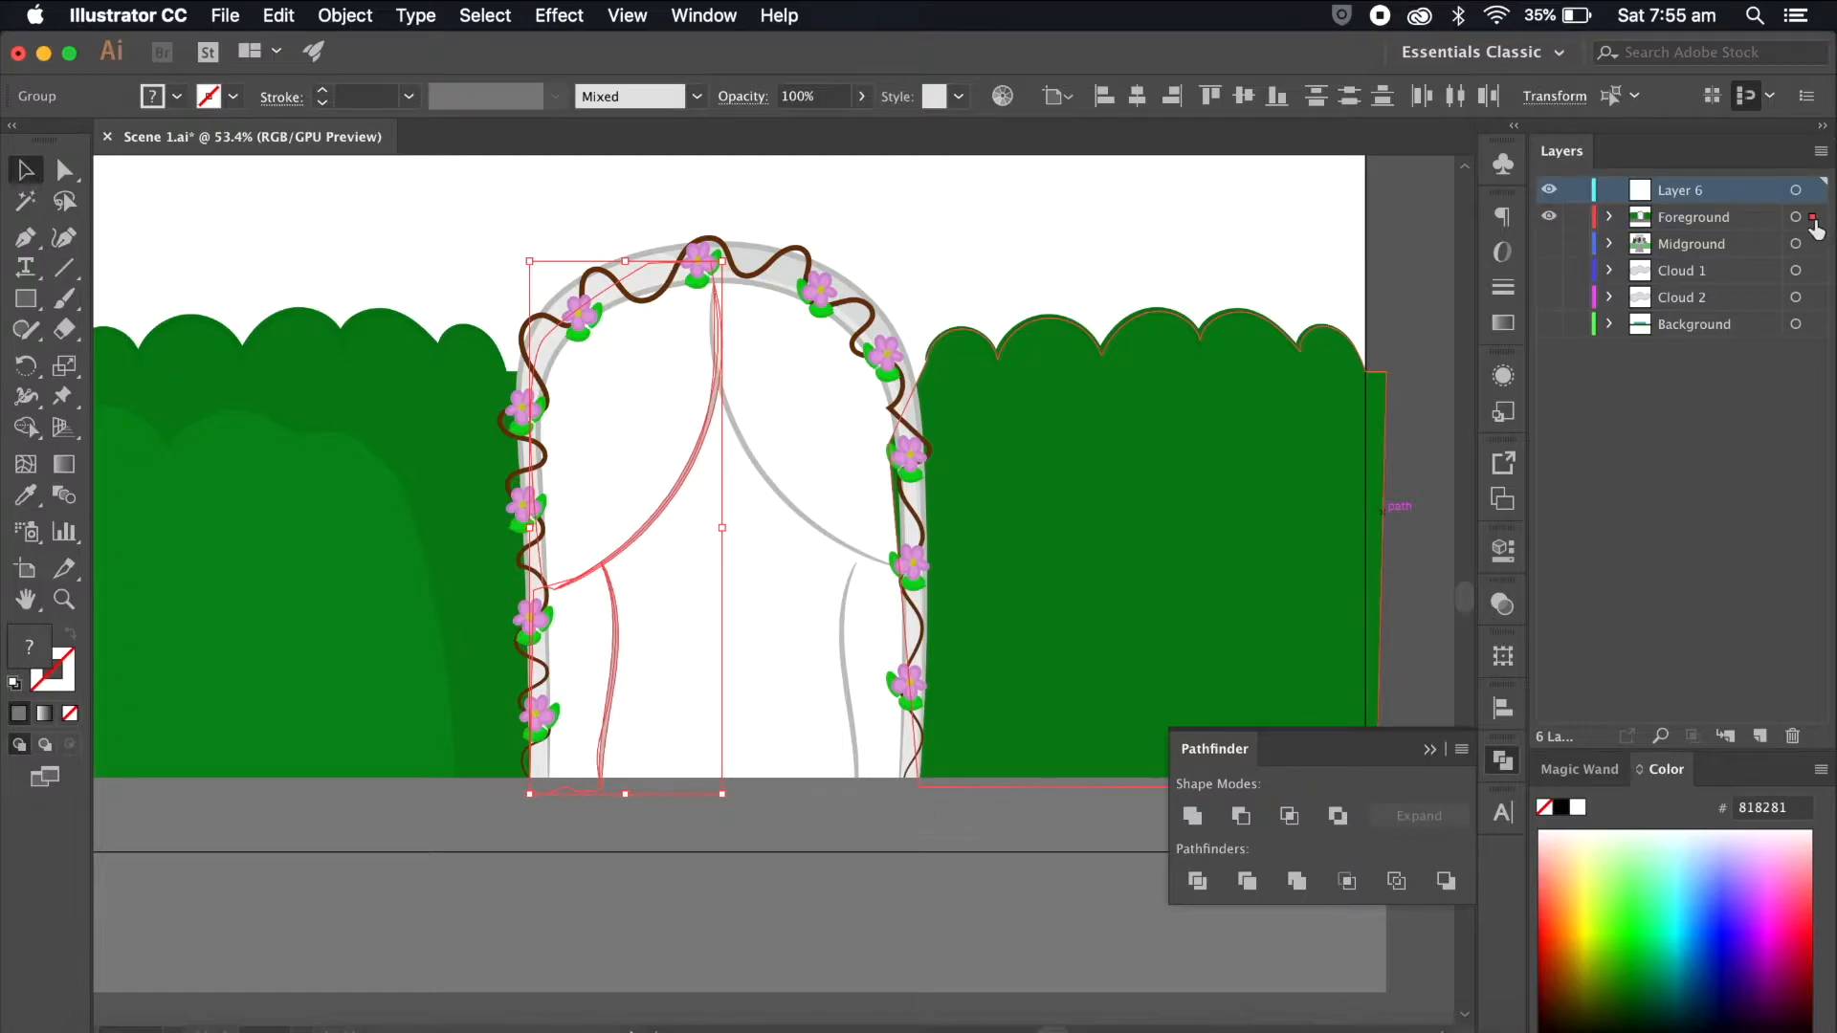
{"action": "left_click_drag", "start_coordinate": [1813, 218], "coordinate": [1812, 192]}
{"action": "double_click", "coordinate": [1691, 190]}
{"action": "type", "text": "Cut"}
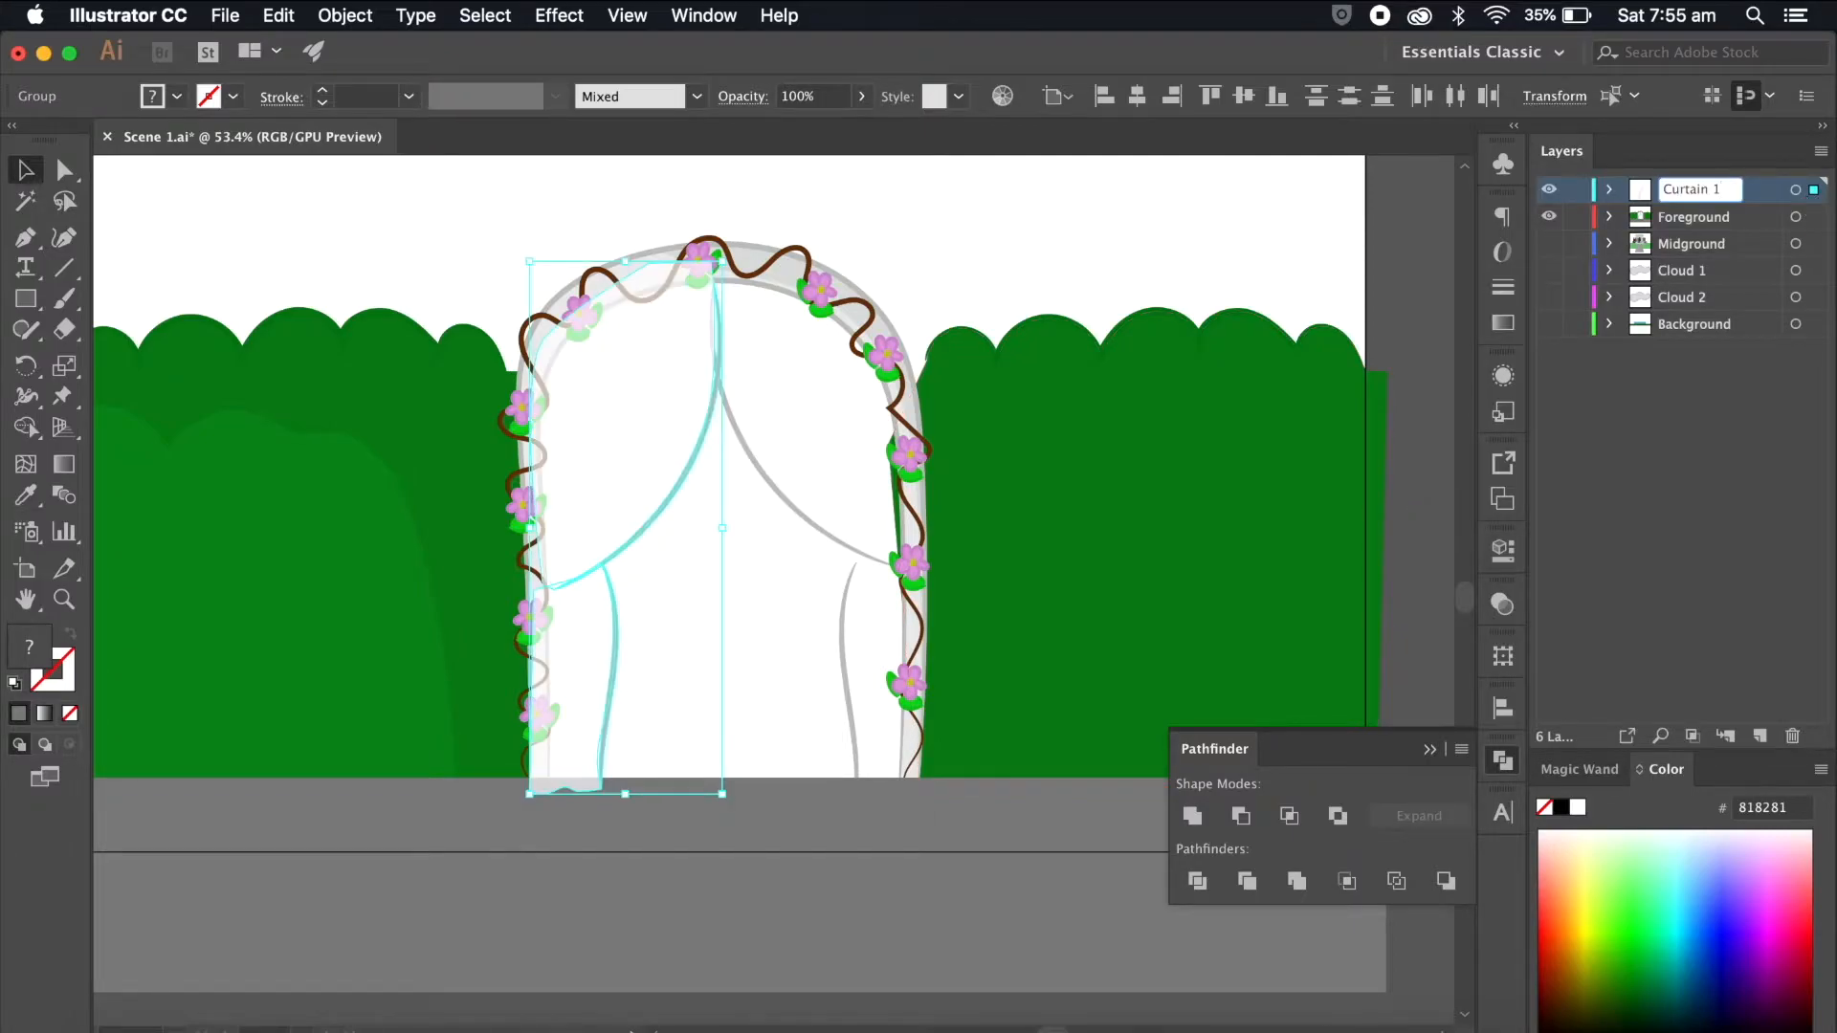
{"action": "left_click", "coordinate": [1548, 188]}
Step: Move the right curtain's upper and lower pieces to a new layer named Curtain 2, and hide that layer
{"action": "left_click", "coordinate": [775, 496]}
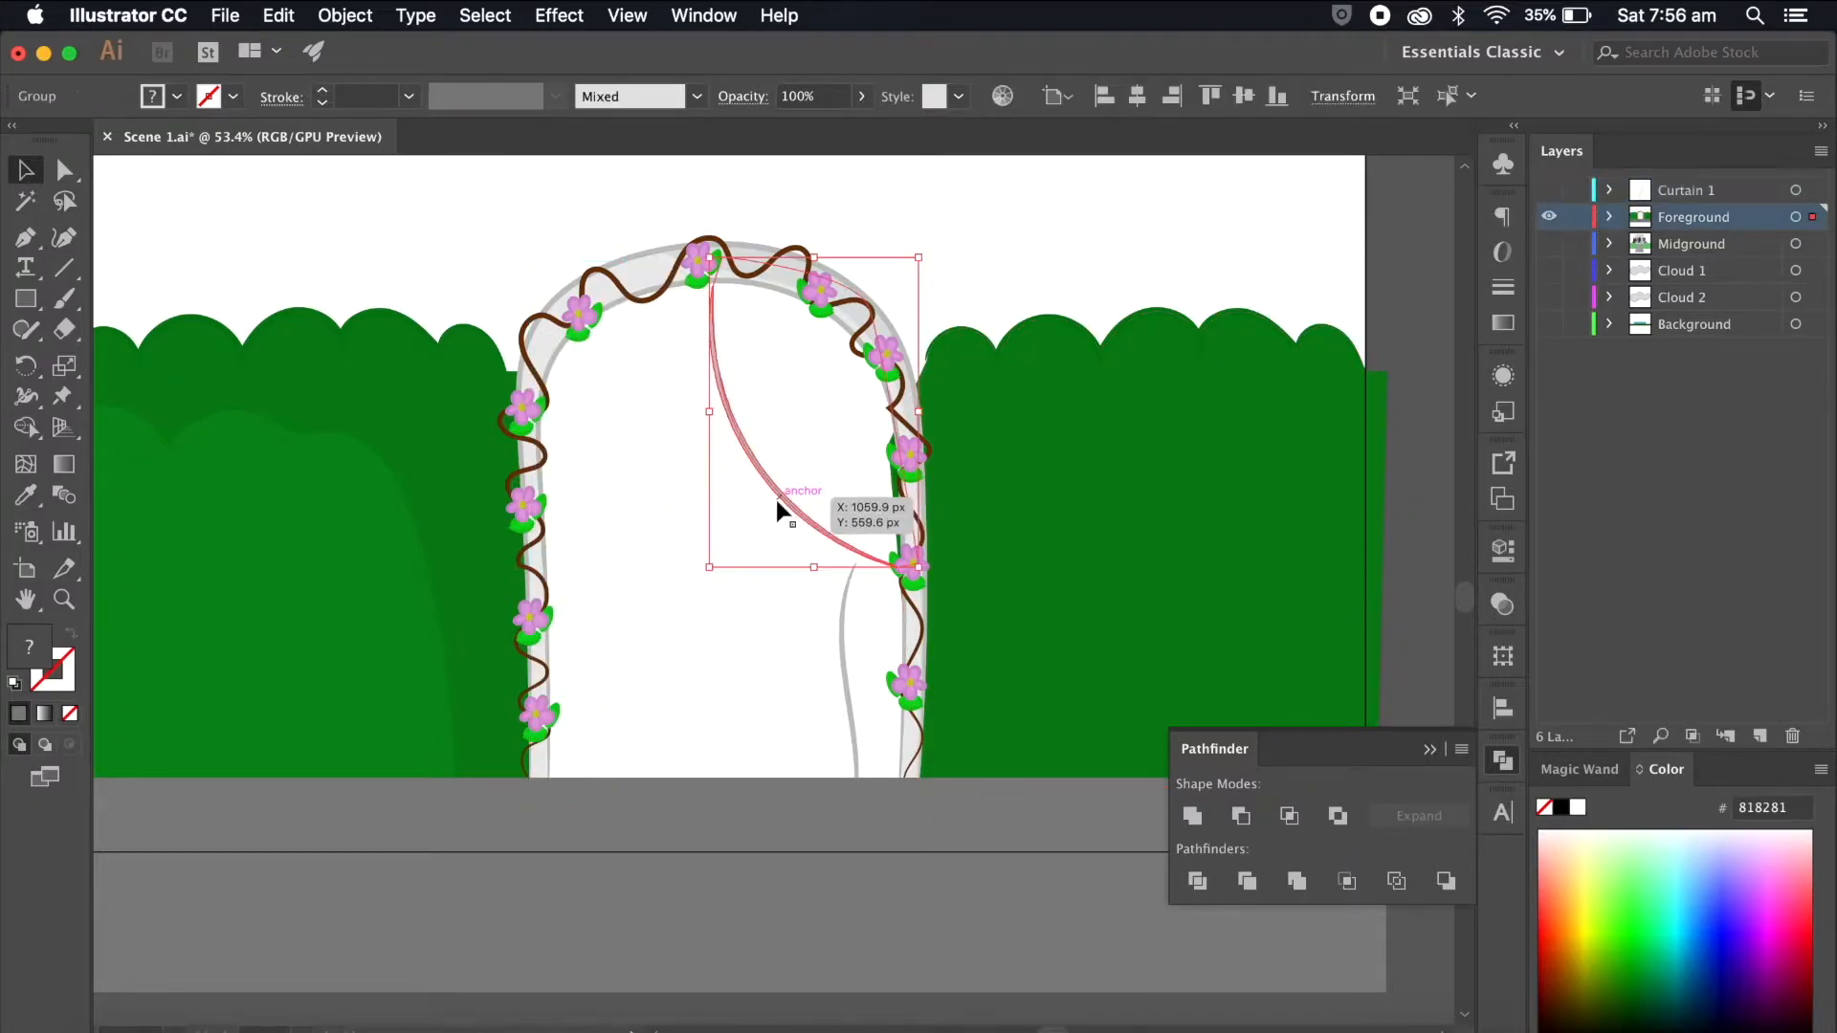
{"action": "left_click", "coordinate": [850, 650], "text": "shift"}
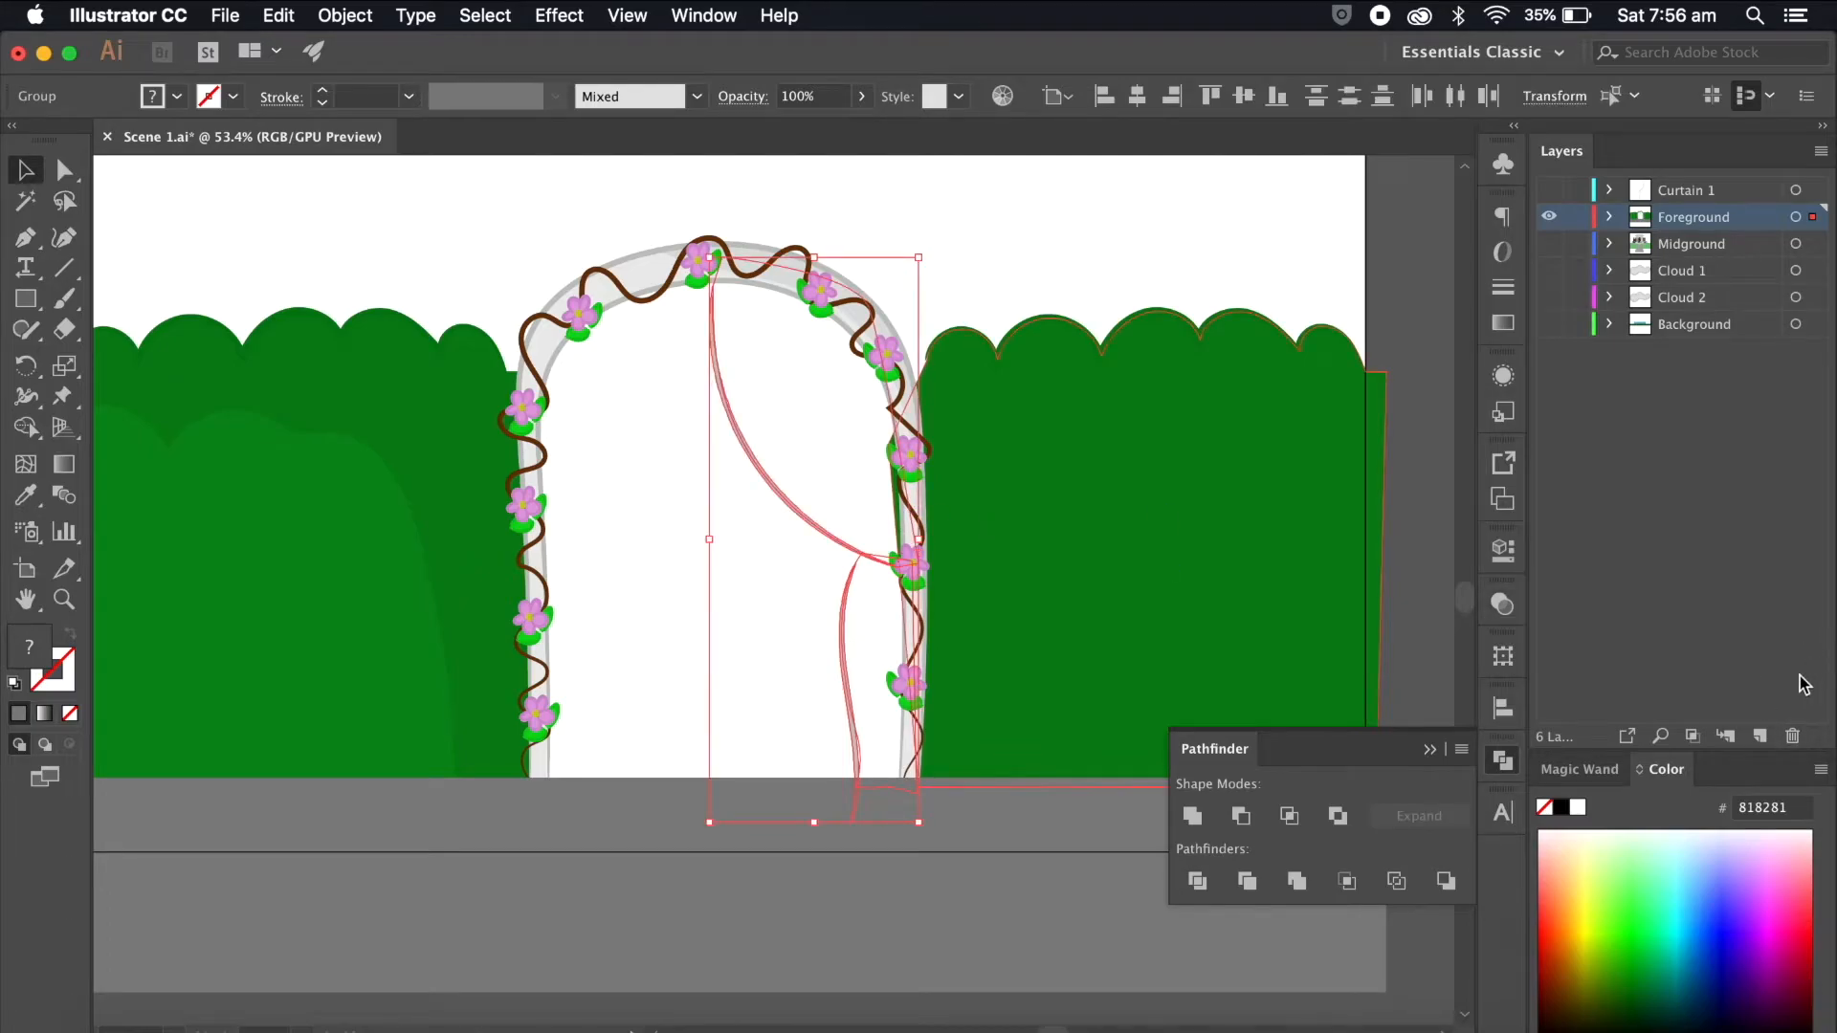
{"action": "left_click", "coordinate": [1759, 736]}
{"action": "left_click_drag", "start_coordinate": [1813, 243], "coordinate": [1812, 217]}
{"action": "double_click", "coordinate": [1688, 216]}
{"action": "type", "text": "Cu"}
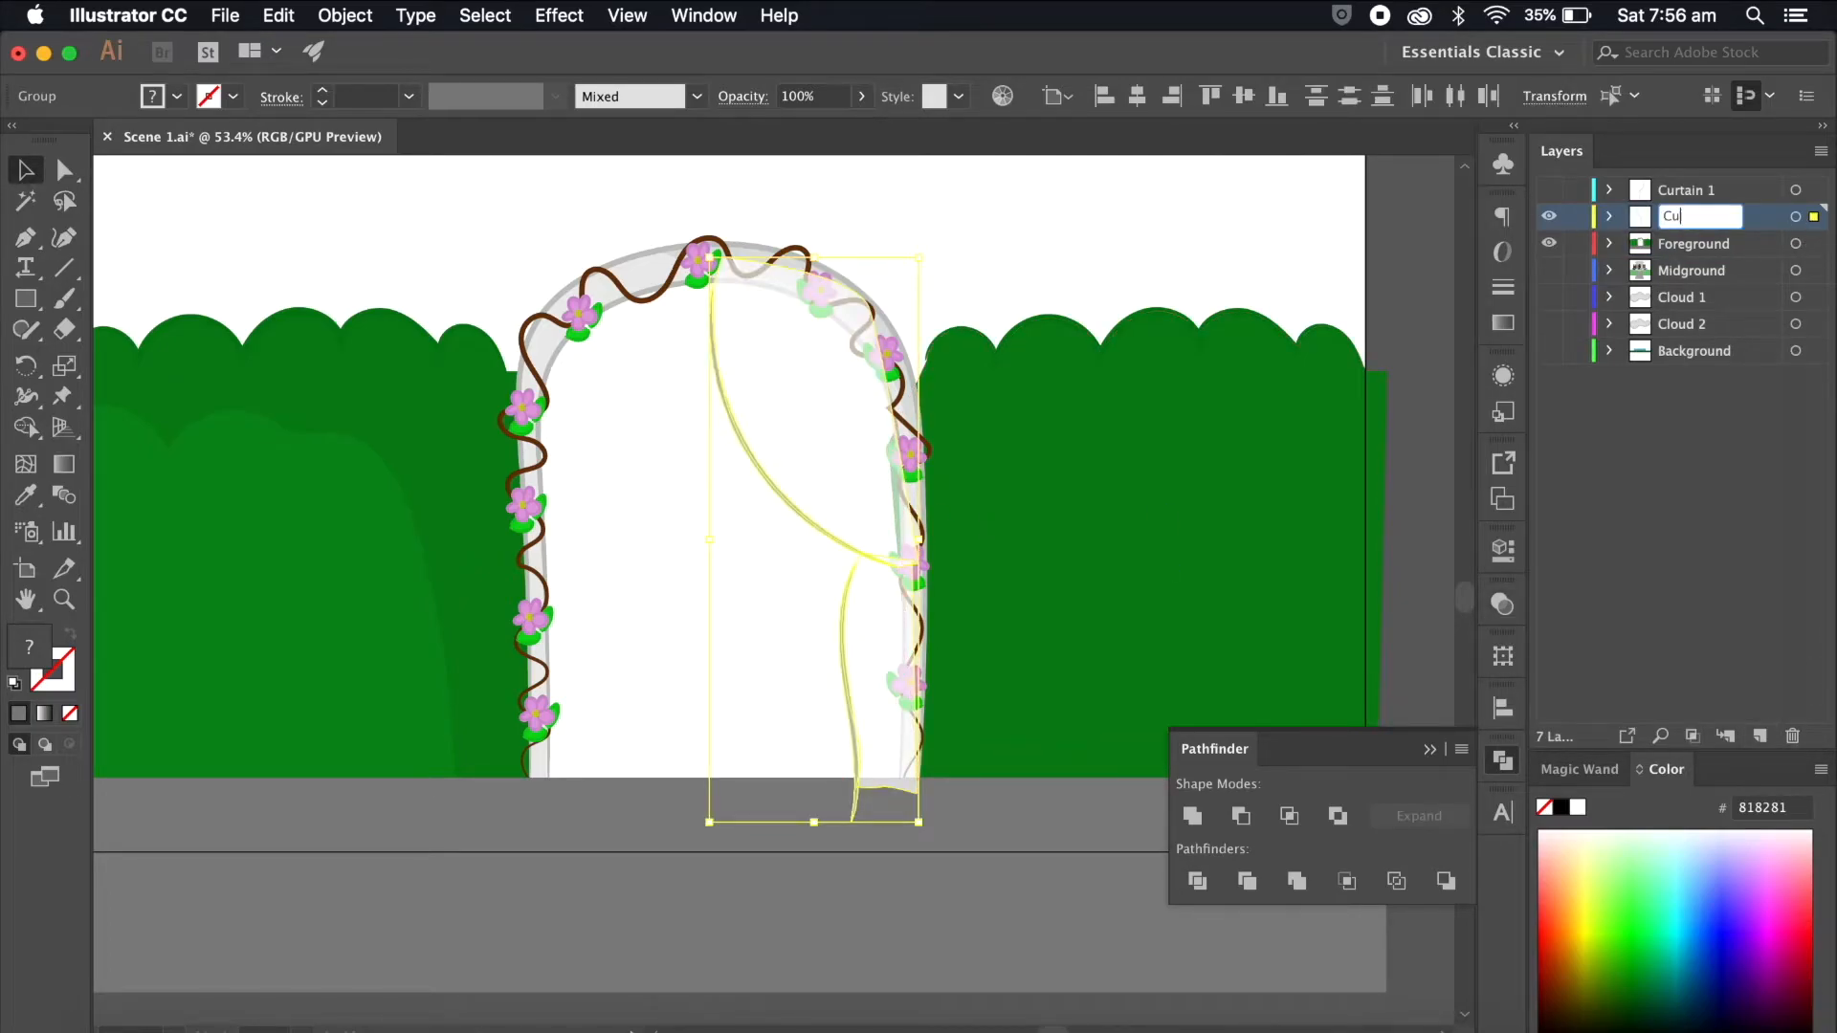
{"action": "type", "text": "rtain 2"}
{"action": "key", "text": "Return"}
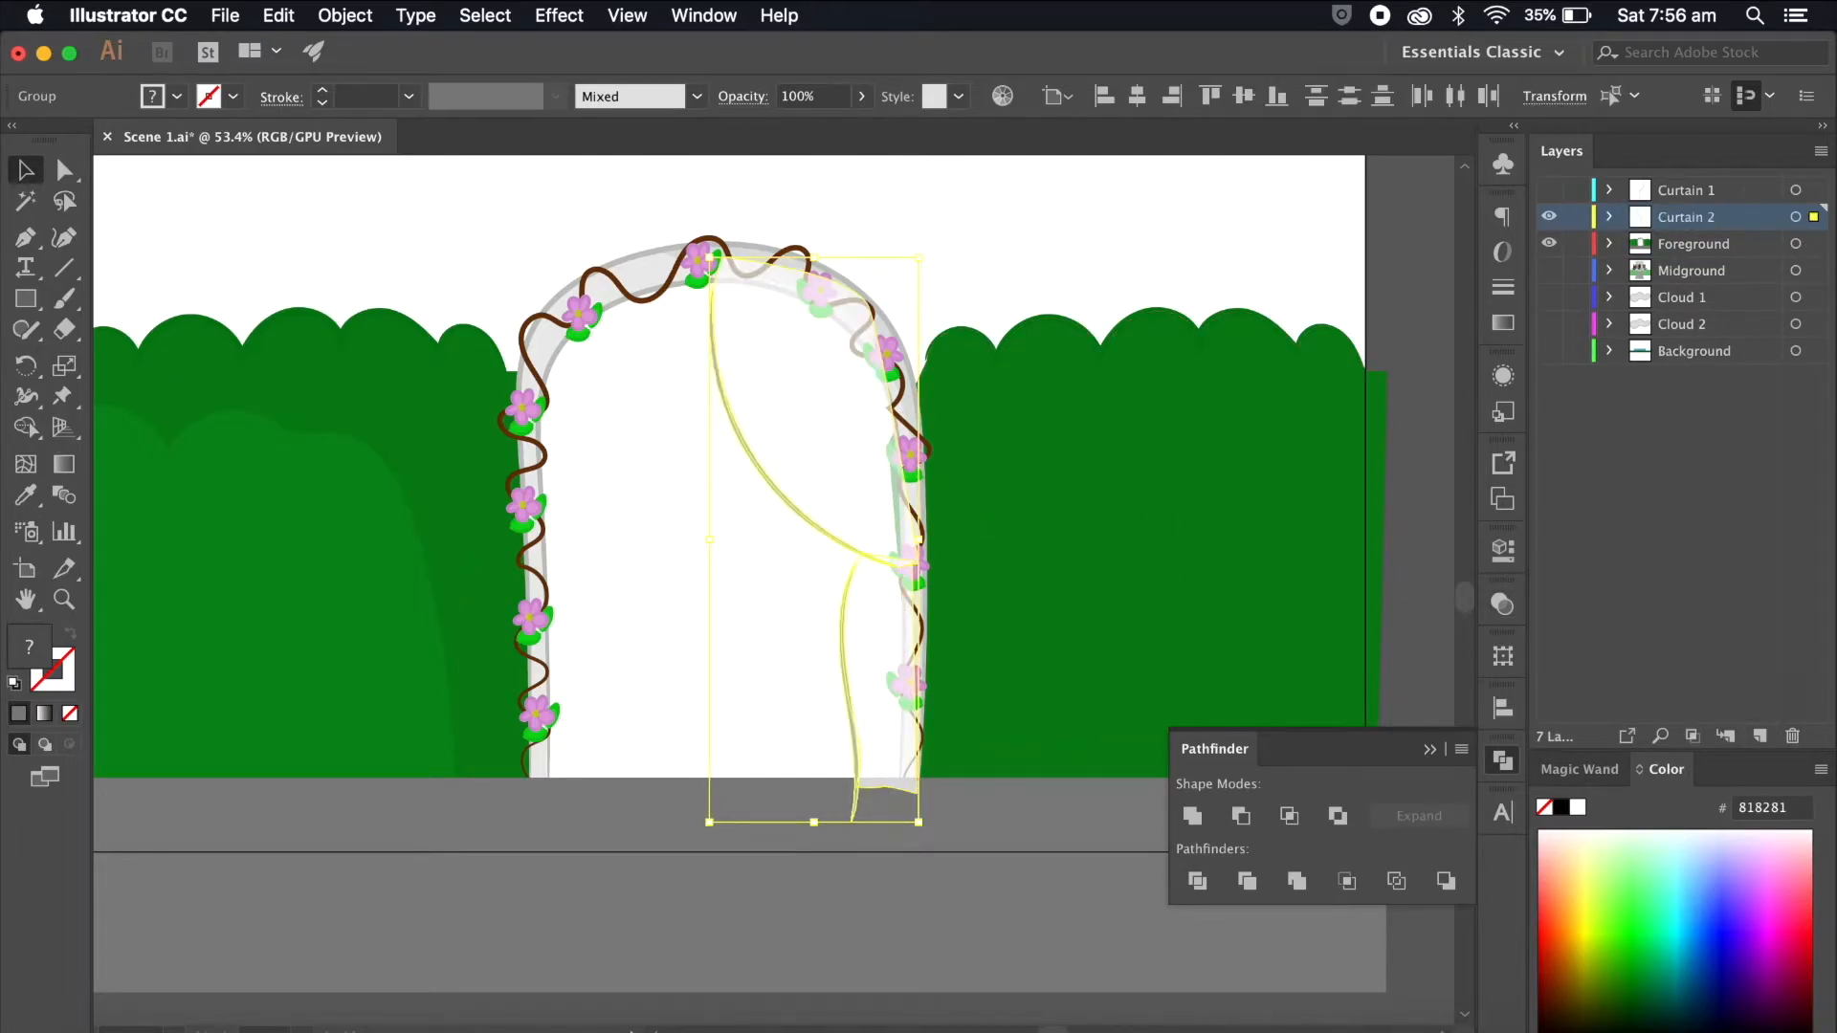
{"action": "left_click", "coordinate": [1547, 216]}
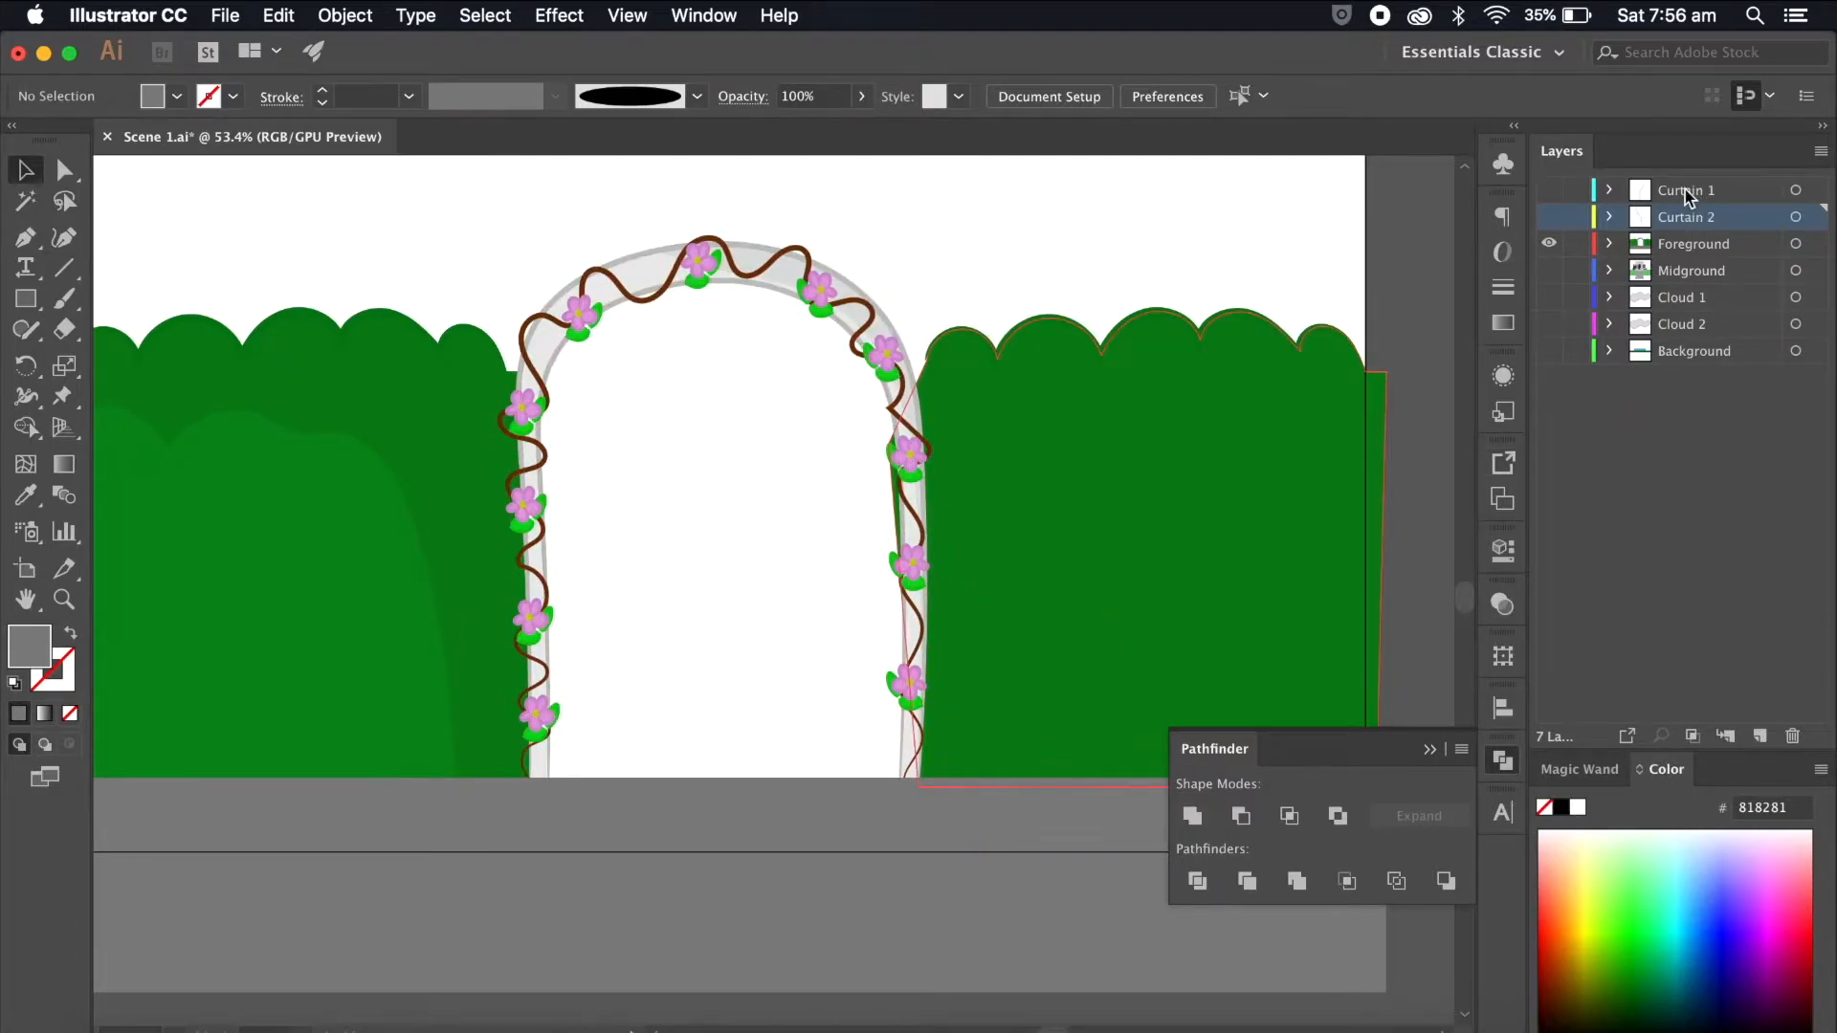
Step: Reorder the Curtain 1 and Curtain 2 layers to sit directly below Foreground, and make both visible
{"action": "left_click", "coordinate": [1691, 220], "text": "shift"}
{"action": "left_click_drag", "start_coordinate": [1691, 220], "coordinate": [1690, 256]}
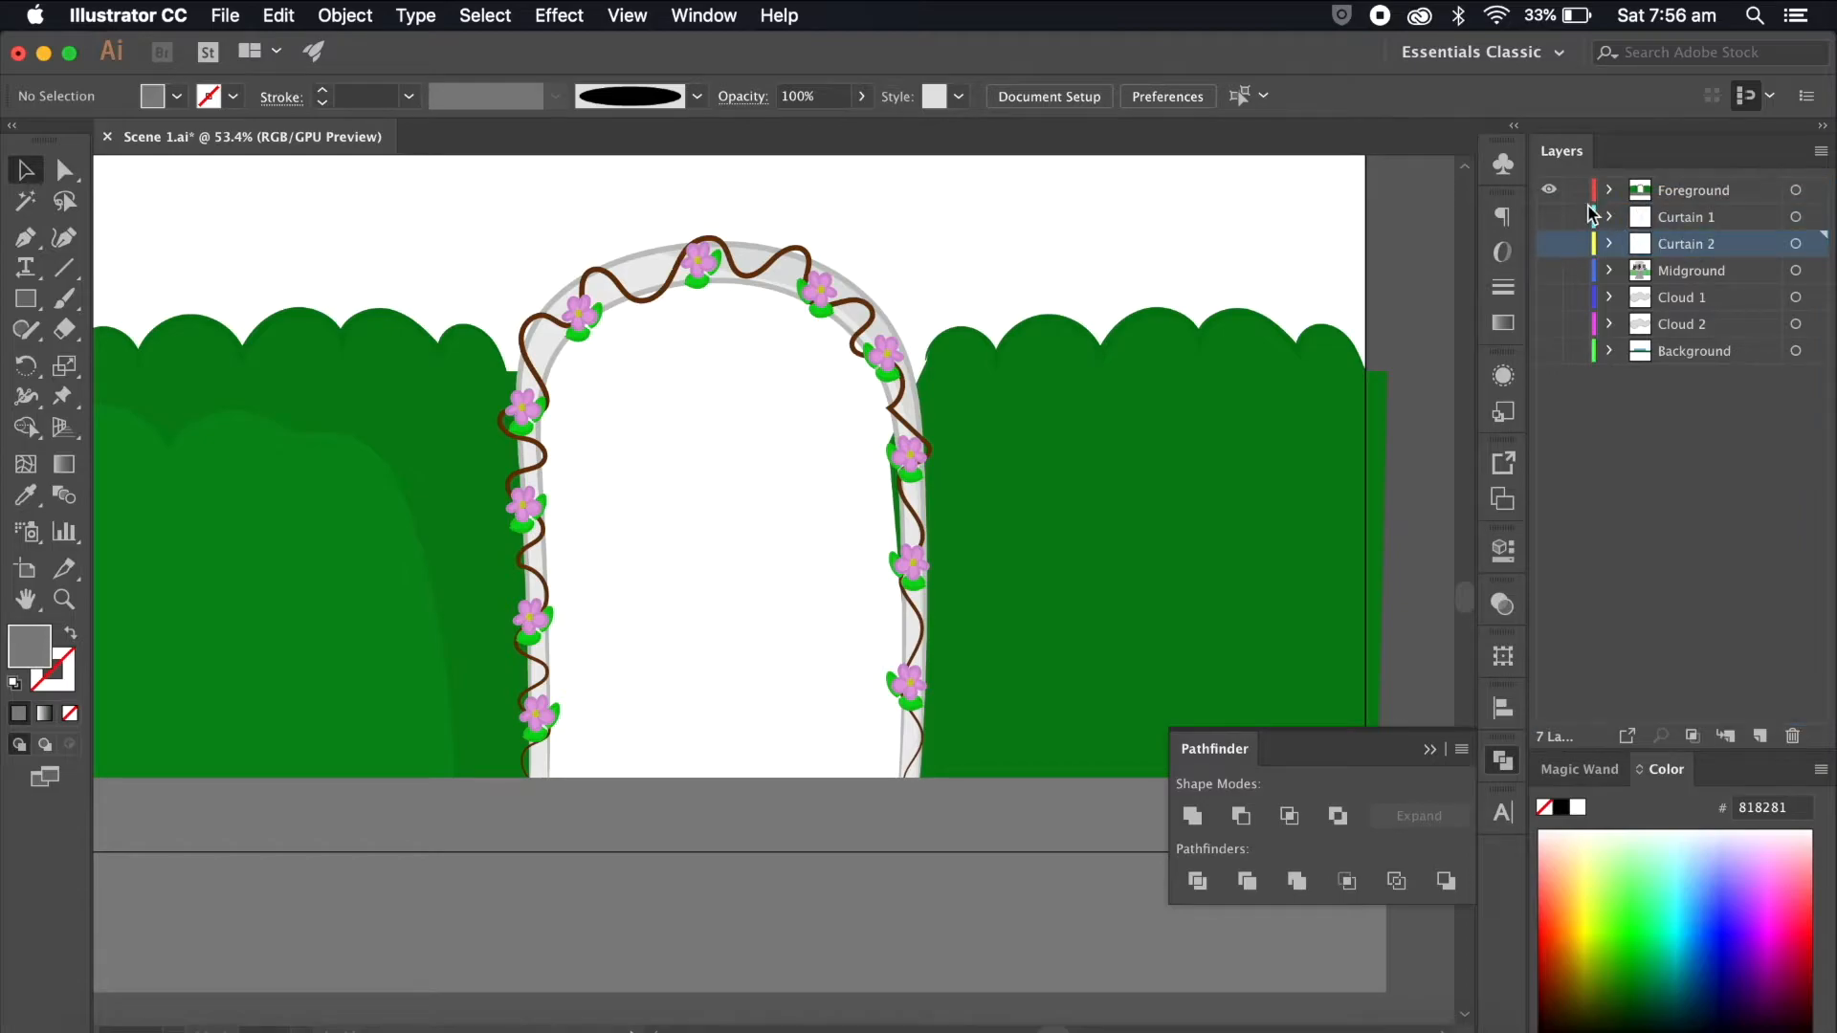
{"action": "left_click", "coordinate": [1548, 217]}
{"action": "left_click", "coordinate": [1549, 243]}
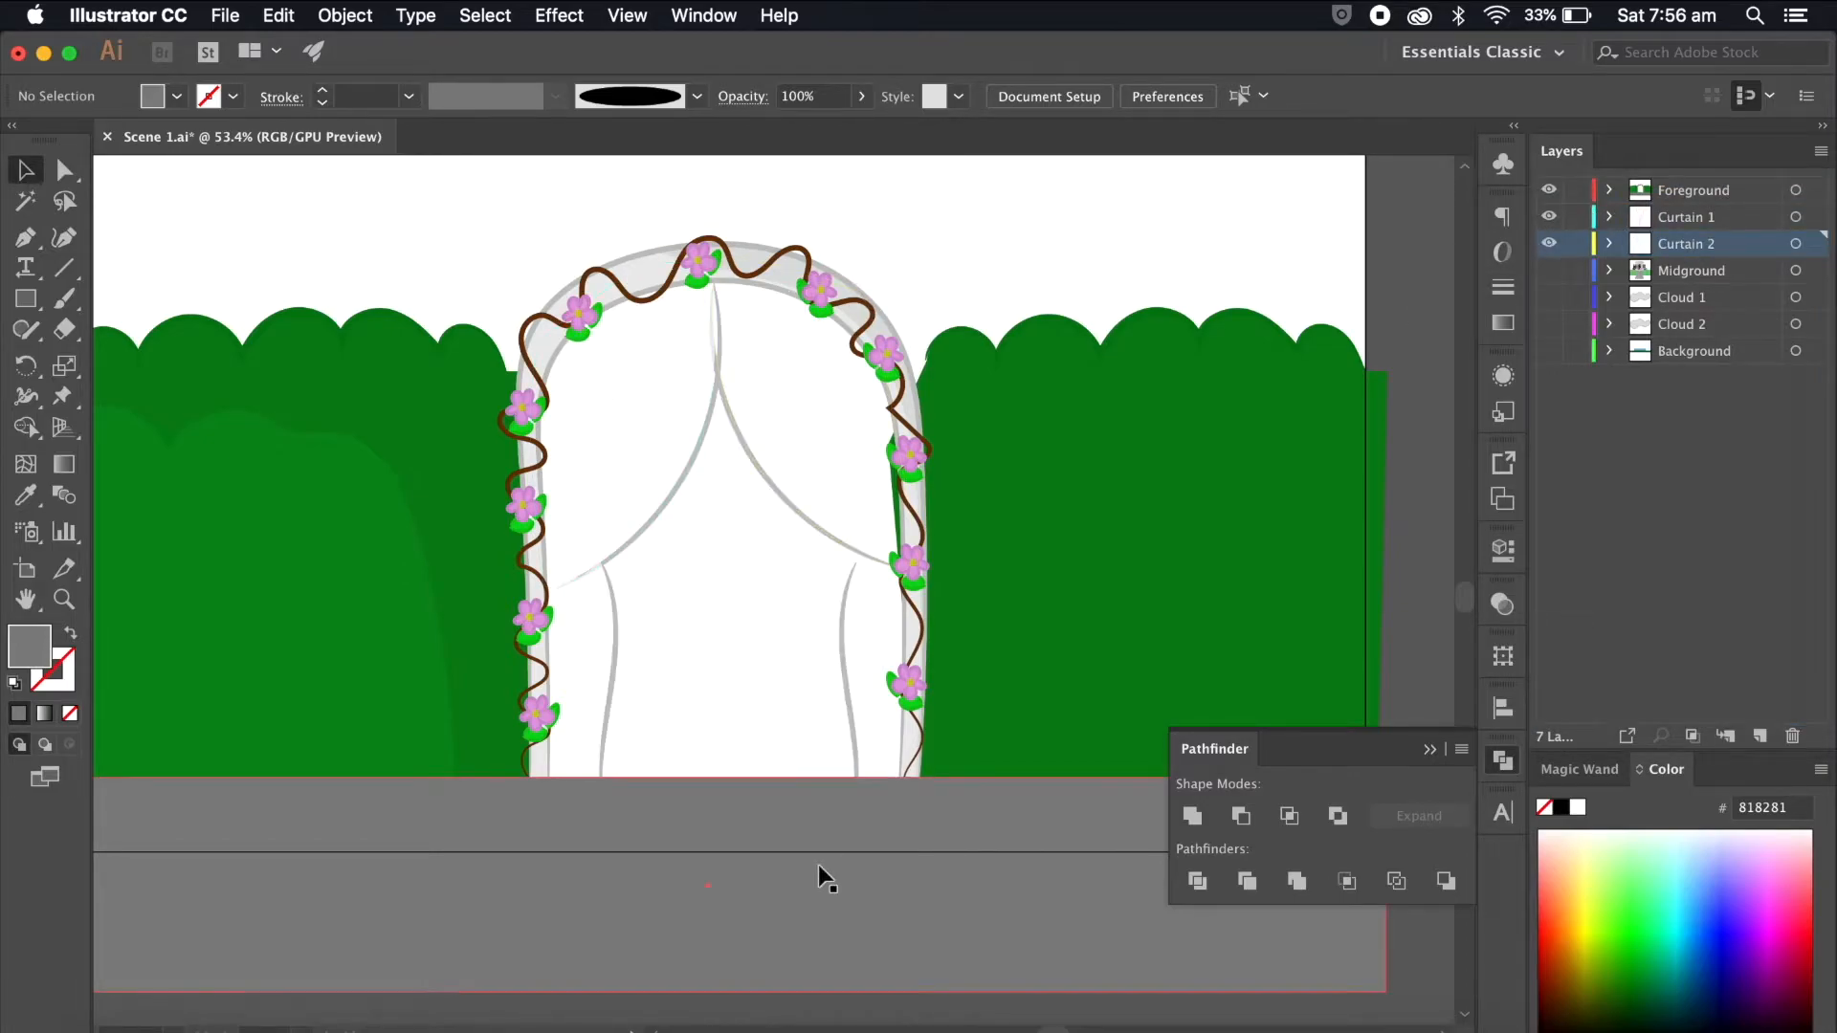
Step: Show the Midground, Cloud 1, Cloud 2 and Background layers to check the curtains against the full scene
{"action": "scroll", "coordinate": [806, 875], "scroll_direction": "down", "scroll_amount": 3}
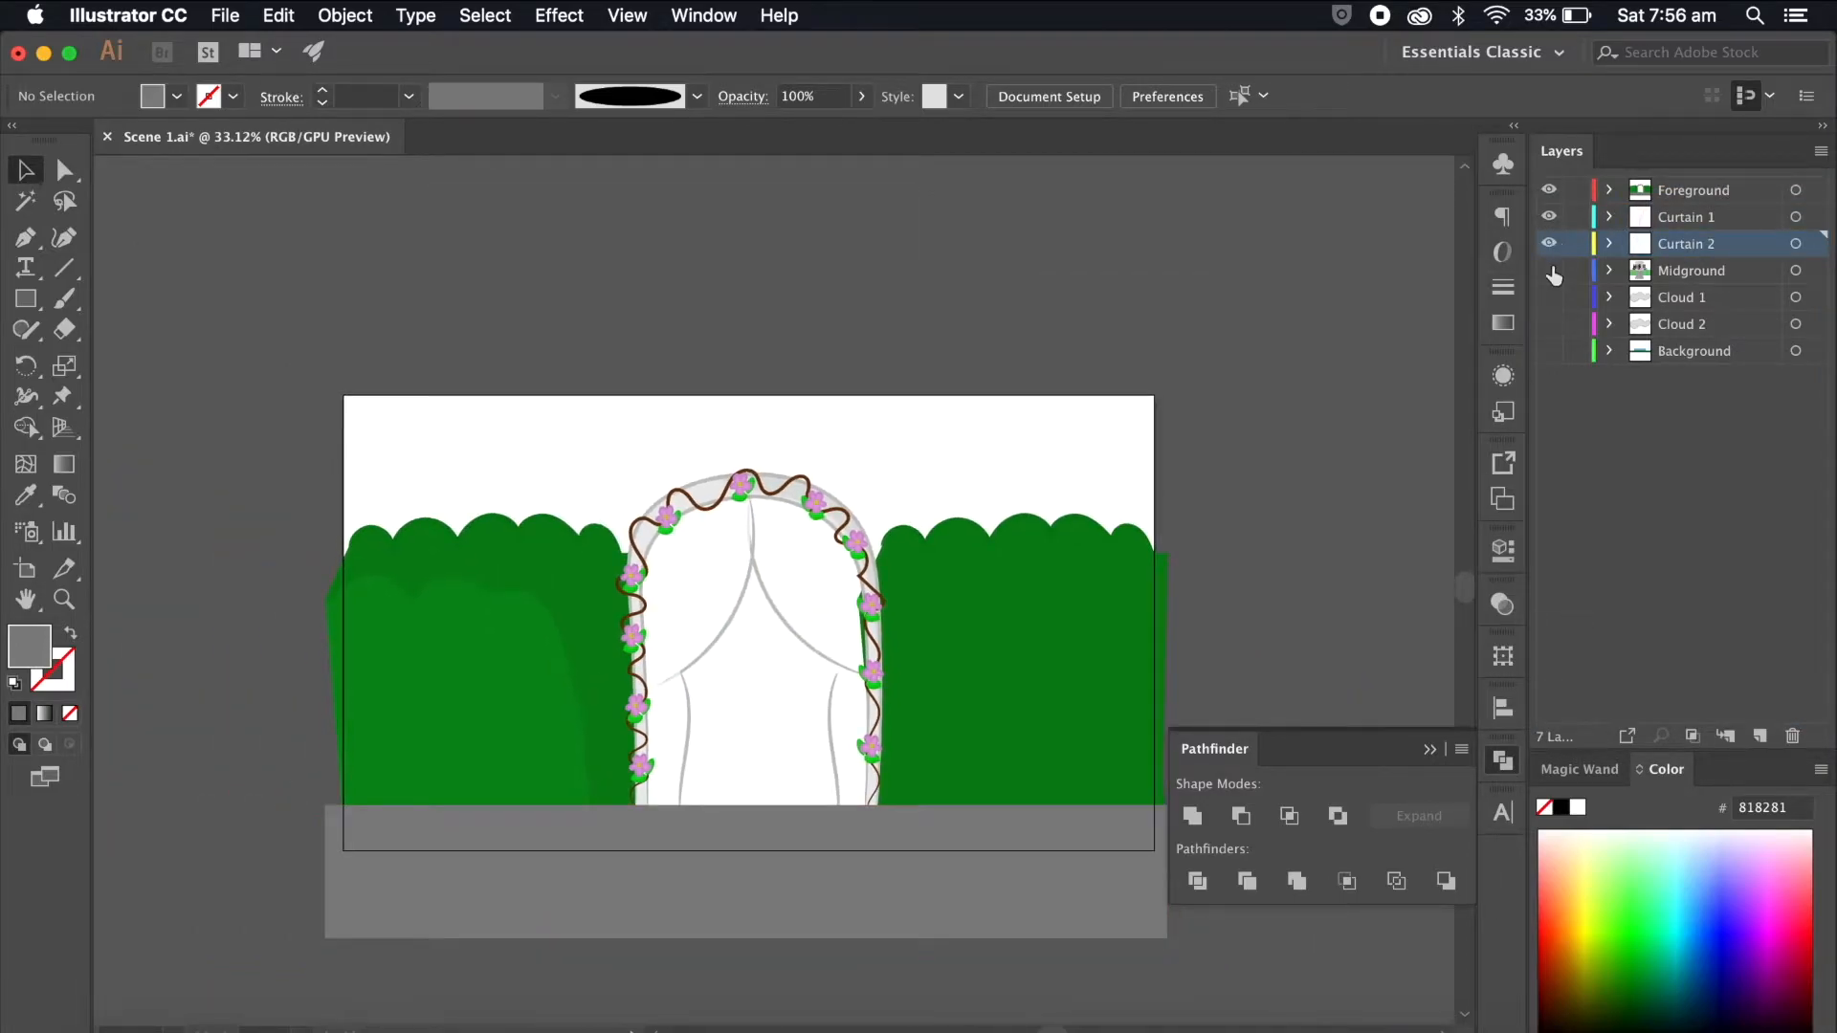
{"action": "left_click_drag", "start_coordinate": [1549, 271], "coordinate": [1550, 352]}
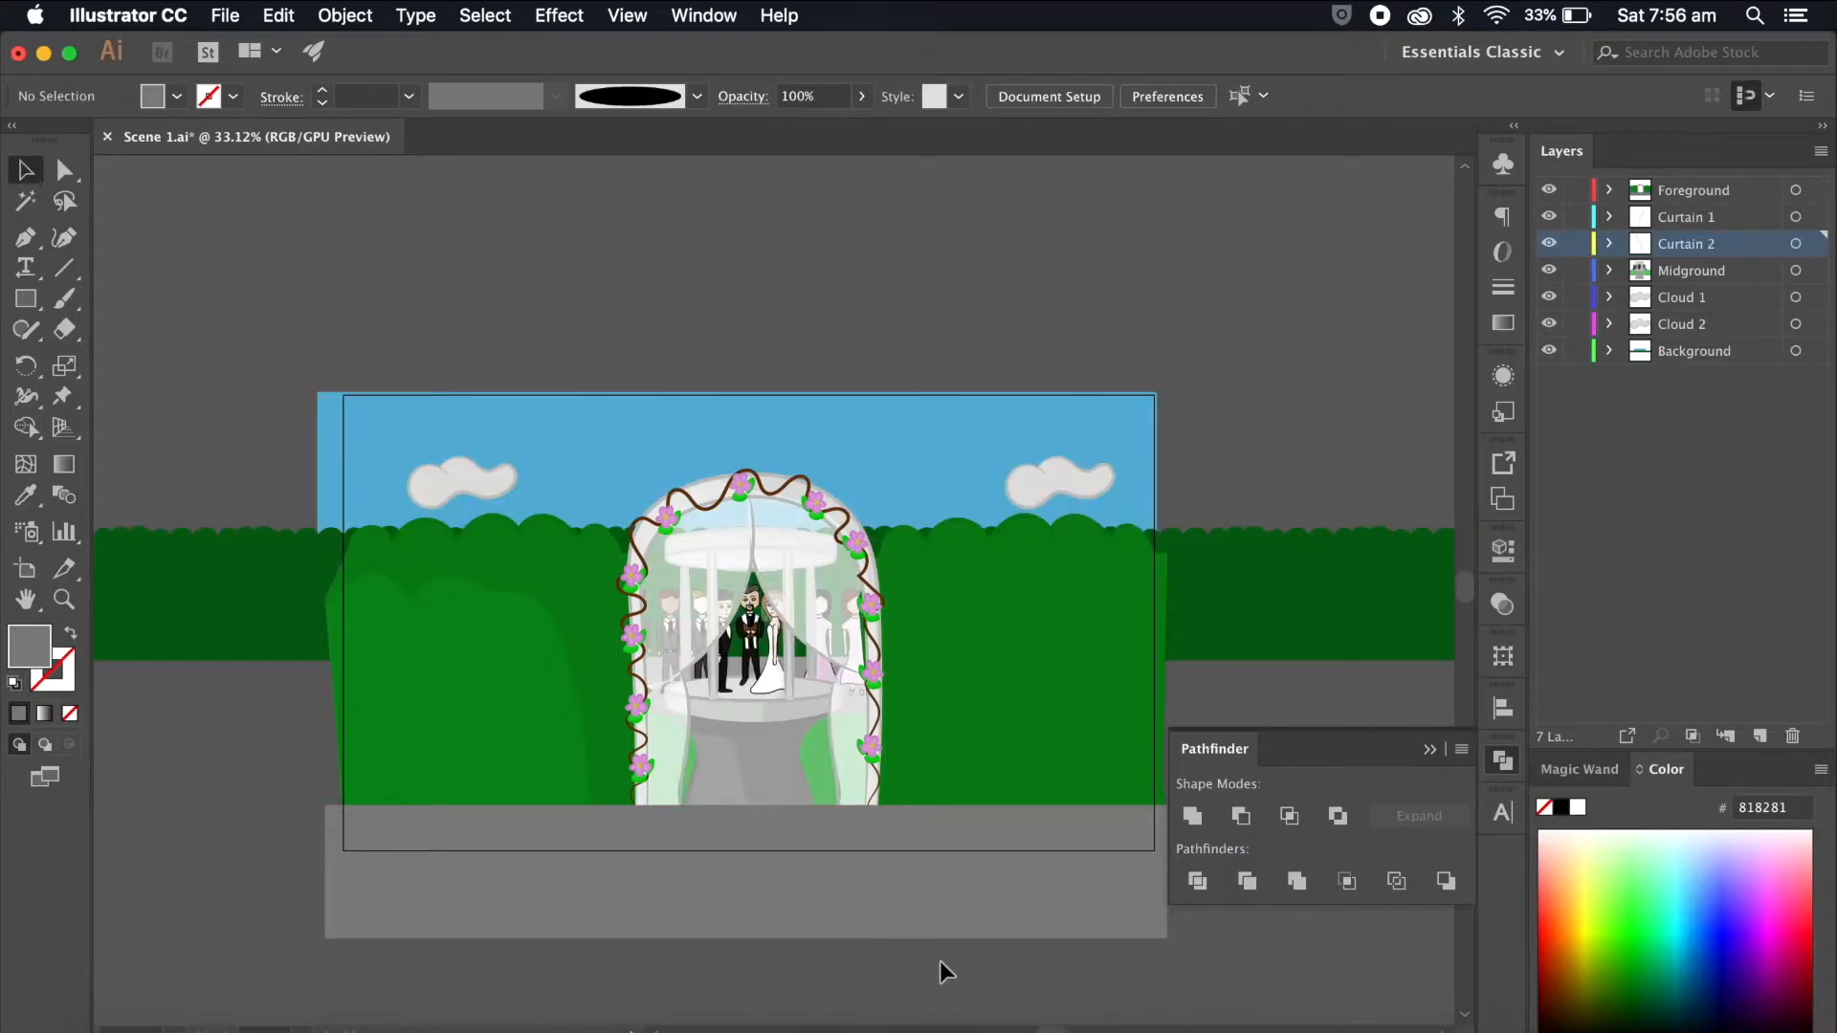
{"action": "scroll", "coordinate": [939, 961], "scroll_direction": "down", "scroll_amount": 2}
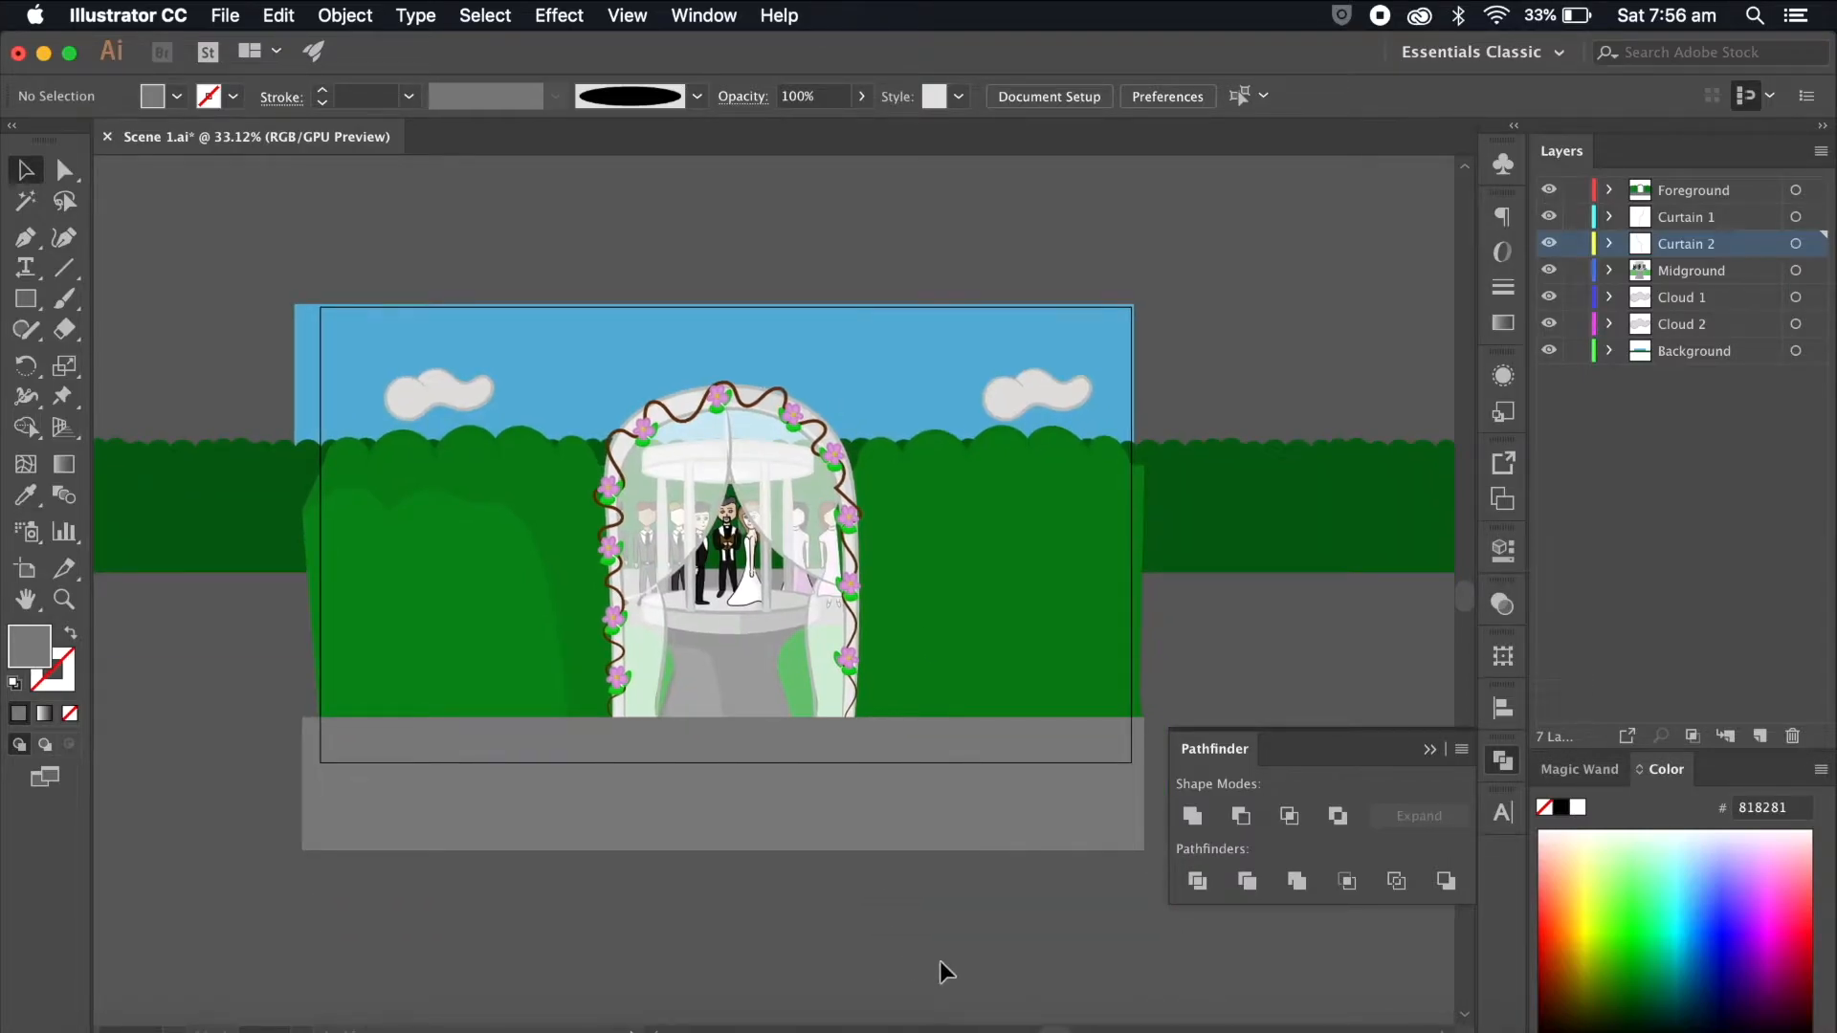
{"action": "scroll", "coordinate": [939, 961], "scroll_direction": "up", "scroll_amount": 4}
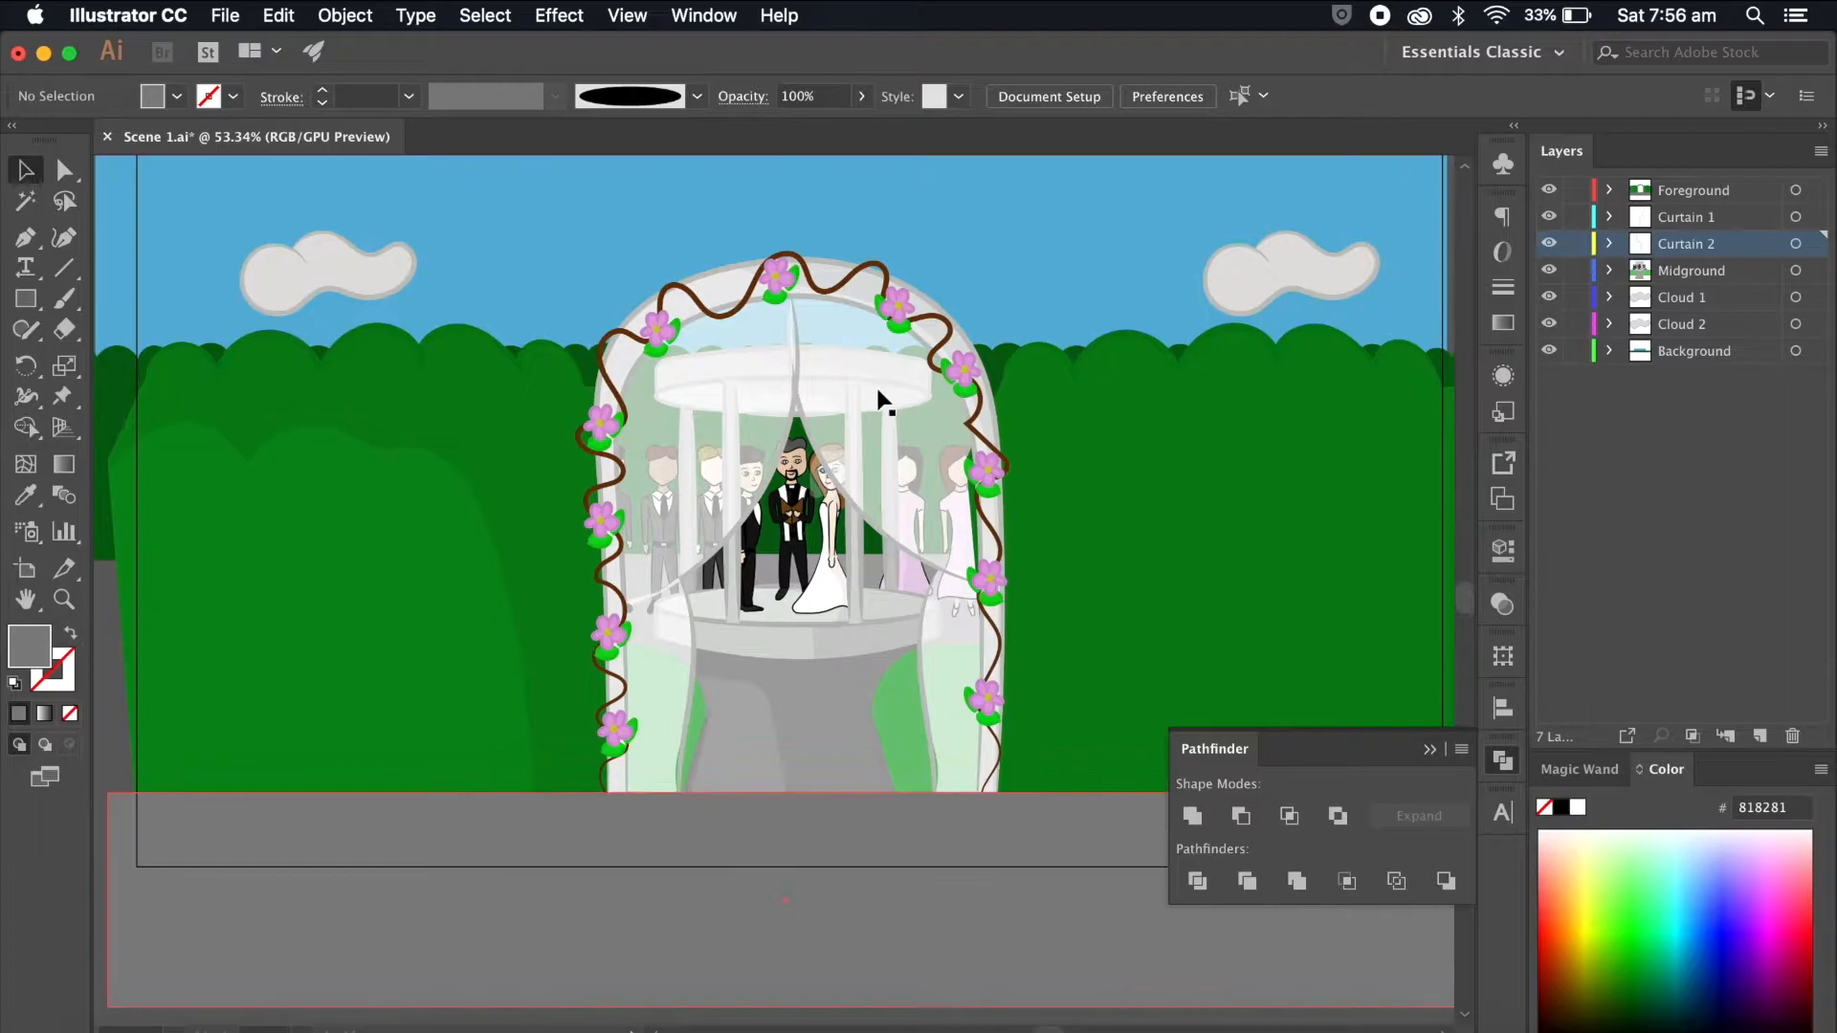
Step: Bring the left curtain's upper piece in front of its lower piece within the Curtain 1 layer
{"action": "left_click", "coordinate": [603, 507]}
{"action": "scroll", "coordinate": [603, 511], "scroll_direction": "up", "scroll_amount": 3}
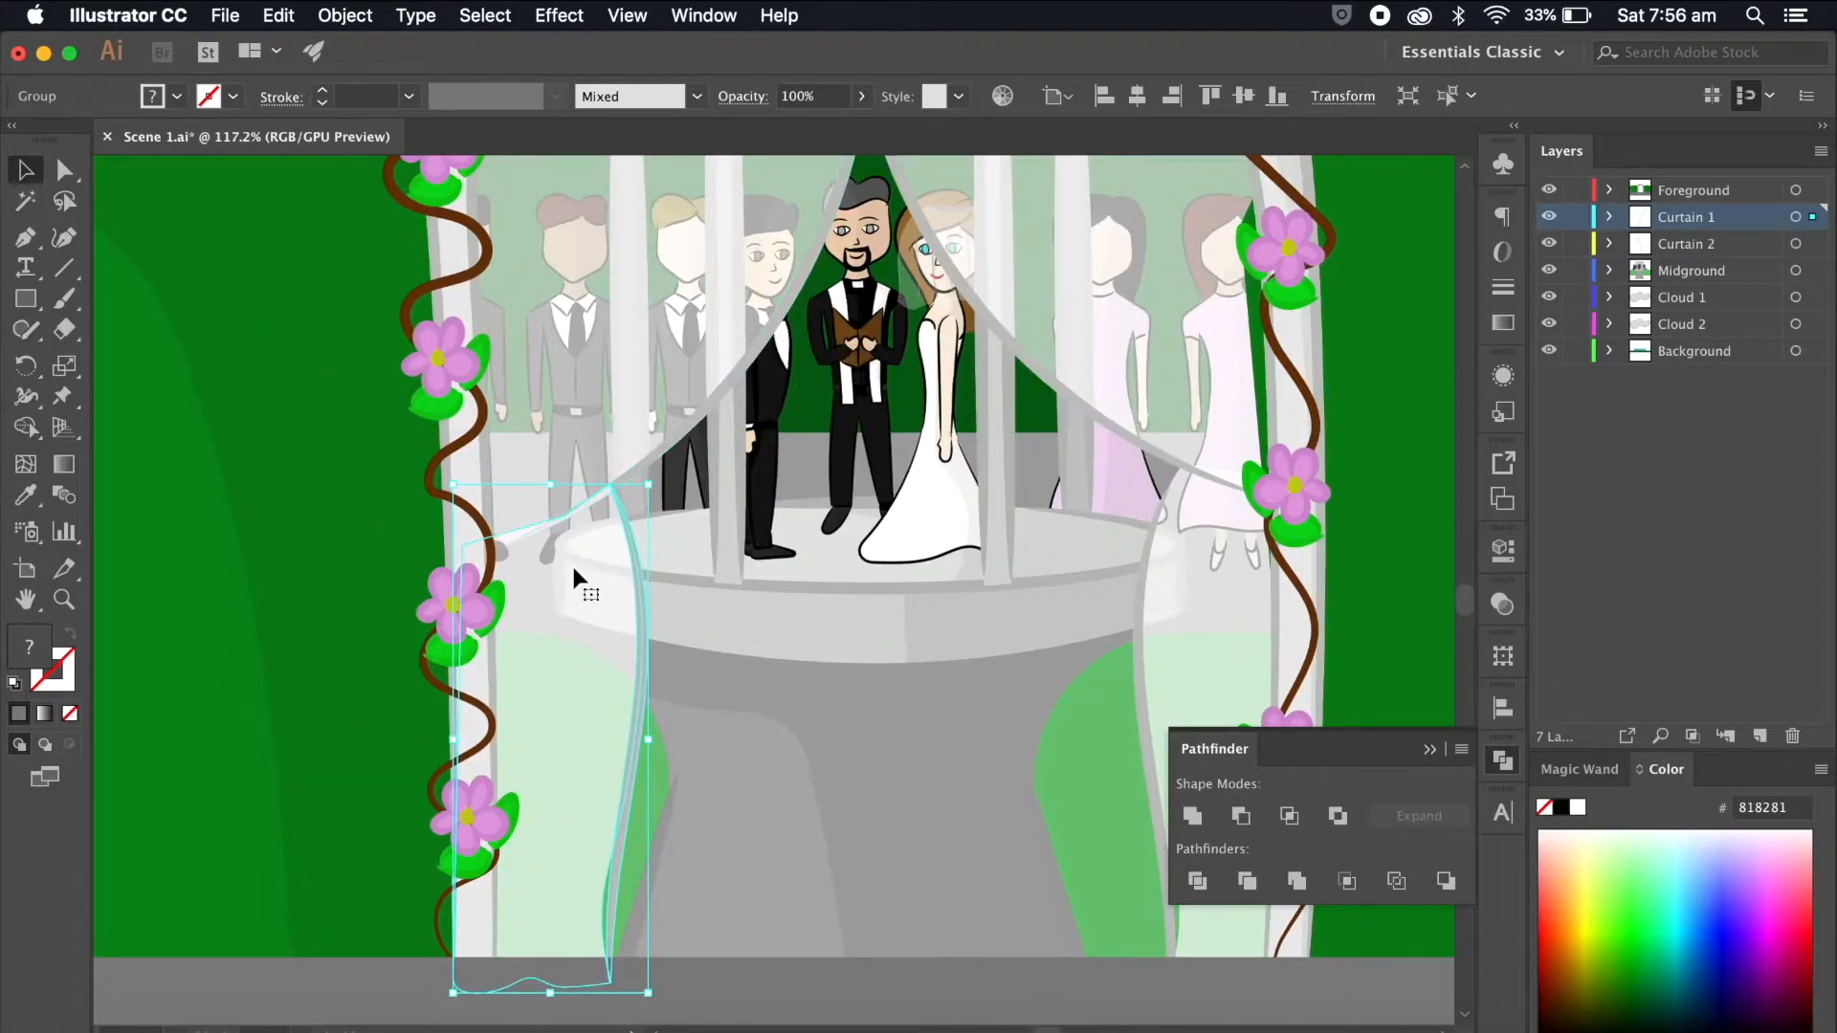
{"action": "scroll", "coordinate": [570, 565], "scroll_direction": "up", "scroll_amount": 5}
{"action": "left_click", "coordinate": [854, 400]}
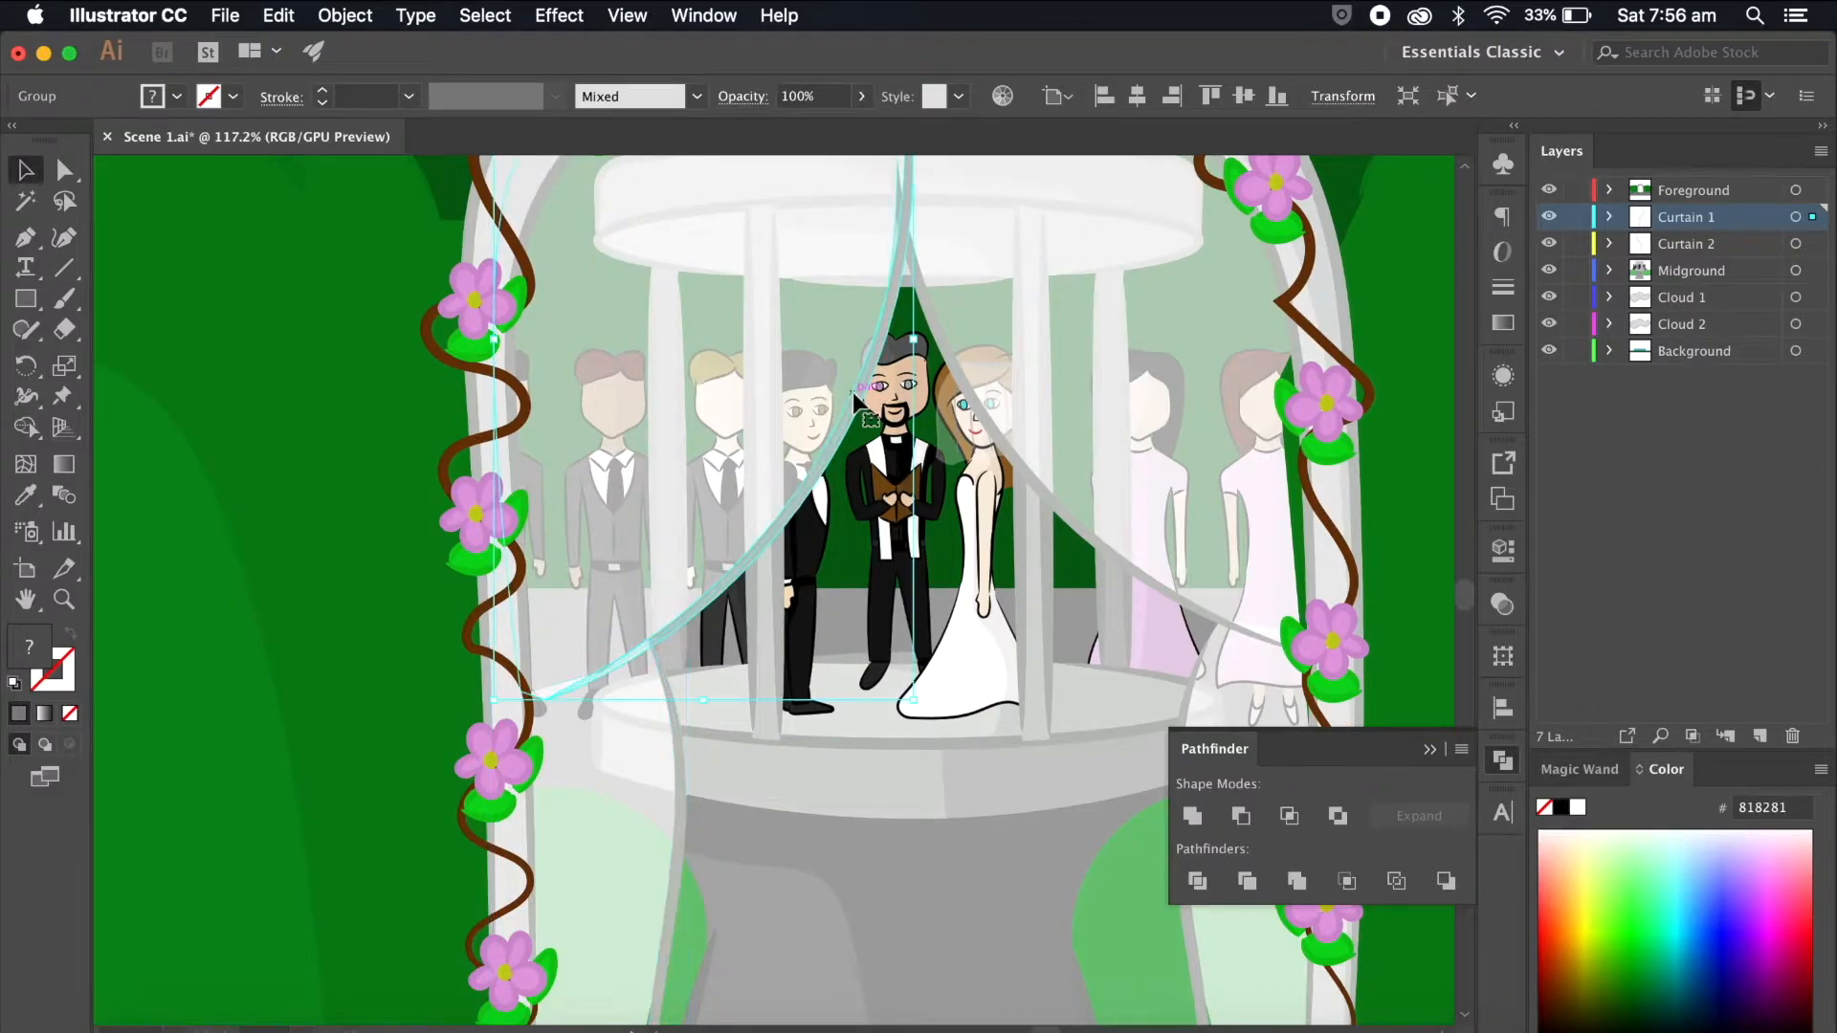
{"action": "right_click", "coordinate": [809, 341]}
{"action": "mouse_move", "coordinate": [942, 627]}
{"action": "left_click", "coordinate": [1160, 622]}
{"action": "scroll", "coordinate": [823, 840], "scroll_direction": "right", "scroll_amount": 4}
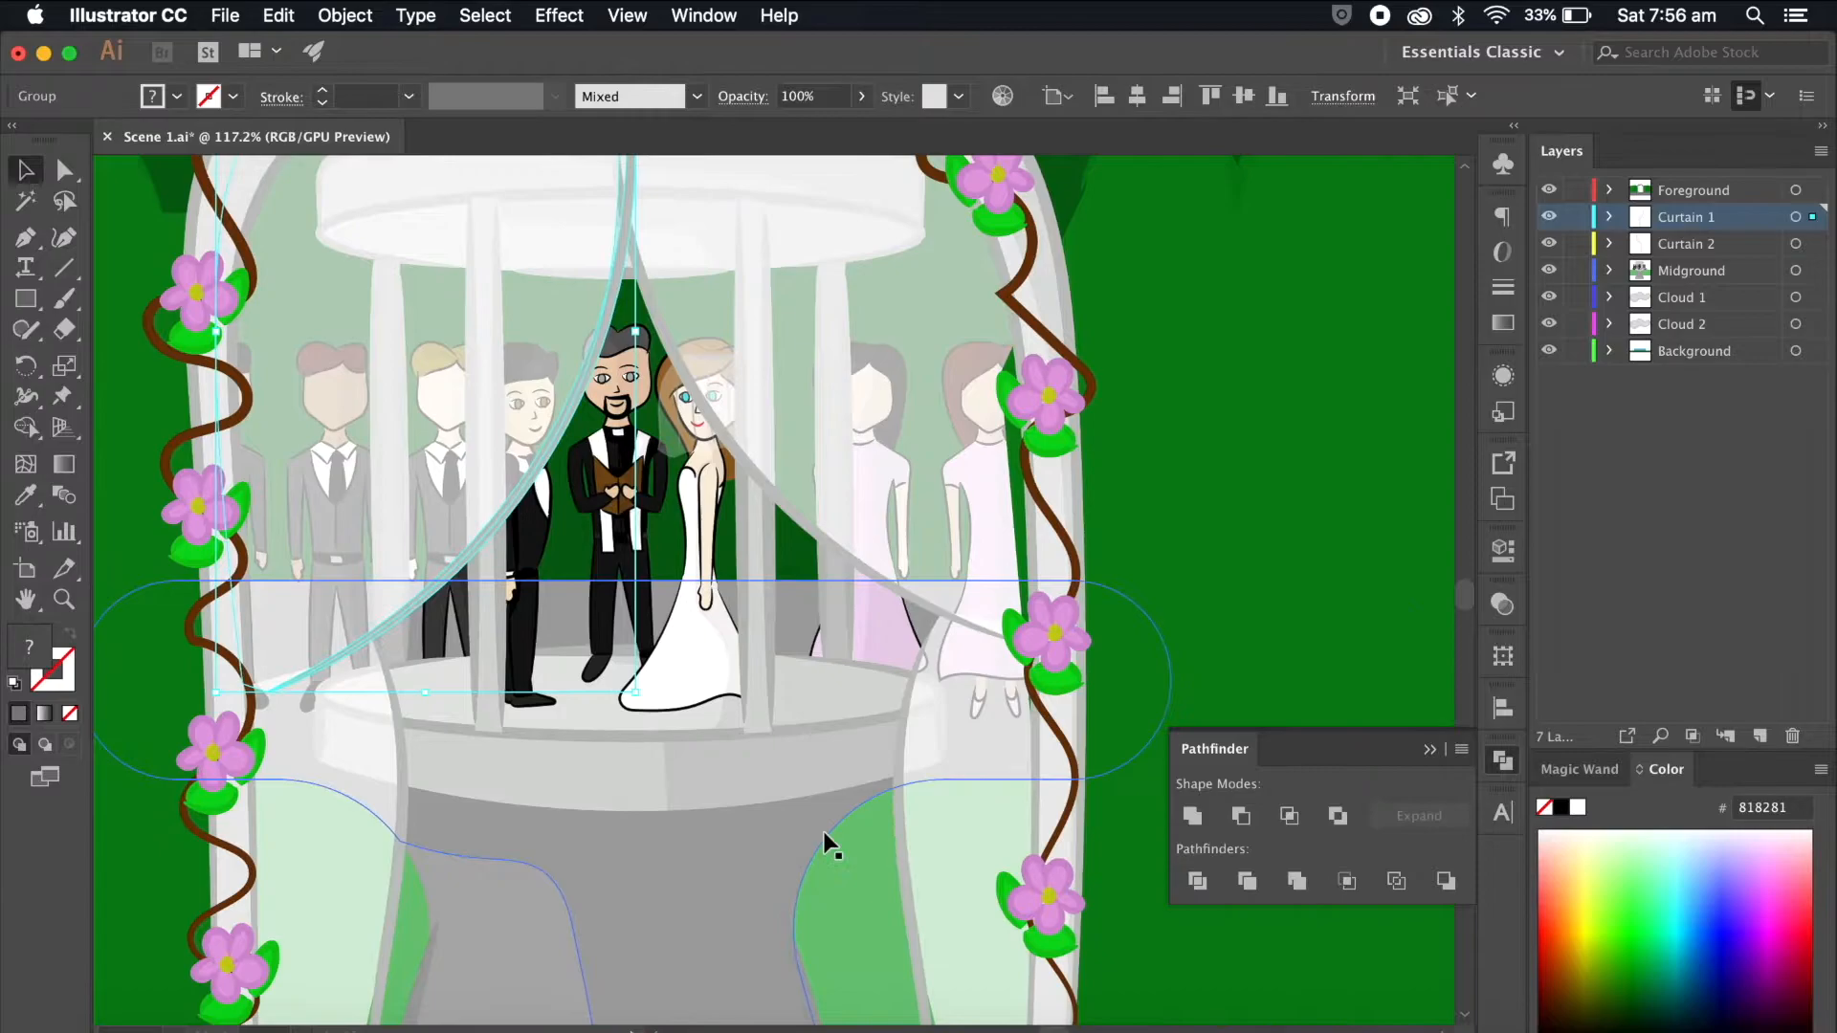
{"action": "scroll", "coordinate": [824, 840], "scroll_direction": "down", "scroll_amount": 2}
{"action": "scroll", "coordinate": [953, 662], "scroll_direction": "up", "scroll_amount": 3}
{"action": "scroll", "coordinate": [954, 662], "scroll_direction": "left", "scroll_amount": 1}
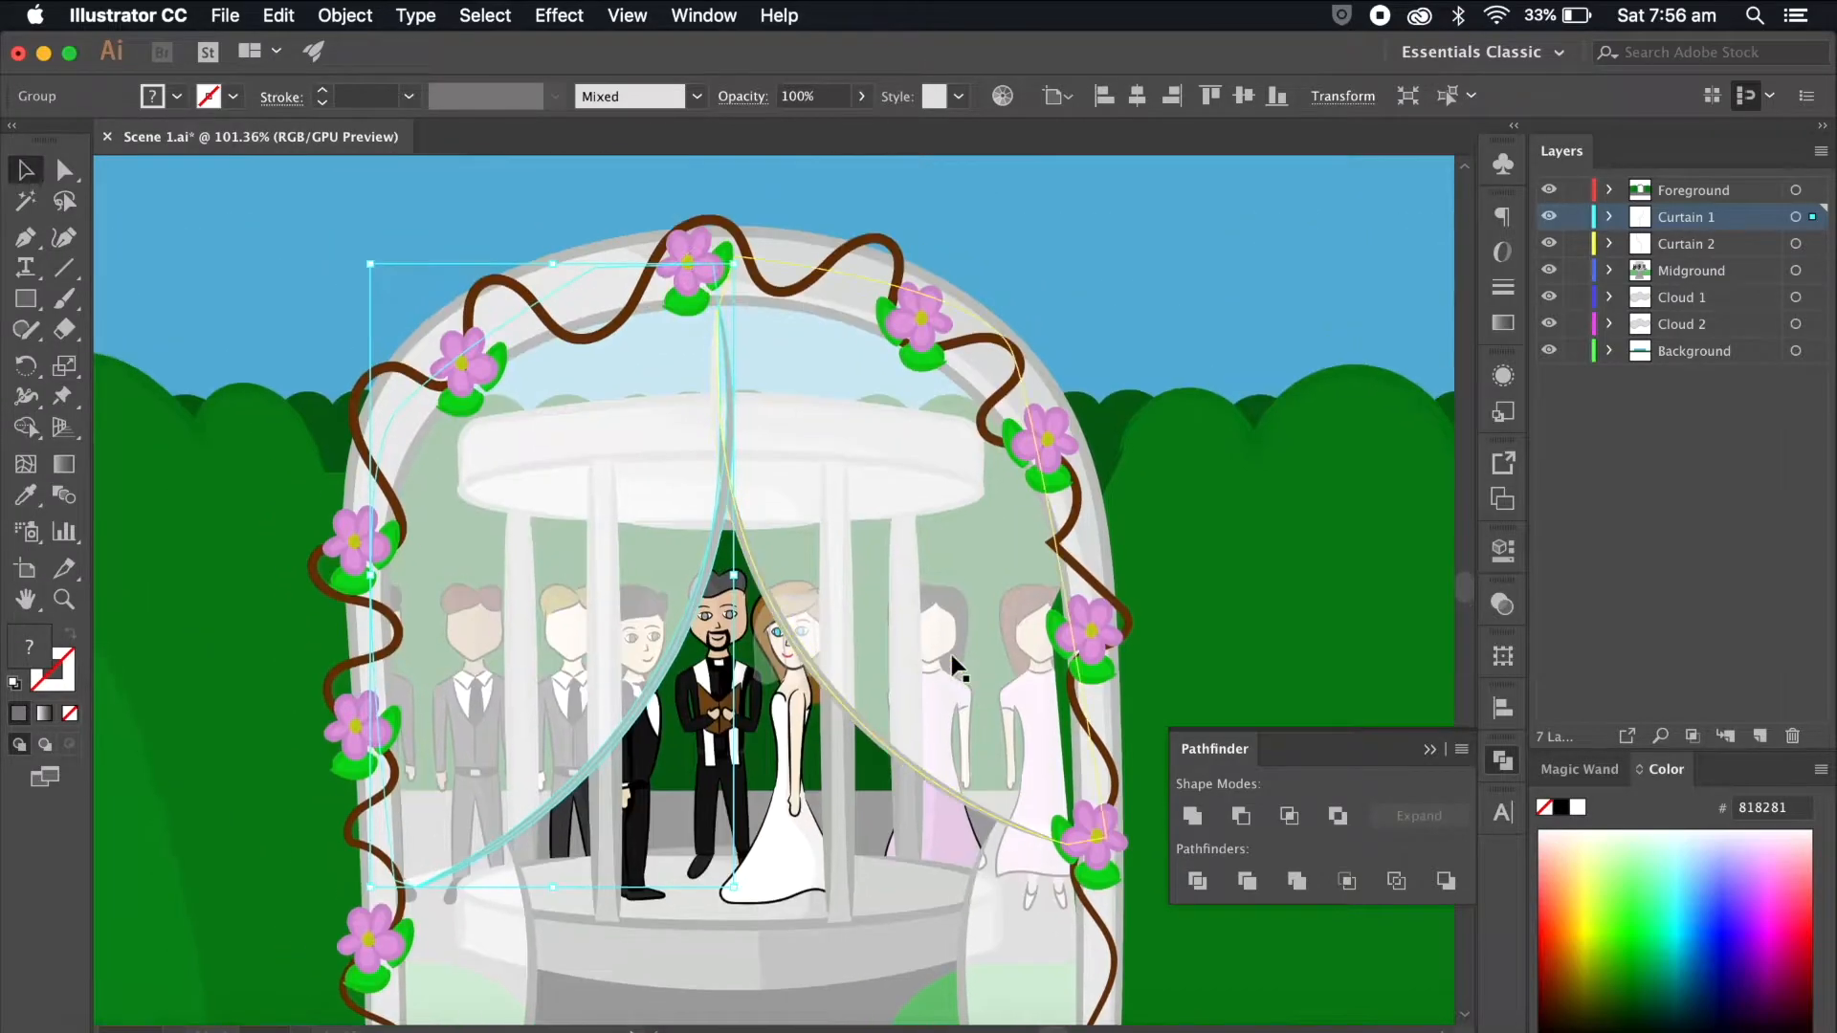
Step: Identify the right curtain's upper piece and move the Curtain 2 layer above Curtain 1
{"action": "left_click", "coordinate": [761, 570]}
{"action": "scroll", "coordinate": [765, 572], "scroll_direction": "down", "scroll_amount": 3}
{"action": "left_click_drag", "start_coordinate": [1701, 247], "coordinate": [1701, 214]}
{"action": "scroll", "coordinate": [933, 600], "scroll_direction": "down", "scroll_amount": 5}
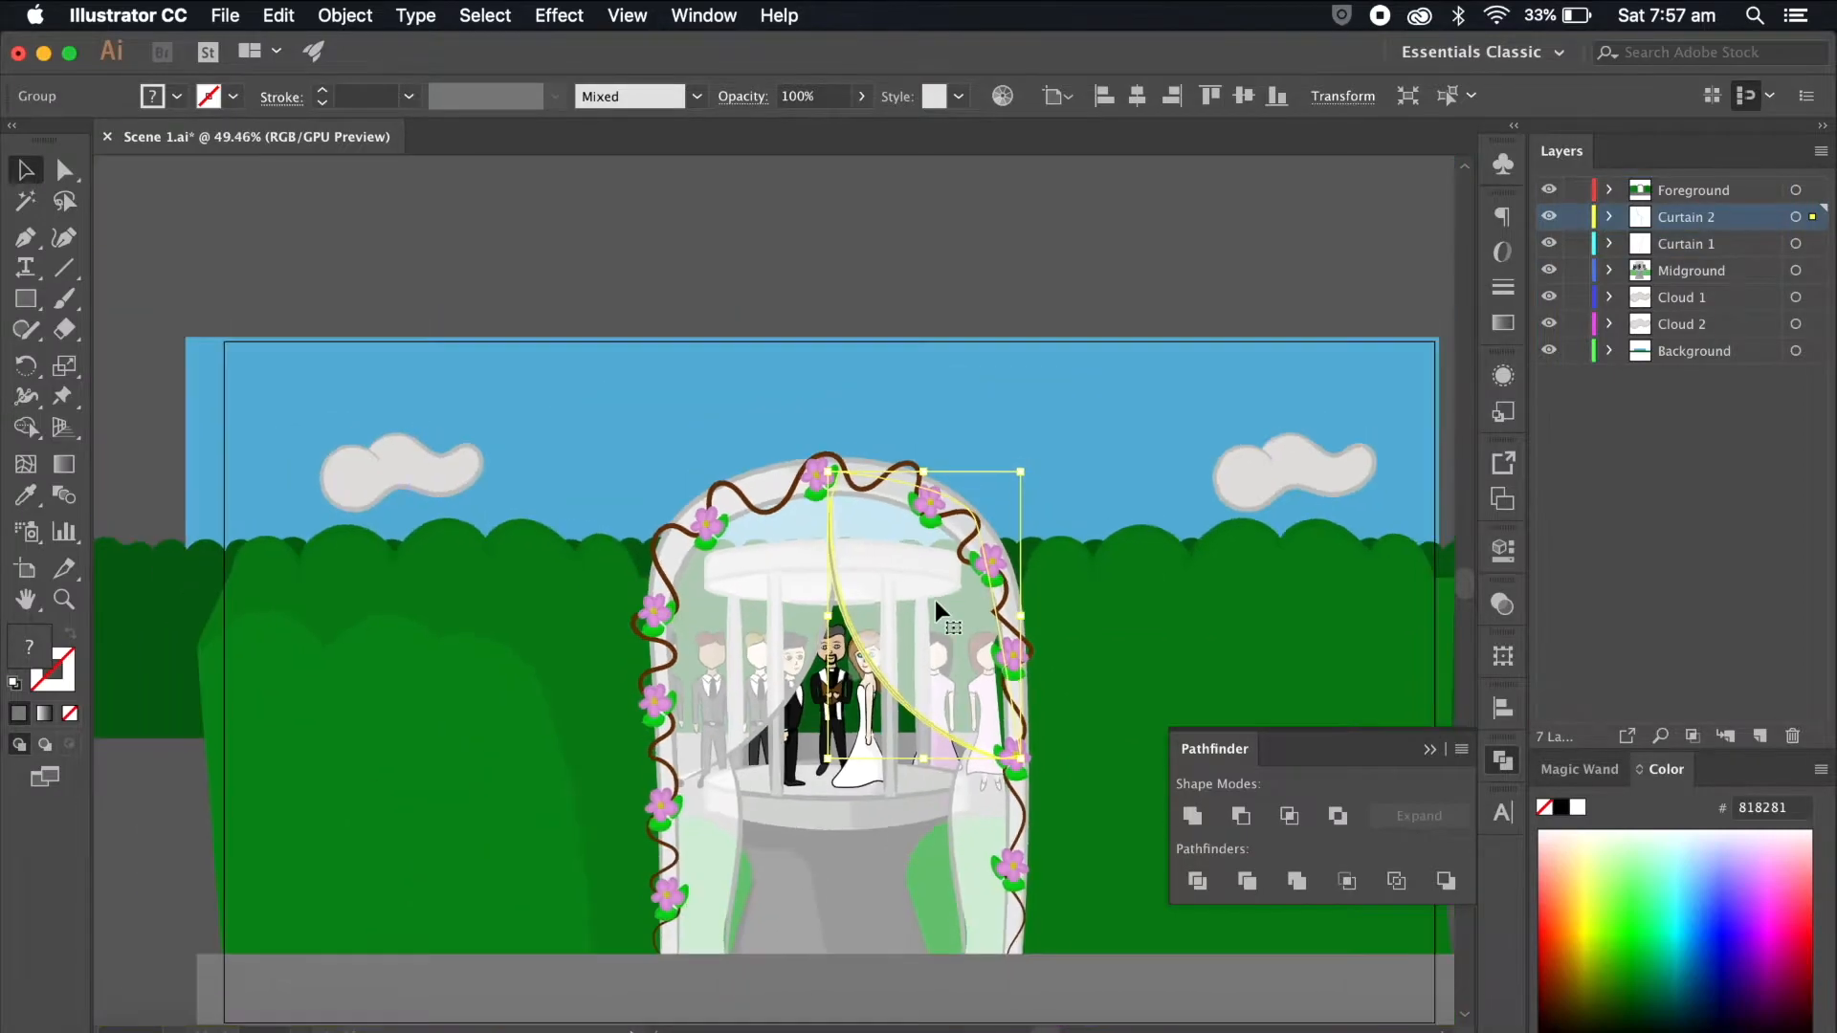
Step: Send the grey ground rectangle on the Foreground layer to the back, behind the hedges and arch
{"action": "scroll", "coordinate": [934, 600], "scroll_direction": "down", "scroll_amount": 3}
{"action": "left_click", "coordinate": [914, 945]}
{"action": "scroll", "coordinate": [914, 945], "scroll_direction": "down", "scroll_amount": 3}
{"action": "scroll", "coordinate": [914, 945], "scroll_direction": "left", "scroll_amount": 5}
{"action": "left_click", "coordinate": [956, 948]}
{"action": "scroll", "coordinate": [957, 949], "scroll_direction": "right", "scroll_amount": 6}
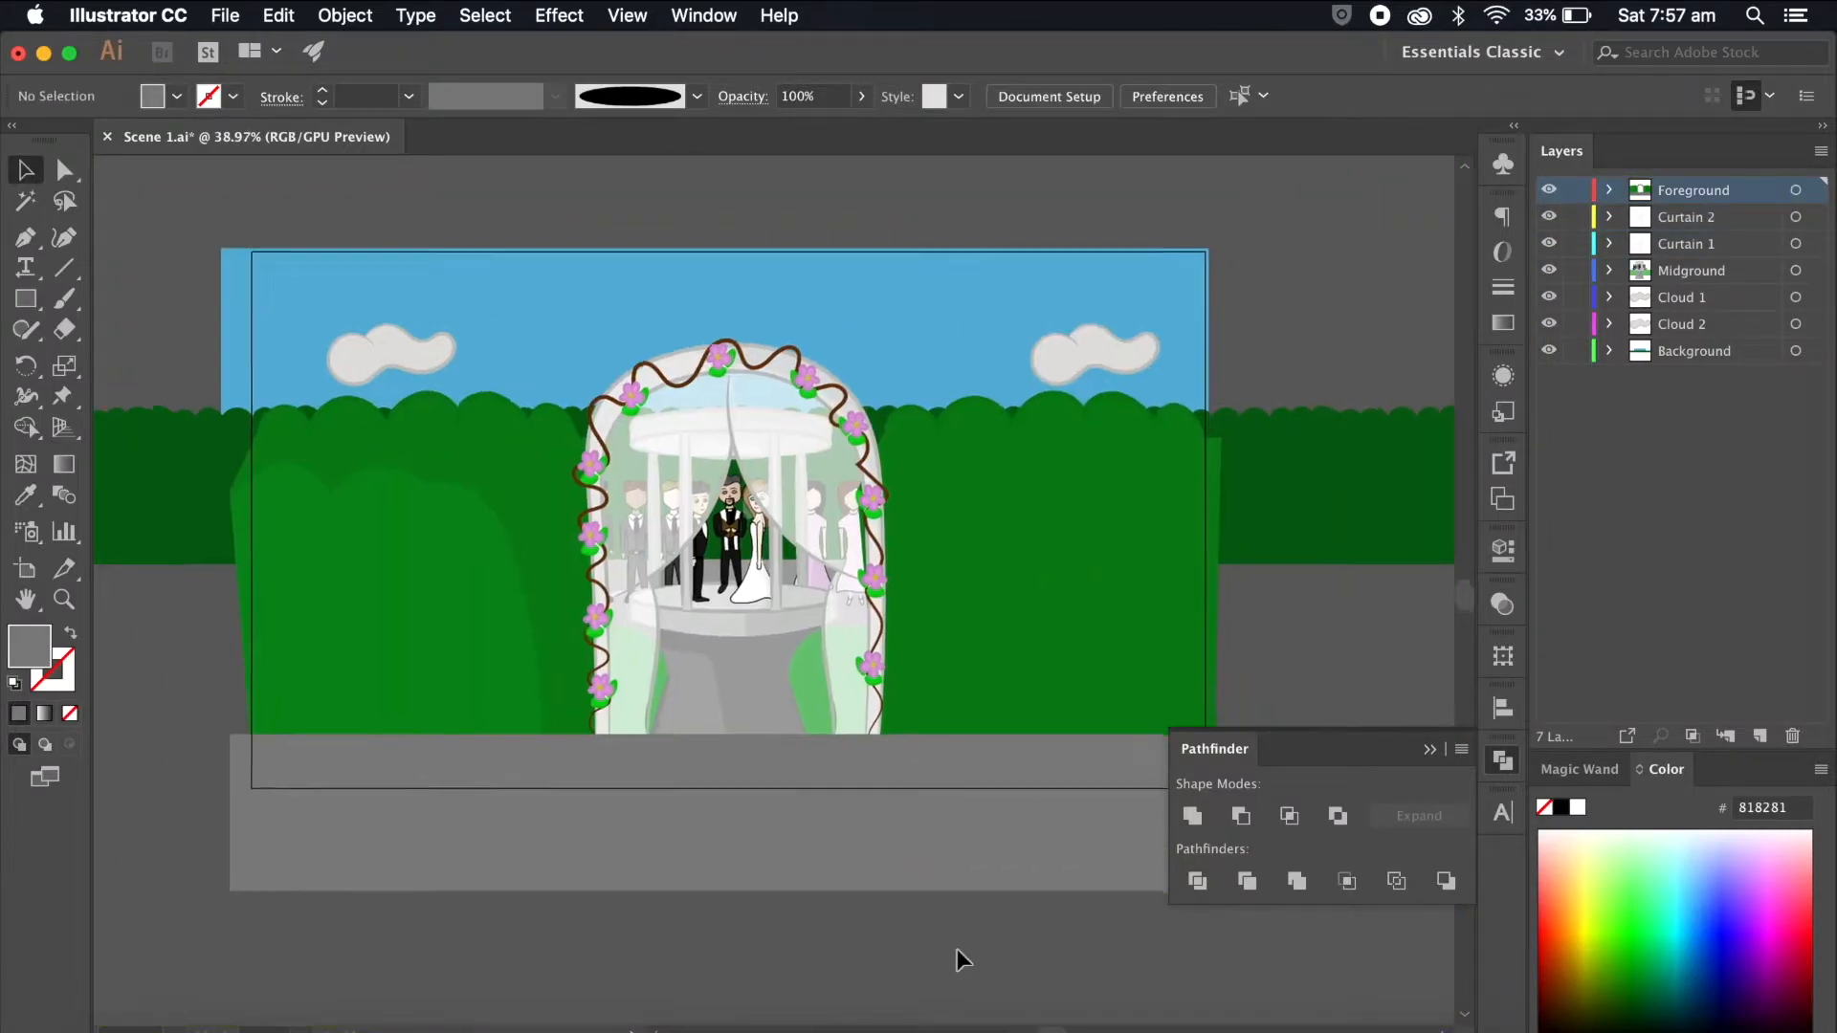
{"action": "scroll", "coordinate": [957, 949], "scroll_direction": "right", "scroll_amount": 3}
{"action": "scroll", "coordinate": [957, 949], "scroll_direction": "down", "scroll_amount": 2}
{"action": "scroll", "coordinate": [956, 949], "scroll_direction": "left", "scroll_amount": 5}
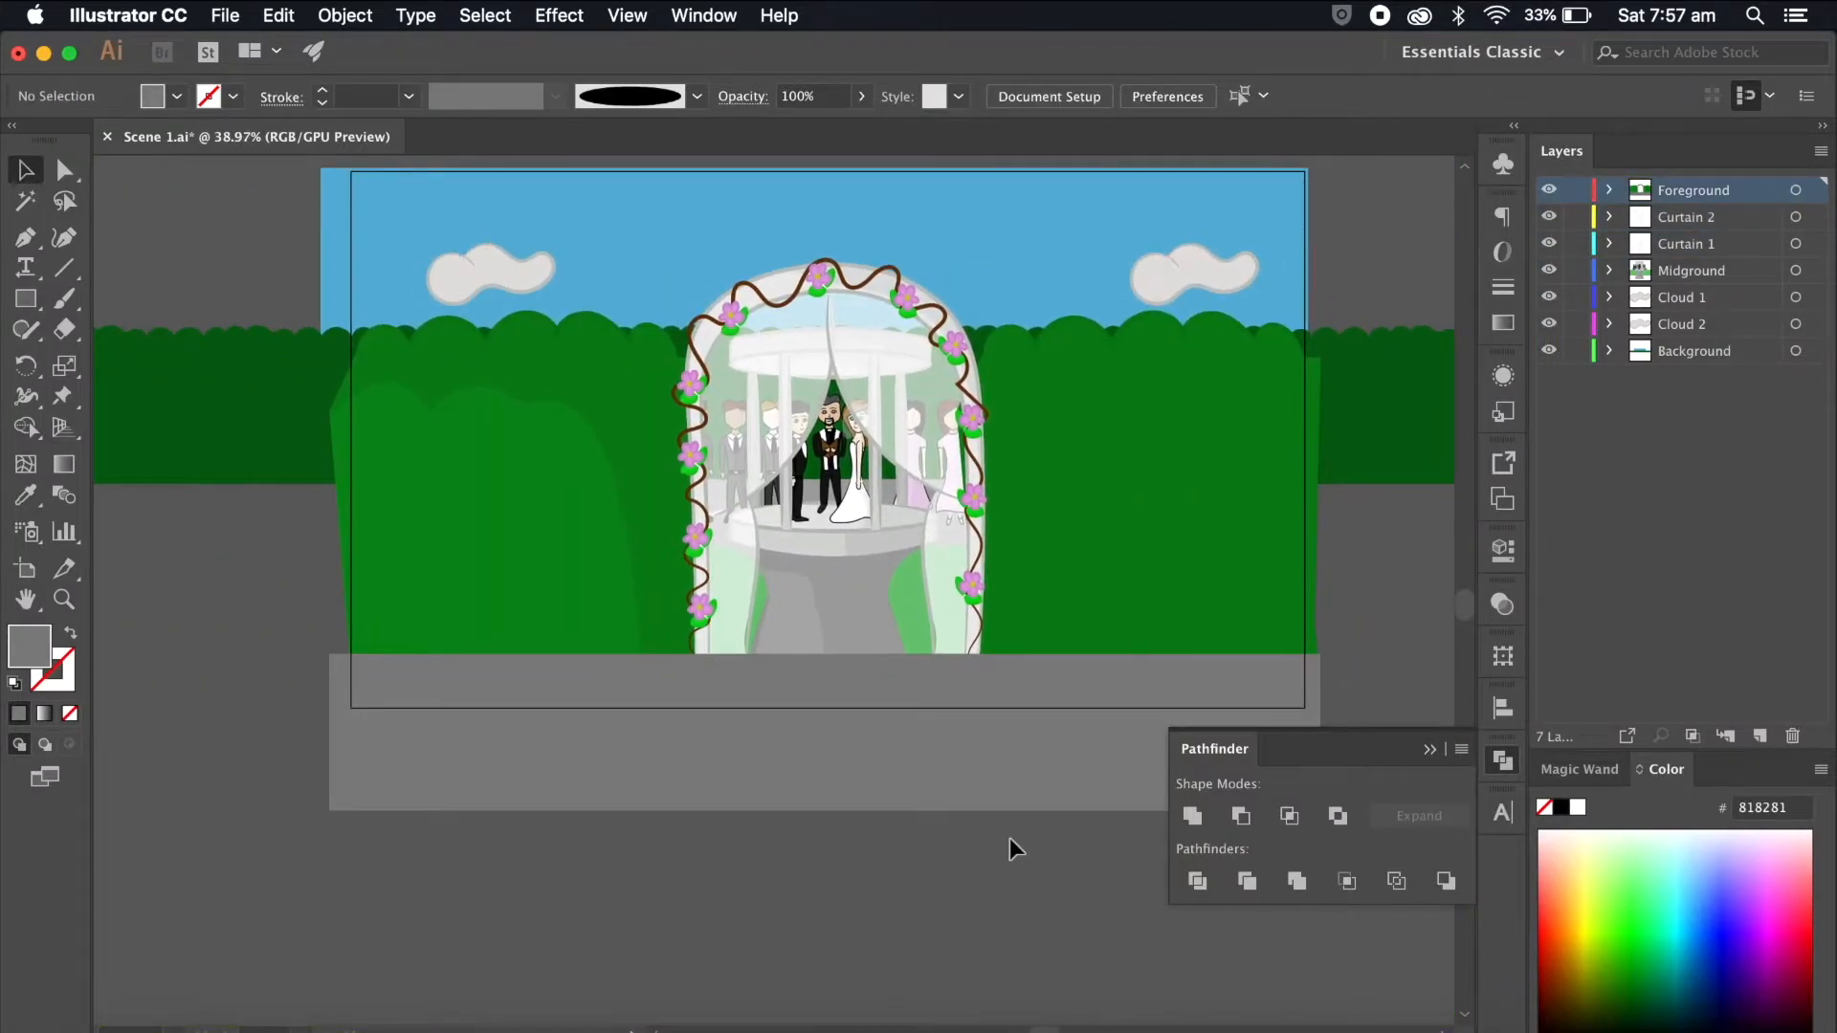
{"action": "left_click", "coordinate": [818, 794]}
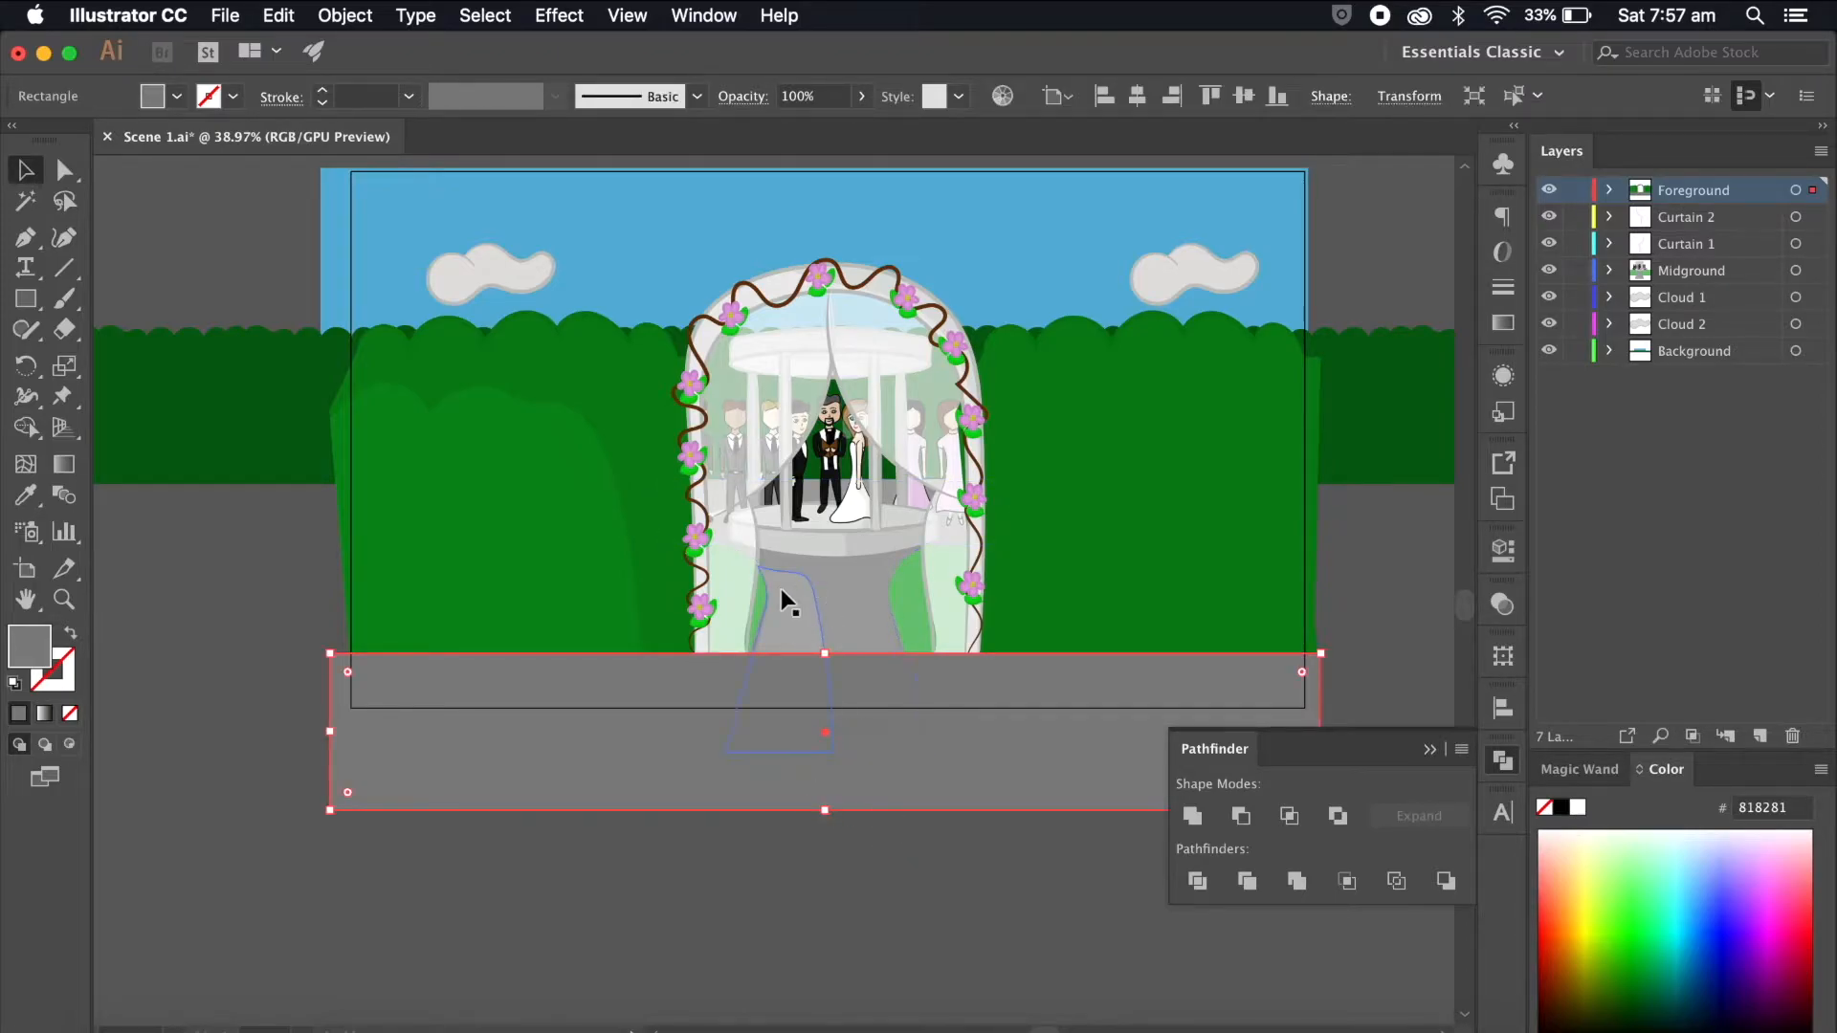
{"action": "right_click", "coordinate": [740, 775]}
{"action": "mouse_move", "coordinate": [861, 924]}
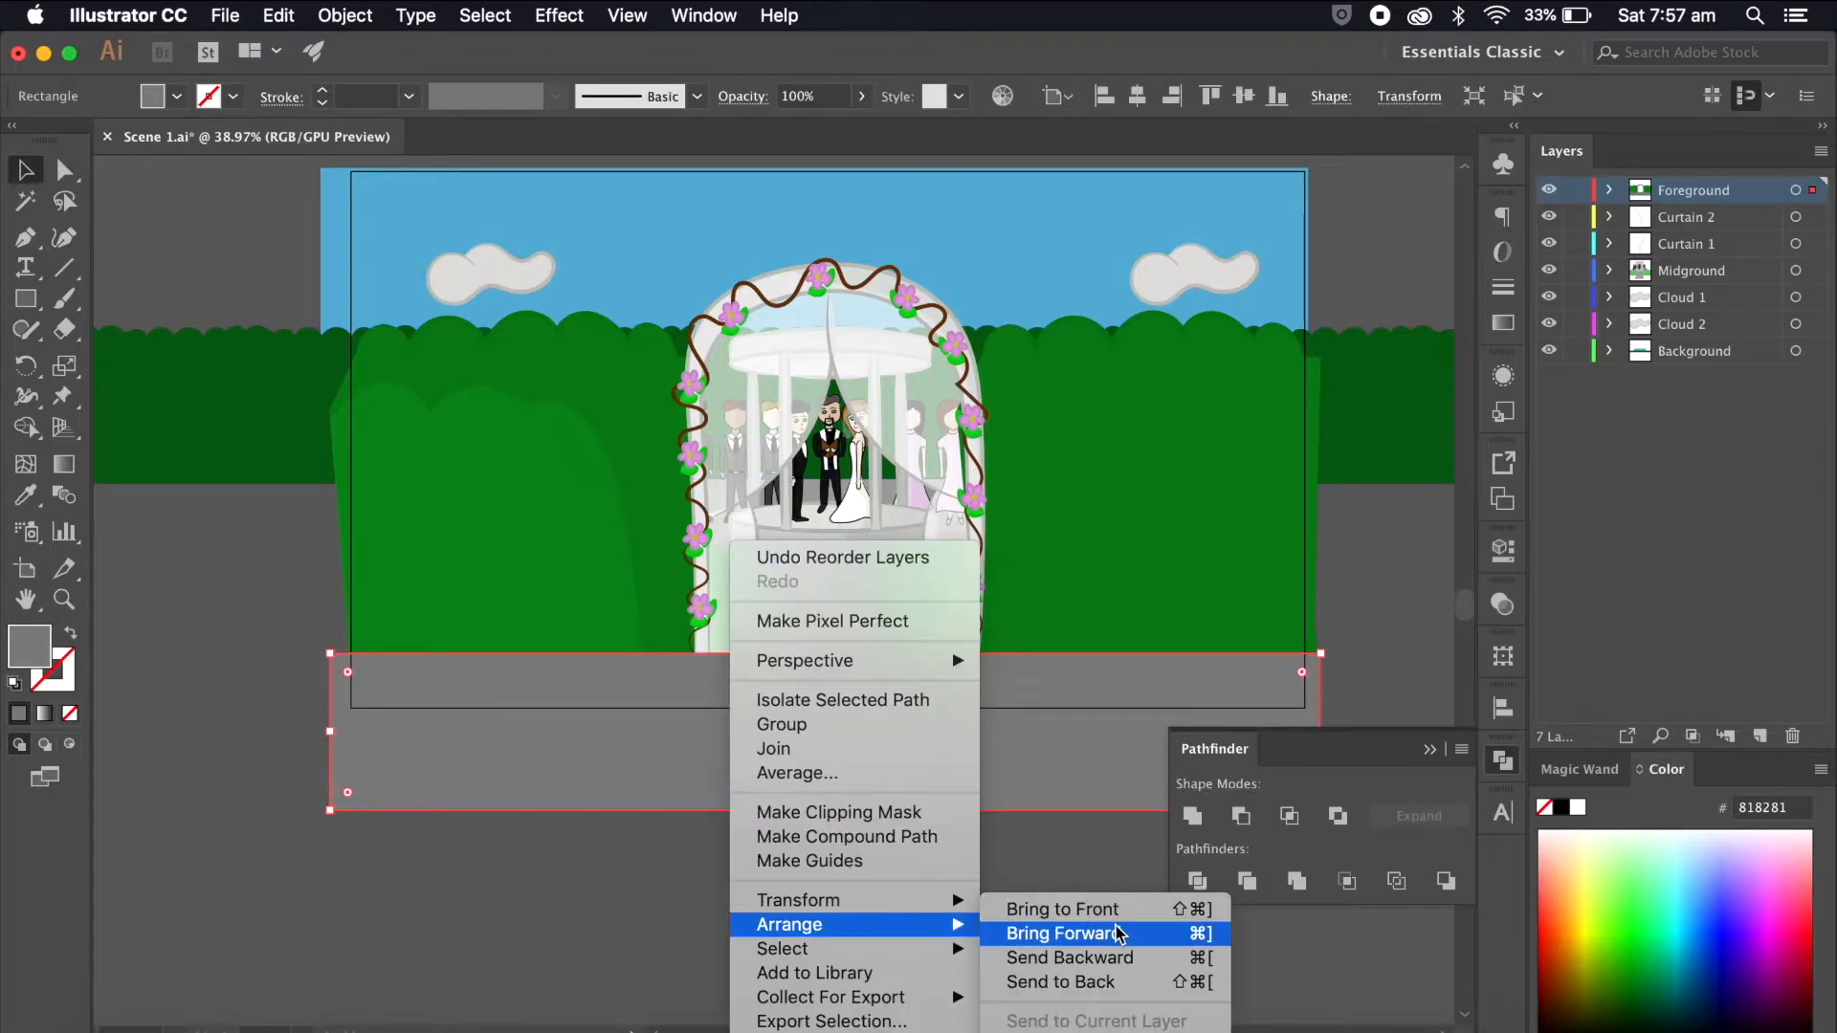
{"action": "left_click", "coordinate": [1072, 982]}
{"action": "left_click", "coordinate": [872, 821]}
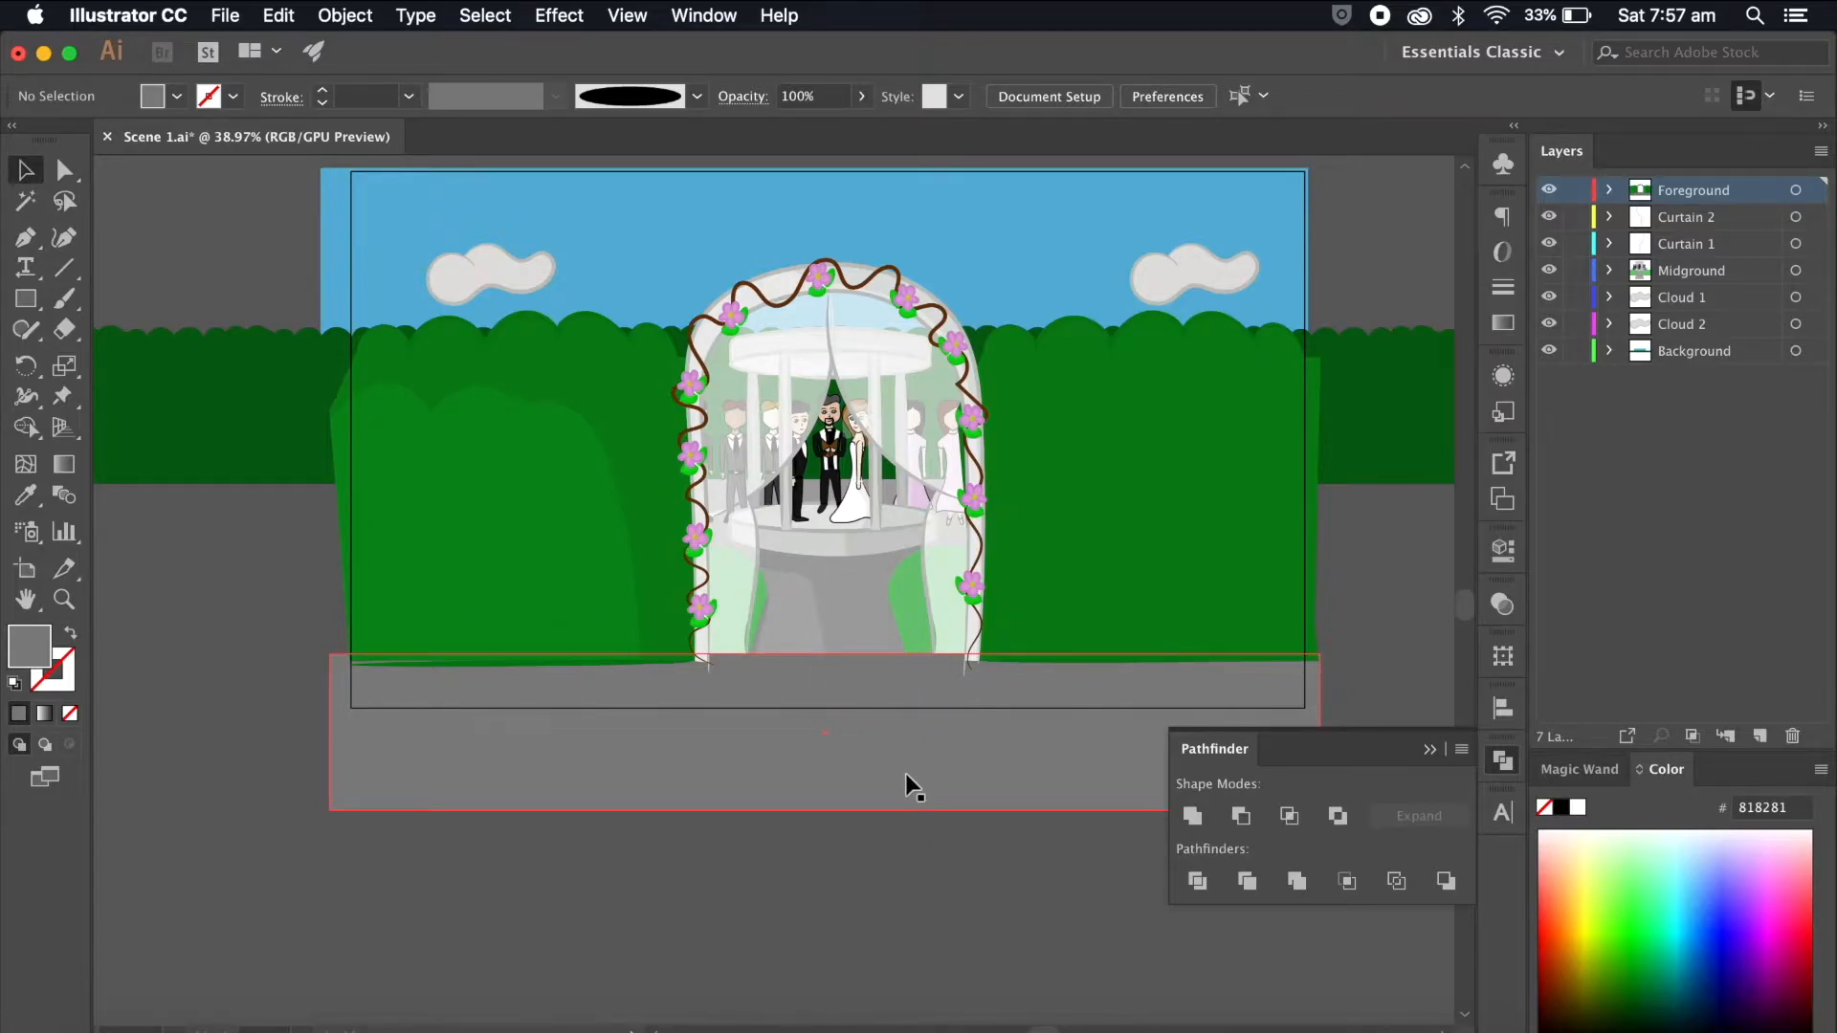
Step: Copy the grey walkway group from the Midground layer and paste it in place on the Foreground layer
{"action": "left_click", "coordinate": [858, 597]}
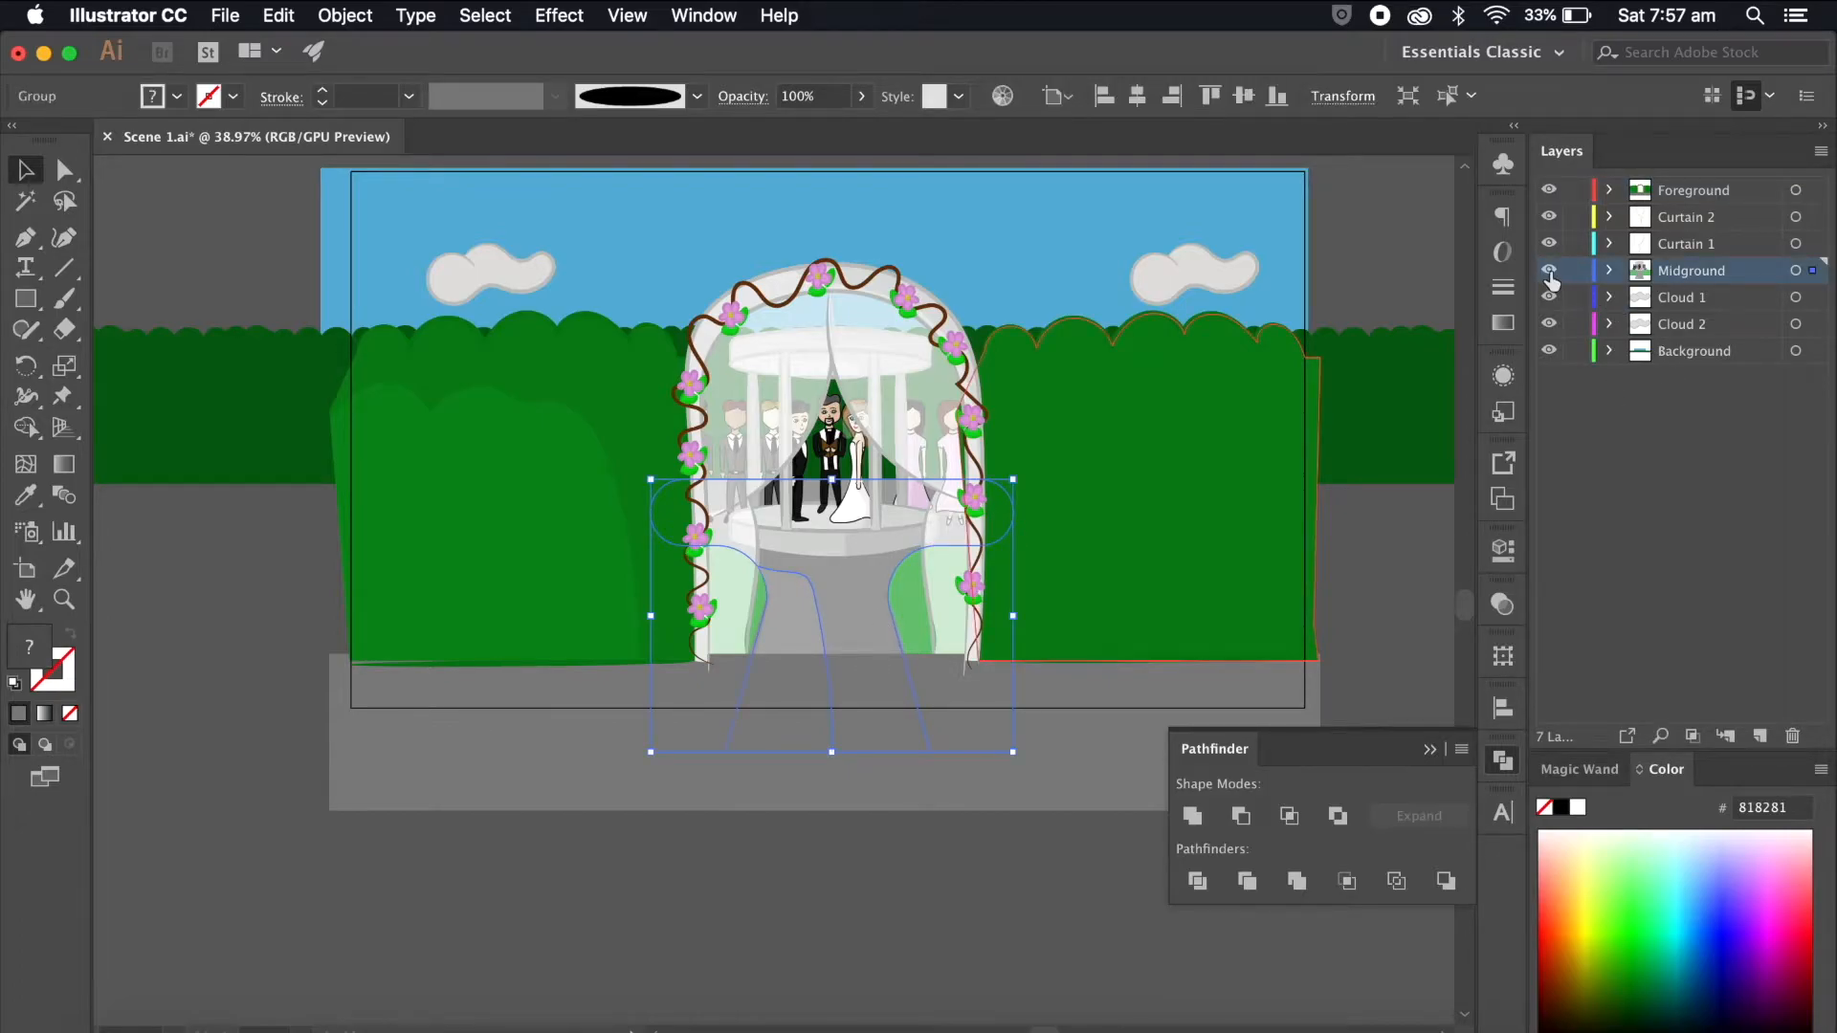
{"action": "double_click", "coordinate": [857, 627]}
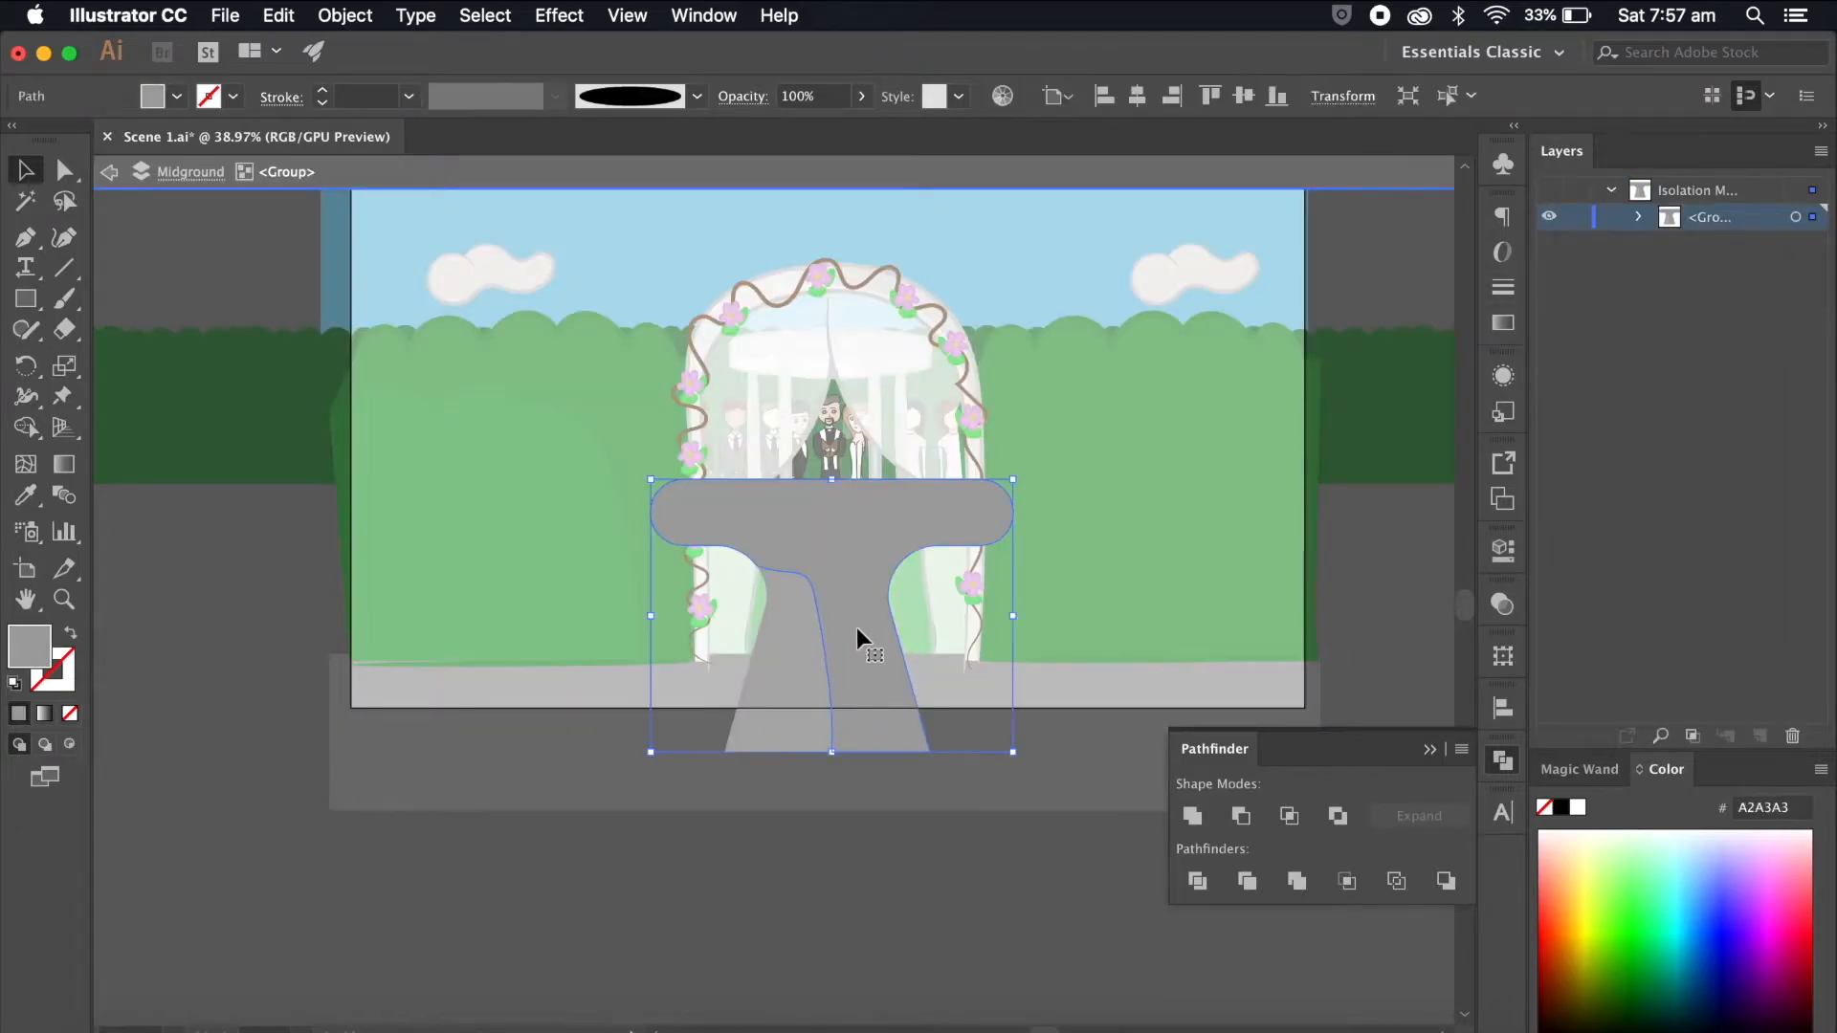
{"action": "double_click", "coordinate": [904, 847]}
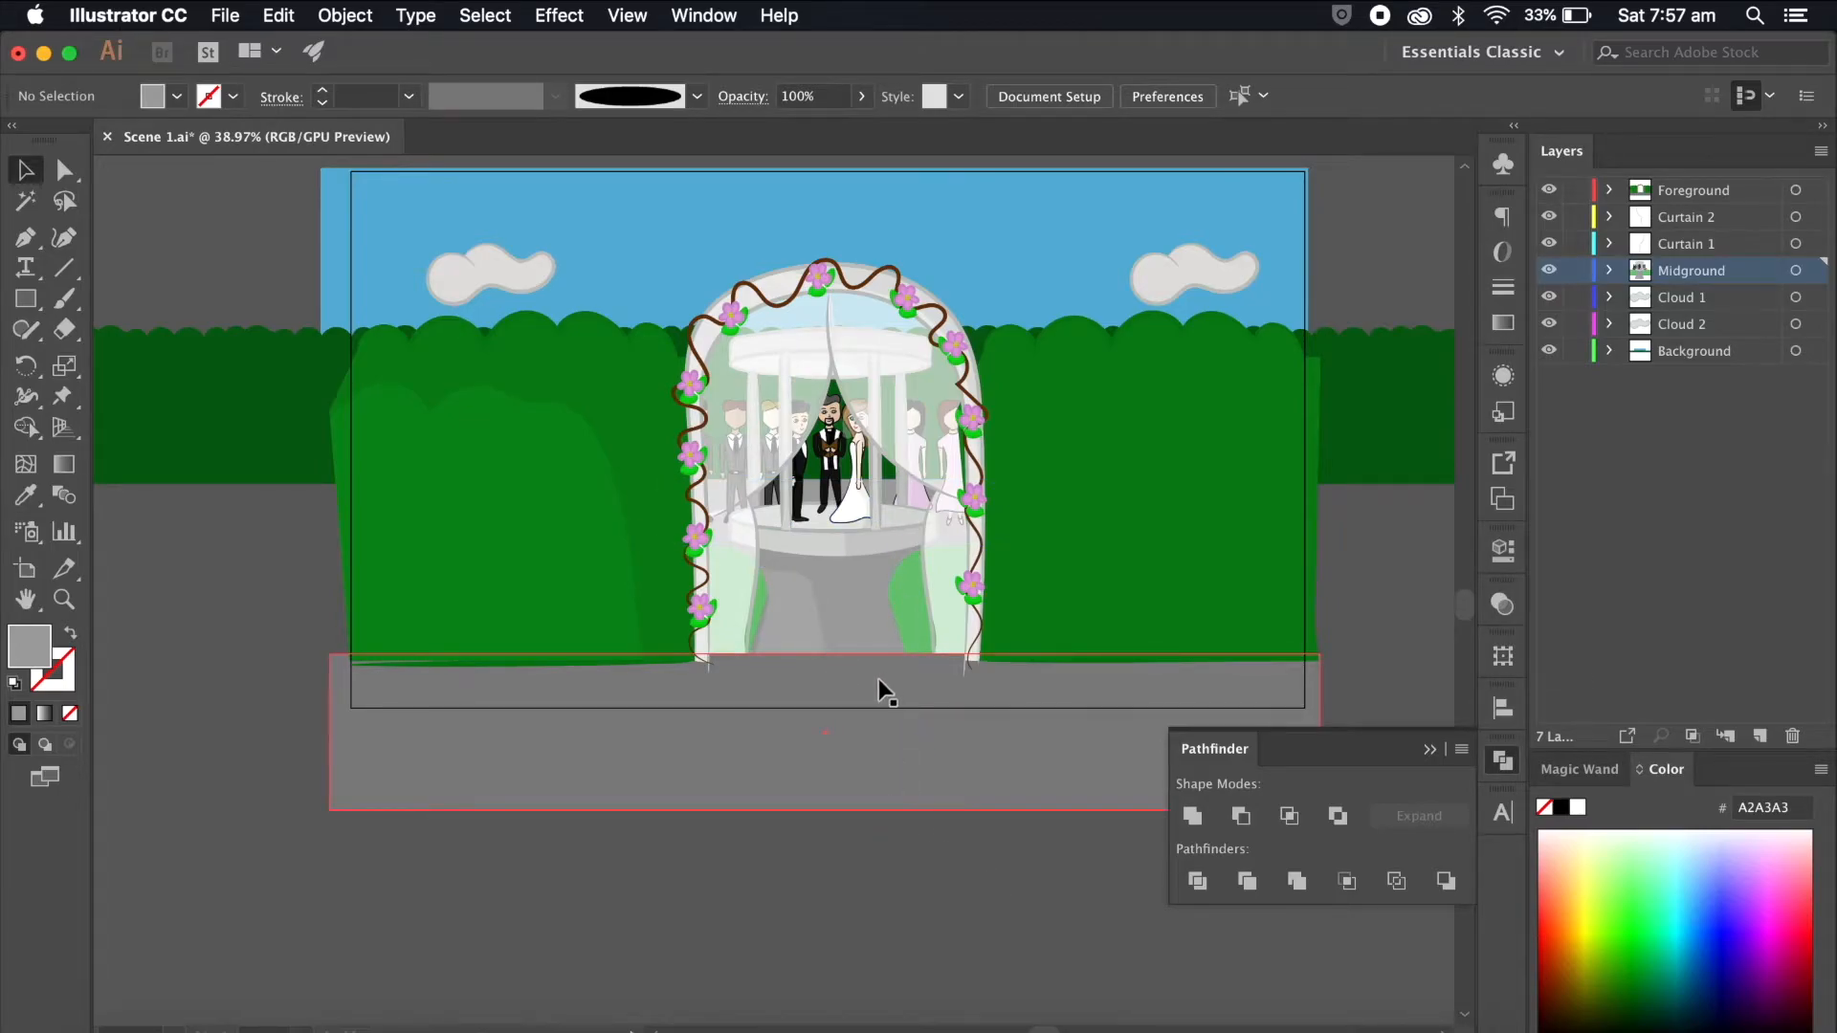
{"action": "left_click", "coordinate": [853, 616]}
{"action": "left_click", "coordinate": [842, 901]}
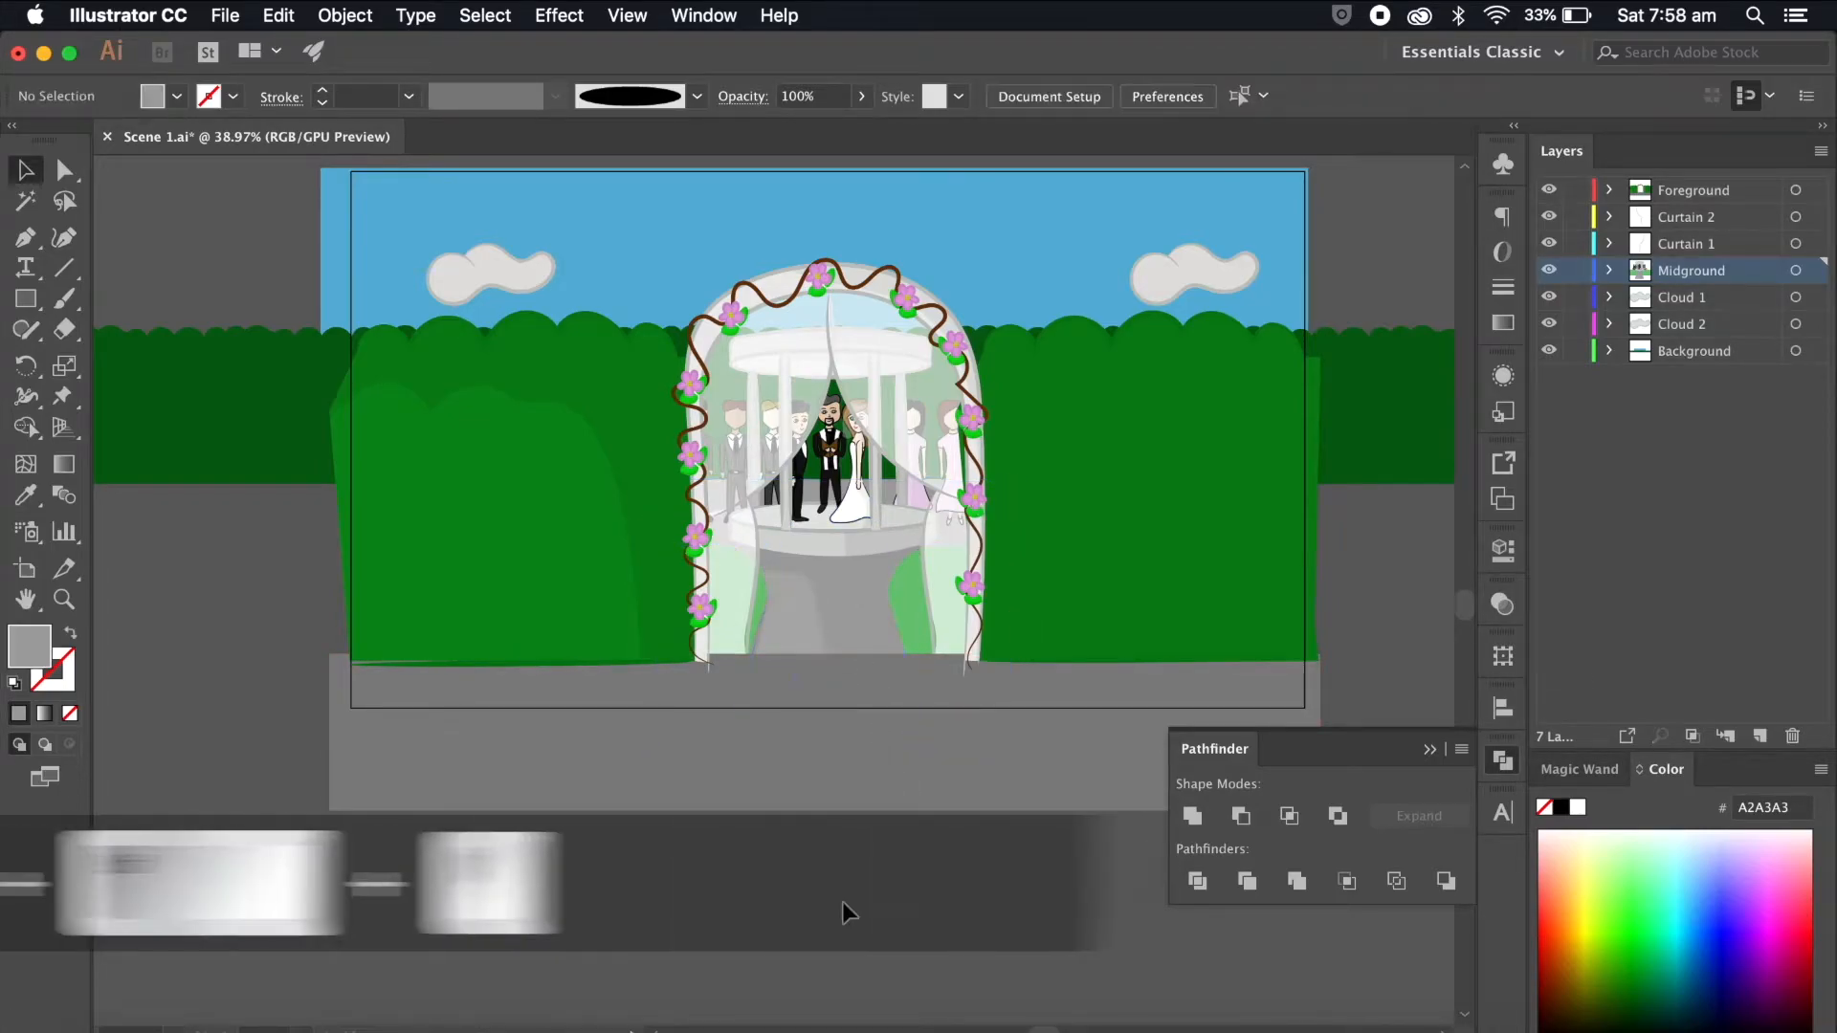
{"action": "key", "text": "ctrl+shift+v"}
{"action": "left_click", "coordinate": [1720, 194]}
{"action": "key", "text": "ctrl+shift+v"}
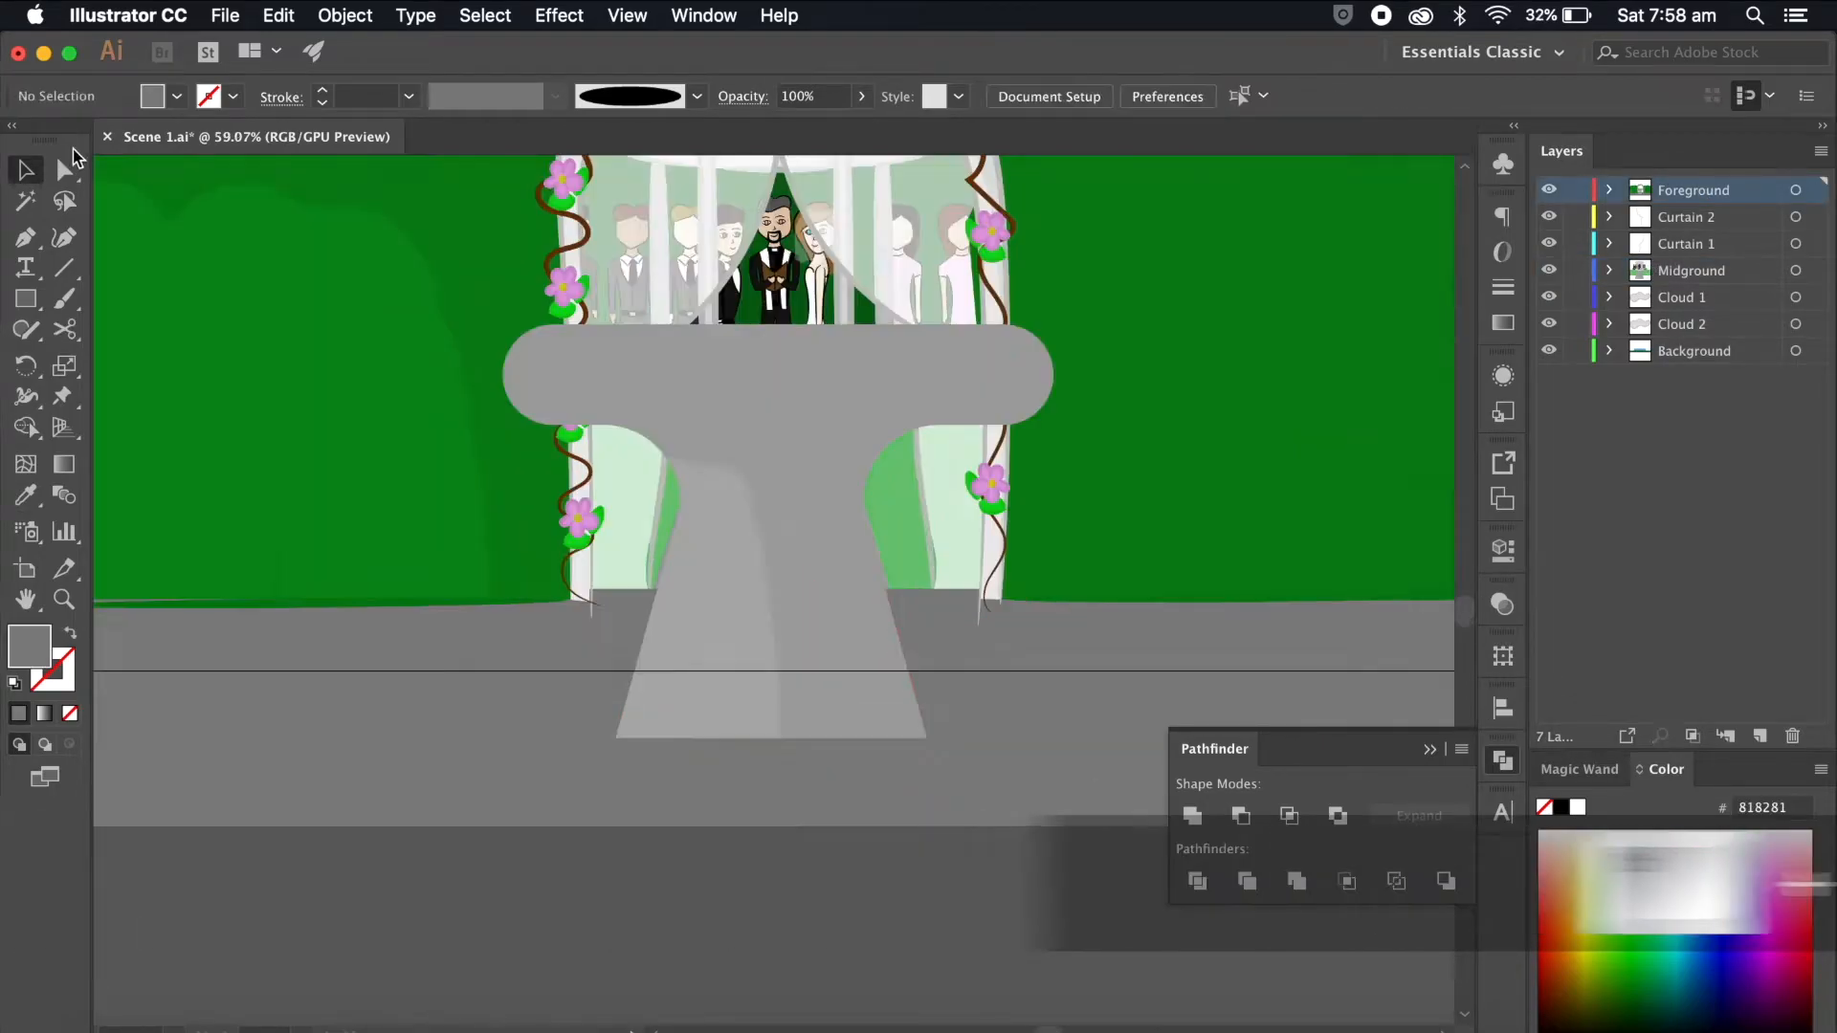
Step: Hide every layer except Foreground and select the pasted walkway's T-shaped path with the Direct Selection tool
{"action": "left_click", "coordinate": [67, 168]}
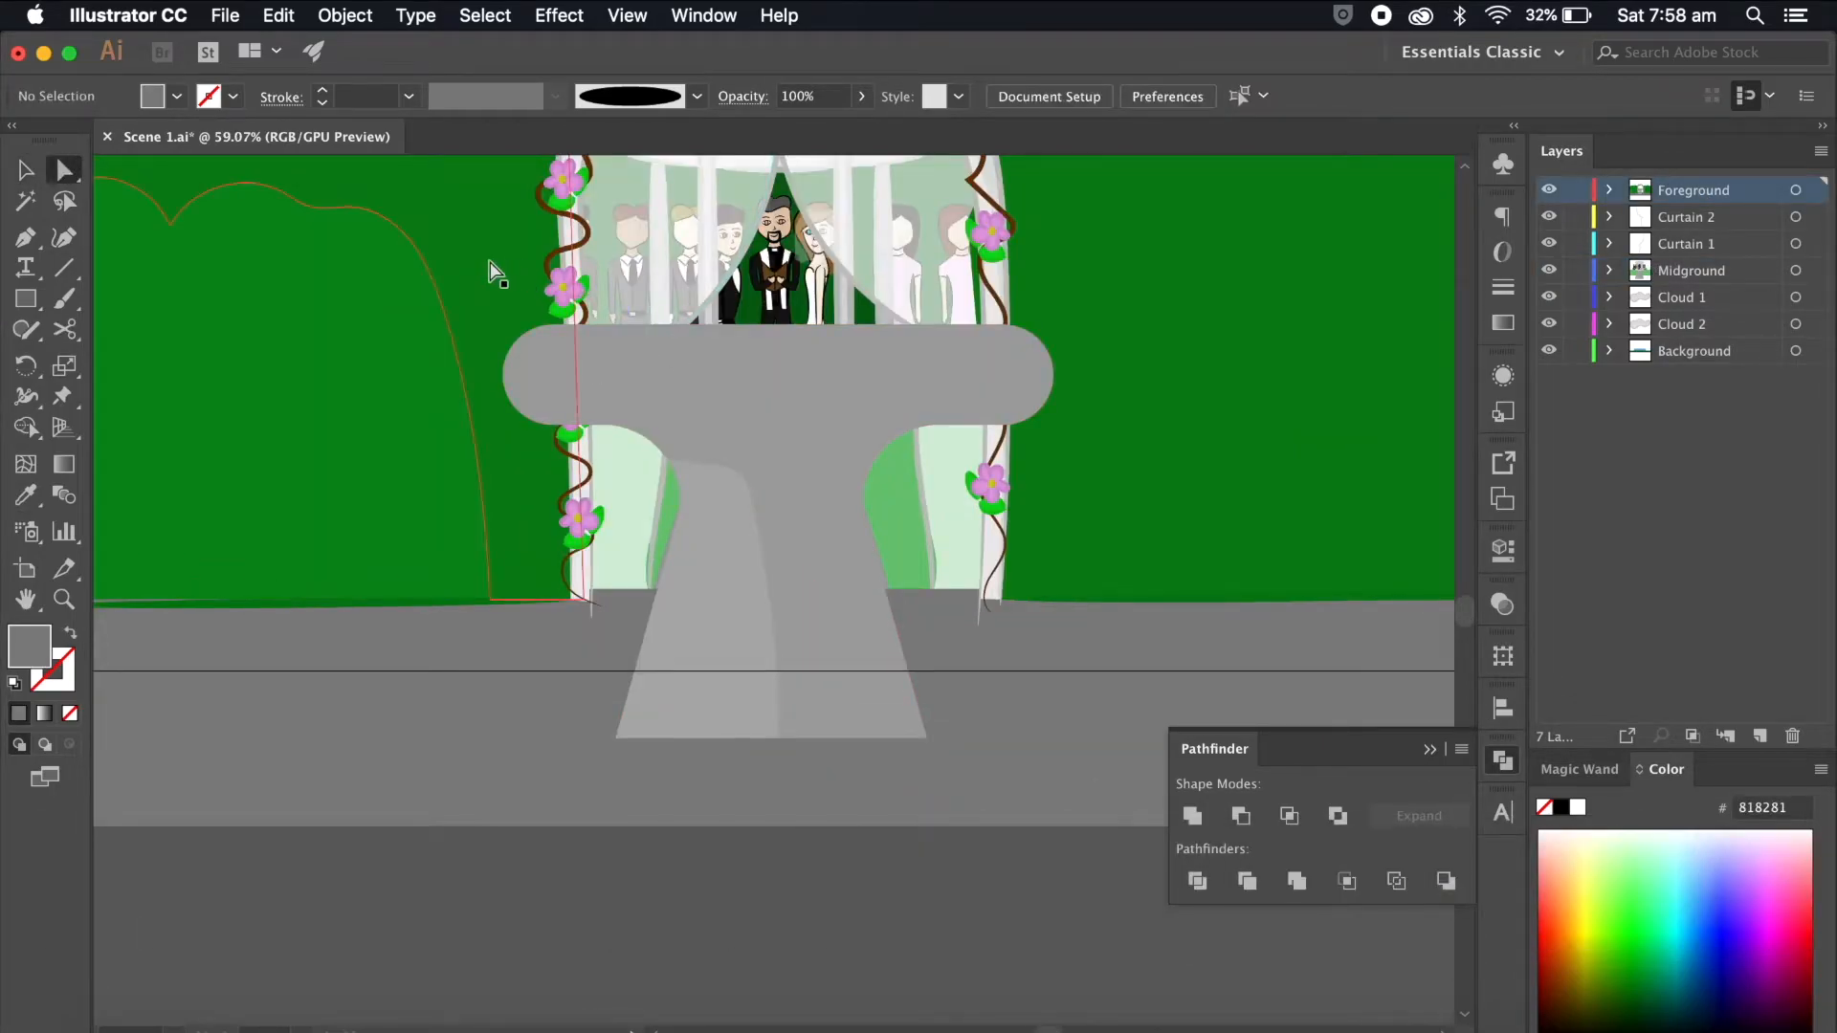
{"action": "left_click_drag", "start_coordinate": [1549, 216], "coordinate": [1549, 351]}
{"action": "left_click", "coordinate": [709, 374]}
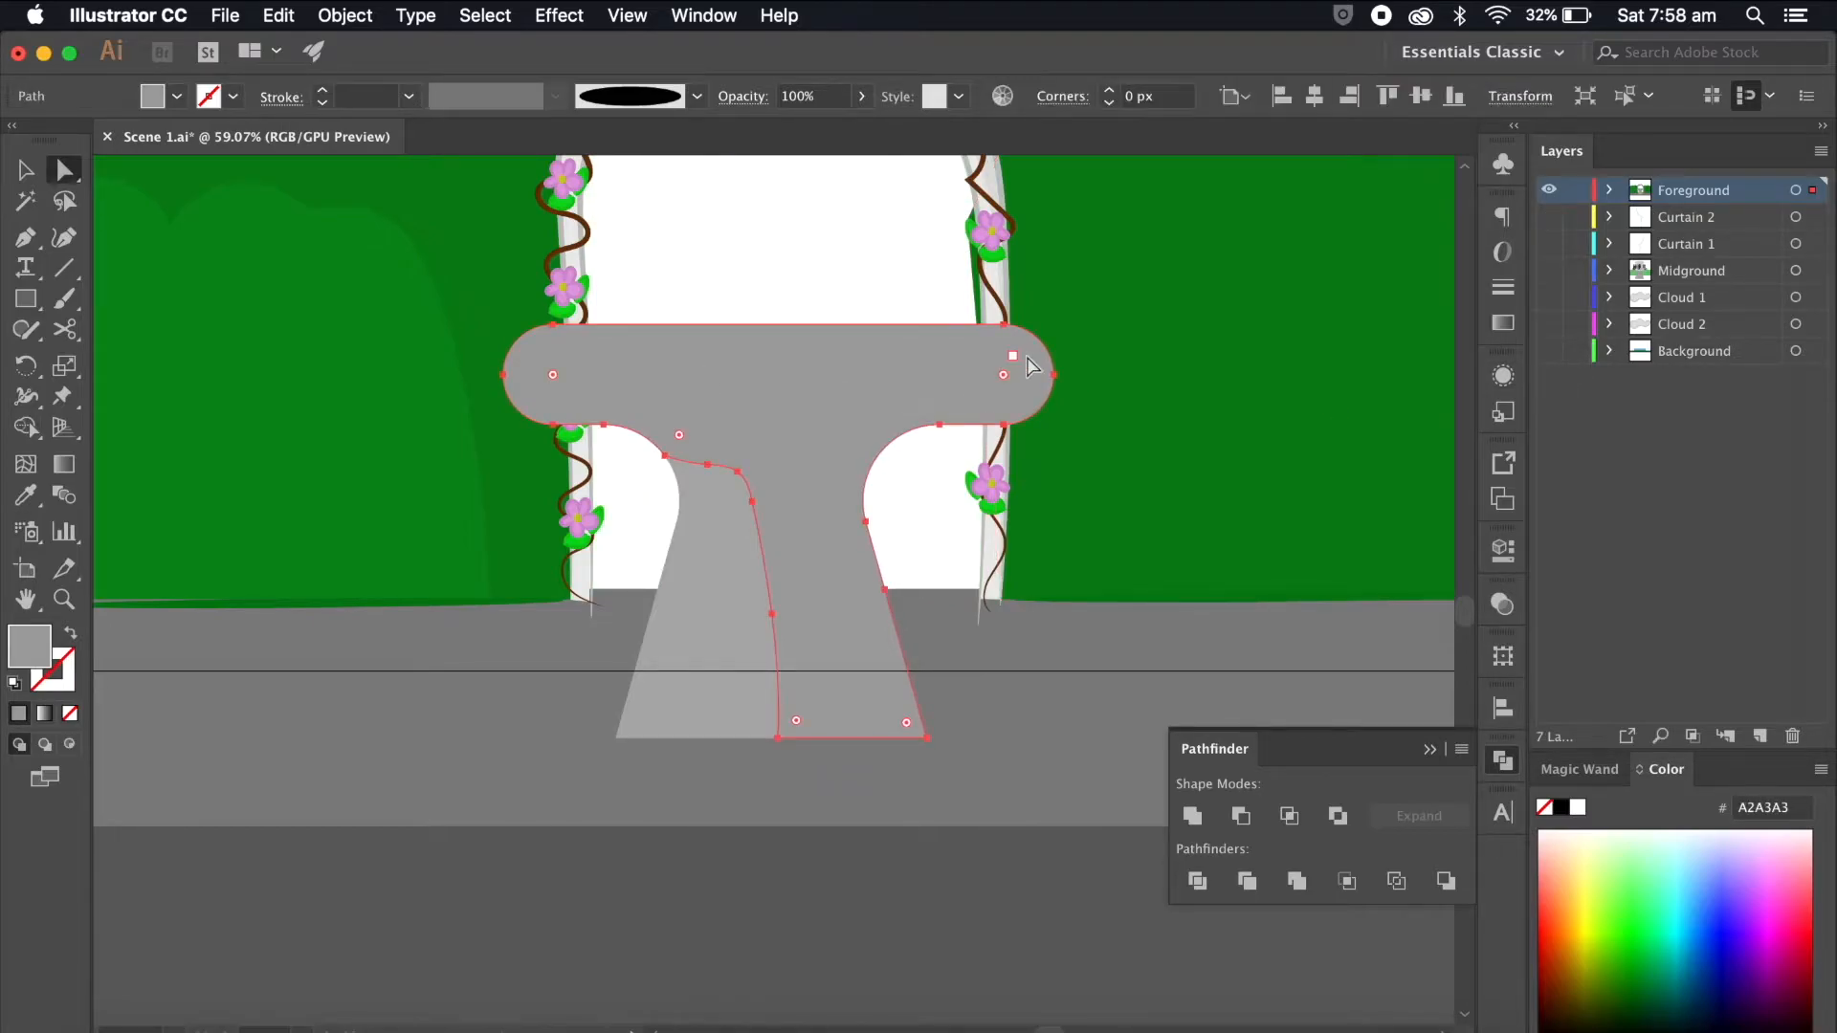
{"action": "scroll", "coordinate": [869, 325], "scroll_direction": "up", "scroll_amount": 5}
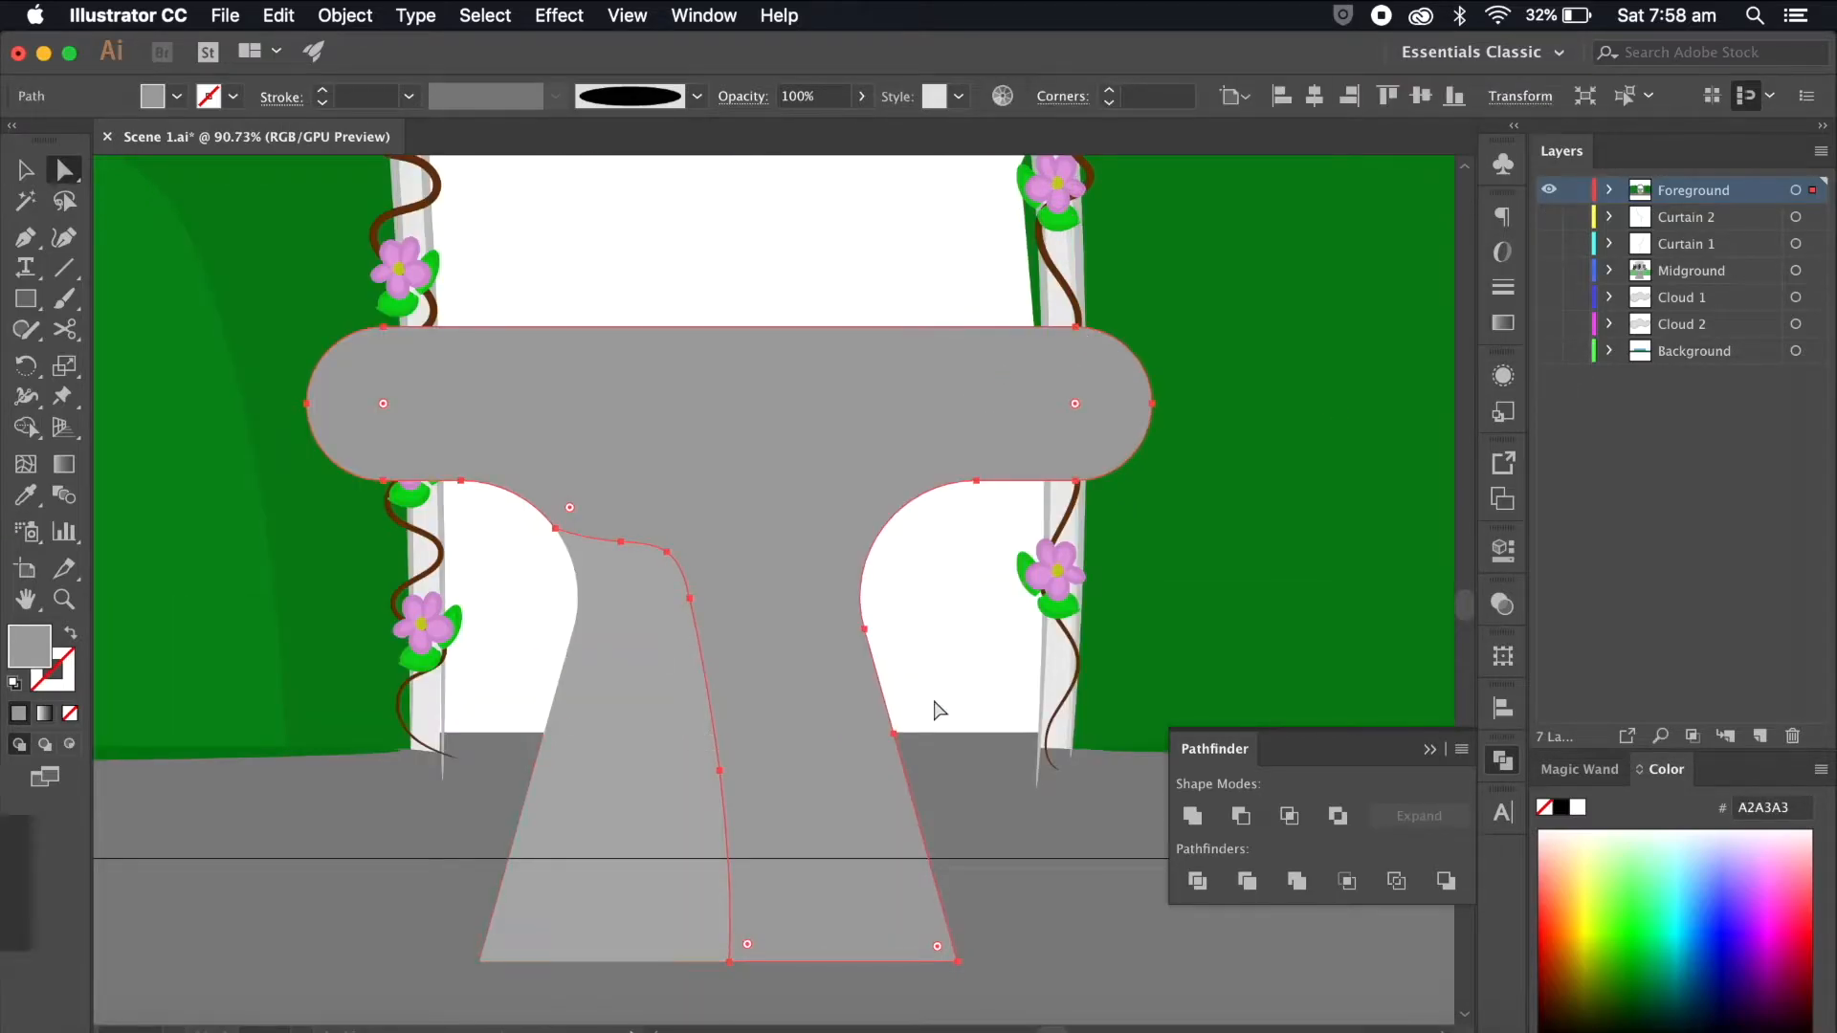
Step: Show the rulers around the artwork
{"action": "key", "text": "ctrl+r"}
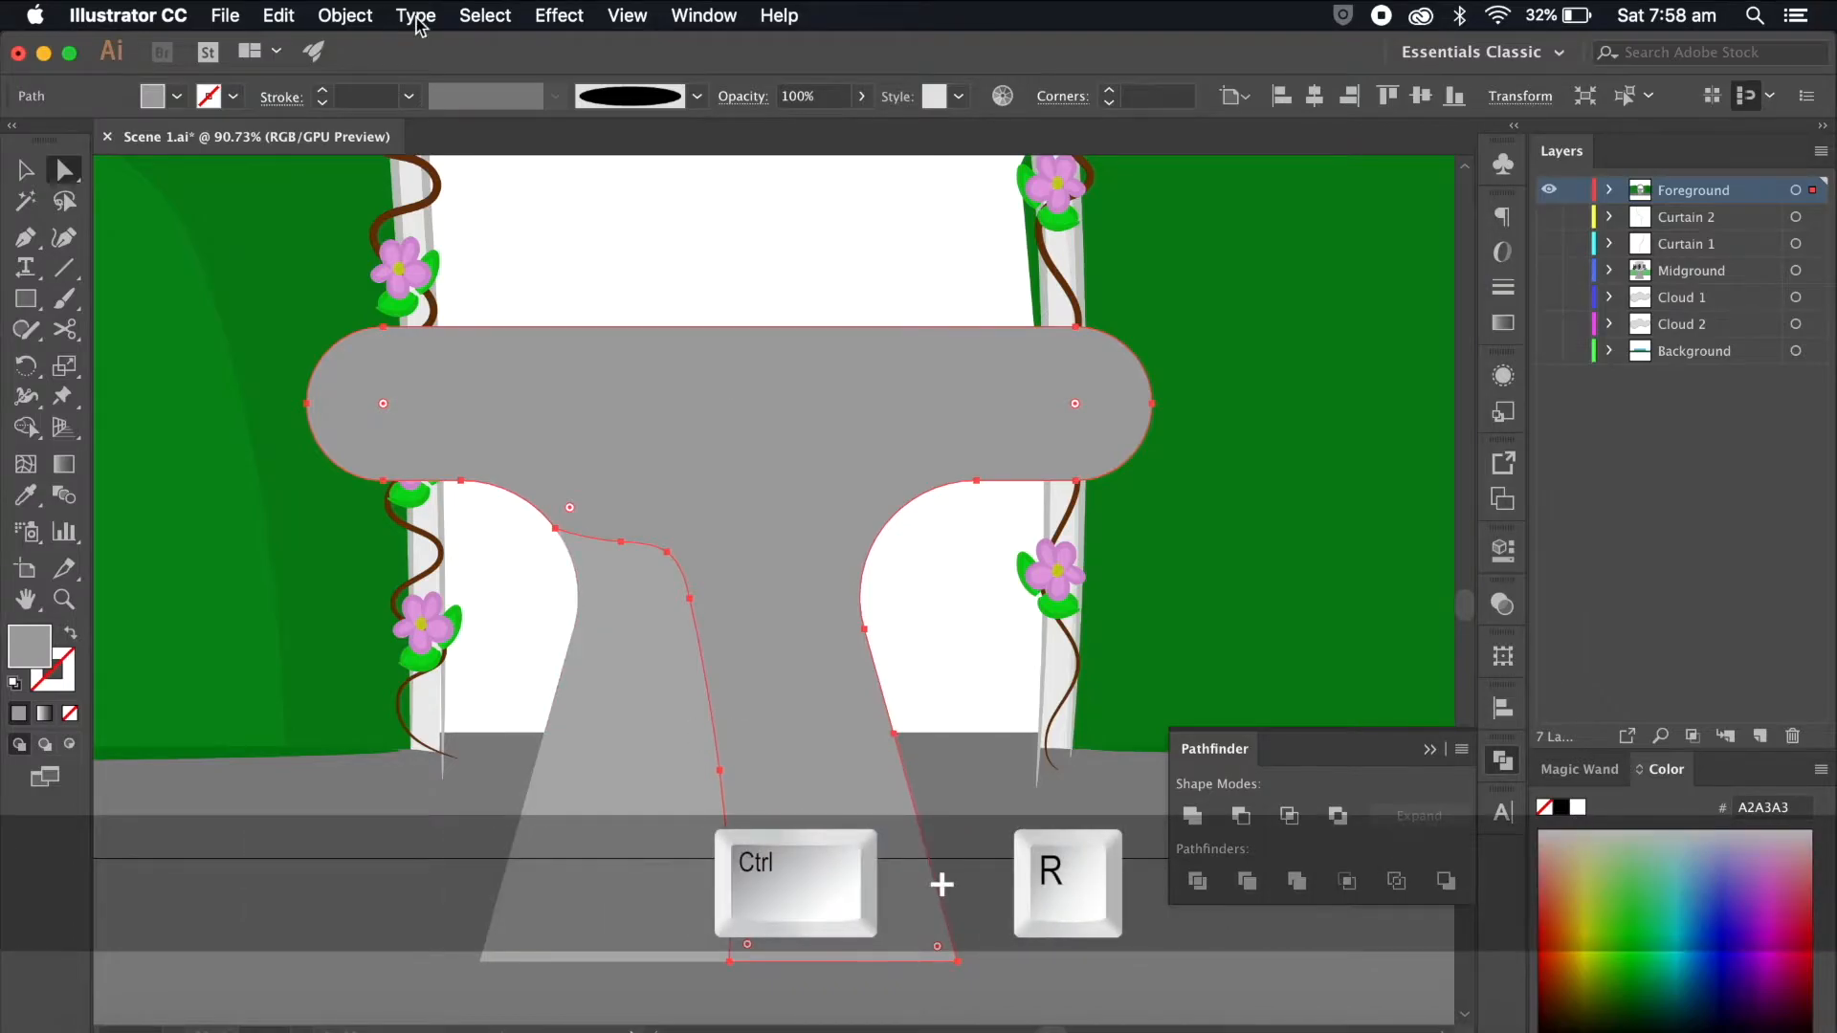
{"action": "key", "text": "super+r"}
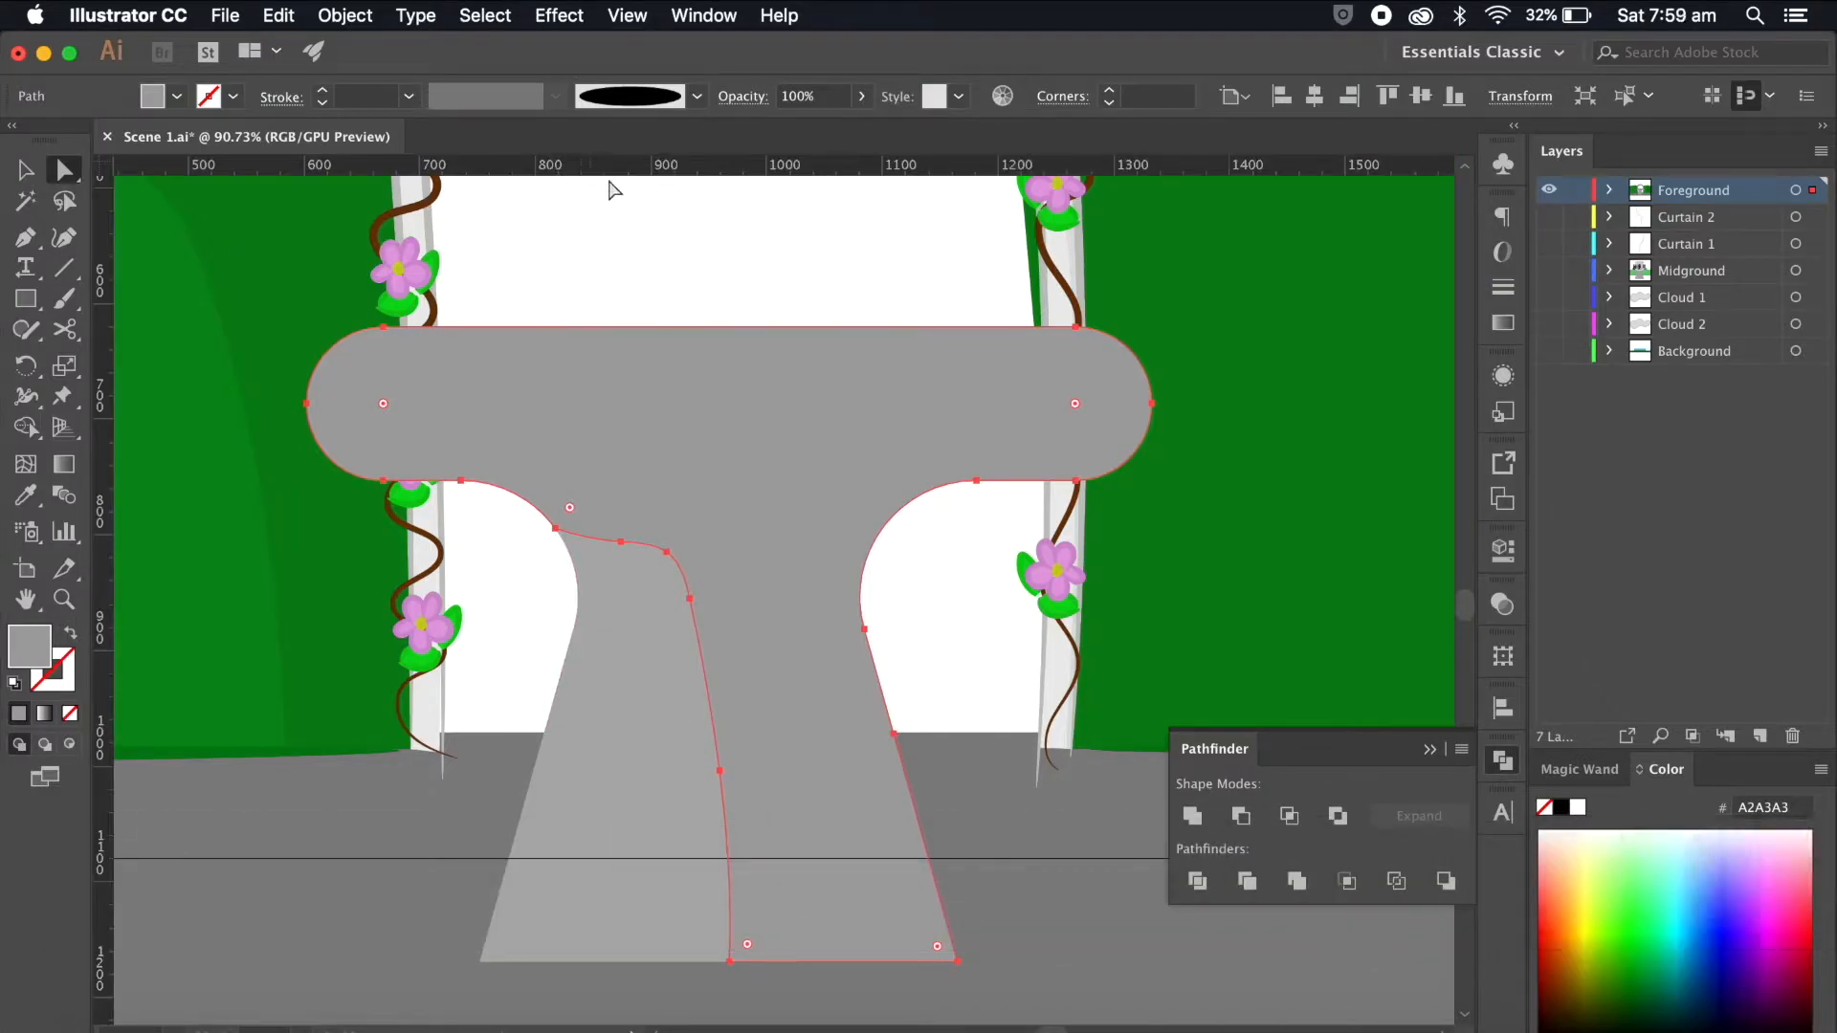
Step: Place a horizontal guide along the grey ground's upper edge and cut the walkway paths at it with the Scissors tool
{"action": "left_click_drag", "start_coordinate": [574, 731], "coordinate": [574, 731]}
{"action": "scroll", "coordinate": [754, 893], "scroll_direction": "up", "scroll_amount": 3}
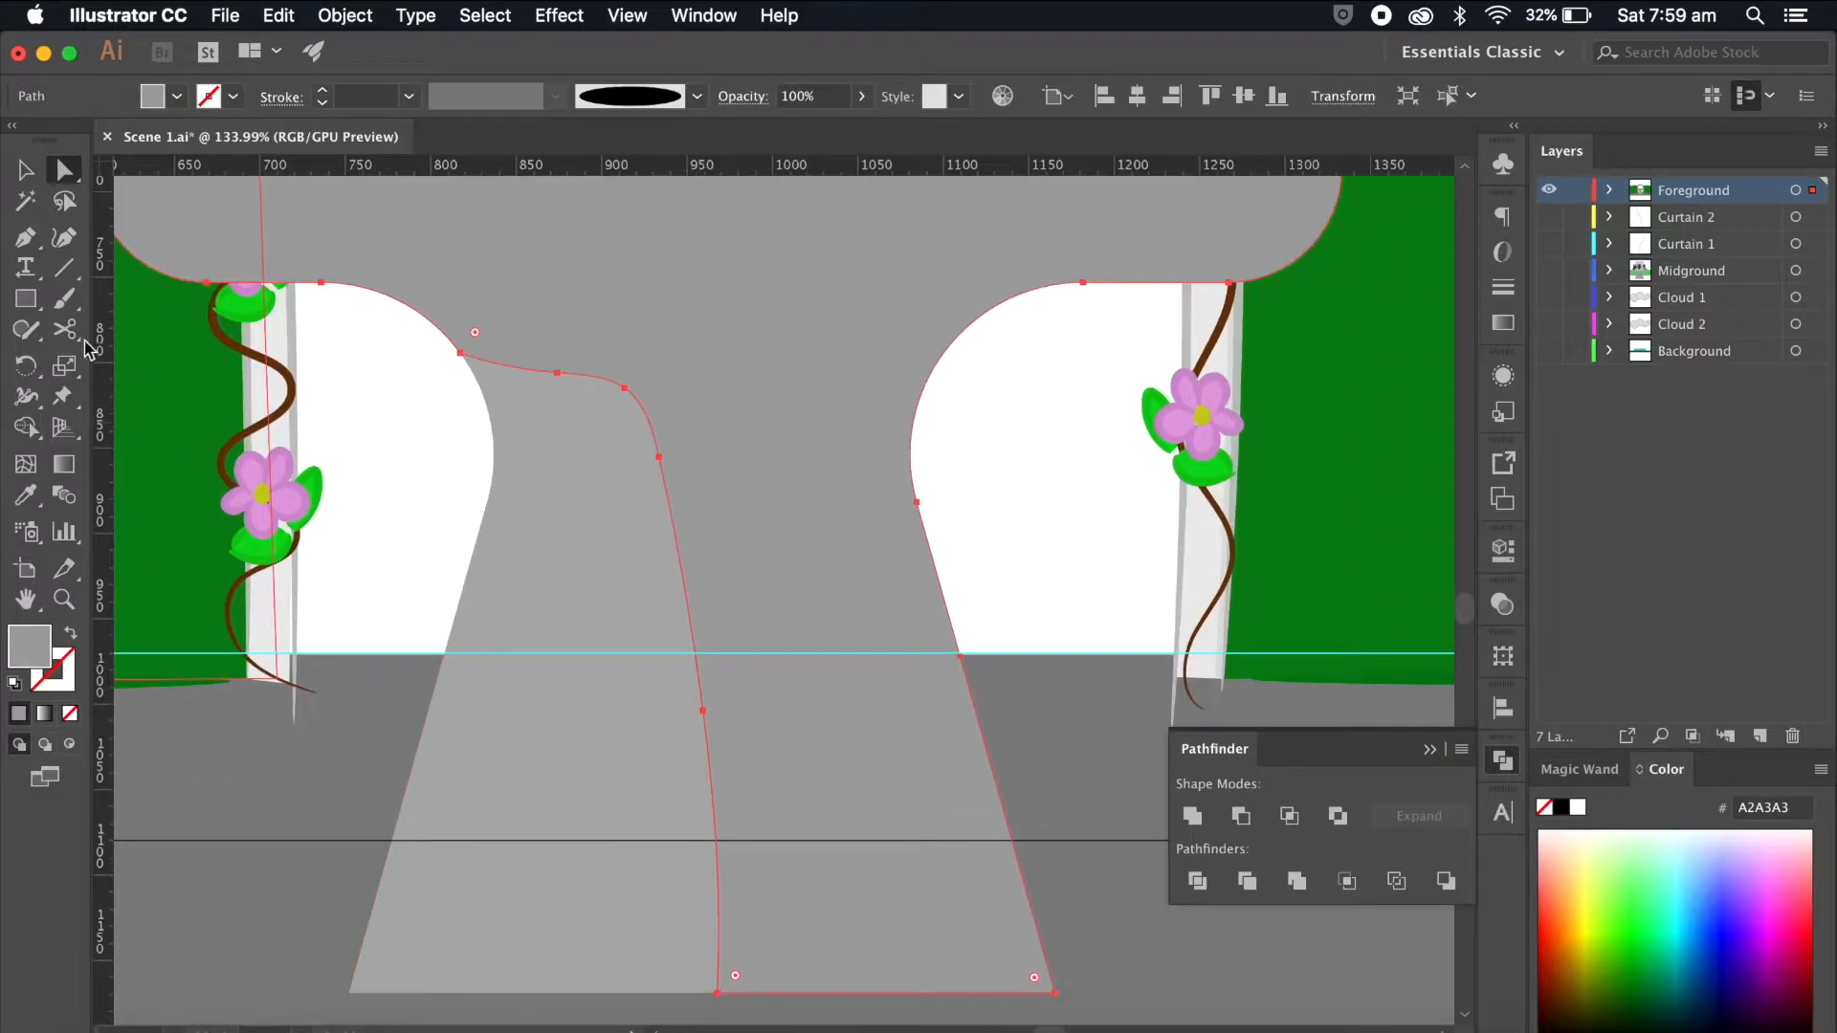
{"action": "left_click", "coordinate": [64, 329]}
{"action": "left_click", "coordinate": [694, 650]}
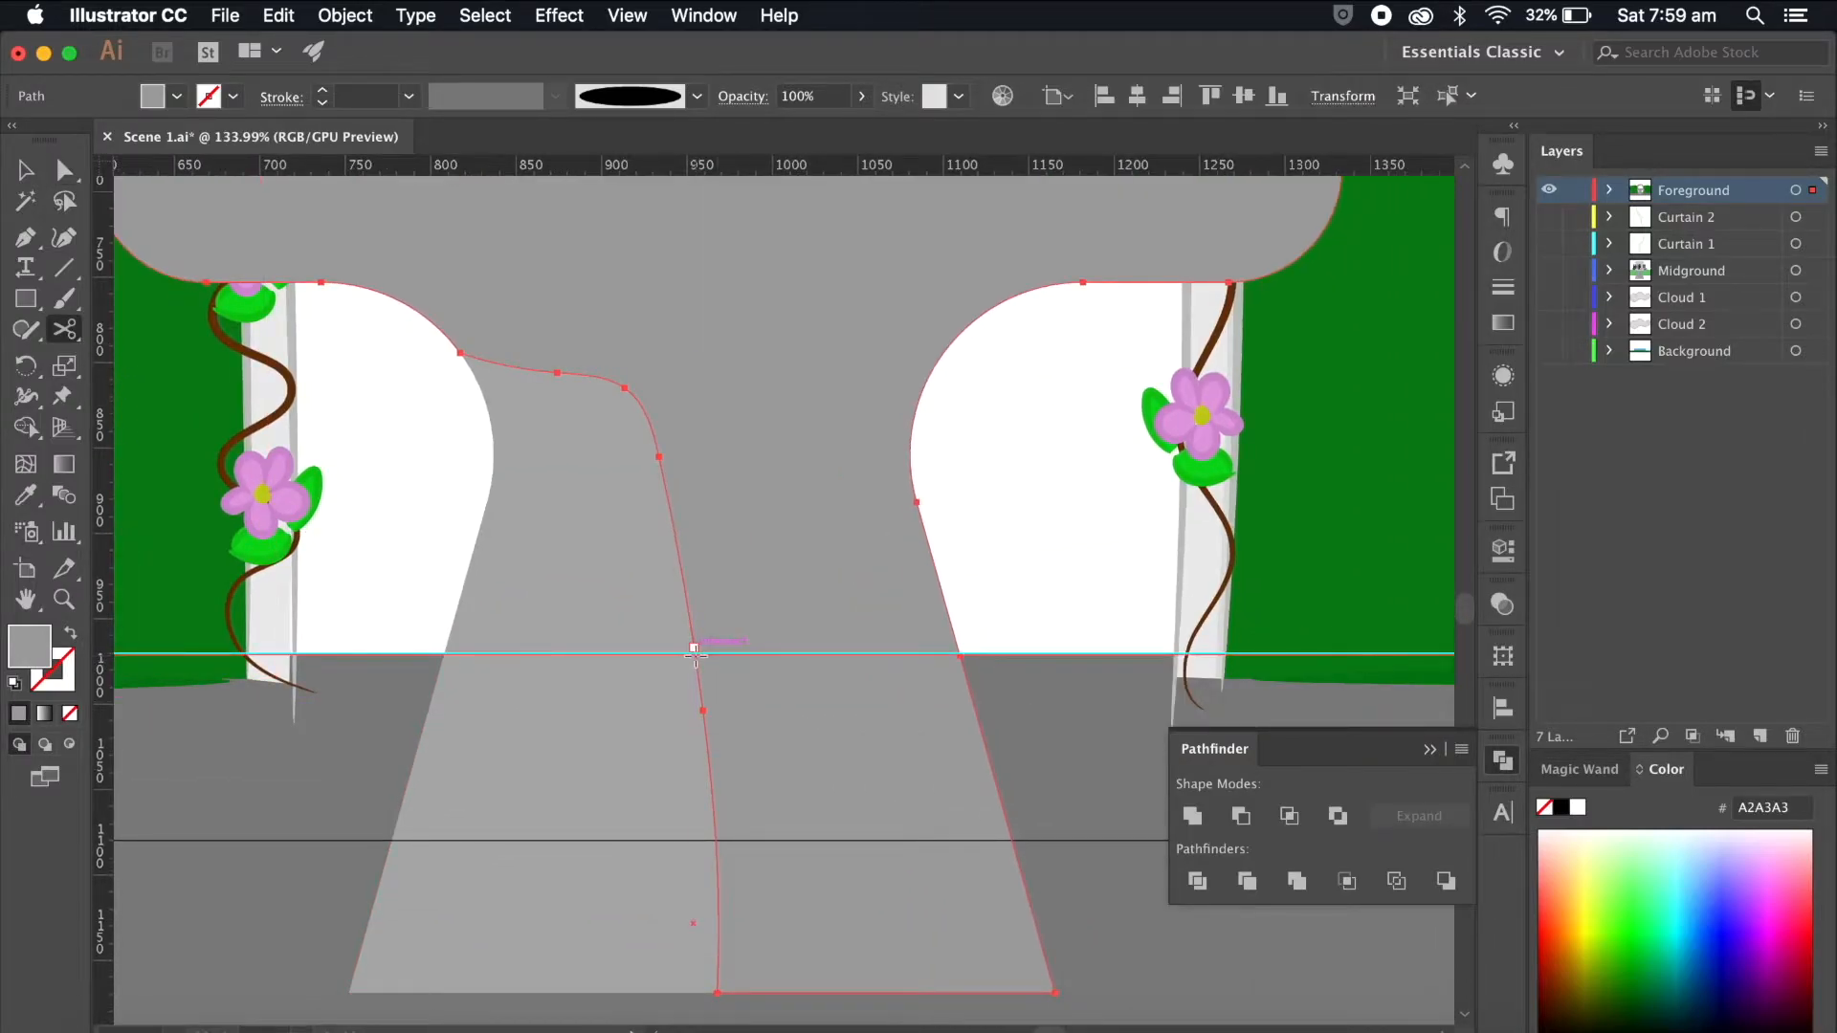
{"action": "scroll", "coordinate": [694, 652], "scroll_direction": "up", "scroll_amount": 4}
{"action": "scroll", "coordinate": [699, 647], "scroll_direction": "down", "scroll_amount": 5}
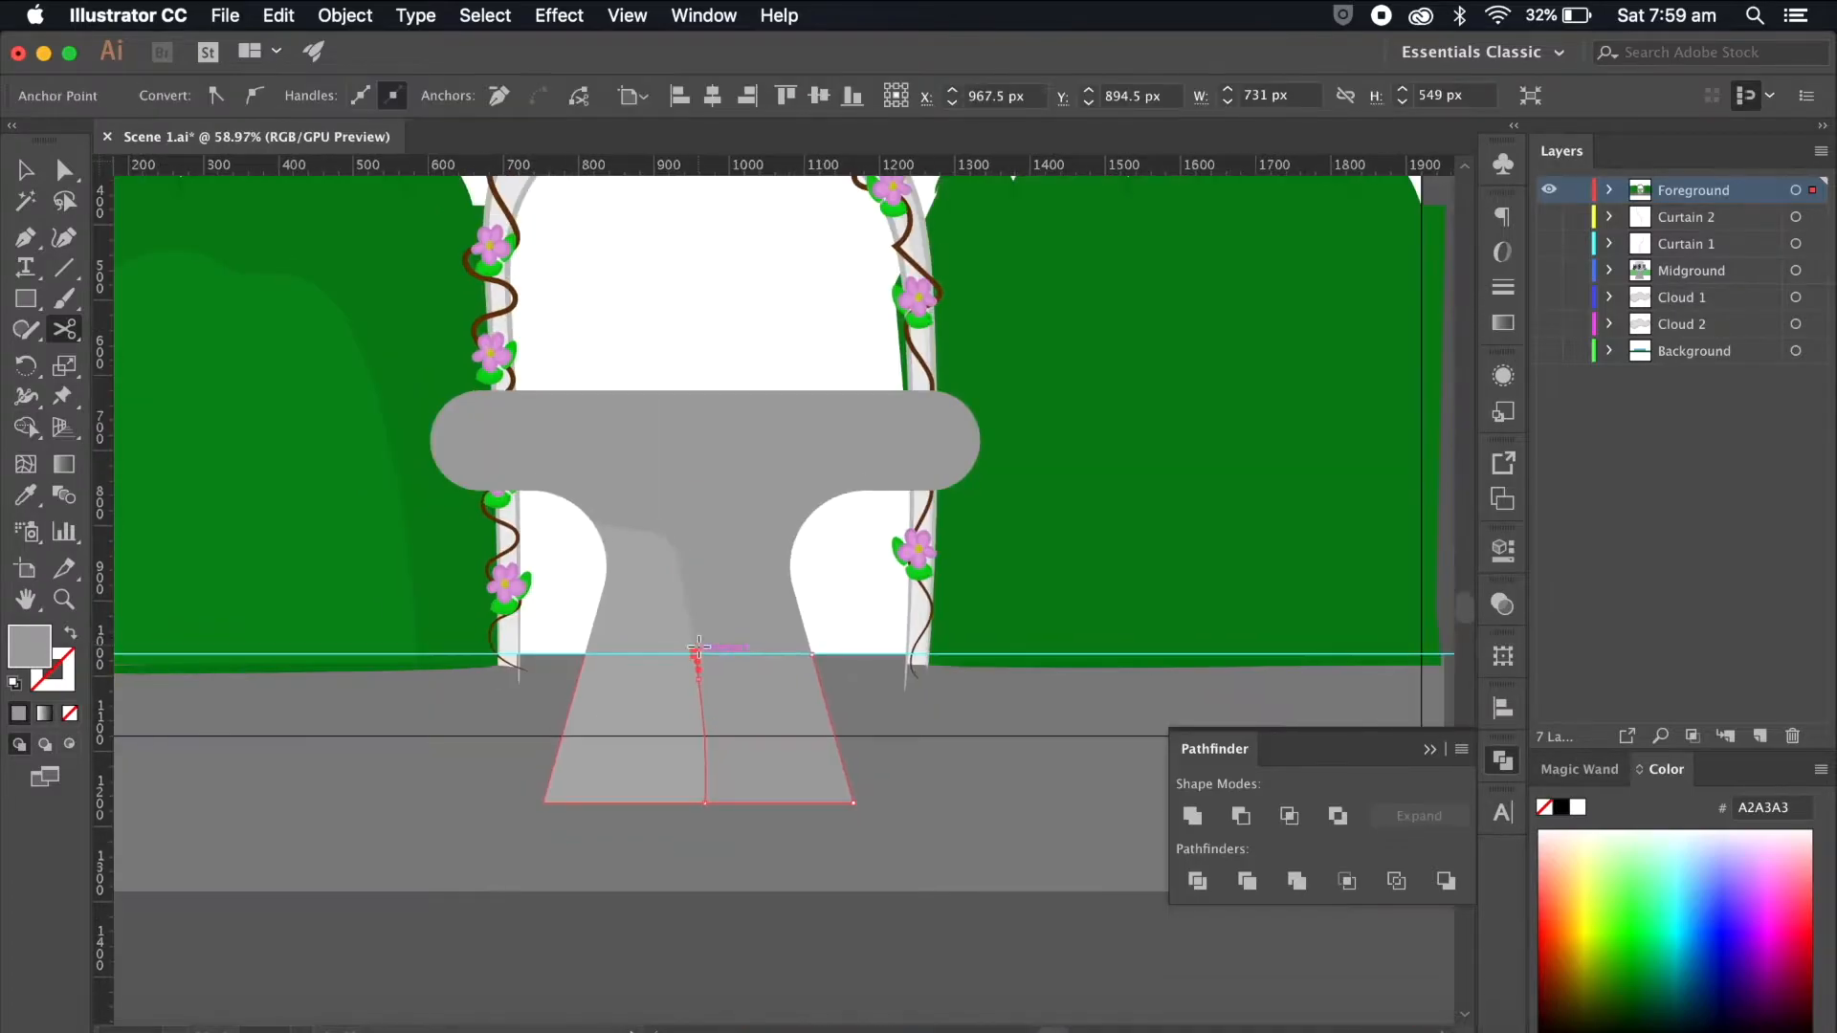
Step: Delete the dark T-shaped and light grey walkway pieces above the guide and show all layers again
{"action": "key", "text": "a"}
{"action": "left_click", "coordinate": [670, 445]}
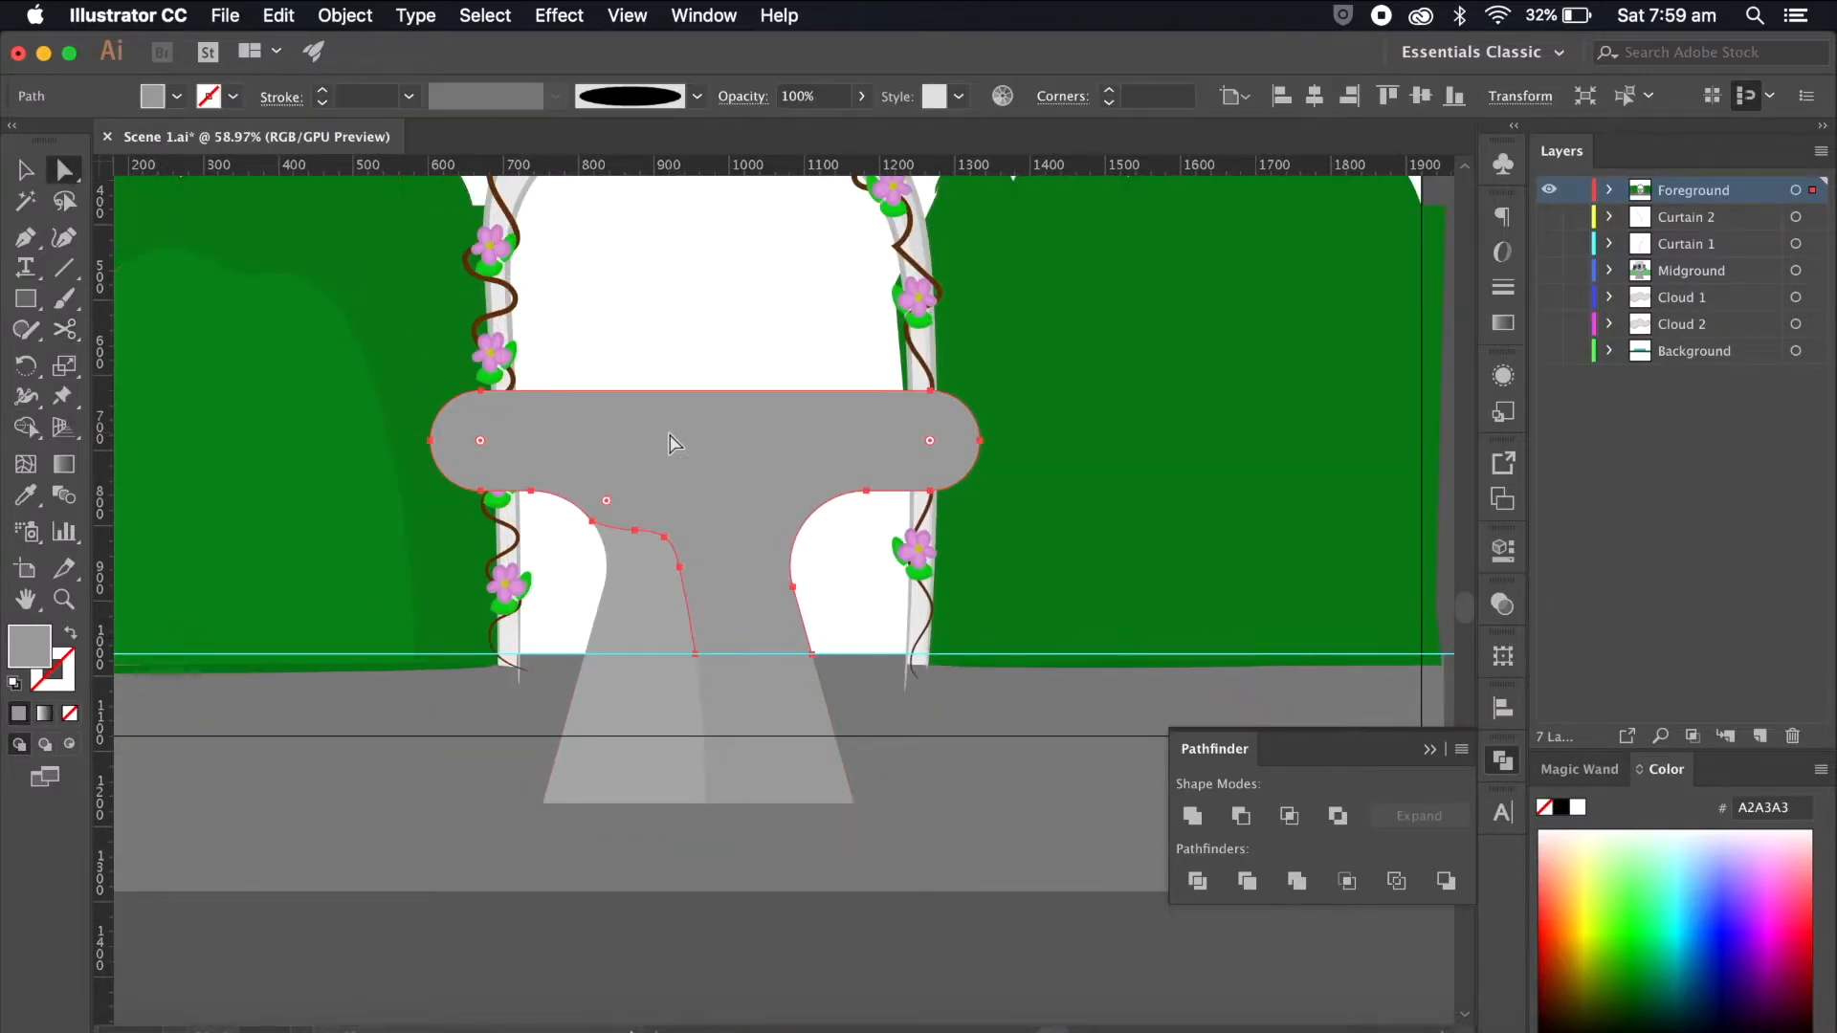
{"action": "key", "text": "Delete"}
{"action": "left_click", "coordinate": [653, 581]}
{"action": "key", "text": "Delete"}
{"action": "scroll", "coordinate": [653, 581], "scroll_direction": "down", "scroll_amount": 2}
{"action": "scroll", "coordinate": [656, 578], "scroll_direction": "up", "scroll_amount": 3}
{"action": "scroll", "coordinate": [870, 657], "scroll_direction": "up", "scroll_amount": 4}
{"action": "scroll", "coordinate": [885, 641], "scroll_direction": "down", "scroll_amount": 4}
{"action": "scroll", "coordinate": [885, 641], "scroll_direction": "down", "scroll_amount": 4}
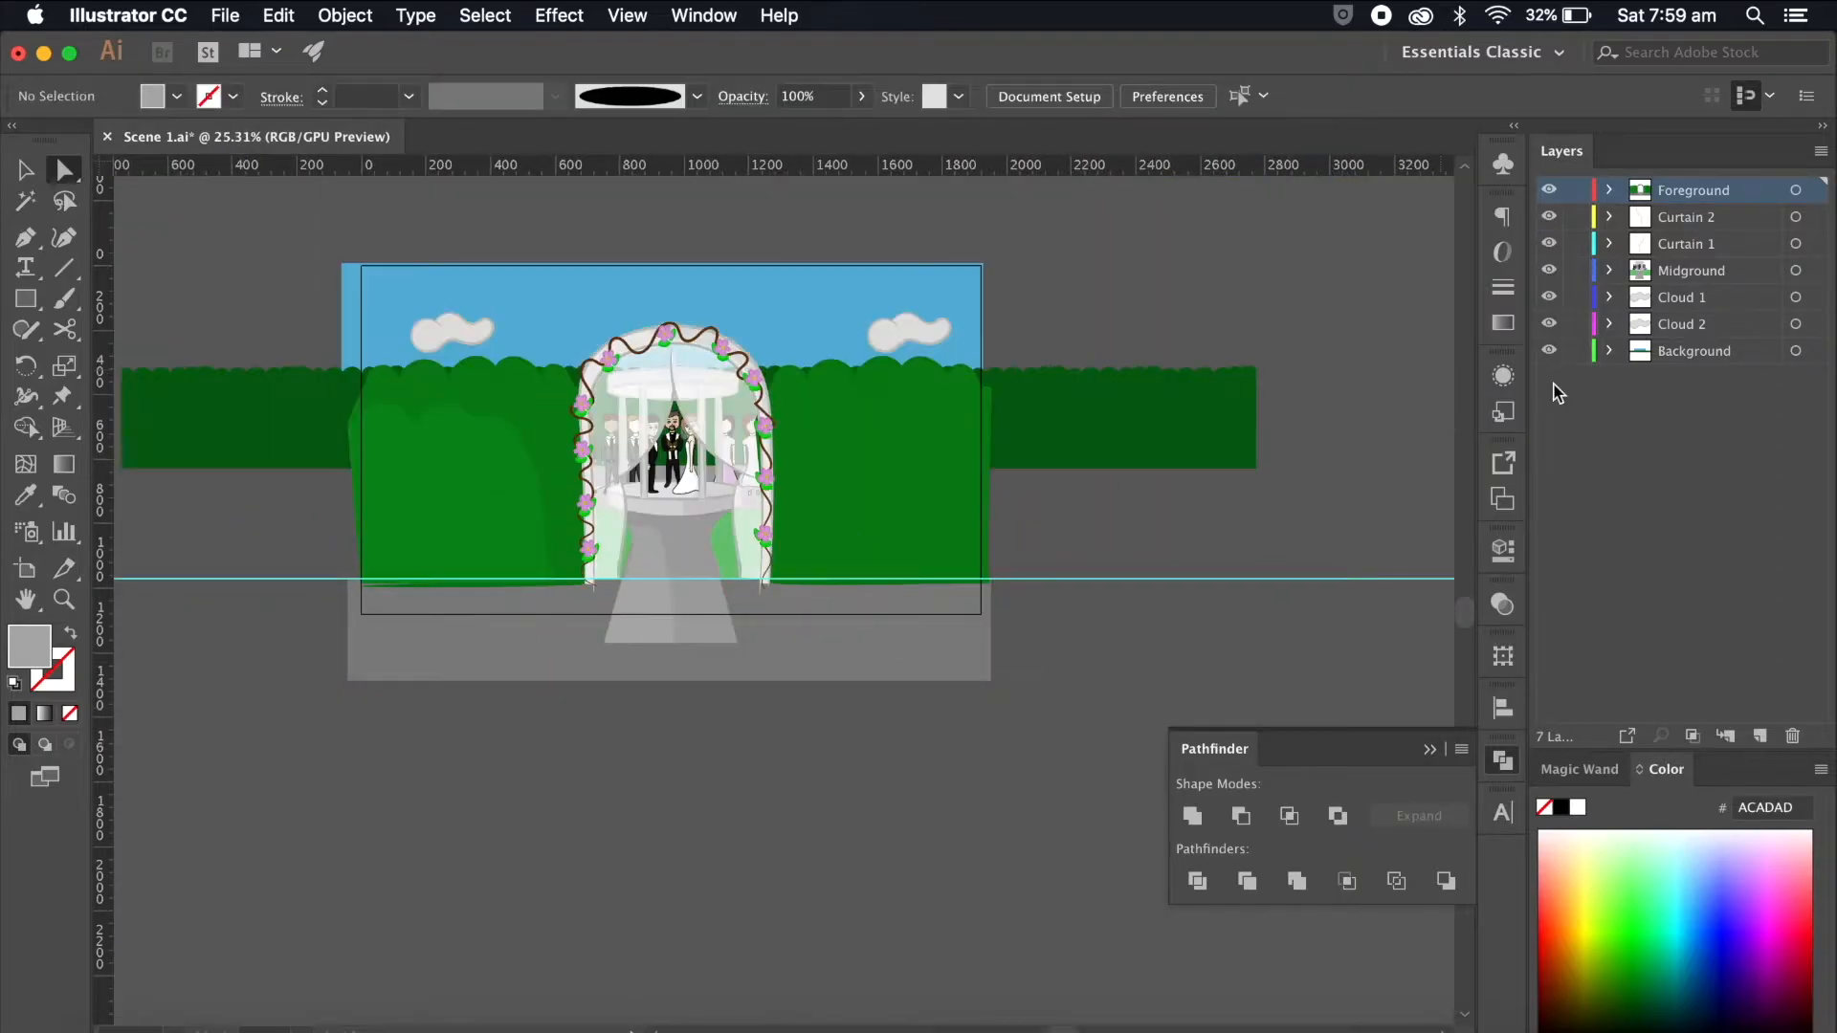
Step: Hide the guides and check the complete scene
{"action": "left_click", "coordinate": [627, 15]}
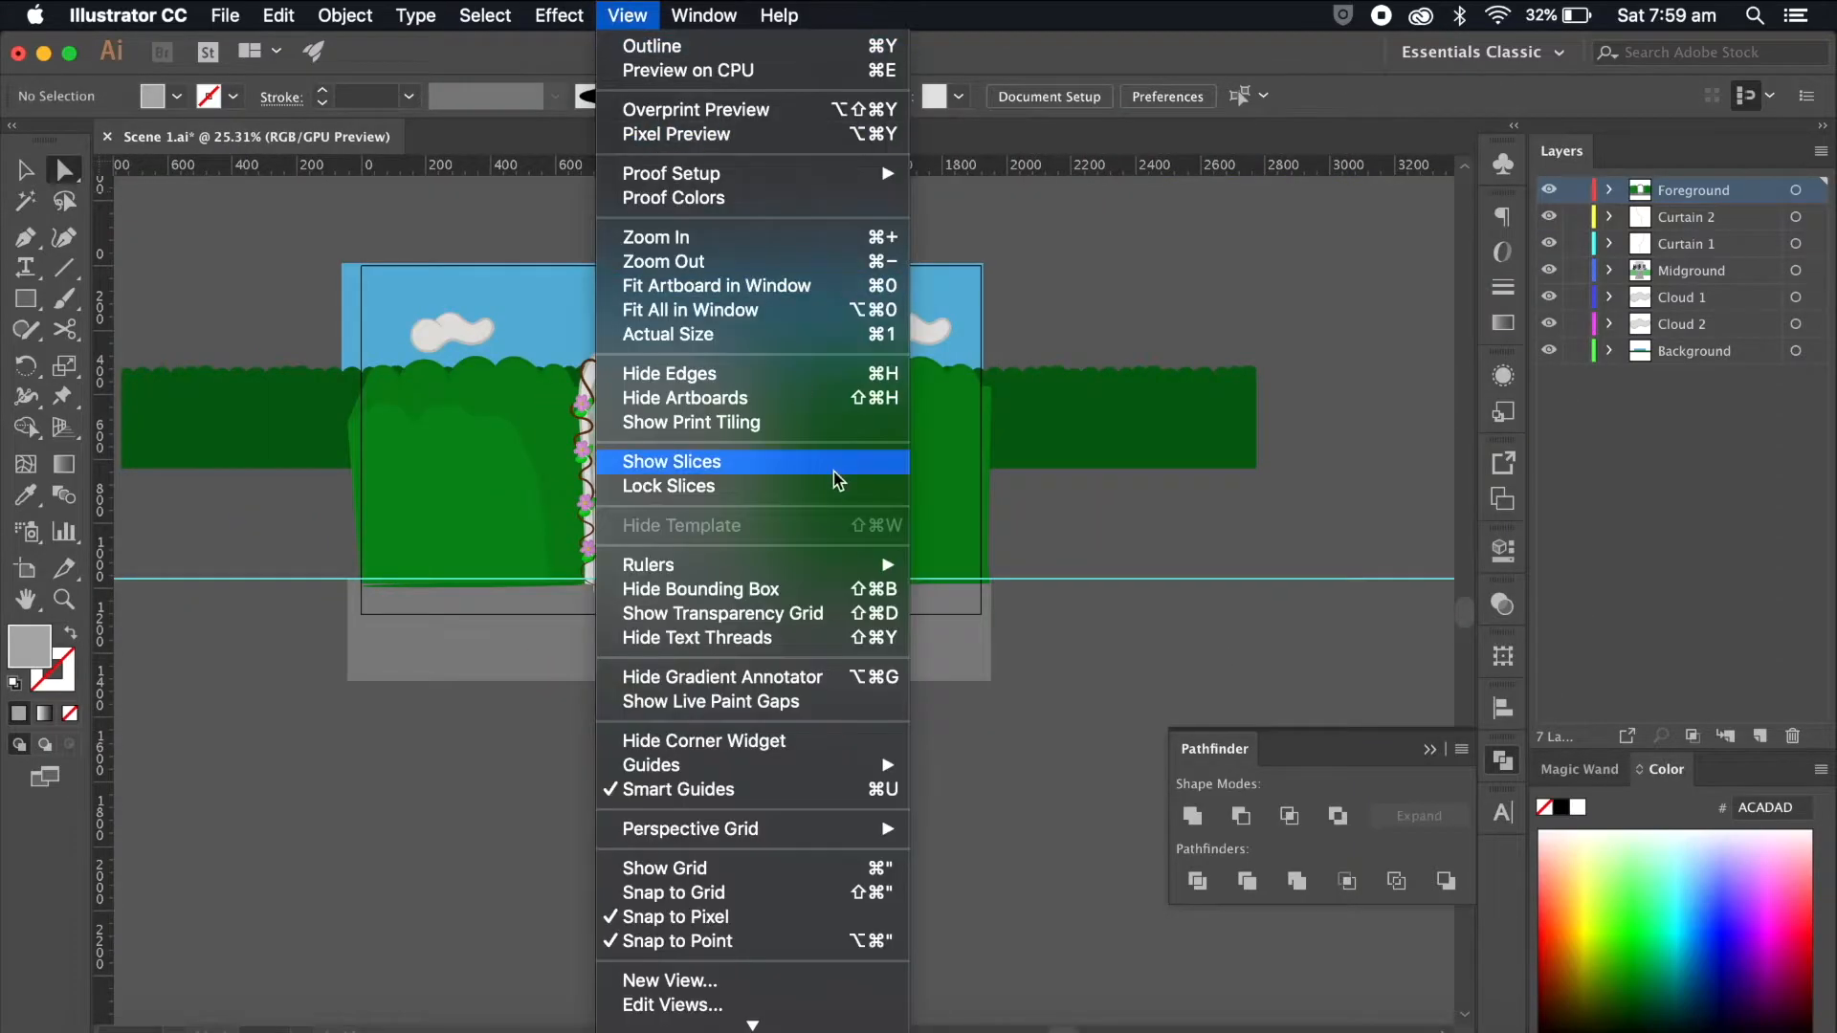
{"action": "mouse_move", "coordinate": [799, 766]}
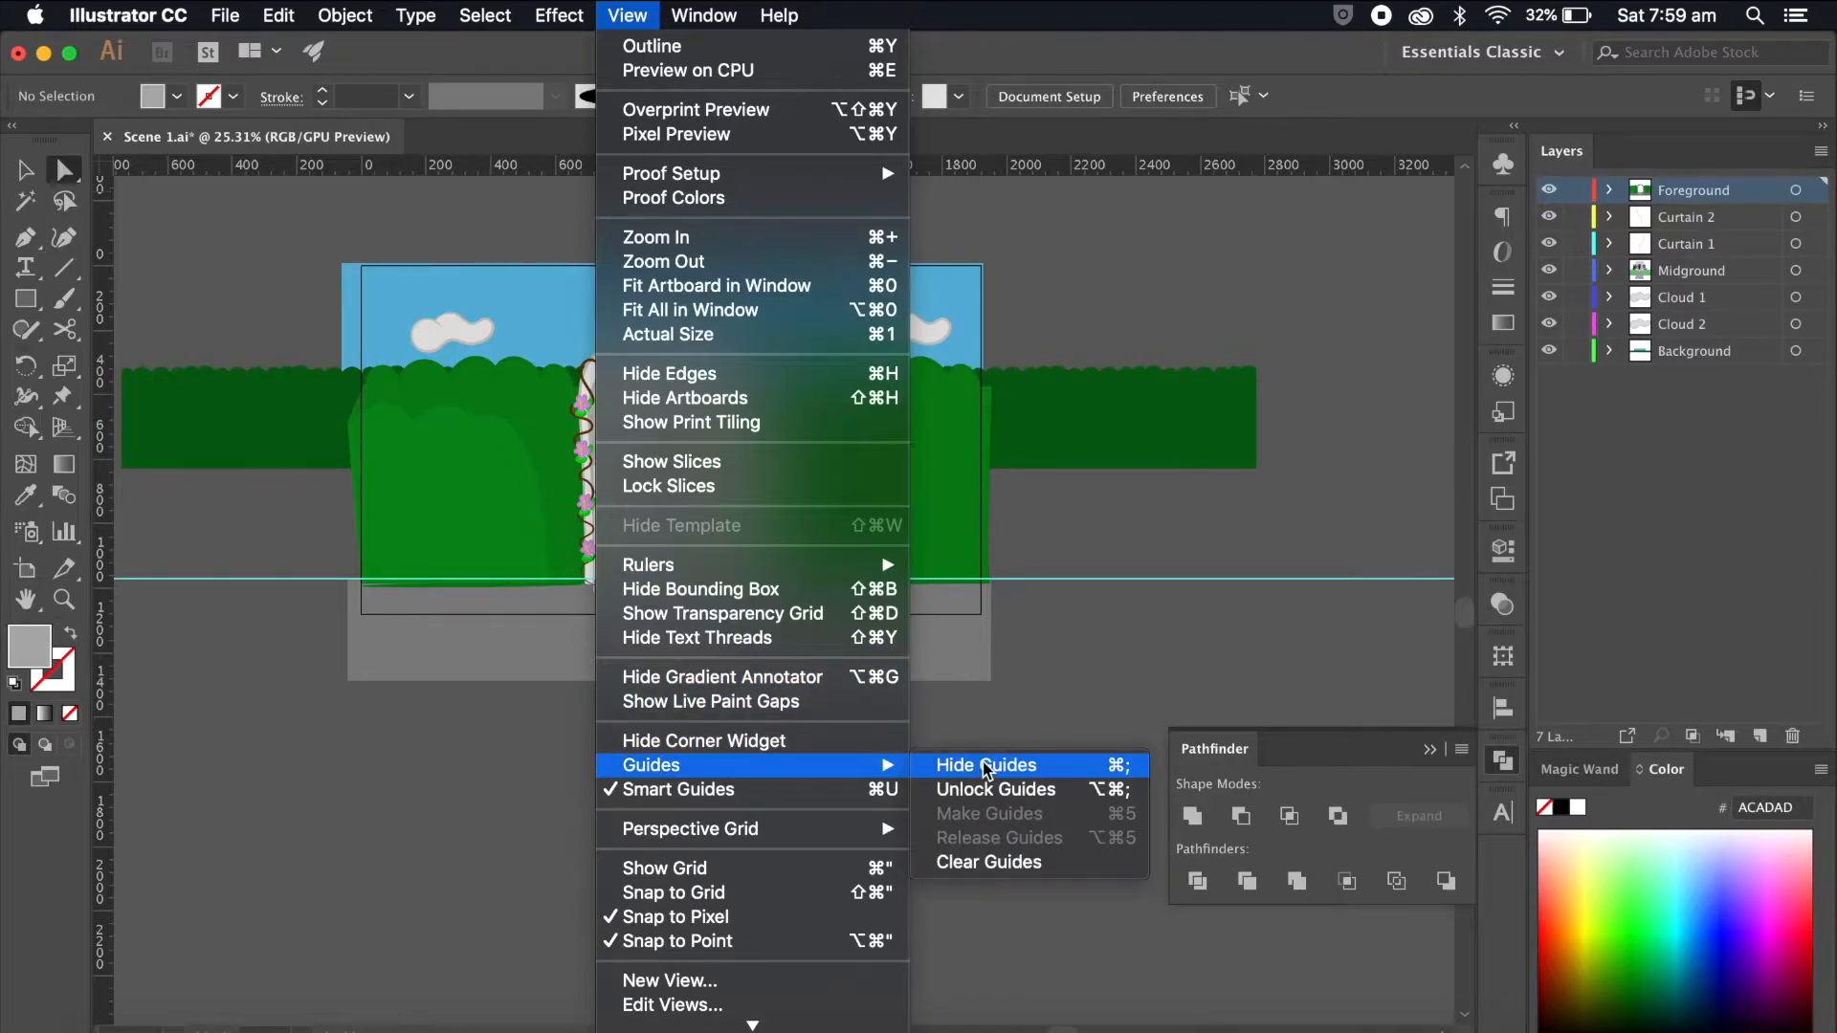
{"action": "left_click", "coordinate": [956, 765]}
{"action": "scroll", "coordinate": [832, 805], "scroll_direction": "down", "scroll_amount": 1}
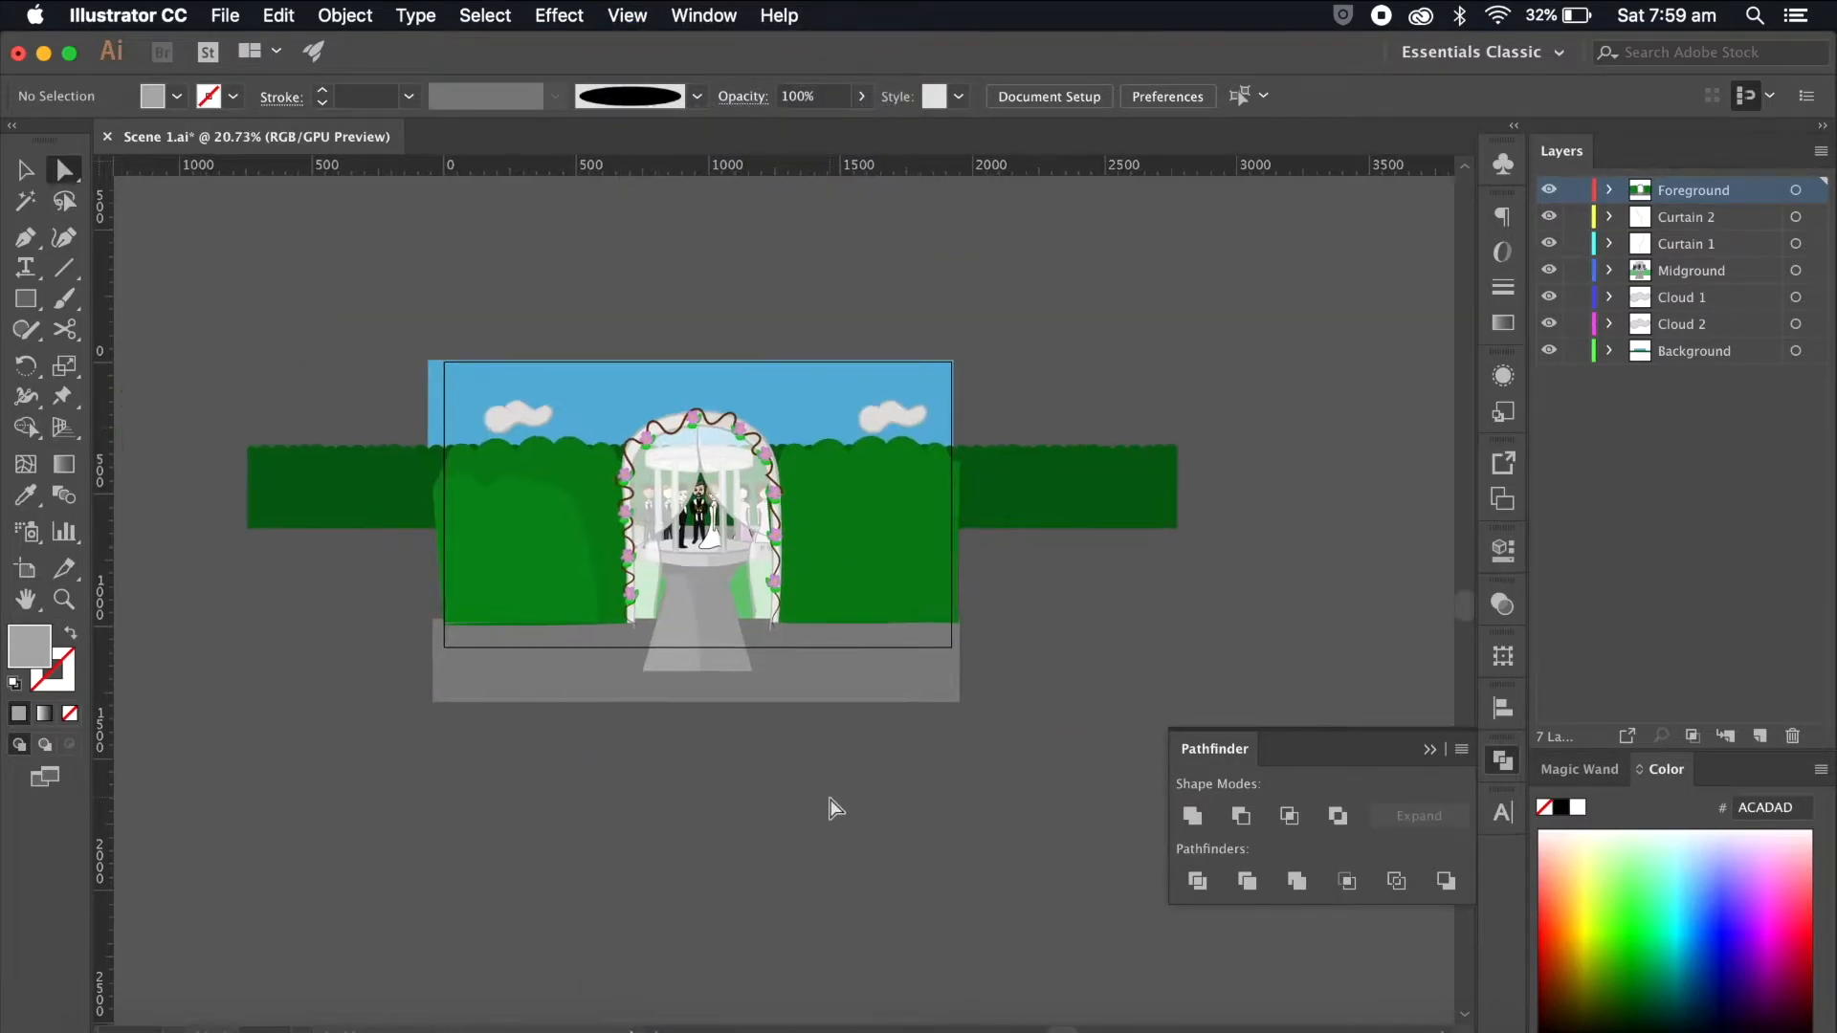
{"action": "scroll", "coordinate": [833, 805], "scroll_direction": "up", "scroll_amount": 2}
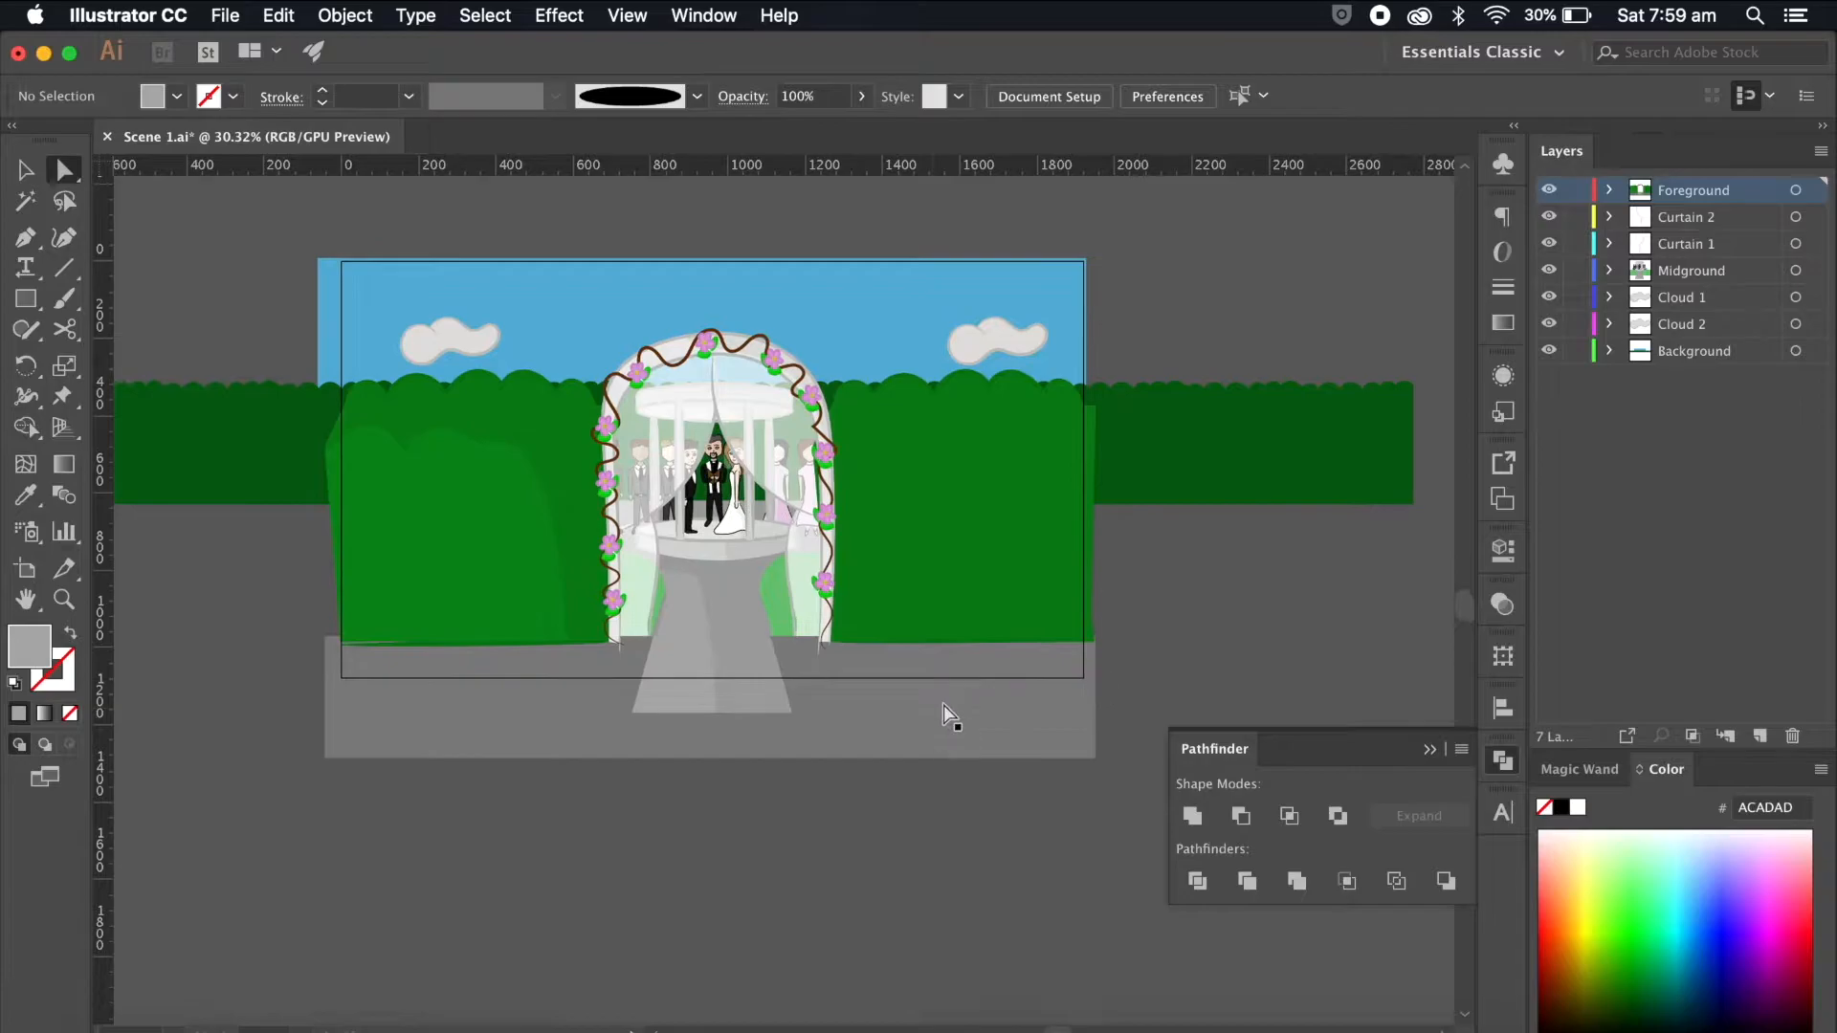
{"action": "scroll", "coordinate": [945, 847], "scroll_direction": "down", "scroll_amount": 1}
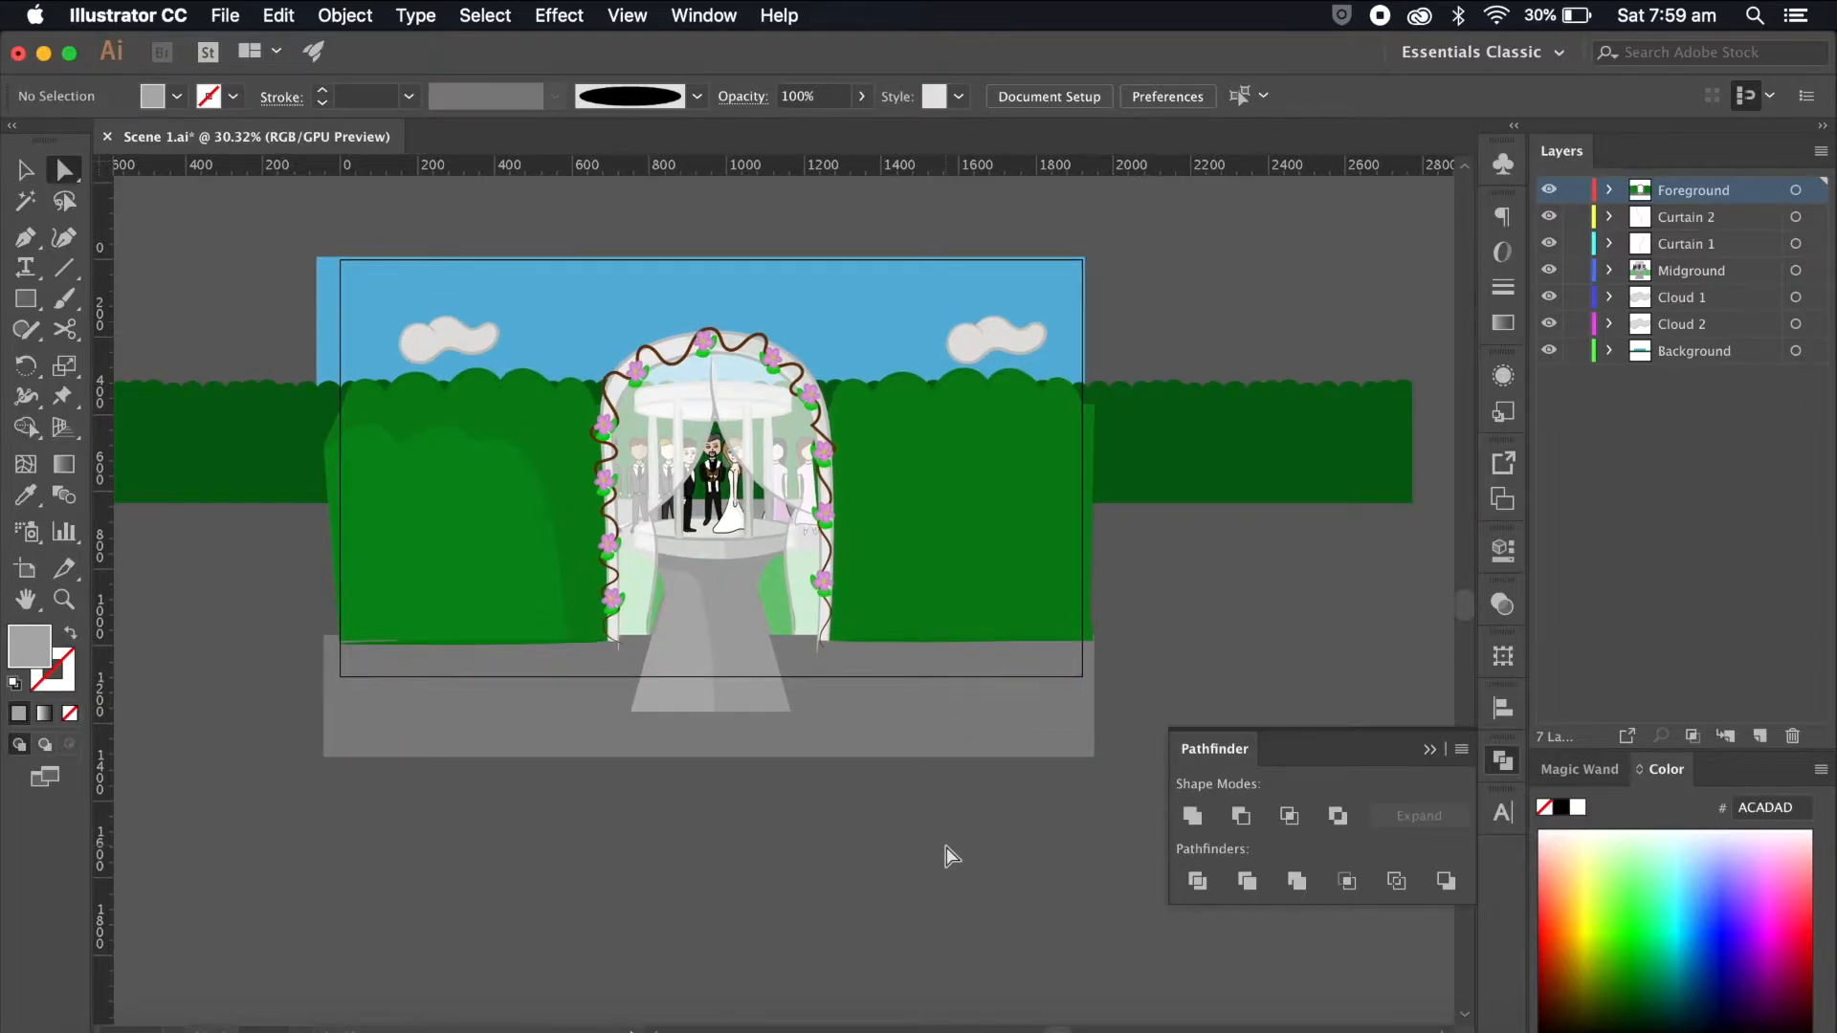
Step: Isolate the Foreground layer's visibility, group all of its artwork, and show the other layers again
{"action": "key", "text": "v"}
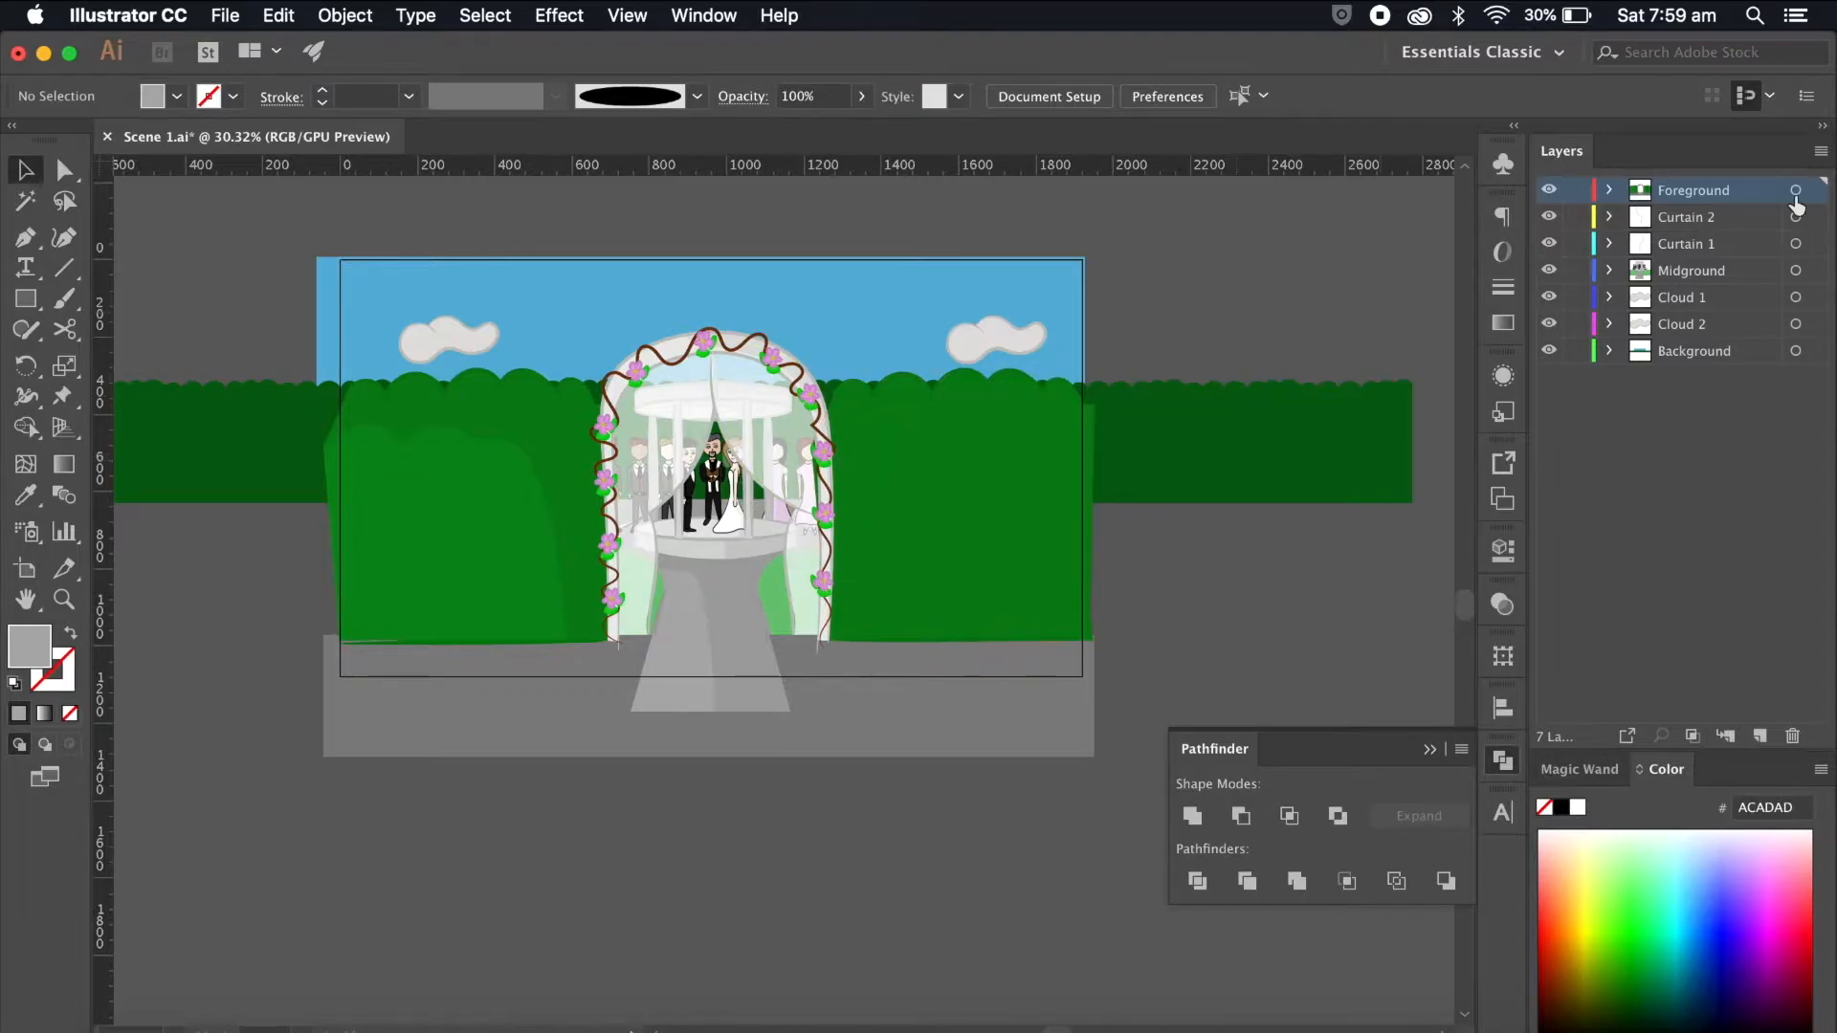
{"action": "left_click_drag", "start_coordinate": [1549, 216], "coordinate": [1549, 413]}
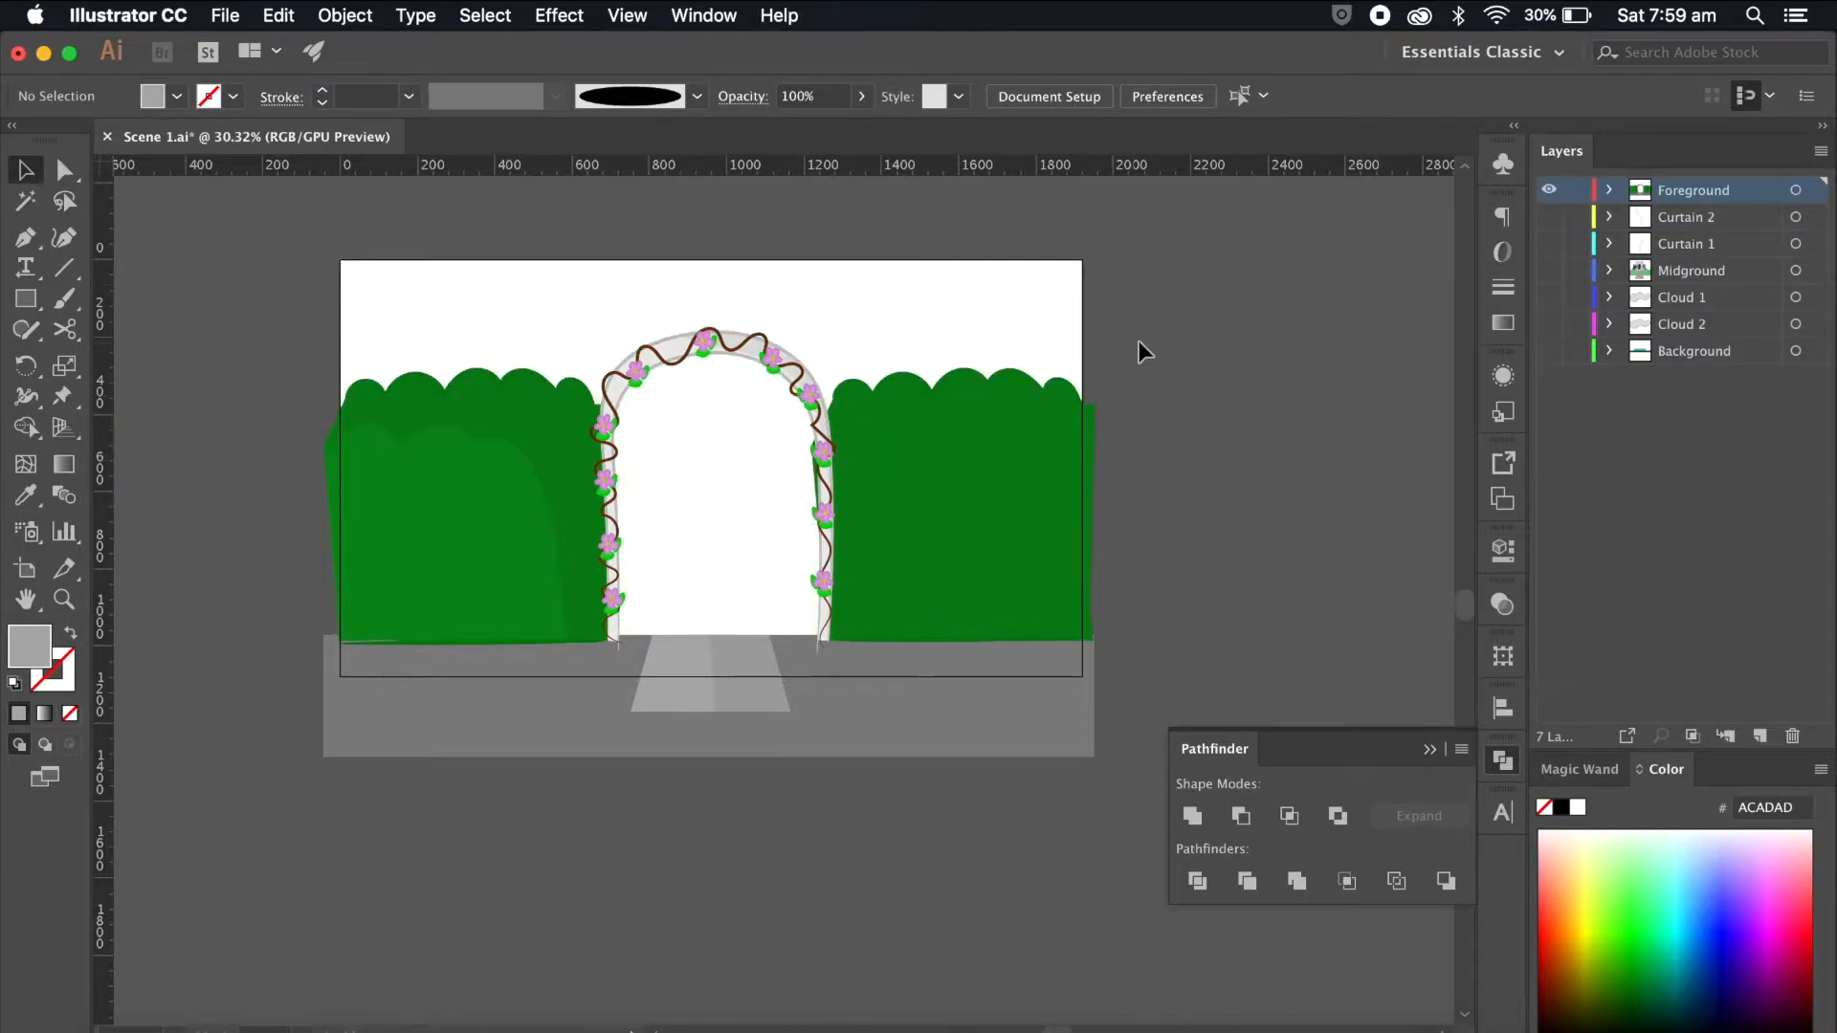
{"action": "key", "text": "super+a"}
{"action": "right_click", "coordinate": [411, 438]}
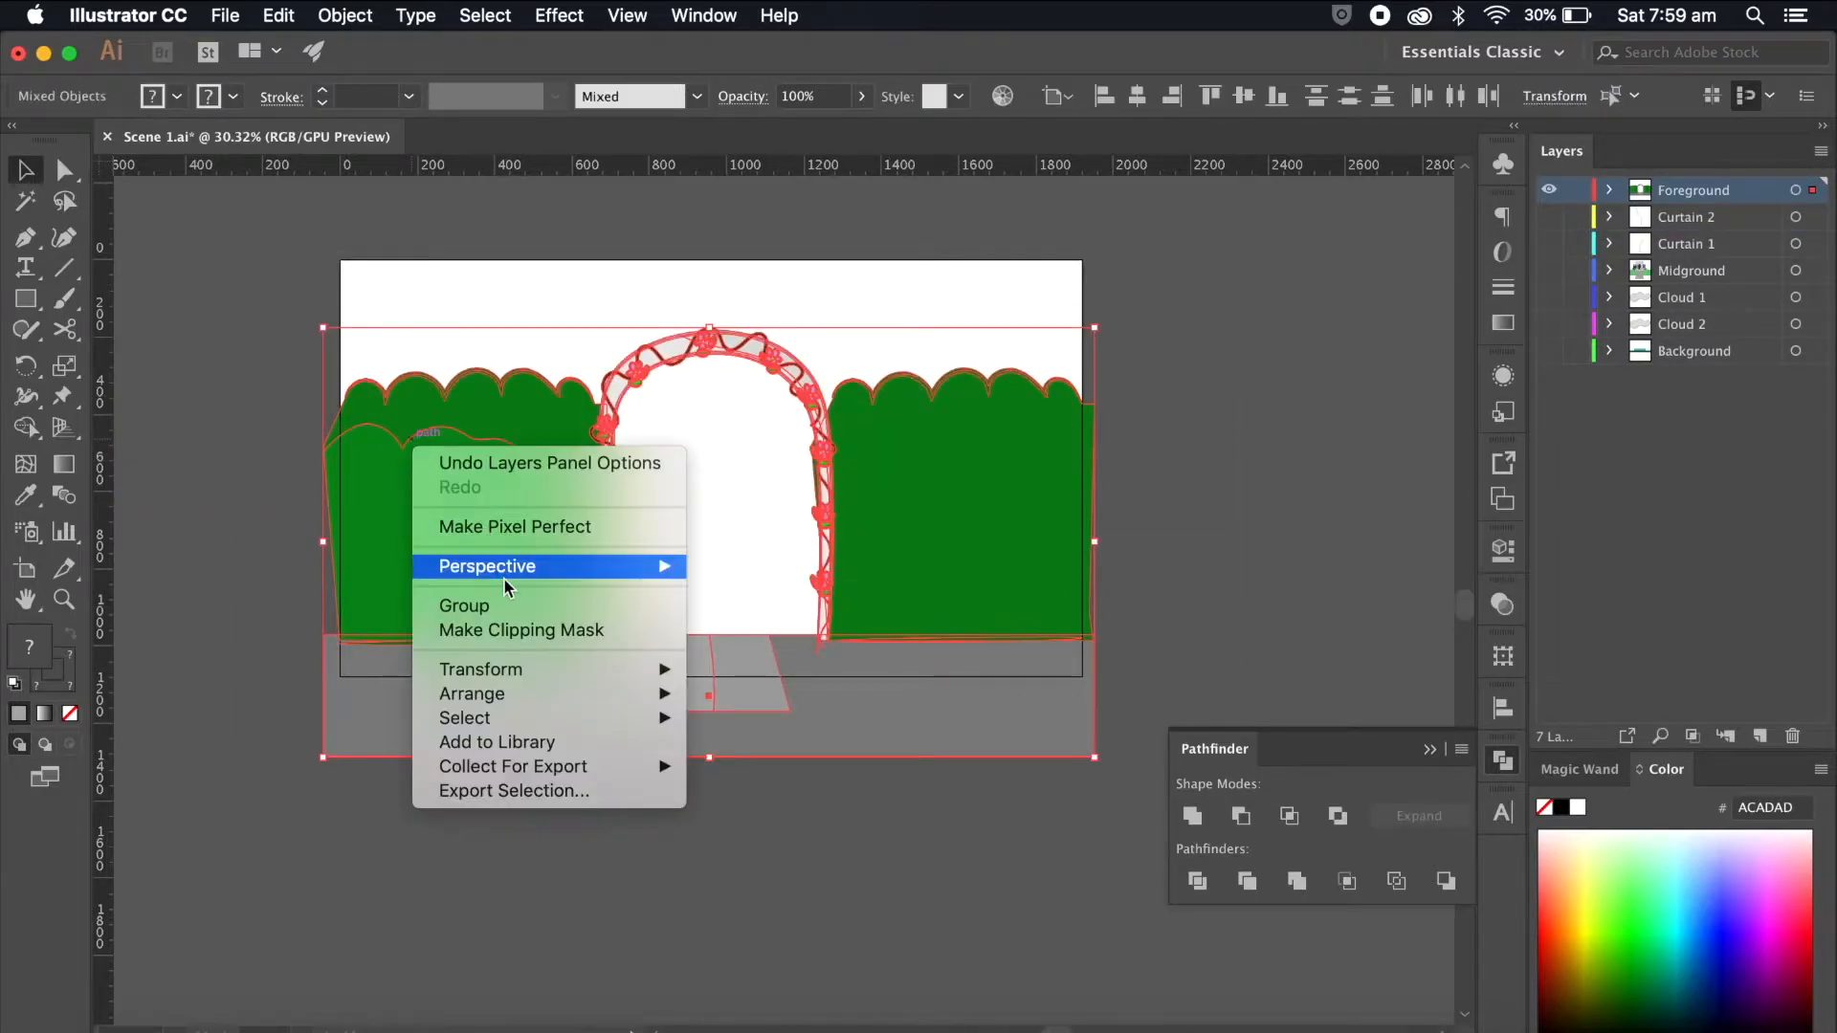
{"action": "left_click", "coordinate": [501, 607]}
{"action": "left_click", "coordinate": [1243, 344]}
{"action": "left_click_drag", "start_coordinate": [1549, 216], "coordinate": [1549, 351]}
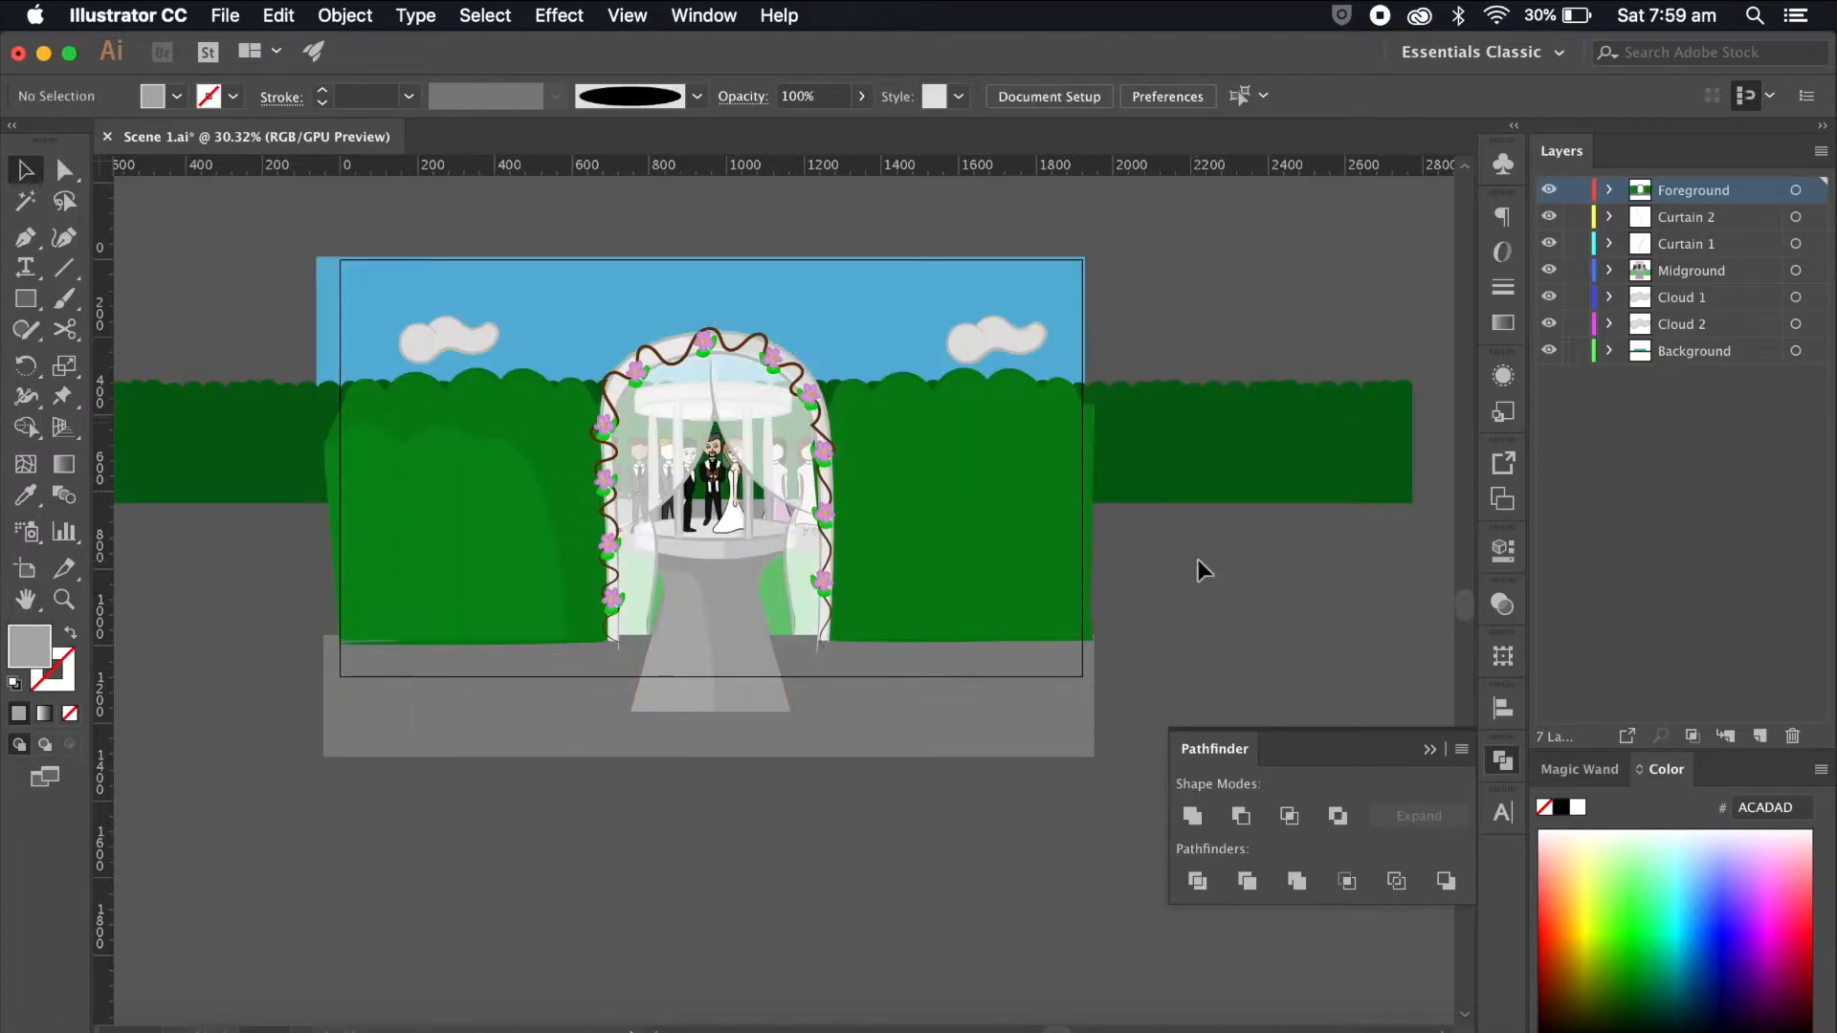
Step: Try to enlarge the Foreground group from its centre while all layers are shown
{"action": "left_click", "coordinate": [999, 499]}
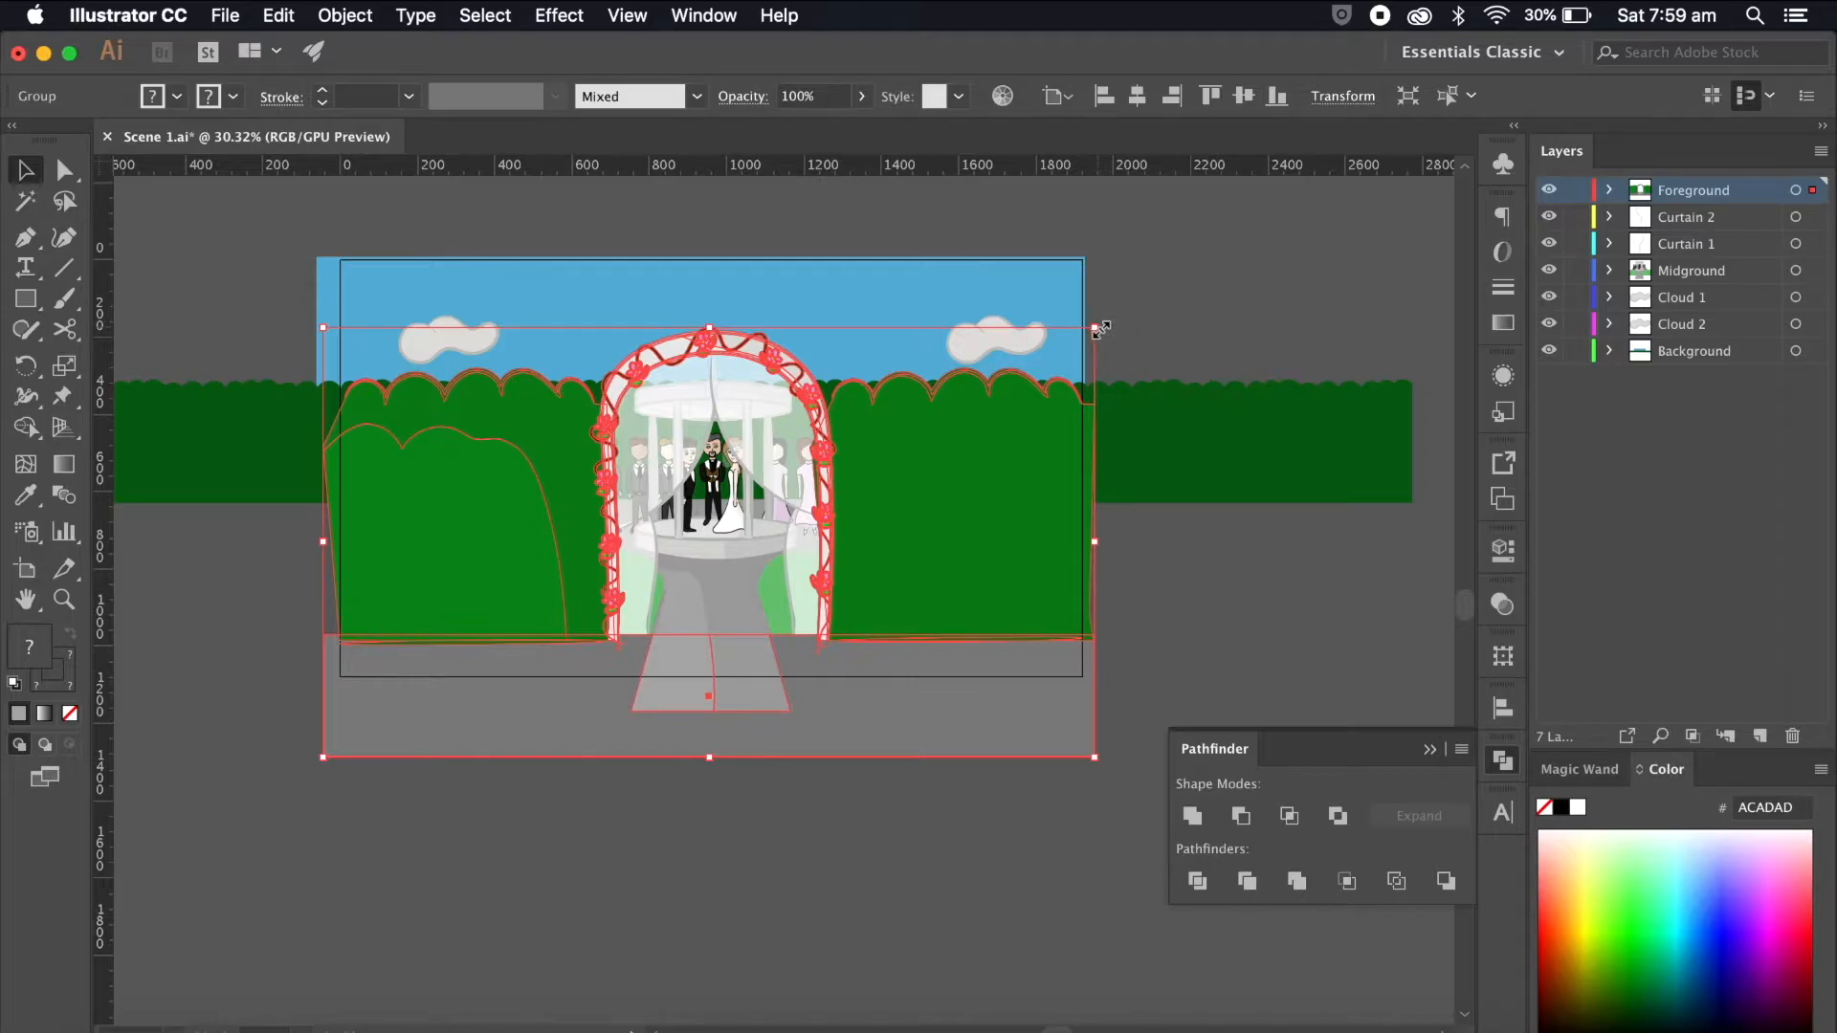
{"action": "left_click_drag", "start_coordinate": [1099, 330], "coordinate": [1151, 300]}
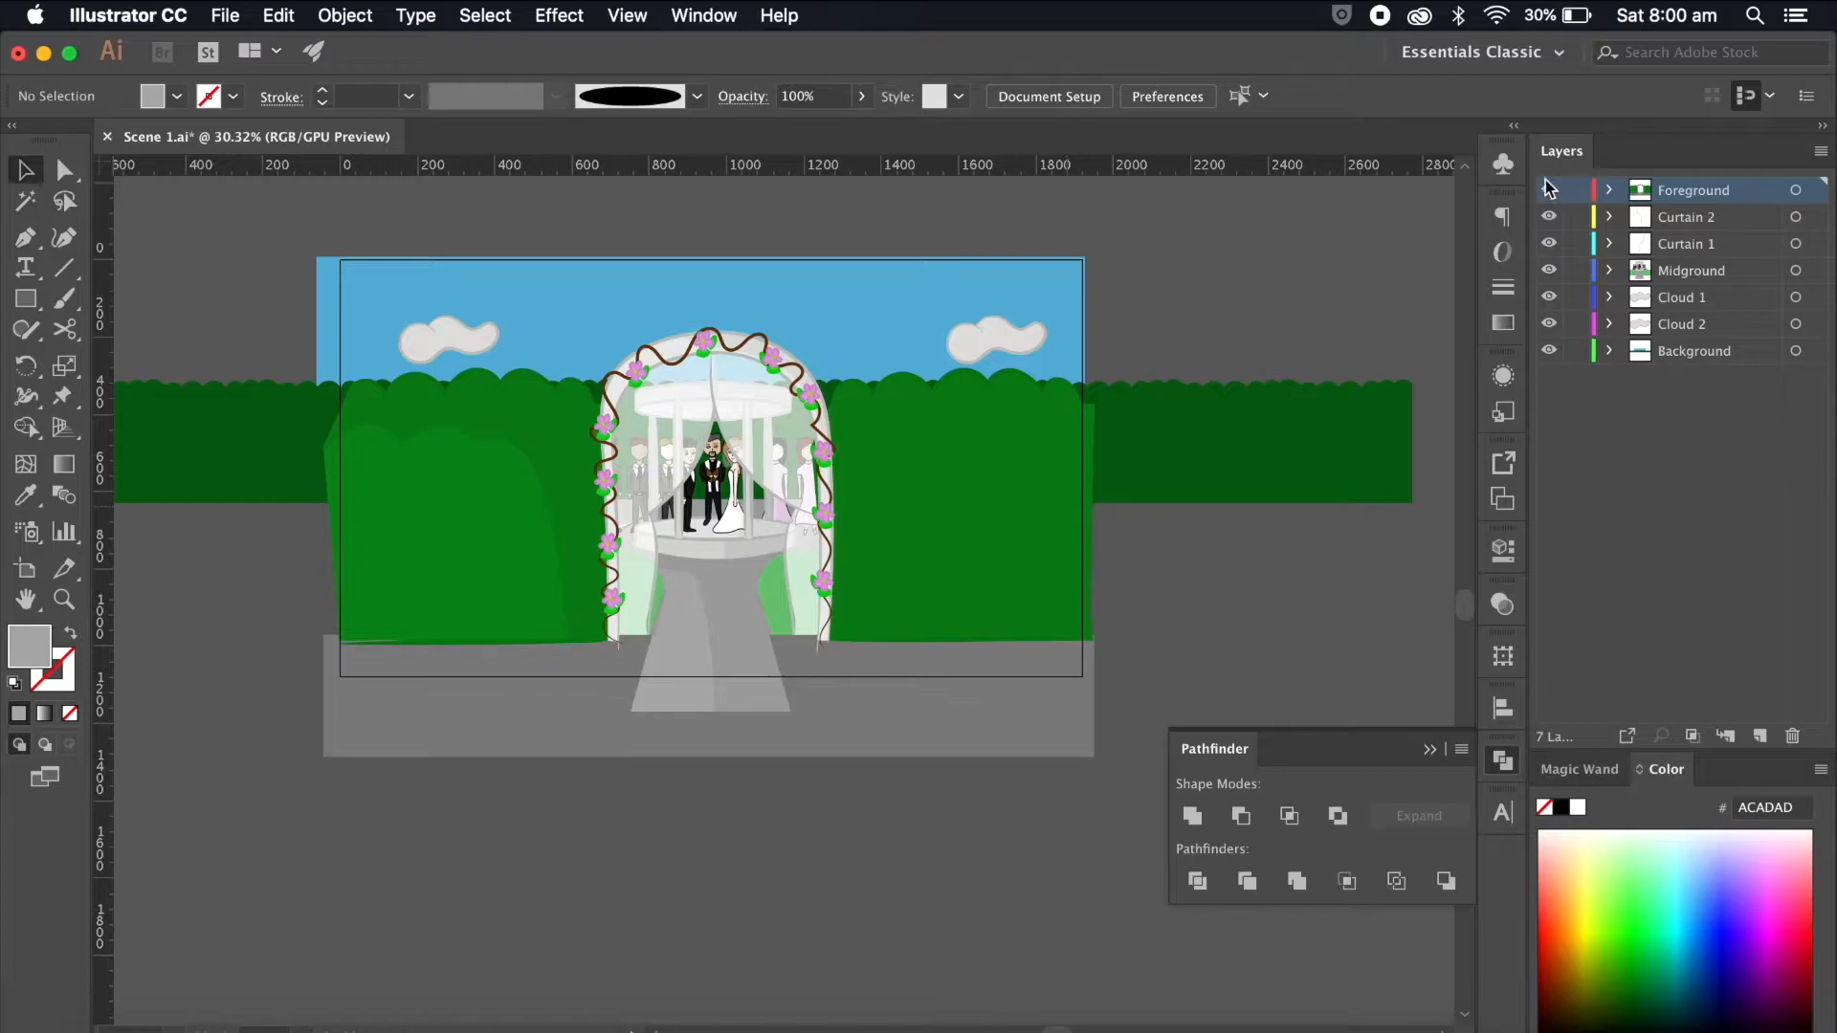
Step: Hide the Foreground layer, extend the Midground's green rectangle past the artboard's sides and up to the dark hedge, and show the layer again
{"action": "left_click", "coordinate": [1549, 190]}
{"action": "left_click", "coordinate": [881, 593]}
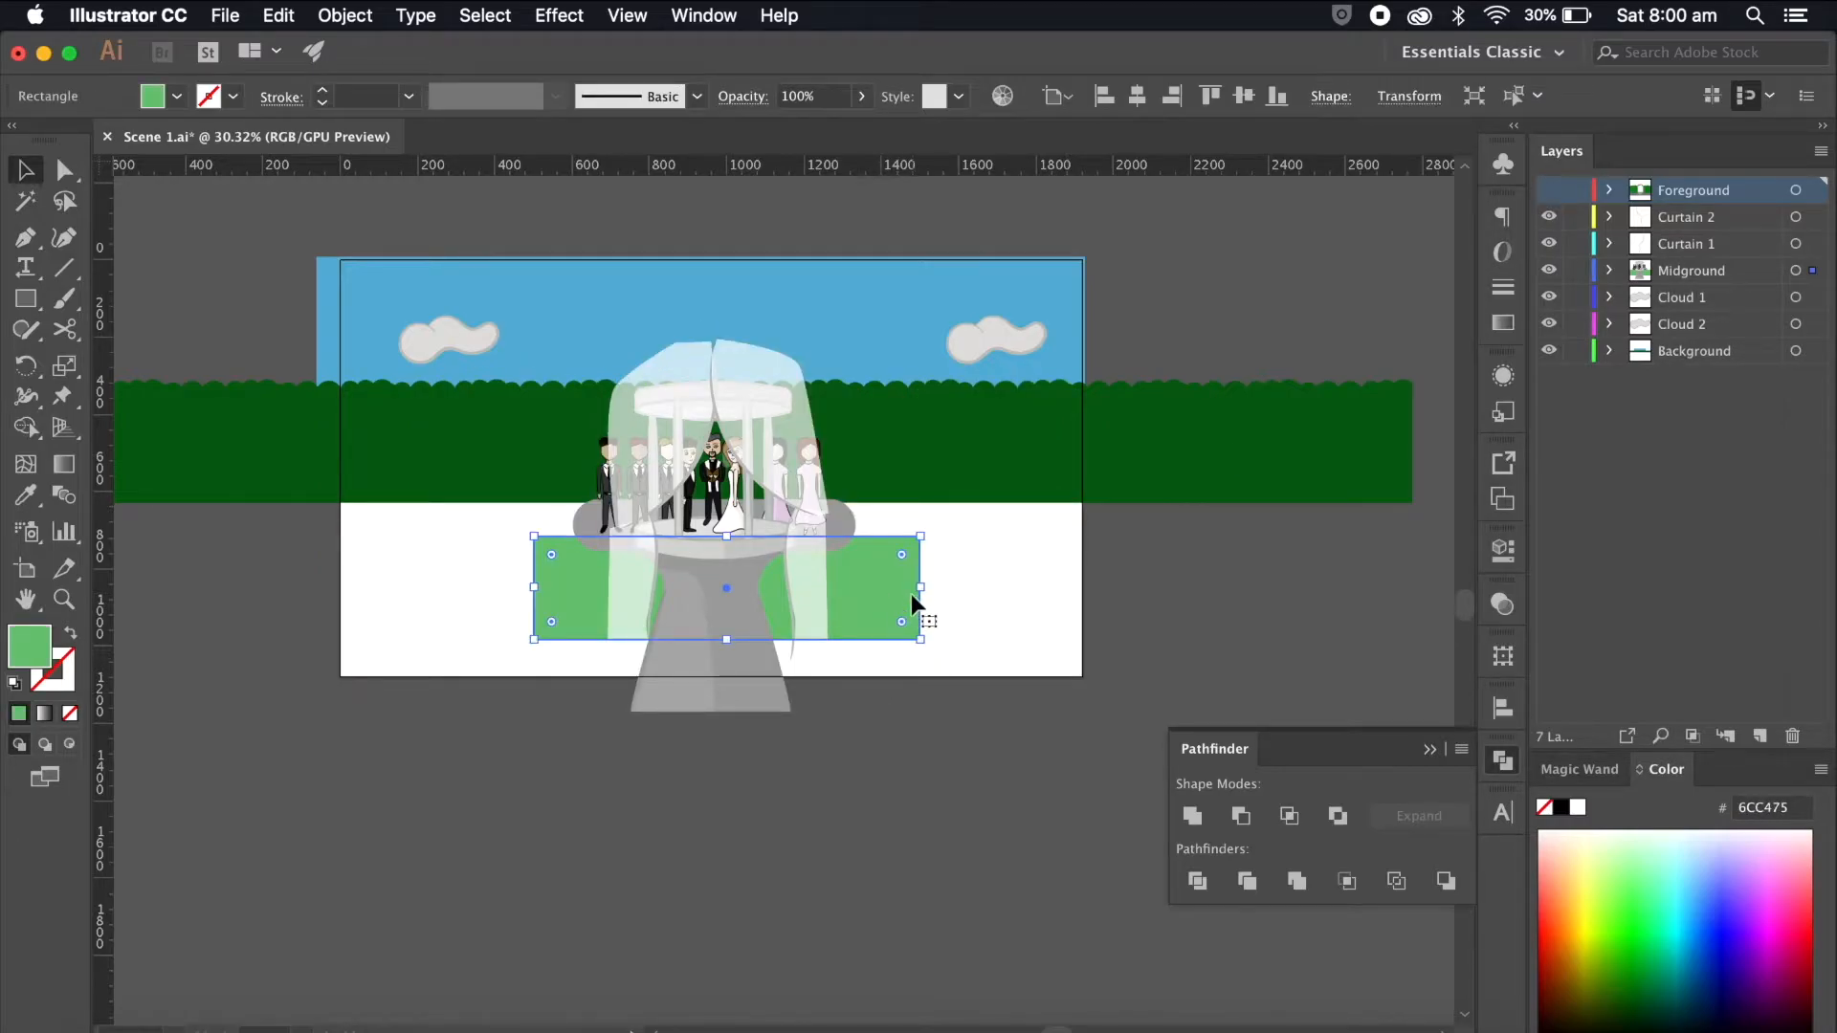
{"action": "left_click_drag", "start_coordinate": [925, 589], "coordinate": [1109, 589]}
{"action": "left_click_drag", "start_coordinate": [533, 587], "coordinate": [316, 586]}
{"action": "mouse_move", "coordinate": [713, 539]}
{"action": "left_mouse_down"}
{"action": "mouse_move", "coordinate": [725, 486]}
{"action": "mouse_move", "coordinate": [725, 507]}
{"action": "left_mouse_up"}
{"action": "scroll", "coordinate": [710, 505], "scroll_direction": "up", "scroll_amount": 7}
{"action": "scroll", "coordinate": [724, 507], "scroll_direction": "down", "scroll_amount": 7}
{"action": "left_click_drag", "start_coordinate": [721, 643], "coordinate": [719, 687]}
{"action": "left_click", "coordinate": [754, 832]}
{"action": "left_click", "coordinate": [1549, 190]}
Step: Try to scale the Foreground group up slightly over the extended grass and undo the scaling
{"action": "left_click", "coordinate": [1054, 521]}
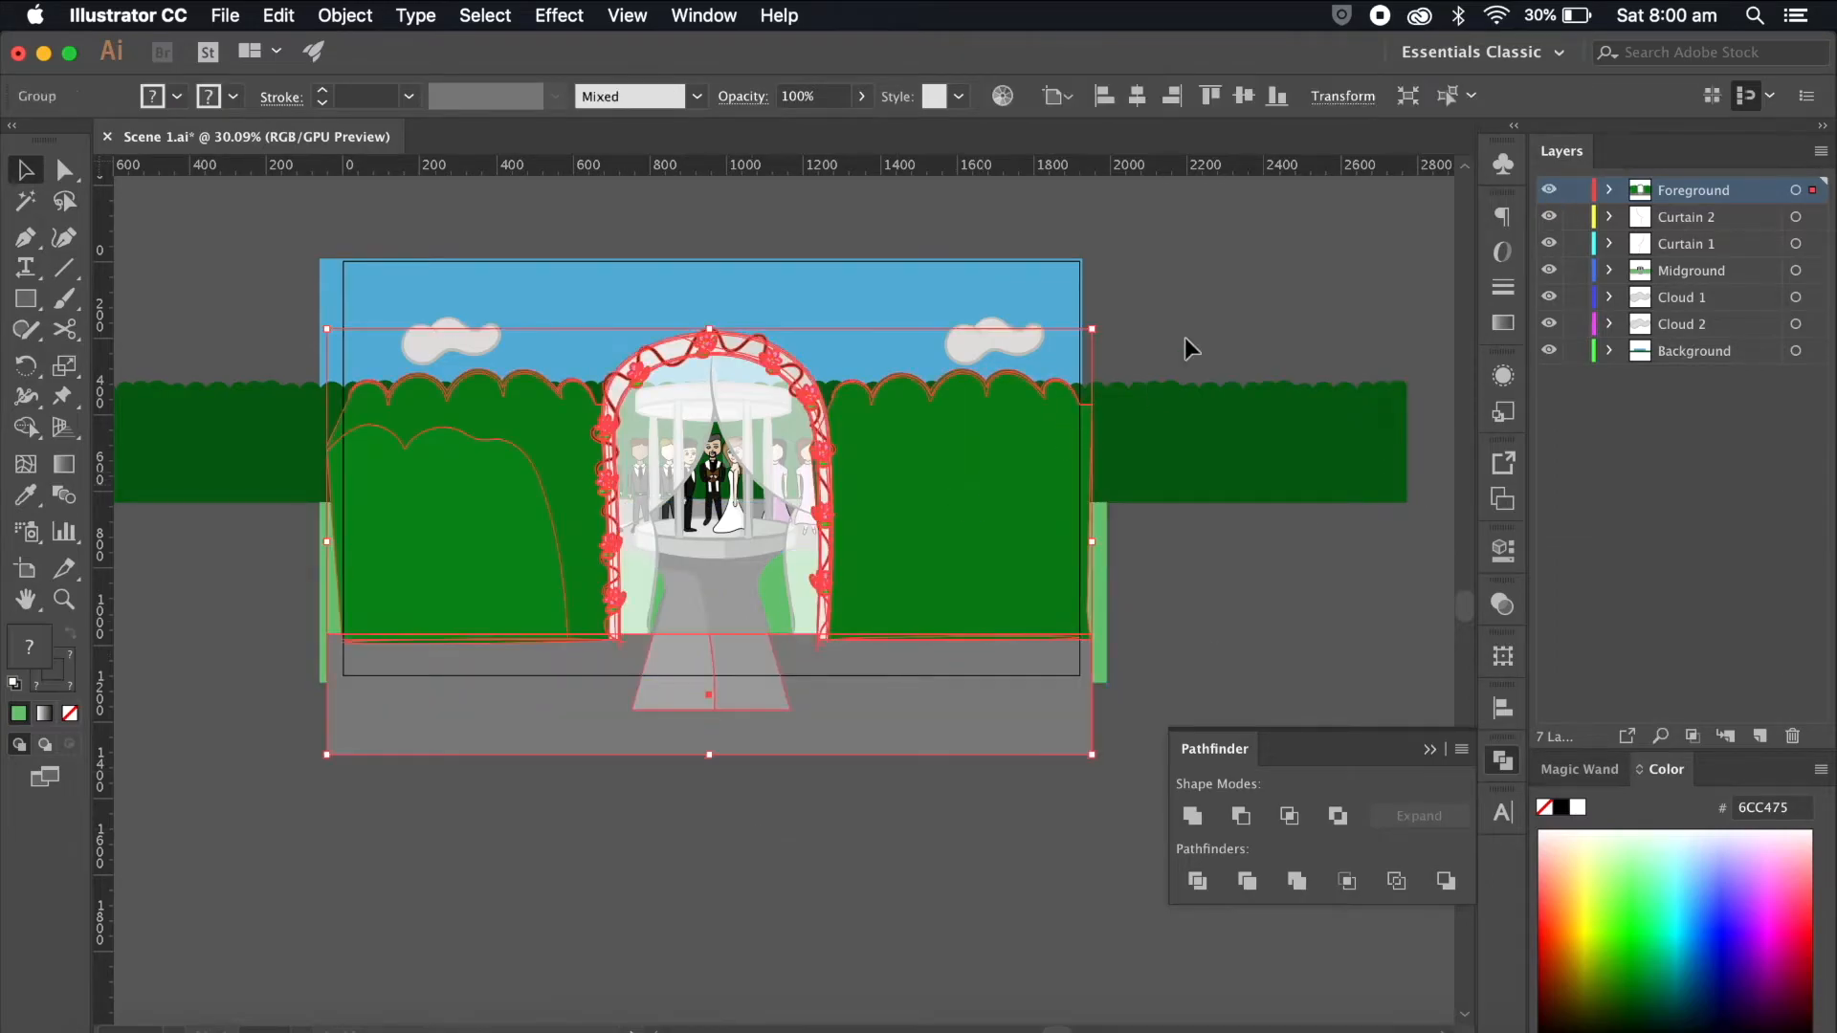
{"action": "left_click_drag", "start_coordinate": [1100, 330], "coordinate": [1138, 308]}
{"action": "left_click", "coordinate": [1236, 682]}
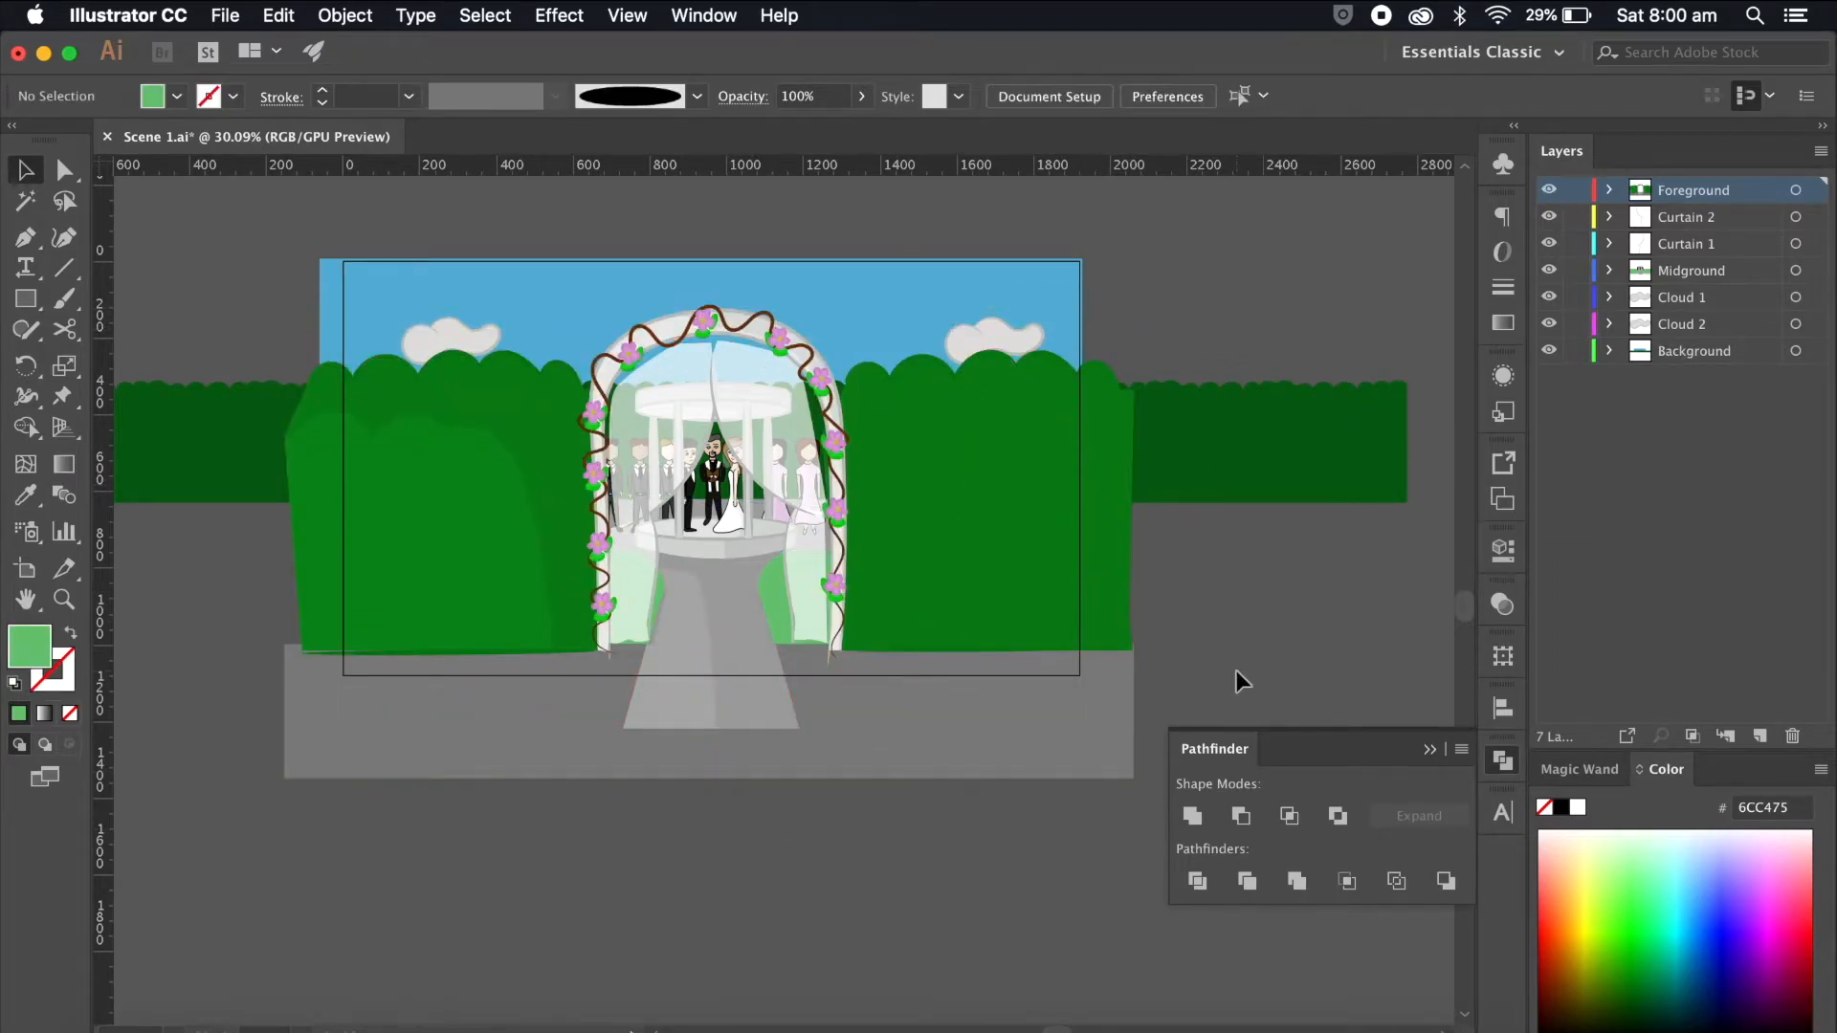
{"action": "key", "text": "super+z"}
{"action": "scroll", "coordinate": [922, 794], "scroll_direction": "down", "scroll_amount": 3}
{"action": "scroll", "coordinate": [921, 794], "scroll_direction": "right", "scroll_amount": 2}
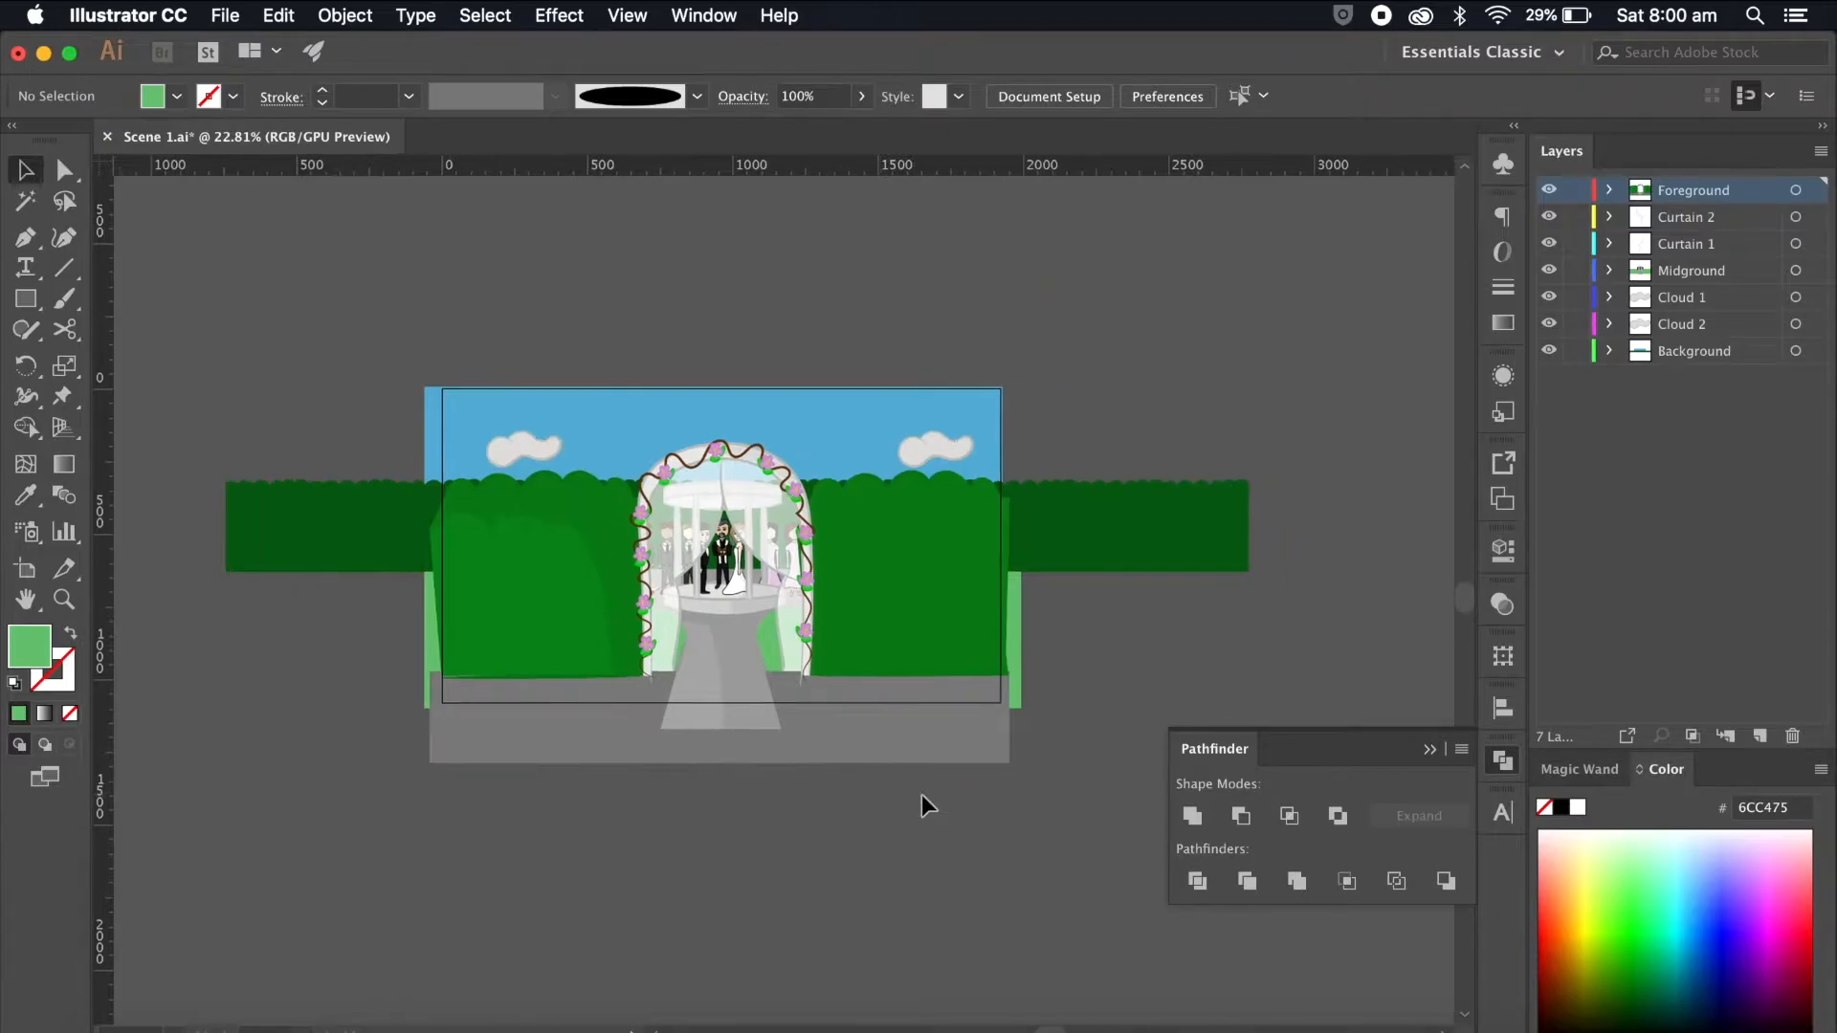
Step: Save the Scene 1 file and close it
{"action": "left_click", "coordinate": [239, 11]}
{"action": "left_click", "coordinate": [303, 206]}
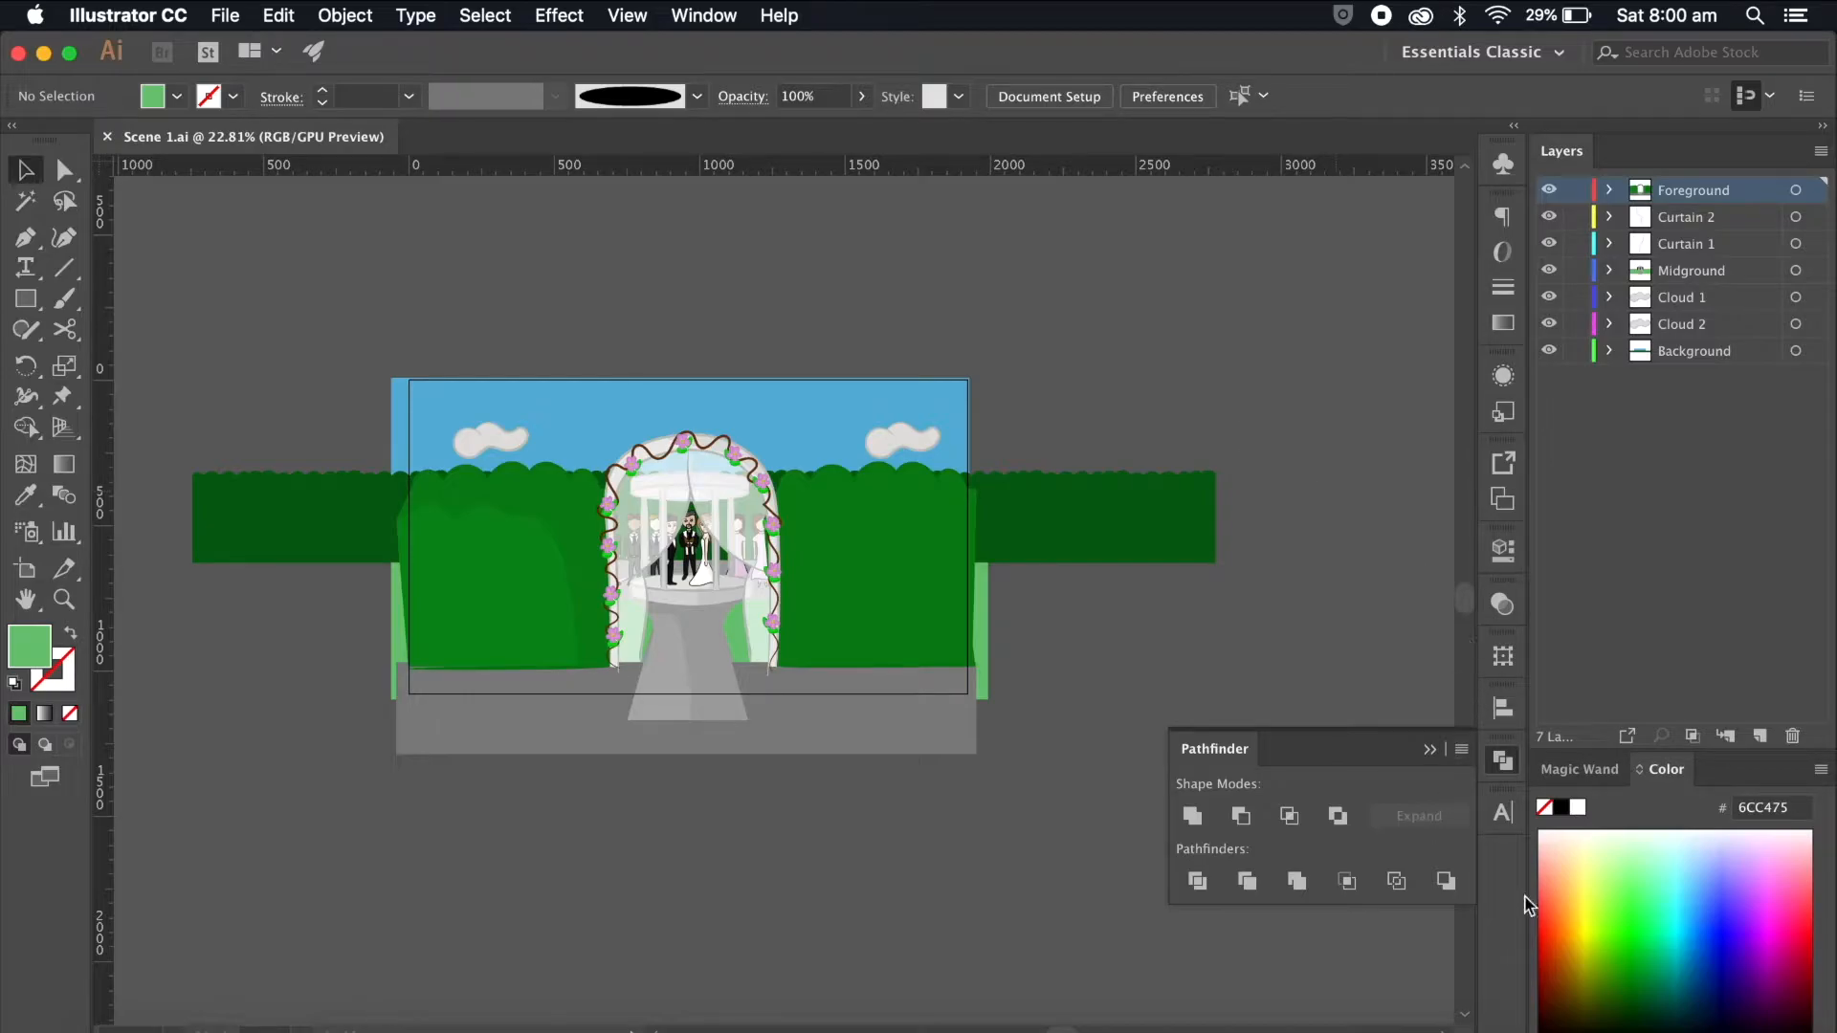
{"action": "left_click", "coordinate": [106, 139]}
Step: Switch to Finder and open Scene 2.ai from the Scenes folder on the Desktop
{"action": "left_click", "coordinate": [139, 1022]}
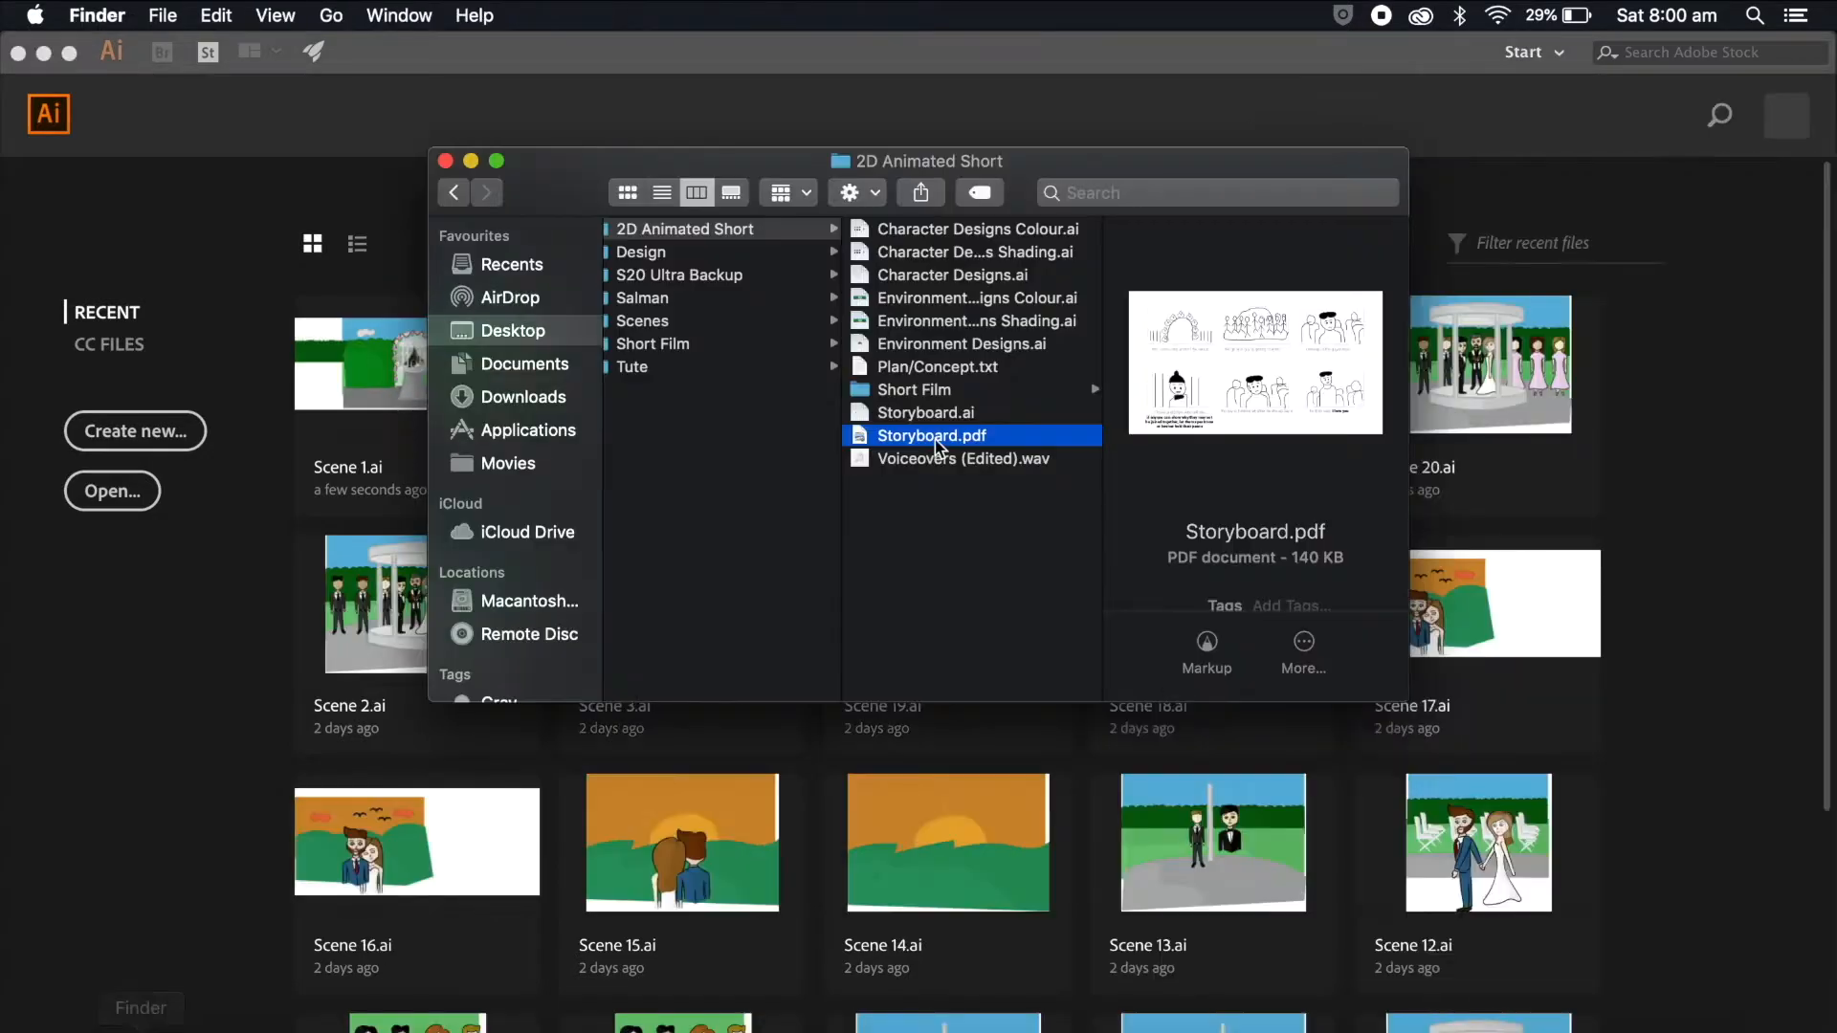
{"action": "left_click", "coordinate": [693, 329]}
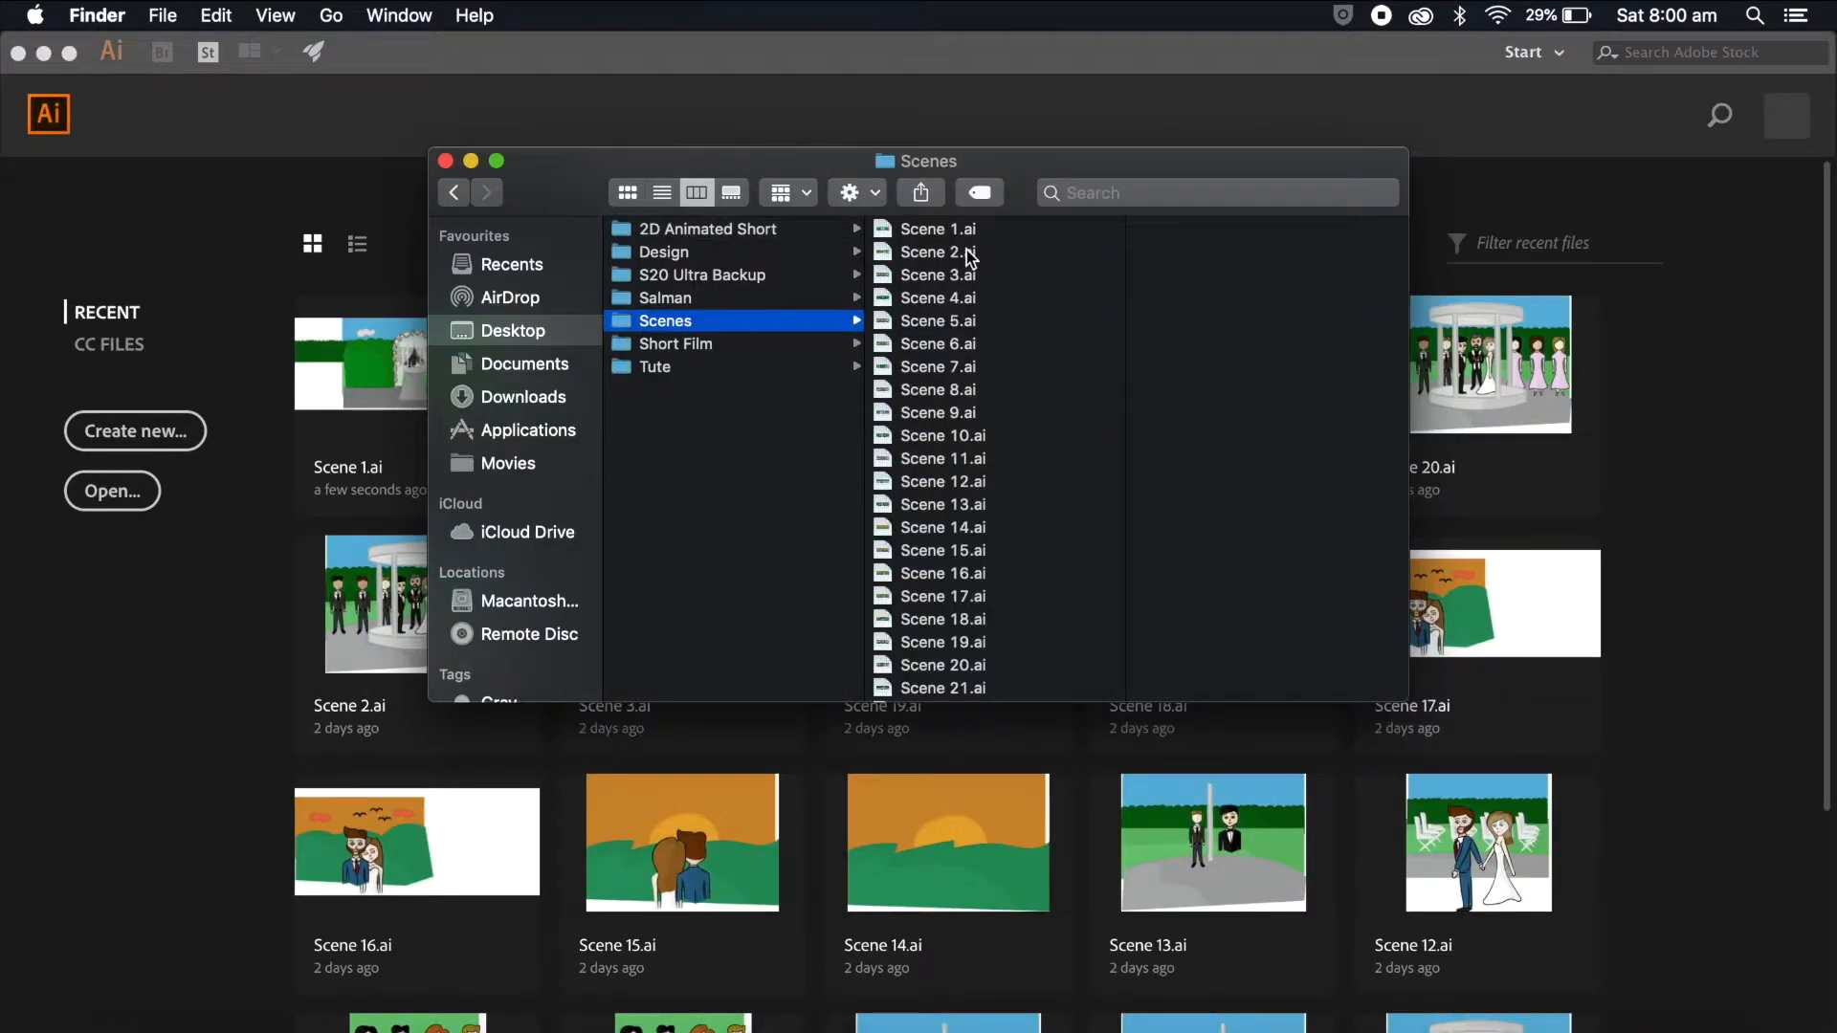
{"action": "double_click", "coordinate": [966, 253]}
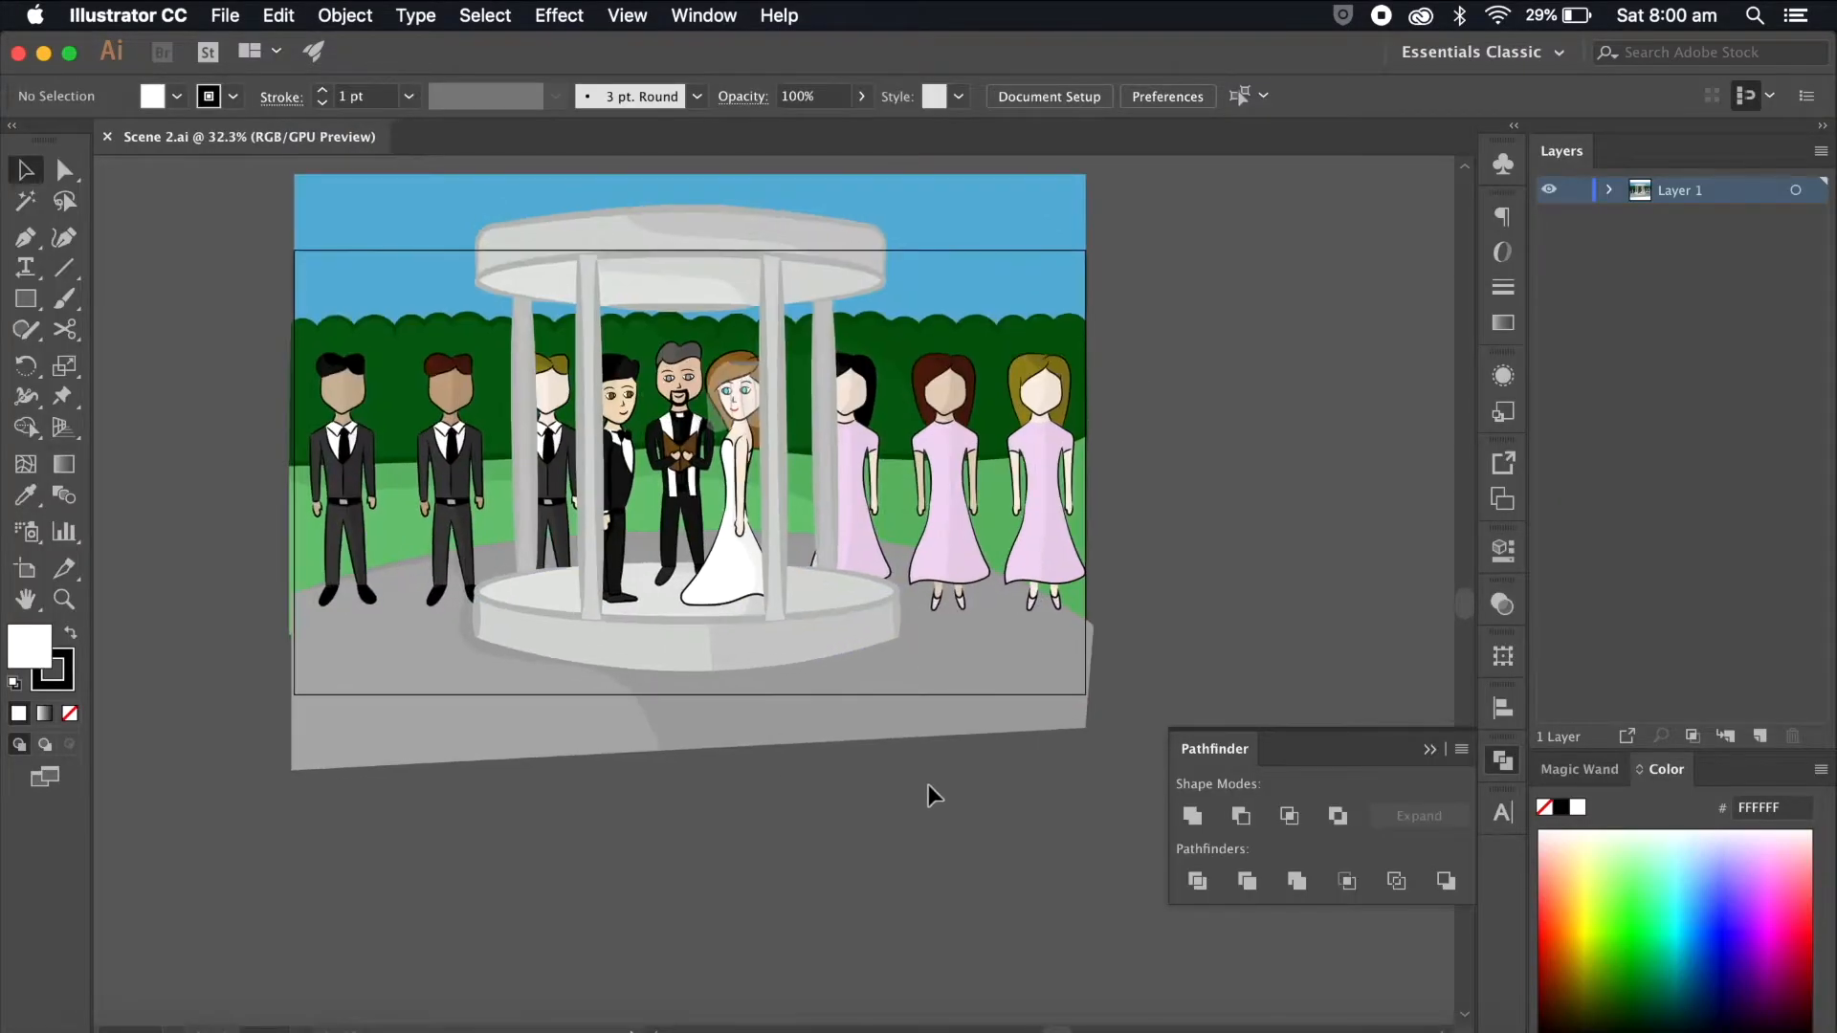
Step: Examine the Scene 2 artwork, from the whole gazebo composition down to the priest's, bride's and groom's faces
{"action": "scroll", "coordinate": [927, 784], "scroll_direction": "left", "scroll_amount": 3}
{"action": "scroll", "coordinate": [928, 784], "scroll_direction": "up", "scroll_amount": 1}
{"action": "scroll", "coordinate": [928, 784], "scroll_direction": "down", "scroll_amount": 2}
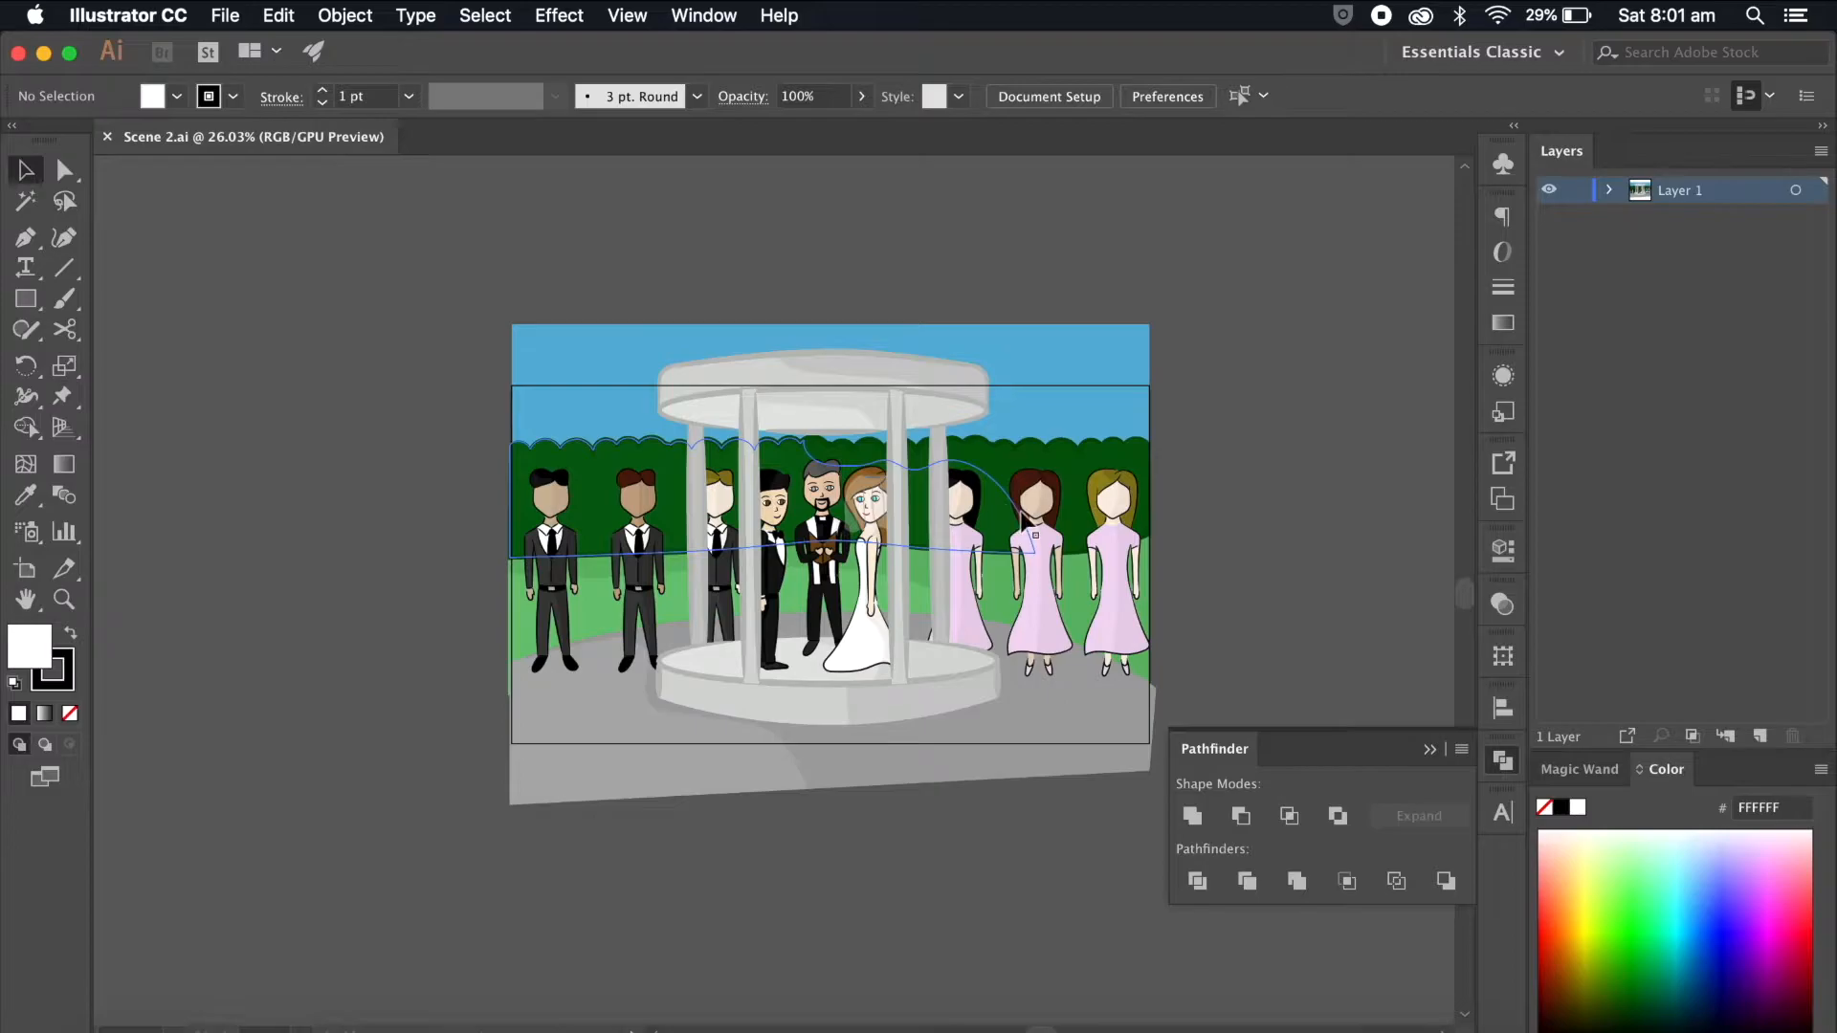
{"action": "scroll", "coordinate": [1012, 517], "scroll_direction": "up", "scroll_amount": 10}
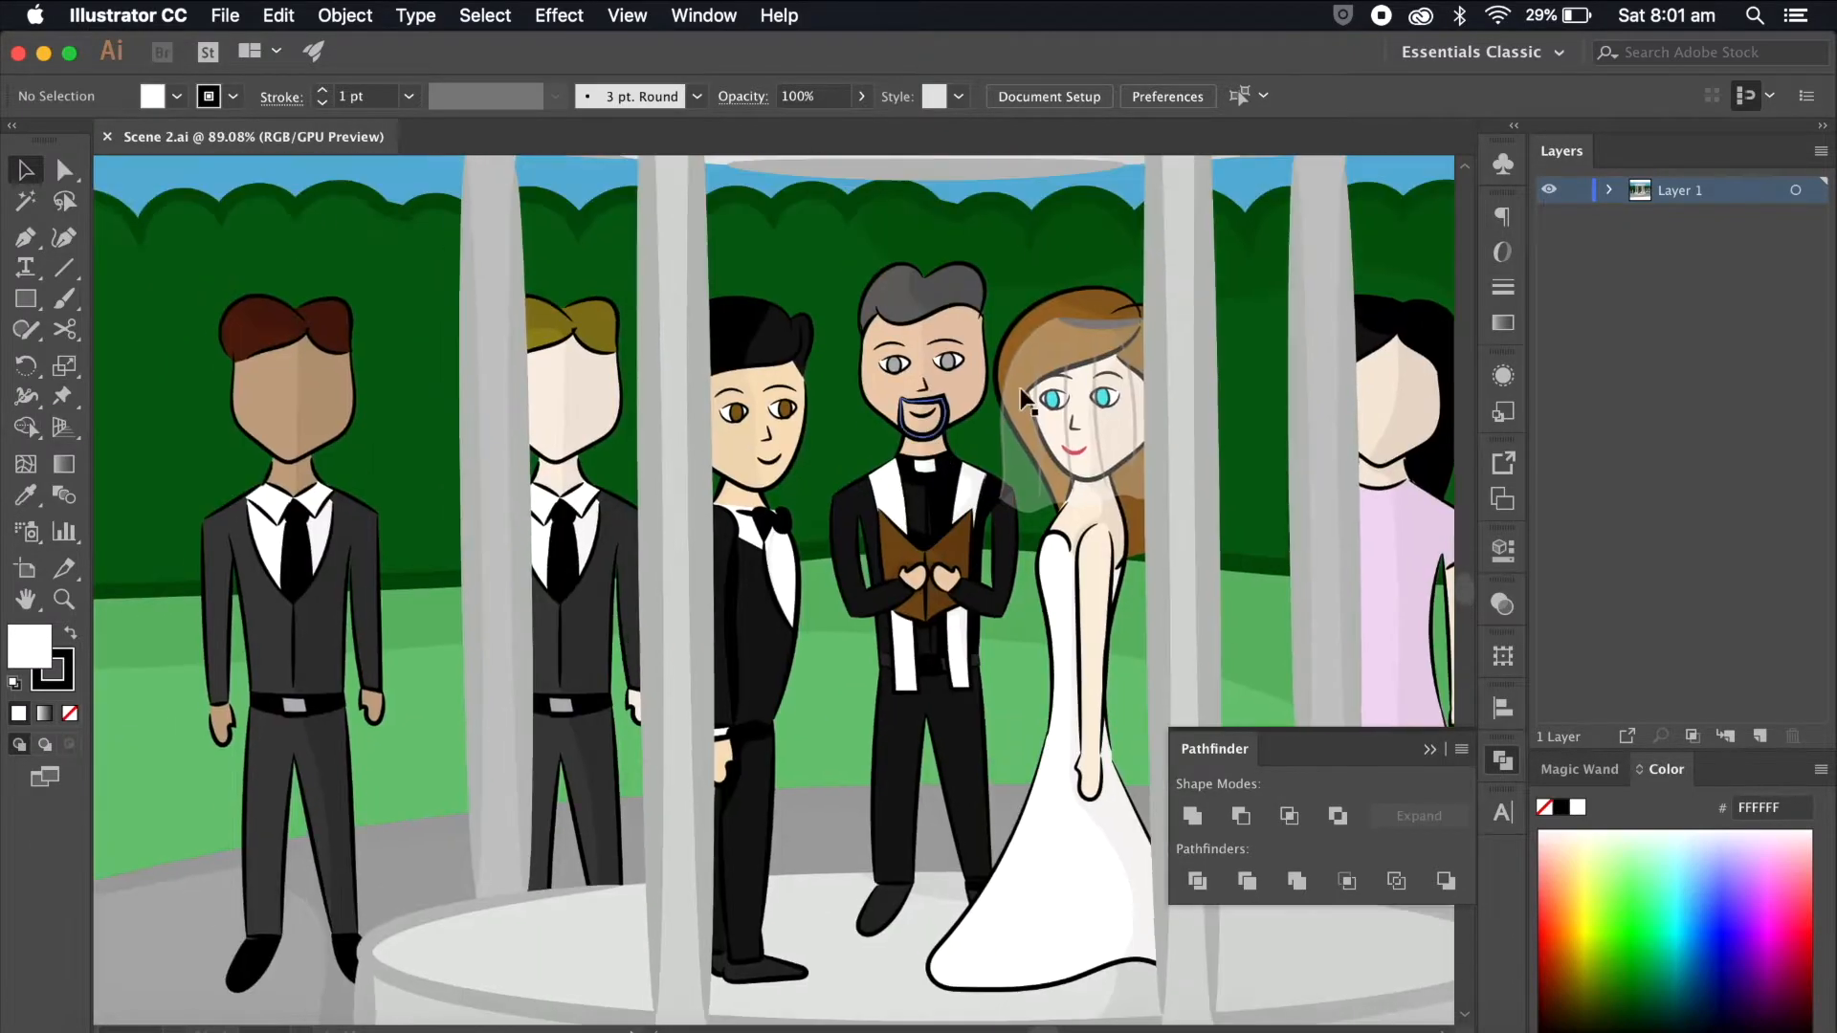
{"action": "scroll", "coordinate": [899, 404], "scroll_direction": "up", "scroll_amount": 3}
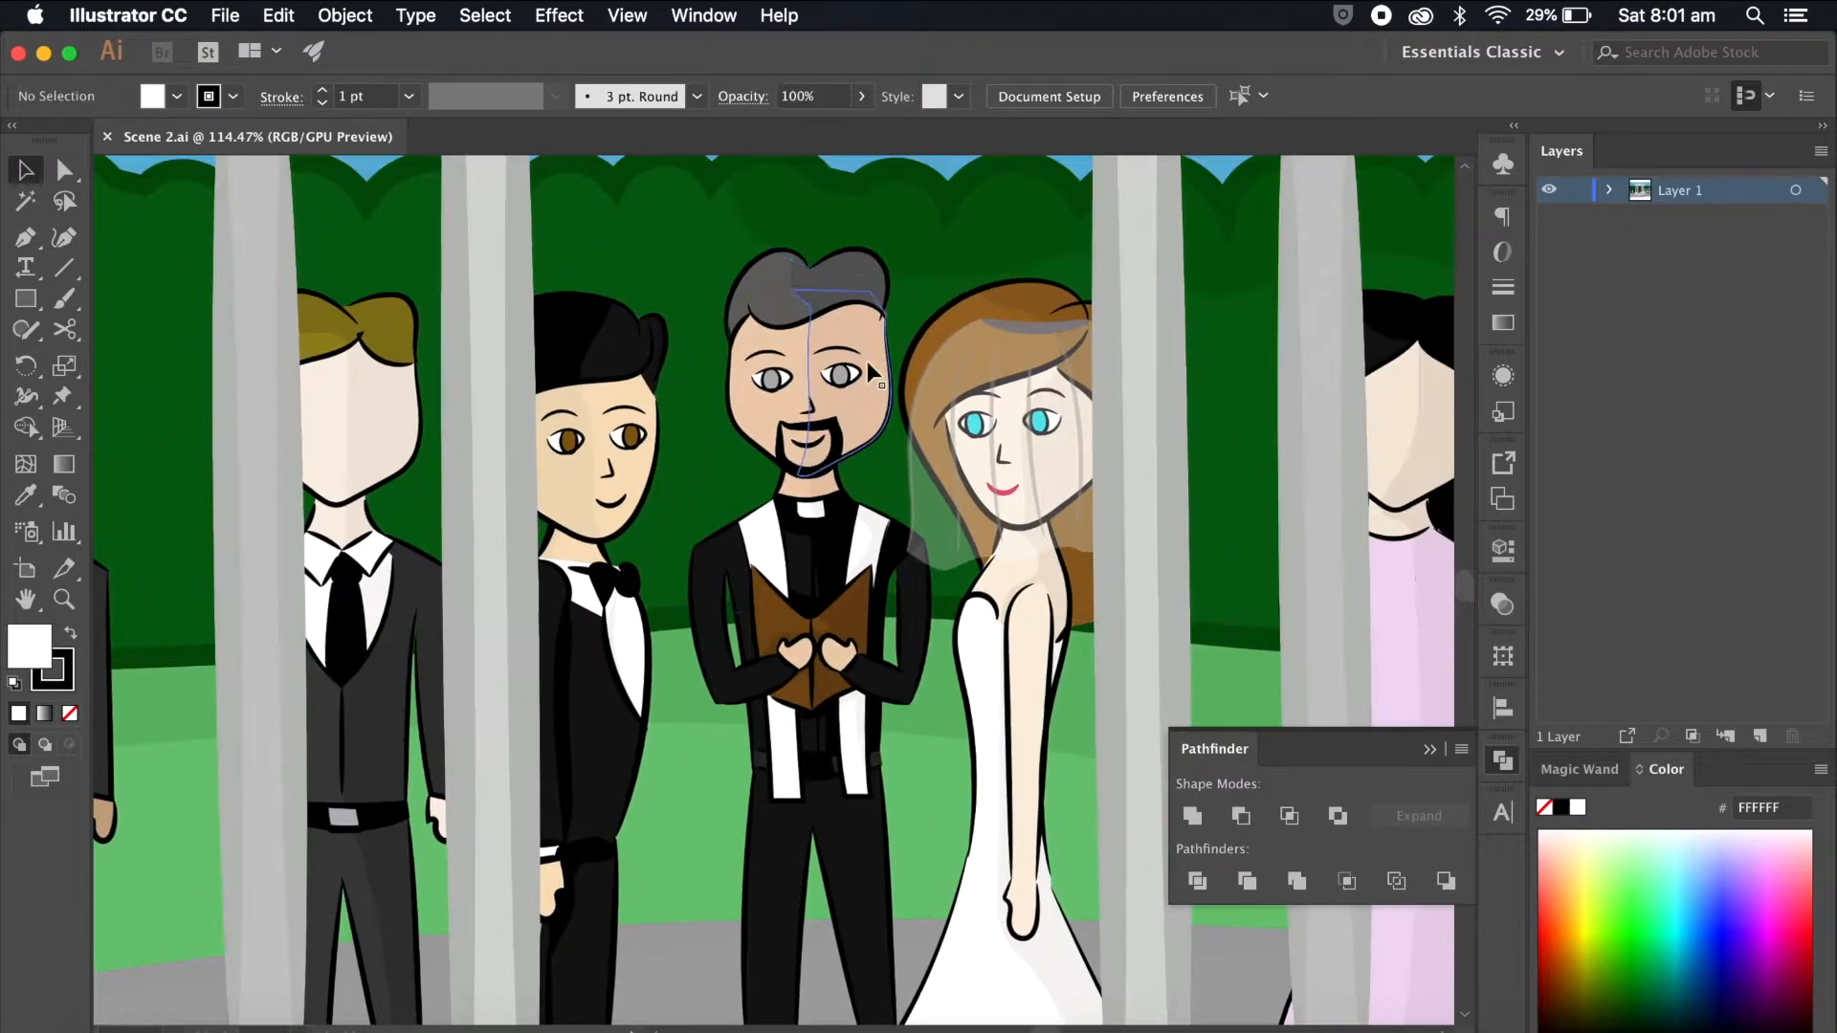
{"action": "scroll", "coordinate": [867, 360], "scroll_direction": "down", "scroll_amount": 5}
{"action": "scroll", "coordinate": [867, 360], "scroll_direction": "up", "scroll_amount": 2}
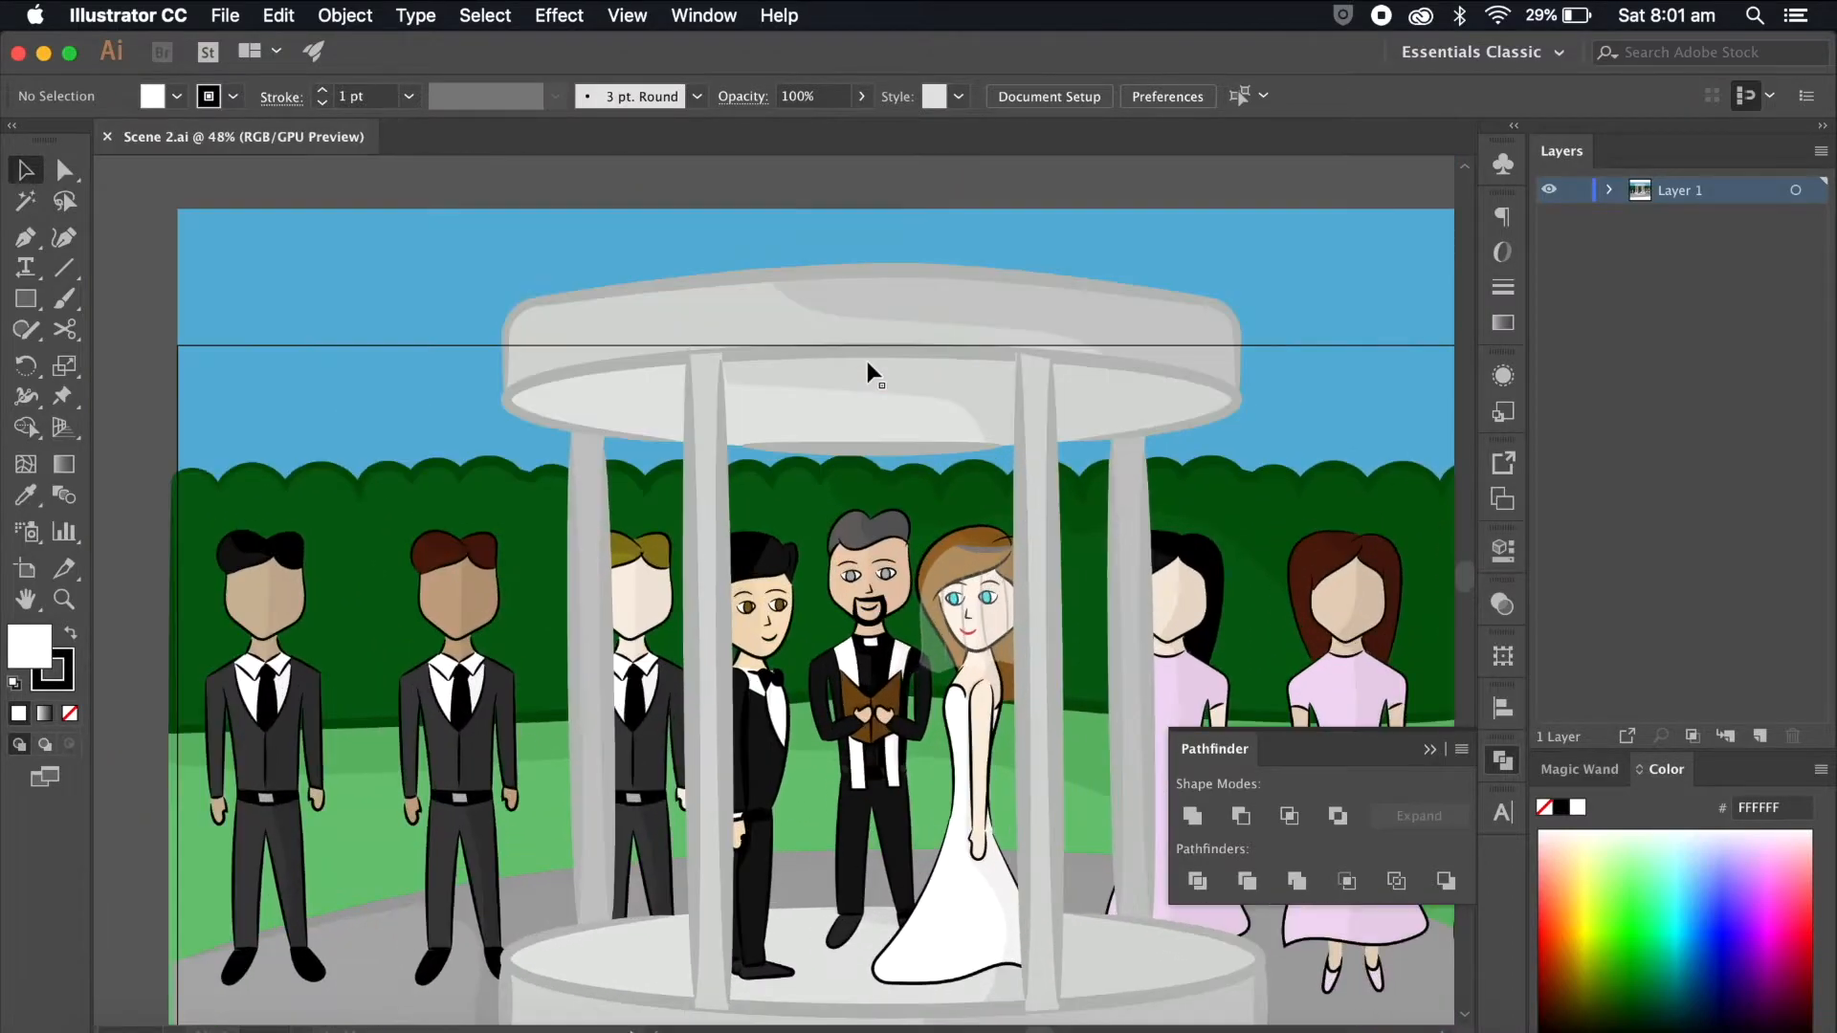
{"action": "scroll", "coordinate": [867, 359], "scroll_direction": "up", "scroll_amount": 6}
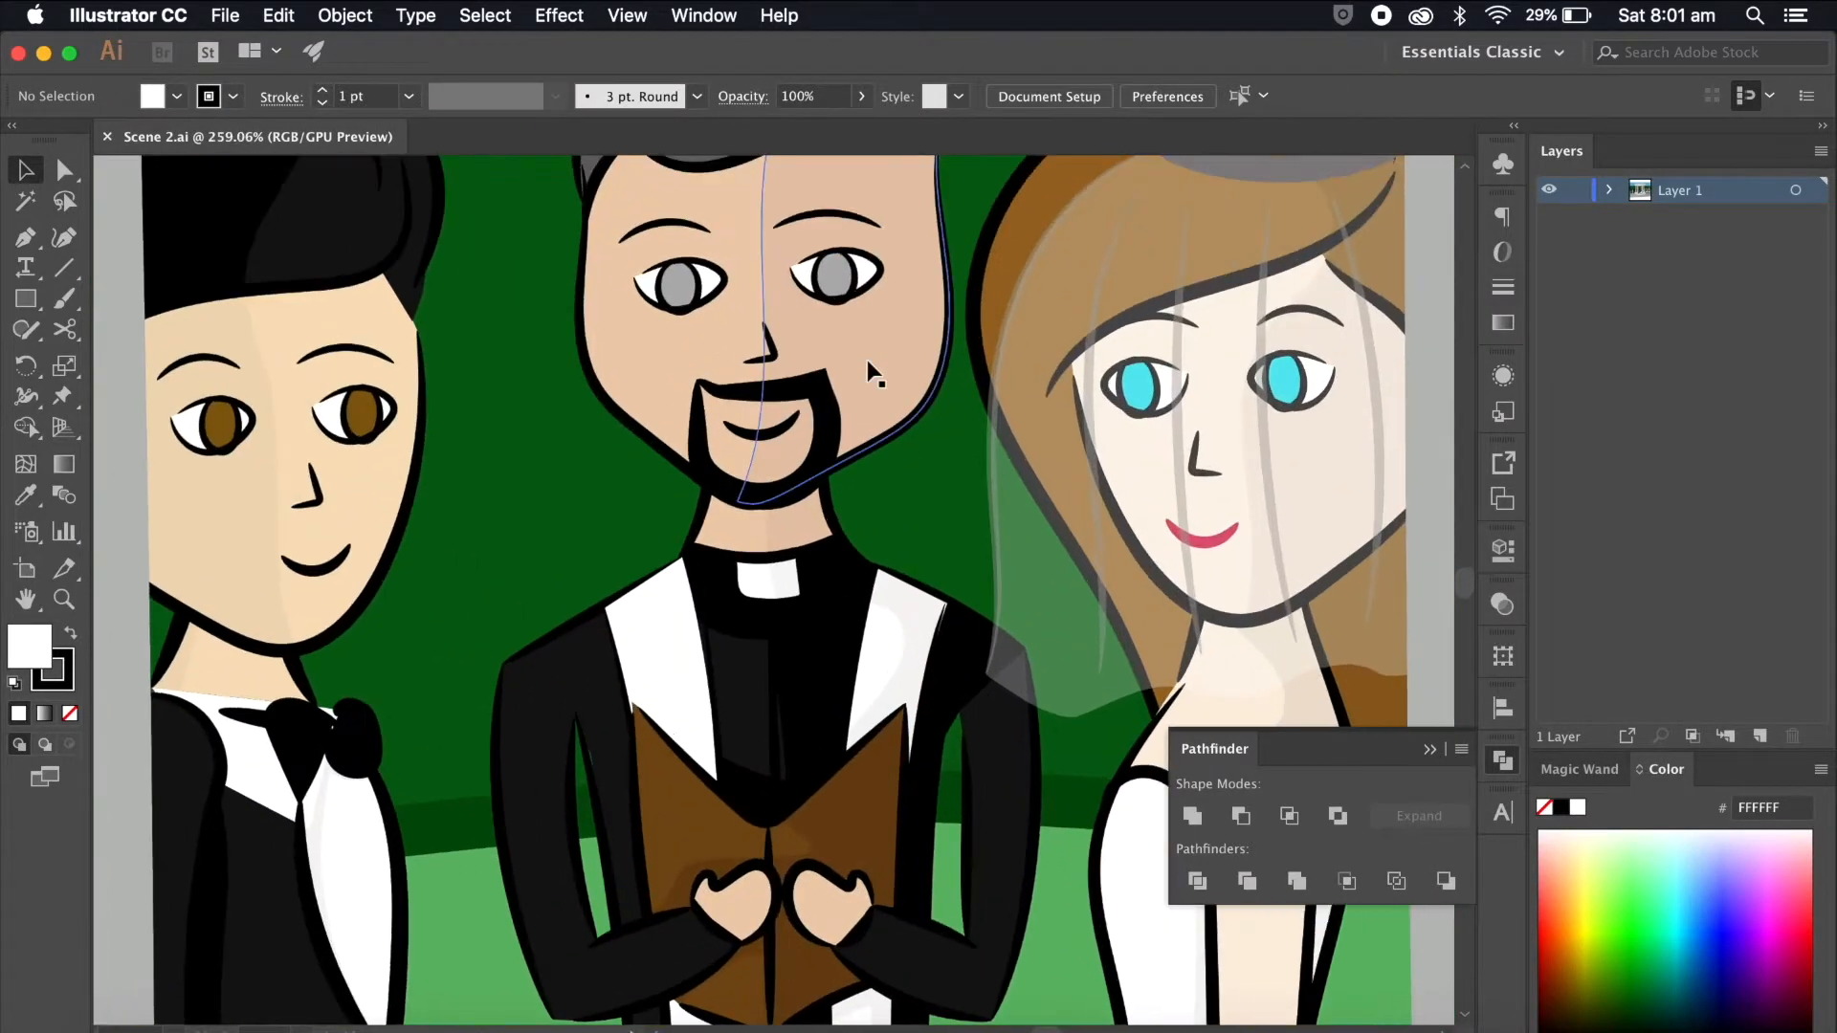
{"action": "scroll", "coordinate": [939, 471], "scroll_direction": "up", "scroll_amount": 5}
{"action": "scroll", "coordinate": [935, 484], "scroll_direction": "up", "scroll_amount": 8}
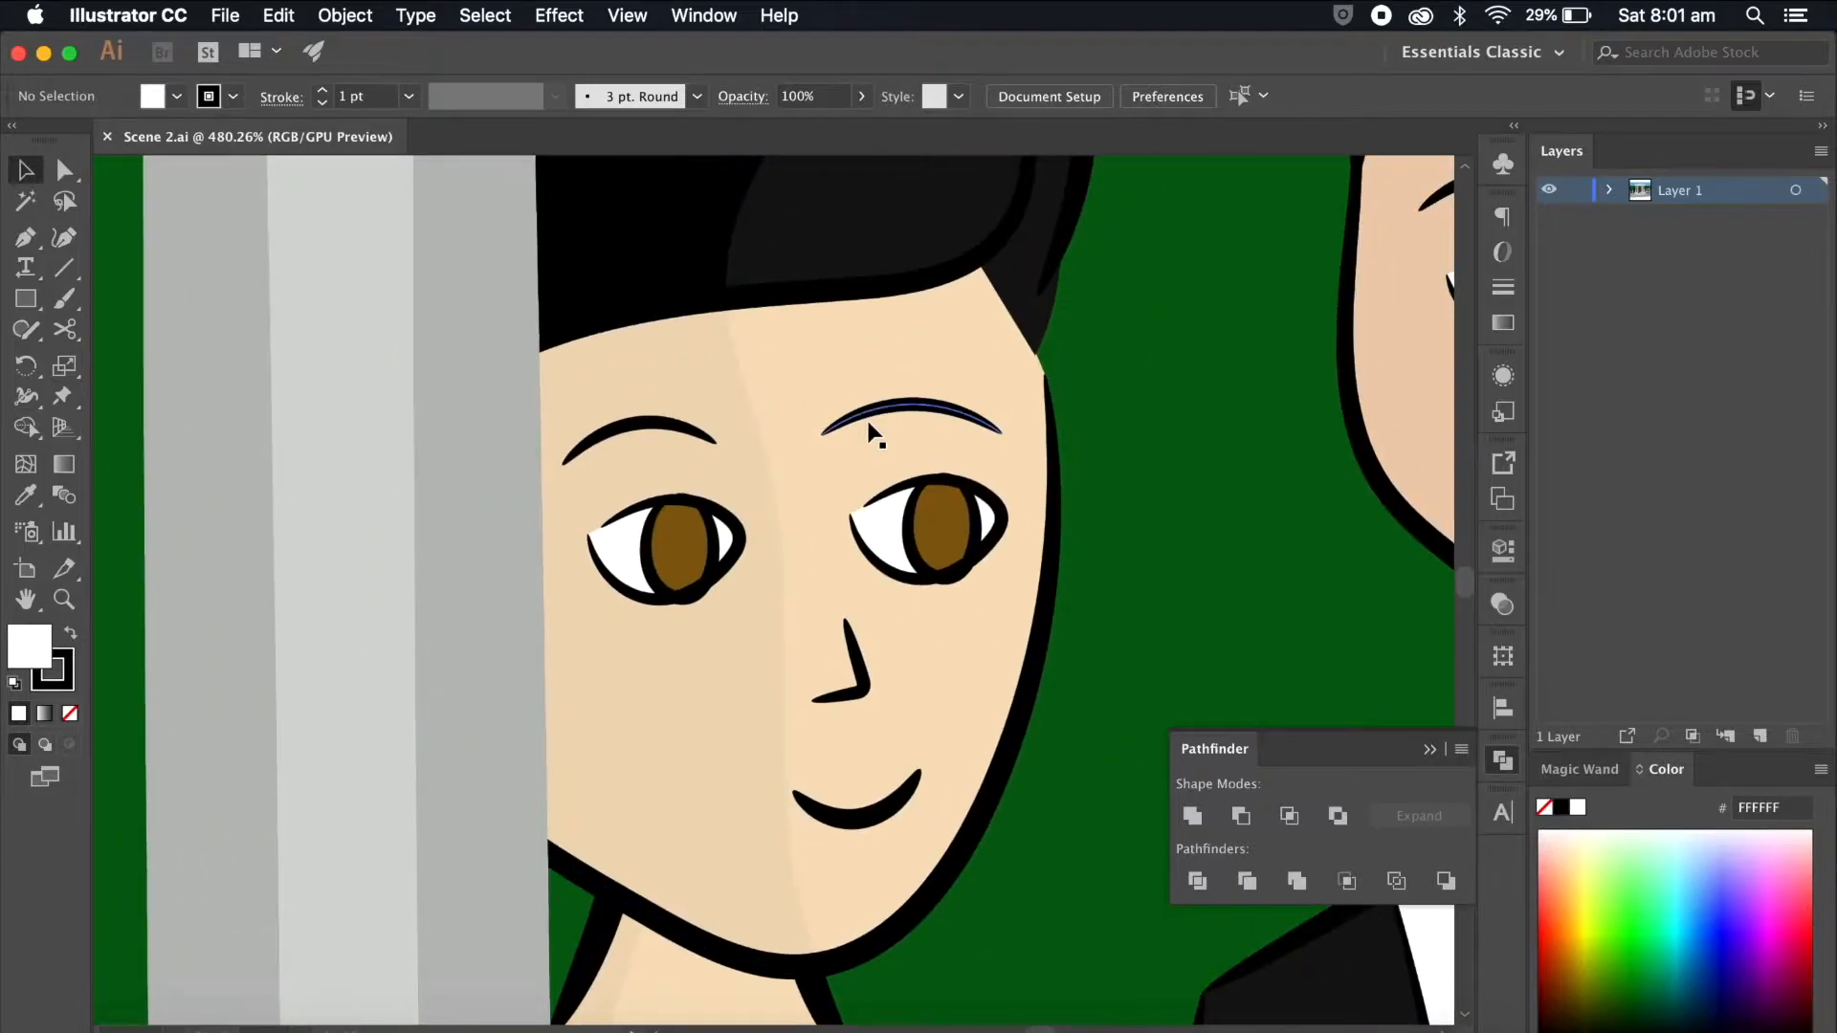
Step: Enter isolation mode on the groom and go one level deeper into his head group
{"action": "left_click", "coordinate": [743, 528]}
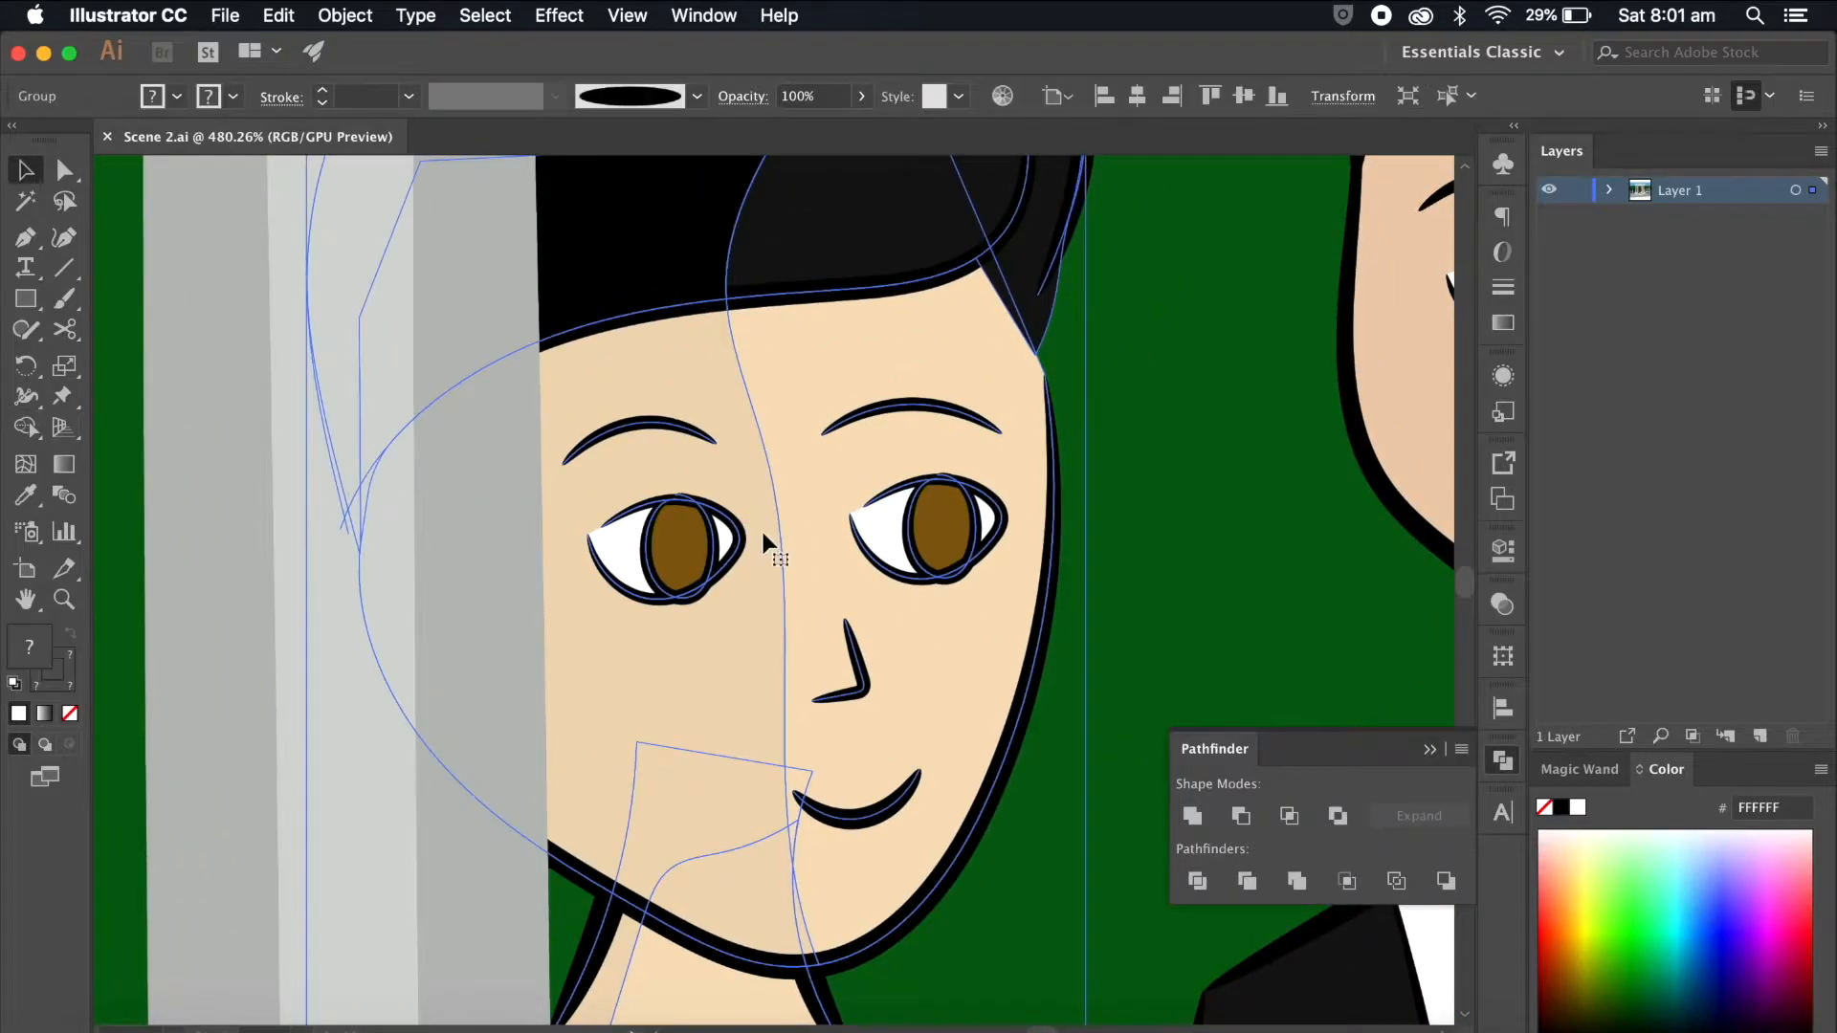
{"action": "double_click", "coordinate": [740, 525]}
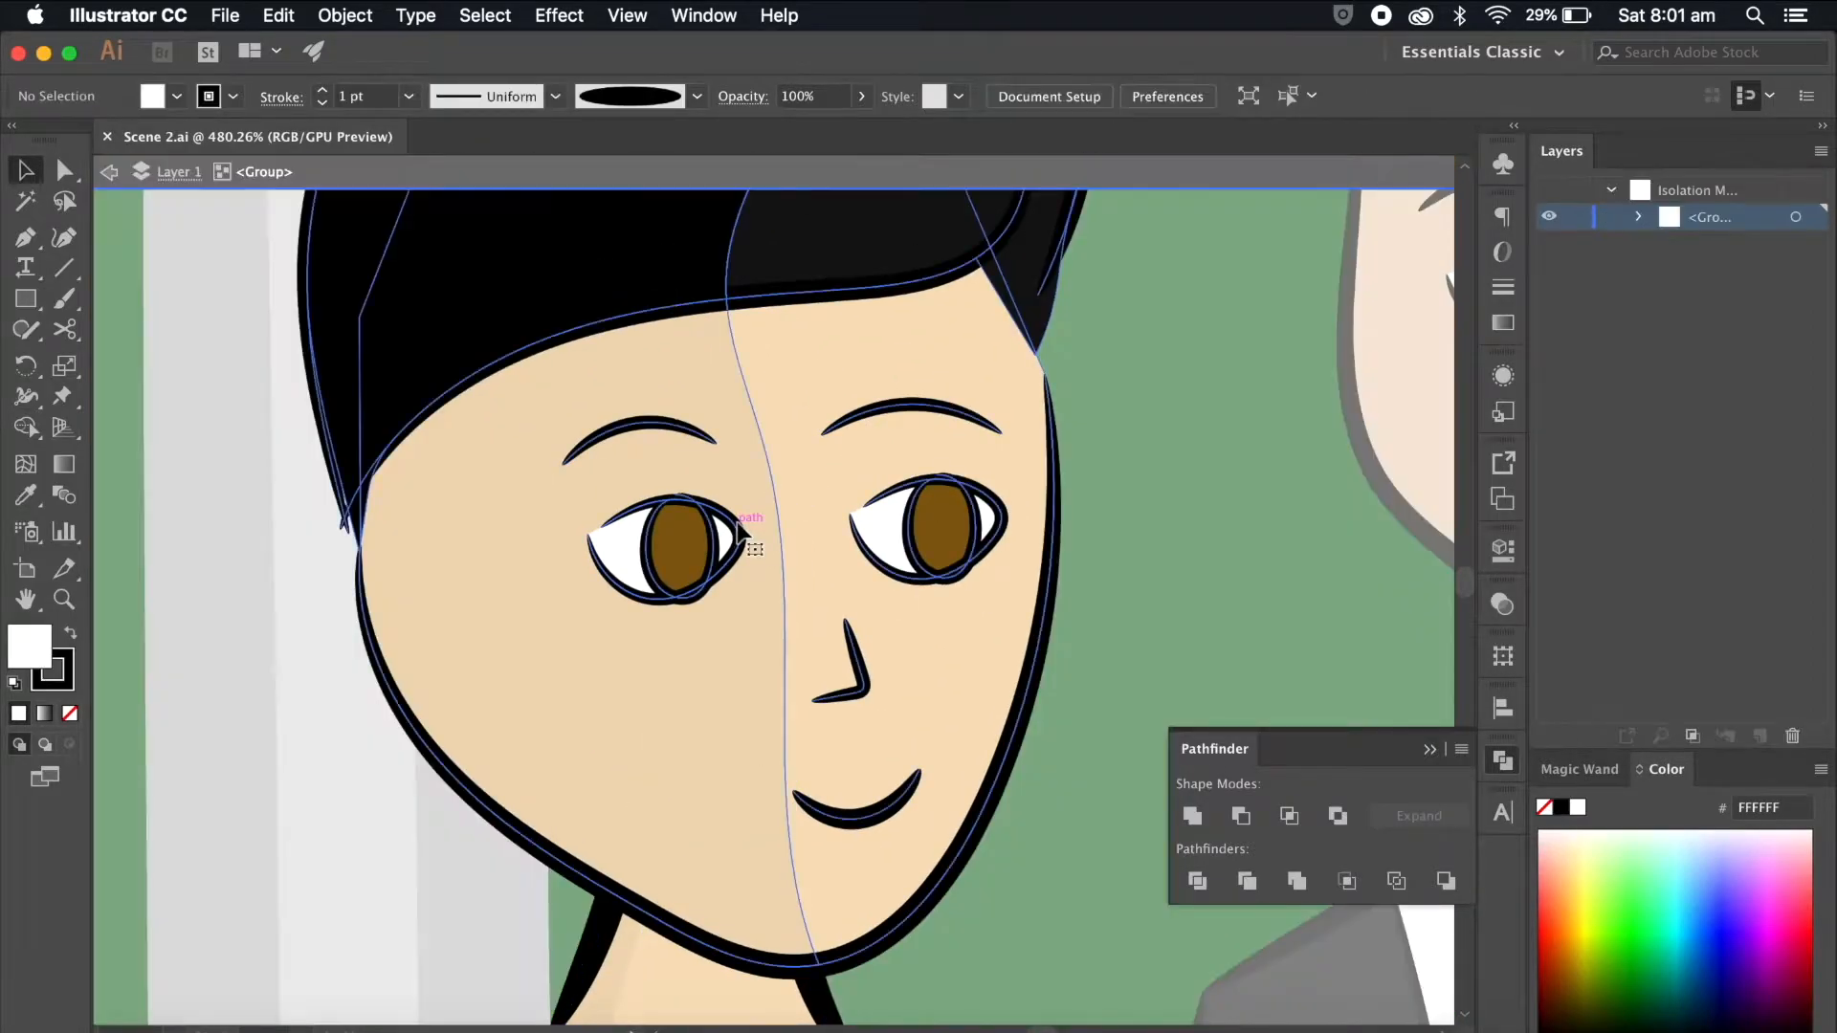
{"action": "double_click", "coordinate": [744, 529]}
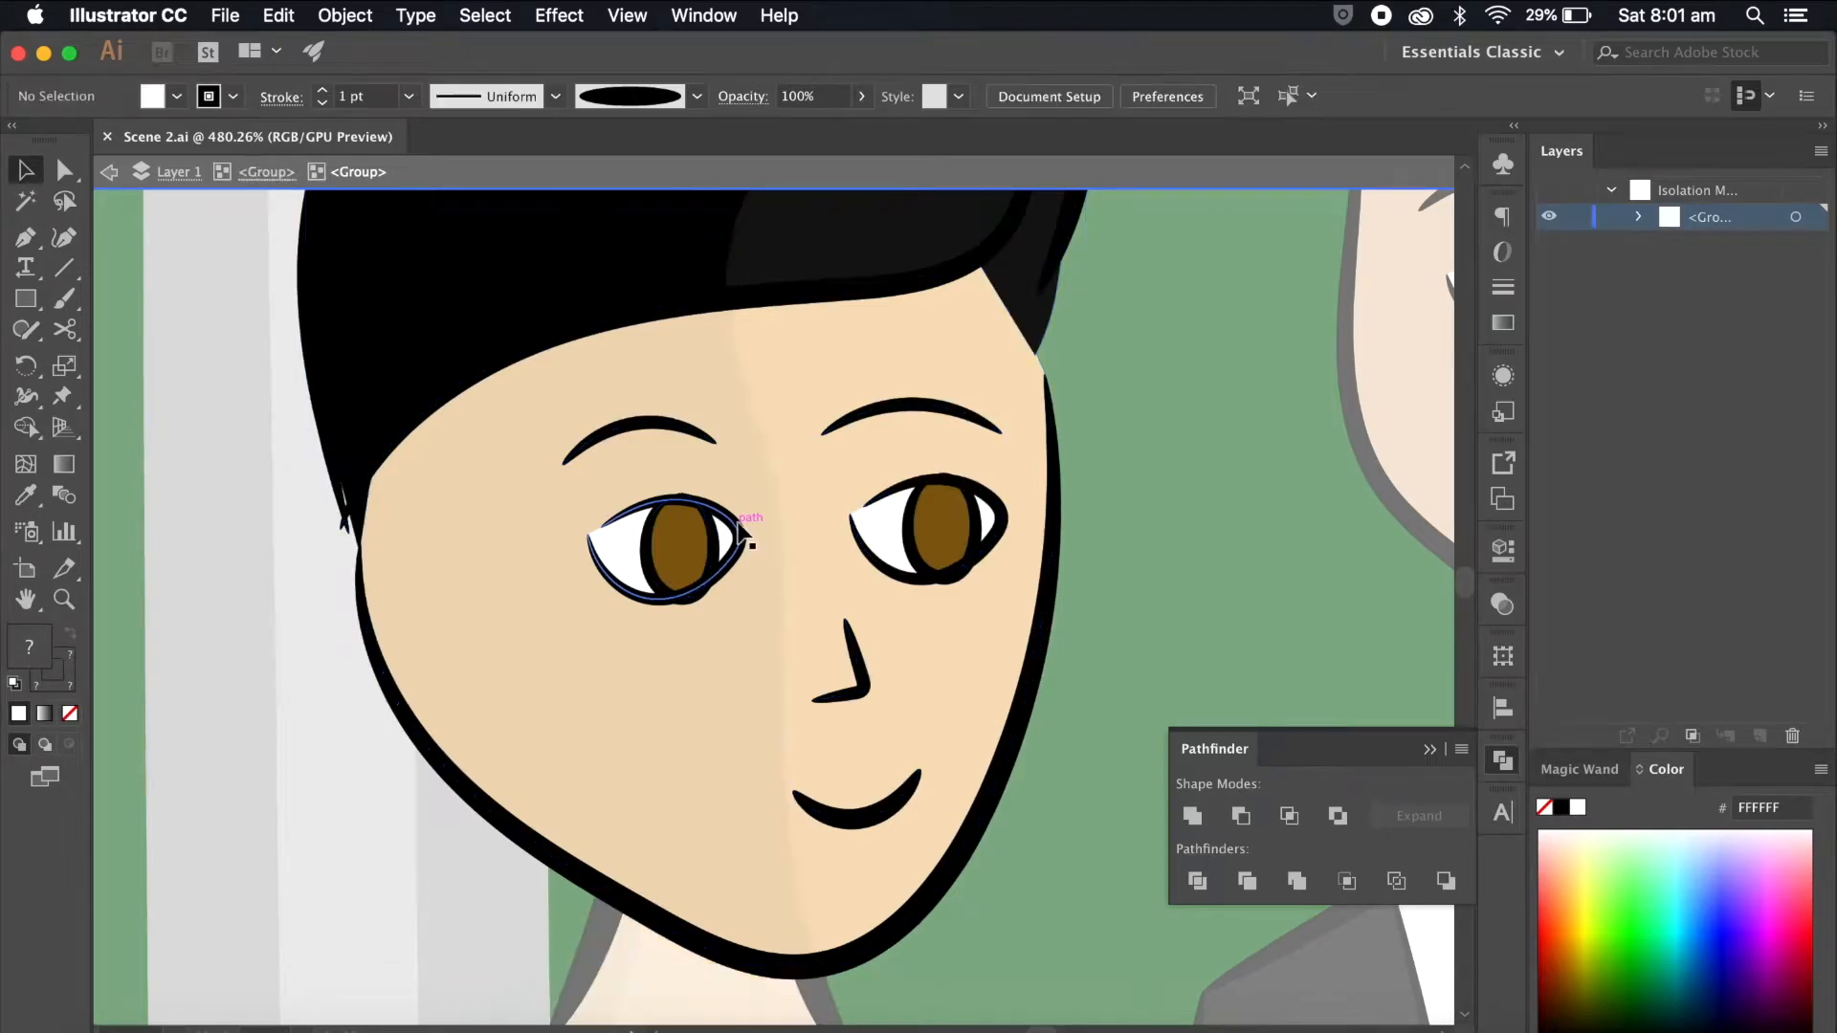
Step: Try to move the outline path of the groom's eye nearest the pillar down onto his cheek and undo the move
{"action": "left_click", "coordinate": [738, 526]}
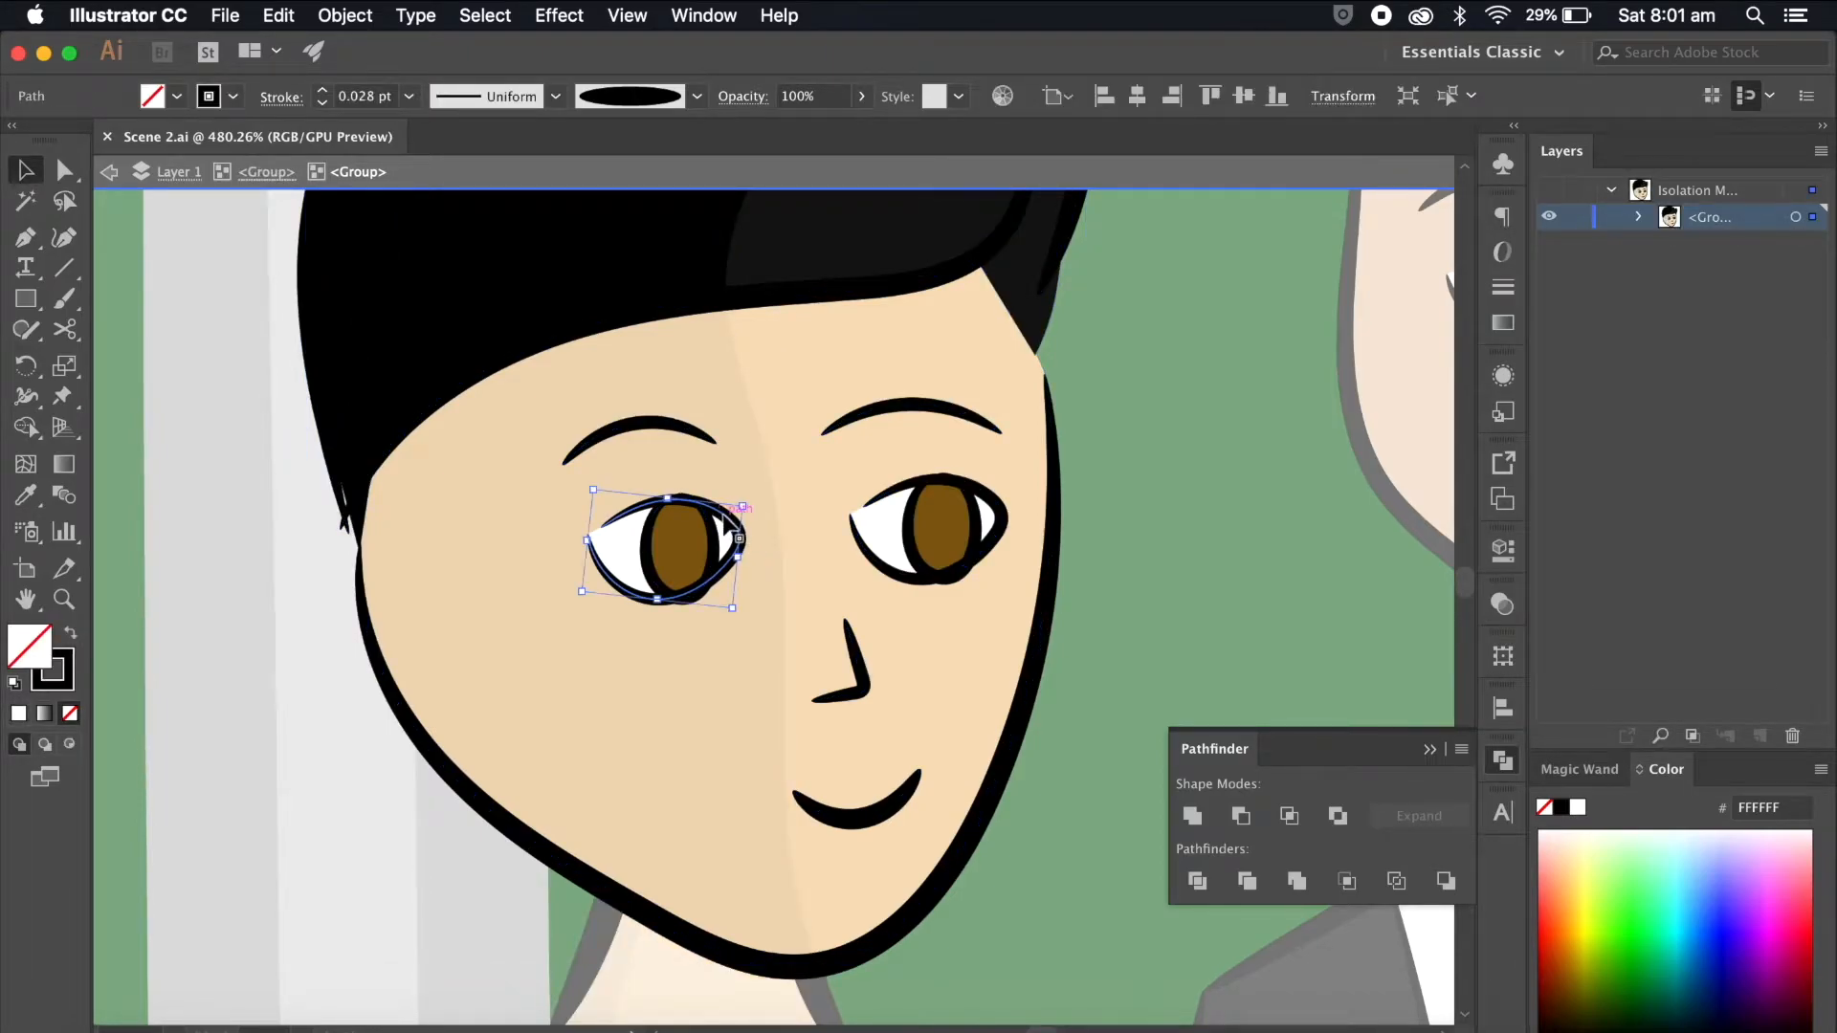
{"action": "left_click_drag", "start_coordinate": [723, 531], "coordinate": [633, 692]}
{"action": "key", "text": "super+z"}
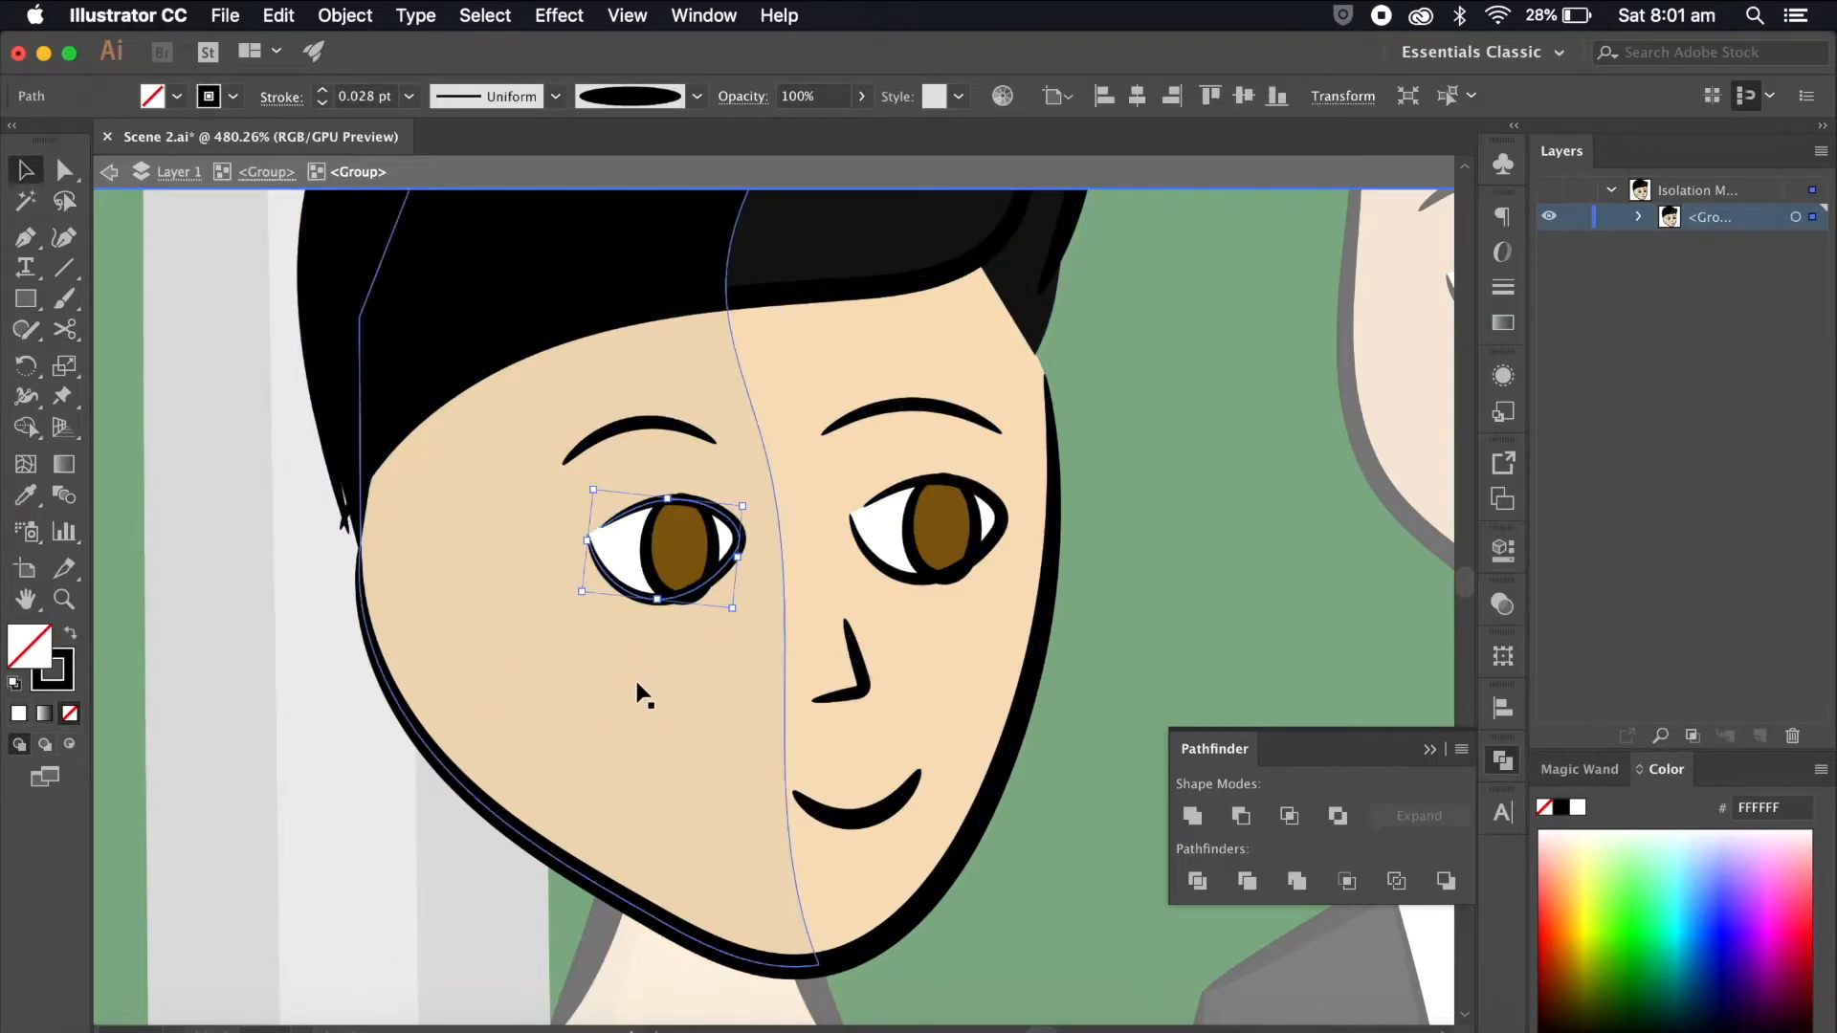
Step: Add the white of the groom's selected eye and his other eye's outline and white to the selection, and copy them
{"action": "left_click", "coordinate": [622, 565], "text": "shift"}
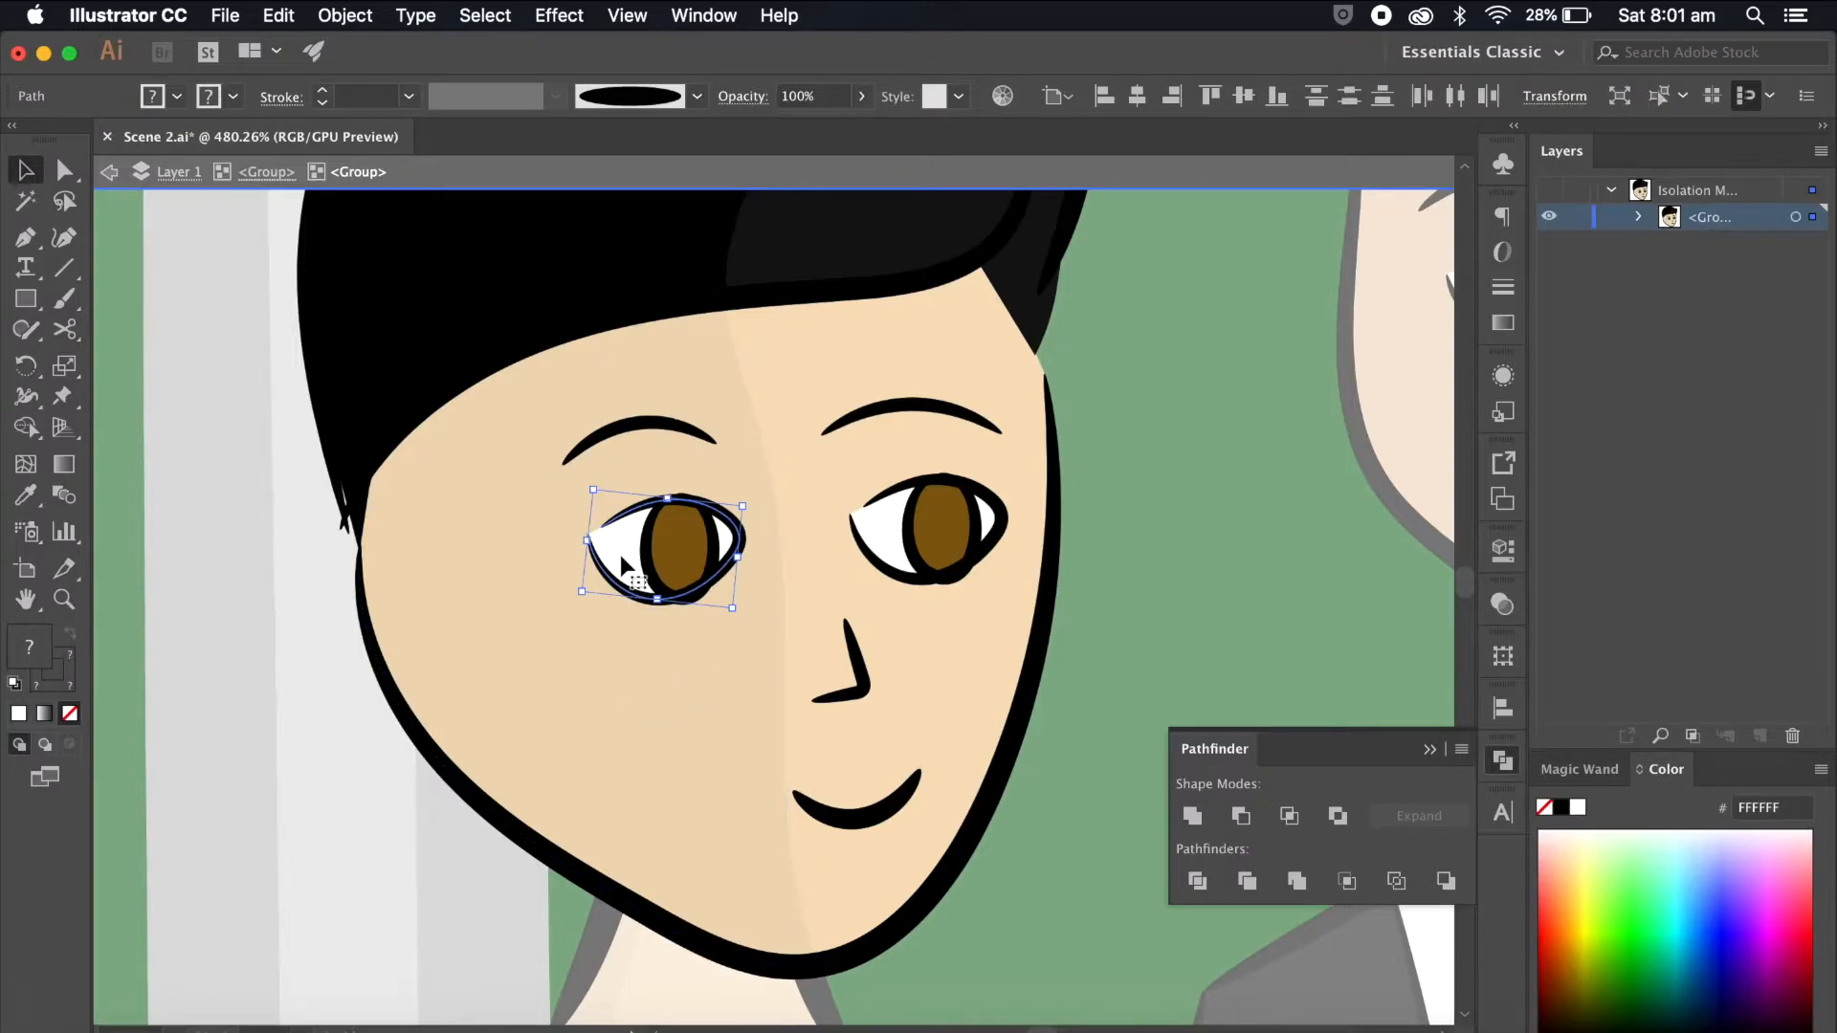
{"action": "left_click", "coordinate": [899, 492], "text": "shift"}
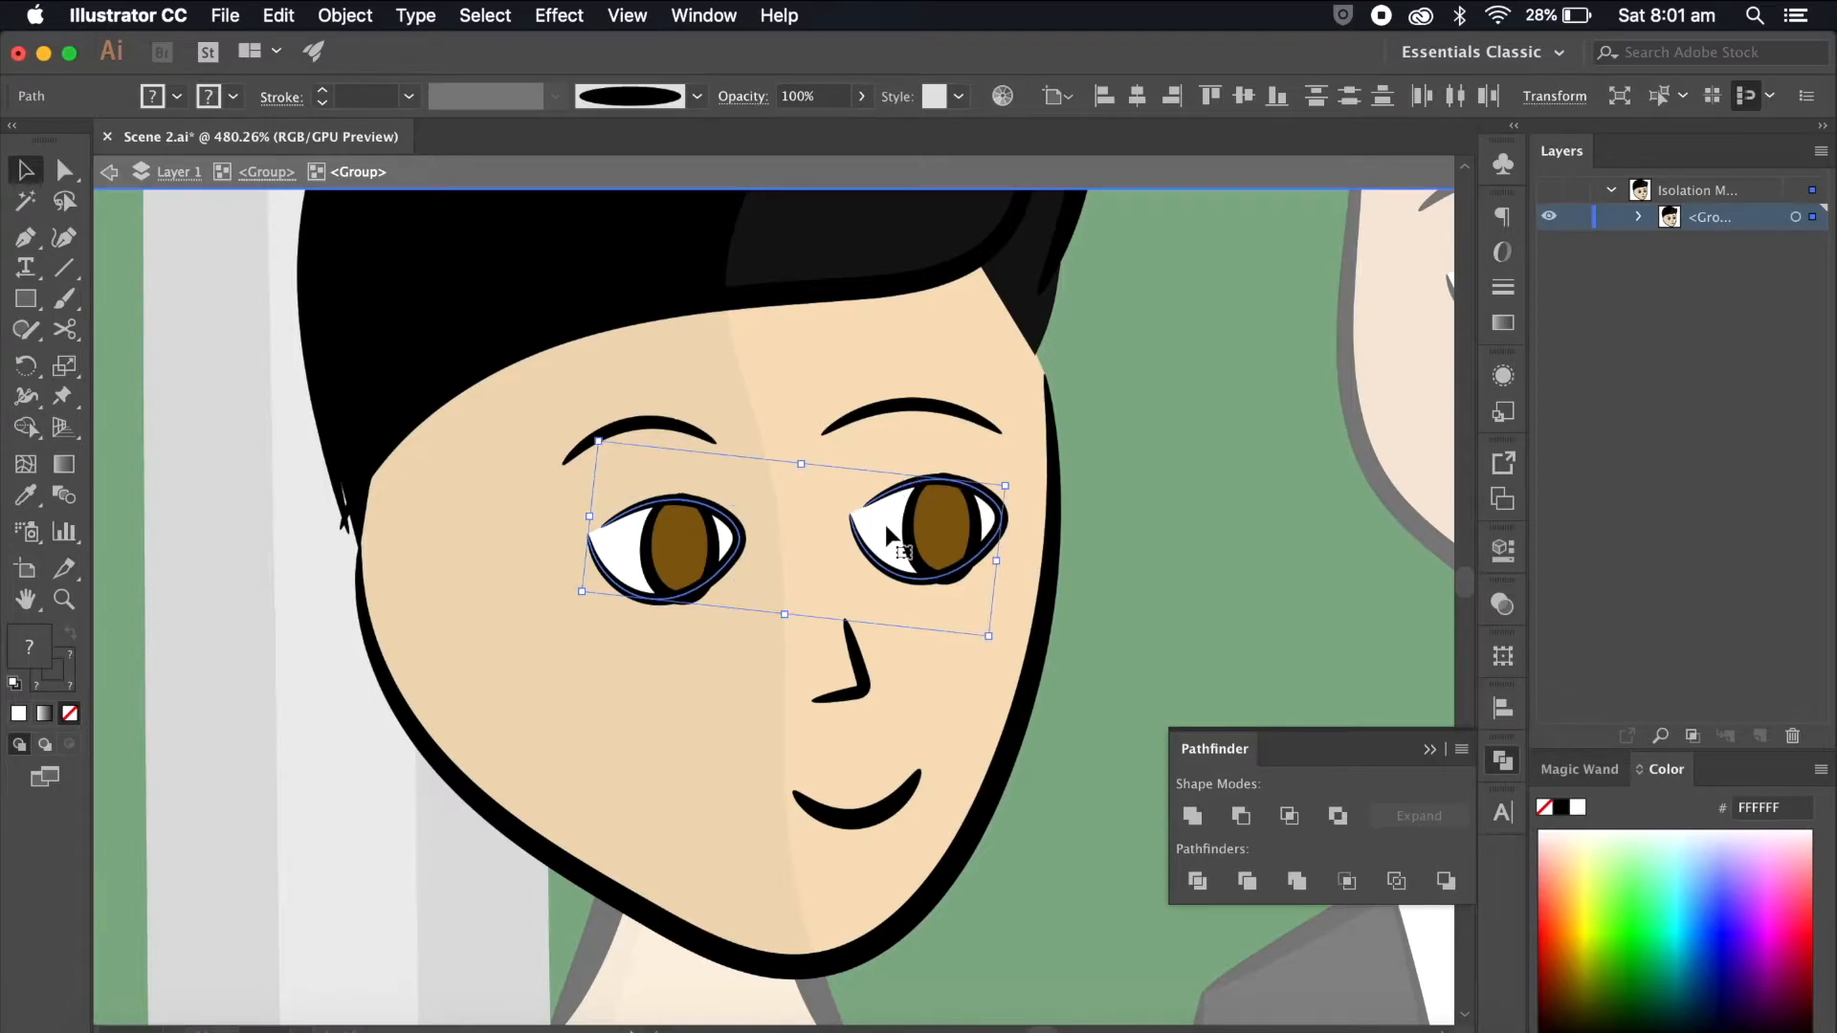
{"action": "key", "text": "ctrl+c"}
{"action": "scroll", "coordinate": [886, 525], "scroll_direction": "down", "scroll_amount": 3}
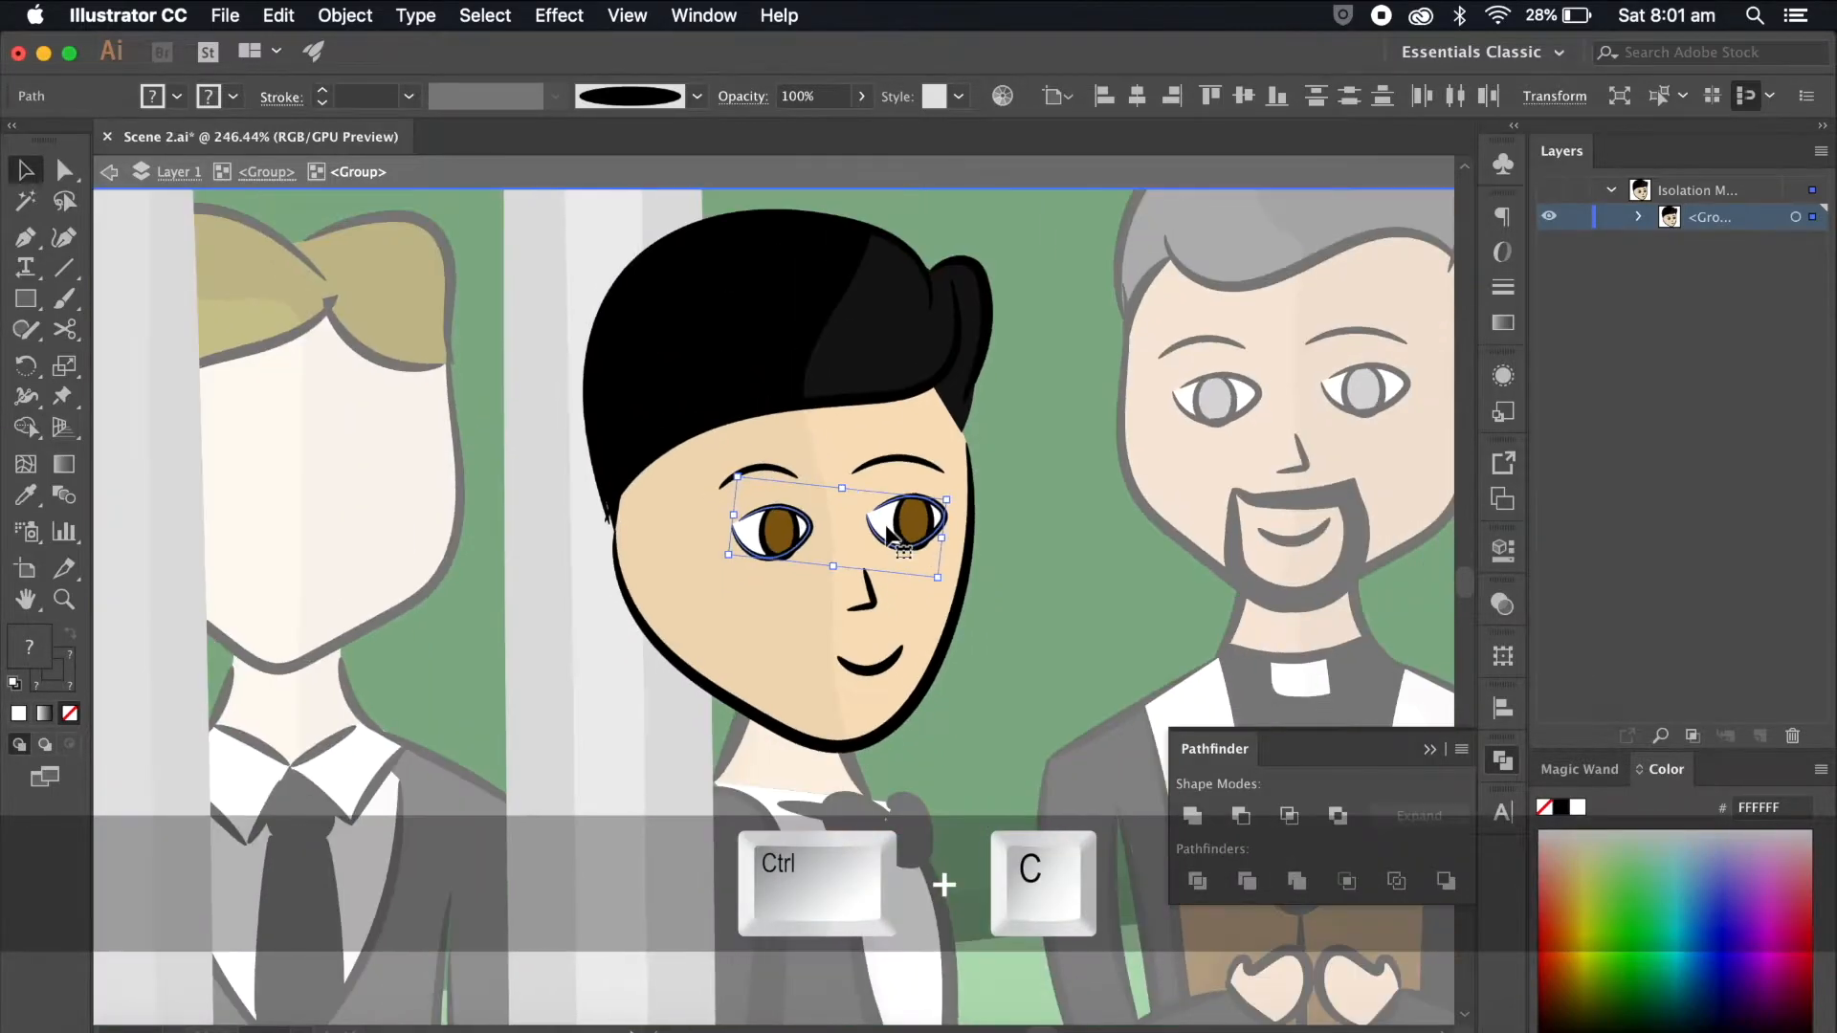
Step: Leave isolation mode and paste the copied groom's eye shapes in place on a new layer above Layer 1
{"action": "double_click", "coordinate": [1020, 419]}
{"action": "scroll", "coordinate": [1020, 421], "scroll_direction": "right", "scroll_amount": 2}
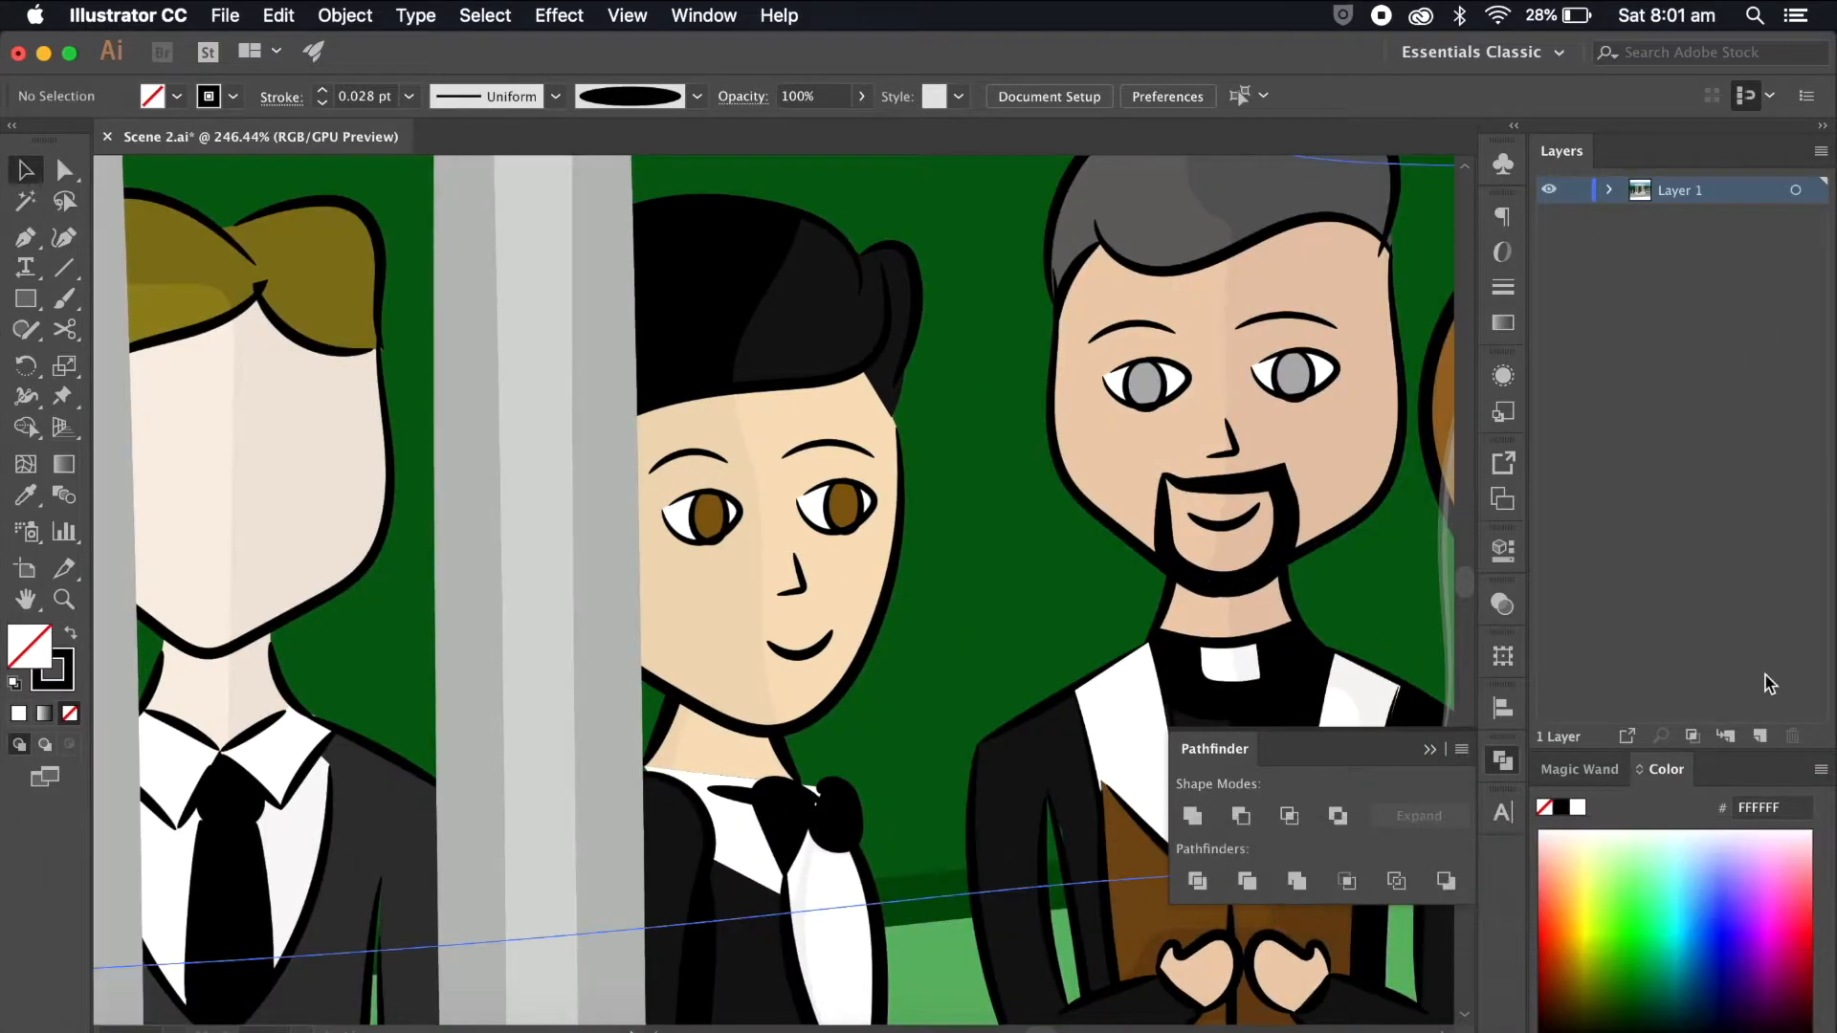
{"action": "left_click", "coordinate": [1759, 742]}
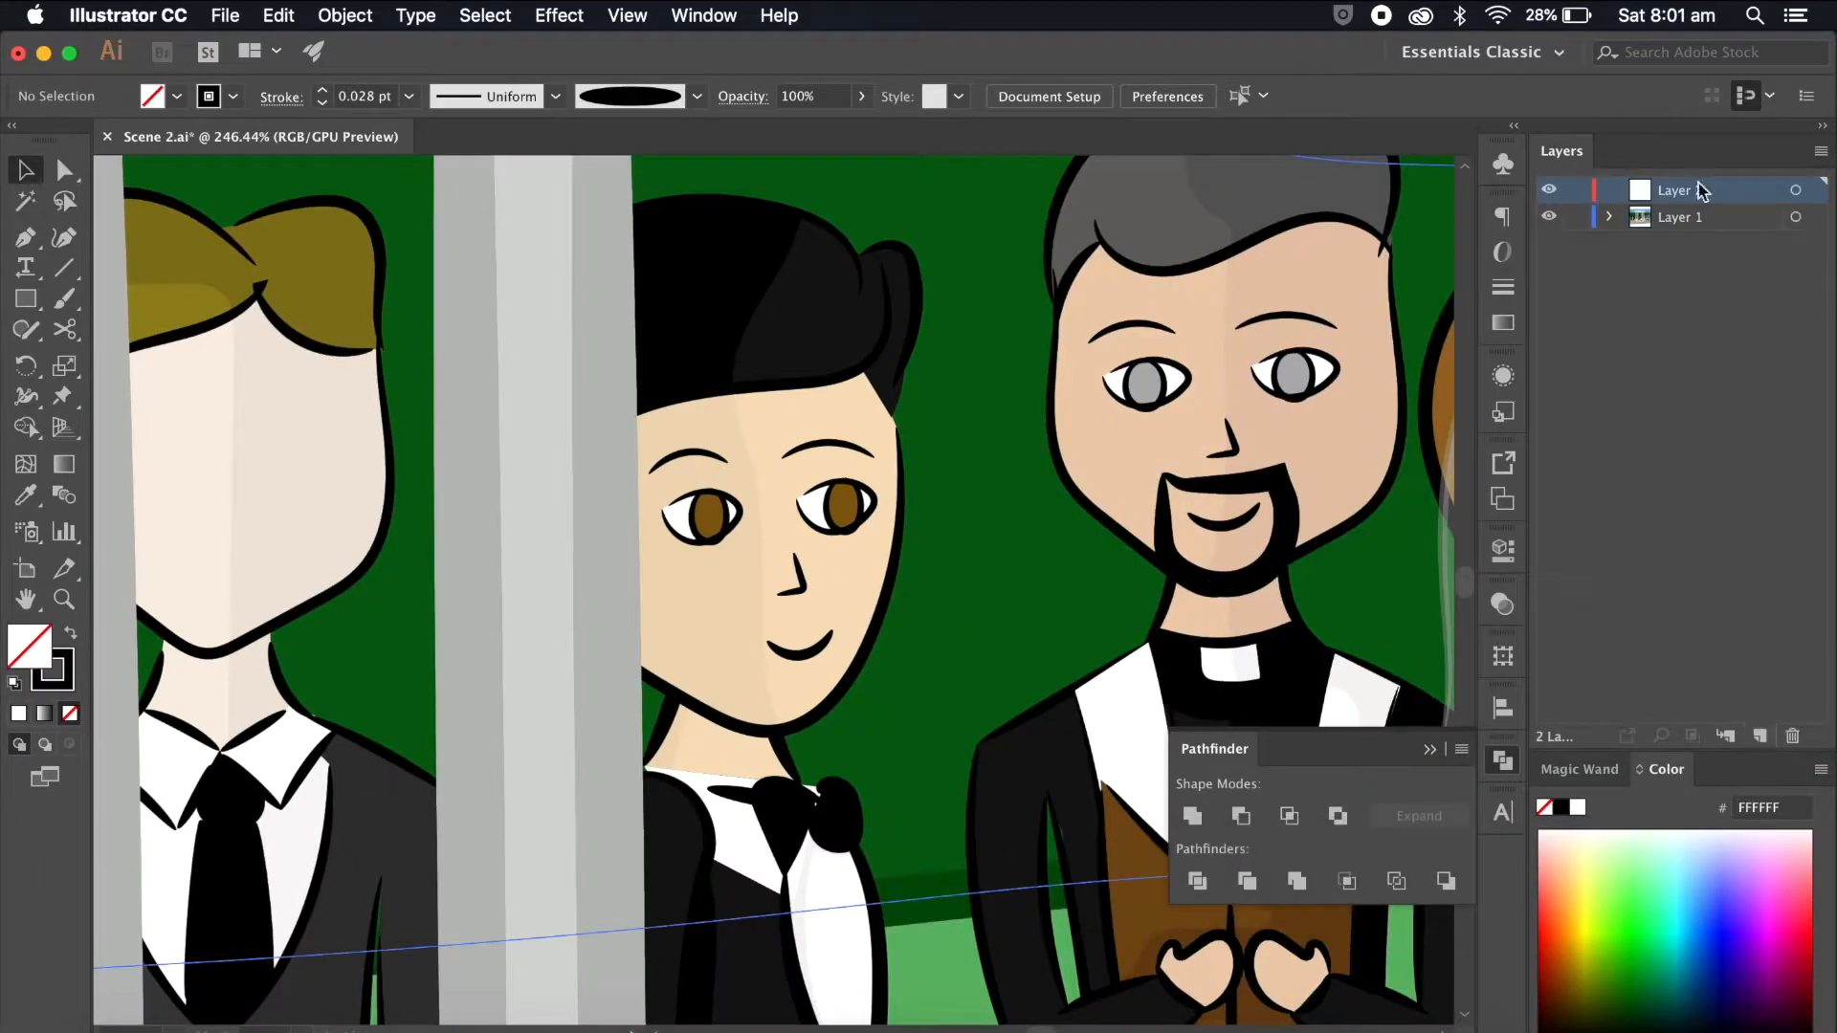
{"action": "key", "text": "super+f"}
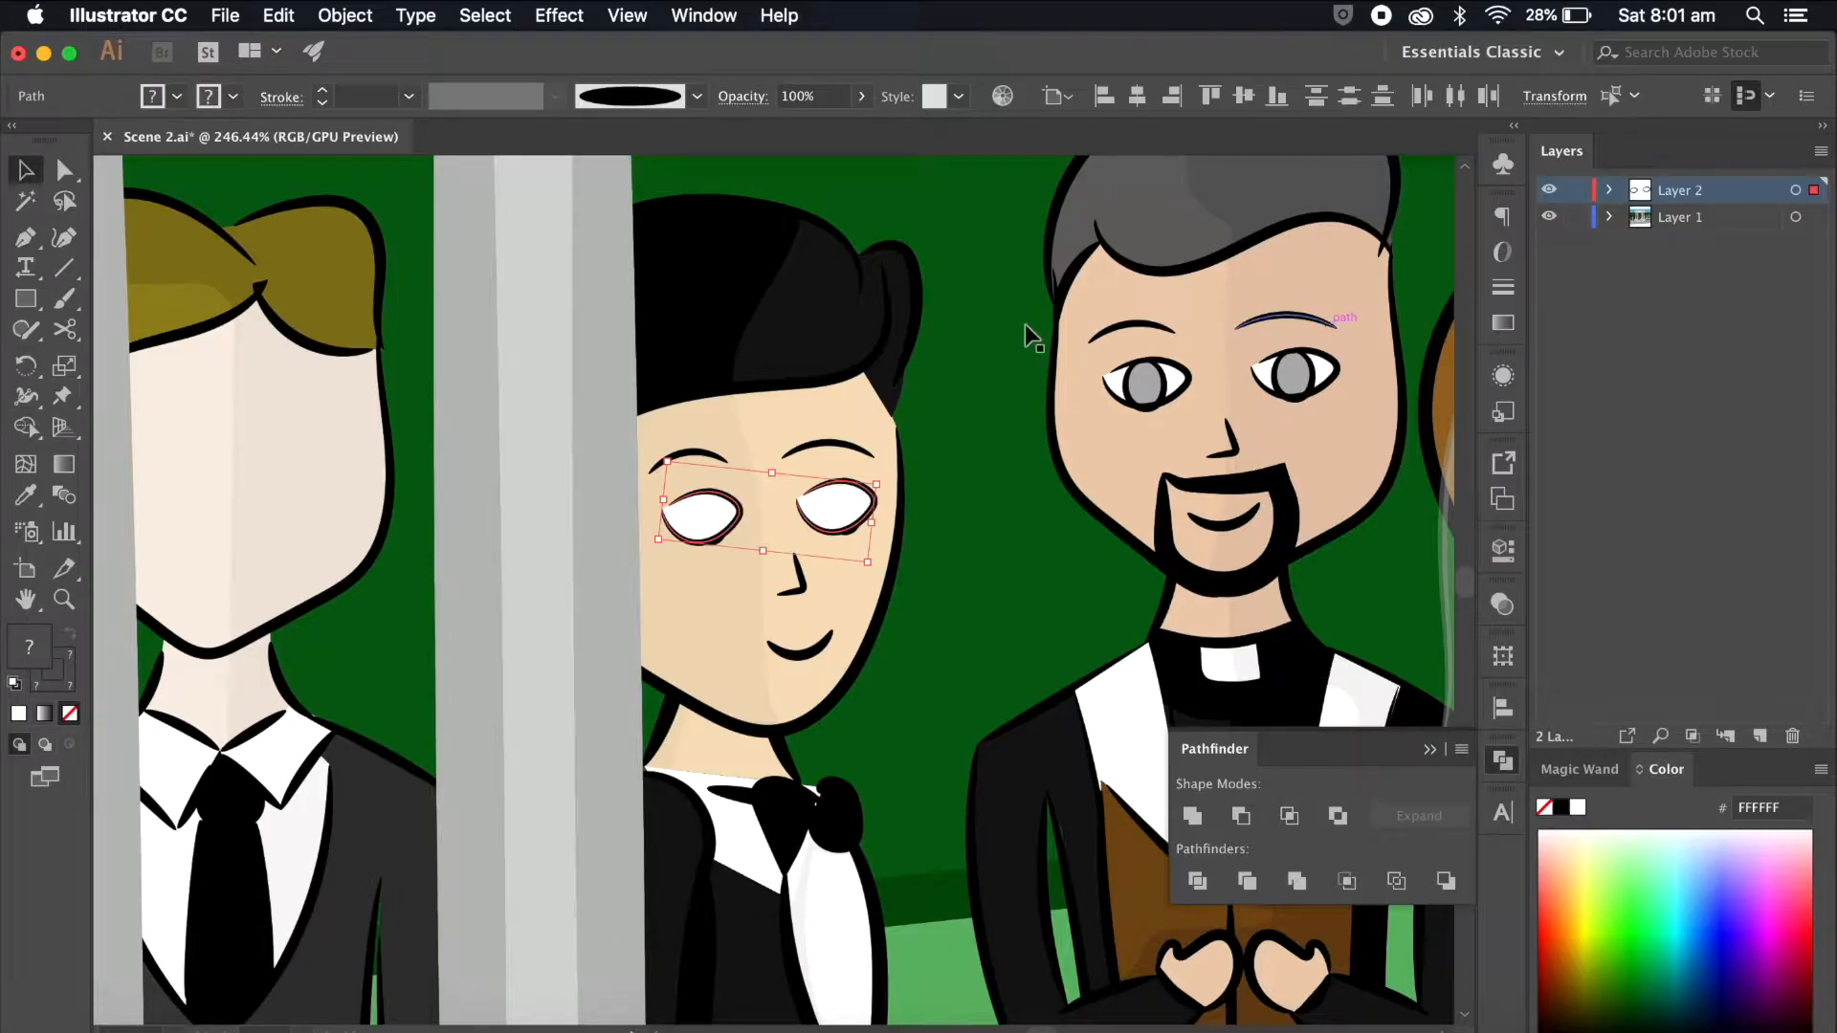
Step: Recolour the pasted white of the groom's eye nearest the pillar with the skin colour sampled from his forehead
{"action": "left_click", "coordinate": [985, 561]}
{"action": "key", "text": "a"}
{"action": "scroll", "coordinate": [999, 554], "scroll_direction": "up", "scroll_amount": 2}
{"action": "left_click", "coordinate": [599, 502]}
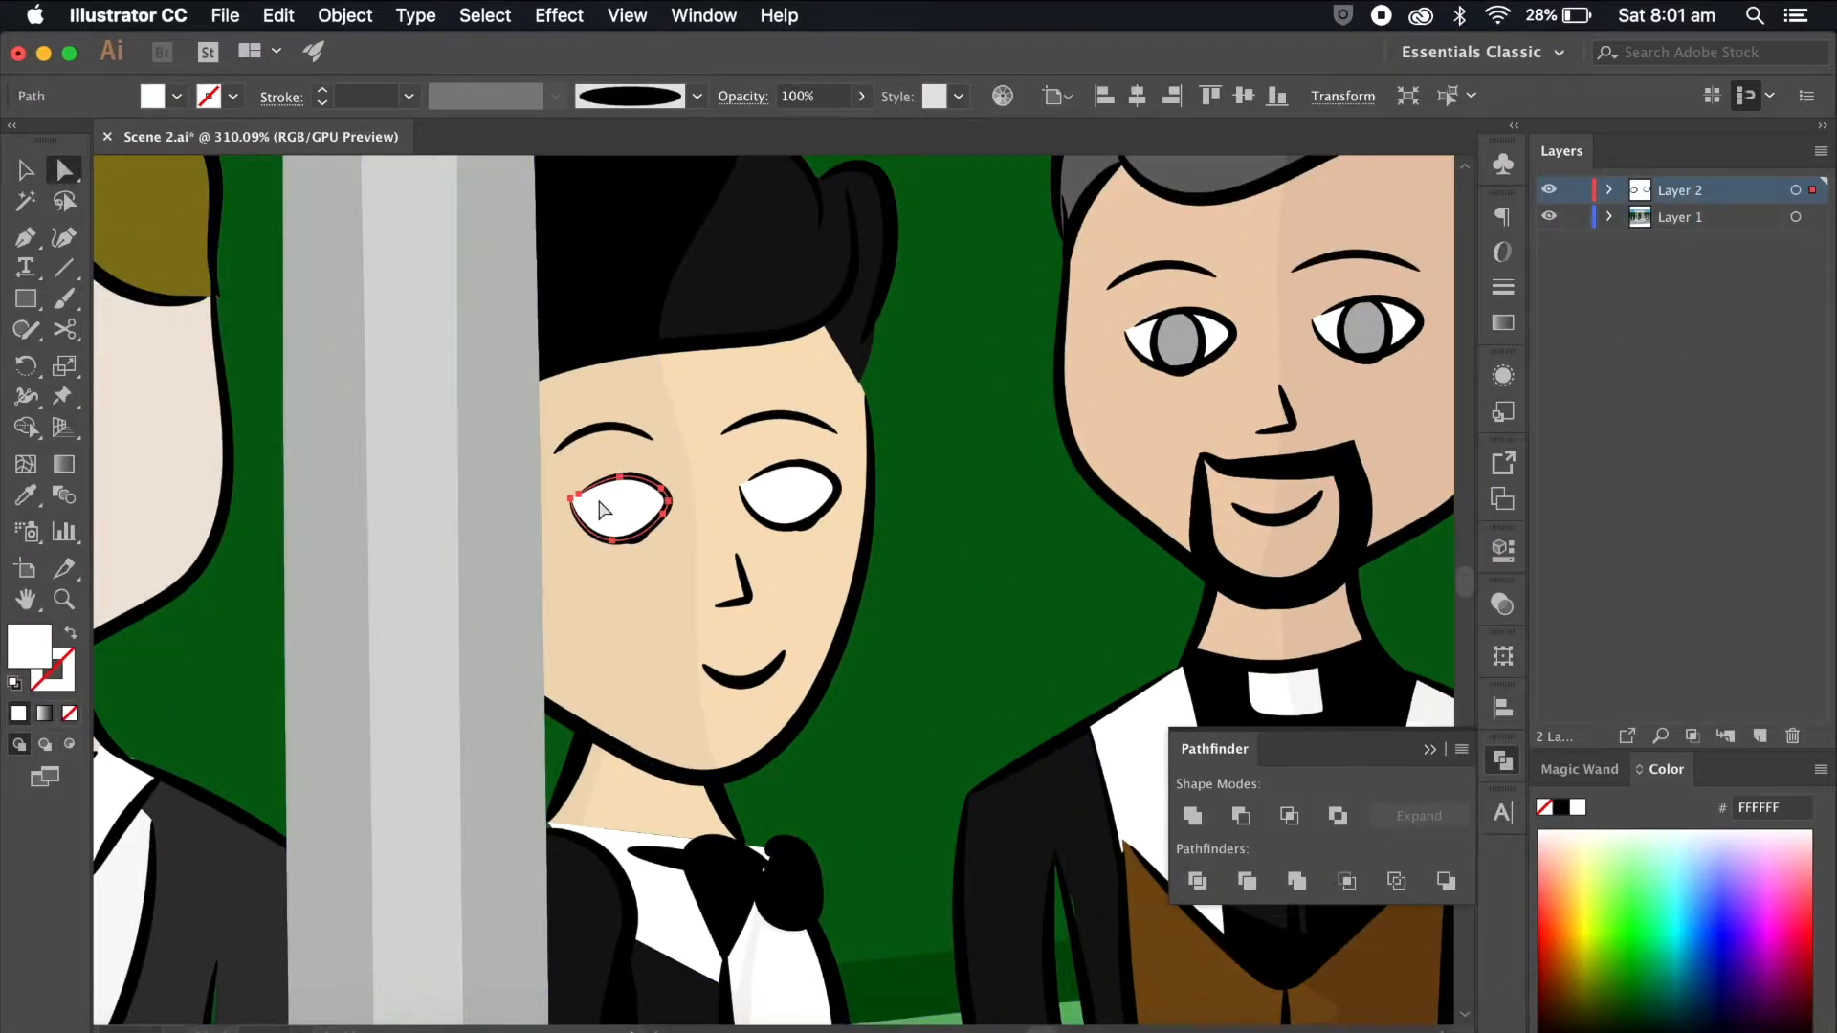
{"action": "key", "text": "i"}
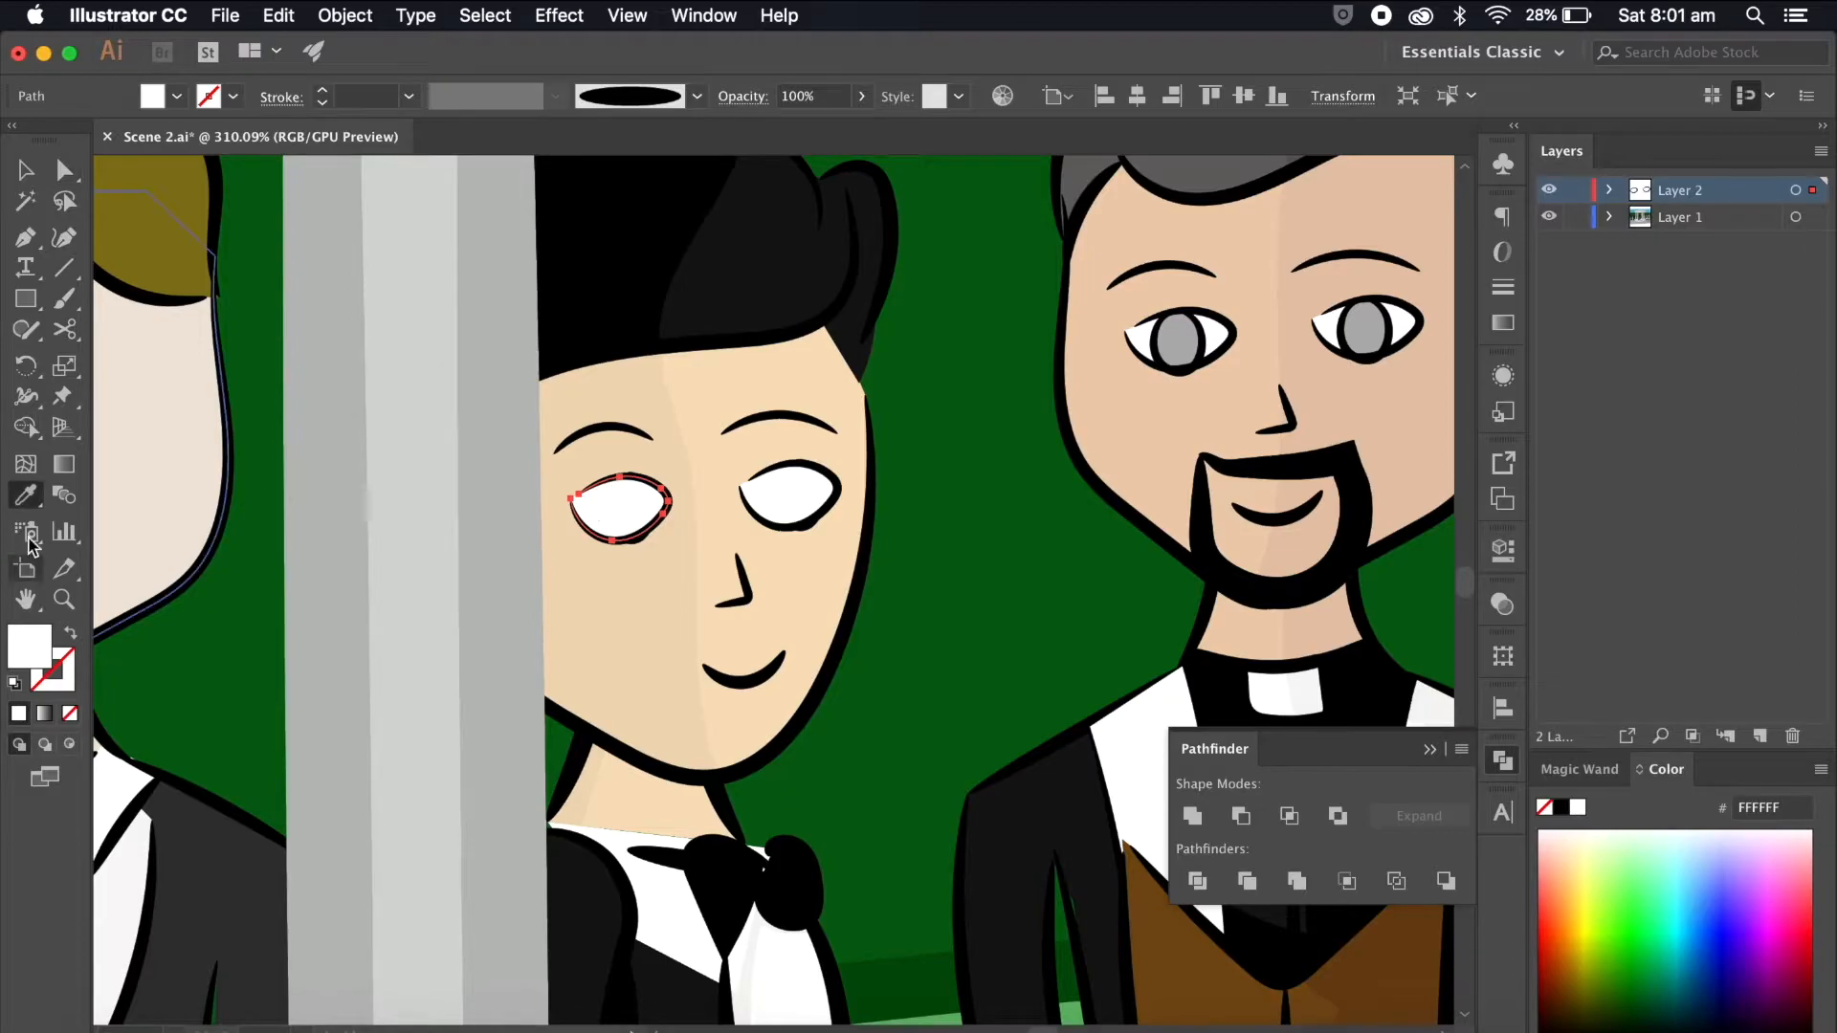
{"action": "left_click", "coordinate": [640, 394]}
Step: Fill the pasted white of the groom's other eye with the lighter skin colour F7DFBC sampled from his forehead
{"action": "key", "text": "a"}
{"action": "left_click", "coordinate": [796, 504]}
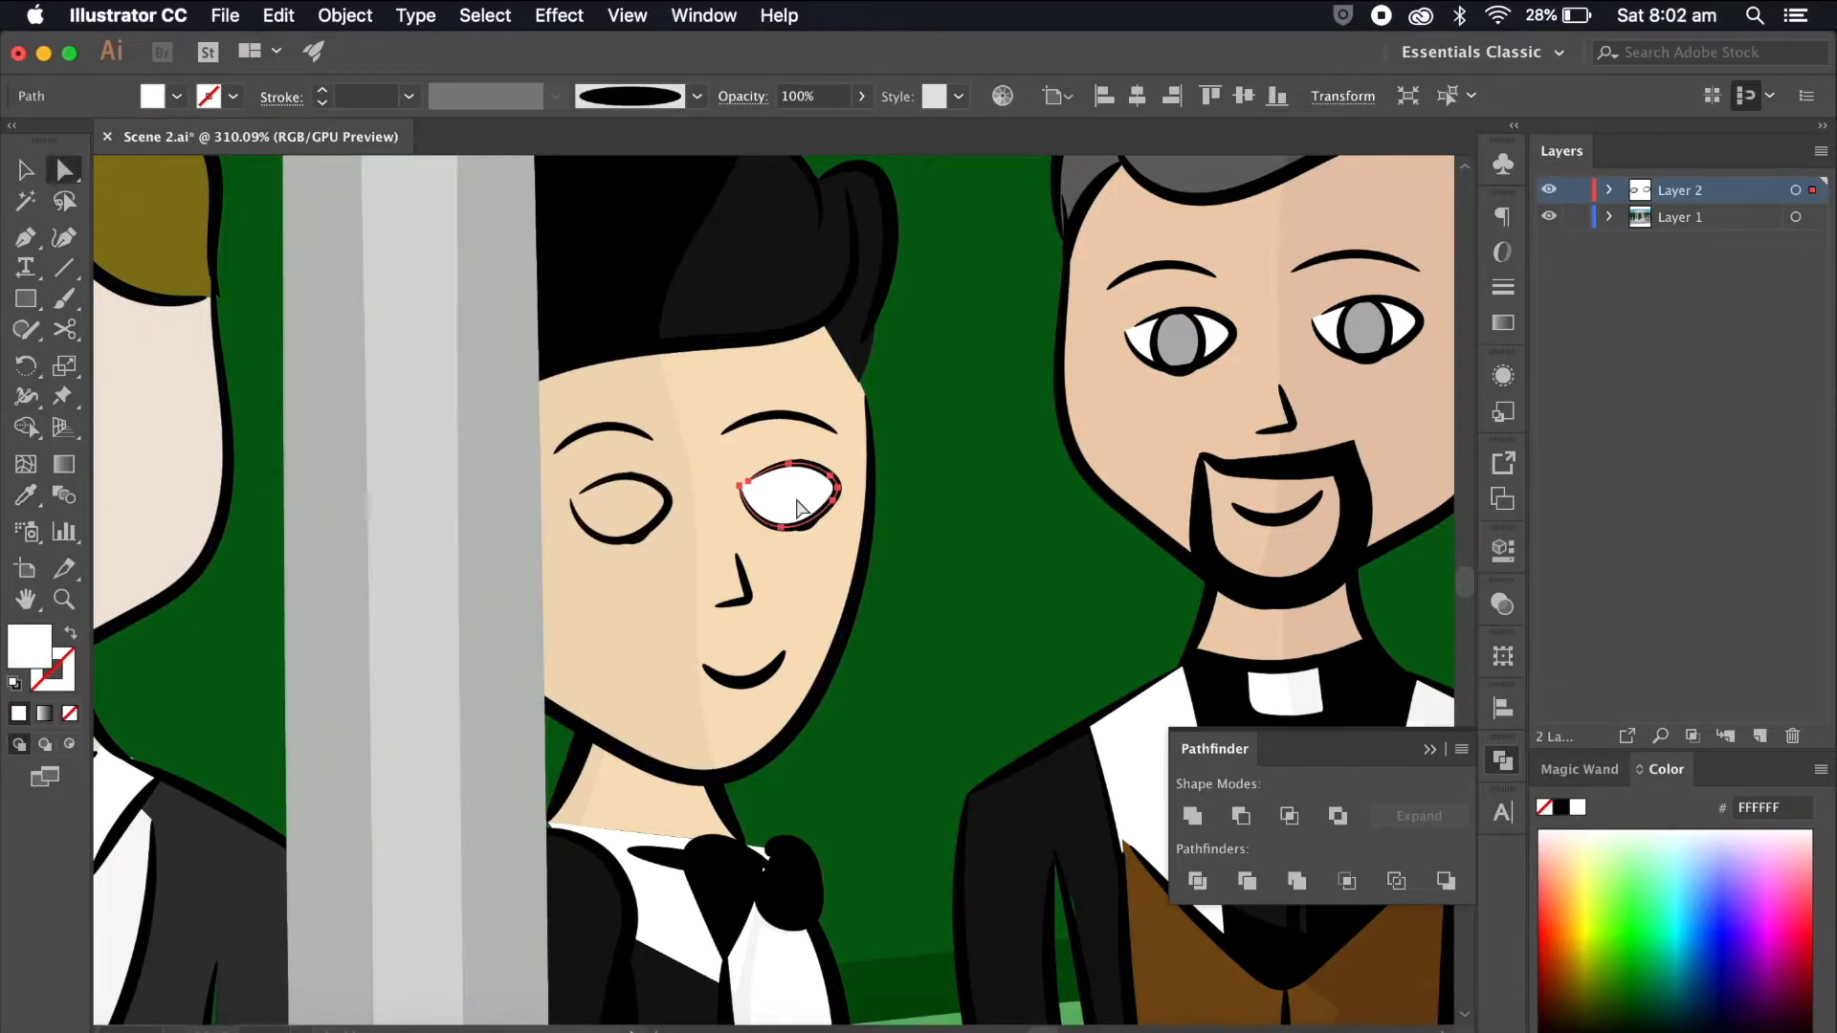
{"action": "key", "text": "i"}
{"action": "left_click", "coordinate": [771, 361]}
{"action": "scroll", "coordinate": [771, 361], "scroll_direction": "down", "scroll_amount": 2}
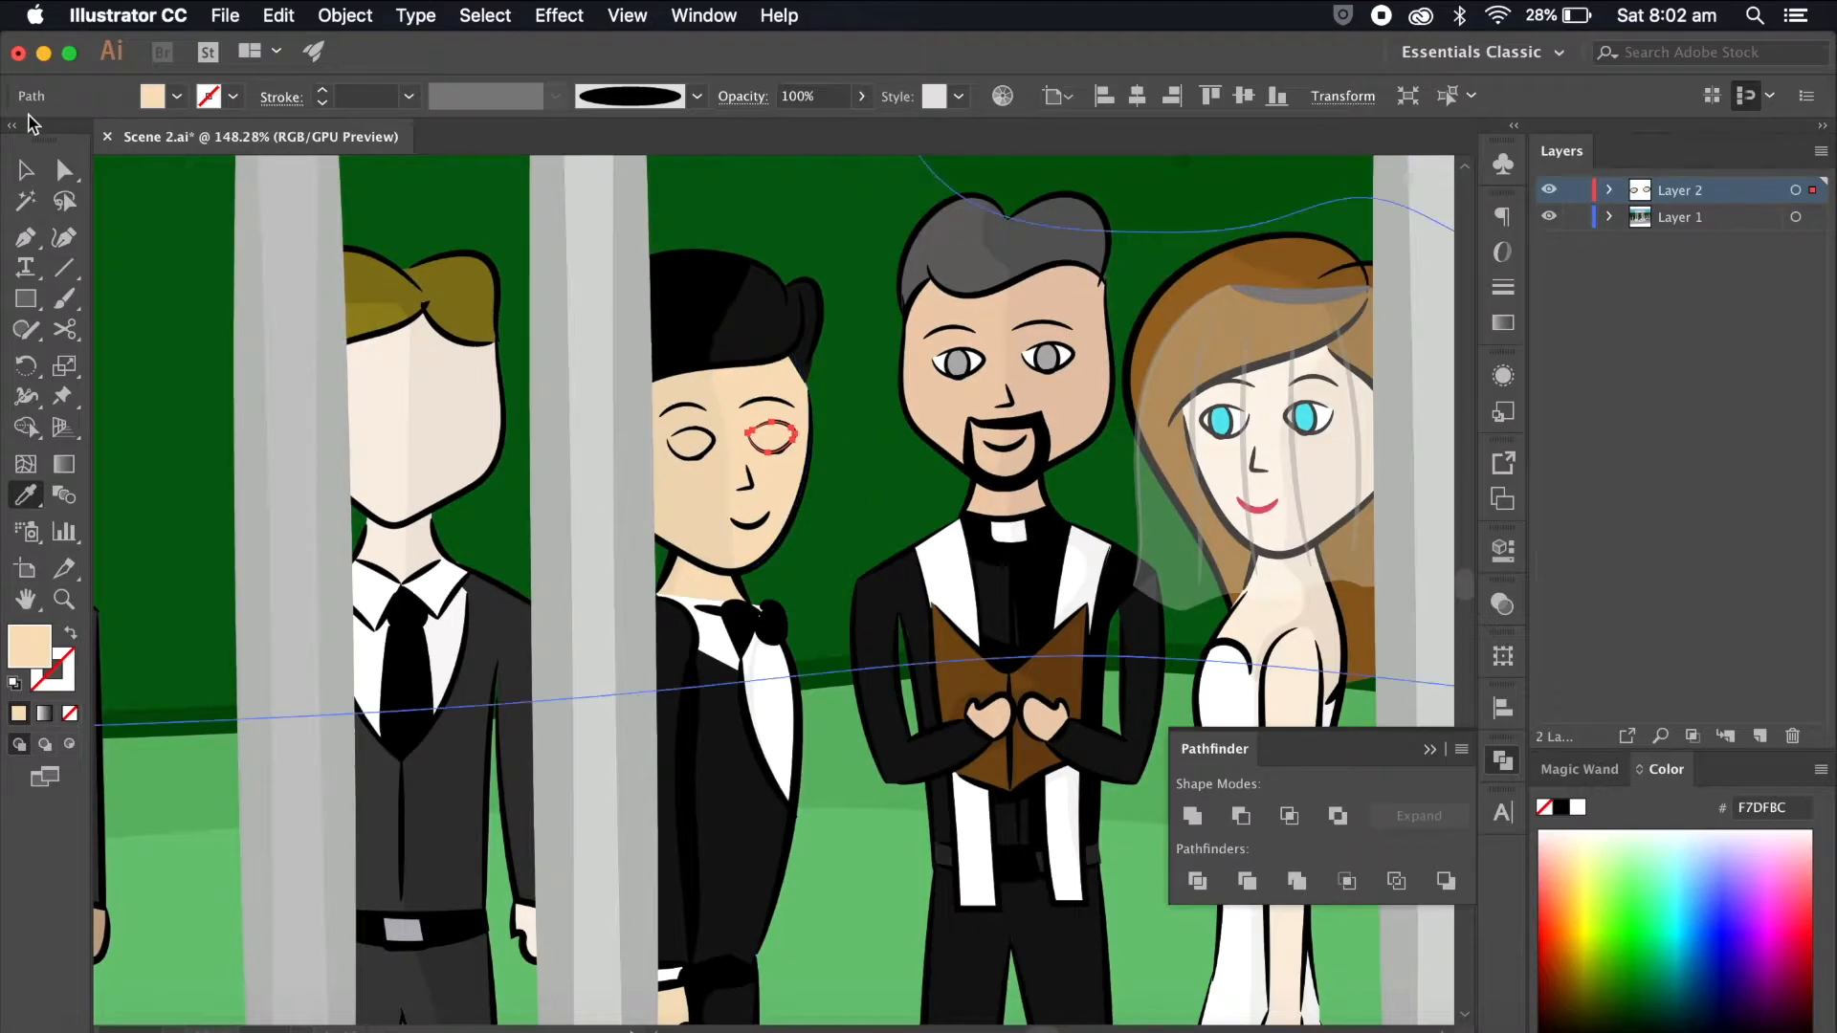
Step: Deselect the artwork and toggle Layer 2's visibility to compare the groom's open and closed eyes, leaving the layer hidden
{"action": "left_click", "coordinate": [28, 170]}
{"action": "scroll", "coordinate": [1320, 399], "scroll_direction": "down", "scroll_amount": 3}
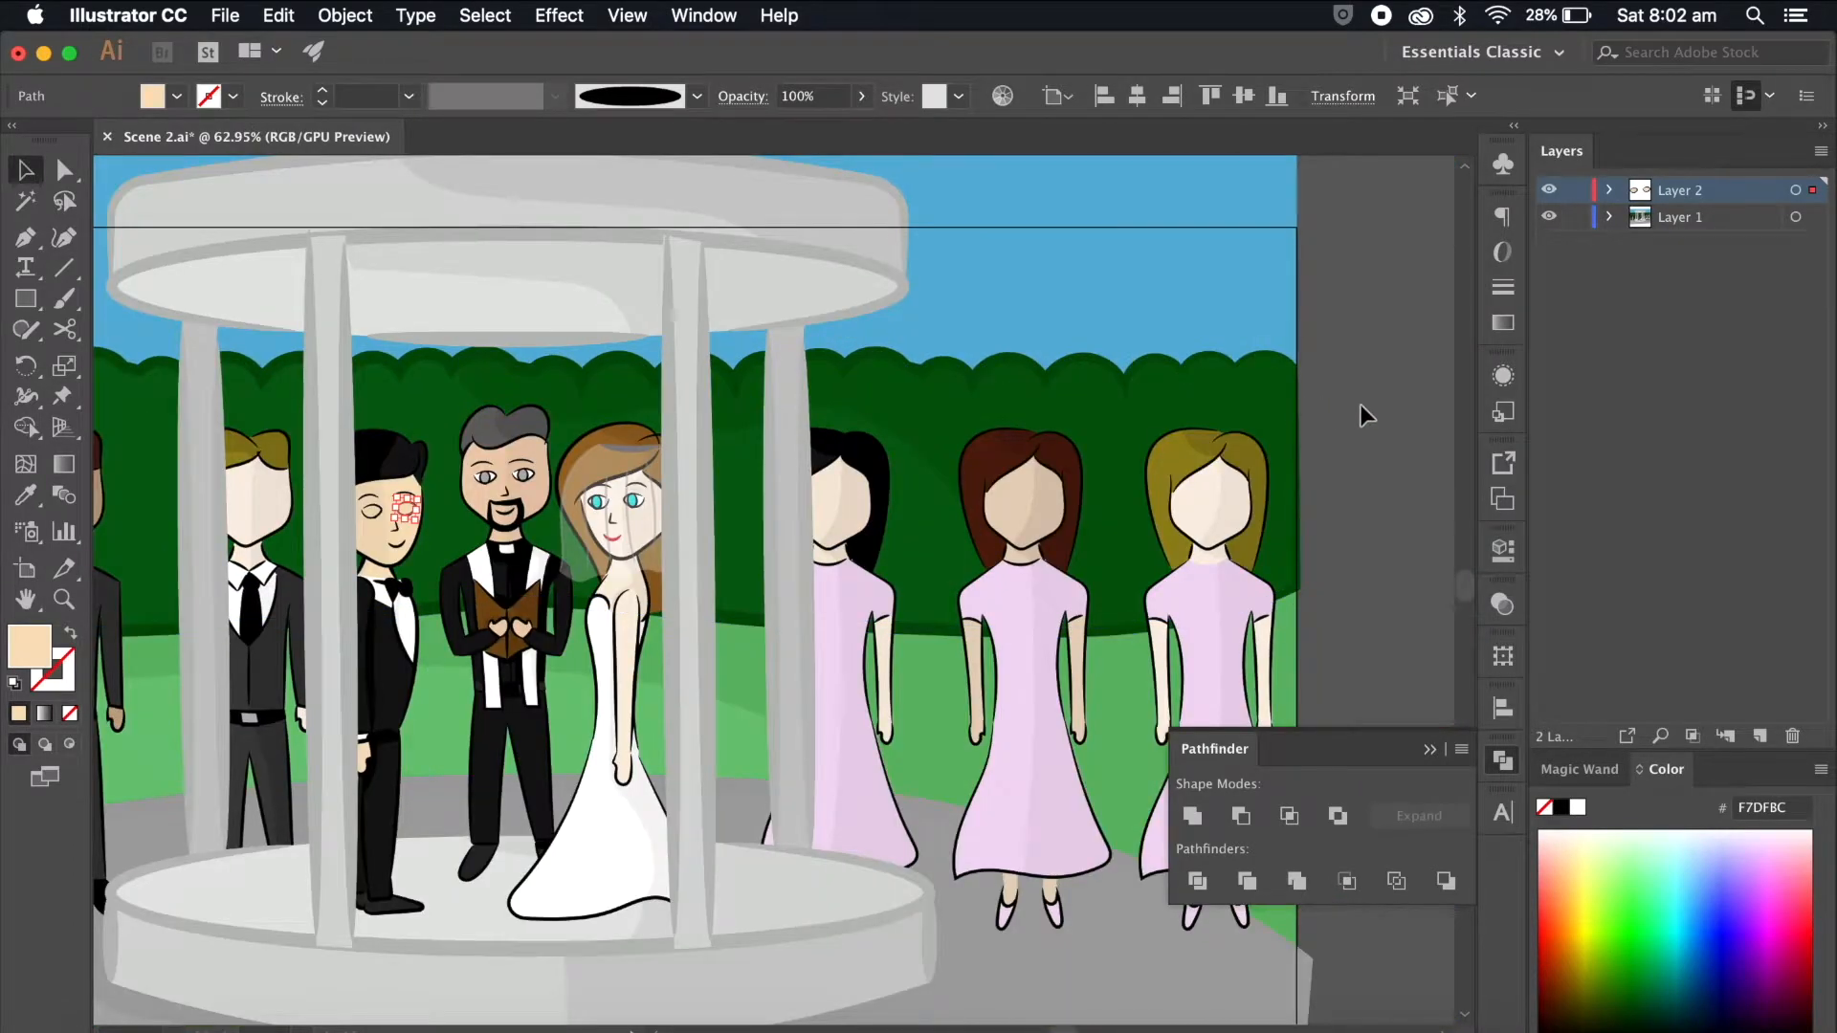
{"action": "left_click", "coordinate": [1358, 404]}
{"action": "left_click", "coordinate": [1551, 196]}
{"action": "left_click", "coordinate": [1552, 196]}
{"action": "left_click", "coordinate": [1552, 195]}
{"action": "left_click", "coordinate": [1552, 195]}
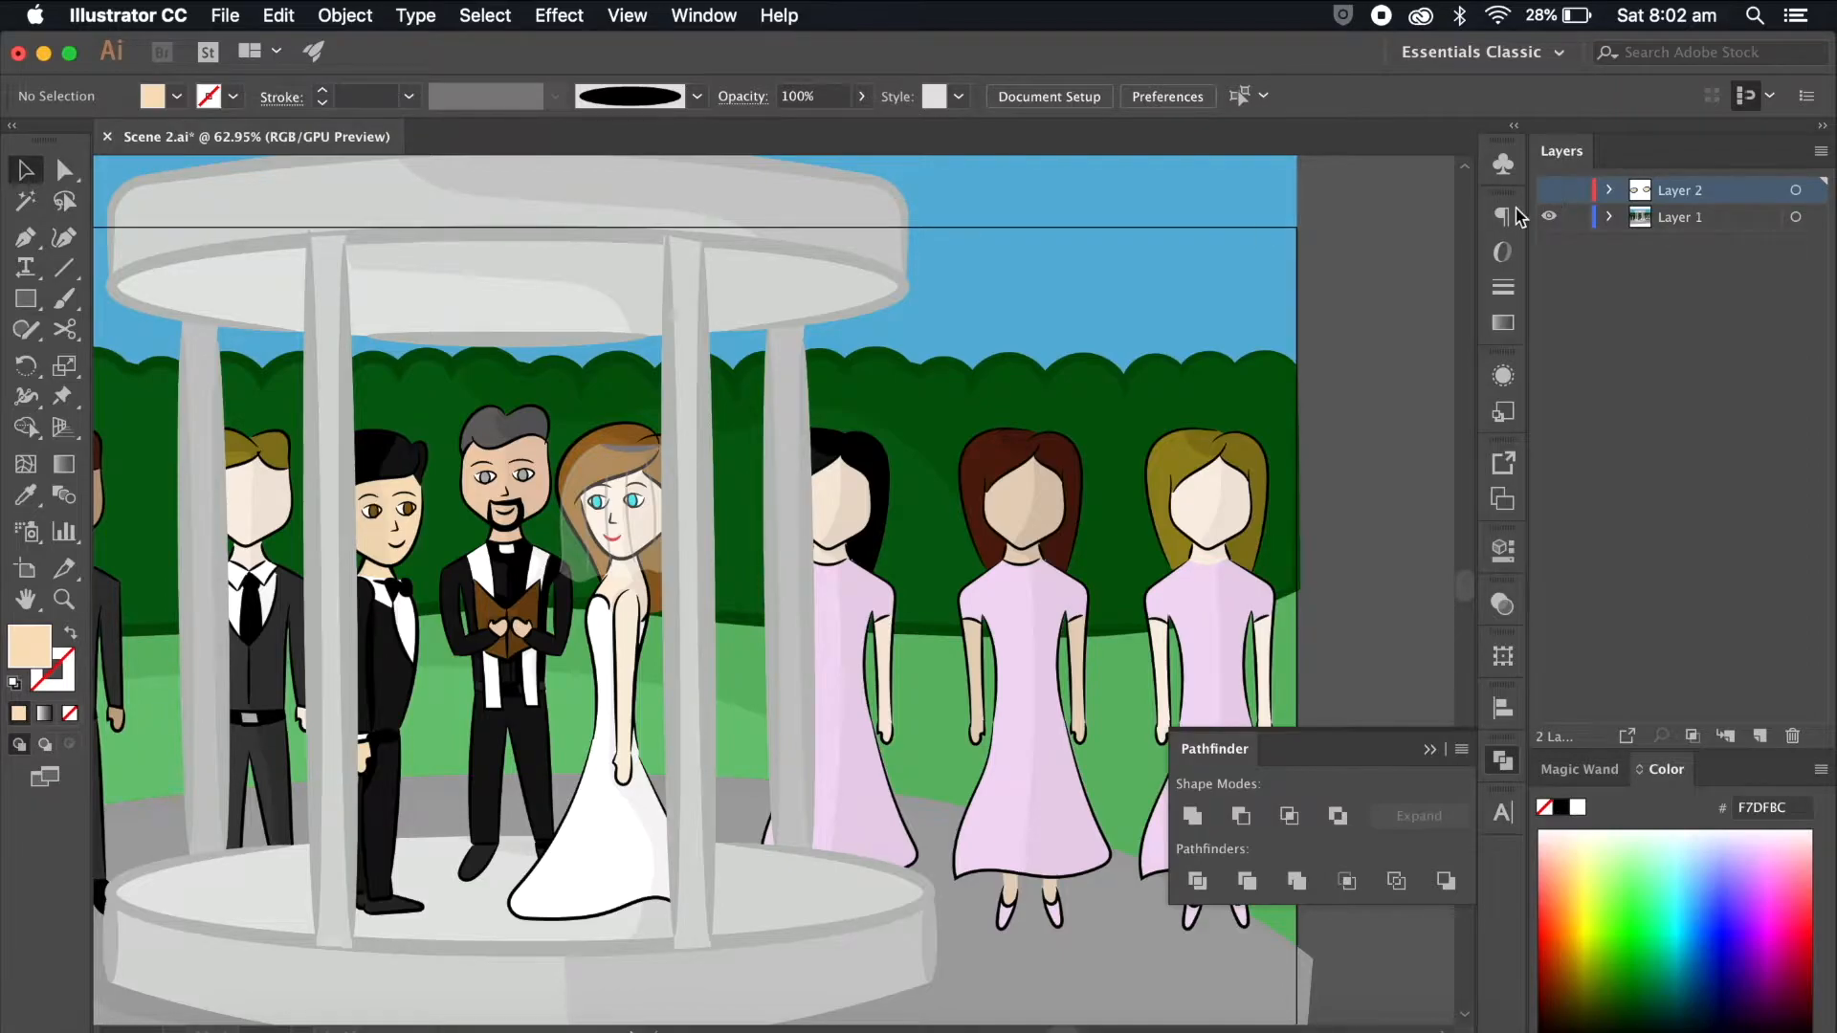
Step: Isolate the priest's head, copy the outlines and whites of both his eyes, and leave isolation mode
{"action": "scroll", "coordinate": [504, 472], "scroll_direction": "up", "scroll_amount": 3}
{"action": "scroll", "coordinate": [545, 635], "scroll_direction": "up", "scroll_amount": 3}
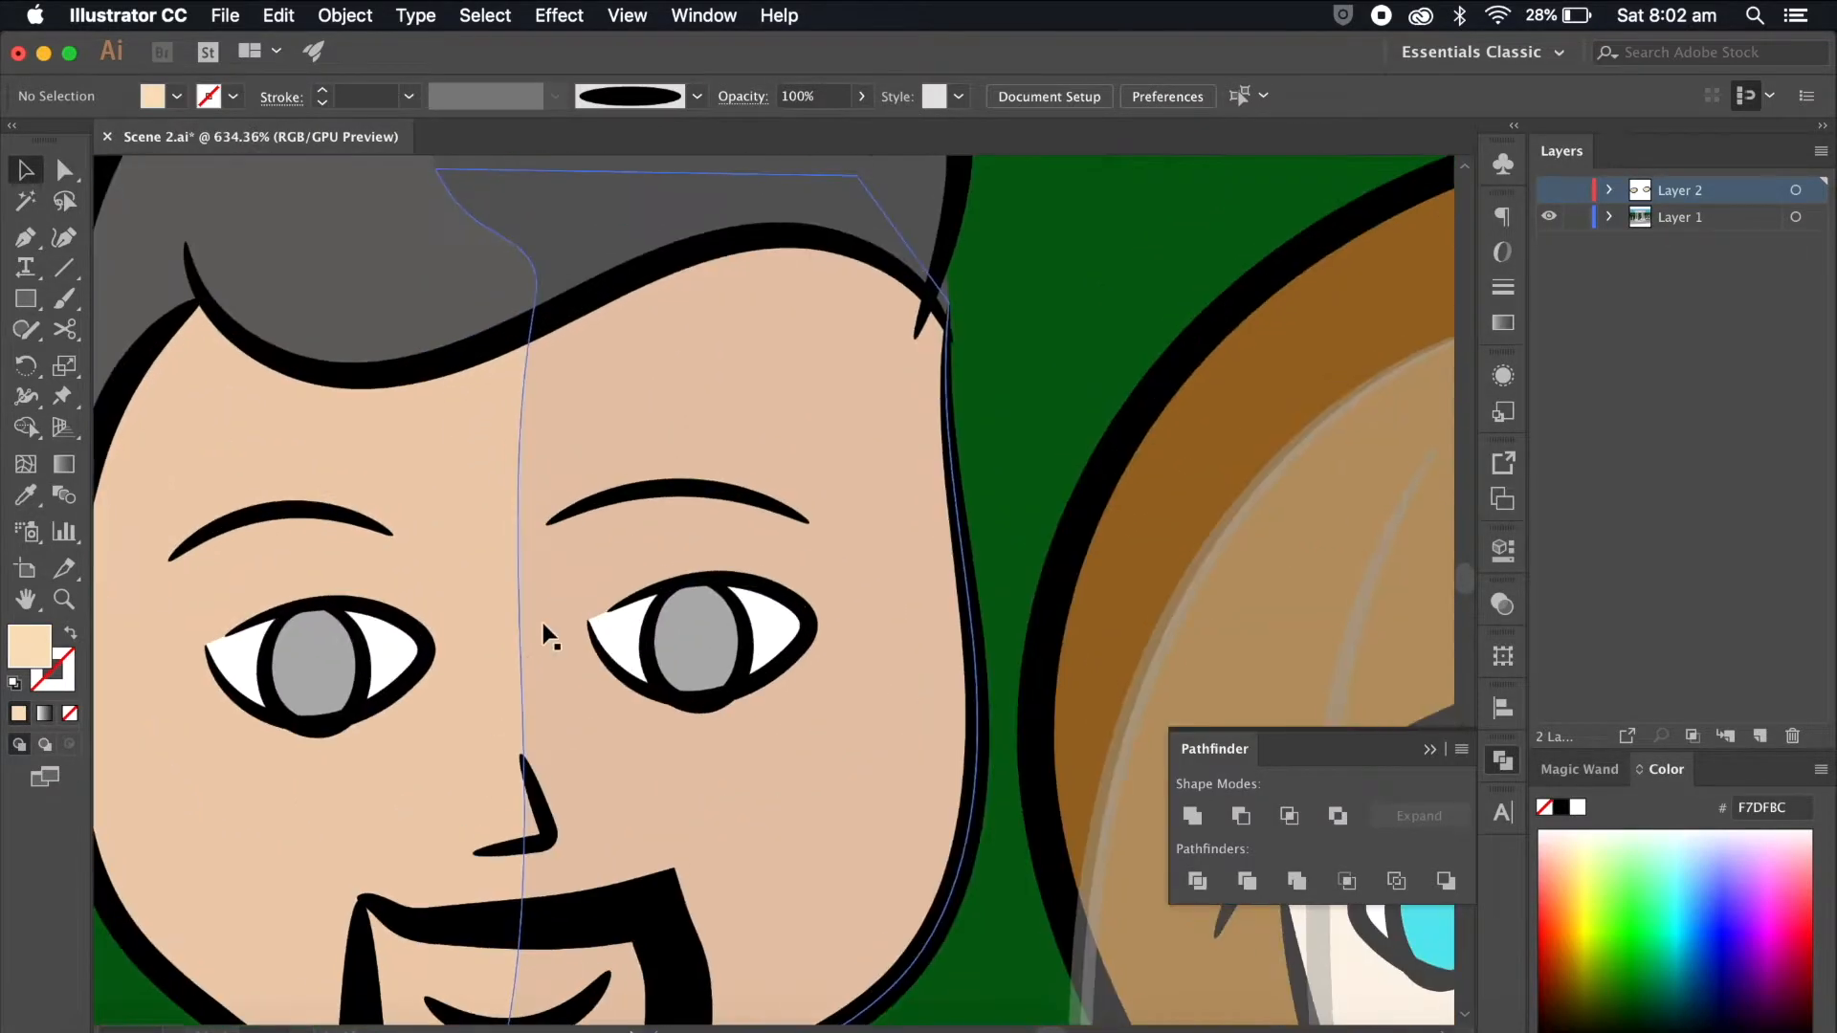
{"action": "double_click", "coordinate": [426, 640]}
{"action": "left_click", "coordinate": [653, 593], "text": "shift"}
{"action": "key", "text": "super+c"}
{"action": "scroll", "coordinate": [841, 745], "scroll_direction": "down", "scroll_amount": 3}
{"action": "key", "text": "Escape"}
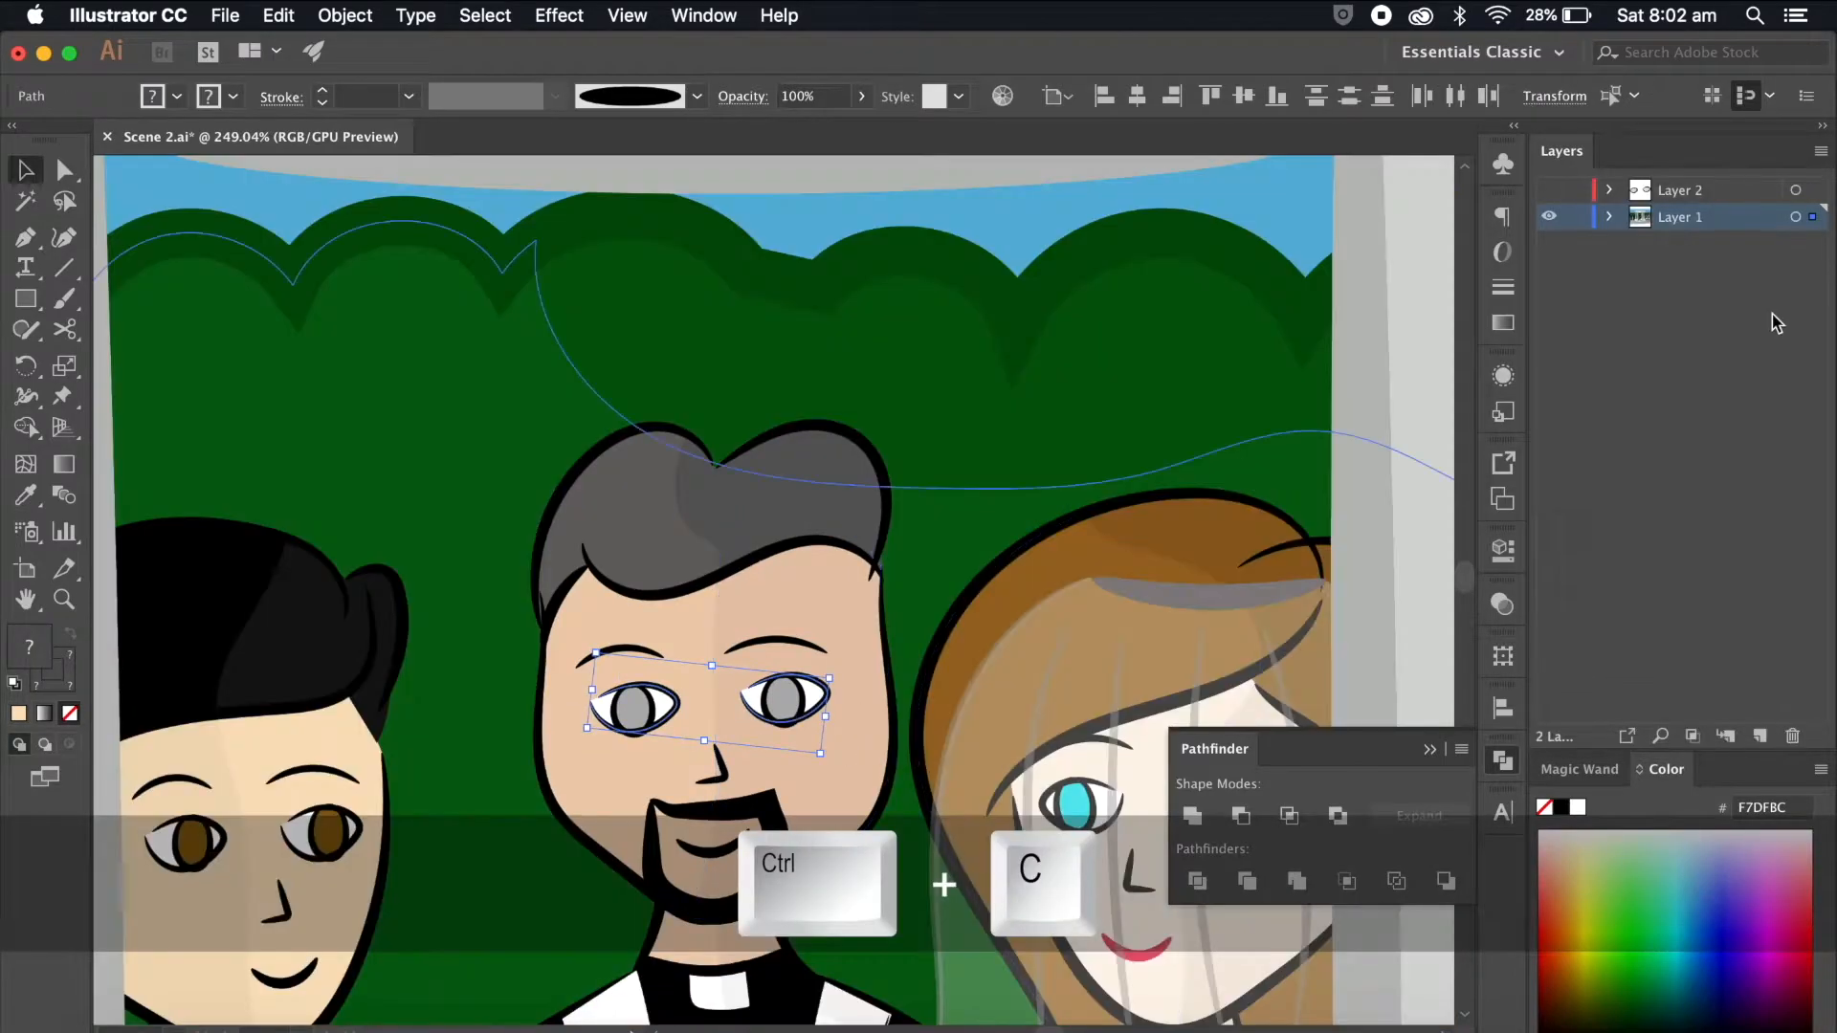
Step: Rename Layer 2, which holds the groom's closed eyes, as Groom Blink
{"action": "double_click", "coordinate": [1694, 195]}
{"action": "type", "text": "Grr"}
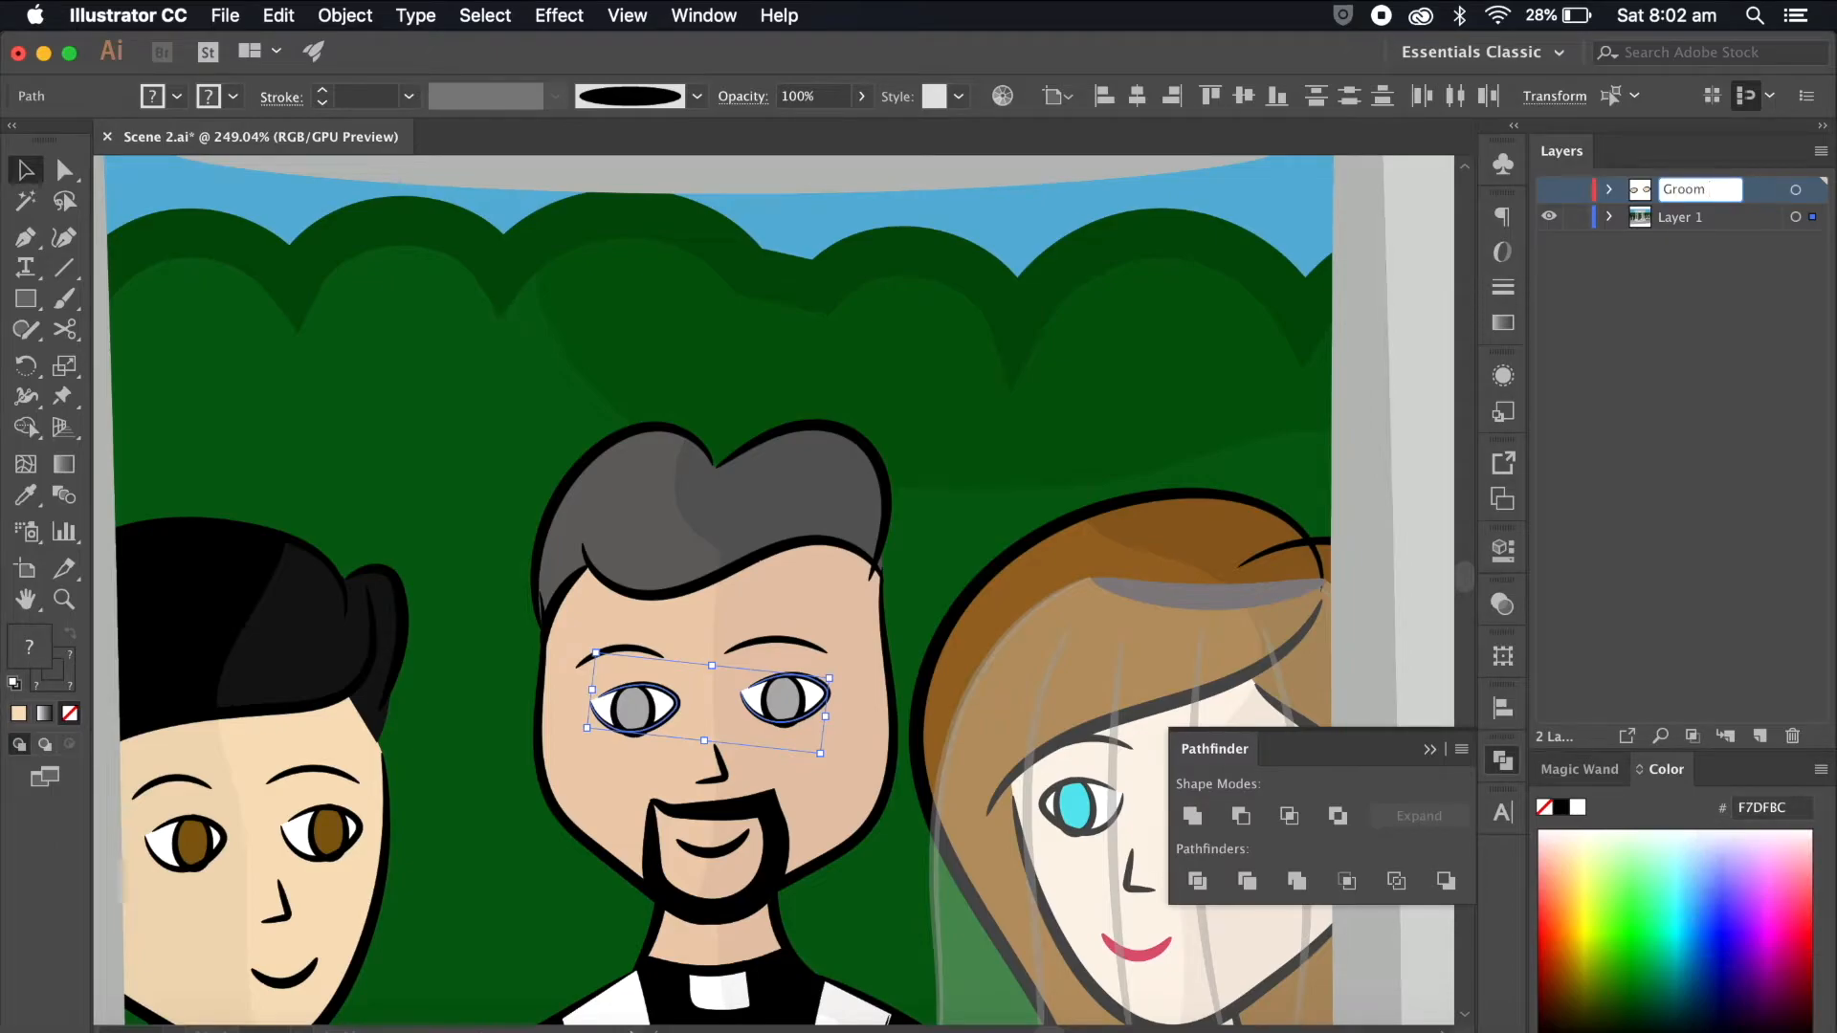
{"action": "type", "text": "om Blink"}
{"action": "key", "text": "Return"}
Step: Create a new layer directly above Layer 1 and paste the priest's copied eye shapes in place on it
{"action": "left_click", "coordinate": [1681, 220]}
{"action": "left_click", "coordinate": [1763, 738]}
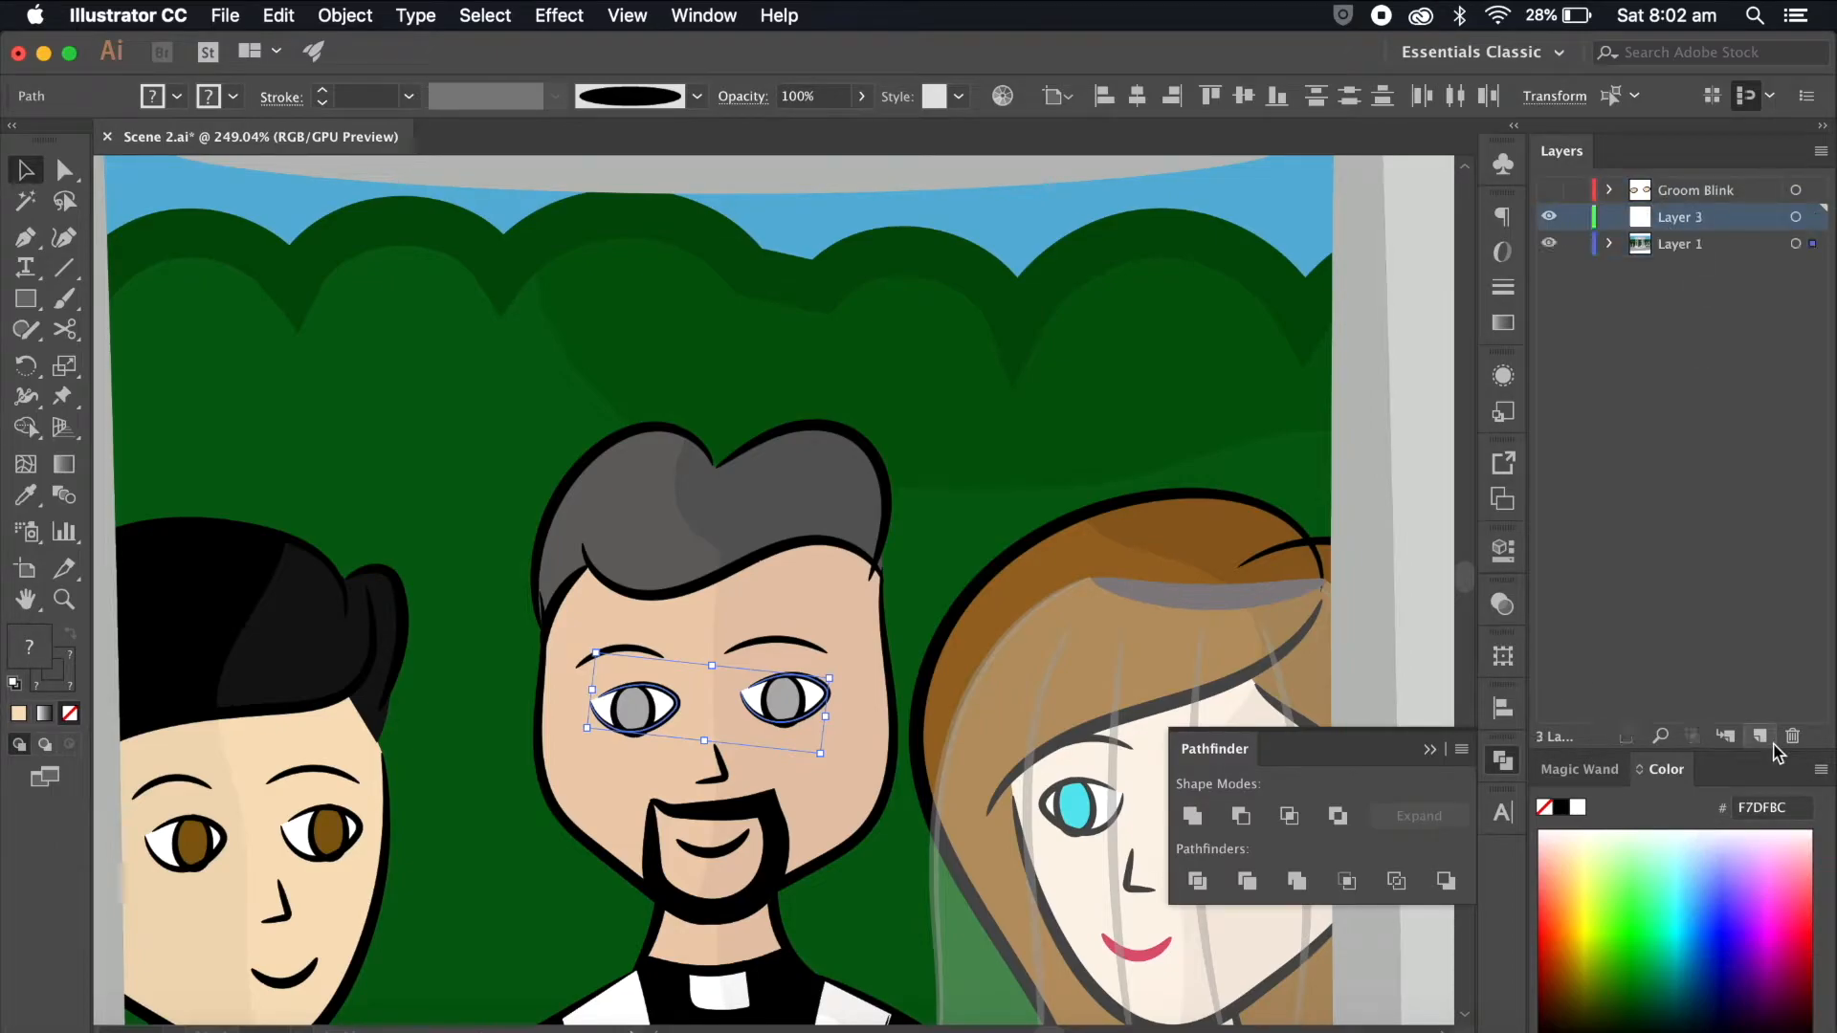
{"action": "key", "text": "ctrl+shift+v"}
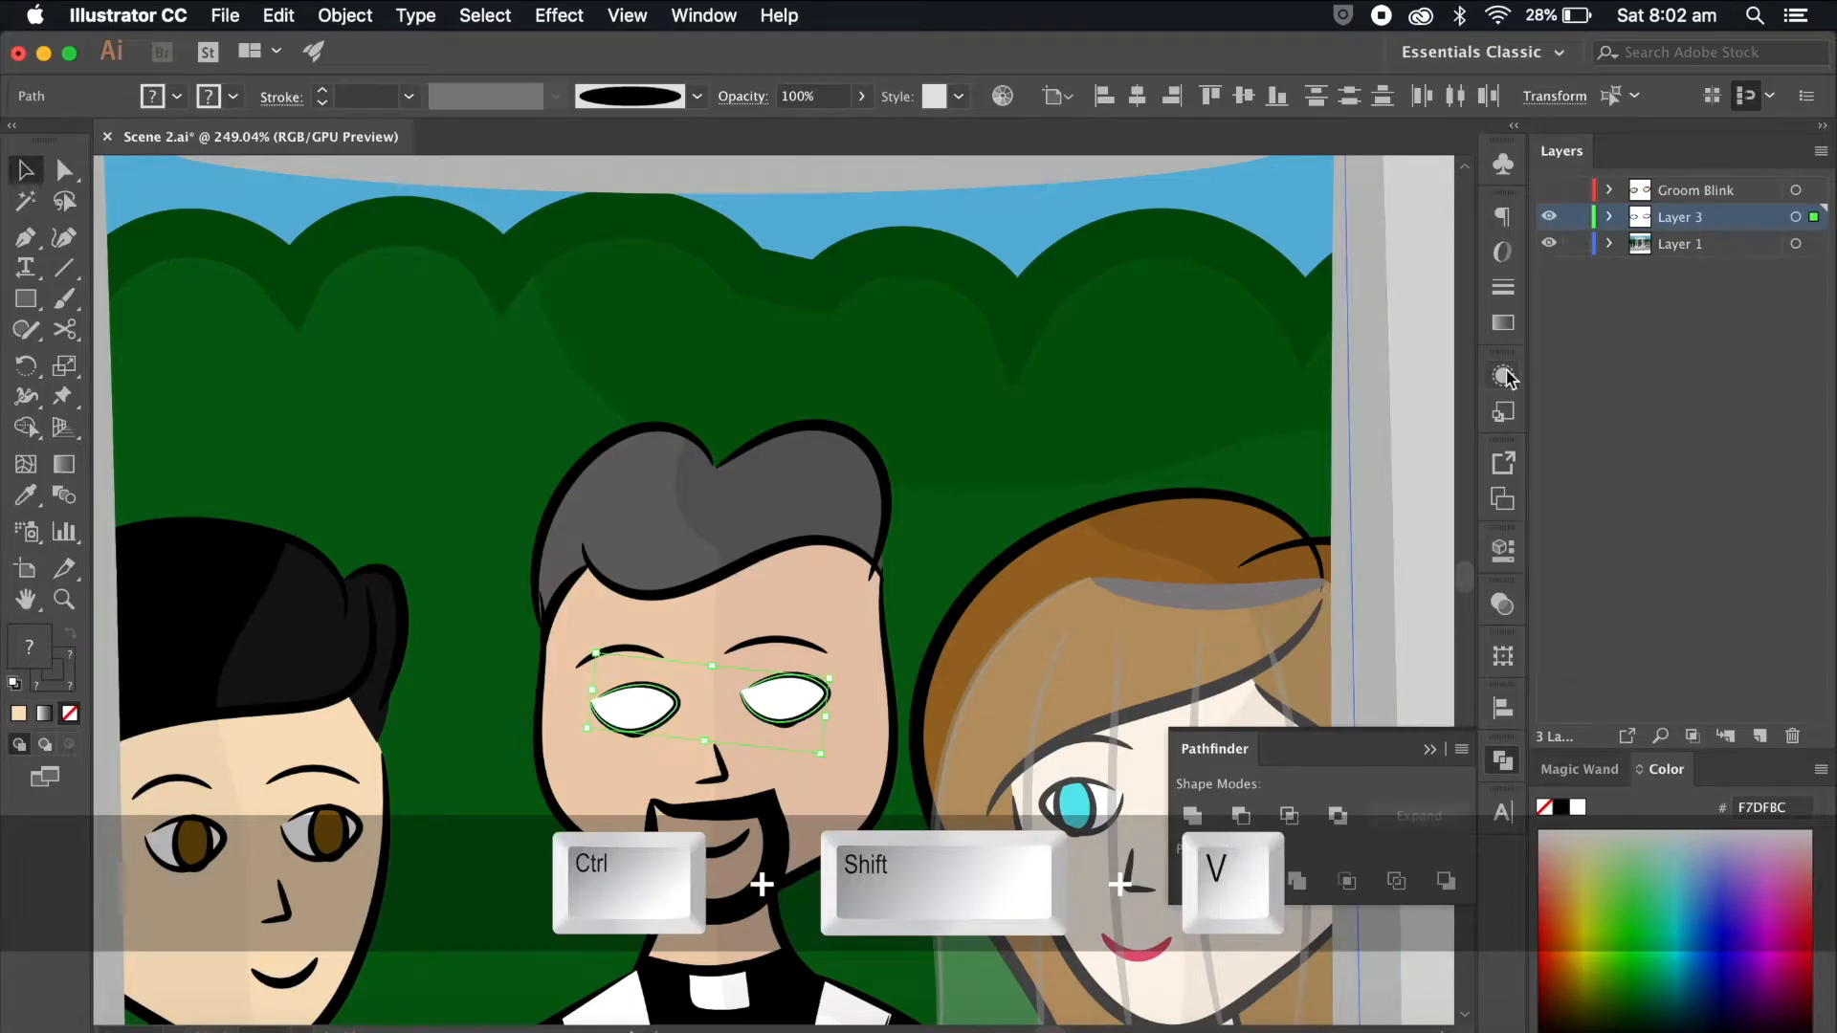
Step: Recolour the pasted whites of both the priest's eyes with the skin colours sampled from his forehead
{"action": "scroll", "coordinate": [1005, 607], "scroll_direction": "up", "scroll_amount": 5}
{"action": "key", "text": "a"}
{"action": "left_click", "coordinate": [727, 804]}
{"action": "key", "text": "i"}
{"action": "left_click", "coordinate": [705, 706]}
{"action": "key", "text": "a"}
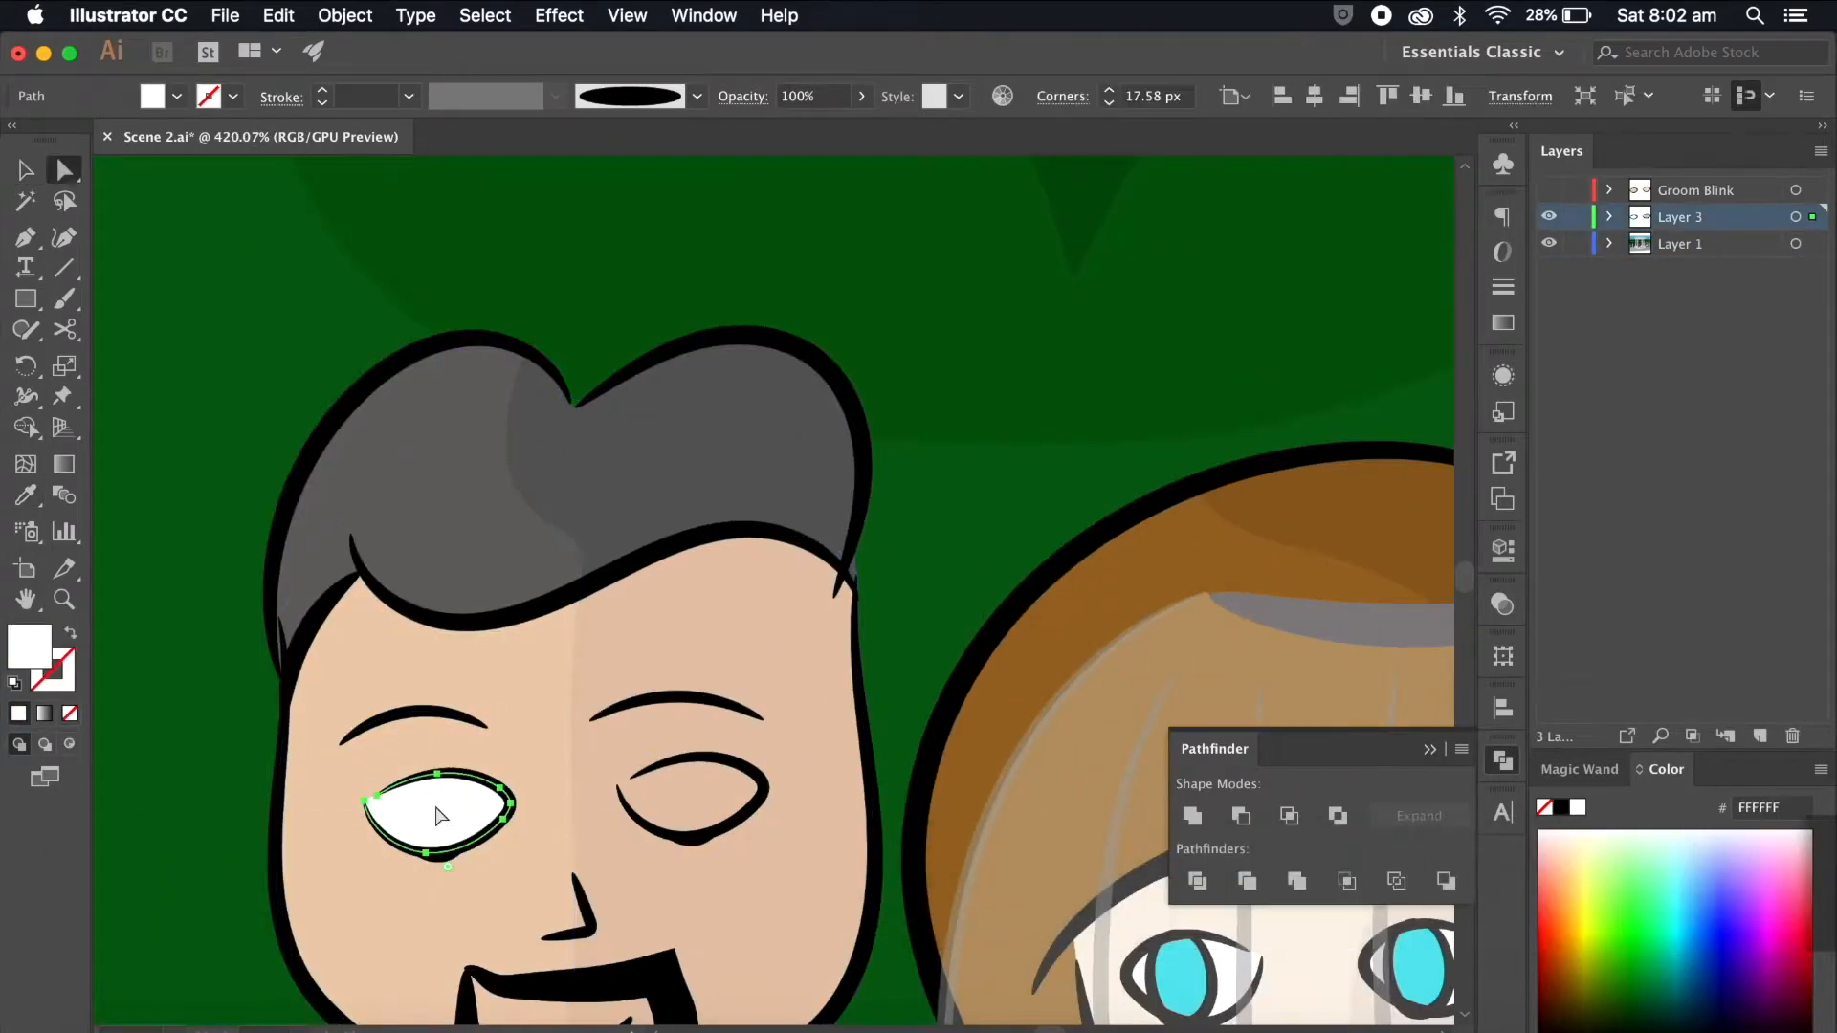
{"action": "left_click", "coordinate": [439, 816]}
{"action": "key", "text": "i"}
{"action": "left_click", "coordinate": [392, 665]}
Step: Hide Layer 3 with the priest's closed eyes and rename it as WO Blink
{"action": "scroll", "coordinate": [392, 660], "scroll_direction": "down", "scroll_amount": 10}
{"action": "scroll", "coordinate": [462, 433], "scroll_direction": "down", "scroll_amount": 1}
{"action": "left_click", "coordinate": [1548, 216]}
{"action": "double_click", "coordinate": [1684, 216]}
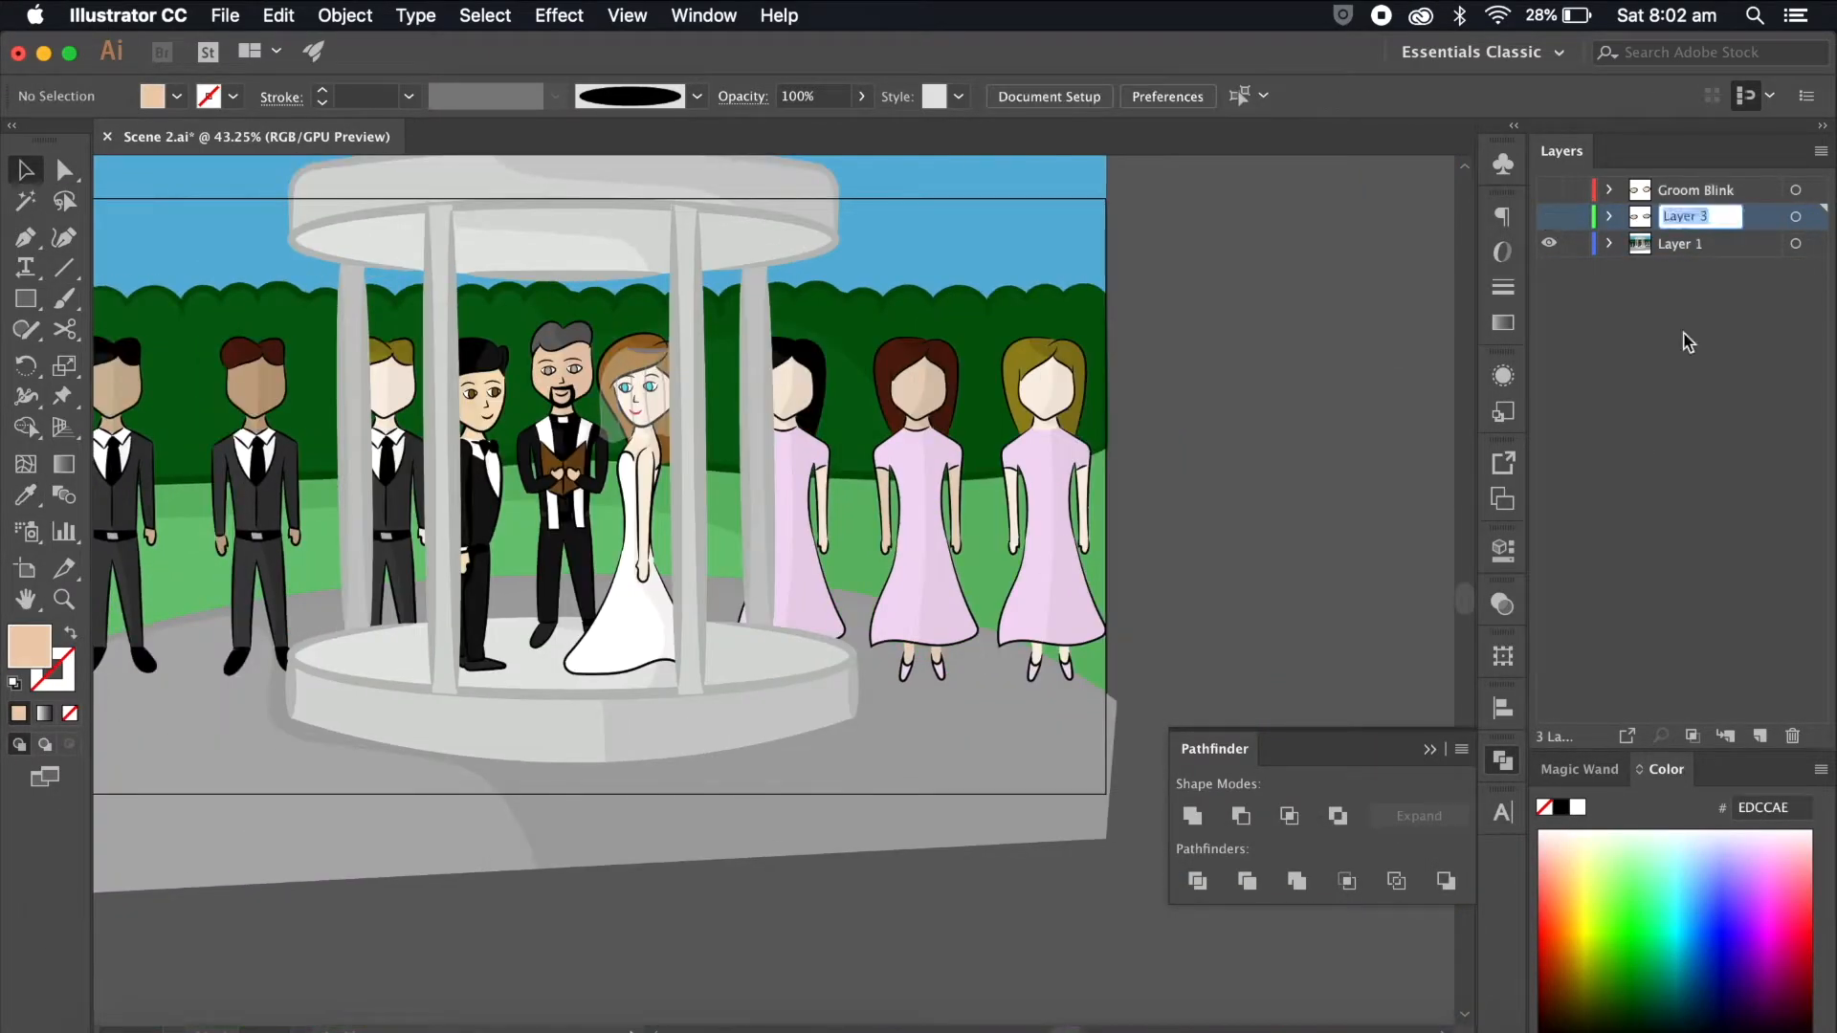
{"action": "type", "text": "WO Blink"}
{"action": "key", "text": "Return"}
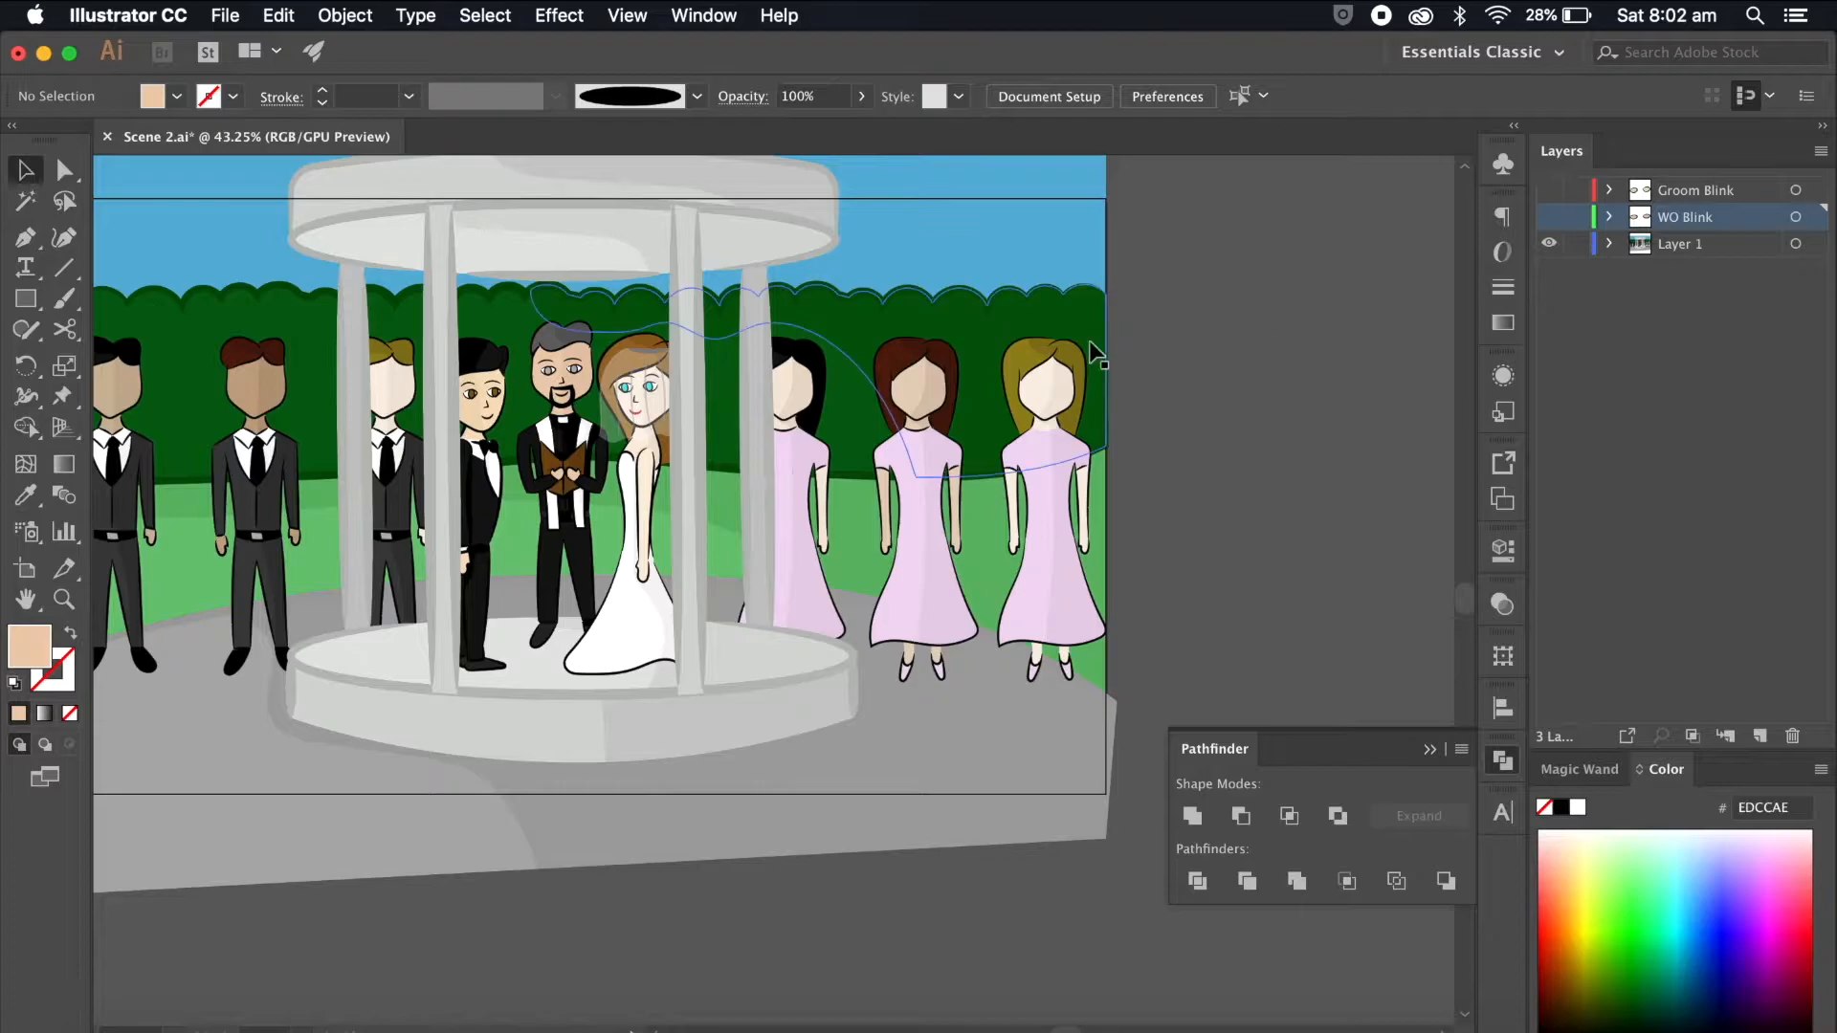
Step: Examine the bride's group, comparing her veiled face up close with the whole gazebo composition
{"action": "scroll", "coordinate": [1288, 435], "scroll_direction": "left", "scroll_amount": 5}
{"action": "scroll", "coordinate": [1288, 436], "scroll_direction": "up", "scroll_amount": 2}
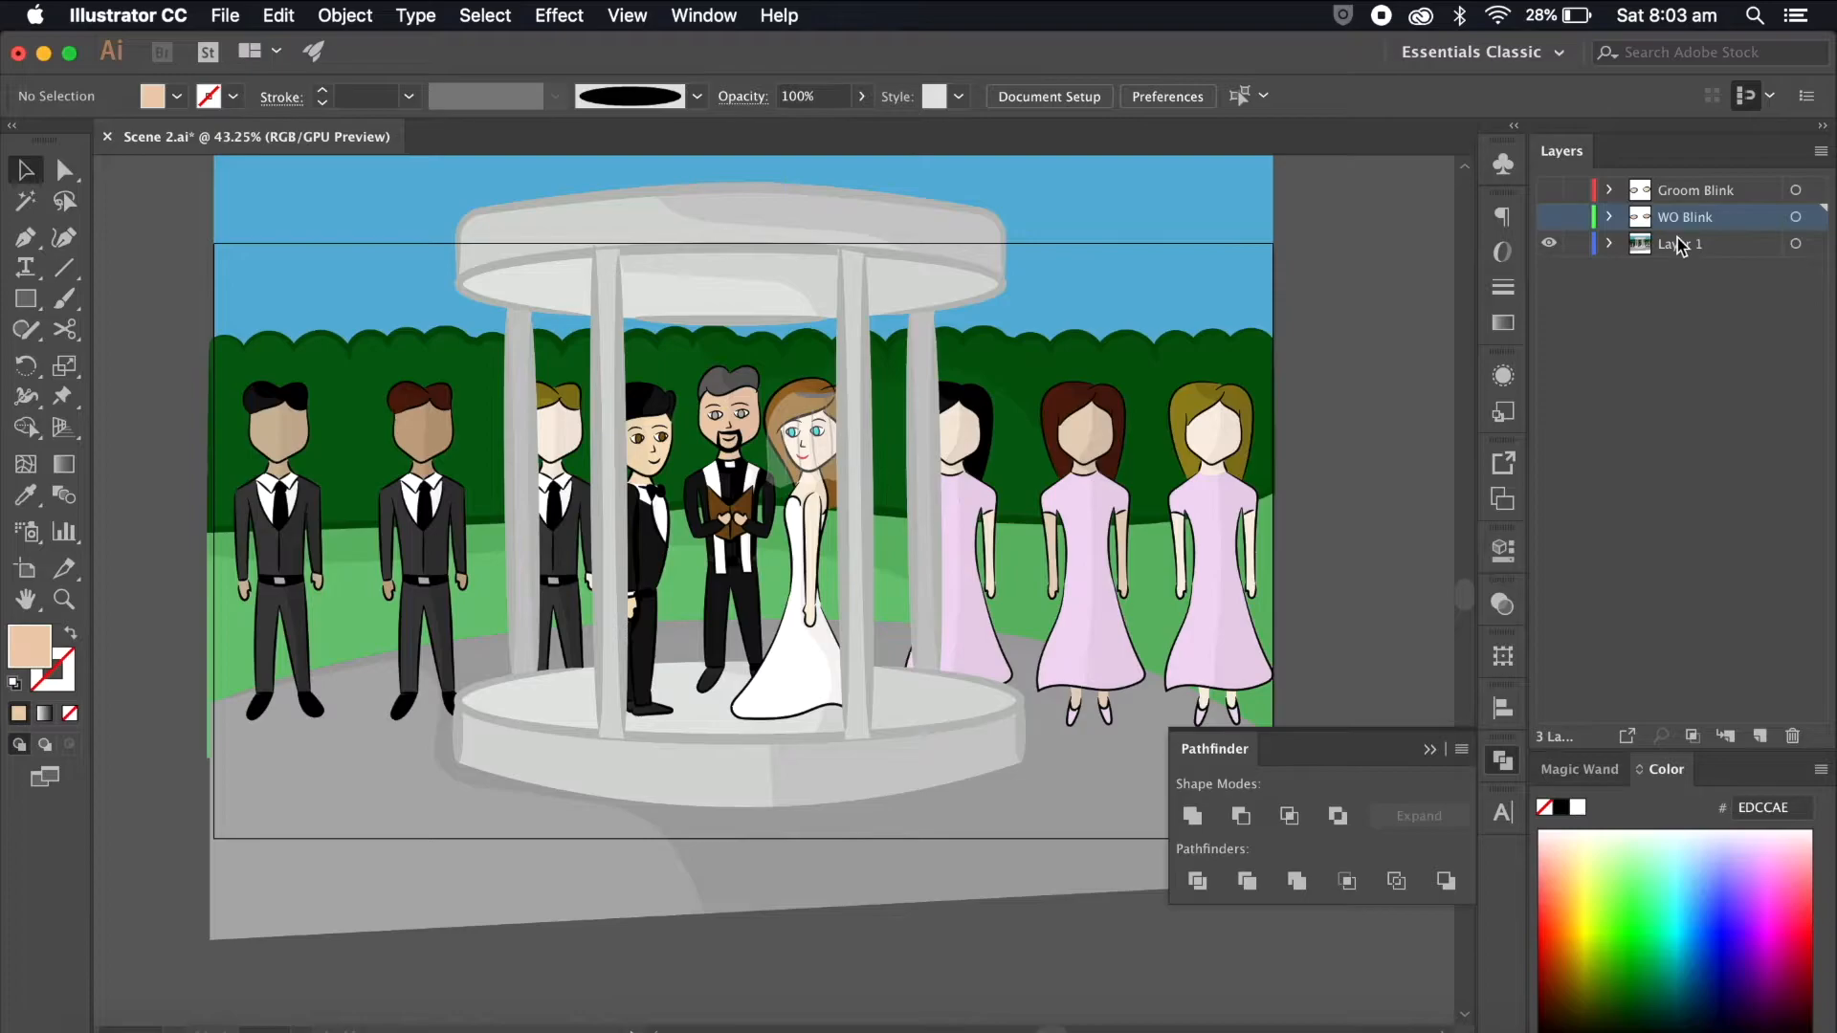
{"action": "scroll", "coordinate": [804, 421], "scroll_direction": "up", "scroll_amount": 4}
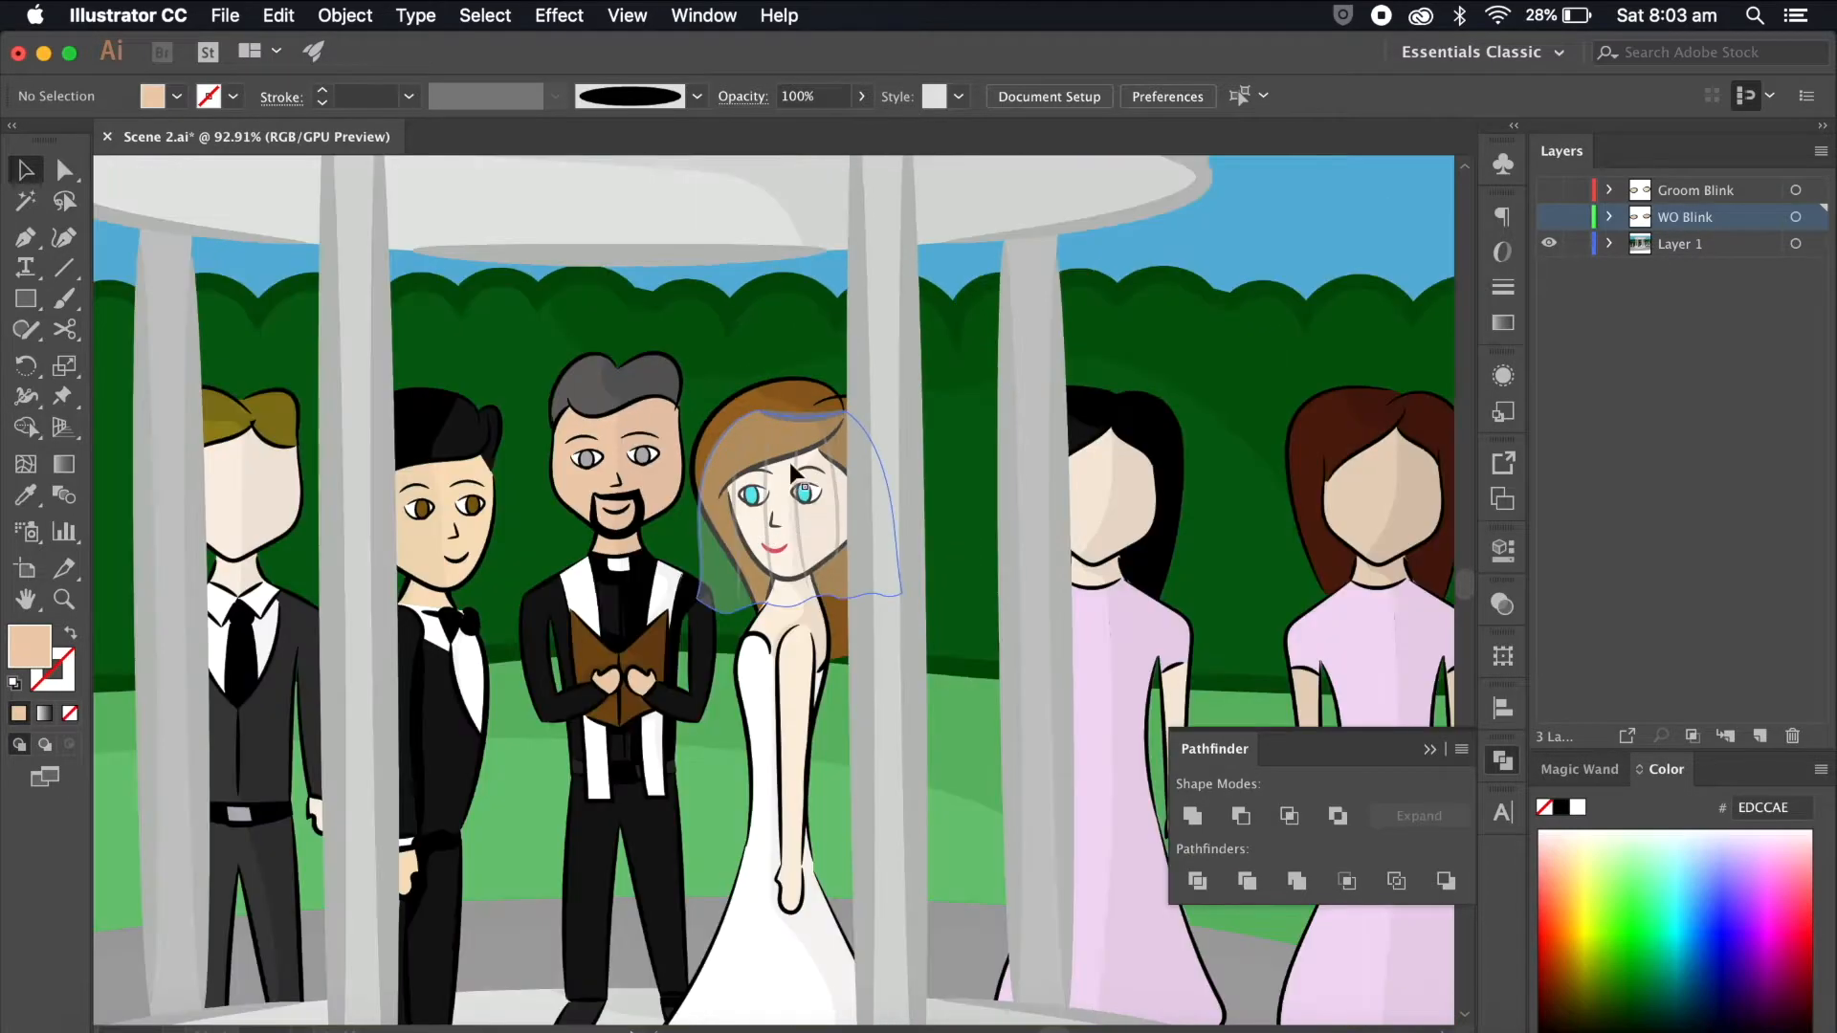
{"action": "left_click", "coordinate": [786, 461]}
{"action": "scroll", "coordinate": [786, 461], "scroll_direction": "up", "scroll_amount": 3}
{"action": "scroll", "coordinate": [775, 451], "scroll_direction": "down", "scroll_amount": 2}
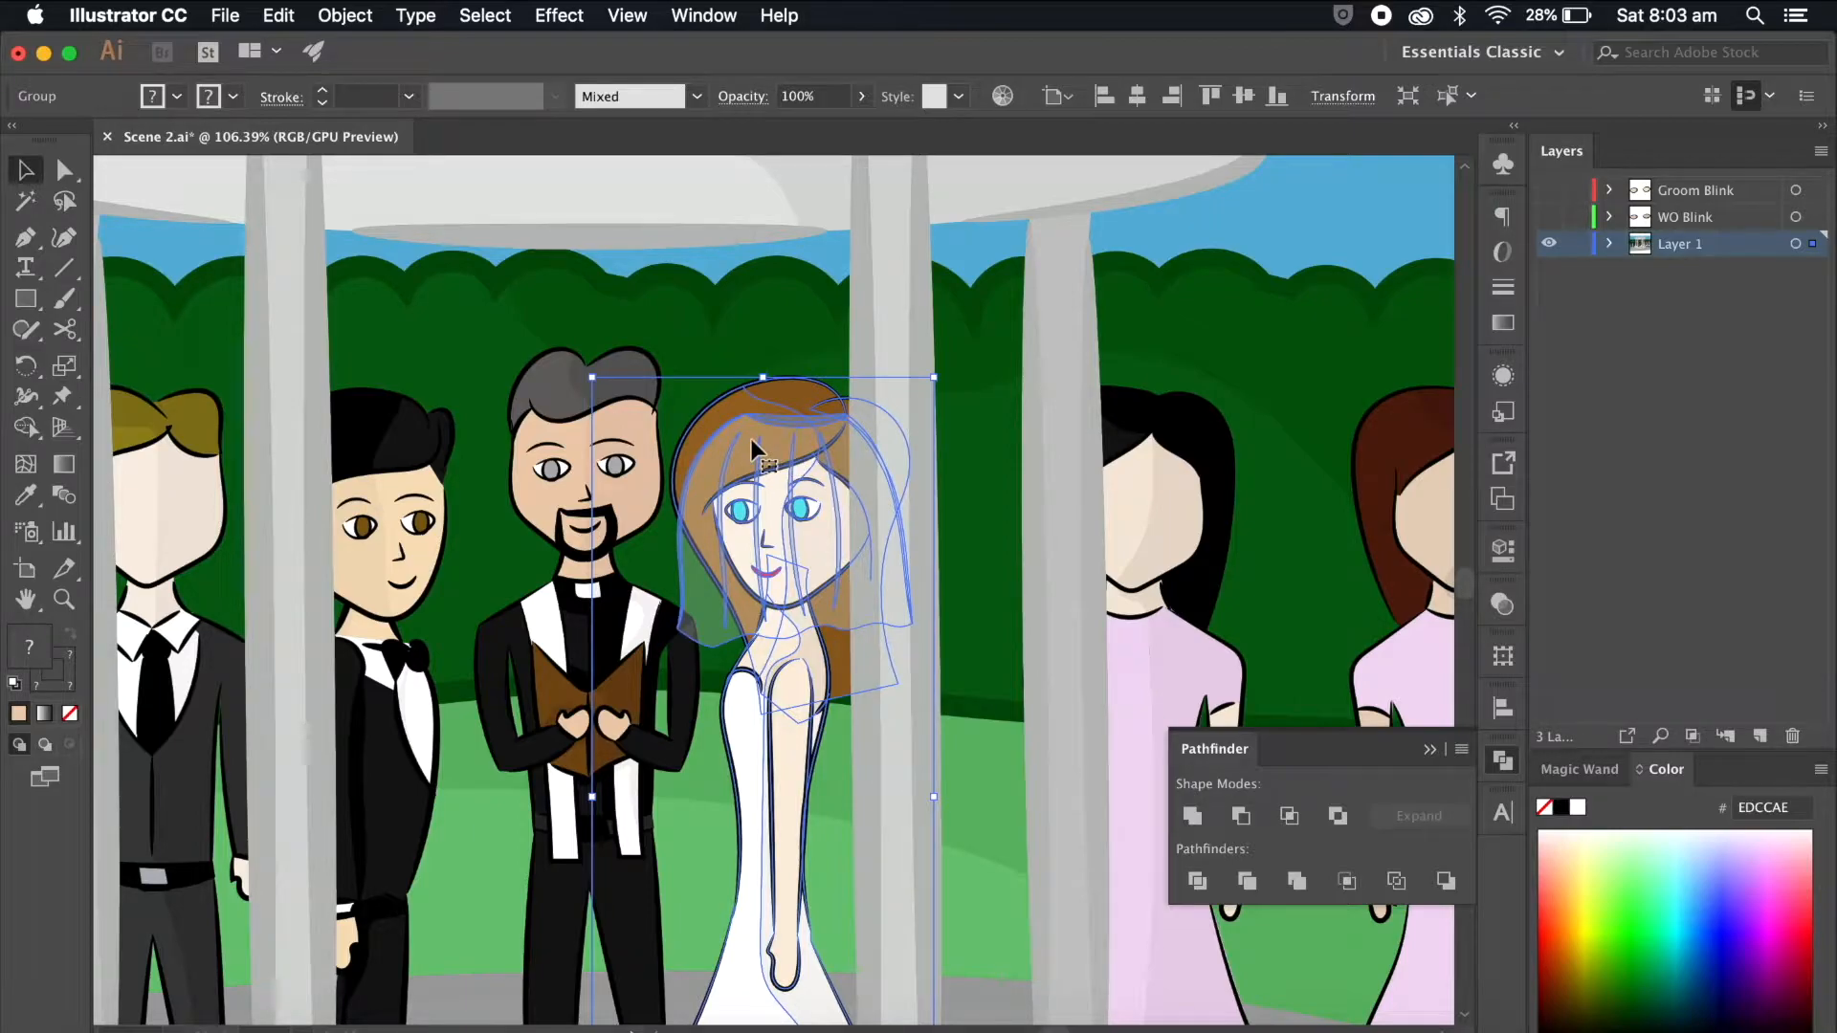
{"action": "scroll", "coordinate": [751, 446], "scroll_direction": "down", "scroll_amount": 3}
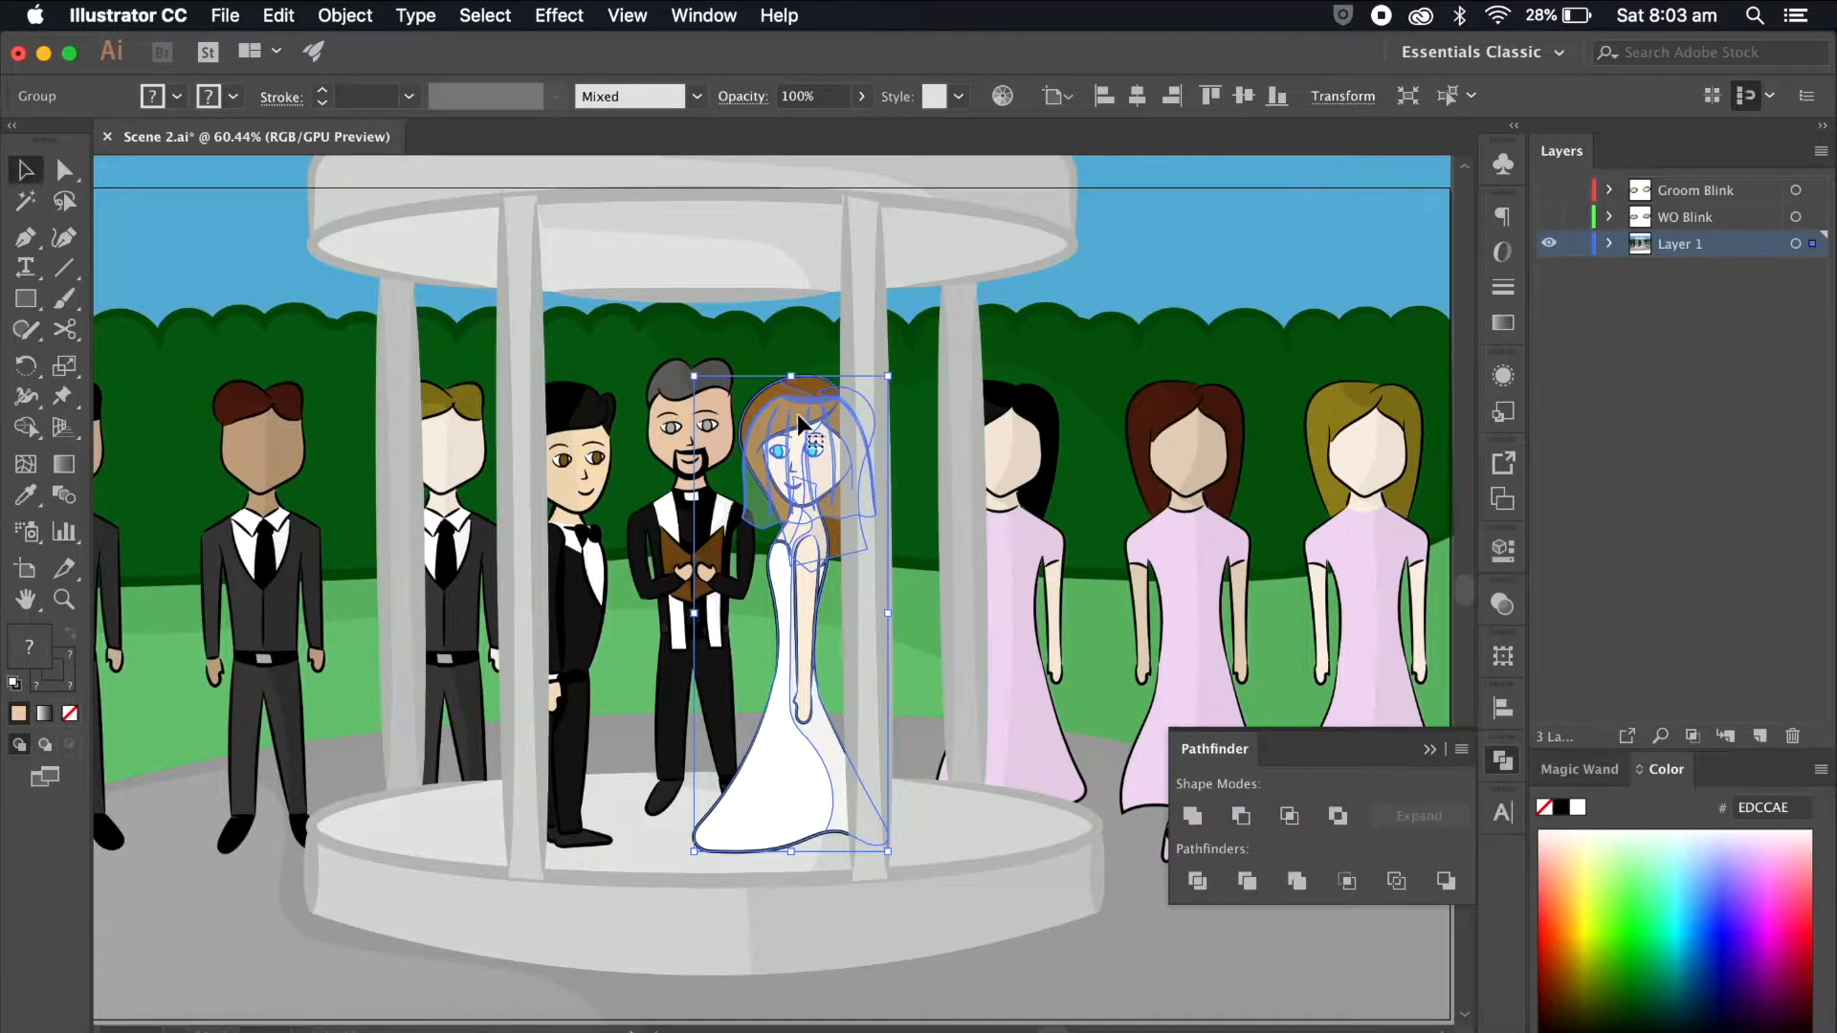
{"action": "scroll", "coordinate": [798, 417], "scroll_direction": "up", "scroll_amount": 3}
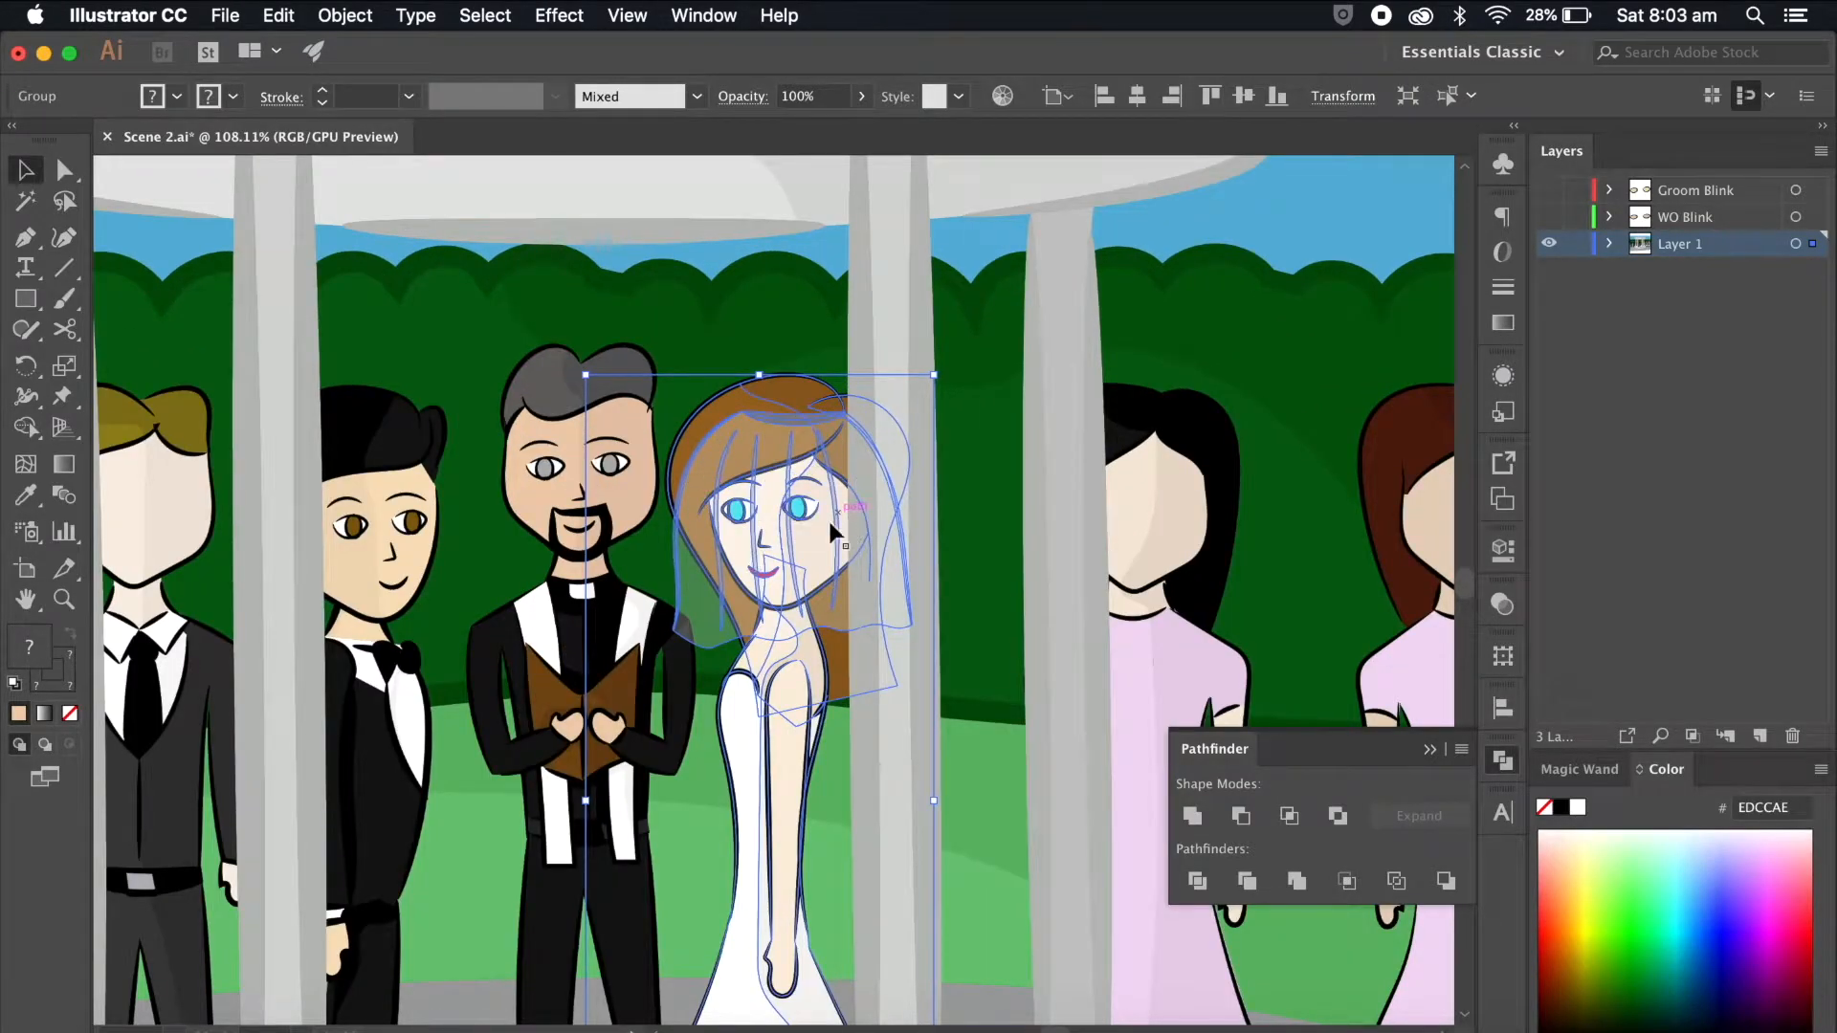
{"action": "scroll", "coordinate": [731, 518], "scroll_direction": "up", "scroll_amount": 3}
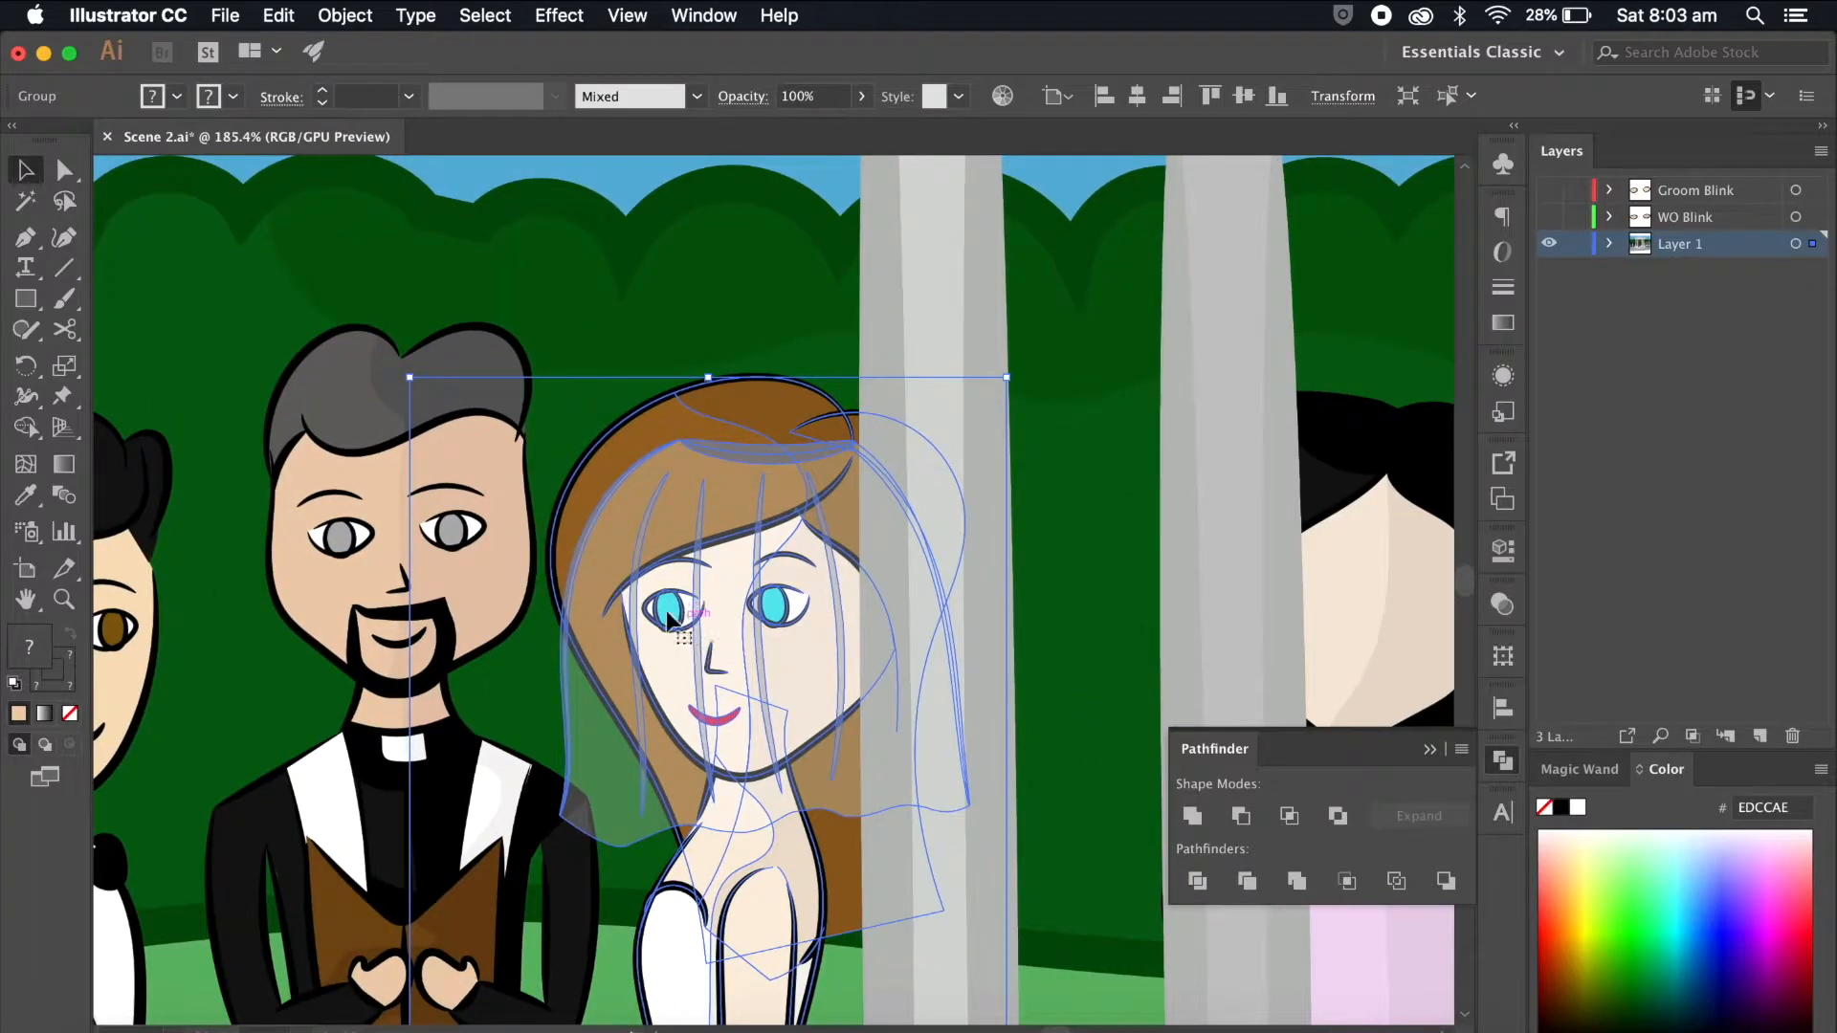
{"action": "scroll", "coordinate": [671, 627], "scroll_direction": "down", "scroll_amount": 3}
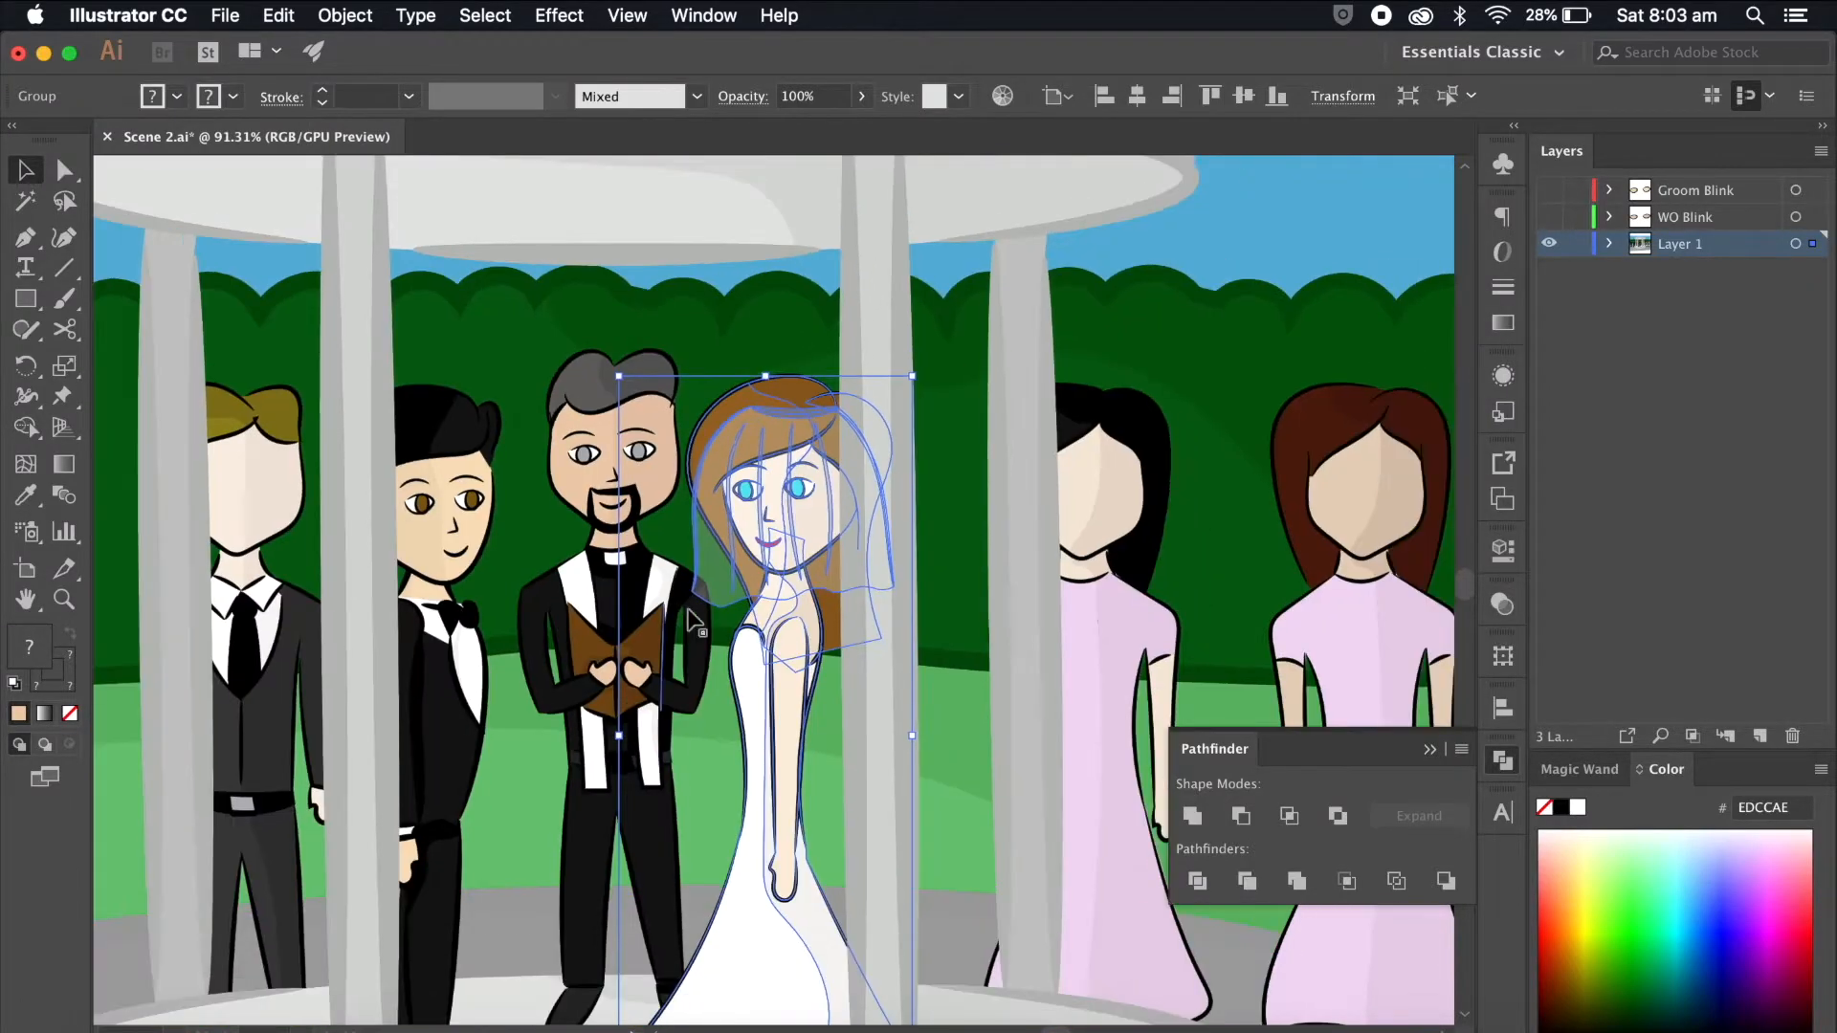
{"action": "scroll", "coordinate": [672, 377], "scroll_direction": "down", "scroll_amount": 1}
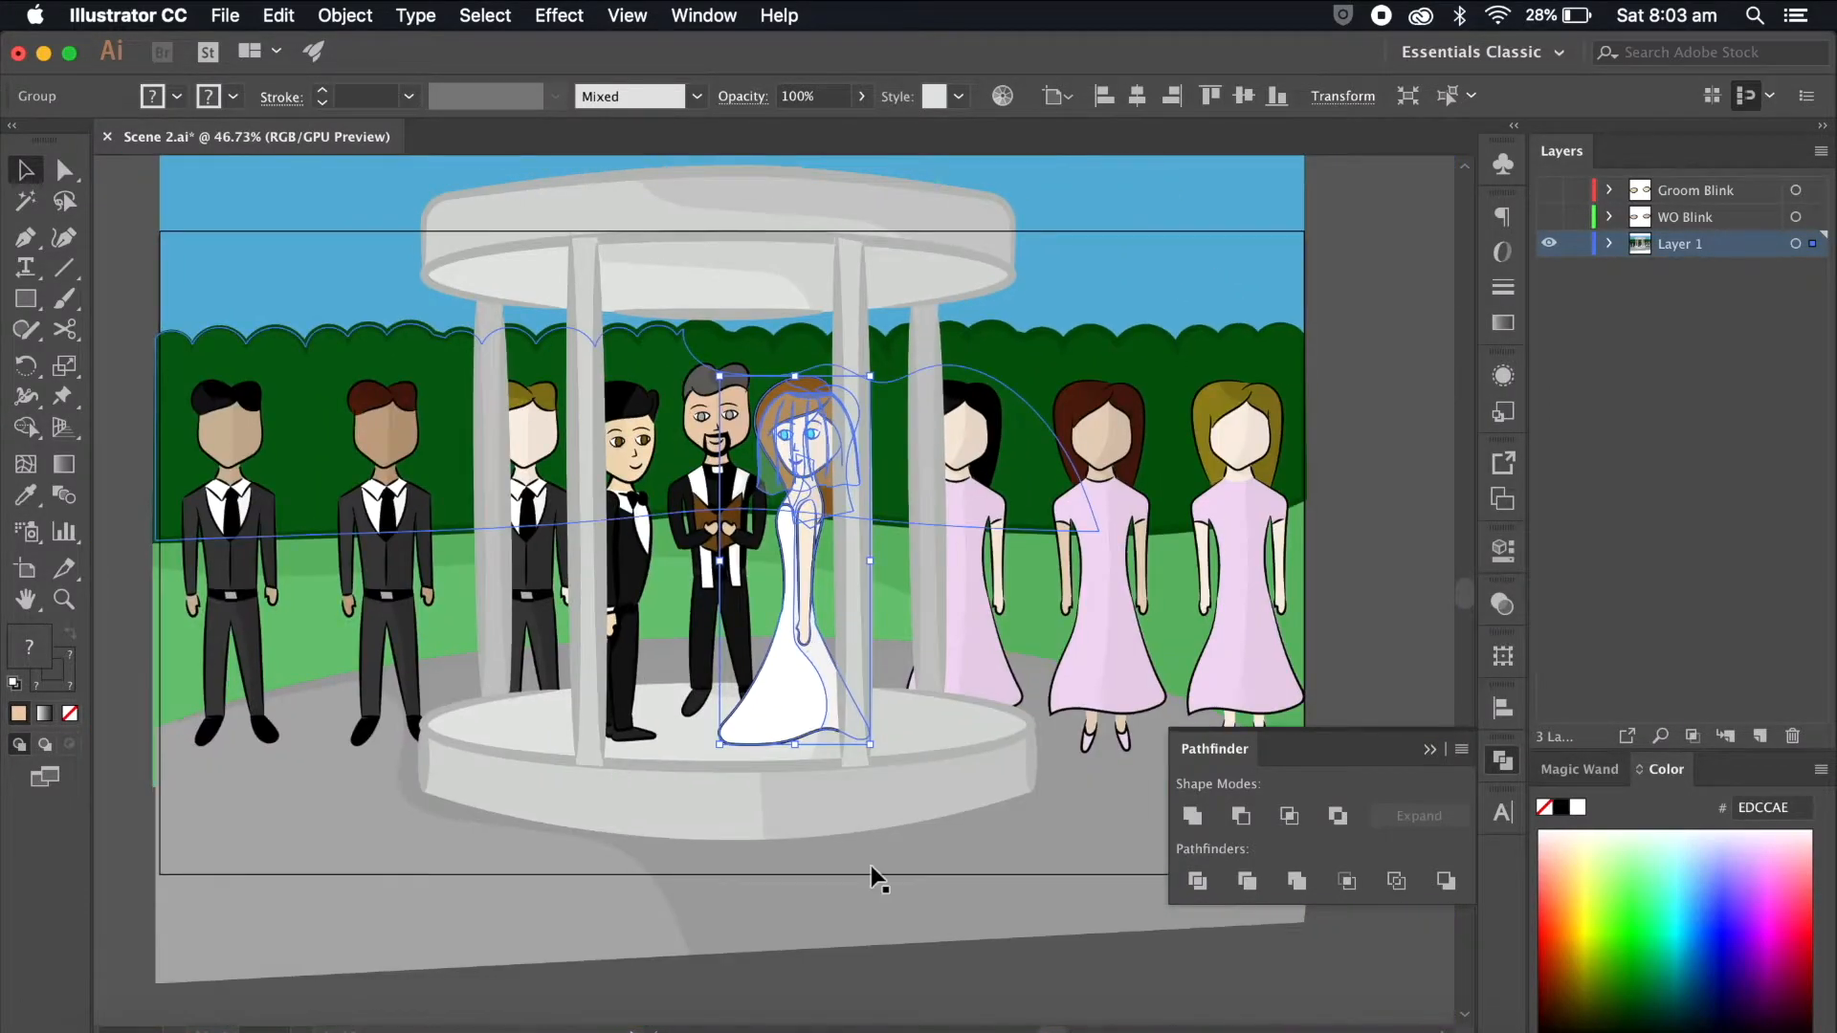
Step: Cut the veil out of the bride's group and paste it in place on a new layer above Layer 1
{"action": "scroll", "coordinate": [778, 409], "scroll_direction": "up", "scroll_amount": 2}
{"action": "double_click", "coordinate": [788, 417]}
{"action": "scroll", "coordinate": [821, 382], "scroll_direction": "up", "scroll_amount": 1}
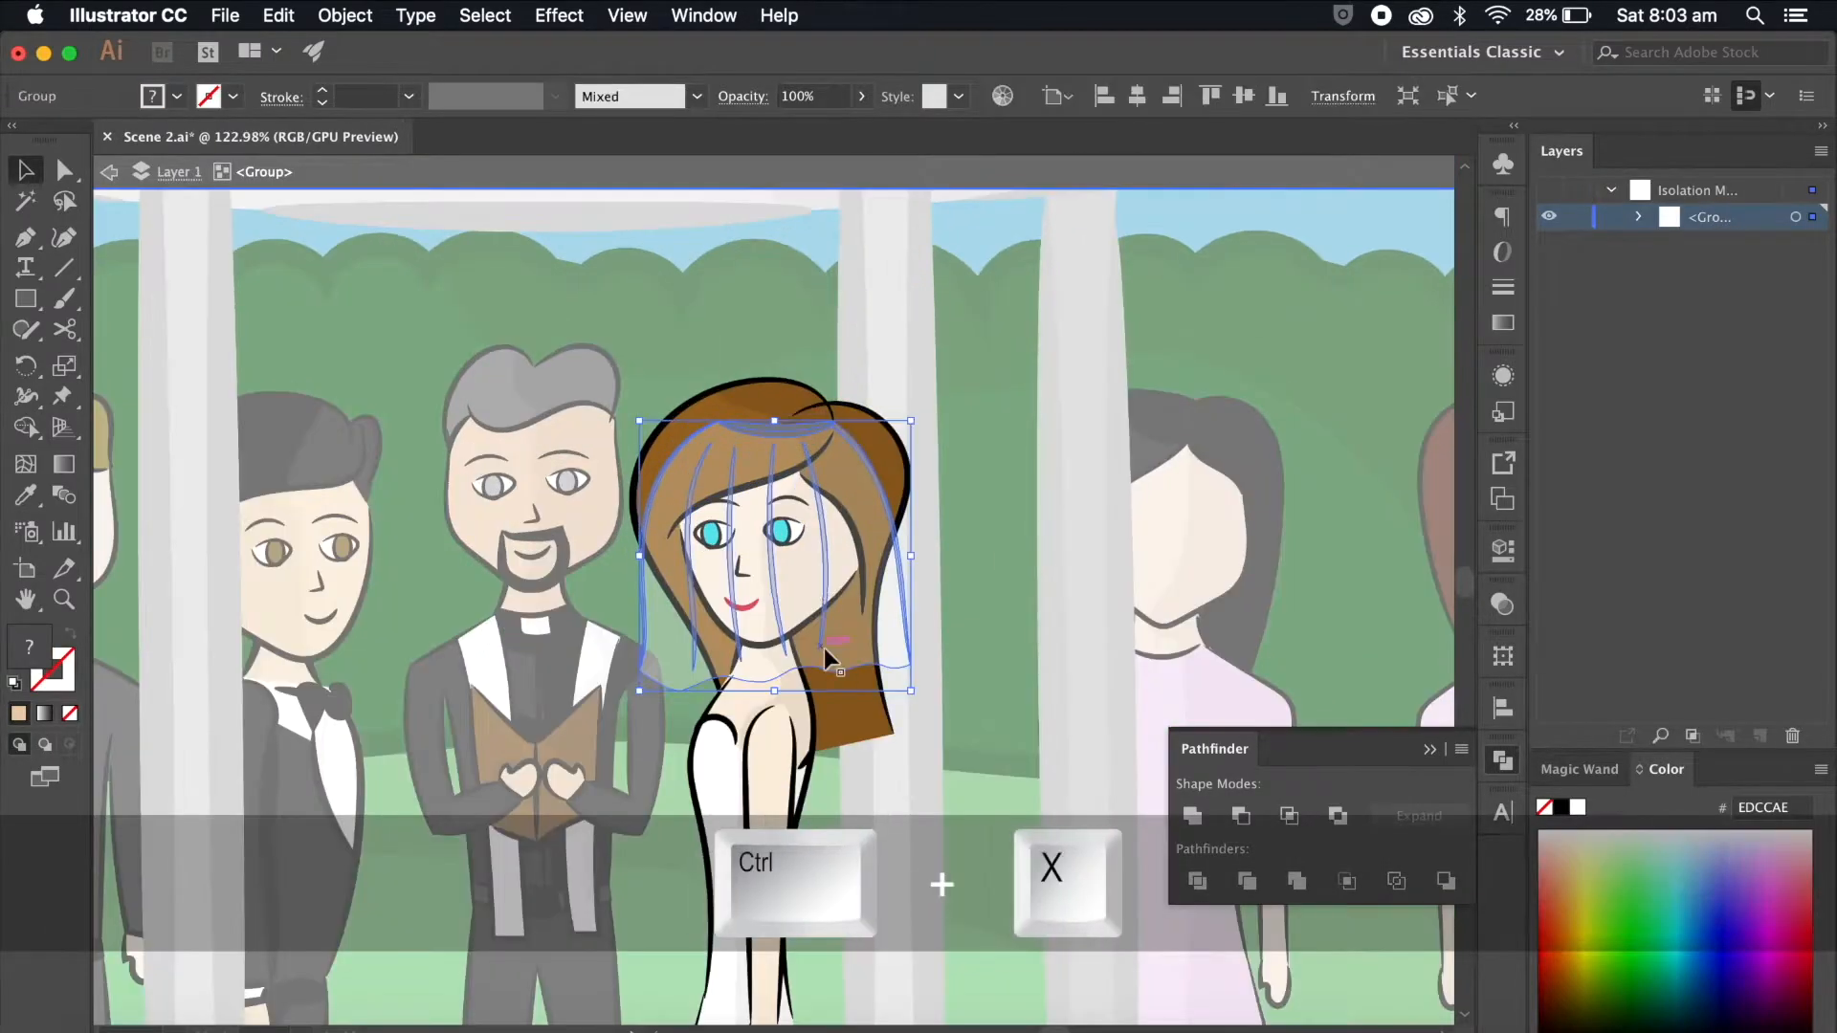
{"action": "key", "text": "ctrl+x"}
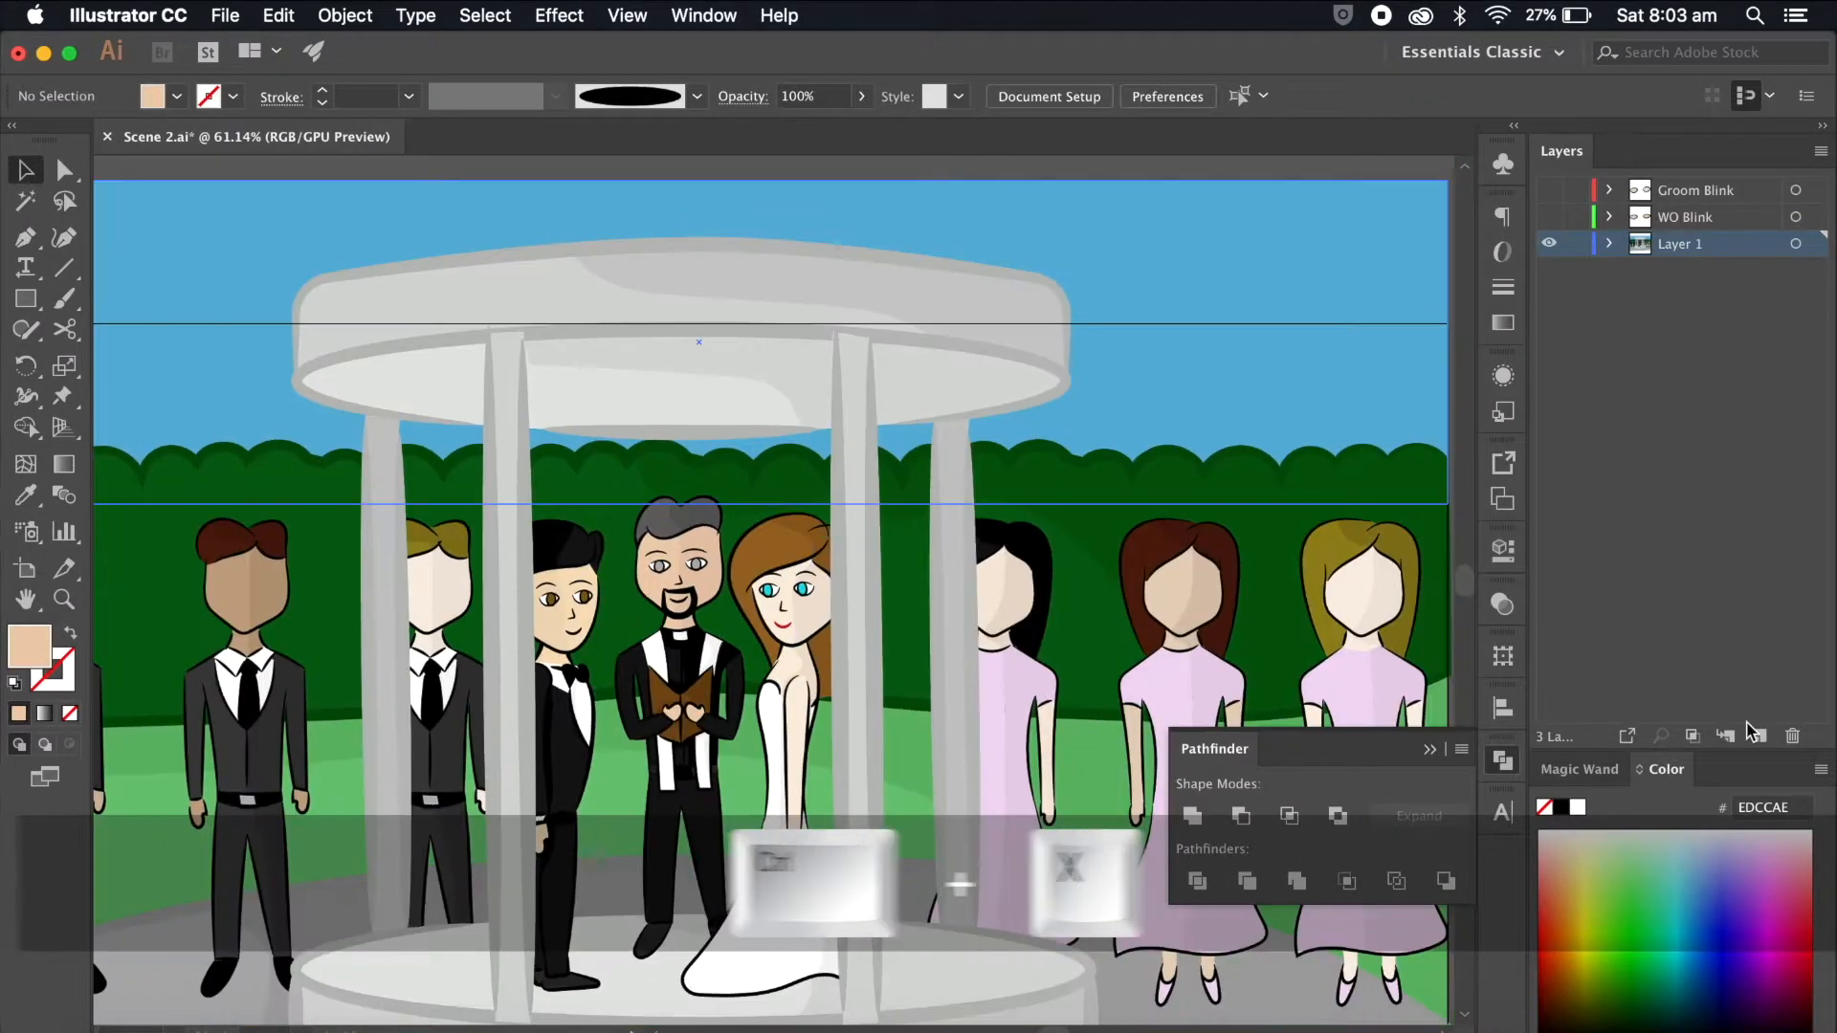
{"action": "key", "text": "ctrl+f"}
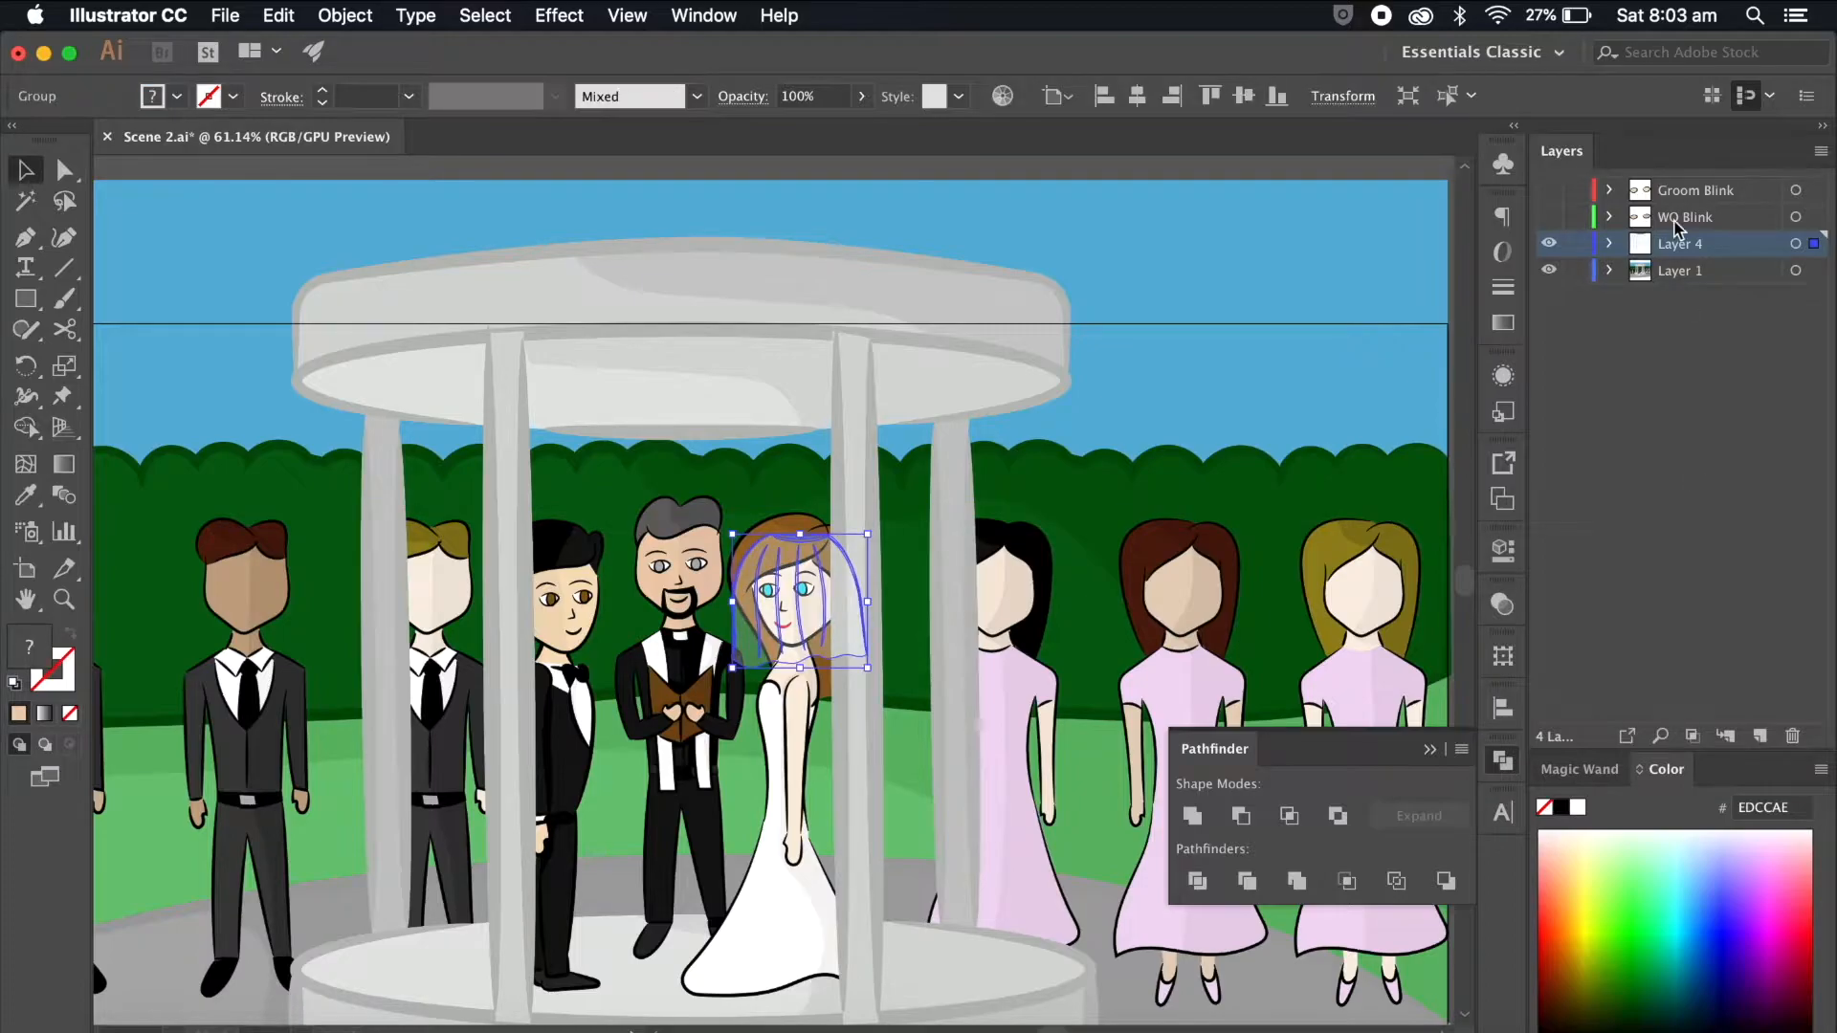
Step: Hide the veil's layer to inspect the bride's uncovered face, and show the layer again
{"action": "key", "text": "ctrl+shift+a"}
{"action": "left_click", "coordinate": [1639, 272]}
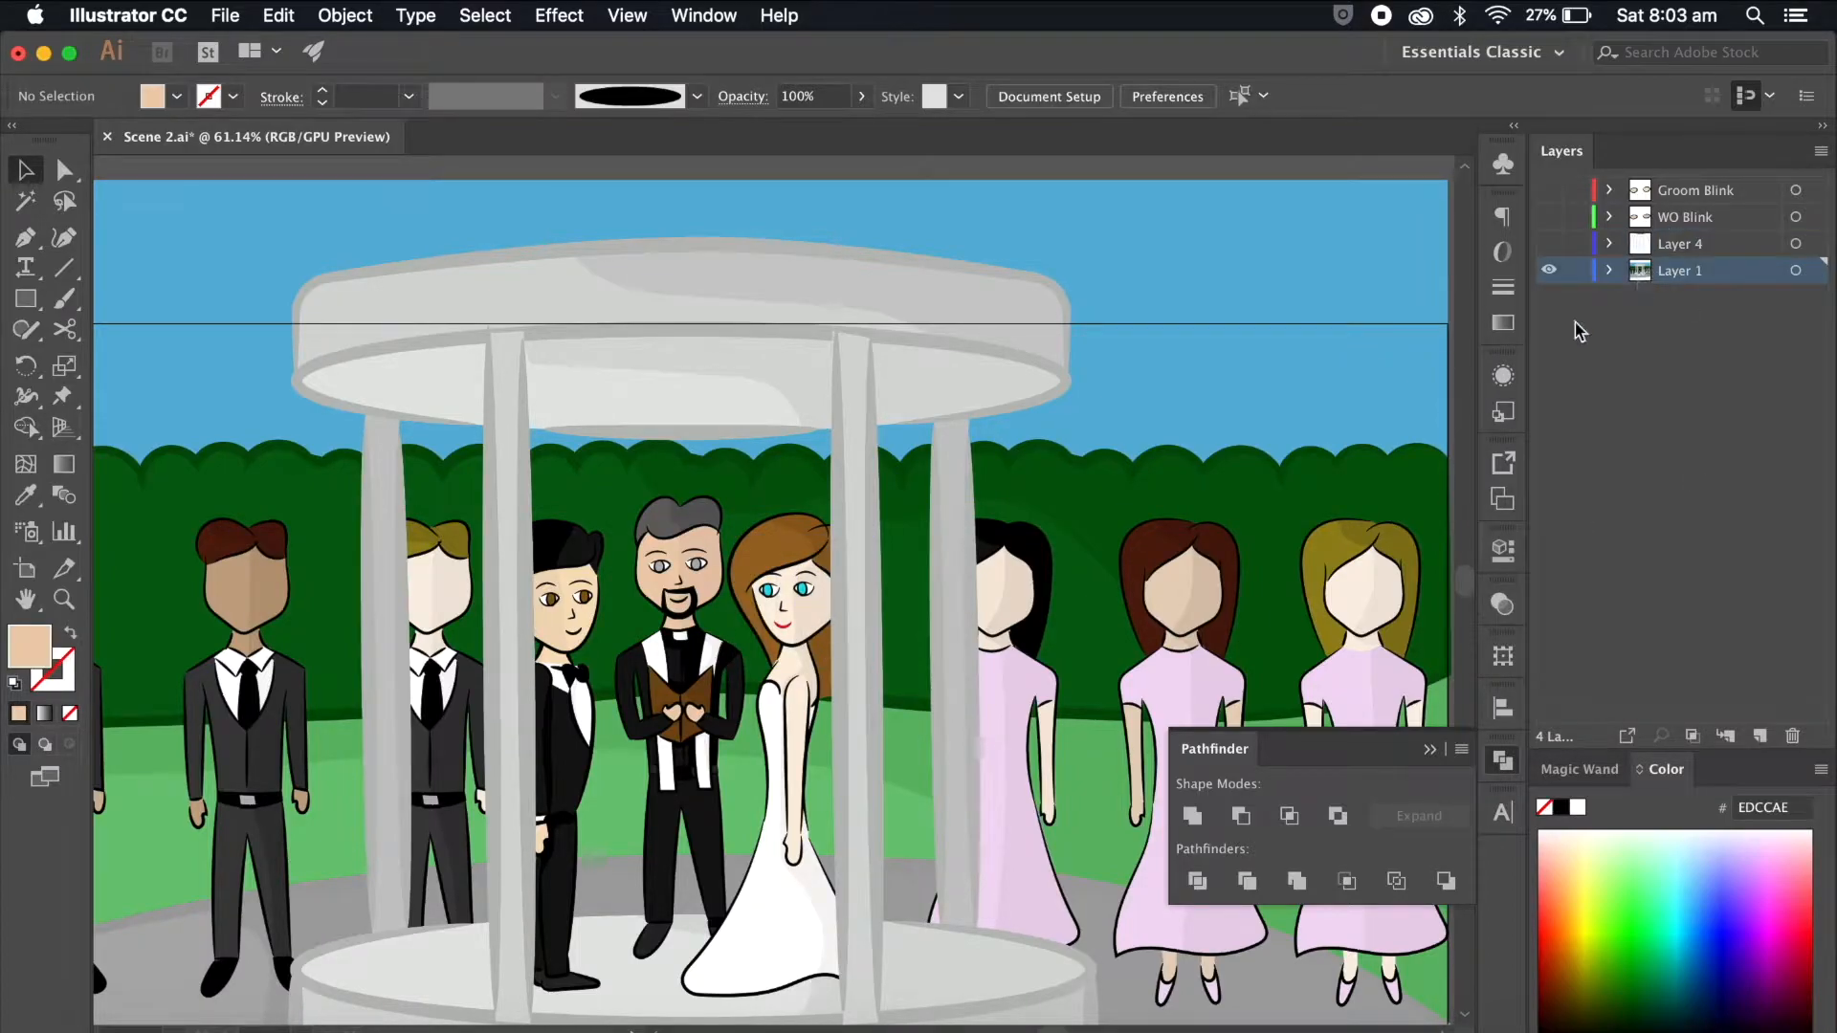
{"action": "scroll", "coordinate": [821, 591], "scroll_direction": "up", "scroll_amount": 2}
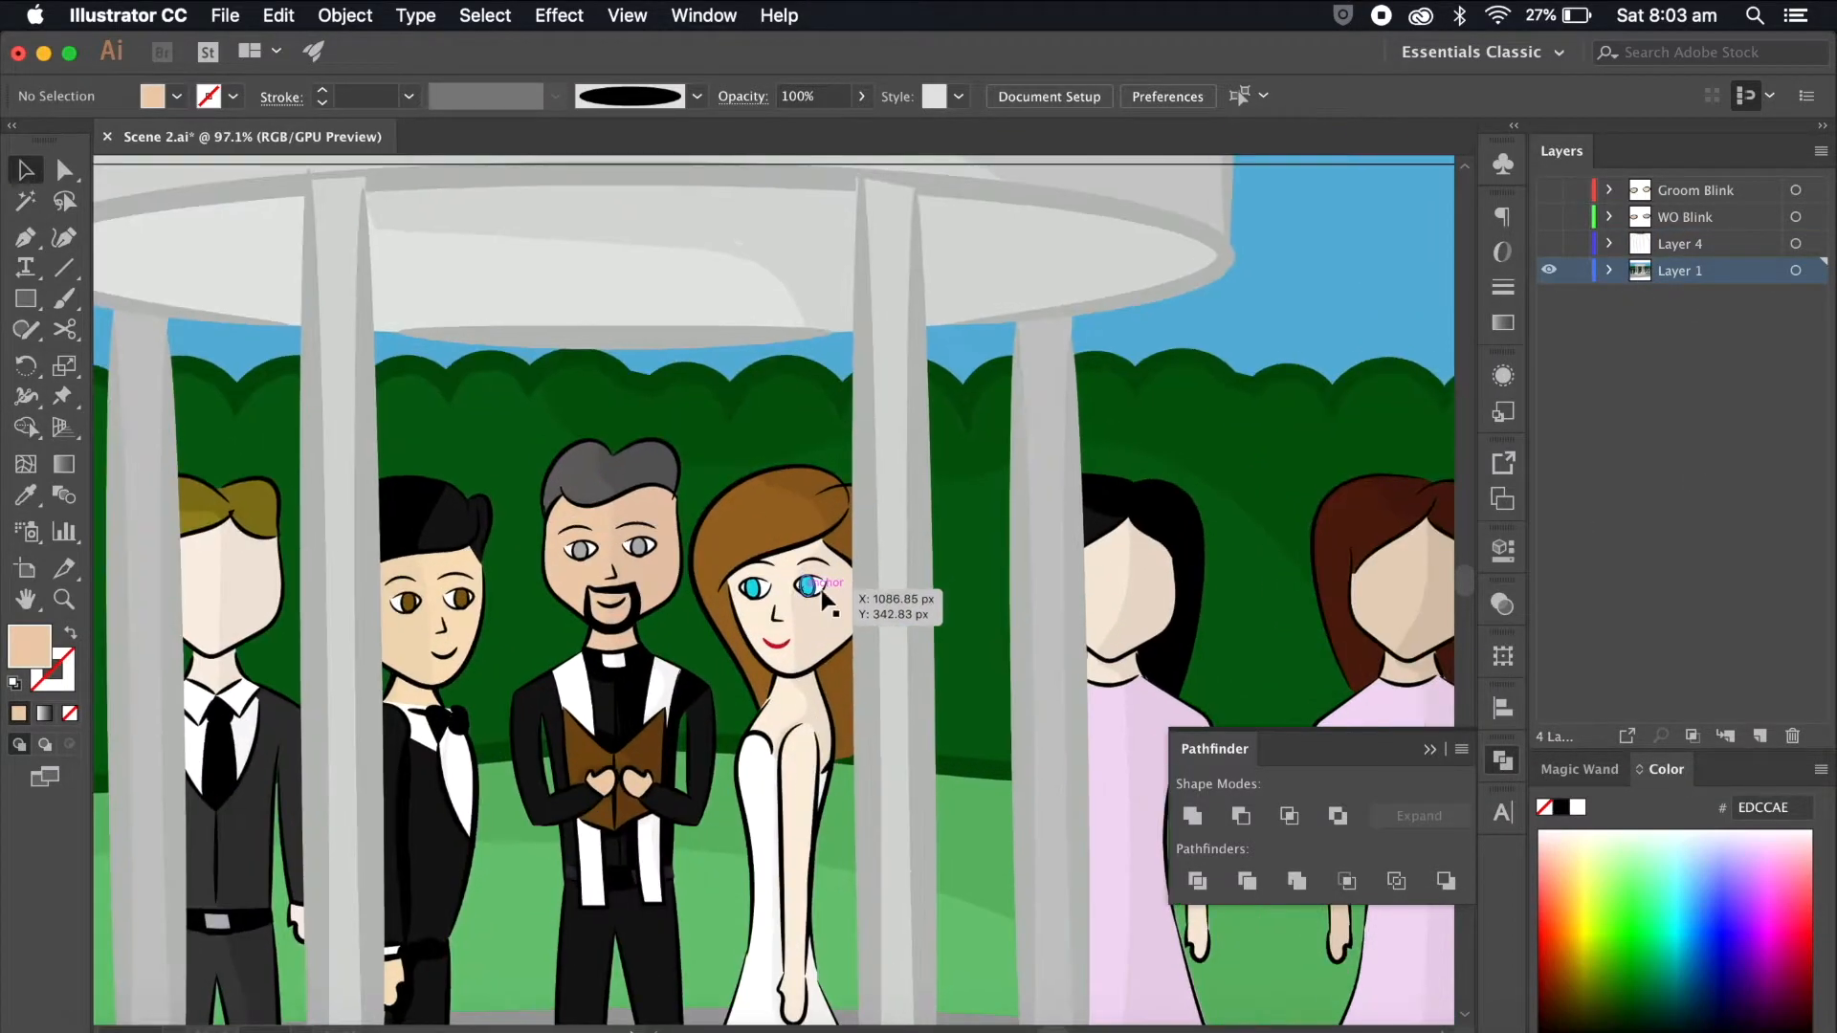
{"action": "scroll", "coordinate": [818, 595], "scroll_direction": "up", "scroll_amount": 1}
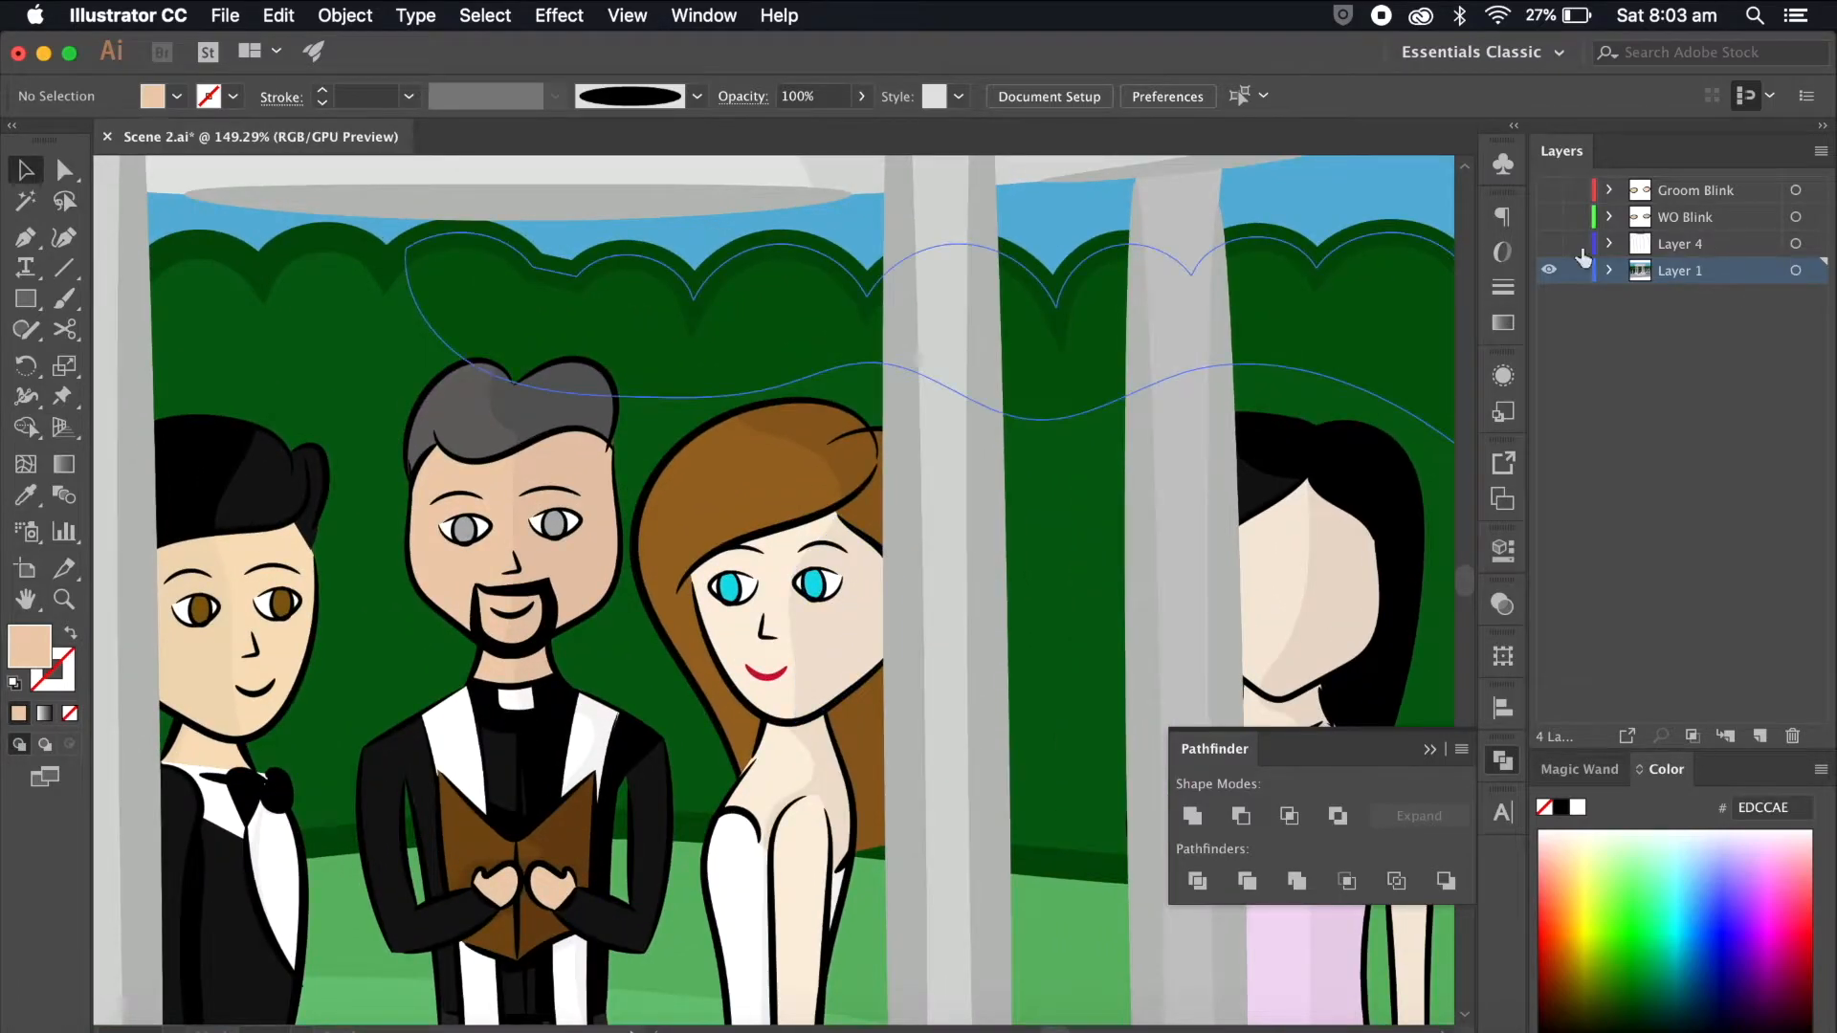
{"action": "left_click", "coordinate": [1547, 244]}
{"action": "scroll", "coordinate": [739, 566], "scroll_direction": "up", "scroll_amount": 2}
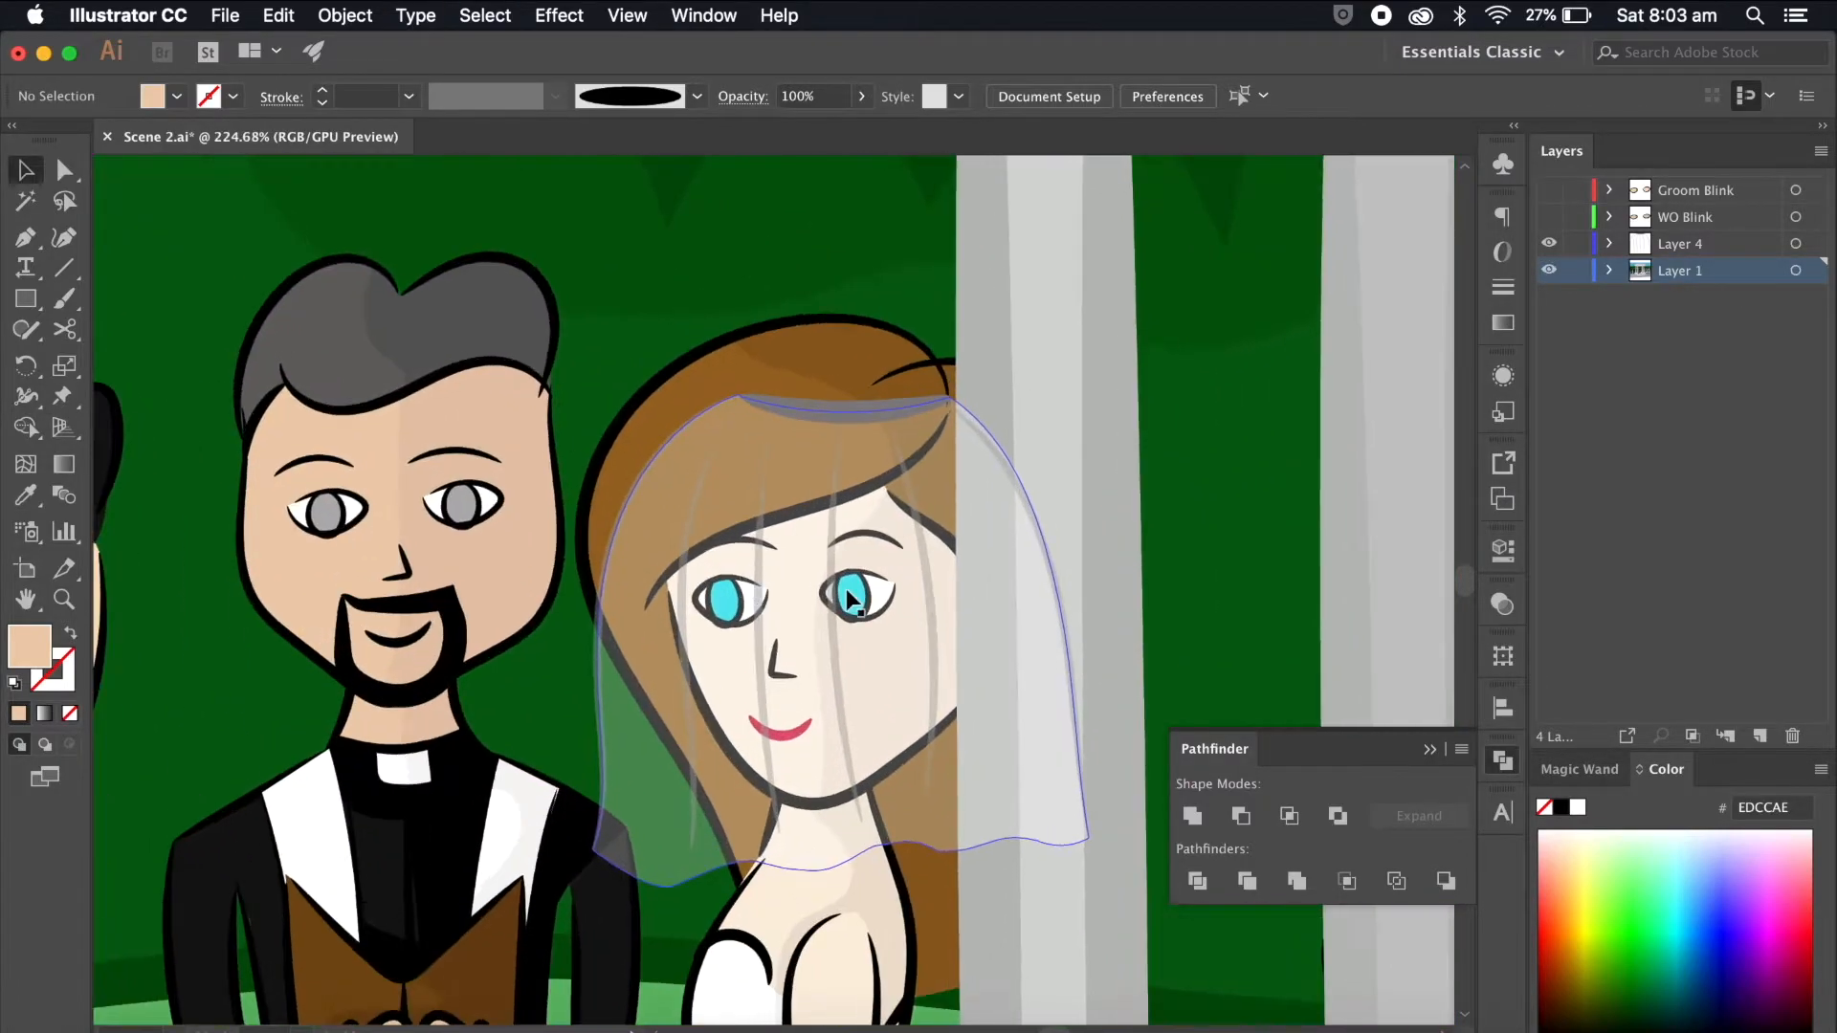
Step: Rename Layer 4, which holds the bride's veil, as Veil
{"action": "scroll", "coordinate": [873, 627], "scroll_direction": "down", "scroll_amount": 1}
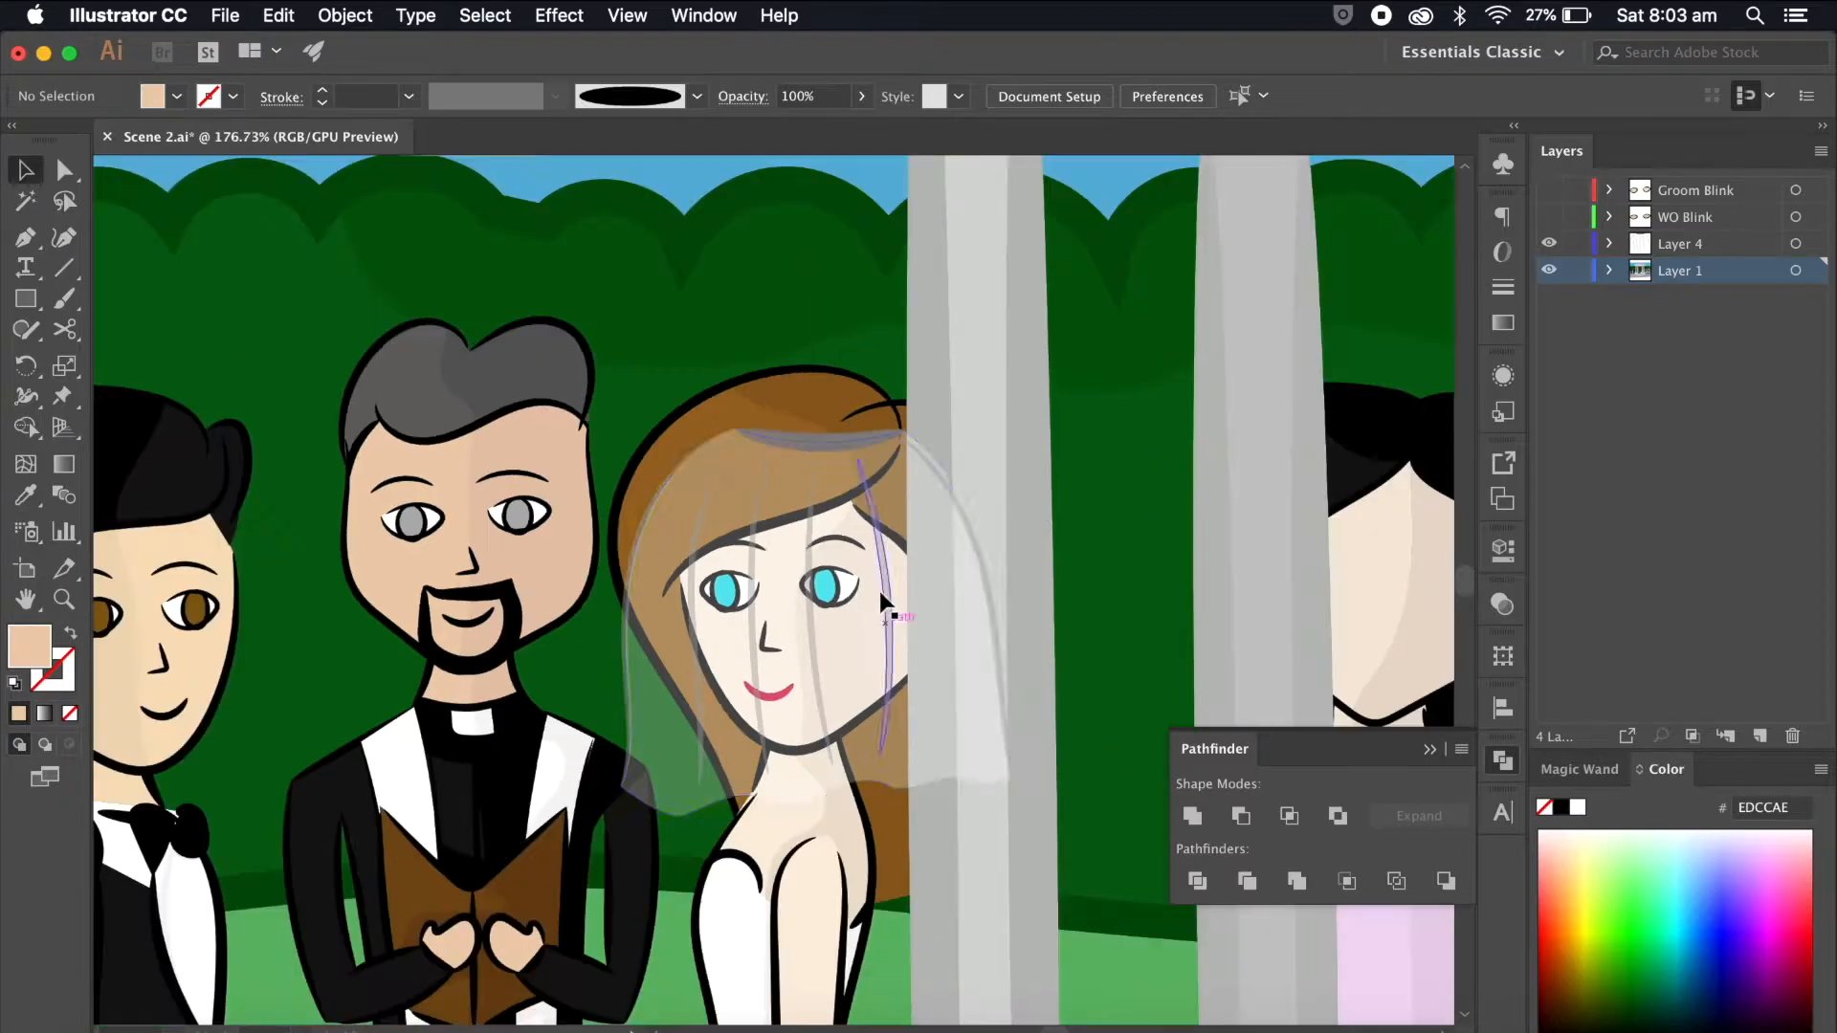
{"action": "scroll", "coordinate": [920, 664], "scroll_direction": "down", "scroll_amount": 3}
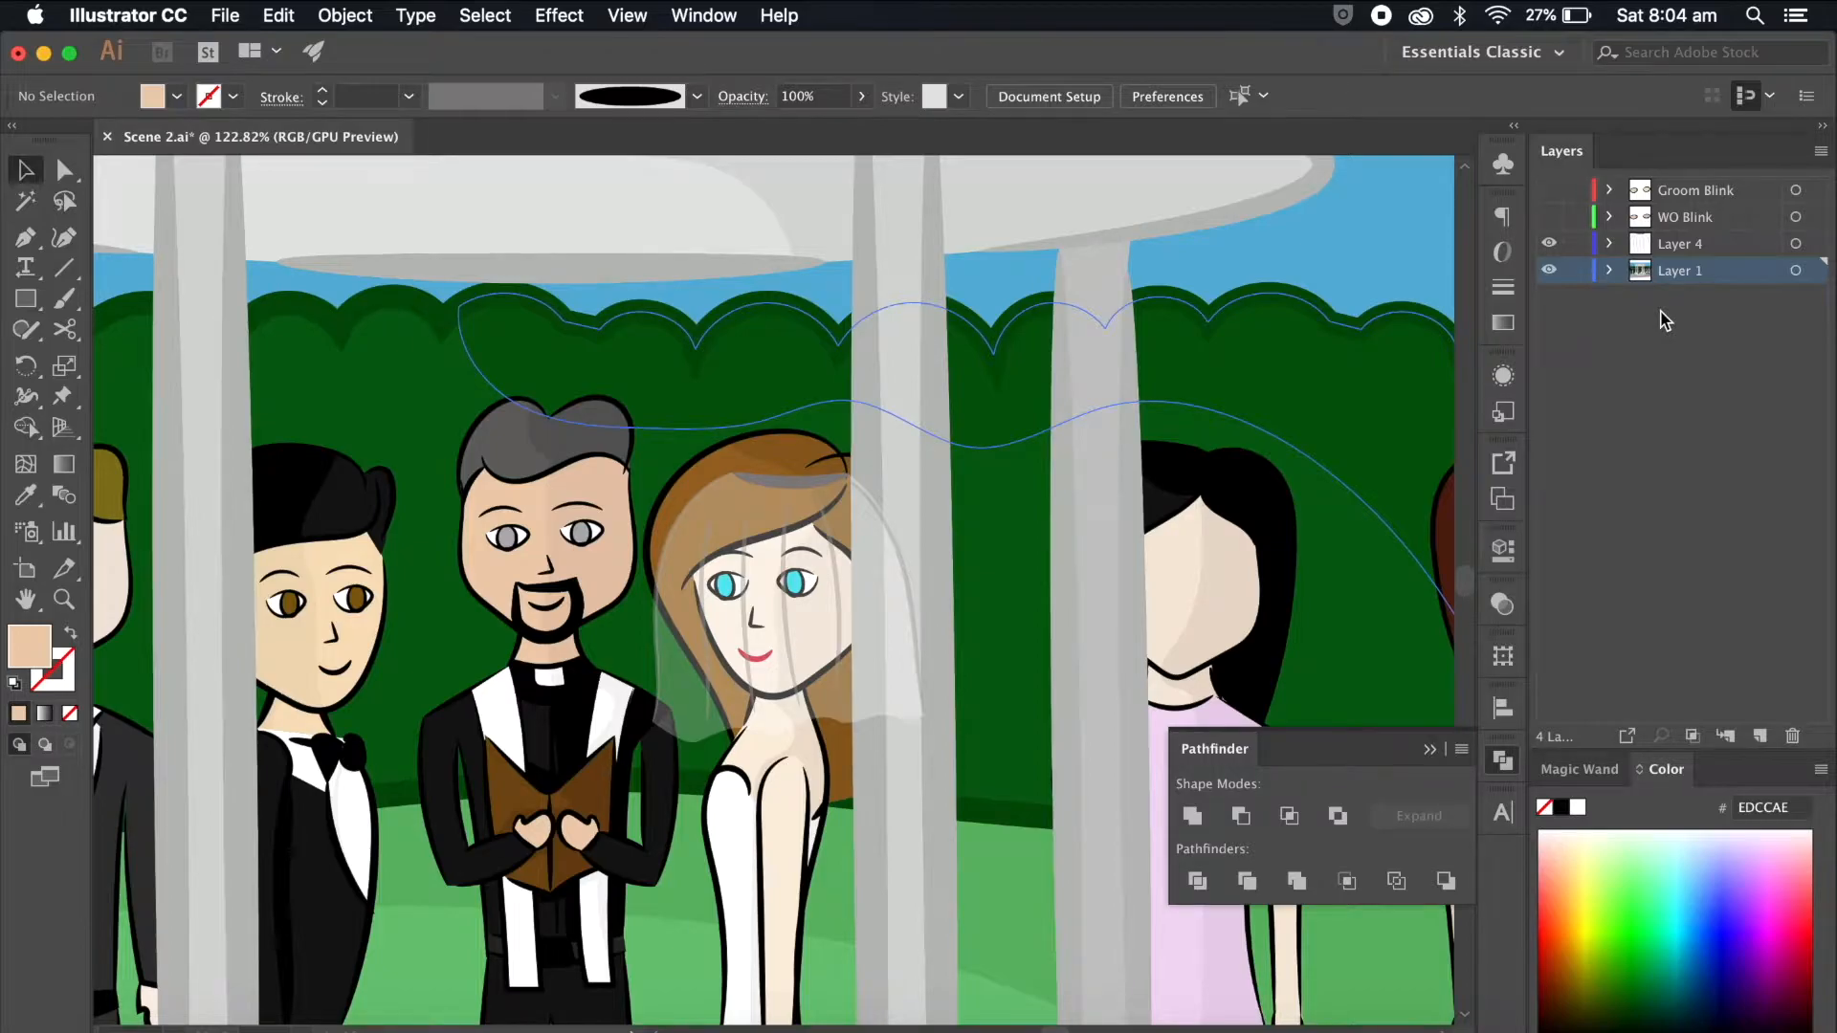
{"action": "scroll", "coordinate": [972, 492], "scroll_direction": "up", "scroll_amount": 3}
{"action": "left_click", "coordinate": [1549, 244]}
{"action": "left_click", "coordinate": [1549, 244]}
{"action": "double_click", "coordinate": [1688, 245]}
{"action": "type", "text": "V"}
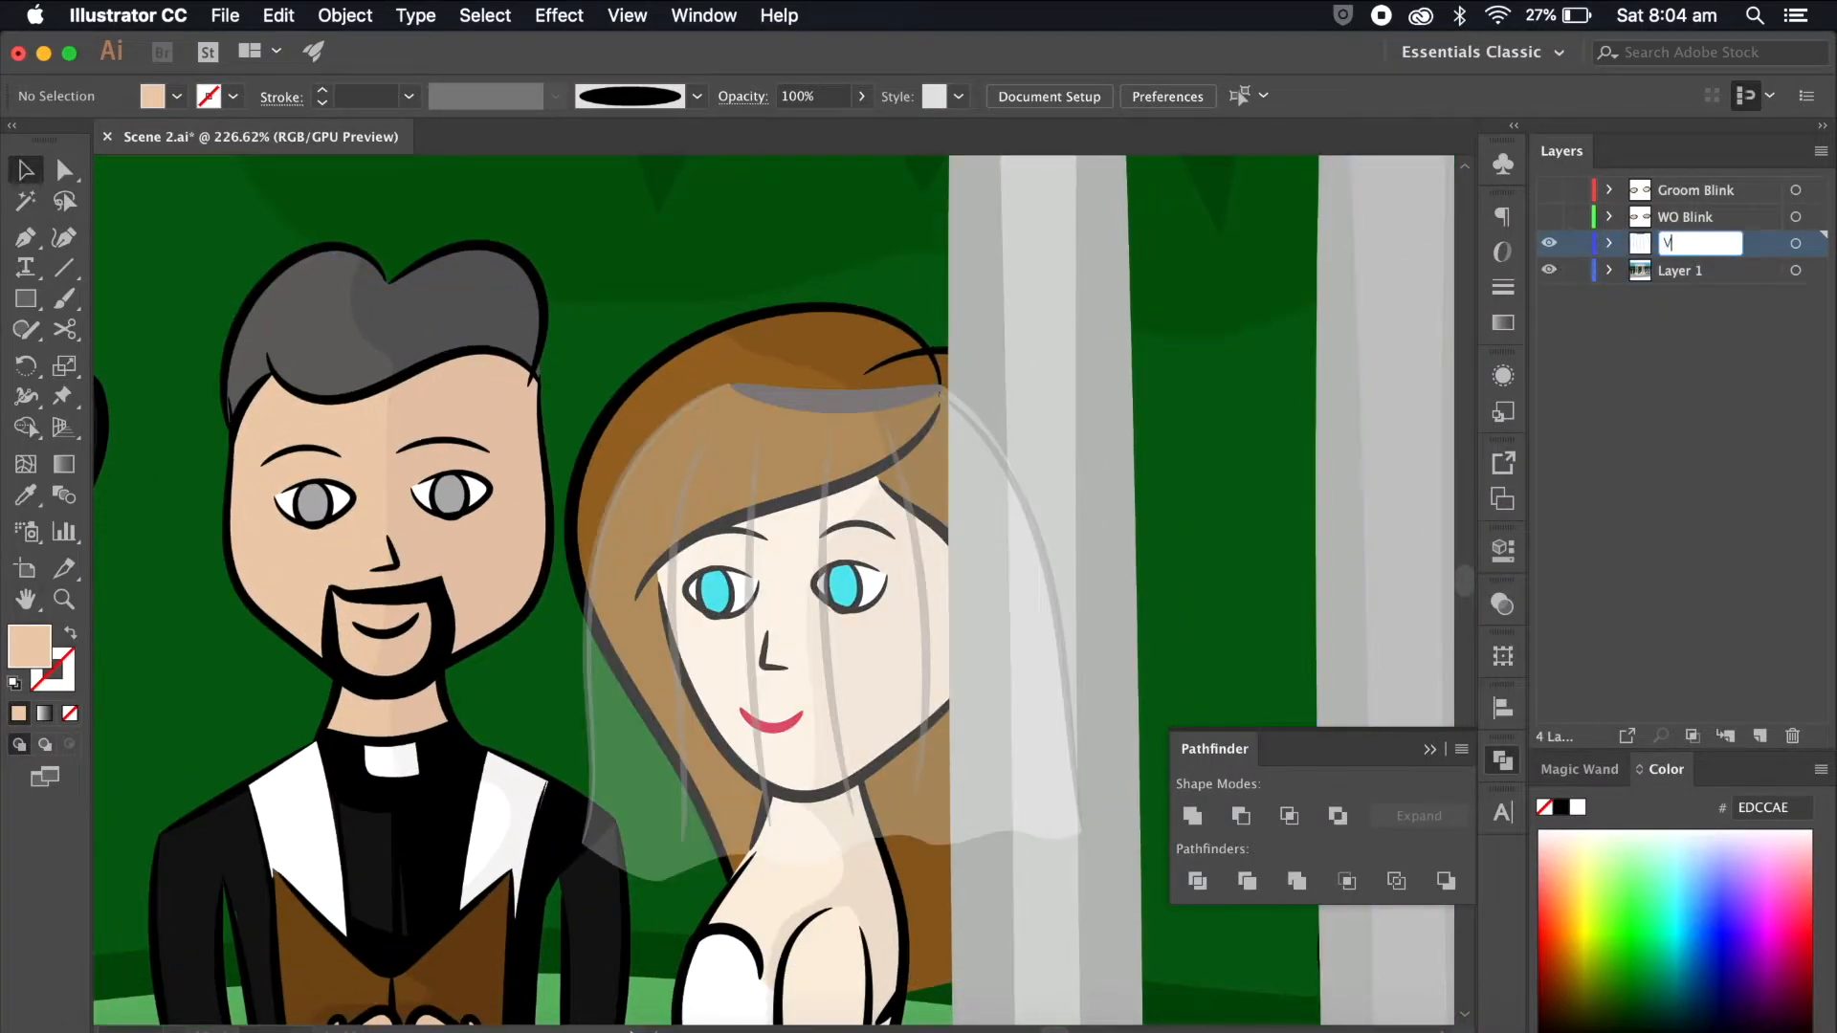
{"action": "type", "text": "eil"}
{"action": "key", "text": "Return"}
Step: Hide the Veil layer, copy both of the bride's eye whites from her group, and paste them in place on a new layer above Layer 1
{"action": "left_click", "coordinate": [1549, 244]}
{"action": "scroll", "coordinate": [818, 521], "scroll_direction": "up", "scroll_amount": 3}
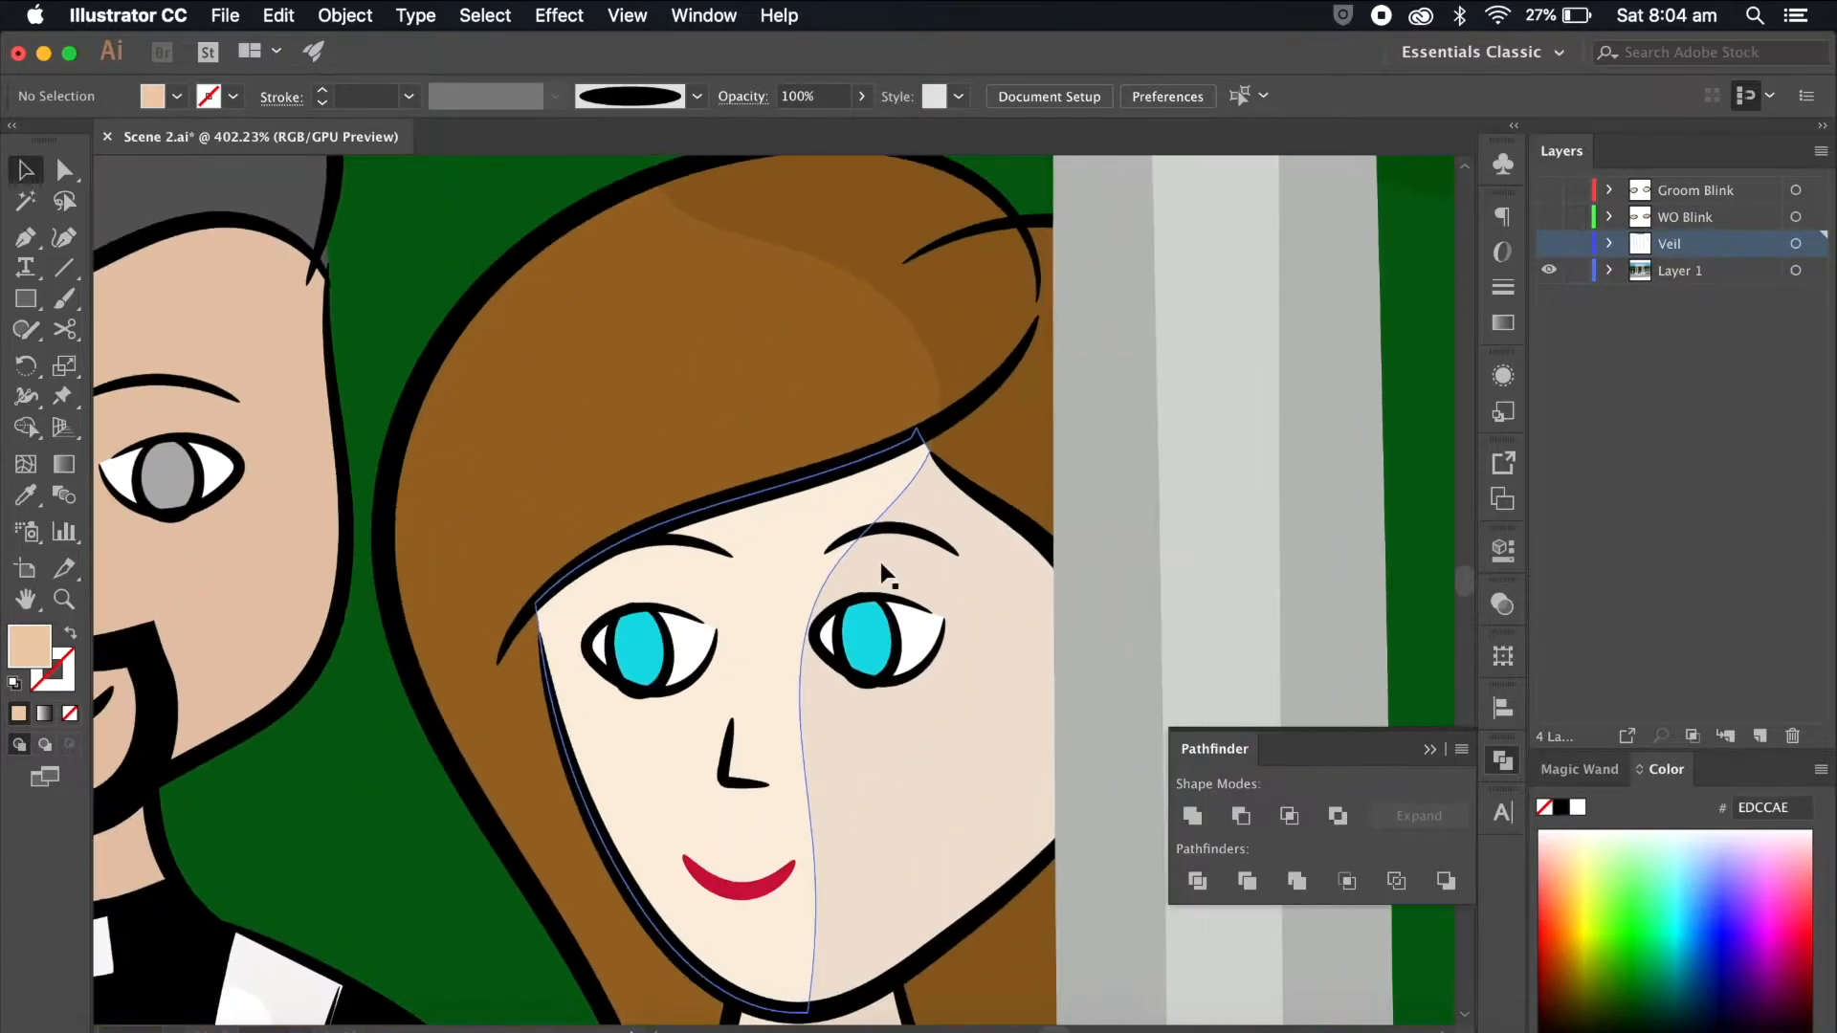
{"action": "double_click", "coordinate": [914, 637]}
{"action": "left_click", "coordinate": [914, 637]}
{"action": "scroll", "coordinate": [914, 637], "scroll_direction": "up", "scroll_amount": 1}
{"action": "left_click", "coordinate": [620, 681], "text": "shift"}
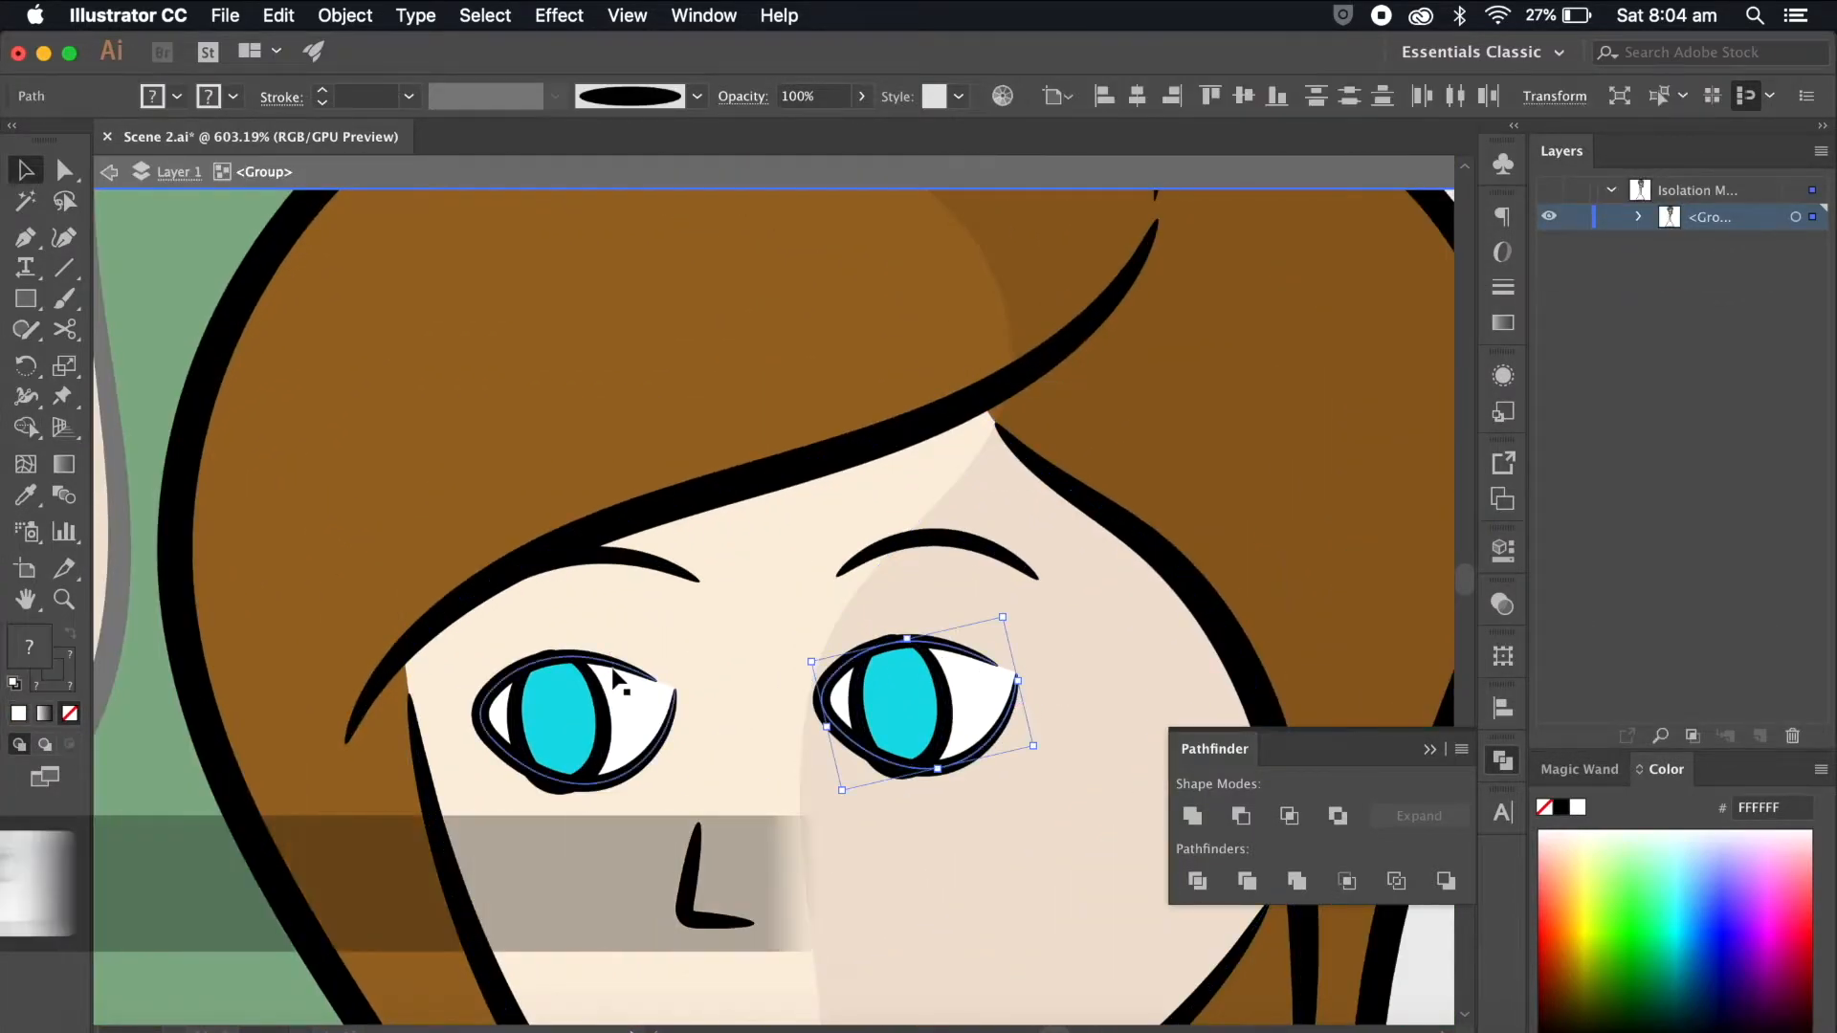
{"action": "key", "text": "super+c"}
{"action": "scroll", "coordinate": [638, 706], "scroll_direction": "down", "scroll_amount": 5}
{"action": "key", "text": "Escape"}
{"action": "left_click", "coordinate": [1759, 735]}
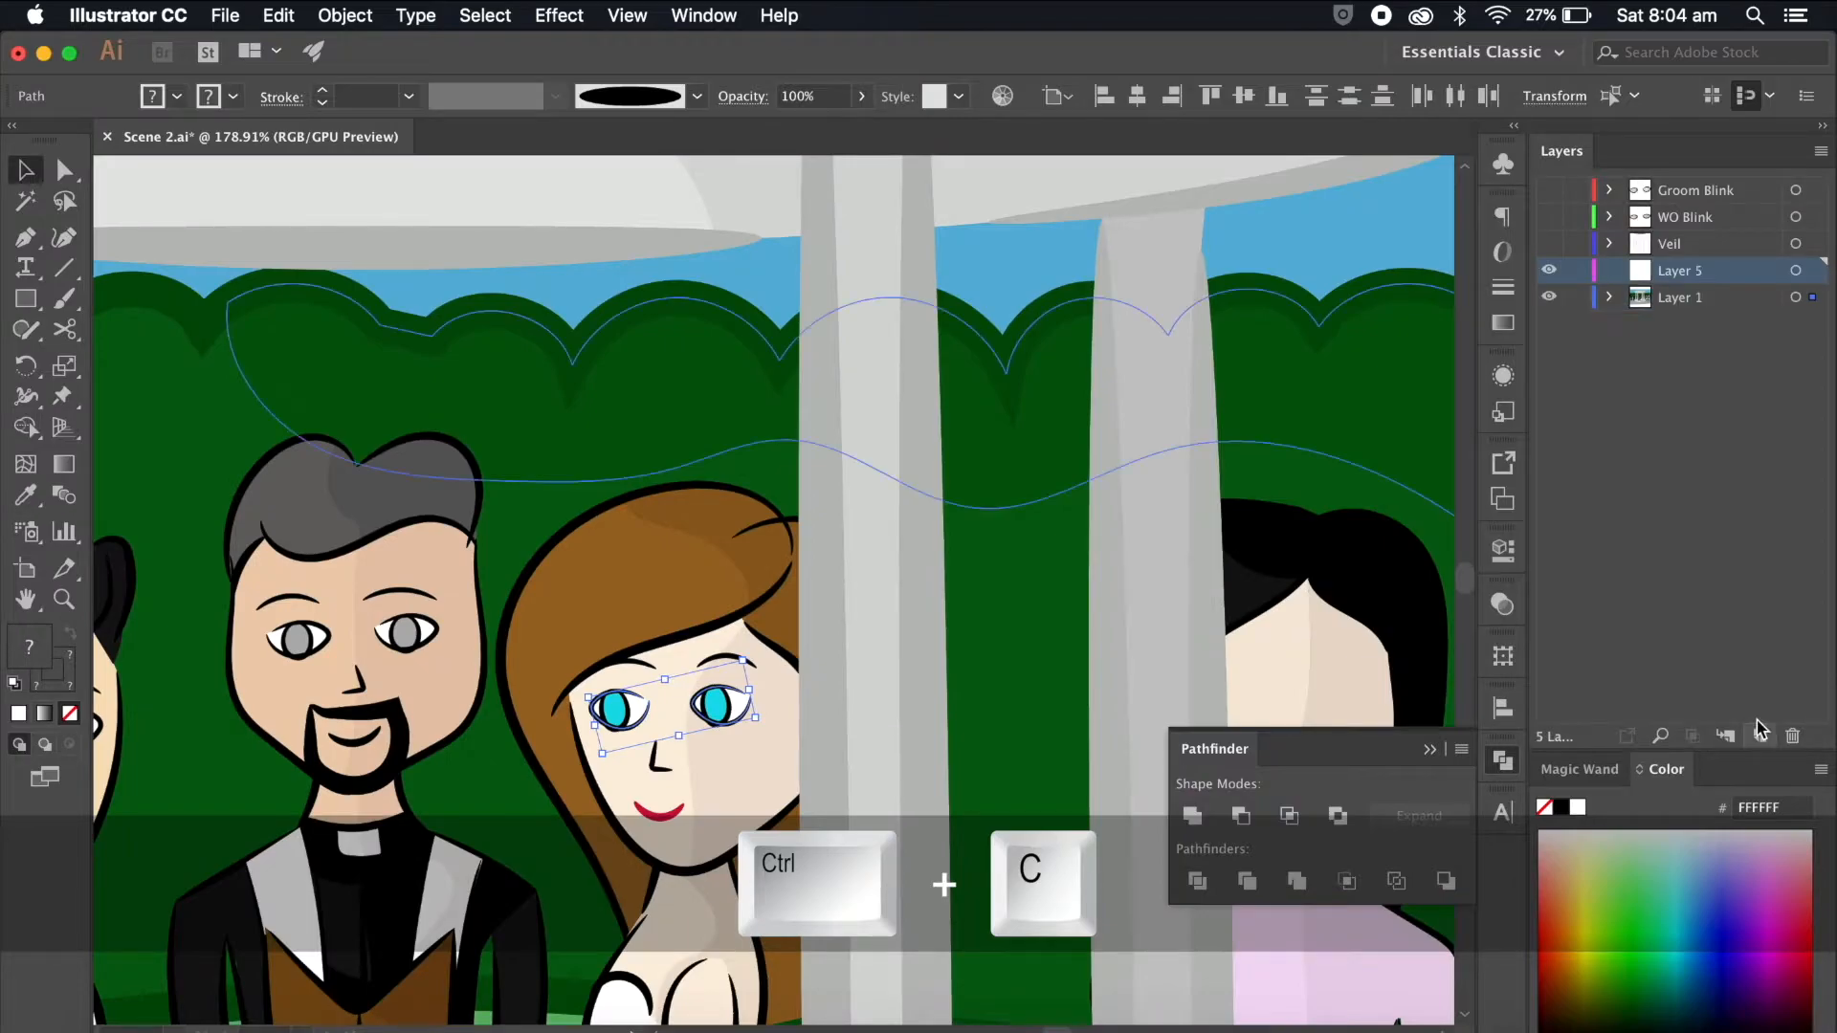
{"action": "key", "text": "super+shift+v"}
Step: Recolour the bride's pasted eye shapes with the adjacent skin colours, shaded for one eye and light for the other
{"action": "left_click", "coordinate": [1044, 520]}
{"action": "scroll", "coordinate": [772, 797], "scroll_direction": "up", "scroll_amount": 3}
{"action": "key", "text": "i"}
{"action": "left_click", "coordinate": [691, 633], "text": "super"}
{"action": "left_click", "coordinate": [793, 597]}
{"action": "left_click", "coordinate": [506, 647], "text": "super"}
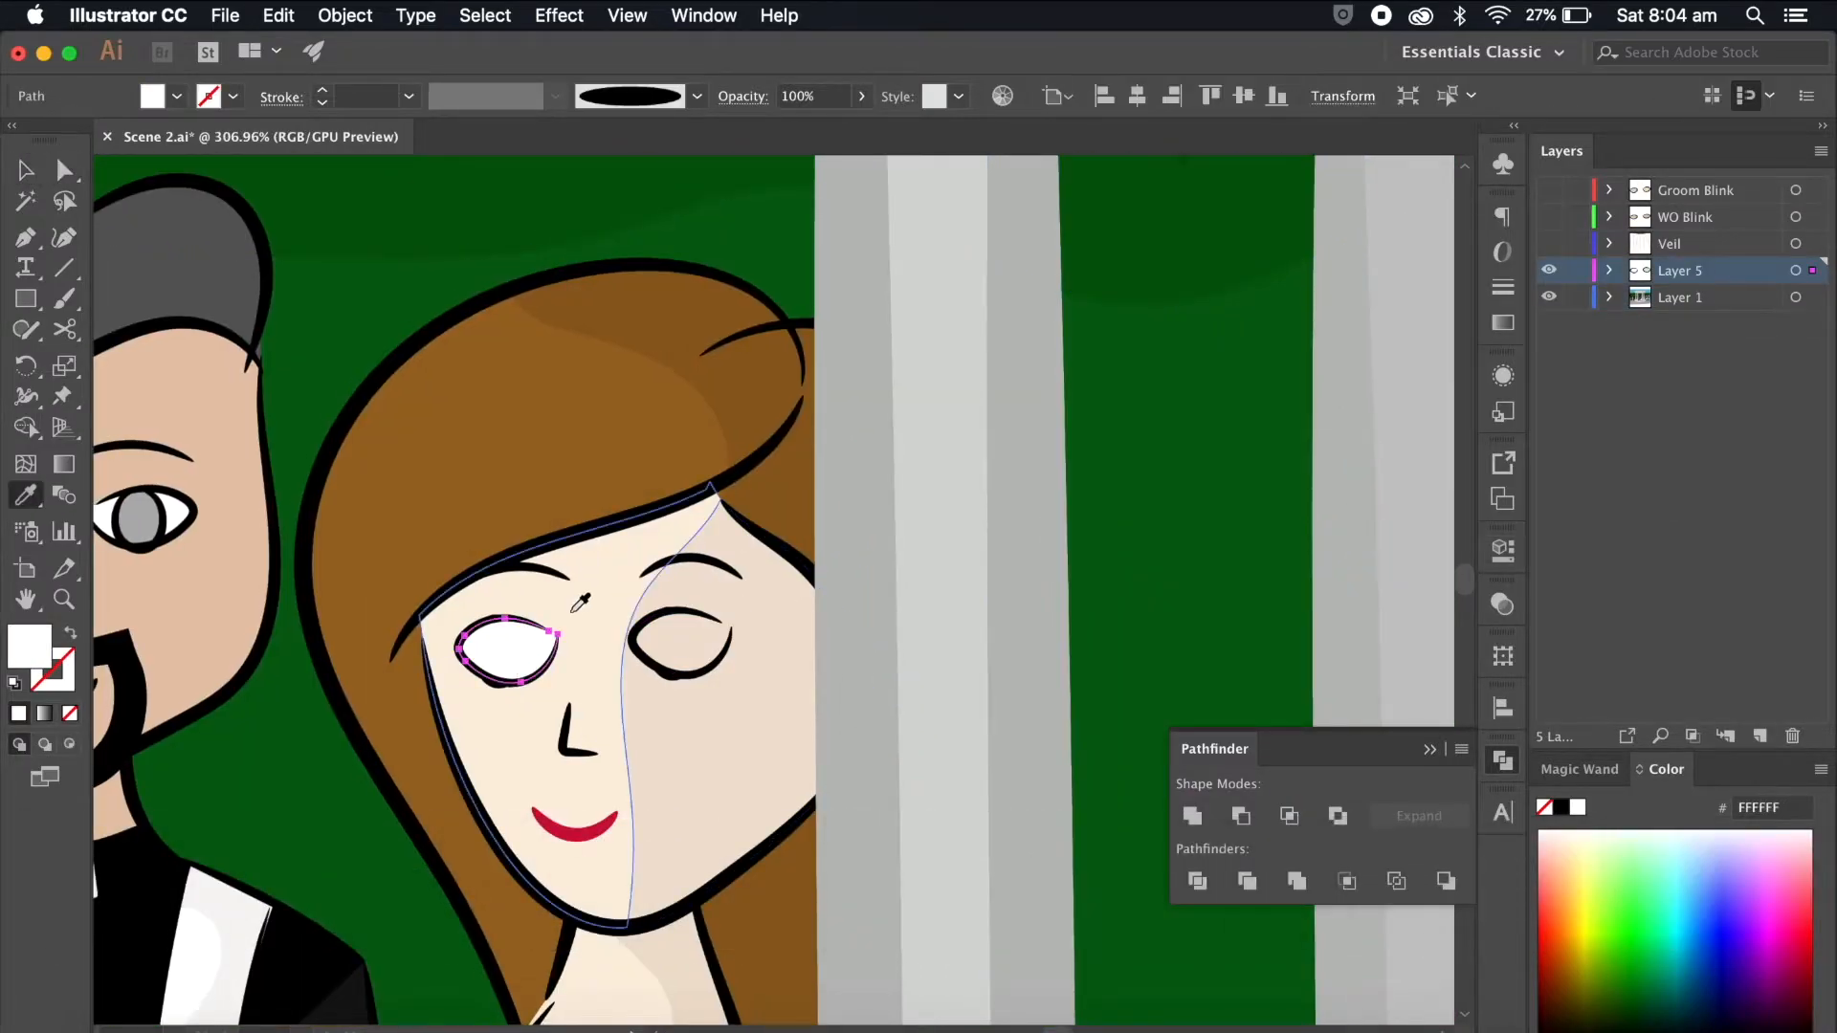
{"action": "left_click", "coordinate": [579, 604]}
{"action": "scroll", "coordinate": [431, 419], "scroll_direction": "down", "scroll_amount": 5}
{"action": "key", "text": "v"}
{"action": "scroll", "coordinate": [348, 304], "scroll_direction": "down", "scroll_amount": 5}
{"action": "left_click", "coordinate": [277, 256]}
{"action": "scroll", "coordinate": [277, 291], "scroll_direction": "up", "scroll_amount": 4}
Step: Show the Veil layer and hide Layer 5 with the bride's closed eyes
{"action": "left_click", "coordinate": [1549, 243]}
{"action": "scroll", "coordinate": [660, 435], "scroll_direction": "up", "scroll_amount": 3}
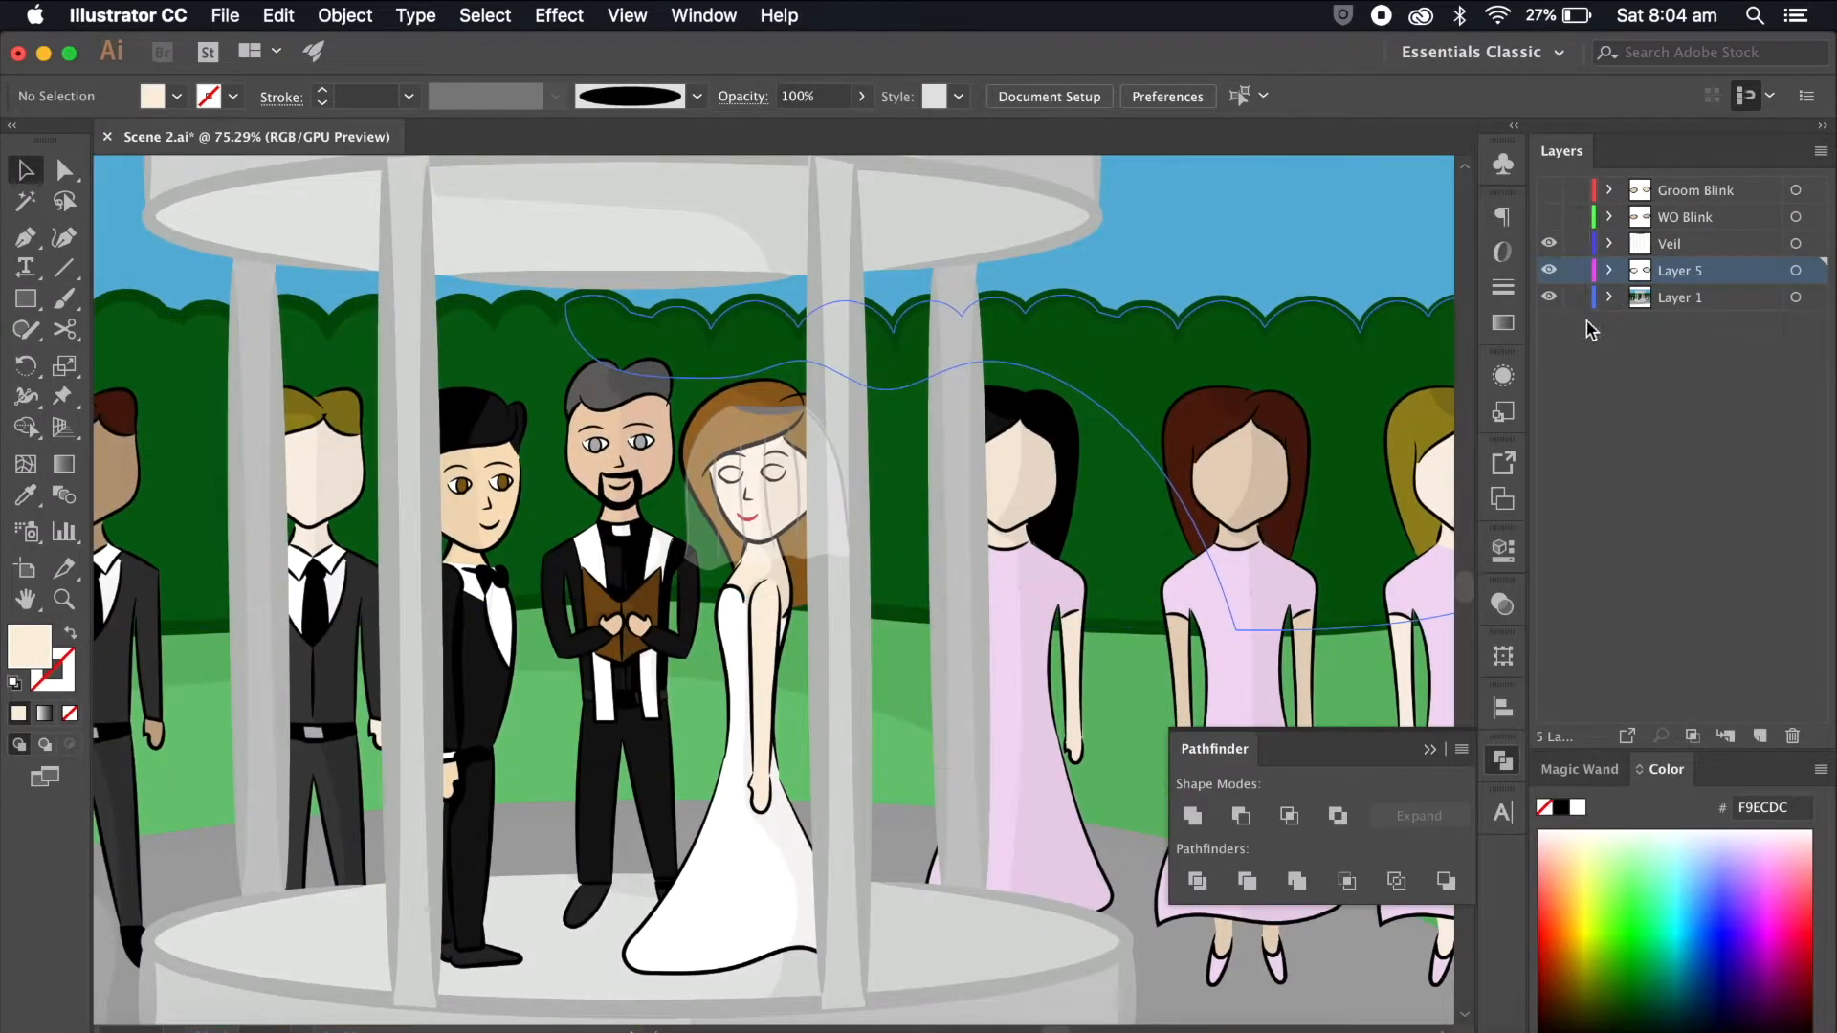
{"action": "left_click", "coordinate": [1548, 271]}
Step: Test the bride's blink with Layer 5 stacked above the Veil layer, and restore the original layer order
{"action": "left_click_drag", "start_coordinate": [1684, 245], "coordinate": [1684, 283]}
{"action": "left_click", "coordinate": [1550, 245]}
{"action": "left_click", "coordinate": [1550, 247]}
{"action": "left_click", "coordinate": [1551, 249]}
{"action": "left_click", "coordinate": [1550, 247]}
{"action": "left_click_drag", "start_coordinate": [1678, 247], "coordinate": [1681, 285]}
Step: Show Layer 5, WO Blink and Groom Blink, and save the file
{"action": "scroll", "coordinate": [1071, 457], "scroll_direction": "down", "scroll_amount": 5}
{"action": "scroll", "coordinate": [1194, 426], "scroll_direction": "right", "scroll_amount": 2}
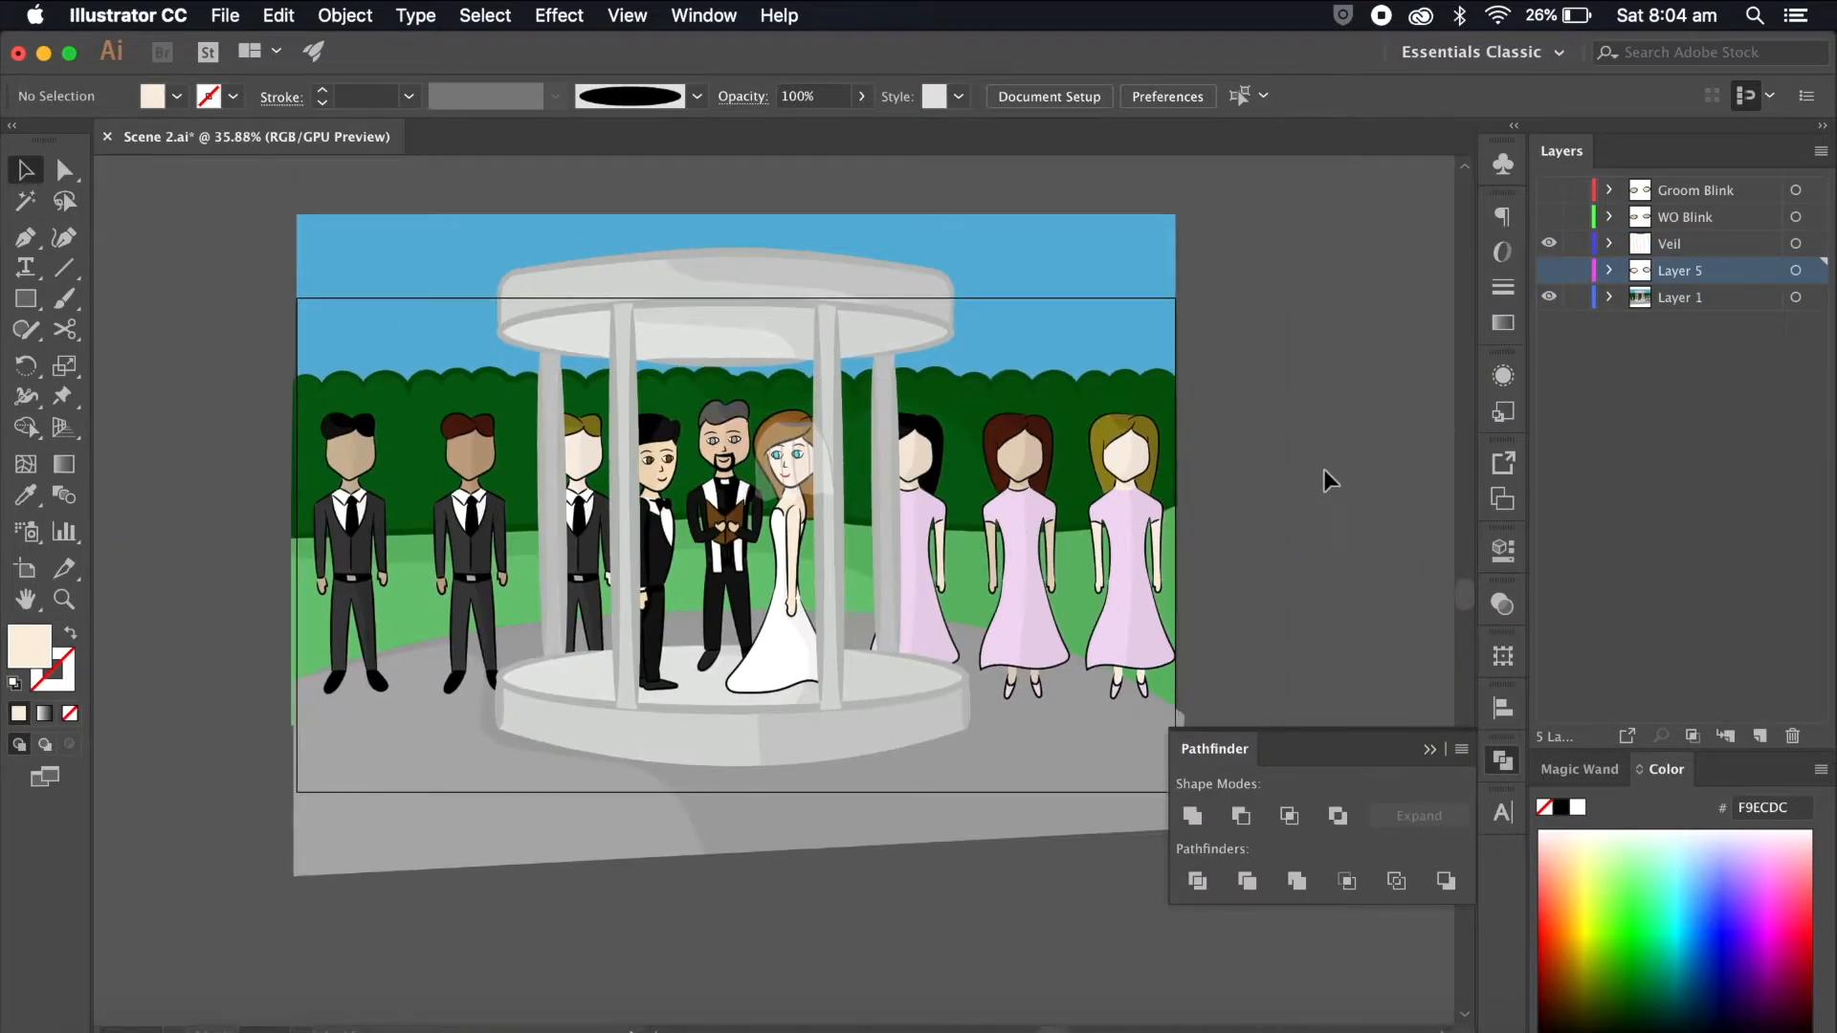
{"action": "left_click", "coordinate": [1550, 270]}
{"action": "left_click", "coordinate": [1549, 216]}
{"action": "left_click", "coordinate": [1550, 190]}
{"action": "scroll", "coordinate": [1339, 421], "scroll_direction": "down", "scroll_amount": 3}
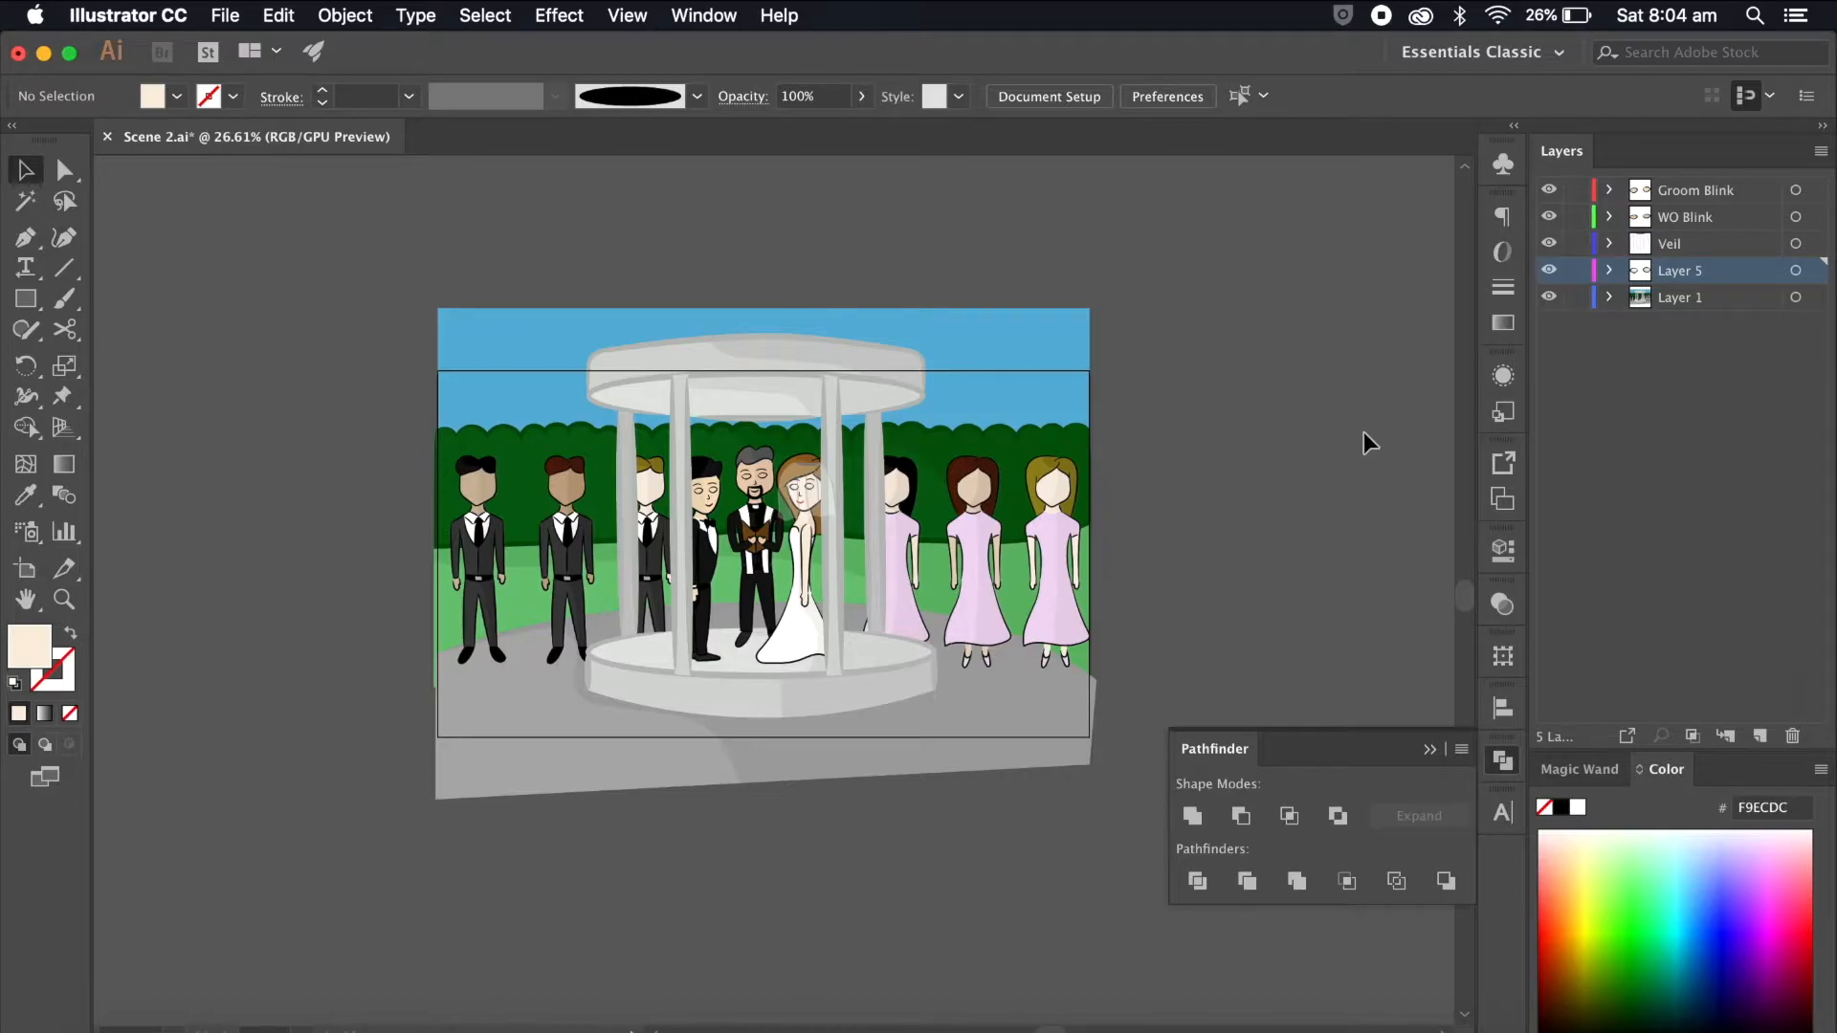
{"action": "key", "text": "super+s"}
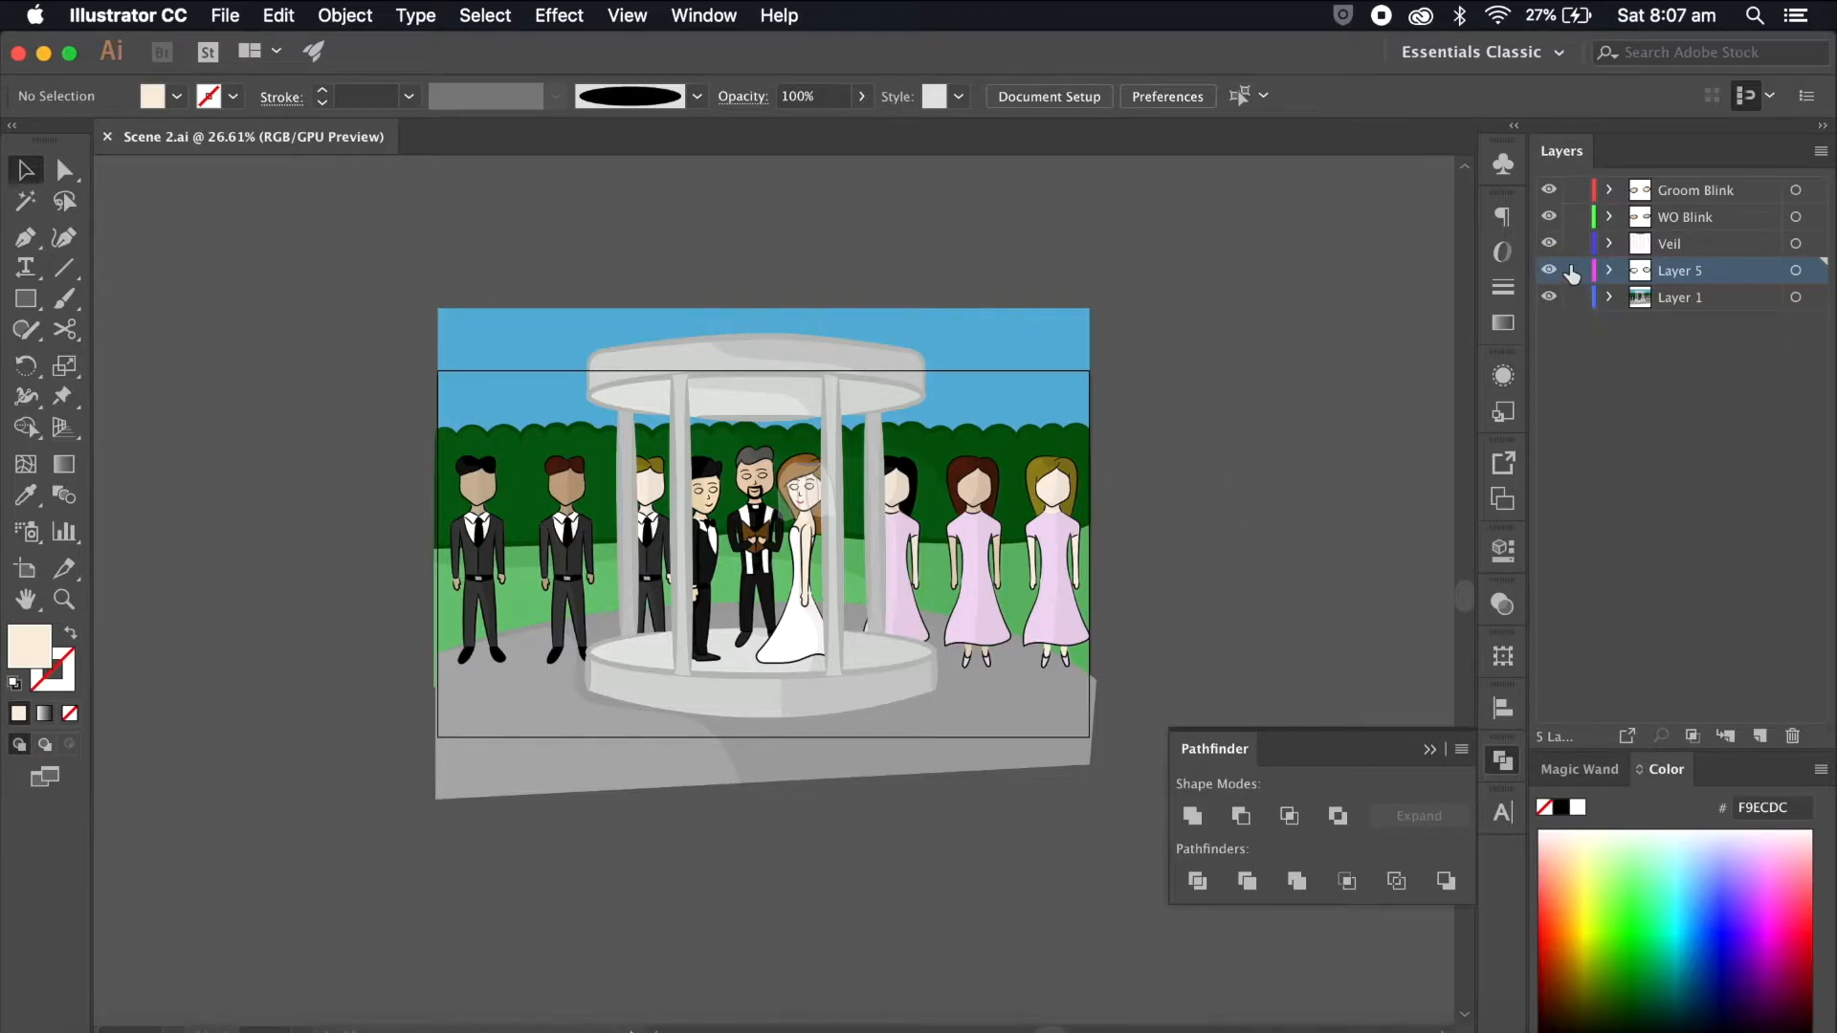
Step: Hide the veil and blink layers, and move the sky, hedge and grass onto a new layer below Layer 1
{"action": "left_click_drag", "start_coordinate": [1550, 273], "coordinate": [1549, 189]}
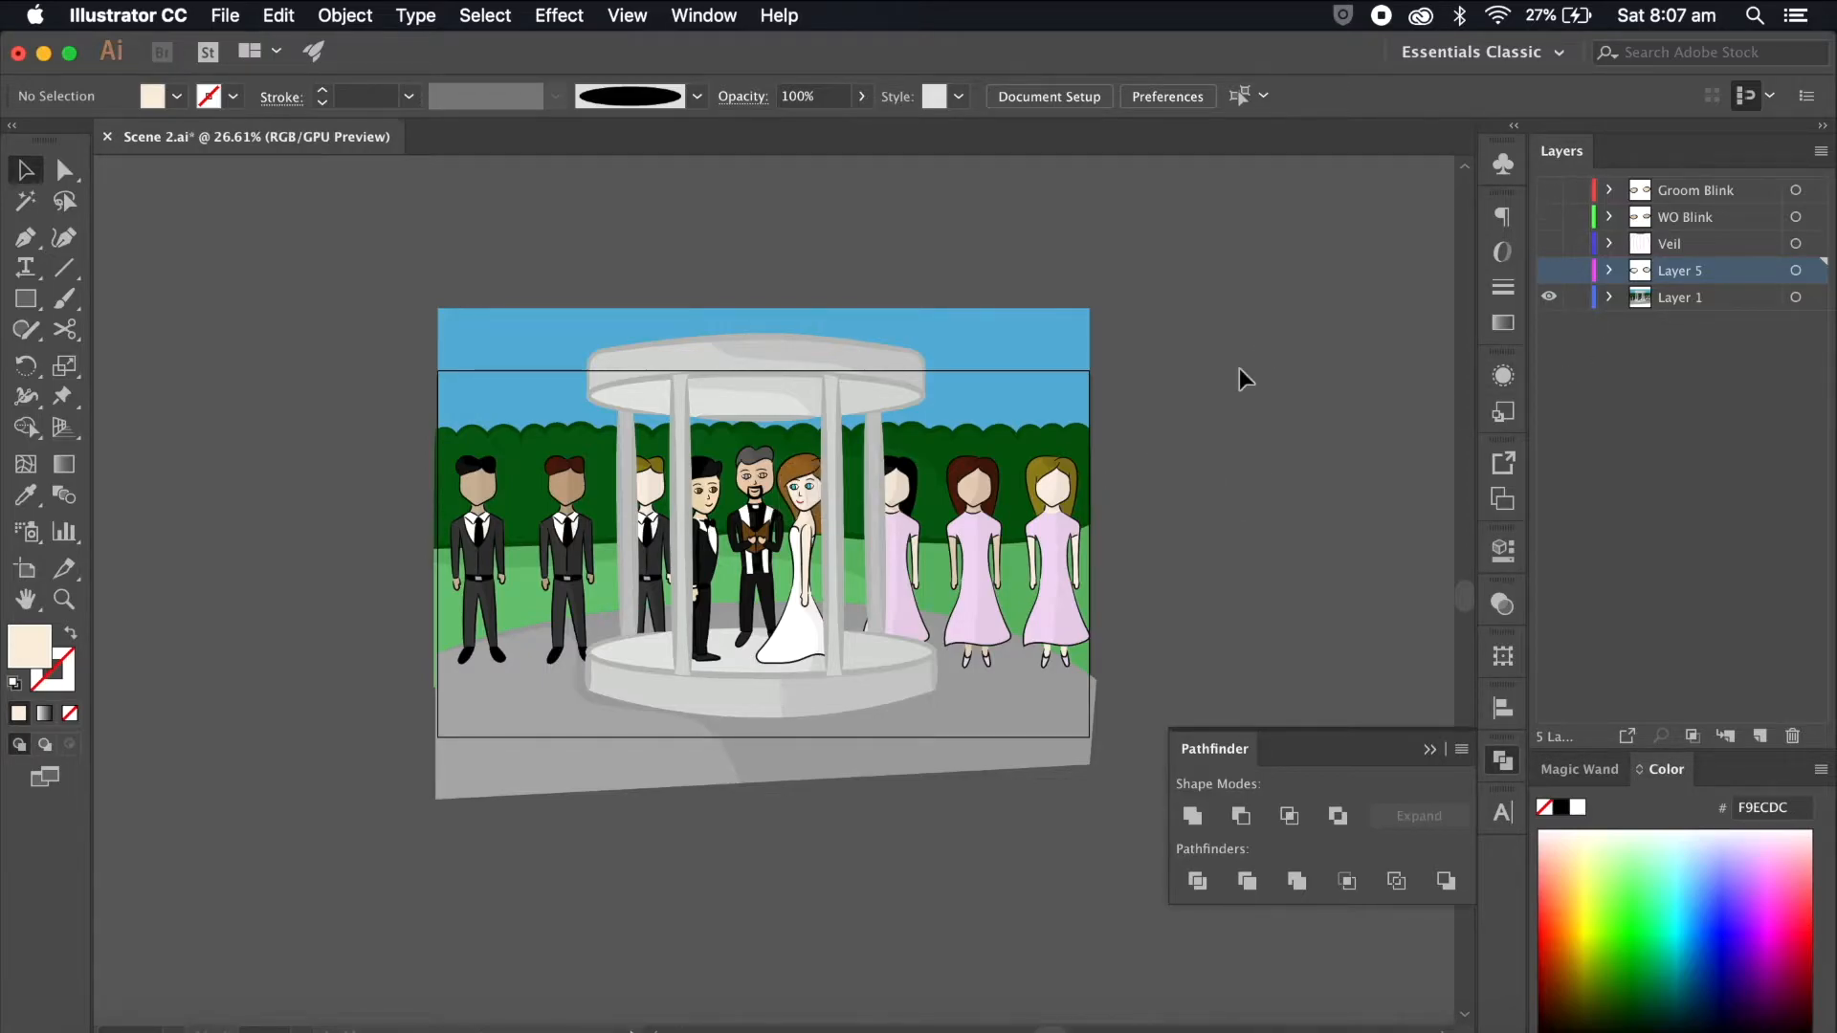
{"action": "scroll", "coordinate": [1238, 369], "scroll_direction": "up", "scroll_amount": 1}
{"action": "left_click", "coordinate": [1032, 413]}
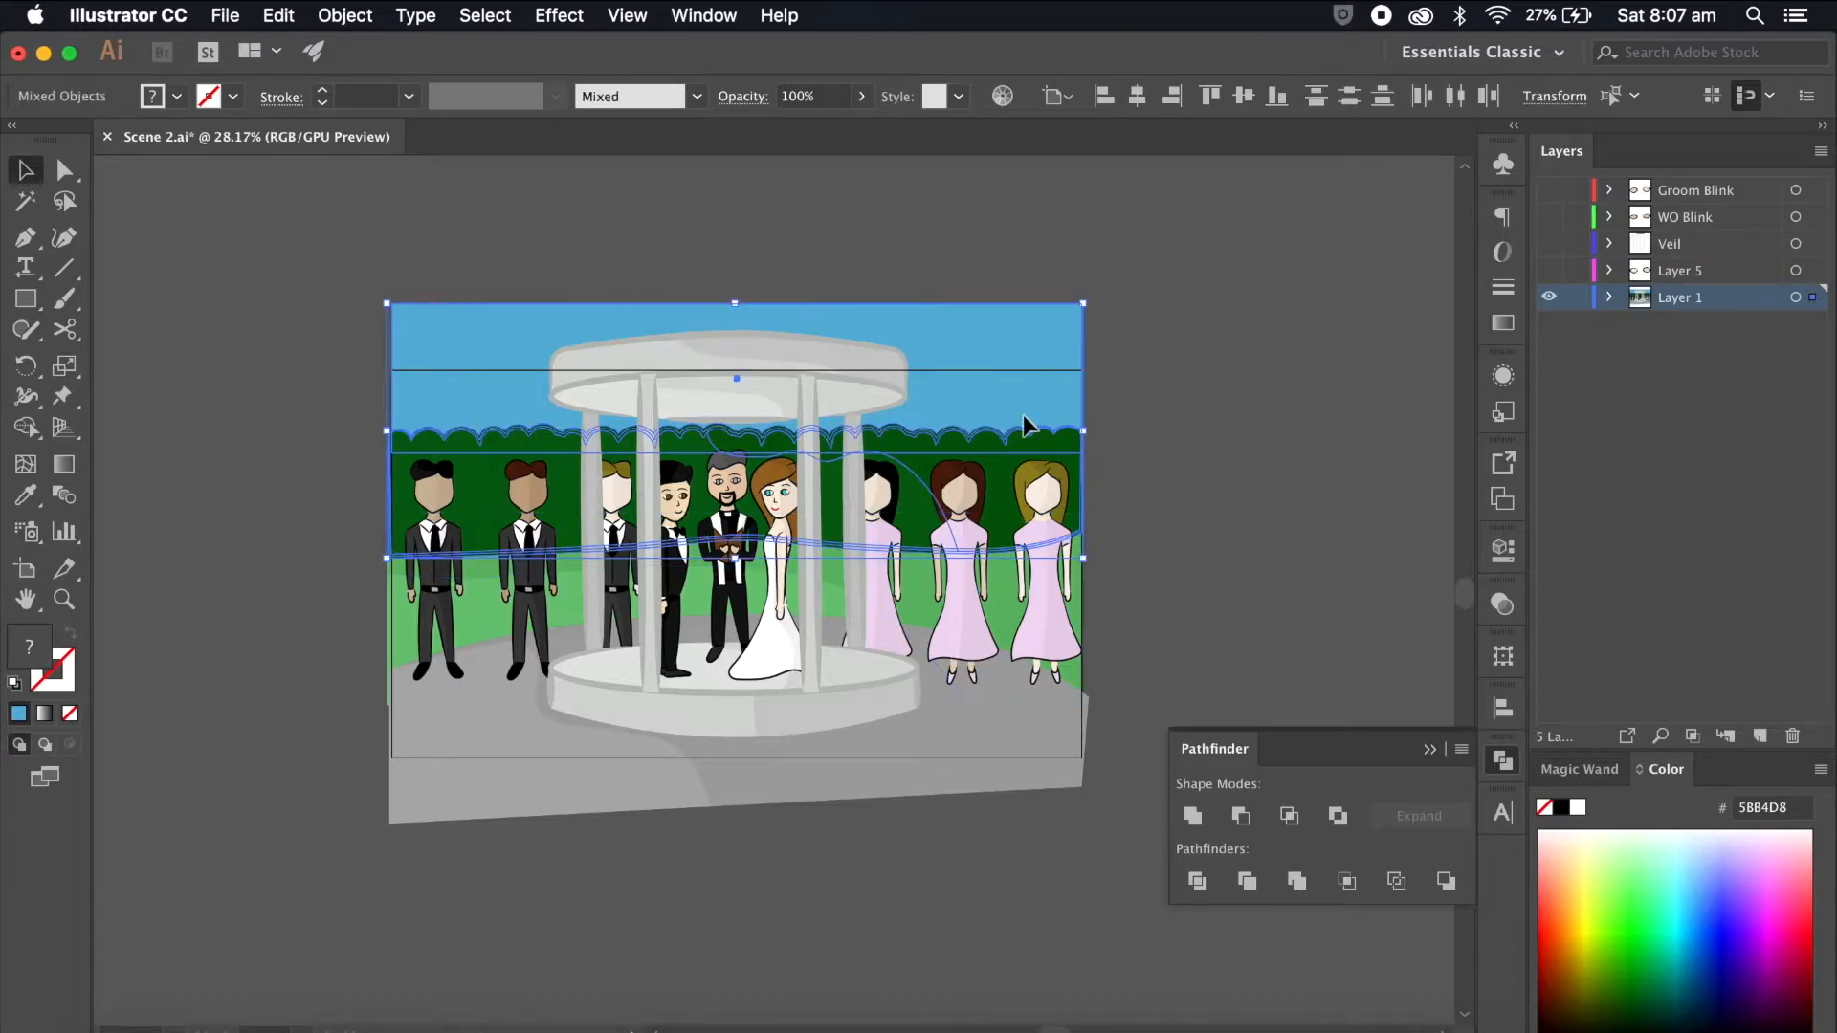
{"action": "left_click", "coordinate": [1008, 577], "text": "shift"}
{"action": "left_click", "coordinate": [1760, 734]}
{"action": "left_click_drag", "start_coordinate": [1812, 324], "coordinate": [1812, 298]}
{"action": "left_click_drag", "start_coordinate": [1701, 300], "coordinate": [1695, 381]}
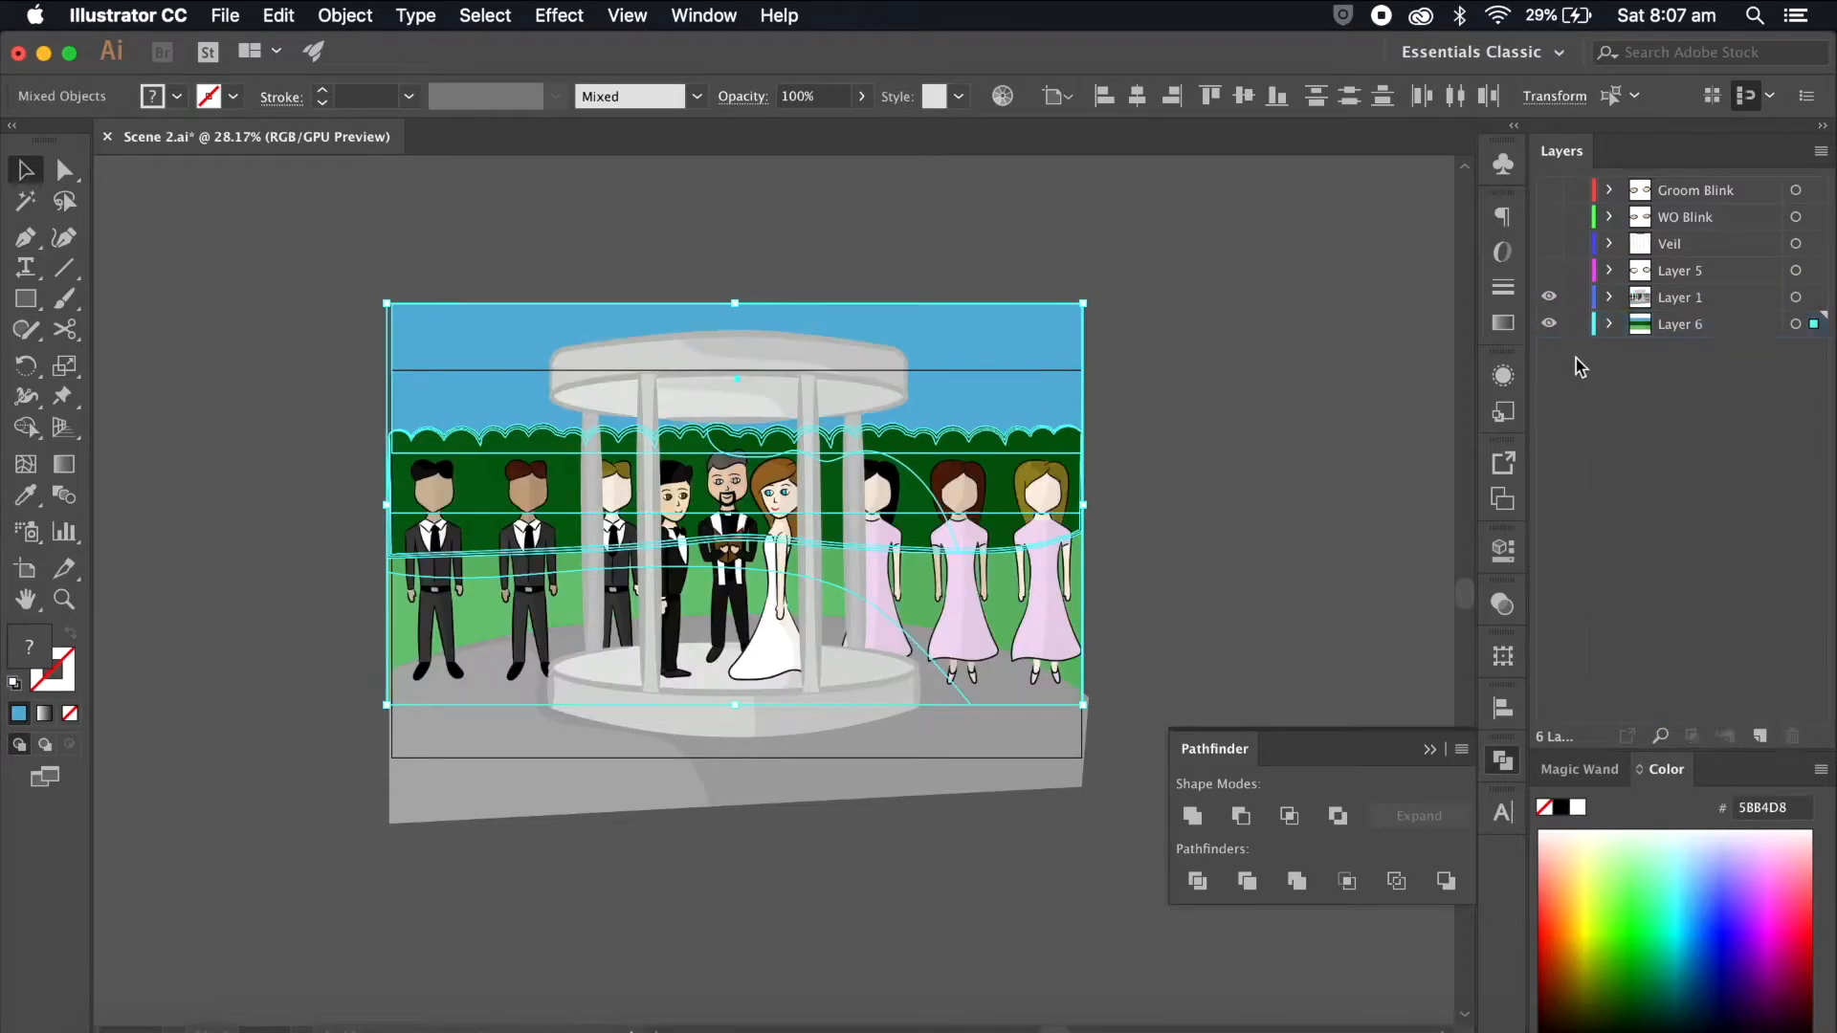
Step: Rename the layer with the sky, hedge and grass as Background and hide it
{"action": "left_click", "coordinate": [1548, 298]}
{"action": "left_click", "coordinate": [1272, 489]}
{"action": "double_click", "coordinate": [1683, 323]}
{"action": "type", "text": "Background"}
{"action": "key", "text": "Return"}
{"action": "left_click", "coordinate": [1548, 323]}
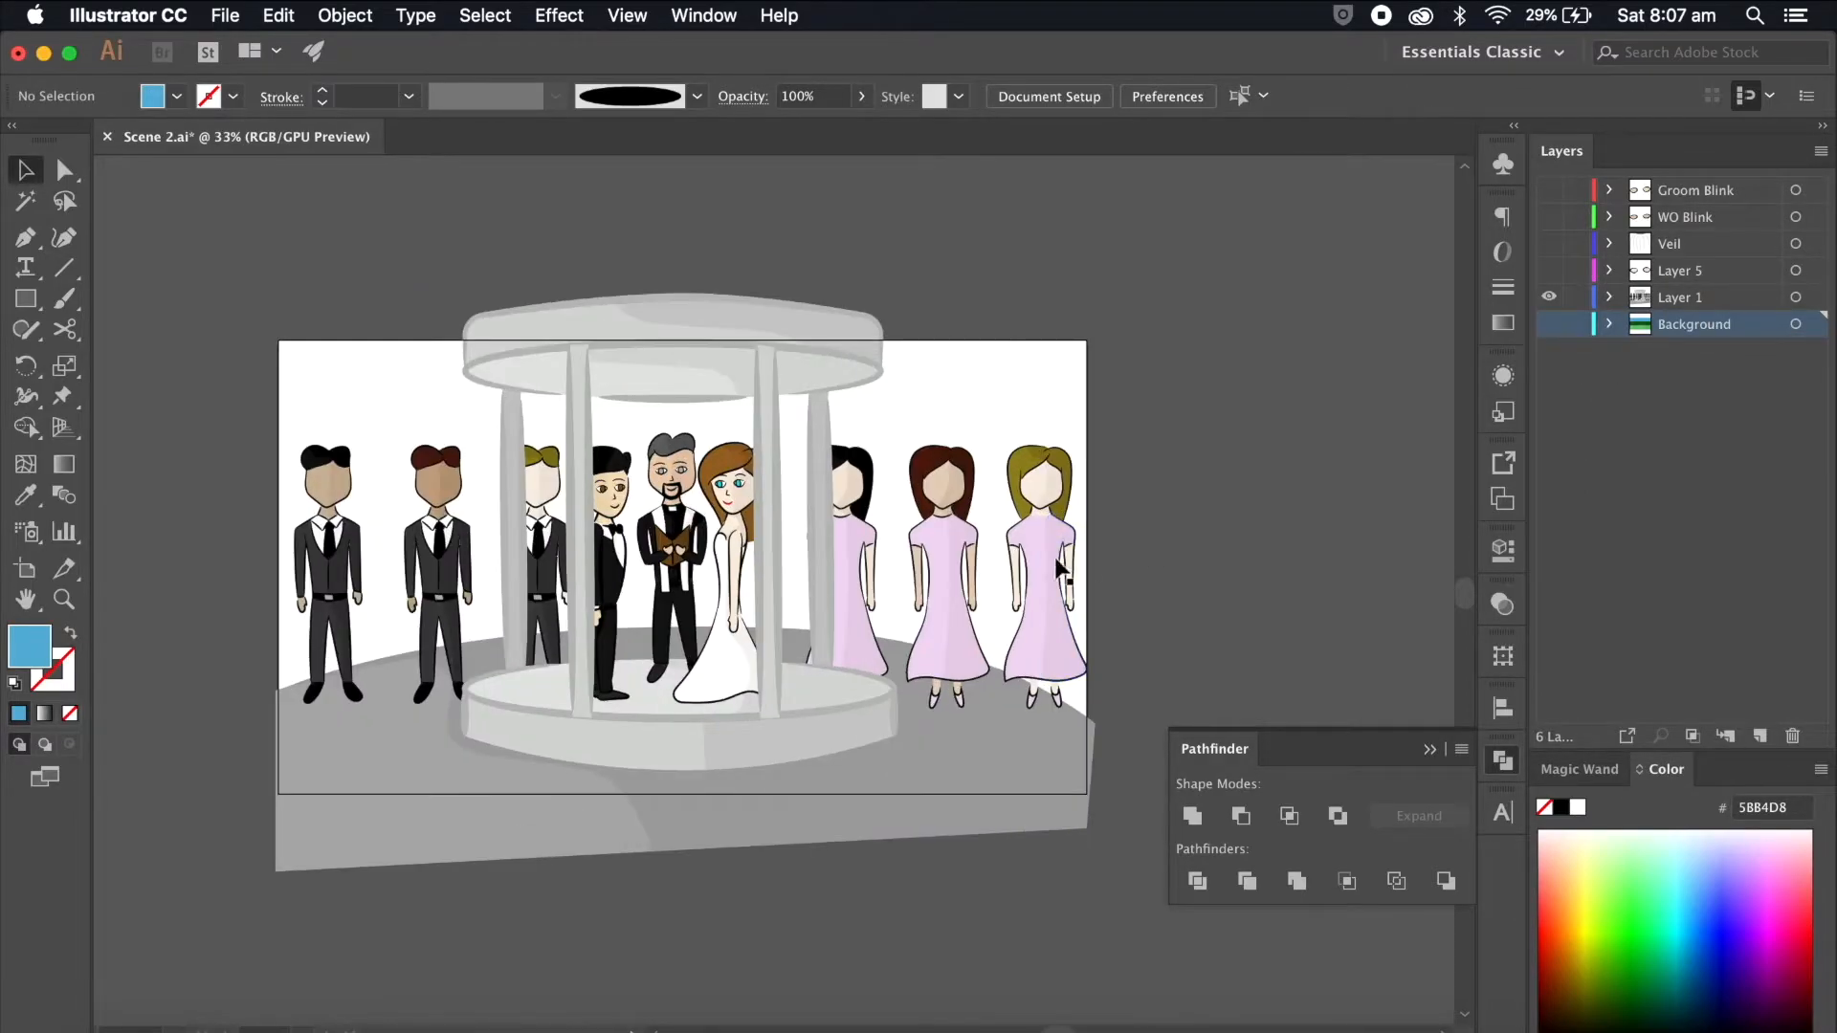
Step: Move the three bridesmaids and three groomsmen from Layer 1 onto a new layer
{"action": "left_click", "coordinate": [1022, 574]}
{"action": "left_click", "coordinate": [942, 574], "text": "shift"}
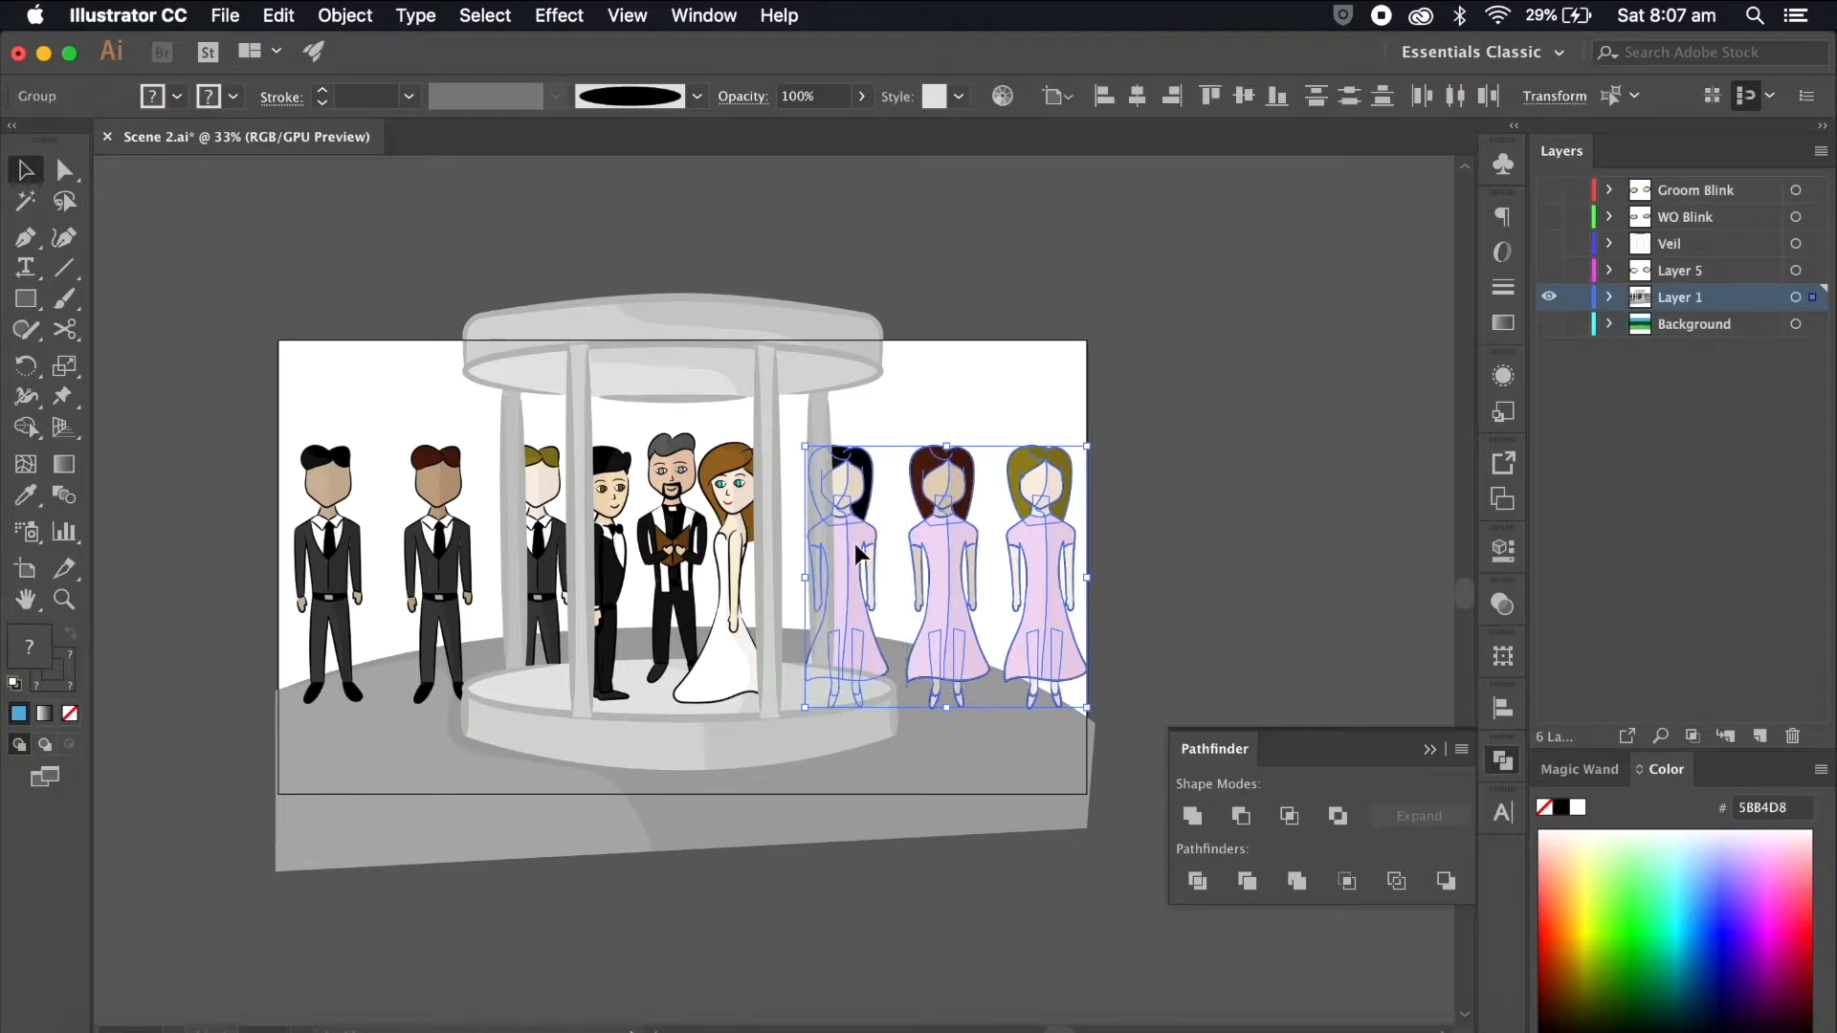
{"action": "left_click", "coordinate": [861, 553], "text": "shift"}
{"action": "left_click", "coordinate": [538, 479], "text": "shift"}
{"action": "left_click", "coordinate": [430, 473], "text": "shift"}
{"action": "left_click", "coordinate": [330, 478], "text": "shift"}
{"action": "left_click", "coordinate": [1760, 736]}
{"action": "left_click_drag", "start_coordinate": [1813, 324], "coordinate": [1813, 296]}
Step: Rename the bridesmaids and groomsmen layer as Midground, and place it hidden below Layer 1
{"action": "double_click", "coordinate": [1682, 297]}
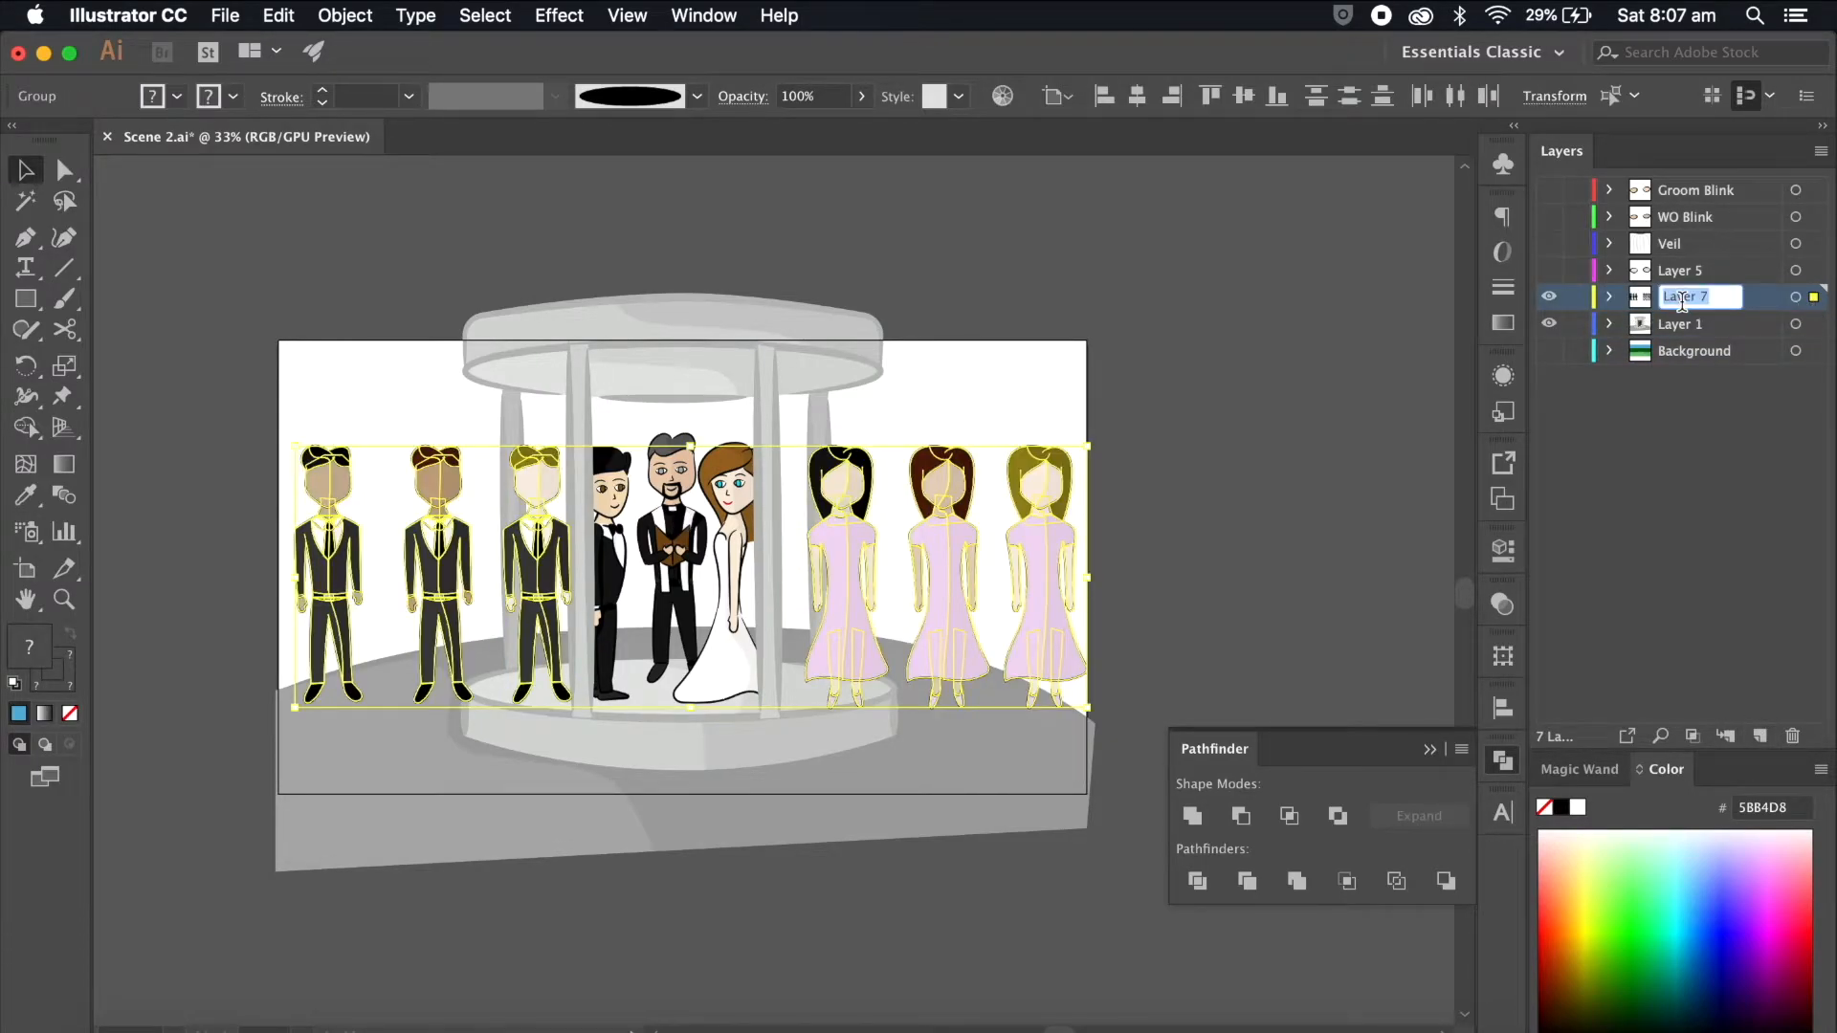
{"action": "type", "text": "Midground"}
{"action": "key", "text": "Return"}
{"action": "left_click_drag", "start_coordinate": [1703, 297], "coordinate": [1703, 325]}
{"action": "left_click", "coordinate": [1549, 324]}
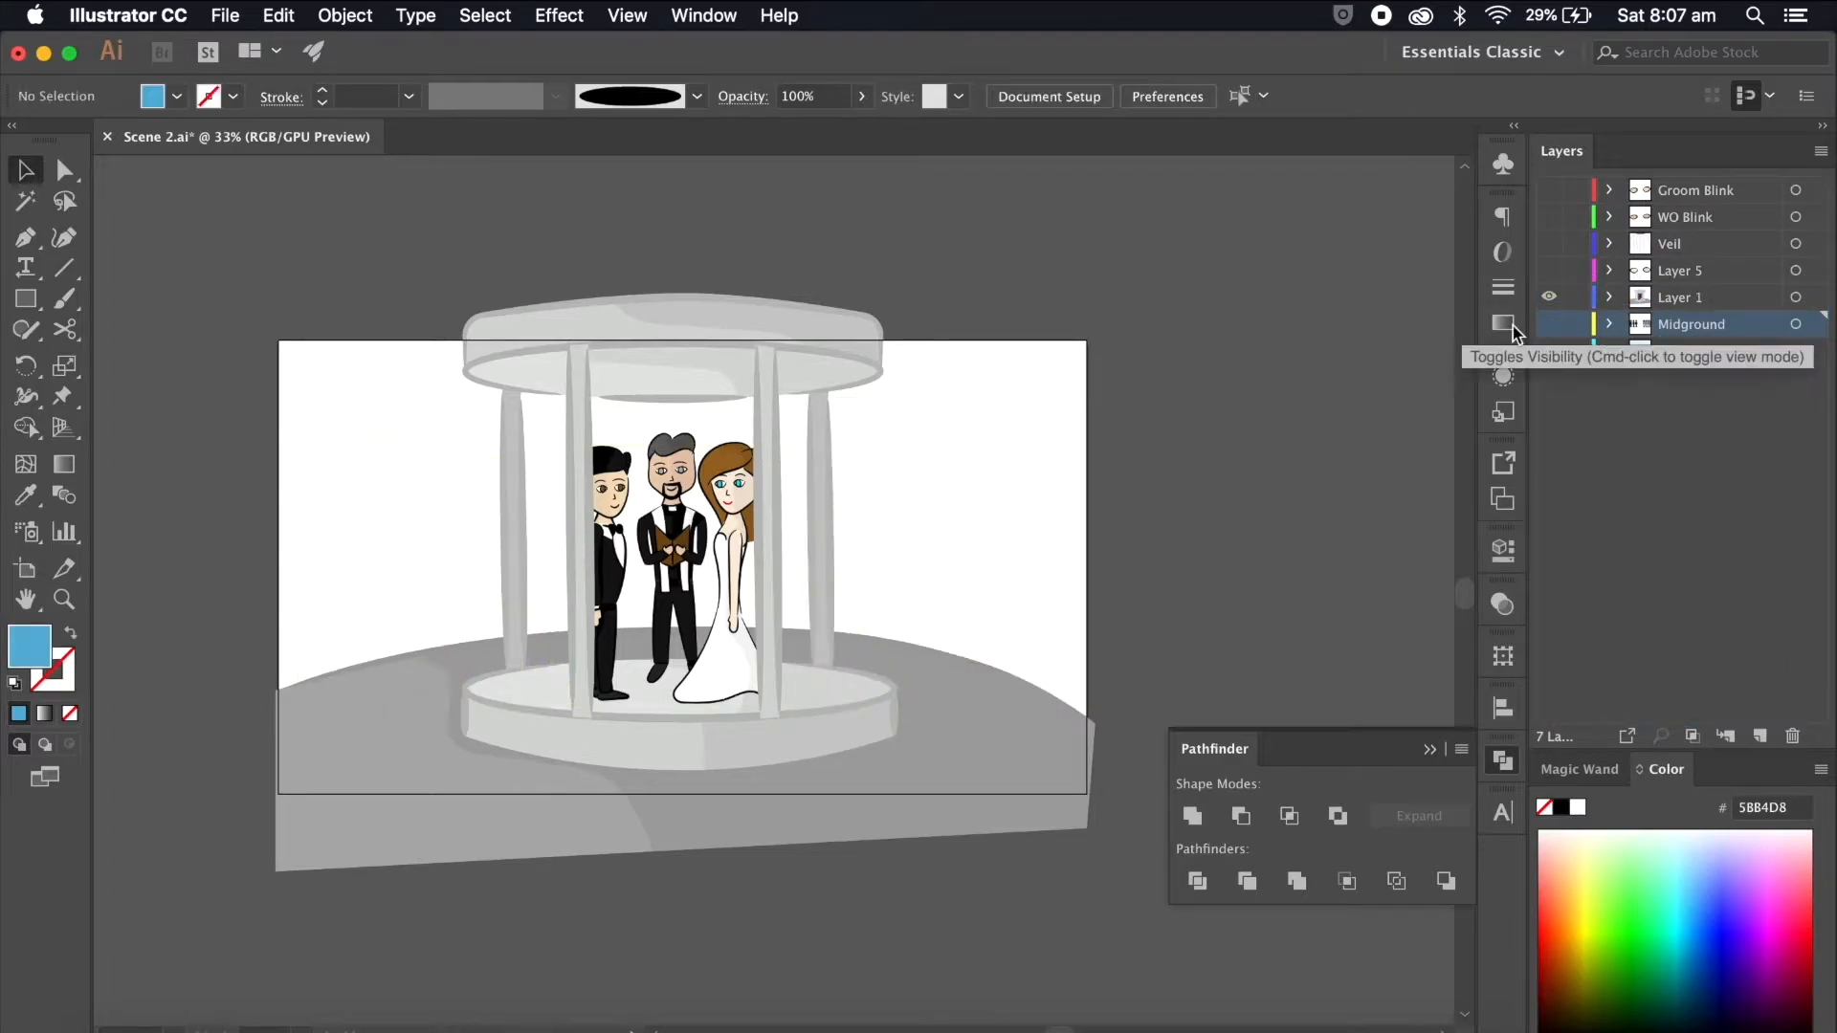
Step: Rename Layer 1 as Foreground and show the Midground and Background layers with it
{"action": "double_click", "coordinate": [1680, 298]}
{"action": "type", "text": "F"}
{"action": "key", "text": "Return"}
{"action": "left_click_drag", "start_coordinate": [1548, 296], "coordinate": [1552, 387]}
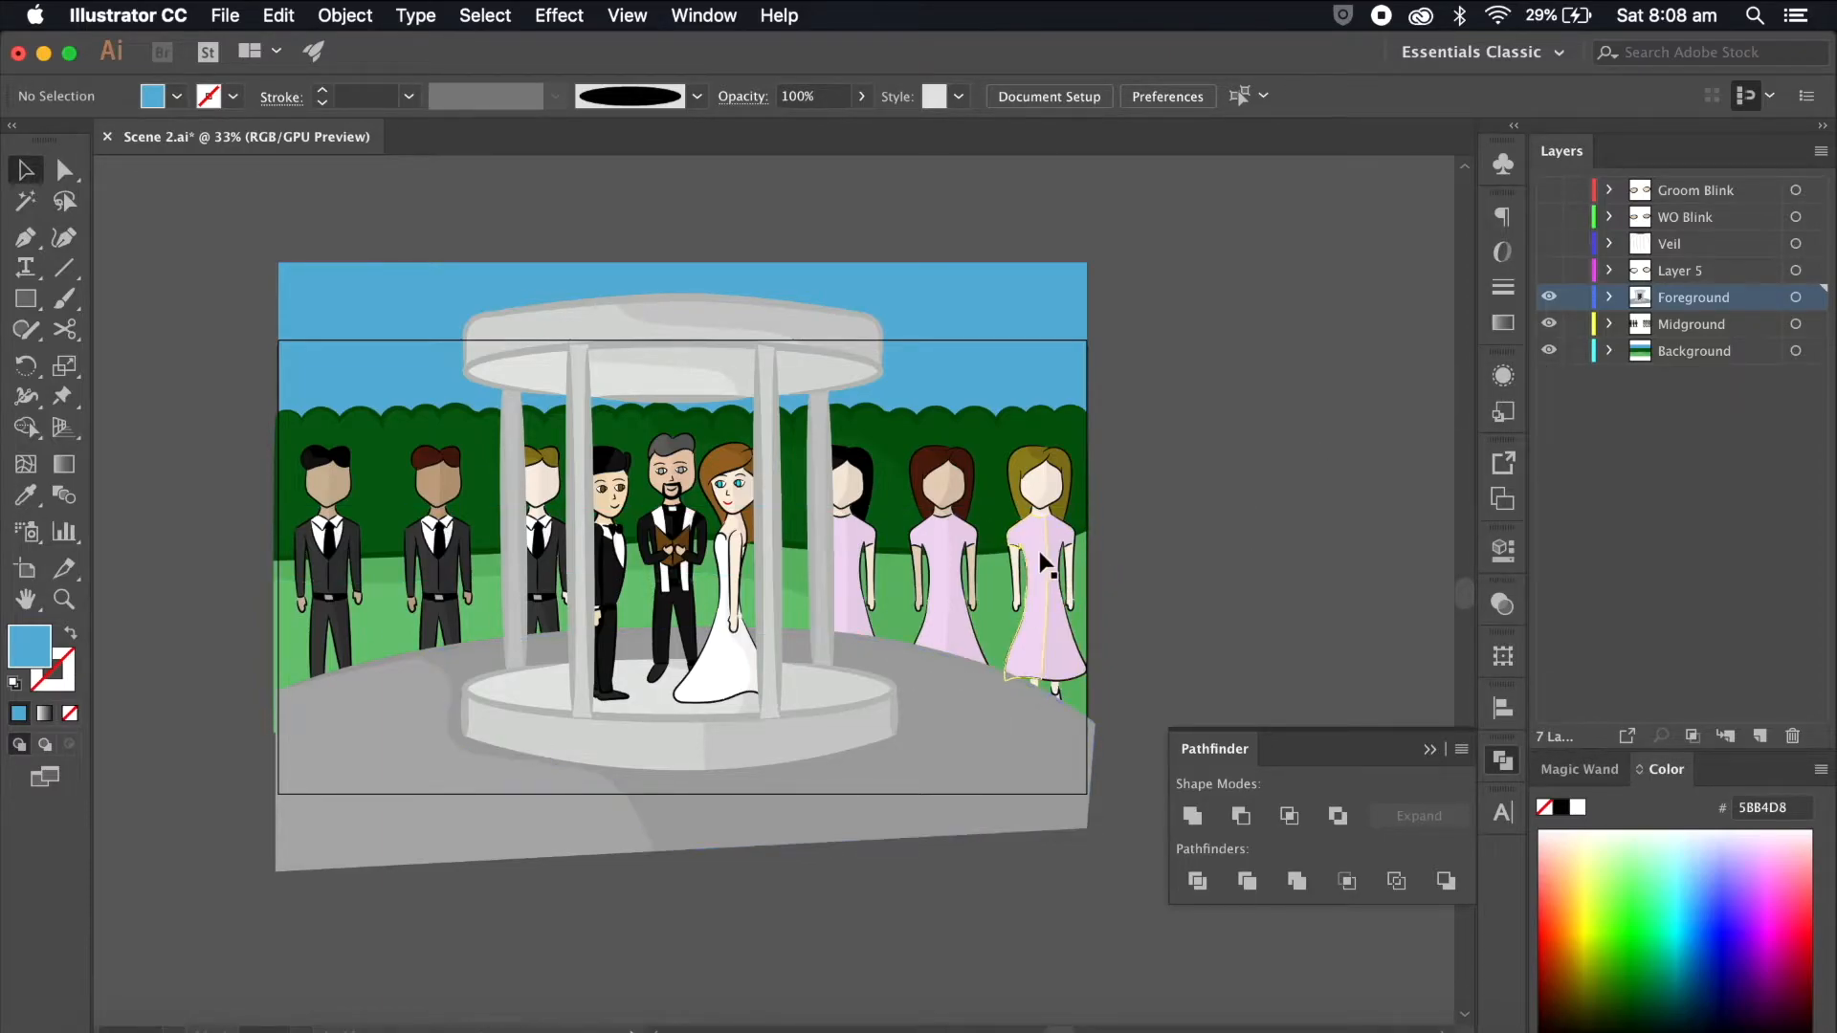
Step: Move the grey floor onto a new layer named Floor, placed between Midground and Background
{"action": "left_click", "coordinate": [974, 738]}
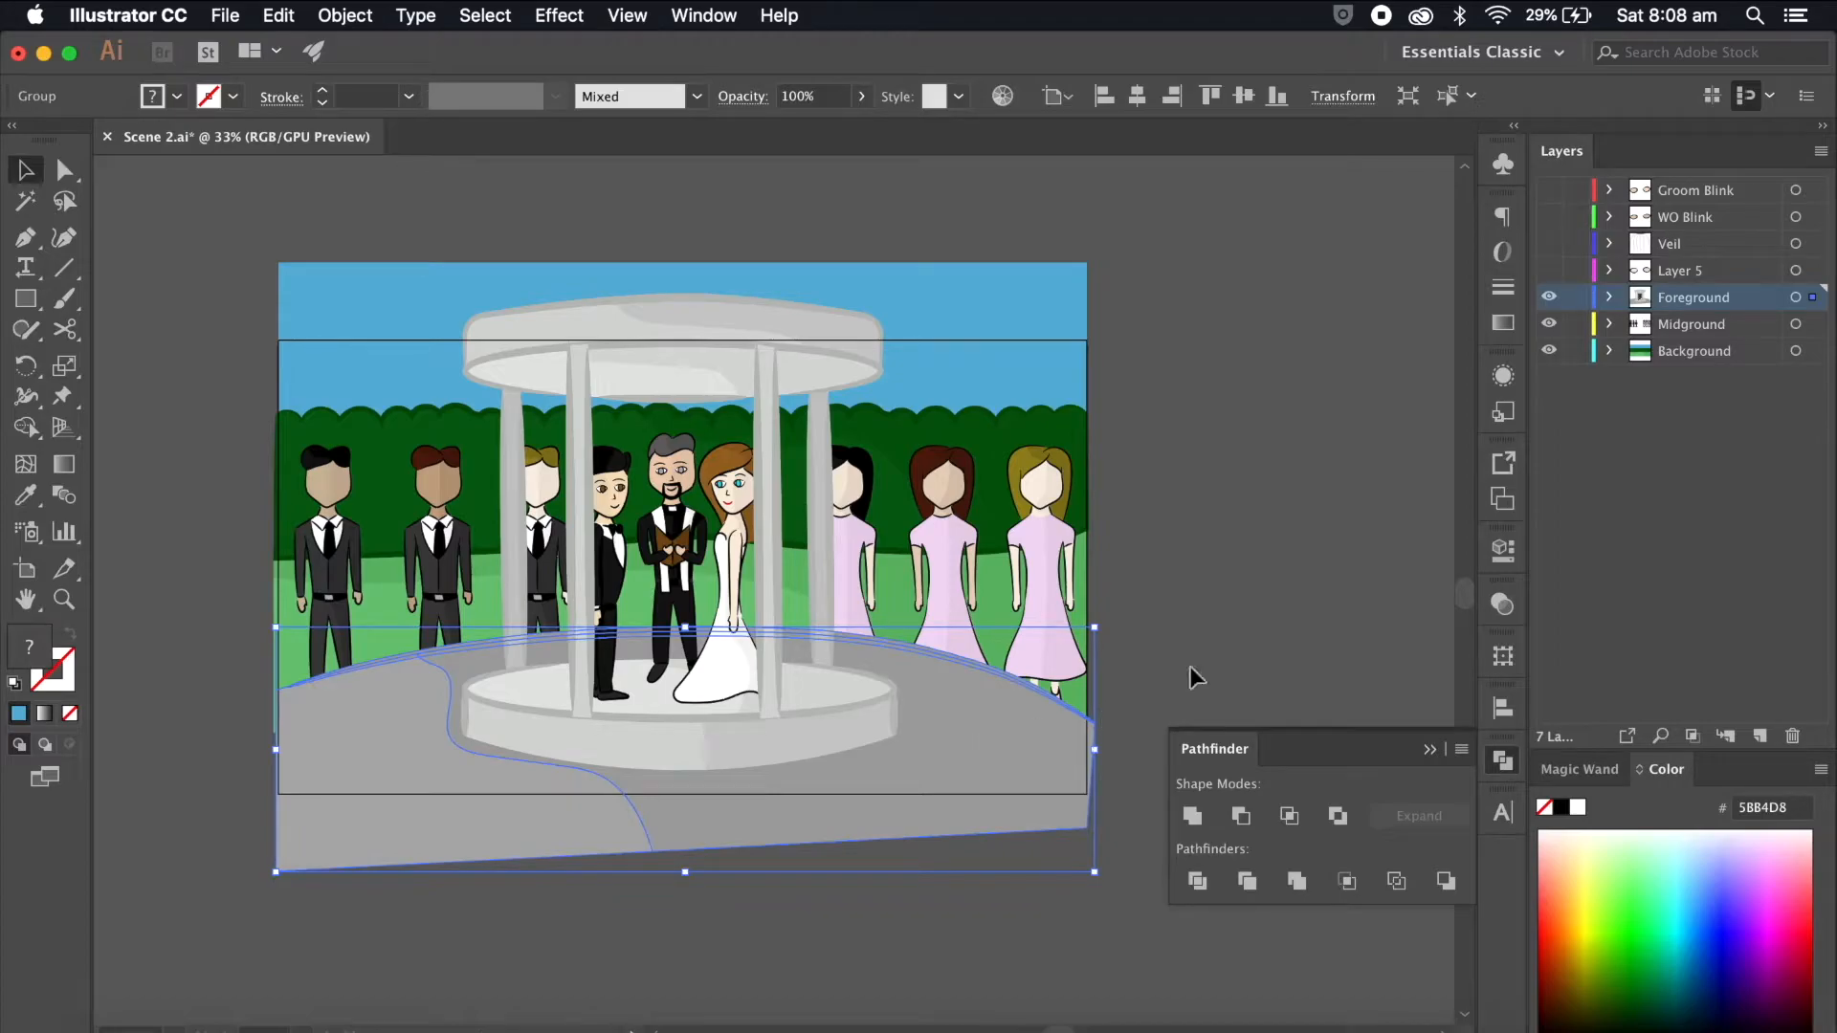
{"action": "left_click", "coordinate": [1763, 739]}
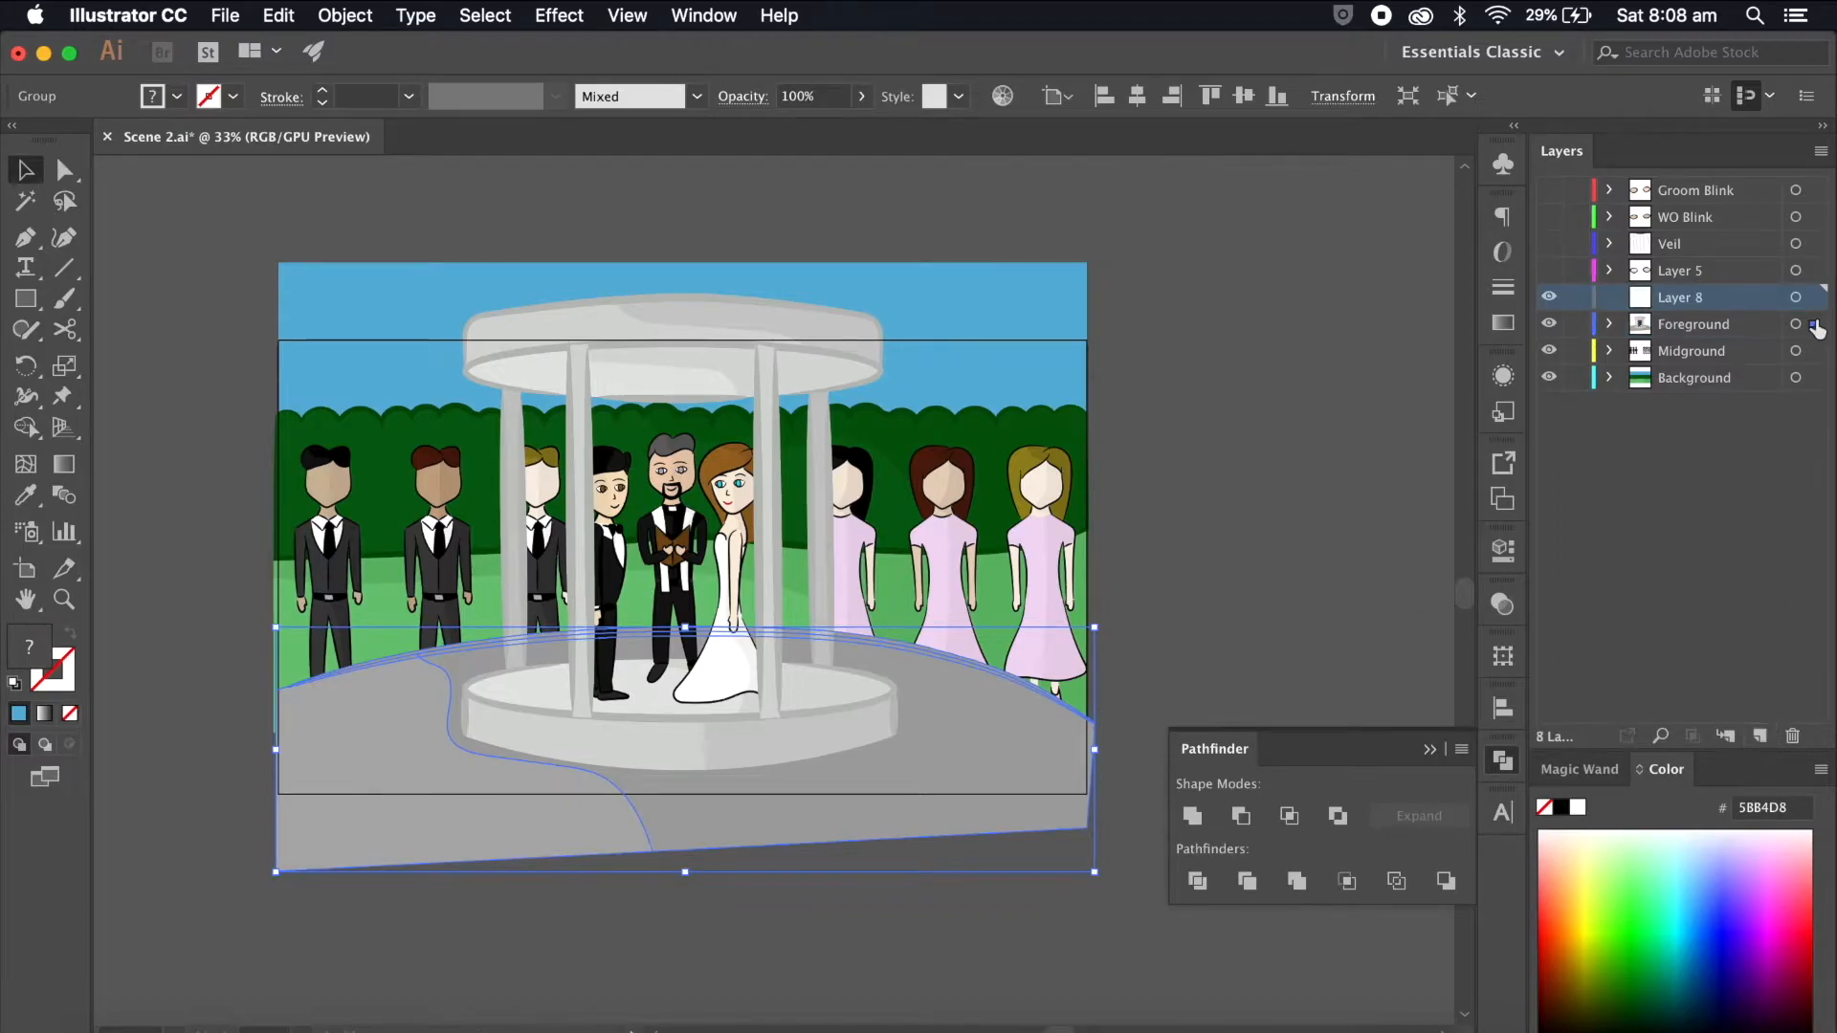
{"action": "double_click", "coordinate": [1681, 297]}
{"action": "type", "text": "Floor"}
{"action": "key", "text": "Return"}
{"action": "left_click_drag", "start_coordinate": [1675, 302], "coordinate": [1674, 356]}
{"action": "left_click", "coordinate": [1320, 570]}
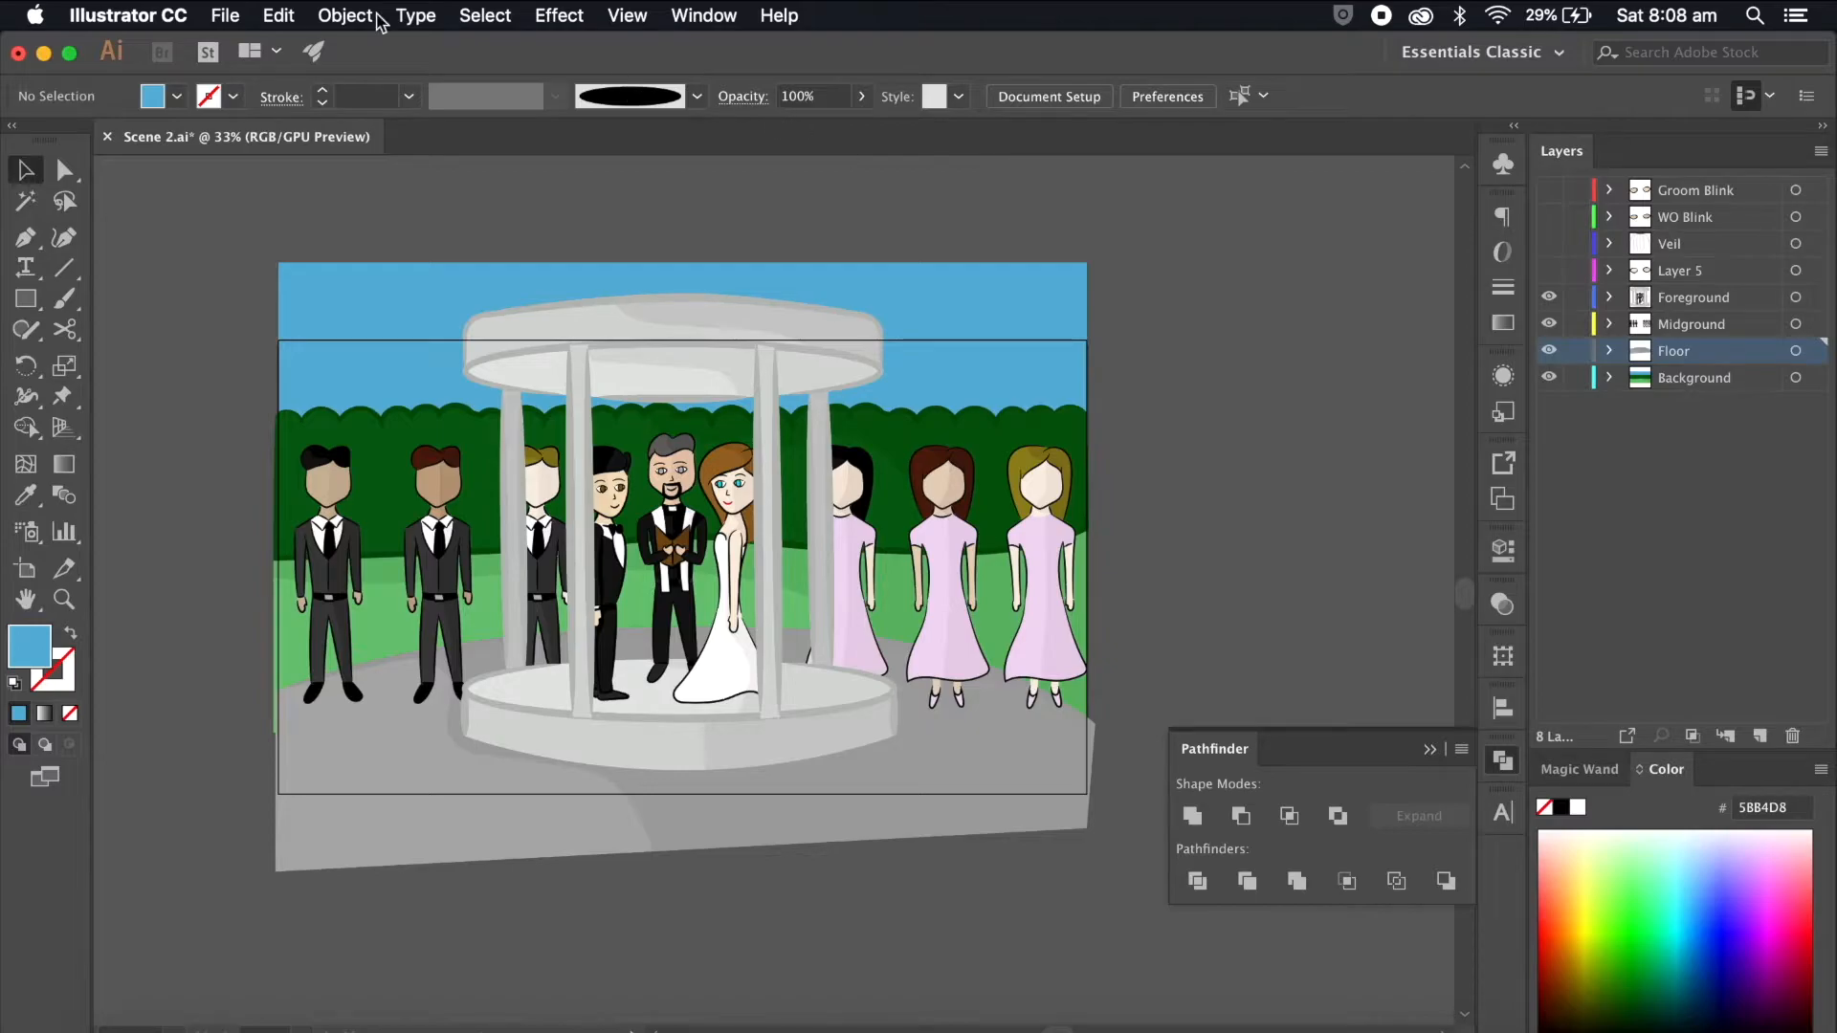
Step: Save Scene 2.ai and close it
{"action": "left_click", "coordinate": [226, 16]}
{"action": "left_click", "coordinate": [273, 207]}
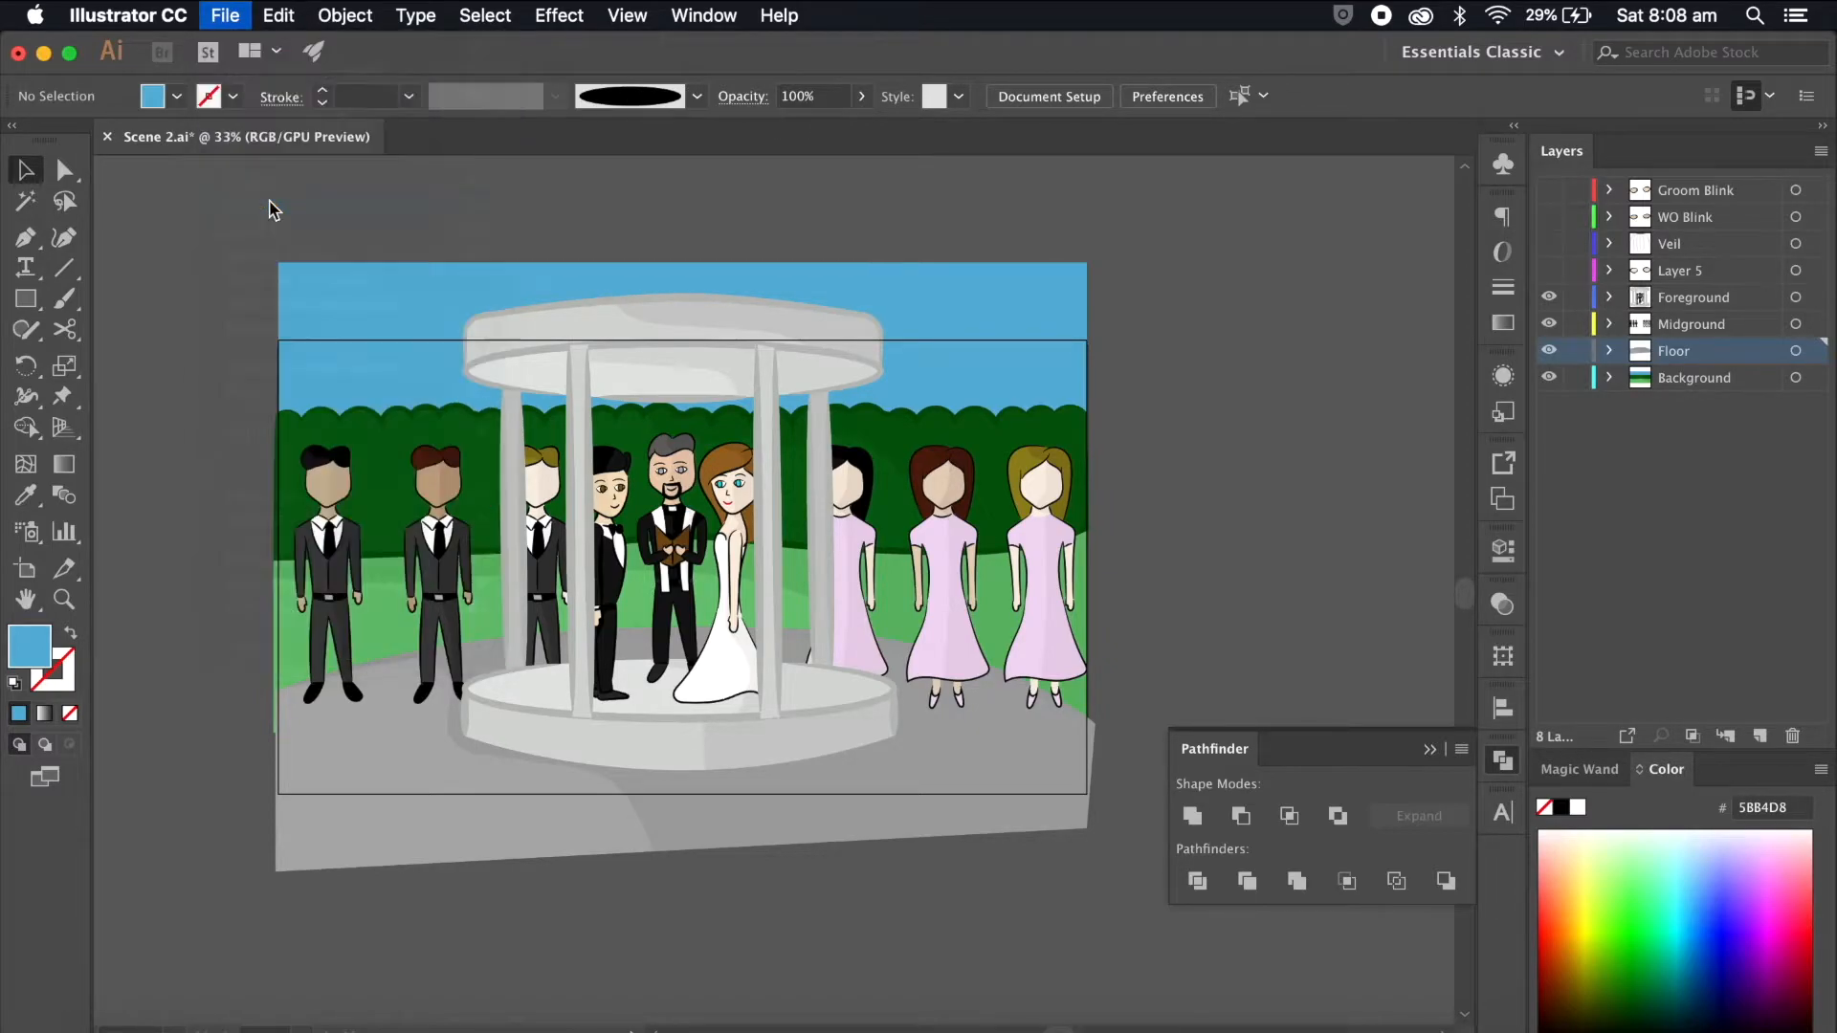
{"action": "key", "text": "Return"}
{"action": "left_click", "coordinate": [108, 137]}
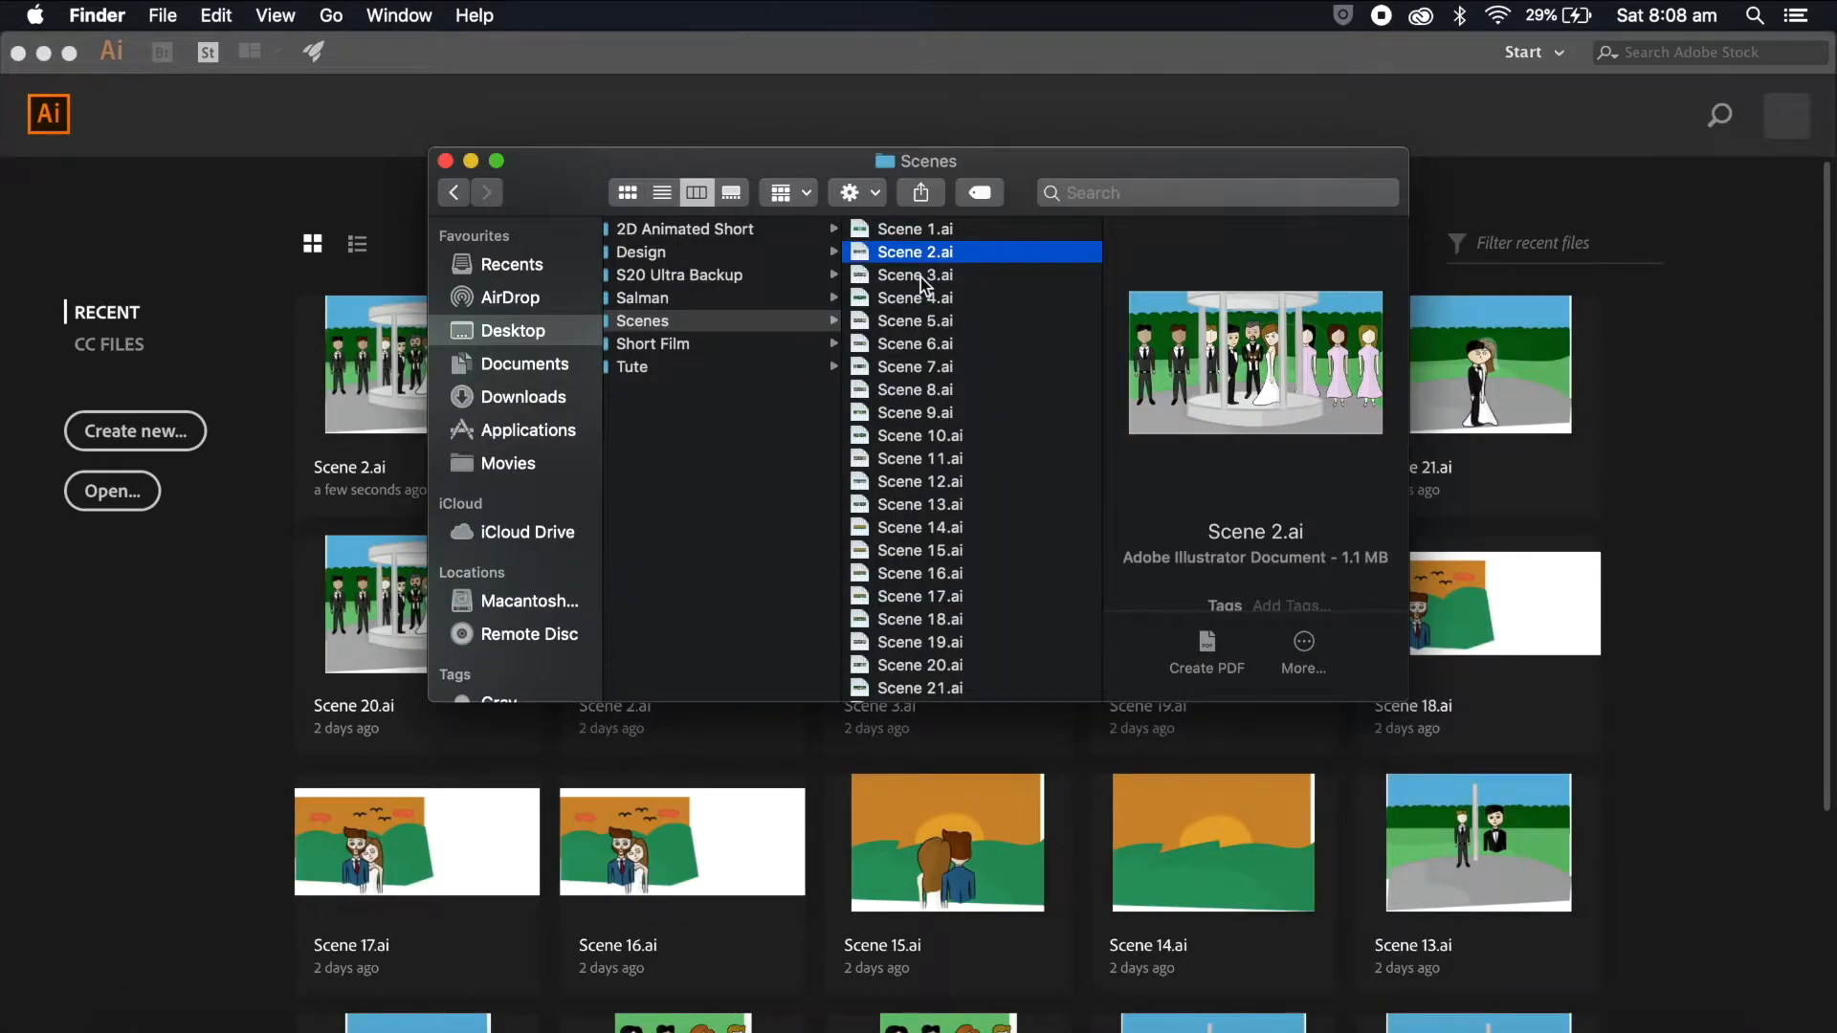
Step: Open Scene 3.ai from the Scenes folder
{"action": "double_click", "coordinate": [920, 277]}
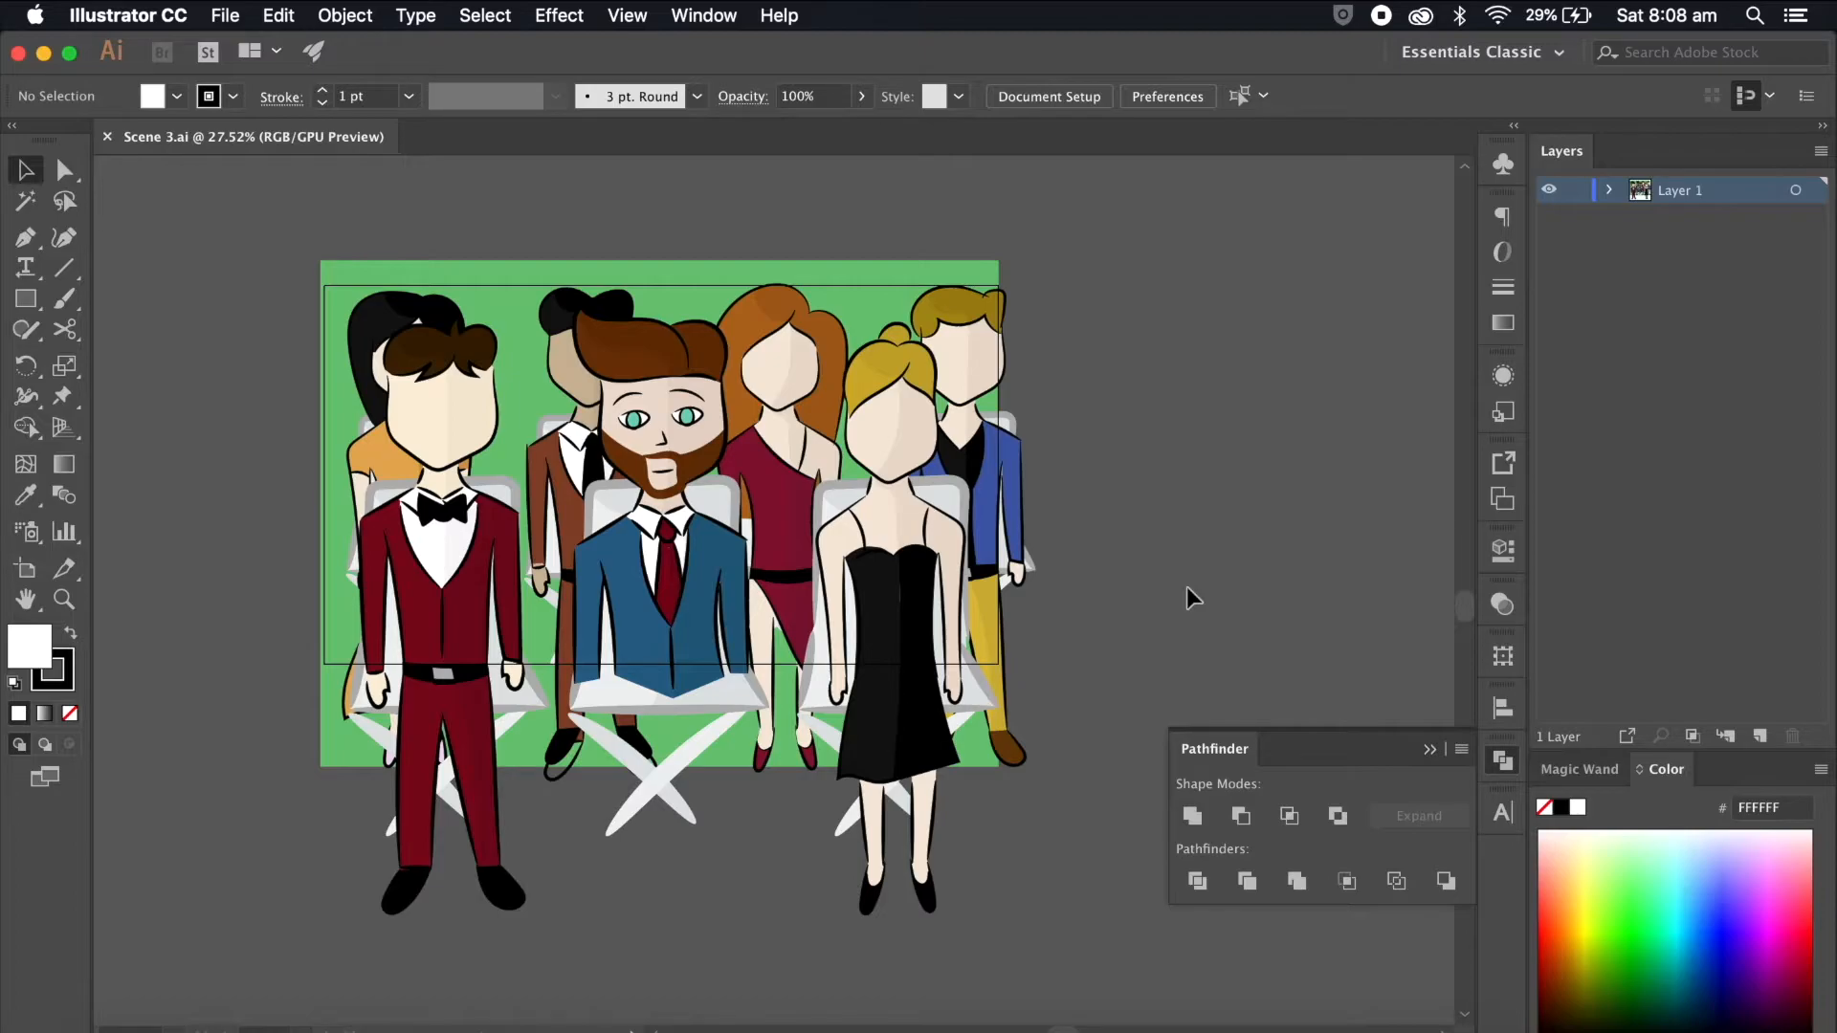
{"action": "scroll", "coordinate": [715, 432], "scroll_direction": "up", "scroll_amount": 5}
{"action": "scroll", "coordinate": [918, 398], "scroll_direction": "down", "scroll_amount": 5}
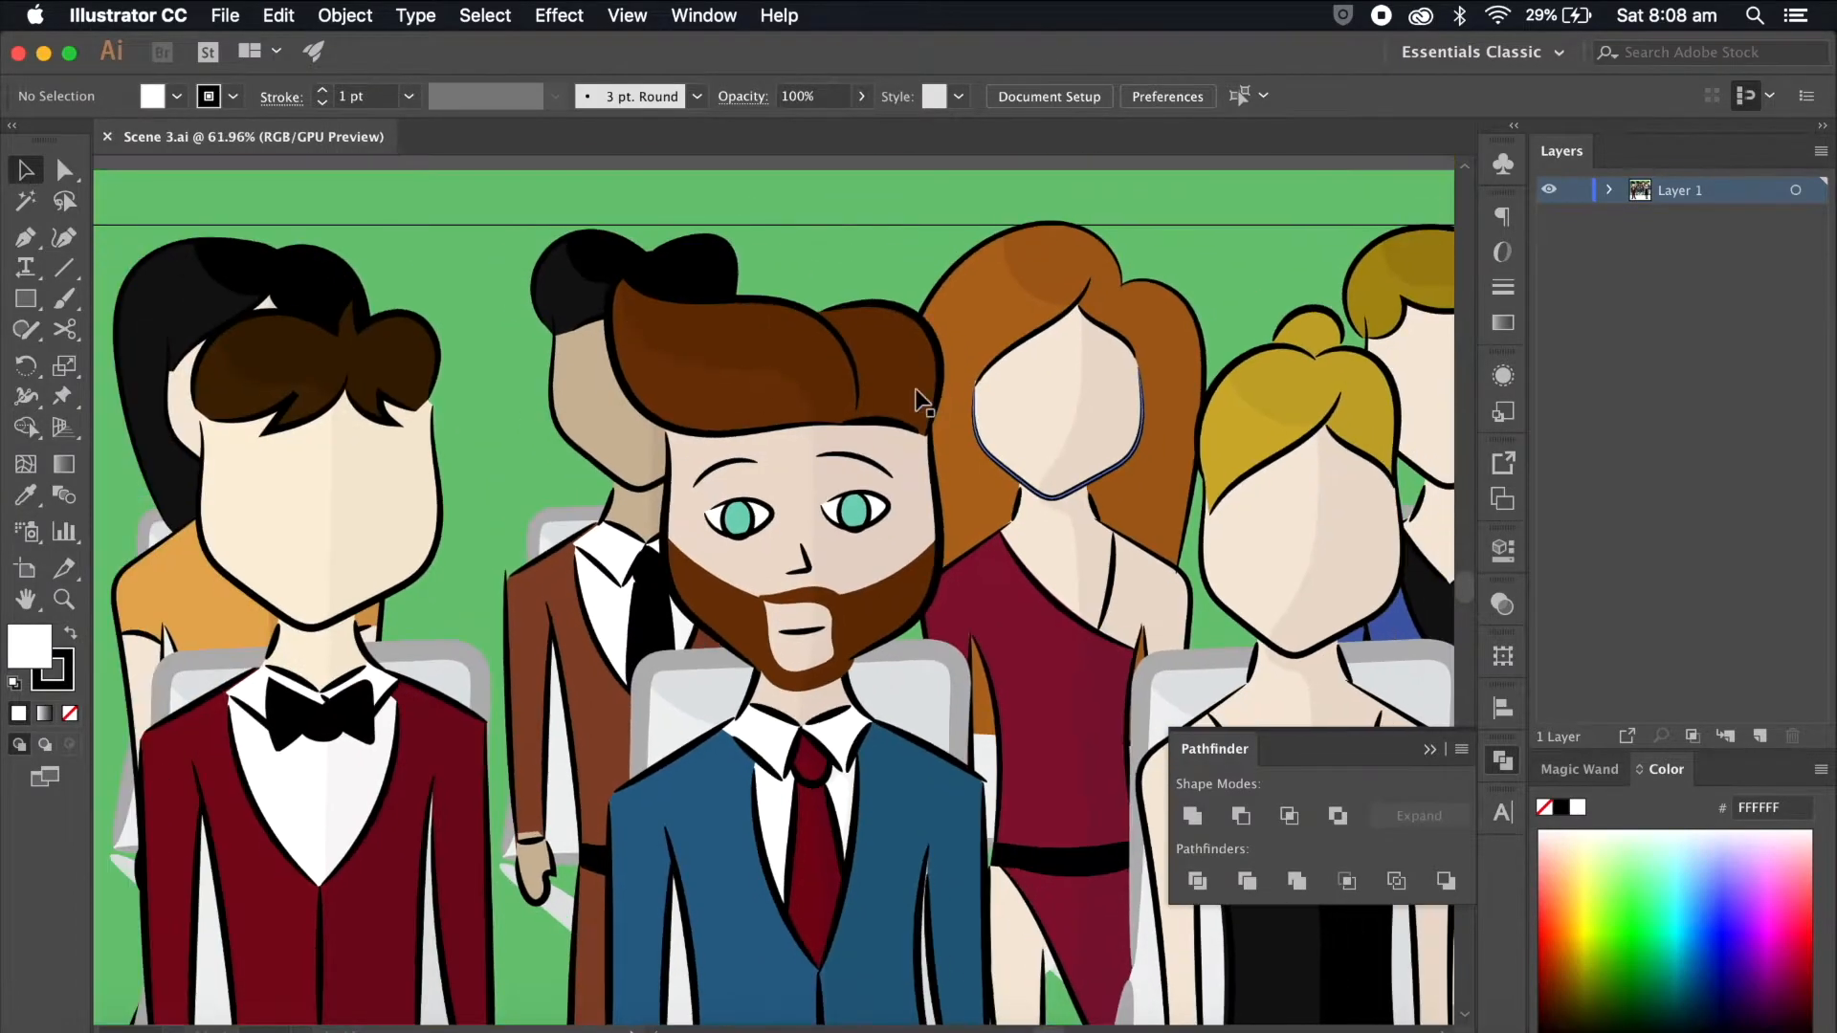
Step: Cut both of the bearded man's eyebrows out of his nested head group
{"action": "left_click", "coordinate": [873, 466]}
{"action": "scroll", "coordinate": [872, 469], "scroll_direction": "up", "scroll_amount": 3}
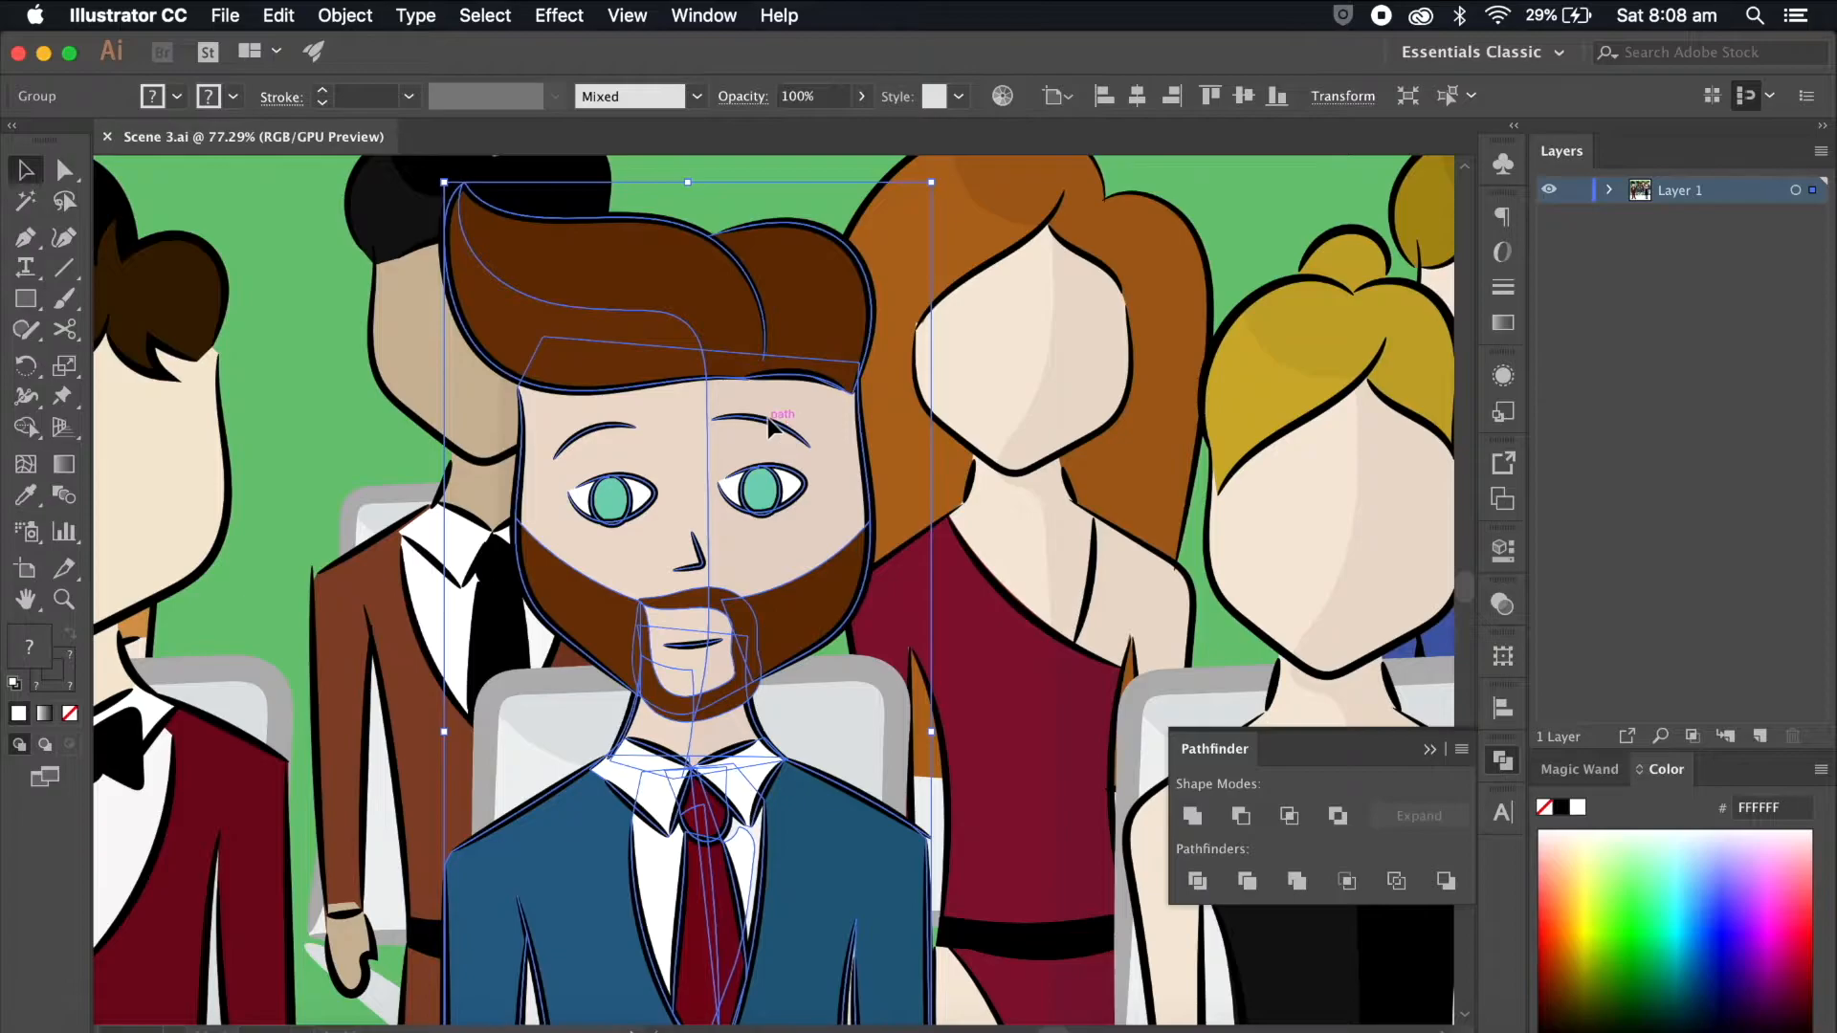
{"action": "double_click", "coordinate": [777, 430]}
{"action": "double_click", "coordinate": [705, 424]}
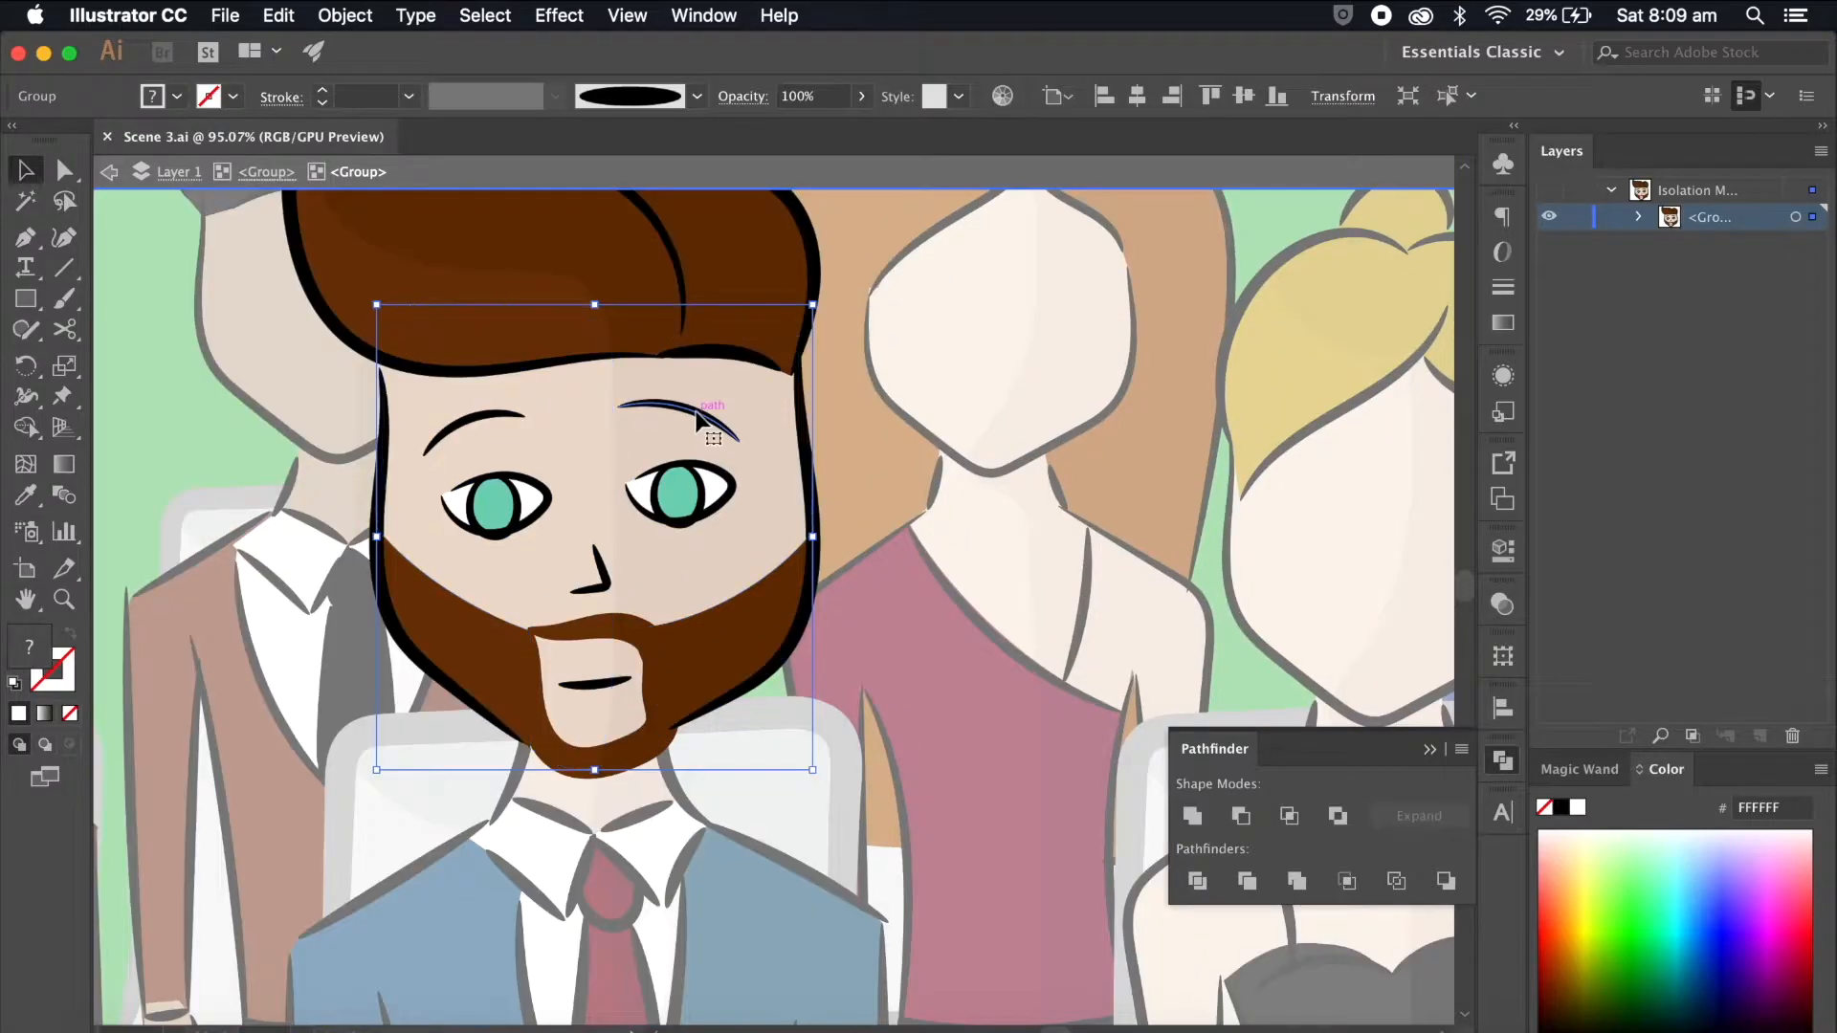
{"action": "left_click", "coordinate": [705, 421]}
{"action": "left_click", "coordinate": [521, 415], "text": "shift"}
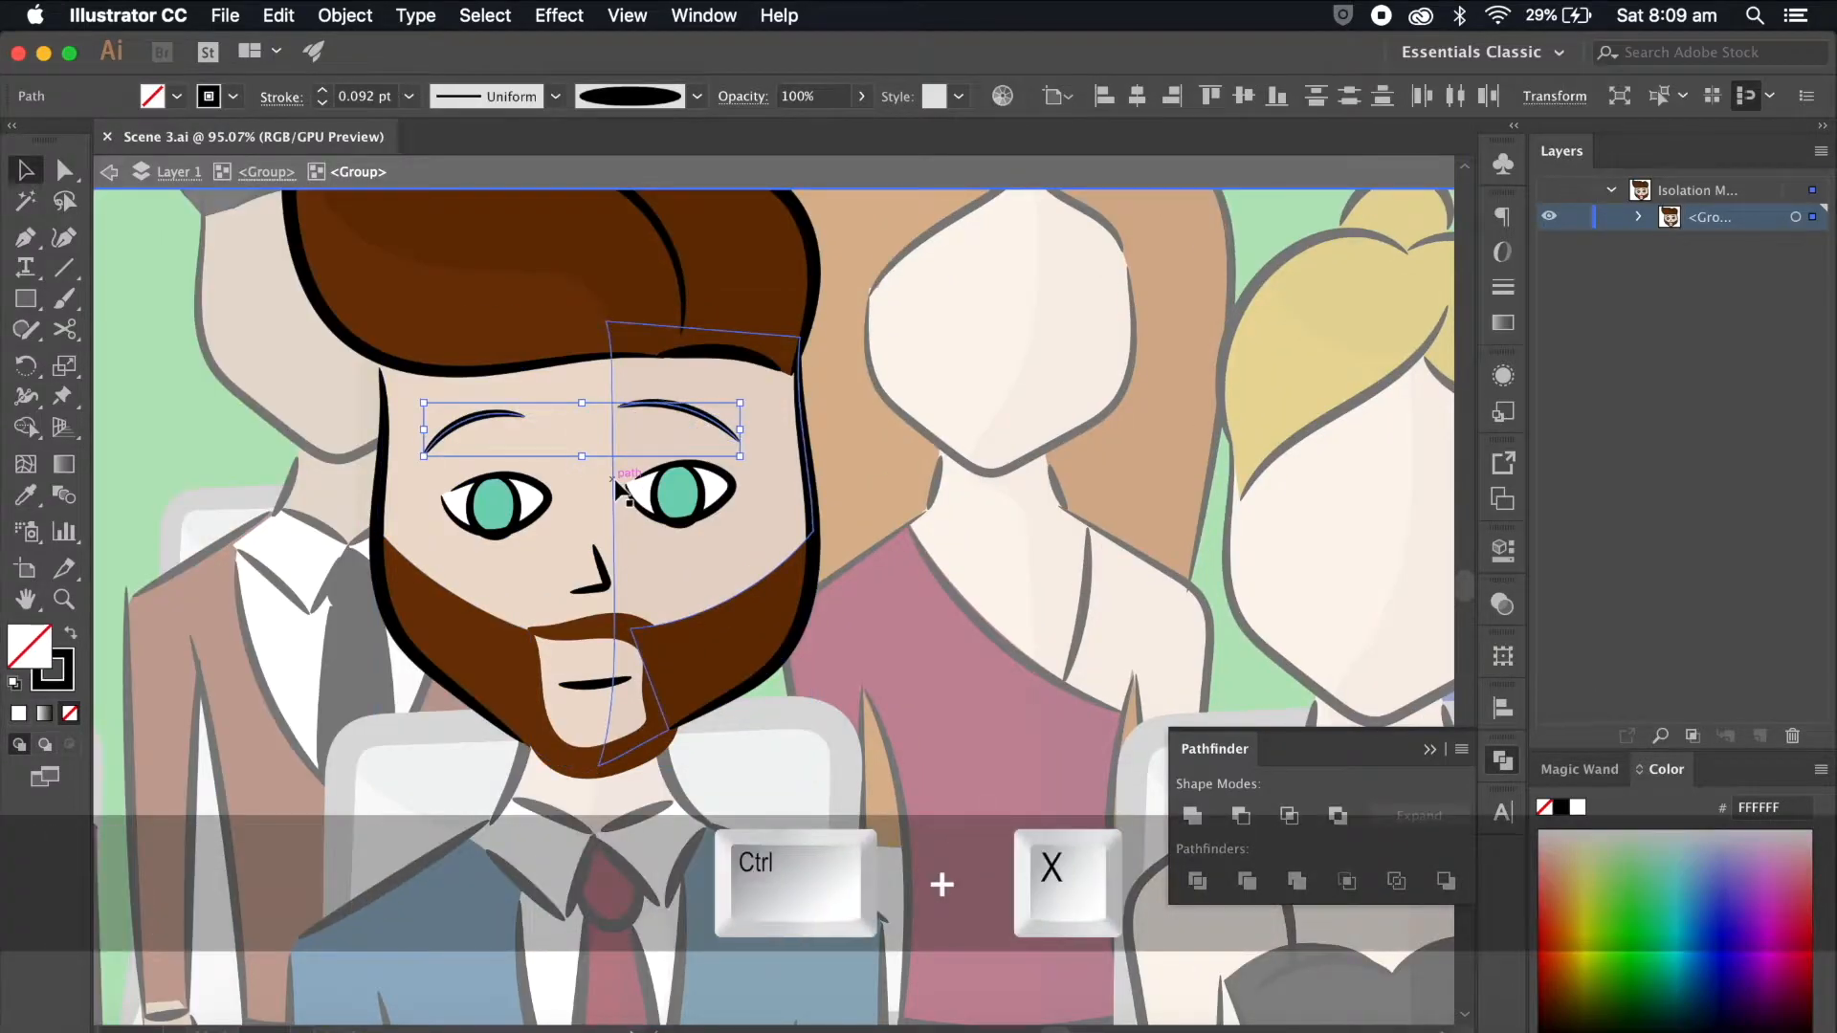
{"action": "key", "text": "super+x"}
Step: Leave the group and paste the eyebrows in place on a new layer above Layer 1
{"action": "scroll", "coordinate": [612, 476], "scroll_direction": "down", "scroll_amount": 3}
{"action": "key", "text": "Escape"}
{"action": "scroll", "coordinate": [611, 476], "scroll_direction": "down", "scroll_amount": 4}
{"action": "left_click", "coordinate": [1760, 735]}
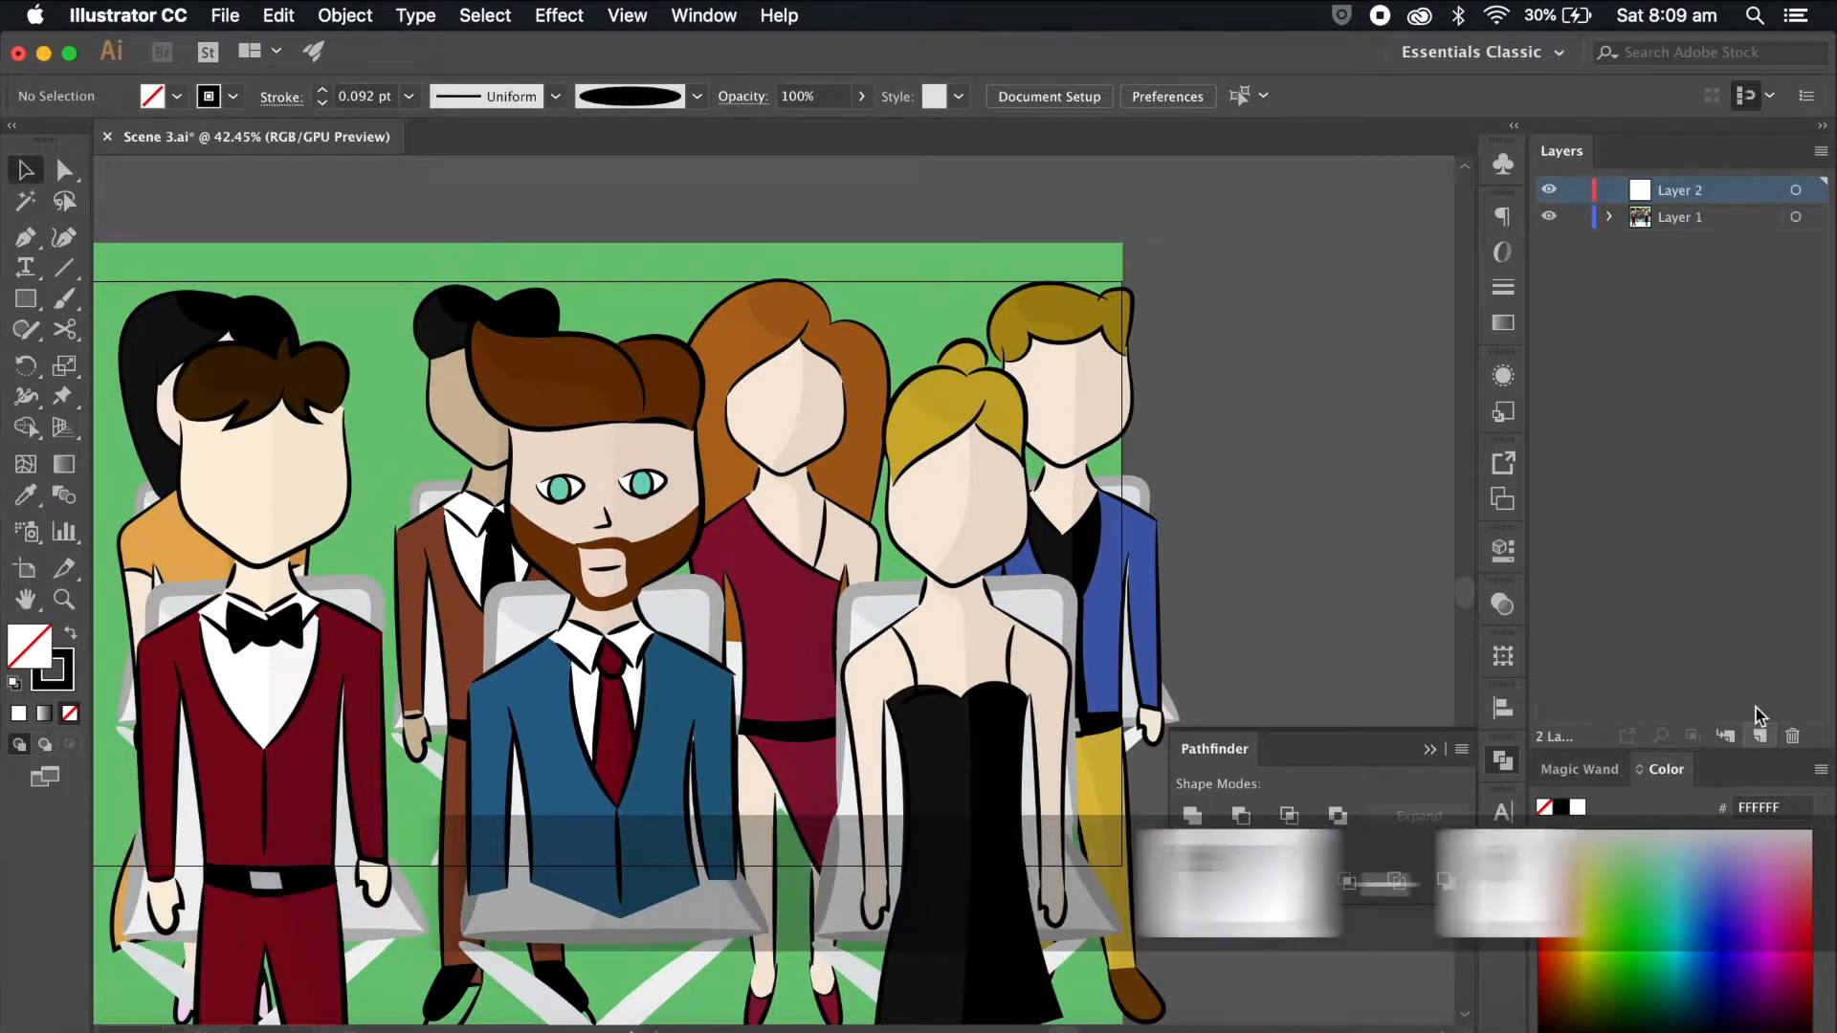
{"action": "key", "text": "super+shift+v"}
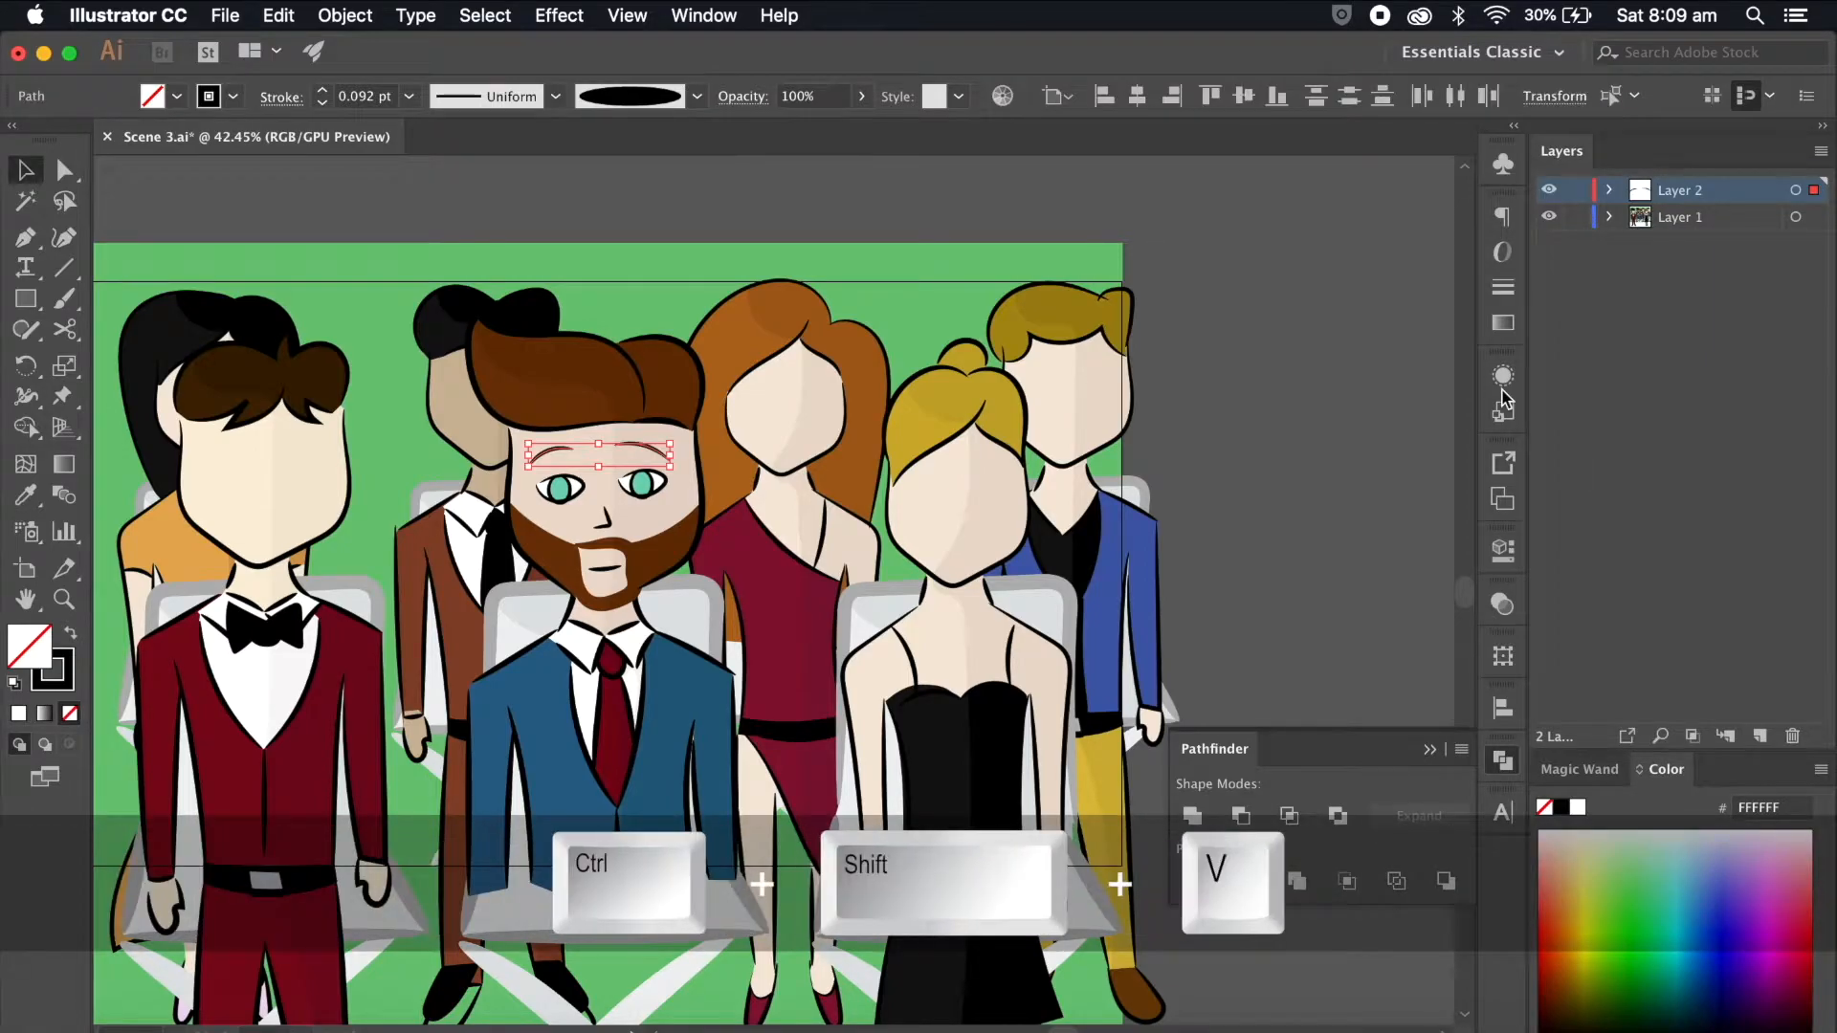
{"action": "left_click", "coordinate": [1339, 367]}
Step: Move the eyebrow on the right of the man's face onto its own new layer, and check both eyebrow layers by toggling their visibility
{"action": "left_click", "coordinate": [657, 450]}
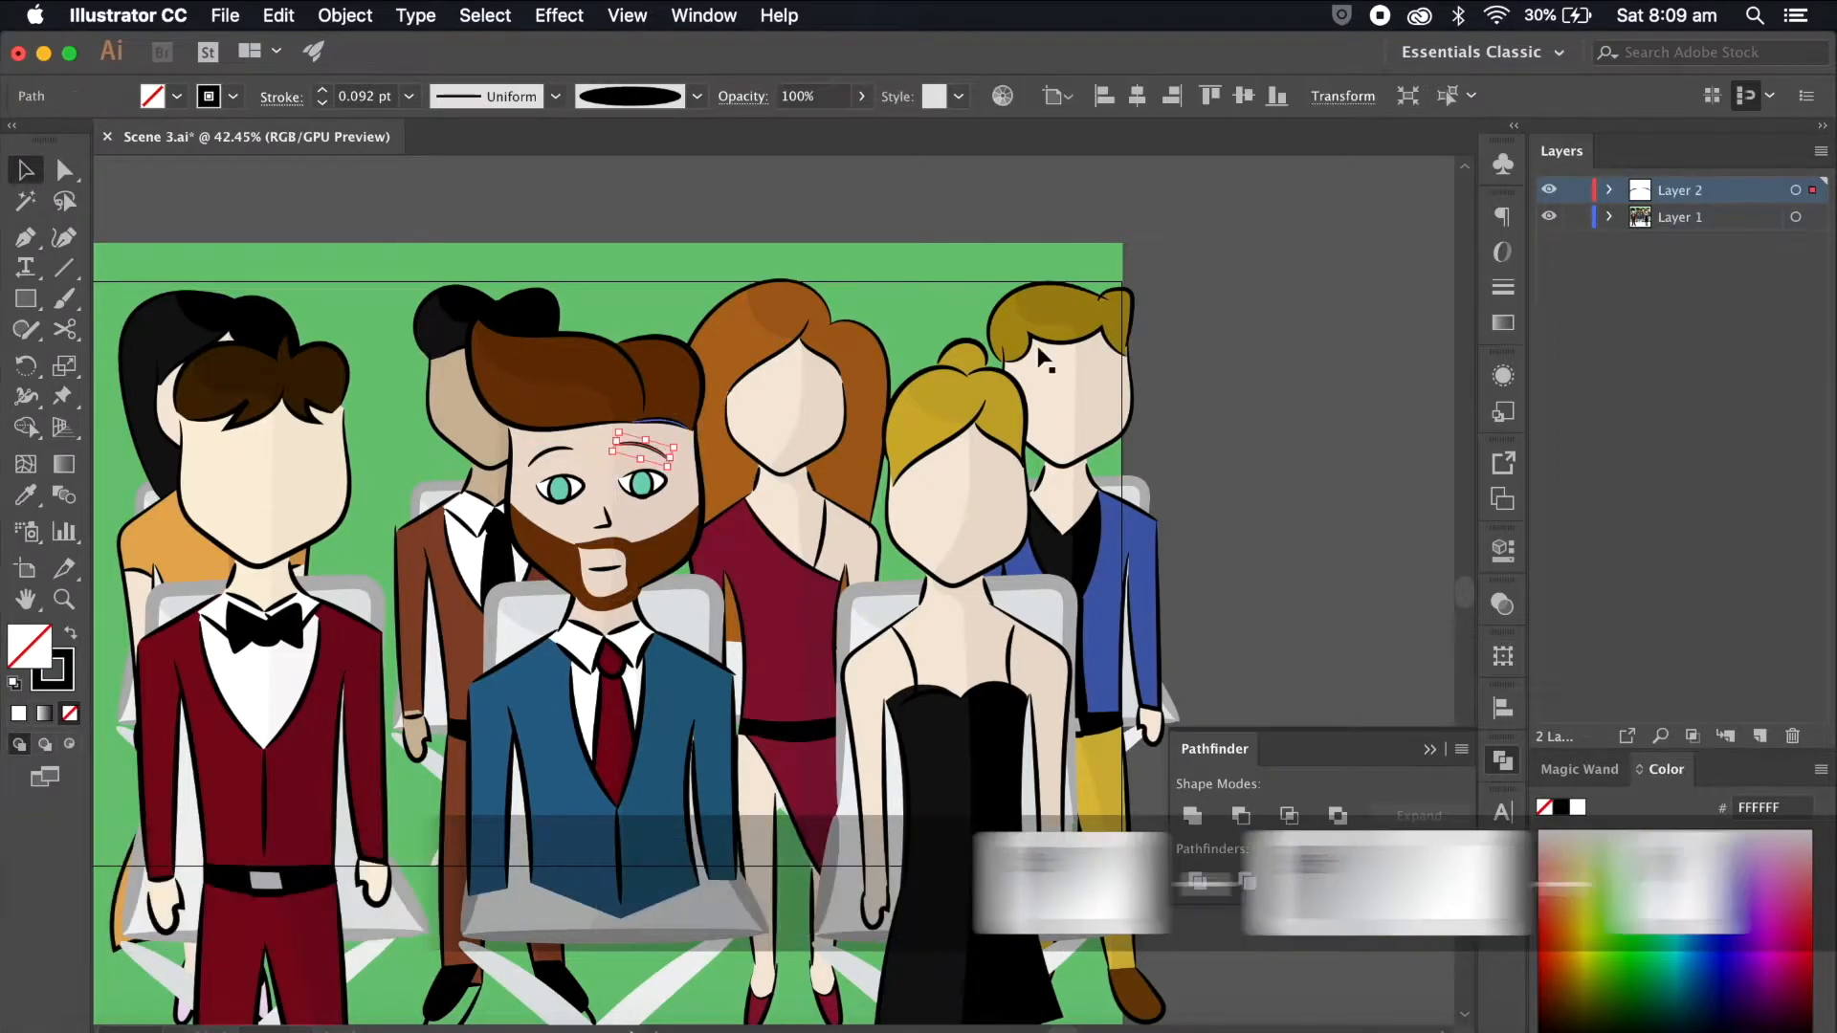
{"action": "left_click", "coordinate": [1760, 735]}
{"action": "left_click_drag", "start_coordinate": [1817, 218], "coordinate": [1816, 190]}
{"action": "left_click", "coordinate": [1550, 190]}
{"action": "left_click", "coordinate": [1550, 190]}
{"action": "left_click", "coordinate": [1550, 218]}
{"action": "left_click", "coordinate": [1551, 191]}
Step: Check the bearded man's separated eyebrows by selecting them together and singly to see which layer each one belongs to
{"action": "scroll", "coordinate": [716, 431], "scroll_direction": "up", "scroll_amount": 2}
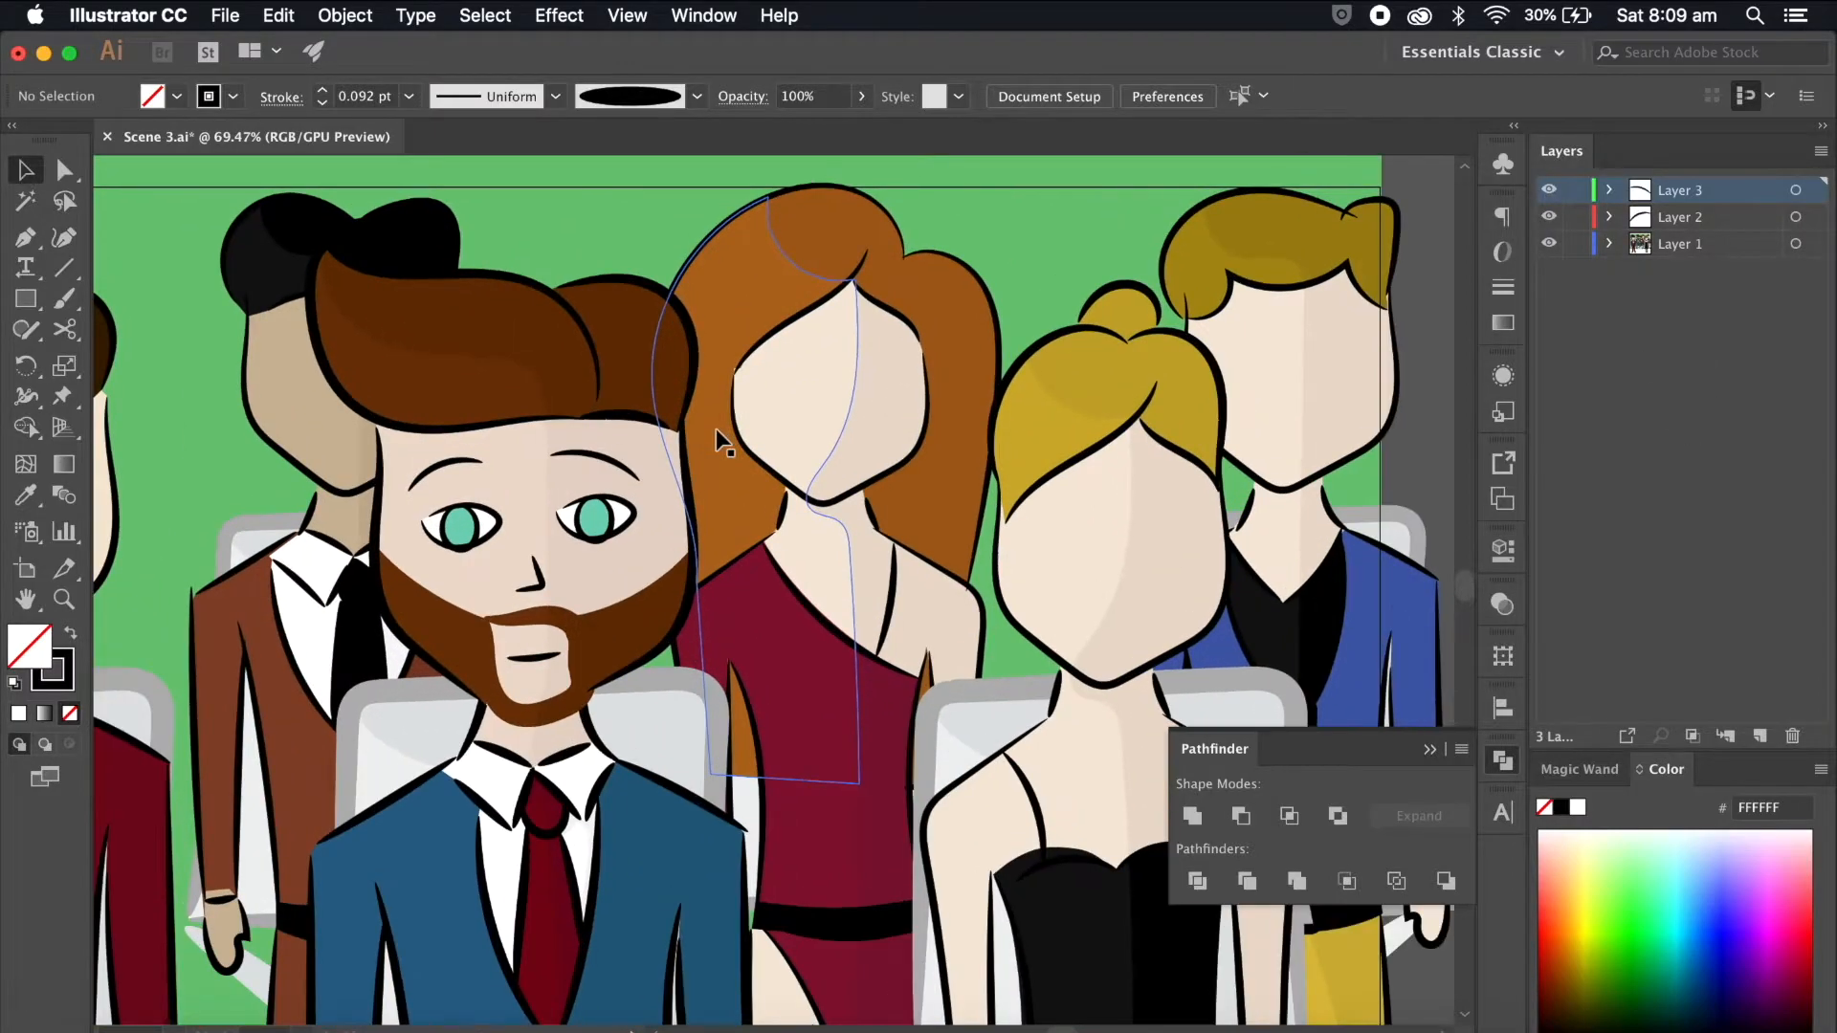
{"action": "left_click", "coordinate": [463, 463]}
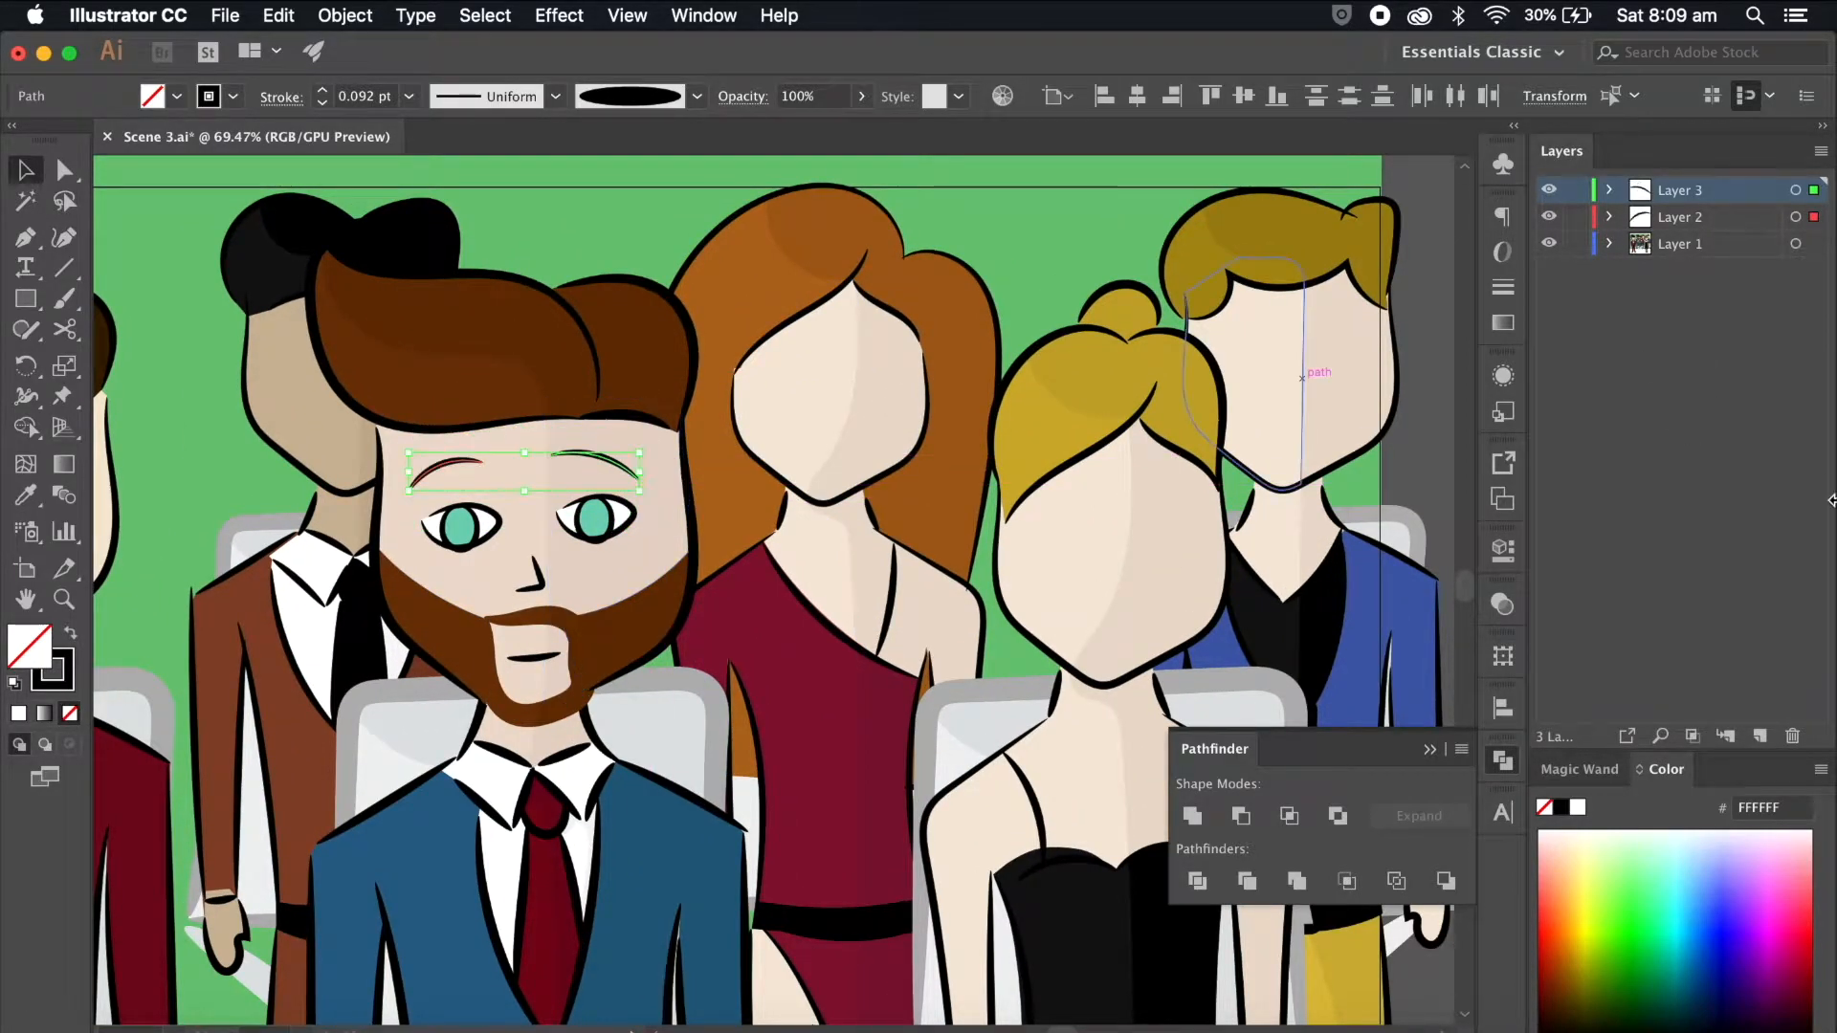
{"action": "left_click", "coordinate": [1693, 425]}
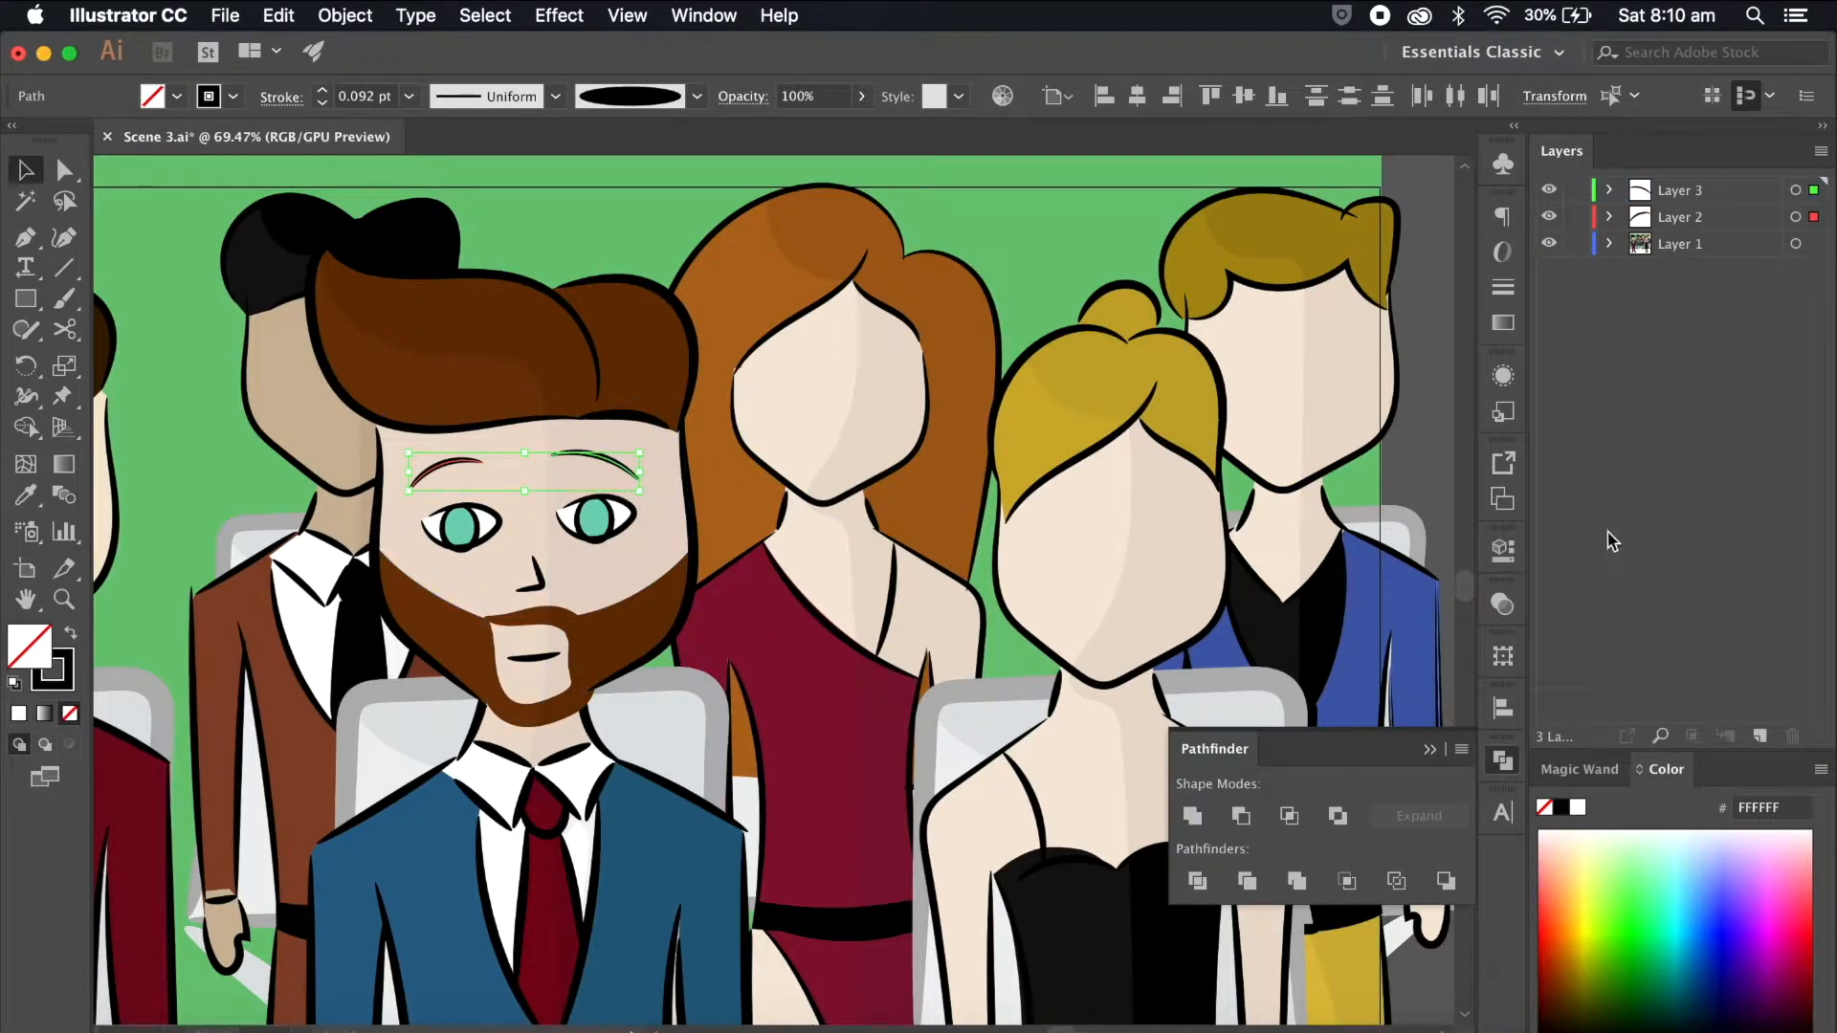
{"action": "left_click", "coordinate": [612, 229]}
{"action": "left_click", "coordinate": [603, 456]}
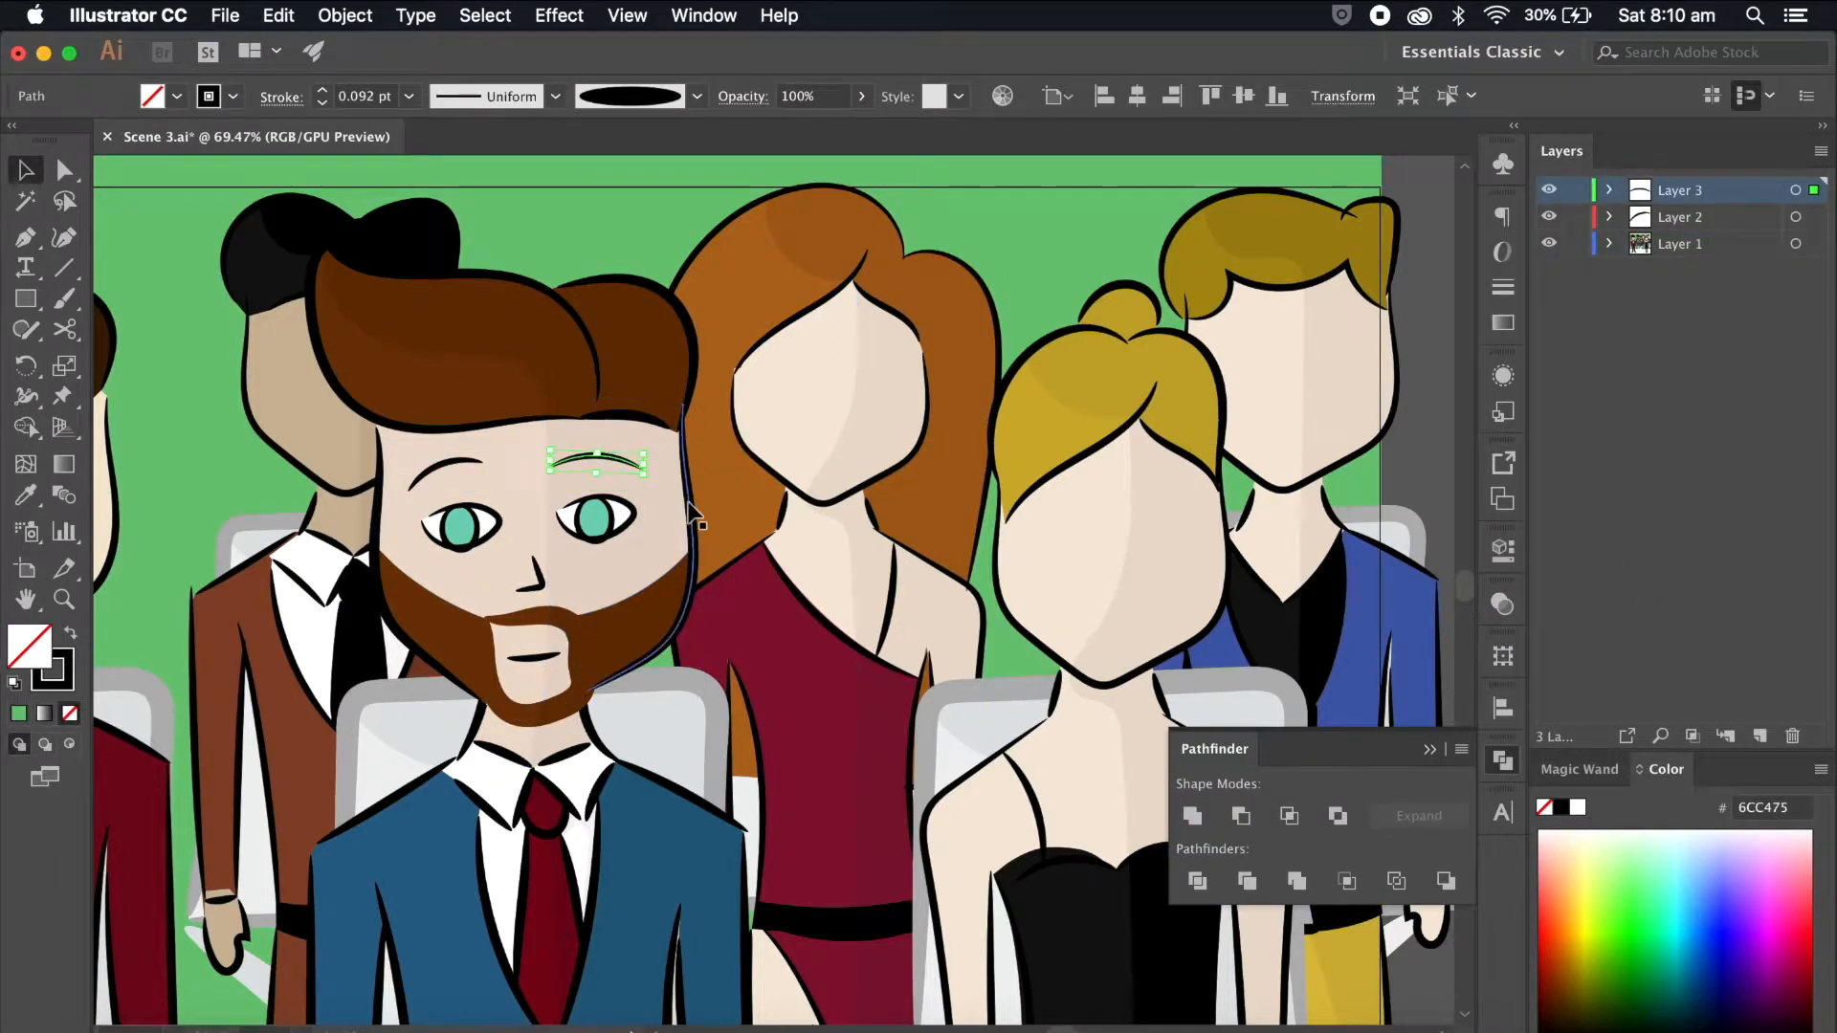
{"action": "left_click", "coordinate": [1630, 440]}
{"action": "key", "text": "super+0"}
{"action": "left_click", "coordinate": [1425, 230]}
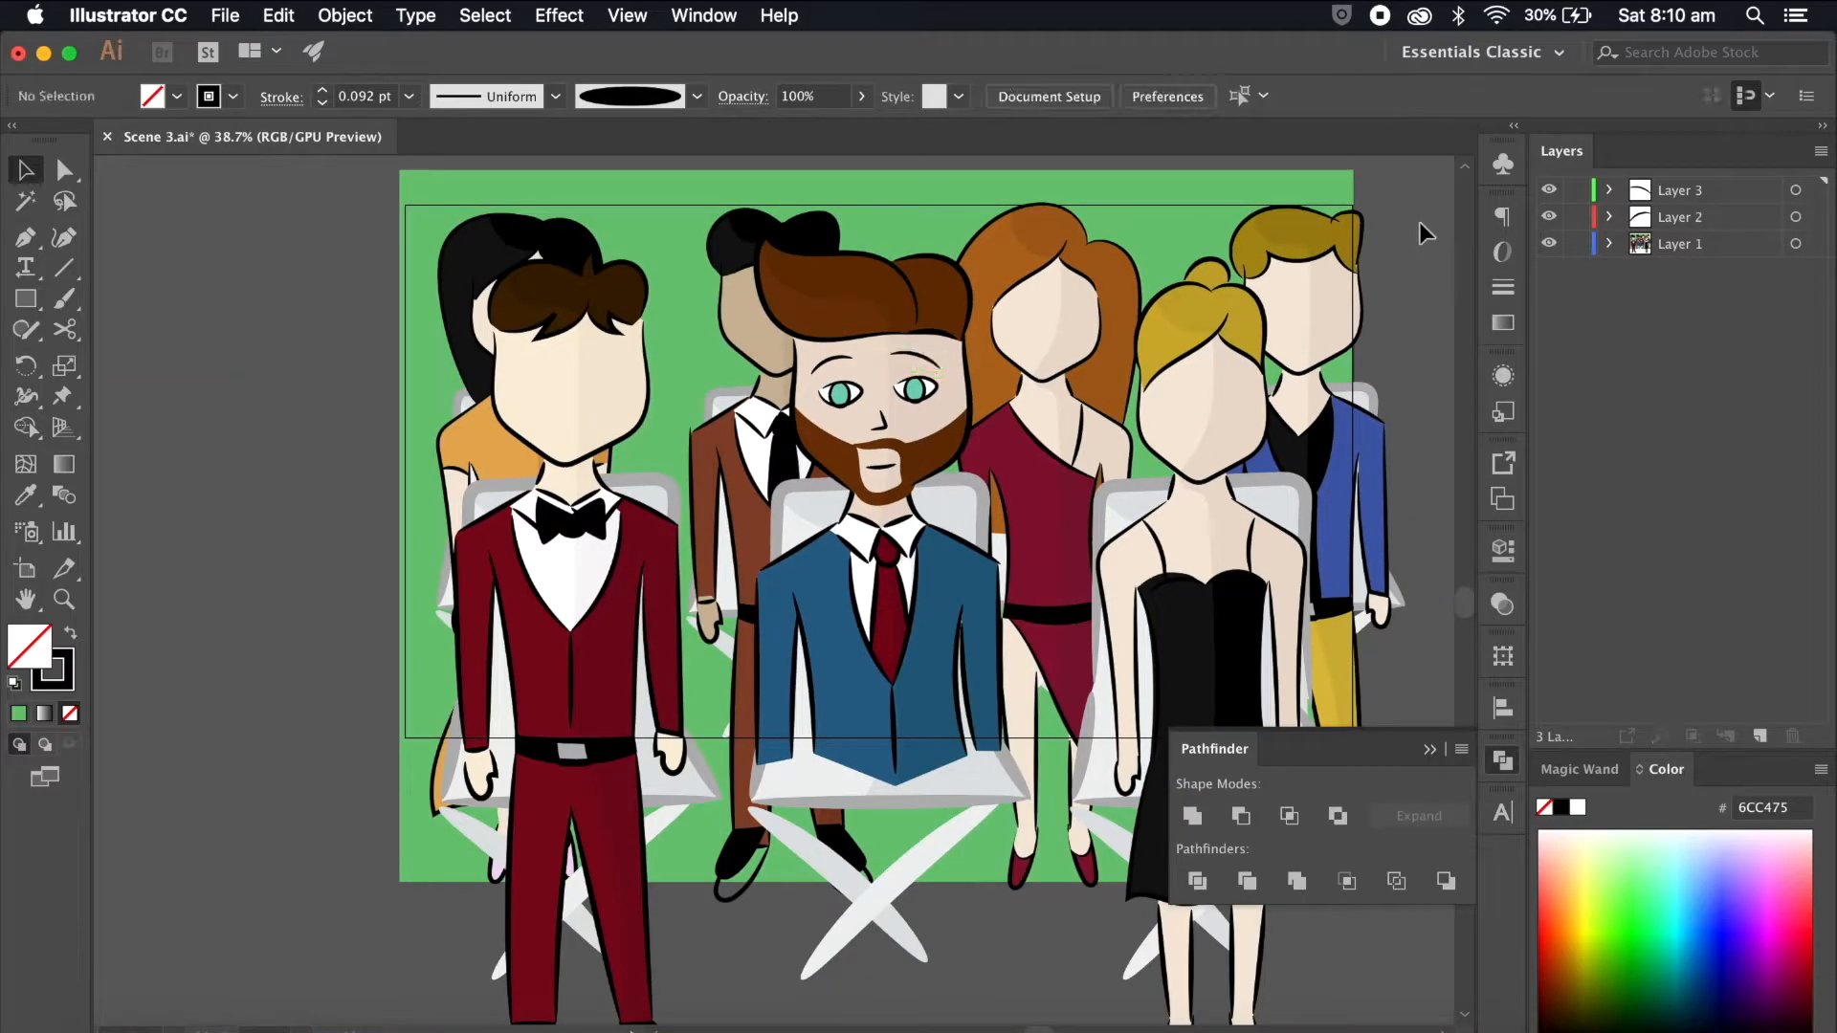
Step: Rename Layer 2 as Eyebrow left and Layer 3 as Eyebrow Right
{"action": "double_click", "coordinate": [1680, 218]}
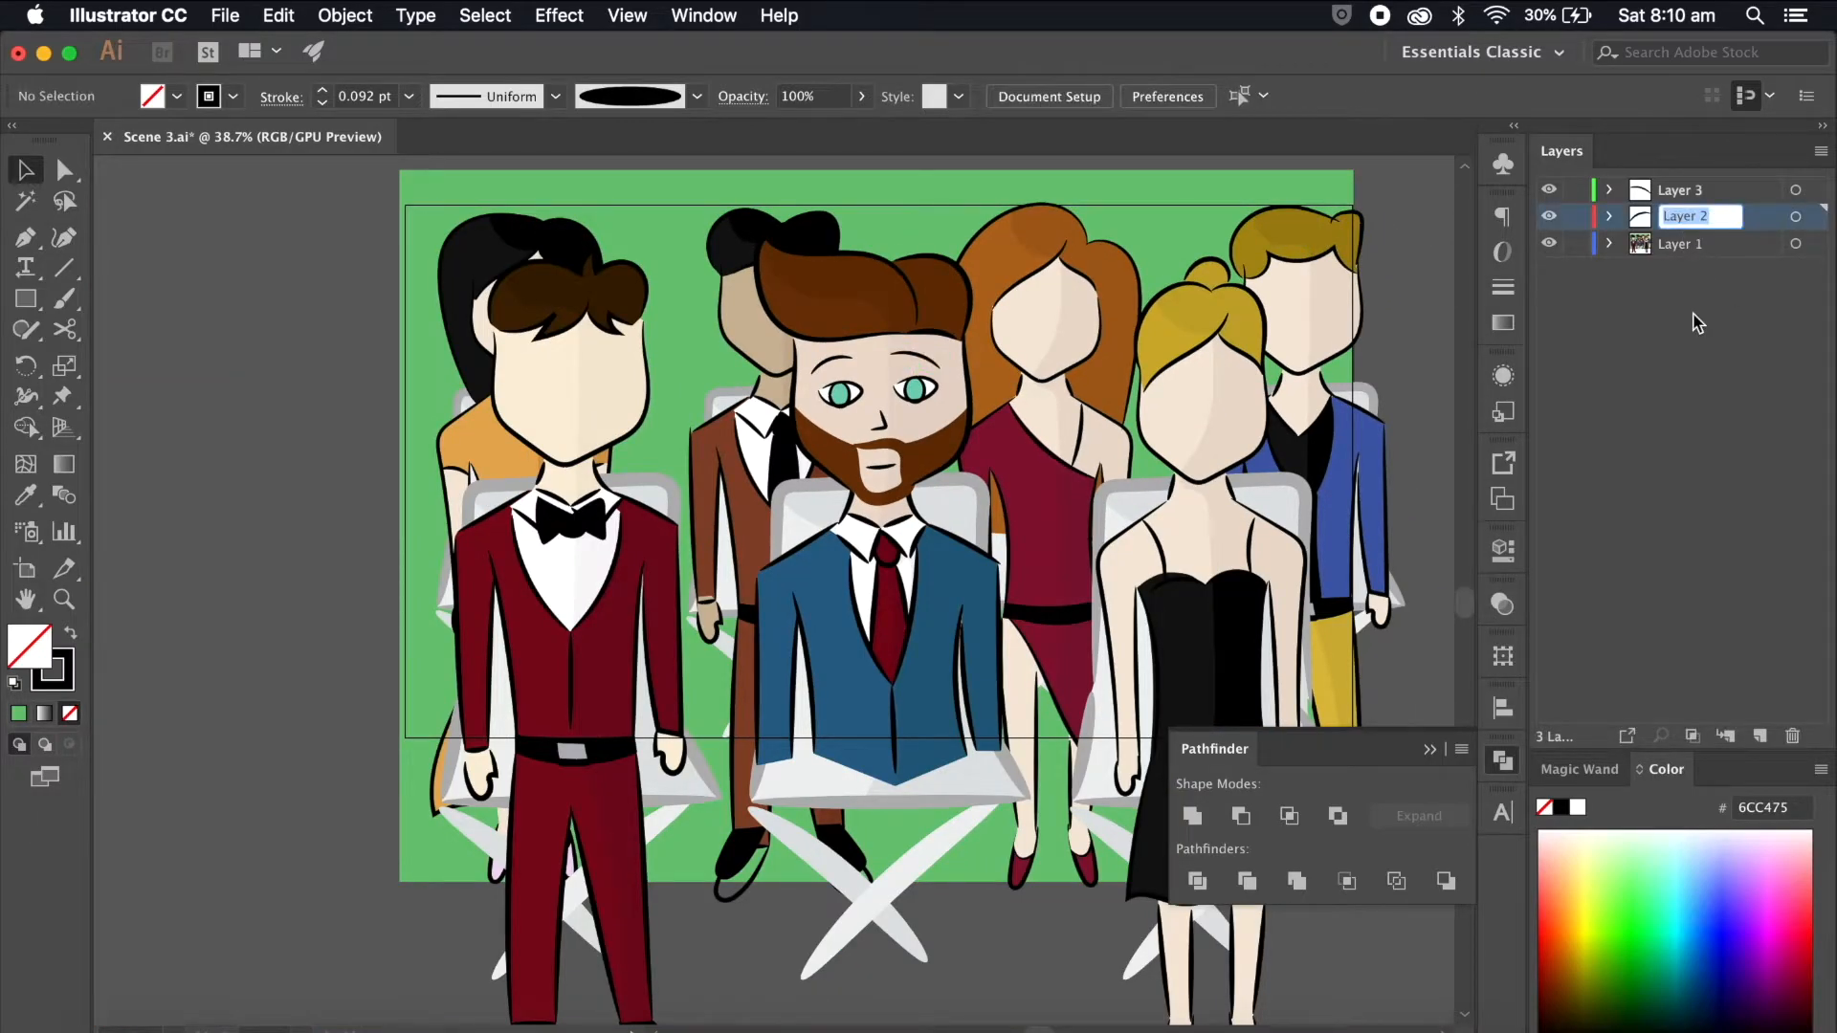
{"action": "left_click", "coordinate": [1694, 327]}
{"action": "double_click", "coordinate": [1674, 218]}
{"action": "type", "text": "Eyebrow left"}
{"action": "left_click", "coordinate": [1735, 341]}
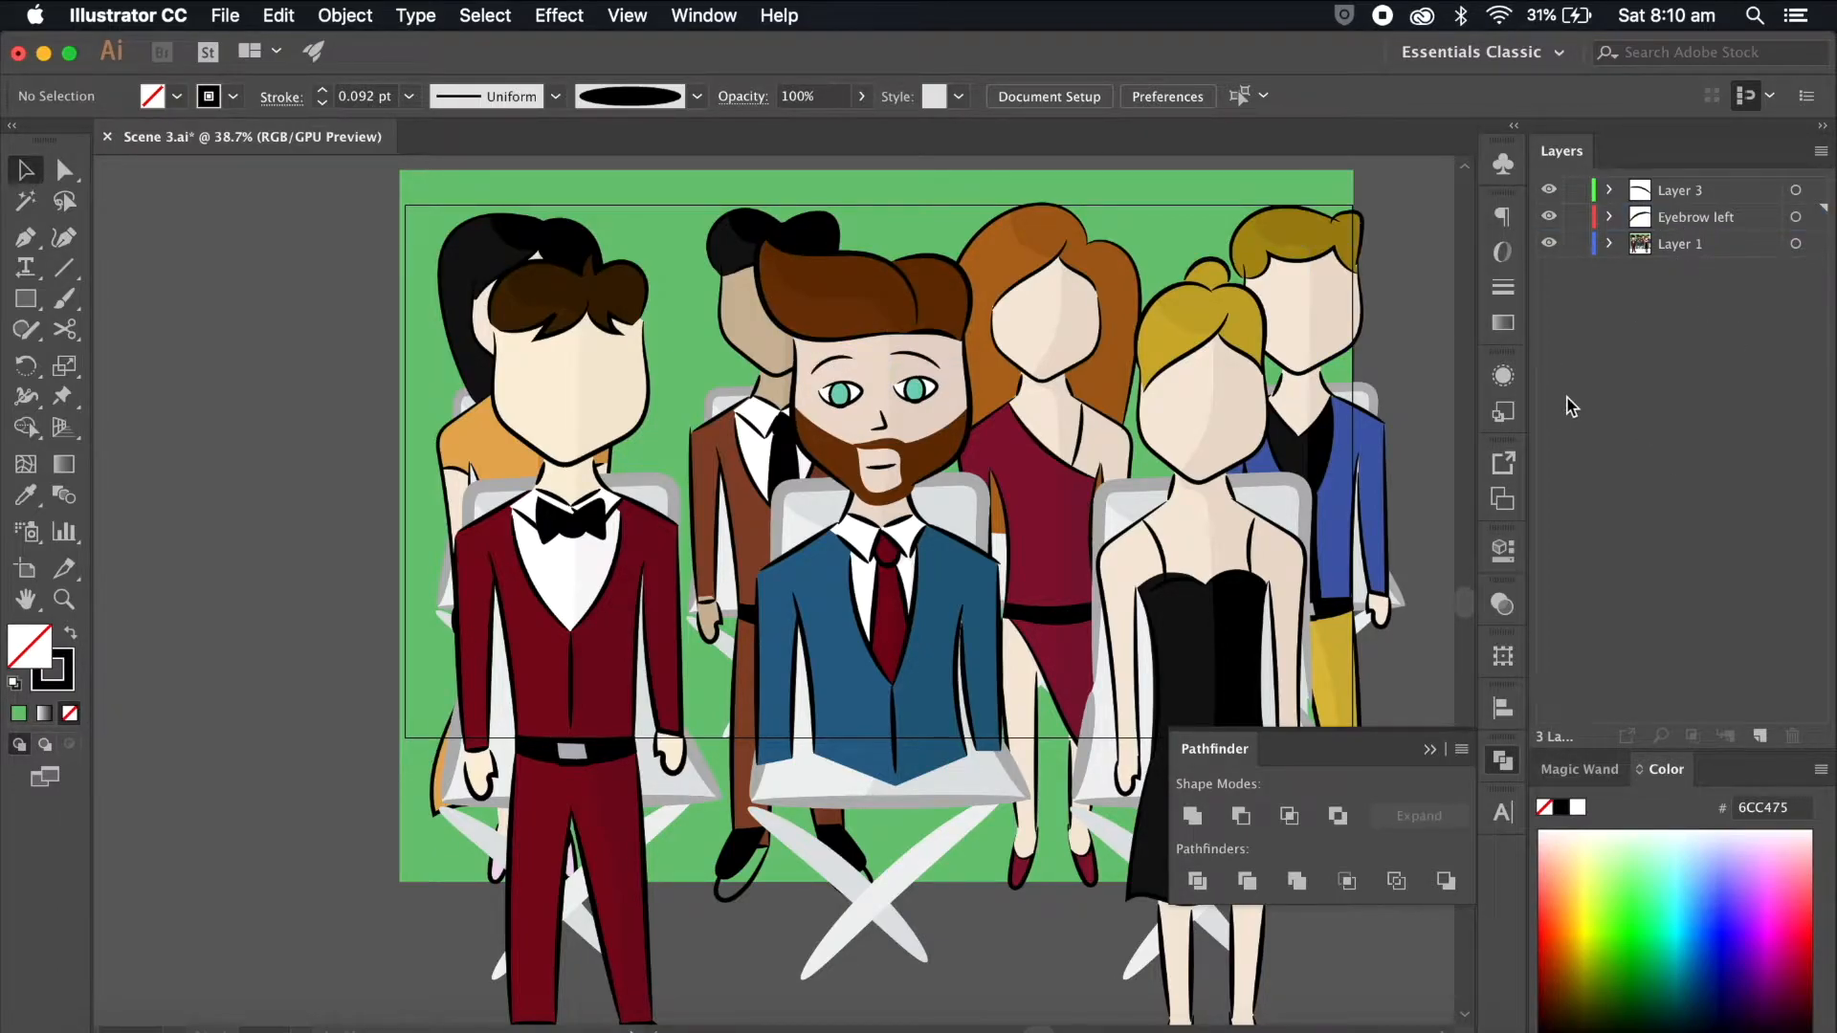
{"action": "double_click", "coordinate": [1689, 194]}
{"action": "type", "text": "Eyebrow Right"}
{"action": "key", "text": "Return"}
Step: Hide both eyebrow layers and copy the outer shapes of the bearded man's two eyes from inside his nested head group
{"action": "left_click", "coordinate": [1550, 190]}
{"action": "left_click", "coordinate": [1549, 218]}
{"action": "scroll", "coordinate": [1054, 335], "scroll_direction": "up", "scroll_amount": 8}
{"action": "scroll", "coordinate": [1054, 335], "scroll_direction": "left", "scroll_amount": 7}
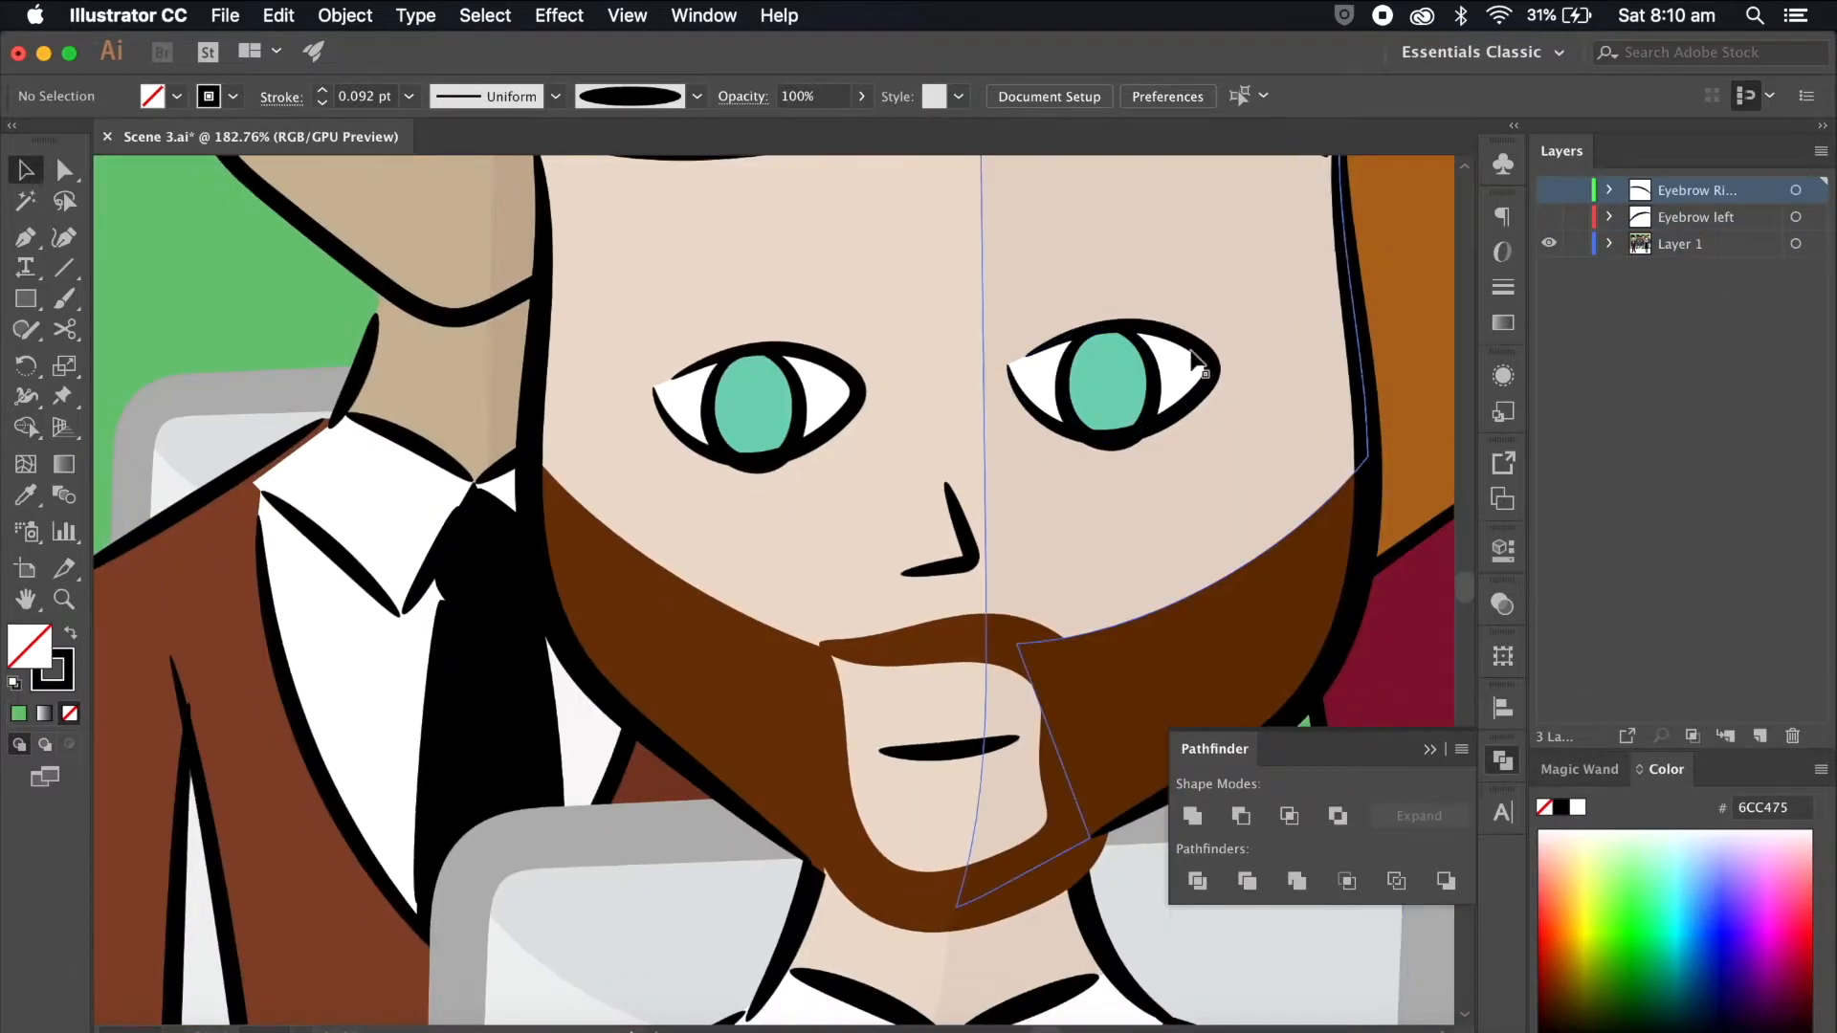
{"action": "double_click", "coordinate": [1203, 368]}
{"action": "left_click", "coordinate": [1055, 418]}
{"action": "left_click", "coordinate": [854, 382], "text": "shift"}
{"action": "scroll", "coordinate": [822, 400], "scroll_direction": "down", "scroll_amount": 4}
{"action": "key", "text": "super+c"}
{"action": "scroll", "coordinate": [900, 452], "scroll_direction": "down", "scroll_amount": 4}
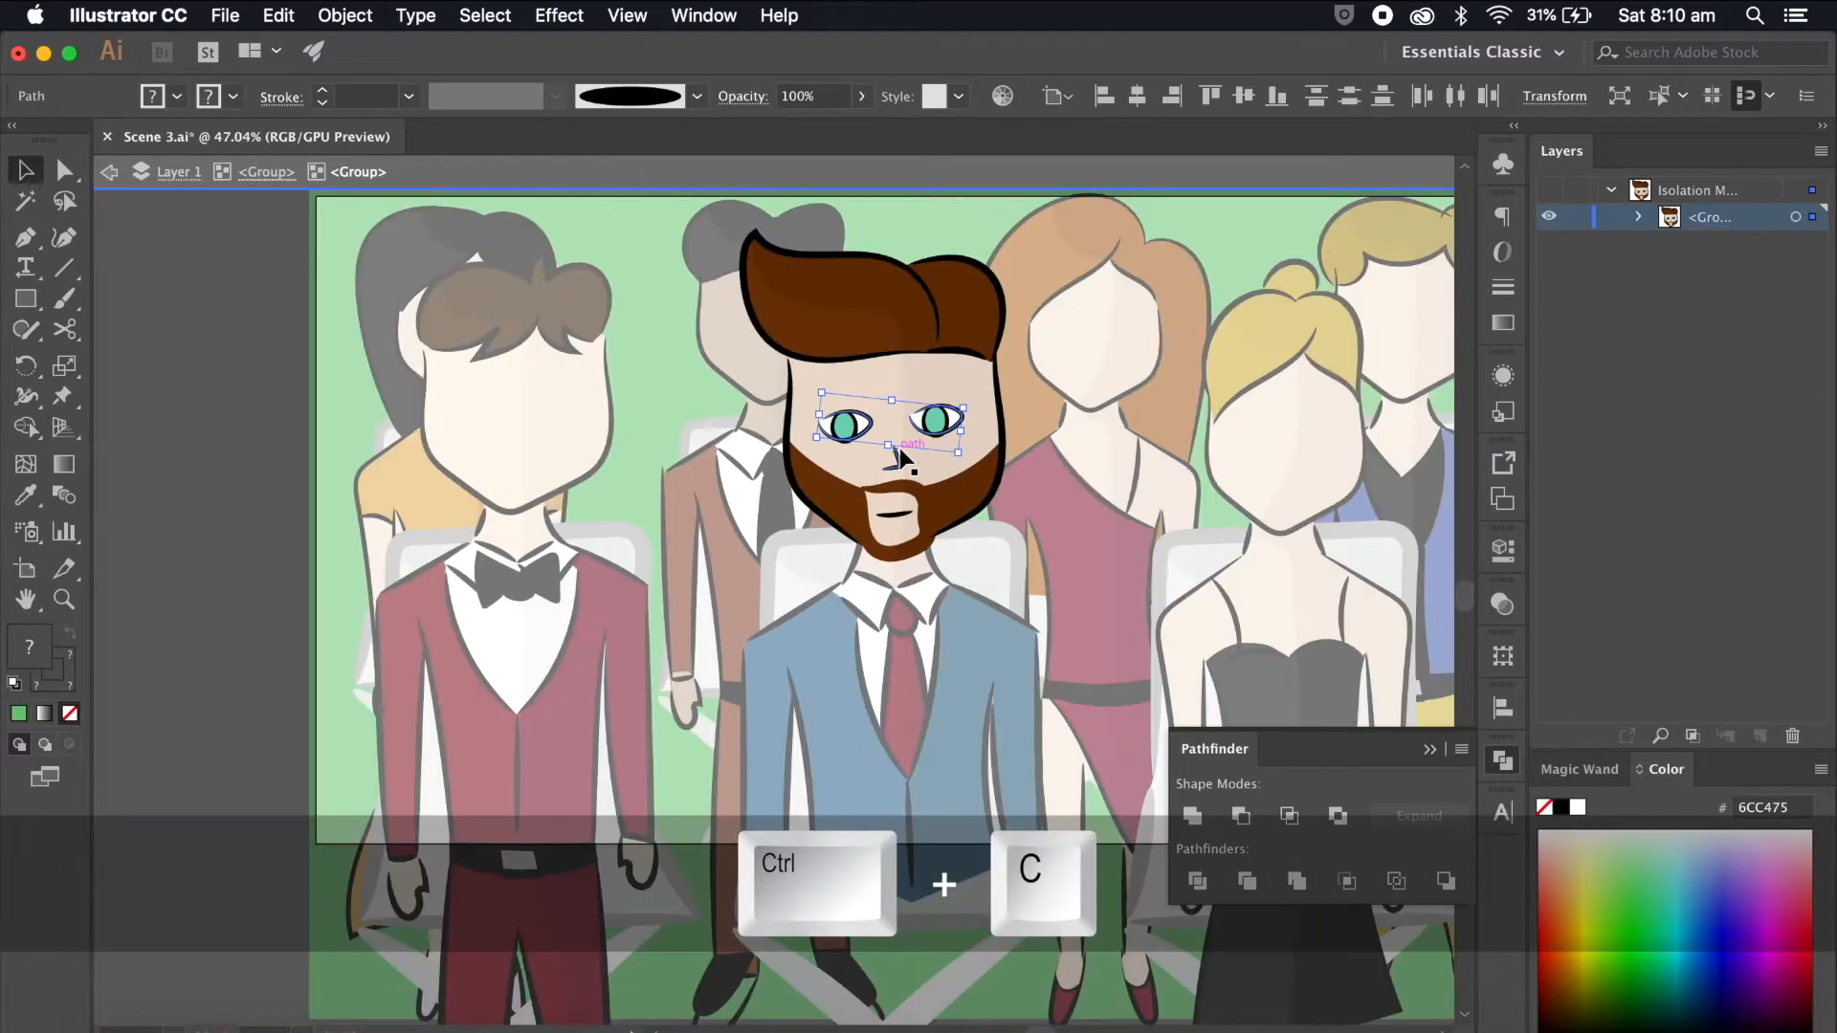
Step: Leave the group and paste the copied eye shapes in place on a new layer directly above Layer 1
{"action": "key", "text": "Escape"}
{"action": "left_click", "coordinate": [1694, 245]}
{"action": "key", "text": "super+f"}
{"action": "left_click", "coordinate": [1256, 236]}
Step: Fill both pasted eye shapes with skin colours sampled from the matching sides of the bearded man's face to make closed eyelids
{"action": "key", "text": "a"}
{"action": "scroll", "coordinate": [947, 442], "scroll_direction": "up", "scroll_amount": 6}
{"action": "left_click", "coordinate": [885, 445]}
{"action": "left_click", "coordinate": [866, 358]}
{"action": "left_click", "coordinate": [894, 445]}
{"action": "key", "text": "i"}
{"action": "left_click", "coordinate": [875, 368]}
{"action": "key", "text": "a"}
{"action": "left_click", "coordinate": [632, 467]}
{"action": "key", "text": "i"}
{"action": "left_click", "coordinate": [621, 320]}
{"action": "scroll", "coordinate": [622, 316], "scroll_direction": "down", "scroll_amount": 6}
{"action": "left_click", "coordinate": [26, 171]}
{"action": "left_click", "coordinate": [1253, 364]}
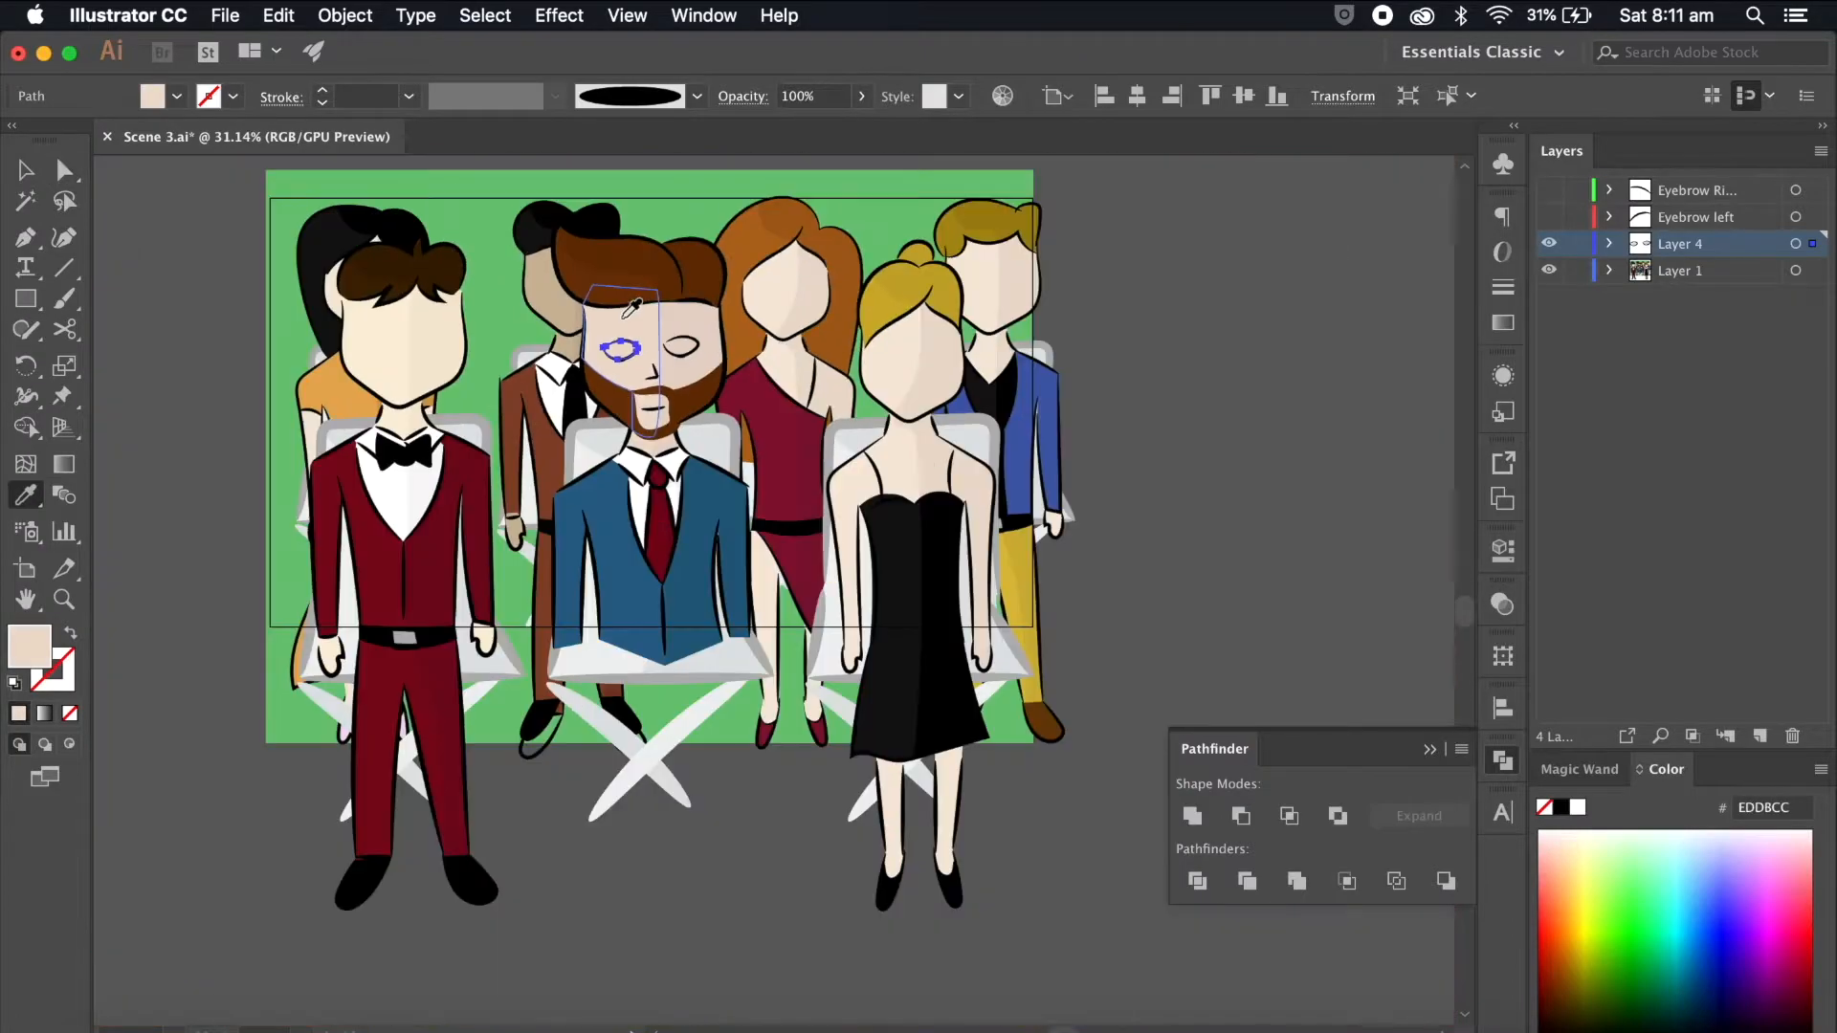
Step: Show both eyebrow layers and hide the closed-eyelid Layer 4
{"action": "left_click_drag", "start_coordinate": [1549, 191], "coordinate": [1549, 217]}
{"action": "double_click", "coordinate": [1549, 244]}
{"action": "scroll", "coordinate": [660, 339], "scroll_direction": "up", "scroll_amount": 8}
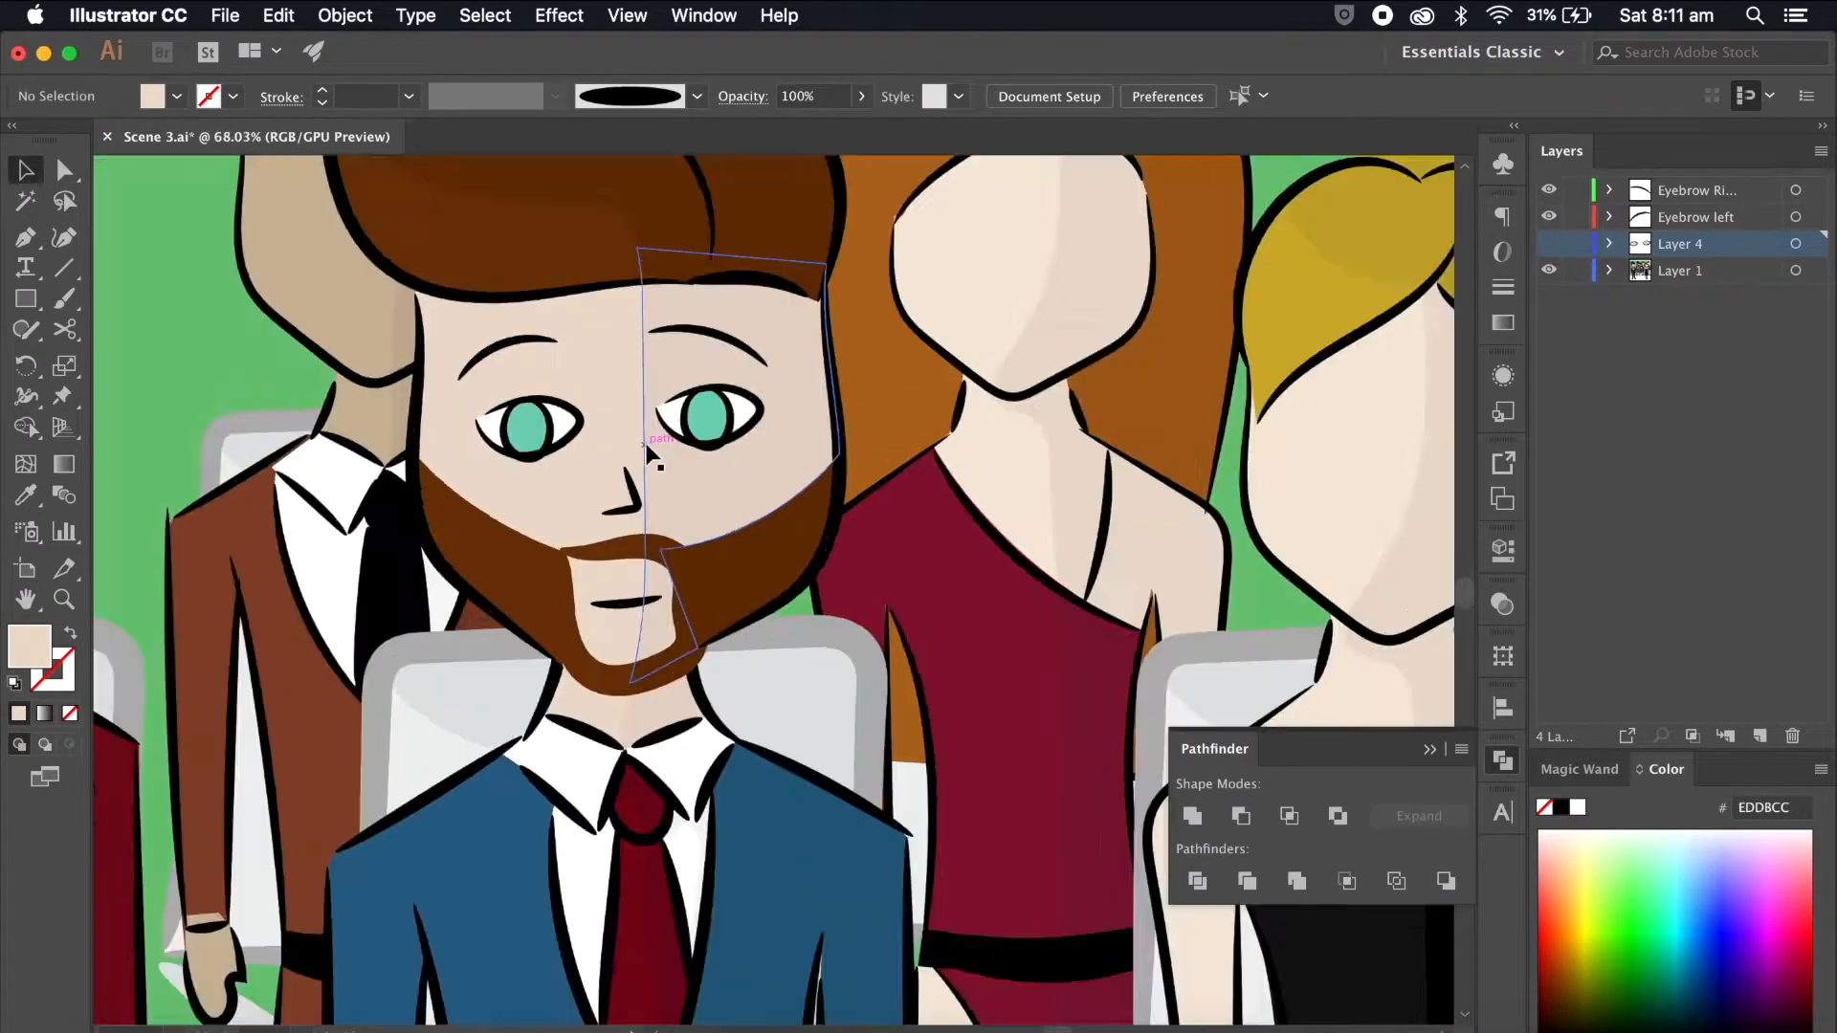
Step: Examine the iris shapes of both open eyes by selecting them inside the head group, and leave the group
{"action": "double_click", "coordinate": [817, 463]}
{"action": "left_click", "coordinate": [817, 463]}
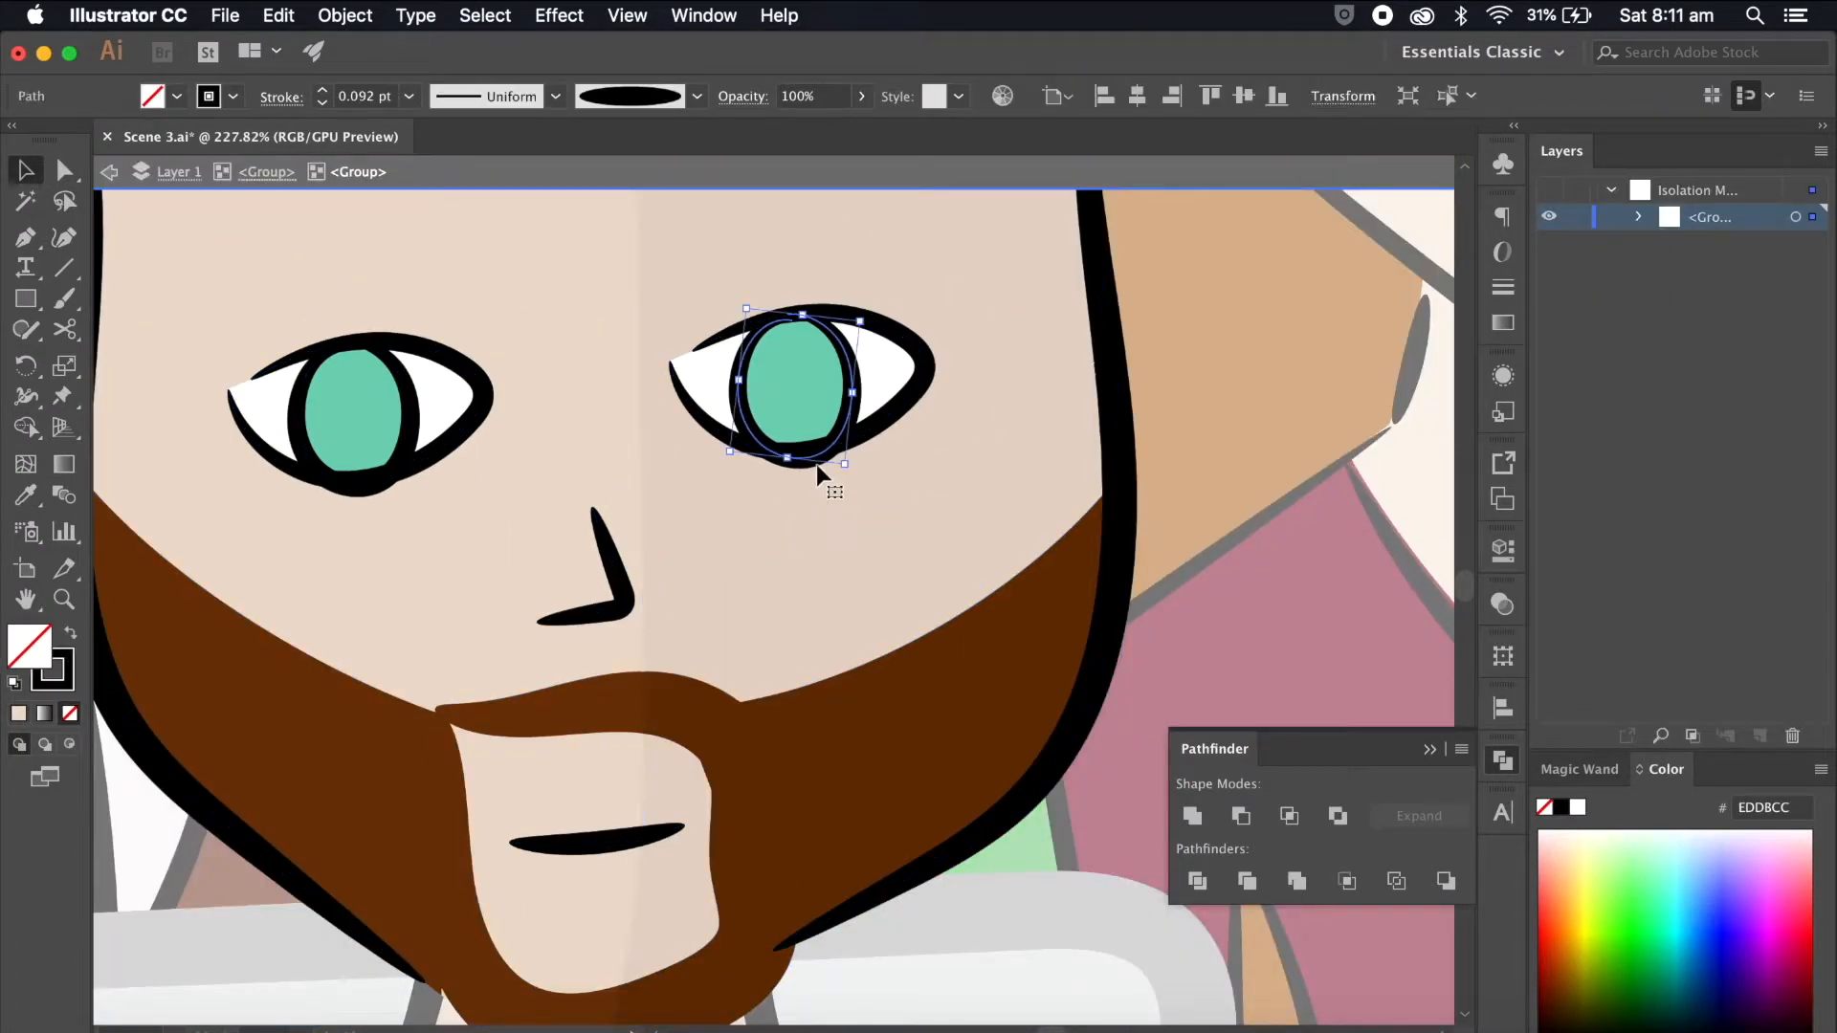
{"action": "left_click", "coordinate": [353, 433], "text": "shift"}
{"action": "left_click", "coordinate": [445, 377]}
{"action": "left_click", "coordinate": [380, 406]}
{"action": "left_click", "coordinate": [731, 388], "text": "shift"}
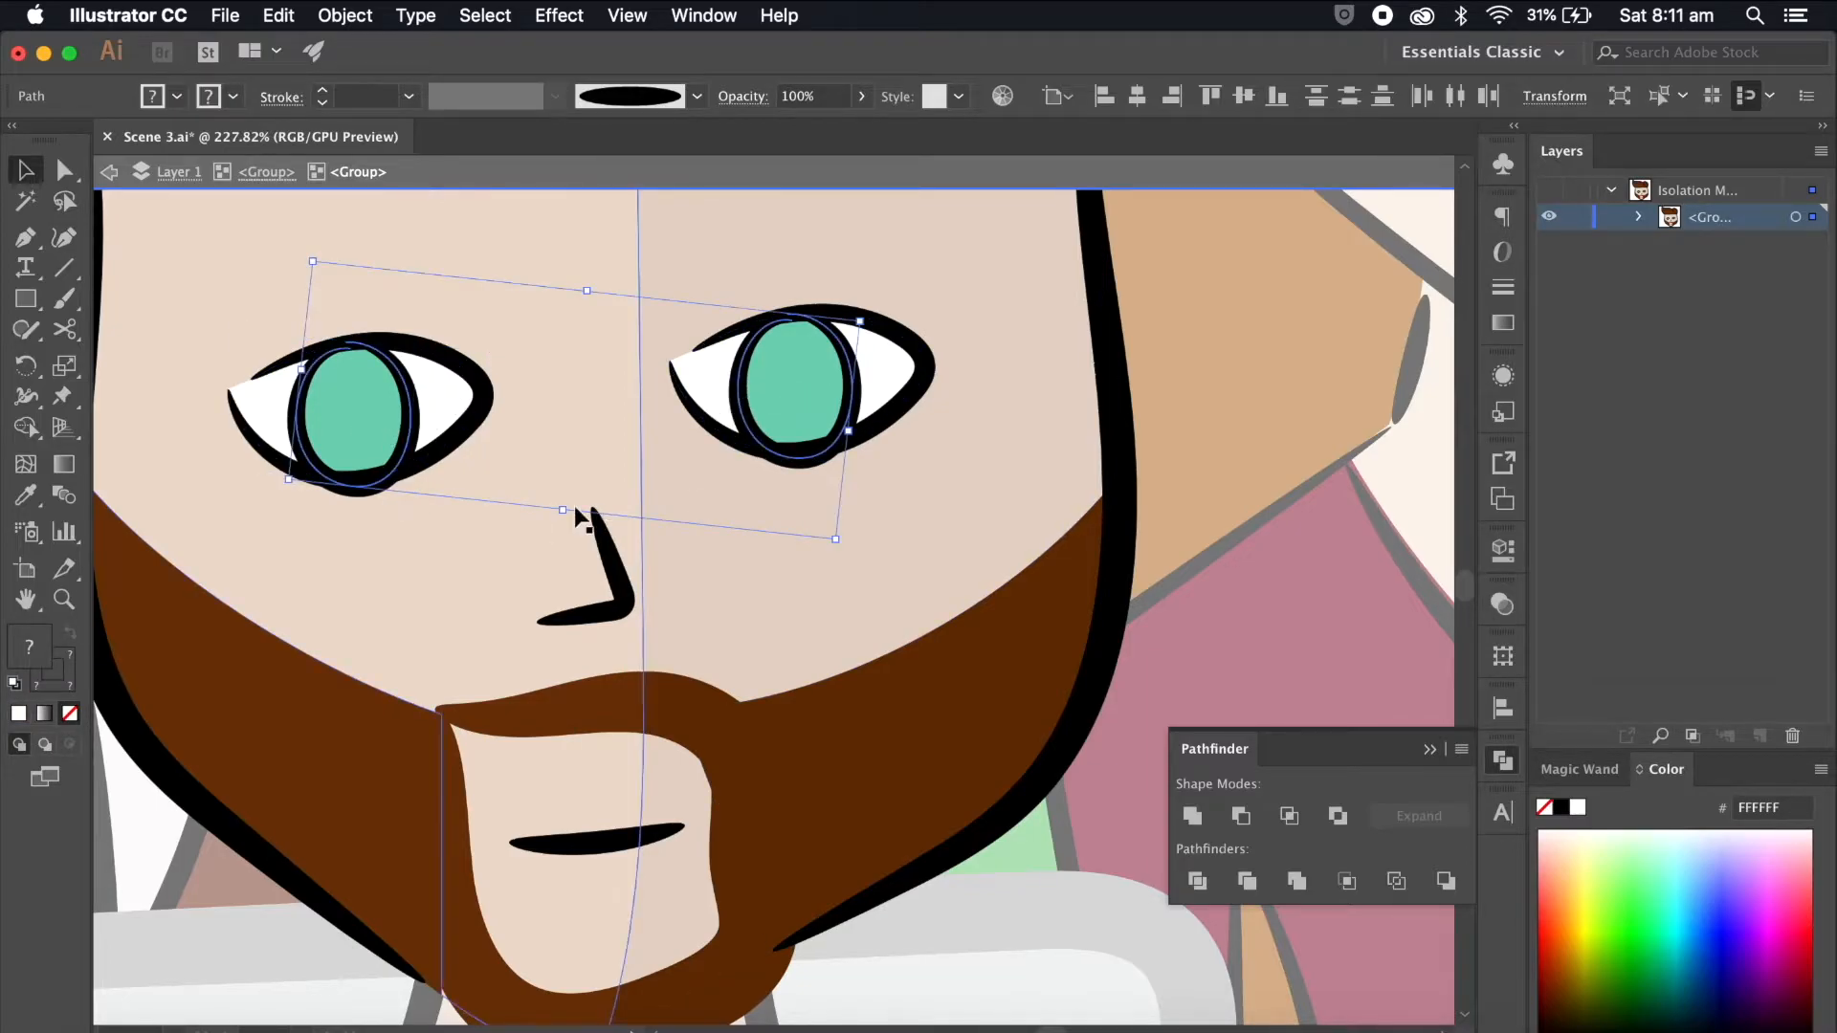
{"action": "scroll", "coordinate": [599, 520], "scroll_direction": "down", "scroll_amount": 5}
{"action": "key", "text": "Escape"}
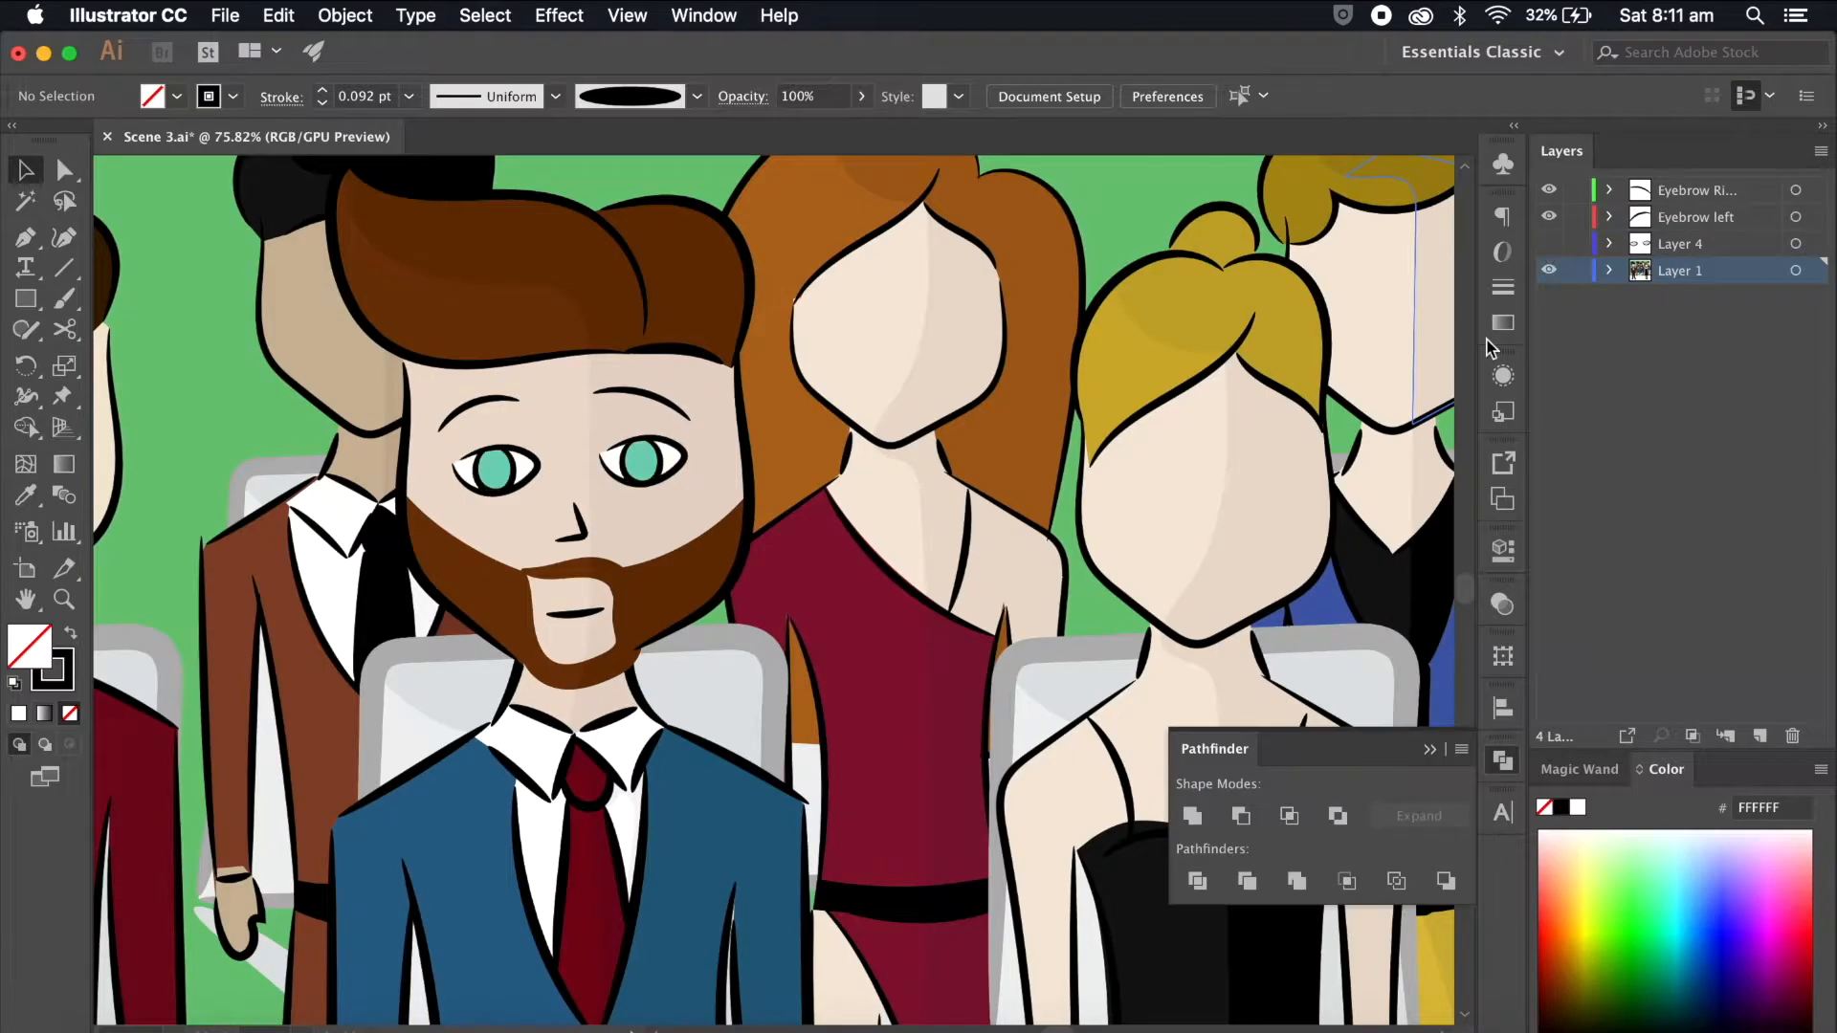
Step: Make the closed-eyelid Layer 4 visible and save Scene 3.ai
{"action": "scroll", "coordinate": [1252, 440], "scroll_direction": "down", "scroll_amount": 5}
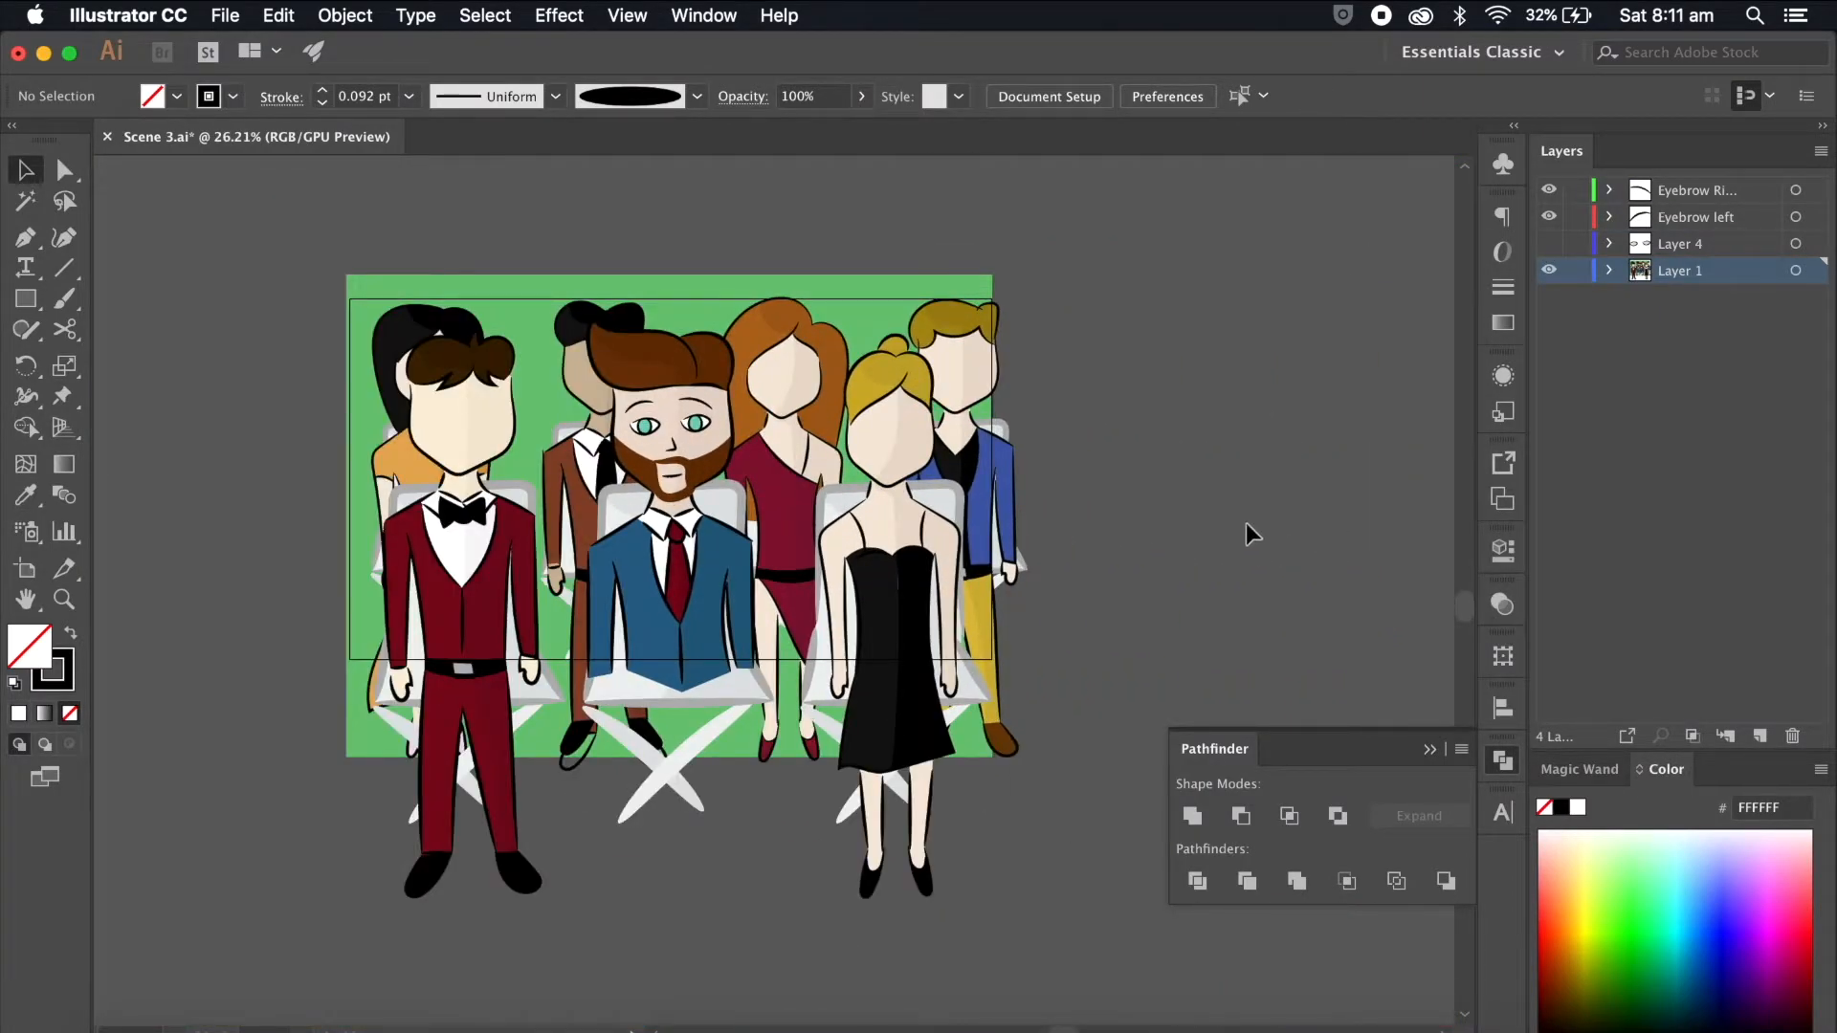
{"action": "left_click", "coordinate": [230, 14]}
{"action": "left_click", "coordinate": [308, 201]}
{"action": "left_click", "coordinate": [1549, 244]}
{"action": "left_click", "coordinate": [234, 14]}
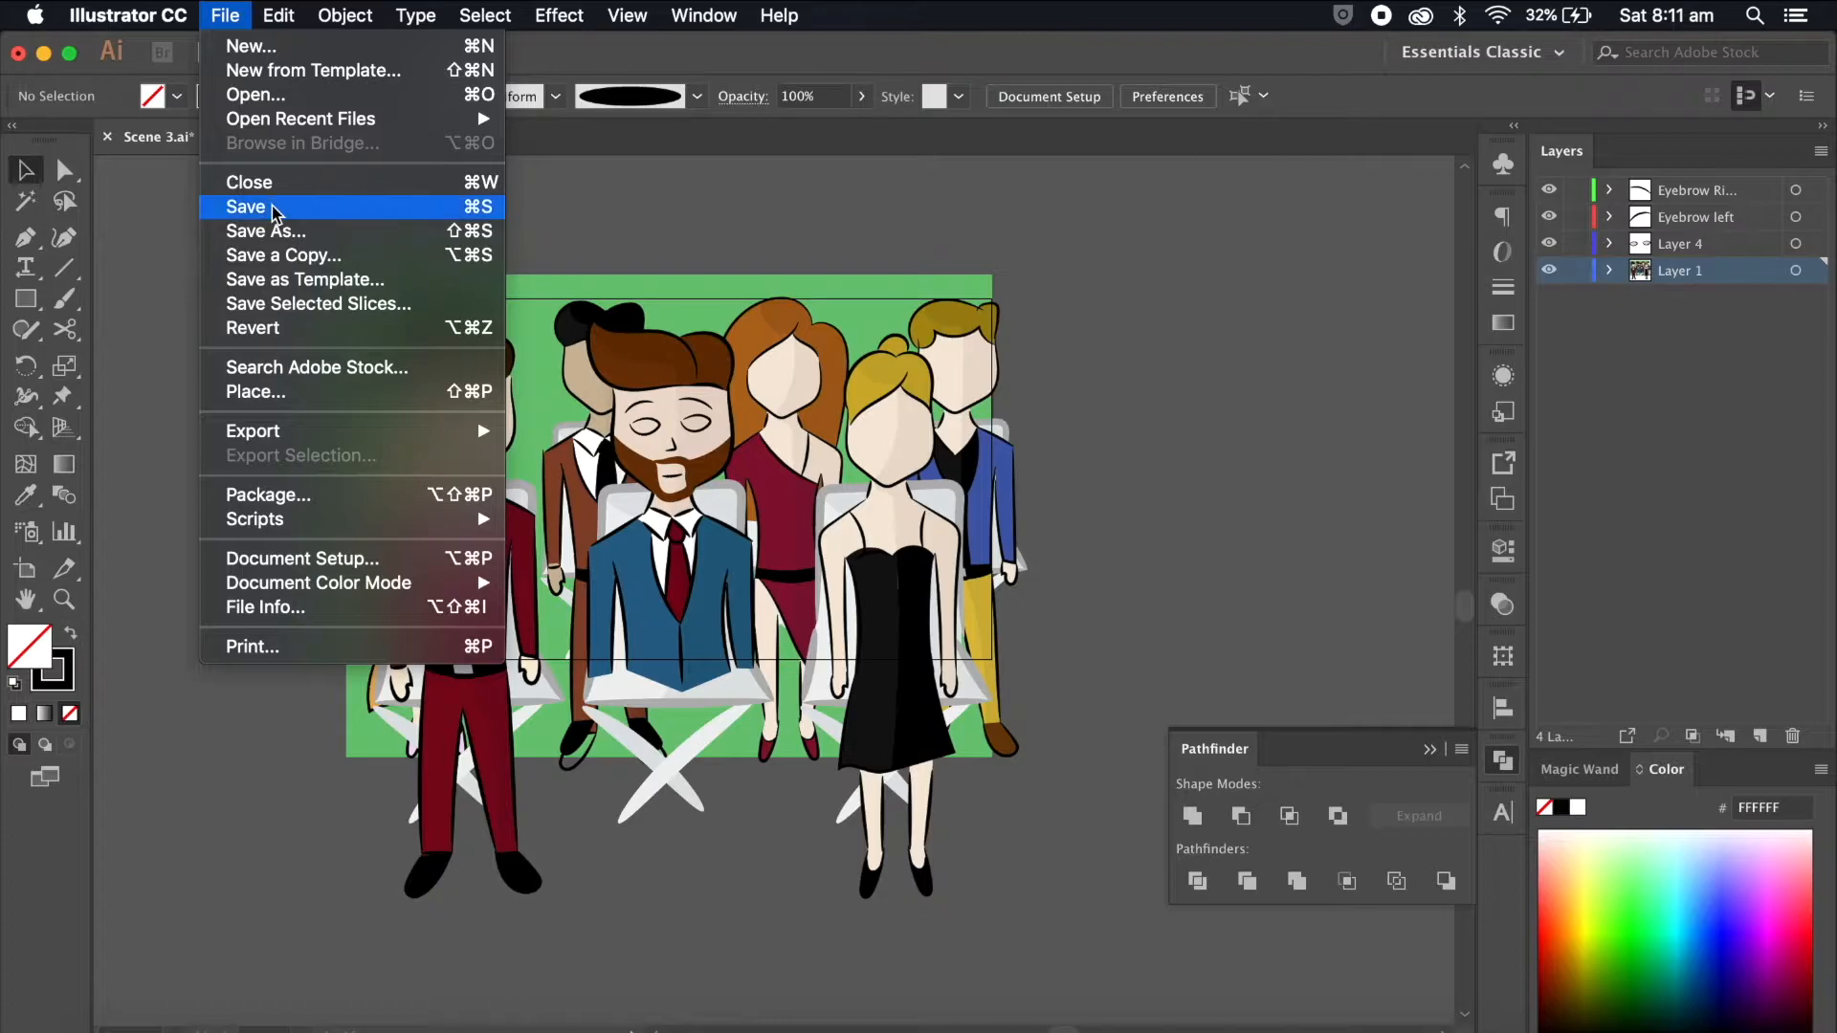
{"action": "left_click", "coordinate": [272, 207]}
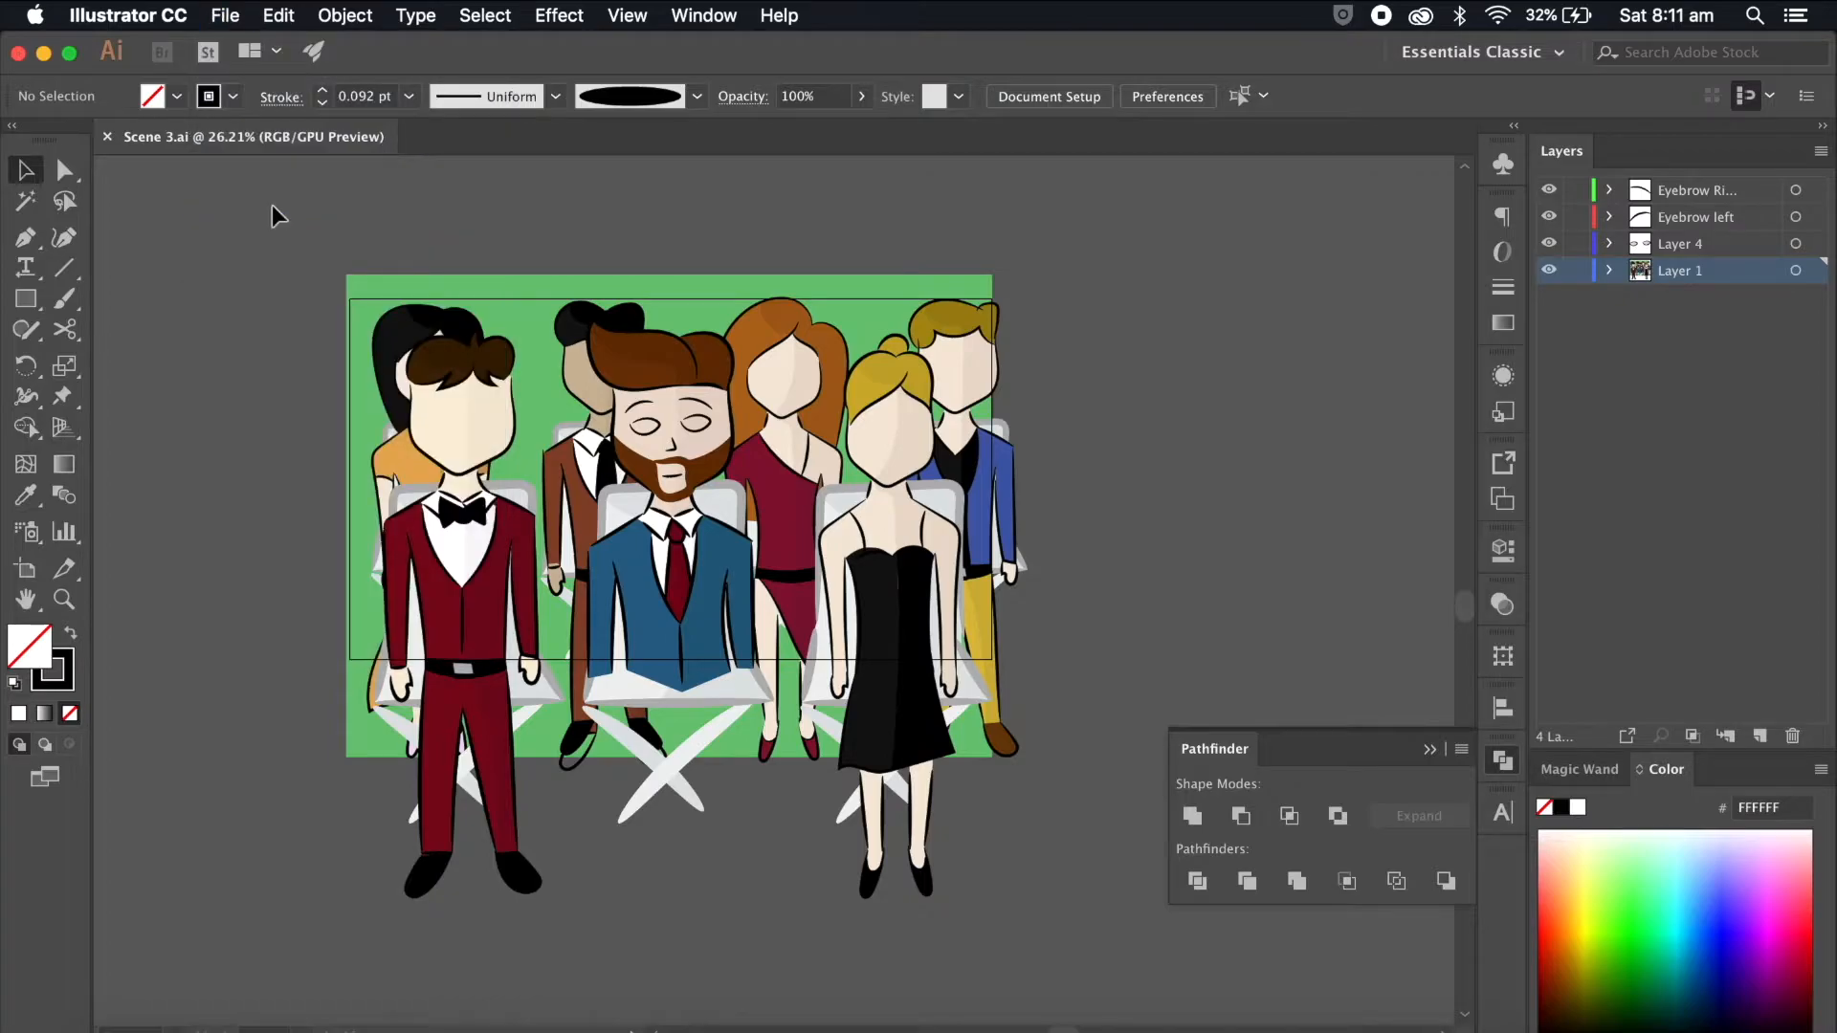
Step: Close Scene 3.ai and open Scene 4.ai from the Scenes folder in Finder
{"action": "left_click", "coordinate": [107, 139]}
{"action": "left_click", "coordinate": [302, 1005]}
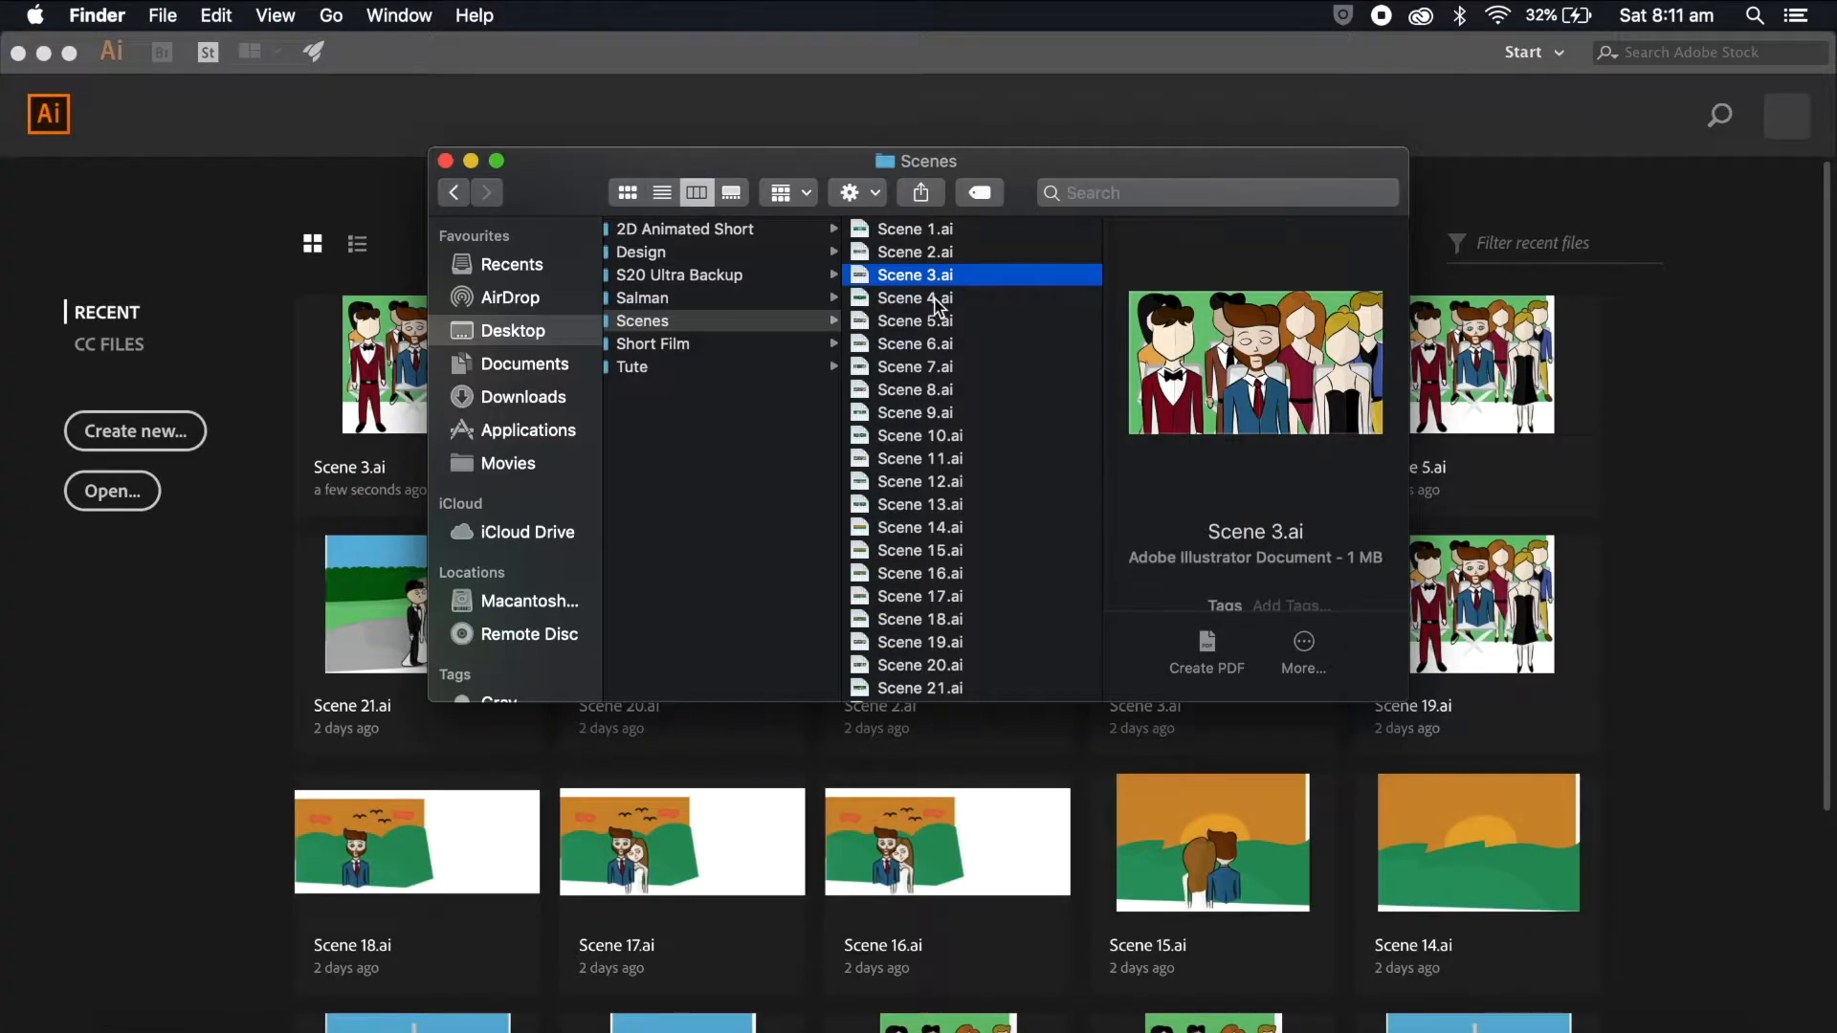
{"action": "double_click", "coordinate": [935, 298]}
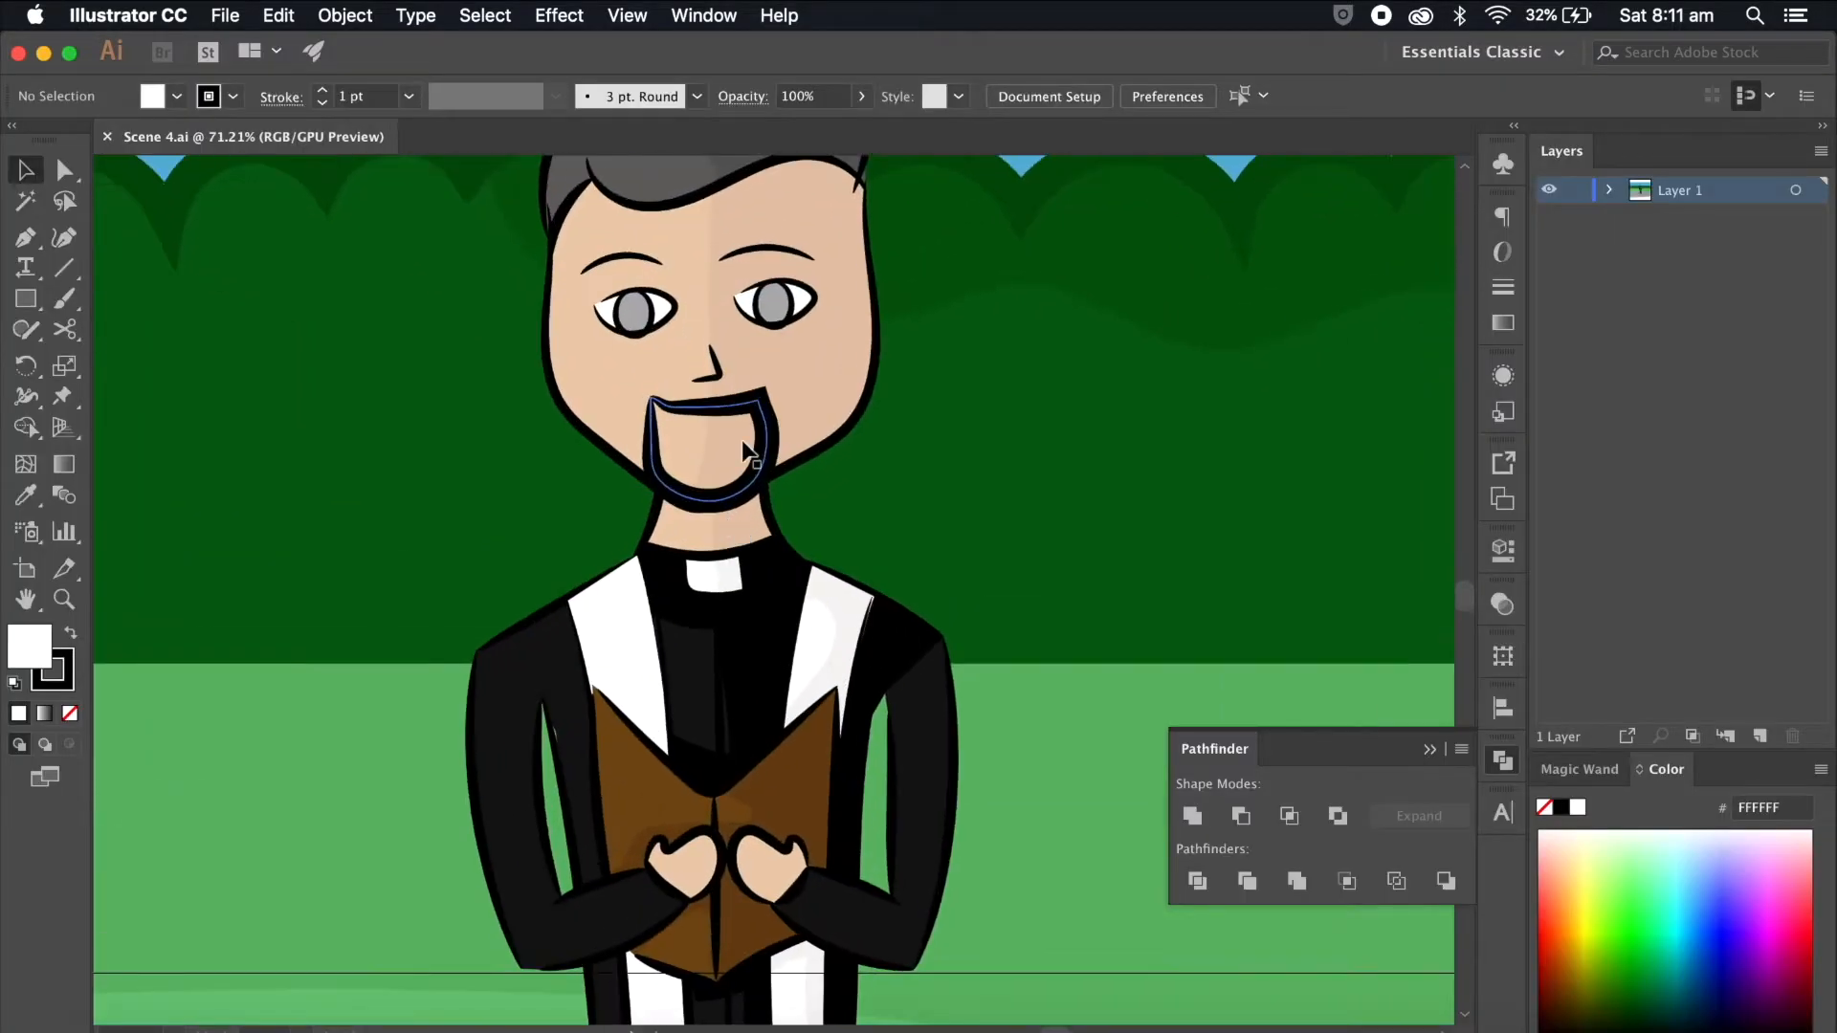
{"action": "scroll", "coordinate": [729, 524], "scroll_direction": "down", "scroll_amount": 5}
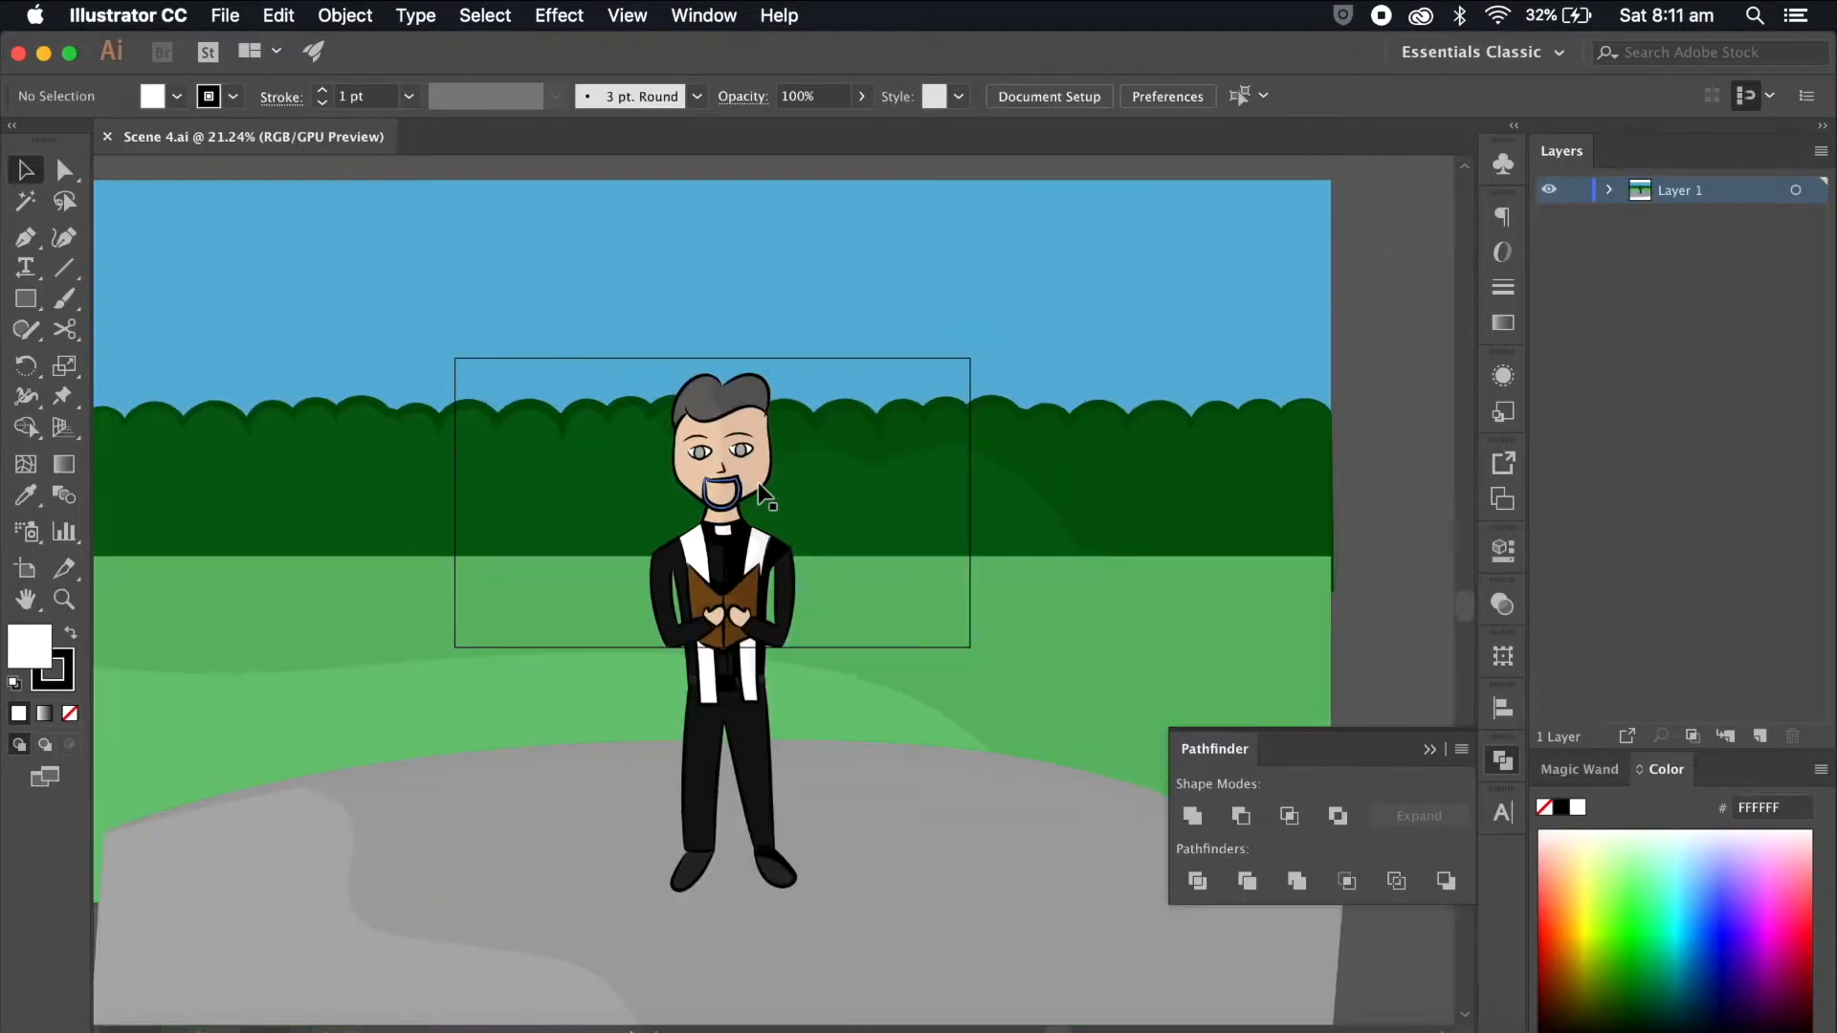
{"action": "scroll", "coordinate": [757, 482], "scroll_direction": "up", "scroll_amount": 4}
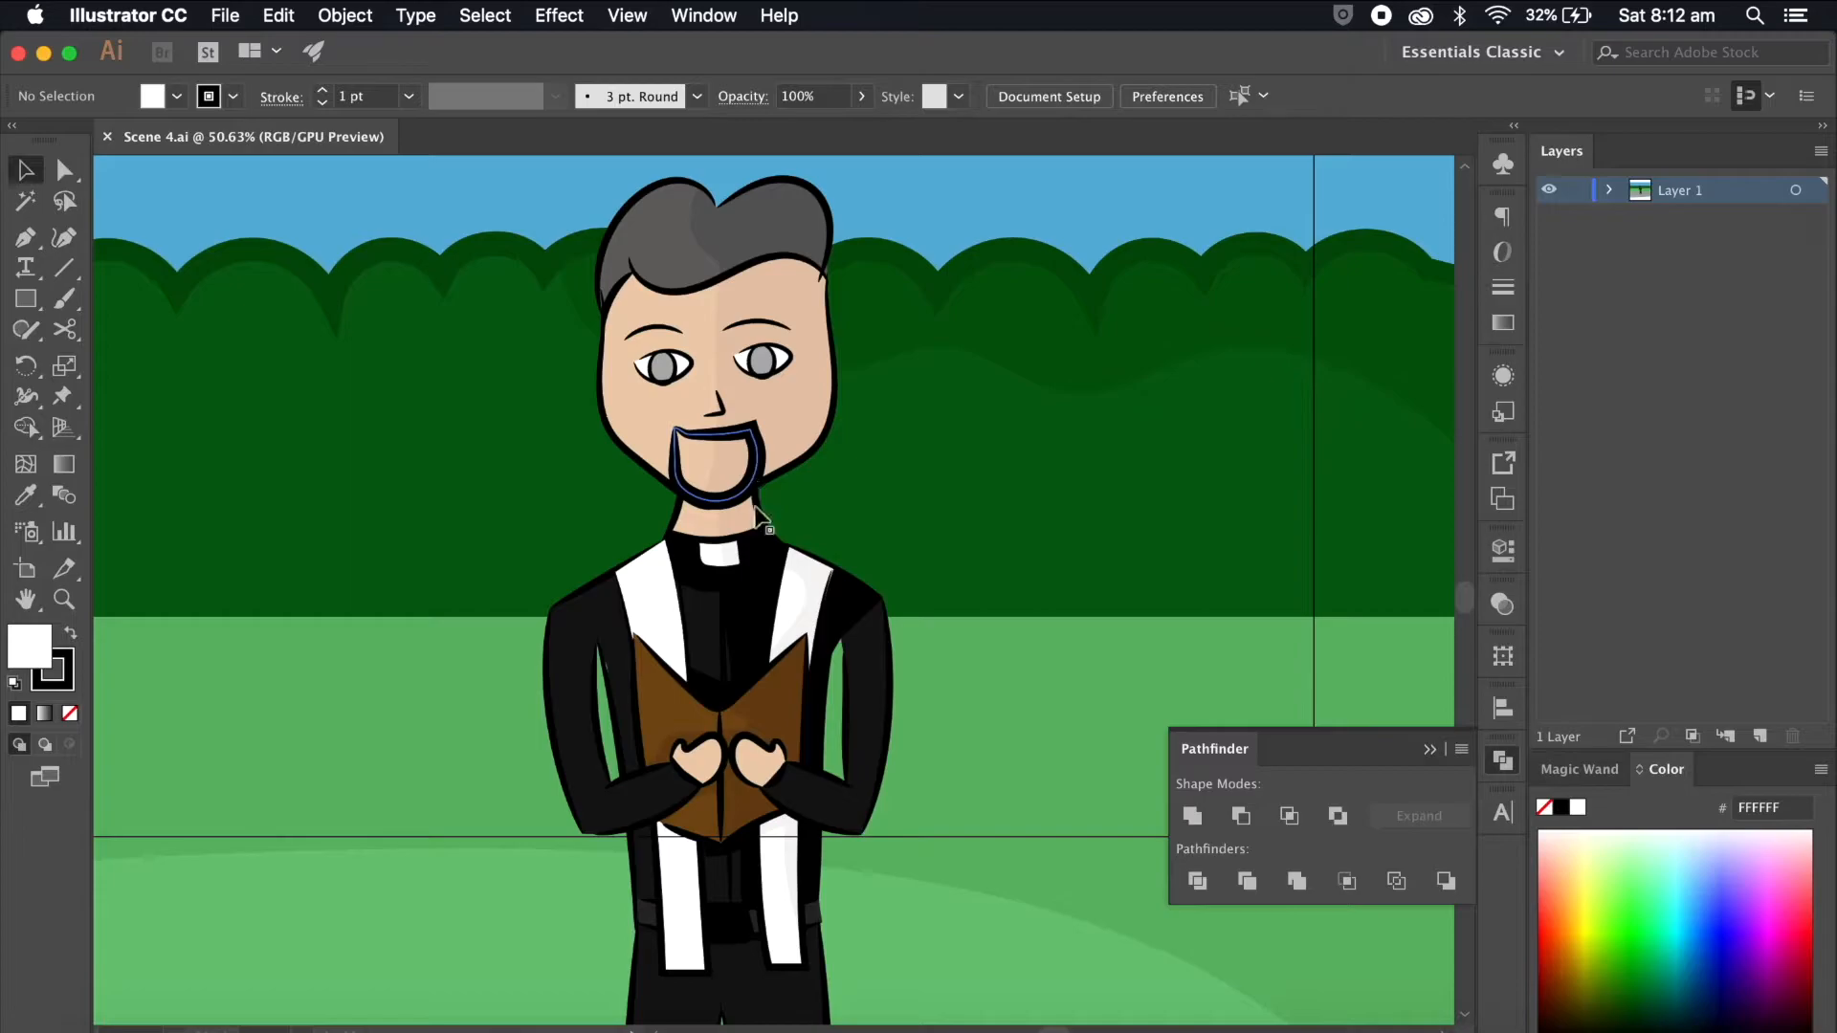
{"action": "scroll", "coordinate": [751, 478], "scroll_direction": "down", "scroll_amount": 2}
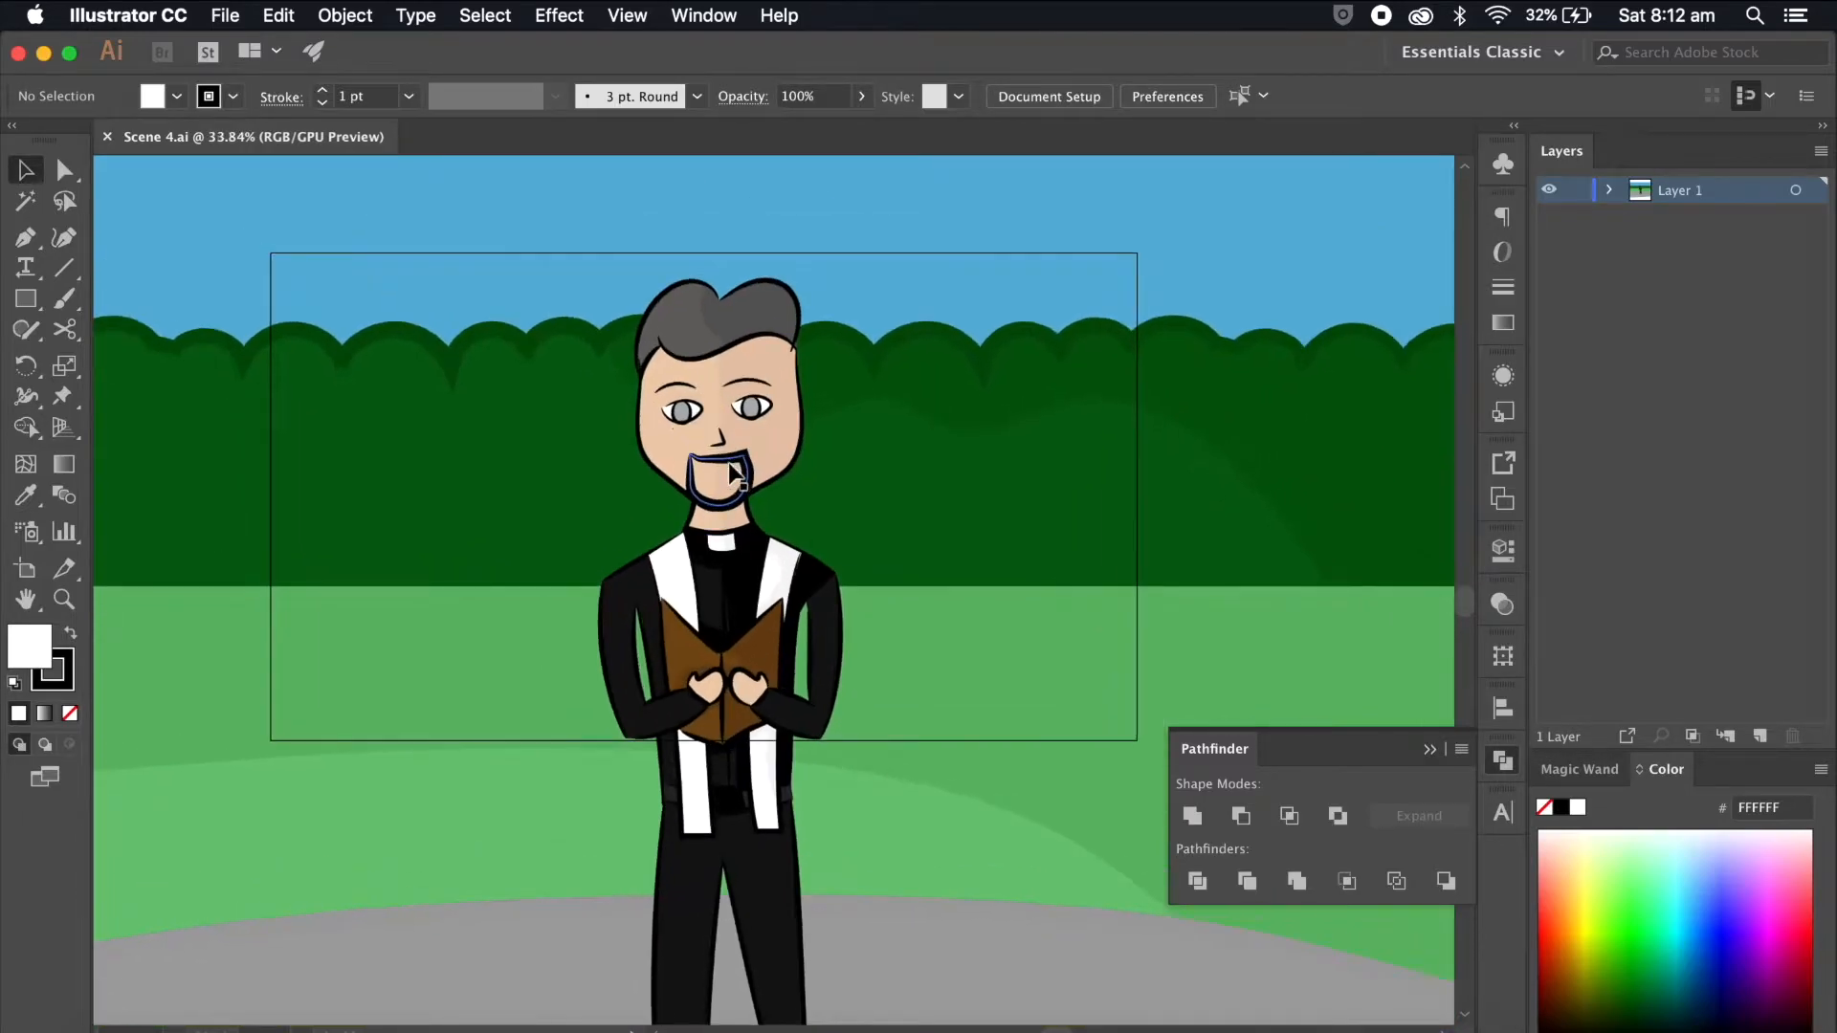
{"action": "scroll", "coordinate": [736, 473], "scroll_direction": "up", "scroll_amount": 1}
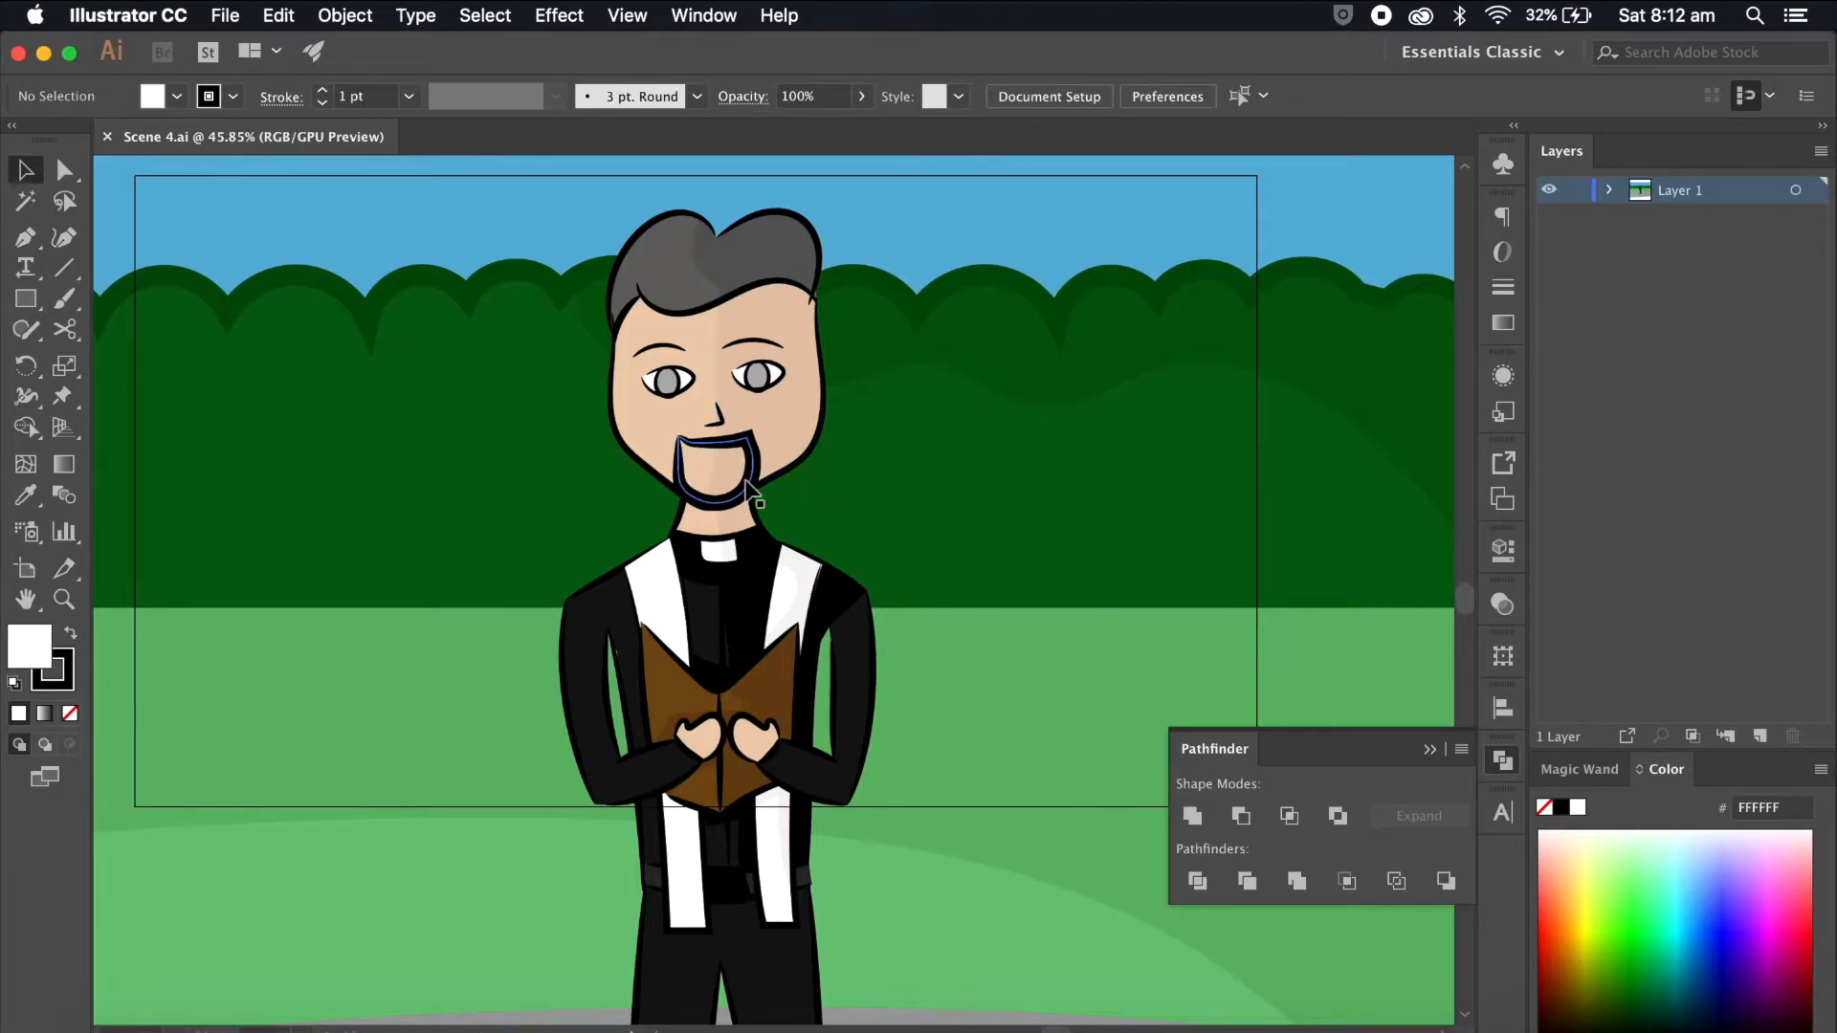
Step: Create a new Web-Large document of 1920 x 1080 px
{"action": "left_click", "coordinate": [223, 16]}
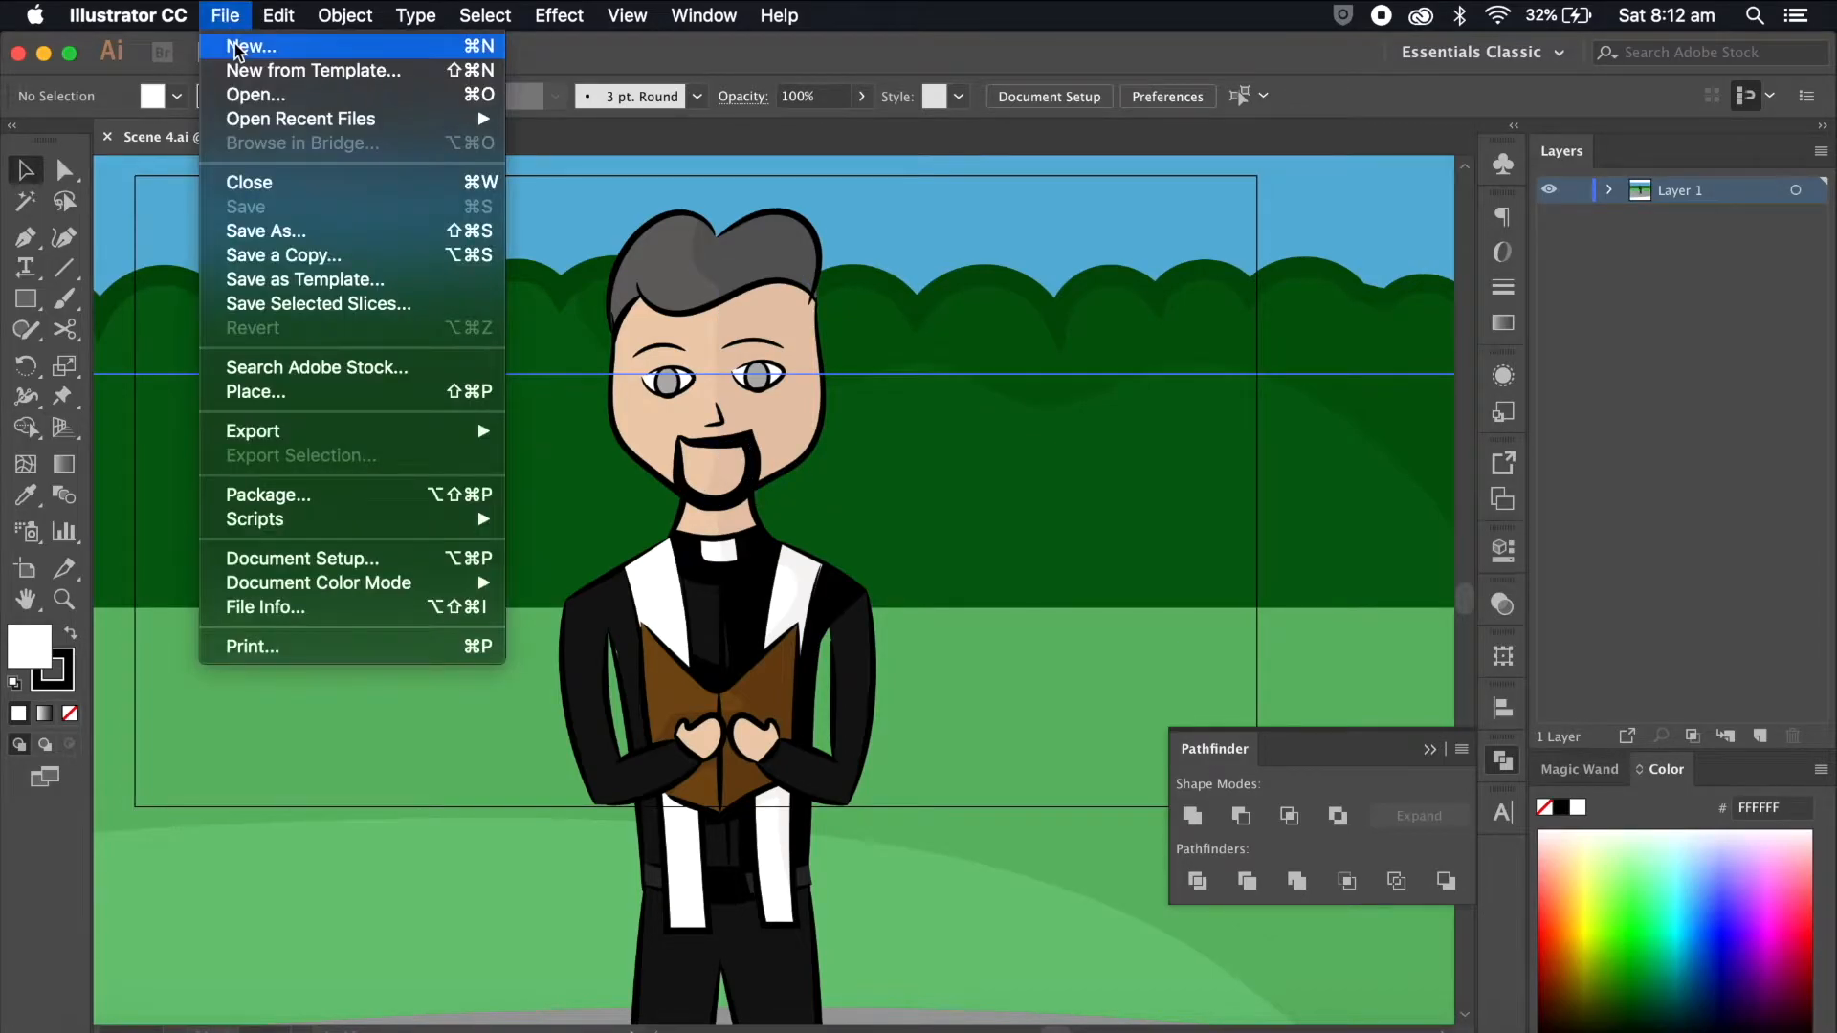
{"action": "left_click", "coordinate": [241, 45]}
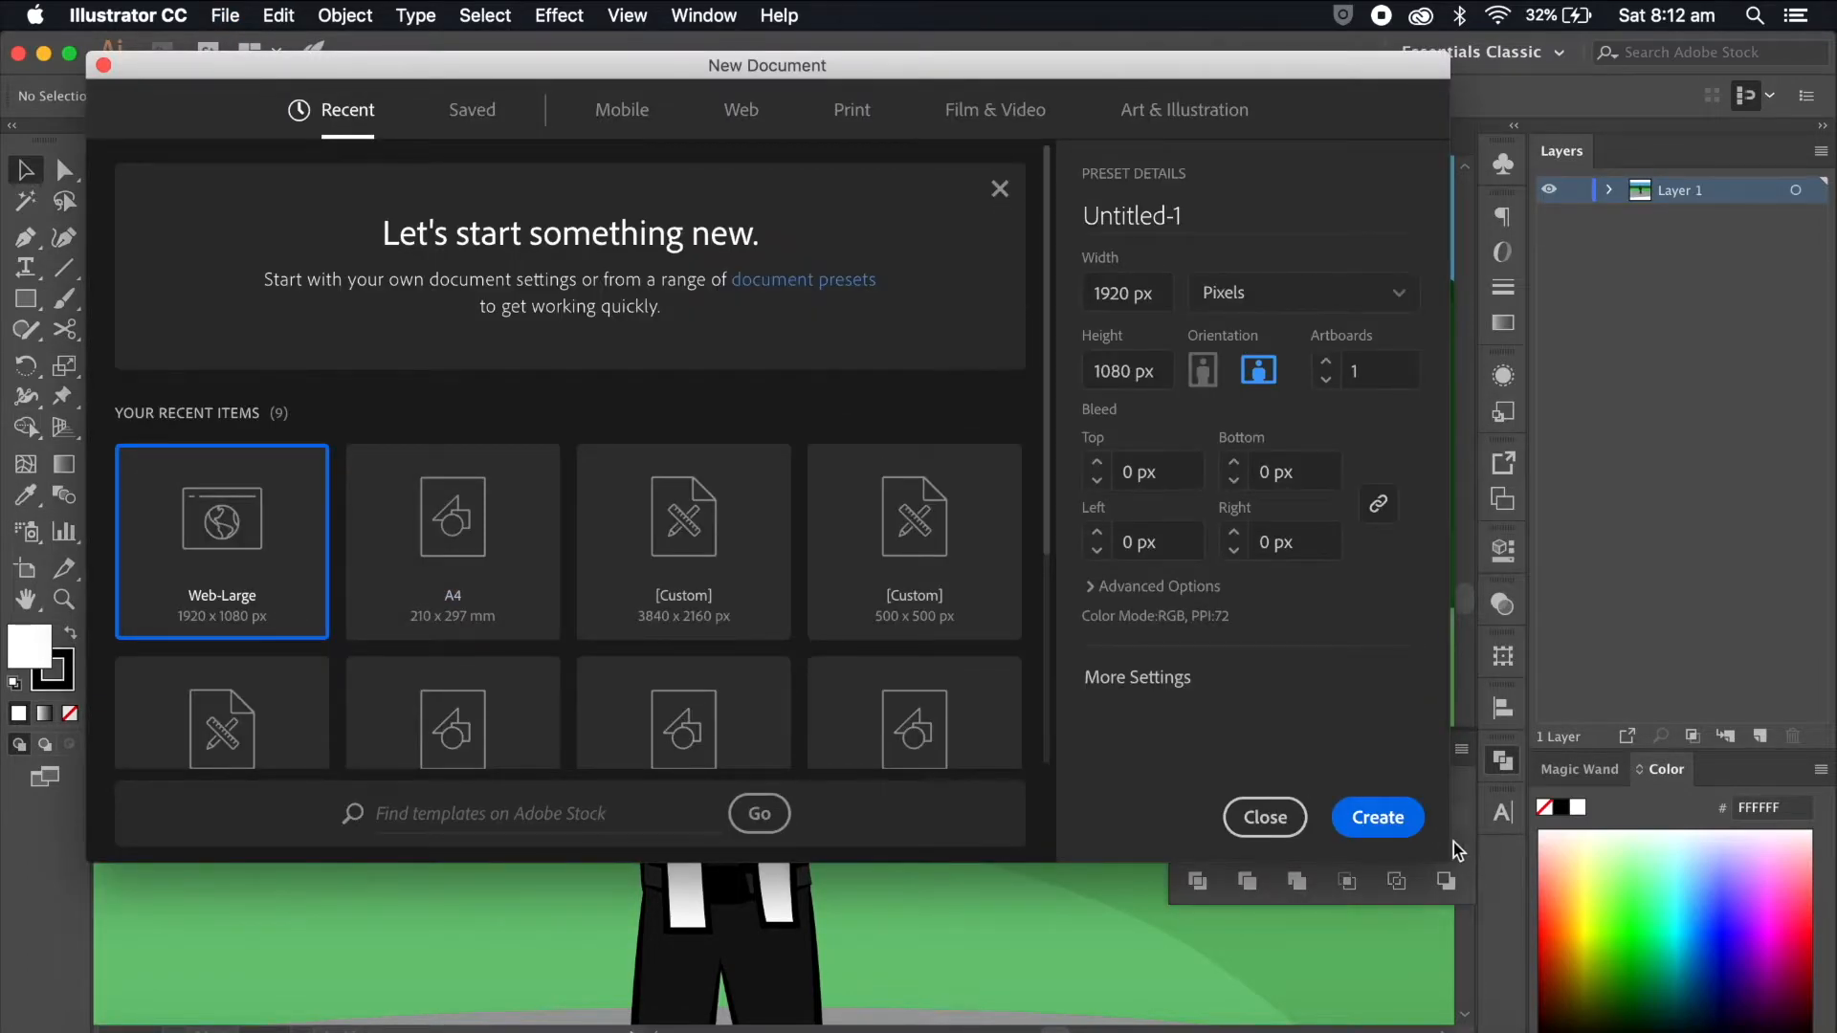
{"action": "left_click", "coordinate": [1387, 823]}
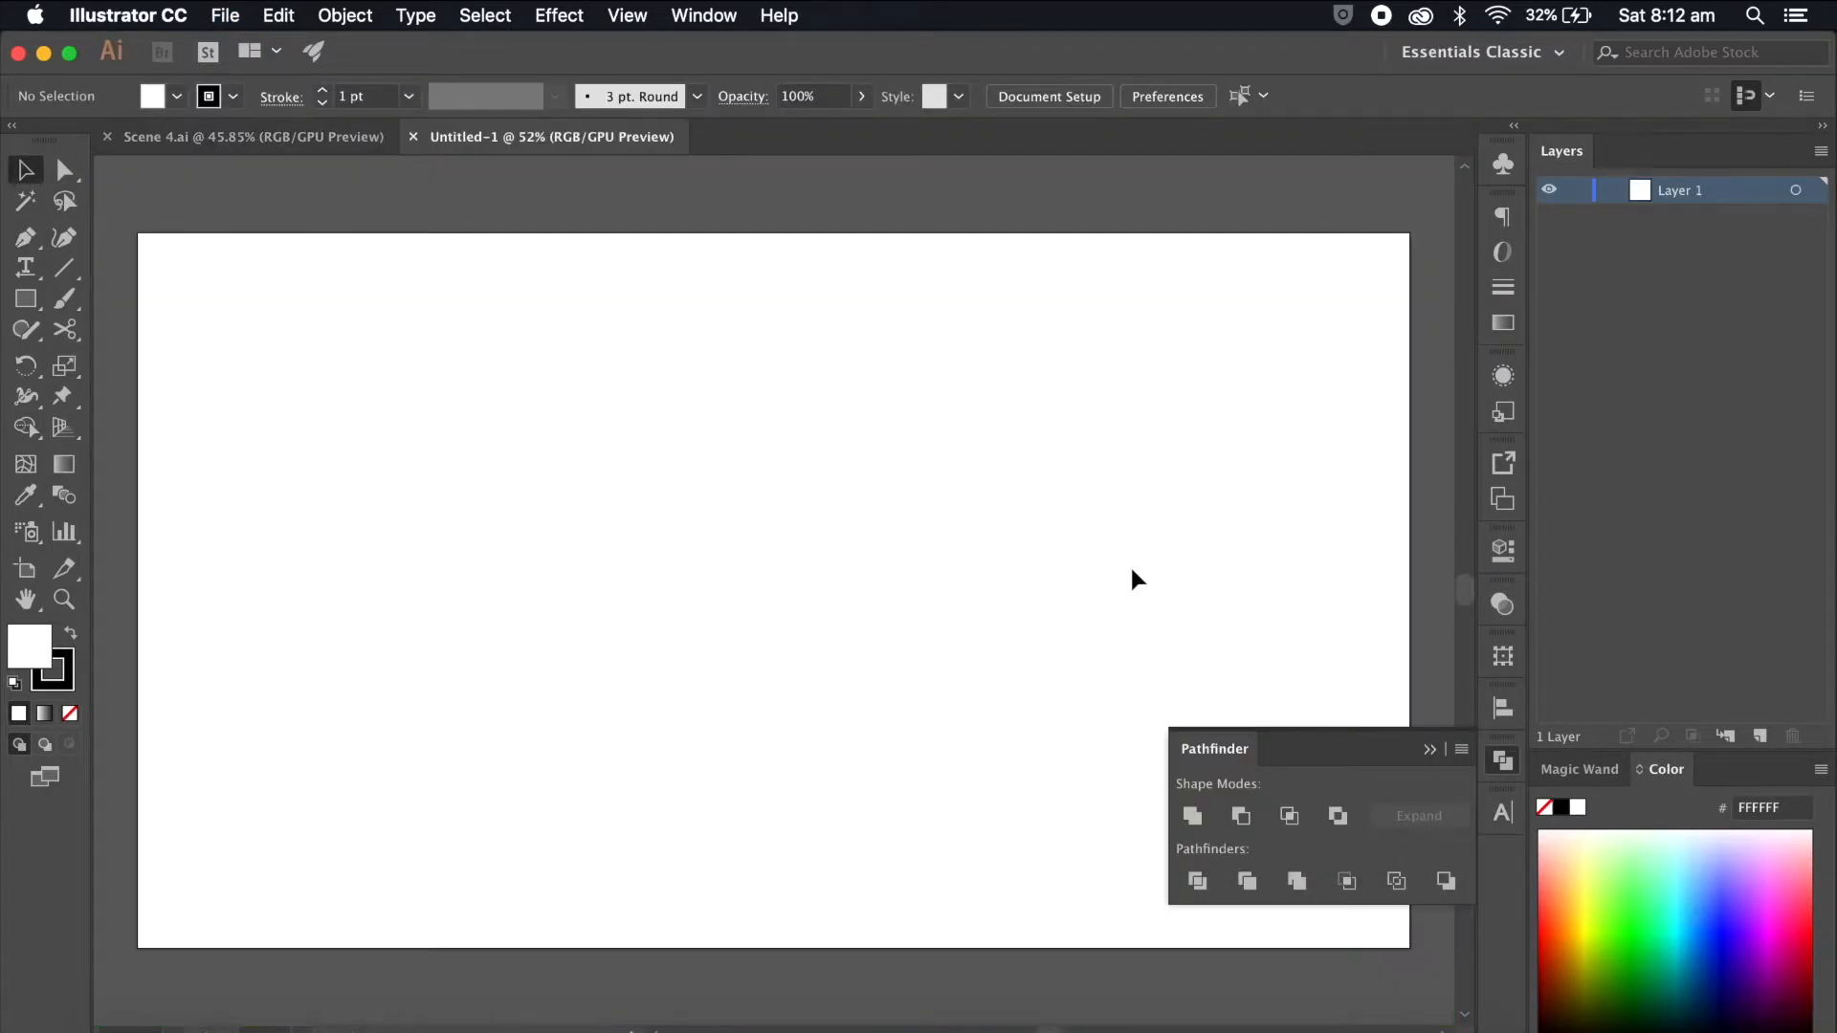
{"action": "scroll", "coordinate": [1129, 565], "scroll_direction": "down", "scroll_amount": 3}
{"action": "scroll", "coordinate": [1129, 564], "scroll_direction": "up", "scroll_amount": 4}
Step: Open Character Designs Shading.ai from the 2D Animated Short folder in Finder
{"action": "left_click", "coordinate": [140, 1029]}
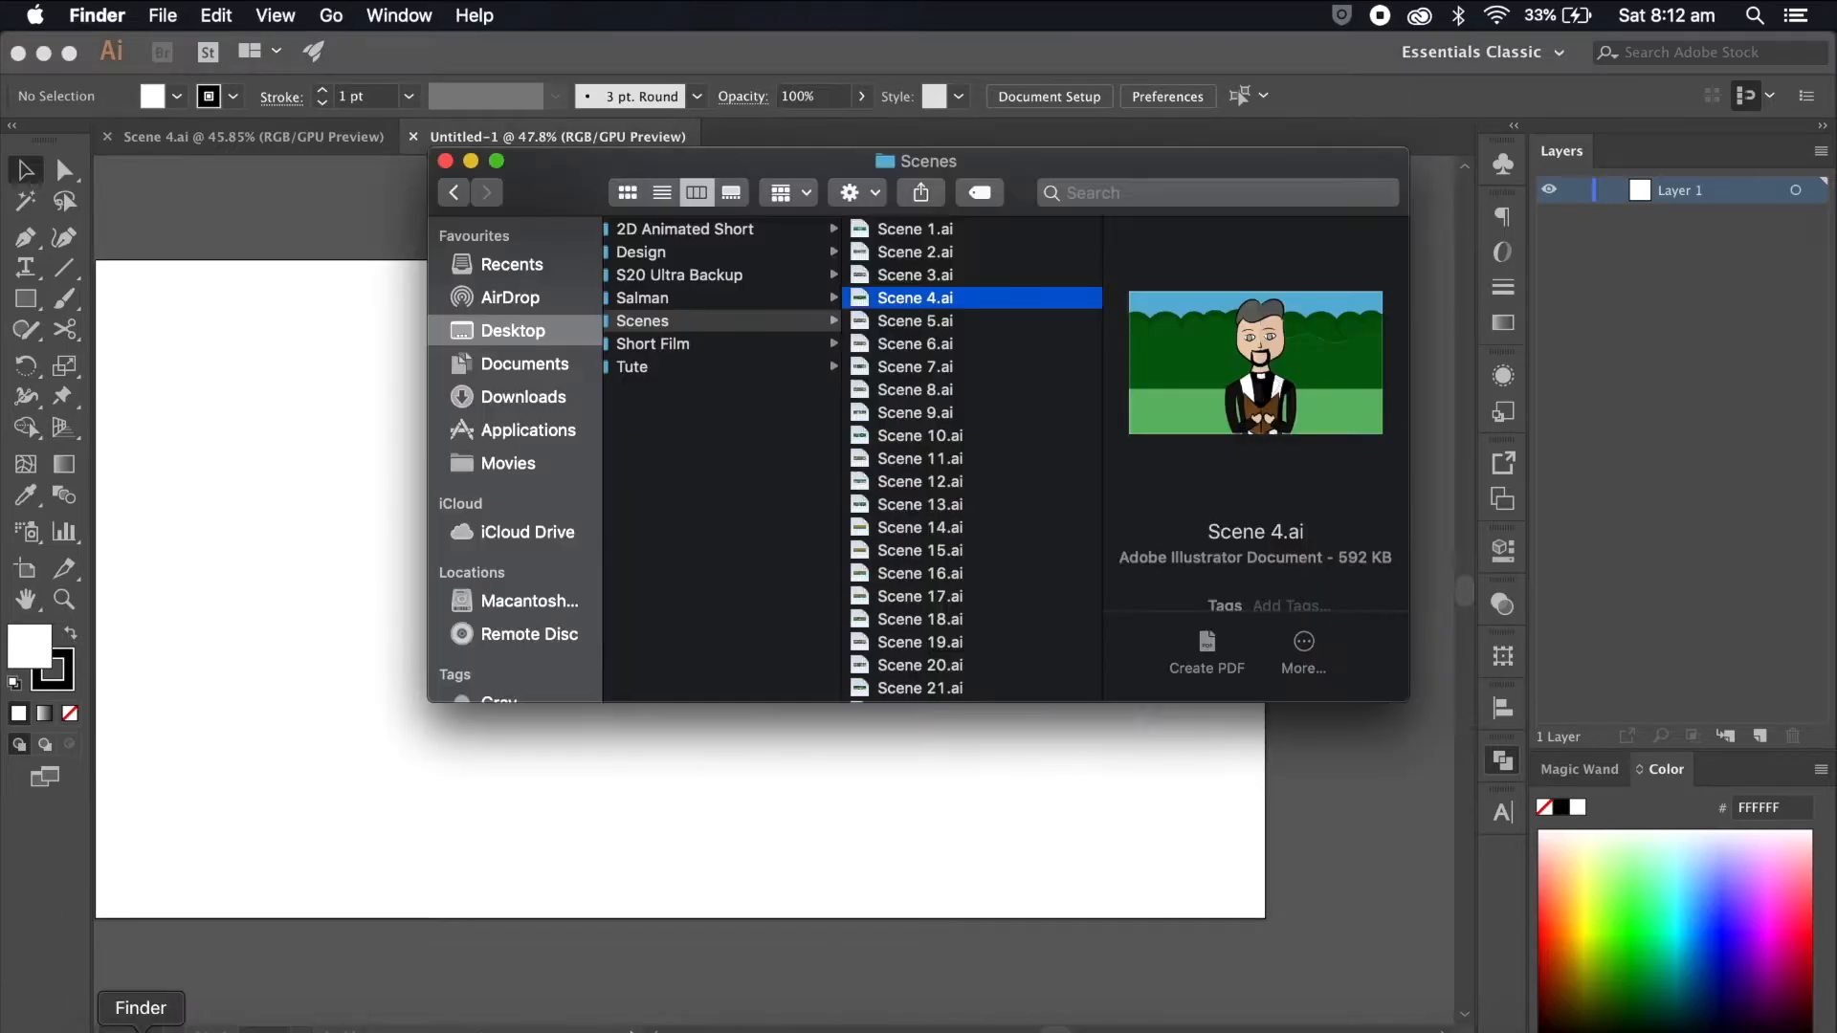
{"action": "left_click", "coordinate": [721, 235]}
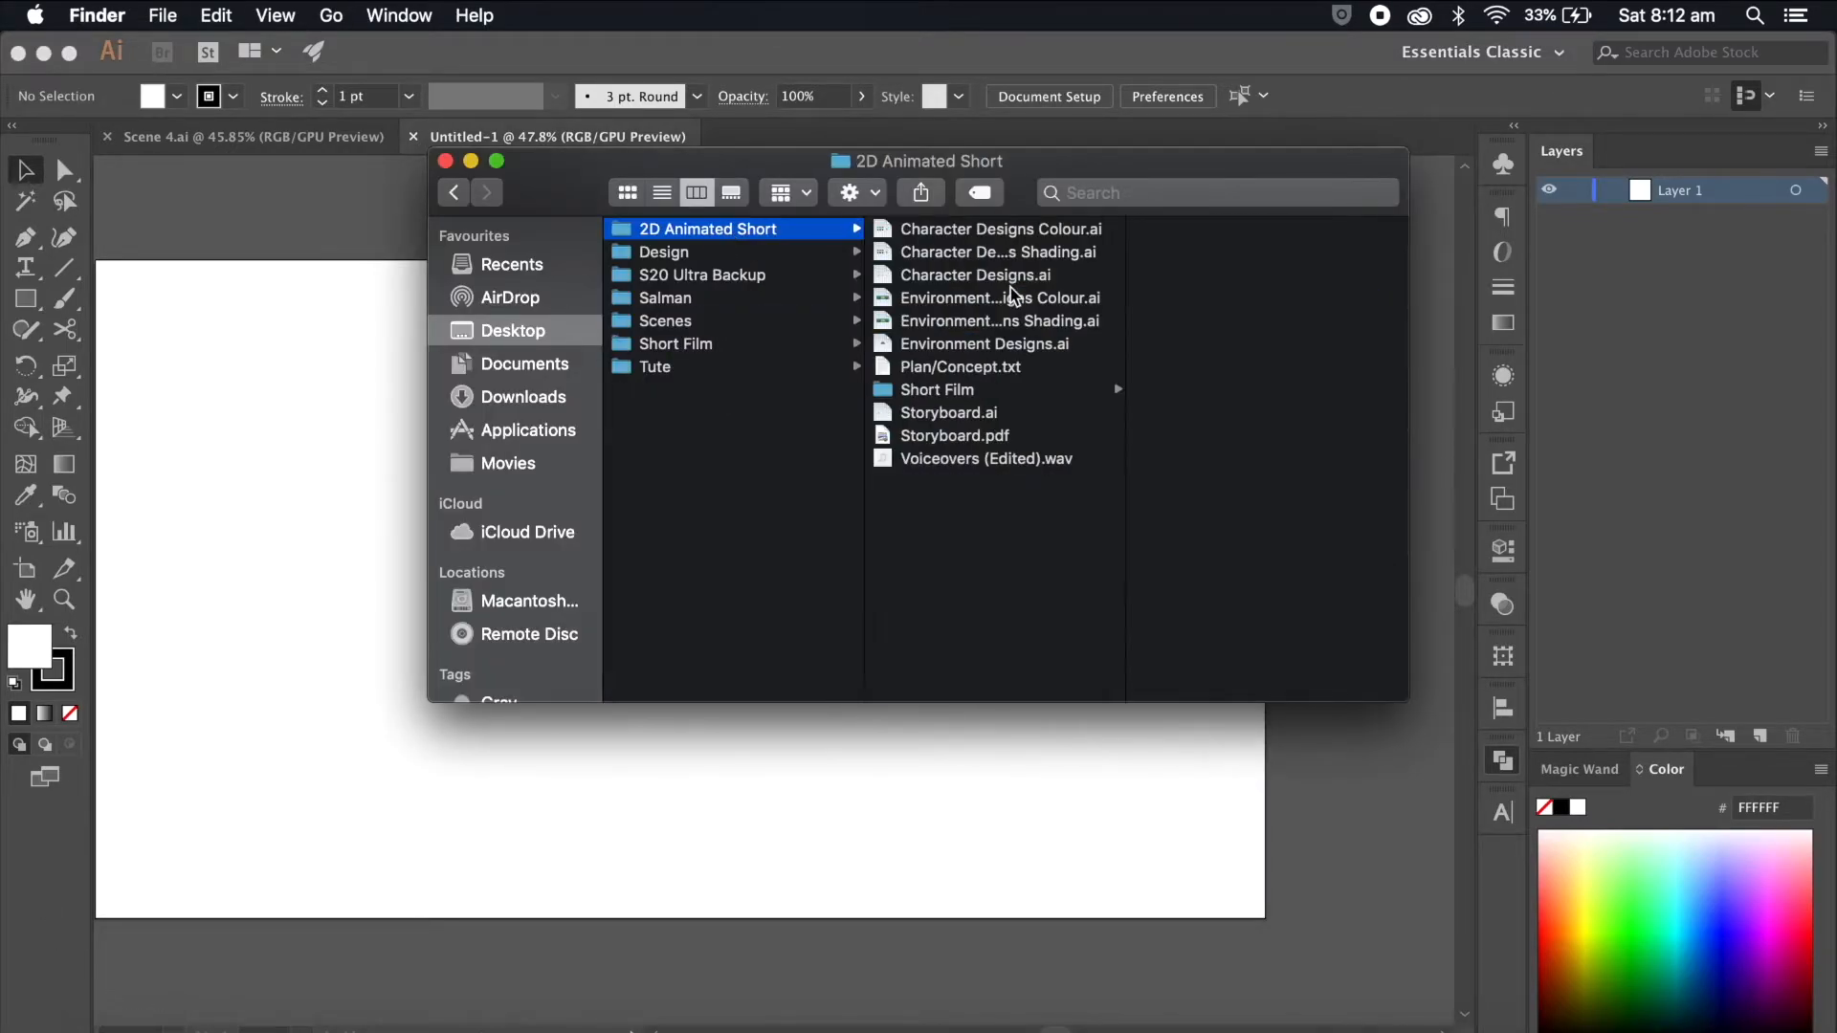
{"action": "key", "text": "super+Tab"}
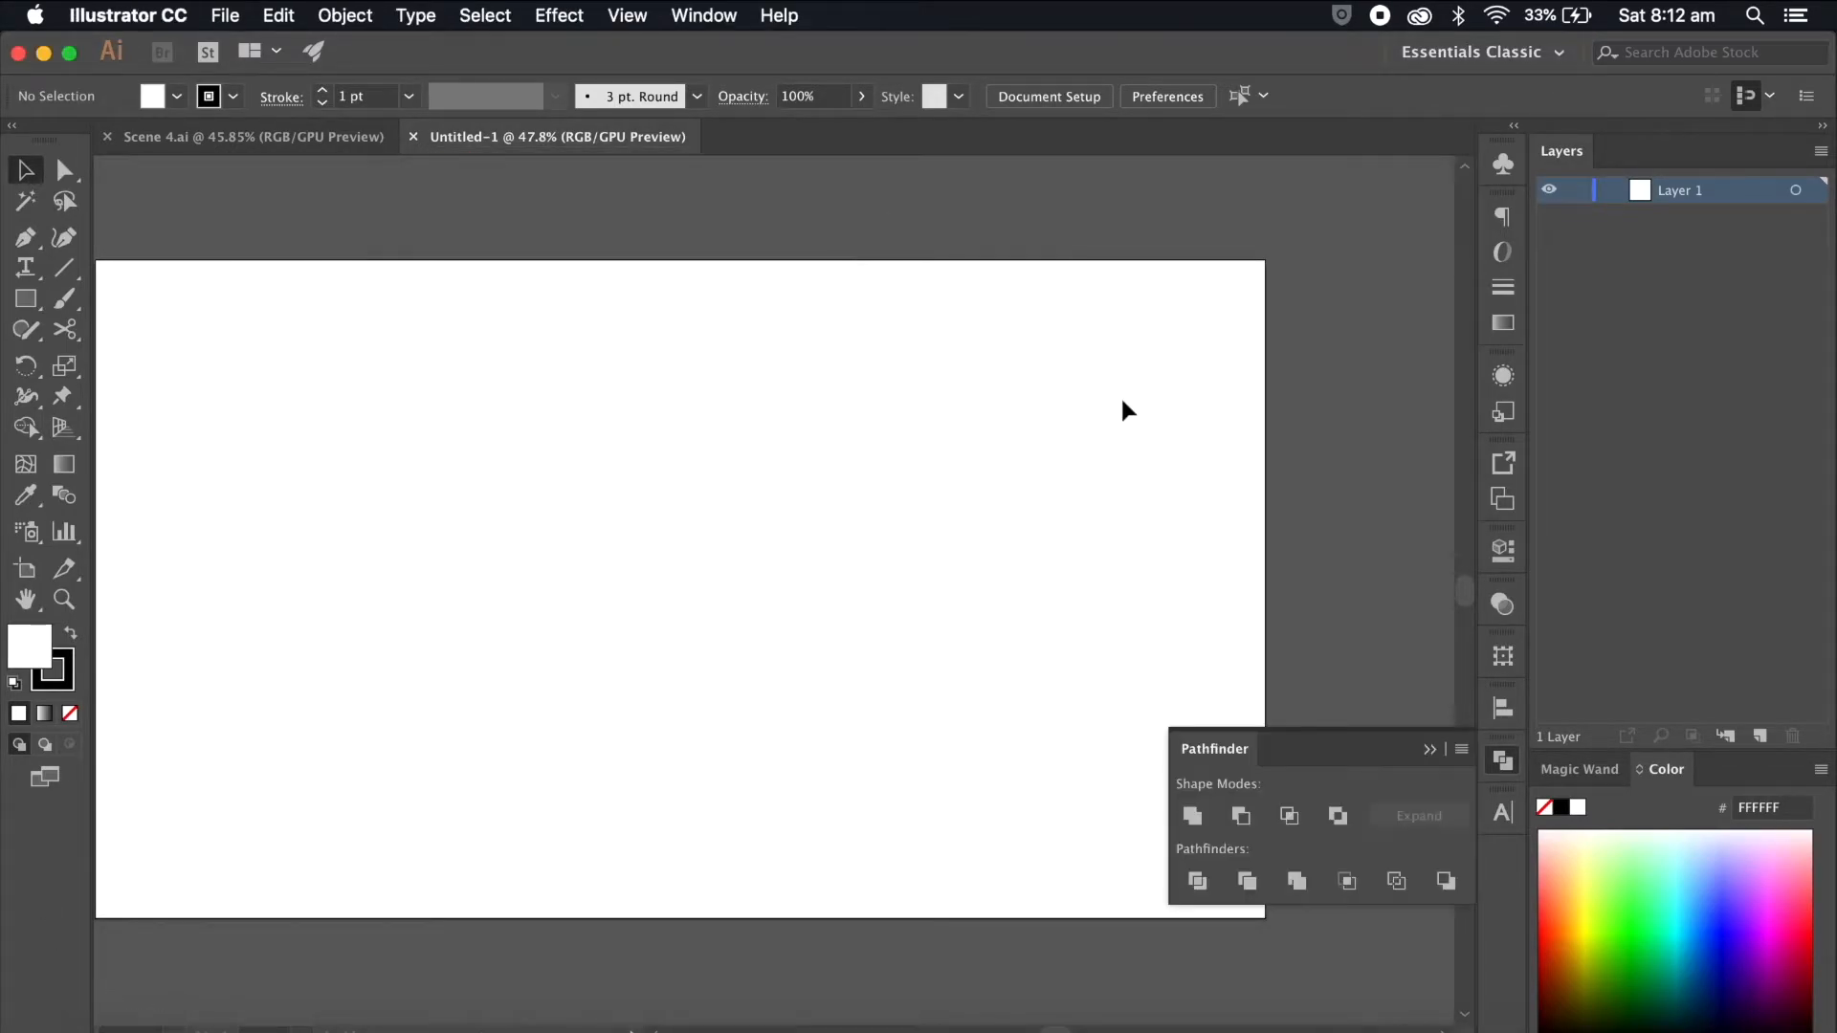
Step: Copy the row of six mouth shapes below the suited characters and paste it into the Untitled-1 document
{"action": "scroll", "coordinate": [1138, 403], "scroll_direction": "left", "scroll_amount": 6}
{"action": "scroll", "coordinate": [1146, 404], "scroll_direction": "down", "scroll_amount": 3}
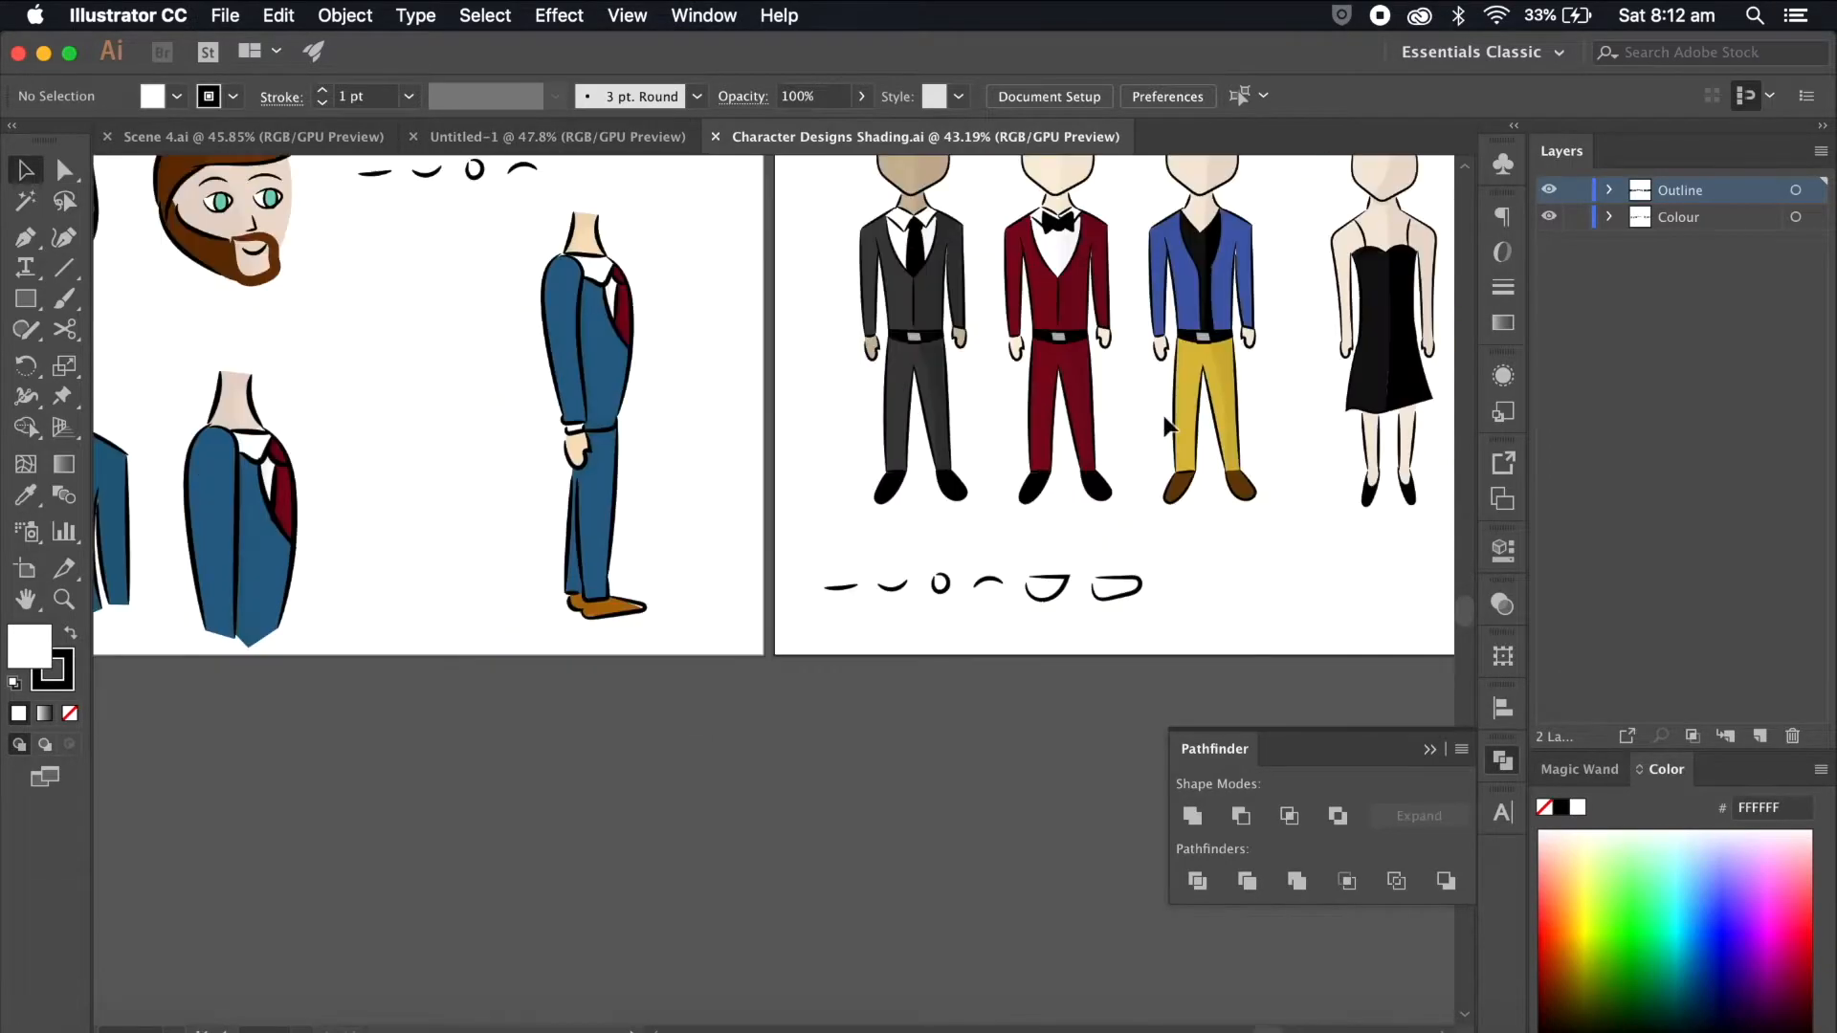
{"action": "scroll", "coordinate": [1138, 497], "scroll_direction": "up", "scroll_amount": 4}
{"action": "scroll", "coordinate": [1017, 680], "scroll_direction": "right", "scroll_amount": 2}
{"action": "scroll", "coordinate": [1018, 681], "scroll_direction": "up", "scroll_amount": 2}
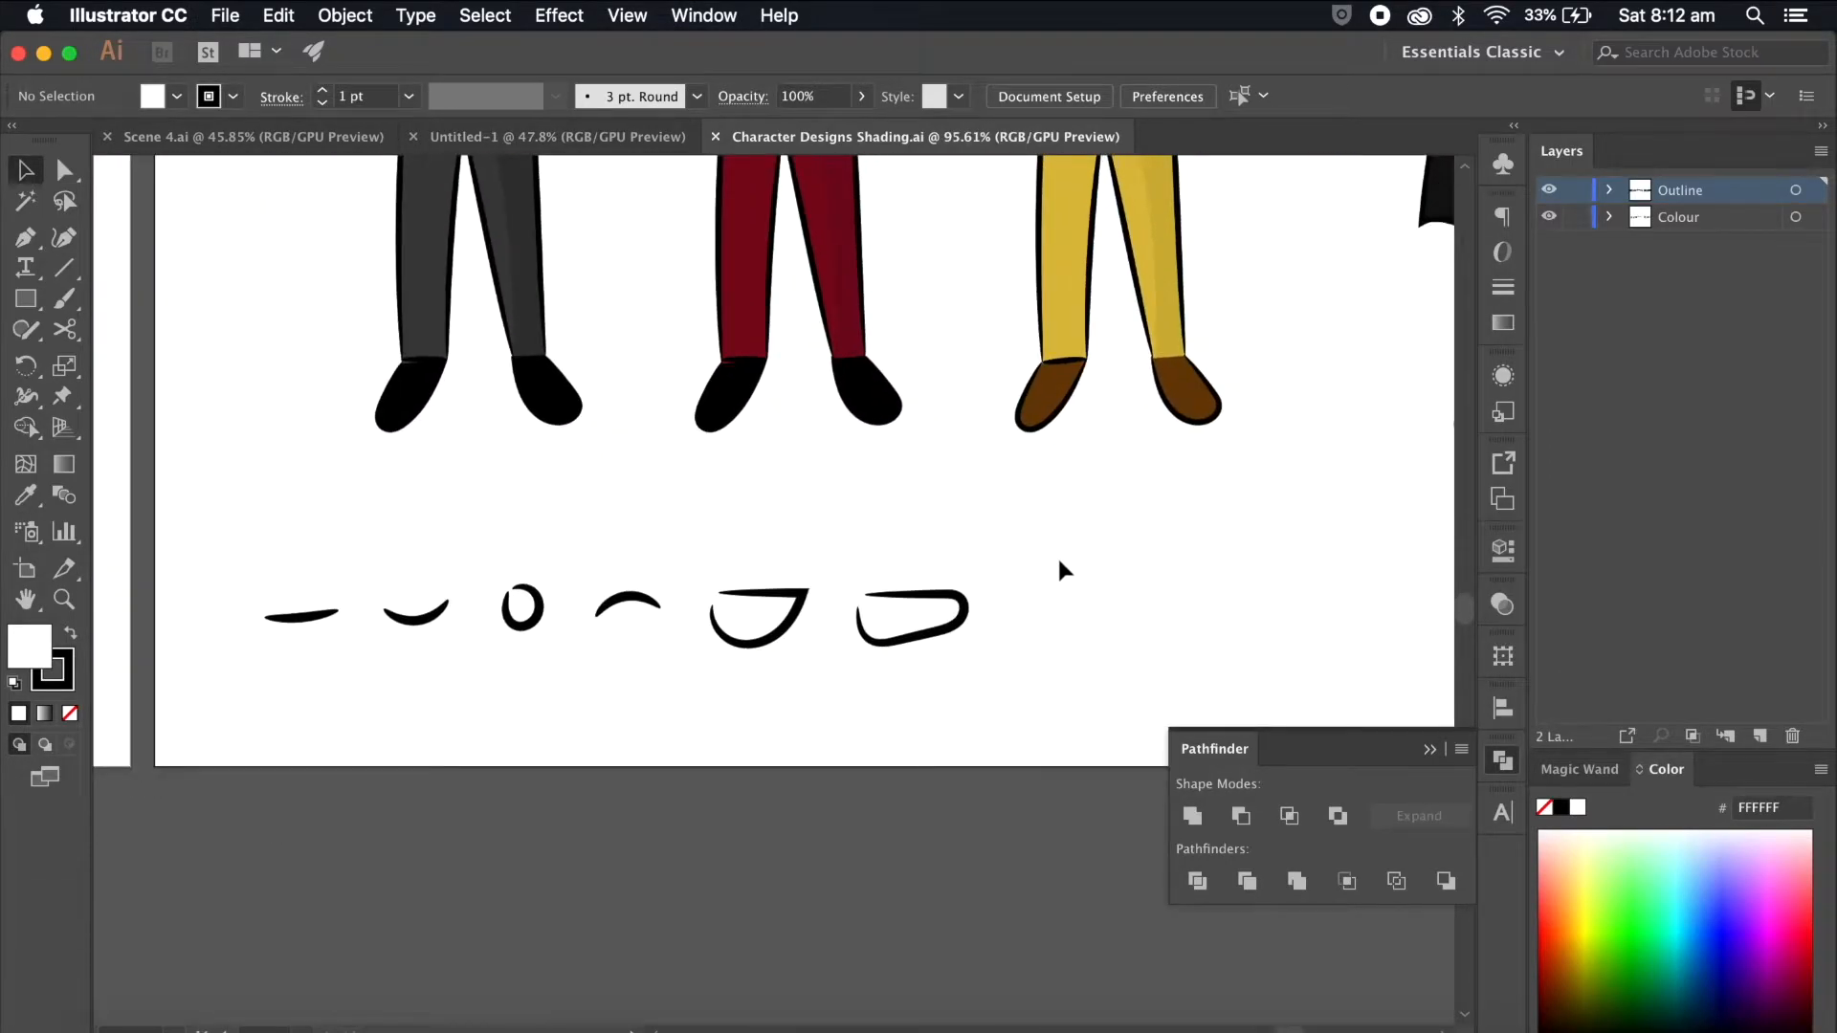
{"action": "left_click_drag", "start_coordinate": [995, 593], "coordinate": [233, 742]}
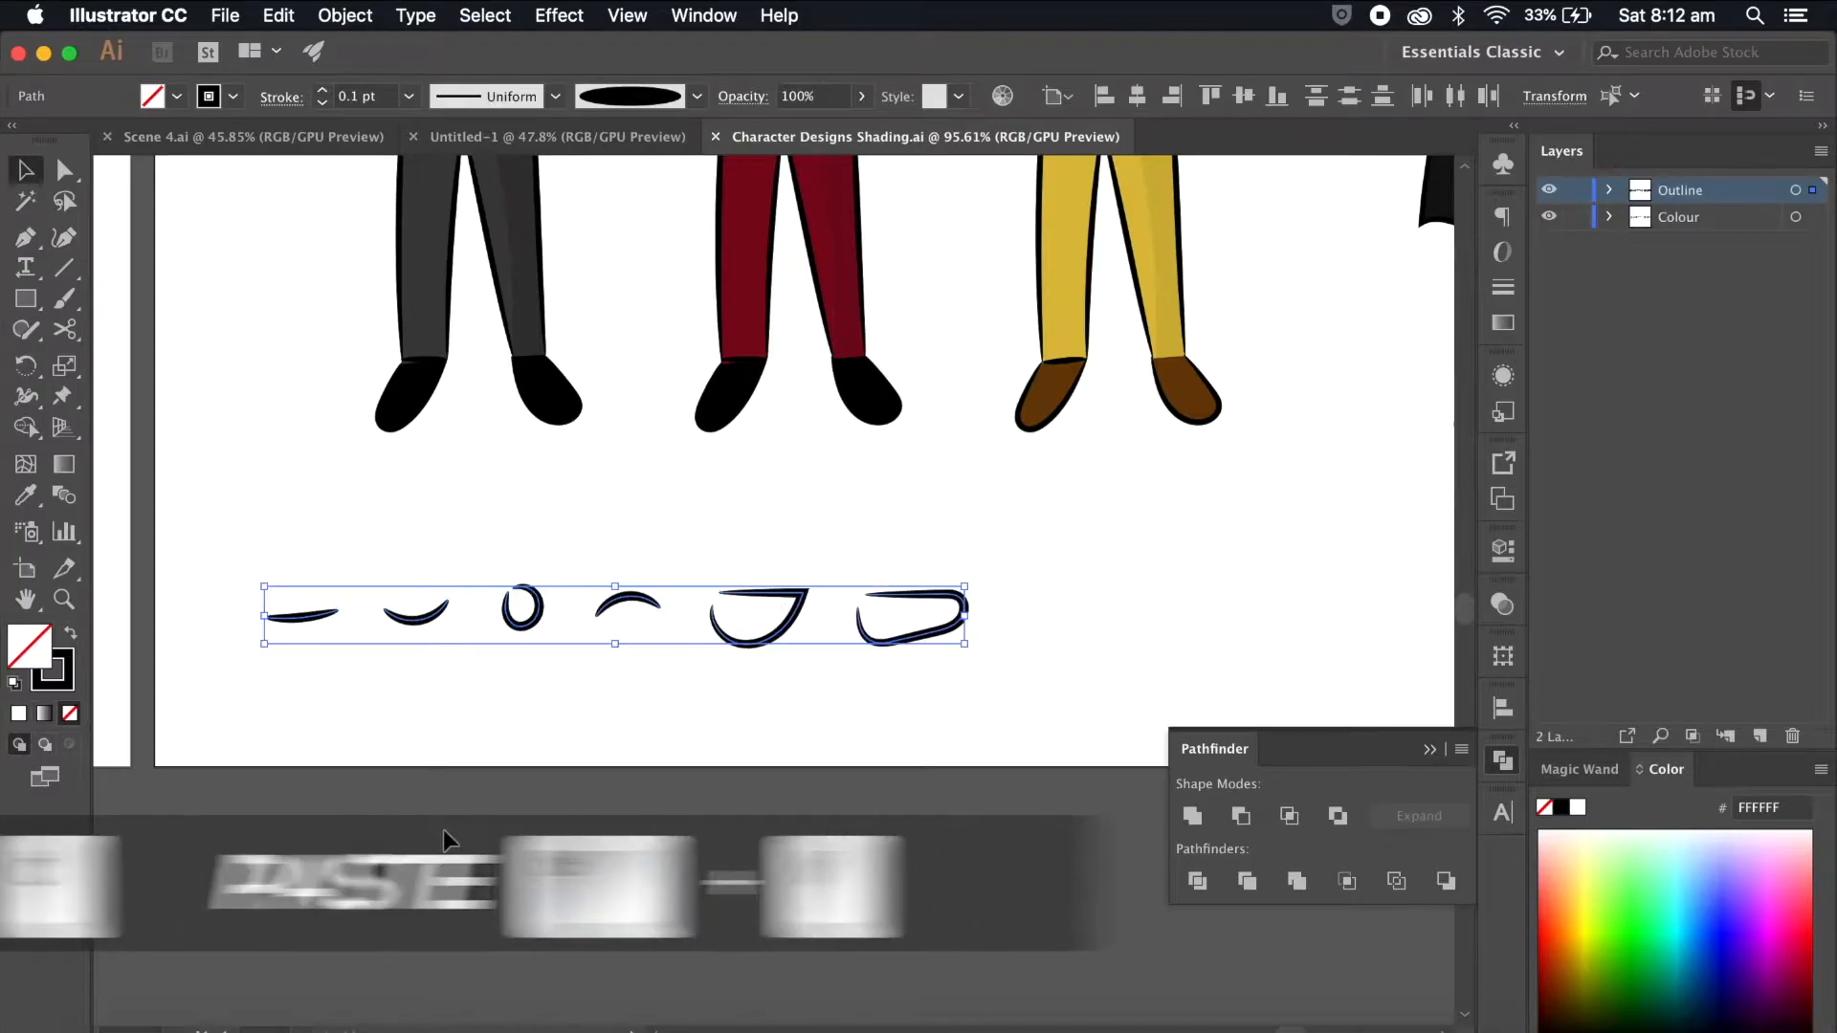
{"action": "left_click", "coordinate": [552, 140]}
{"action": "key", "text": "ctrl+v"}
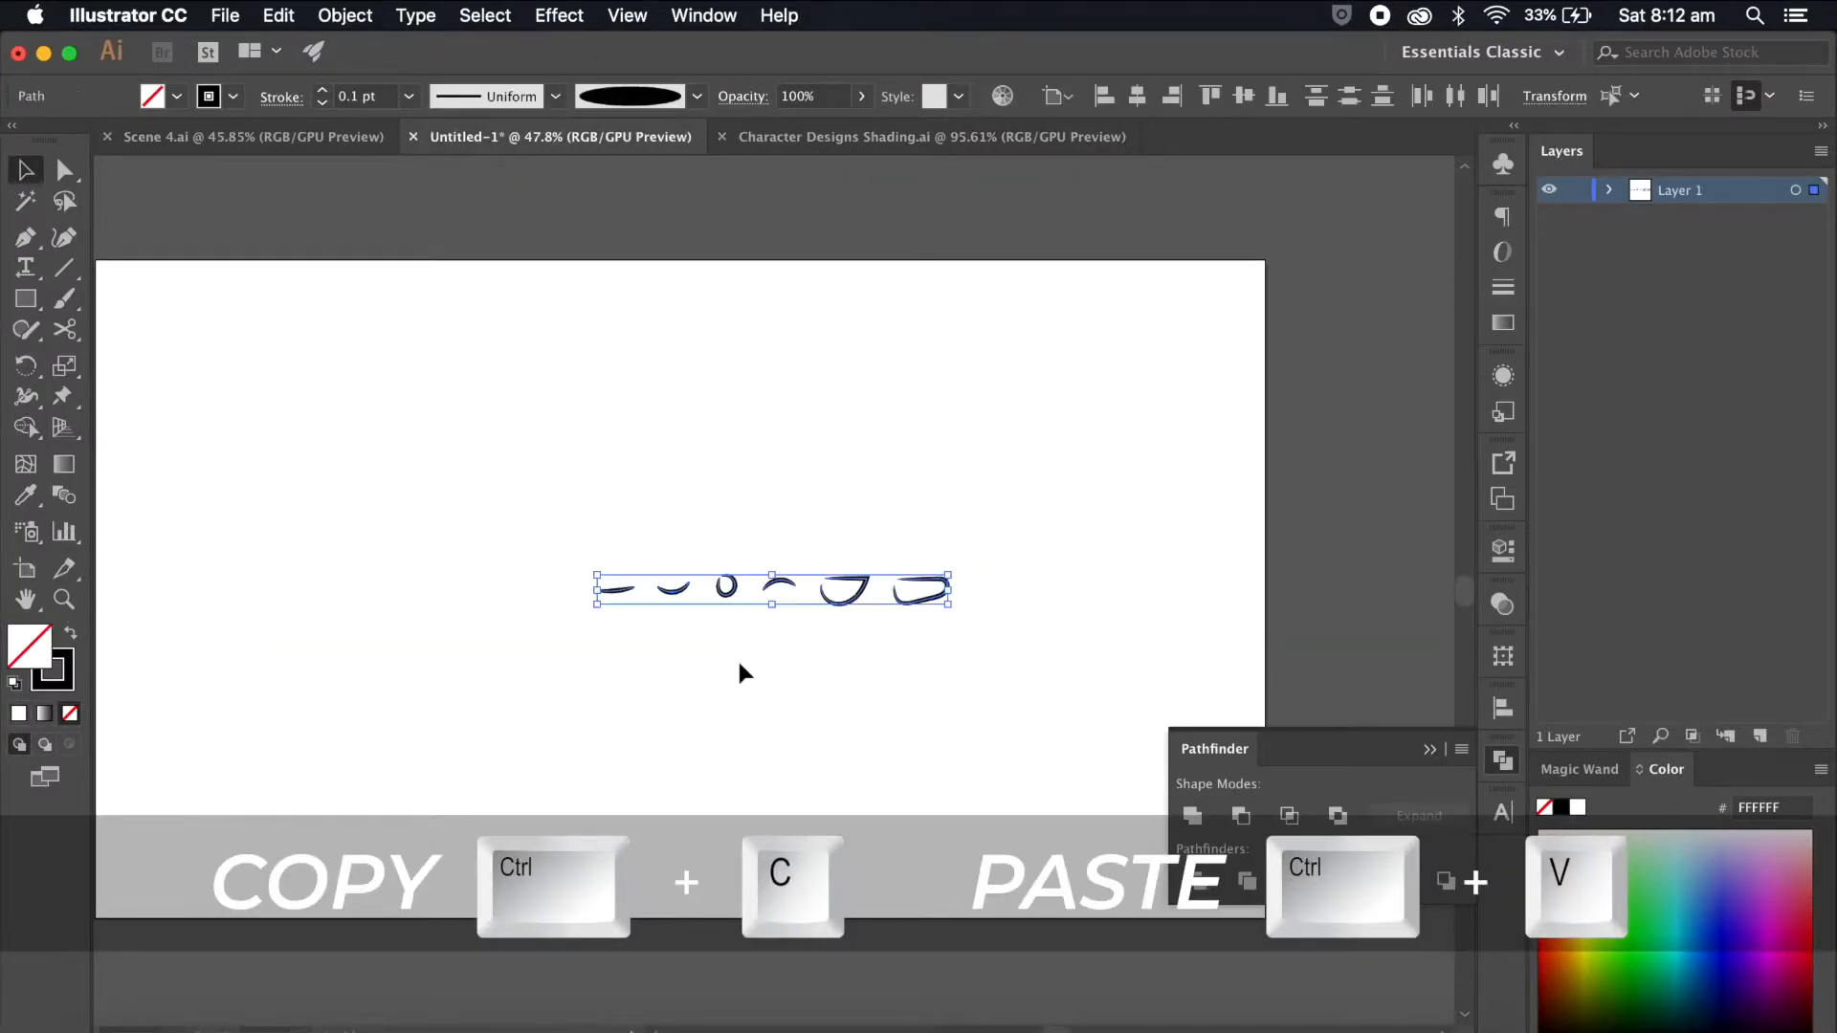
{"action": "left_click", "coordinate": [773, 693]}
Step: Select the straight mouth shape at the start of the row and rename its layer as 1
{"action": "scroll", "coordinate": [773, 692], "scroll_direction": "up", "scroll_amount": 4}
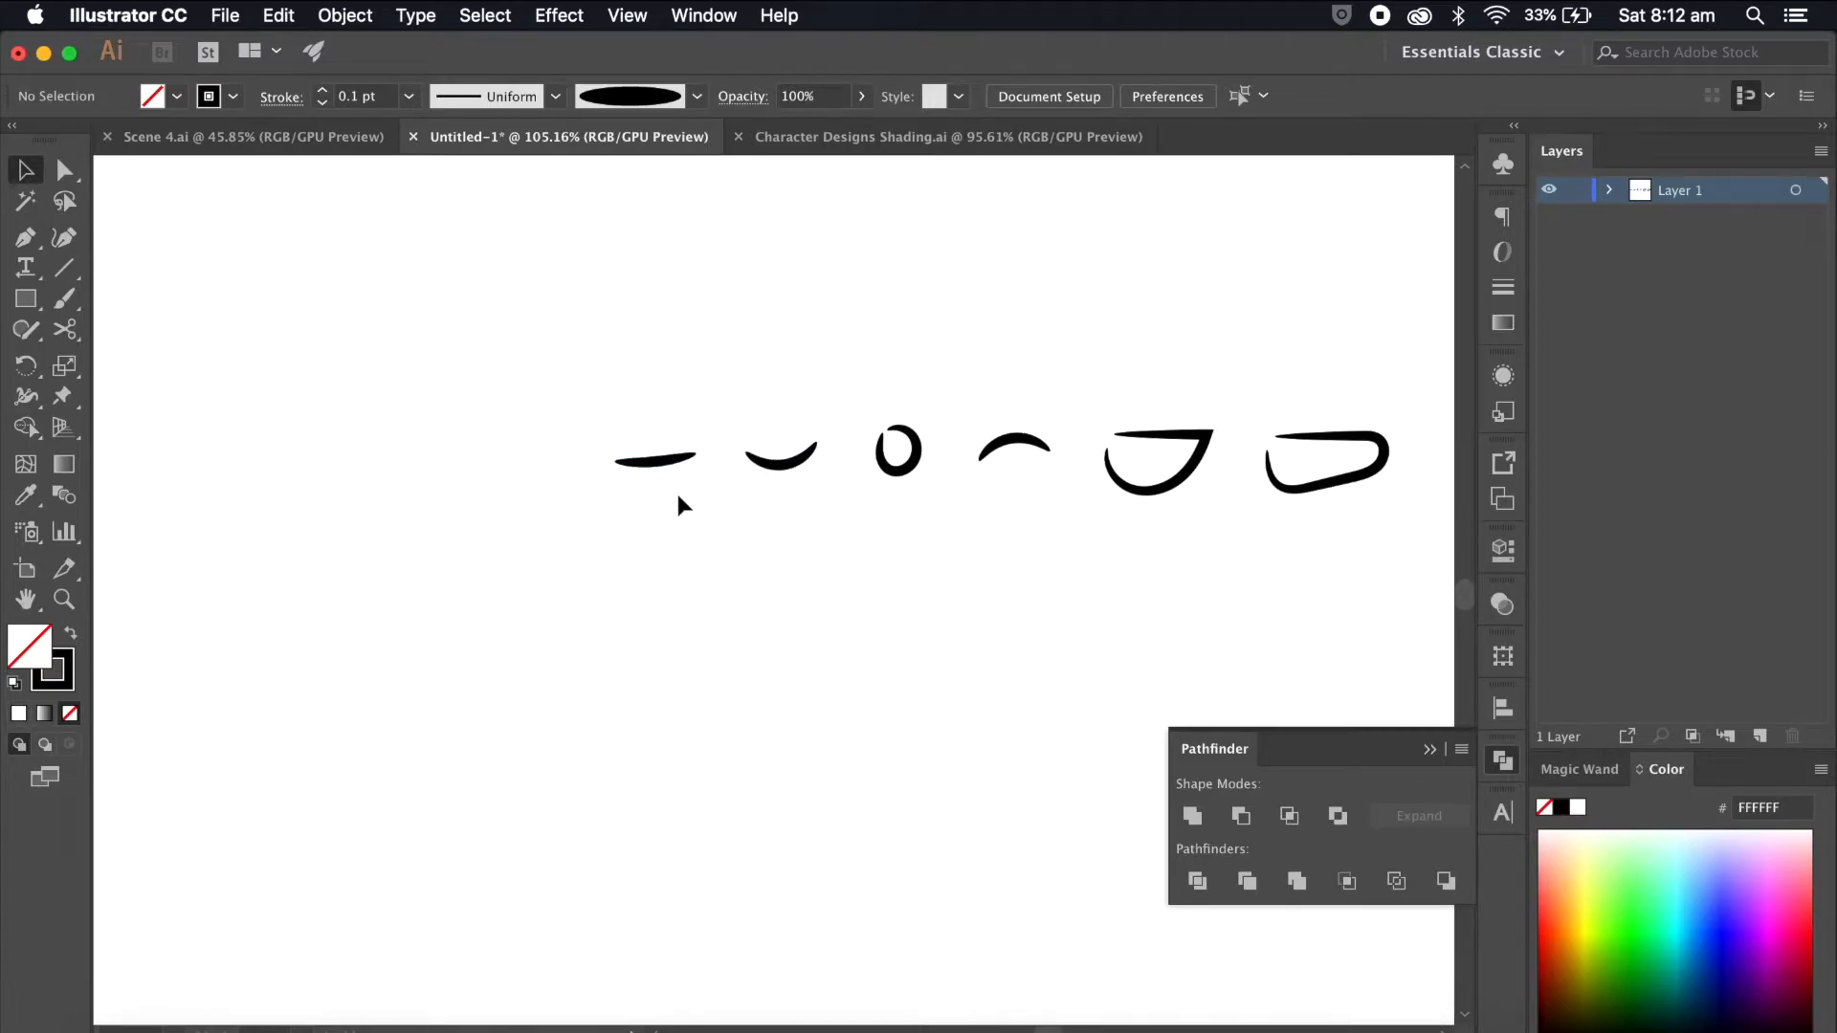
{"action": "scroll", "coordinate": [719, 465], "scroll_direction": "up", "scroll_amount": 1}
{"action": "left_click", "coordinate": [682, 444]}
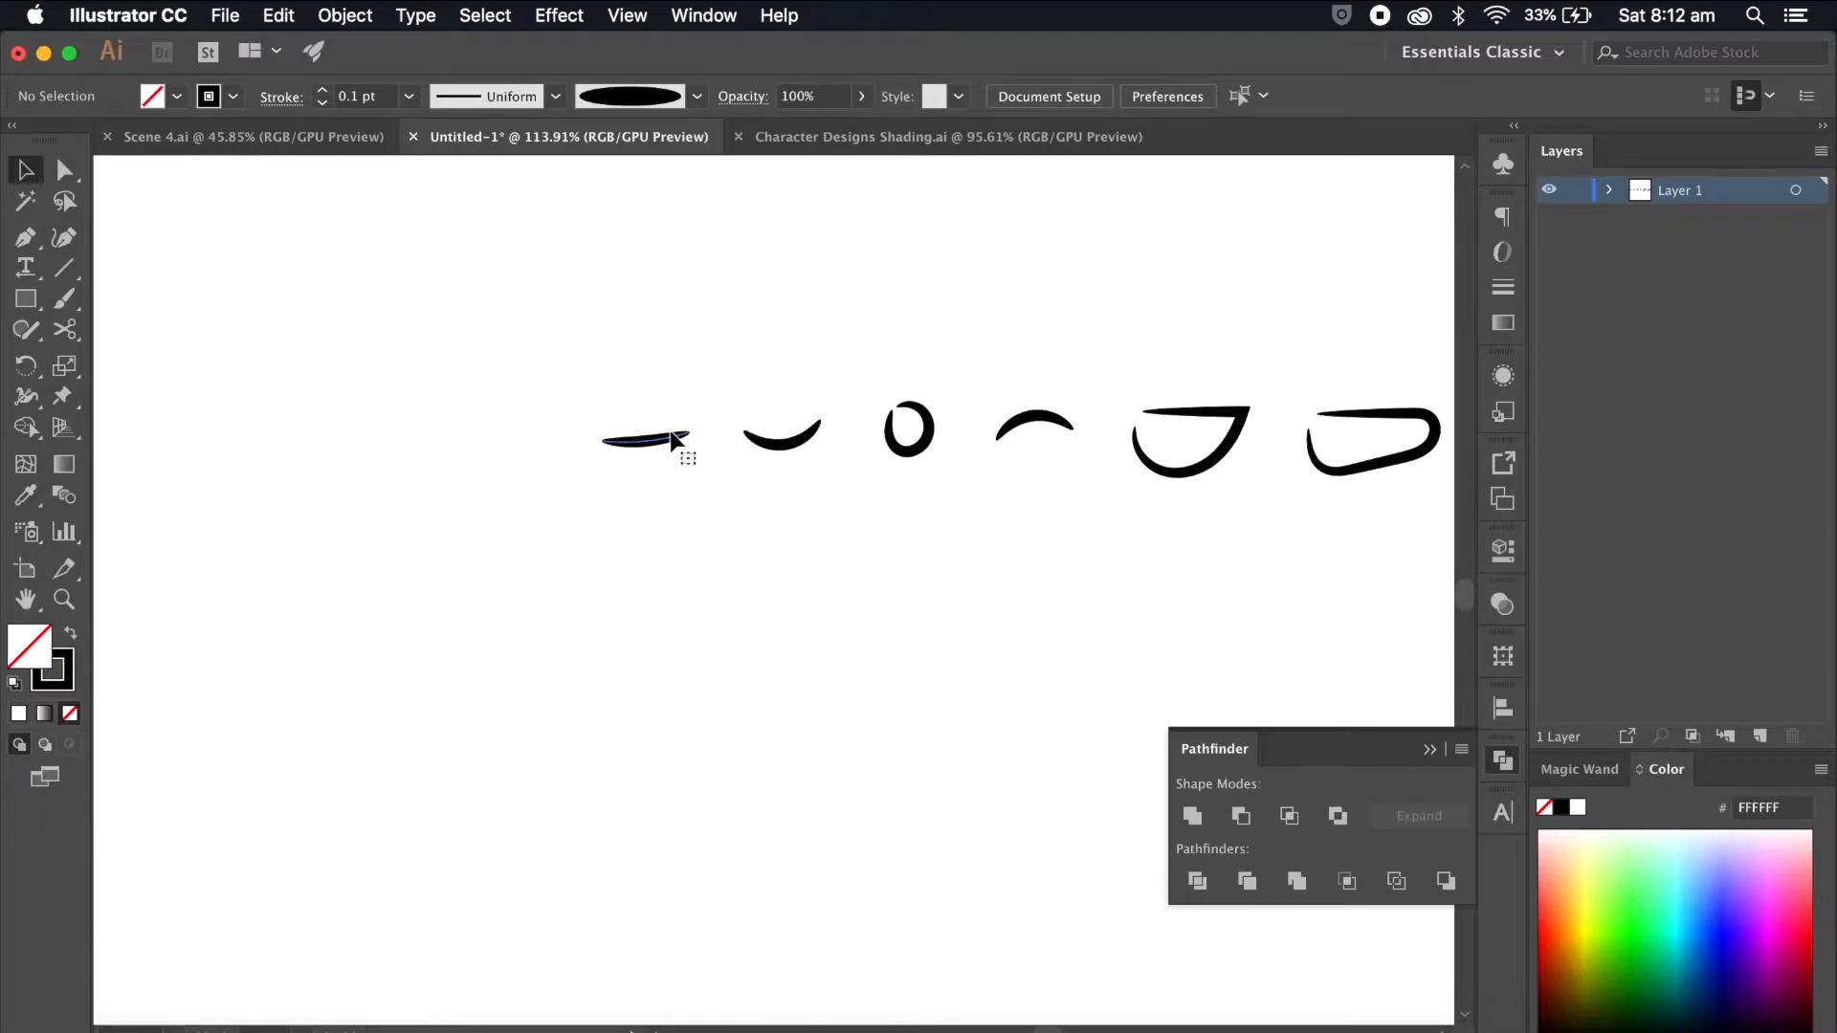
{"action": "double_click", "coordinate": [1680, 199]}
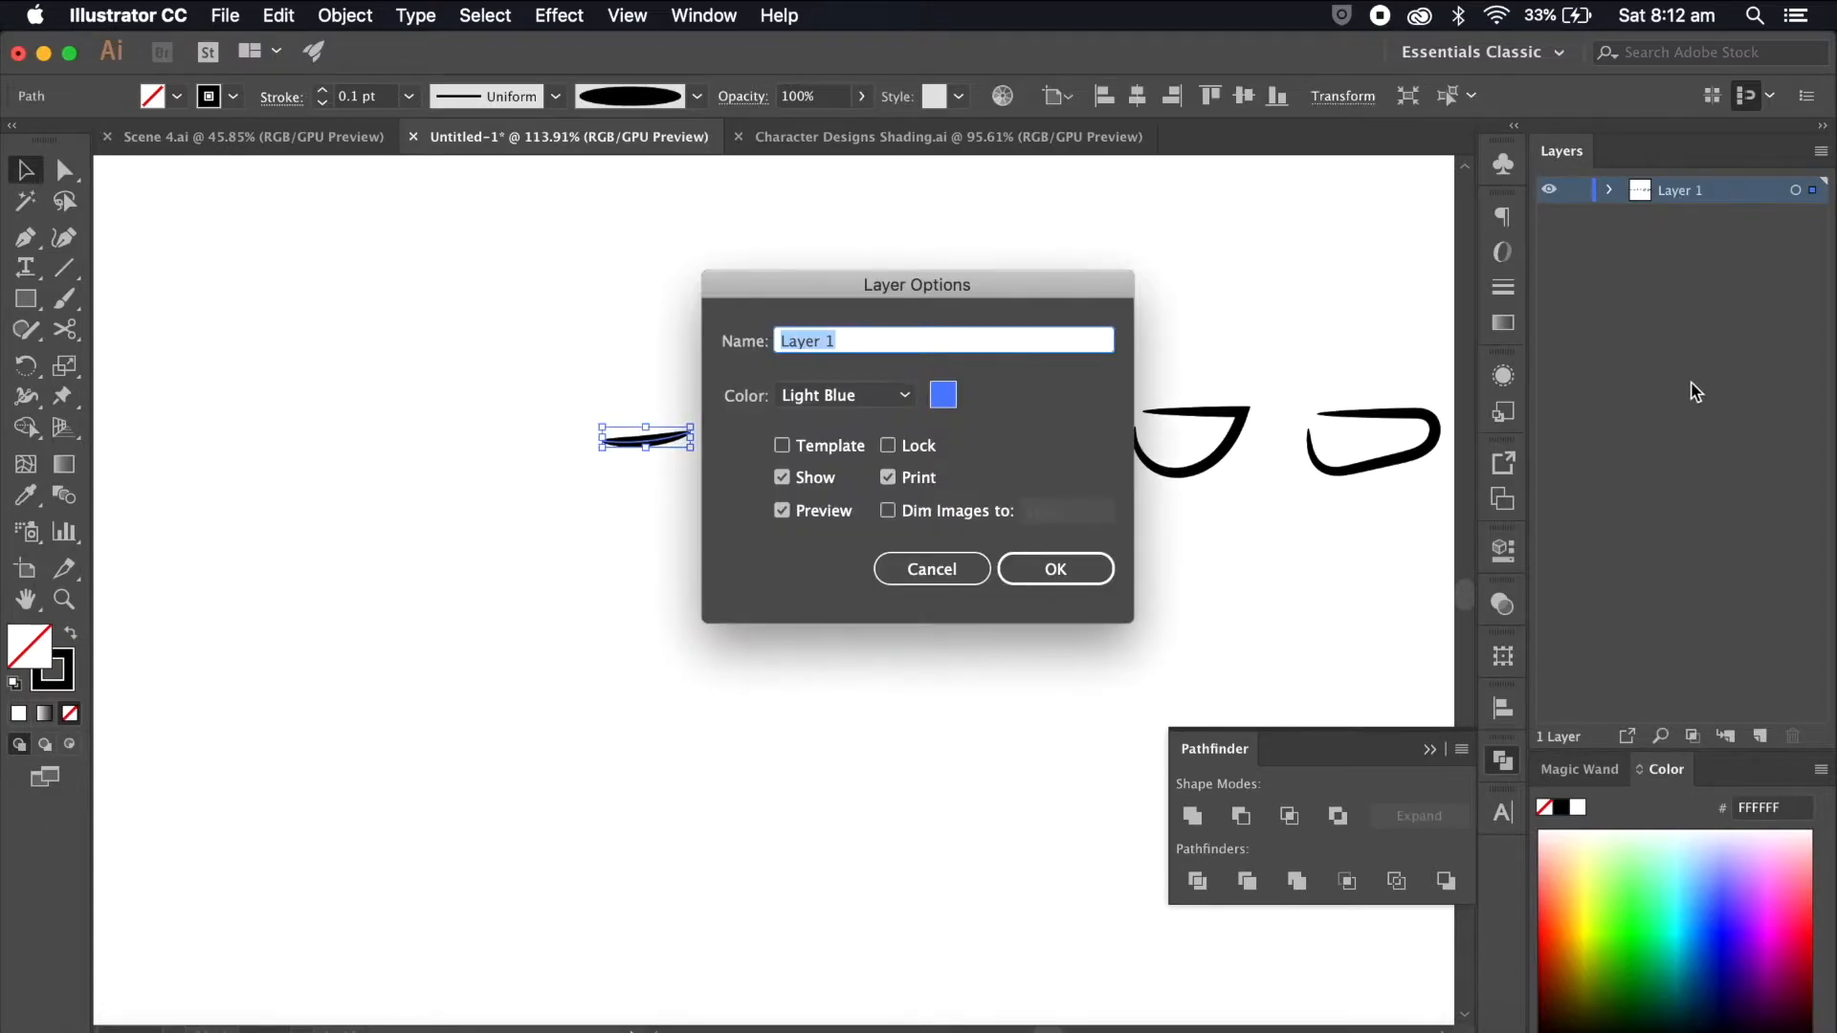
{"action": "type", "text": "1"}
{"action": "key", "text": "Return"}
Step: Move the other five mouth shapes onto a new layer above and lock layer 1
{"action": "scroll", "coordinate": [1052, 326], "scroll_direction": "right", "scroll_amount": 3}
{"action": "left_click_drag", "start_coordinate": [1363, 325], "coordinate": [627, 550]}
{"action": "left_click", "coordinate": [1760, 735]}
{"action": "left_click_drag", "start_coordinate": [1812, 216], "coordinate": [1813, 191]}
{"action": "left_click", "coordinate": [1610, 264]}
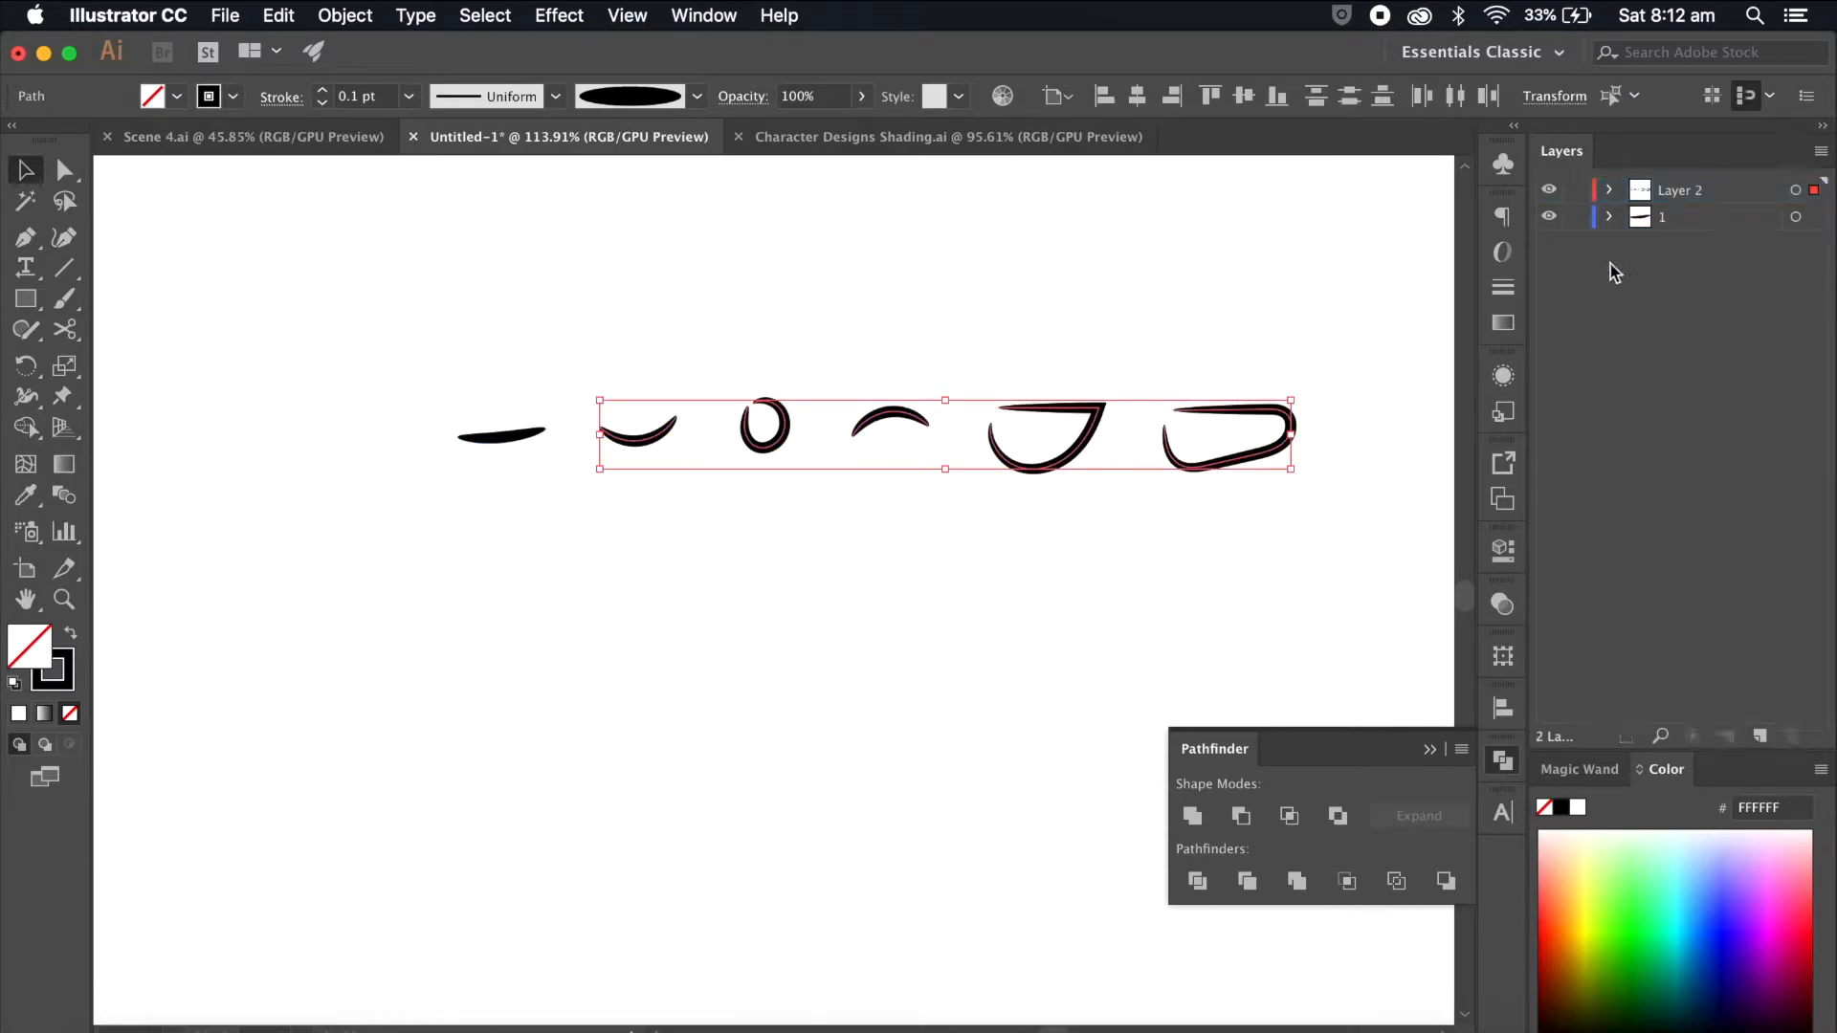
{"action": "left_click", "coordinate": [1578, 217]}
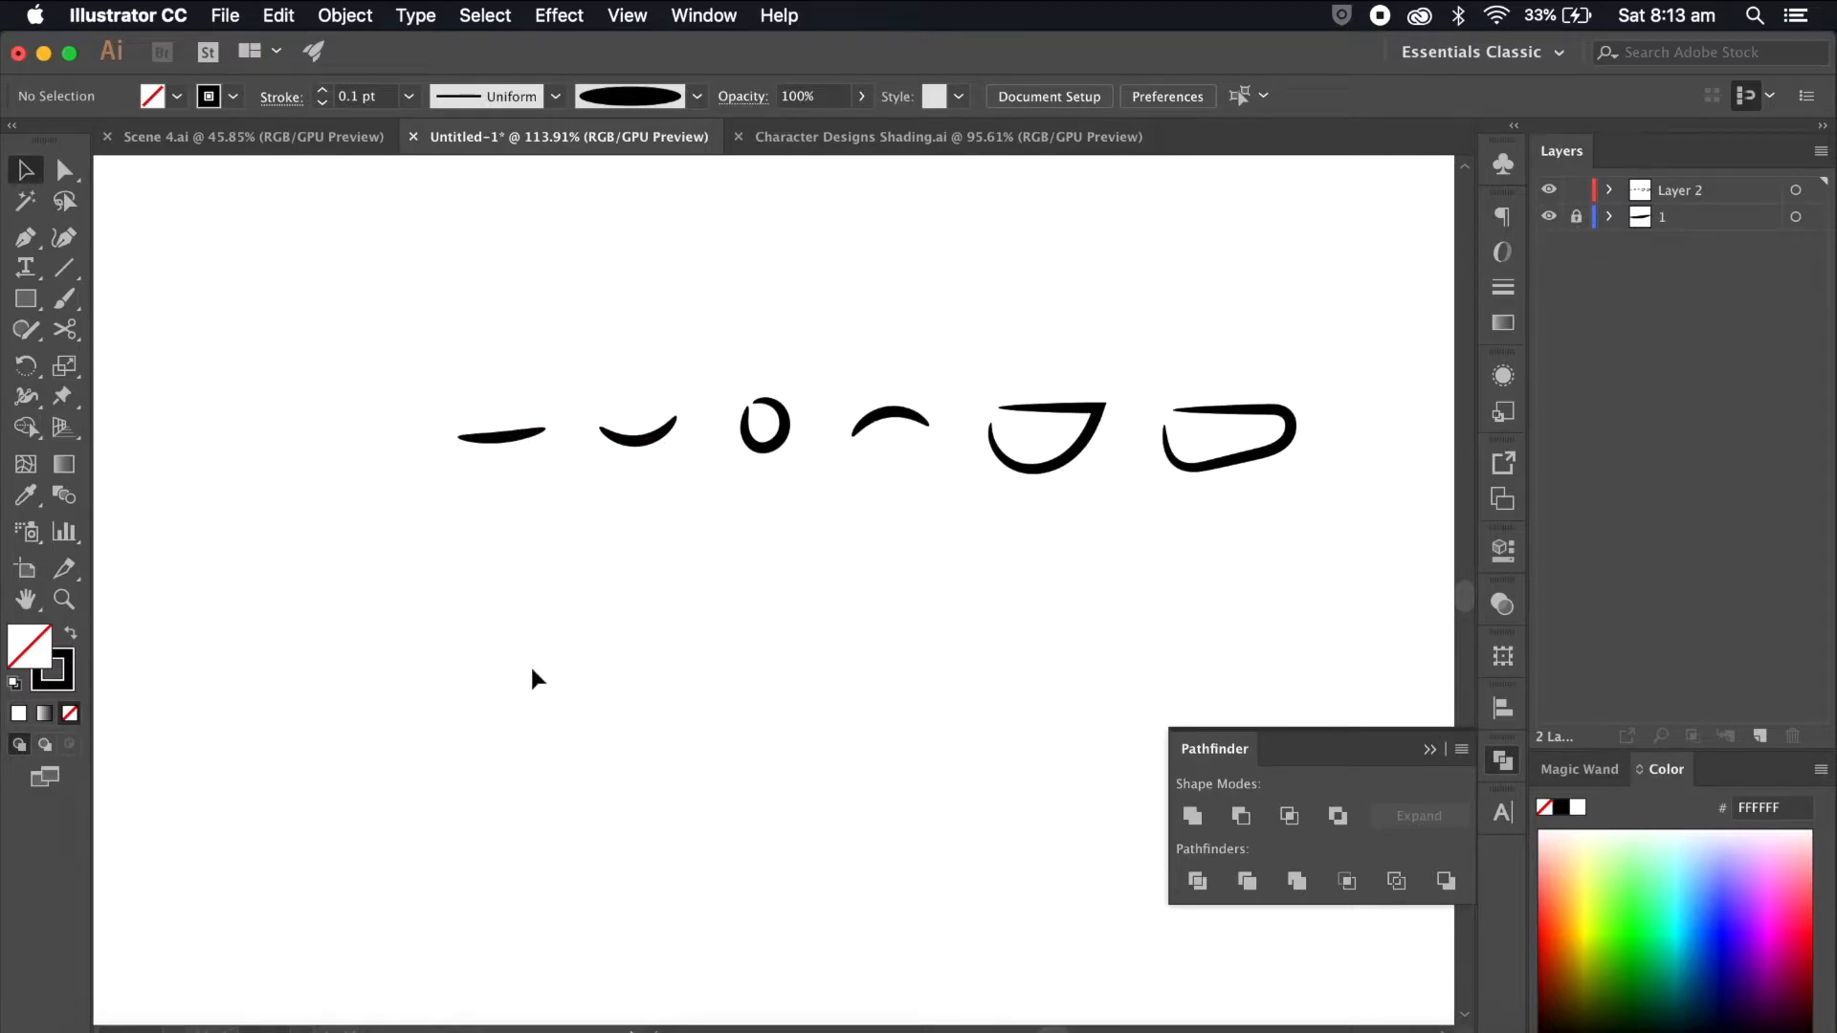
Step: Place the smiling mouth over the straight mouth and rename its layer as 2
{"action": "left_click", "coordinate": [1743, 192]}
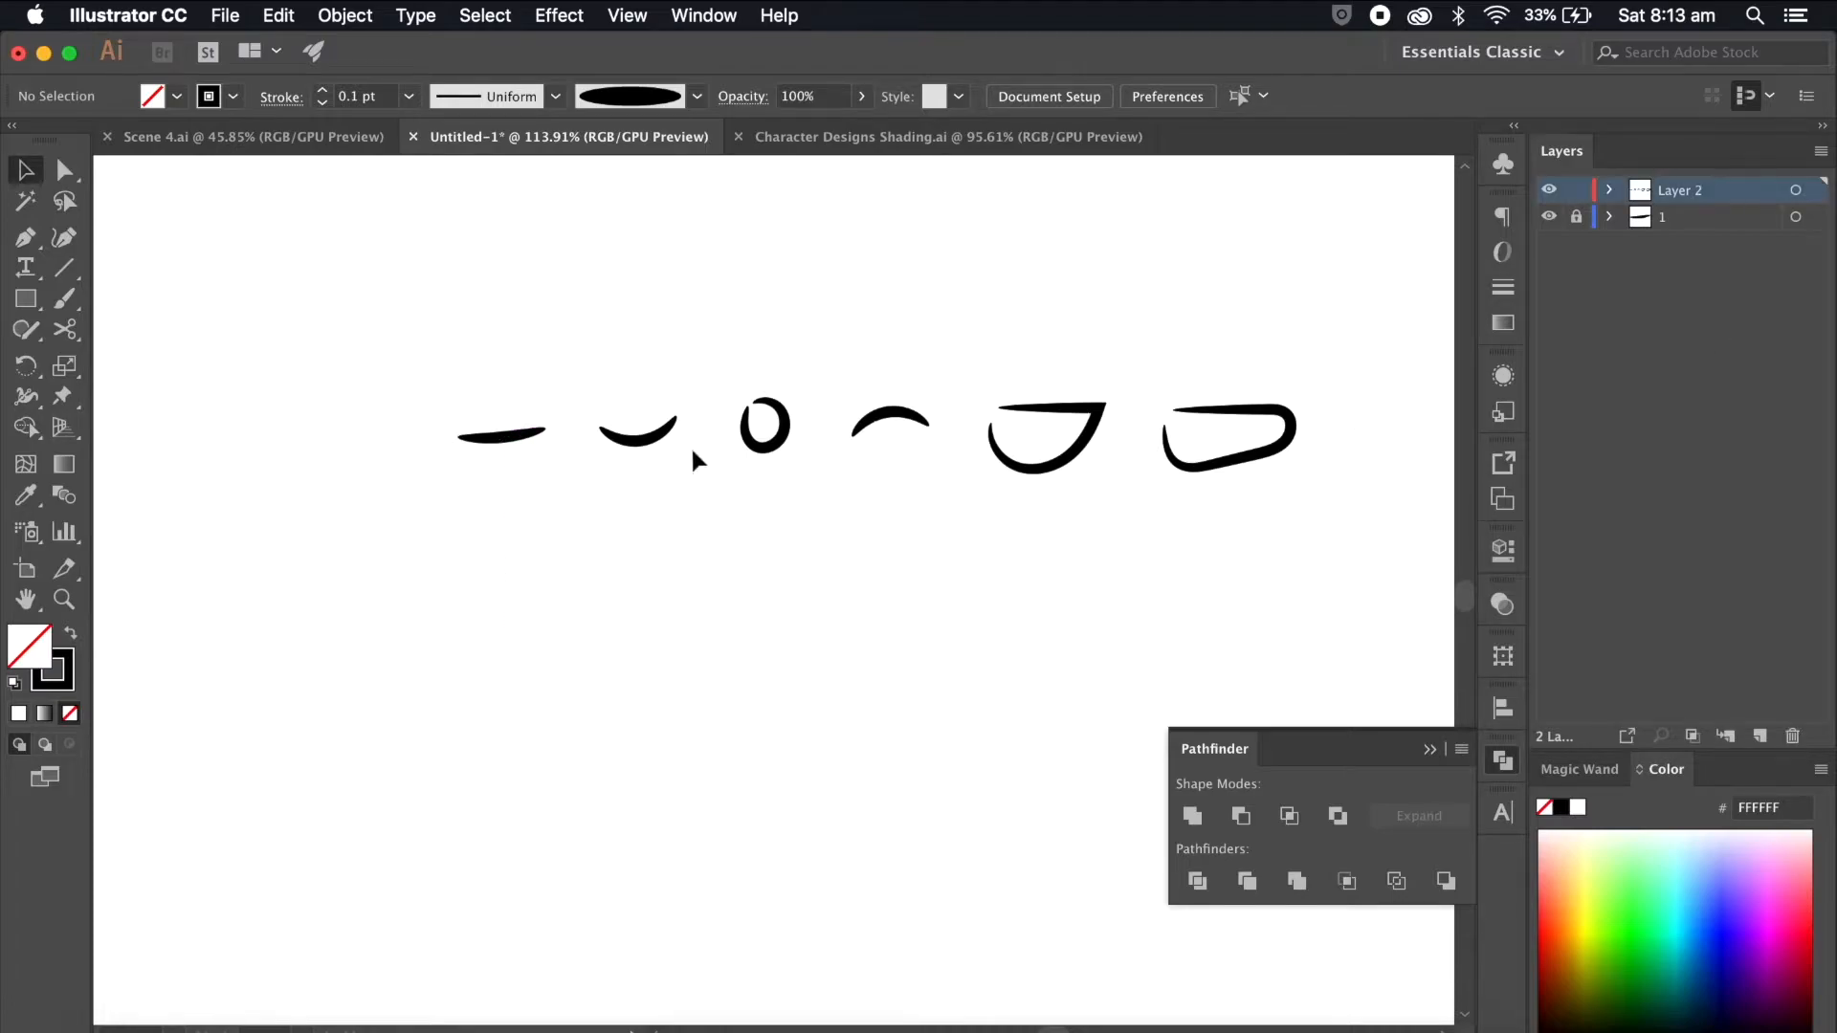
{"action": "mouse_move", "coordinate": [657, 444]}
{"action": "left_mouse_down"}
{"action": "mouse_move", "coordinate": [503, 444]}
{"action": "mouse_move", "coordinate": [519, 444]}
{"action": "left_mouse_up"}
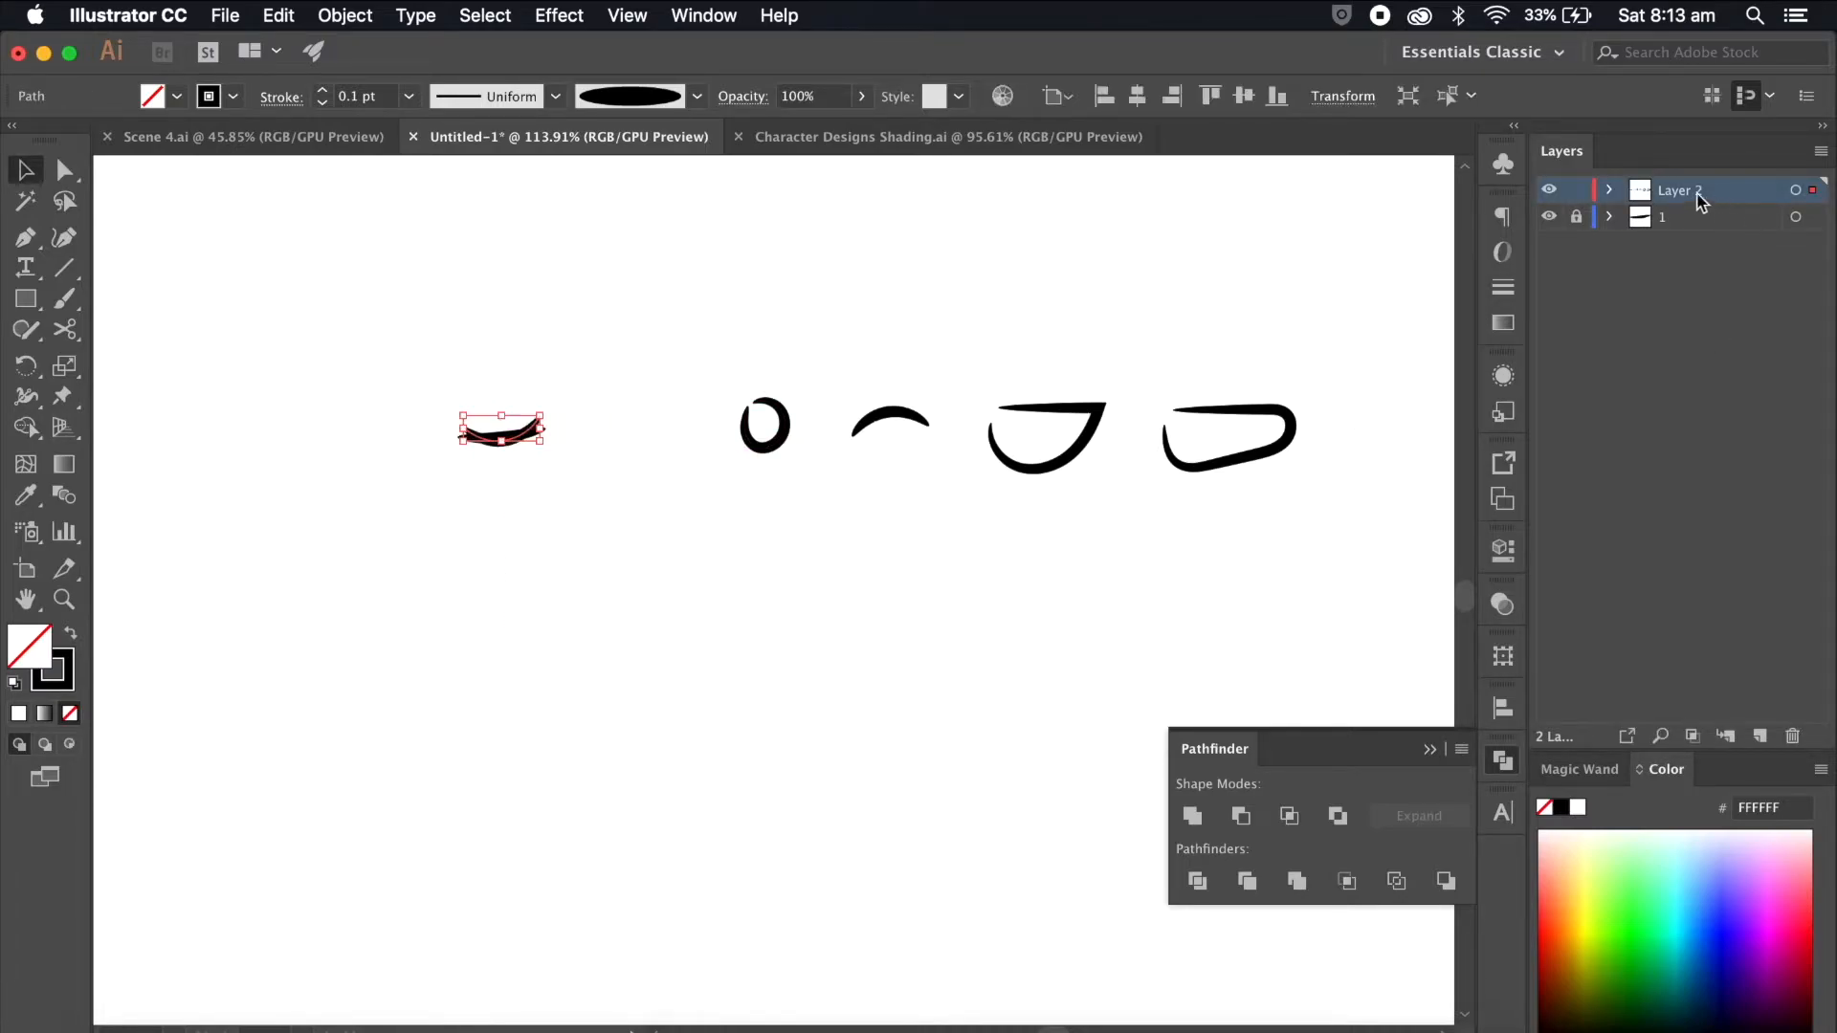
{"action": "double_click", "coordinate": [1695, 191]}
{"action": "type", "text": "2"}
{"action": "key", "text": "Return"}
Step: Move the four unstacked mouth shapes onto a new layer above layer 2, keeping layer 2 locked
{"action": "left_click", "coordinate": [1760, 736]}
{"action": "scroll", "coordinate": [1244, 478], "scroll_direction": "right", "scroll_amount": 3}
{"action": "left_click_drag", "start_coordinate": [565, 536], "coordinate": [1383, 350]}
{"action": "left_click_drag", "start_coordinate": [1811, 220], "coordinate": [1813, 191]}
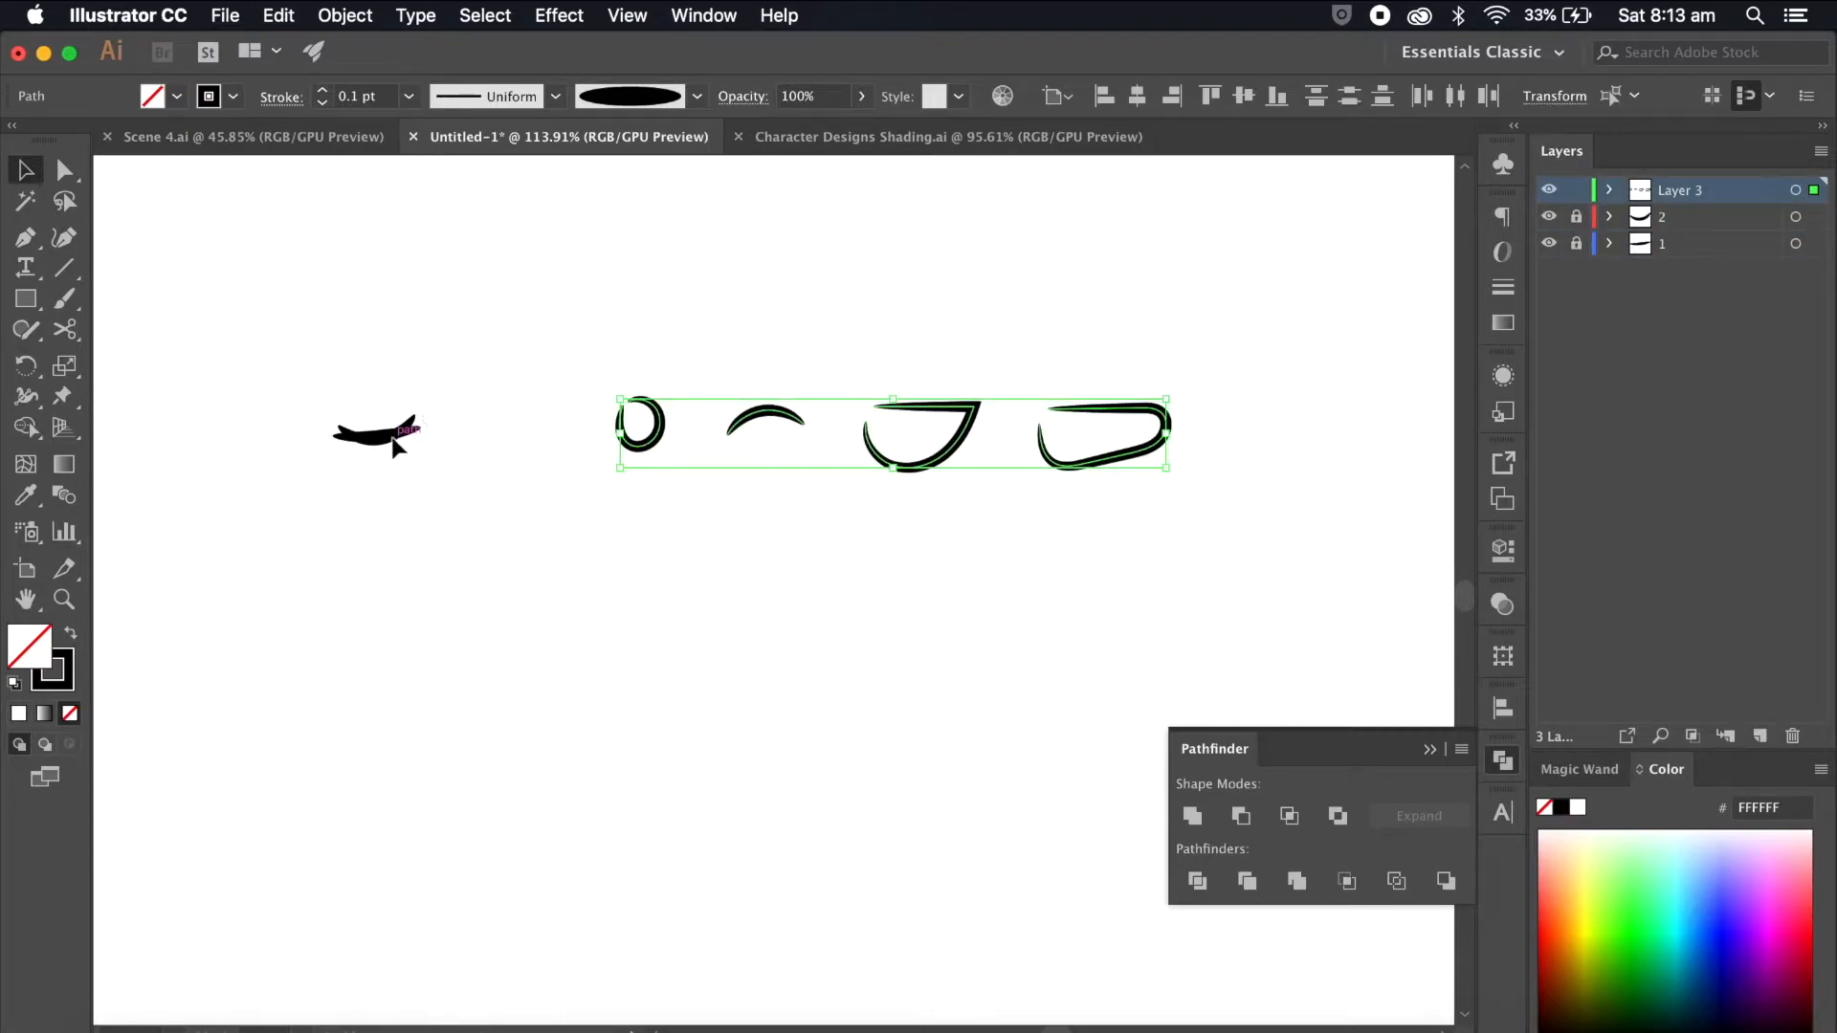
{"action": "left_click", "coordinate": [451, 646]}
Step: Place the round O-shaped mouth over the stacked mouths and rename its layer as 3
{"action": "scroll", "coordinate": [789, 582], "scroll_direction": "left", "scroll_amount": 4}
{"action": "left_click_drag", "start_coordinate": [807, 421], "coordinate": [544, 429]}
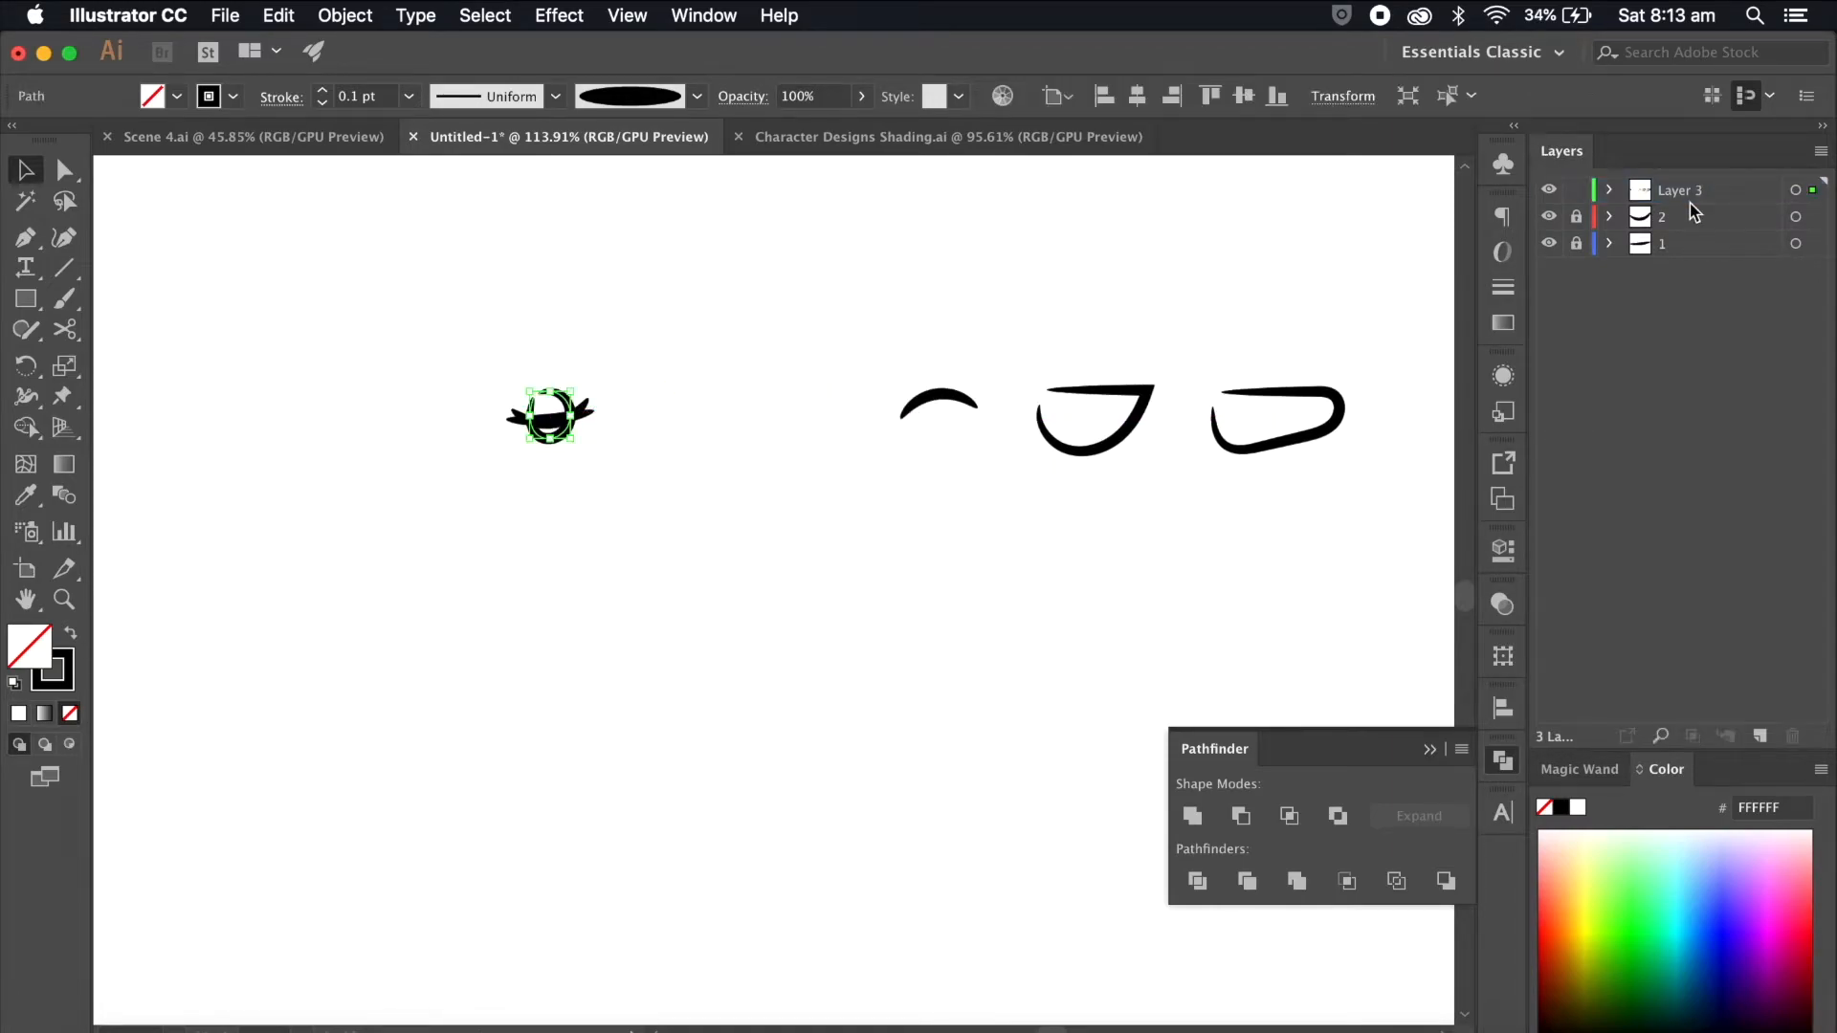
{"action": "double_click", "coordinate": [1690, 203]}
{"action": "type", "text": "3"}
{"action": "key", "text": "Return"}
Step: Move the three unstacked mouth shapes onto a new layer above layer 3 and lock layer 3
{"action": "left_click", "coordinate": [1759, 736]}
{"action": "left_click_drag", "start_coordinate": [848, 339], "coordinate": [1387, 553]}
{"action": "left_click_drag", "start_coordinate": [1812, 216], "coordinate": [1812, 189]}
{"action": "key", "text": "shift+super+a"}
{"action": "left_click", "coordinate": [1576, 216]}
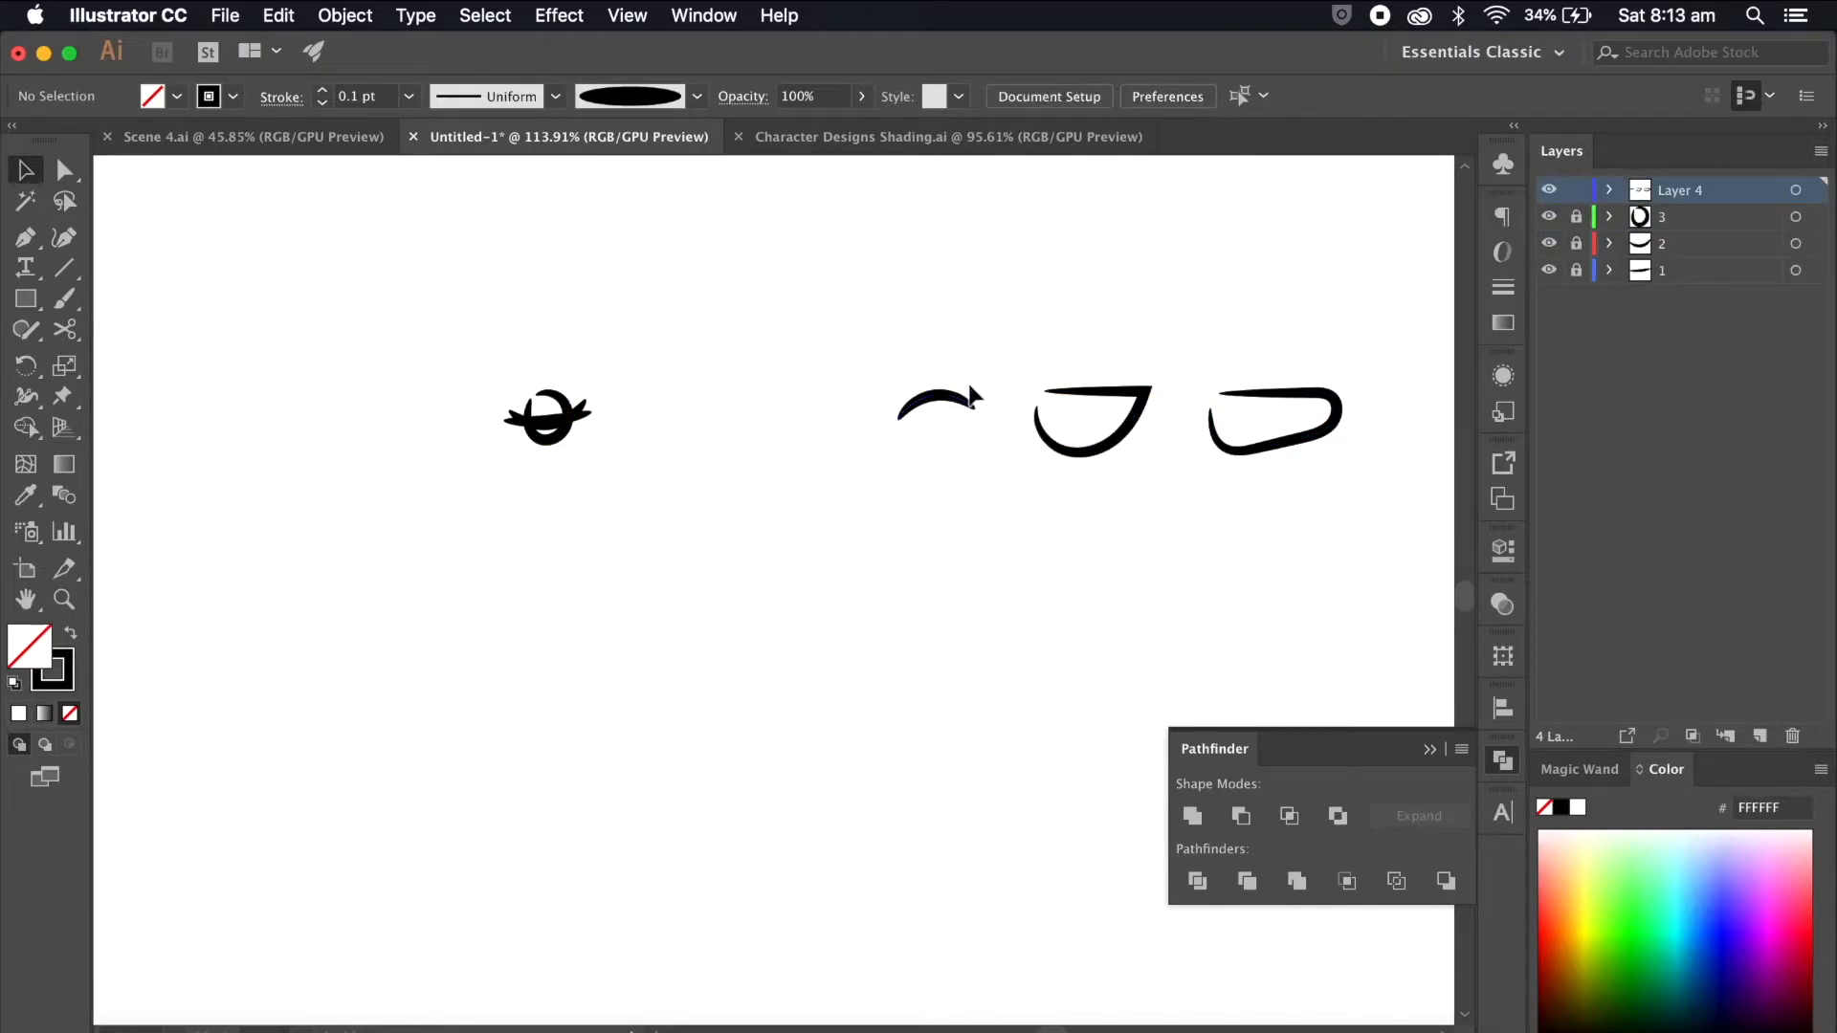
Step: Delete the frowning mouth and place the half-round open mouth, scaled down slightly, over the stacked mouths
{"action": "left_click_drag", "start_coordinate": [924, 420], "coordinate": [848, 454]}
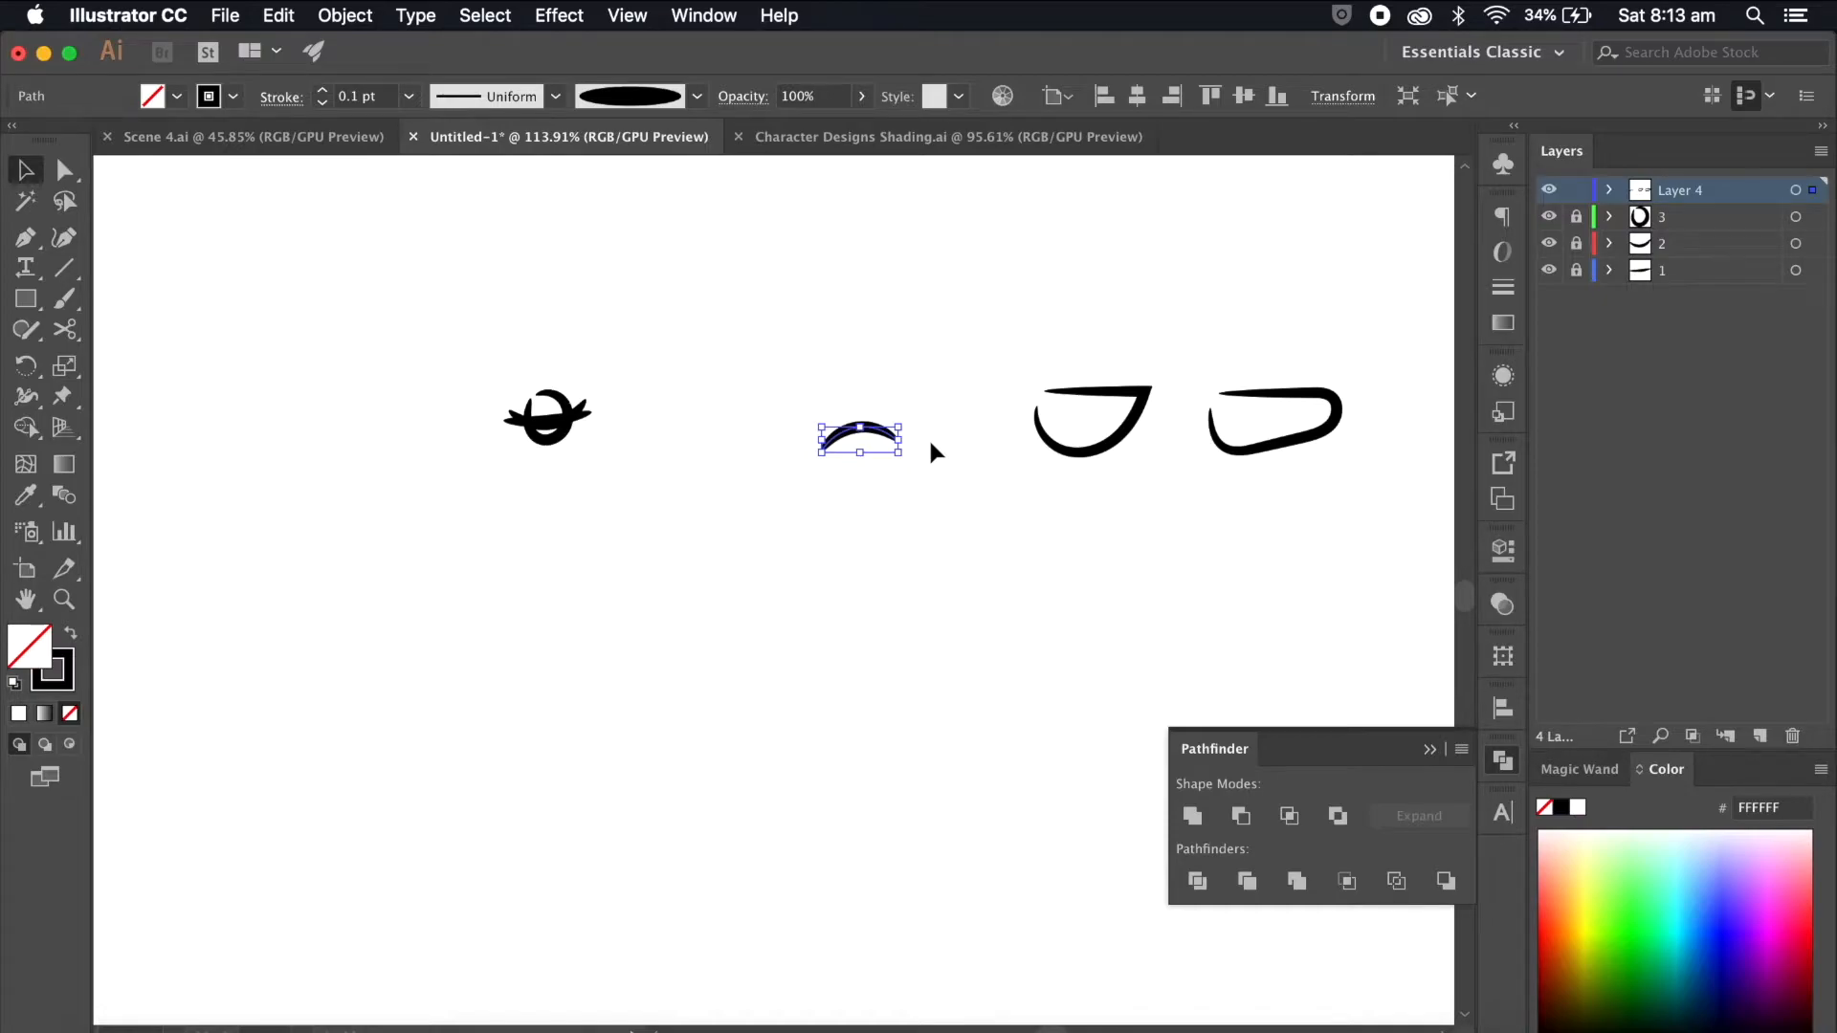
{"action": "key", "text": "Delete"}
{"action": "mouse_move", "coordinate": [1142, 406]}
{"action": "left_mouse_down"}
{"action": "mouse_move", "coordinate": [618, 405]}
{"action": "mouse_move", "coordinate": [599, 400]}
{"action": "mouse_move", "coordinate": [627, 375]}
{"action": "mouse_move", "coordinate": [595, 389]}
{"action": "left_mouse_up"}
{"action": "scroll", "coordinate": [599, 400], "scroll_direction": "up", "scroll_amount": 3}
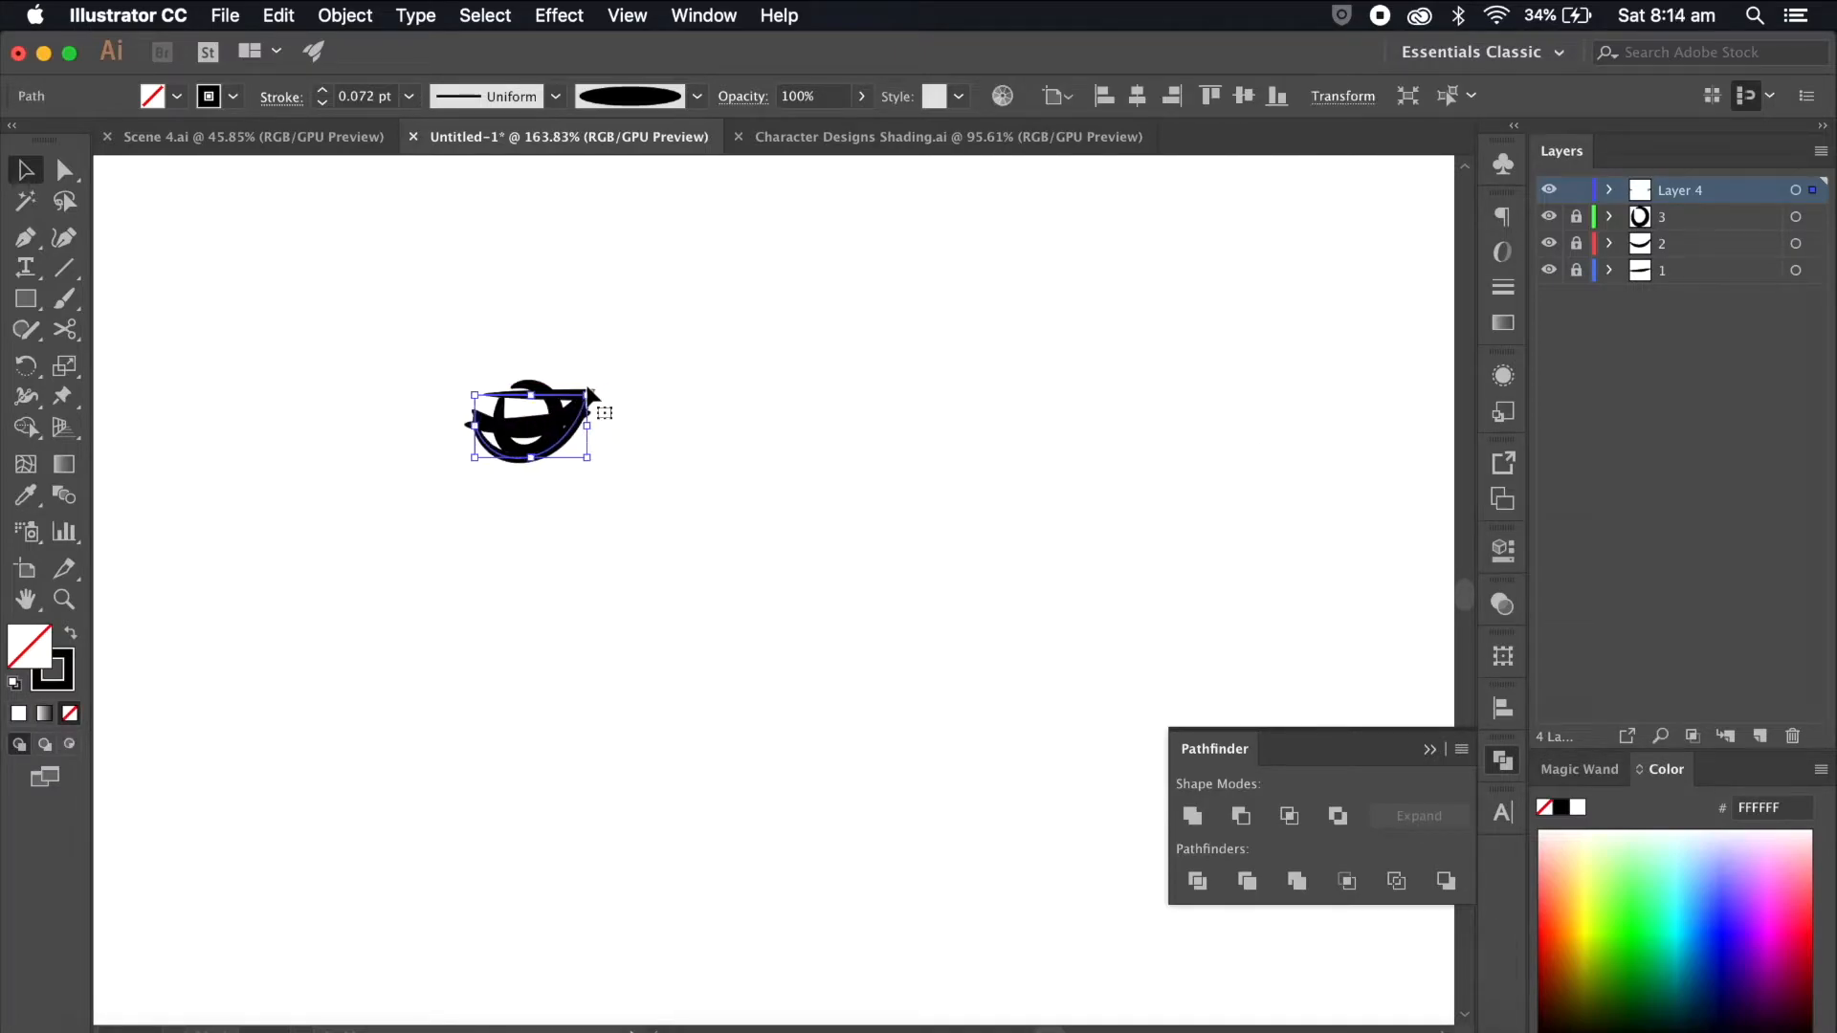
{"action": "left_click", "coordinate": [813, 414]}
{"action": "scroll", "coordinate": [818, 415], "scroll_direction": "down", "scroll_amount": 5}
Step: Move the last open mouth onto a new layer and rename the two upper layers as 4 and 5
{"action": "scroll", "coordinate": [818, 415], "scroll_direction": "right", "scroll_amount": 1}
{"action": "left_click", "coordinate": [1759, 736]}
{"action": "left_click", "coordinate": [1201, 386]}
{"action": "left_click_drag", "start_coordinate": [1812, 216], "coordinate": [1802, 203]}
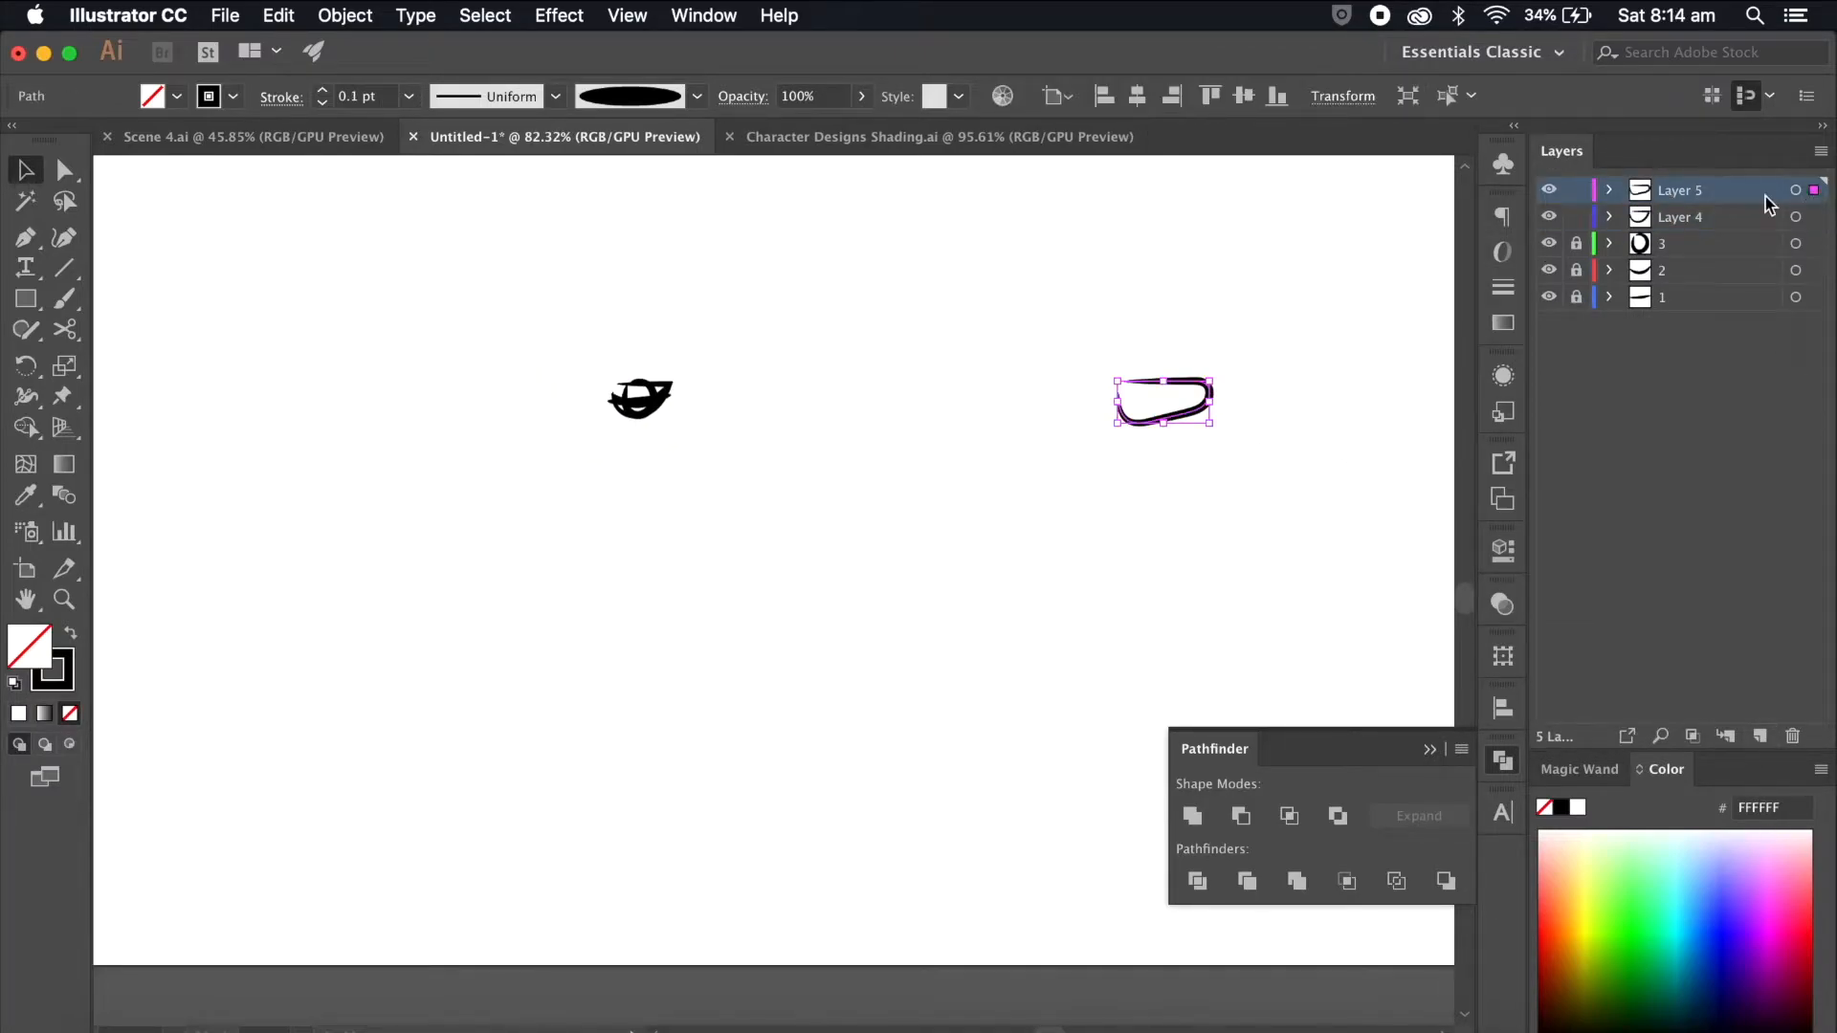
{"action": "double_click", "coordinate": [1687, 218]}
{"action": "type", "text": "4"}
{"action": "key", "text": "Return"}
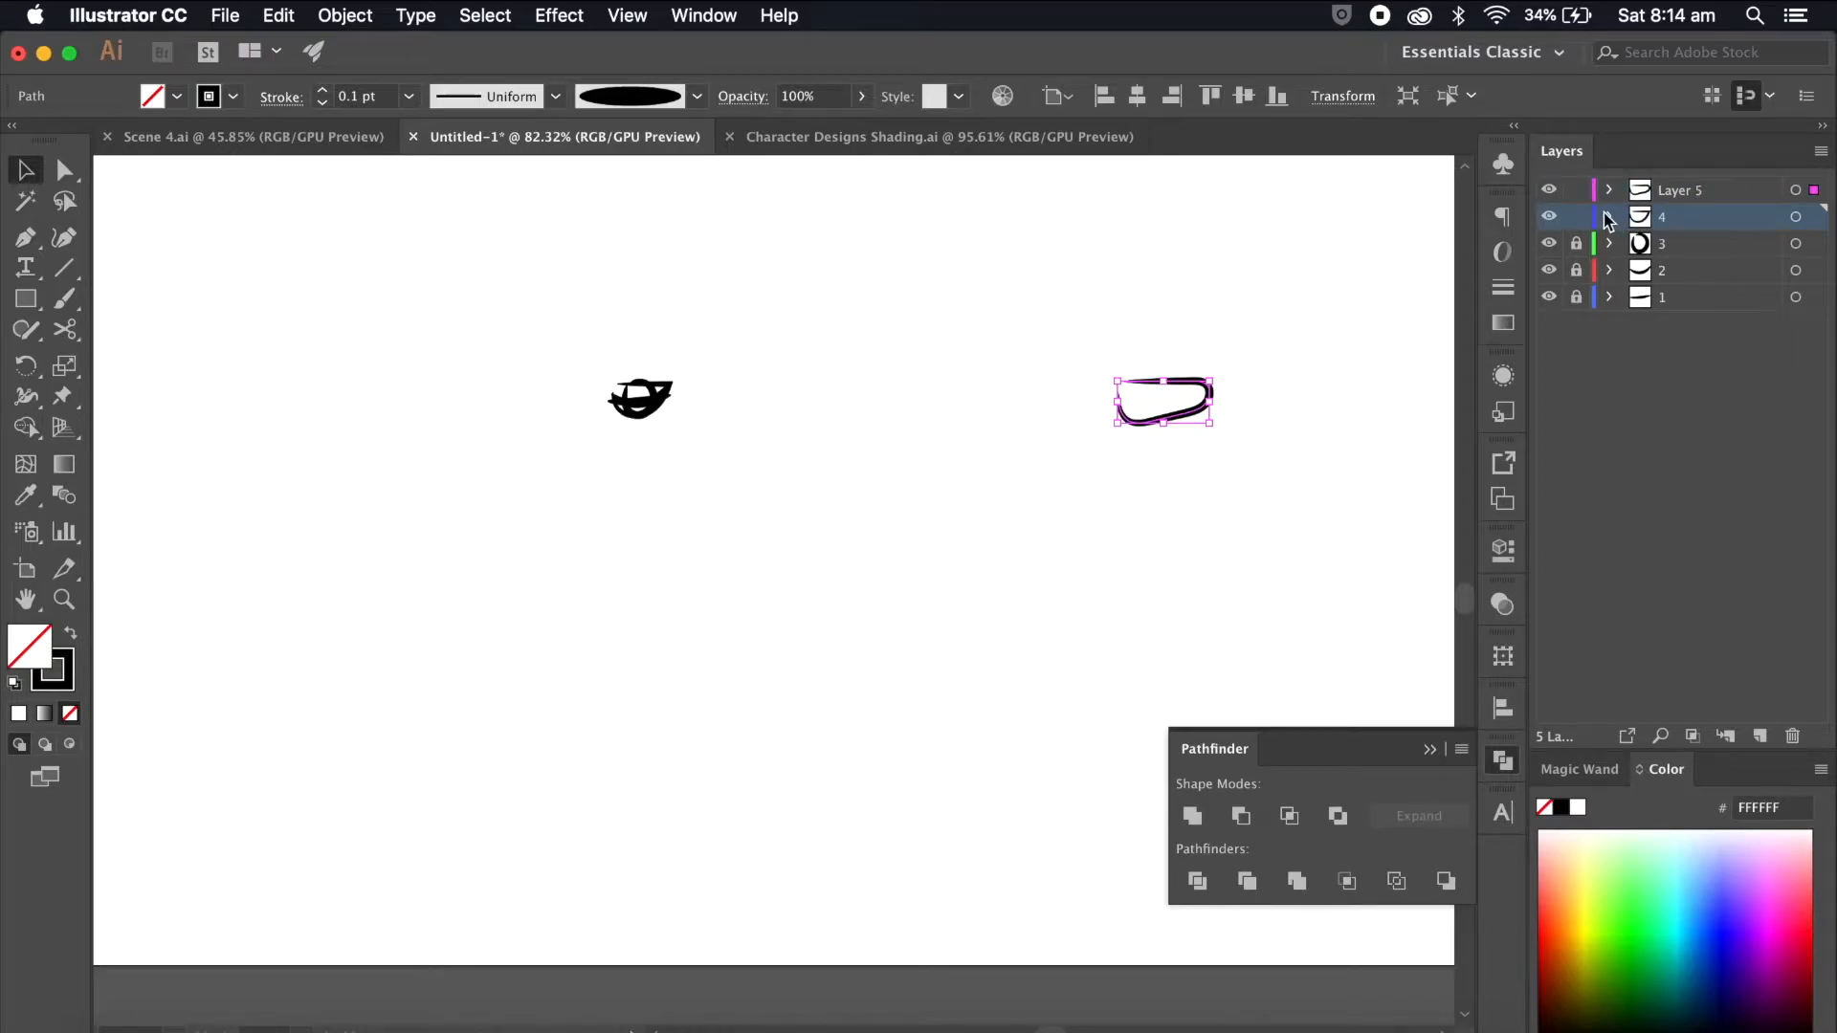
{"action": "double_click", "coordinate": [1679, 188]}
{"action": "type", "text": "5"}
{"action": "key", "text": "Return"}
Step: Place the layer 5 mouth over the stacked mouths and scale it down to match their size
{"action": "left_click", "coordinate": [1366, 436]}
{"action": "left_click_drag", "start_coordinate": [1211, 394], "coordinate": [687, 396]}
{"action": "scroll", "coordinate": [688, 396], "scroll_direction": "up", "scroll_amount": 3}
{"action": "left_click_drag", "start_coordinate": [547, 435], "coordinate": [576, 411]}
{"action": "left_click", "coordinate": [838, 442]}
{"action": "scroll", "coordinate": [909, 449], "scroll_direction": "down", "scroll_amount": 4}
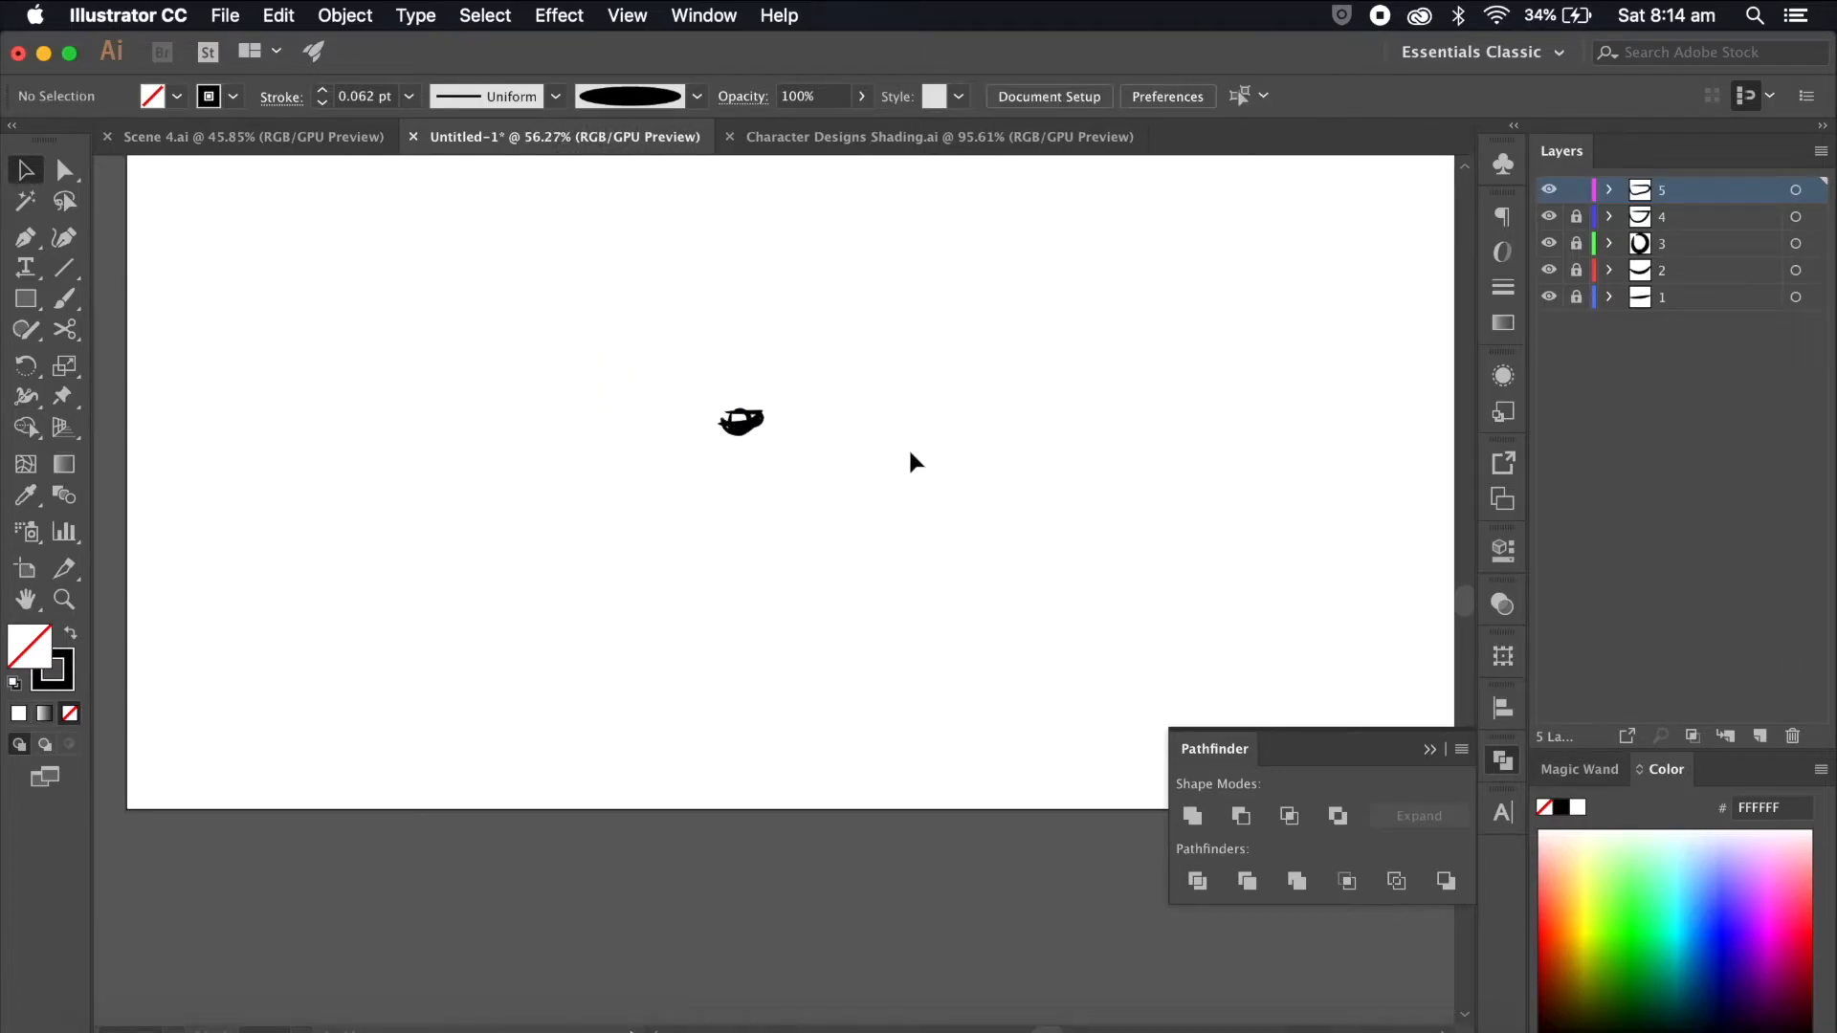
{"action": "scroll", "coordinate": [860, 432], "scroll_direction": "down", "scroll_amount": 2}
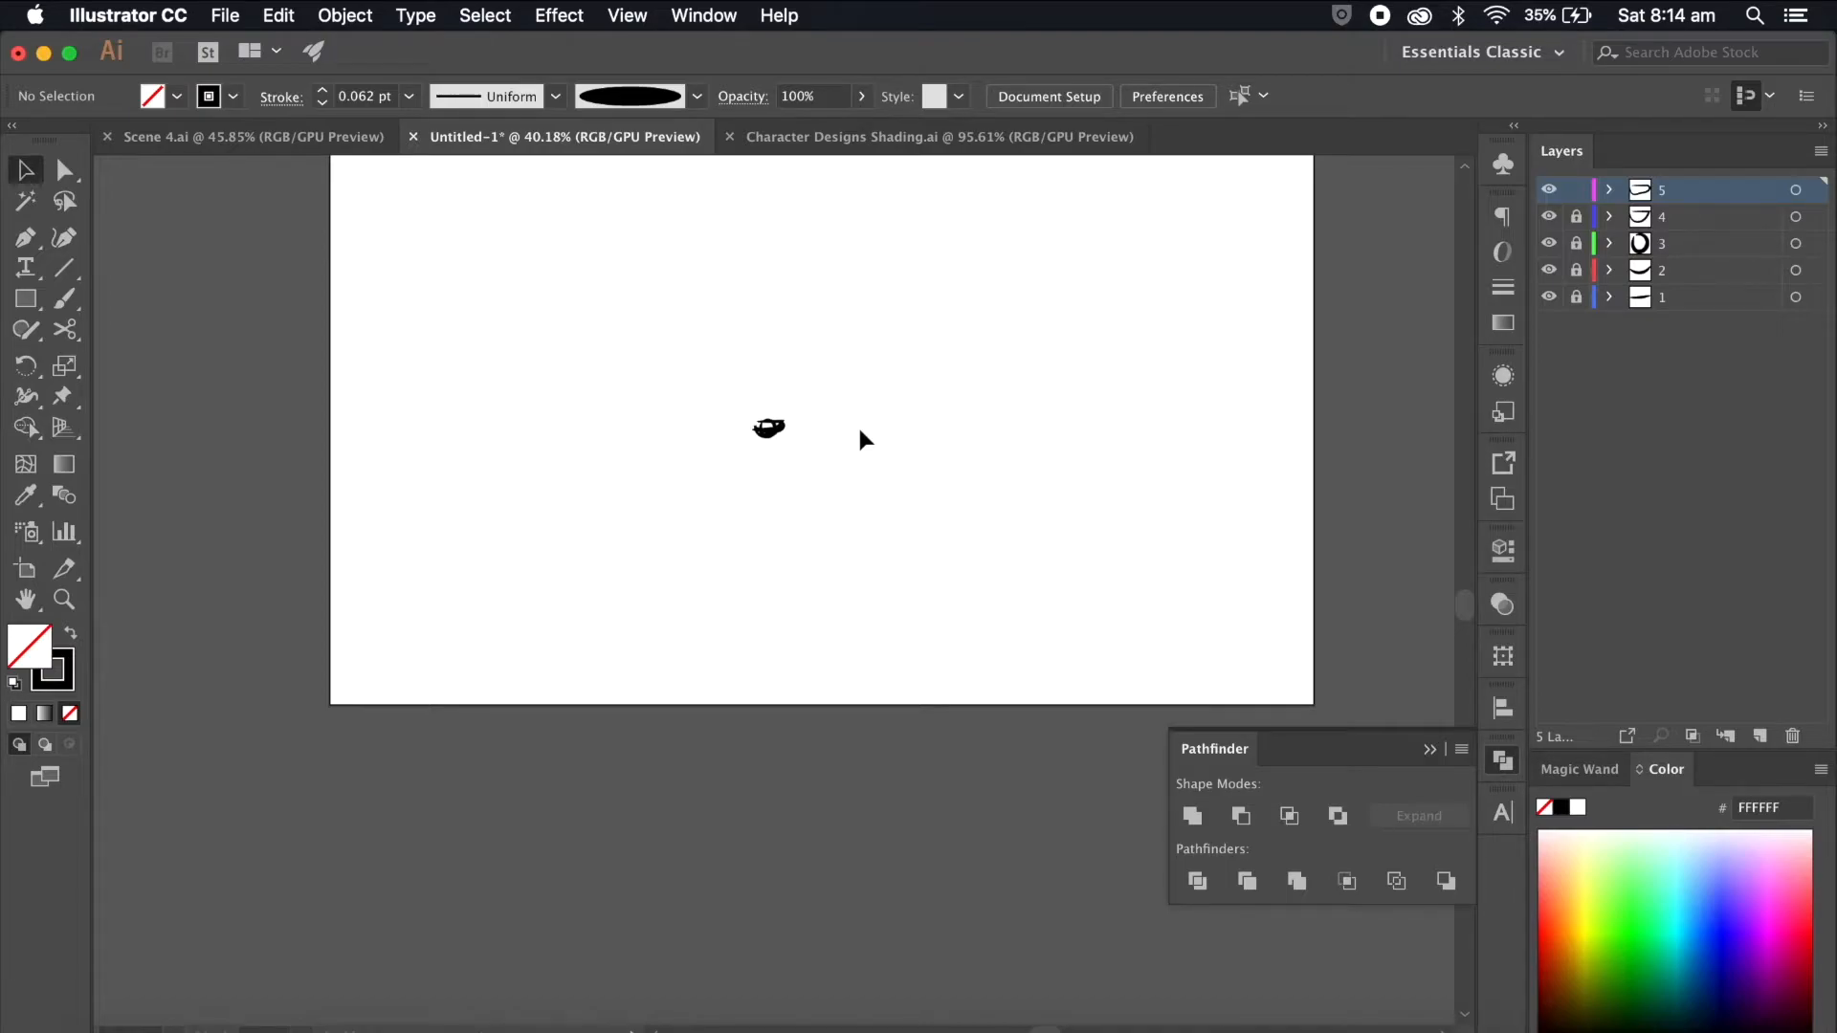
Step: Unlock all the mouth layers and hide every layer except layer 1
{"action": "scroll", "coordinate": [872, 426], "scroll_direction": "up", "scroll_amount": 2}
{"action": "scroll", "coordinate": [872, 427], "scroll_direction": "right", "scroll_amount": 2}
{"action": "left_click", "coordinate": [1578, 194]}
{"action": "left_click_drag", "start_coordinate": [1576, 193], "coordinate": [1566, 327]}
{"action": "scroll", "coordinate": [992, 352], "scroll_direction": "up", "scroll_amount": 3}
{"action": "scroll", "coordinate": [992, 352], "scroll_direction": "left", "scroll_amount": 5}
{"action": "scroll", "coordinate": [992, 352], "scroll_direction": "down", "scroll_amount": 2}
{"action": "scroll", "coordinate": [902, 517], "scroll_direction": "up", "scroll_amount": 1}
{"action": "left_click_drag", "start_coordinate": [1549, 191], "coordinate": [1551, 368]}
{"action": "left_click", "coordinate": [1552, 297]}
{"action": "scroll", "coordinate": [1019, 574], "scroll_direction": "up", "scroll_amount": 1}
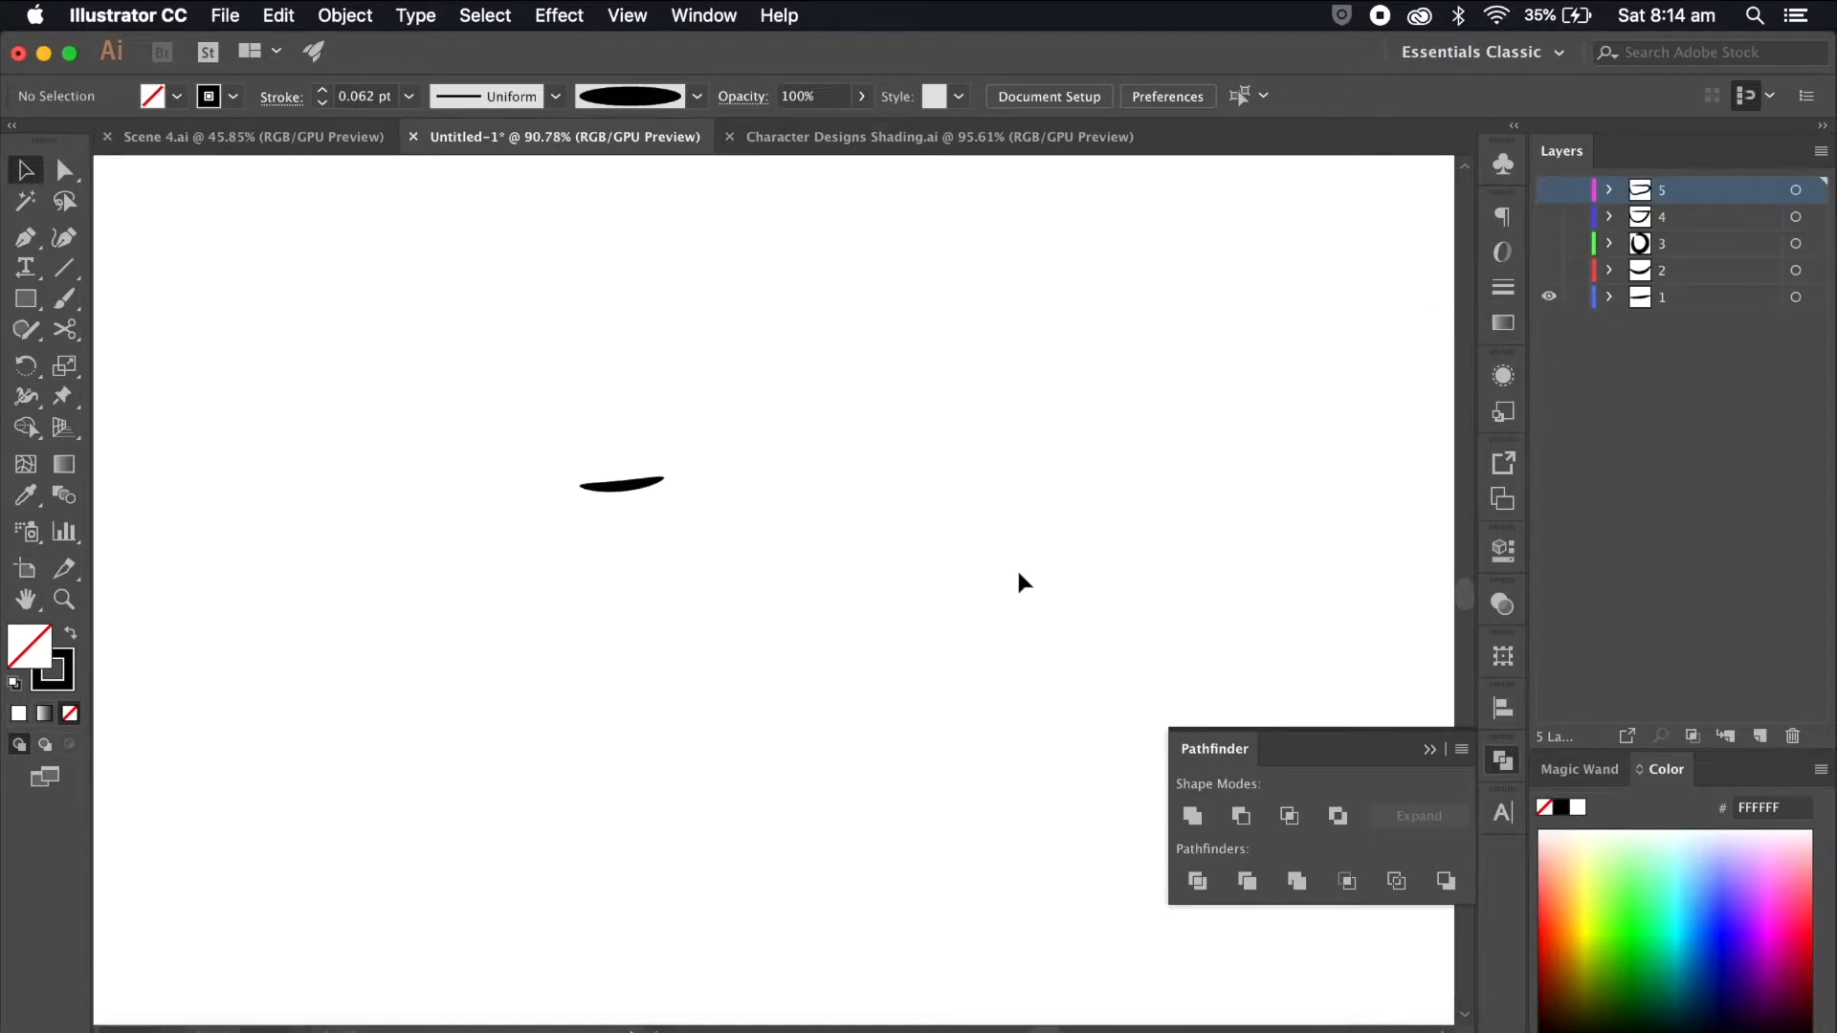
Step: Show only layer 3 and give its round mouth a white fill
{"action": "left_click", "coordinate": [1548, 295]}
{"action": "left_click", "coordinate": [1549, 271]}
{"action": "left_click", "coordinate": [1549, 271]}
{"action": "left_click", "coordinate": [1547, 247]}
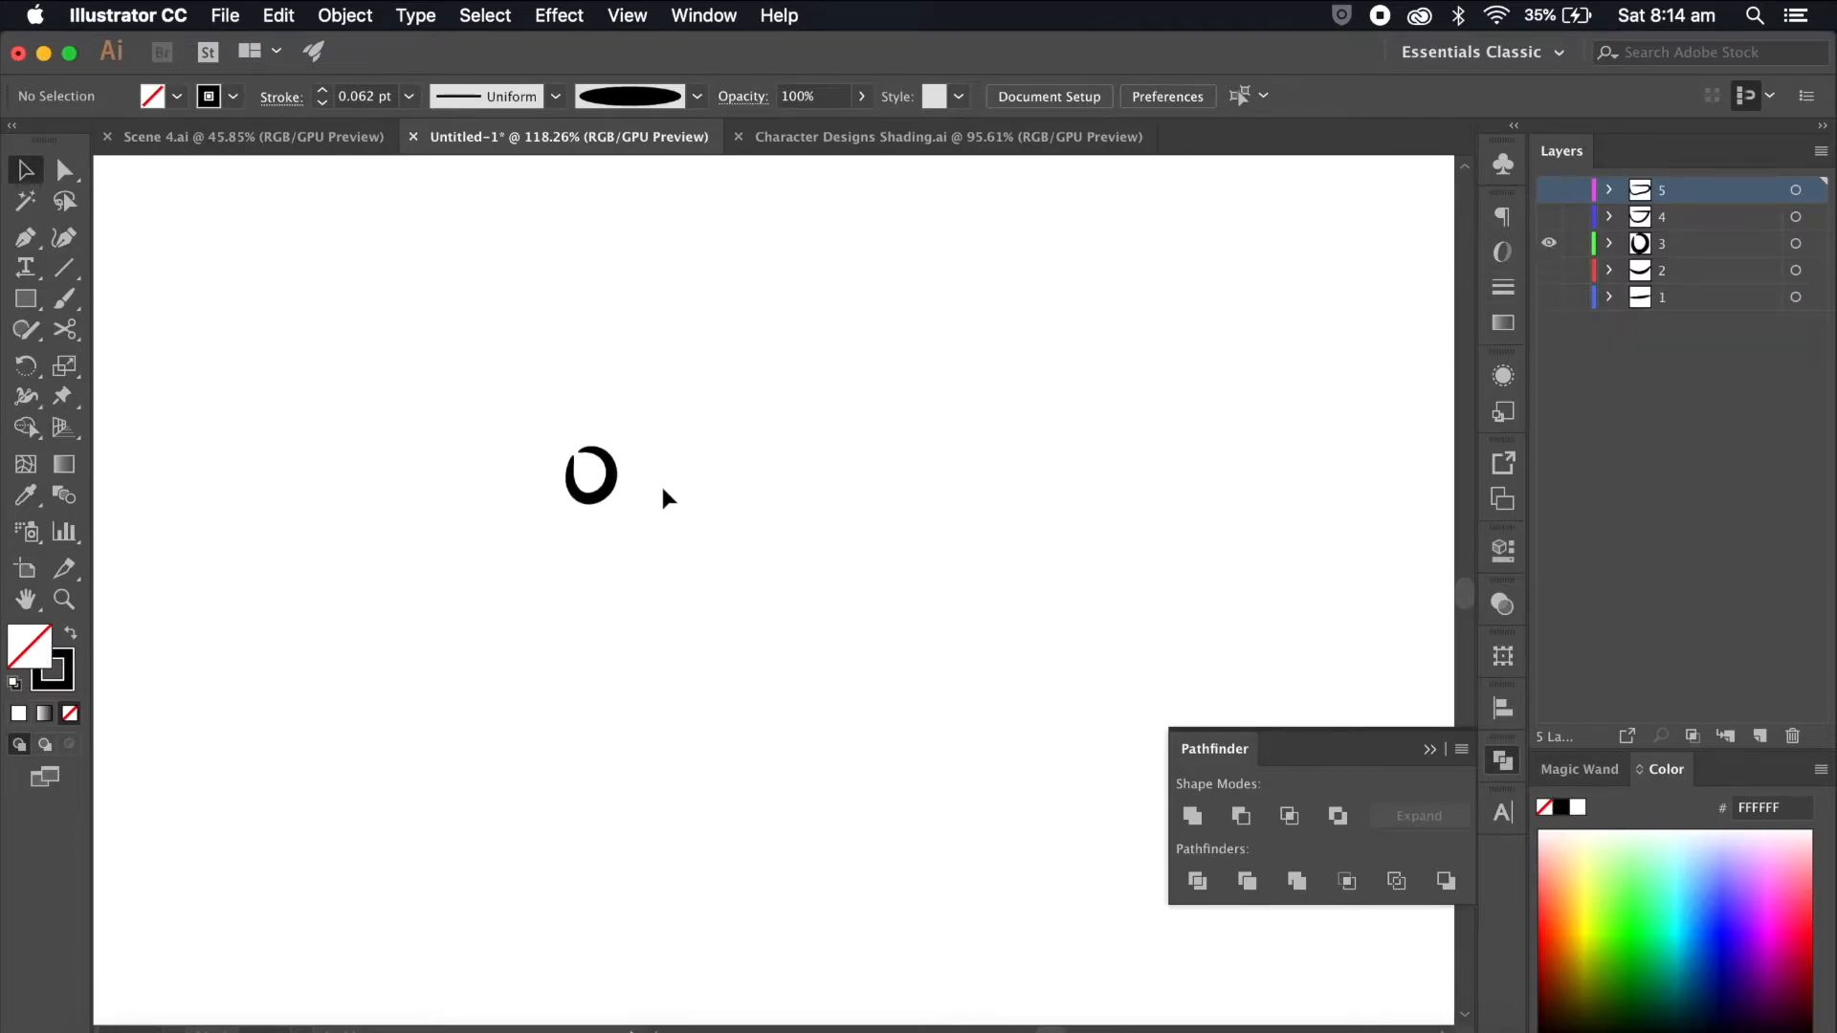
{"action": "left_click", "coordinate": [617, 469]}
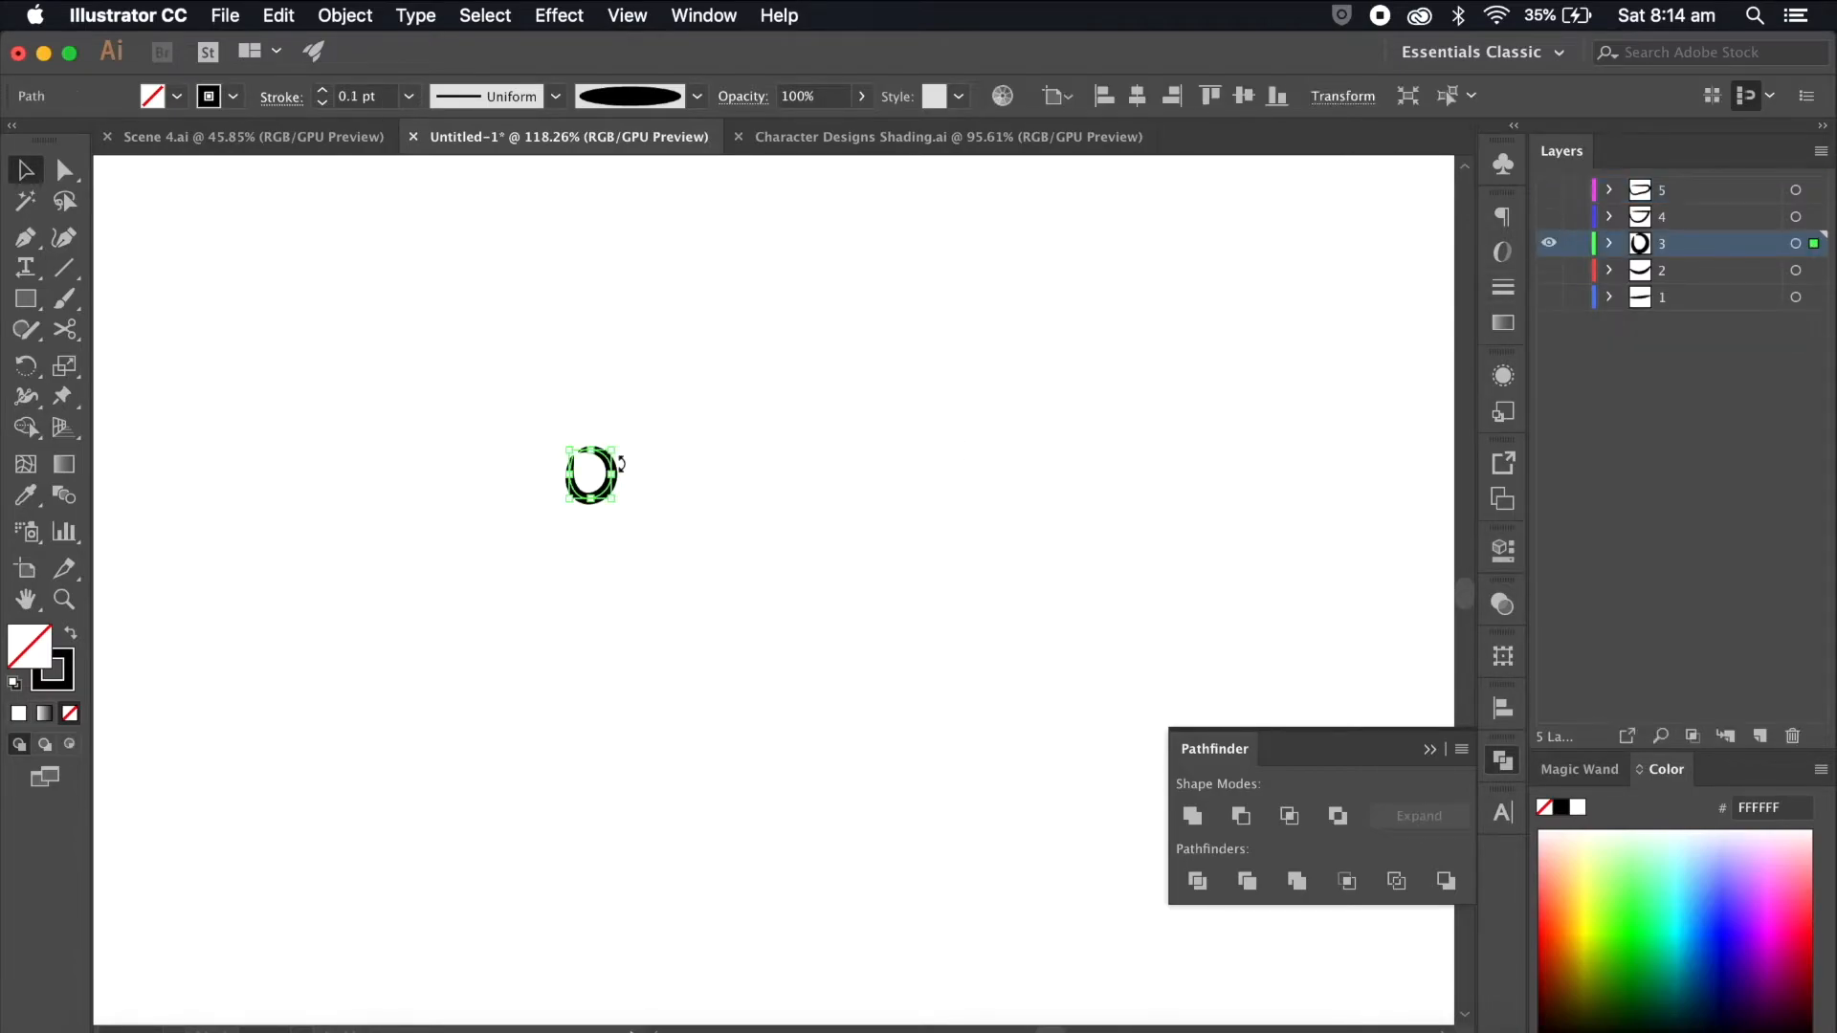
{"action": "left_click", "coordinate": [357, 629]}
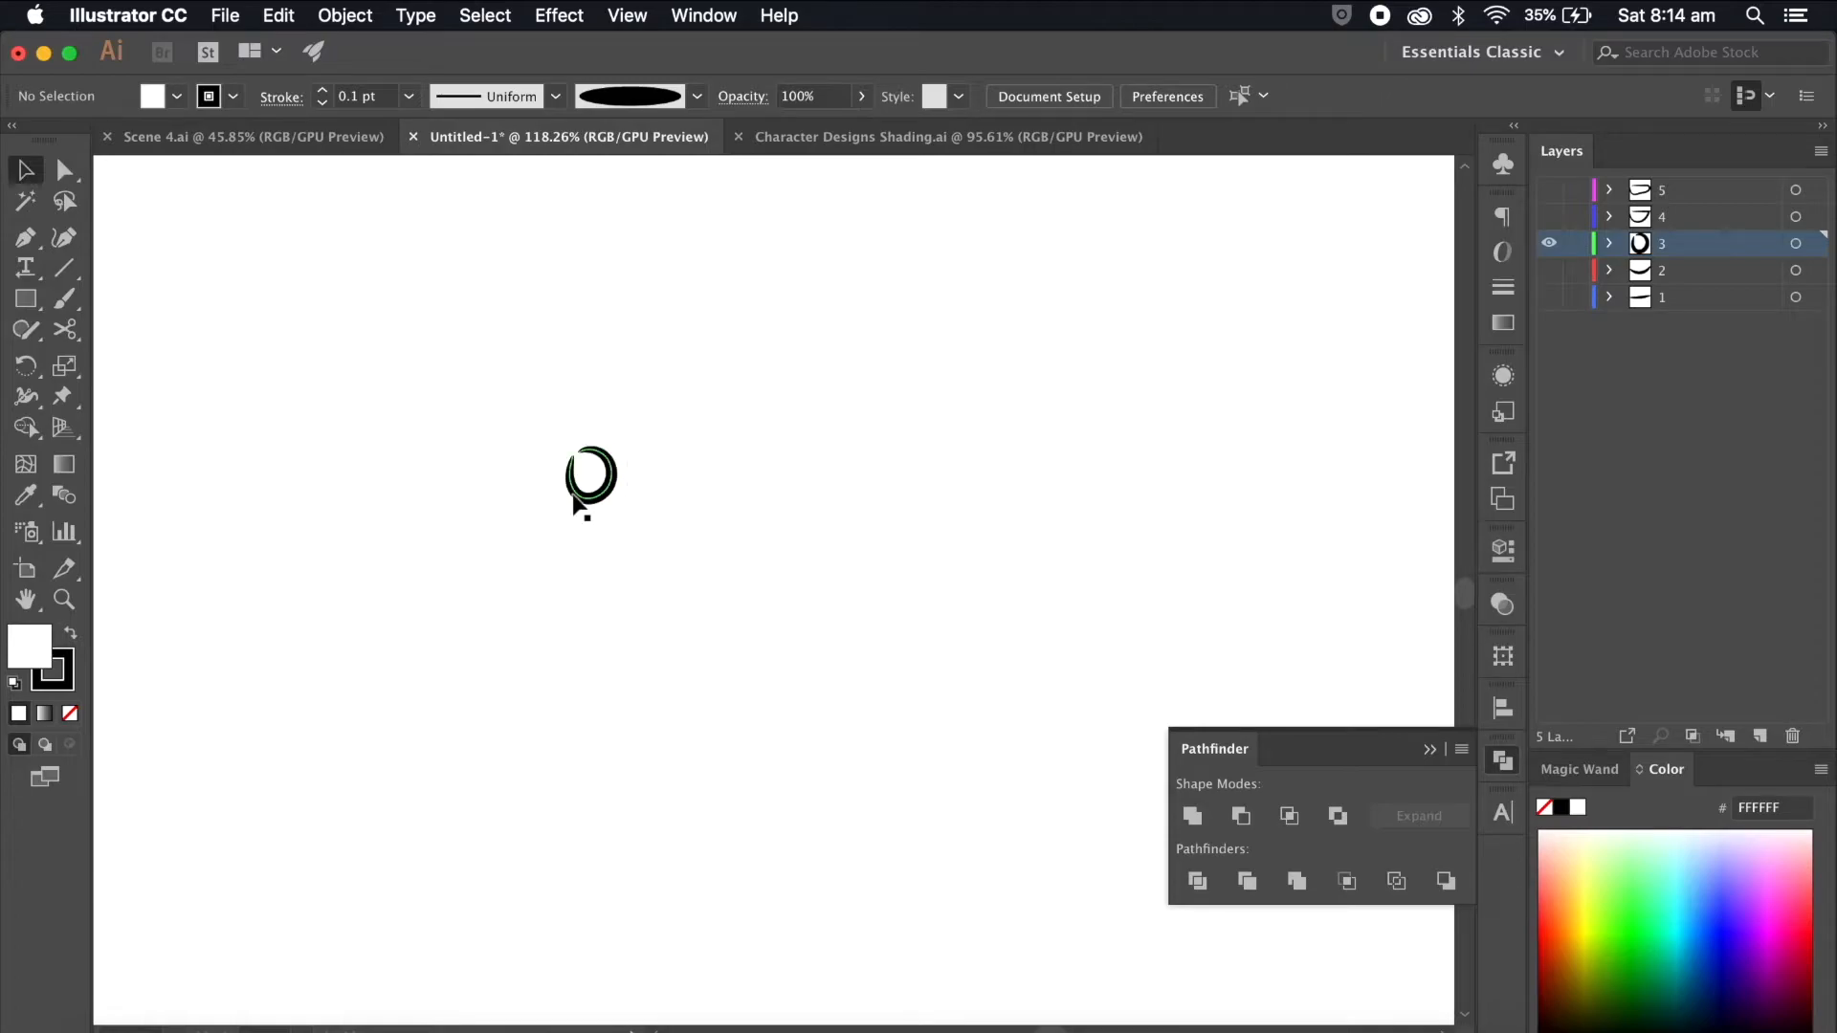
Step: Show only layer 4 and give its half-round mouth a white fill
{"action": "left_click", "coordinate": [1548, 243]}
{"action": "left_click", "coordinate": [1549, 216]}
{"action": "left_click", "coordinate": [627, 461]}
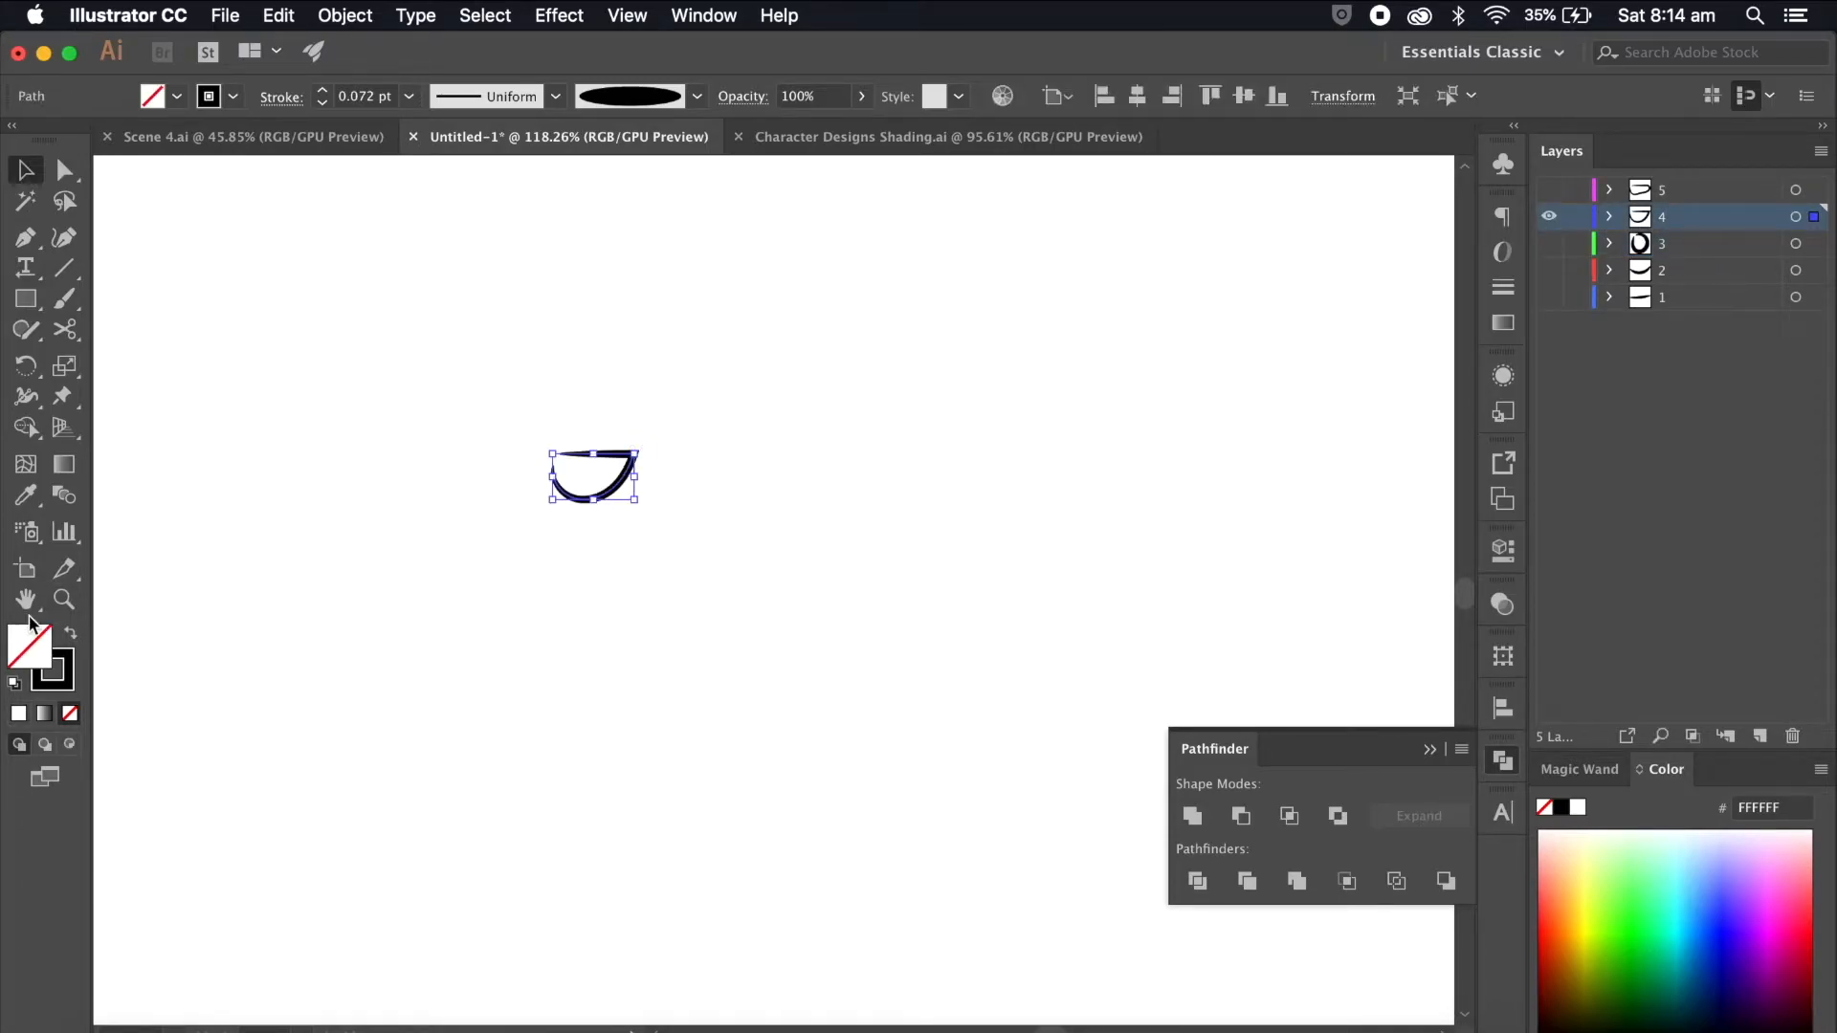
{"action": "left_click", "coordinate": [525, 574]}
Step: Fill the layer 5 mouth with white and make all five mouth layers visible
{"action": "left_click", "coordinate": [1549, 216]}
{"action": "left_click", "coordinate": [1549, 190]}
{"action": "left_click", "coordinate": [638, 475]}
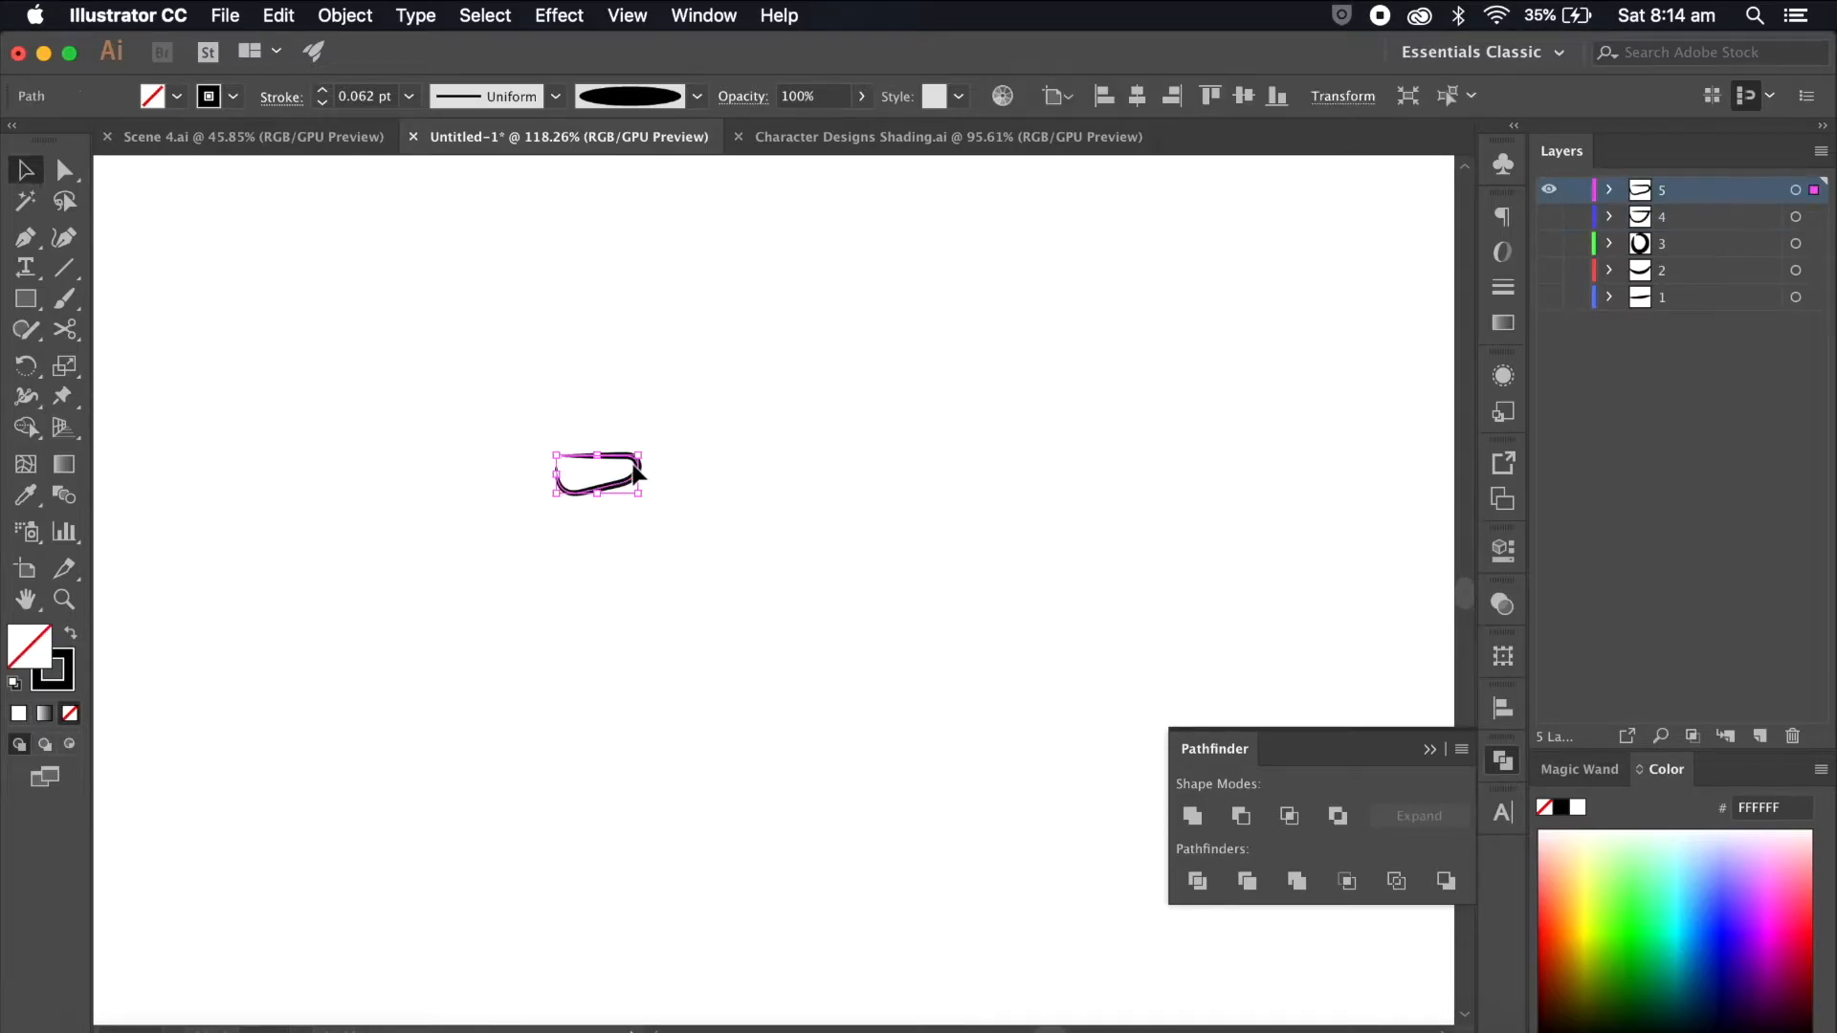
{"action": "left_click", "coordinate": [16, 716]}
{"action": "left_click", "coordinate": [580, 605]}
{"action": "scroll", "coordinate": [579, 604], "scroll_direction": "down", "scroll_amount": 5}
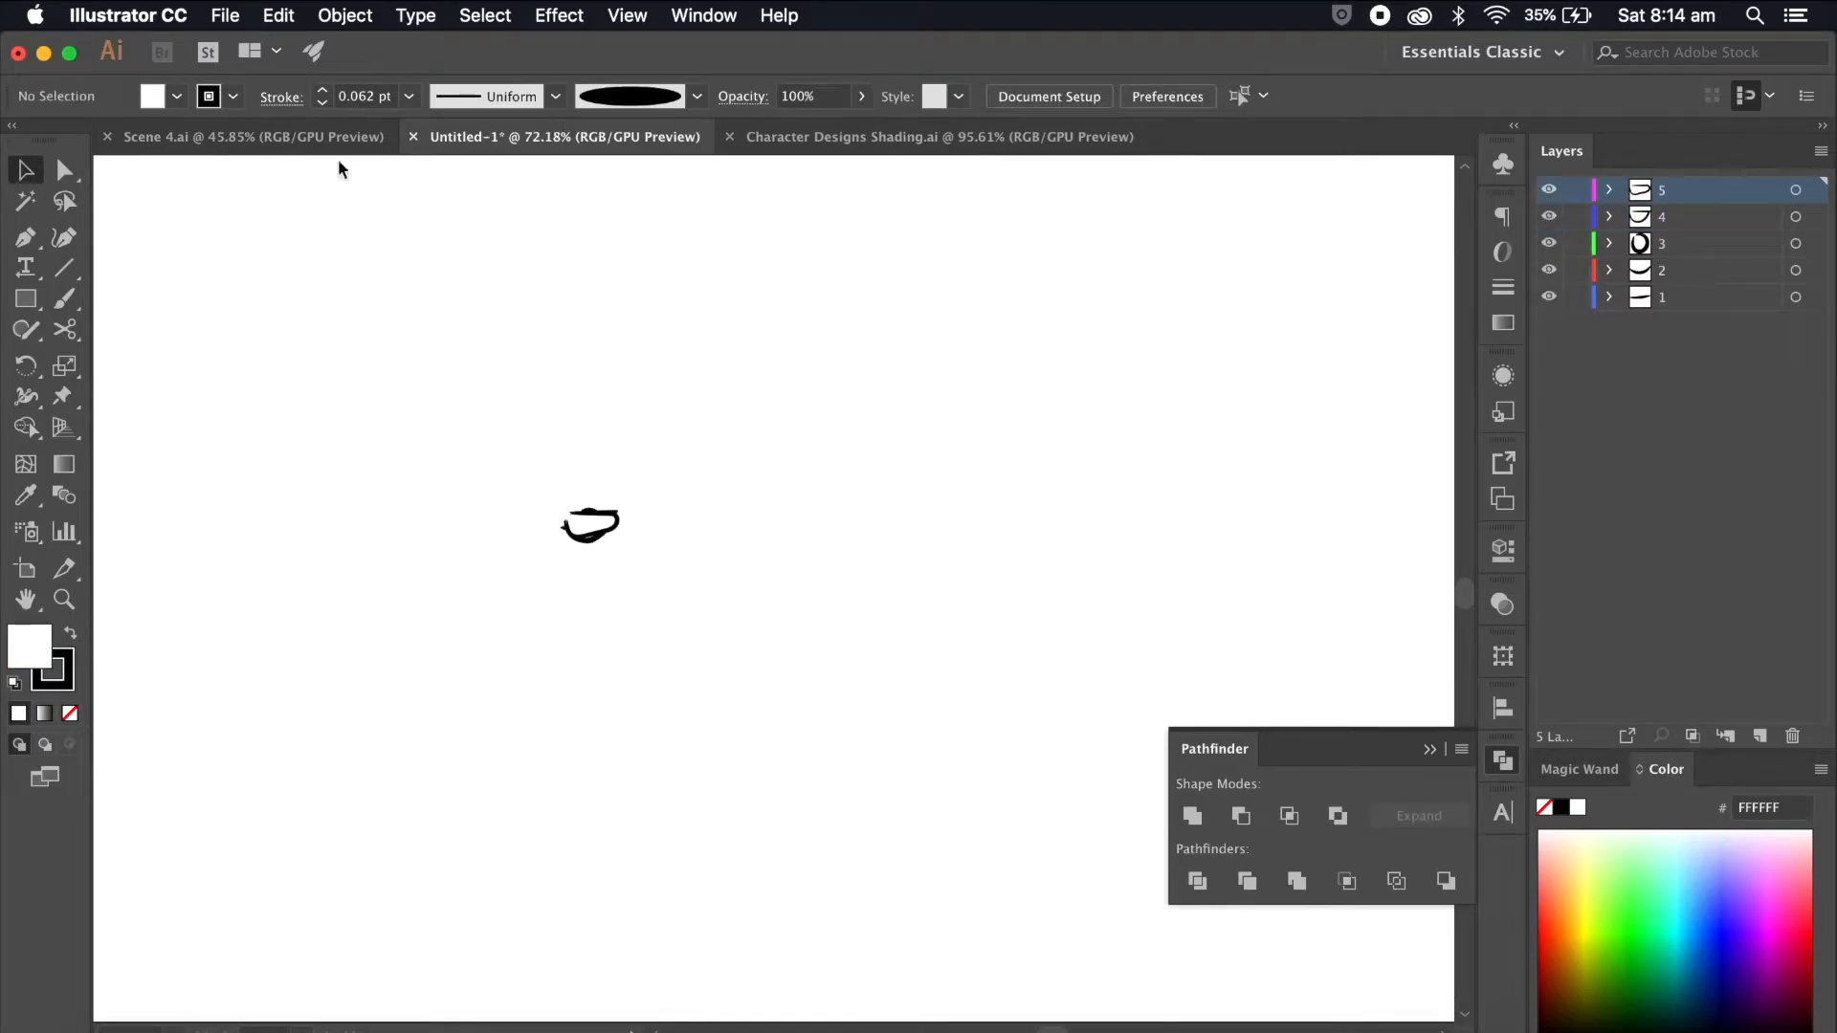
Step: Save the mouth document as Lips.ai in the Scenes folder on the Desktop and close it
{"action": "left_click", "coordinate": [203, 15]}
{"action": "left_click", "coordinate": [293, 229]}
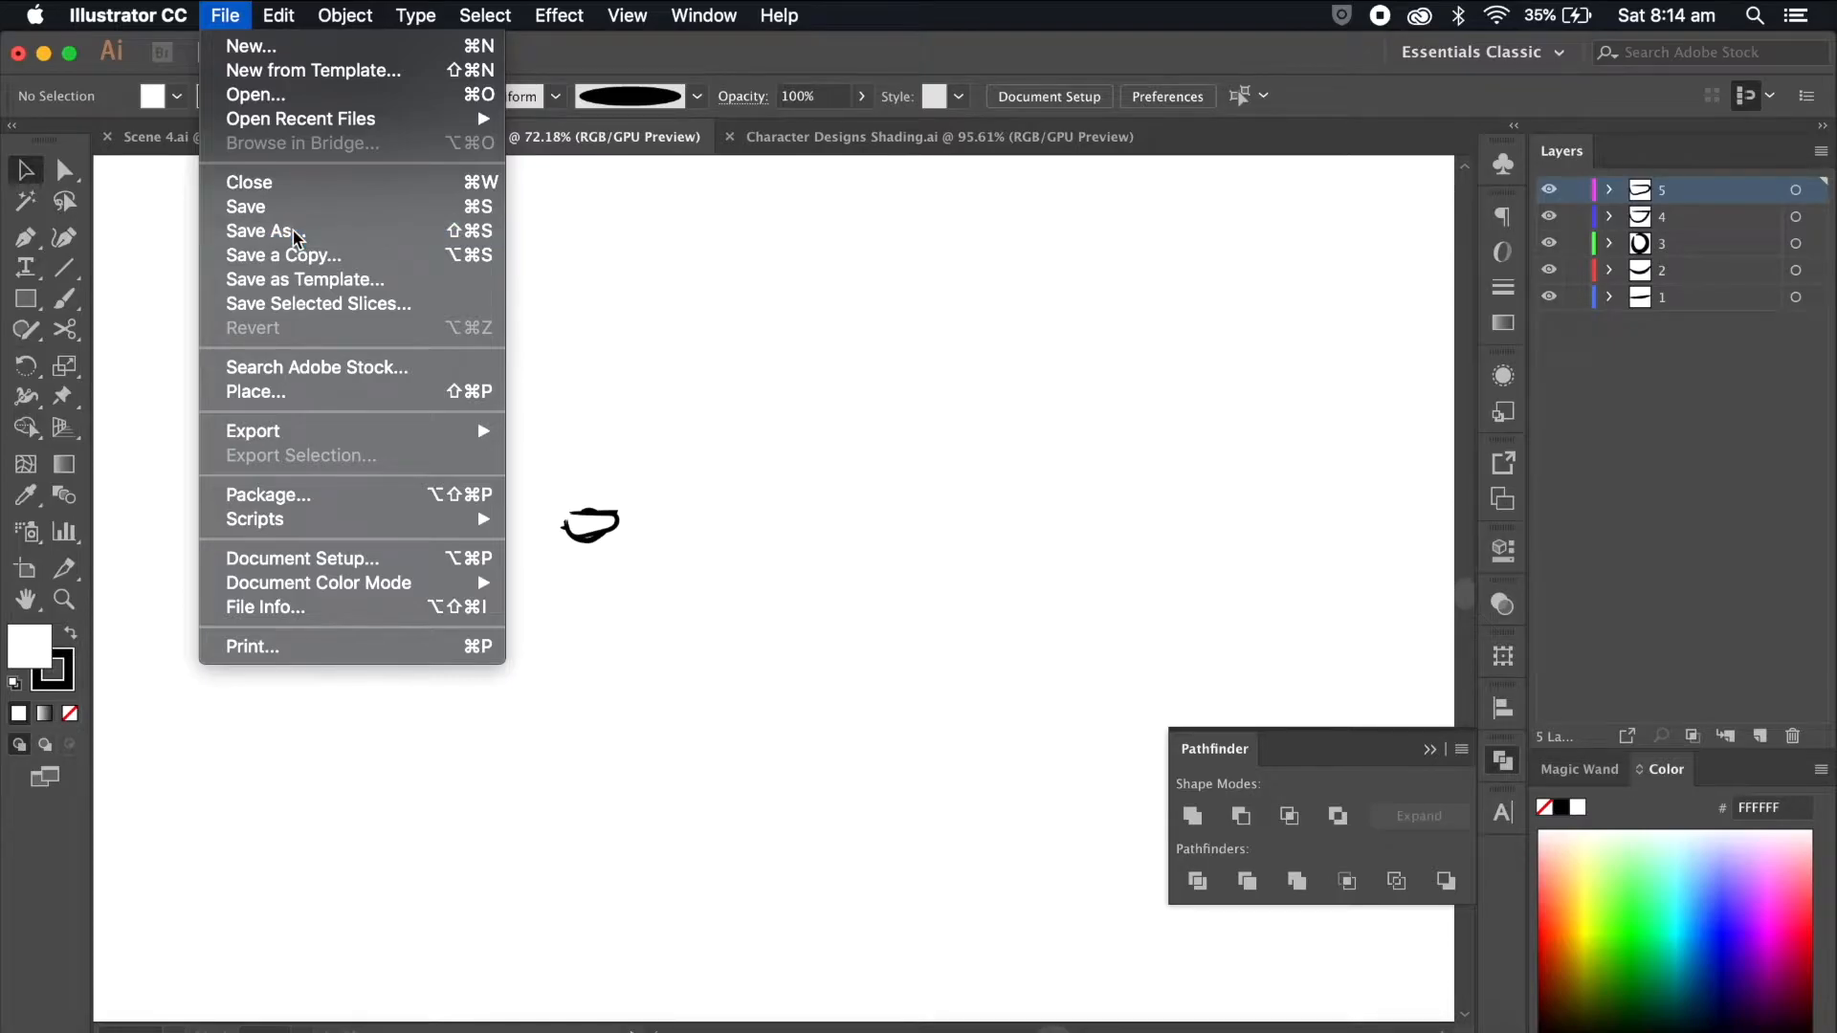
{"action": "left_click", "coordinate": [478, 363]}
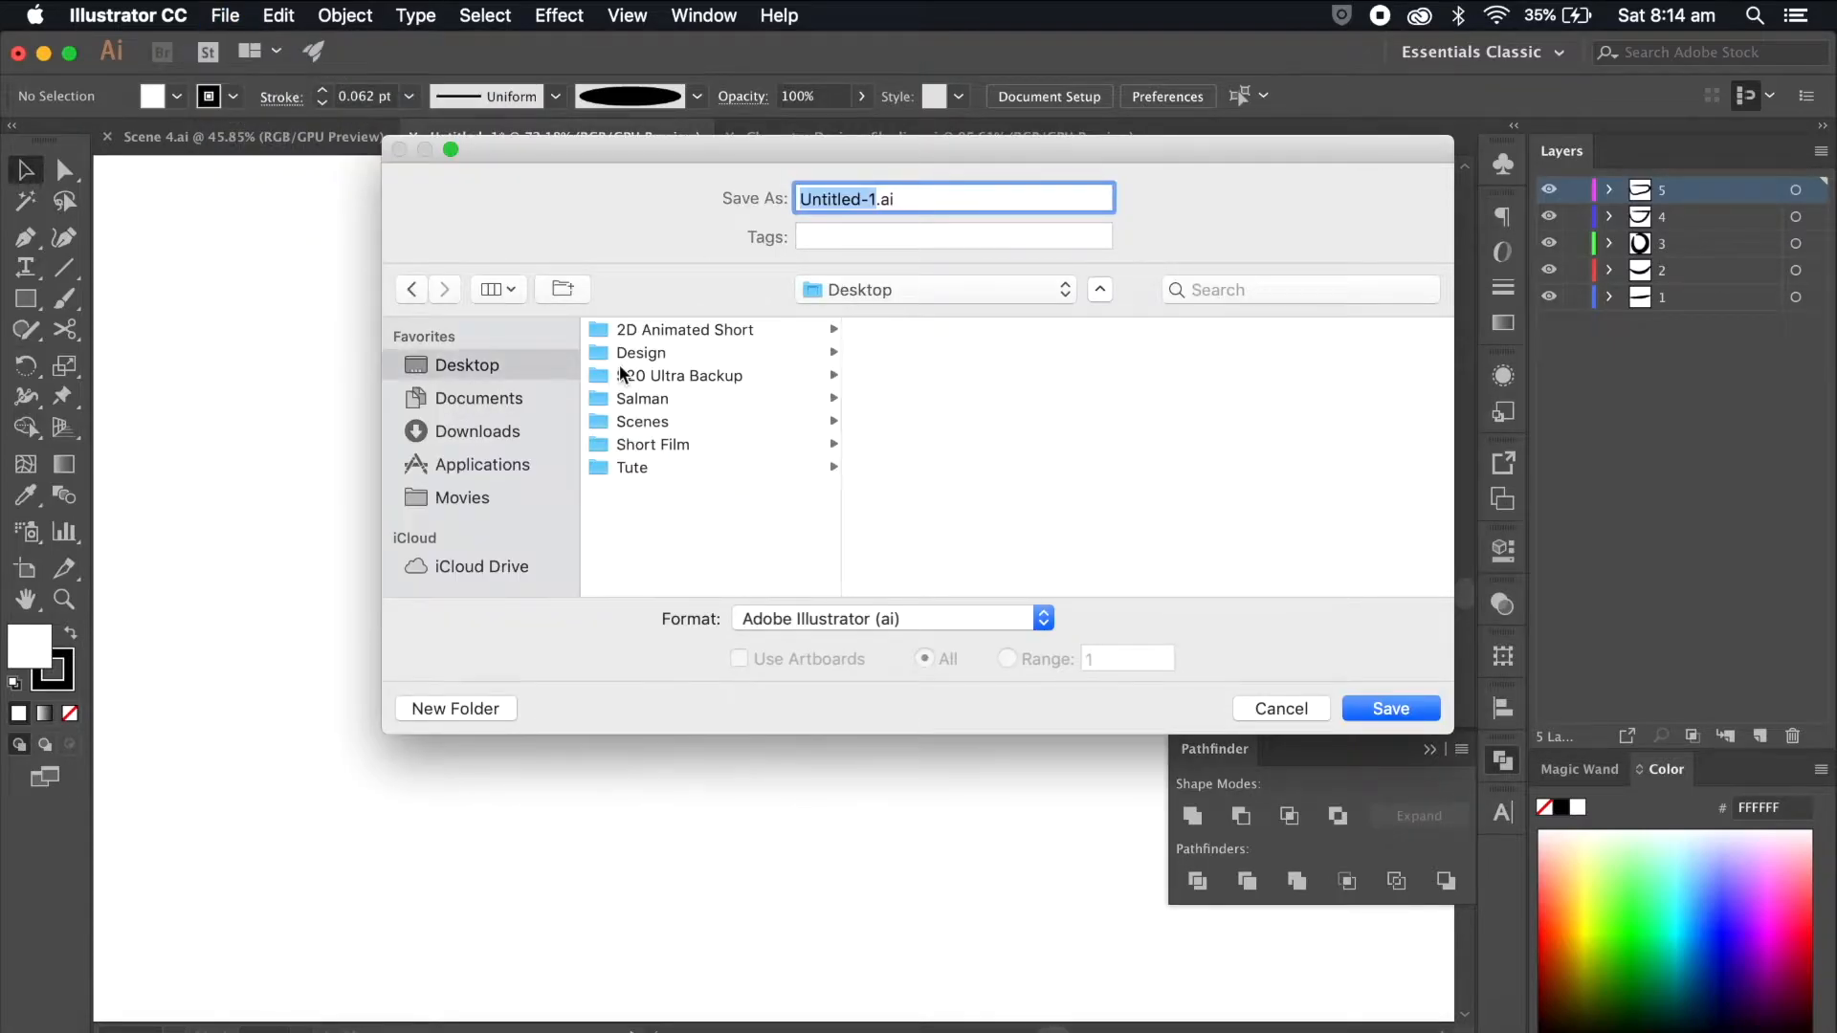
{"action": "left_click", "coordinate": [696, 421]}
{"action": "left_click", "coordinate": [872, 198]}
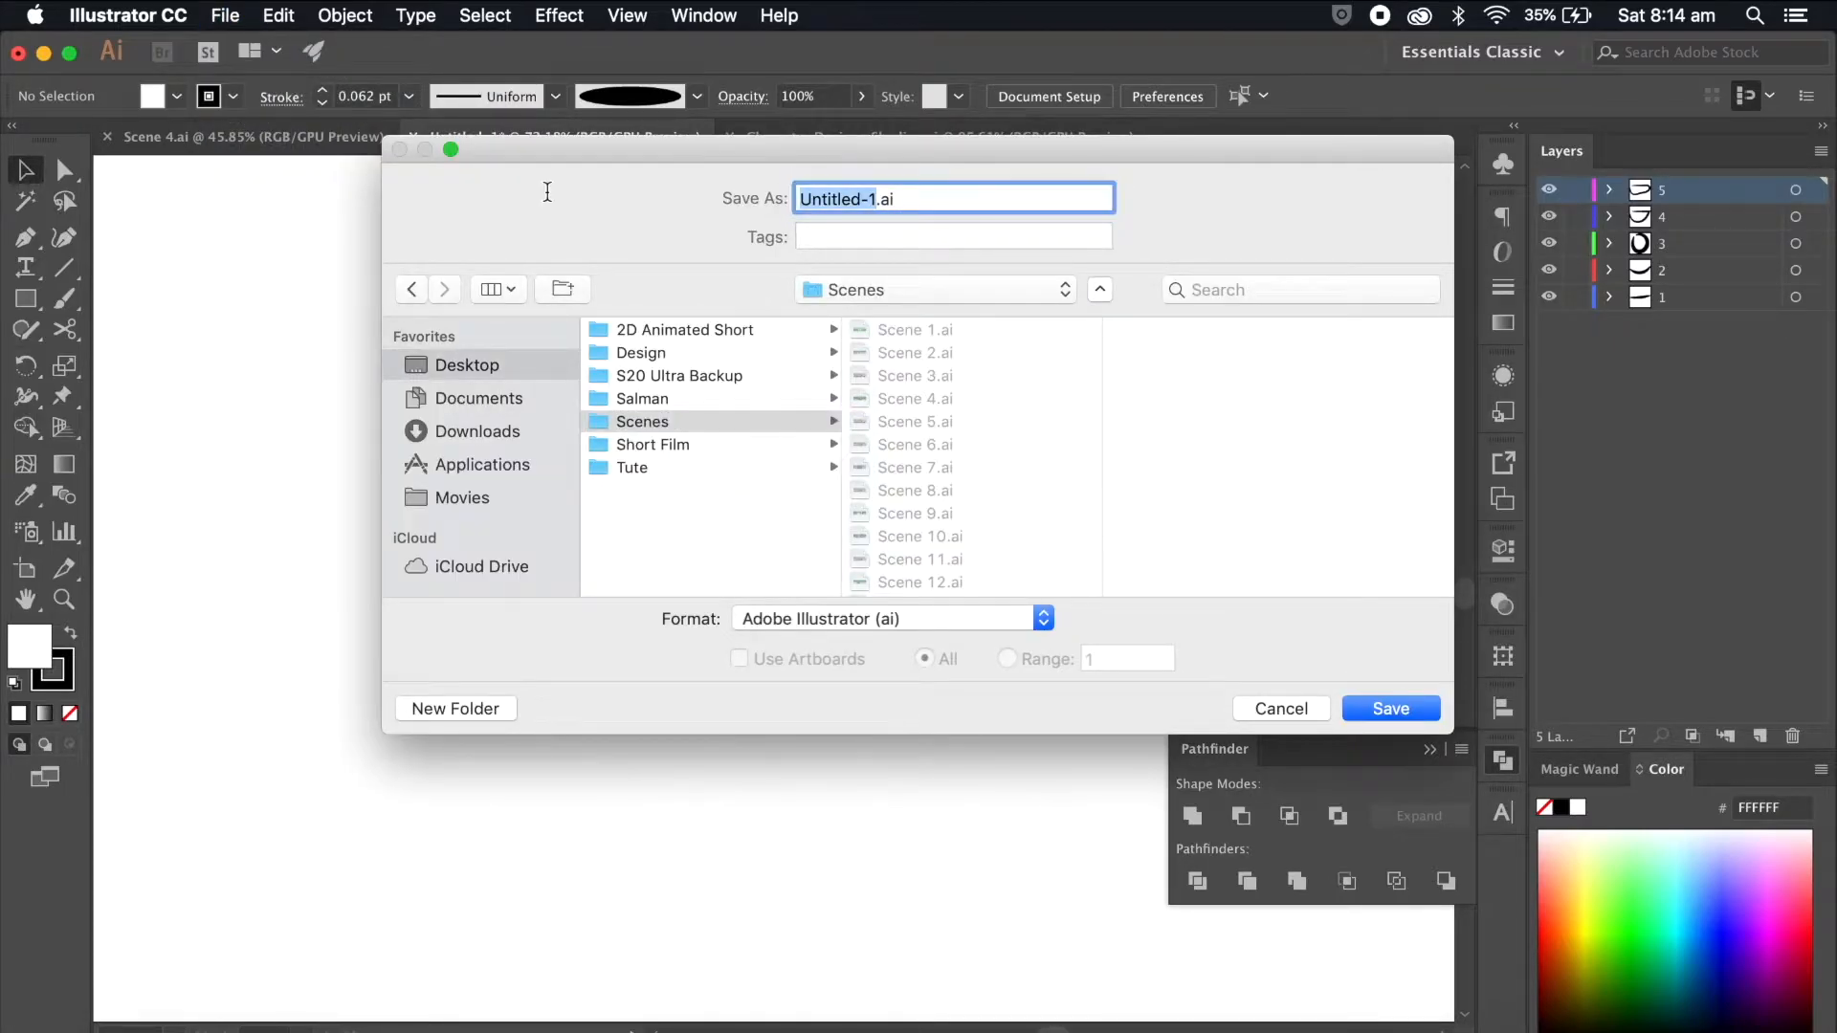
{"action": "type", "text": "Lips"}
{"action": "key", "text": "Return"}
{"action": "key", "text": "Return"}
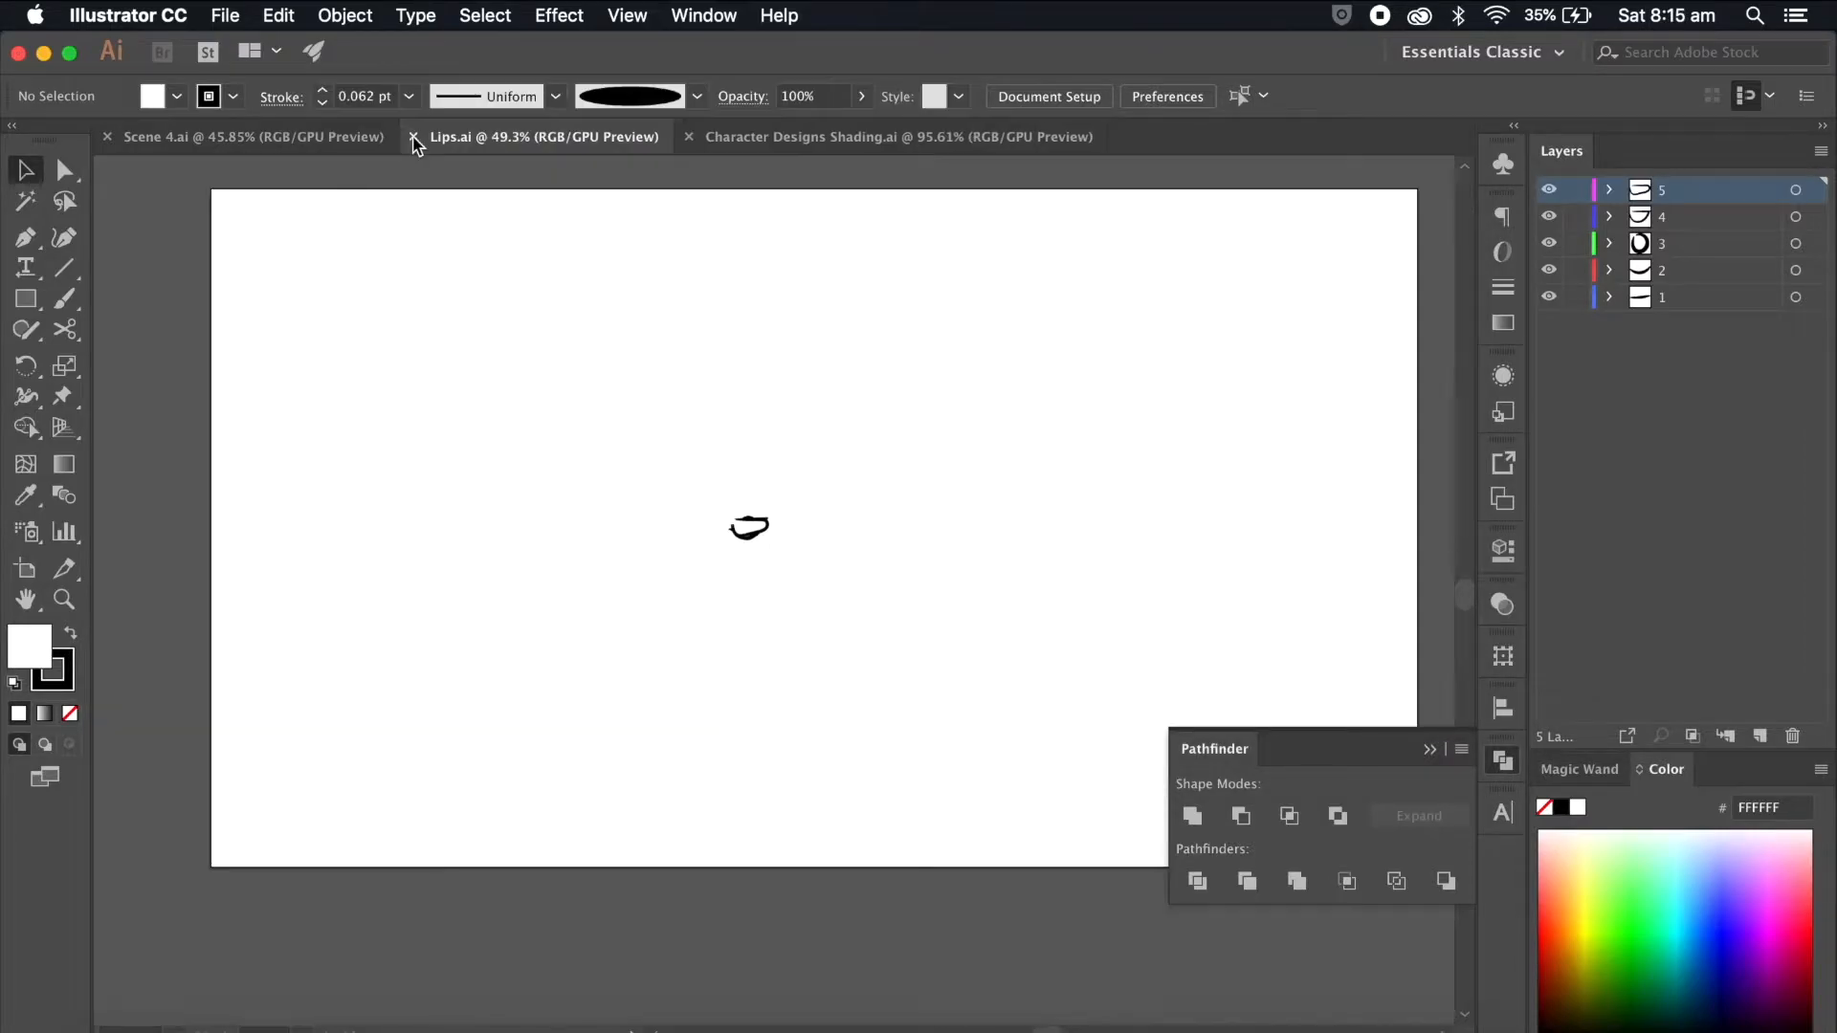
{"action": "left_click", "coordinate": [413, 144]}
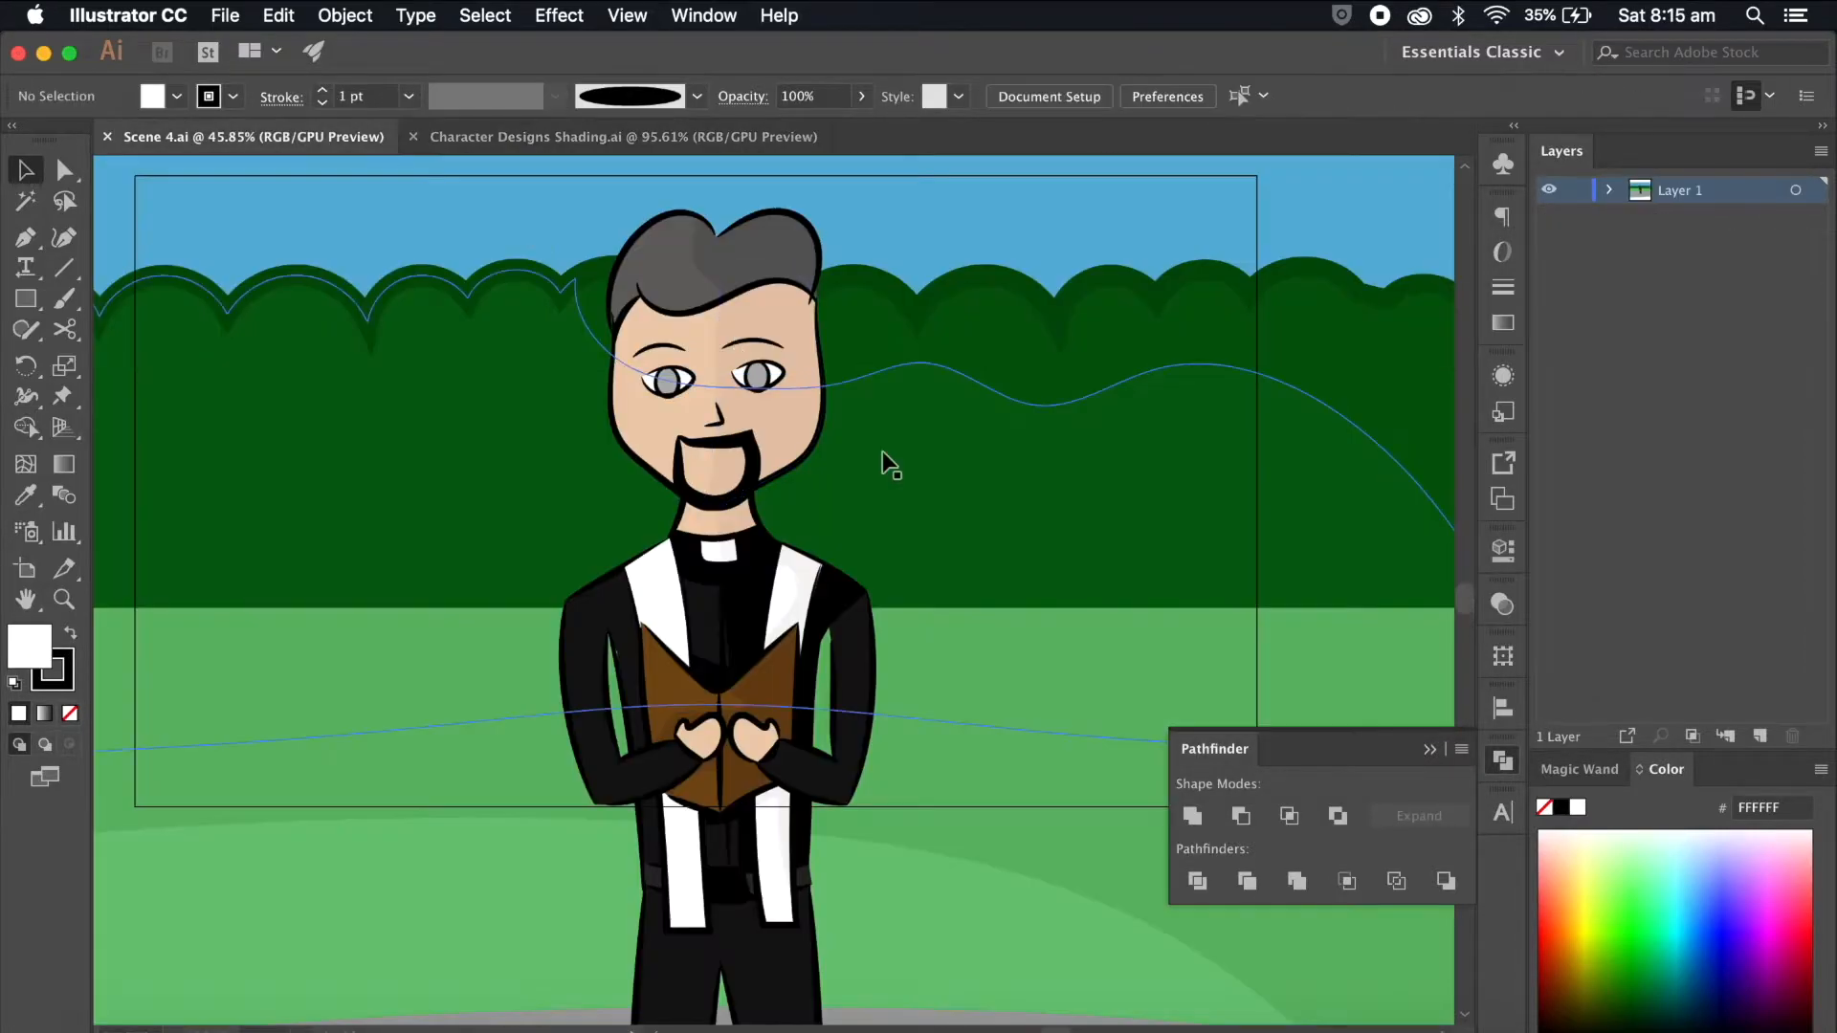
Step: Copy the white shapes of both the priest's eyes in Scene 4
{"action": "scroll", "coordinate": [893, 468], "scroll_direction": "up", "scroll_amount": 5}
{"action": "scroll", "coordinate": [794, 397], "scroll_direction": "down", "scroll_amount": 4}
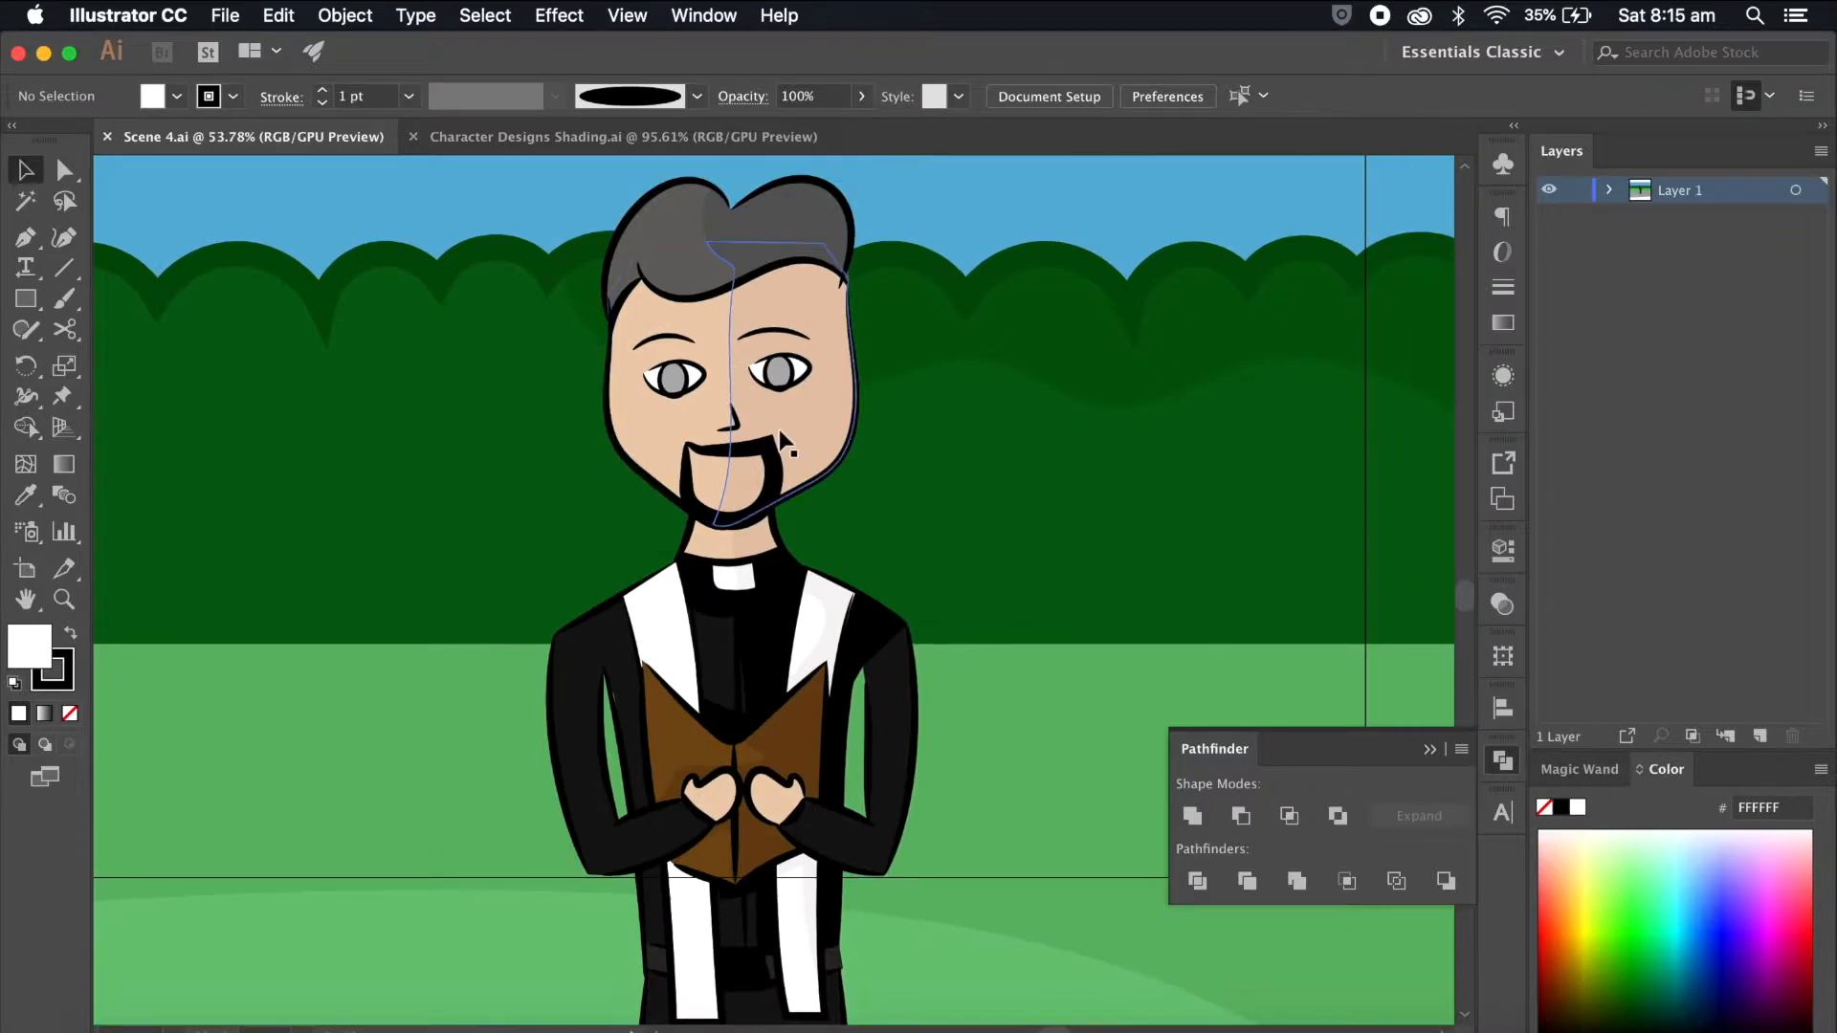
{"action": "scroll", "coordinate": [780, 435], "scroll_direction": "down", "scroll_amount": 3}
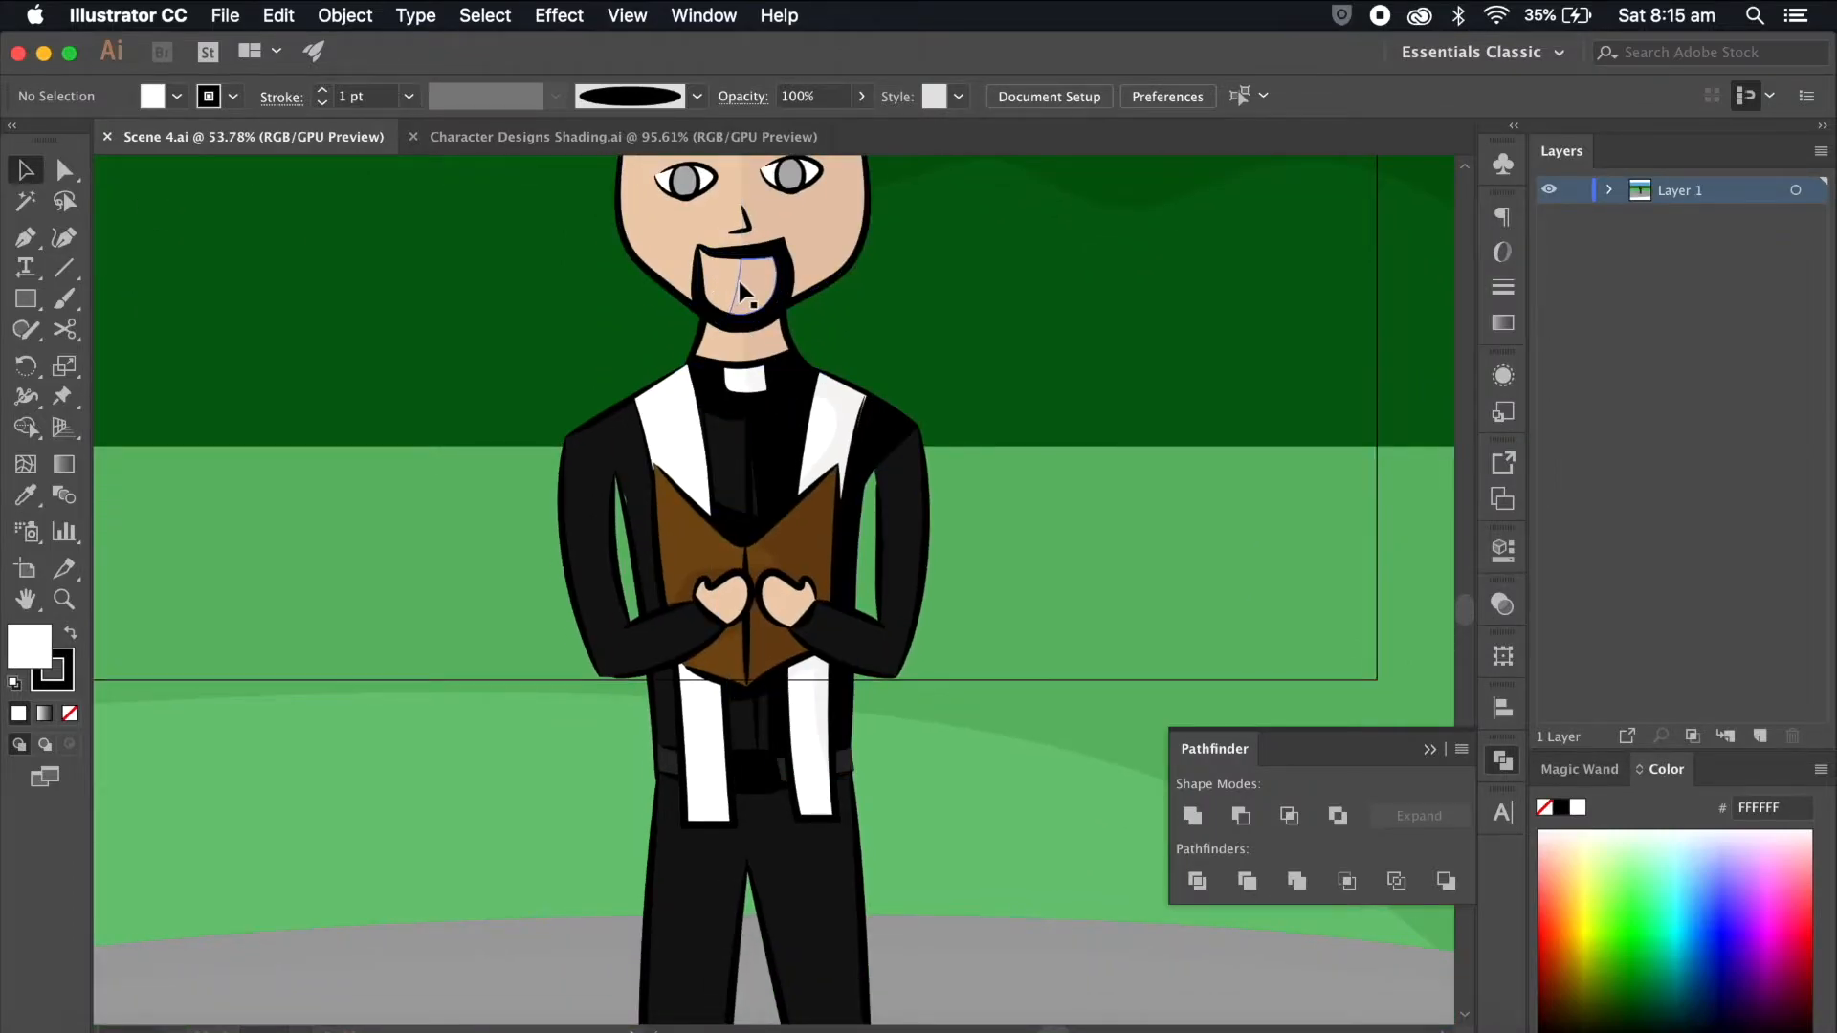
{"action": "scroll", "coordinate": [741, 292], "scroll_direction": "up", "scroll_amount": 6}
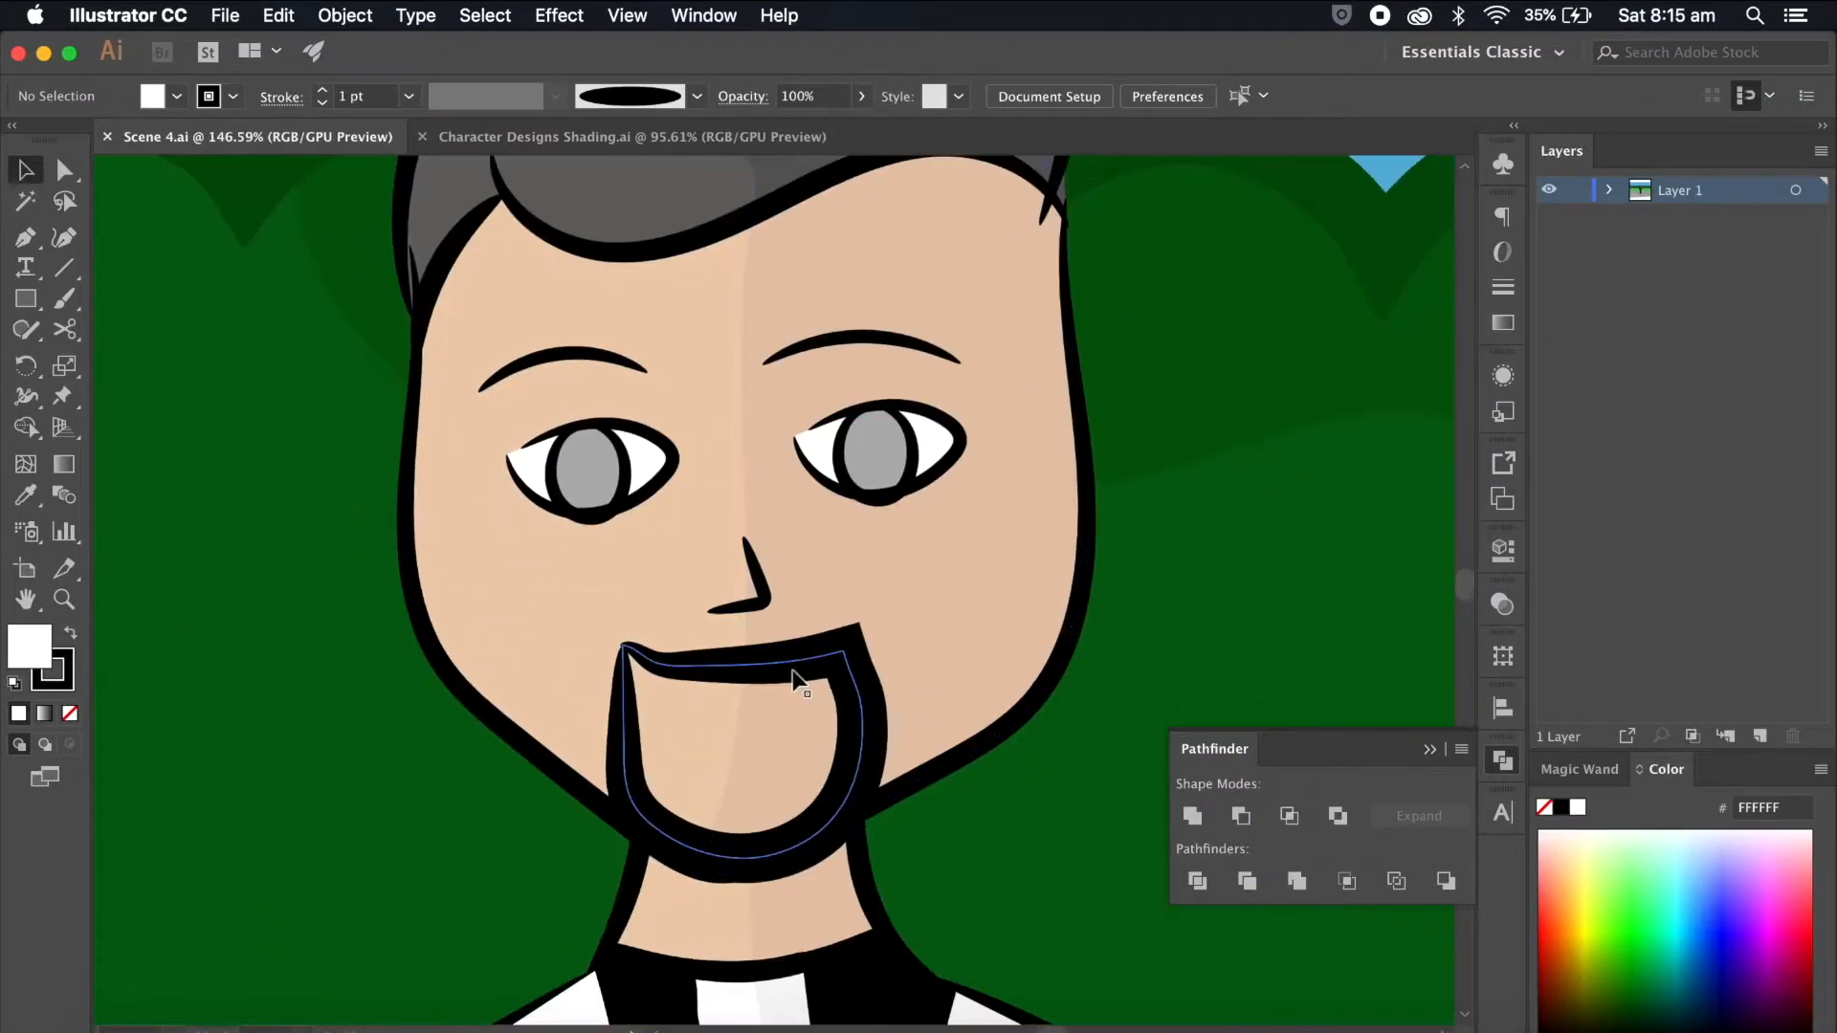
{"action": "double_click", "coordinate": [962, 438]}
{"action": "scroll", "coordinate": [962, 438], "scroll_direction": "up", "scroll_amount": 2}
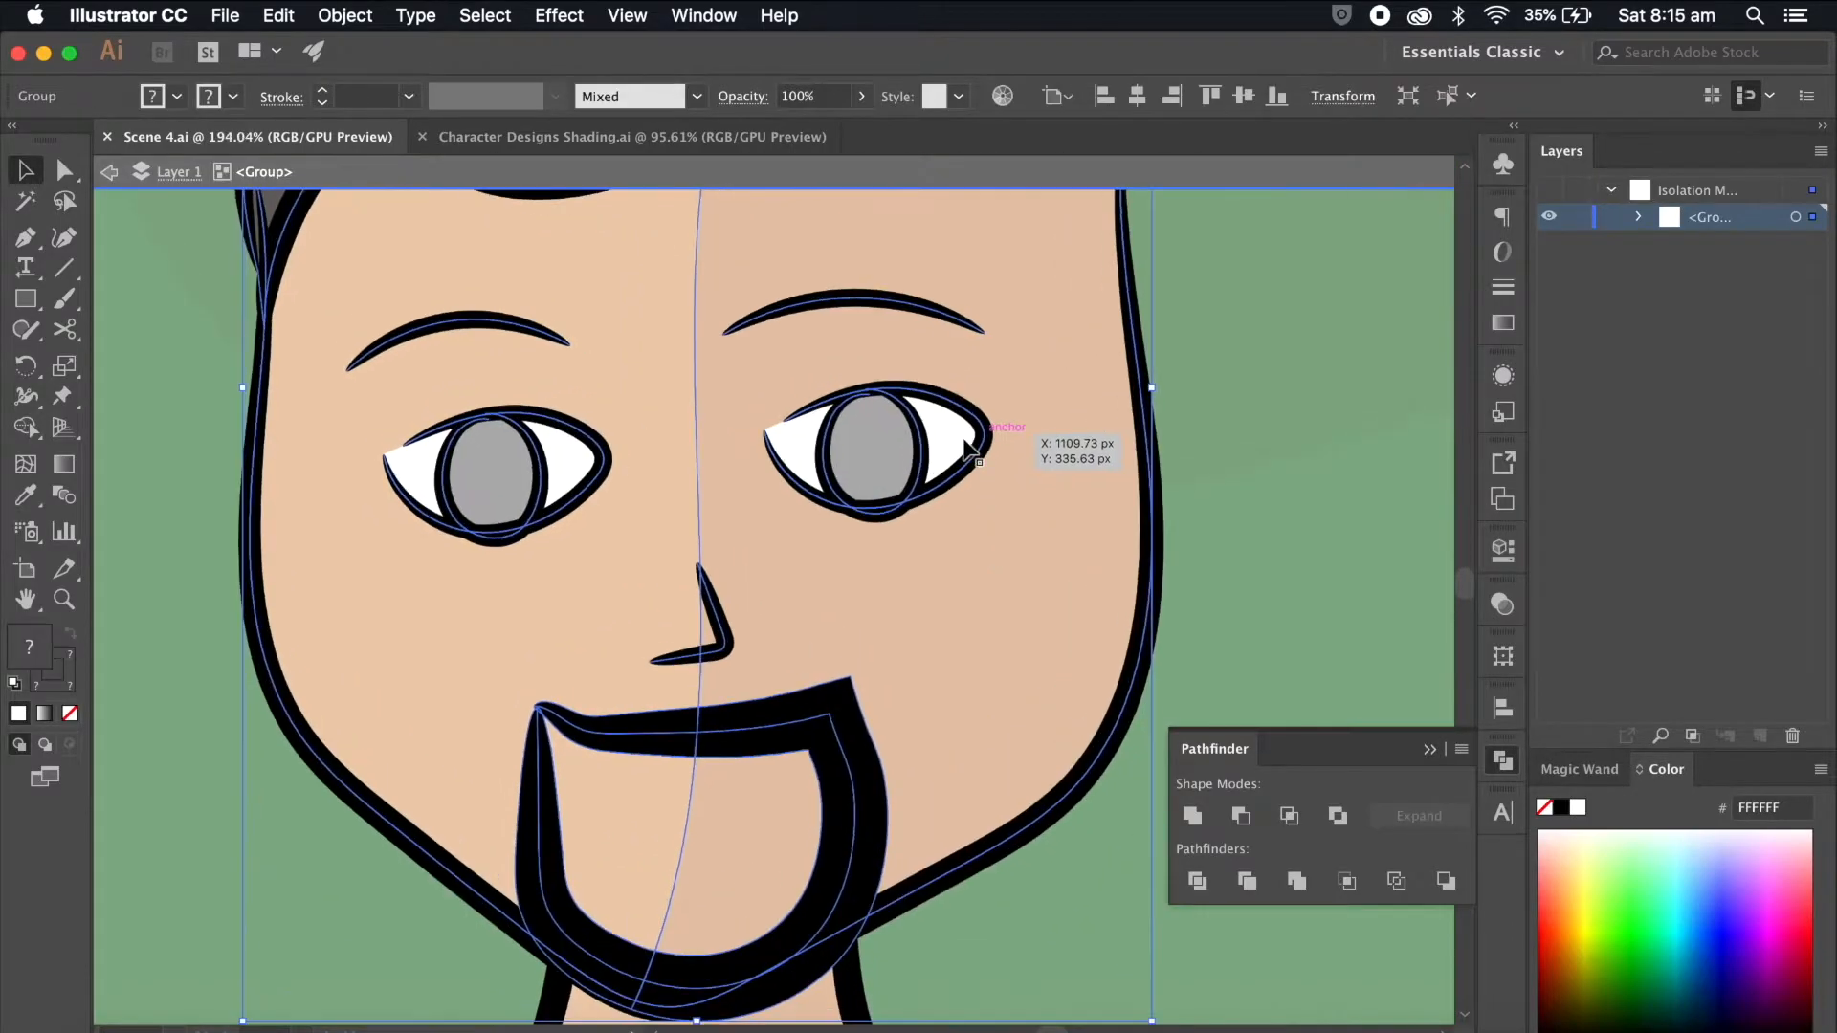
{"action": "left_click", "coordinate": [603, 448], "text": "shift"}
{"action": "scroll", "coordinate": [564, 460], "scroll_direction": "down", "scroll_amount": 2}
{"action": "key", "text": "Escape"}
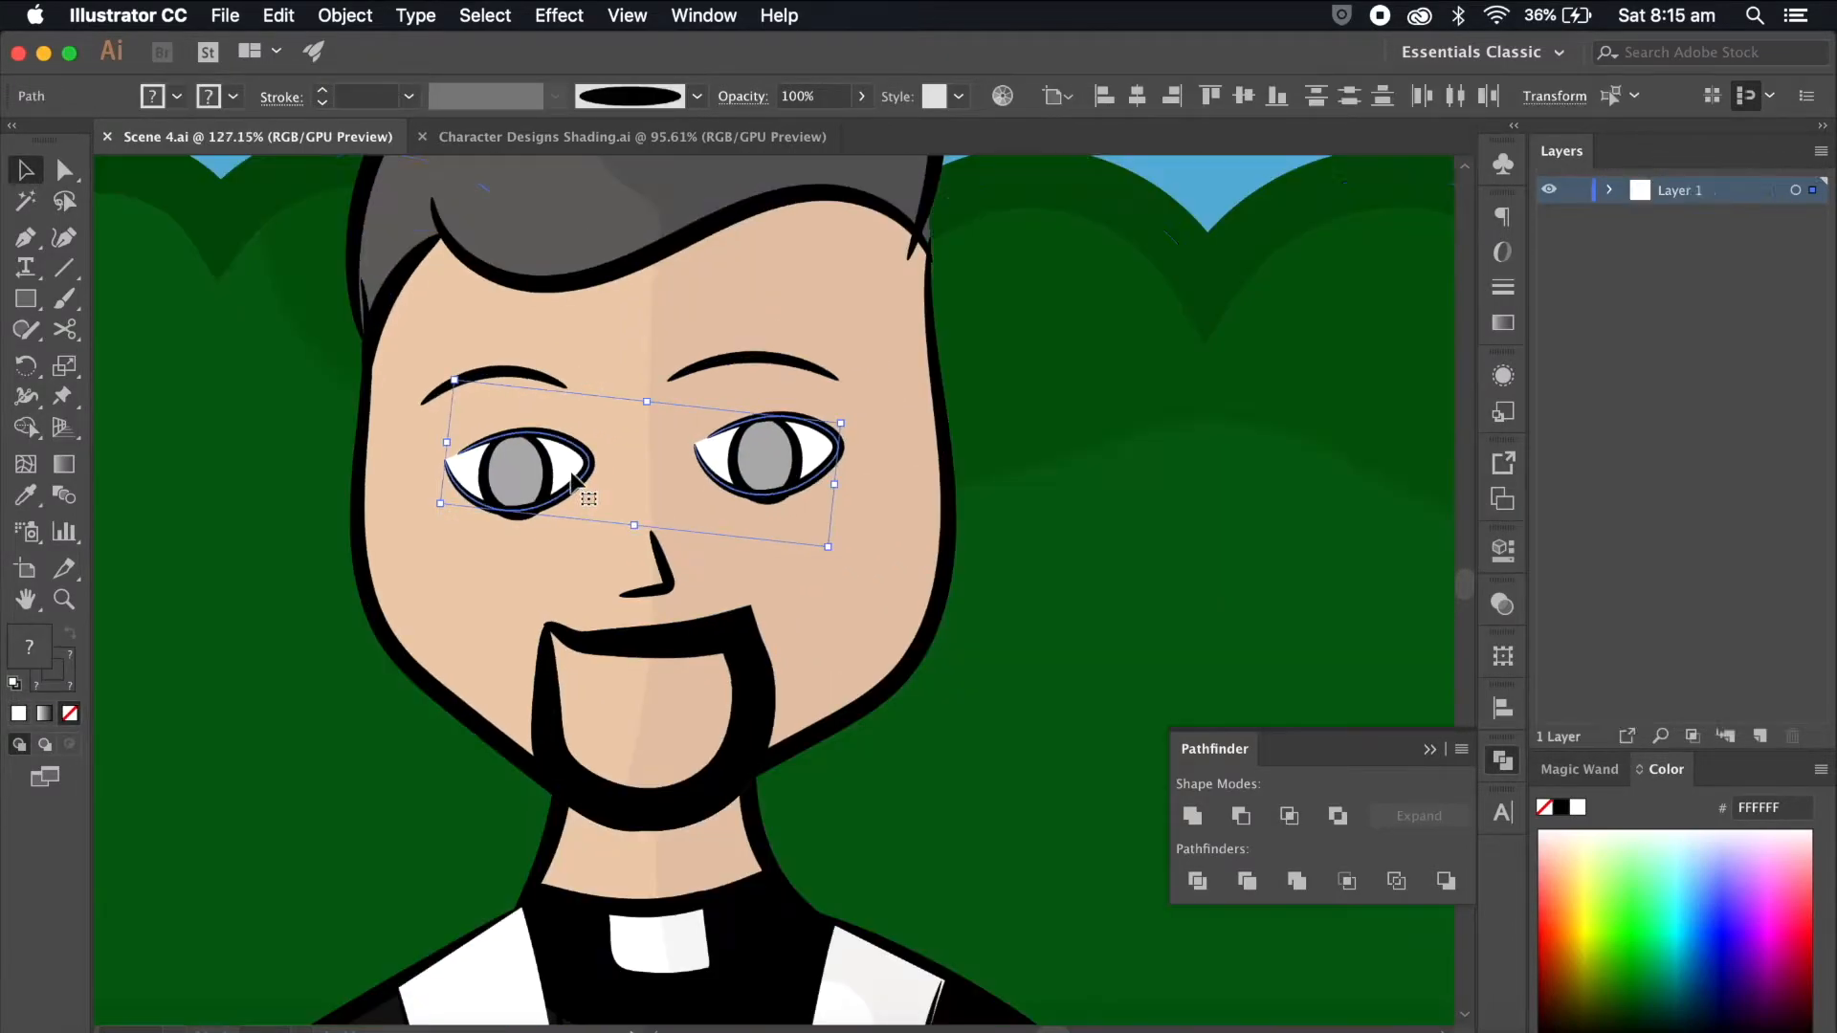
Step: Put the copied eye shapes on a new layer named Blink and fill them with the matching skin tones of the face
{"action": "double_click", "coordinate": [1680, 189]}
{"action": "type", "text": "Blink"}
{"action": "key", "text": "Return"}
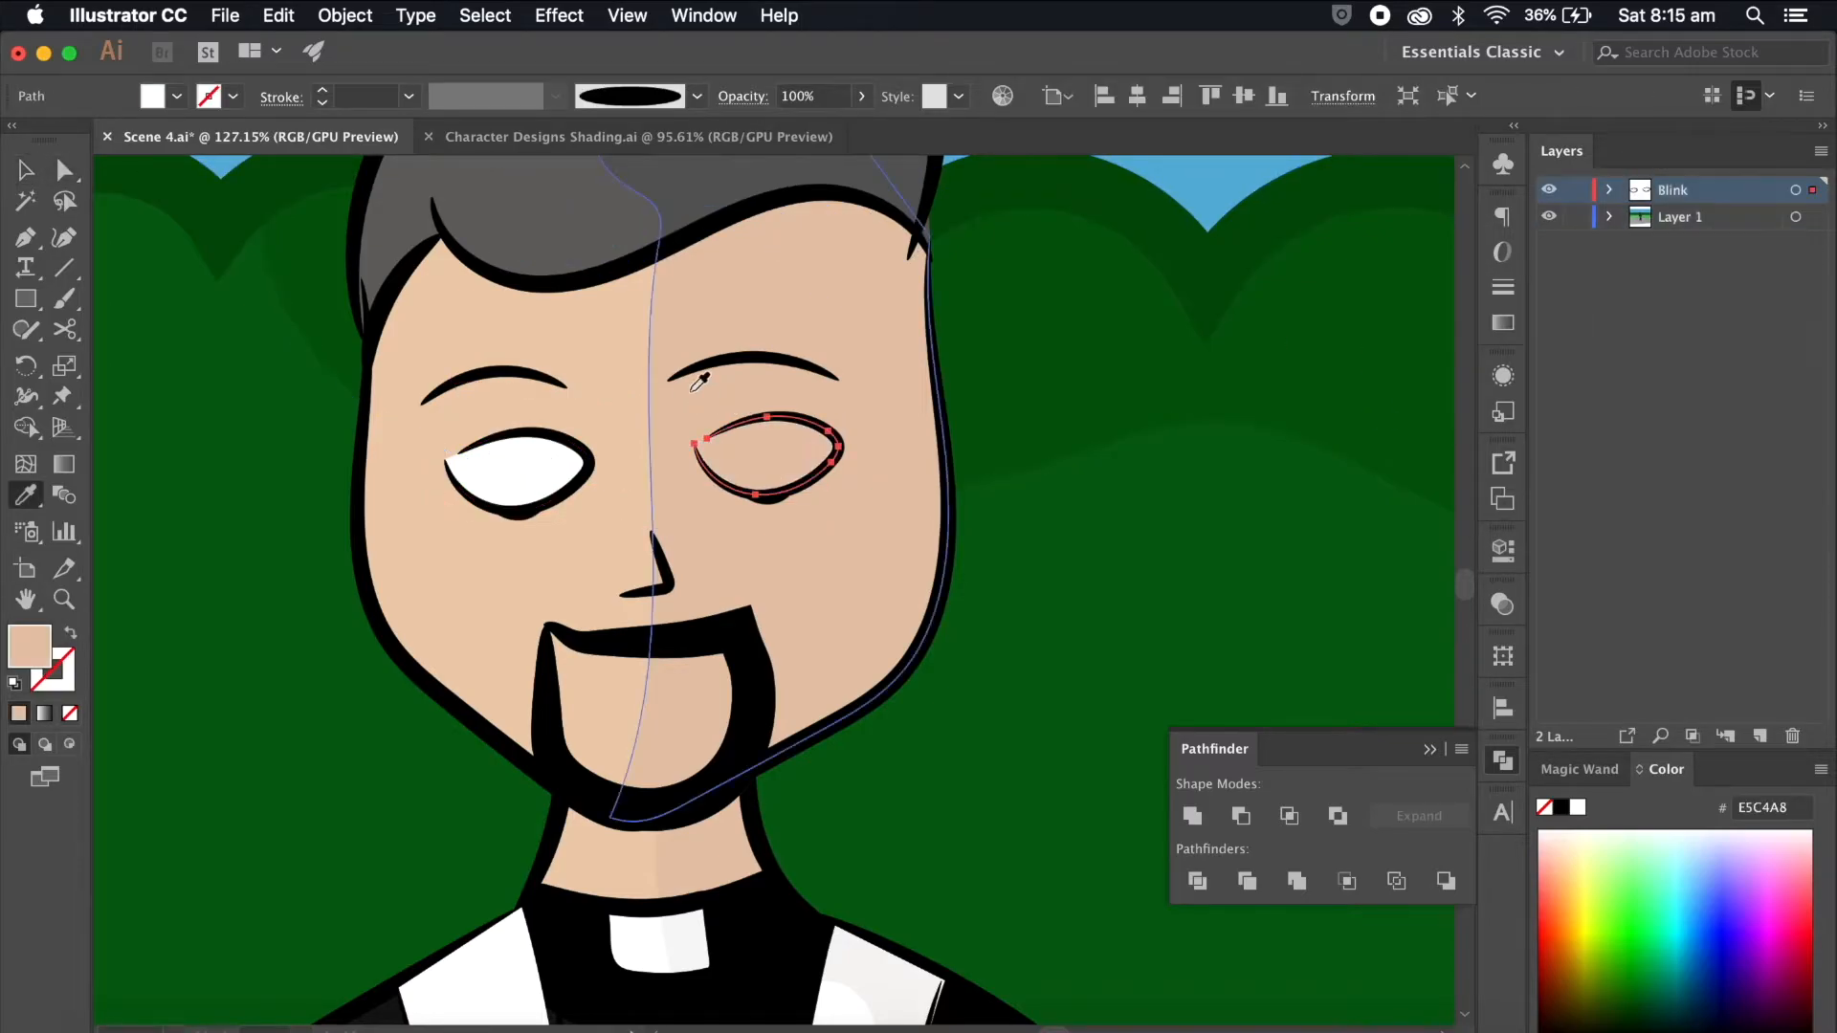
{"action": "left_click", "coordinate": [499, 483]}
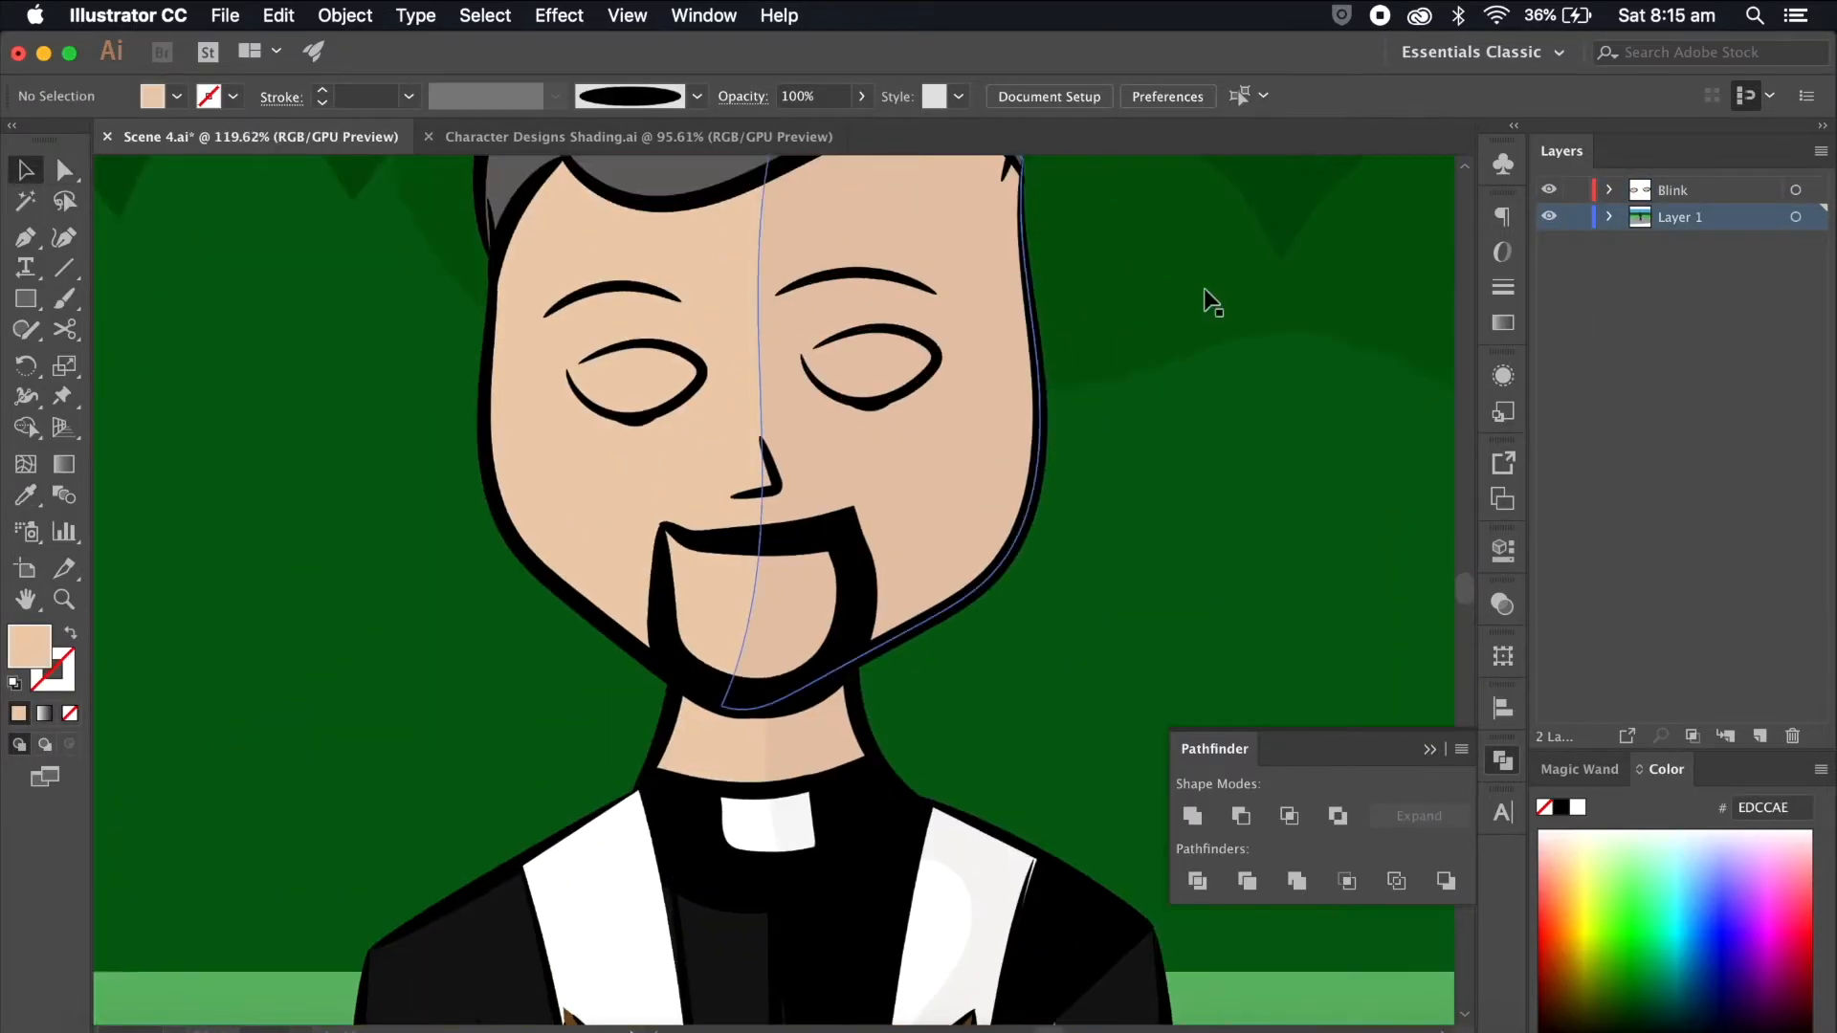
Step: Hide the Blink layer and select both irises inside the priest's face group
{"action": "left_click", "coordinate": [1550, 191]}
{"action": "scroll", "coordinate": [1002, 368], "scroll_direction": "up", "scroll_amount": 6}
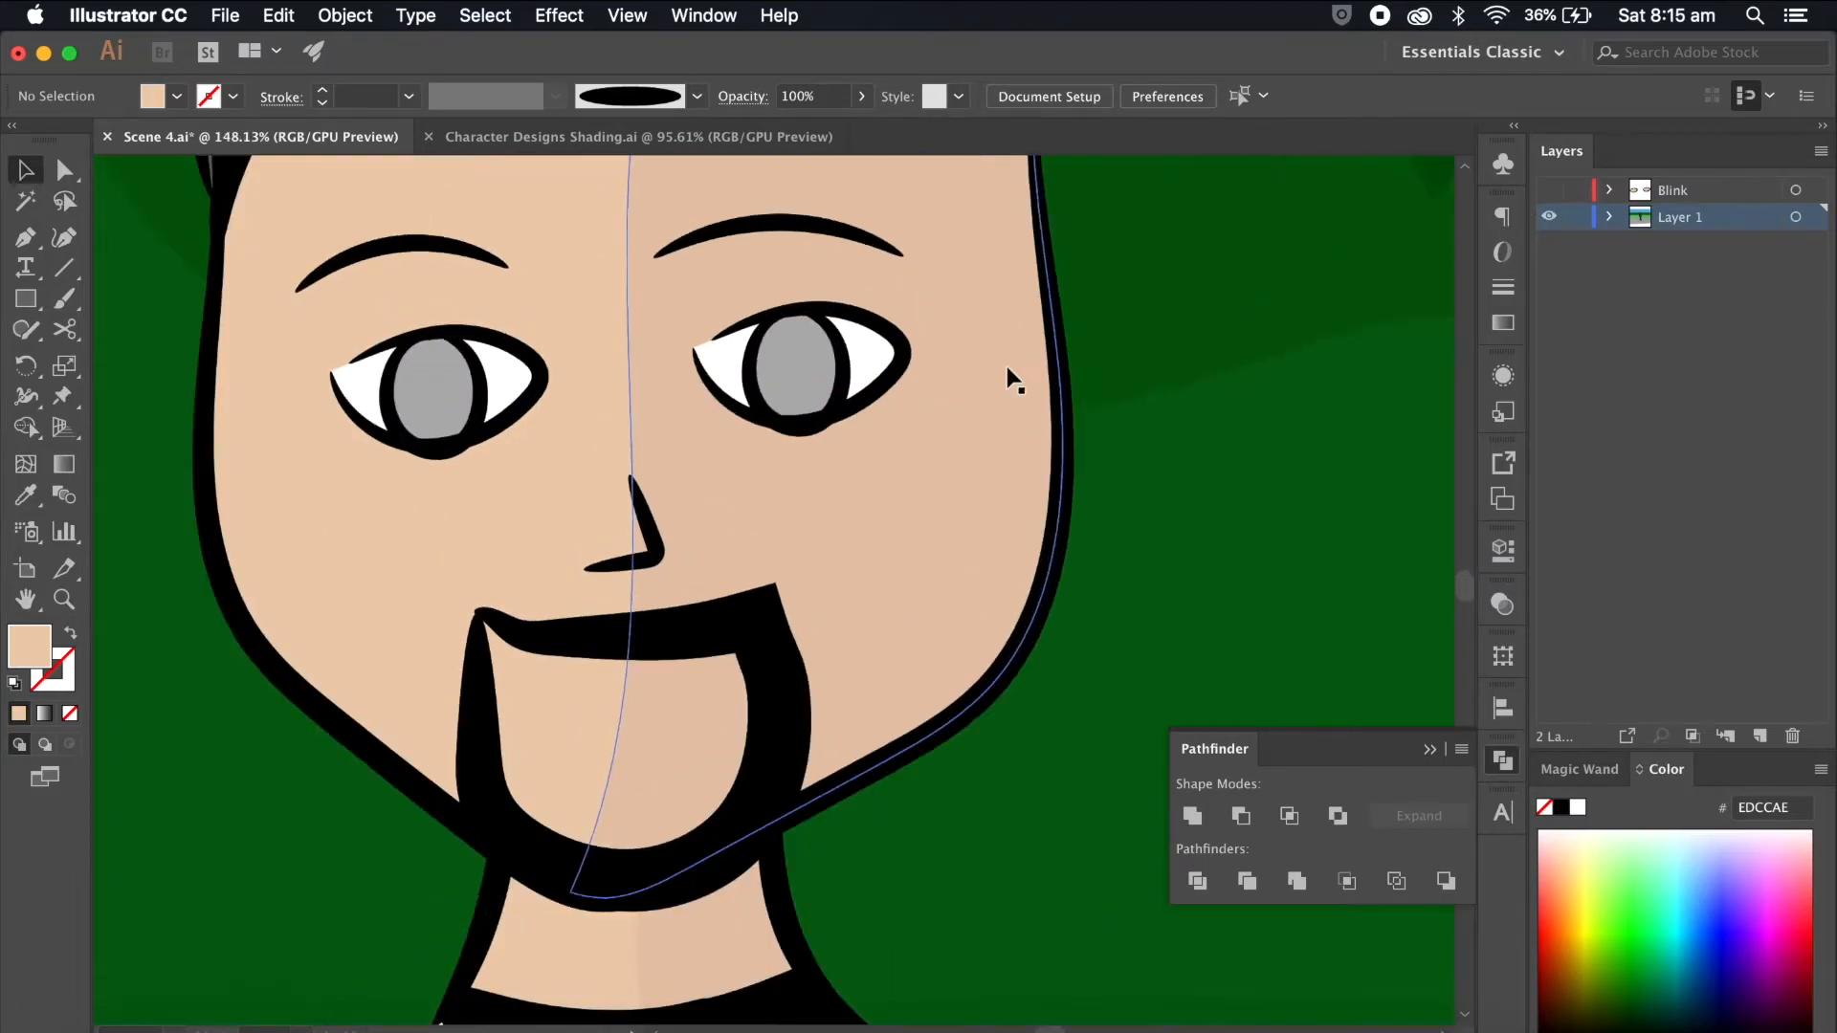
{"action": "left_click", "coordinate": [794, 358]}
{"action": "double_click", "coordinate": [791, 355]}
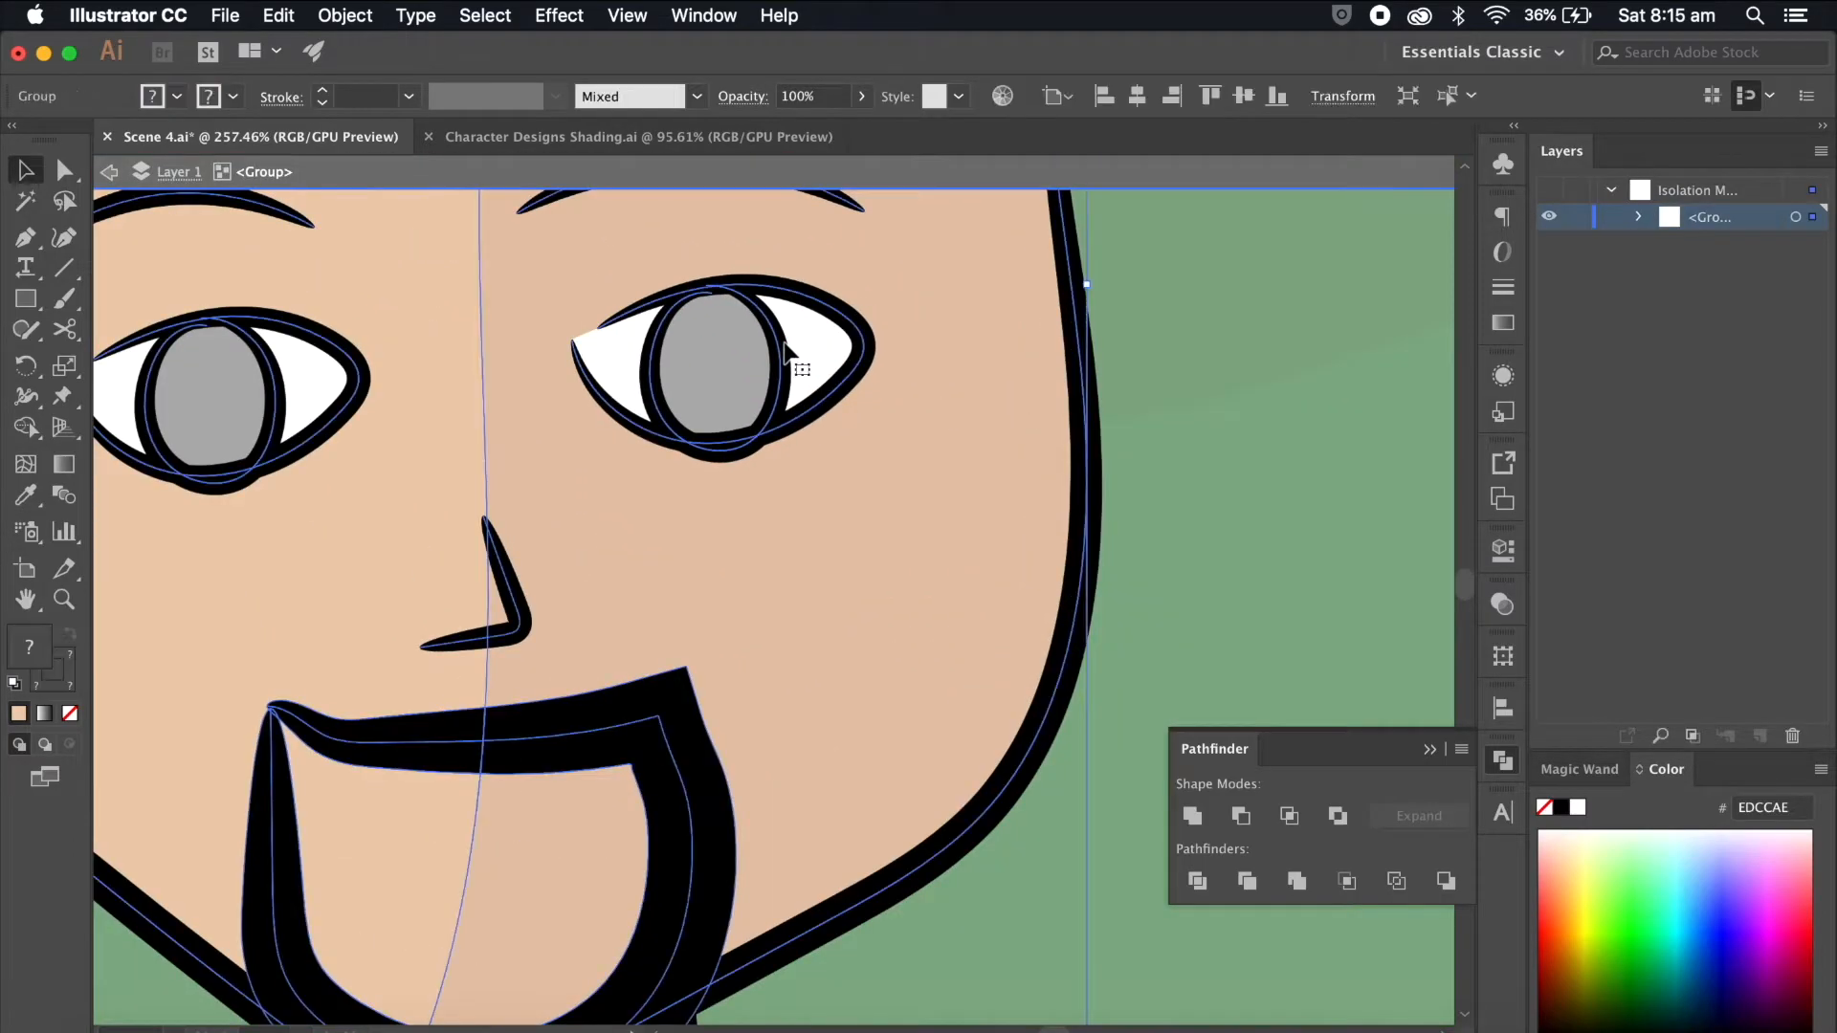
{"action": "left_click", "coordinate": [790, 356]}
{"action": "left_click", "coordinate": [226, 407], "text": "shift"}
{"action": "scroll", "coordinate": [445, 503], "scroll_direction": "down", "scroll_amount": 7}
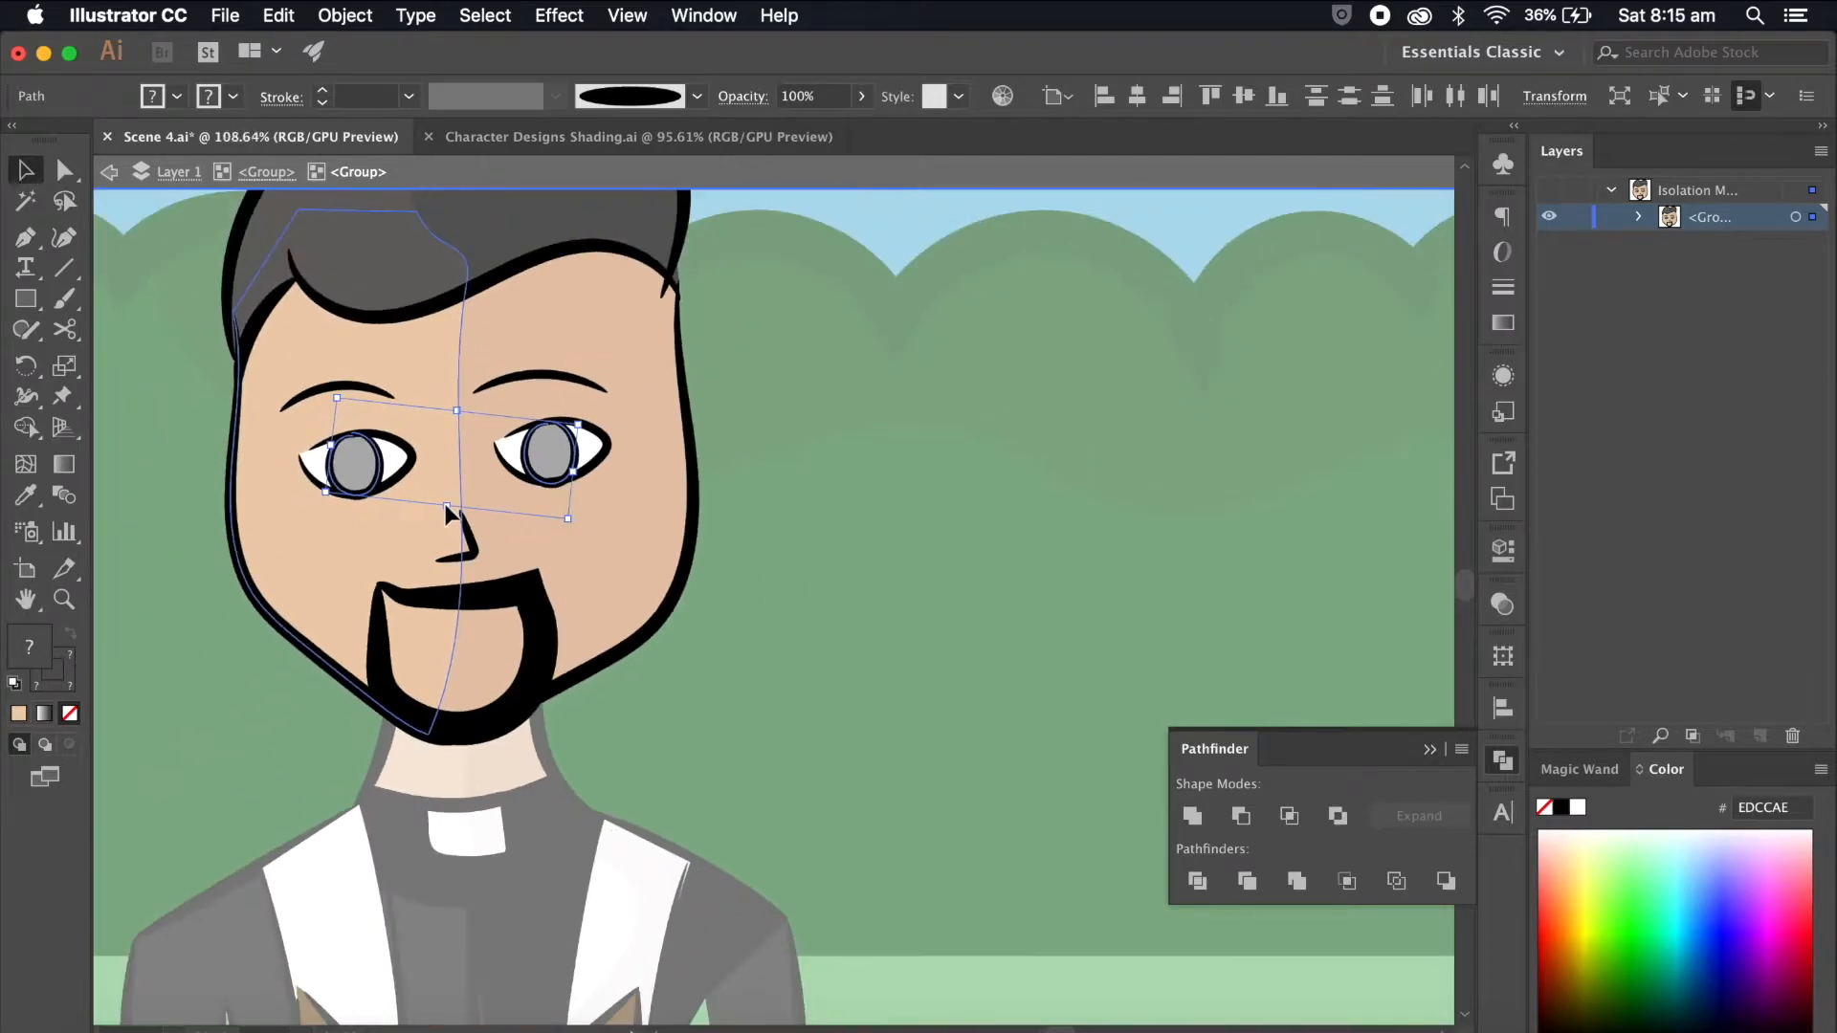
Step: Cut both eyebrows out of the priest's face group and place each one on its own new layer above Layer 1
{"action": "left_click", "coordinate": [1012, 615]}
{"action": "scroll", "coordinate": [553, 375], "scroll_direction": "down", "scroll_amount": 4}
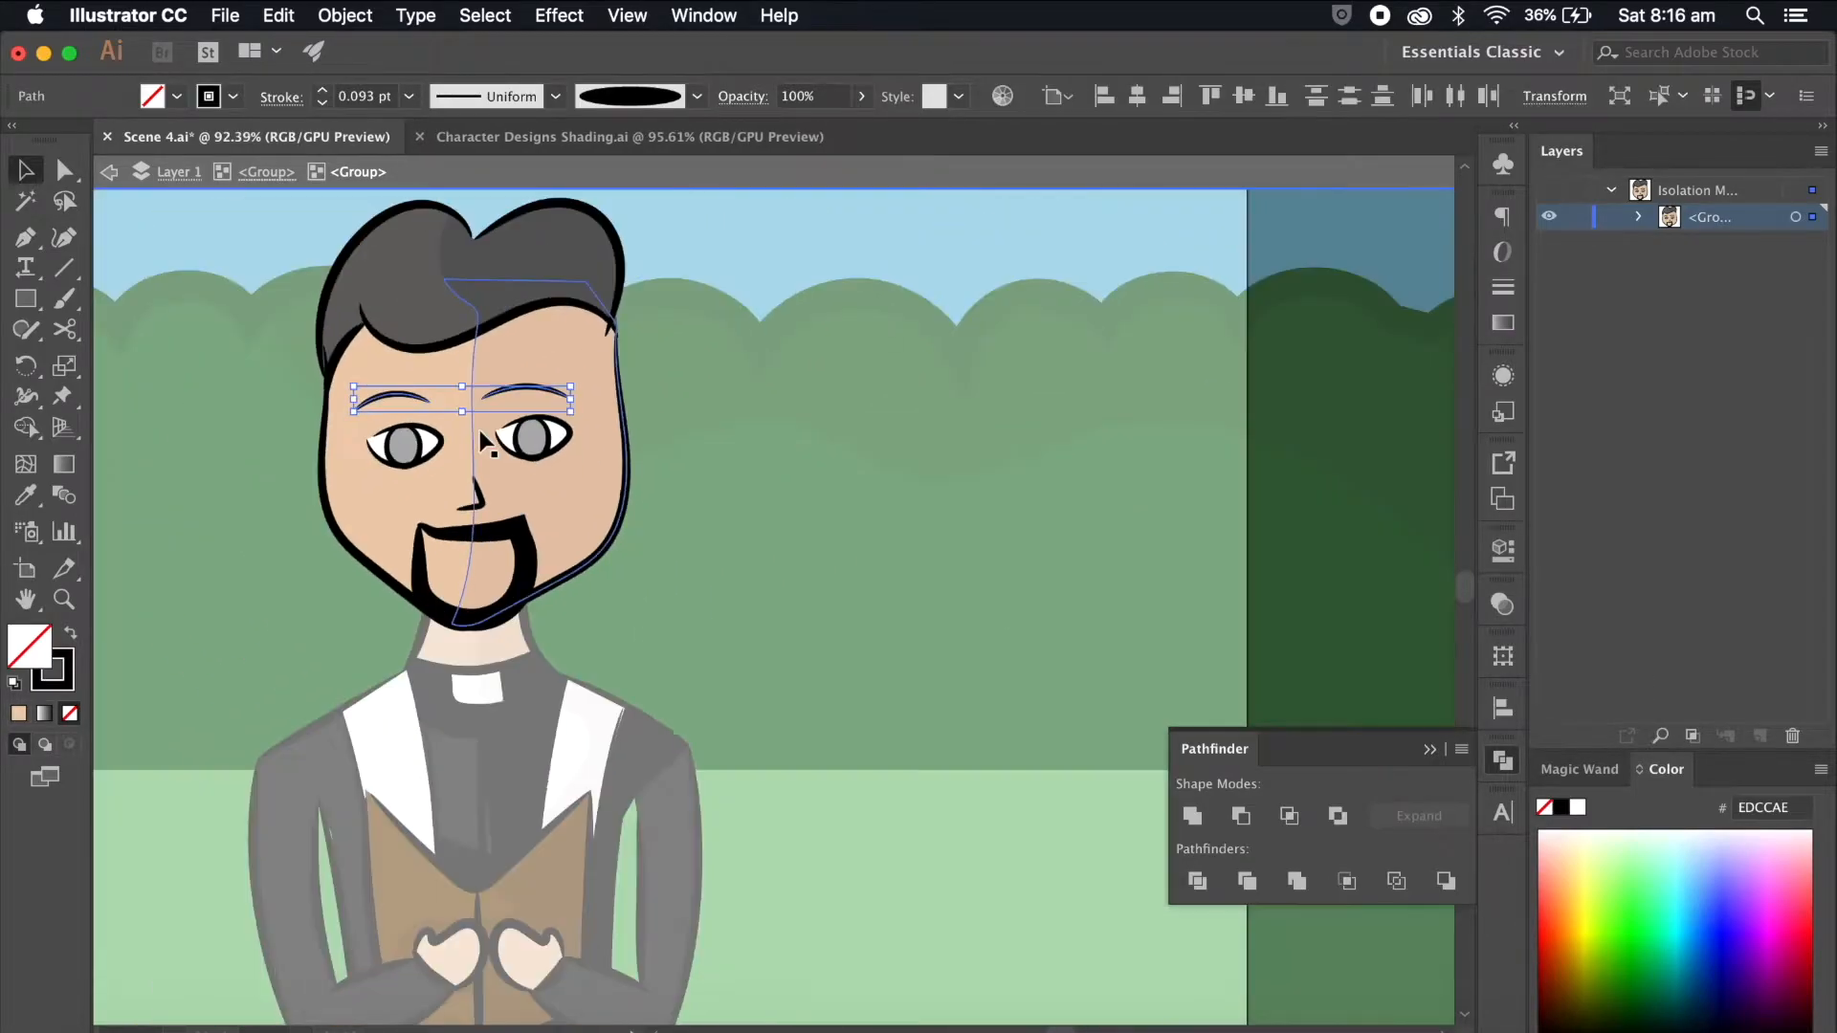
{"action": "key", "text": "Escape"}
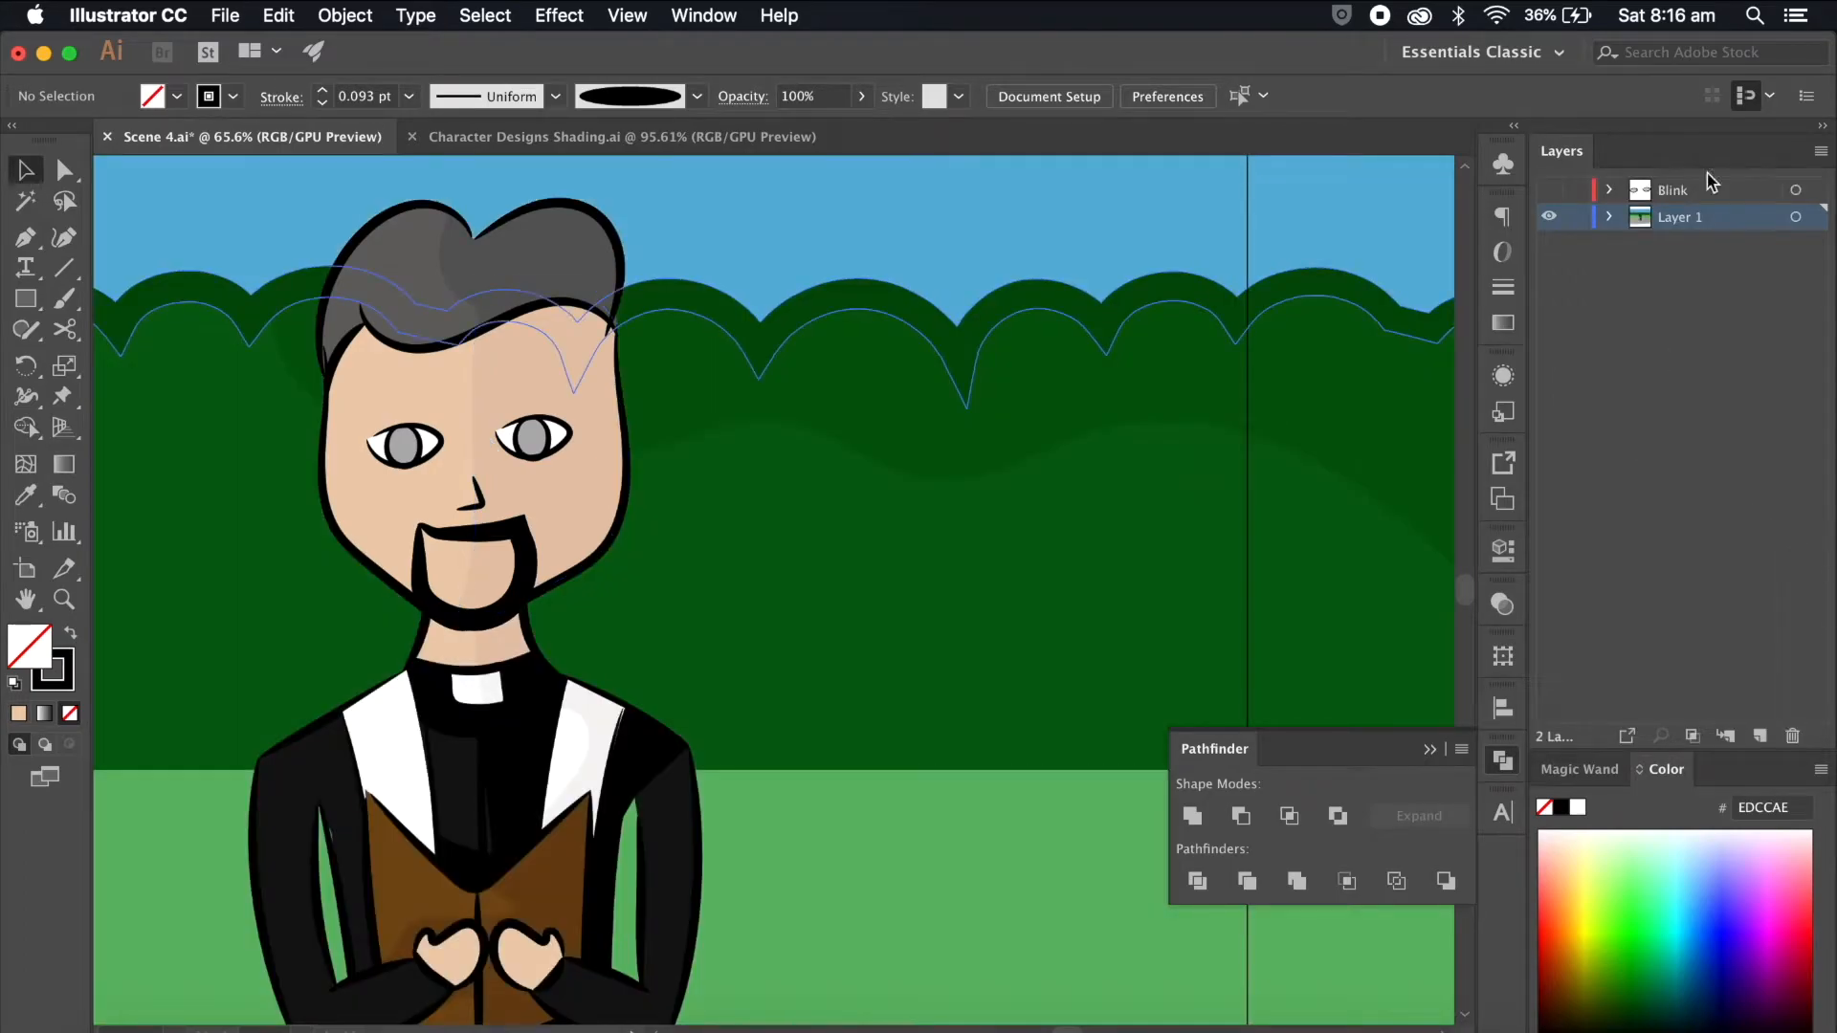
{"action": "left_click", "coordinate": [1760, 732]}
{"action": "double_click", "coordinate": [1028, 415]}
{"action": "key", "text": "super+x"}
{"action": "double_click", "coordinate": [1027, 415]}
{"action": "left_click", "coordinate": [1759, 736]}
{"action": "key", "text": "super+shift+v"}
{"action": "left_click", "coordinate": [1759, 736]}
{"action": "left_click_drag", "start_coordinate": [1813, 244], "coordinate": [1814, 219]}
{"action": "left_click", "coordinate": [625, 422]}
{"action": "left_click", "coordinate": [525, 389]}
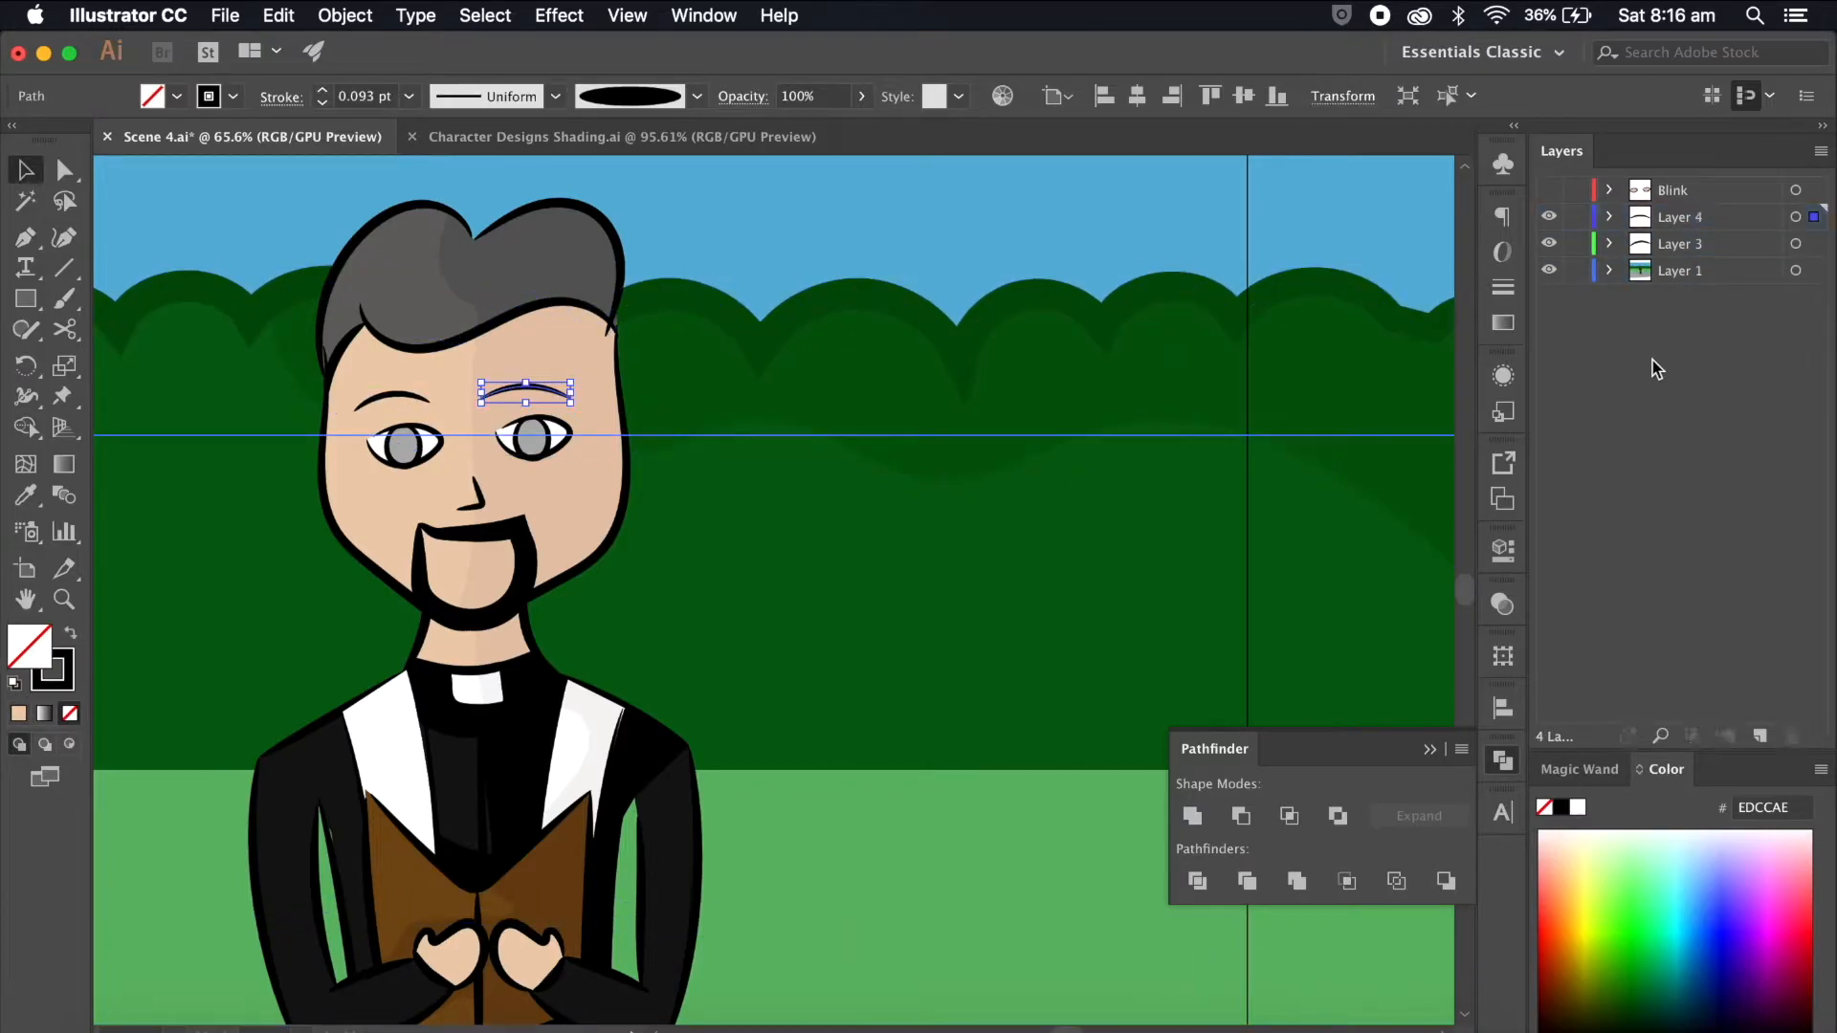
Step: Rename the two eyebrow layers Right and Left, and turn the hidden layers' visibility back on
{"action": "double_click", "coordinate": [1681, 243]}
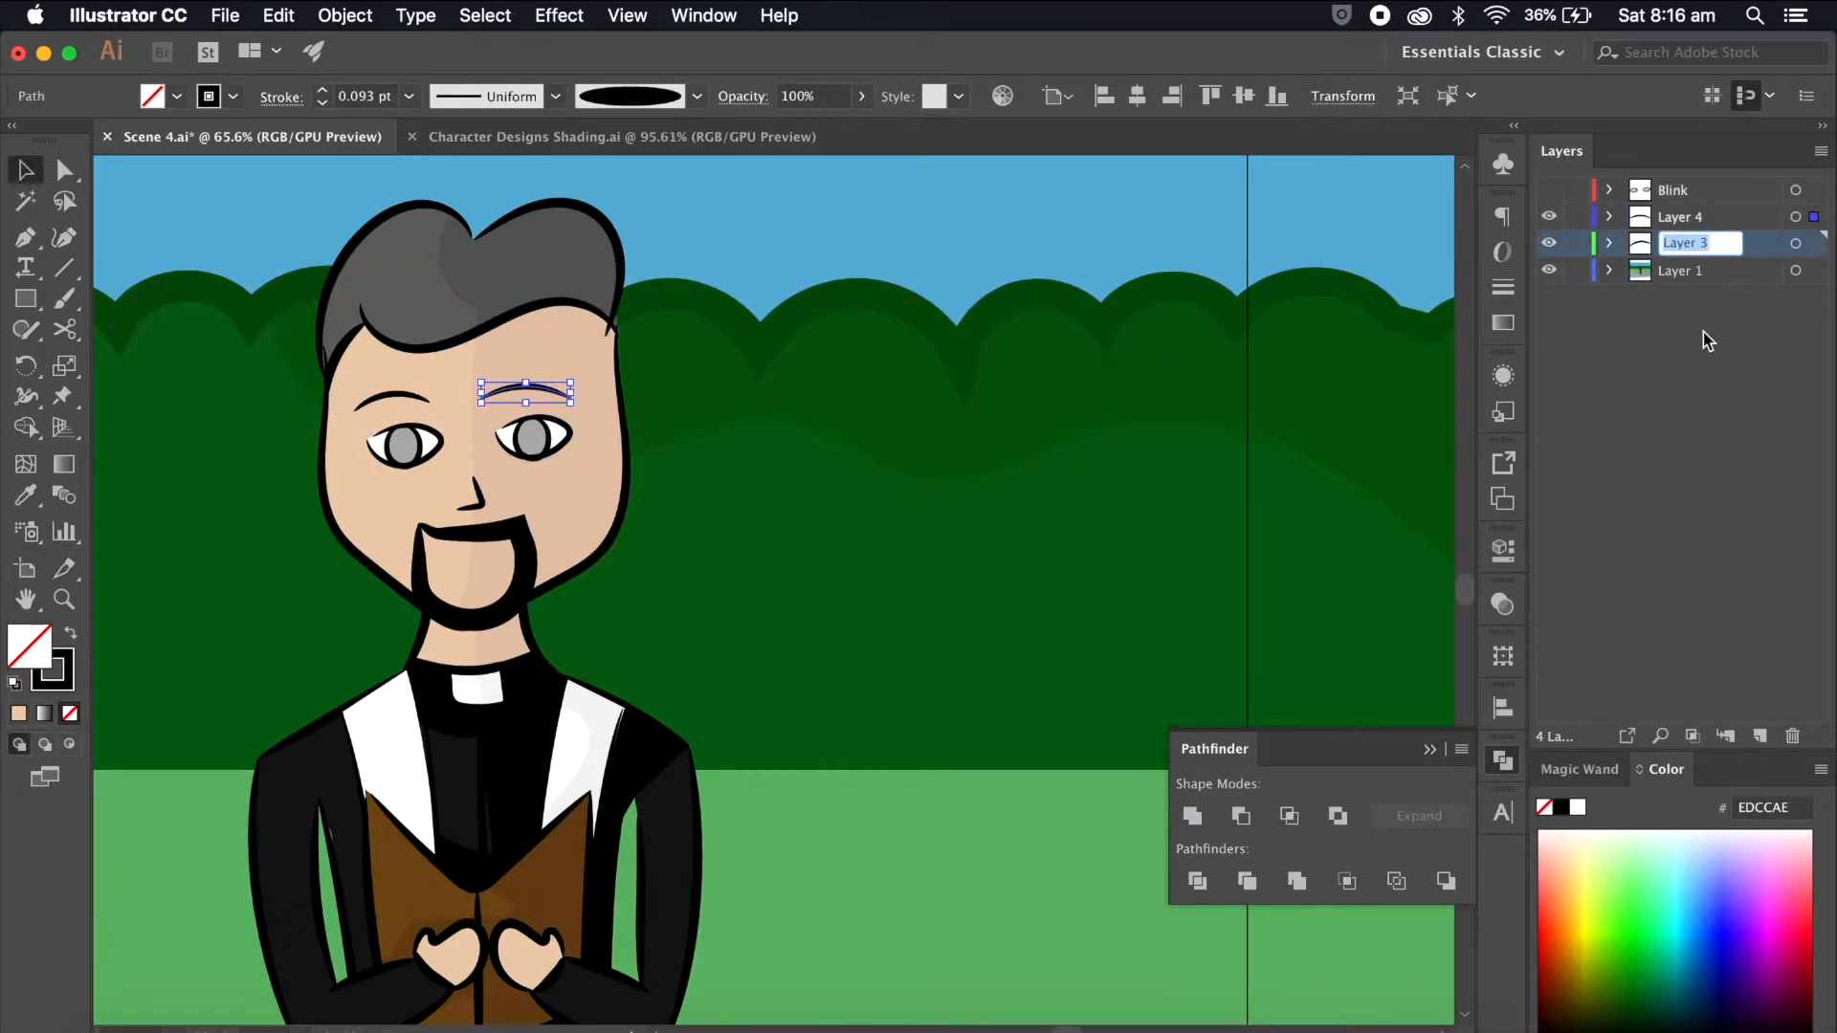
{"action": "type", "text": "Right"}
{"action": "key", "text": "Return"}
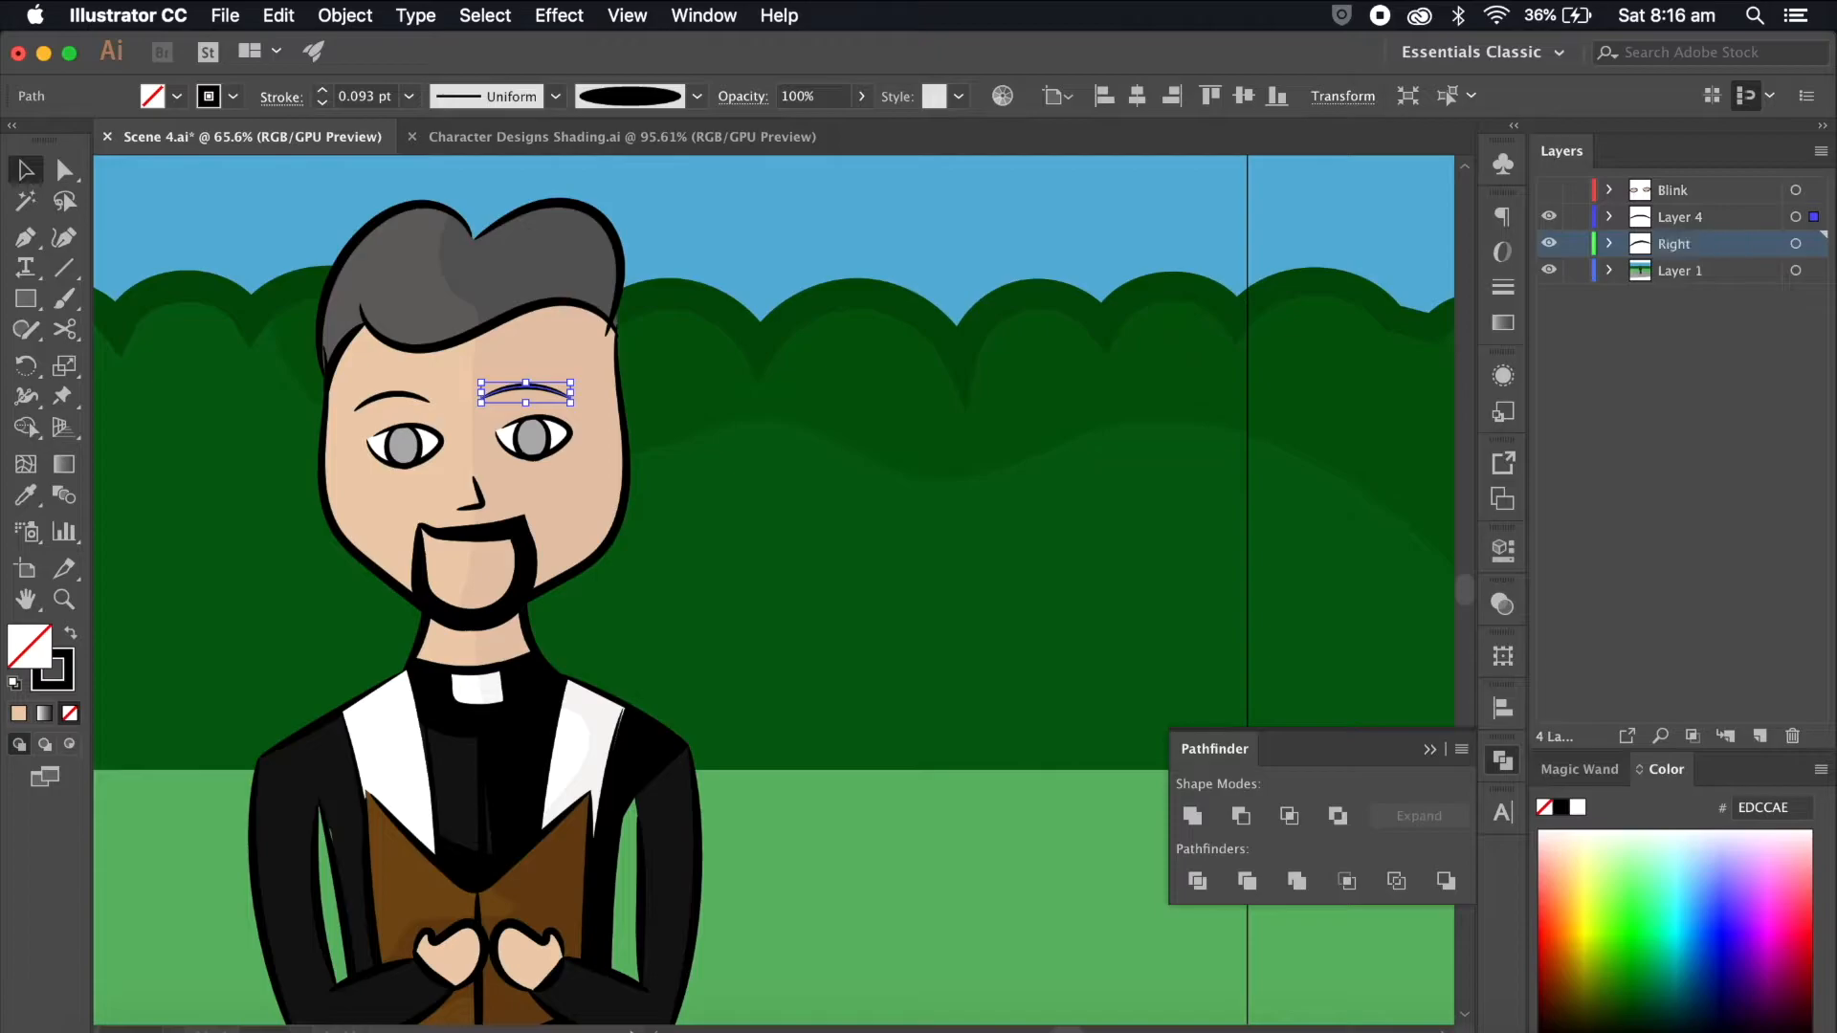
{"action": "double_click", "coordinate": [1680, 217]}
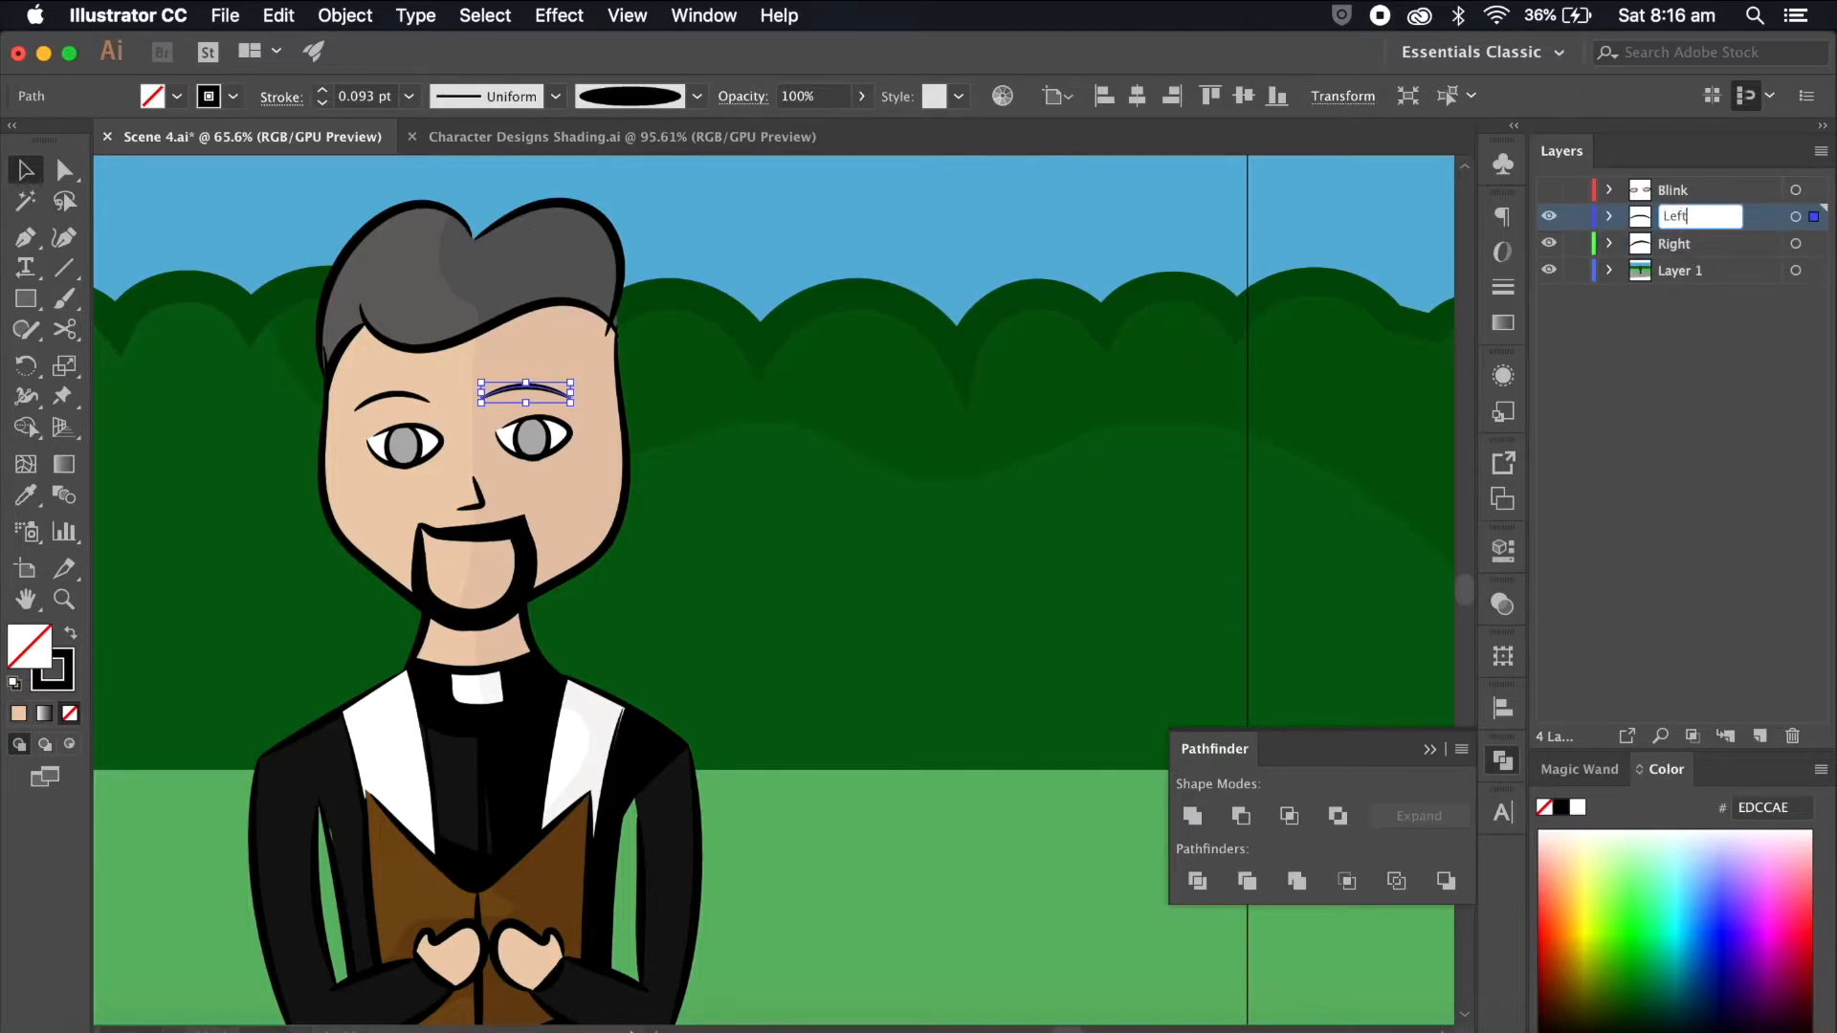
{"action": "key", "text": "Return"}
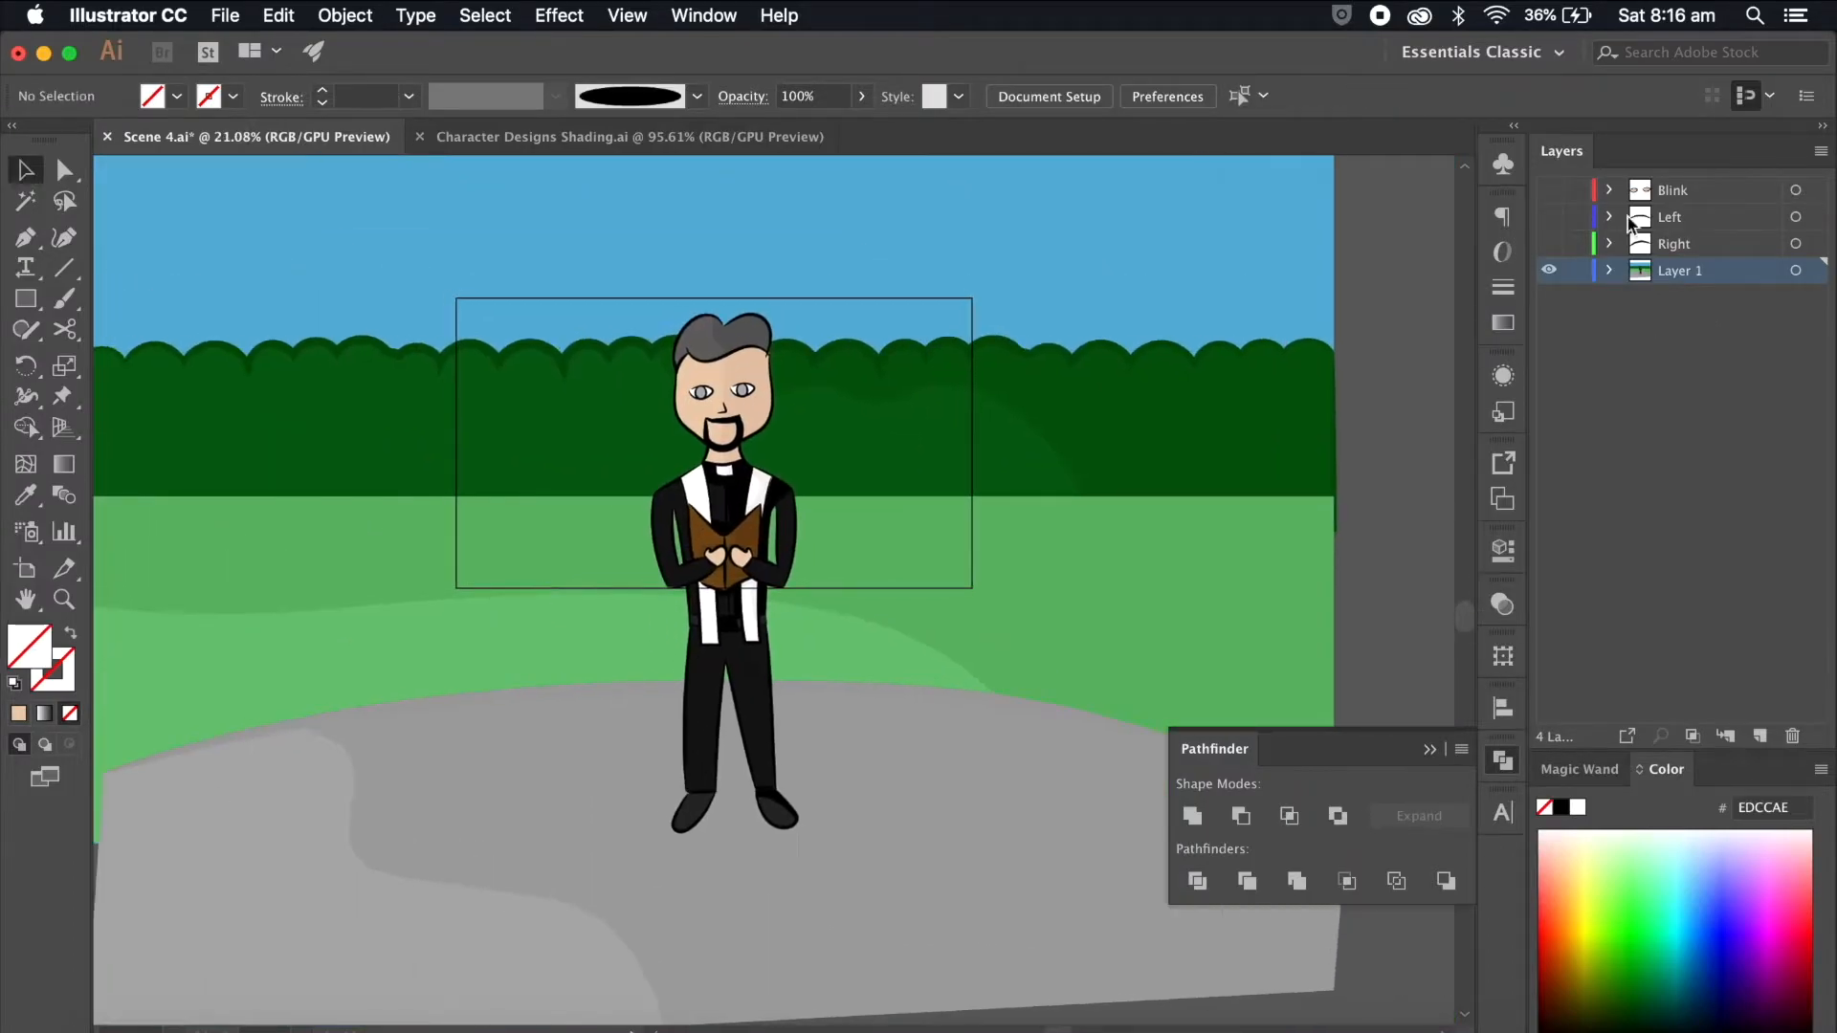
{"action": "left_click_drag", "start_coordinate": [1548, 243], "coordinate": [1549, 198]}
Step: Move the sky, hedge and grass artwork onto a new layer below the character and name it Background
{"action": "left_click", "coordinate": [1759, 736]}
{"action": "left_click", "coordinate": [1175, 404]}
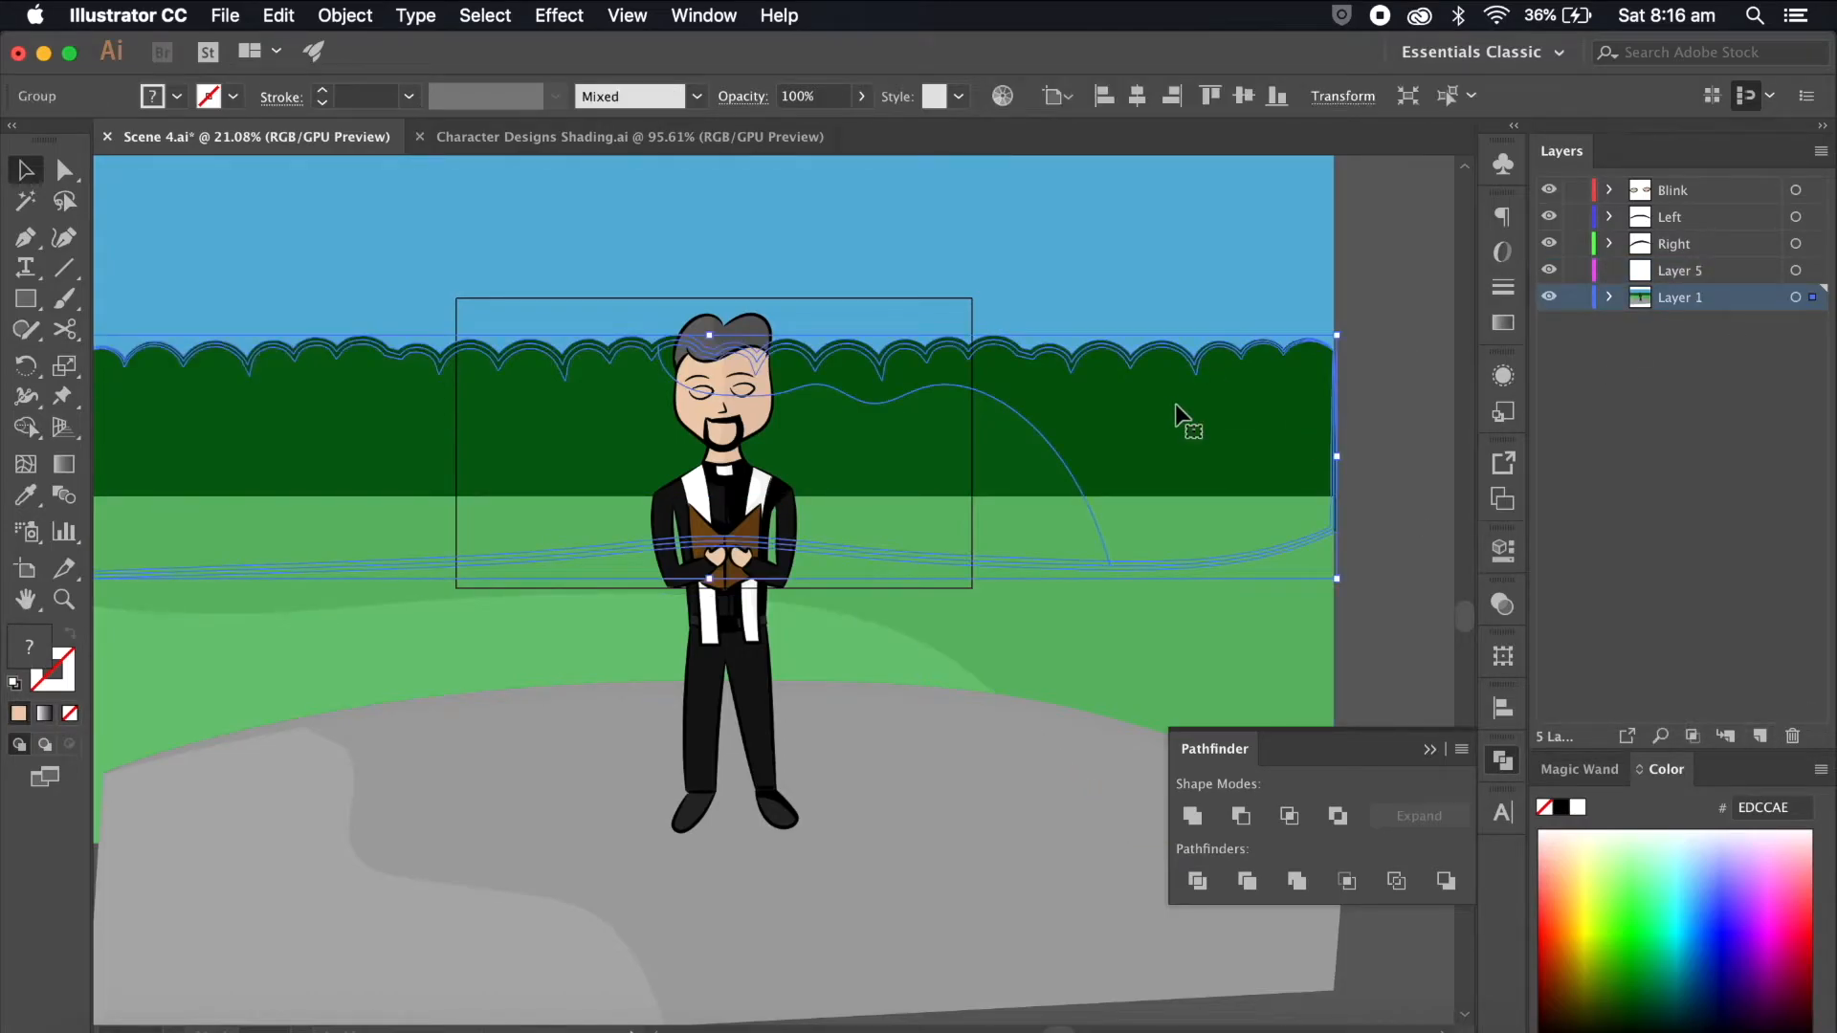
{"action": "left_click", "coordinate": [1139, 283], "text": "shift"}
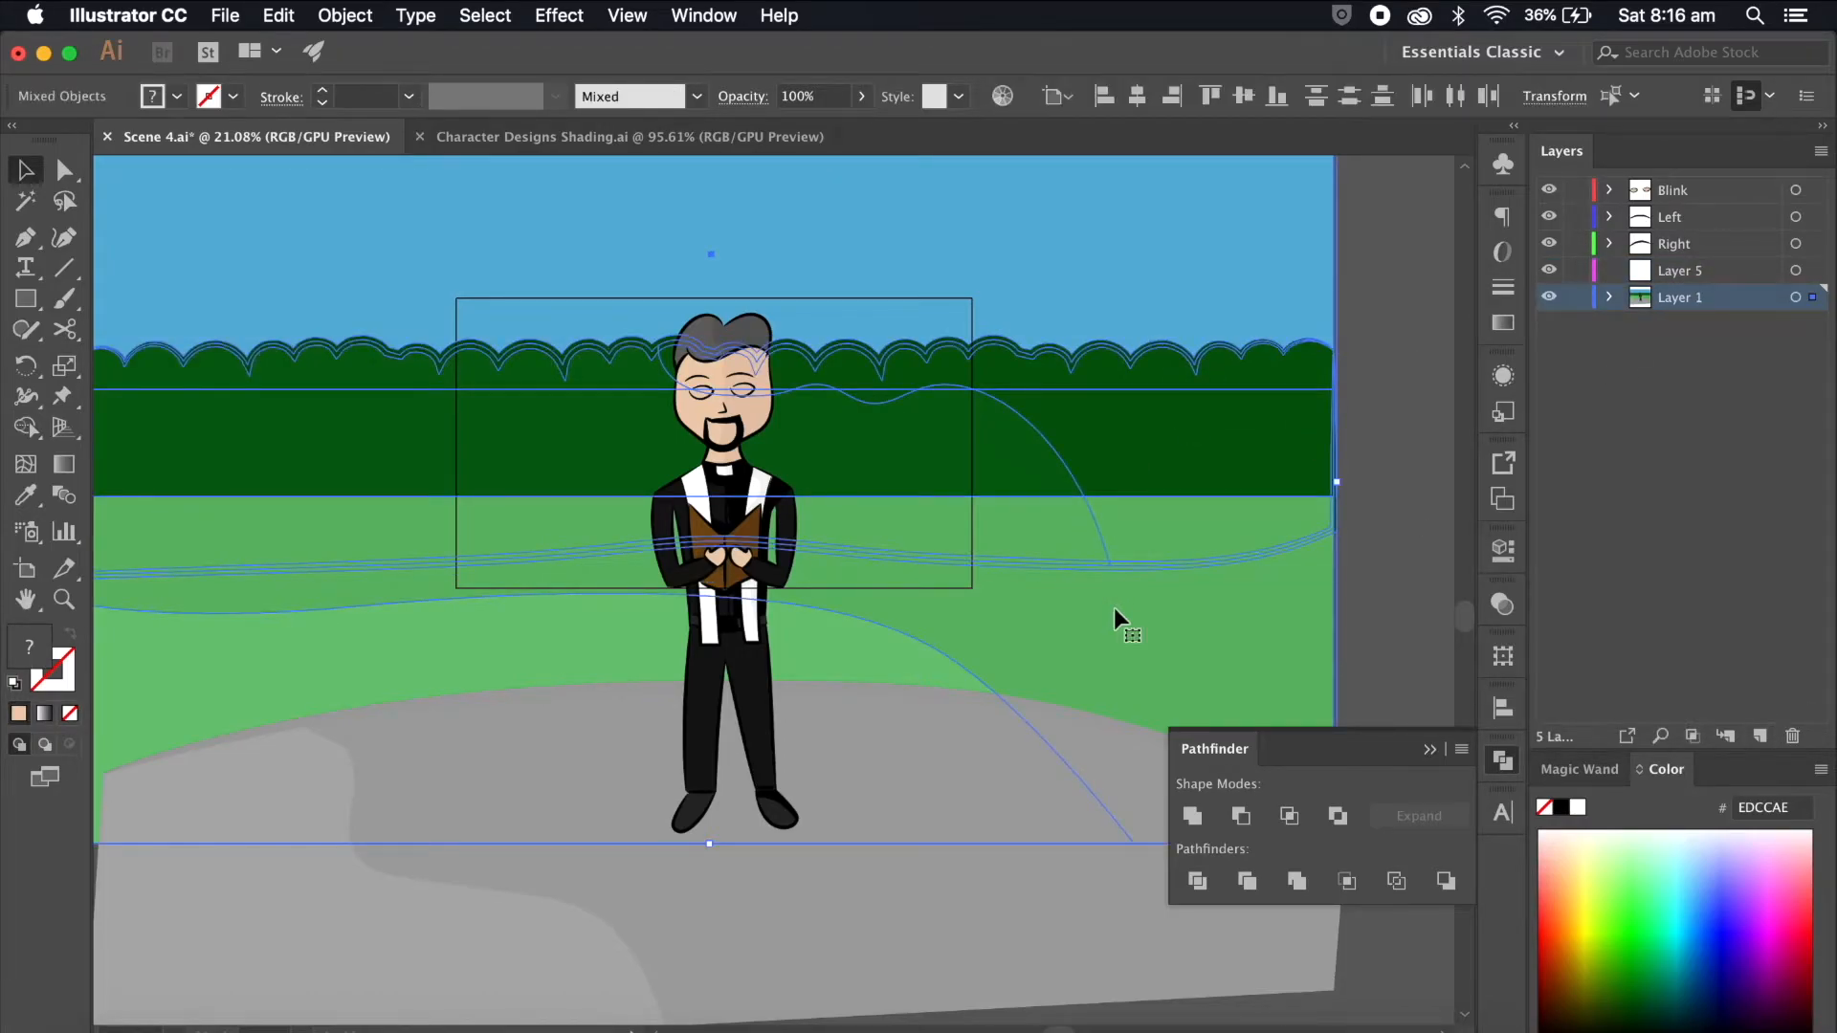
{"action": "scroll", "coordinate": [1113, 606], "scroll_direction": "down", "scroll_amount": 2}
{"action": "left_click_drag", "start_coordinate": [1813, 297], "coordinate": [1719, 309]}
{"action": "double_click", "coordinate": [1688, 300]}
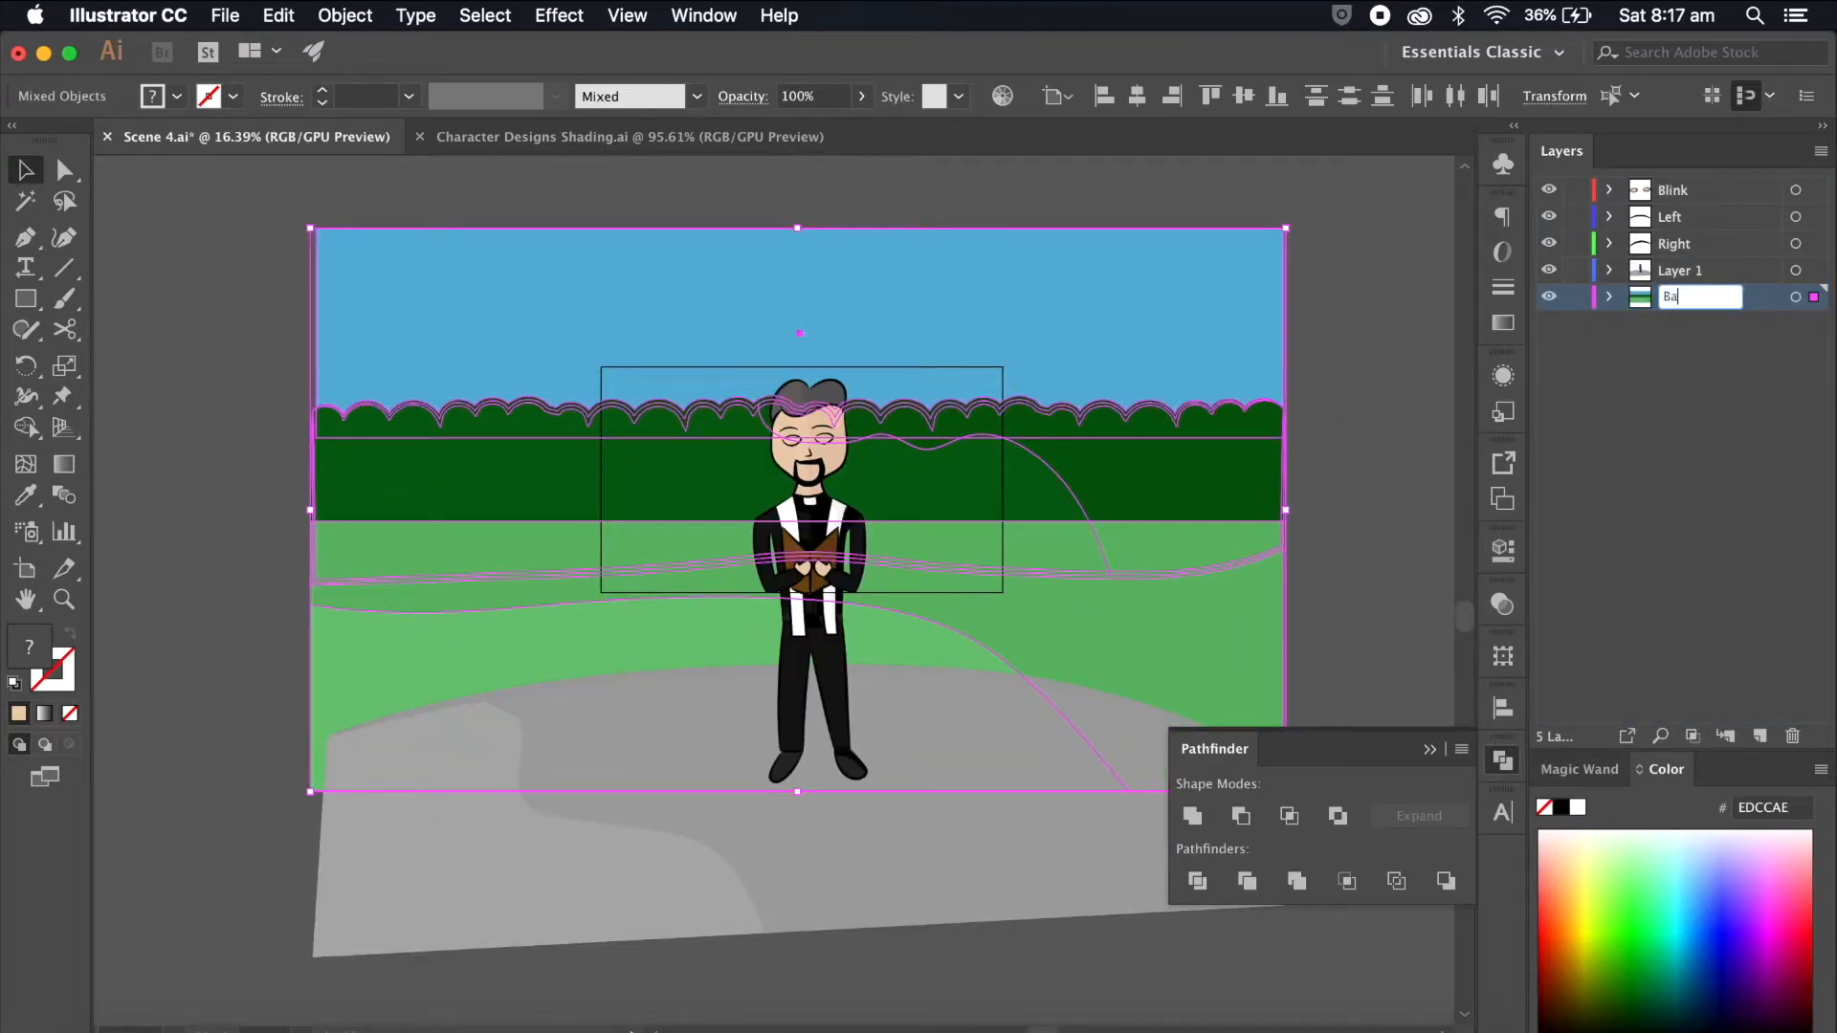
{"action": "type", "text": "Background"}
{"action": "key", "text": "Return"}
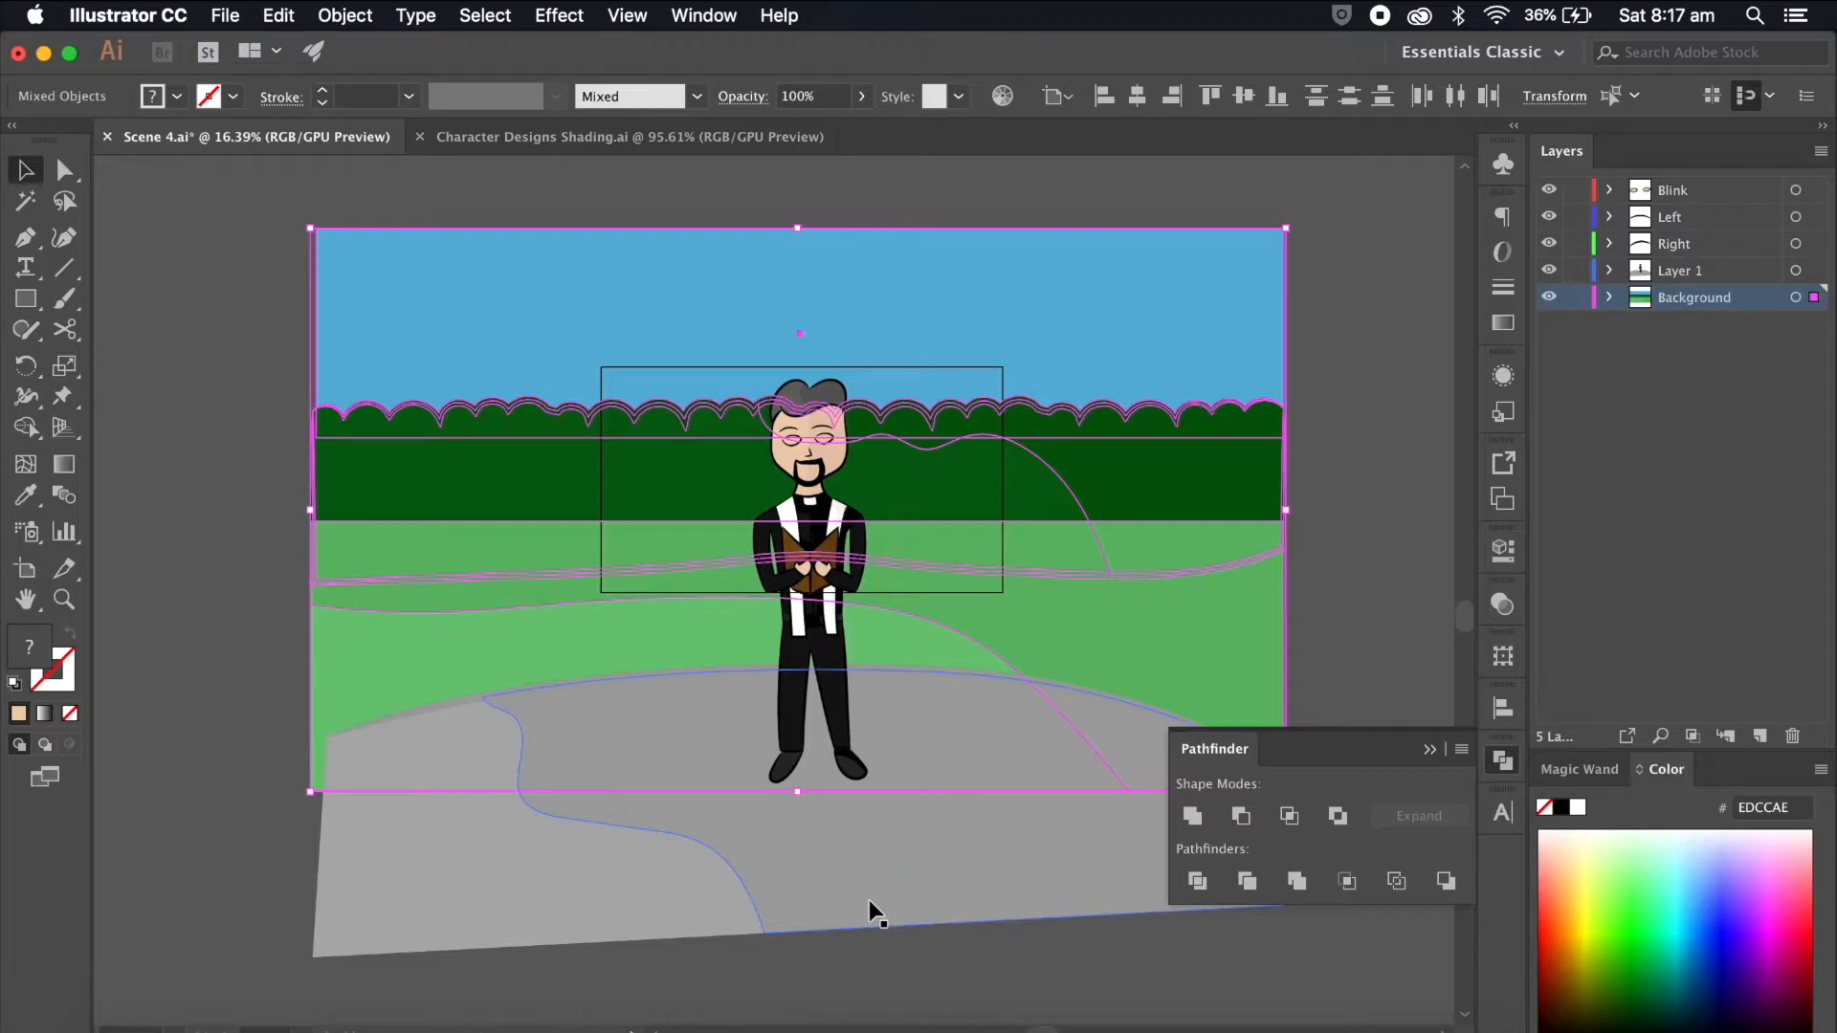
Step: Delete the grey pavement and its remaining curved edge strip from the scene
{"action": "scroll", "coordinate": [953, 951], "scroll_direction": "down", "scroll_amount": 2}
{"action": "left_click", "coordinate": [927, 847]}
{"action": "key", "text": "Delete"}
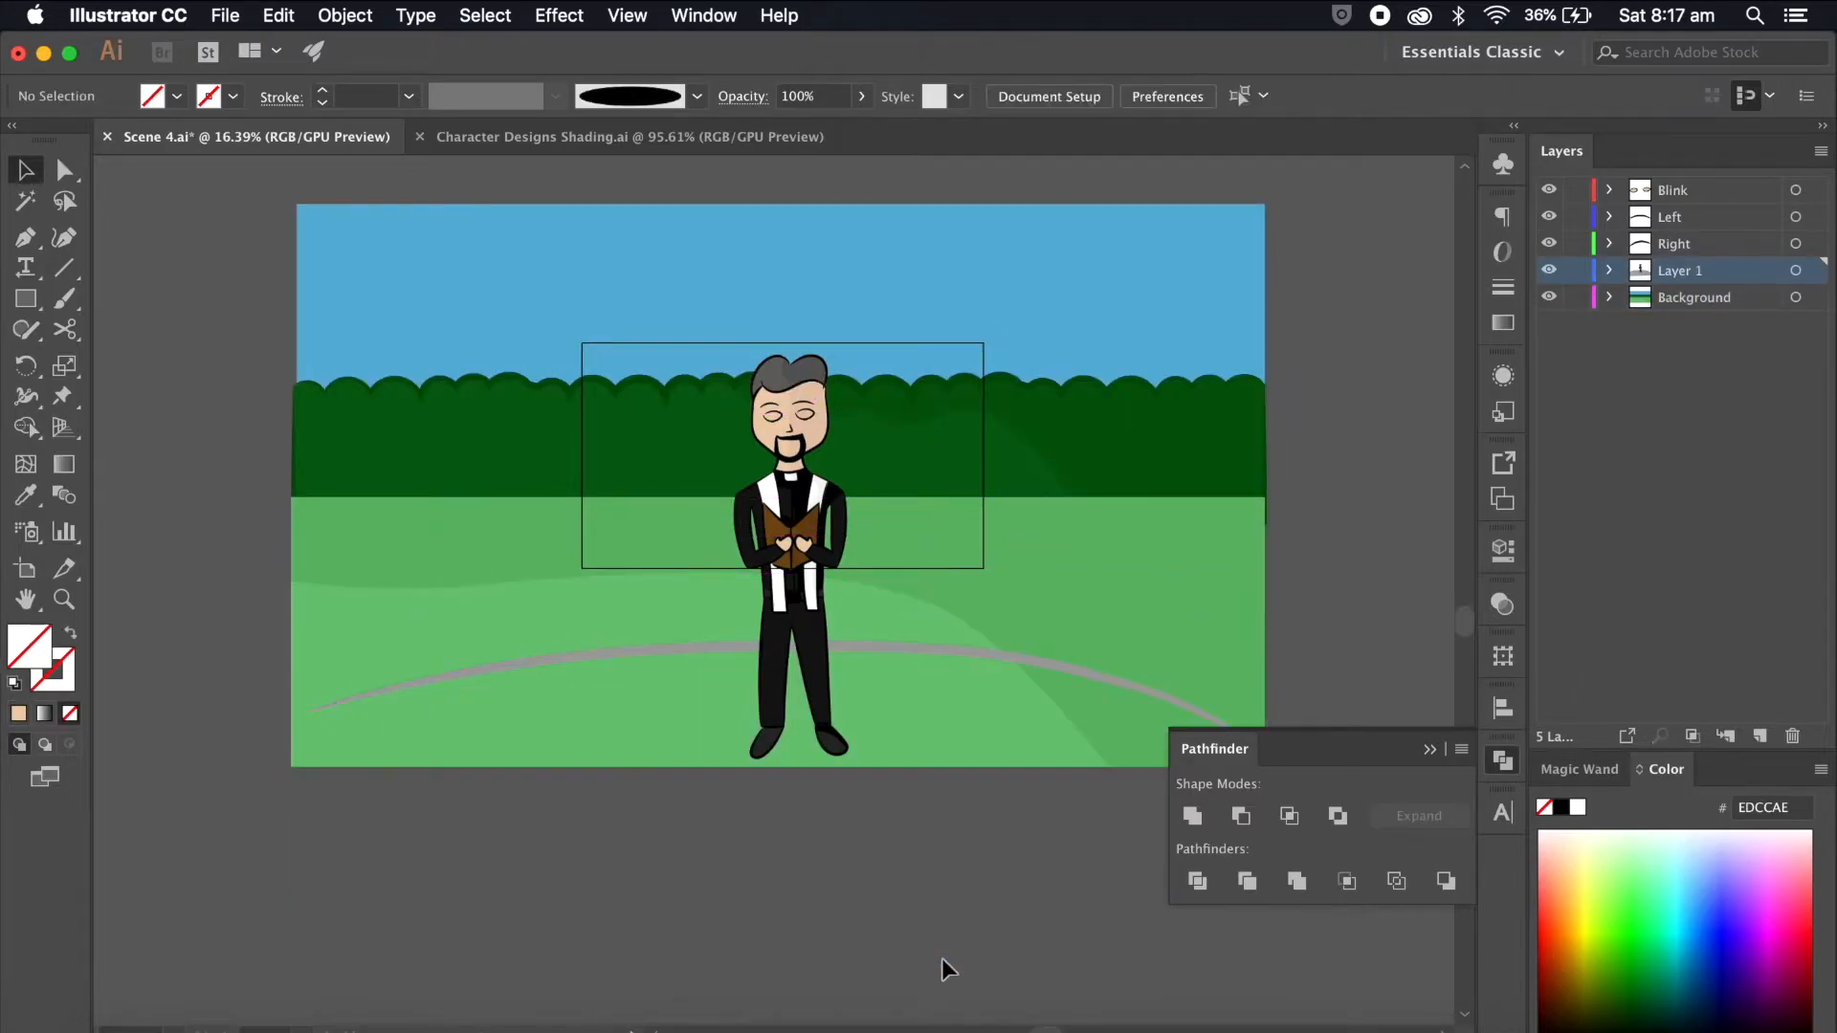
{"action": "left_click", "coordinate": [667, 652]}
{"action": "key", "text": "Delete"}
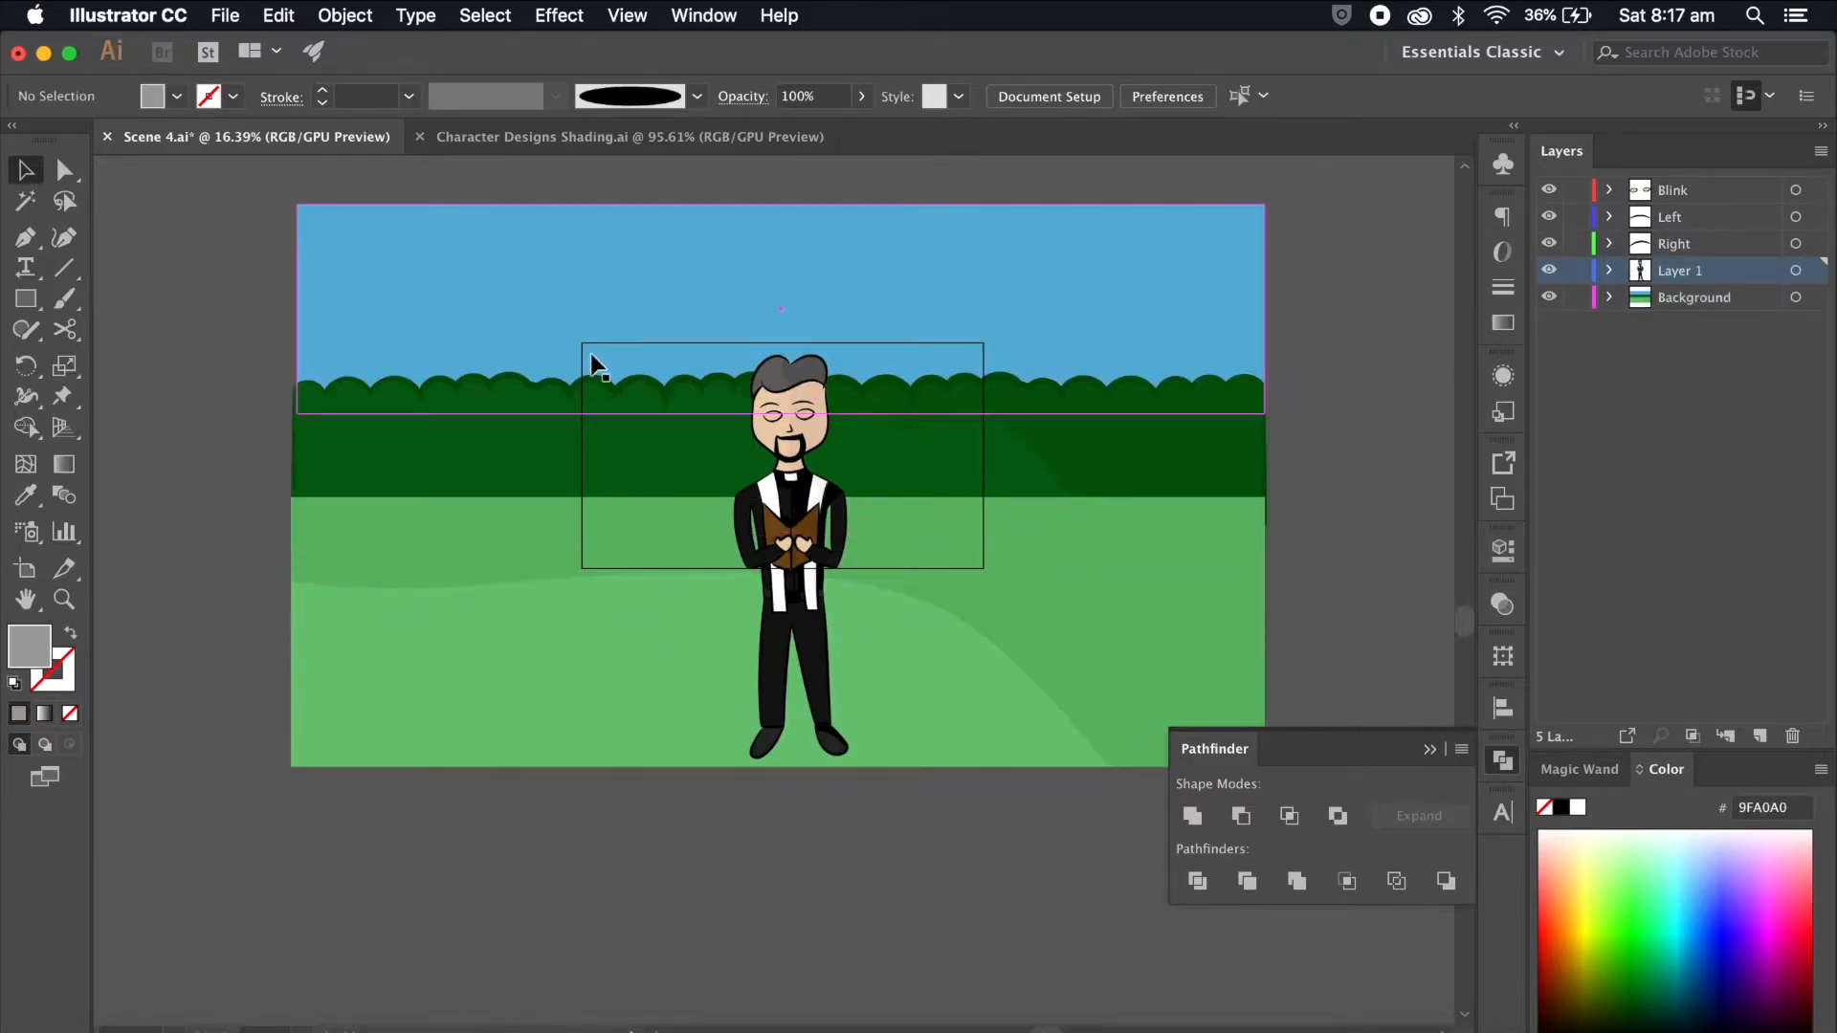
Step: Check which artwork is on Layer 1 by toggling its visibility, and rename the character layer WO
{"action": "scroll", "coordinate": [676, 767], "scroll_direction": "right", "scroll_amount": 3}
{"action": "scroll", "coordinate": [676, 768], "scroll_direction": "down", "scroll_amount": 1}
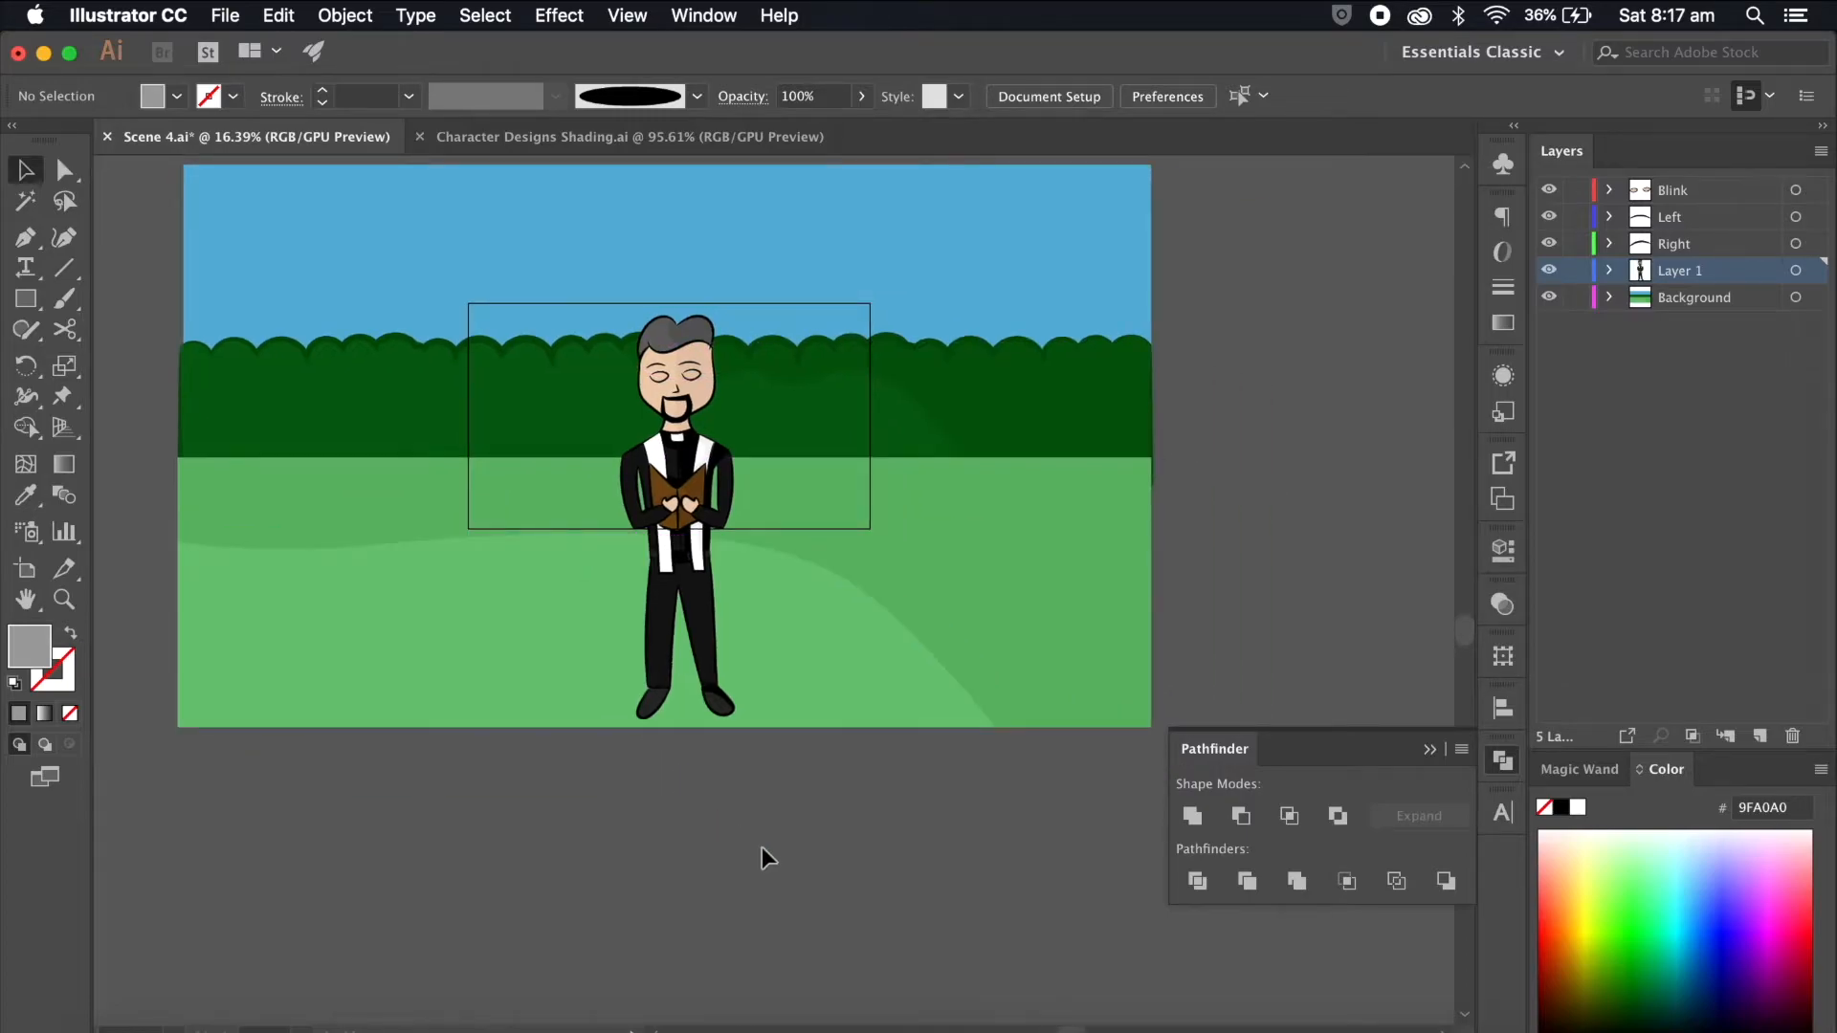
{"action": "left_click", "coordinate": [1548, 271]}
{"action": "left_click", "coordinate": [1548, 270]}
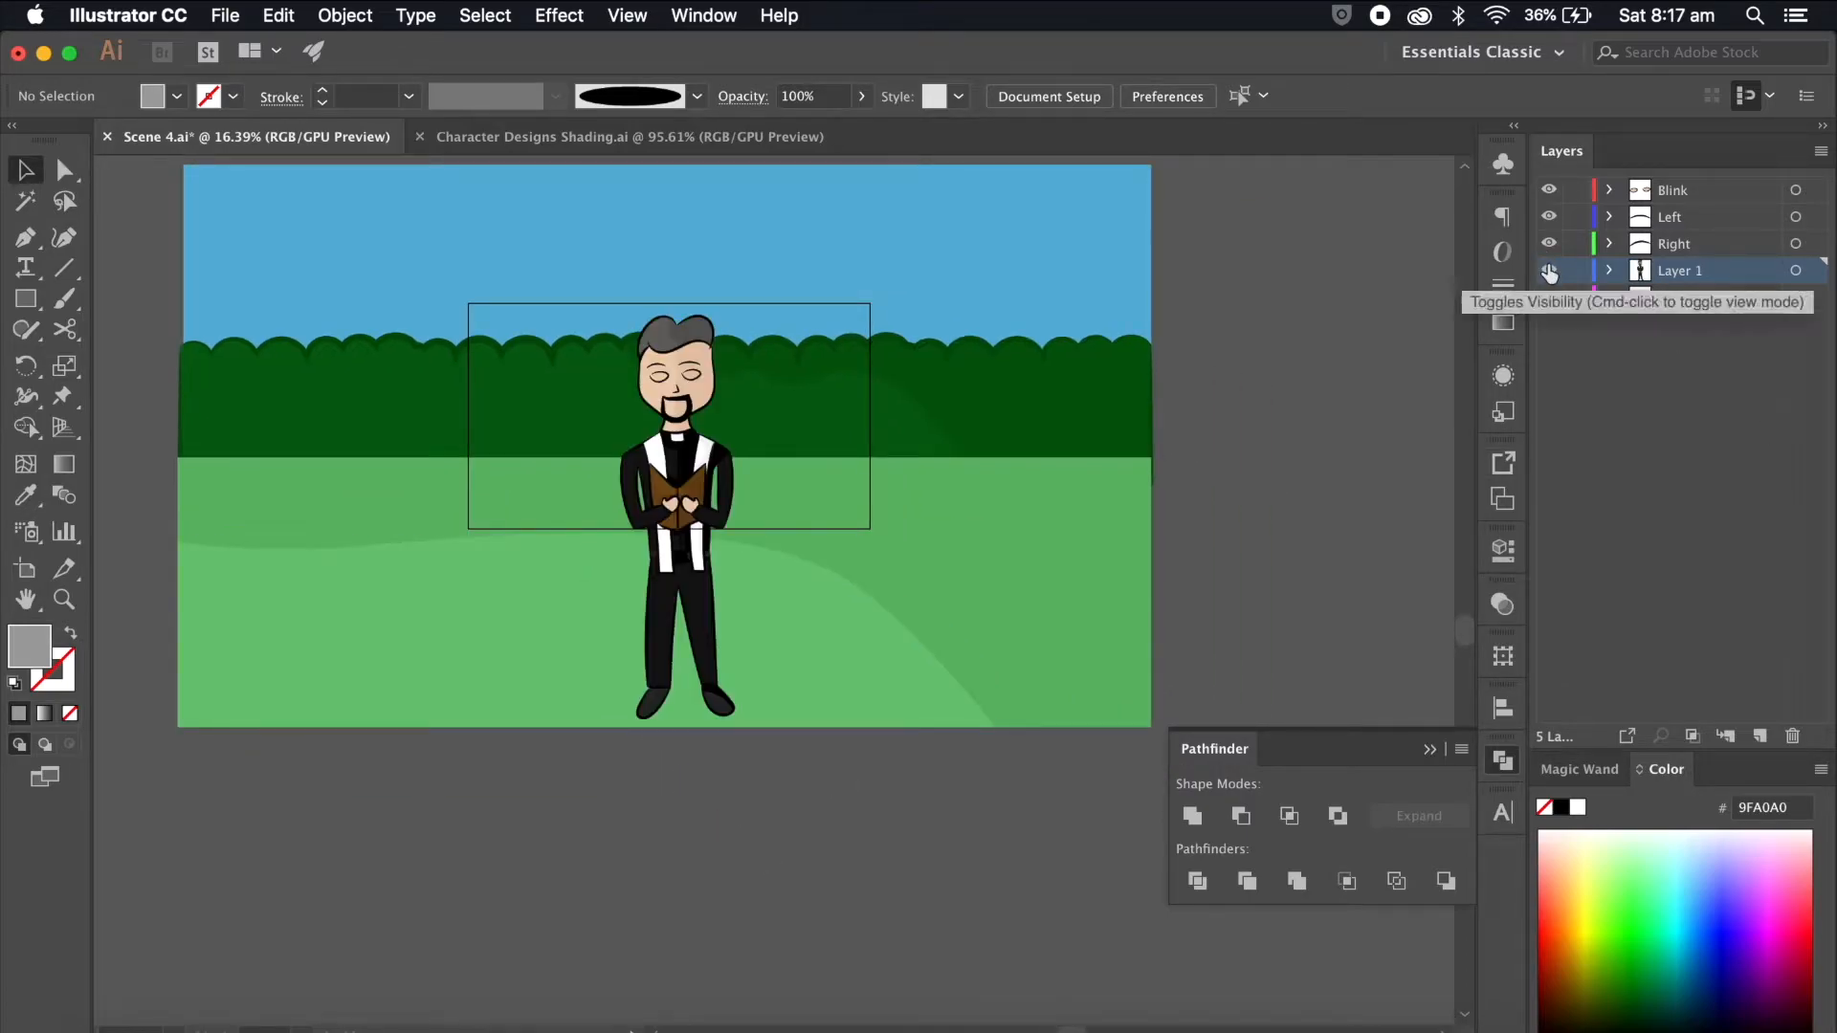
{"action": "double_click", "coordinate": [1670, 271]}
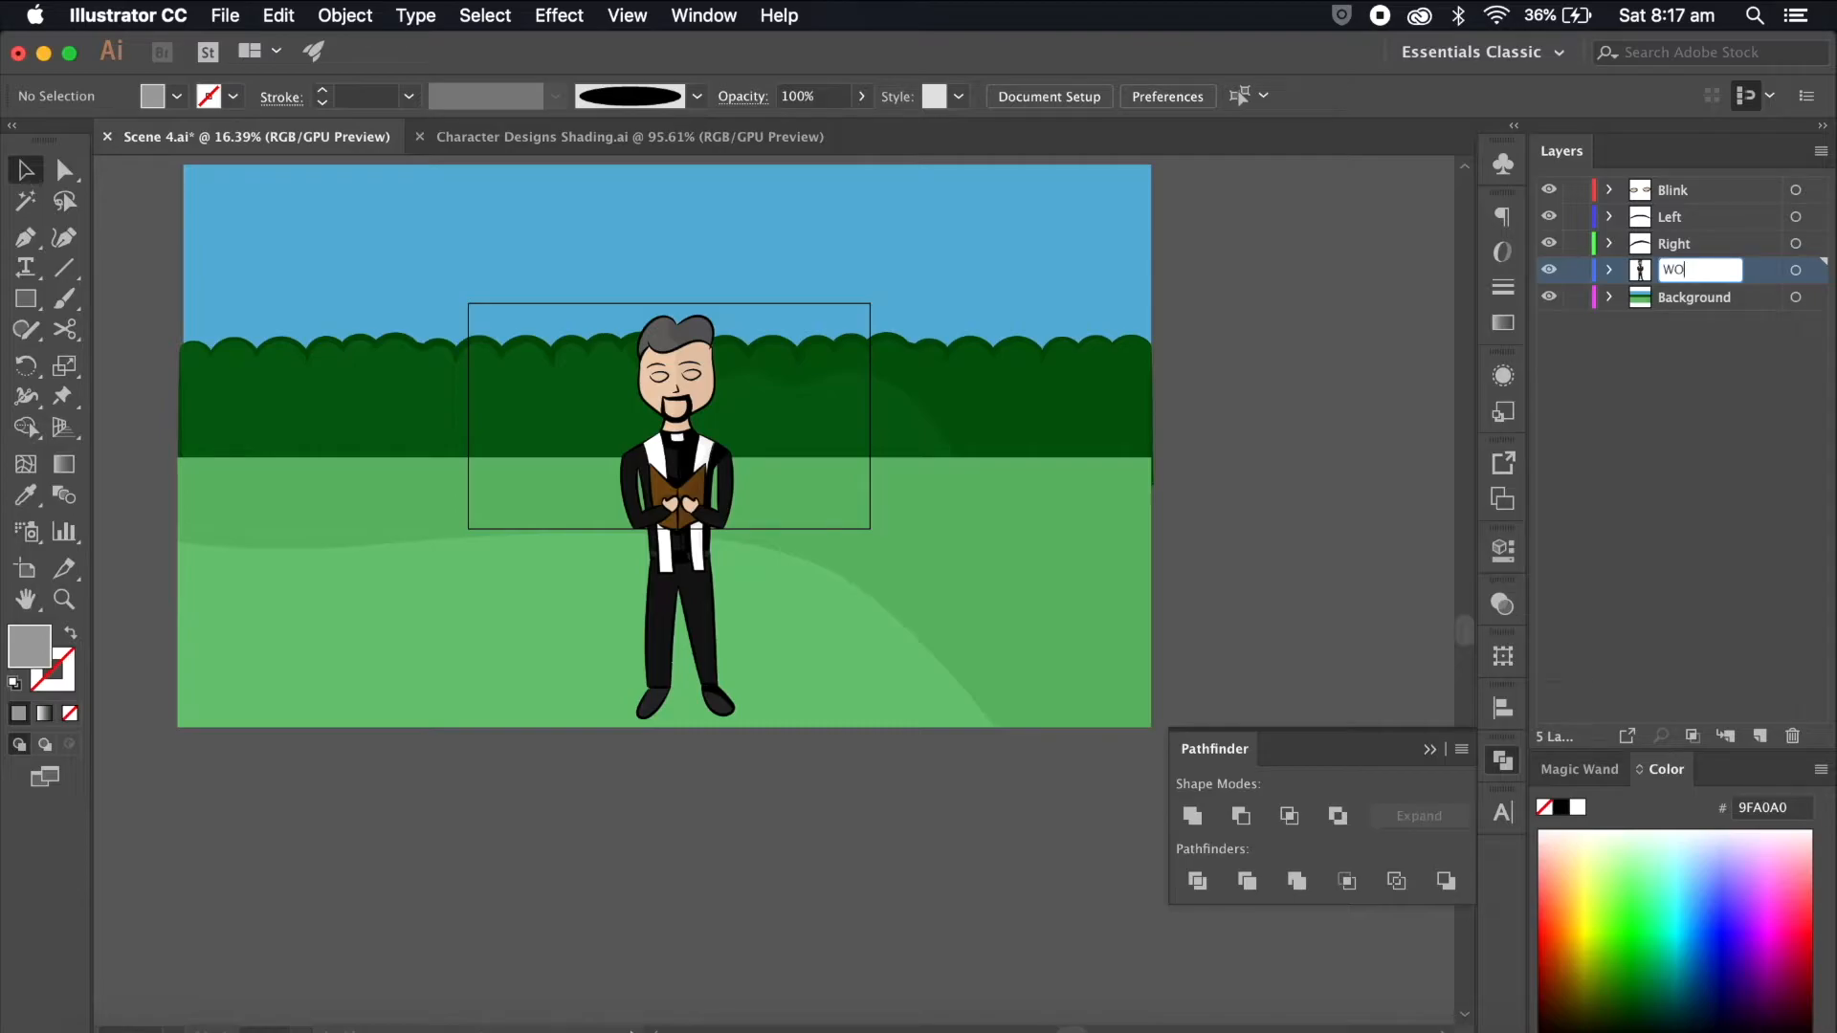
{"action": "type", "text": "WO"}
{"action": "key", "text": "Return"}
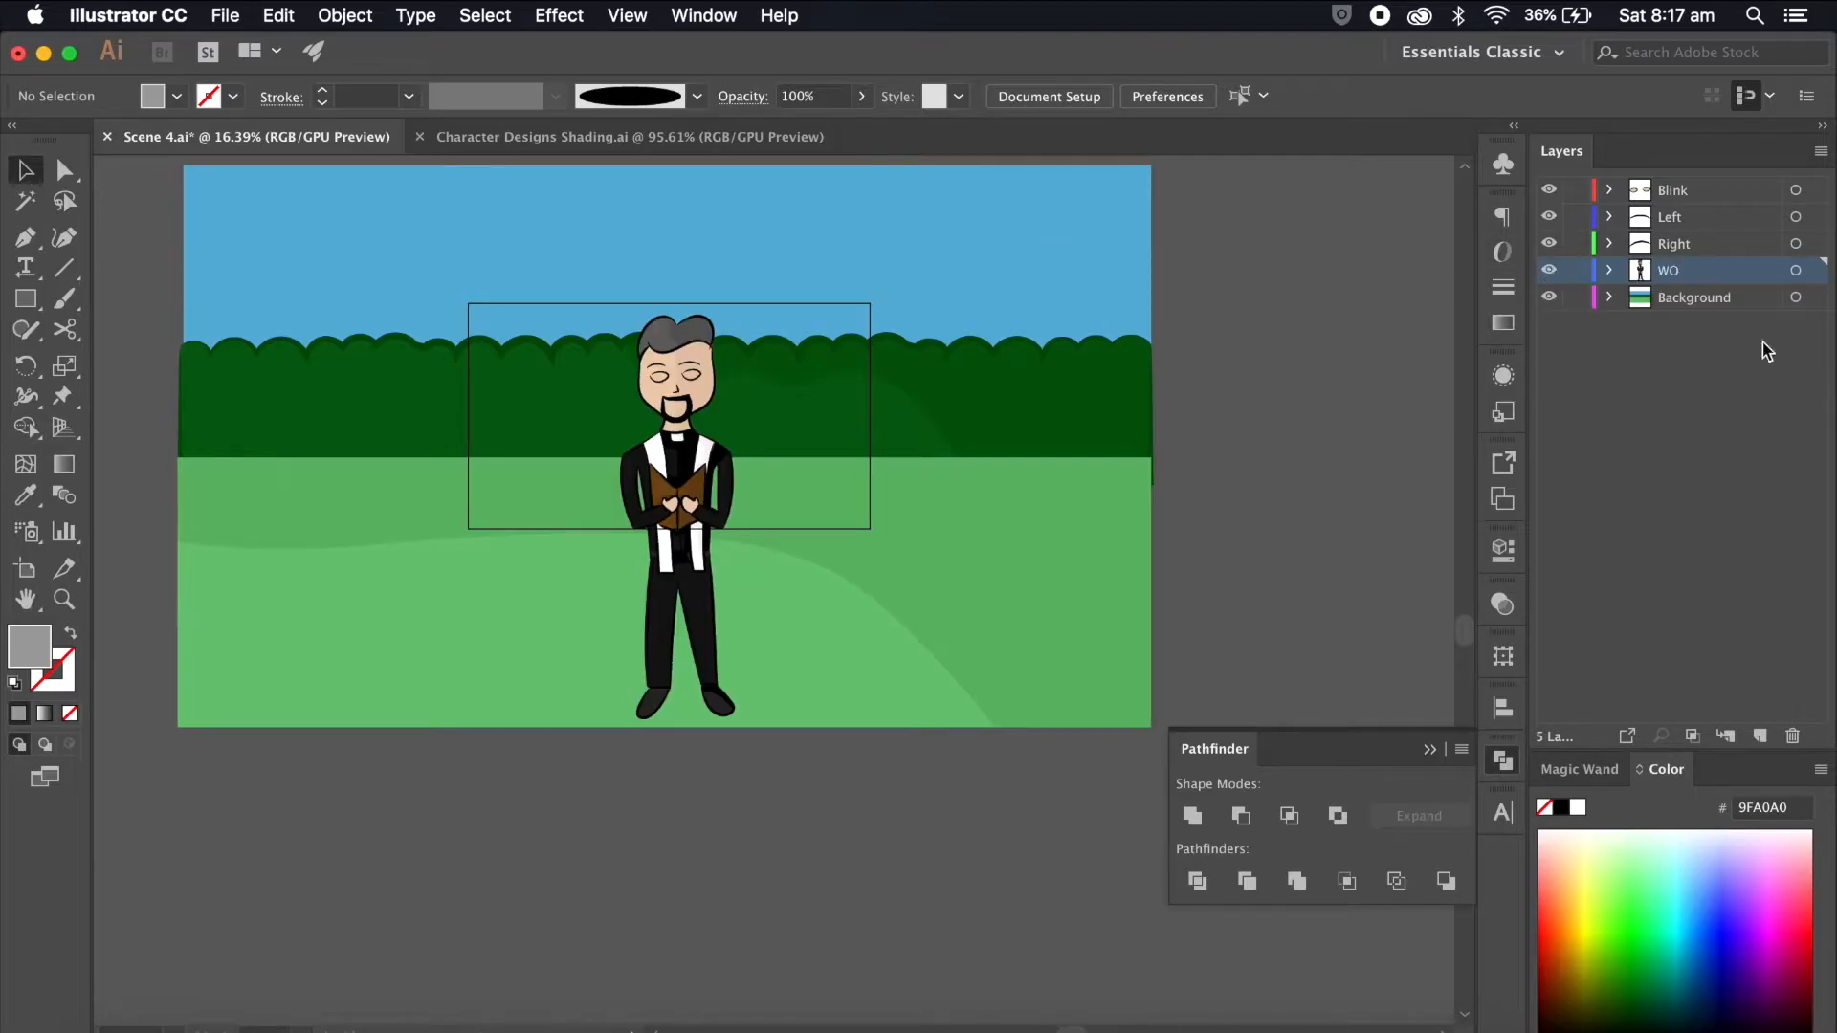
Step: Save Scene 4.ai and close its document
{"action": "left_click", "coordinate": [230, 15]}
{"action": "left_click", "coordinate": [283, 208]}
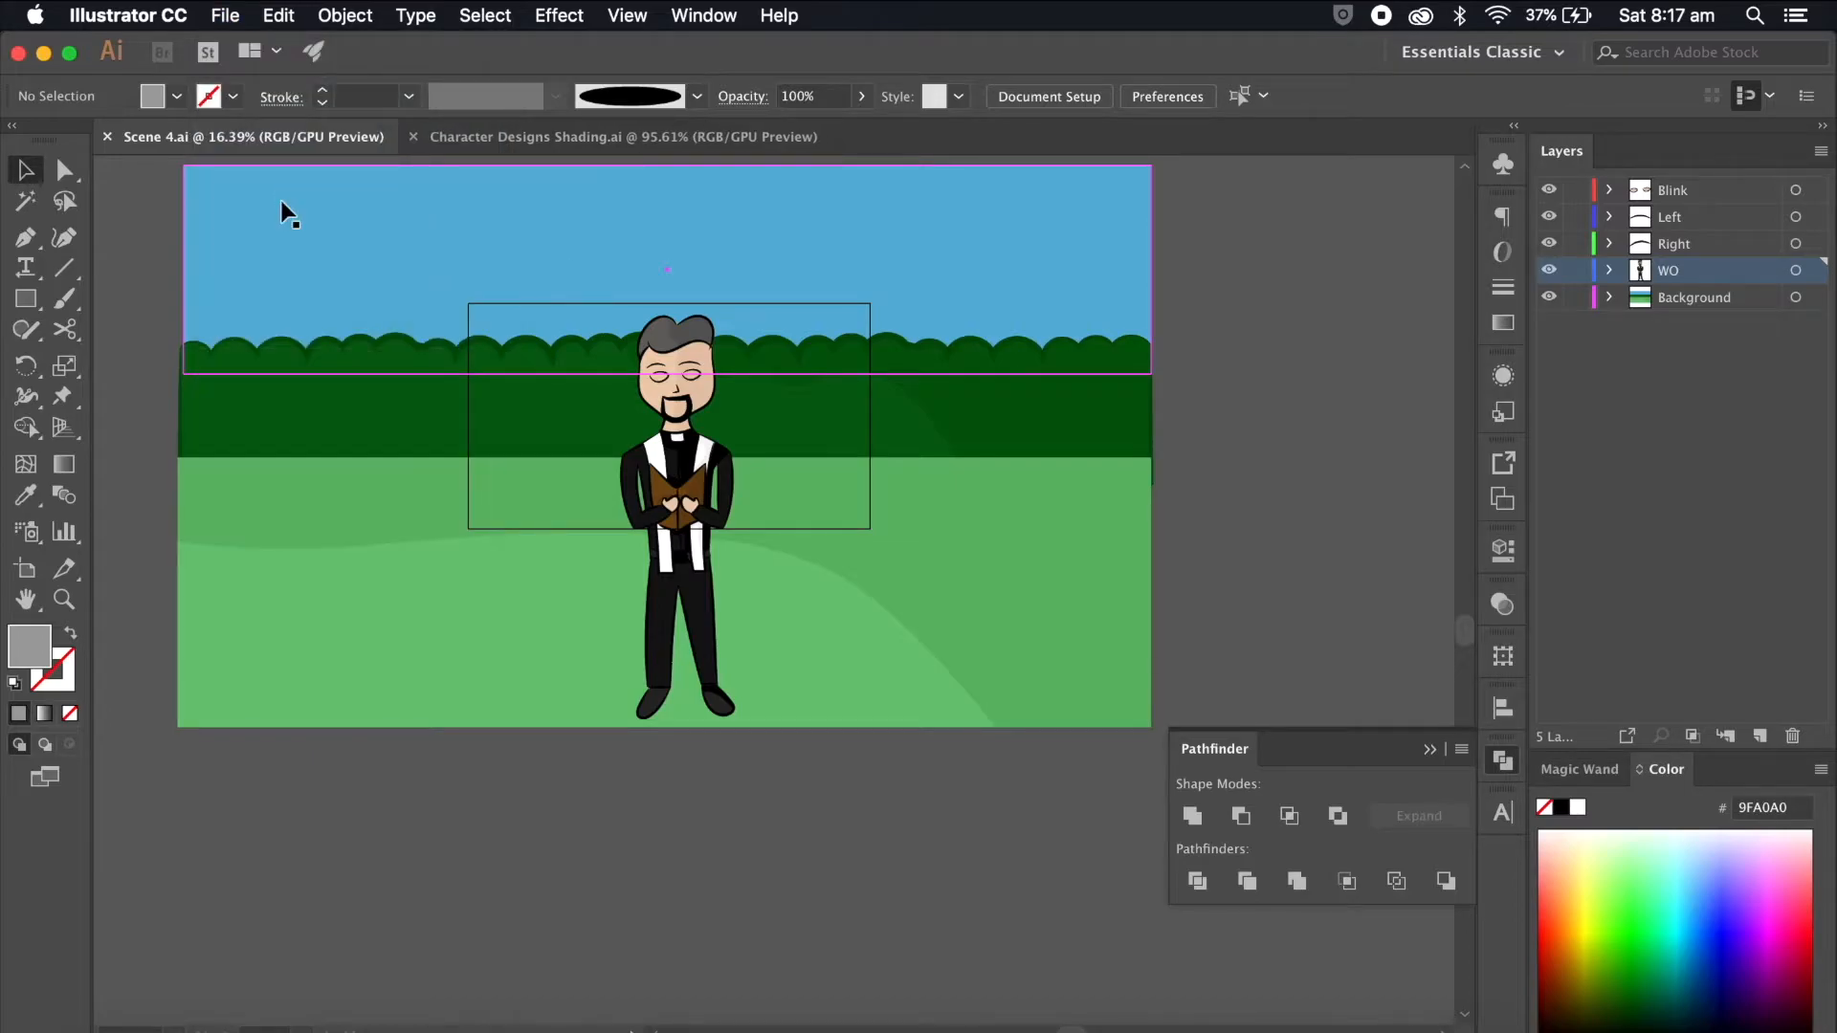
{"action": "left_click", "coordinate": [107, 136]}
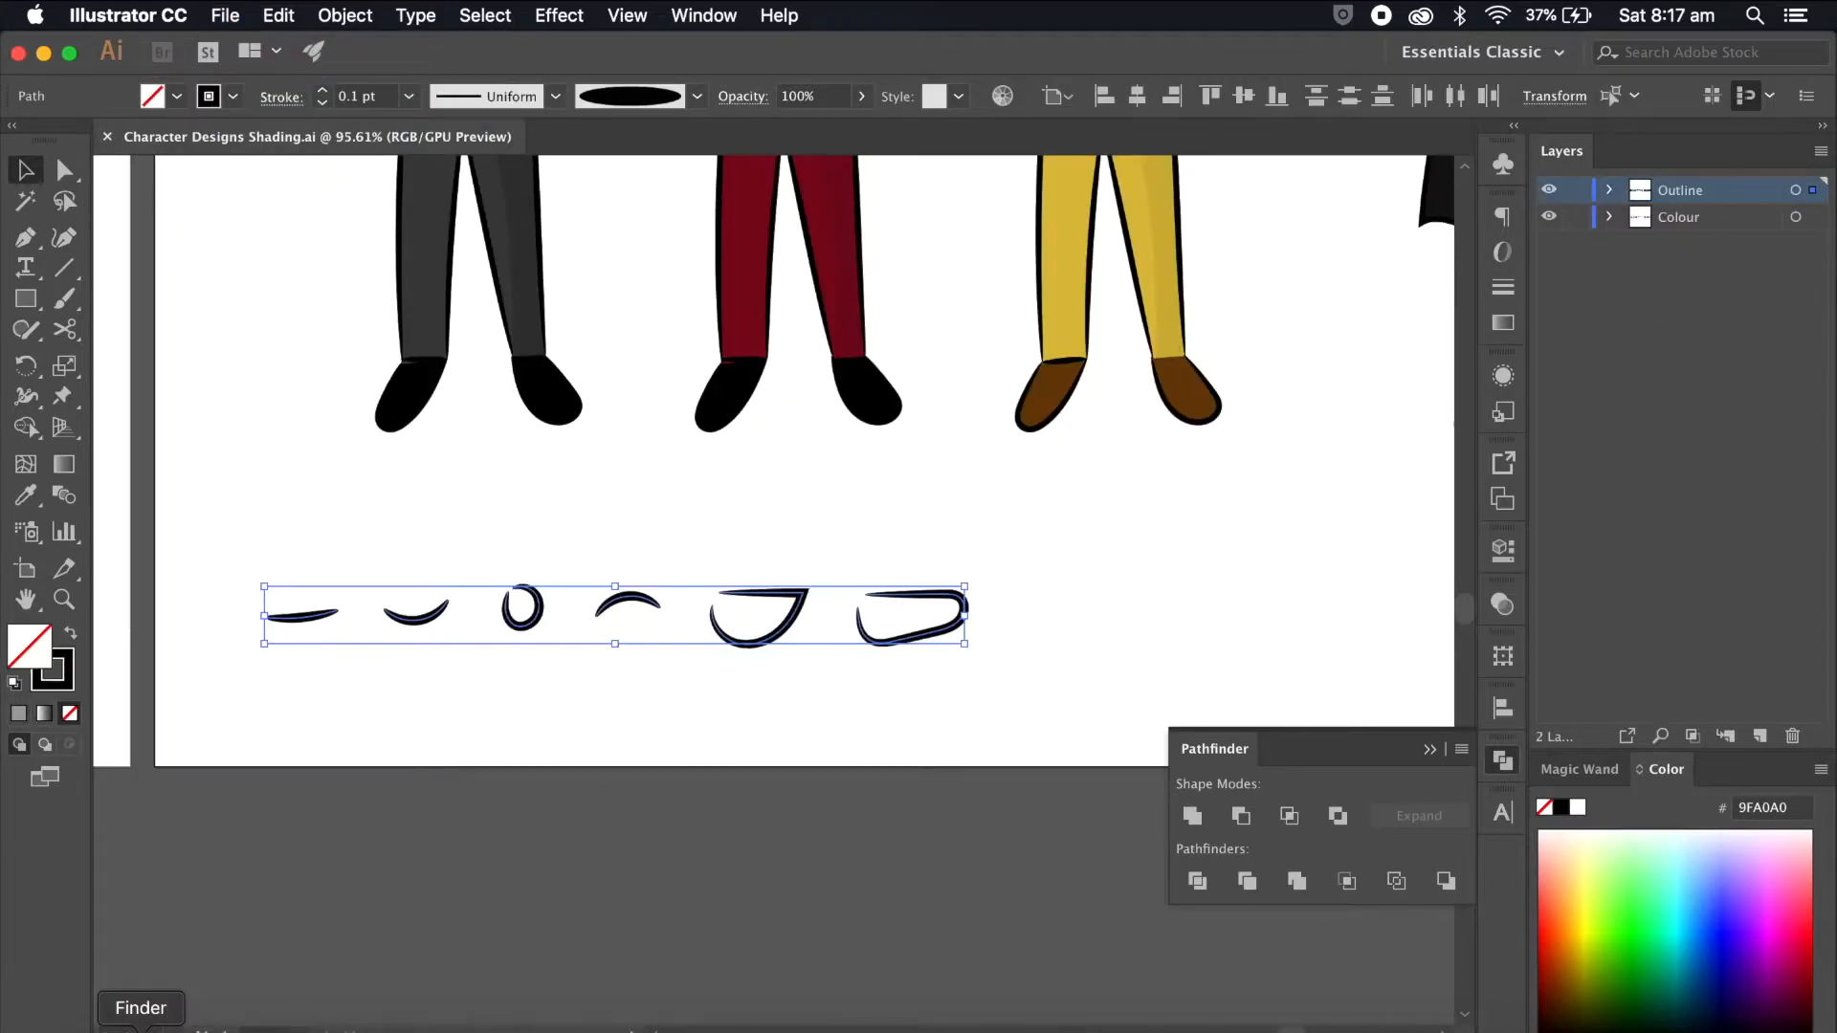
Step: Switch to Finder and open Scene 5.ai from the Scenes folder on the Desktop
{"action": "left_click", "coordinate": [135, 1018]}
{"action": "left_click", "coordinate": [660, 322]}
{"action": "left_click", "coordinate": [959, 304]}
{"action": "left_click", "coordinate": [928, 315]}
{"action": "left_click", "coordinate": [938, 347]}
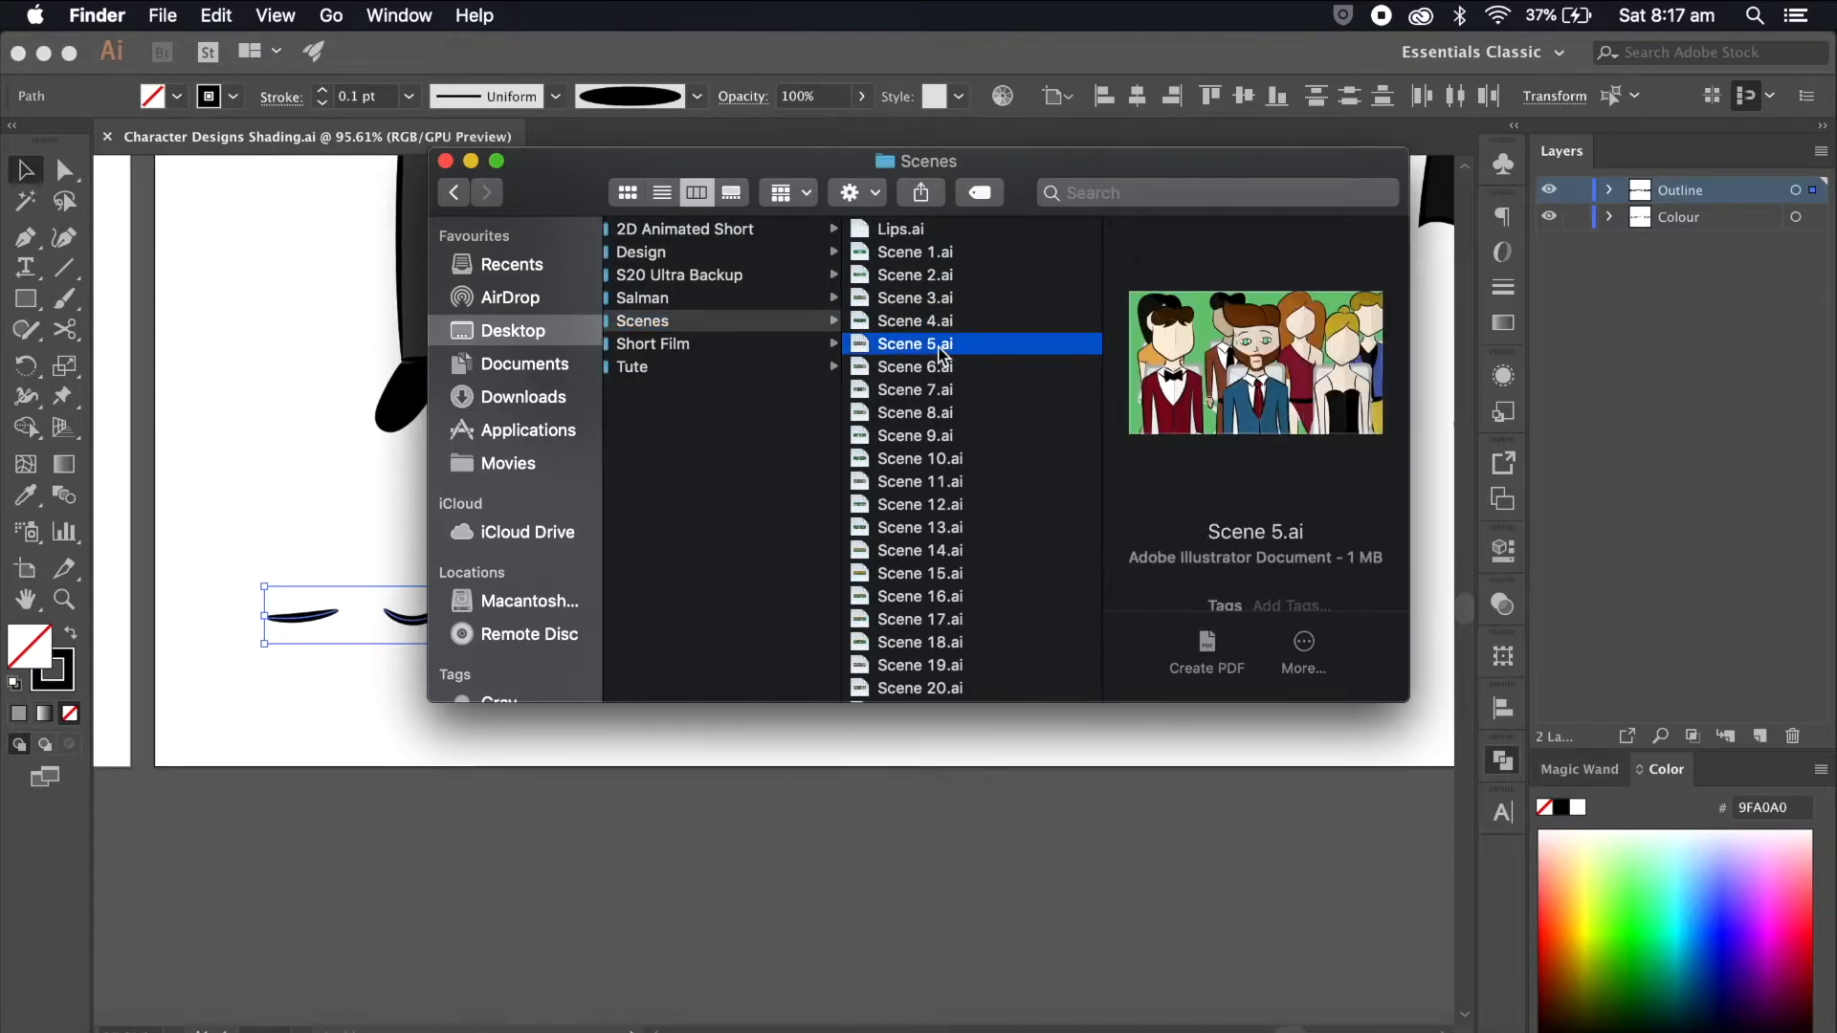
{"action": "double_click", "coordinate": [940, 354]}
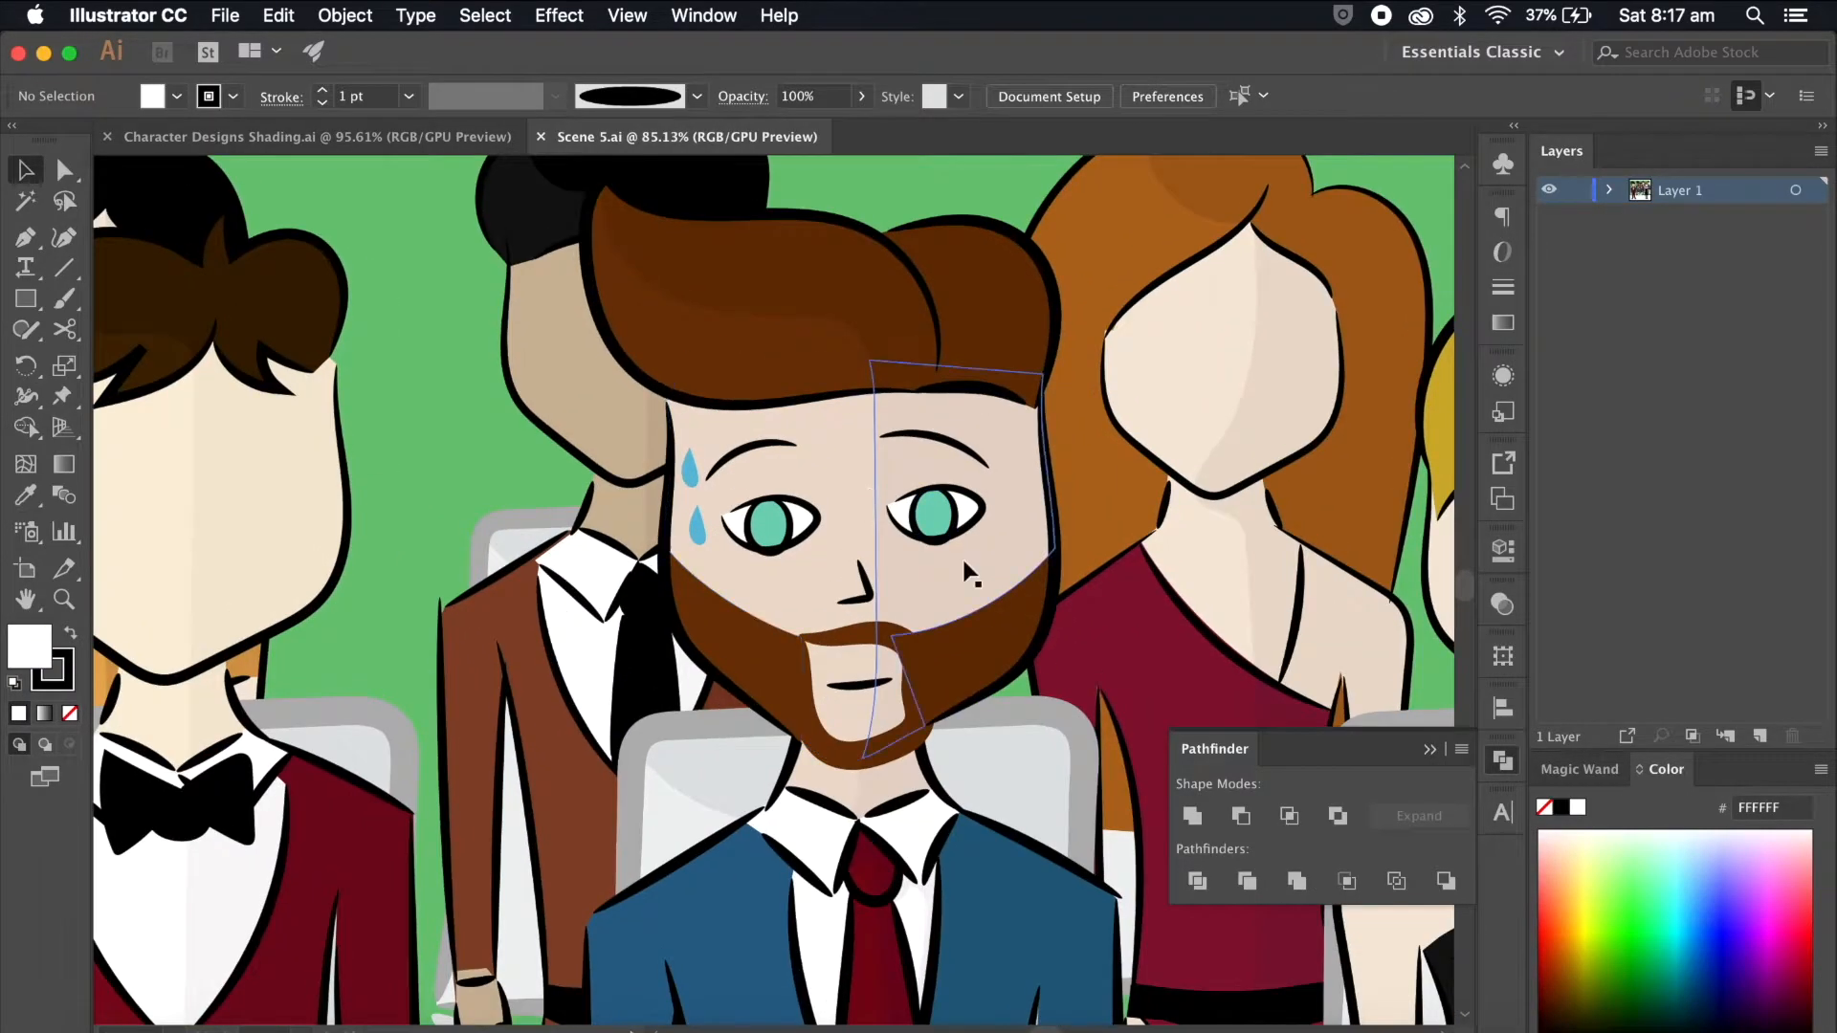
Step: Cut the bearded man's eyebrows and eye outlines from his face group and paste them in place on a new layer
{"action": "scroll", "coordinate": [966, 571], "scroll_direction": "down", "scroll_amount": 5}
{"action": "scroll", "coordinate": [966, 571], "scroll_direction": "up", "scroll_amount": 10}
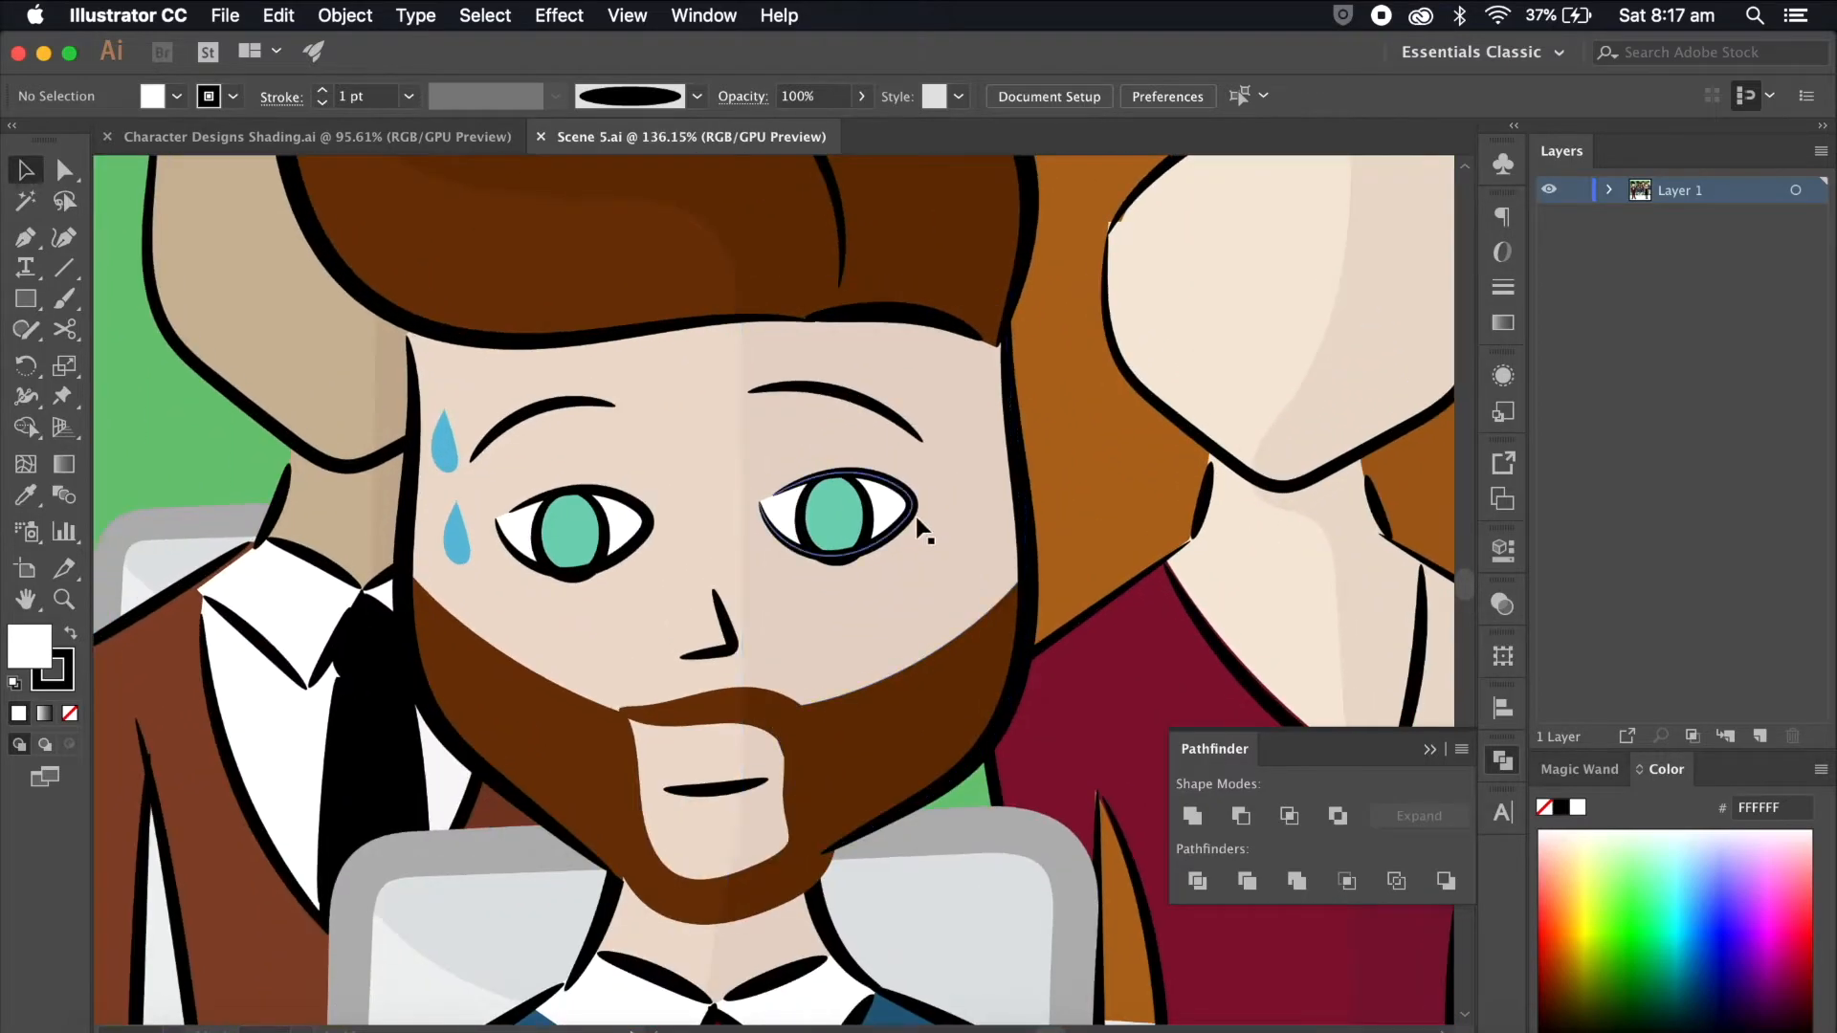
{"action": "left_click", "coordinate": [861, 409]}
{"action": "double_click", "coordinate": [861, 404]}
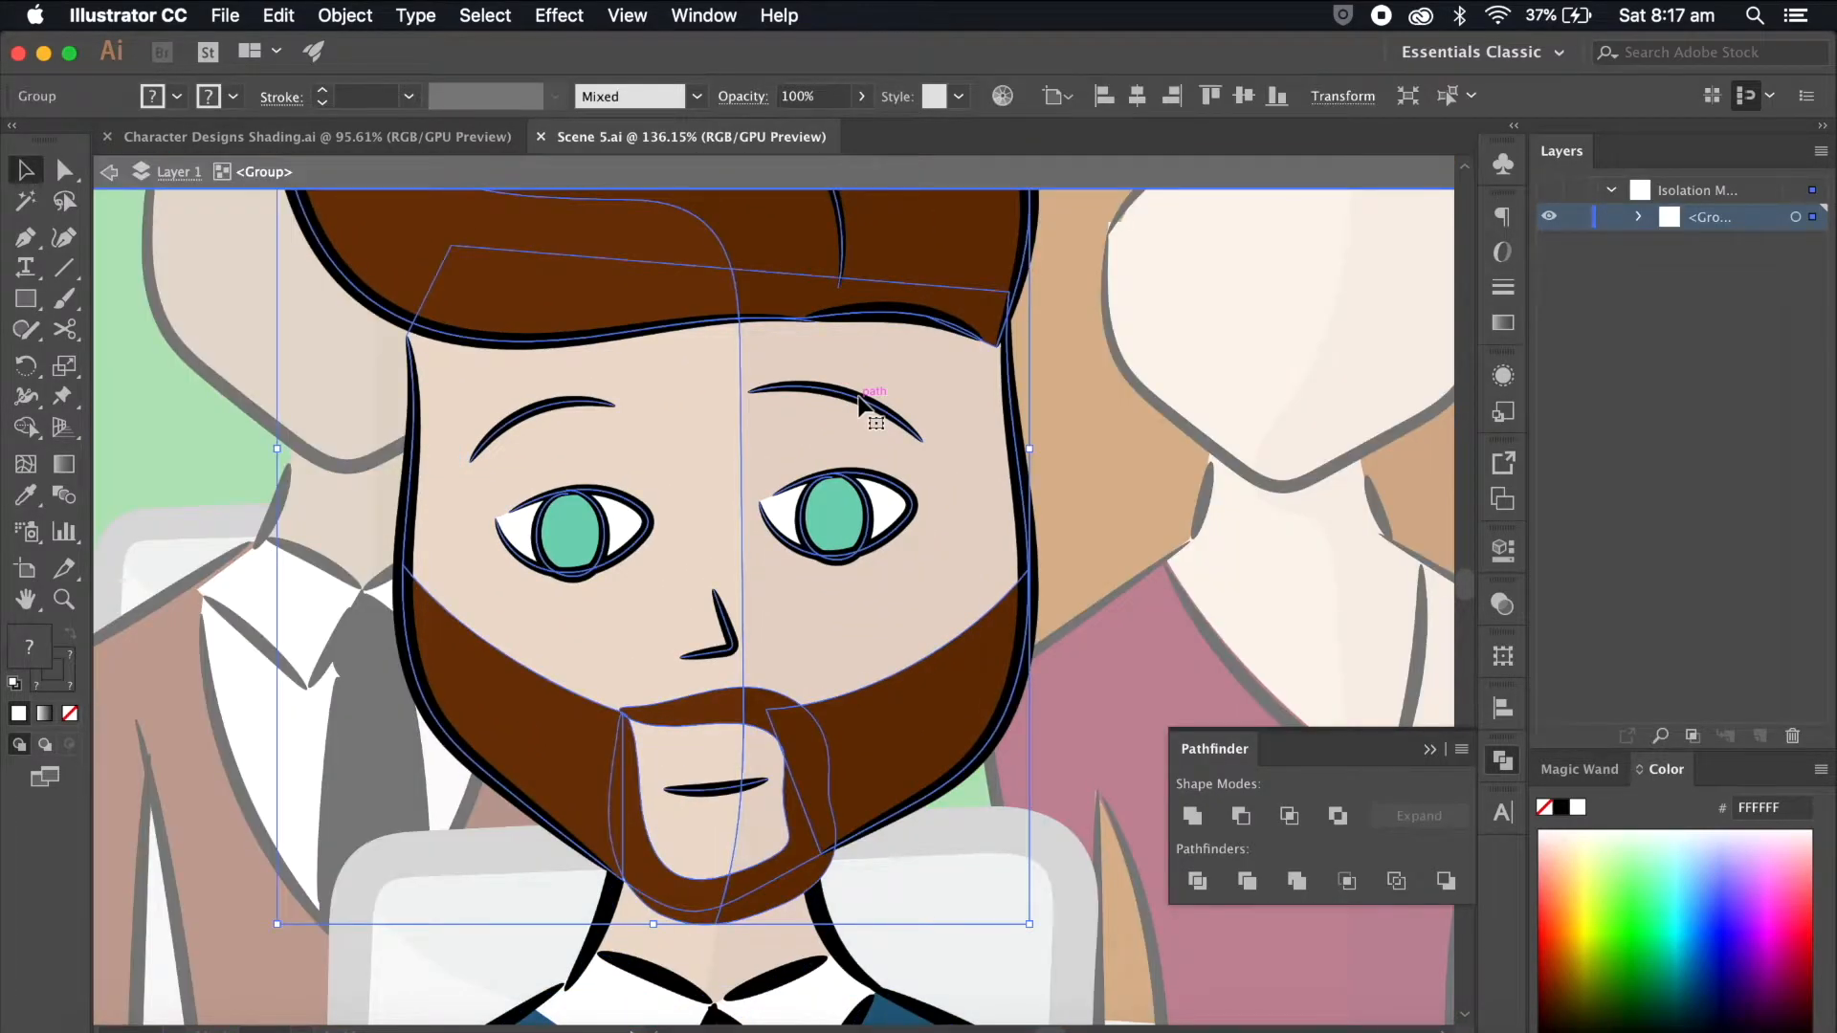
{"action": "double_click", "coordinate": [859, 397]}
{"action": "left_click", "coordinate": [610, 403], "text": "shift"}
{"action": "left_click", "coordinate": [913, 497], "text": "shift"}
{"action": "left_click", "coordinate": [646, 507], "text": "shift"}
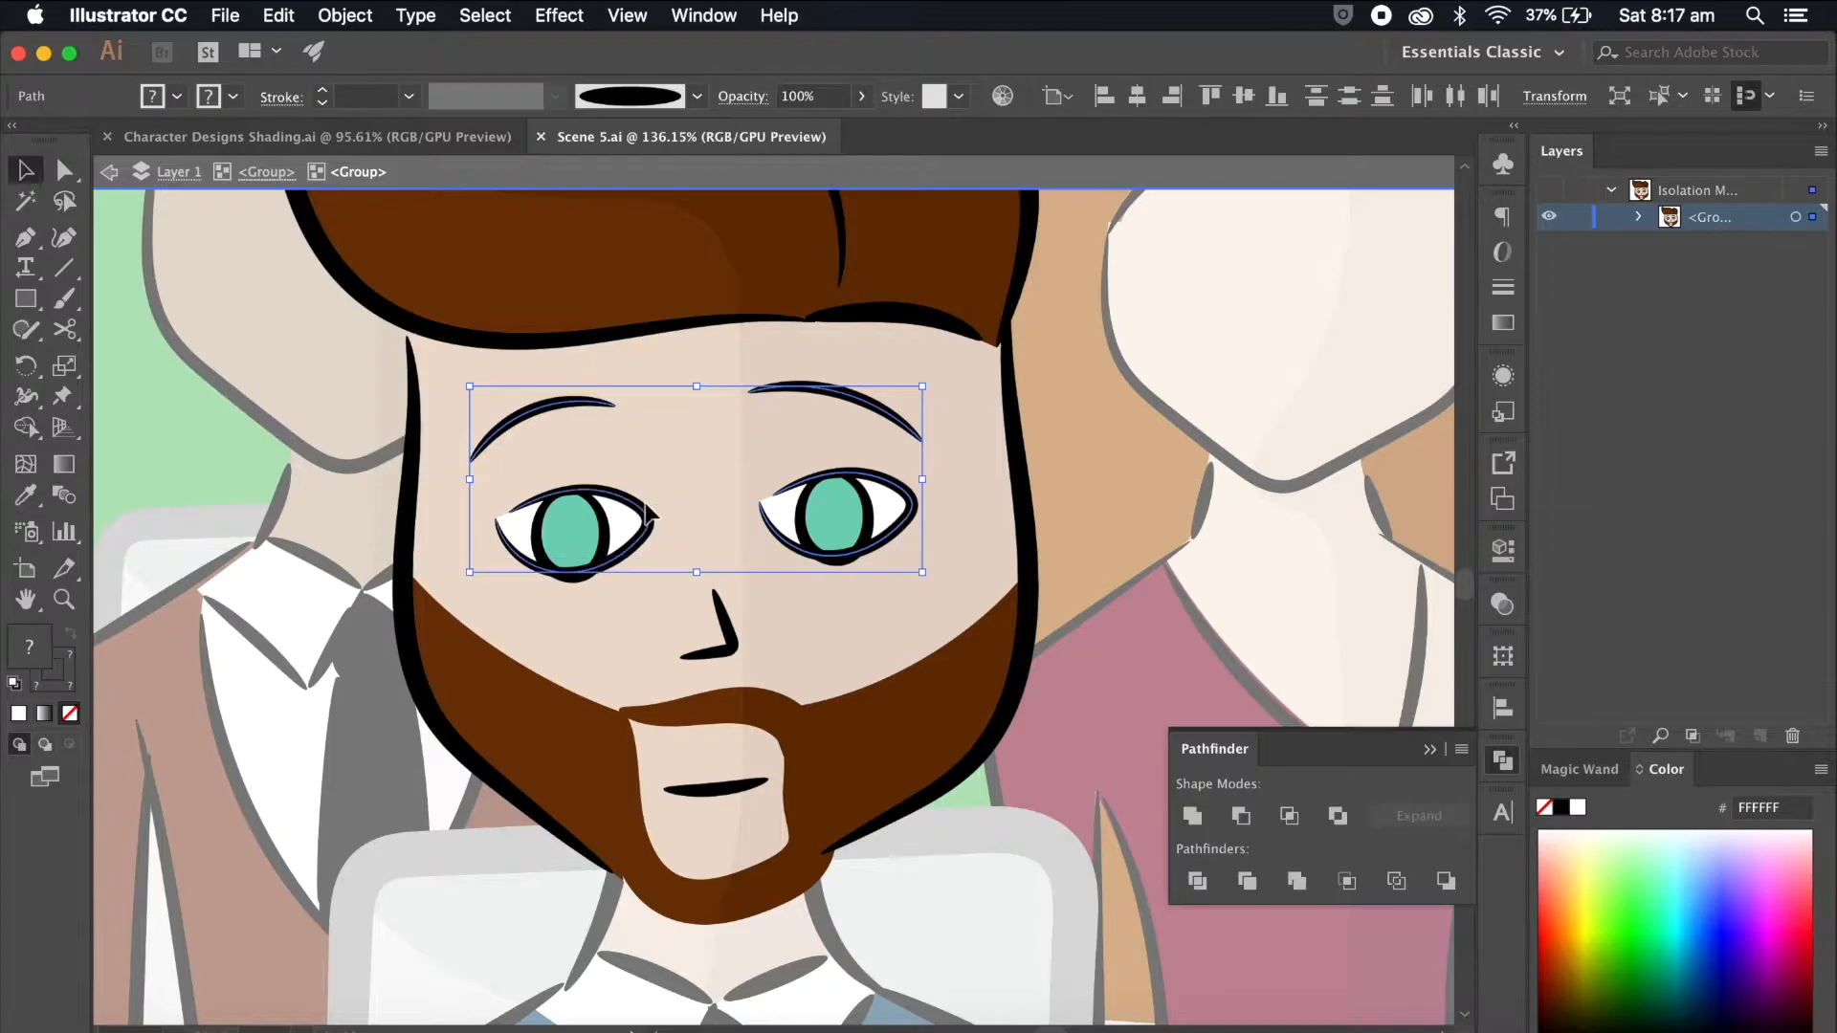
{"action": "scroll", "coordinate": [820, 483], "scroll_direction": "down", "scroll_amount": 4}
{"action": "key", "text": "super+shift+a"}
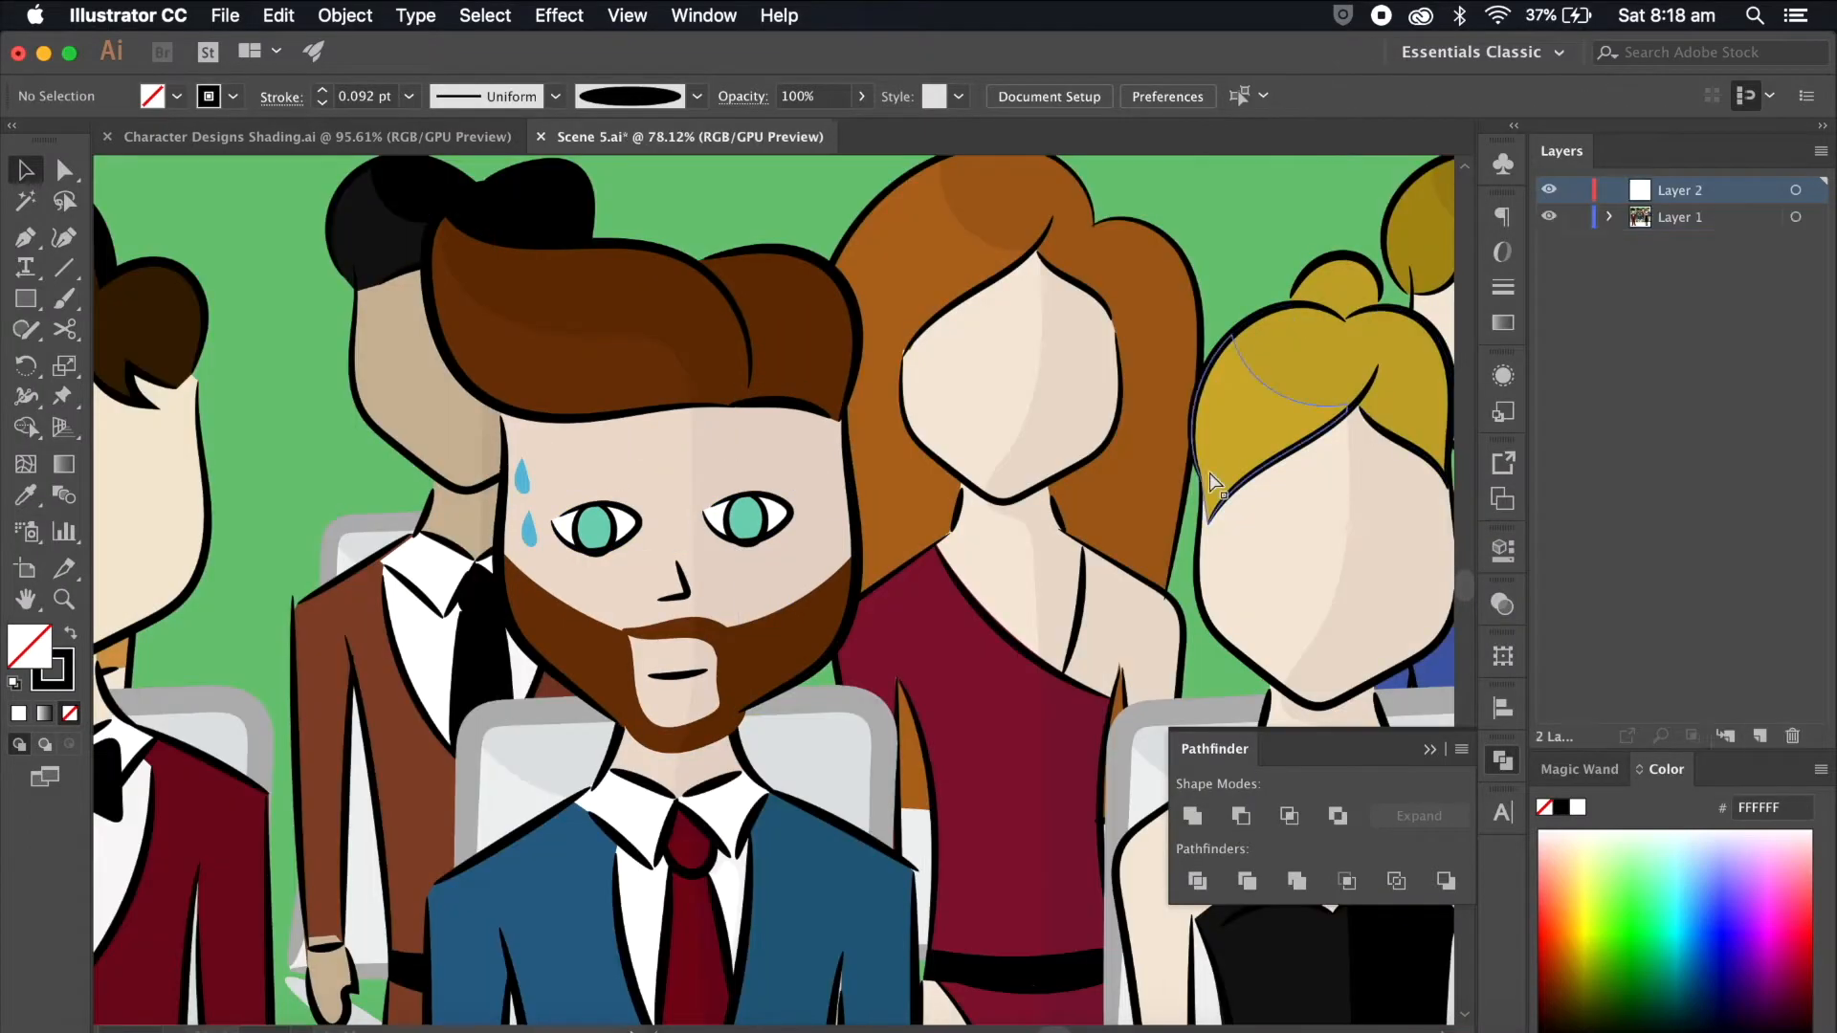
{"action": "key", "text": "super+f"}
Step: Move the eyebrow on the side away from the sweat drops onto a new layer named Right and hide that layer
{"action": "left_click", "coordinate": [1759, 736]}
{"action": "left_click", "coordinate": [750, 447]}
{"action": "mouse_move", "coordinate": [1814, 218]}
{"action": "left_mouse_down"}
{"action": "mouse_move", "coordinate": [1814, 190]}
{"action": "mouse_move", "coordinate": [1814, 217]}
{"action": "left_mouse_up"}
{"action": "double_click", "coordinate": [1679, 191]}
{"action": "type", "text": "Right"}
{"action": "left_click", "coordinate": [1548, 189]}
Step: Move the eyebrow beside the sweat drops onto a new layer named Left and hide that layer
{"action": "left_click", "coordinate": [1681, 218]}
{"action": "left_click", "coordinate": [1759, 735]}
{"action": "left_click", "coordinate": [592, 454]}
{"action": "double_click", "coordinate": [1681, 217]}
{"action": "type", "text": "Right"}
{"action": "double_click", "coordinate": [1679, 224]}
{"action": "type", "text": "LEft"}
{"action": "key", "text": "Return"}
{"action": "left_click", "coordinate": [1686, 234]}
{"action": "double_click", "coordinate": [1687, 224]}
{"action": "type", "text": "Left"}
{"action": "key", "text": "Return"}
{"action": "left_click", "coordinate": [1549, 218]}
Step: Rename the layer holding the eye outlines Blink
{"action": "double_click", "coordinate": [1691, 247]}
{"action": "type", "text": "Blink"}
{"action": "key", "text": "Return"}
Step: Fill both eye shapes on the Blink layer with the adjacent skin tones sampled from the face using the Eyedropper
{"action": "left_click", "coordinate": [69, 172]}
{"action": "left_click", "coordinate": [762, 495]}
{"action": "scroll", "coordinate": [762, 510], "scroll_direction": "up", "scroll_amount": 5}
{"action": "key", "text": "i"}
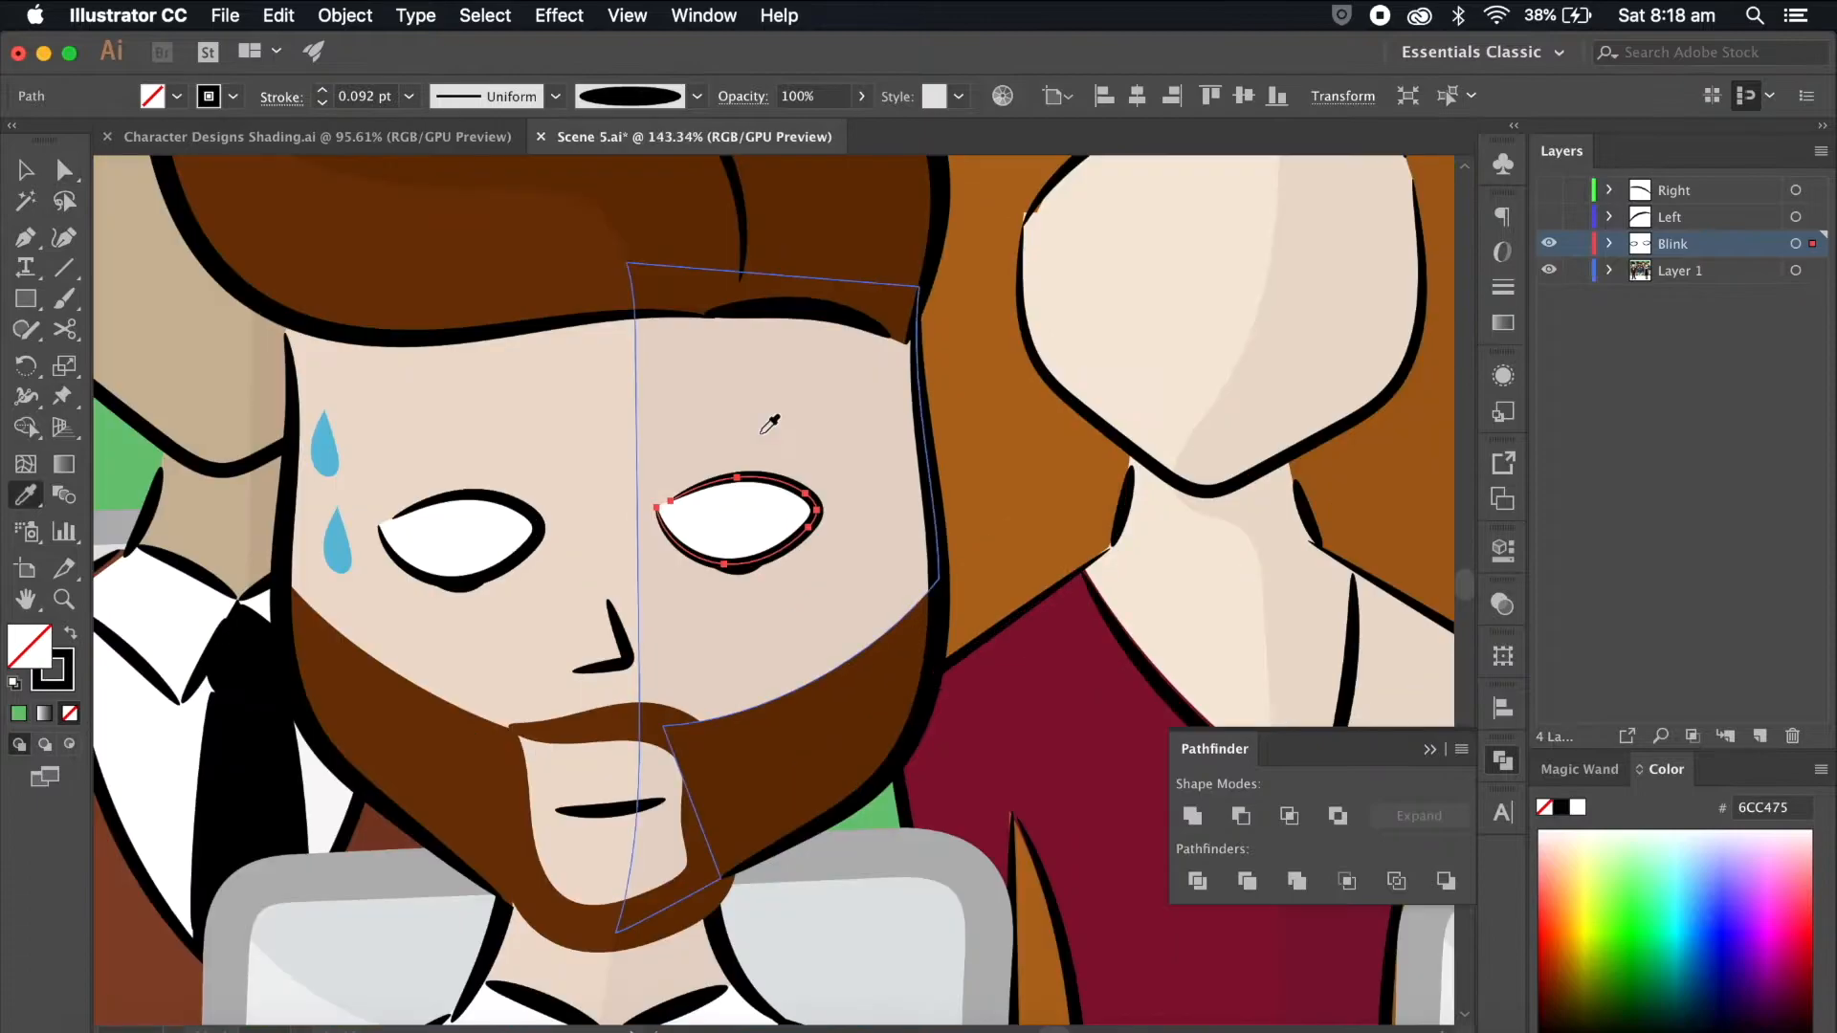
{"action": "left_click", "coordinate": [708, 435]}
{"action": "key", "text": "v"}
{"action": "left_click", "coordinate": [494, 534]}
{"action": "key", "text": "i"}
{"action": "left_click", "coordinate": [521, 425]}
{"action": "key", "text": "v"}
Step: Toggle the visibility of Layer 1 and Blink to check the closed eyes against the open-eyed face
{"action": "left_click", "coordinate": [1549, 270]}
{"action": "left_click", "coordinate": [681, 482]}
{"action": "left_click", "coordinate": [847, 434]}
{"action": "scroll", "coordinate": [847, 430], "scroll_direction": "down", "scroll_amount": 5}
{"action": "scroll", "coordinate": [847, 430], "scroll_direction": "up", "scroll_amount": 5}
{"action": "left_click", "coordinate": [1549, 244]}
{"action": "left_click", "coordinate": [1548, 271]}
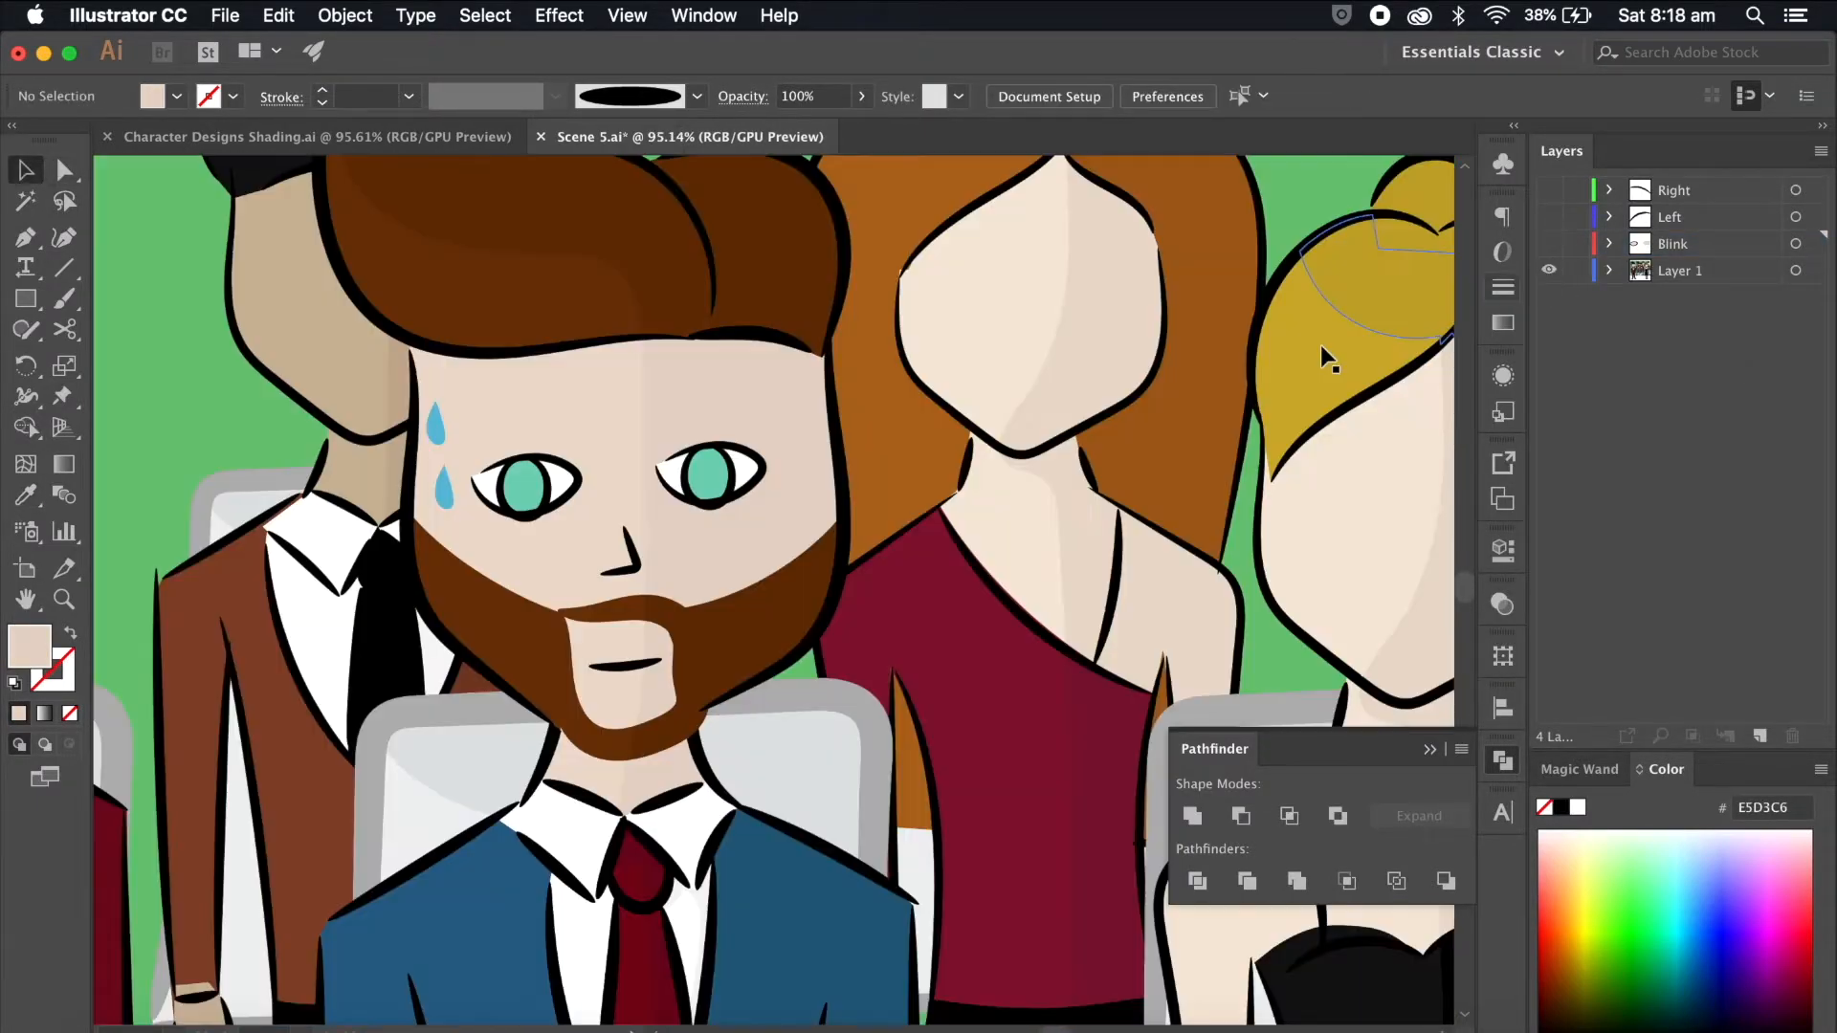
Step: Isolate the bearded man's face group and select both irises
{"action": "scroll", "coordinate": [957, 440], "scroll_direction": "up", "scroll_amount": 5}
{"action": "double_click", "coordinate": [582, 481]}
{"action": "double_click", "coordinate": [581, 481]}
{"action": "scroll", "coordinate": [566, 477], "scroll_direction": "left", "scroll_amount": 3}
{"action": "left_click", "coordinate": [566, 476]}
{"action": "left_click", "coordinate": [576, 509]}
{"action": "left_click", "coordinate": [622, 513], "text": "shift"}
{"action": "left_click", "coordinate": [283, 548], "text": "shift"}
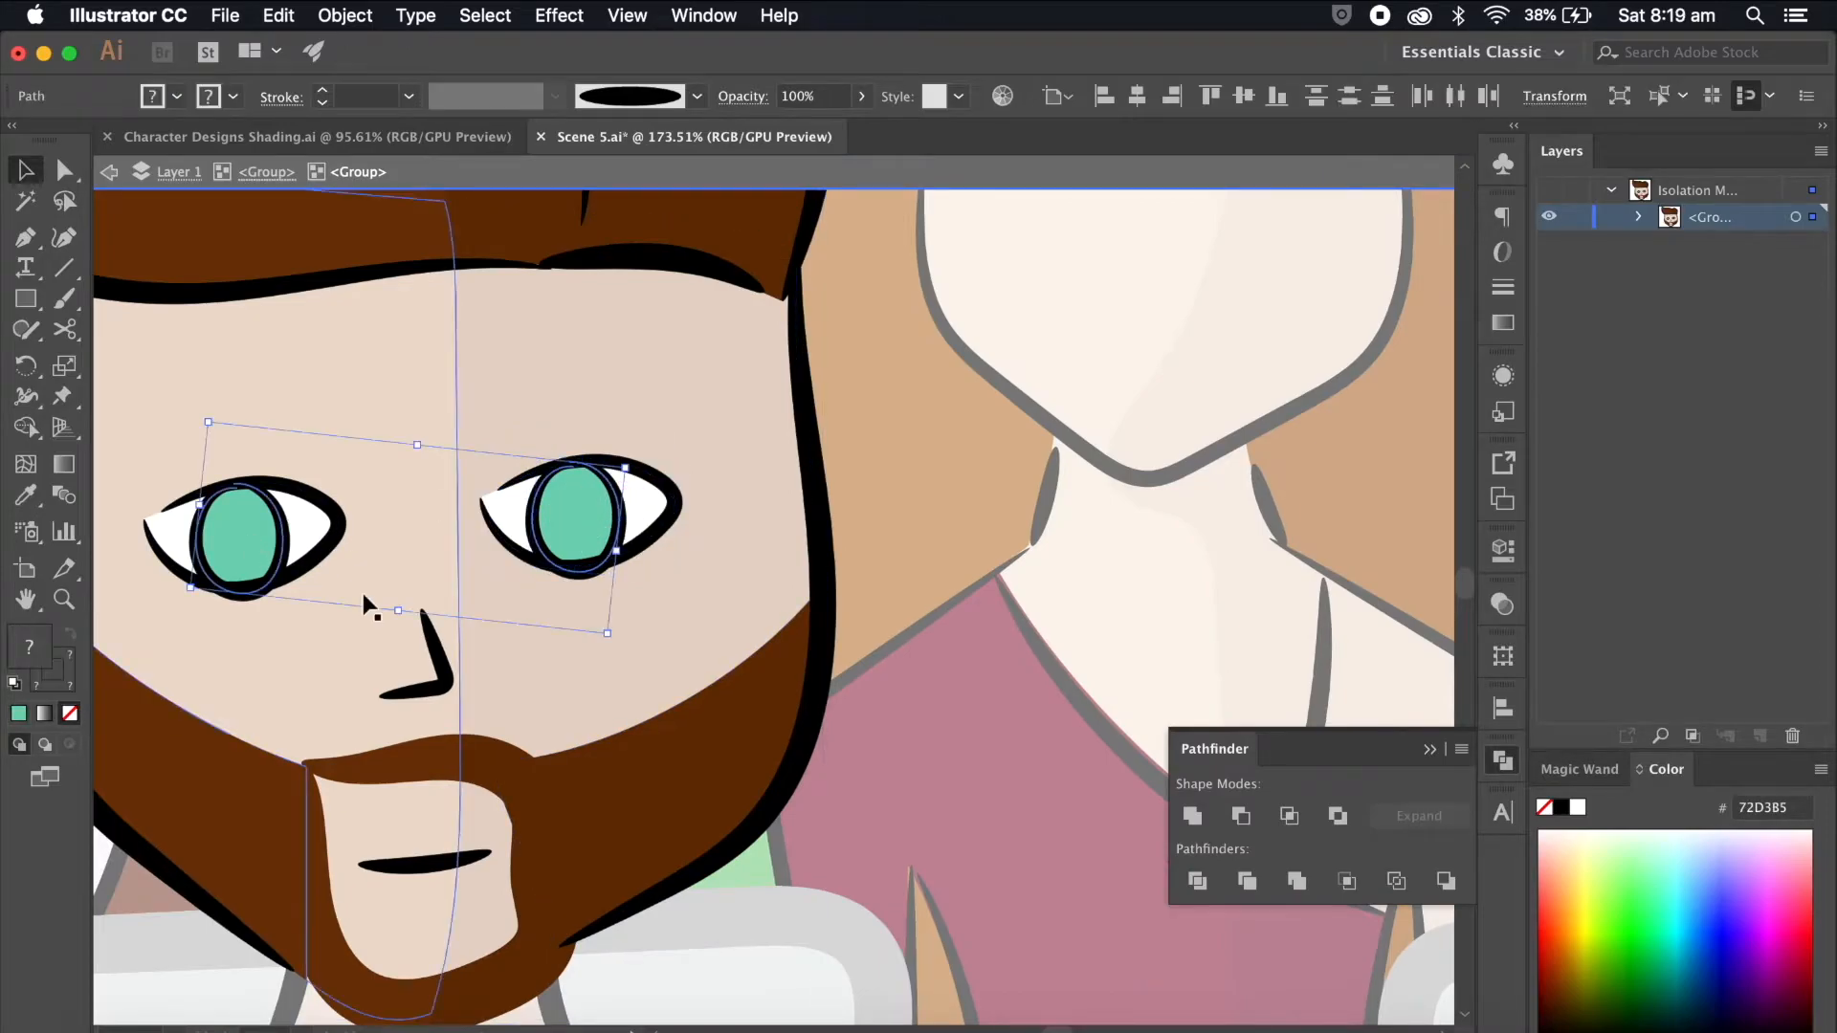
{"action": "left_click_drag", "start_coordinate": [398, 612], "coordinate": [399, 606]}
{"action": "scroll", "coordinate": [549, 598], "scroll_direction": "down", "scroll_amount": 5}
{"action": "key", "text": "Escape"}
Step: Clear the iris selection and make the Blink, Left and Right layers visible
{"action": "left_click", "coordinate": [1549, 244]}
{"action": "left_click", "coordinate": [1676, 243]}
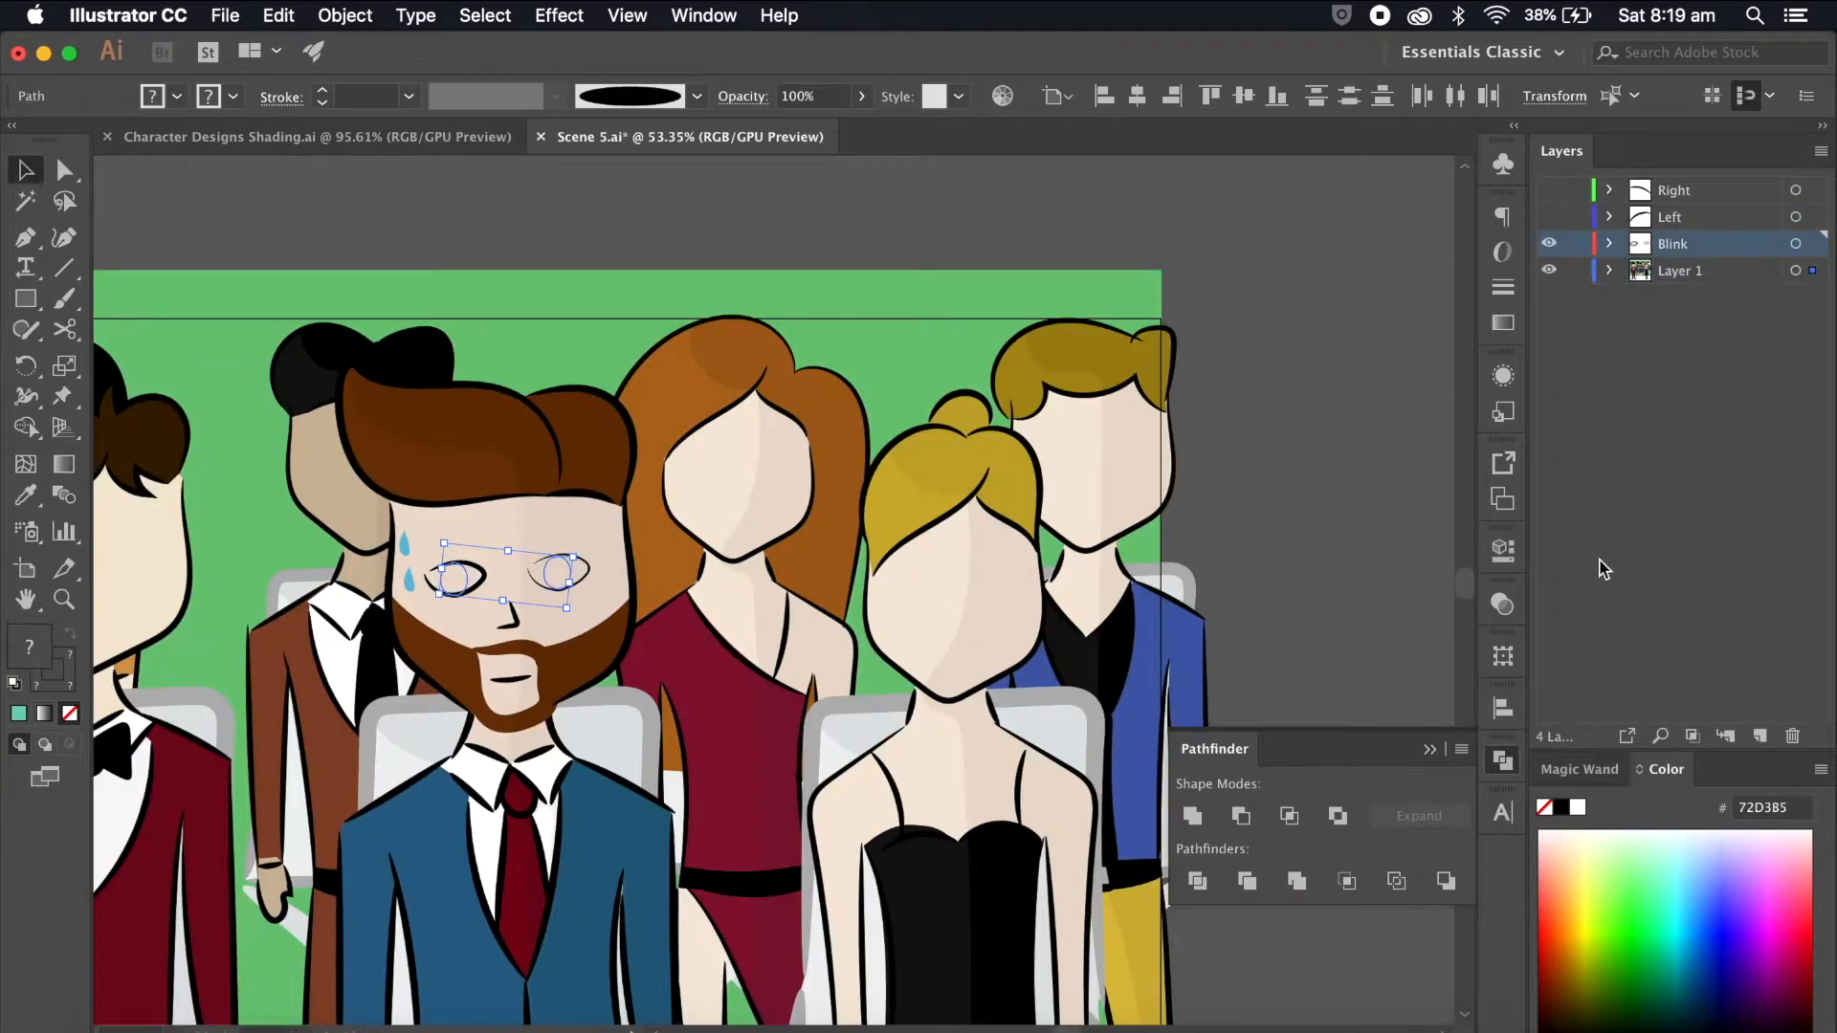
{"action": "left_click", "coordinate": [565, 556]}
{"action": "left_click", "coordinate": [1339, 430]}
{"action": "left_click", "coordinate": [1549, 244]}
{"action": "left_click", "coordinate": [1549, 218]}
{"action": "left_click", "coordinate": [1549, 190]}
{"action": "left_click", "coordinate": [1548, 244]}
Step: Select both sweat drops beside the man's eye and put them on a new layer above Layer 1
{"action": "scroll", "coordinate": [1421, 531], "scroll_direction": "left", "scroll_amount": 1}
{"action": "scroll", "coordinate": [1421, 531], "scroll_direction": "down", "scroll_amount": 3}
{"action": "scroll", "coordinate": [669, 371], "scroll_direction": "up", "scroll_amount": 5}
{"action": "scroll", "coordinate": [669, 371], "scroll_direction": "left", "scroll_amount": 5}
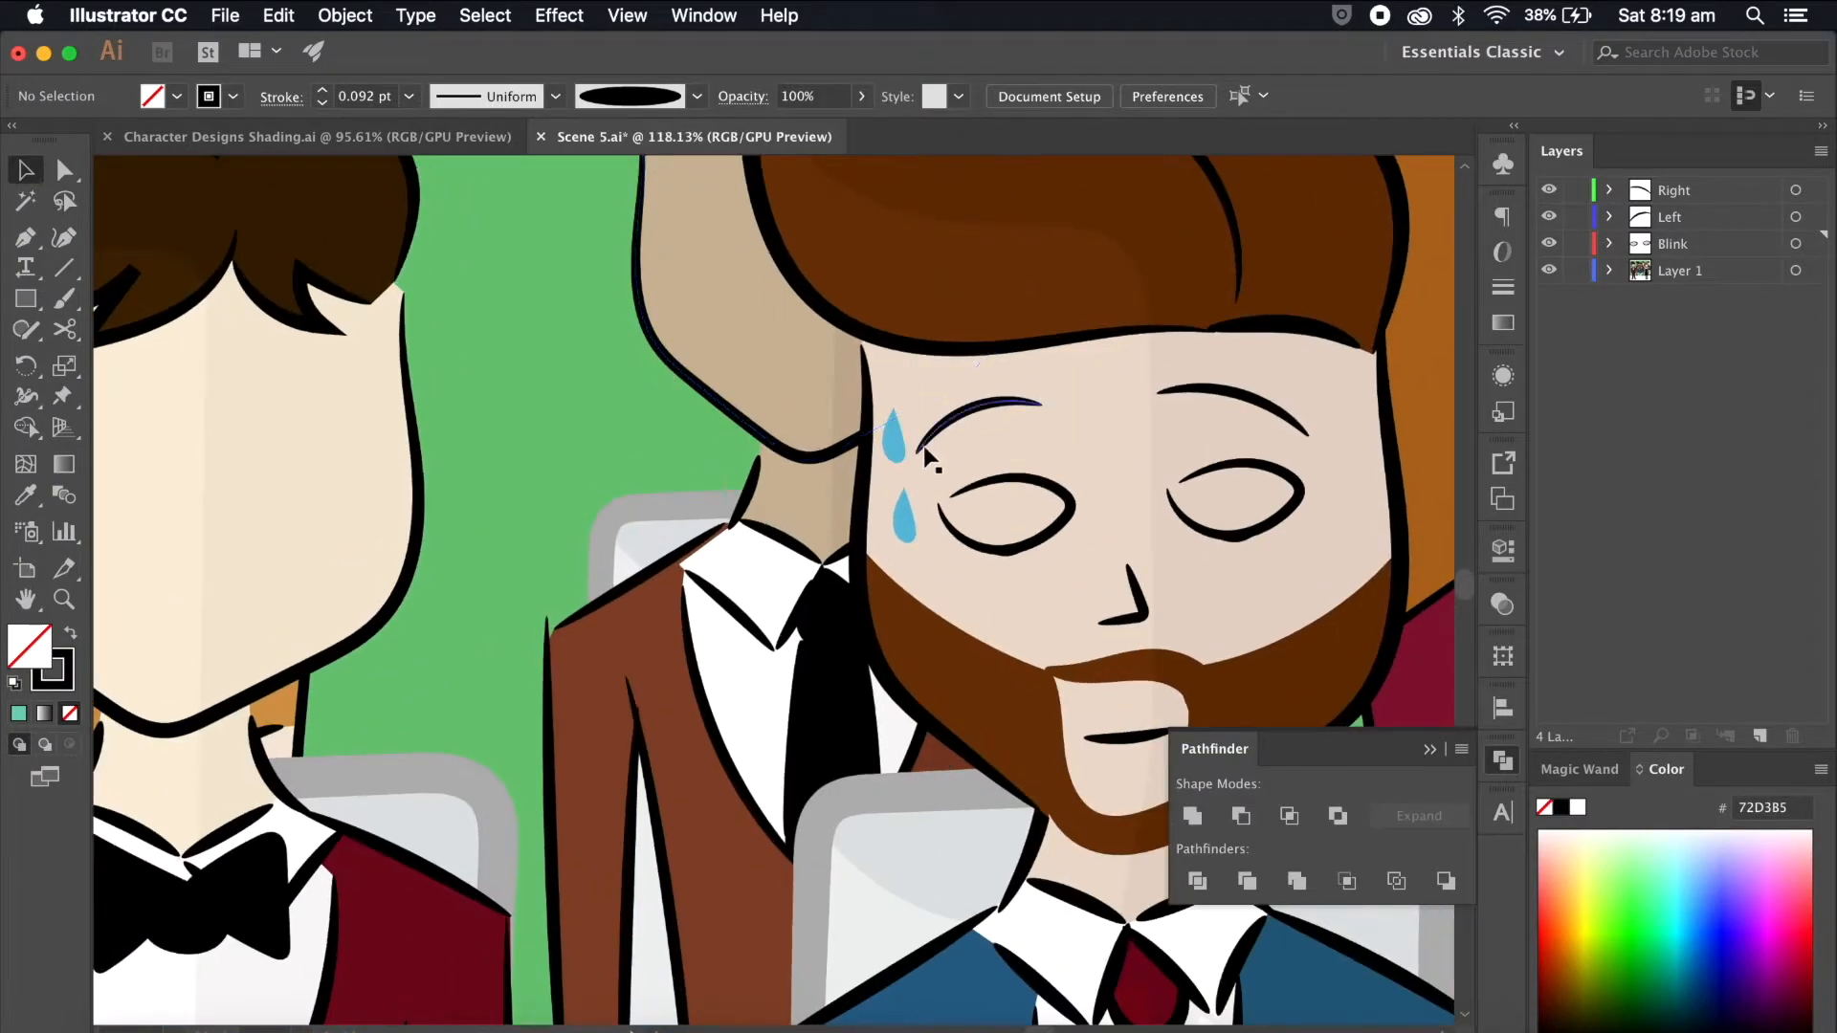
{"action": "left_click", "coordinate": [889, 446]}
{"action": "left_click", "coordinate": [915, 518], "text": "shift"}
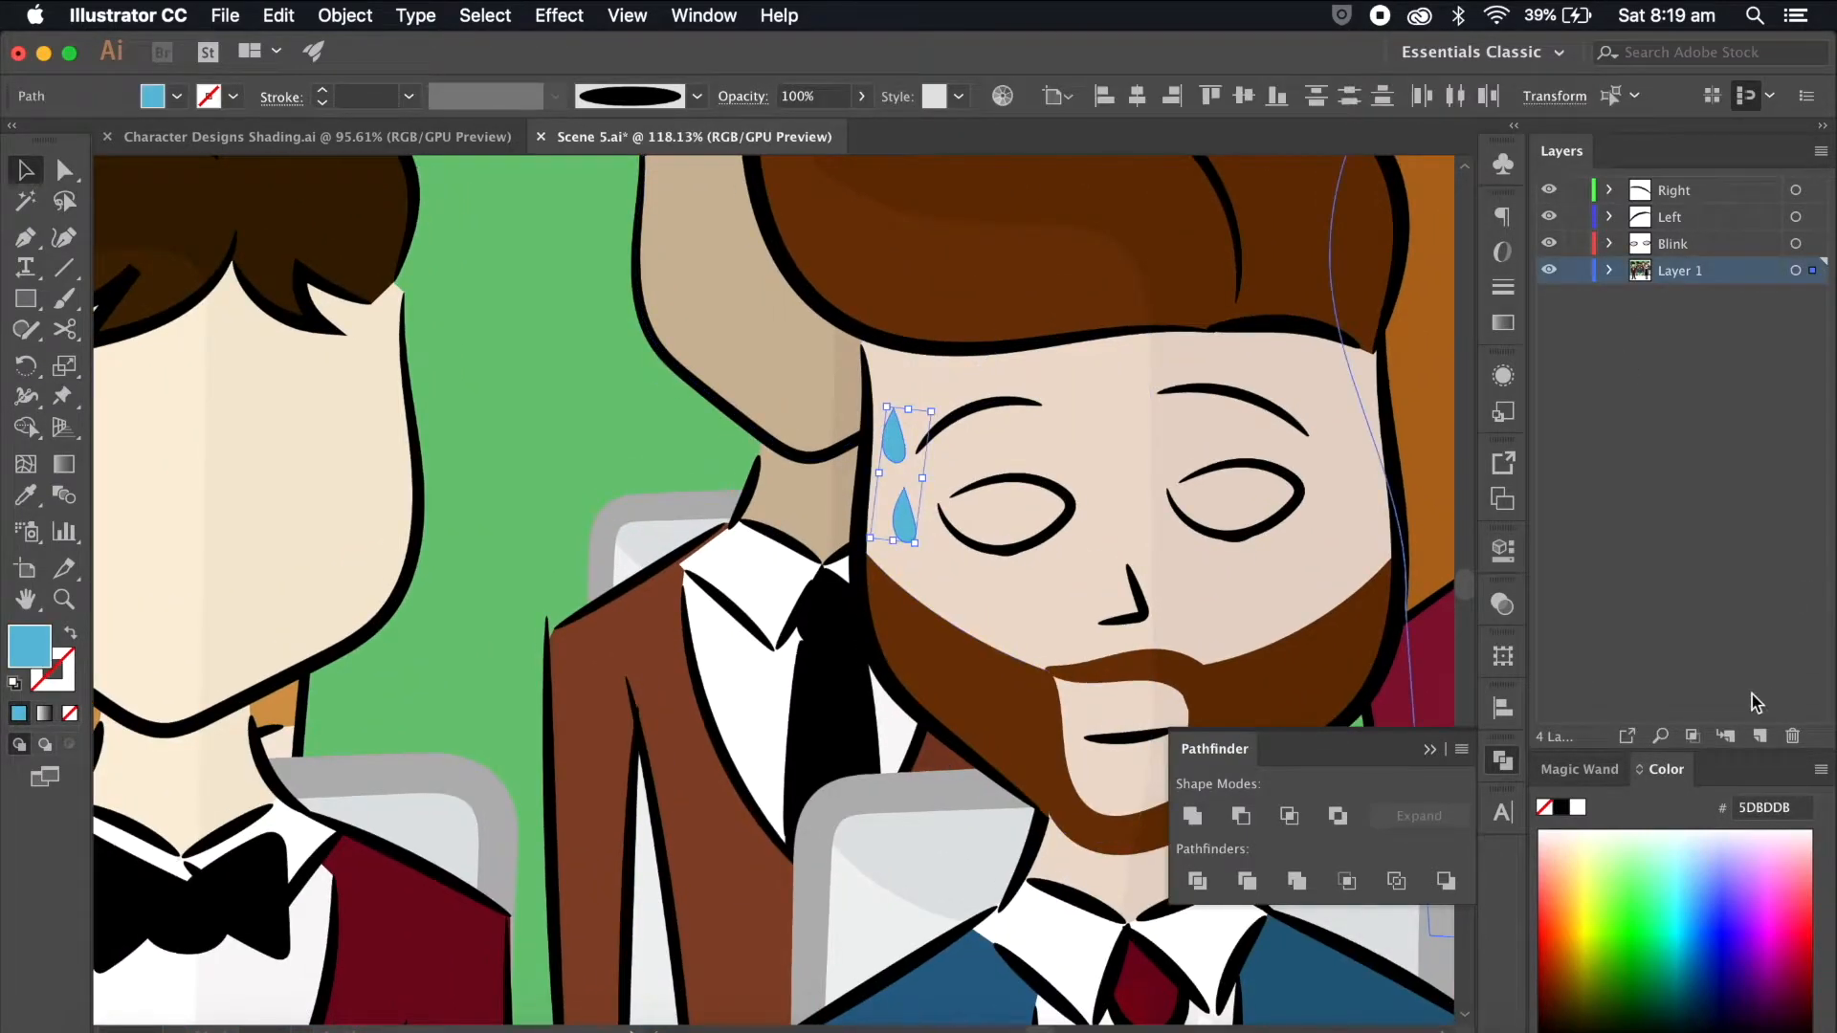
{"action": "left_click", "coordinate": [1760, 737]}
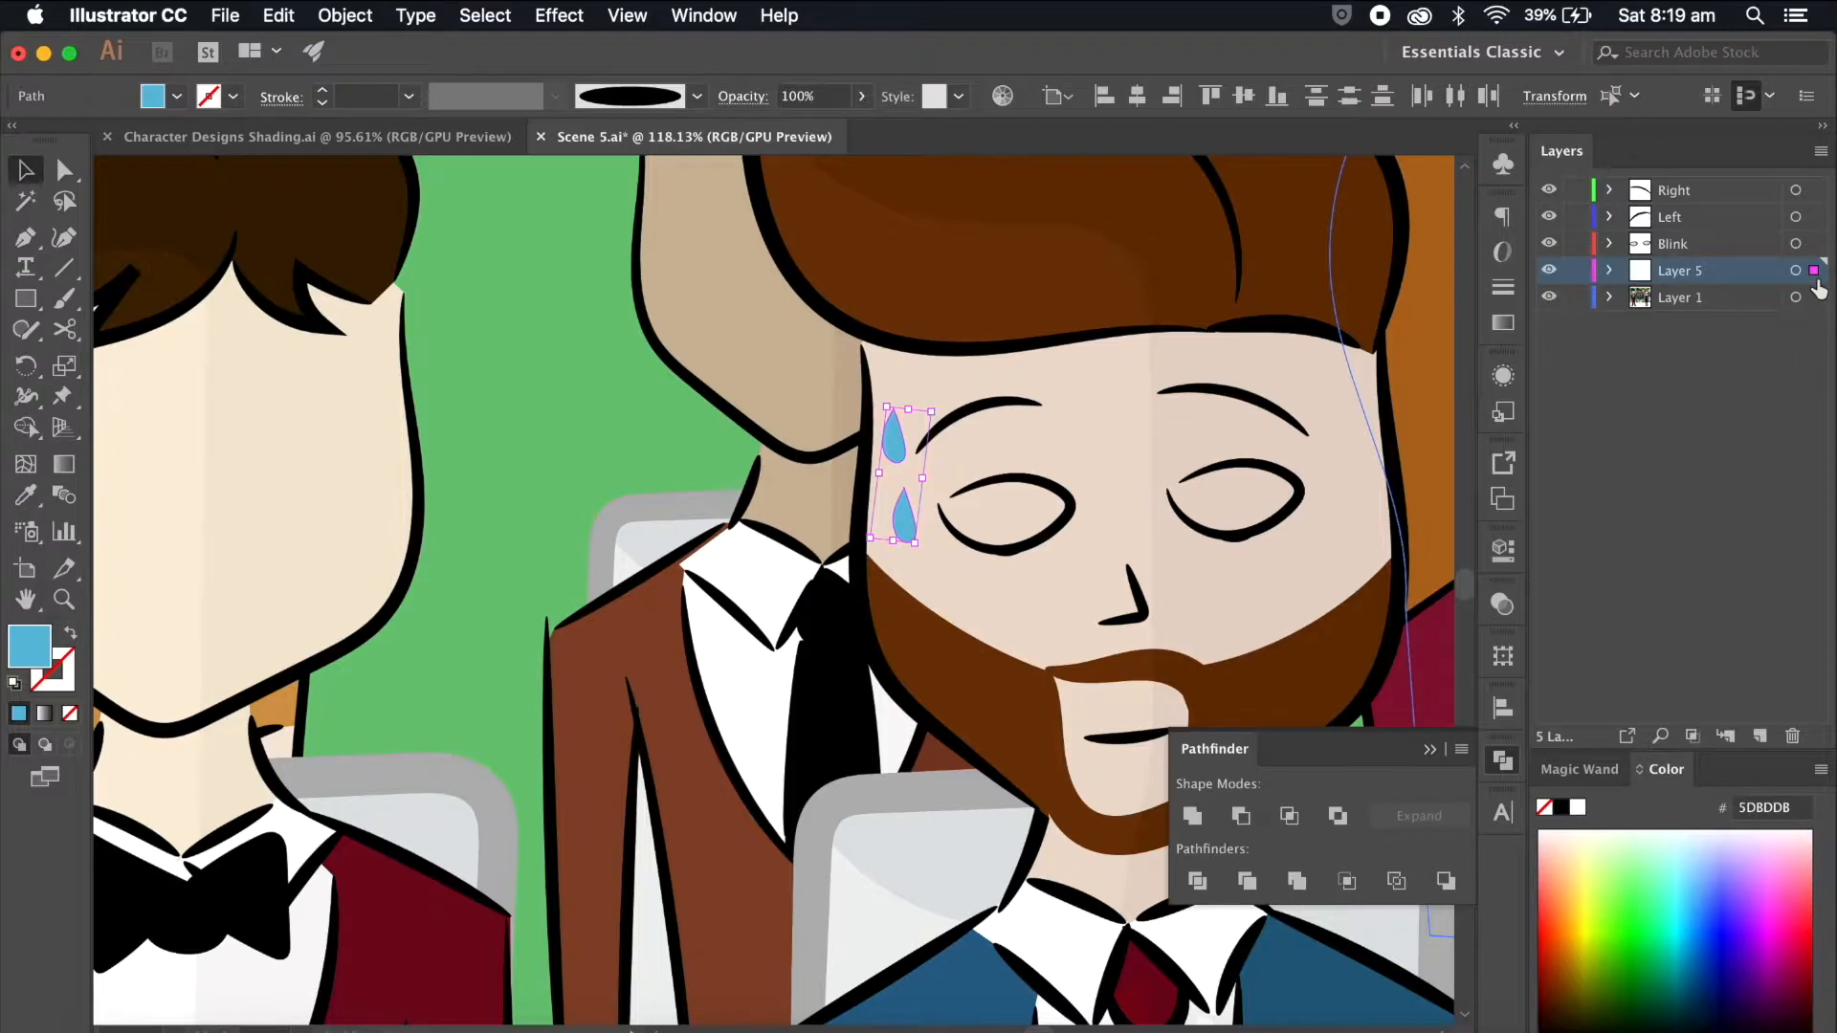
Step: Move only the upper sweat drop onto its own new layer, leaving the lower drop on the existing one
{"action": "left_click", "coordinate": [1761, 736]}
{"action": "left_click", "coordinate": [902, 514], "text": "shift"}
{"action": "left_click_drag", "start_coordinate": [1814, 298], "coordinate": [1813, 272]}
Step: Name the lower drop's layer Sweat 1 and the upper drop's layer Sweat 2
{"action": "double_click", "coordinate": [1670, 302]}
{"action": "type", "text": "Sweat 1"}
{"action": "double_click", "coordinate": [1681, 270]}
{"action": "type", "text": "Swear 2"}
{"action": "key", "text": "Return"}
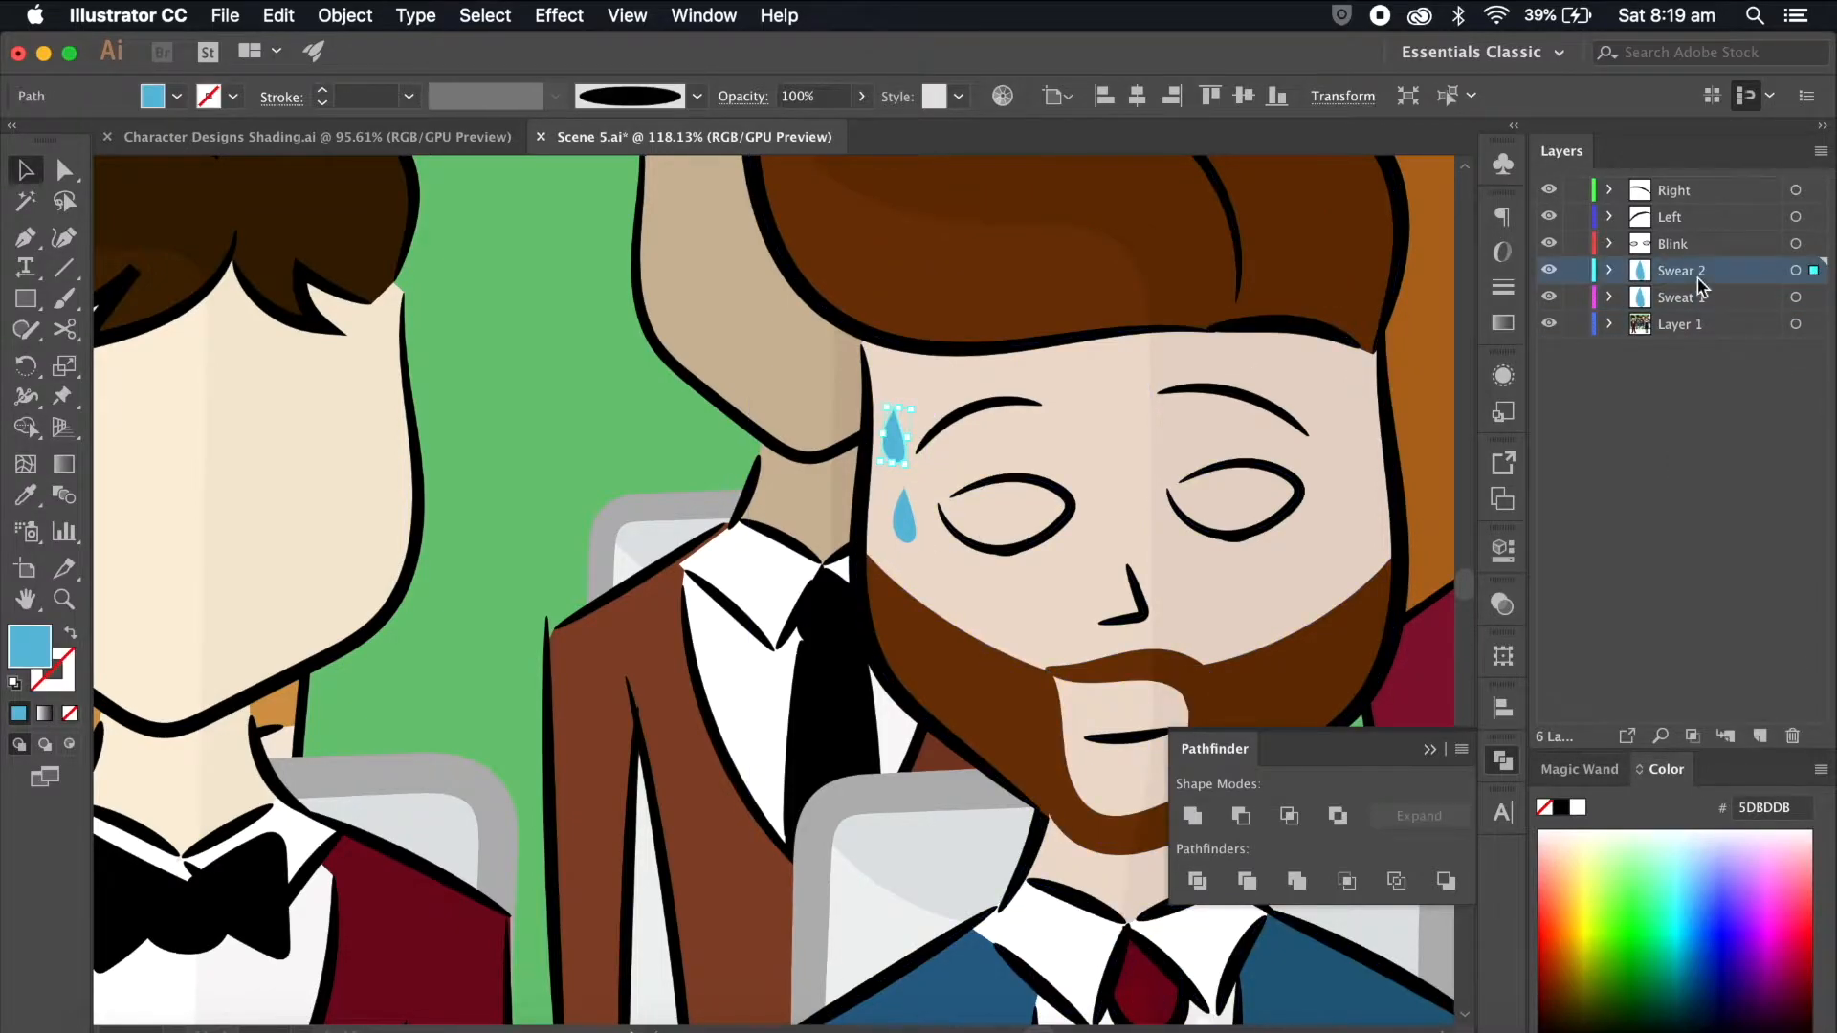
{"action": "double_click", "coordinate": [1698, 277]}
{"action": "type", "text": "Sweat 2"}
{"action": "key", "text": "Return"}
{"action": "scroll", "coordinate": [889, 476], "scroll_direction": "down", "scroll_amount": 10}
{"action": "left_click", "coordinate": [1227, 519]}
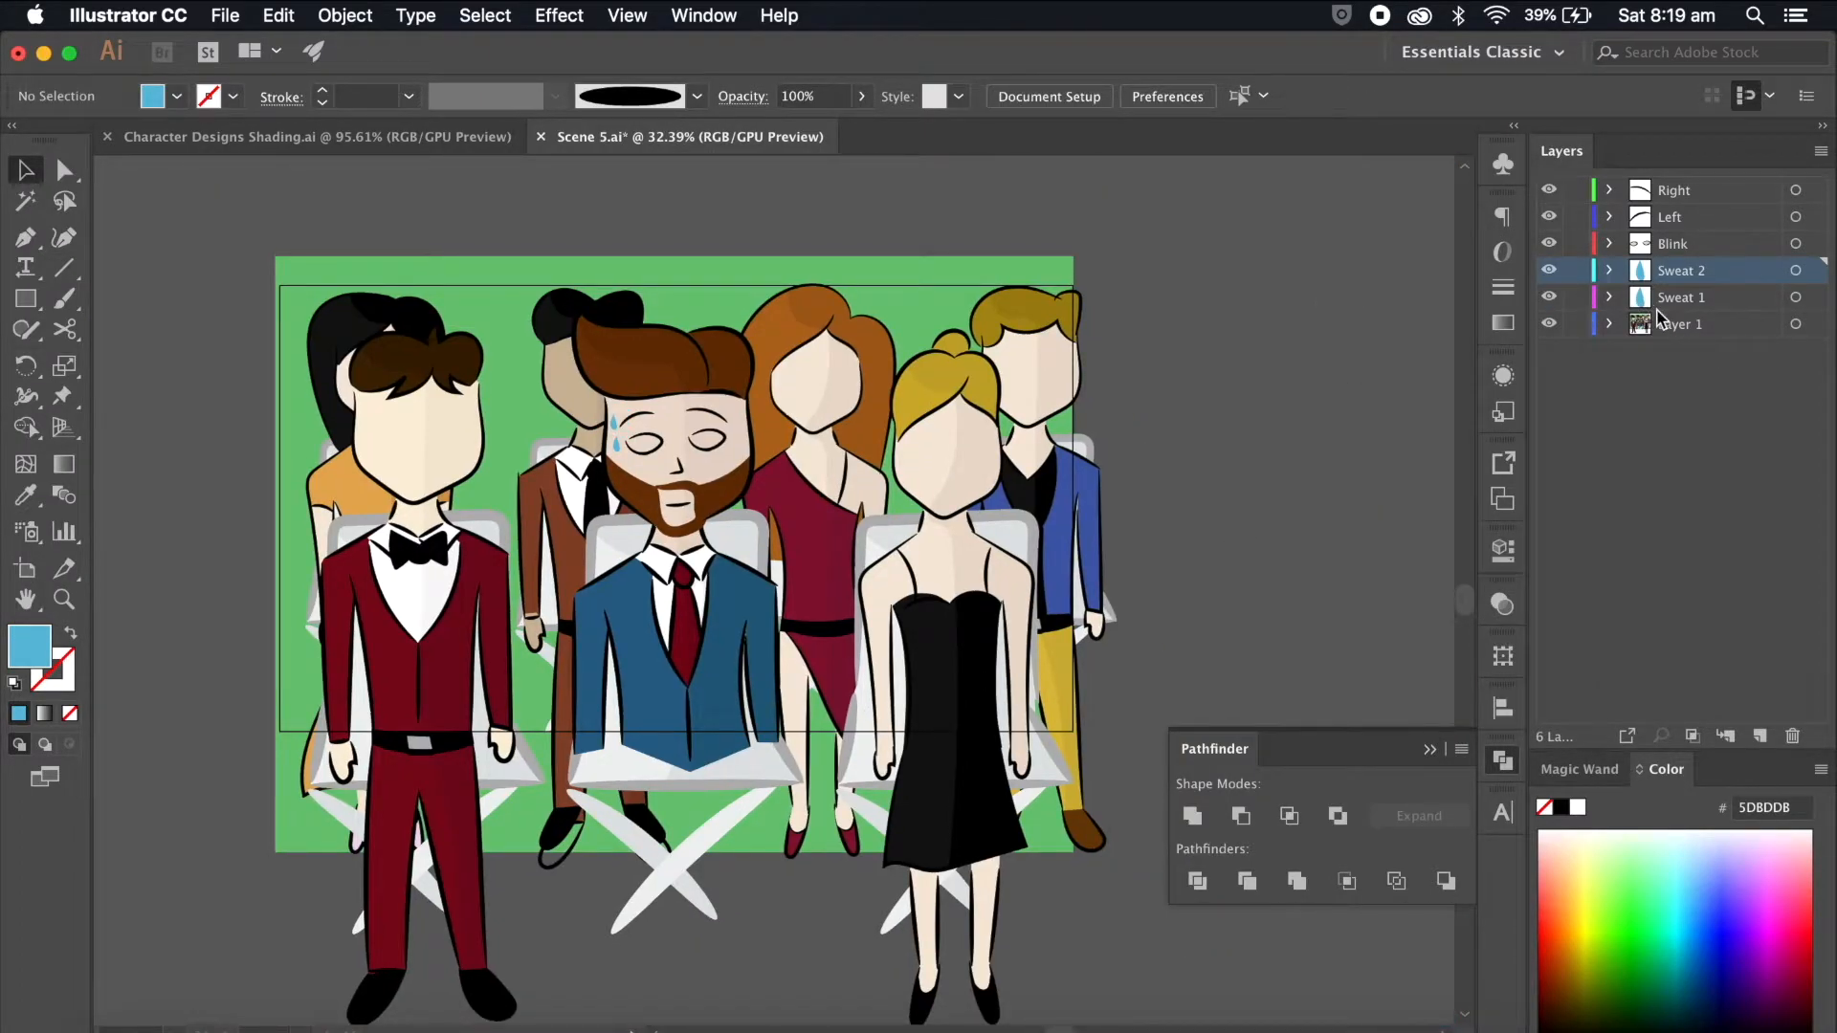
Step: Move the green backdrop rectangle onto a new layer named Background and place it below Layer 1
{"action": "left_click", "coordinate": [1549, 327]}
{"action": "left_click", "coordinate": [941, 270]}
{"action": "left_click", "coordinate": [1760, 735]}
{"action": "left_click_drag", "start_coordinate": [1815, 353], "coordinate": [1812, 326]}
{"action": "double_click", "coordinate": [1680, 324]}
{"action": "type", "text": "Background"}
{"action": "key", "text": "Return"}
{"action": "left_click_drag", "start_coordinate": [1689, 325], "coordinate": [1701, 387]}
Step: Hide the Background layer and move the four back-row characters onto a new layer named Midground
{"action": "left_click", "coordinate": [1549, 350]}
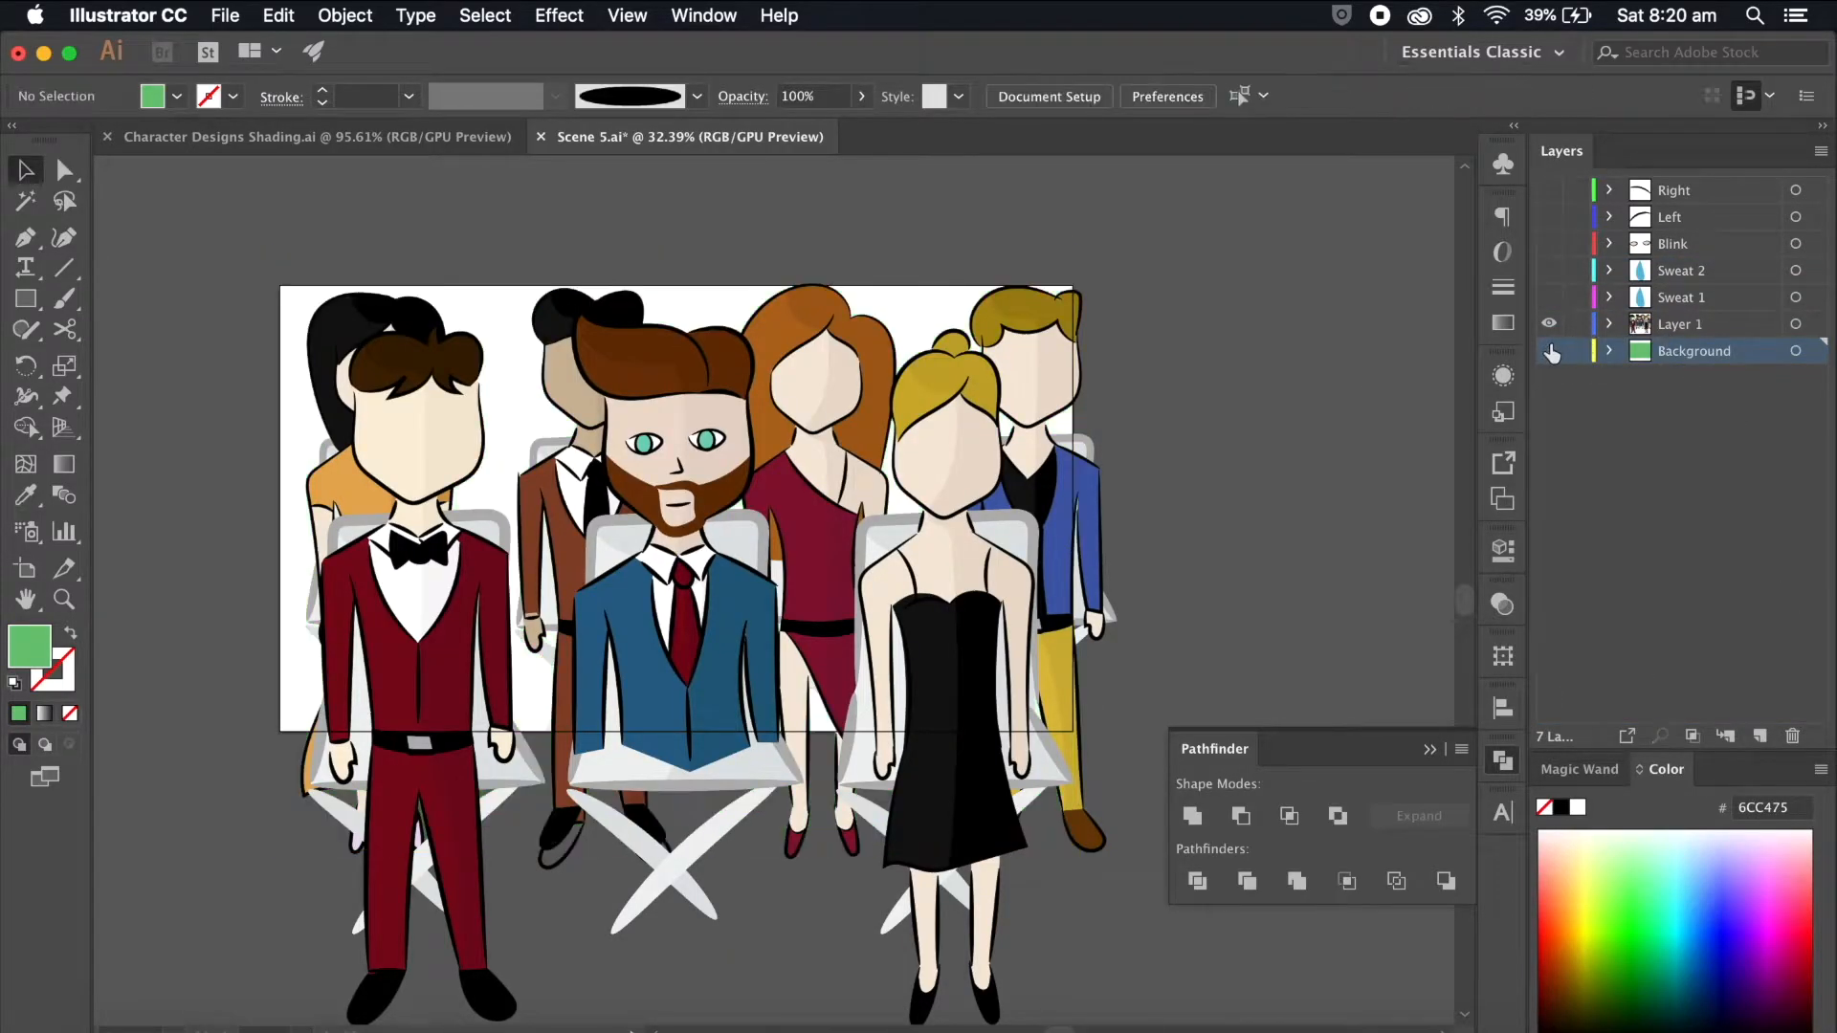
{"action": "left_click", "coordinate": [1046, 321]}
{"action": "left_click", "coordinate": [851, 330], "text": "shift"}
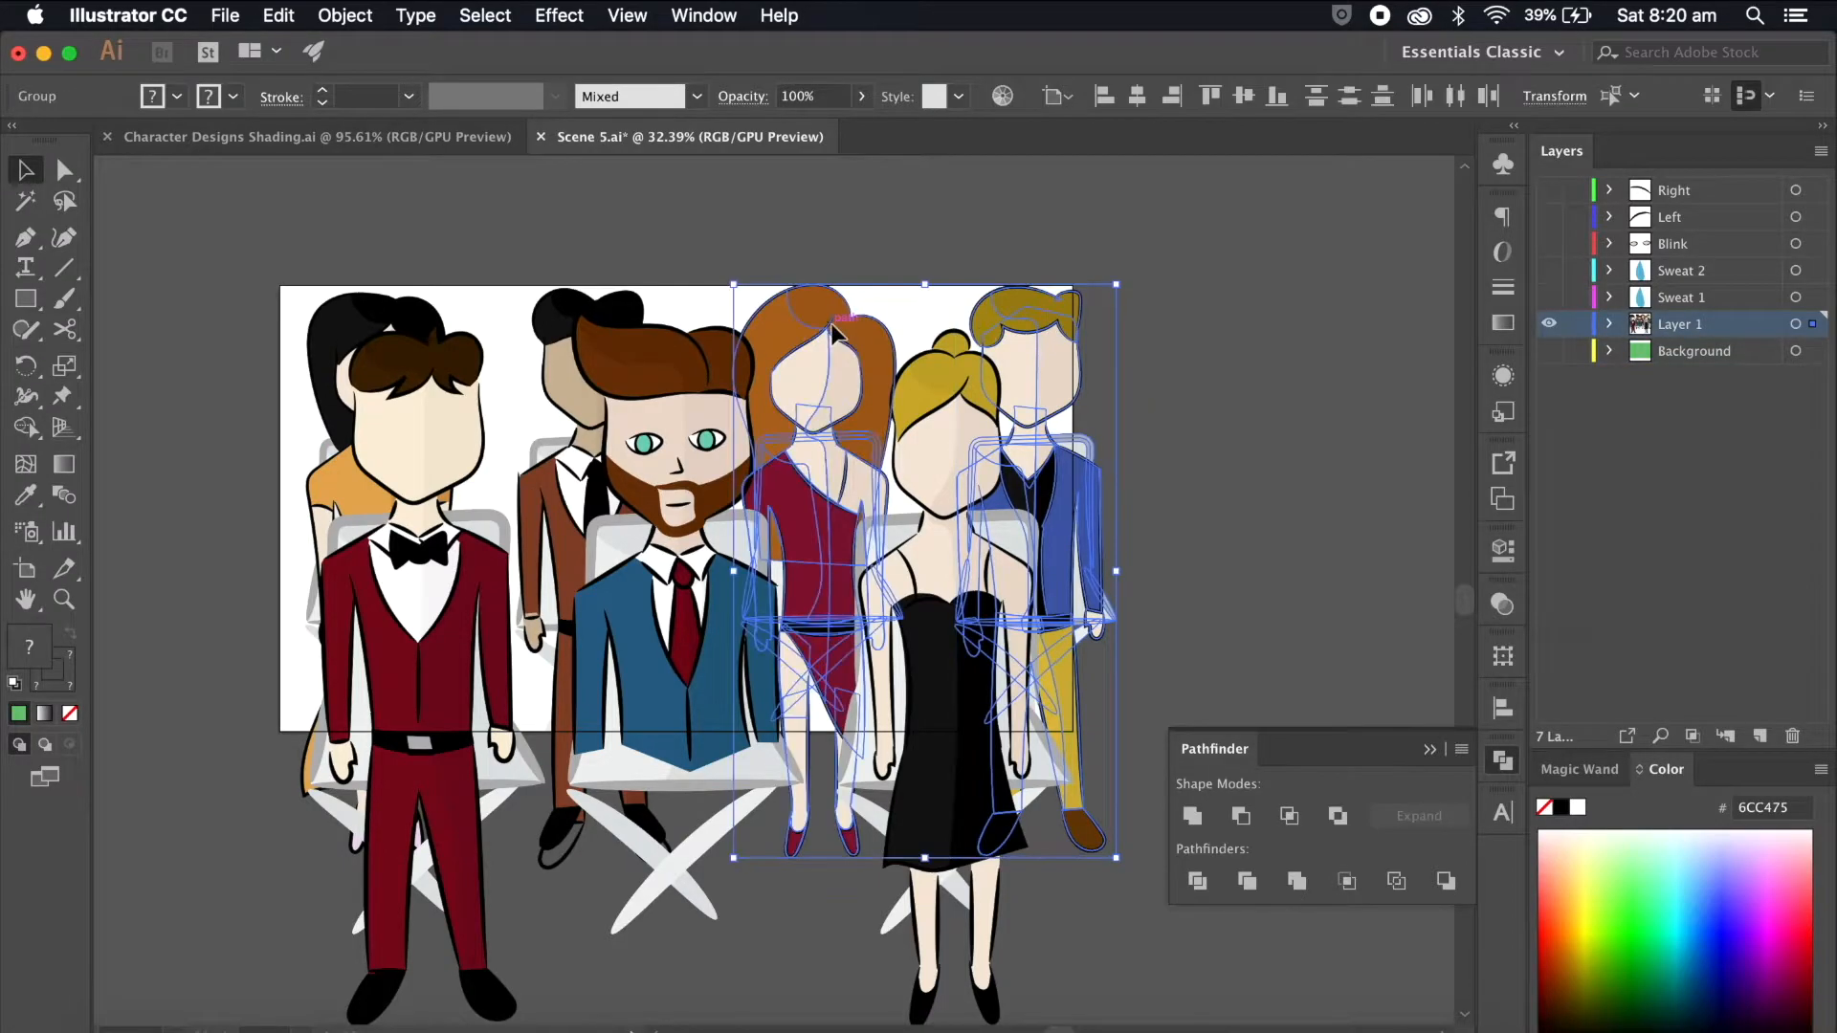
{"action": "left_click", "coordinate": [550, 311], "text": "shift"}
{"action": "left_click", "coordinate": [394, 311], "text": "shift"}
{"action": "left_click", "coordinate": [1759, 735]}
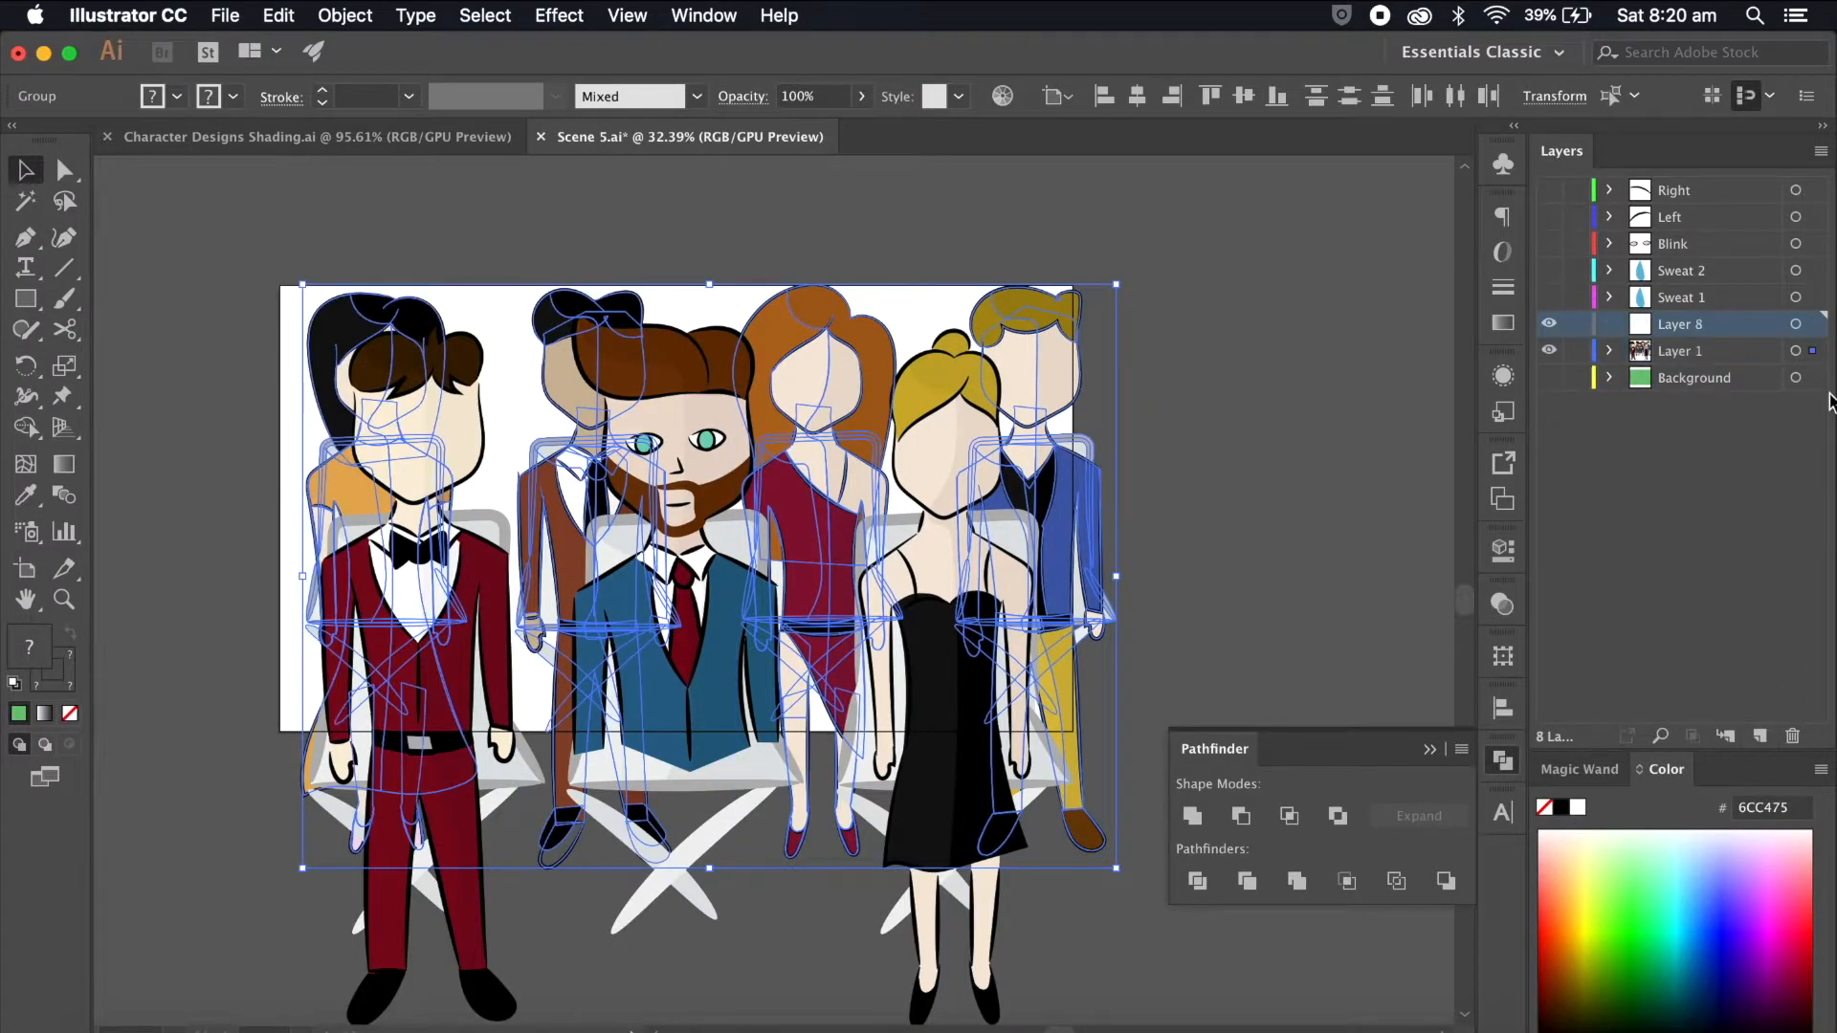
{"action": "left_click_drag", "start_coordinate": [1812, 351], "coordinate": [1812, 326]}
{"action": "double_click", "coordinate": [1699, 325]}
{"action": "type", "text": "Midground"}
{"action": "key", "text": "Return"}
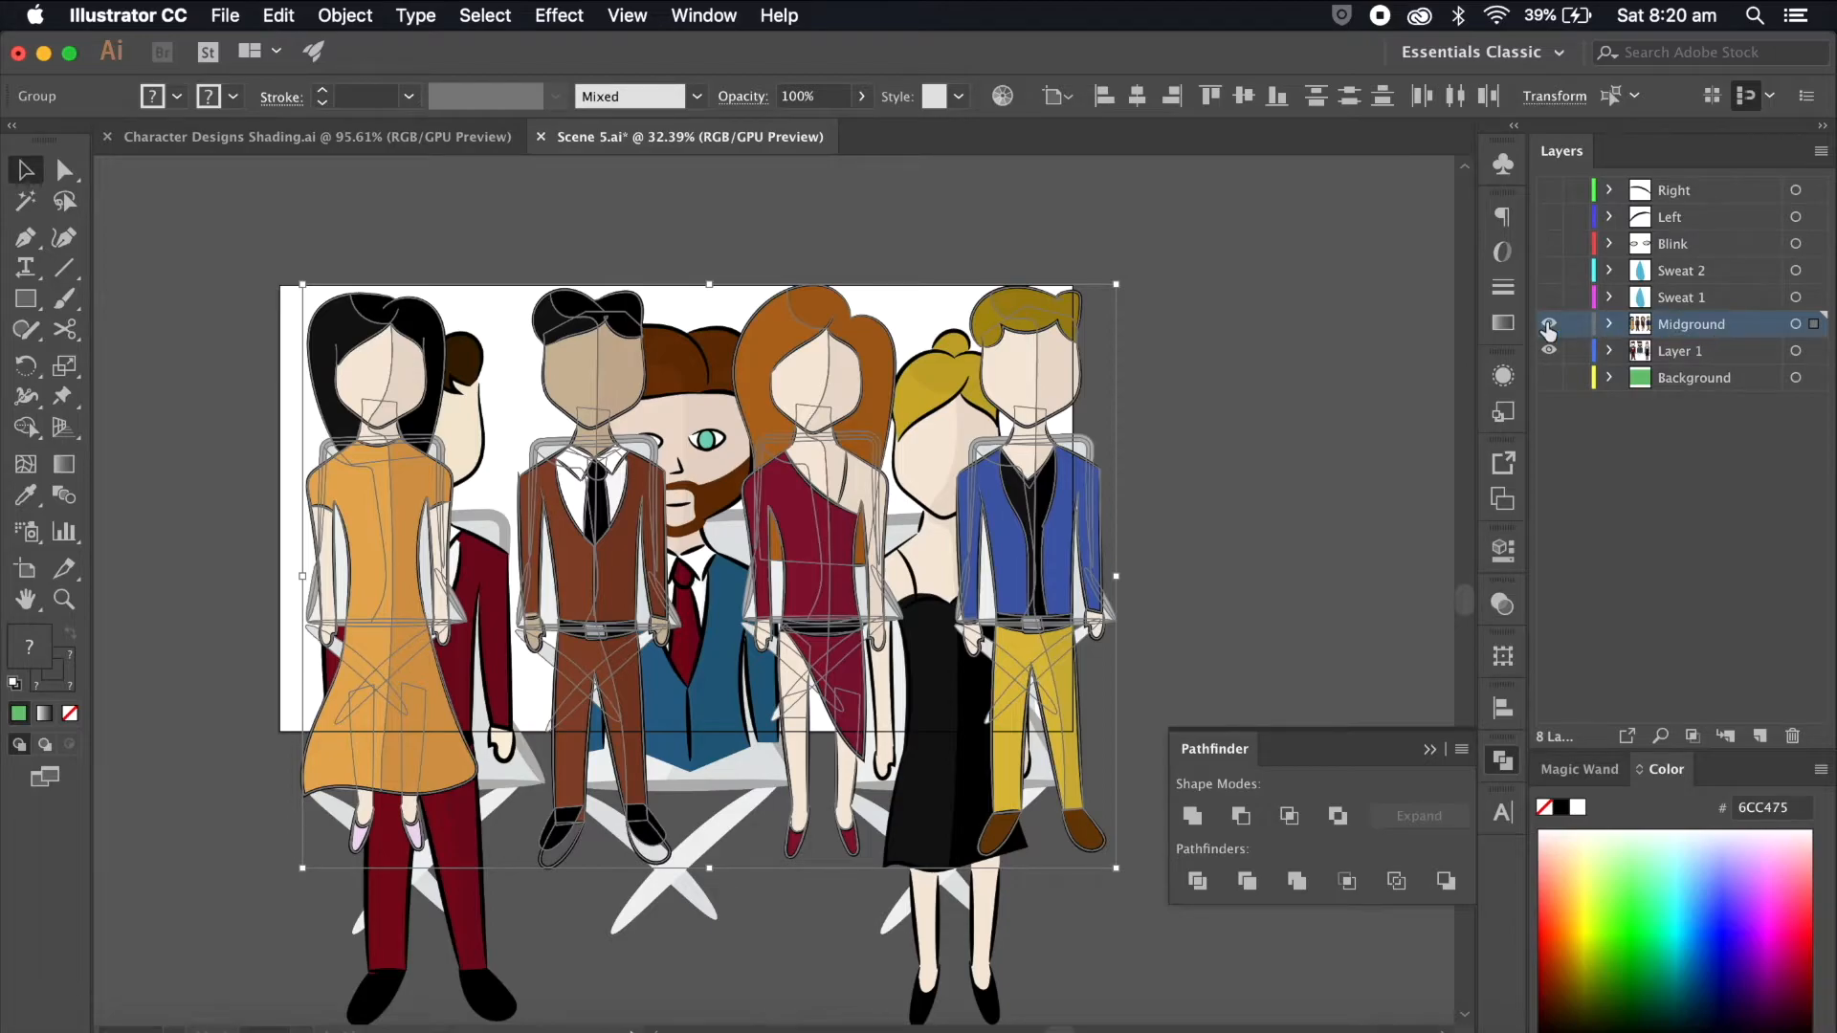
Step: Hide the Midground layer and rename Layer 1 as Foreground
{"action": "left_click", "coordinate": [1549, 323]}
{"action": "double_click", "coordinate": [1681, 352]}
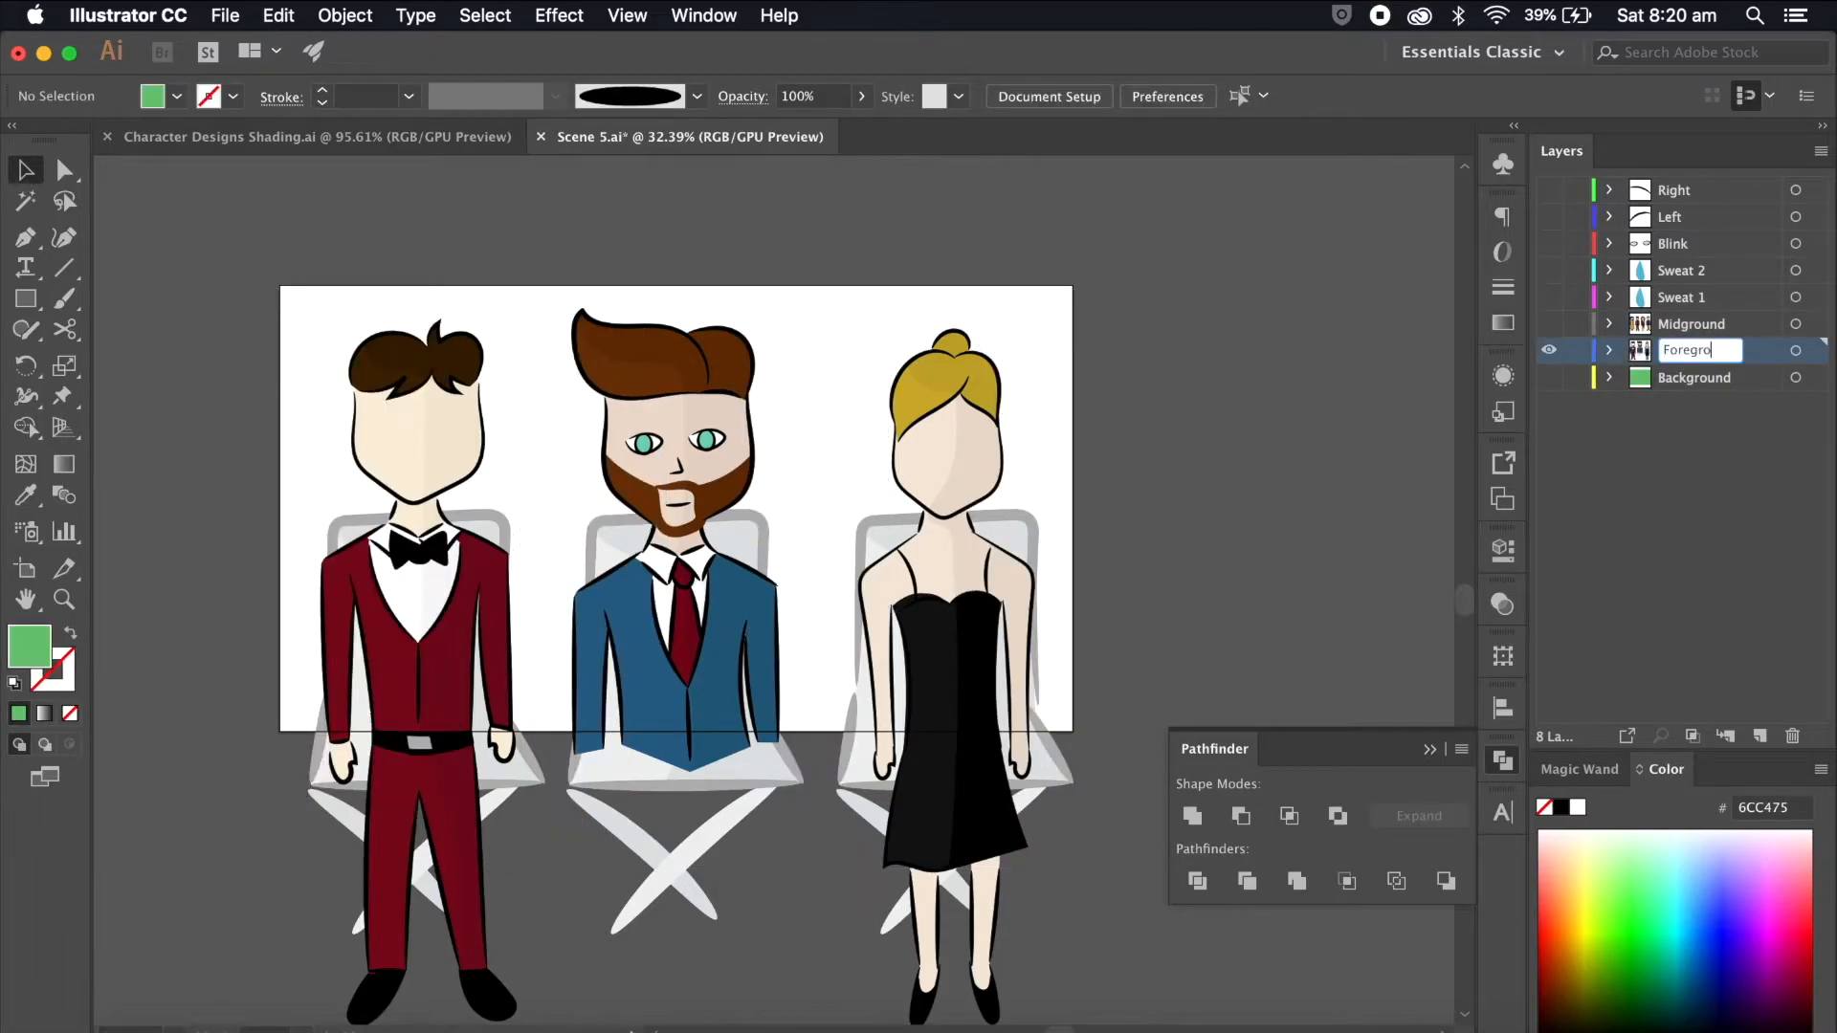
{"action": "type", "text": "Foreground"}
{"action": "key", "text": "Return"}
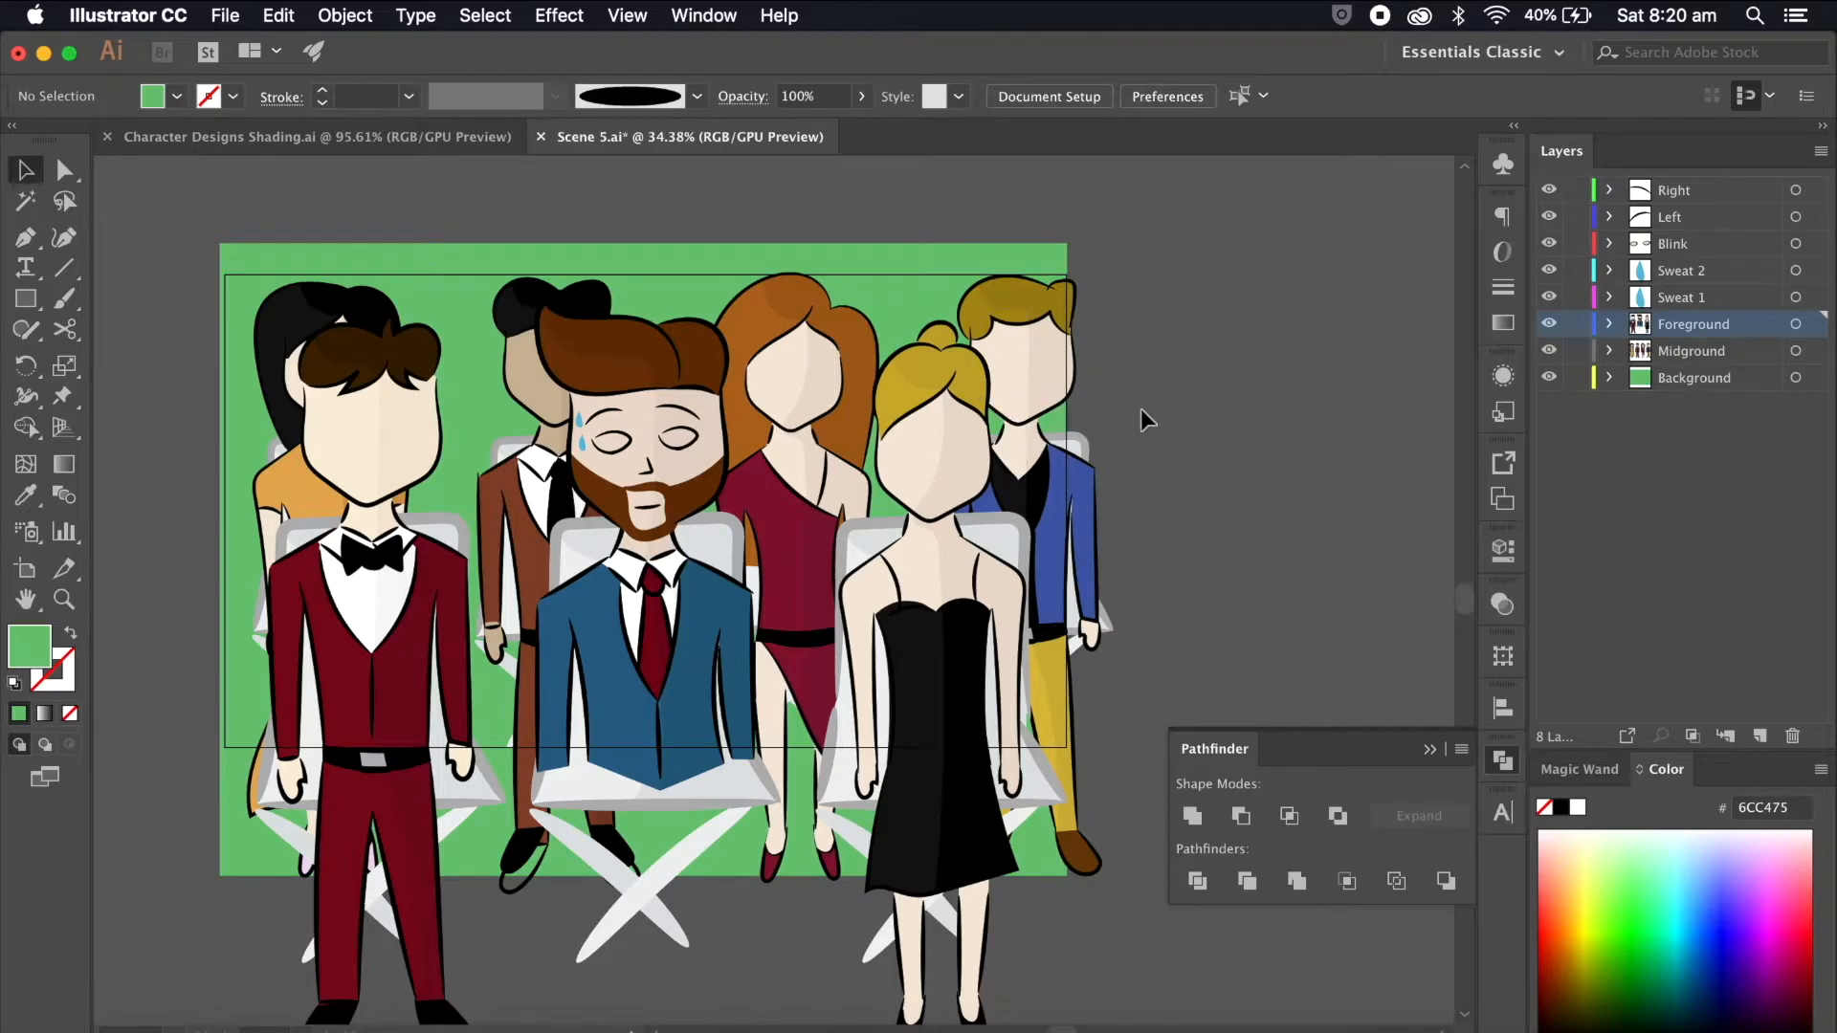
Step: Save Scene 5 and open Scene 3.ai from the Scenes folder in Finder
{"action": "left_click", "coordinate": [225, 15]}
{"action": "left_click", "coordinate": [291, 215]}
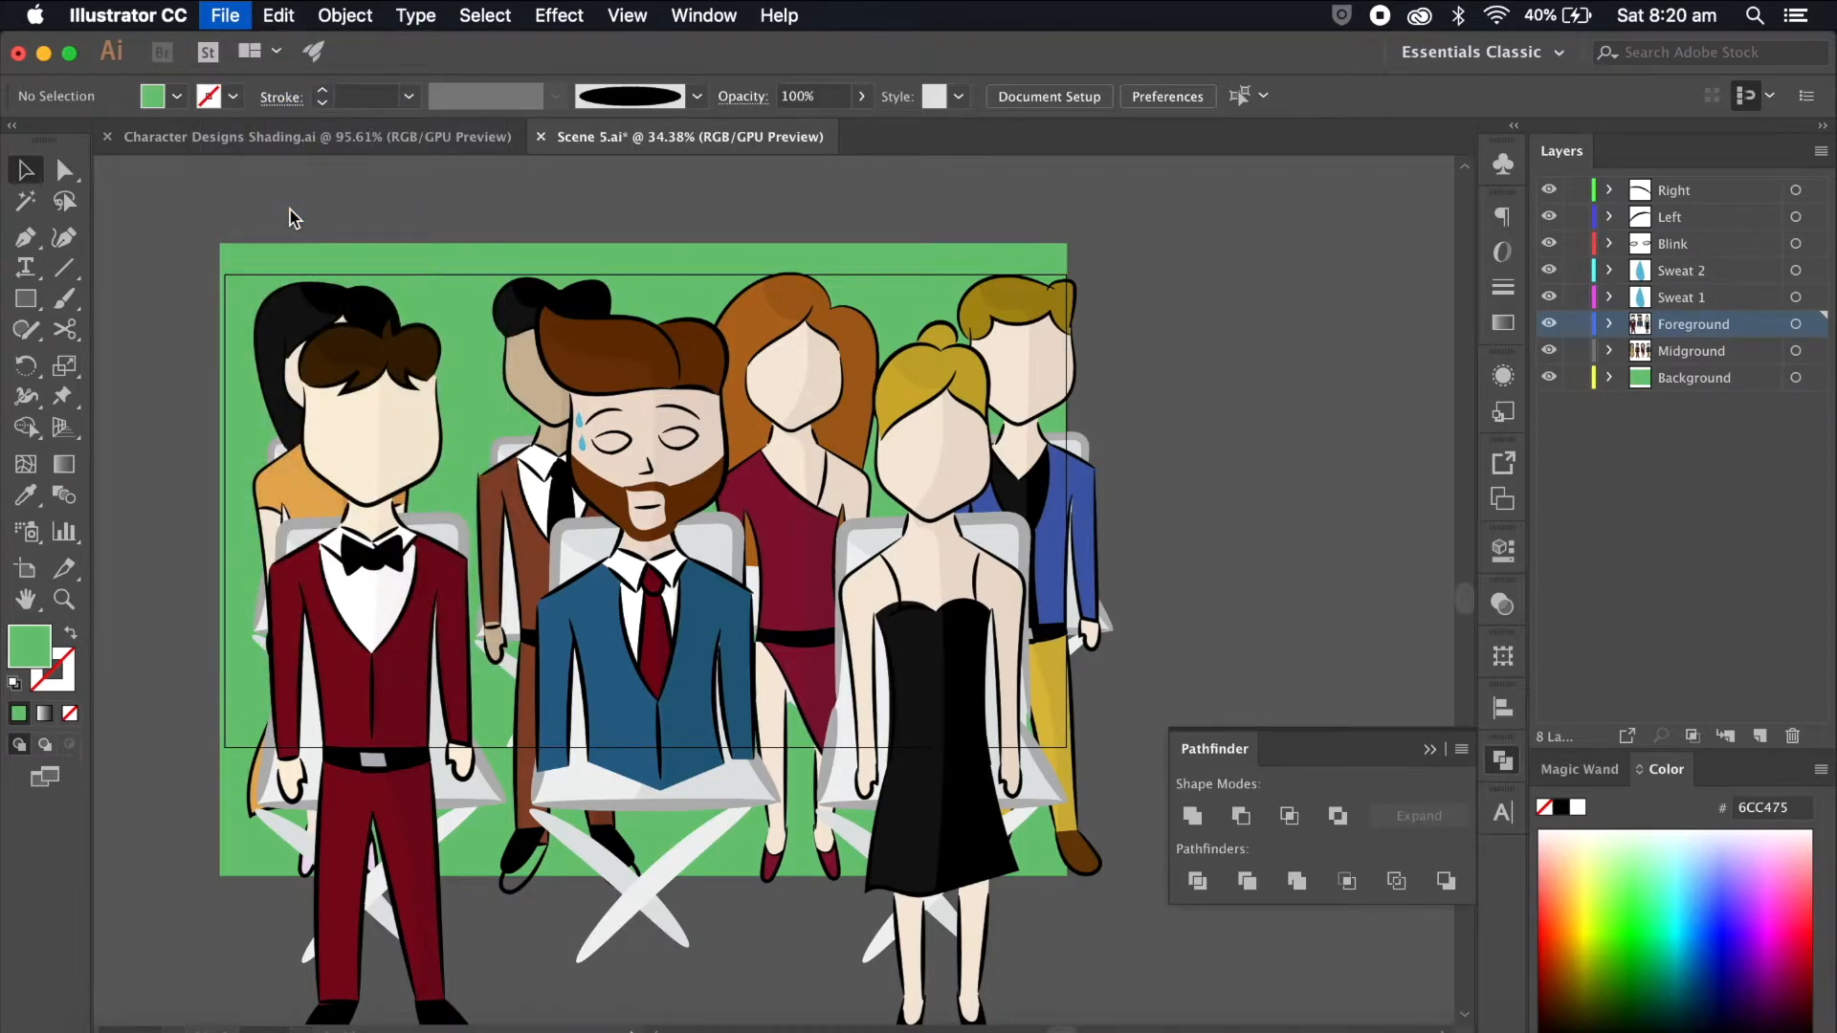
{"action": "left_click", "coordinate": [143, 1009]}
{"action": "left_click", "coordinate": [956, 231]}
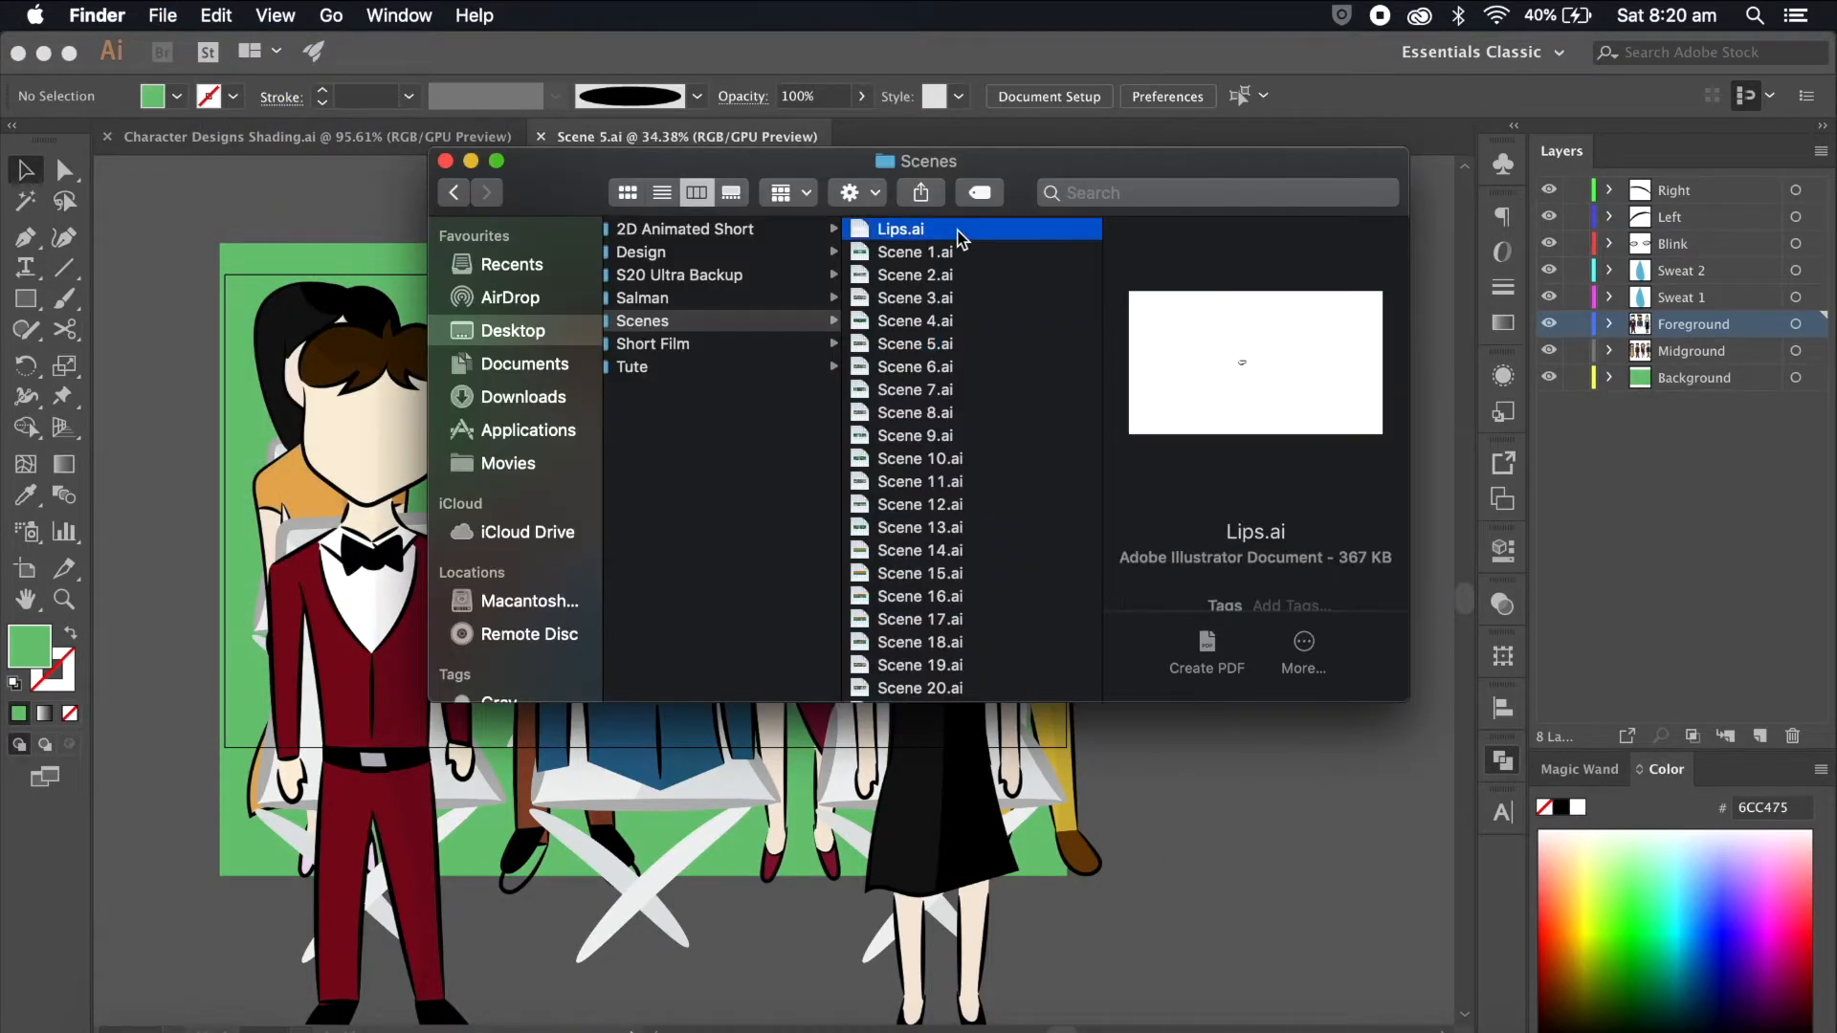
{"action": "key", "text": "Down"}
{"action": "key", "text": "Down"}
{"action": "key", "text": "Down"}
{"action": "double_click", "coordinate": [919, 297]}
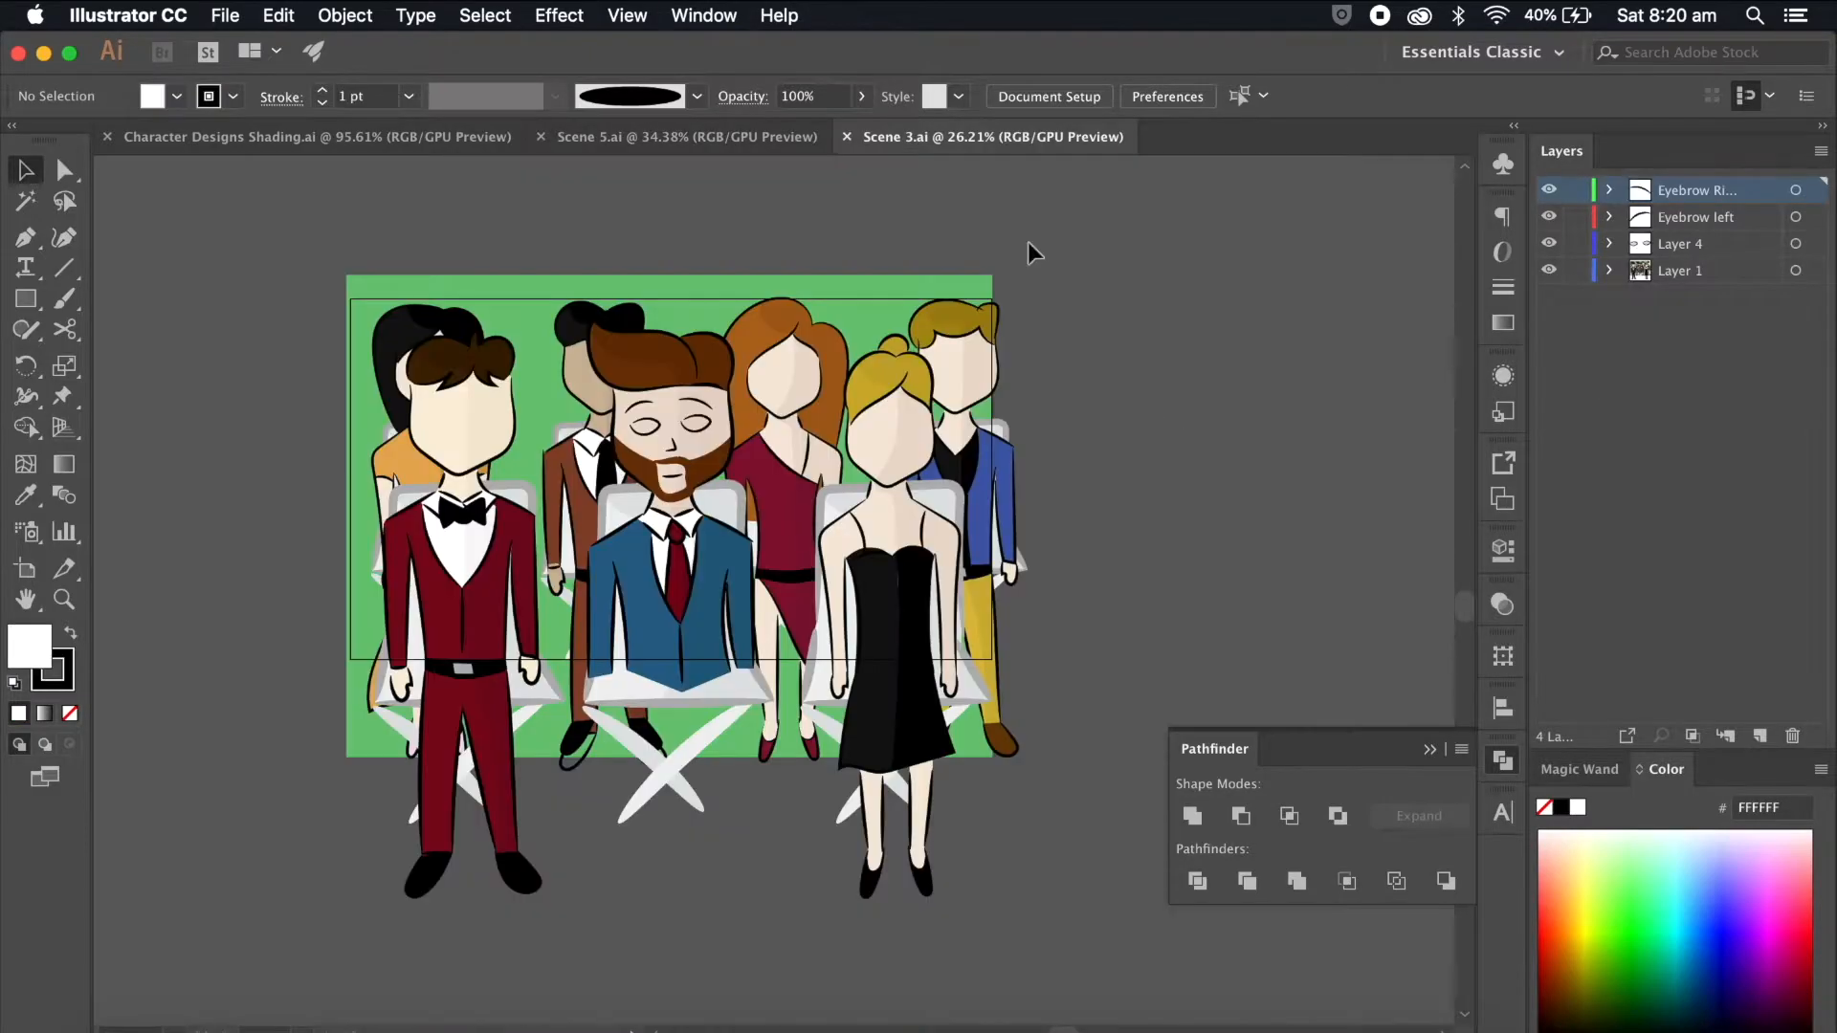
Step: Move the back-row characters onto a new layer named Midgrund and place it below Layer 1
{"action": "left_click", "coordinate": [1796, 270]}
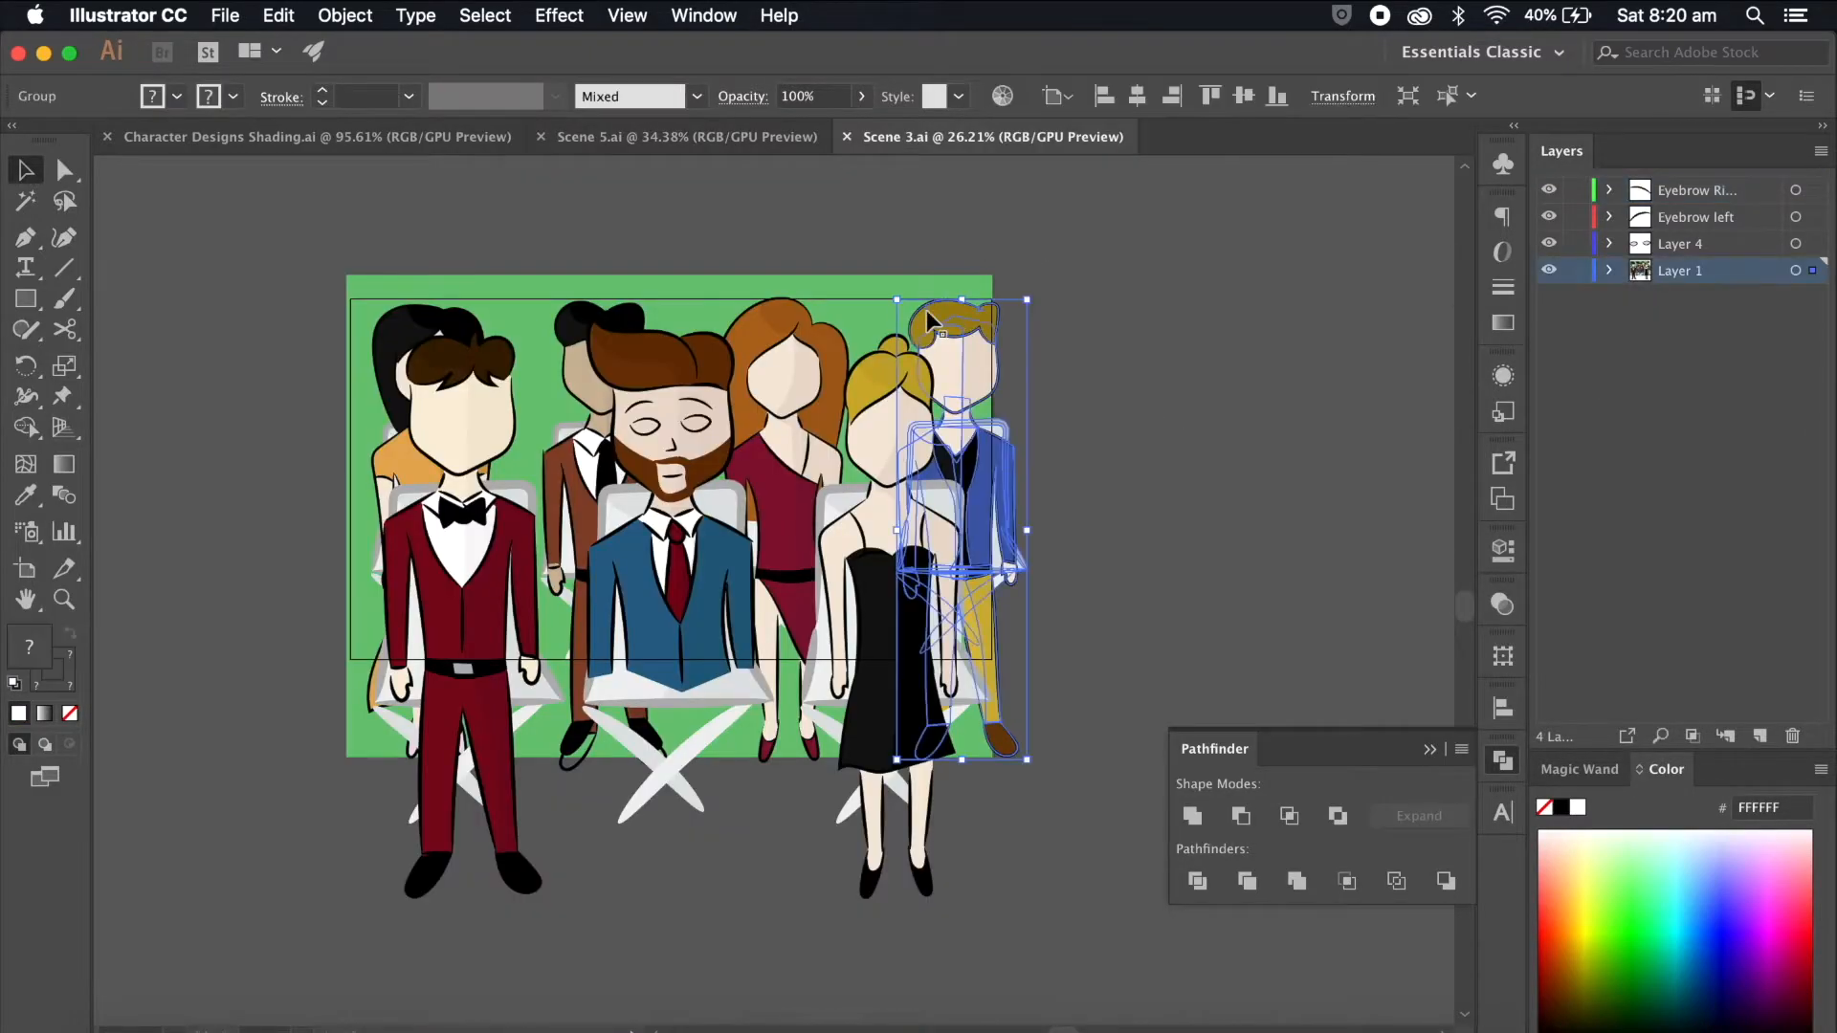
{"action": "left_click", "coordinate": [1759, 736]}
{"action": "left_click_drag", "start_coordinate": [1812, 297], "coordinate": [1812, 272]}
{"action": "double_click", "coordinate": [1681, 272]}
{"action": "type", "text": "Midgrund"}
{"action": "key", "text": "Return"}
{"action": "left_click_drag", "start_coordinate": [1691, 267], "coordinate": [1706, 370]}
Step: Move the green backdrop rectangle onto a new layer named Background at the bottom of the layer stack
{"action": "left_click", "coordinate": [1091, 277]}
{"action": "left_click", "coordinate": [992, 276]}
{"action": "left_click", "coordinate": [1759, 736]}
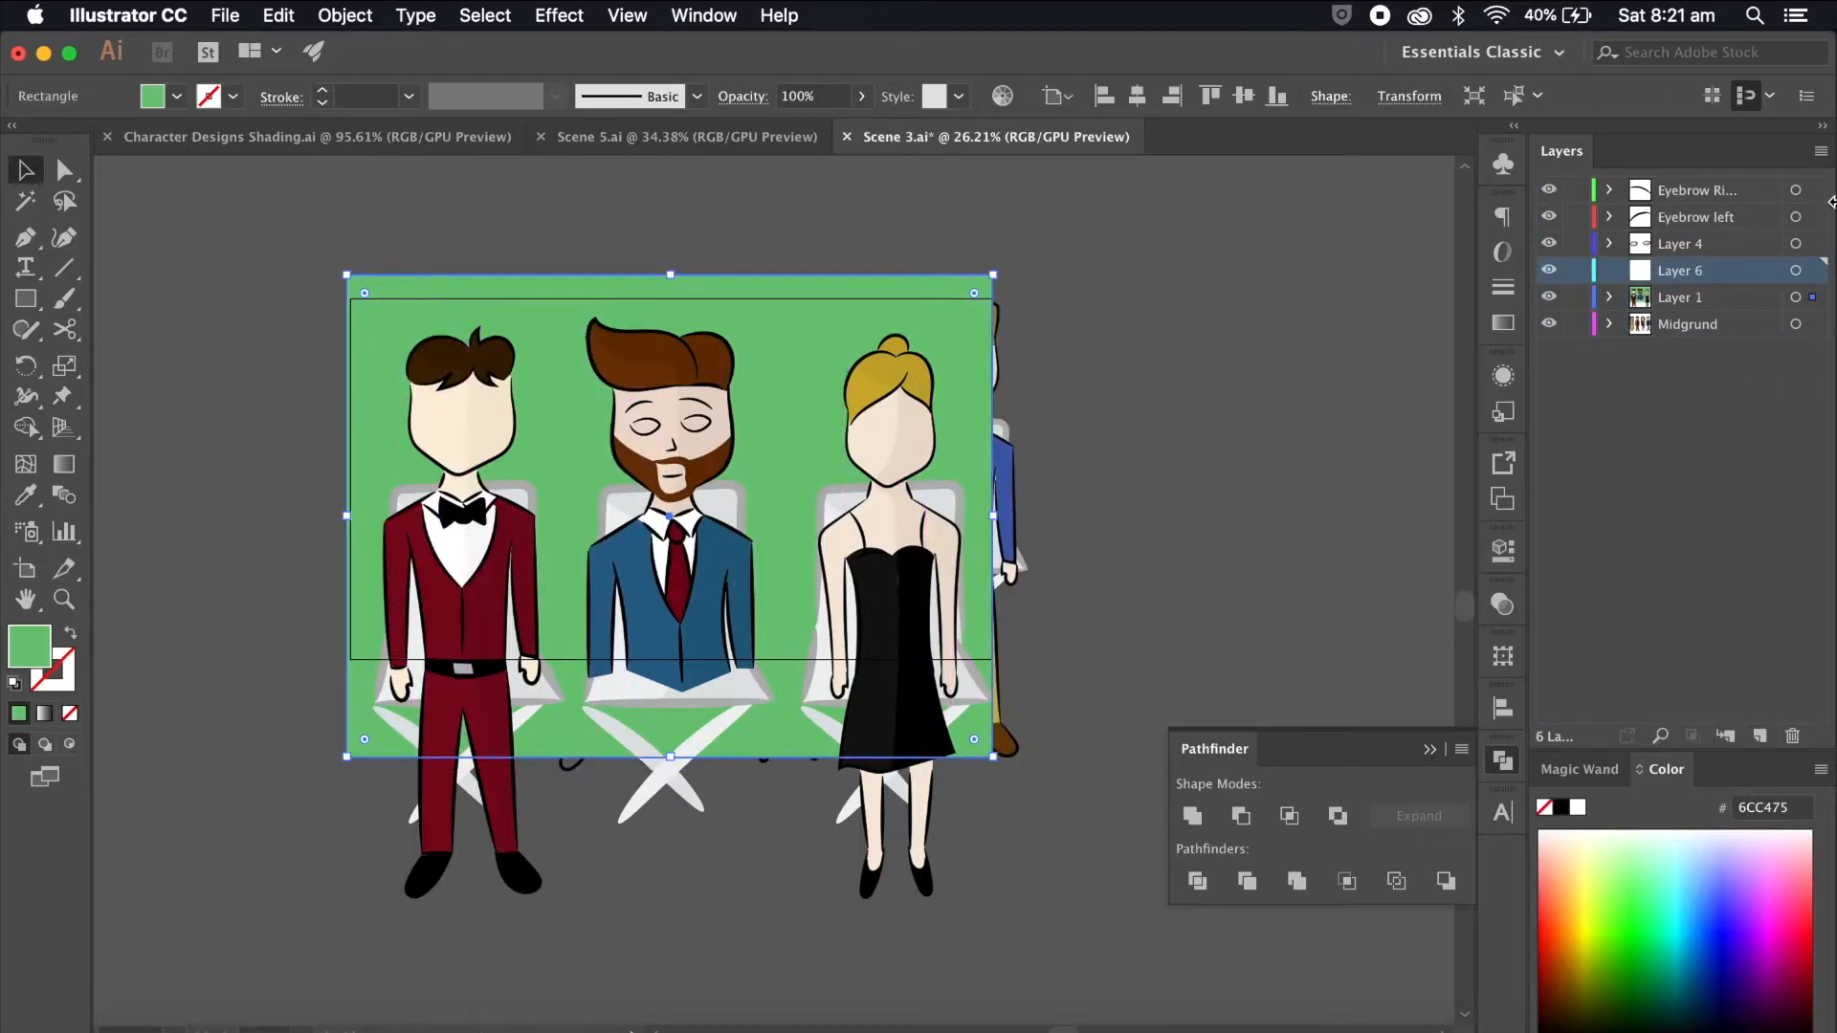
{"action": "left_click_drag", "start_coordinate": [1812, 298], "coordinate": [1813, 271]}
{"action": "double_click", "coordinate": [1687, 269]}
{"action": "type", "text": "Background"}
{"action": "key", "text": "Return"}
{"action": "left_click_drag", "start_coordinate": [1688, 271], "coordinate": [1689, 335]}
Step: Rename Layer 1 as Foreground and save Scene 3
{"action": "double_click", "coordinate": [1682, 271]}
{"action": "type", "text": "Foreground"}
{"action": "key", "text": "Return"}
{"action": "left_click", "coordinate": [1348, 433]}
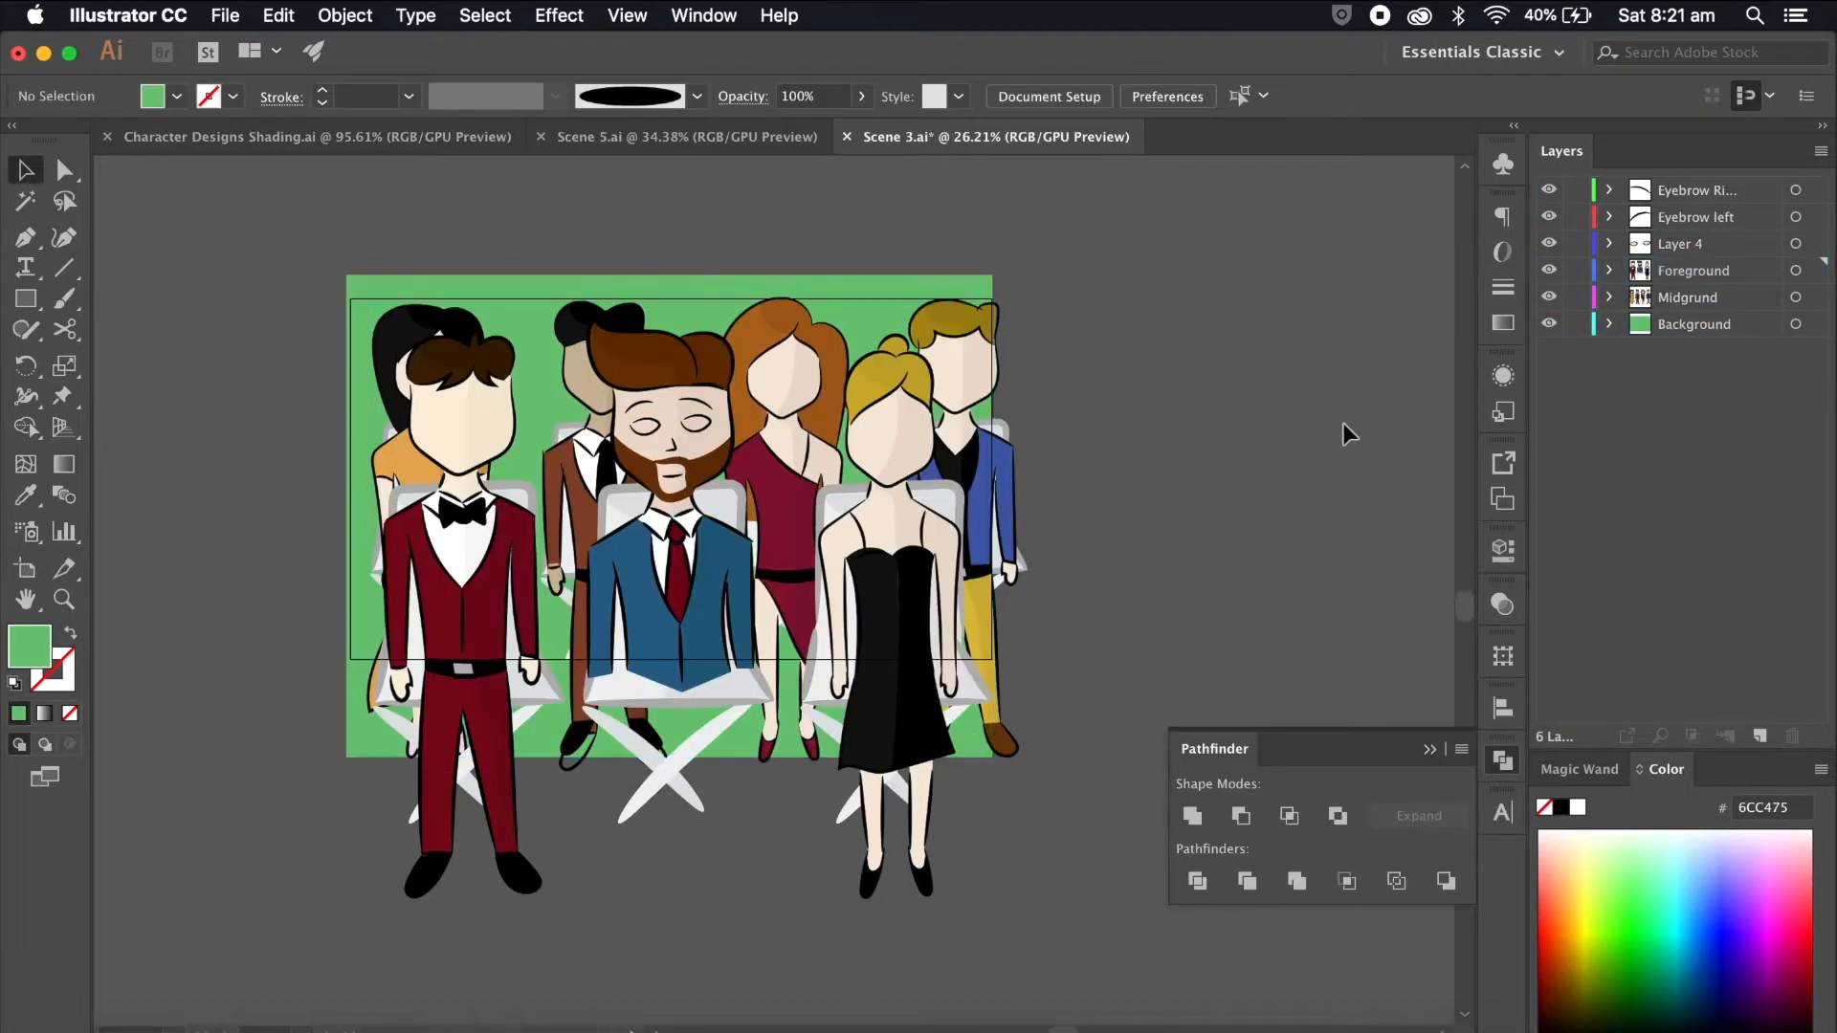
{"action": "left_click", "coordinate": [212, 13]}
{"action": "left_click", "coordinate": [306, 209]}
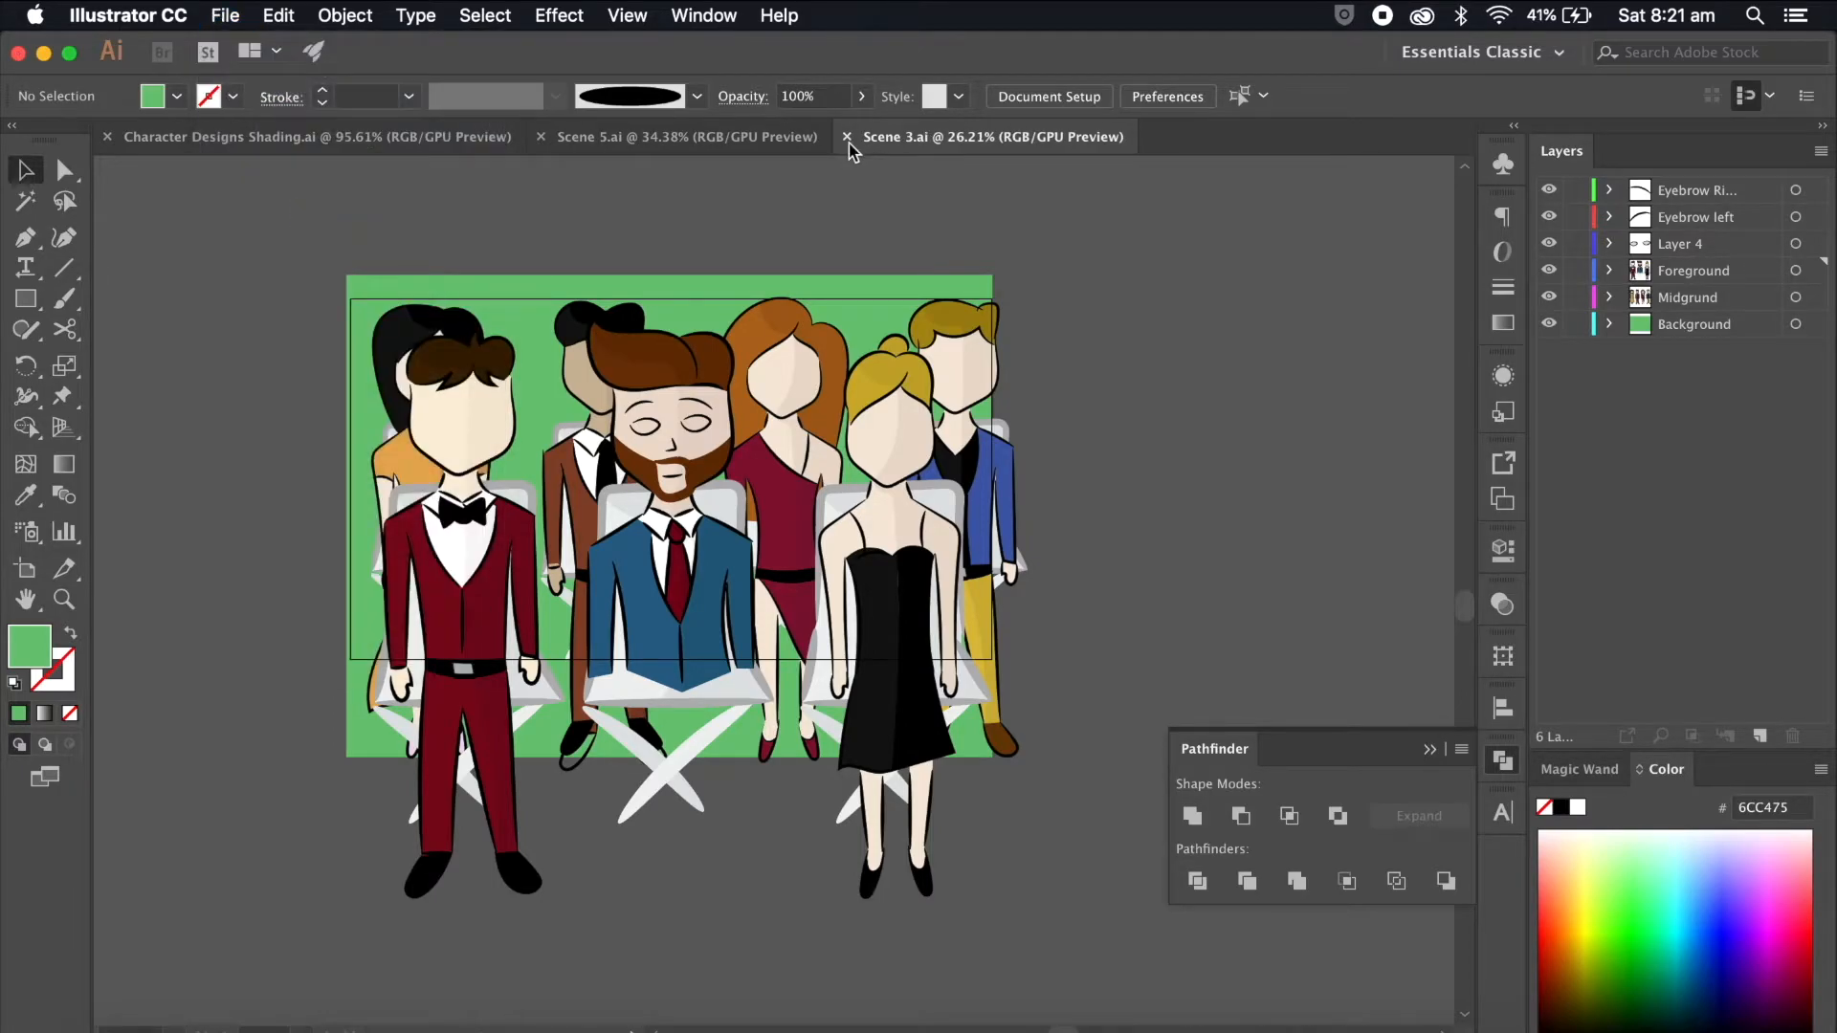
Step: Close Scene 3 and Scene 5, and open Scene 6.ai from the Scenes folder in Finder
{"action": "left_click", "coordinate": [848, 138]}
{"action": "left_click", "coordinate": [542, 137]}
{"action": "key", "text": "super+Tab"}
{"action": "left_click", "coordinate": [939, 344]}
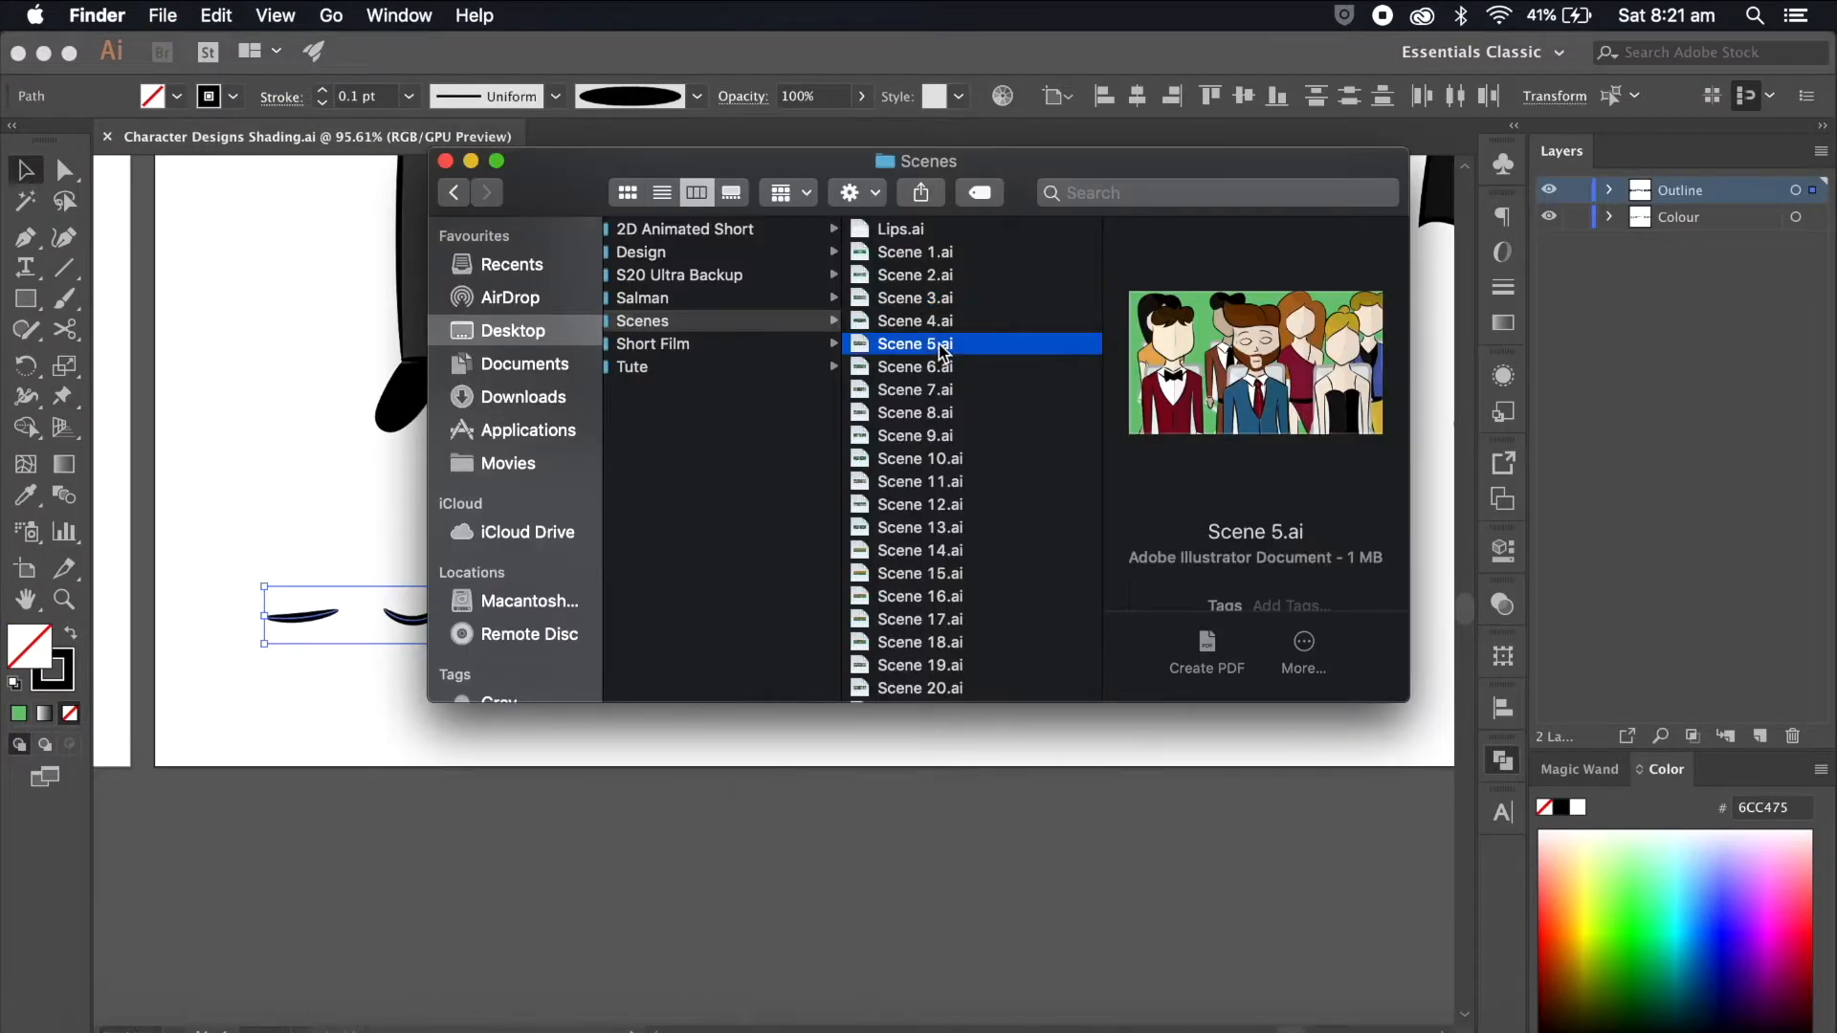
{"action": "key", "text": "Down"}
{"action": "double_click", "coordinate": [947, 367]}
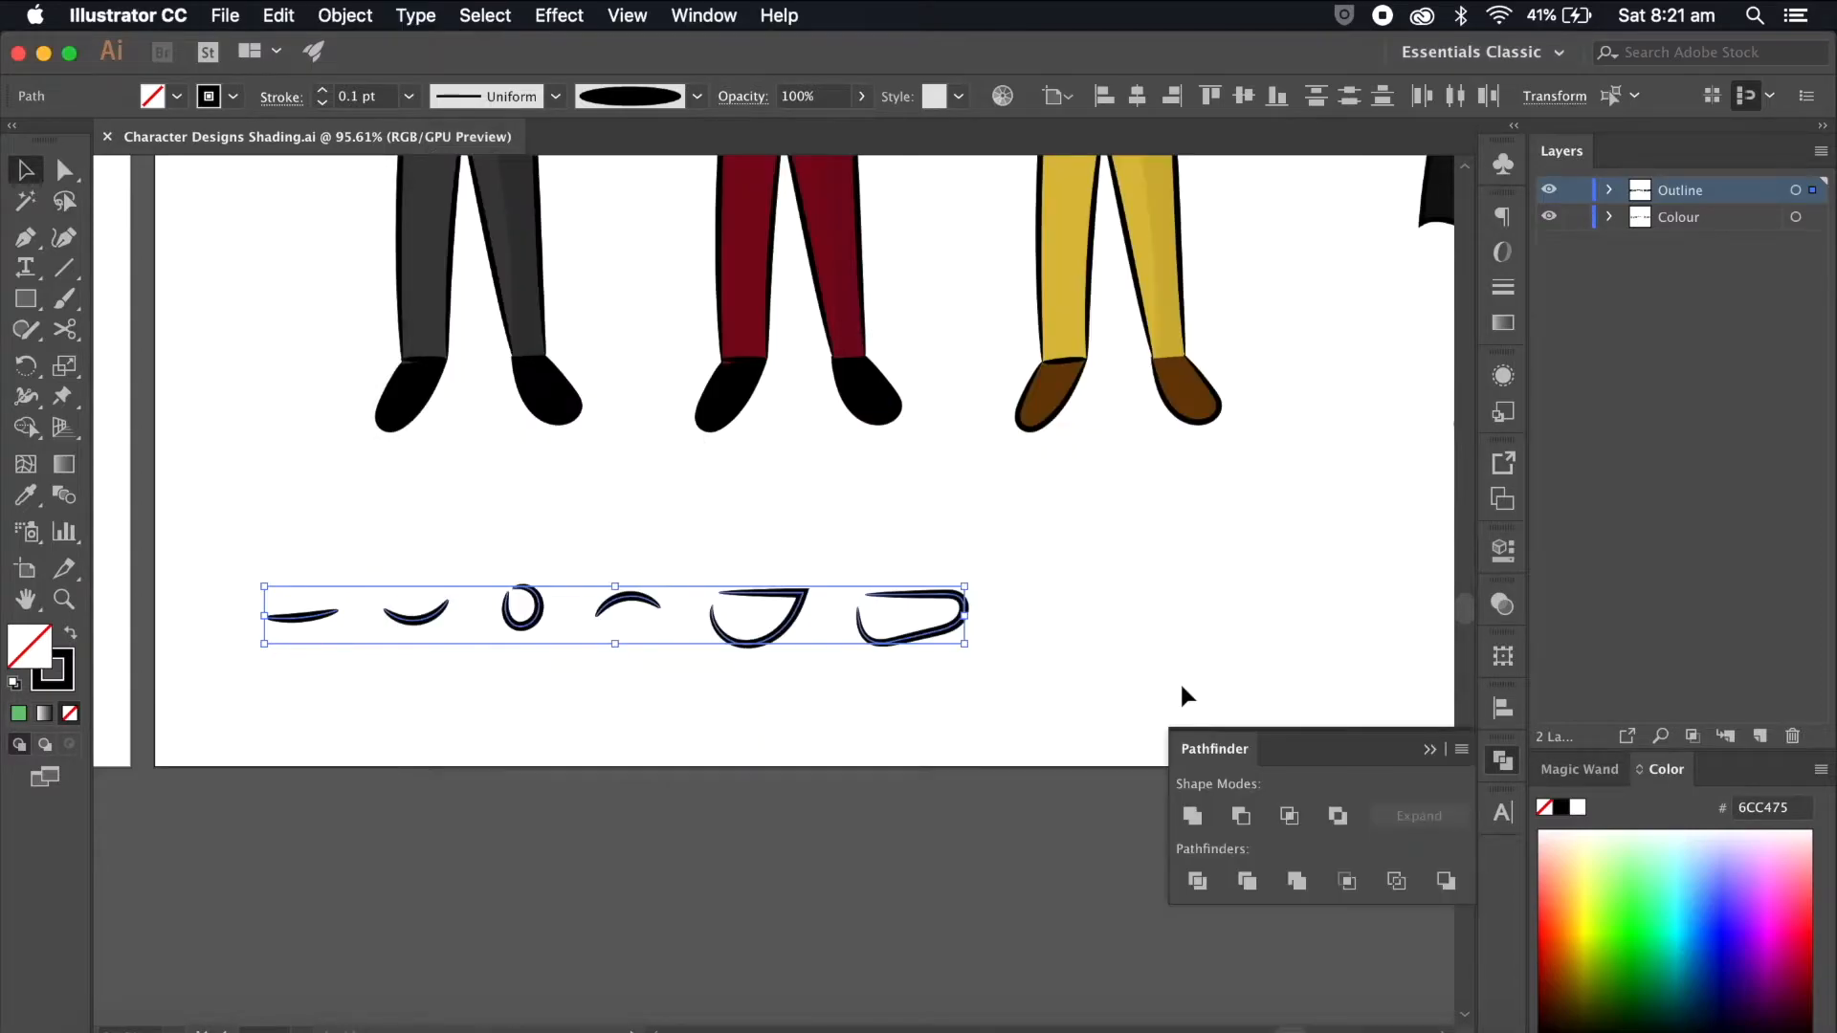
Step: Put the green backdrop rectangle on a new layer named Background beneath Layer 1
{"action": "left_click", "coordinate": [901, 270]}
{"action": "left_click", "coordinate": [1759, 736]}
{"action": "left_click_drag", "start_coordinate": [1814, 217], "coordinate": [1813, 190]}
{"action": "double_click", "coordinate": [1672, 193]}
{"action": "type", "text": "Background"}
{"action": "key", "text": "Return"}
{"action": "left_click_drag", "start_coordinate": [1695, 190], "coordinate": [1681, 239]}
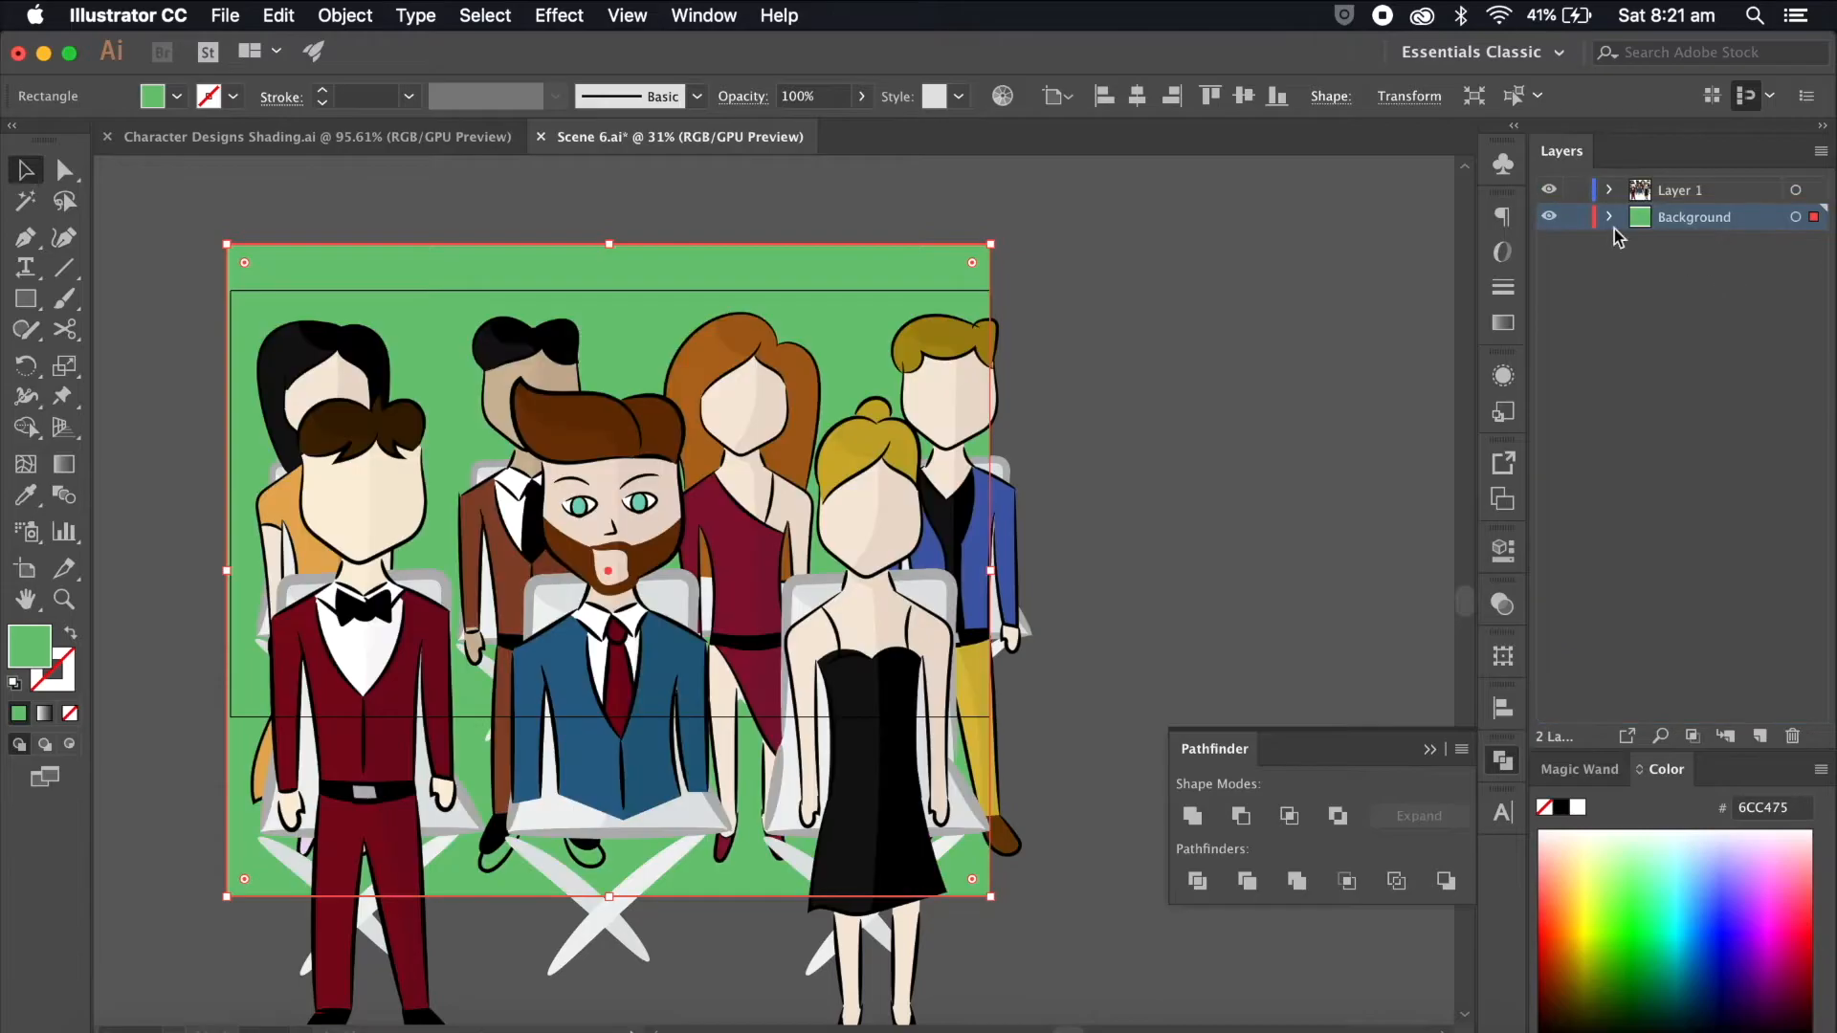
Step: Separate the back-row characters onto a hidden layer named Midground and rename Layer 1 as Foreground
{"action": "left_click", "coordinate": [1548, 217]}
{"action": "left_click", "coordinate": [942, 349]}
{"action": "left_click", "coordinate": [743, 359], "text": "shift"}
{"action": "left_click", "coordinate": [528, 346], "text": "shift"}
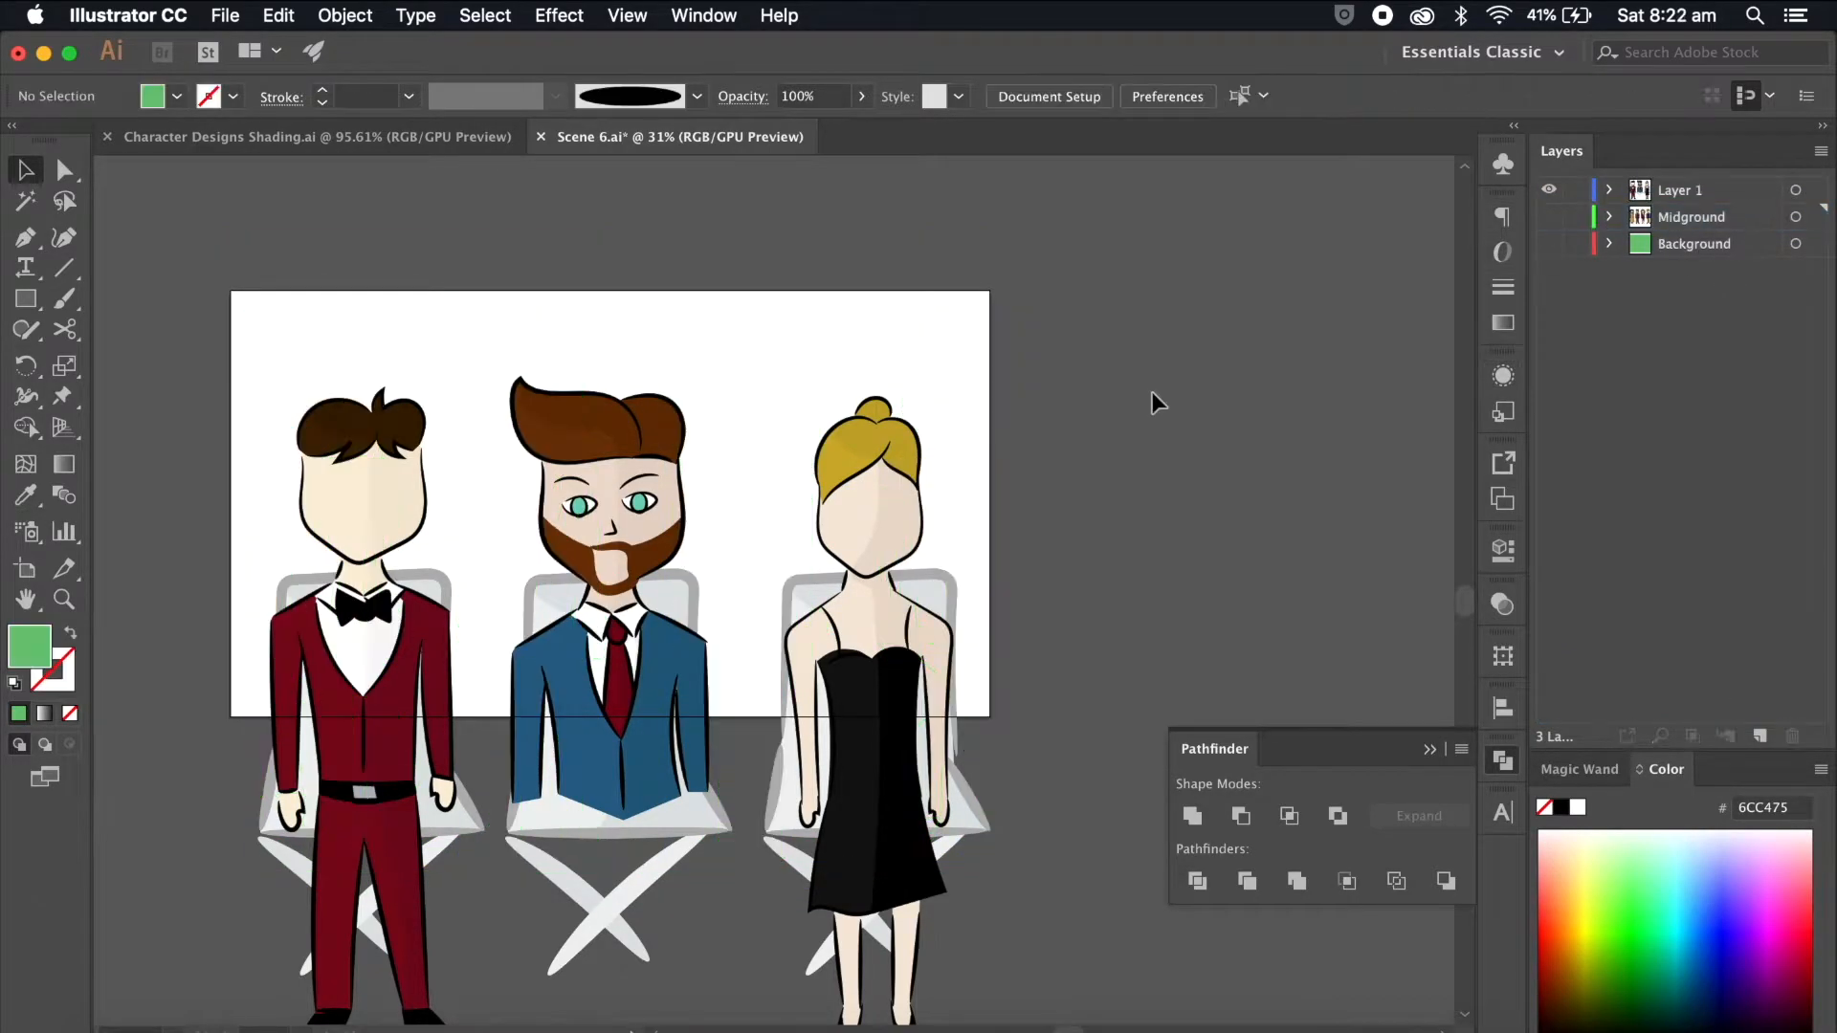
{"action": "type", "text": "Foreground"}
{"action": "key", "text": "Return"}
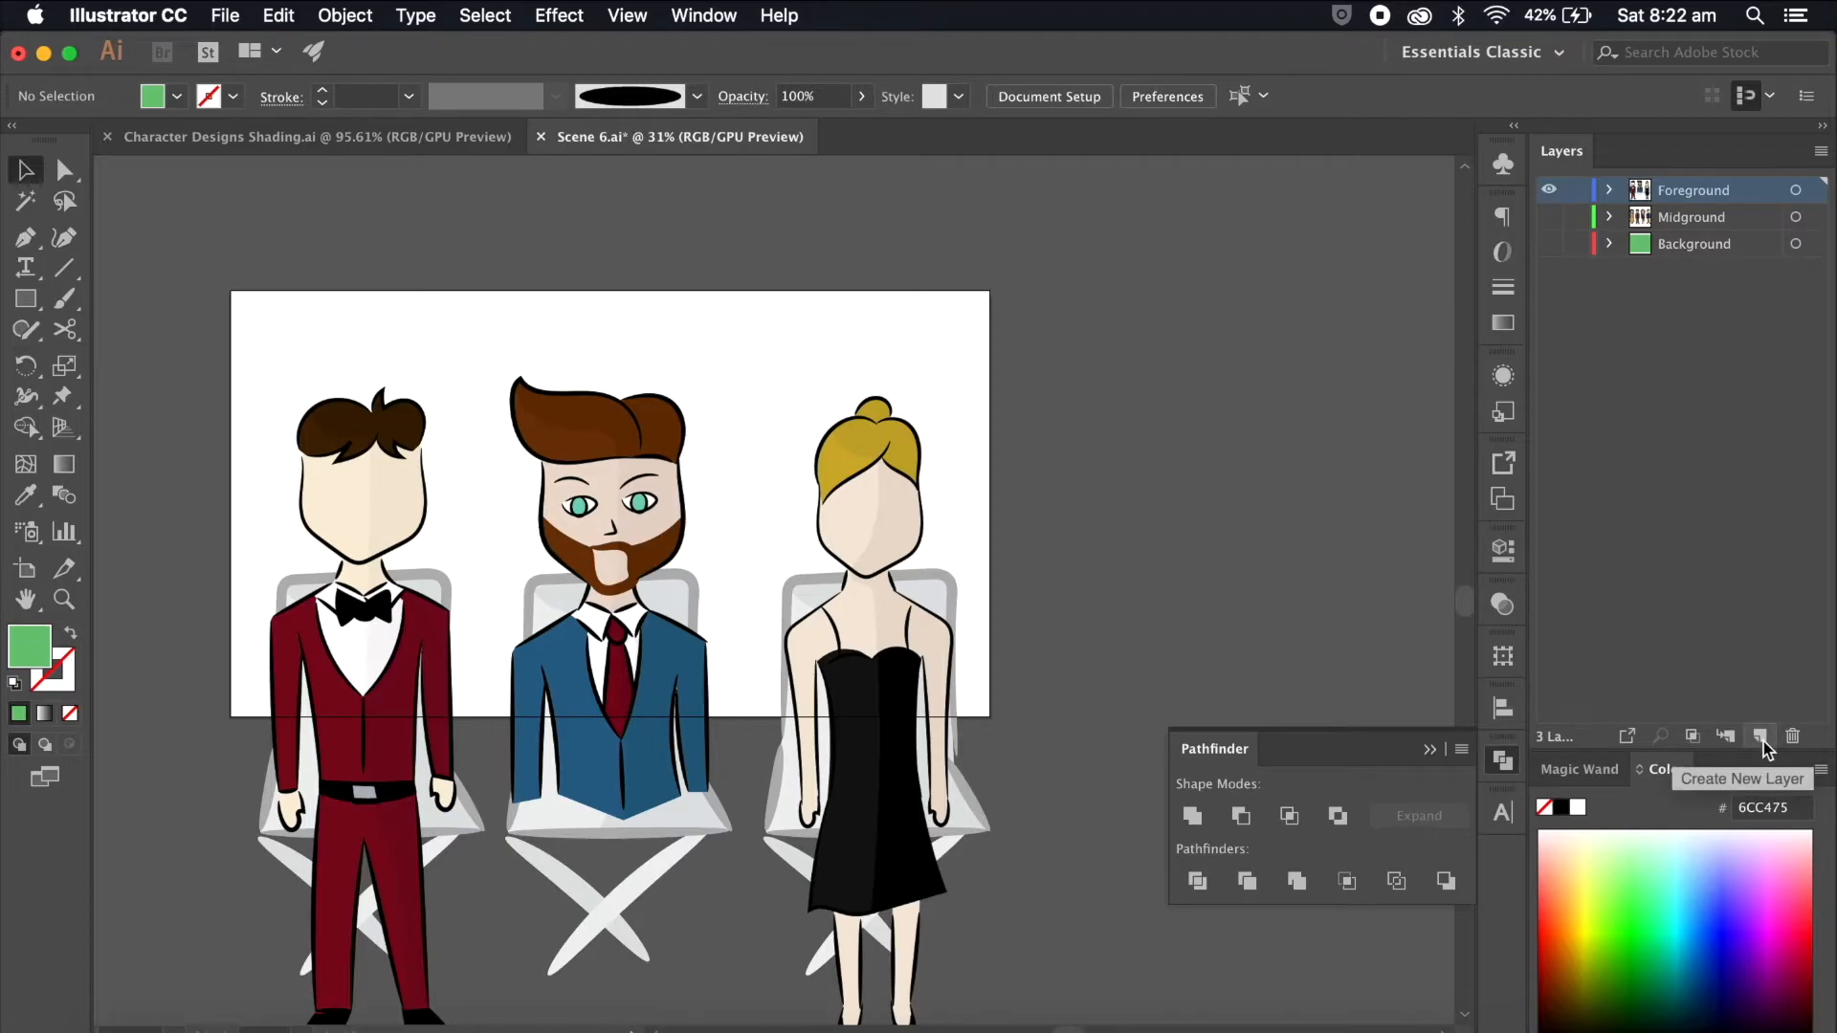
Step: Check the storyboard PDF in Preview for how this scene is framed, and return to Illustrator
{"action": "left_click", "coordinate": [656, 651]}
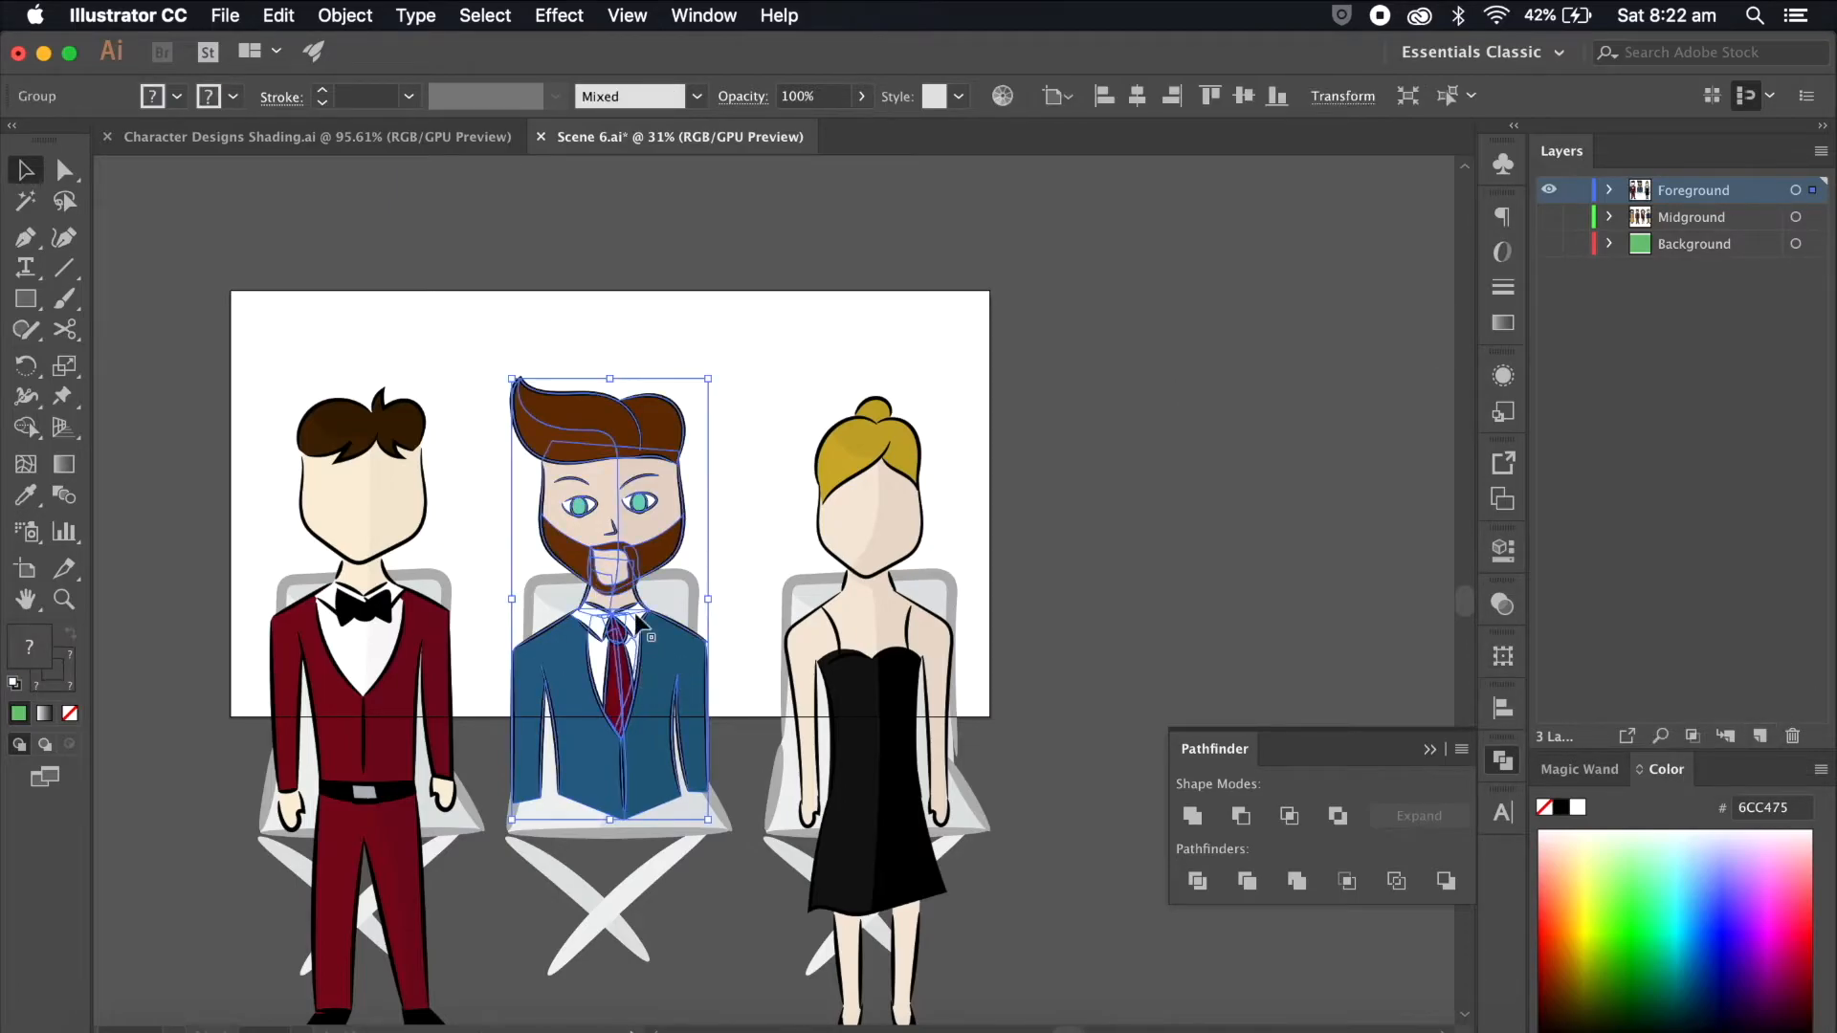
{"action": "left_click", "coordinate": [1234, 436]}
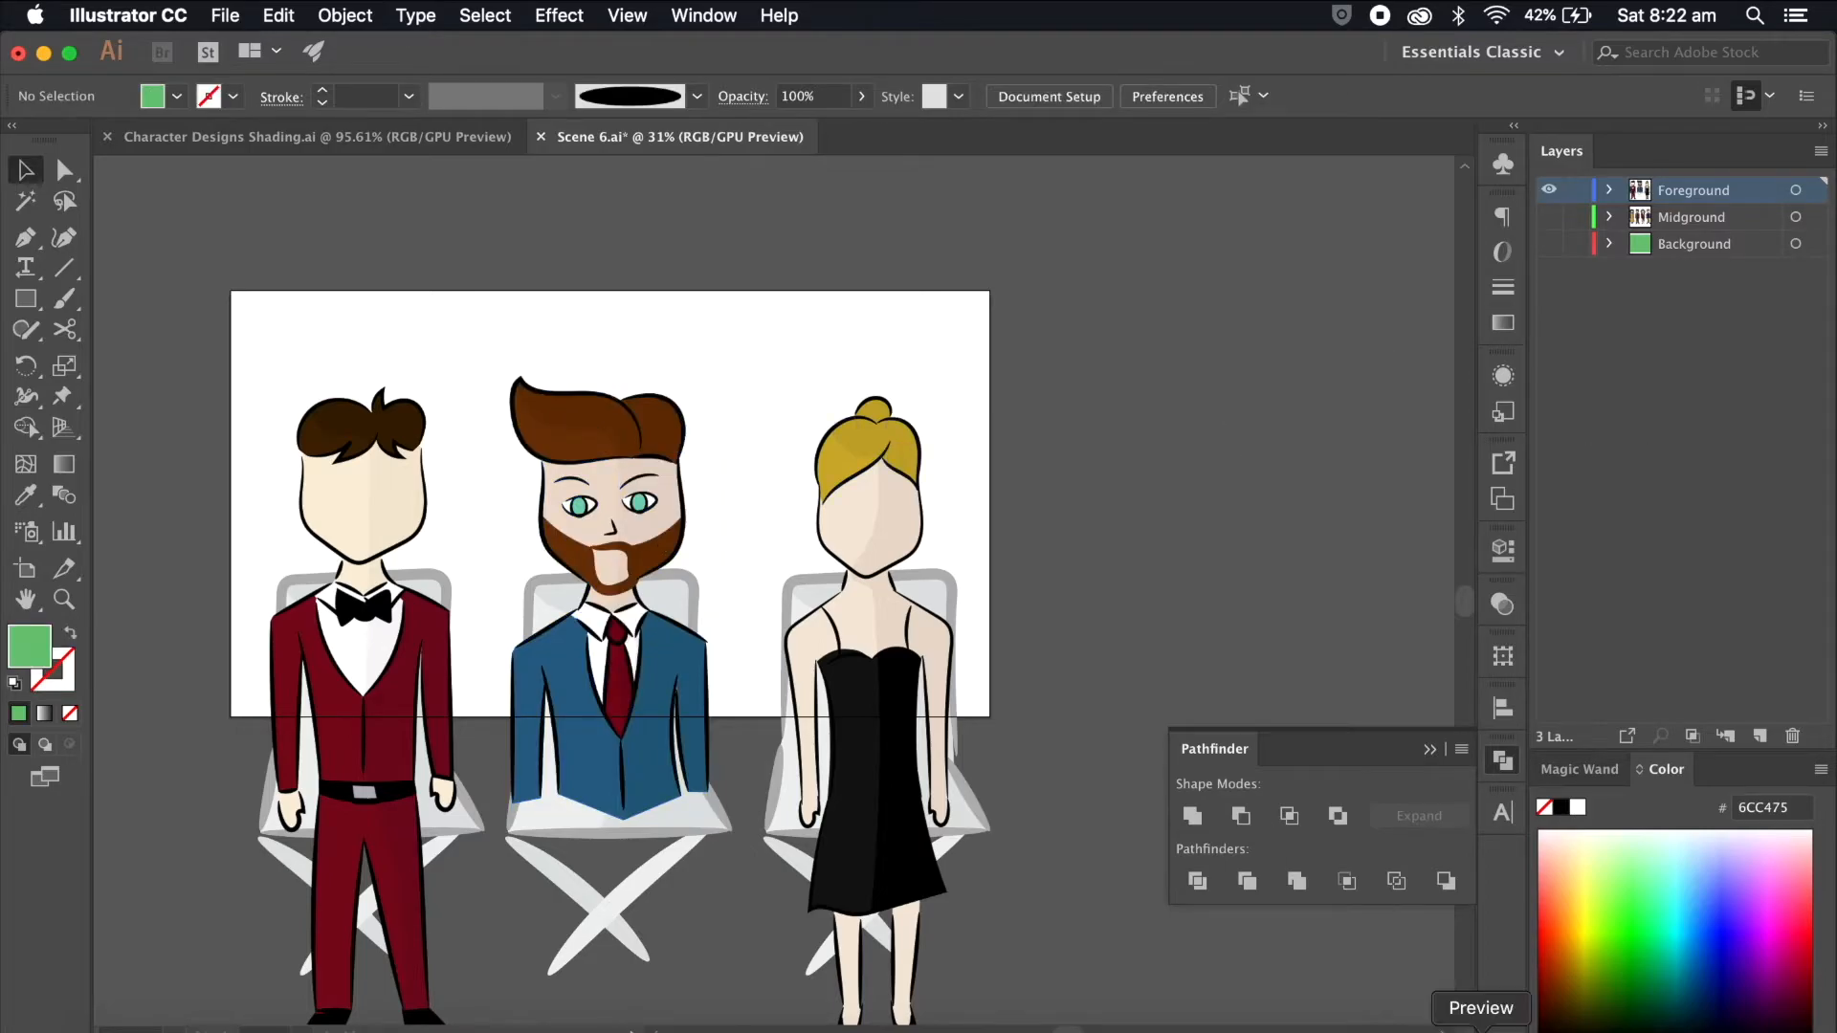
{"action": "left_click", "coordinate": [1478, 1022]}
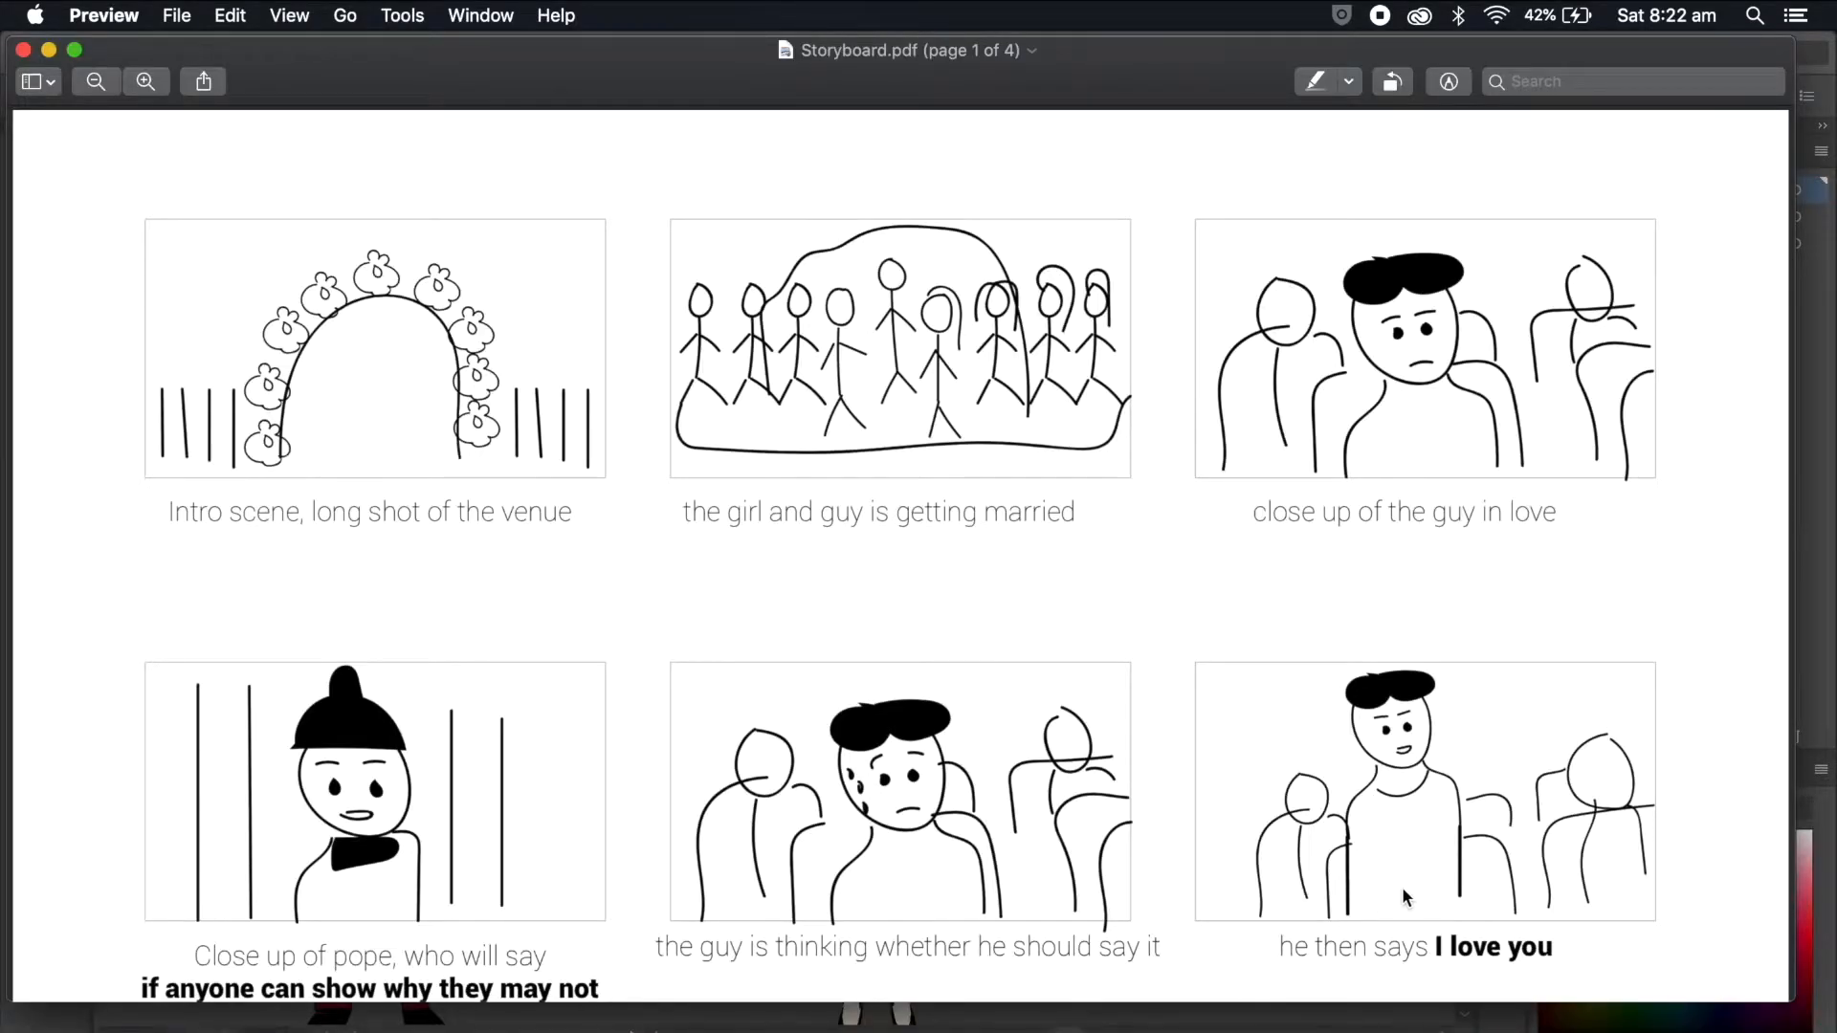
{"action": "left_click", "coordinate": [1430, 1021]}
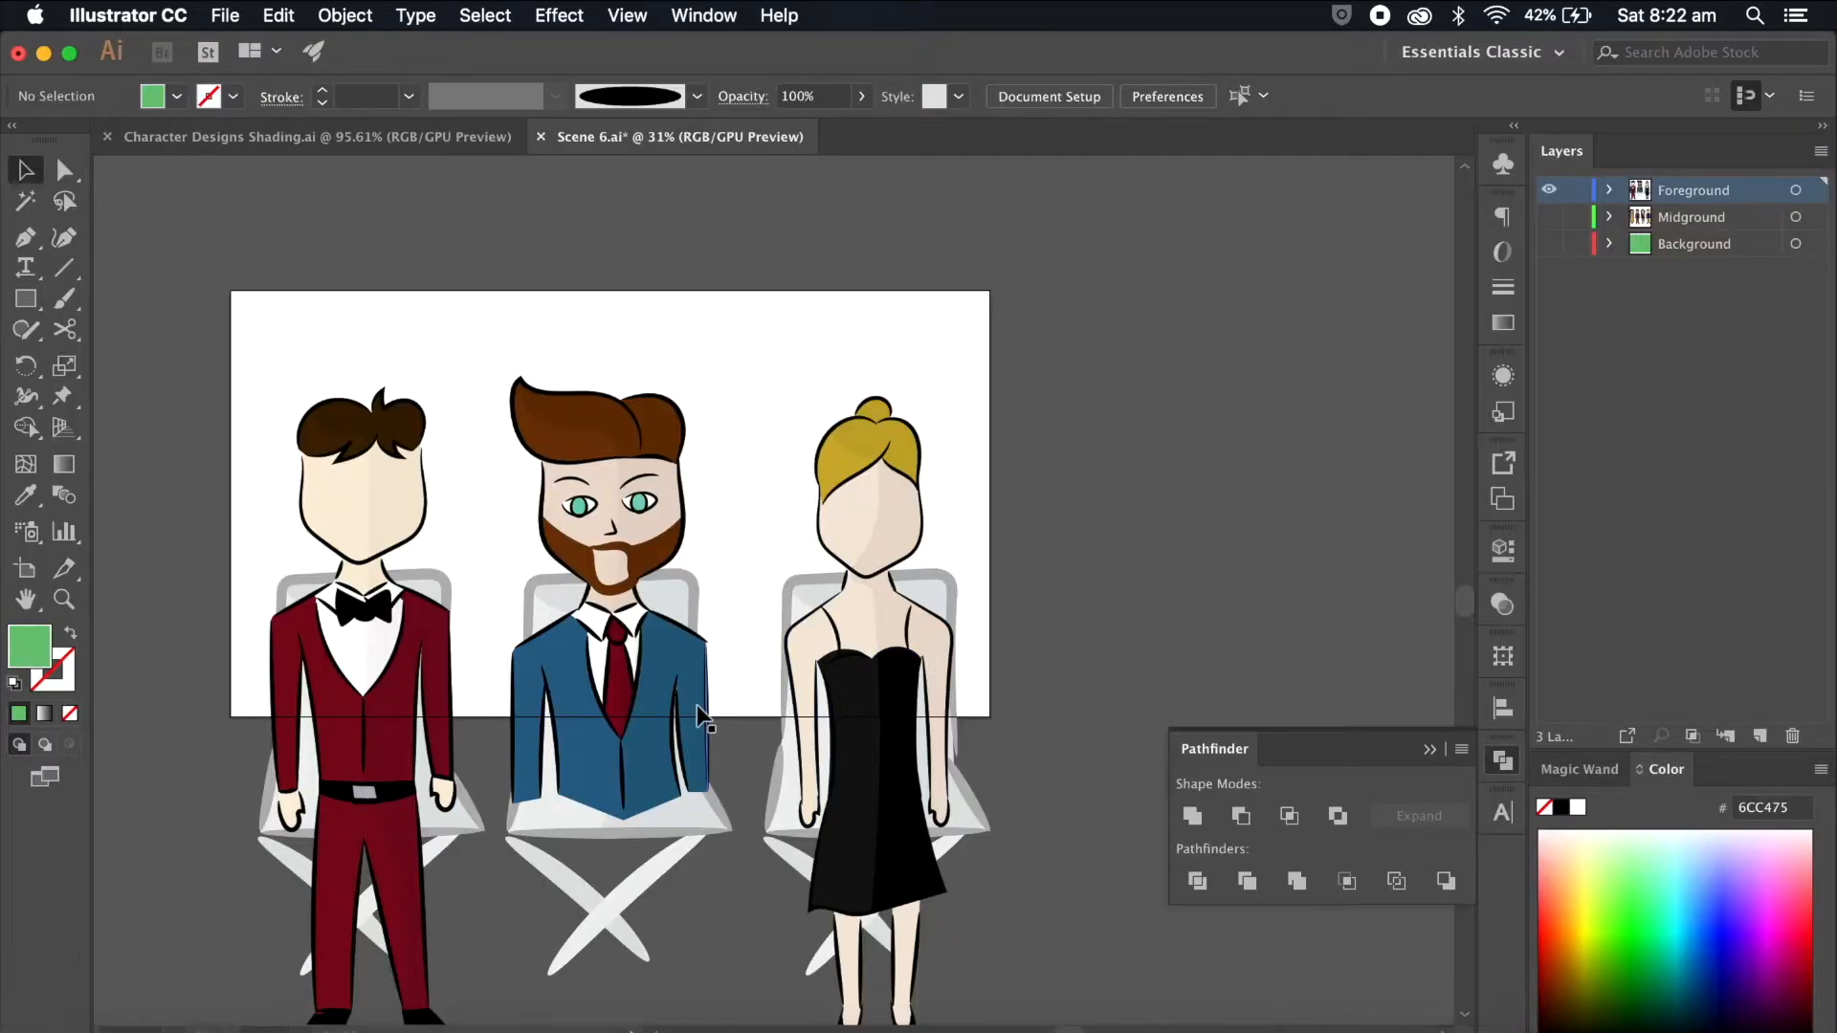
Step: Try moving the bearded man and the whole foreground row higher on the artboard, and undo the moves
{"action": "left_click_drag", "start_coordinate": [692, 704], "coordinate": [691, 624]}
{"action": "key", "text": "super+z"}
{"action": "left_click", "coordinate": [1167, 488]}
{"action": "left_click_drag", "start_coordinate": [1192, 325], "coordinate": [229, 1018]}
{"action": "left_click_drag", "start_coordinate": [640, 624], "coordinate": [646, 563]}
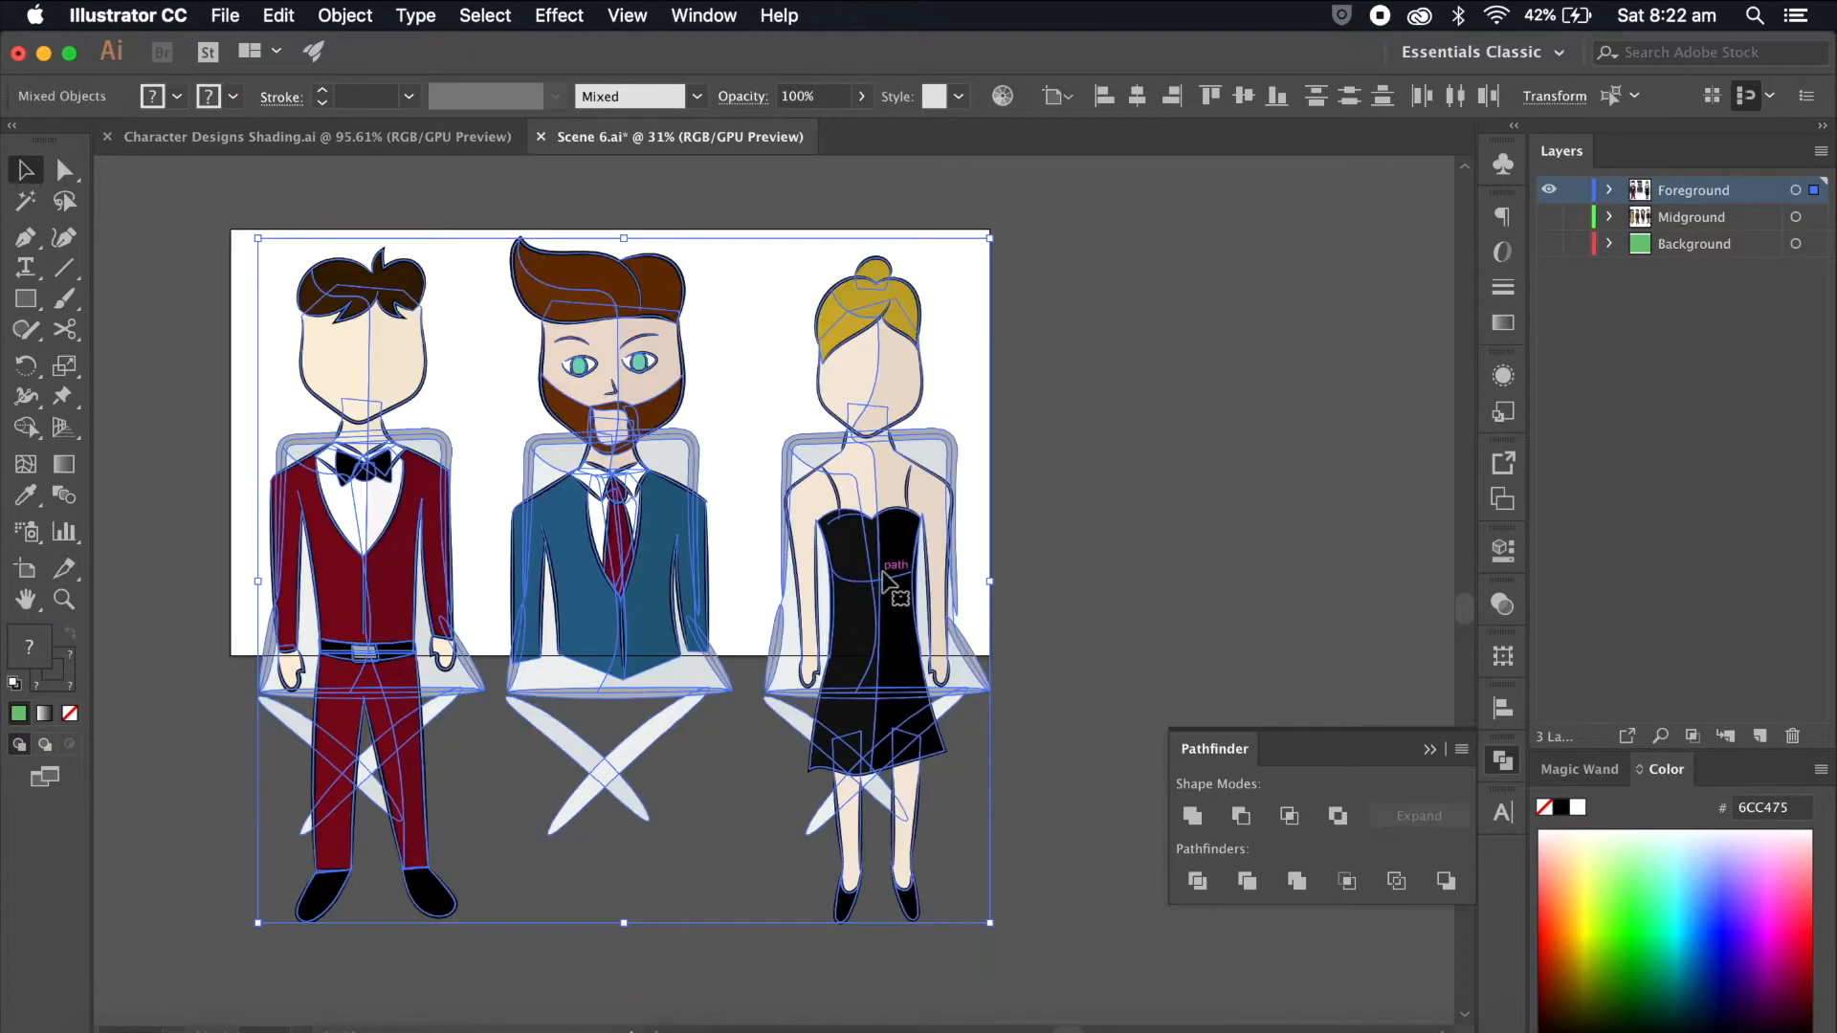
{"action": "key", "text": "super+z"}
{"action": "left_click", "coordinate": [1190, 387]}
Step: Move the bearded man onto a new layer named Guy and hide the Foreground layer
{"action": "left_click", "coordinate": [631, 373]}
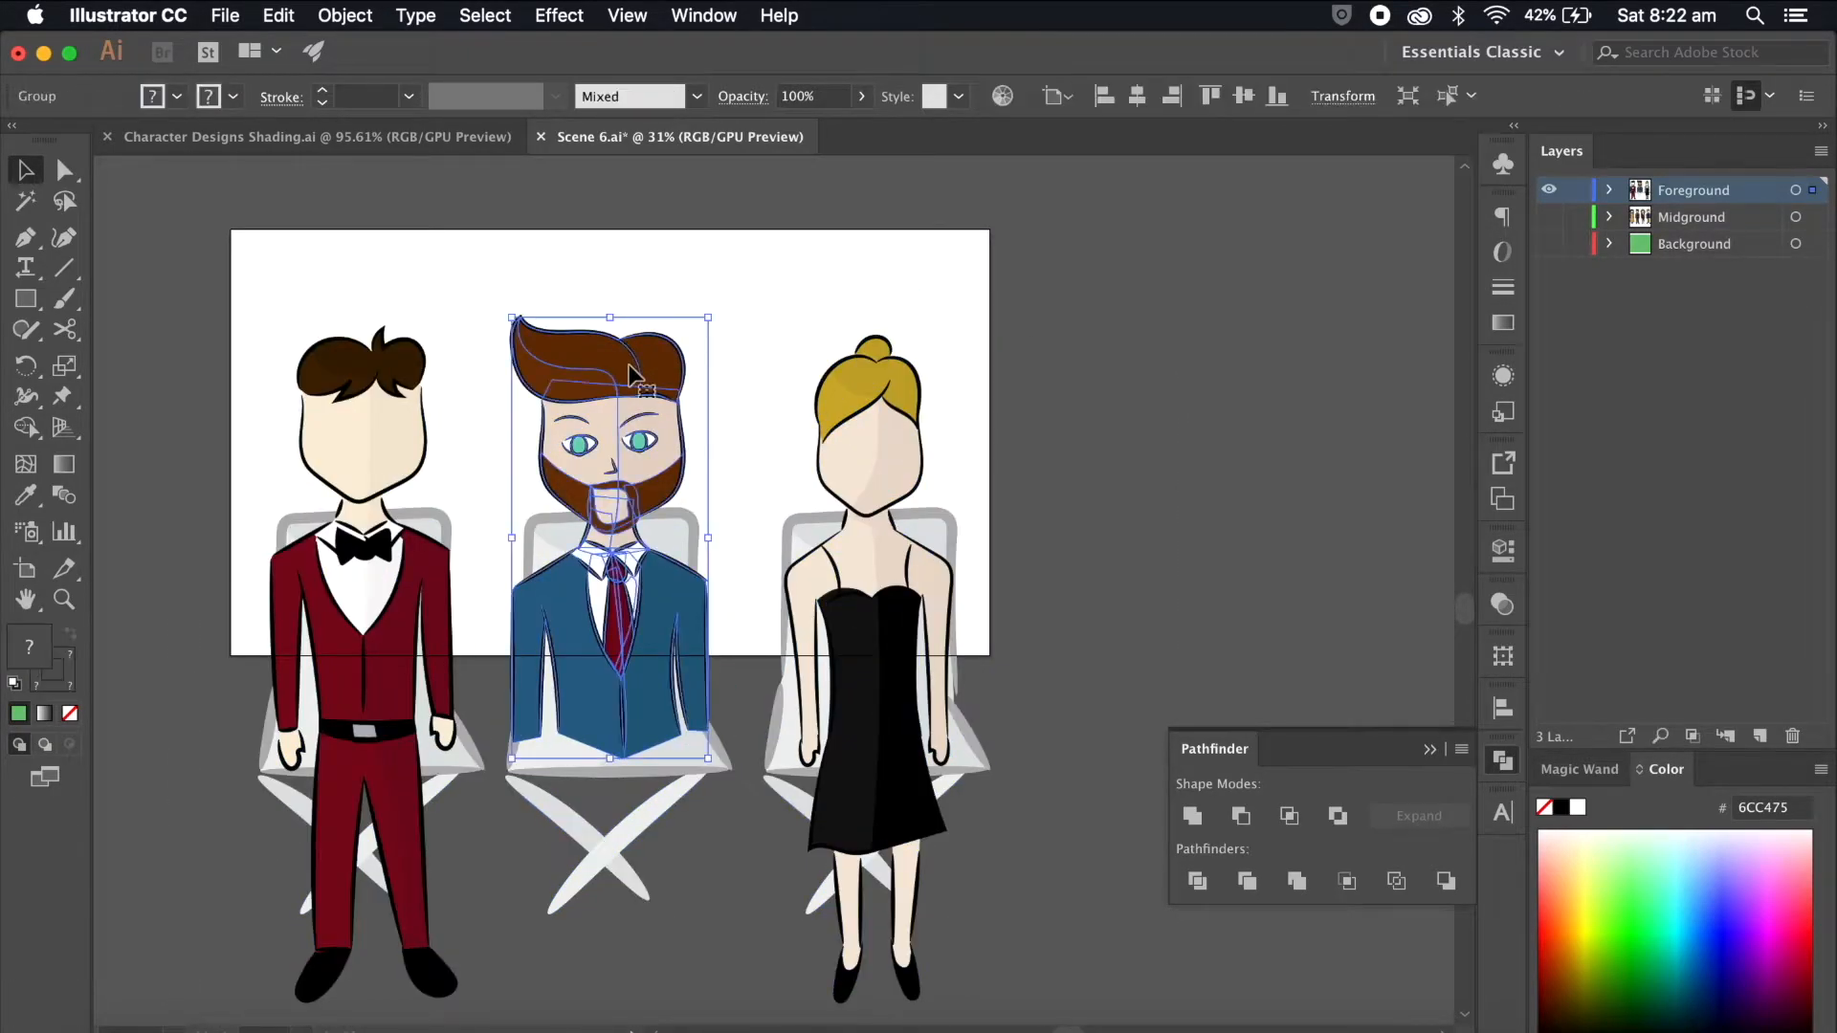
{"action": "left_click", "coordinate": [1759, 736]}
{"action": "left_click", "coordinate": [1813, 219]}
{"action": "left_click_drag", "start_coordinate": [1815, 224], "coordinate": [1812, 190]}
{"action": "double_click", "coordinate": [1680, 191]}
{"action": "type", "text": "Guy"}
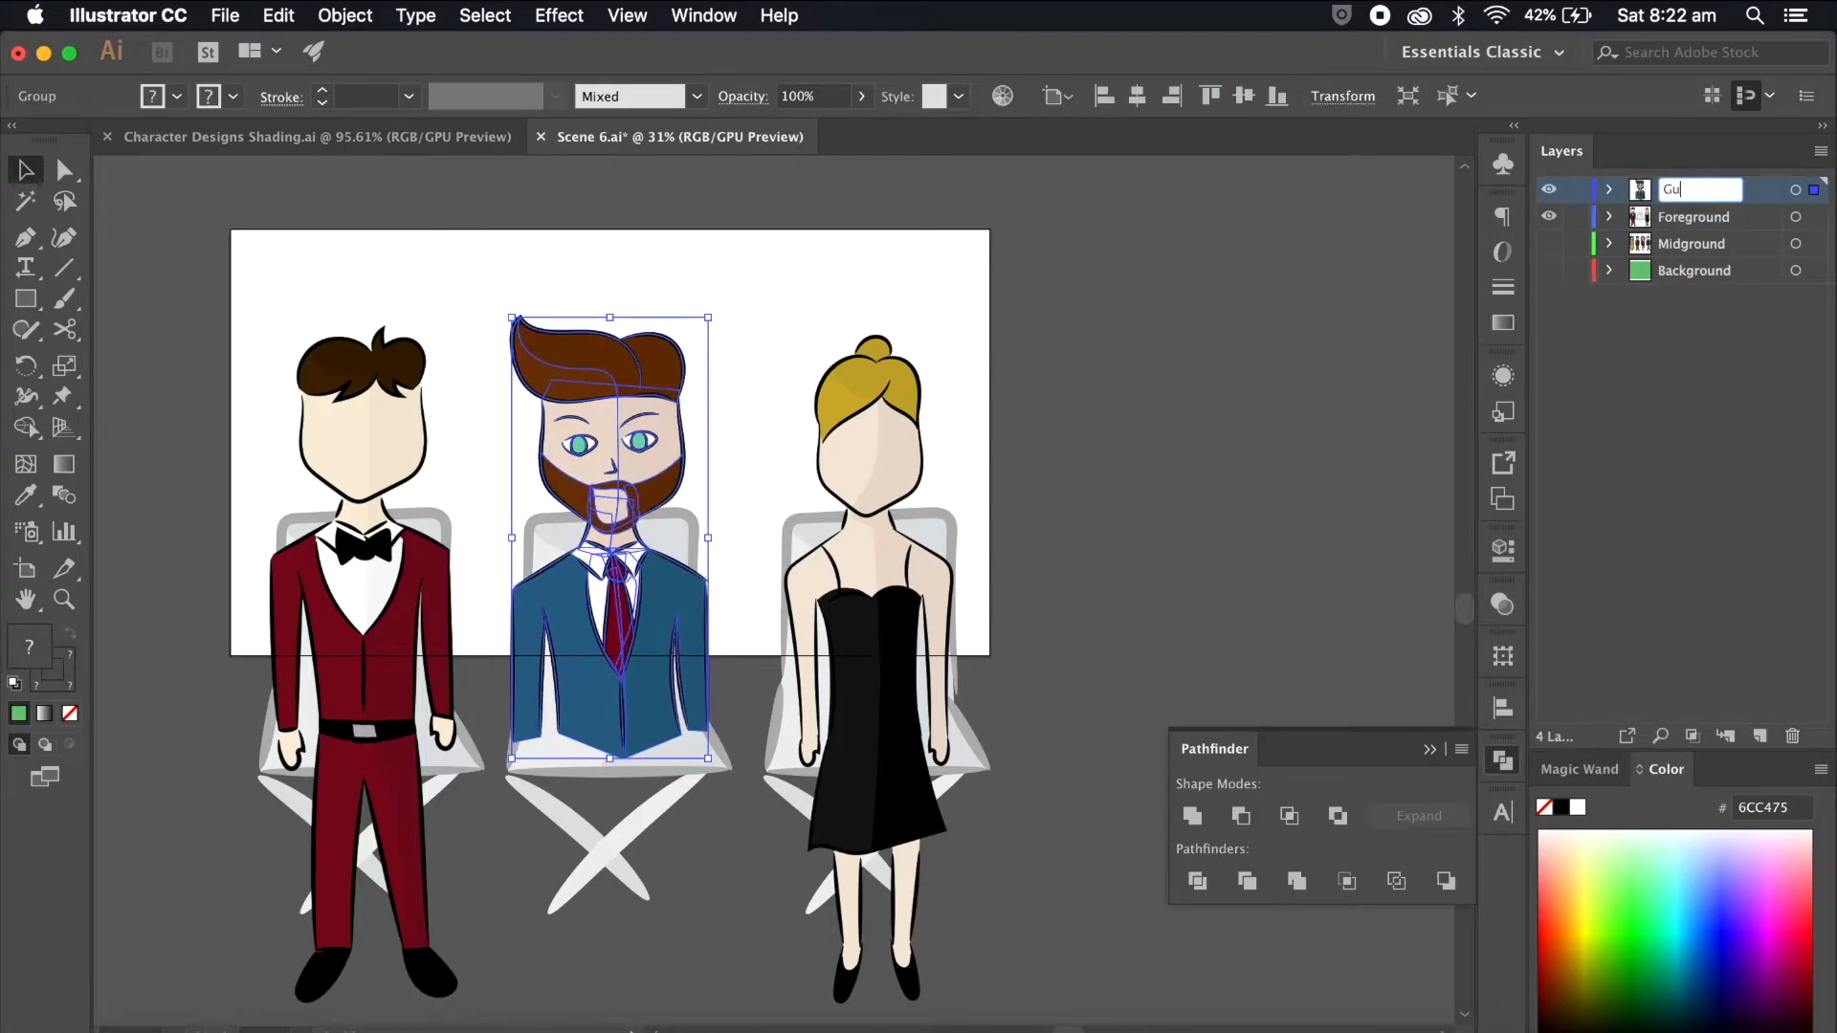
{"action": "key", "text": "Return"}
{"action": "left_click", "coordinate": [1549, 218]}
{"action": "left_click", "coordinate": [1085, 467]}
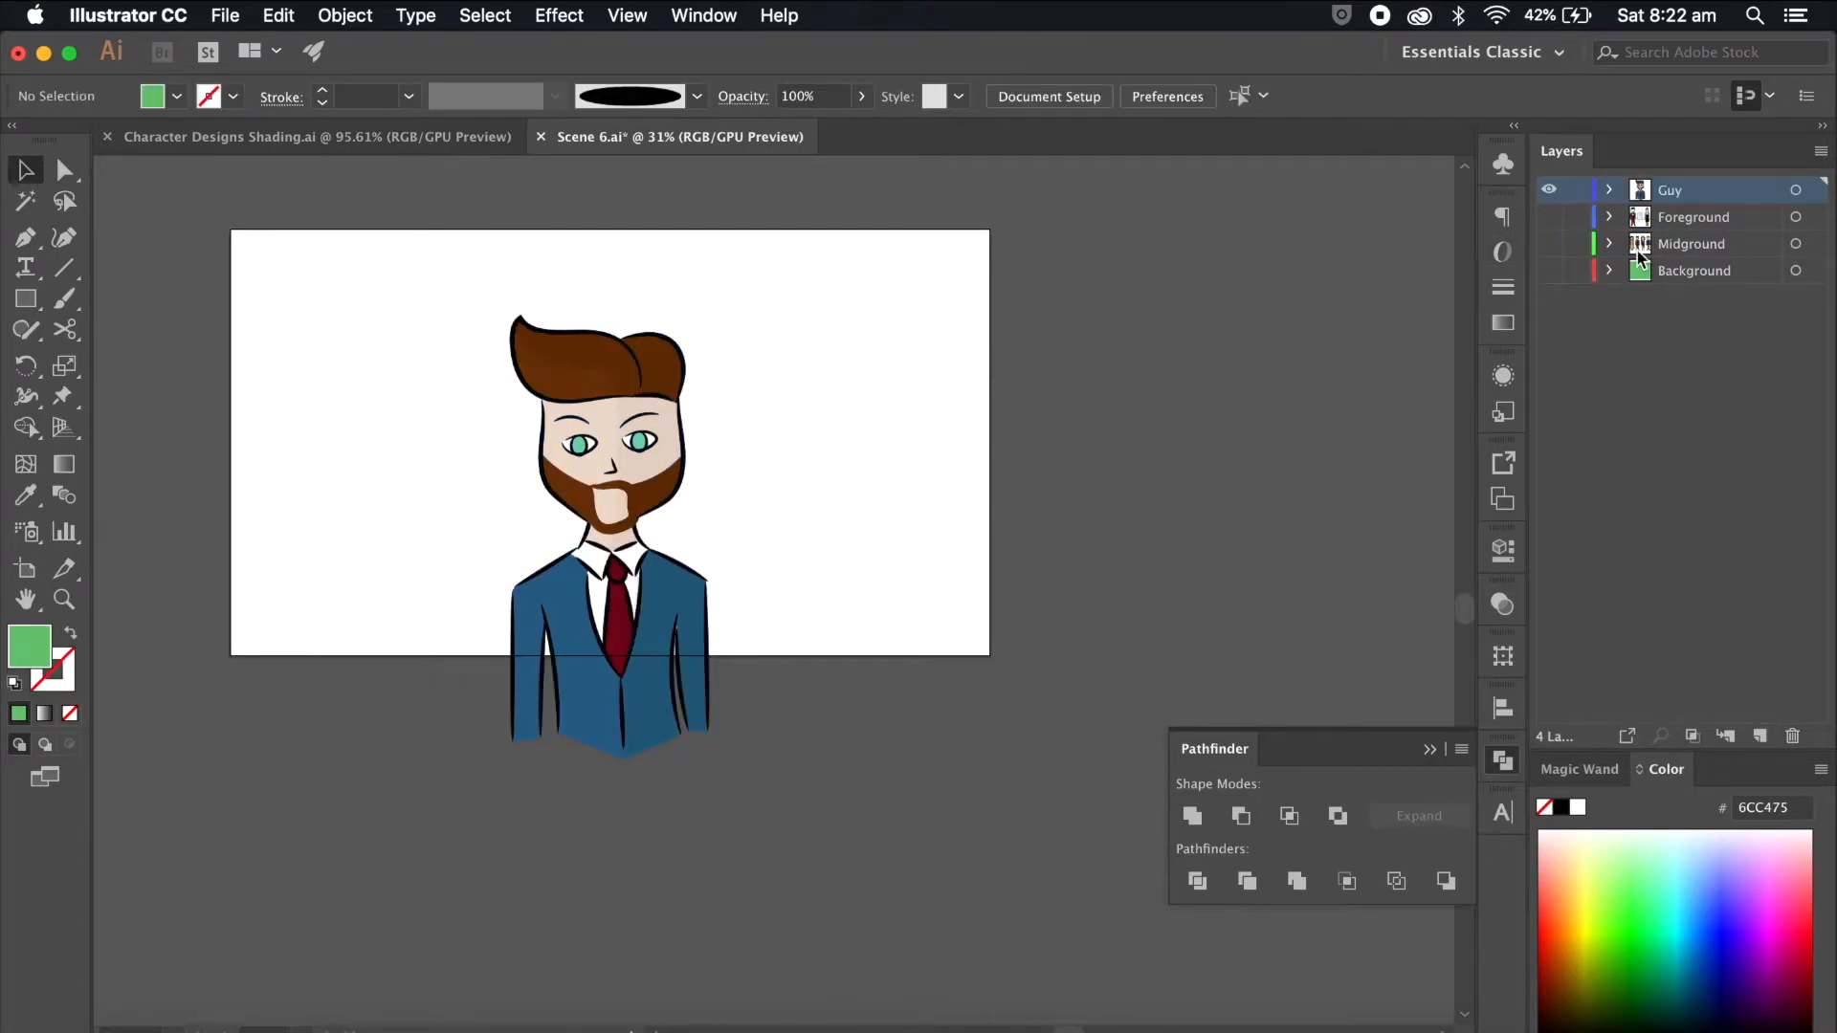
Step: Isolate the bearded man's head group and delete both of his eyebrows from it
{"action": "scroll", "coordinate": [787, 439], "scroll_direction": "up", "scroll_amount": 10}
{"action": "left_click", "coordinate": [633, 400]}
{"action": "scroll", "coordinate": [918, 627], "scroll_direction": "up", "scroll_amount": 2}
{"action": "double_click", "coordinate": [742, 524]}
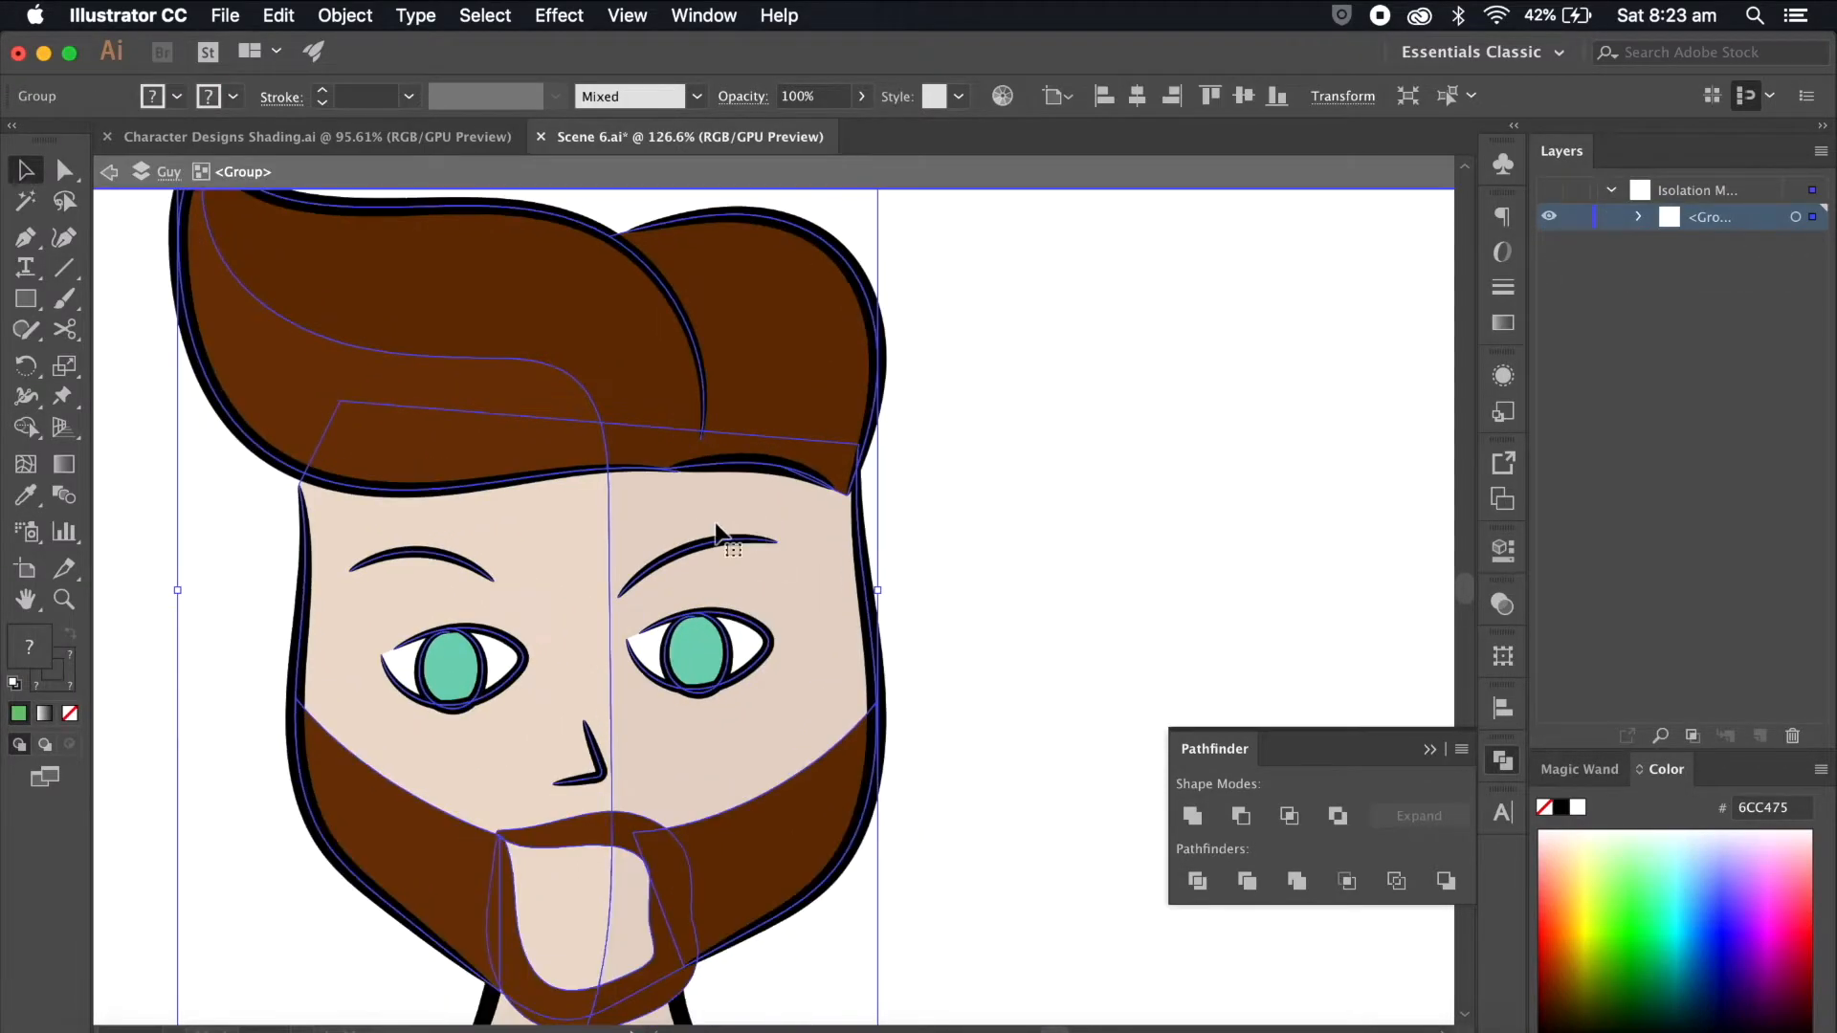
{"action": "double_click", "coordinate": [697, 555]}
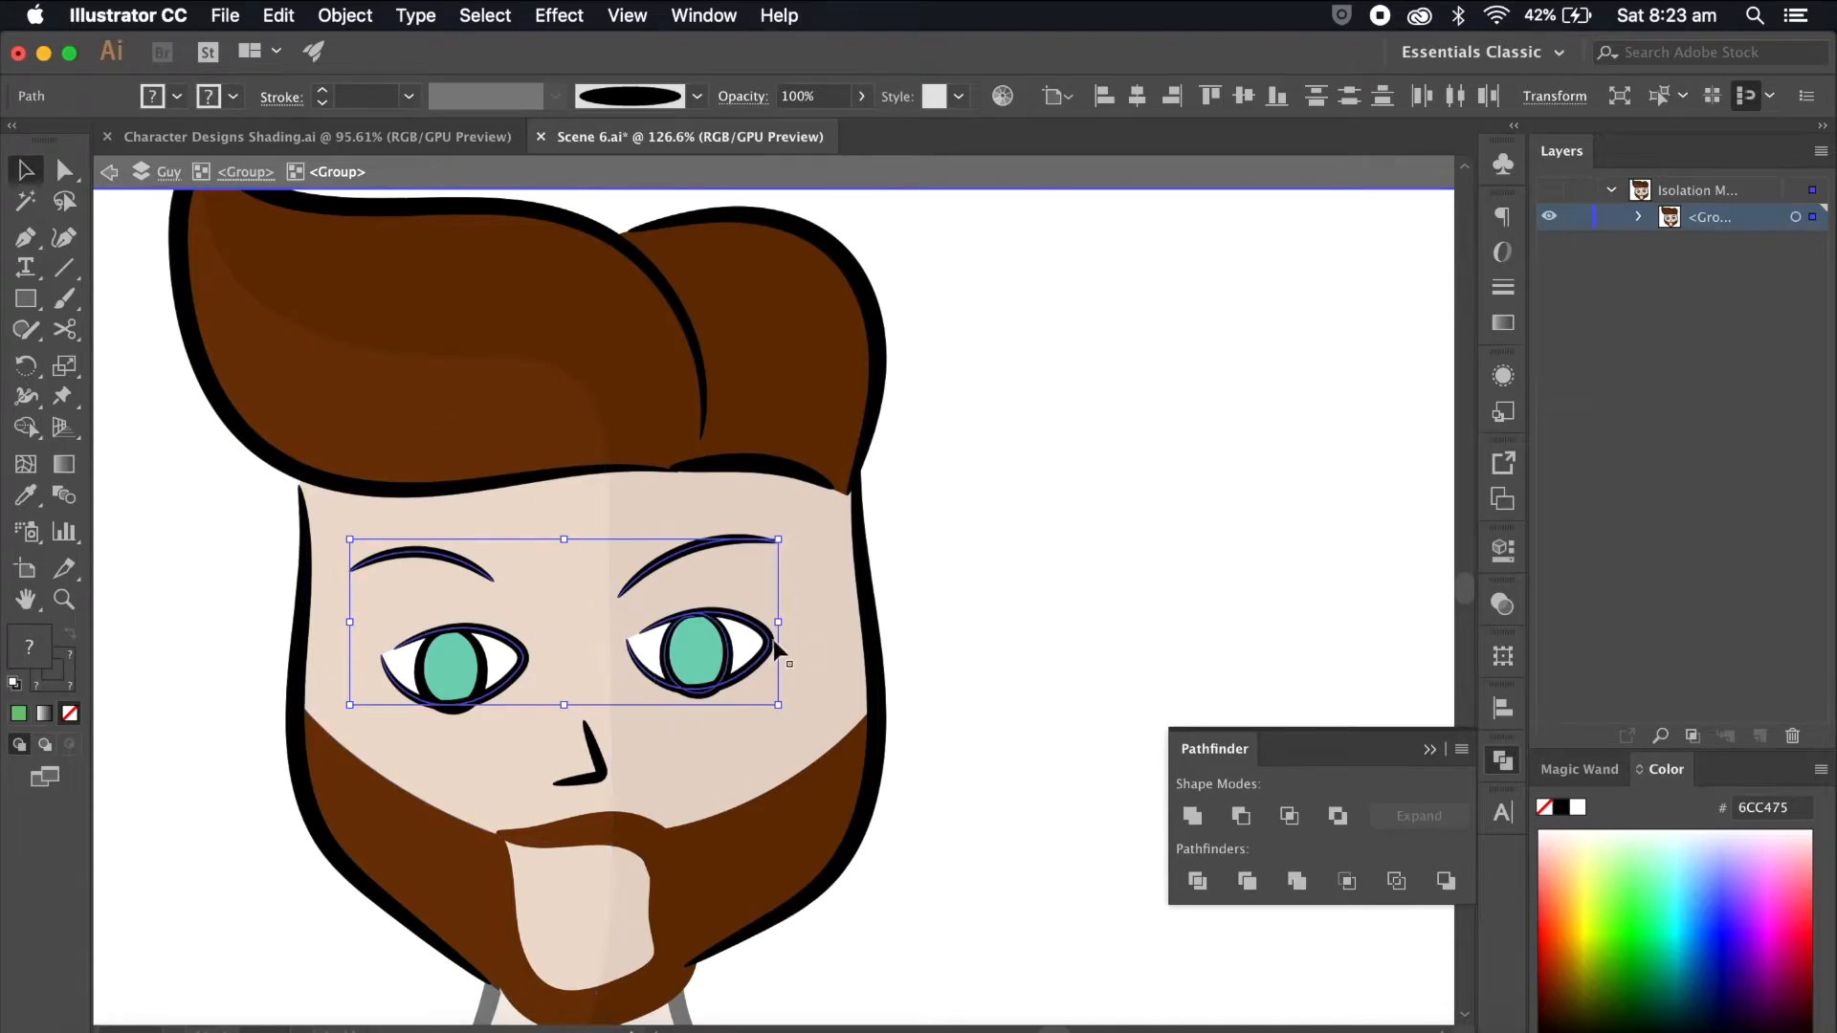
{"action": "left_click", "coordinate": [628, 586]}
{"action": "left_click", "coordinate": [480, 572], "text": "shift"}
{"action": "key", "text": "Delete"}
Step: Select both eyes in the head group and paste the eye and eyebrow shapes in place on a new layer above Guy
{"action": "scroll", "coordinate": [509, 649], "scroll_direction": "up", "scroll_amount": 6}
{"action": "left_click", "coordinate": [451, 685]}
{"action": "left_click", "coordinate": [894, 690], "text": "shift"}
{"action": "left_click_drag", "start_coordinate": [629, 799], "coordinate": [632, 790]}
{"action": "scroll", "coordinate": [632, 792], "scroll_direction": "down", "scroll_amount": 10}
{"action": "double_click", "coordinate": [1052, 593]}
{"action": "left_click", "coordinate": [1760, 735]}
{"action": "key", "text": "super+f"}
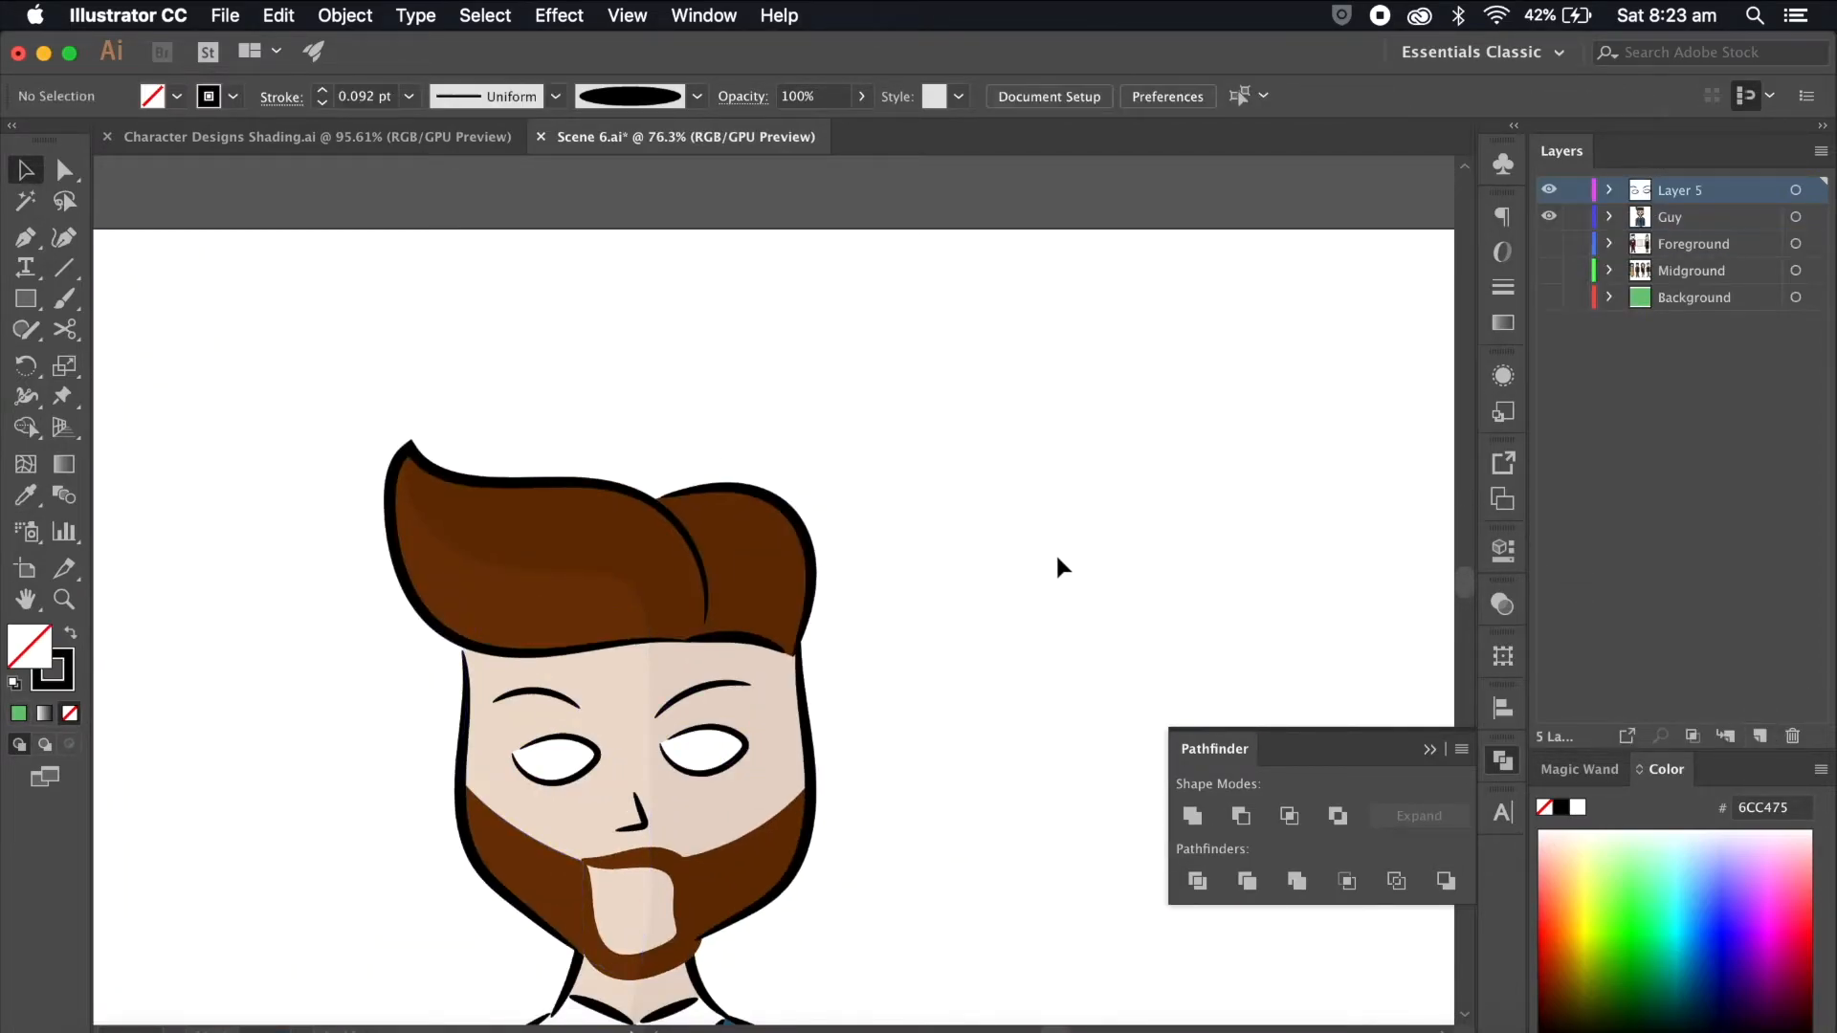
Step: Fill both eye whites with skin tones sampled from the surrounding face
{"action": "left_click", "coordinate": [1058, 562]}
{"action": "scroll", "coordinate": [599, 995], "scroll_direction": "up", "scroll_amount": 5}
{"action": "left_click", "coordinate": [64, 170]}
{"action": "left_click", "coordinate": [777, 588]}
{"action": "key", "text": "i"}
{"action": "left_click", "coordinate": [858, 507]}
{"action": "left_click", "coordinate": [537, 598], "text": "super"}
{"action": "left_click", "coordinate": [612, 536]}
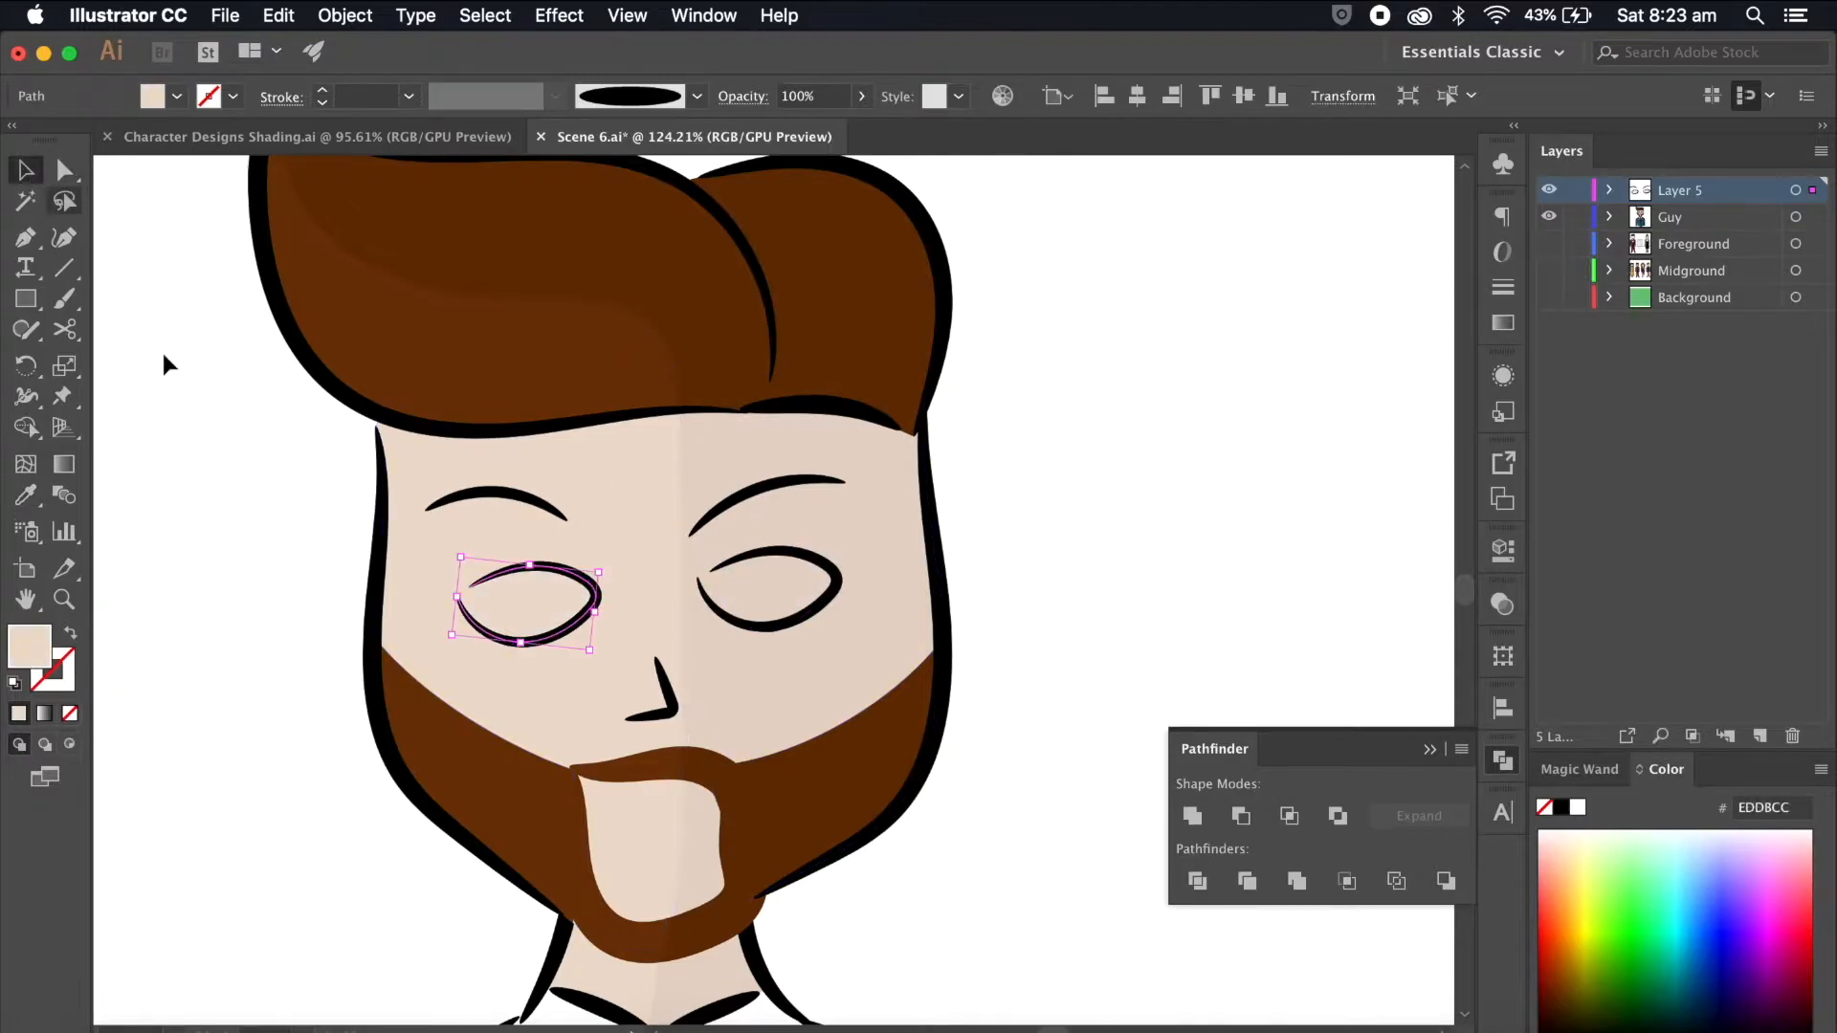
Step: Move both eyebrows onto a new layer and rename the closed-eyes layer as Blink
{"action": "left_click", "coordinate": [497, 492]}
{"action": "left_click", "coordinate": [779, 483], "text": "shift"}
{"action": "left_click", "coordinate": [1761, 736]}
{"action": "double_click", "coordinate": [1677, 217]}
{"action": "left_click_drag", "start_coordinate": [1813, 217], "coordinate": [1813, 191]}
{"action": "type", "text": "Blink"}
{"action": "key", "text": "Return"}
Step: Hide the Guy and Blink layers and put the right-hand eyebrow on its own new layer named Right
{"action": "left_click", "coordinate": [1549, 217]}
{"action": "left_click", "coordinate": [1548, 243]}
{"action": "left_click", "coordinate": [1687, 193]}
{"action": "left_click", "coordinate": [1761, 736]}
{"action": "left_click", "coordinate": [786, 480]}
{"action": "double_click", "coordinate": [1687, 190]}
{"action": "type", "text": "Right"}
{"action": "key", "text": "Return"}
Step: Rename the remaining eyebrow's layer as Left
{"action": "left_click", "coordinate": [1676, 217]}
{"action": "double_click", "coordinate": [1676, 217]}
{"action": "type", "text": "Left"}
{"action": "key", "text": "Return"}
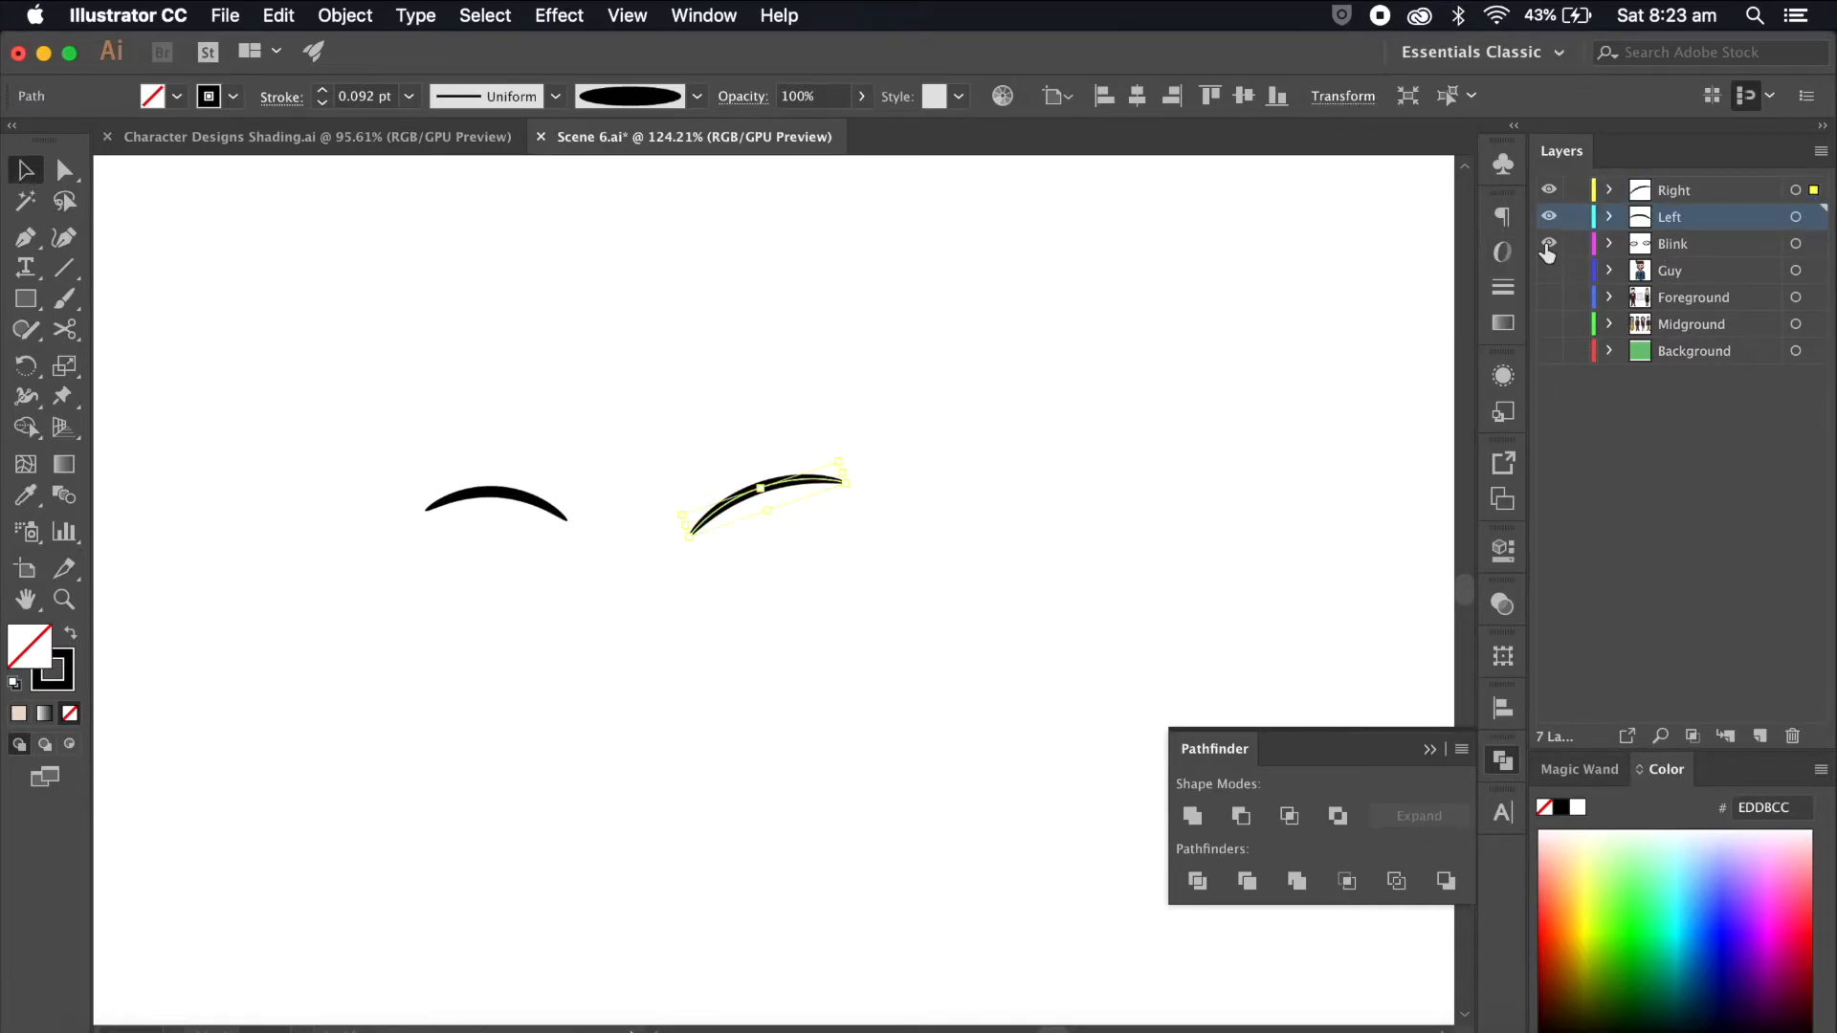
Step: Make all the hidden layers visible and save Scene 6
{"action": "left_click_drag", "start_coordinate": [1548, 245], "coordinate": [1549, 350]}
{"action": "scroll", "coordinate": [785, 381], "scroll_direction": "down", "scroll_amount": 10}
{"action": "left_click", "coordinate": [1264, 456]}
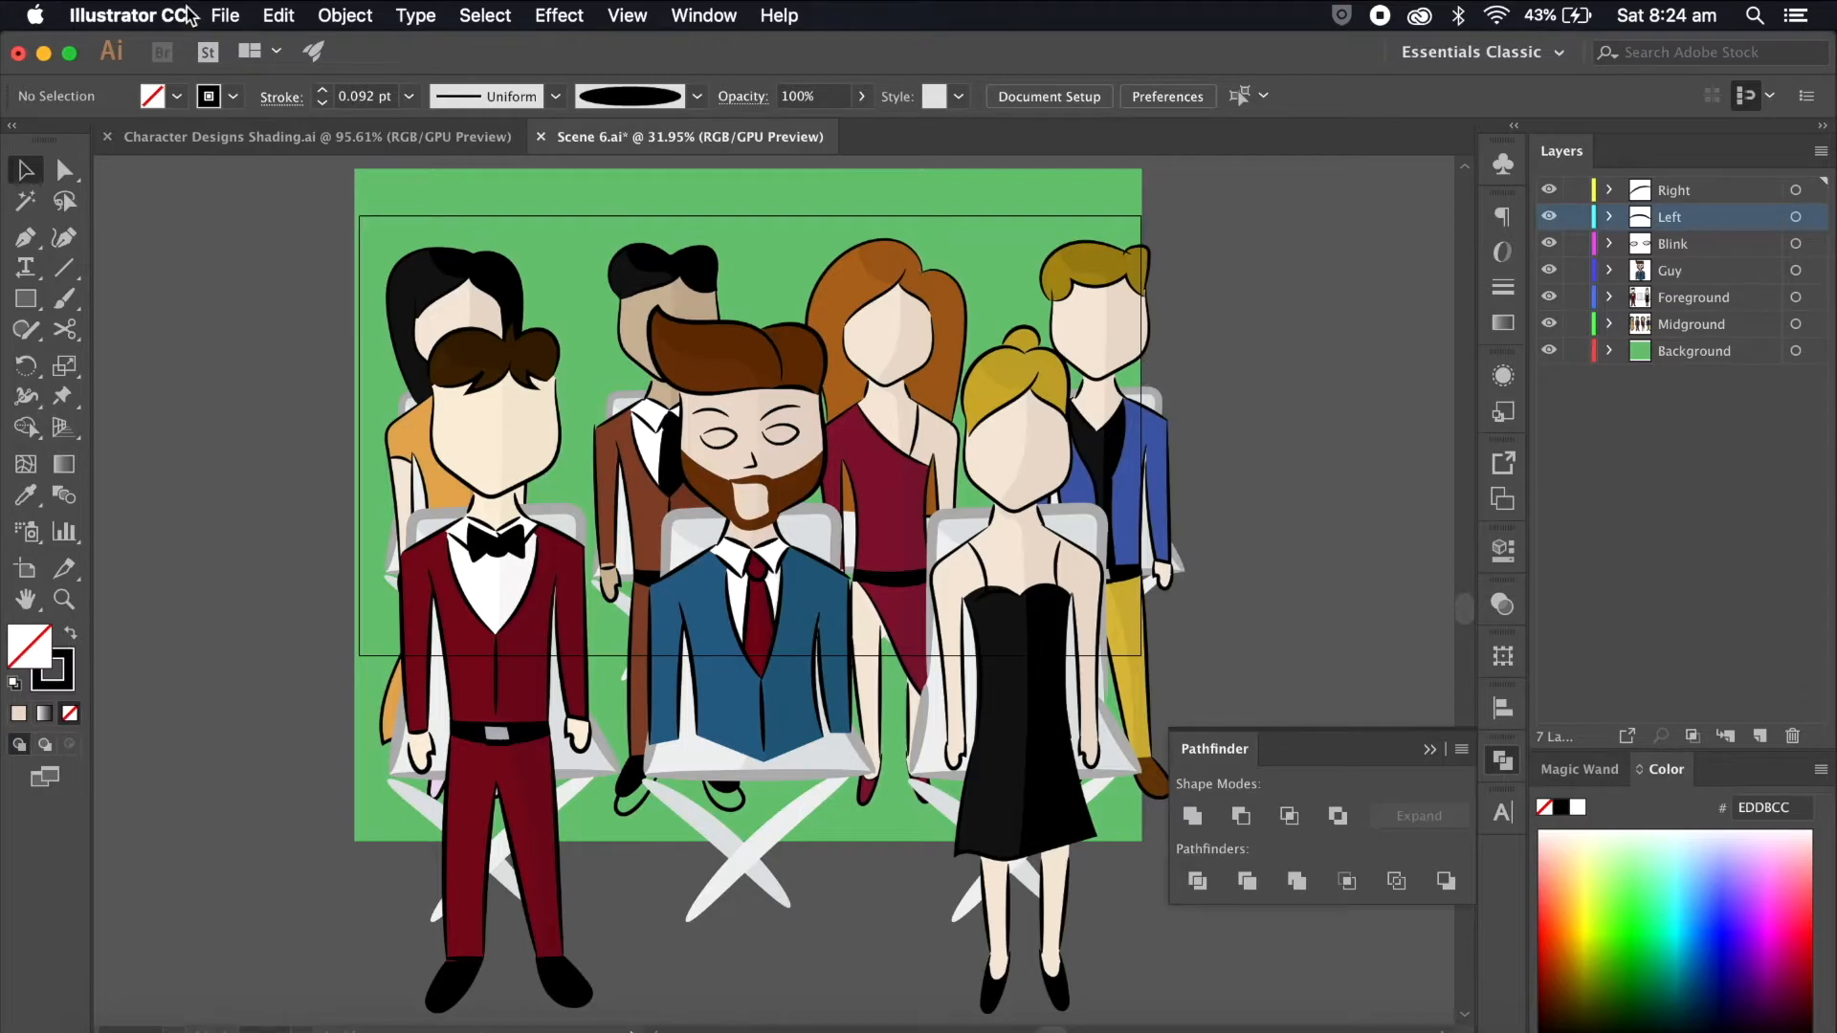
{"action": "left_click", "coordinate": [225, 15]}
{"action": "left_click", "coordinate": [289, 208]}
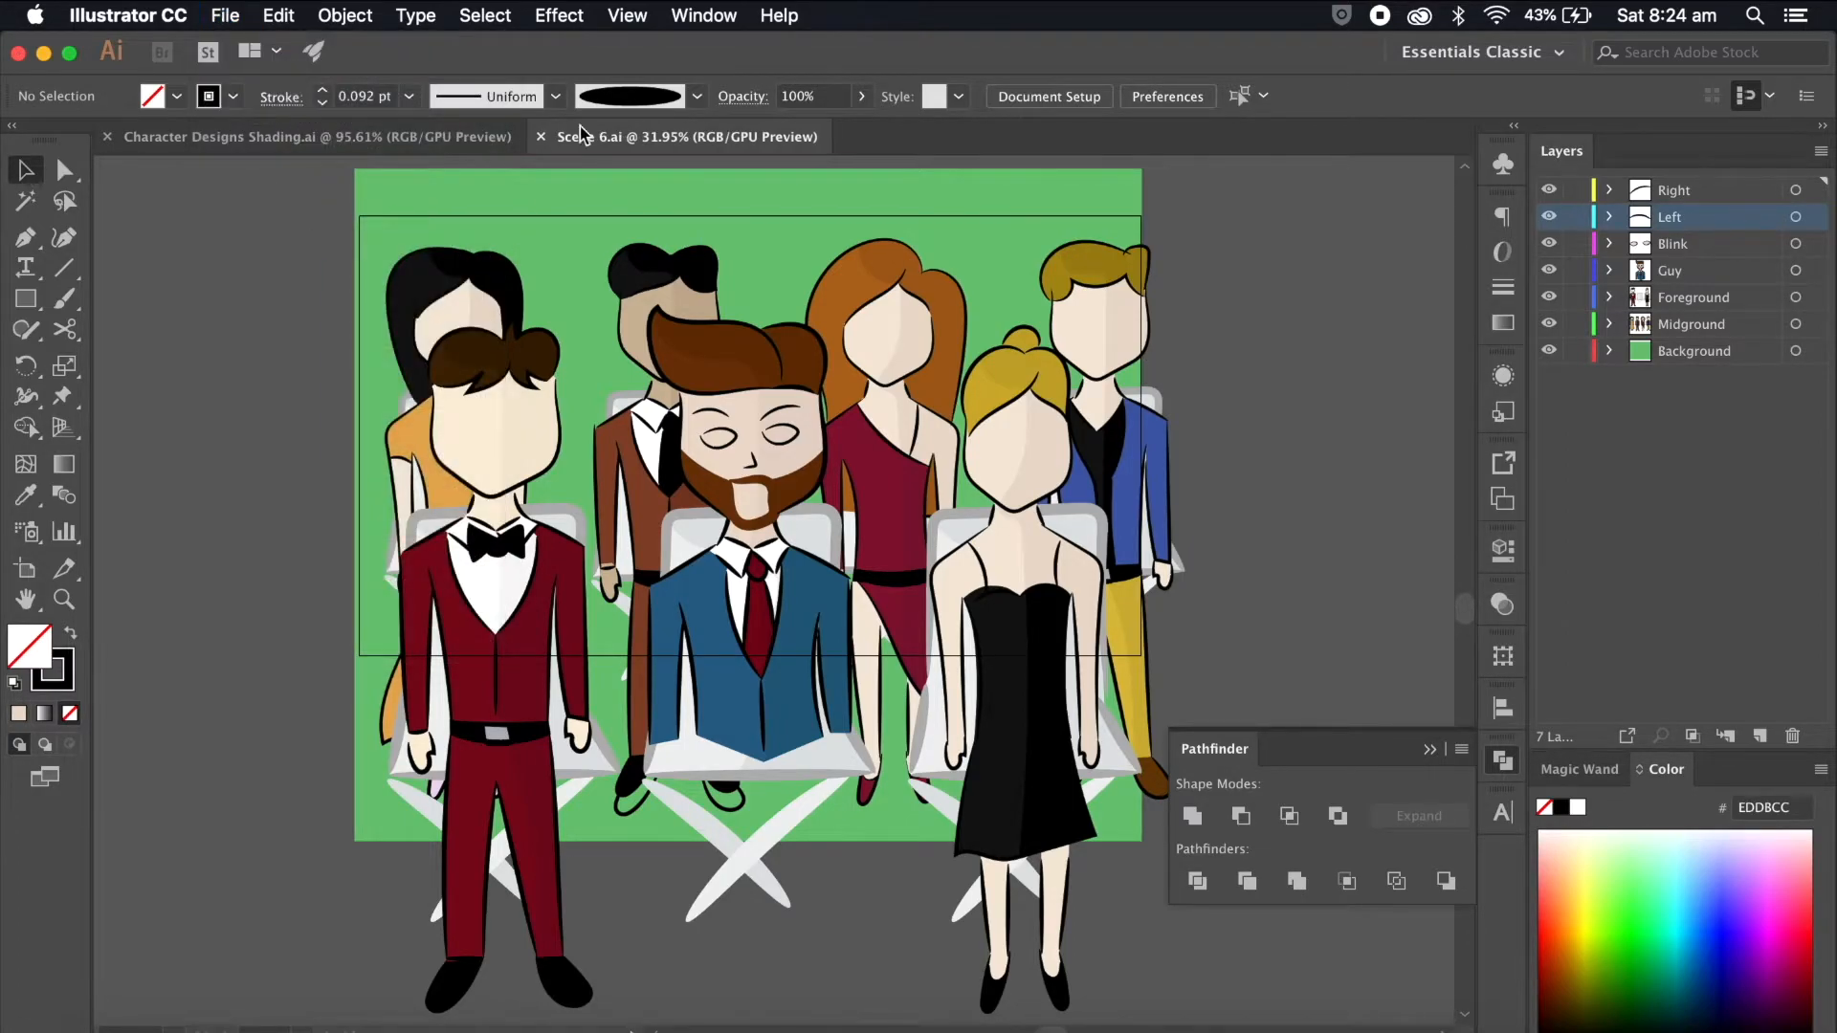
Step: Close Scene 6 and open Scene 7.ai from the Scenes folder
{"action": "left_click", "coordinate": [541, 137]}
{"action": "left_click", "coordinate": [141, 1032]}
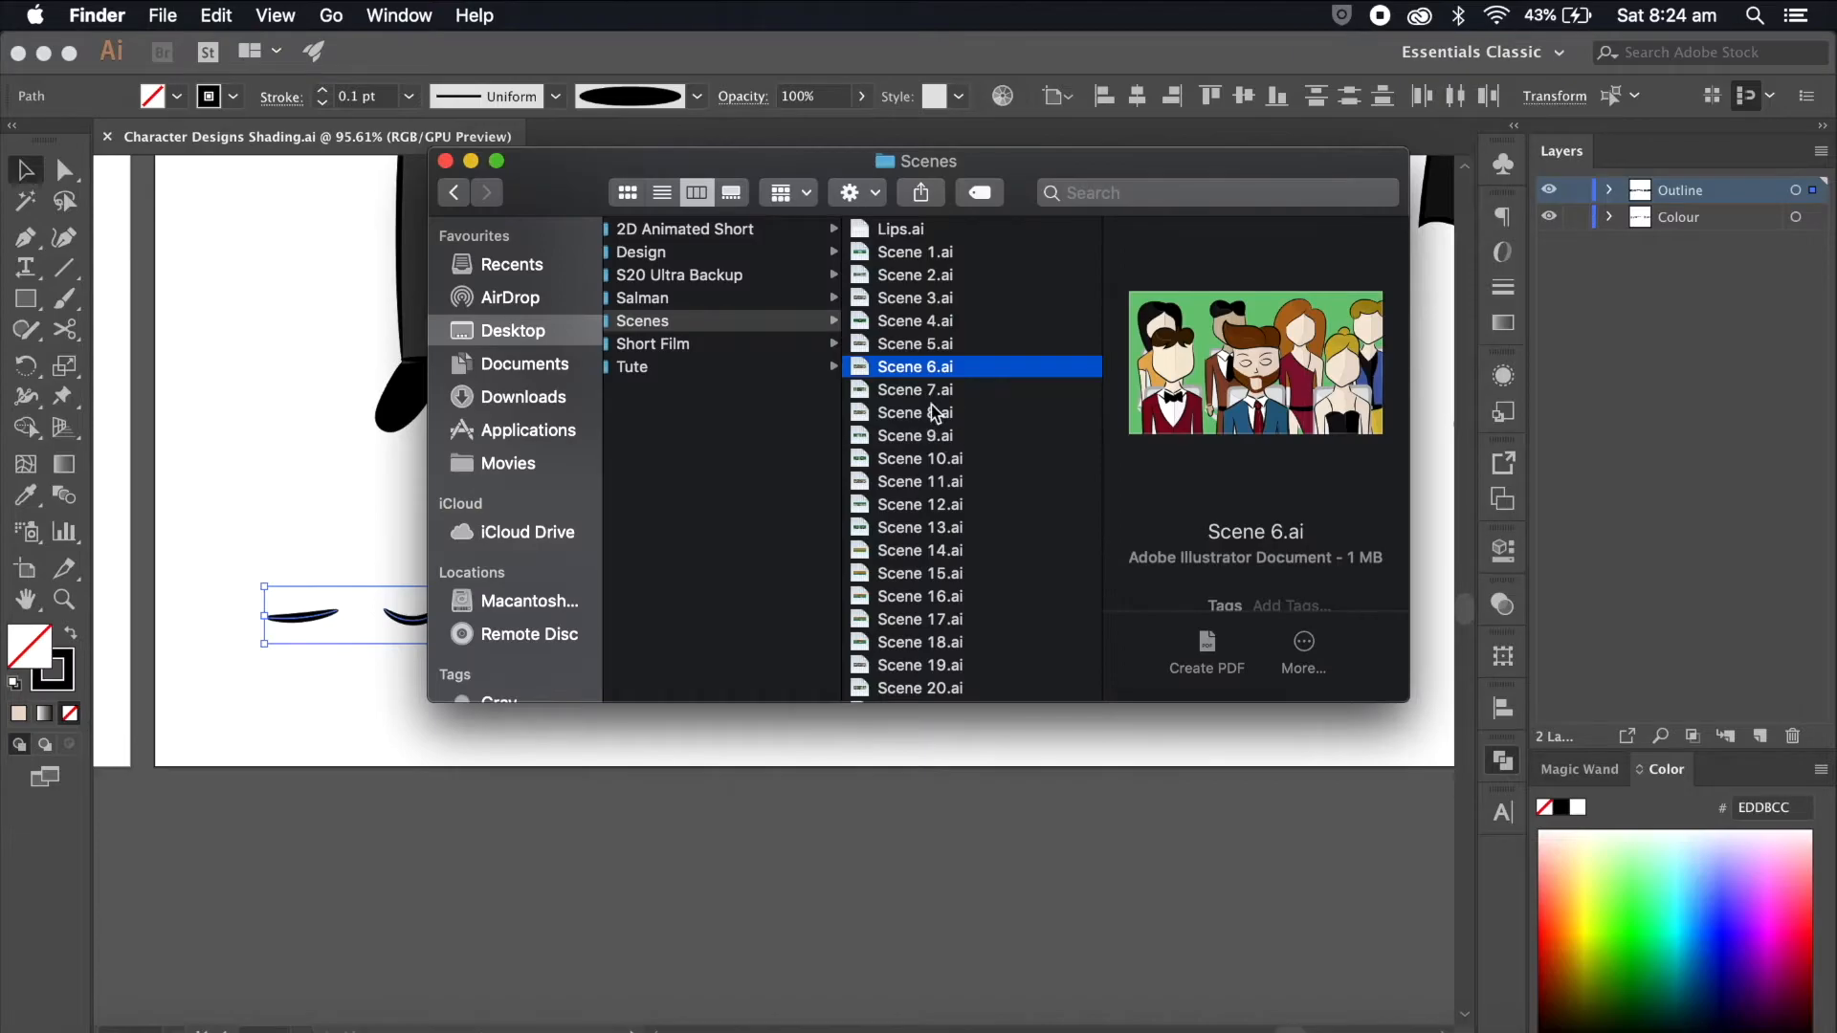
{"action": "double_click", "coordinate": [897, 390]}
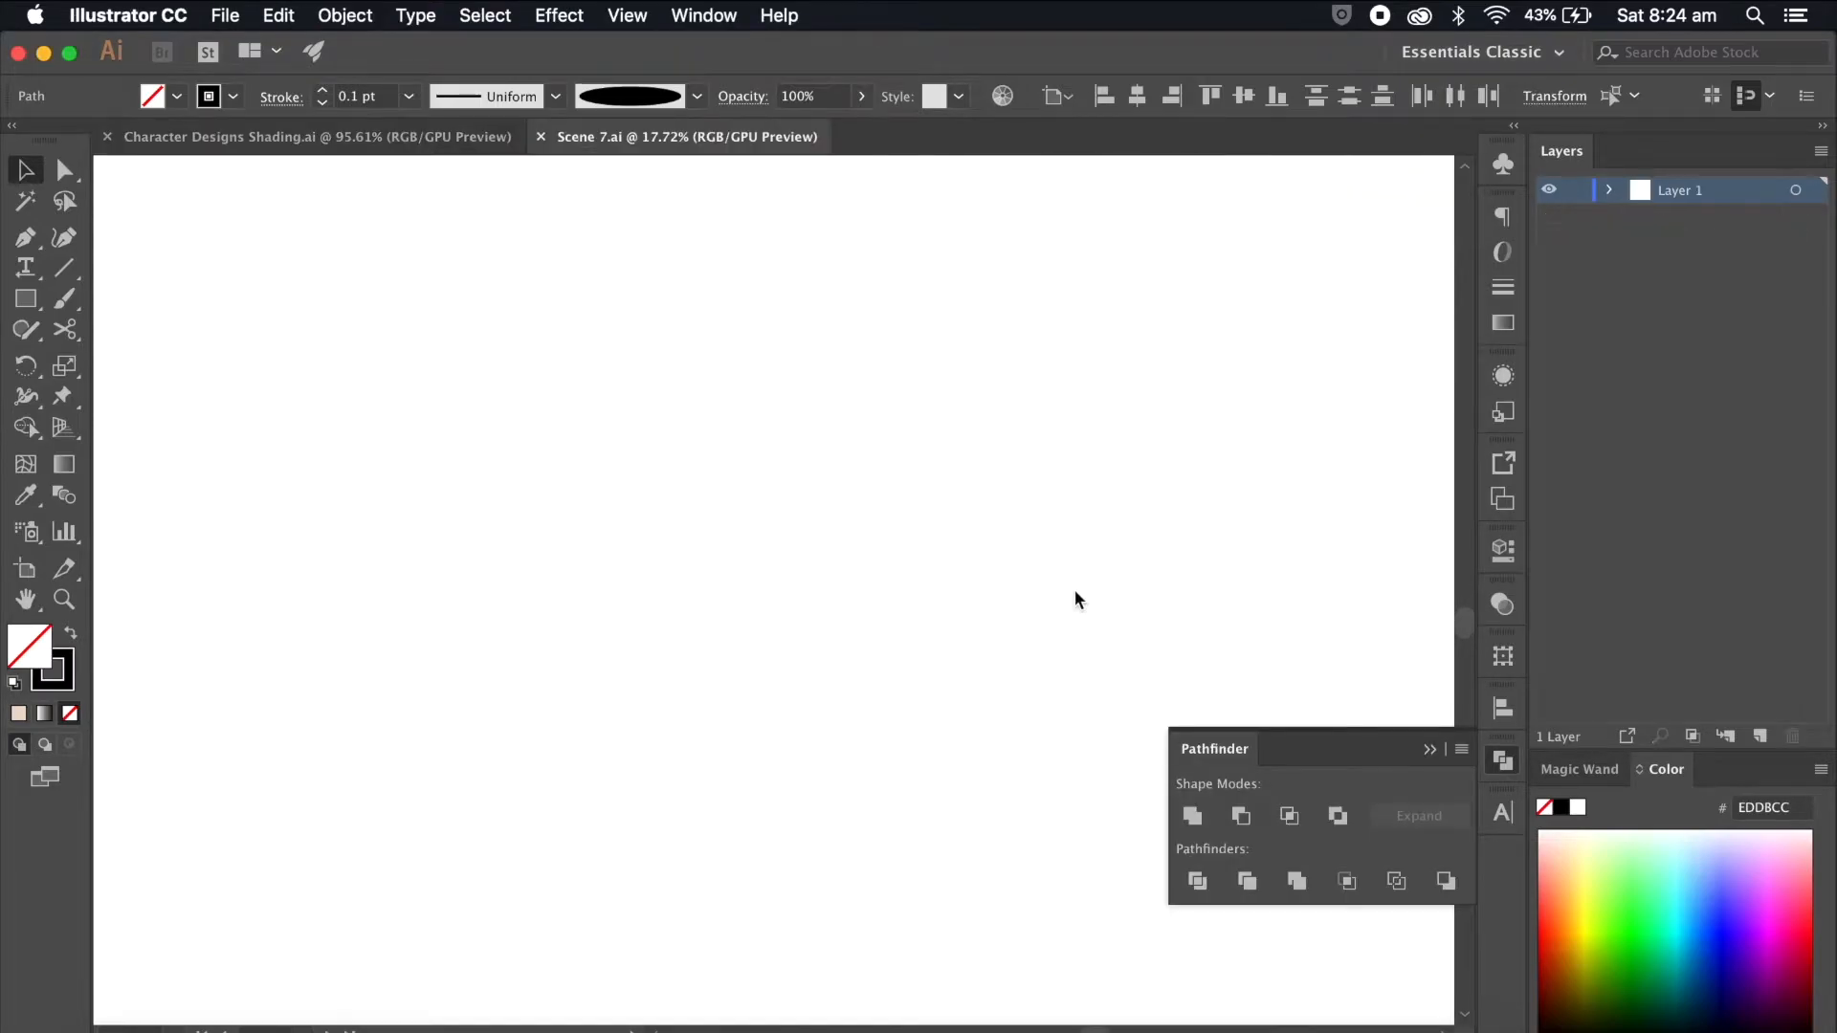
Step: Move the sky, hedge, grass and grey ground together onto a new layer
{"action": "scroll", "coordinate": [1194, 505], "scroll_direction": "up", "scroll_amount": 4}
{"action": "scroll", "coordinate": [1194, 505], "scroll_direction": "down", "scroll_amount": 4}
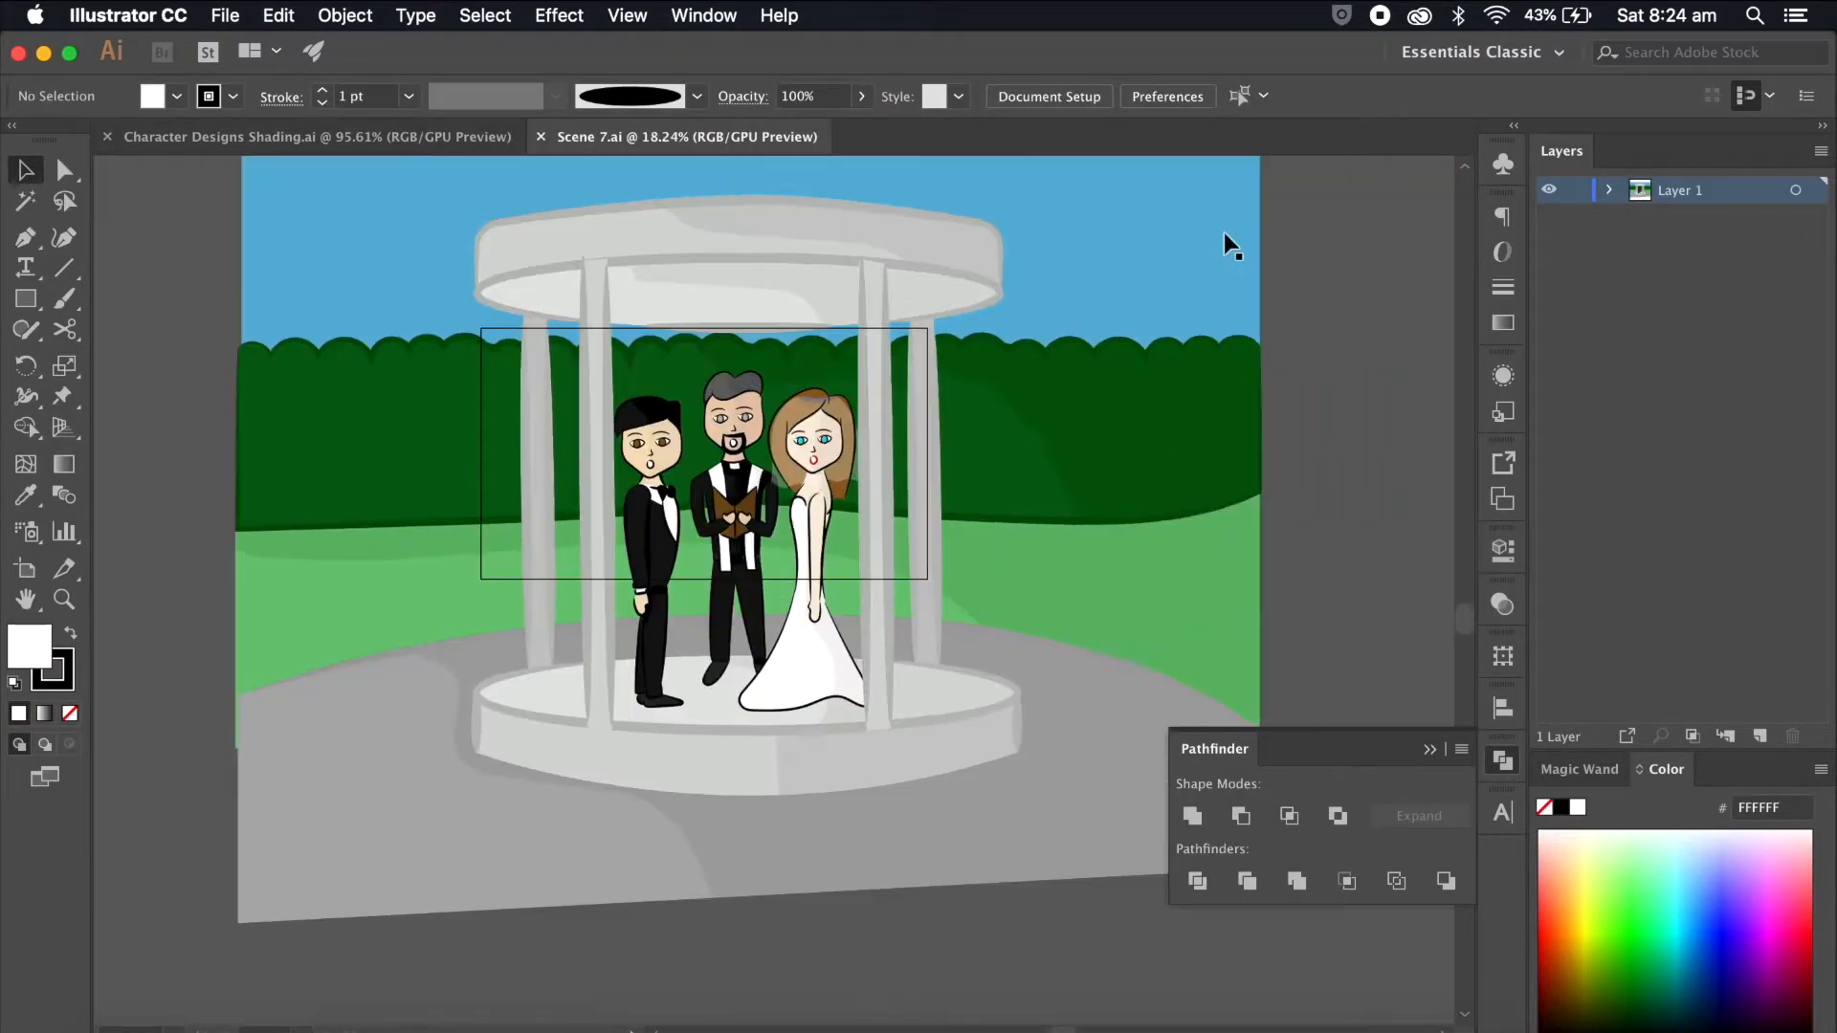
{"action": "left_click", "coordinate": [1206, 287]}
{"action": "left_click", "coordinate": [1182, 430], "text": "shift"}
{"action": "left_click", "coordinate": [1160, 580], "text": "shift"}
{"action": "left_click", "coordinate": [1085, 772], "text": "shift"}
{"action": "left_click", "coordinate": [1759, 736]}
{"action": "left_click_drag", "start_coordinate": [1812, 217], "coordinate": [1812, 192]}
{"action": "left_click", "coordinate": [1680, 325]}
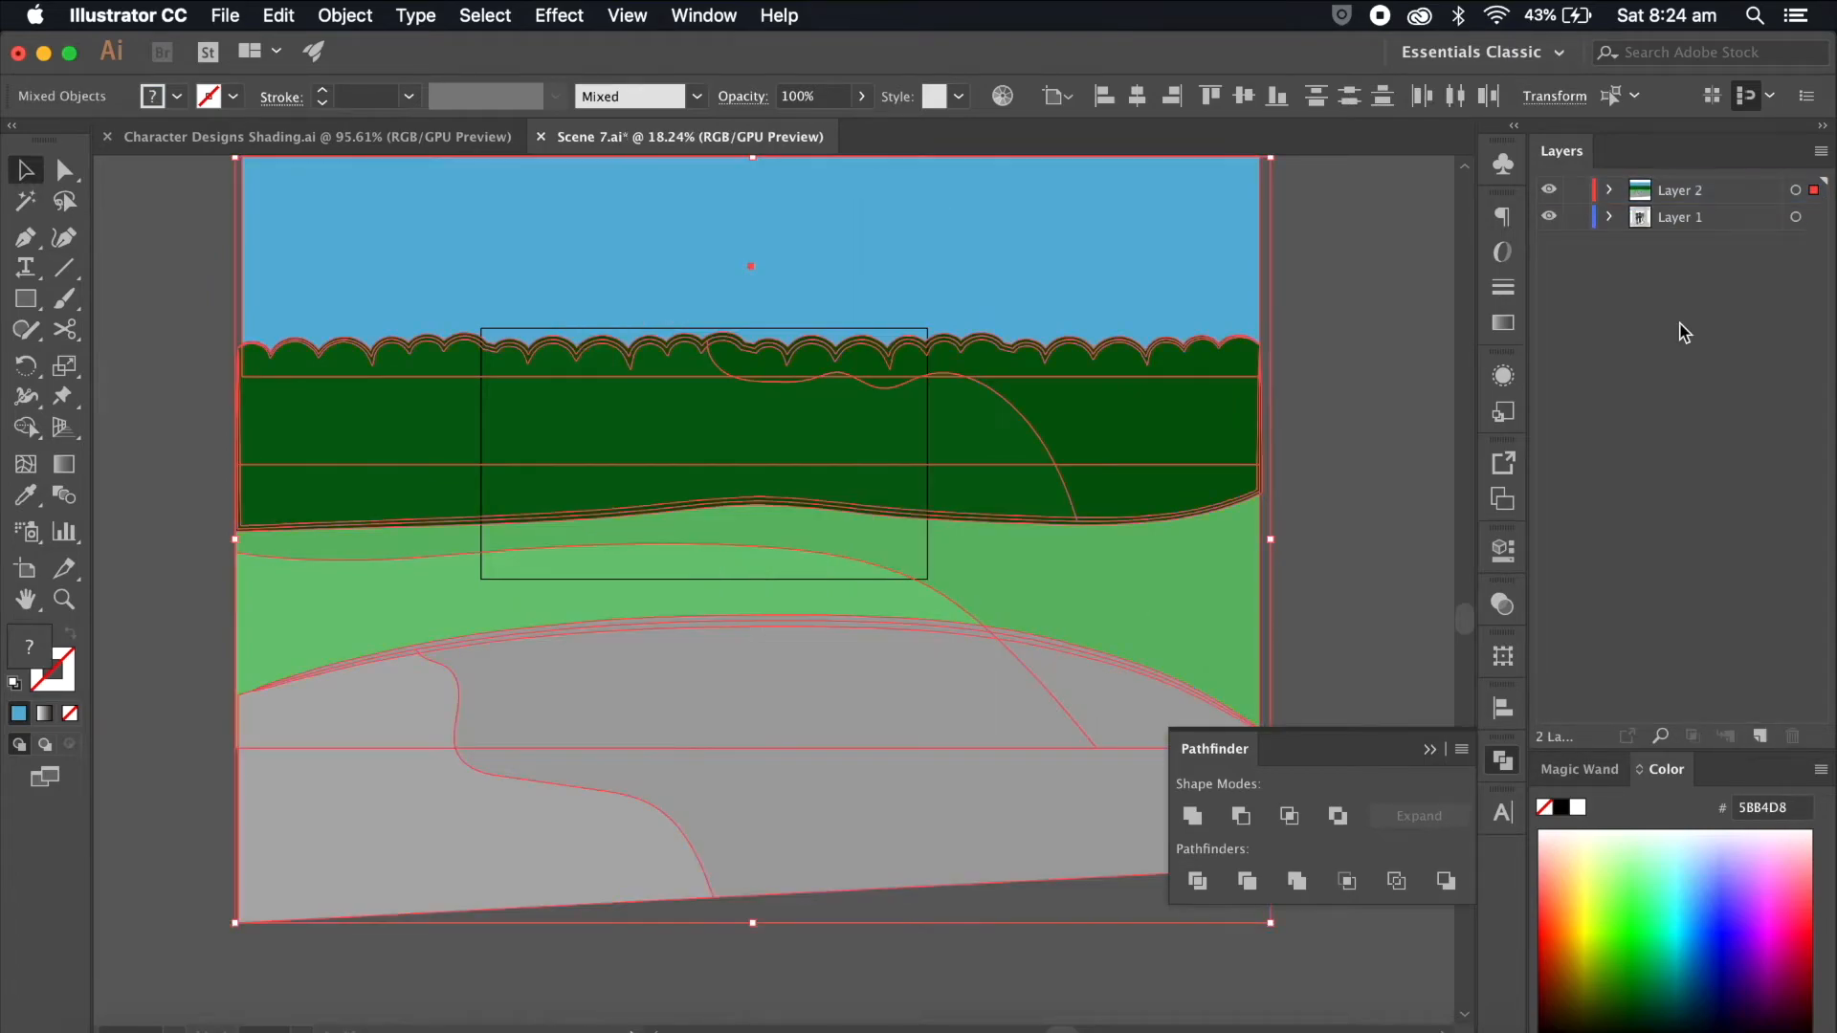
Step: Rename the new scenery layer as Background
{"action": "left_click", "coordinate": [1368, 430]}
{"action": "double_click", "coordinate": [1682, 190]}
{"action": "type", "text": "Background"}
{"action": "key", "text": "Return"}
Step: Move the grey ground from the scenery onto its own new layer named Floor
{"action": "left_click", "coordinate": [1695, 199]}
{"action": "left_click", "coordinate": [1759, 735]}
{"action": "left_click", "coordinate": [828, 771]}
{"action": "left_click_drag", "start_coordinate": [1812, 217], "coordinate": [1811, 192]}
{"action": "double_click", "coordinate": [1674, 190]}
{"action": "type", "text": "Floor"}
{"action": "key", "text": "Return"}
Step: Bring the layer with the gazebo and characters to the top of the stack and rename it Midground
{"action": "left_click", "coordinate": [1392, 367]}
{"action": "left_click_drag", "start_coordinate": [1683, 244], "coordinate": [1684, 184]}
{"action": "double_click", "coordinate": [1679, 190]}
{"action": "type", "text": "Midgr"}
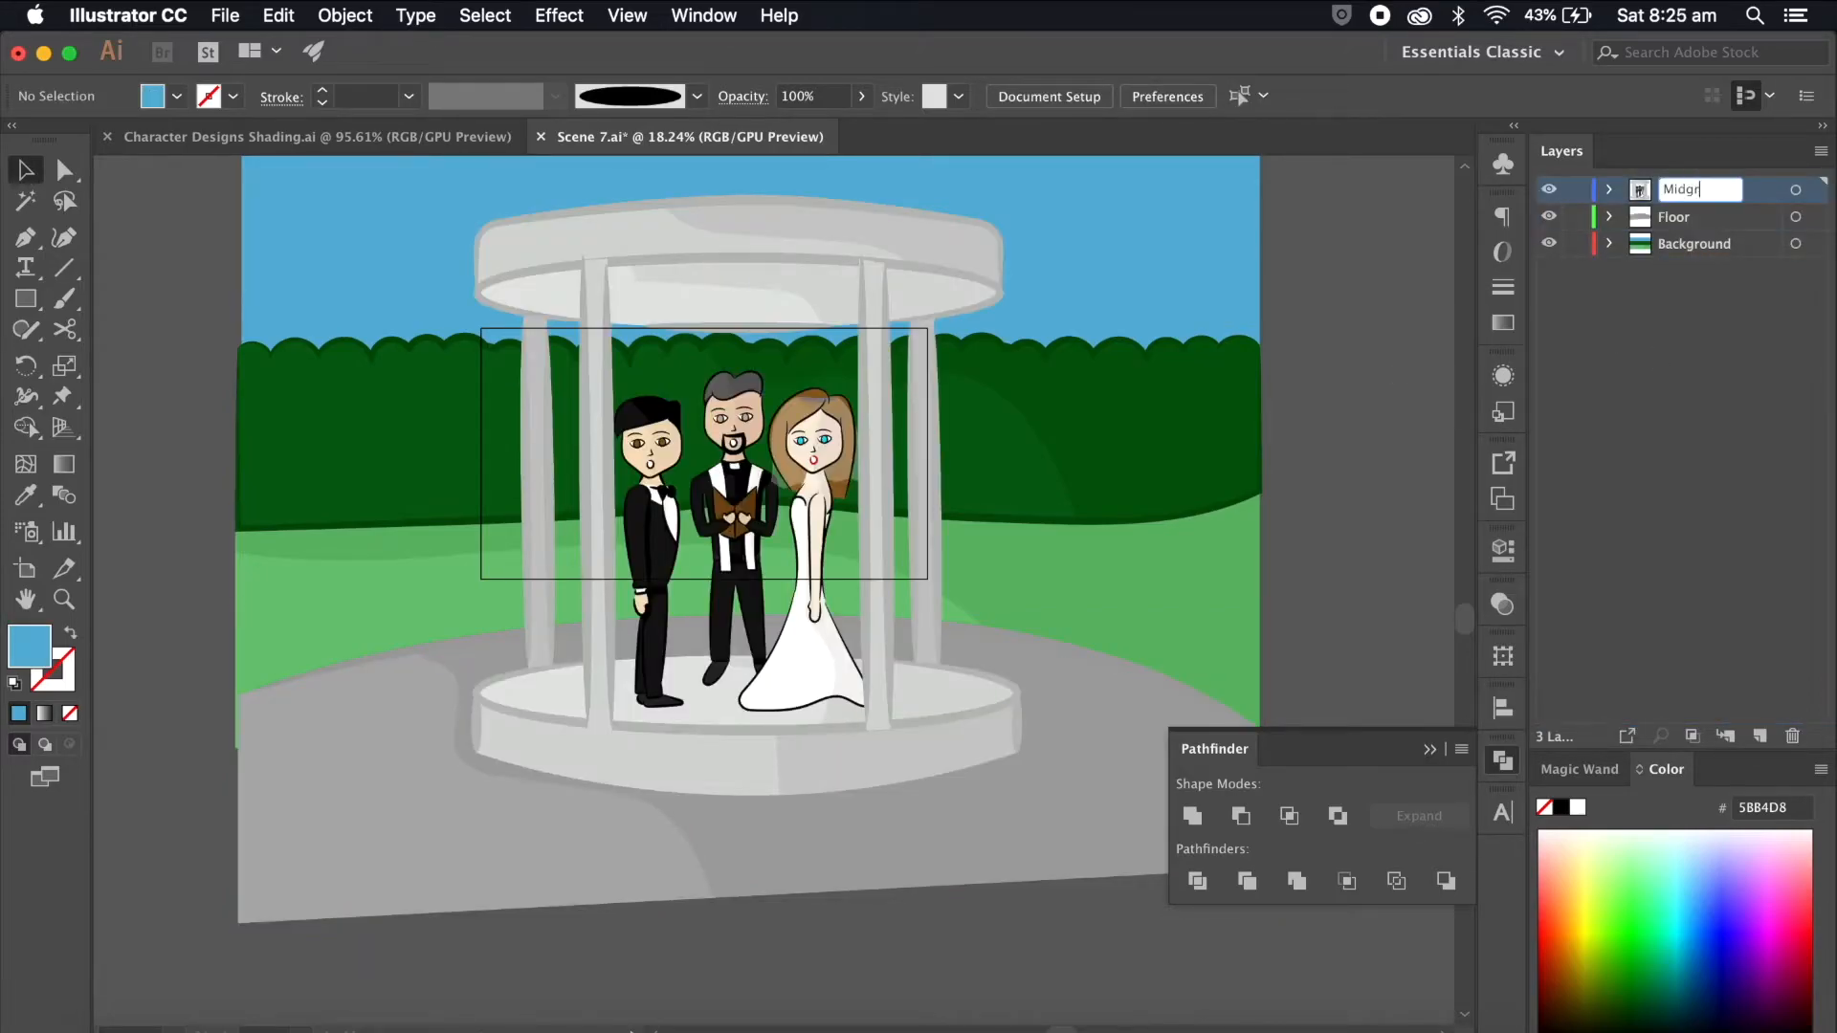
{"action": "key", "text": "Return"}
Step: Move the gazebo's two front pillars onto a new layer named Foreground
{"action": "scroll", "coordinate": [812, 397], "scroll_direction": "up", "scroll_amount": 2}
{"action": "left_click", "coordinate": [811, 456]}
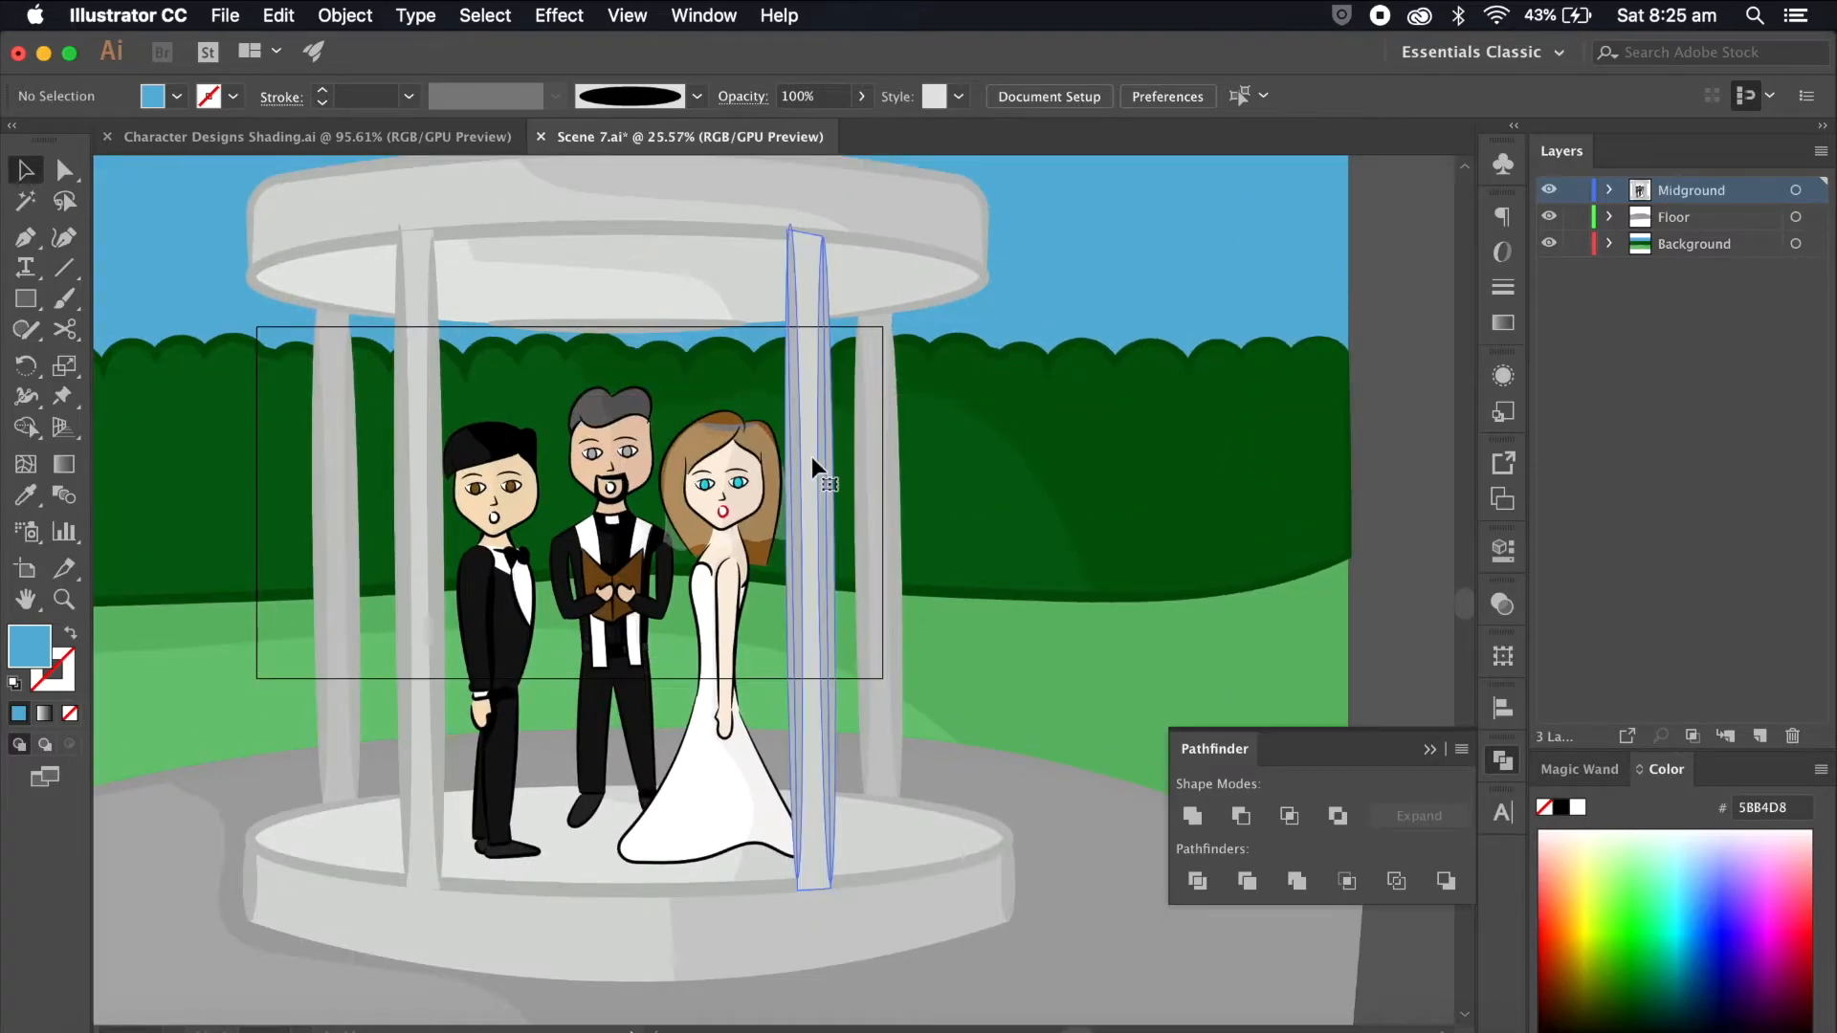
{"action": "left_click", "coordinate": [438, 464], "text": "shift"}
{"action": "left_click", "coordinate": [438, 464], "text": "shift"}
{"action": "left_click", "coordinate": [1759, 736]}
{"action": "left_click_drag", "start_coordinate": [1816, 189], "coordinate": [1812, 189]}
{"action": "double_click", "coordinate": [1681, 190]}
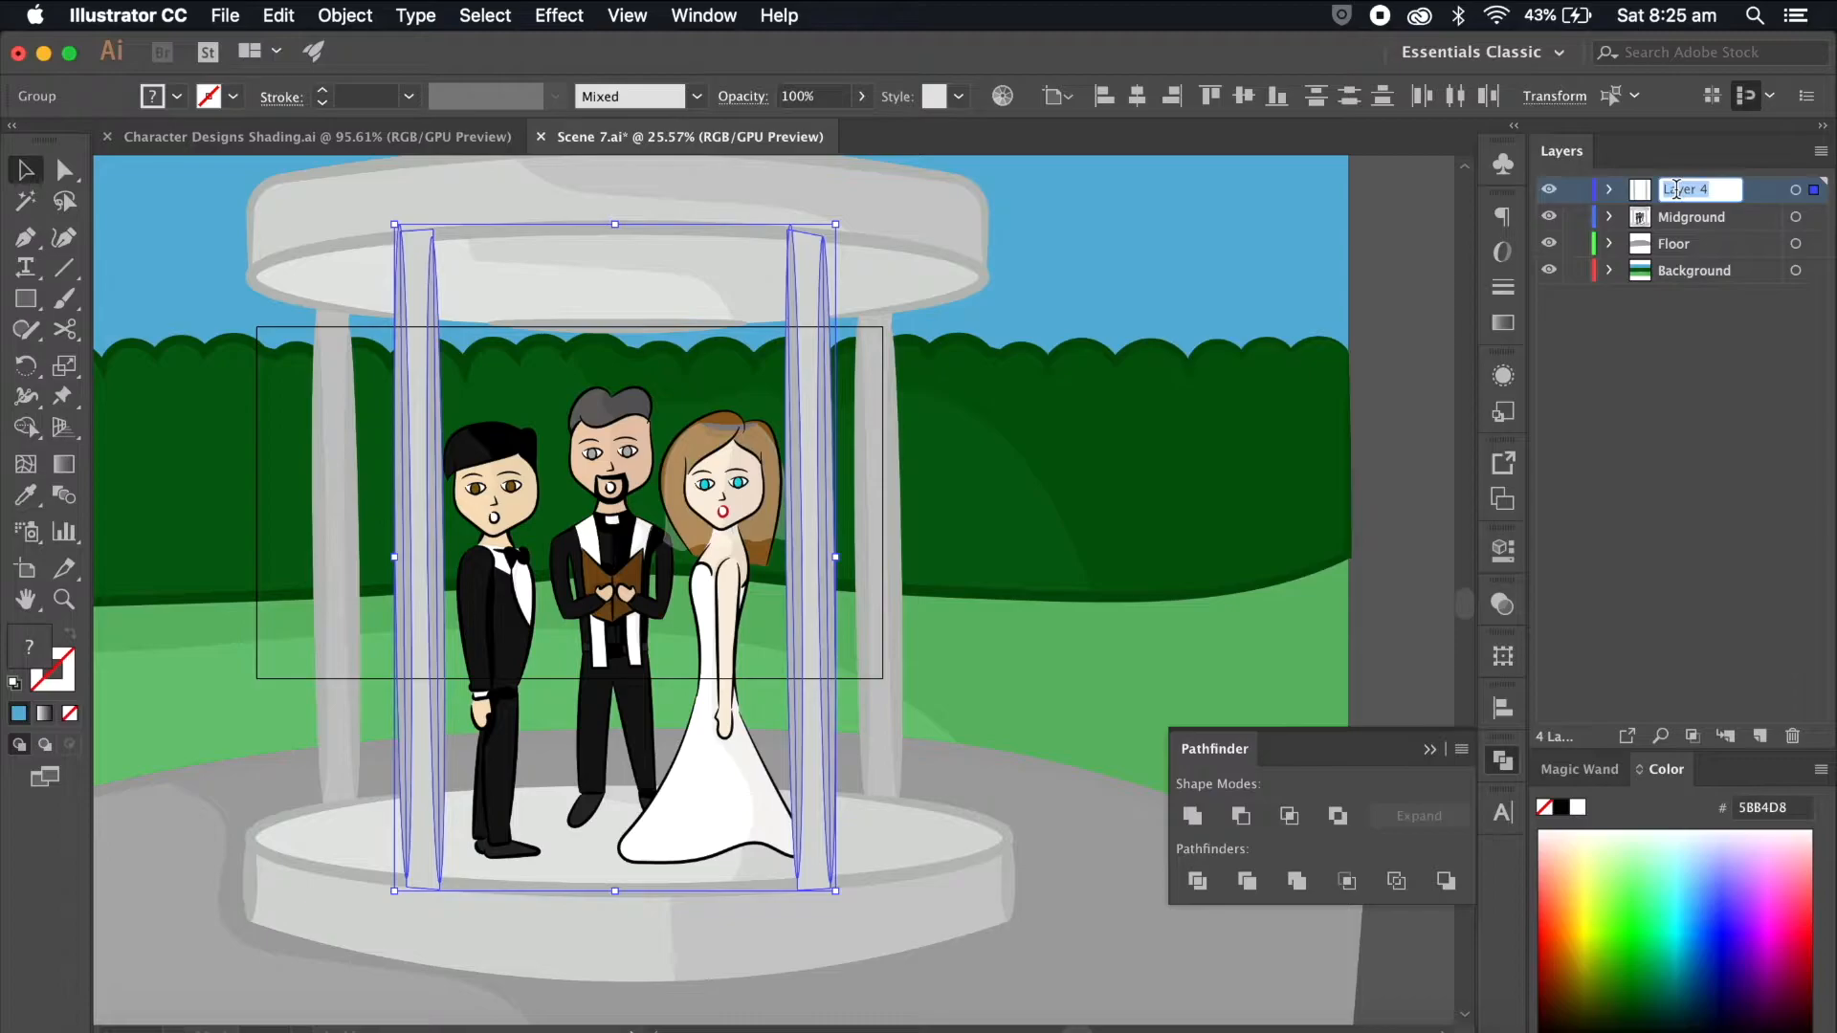
{"action": "type", "text": "Foreground"}
{"action": "key", "text": "Return"}
{"action": "key", "text": "super+shift+a"}
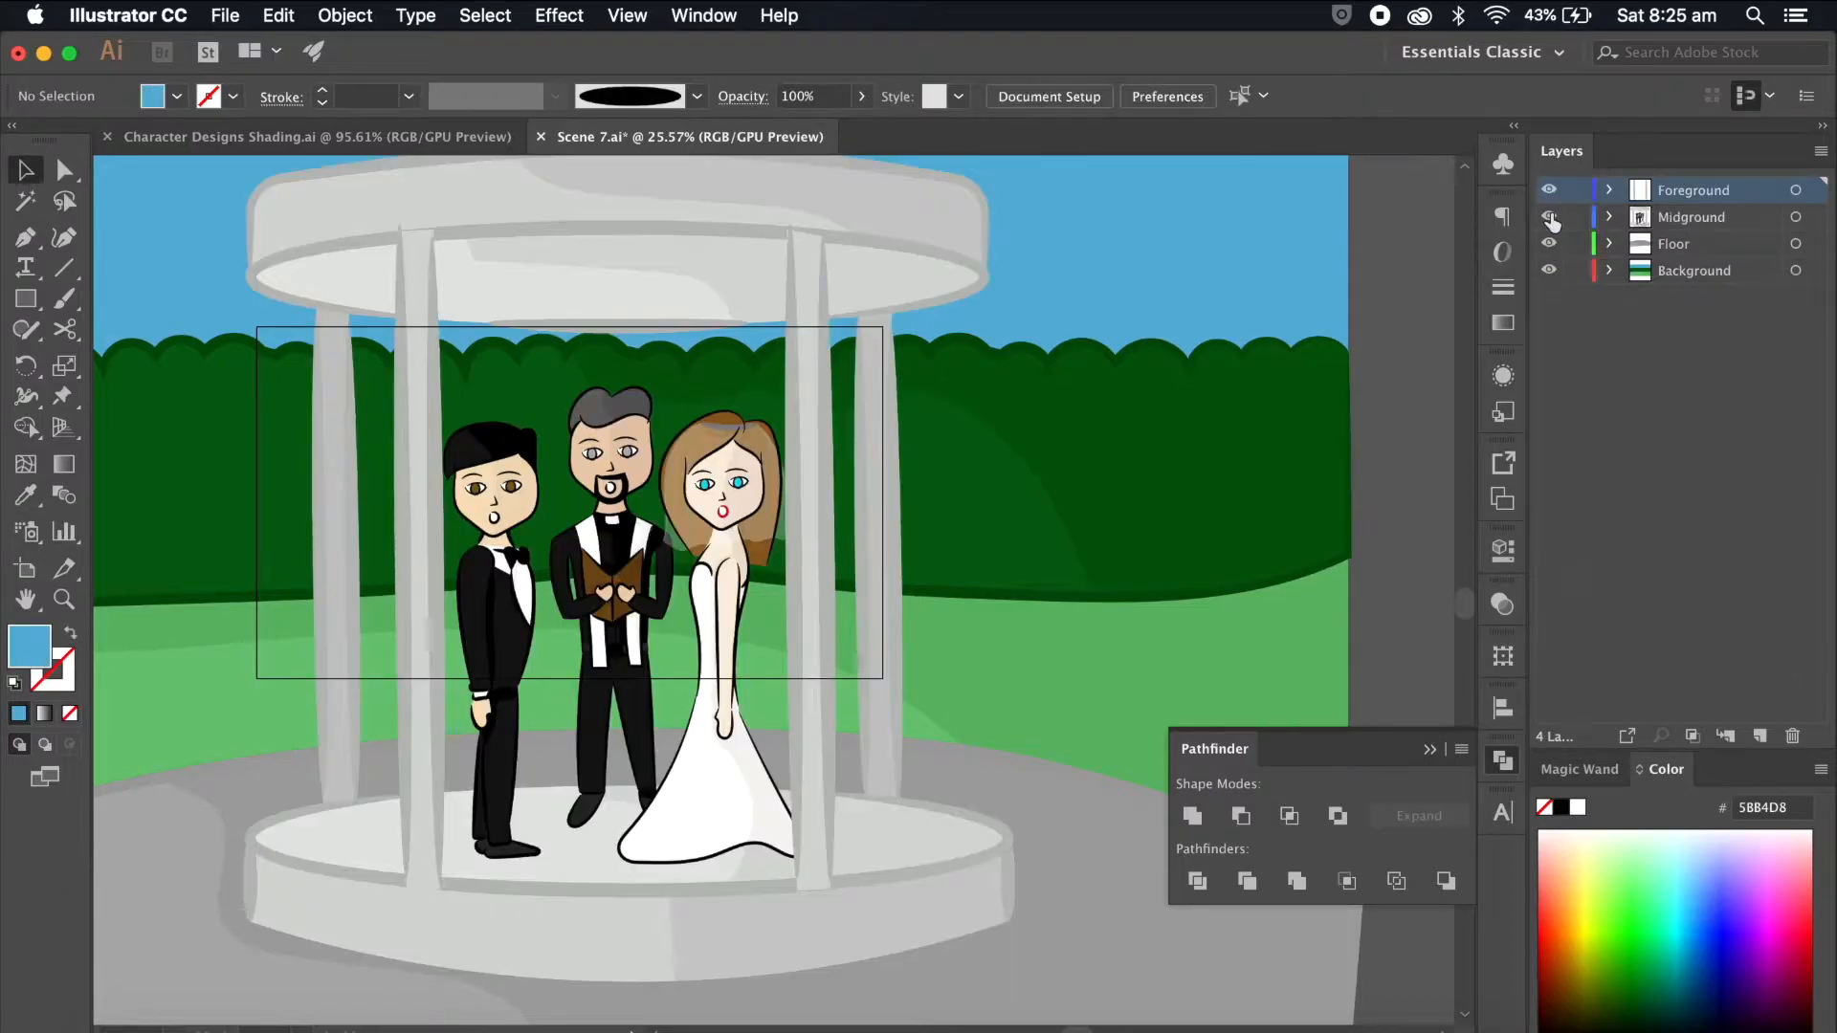
Step: Examine the groom, priest and bride up close to see which face and body parts need separate layers
{"action": "left_click", "coordinate": [1549, 272]}
{"action": "left_click", "coordinate": [1548, 272]}
{"action": "scroll", "coordinate": [1149, 419], "scroll_direction": "up", "scroll_amount": 6}
{"action": "scroll", "coordinate": [1150, 419], "scroll_direction": "left", "scroll_amount": 8}
{"action": "left_click", "coordinate": [1746, 218]}
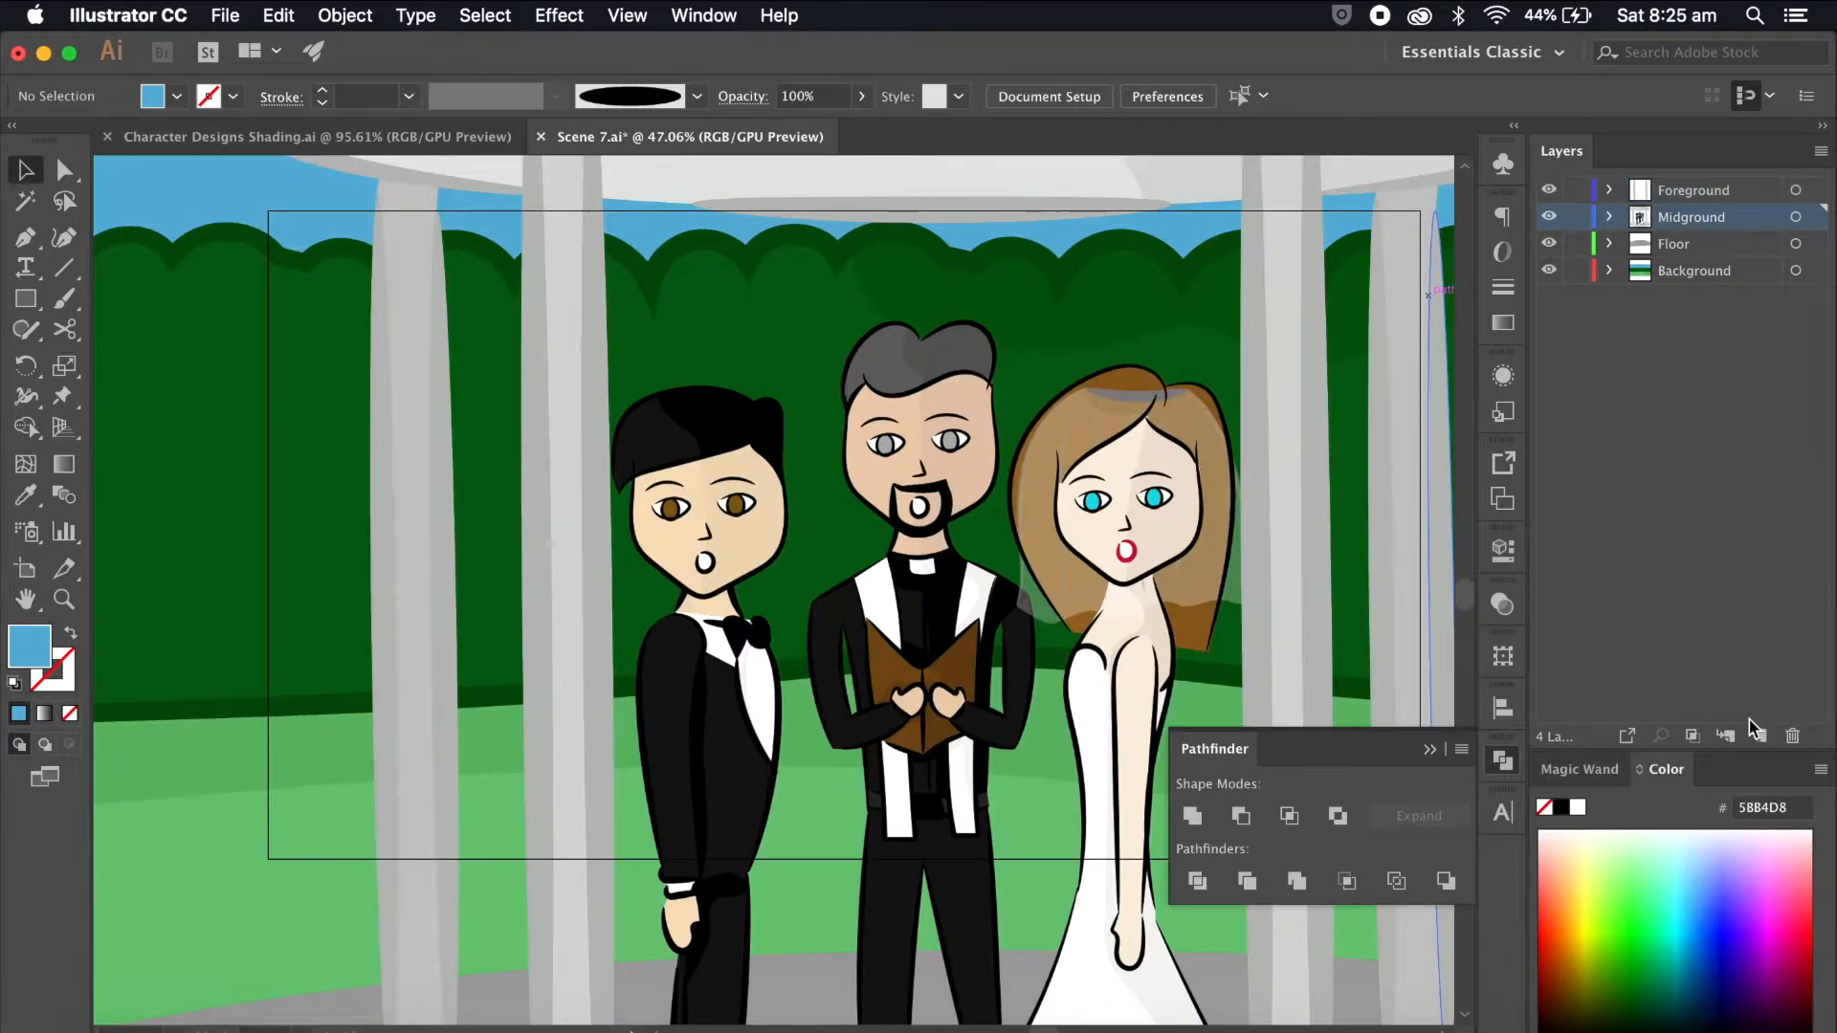
{"action": "scroll", "coordinate": [813, 513], "scroll_direction": "up", "scroll_amount": 10}
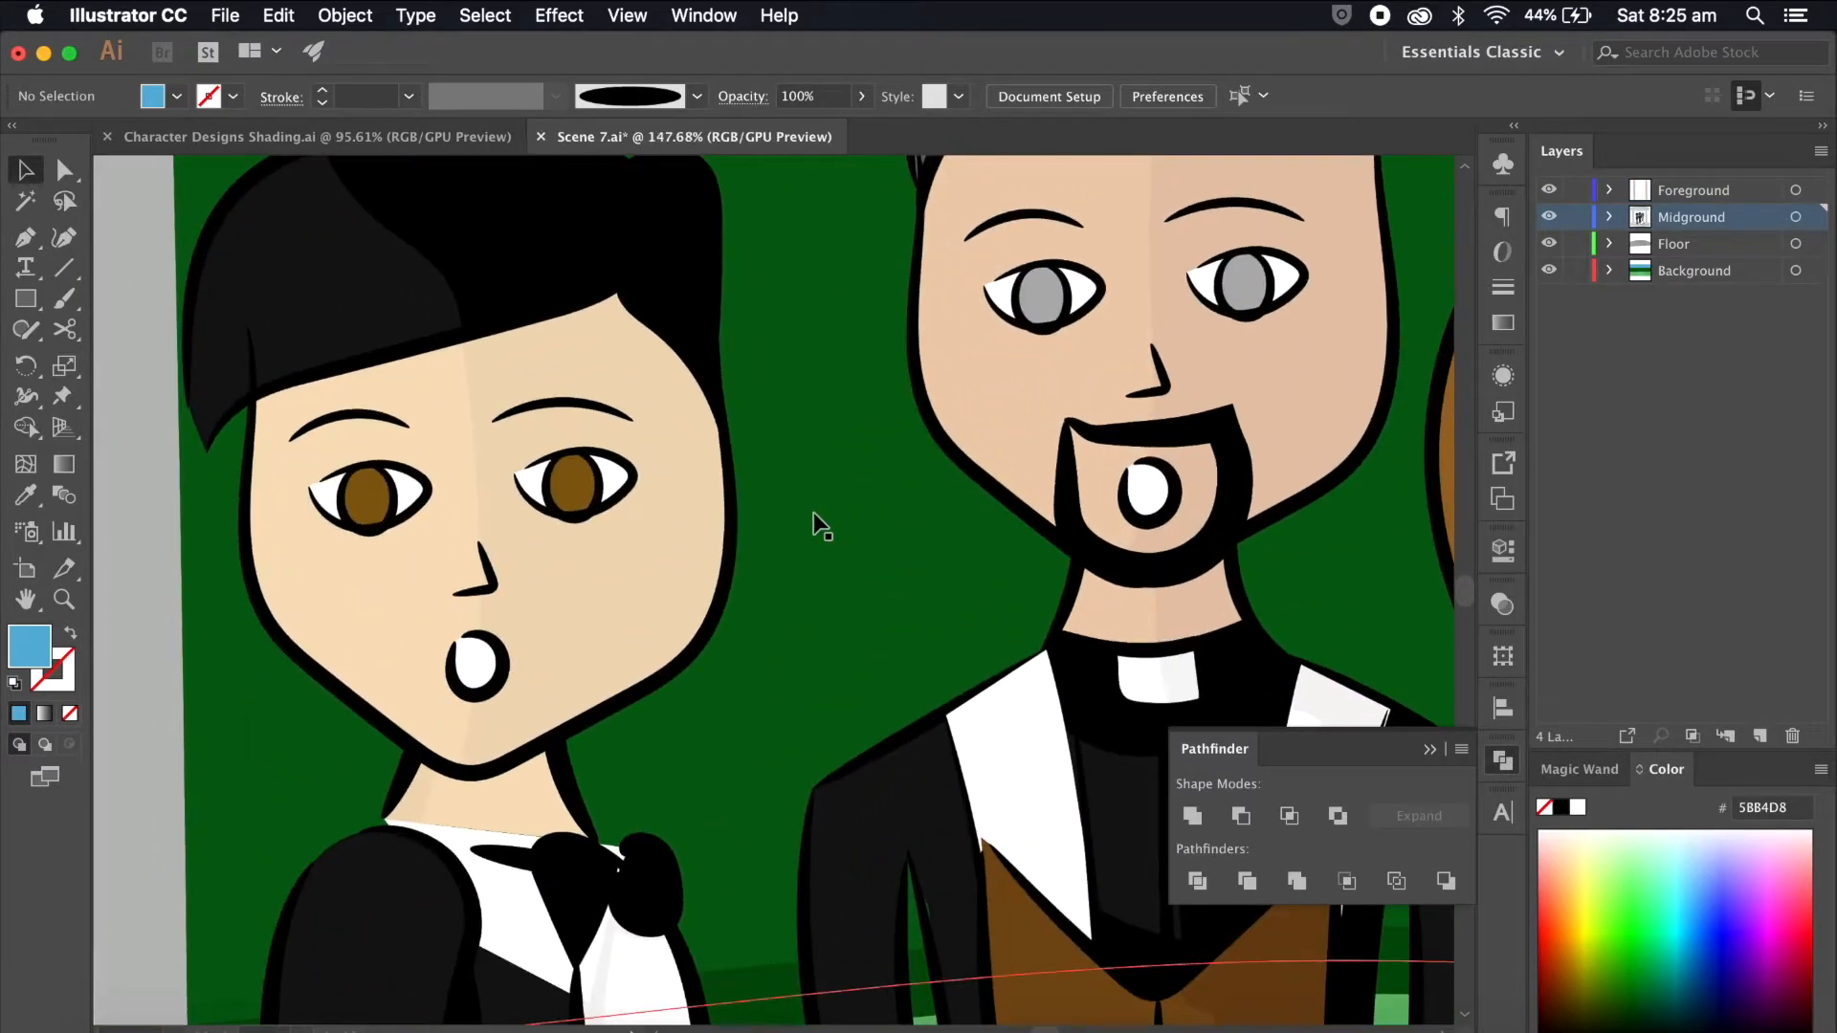
{"action": "scroll", "coordinate": [813, 512], "scroll_direction": "down", "scroll_amount": 3}
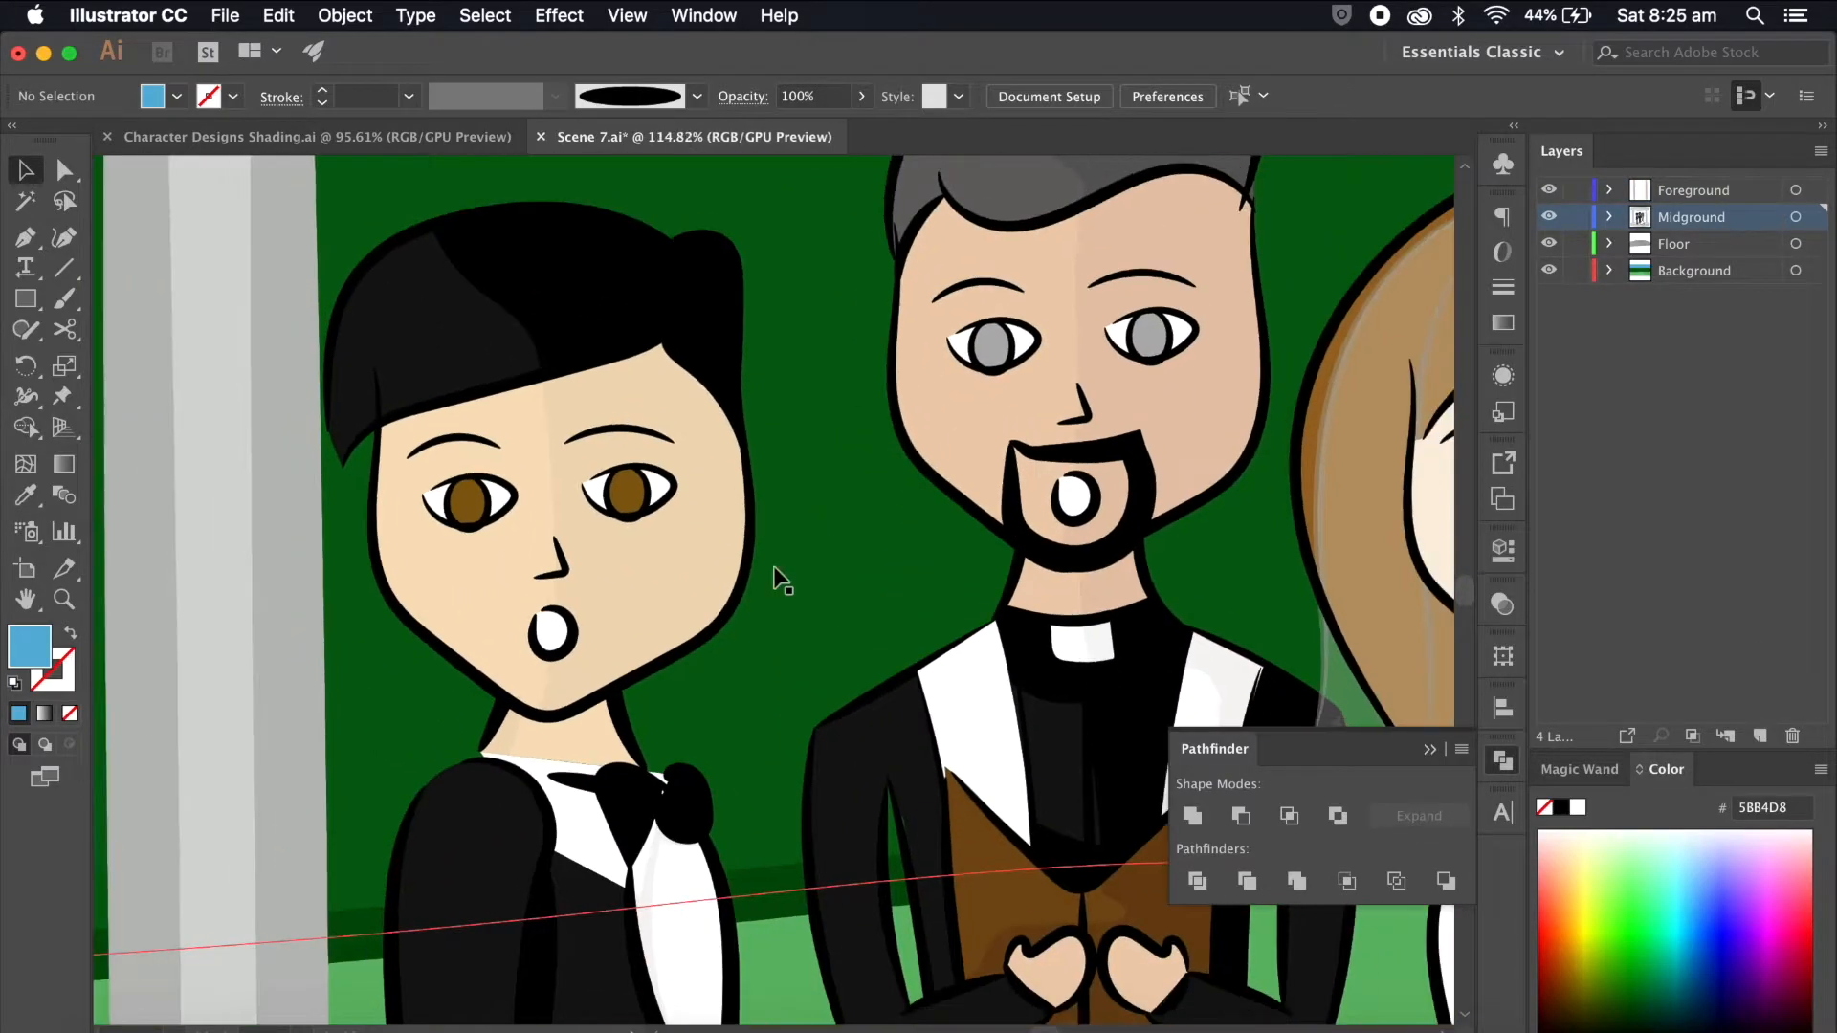
{"action": "scroll", "coordinate": [727, 601], "scroll_direction": "up", "scroll_amount": 6}
{"action": "scroll", "coordinate": [727, 601], "scroll_direction": "up", "scroll_amount": 2}
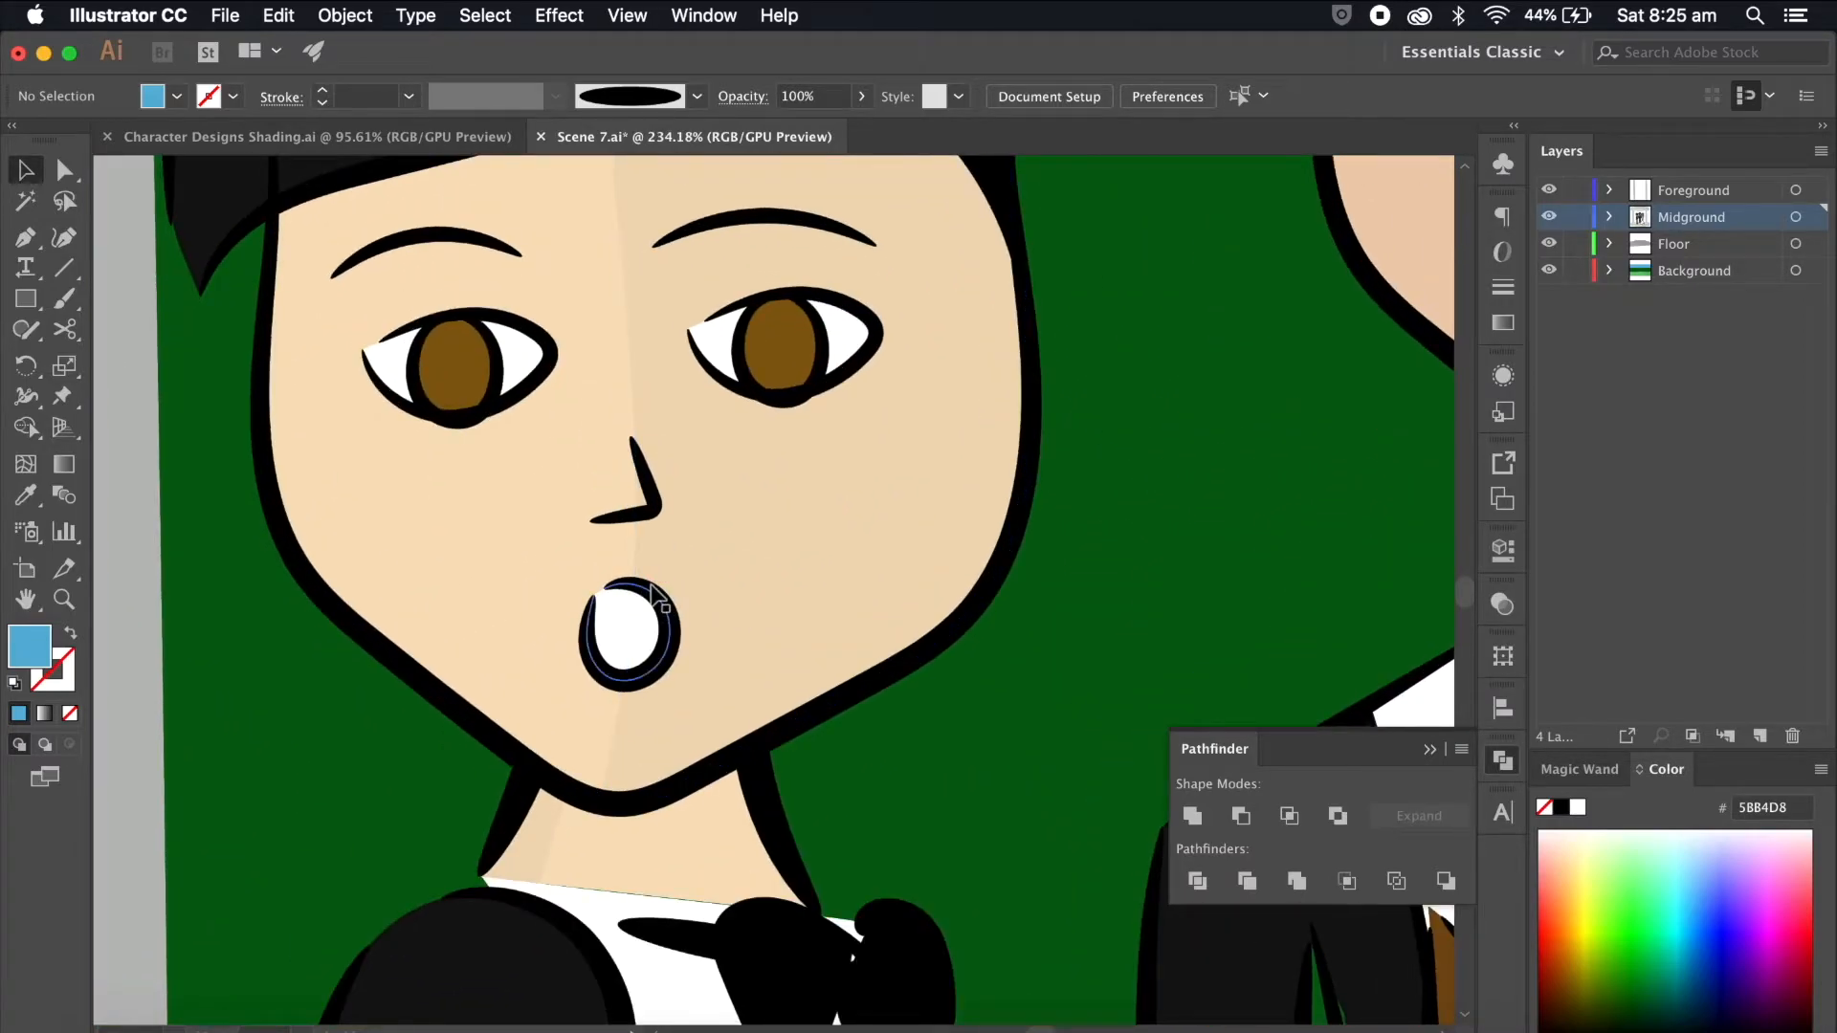
{"action": "scroll", "coordinate": [653, 595], "scroll_direction": "down", "scroll_amount": 10}
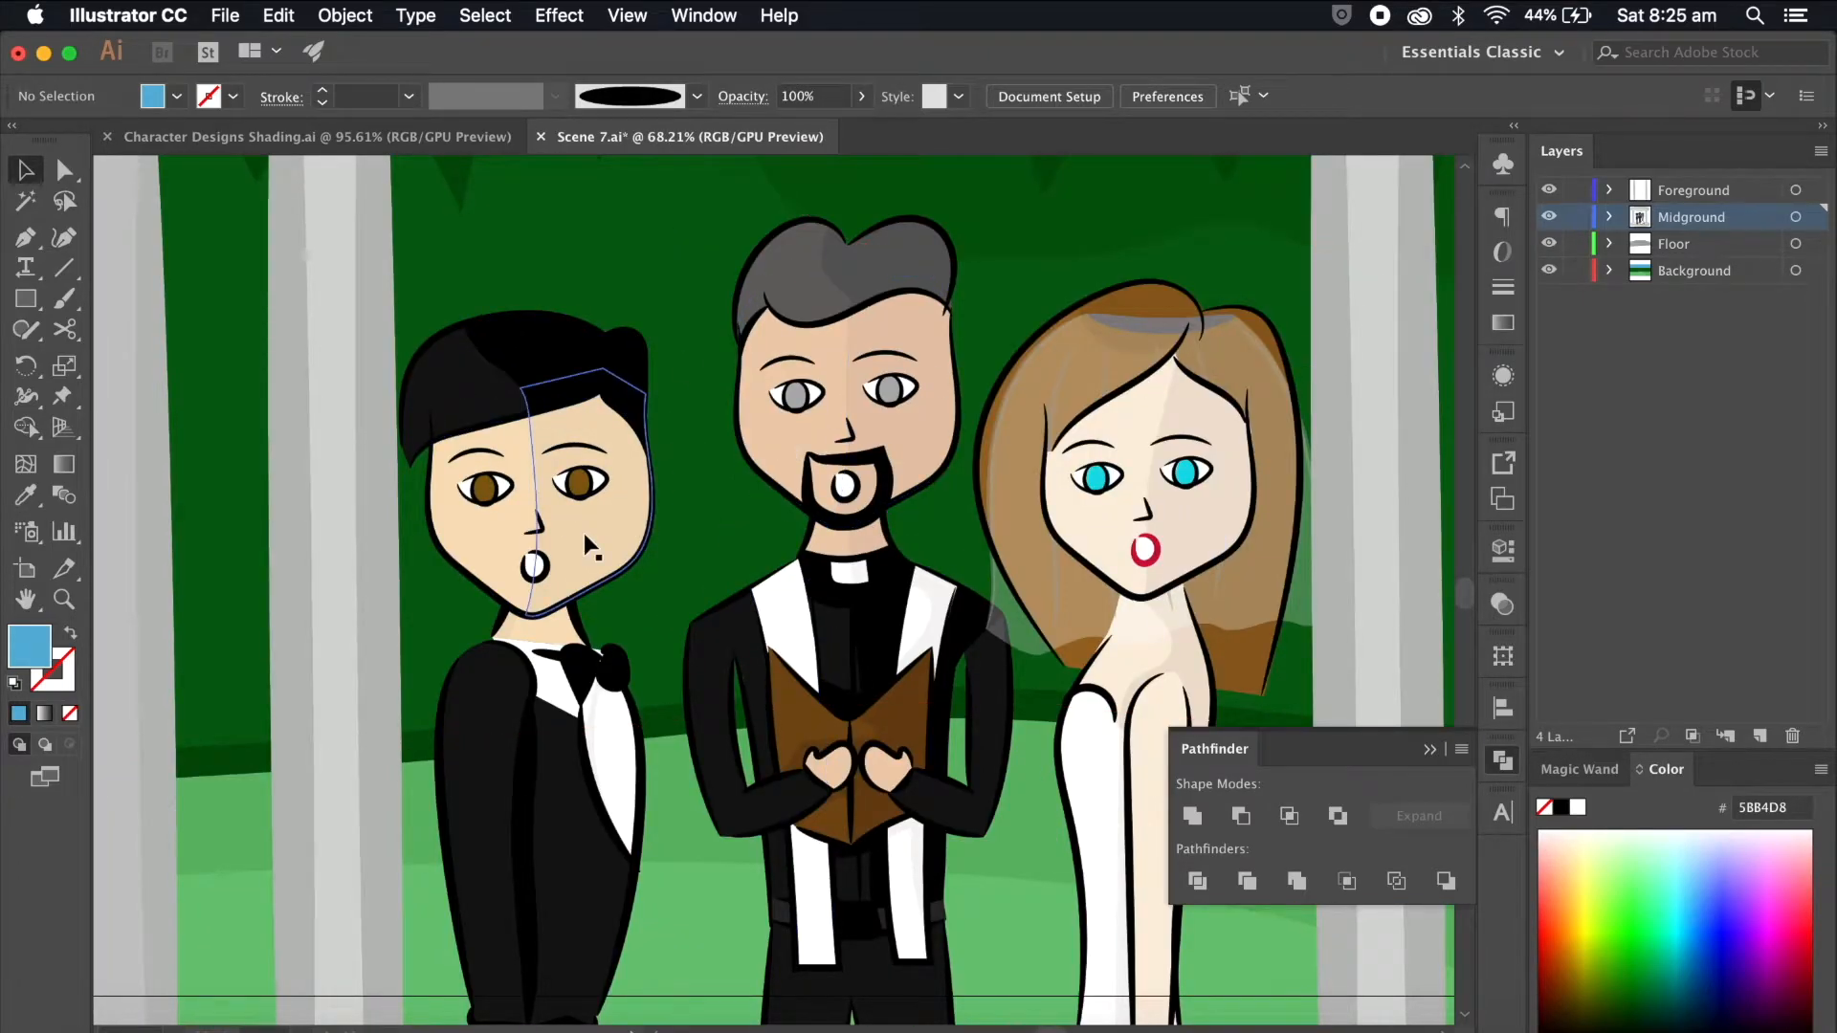
{"action": "scroll", "coordinate": [584, 534], "scroll_direction": "up", "scroll_amount": 2}
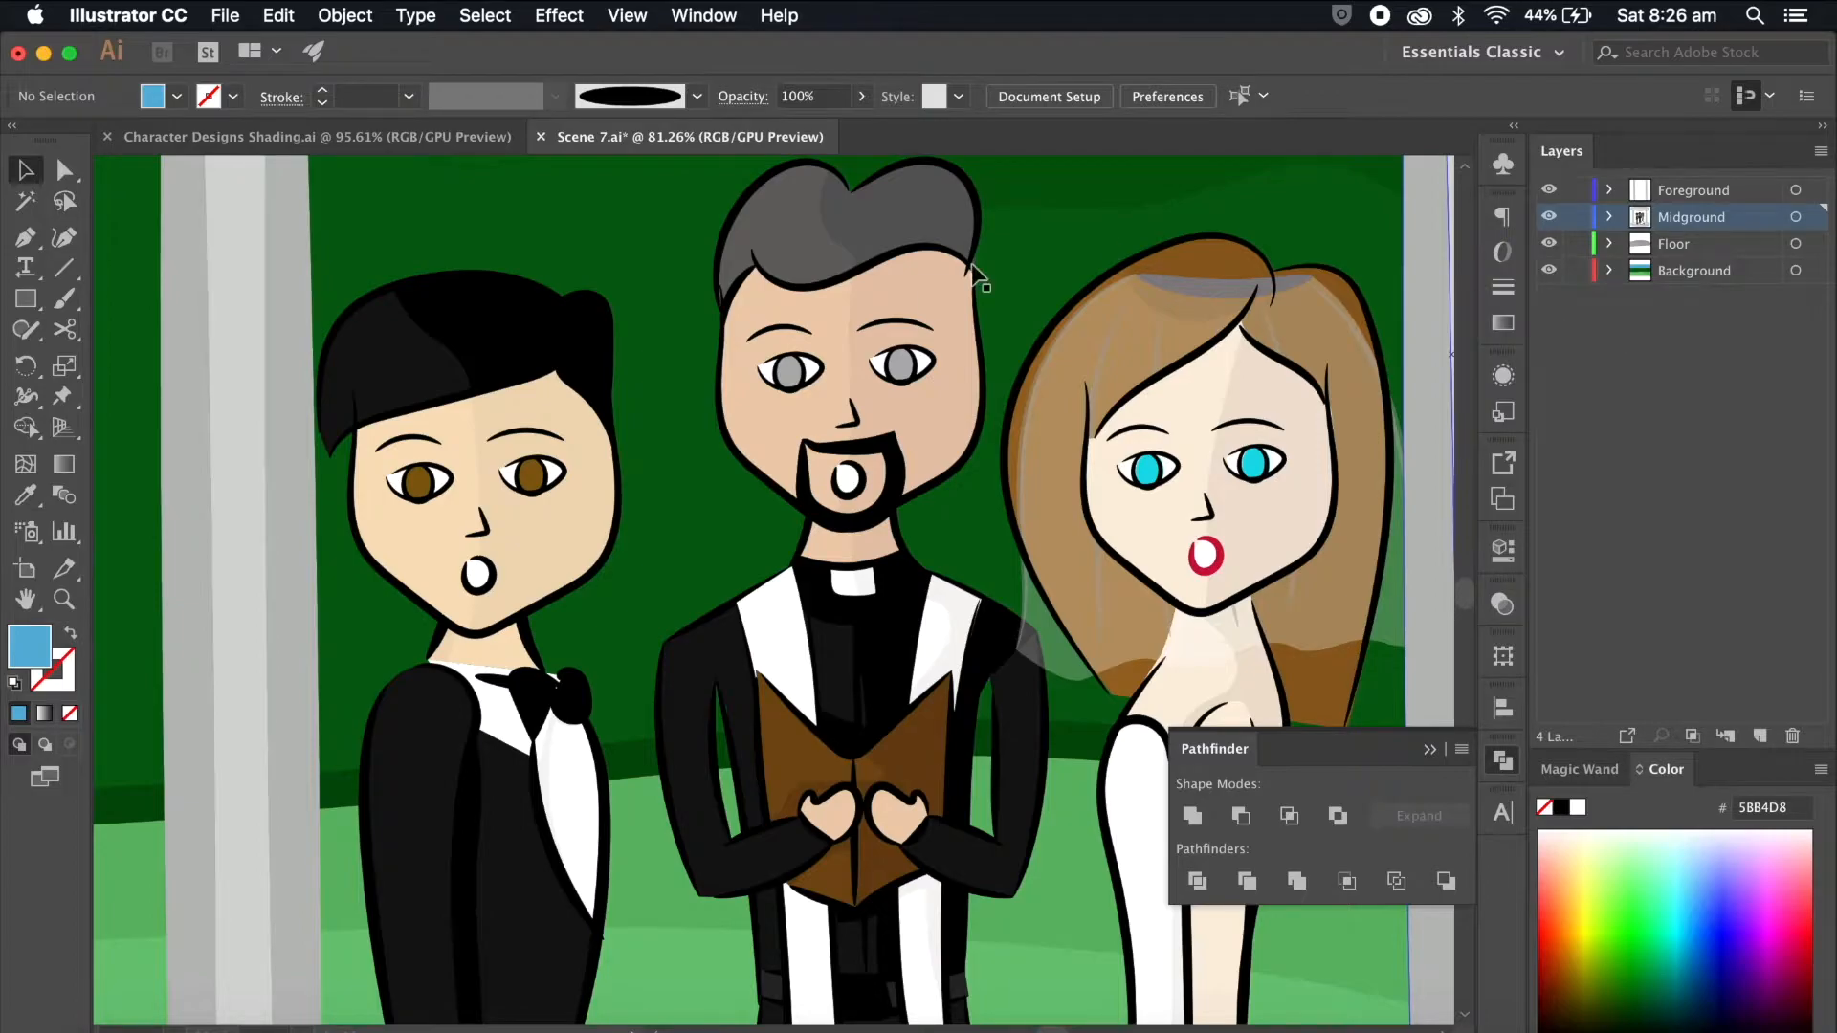
{"action": "scroll", "coordinate": [921, 290], "scroll_direction": "down", "scroll_amount": 10}
{"action": "scroll", "coordinate": [920, 290], "scroll_direction": "up", "scroll_amount": 4}
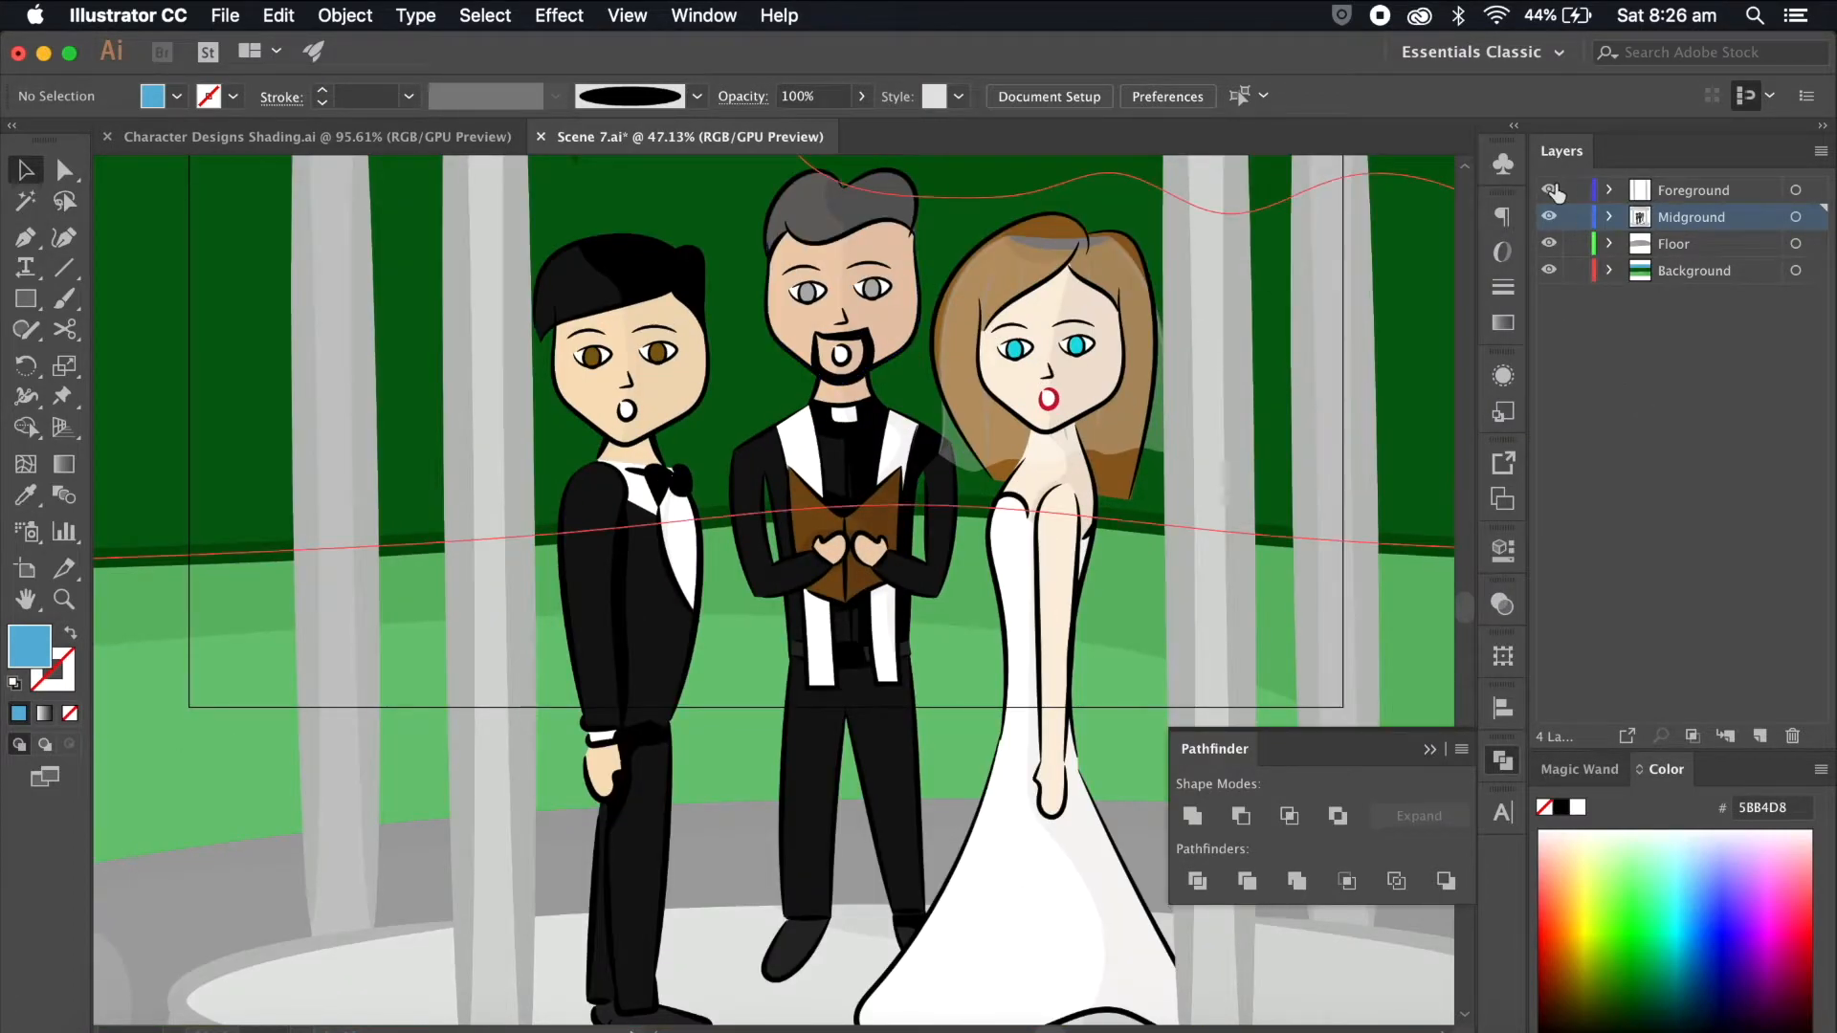
Step: Hide every layer except Midground and lock the Foreground, Floor and Background layers
{"action": "left_click_drag", "start_coordinate": [1550, 191], "coordinate": [1547, 308]}
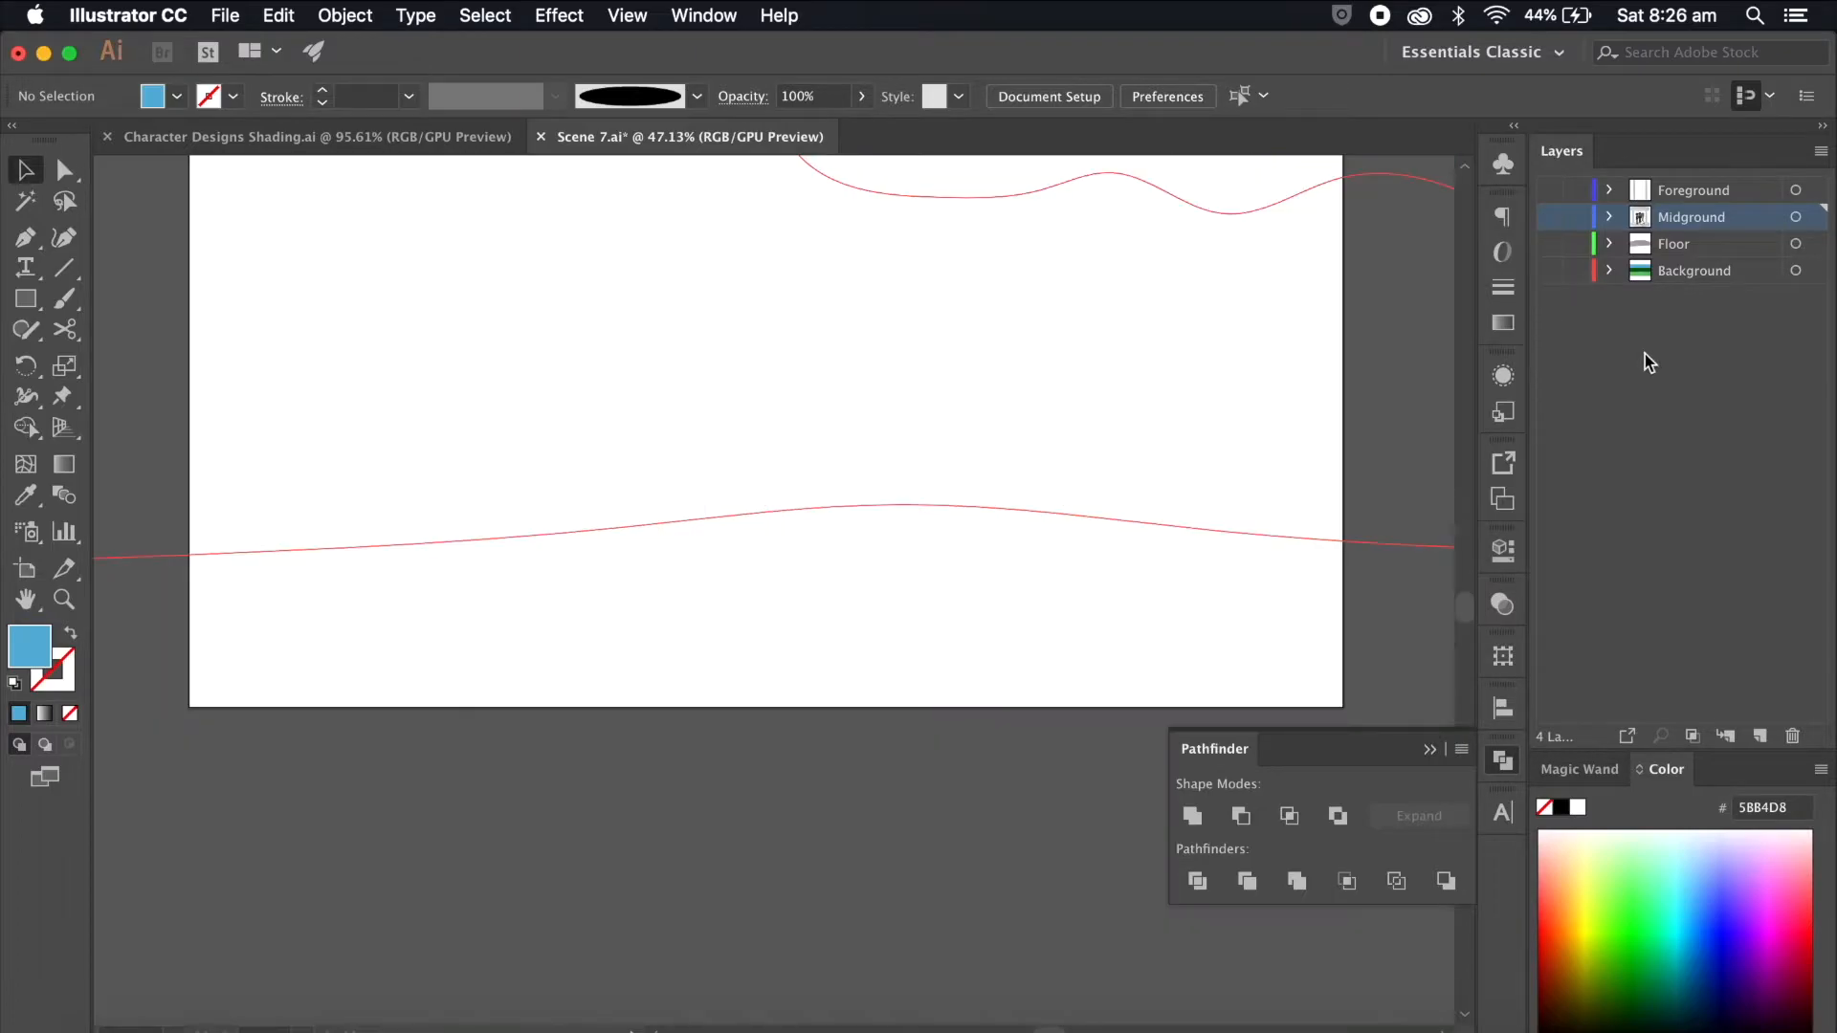
{"action": "left_click", "coordinate": [1644, 354]}
{"action": "scroll", "coordinate": [1069, 305], "scroll_direction": "down", "scroll_amount": 5}
{"action": "scroll", "coordinate": [1069, 305], "scroll_direction": "up", "scroll_amount": 3}
{"action": "scroll", "coordinate": [1069, 305], "scroll_direction": "right", "scroll_amount": 3}
{"action": "left_click_drag", "start_coordinate": [1576, 192], "coordinate": [1582, 359]}
{"action": "left_click", "coordinate": [1549, 218]}
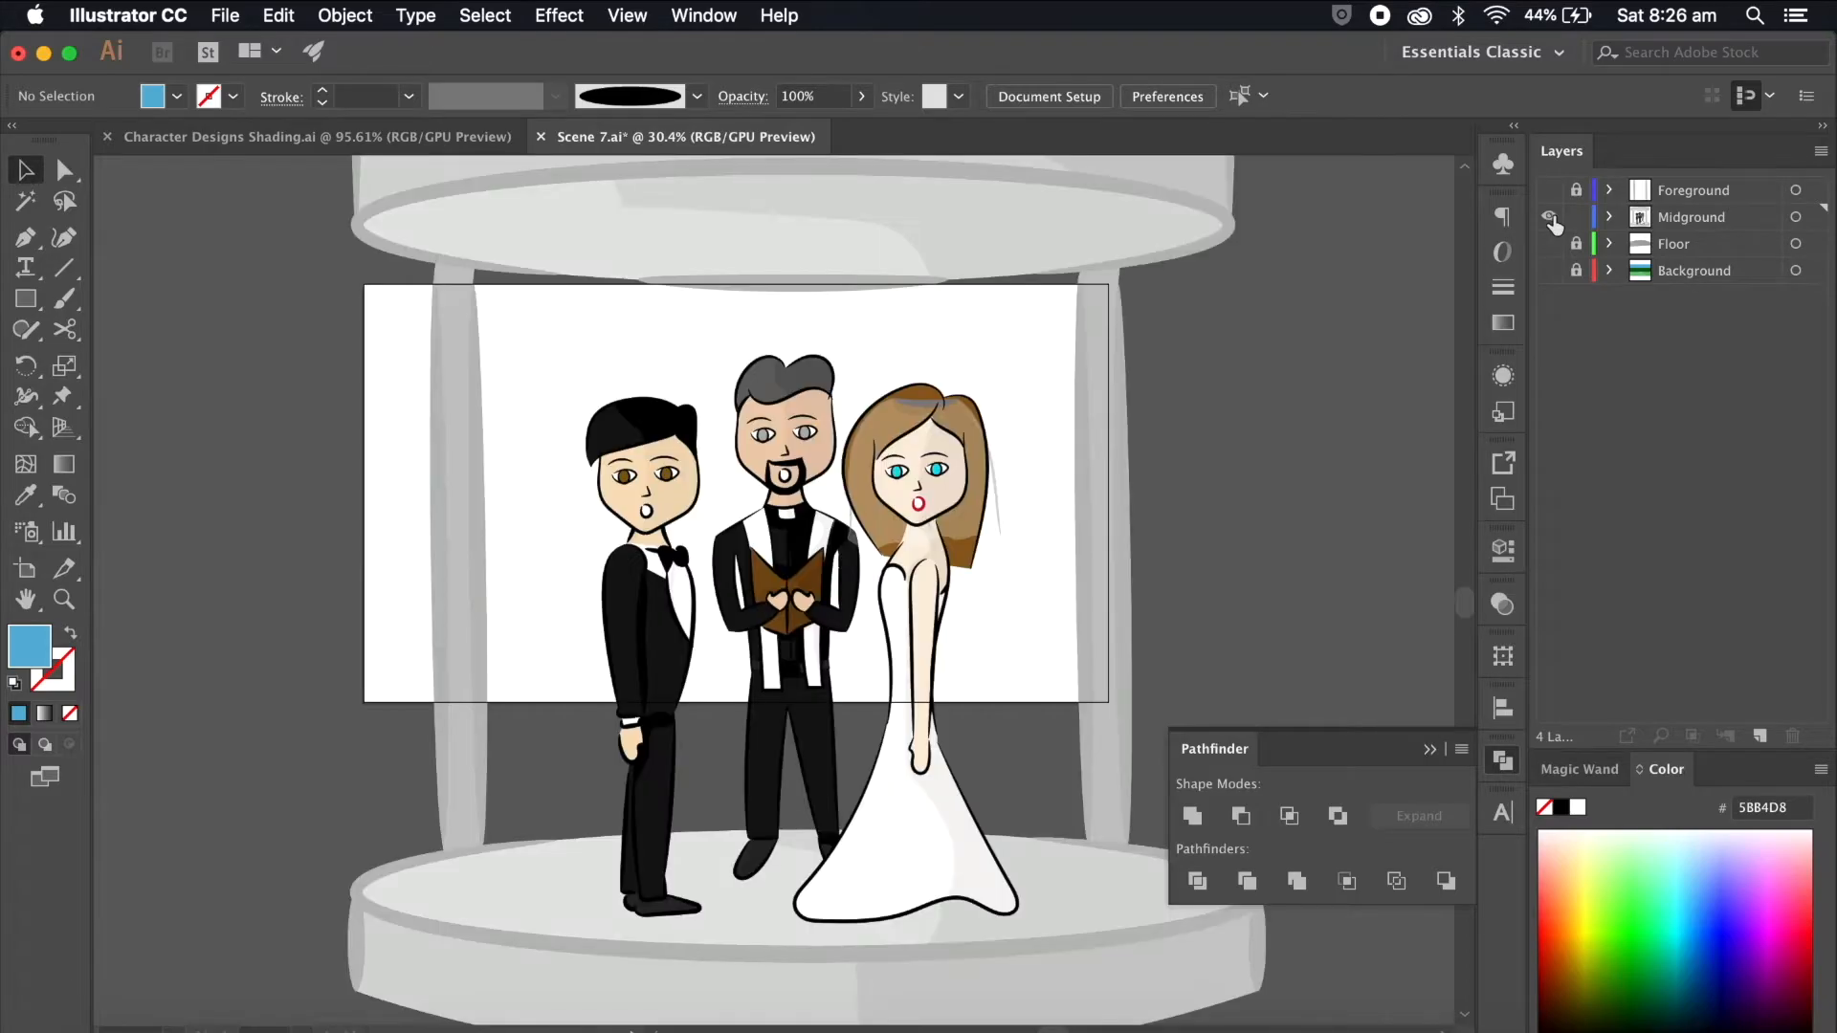
Step: Move the groom onto a new layer above Midground and hide the Midground layer
{"action": "scroll", "coordinate": [847, 498], "scroll_direction": "up", "scroll_amount": 5}
{"action": "left_click", "coordinate": [463, 437]}
{"action": "scroll", "coordinate": [852, 490], "scroll_direction": "down", "scroll_amount": 5}
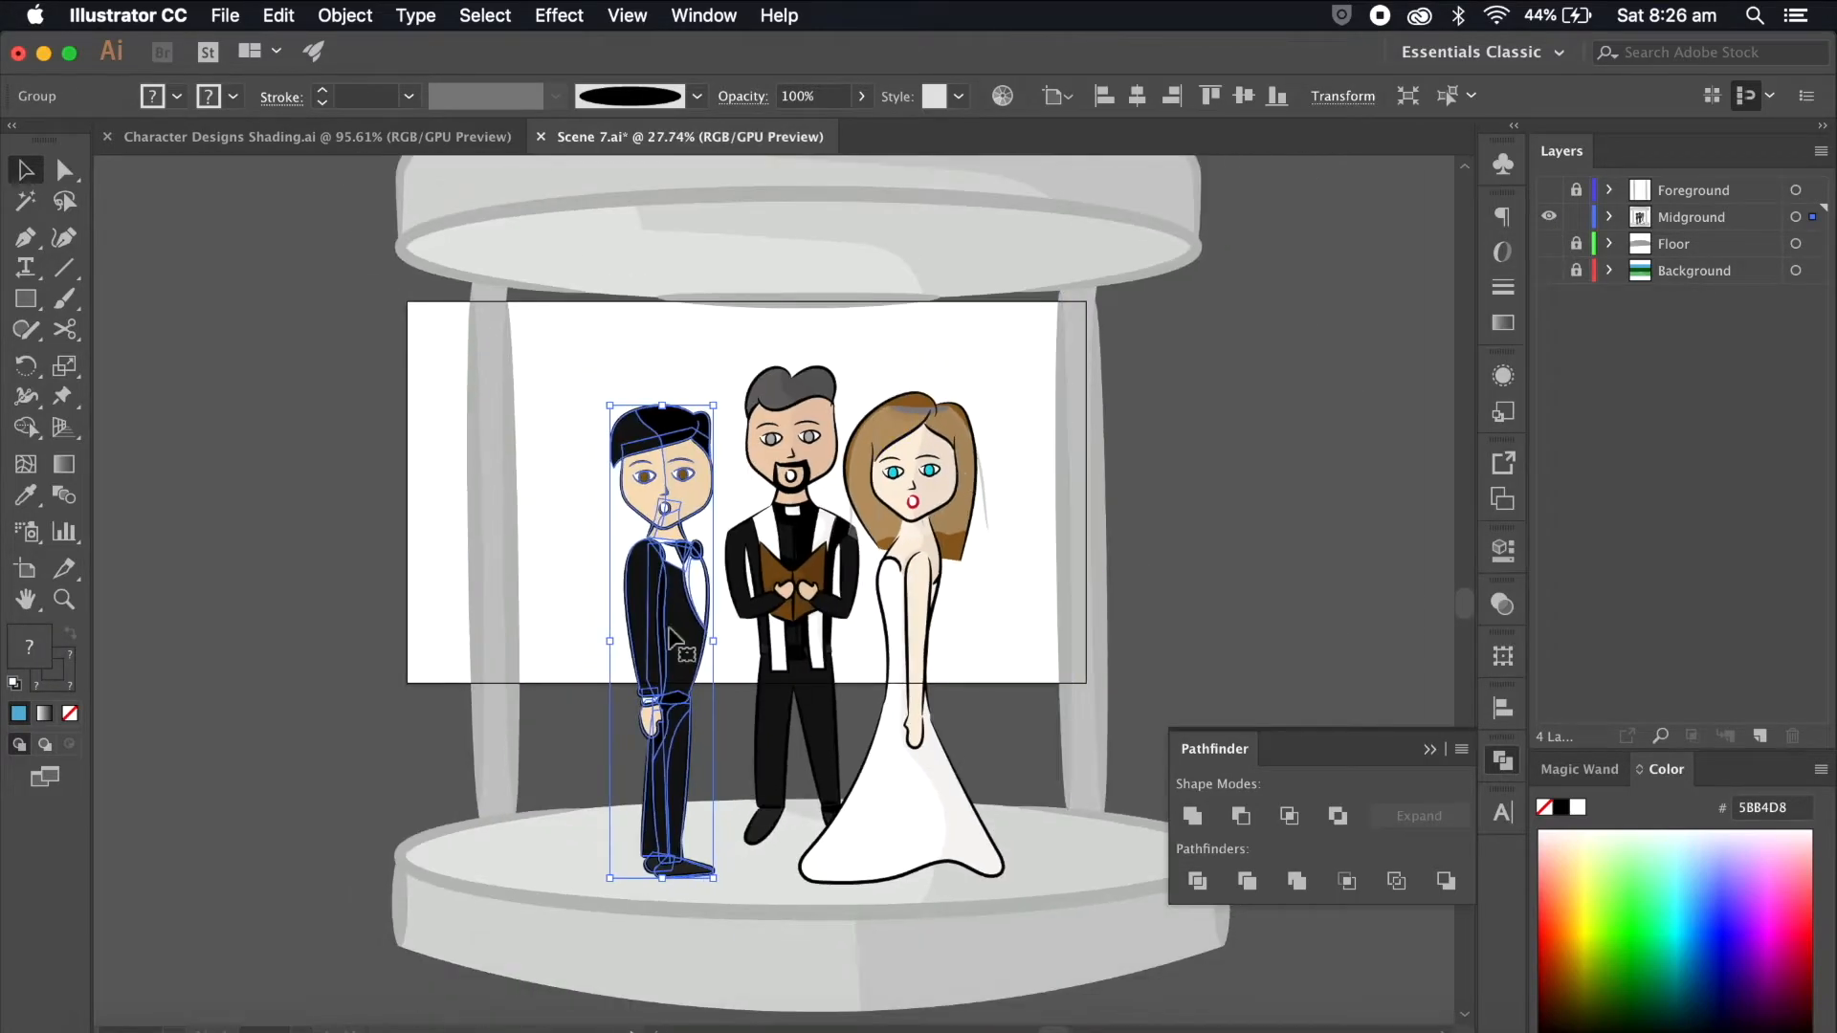
{"action": "left_click", "coordinate": [1686, 217]}
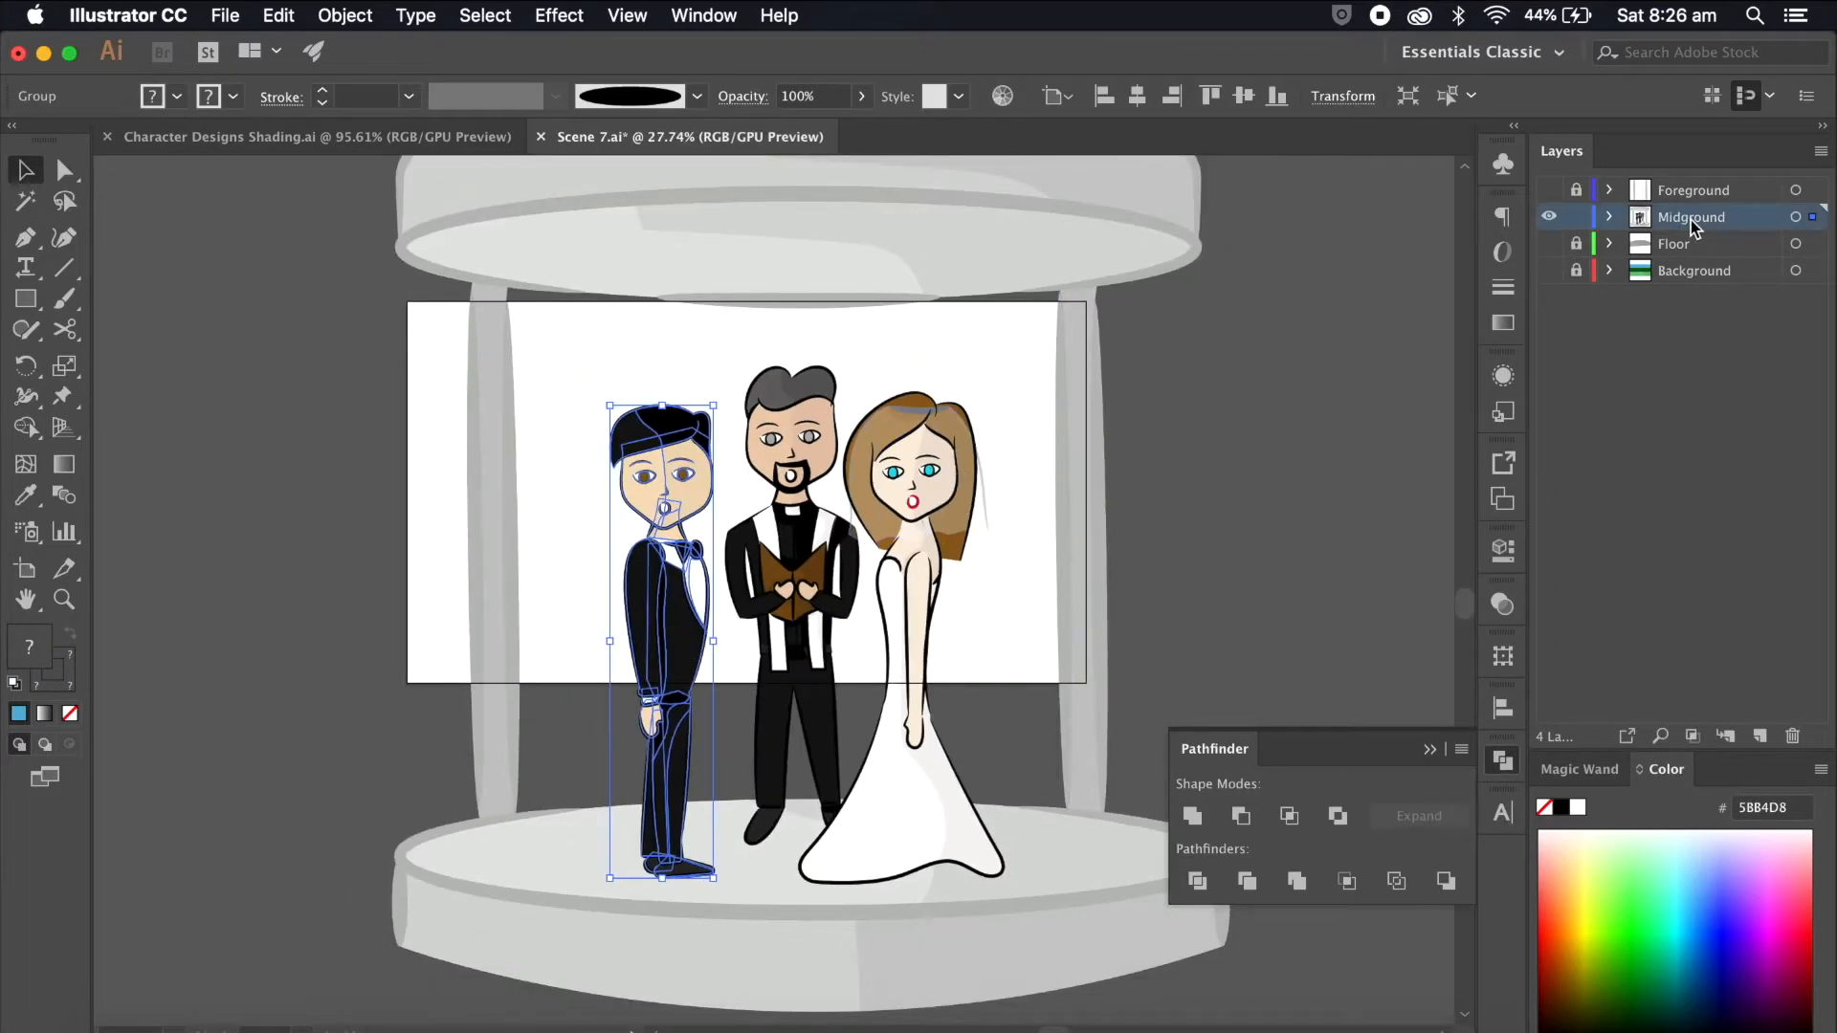
{"action": "left_click", "coordinate": [1759, 736]}
{"action": "left_click_drag", "start_coordinate": [1817, 246], "coordinate": [1817, 217]}
{"action": "left_click", "coordinate": [1550, 243]}
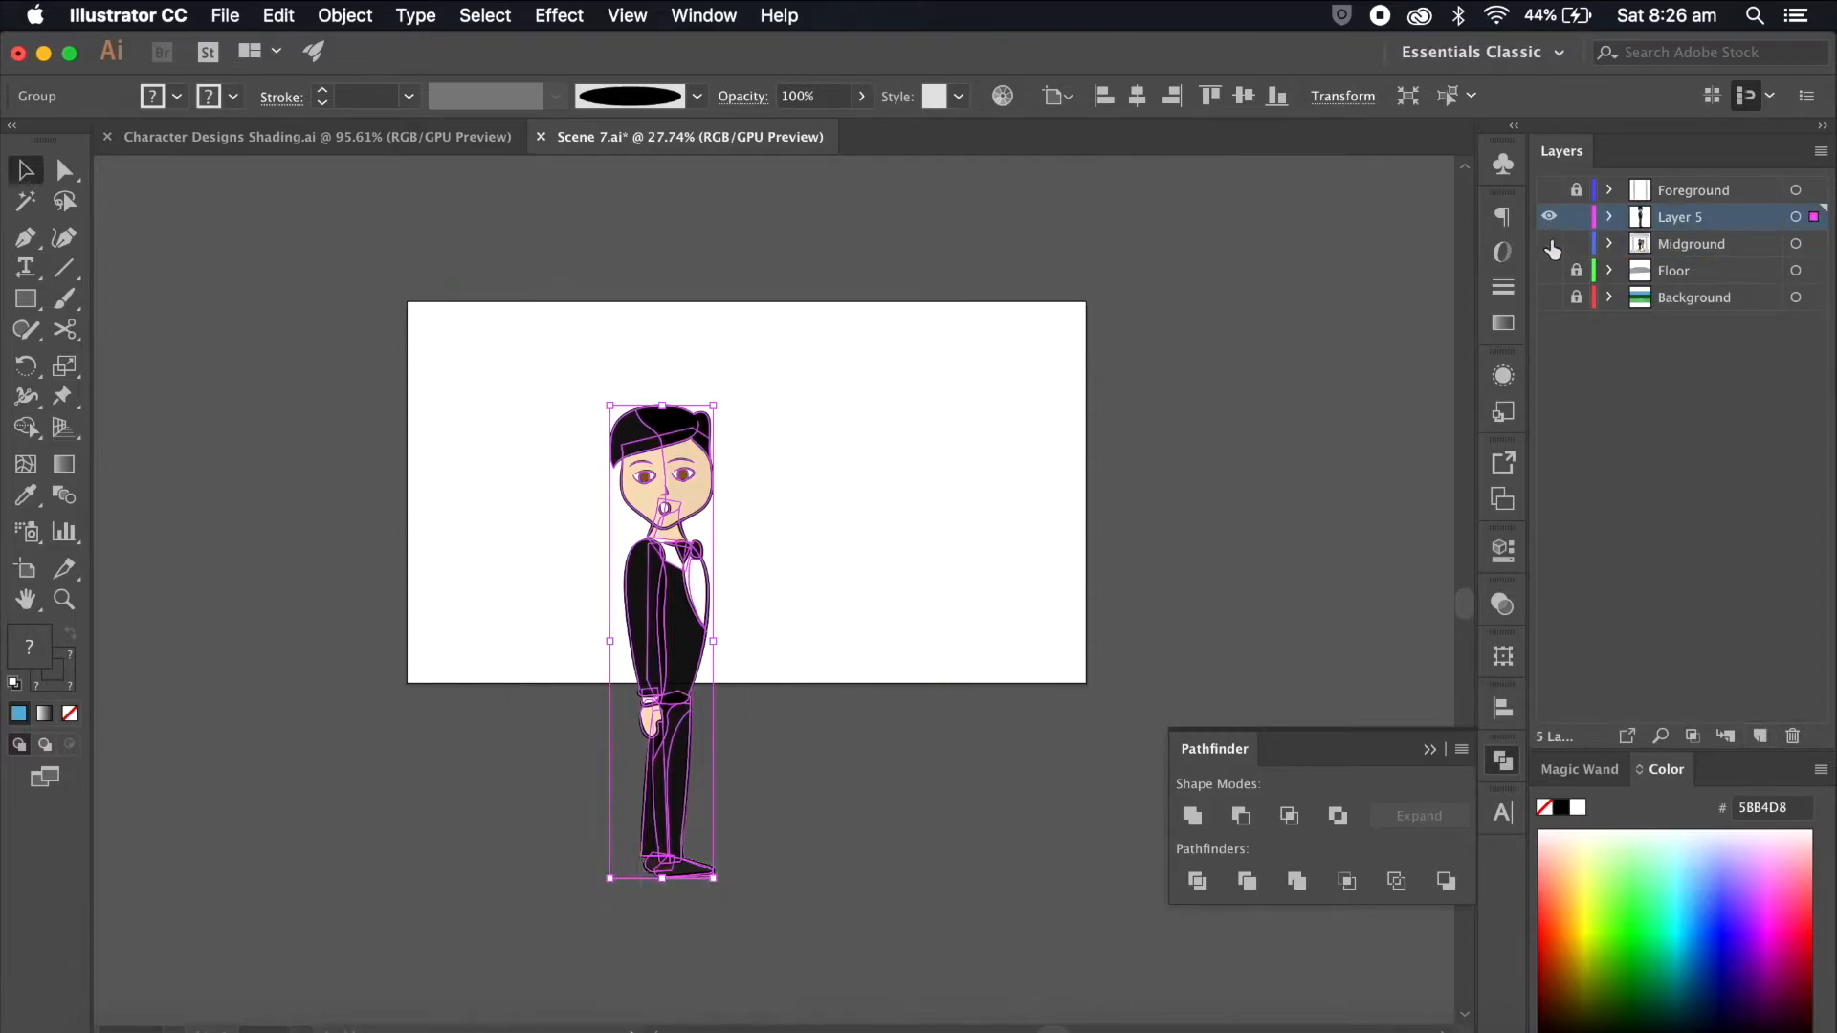
Step: Rename the groom's layer as Groom Body
{"action": "double_click", "coordinate": [1690, 219]}
{"action": "type", "text": "F"}
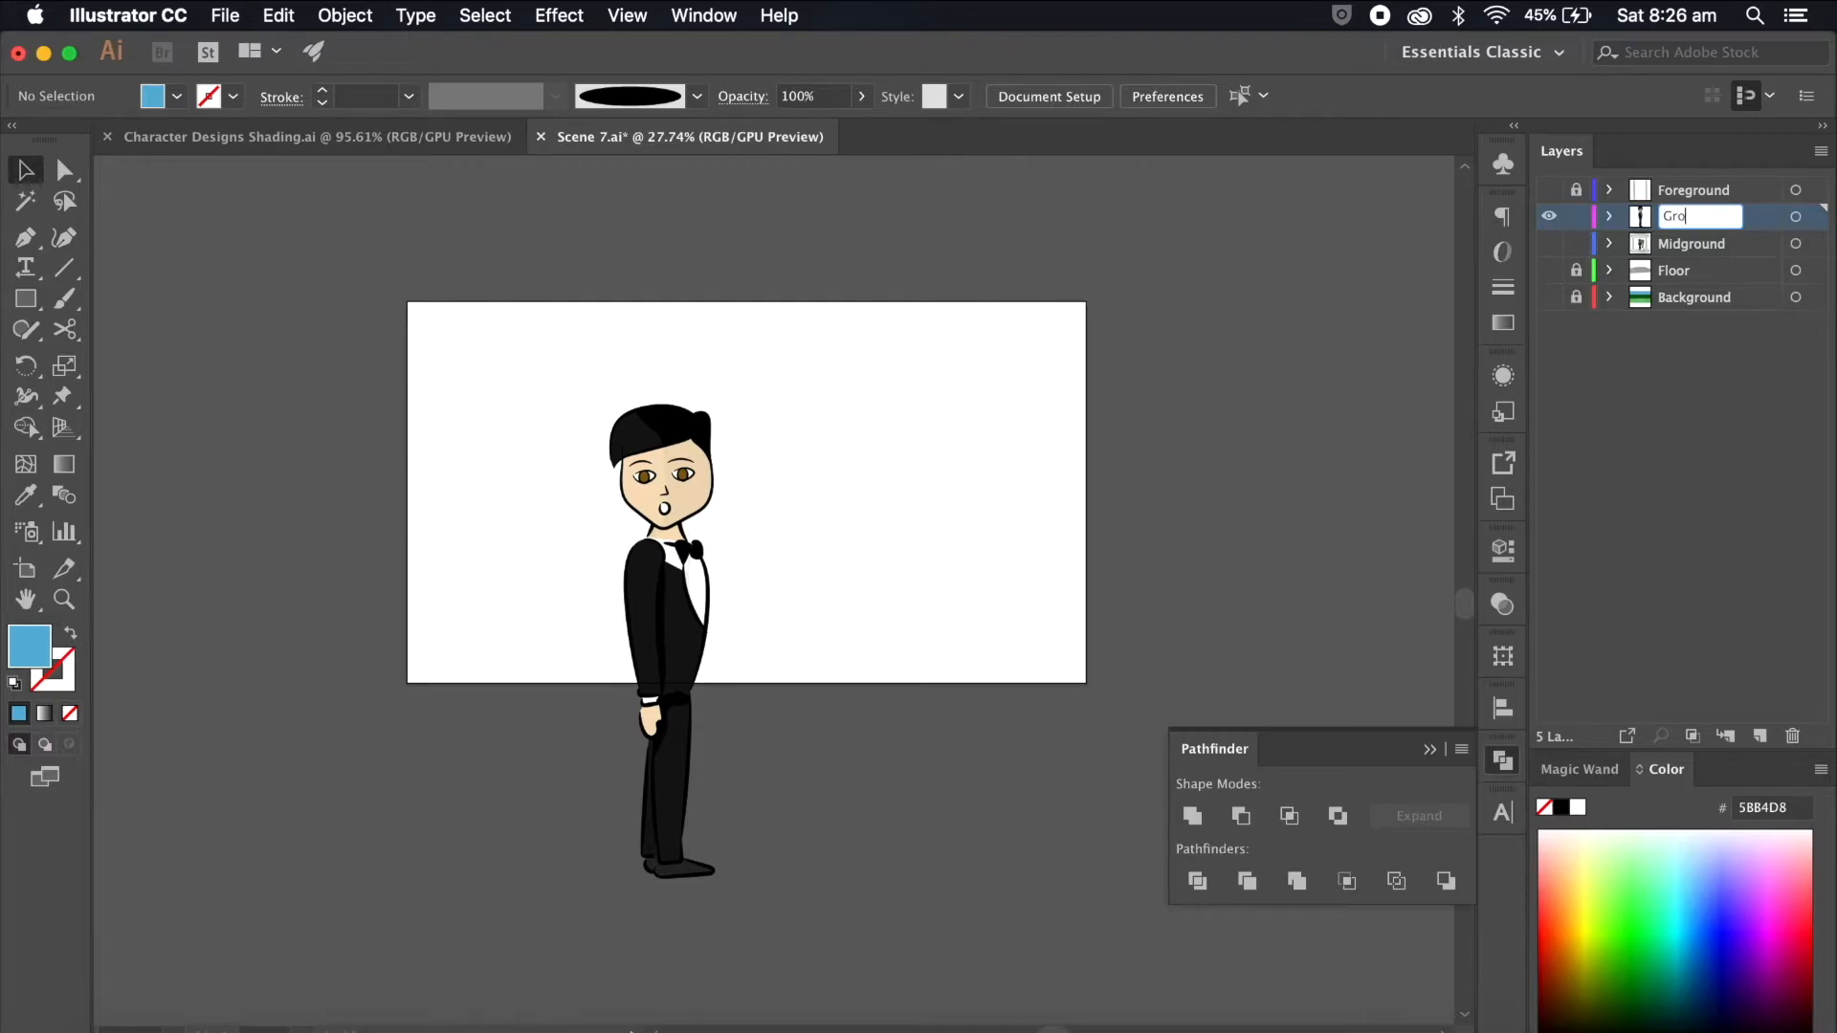
{"action": "type", "text": "room Body"}
{"action": "key", "text": "Return"}
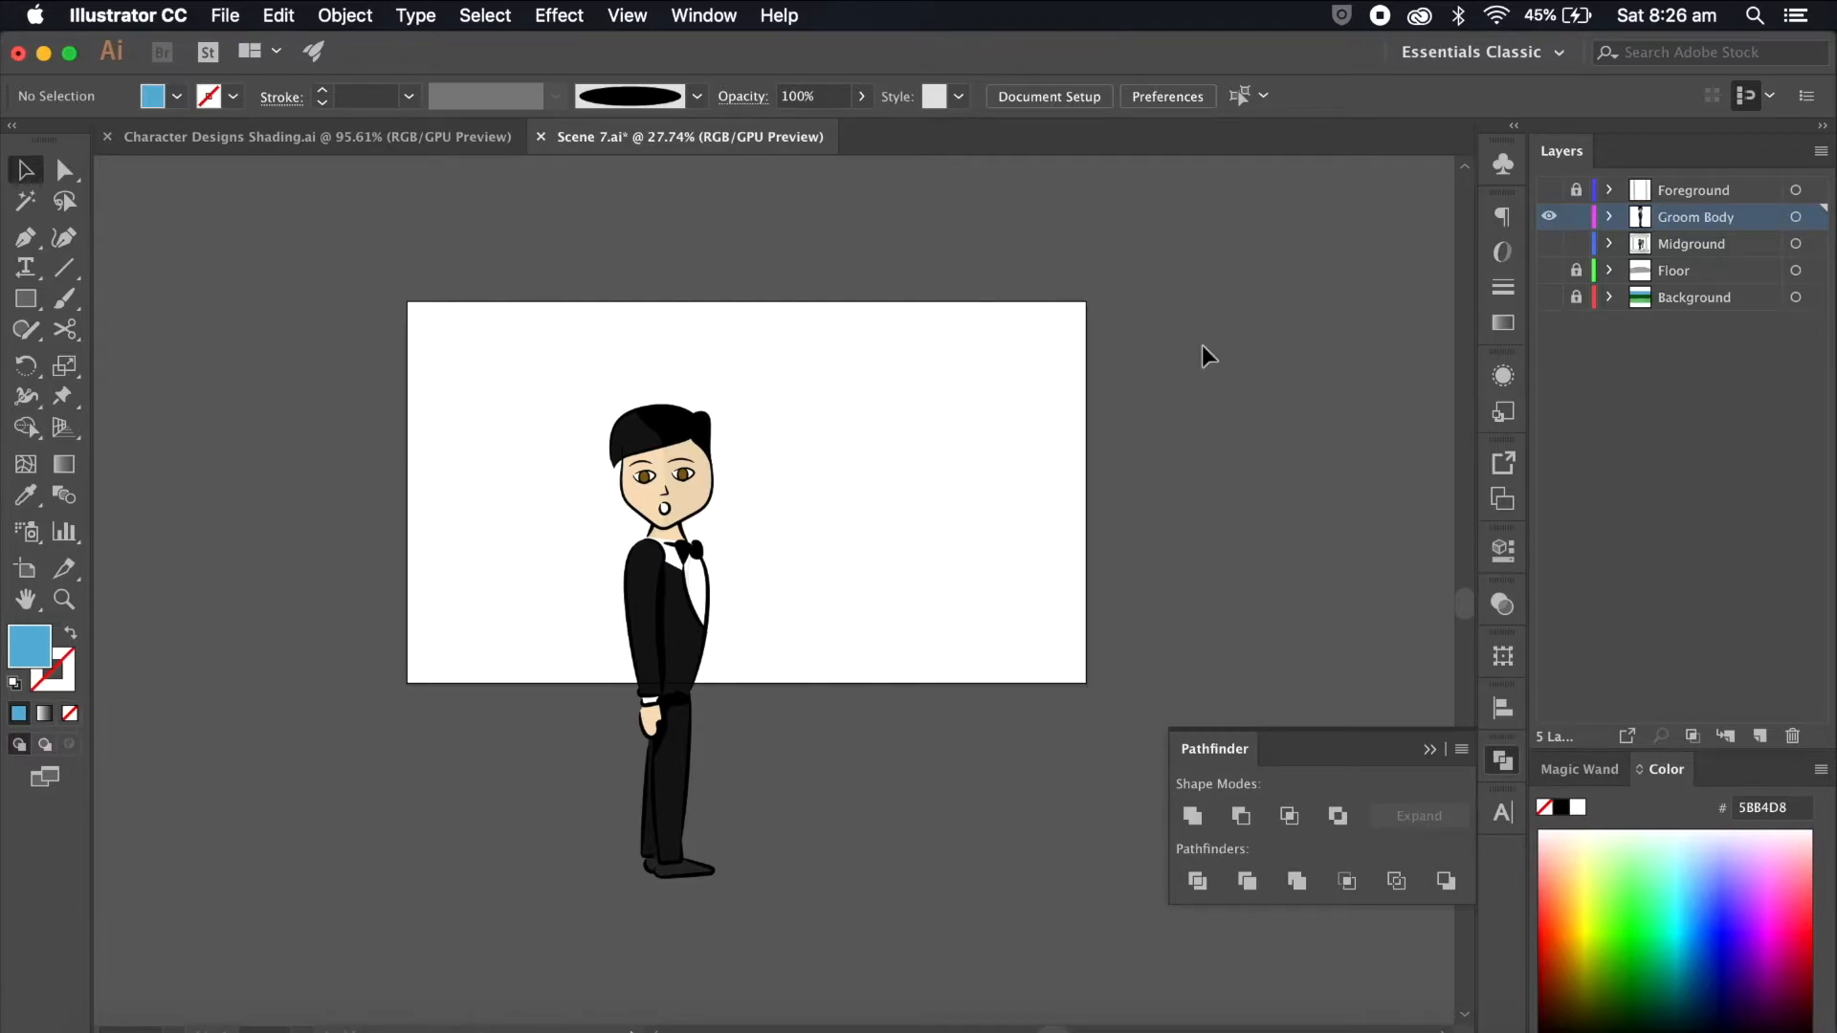
Step: Cut the groom's head out of his nested body group and paste it in place on a new layer
{"action": "scroll", "coordinate": [861, 476], "scroll_direction": "up", "scroll_amount": 5}
{"action": "left_click", "coordinate": [574, 464]}
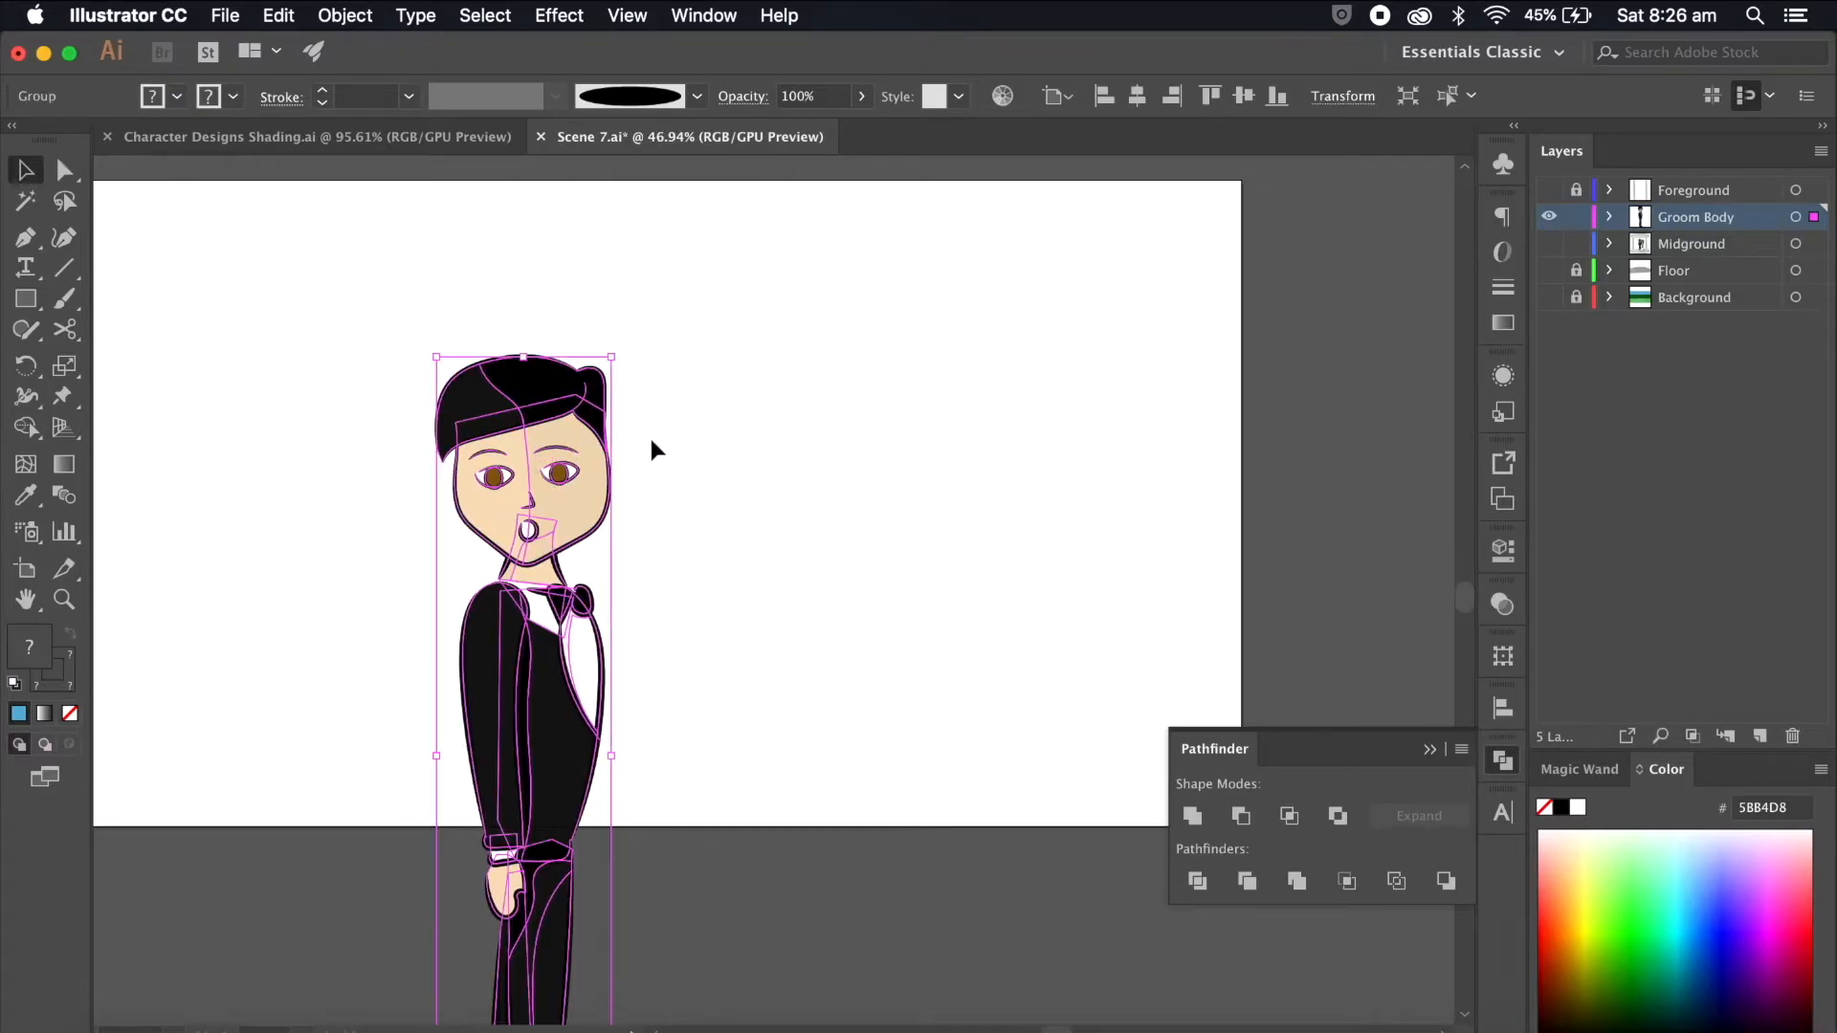
{"action": "double_click", "coordinate": [550, 393]}
{"action": "left_click_drag", "start_coordinate": [676, 333], "coordinate": [323, 542]}
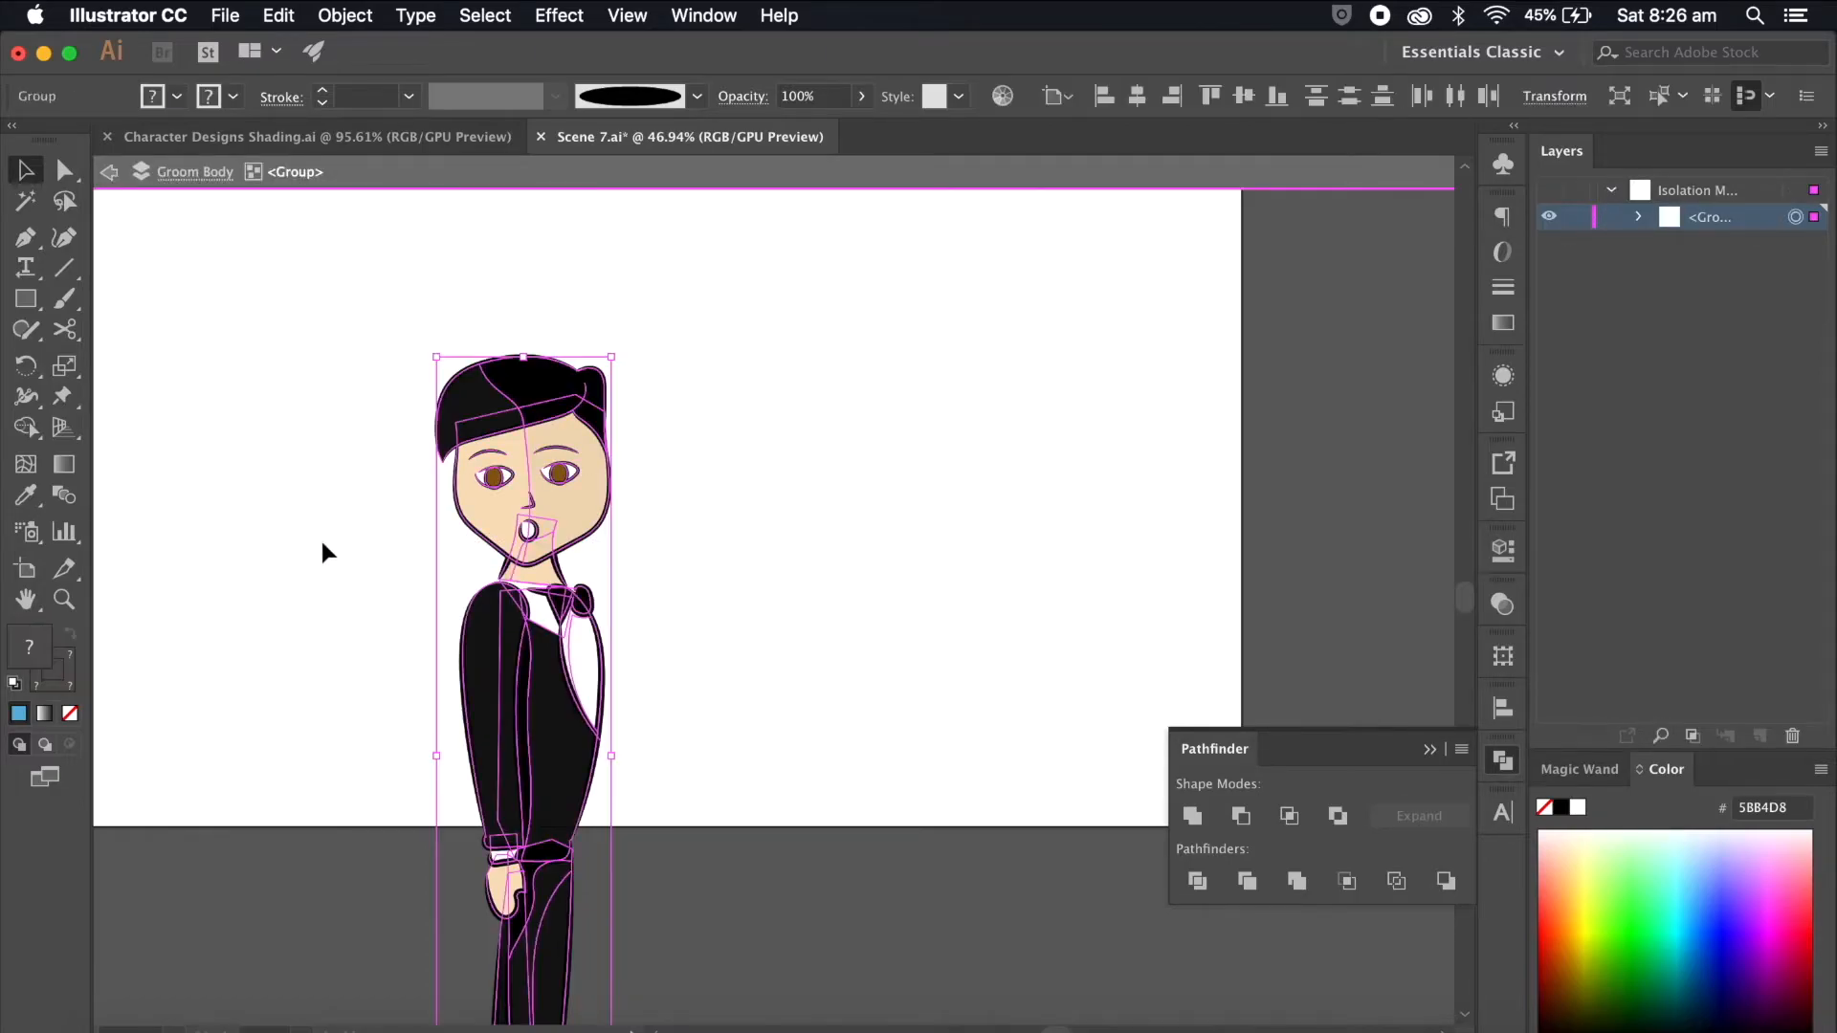
{"action": "double_click", "coordinate": [555, 397]}
{"action": "left_click_drag", "start_coordinate": [690, 320], "coordinate": [335, 541]}
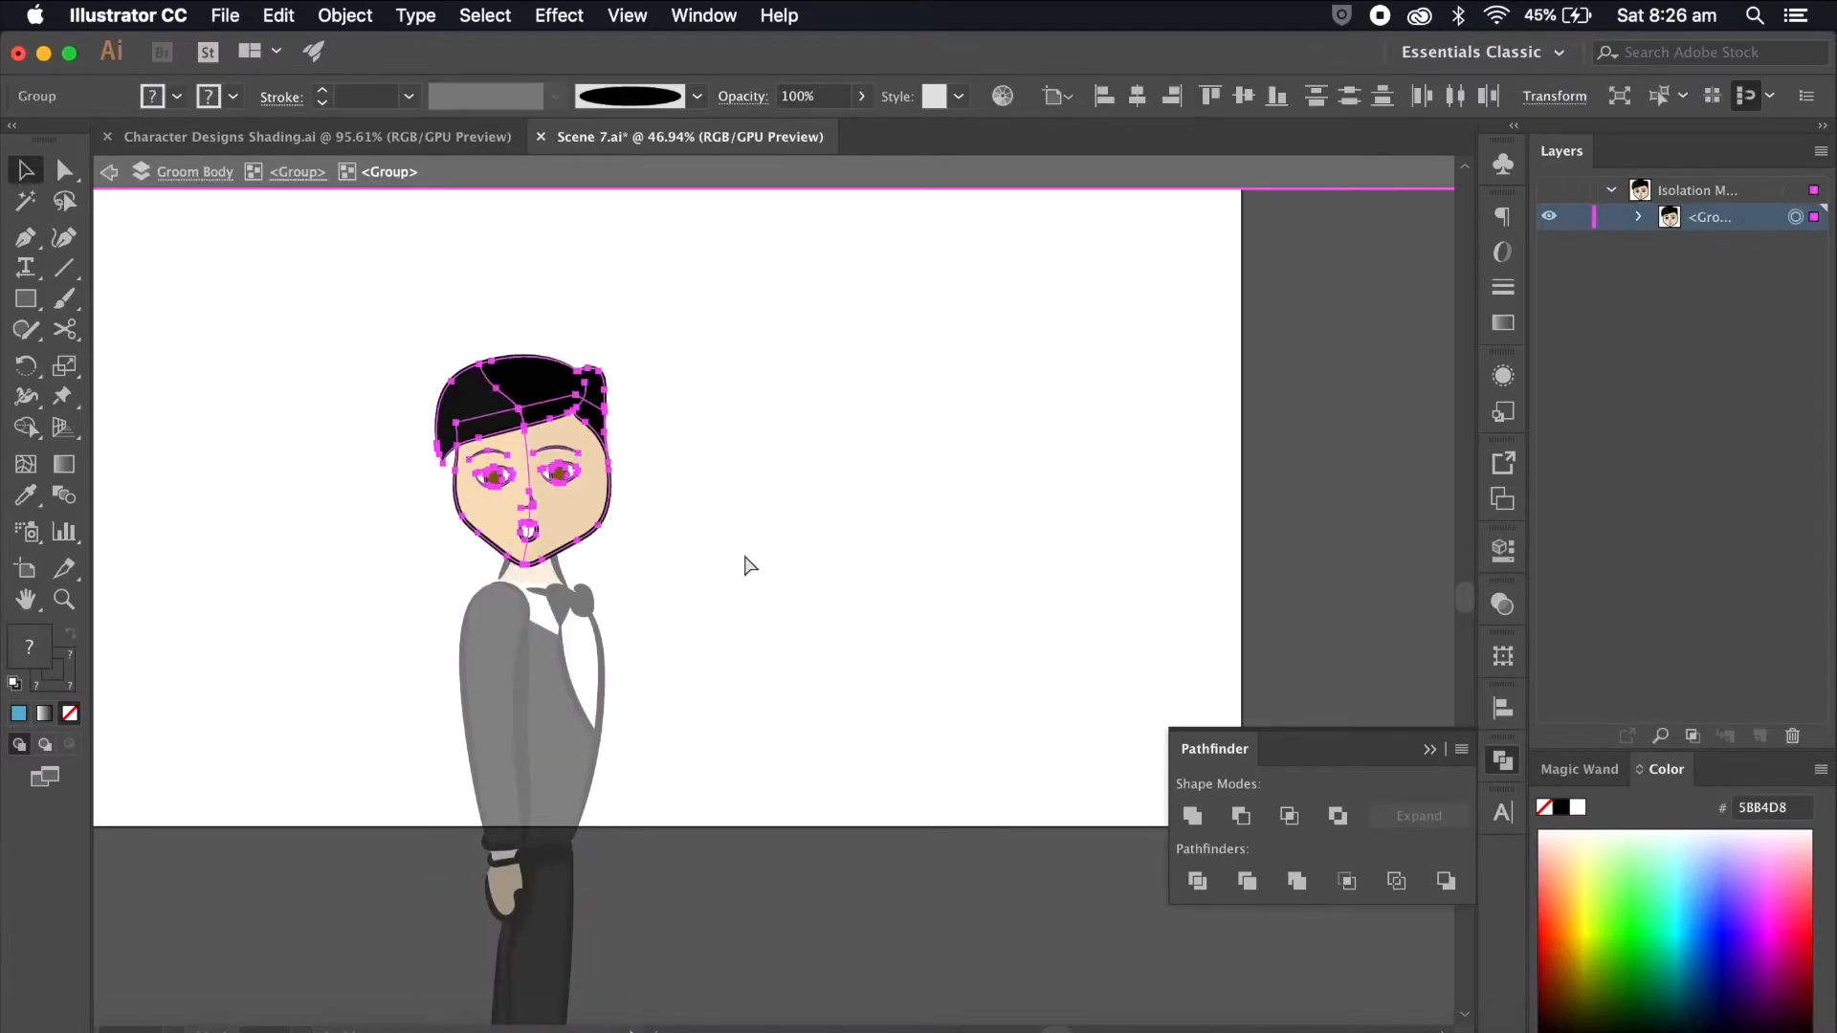
{"action": "key", "text": "Delete"}
{"action": "key", "text": "Escape"}
{"action": "left_click", "coordinate": [1759, 736]}
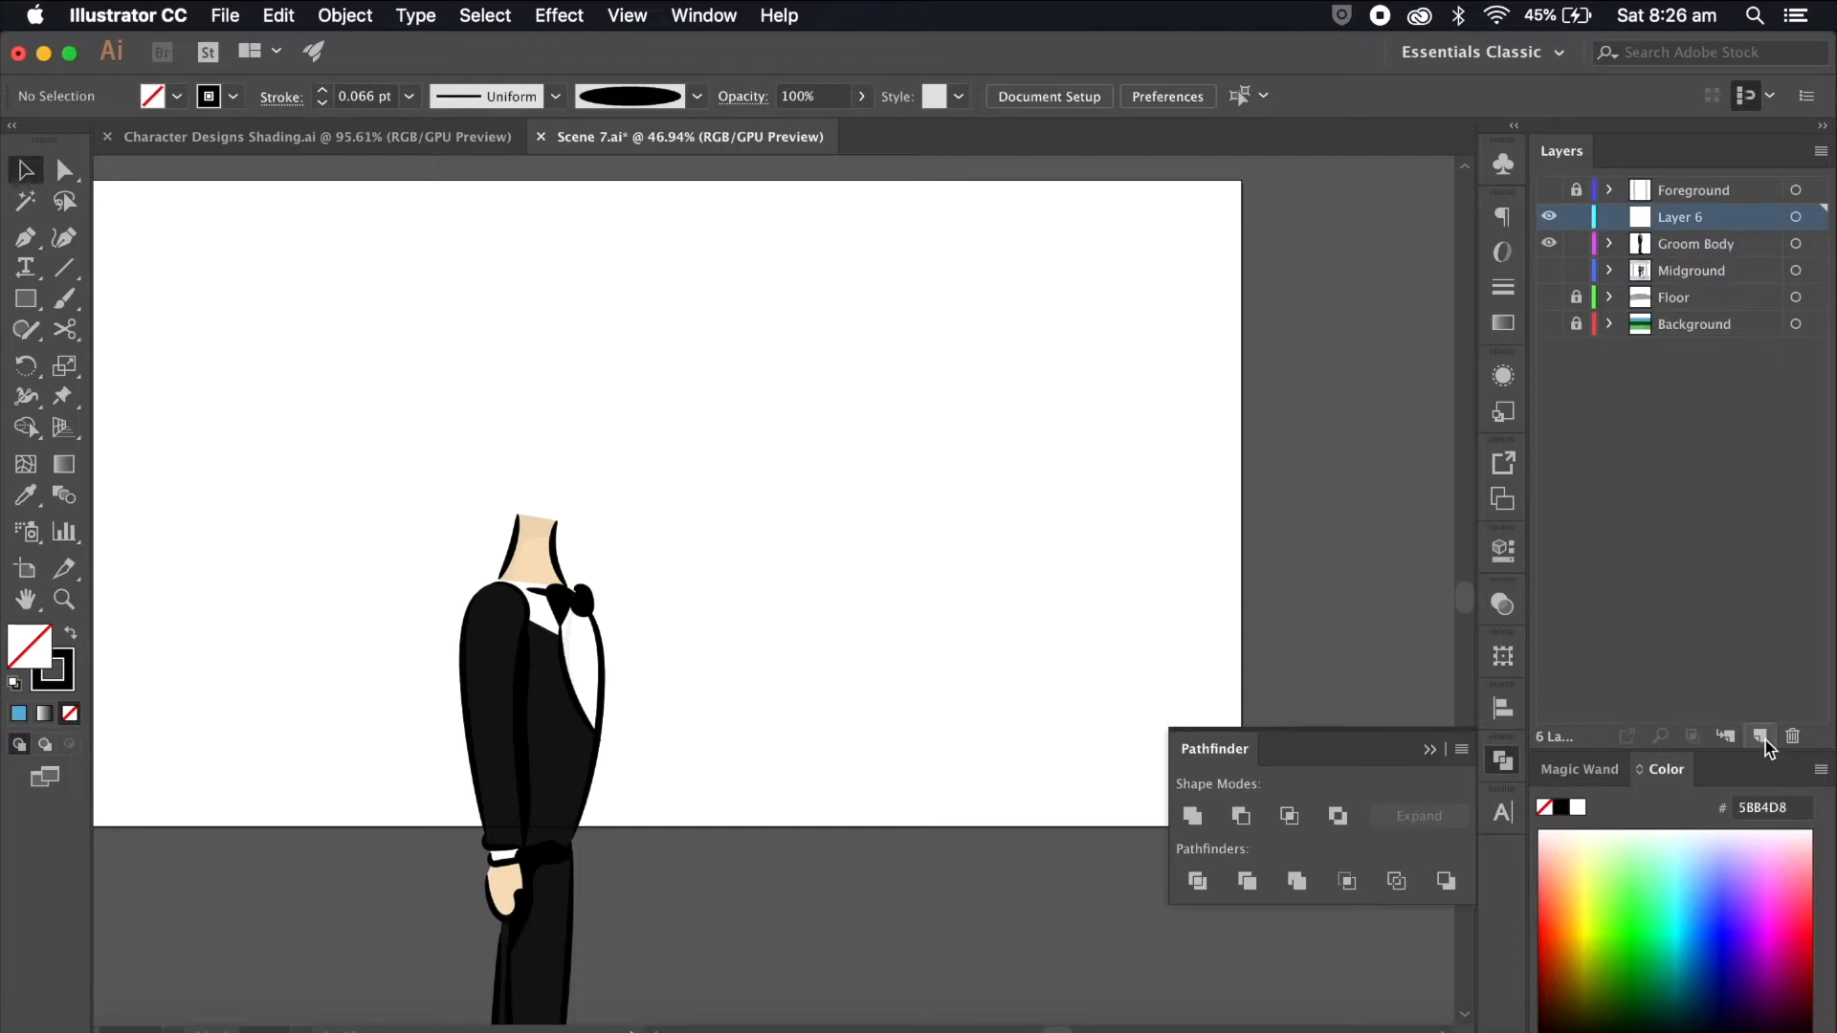
{"action": "key", "text": "super+f"}
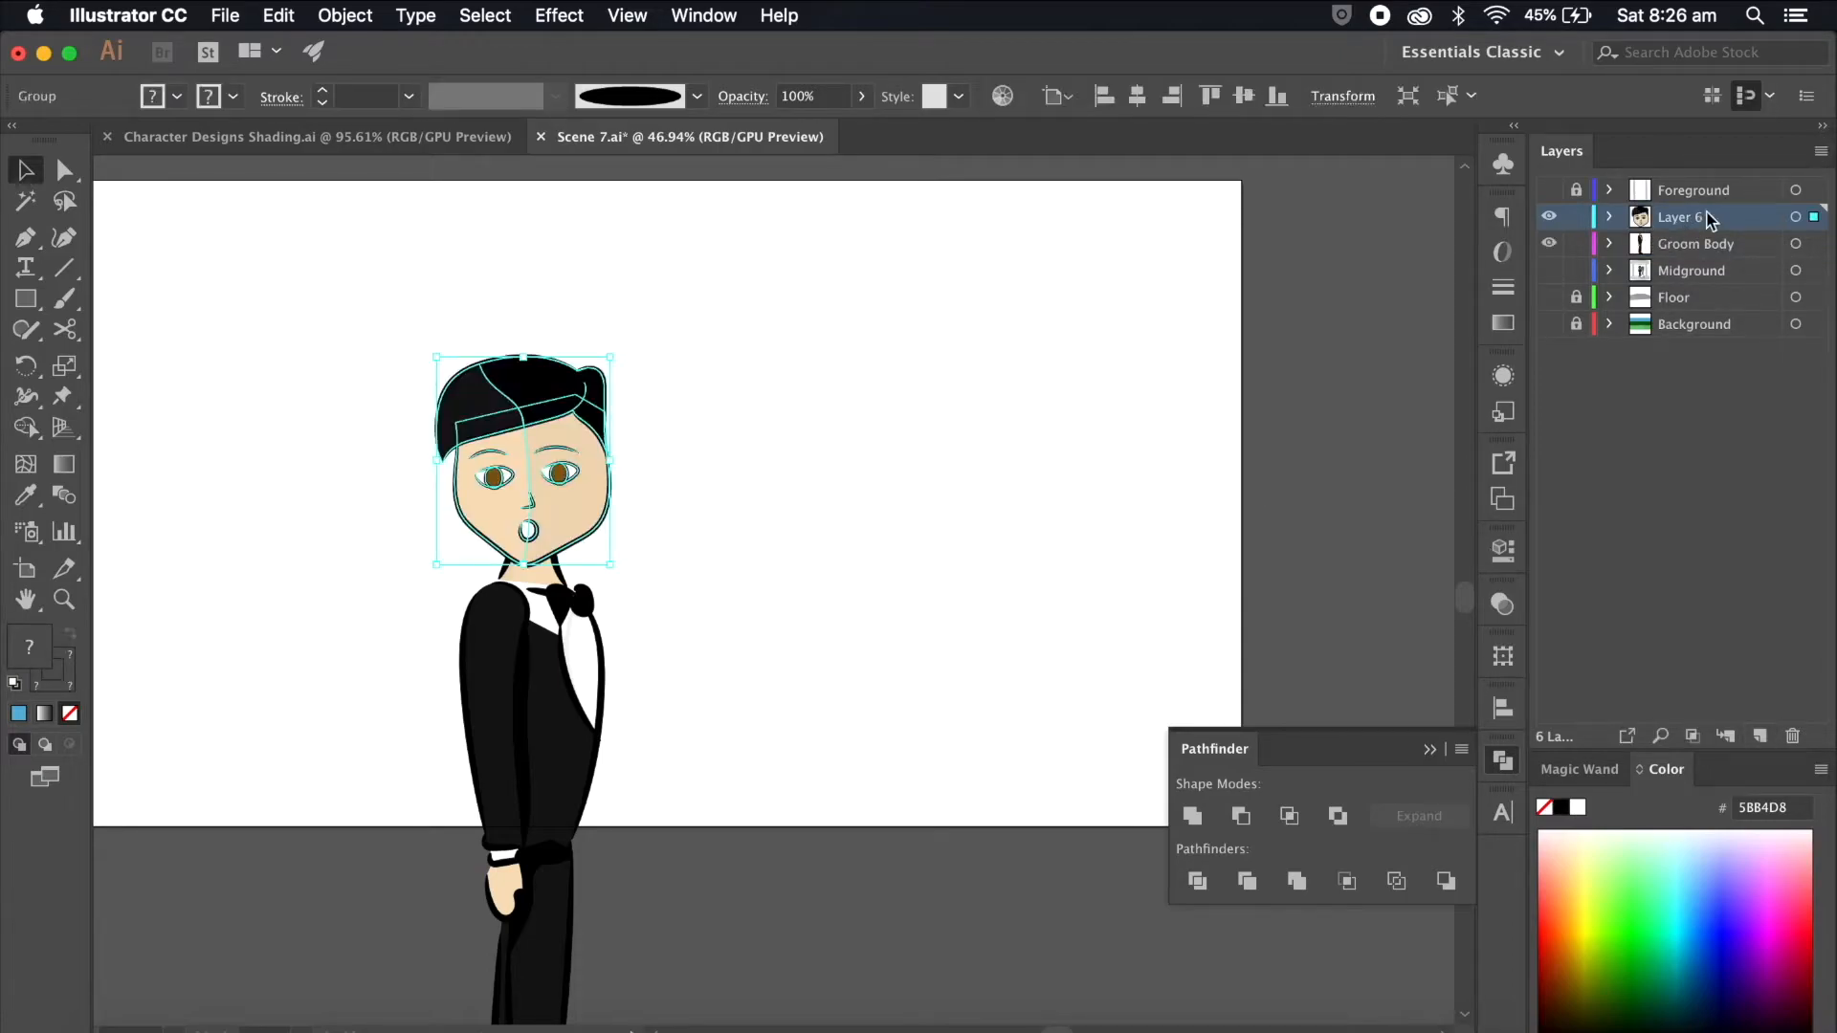
Step: Rename the layer holding the groom's head as G Front Face
{"action": "double_click", "coordinate": [1685, 219]}
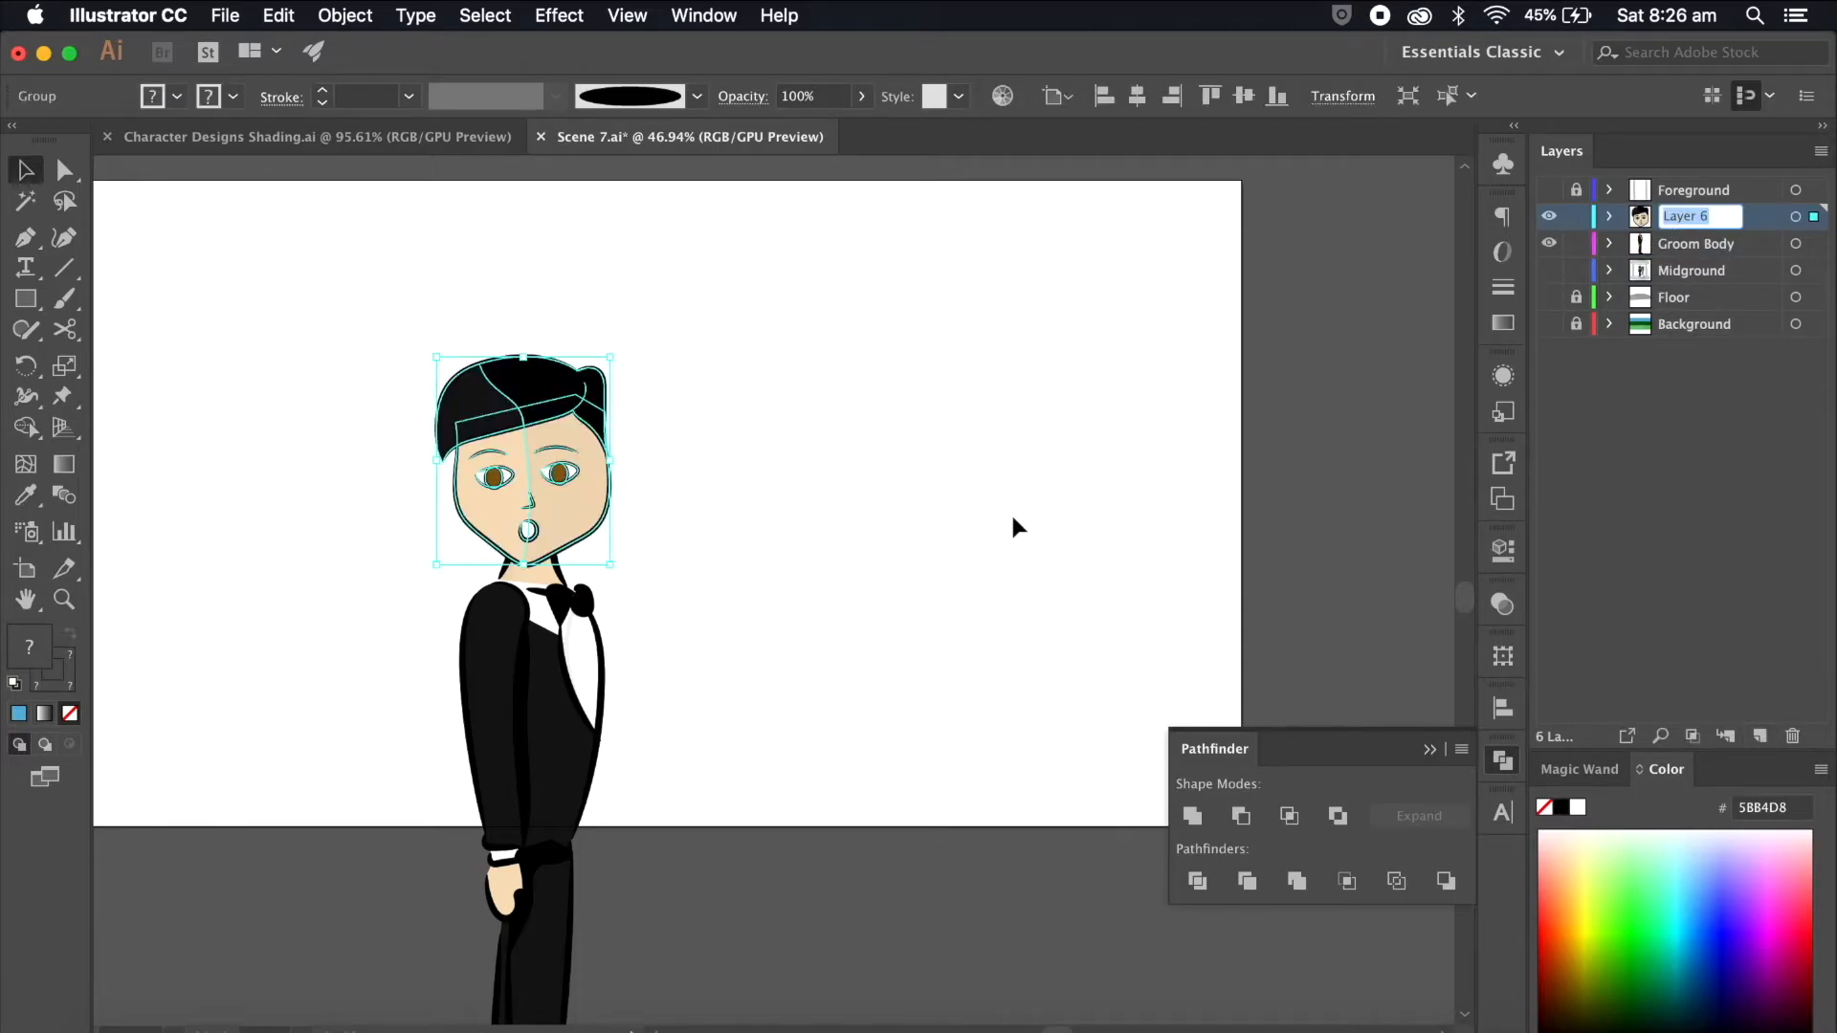
{"action": "type", "text": "G Front Face"}
{"action": "key", "text": "Return"}
{"action": "left_click", "coordinate": [871, 448]}
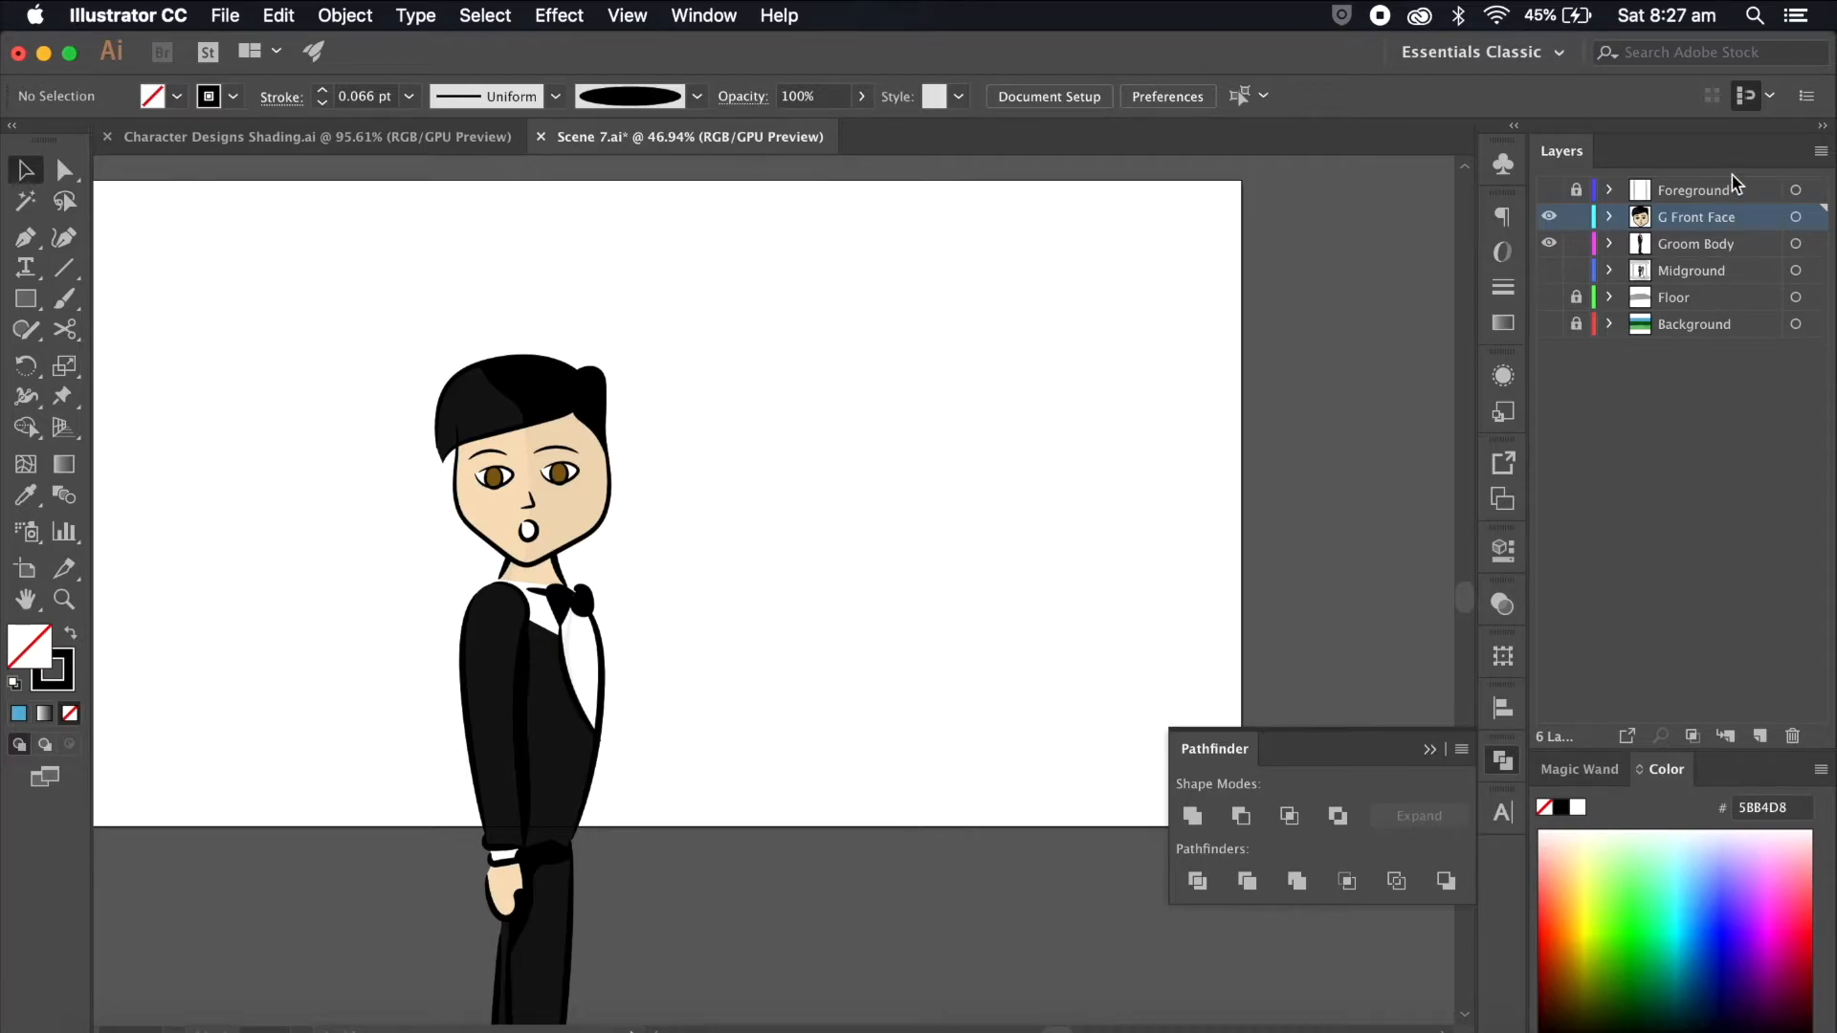
Step: Isolate the groom's front face group and pick out its eyebrows, eye outlines and irises
{"action": "scroll", "coordinate": [780, 481], "scroll_direction": "down", "scroll_amount": 3}
{"action": "scroll", "coordinate": [779, 480], "scroll_direction": "left", "scroll_amount": 3}
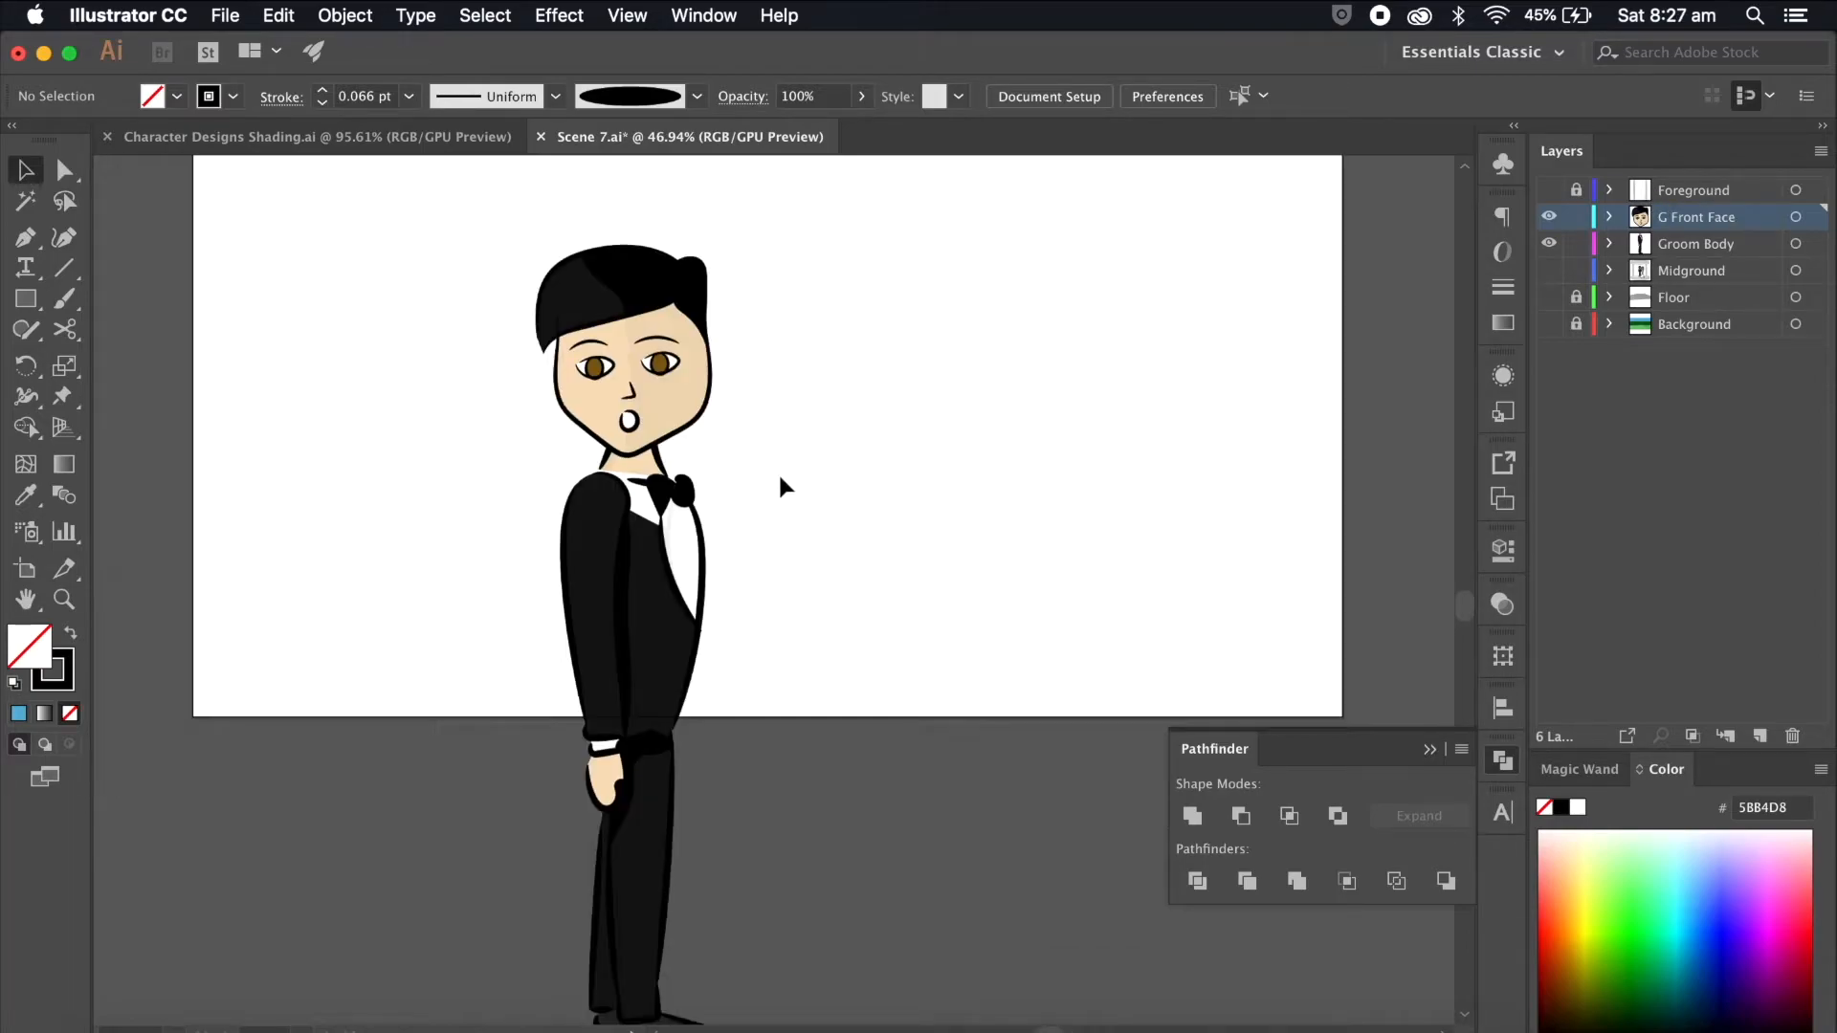
{"action": "scroll", "coordinate": [778, 472], "scroll_direction": "up", "scroll_amount": 10}
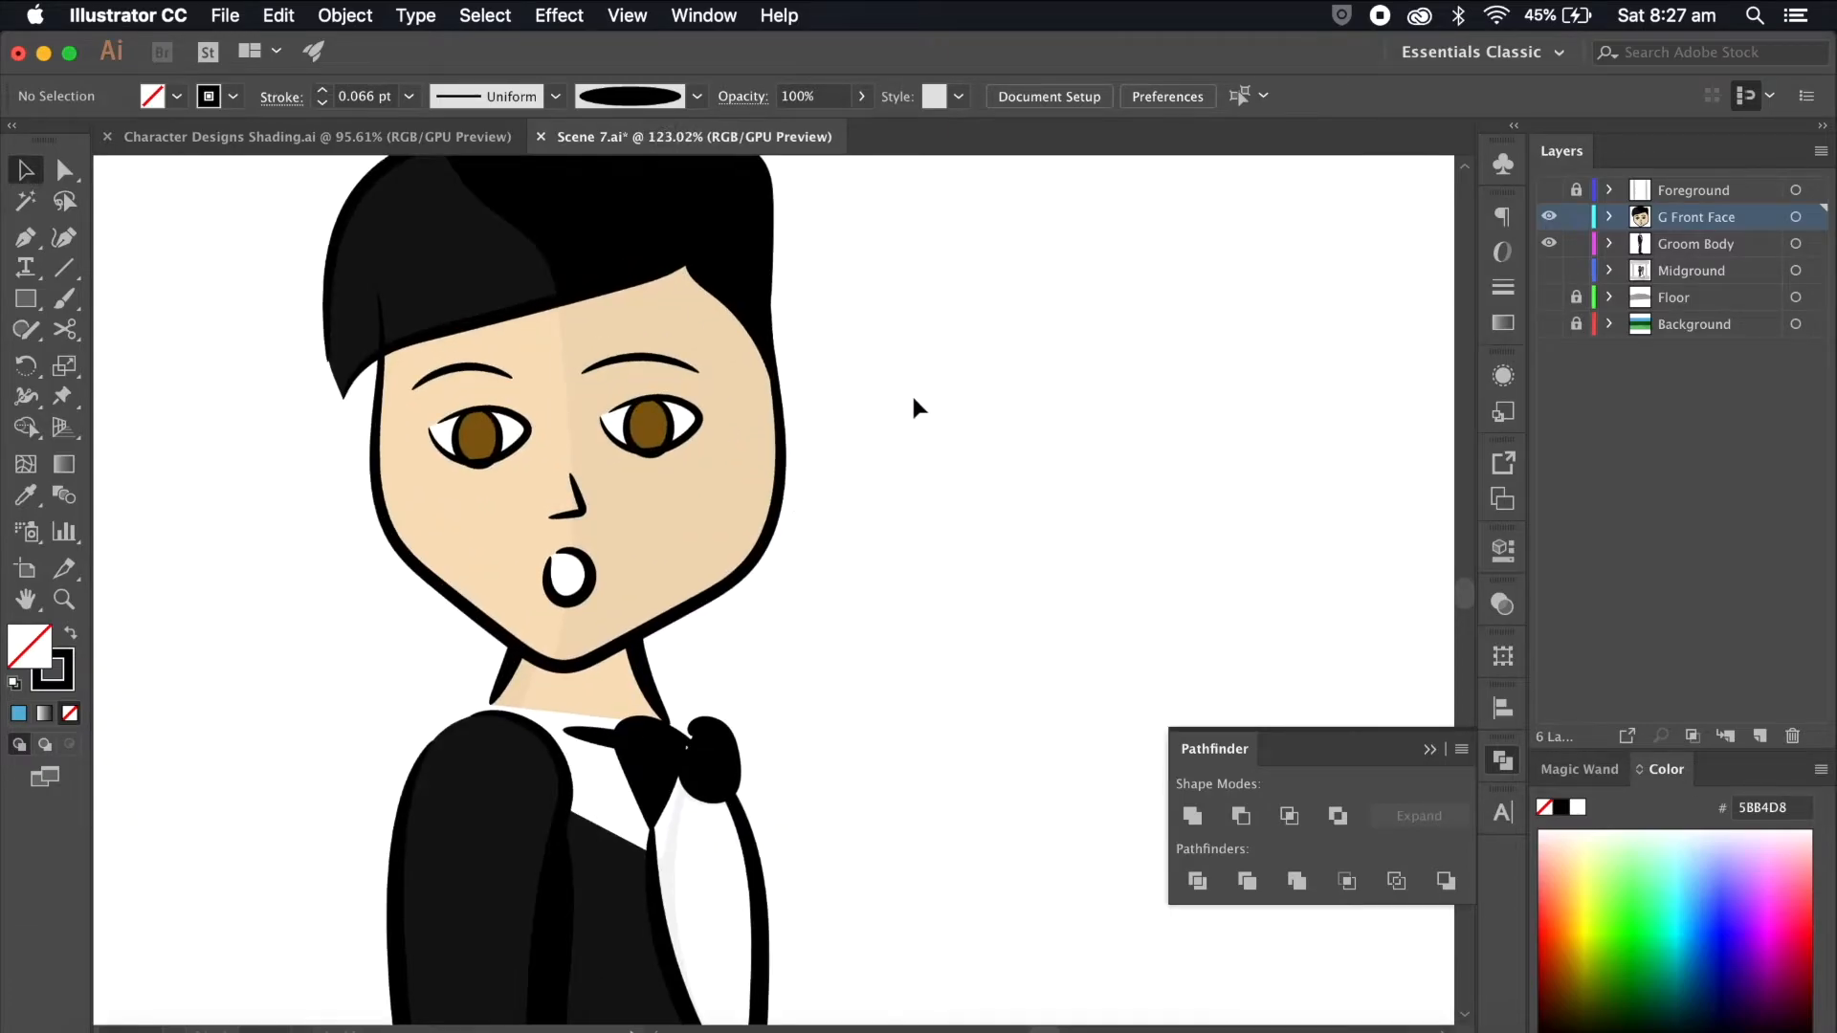
{"action": "double_click", "coordinate": [656, 346]}
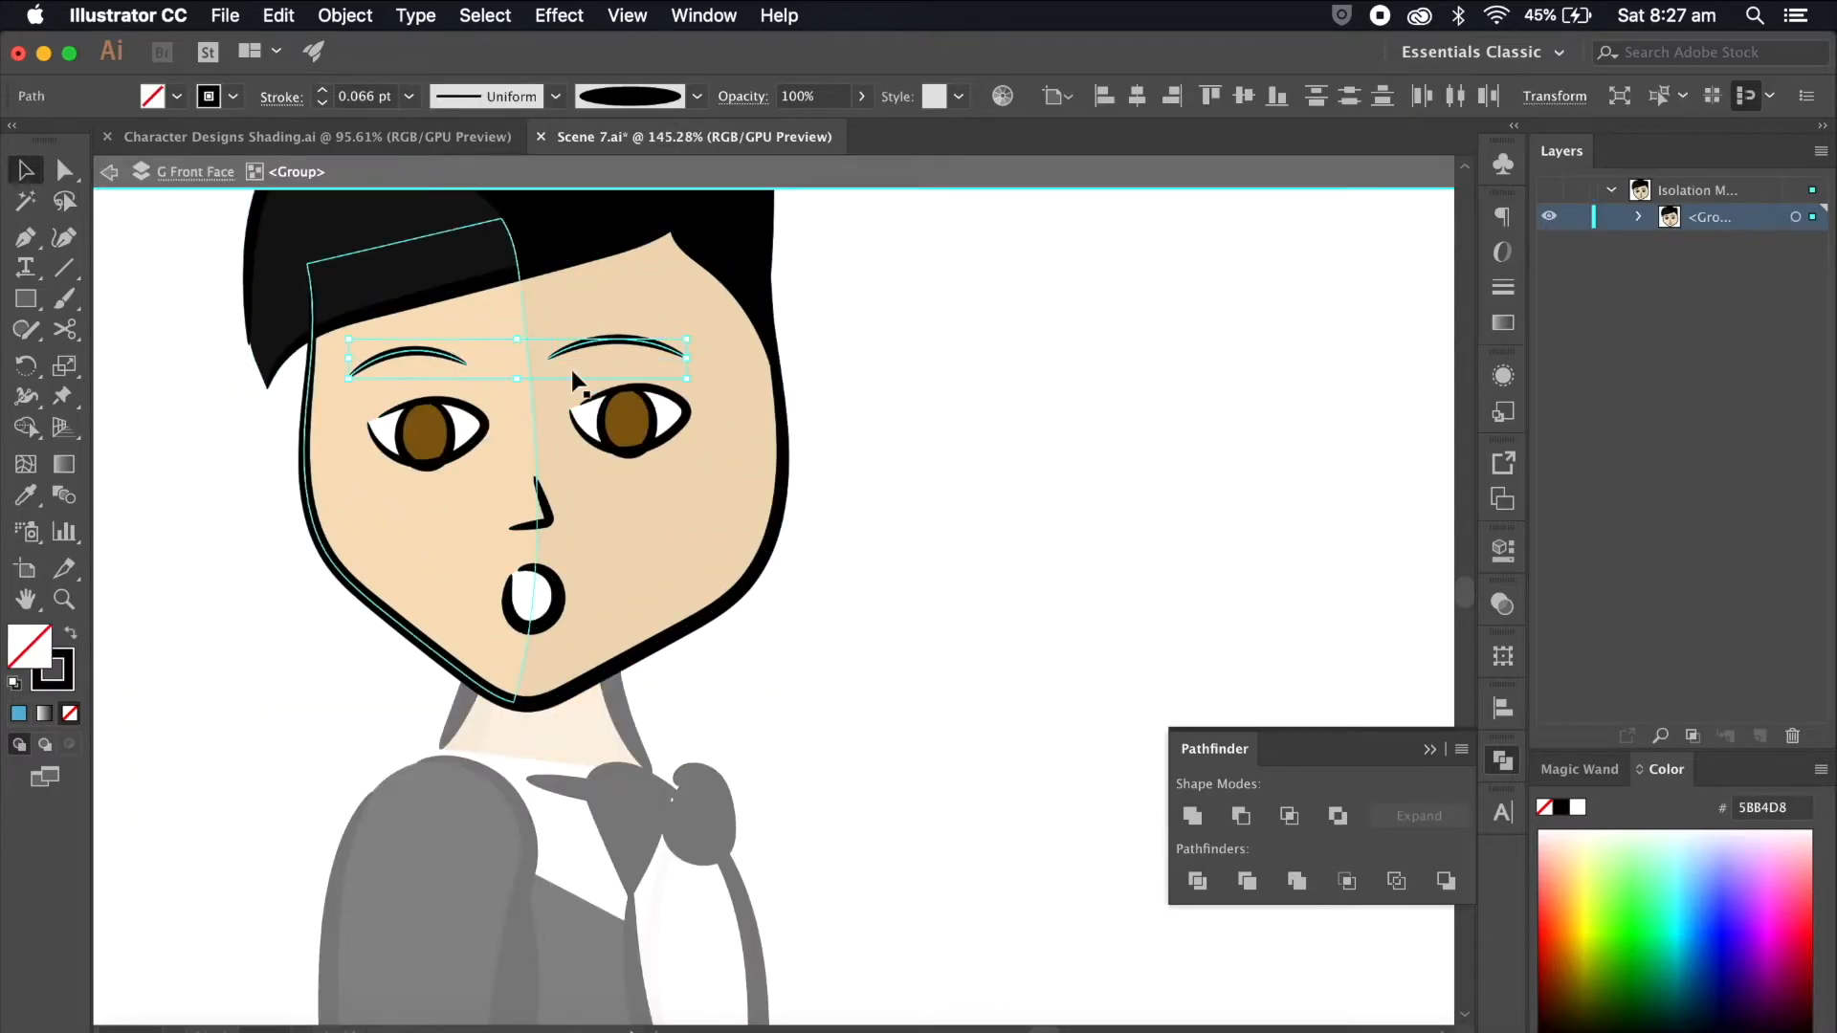
{"action": "left_click", "coordinate": [690, 403], "text": "shift"}
{"action": "left_click", "coordinate": [490, 422], "text": "shift"}
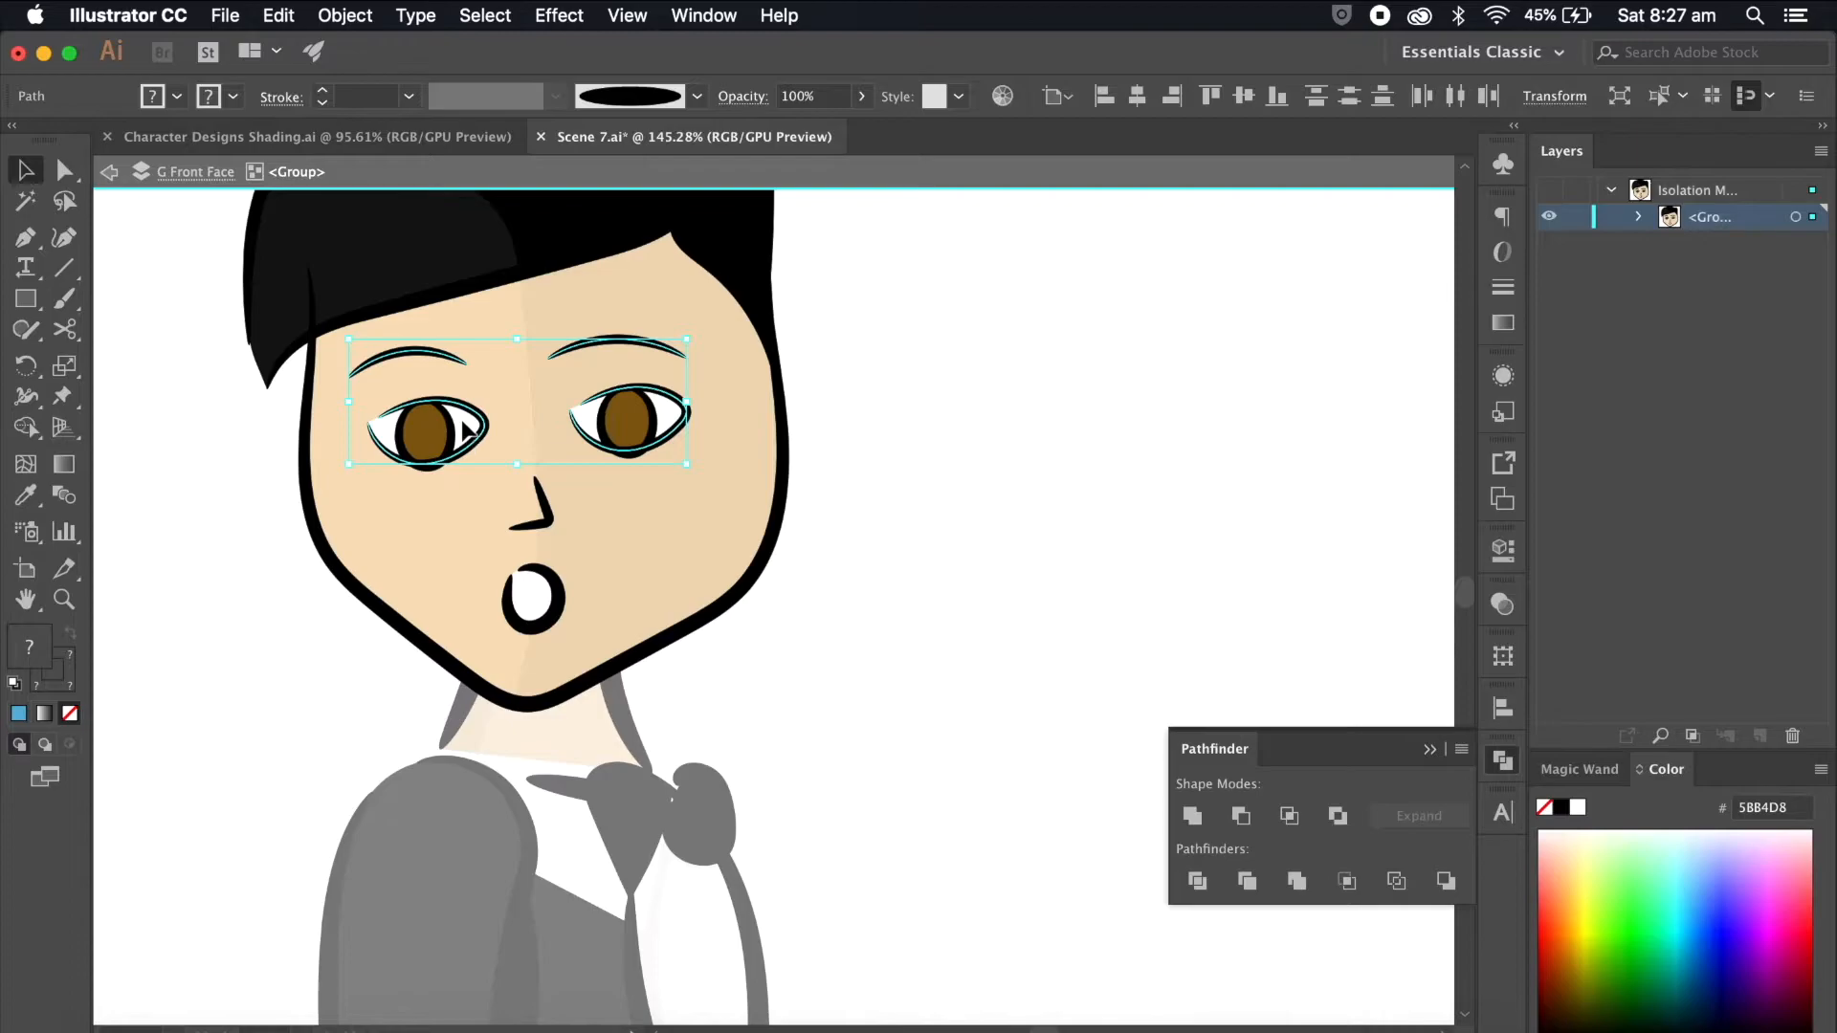
{"action": "scroll", "coordinate": [461, 421], "scroll_direction": "up", "scroll_amount": 5}
{"action": "left_click", "coordinate": [422, 447]}
{"action": "left_click", "coordinate": [765, 421], "text": "shift"}
{"action": "left_click_drag", "start_coordinate": [574, 521], "coordinate": [576, 515]}
{"action": "scroll", "coordinate": [579, 517], "scroll_direction": "down", "scroll_amount": 5}
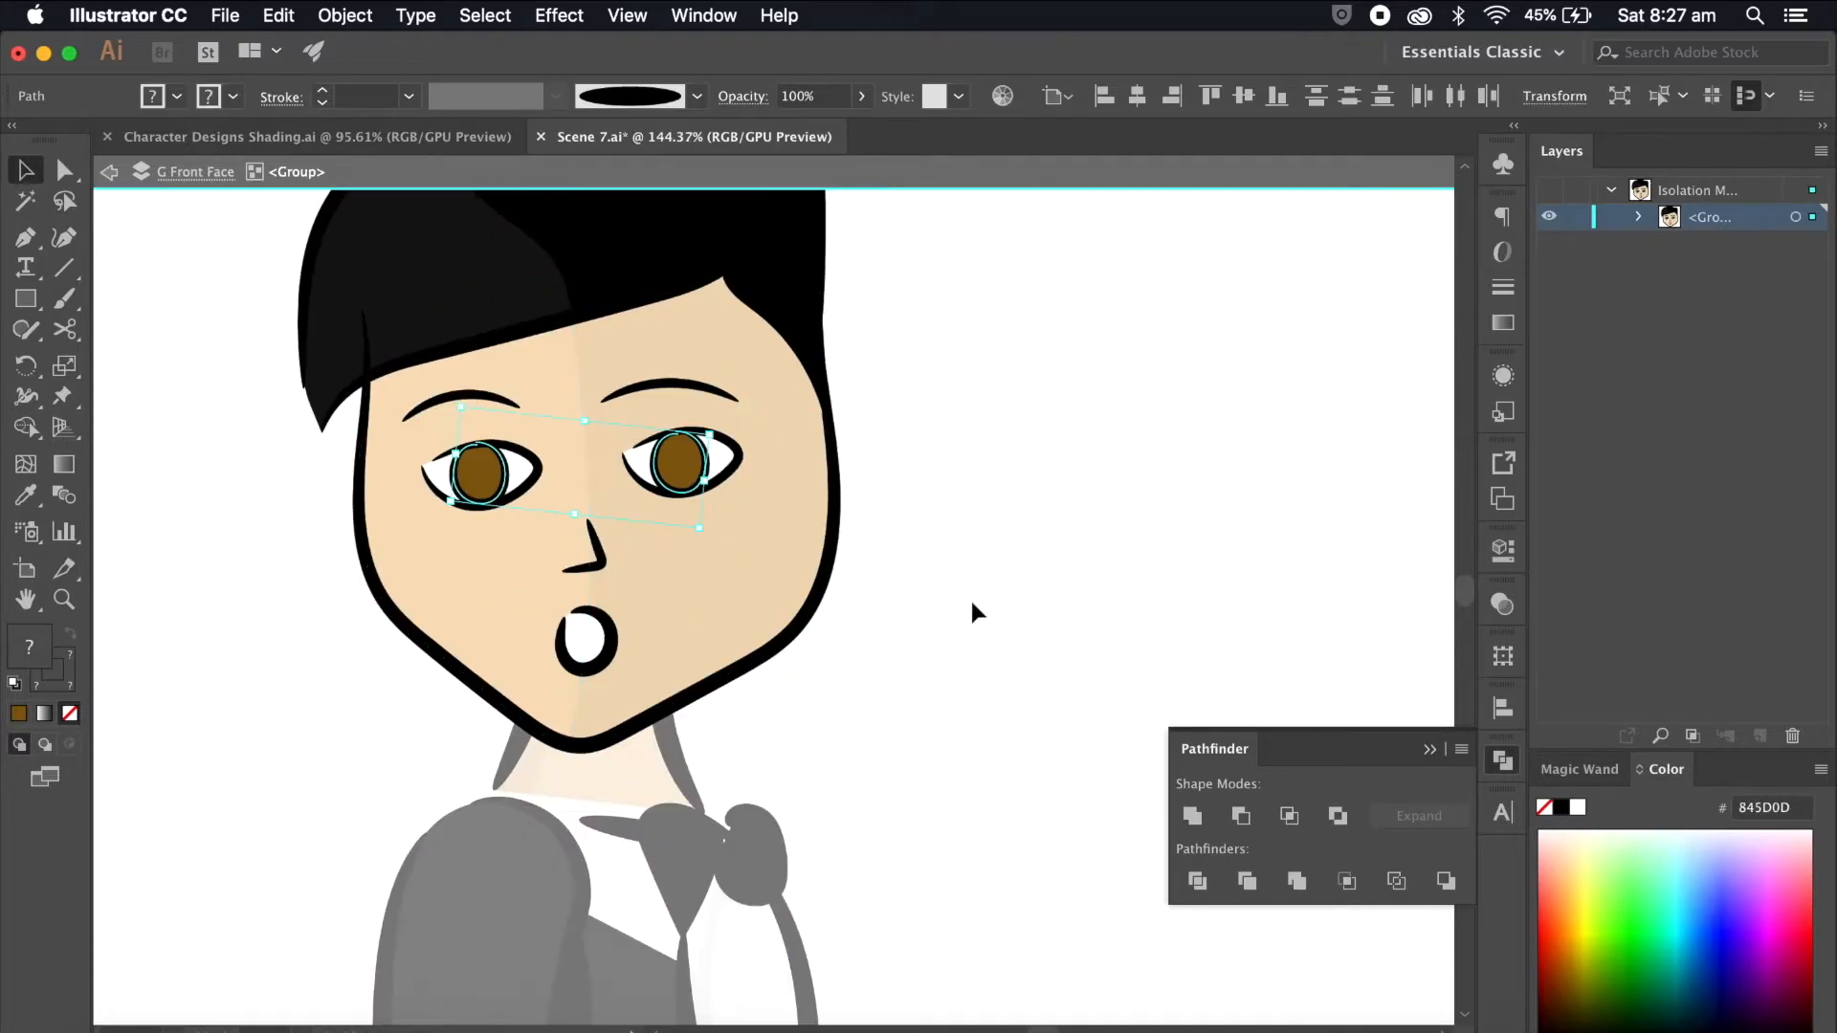
Step: Paste the copied eyebrows and eye outlines in place on a new layer named F Blink above G Front Face
{"action": "double_click", "coordinate": [972, 603]}
{"action": "scroll", "coordinate": [972, 602], "scroll_direction": "down", "scroll_amount": 3}
{"action": "left_click", "coordinate": [1757, 735]}
{"action": "key", "text": "super+f"}
{"action": "left_click", "coordinate": [1290, 446]}
{"action": "double_click", "coordinate": [1683, 219]}
{"action": "type", "text": "F Blink"}
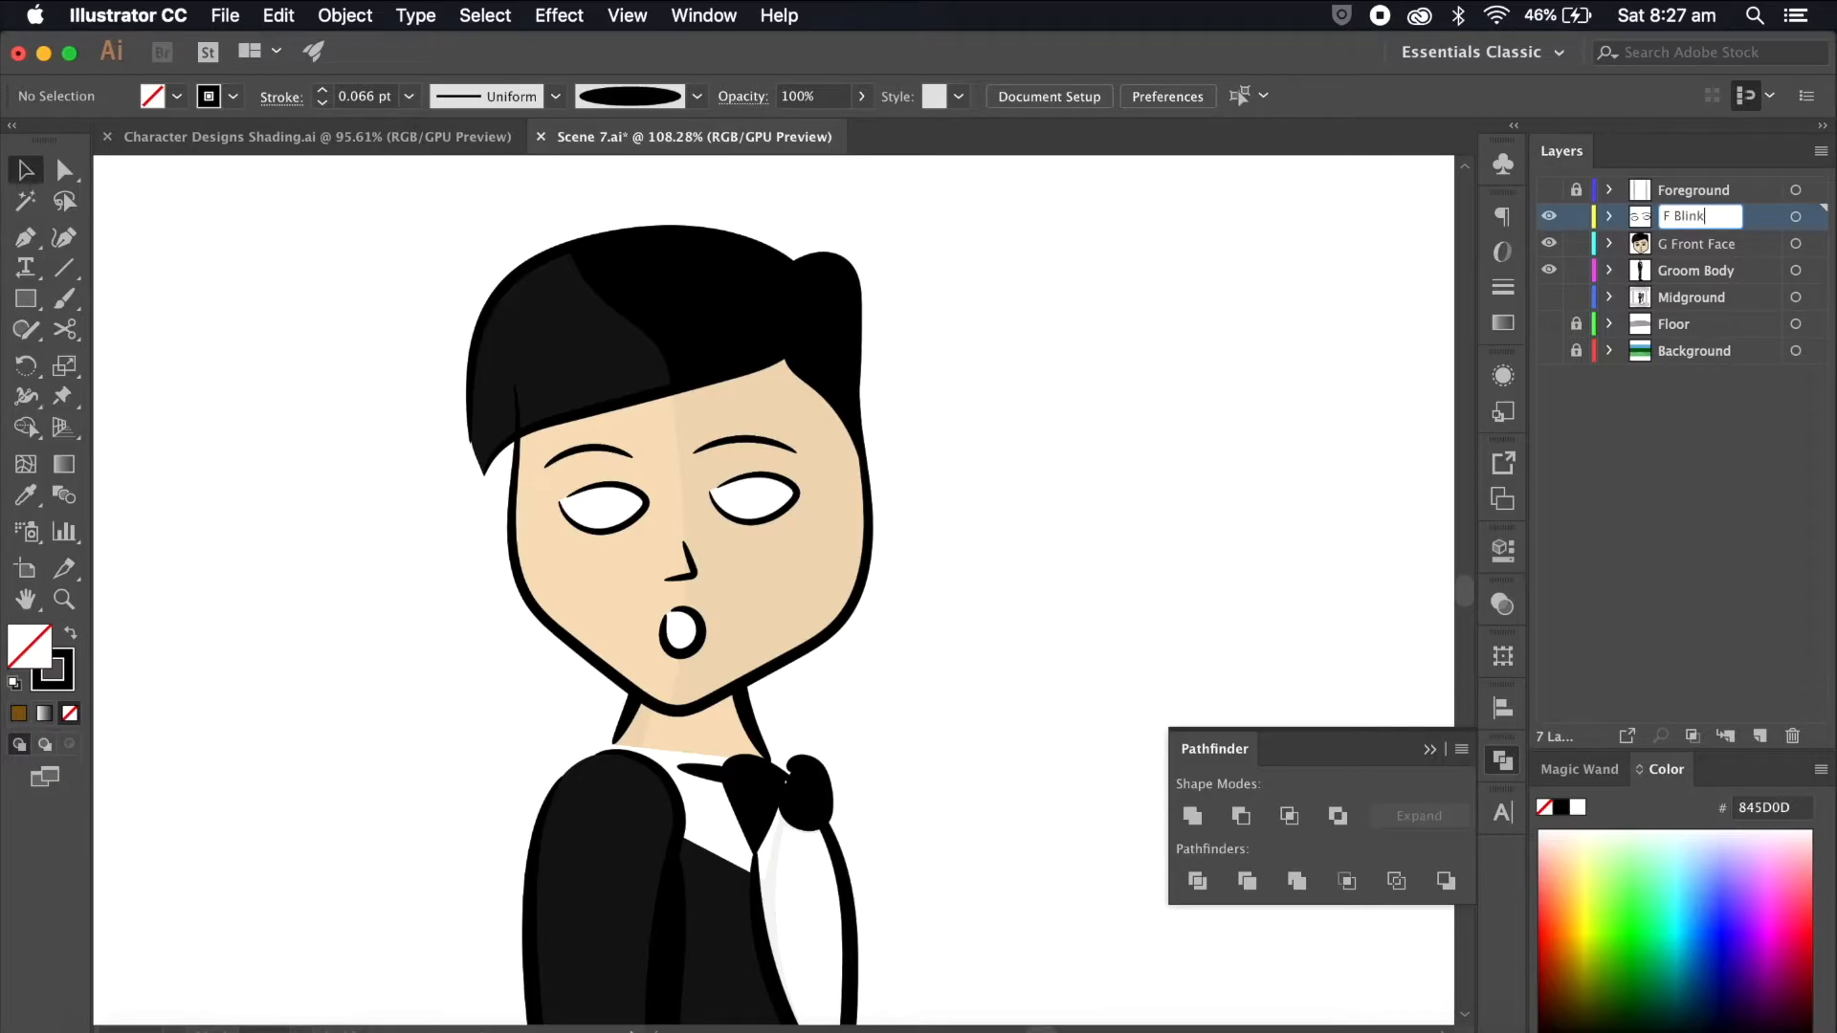
{"action": "key", "text": "Return"}
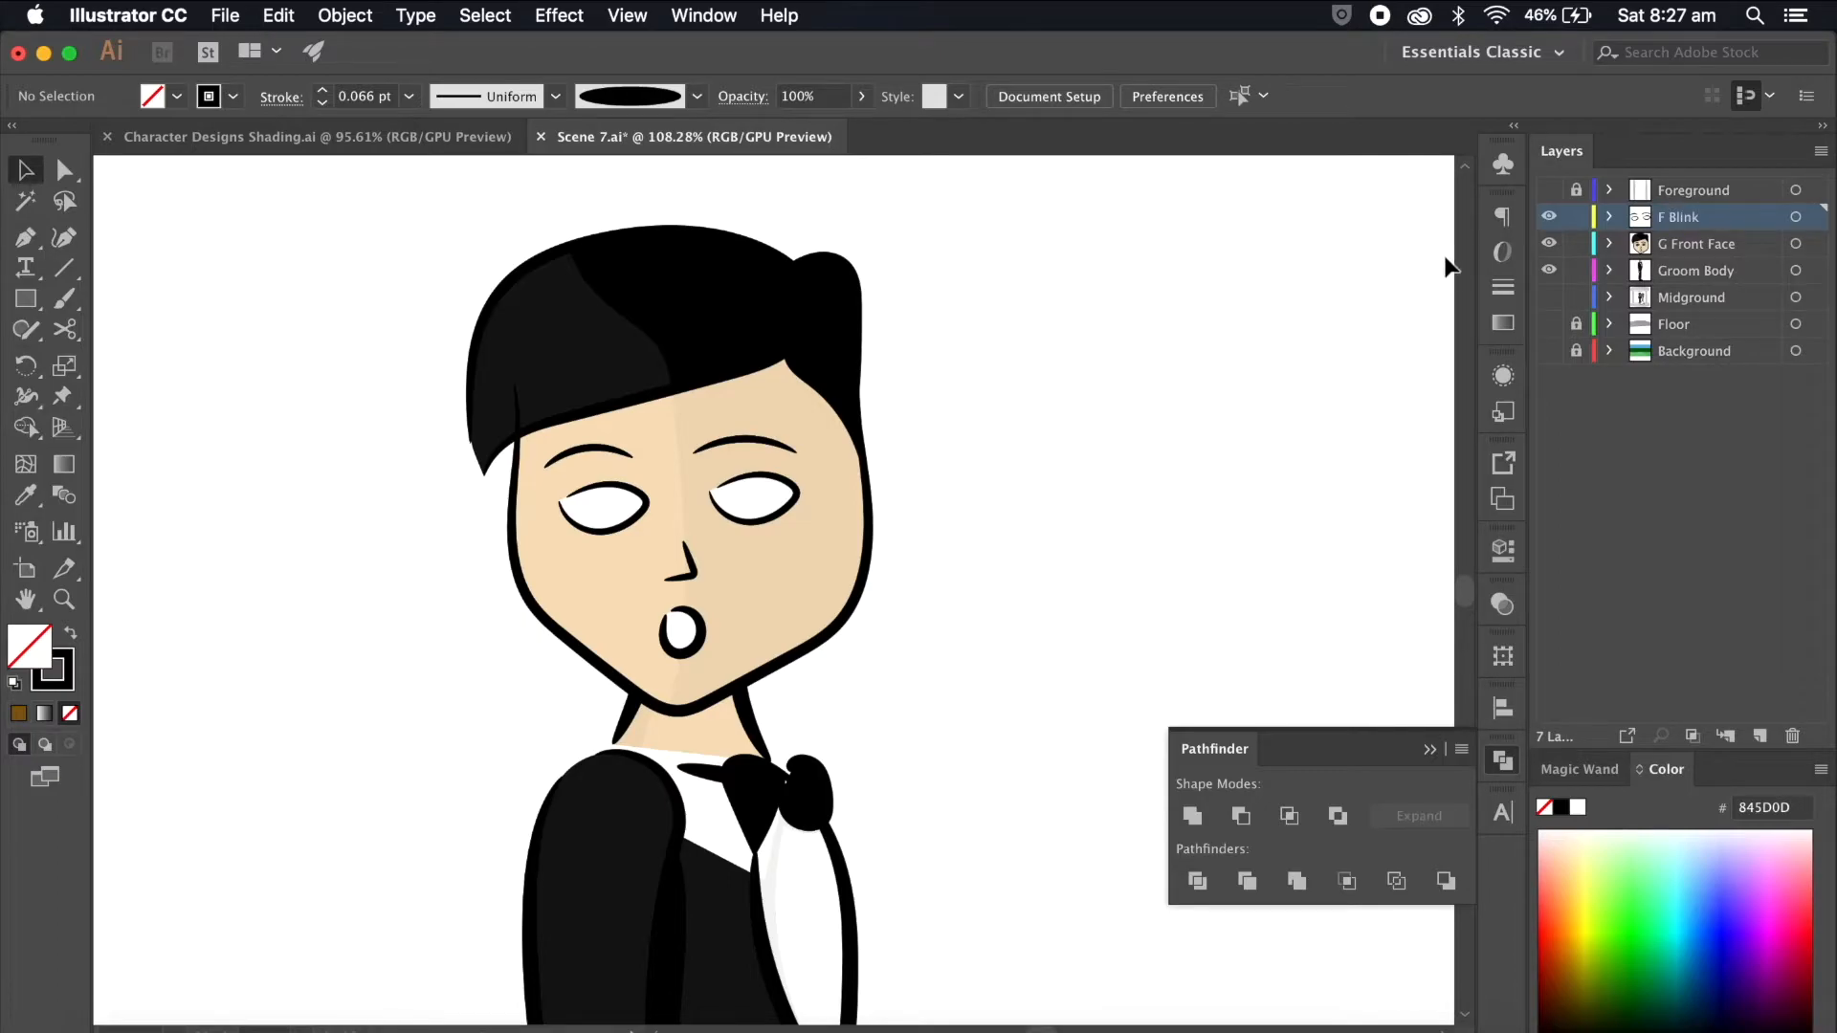
Step: Move the eyebrow on the shaded side of the face to a new layer named F Right Brow and hide that layer
{"action": "left_click", "coordinate": [1757, 735]}
{"action": "left_click", "coordinate": [758, 443]}
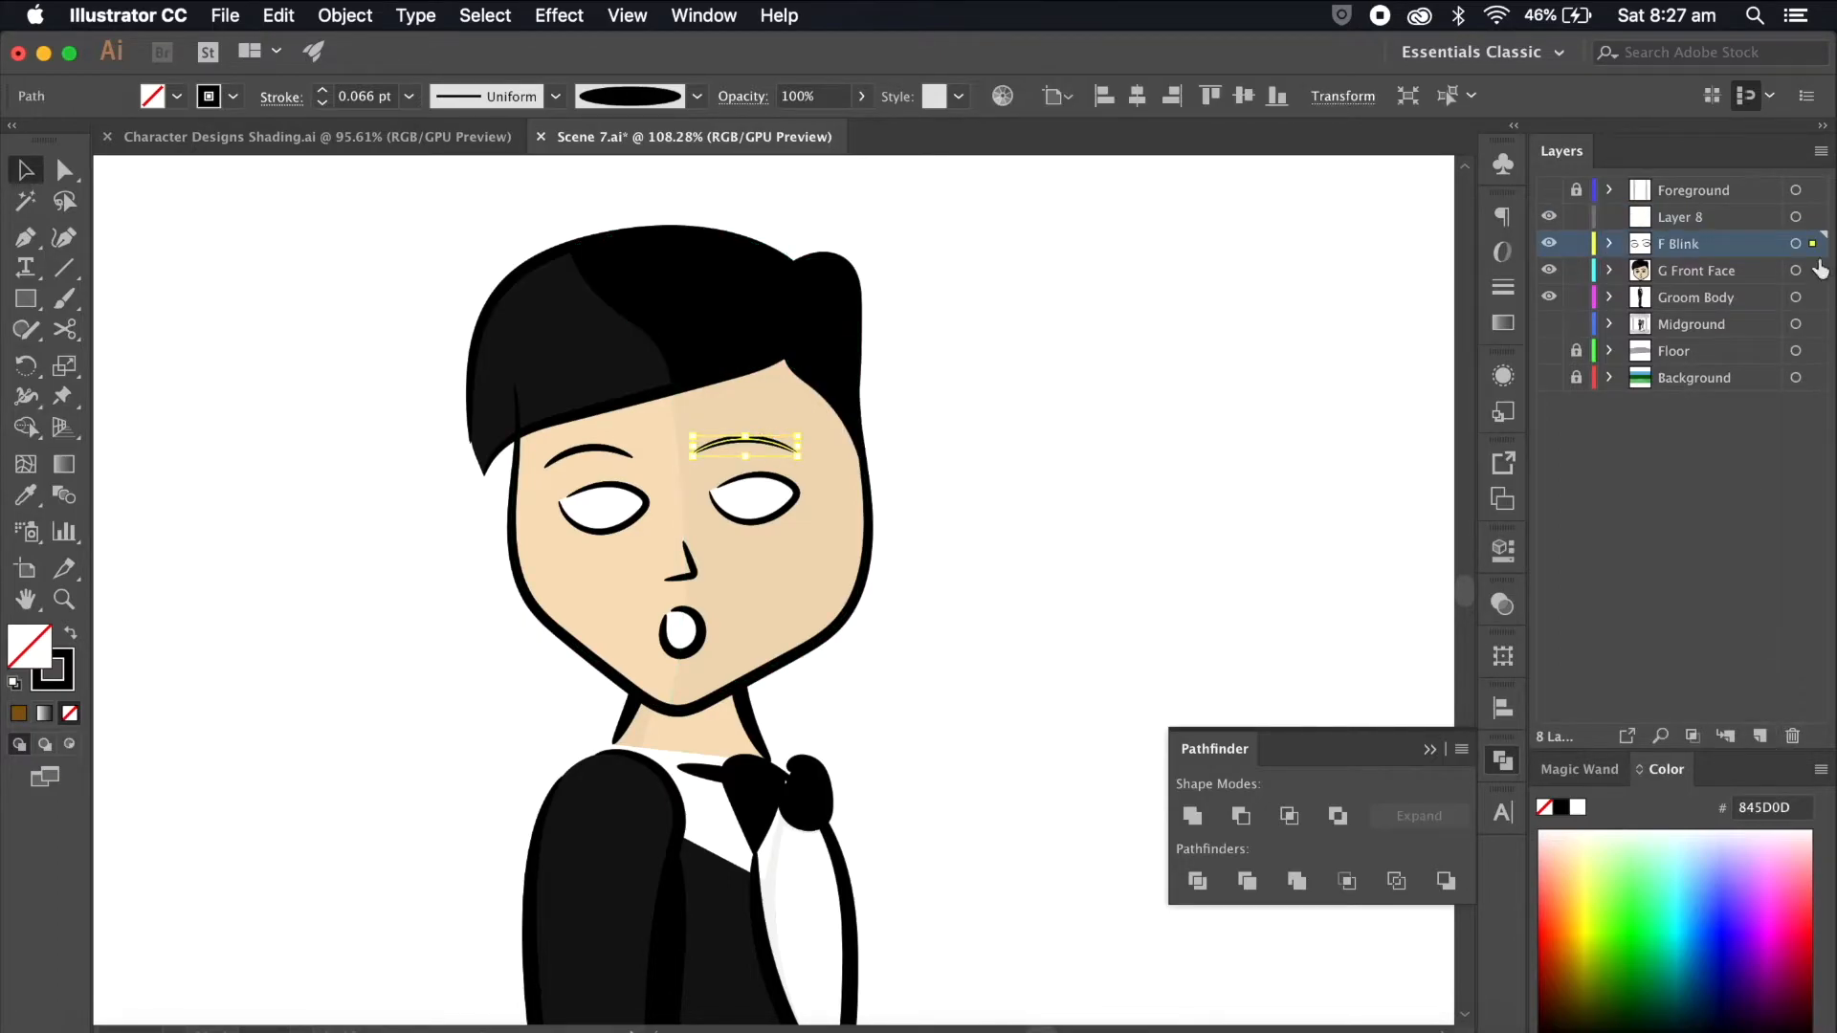
{"action": "left_click_drag", "start_coordinate": [1814, 232], "coordinate": [1812, 217]}
{"action": "double_click", "coordinate": [1679, 217]}
{"action": "type", "text": "F R"}
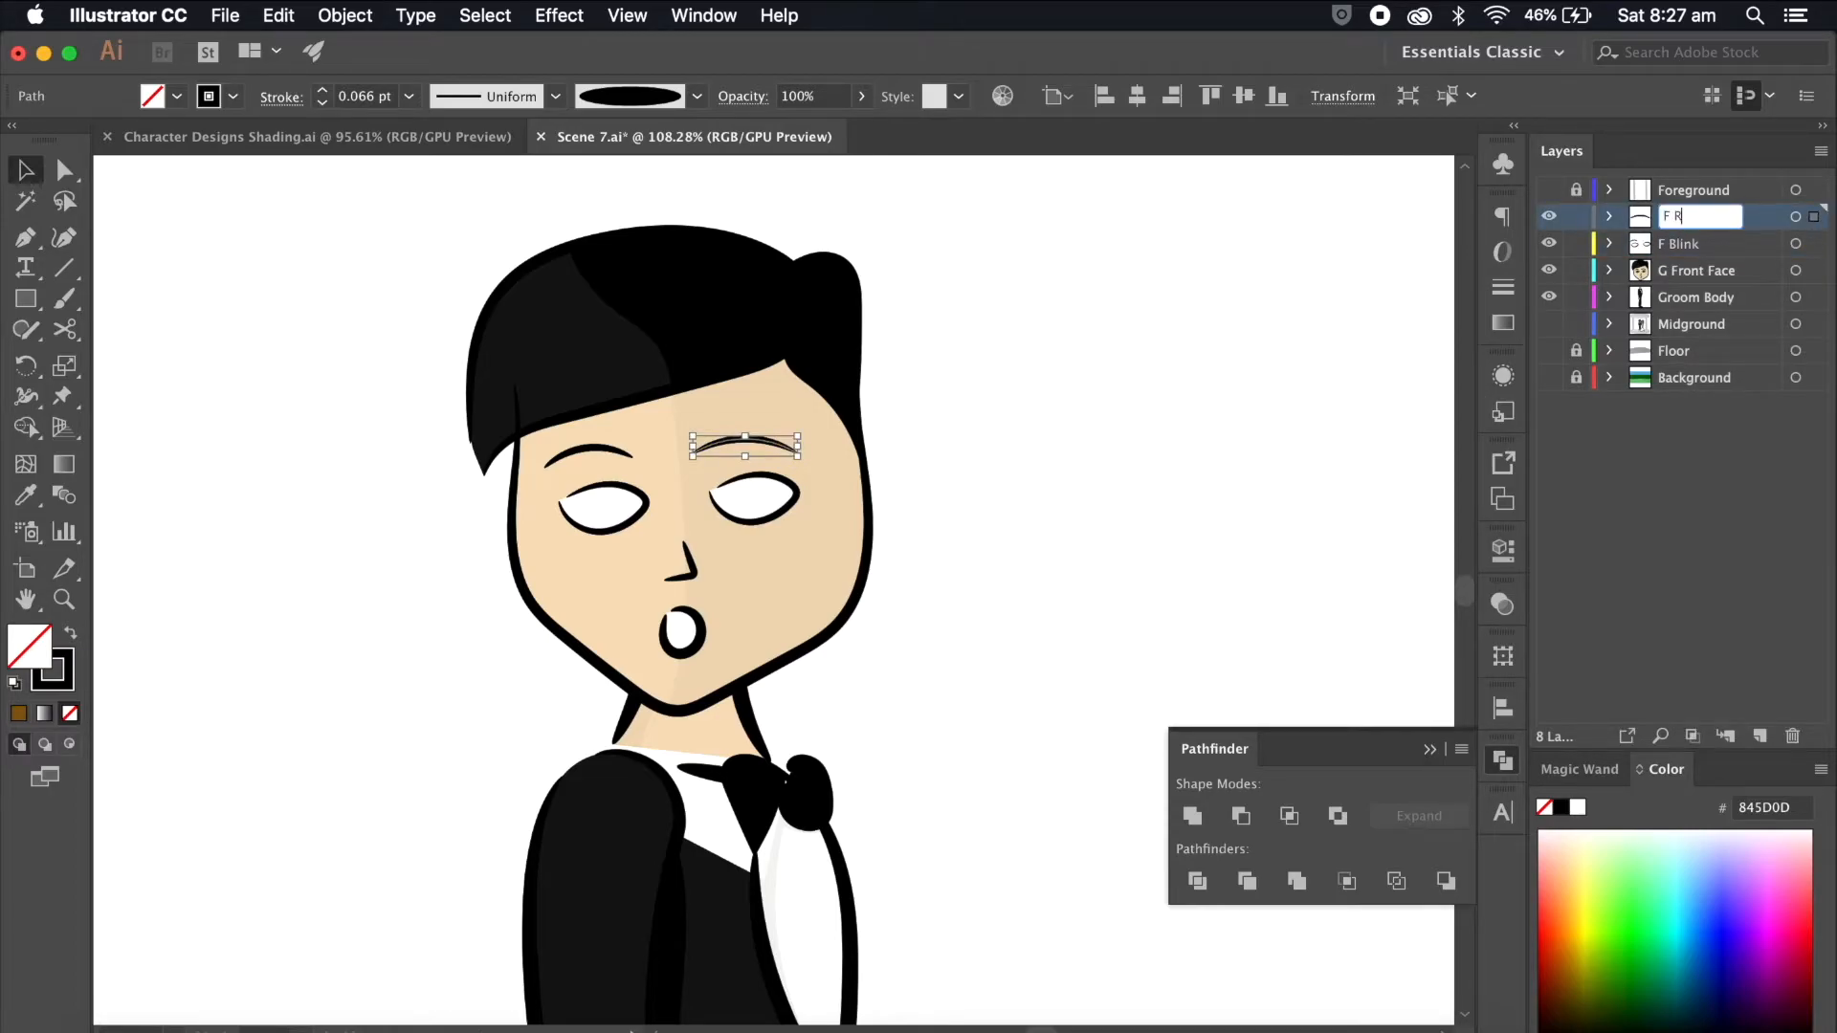
{"action": "type", "text": "ight Brow"}
{"action": "key", "text": "Return"}
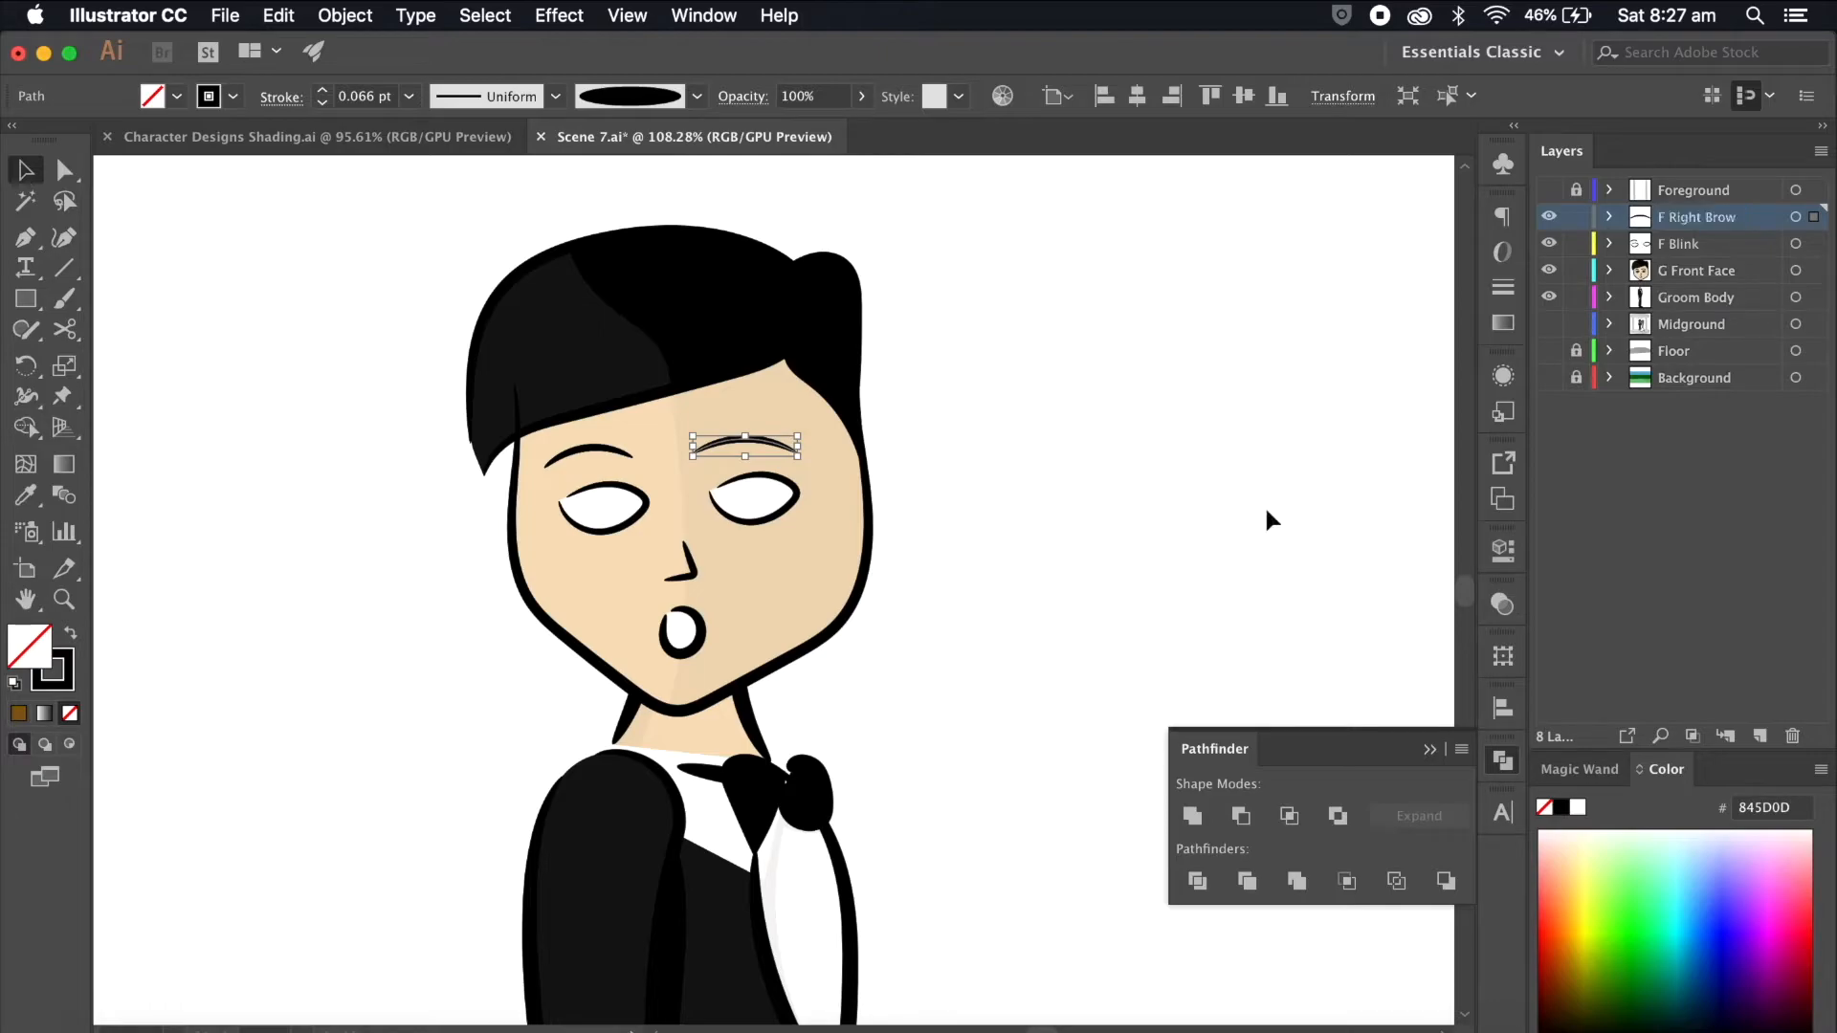
{"action": "left_click", "coordinate": [1550, 218]}
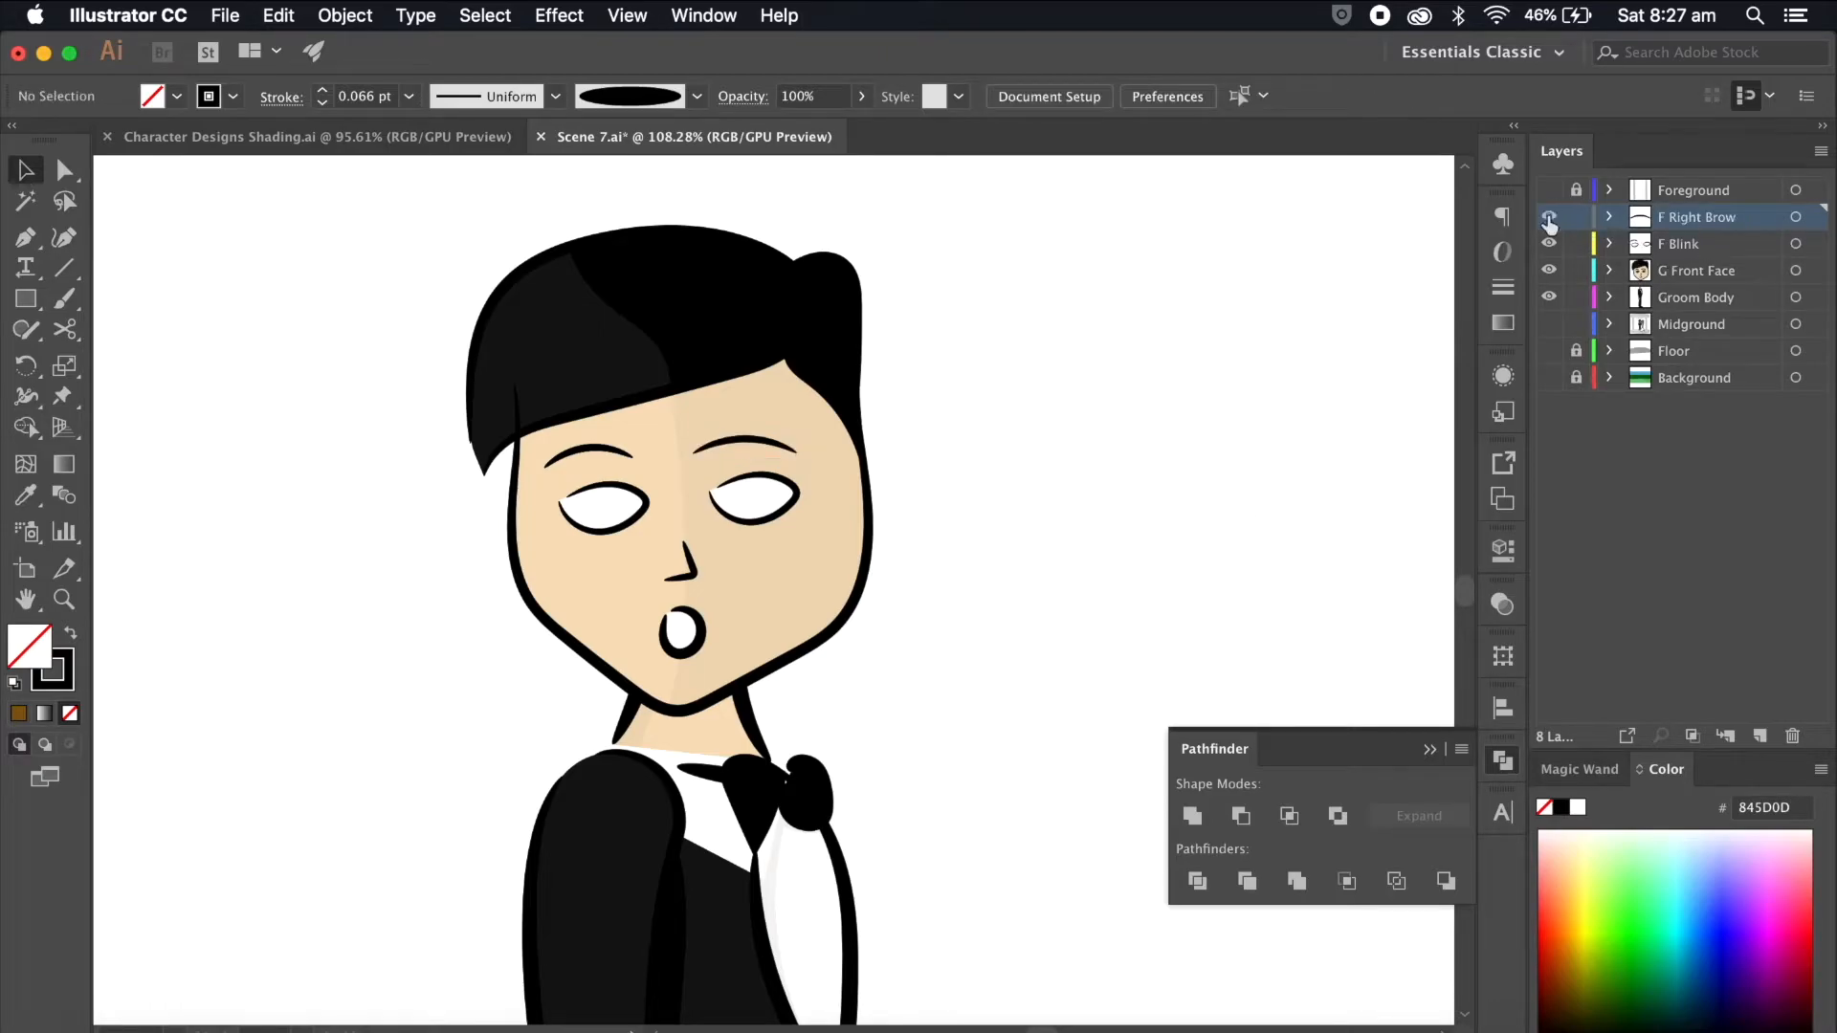
Step: Delete both original eyebrows from inside the groom's front face group
{"action": "left_click", "coordinate": [763, 453]}
{"action": "double_click", "coordinate": [762, 452]}
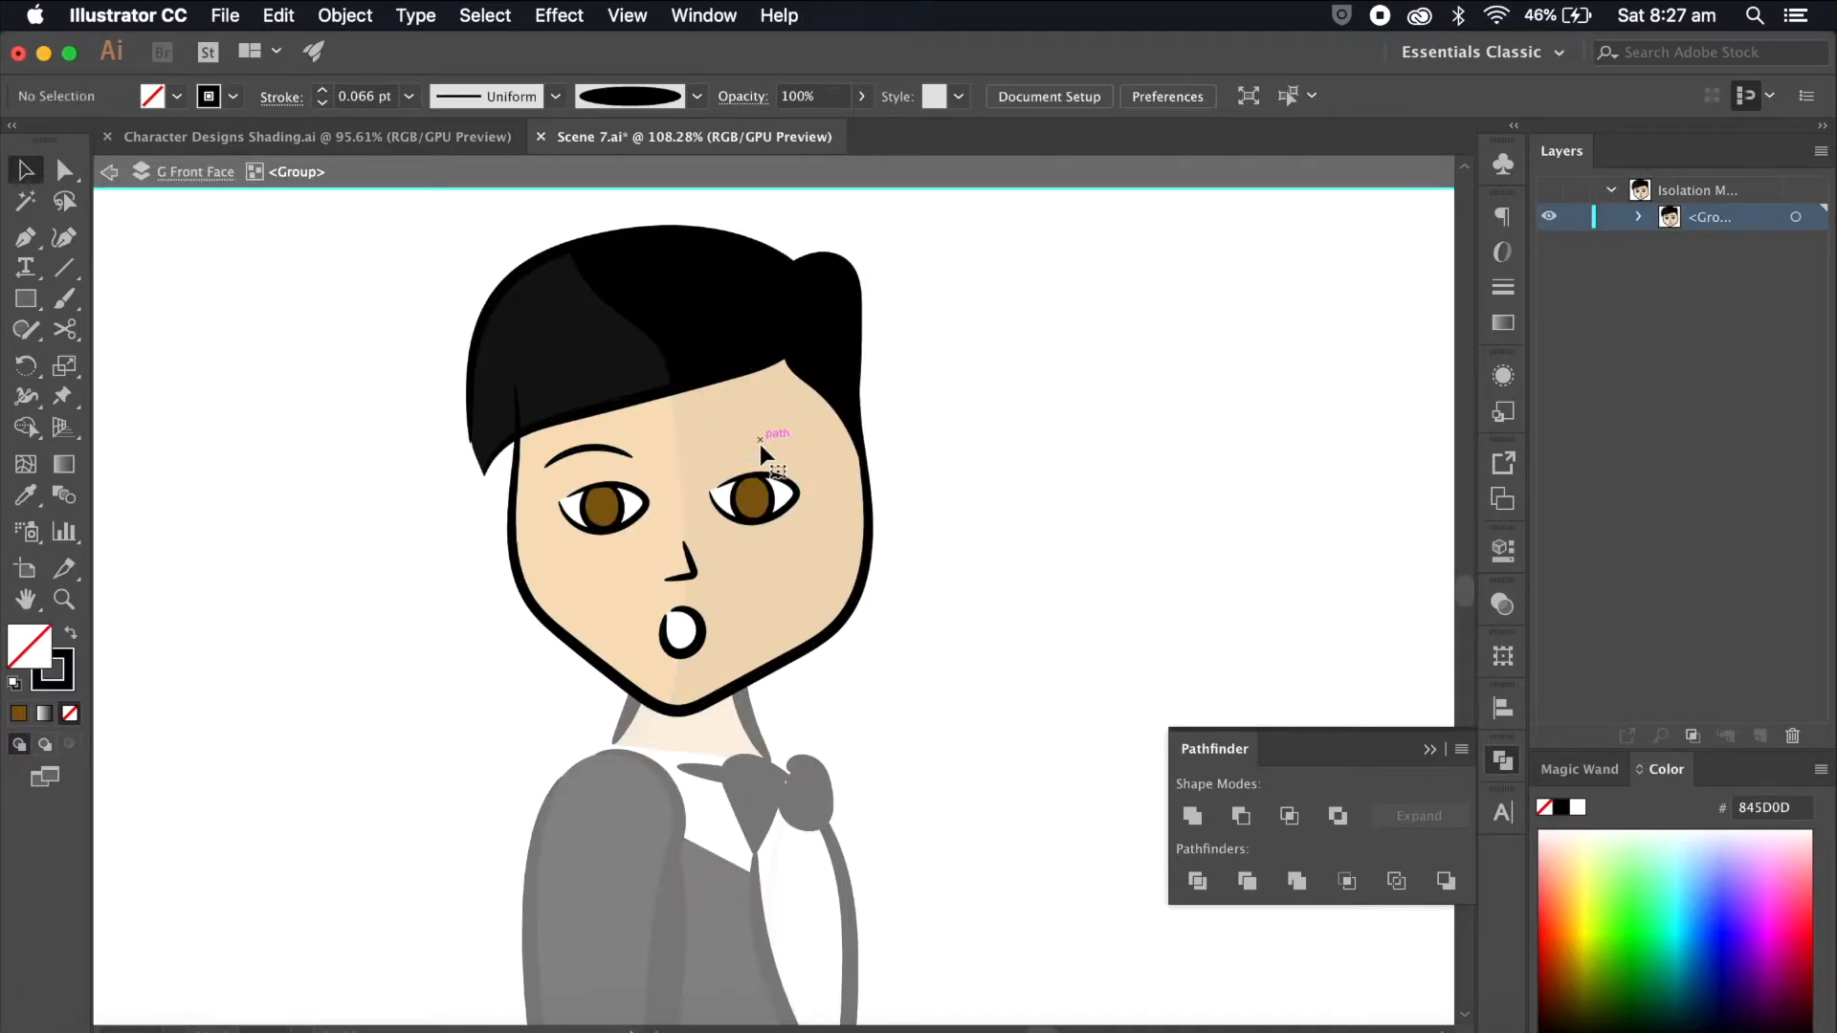
{"action": "left_click", "coordinate": [616, 453]}
{"action": "key", "text": "Escape"}
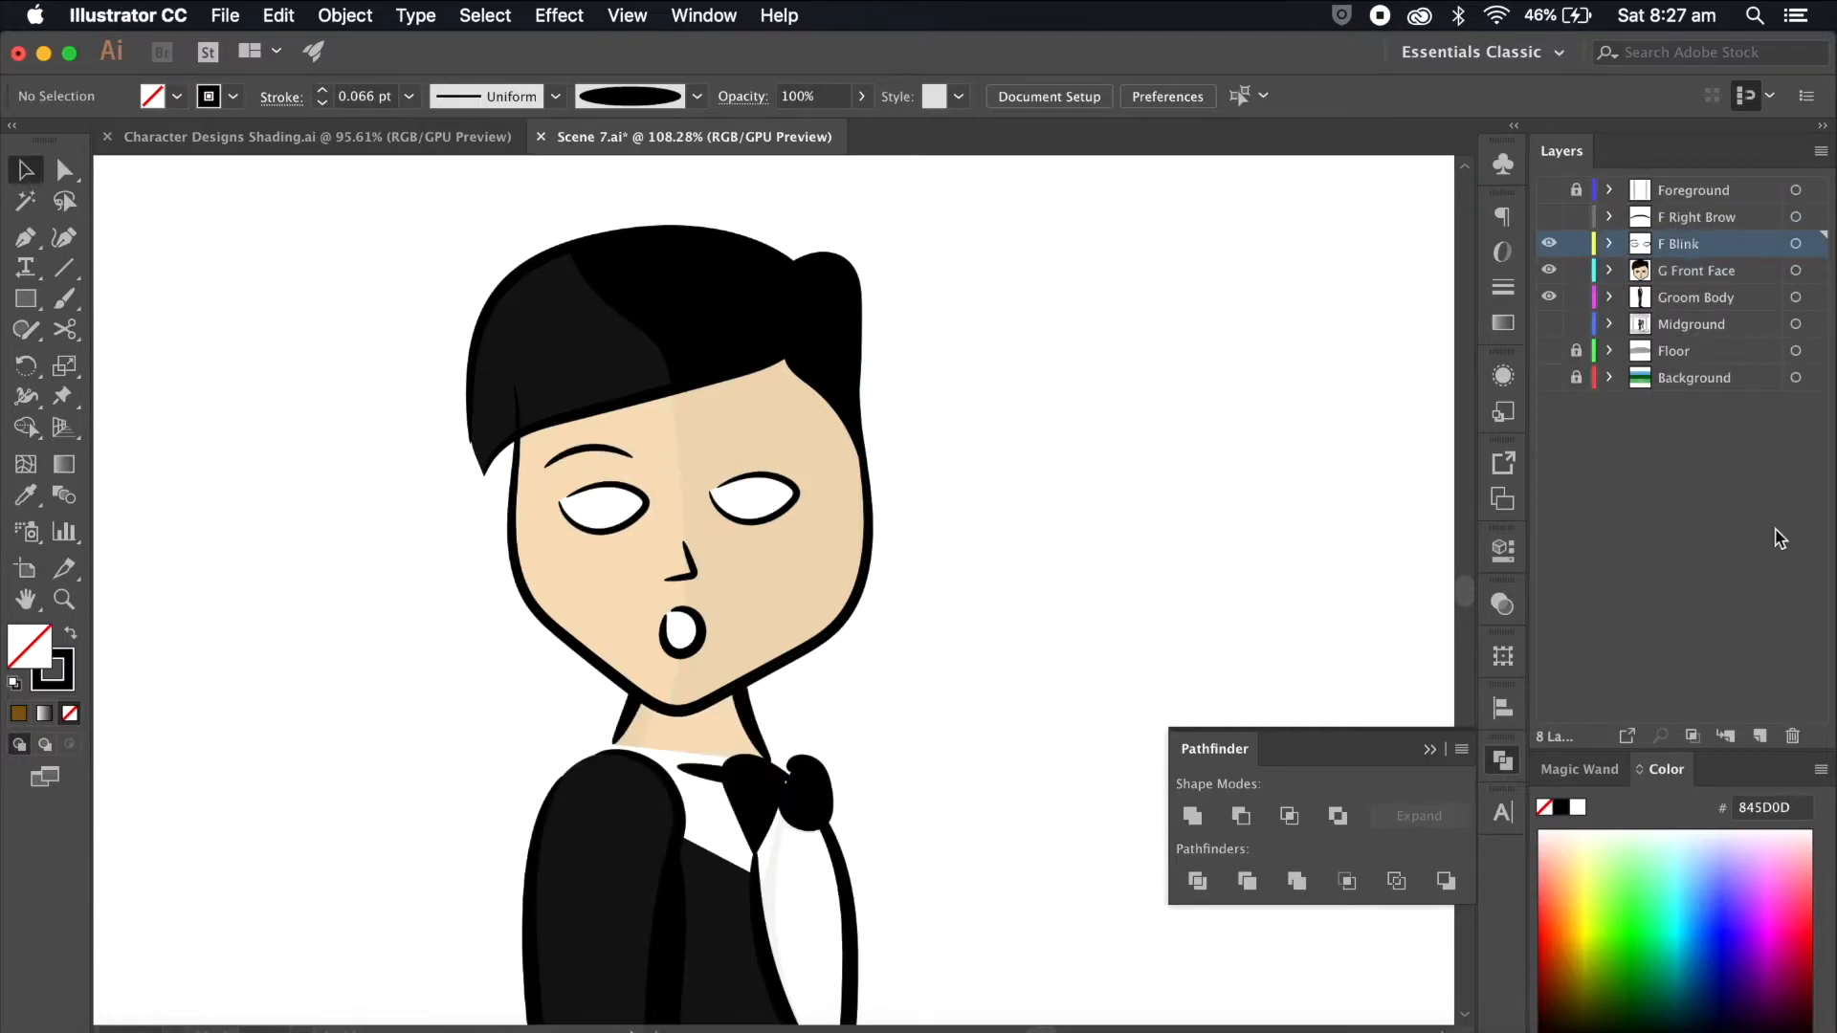
Step: Move the remaining eyebrow from F Blink to a new layer named F Left Brow and hide that layer
{"action": "left_click_drag", "start_coordinate": [1813, 269], "coordinate": [1813, 243]}
{"action": "double_click", "coordinate": [1680, 243]}
{"action": "type", "text": "F Left"}
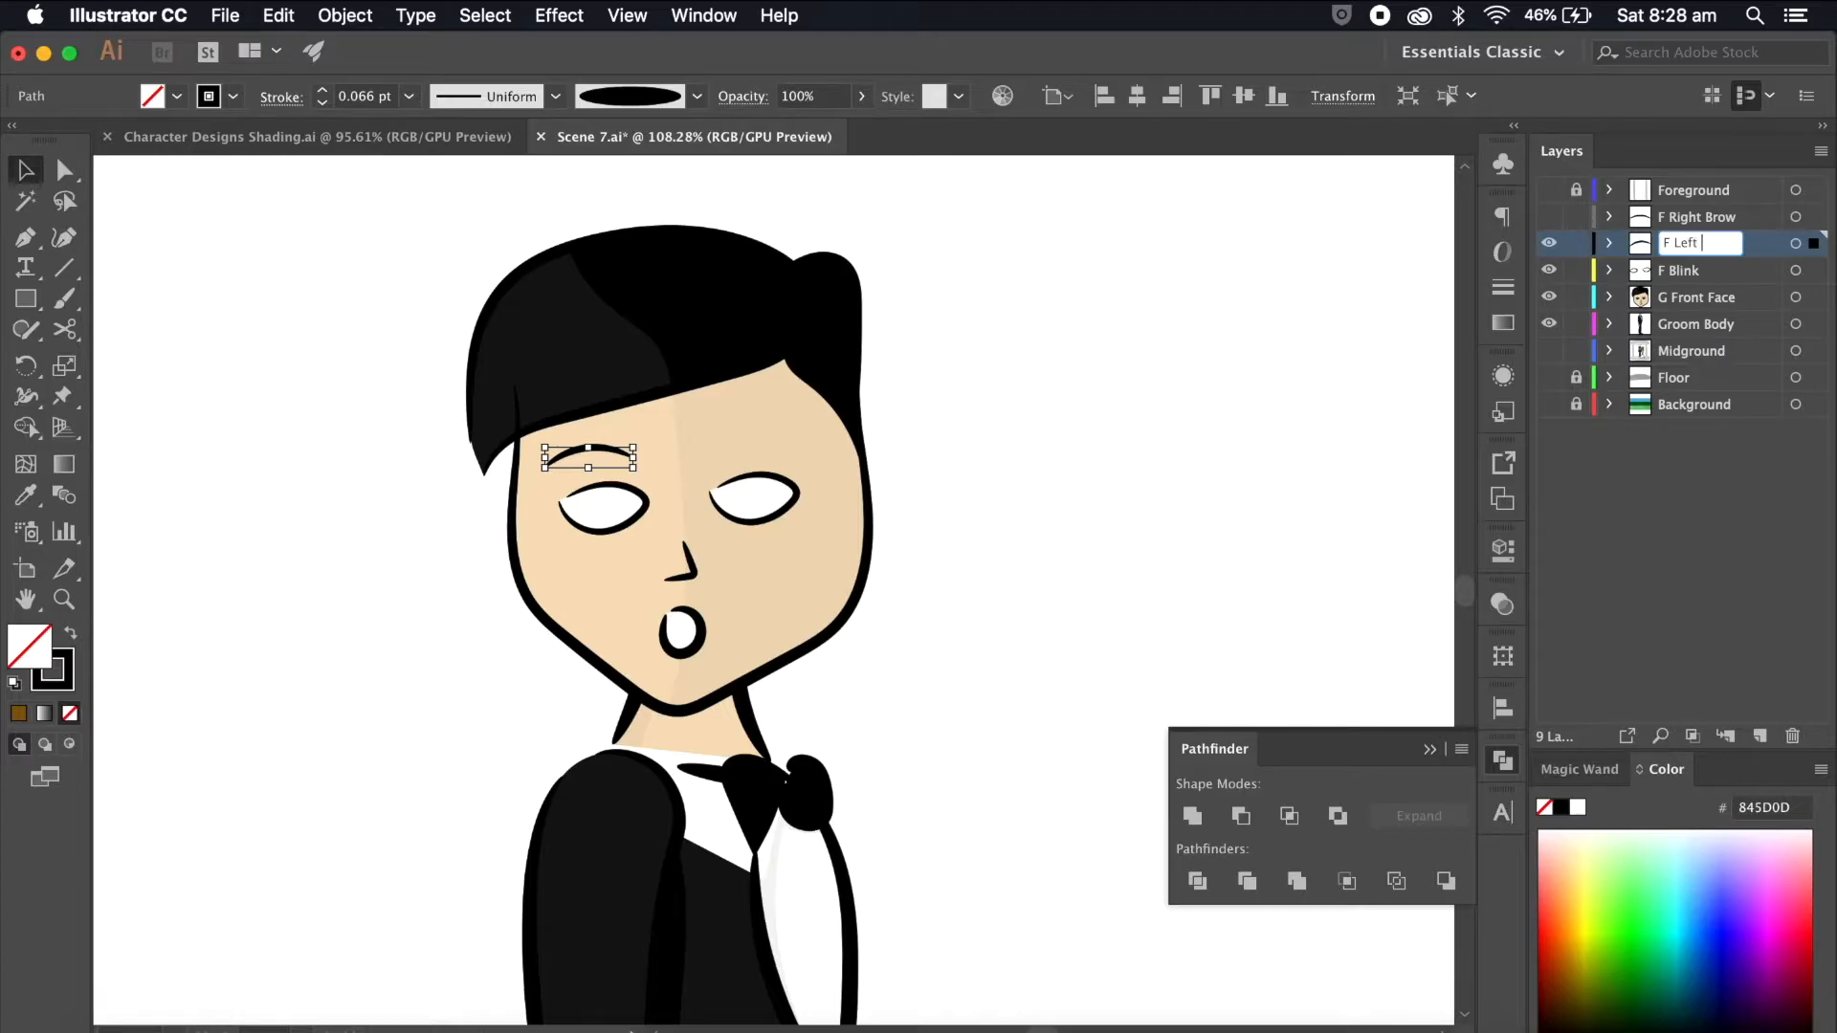
{"action": "key", "text": "Return"}
{"action": "left_click", "coordinate": [1549, 243]}
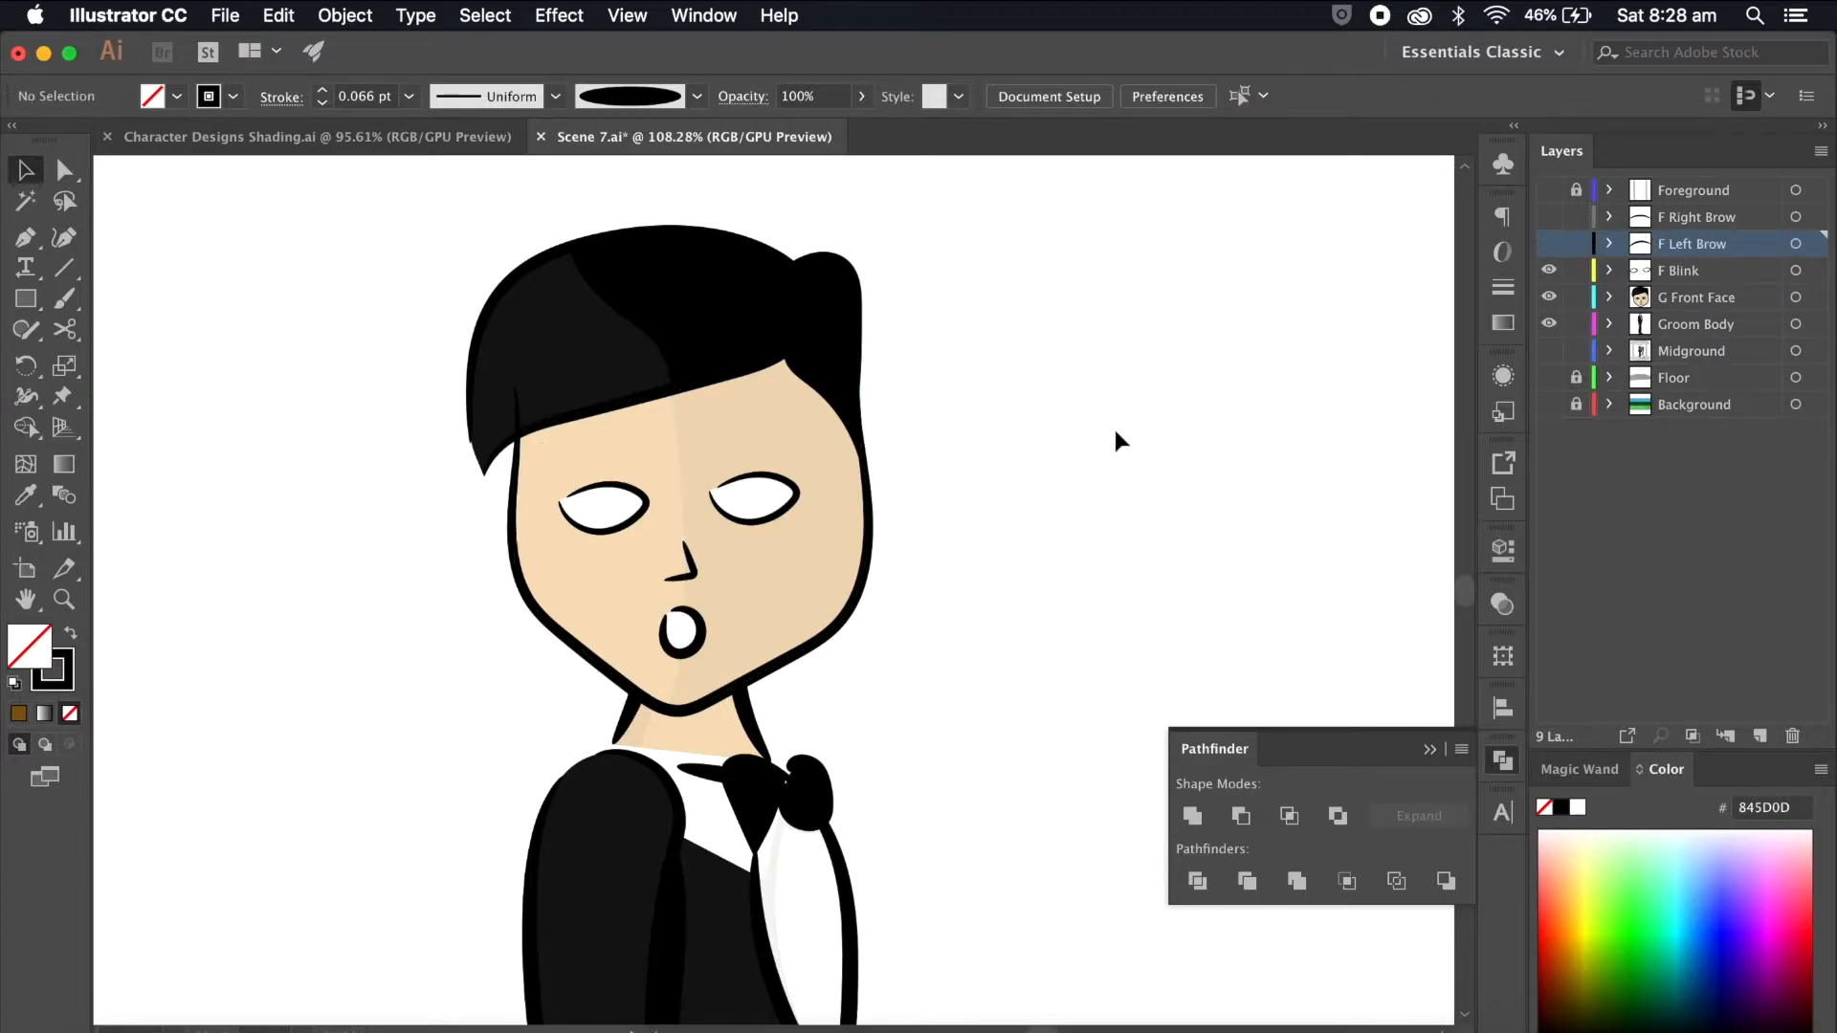
Step: Fill the two white blink eyes with the skin tones sampled from the shaded and light sides of the face
{"action": "scroll", "coordinate": [1116, 429], "scroll_direction": "up", "scroll_amount": 4}
{"action": "key", "text": "a"}
{"action": "left_click", "coordinate": [587, 537]}
{"action": "key", "text": "i"}
{"action": "left_click", "coordinate": [603, 440]}
{"action": "key", "text": "a"}
{"action": "left_click", "coordinate": [373, 544]}
{"action": "key", "text": "i"}
{"action": "left_click", "coordinate": [402, 433]}
{"action": "scroll", "coordinate": [398, 439], "scroll_direction": "down", "scroll_amount": 5}
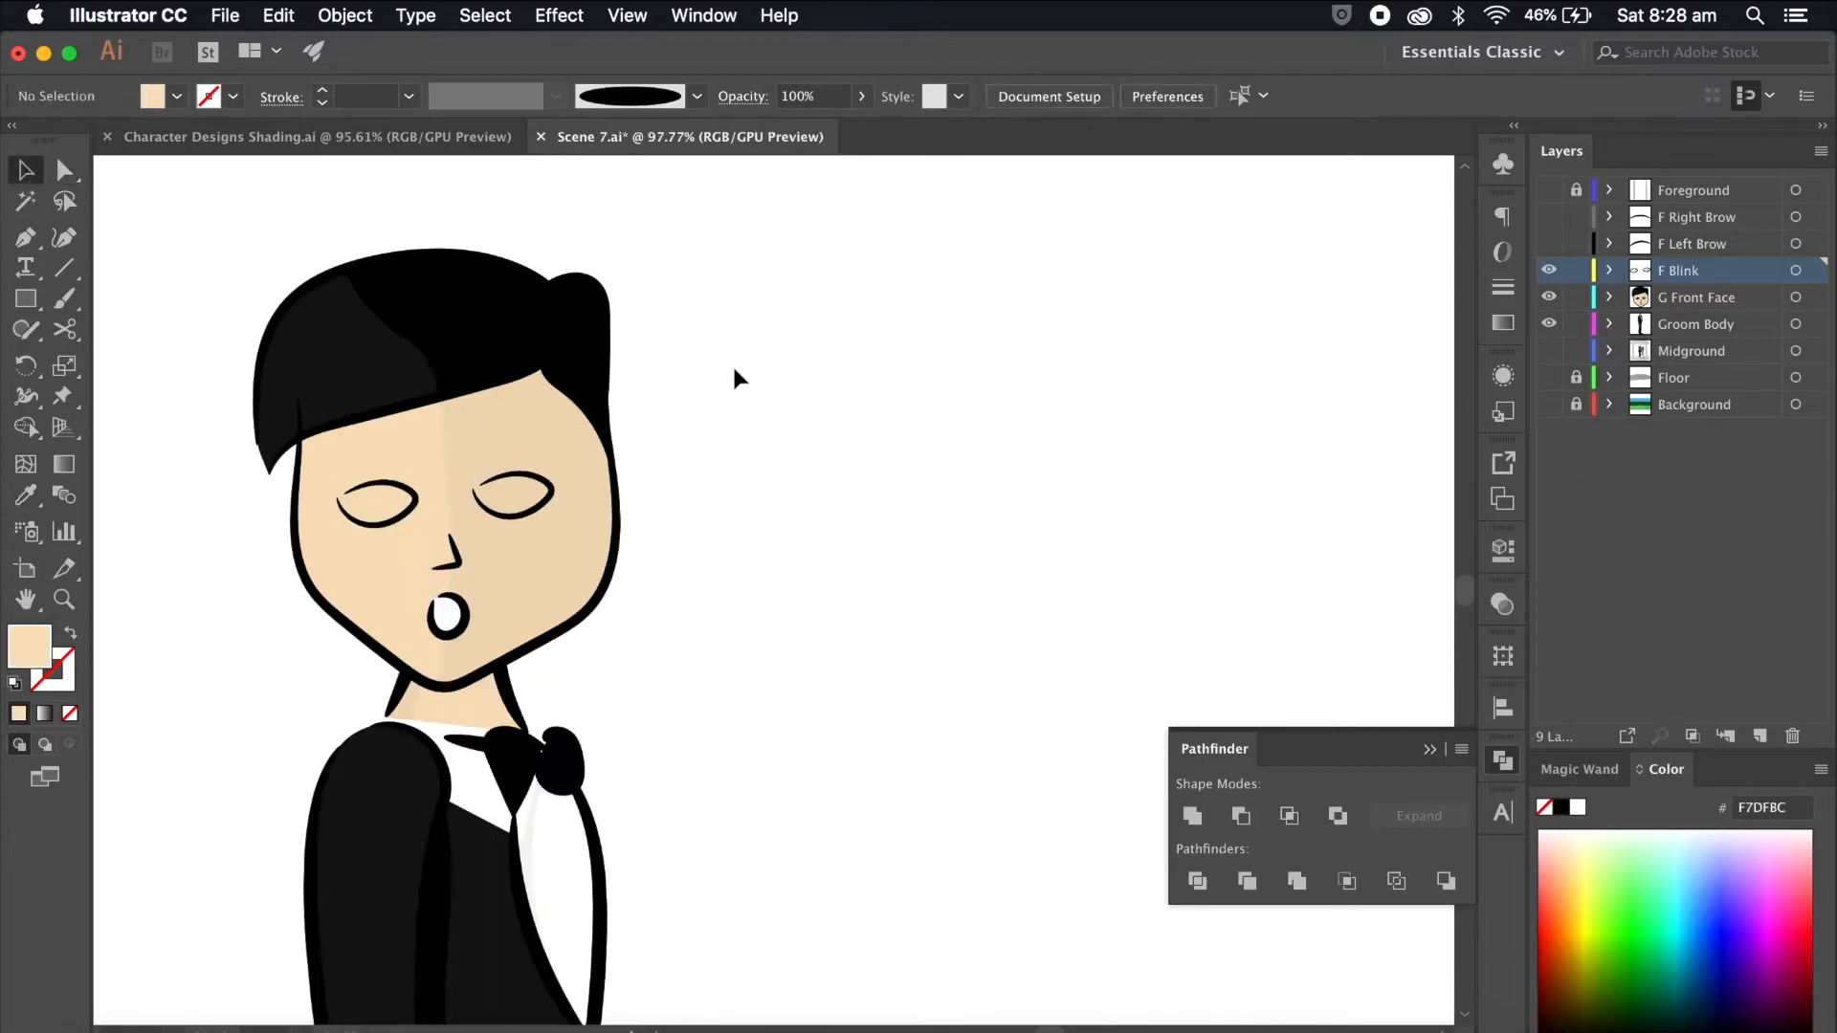
Step: Hide the F Blink layer and cut the open mouth out of the groom's front face group
{"action": "scroll", "coordinate": [668, 652], "scroll_direction": "up", "scroll_amount": 5}
{"action": "left_click", "coordinate": [1548, 271]}
{"action": "scroll", "coordinate": [979, 623], "scroll_direction": "left", "scroll_amount": 6}
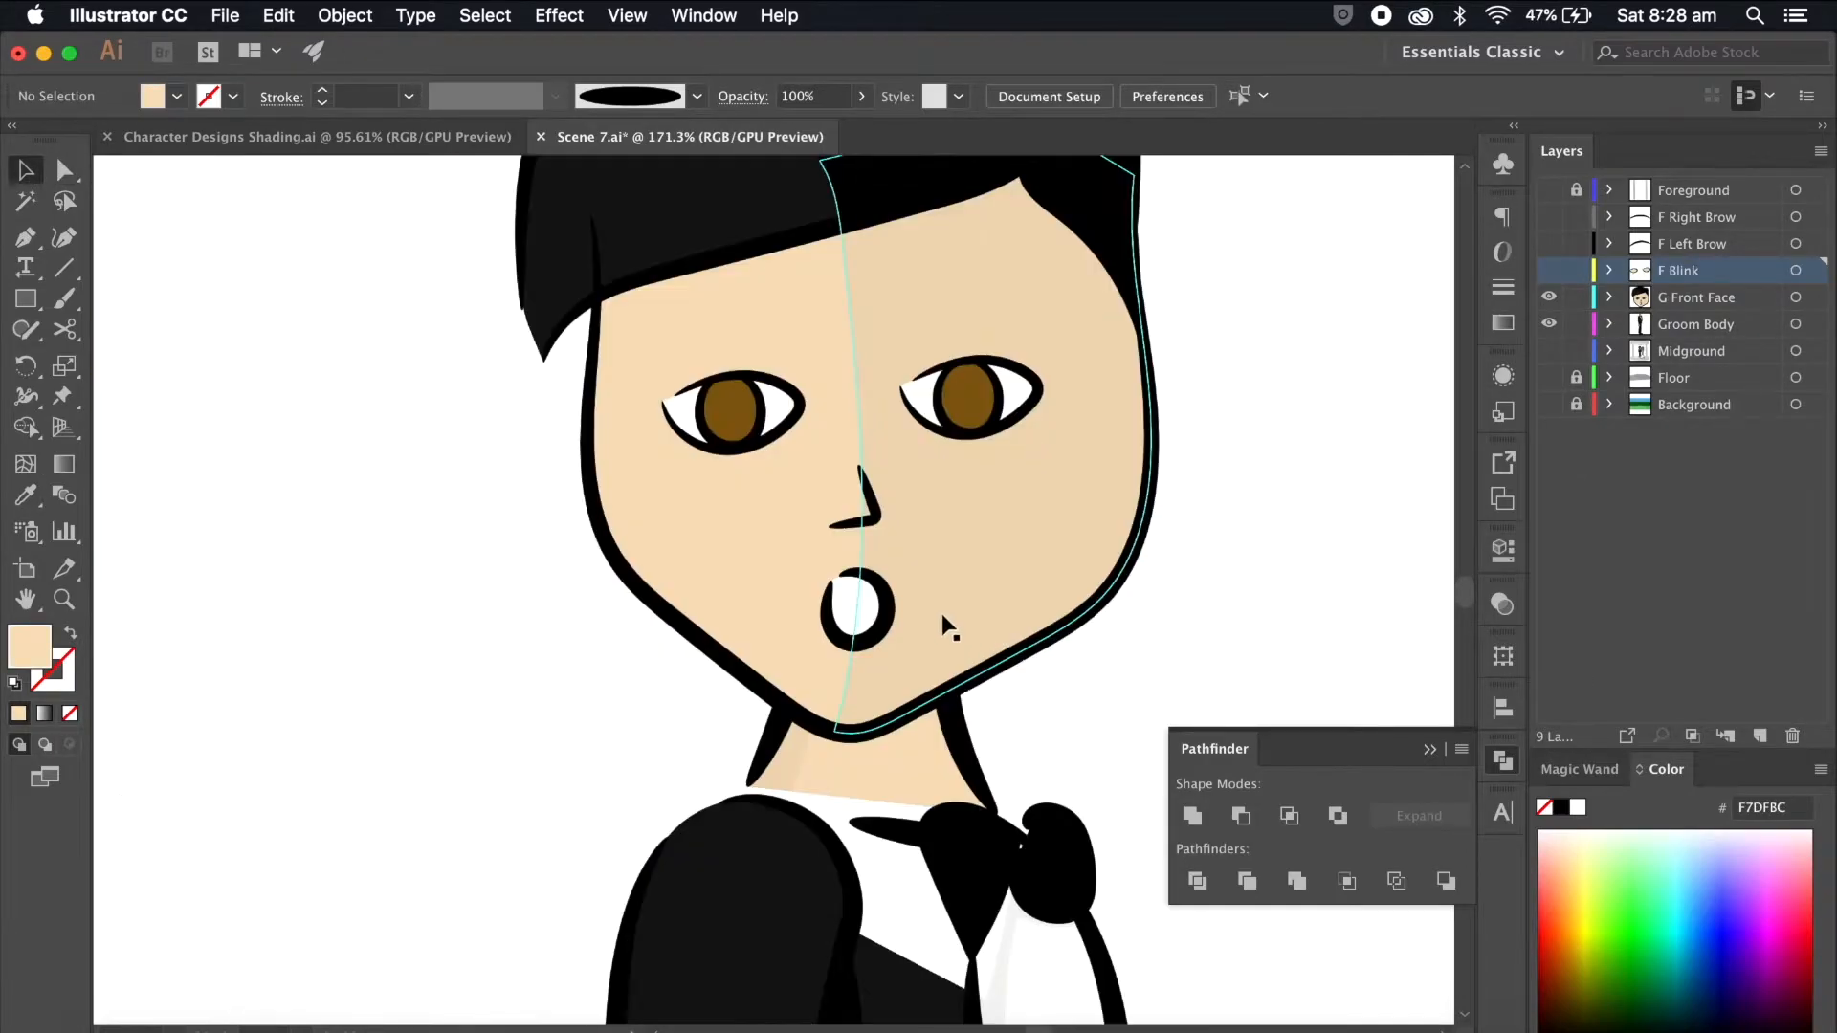
{"action": "left_click", "coordinate": [893, 595]}
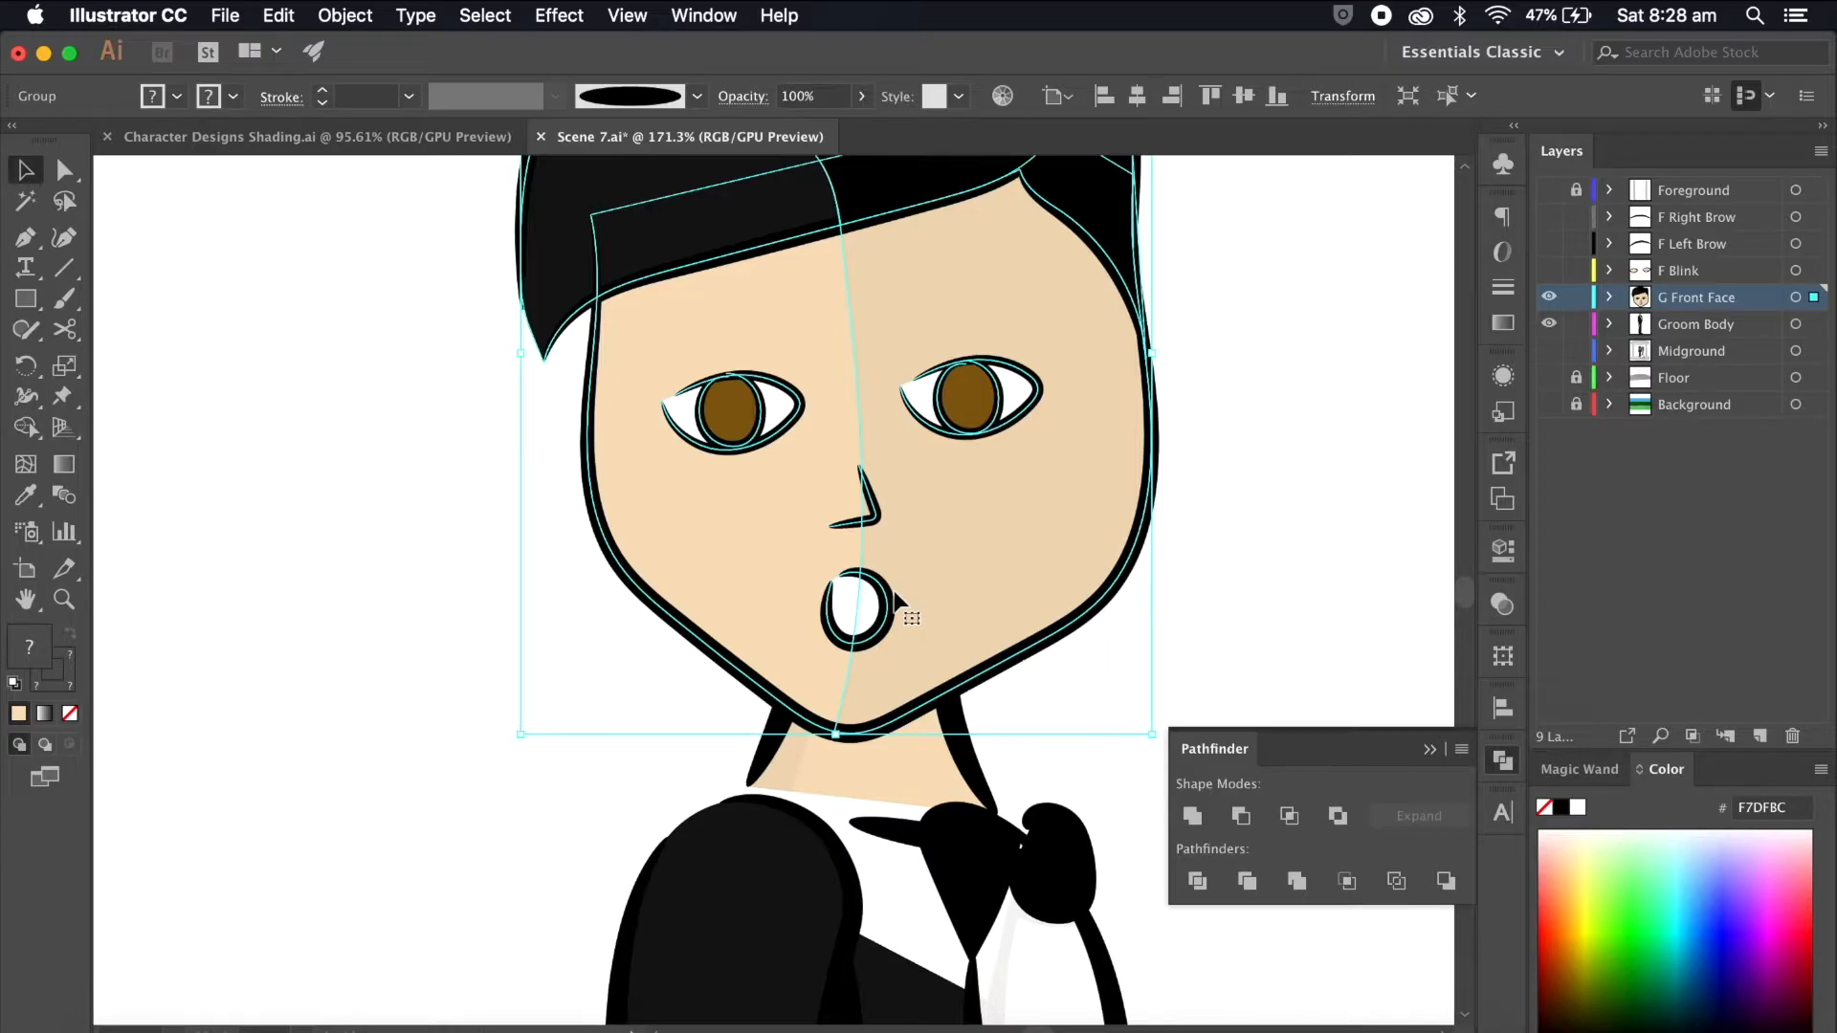
{"action": "double_click", "coordinate": [897, 599]}
{"action": "scroll", "coordinate": [894, 601], "scroll_direction": "down", "scroll_amount": 3}
{"action": "key", "text": "Delete"}
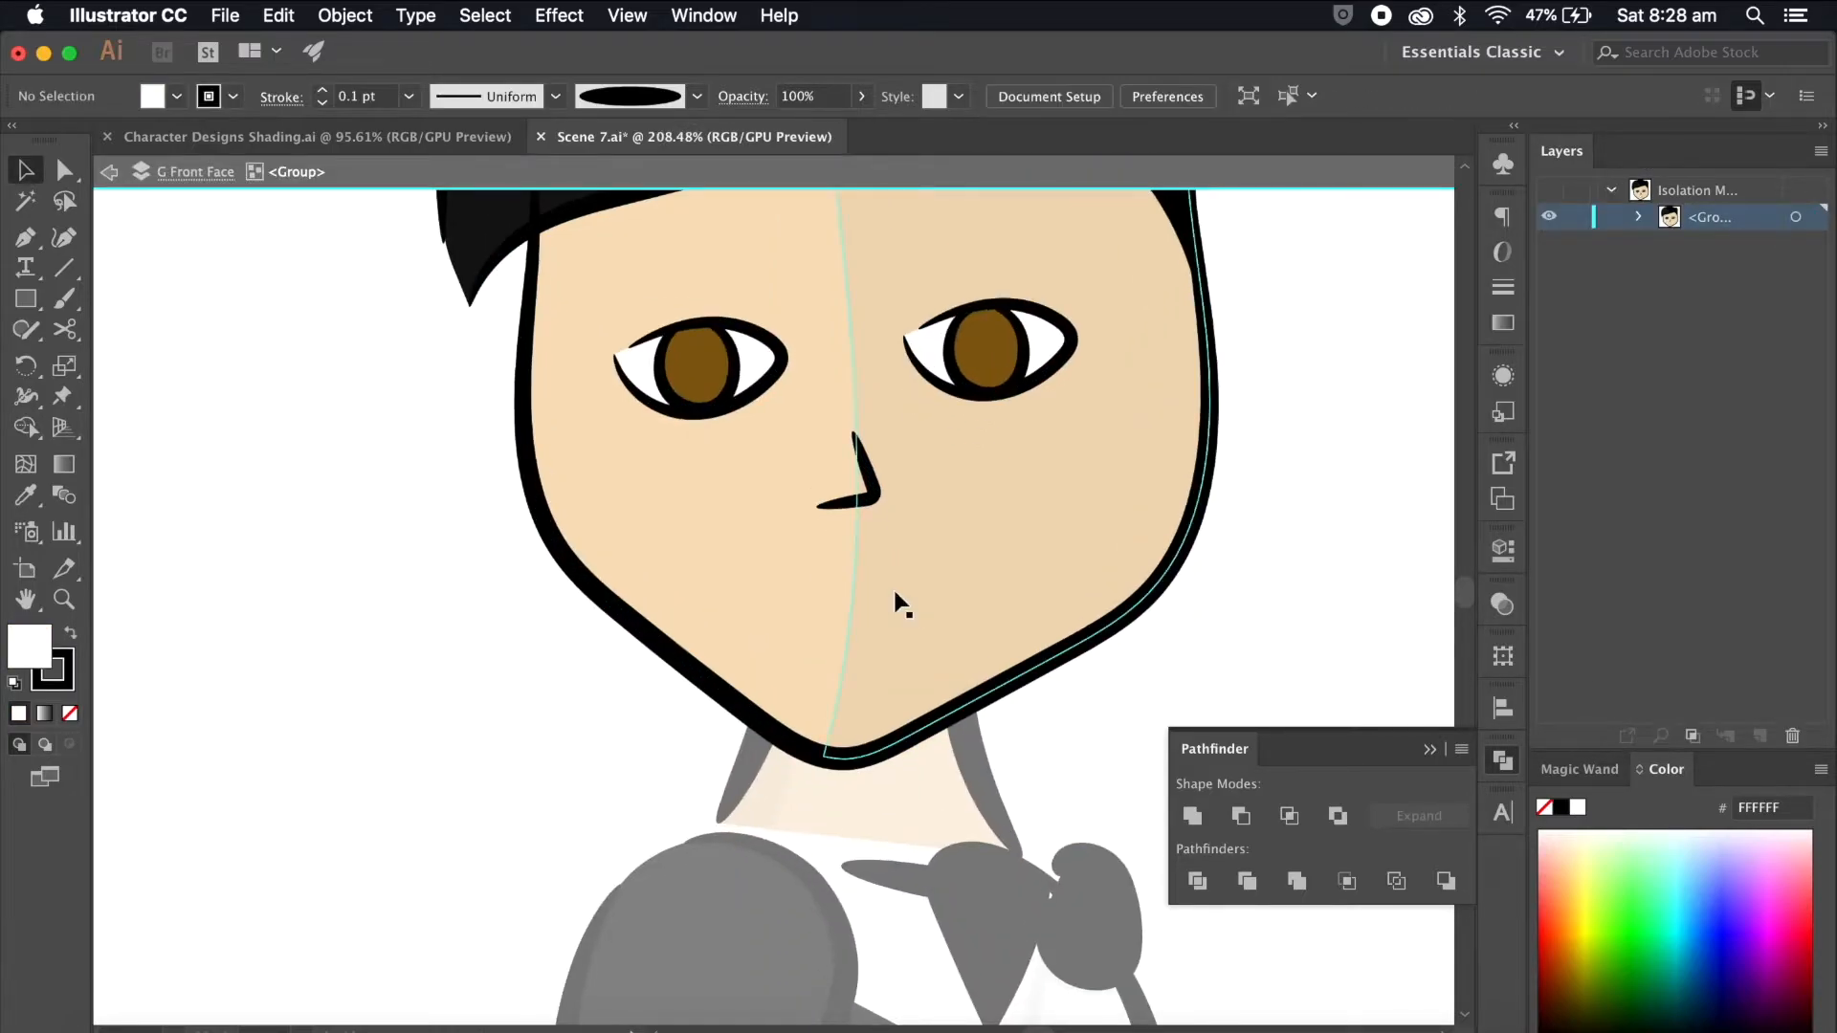
Step: Add a layer named F Surprised, paste the open mouth on it and place it below the groom's nose
{"action": "key", "text": "Escape"}
{"action": "left_click", "coordinate": [1758, 735]}
{"action": "double_click", "coordinate": [1698, 216]}
{"action": "type", "text": "F Surprised"}
{"action": "key", "text": "Return"}
{"action": "key", "text": "super+v"}
{"action": "left_click_drag", "start_coordinate": [775, 590], "coordinate": [867, 599]}
{"action": "left_click", "coordinate": [1303, 400]}
{"action": "scroll", "coordinate": [1303, 402], "scroll_direction": "down", "scroll_amount": 6}
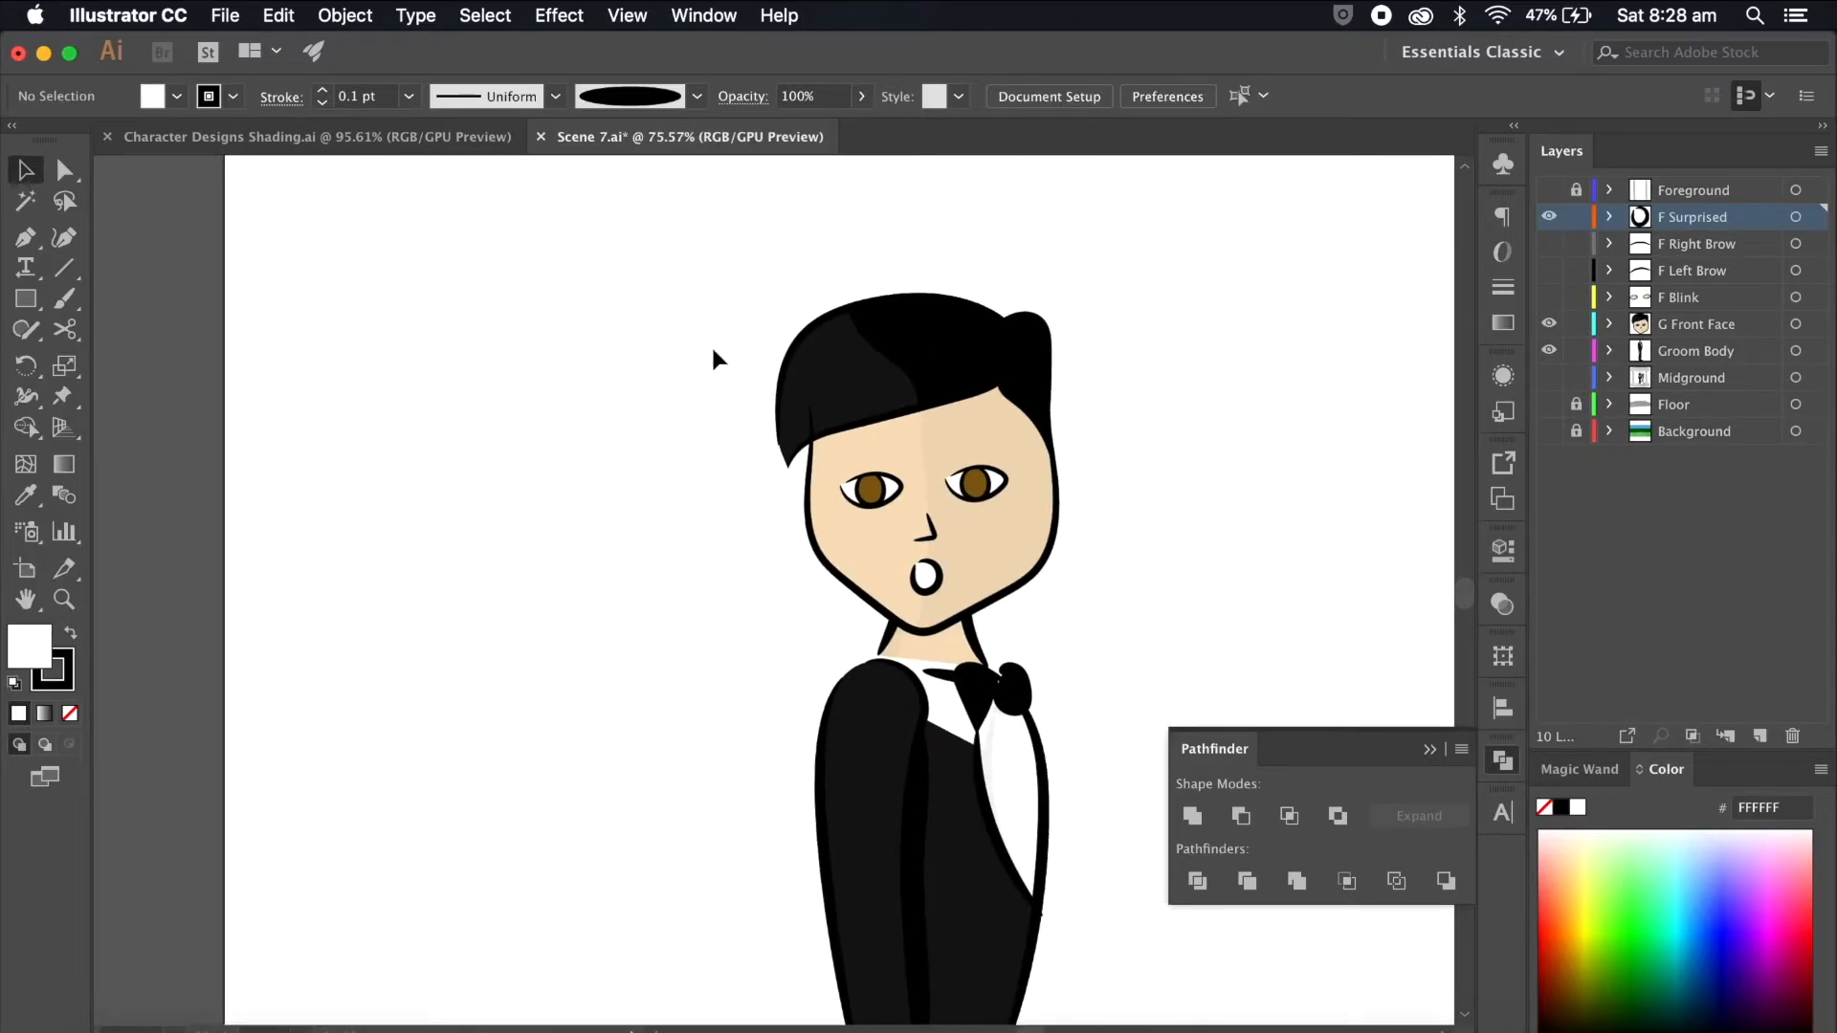
Step: Copy the smiling mouth from the Character Designs Shading file and return to the Scene 7 file
{"action": "left_click", "coordinate": [418, 137]}
{"action": "left_click", "coordinate": [623, 763]}
{"action": "scroll", "coordinate": [602, 775], "scroll_direction": "left", "scroll_amount": 5}
{"action": "left_click", "coordinate": [617, 643]}
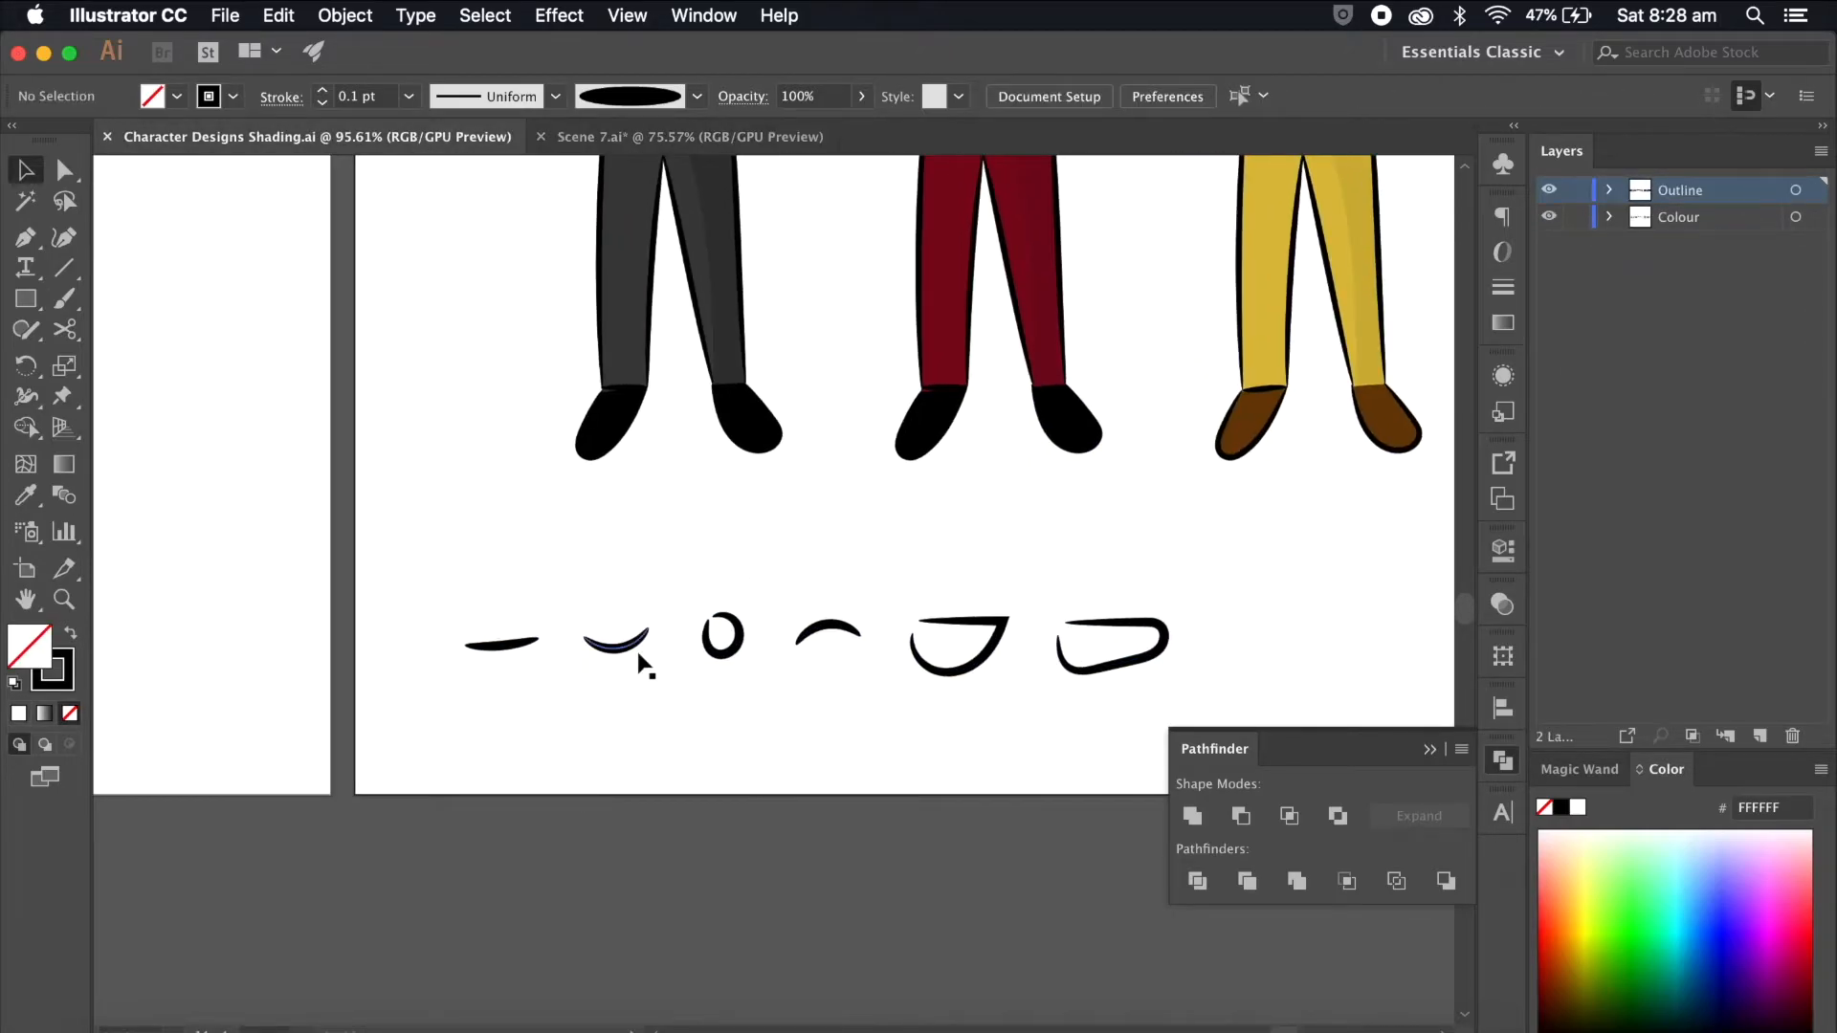
{"action": "left_click", "coordinate": [637, 139]}
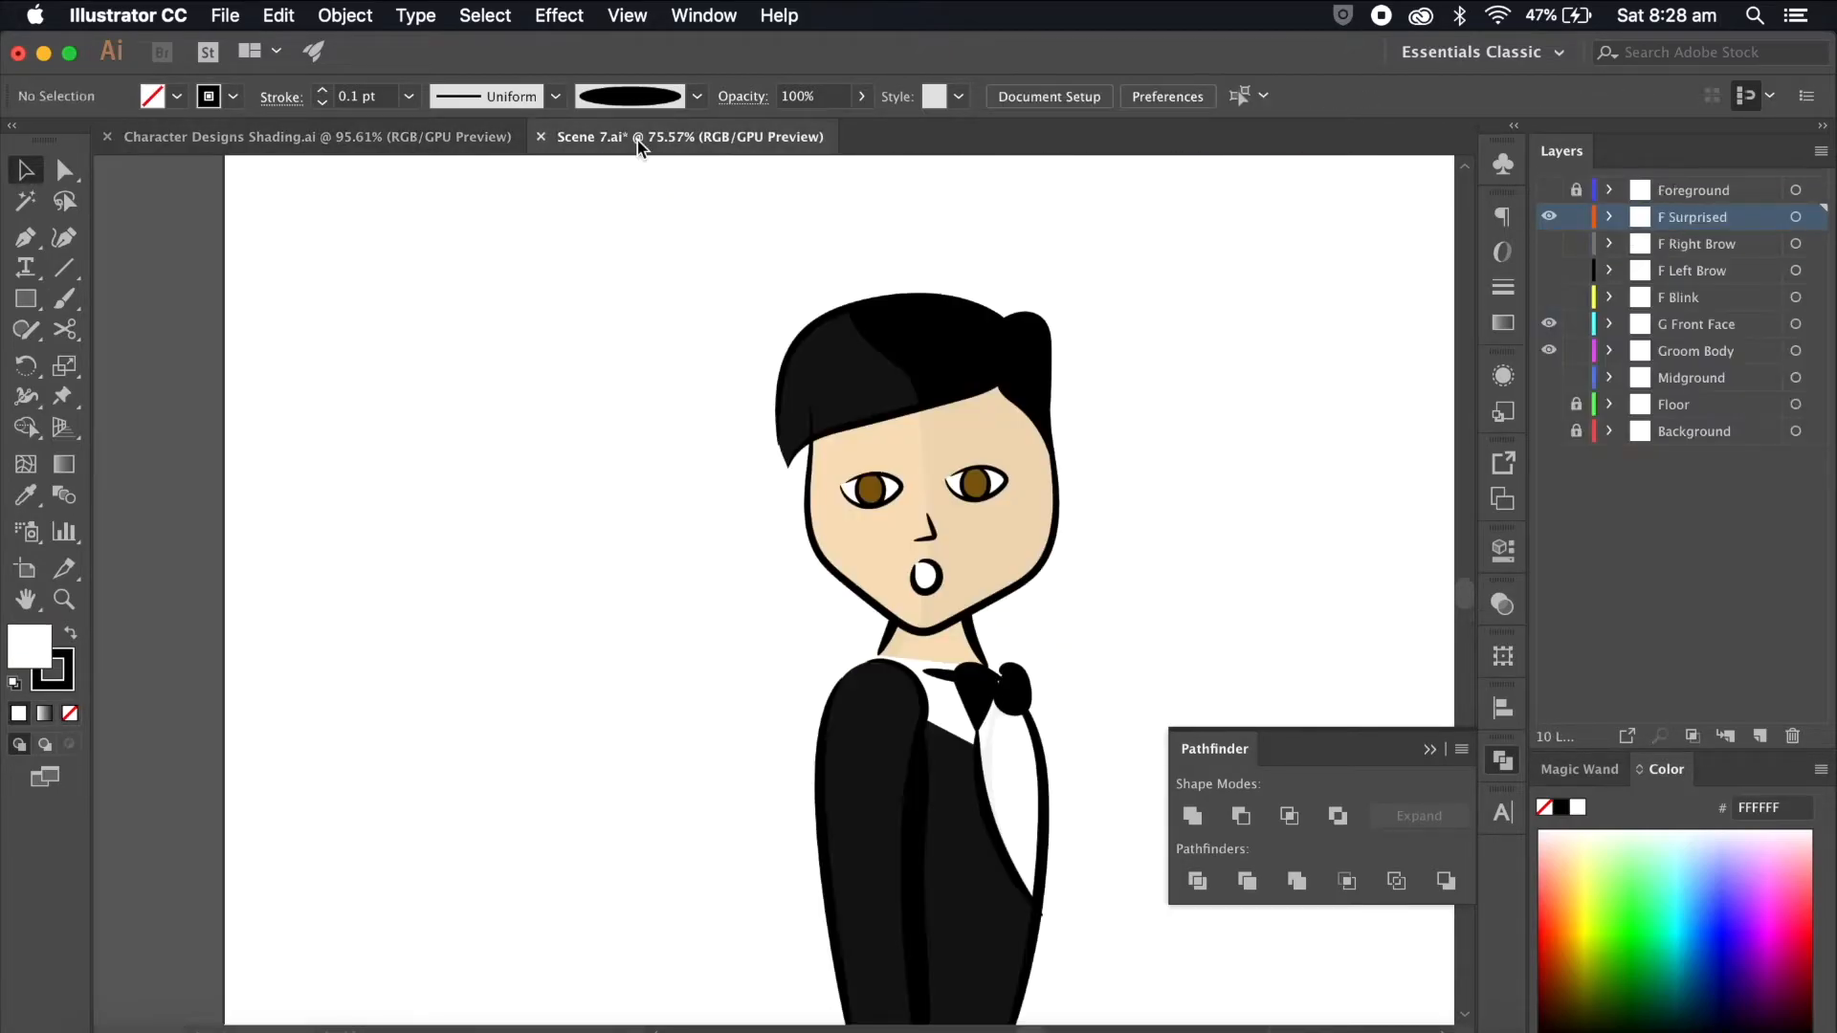
Step: Hide the F Surprised layer and add a new layer above it
{"action": "scroll", "coordinate": [1030, 319], "scroll_direction": "up", "scroll_amount": 2}
{"action": "scroll", "coordinate": [1129, 292], "scroll_direction": "right", "scroll_amount": 4}
{"action": "scroll", "coordinate": [1231, 267], "scroll_direction": "up", "scroll_amount": 2}
{"action": "left_click", "coordinate": [1550, 218]}
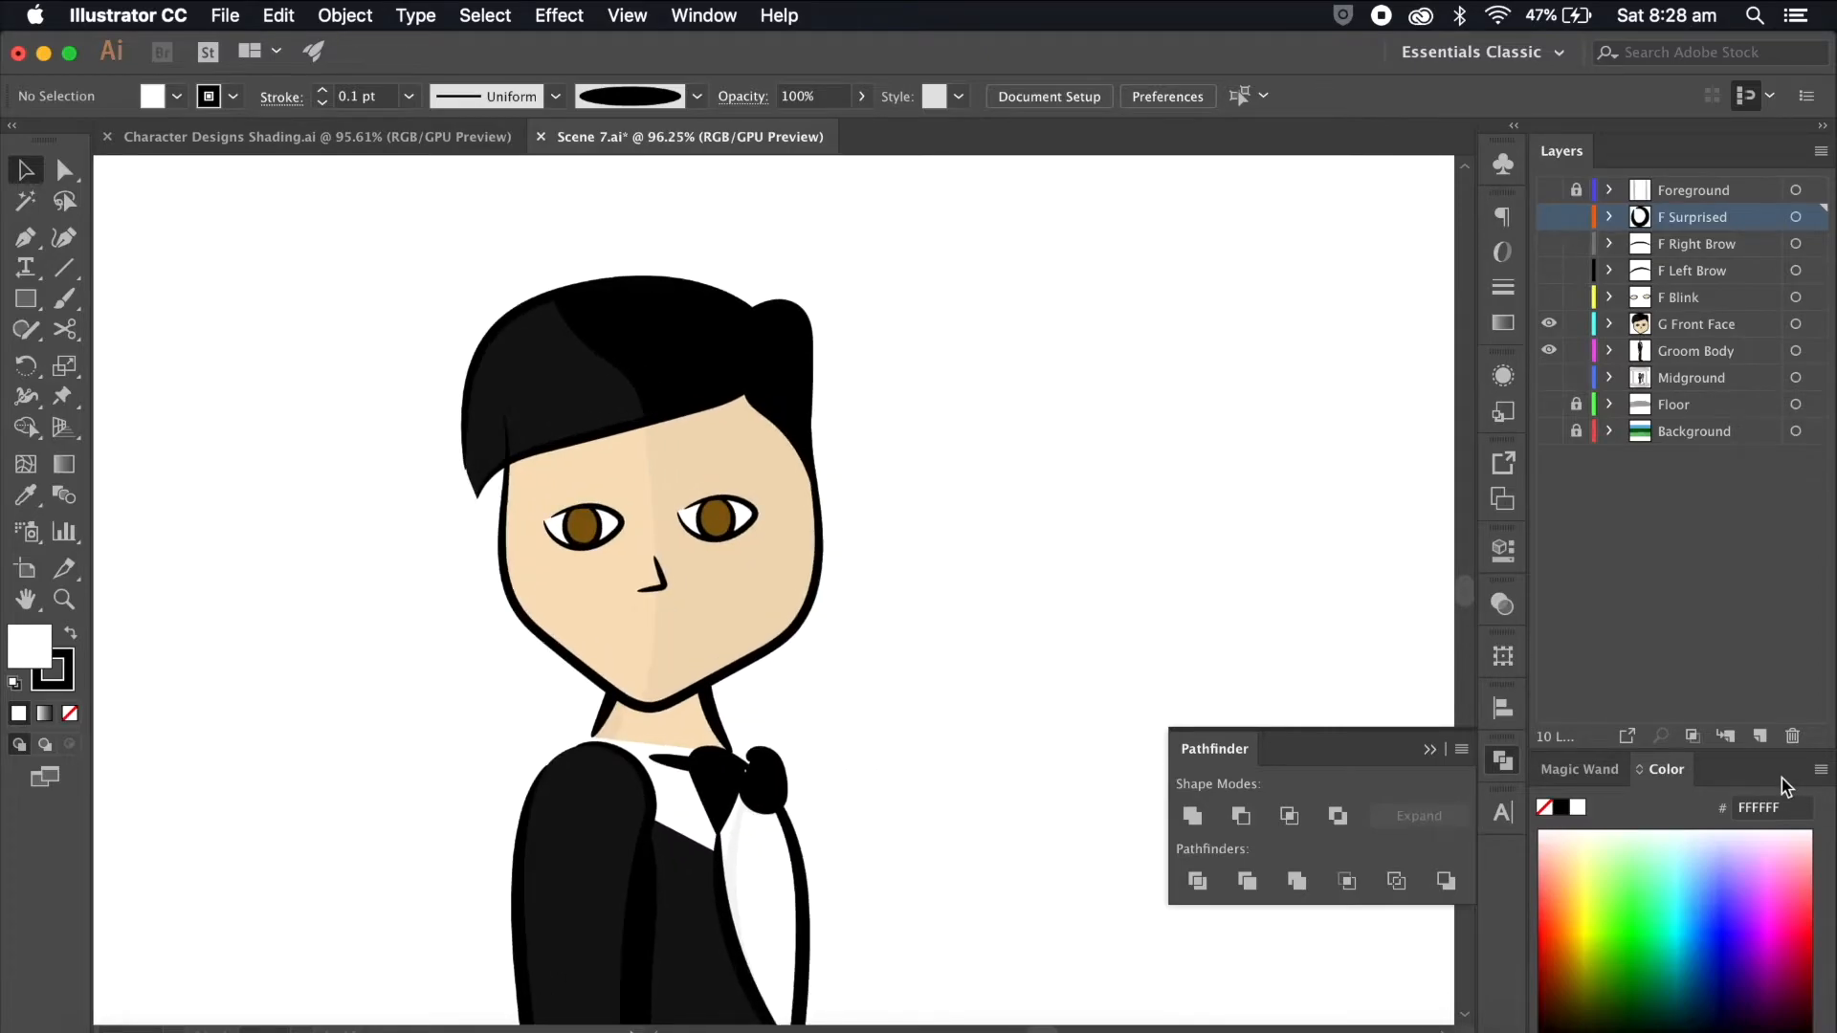
{"action": "left_click", "coordinate": [1759, 736]}
Step: Try the smiling mouth below the groom's nose and undo its placement and pasting
{"action": "key", "text": "cmd+v"}
{"action": "scroll", "coordinate": [1004, 521], "scroll_direction": "up", "scroll_amount": 2}
{"action": "left_click_drag", "start_coordinate": [658, 633], "coordinate": [532, 689]}
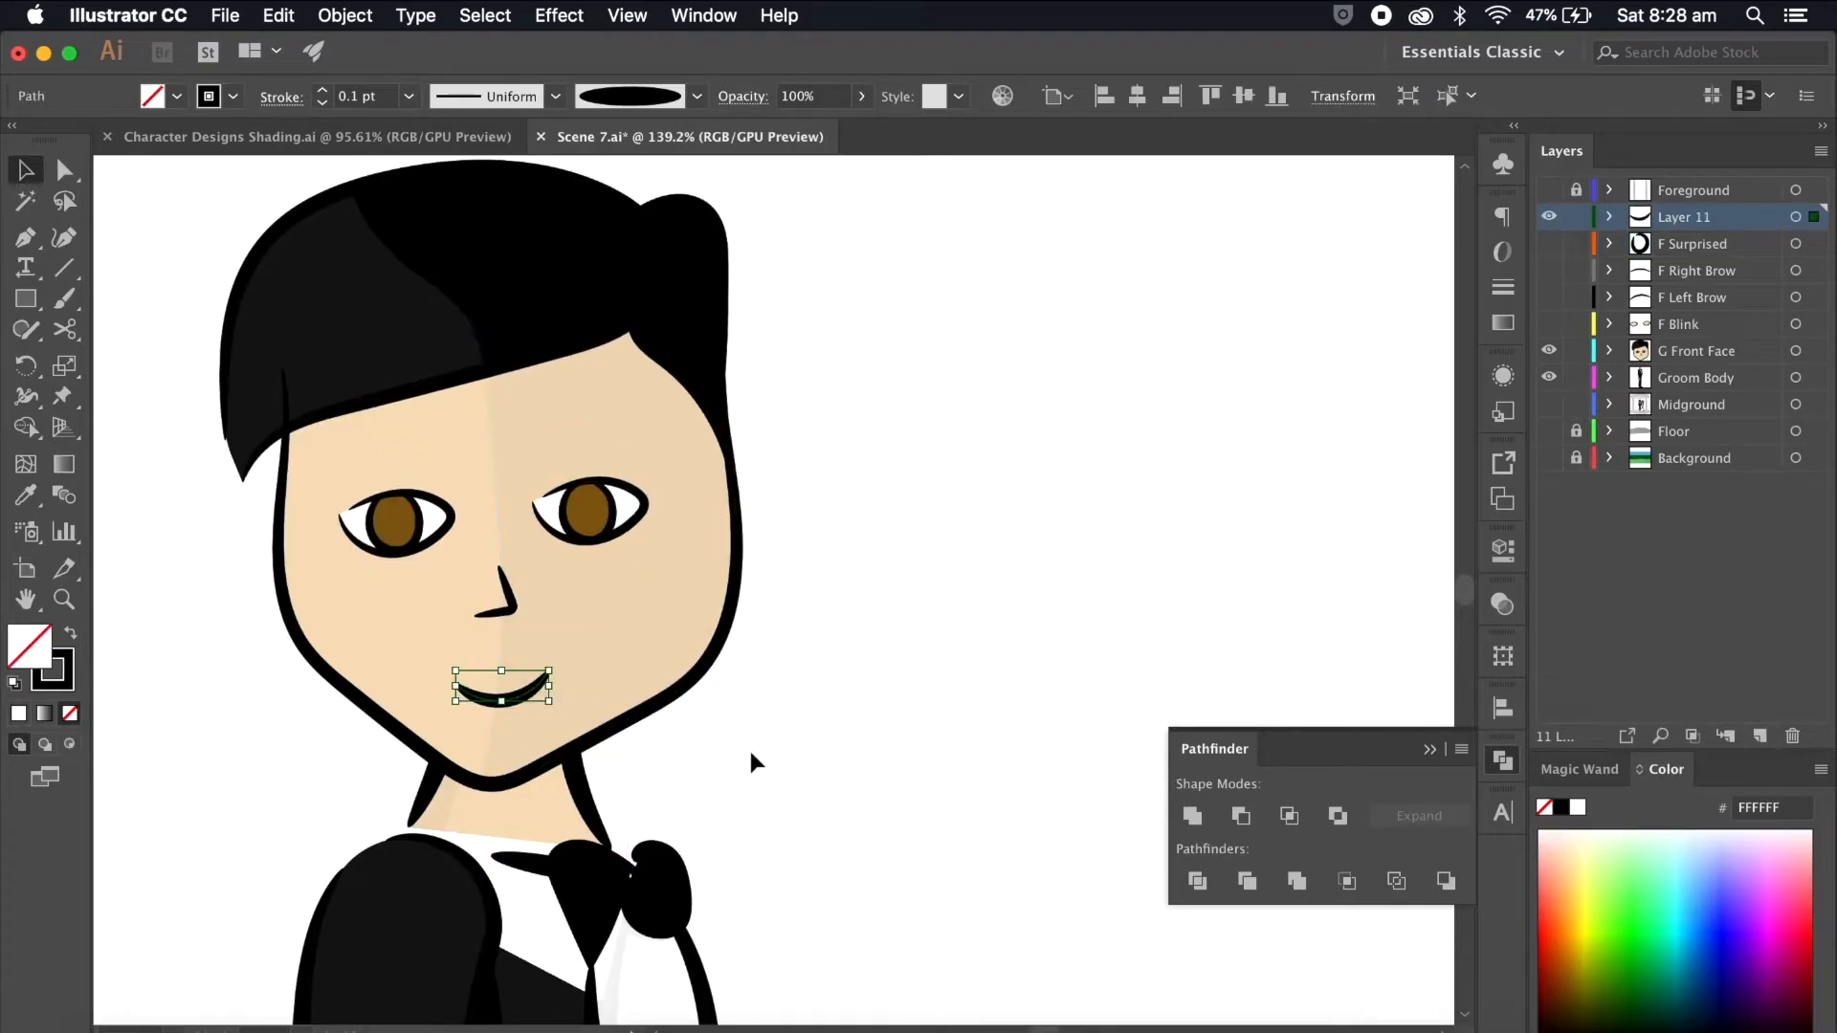
{"action": "key", "text": "super+z"}
{"action": "key", "text": "super+z"}
Step: Copy the straight mouth from Character Designs Shading into Scene 7's new layer and place it below the groom's nose
{"action": "left_click", "coordinate": [463, 137]}
{"action": "left_click", "coordinate": [526, 642]}
{"action": "key", "text": "super+c"}
{"action": "left_click", "coordinate": [585, 137]}
{"action": "key", "text": "super+v"}
{"action": "scroll", "coordinate": [489, 590], "scroll_direction": "up", "scroll_amount": 3}
{"action": "mouse_move", "coordinate": [916, 600]}
{"action": "left_mouse_down"}
{"action": "mouse_move", "coordinate": [482, 706]}
{"action": "mouse_move", "coordinate": [509, 742]}
{"action": "mouse_move", "coordinate": [600, 764]}
{"action": "left_mouse_up"}
{"action": "scroll", "coordinate": [513, 622], "scroll_direction": "up", "scroll_amount": 2}
{"action": "left_click", "coordinate": [1094, 427]}
Step: Compare the straight mouth with the surprised one and show the F Right Brow and F Left Brow layers
{"action": "scroll", "coordinate": [1093, 427], "scroll_direction": "down", "scroll_amount": 5}
{"action": "left_click", "coordinate": [1549, 245]}
{"action": "left_click", "coordinate": [1549, 245]}
{"action": "left_click", "coordinate": [1549, 271]}
{"action": "left_click", "coordinate": [1549, 298]}
{"action": "scroll", "coordinate": [1311, 406], "scroll_direction": "up", "scroll_amount": 2}
Step: Rename the layer holding the straight mouth as F Neutral
{"action": "double_click", "coordinate": [1686, 217]}
{"action": "type", "text": "F"}
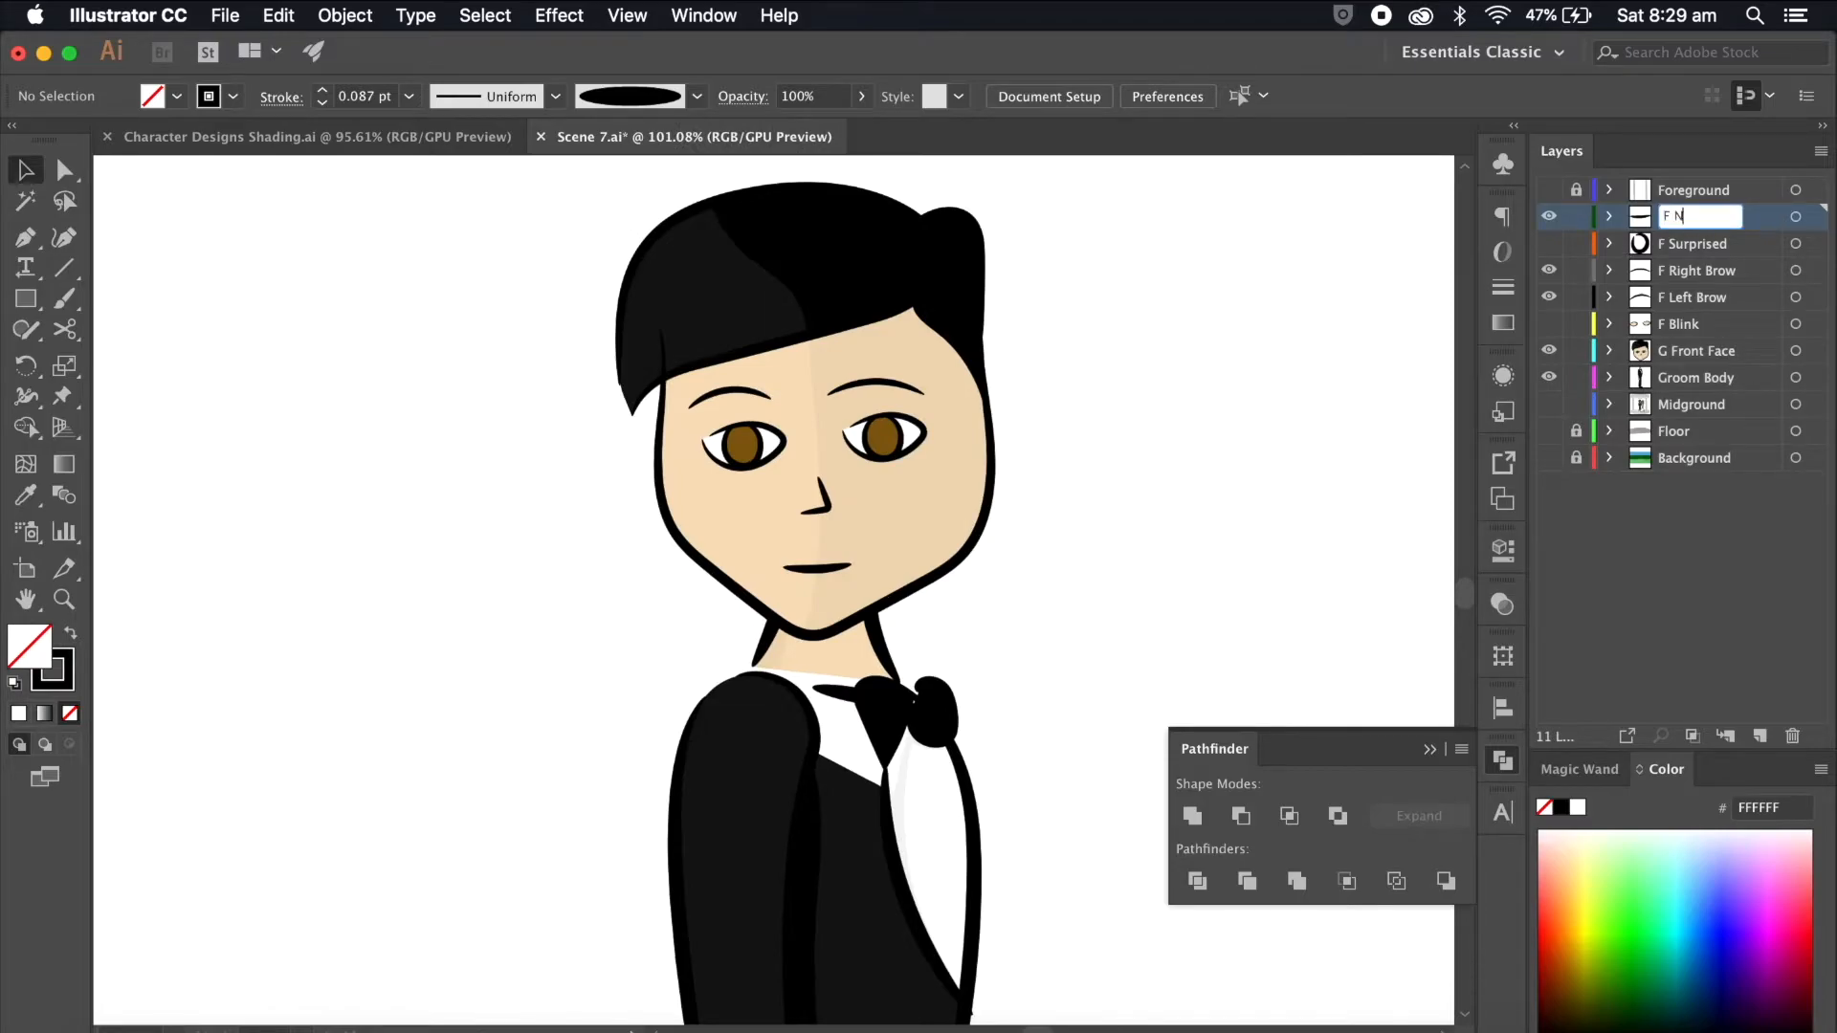
{"action": "type", "text": " Neut"}
{"action": "key", "text": "BackSpace"}
{"action": "key", "text": "BackSpace"}
{"action": "type", "text": "eutral"}
{"action": "key", "text": "Return"}
Step: Hide the groom's front face layer together with all its mouth and brow layers
{"action": "left_click", "coordinate": [1549, 243]}
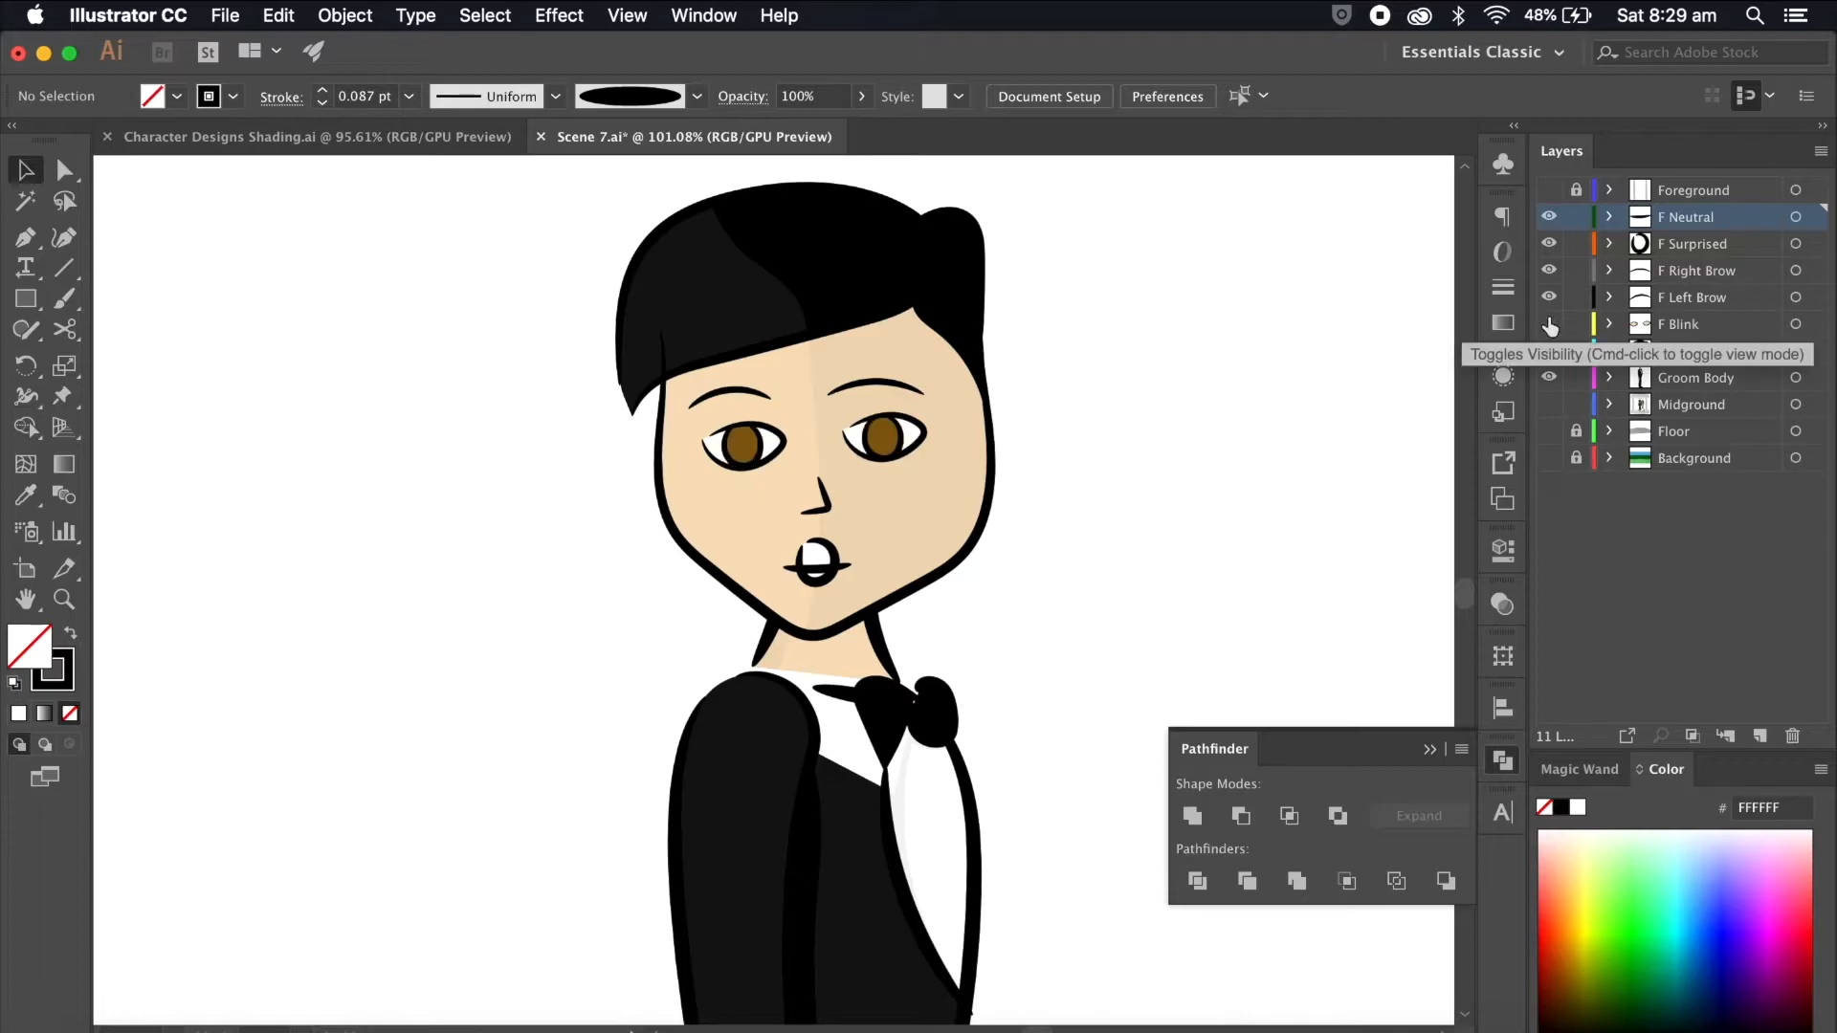
{"action": "scroll", "coordinate": [1028, 252], "scroll_direction": "right", "scroll_amount": 3}
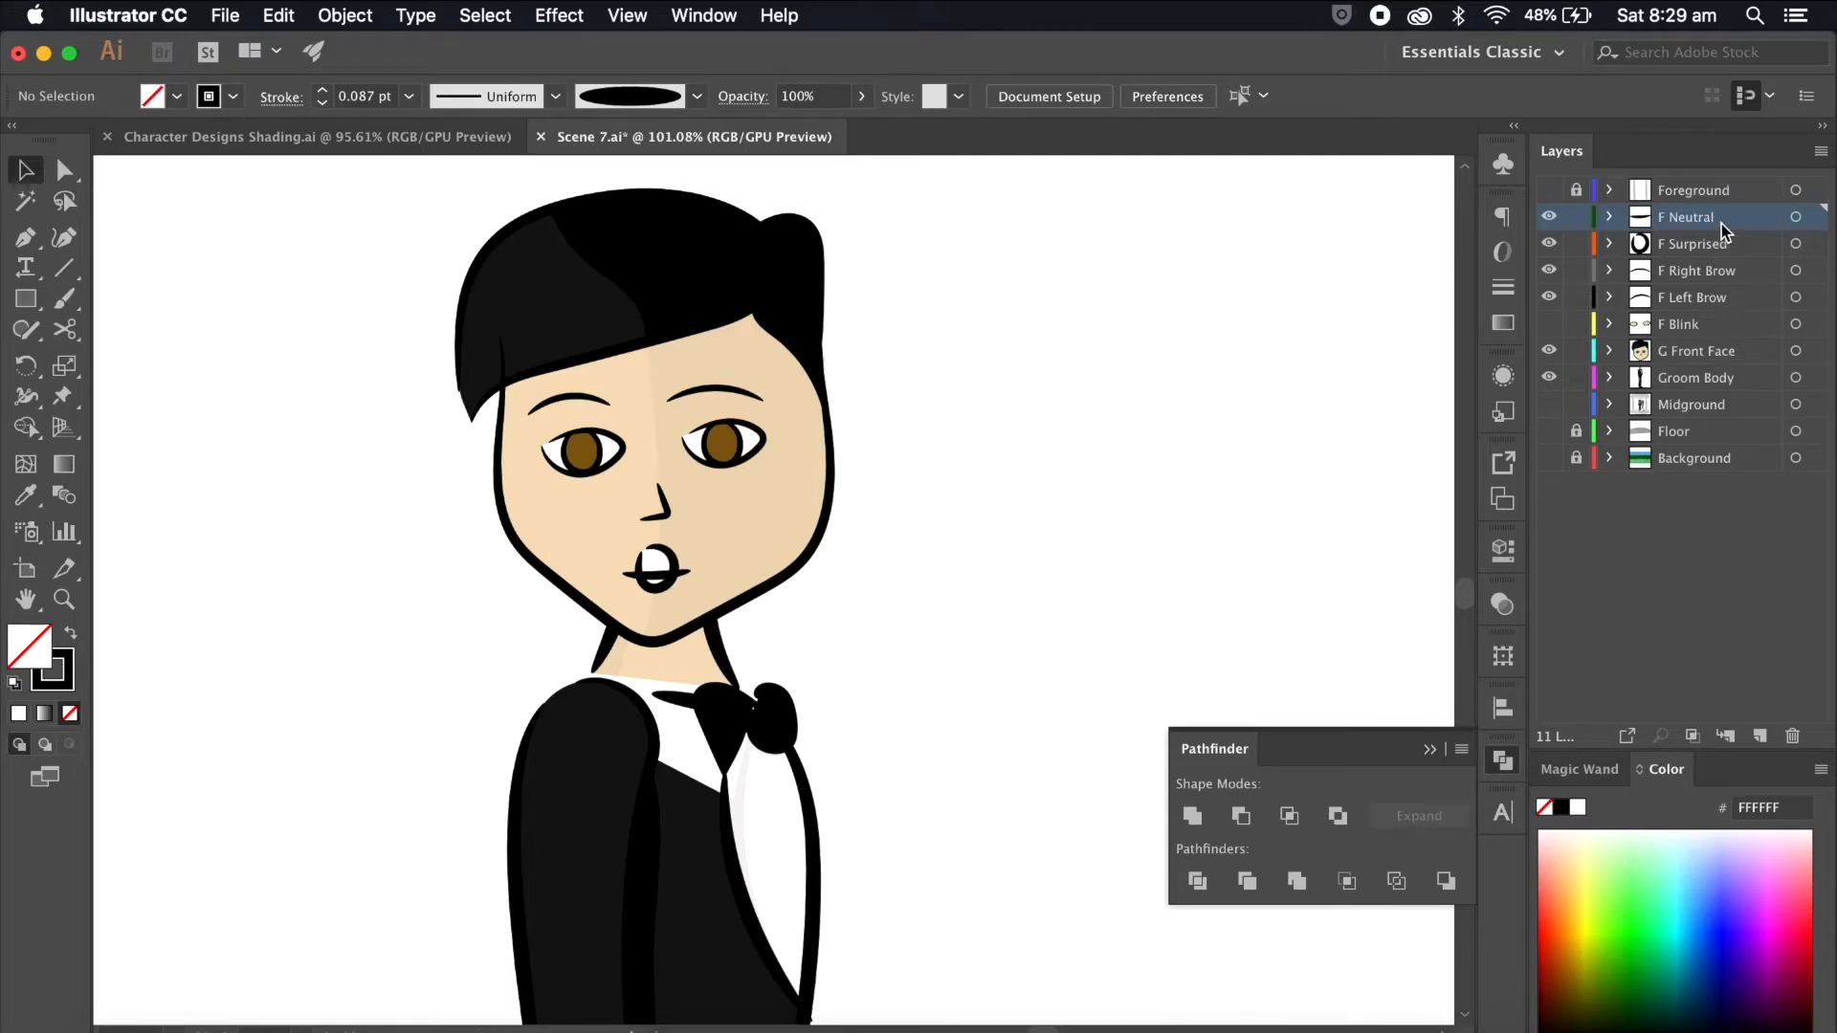
{"action": "left_click", "coordinate": [1668, 345]}
{"action": "left_click_drag", "start_coordinate": [1549, 350], "coordinate": [1549, 216]}
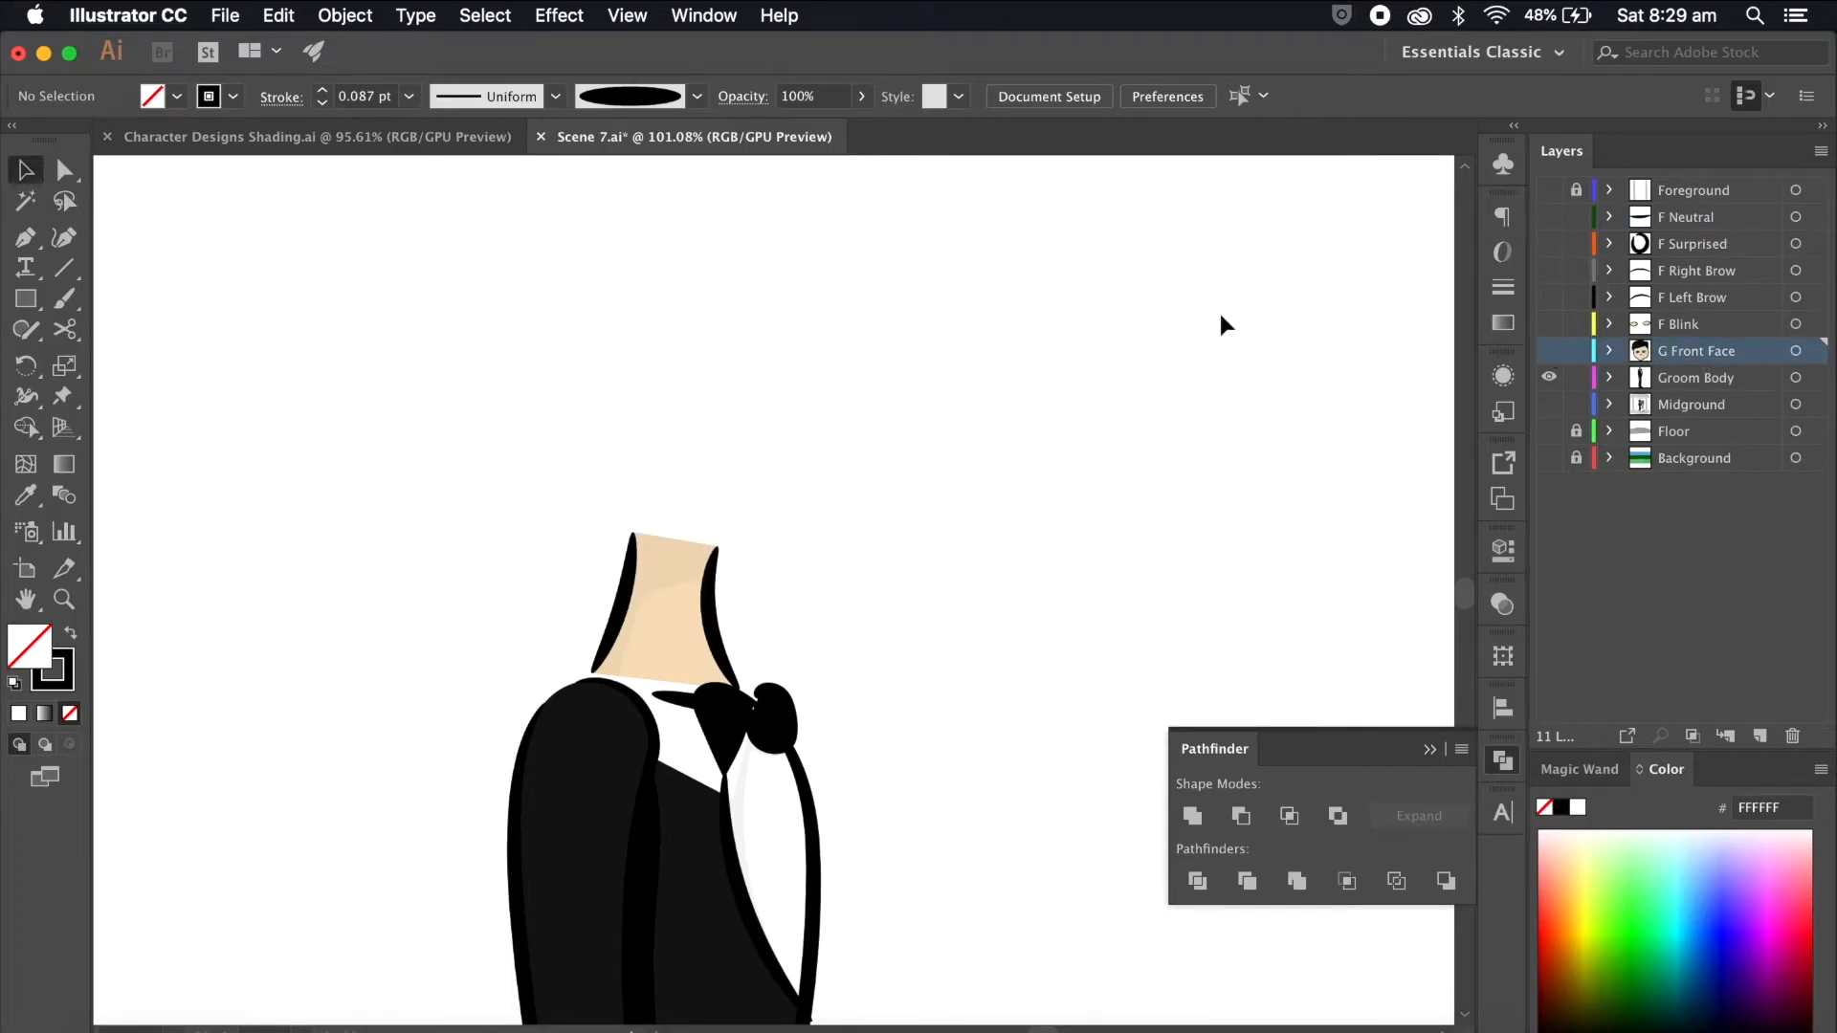
Step: Copy the groom's head turned toward the right from the Character Designs Shading file and return to Scene 7
{"action": "left_click", "coordinate": [370, 143]}
{"action": "scroll", "coordinate": [910, 421], "scroll_direction": "down", "scroll_amount": 5}
{"action": "scroll", "coordinate": [911, 431], "scroll_direction": "left", "scroll_amount": 7}
{"action": "scroll", "coordinate": [911, 431], "scroll_direction": "up", "scroll_amount": 5}
{"action": "scroll", "coordinate": [914, 438], "scroll_direction": "left", "scroll_amount": 20}
{"action": "scroll", "coordinate": [914, 438], "scroll_direction": "up", "scroll_amount": 2}
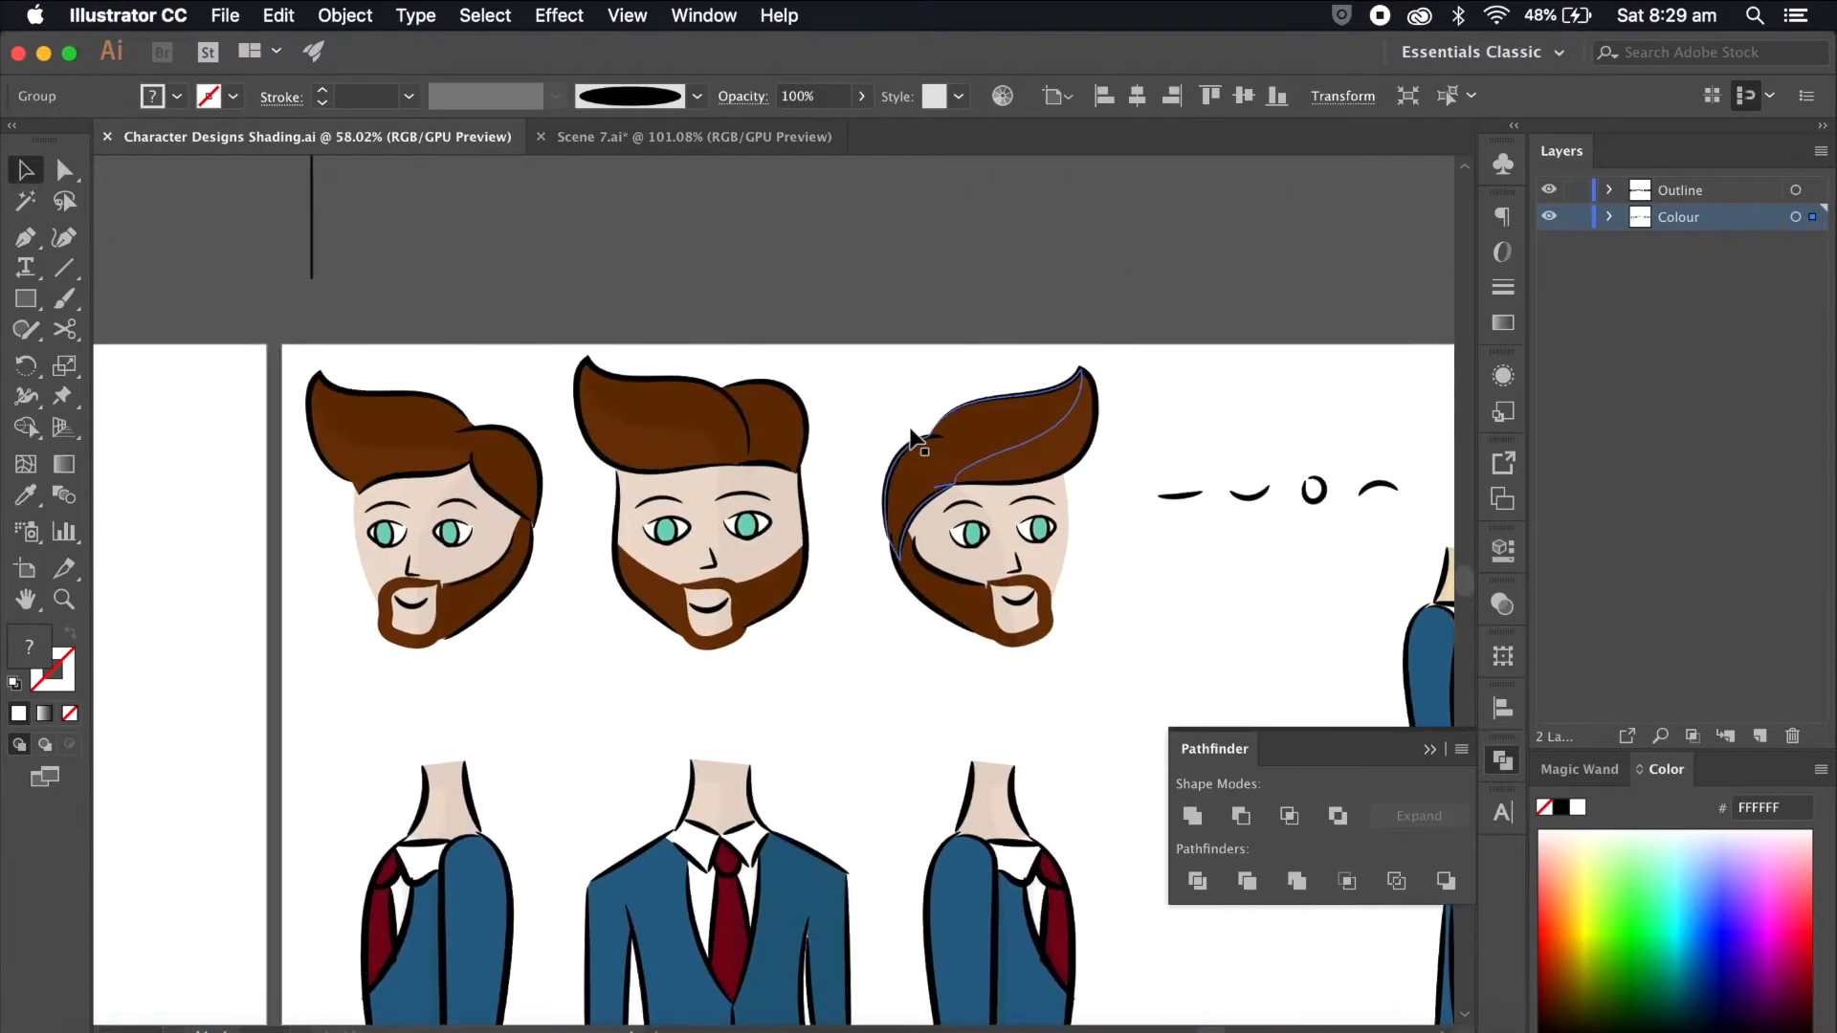
{"action": "scroll", "coordinate": [914, 438], "scroll_direction": "left", "scroll_amount": 20}
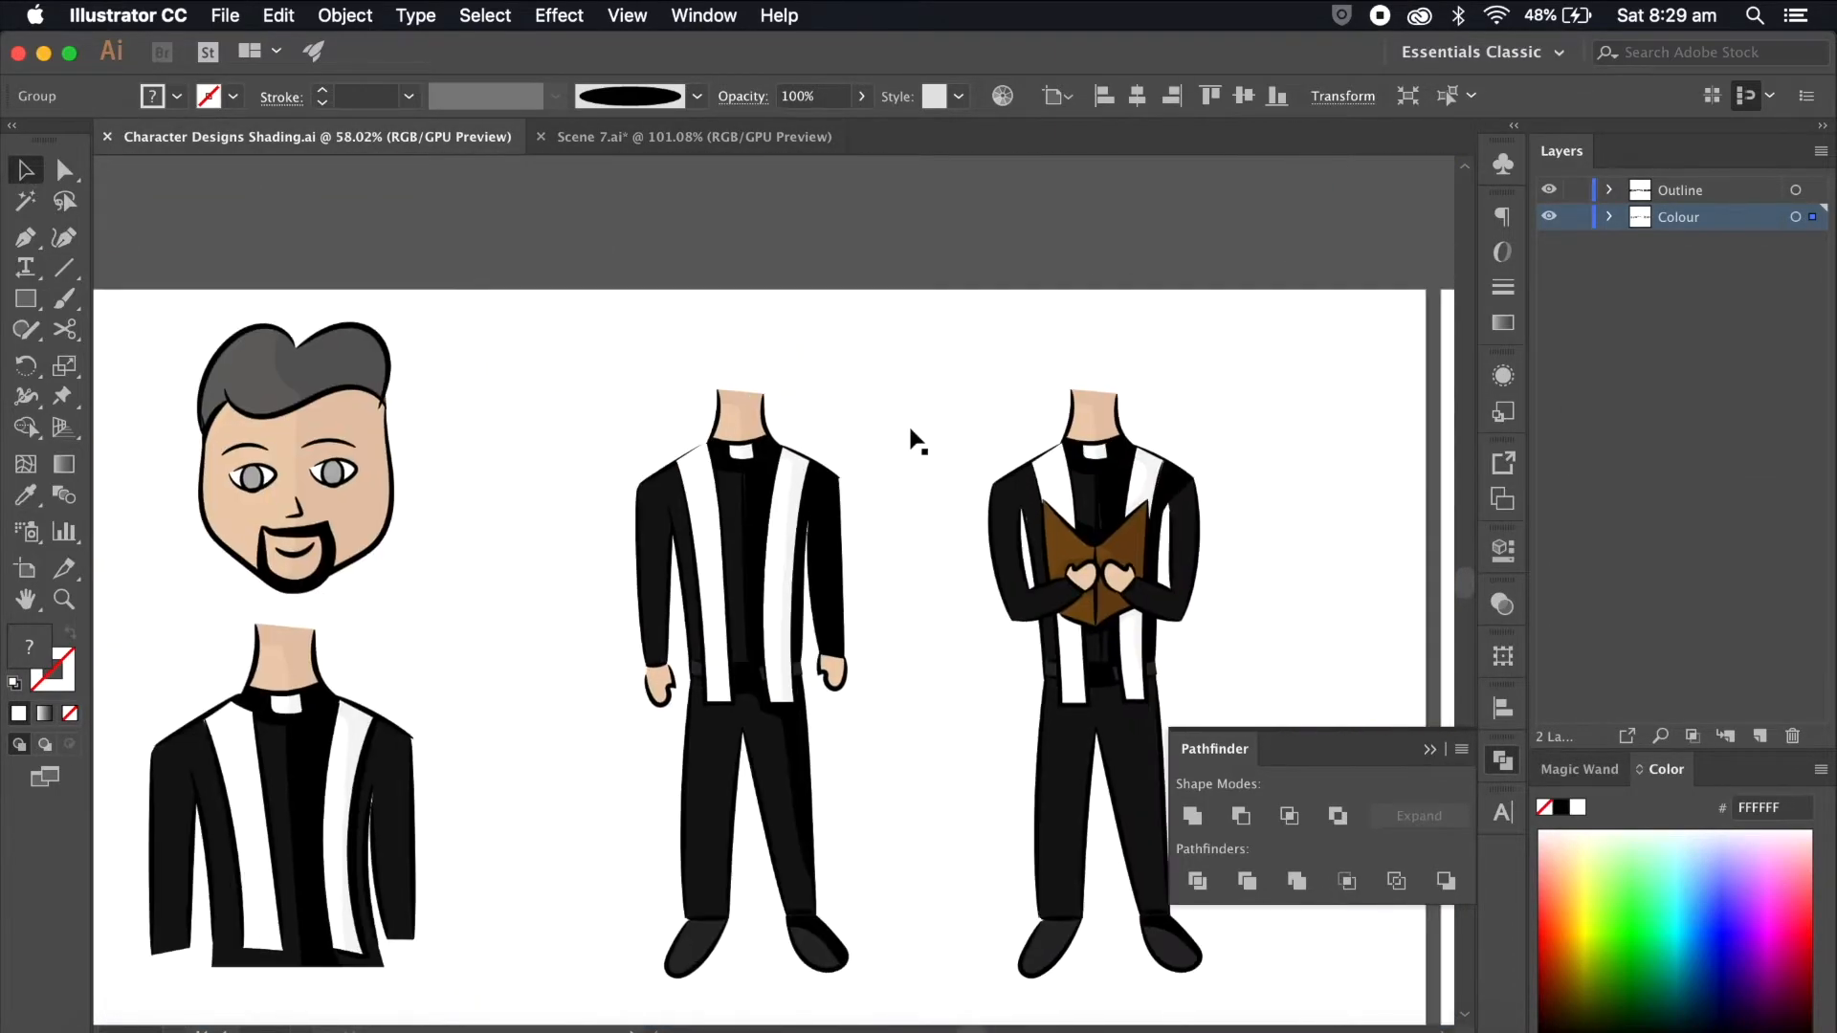
{"action": "left_click_drag", "start_coordinate": [689, 558], "coordinate": [689, 559]}
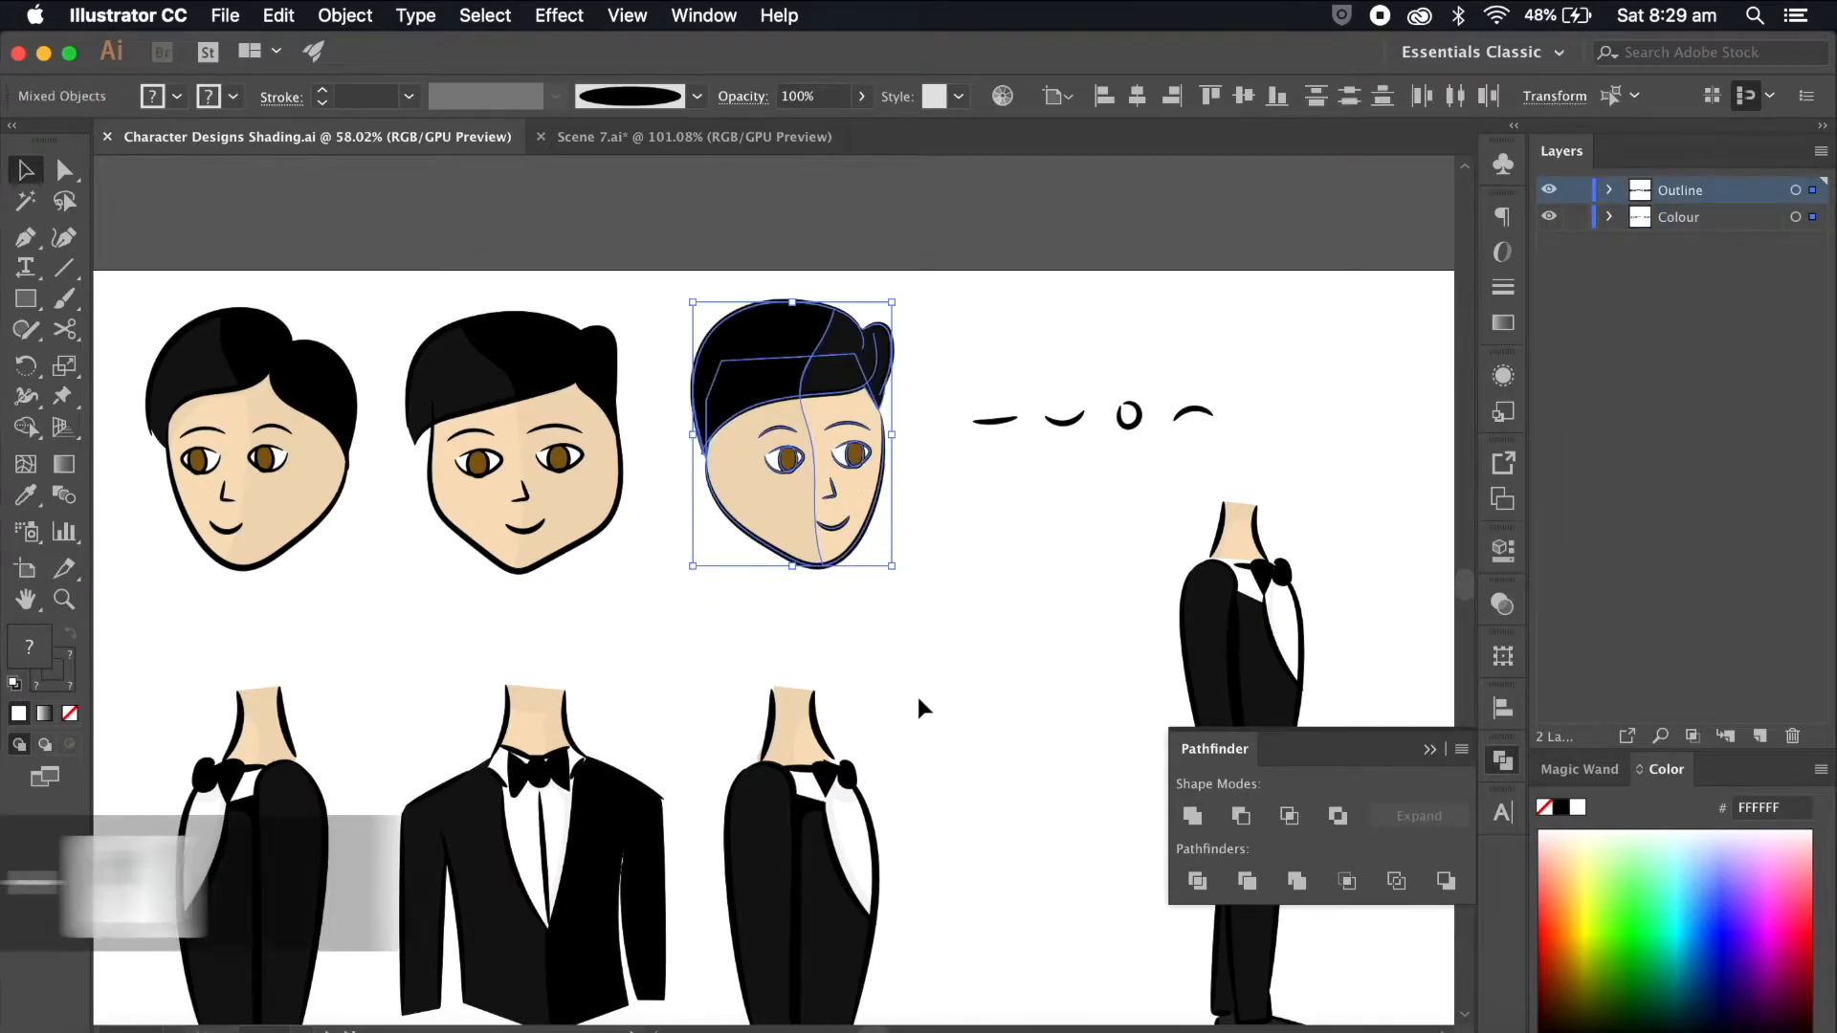
{"action": "key", "text": "super+c"}
{"action": "left_click", "coordinate": [664, 137]}
{"action": "key", "text": "super+v"}
{"action": "left_click", "coordinate": [1046, 590]}
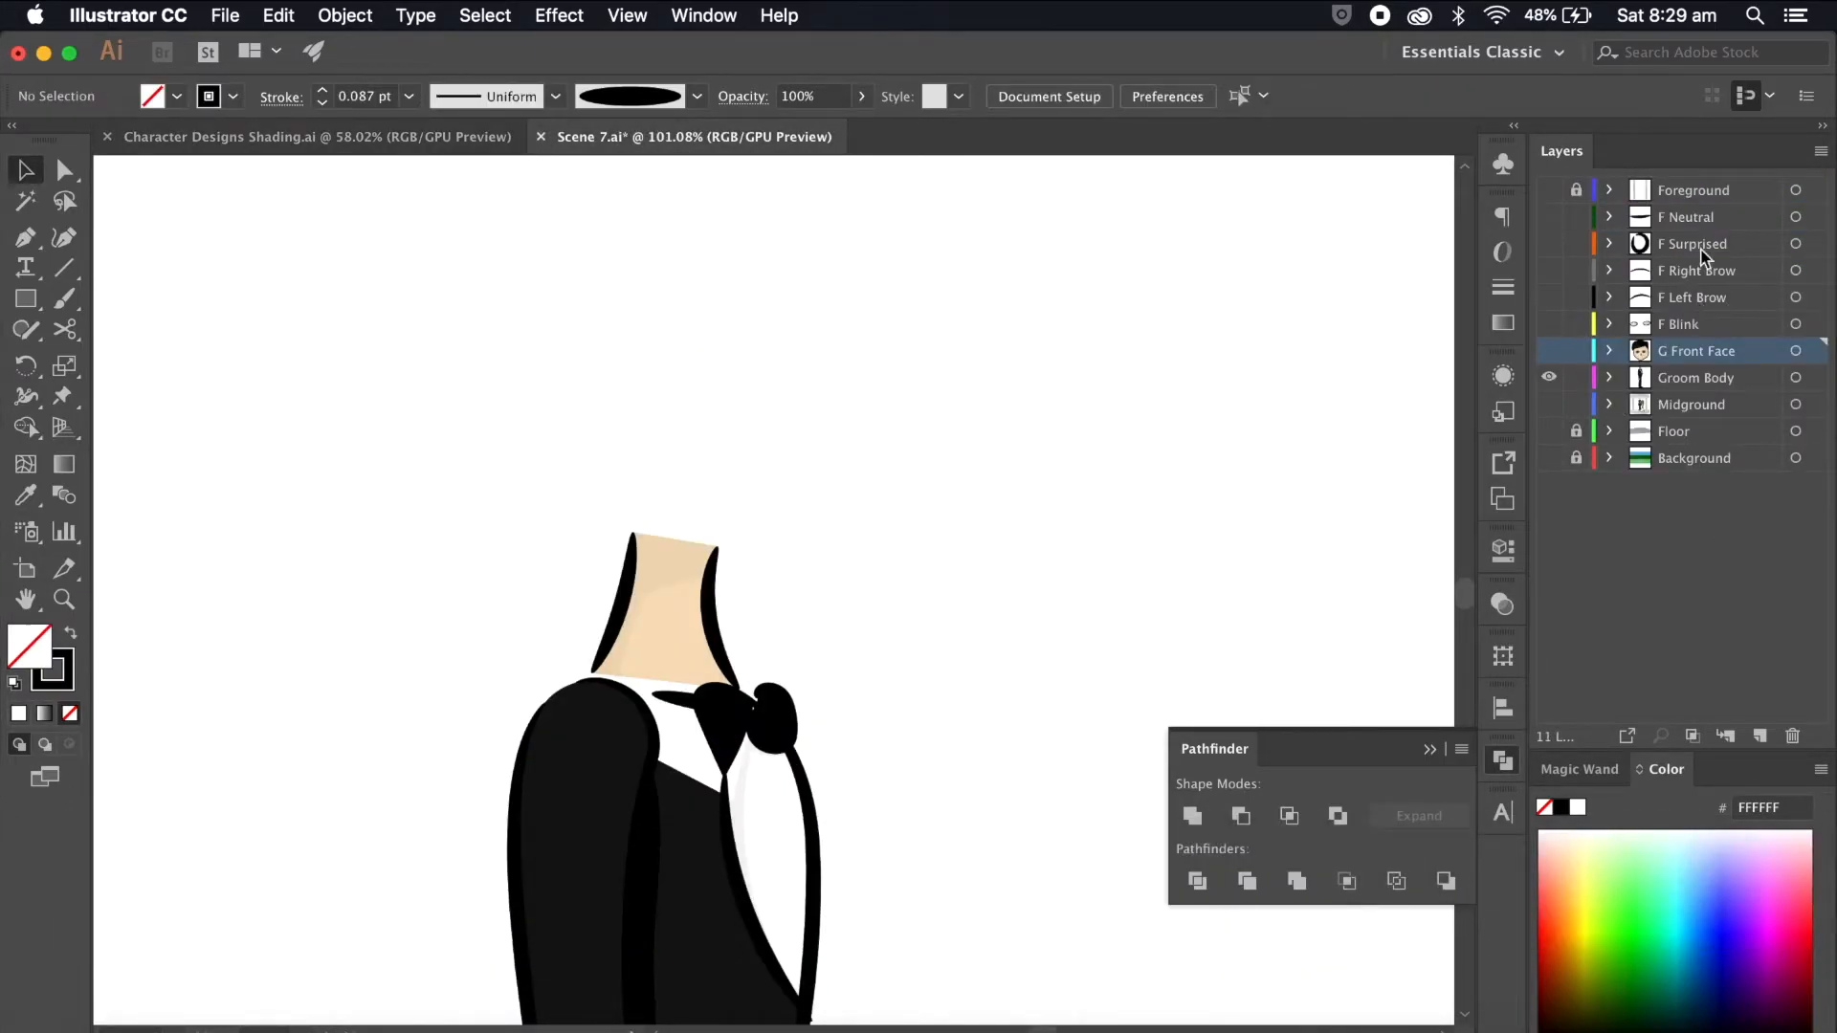
{"action": "key", "text": "super+v"}
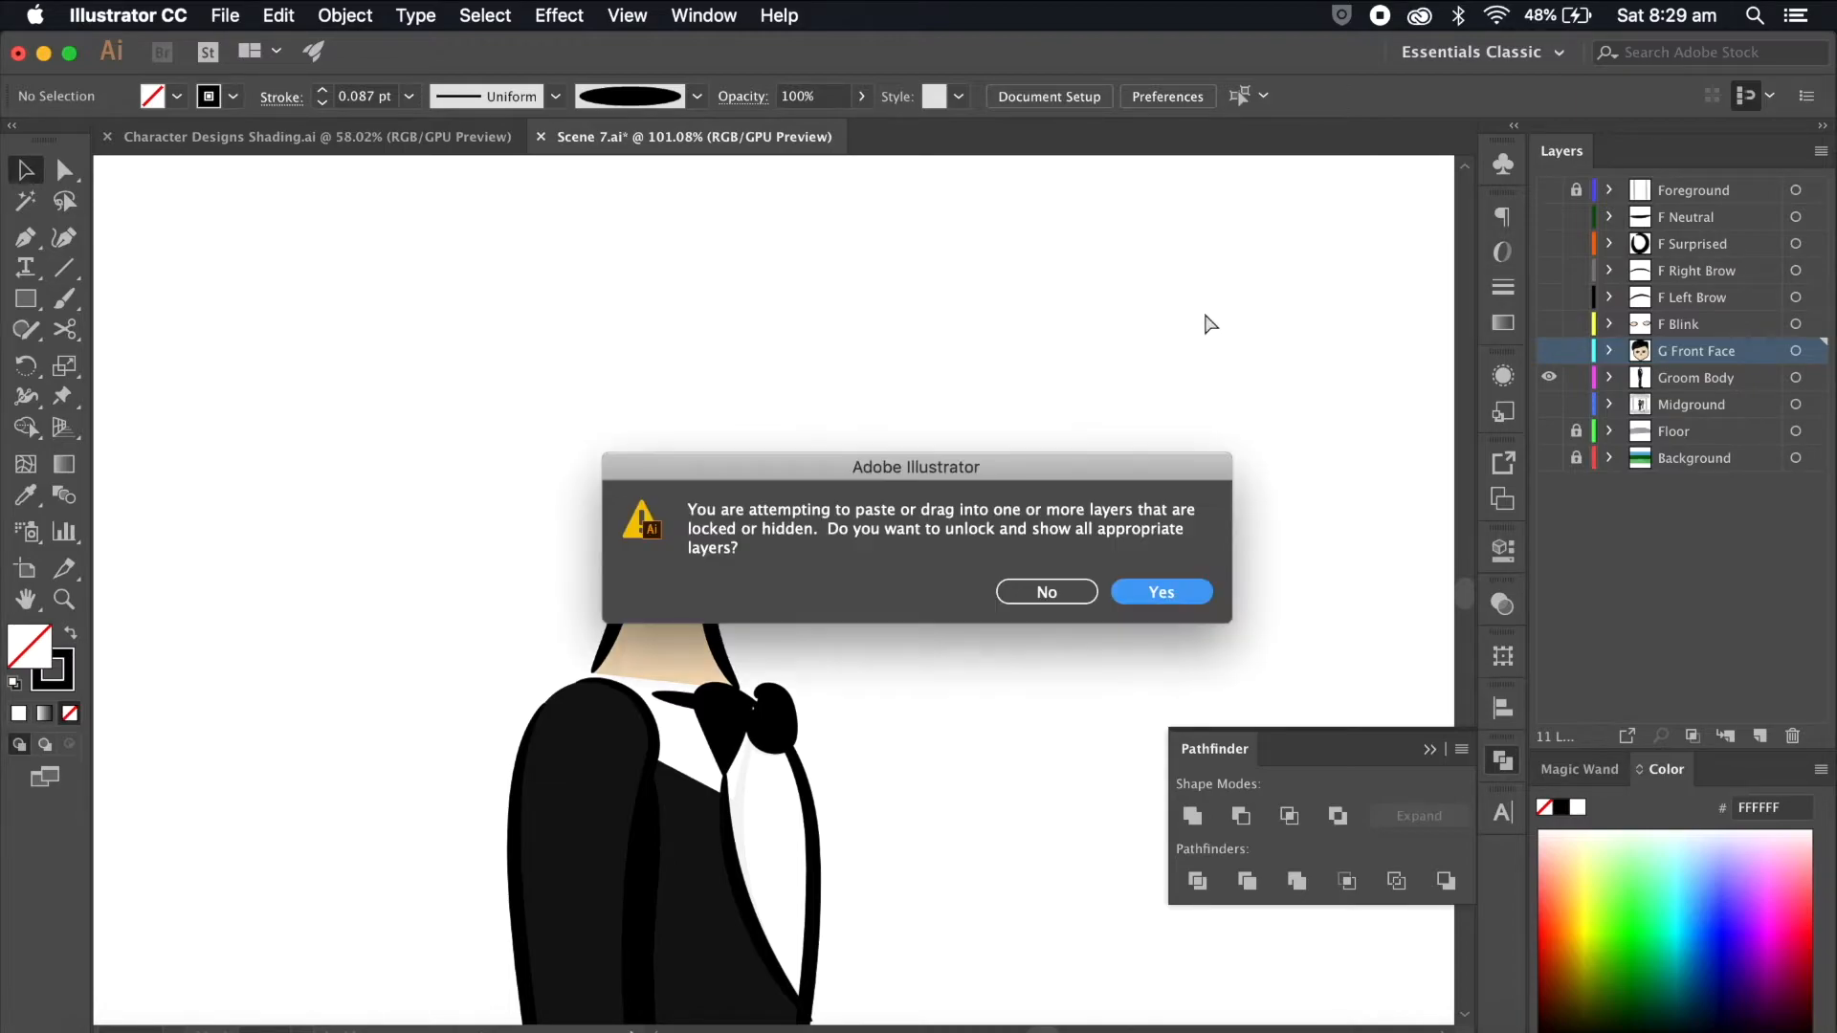
{"action": "left_click", "coordinate": [1047, 591]}
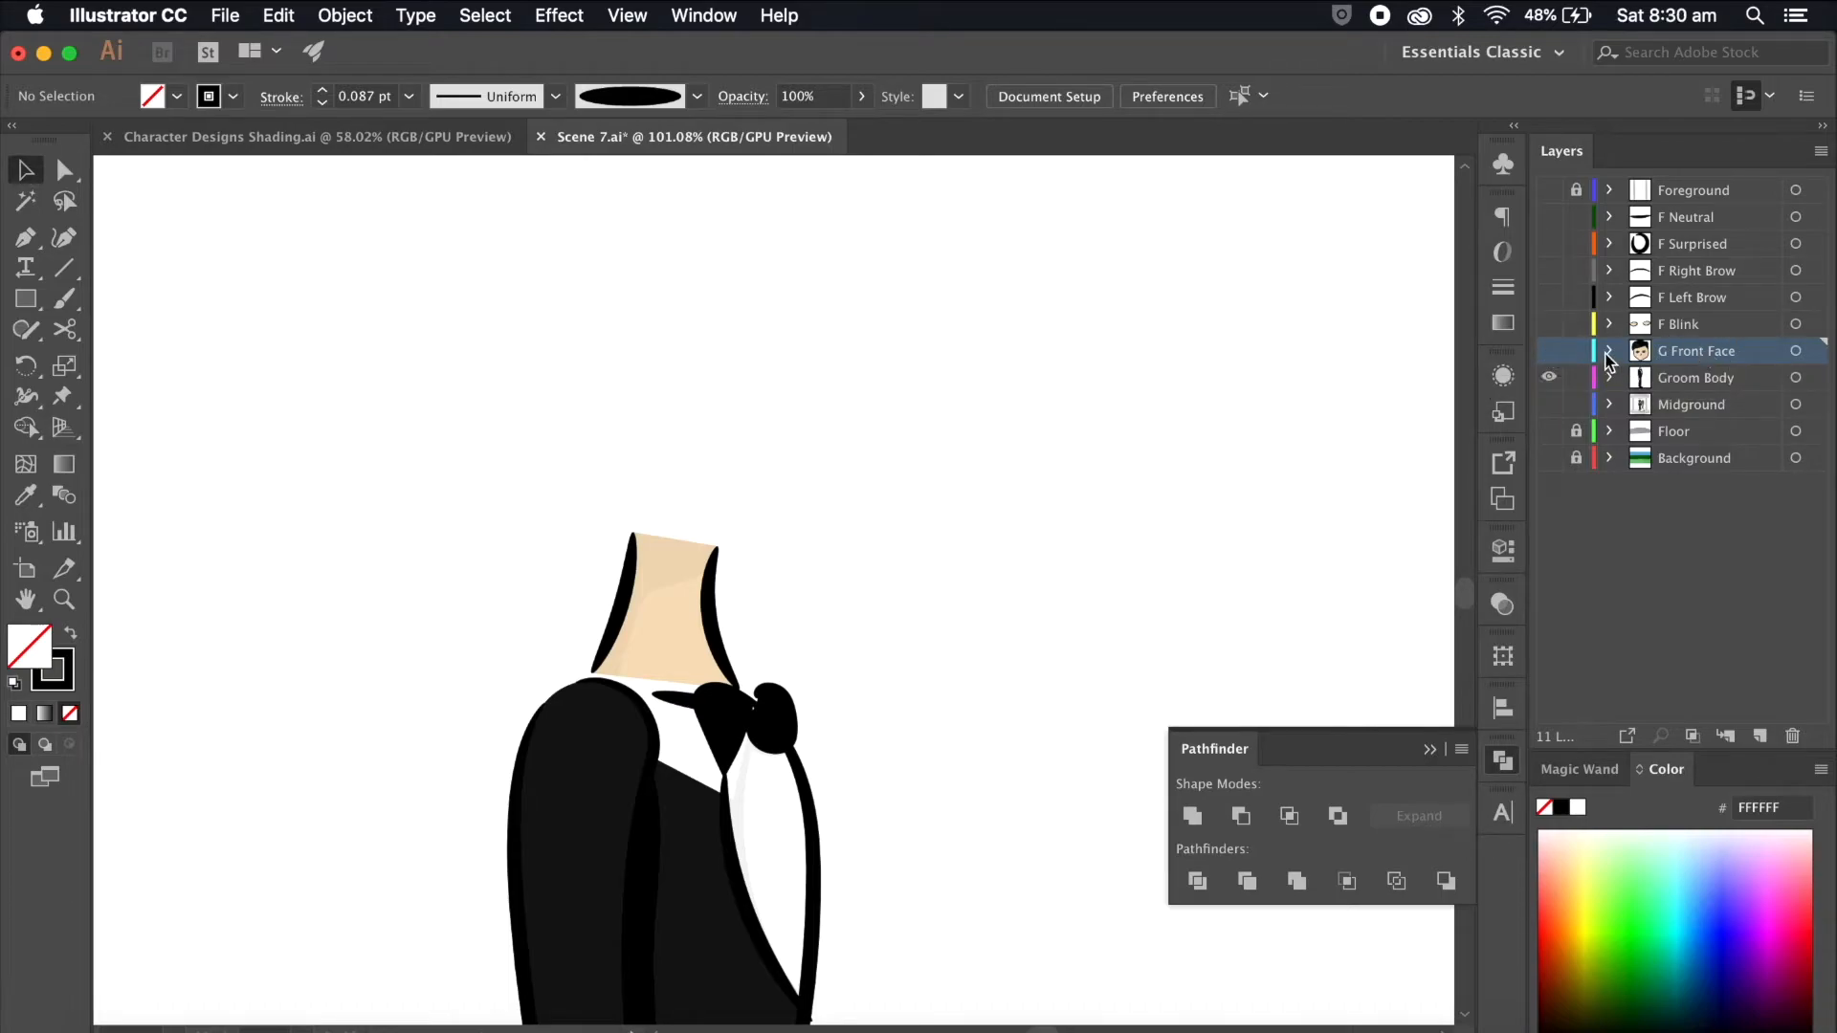
Step: Add a new layer above F Neutral, paste the groom's turned head on it and place it over his neck
{"action": "left_click", "coordinate": [1708, 217]}
{"action": "left_click", "coordinate": [1758, 735]}
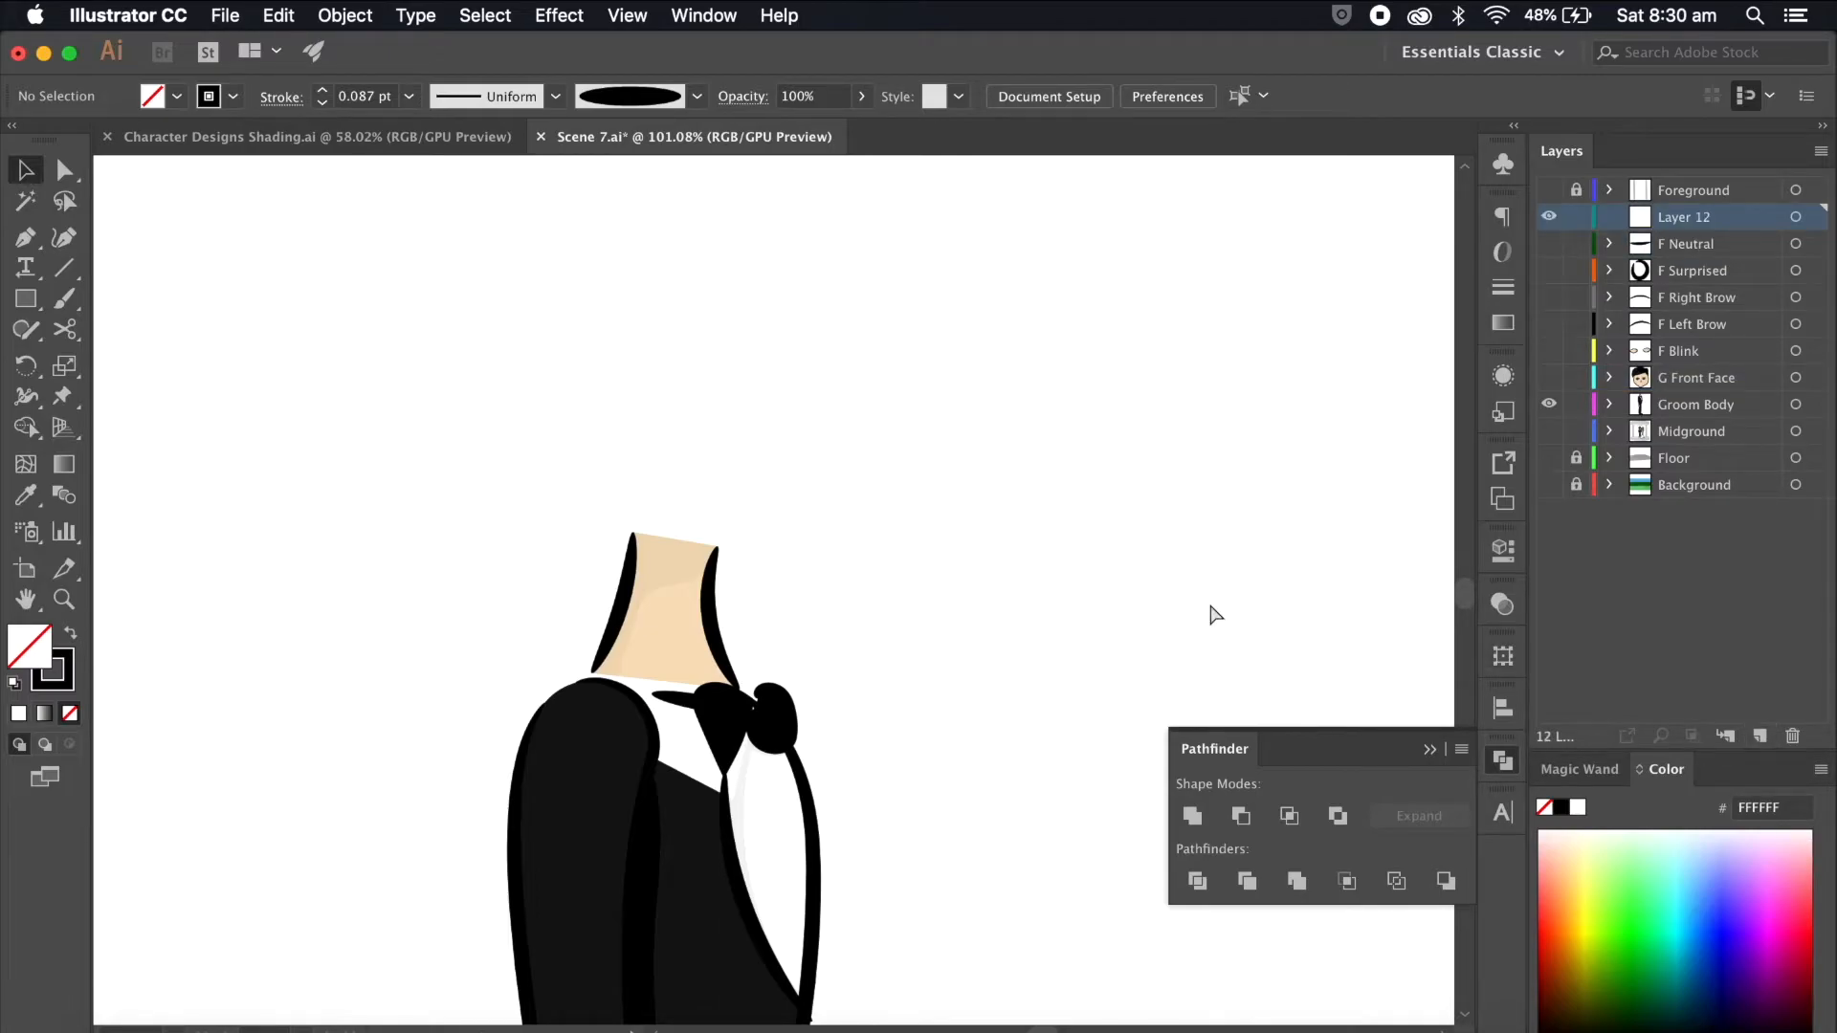
{"action": "key", "text": "super+v"}
{"action": "scroll", "coordinate": [1209, 600], "scroll_direction": "down", "scroll_amount": 4}
{"action": "left_click_drag", "start_coordinate": [946, 605], "coordinate": [897, 489]}
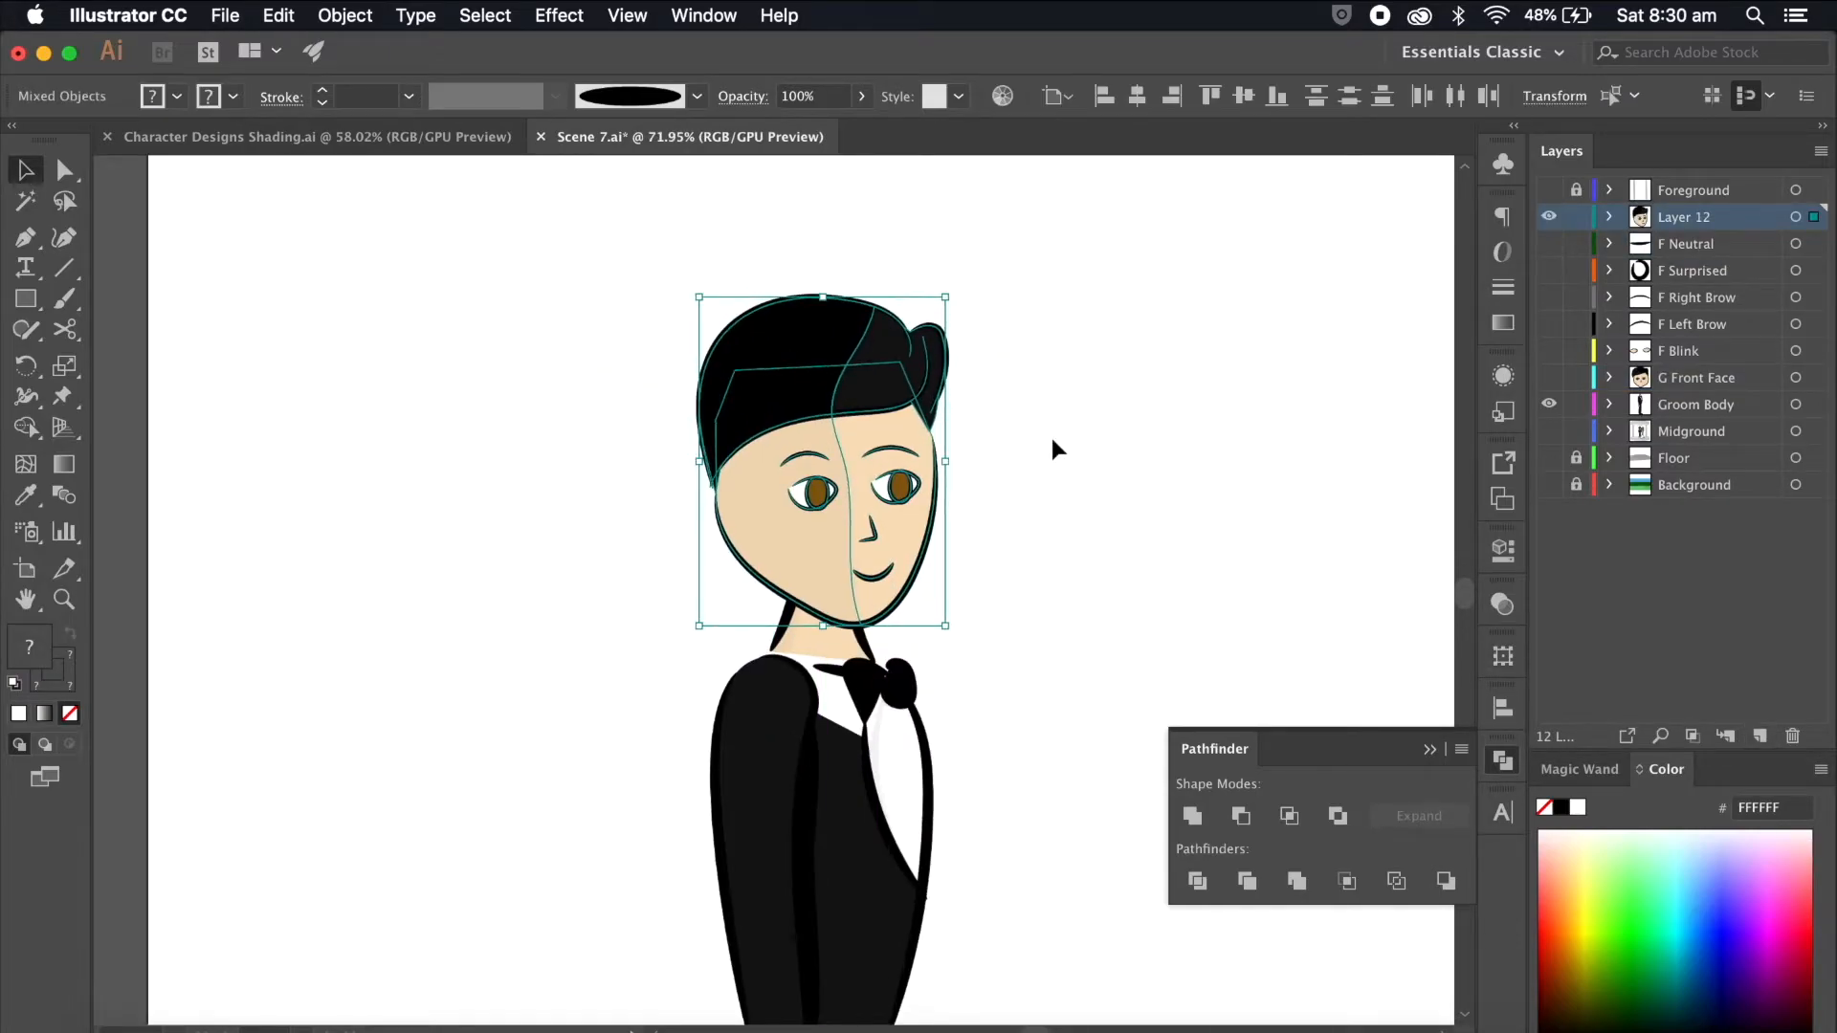
Step: Show the G Front Face layer as a reference and align the turned head with the front head beneath it
{"action": "left_click", "coordinate": [1548, 377]}
{"action": "left_click_drag", "start_coordinate": [948, 427], "coordinate": [865, 445]}
{"action": "key", "text": "Right"}
{"action": "key", "text": "Right"}
{"action": "key", "text": "Right"}
{"action": "key", "text": "Right"}
{"action": "key", "text": "Down"}
{"action": "key", "text": "Down"}
{"action": "key", "text": "Down"}
{"action": "key", "text": "Down"}
{"action": "key", "text": "Down"}
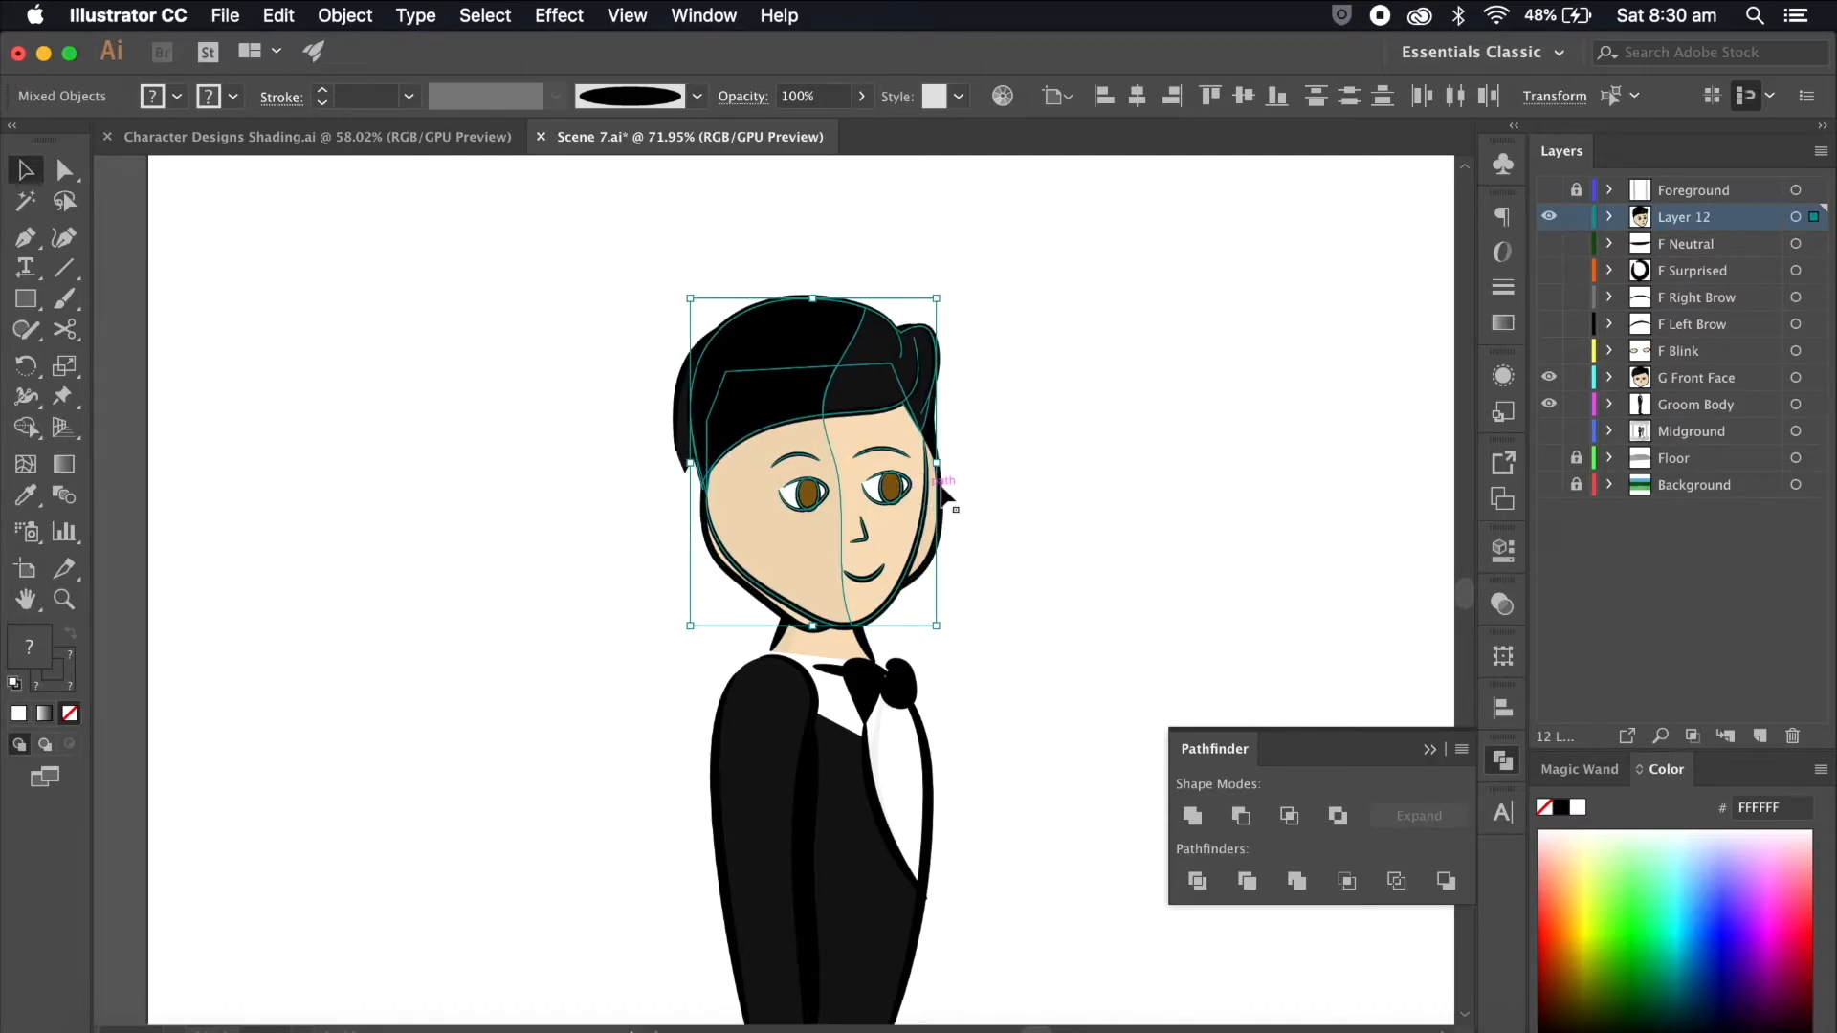
{"action": "key", "text": "Down"}
{"action": "key", "text": "Down"}
{"action": "key", "text": "Down"}
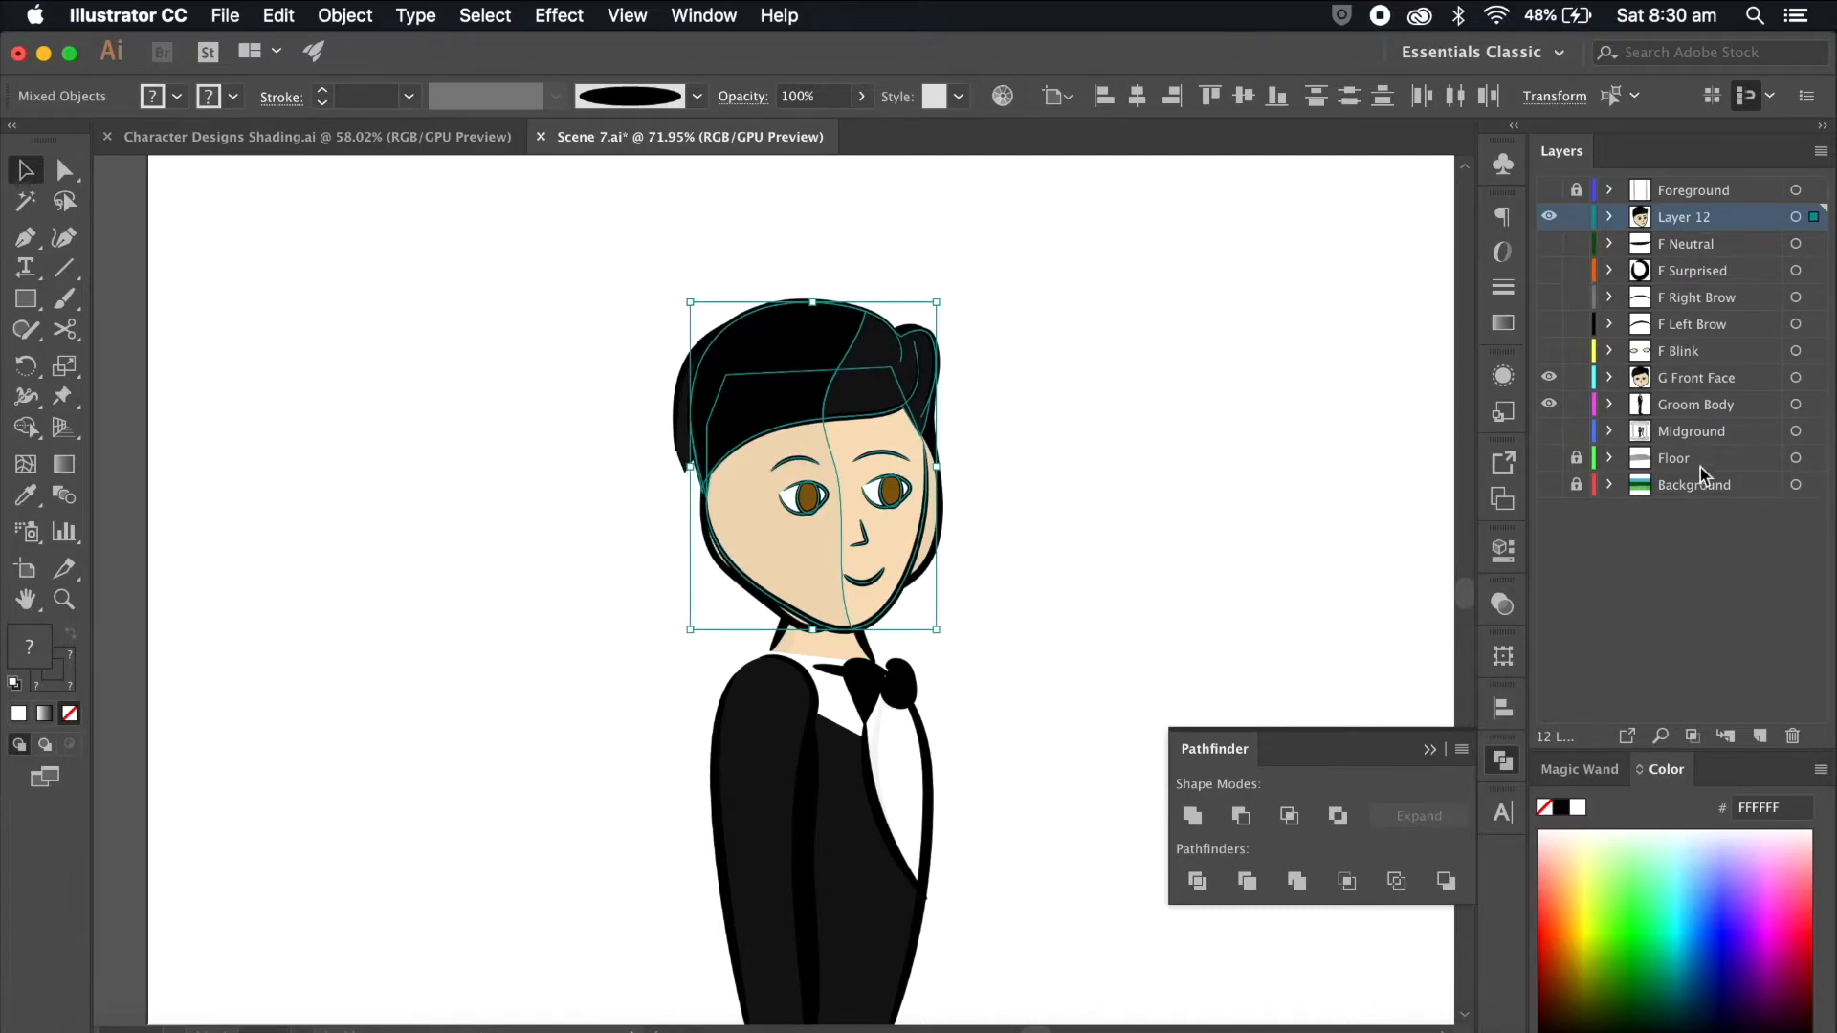
Step: Hide the G Front Face layer and the new layer holding the turned head
{"action": "left_click", "coordinate": [1549, 377]}
{"action": "left_click", "coordinate": [1202, 419]}
{"action": "scroll", "coordinate": [1203, 419], "scroll_direction": "down", "scroll_amount": 5}
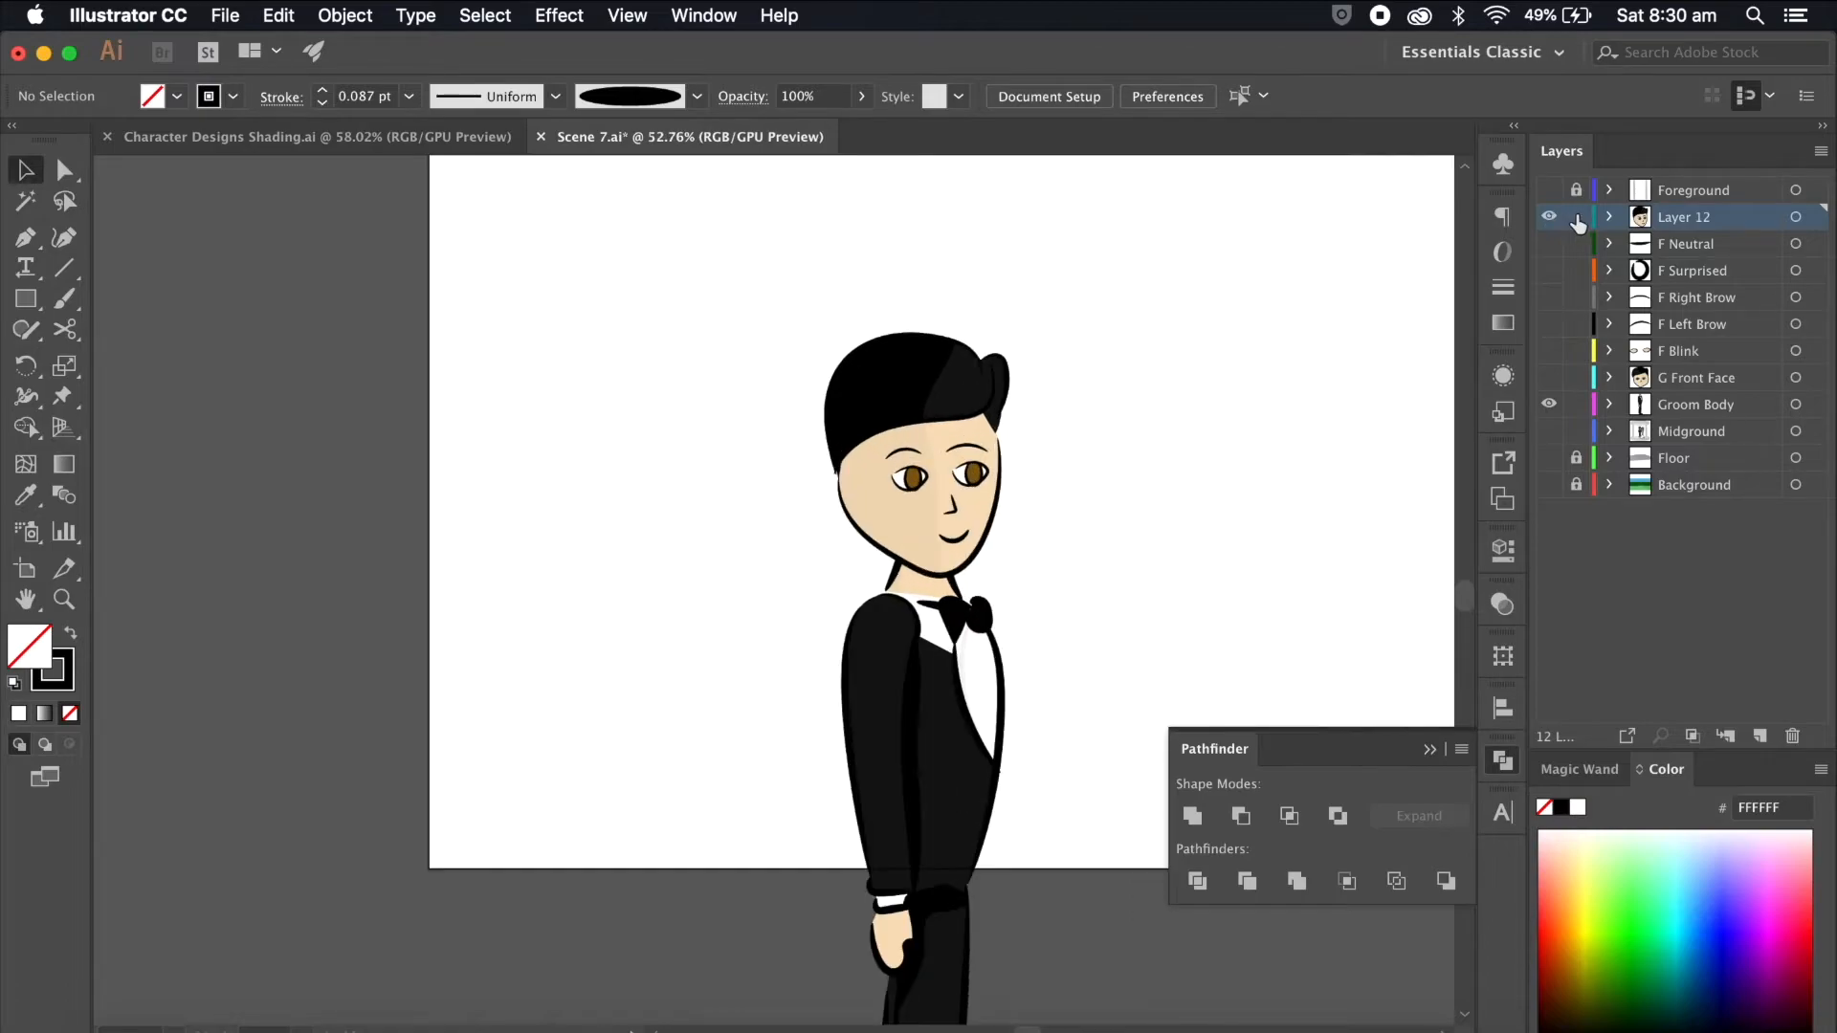
{"action": "left_click", "coordinate": [1549, 216]}
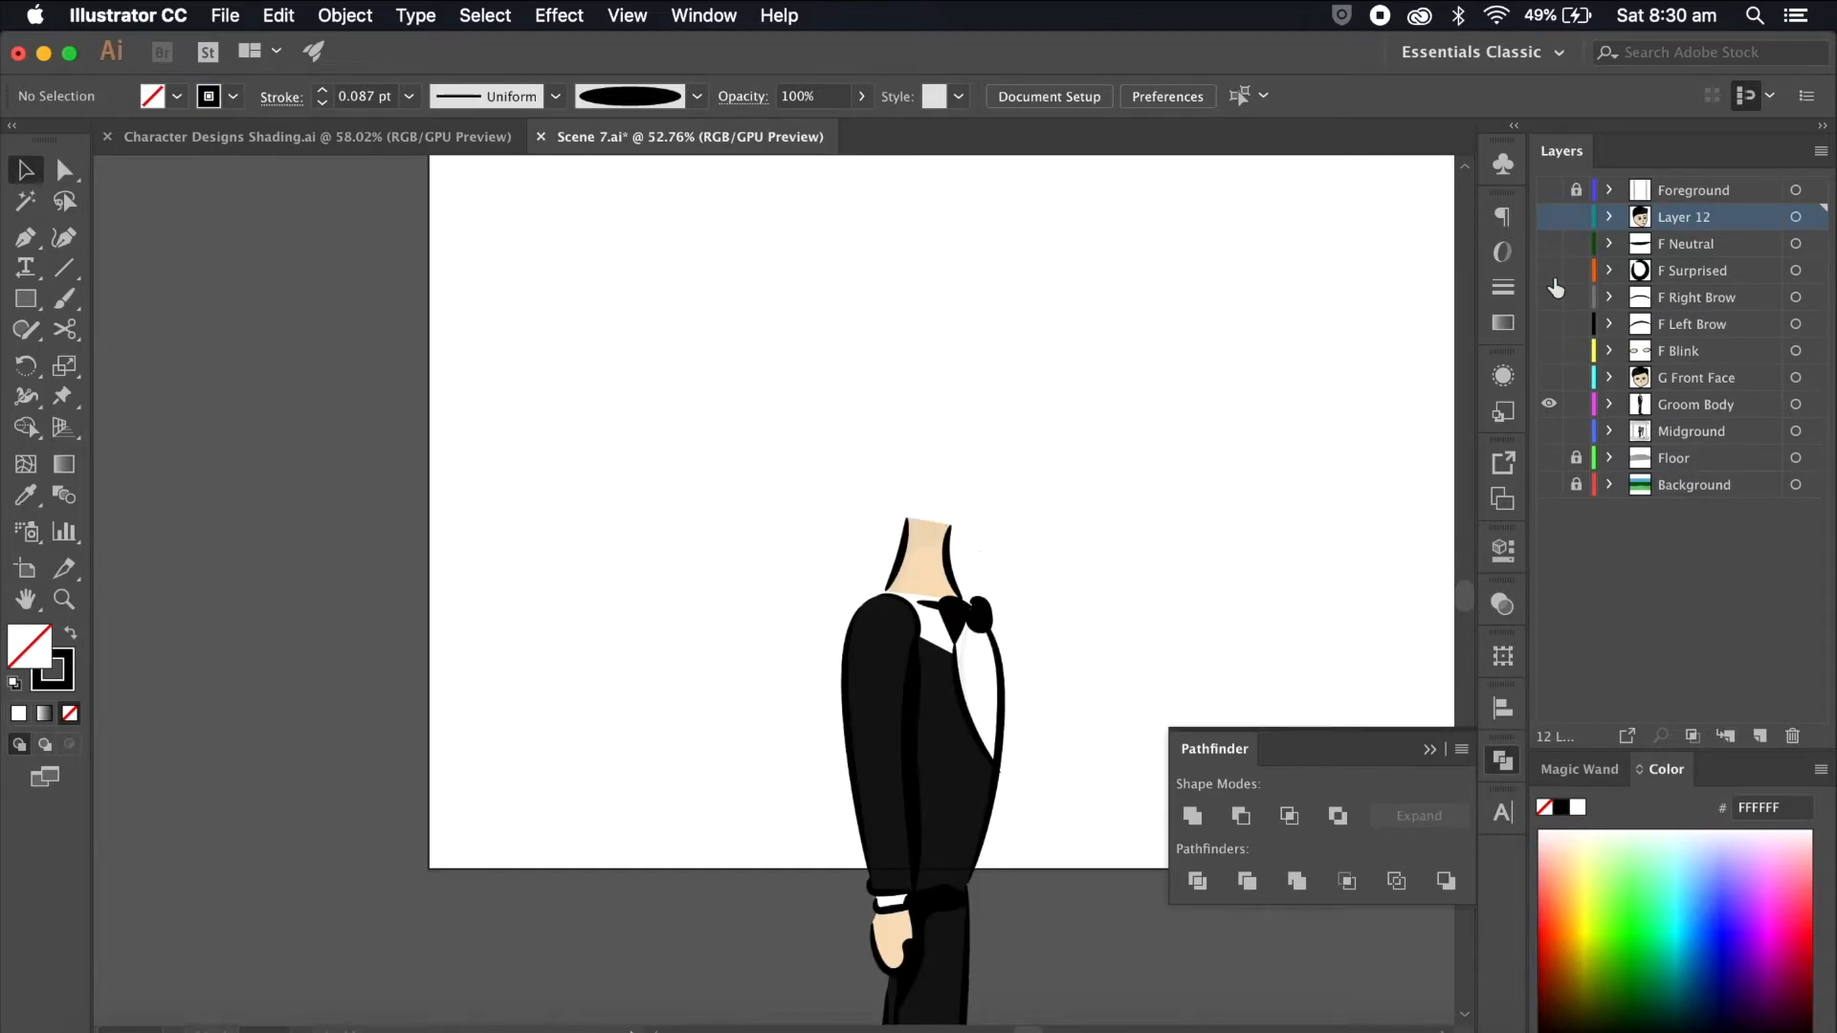
Step: Show the hidden layer holding the groom's turned head and rename it G Side Face
{"action": "left_click", "coordinate": [1549, 378]}
{"action": "left_click", "coordinate": [1548, 378]}
{"action": "left_click", "coordinate": [1549, 218]}
{"action": "scroll", "coordinate": [1278, 382], "scroll_direction": "right", "scroll_amount": 3}
{"action": "scroll", "coordinate": [1278, 382], "scroll_direction": "down", "scroll_amount": 2}
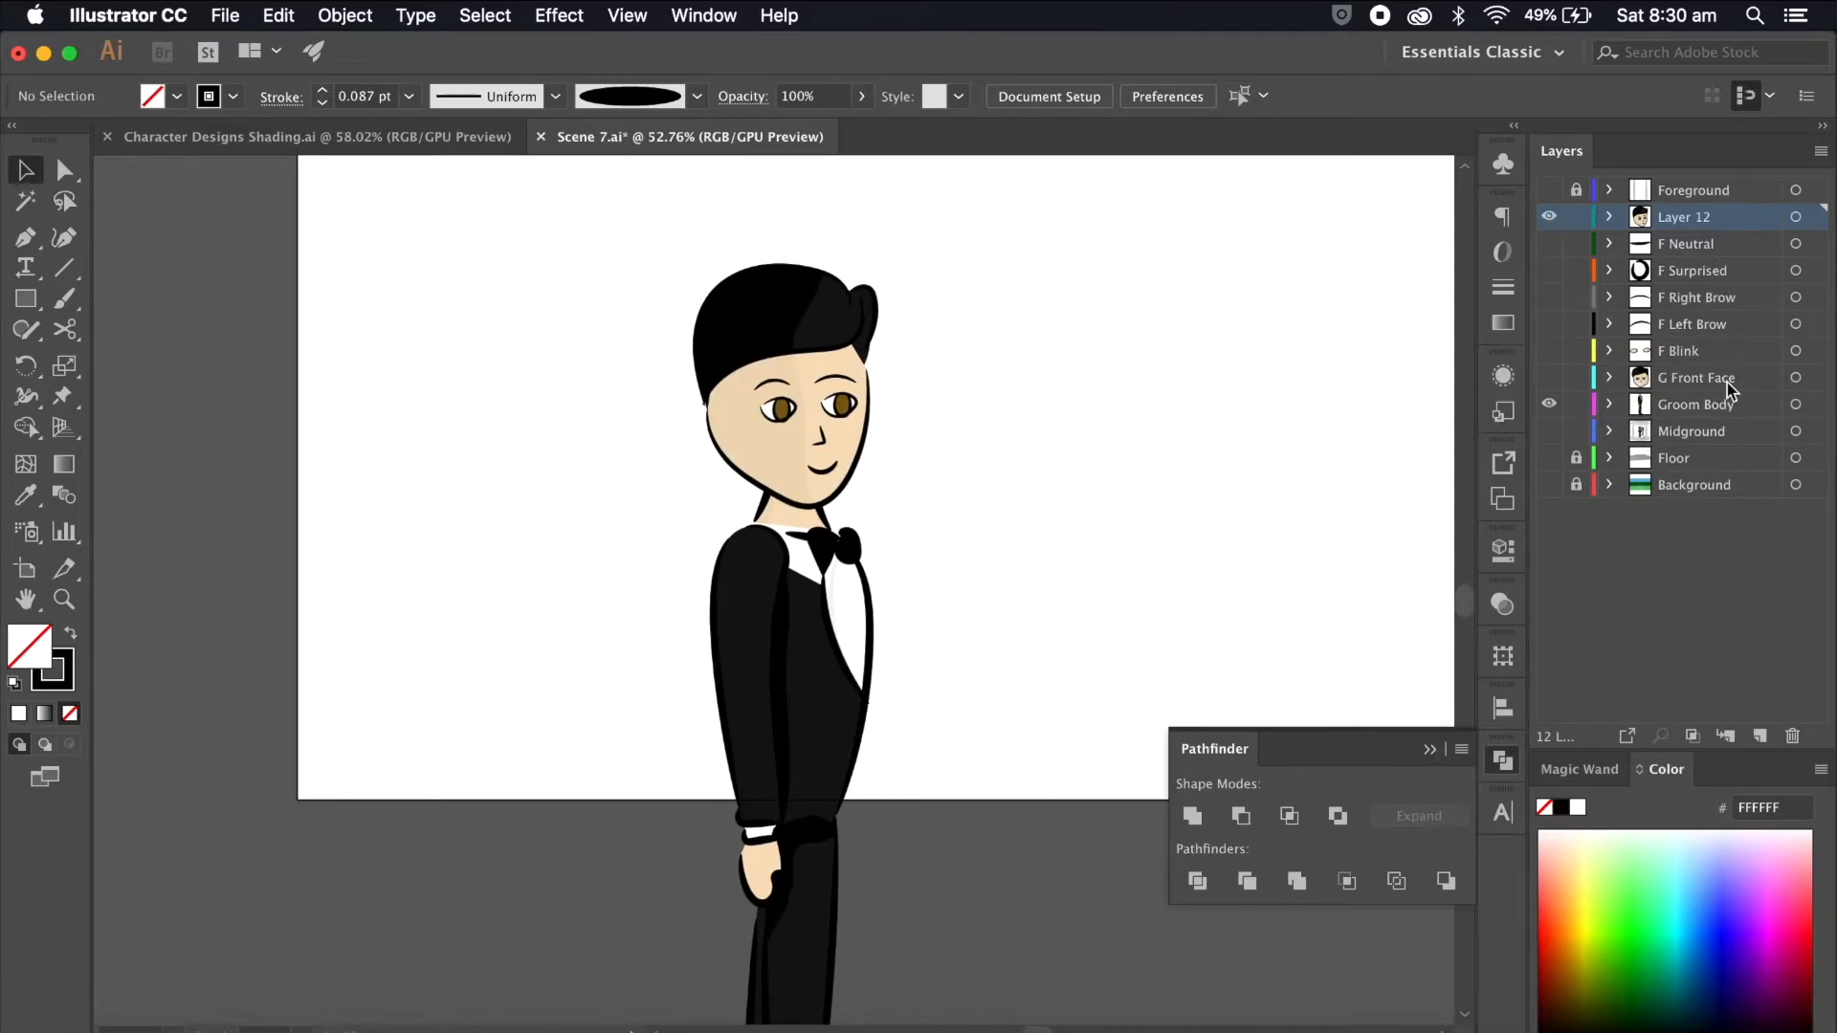
{"action": "scroll", "coordinate": [939, 377], "scroll_direction": "up", "scroll_amount": 3}
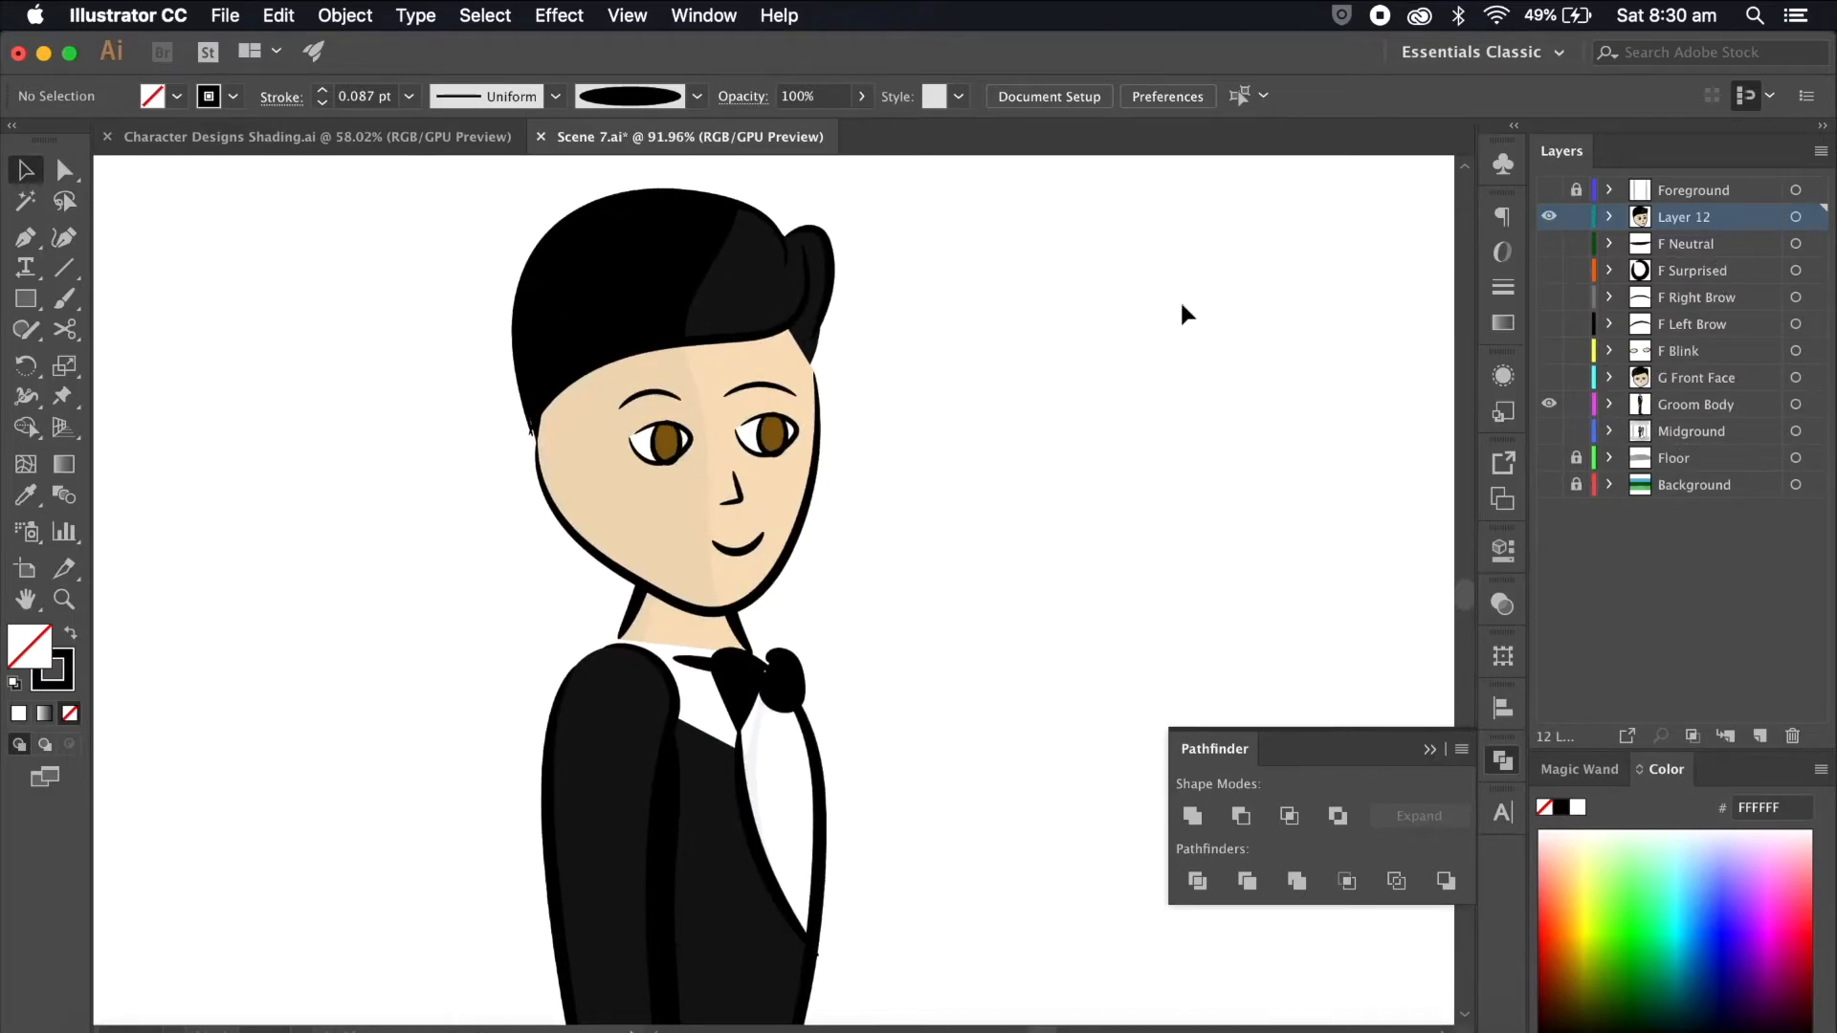
{"action": "double_click", "coordinate": [1689, 217]}
{"action": "type", "text": "G Sid"}
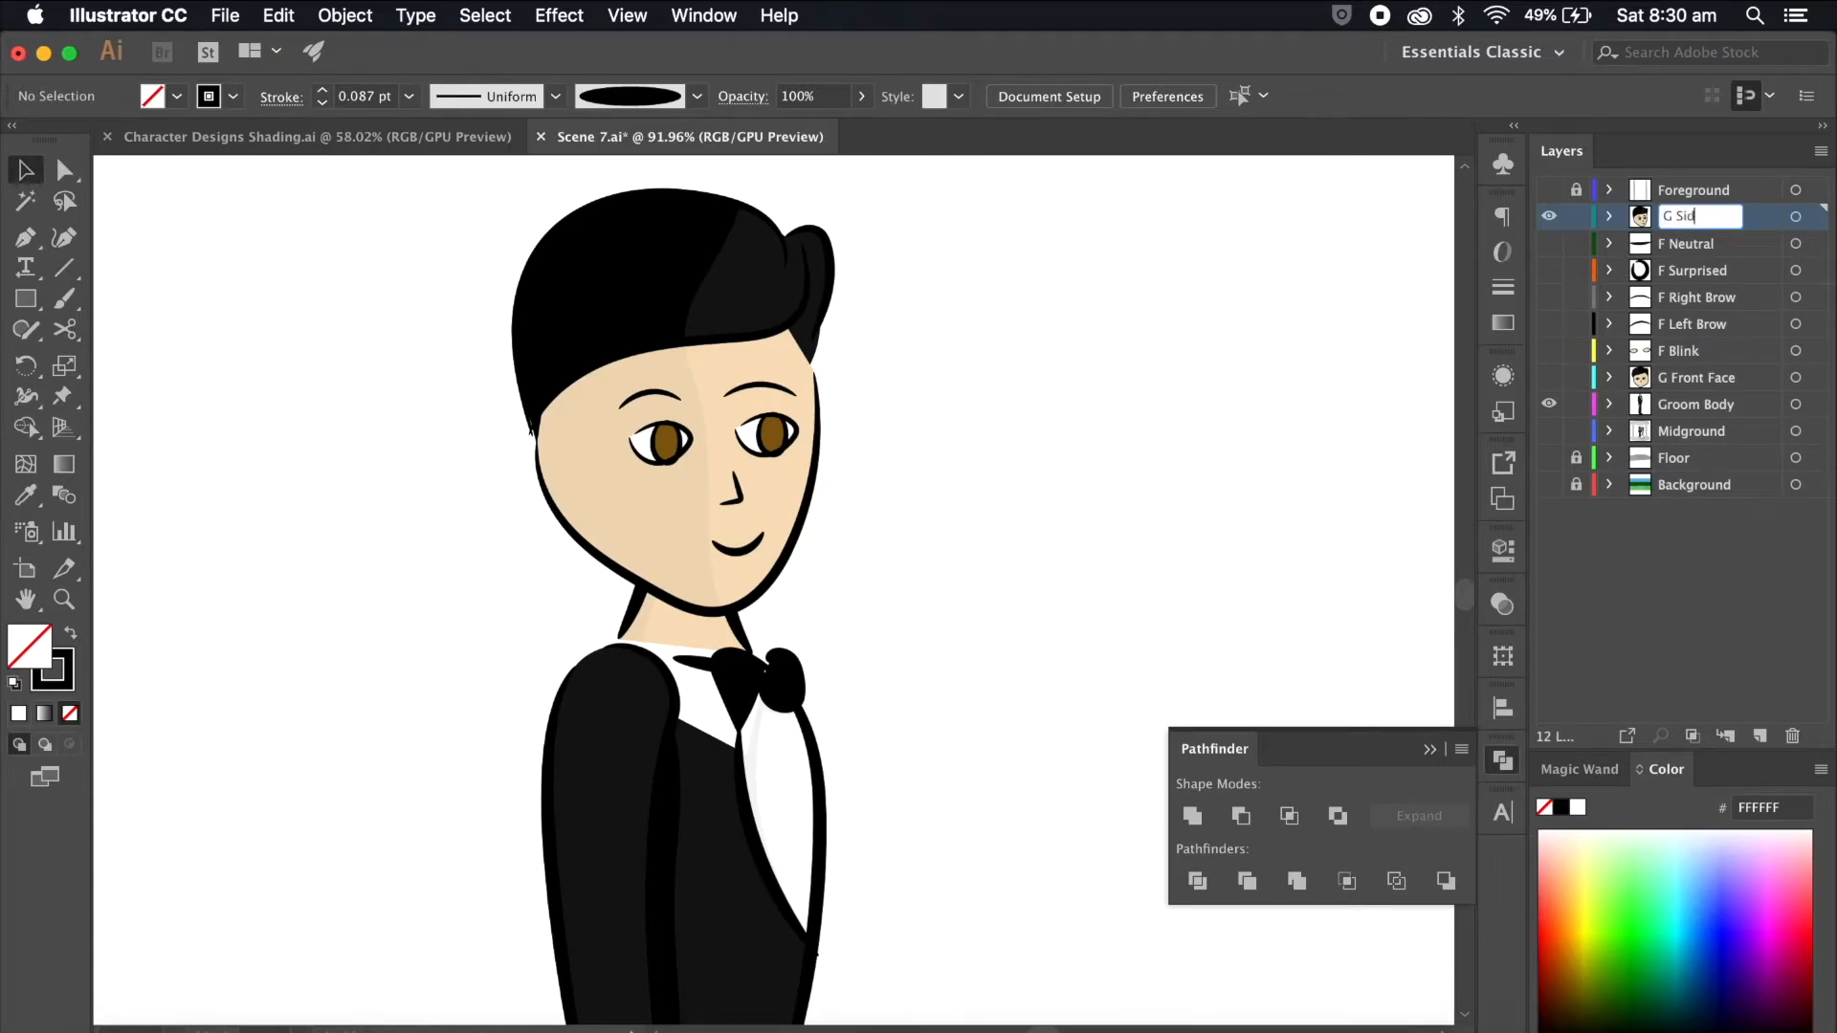
{"action": "type", "text": "e Face"}
{"action": "key", "text": "Return"}
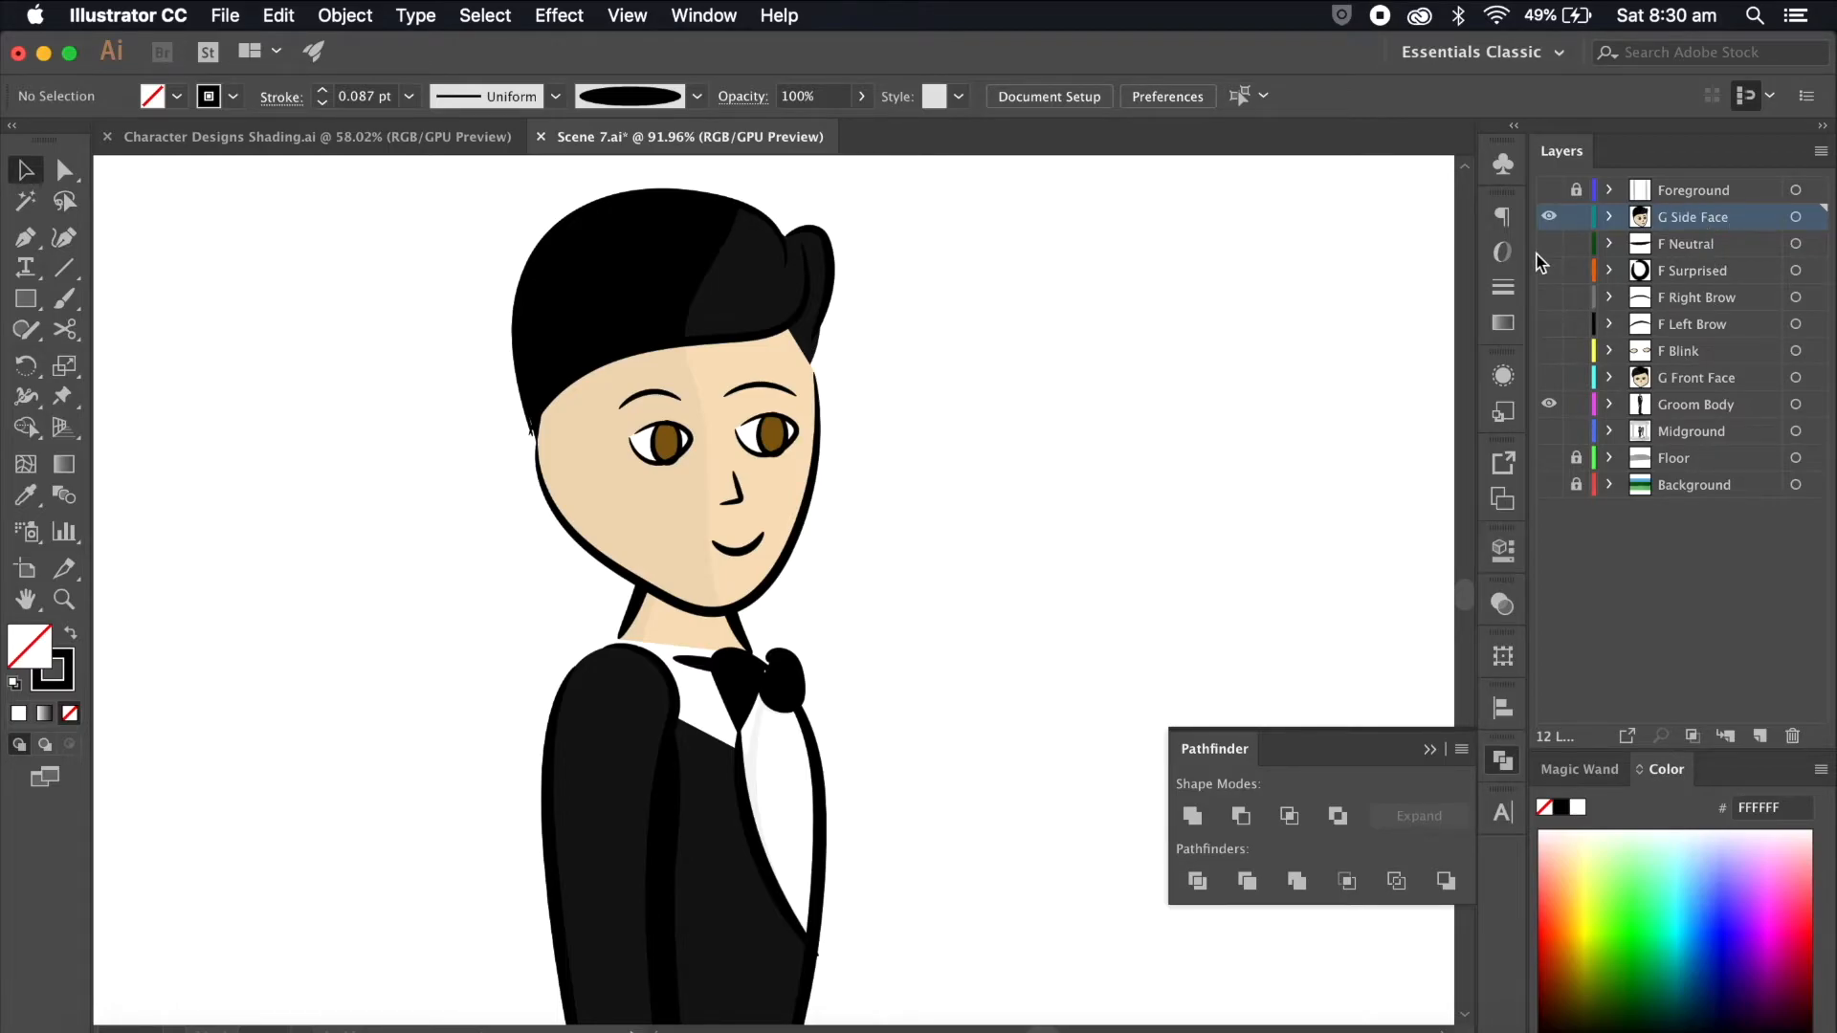
Step: Move the side face's eyebrows and a copy of its eye shapes onto a new layer above G Side Face
{"action": "scroll", "coordinate": [1220, 272], "scroll_direction": "up", "scroll_amount": 3}
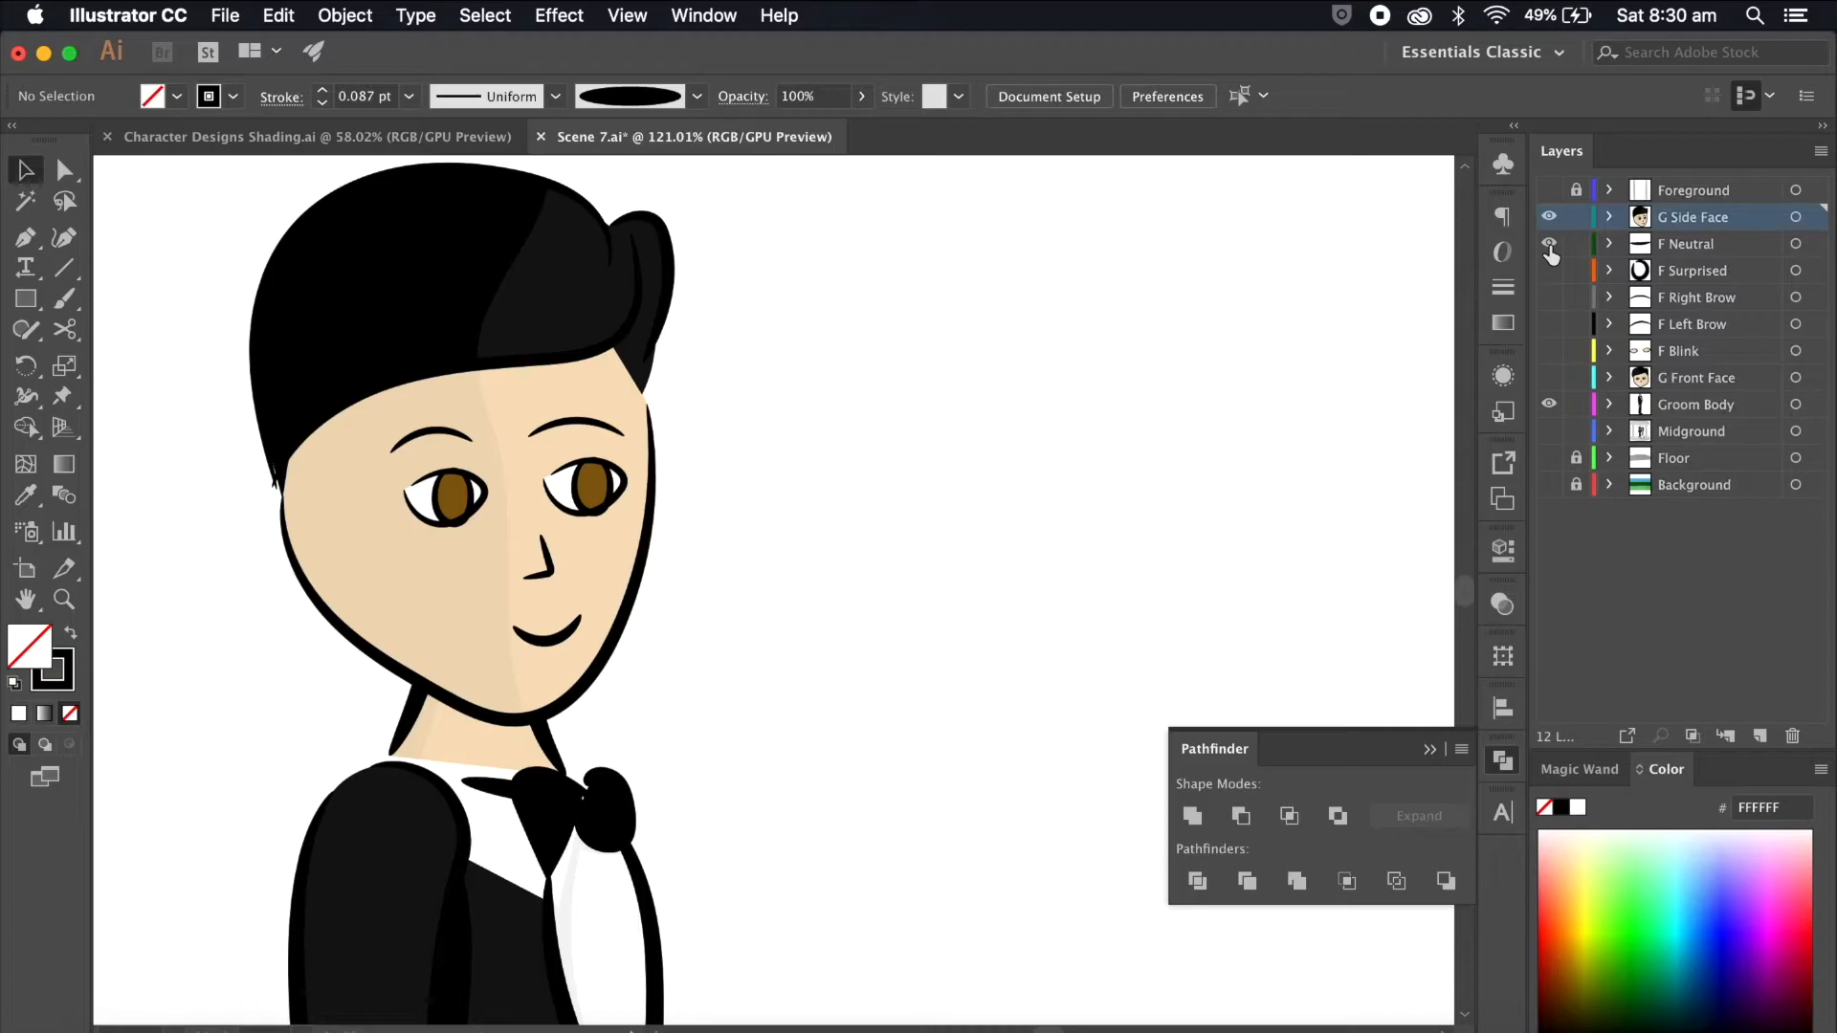
{"action": "scroll", "coordinate": [1004, 348], "scroll_direction": "up", "scroll_amount": 5}
{"action": "scroll", "coordinate": [1004, 356], "scroll_direction": "down", "scroll_amount": 6}
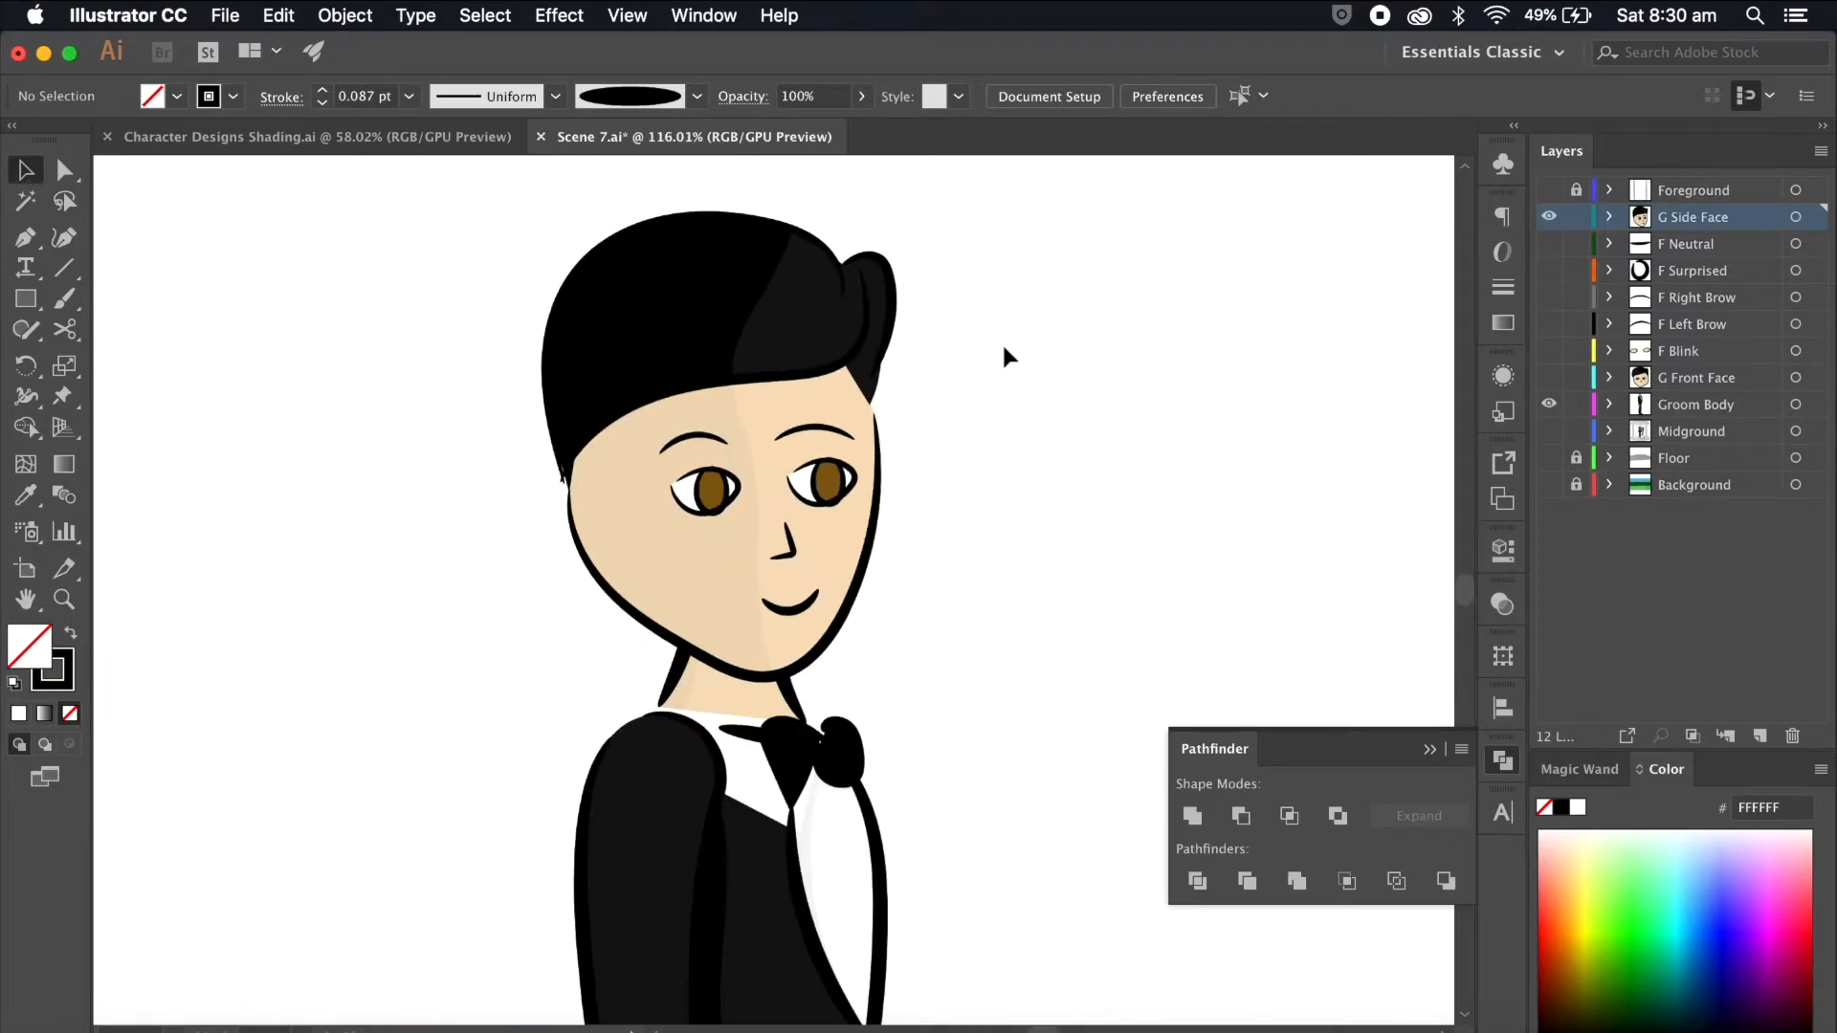
{"action": "scroll", "coordinate": [1004, 356], "scroll_direction": "down", "scroll_amount": 3}
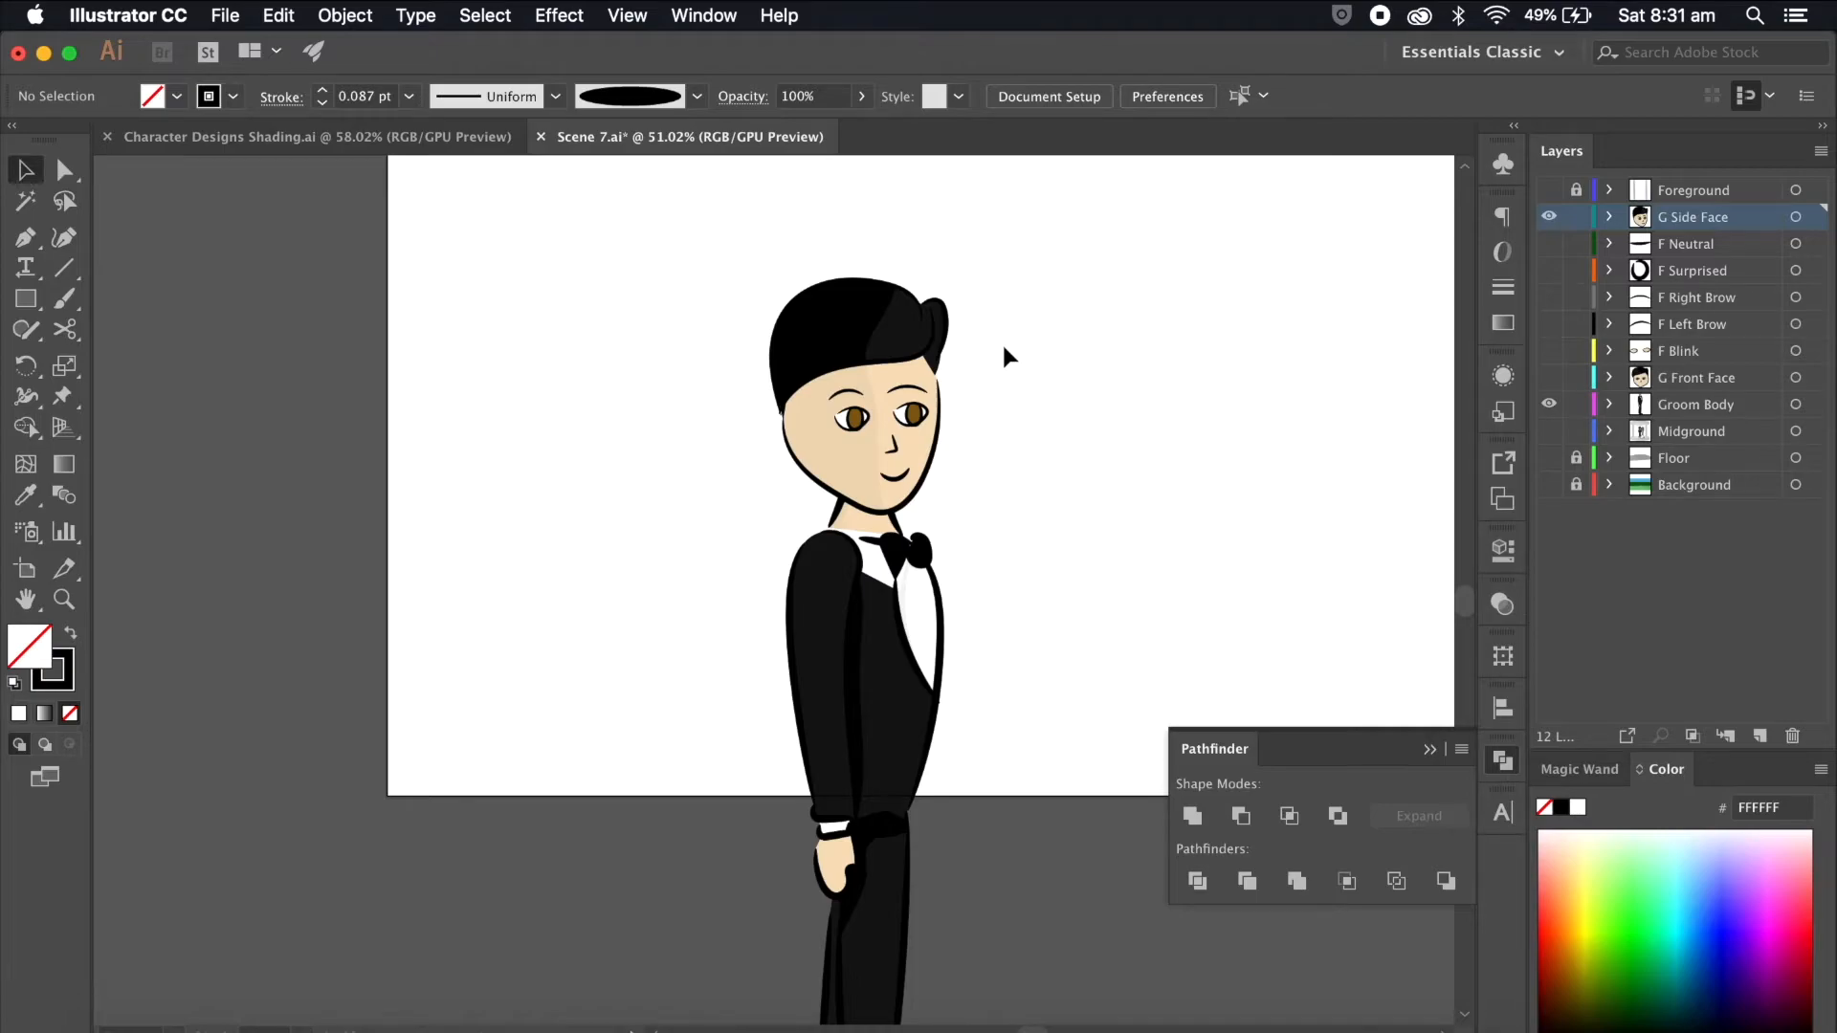
{"action": "scroll", "coordinate": [1002, 342], "scroll_direction": "up", "scroll_amount": 3}
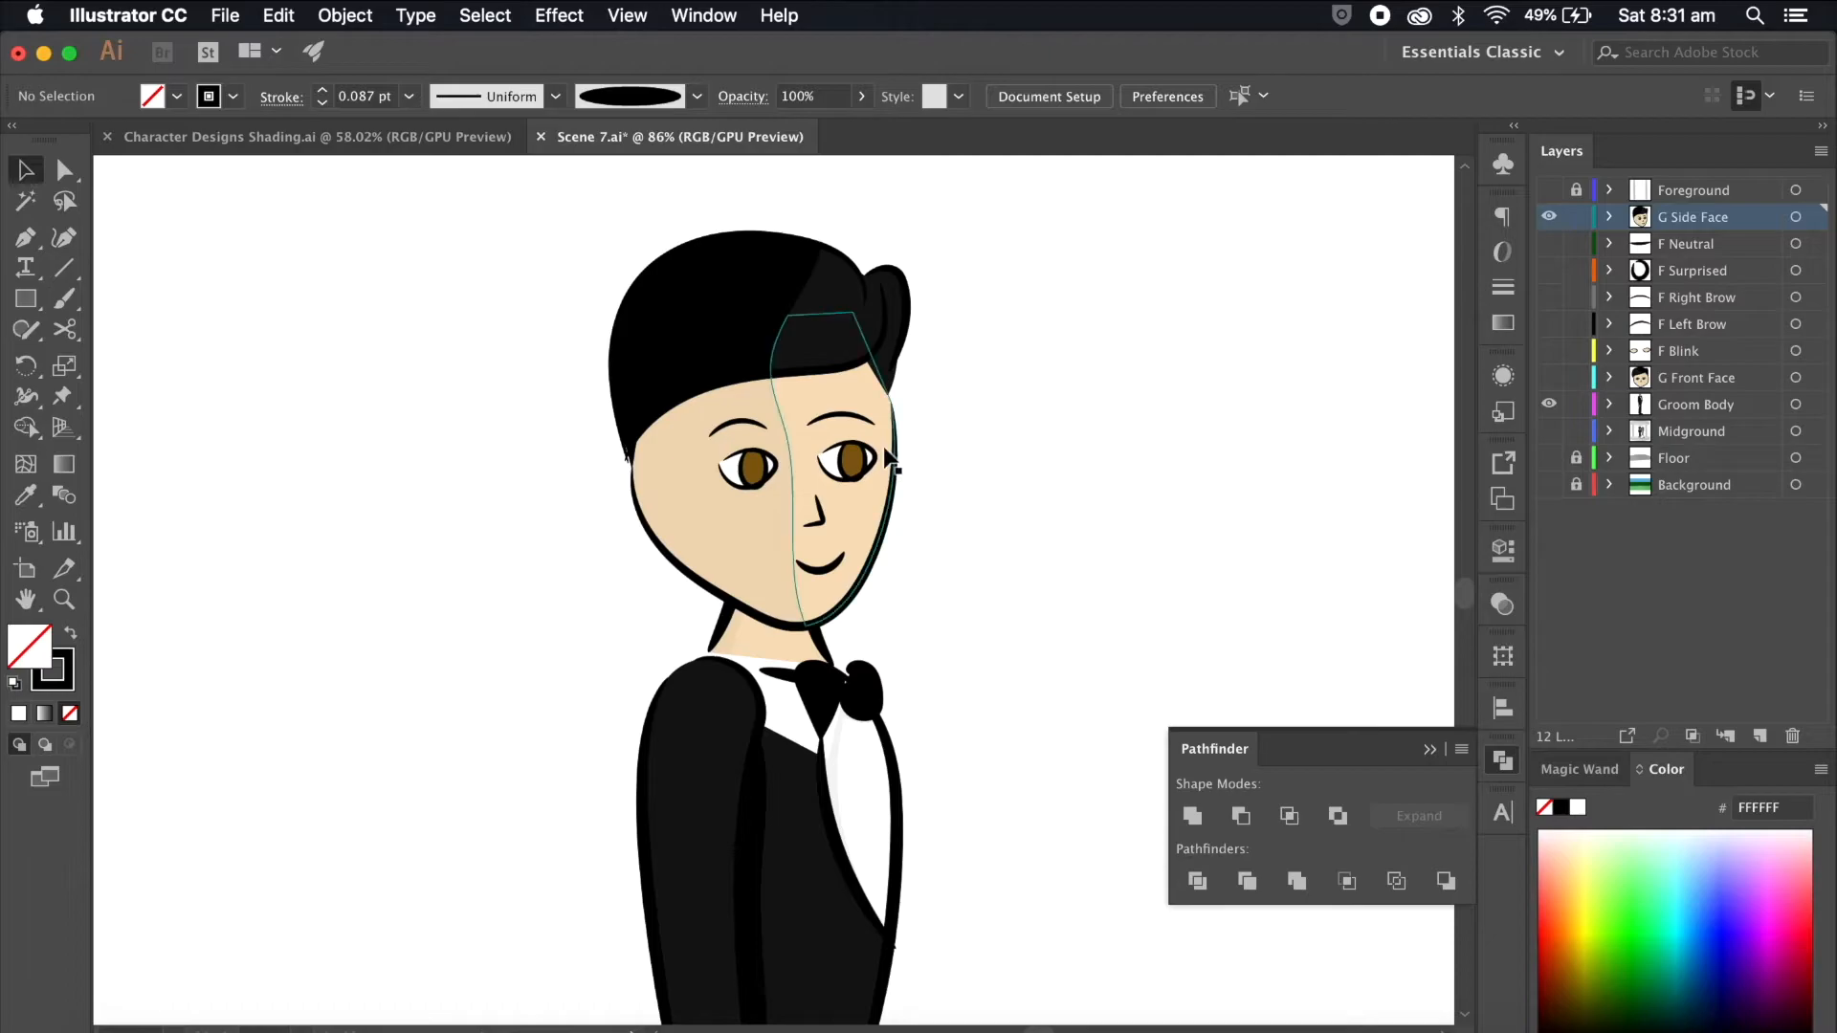
{"action": "scroll", "coordinate": [888, 459], "scroll_direction": "up", "scroll_amount": 3}
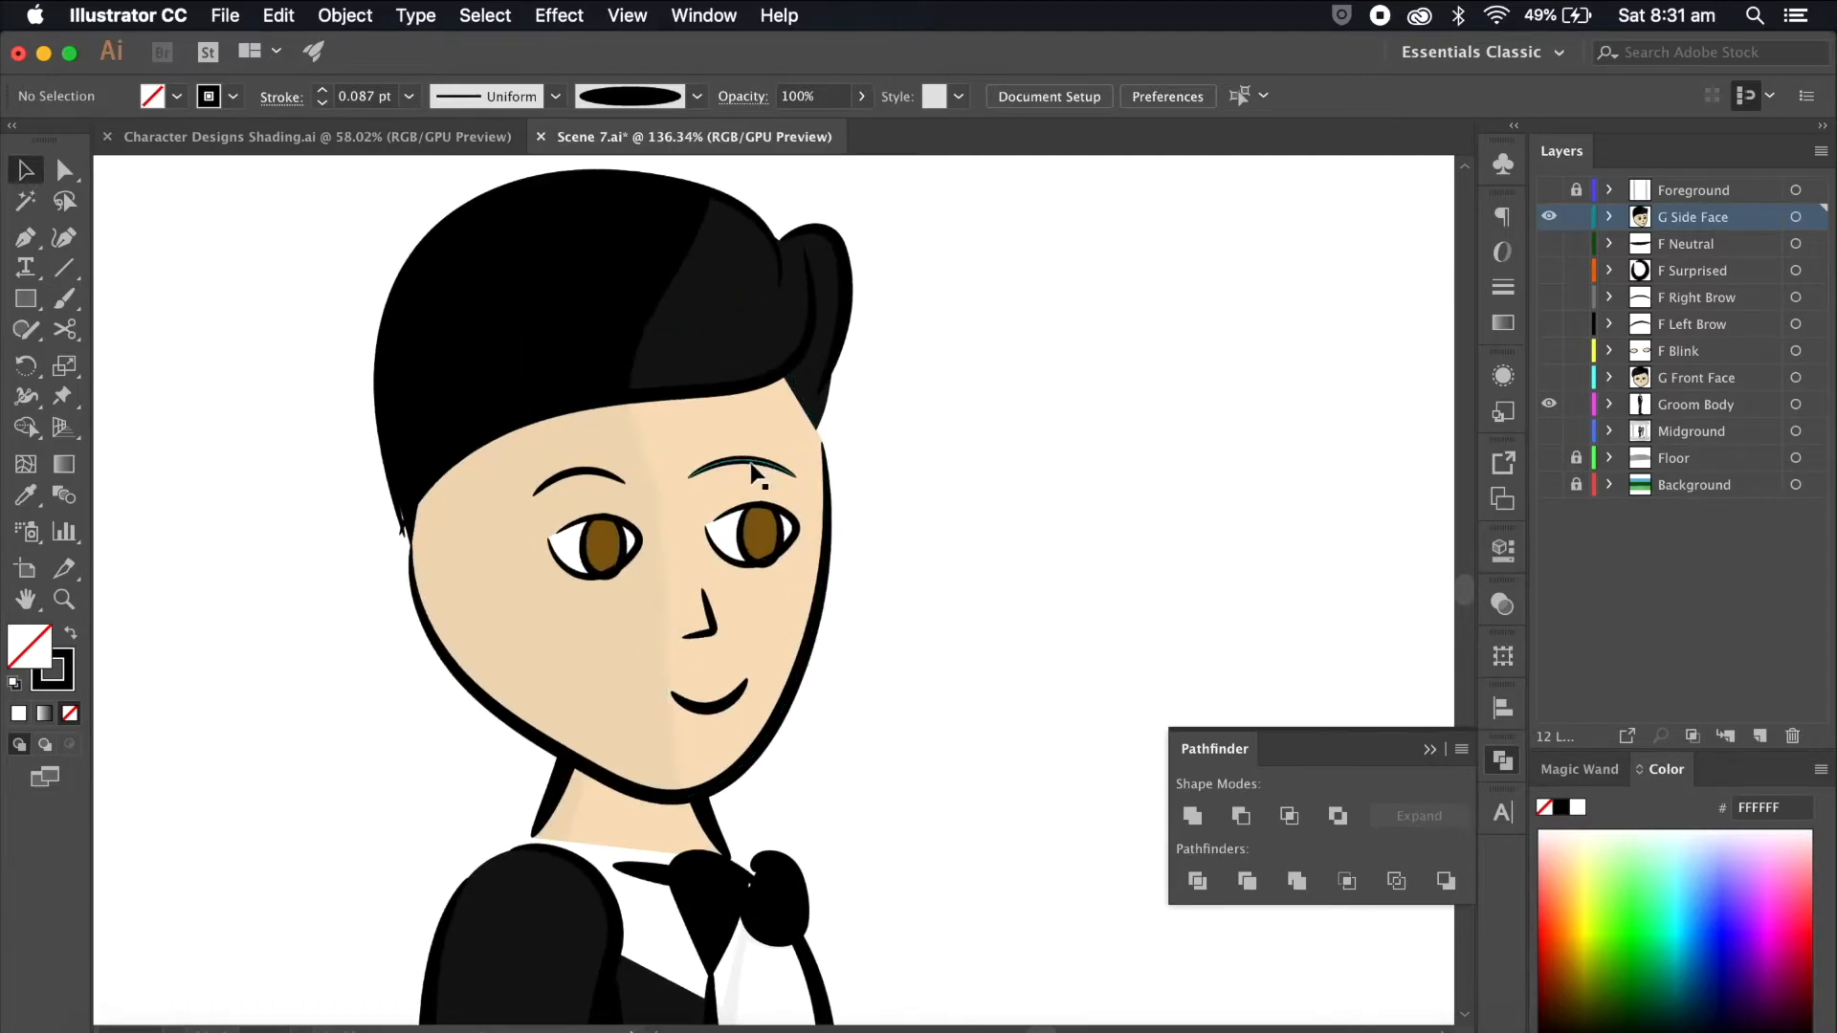
{"action": "left_click", "coordinate": [753, 469]}
{"action": "scroll", "coordinate": [727, 541], "scroll_direction": "up", "scroll_amount": 3}
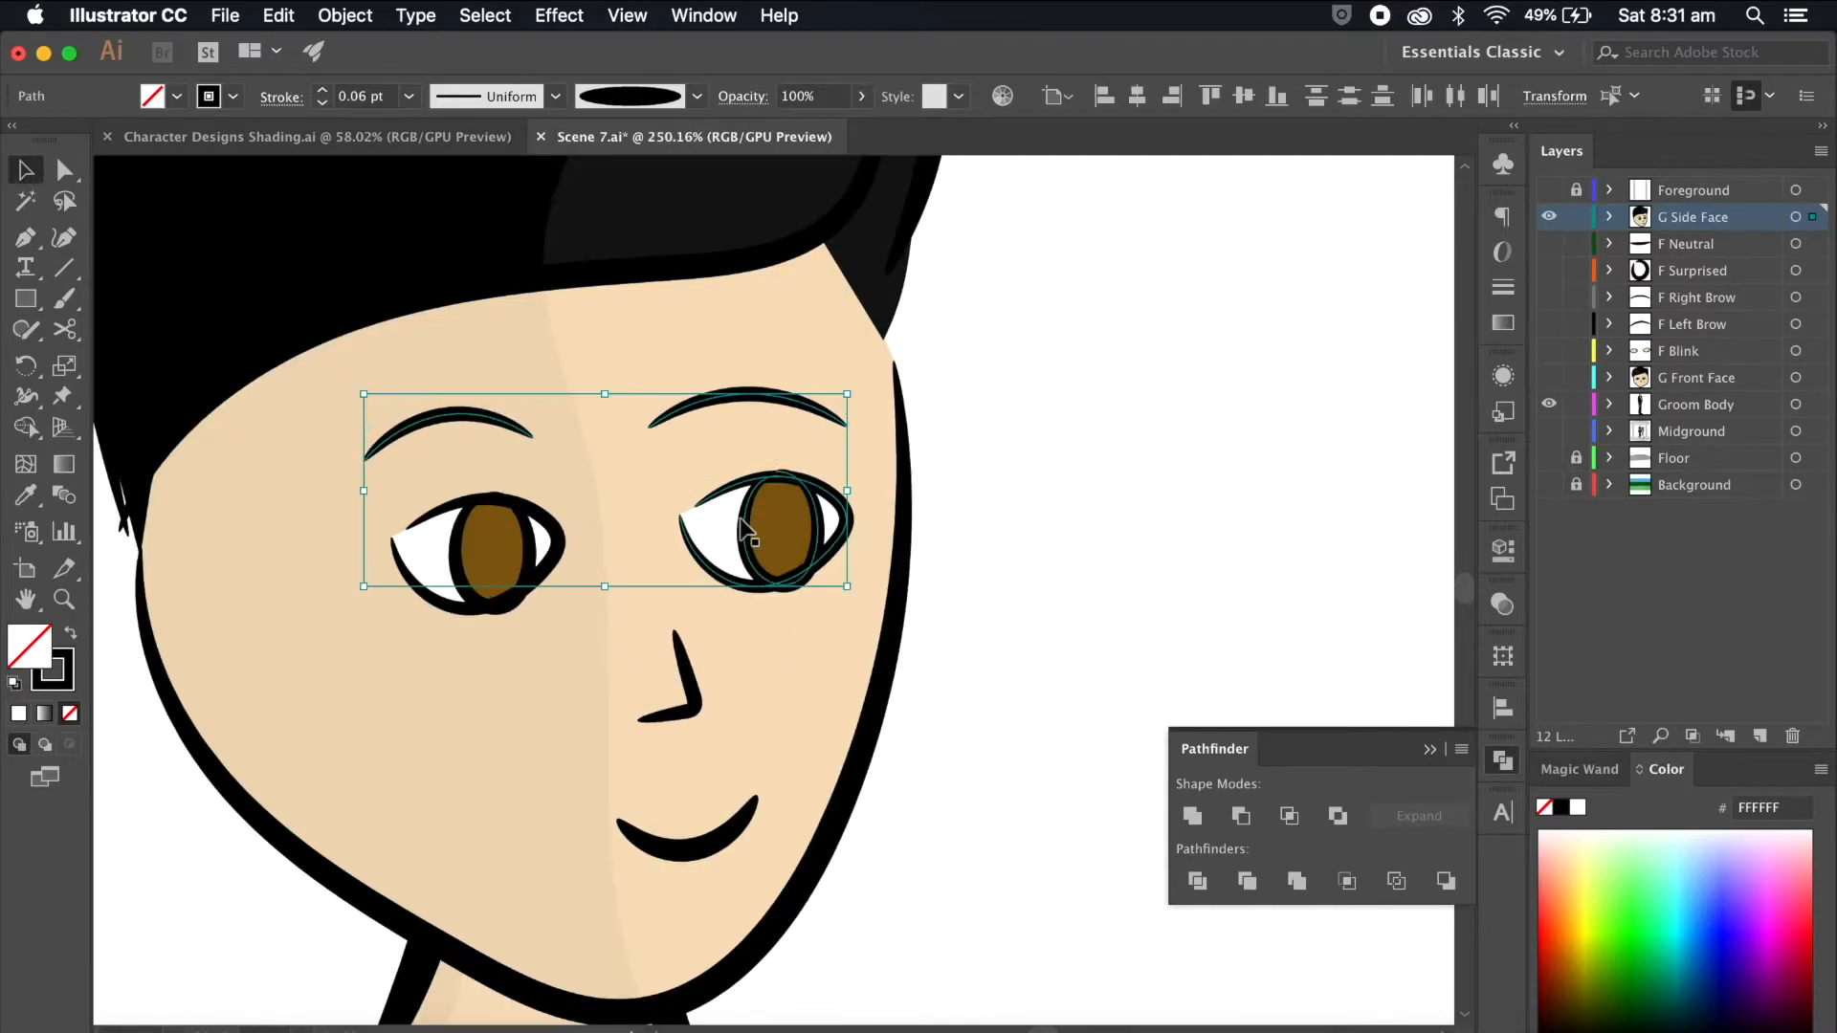
{"action": "left_click", "coordinate": [488, 415]}
{"action": "scroll", "coordinate": [536, 603], "scroll_direction": "up", "scroll_amount": 3}
{"action": "left_click", "coordinate": [492, 551]}
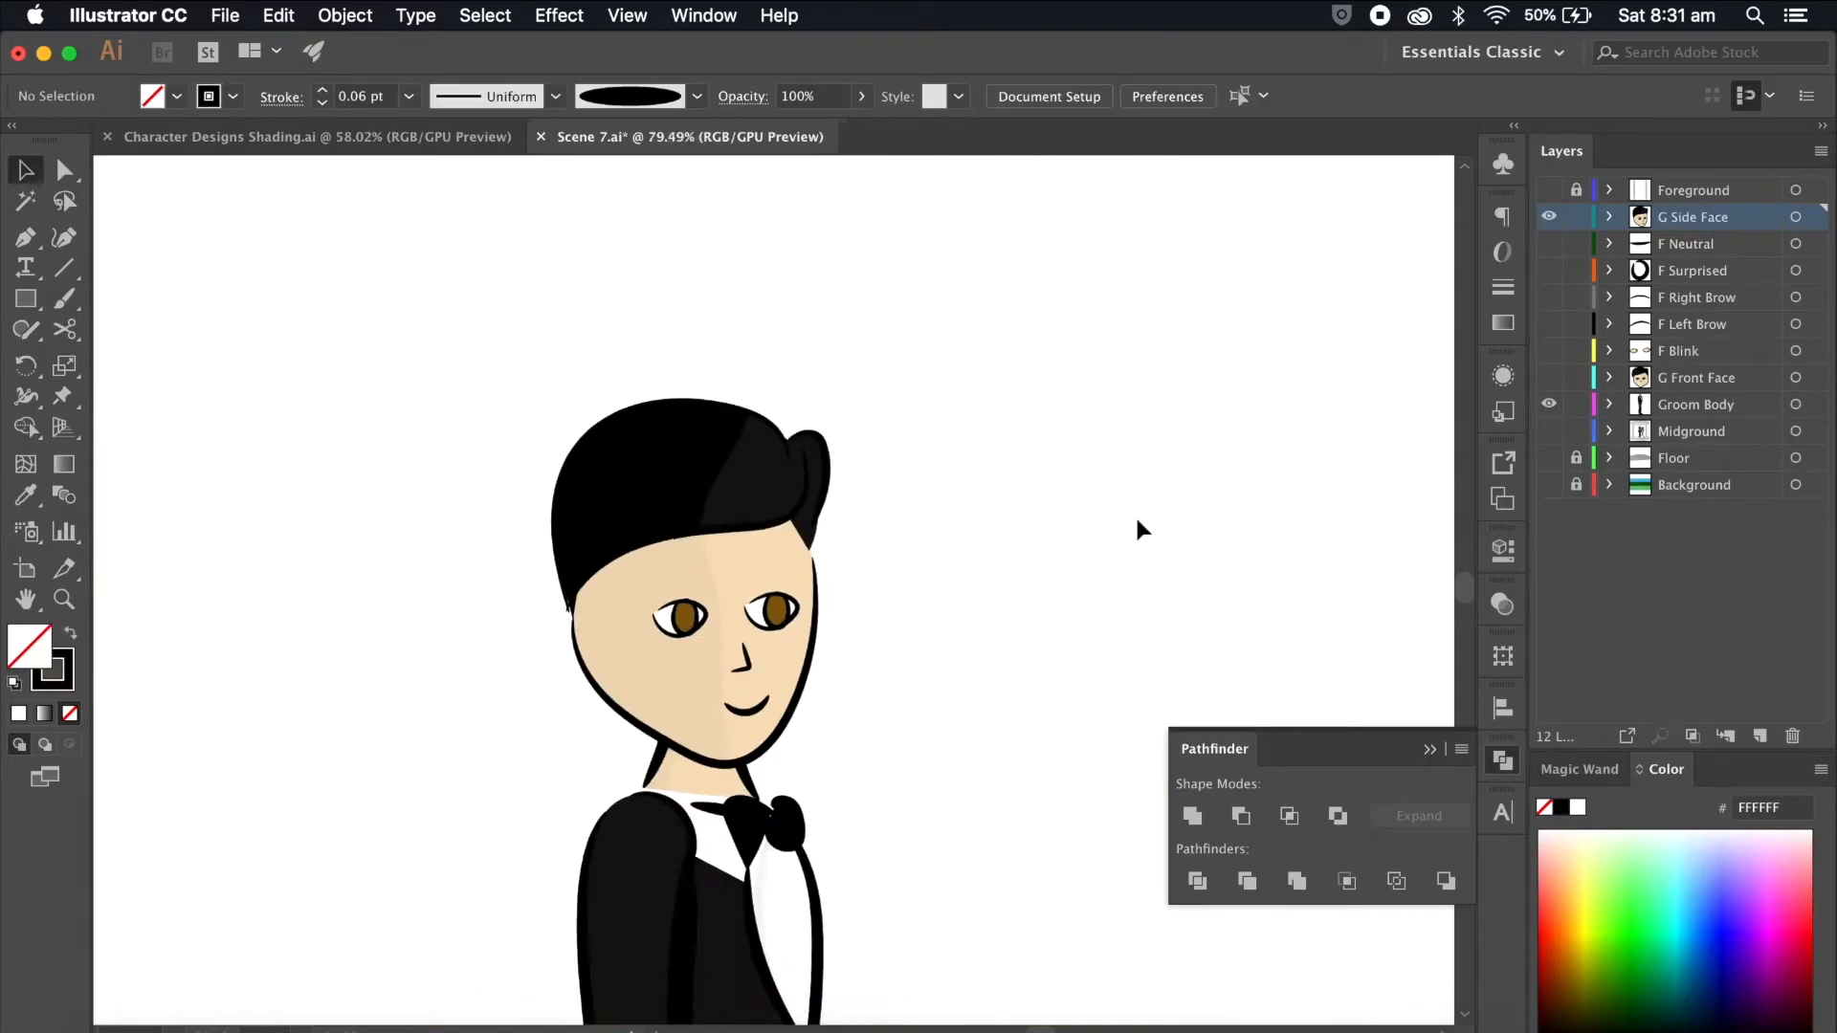
{"action": "scroll", "coordinate": [1134, 513], "scroll_direction": "up", "scroll_amount": 3}
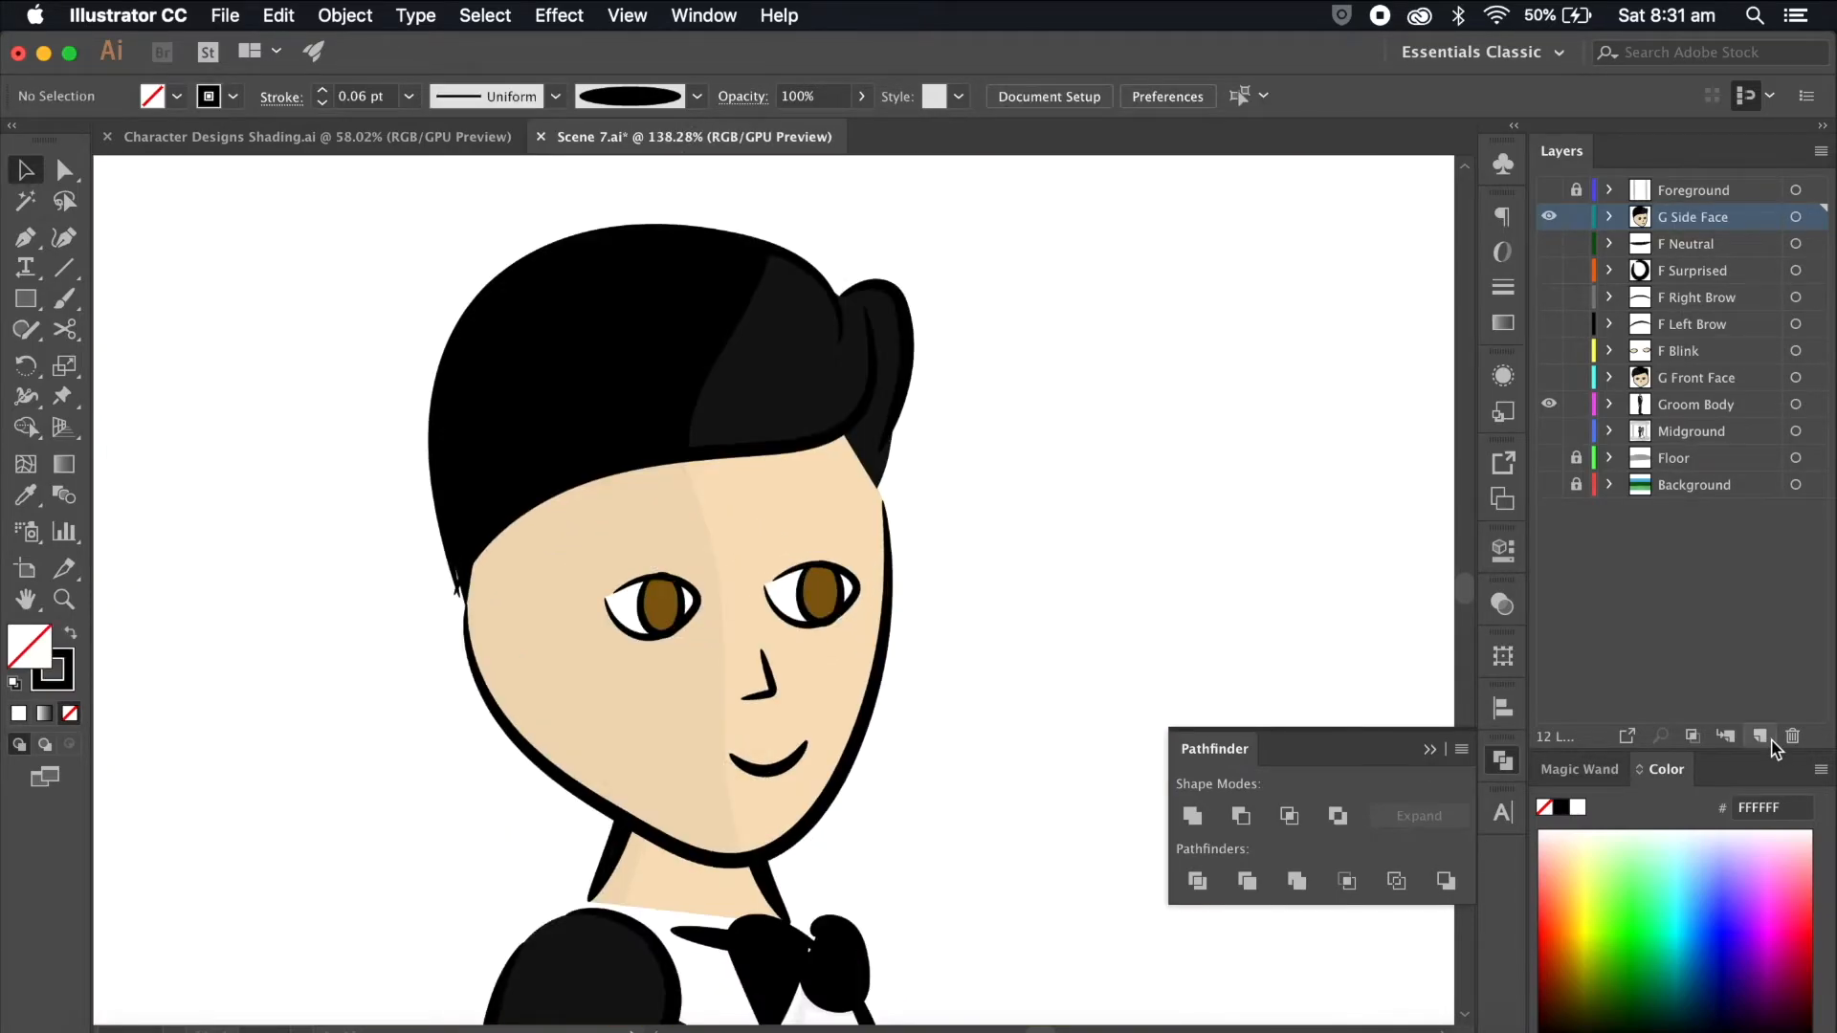
{"action": "left_click", "coordinate": [1758, 736]}
{"action": "key", "text": "ctrl+f"}
{"action": "left_click", "coordinate": [1052, 484]}
Step: Move the eyebrow nearest the quiff onto its own new layer named S Right Brow
{"action": "scroll", "coordinate": [1132, 434], "scroll_direction": "up", "scroll_amount": 3}
{"action": "left_click", "coordinate": [647, 589]}
{"action": "left_click", "coordinate": [1758, 735]}
{"action": "left_click_drag", "start_coordinate": [1812, 243], "coordinate": [1813, 217]}
{"action": "double_click", "coordinate": [1701, 217]}
{"action": "type", "text": "S"}
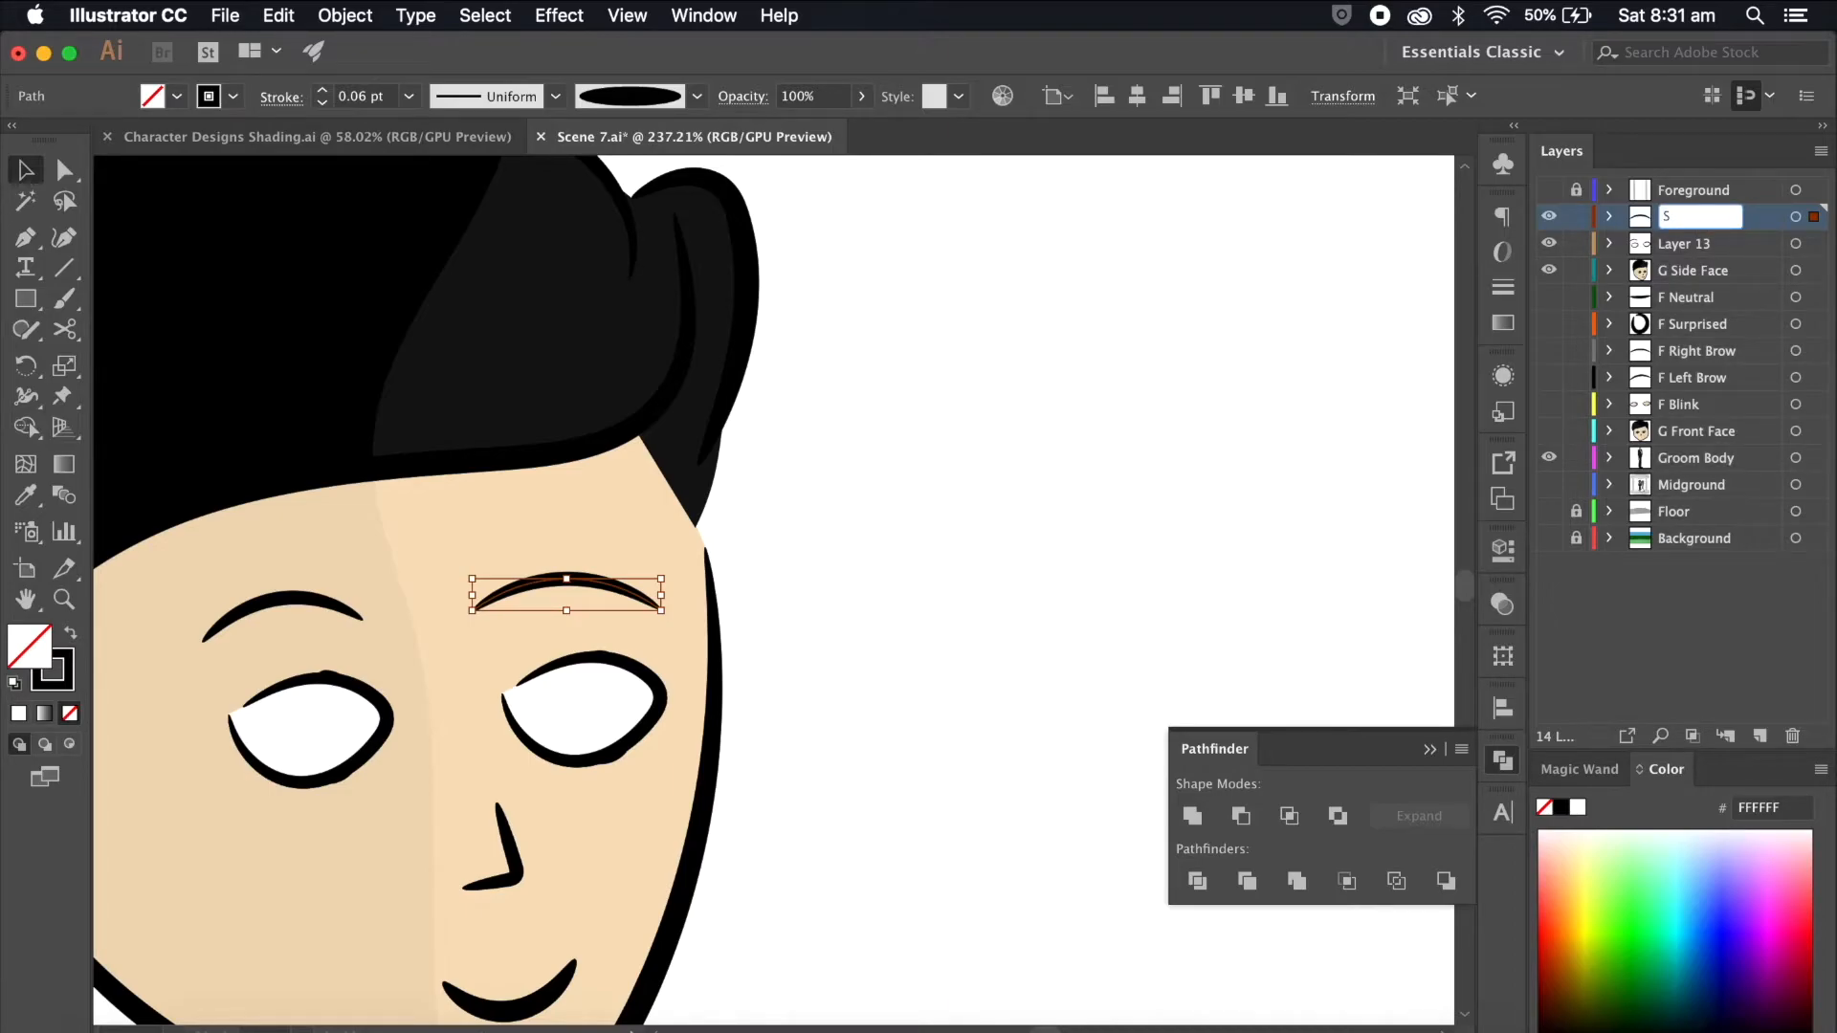
{"action": "type", "text": "Right Brow"}
{"action": "key", "text": "Return"}
Step: Move the other side-face eyebrow onto its own new layer named S Left Brow and hide that layer
{"action": "left_click", "coordinate": [287, 601]}
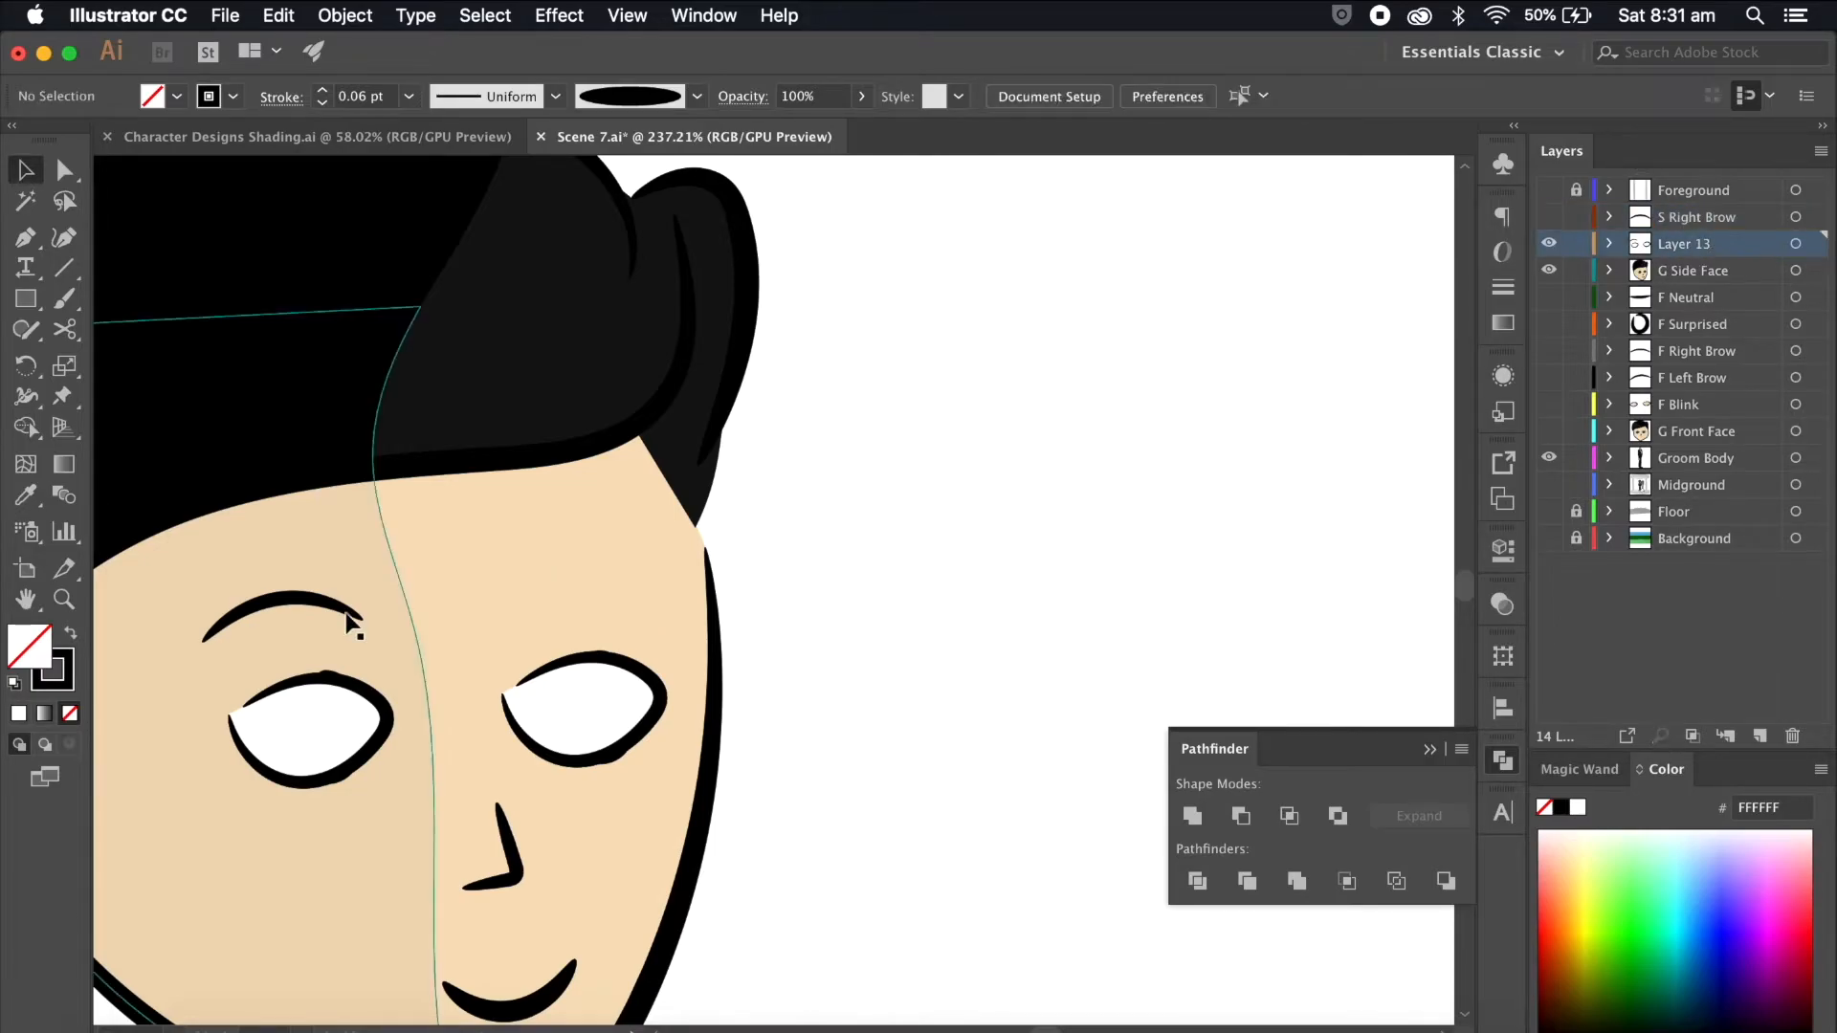
{"action": "left_click", "coordinate": [1758, 735]}
{"action": "left_click_drag", "start_coordinate": [1813, 271], "coordinate": [1812, 244]}
{"action": "double_click", "coordinate": [1701, 244]}
{"action": "type", "text": "S"}
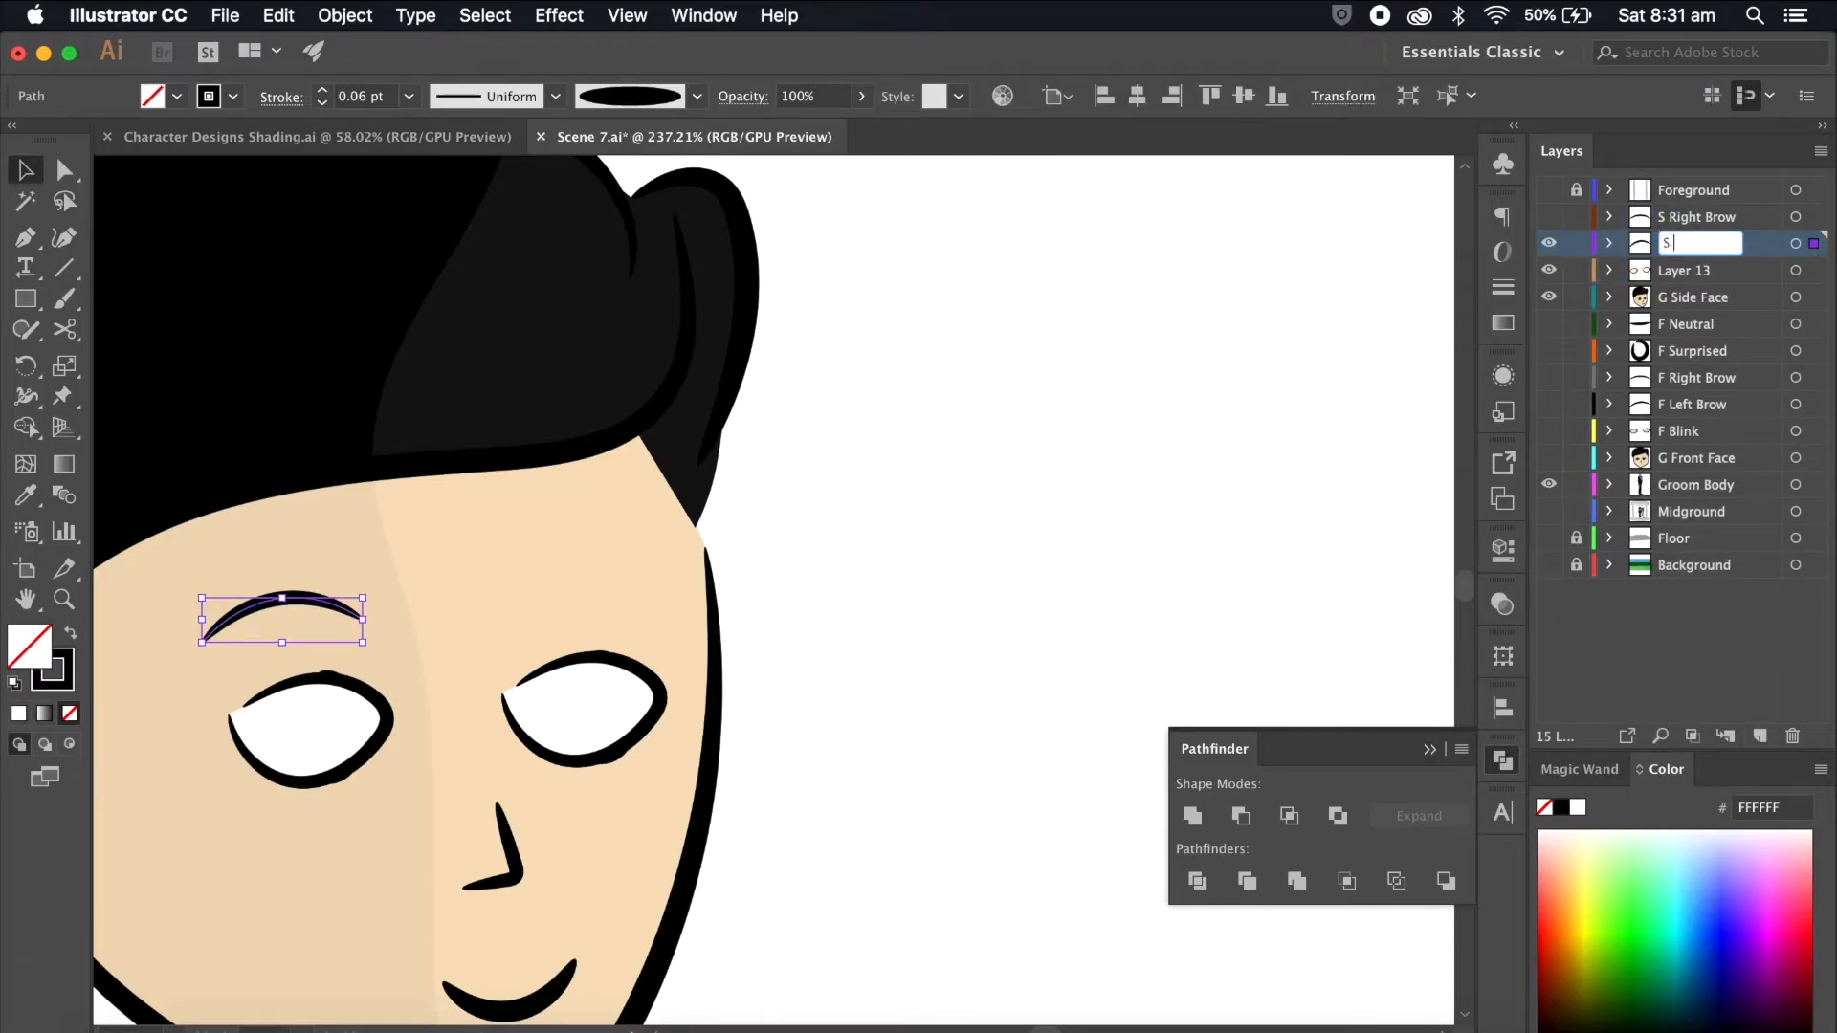
{"action": "type", "text": " Left Brow"}
{"action": "key", "text": "Return"}
{"action": "key", "text": "shift+super+a"}
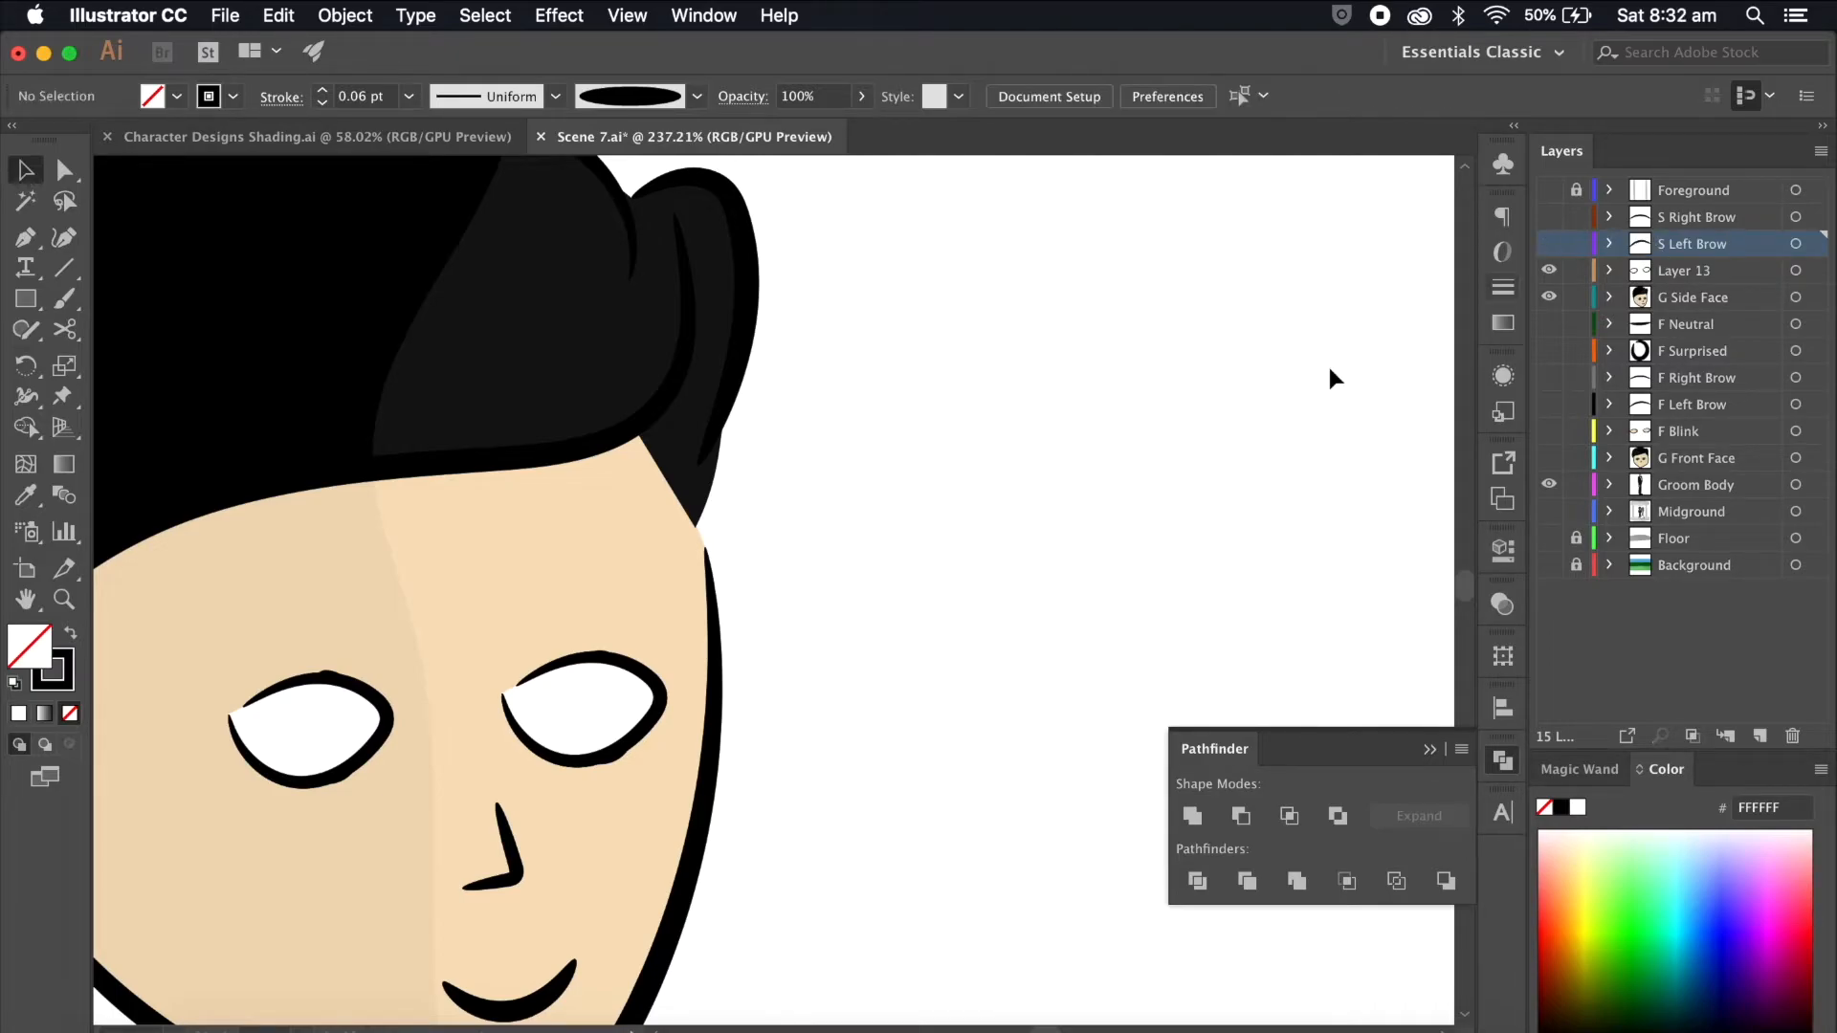
Step: Rename Layer 13 as Blink and fill its two eye shapes with the skin colours sampled beside each eye
{"action": "double_click", "coordinate": [1693, 271]}
{"action": "type", "text": "Blink"}
{"action": "key", "text": "Return"}
{"action": "key", "text": "a"}
{"action": "left_click", "coordinate": [585, 710]}
{"action": "key", "text": "i"}
{"action": "left_click", "coordinate": [576, 576]}
{"action": "key", "text": "a"}
{"action": "left_click", "coordinate": [320, 709]}
{"action": "key", "text": "i"}
{"action": "left_click", "coordinate": [297, 592]}
Step: Show all of the groom's body, face, brow, blink and mouth layers and save the Scene 7 file
{"action": "scroll", "coordinate": [296, 592], "scroll_direction": "down", "scroll_amount": 5}
{"action": "left_click", "coordinate": [29, 174]}
{"action": "left_click", "coordinate": [813, 382]}
{"action": "left_click_drag", "start_coordinate": [1549, 190], "coordinate": [1549, 566]}
{"action": "scroll", "coordinate": [1052, 455], "scroll_direction": "down", "scroll_amount": 8}
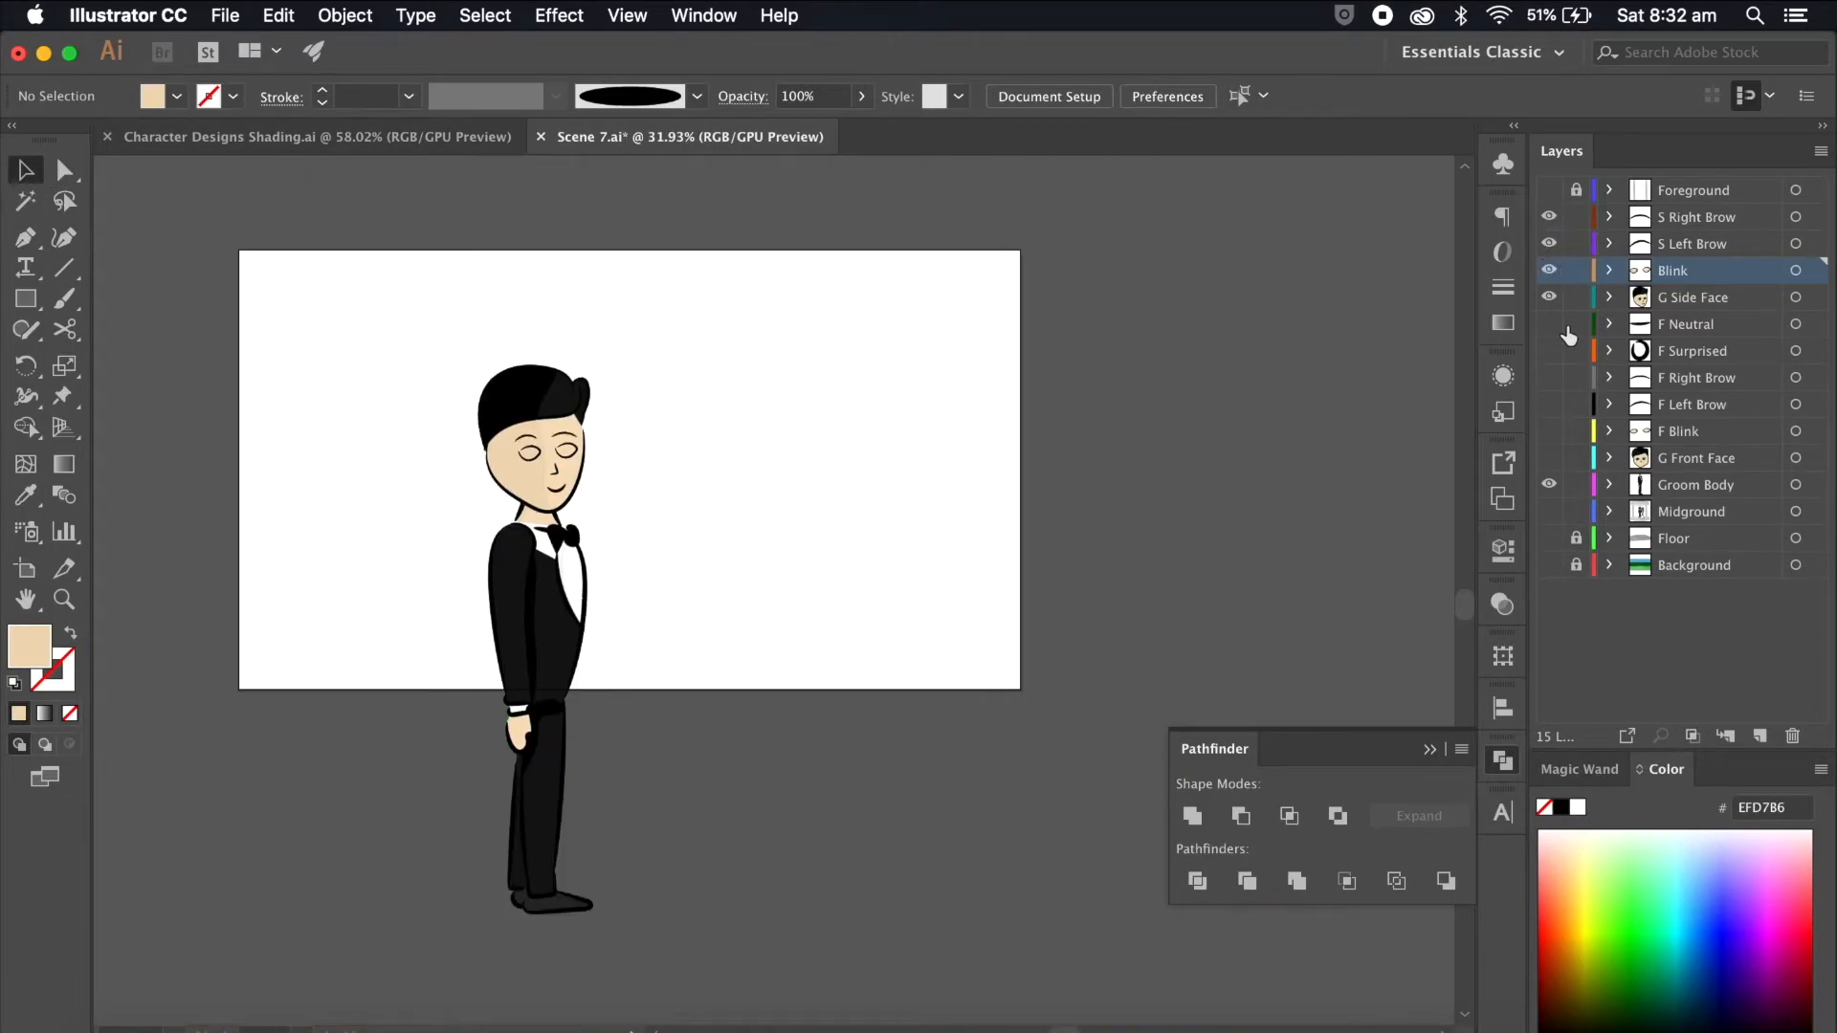
{"action": "scroll", "coordinate": [1100, 457], "scroll_direction": "left", "scroll_amount": 5}
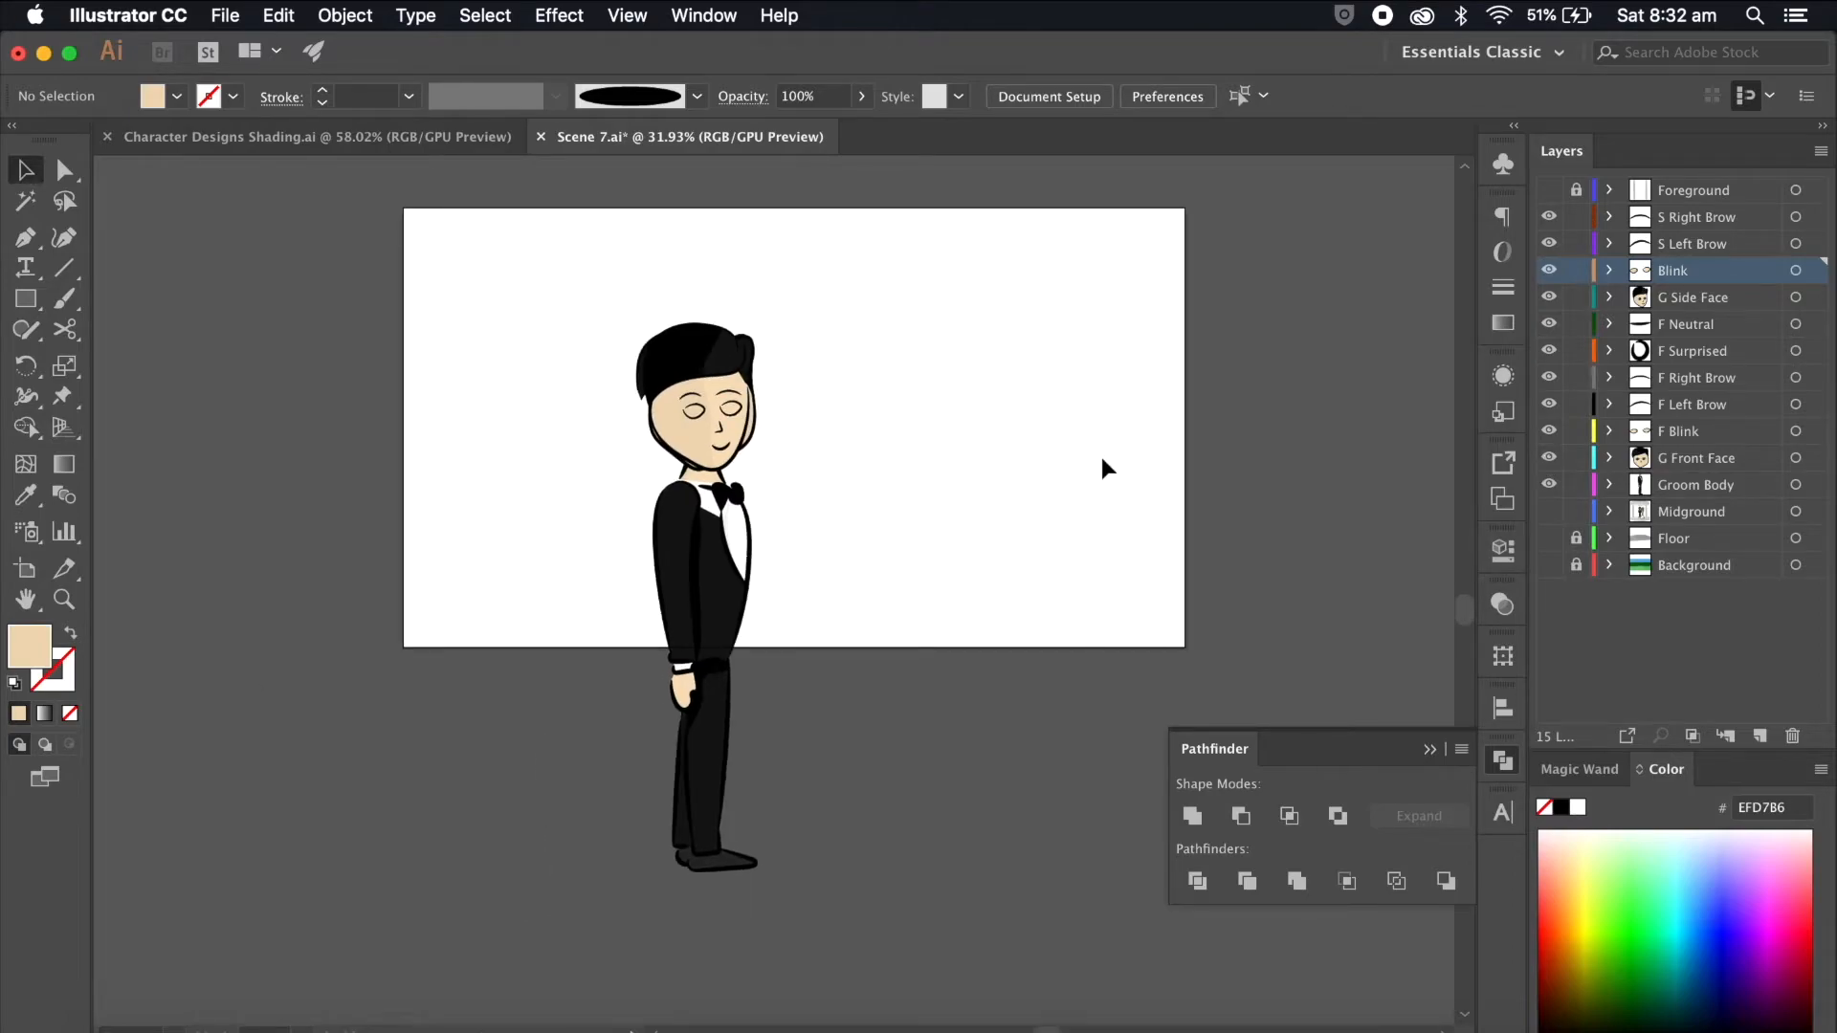
{"action": "scroll", "coordinate": [1099, 452], "scroll_direction": "up", "scroll_amount": 3}
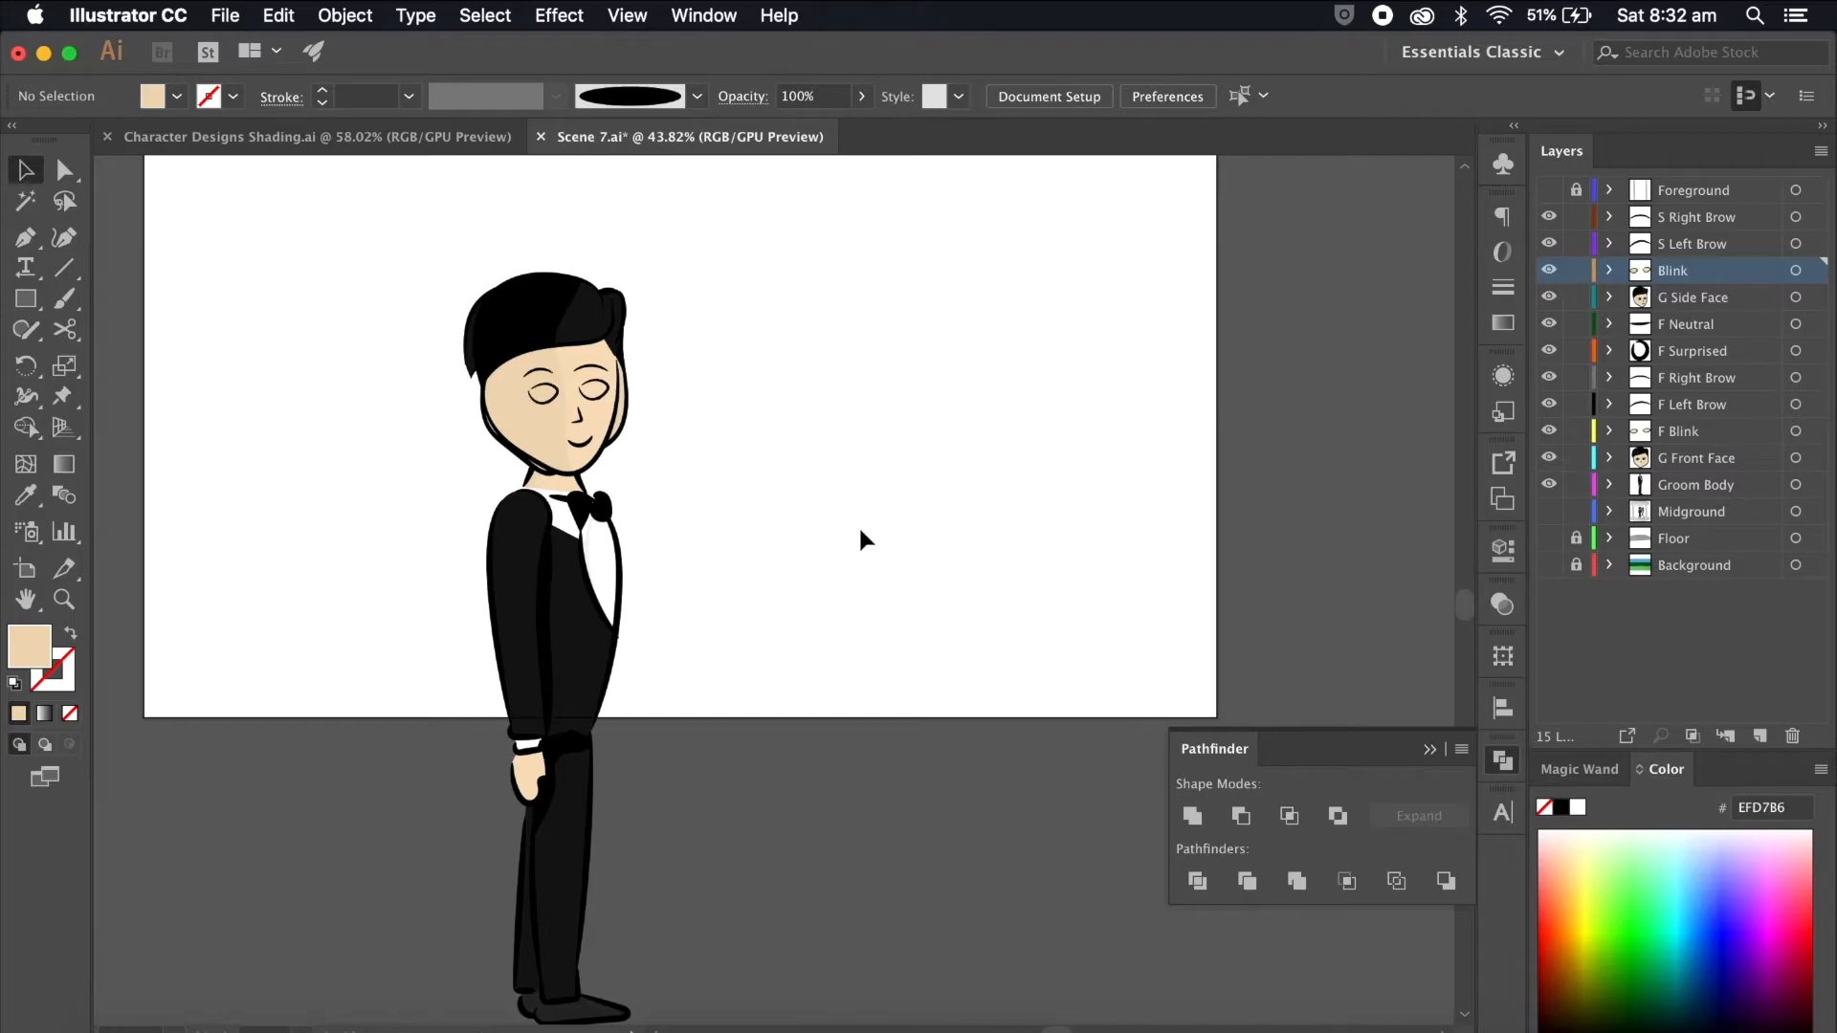
{"action": "left_click", "coordinate": [228, 14]}
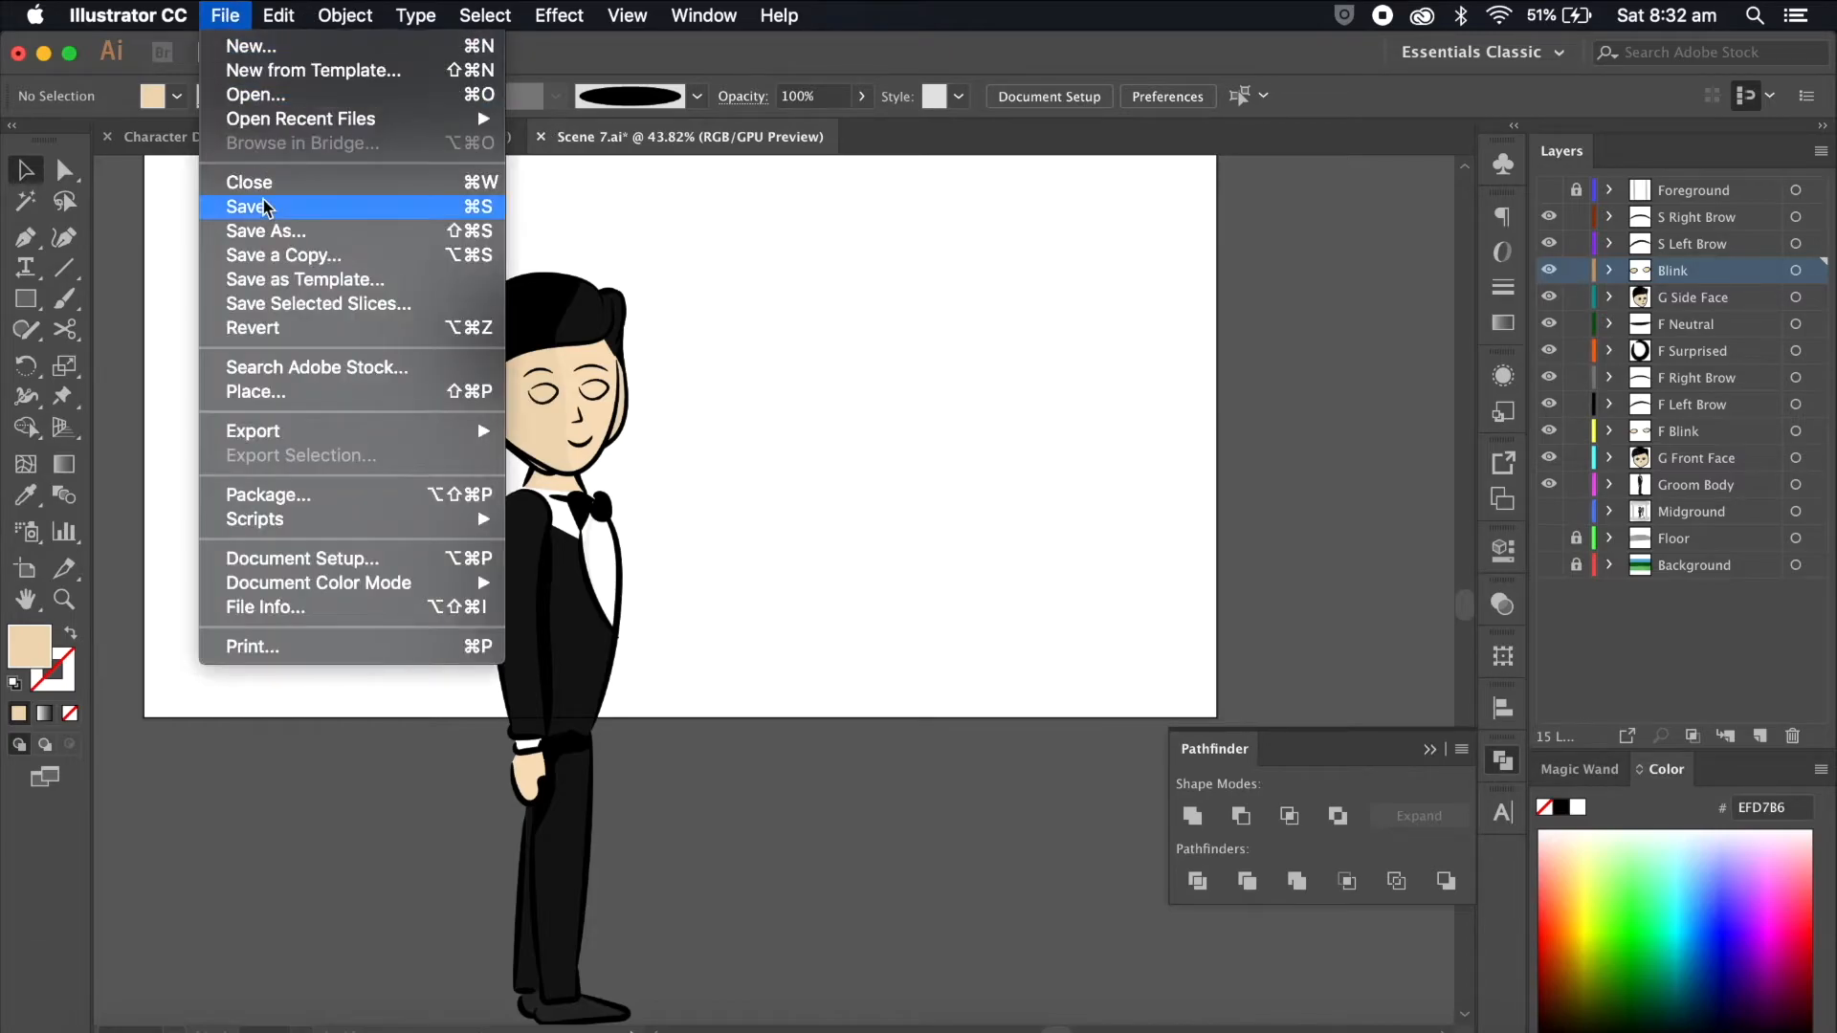
{"action": "left_click", "coordinate": [260, 203]}
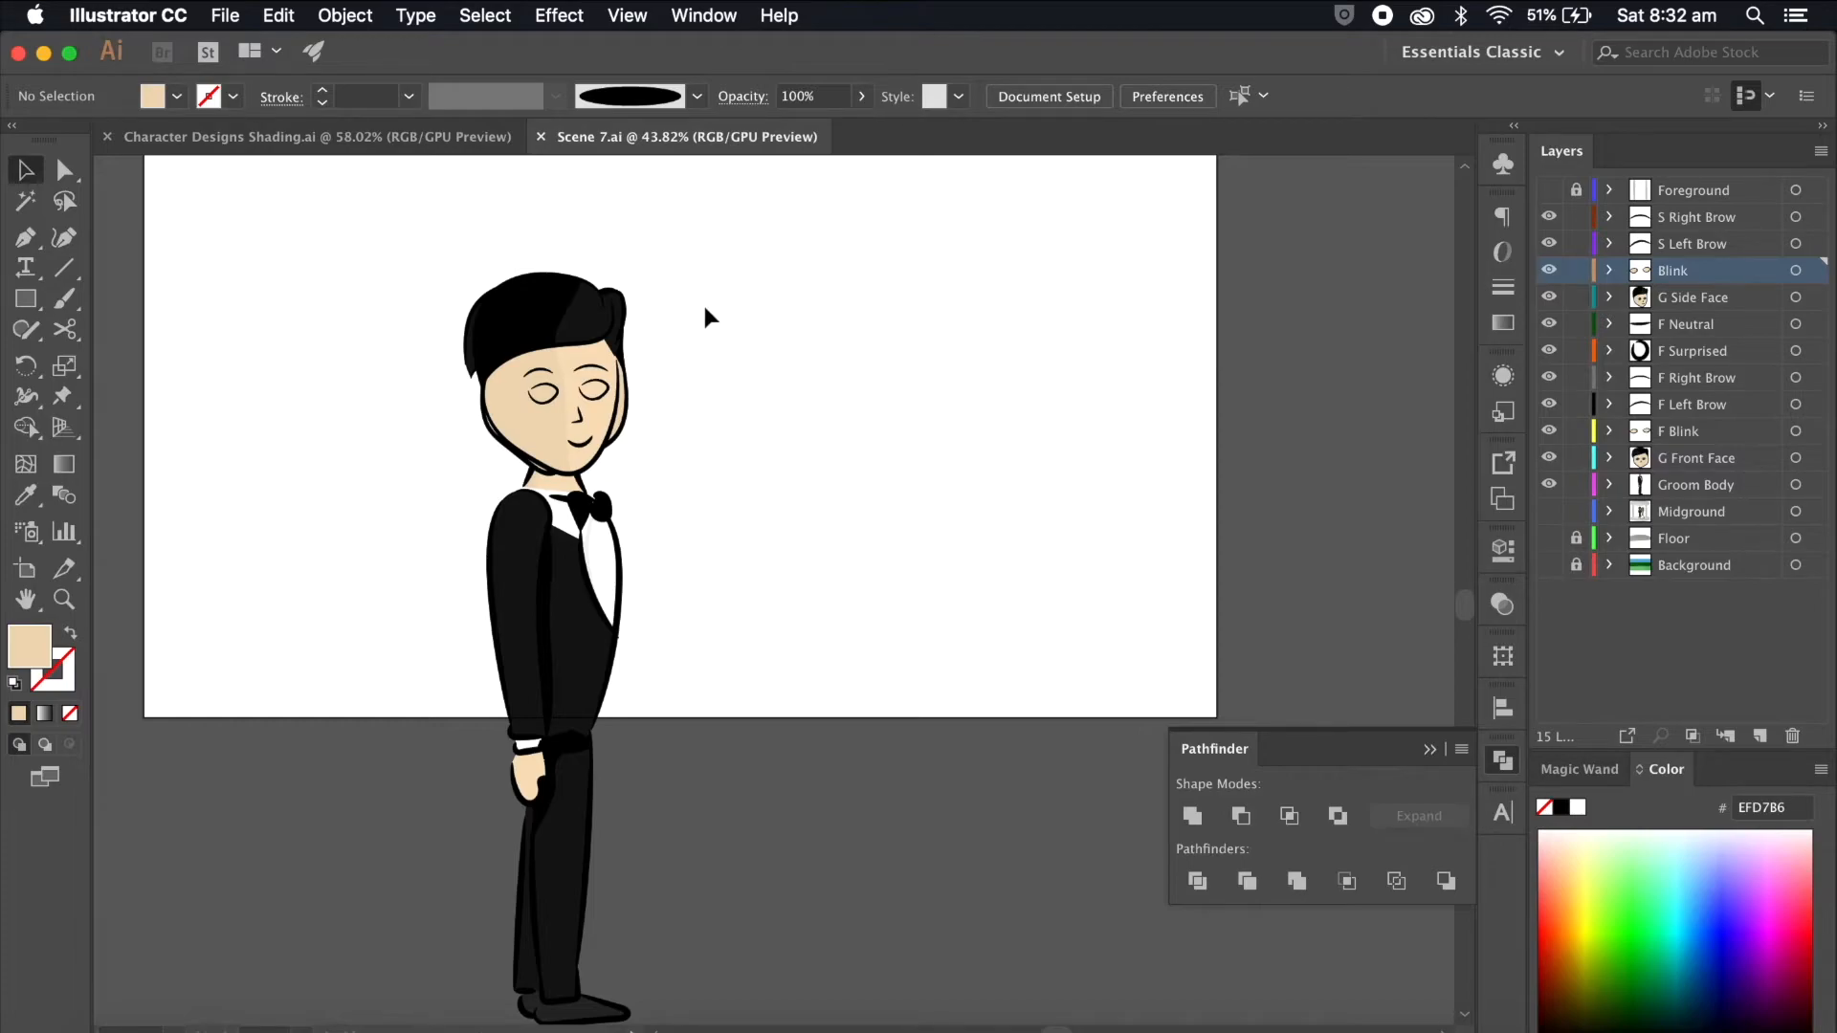
Step: Hide all the groom's layers and show the Midground layer with the officiant and bride
{"action": "left_click_drag", "start_coordinate": [1548, 216], "coordinate": [1552, 498]}
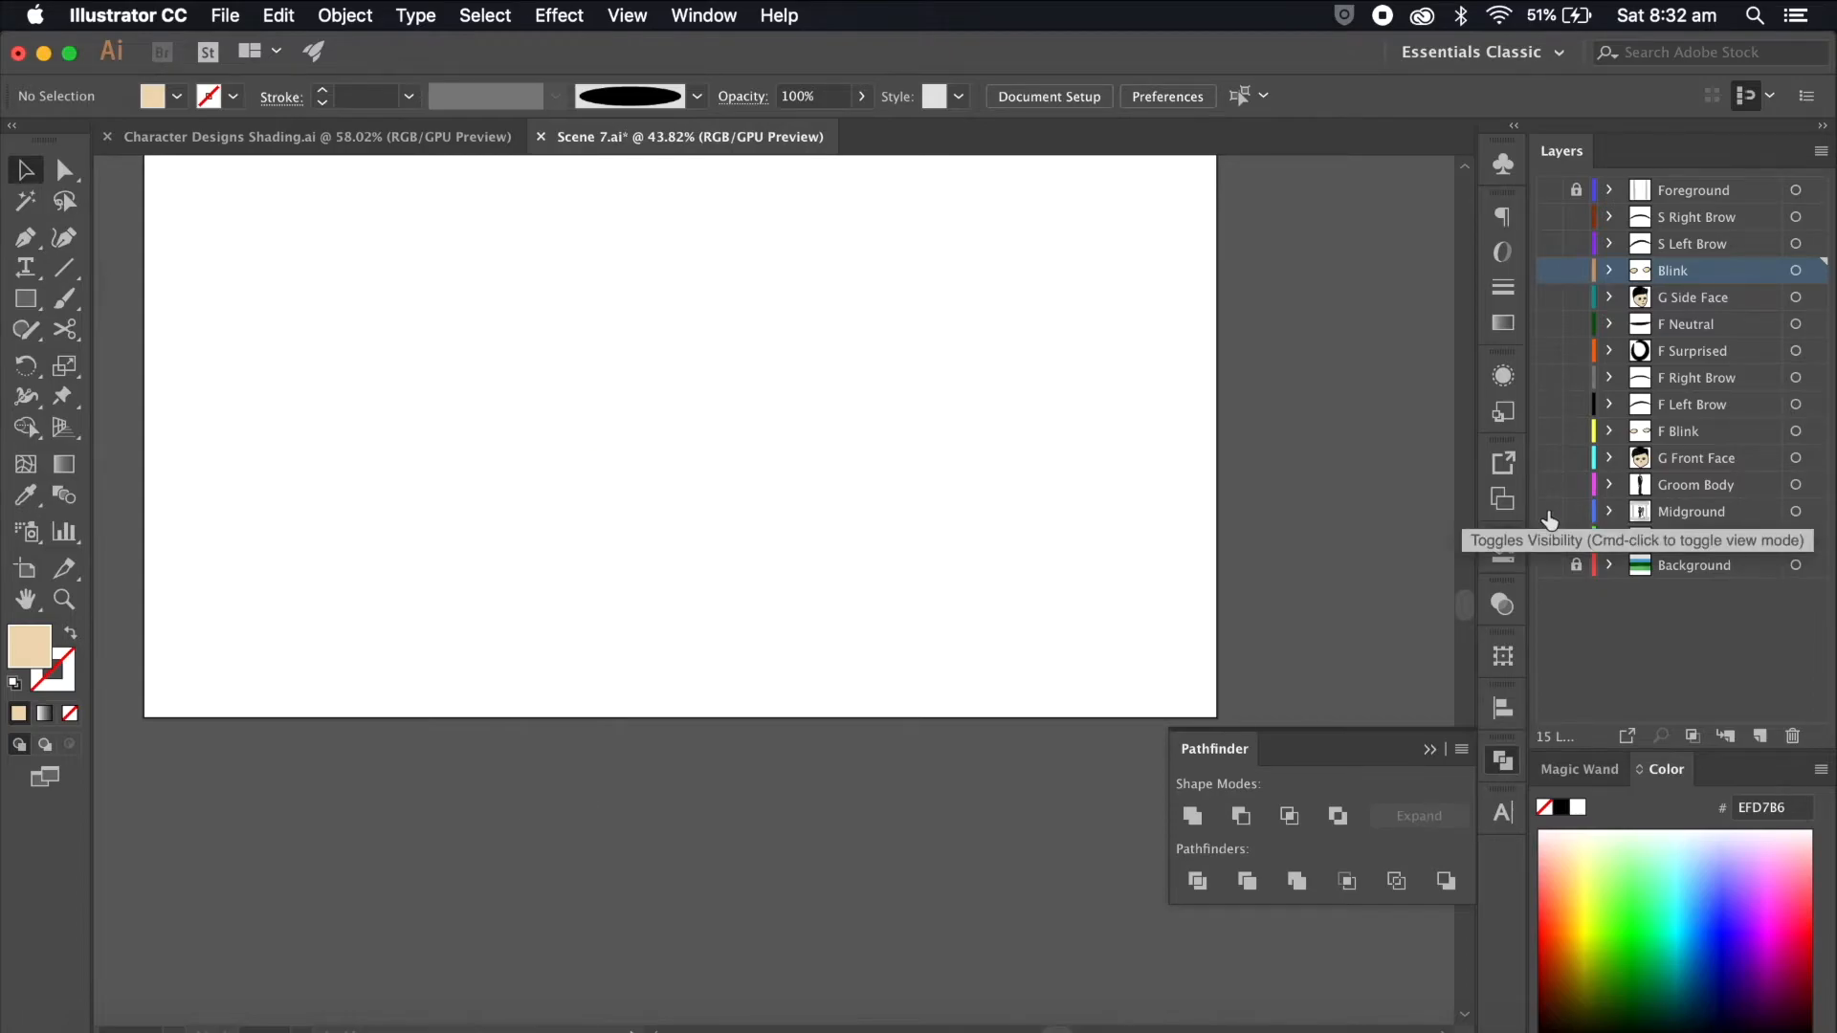
{"action": "left_click", "coordinate": [1549, 511]}
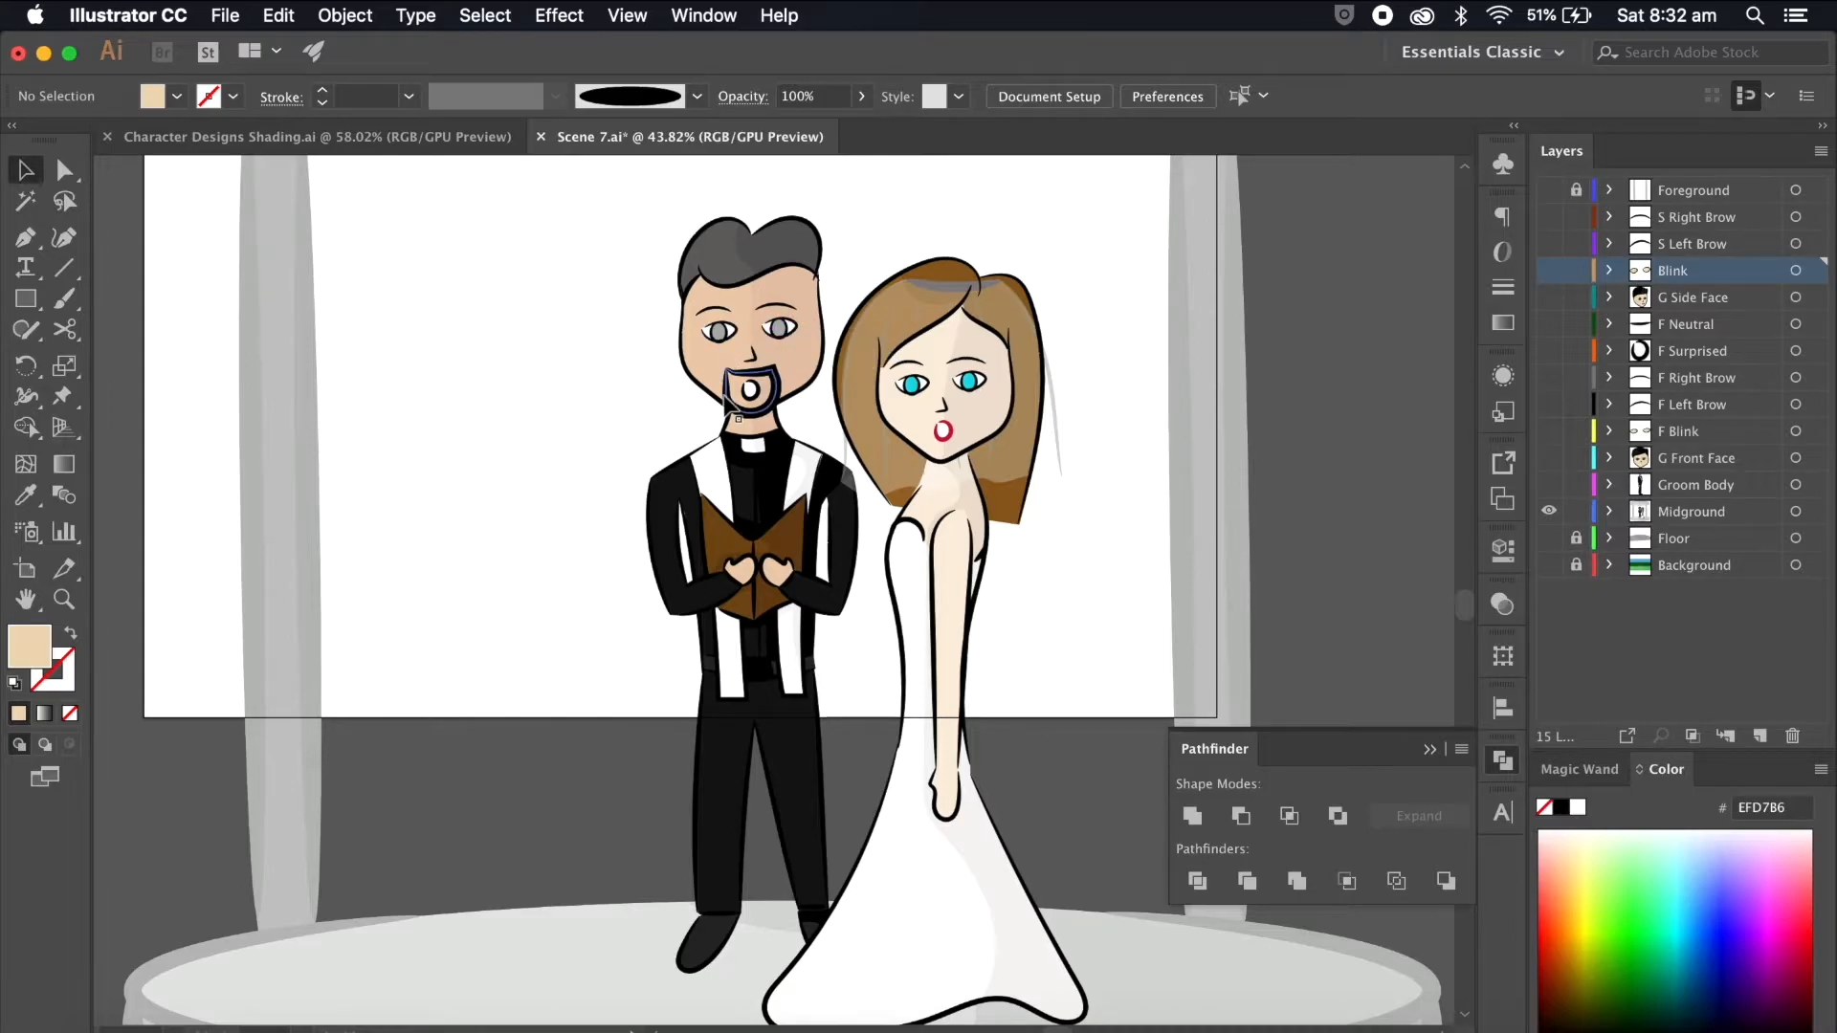
{"action": "scroll", "coordinate": [773, 326], "scroll_direction": "up", "scroll_amount": 1}
{"action": "scroll", "coordinate": [773, 325], "scroll_direction": "up", "scroll_amount": 1}
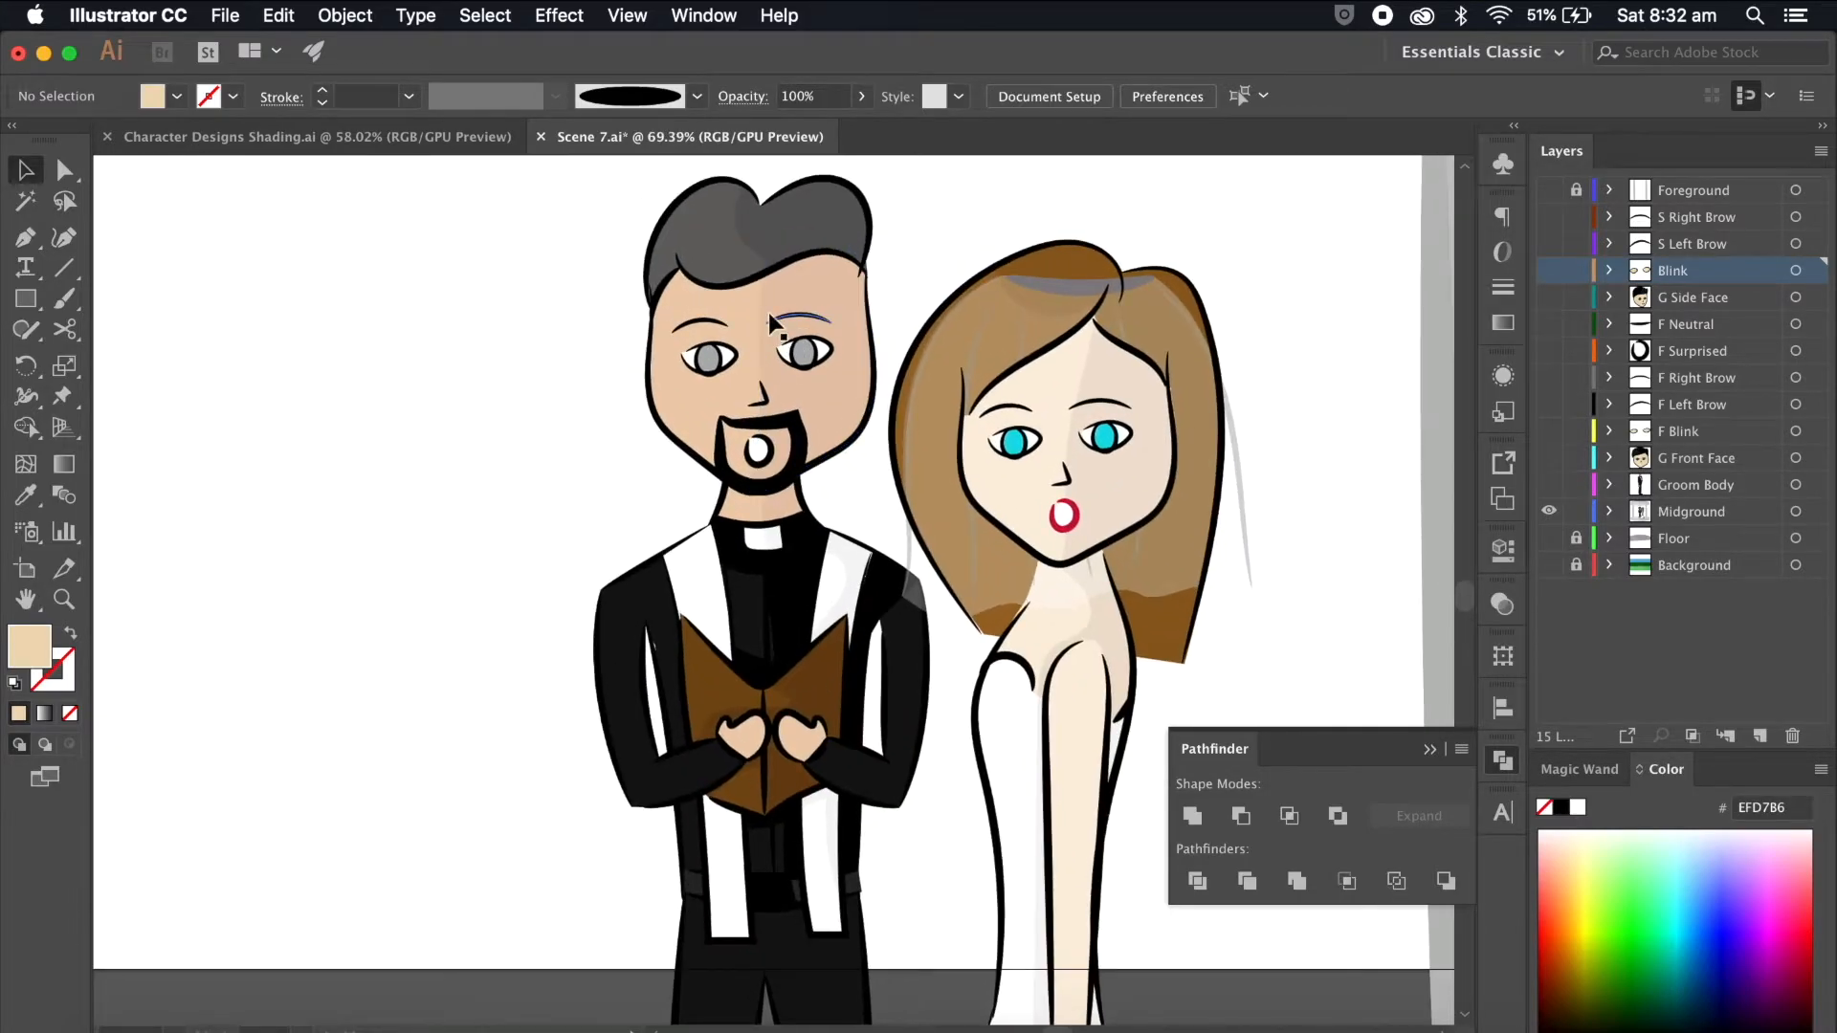
{"action": "scroll", "coordinate": [779, 330], "scroll_direction": "up", "scroll_amount": 1}
{"action": "scroll", "coordinate": [782, 355], "scroll_direction": "up", "scroll_amount": 1}
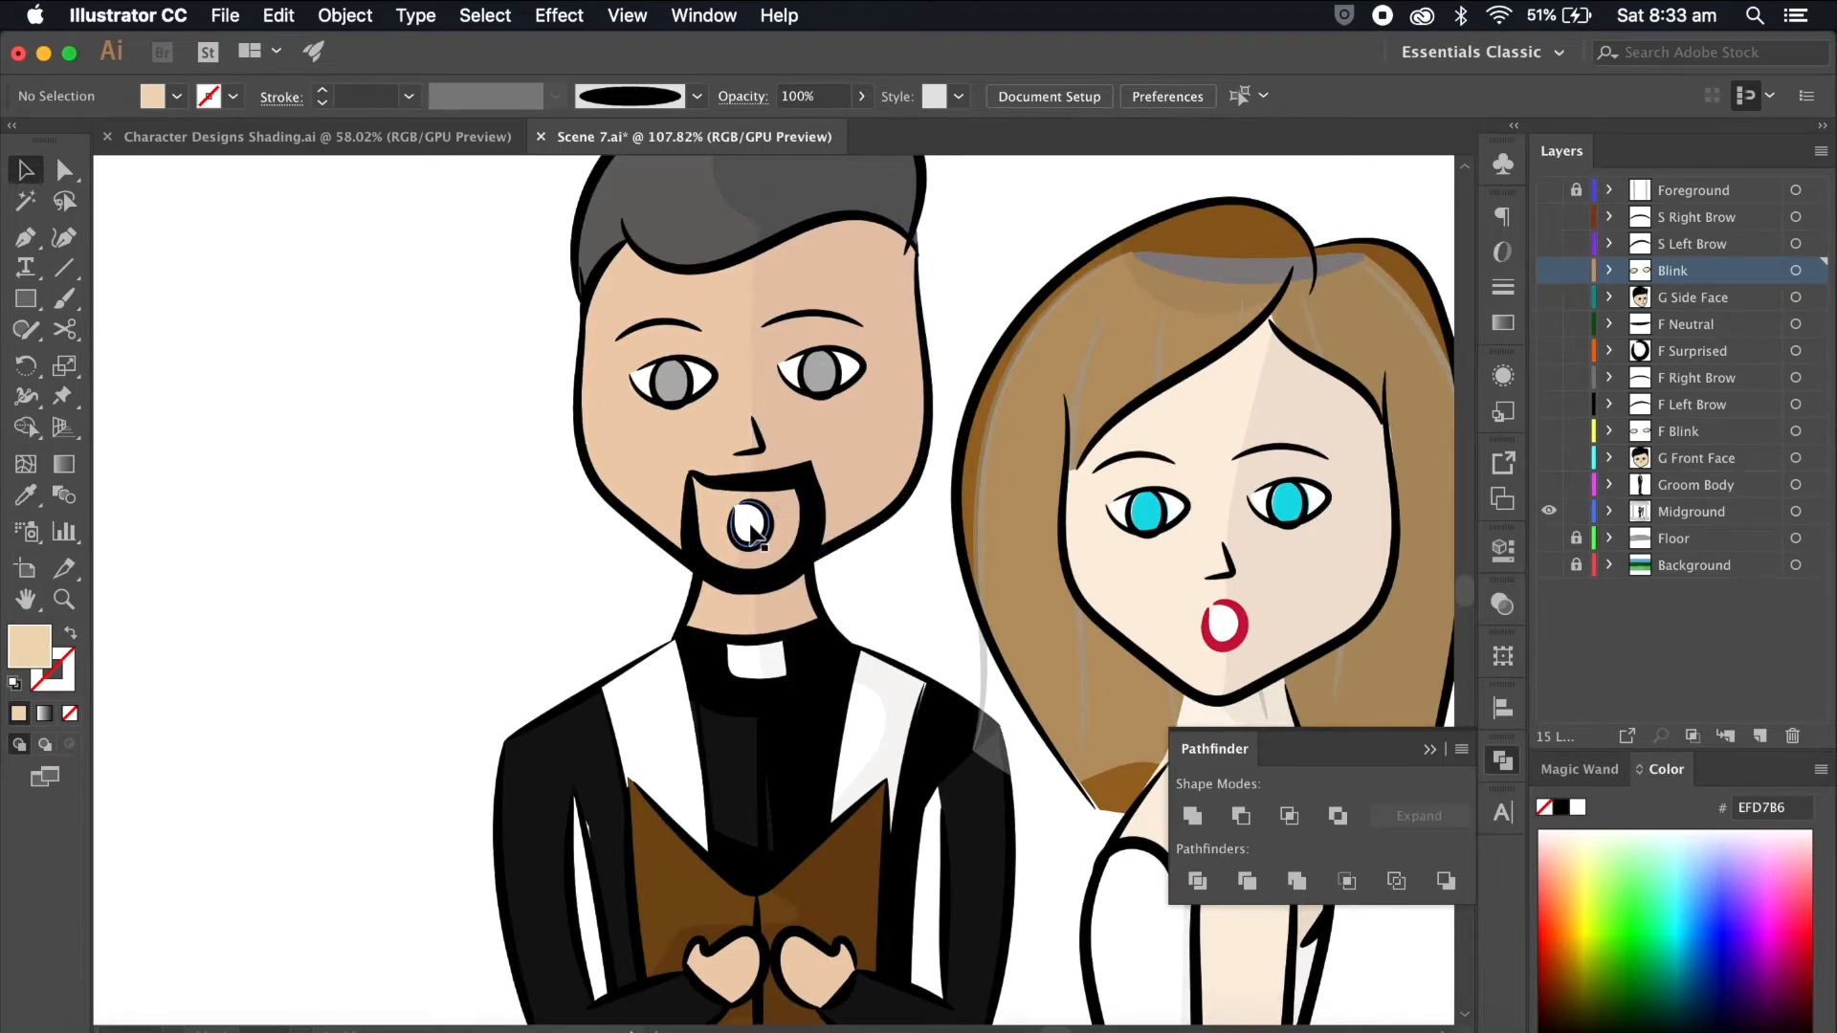
{"action": "scroll", "coordinate": [751, 521], "scroll_direction": "down", "scroll_amount": 4}
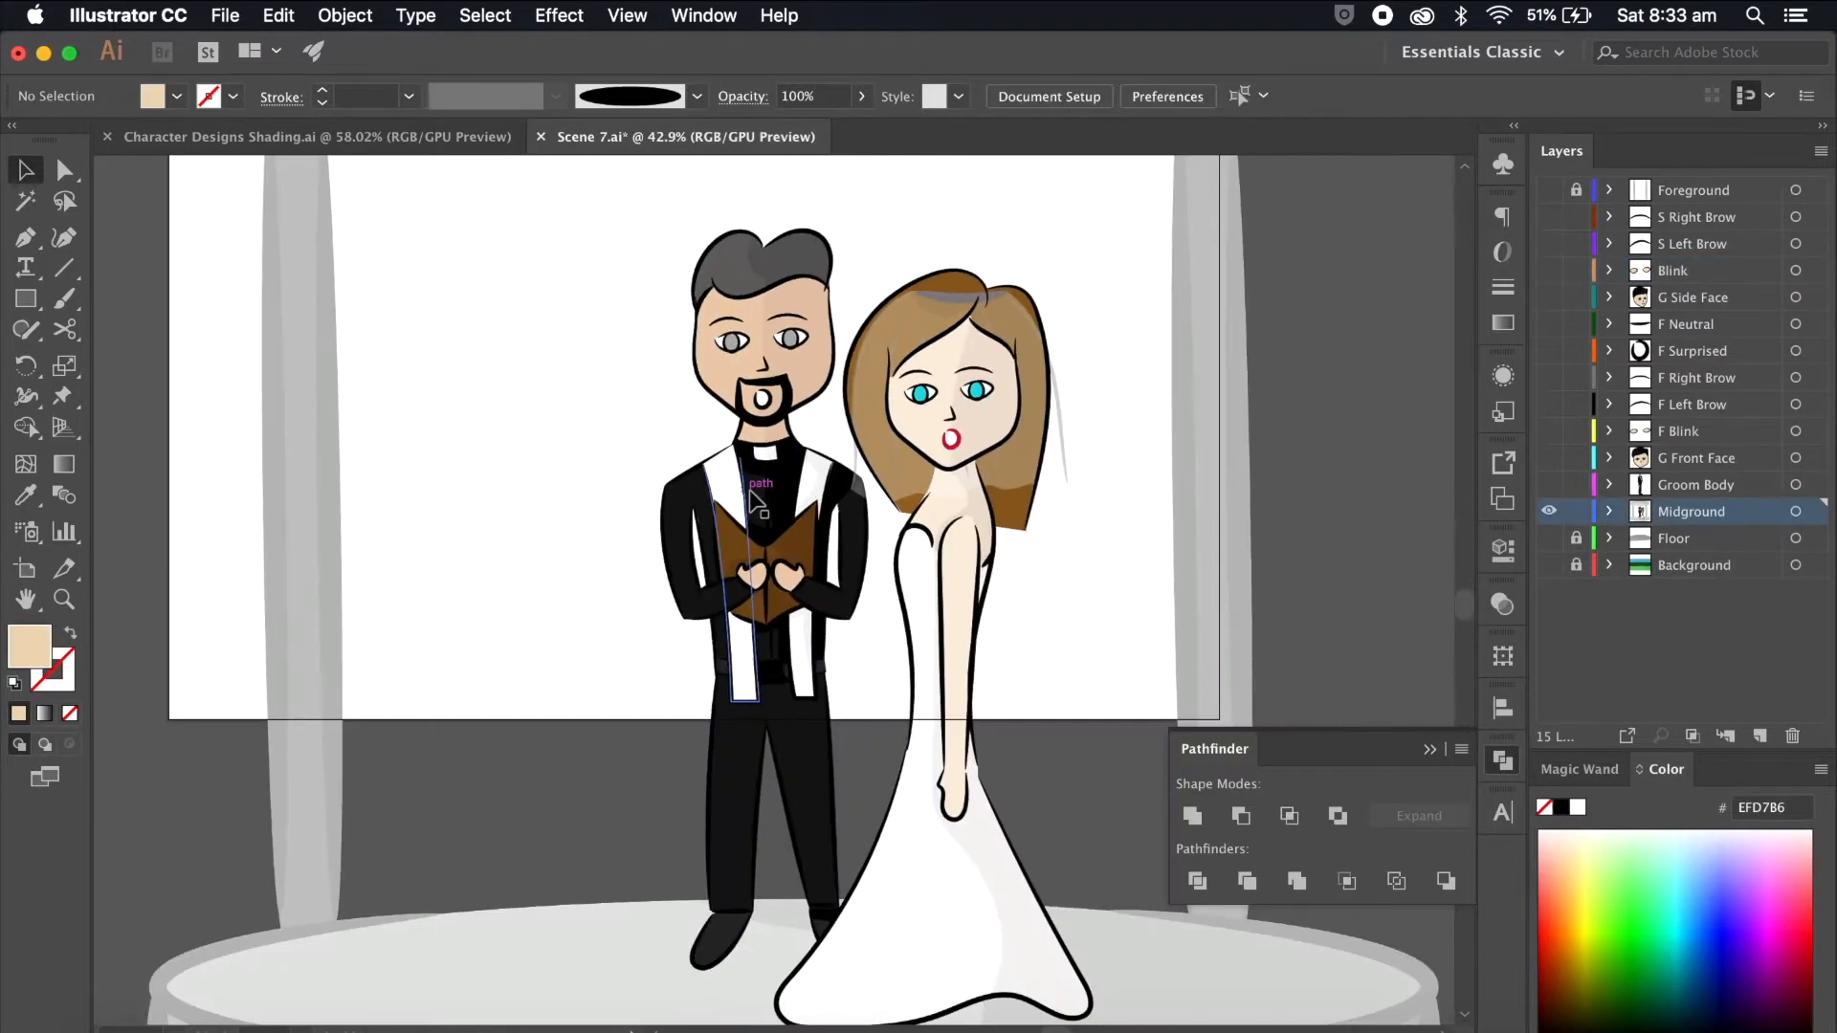
Step: Move the officiant onto a new layer named WO above Midground and hide the Midground layer
{"action": "left_click", "coordinate": [755, 502]}
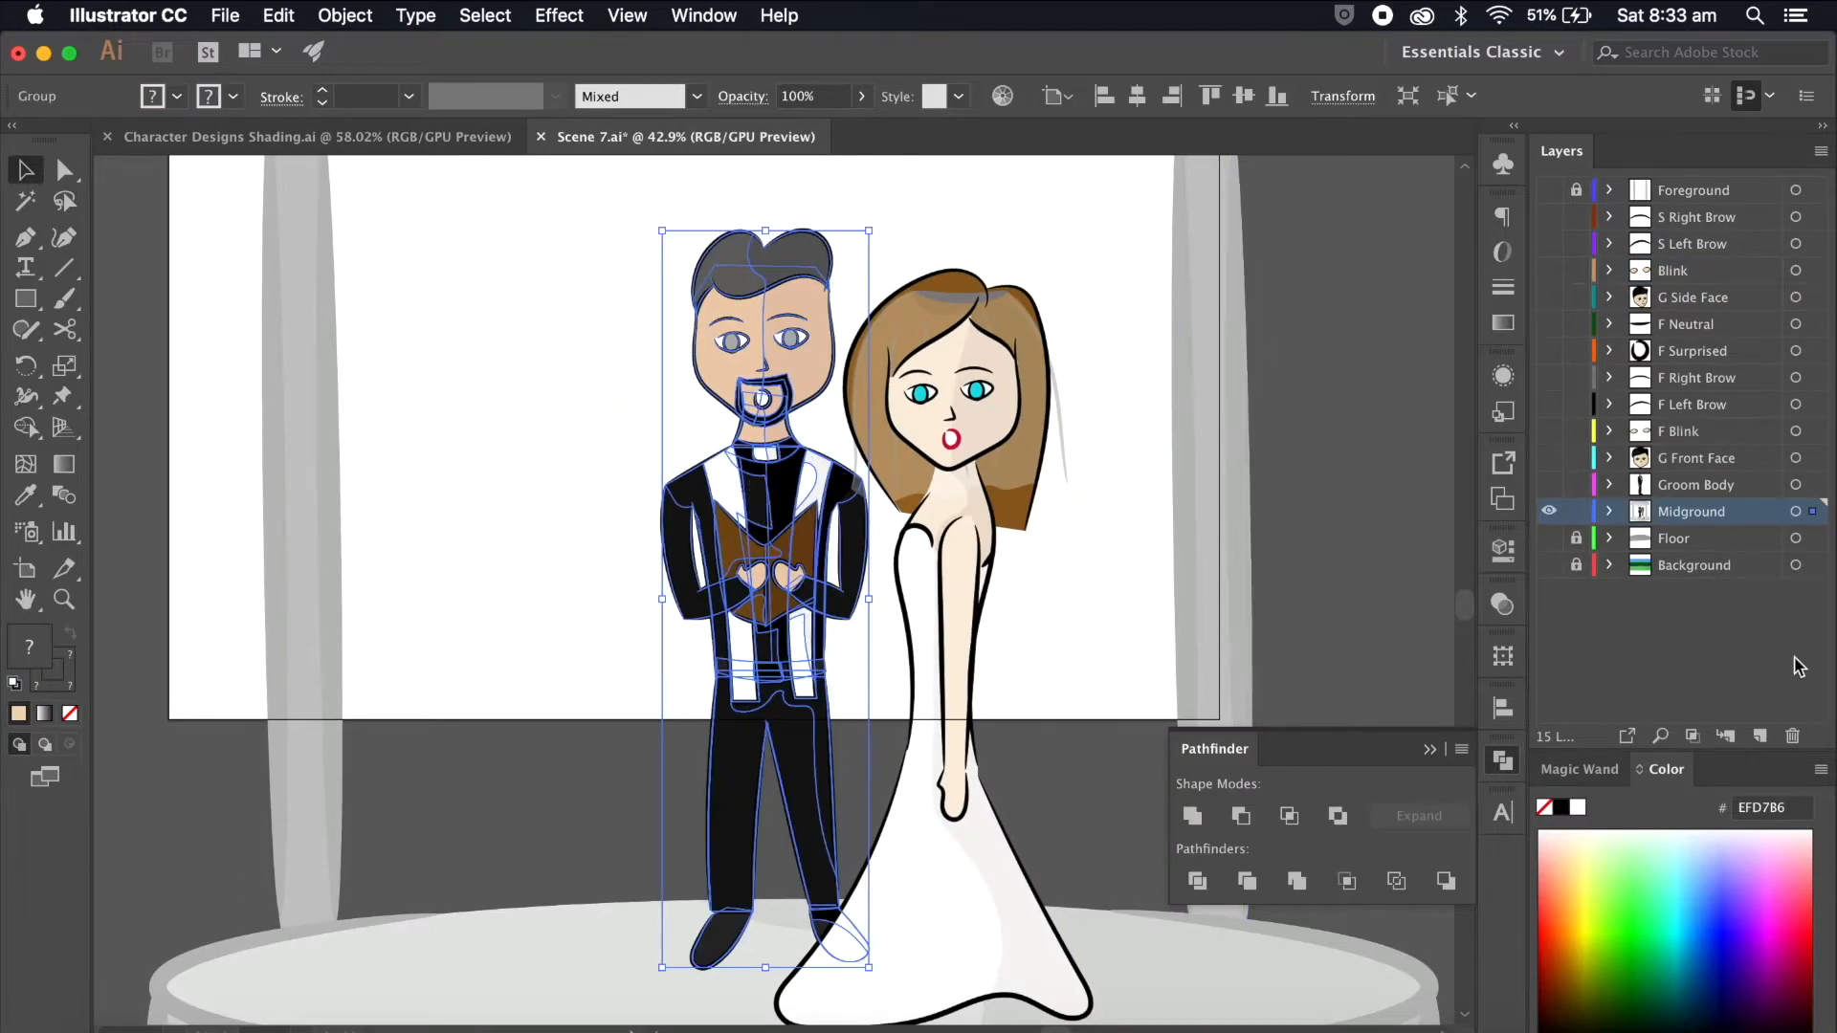
{"action": "left_click", "coordinate": [1759, 736]}
{"action": "left_click_drag", "start_coordinate": [1813, 538], "coordinate": [1815, 516]}
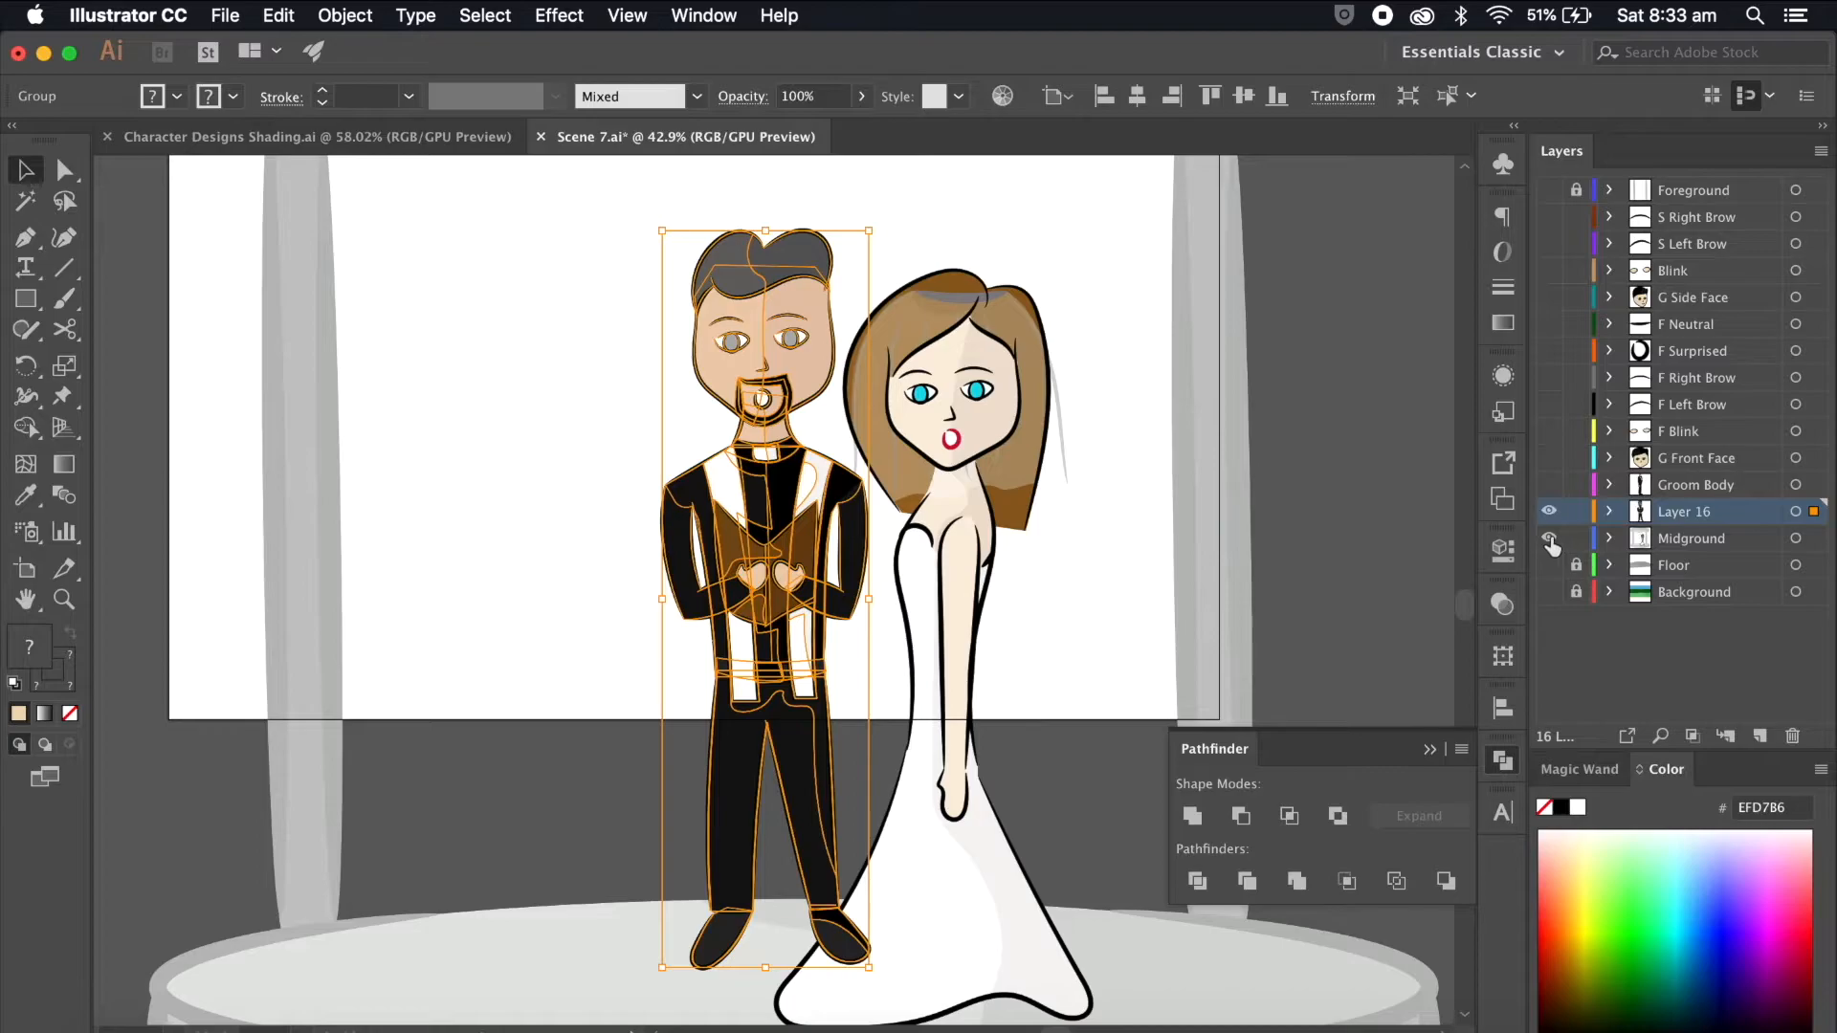
{"action": "left_click", "coordinate": [1549, 538]}
{"action": "left_click", "coordinate": [1185, 373]}
{"action": "double_click", "coordinate": [1684, 511]}
{"action": "type", "text": "WO"}
{"action": "key", "text": "Return"}
Step: Isolate the officiant's nested head group on the WO layer for editing
{"action": "left_click", "coordinate": [787, 276]}
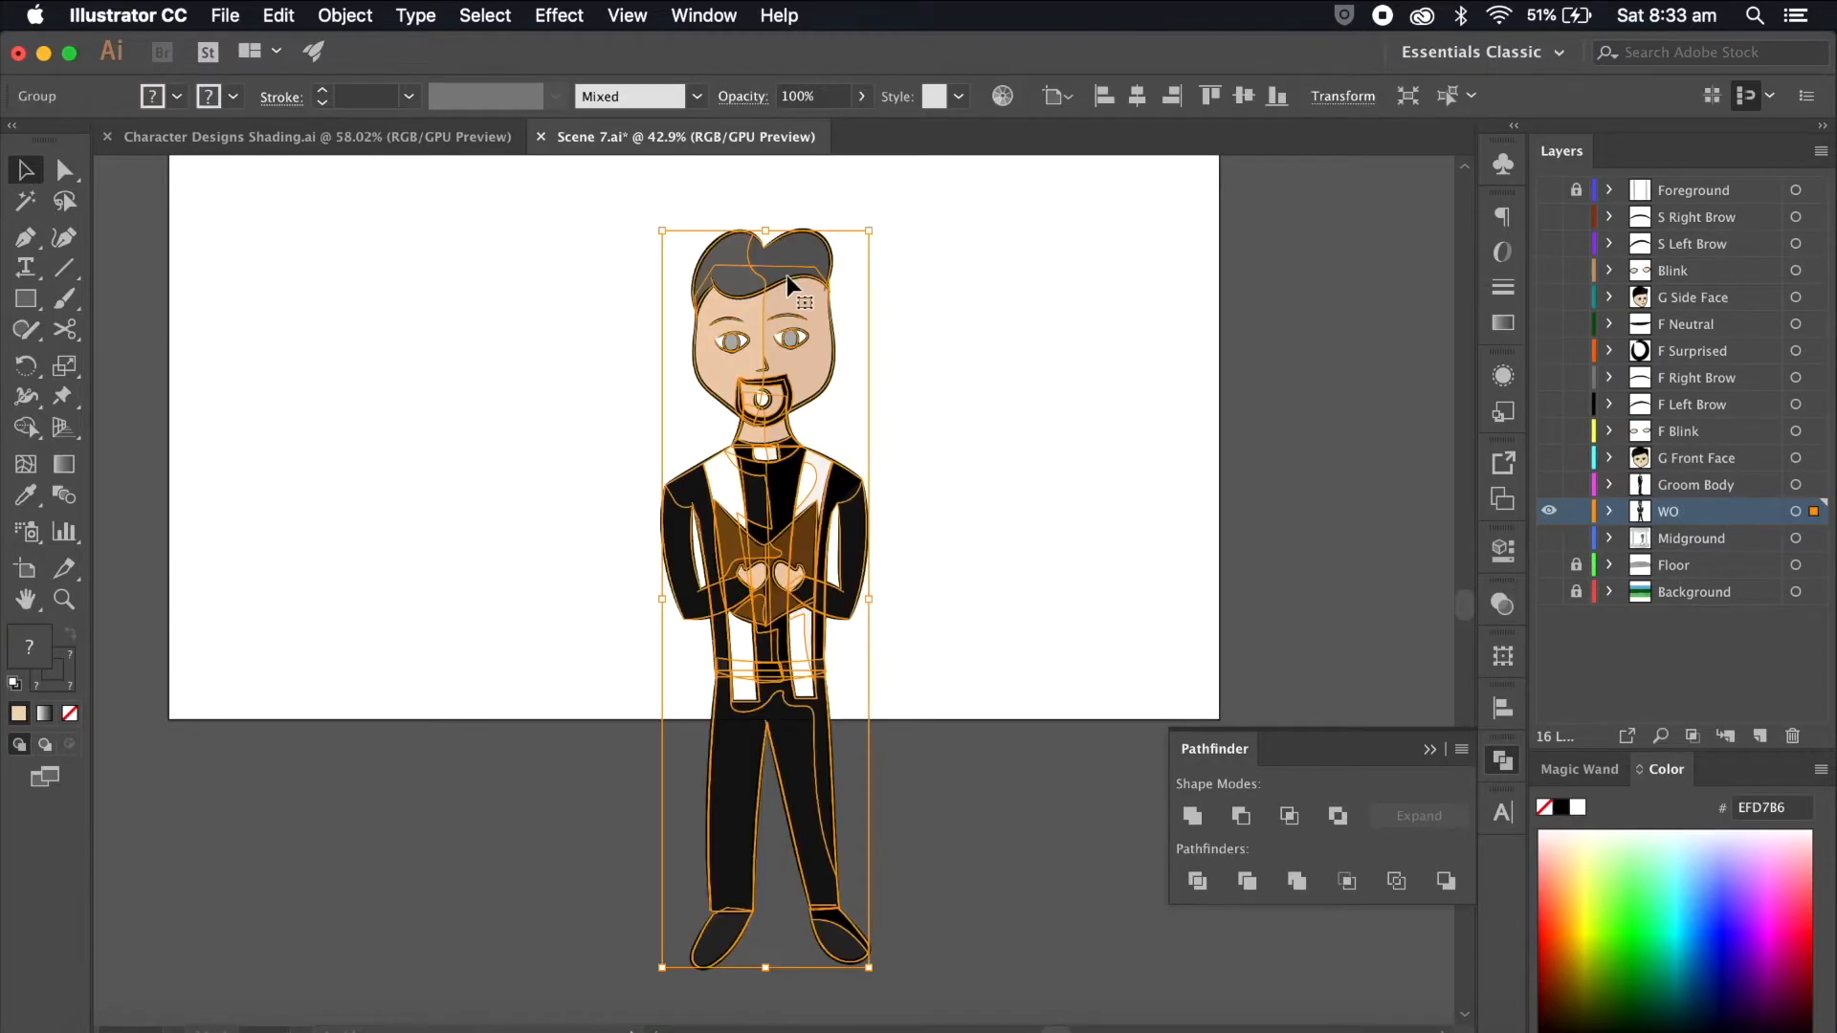
{"action": "scroll", "coordinate": [789, 276], "scroll_direction": "up", "scroll_amount": 5}
{"action": "left_click", "coordinate": [937, 357]}
{"action": "scroll", "coordinate": [787, 299], "scroll_direction": "up", "scroll_amount": 4}
{"action": "left_click", "coordinate": [820, 373]}
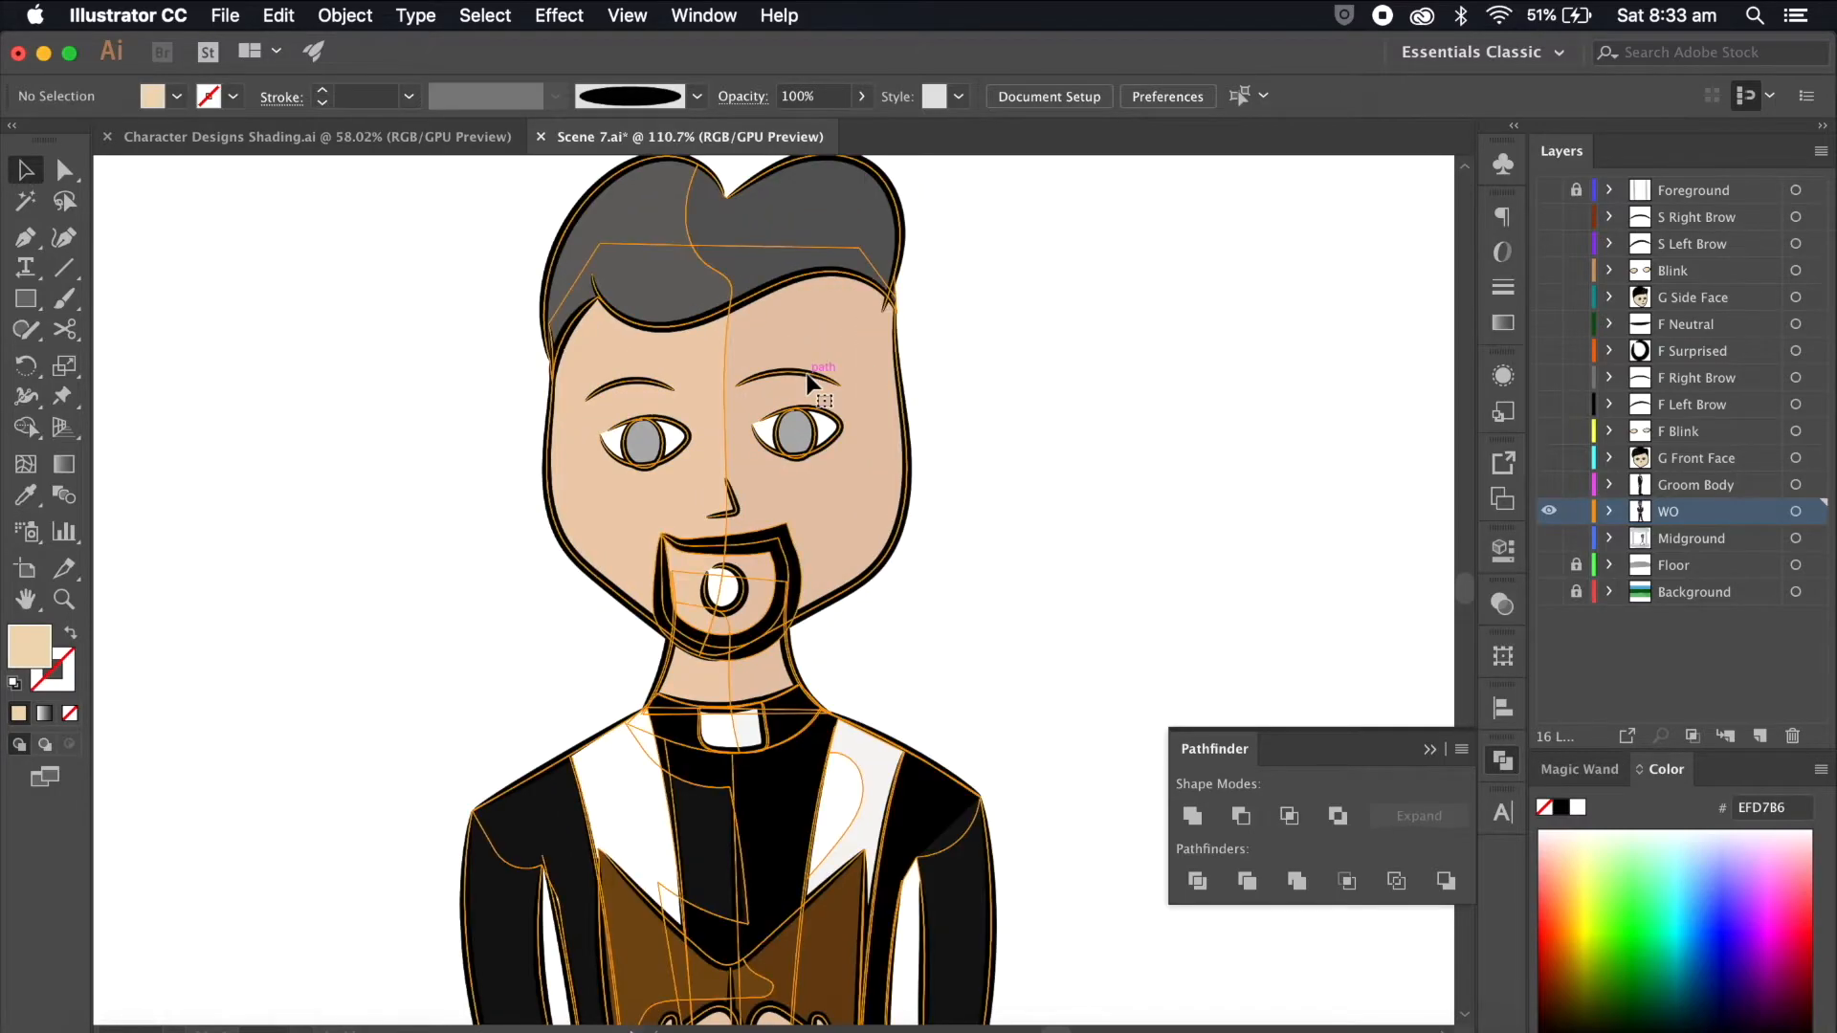
{"action": "scroll", "coordinate": [804, 392], "scroll_direction": "up", "scroll_amount": 4}
{"action": "double_click", "coordinate": [775, 424]}
{"action": "left_click", "coordinate": [763, 419]}
{"action": "scroll", "coordinate": [765, 422], "scroll_direction": "up", "scroll_amount": 5}
{"action": "double_click", "coordinate": [766, 550]}
Step: Copy the officiant's two eyebrows, eye outlines and pupils from the isolated head group
{"action": "left_click", "coordinate": [765, 550]}
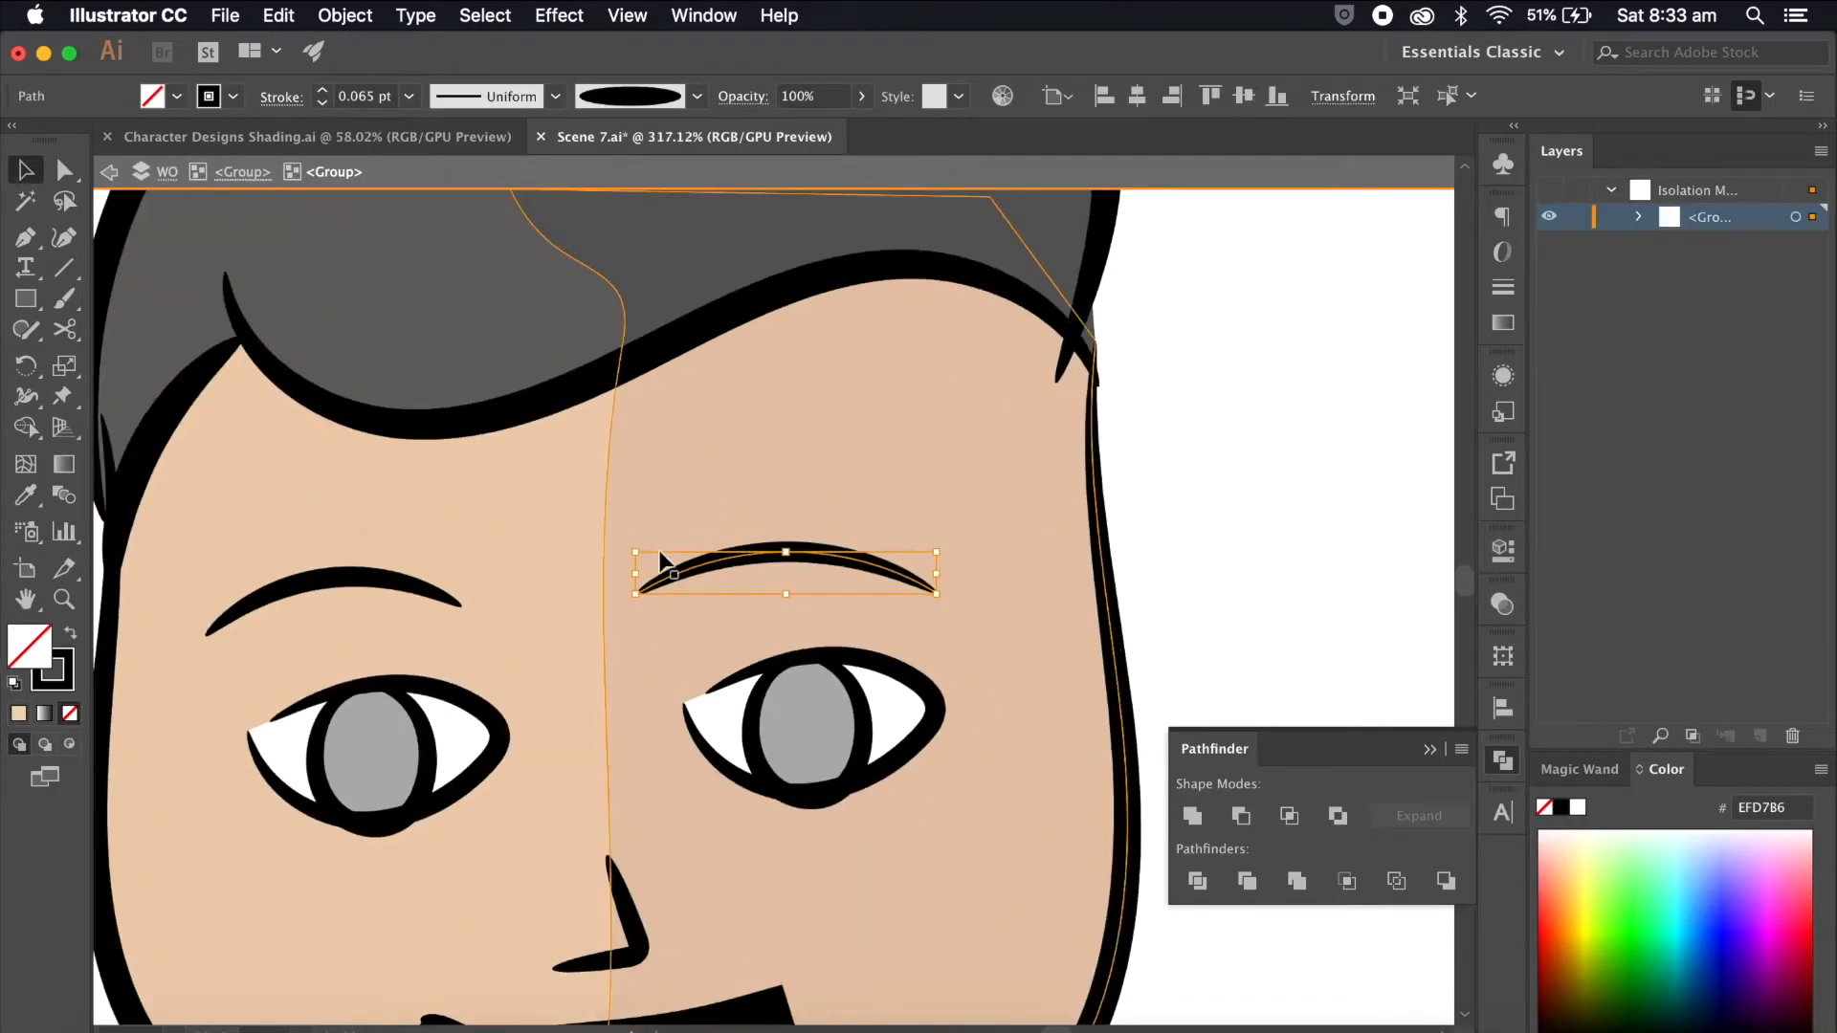
{"action": "left_click", "coordinate": [397, 577], "text": "shift"}
{"action": "left_click", "coordinate": [938, 709], "text": "shift"}
{"action": "left_click", "coordinate": [446, 732], "text": "shift"}
{"action": "left_click", "coordinate": [359, 761], "text": "shift"}
{"action": "left_click", "coordinate": [768, 724], "text": "shift"}
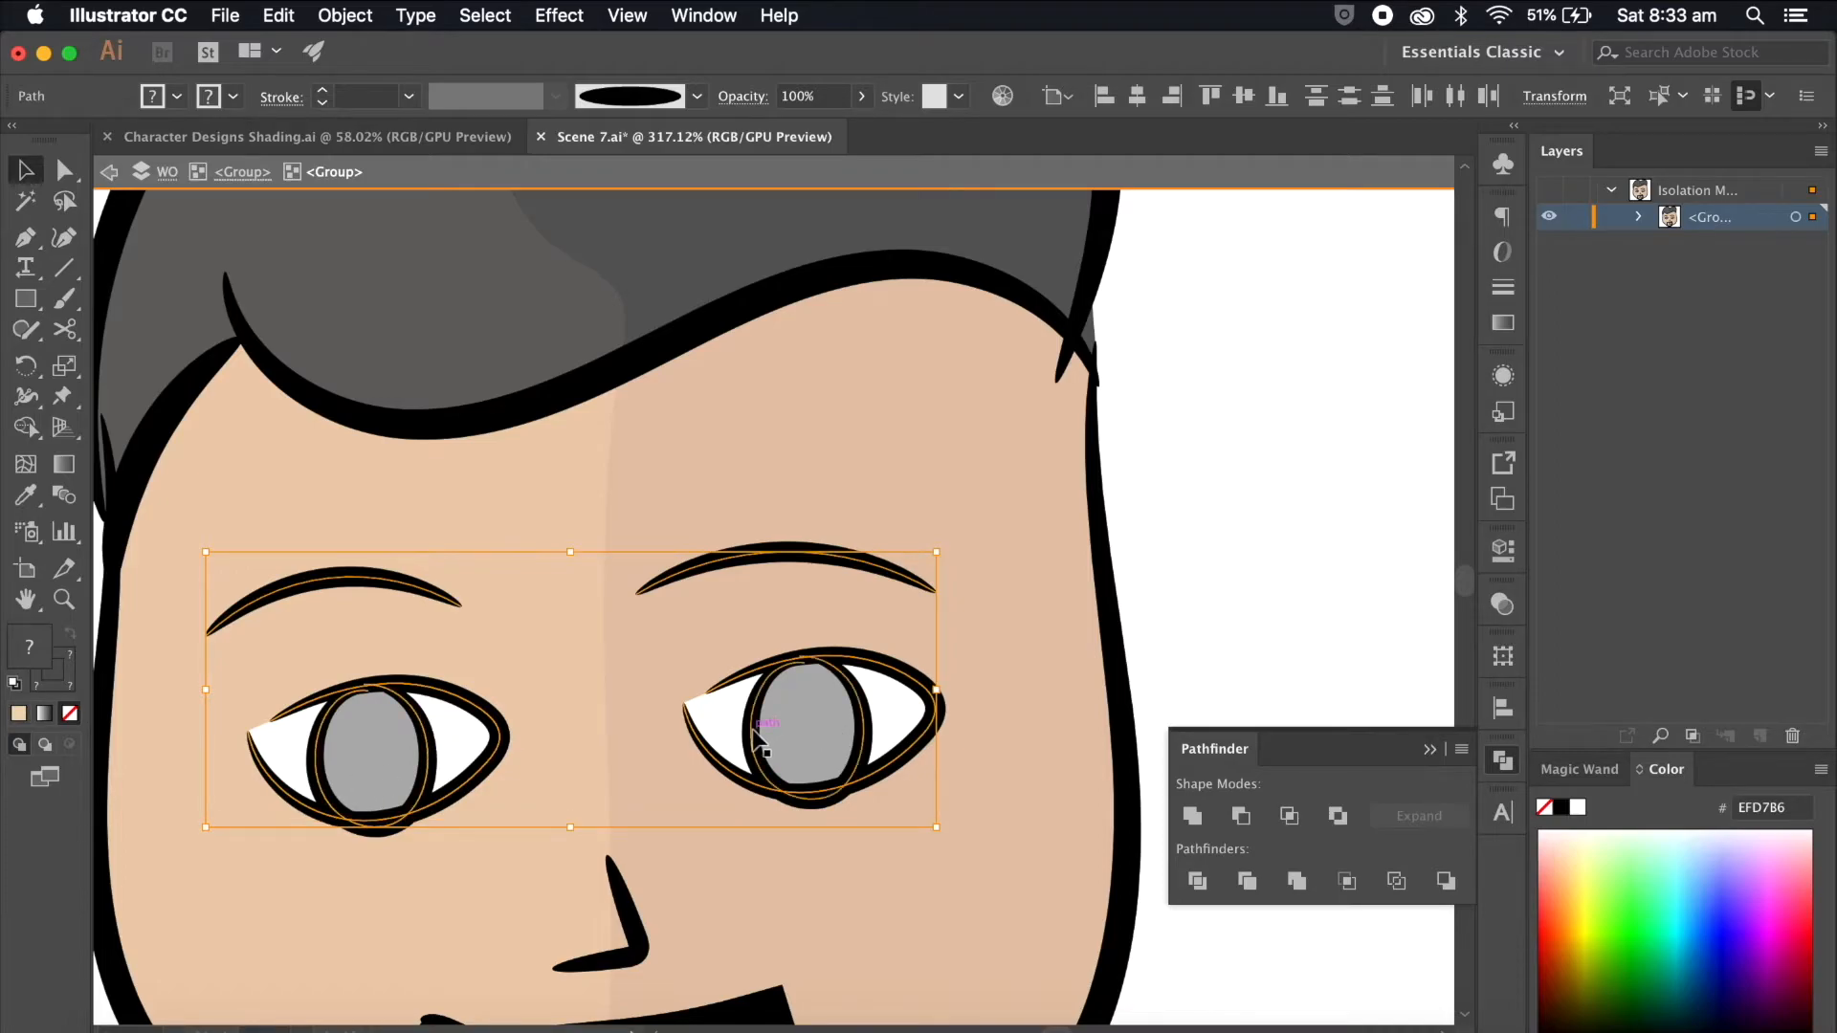
{"action": "scroll", "coordinate": [816, 725], "scroll_direction": "down", "scroll_amount": 4}
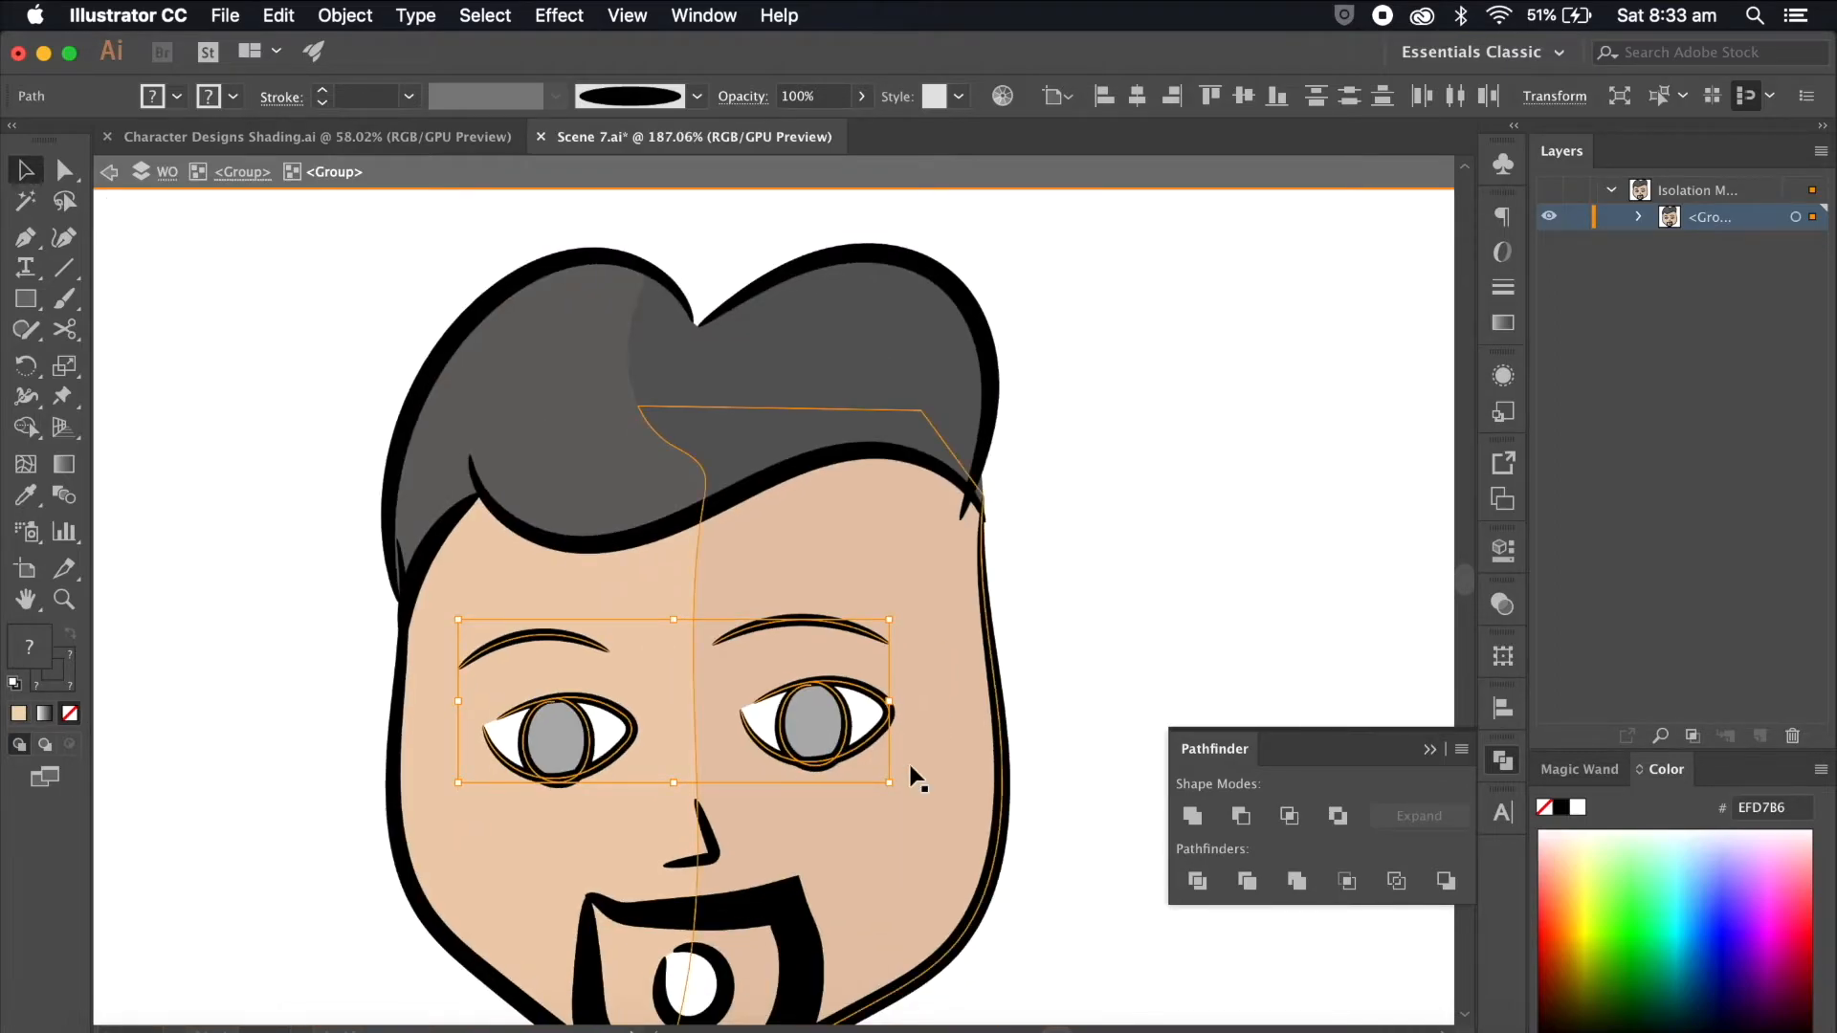
{"action": "scroll", "coordinate": [766, 521], "scroll_direction": "down", "scroll_amount": 5}
{"action": "scroll", "coordinate": [750, 431], "scroll_direction": "down", "scroll_amount": 5}
{"action": "scroll", "coordinate": [750, 435], "scroll_direction": "up", "scroll_amount": 5}
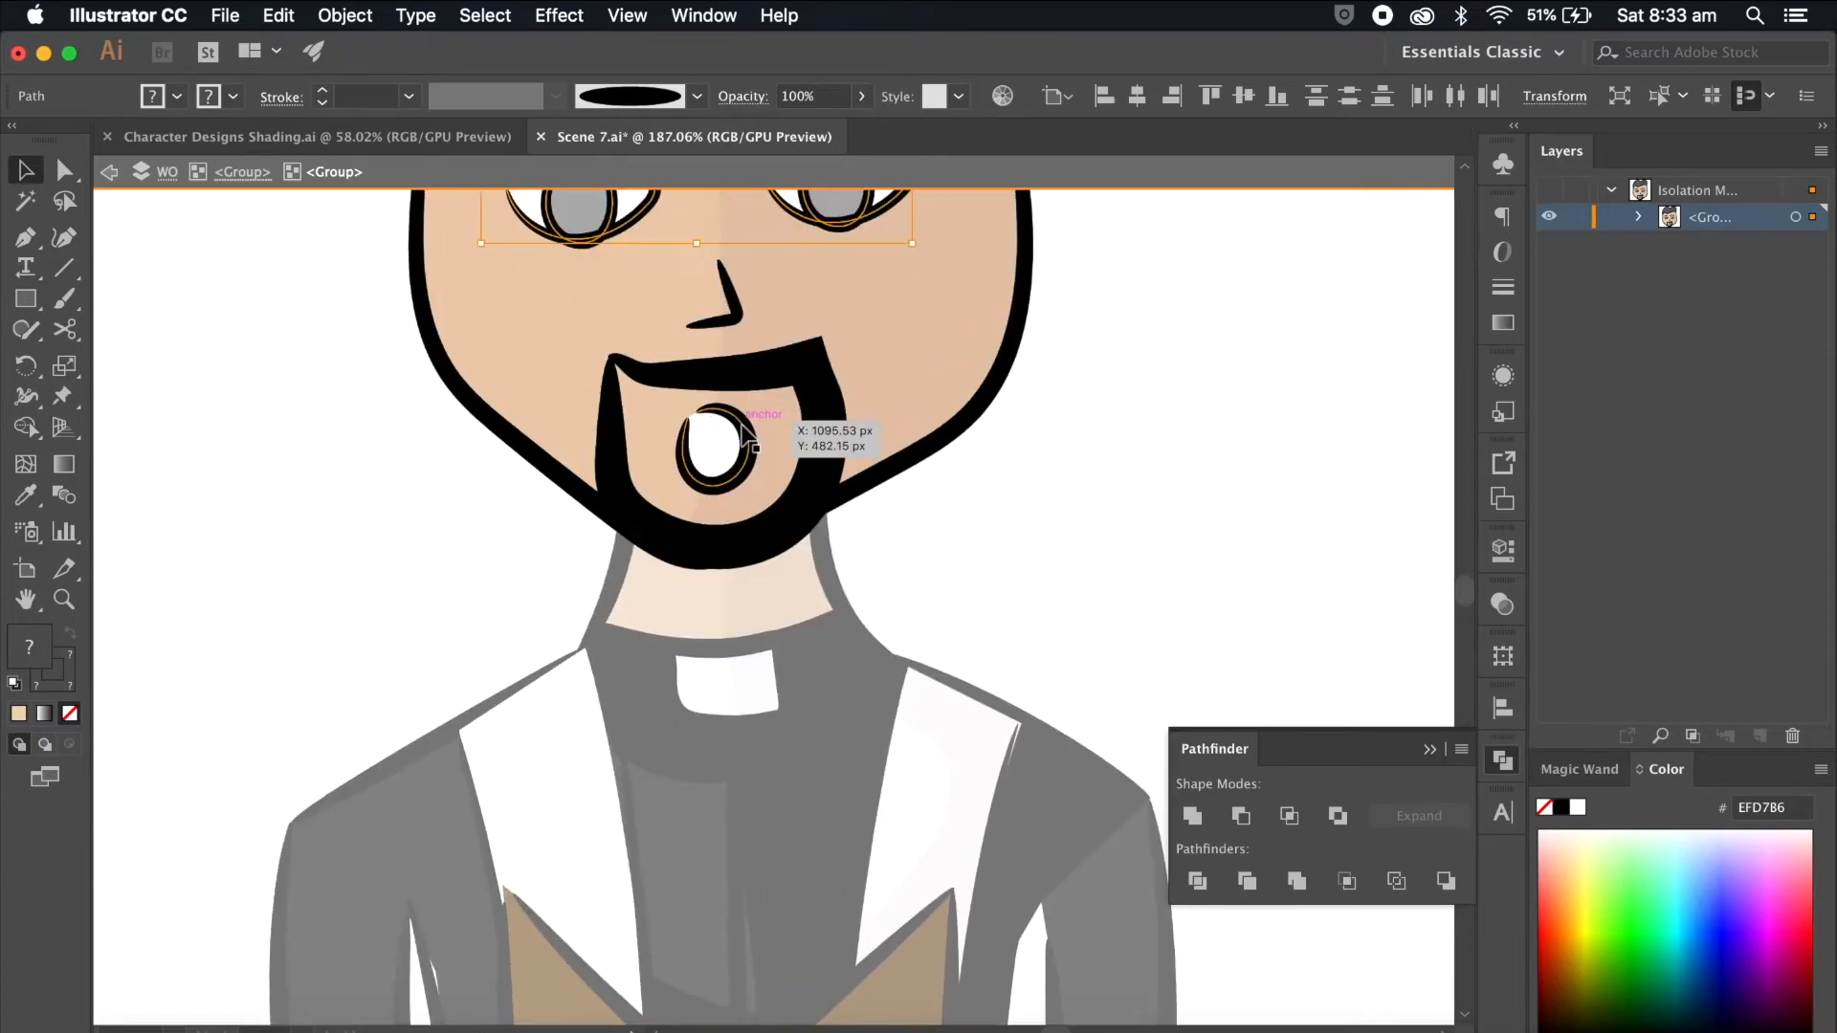
{"action": "scroll", "coordinate": [748, 438], "scroll_direction": "up", "scroll_amount": 5}
{"action": "scroll", "coordinate": [966, 486], "scroll_direction": "up", "scroll_amount": 2}
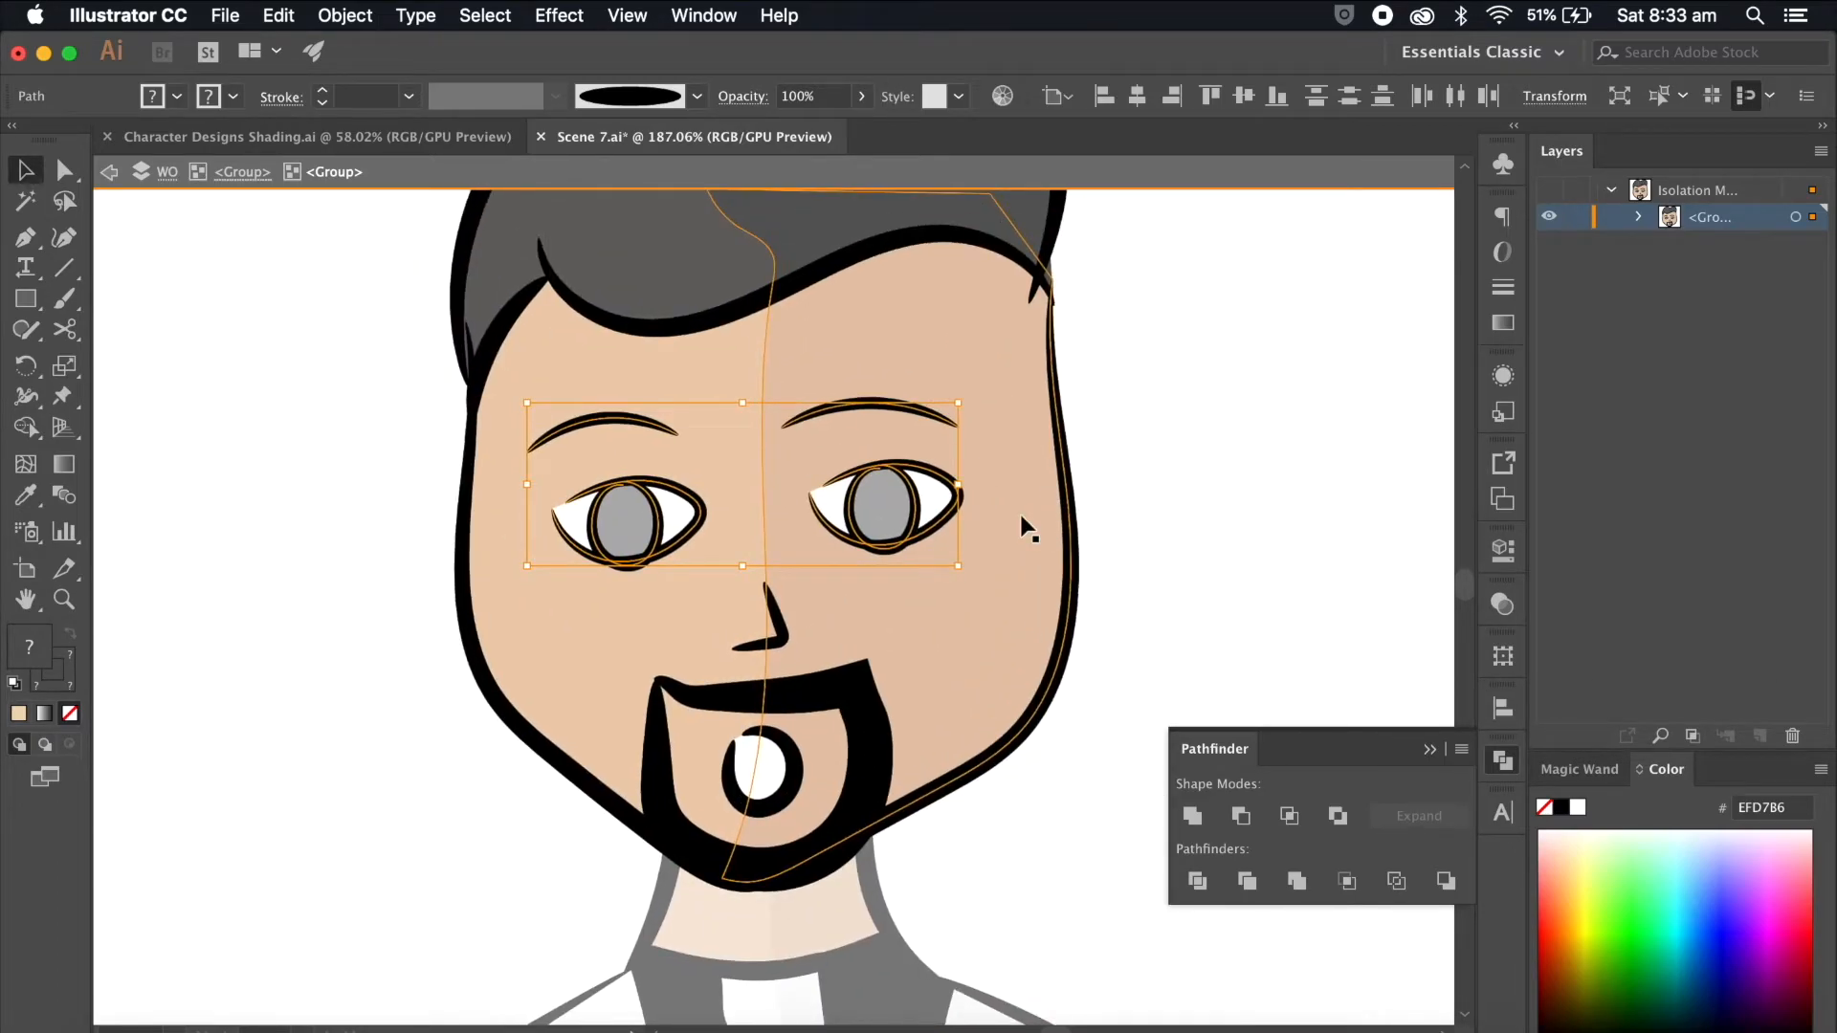
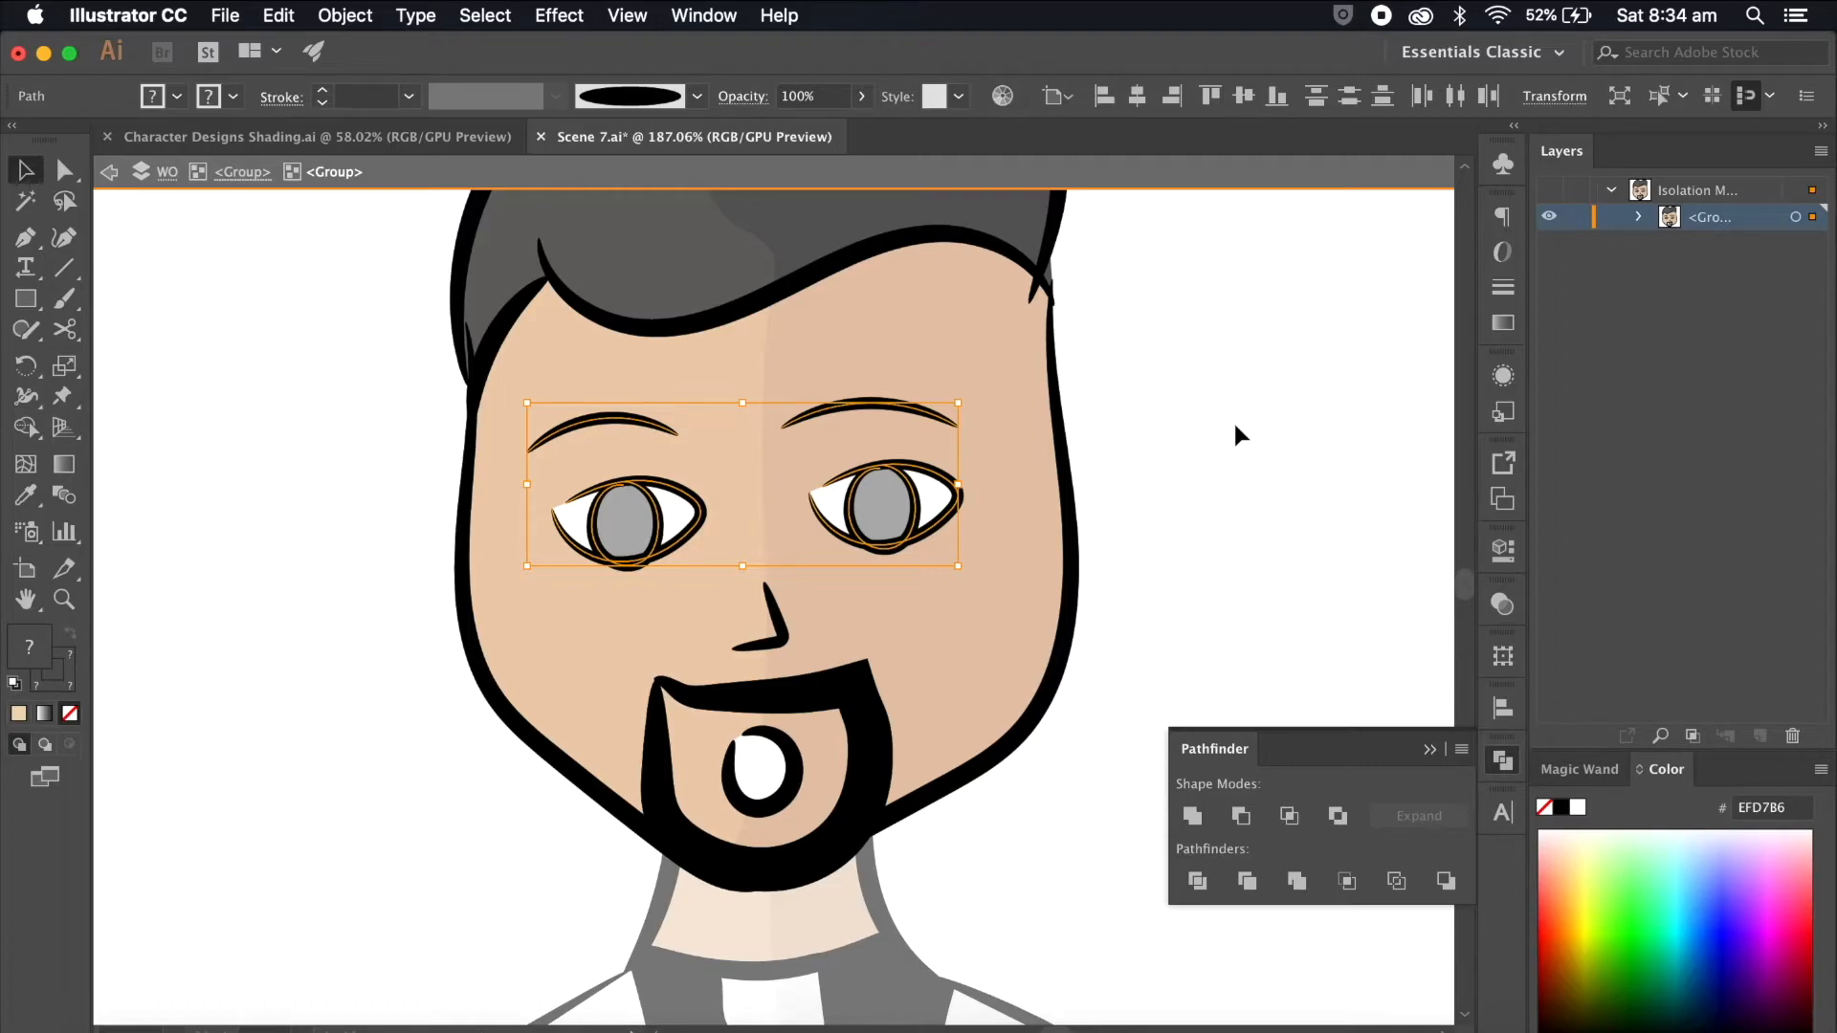
{"action": "left_click", "coordinate": [1231, 454]}
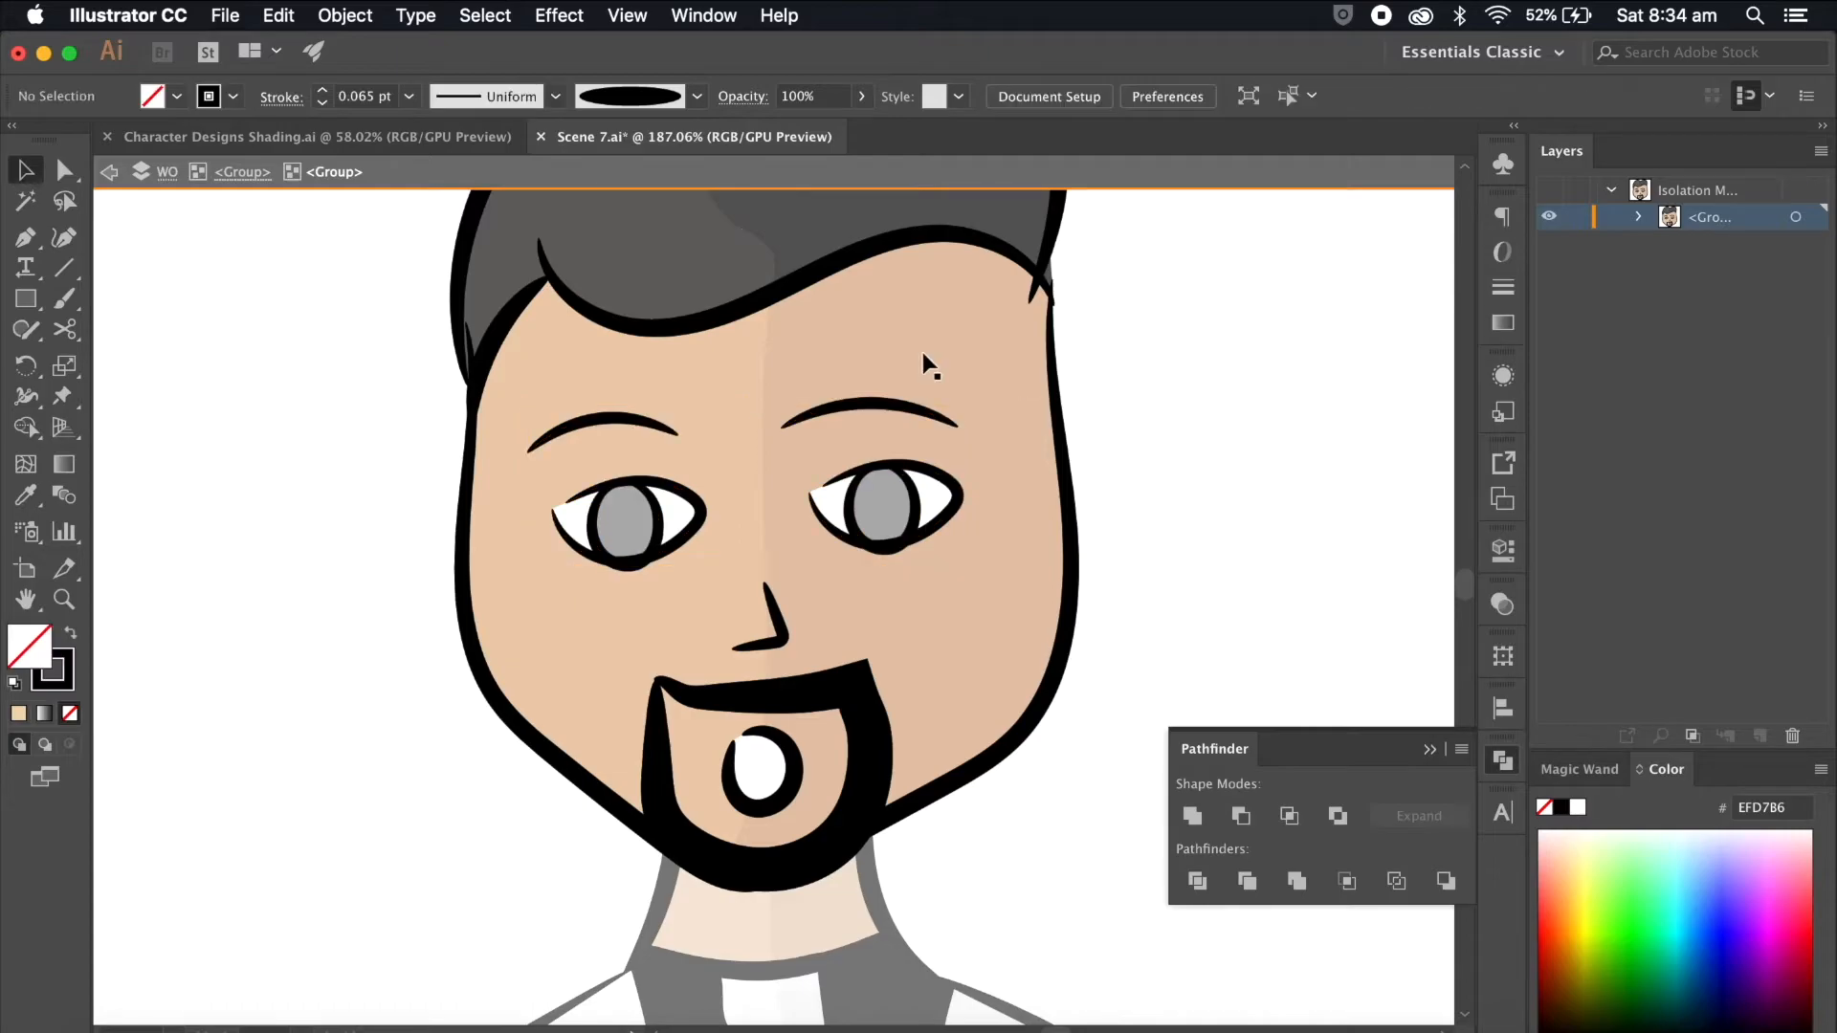
Step: Delete both original eyebrows from the officiant's head group
{"action": "left_click", "coordinate": [868, 414]}
{"action": "left_click", "coordinate": [615, 423], "text": "shift"}
{"action": "key", "text": "Delete"}
{"action": "scroll", "coordinate": [618, 417], "scroll_direction": "up", "scroll_amount": 5}
{"action": "scroll", "coordinate": [1242, 556], "scroll_direction": "down", "scroll_amount": 2}
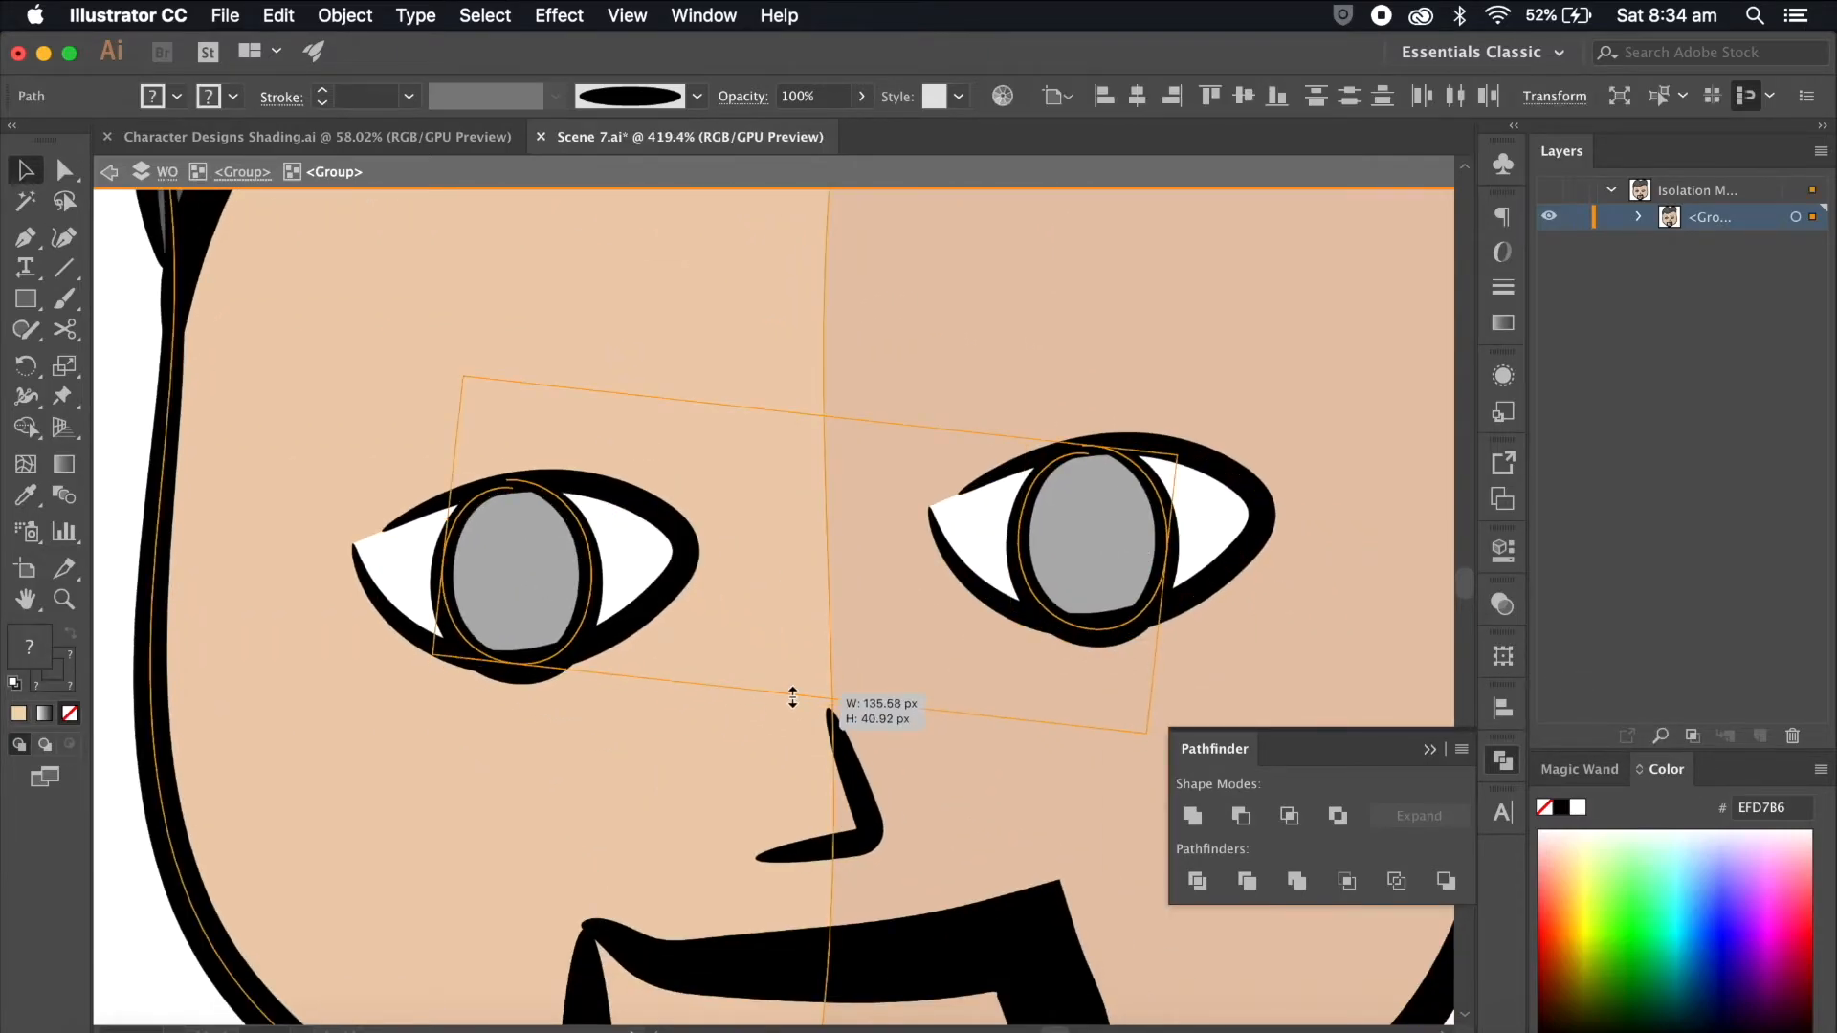
Step: Leave isolation and paste the copied brows and eyes in place on a new layer above WO
{"action": "scroll", "coordinate": [791, 698], "scroll_direction": "down", "scroll_amount": 5}
{"action": "double_click", "coordinate": [1216, 565]}
{"action": "scroll", "coordinate": [770, 717], "scroll_direction": "up", "scroll_amount": 1}
{"action": "left_click", "coordinate": [1760, 735]}
{"action": "key", "text": "super+f"}
{"action": "left_click", "coordinate": [1258, 361]}
Step: Move the pasted brow over the lighter-shadowed side's opposite eye onto a new layer named WO right Brow and hide it
{"action": "left_click", "coordinate": [1760, 736]}
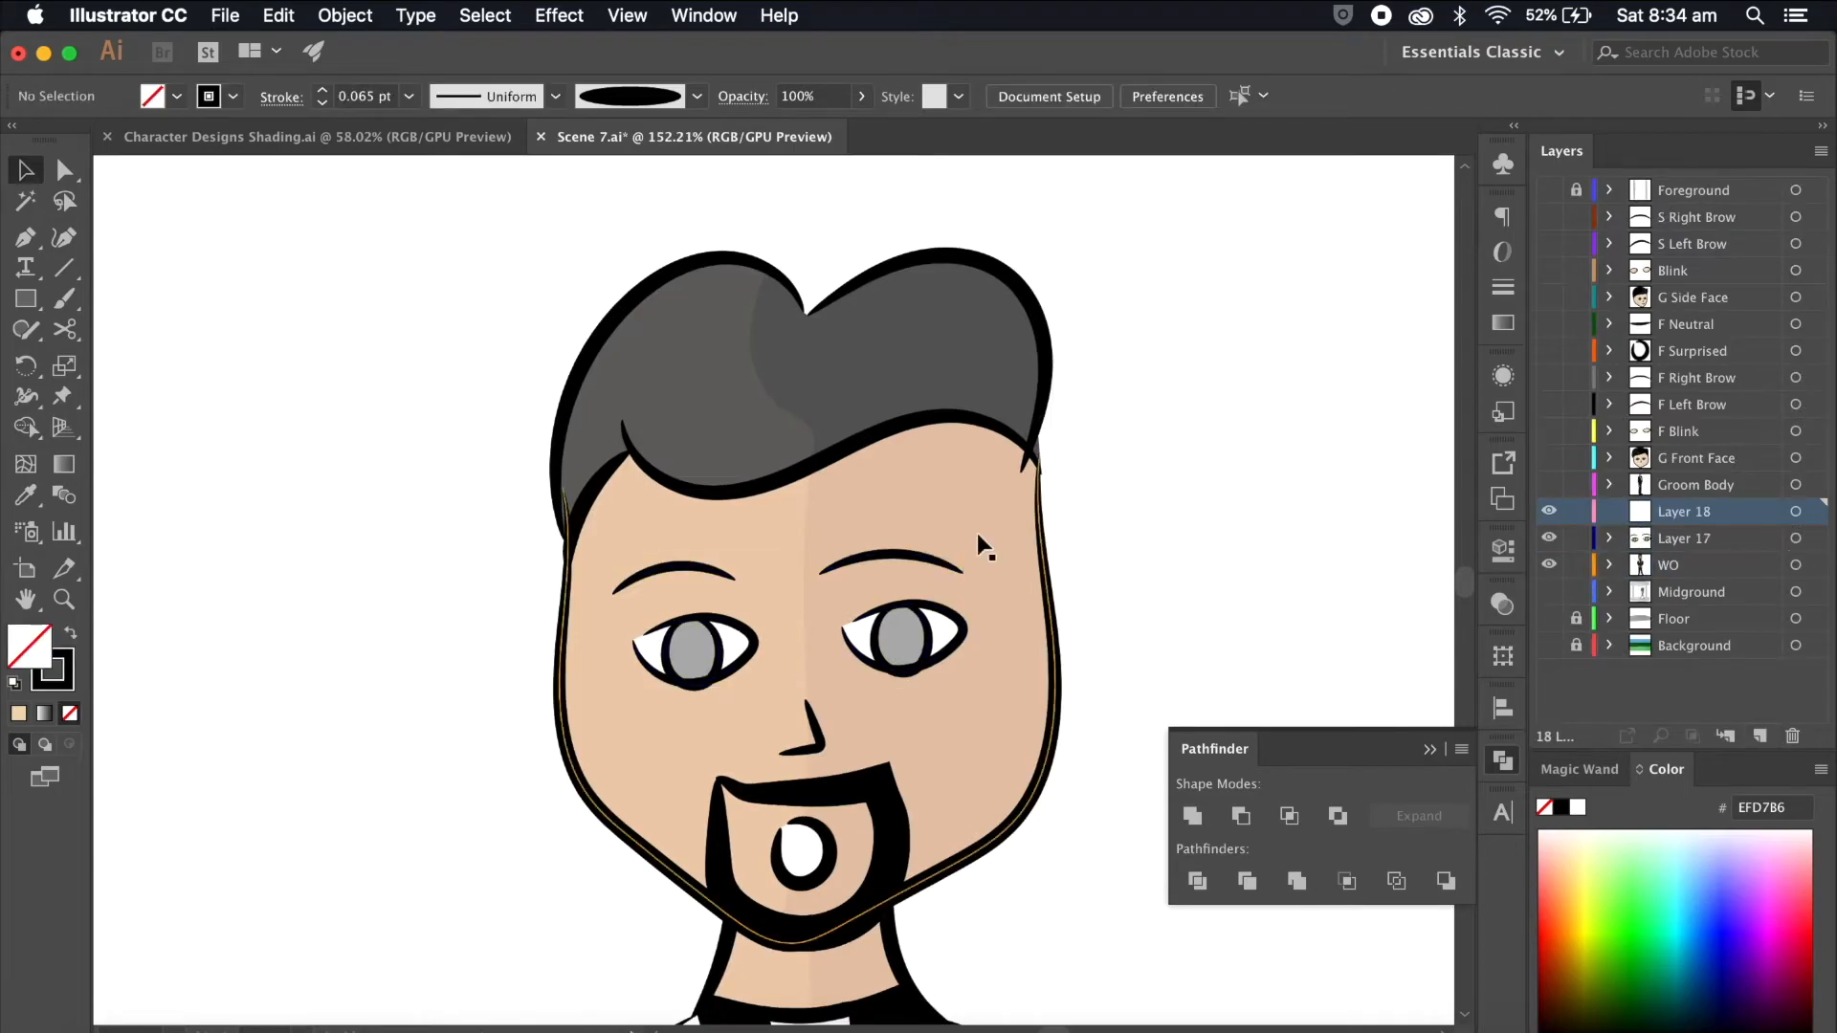
{"action": "left_click", "coordinate": [892, 552]}
{"action": "left_click_drag", "start_coordinate": [1815, 540], "coordinate": [1813, 510]}
{"action": "double_click", "coordinate": [1683, 511]}
{"action": "type", "text": "WO Leright Brow"}
{"action": "key", "text": "Return"}
{"action": "left_click", "coordinate": [1548, 514]}
Step: Move the remaining pasted brow onto a new layer named WO Left Brow and hide that layer
{"action": "left_click", "coordinate": [1698, 538]}
{"action": "left_click", "coordinate": [1760, 736]}
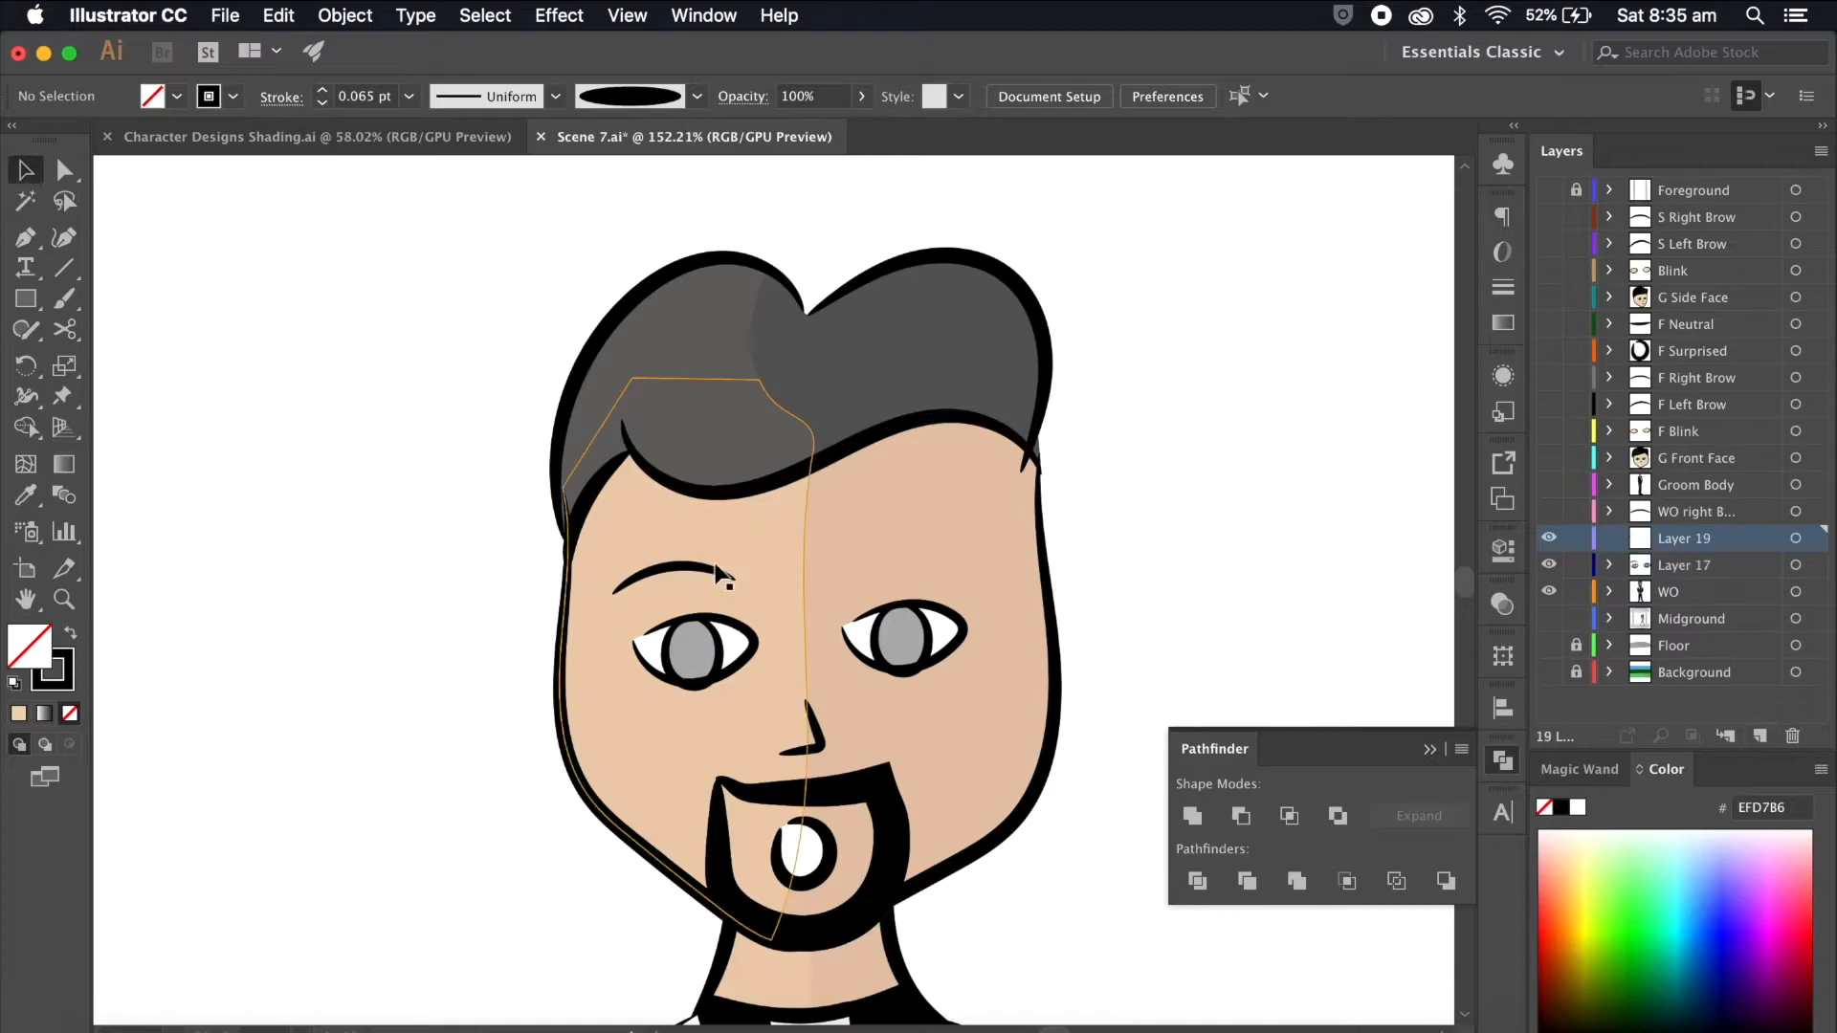
{"action": "left_click", "coordinate": [683, 567]}
{"action": "left_click_drag", "start_coordinate": [1814, 565], "coordinate": [1817, 544]}
{"action": "double_click", "coordinate": [1683, 539]}
{"action": "type", "text": "WO Left Brow"}
{"action": "key", "text": "Return"}
{"action": "left_click", "coordinate": [1549, 537]}
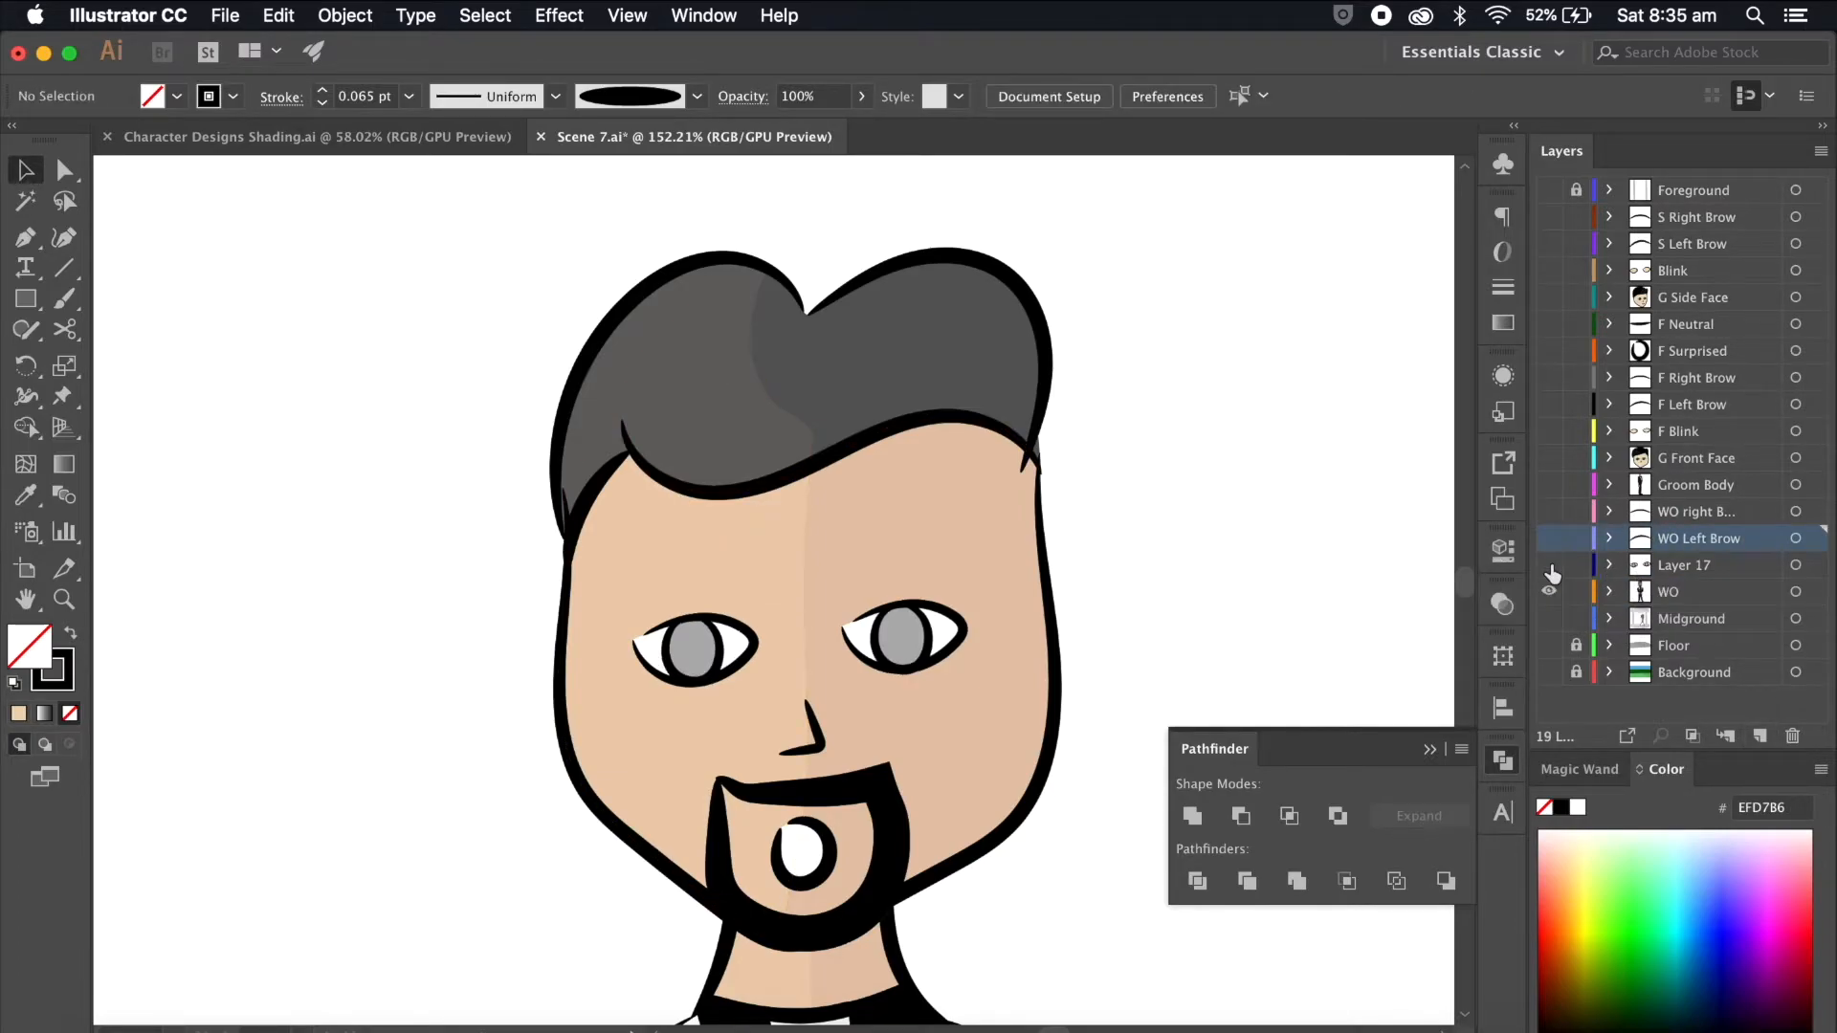
{"action": "scroll", "coordinate": [1123, 665], "scroll_direction": "up", "scroll_amount": 5}
{"action": "left_click", "coordinate": [670, 595]}
{"action": "left_click", "coordinate": [634, 591], "text": "shift"}
{"action": "key", "text": "Delete"}
{"action": "scroll", "coordinate": [633, 592], "scroll_direction": "left", "scroll_amount": 5}
{"action": "key", "text": "super+z"}
Step: Show the pasted eyes' layer with WO hidden and delete both pupils from the pasted eyes
{"action": "left_click", "coordinate": [1549, 593]}
{"action": "left_click", "coordinate": [1303, 507]}
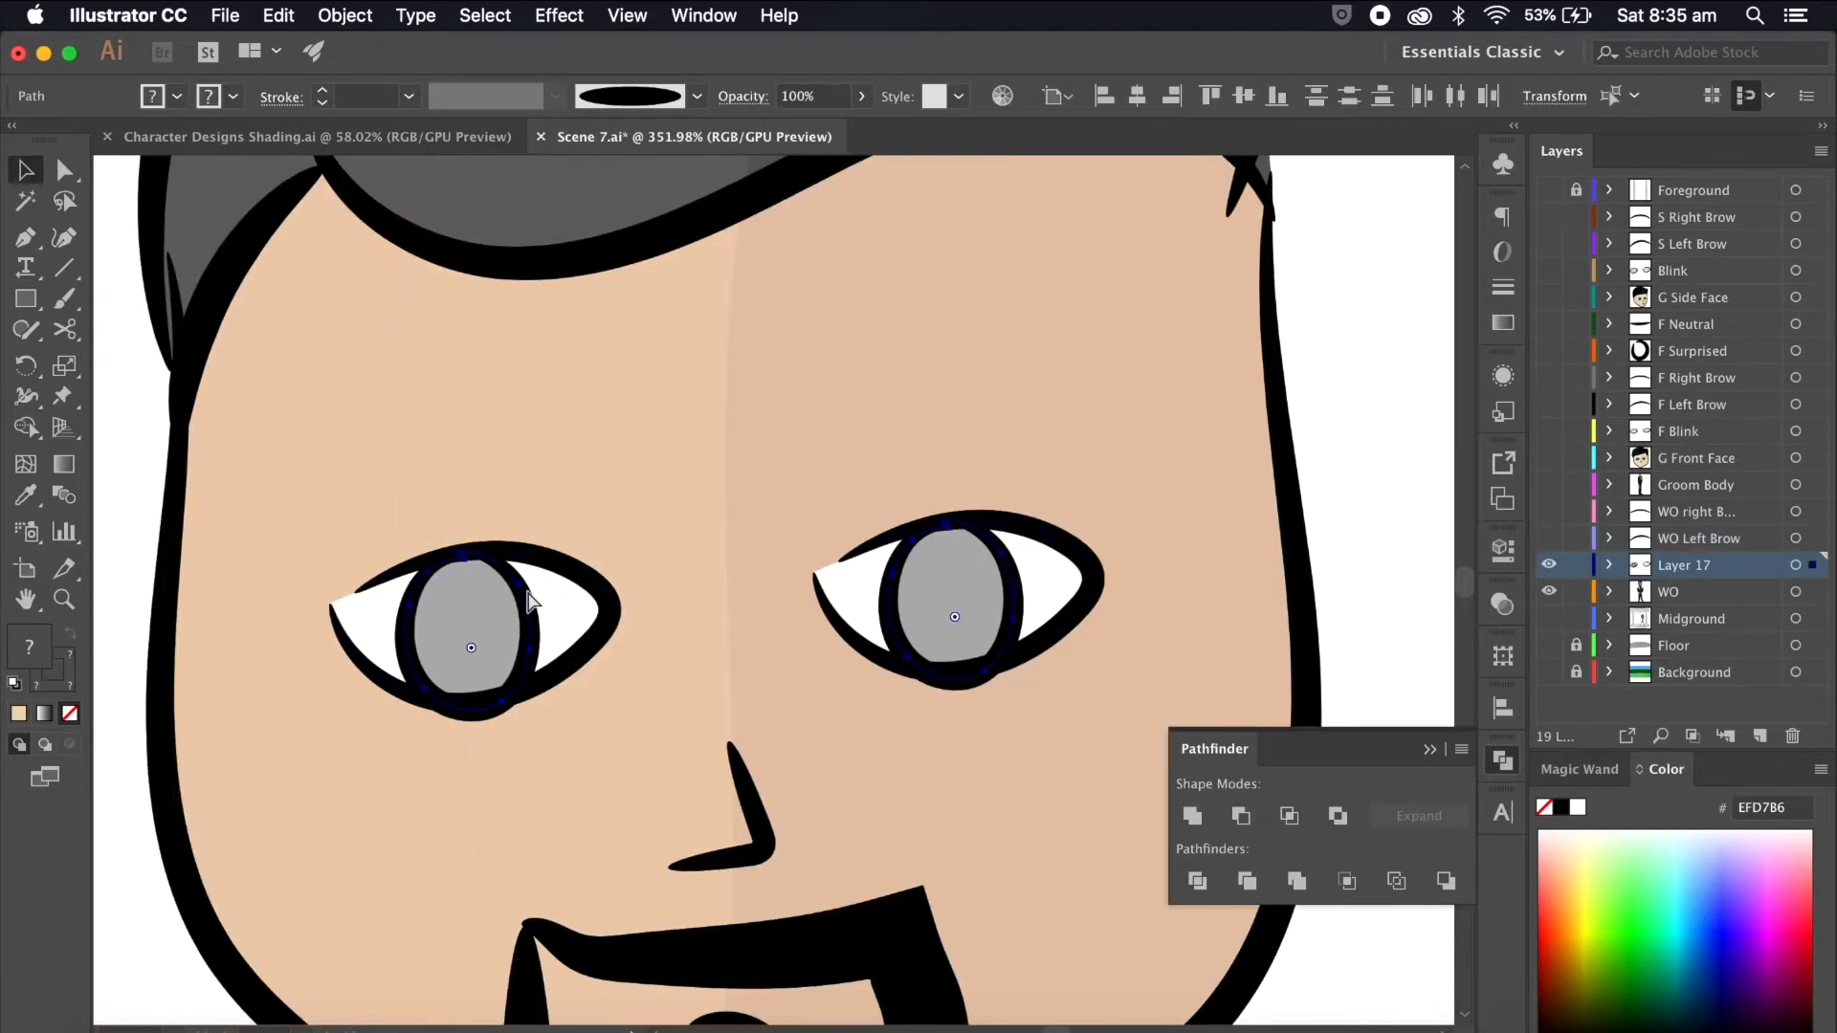
{"action": "left_click", "coordinate": [1549, 565]}
{"action": "left_click", "coordinate": [1549, 592]}
{"action": "left_click", "coordinate": [1548, 592]}
{"action": "left_click", "coordinate": [1549, 565]}
{"action": "left_click", "coordinate": [983, 587]}
{"action": "key", "text": "Delete"}
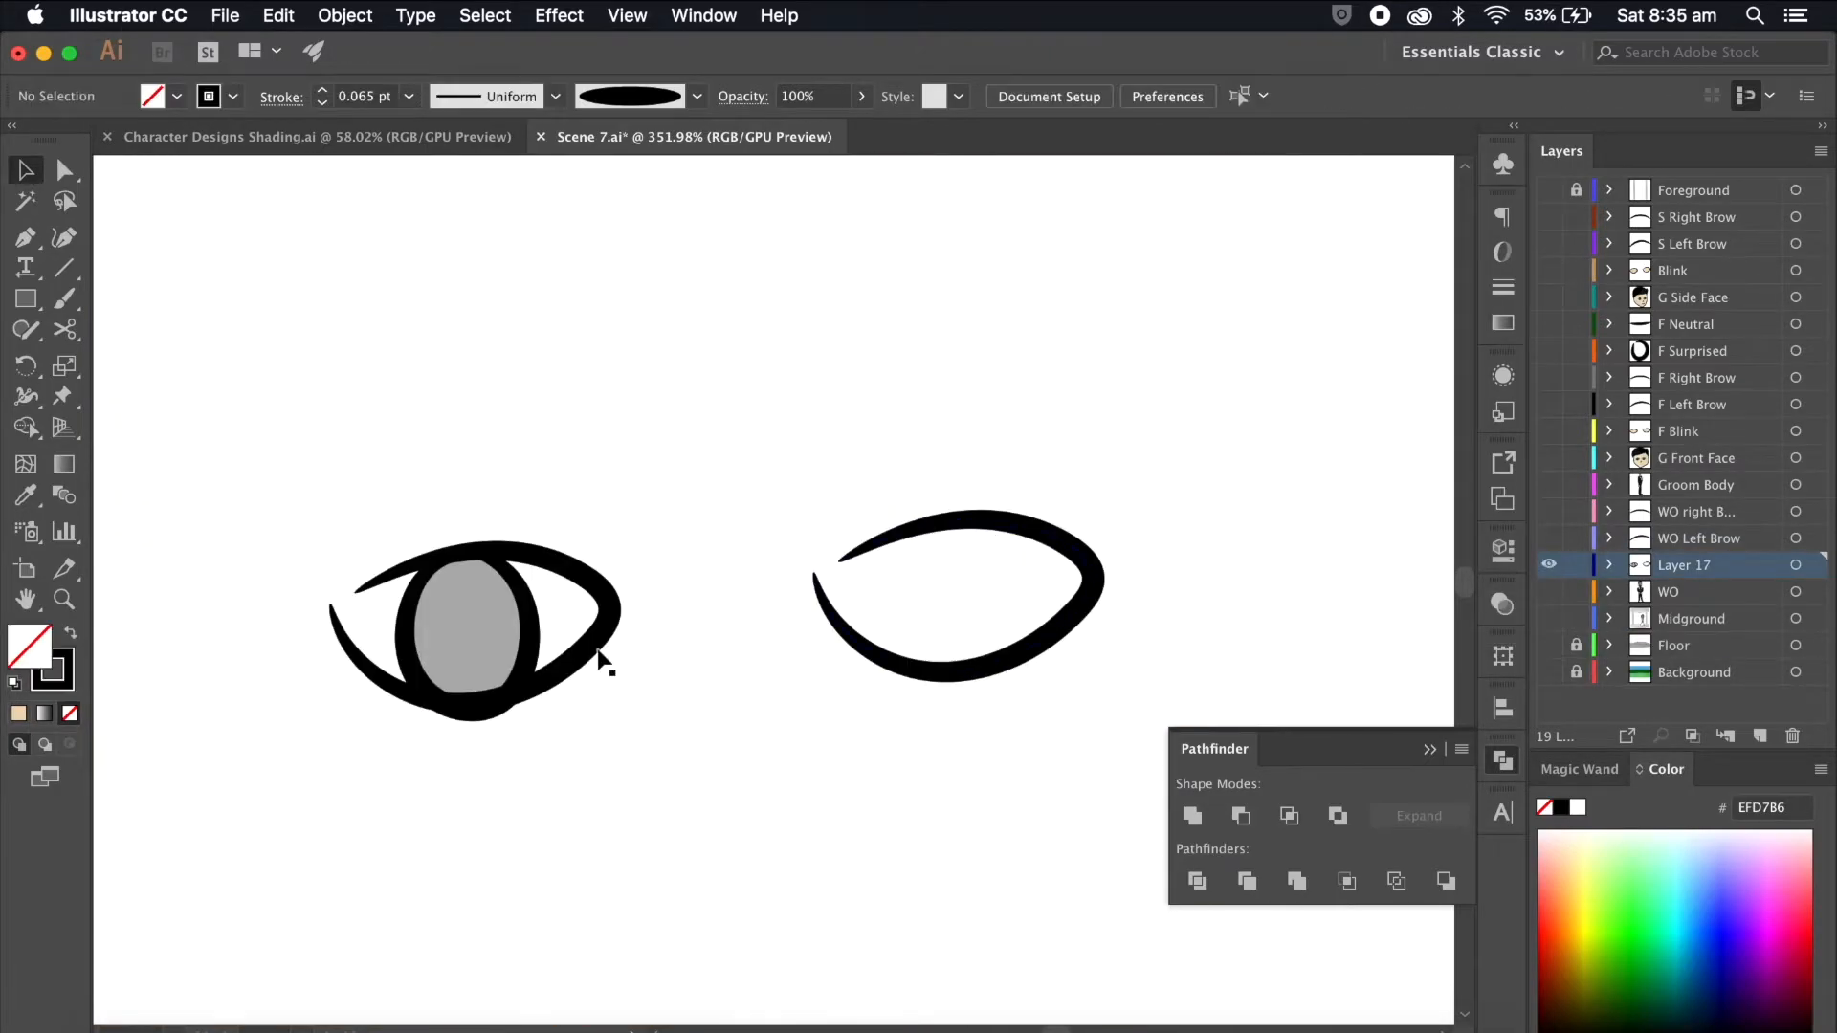
{"action": "left_click", "coordinate": [516, 608]}
{"action": "key", "text": "Delete"}
Step: Fill both pasted eye outlines with skin tones sampled from the face above each eye, and hide their layer
{"action": "left_click", "coordinate": [1549, 592]}
{"action": "scroll", "coordinate": [1305, 470], "scroll_direction": "down", "scroll_amount": 5}
{"action": "key", "text": "a"}
{"action": "left_click", "coordinate": [1113, 543]}
{"action": "key", "text": "i"}
{"action": "left_click", "coordinate": [1116, 468]}
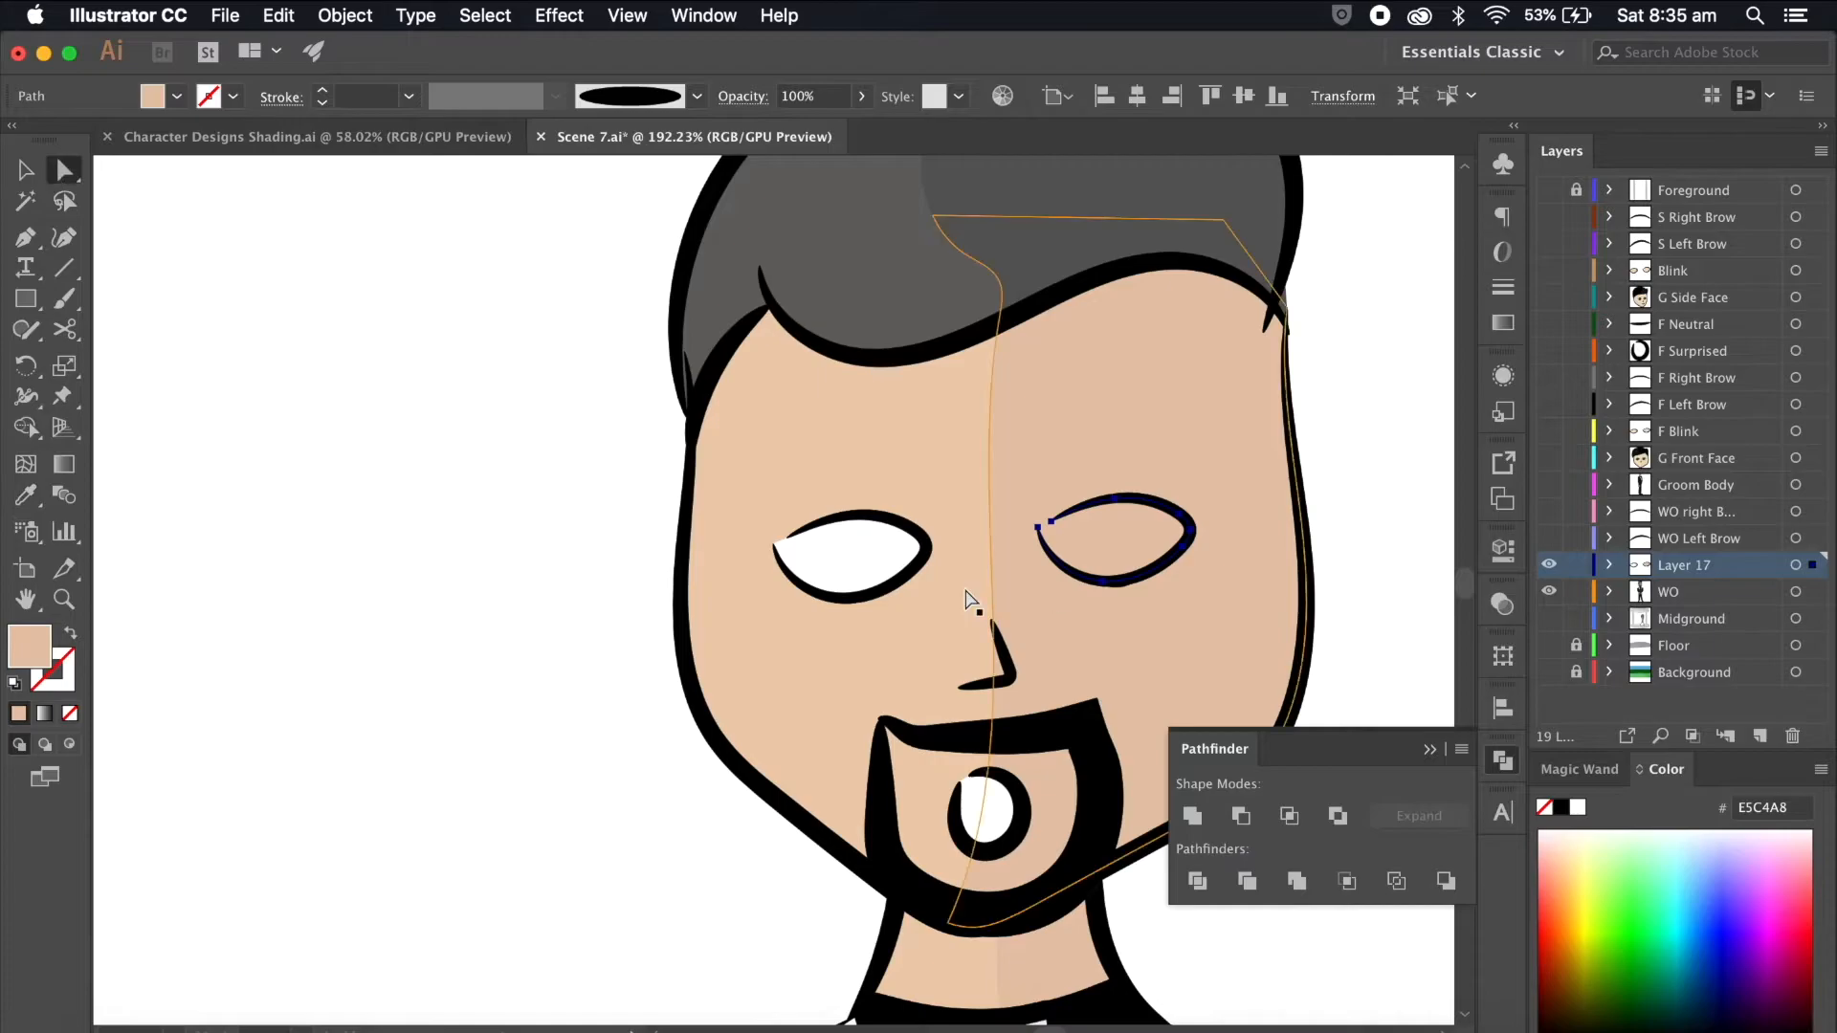
{"action": "left_click", "coordinate": [851, 563], "text": "super"}
{"action": "left_click", "coordinate": [813, 468]}
{"action": "left_click", "coordinate": [26, 170]}
{"action": "left_click", "coordinate": [306, 315]}
{"action": "left_click", "coordinate": [1549, 565]}
Step: Copy both pupils from the officiant's head and paste them in place on a new layer directly above WO
{"action": "scroll", "coordinate": [1151, 536], "scroll_direction": "up", "scroll_amount": 5}
{"action": "double_click", "coordinate": [1148, 534]}
{"action": "double_click", "coordinate": [1148, 533]}
{"action": "left_click", "coordinate": [1148, 534]}
{"action": "left_click", "coordinate": [543, 576], "text": "shift"}
{"action": "scroll", "coordinate": [542, 579], "scroll_direction": "down", "scroll_amount": 5}
{"action": "double_click", "coordinate": [1112, 452]}
{"action": "left_click", "coordinate": [1761, 736]}
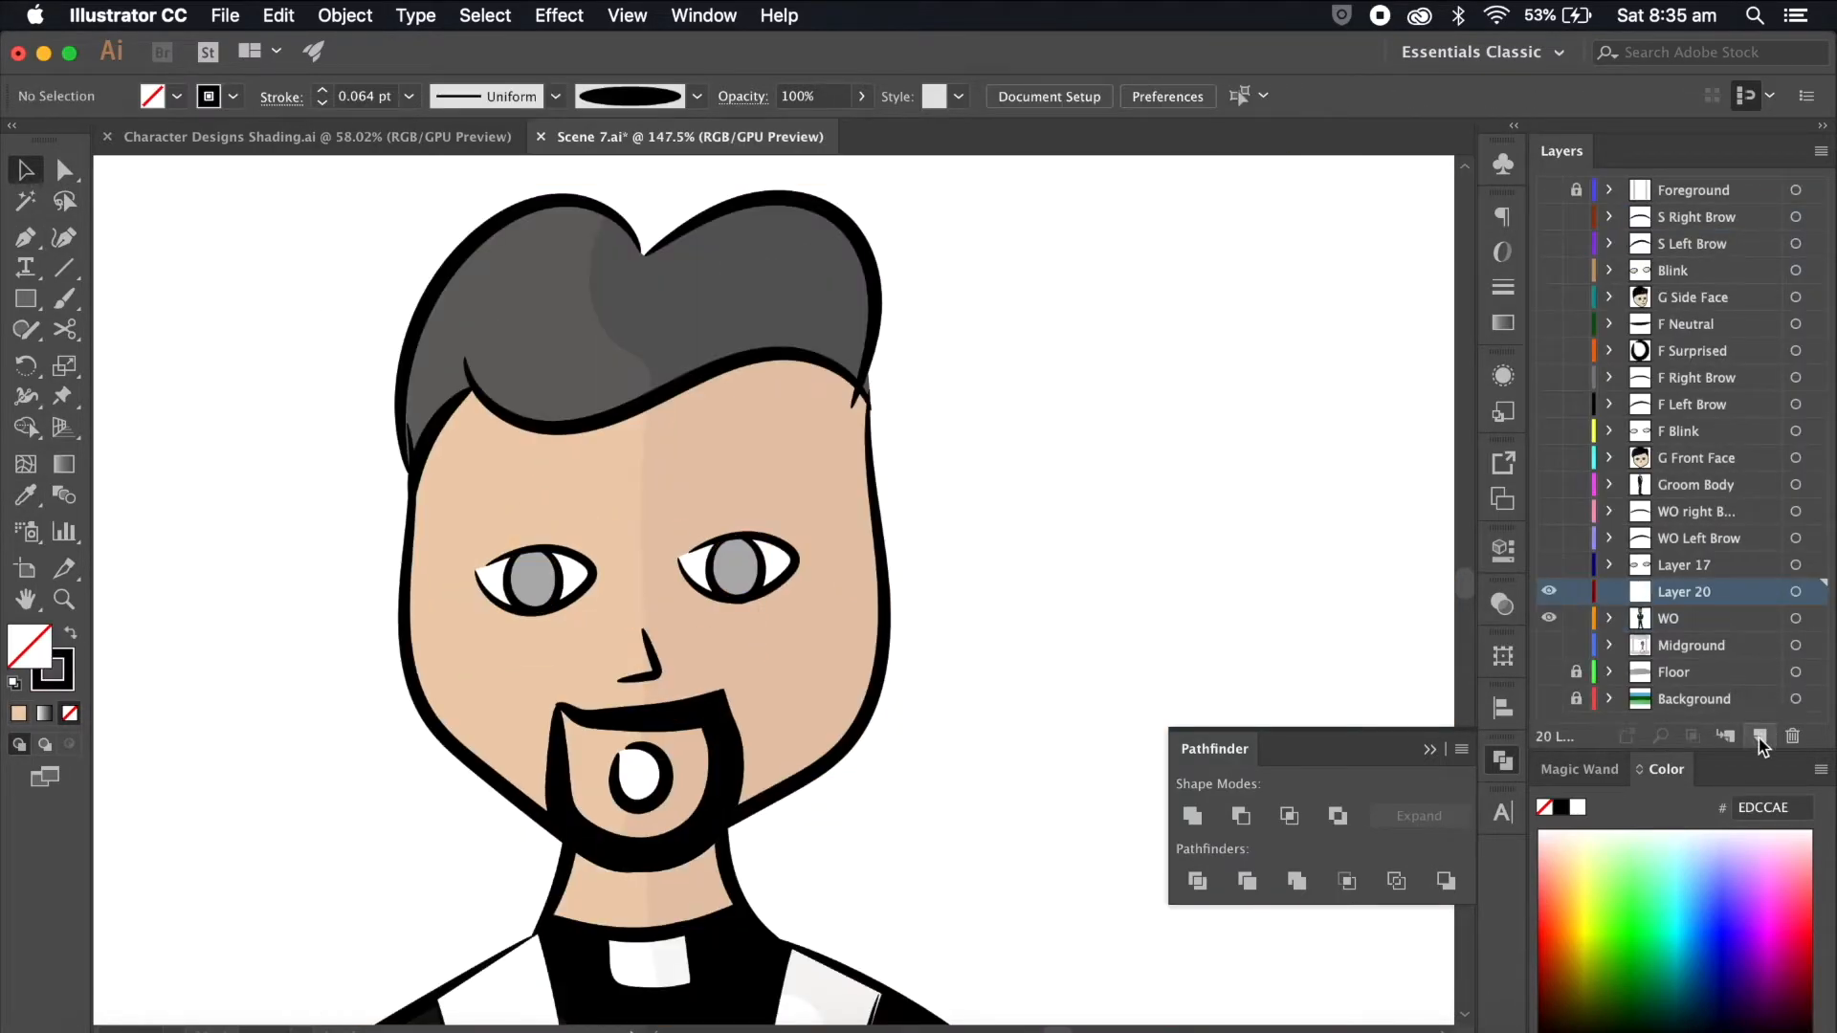
{"action": "left_click", "coordinate": [1548, 619]}
{"action": "key", "text": "super+f"}
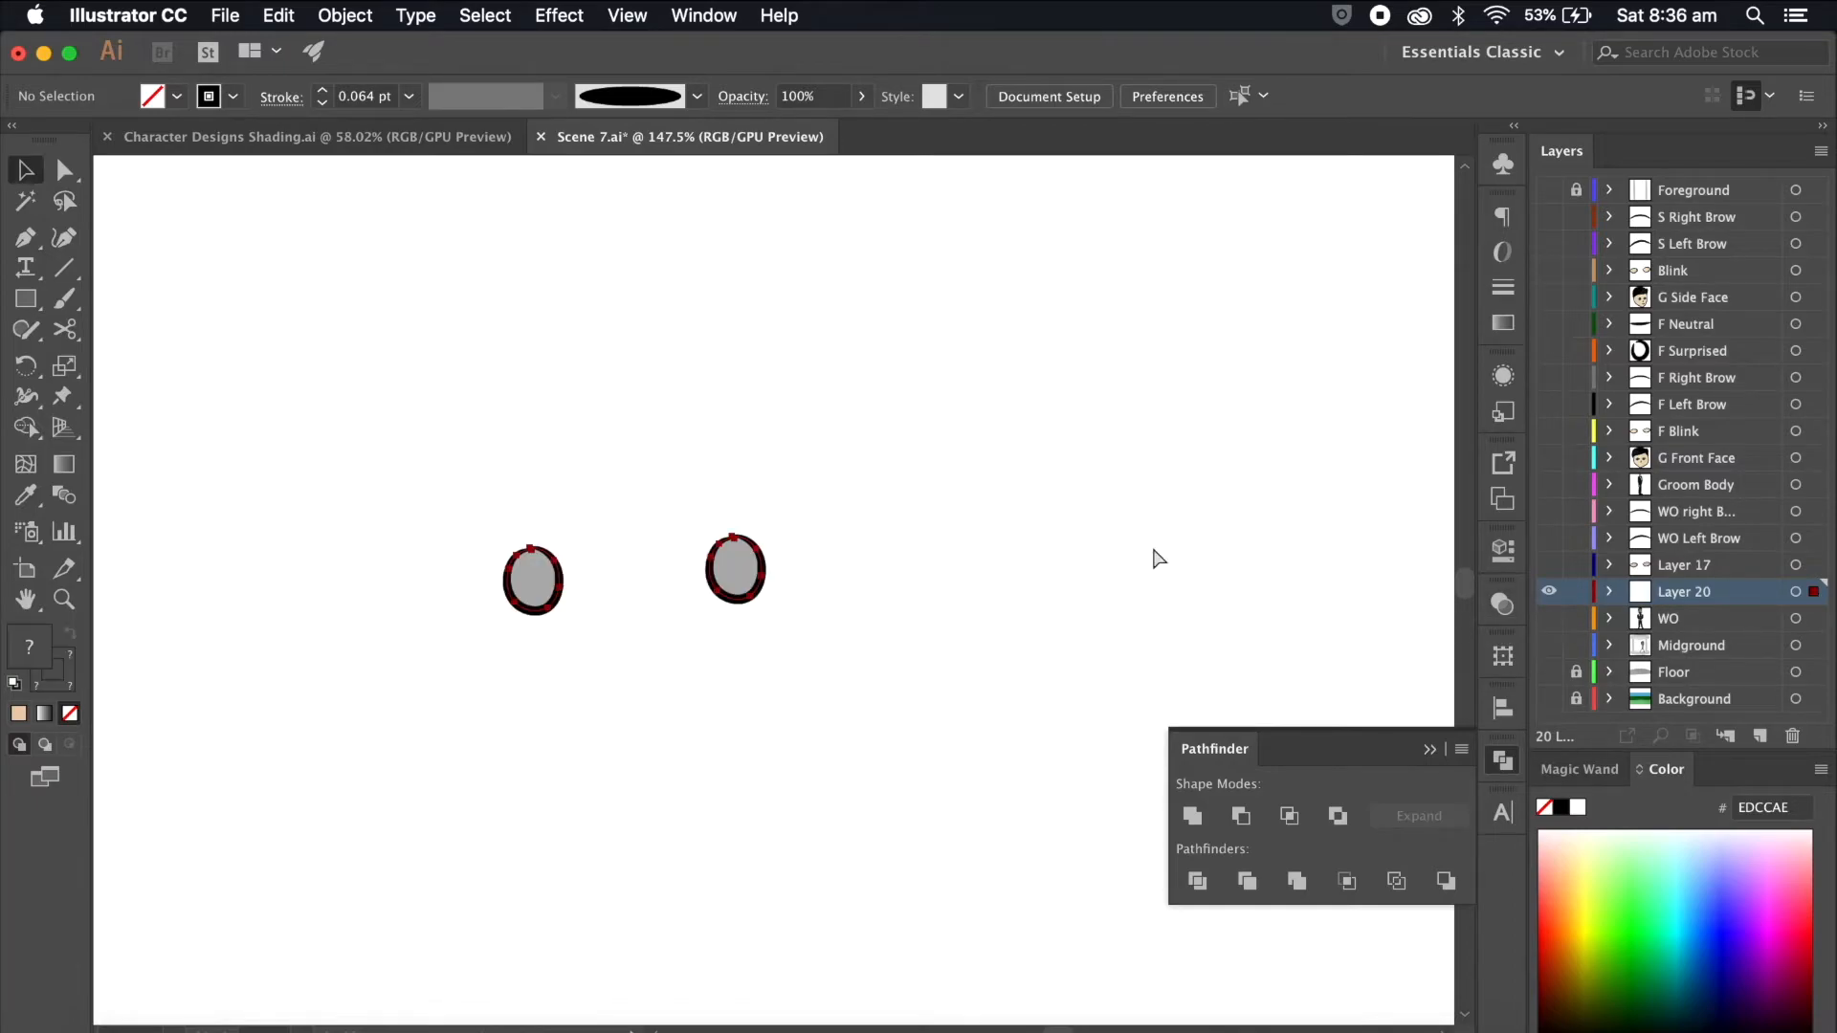
{"action": "left_click", "coordinate": [1152, 547]}
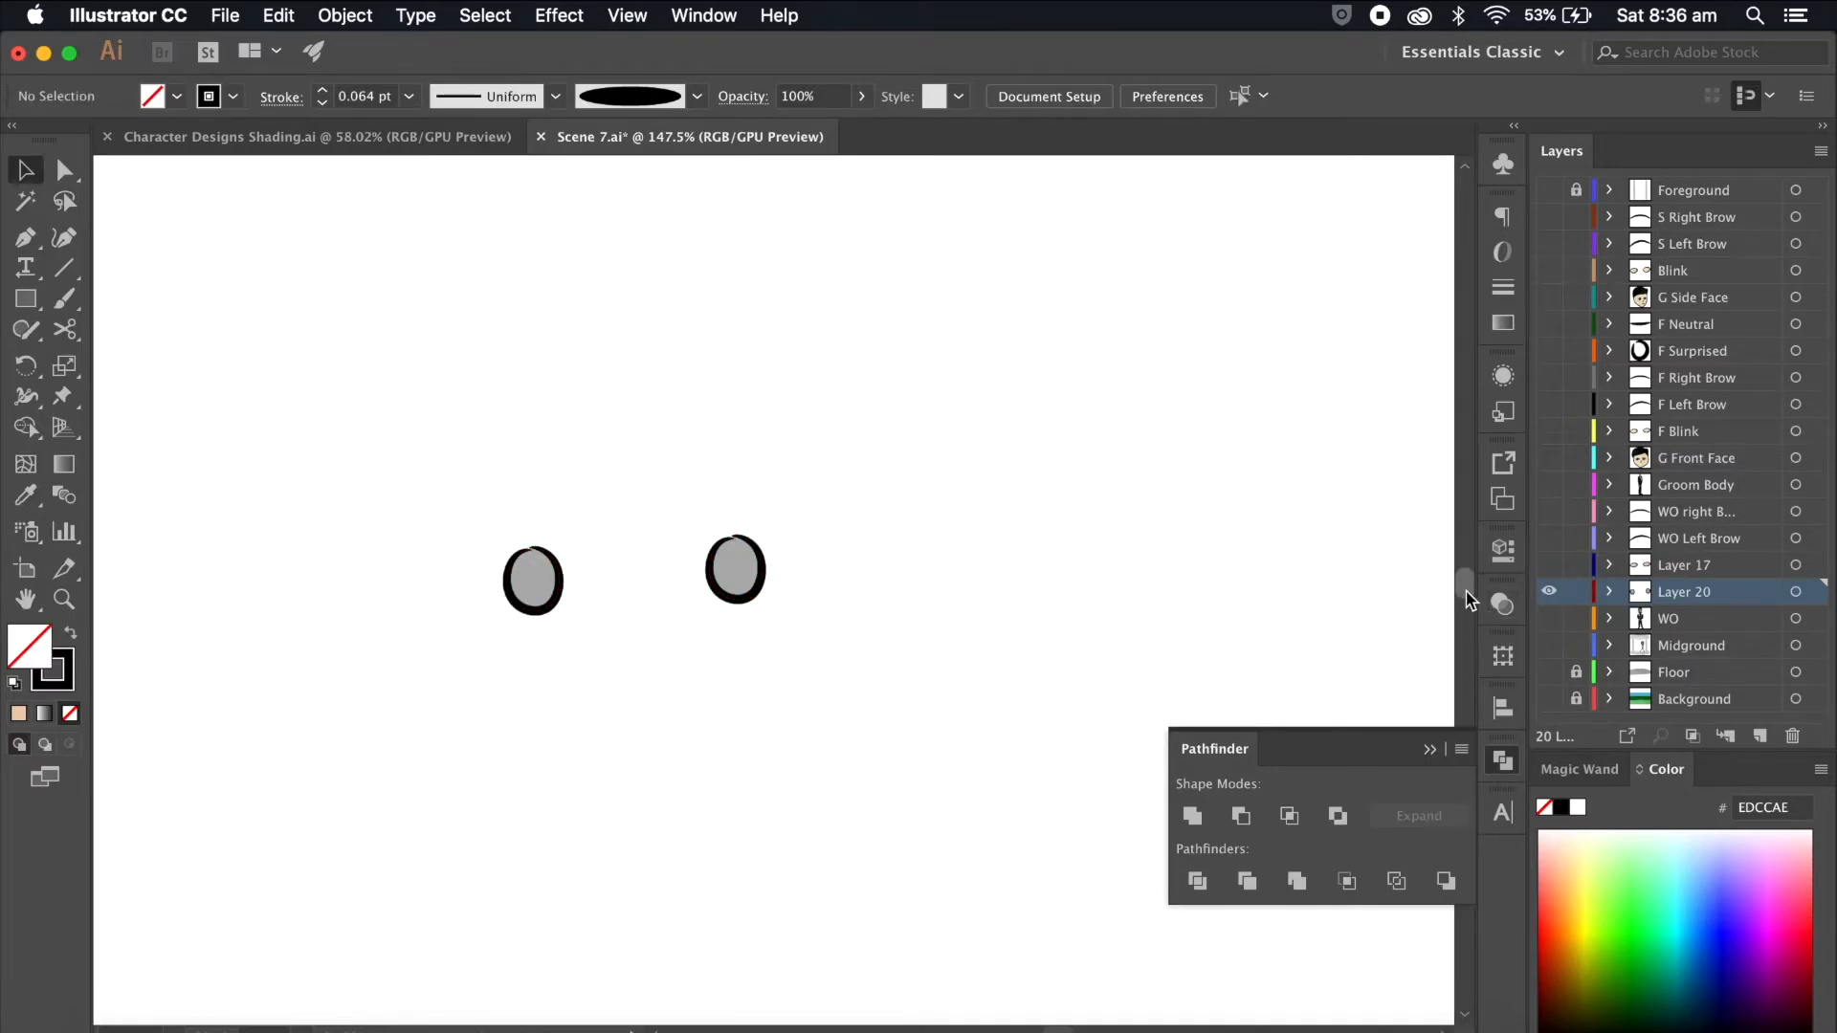
Step: Delete both original pupils from the officiant's head on the WO layer and show the copied pupils' layer
{"action": "left_click", "coordinate": [1549, 591]}
{"action": "left_click", "coordinate": [1549, 619]}
{"action": "scroll", "coordinate": [841, 582], "scroll_direction": "up", "scroll_amount": 3}
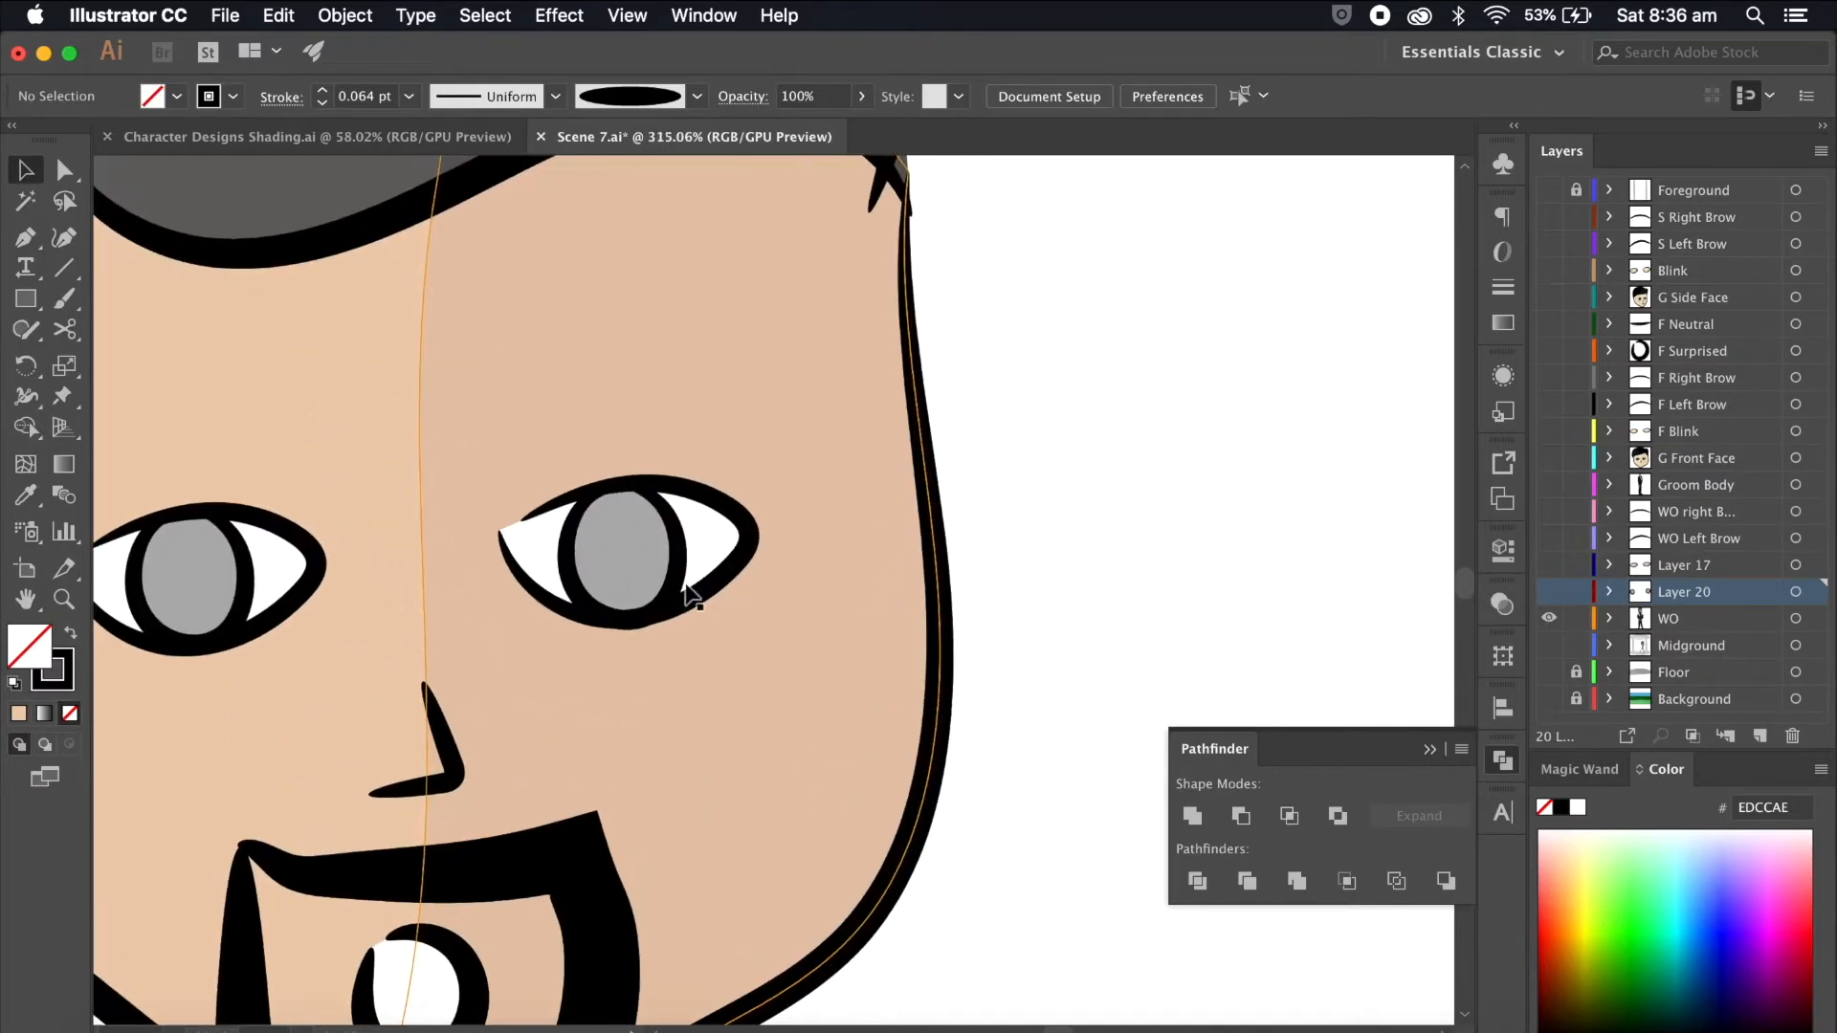
{"action": "double_click", "coordinate": [622, 555]}
{"action": "left_click", "coordinate": [622, 555]}
{"action": "key", "text": "Delete"}
{"action": "left_click", "coordinate": [212, 578]}
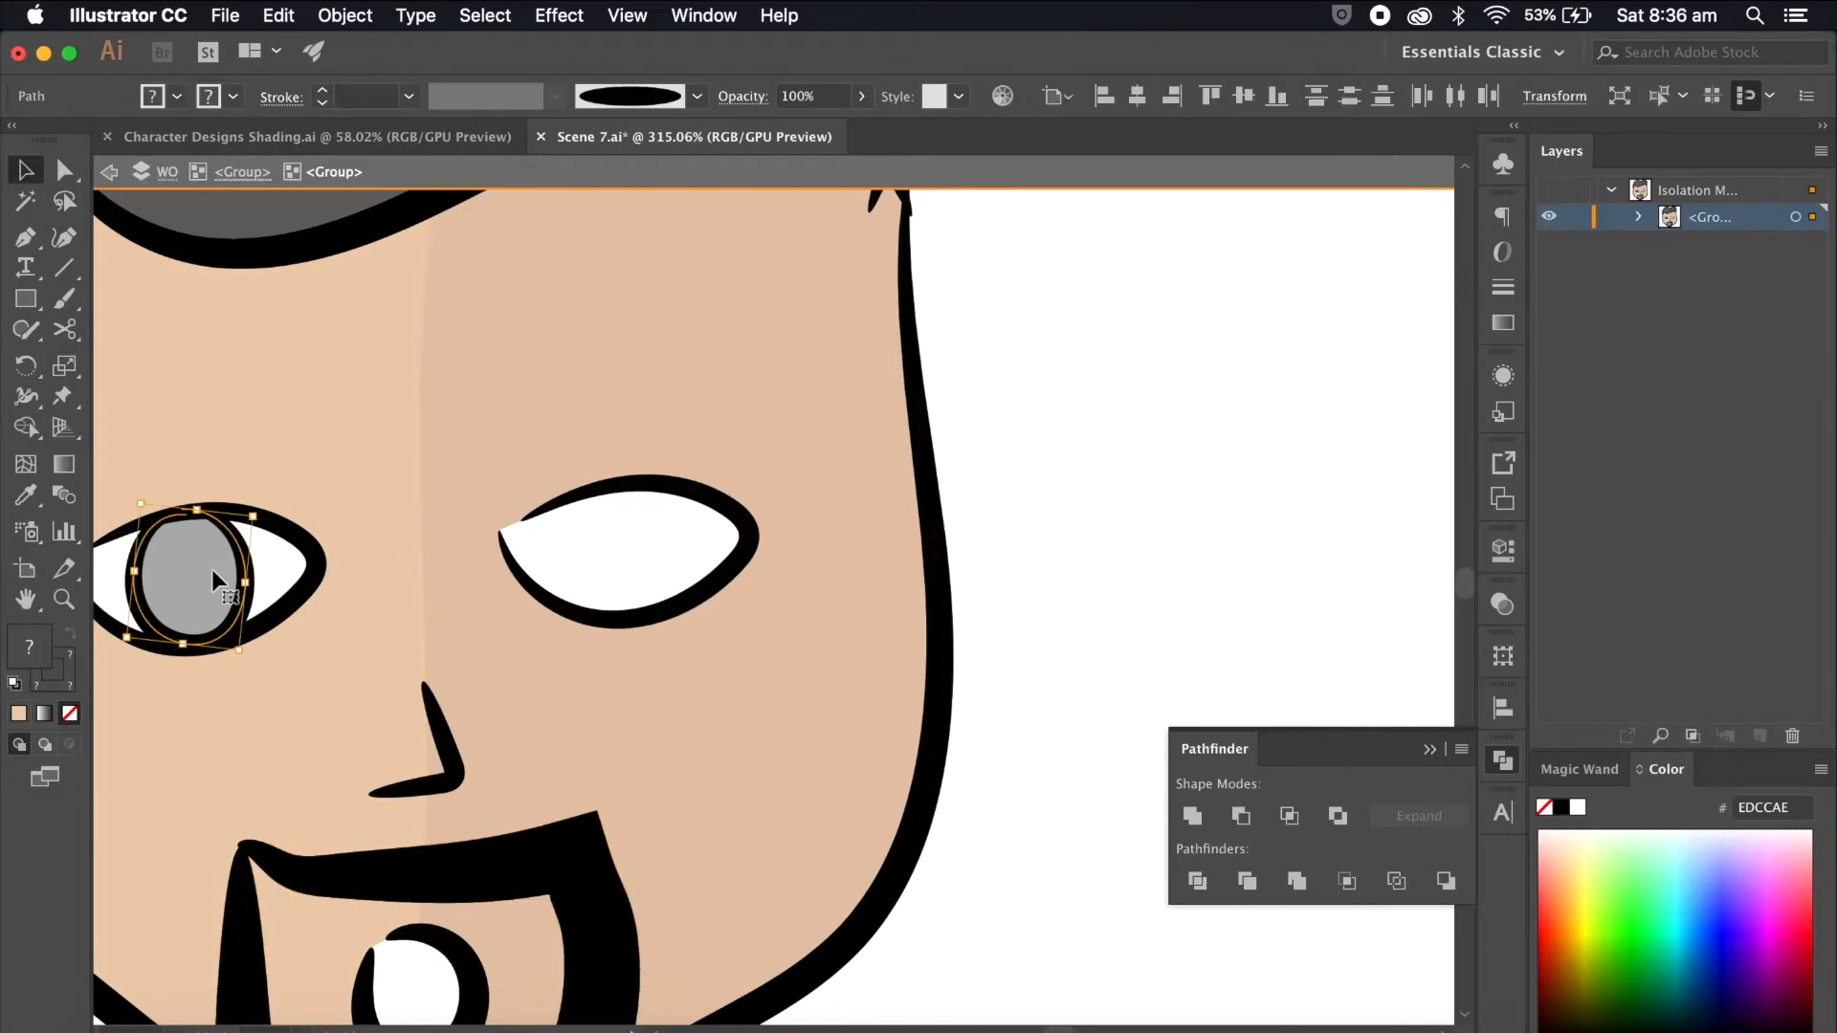
{"action": "key", "text": "Delete"}
{"action": "key", "text": "Escape"}
{"action": "scroll", "coordinate": [246, 574], "scroll_direction": "down", "scroll_amount": 3}
{"action": "left_click", "coordinate": [1549, 591]}
{"action": "left_click", "coordinate": [1640, 594]}
Step: Try nudging the copied pupils sideways within the eyes, and undo the movement
{"action": "left_click", "coordinate": [1795, 592]}
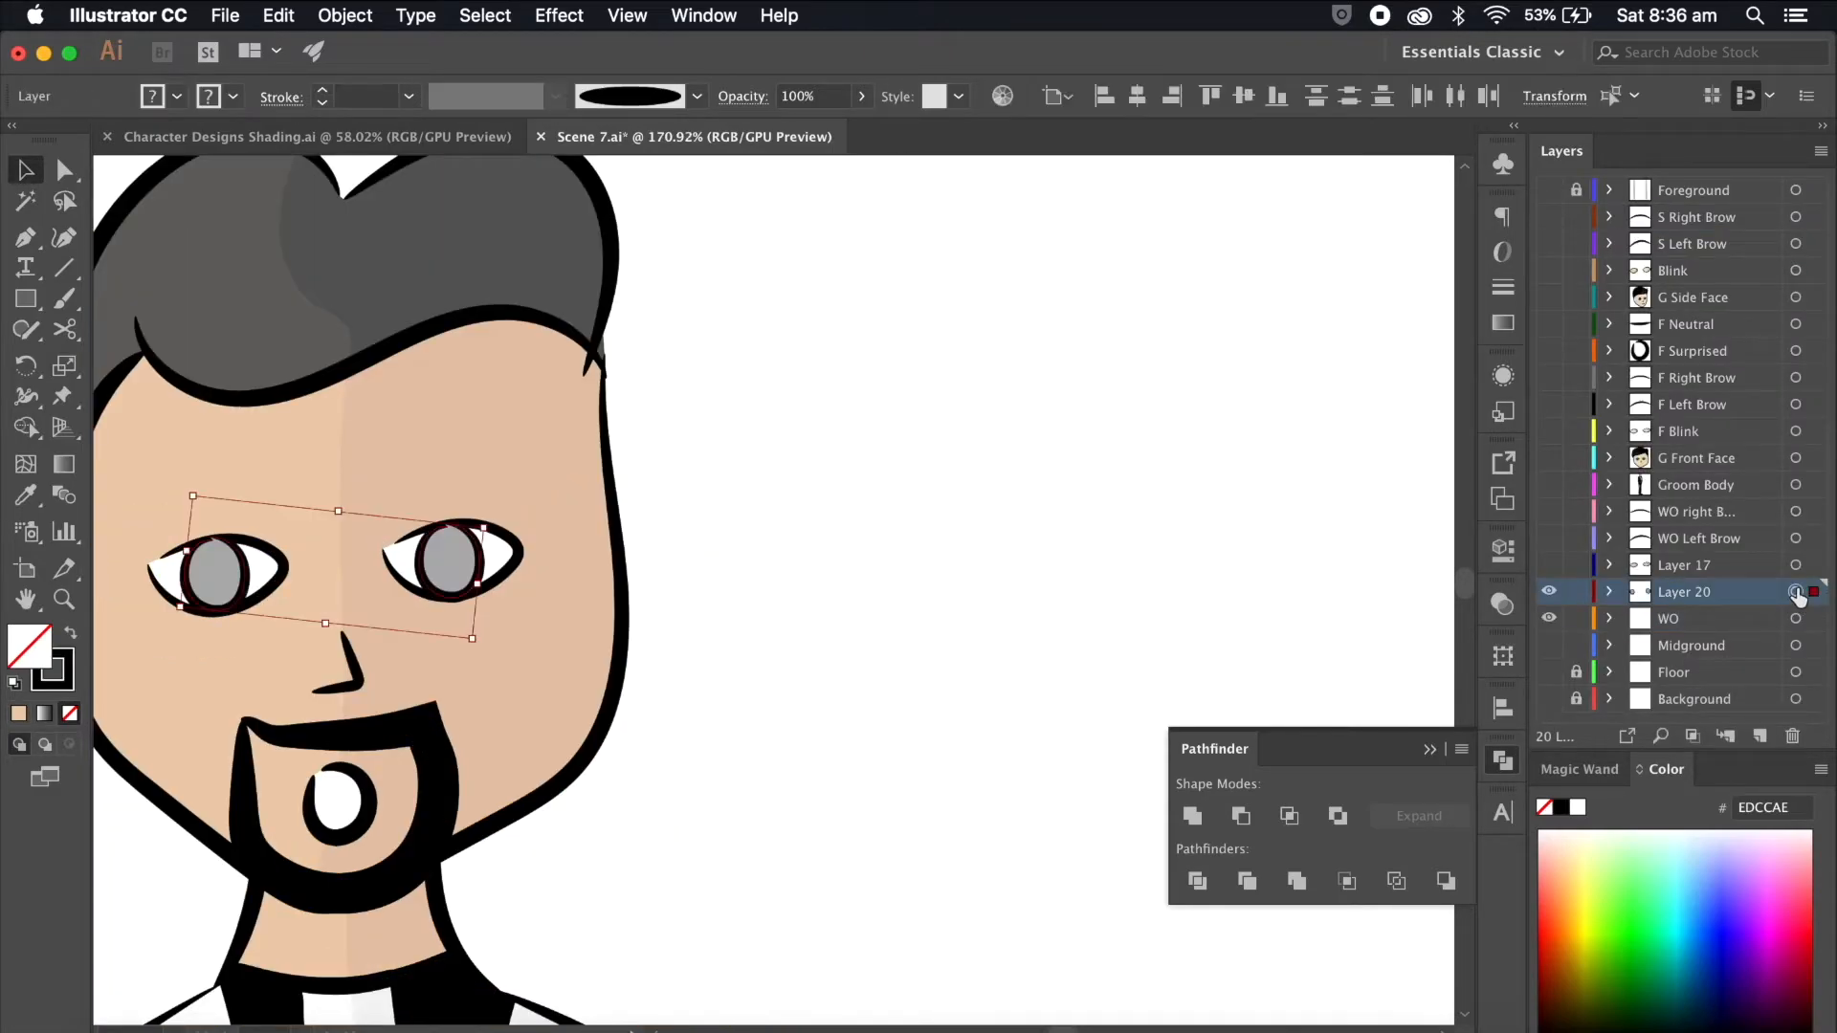
{"action": "key", "text": "Right"}
{"action": "key", "text": "Right"}
{"action": "key", "text": "Left"}
{"action": "key", "text": "Left"}
{"action": "key", "text": "Left"}
{"action": "key", "text": "super+z"}
{"action": "key", "text": "super+z"}
{"action": "key", "text": "super+z"}
{"action": "key", "text": "super+z"}
{"action": "key", "text": "super+z"}
{"action": "key", "text": "super+z"}
{"action": "key", "text": "super+z"}
{"action": "key", "text": "super+z"}
{"action": "key", "text": "super+z"}
{"action": "key", "text": "super+z"}
{"action": "key", "text": "super+z"}
{"action": "left_click", "coordinate": [1106, 600]}
{"action": "scroll", "coordinate": [1106, 600], "scroll_direction": "left", "scroll_amount": 3}
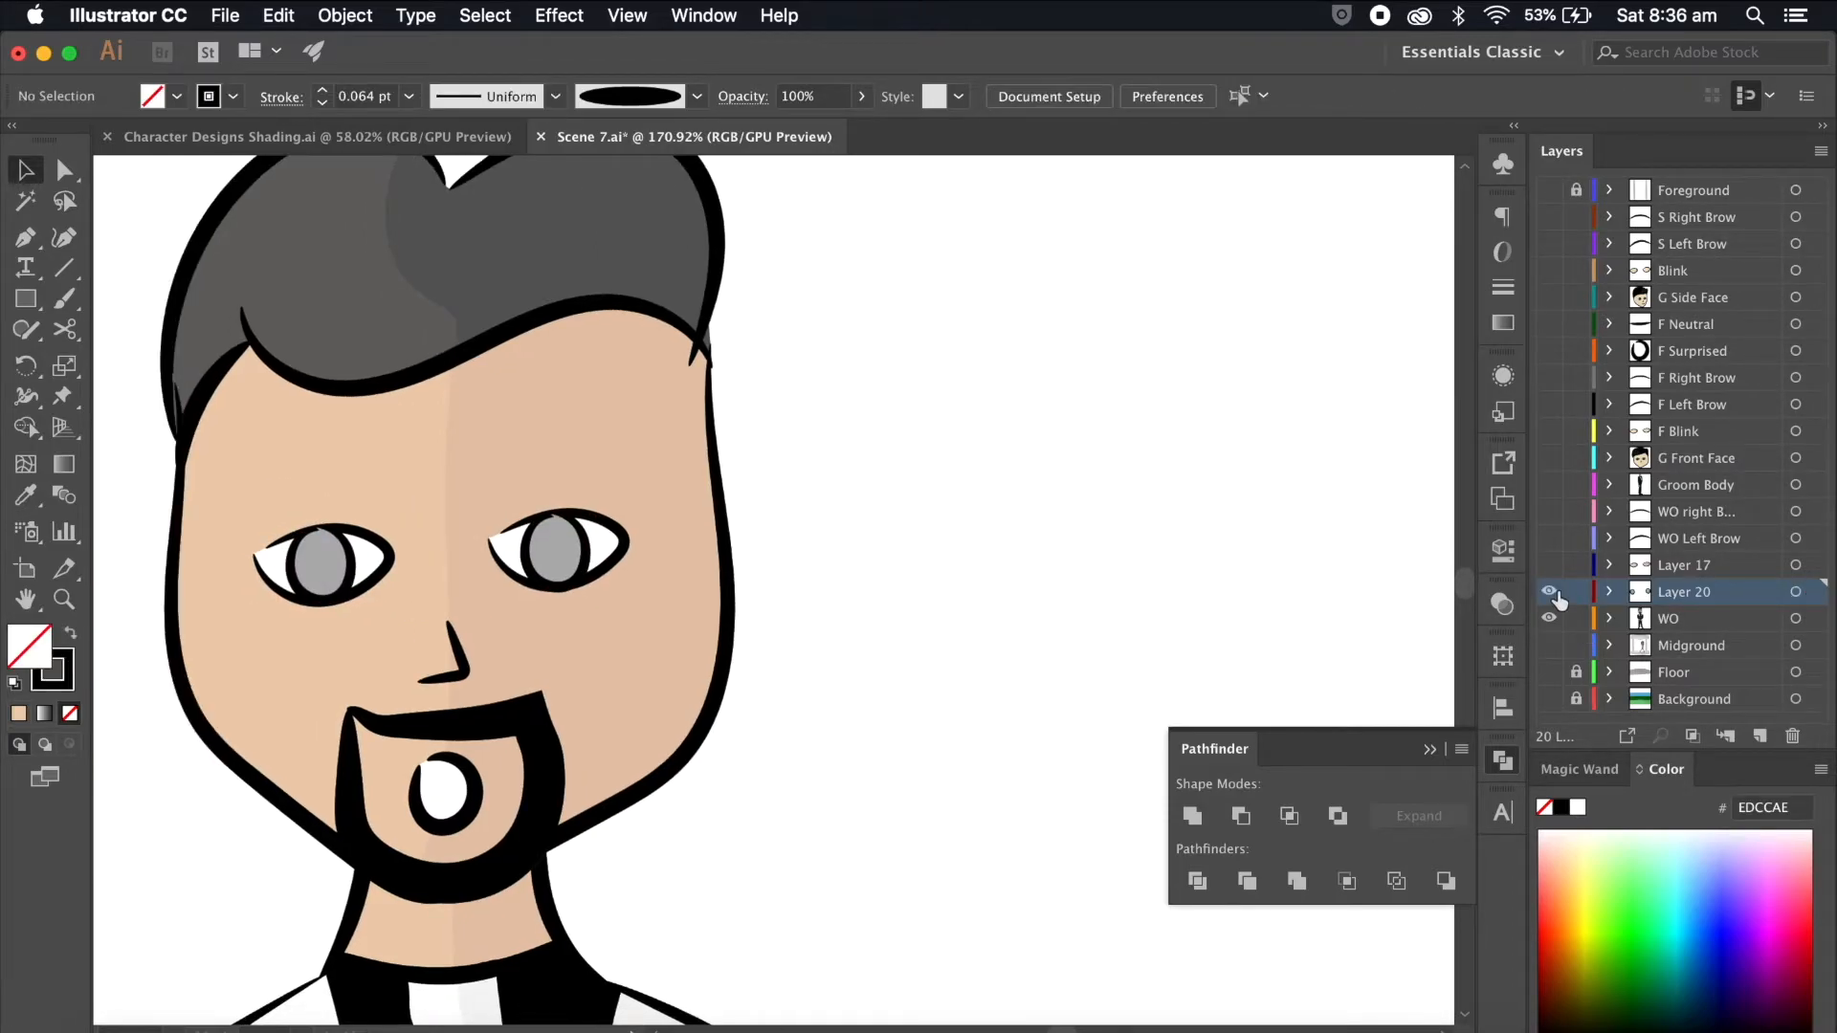
Step: Rename the layer holding the copied pupils as Pupils
{"action": "double_click", "coordinate": [1689, 593]}
{"action": "type", "text": "Pupils"}
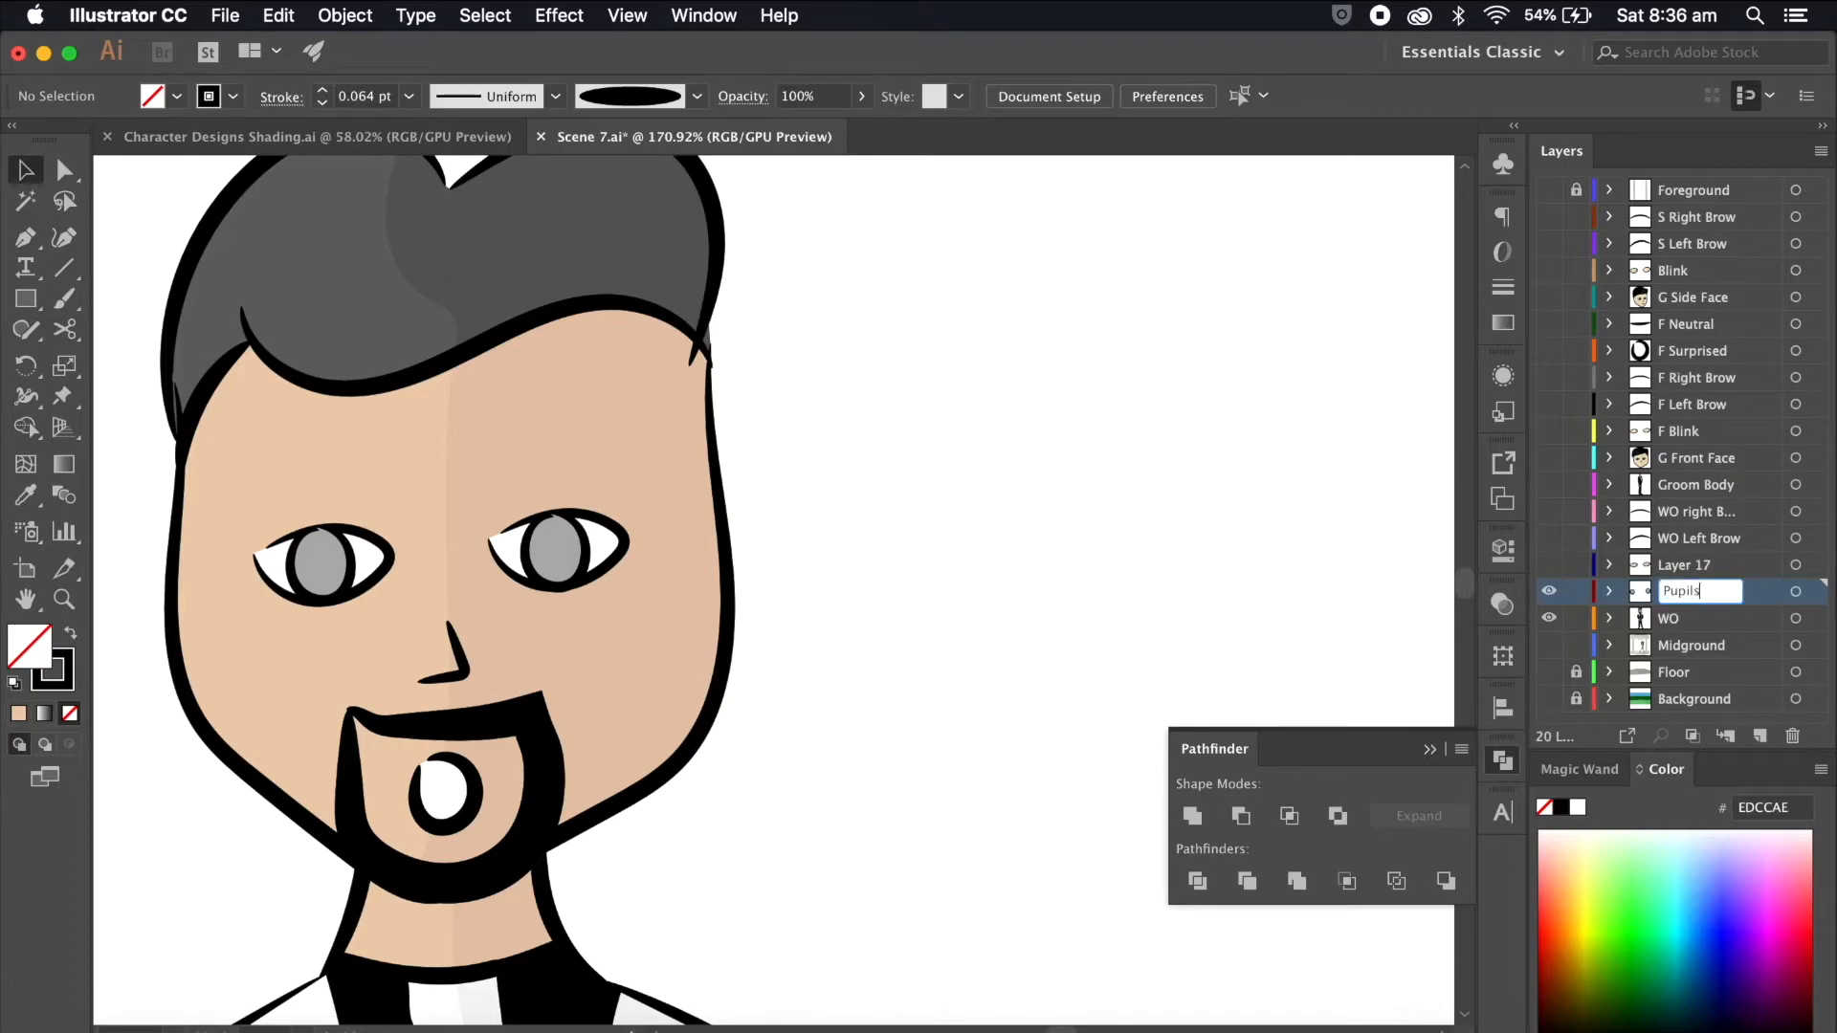
{"action": "key", "text": "Return"}
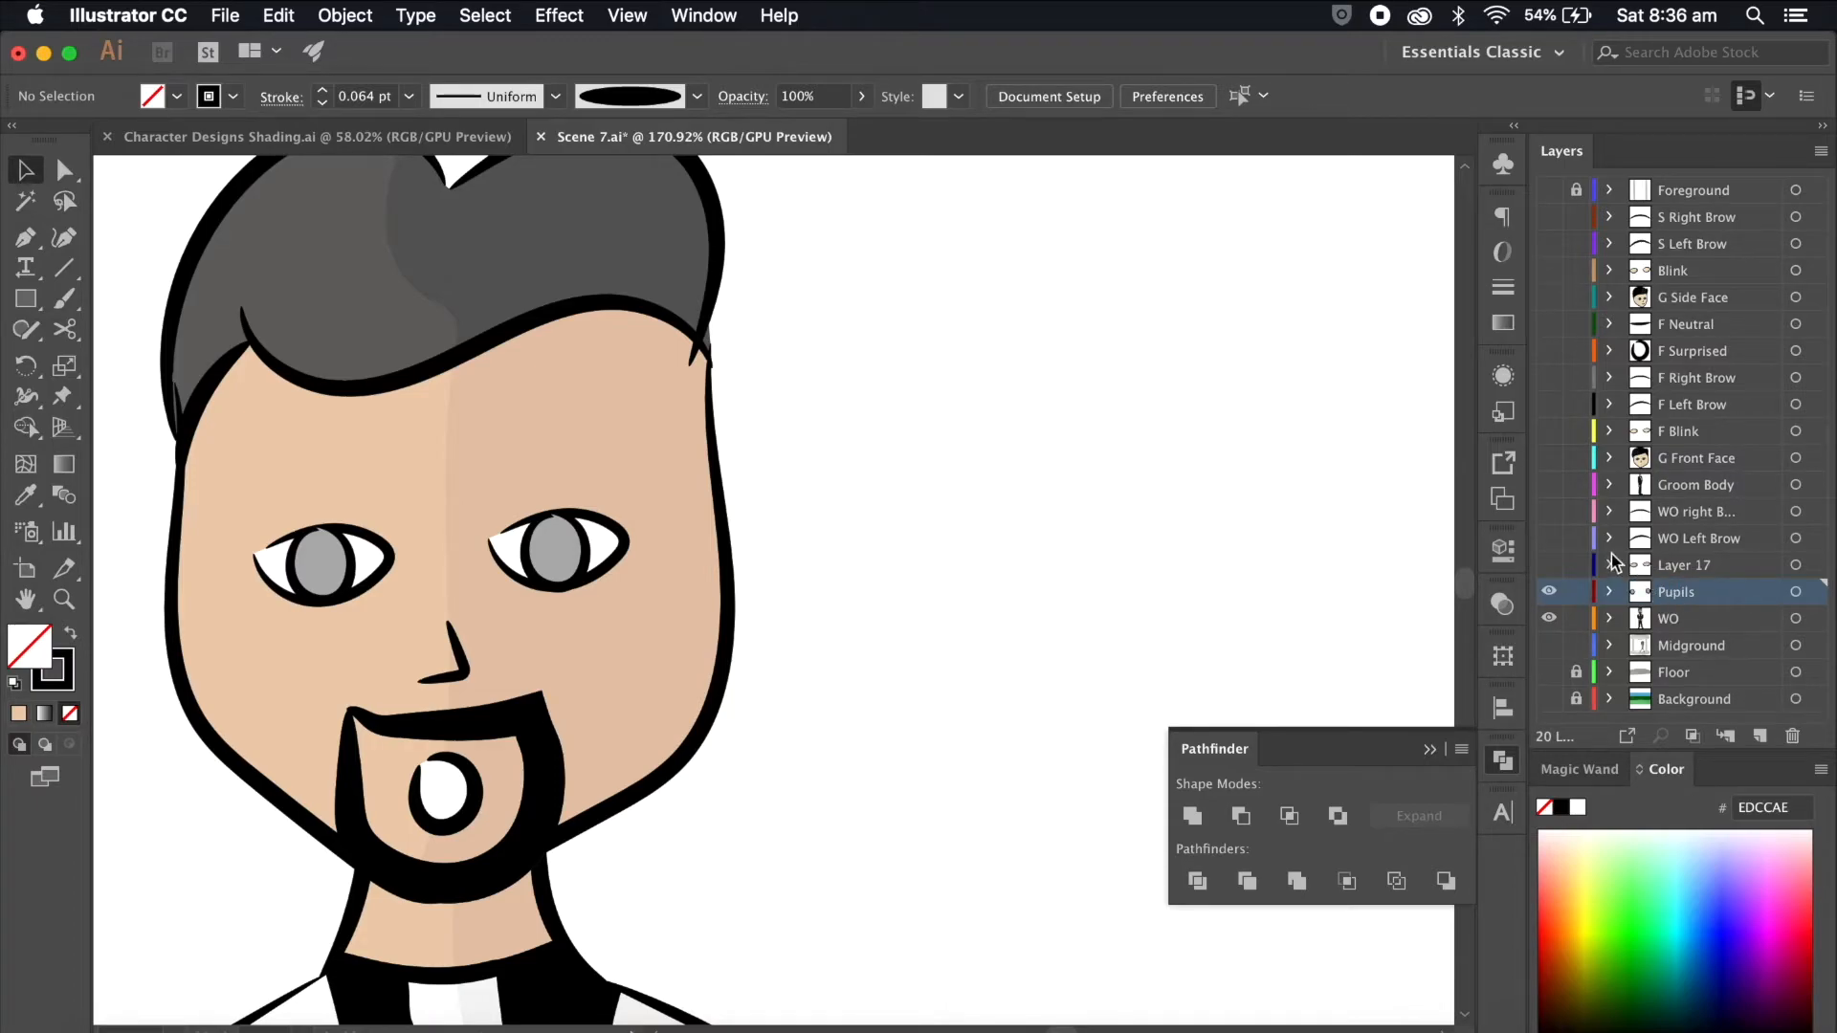
Step: Rename the skin-filled eyes' layer as Blink, and hide both the Blink and Pupils layers
{"action": "left_click", "coordinate": [1548, 564]}
{"action": "double_click", "coordinate": [1712, 565]}
{"action": "type", "text": "Bl"}
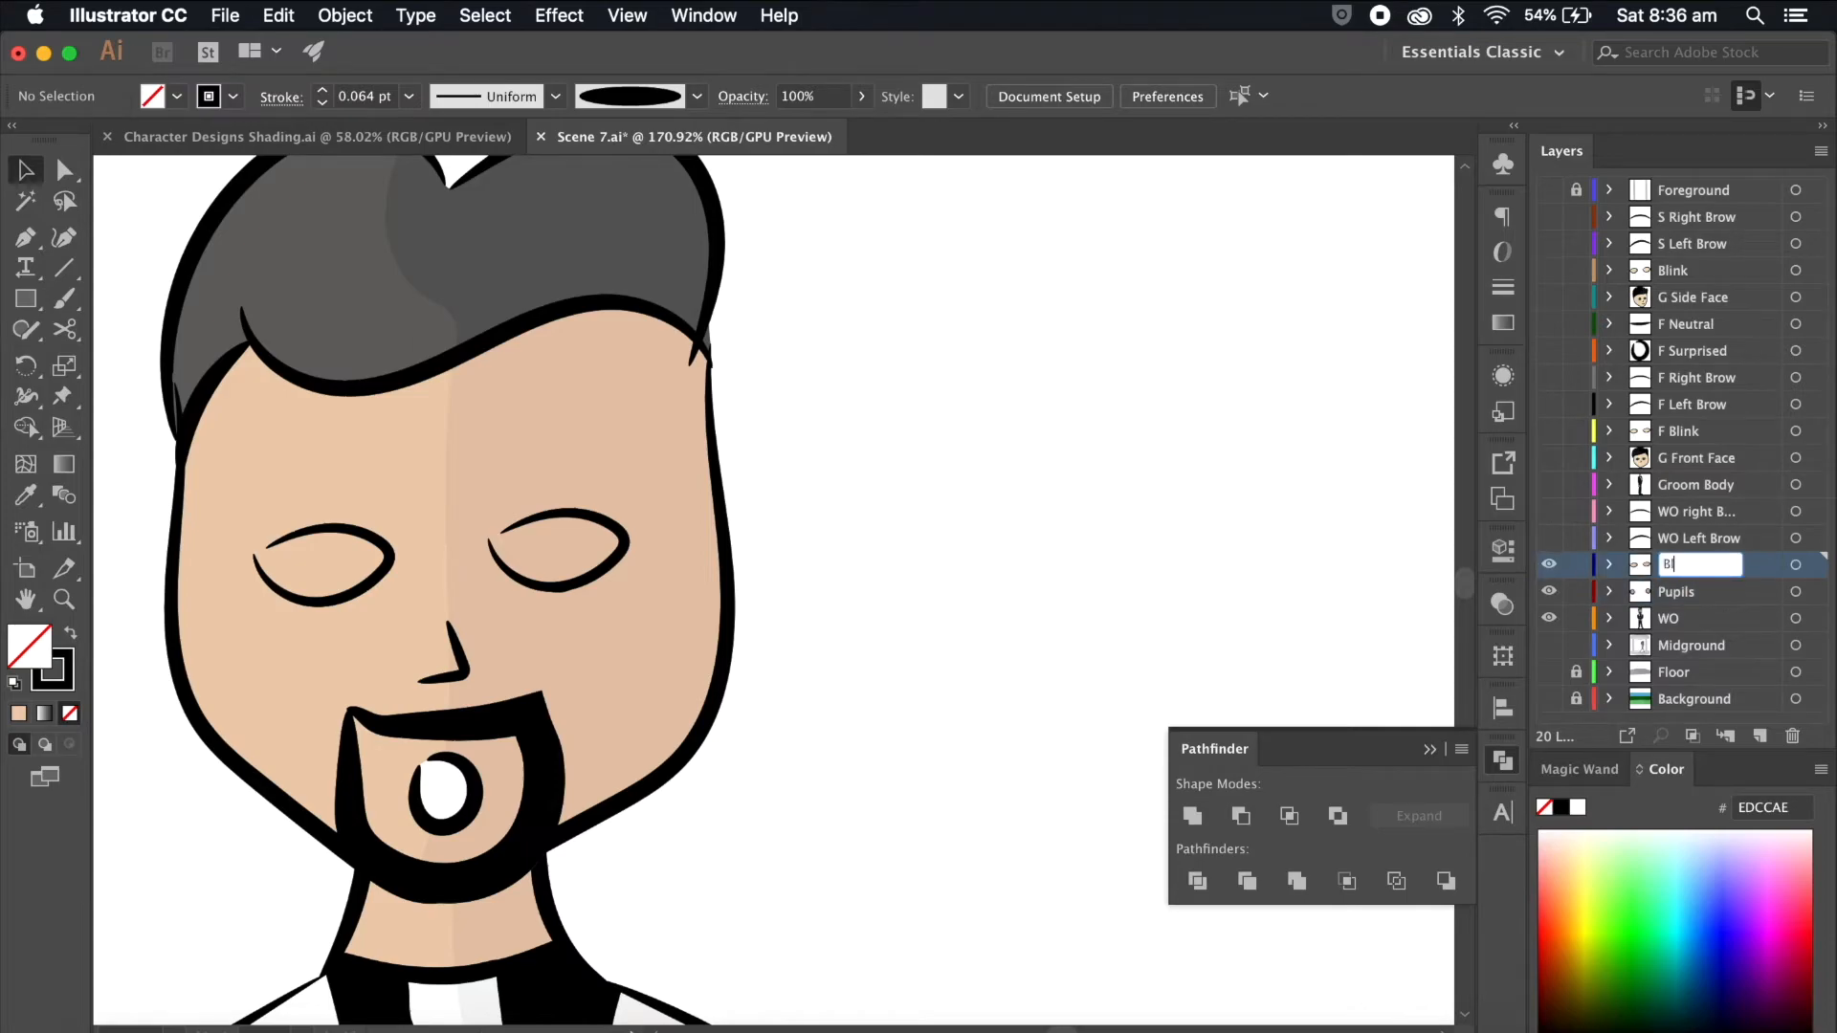
{"action": "type", "text": "ink"}
{"action": "key", "text": "Return"}
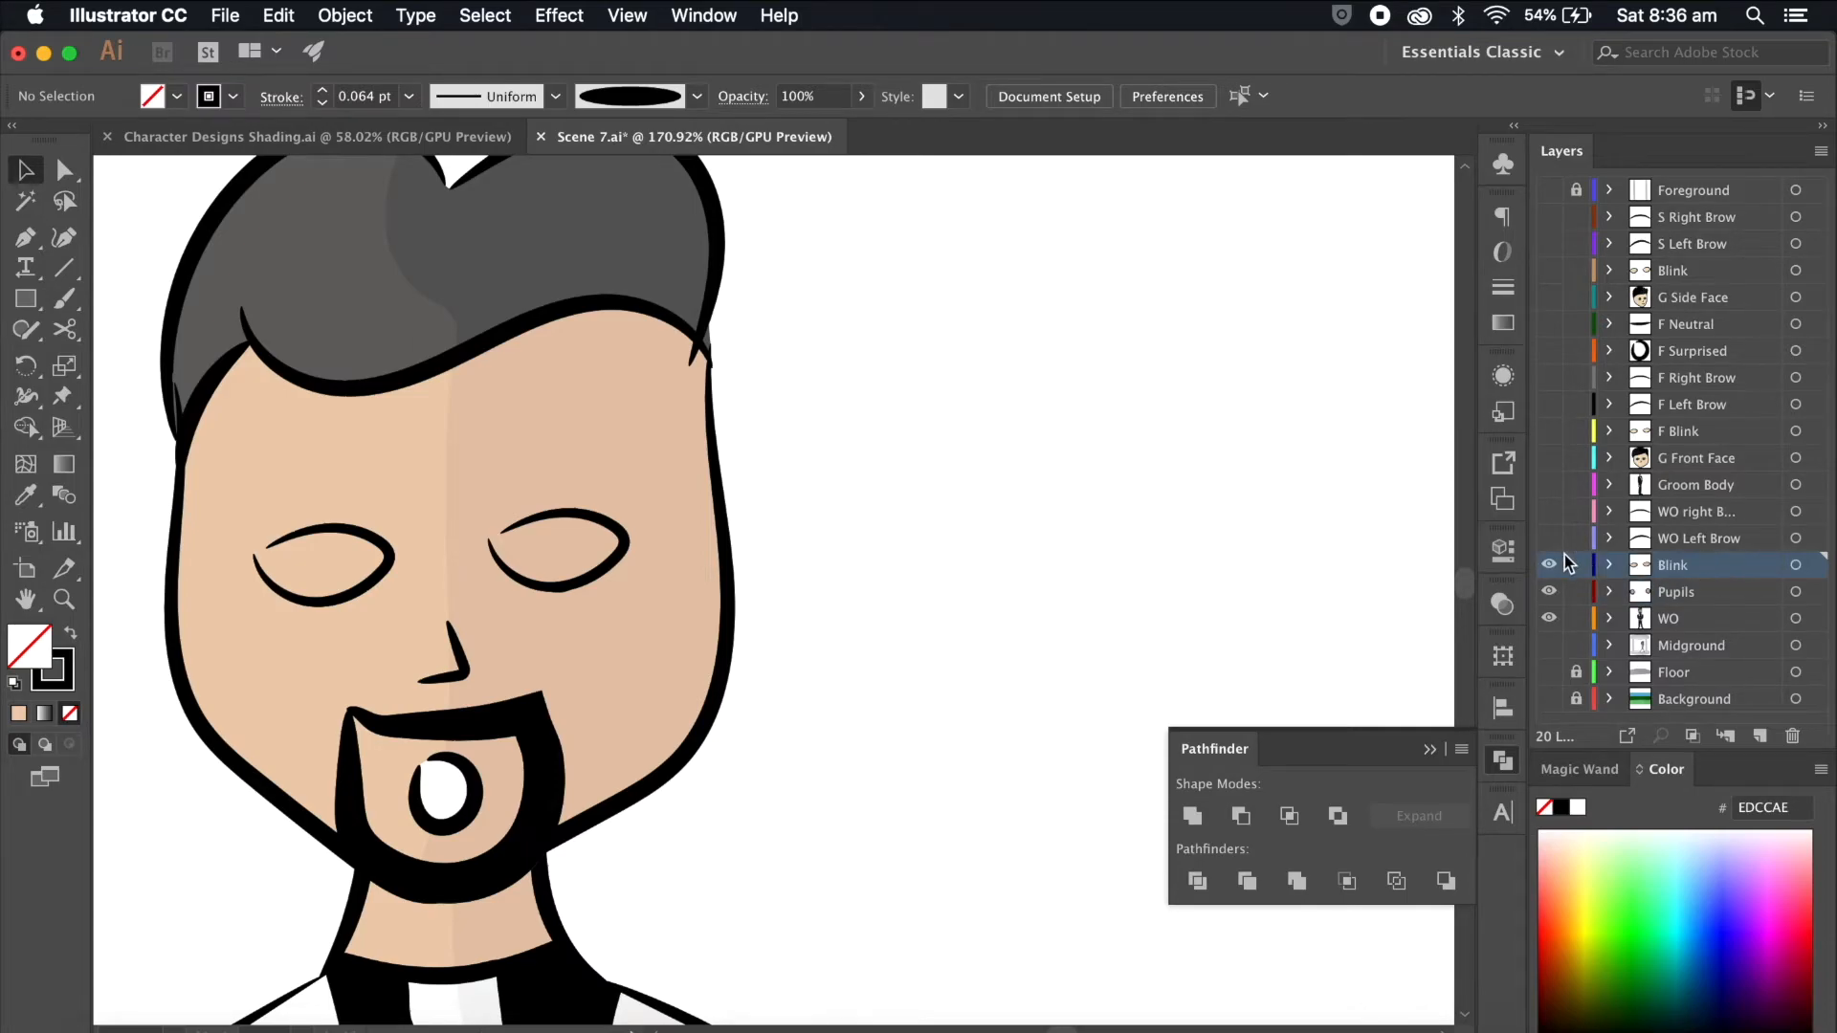
{"action": "left_click", "coordinate": [1548, 564]}
{"action": "left_click", "coordinate": [1548, 591]}
Step: Cut the officiant's round open mouth out of the nested head group and leave isolation
{"action": "left_click", "coordinate": [492, 780]}
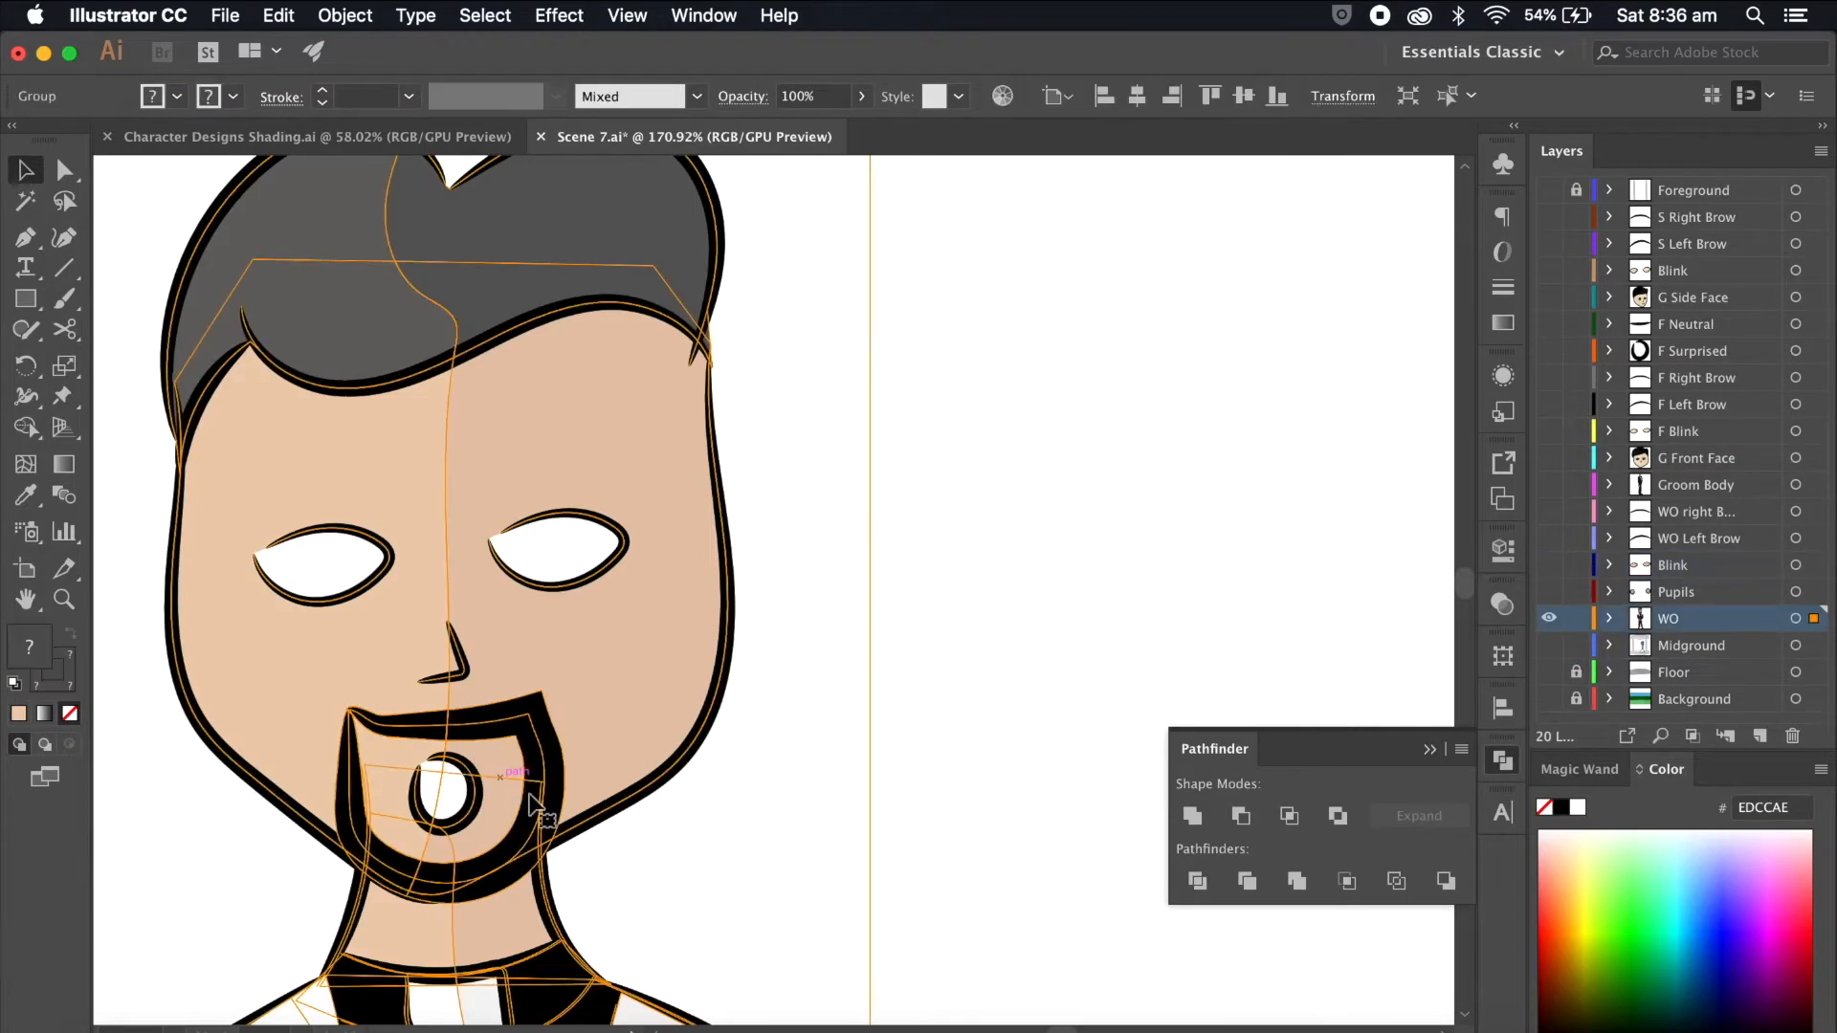
{"action": "scroll", "coordinate": [536, 786], "scroll_direction": "down", "scroll_amount": 3}
{"action": "scroll", "coordinate": [536, 786], "scroll_direction": "left", "scroll_amount": 4}
{"action": "left_click", "coordinate": [1031, 622]}
{"action": "double_click", "coordinate": [651, 665]}
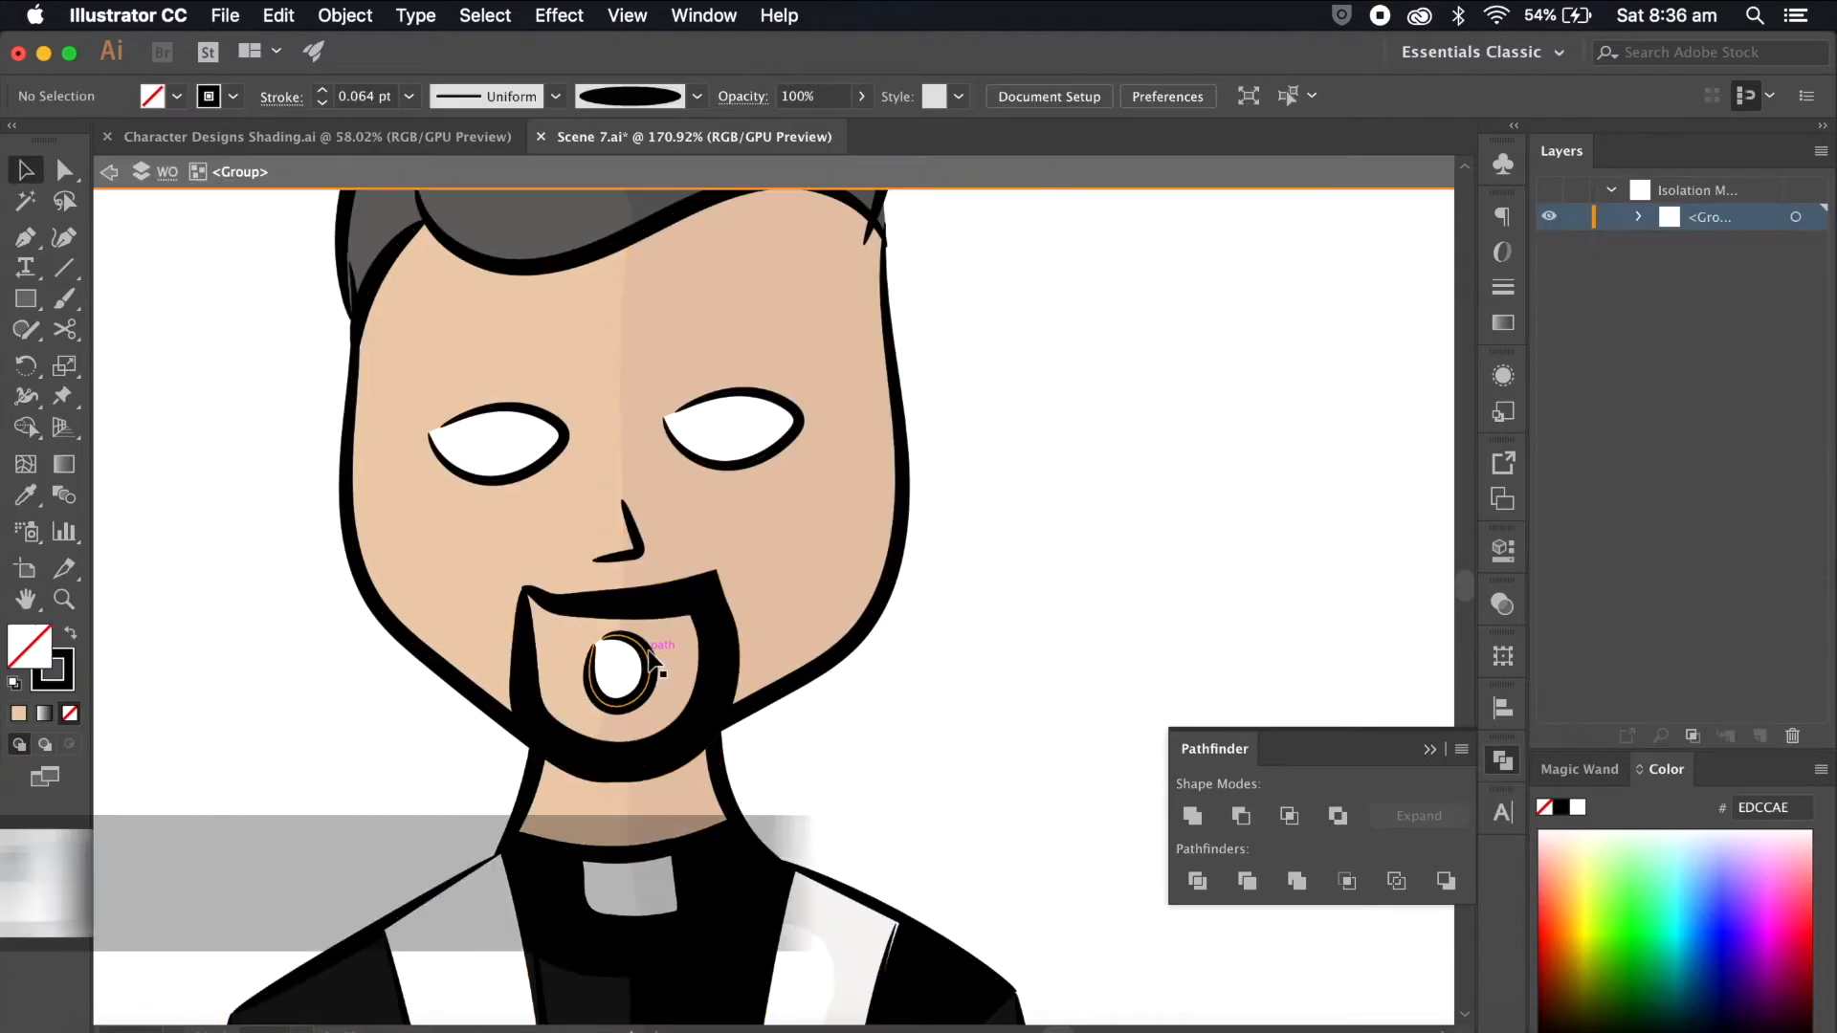
{"action": "scroll", "coordinate": [650, 667], "scroll_direction": "up", "scroll_amount": 4}
{"action": "double_click", "coordinate": [650, 667]}
{"action": "left_click", "coordinate": [650, 668]}
{"action": "key", "text": "ctrl+x"}
{"action": "double_click", "coordinate": [650, 666]}
{"action": "scroll", "coordinate": [651, 666], "scroll_direction": "down", "scroll_amount": 3}
Step: Name the new layer above WO as WO Surprised, paste the open mouth in place there and hide the layer
{"action": "double_click", "coordinate": [1685, 617]}
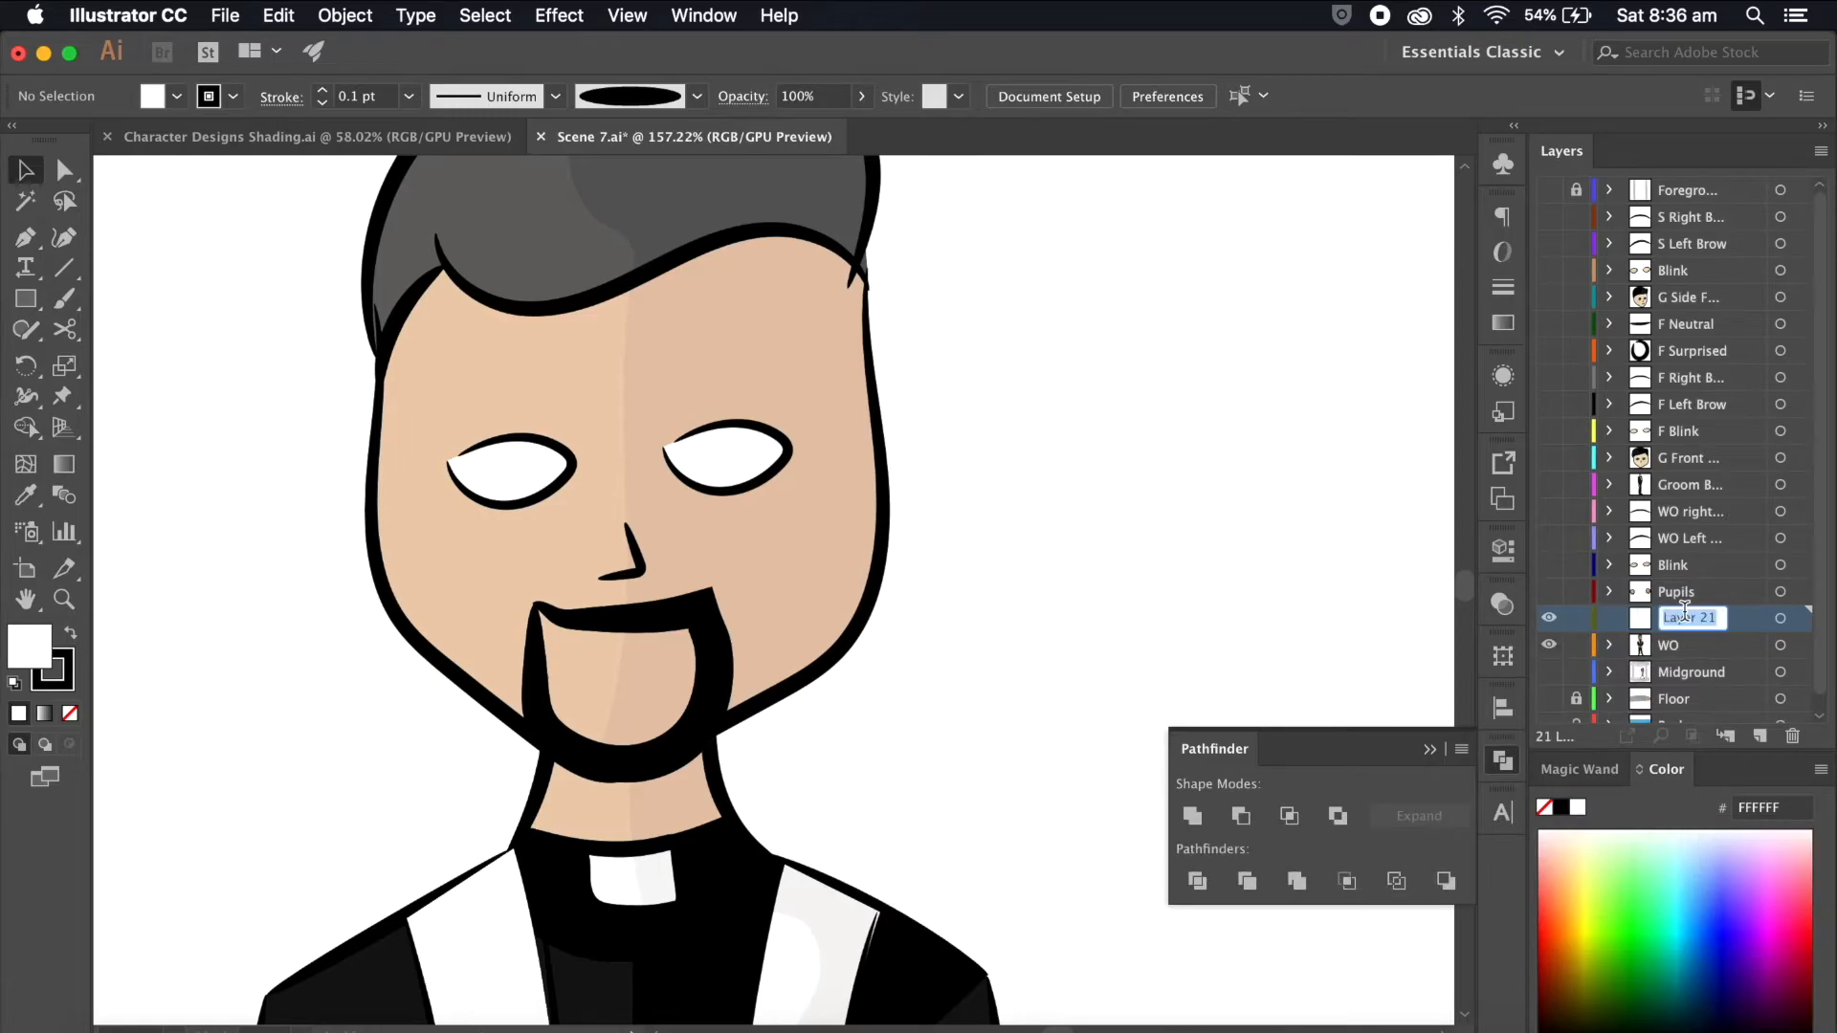
{"action": "type", "text": "WO Surprised"}
{"action": "key", "text": "Return"}
{"action": "key", "text": "super+f"}
{"action": "left_click", "coordinate": [1547, 617]}
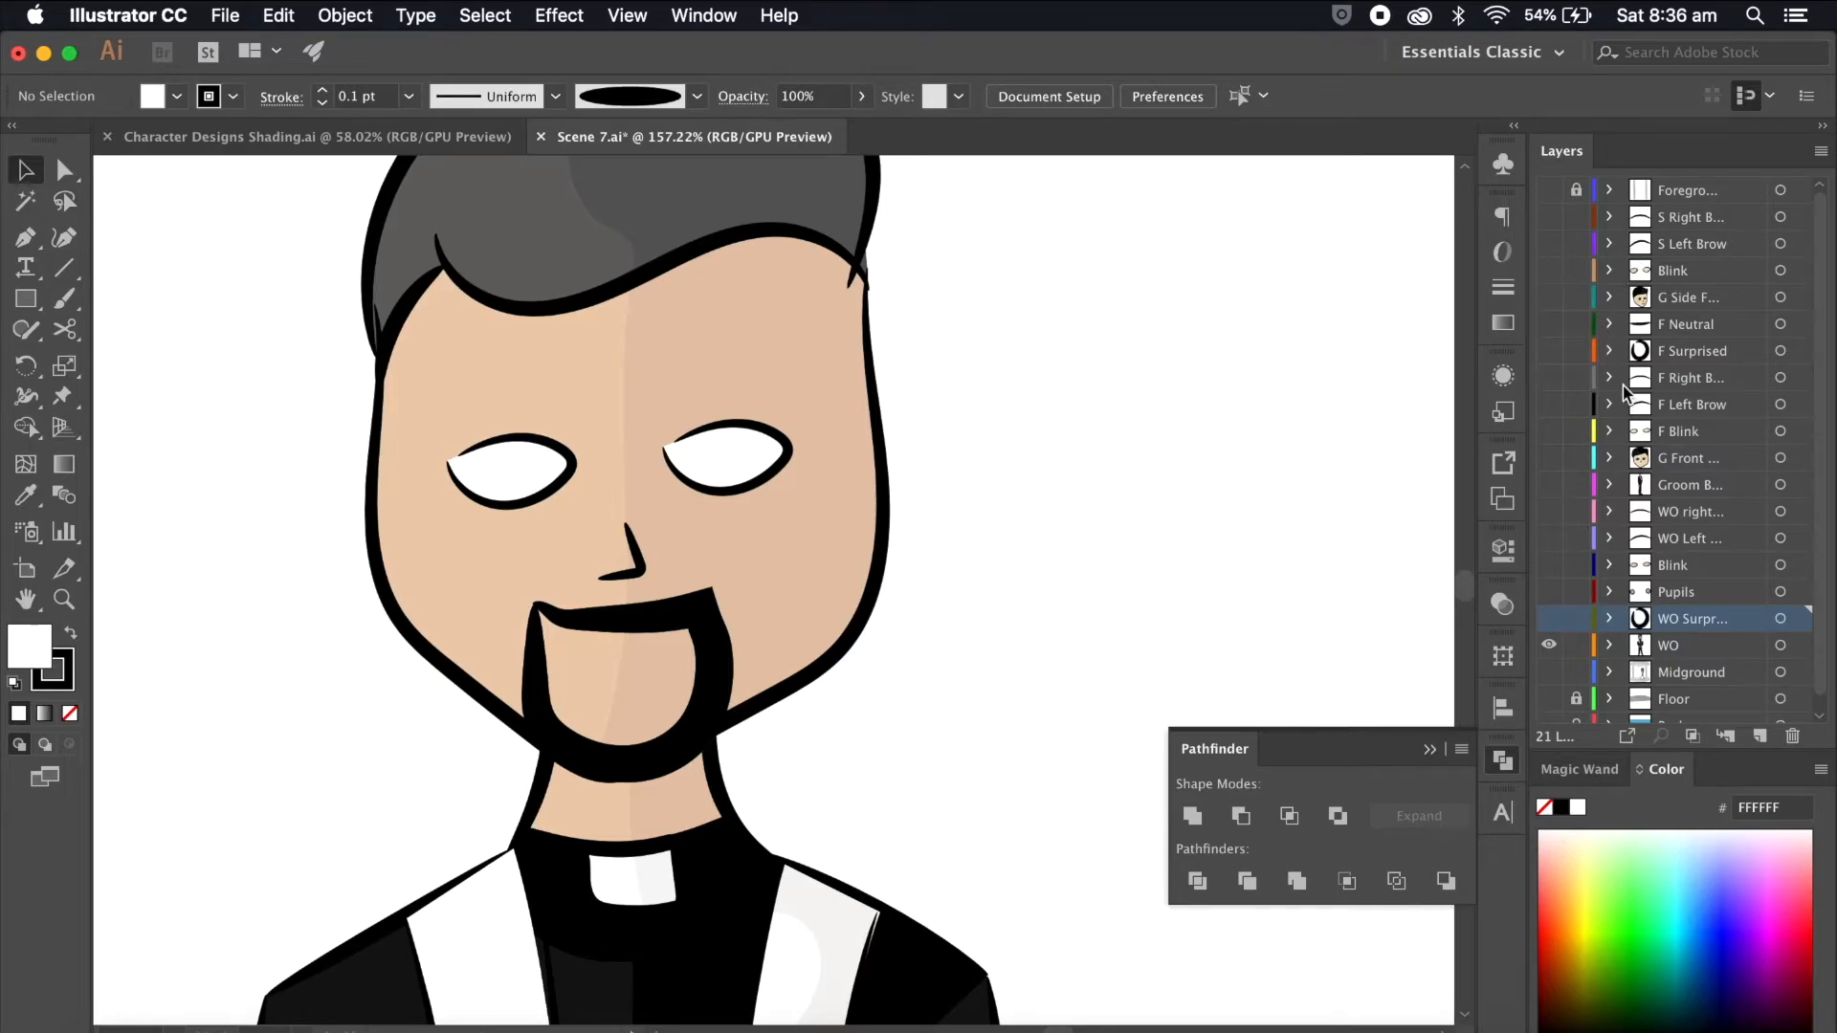
Step: Copy the neutral mouth from the F Neutral layer and hide that layer again
{"action": "left_click", "coordinate": [1549, 323]}
{"action": "key", "text": "super+0"}
{"action": "left_click", "coordinate": [744, 634]}
{"action": "scroll", "coordinate": [1219, 469], "scroll_direction": "up", "scroll_amount": 3}
{"action": "key", "text": "super+c"}
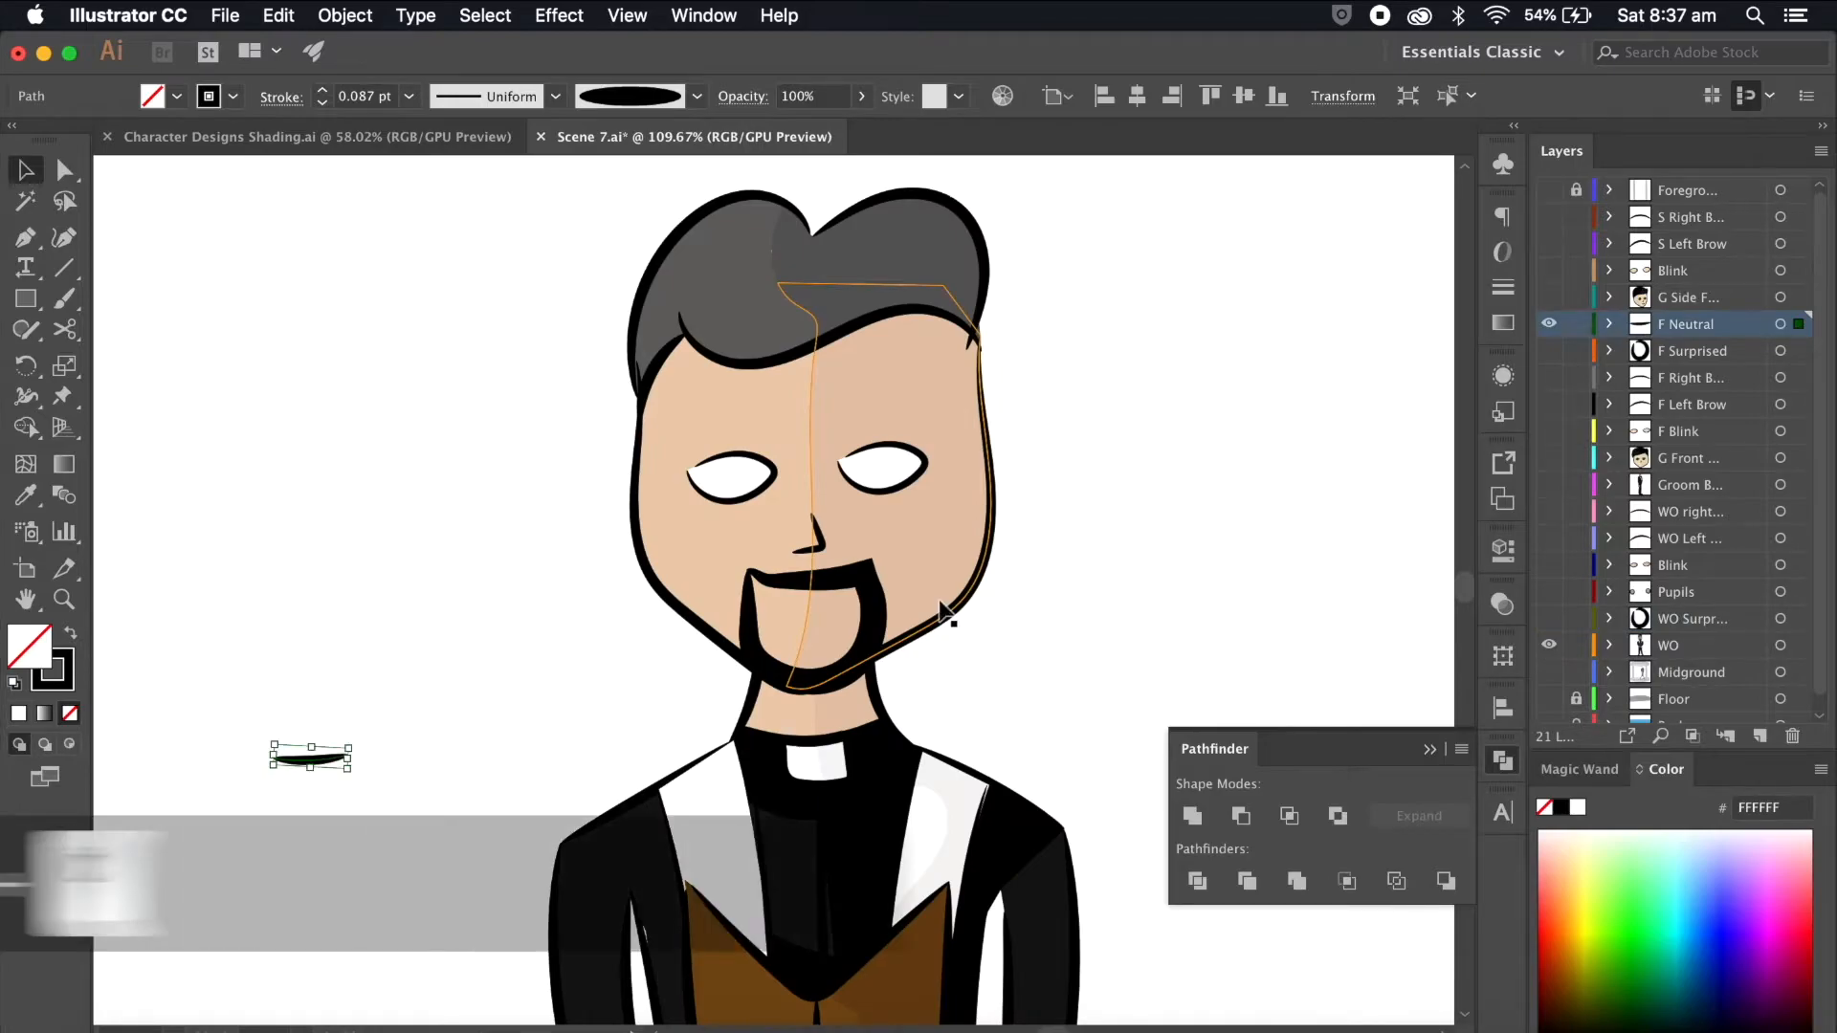
{"action": "left_click", "coordinate": [1549, 325]}
Step: Paste the neutral mouth onto a new layer above WO and position it inside the officiant's beard
{"action": "left_click", "coordinate": [1686, 643]}
{"action": "left_click", "coordinate": [1759, 736]}
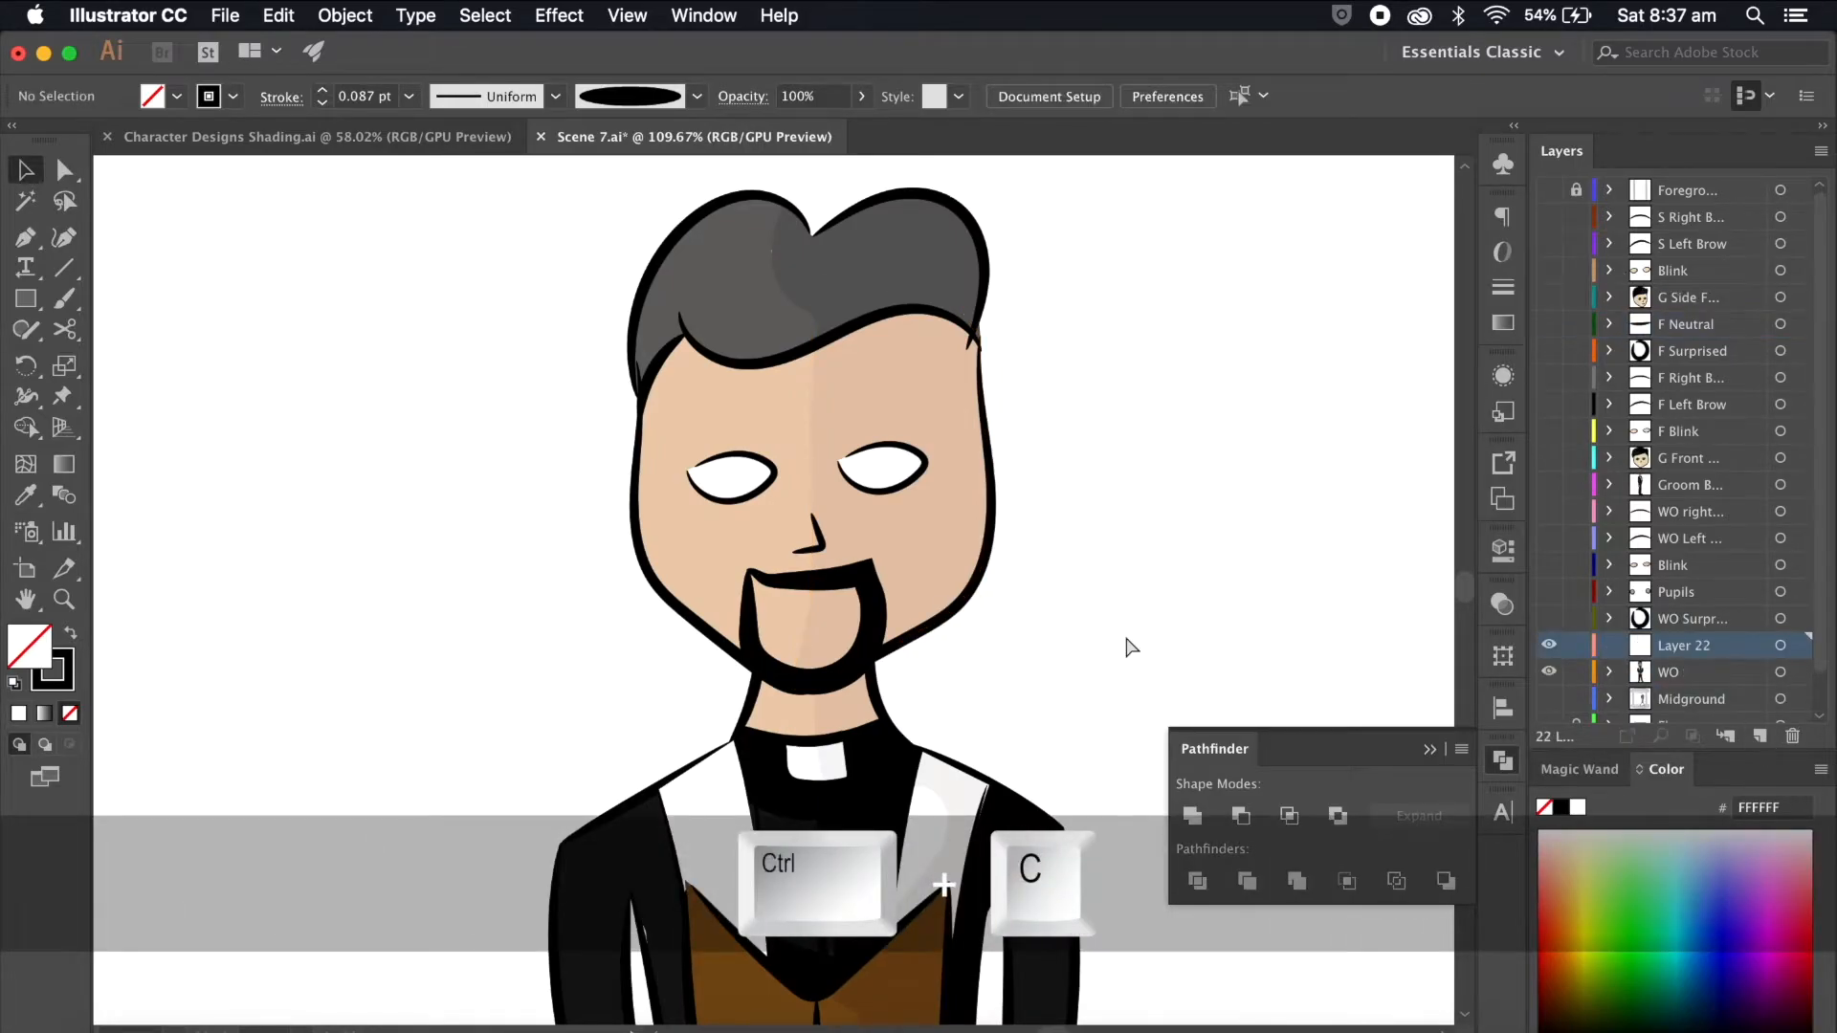
{"action": "key", "text": "super+v"}
{"action": "scroll", "coordinate": [1123, 637], "scroll_direction": "up", "scroll_amount": 3}
{"action": "left_click_drag", "start_coordinate": [393, 525], "coordinate": [572, 691]}
{"action": "key", "text": "Up"}
{"action": "key", "text": "Up"}
{"action": "key", "text": "Up"}
{"action": "key", "text": "Up"}
{"action": "key", "text": "Up"}
Step: Rename the officiant's new mouth layer as WO Neutral
{"action": "double_click", "coordinate": [1683, 645]}
{"action": "type", "text": "WO Neutral"}
{"action": "key", "text": "Return"}
{"action": "left_click", "coordinate": [1144, 484]}
Step: Show all of the officiant's brow, blink, pupil and mouth layers, and save the Scene 7 file
{"action": "scroll", "coordinate": [1186, 459], "scroll_direction": "down", "scroll_amount": 5}
{"action": "scroll", "coordinate": [1674, 680], "scroll_direction": "down", "scroll_amount": 3}
{"action": "scroll", "coordinate": [1337, 602], "scroll_direction": "down", "scroll_amount": 3}
{"action": "left_click_drag", "start_coordinate": [1550, 581], "coordinate": [1549, 469]}
{"action": "scroll", "coordinate": [1278, 536], "scroll_direction": "down", "scroll_amount": 3}
{"action": "scroll", "coordinate": [1278, 536], "scroll_direction": "right", "scroll_amount": 5}
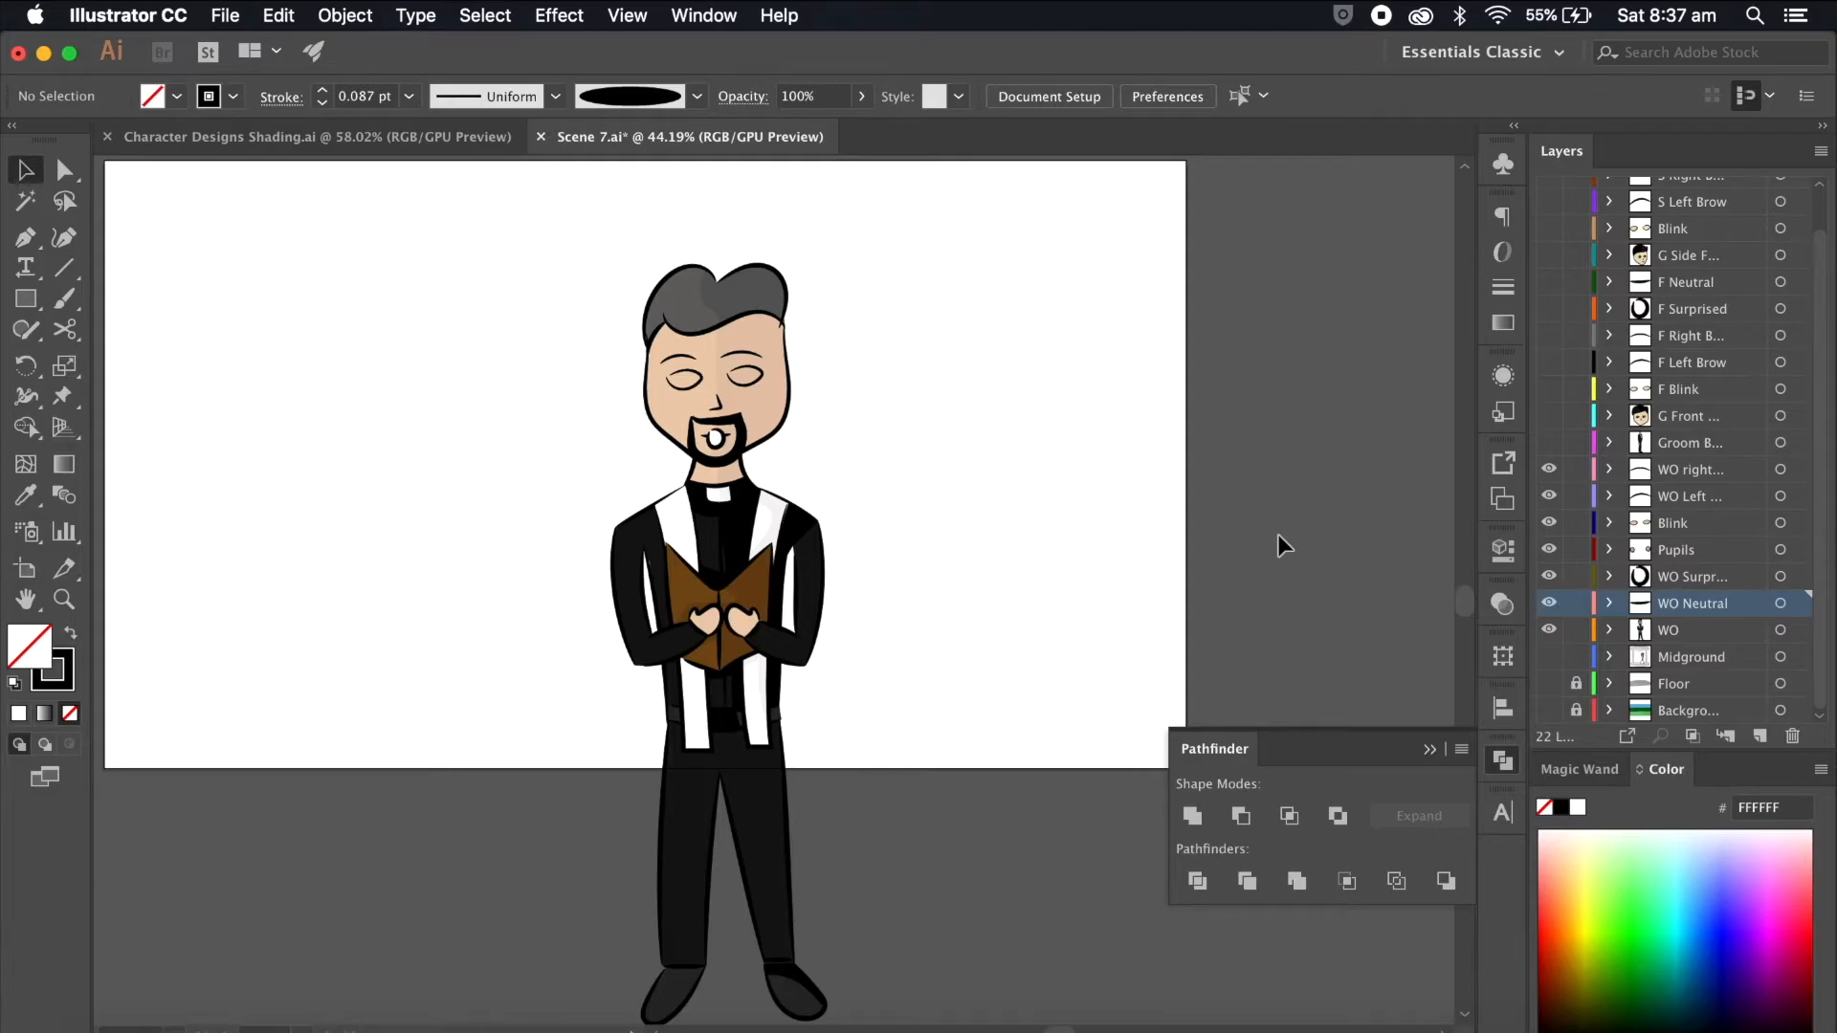
{"action": "scroll", "coordinate": [1278, 536], "scroll_direction": "down", "scroll_amount": 3}
{"action": "scroll", "coordinate": [1276, 533], "scroll_direction": "up", "scroll_amount": 3}
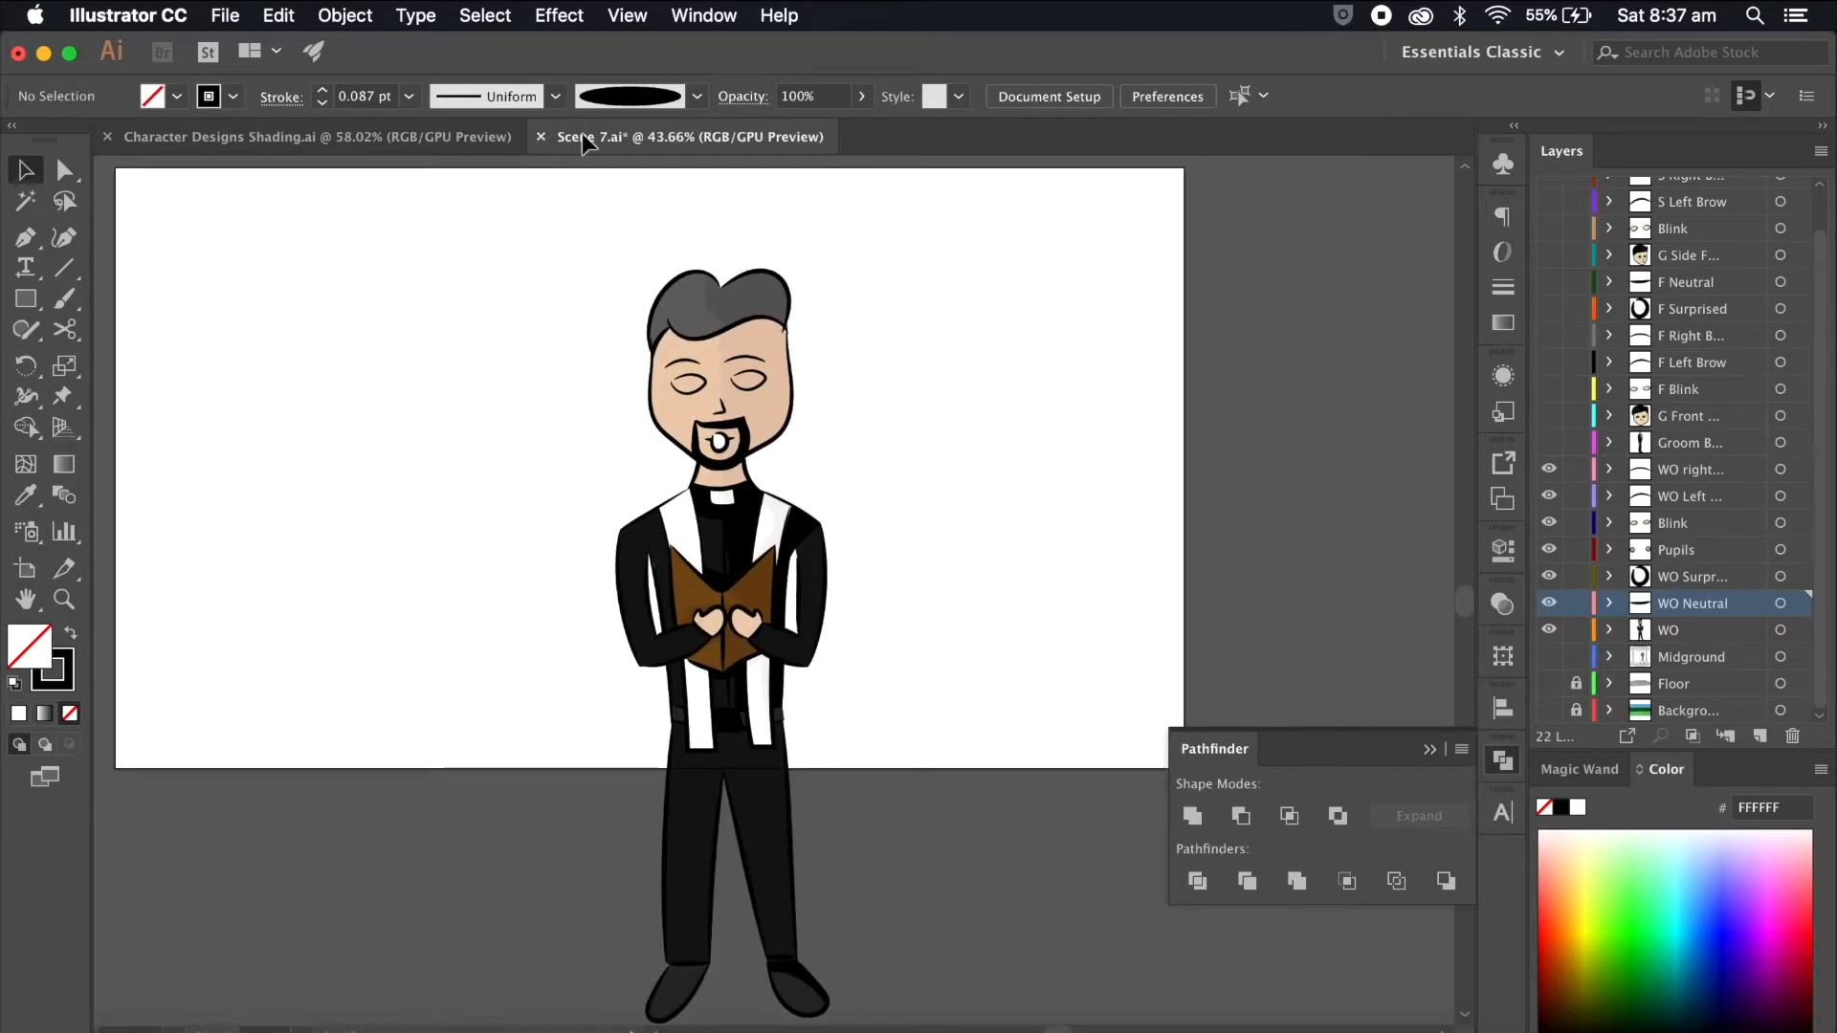
{"action": "left_click", "coordinate": [227, 18]}
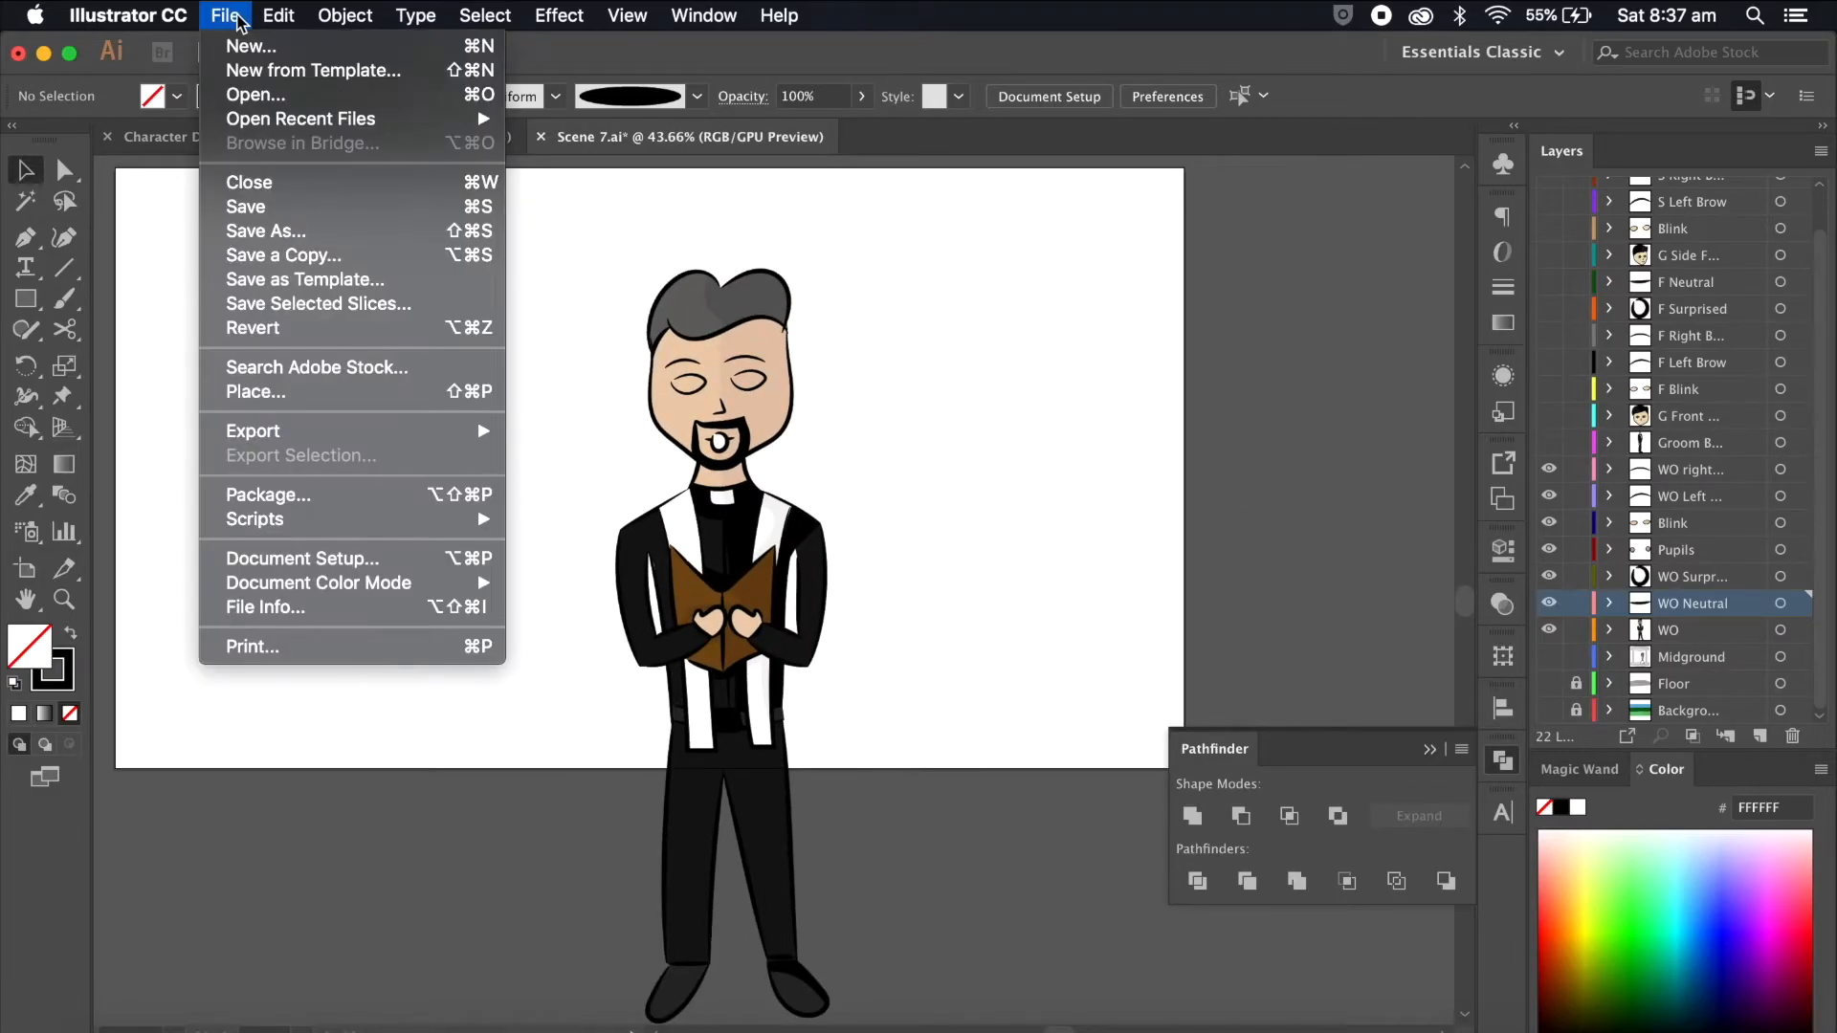
{"action": "left_click", "coordinate": [289, 211]}
{"action": "left_click", "coordinate": [1139, 581]}
Step: Hide all of the officiant's layers and show the Midground layer
{"action": "left_click_drag", "start_coordinate": [1552, 475], "coordinate": [1550, 631]}
{"action": "left_click", "coordinate": [1550, 657]}
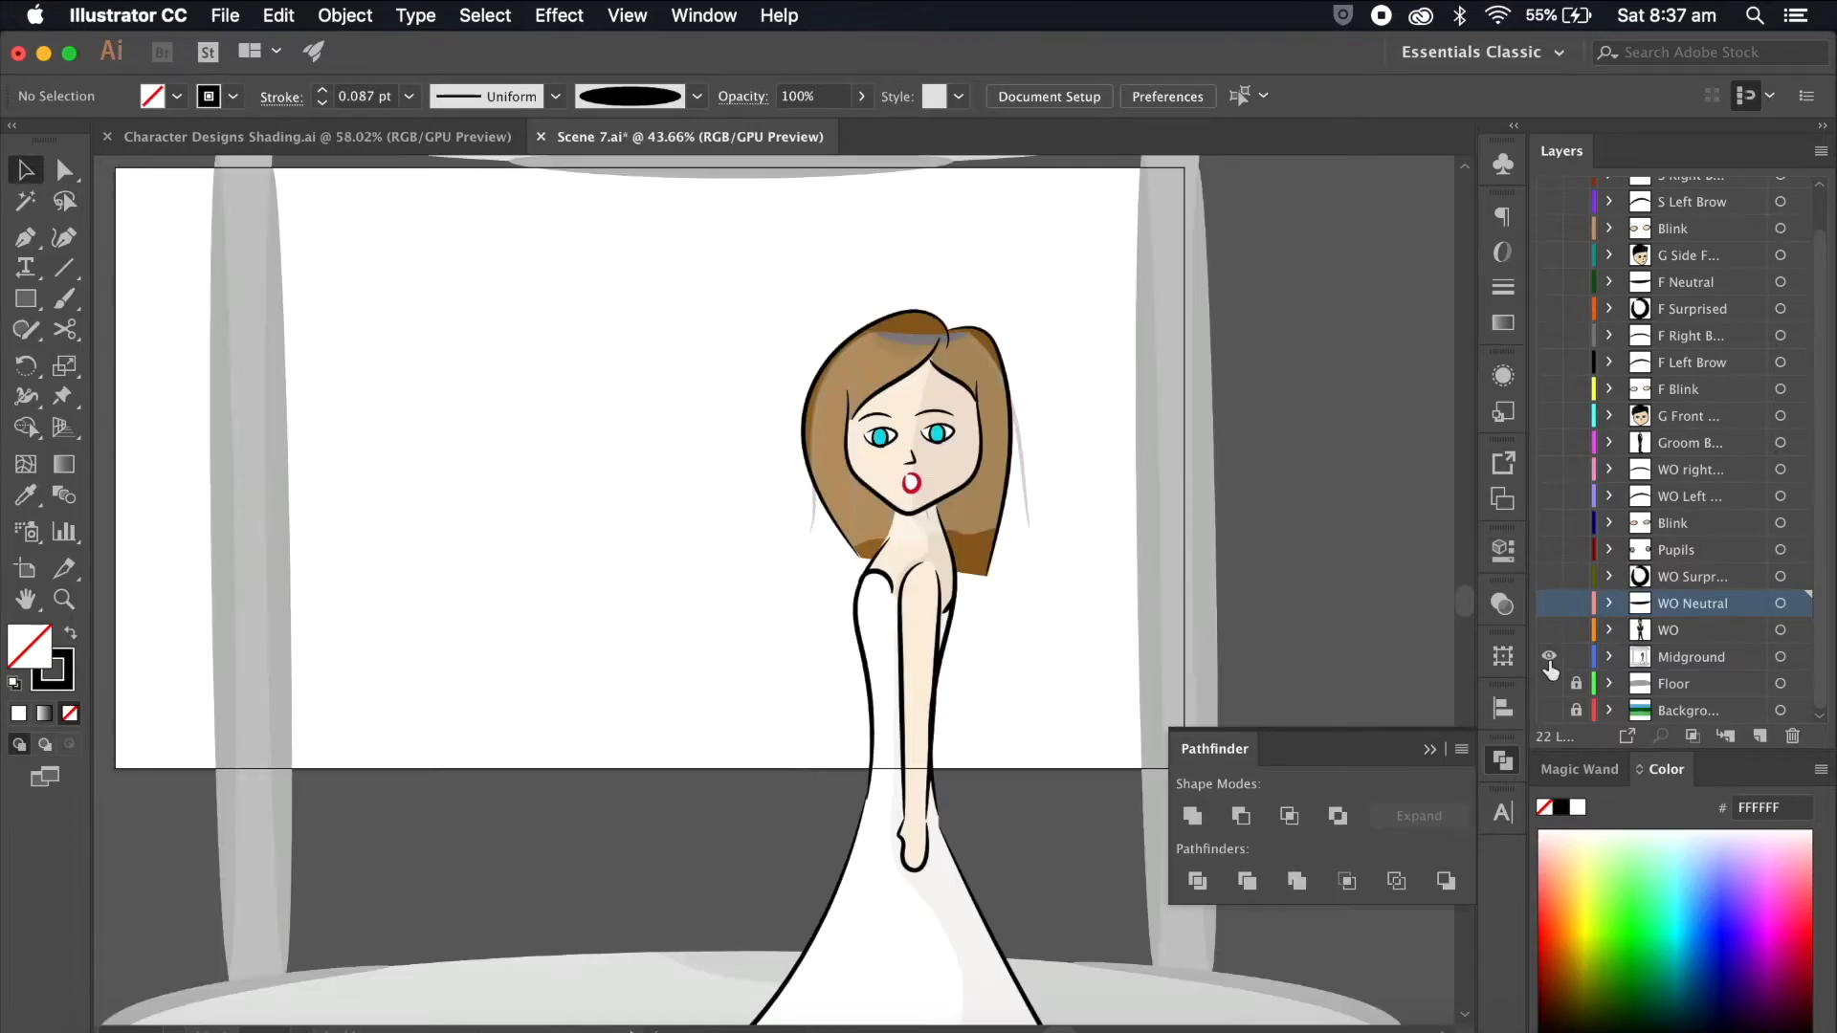
{"action": "scroll", "coordinate": [1249, 683], "scroll_direction": "down", "scroll_amount": 5}
{"action": "scroll", "coordinate": [1249, 683], "scroll_direction": "up", "scroll_amount": 2}
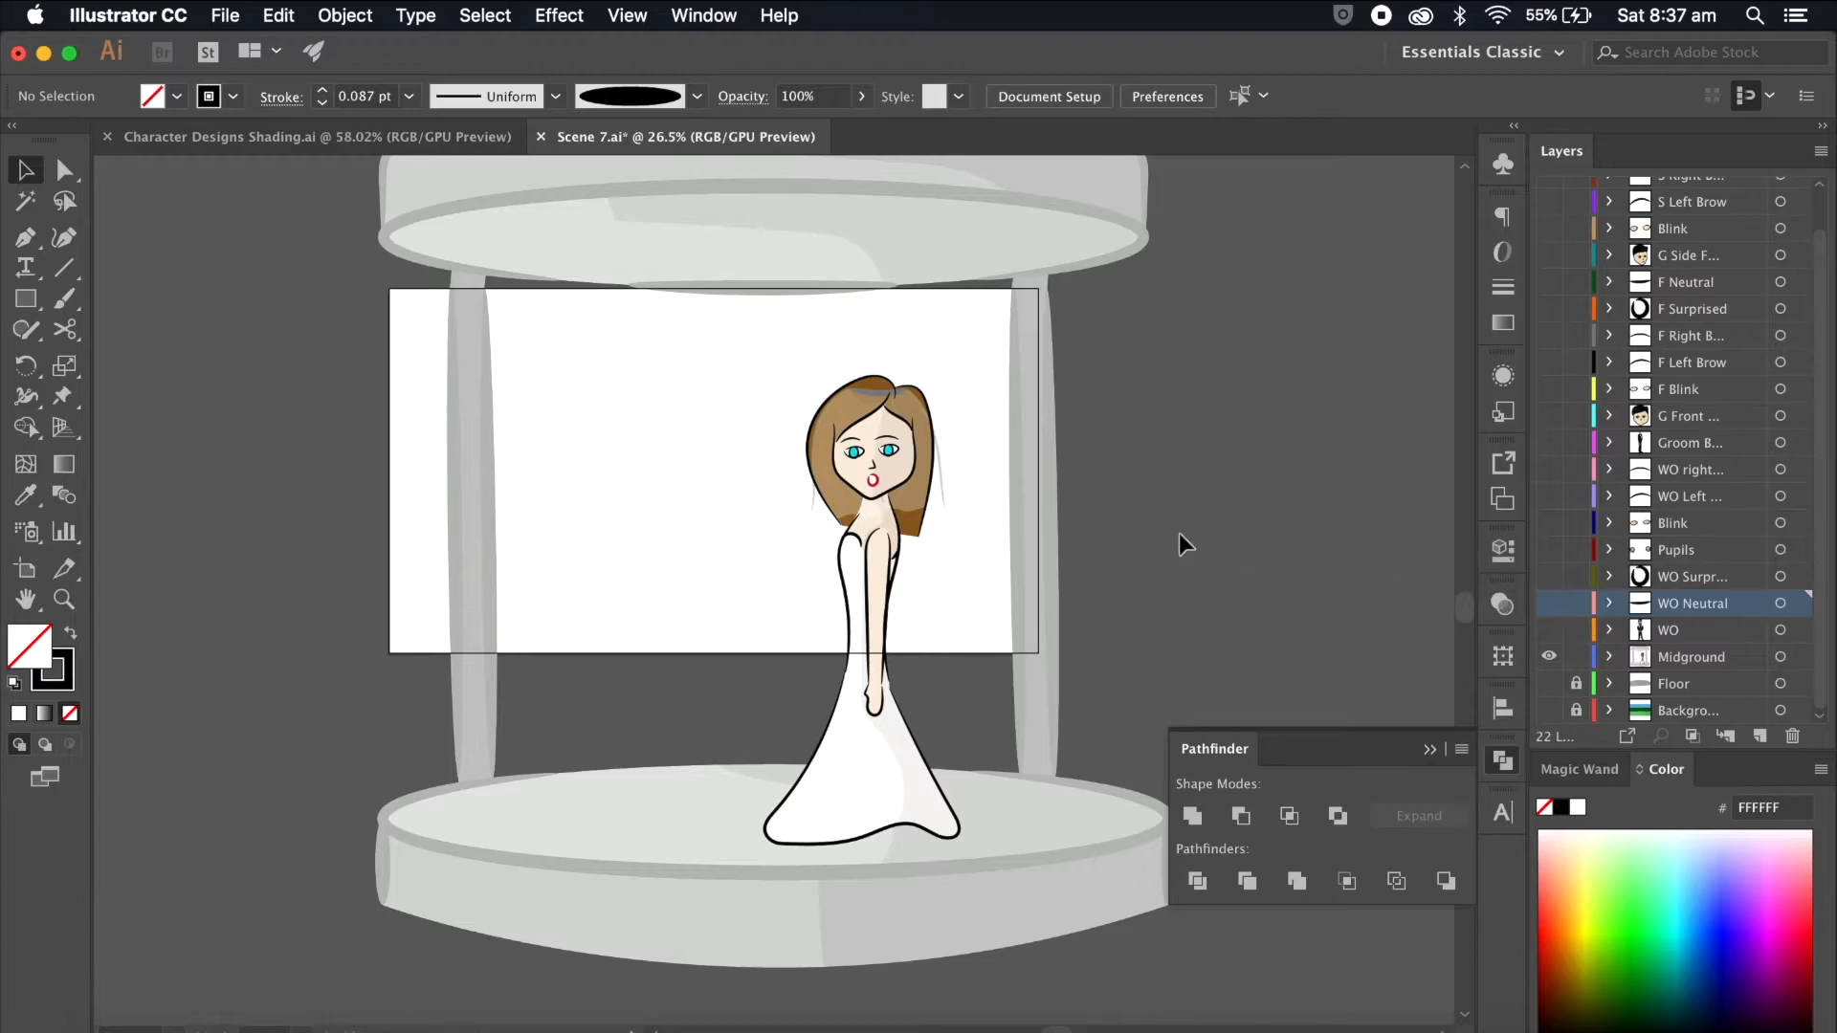
{"action": "scroll", "coordinate": [574, 898], "scroll_direction": "down", "scroll_amount": 1}
Step: Move the bride's group onto a new layer directly above Midground
{"action": "left_click", "coordinate": [895, 507]}
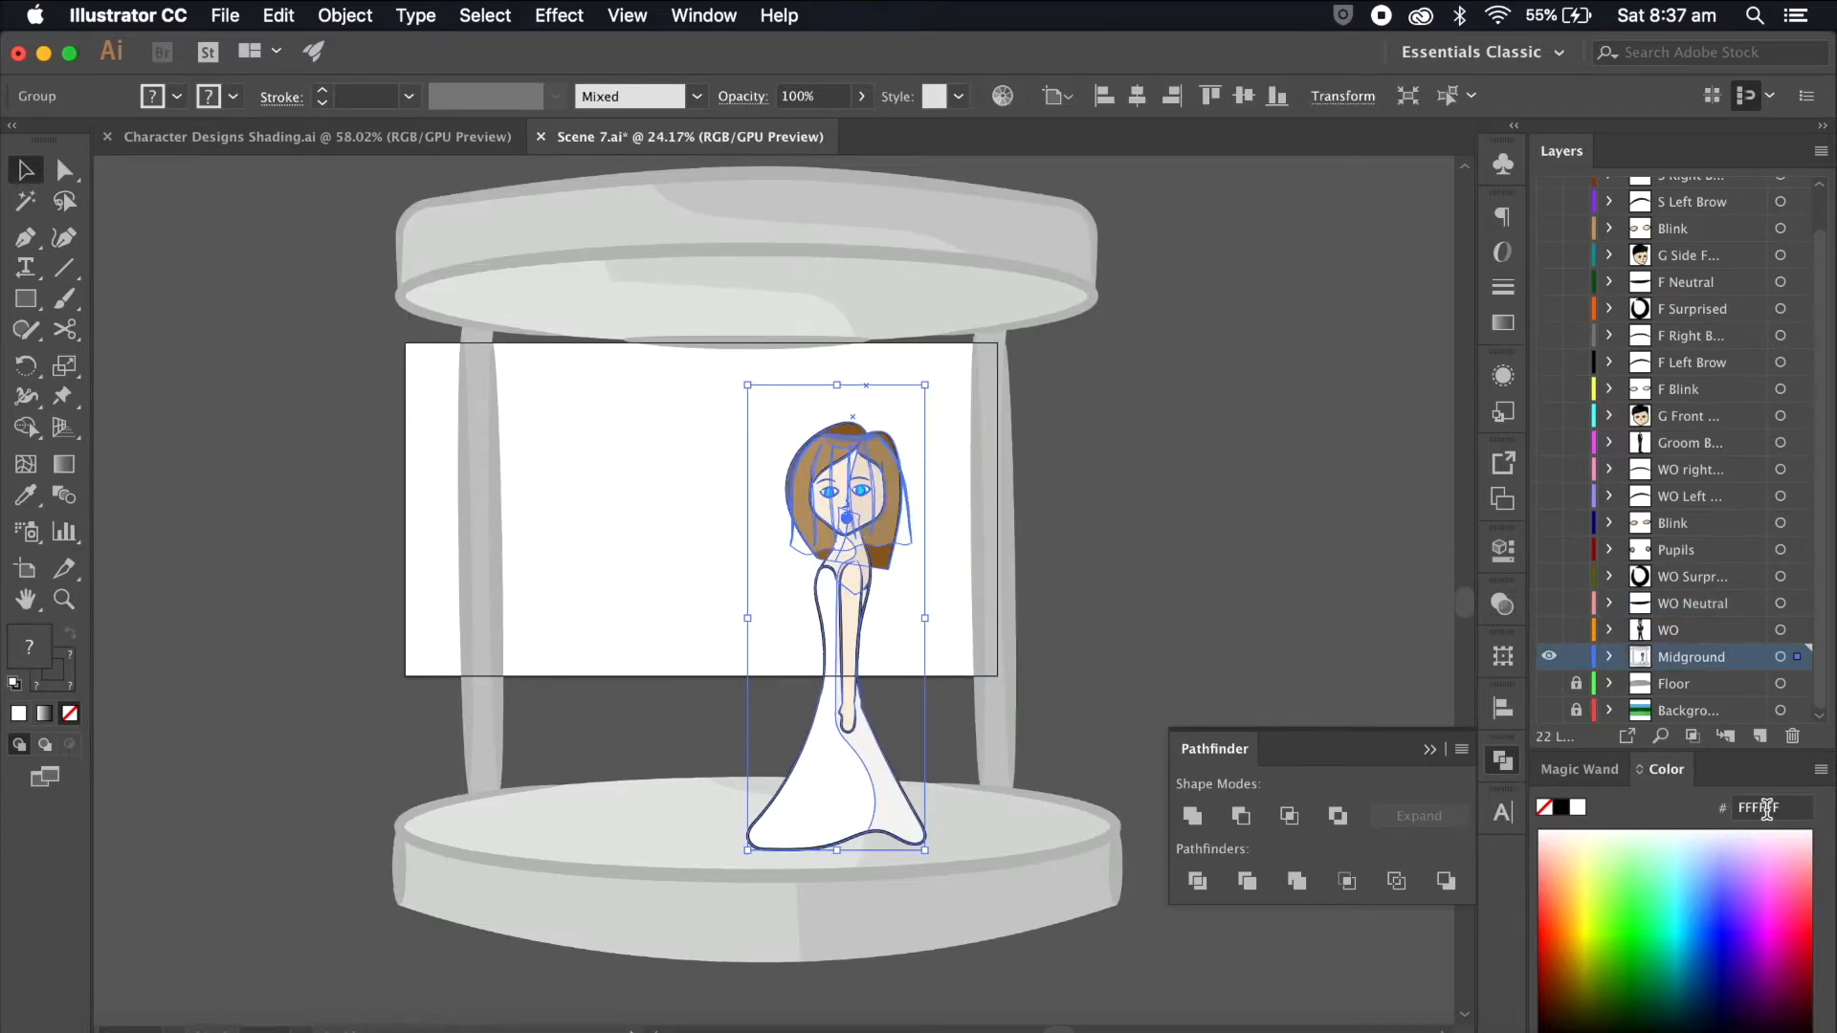
{"action": "left_click", "coordinate": [1758, 736]}
{"action": "left_click_drag", "start_coordinate": [1798, 683], "coordinate": [1798, 656]}
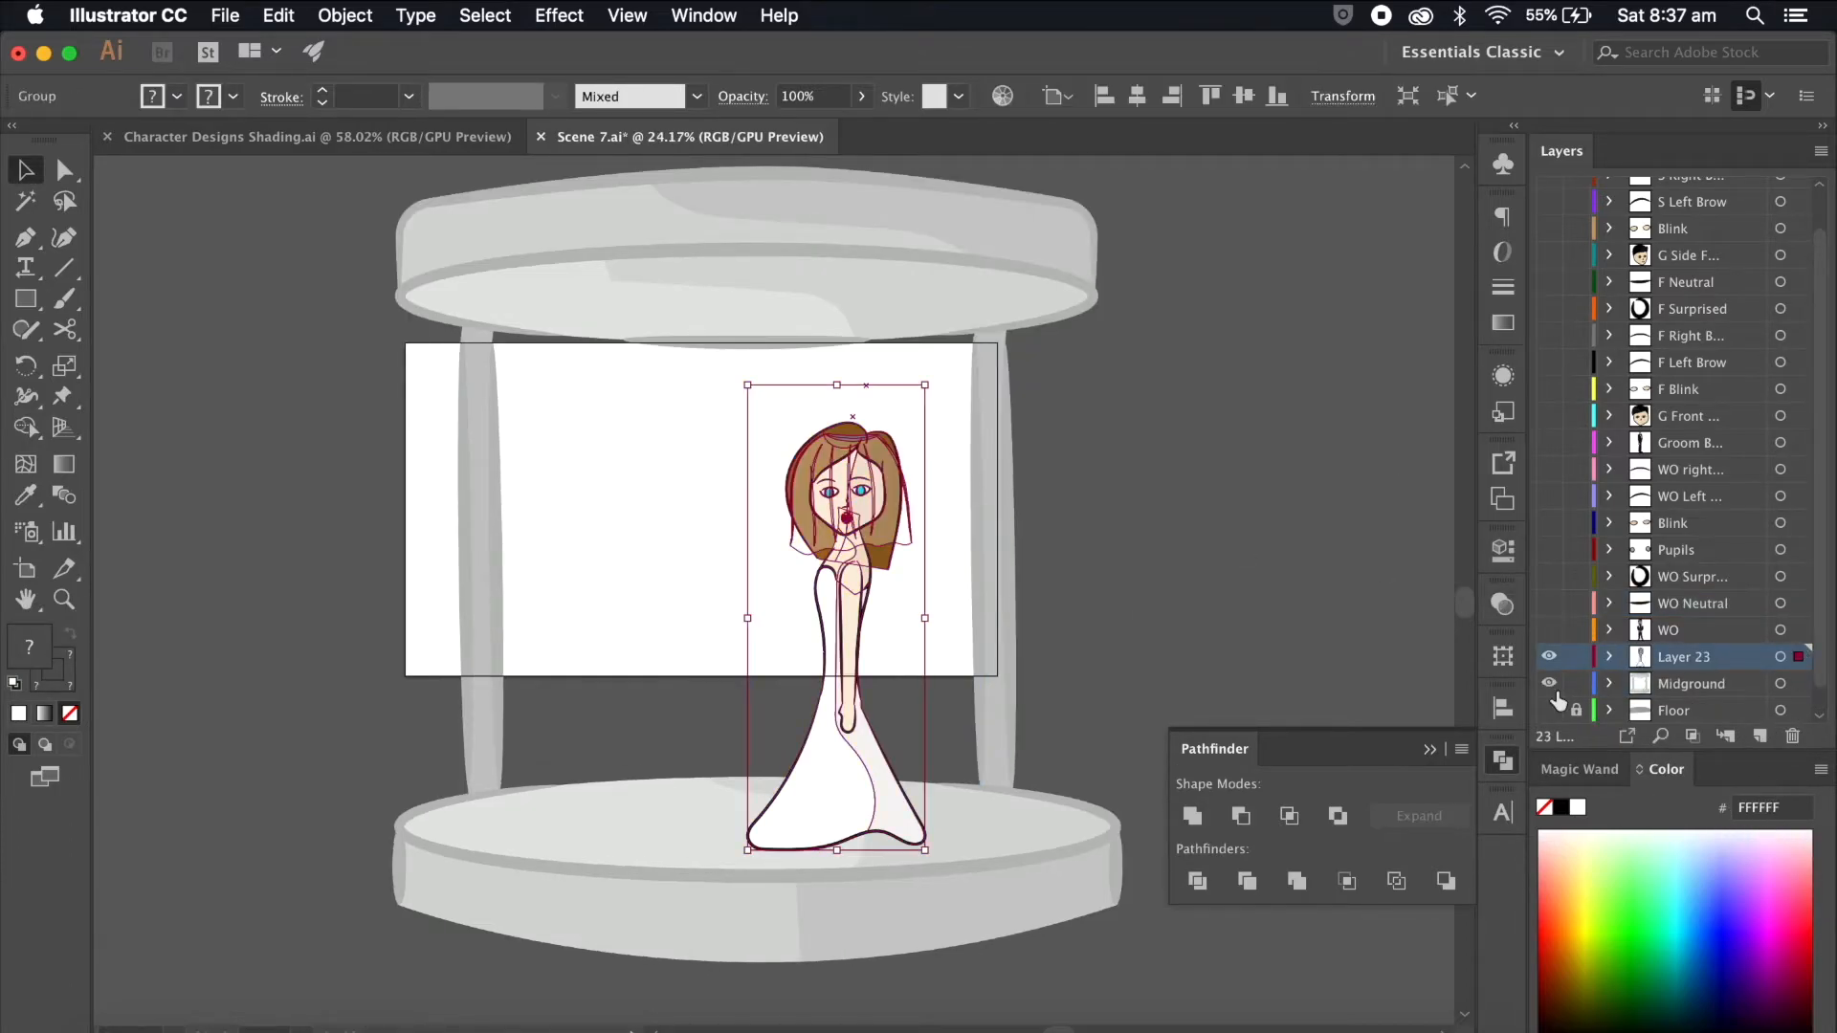
Step: Hide the Midground layer and rename the bride's new layer as Bride Body
{"action": "left_click", "coordinate": [1549, 683]}
{"action": "double_click", "coordinate": [1684, 657]}
{"action": "type", "text": "Bride Bod"}
{"action": "type", "text": "y"}
{"action": "key", "text": "Return"}
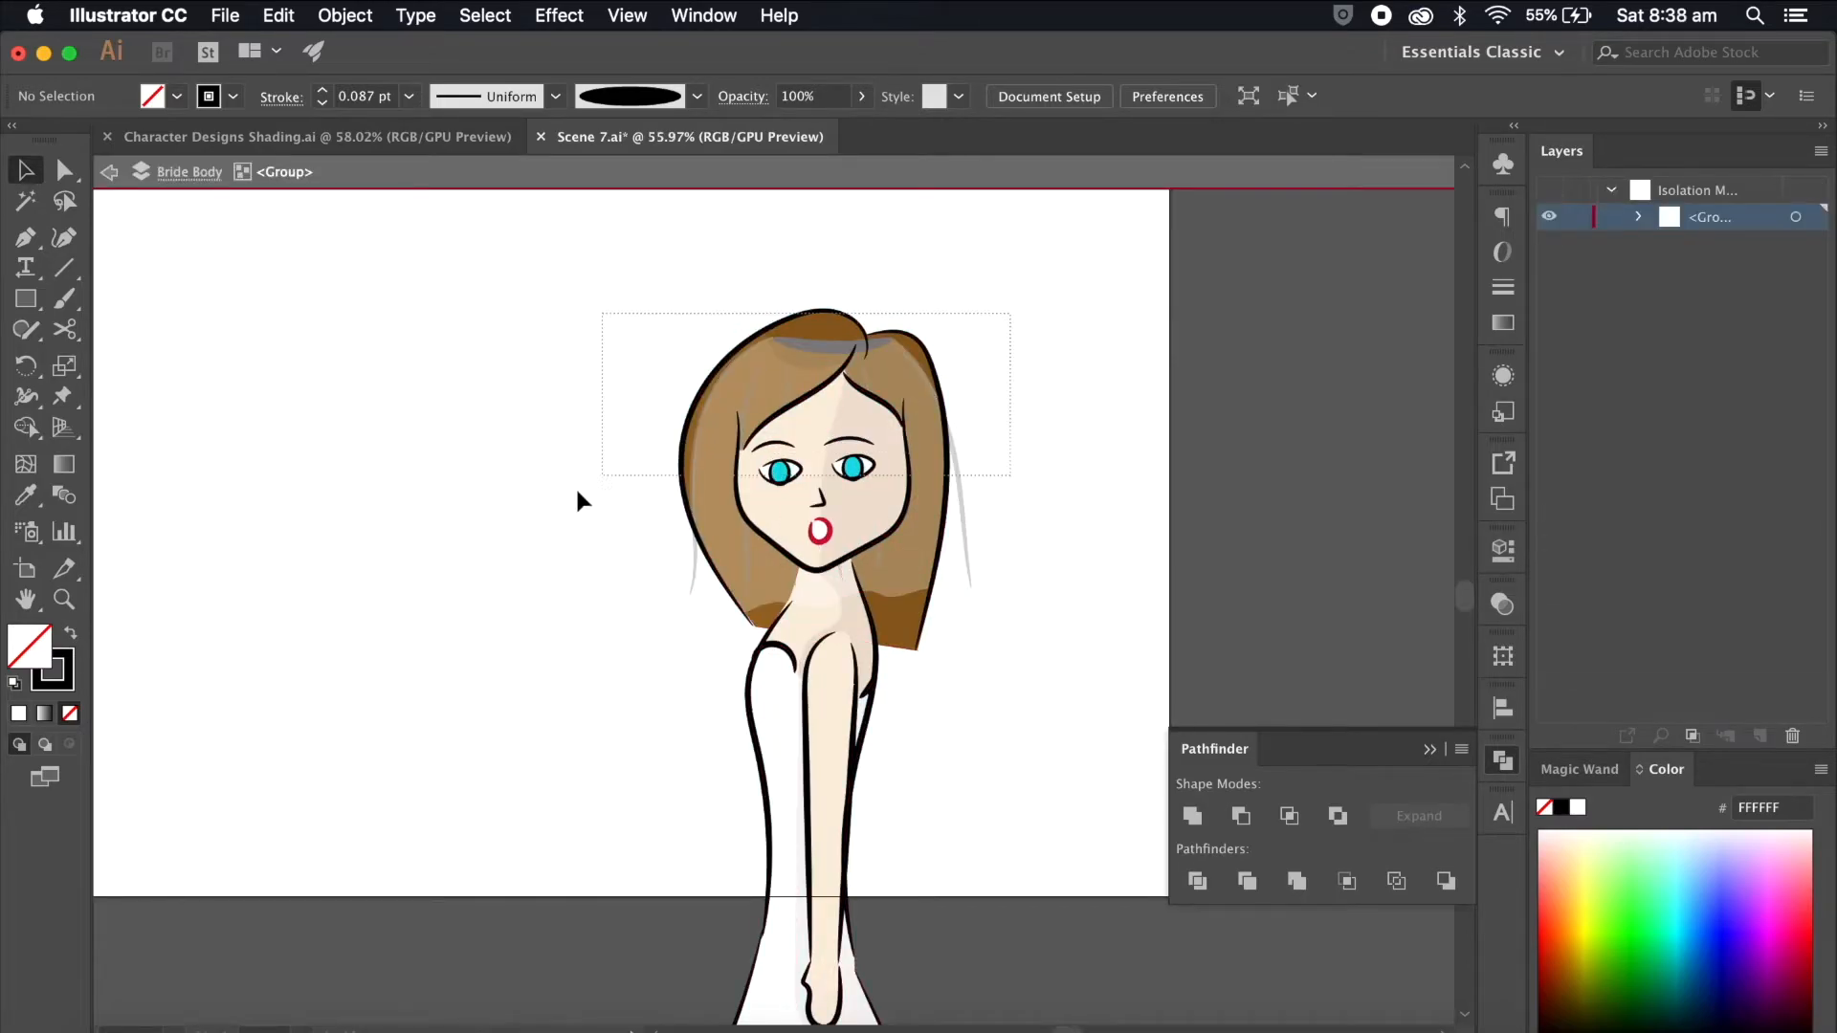
Step: Undo the latest changes to the bride's artwork and layer, including the rename and the hiding of Midground
{"action": "left_click", "coordinate": [700, 559]}
{"action": "key", "text": "super+z"}
{"action": "key", "text": "super+z"}
{"action": "key", "text": "super+z"}
{"action": "key", "text": "super+z"}
{"action": "left_click", "coordinate": [1341, 431]}
{"action": "scroll", "coordinate": [1579, 685], "scroll_direction": "down", "scroll_amount": 3}
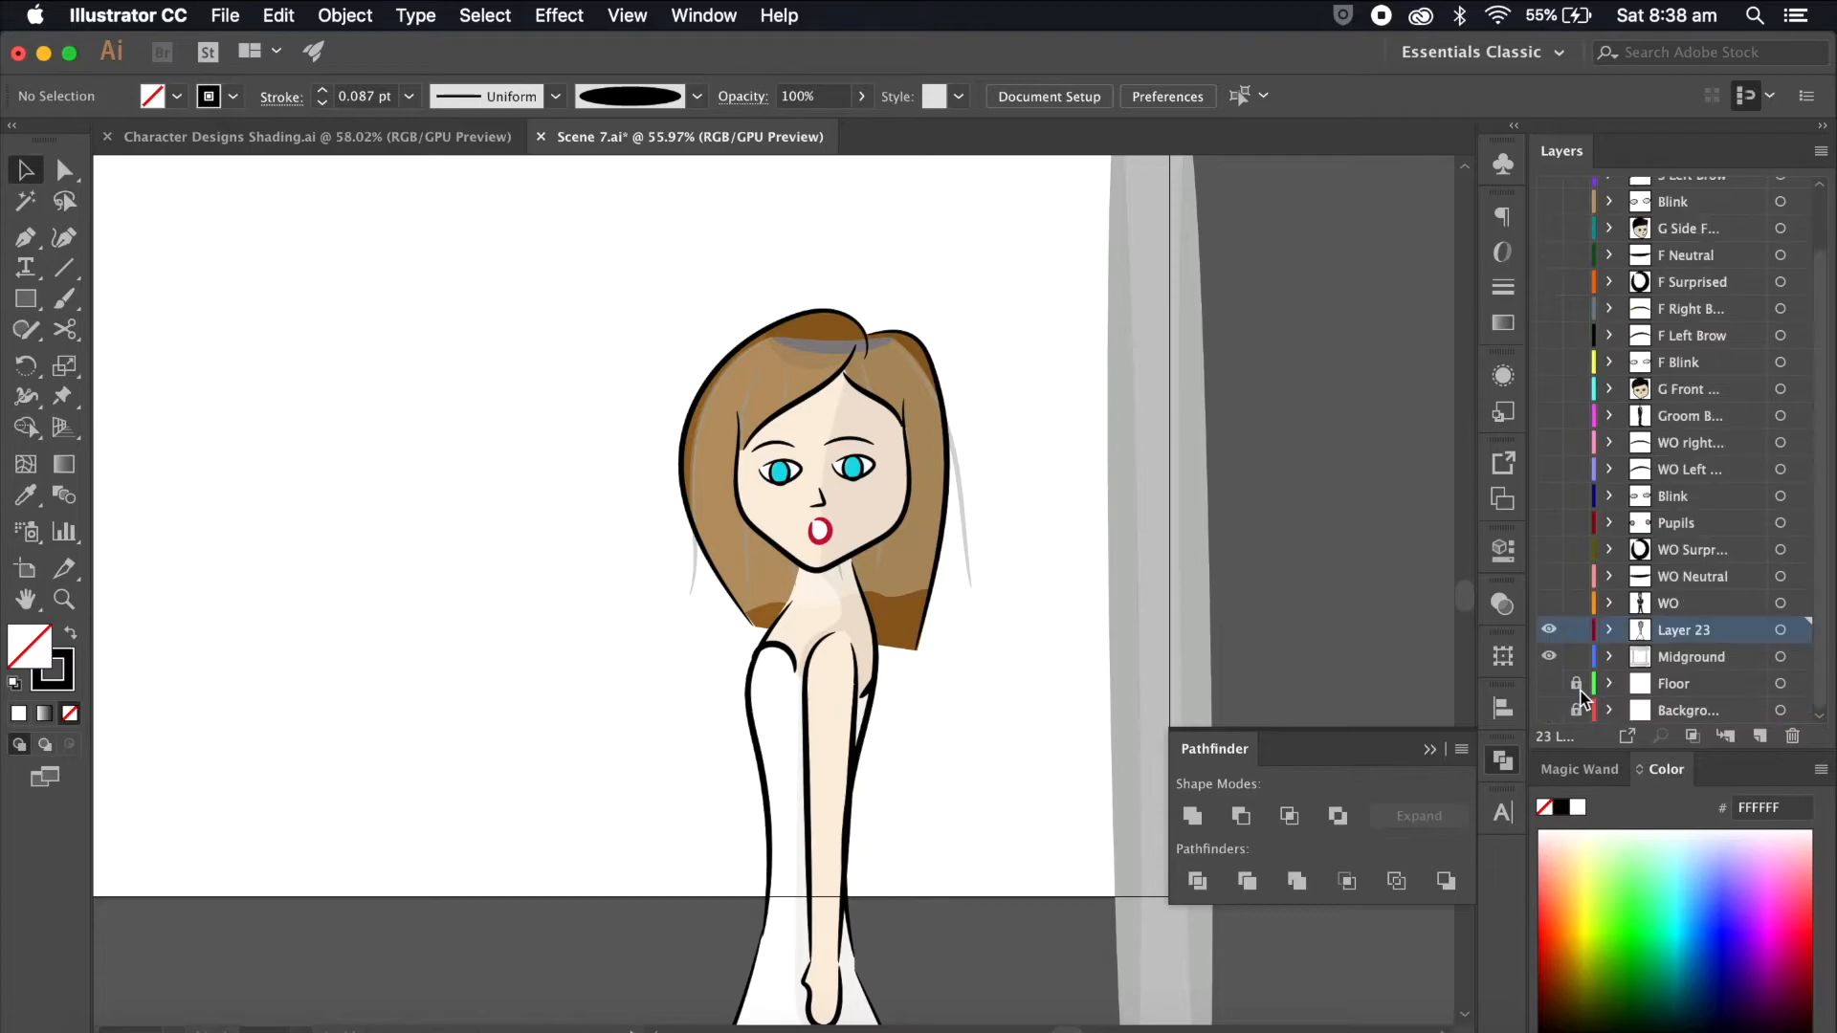
Step: Hide the Midground layer, cut the bride's head, hair and veil out of her isolated group, and leave isolation
{"action": "left_click", "coordinate": [1549, 656]}
{"action": "left_click", "coordinate": [933, 375]}
{"action": "double_click", "coordinate": [932, 372]}
{"action": "left_click", "coordinate": [940, 697]}
{"action": "left_click_drag", "start_coordinate": [989, 220], "coordinate": [612, 607]}
{"action": "scroll", "coordinate": [904, 607], "scroll_direction": "up", "scroll_amount": 5}
{"action": "left_click", "coordinate": [853, 681], "text": "shift"}
{"action": "left_click_drag", "start_coordinate": [835, 317], "coordinate": [599, 318]}
{"action": "key", "text": "super+z"}
{"action": "scroll", "coordinate": [1106, 503], "scroll_direction": "down", "scroll_amount": 5}
{"action": "key", "text": "super+x"}
{"action": "double_click", "coordinate": [1105, 503]}
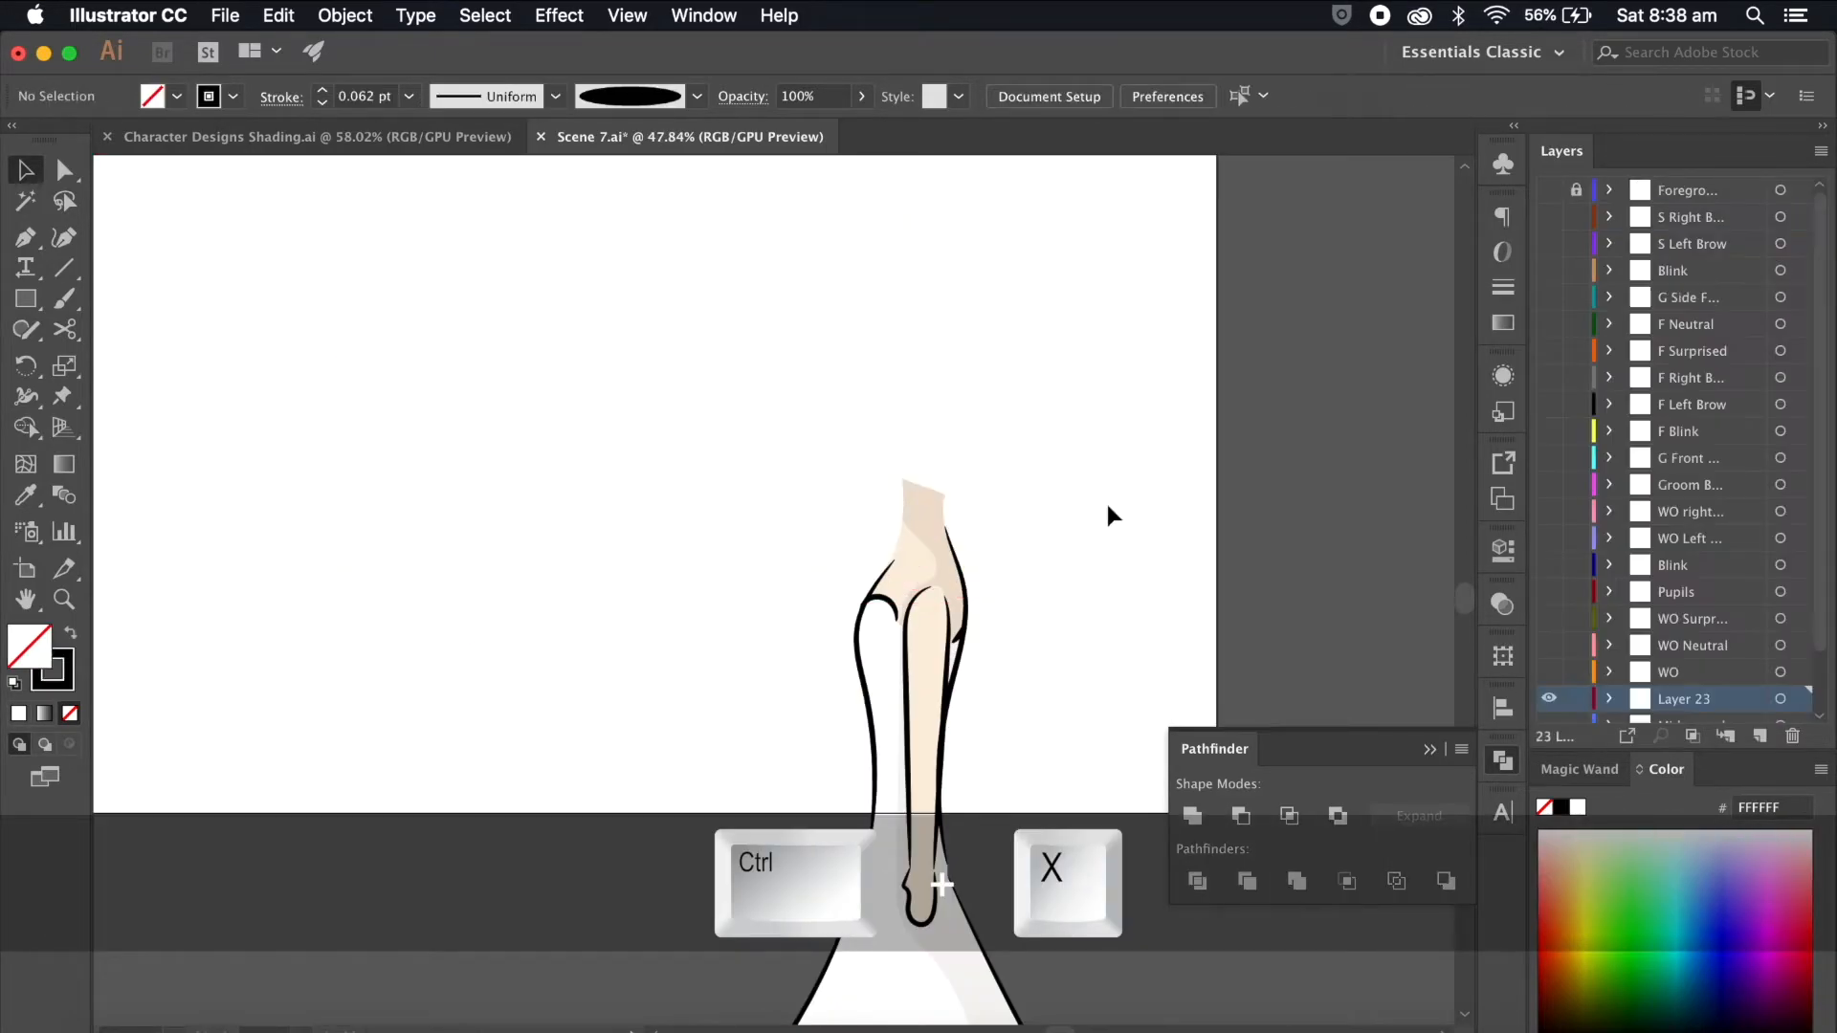
Step: Paste the bride's head in place on a new layer above her body
{"action": "left_click", "coordinate": [1780, 738]}
{"action": "key", "text": "super+f"}
{"action": "left_click", "coordinate": [1192, 532]}
{"action": "scroll", "coordinate": [1192, 532], "scroll_direction": "up", "scroll_amount": 3}
{"action": "scroll", "coordinate": [1192, 532], "scroll_direction": "down", "scroll_amount": 2}
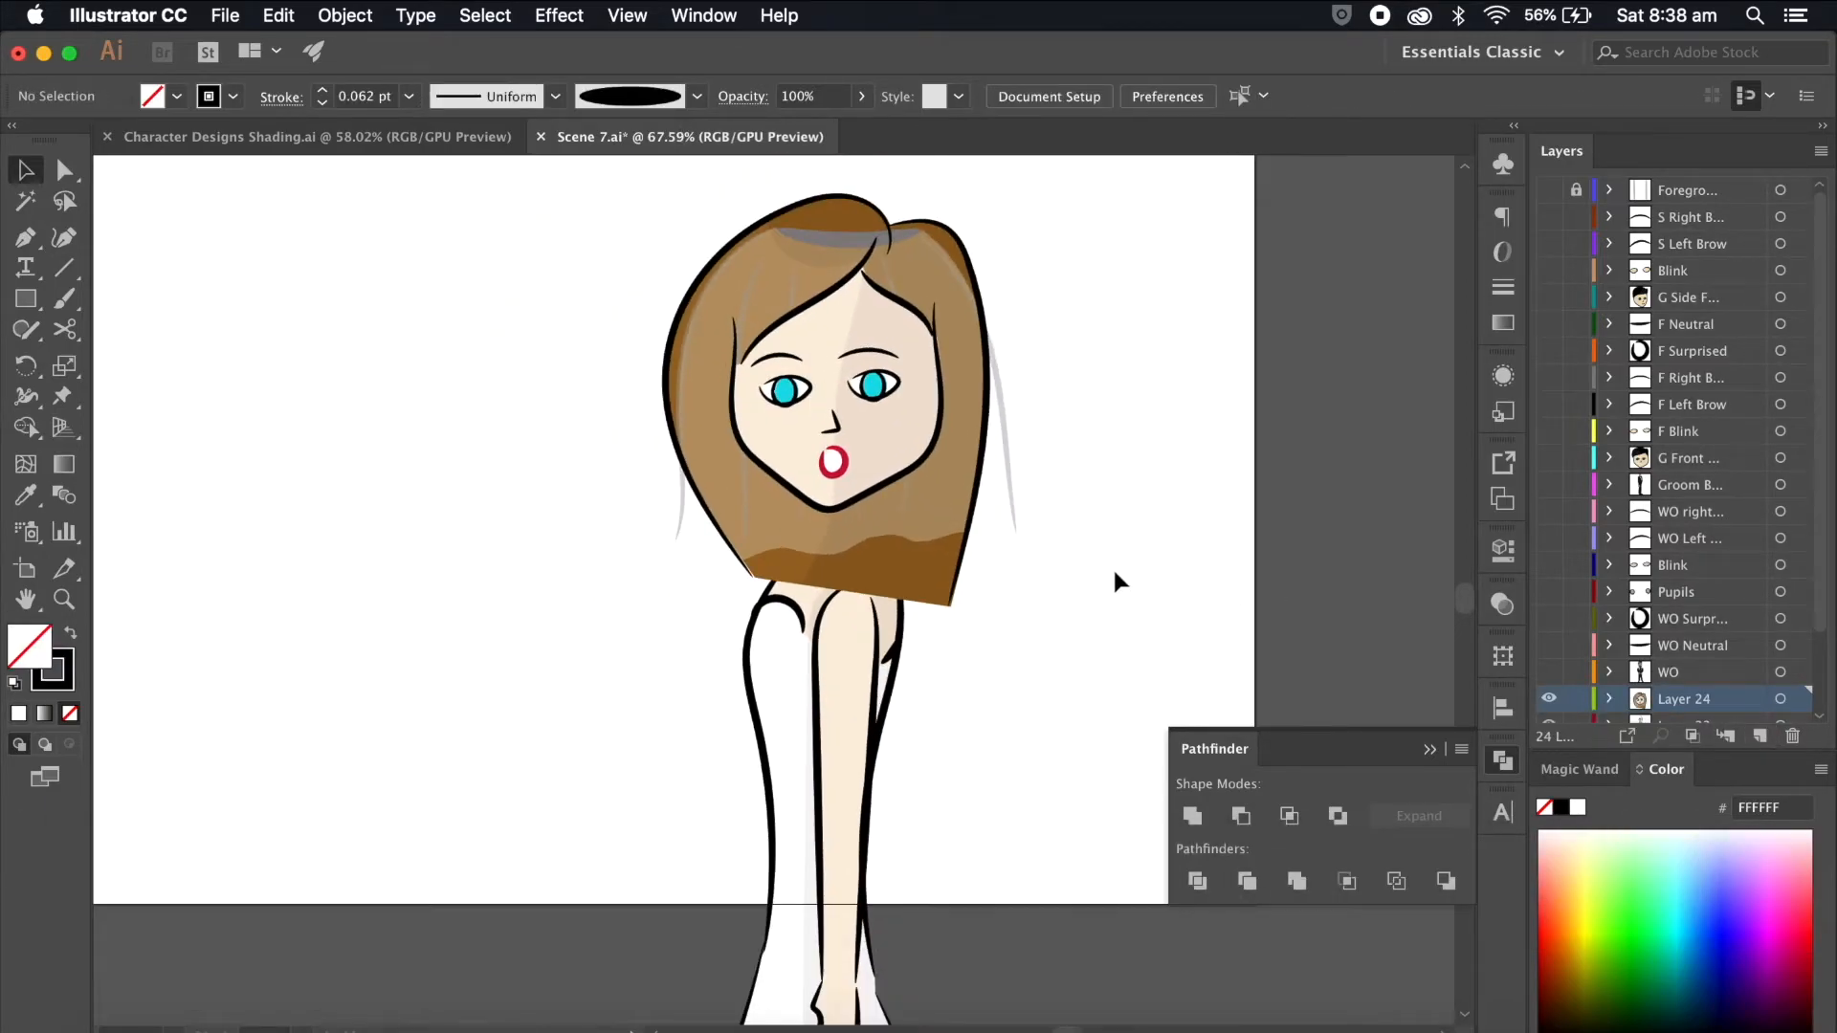
Step: Move the bride's brown hair shapes and their outlines onto a new layer above the head layer
{"action": "left_click", "coordinate": [947, 579]}
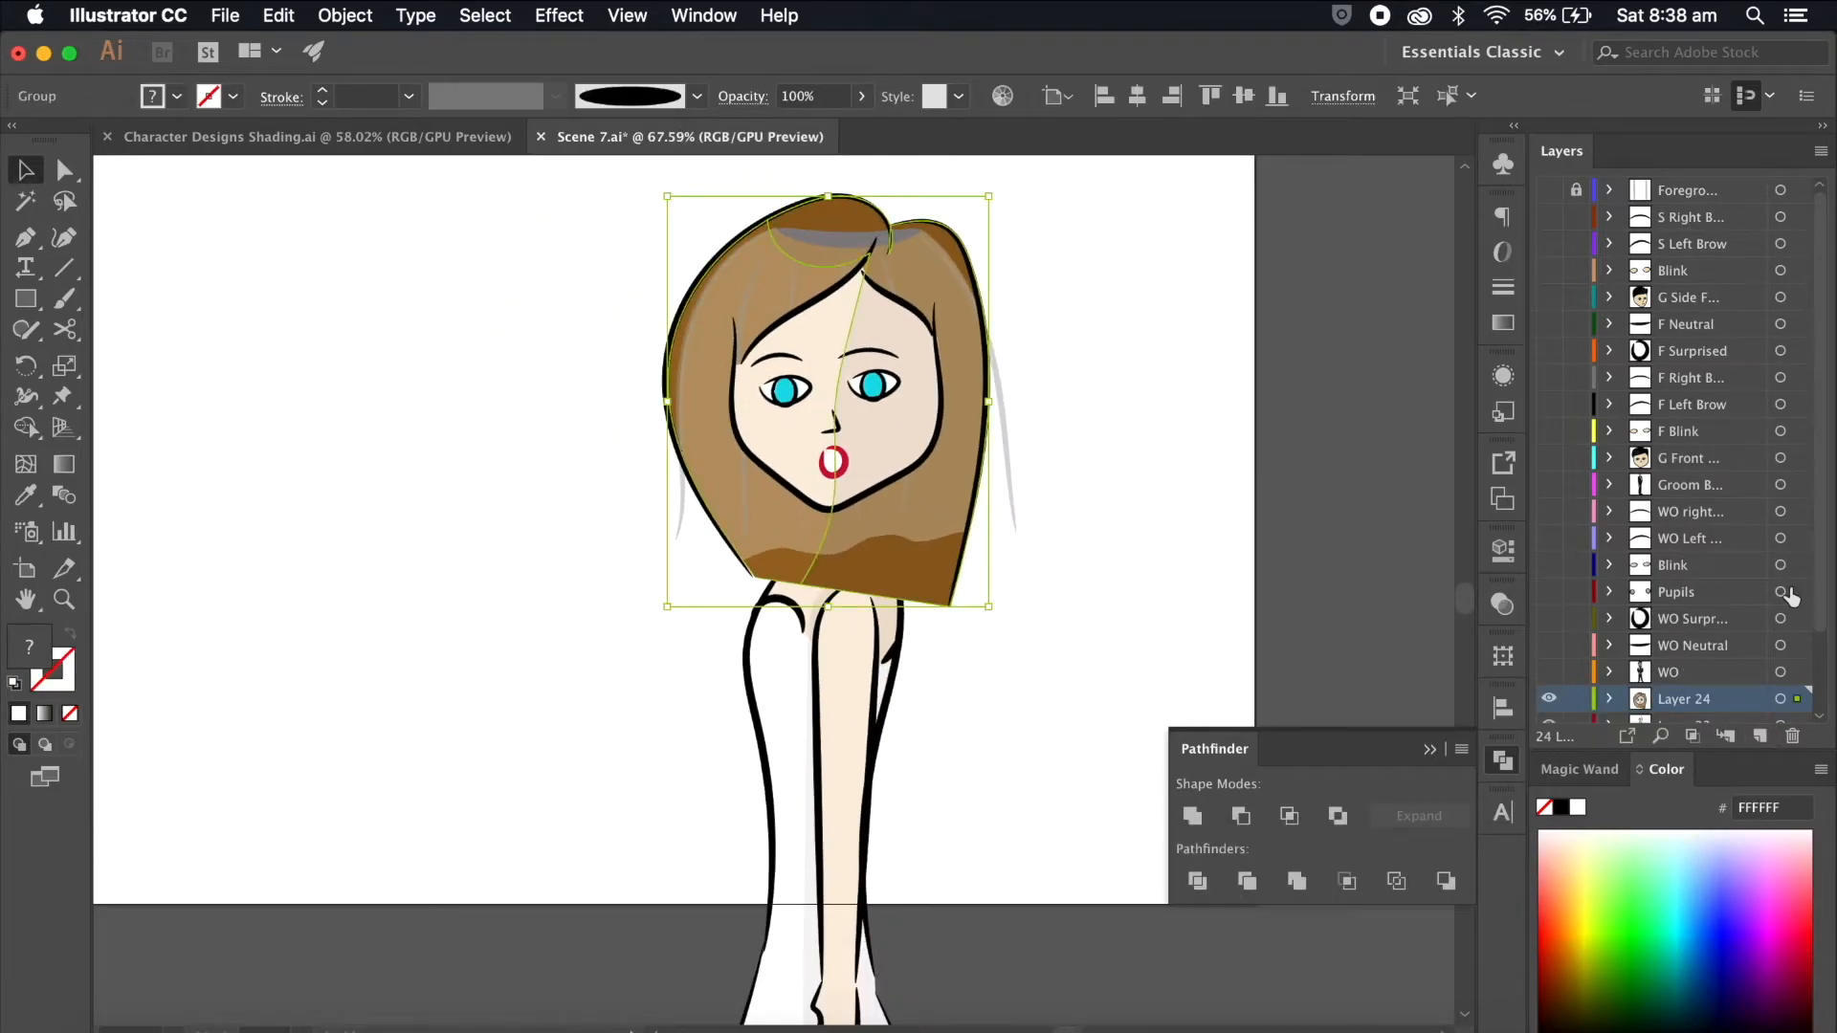
{"action": "scroll", "coordinate": [1788, 596], "scroll_direction": "down", "scroll_amount": 3}
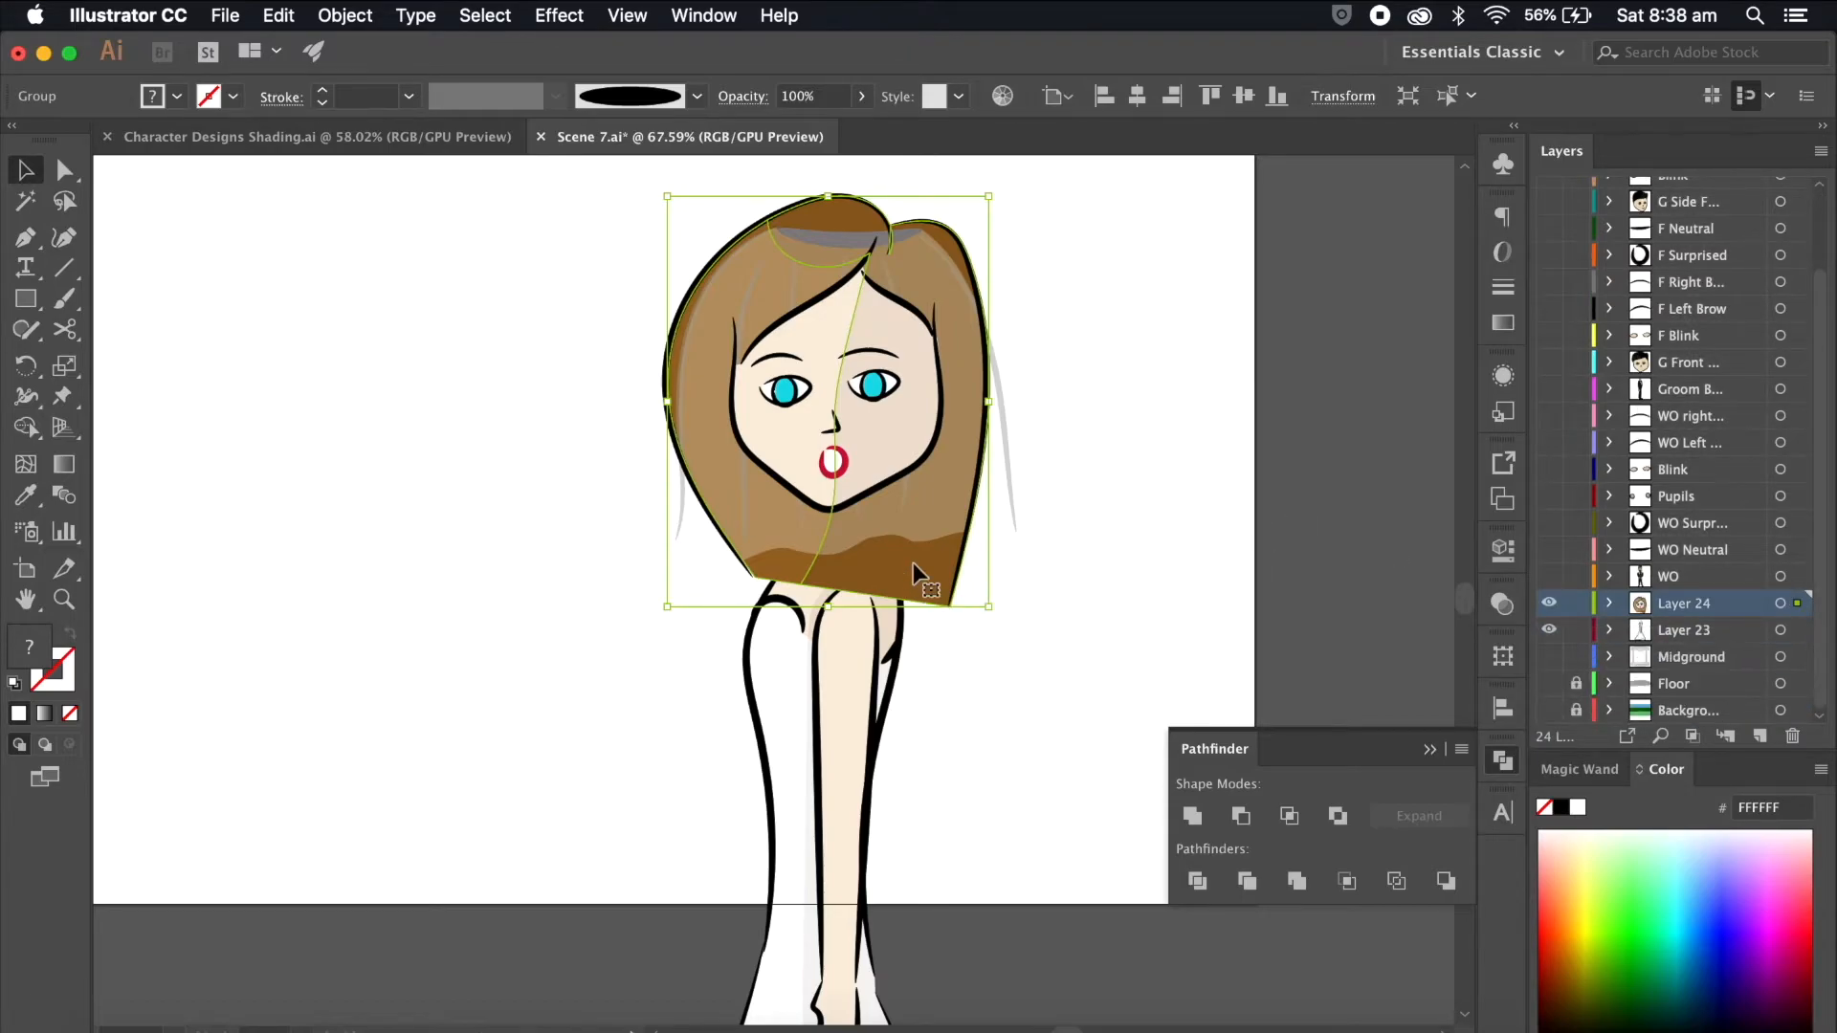
{"action": "left_click_drag", "start_coordinate": [882, 570], "coordinate": [619, 732]}
{"action": "key", "text": "super+z"}
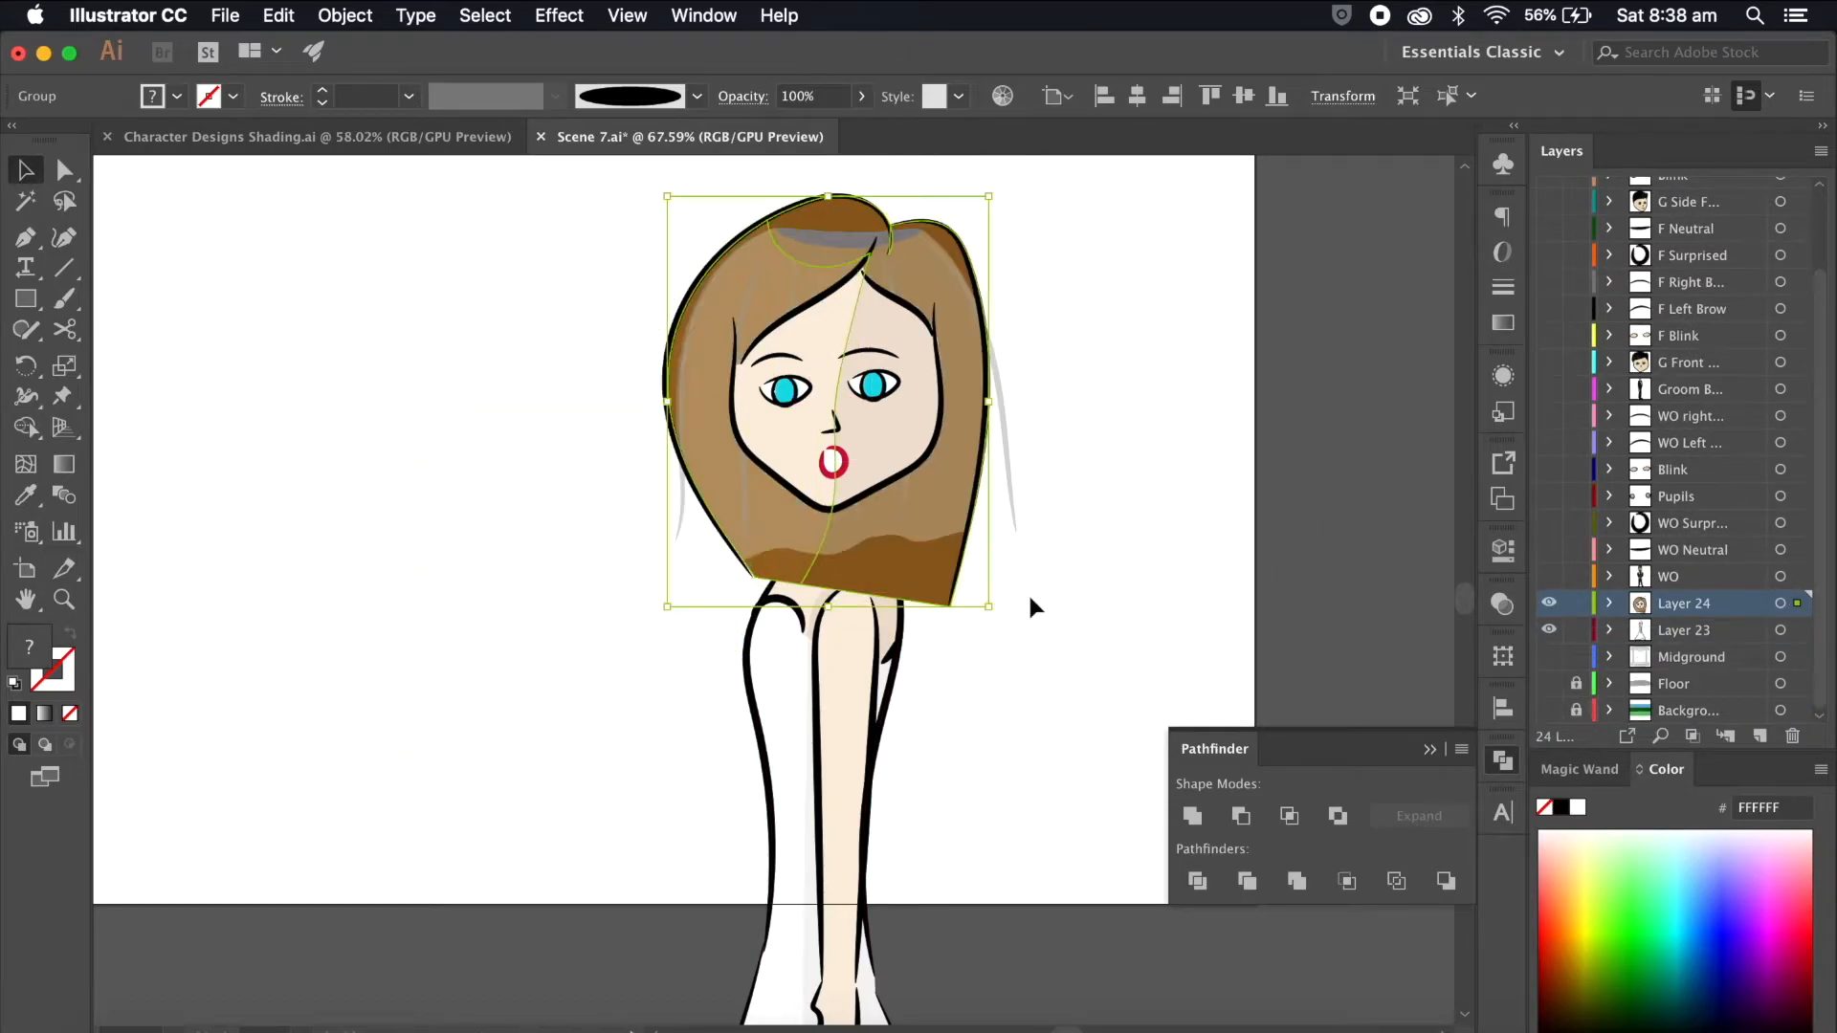
{"action": "scroll", "coordinate": [966, 653], "scroll_direction": "up", "scroll_amount": 3}
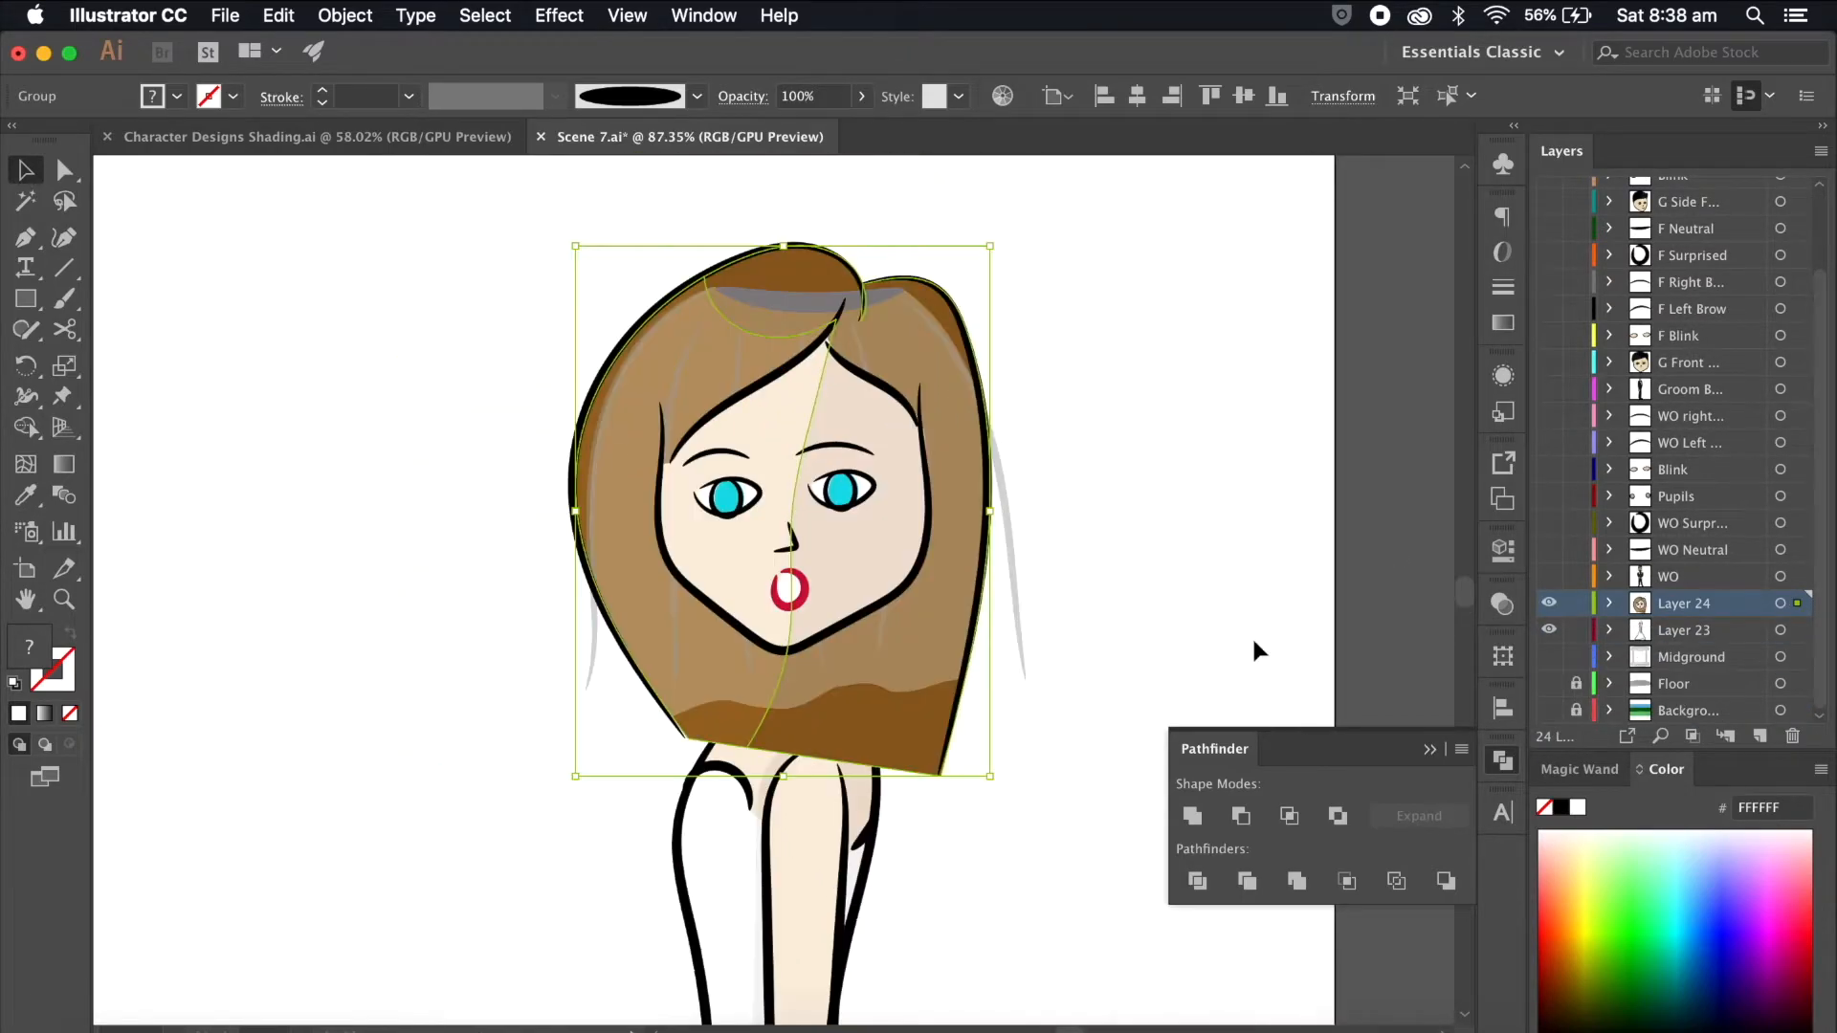
{"action": "left_click", "coordinate": [966, 330], "text": "shift"}
{"action": "left_click", "coordinate": [854, 278], "text": "shift"}
{"action": "left_click", "coordinate": [961, 323], "text": "shift"}
{"action": "left_click_drag", "start_coordinate": [868, 744], "coordinate": [462, 749]}
{"action": "key", "text": "super+z"}
{"action": "left_click", "coordinate": [1762, 735]}
{"action": "left_click_drag", "start_coordinate": [1799, 630], "coordinate": [1798, 603]}
Step: Rename the new hair layer as B Front Hair
{"action": "double_click", "coordinate": [1688, 603]}
{"action": "type", "text": "Hair"}
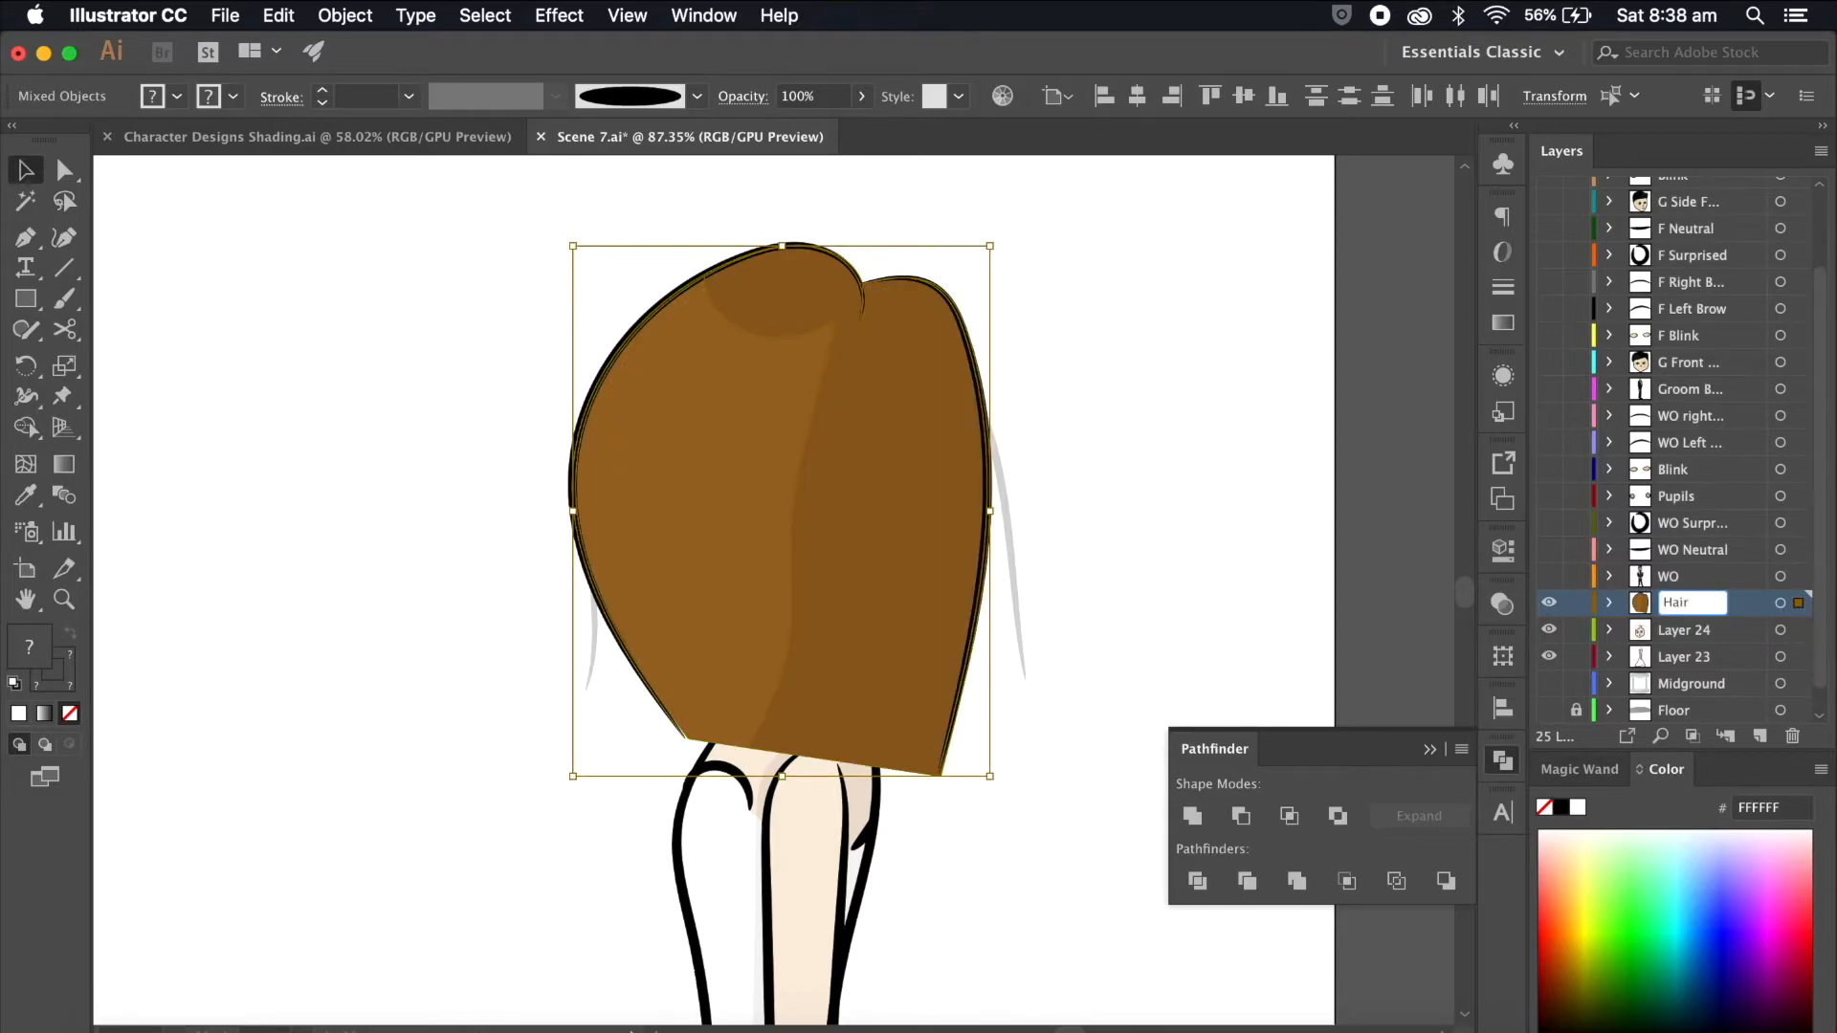
{"action": "type", "text": "Front"}
{"action": "key", "text": "Return"}
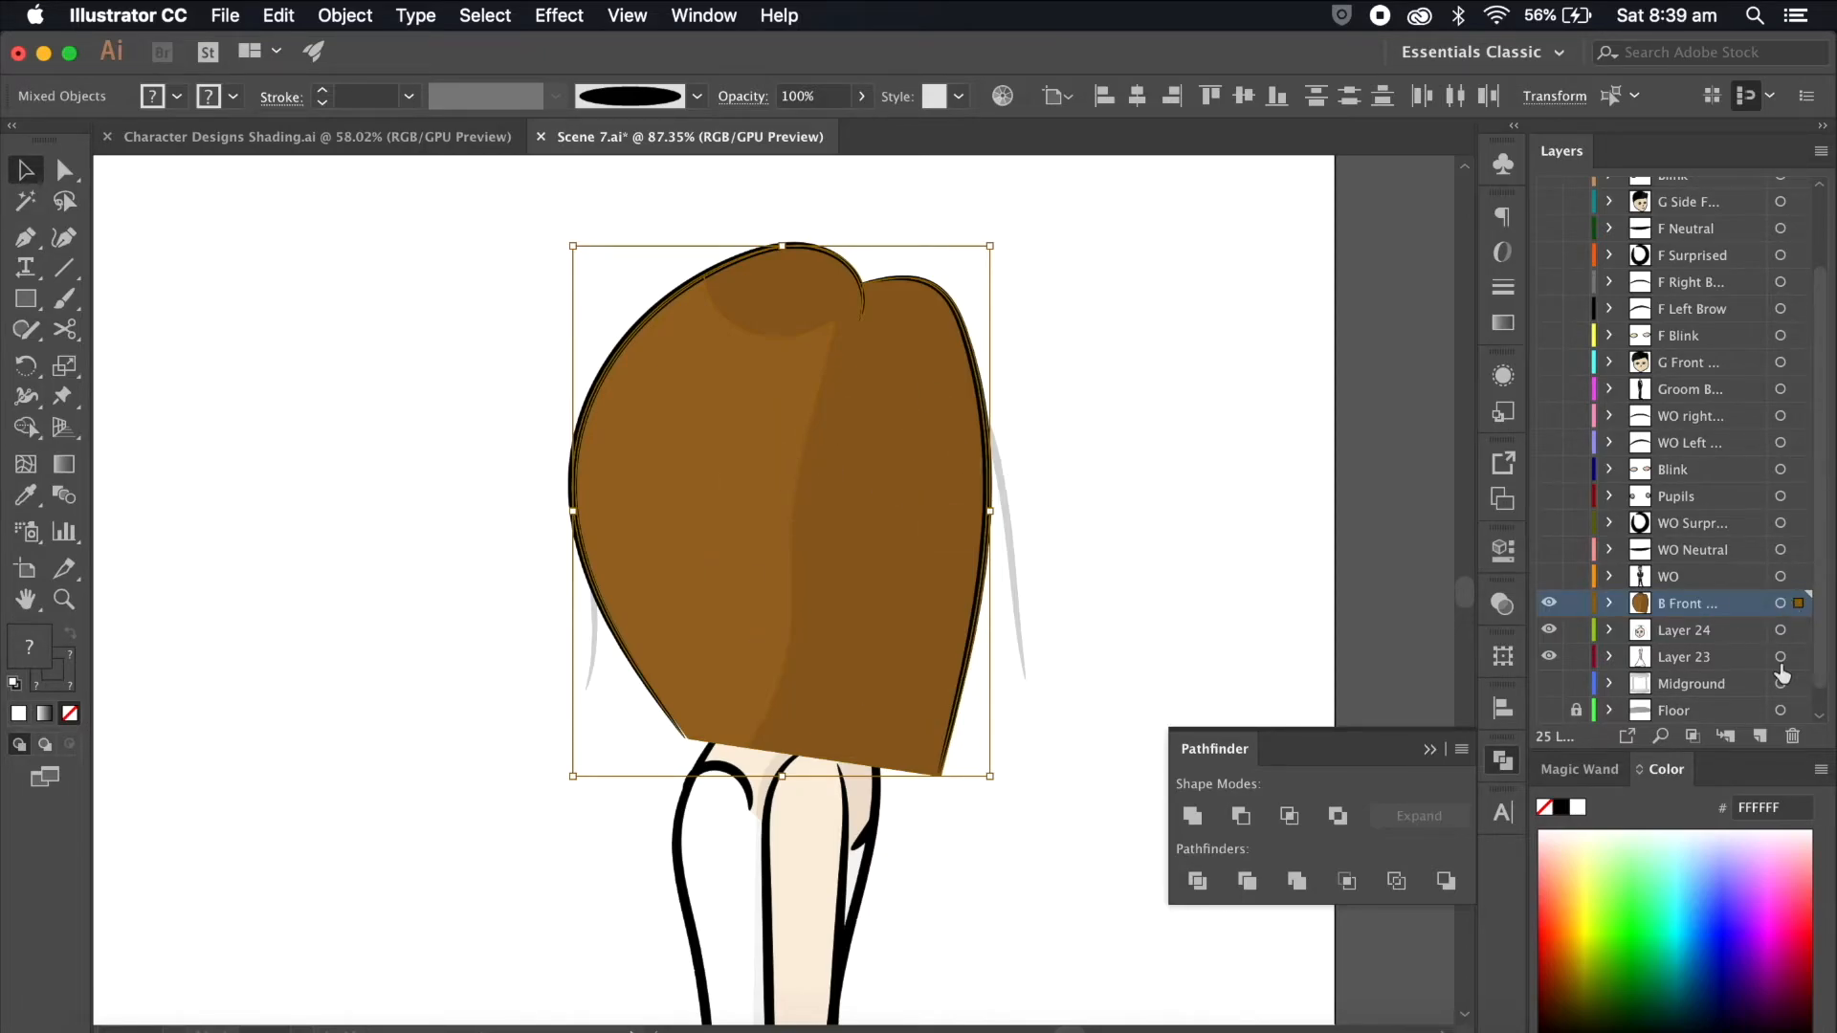
Step: Place the B Front Hair layer beneath the bride's body layer and rename the body layer as Bride Body
{"action": "left_click_drag", "start_coordinate": [1685, 605], "coordinate": [1719, 663]}
{"action": "double_click", "coordinate": [1683, 630]}
{"action": "type", "text": "Bride Body"}
{"action": "key", "text": "Return"}
{"action": "left_click", "coordinate": [1070, 571]}
{"action": "scroll", "coordinate": [935, 677], "scroll_direction": "down", "scroll_amount": 1}
{"action": "scroll", "coordinate": [936, 677], "scroll_direction": "down", "scroll_amount": 1}
{"action": "scroll", "coordinate": [1064, 618], "scroll_direction": "down", "scroll_amount": 3}
Step: Check the bride's layers by toggling their visibility, and rename the head layer as B Front Face
{"action": "left_click", "coordinate": [1548, 629]}
{"action": "left_click", "coordinate": [1548, 629]}
{"action": "left_click", "coordinate": [1549, 656]}
{"action": "left_click", "coordinate": [1549, 656]}
{"action": "left_click", "coordinate": [1672, 605]}
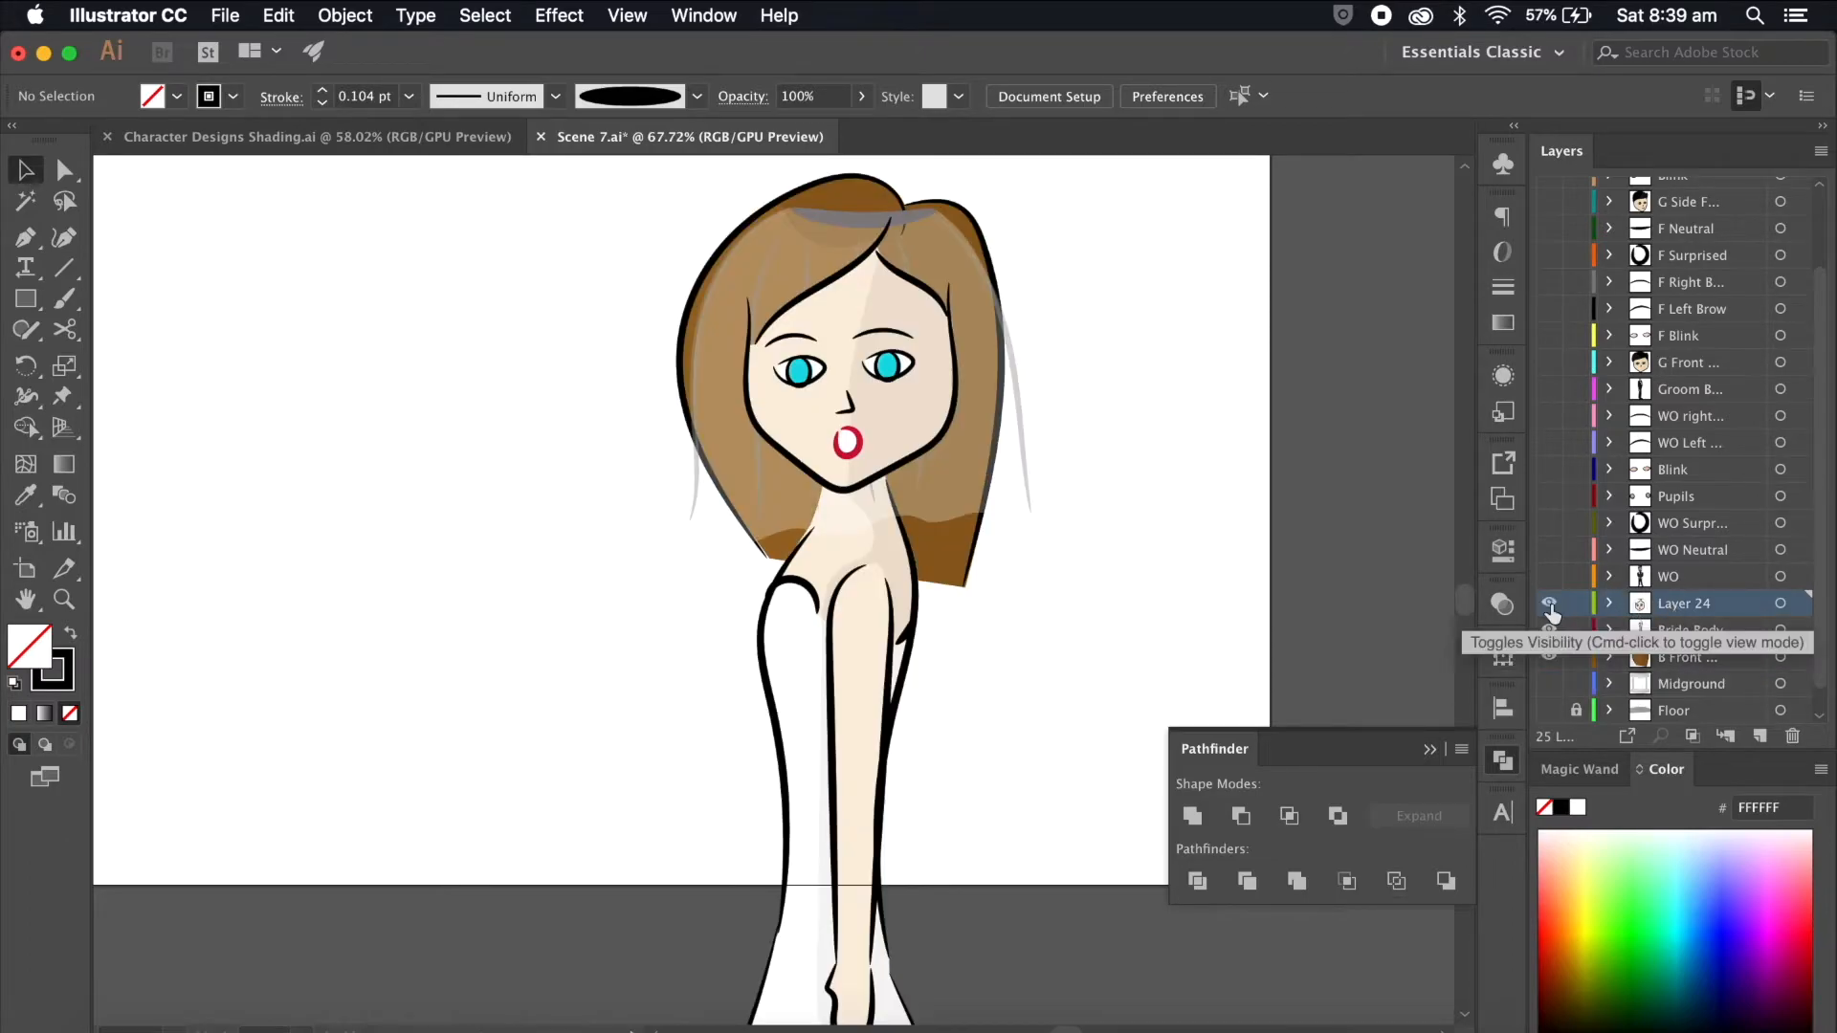
{"action": "double_click", "coordinate": [1683, 605]}
{"action": "type", "text": "B F"}
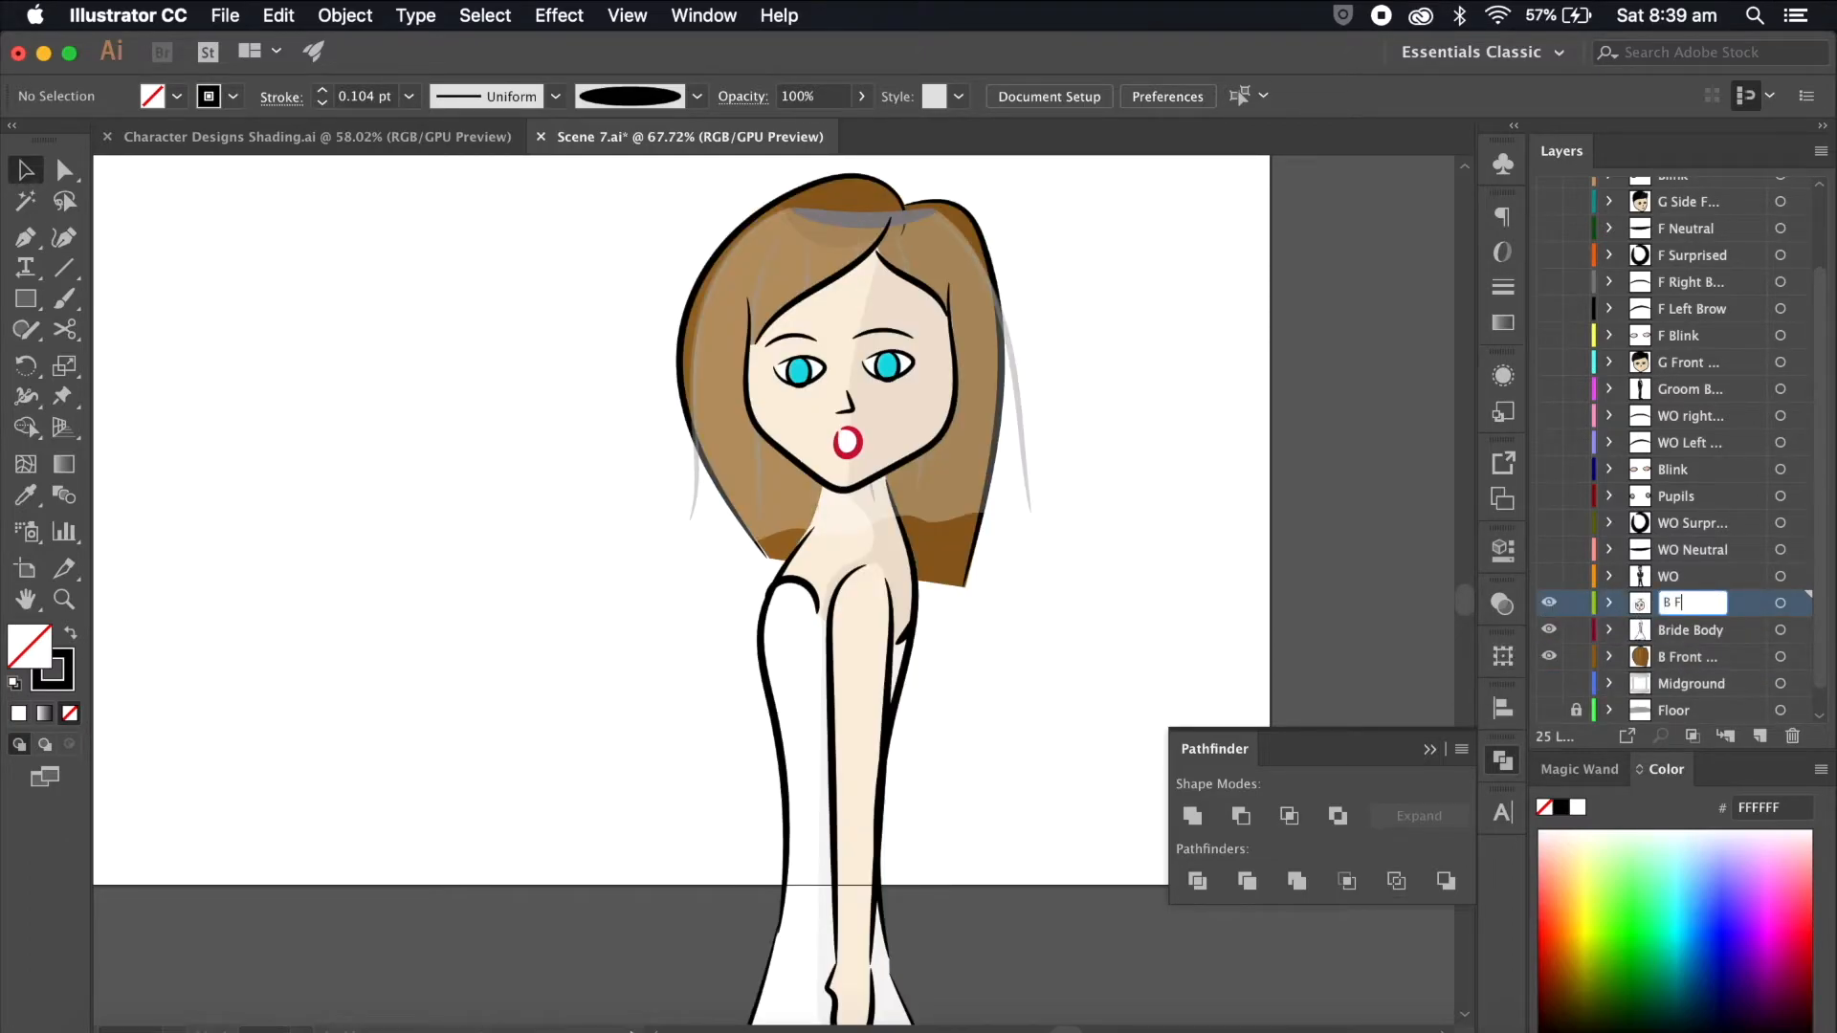
{"action": "type", "text": "ront Face"}
{"action": "key", "text": "Return"}
Step: Move the bride's veil onto a new layer named B Front Veil and hide that layer
{"action": "left_click", "coordinate": [1760, 736]}
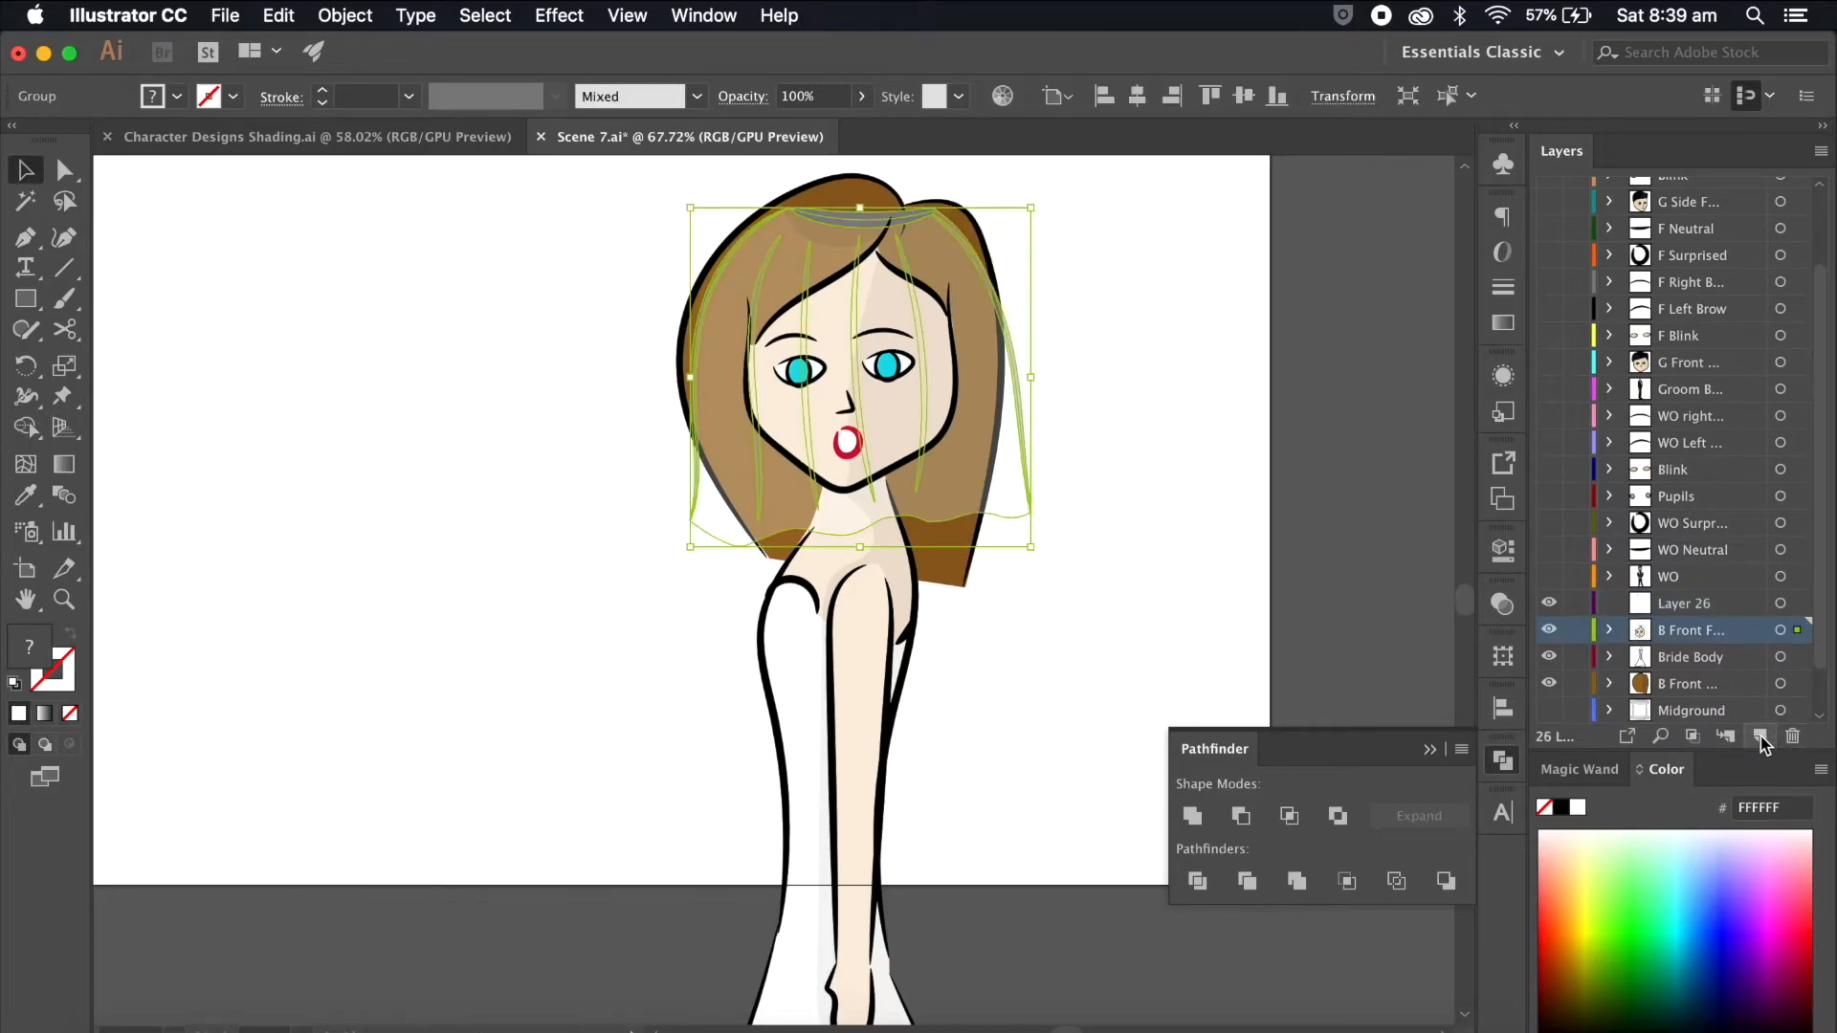
{"action": "left_click_drag", "start_coordinate": [1803, 633], "coordinate": [1799, 603]}
{"action": "double_click", "coordinate": [1688, 603]}
{"action": "type", "text": "B"}
{"action": "type", "text": " Front Veil"}
{"action": "key", "text": "Return"}
{"action": "left_click", "coordinate": [1549, 603]}
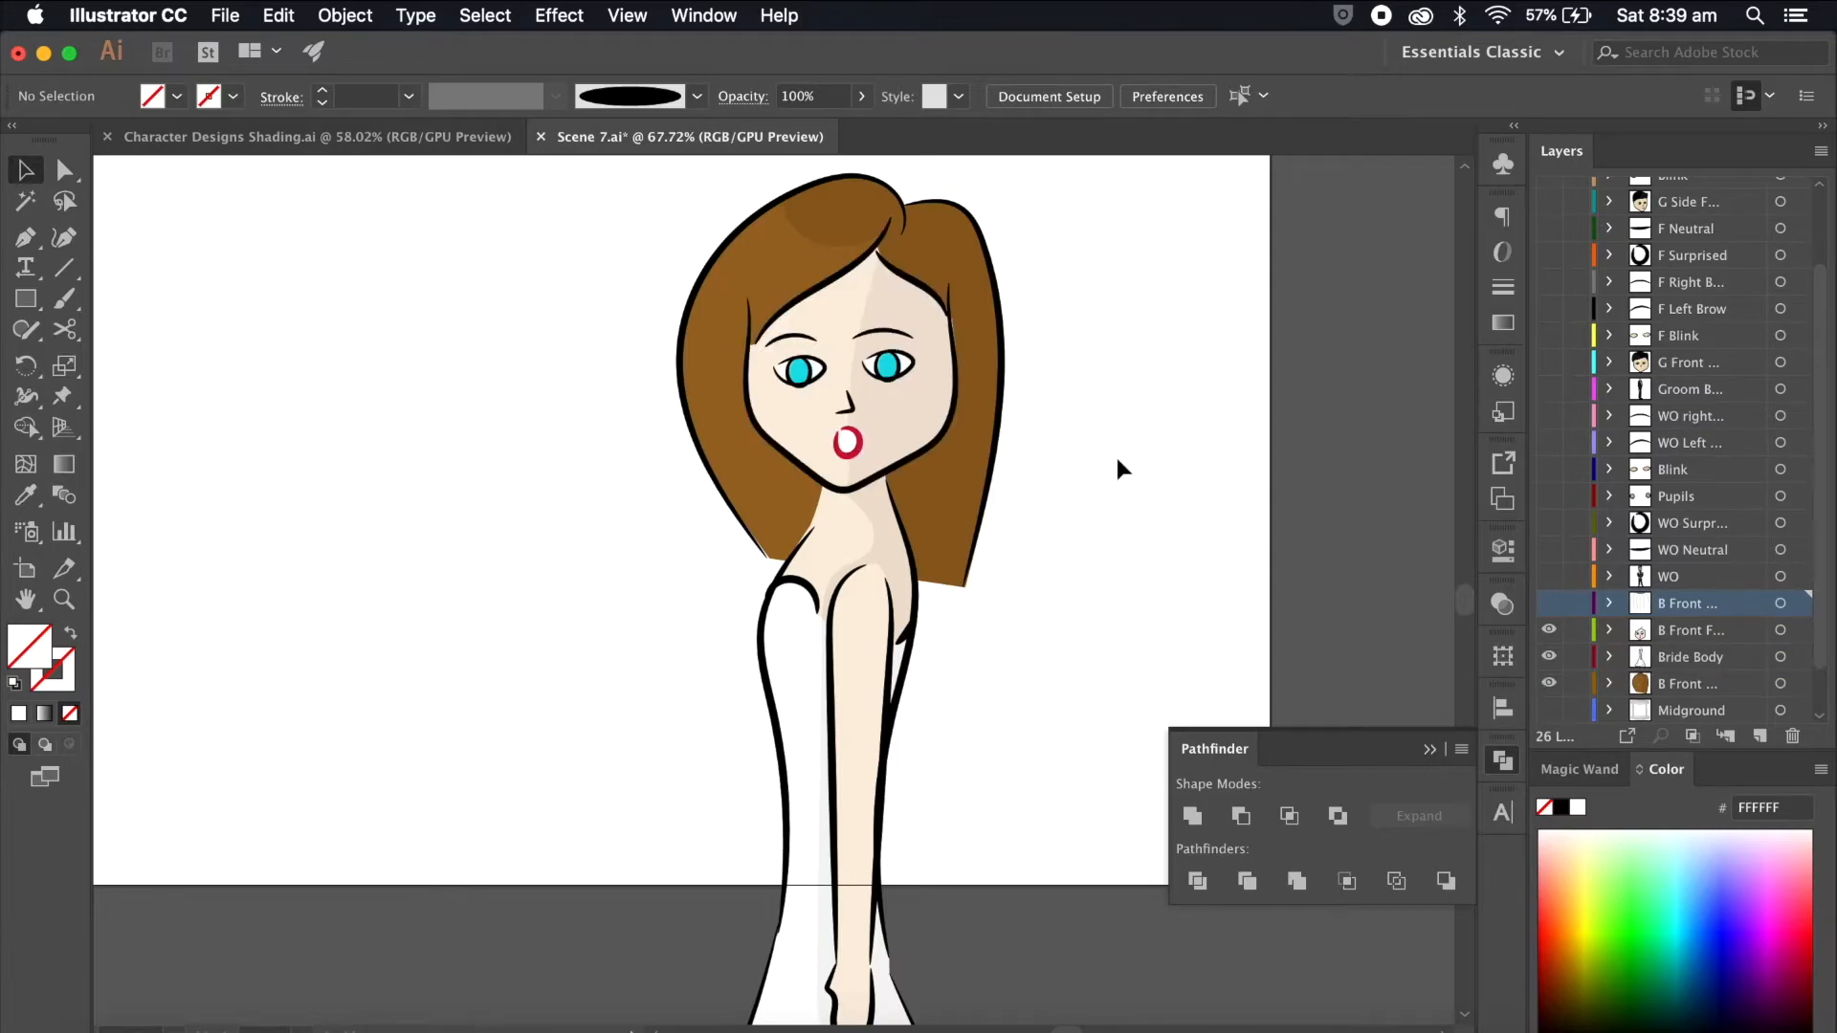
Step: Select the bride's eye artwork on the B Front Face layer
{"action": "scroll", "coordinate": [1053, 418], "scroll_direction": "up", "scroll_amount": 5}
{"action": "left_click", "coordinate": [1699, 633]}
{"action": "left_click", "coordinate": [788, 272]}
{"action": "scroll", "coordinate": [787, 272], "scroll_direction": "up", "scroll_amount": 3}
{"action": "scroll", "coordinate": [784, 272], "scroll_direction": "up", "scroll_amount": 3}
{"action": "scroll", "coordinate": [785, 272], "scroll_direction": "left", "scroll_amount": 3}
{"action": "scroll", "coordinate": [784, 271], "scroll_direction": "up", "scroll_amount": 3}
{"action": "left_click", "coordinate": [651, 422], "text": "shift"}
{"action": "left_click", "coordinate": [964, 495], "text": "shift"}
{"action": "scroll", "coordinate": [966, 495], "scroll_direction": "up", "scroll_amount": 3}
{"action": "left_click", "coordinate": [613, 517], "text": "shift"}
{"action": "scroll", "coordinate": [940, 662], "scroll_direction": "down", "scroll_amount": 4}
{"action": "left_click", "coordinate": [1385, 594]}
Step: Nudge the bride's eye parts slightly to the right and upward
{"action": "scroll", "coordinate": [946, 639], "scroll_direction": "up", "scroll_amount": 5}
{"action": "left_click", "coordinate": [900, 495]}
{"action": "left_click", "coordinate": [1261, 512]}
{"action": "left_click", "coordinate": [885, 478]}
{"action": "key", "text": "Right"}
{"action": "key", "text": "Right"}
{"action": "key", "text": "Right"}
{"action": "left_click", "coordinate": [517, 517]}
{"action": "left_click", "coordinate": [476, 516], "text": "shift"}
{"action": "left_click", "coordinate": [842, 503], "text": "shift"}
{"action": "key", "text": "Up"}
{"action": "key", "text": "Up"}
Step: Delete the bride's pupils and paste the copied eye shapes in place on a new layer above B Front Face
{"action": "left_click", "coordinate": [765, 348]}
{"action": "left_click", "coordinate": [506, 370], "text": "shift"}
{"action": "key", "text": "Delete"}
{"action": "scroll", "coordinate": [507, 373], "scroll_direction": "down", "scroll_amount": 2}
{"action": "left_click", "coordinate": [1759, 737]}
{"action": "key", "text": "super+f"}
{"action": "left_click", "coordinate": [1308, 503]}
Step: Move the bride's right-hand eyebrow onto a new layer named B Right Brow and hide that layer
{"action": "left_click", "coordinate": [1760, 736]}
{"action": "left_click", "coordinate": [848, 369]}
{"action": "left_click_drag", "start_coordinate": [1798, 657], "coordinate": [1800, 635]}
{"action": "double_click", "coordinate": [1683, 630]}
{"action": "type", "text": "B"}
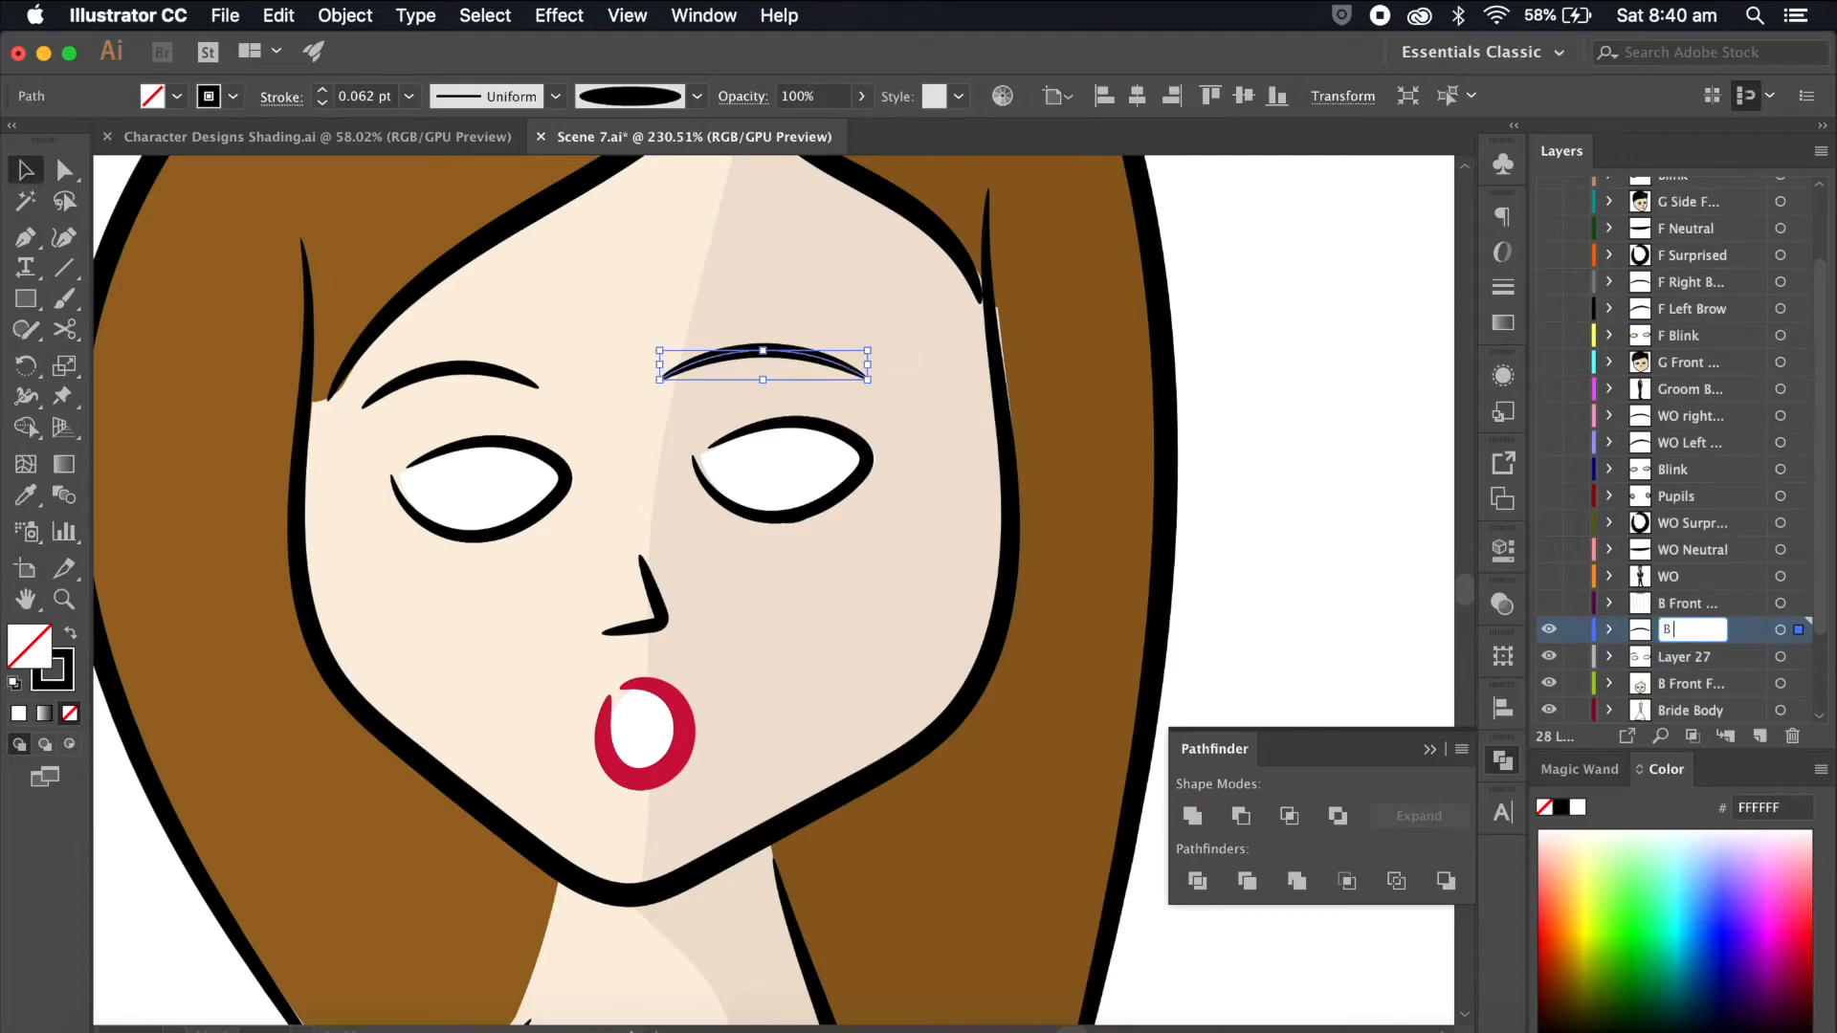
{"action": "type", "text": " Right Brow"}
{"action": "key", "text": "Return"}
{"action": "left_click", "coordinate": [1548, 630]}
Step: Move the bride's remaining eyebrow onto a new layer named B Left Brow and hide that layer
{"action": "left_click", "coordinate": [1726, 657]}
{"action": "left_click", "coordinate": [1759, 737]}
{"action": "left_click", "coordinate": [523, 379]}
{"action": "left_click_drag", "start_coordinate": [1798, 684], "coordinate": [1798, 657]}
{"action": "double_click", "coordinate": [1684, 657]}
{"action": "type", "text": "B LEft"}
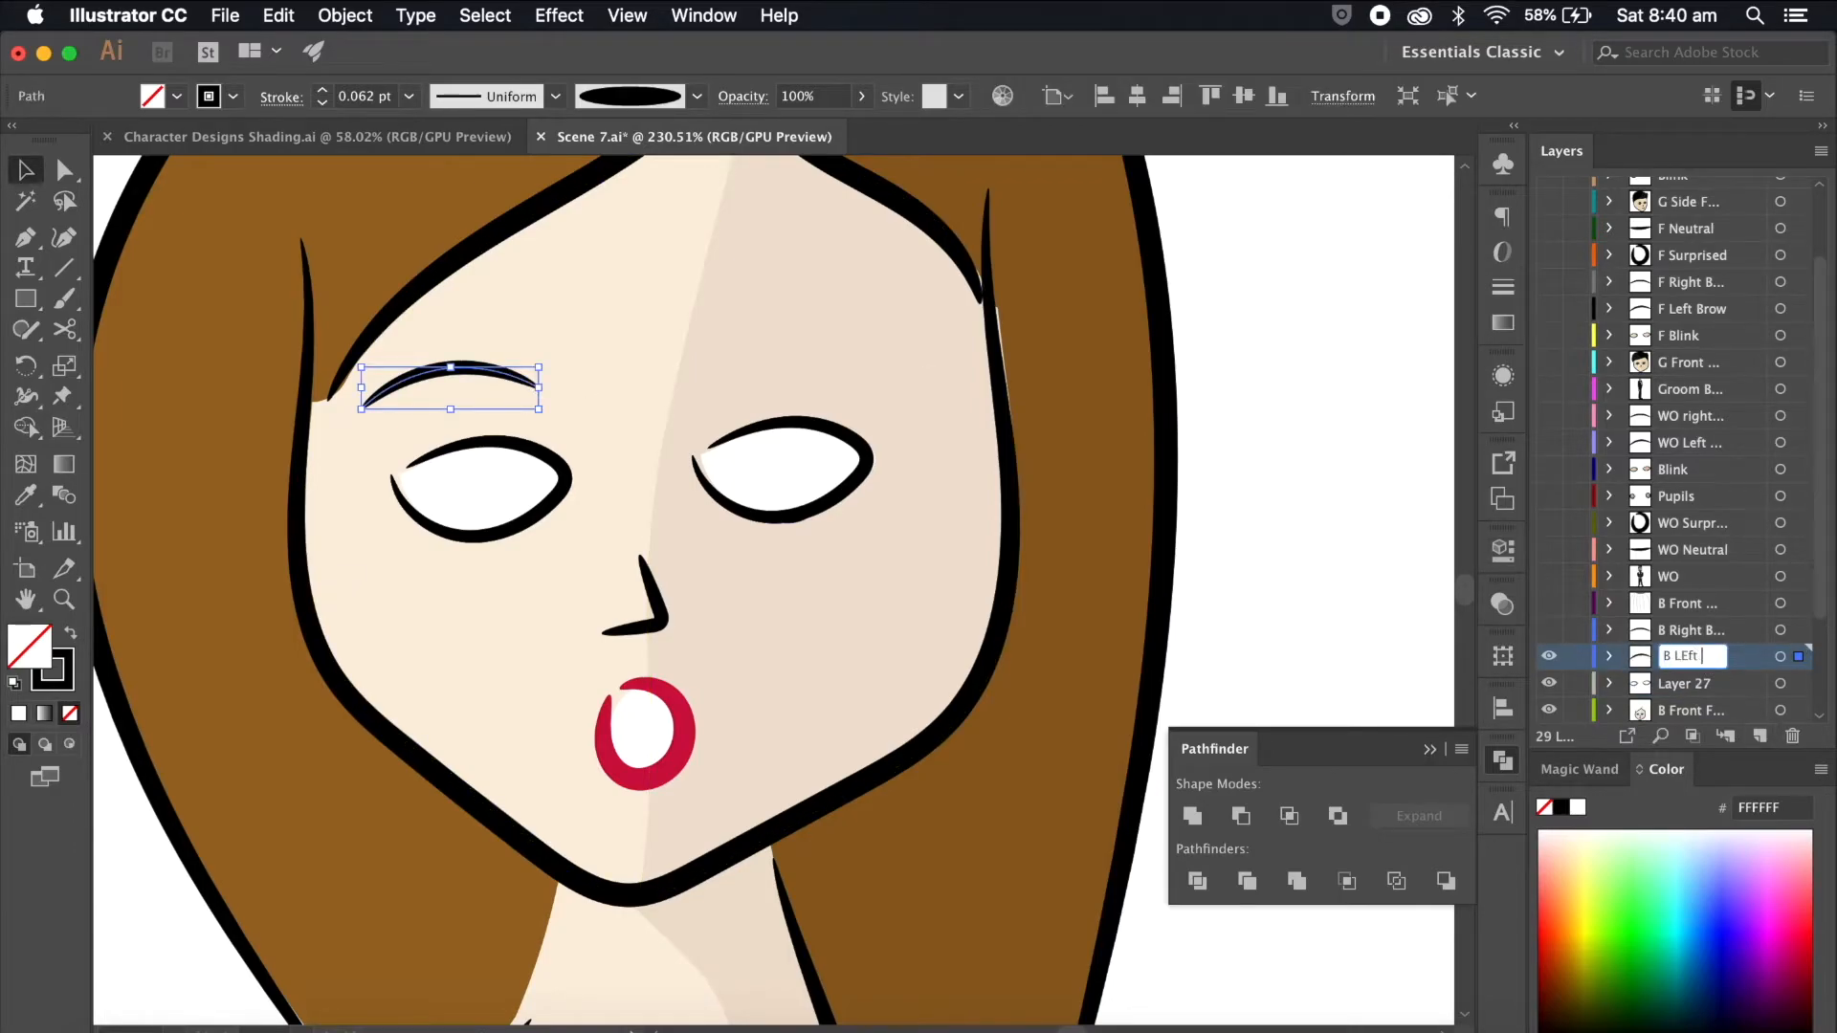
{"action": "key", "text": "Return"}
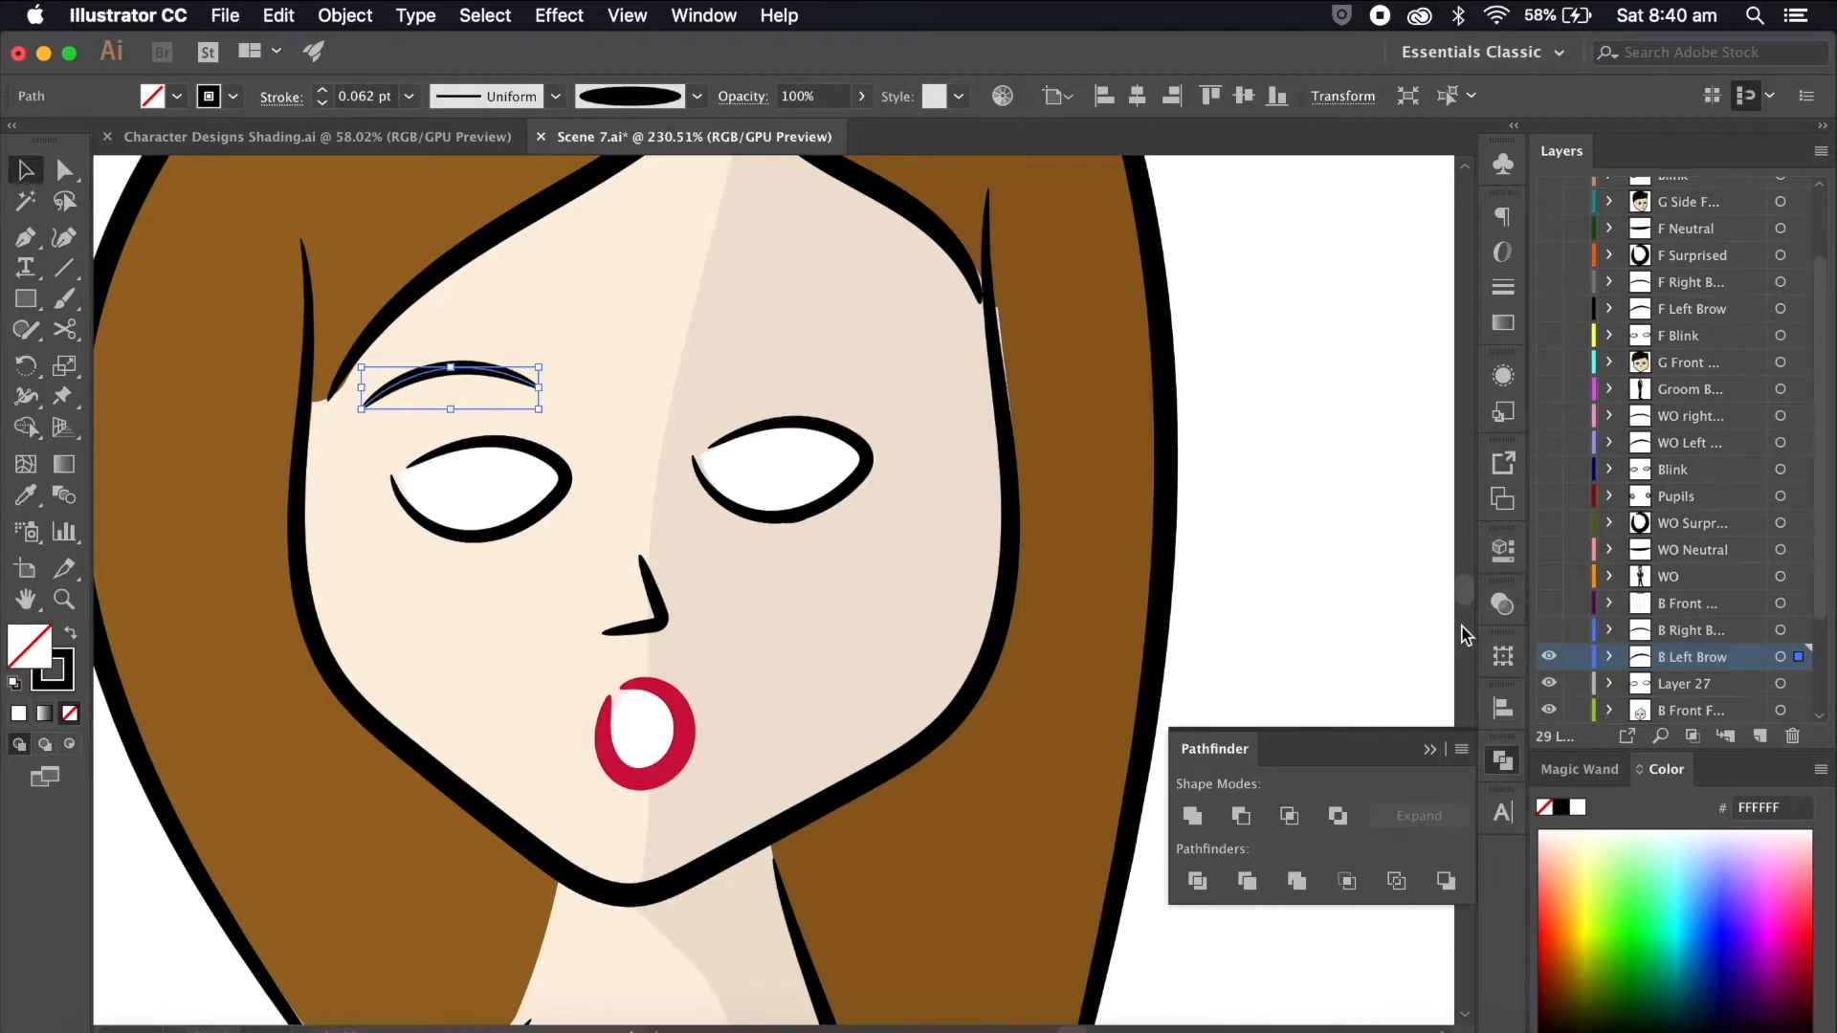
{"action": "left_click", "coordinate": [1549, 656]}
Step: Rename the layer holding the bride's copied eye shapes as Blink
{"action": "double_click", "coordinate": [1696, 690]}
{"action": "type", "text": "Blin"}
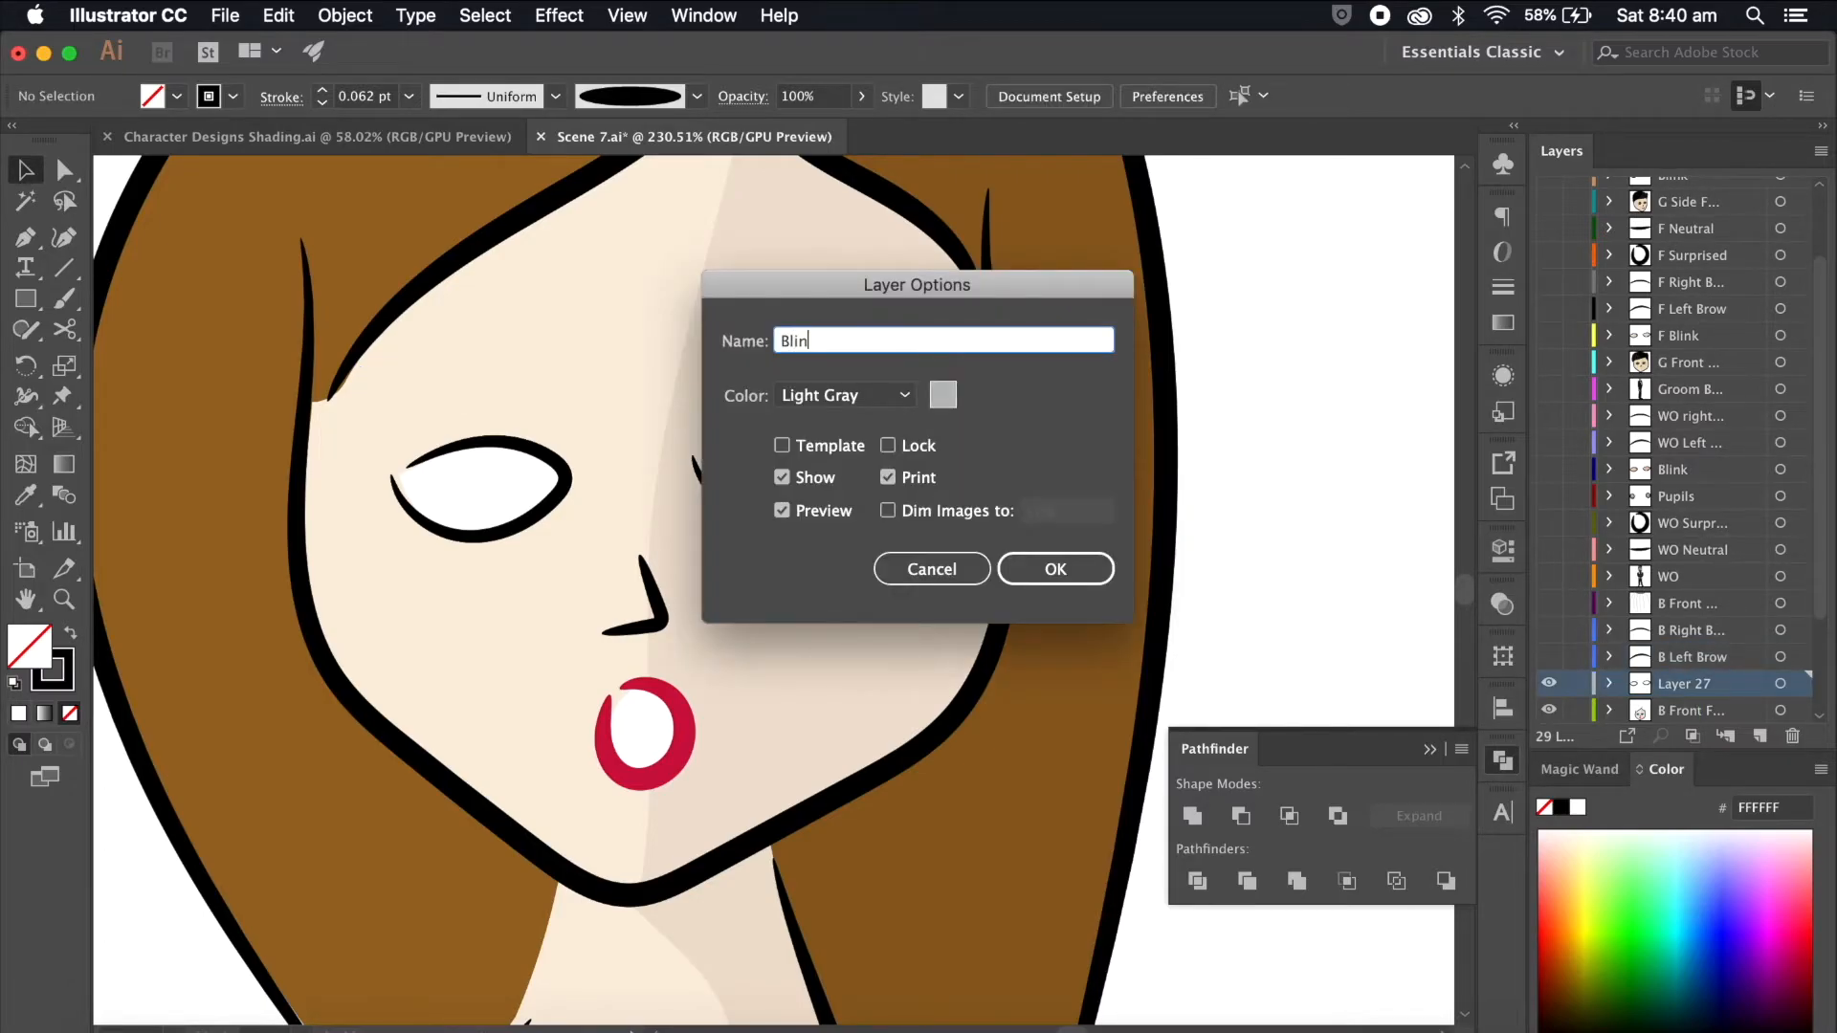
{"action": "type", "text": "k"}
{"action": "key", "text": "Return"}
Step: Fill the eye shapes on the Blink layer with the skin tones sampled from the bride's face
{"action": "key", "text": "a"}
{"action": "left_click", "coordinate": [742, 472]}
{"action": "key", "text": "i"}
{"action": "left_click", "coordinate": [736, 564]}
{"action": "left_click", "coordinate": [478, 483]}
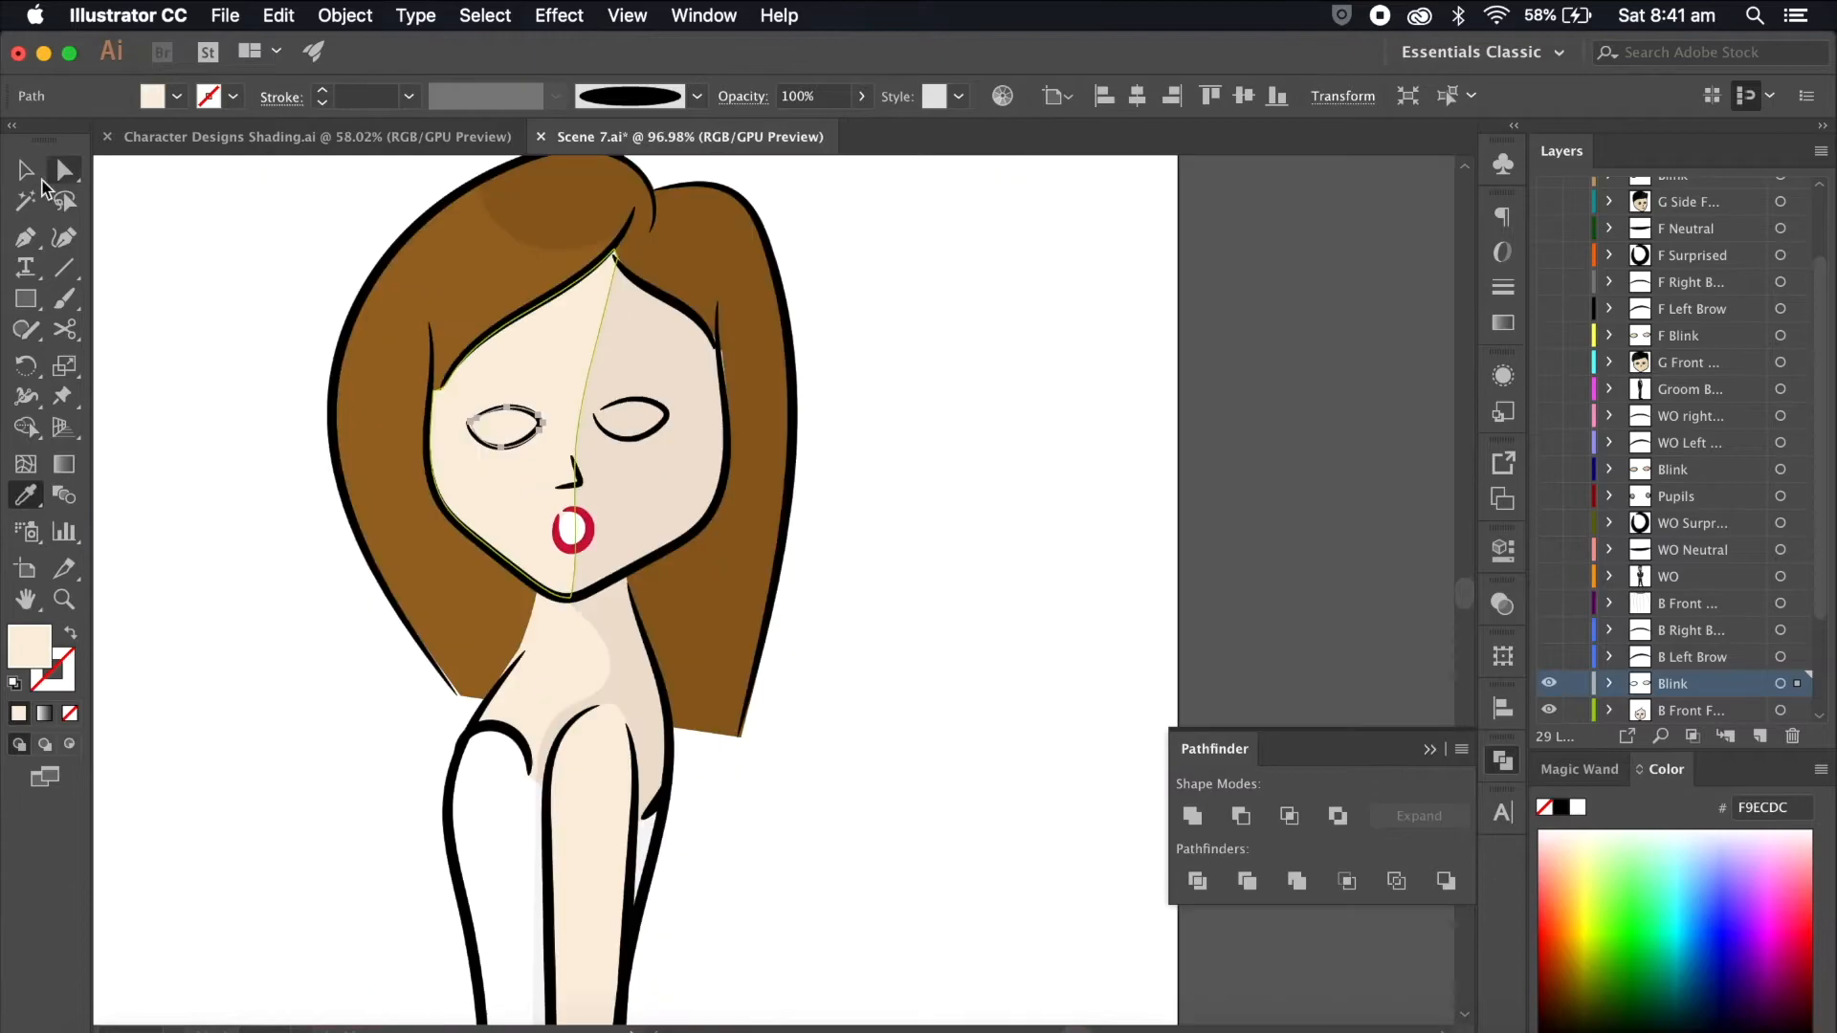
{"action": "key", "text": "v"}
{"action": "left_click", "coordinate": [905, 564]}
Step: Cut the bride's open mouth, including its white inner shape, from the B Front Face layer
{"action": "scroll", "coordinate": [905, 565], "scroll_direction": "up", "scroll_amount": 3}
{"action": "scroll", "coordinate": [1741, 595], "scroll_direction": "down", "scroll_amount": 2}
{"action": "left_click", "coordinate": [1685, 602]}
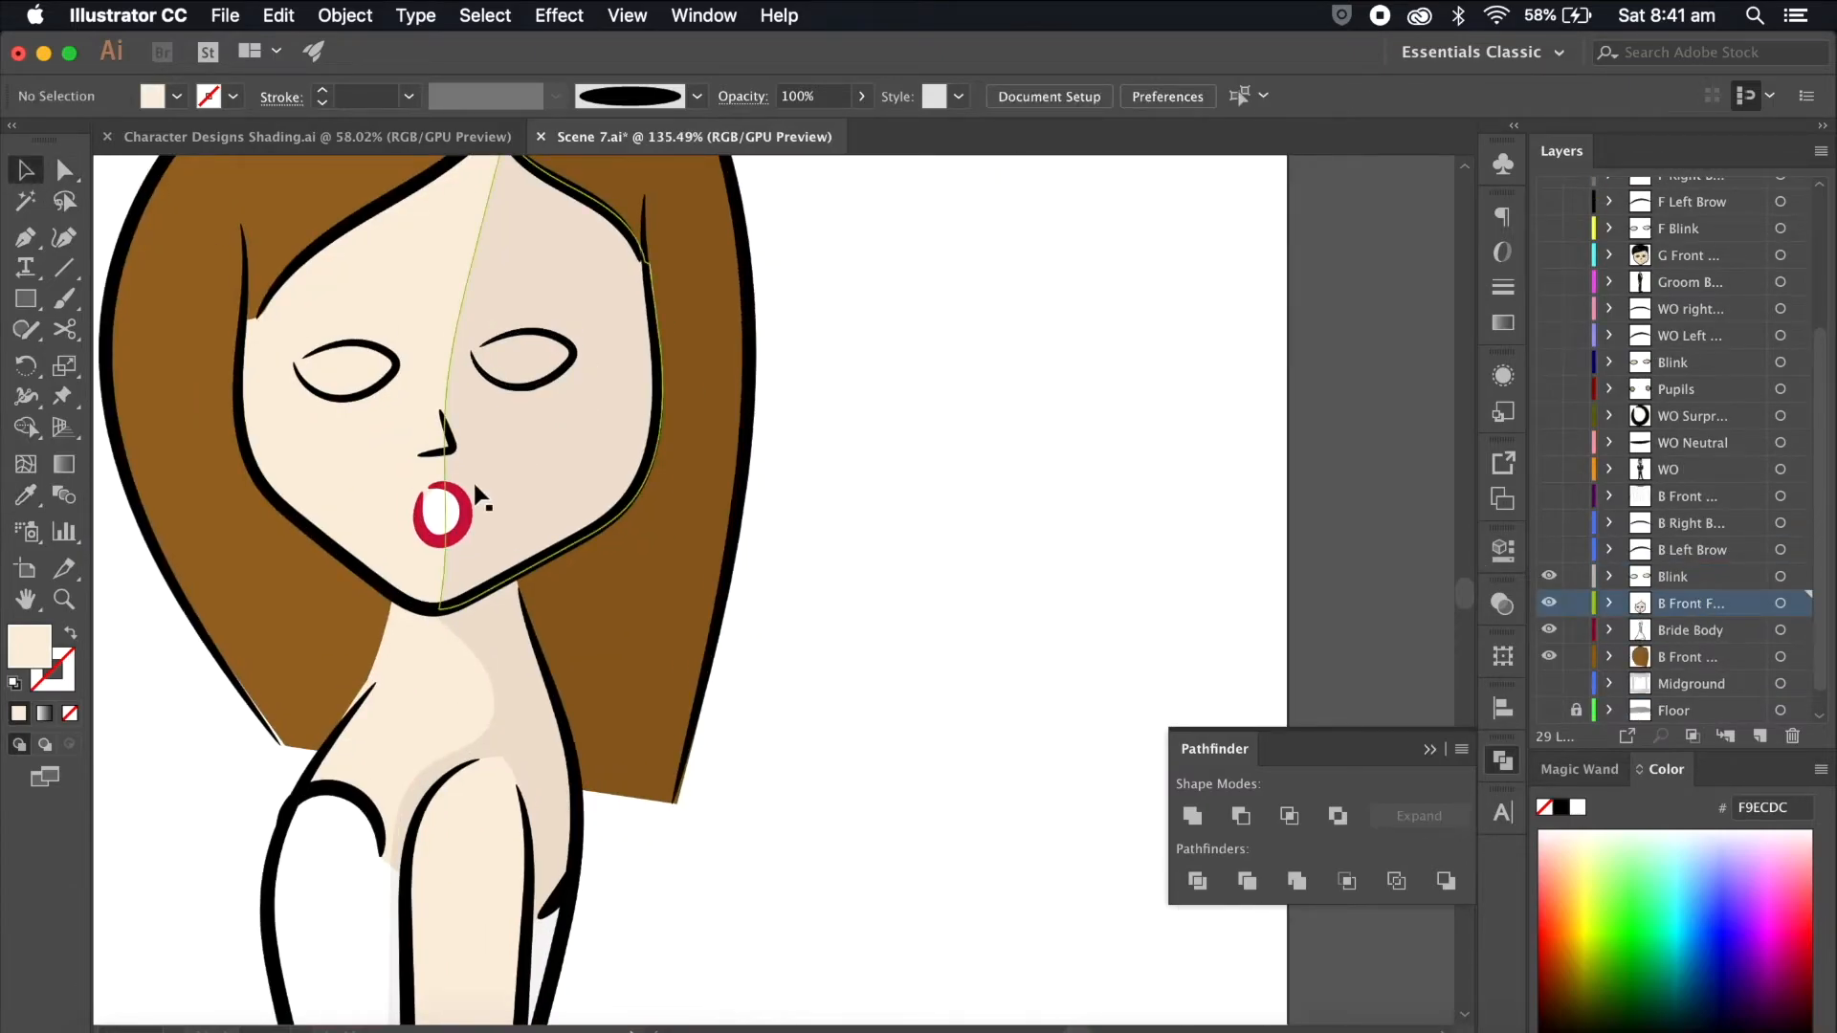
{"action": "left_click", "coordinate": [467, 501]}
{"action": "key", "text": "ctrl+x"}
{"action": "key", "text": "ctrl+x"}
{"action": "key", "text": "ctrl+z"}
{"action": "left_click", "coordinate": [448, 513], "text": "shift"}
{"action": "scroll", "coordinate": [599, 554], "scroll_direction": "up", "scroll_amount": 1}
{"action": "scroll", "coordinate": [599, 554], "scroll_direction": "right", "scroll_amount": 2}
{"action": "key", "text": "ctrl+x"}
Step: Paste the open mouth in place on a new layer named B Surprised above B Front Face
{"action": "left_click", "coordinate": [1759, 736]}
{"action": "double_click", "coordinate": [1682, 604]}
{"action": "type", "text": "B S"}
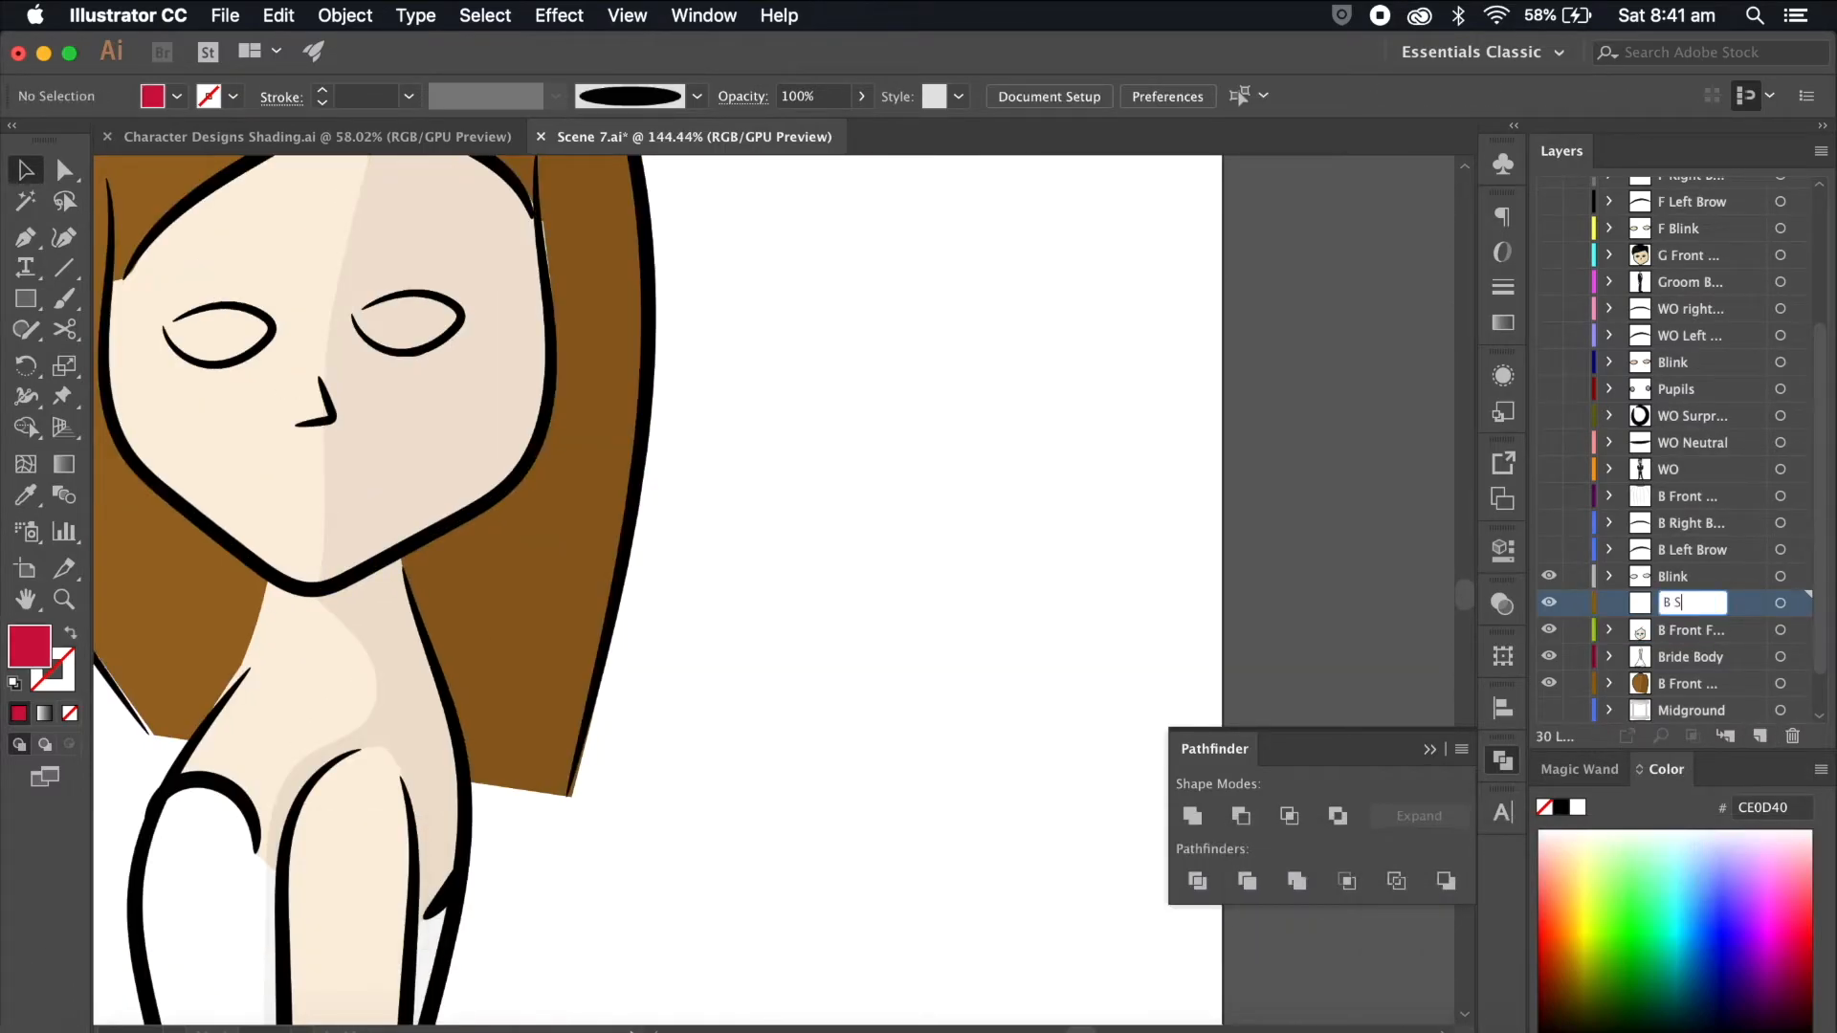
{"action": "type", "text": "urprised"}
{"action": "key", "text": "Return"}
{"action": "key", "text": "ctrl+shift+v"}
{"action": "left_click", "coordinate": [1010, 503]}
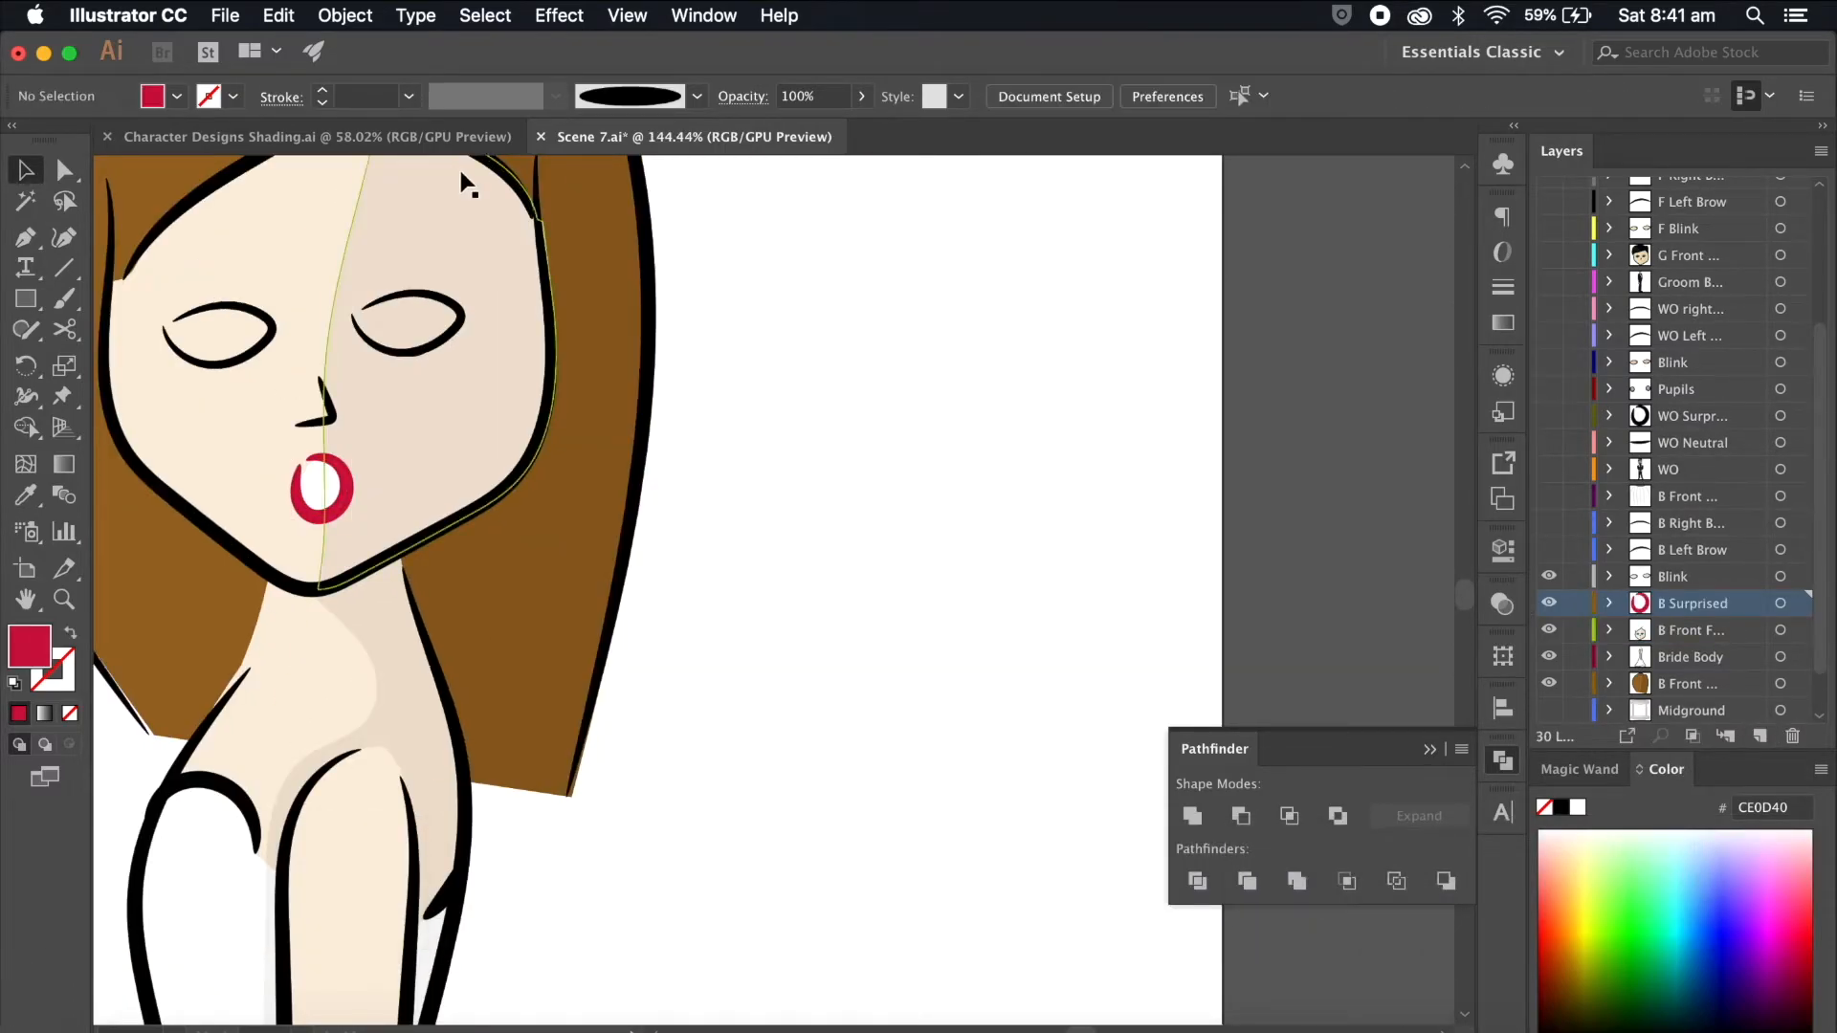
Step: Copy the bride's straight neutral mouth from the Character Designs Shading document
{"action": "left_click", "coordinate": [437, 141]}
{"action": "scroll", "coordinate": [1087, 643], "scroll_direction": "right", "scroll_amount": 20}
{"action": "scroll", "coordinate": [1087, 643], "scroll_direction": "down", "scroll_amount": 3}
{"action": "scroll", "coordinate": [1087, 643], "scroll_direction": "left", "scroll_amount": 3}
{"action": "left_click_drag", "start_coordinate": [799, 598], "coordinate": [857, 563]}
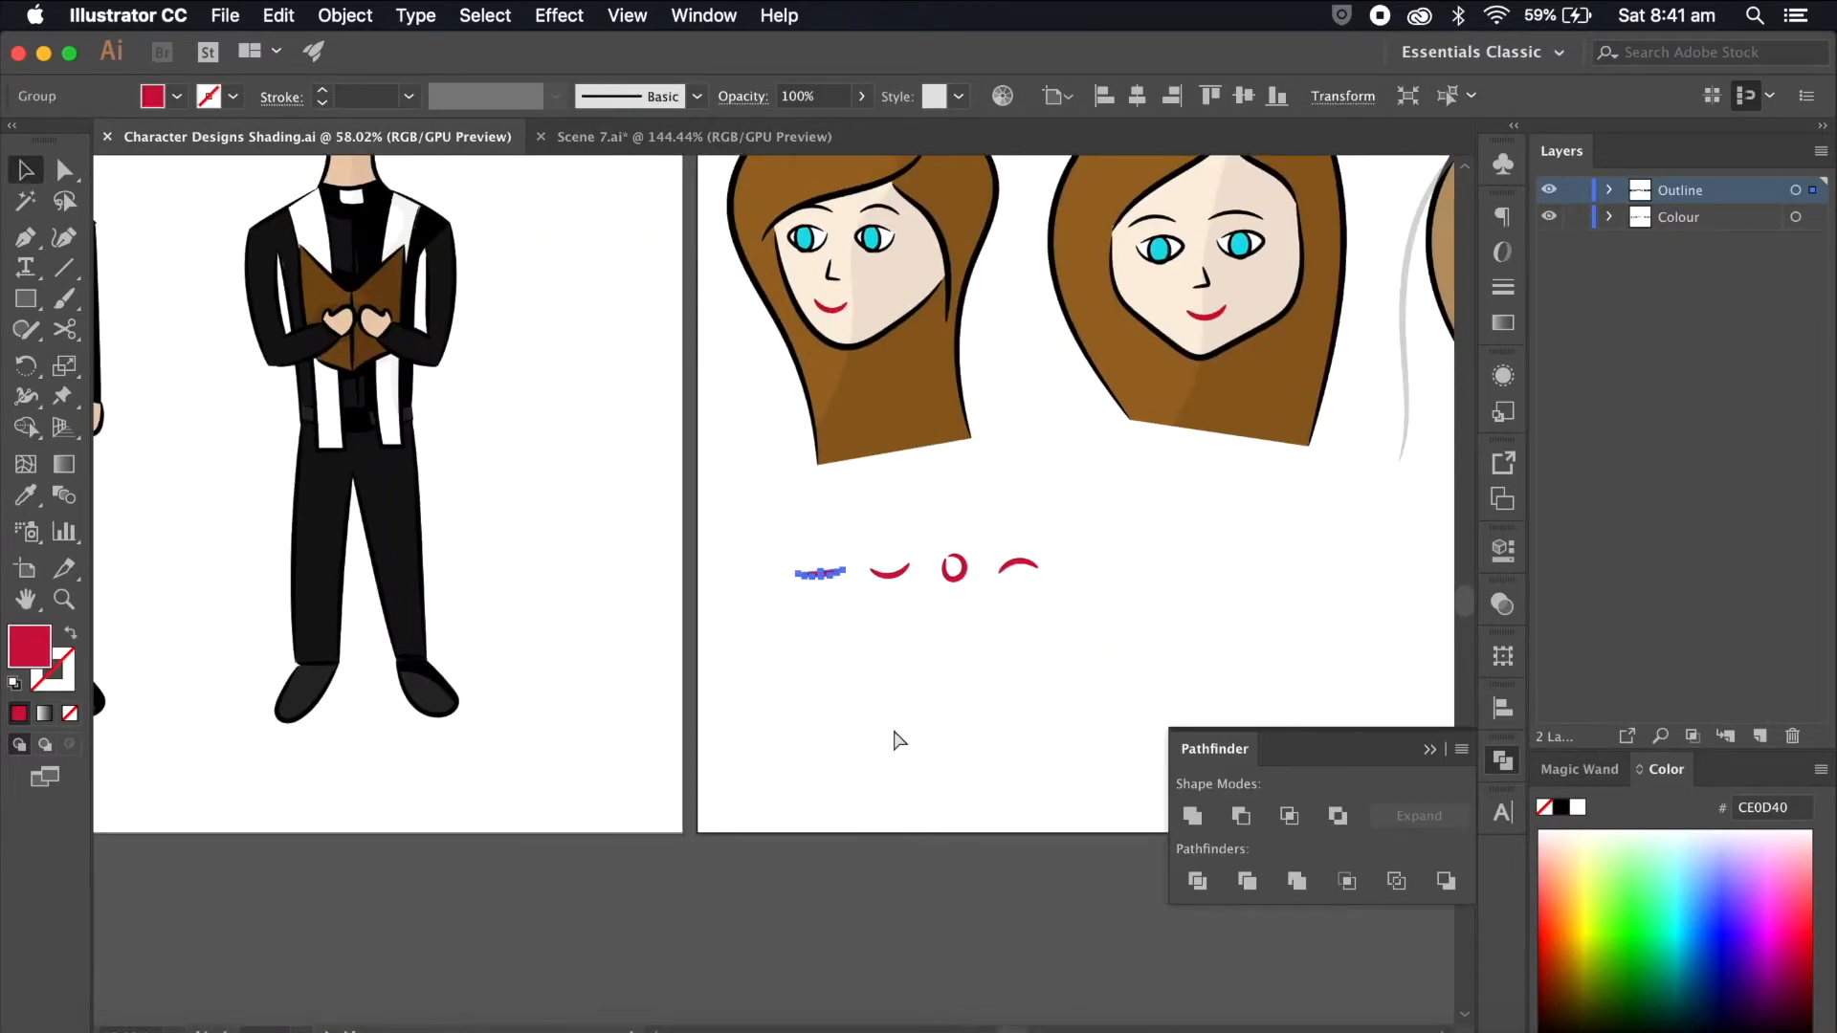
Step: Hide B Surprised and Blink in Scene 7, and paste the neutral mouth on a new layer, positioned below the bride's nose
{"action": "left_click", "coordinate": [724, 137]}
{"action": "scroll", "coordinate": [1684, 574], "scroll_direction": "down", "scroll_amount": 5}
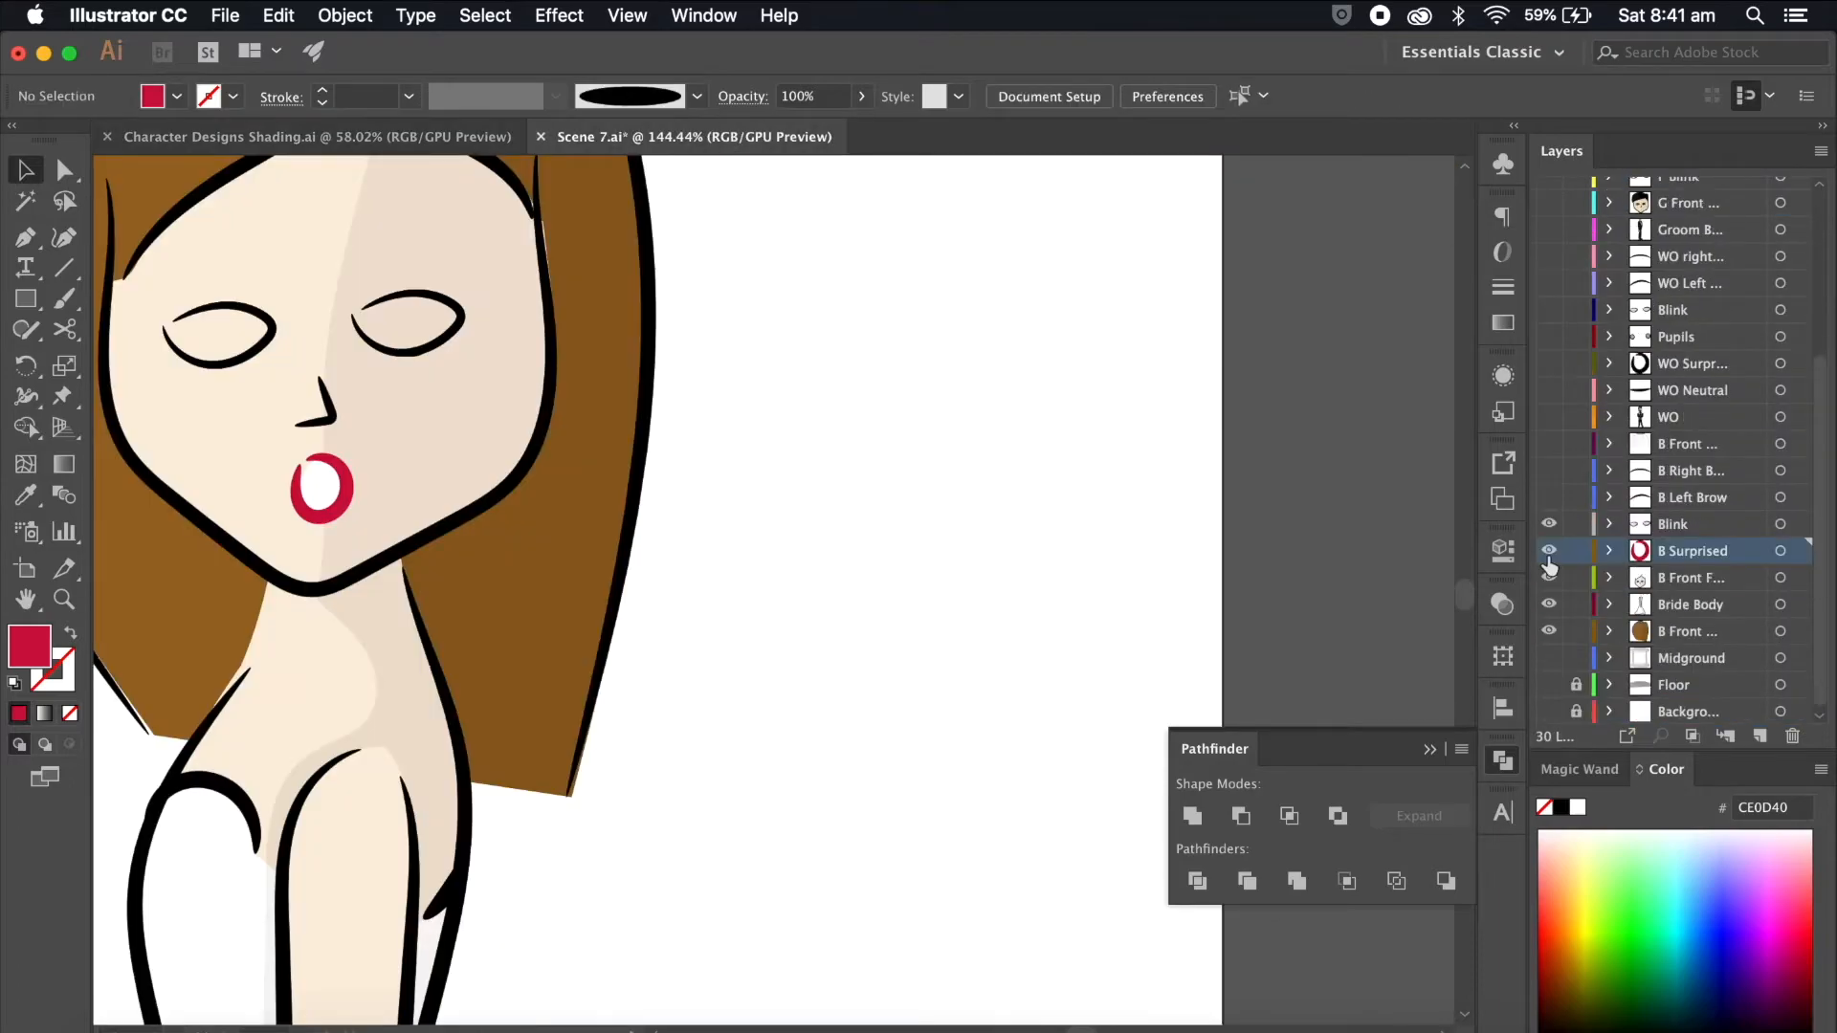
{"action": "left_click", "coordinate": [1548, 551]}
{"action": "left_click", "coordinate": [1759, 736]}
{"action": "key", "text": "super+v"}
{"action": "left_click_drag", "start_coordinate": [798, 595], "coordinate": [407, 513]}
{"action": "scroll", "coordinate": [343, 490], "scroll_direction": "up", "scroll_amount": 3}
{"action": "scroll", "coordinate": [354, 471], "scroll_direction": "up", "scroll_amount": 4}
{"action": "scroll", "coordinate": [411, 494], "scroll_direction": "down", "scroll_amount": 2}
{"action": "left_click", "coordinate": [1547, 524]}
Step: Rename the new mouth layer as B Neutral
{"action": "double_click", "coordinate": [1698, 551]}
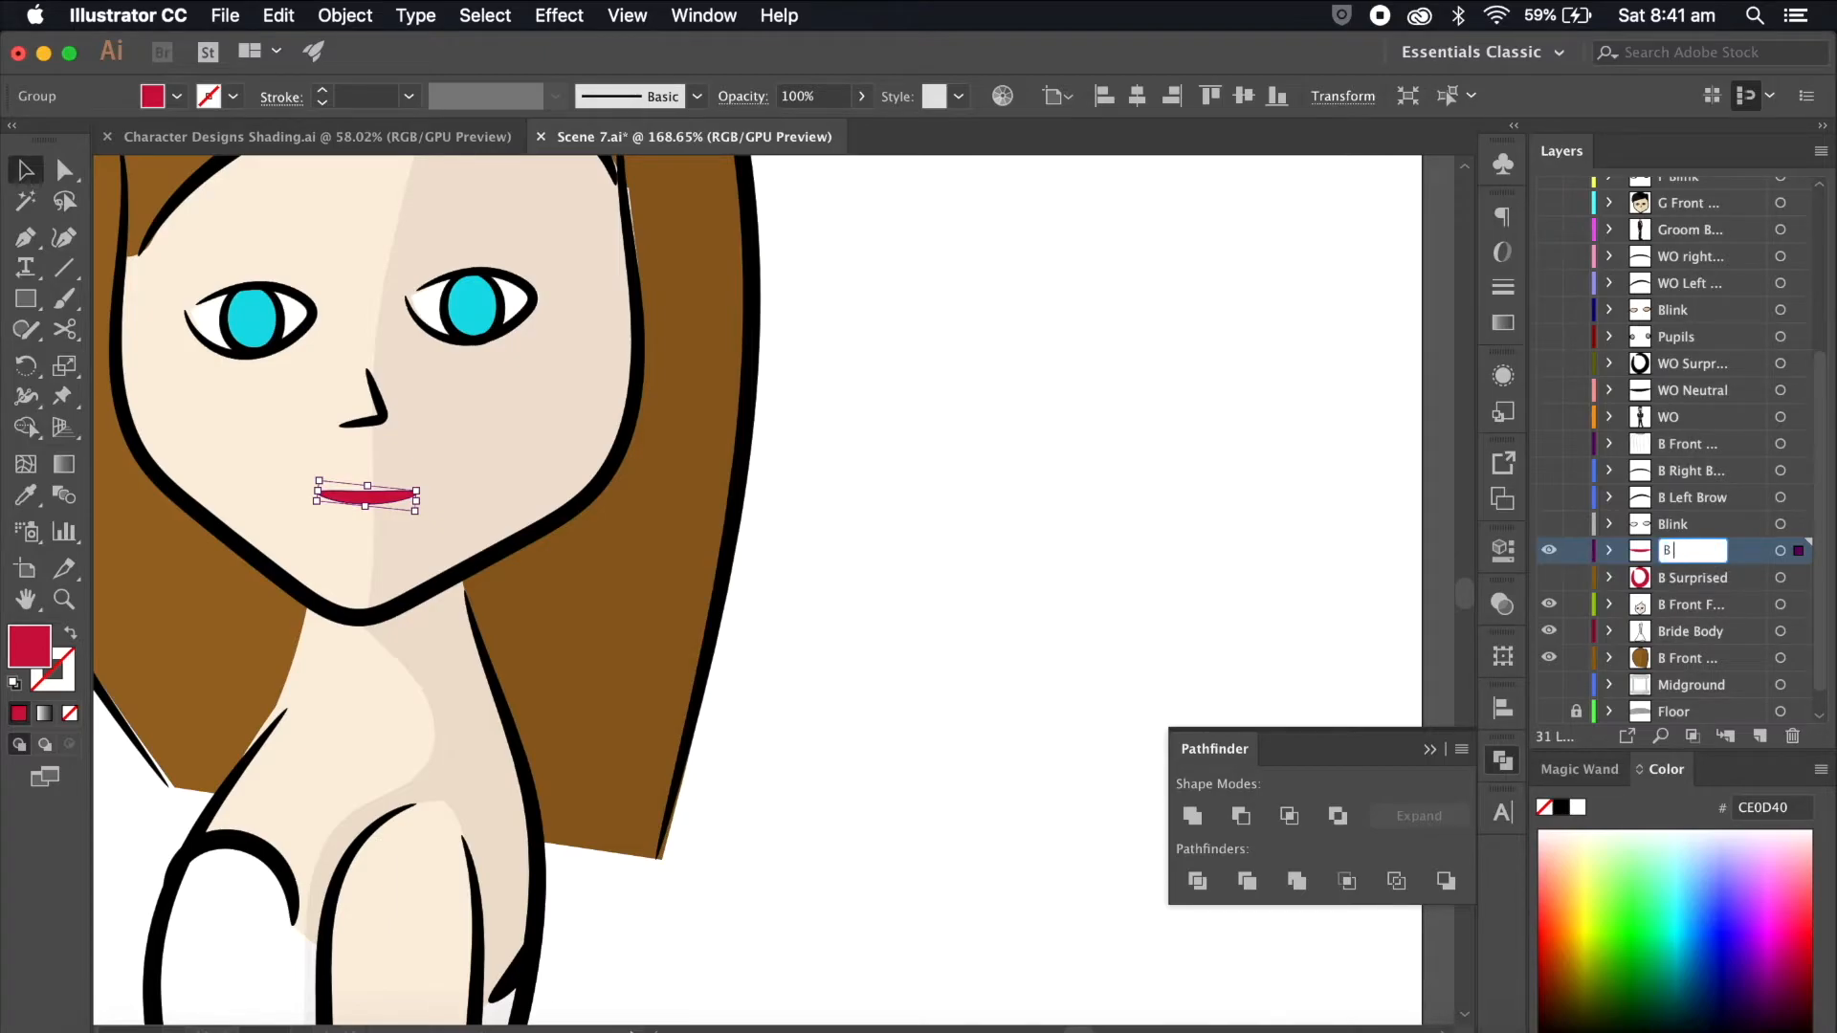
{"action": "key", "text": "Return"}
{"action": "left_click", "coordinate": [1065, 622]}
{"action": "scroll", "coordinate": [1064, 623], "scroll_direction": "down", "scroll_amount": 3}
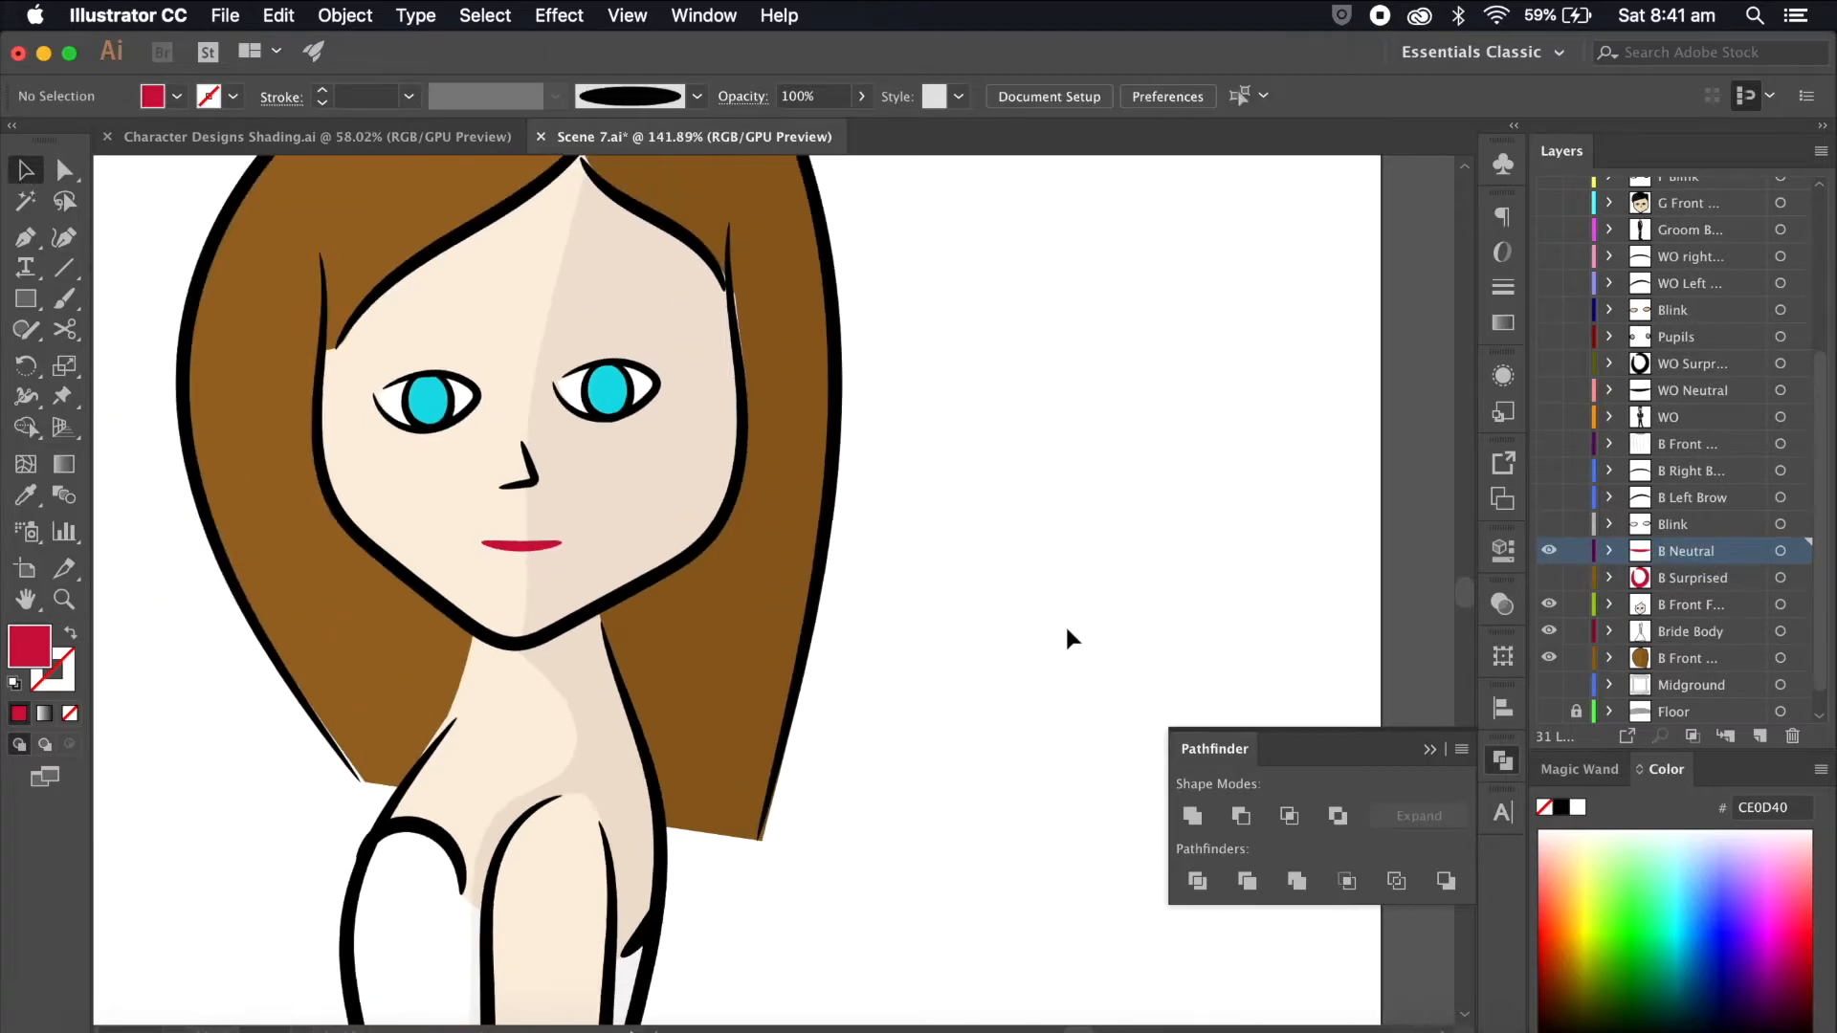
Step: Show the bride's Blink, brow, veil and B Surprised layers again and save the scene file
{"action": "left_click", "coordinate": [1549, 524]}
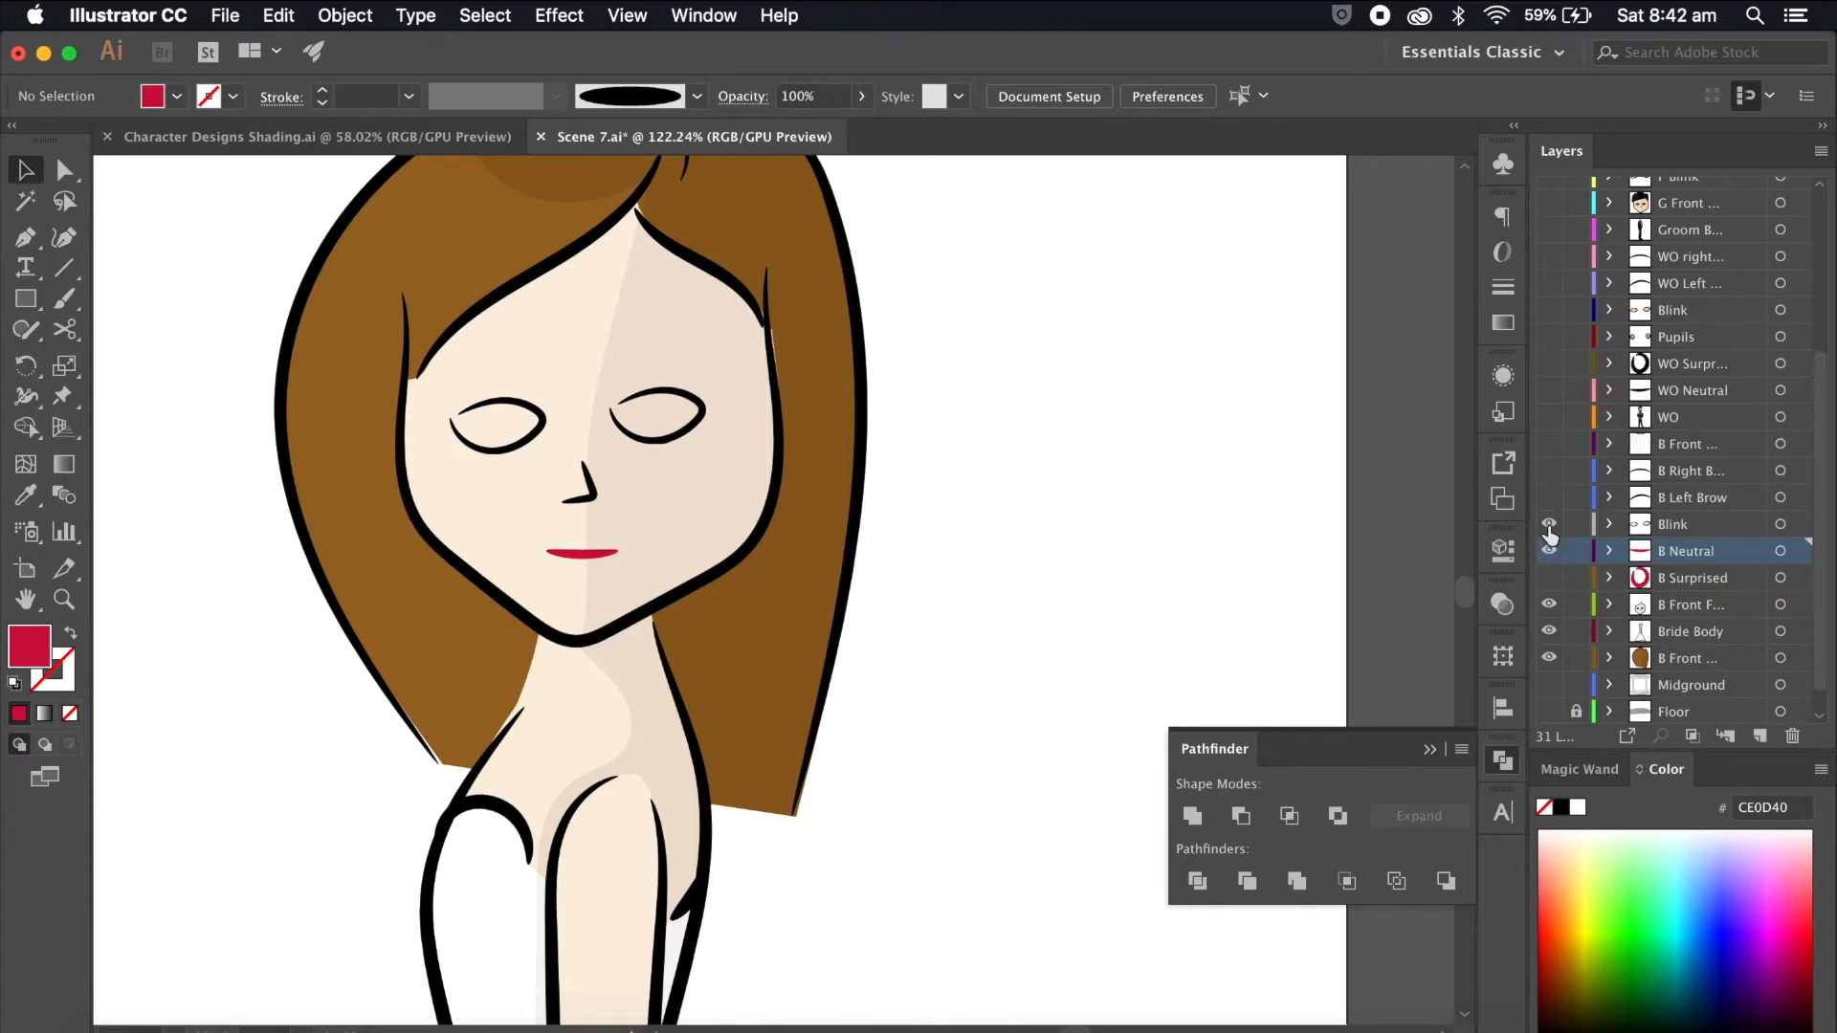
{"action": "left_click_drag", "start_coordinate": [1551, 472], "coordinate": [1549, 446]}
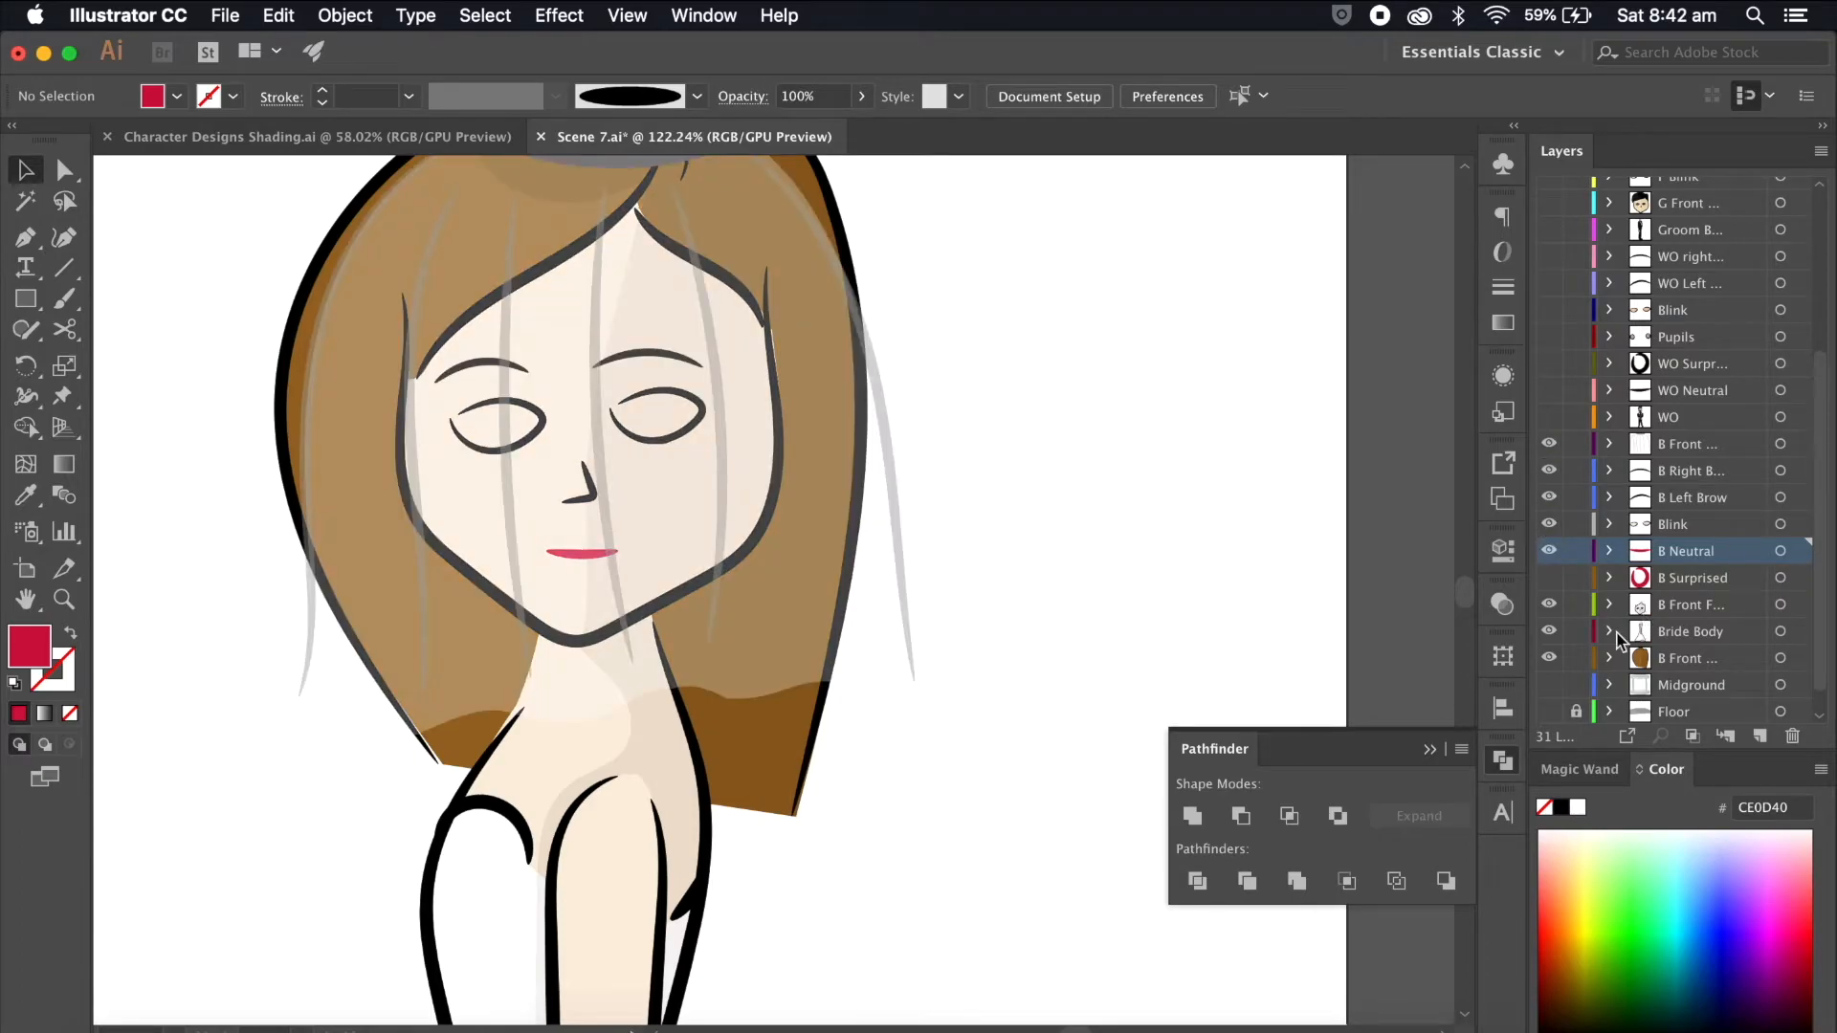
{"action": "left_click", "coordinate": [1550, 579]}
{"action": "scroll", "coordinate": [1551, 587], "scroll_direction": "down", "scroll_amount": 1}
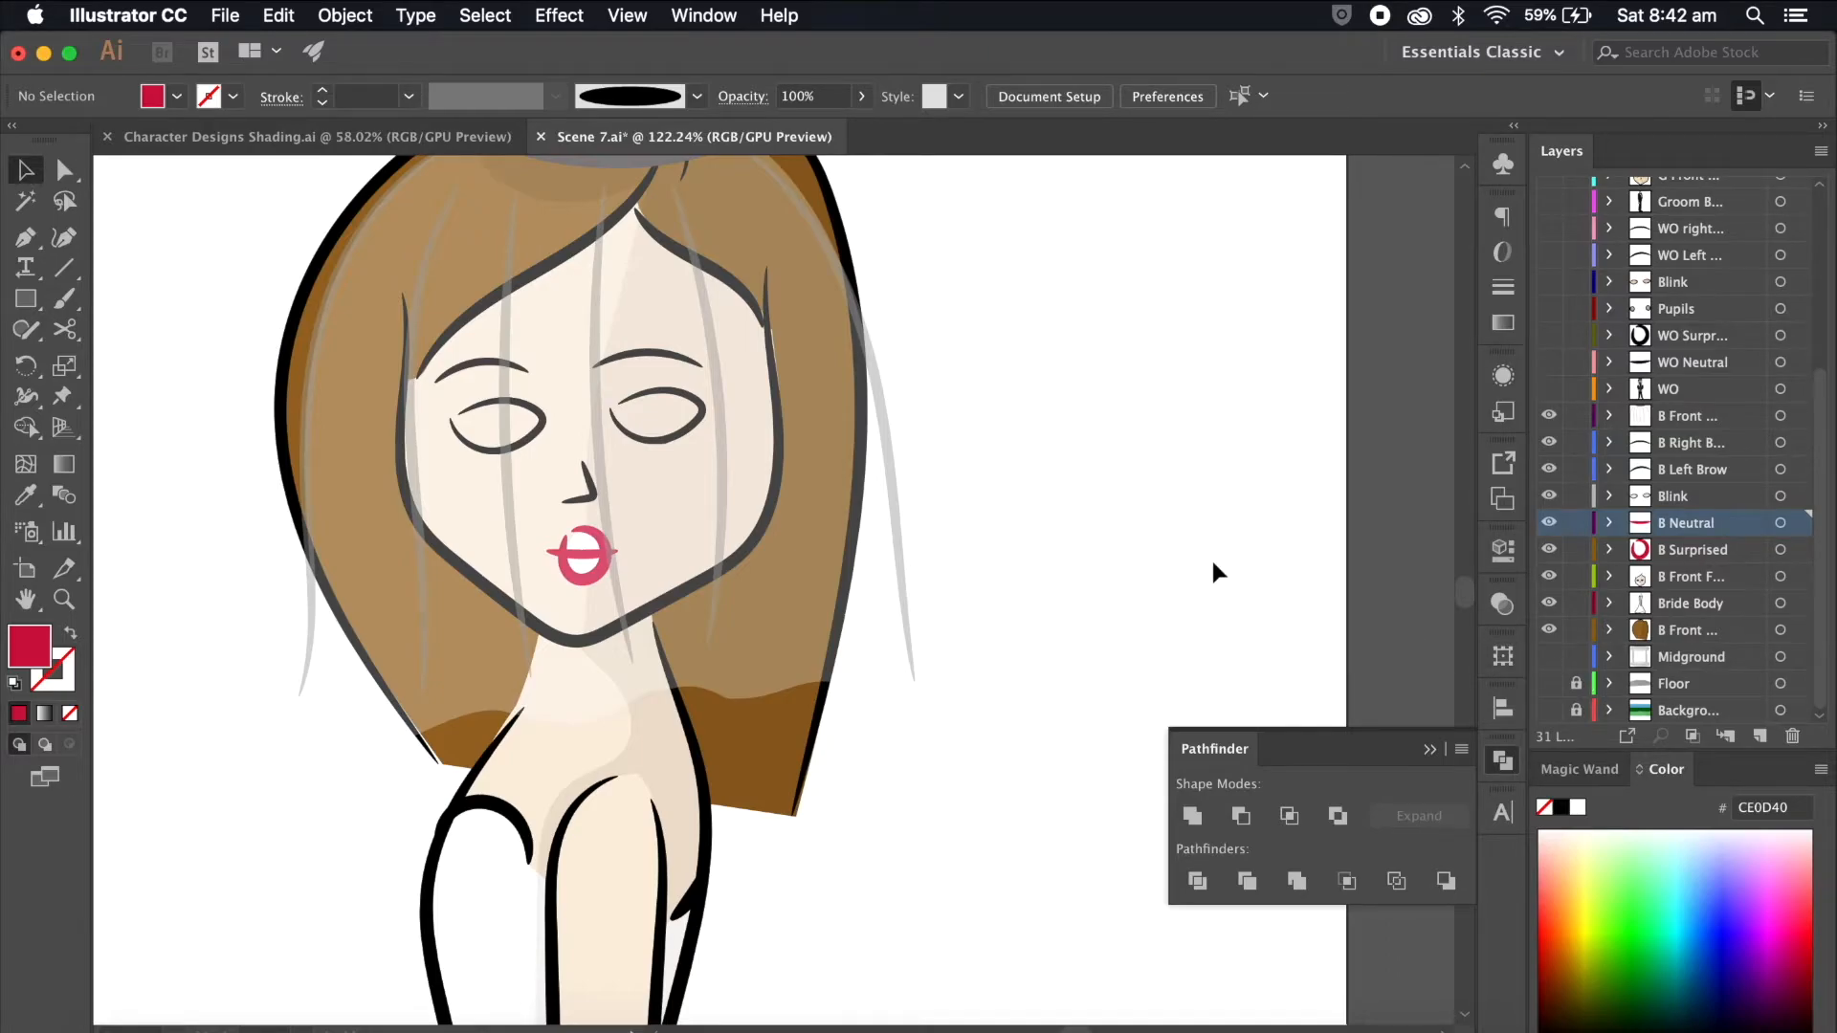
{"action": "scroll", "coordinate": [1270, 451], "scroll_direction": "down", "scroll_amount": 5, "text": "alt"}
{"action": "scroll", "coordinate": [1270, 451], "scroll_direction": "down", "scroll_amount": 4, "text": "alt"}
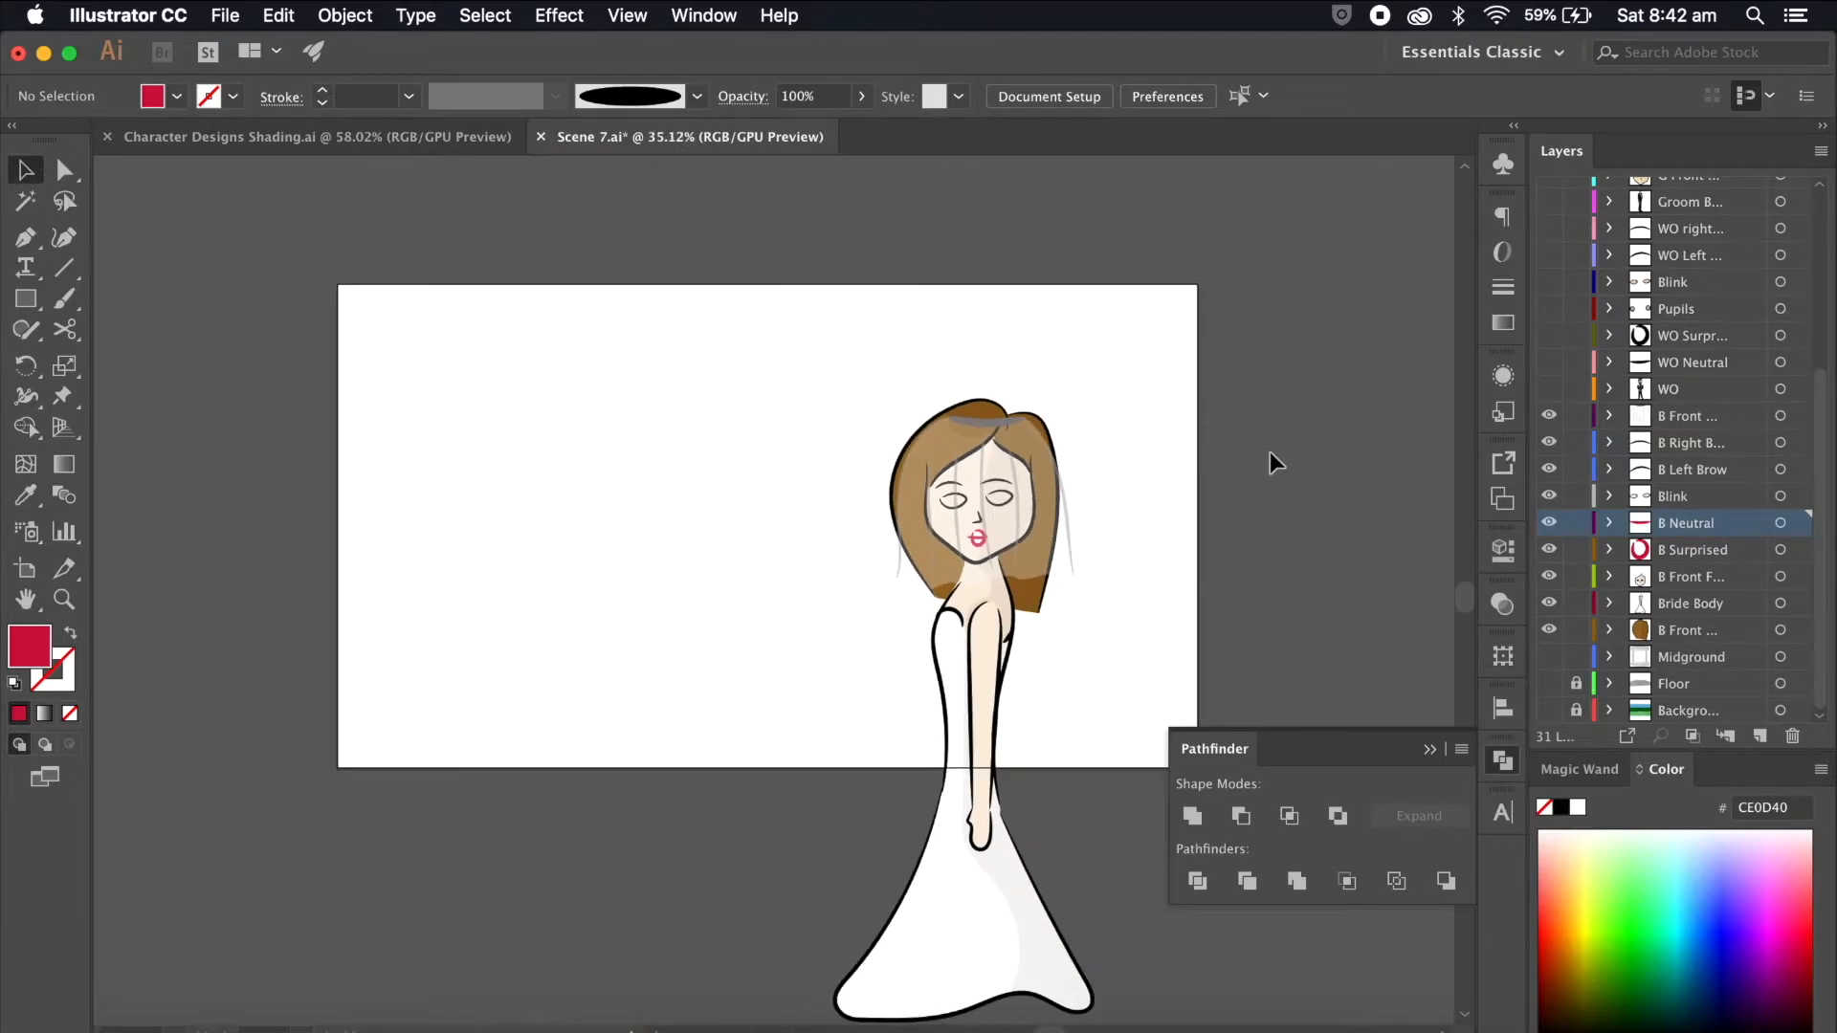
{"action": "left_click", "coordinate": [228, 15]}
{"action": "left_click", "coordinate": [245, 206]}
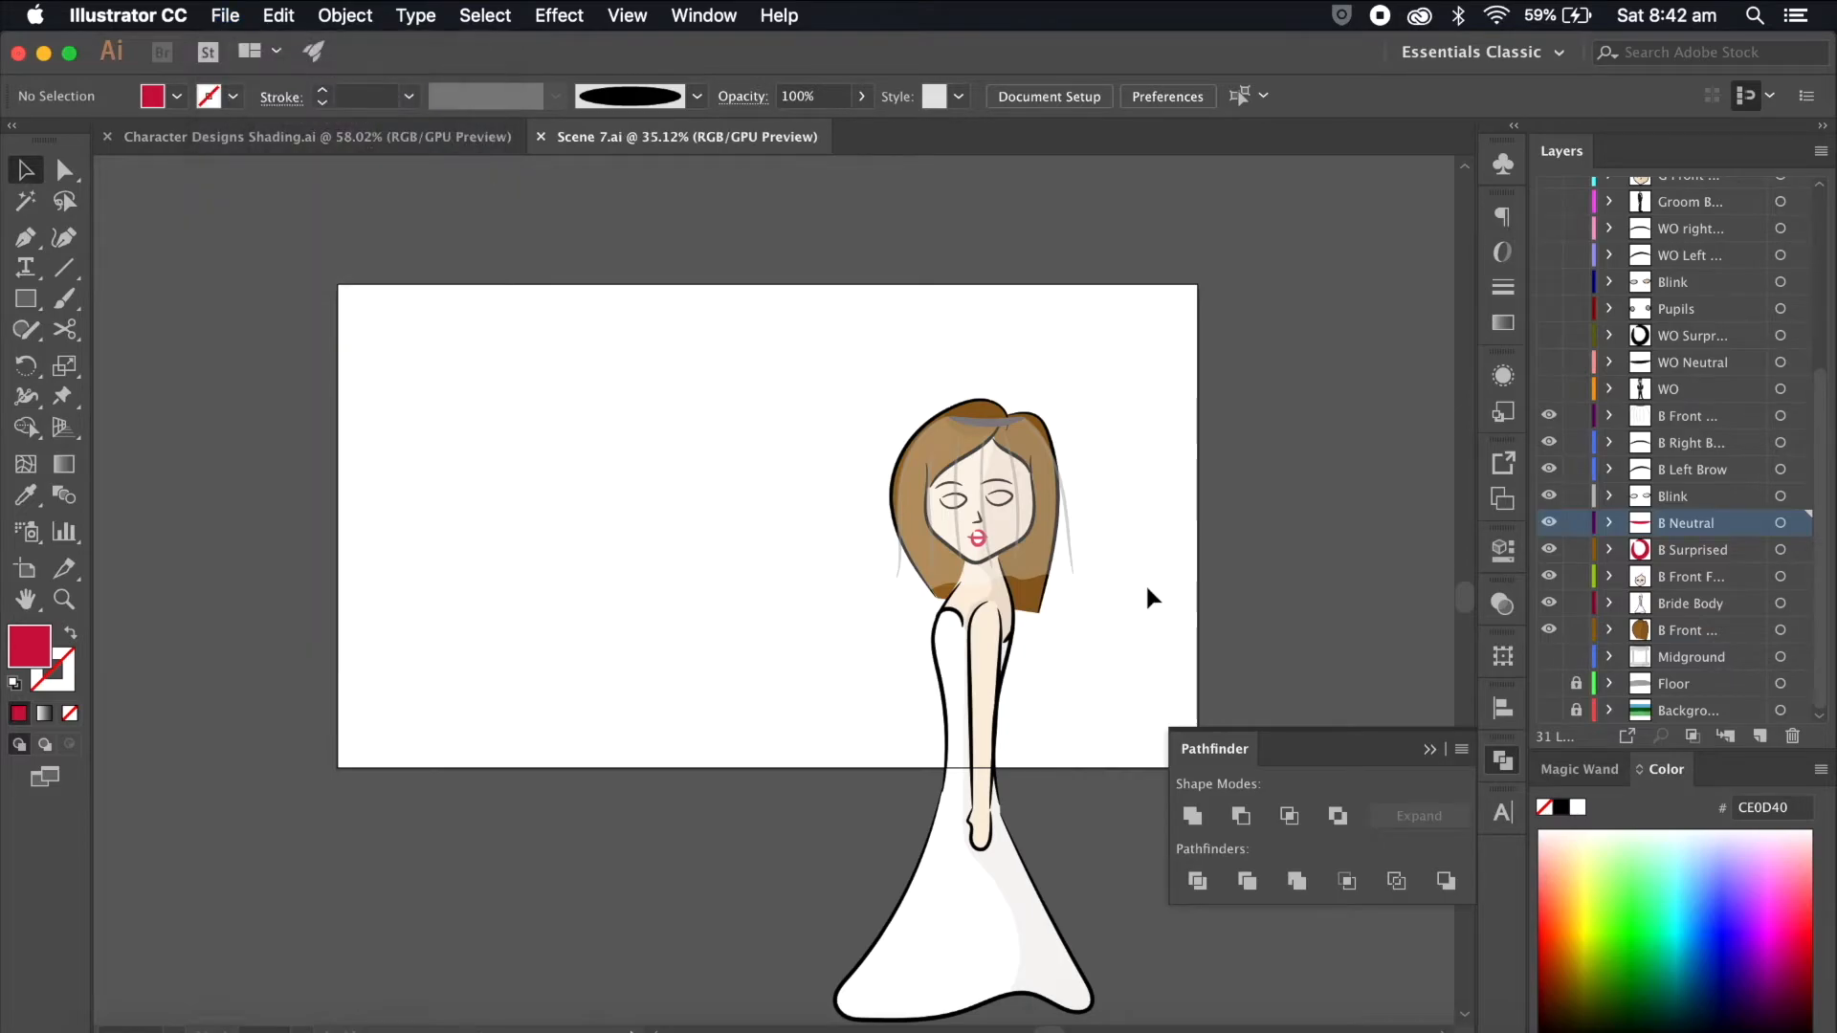
Step: Hide every layer except Bride Body and copy the bride's side-view head from the Character Designs Shading document
{"action": "scroll", "coordinate": [1098, 577], "scroll_direction": "up", "scroll_amount": 2, "text": "alt"}
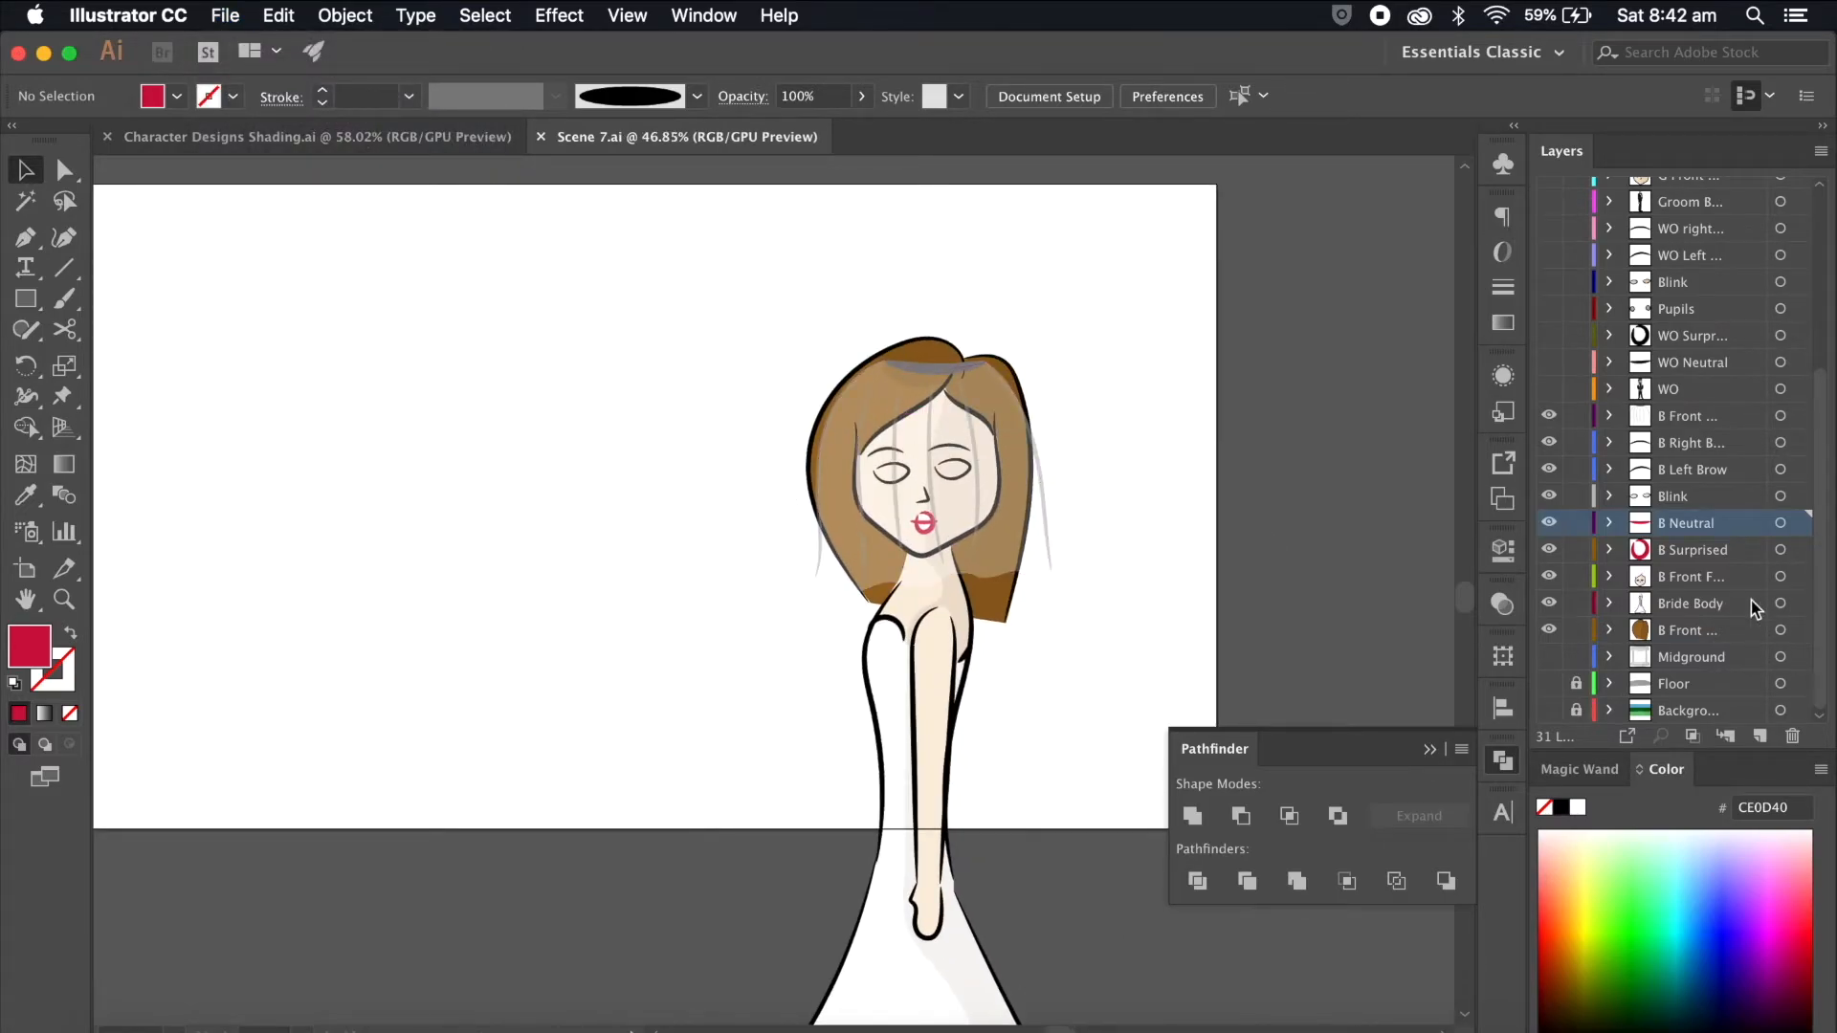
{"action": "left_click", "coordinate": [1548, 603], "text": "alt"}
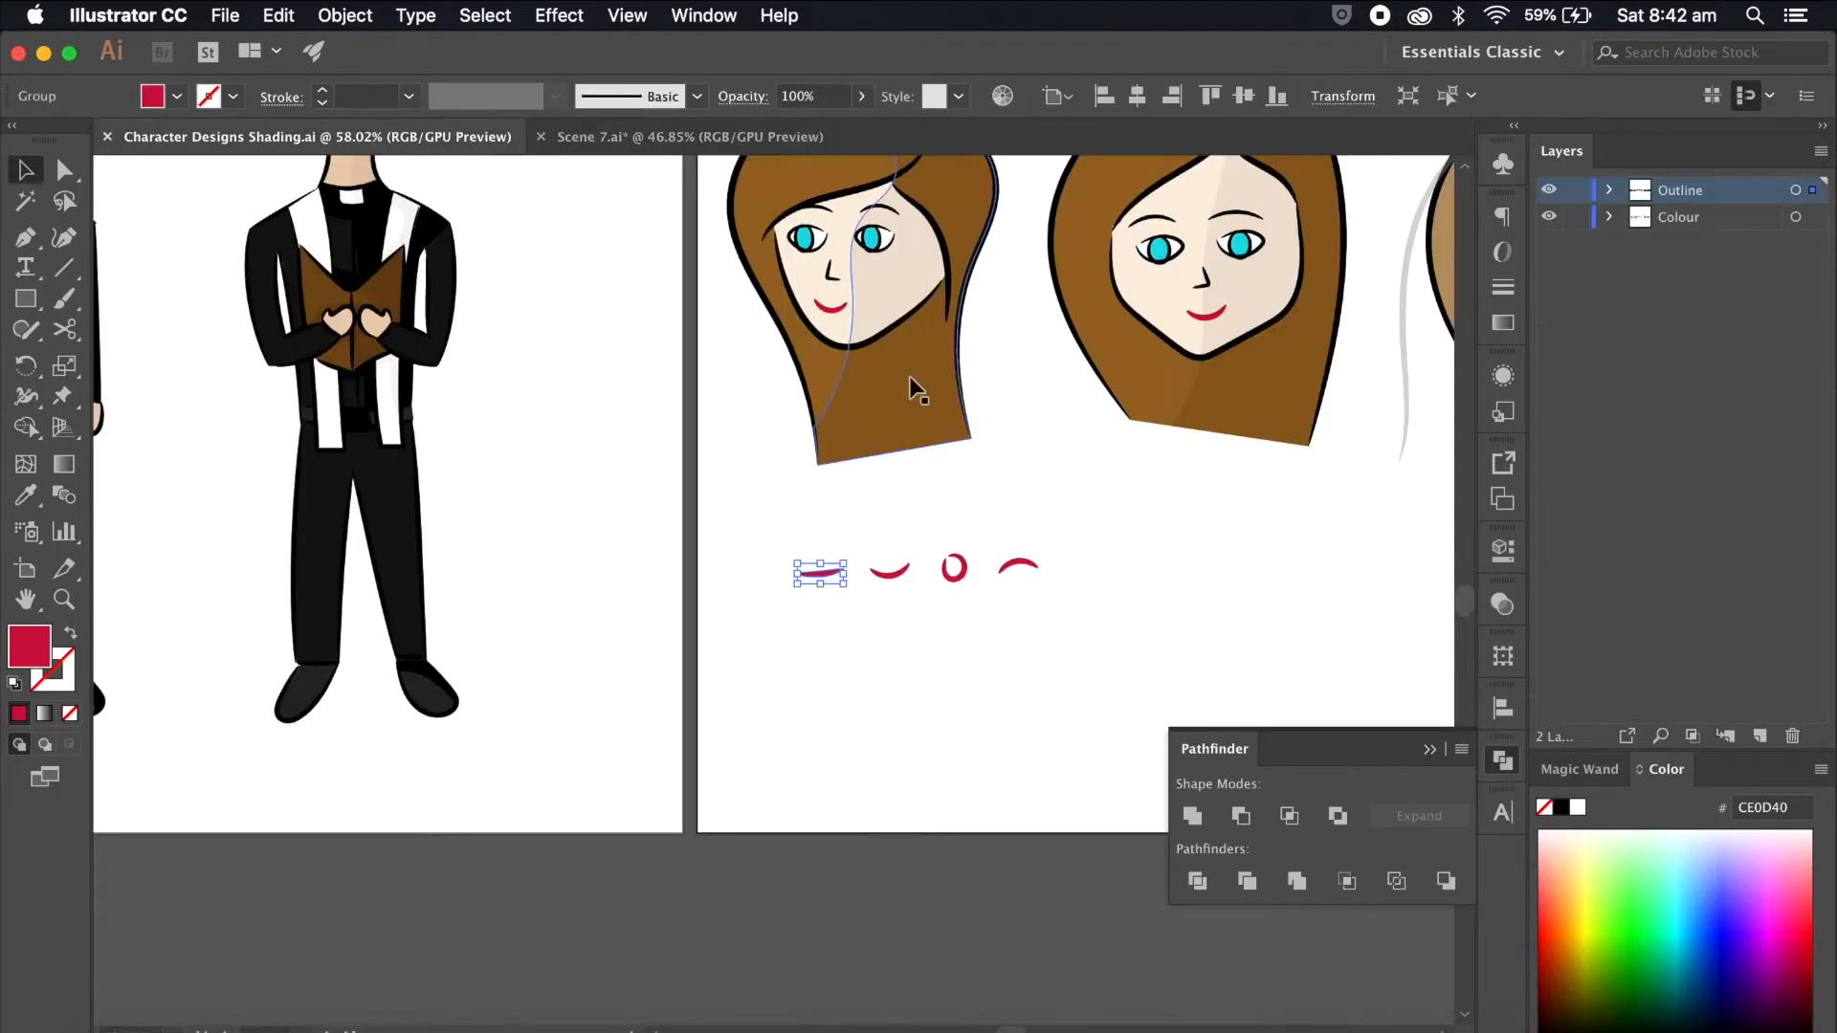
{"action": "scroll", "coordinate": [1005, 390], "scroll_direction": "up", "scroll_amount": 3}
{"action": "scroll", "coordinate": [838, 187], "scroll_direction": "right", "scroll_amount": 3}
{"action": "left_click_drag", "start_coordinate": [838, 188], "coordinate": [587, 580]}
{"action": "scroll", "coordinate": [786, 657], "scroll_direction": "right", "scroll_amount": 5}
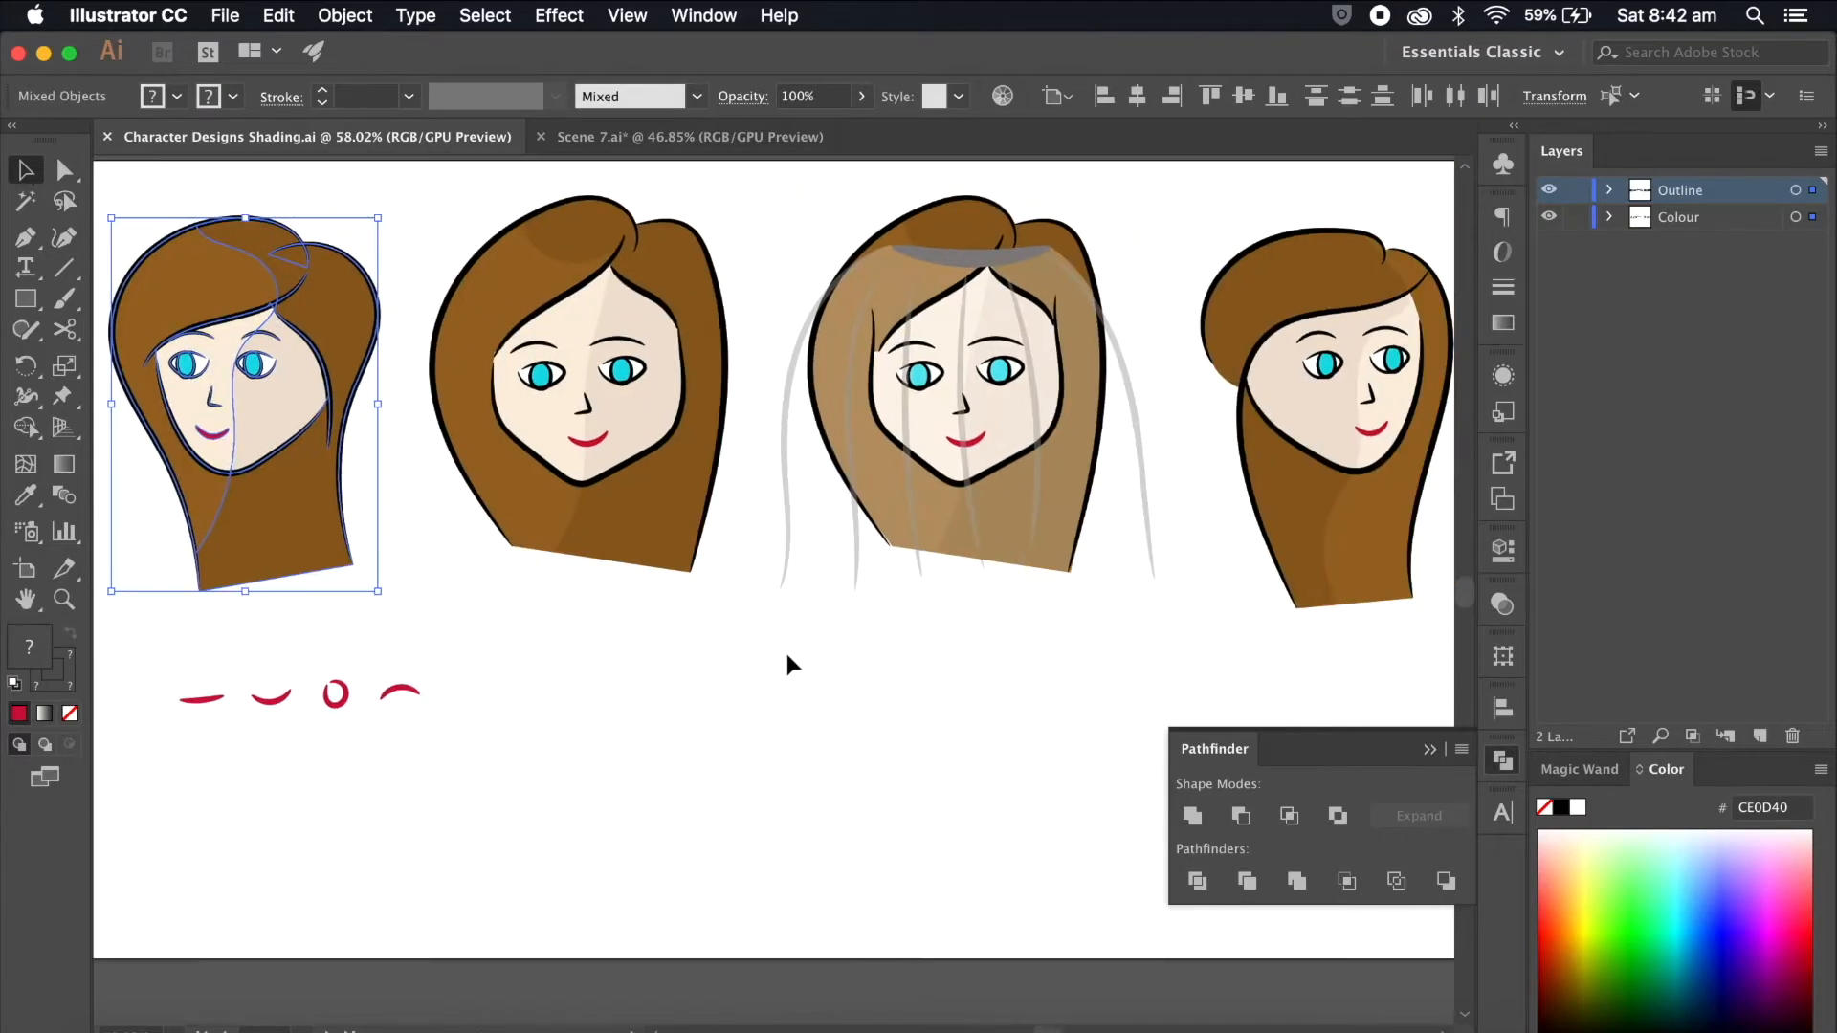
{"action": "scroll", "coordinate": [786, 656], "scroll_direction": "left", "scroll_amount": 3}
{"action": "scroll", "coordinate": [787, 656], "scroll_direction": "down", "scroll_amount": 1}
{"action": "key", "text": "super+c"}
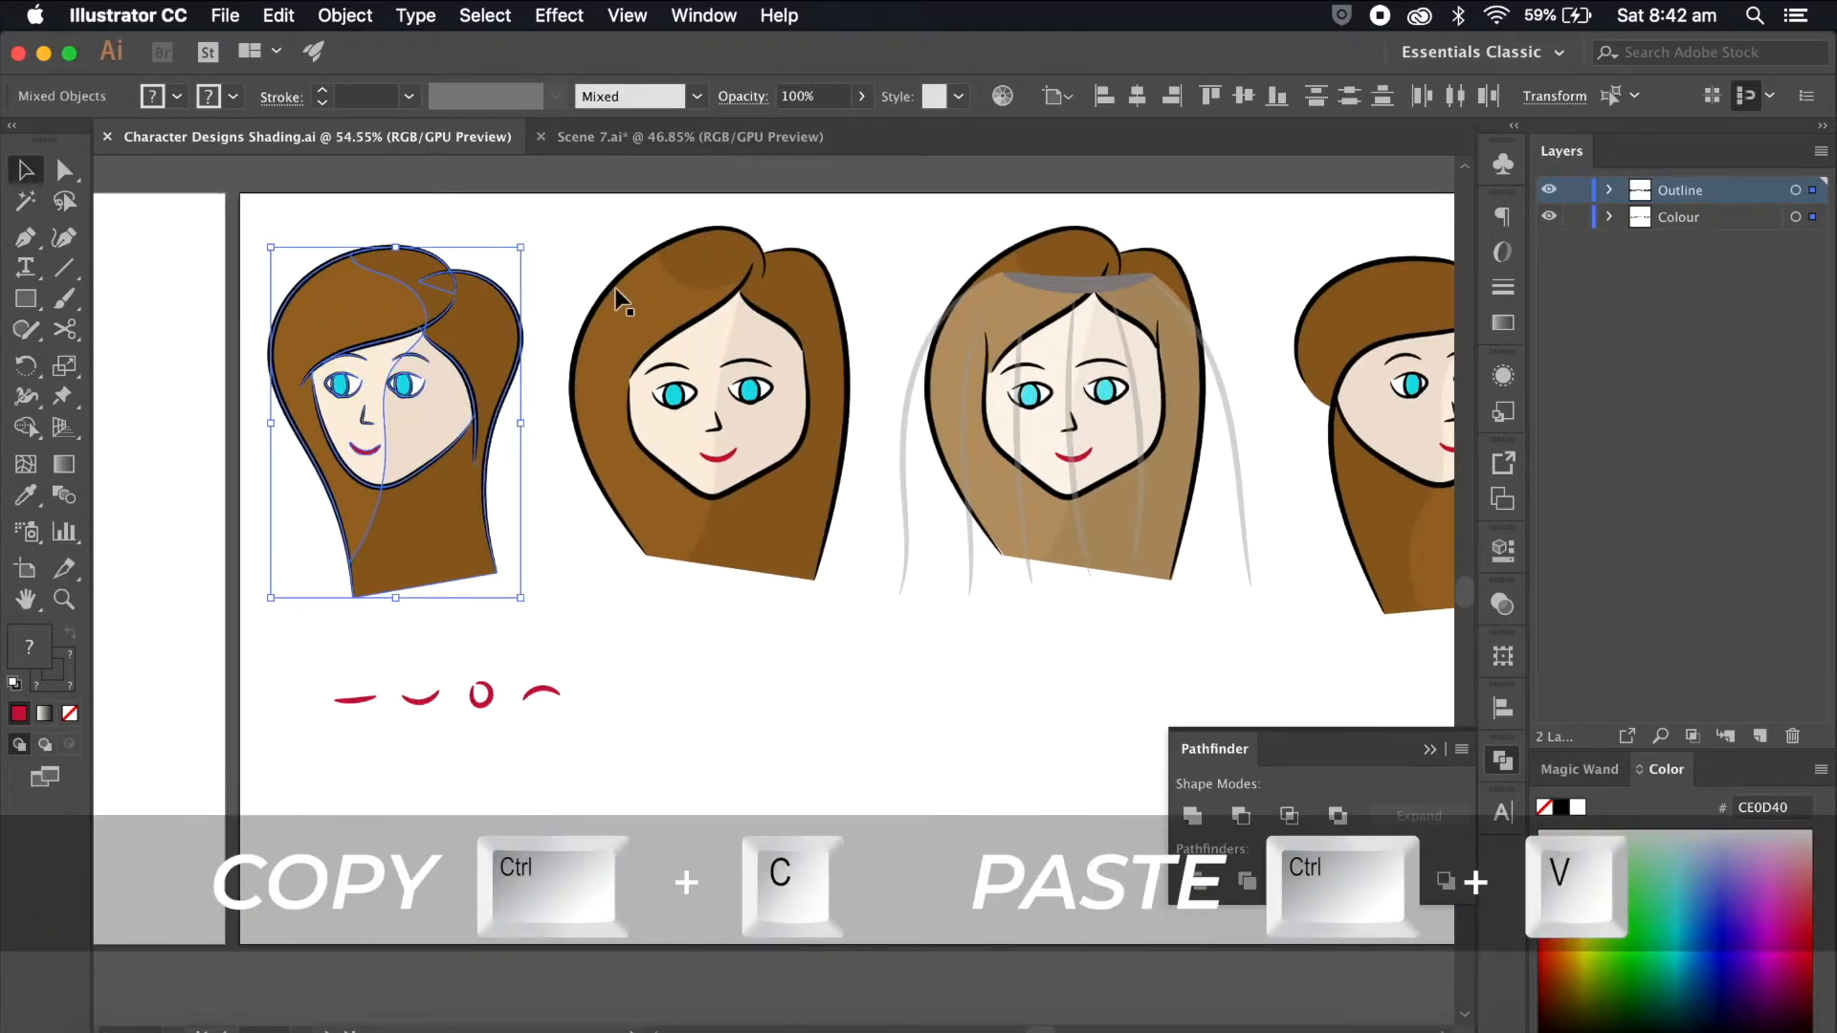
Step: Paste the side-view head into Scene 7 on a new layer directly above Bride Body
{"action": "left_click", "coordinate": [622, 139]}
{"action": "key", "text": "super+v"}
{"action": "left_click", "coordinate": [1047, 592]}
{"action": "scroll", "coordinate": [1733, 650], "scroll_direction": "down", "scroll_amount": 1}
{"action": "scroll", "coordinate": [1727, 648], "scroll_direction": "down", "scroll_amount": 2}
{"action": "scroll", "coordinate": [1727, 648], "scroll_direction": "up", "scroll_amount": 2}
{"action": "left_click", "coordinate": [1712, 608]}
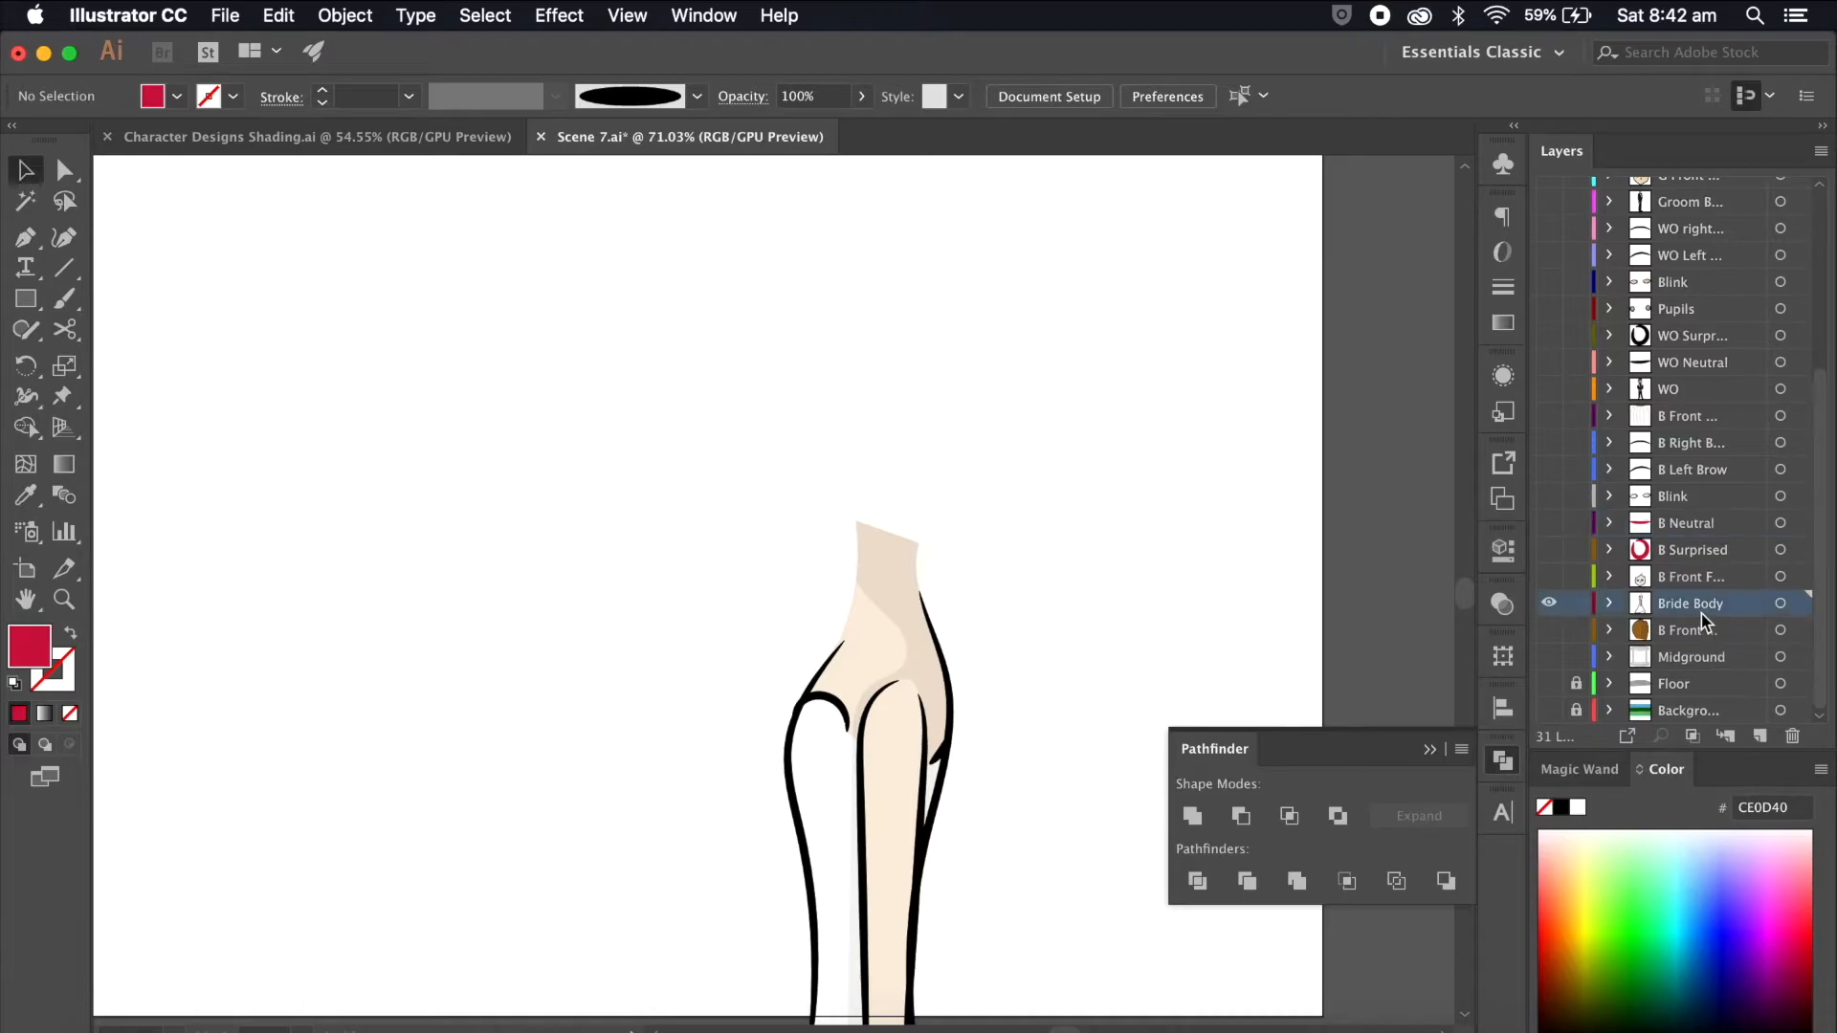
{"action": "key", "text": "super+v"}
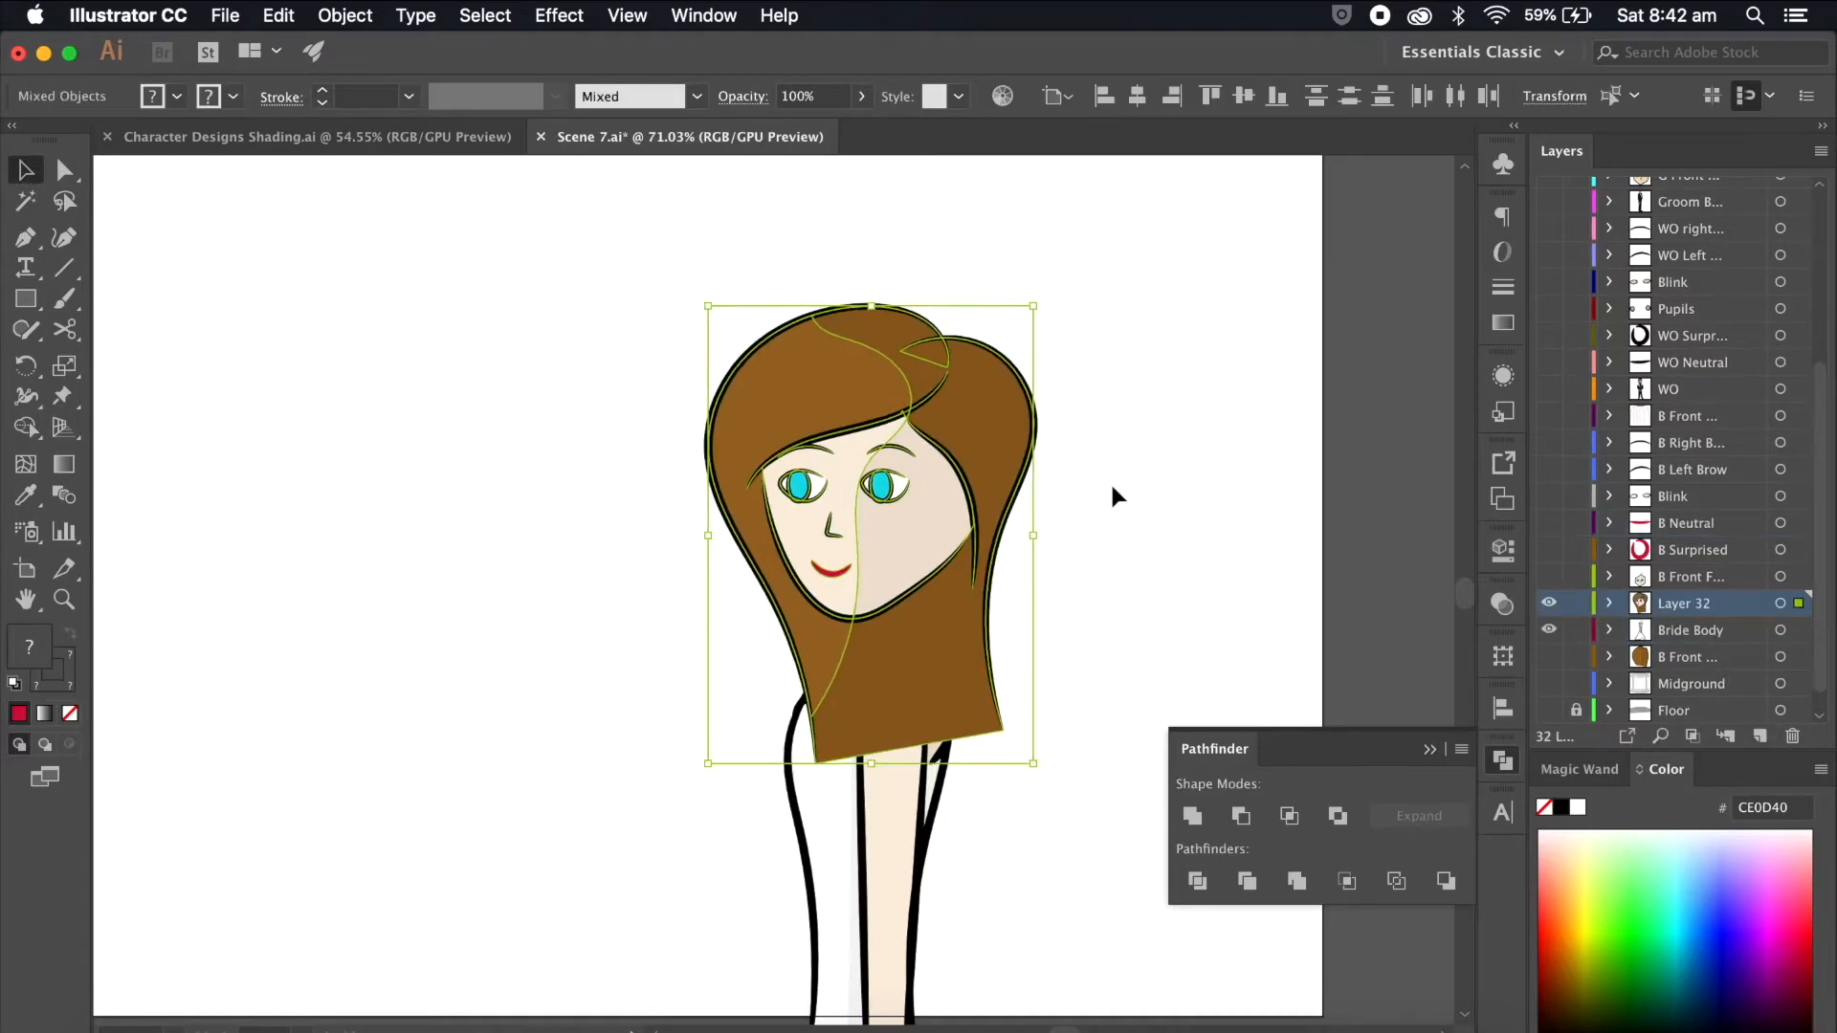
Step: Move the pasted side-view head off the bride's body into the empty area beside it
{"action": "left_click_drag", "start_coordinate": [1110, 488], "coordinate": [552, 574]}
{"action": "left_click", "coordinate": [563, 576]}
{"action": "scroll", "coordinate": [572, 589], "scroll_direction": "left", "scroll_amount": 5}
Step: Move the side-view head's back hair shapes onto a new layer named B Side Hair
{"action": "left_click", "coordinate": [480, 658]}
{"action": "left_click", "coordinate": [788, 623]}
{"action": "left_click_drag", "start_coordinate": [701, 639], "coordinate": [620, 698]}
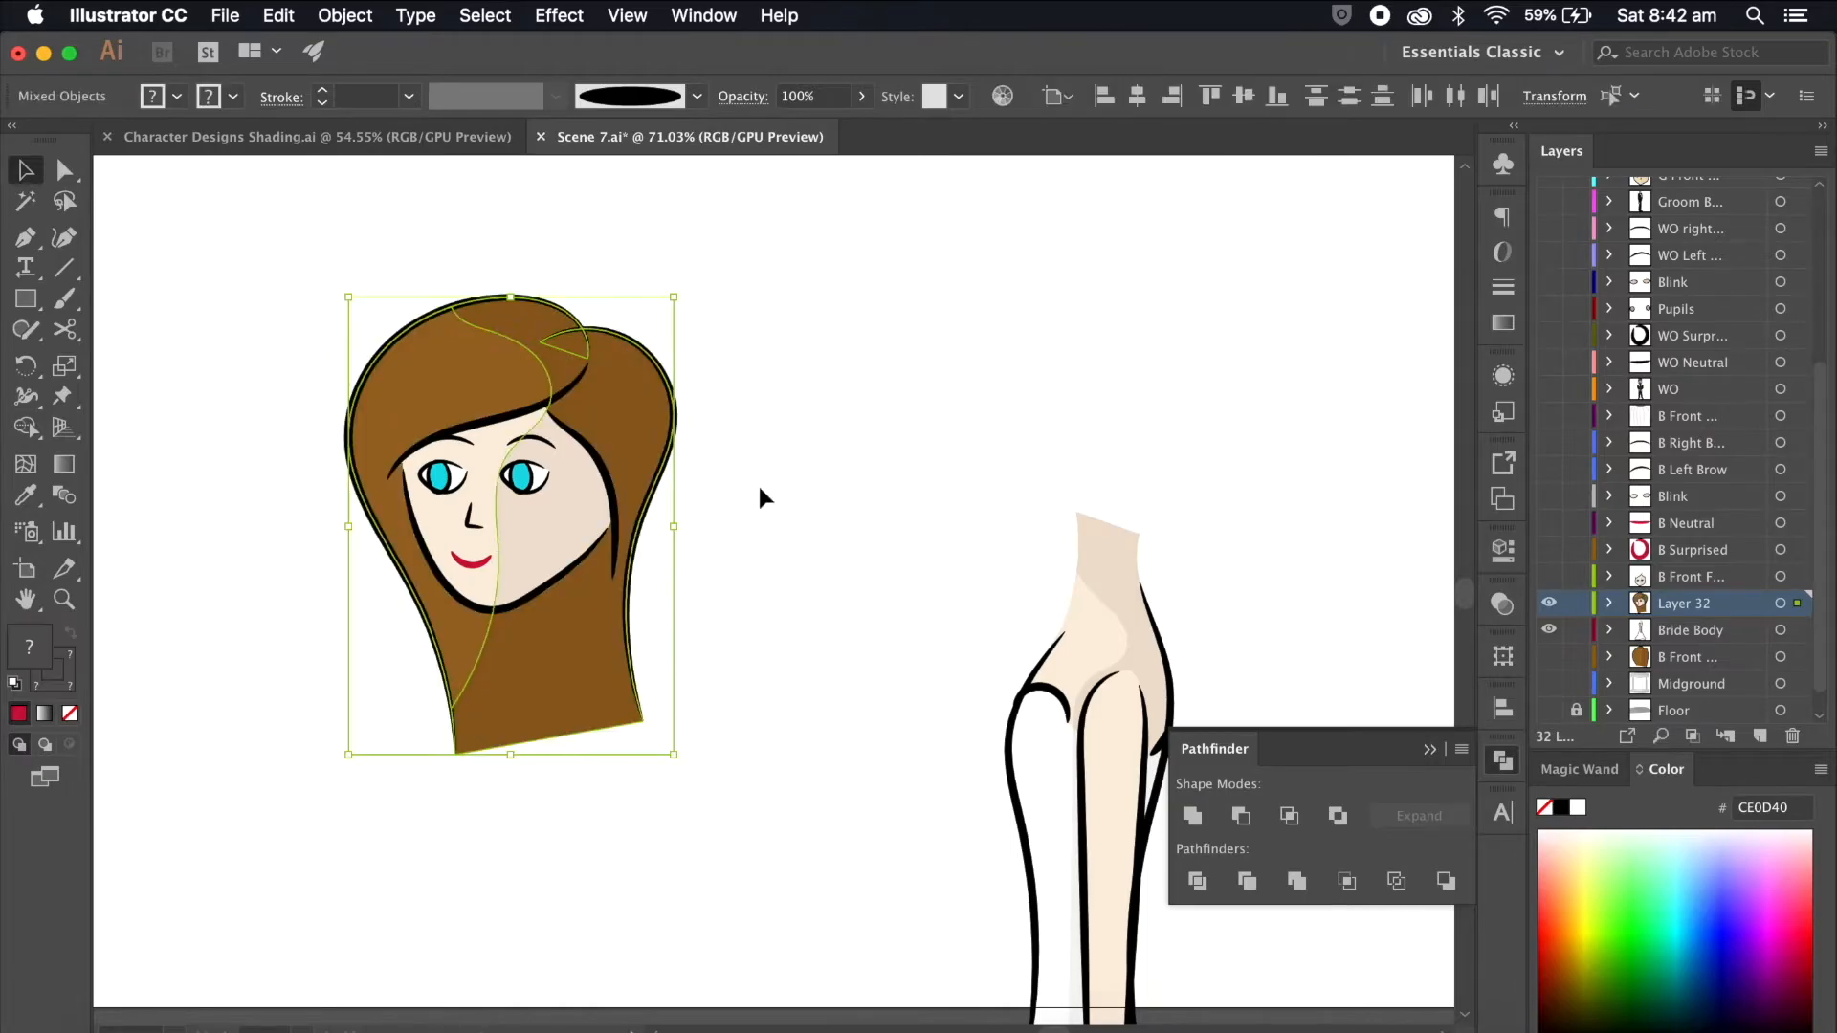
{"action": "left_click", "coordinate": [1760, 737]}
{"action": "left_click_drag", "start_coordinate": [1797, 631], "coordinate": [1797, 603]}
{"action": "double_click", "coordinate": [1690, 603]}
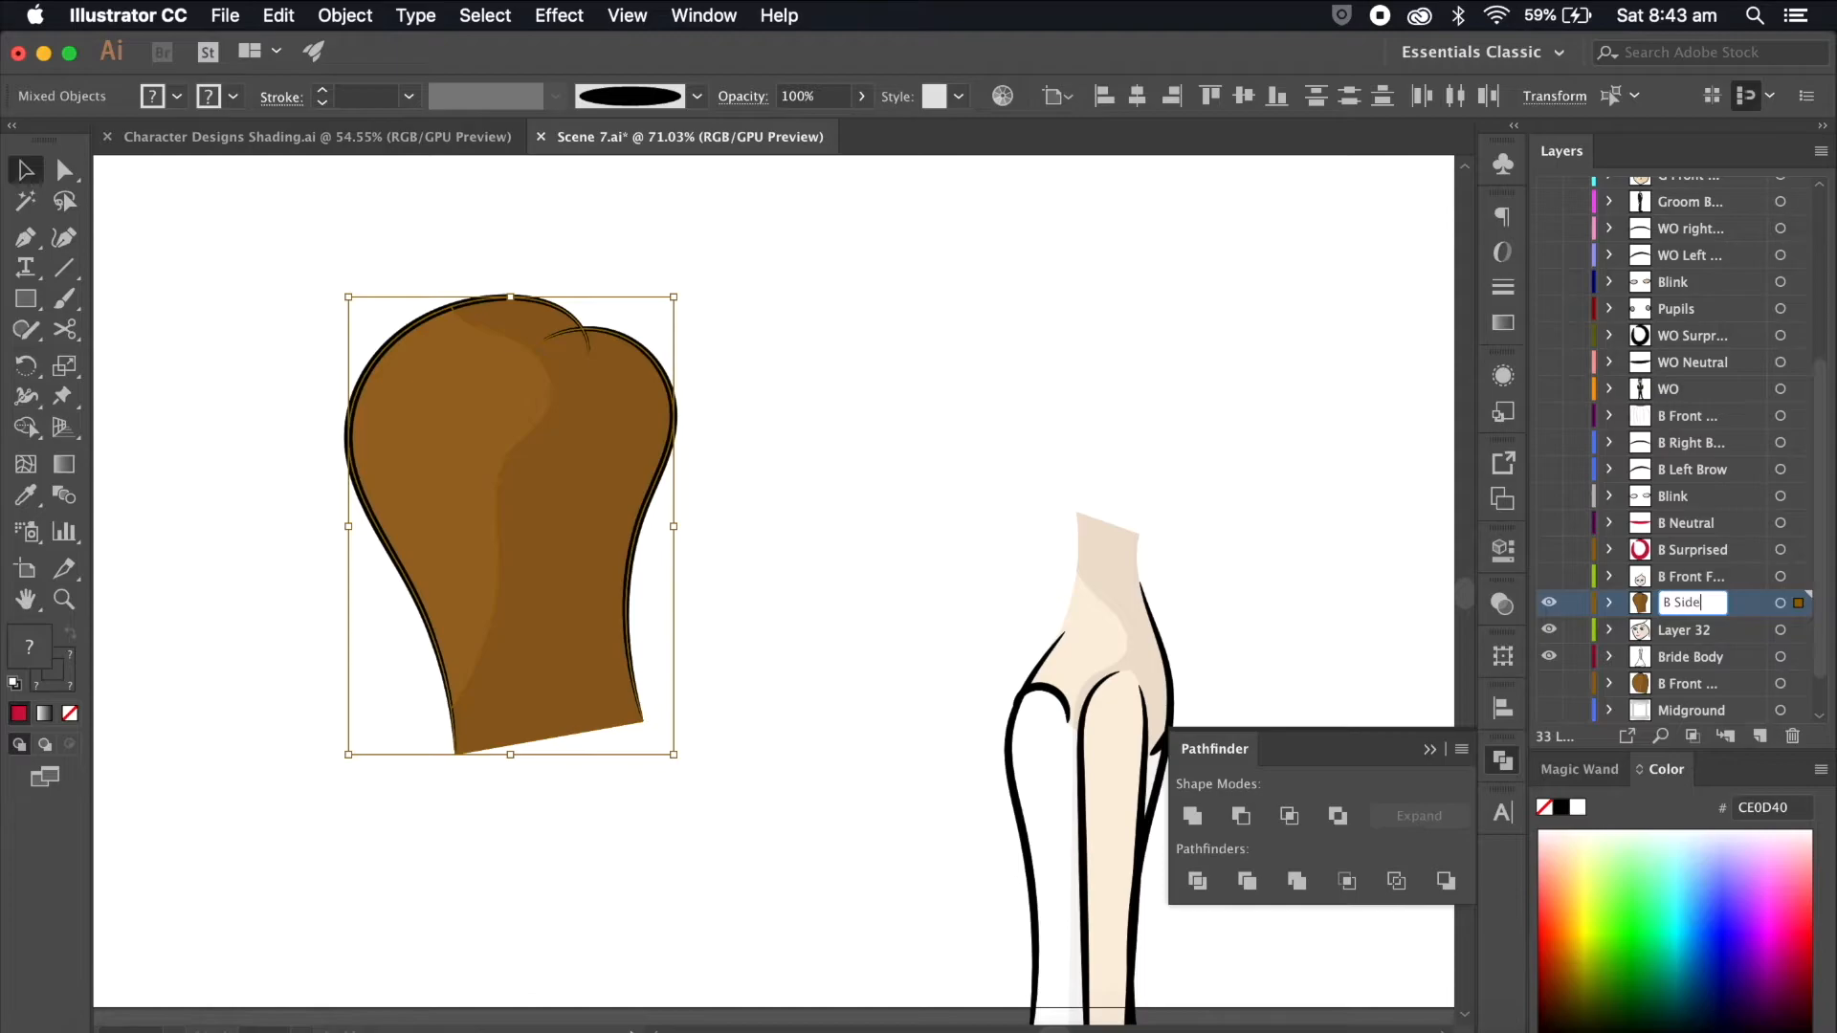
{"action": "type", "text": "B Side Hair"}
{"action": "key", "text": "Return"}
Step: Reorder the B Side Hair layer so it sits below Bride Body
{"action": "left_click_drag", "start_coordinate": [1692, 605], "coordinate": [1674, 642]}
{"action": "left_click_drag", "start_coordinate": [837, 273], "coordinate": [278, 808]}
{"action": "left_click", "coordinate": [995, 354]}
{"action": "left_click_drag", "start_coordinate": [1713, 631], "coordinate": [1694, 671]}
Step: Move the side-view head and hair together onto the bride's neck, nudging them right and down
{"action": "left_click_drag", "start_coordinate": [806, 276], "coordinate": [280, 894]}
{"action": "left_click_drag", "start_coordinate": [571, 439], "coordinate": [1177, 426]}
{"action": "key", "text": "Right"}
{"action": "key", "text": "Right"}
{"action": "key", "text": "Right"}
{"action": "key", "text": "Right"}
{"action": "key", "text": "Right"}
{"action": "key", "text": "Right"}
{"action": "key", "text": "Right"}
{"action": "key", "text": "Right"}
{"action": "key", "text": "Down"}
{"action": "key", "text": "Down"}
{"action": "key", "text": "Down"}
{"action": "key", "text": "Down"}
{"action": "key", "text": "Down"}
{"action": "key", "text": "Down"}
{"action": "key", "text": "Down"}
Step: Fine-tune the side-view head and hair on the neck by nudging them slightly left and down
{"action": "scroll", "coordinate": [1173, 417], "scroll_direction": "right", "scroll_amount": 3}
{"action": "left_click_drag", "start_coordinate": [1254, 279], "coordinate": [1249, 274]}
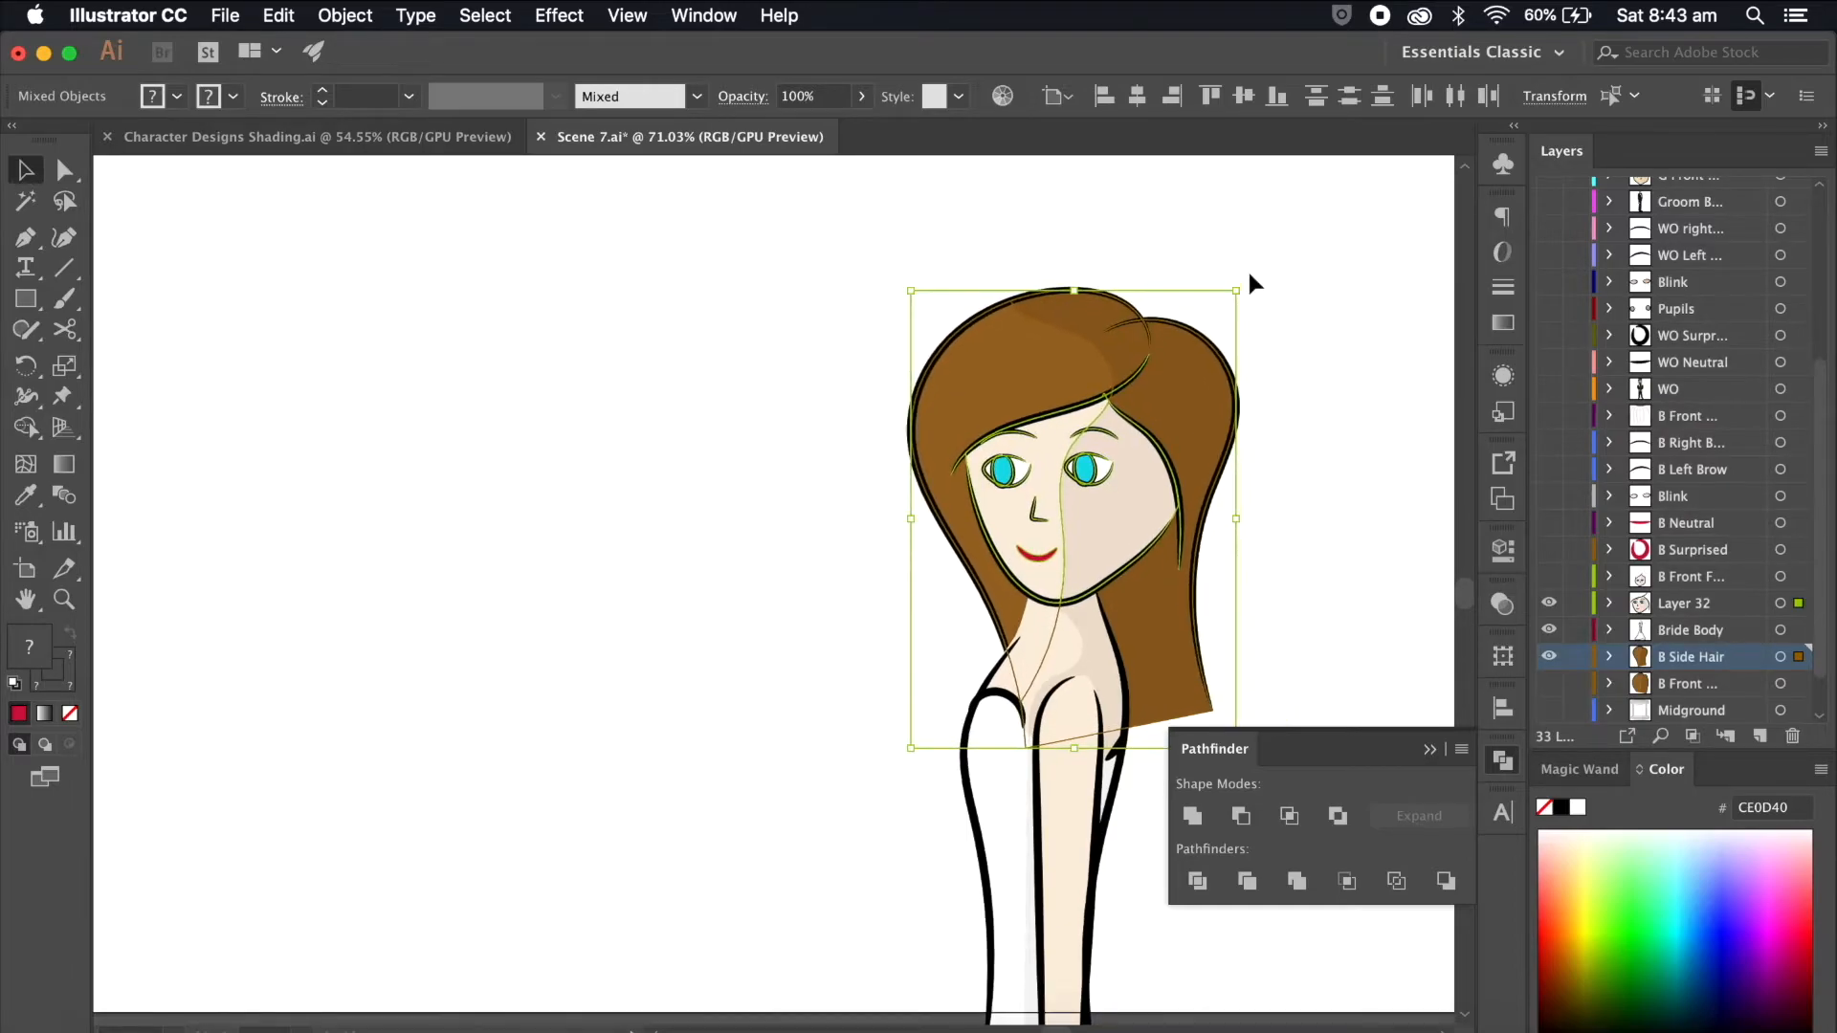
{"action": "key", "text": "Left"}
{"action": "key", "text": "Left"}
{"action": "key", "text": "Left"}
{"action": "key", "text": "Left"}
{"action": "key", "text": "Left"}
{"action": "key", "text": "Left"}
{"action": "key", "text": "Down"}
{"action": "key", "text": "Down"}
{"action": "key", "text": "Down"}
{"action": "key", "text": "Down"}
{"action": "scroll", "coordinate": [1311, 380], "scroll_direction": "down", "scroll_amount": 3}
{"action": "left_click", "coordinate": [1312, 380]}
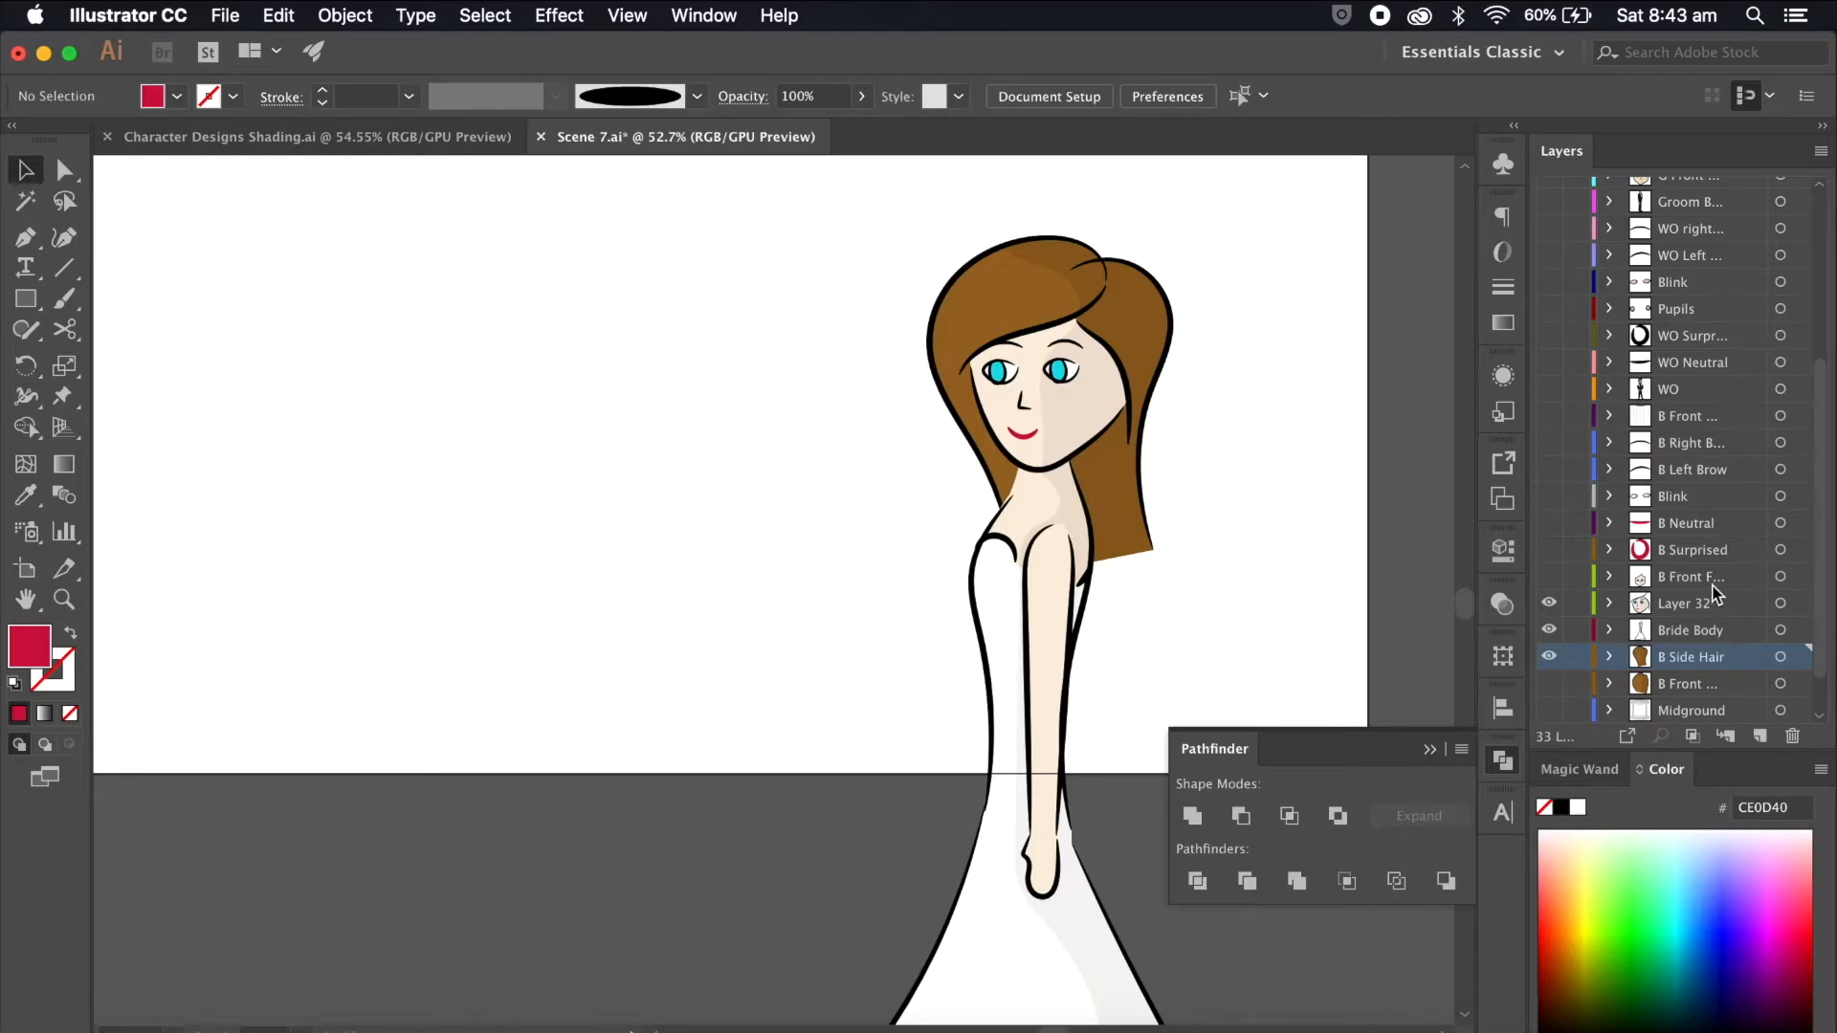
Step: Copy the front-view veil, hide its layer, and paste the copy on a new layer above the side-view face
{"action": "left_click", "coordinate": [1549, 415]}
{"action": "left_click", "coordinate": [1074, 252]}
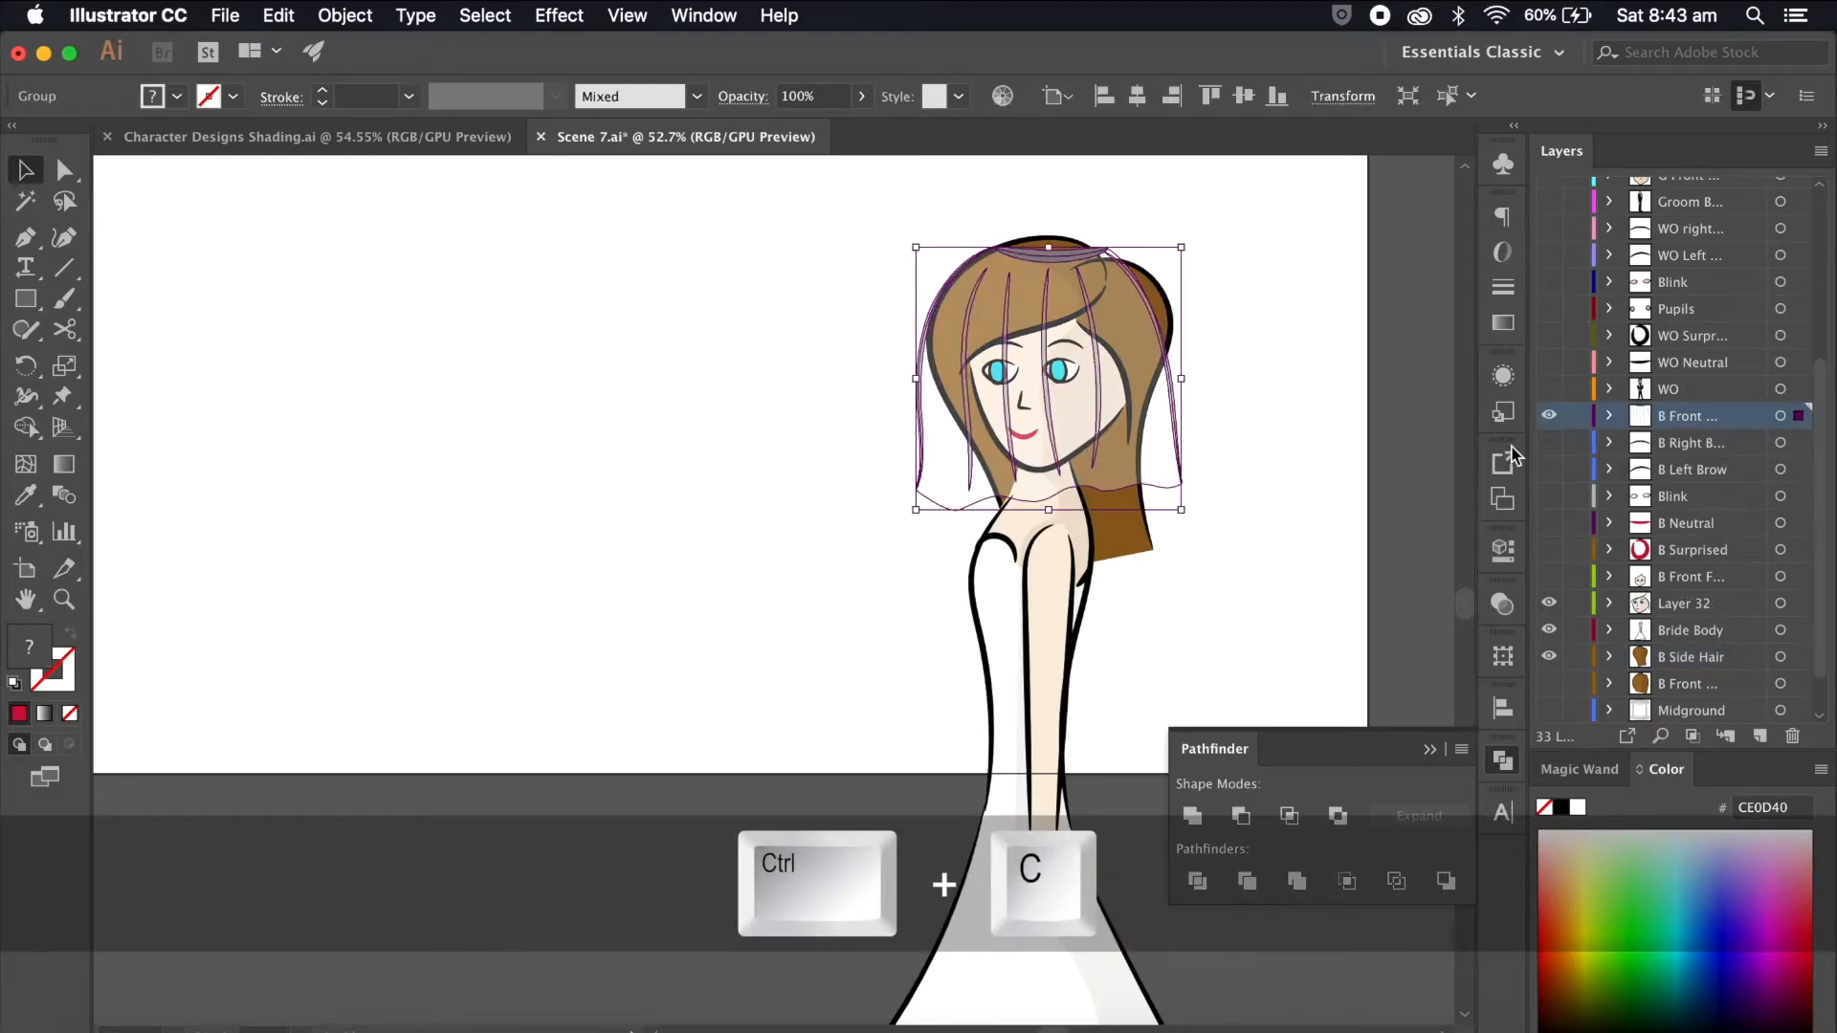
{"action": "left_click", "coordinate": [1549, 415]}
{"action": "left_click", "coordinate": [1700, 578]}
{"action": "key", "text": "ctrl+v"}
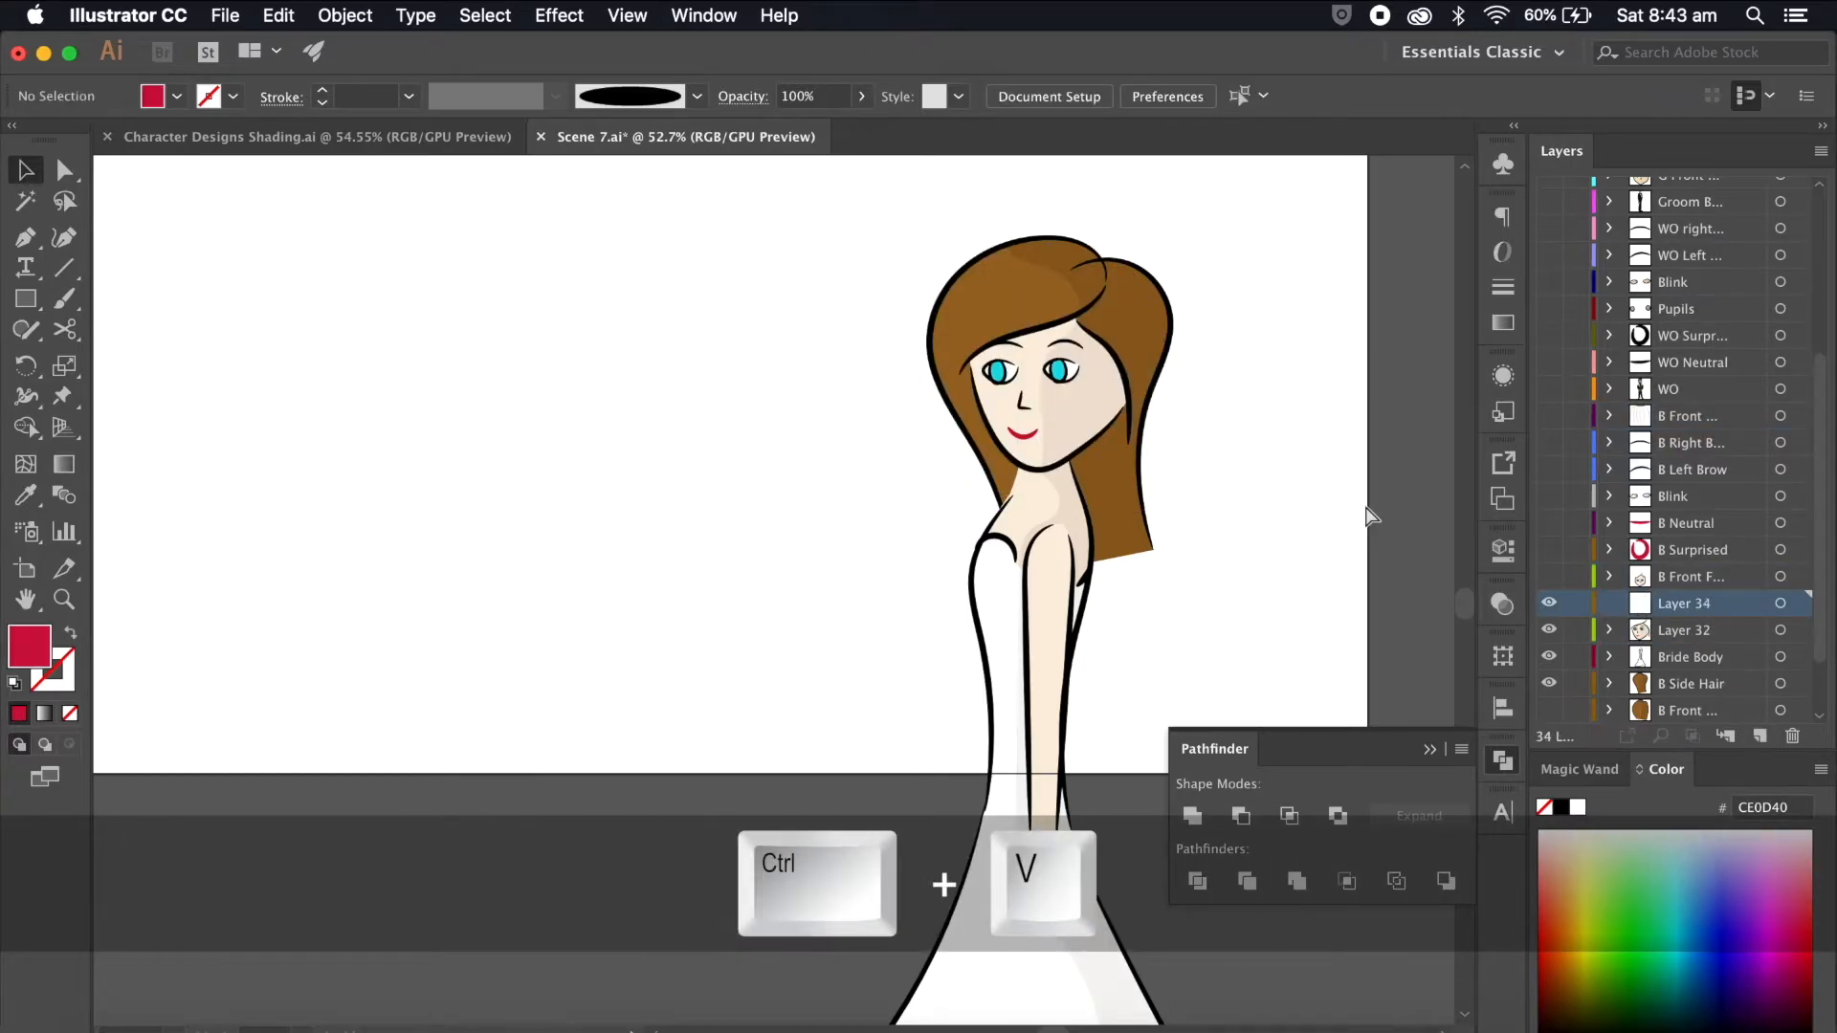
Step: Position the pasted veil over the side-view hair and scale it down slightly
{"action": "left_click_drag", "start_coordinate": [806, 504], "coordinate": [1075, 316]}
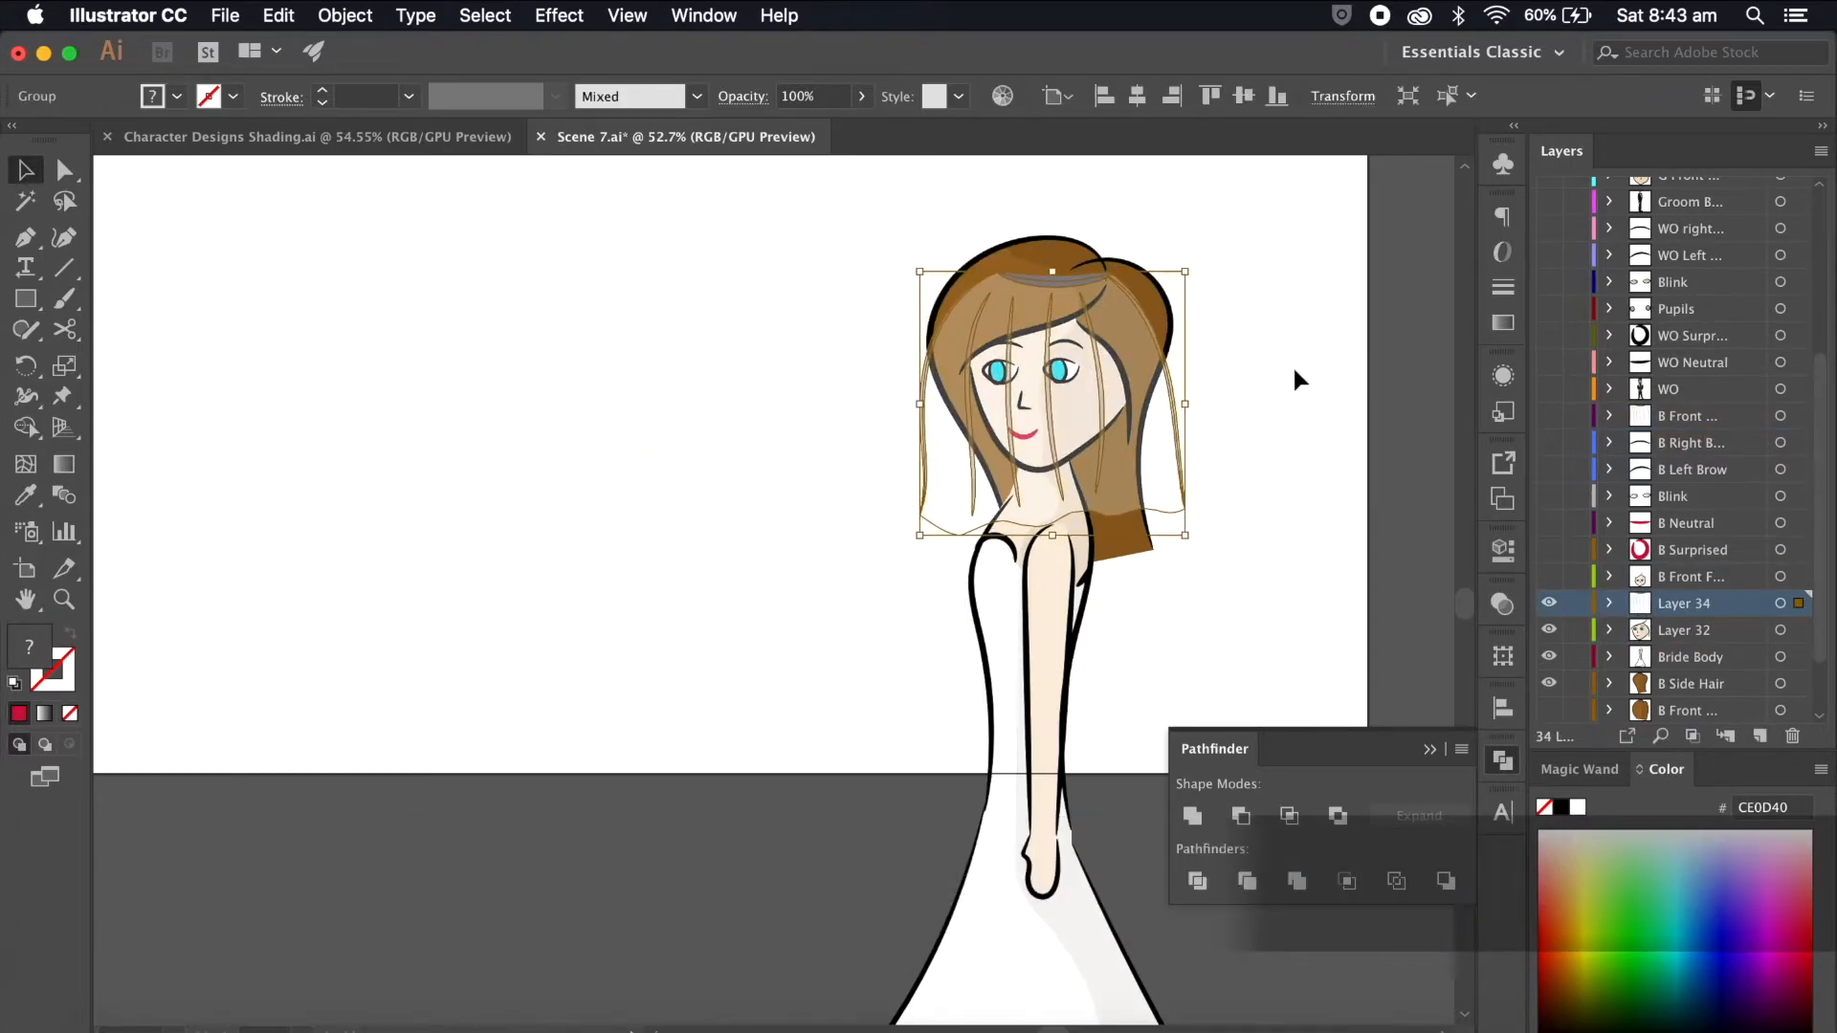
{"action": "left_click_drag", "start_coordinate": [1175, 528], "coordinate": [1165, 513]}
{"action": "left_click", "coordinate": [1265, 516]}
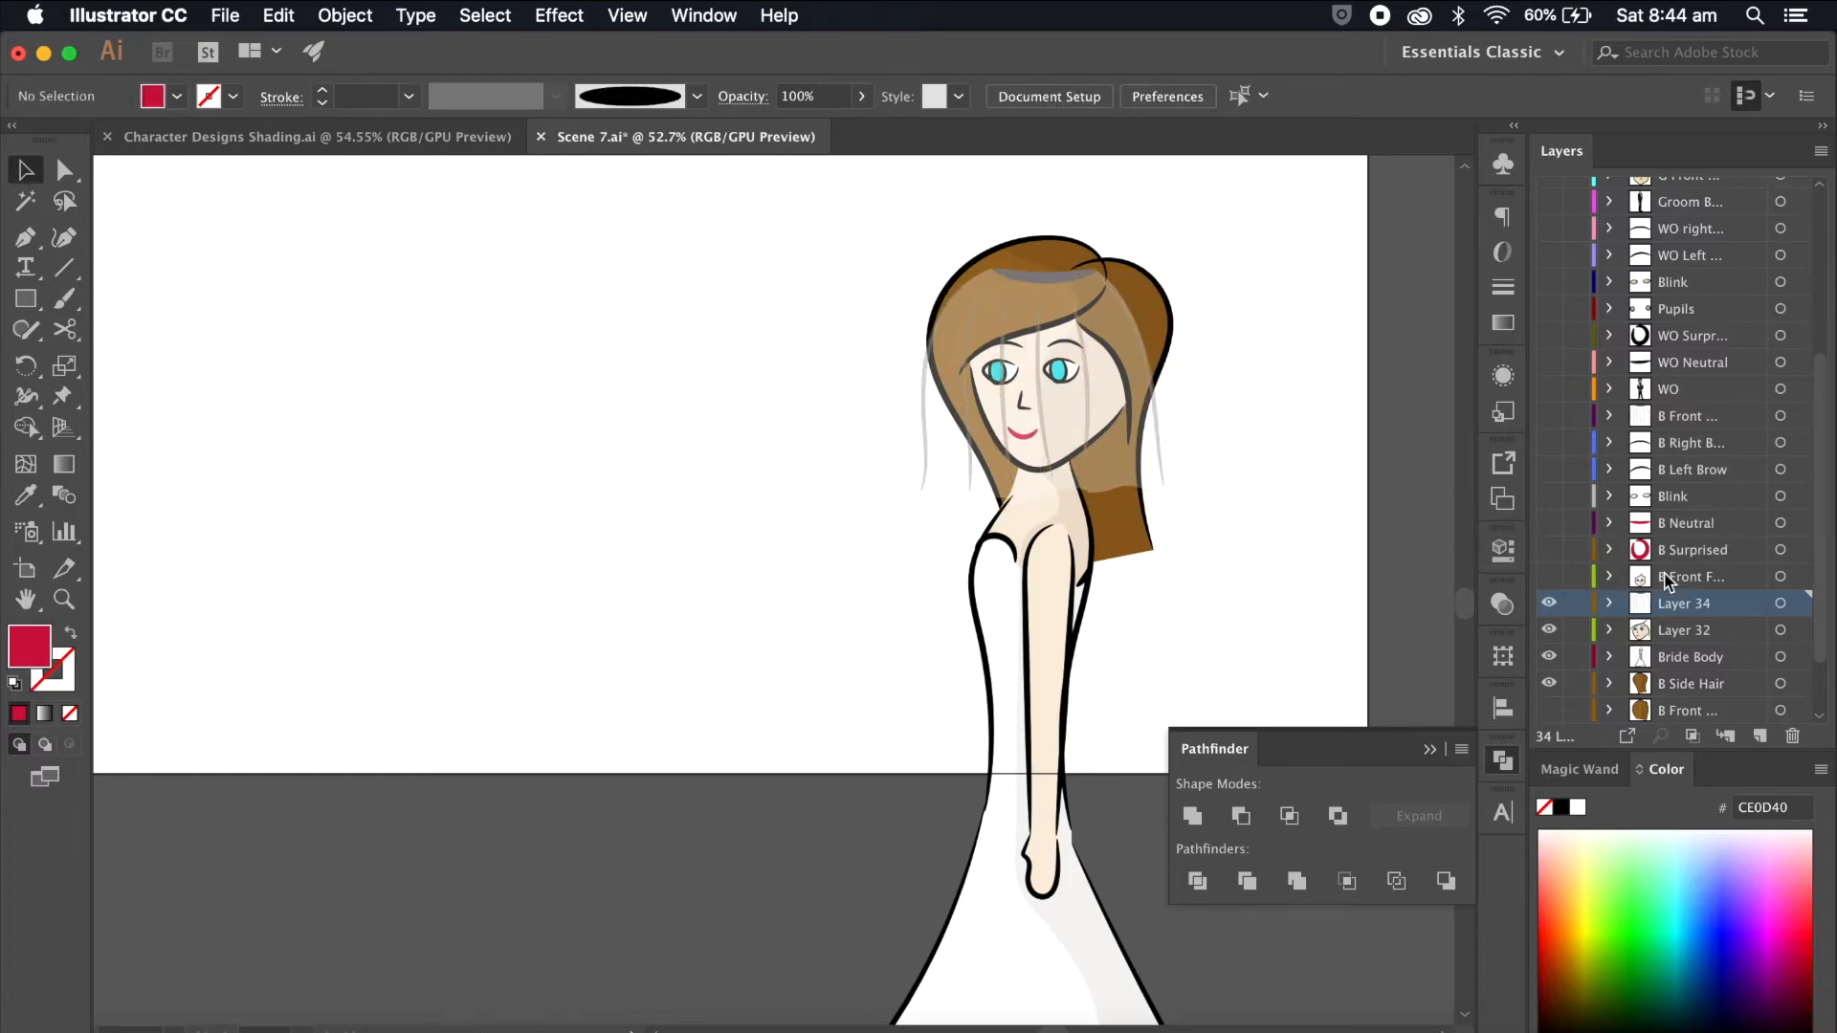
Step: Rename the new veil layer as B Veil Side and hide it
{"action": "double_click", "coordinate": [1688, 604]}
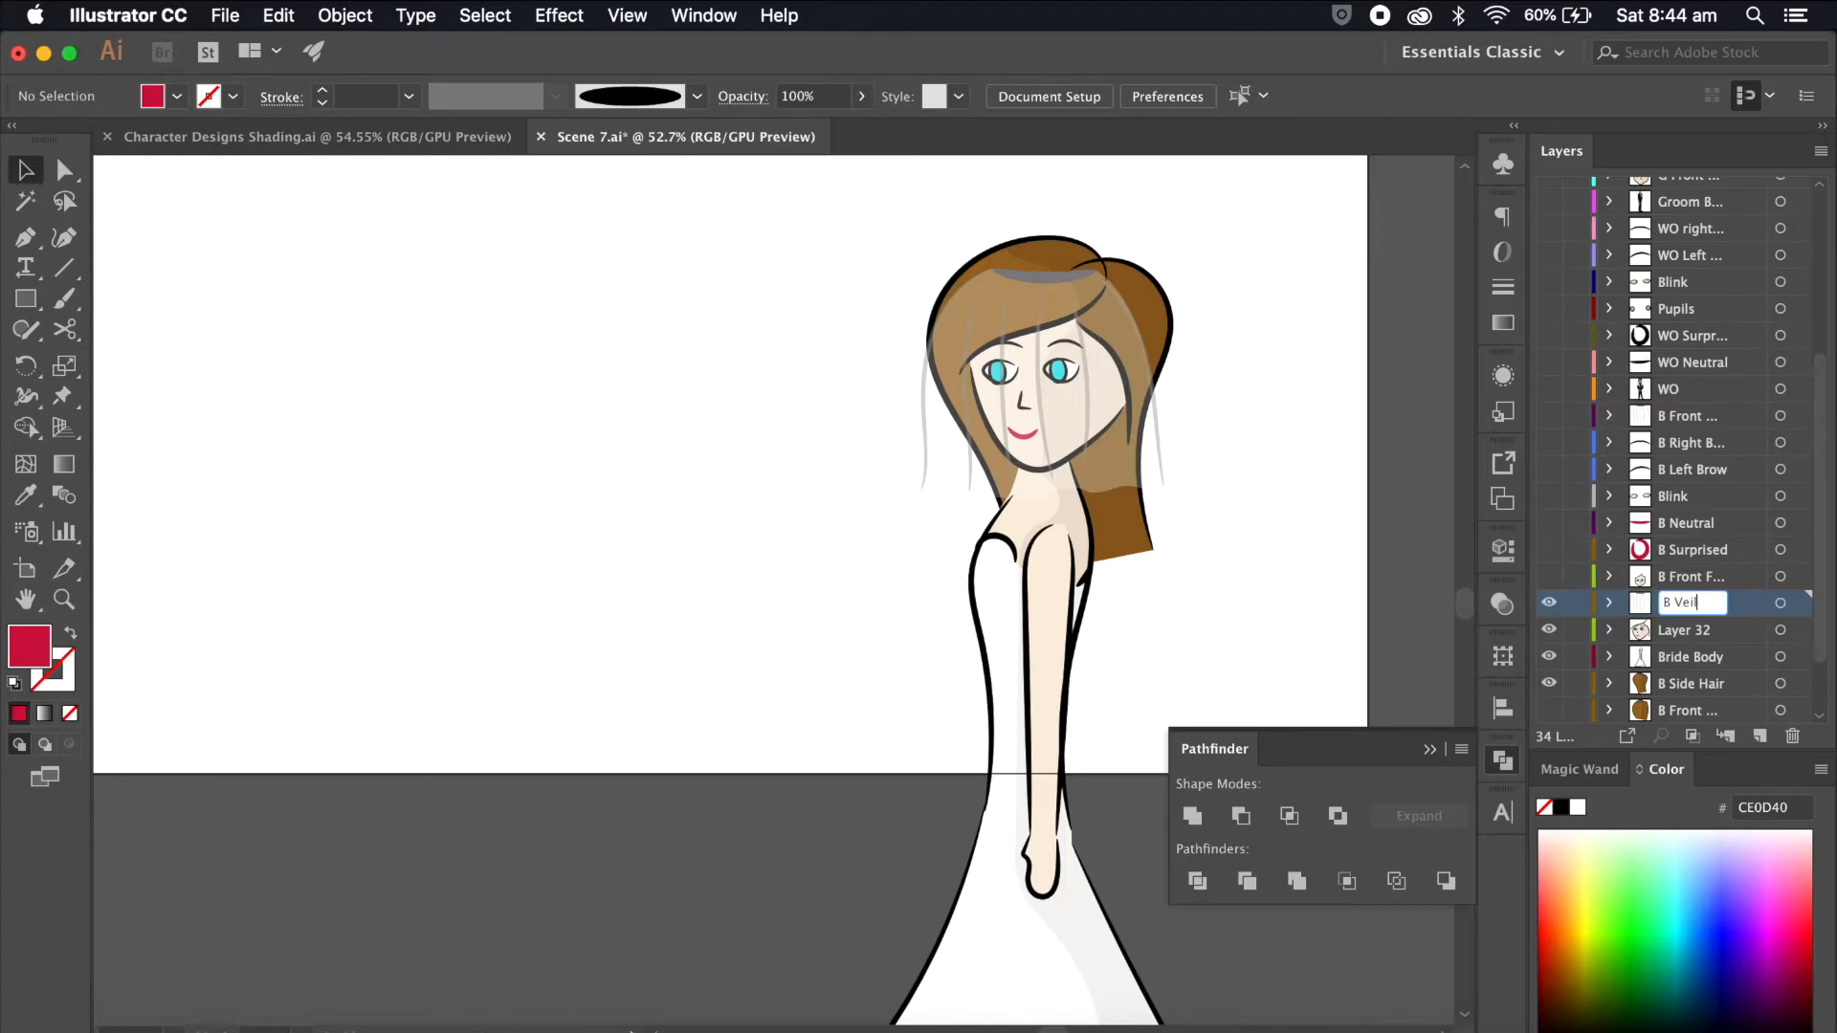
{"action": "type", "text": "B Veil Side"}
{"action": "key", "text": "Return"}
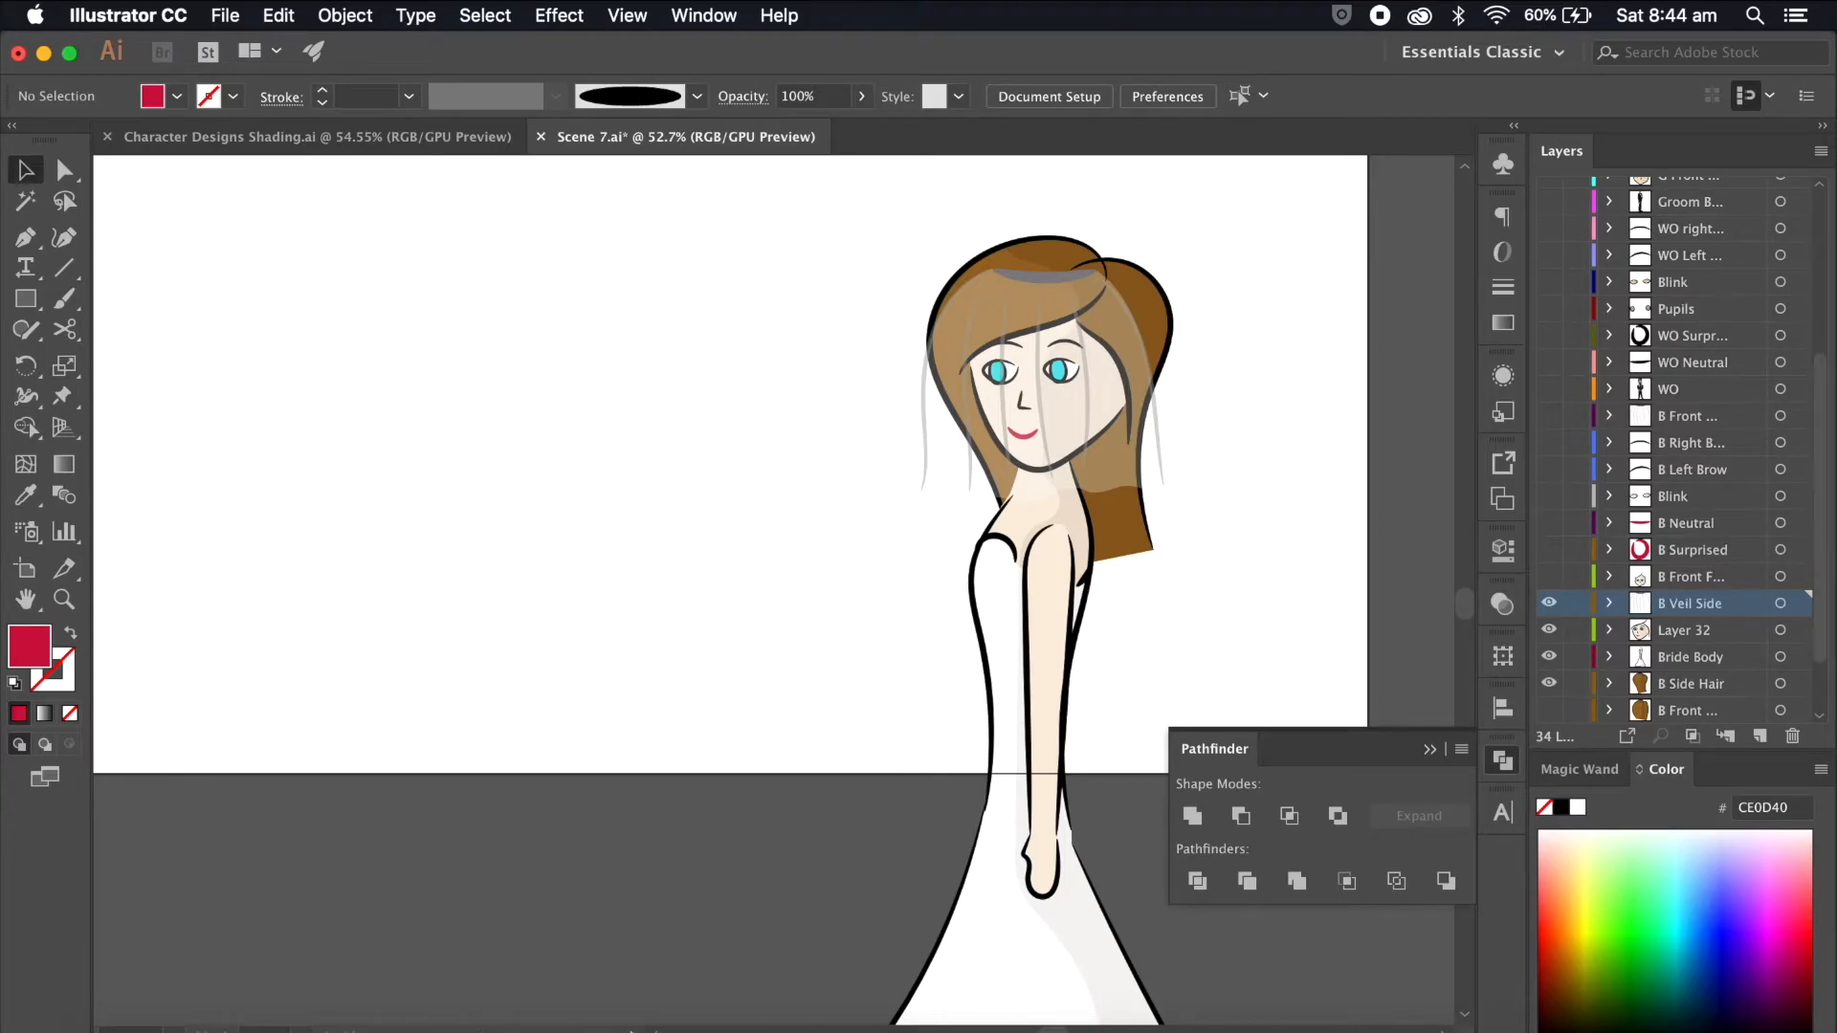
{"action": "left_click", "coordinate": [1550, 605]}
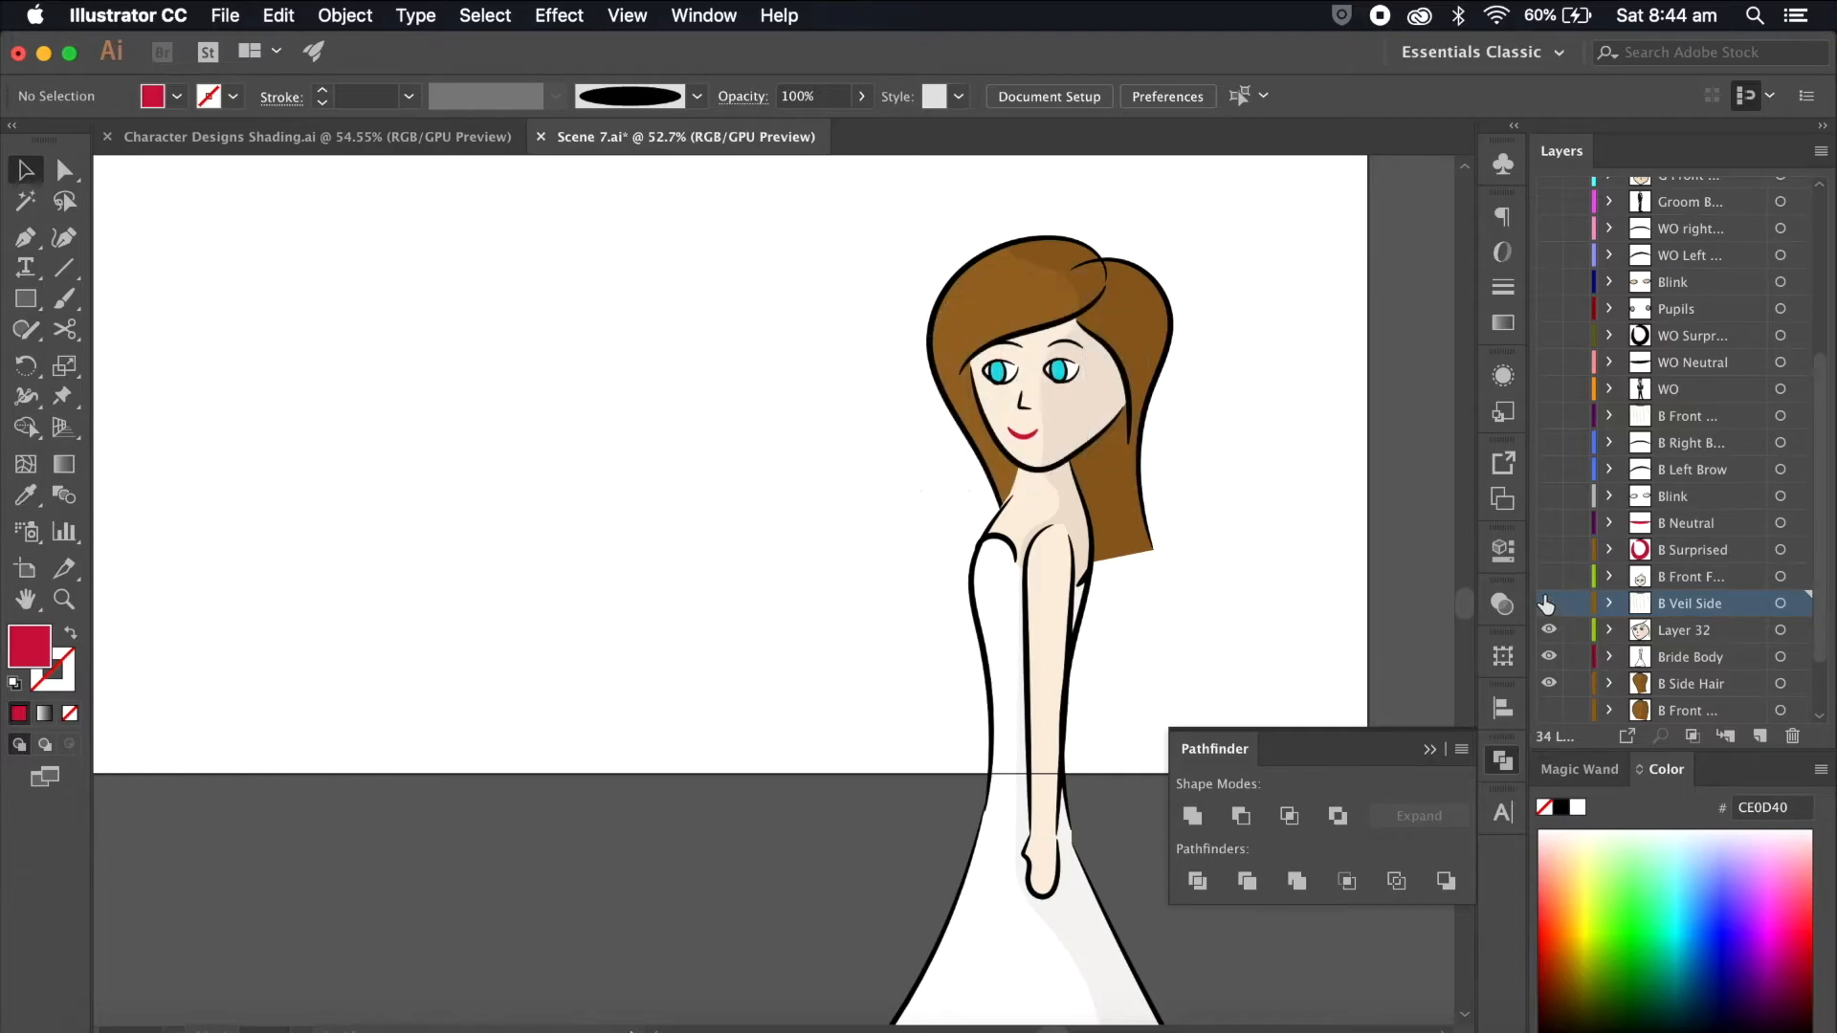
Step: Separate the side-view face's eyebrows and eye shapes onto new layers named B Right Brow, B Left Brow and Blink
{"action": "scroll", "coordinate": [1752, 646], "scroll_direction": "down", "scroll_amount": 3}
{"action": "left_click", "coordinate": [1700, 551]}
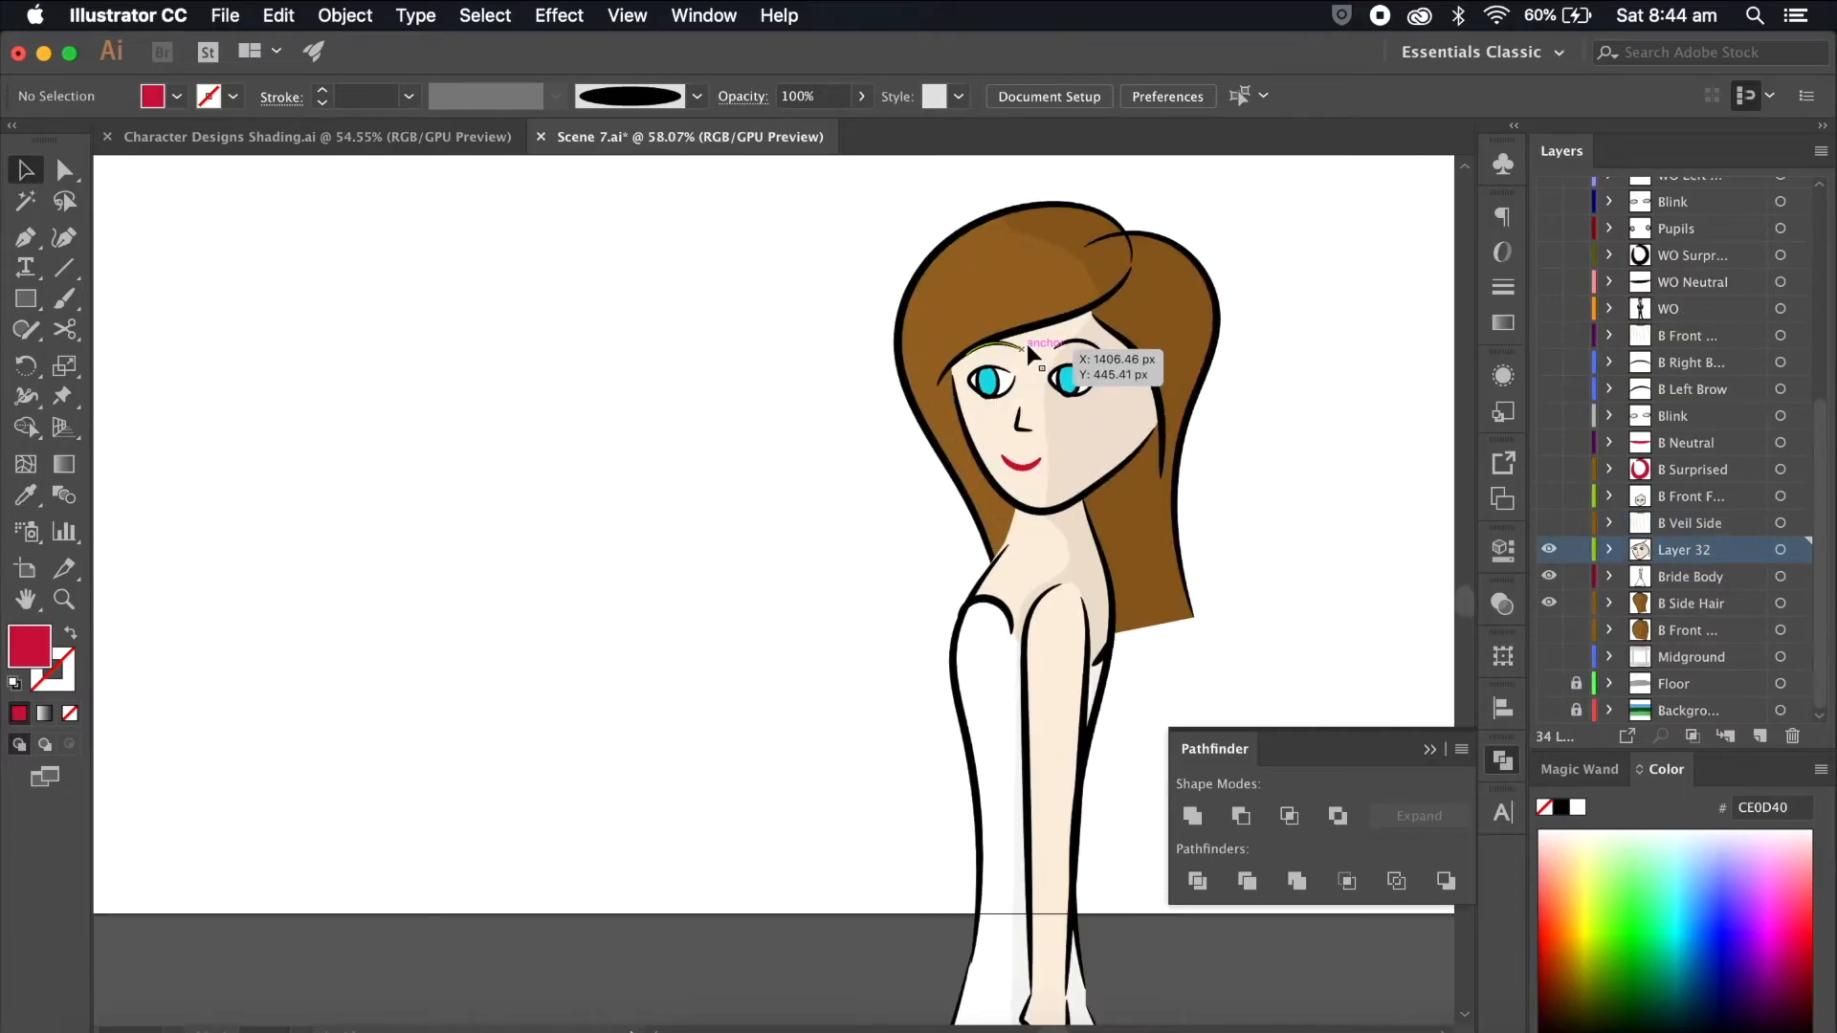
{"action": "scroll", "coordinate": [1025, 341], "scroll_direction": "up", "scroll_amount": 5}
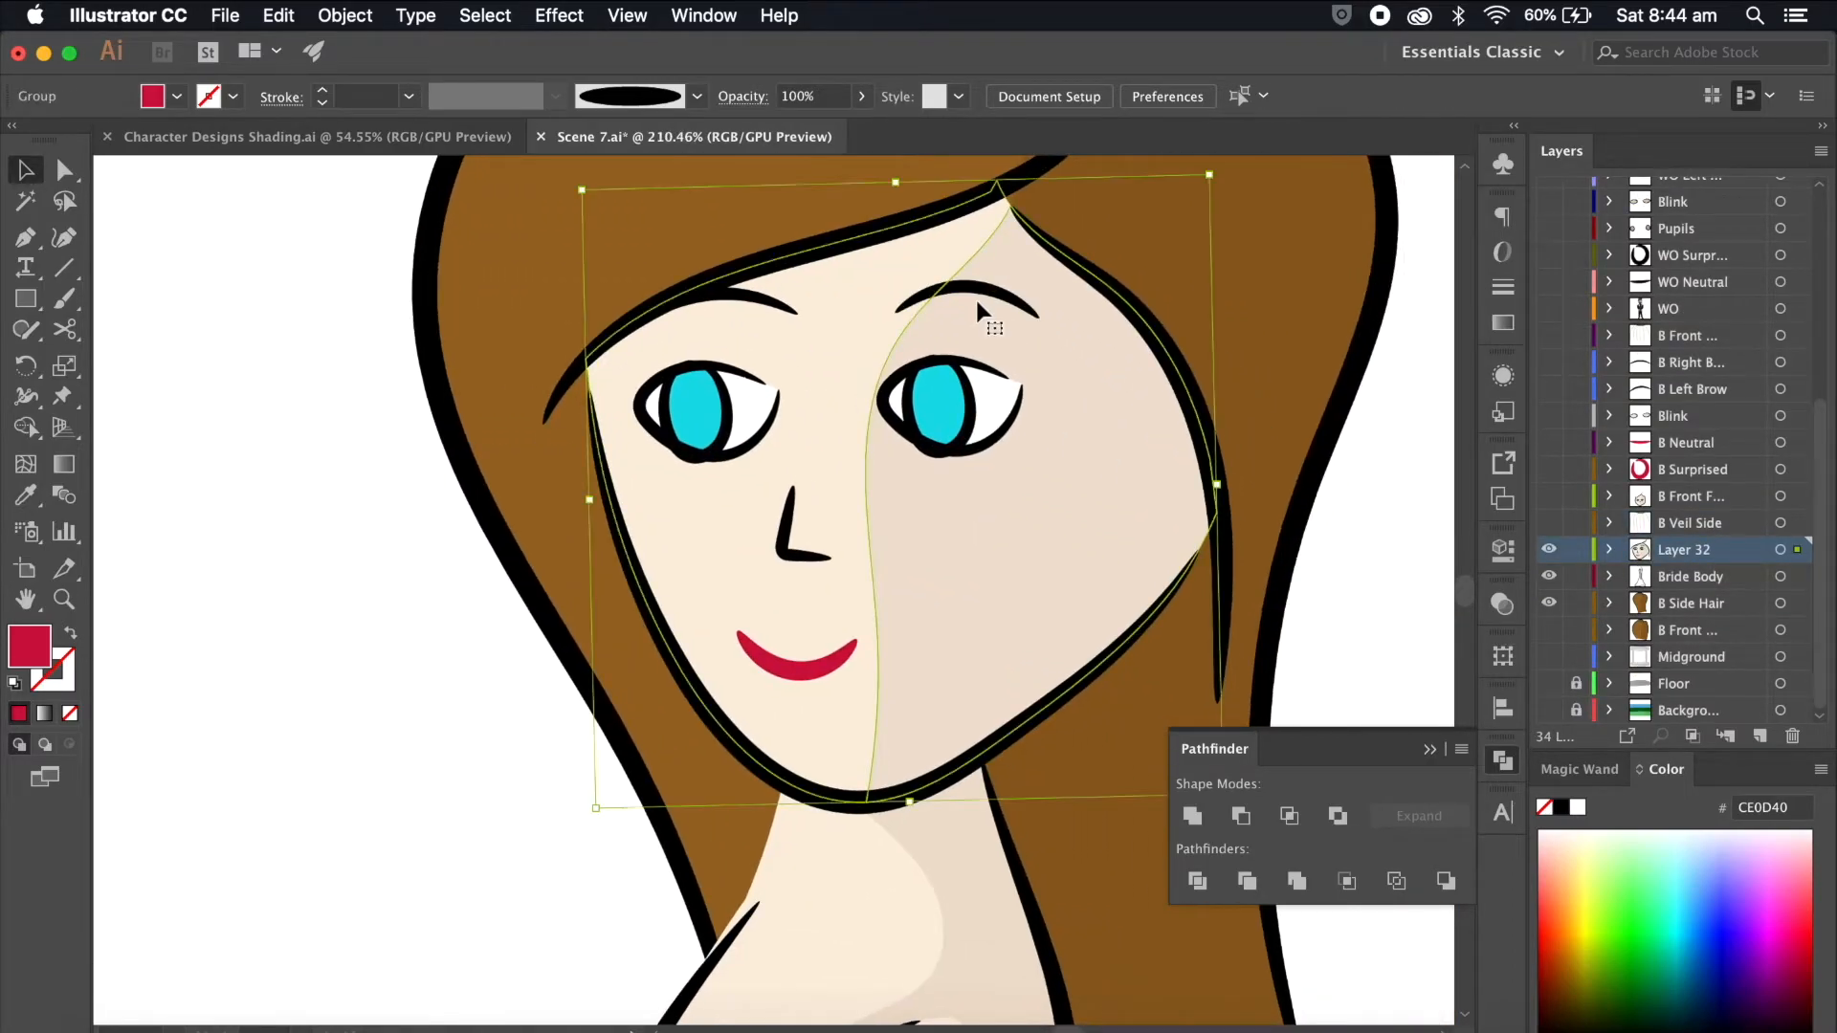
{"action": "left_click", "coordinate": [983, 307]}
{"action": "left_click", "coordinate": [1014, 299]}
{"action": "left_click", "coordinate": [765, 311], "text": "shift"}
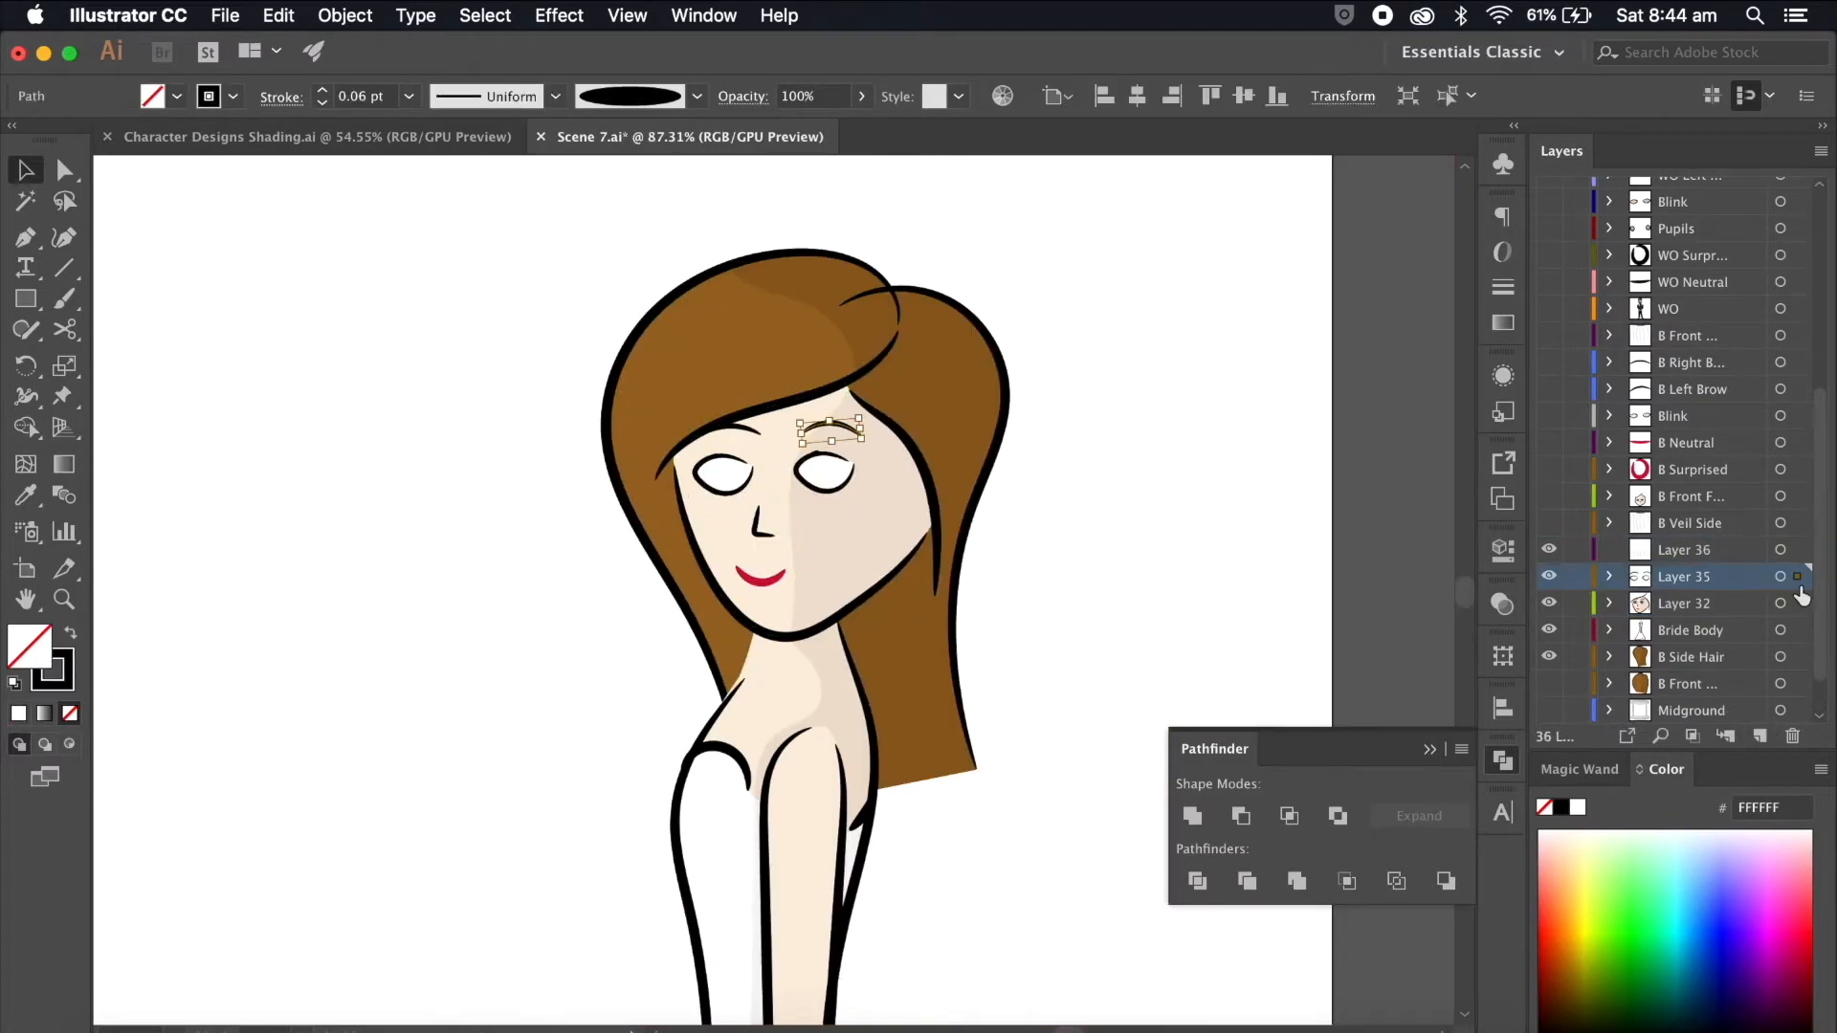
{"action": "double_click", "coordinate": [1683, 576]}
{"action": "type", "text": "Bri"}
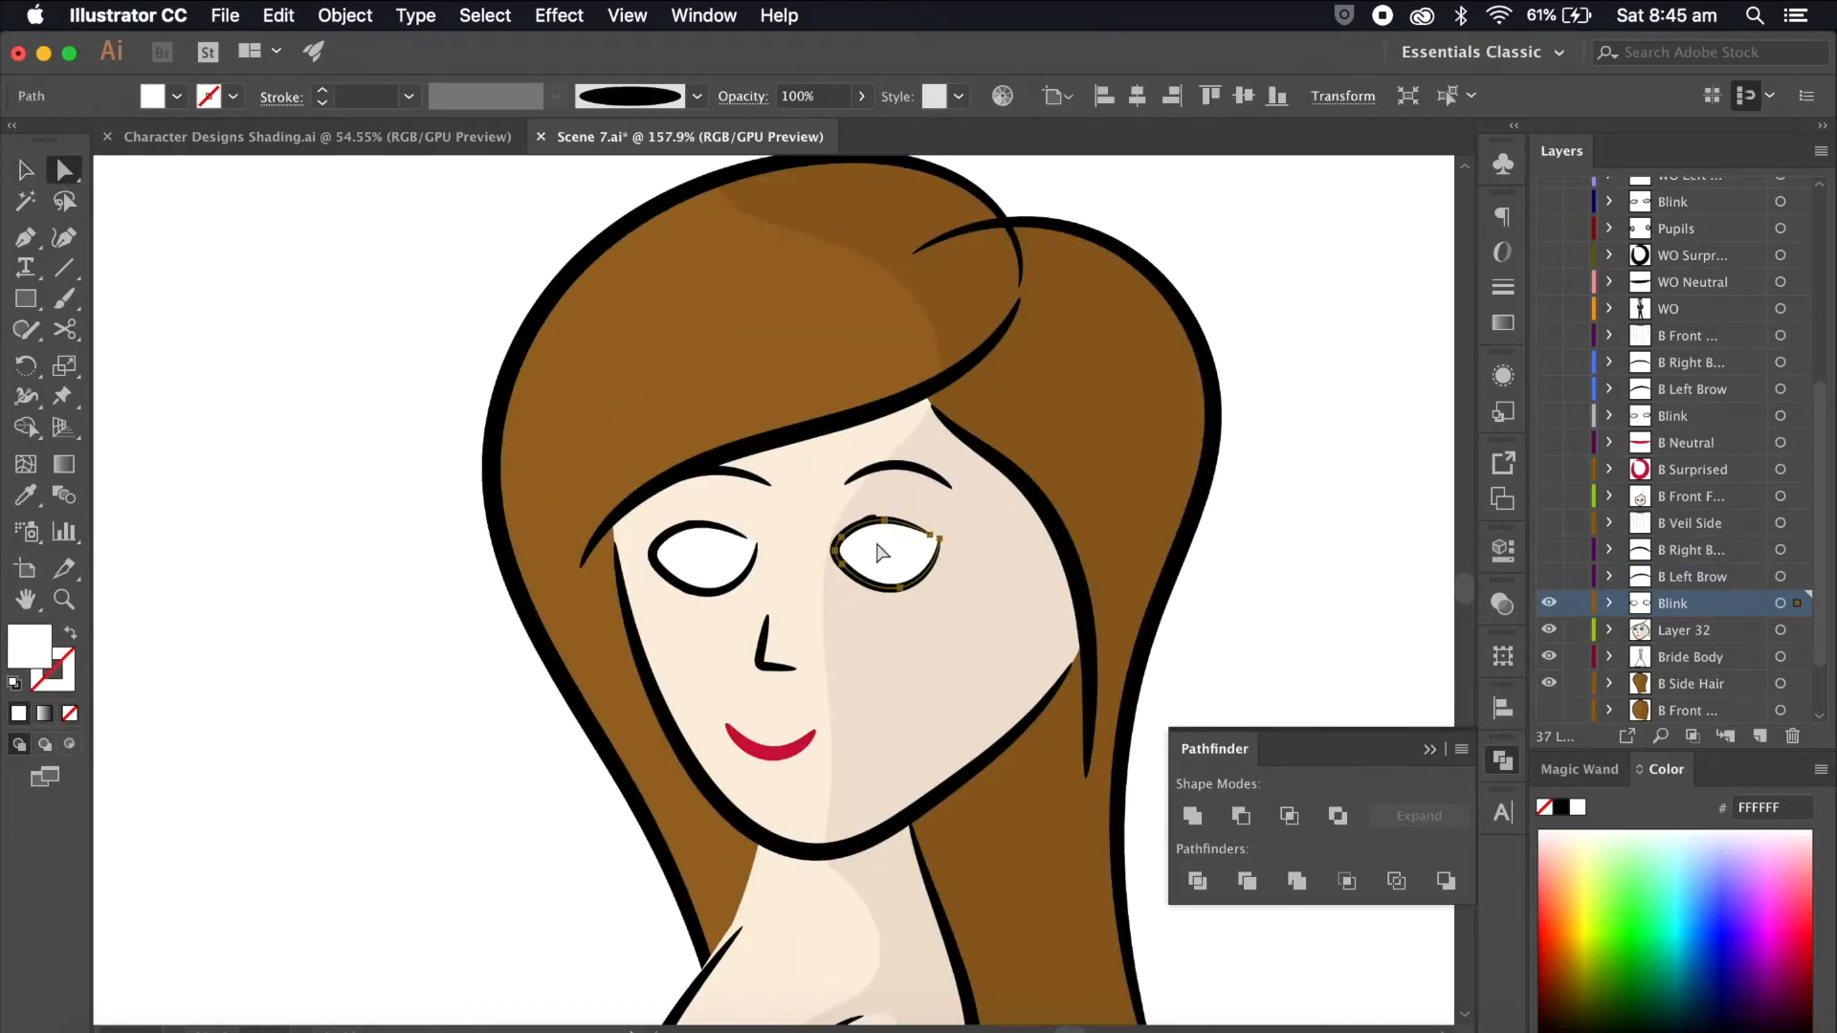
Step: Fill the side-view Blink eye shapes with the surrounding skin tones, hide their layer, and resize one blue iris to about 23.5 by 34 px
{"action": "left_click", "coordinate": [740, 481]}
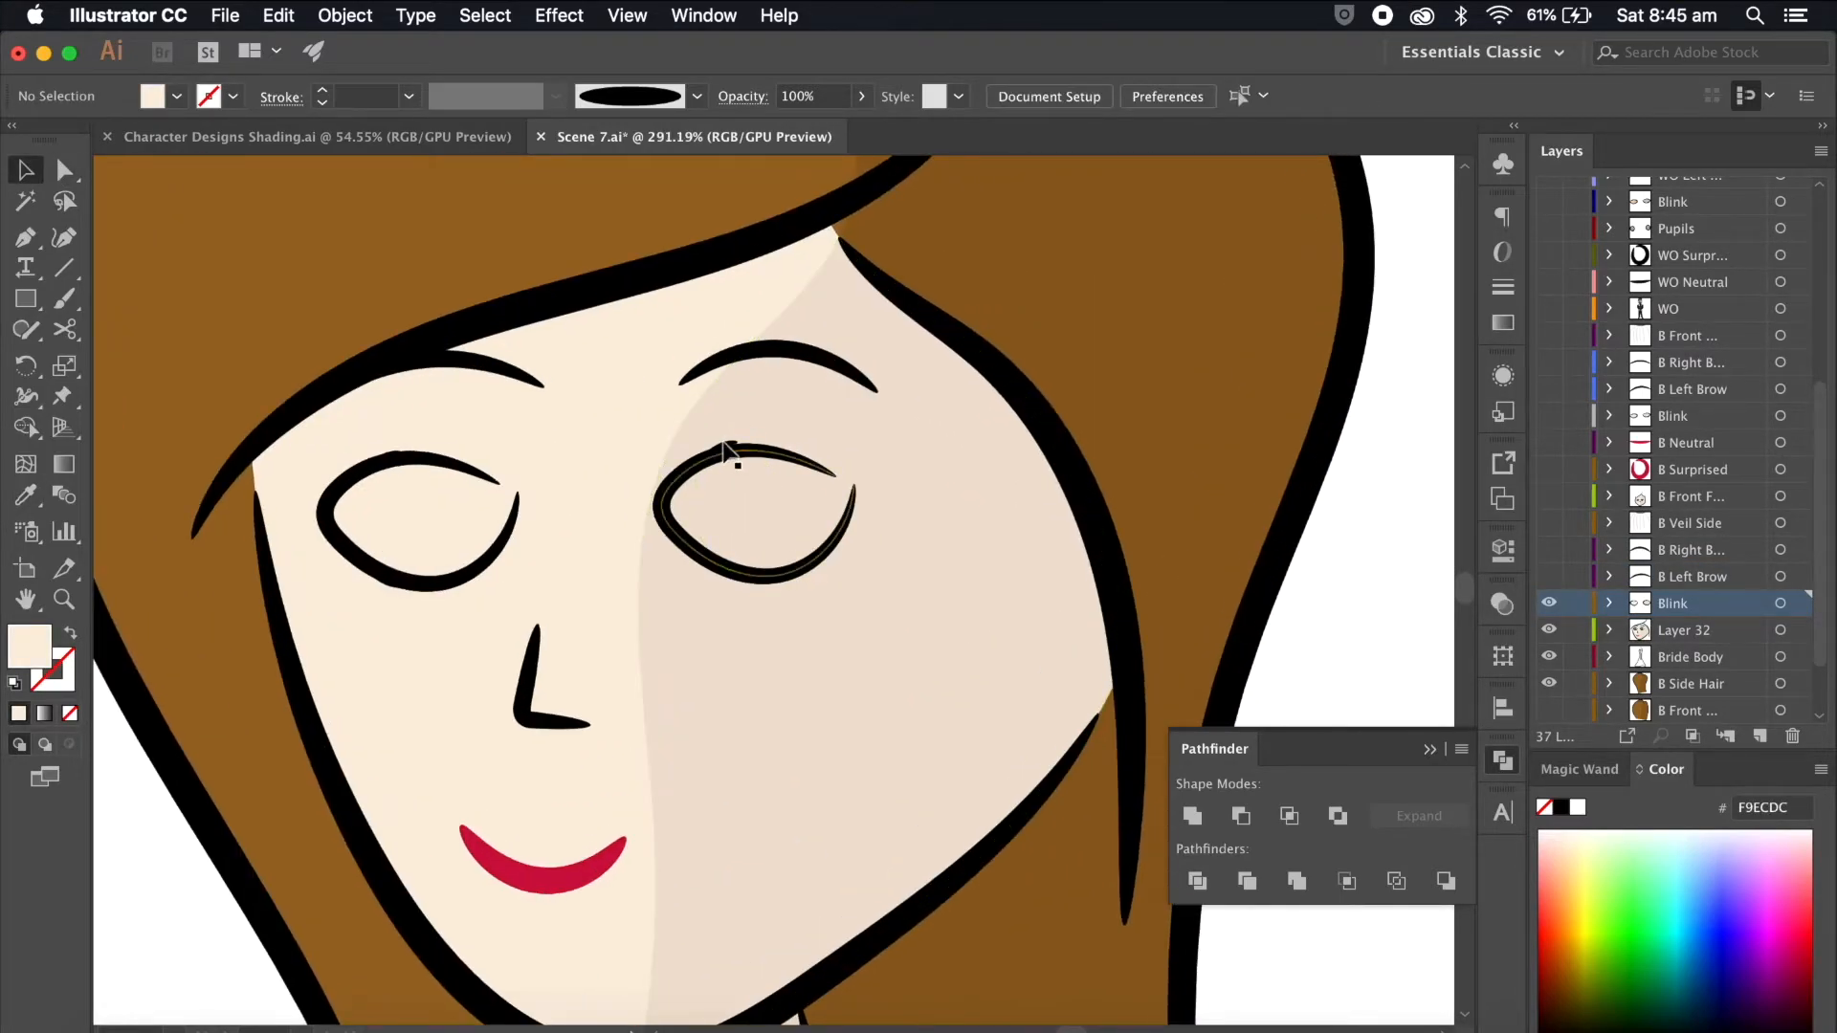
{"action": "left_click", "coordinate": [1549, 604]}
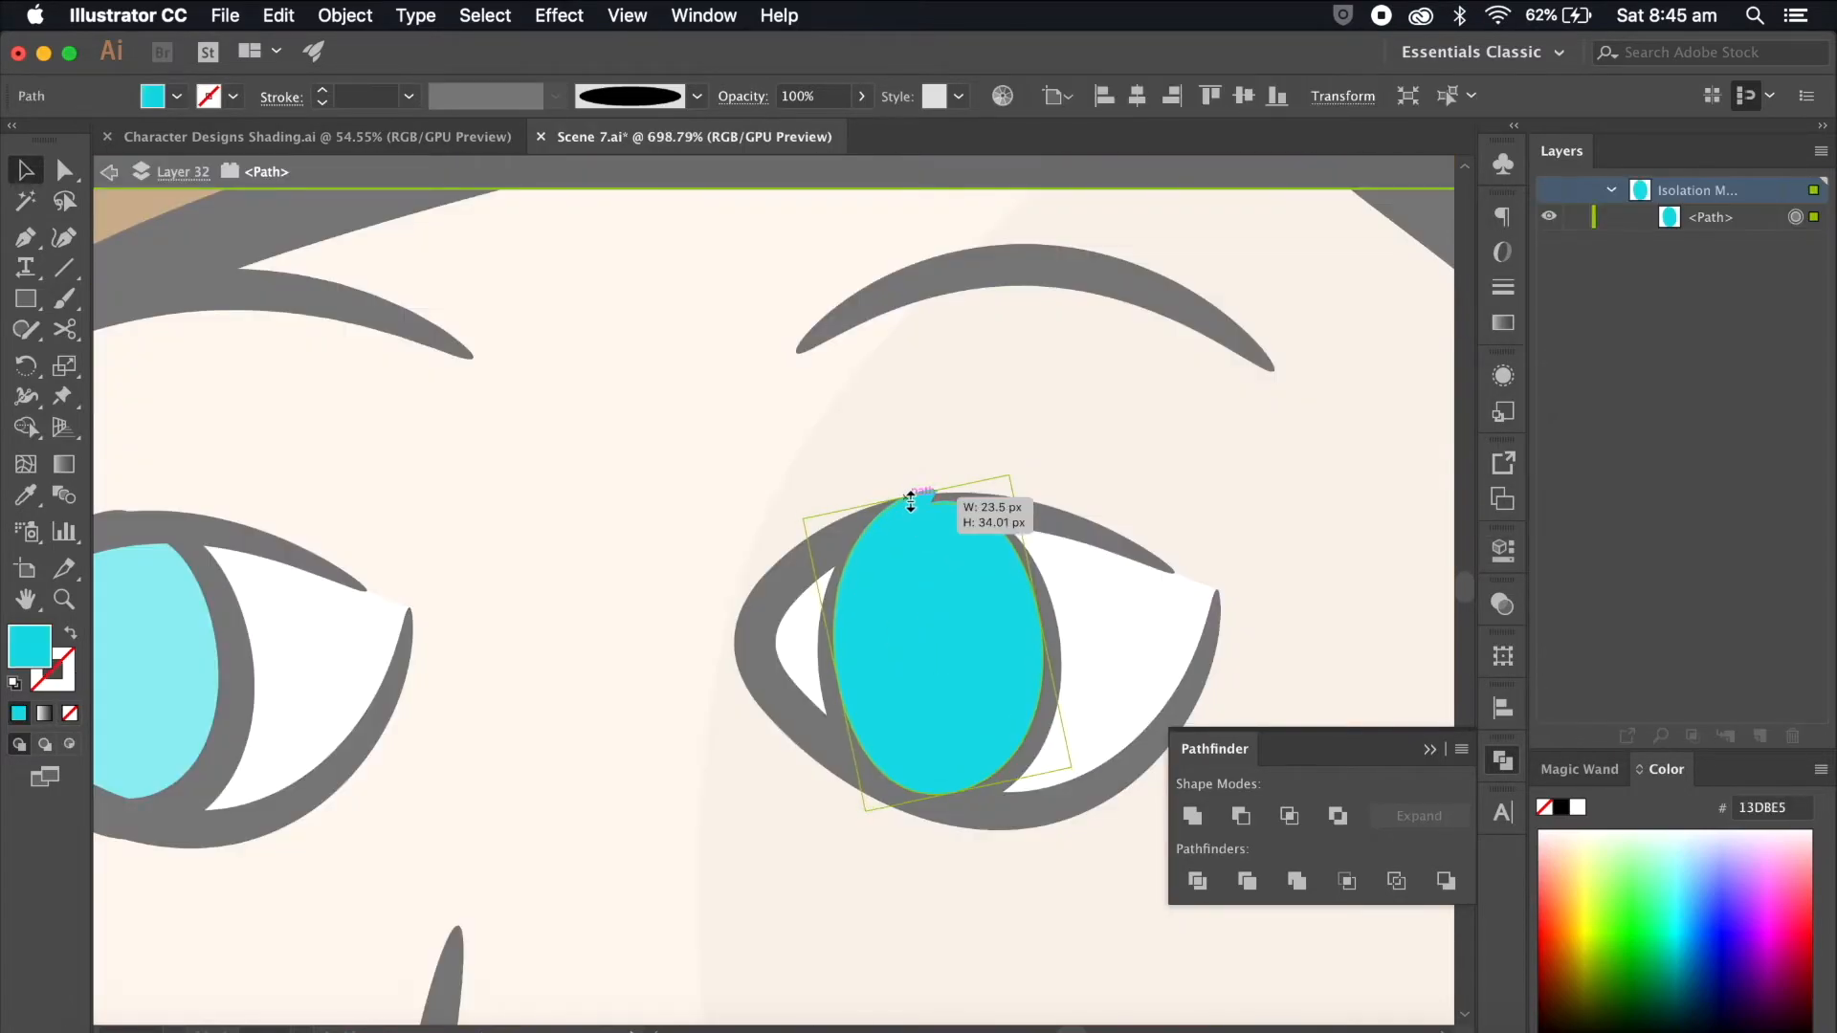
{"action": "left_click_drag", "start_coordinate": [906, 504], "coordinate": [908, 502]}
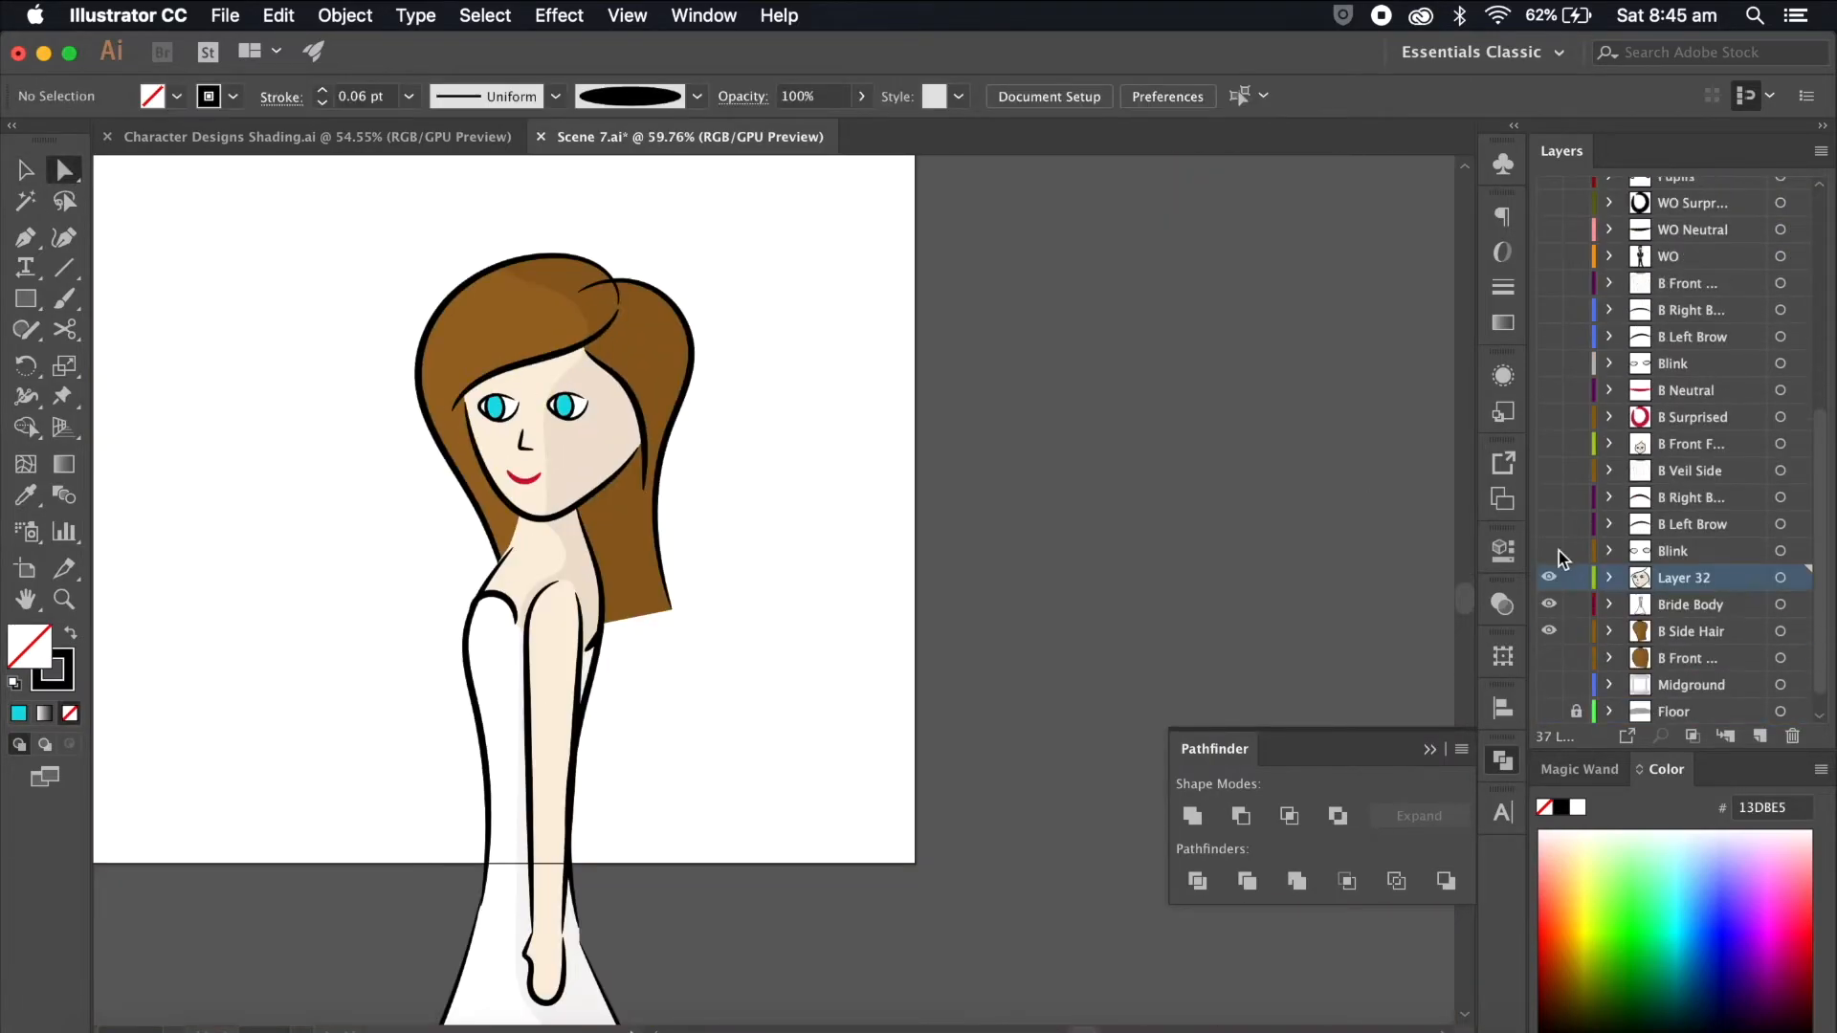
Step: Make every hidden layer of Scene 7 visible again, from the foreground and characters down to the floor and background
{"action": "left_click", "coordinate": [1550, 552]}
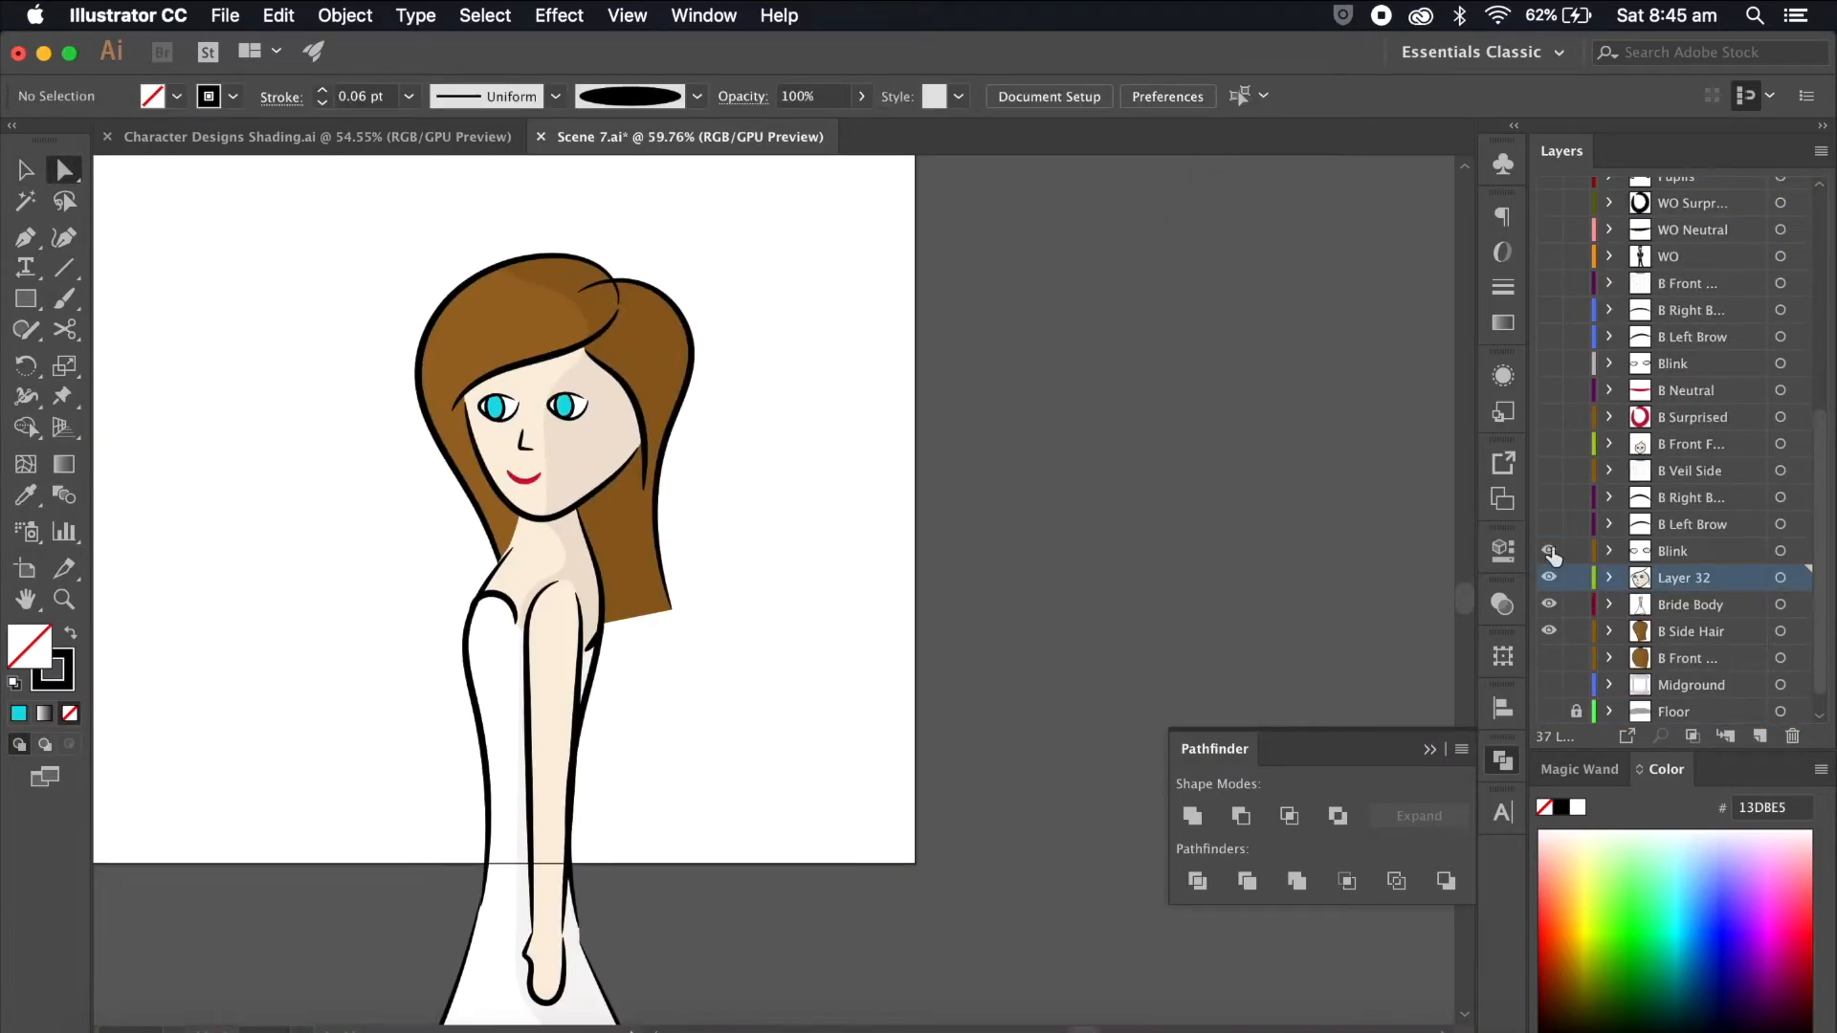
{"action": "left_click", "coordinate": [1550, 473]}
{"action": "scroll", "coordinate": [1219, 418], "scroll_direction": "down", "scroll_amount": 5}
{"action": "left_click", "coordinate": [1551, 552]}
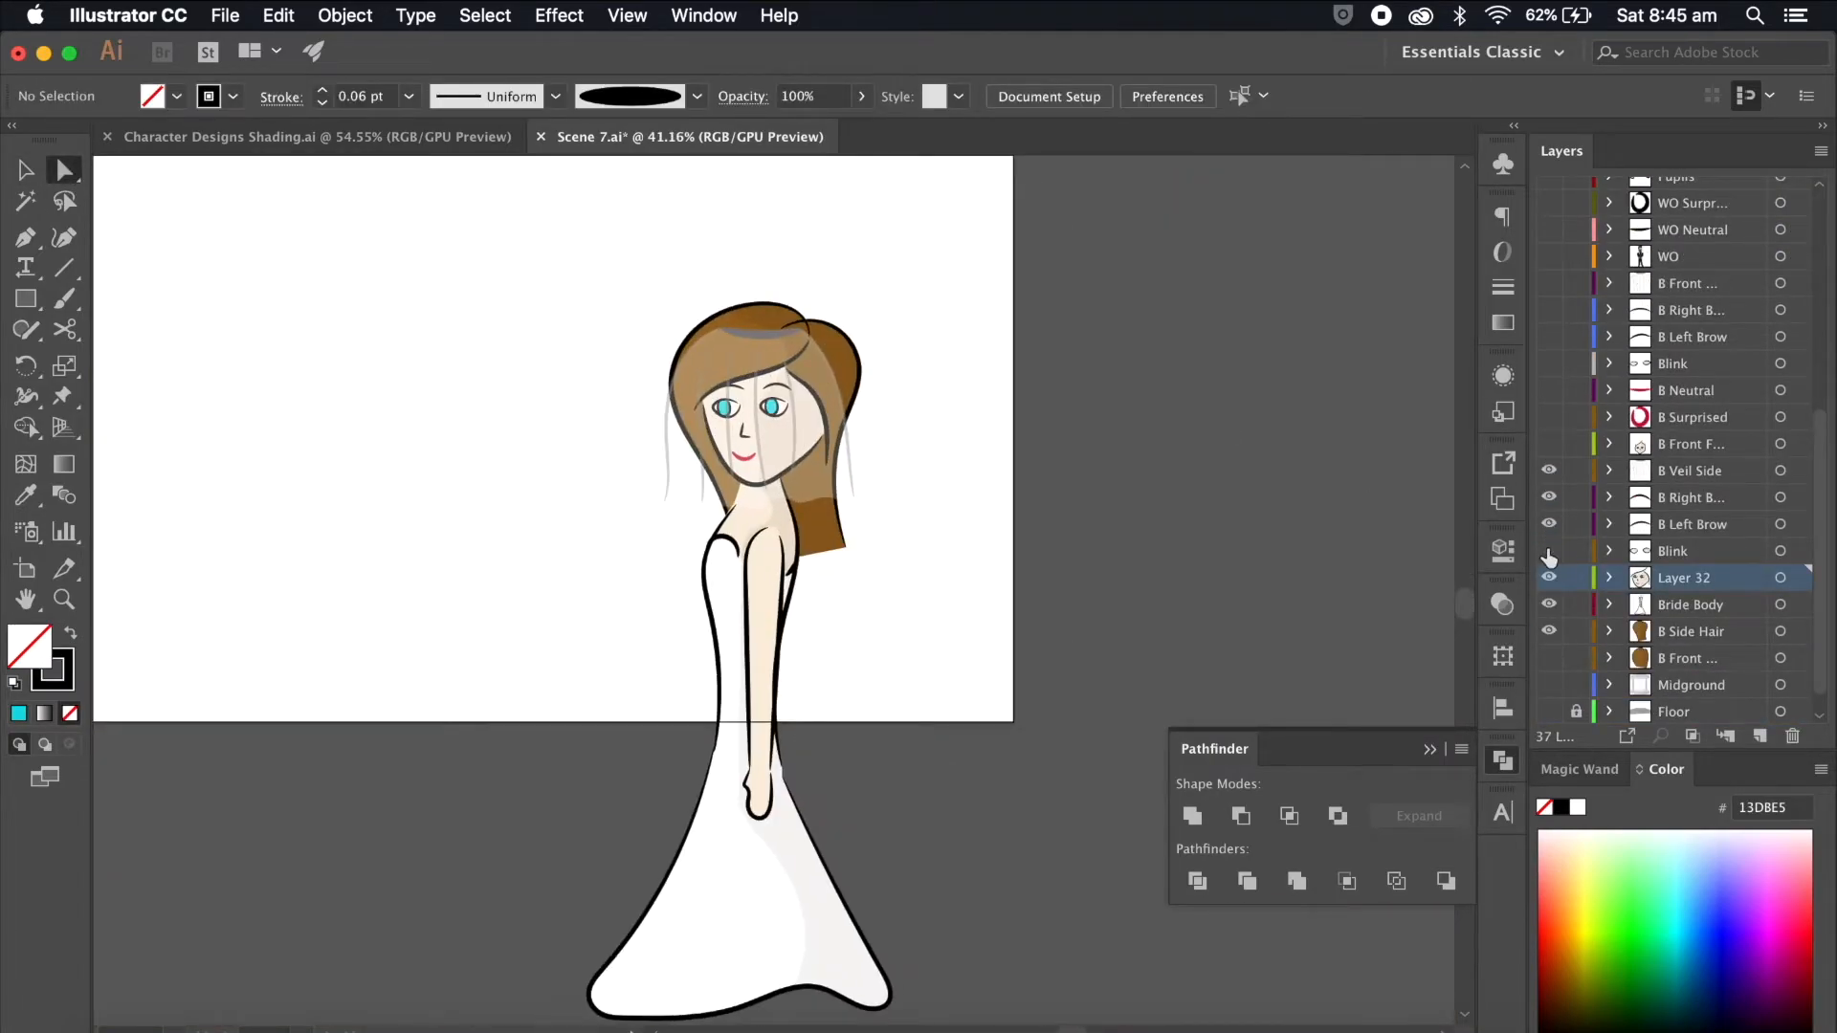
{"action": "scroll", "coordinate": [1551, 553], "scroll_direction": "up", "scroll_amount": 1}
{"action": "left_click_drag", "start_coordinate": [1552, 473], "coordinate": [1552, 198]}
{"action": "scroll", "coordinate": [1554, 290], "scroll_direction": "up", "scroll_amount": 10}
{"action": "left_click_drag", "start_coordinate": [1550, 539], "coordinate": [1551, 193]}
{"action": "scroll", "coordinate": [1594, 335], "scroll_direction": "down", "scroll_amount": 5}
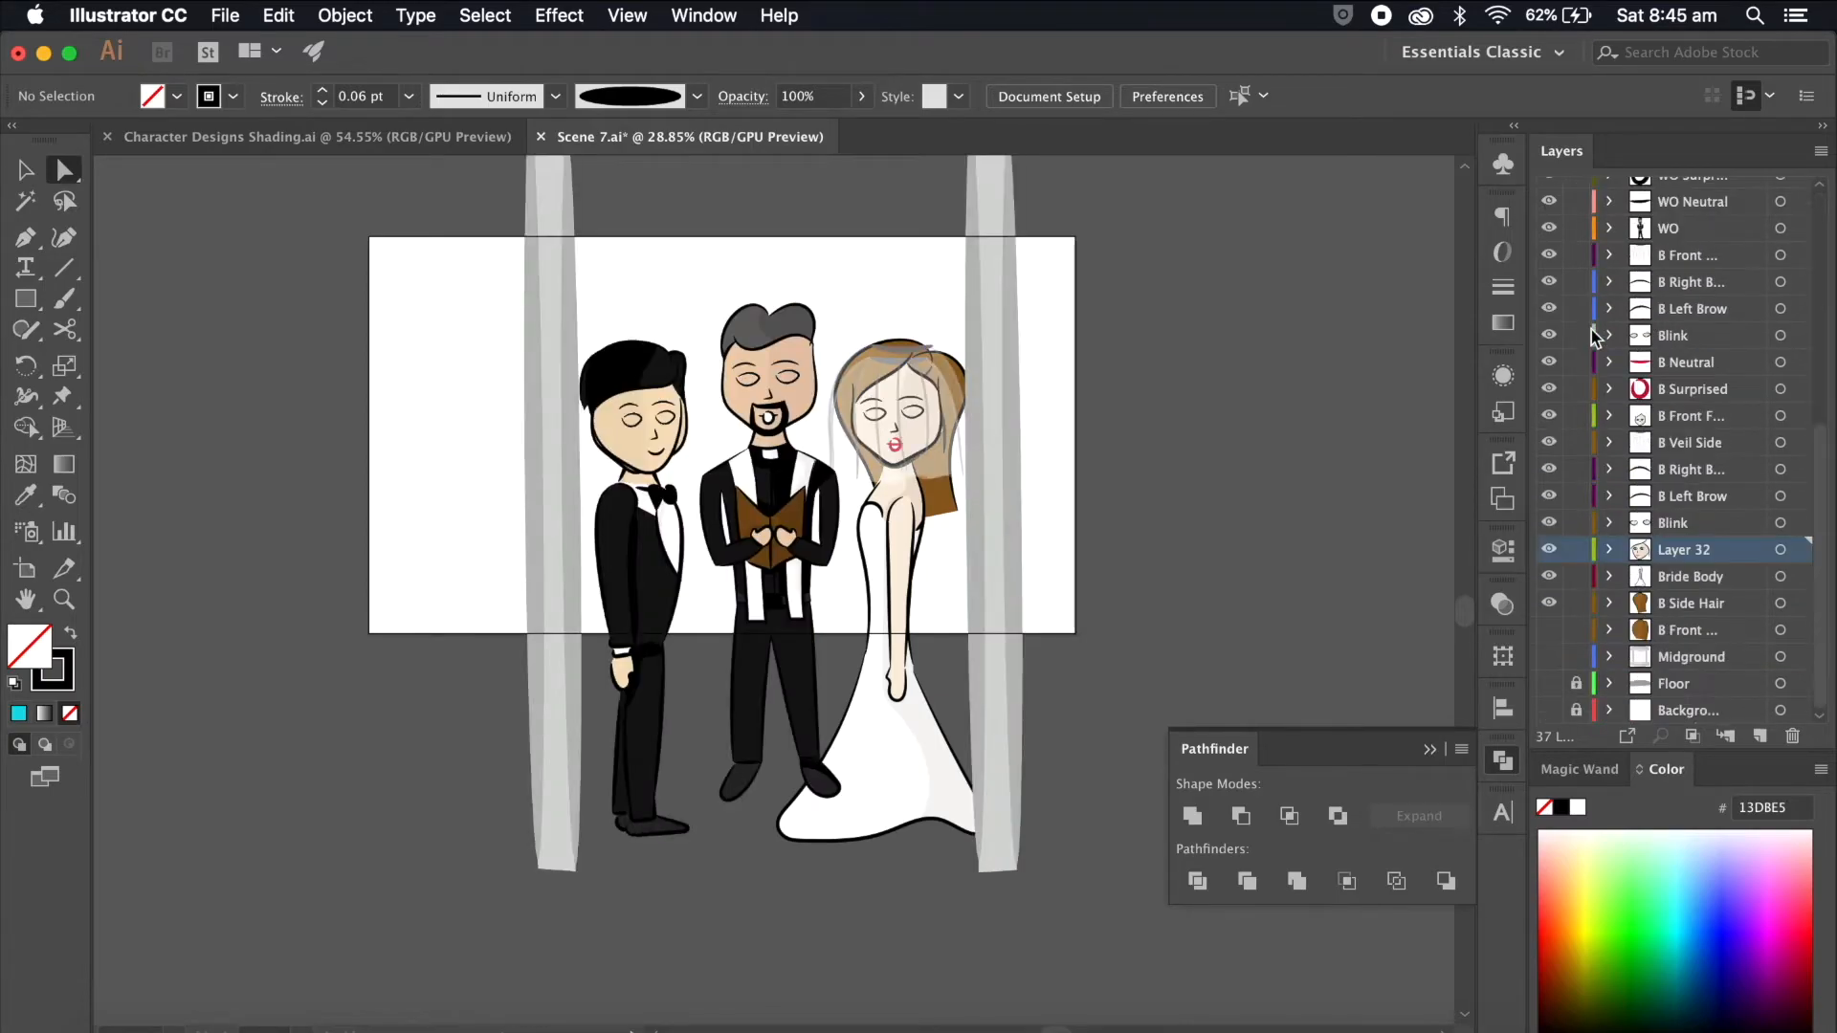
{"action": "left_click_drag", "start_coordinate": [1551, 635], "coordinate": [1551, 714]}
{"action": "scroll", "coordinate": [1303, 563], "scroll_direction": "down", "scroll_amount": 3}
{"action": "left_click", "coordinate": [26, 170]}
{"action": "scroll", "coordinate": [143, 544], "scroll_direction": "down", "scroll_amount": 3}
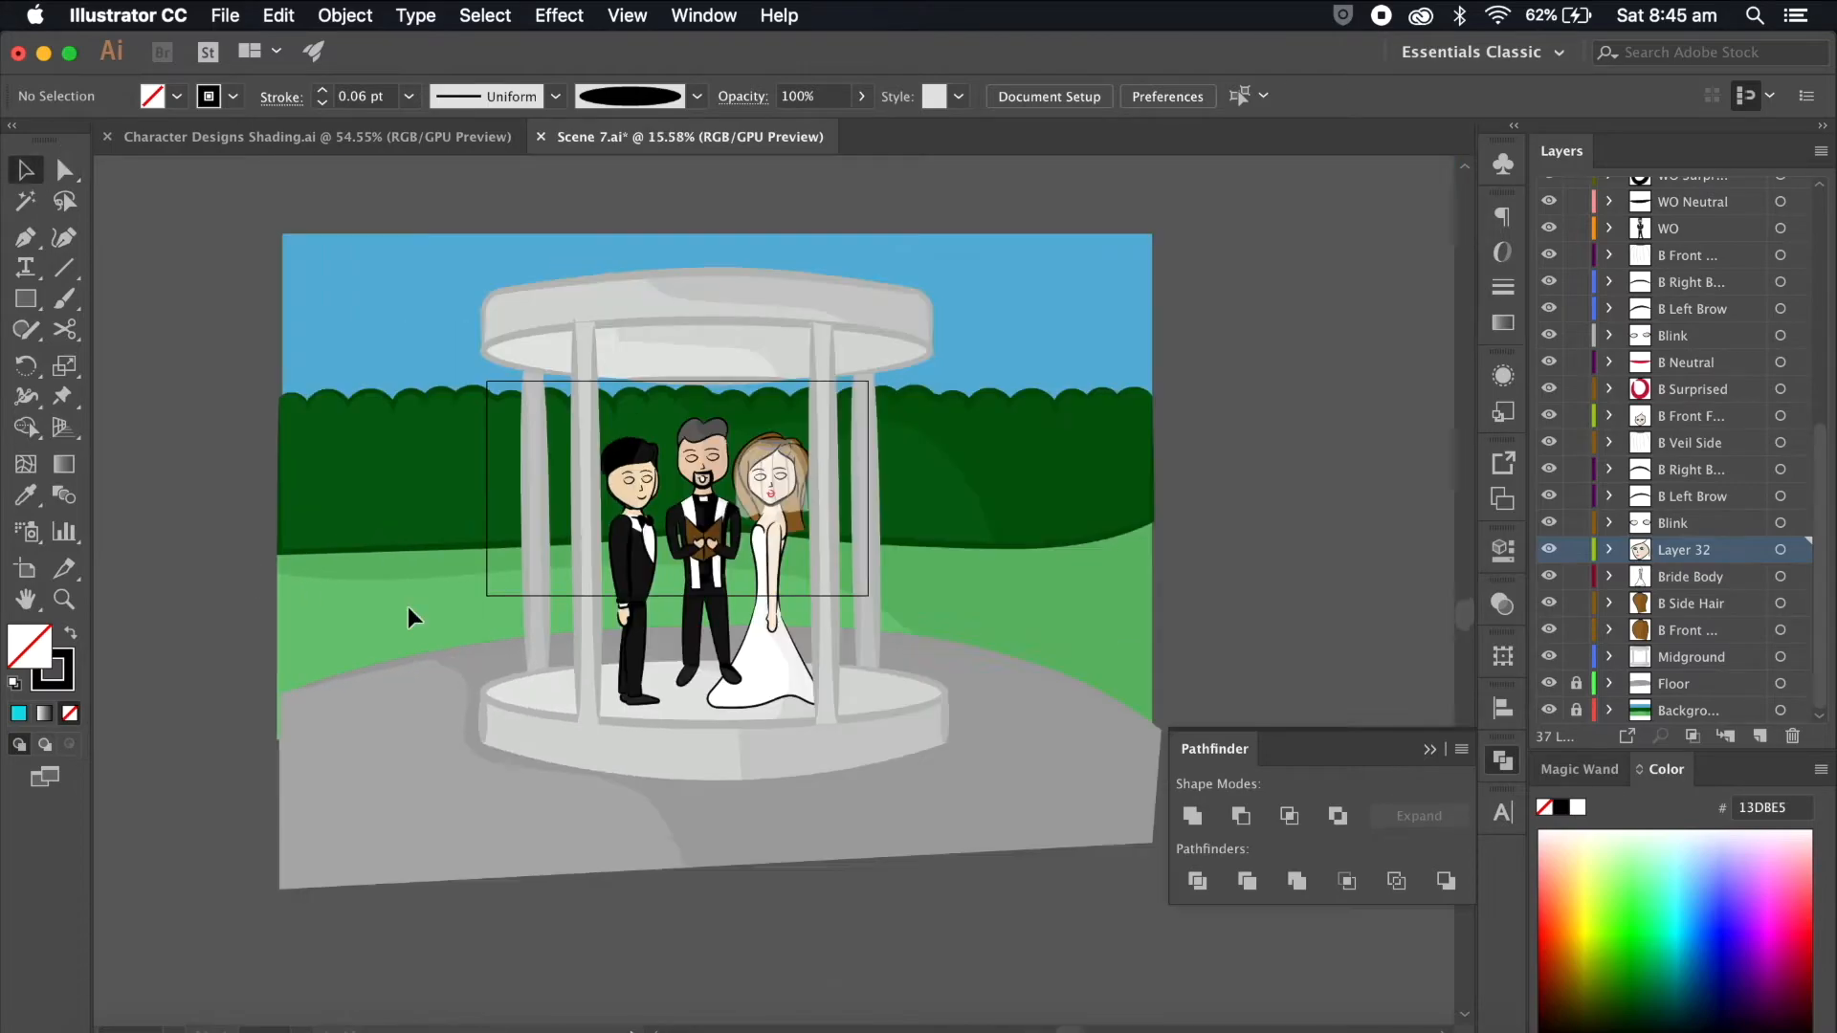
Step: Check the full Scene 7 layer stack, then save the file and close it
{"action": "scroll", "coordinate": [1720, 486], "scroll_direction": "up", "scroll_amount": 5}
{"action": "scroll", "coordinate": [1720, 486], "scroll_direction": "down", "scroll_amount": 5}
{"action": "scroll", "coordinate": [1719, 486], "scroll_direction": "up", "scroll_amount": 5}
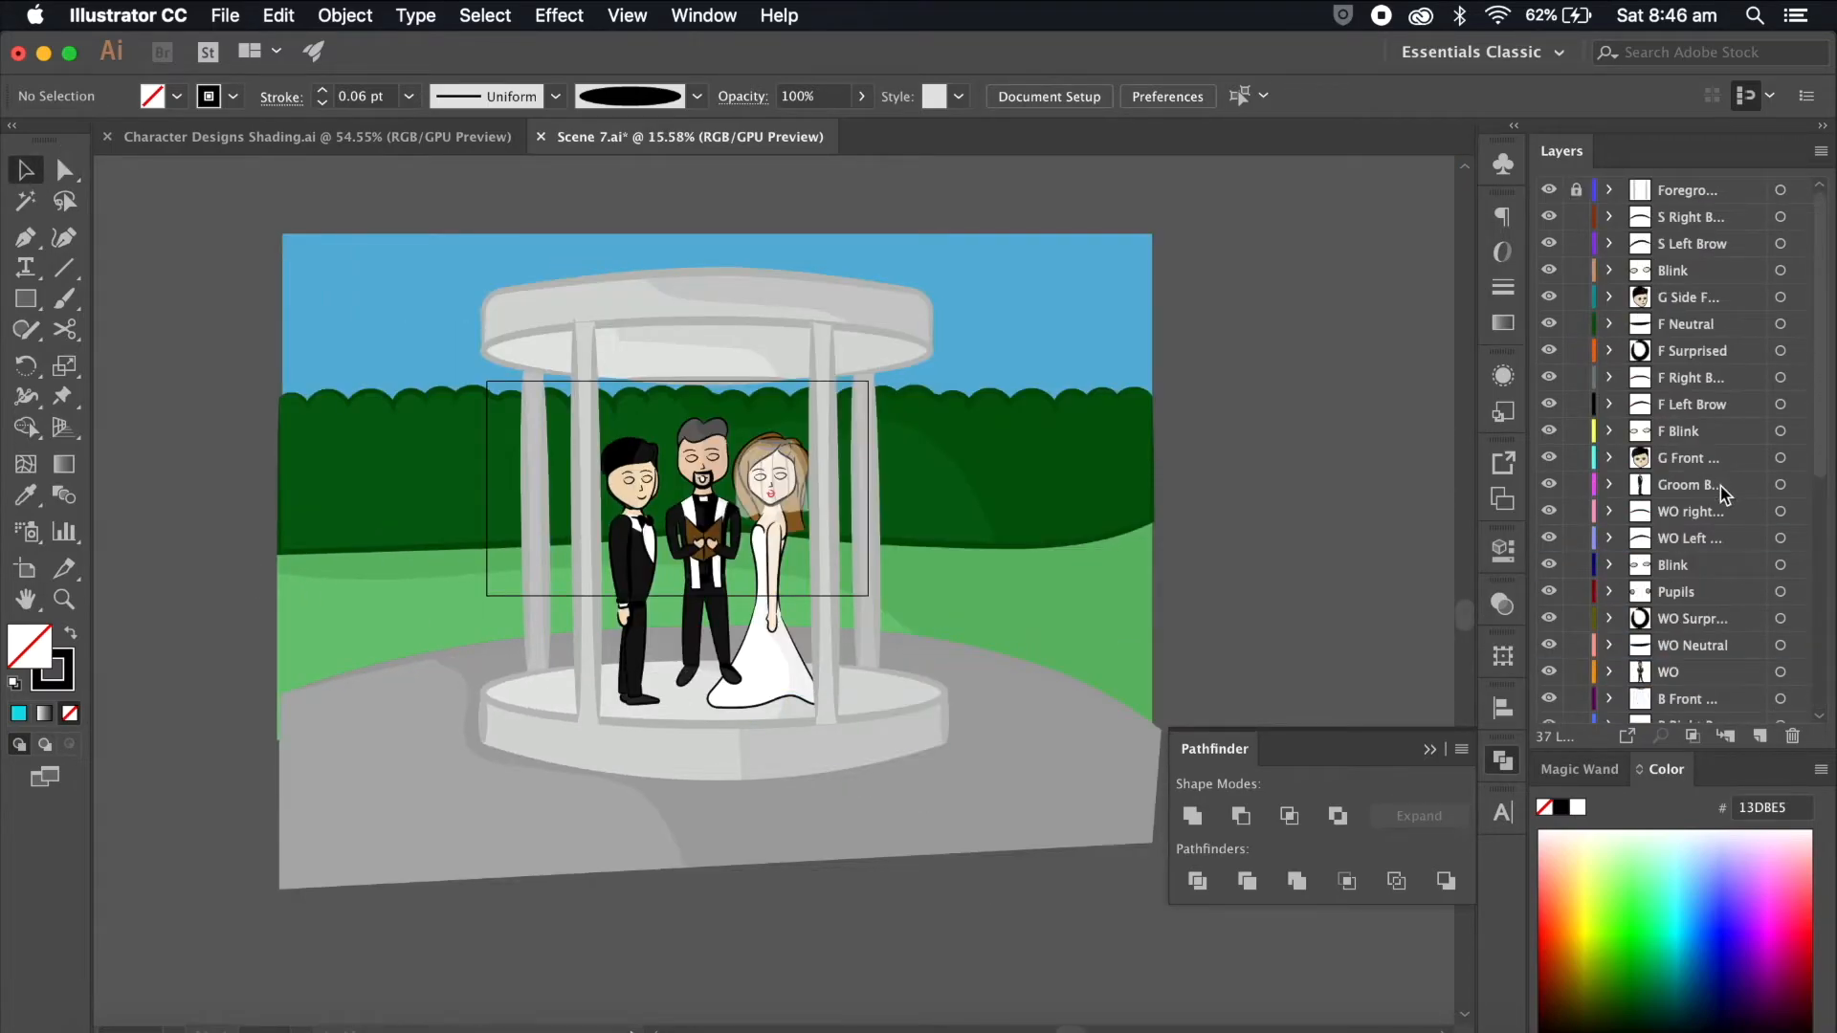
{"action": "scroll", "coordinate": [1720, 486], "scroll_direction": "down", "scroll_amount": 5}
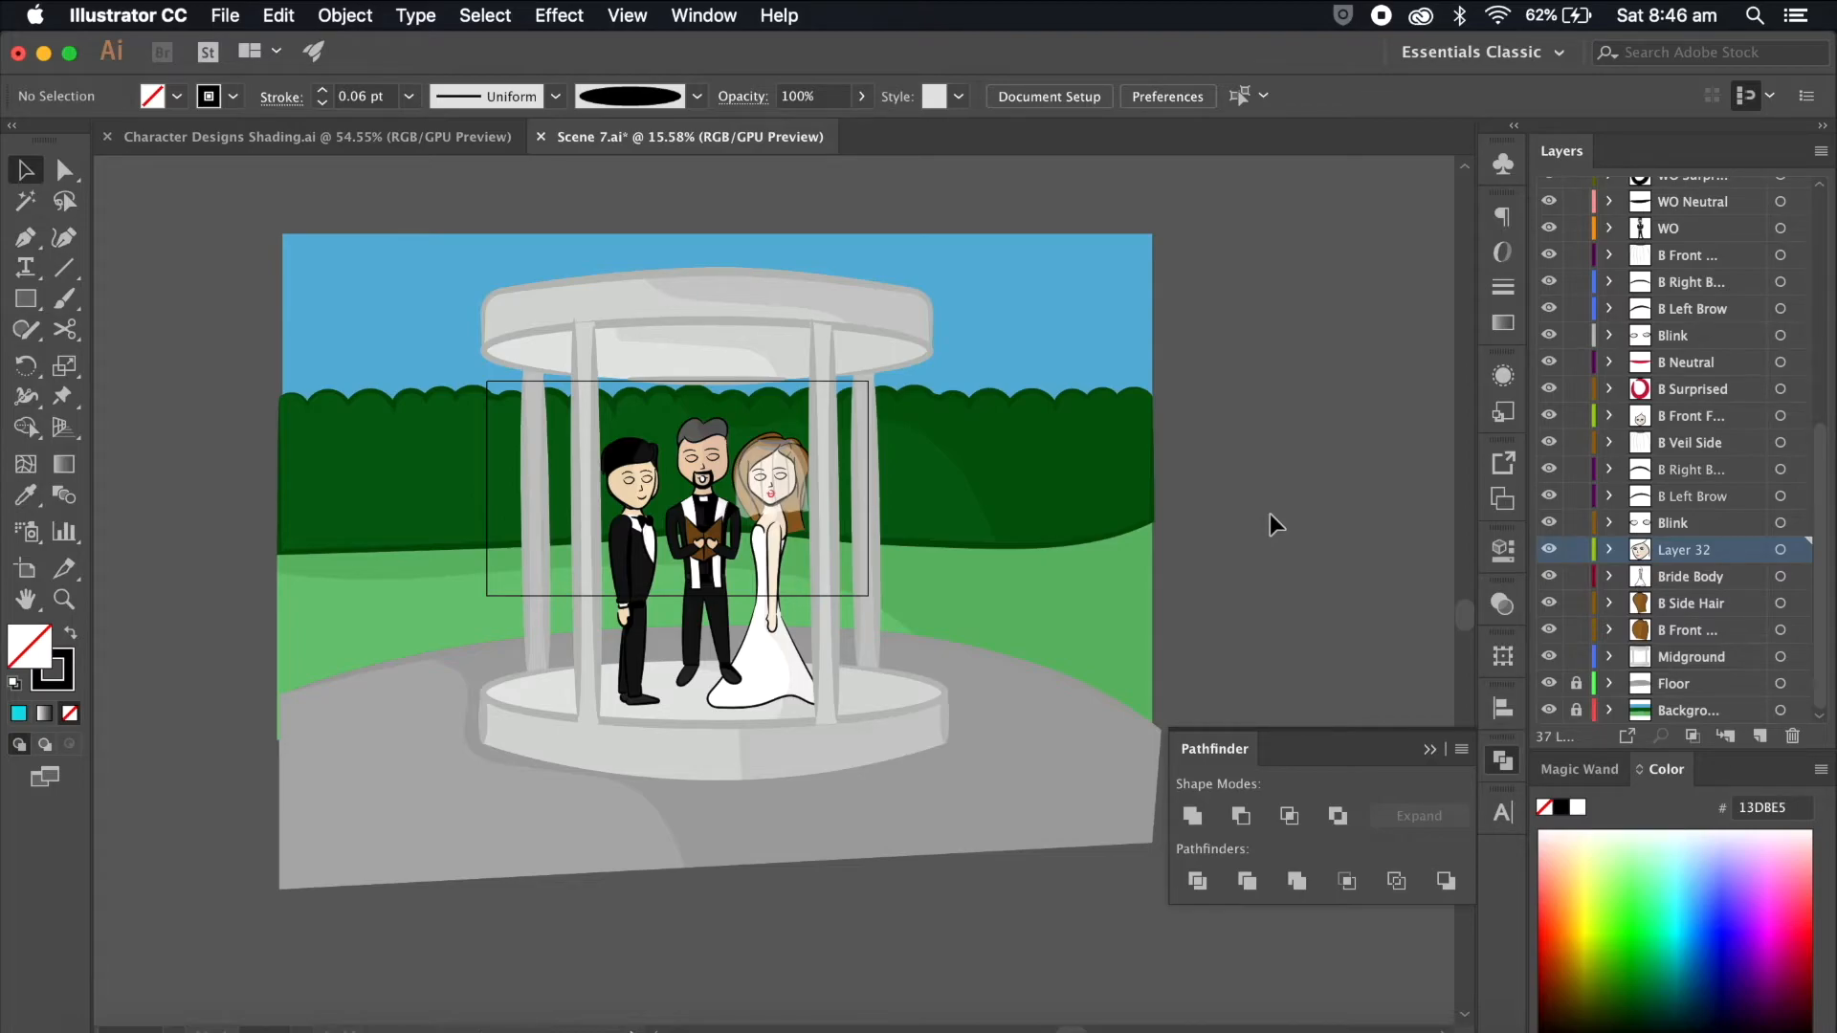
{"action": "left_click", "coordinate": [229, 16]}
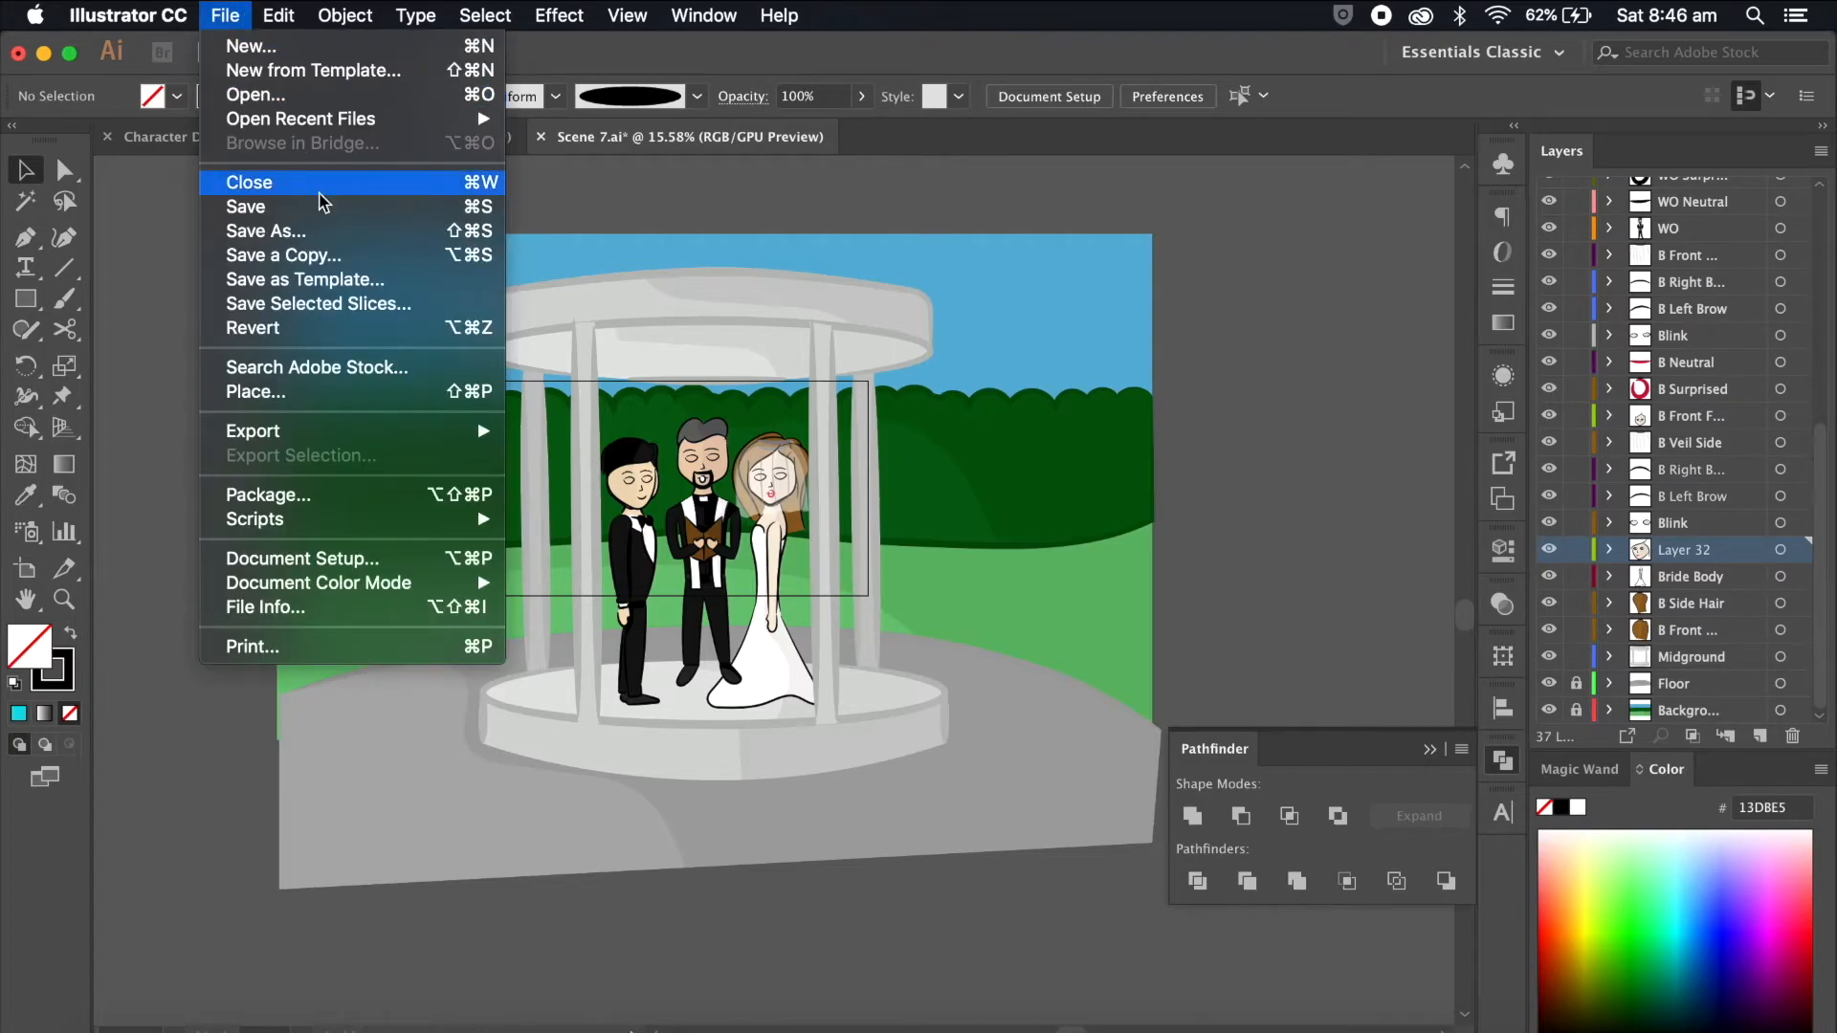
{"action": "left_click", "coordinate": [329, 201]}
{"action": "left_click", "coordinate": [1190, 587]}
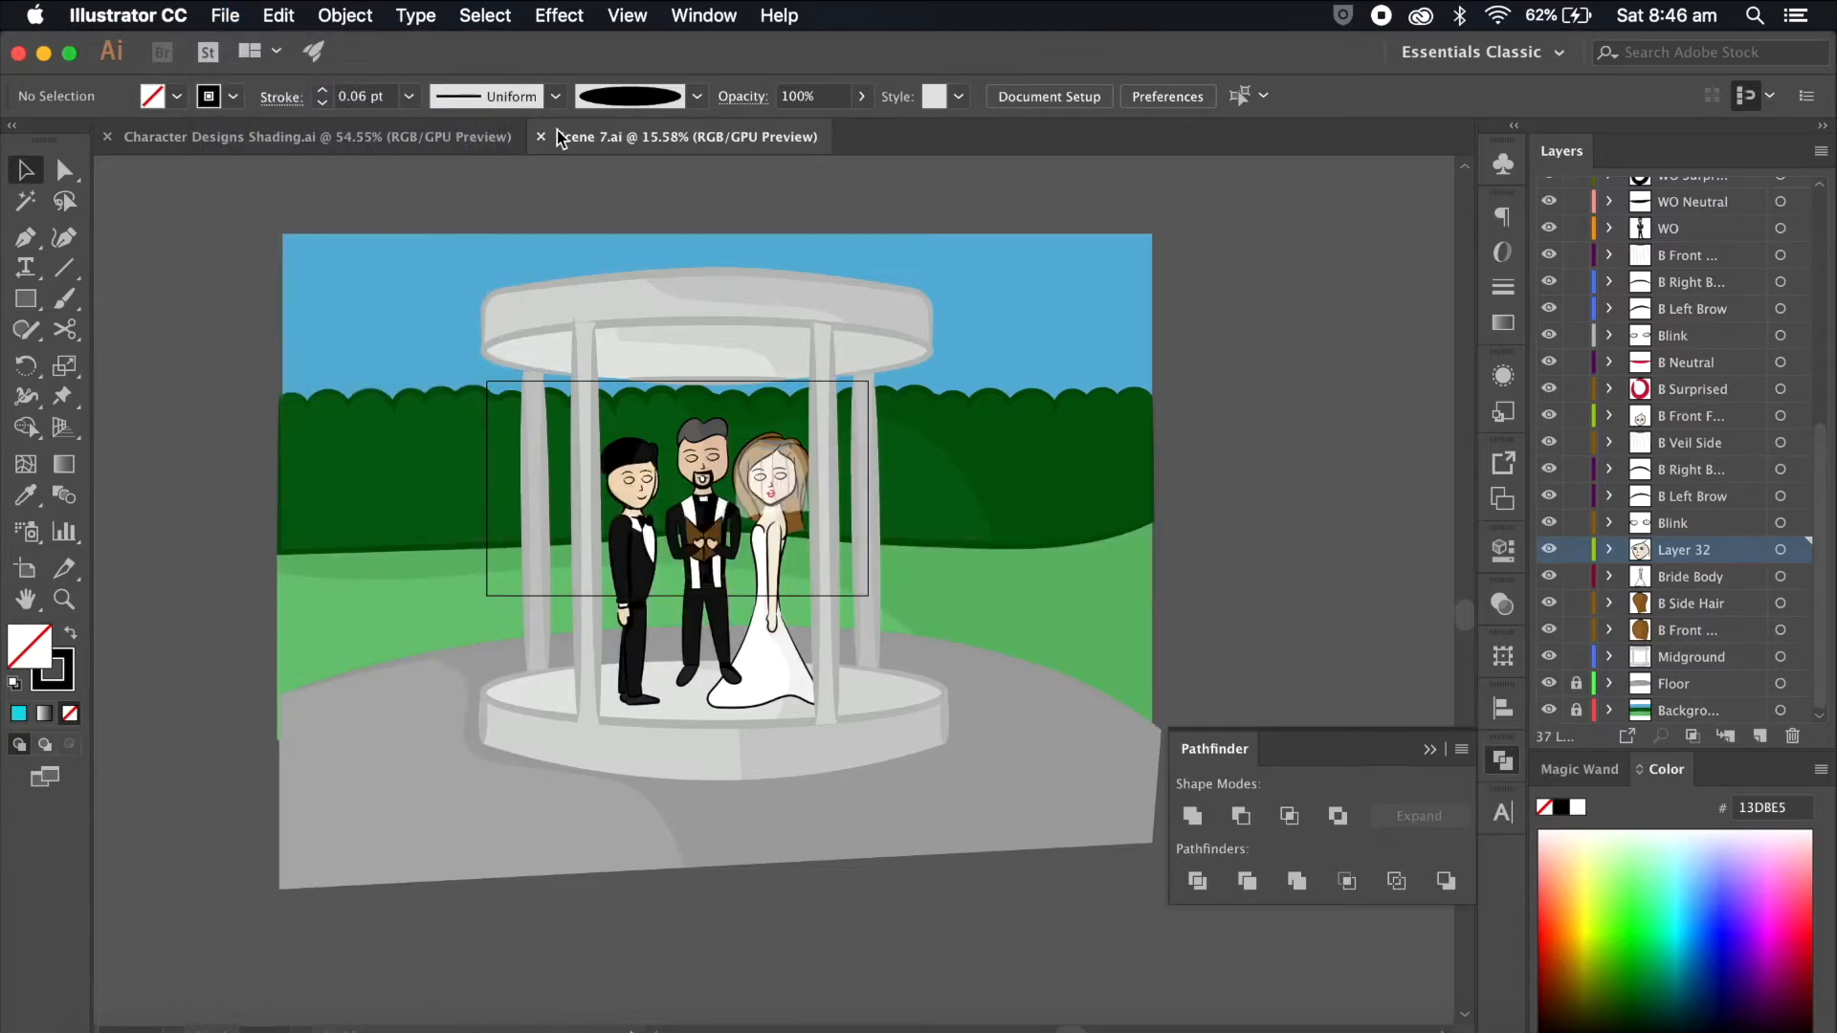
{"action": "left_click", "coordinate": [542, 137]}
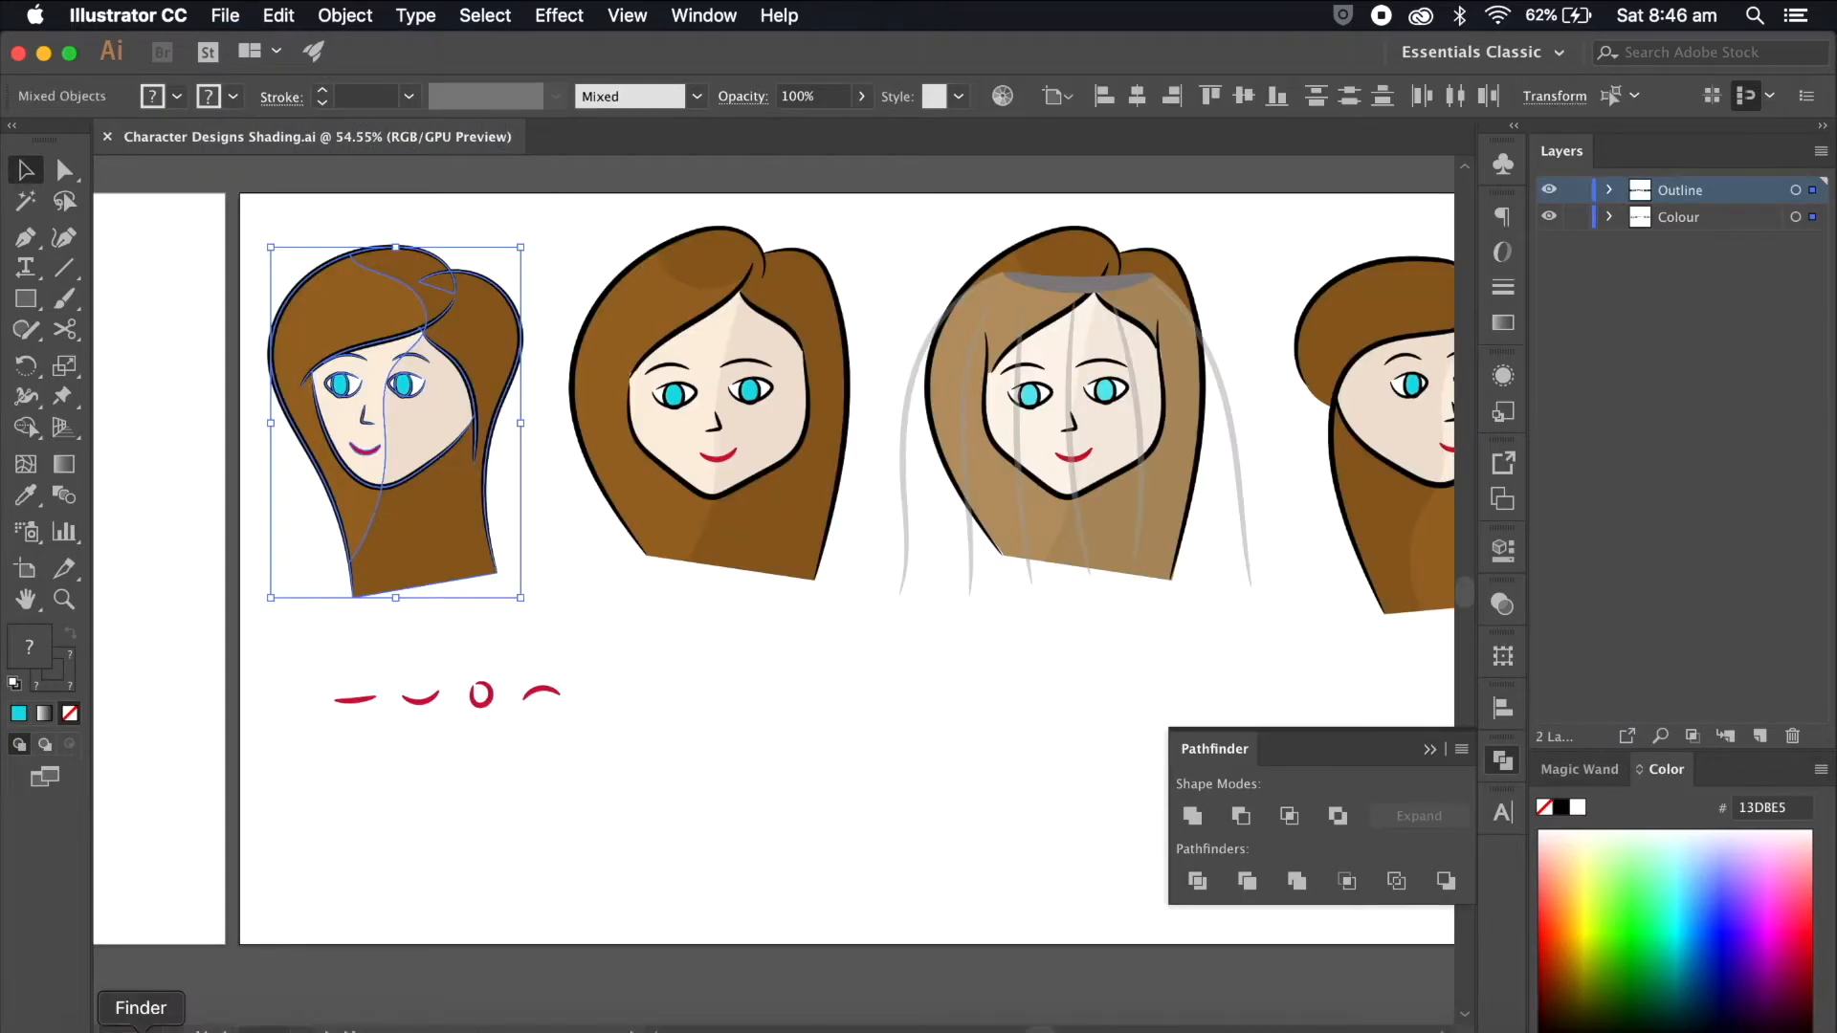
Step: Open Scene 8.ai from the Scenes folder in Finder and compare its preview with that of Scene 6.ai
{"action": "left_click", "coordinate": [141, 1027]}
{"action": "double_click", "coordinate": [914, 413]}
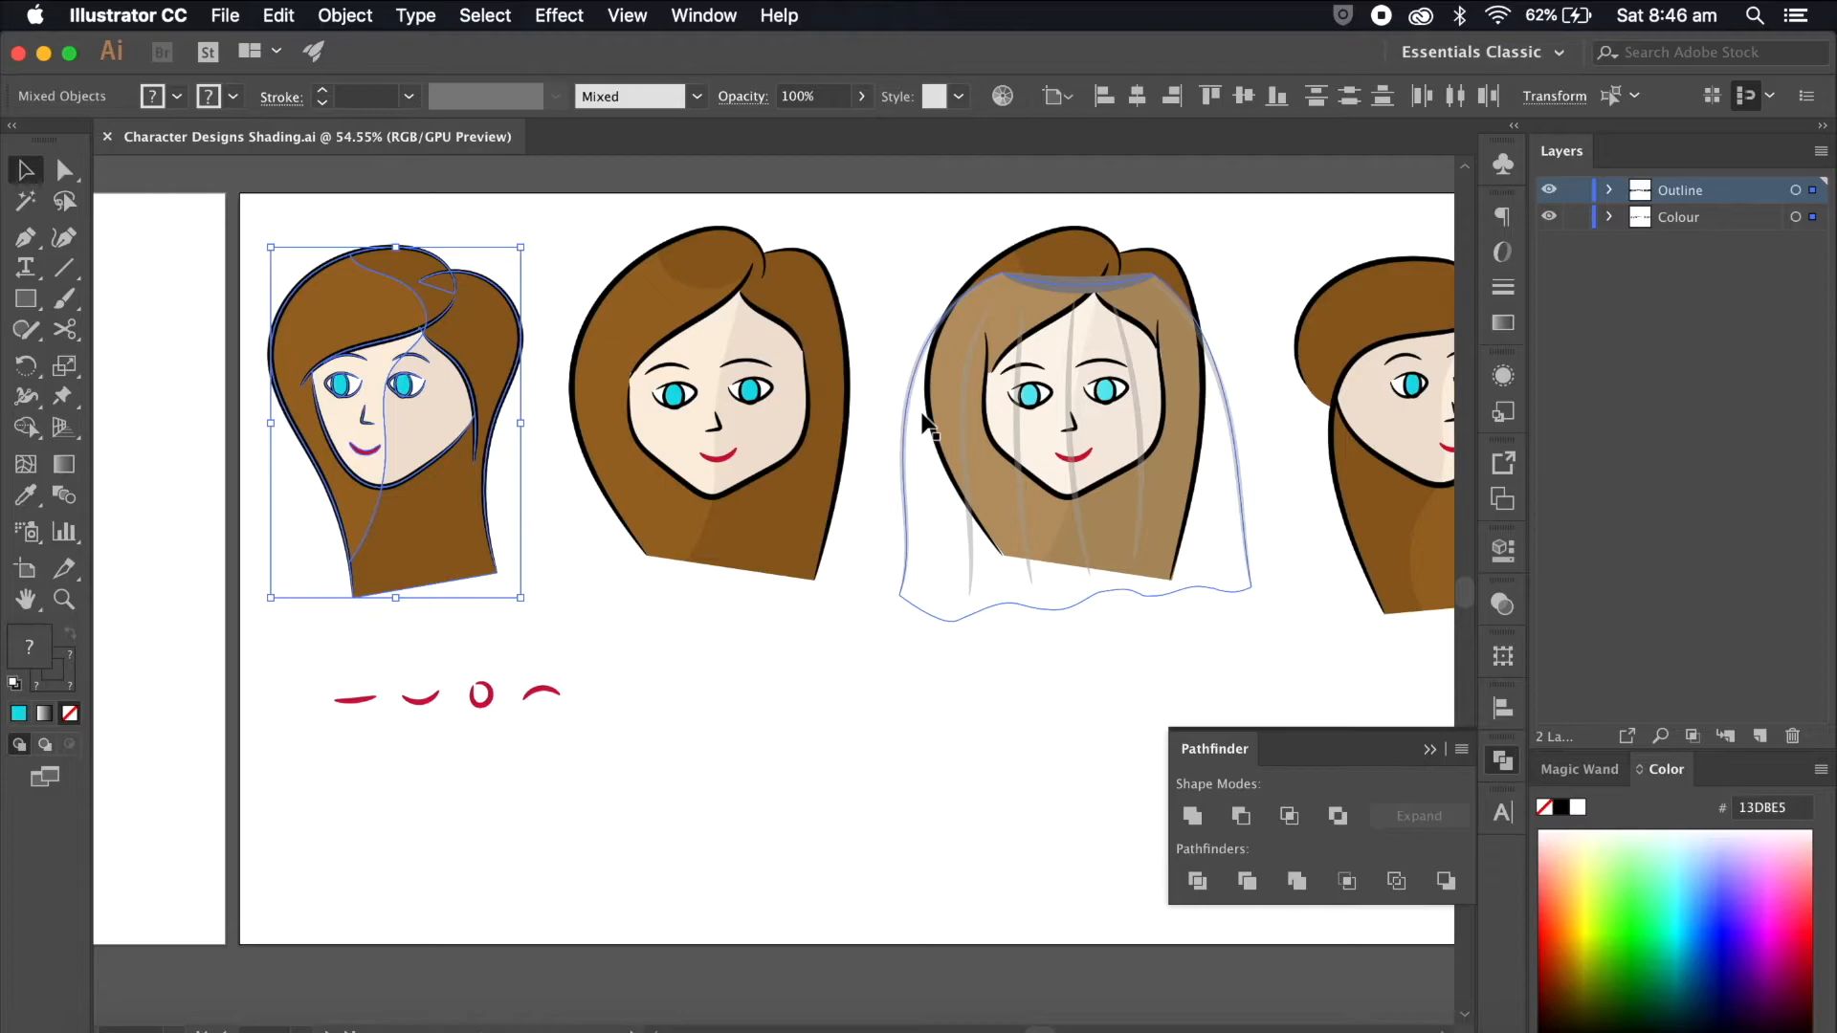
{"action": "key", "text": "super+Tab"}
{"action": "key", "text": "space"}
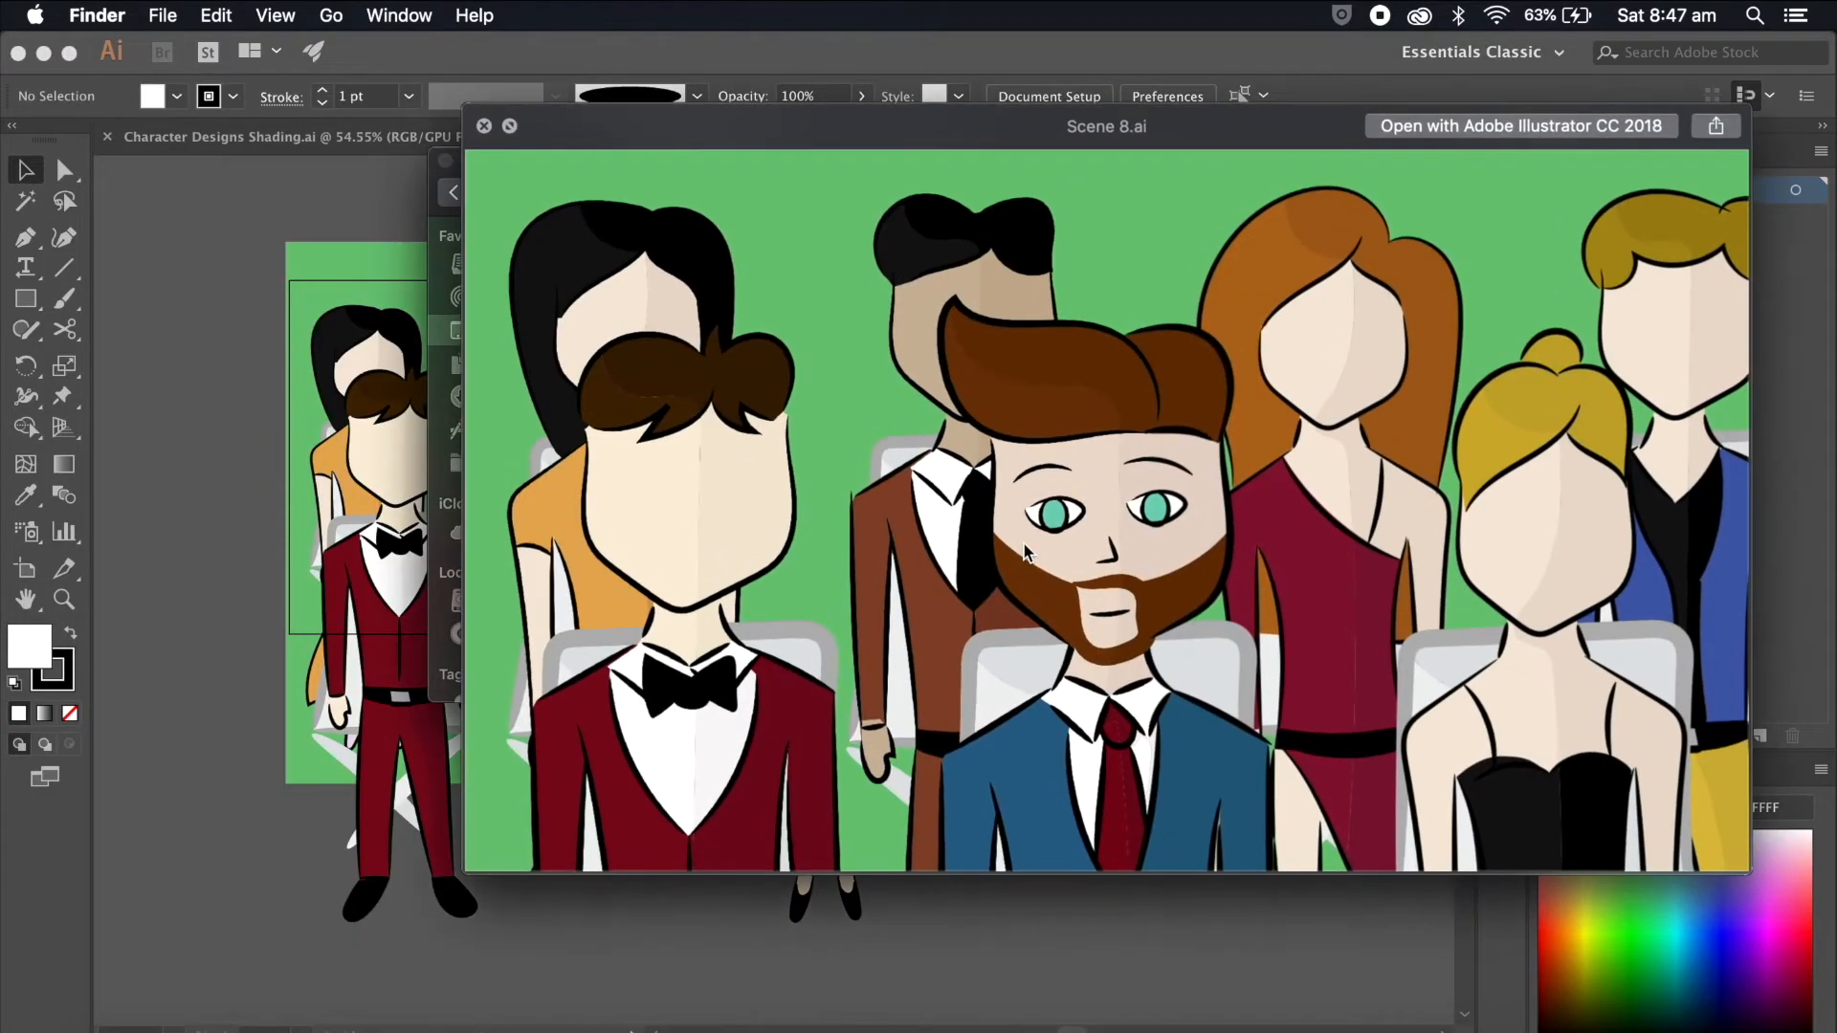
{"action": "key", "text": "space"}
{"action": "key", "text": "Up"}
{"action": "key", "text": "Up"}
{"action": "key", "text": "space"}
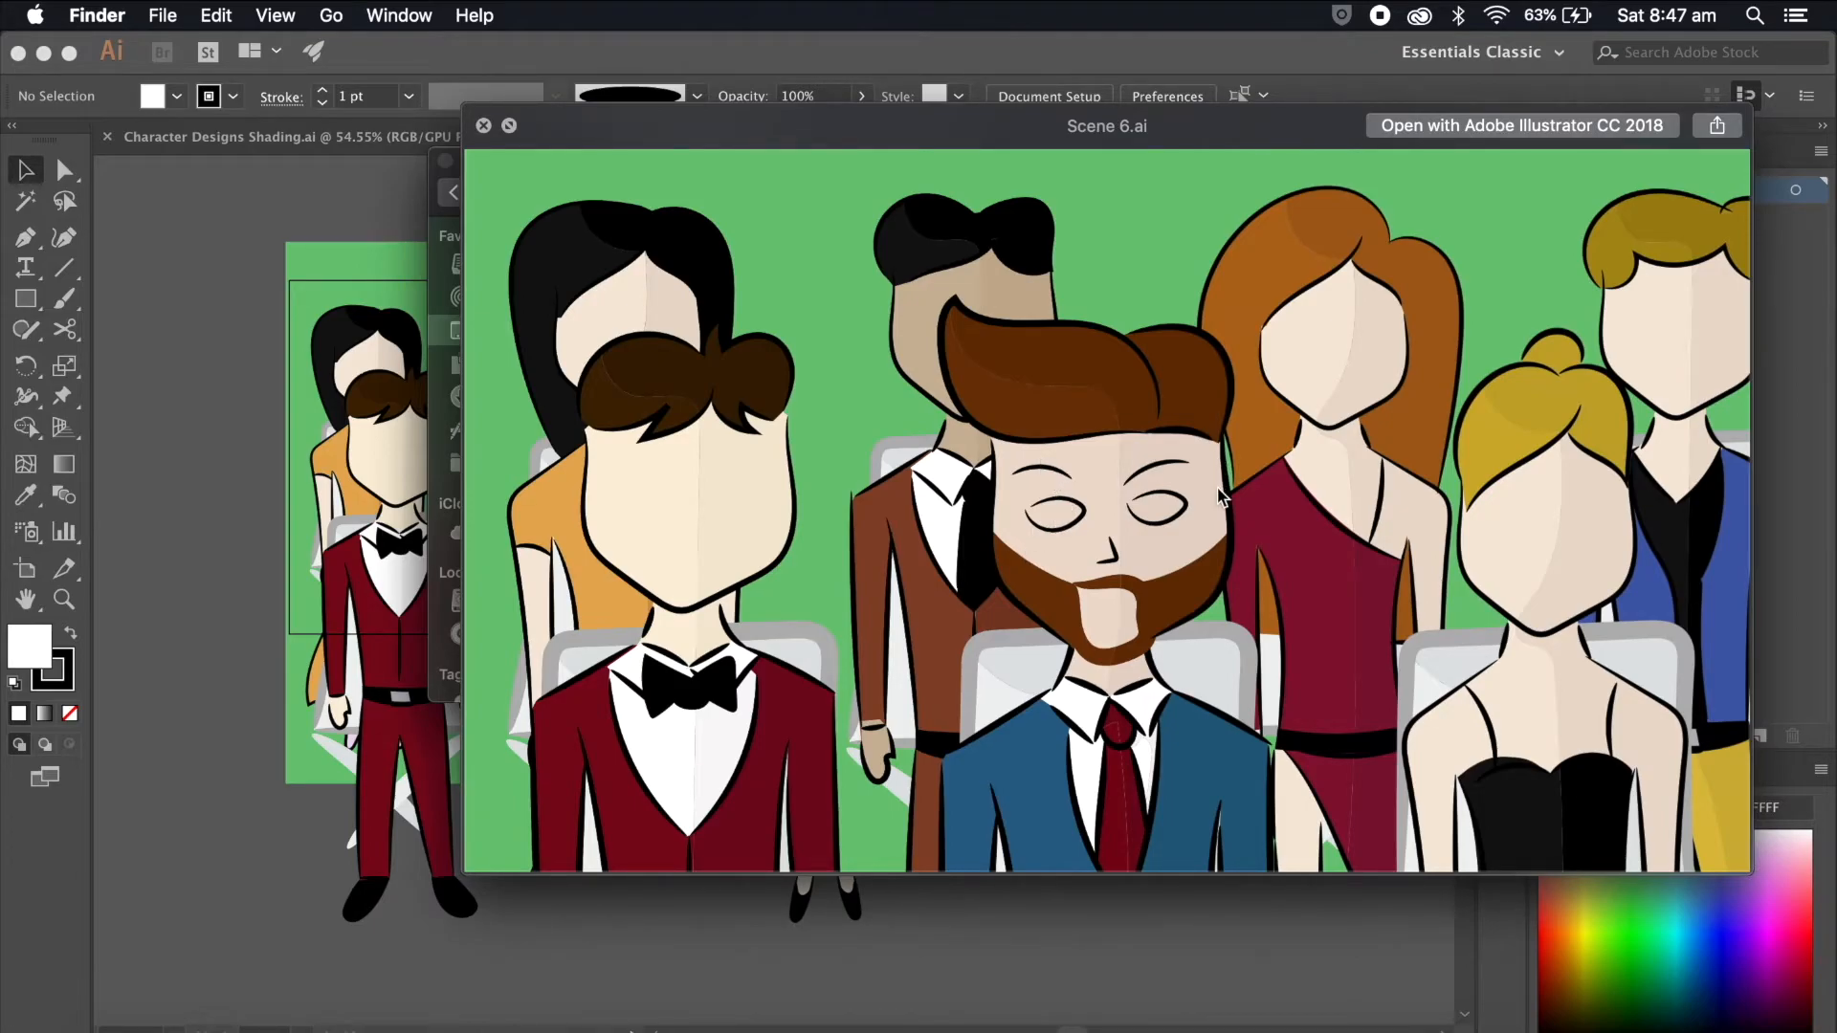
{"action": "key", "text": "space"}
{"action": "key", "text": "Down"}
{"action": "key", "text": "Down"}
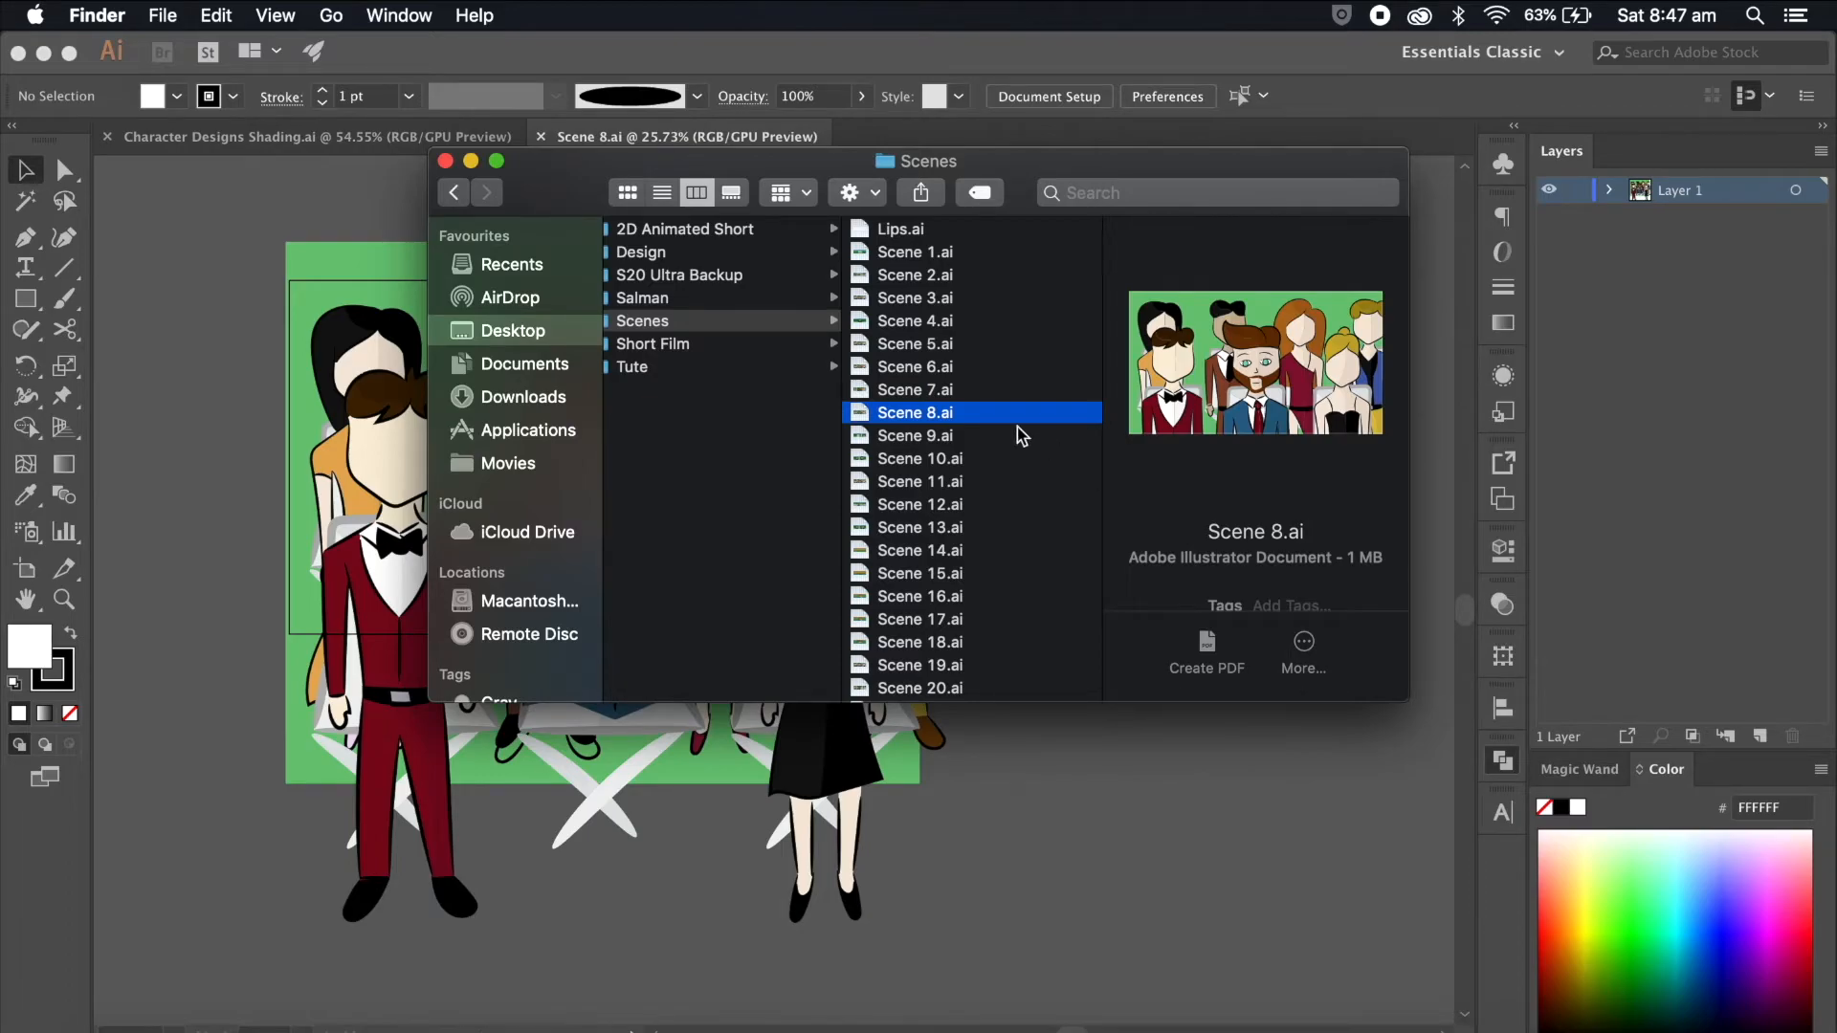
Step: Move Scene 8.ai to the Trash and close its open document in Illustrator
{"action": "left_click_drag", "start_coordinate": [966, 418], "coordinate": [1693, 1031]}
{"action": "left_click", "coordinate": [239, 306]}
{"action": "left_click", "coordinate": [543, 137]}
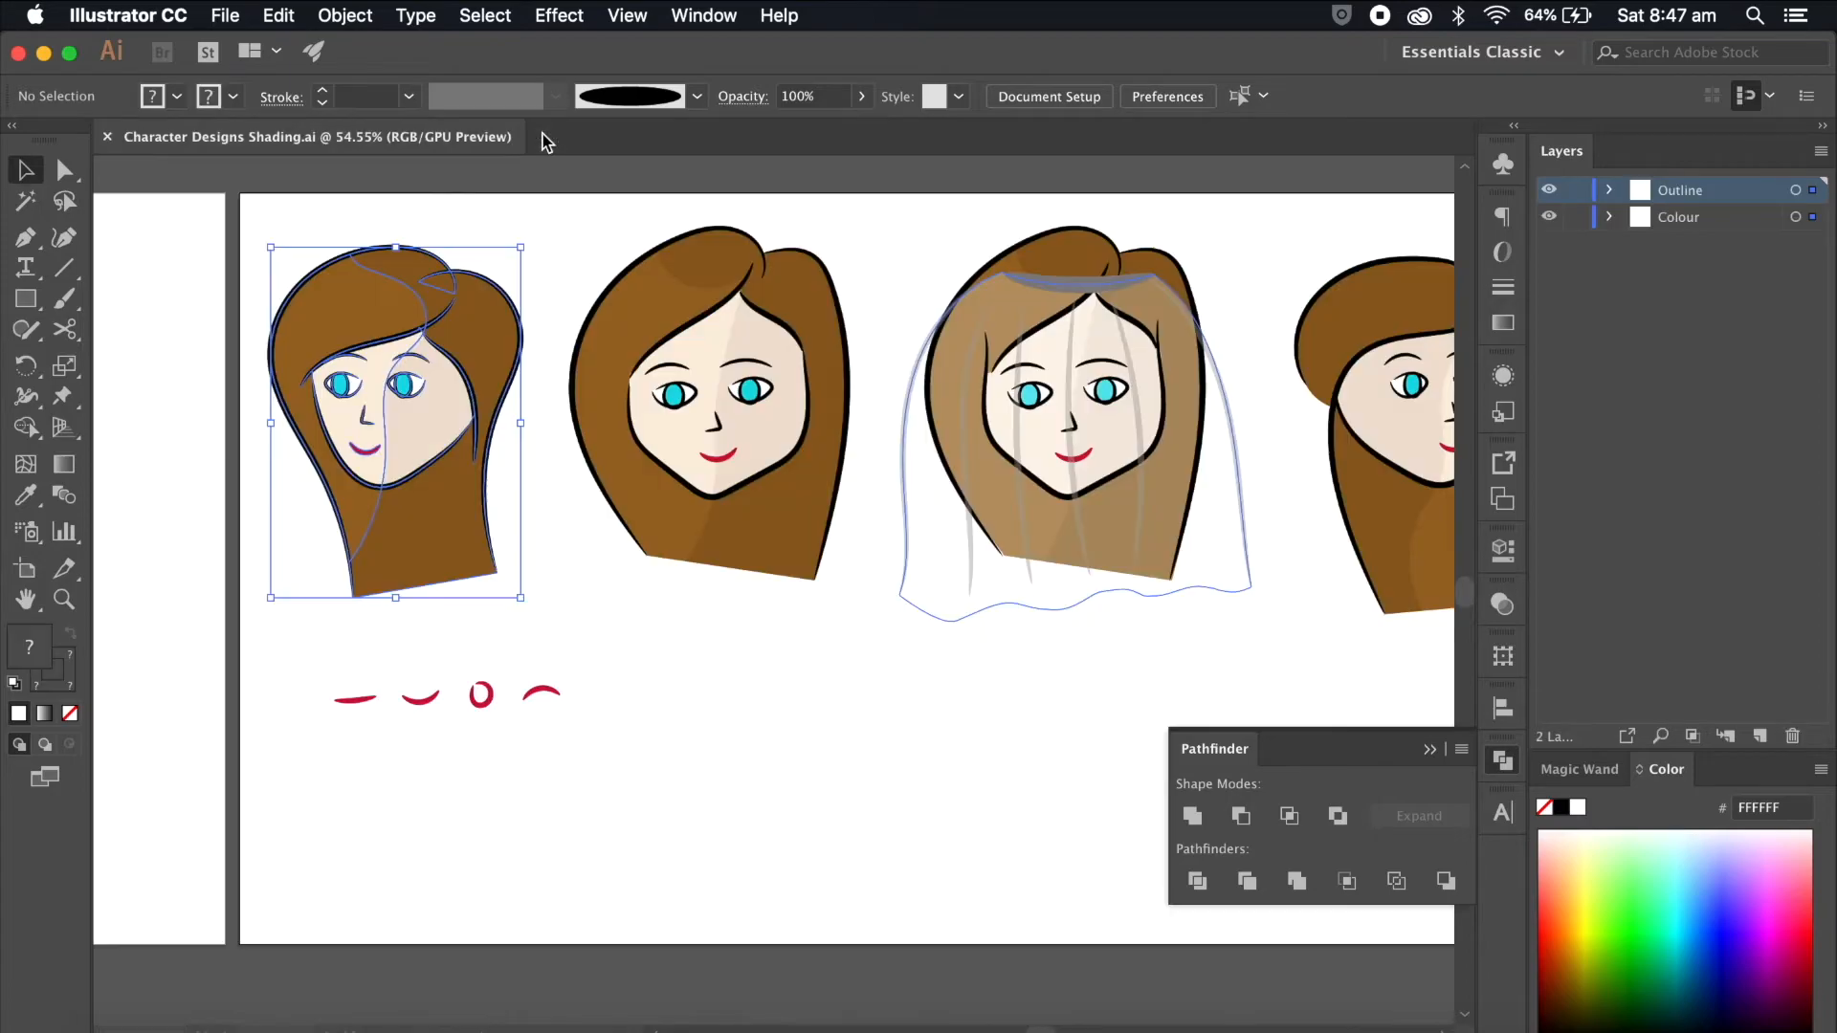
Step: Preview Scene 9.ai in the Finder's Scenes folder and open it in Illustrator
{"action": "key", "text": "super+Tab"}
{"action": "left_click", "coordinate": [1005, 413]}
{"action": "key", "text": "space"}
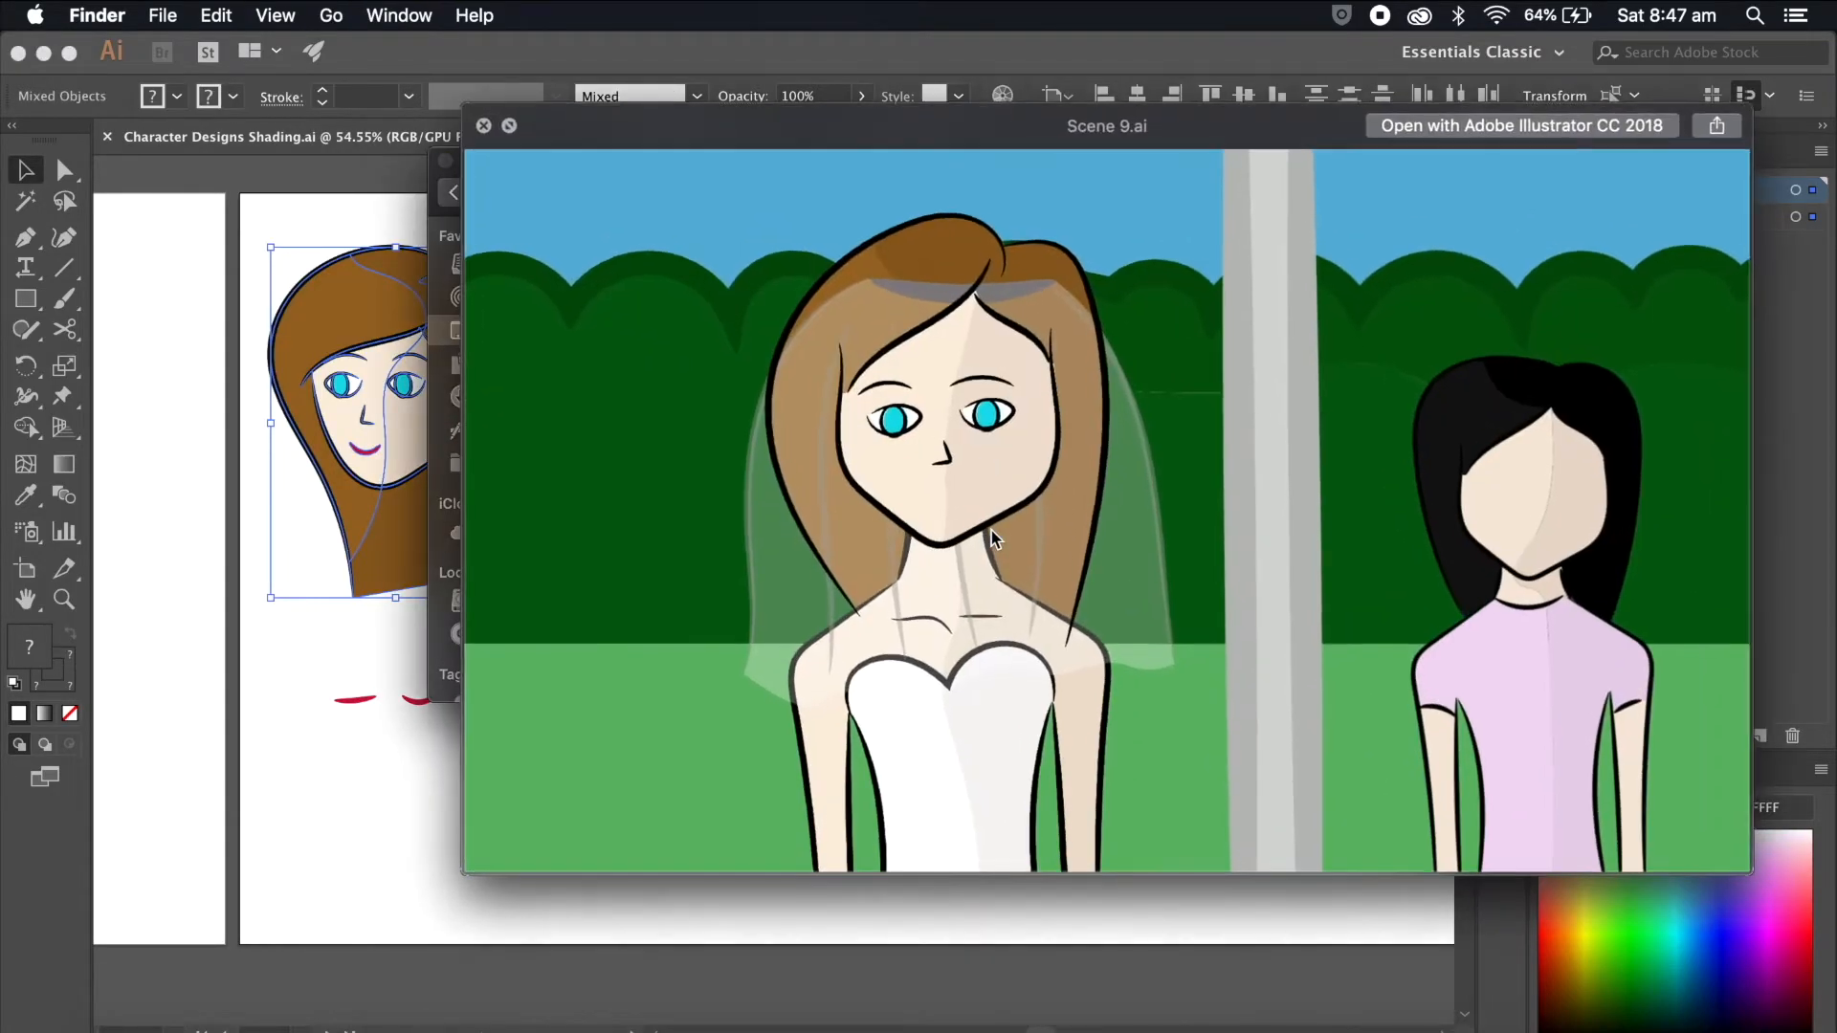
{"action": "key", "text": "space"}
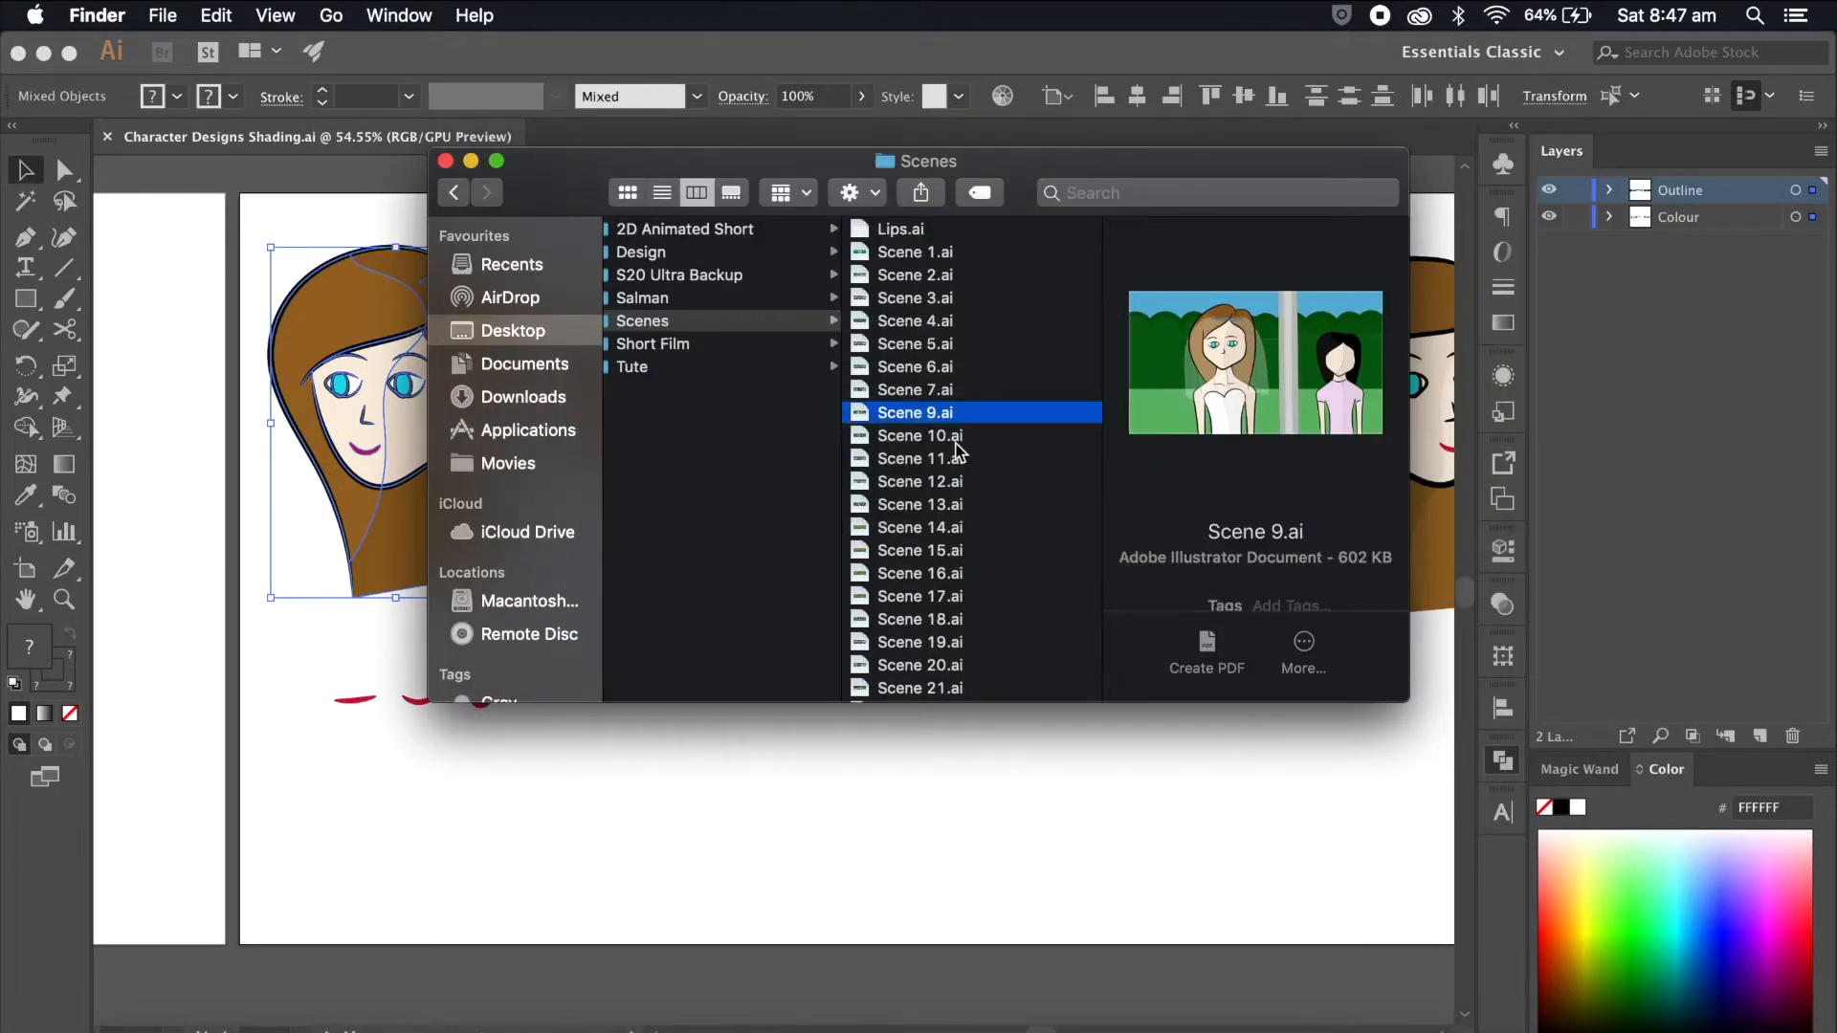
{"action": "double_click", "coordinate": [939, 415]}
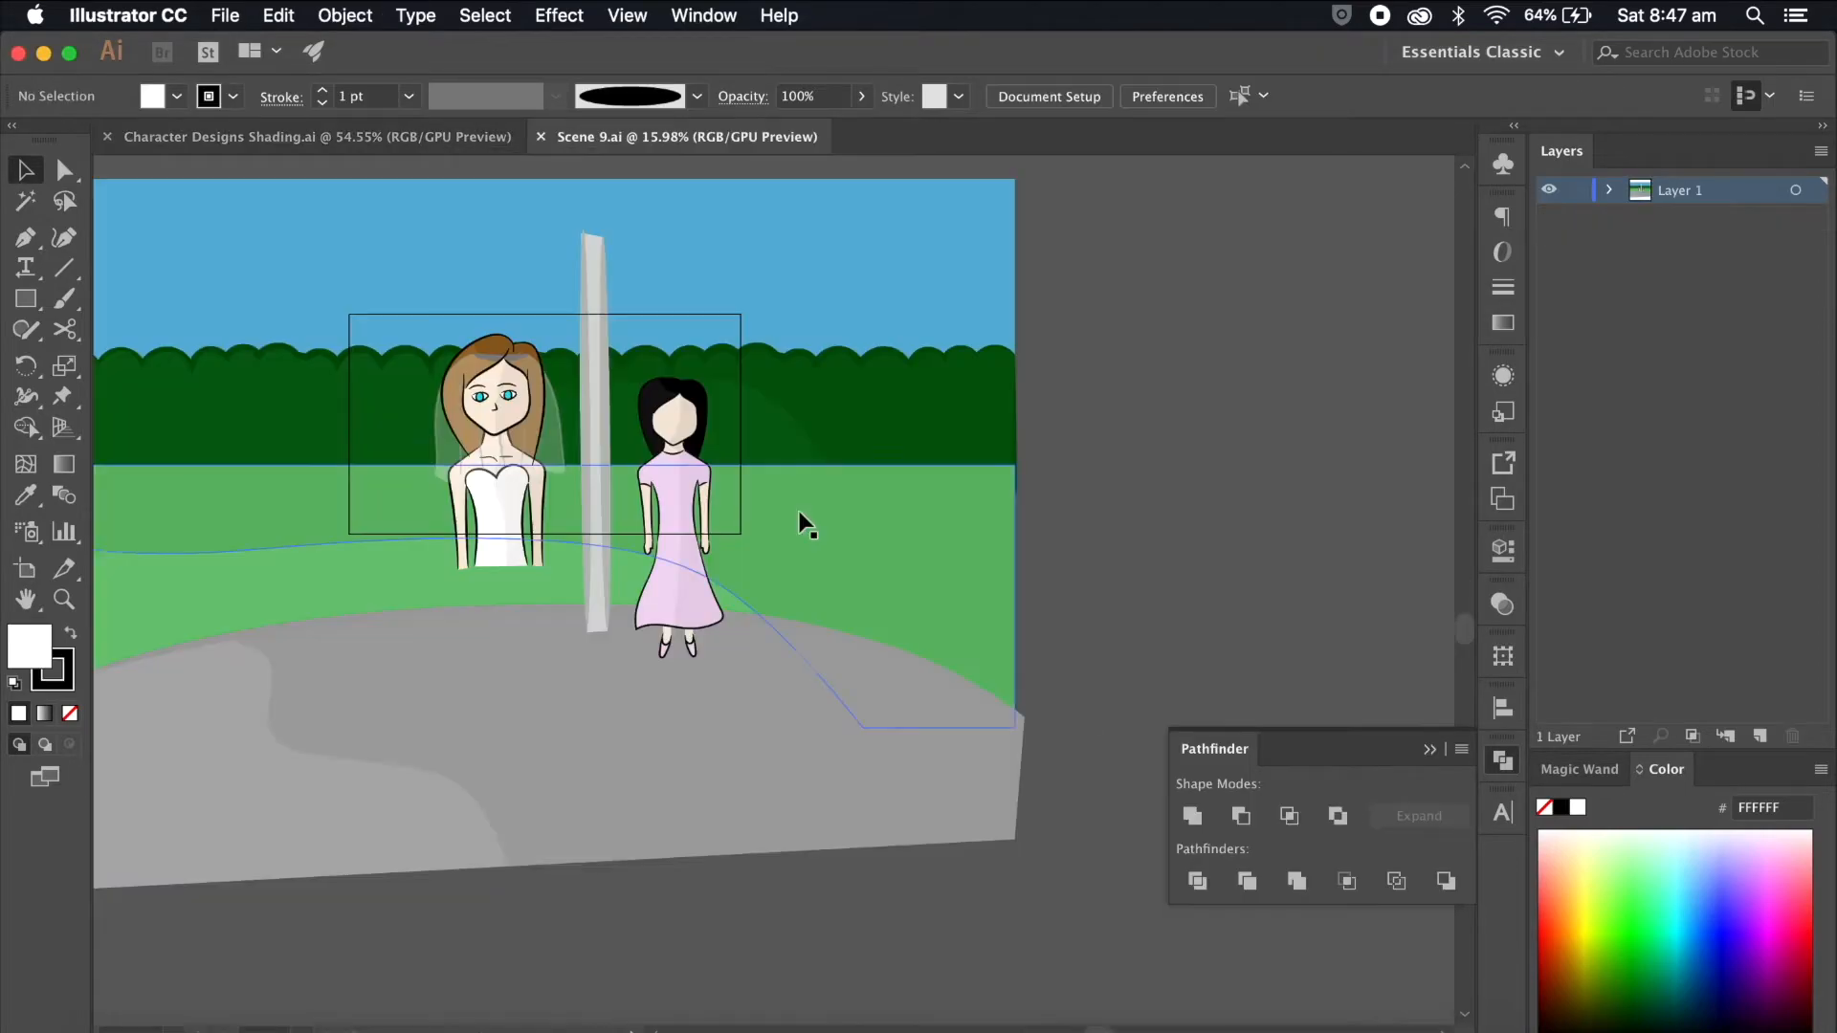
Step: Move the grey pillar onto a new top layer named Foreground and hide that layer
{"action": "scroll", "coordinate": [842, 379], "scroll_direction": "up", "scroll_amount": 5}
{"action": "scroll", "coordinate": [842, 379], "scroll_direction": "down", "scroll_amount": 5}
{"action": "left_click", "coordinate": [813, 385]}
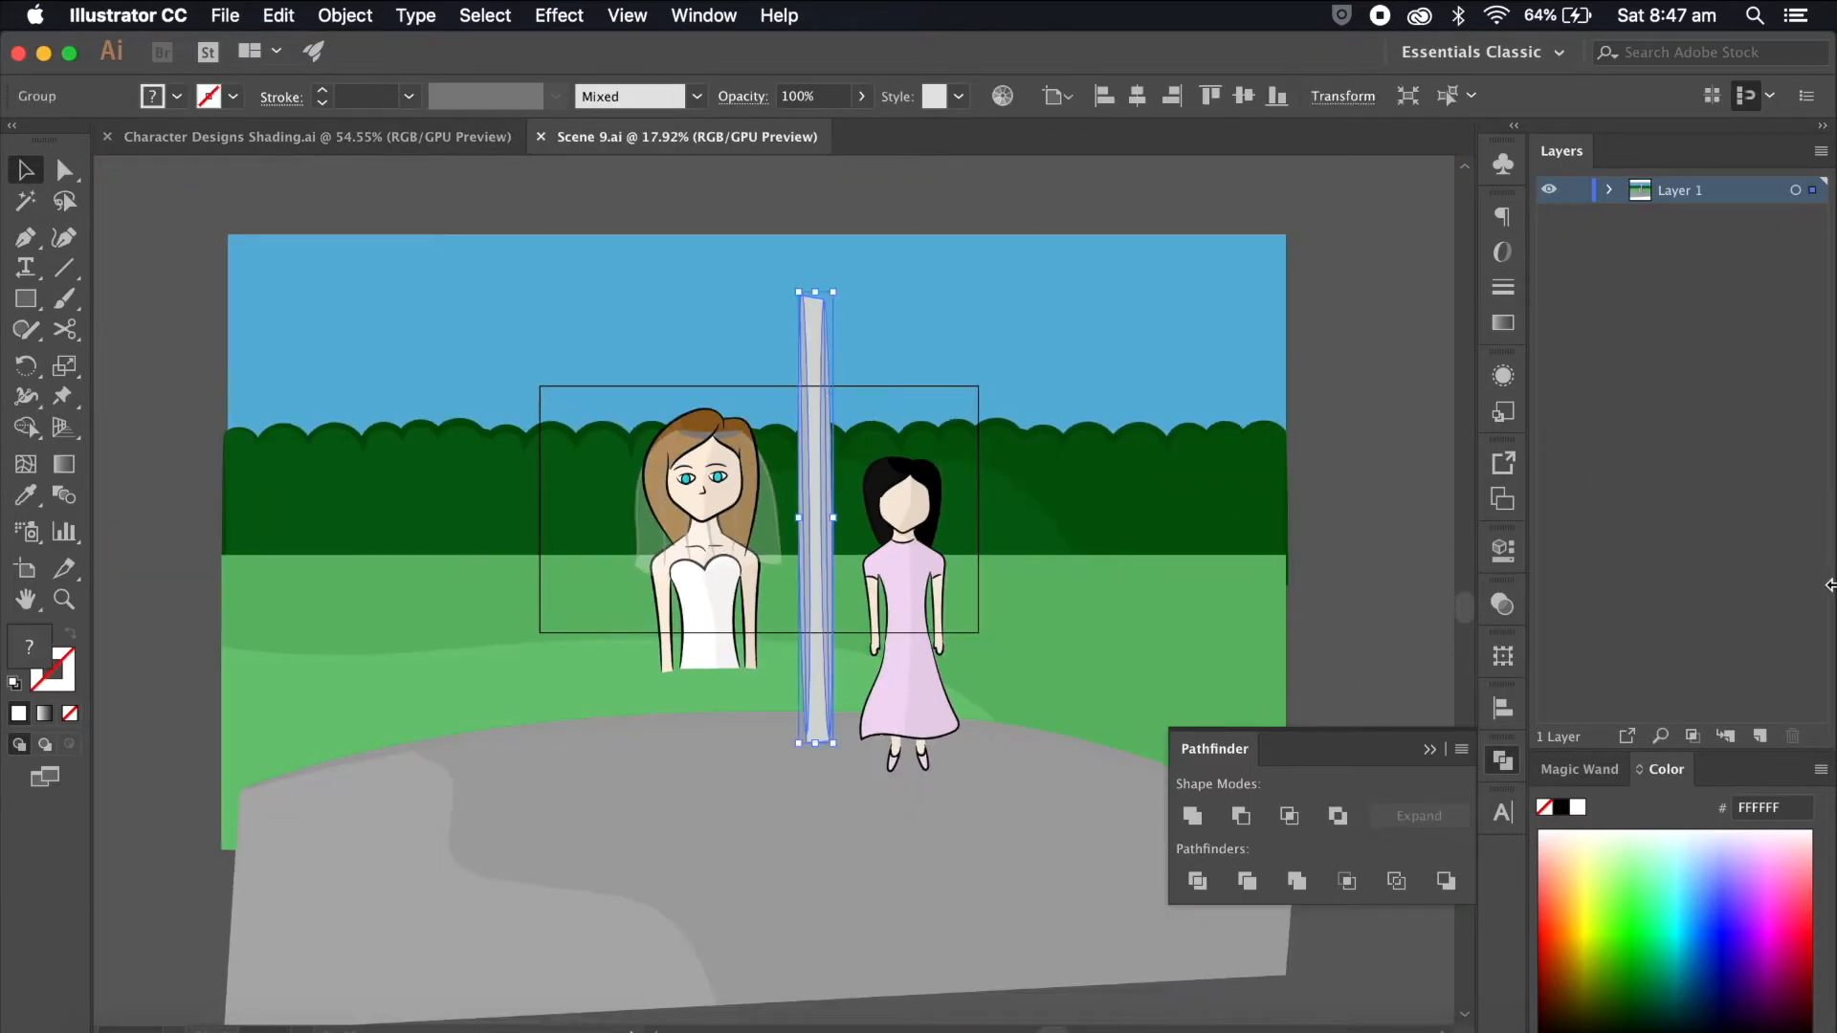
{"action": "left_click", "coordinate": [1759, 736]}
{"action": "left_click_drag", "start_coordinate": [1815, 218], "coordinate": [1815, 190]}
{"action": "double_click", "coordinate": [1741, 190]}
{"action": "type", "text": "Foreground"}
{"action": "key", "text": "Return"}
{"action": "left_click", "coordinate": [1547, 191]}
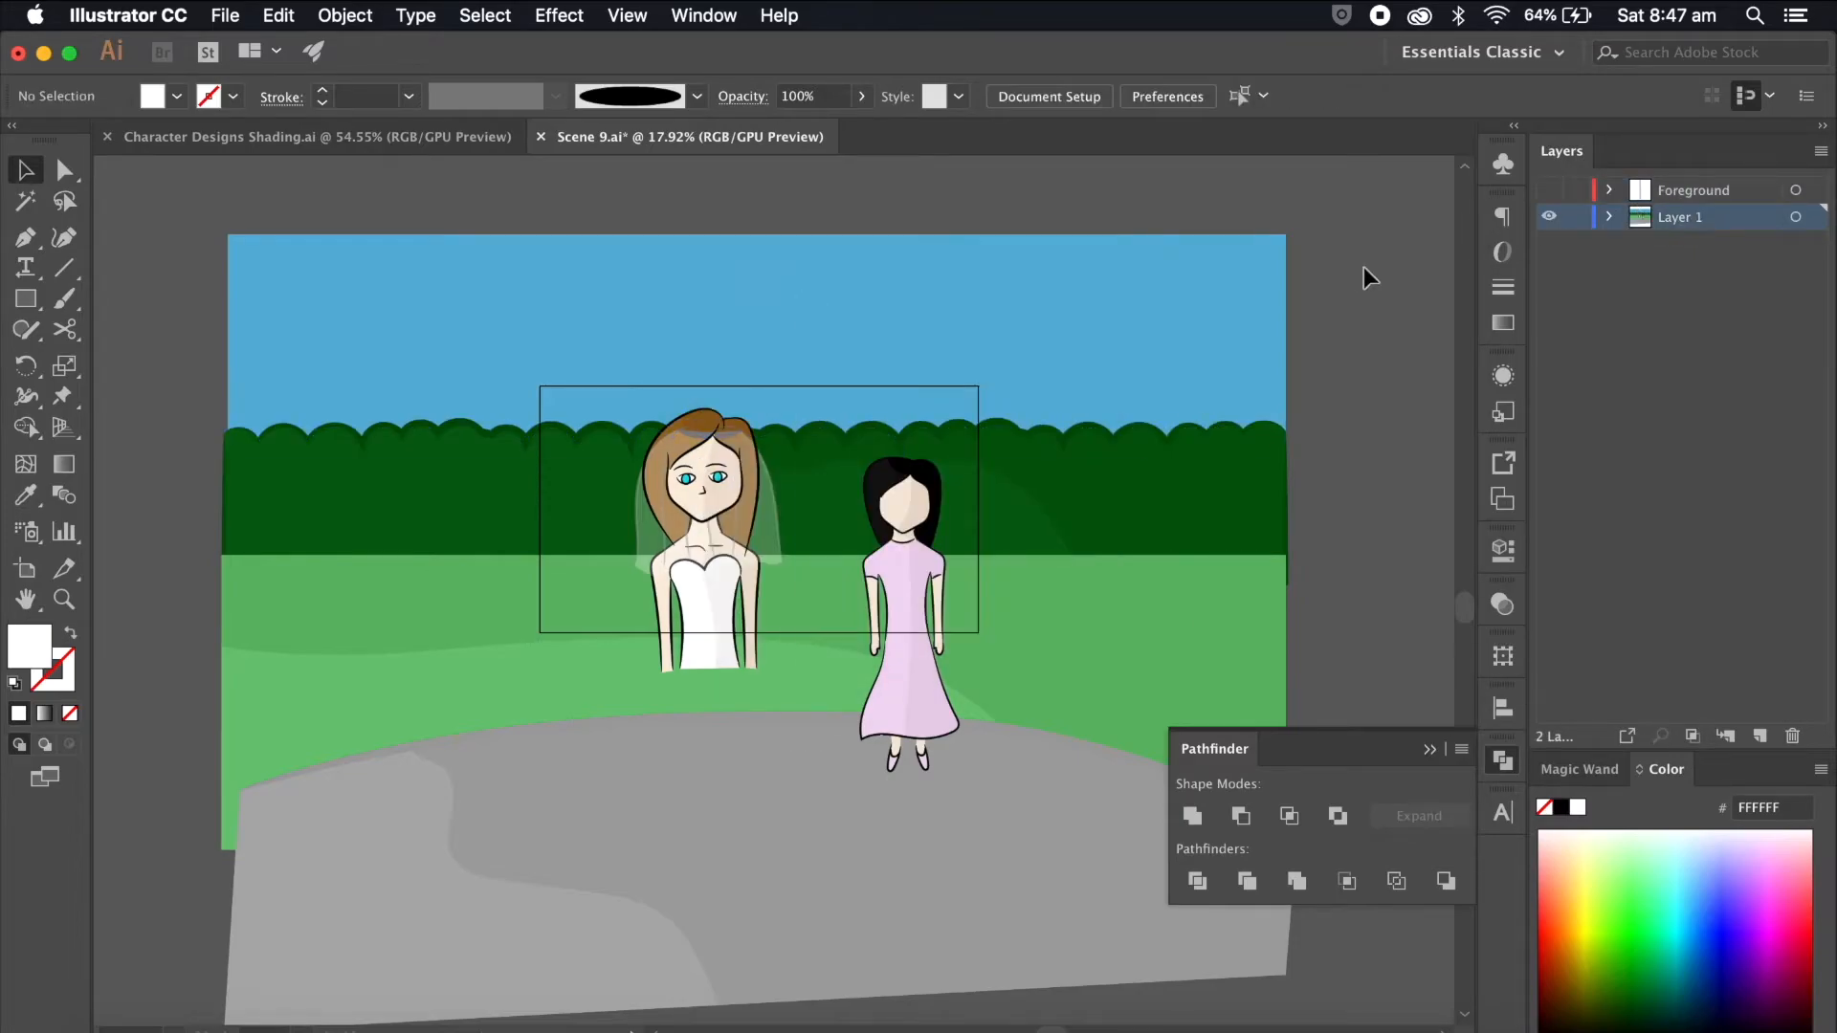
Step: Move the sky, hedge, grass and path artwork onto a new layer named Background
{"action": "key", "text": "super+a"}
{"action": "left_click", "coordinate": [1759, 735]}
{"action": "left_click_drag", "start_coordinate": [1814, 243], "coordinate": [1814, 216]}
{"action": "double_click", "coordinate": [1684, 217]}
{"action": "type", "text": "Backgro"}
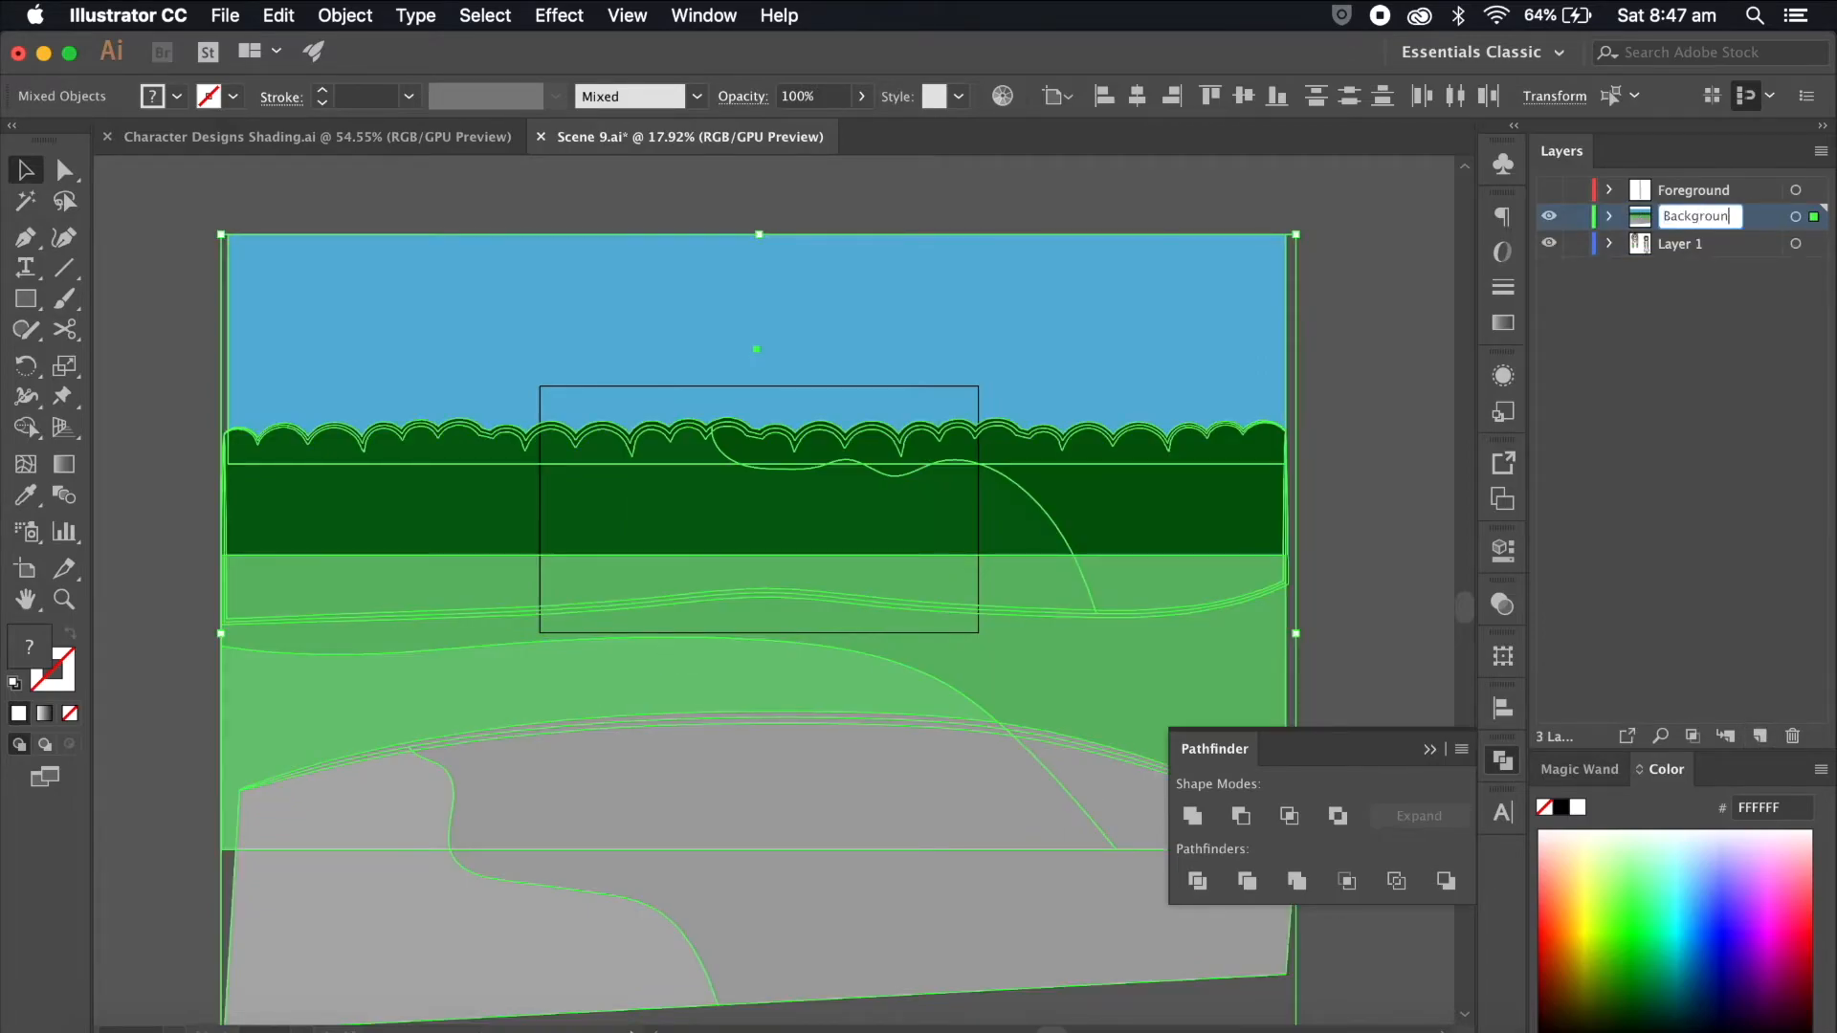
{"action": "type", "text": "und"}
{"action": "key", "text": "Return"}
{"action": "left_click", "coordinate": [1403, 218]}
Step: Delete the grey path and its edge strip from the scenery, and move the Background layer below Layer 1
{"action": "scroll", "coordinate": [1403, 218], "scroll_direction": "down", "scroll_amount": 4}
{"action": "left_click", "coordinate": [1050, 610]}
{"action": "key", "text": "Delete"}
{"action": "scroll", "coordinate": [1050, 610], "scroll_direction": "up", "scroll_amount": 3}
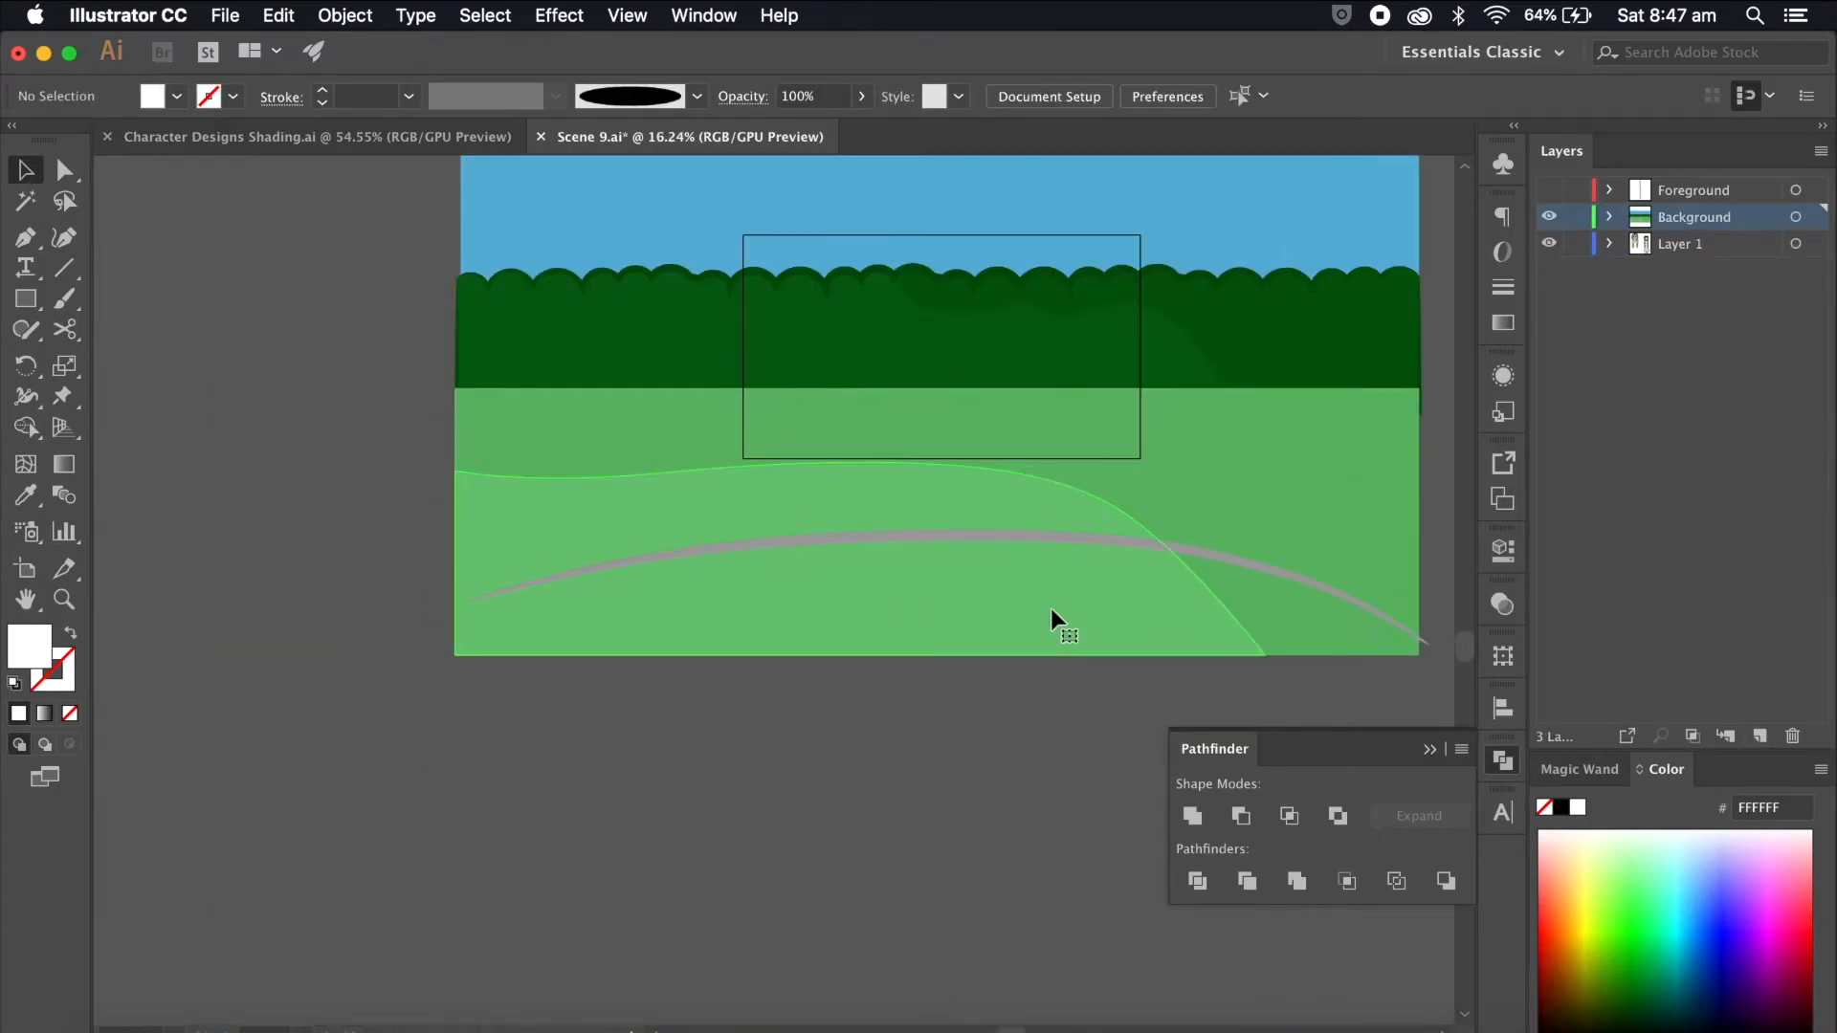
{"action": "left_click", "coordinate": [974, 537]}
{"action": "key", "text": "Delete"}
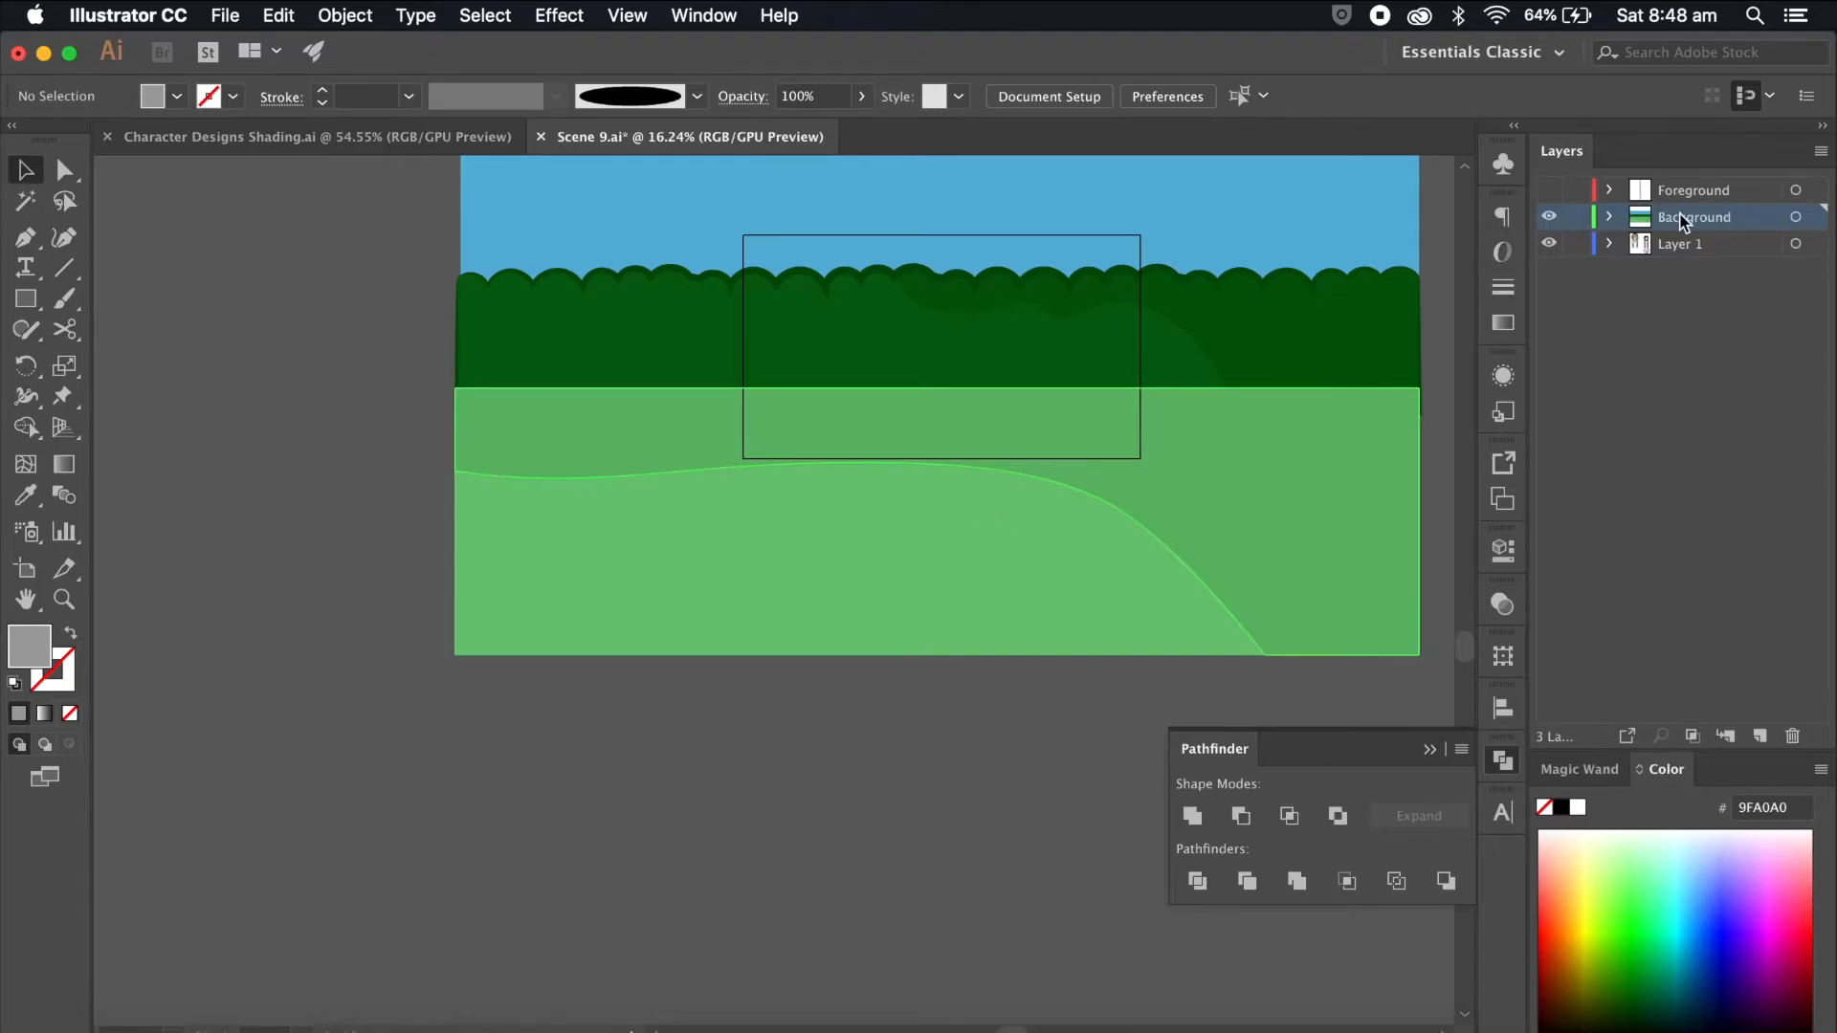
{"action": "left_click_drag", "start_coordinate": [1679, 221], "coordinate": [1680, 258]}
Step: Move the black-haired woman in the pink dress onto a new layer named S Character, and hide the S Character and Background layers
{"action": "scroll", "coordinate": [1148, 397], "scroll_direction": "up", "scroll_amount": 2}
{"action": "left_click", "coordinate": [1060, 400]}
{"action": "scroll", "coordinate": [990, 400], "scroll_direction": "up", "scroll_amount": 1}
{"action": "left_click", "coordinate": [1761, 737]}
{"action": "left_click_drag", "start_coordinate": [1816, 251], "coordinate": [1814, 216]}
{"action": "double_click", "coordinate": [1684, 216]}
{"action": "type", "text": "S Character"}
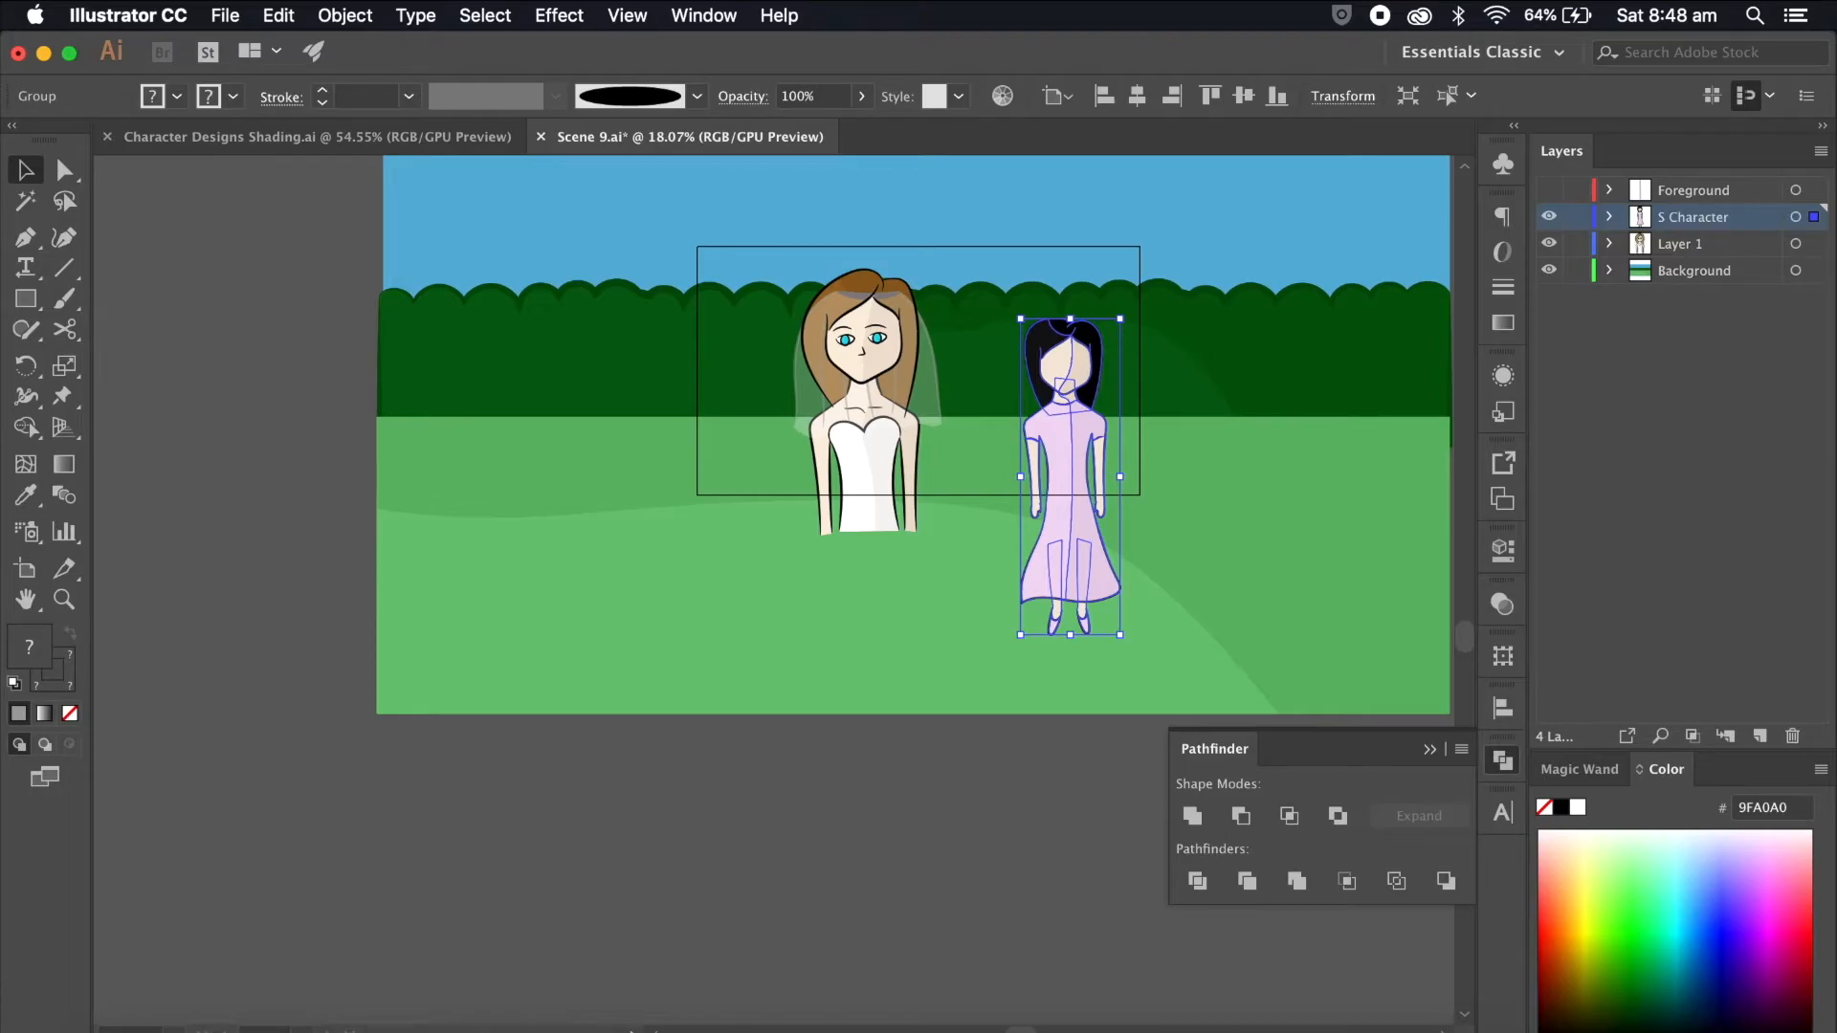
{"action": "left_click", "coordinate": [1548, 216]}
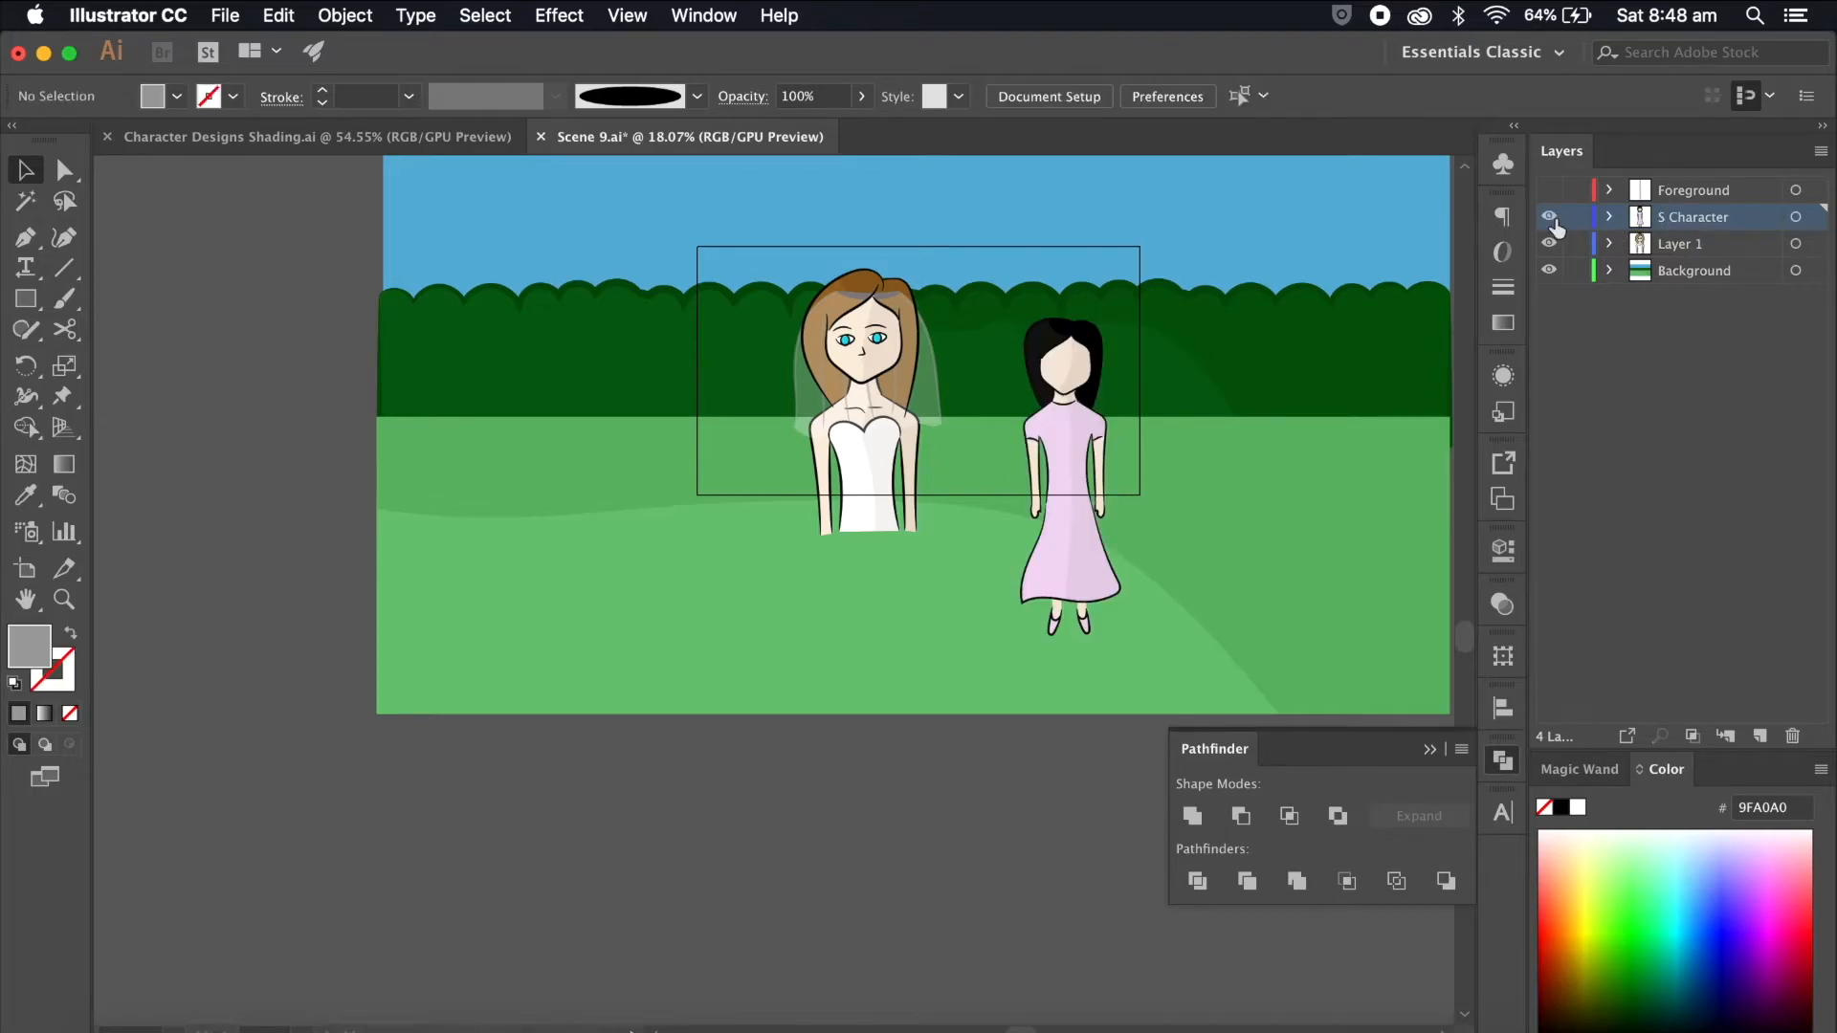
{"action": "left_click", "coordinate": [1548, 270]}
Step: Ungroup the bride's artwork, move her veil onto a new layer named Veil above Layer 1, and hide it
{"action": "scroll", "coordinate": [763, 537], "scroll_direction": "up", "scroll_amount": 3}
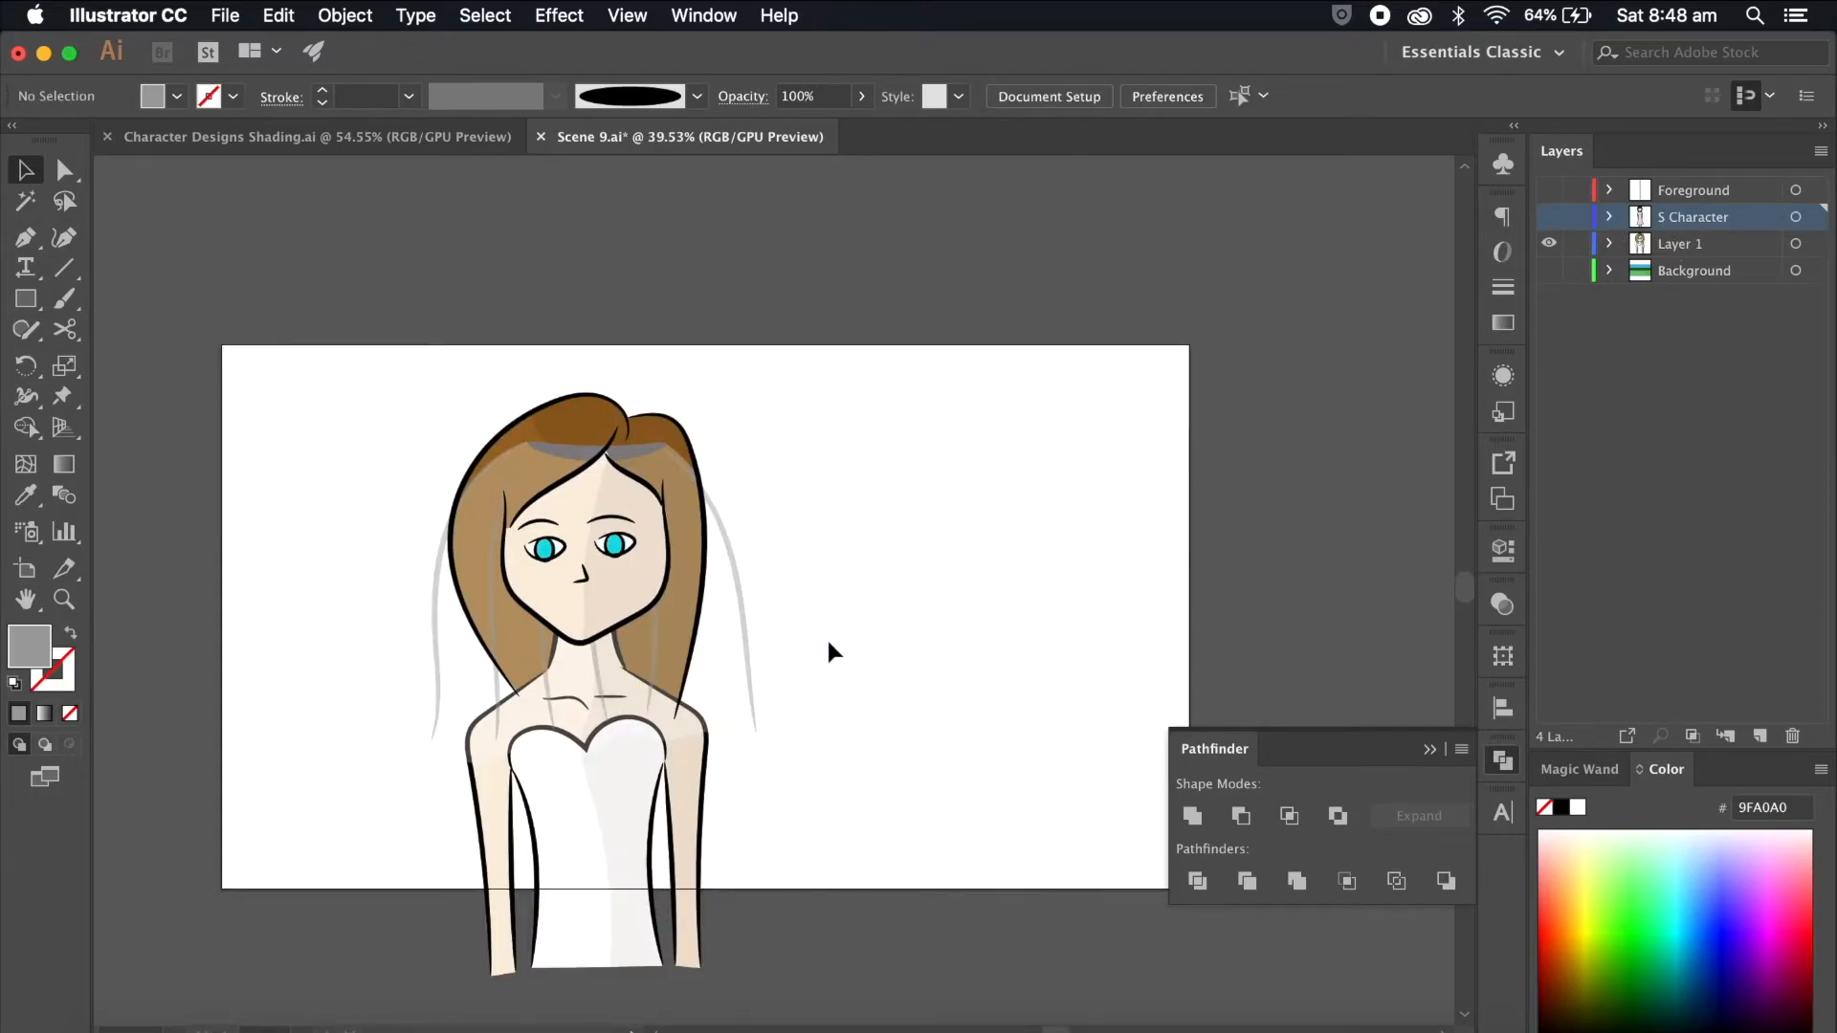
{"action": "left_click", "coordinate": [680, 507]}
{"action": "double_click", "coordinate": [699, 536]}
{"action": "double_click", "coordinate": [834, 545]}
{"action": "left_click", "coordinate": [735, 550]}
{"action": "key", "text": "super+shift+g"}
{"action": "left_click", "coordinate": [870, 555]}
{"action": "left_click", "coordinate": [736, 555]}
{"action": "left_click", "coordinate": [1759, 735]}
{"action": "left_click_drag", "start_coordinate": [1812, 271], "coordinate": [1813, 244]}
{"action": "double_click", "coordinate": [1680, 244]}
{"action": "type", "text": "Veil"}
{"action": "key", "text": "Return"}
{"action": "left_click", "coordinate": [1550, 244]}
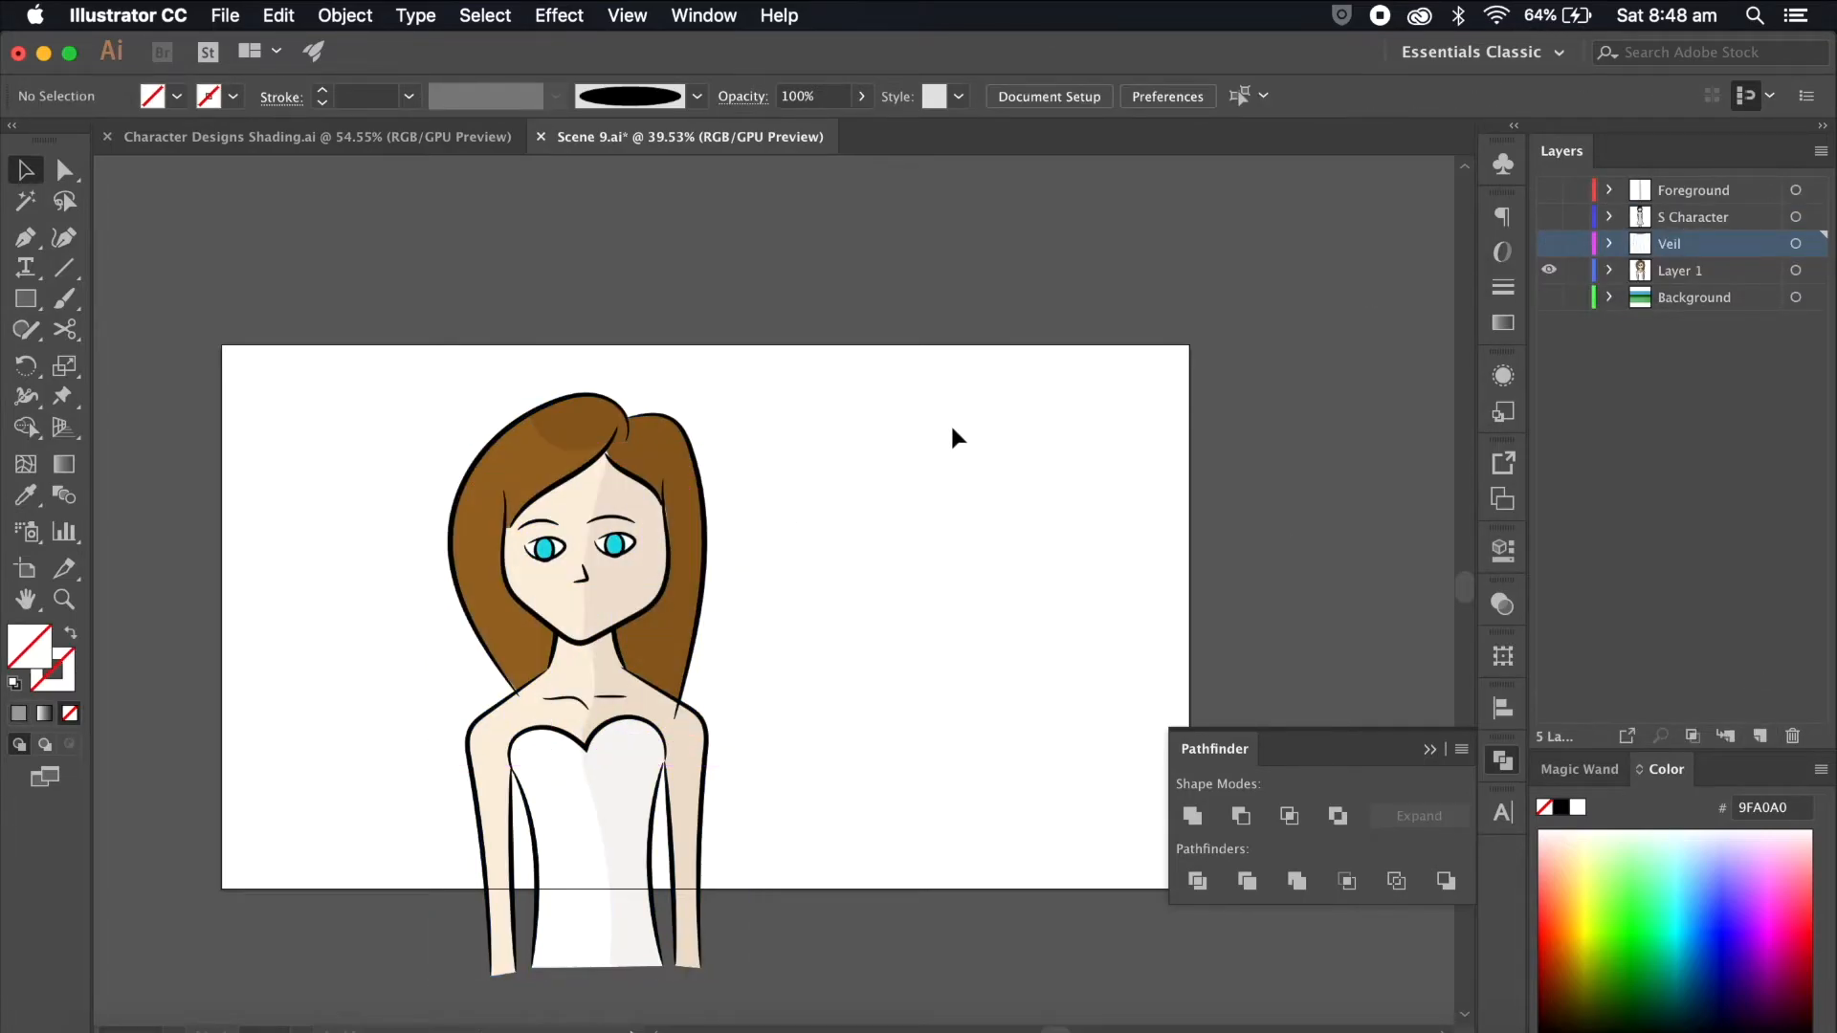
Step: Ungroup the bride's face, place her eye shapes on a new layer above Layer 1, and fill them with the surrounding skin tones
{"action": "scroll", "coordinate": [950, 422], "scroll_direction": "left", "scroll_amount": 4}
{"action": "scroll", "coordinate": [950, 422], "scroll_direction": "down", "scroll_amount": 2}
{"action": "scroll", "coordinate": [1075, 512], "scroll_direction": "up", "scroll_amount": 5}
{"action": "scroll", "coordinate": [617, 447], "scroll_direction": "up", "scroll_amount": 3}
{"action": "left_click", "coordinate": [617, 526]}
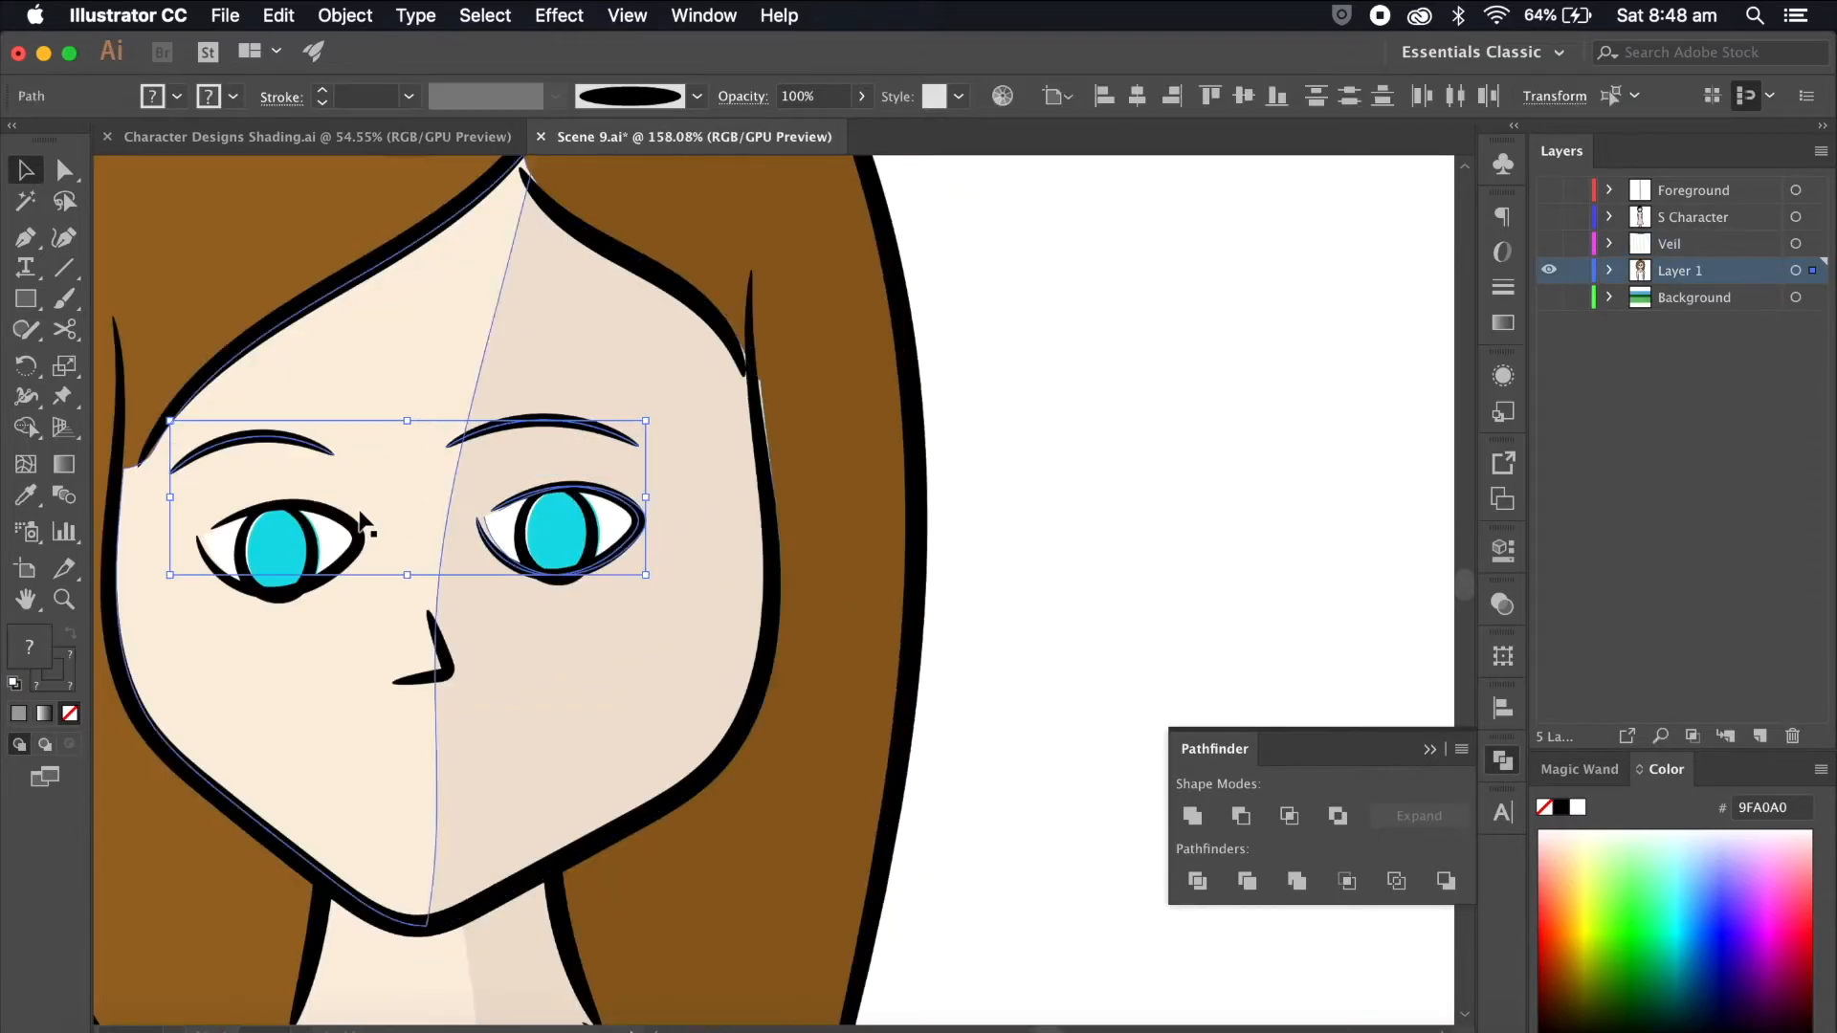
{"action": "key", "text": "super+shift+g"}
{"action": "left_click", "coordinate": [319, 448]}
{"action": "left_click", "coordinate": [319, 528]}
{"action": "scroll", "coordinate": [320, 528], "scroll_direction": "up", "scroll_amount": 3}
{"action": "left_click", "coordinate": [667, 534]}
{"action": "scroll", "coordinate": [670, 541], "scroll_direction": "down", "scroll_amount": 2}
{"action": "left_click_drag", "start_coordinate": [205, 389], "coordinate": [491, 656]}
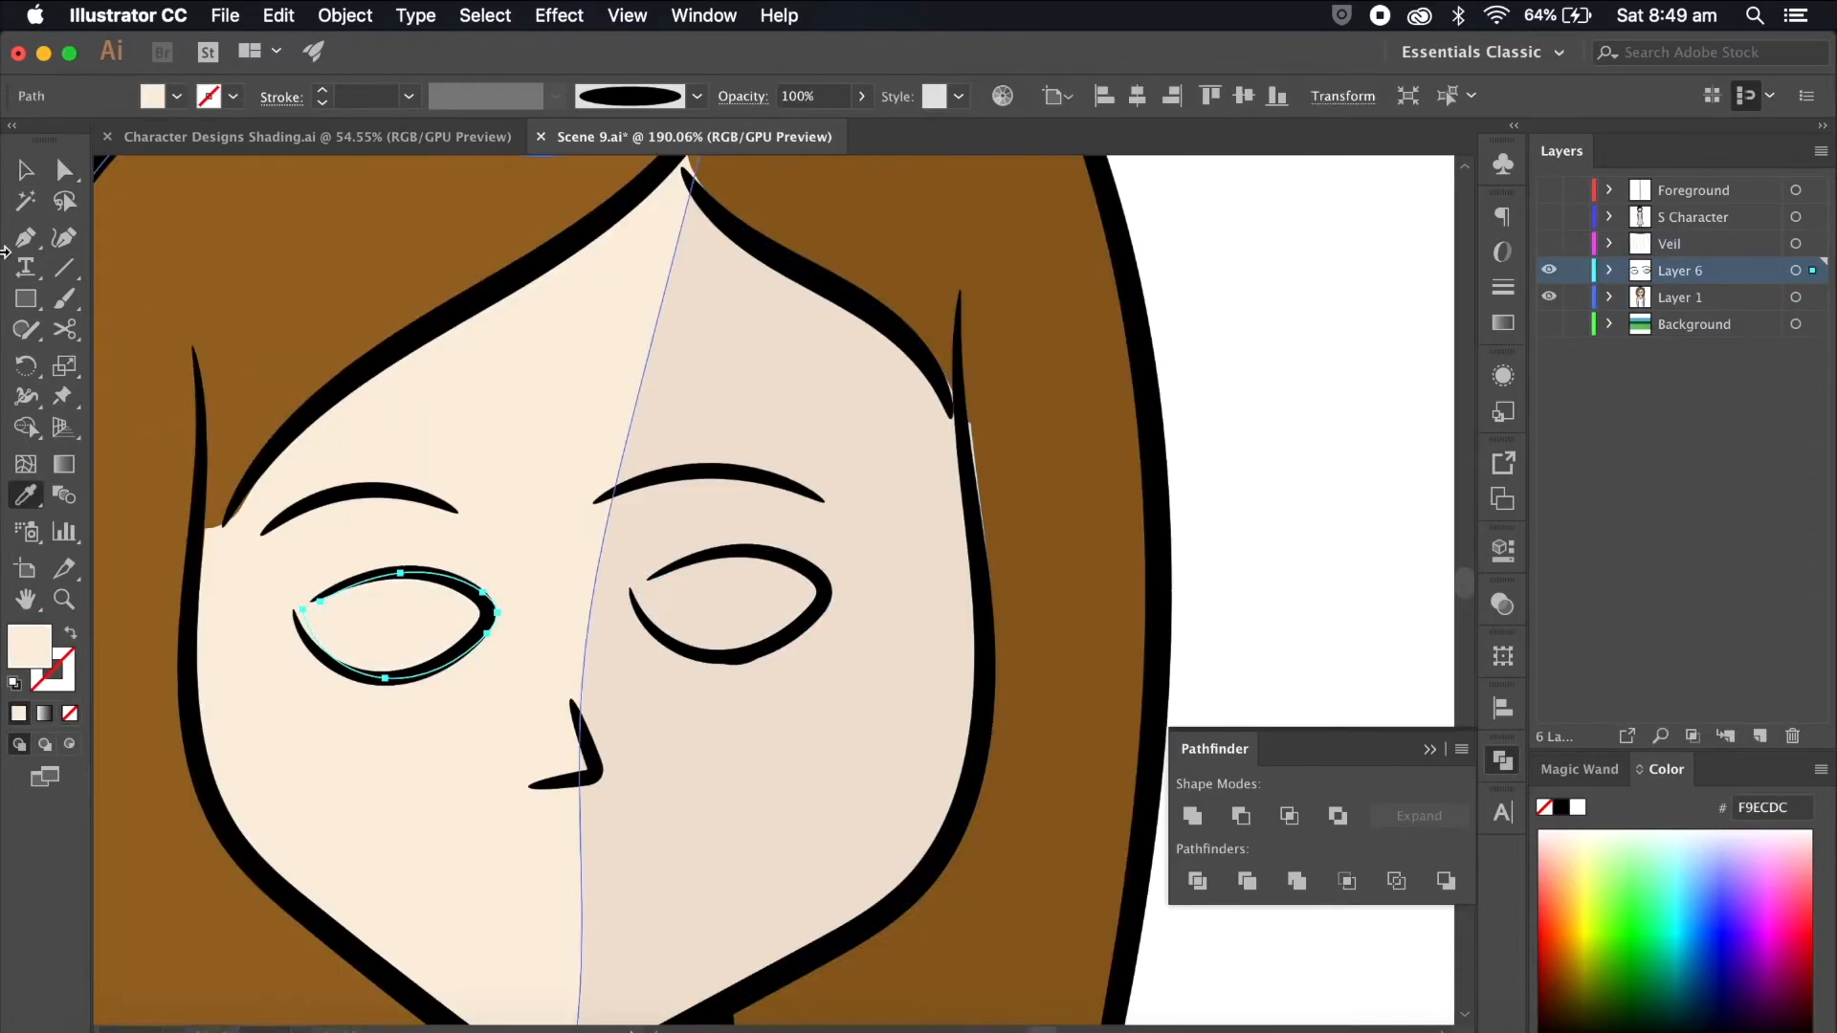
Step: Move the eyebrow on the shaded side of the bride's face onto a new layer named Right Brow
{"action": "left_click", "coordinate": [709, 470]}
{"action": "left_click", "coordinate": [1759, 736]}
{"action": "left_click_drag", "start_coordinate": [1812, 298], "coordinate": [1812, 270]}
{"action": "double_click", "coordinate": [1681, 270]}
{"action": "type", "text": "Right Brow"}
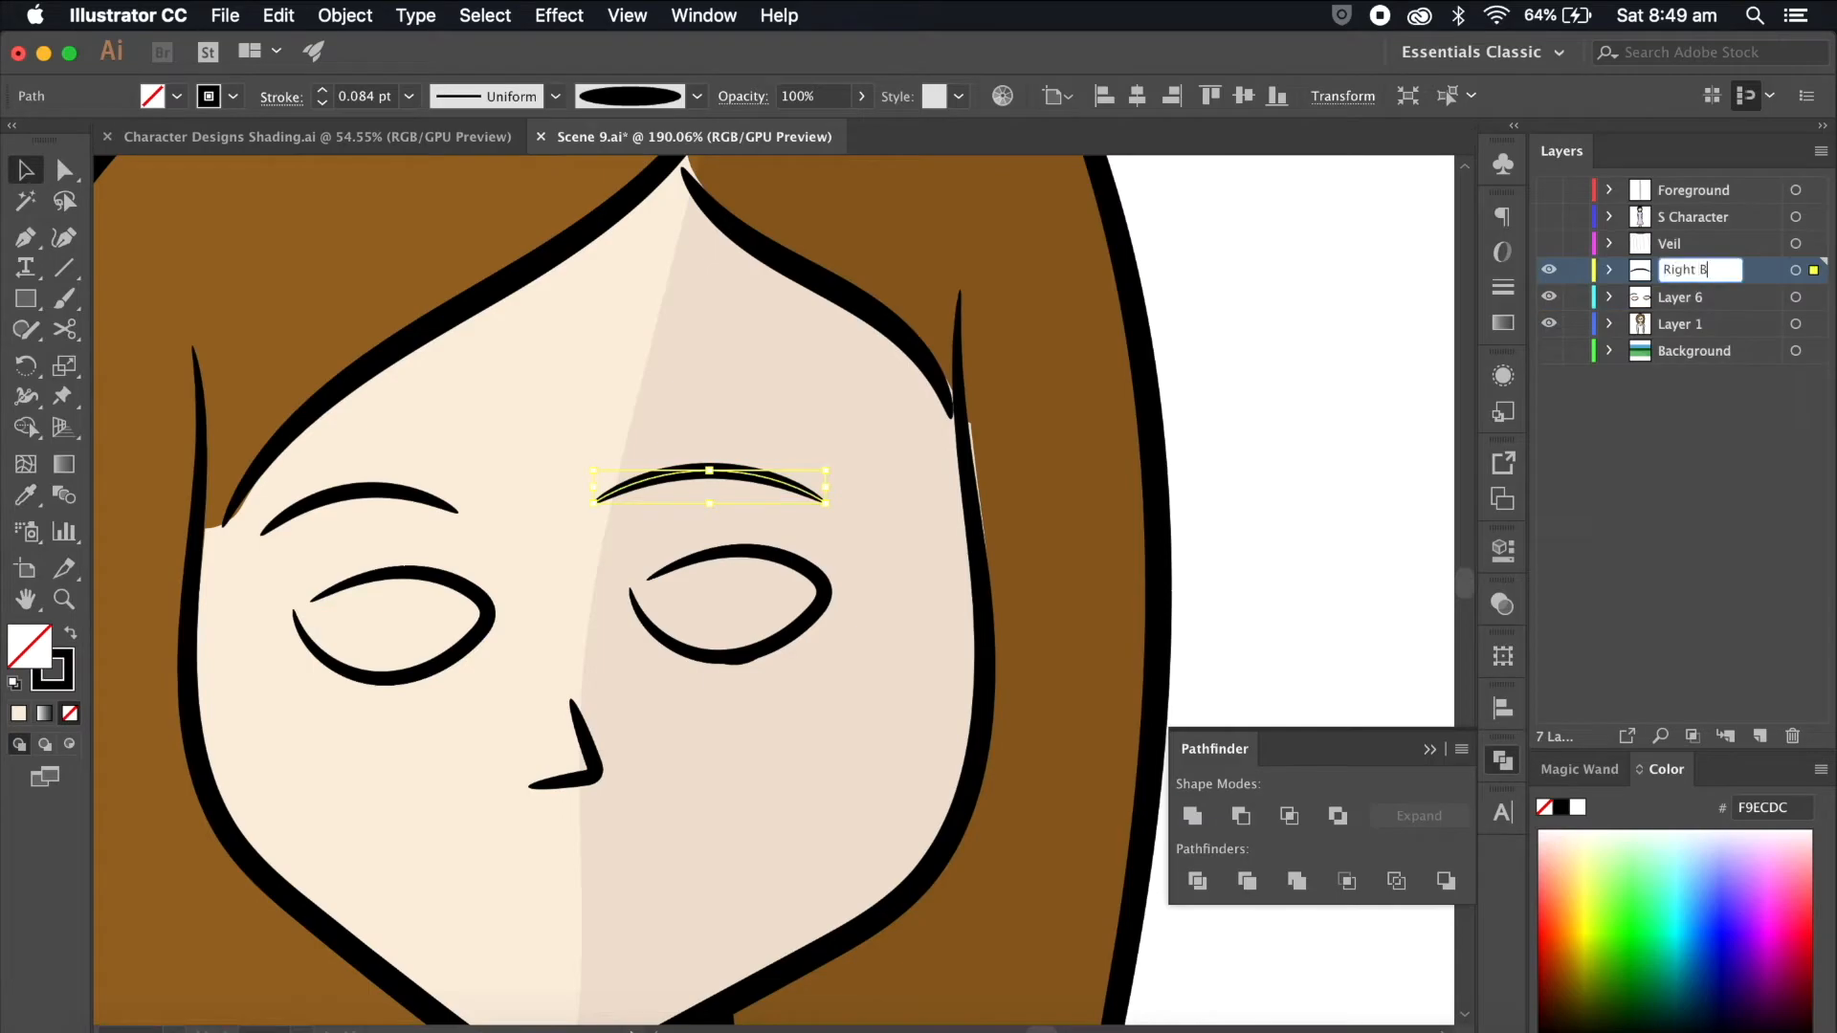
Step: Move the bride's other eyebrow onto a new layer named Left Brow
{"action": "left_click", "coordinate": [1759, 736]}
{"action": "double_click", "coordinate": [1680, 298]}
{"action": "type", "text": "Left Brow"}
{"action": "key", "text": "Return"}
{"action": "left_click", "coordinate": [1288, 412]}
Step: Make the Foreground, S Character, Veil, brow and Background layers of Scene 9 visible again
{"action": "scroll", "coordinate": [1288, 411], "scroll_direction": "down", "scroll_amount": 3}
{"action": "left_click_drag", "start_coordinate": [1549, 270], "coordinate": [1549, 190]}
{"action": "left_click", "coordinate": [1549, 378]}
{"action": "scroll", "coordinate": [1366, 463], "scroll_direction": "down", "scroll_amount": 3}
{"action": "scroll", "coordinate": [1366, 463], "scroll_direction": "right", "scroll_amount": 4}
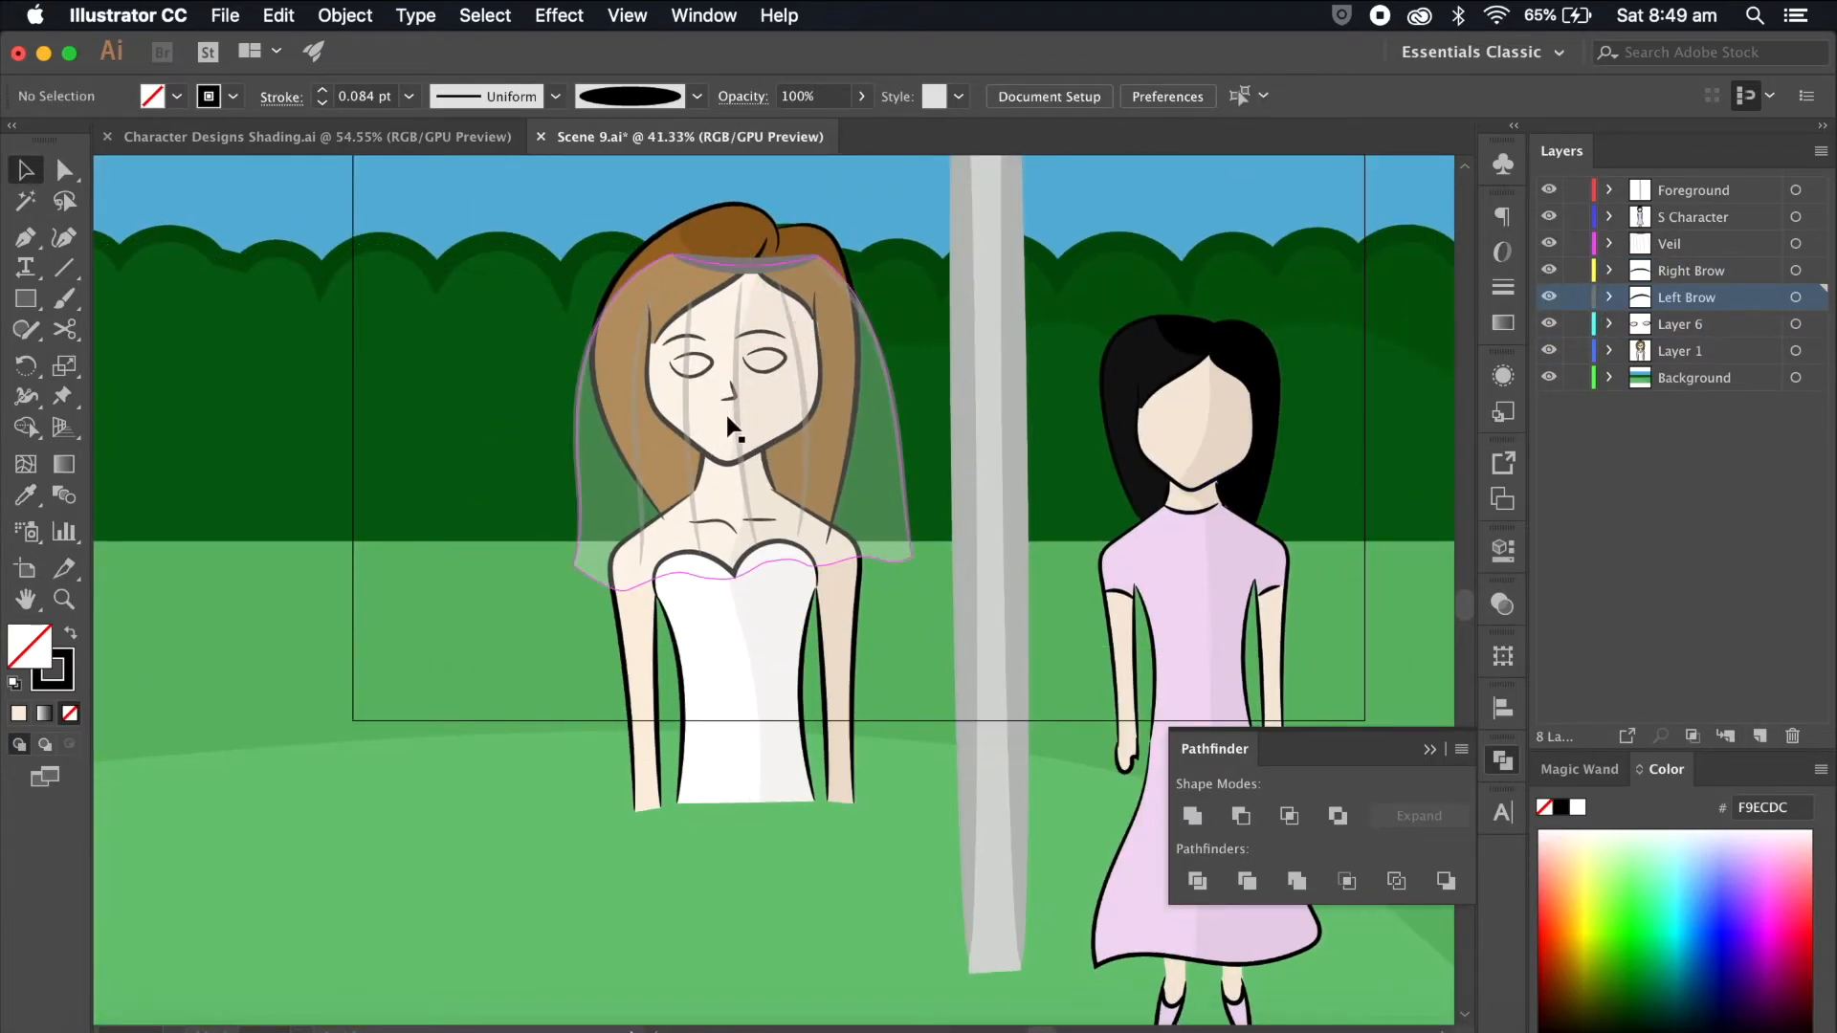
{"action": "left_click", "coordinate": [141, 1031]}
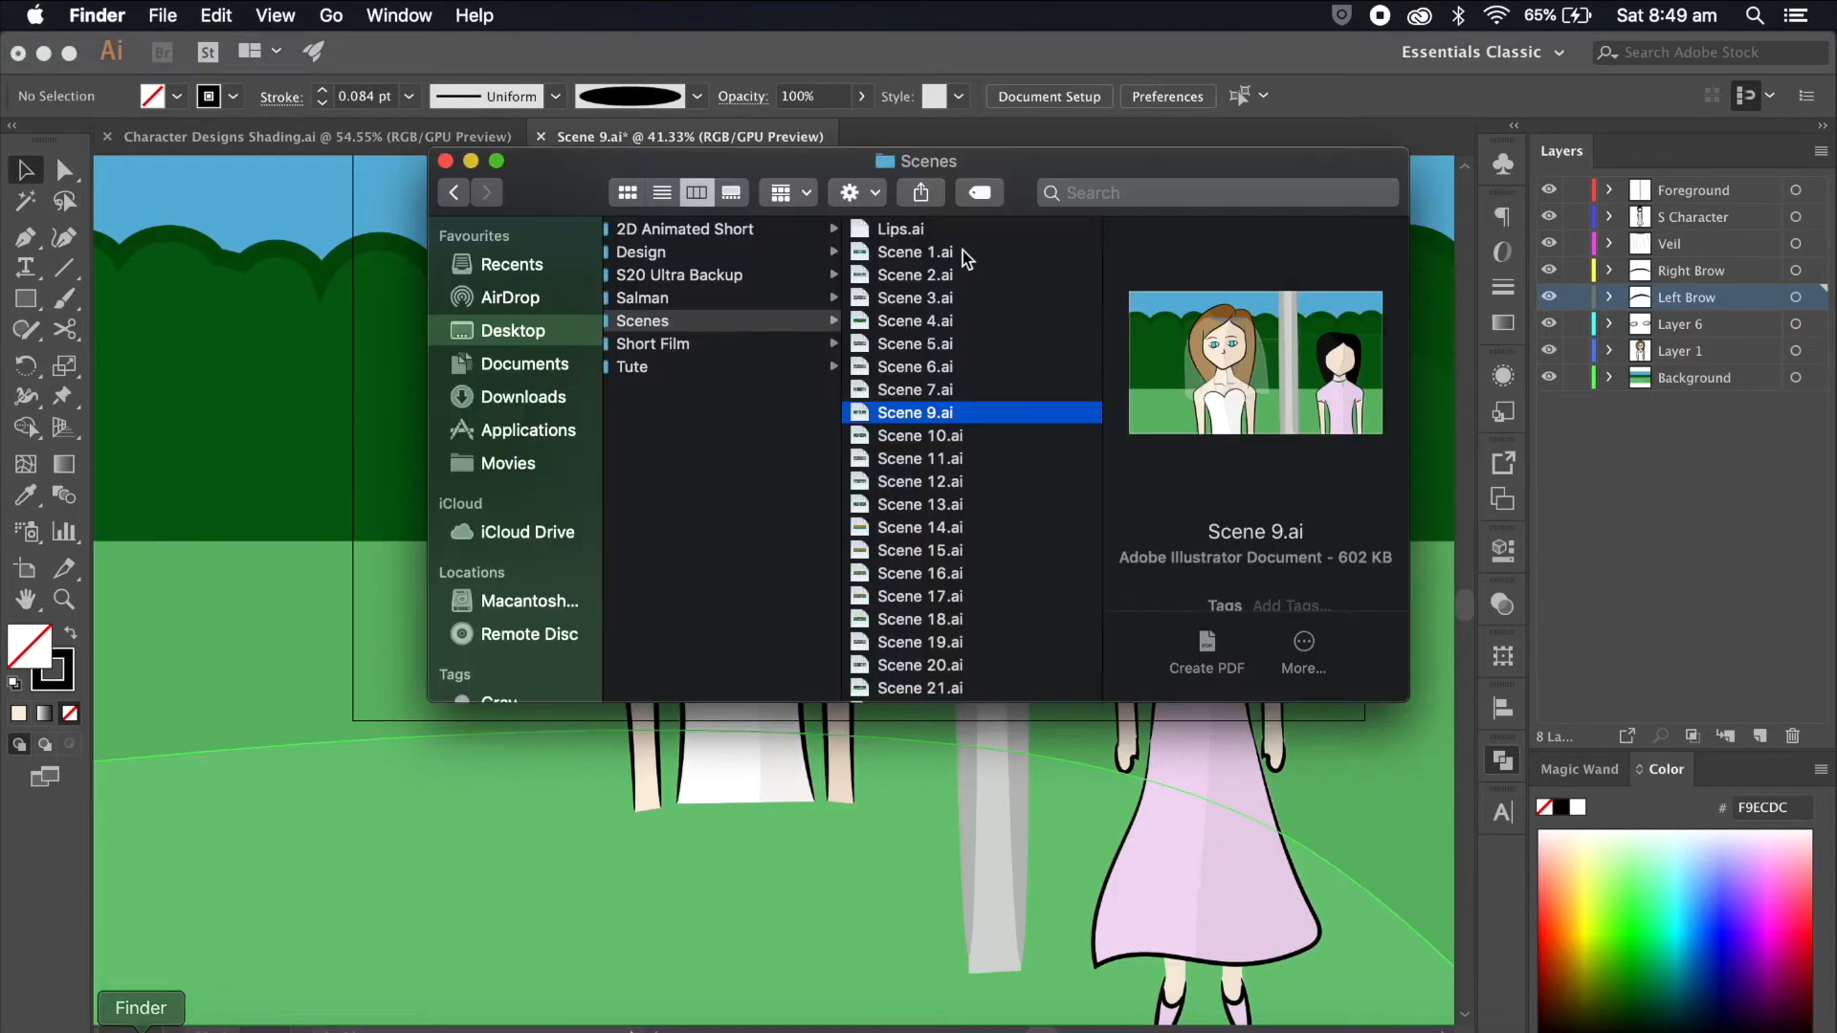
{"action": "left_click", "coordinate": [341, 393]}
{"action": "scroll", "coordinate": [628, 381], "scroll_direction": "down", "scroll_amount": 4}
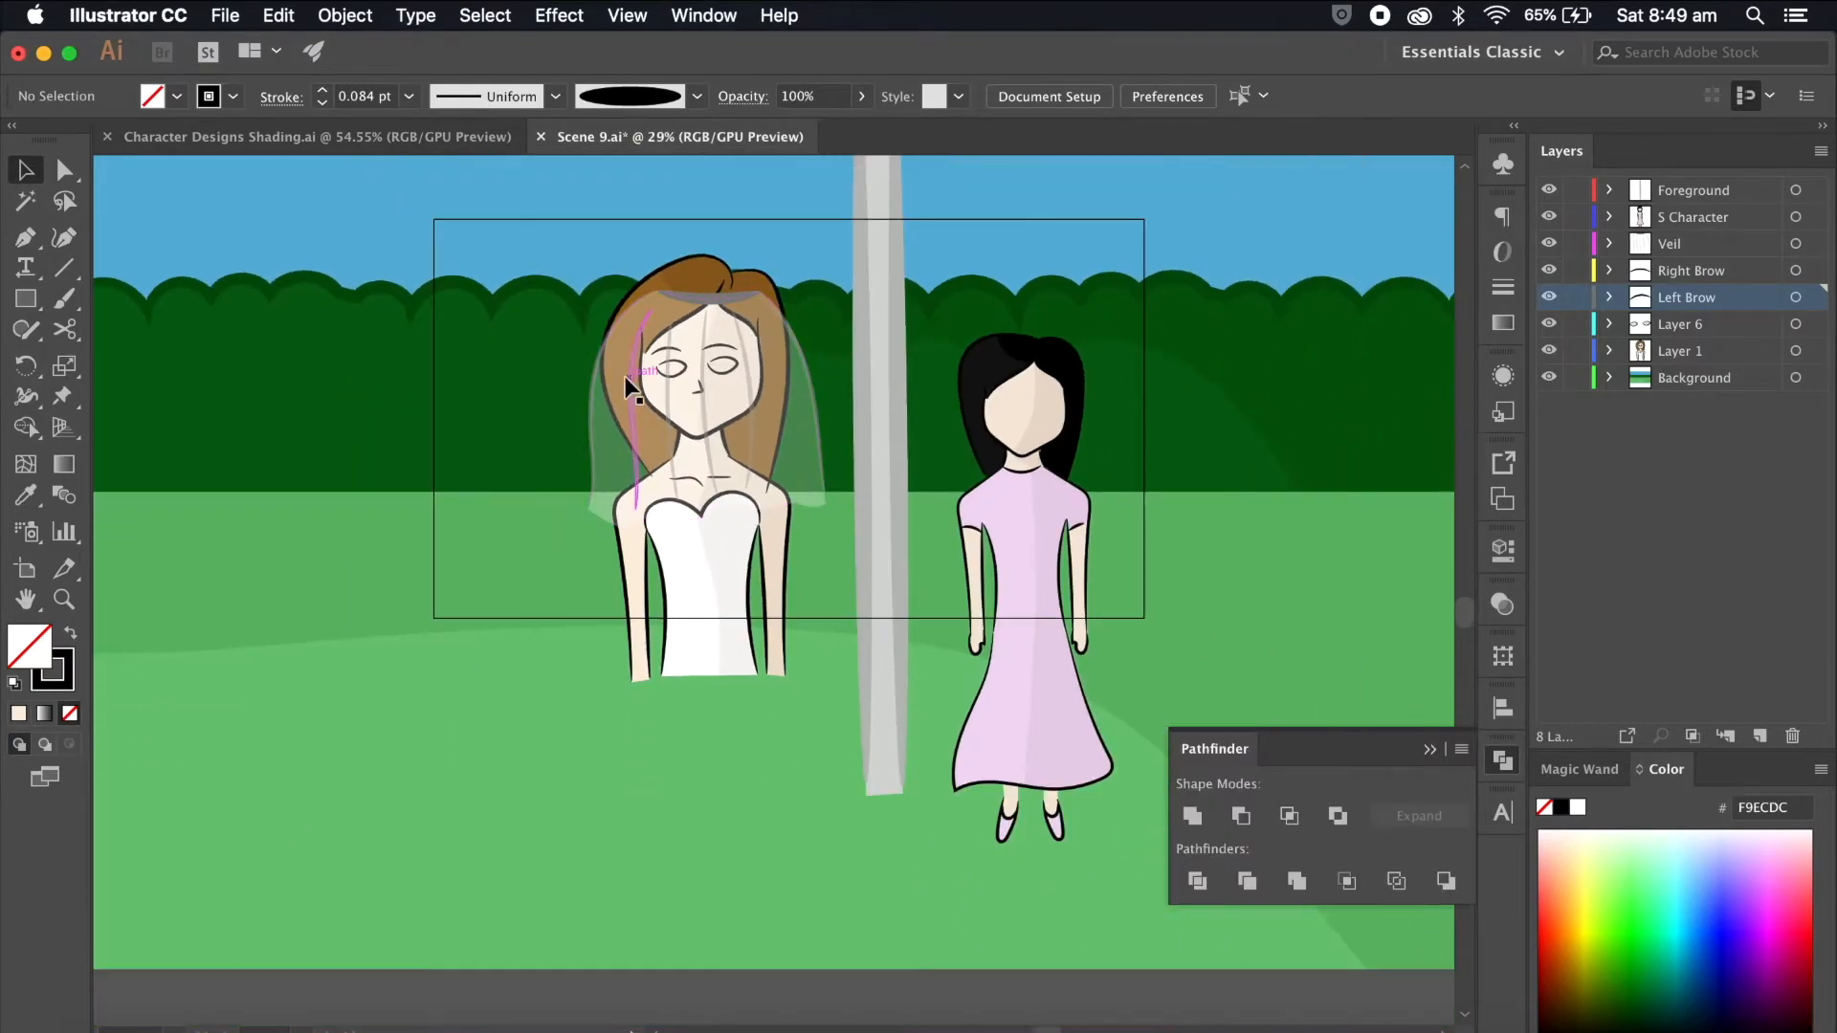
Step: Save the Scene 9 file and close it
{"action": "scroll", "coordinate": [626, 383], "scroll_direction": "down", "scroll_amount": 2}
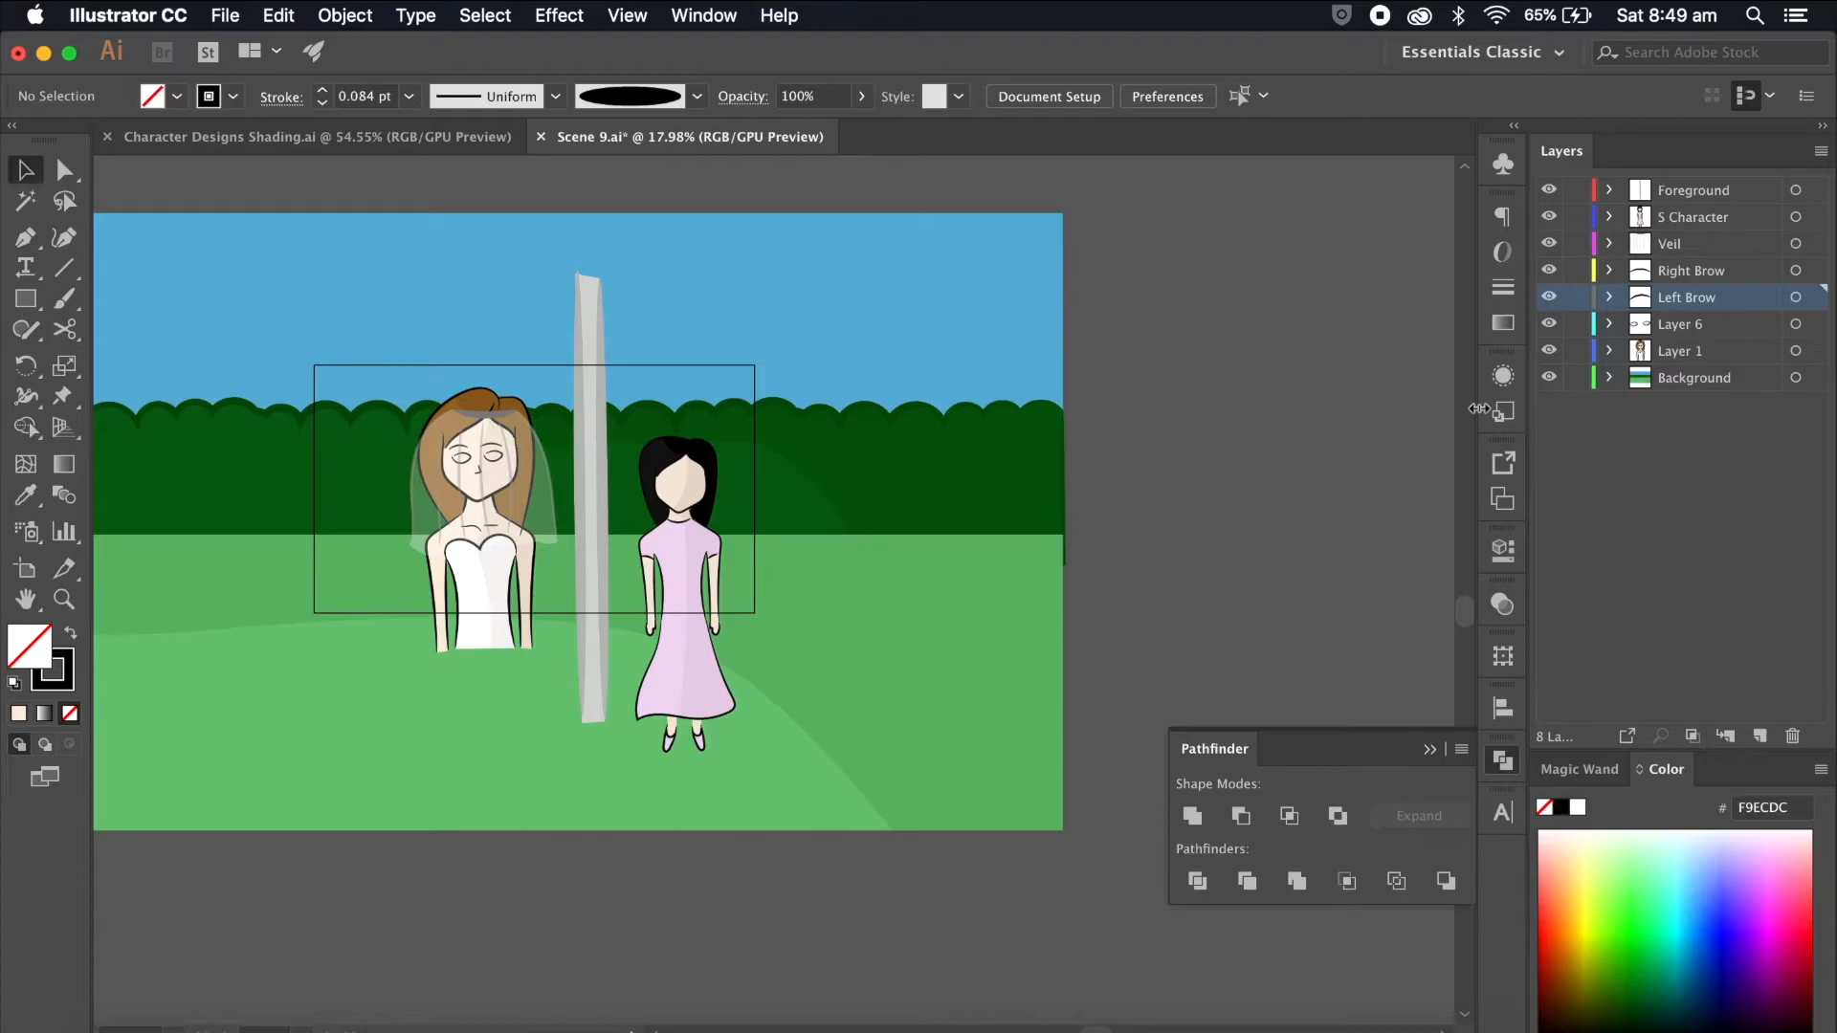
{"action": "left_click", "coordinate": [225, 16]}
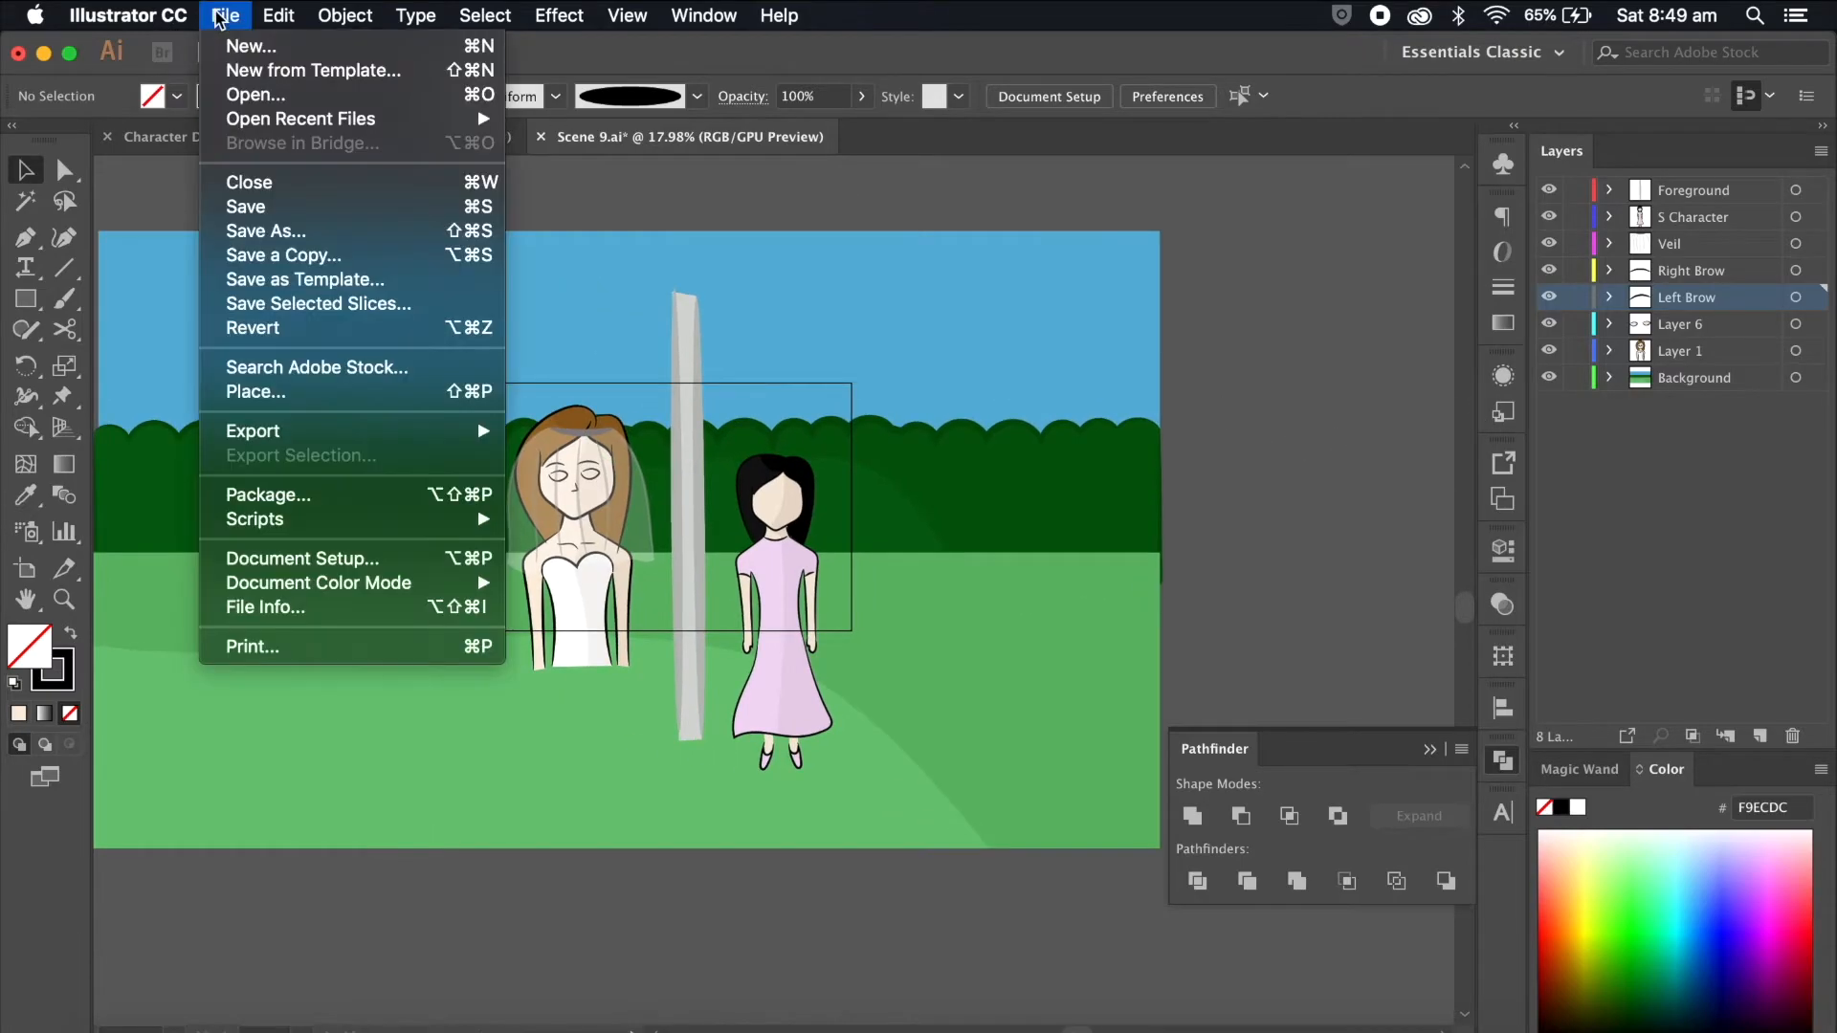
{"action": "left_click", "coordinate": [258, 206]}
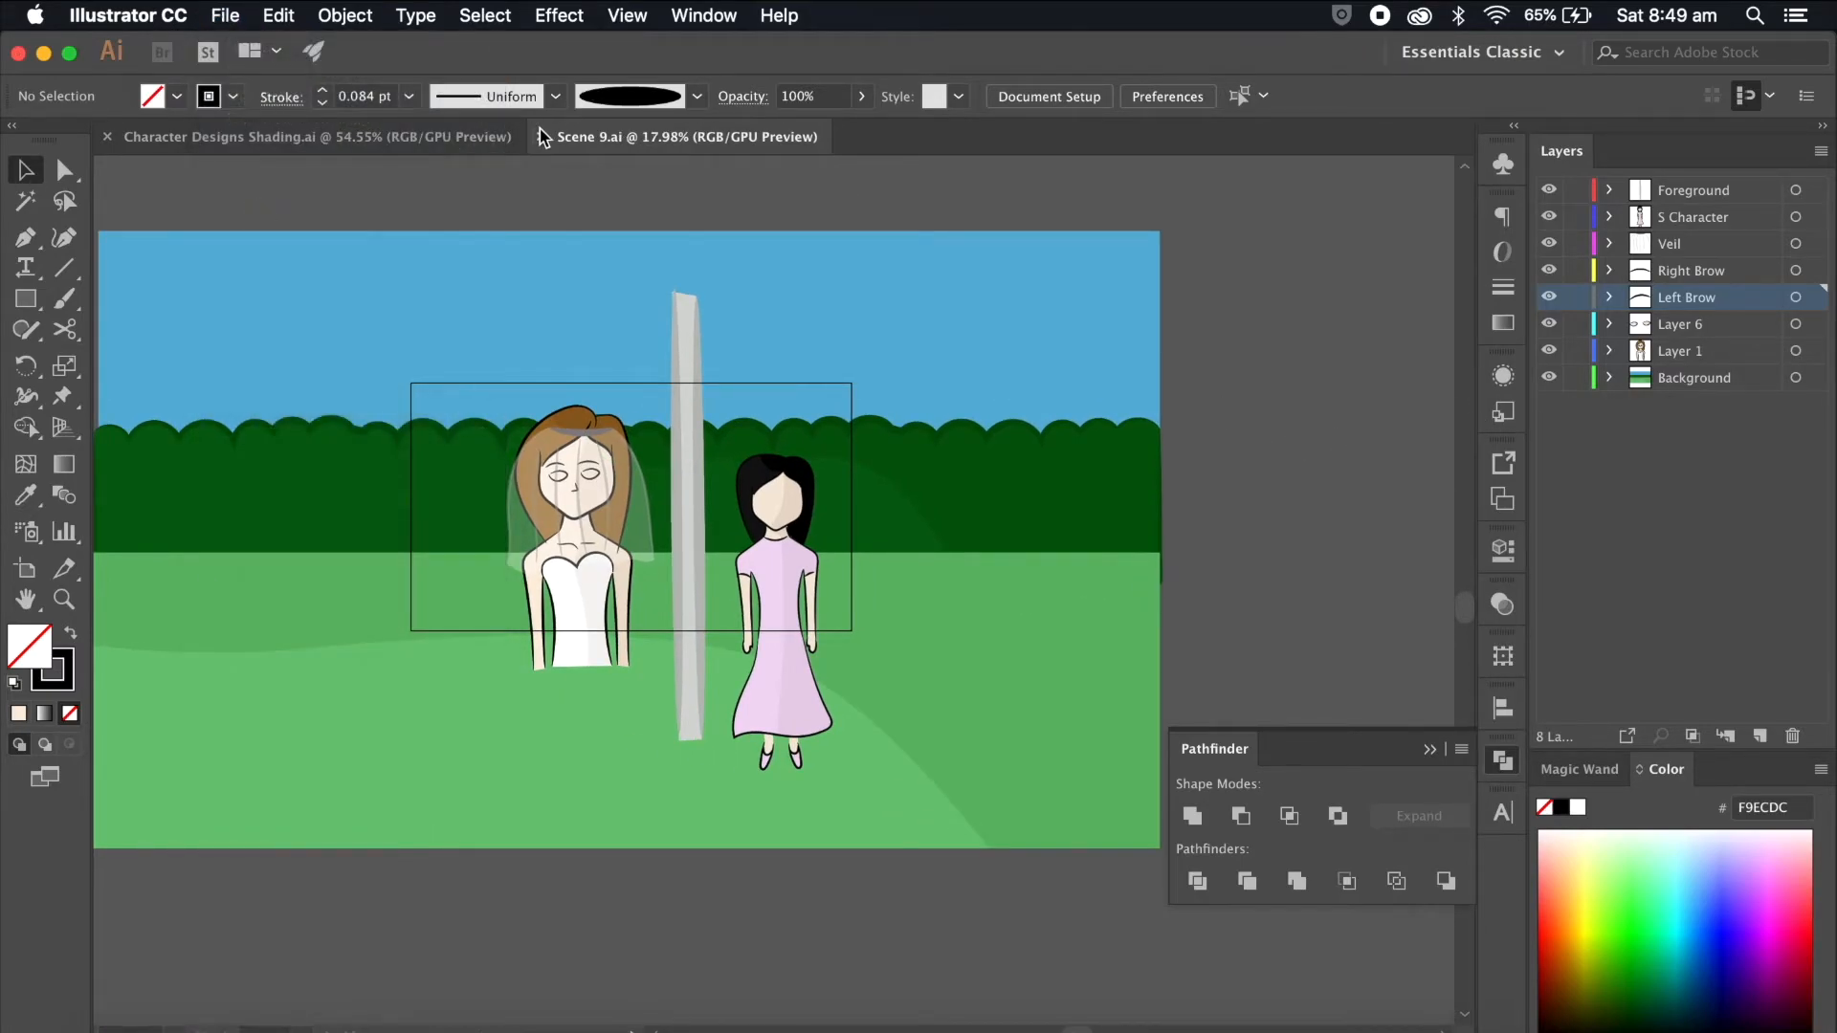
{"action": "left_click", "coordinate": [540, 137]}
Step: Open Scene 10.ai from the Scenes folder
{"action": "left_click", "coordinate": [208, 1016]}
{"action": "key", "text": "Down"}
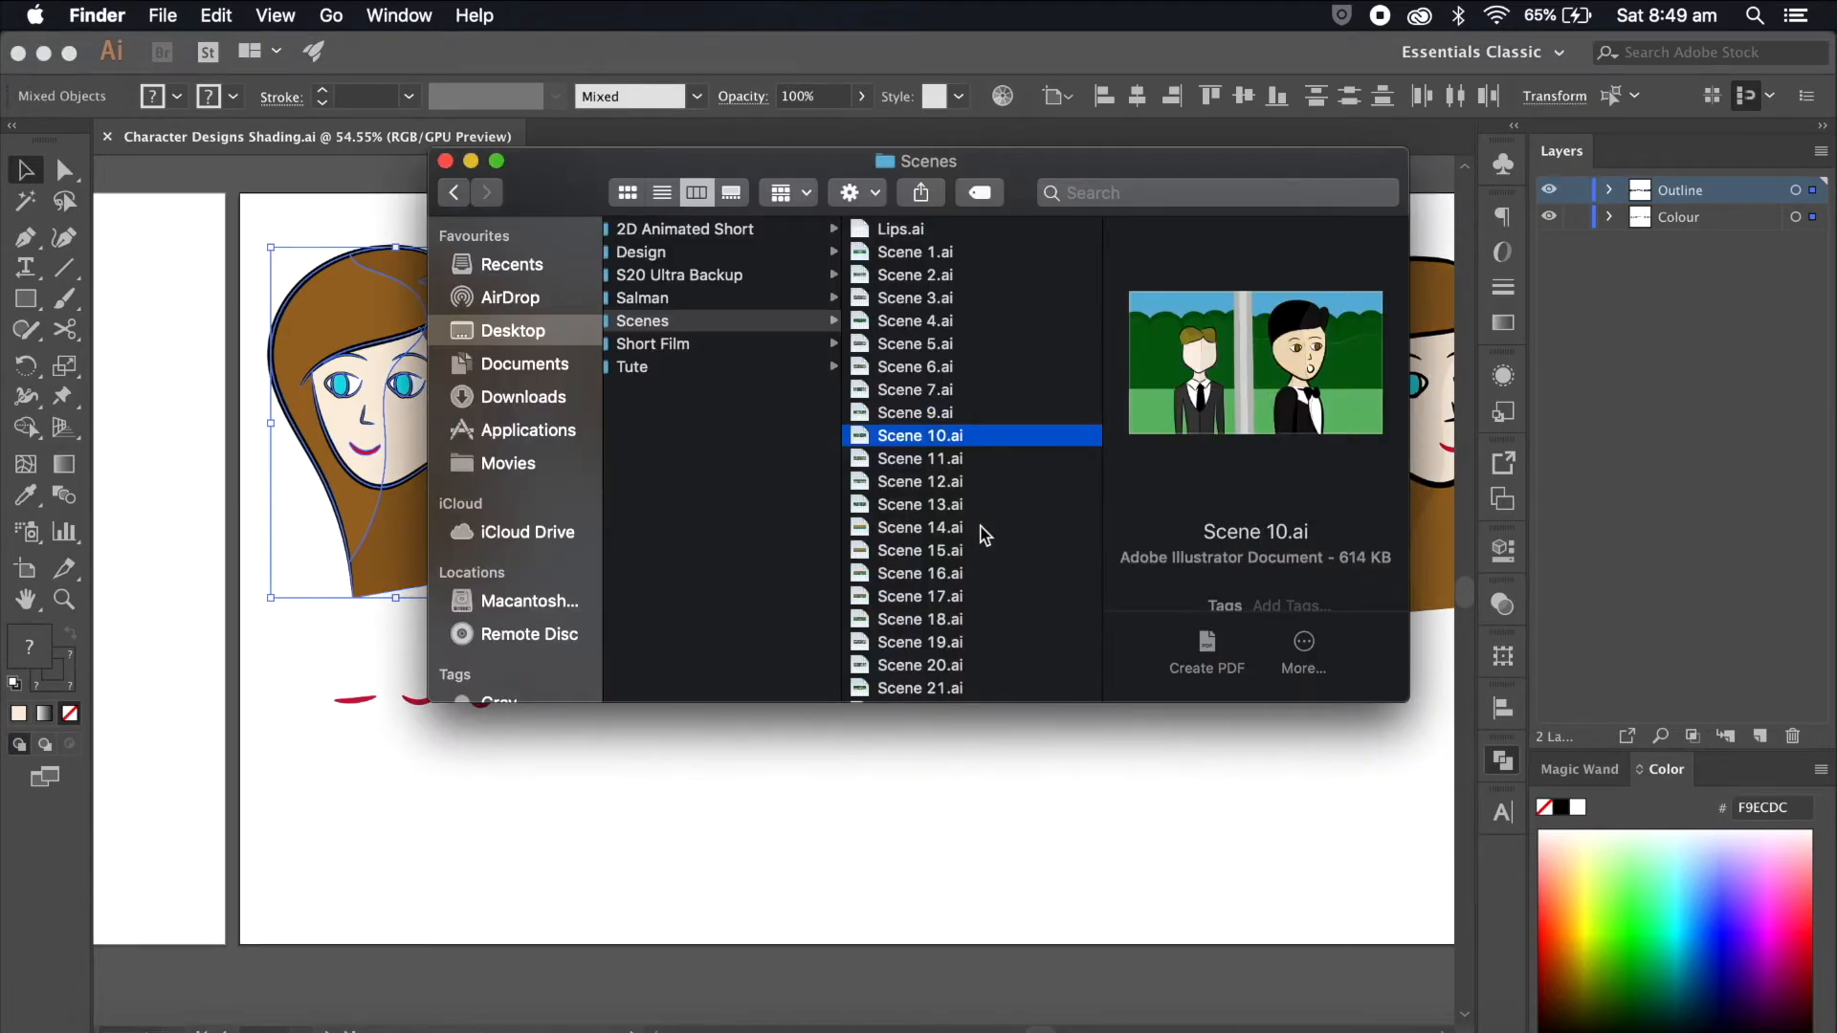
{"action": "double_click", "coordinate": [950, 437]}
{"action": "scroll", "coordinate": [840, 548], "scroll_direction": "up", "scroll_amount": 2}
{"action": "scroll", "coordinate": [857, 840], "scroll_direction": "down", "scroll_amount": 3}
Step: Delete the grey path, and separate the background scenery and the side character onto layers named Background and S Character
{"action": "left_click", "coordinate": [901, 829]}
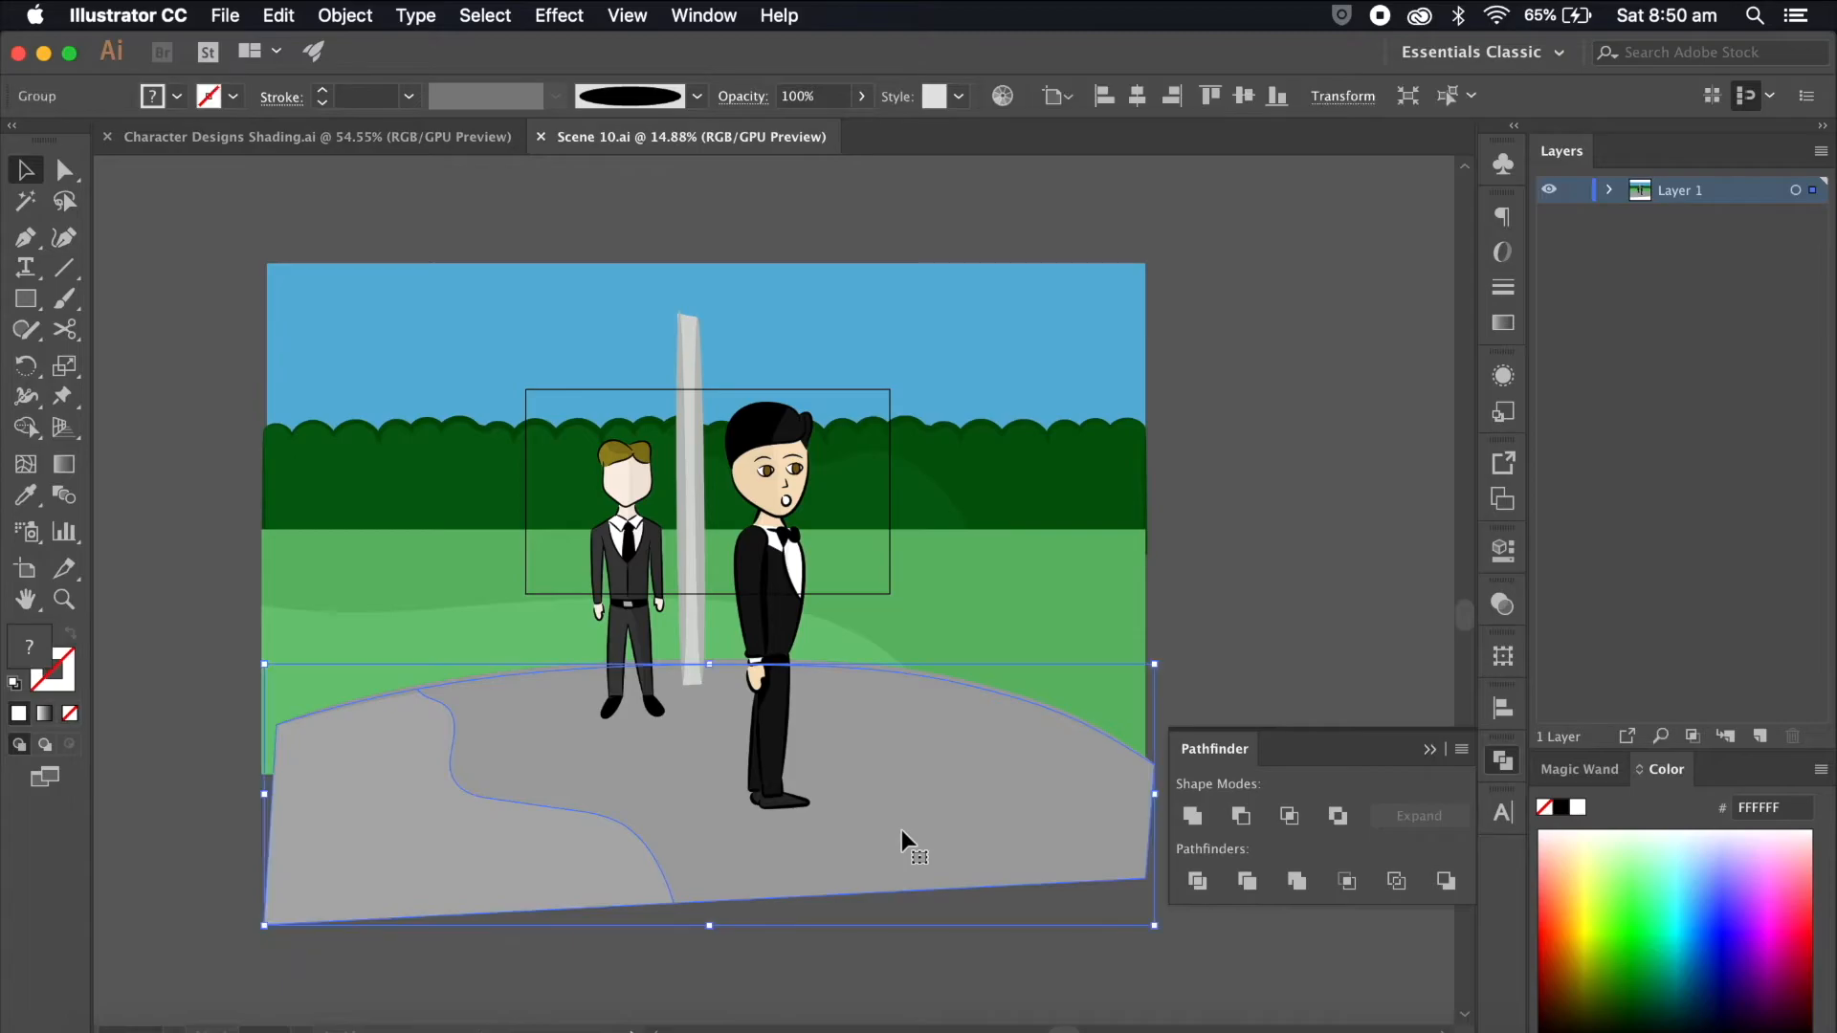
{"action": "key", "text": "Delete"}
{"action": "left_click", "coordinate": [872, 670]}
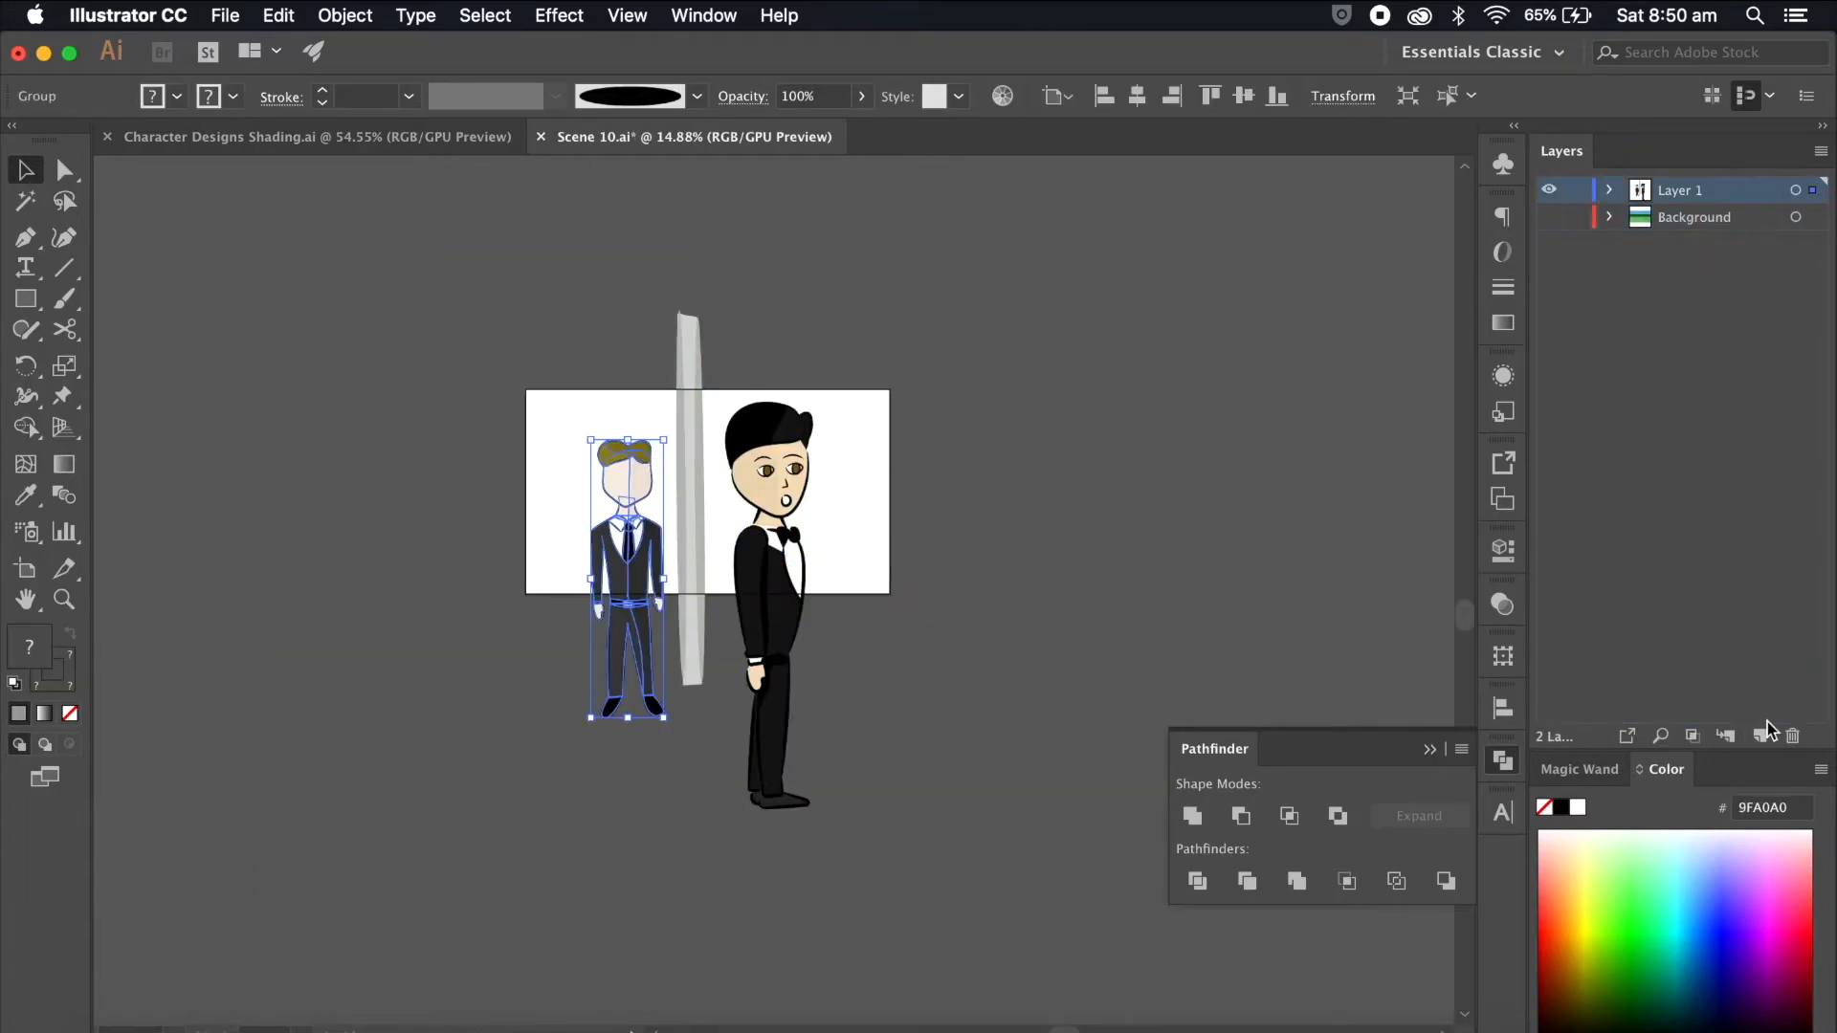
{"action": "type", "text": "Su"}
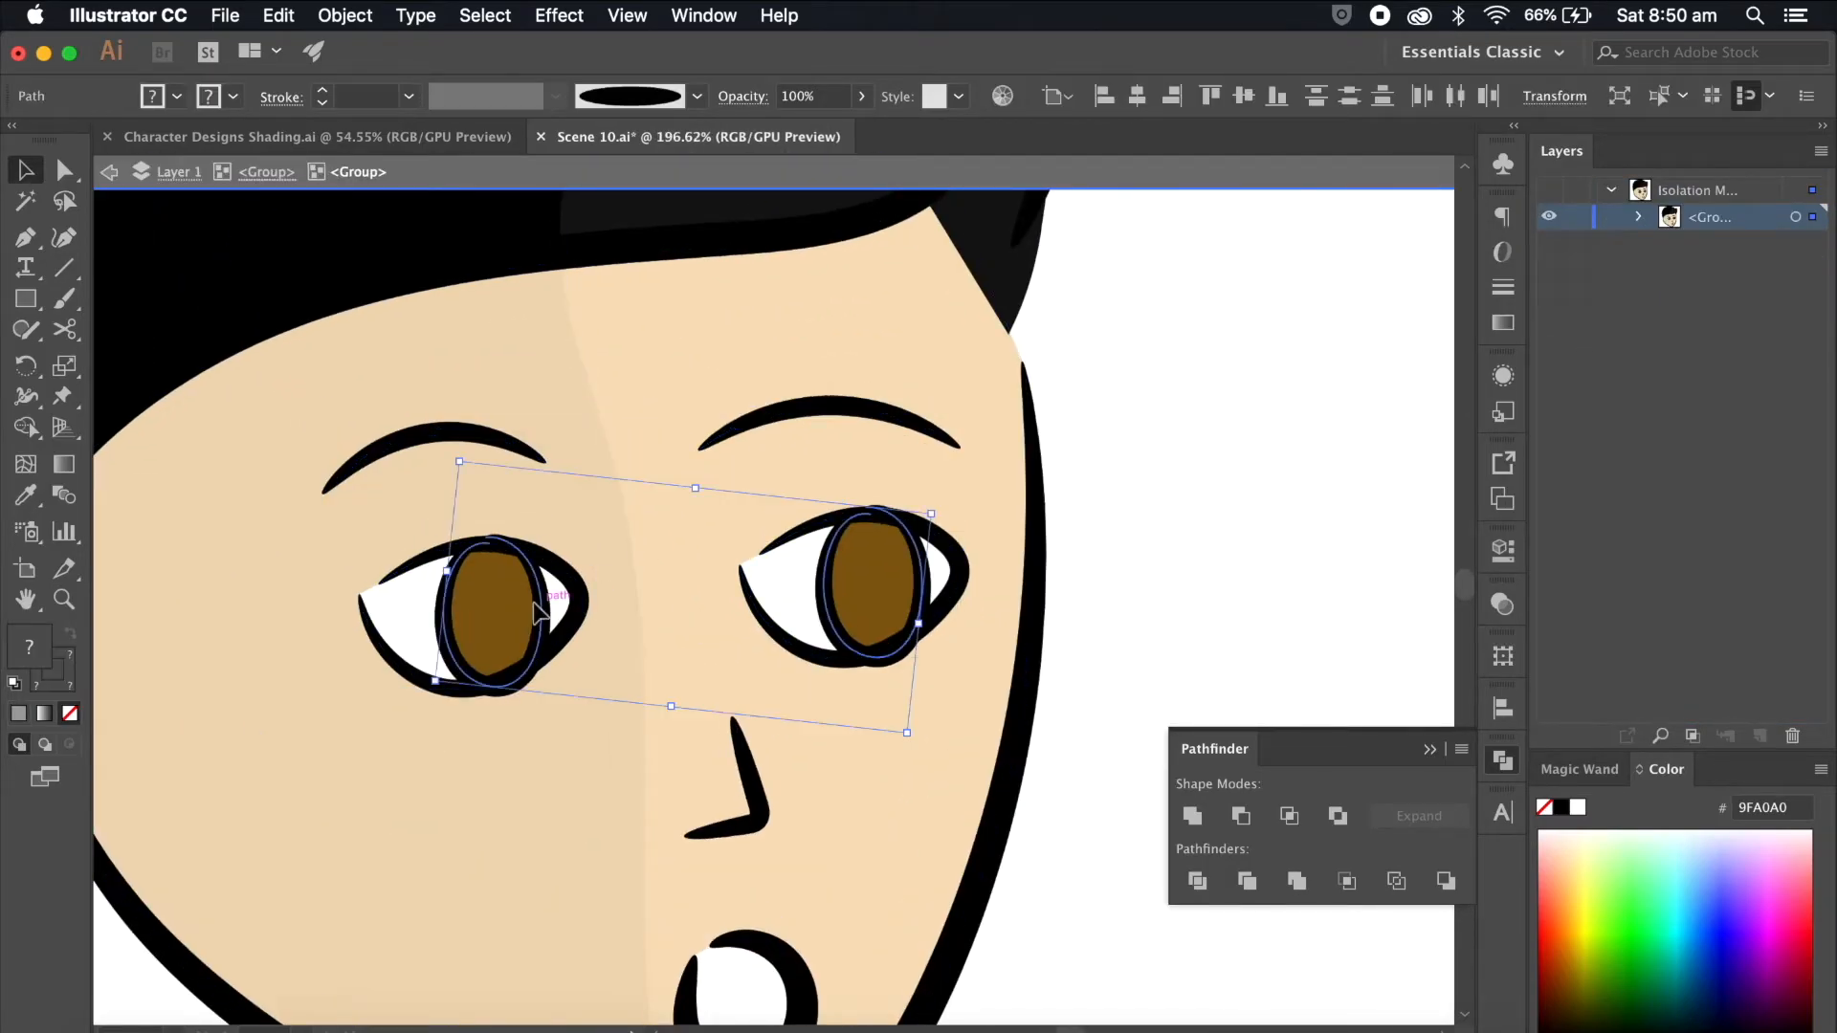
Step: Cut both eyebrows out of the tuxedoed character's face group and leave isolation mode
{"action": "left_click", "coordinate": [830, 406]}
{"action": "left_click", "coordinate": [479, 439], "text": "shift"}
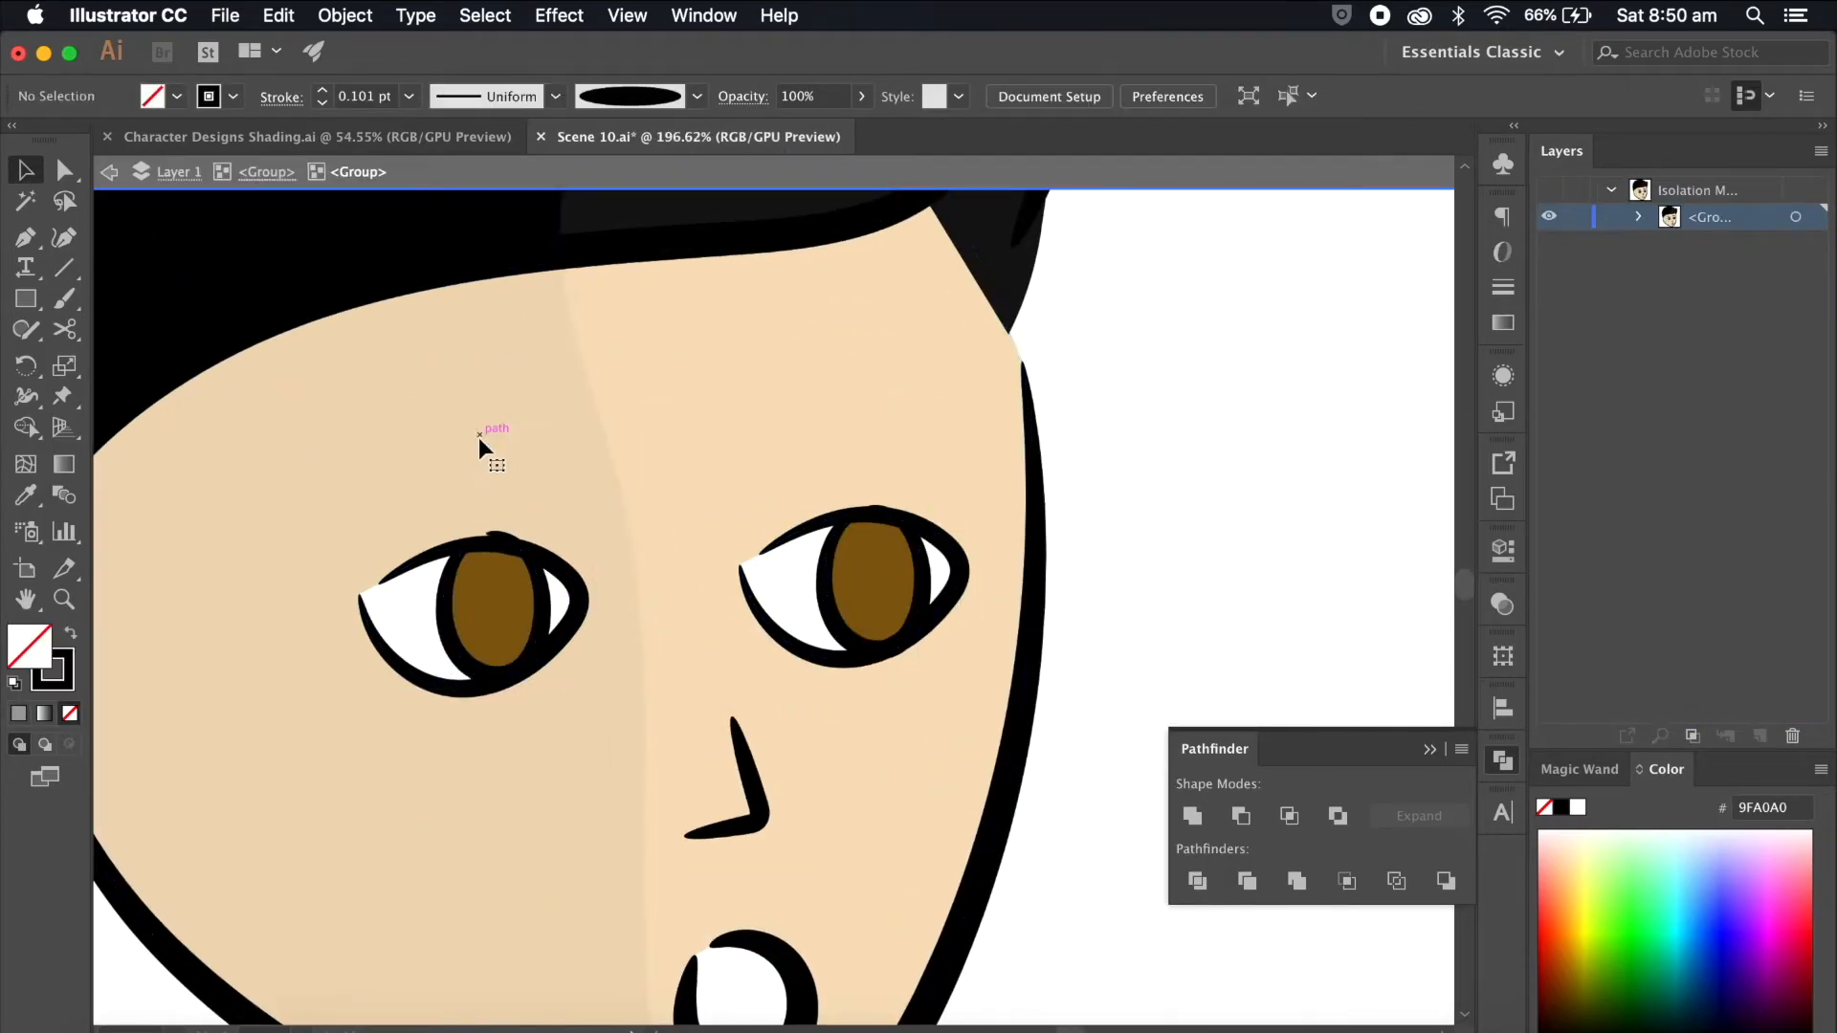
{"action": "key", "text": "super+x"}
{"action": "key", "text": "Escape"}
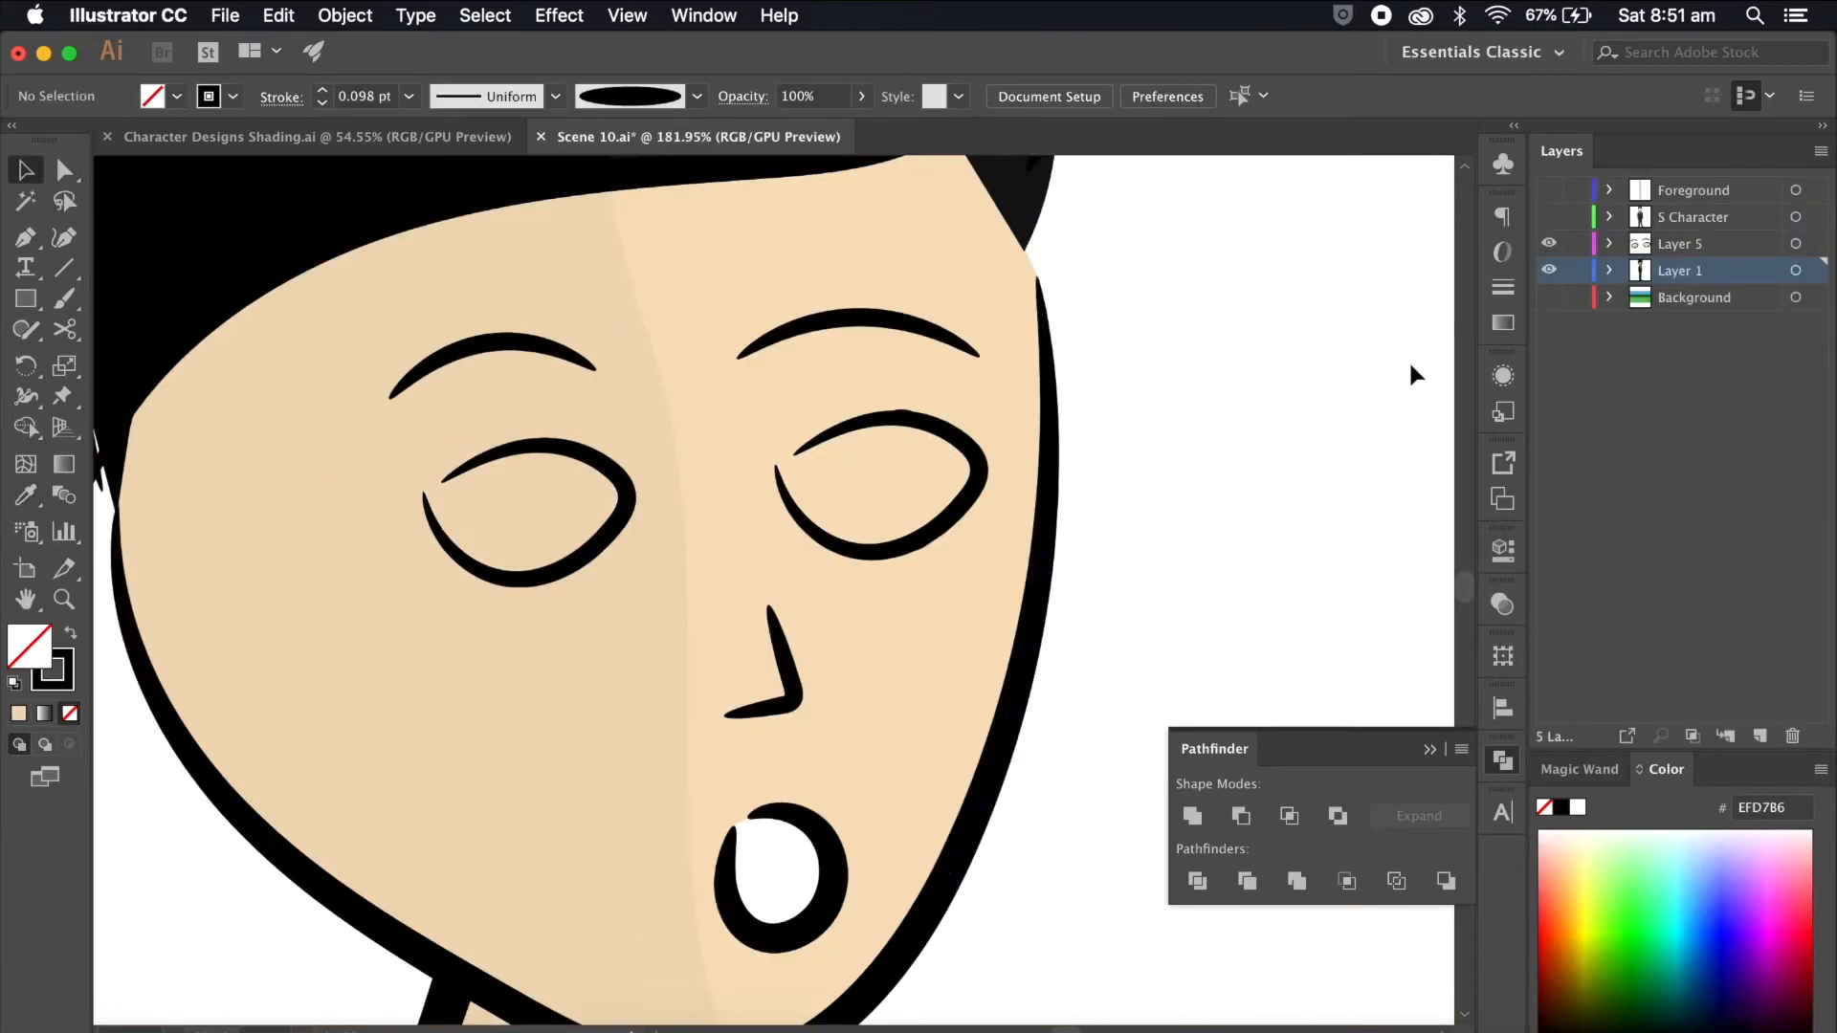
Step: Rename the layer holding the closed-eye shapes as Blink
{"action": "double_click", "coordinate": [1675, 244]}
{"action": "type", "text": "Blink"}
{"action": "key", "text": "Return"}
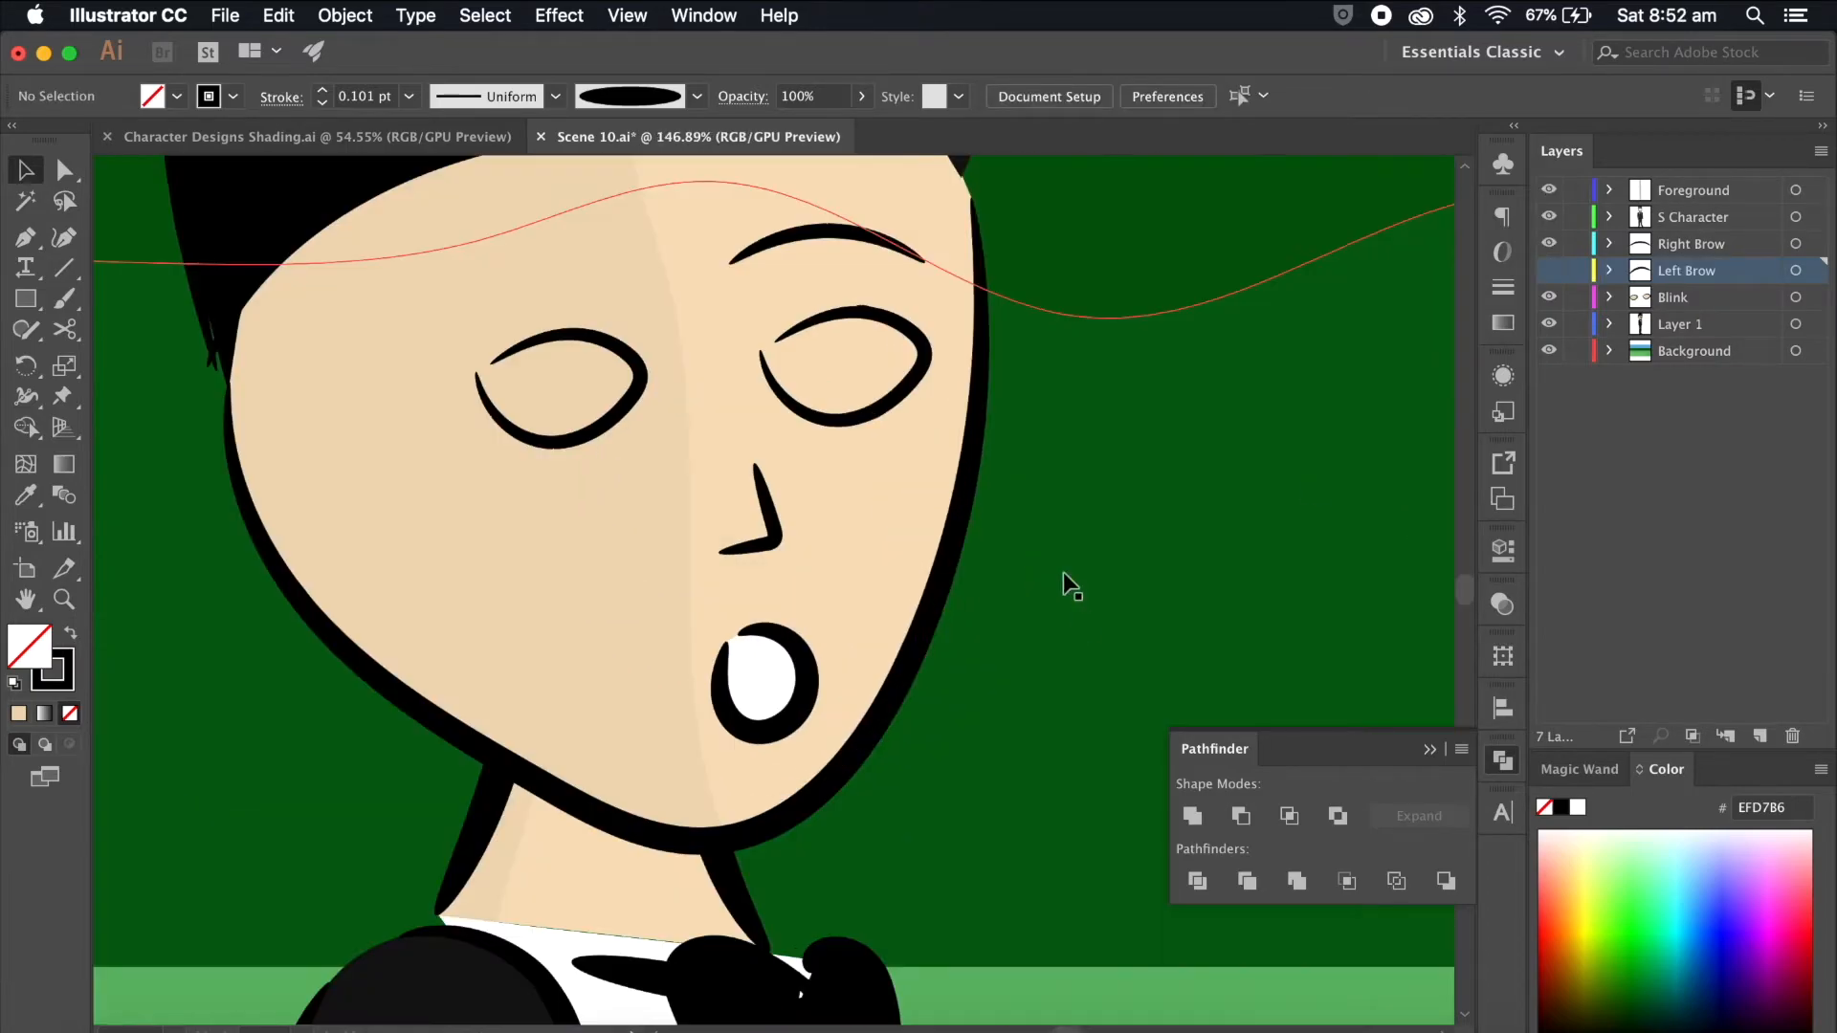
Step: Remove the open round mouth from the tuxedoed character's nested face group for placement on its own layer
{"action": "scroll", "coordinate": [1064, 572], "scroll_direction": "down", "scroll_amount": 3}
{"action": "scroll", "coordinate": [1132, 591], "scroll_direction": "up", "scroll_amount": 3}
{"action": "left_click", "coordinate": [857, 636]}
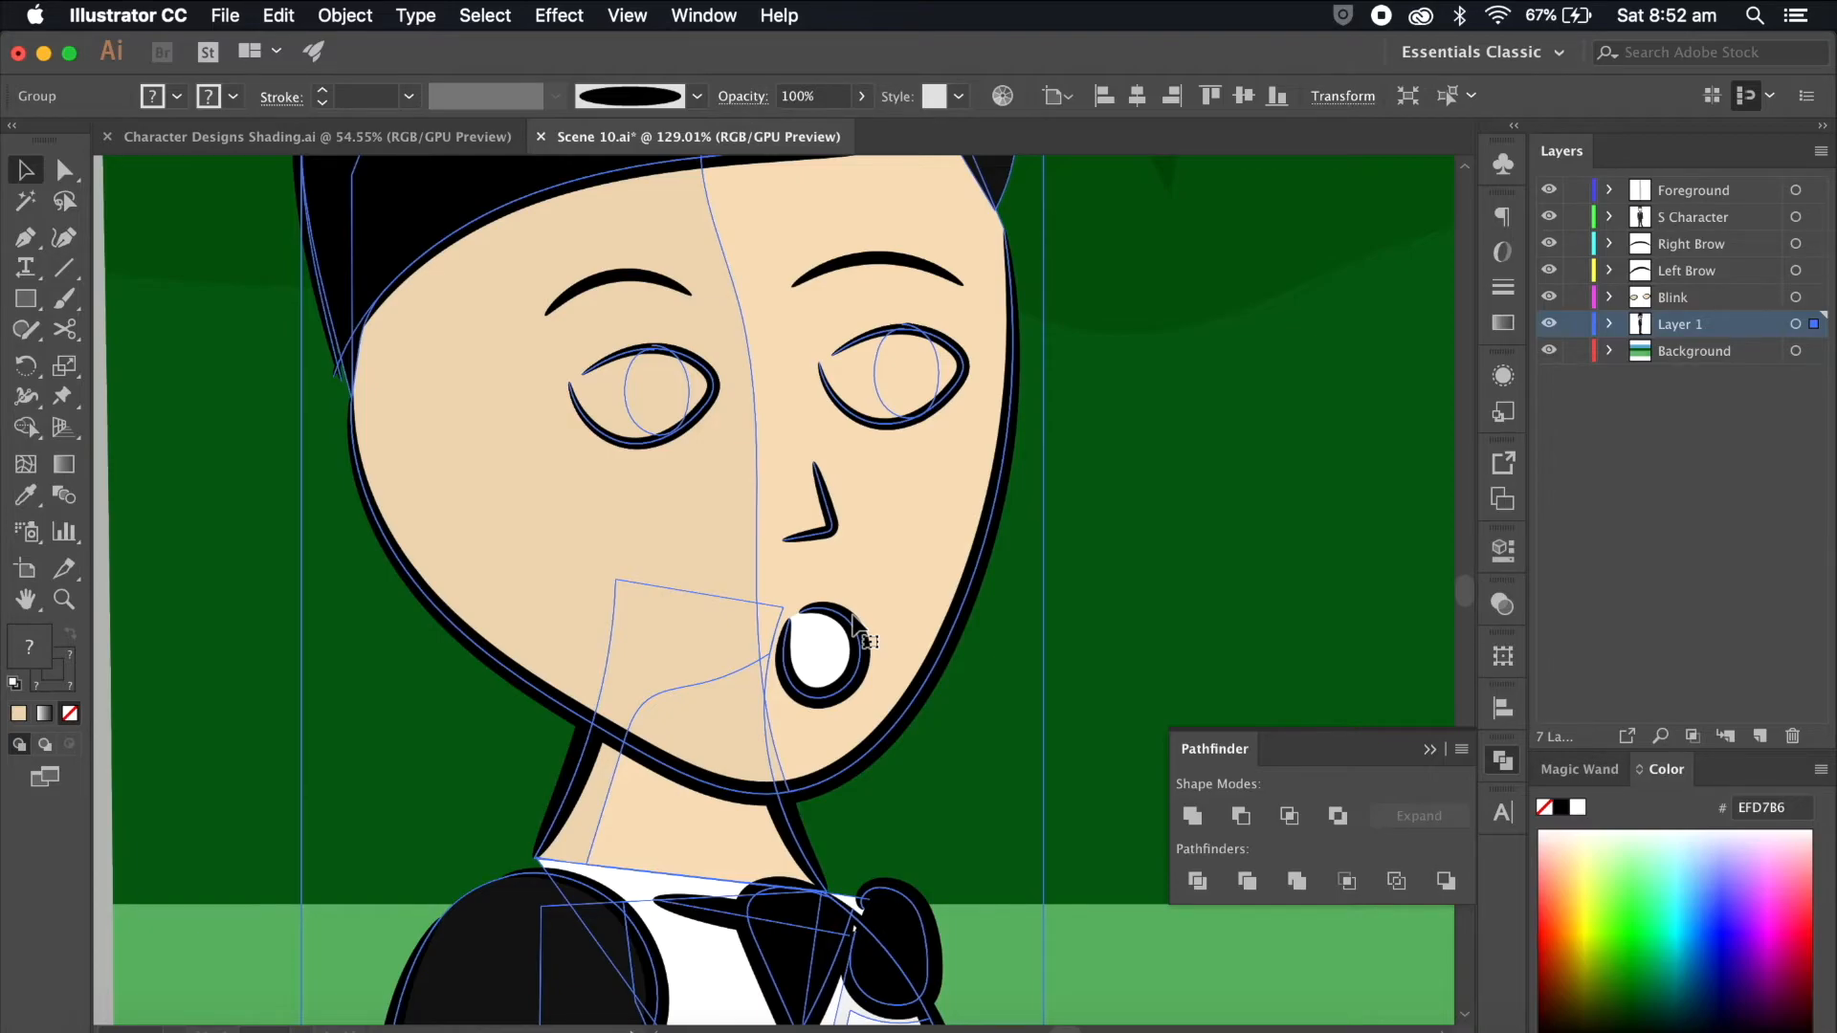
{"action": "double_click", "coordinate": [853, 618]}
{"action": "double_click", "coordinate": [852, 616]}
{"action": "left_click", "coordinate": [853, 616]}
{"action": "key", "text": "Delete"}
{"action": "key", "text": "Escape"}
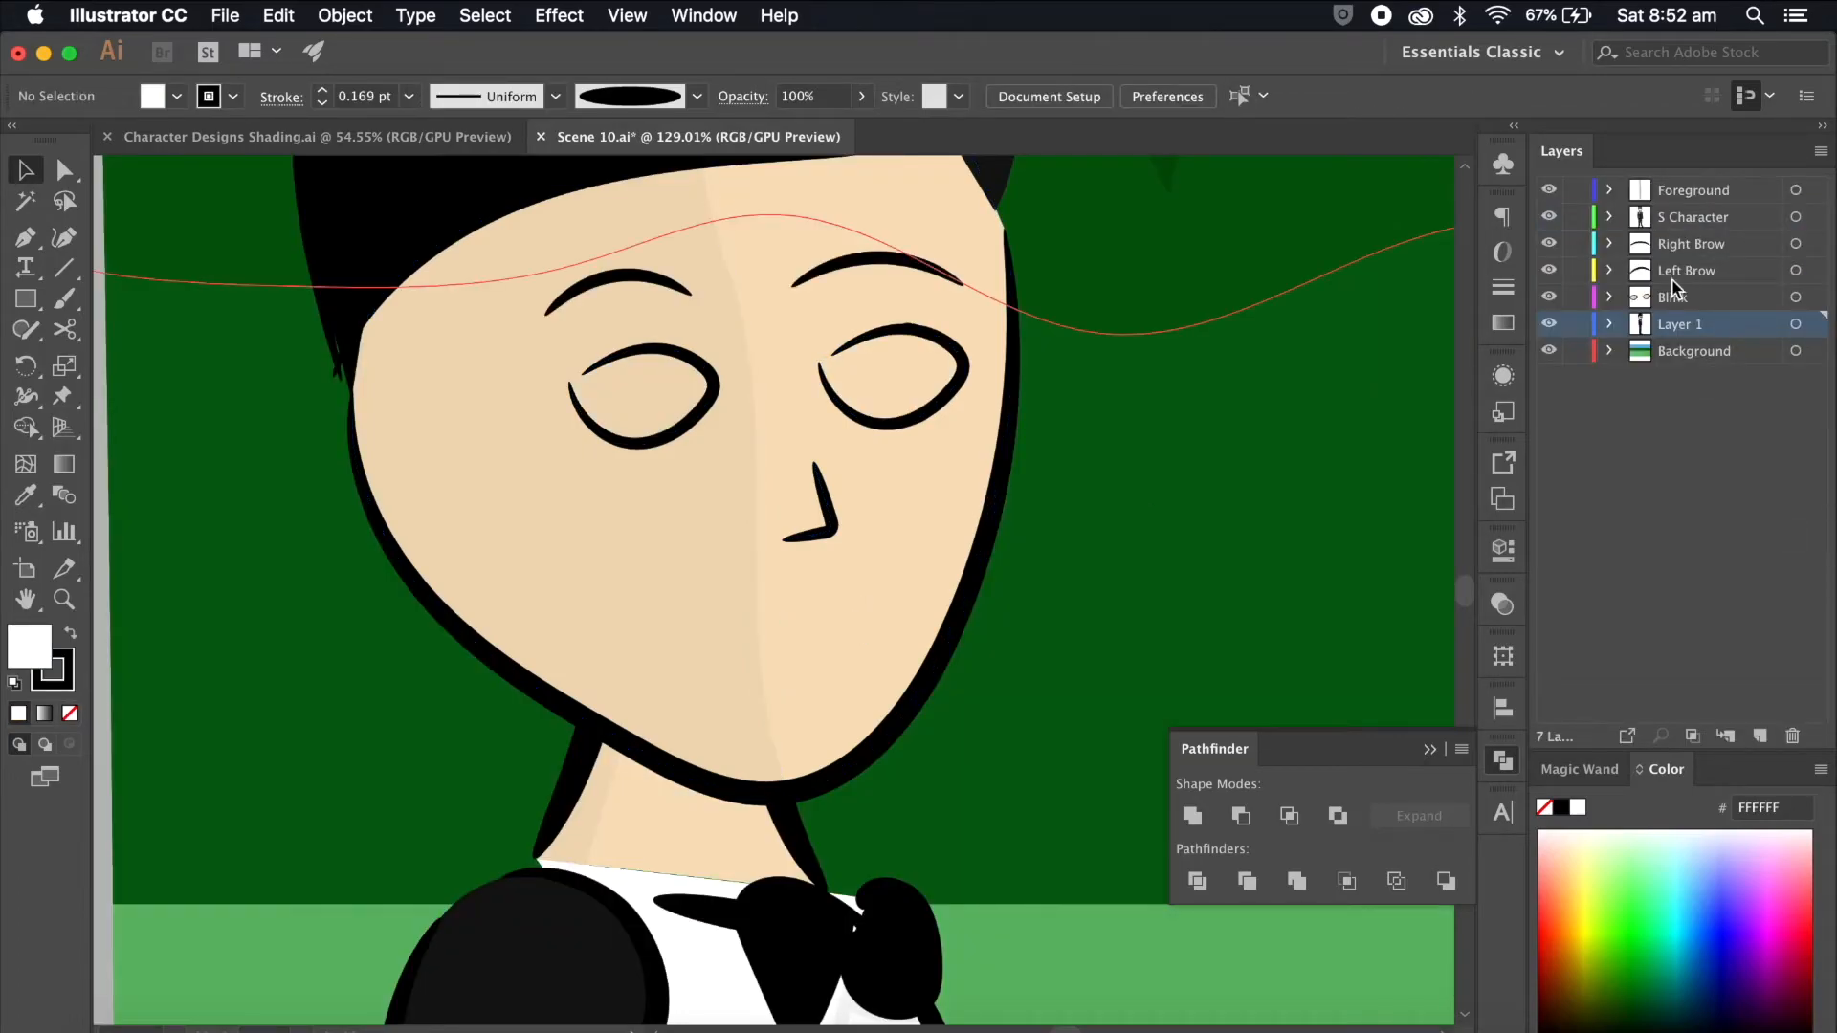
Step: Add a new layer above Right Brow and paste the open mouth onto it in its original position
{"action": "left_click", "coordinate": [1703, 247]}
{"action": "left_click", "coordinate": [1759, 736]}
{"action": "key", "text": "super+v"}
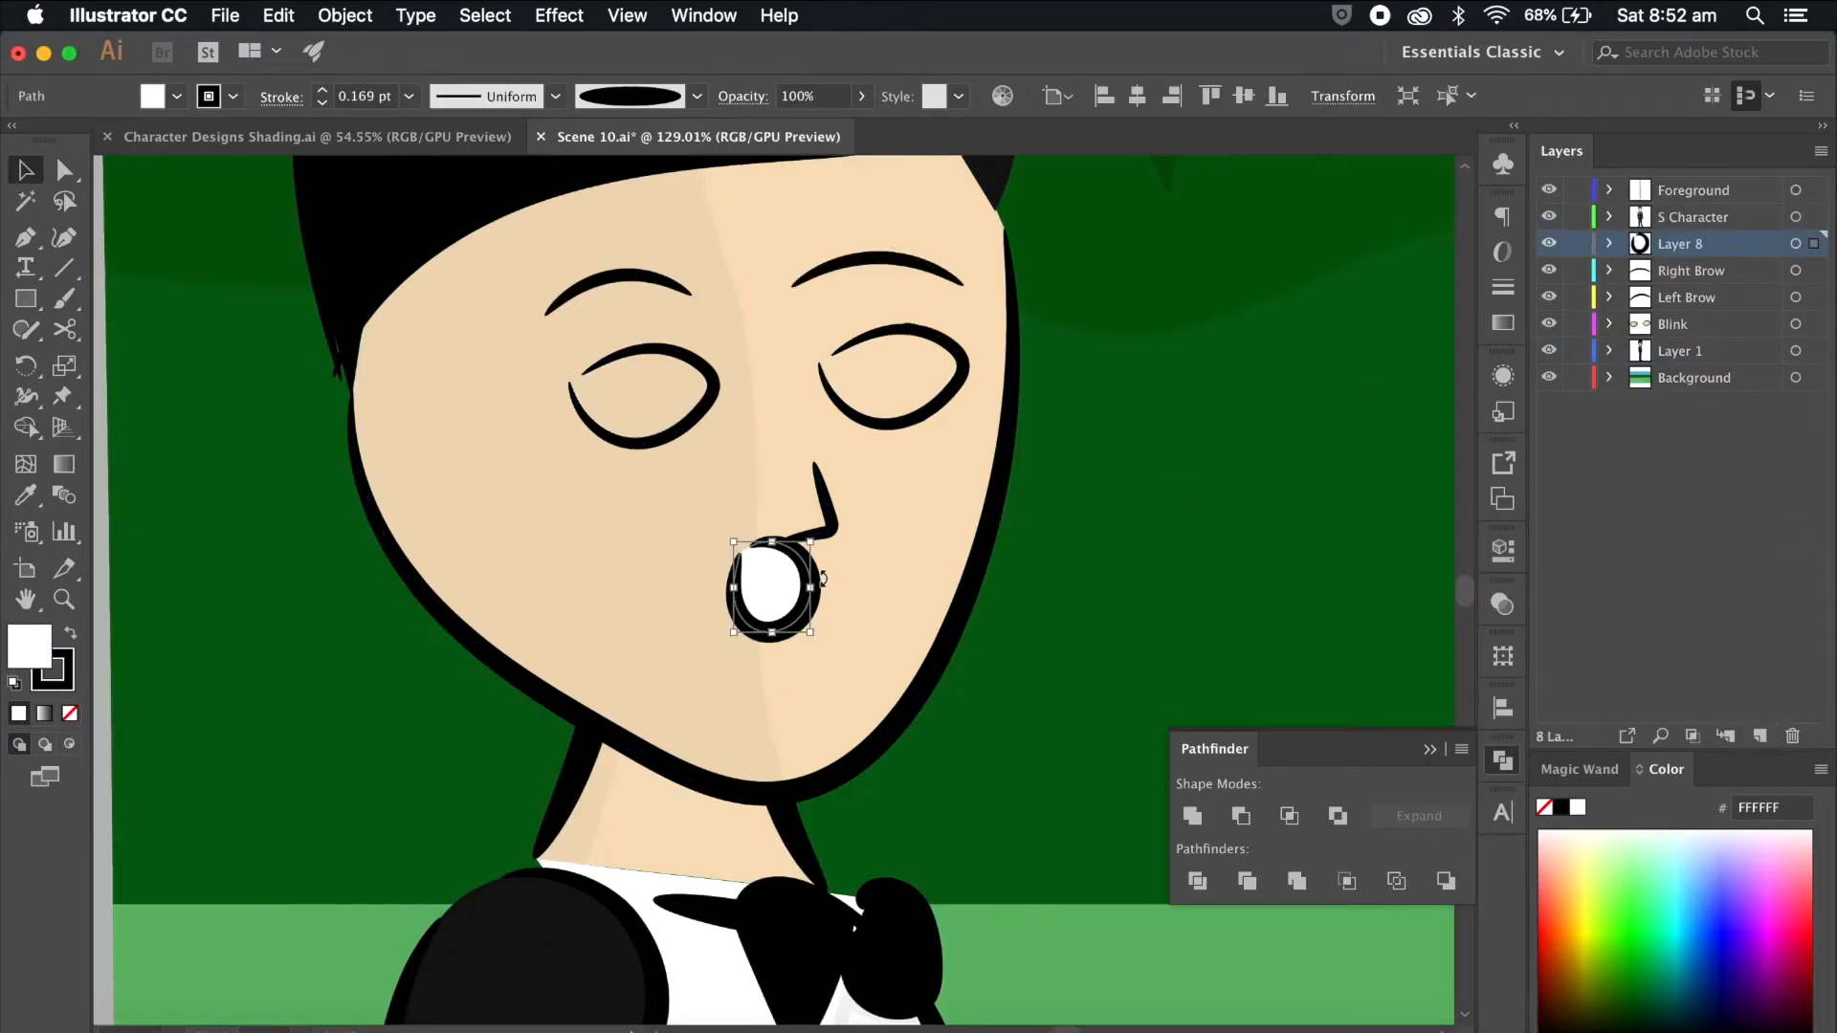
{"action": "key", "text": "super+z"}
{"action": "key", "text": "super+f"}
Step: Rename the open mouth's layer as Surprised and hide it
{"action": "double_click", "coordinate": [1684, 245]}
{"action": "type", "text": "Surprise"}
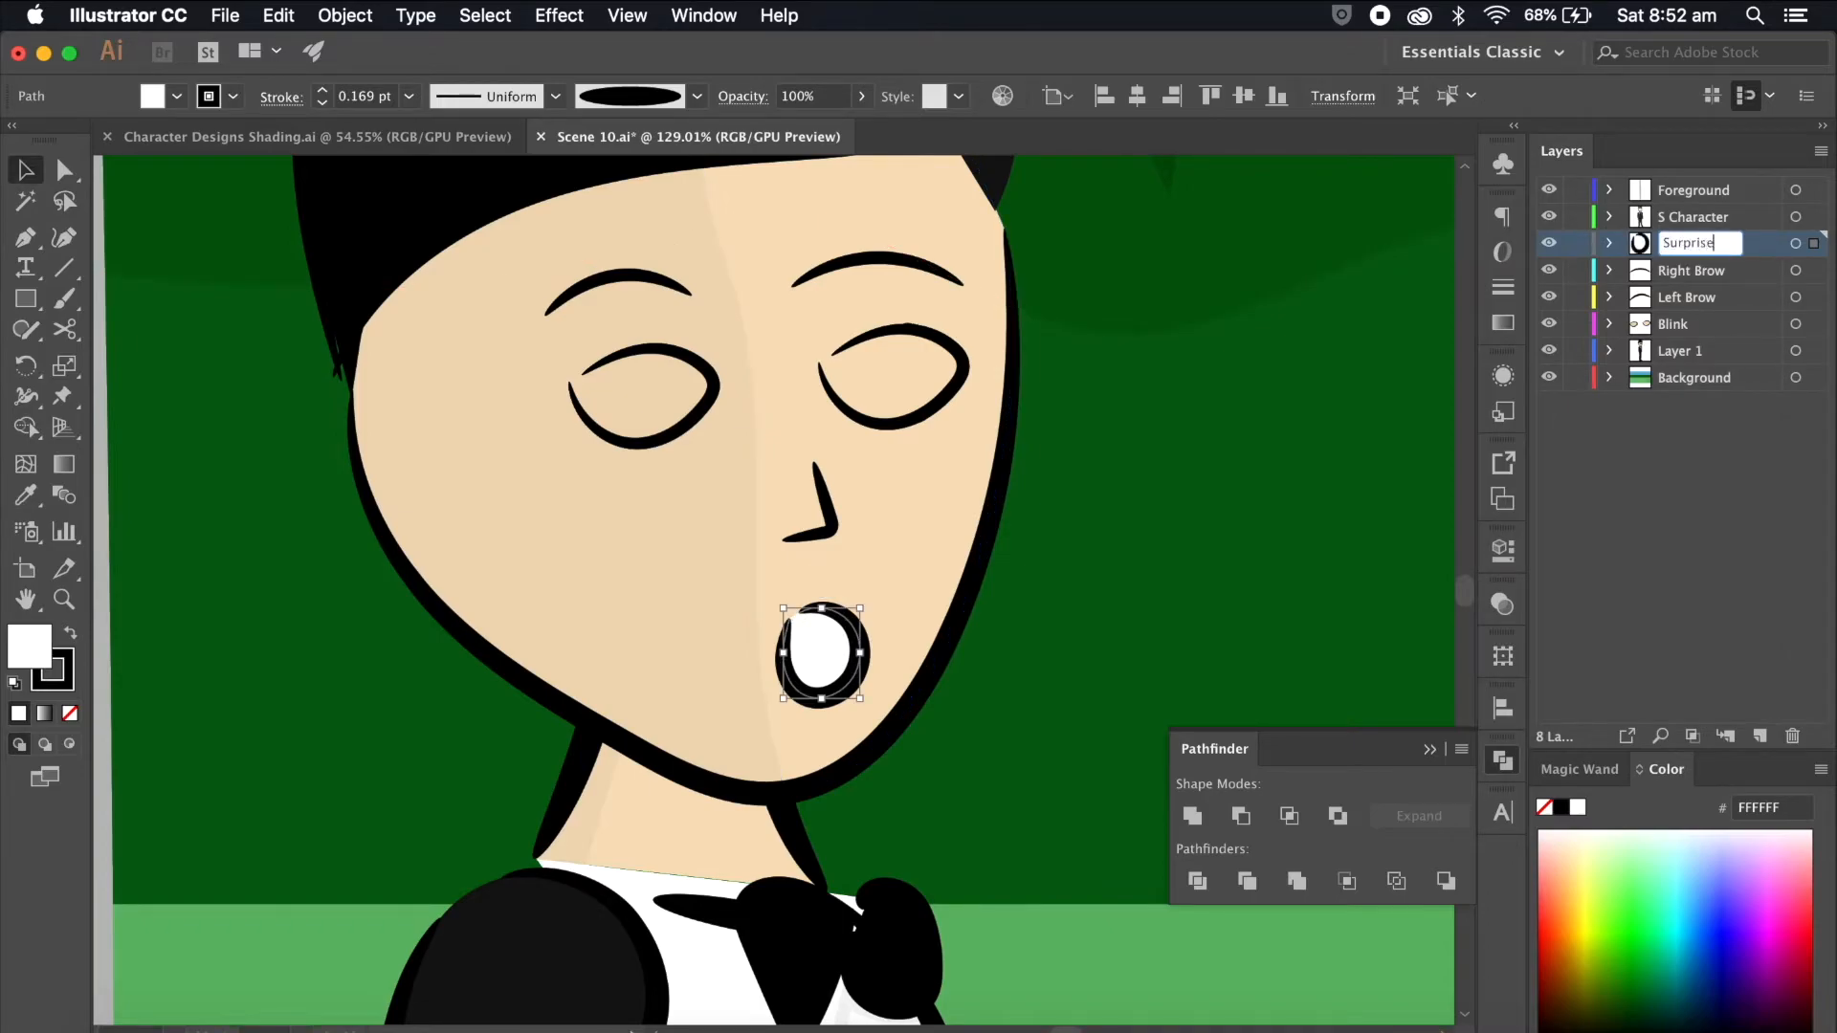
{"action": "type", "text": "d"}
{"action": "key", "text": "Return"}
{"action": "left_click", "coordinate": [1548, 243]}
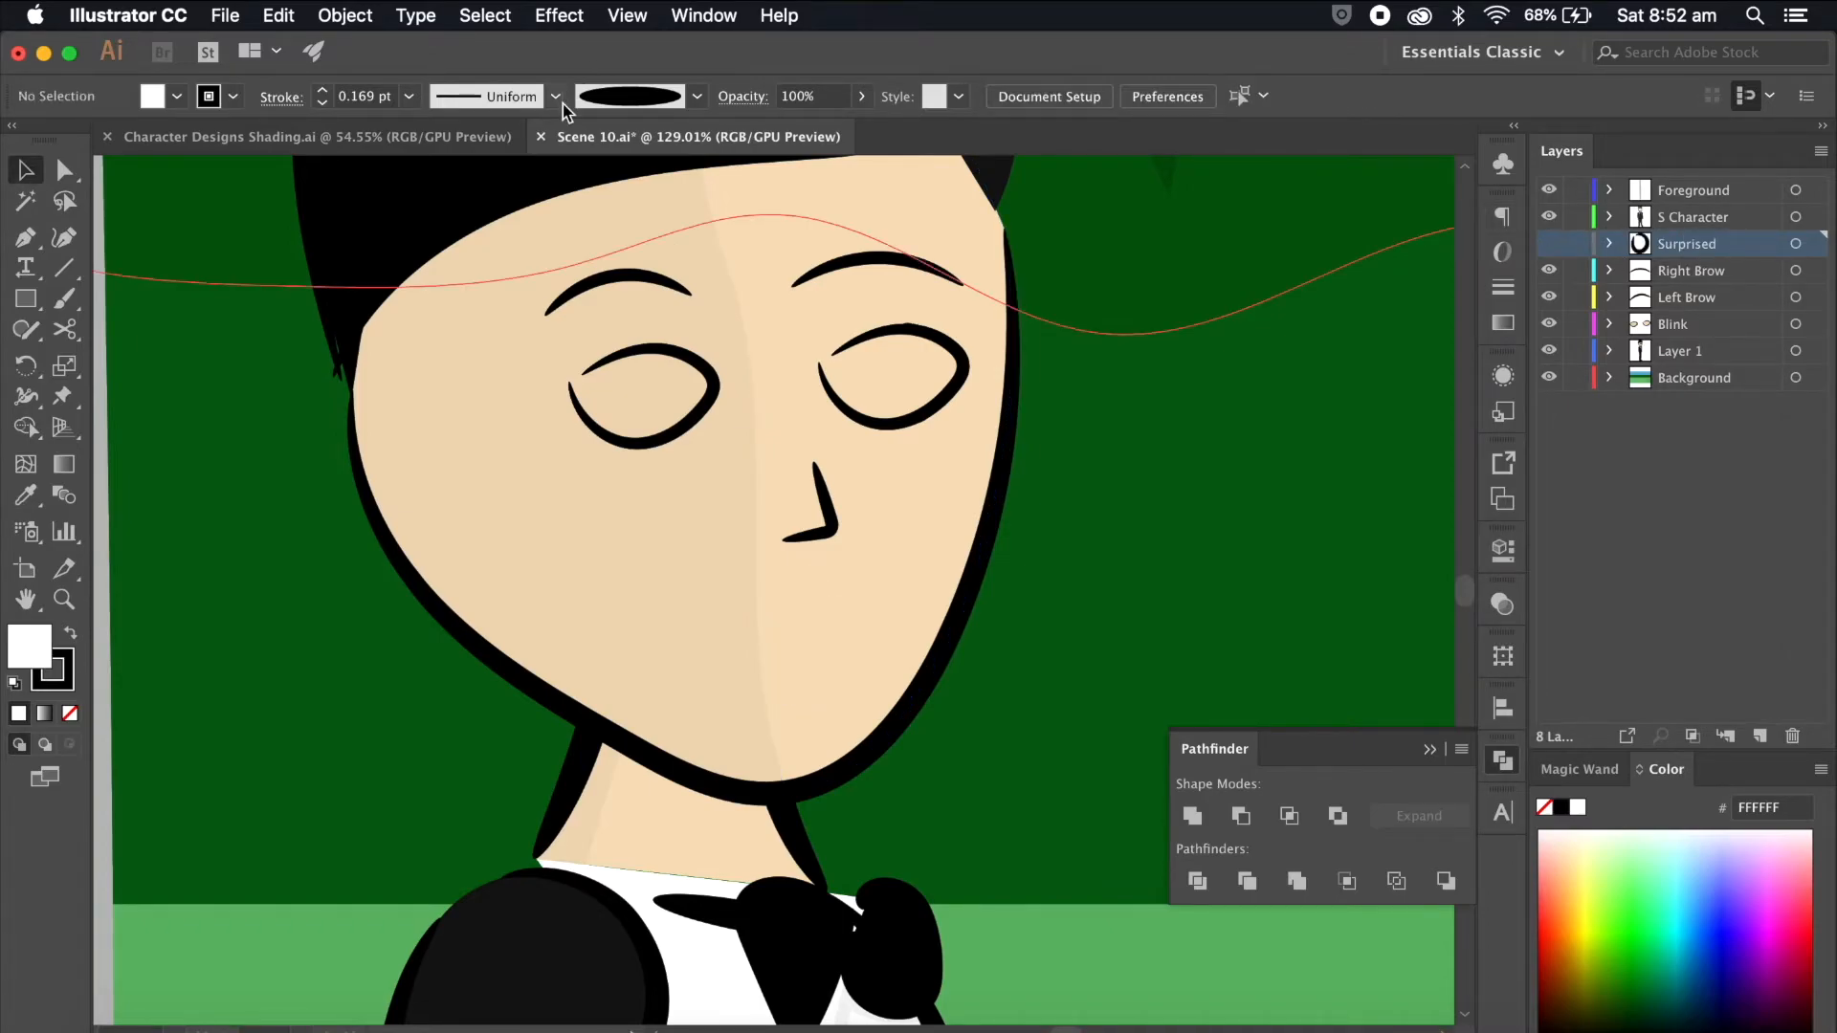
Step: Copy the straight mouth from Character Designs Shading.ai and return to Scene 10.ai
{"action": "left_click", "coordinate": [316, 137]}
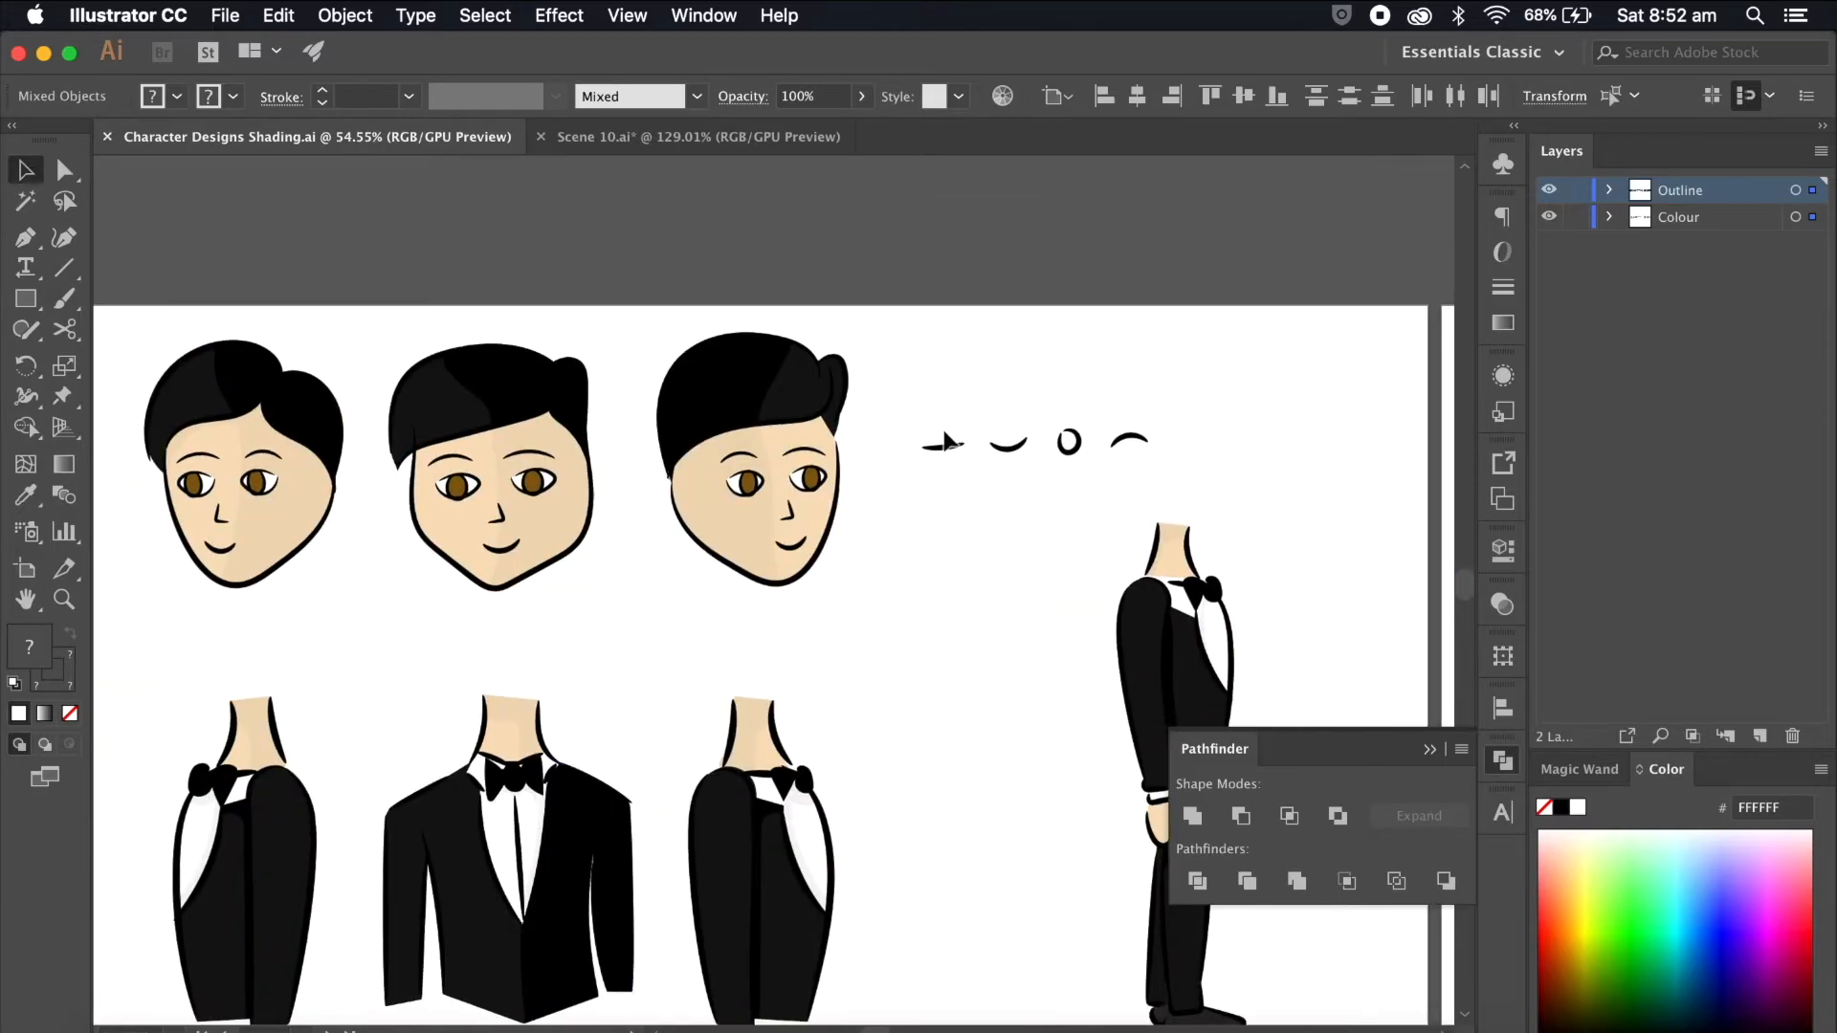
{"action": "left_click", "coordinate": [942, 445]}
{"action": "left_click", "coordinate": [648, 137]}
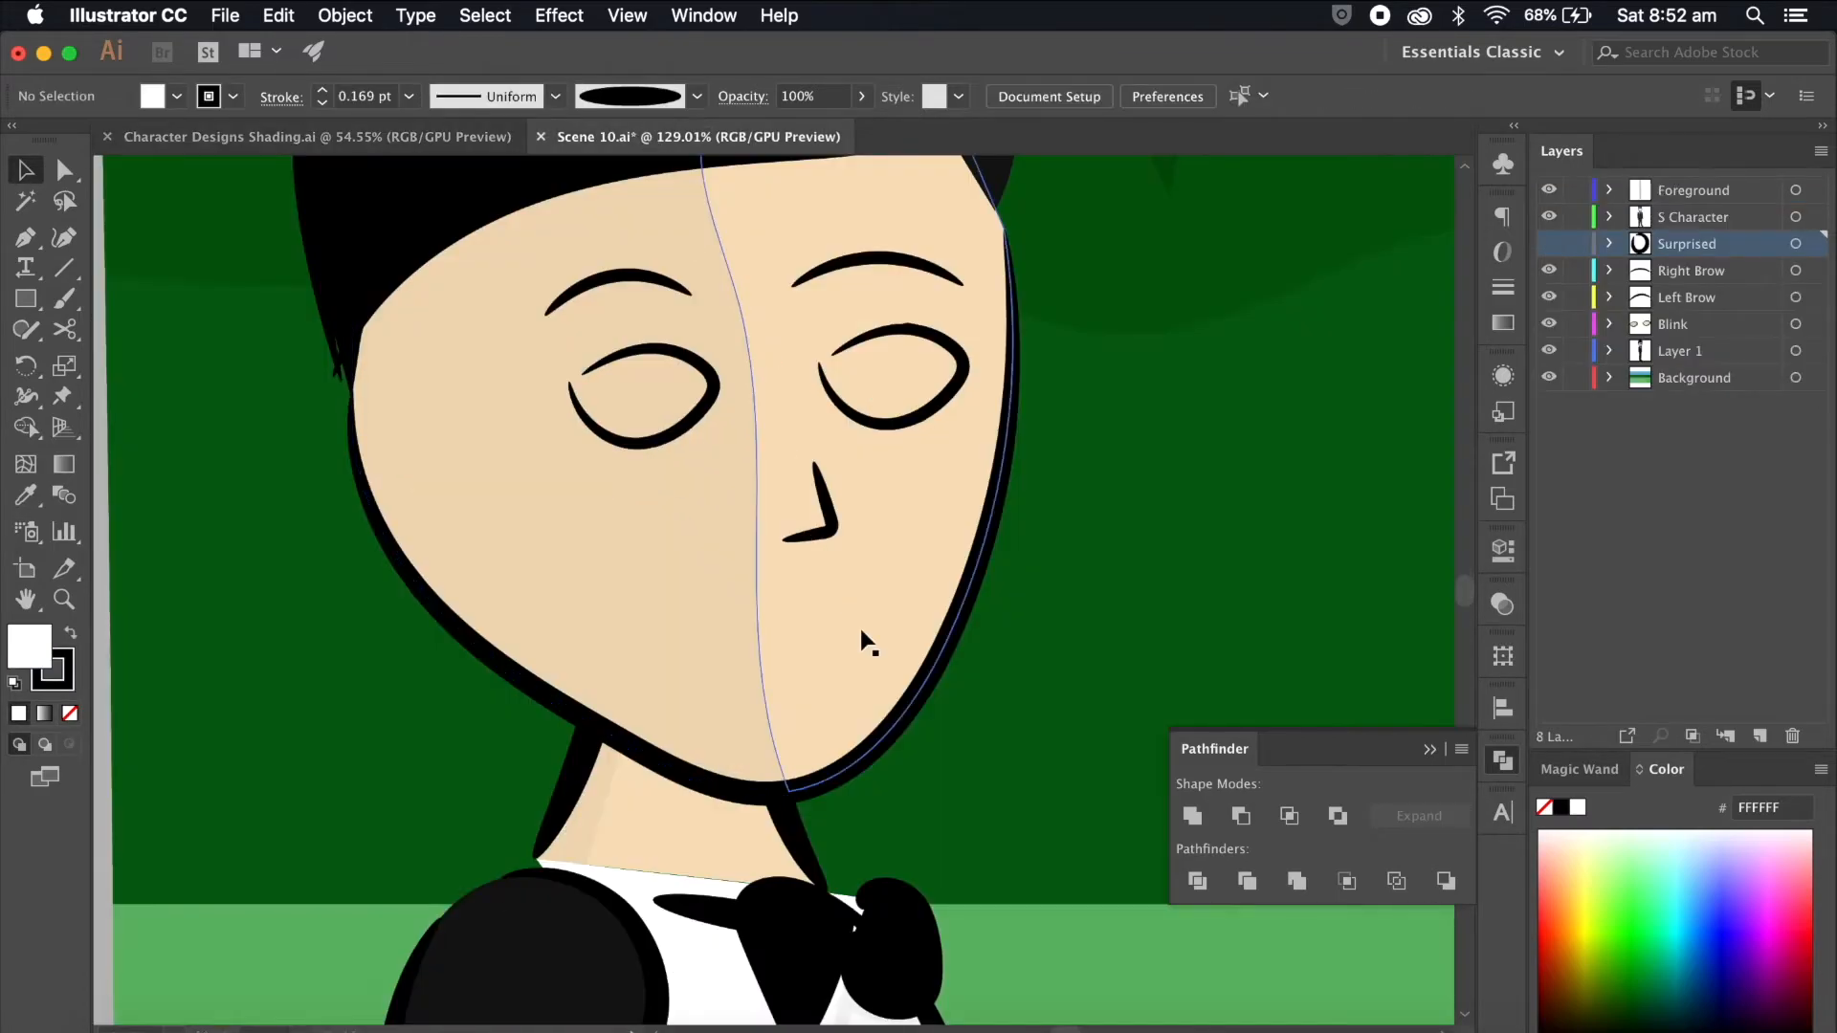
{"action": "scroll", "coordinate": [861, 635], "scroll_direction": "up", "scroll_amount": 2}
{"action": "key", "text": "super+v"}
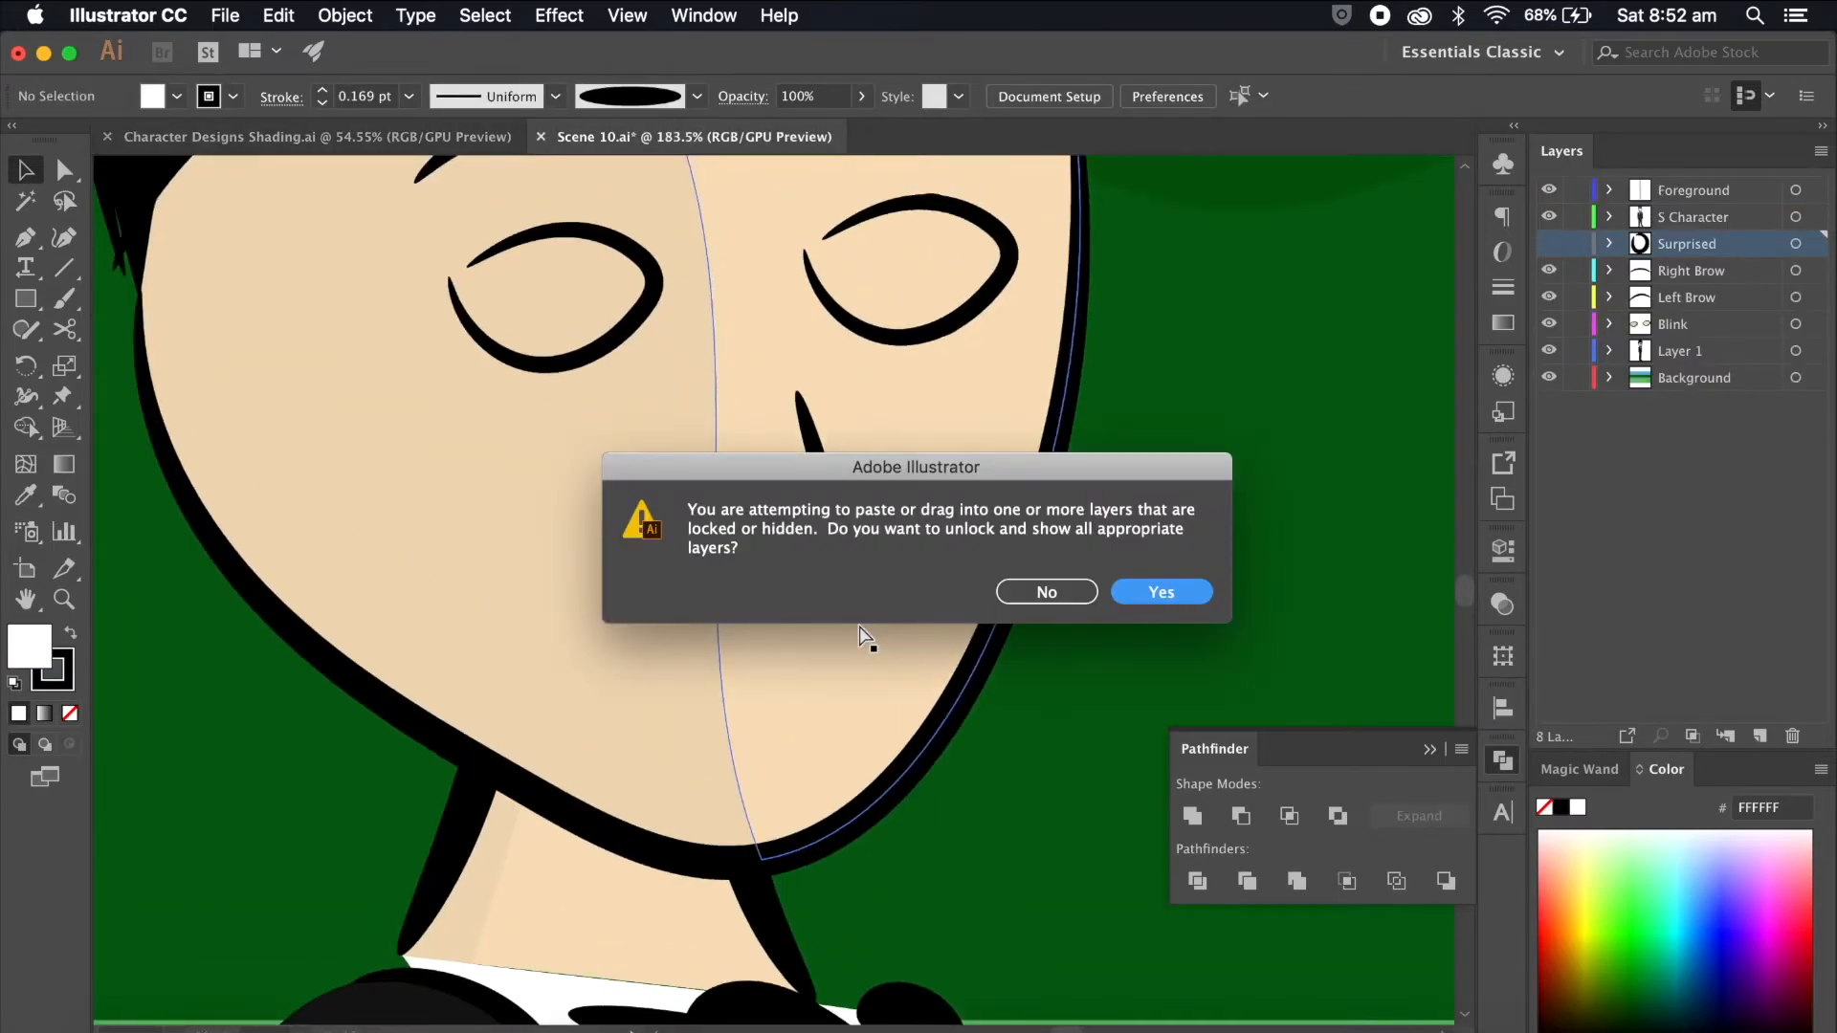
{"action": "left_click", "coordinate": [1049, 591]}
Step: Name a new layer above Surprised Neutral, and paste the straight mouth onto it, positioned below the character's nose
{"action": "double_click", "coordinate": [1684, 243]}
{"action": "type", "text": "Neutral"}
{"action": "key", "text": "Return"}
{"action": "key", "text": "super+v"}
{"action": "left_click_drag", "start_coordinate": [796, 599], "coordinate": [801, 681]}
{"action": "scroll", "coordinate": [804, 683], "scroll_direction": "down", "scroll_amount": 5}
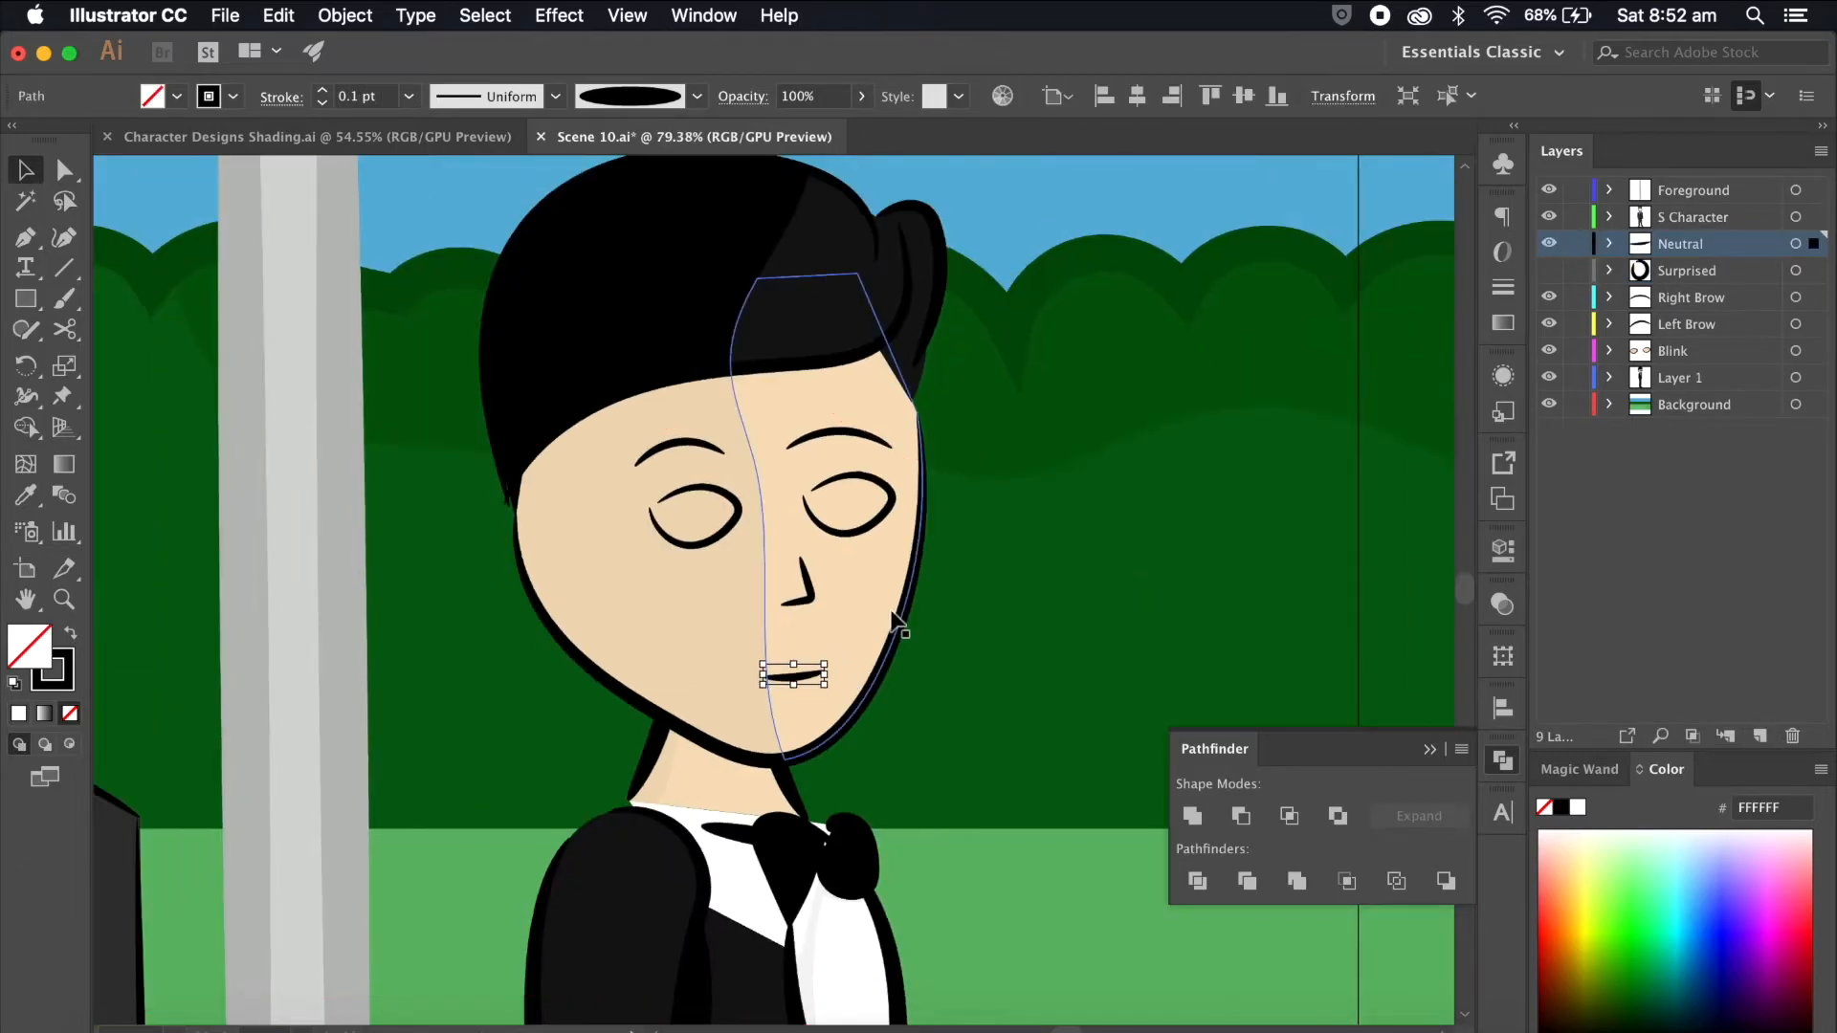
Step: Check the open eyes with the Blink layer hidden, and make the Surprised and Blink layers visible again
{"action": "left_click", "coordinate": [1549, 350]}
{"action": "scroll", "coordinate": [1106, 461], "scroll_direction": "down", "scroll_amount": 8}
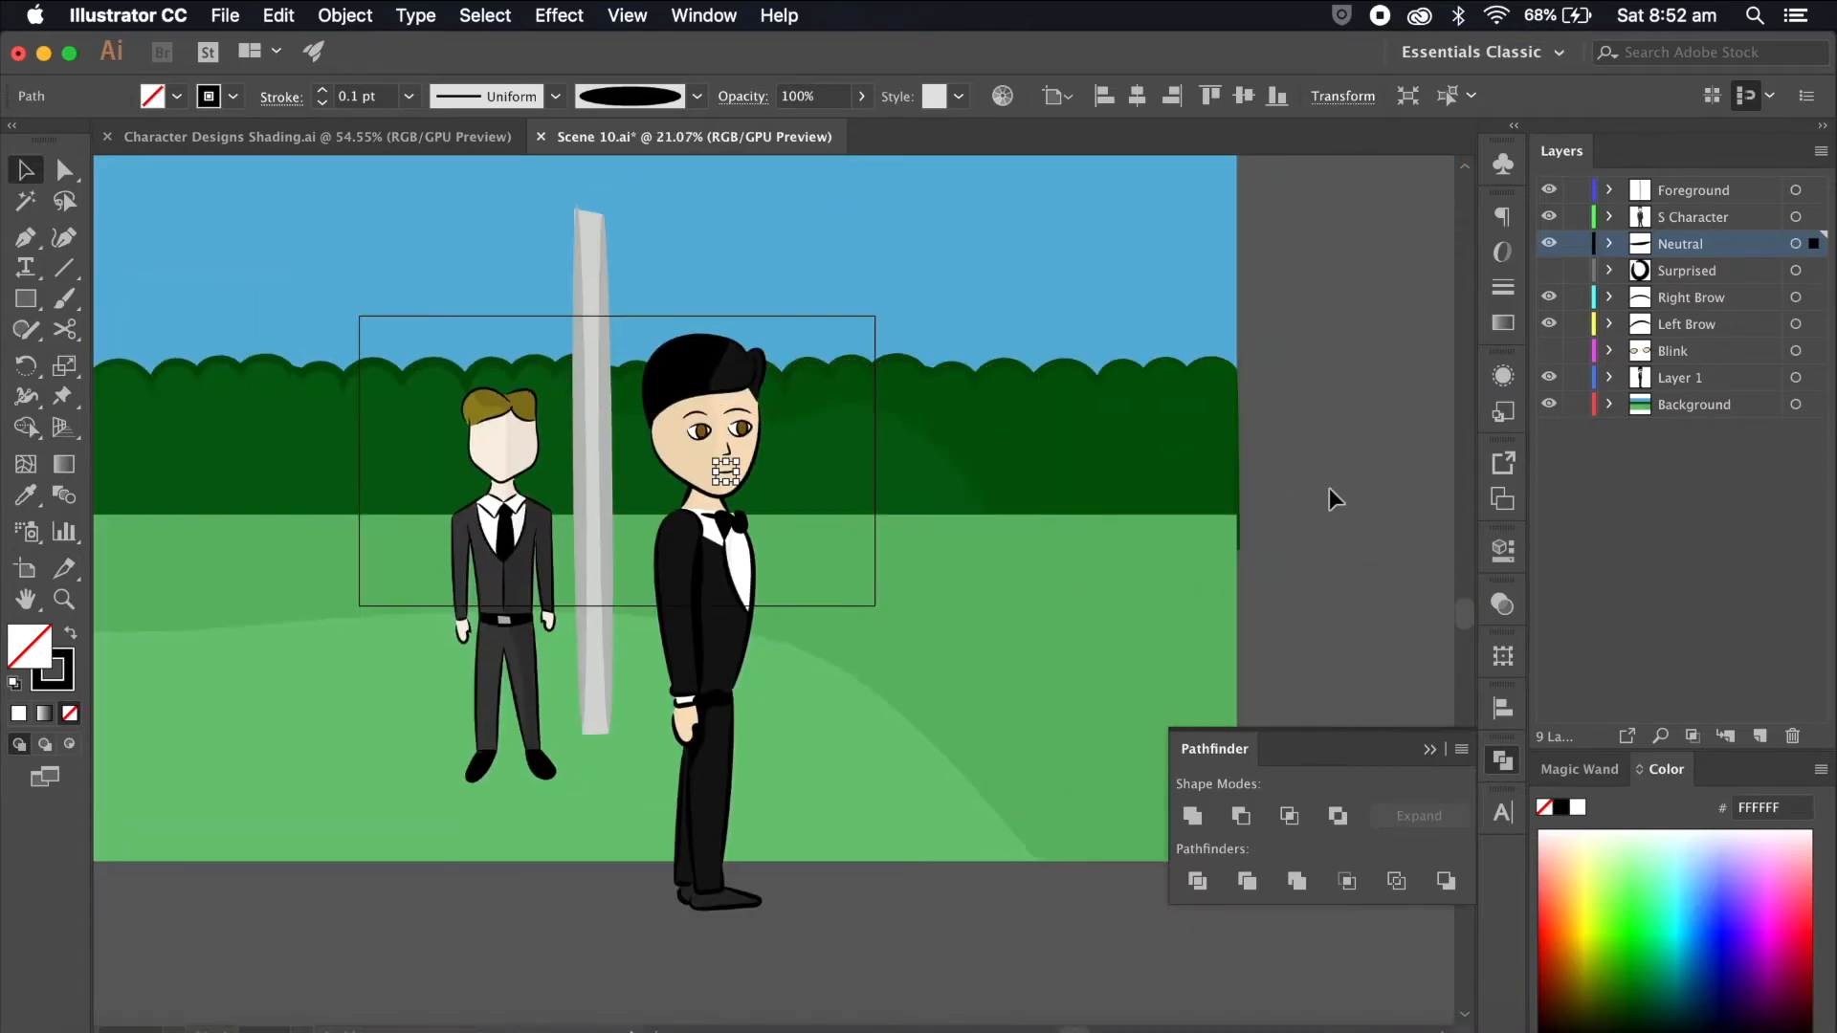
{"action": "left_click", "coordinate": [1328, 490]}
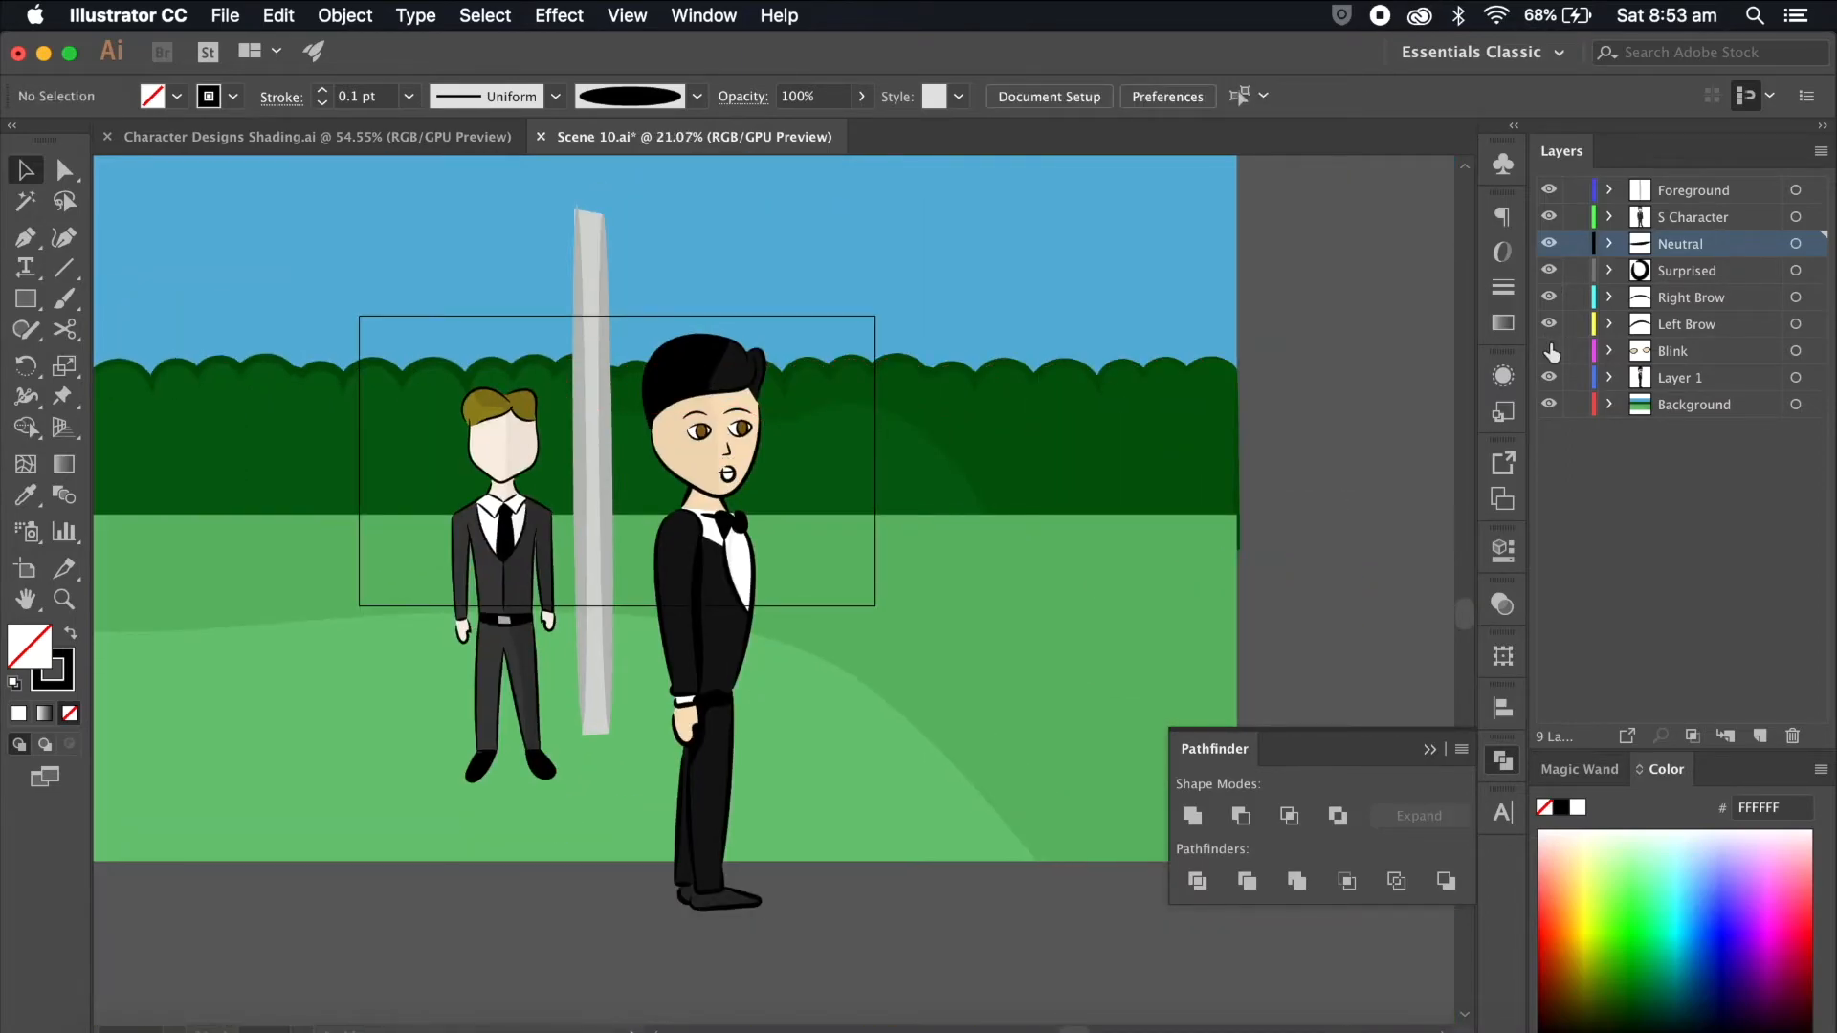
{"action": "scroll", "coordinate": [1255, 459], "scroll_direction": "down", "scroll_amount": 2}
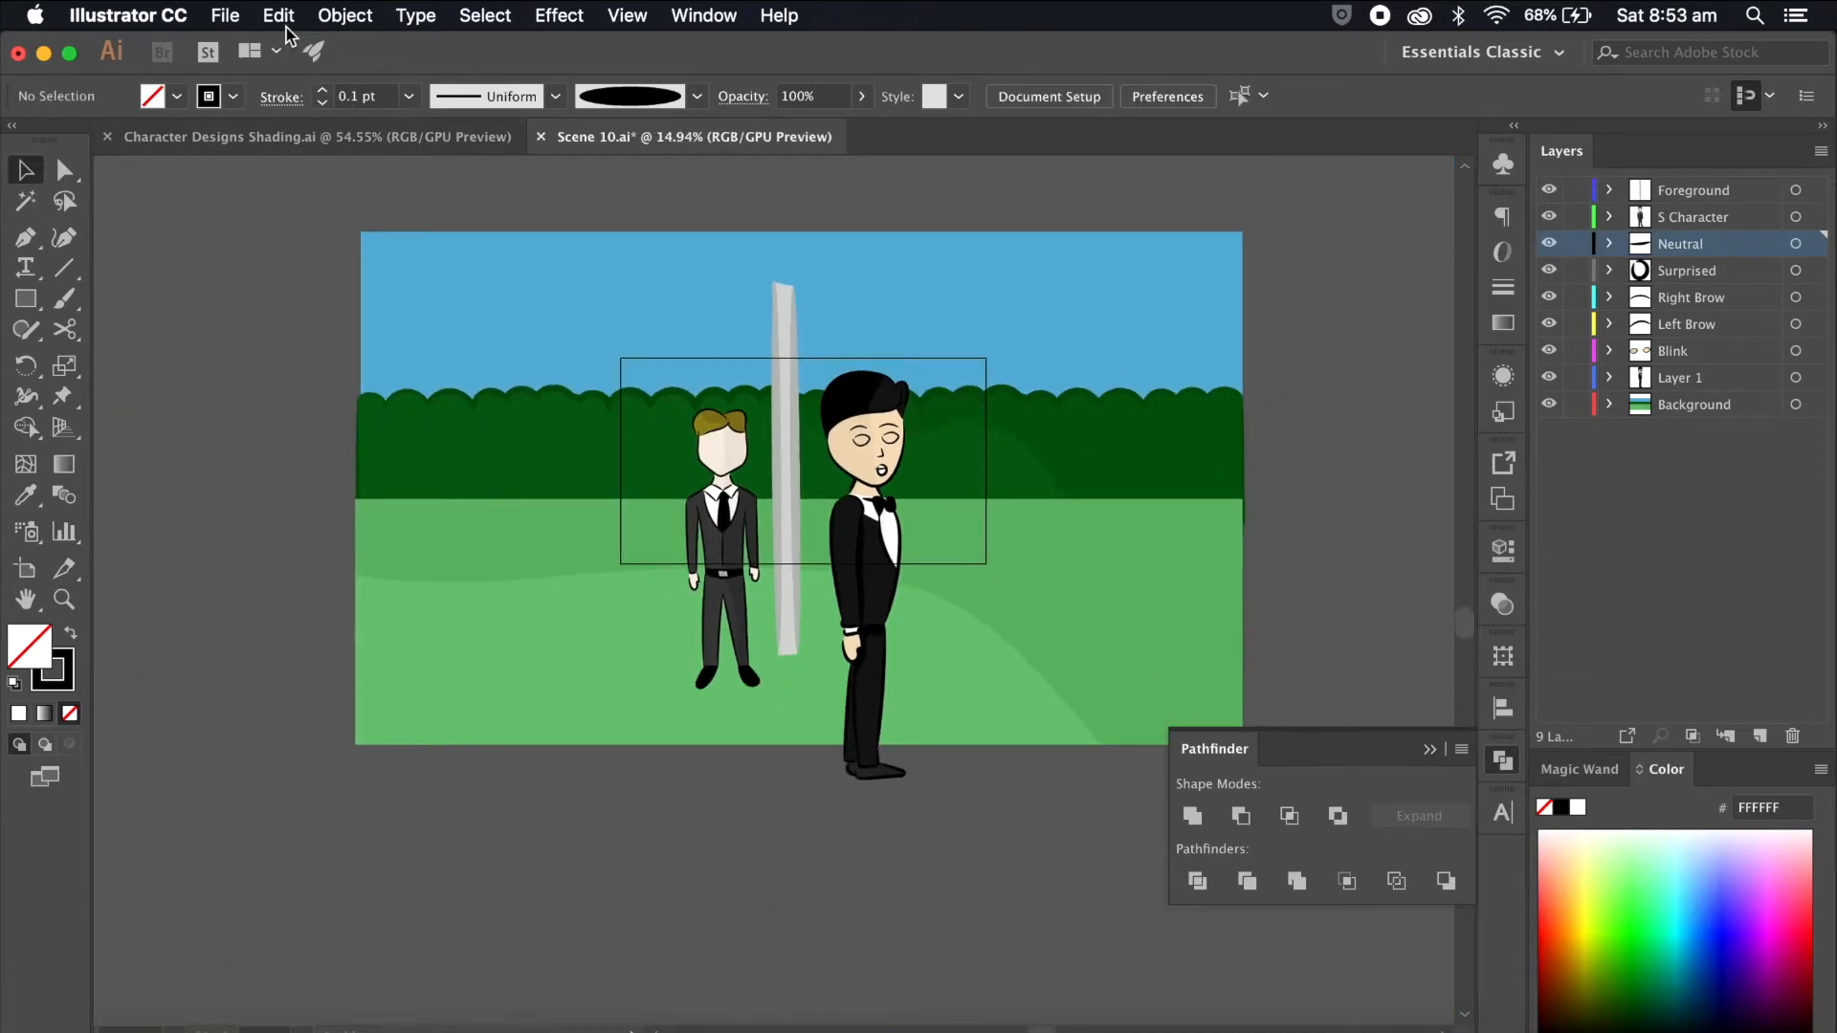
Step: Save the Scene 10 file and close it
{"action": "left_click", "coordinate": [225, 16]}
{"action": "left_click", "coordinate": [302, 218]}
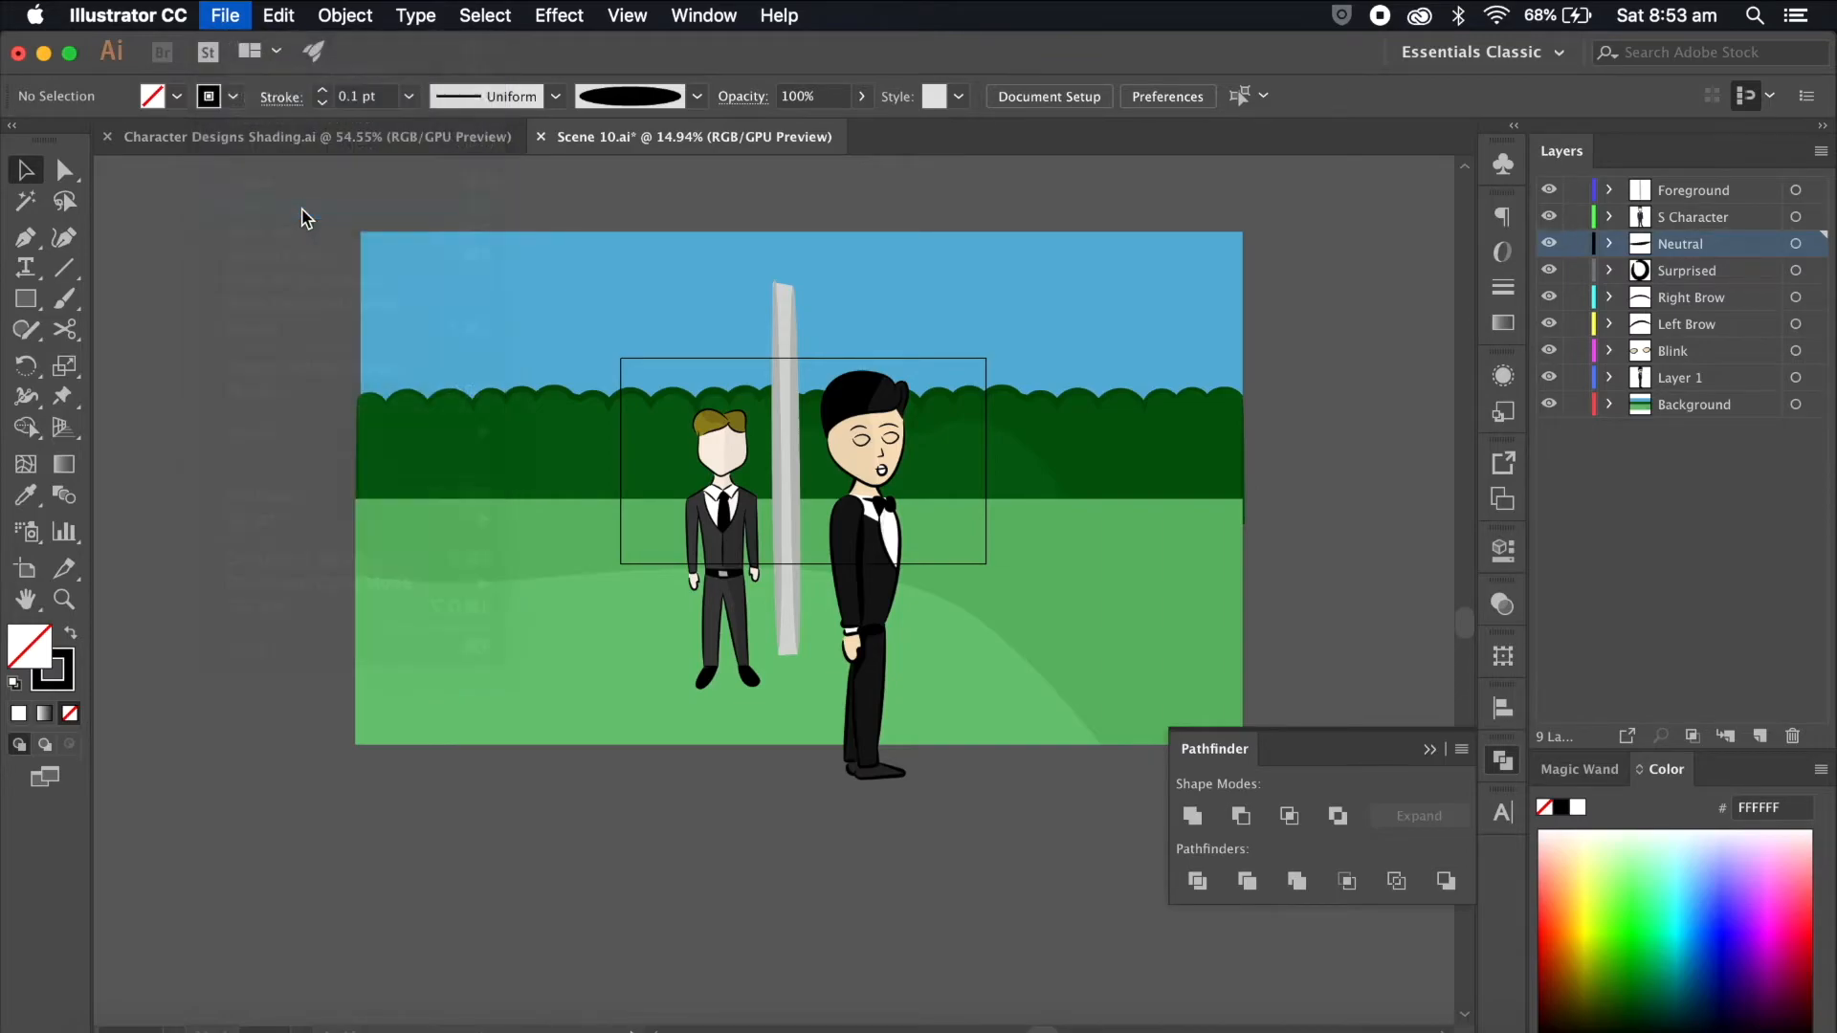
{"action": "left_click", "coordinate": [541, 137]}
Step: Compare the previews of Scene 11.ai and Scene 6.ai in the Scenes folder
{"action": "left_click", "coordinate": [141, 1028]}
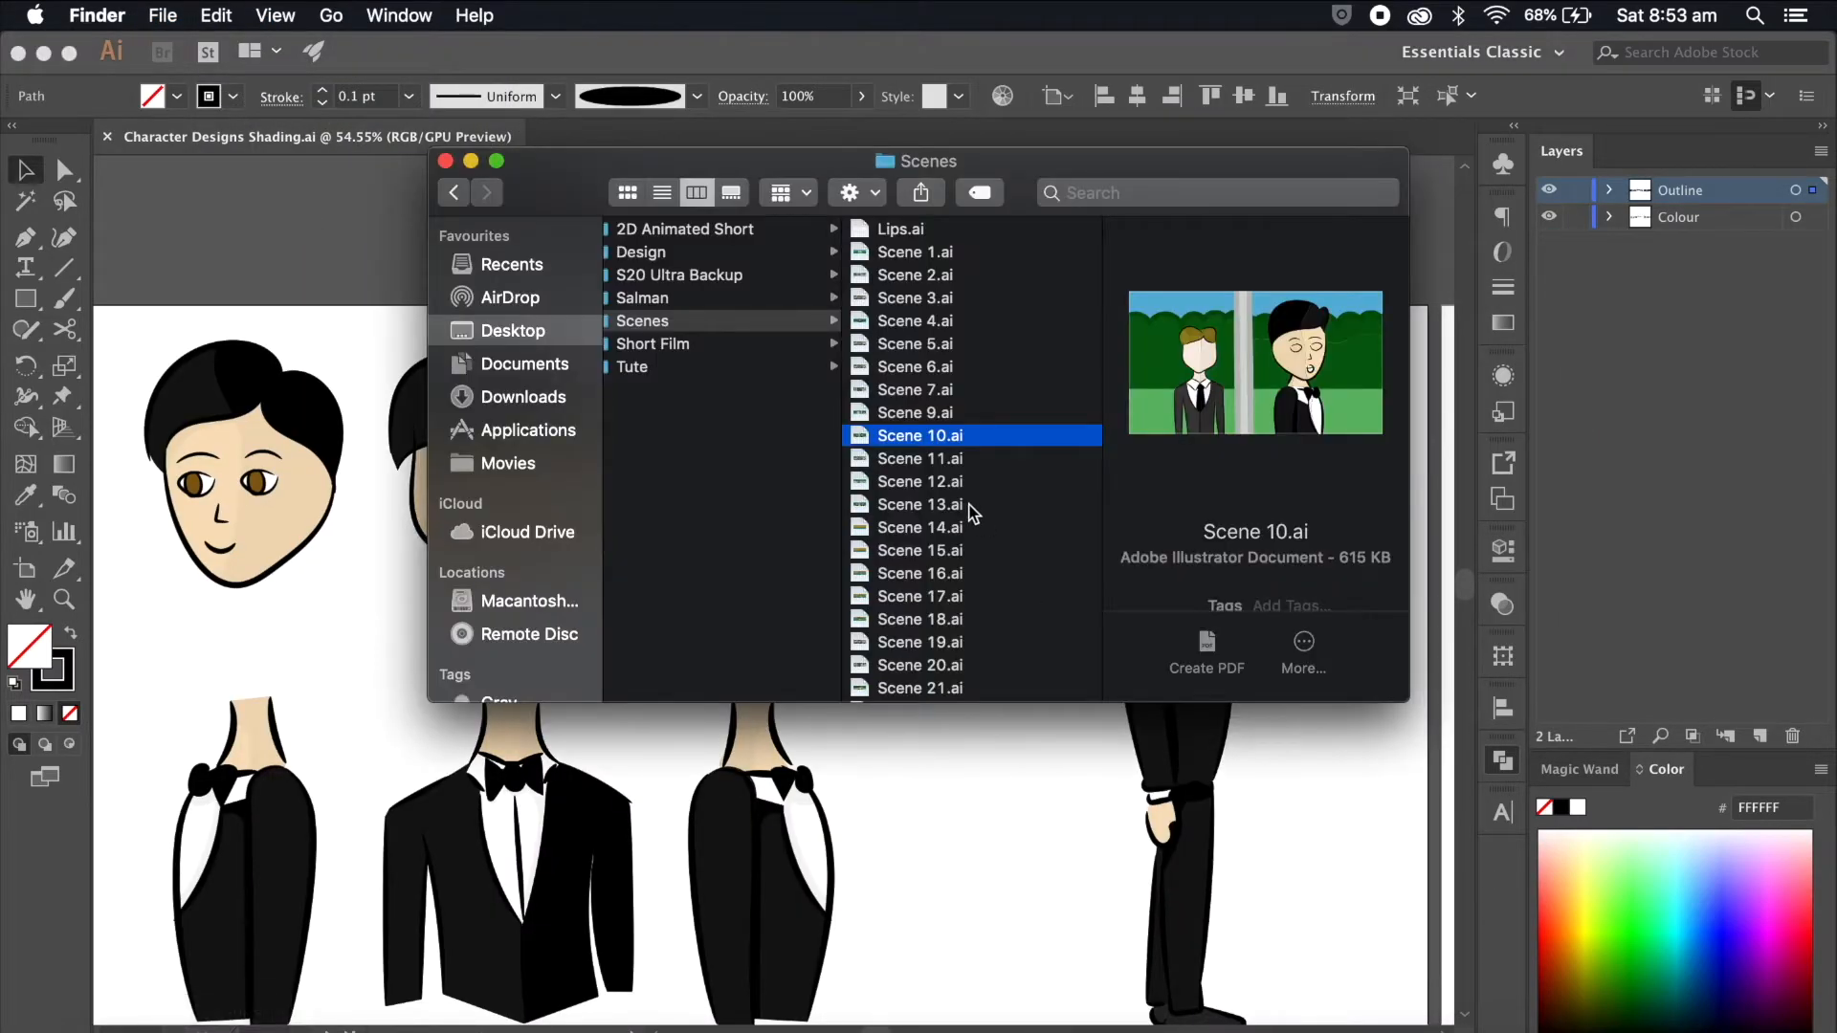
{"action": "left_click", "coordinate": [950, 475]}
{"action": "left_click", "coordinate": [1006, 462]}
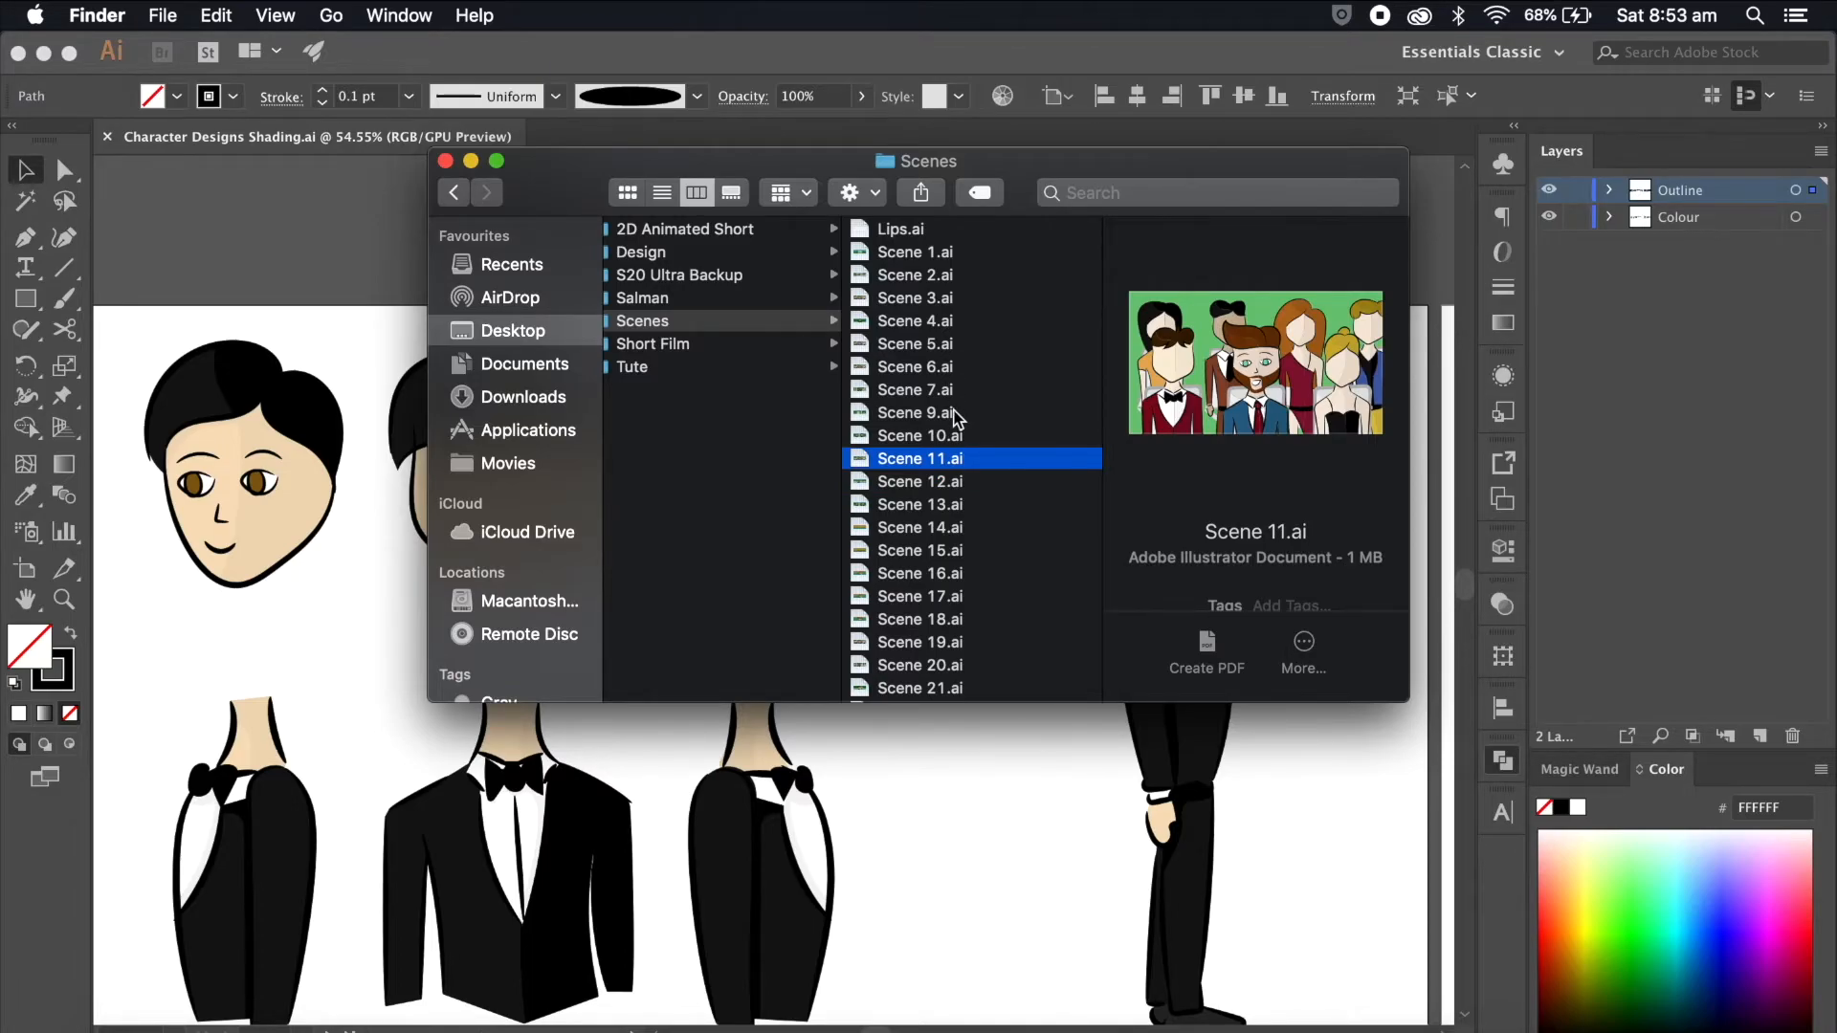
{"action": "left_click", "coordinate": [947, 367]}
{"action": "key", "text": "space"}
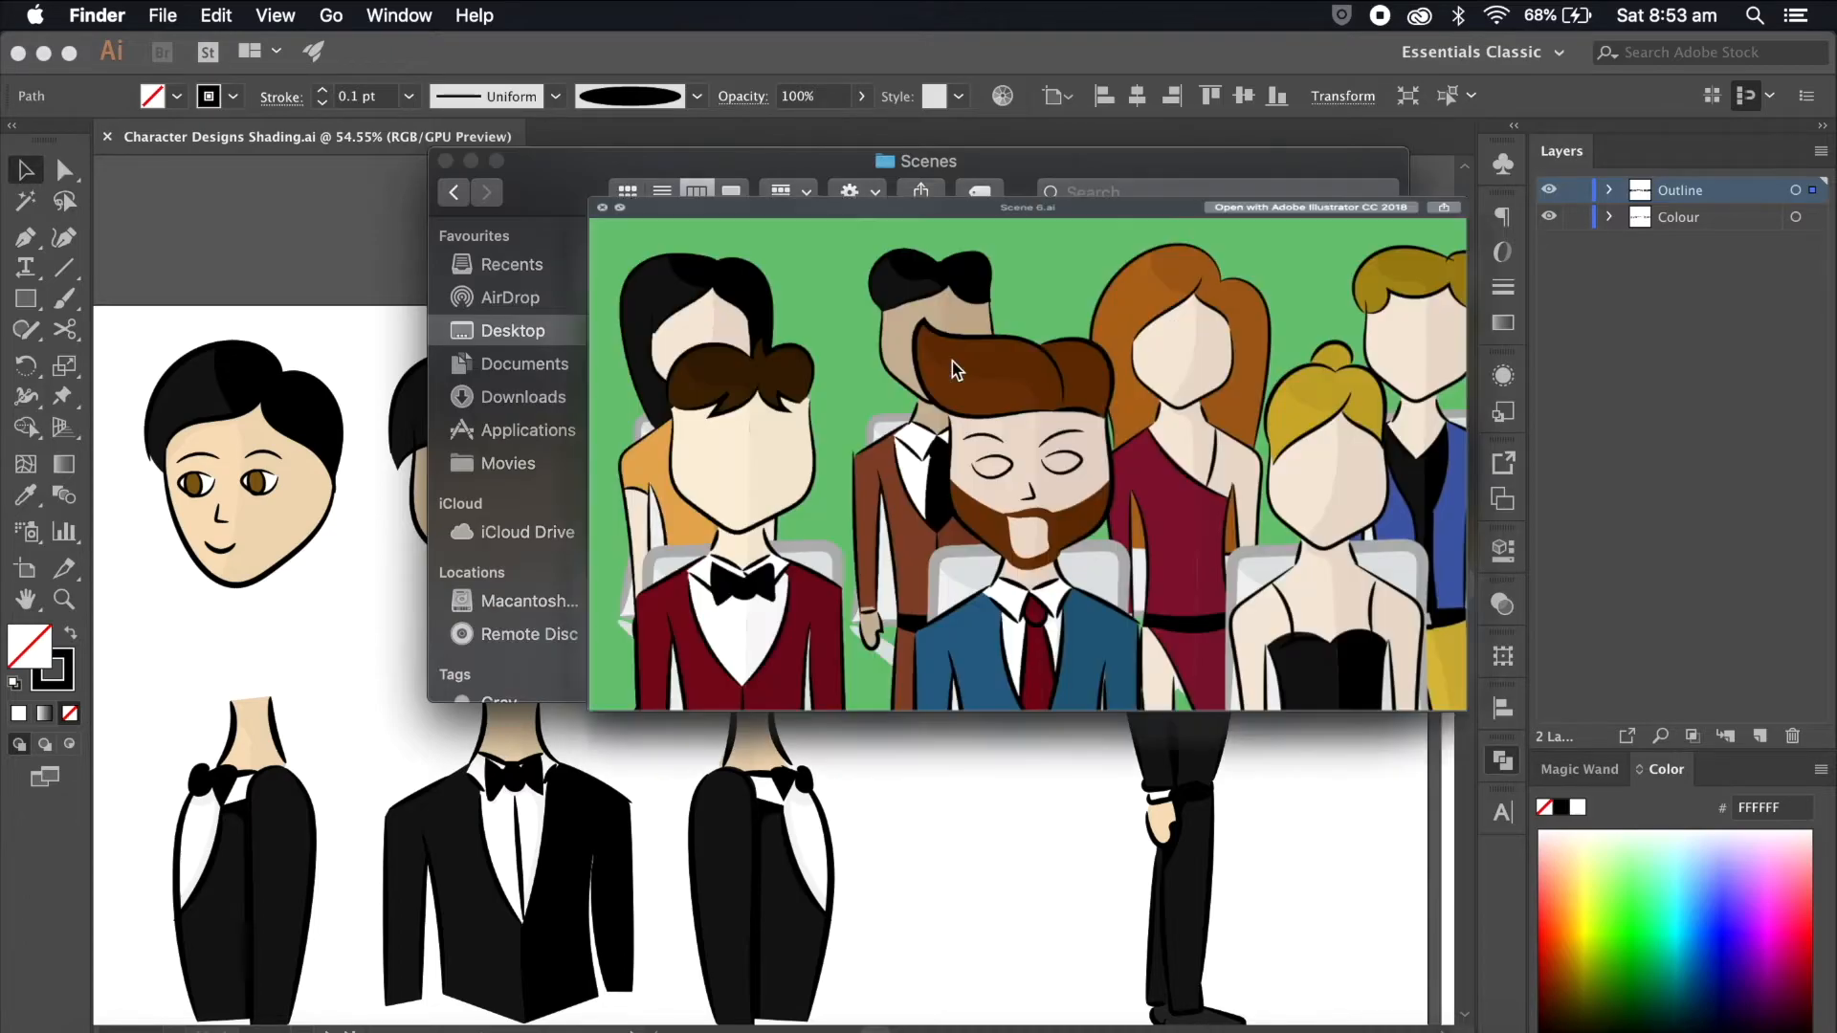
{"action": "key", "text": "space"}
{"action": "left_click", "coordinate": [952, 461]}
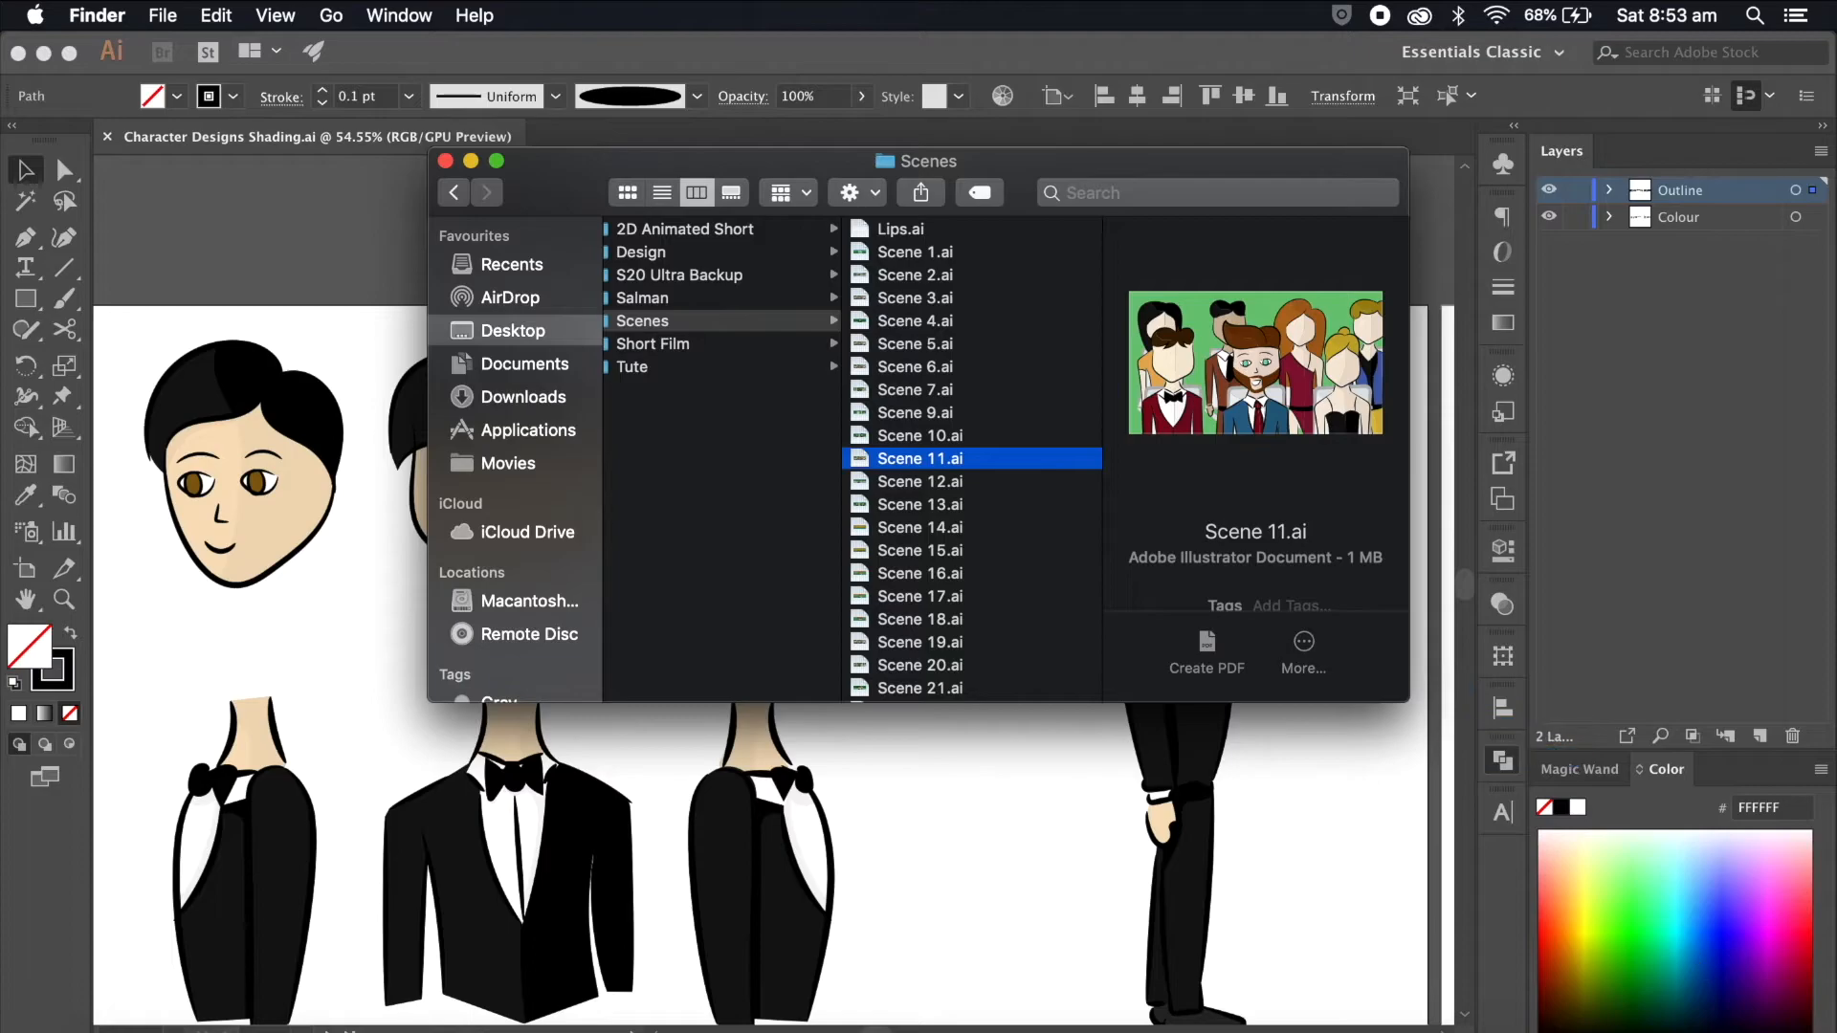
Step: Open Scene 11.ai from the Scenes folder
{"action": "left_click_drag", "start_coordinate": [952, 462], "coordinate": [1693, 1032]}
{"action": "left_click", "coordinate": [944, 463]}
{"action": "double_click", "coordinate": [956, 463]}
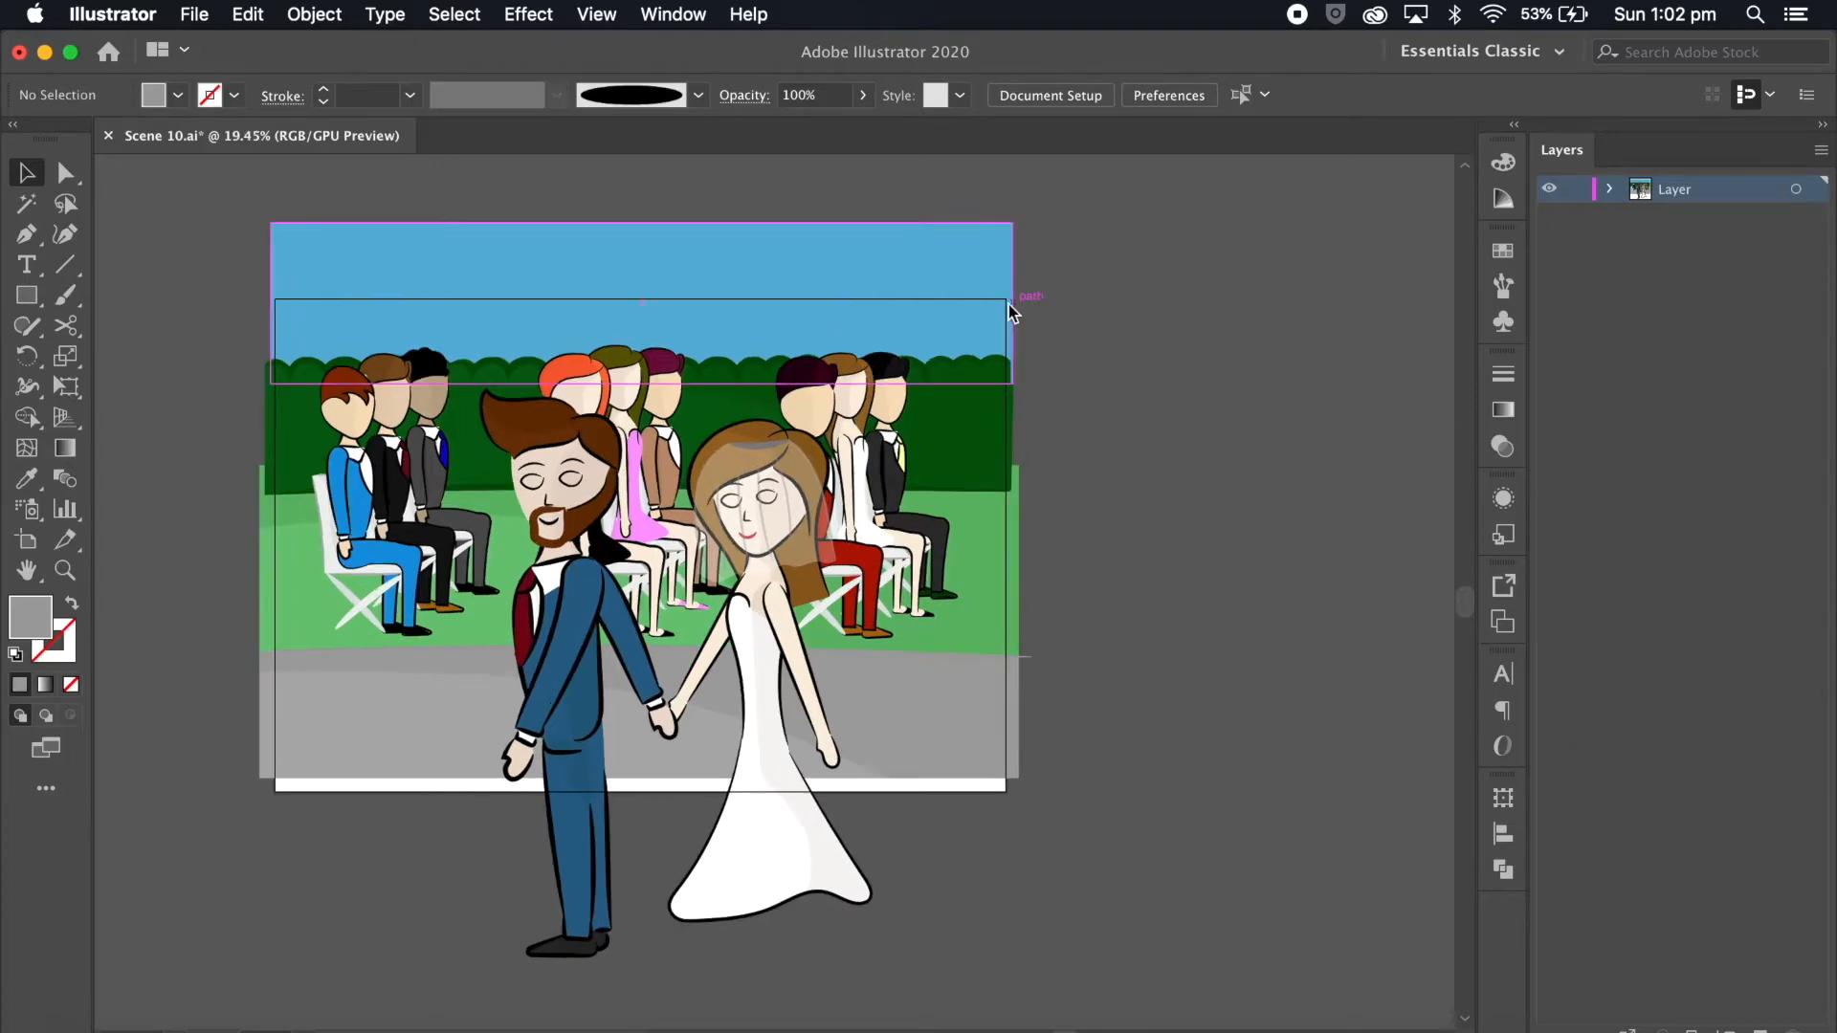
Step: Move the sky, hedge, grass and grey path of the wedding aisle scene onto a new layer
{"action": "left_click", "coordinate": [962, 270]}
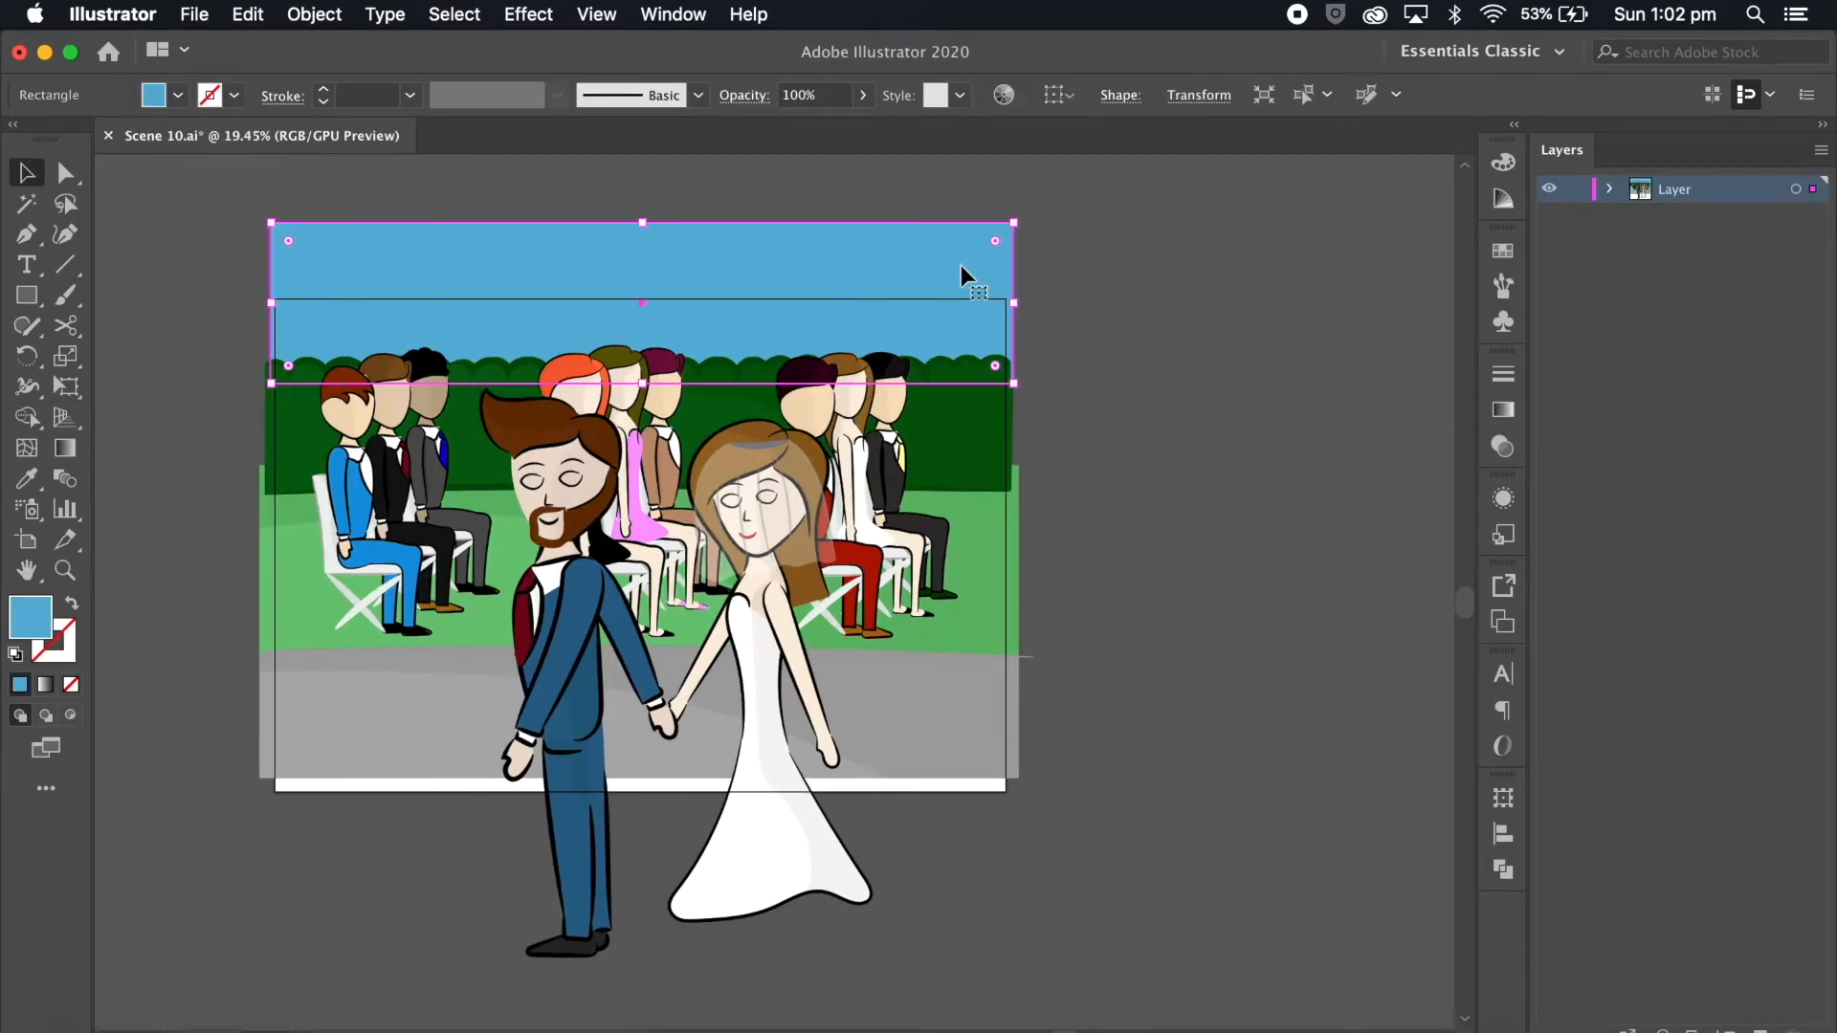
{"action": "left_click", "coordinate": [980, 362], "text": "shift"}
{"action": "left_click", "coordinate": [989, 555], "text": "shift"}
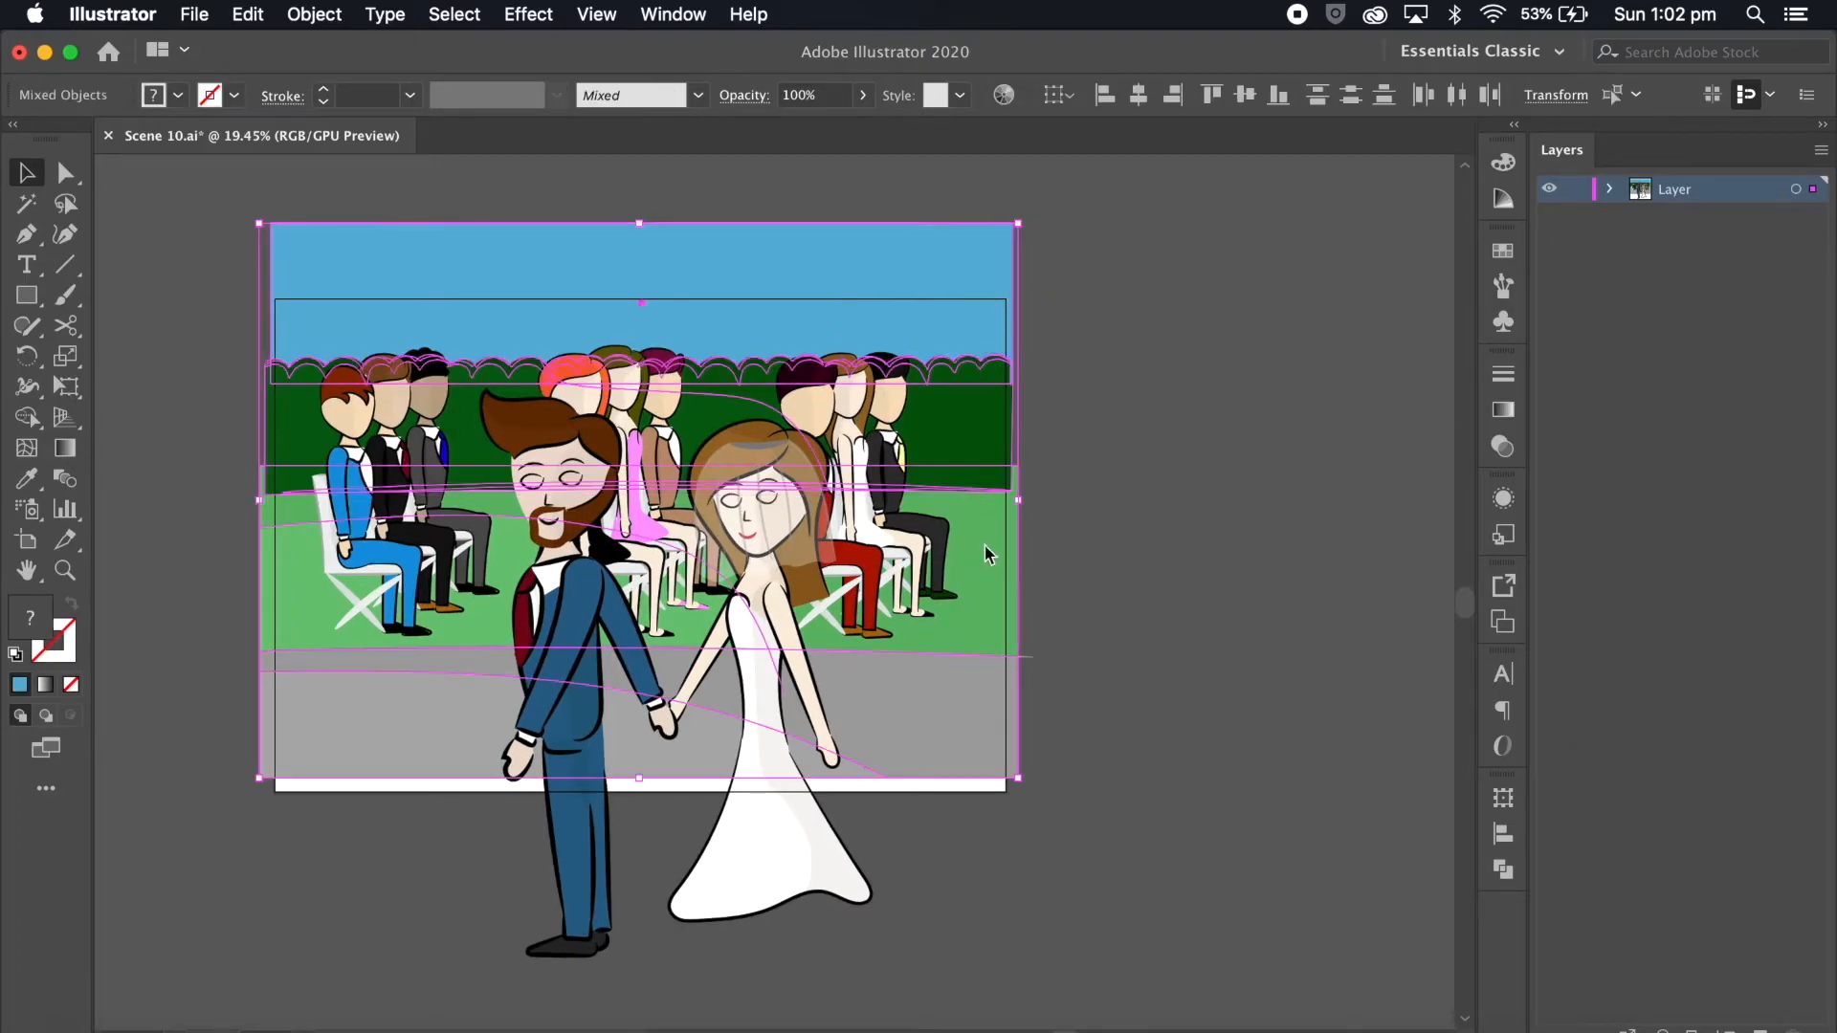
{"action": "left_click", "coordinate": [1029, 660], "text": "shift"}
{"action": "left_click", "coordinate": [1756, 1030]}
{"action": "left_click_drag", "start_coordinate": [1816, 220], "coordinate": [1813, 189]}
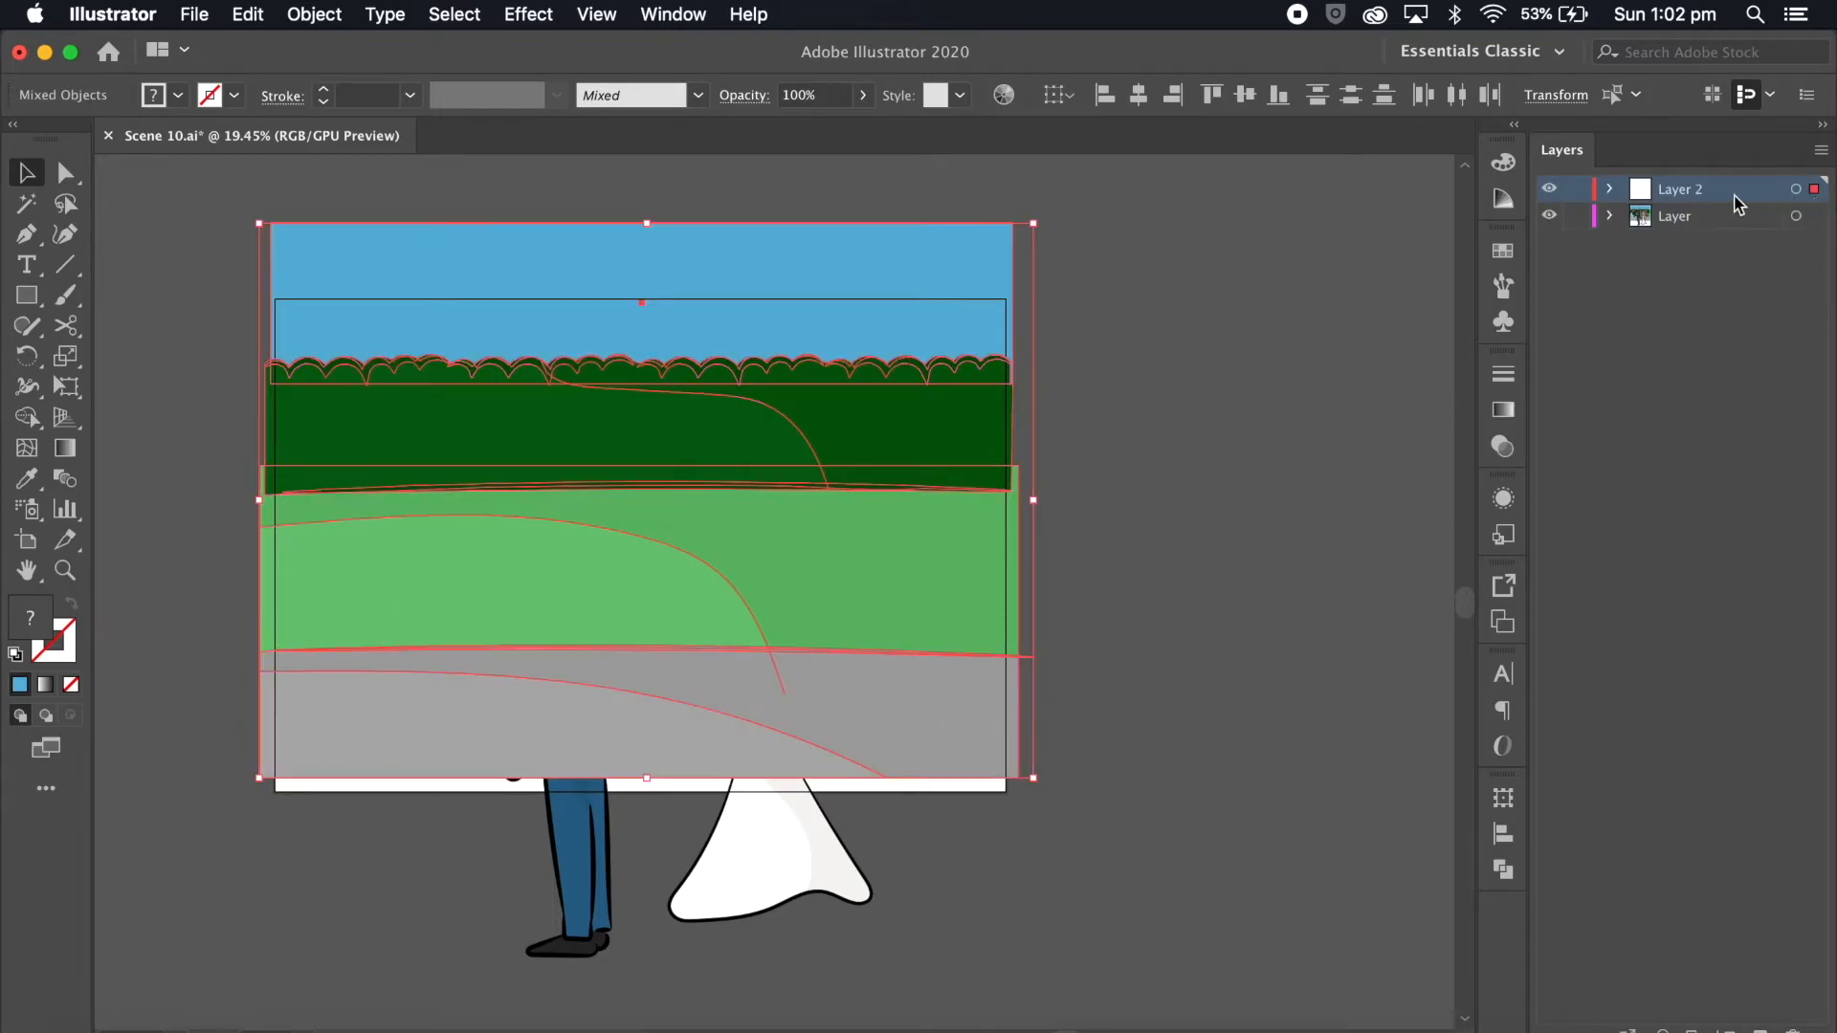
Step: Rename the scenery layer as Background and place it beneath the characters' layer
{"action": "double_click", "coordinate": [1684, 190]}
{"action": "type", "text": "Bac"}
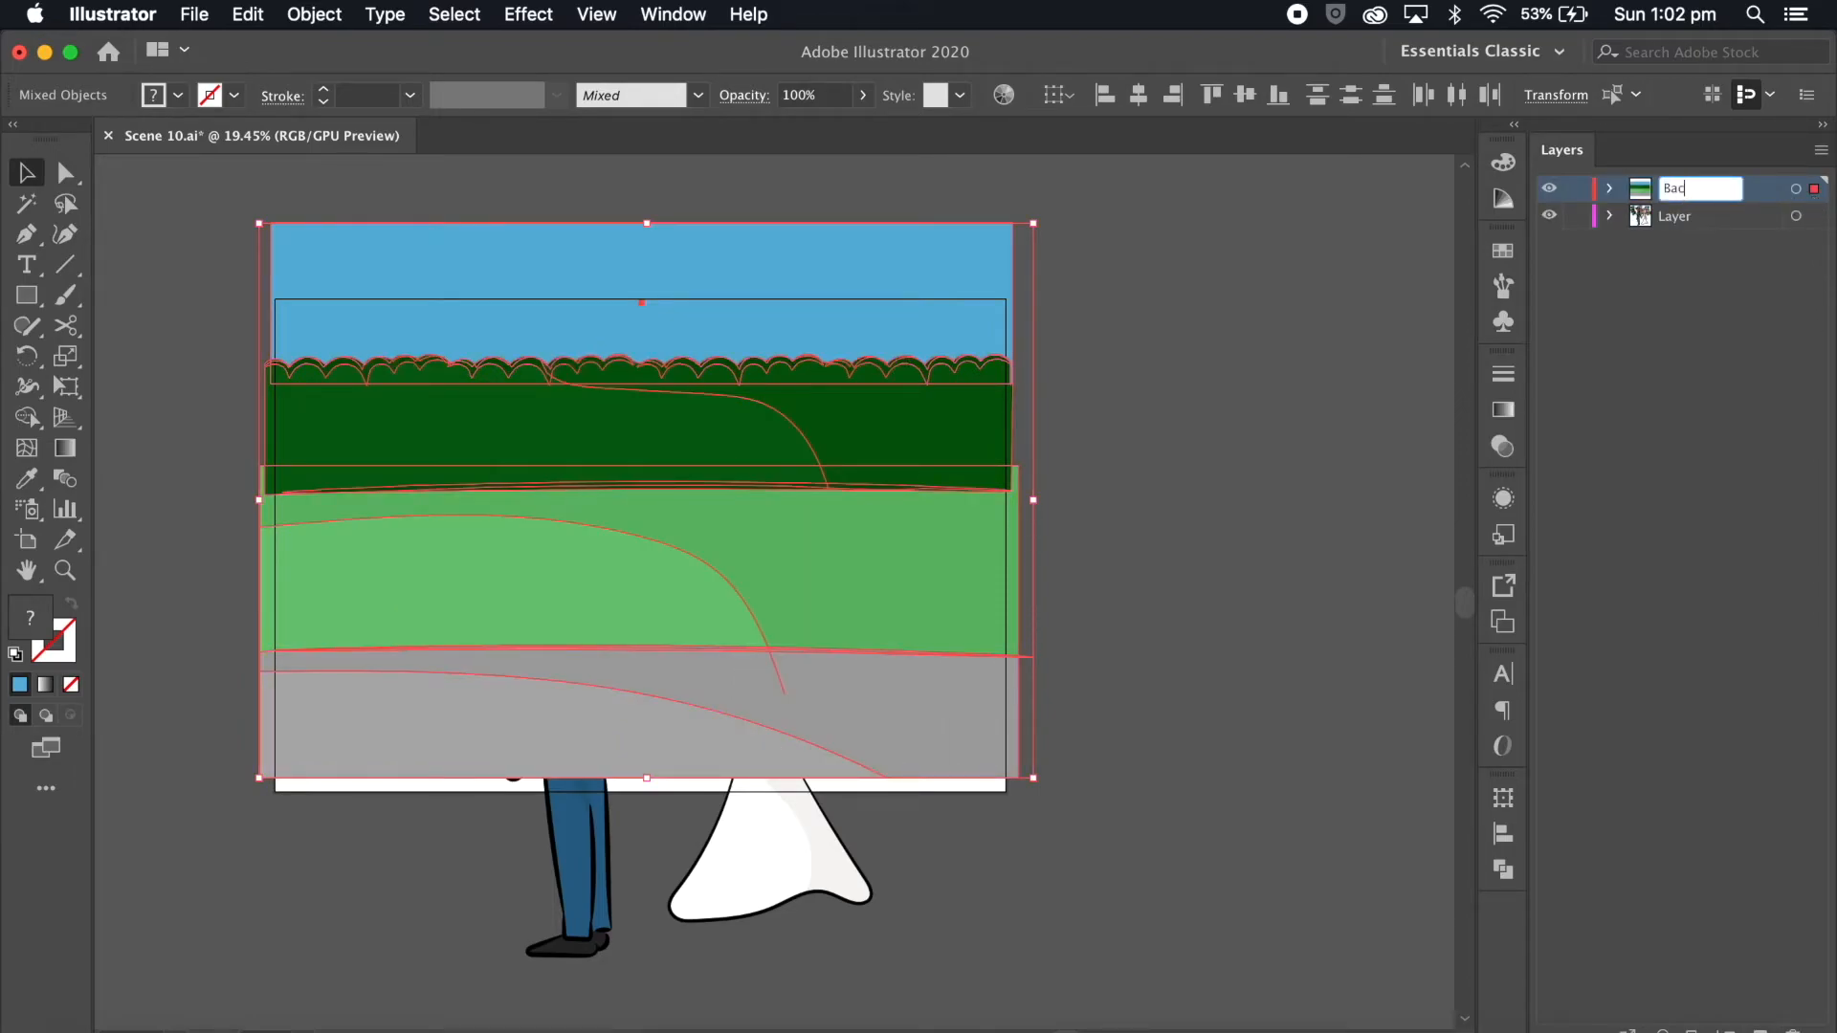
{"action": "key", "text": "Return"}
{"action": "left_click_drag", "start_coordinate": [1694, 191], "coordinate": [1688, 261]}
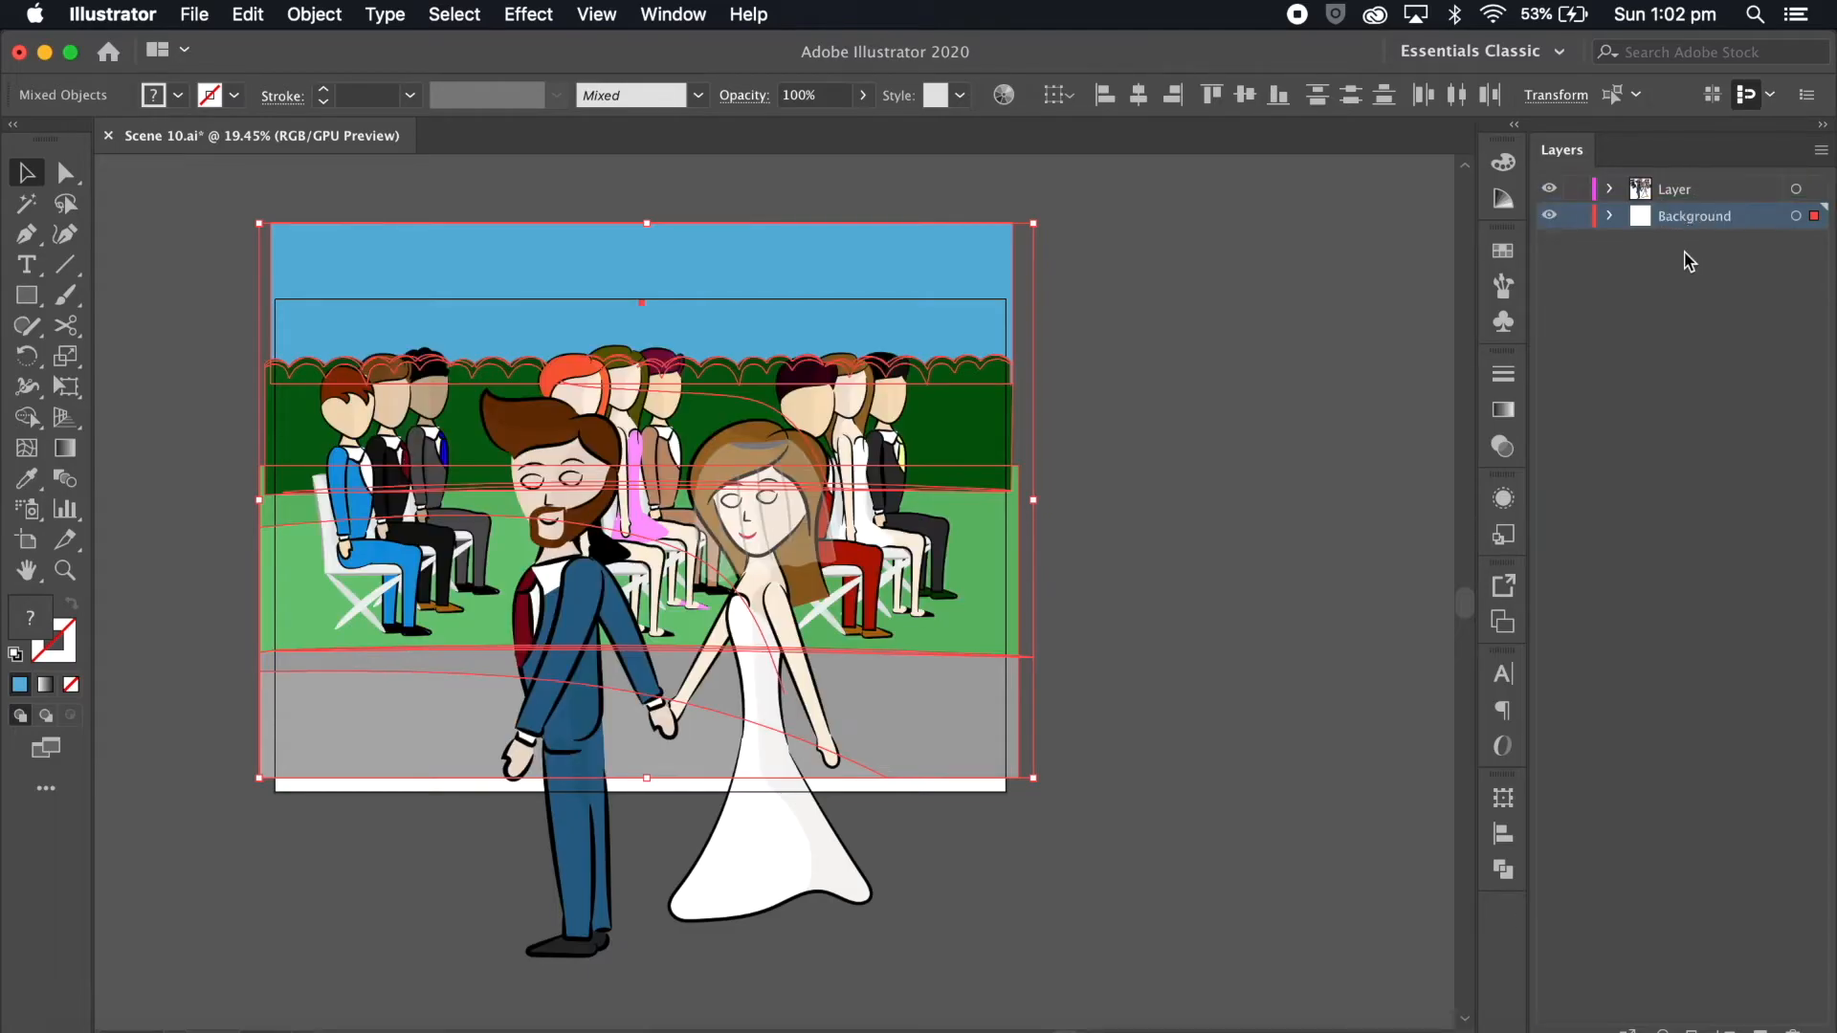
Step: Lock and hide the Background layer, and select all the remaining character artwork
{"action": "left_click", "coordinate": [1573, 217]}
{"action": "left_click", "coordinate": [1550, 217]}
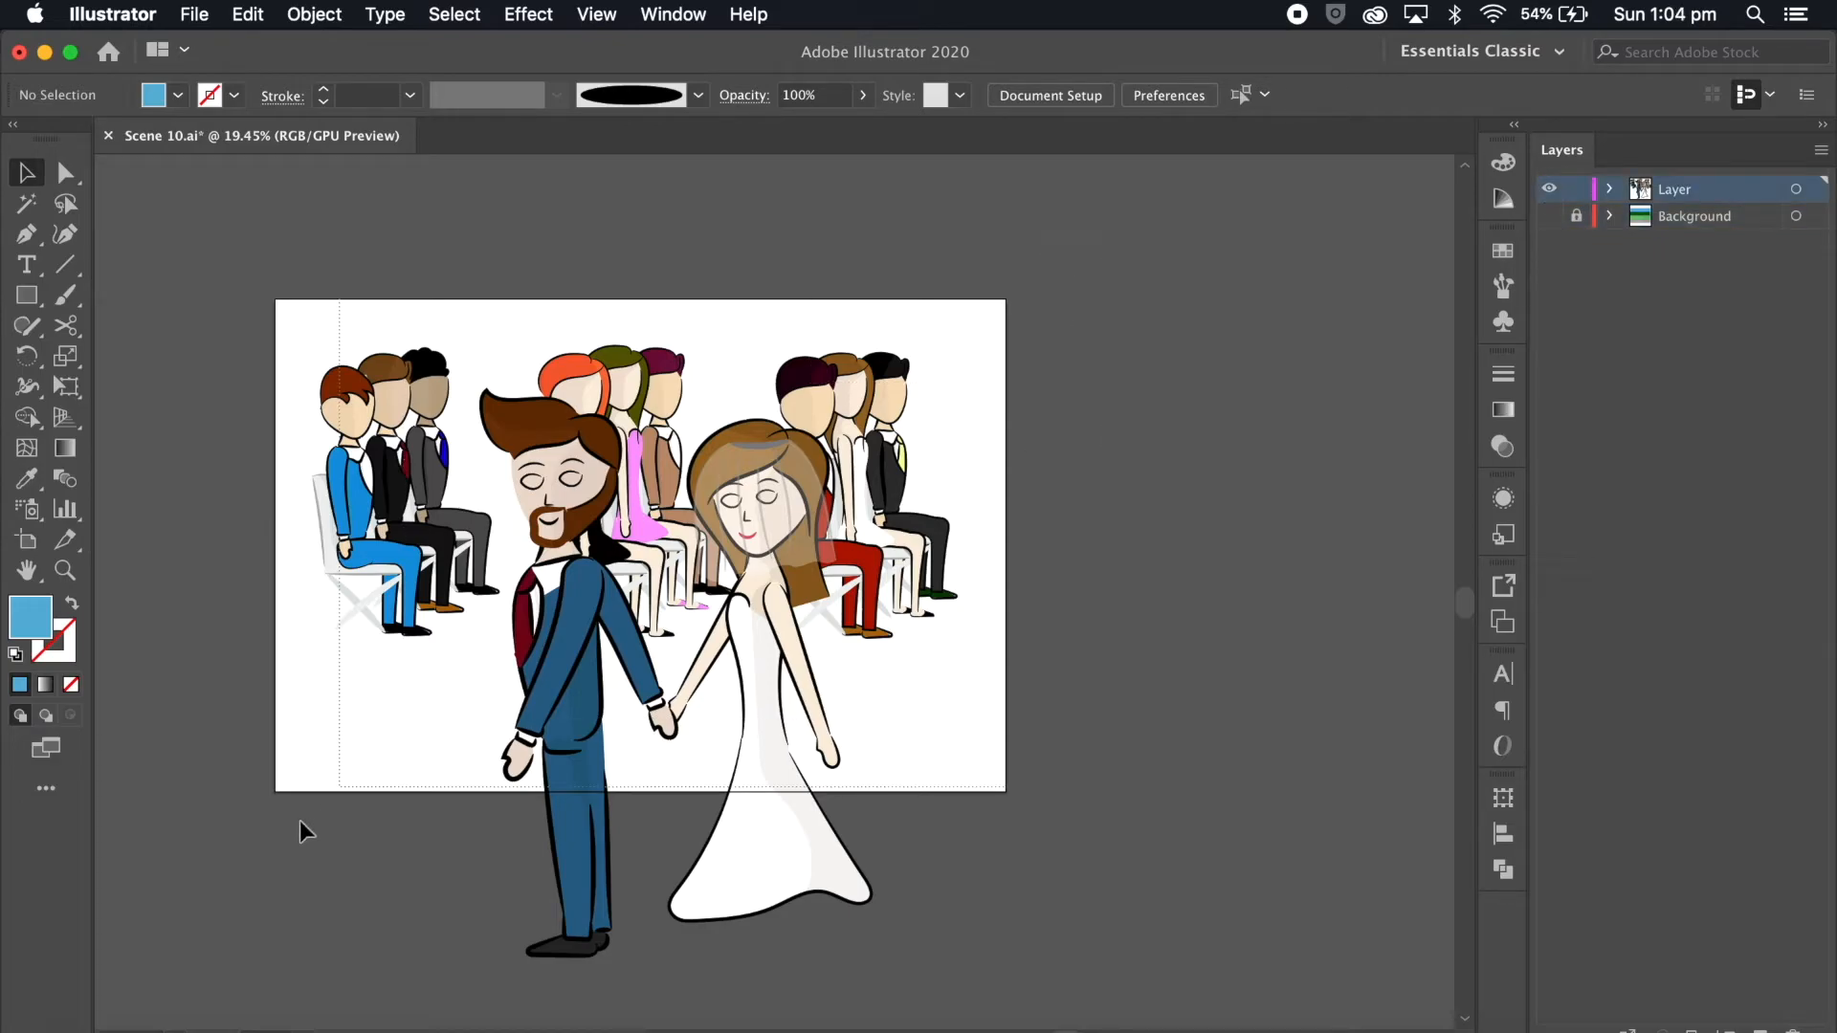
{"action": "key", "text": "super+a"}
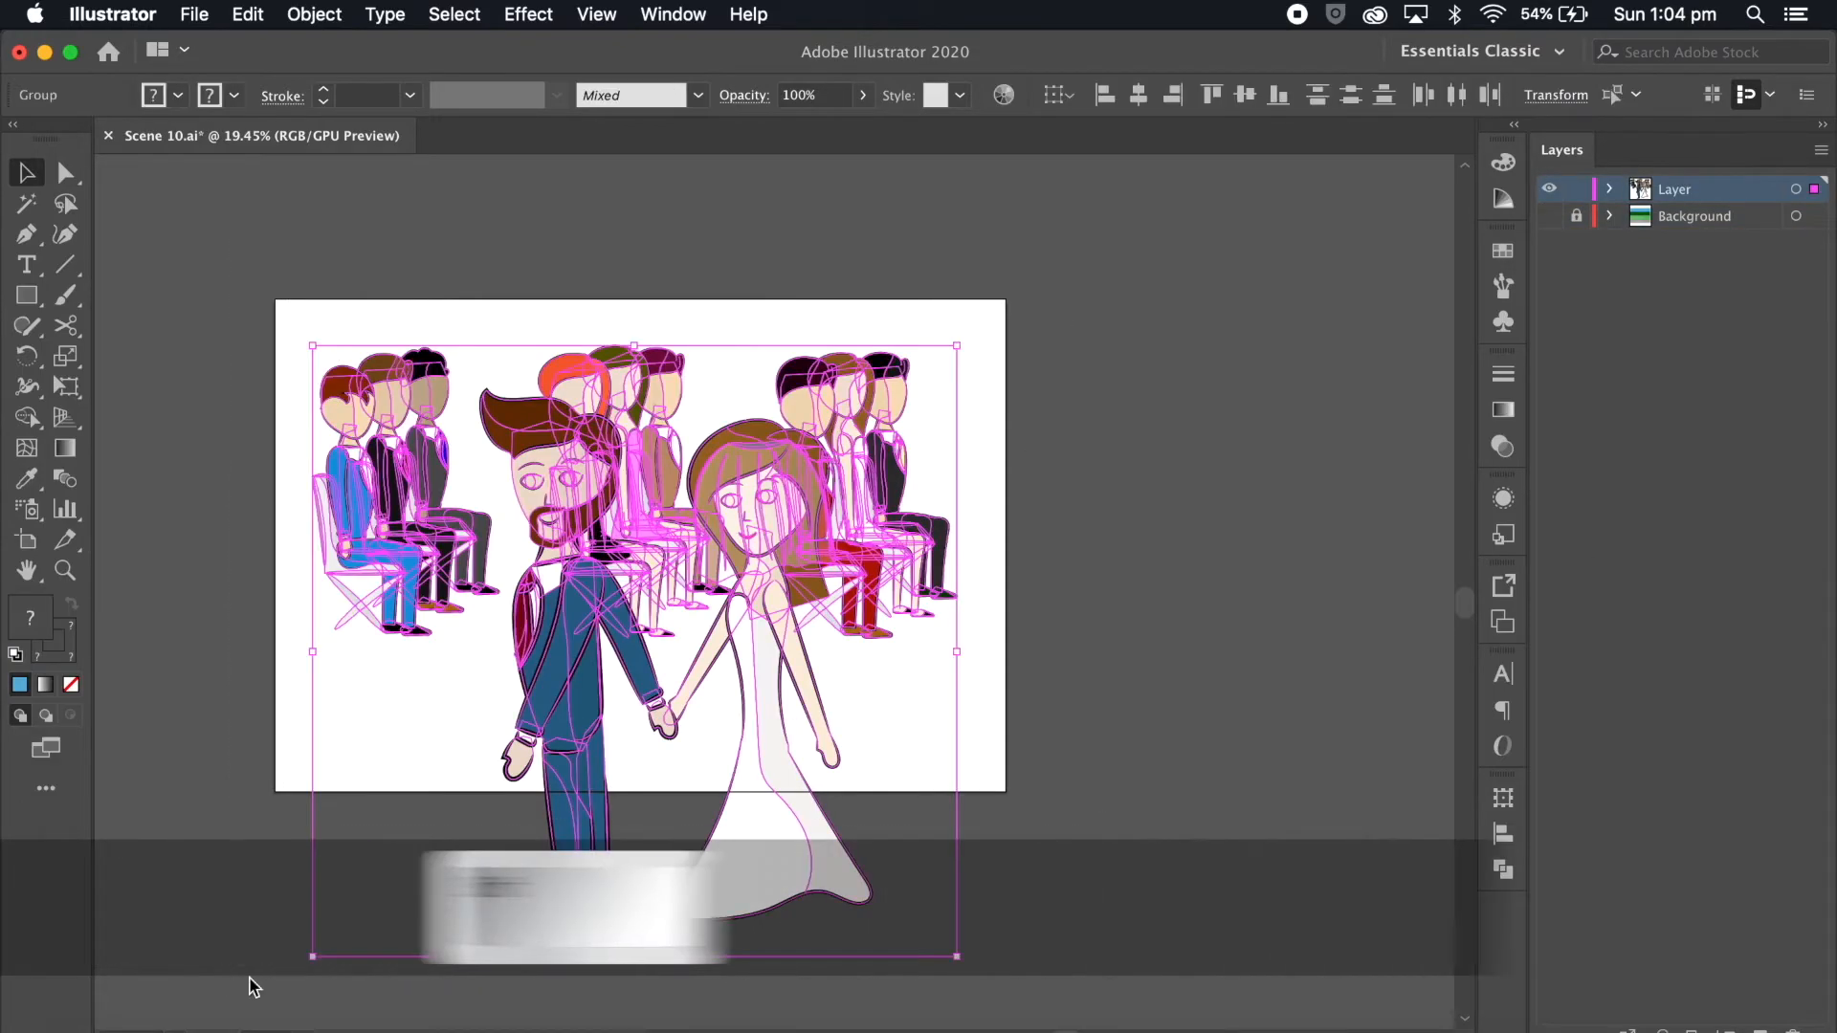
Step: Move the seated wedding guests, without the bride and groom, onto a new layer
{"action": "left_click", "coordinate": [555, 861], "text": "shift"}
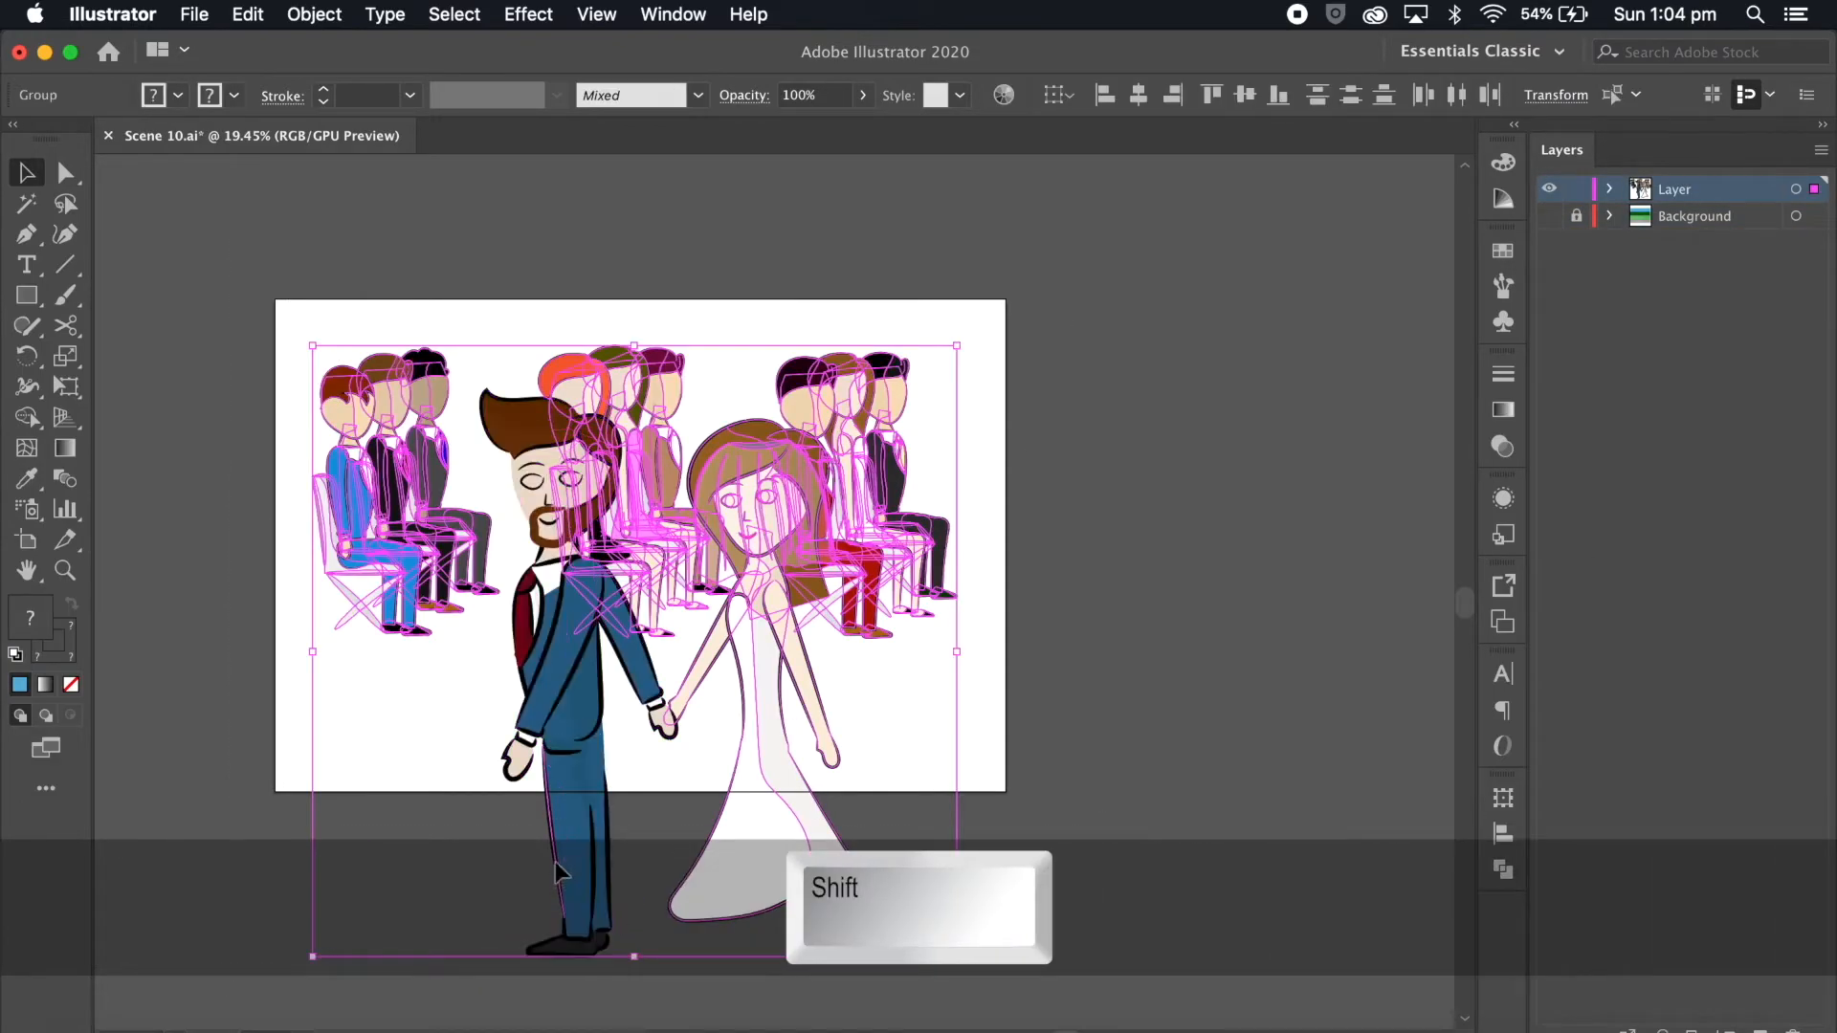
{"action": "left_click", "coordinate": [784, 730], "text": "shift"}
{"action": "left_click_drag", "start_coordinate": [889, 514], "coordinate": [890, 368]}
{"action": "key", "text": "super+z"}
{"action": "left_click", "coordinate": [1761, 1029]}
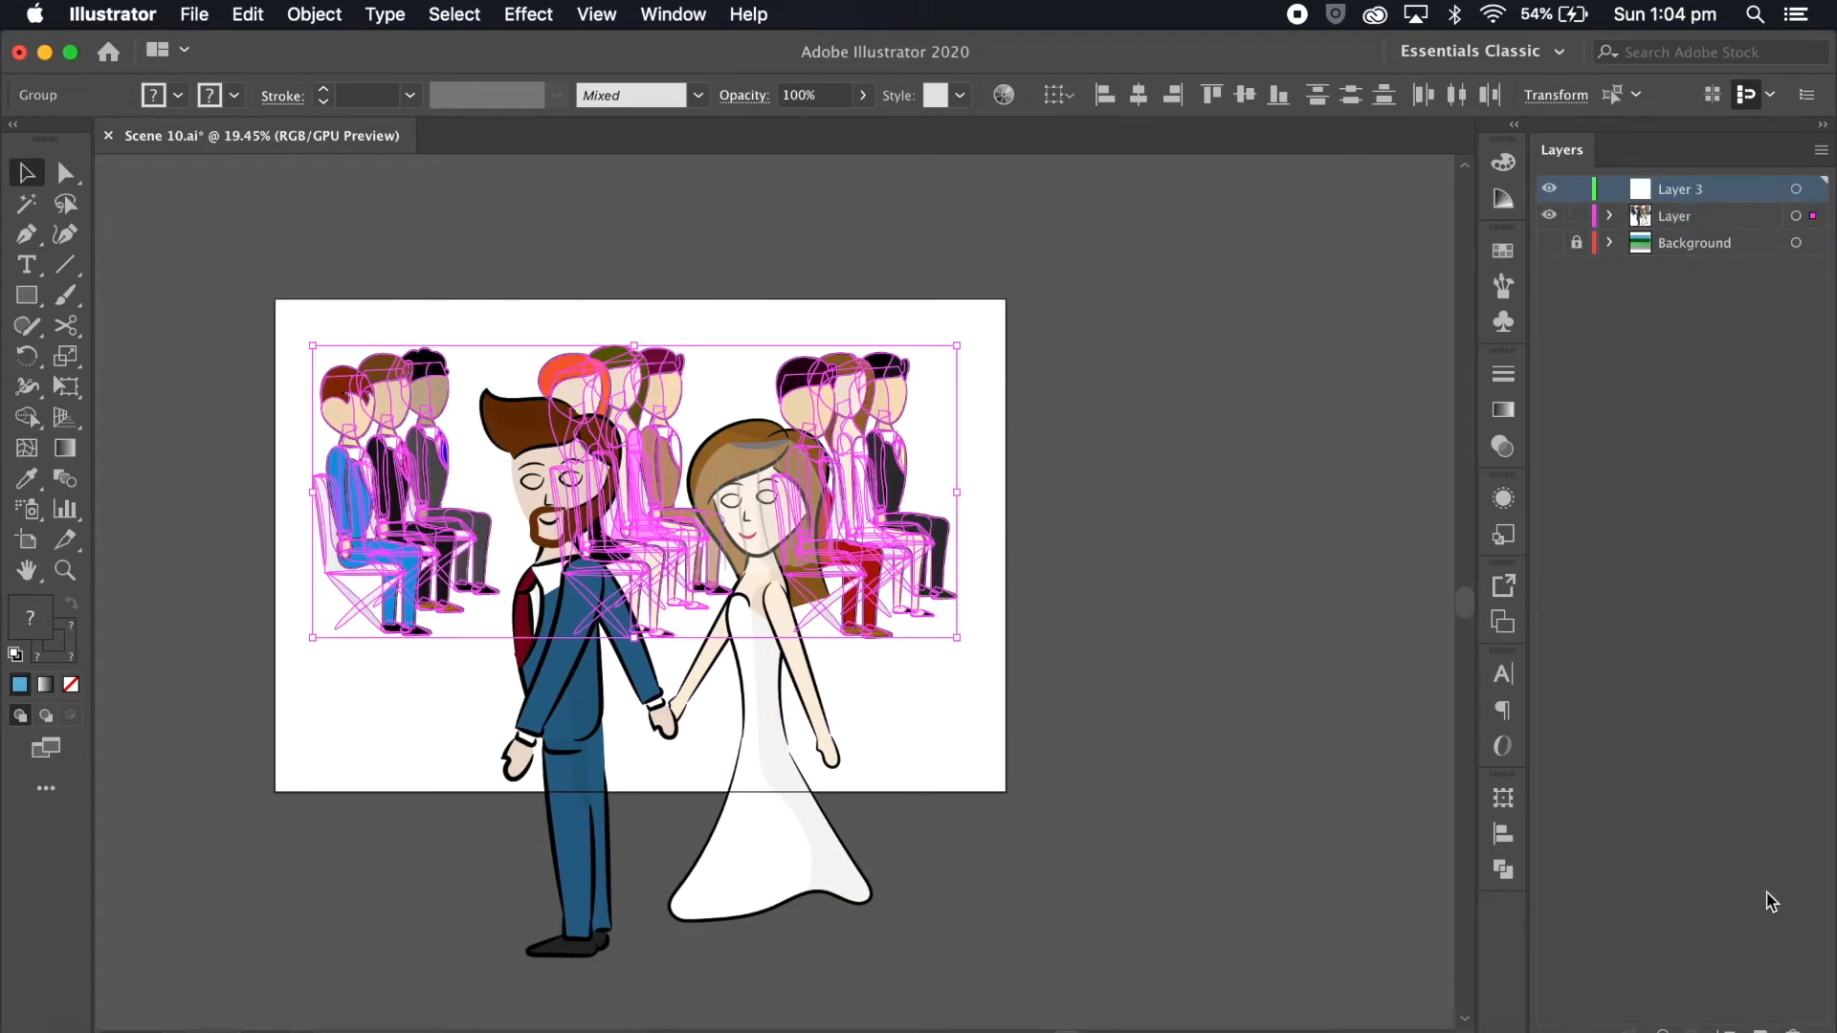
{"action": "left_click_drag", "start_coordinate": [1813, 218], "coordinate": [1789, 191]}
Step: Rename the guests' layer as Midground and place it beneath the bride and groom's layer
{"action": "double_click", "coordinate": [1689, 190]}
{"action": "type", "text": "Midgroun"}
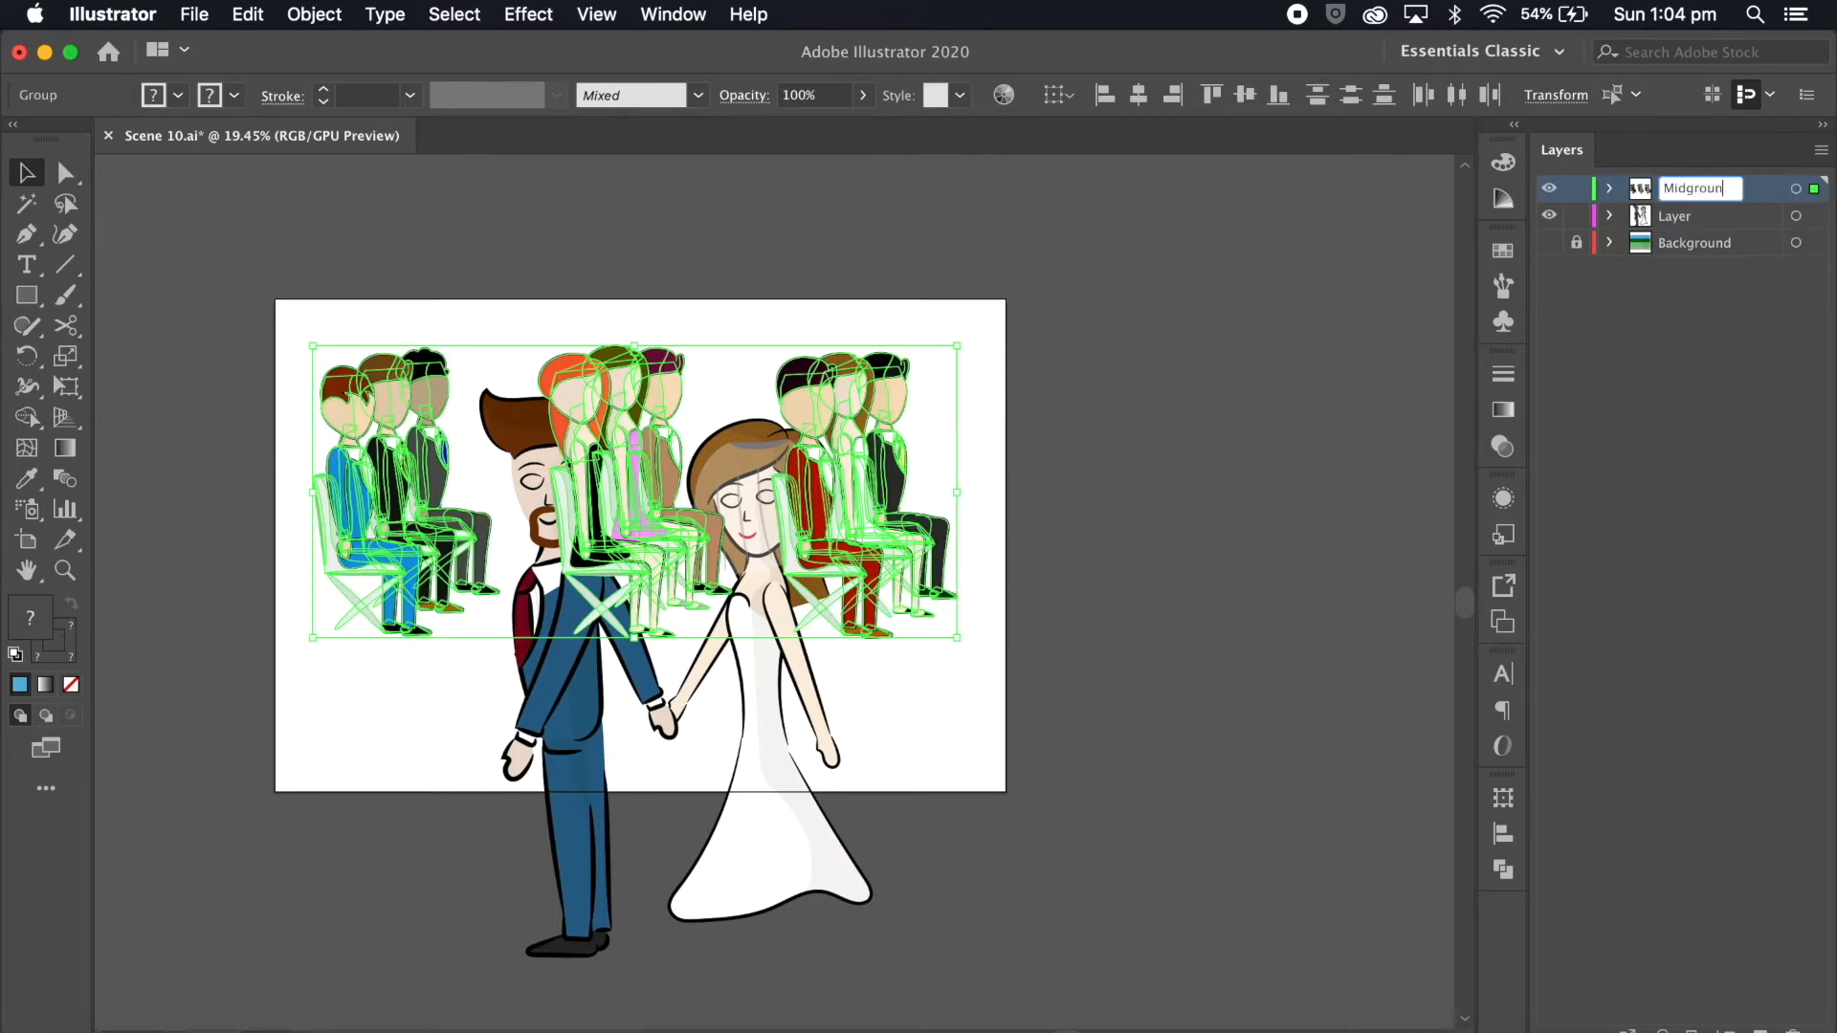
{"action": "type", "text": "d"}
{"action": "key", "text": "Return"}
{"action": "left_click_drag", "start_coordinate": [1712, 196], "coordinate": [1703, 229]}
{"action": "key", "text": "super+shift+a"}
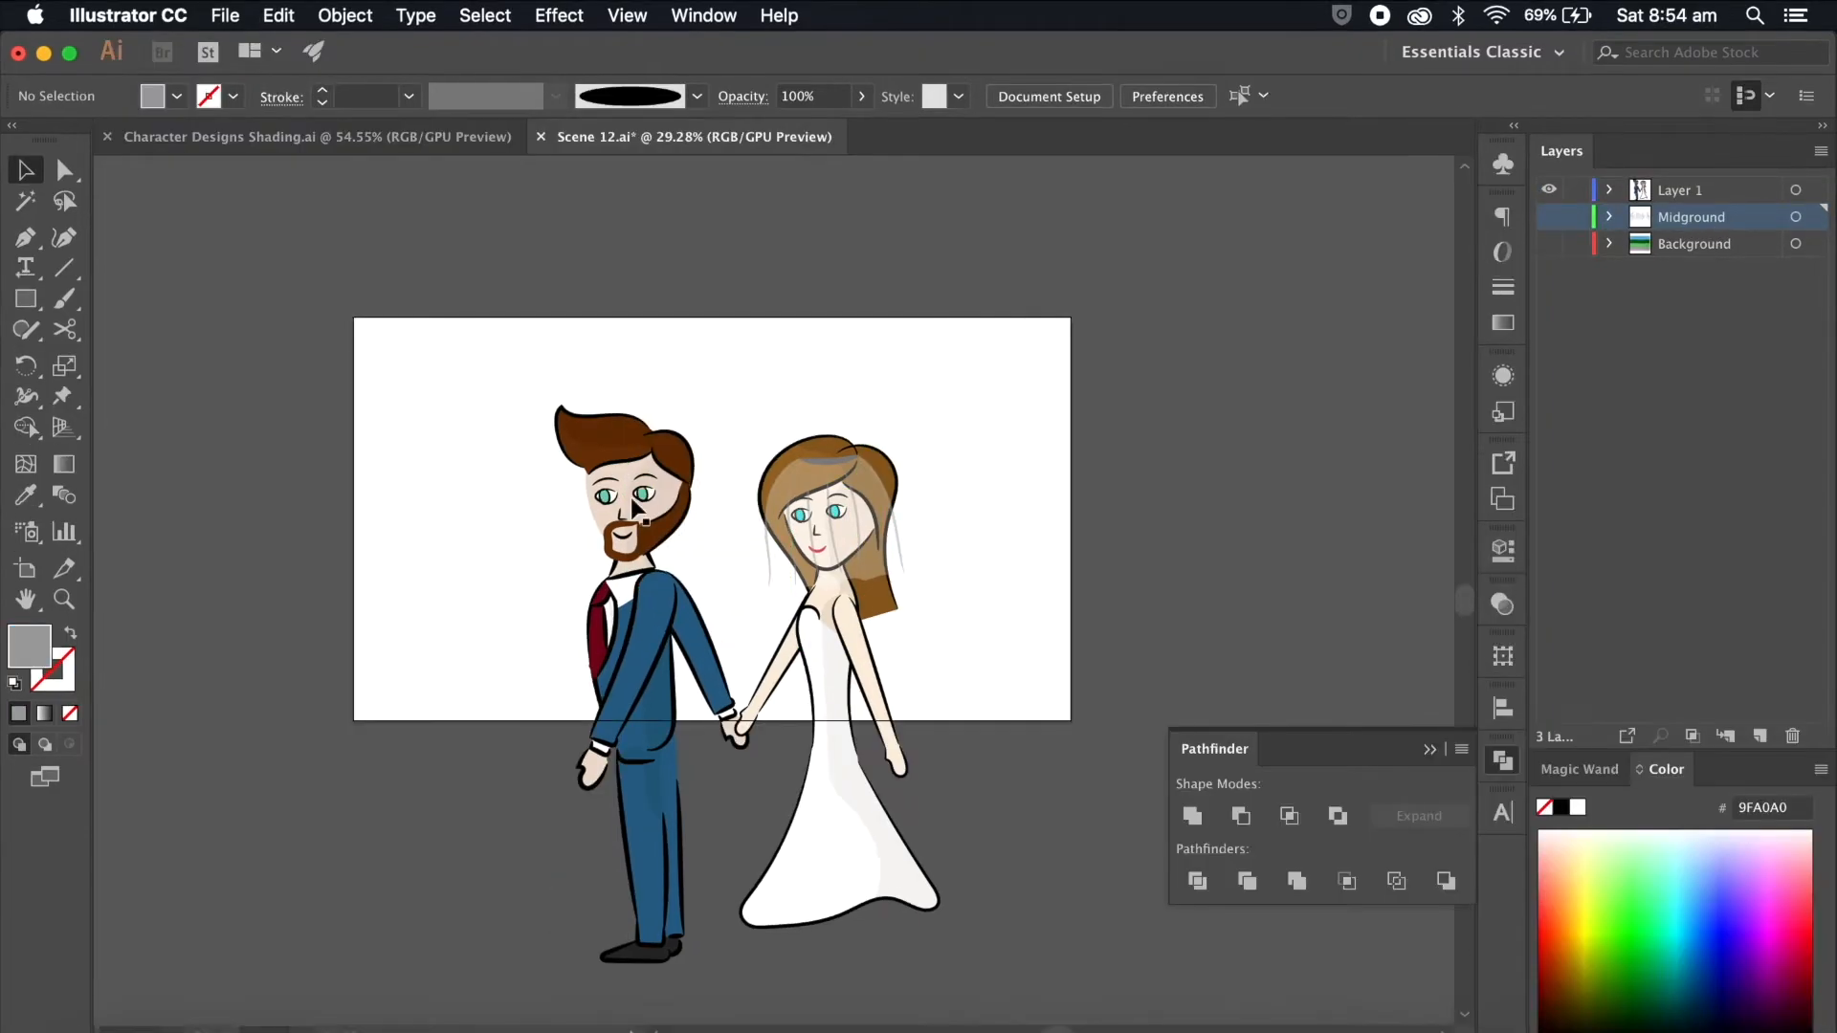
Step: Ungroup the bride and groom artwork in Scene 12.ai so each character can be selected separately
{"action": "scroll", "coordinate": [748, 505], "scroll_direction": "up", "scroll_amount": 5}
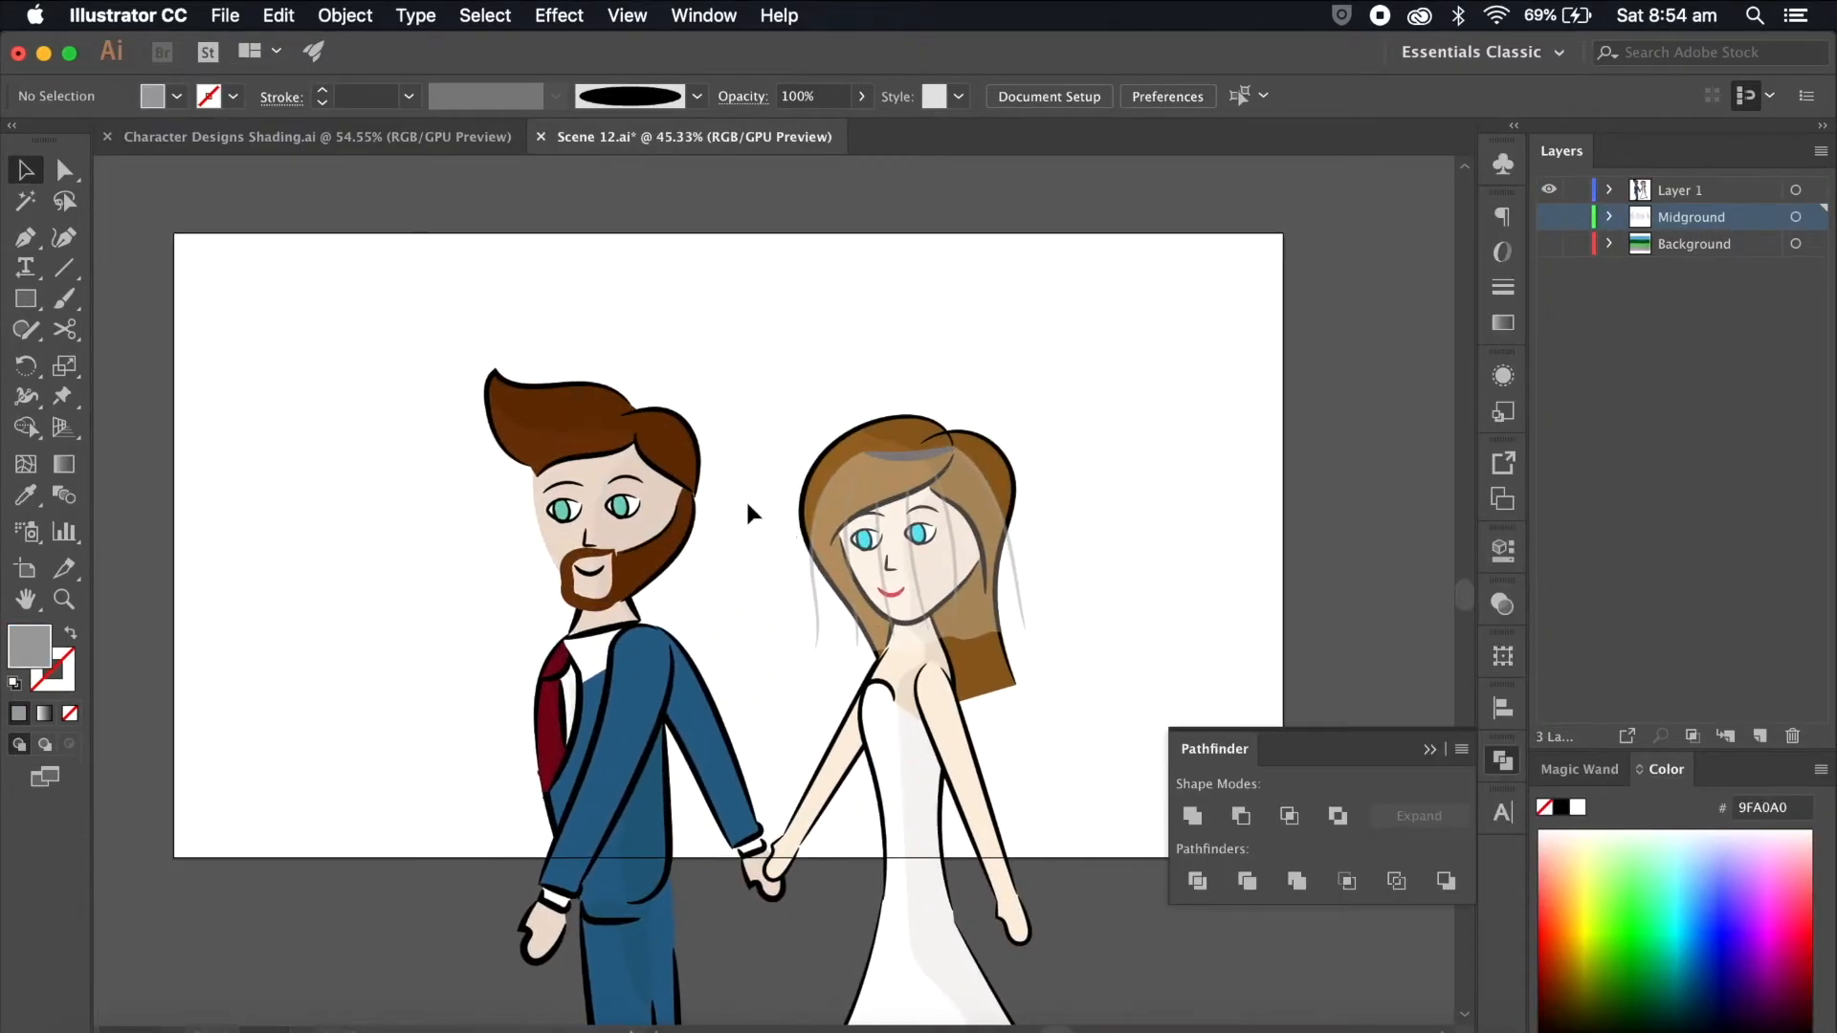
{"action": "scroll", "coordinate": [748, 505], "scroll_direction": "down", "scroll_amount": 2}
{"action": "scroll", "coordinate": [858, 604], "scroll_direction": "down", "scroll_amount": 3}
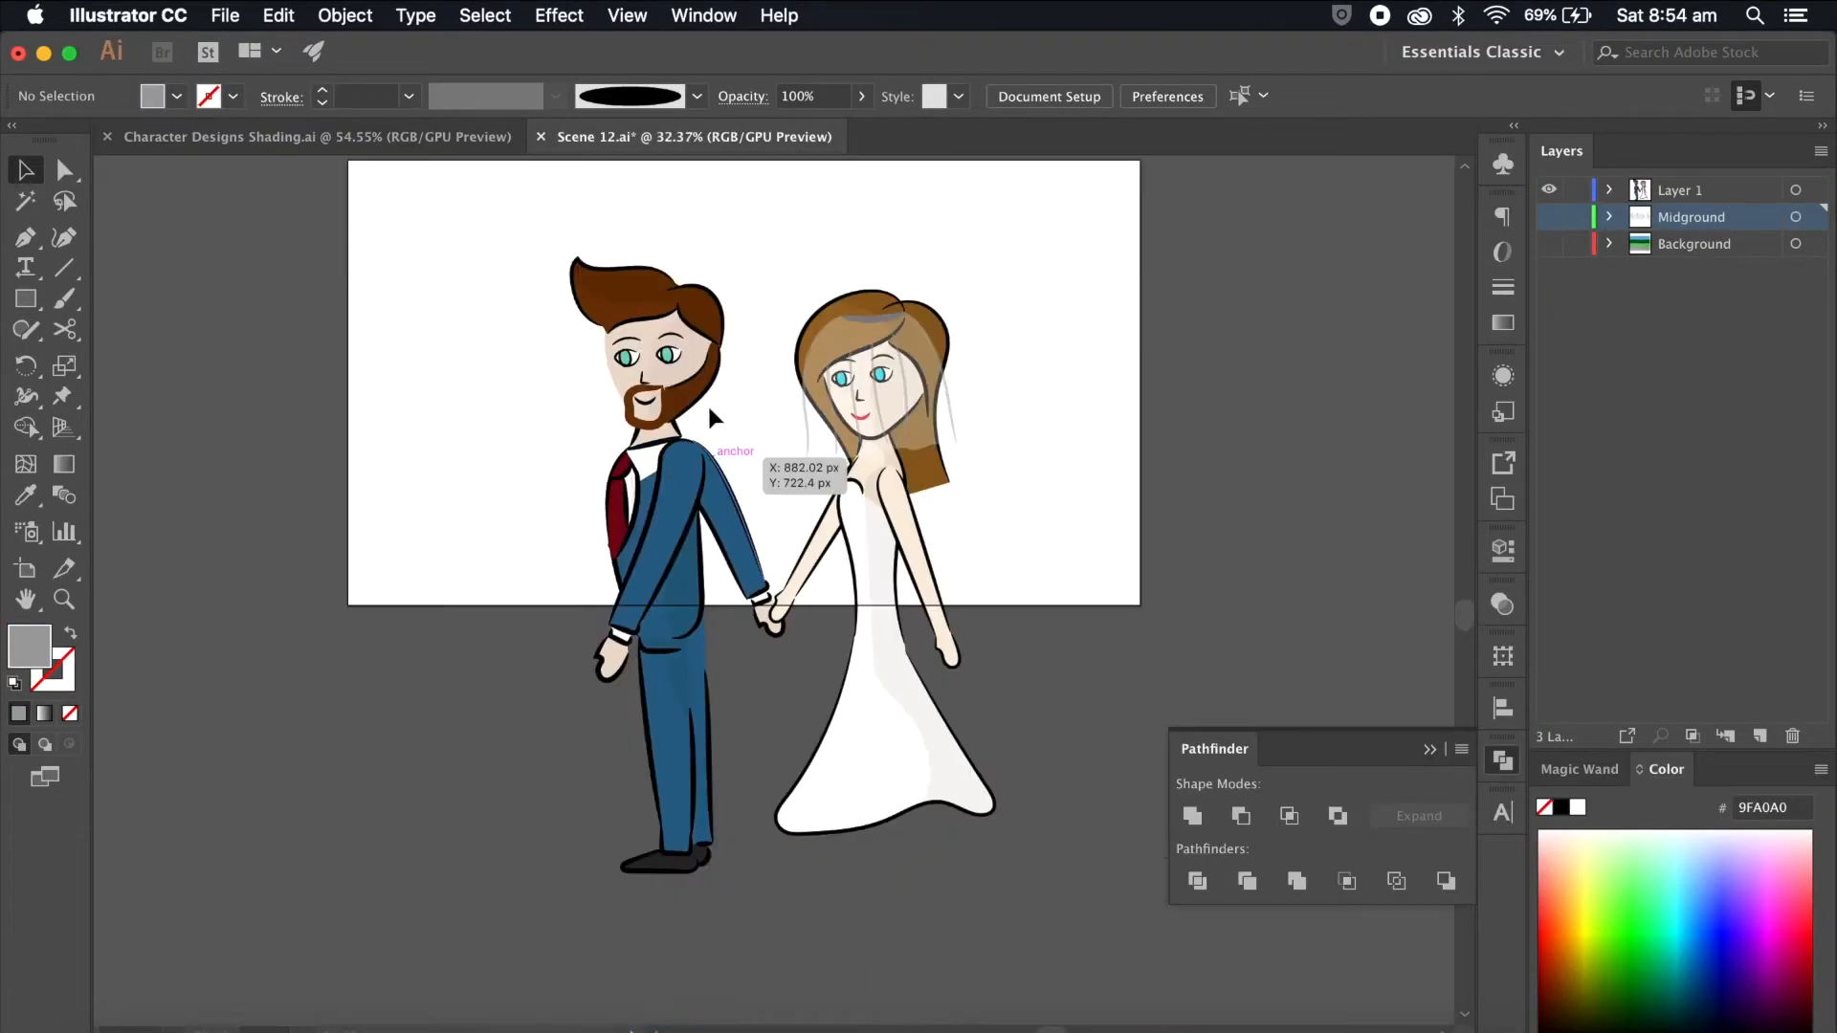
{"action": "left_click", "coordinate": [878, 346]}
{"action": "right_click", "coordinate": [848, 362]}
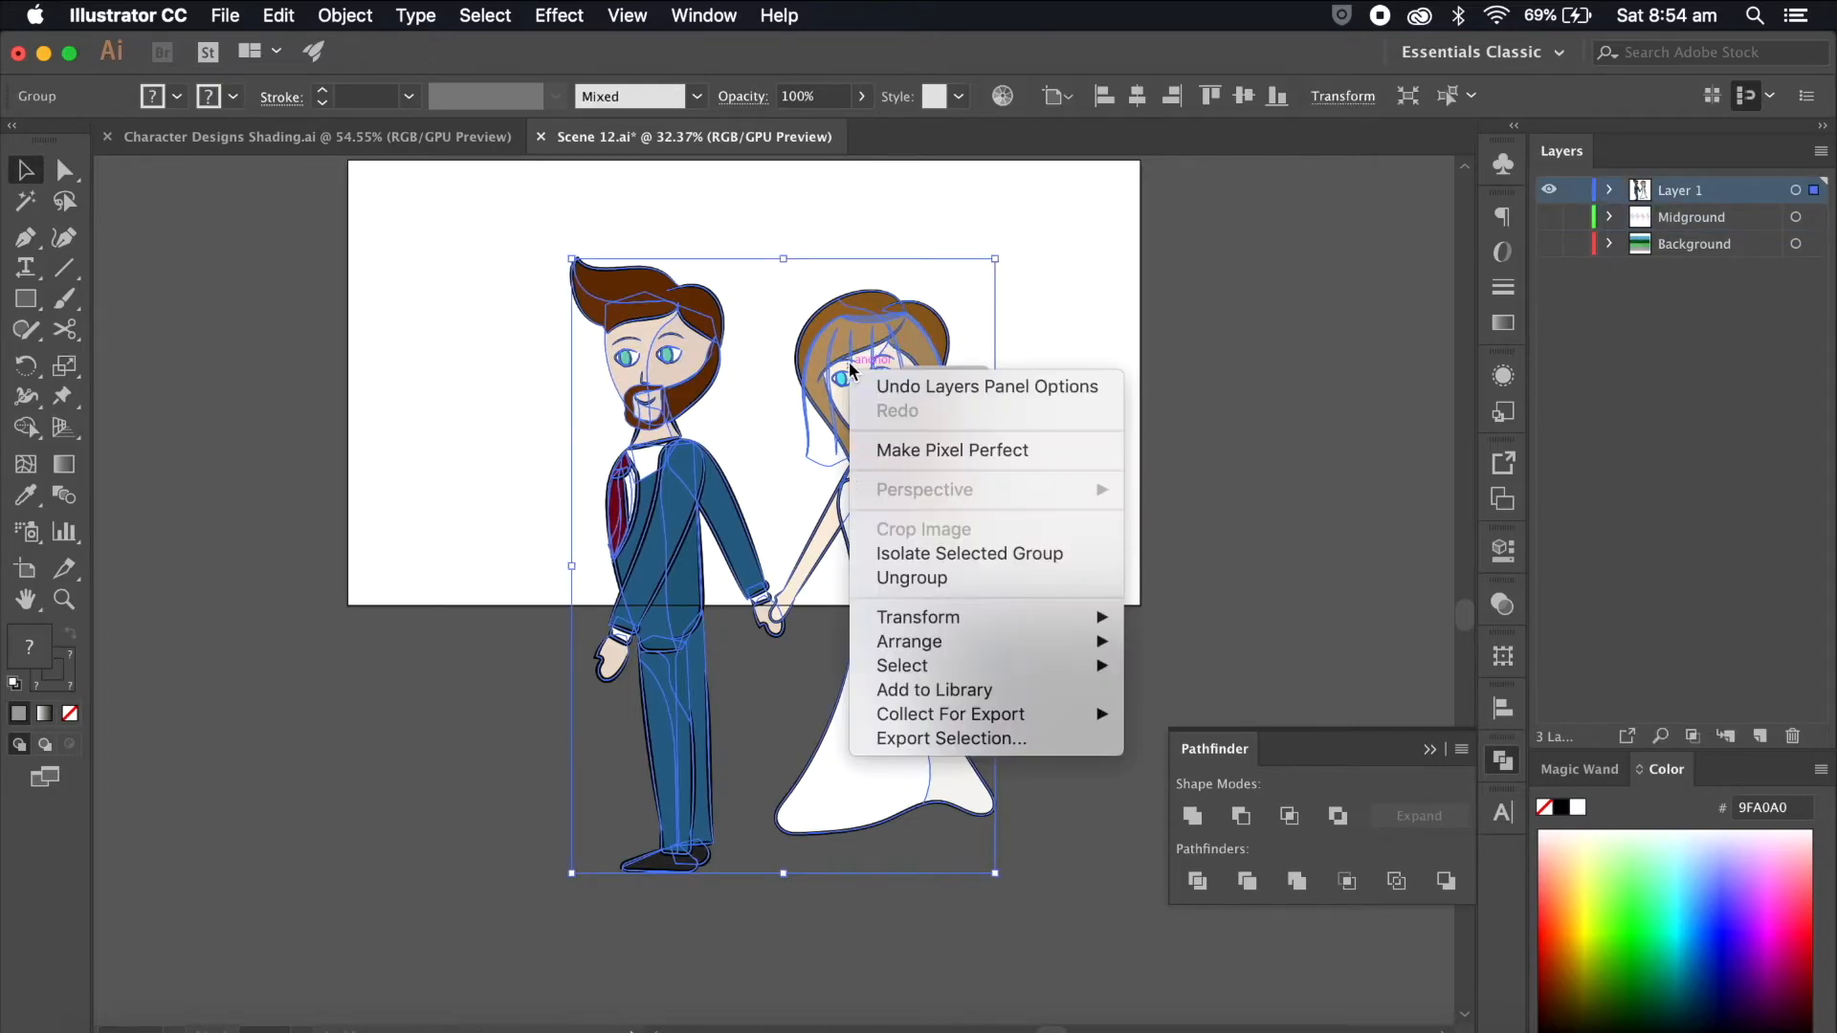
{"action": "left_click", "coordinate": [948, 566]}
{"action": "left_click", "coordinate": [756, 278]}
{"action": "left_click", "coordinate": [658, 330]}
{"action": "left_click", "coordinate": [507, 211]}
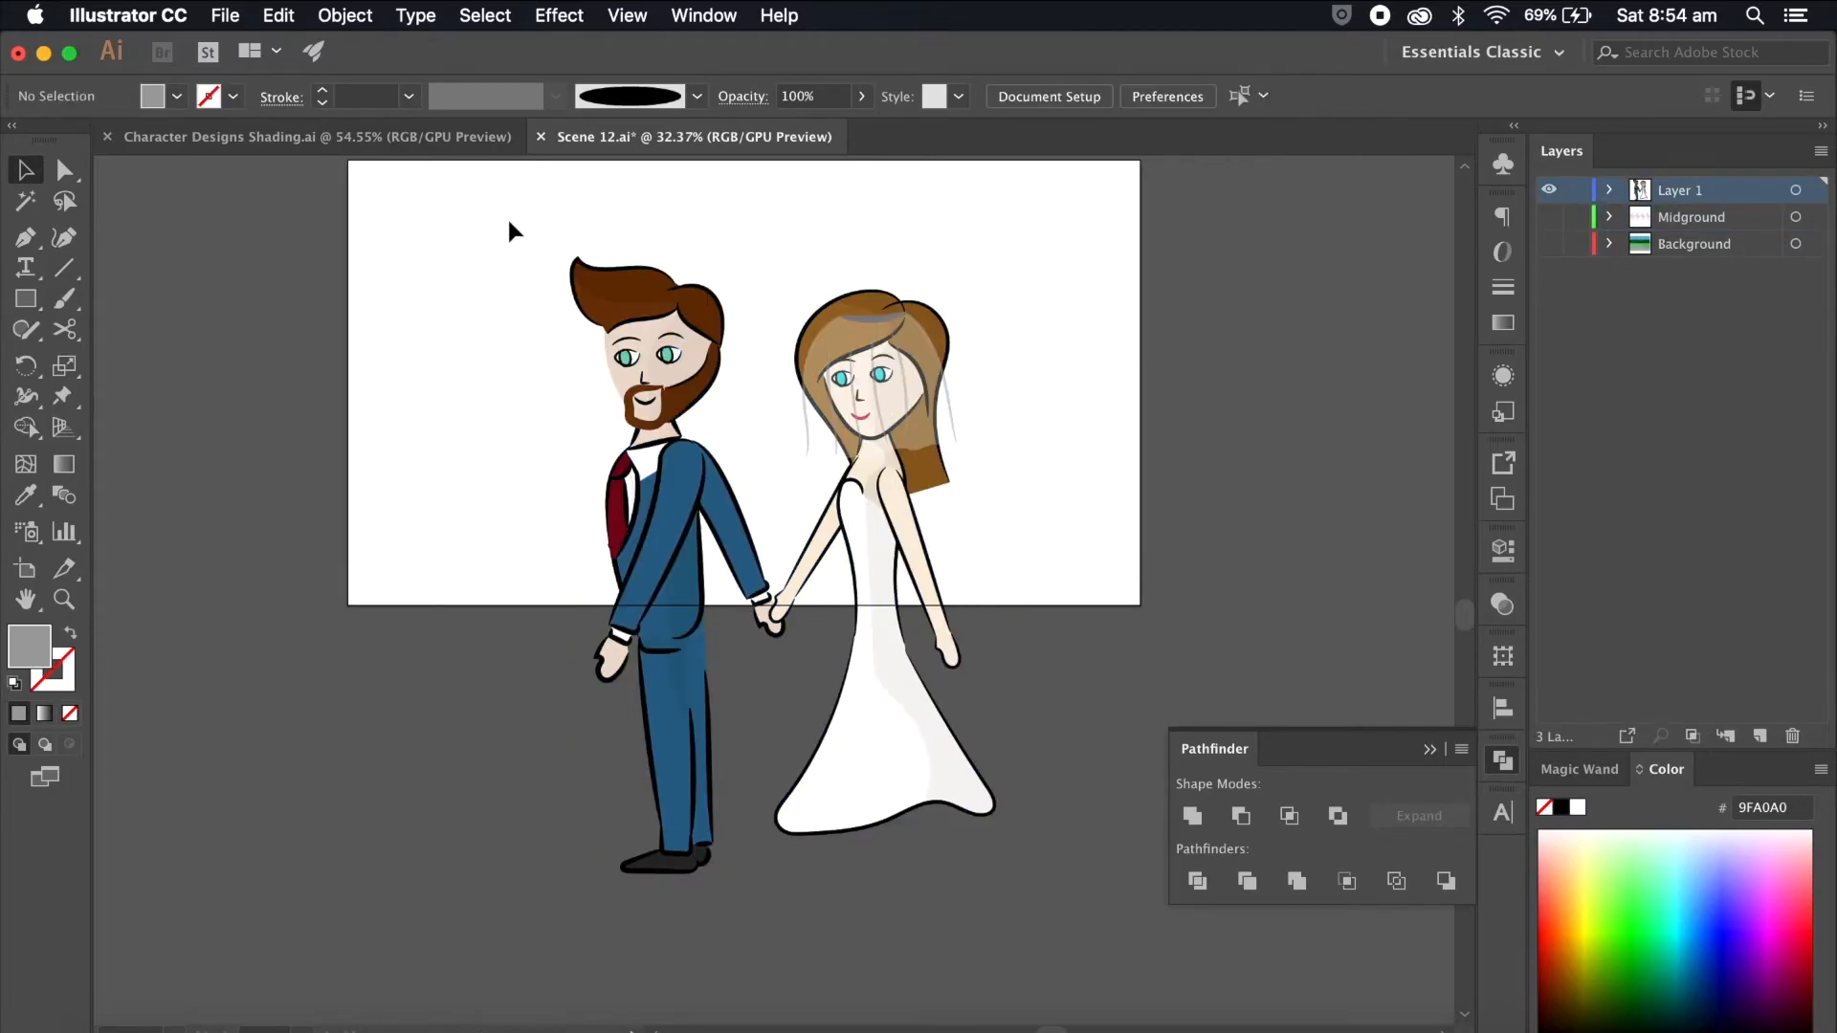
Step: Select all of the groom's artwork and move it onto a new layer
{"action": "left_click_drag", "start_coordinate": [507, 210], "coordinate": [753, 851]}
{"action": "left_click", "coordinate": [1759, 736]}
{"action": "left_click_drag", "start_coordinate": [1814, 217], "coordinate": [1813, 191]}
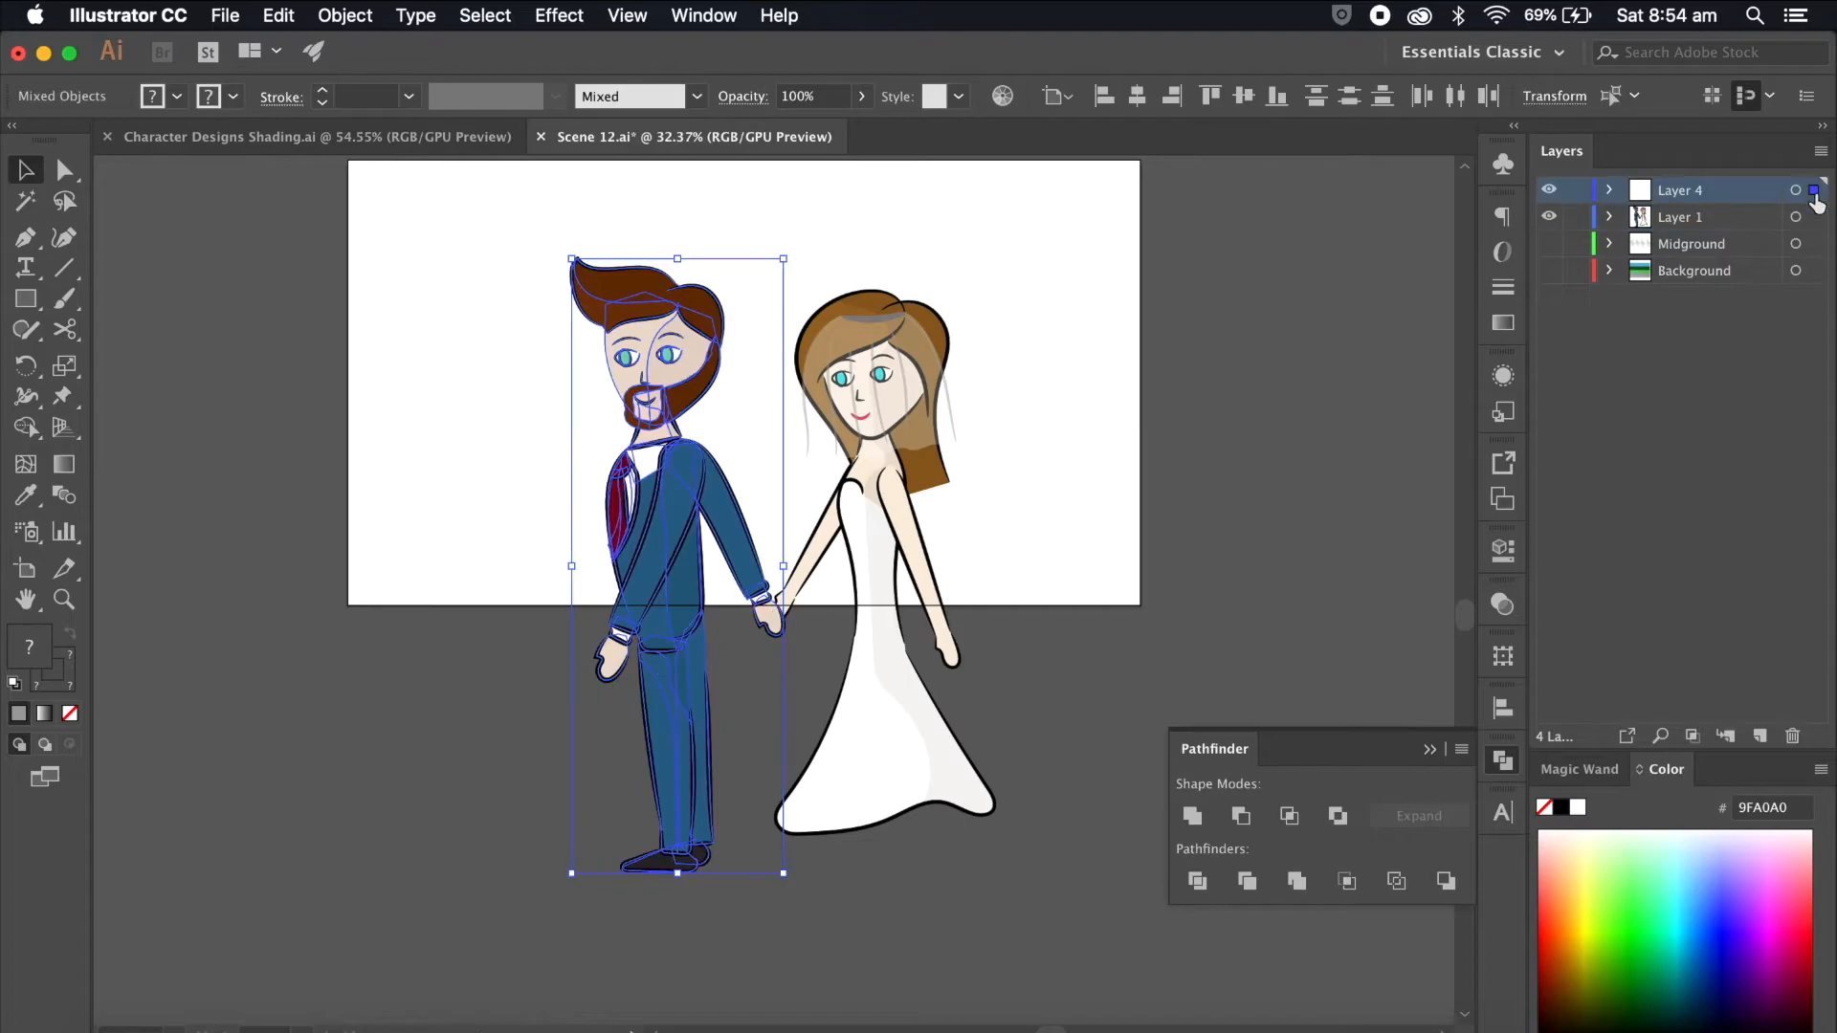
Step: Hide the bride's layer and rename the groom's layer as Guy
{"action": "left_click", "coordinate": [1548, 217]}
{"action": "double_click", "coordinate": [1680, 189]}
{"action": "type", "text": "Guy"}
{"action": "key", "text": "Return"}
Step: Ungroup the groom's body artwork to free his arms from the torso and legs
{"action": "left_click", "coordinate": [942, 450]}
{"action": "left_click", "coordinate": [676, 503]}
{"action": "scroll", "coordinate": [675, 501], "scroll_direction": "up", "scroll_amount": 4}
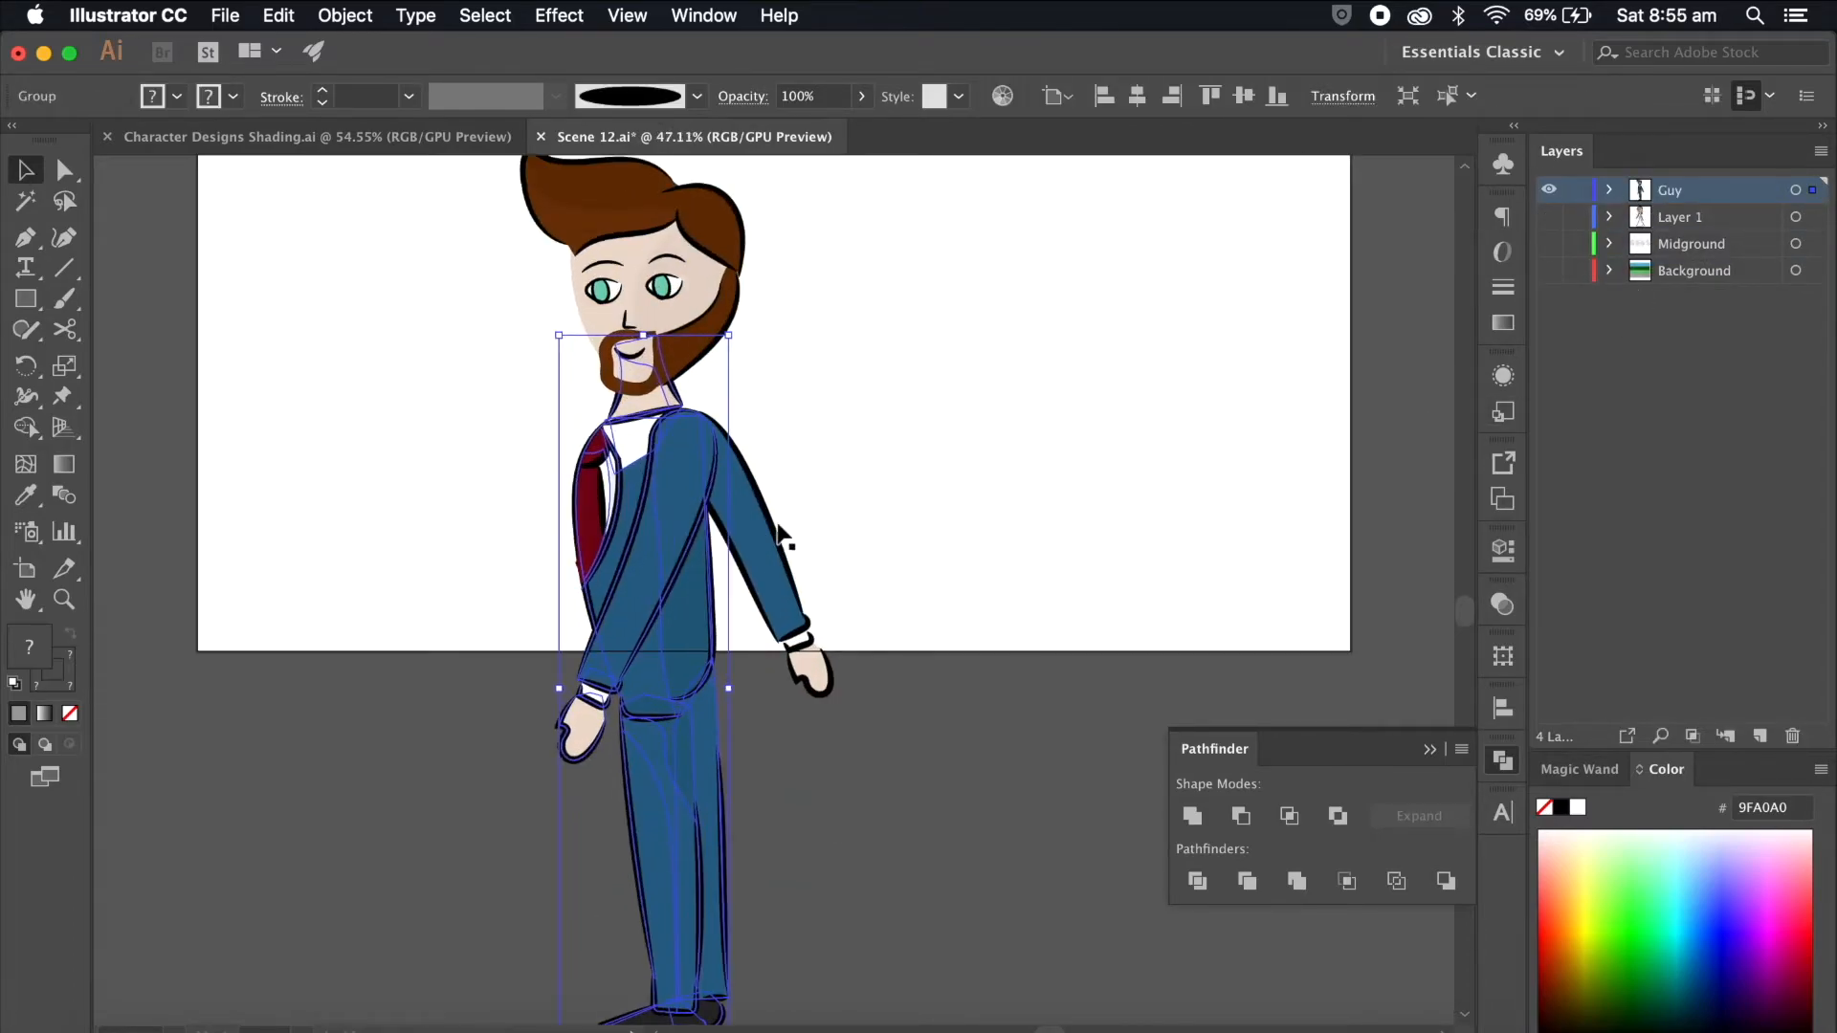
{"action": "left_click", "coordinate": [805, 478]}
{"action": "left_click", "coordinate": [688, 479]}
{"action": "key", "text": "super+shift+g"}
Step: Move the groom's near arm, the one crossing his torso, onto a new layer above Guy
{"action": "left_click", "coordinate": [703, 481]}
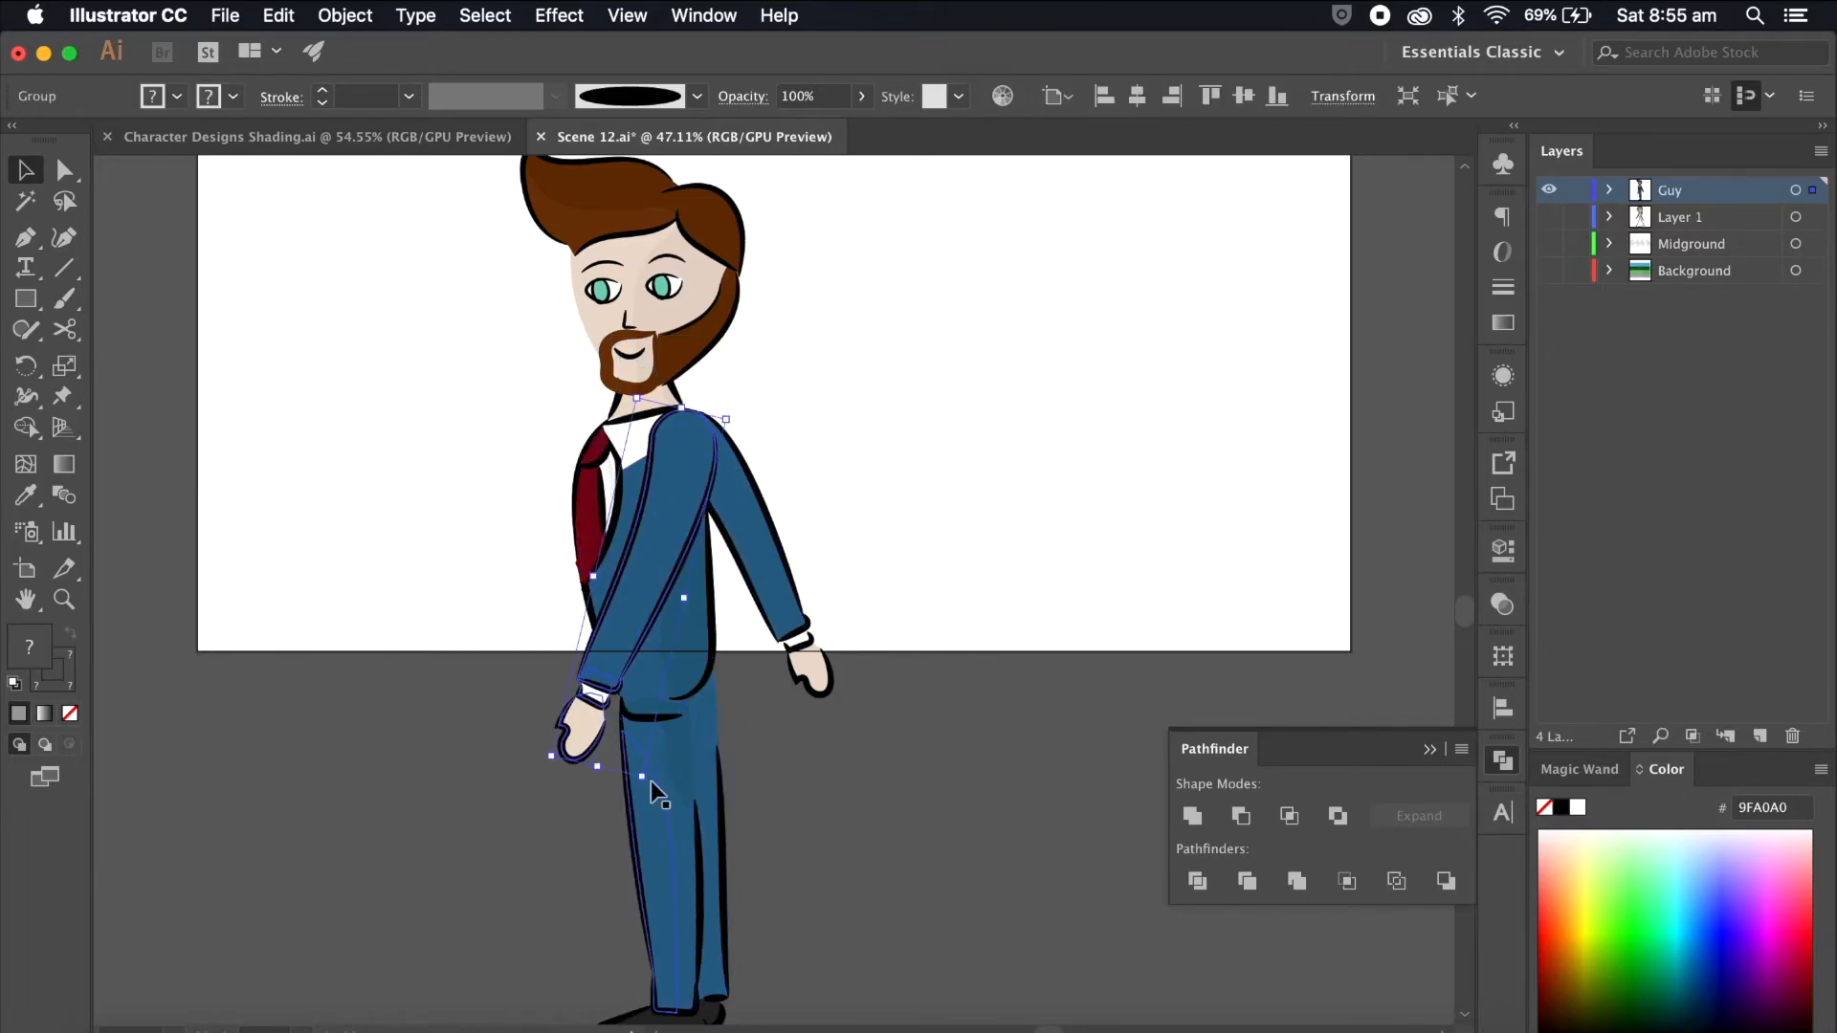
{"action": "left_click_drag", "start_coordinate": [659, 781], "coordinate": [502, 693]}
{"action": "key", "text": "super+z"}
{"action": "left_click", "coordinate": [1012, 496]}
{"action": "left_click", "coordinate": [701, 483]}
{"action": "left_click", "coordinate": [1759, 736]}
{"action": "left_click_drag", "start_coordinate": [1815, 194], "coordinate": [1815, 192]}
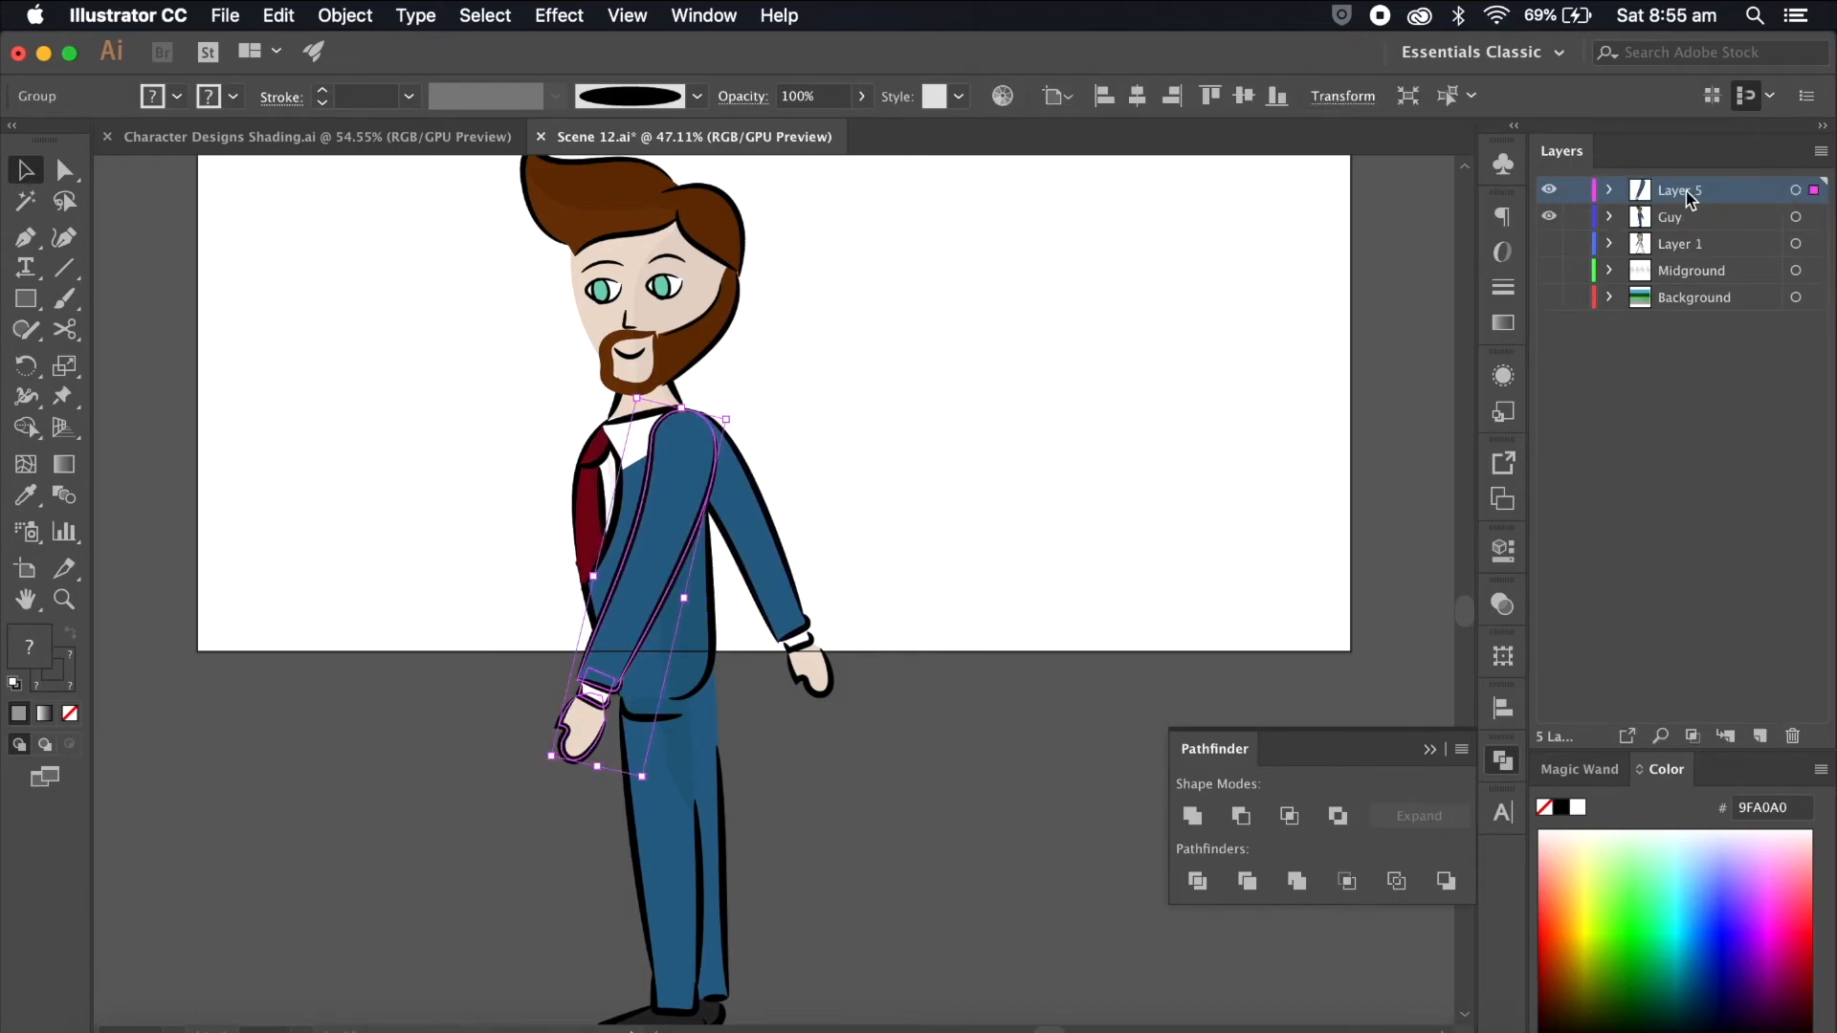
Step: Rename the layer holding the man's front arm as F Arm and hide it
{"action": "double_click", "coordinate": [1686, 189]}
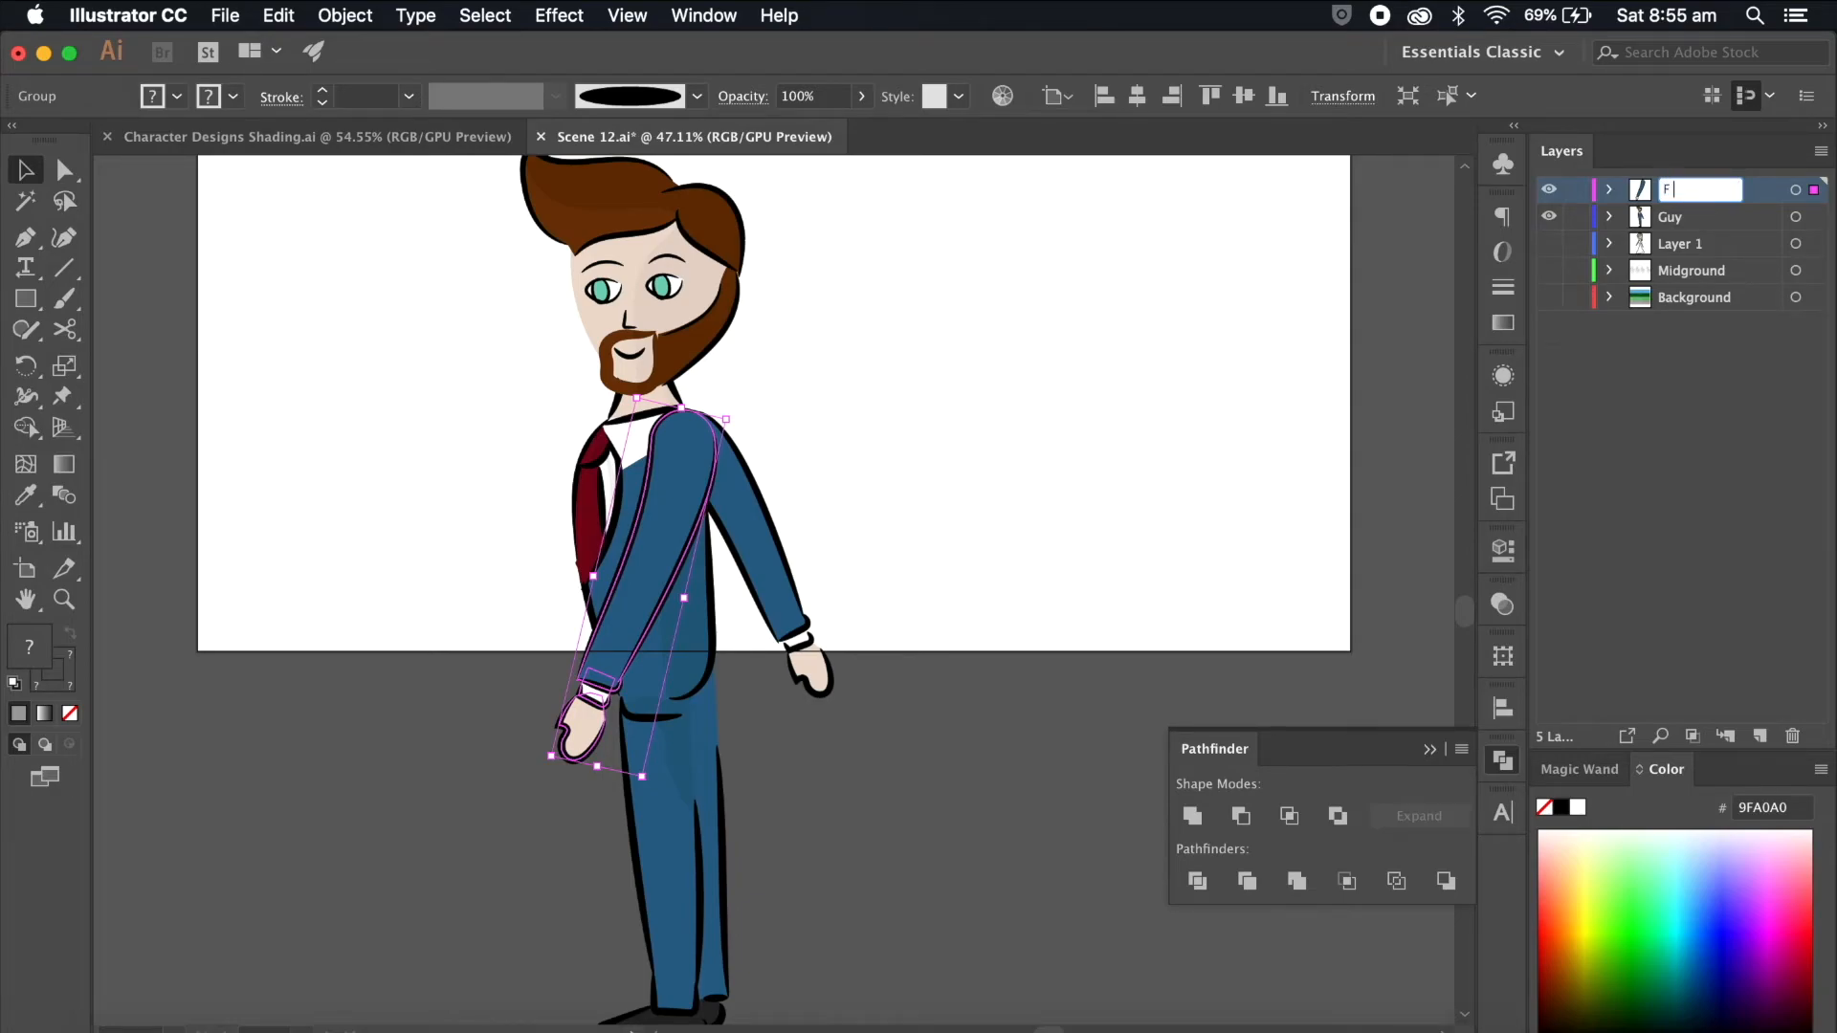
{"action": "type", "text": "F Arm"}
{"action": "key", "text": "Return"}
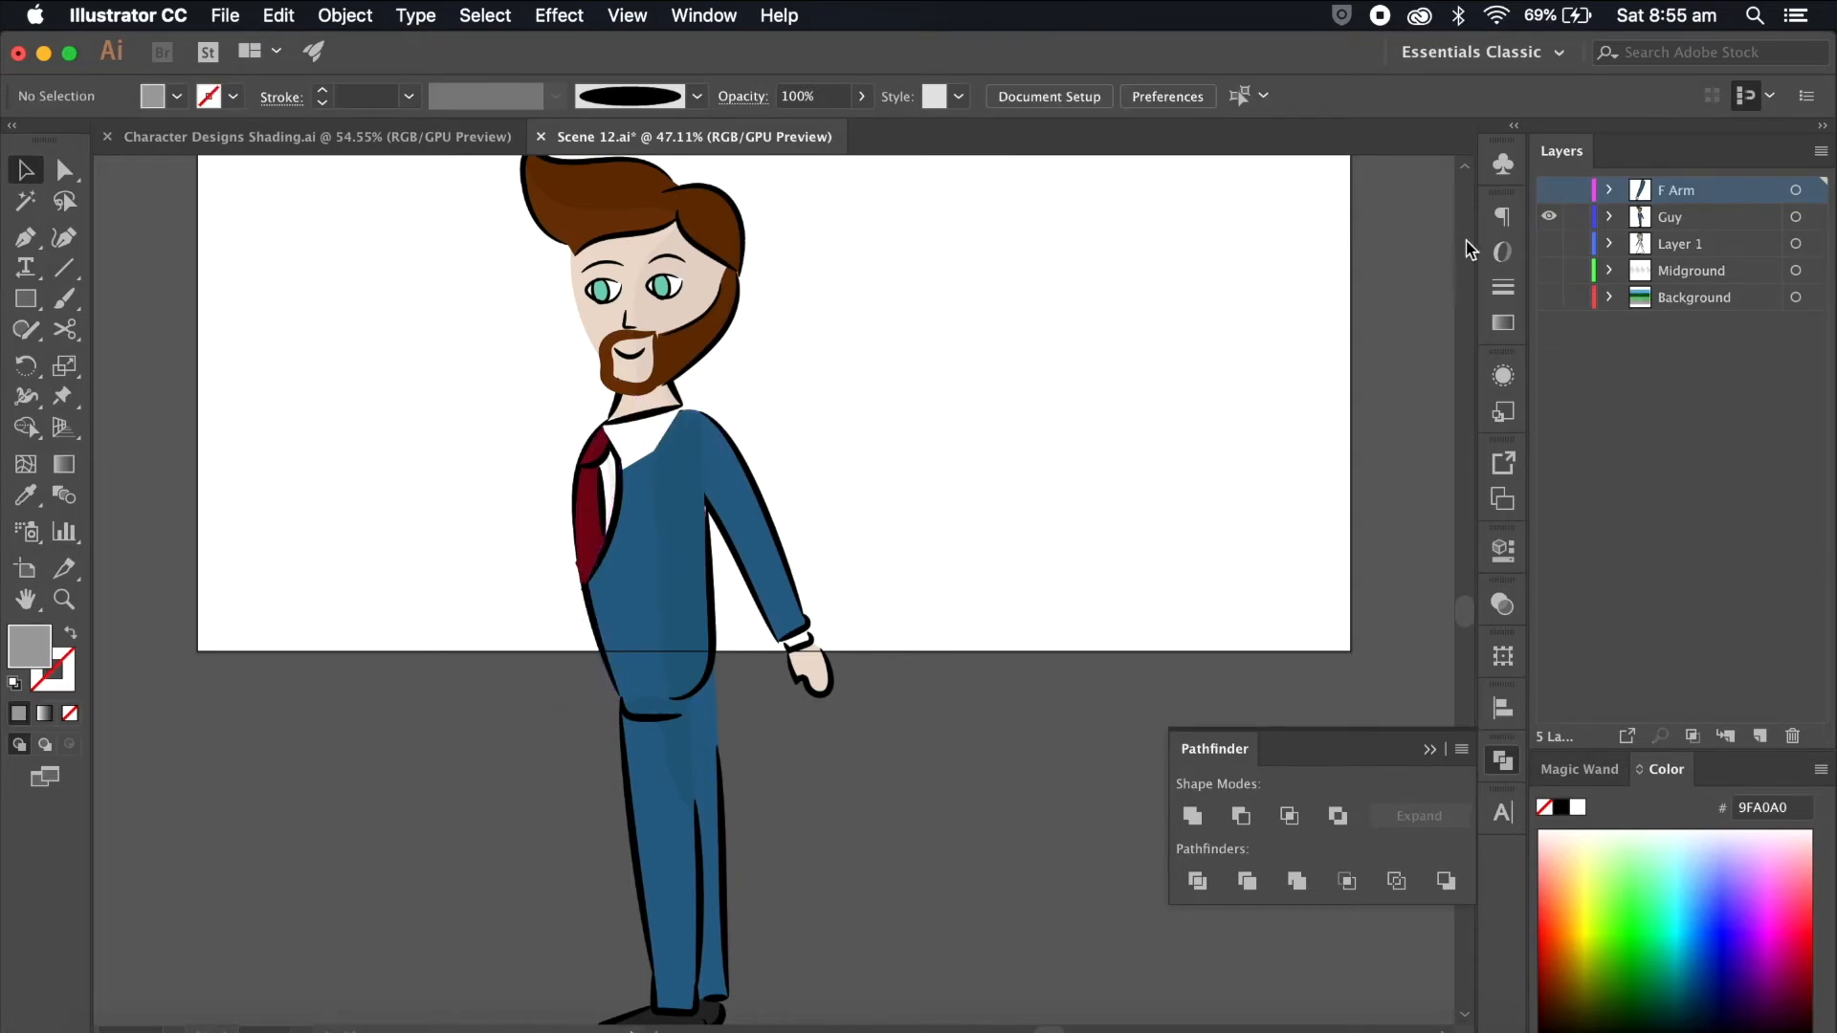
Step: Move the man's back arm onto a new layer named B Arm and hide that layer
{"action": "left_click", "coordinate": [762, 560]}
{"action": "left_click", "coordinate": [1759, 736]}
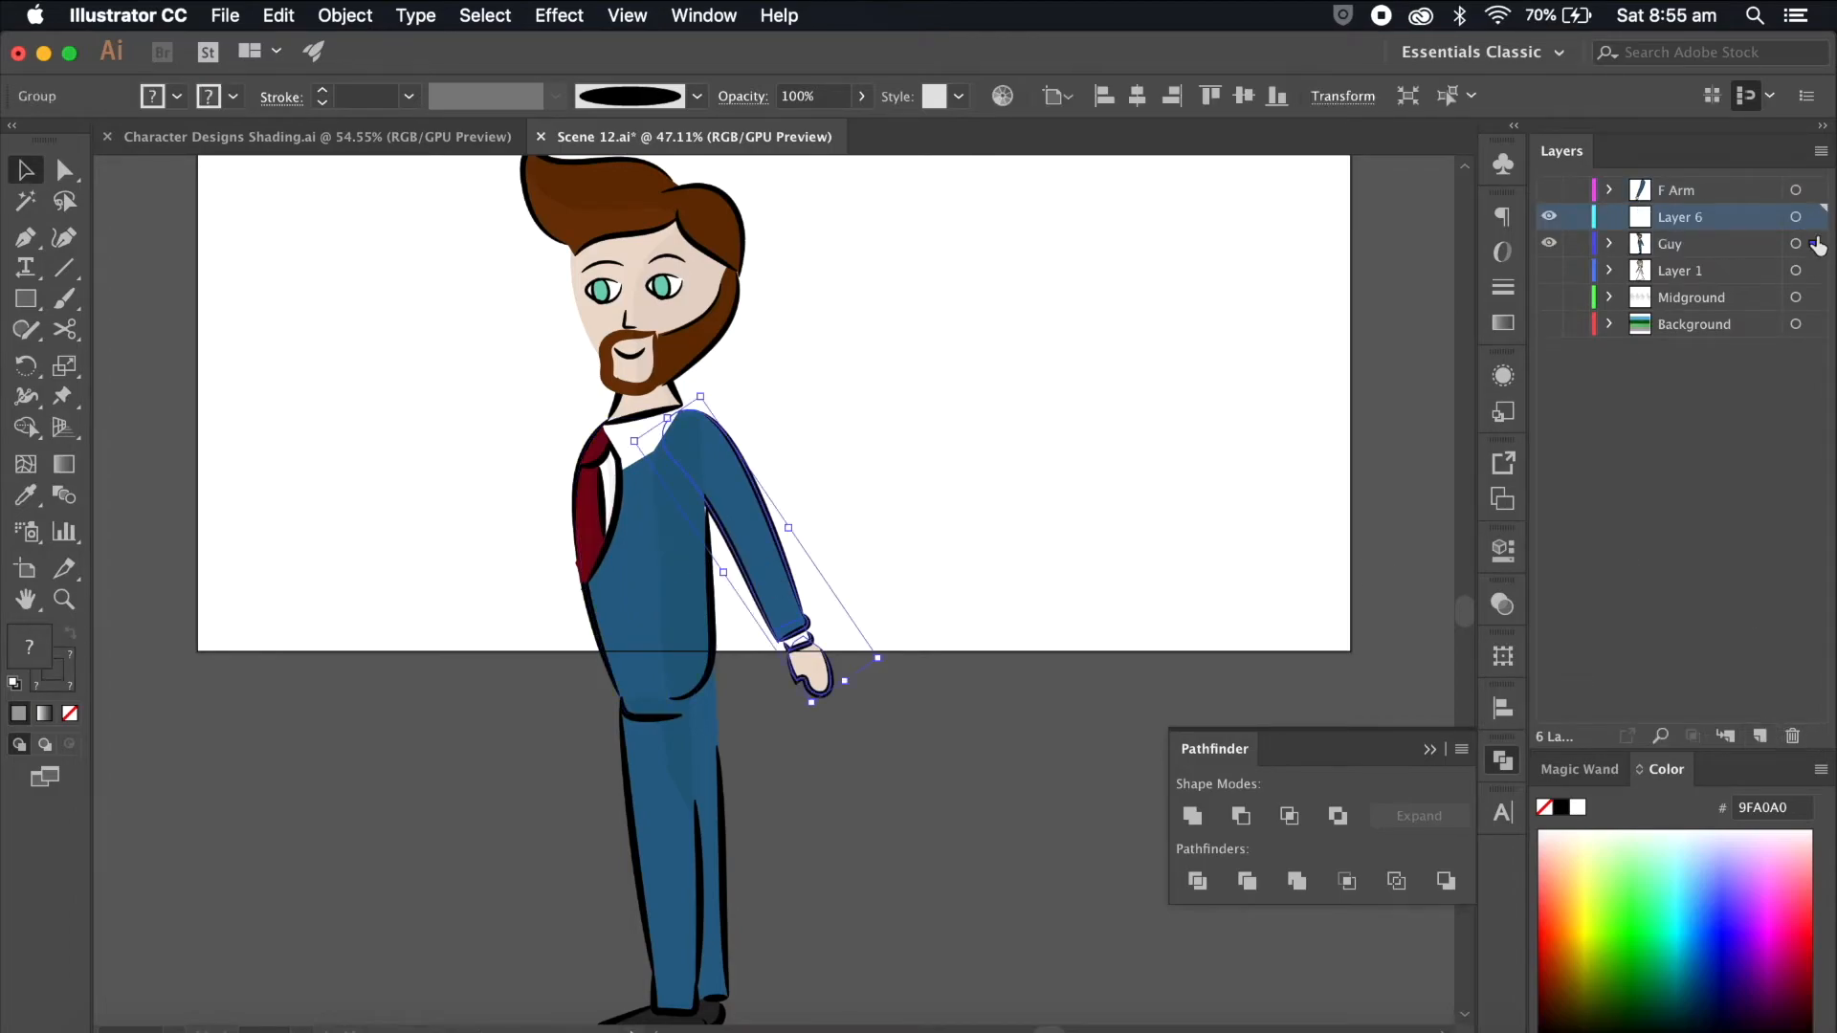
{"action": "left_click_drag", "start_coordinate": [1813, 243], "coordinate": [1813, 216]}
{"action": "double_click", "coordinate": [1686, 216]}
{"action": "type", "text": "B"}
{"action": "key", "text": "Return"}
{"action": "left_click", "coordinate": [1549, 217]}
Step: Enter the man's face group on the Guy layer and select the eyebrow and eye shapes
{"action": "scroll", "coordinate": [1087, 450], "scroll_direction": "down", "scroll_amount": 5}
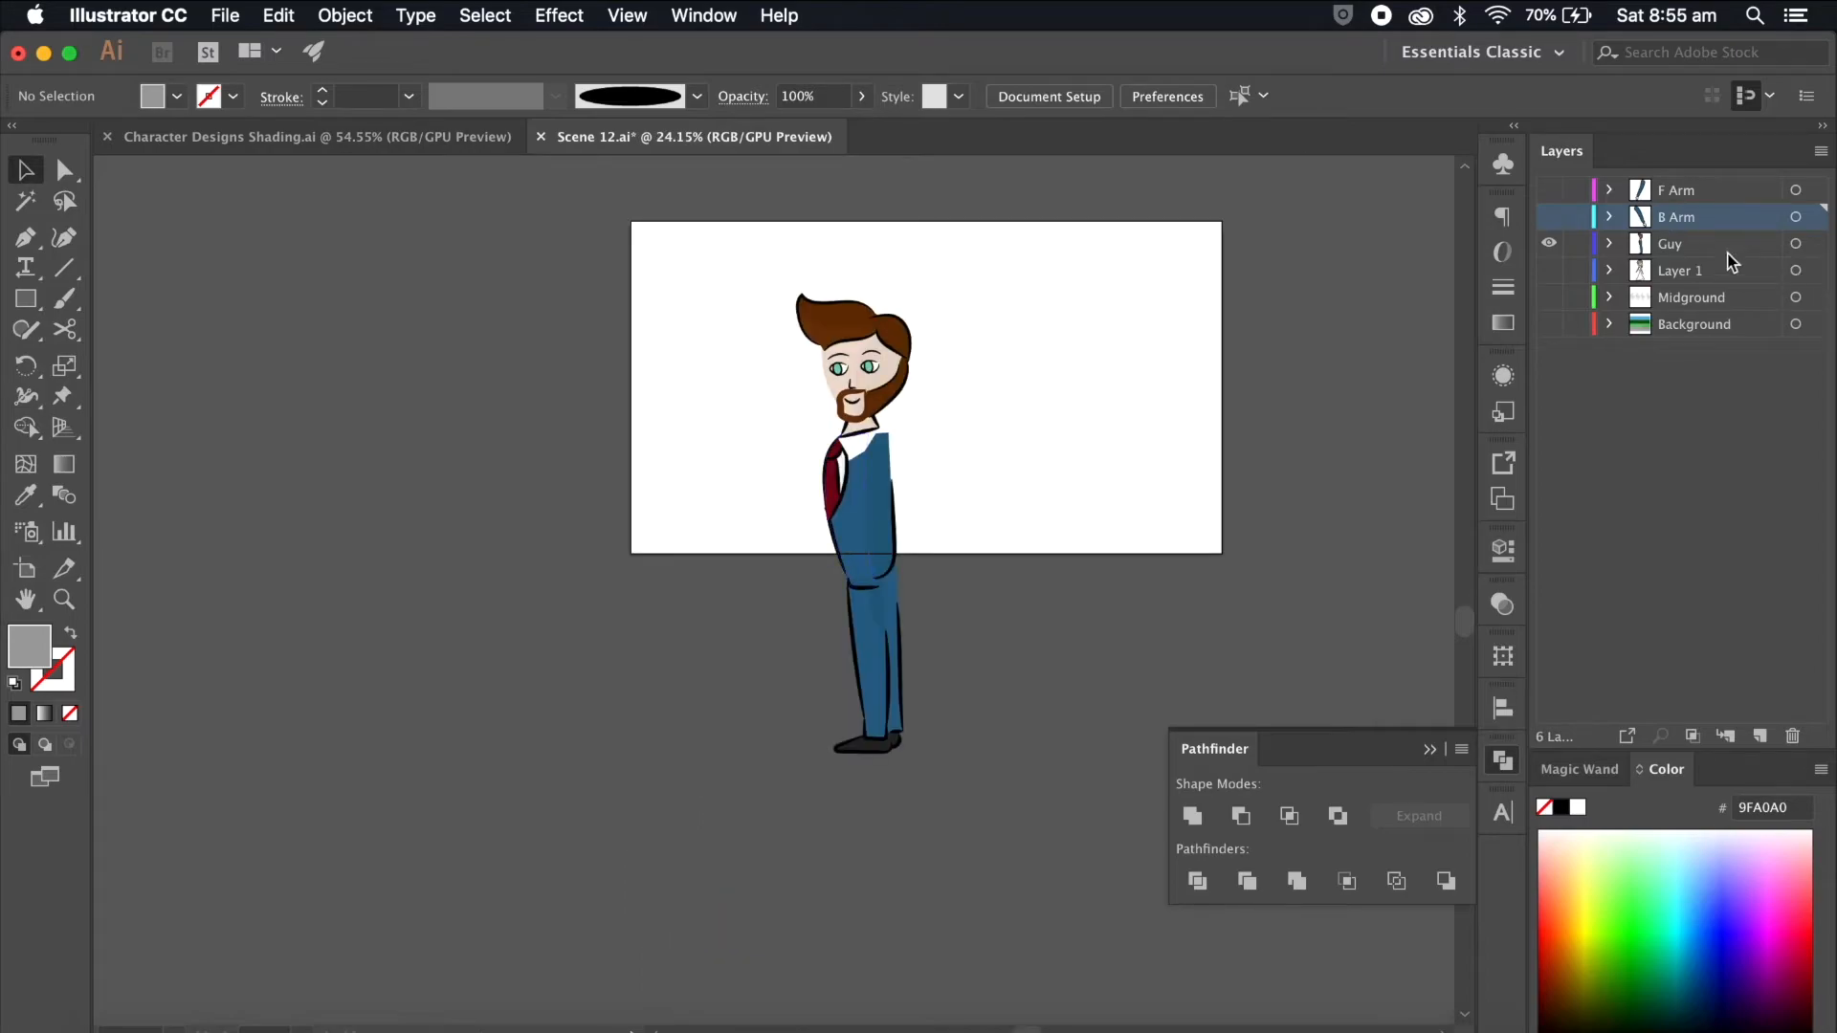
{"action": "left_click", "coordinate": [1691, 248]}
{"action": "scroll", "coordinate": [896, 421], "scroll_direction": "up", "scroll_amount": 5}
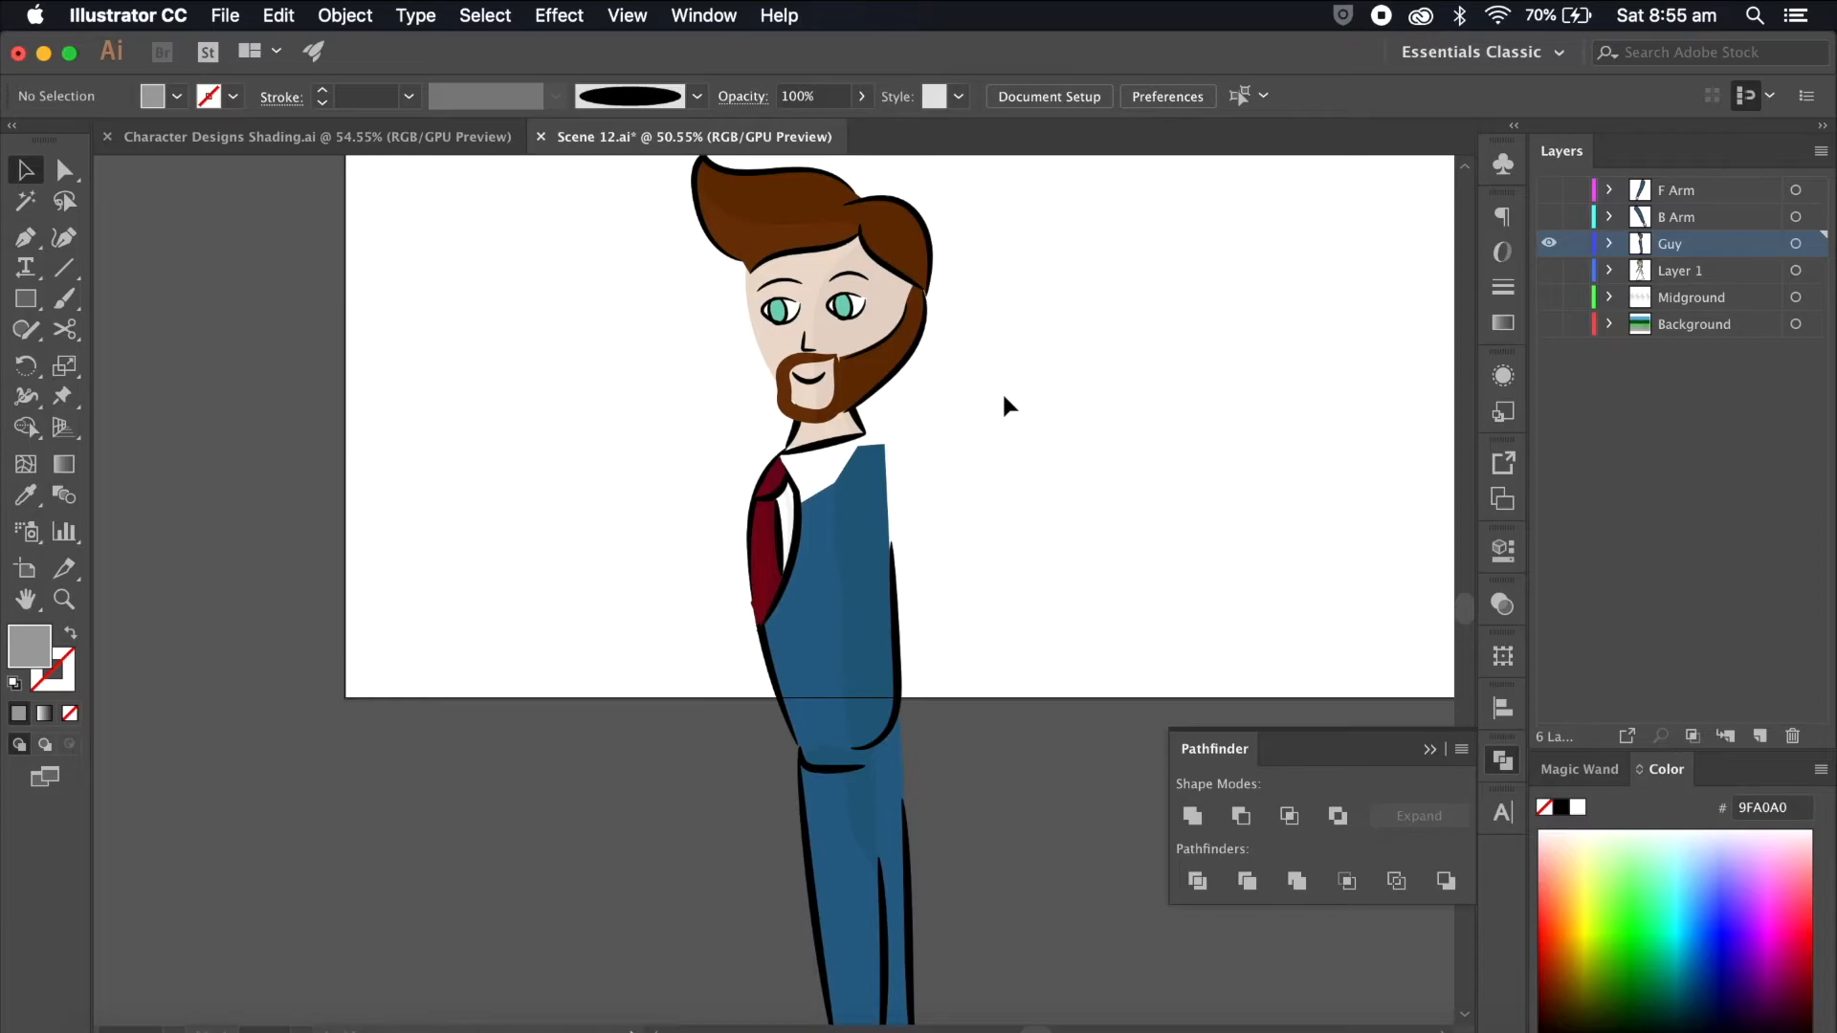
{"action": "scroll", "coordinate": [1003, 397], "scroll_direction": "down", "scroll_amount": 4}
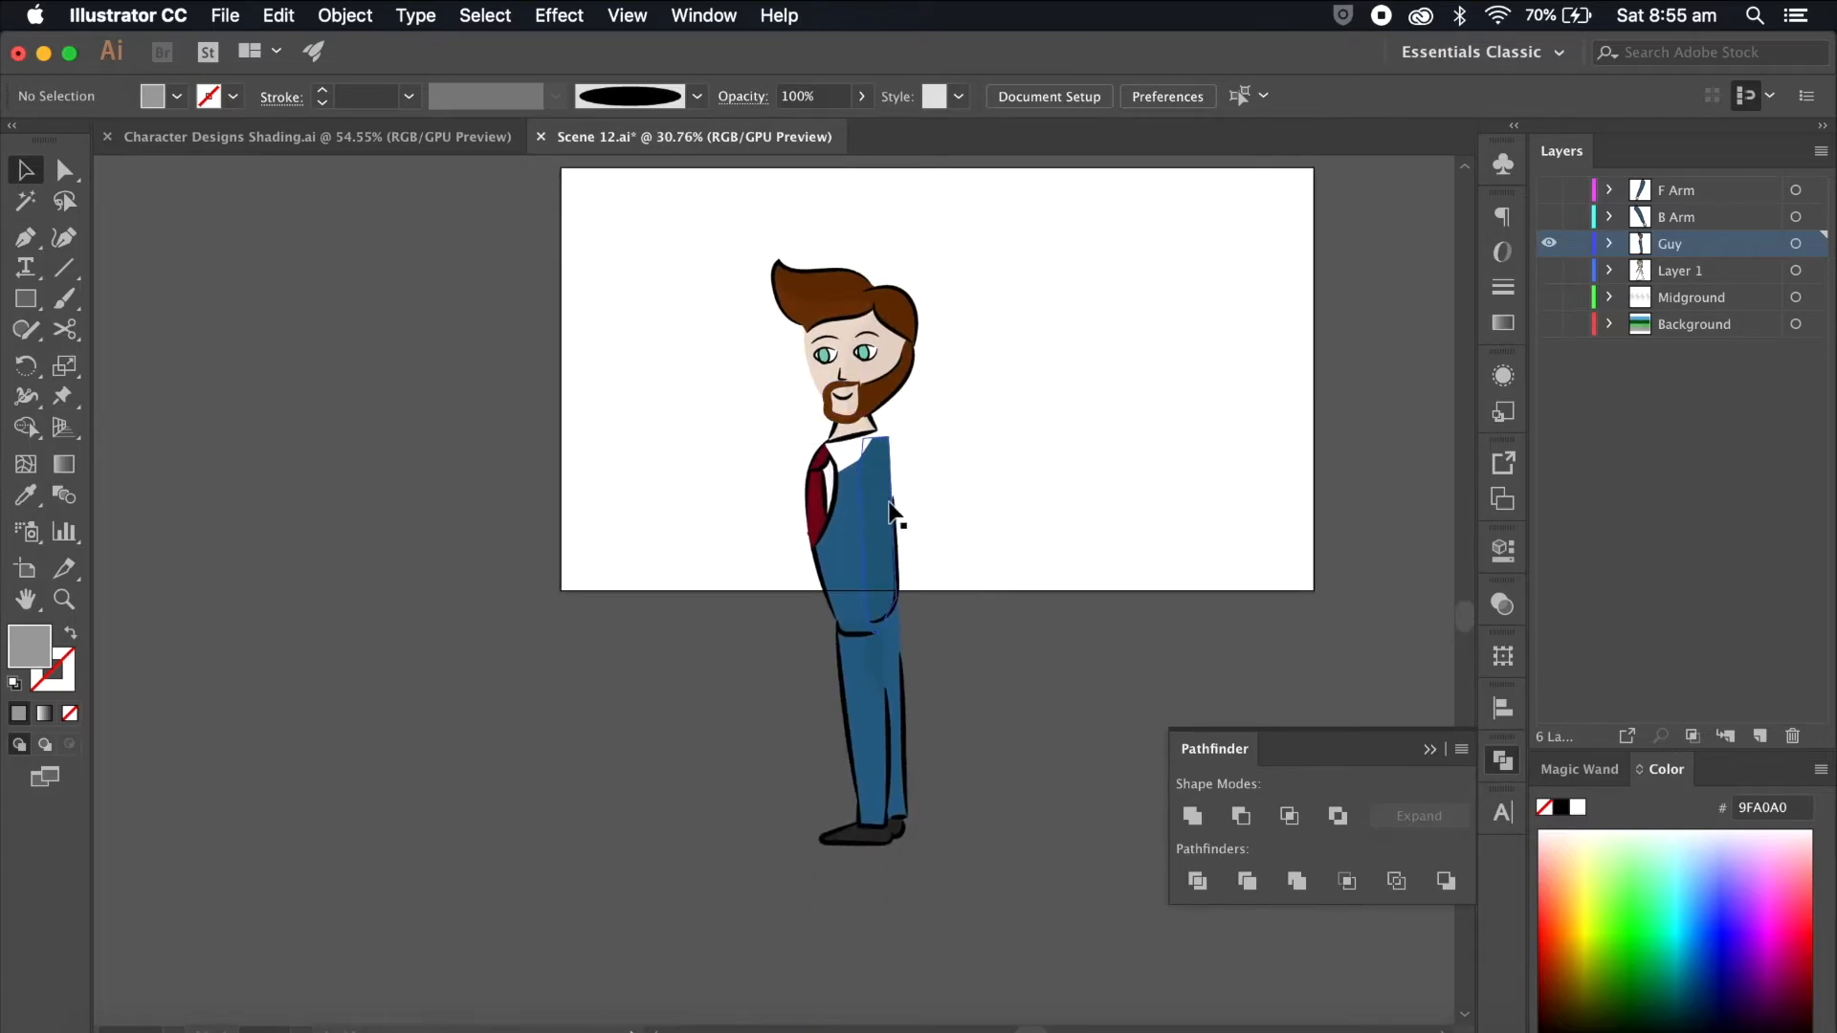
{"action": "scroll", "coordinate": [916, 455], "scroll_direction": "up", "scroll_amount": 10}
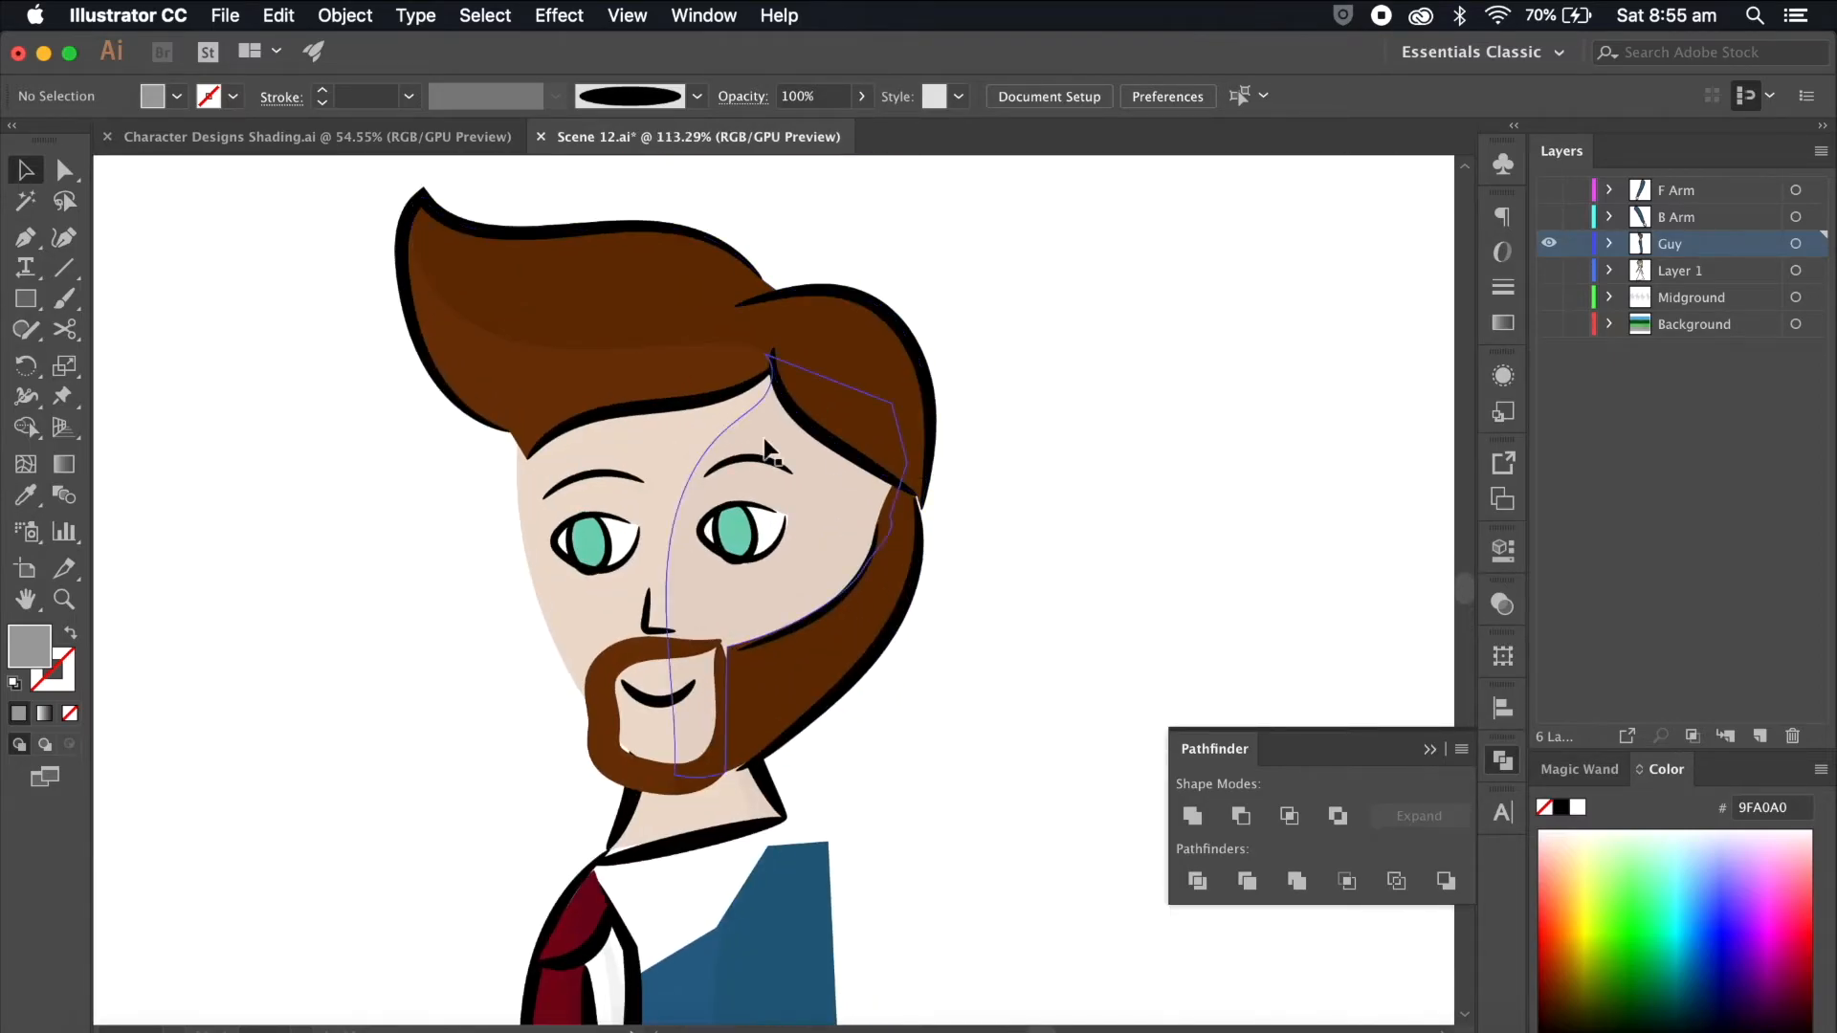
{"action": "left_click", "coordinate": [713, 475]}
{"action": "double_click", "coordinate": [714, 475]}
{"action": "scroll", "coordinate": [714, 474], "scroll_direction": "up", "scroll_amount": 4}
{"action": "left_click", "coordinate": [713, 474]}
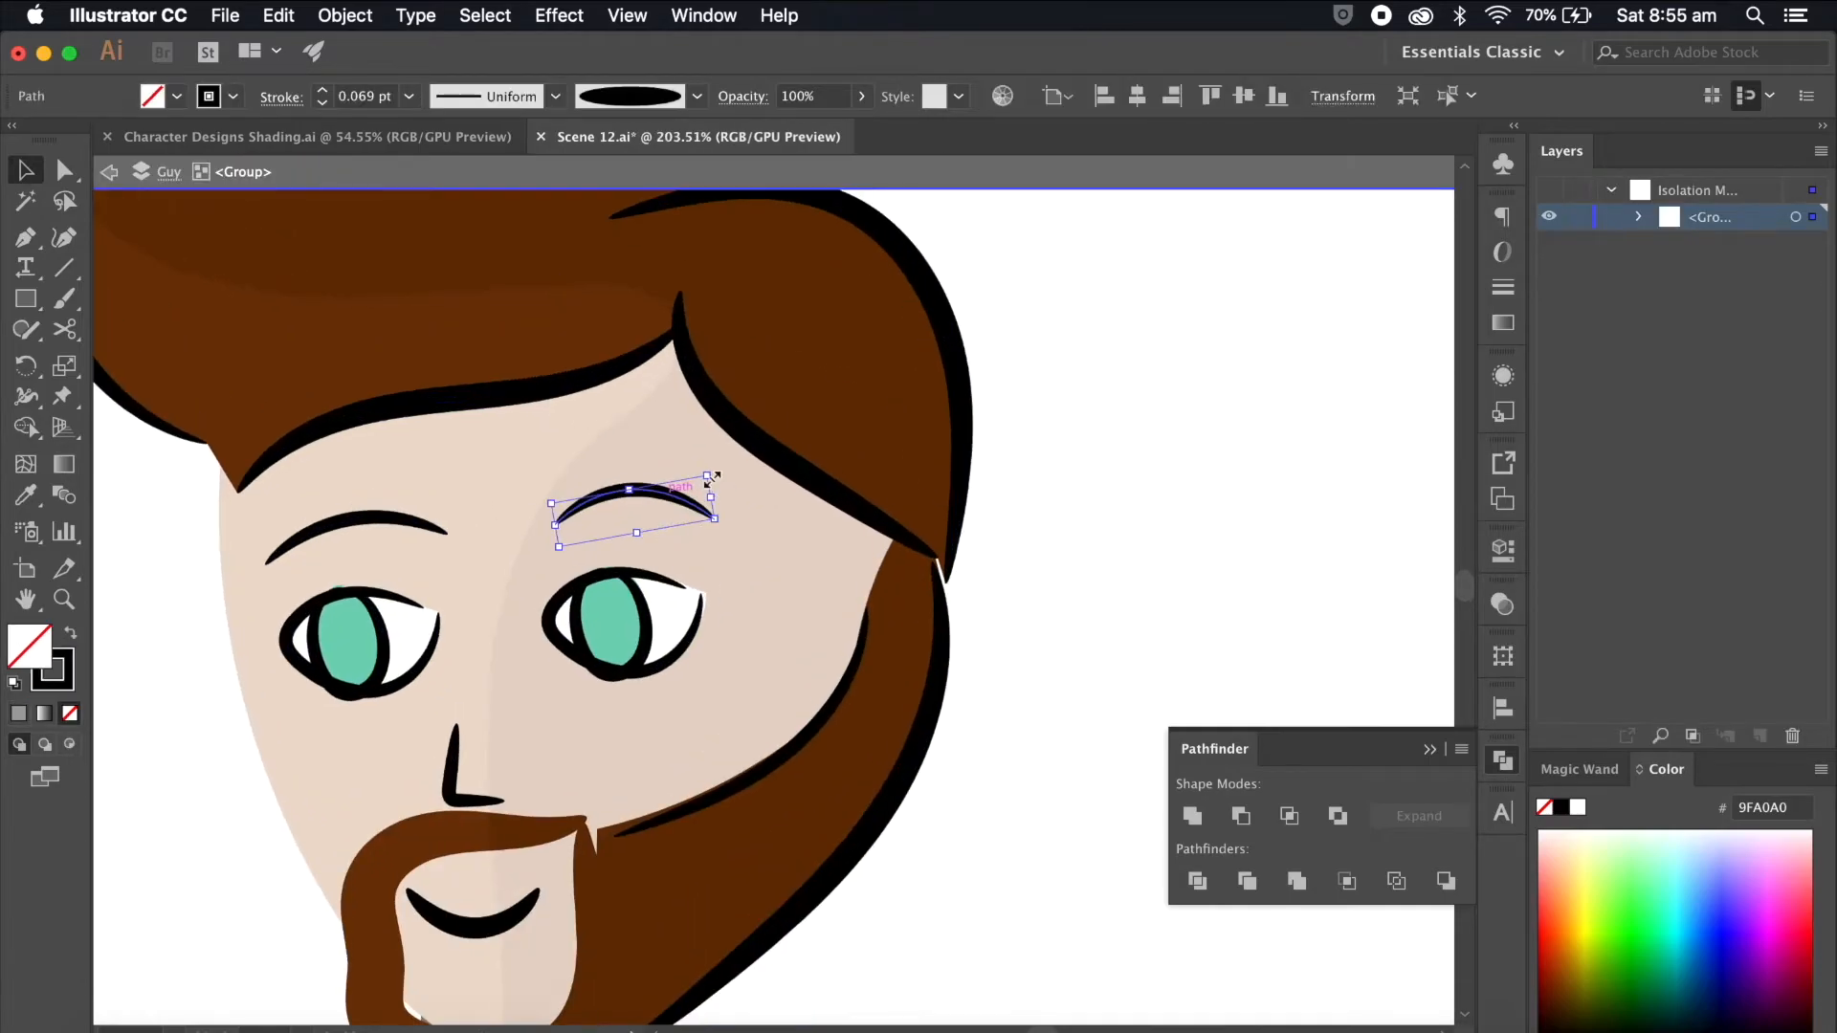
{"action": "left_click", "coordinate": [436, 646], "text": "shift"}
{"action": "left_click", "coordinate": [565, 656], "text": "shift"}
{"action": "left_click", "coordinate": [593, 496]}
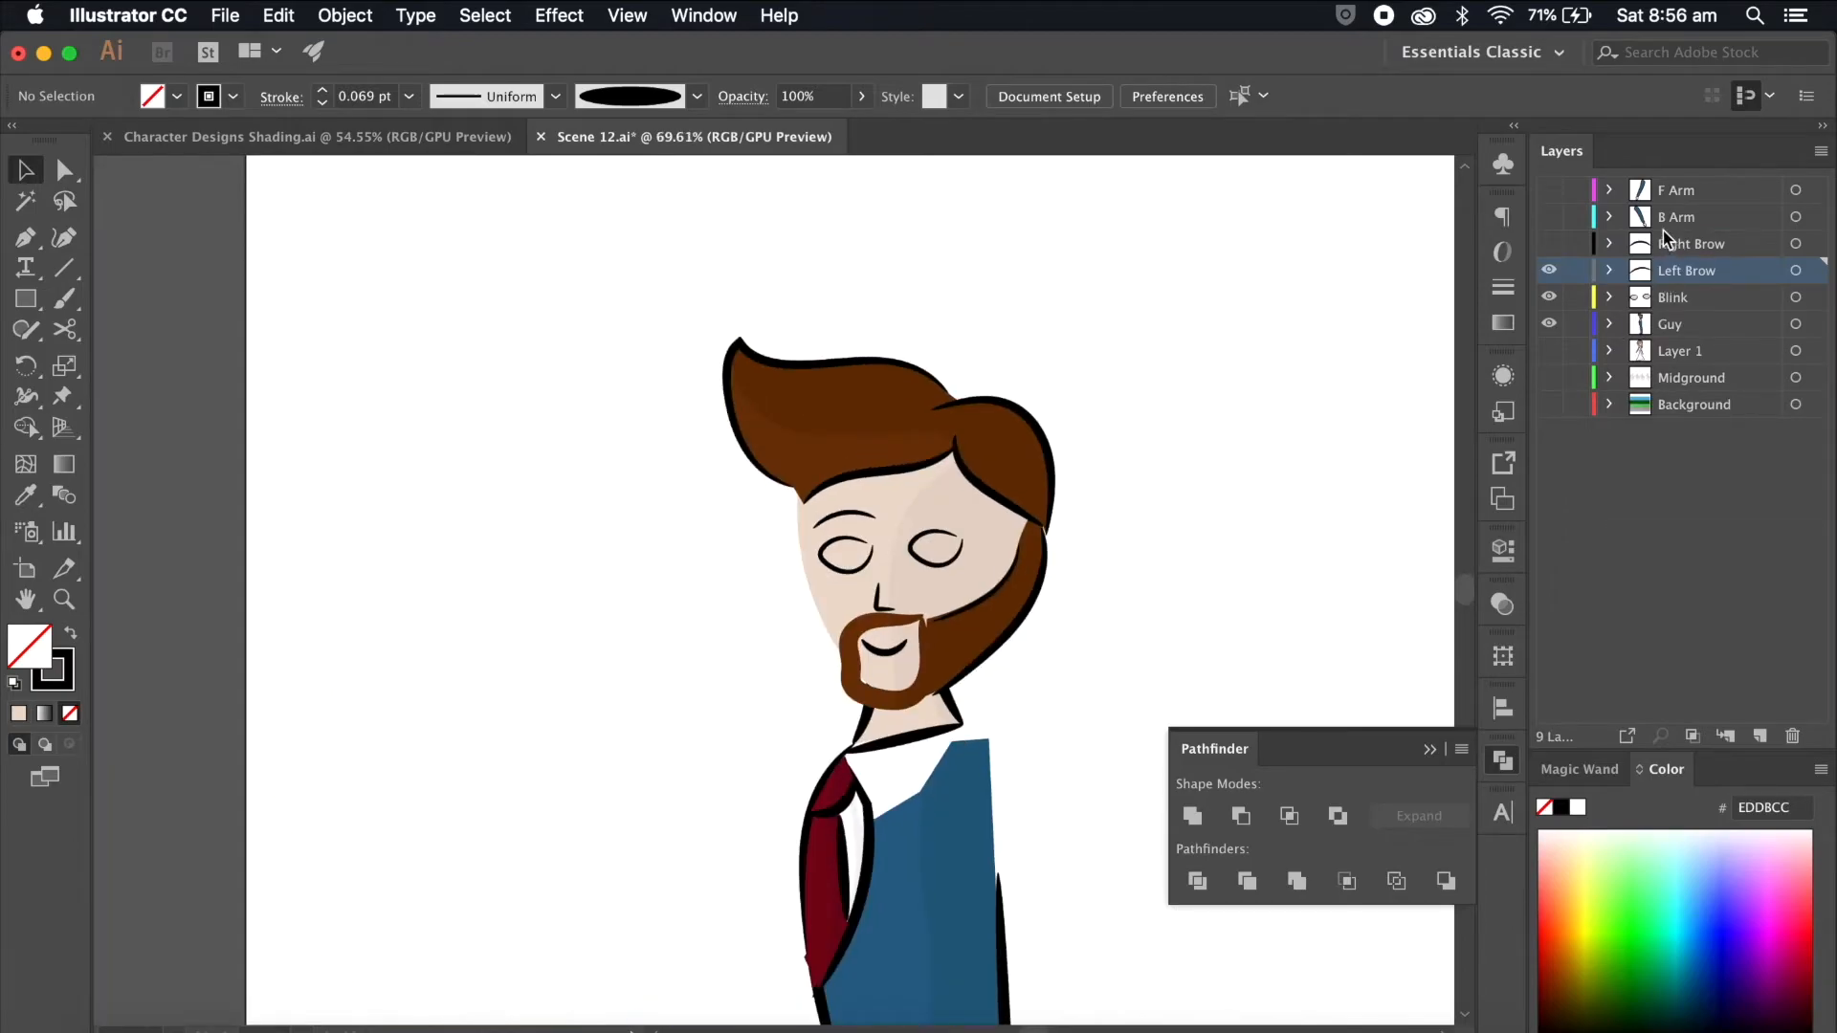
Step: Switch the Blink layer on and off to preview the man's blink, leaving it hidden
{"action": "left_click", "coordinate": [1548, 297]}
{"action": "left_click", "coordinate": [1548, 297]}
{"action": "left_click", "coordinate": [1549, 298]}
{"action": "left_click", "coordinate": [1549, 297]}
{"action": "left_click", "coordinate": [1549, 297]}
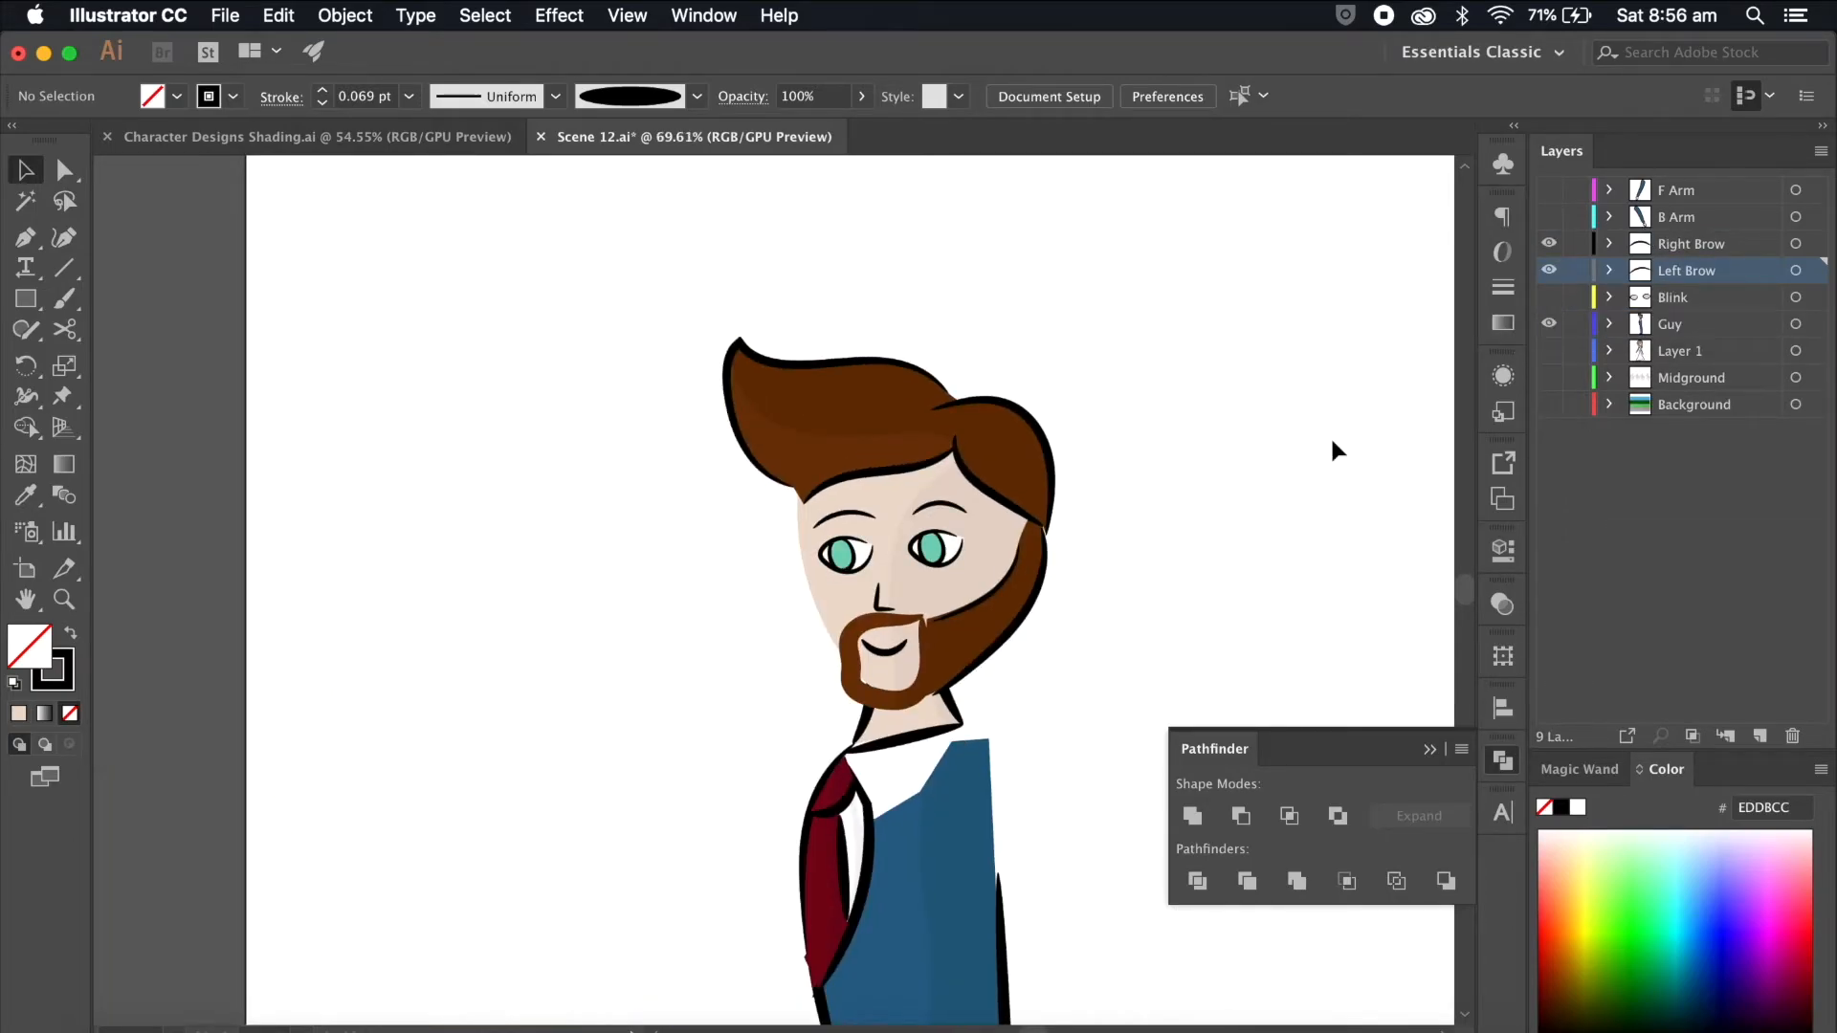
Step: Show the man's F Arm and B Arm layers to view the complete figure
{"action": "scroll", "coordinate": [1331, 441], "scroll_direction": "down", "scroll_amount": 5}
{"action": "scroll", "coordinate": [1331, 441], "scroll_direction": "right", "scroll_amount": 3}
{"action": "scroll", "coordinate": [1331, 441], "scroll_direction": "down", "scroll_amount": 2}
{"action": "left_click_drag", "start_coordinate": [1548, 217], "coordinate": [1549, 191]}
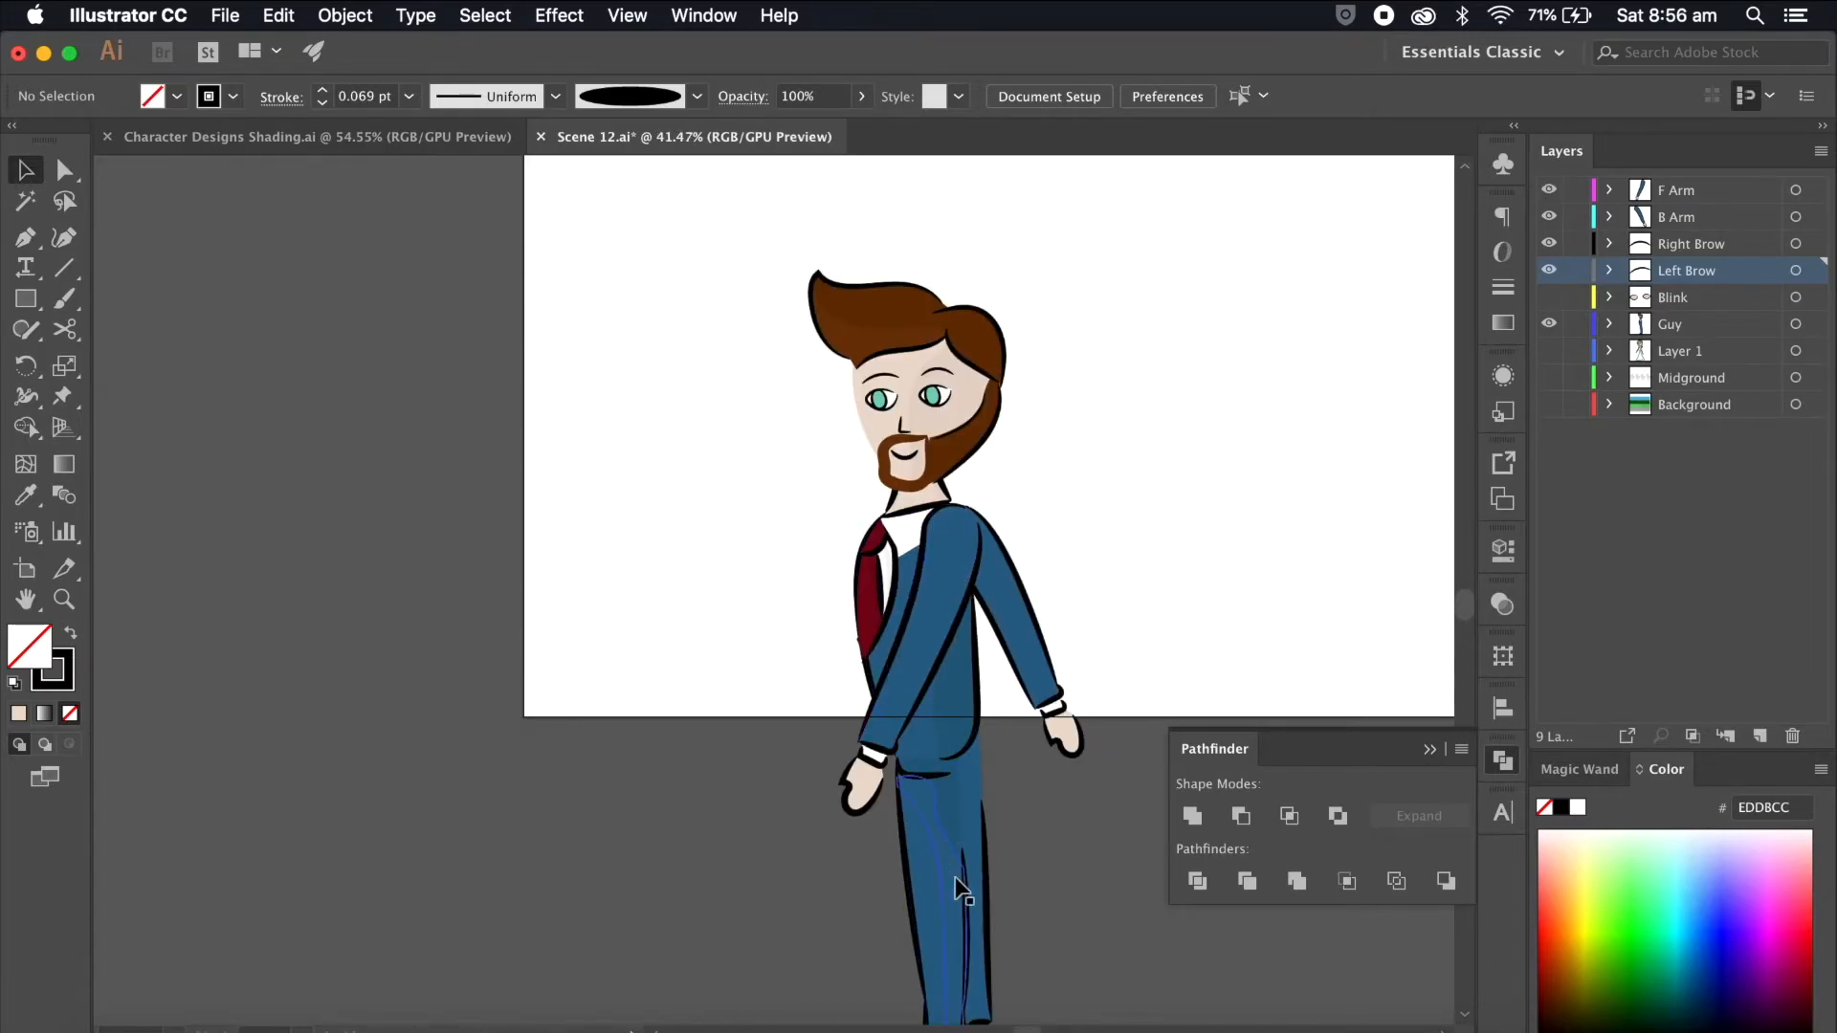
Step: Hide all of the man's layers and show Layer 1 with the bride
{"action": "left_click", "coordinate": [1548, 298]}
{"action": "left_click_drag", "start_coordinate": [1549, 324], "coordinate": [1550, 190]}
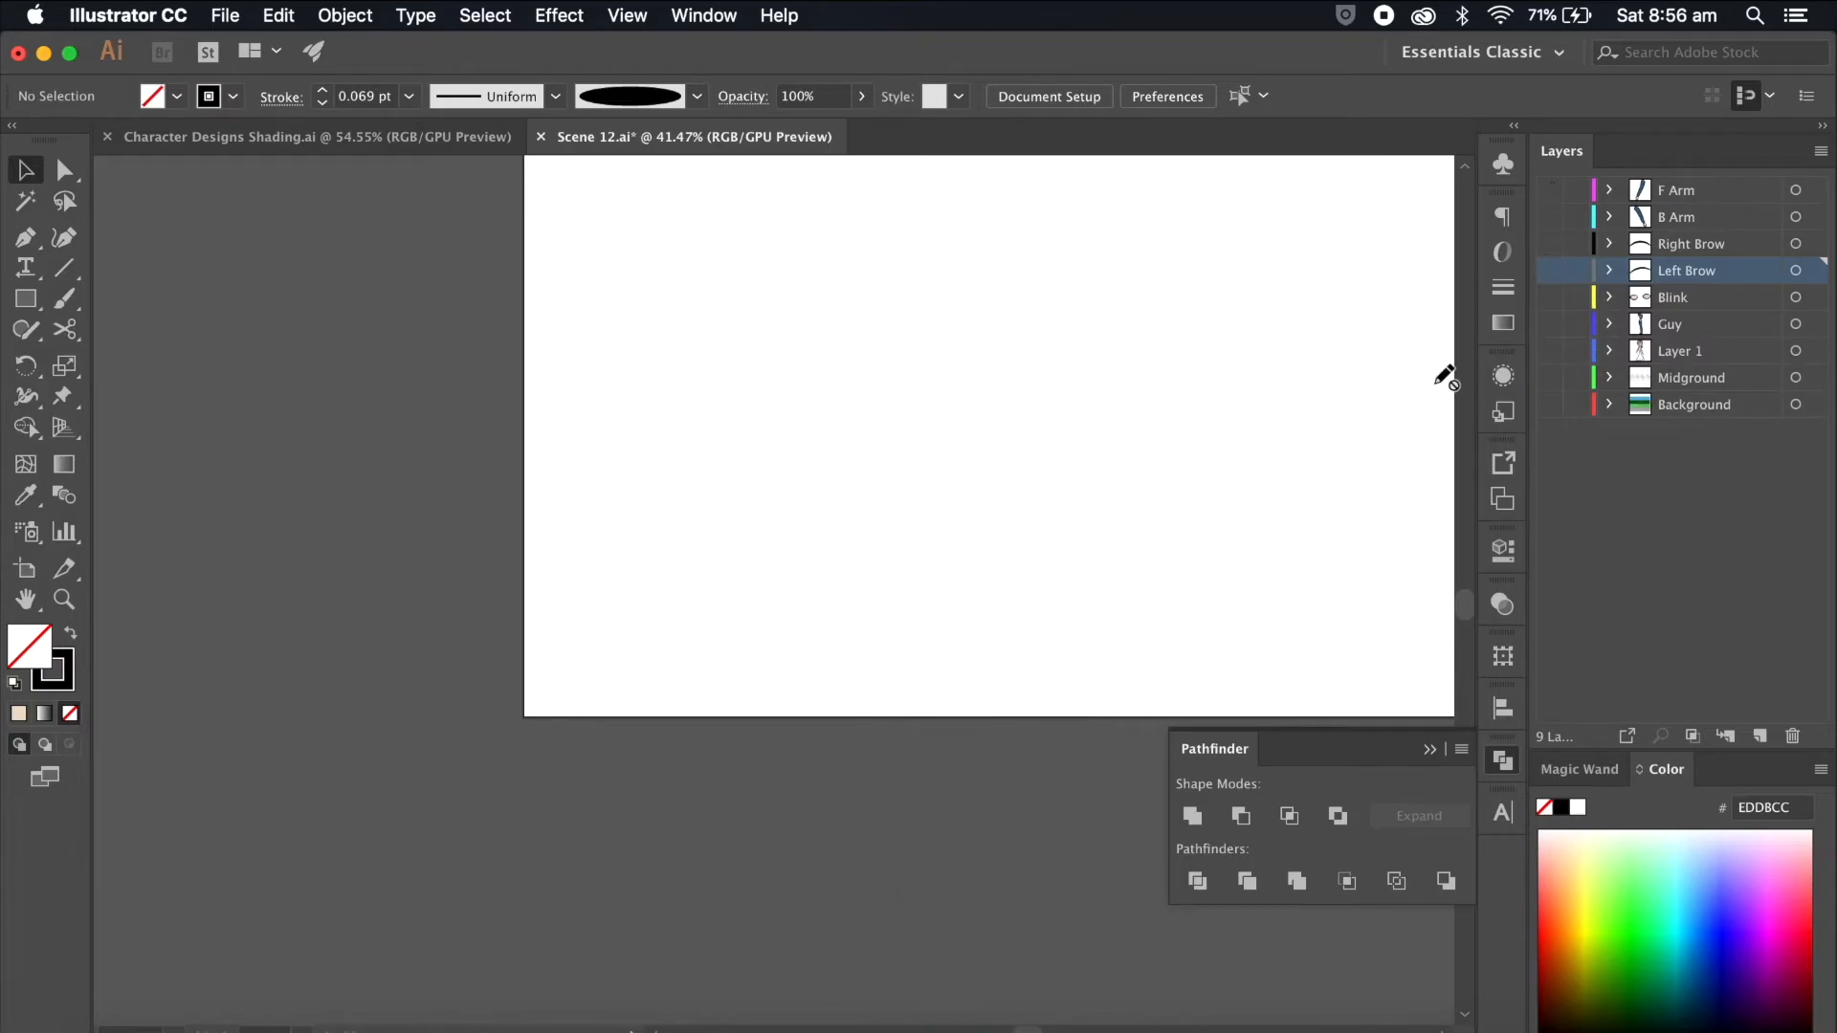
{"action": "left_click", "coordinate": [1556, 351]}
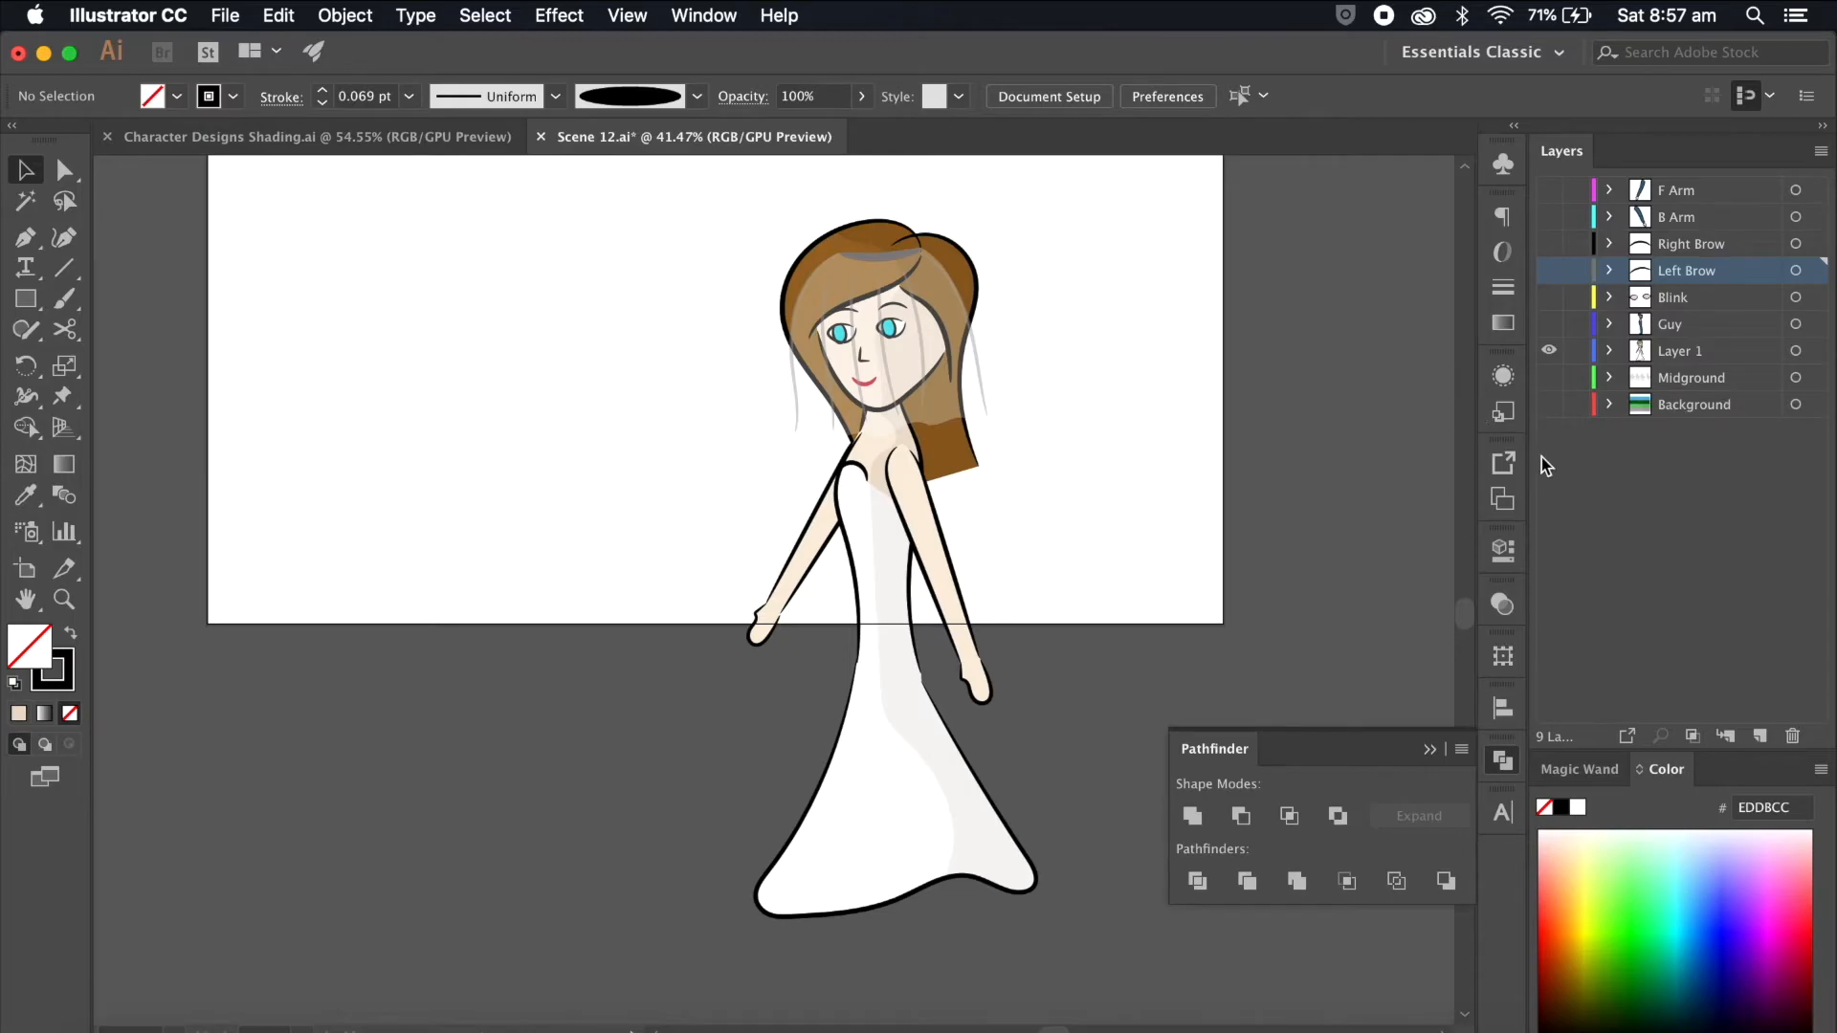
Step: Ungroup the bride artwork on Layer 1 into its separate parts
{"action": "scroll", "coordinate": [1324, 405], "scroll_direction": "up", "scroll_amount": 3}
{"action": "scroll", "coordinate": [1320, 405], "scroll_direction": "up", "scroll_amount": 3}
{"action": "scroll", "coordinate": [1320, 406], "scroll_direction": "left", "scroll_amount": 2}
{"action": "left_click", "coordinate": [933, 349]}
{"action": "key", "text": "super+shift+g"}
{"action": "left_click", "coordinate": [1044, 414]}
Step: Move the bride's veil onto a new layer above Layer 1, keeping its position on the head
{"action": "left_click", "coordinate": [800, 371]}
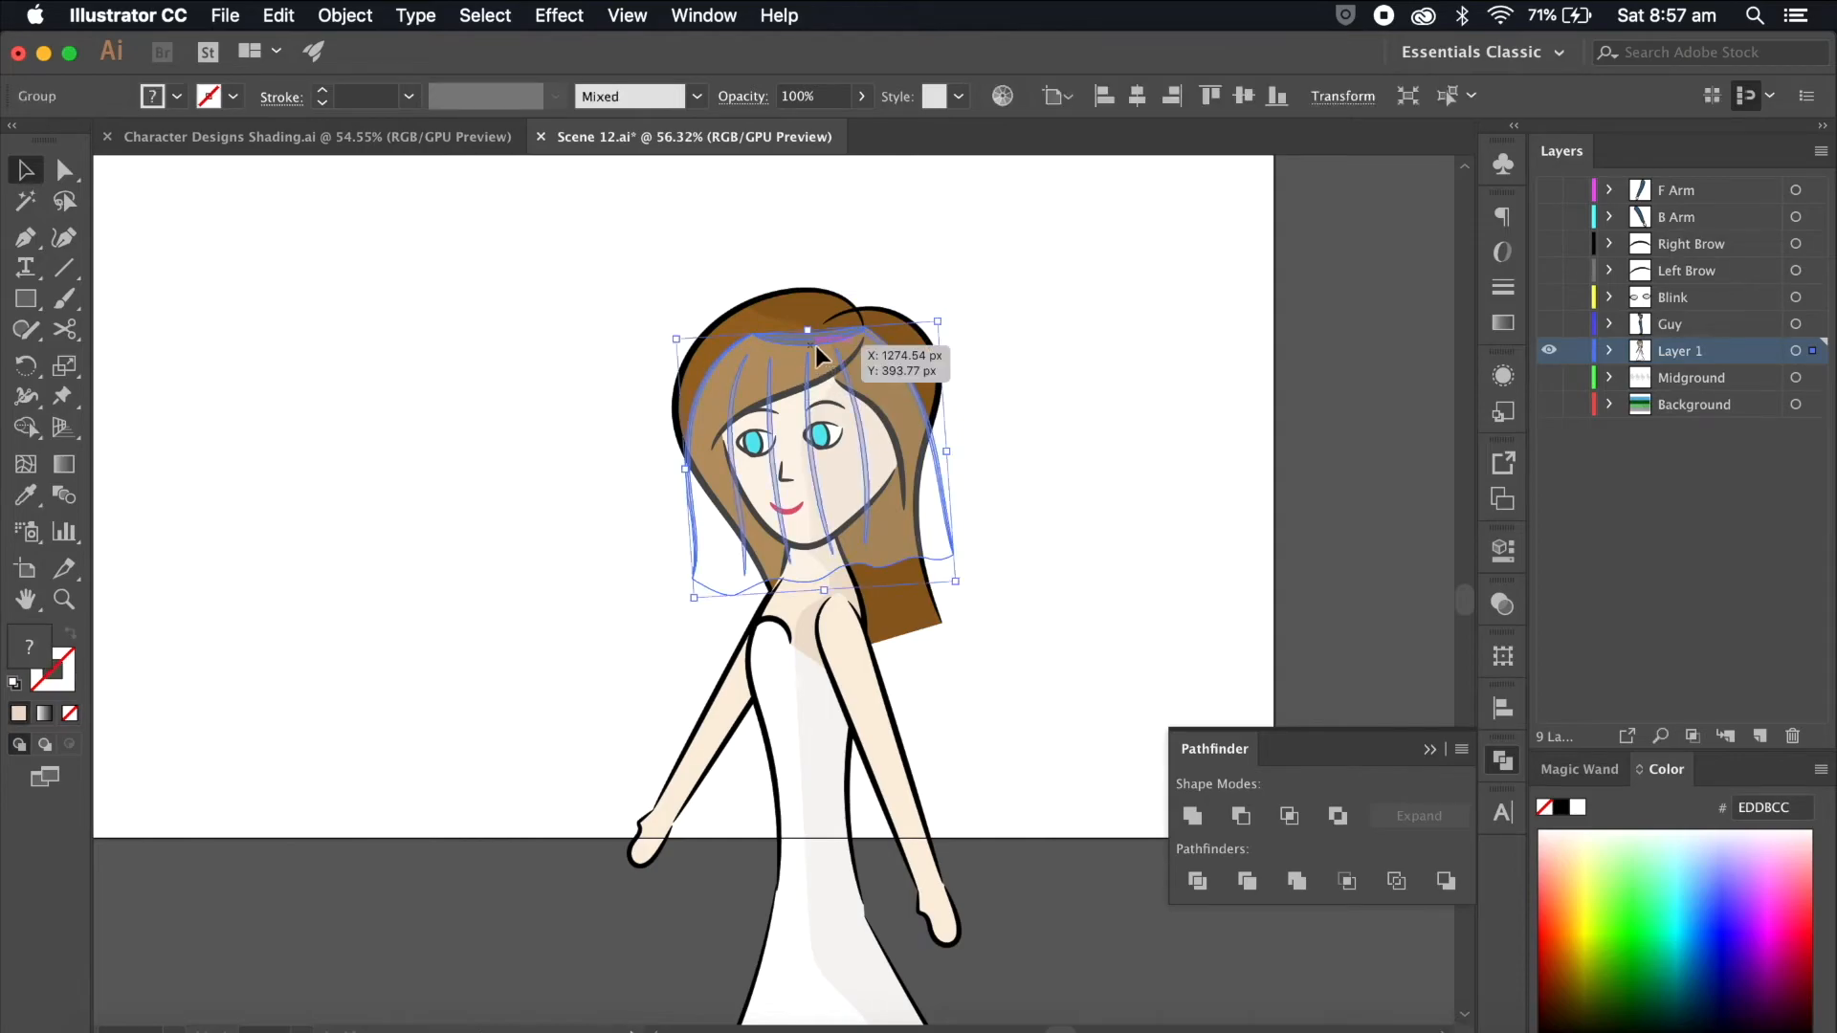
{"action": "left_click_drag", "start_coordinate": [817, 352], "coordinate": [459, 265]}
{"action": "key", "text": "super+z"}
{"action": "left_click", "coordinate": [1759, 735]}
{"action": "left_click_drag", "start_coordinate": [1811, 377], "coordinate": [1813, 350]}
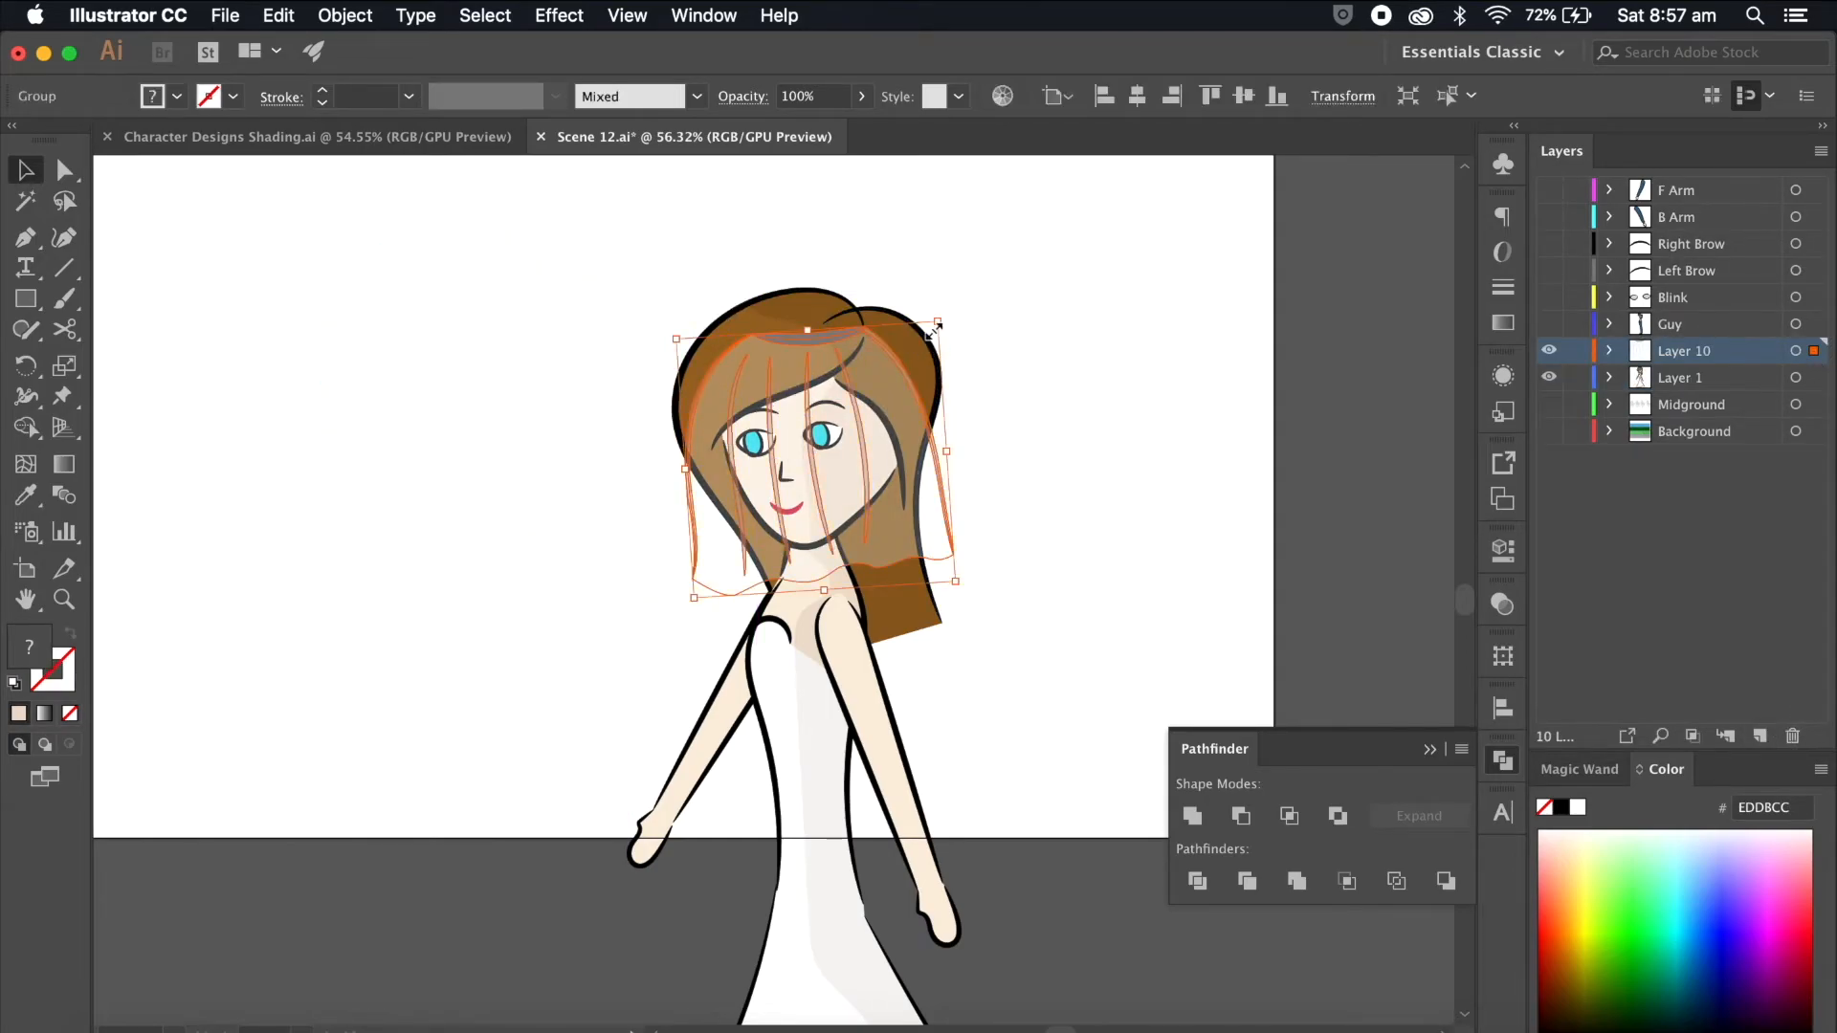
Step: Try rotating the veil slightly about a pivot at the top of the bride's head
{"action": "key", "text": "r"}
{"action": "left_click_drag", "start_coordinate": [1072, 633], "coordinate": [1127, 631]}
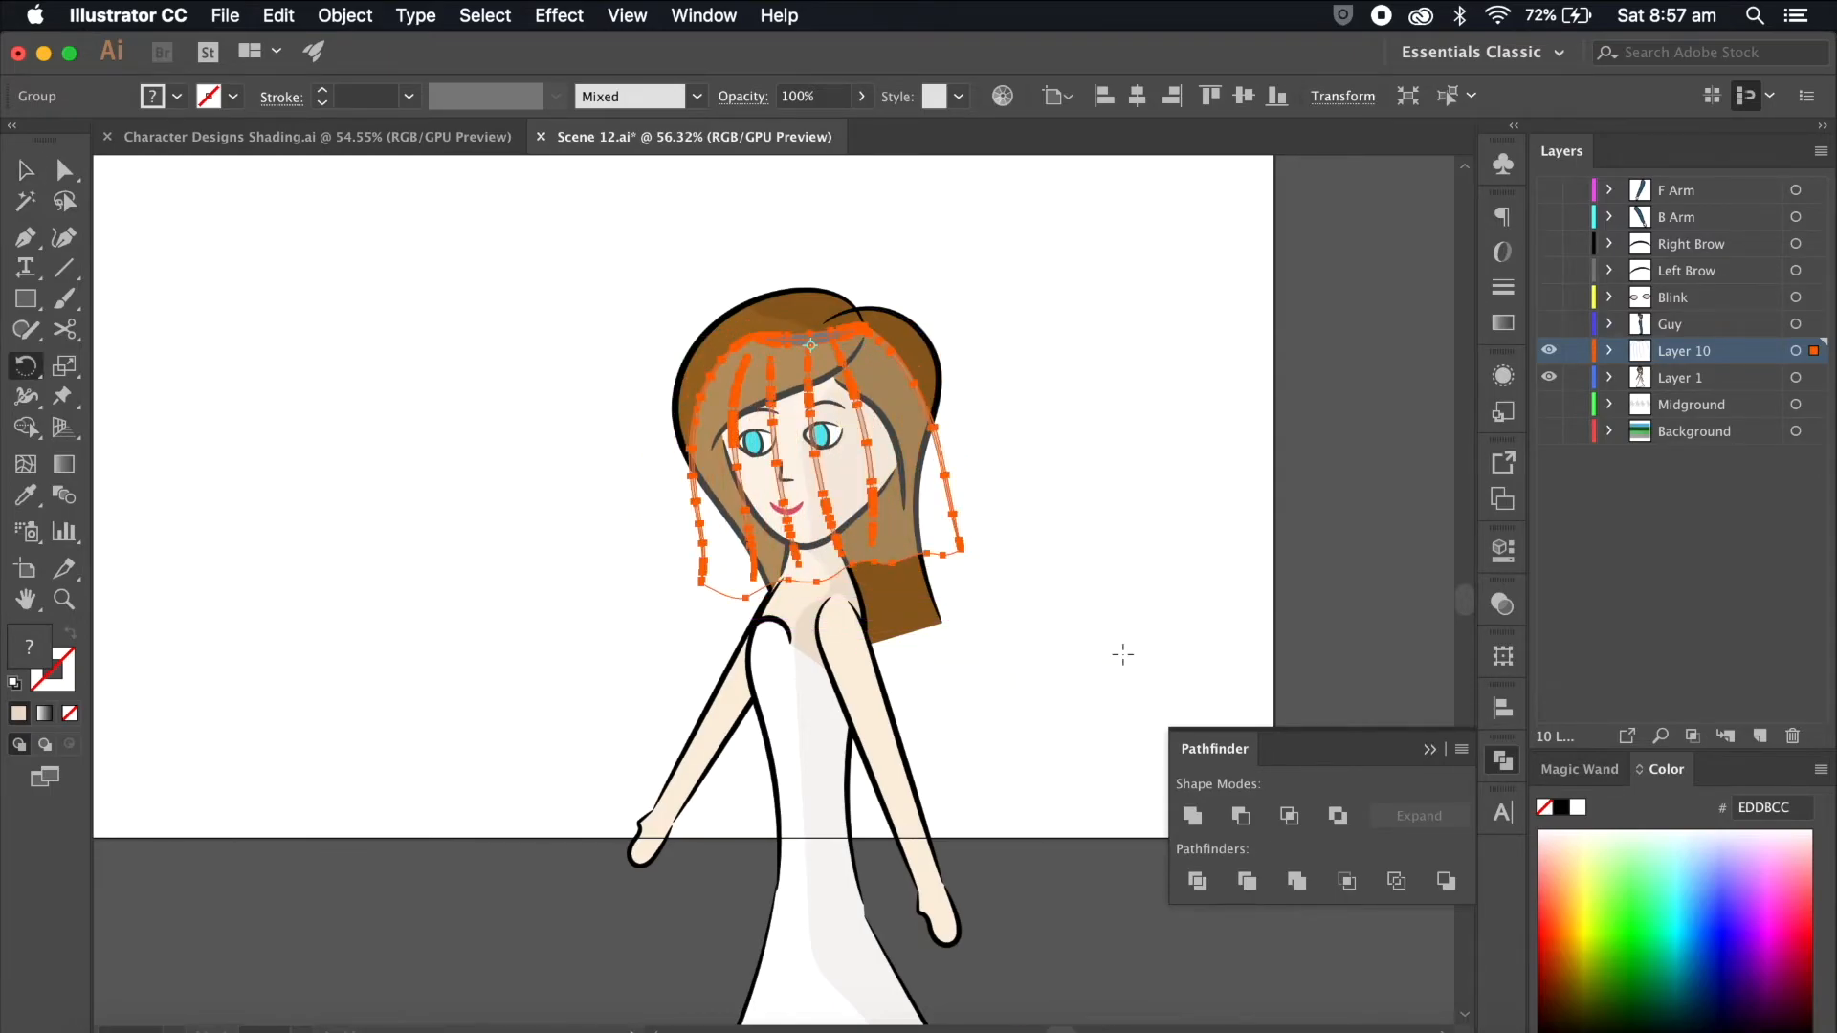
{"action": "key", "text": "v"}
Step: Rename the veil's new layer as Veil and hide it
{"action": "double_click", "coordinate": [1693, 354]}
{"action": "type", "text": "Veil"}
{"action": "key", "text": "Return"}
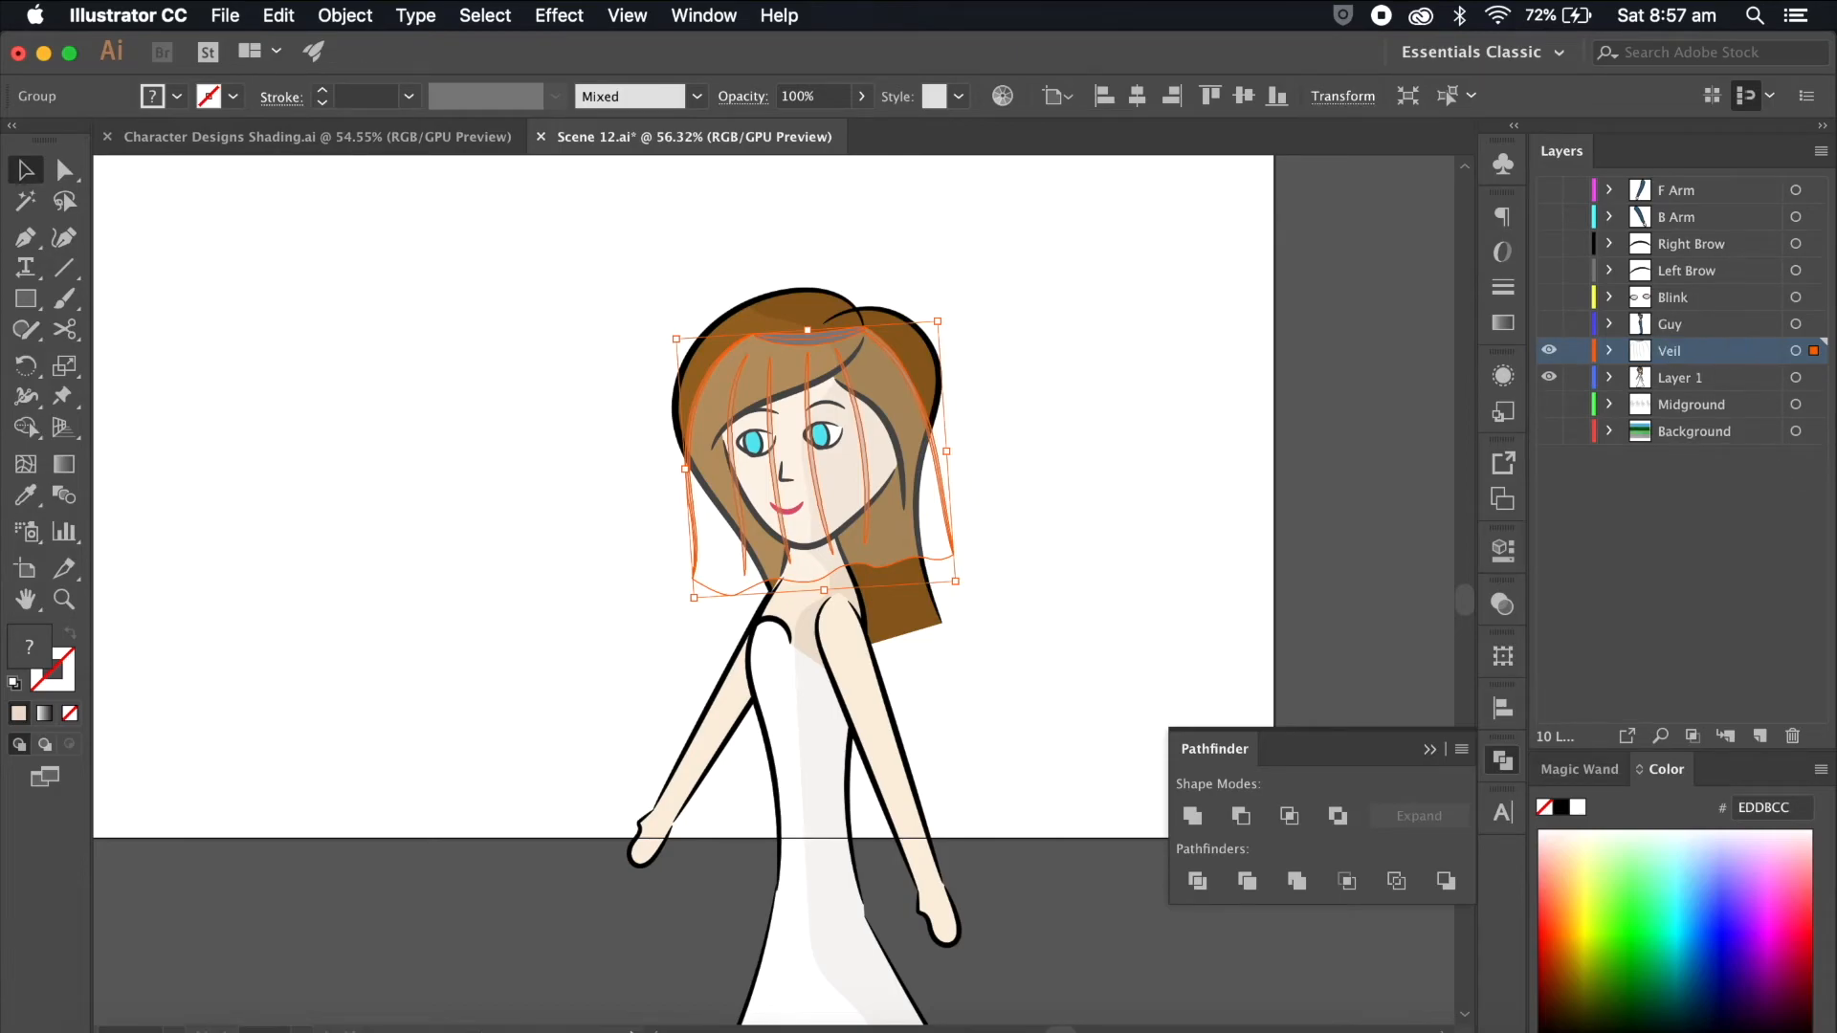
{"action": "left_click", "coordinate": [1548, 351]}
Step: Move the bride's front arm onto a new layer named F arm and hide that layer
{"action": "scroll", "coordinate": [1035, 301], "scroll_direction": "down", "scroll_amount": 5}
{"action": "scroll", "coordinate": [1035, 301], "scroll_direction": "up", "scroll_amount": 4}
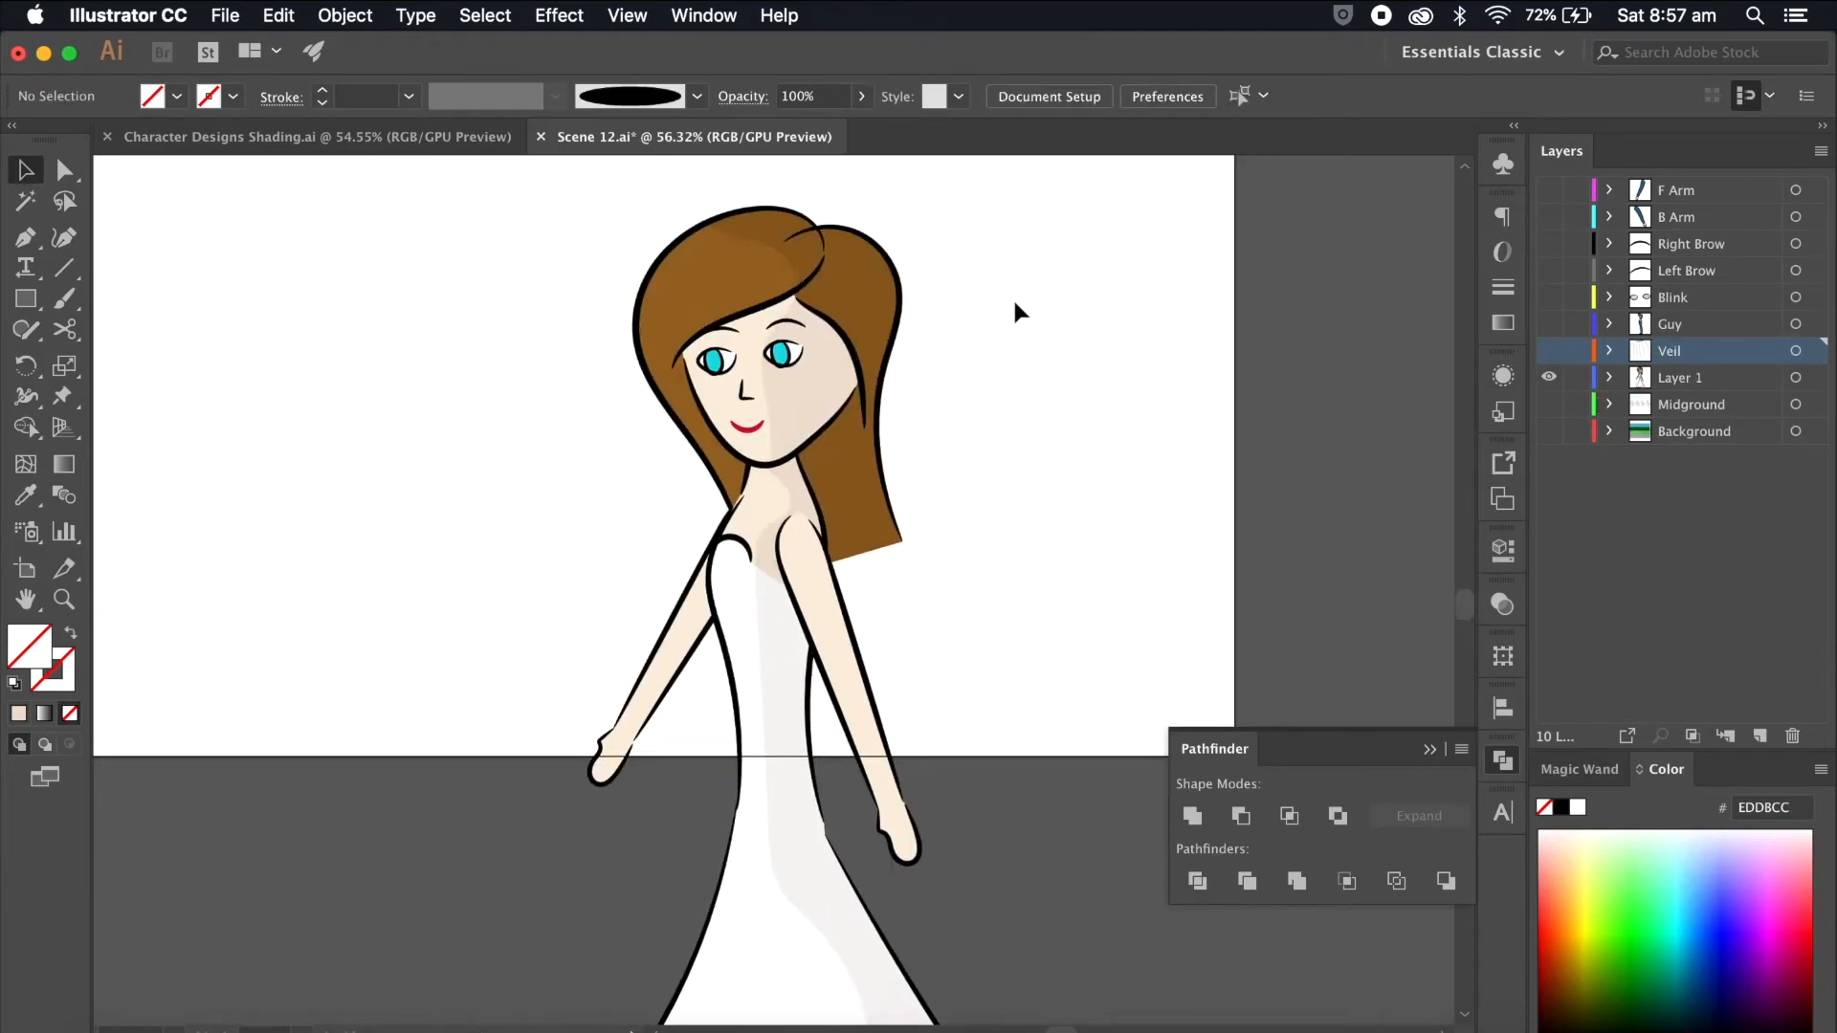
{"action": "left_click", "coordinate": [828, 708]}
{"action": "left_click", "coordinate": [1759, 735]}
{"action": "left_click_drag", "start_coordinate": [1812, 404], "coordinate": [1813, 377]}
{"action": "double_click", "coordinate": [1683, 377]}
{"action": "type", "text": "F"}
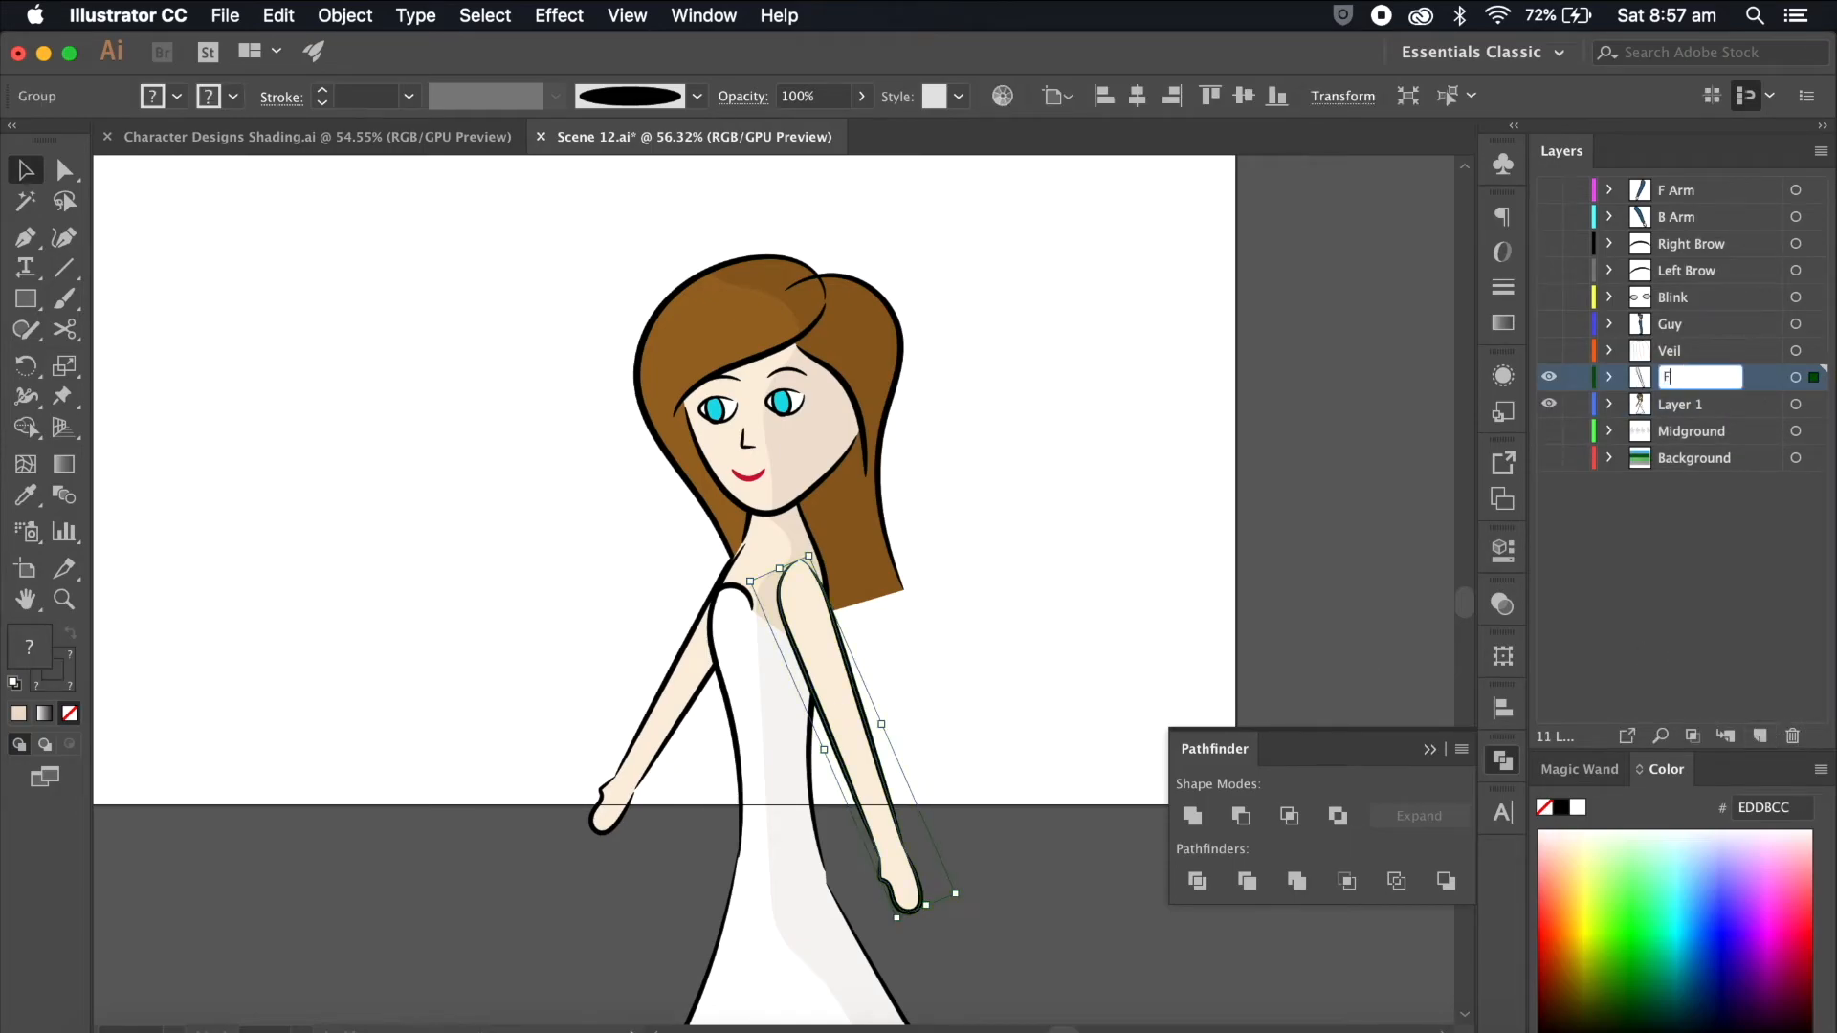
{"action": "type", "text": " arm"}
{"action": "key", "text": "Return"}
Step: Move the bride's back arm onto a new layer named B Arm and hide that layer
{"action": "left_click", "coordinate": [676, 713]}
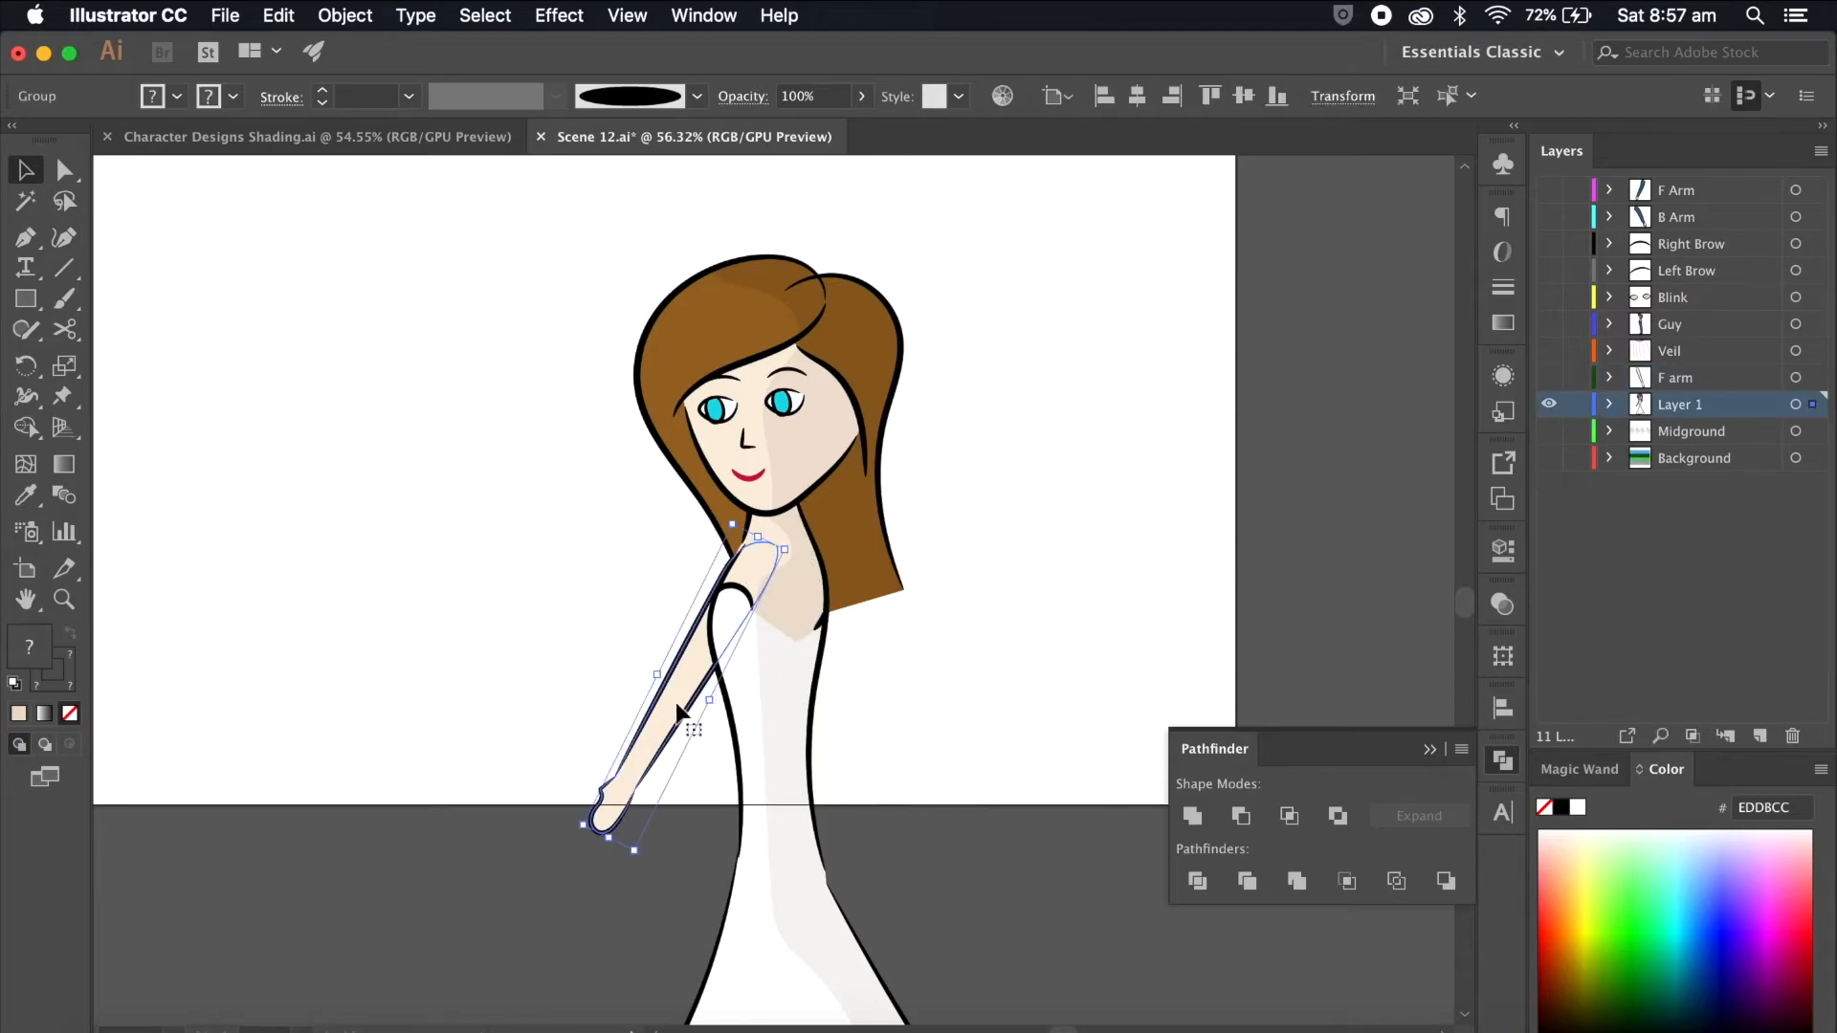
{"action": "left_click", "coordinate": [1758, 735]}
{"action": "double_click", "coordinate": [1712, 404]}
{"action": "type", "text": "B Arm"}
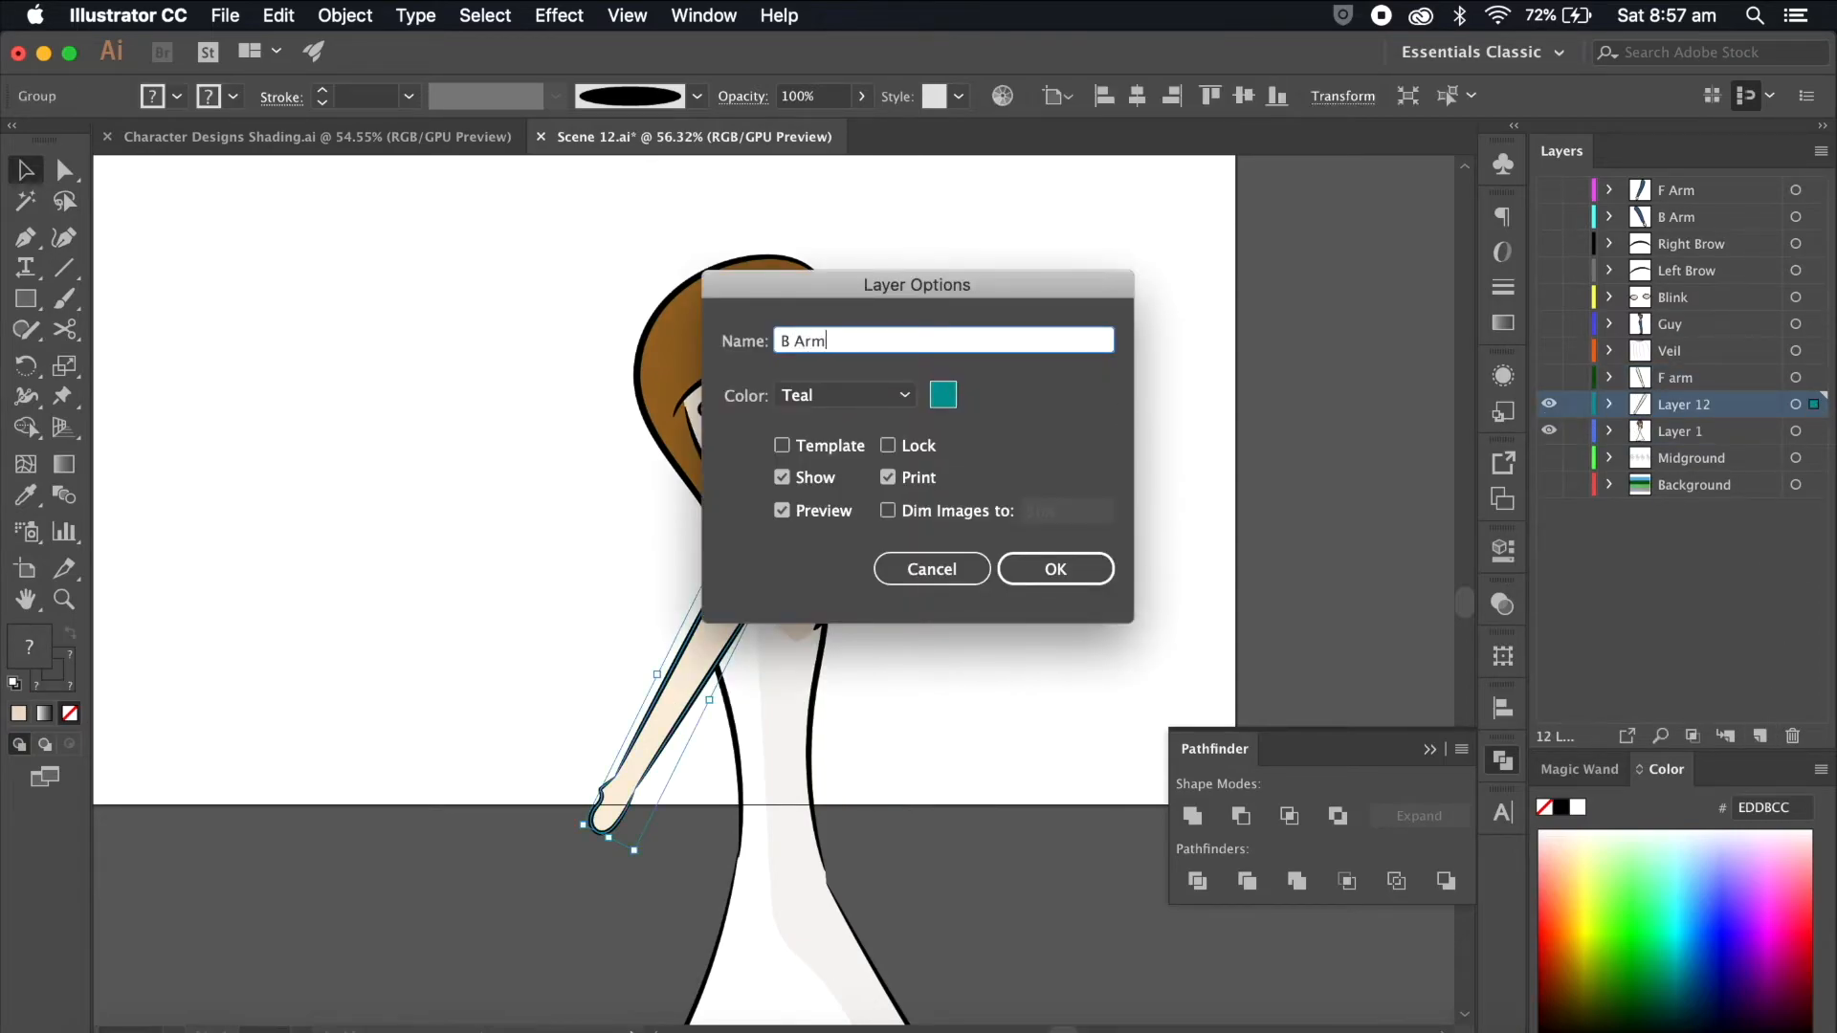
{"action": "key", "text": "Return"}
{"action": "left_click", "coordinate": [1110, 511]}
Step: Rename Layer 1, which holds the rest of the bride, as Bride Body
{"action": "scroll", "coordinate": [1111, 511], "scroll_direction": "down", "scroll_amount": 2}
{"action": "double_click", "coordinate": [1697, 433]}
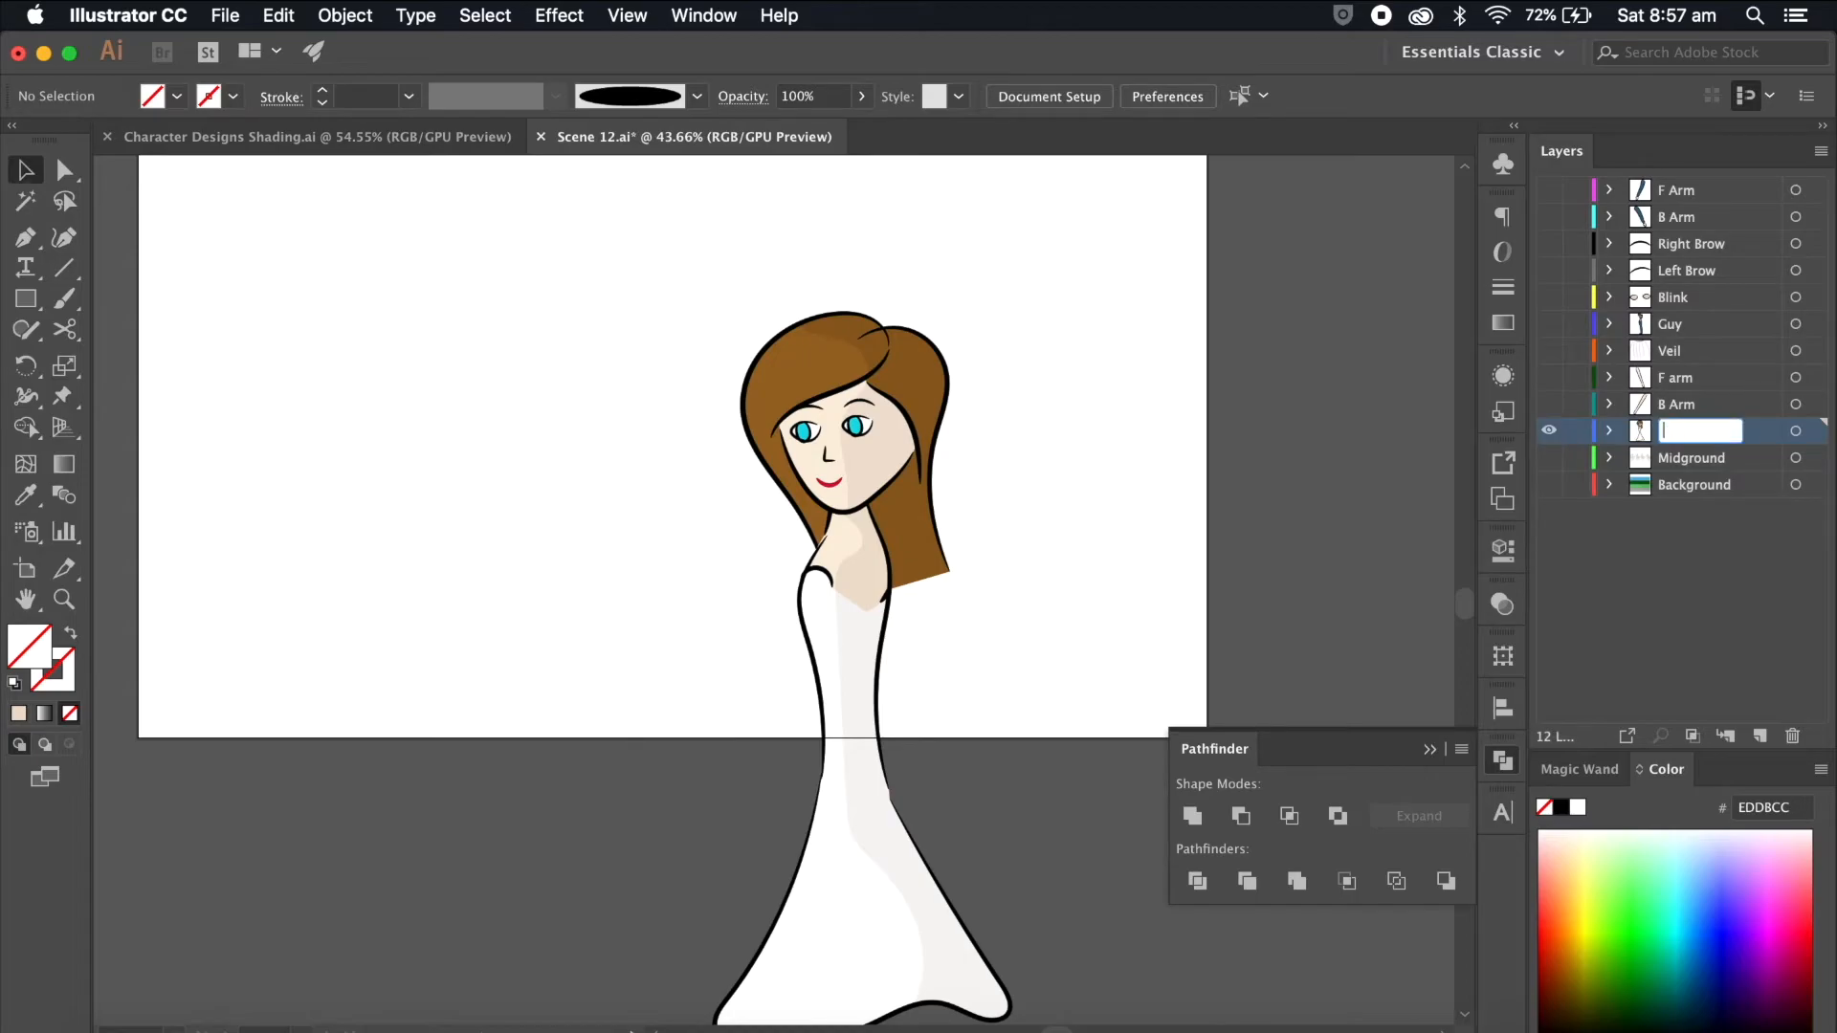
{"action": "type", "text": "Bride Body"}
{"action": "key", "text": "Return"}
Step: Select the bride's eyebrow paths and the iris shapes of her eyes on the Bride Body layer
{"action": "scroll", "coordinate": [986, 474], "scroll_direction": "up", "scroll_amount": 10}
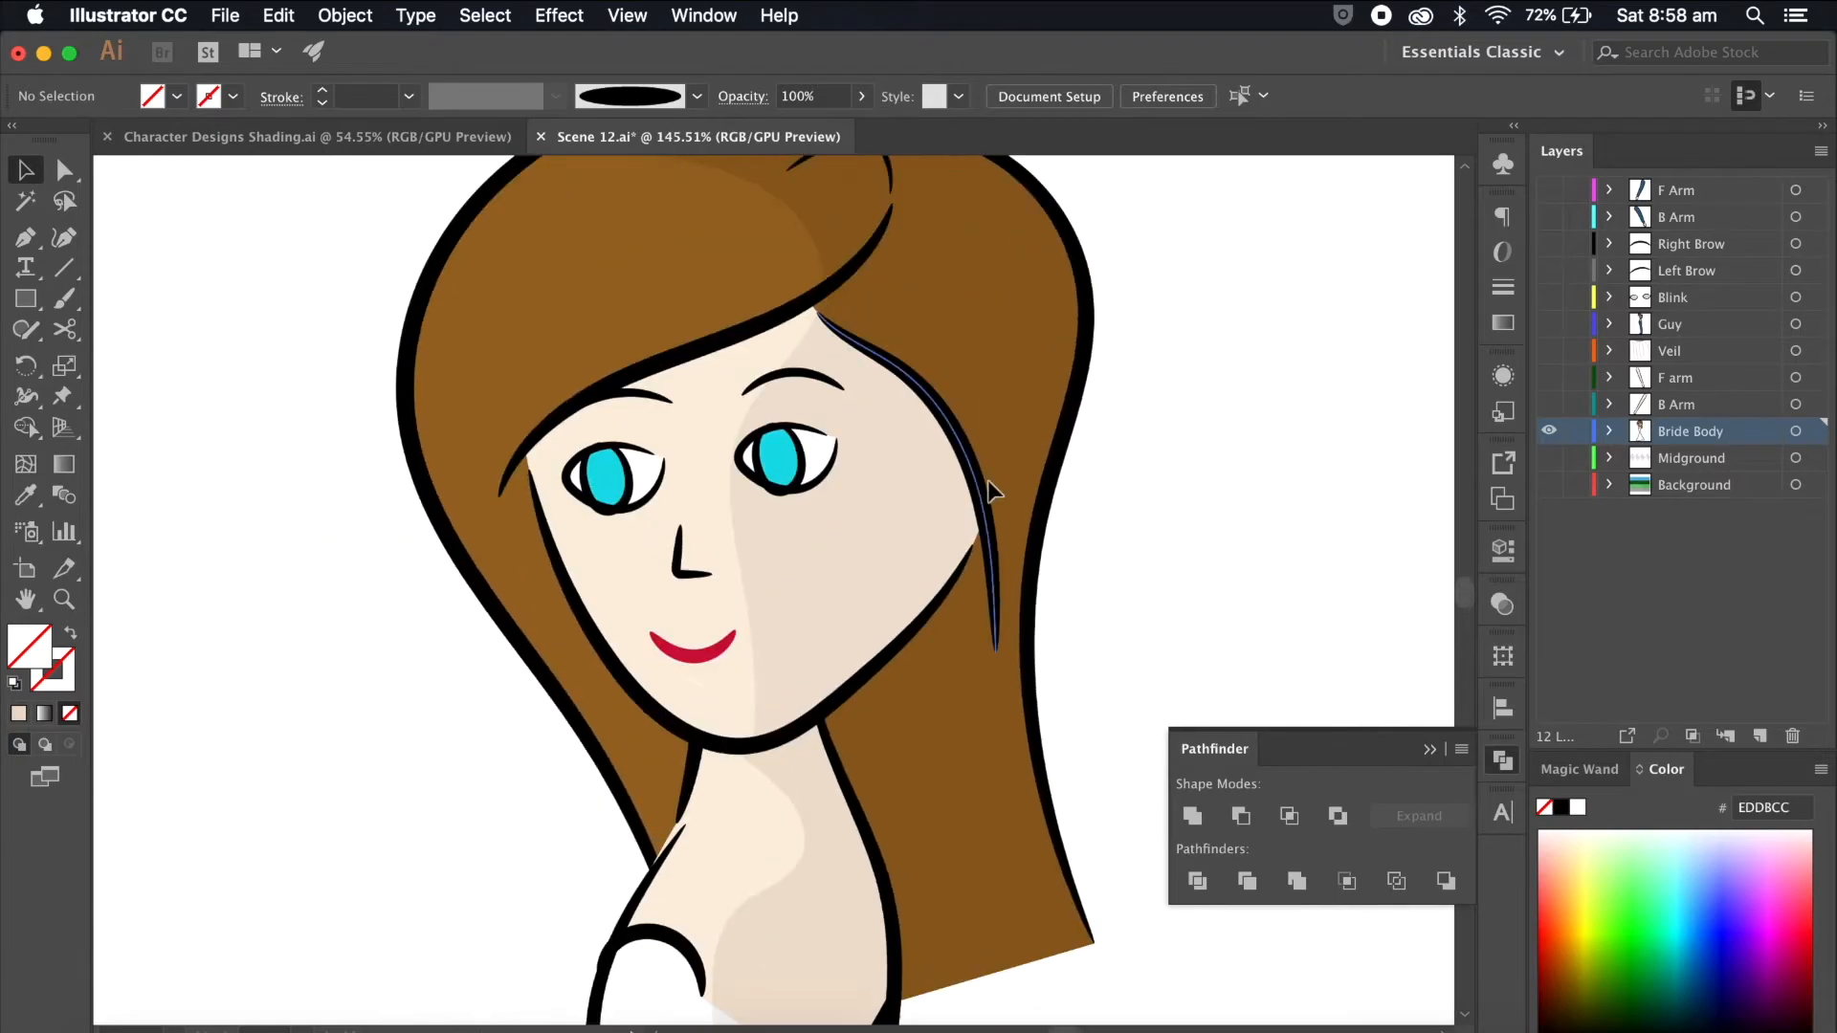
{"action": "scroll", "coordinate": [988, 480], "scroll_direction": "up", "scroll_amount": 3}
{"action": "left_click", "coordinate": [739, 330]}
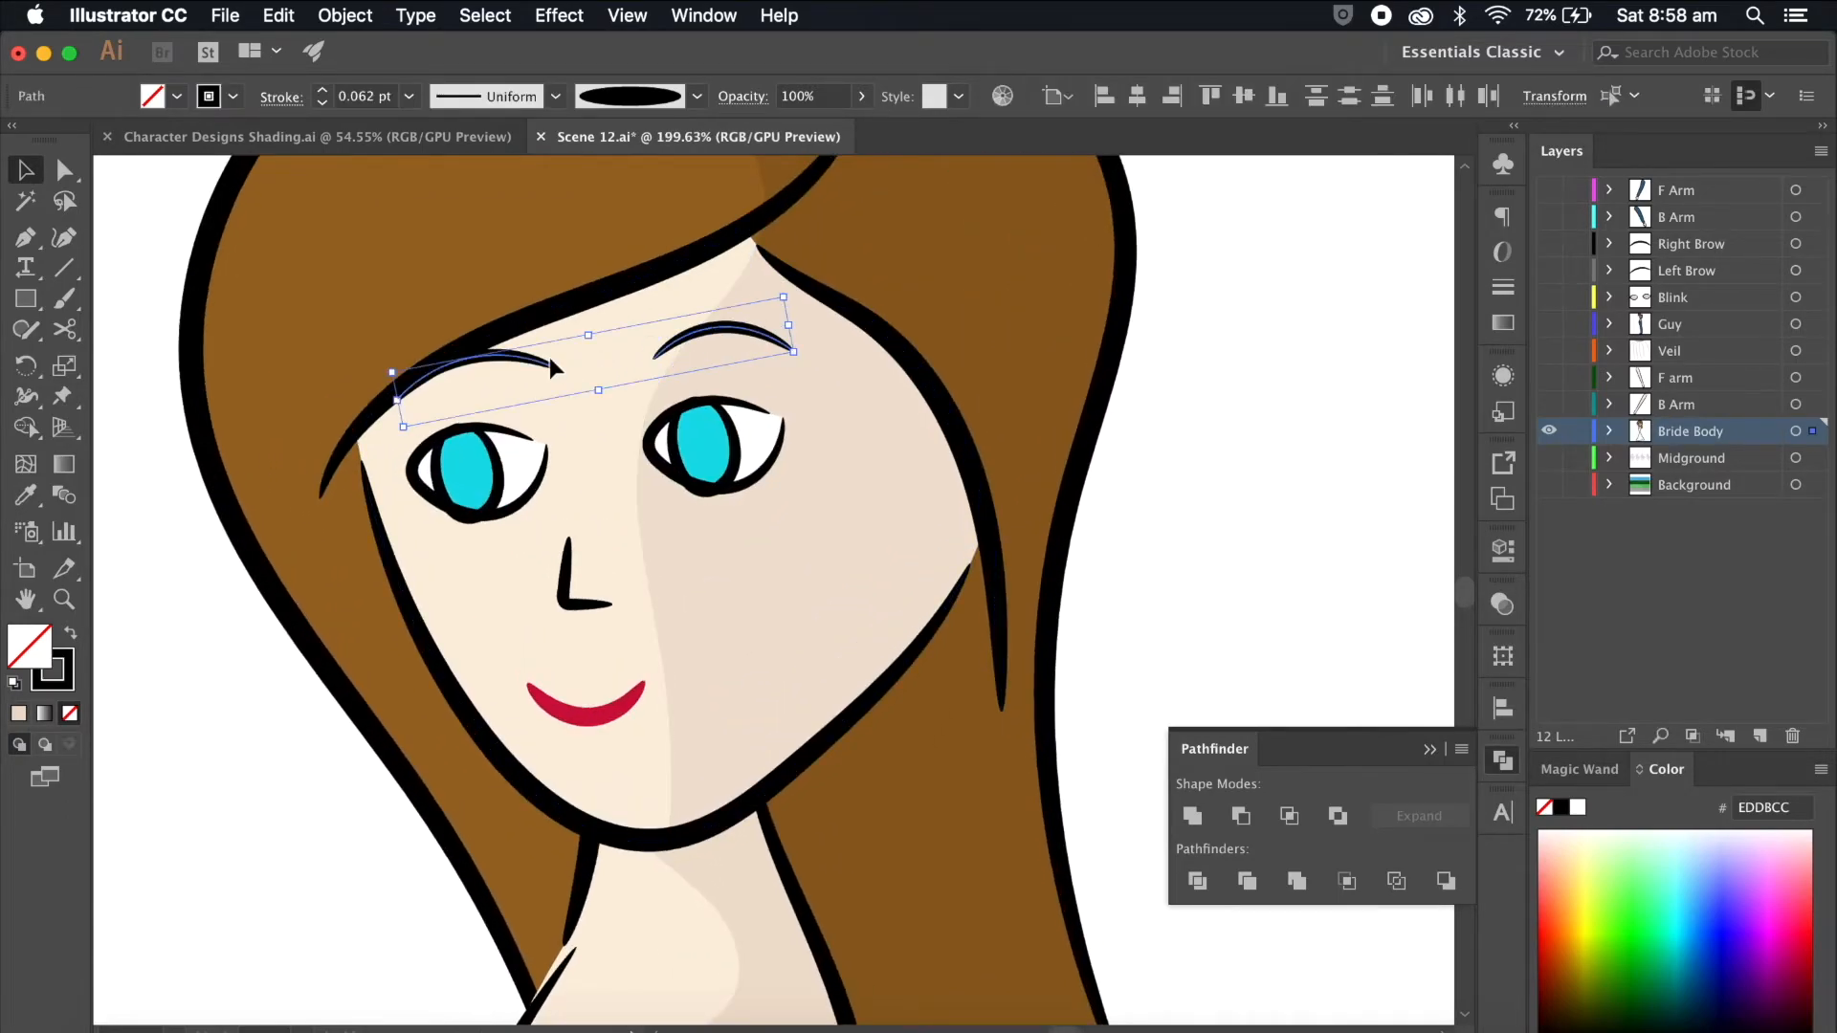
{"action": "left_click", "coordinate": [532, 469]}
{"action": "scroll", "coordinate": [457, 343], "scroll_direction": "up", "scroll_amount": 6}
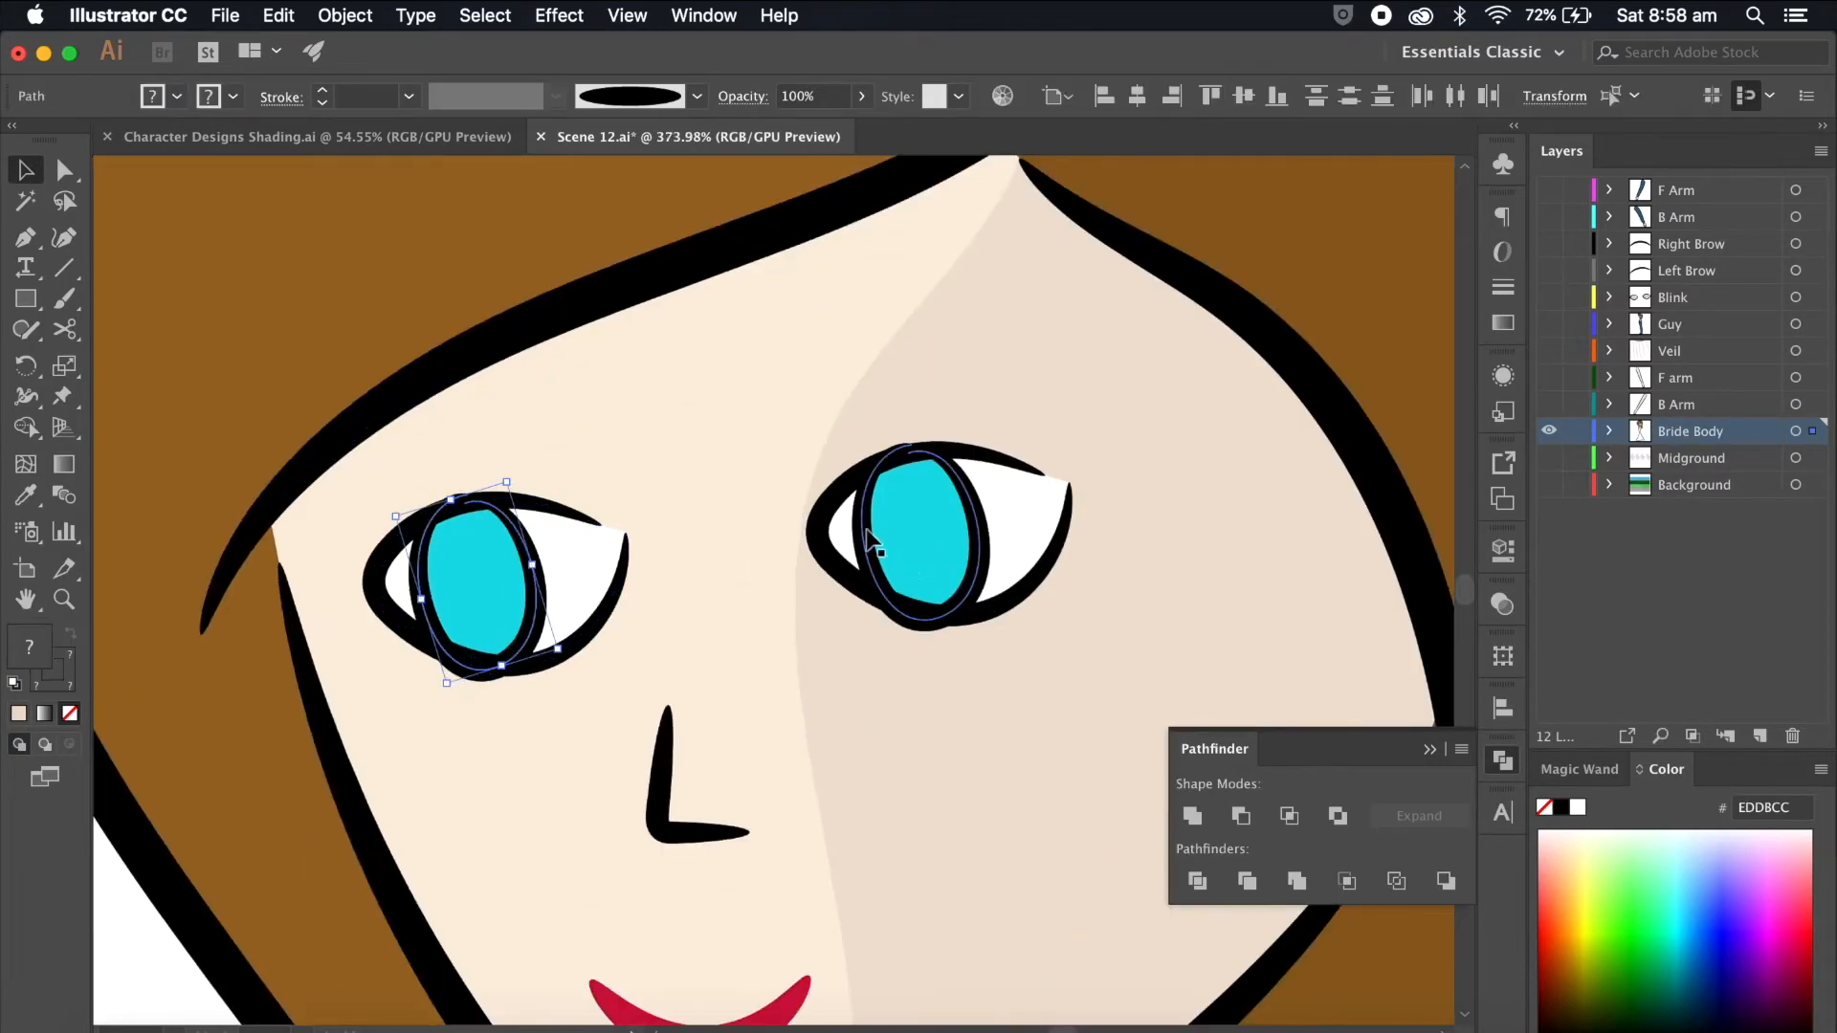
{"action": "scroll", "coordinate": [899, 553], "scroll_direction": "down", "scroll_amount": 1}
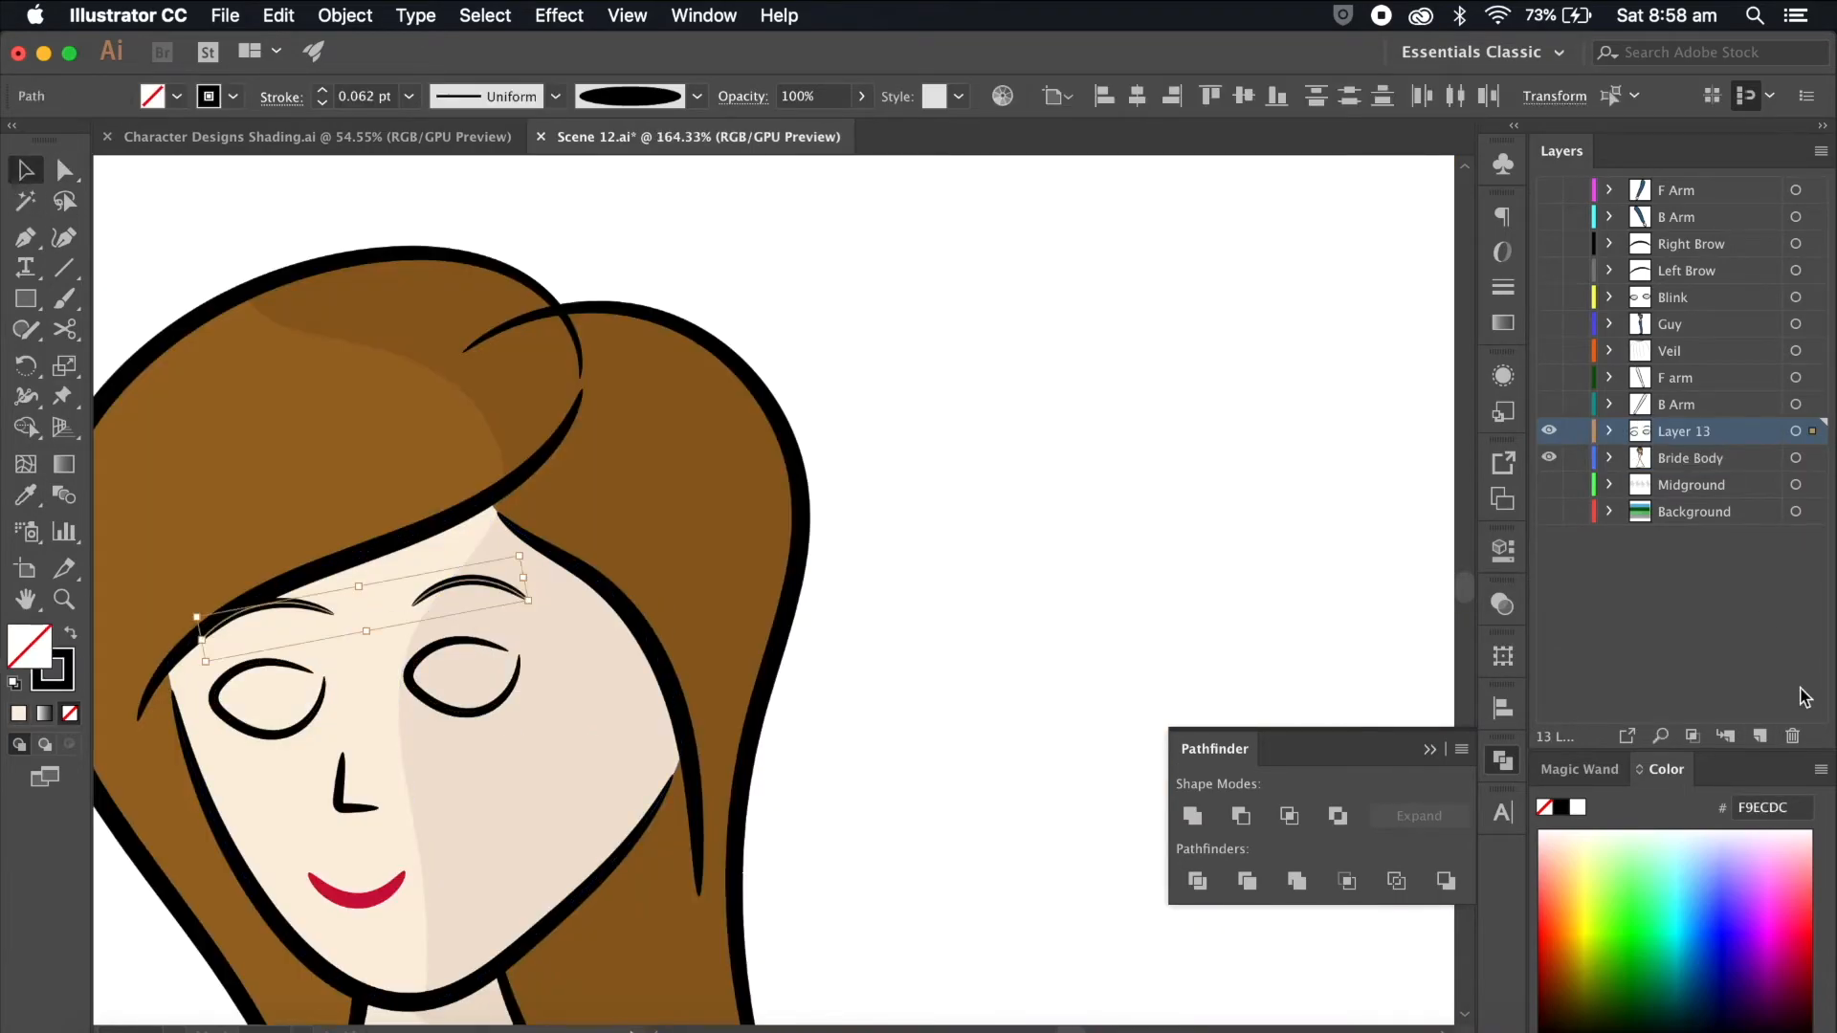
Step: Rename the layer holding the bride's closed eyes as Blink
{"action": "double_click", "coordinate": [1683, 457]}
{"action": "type", "text": "Blink"}
{"action": "key", "text": "Return"}
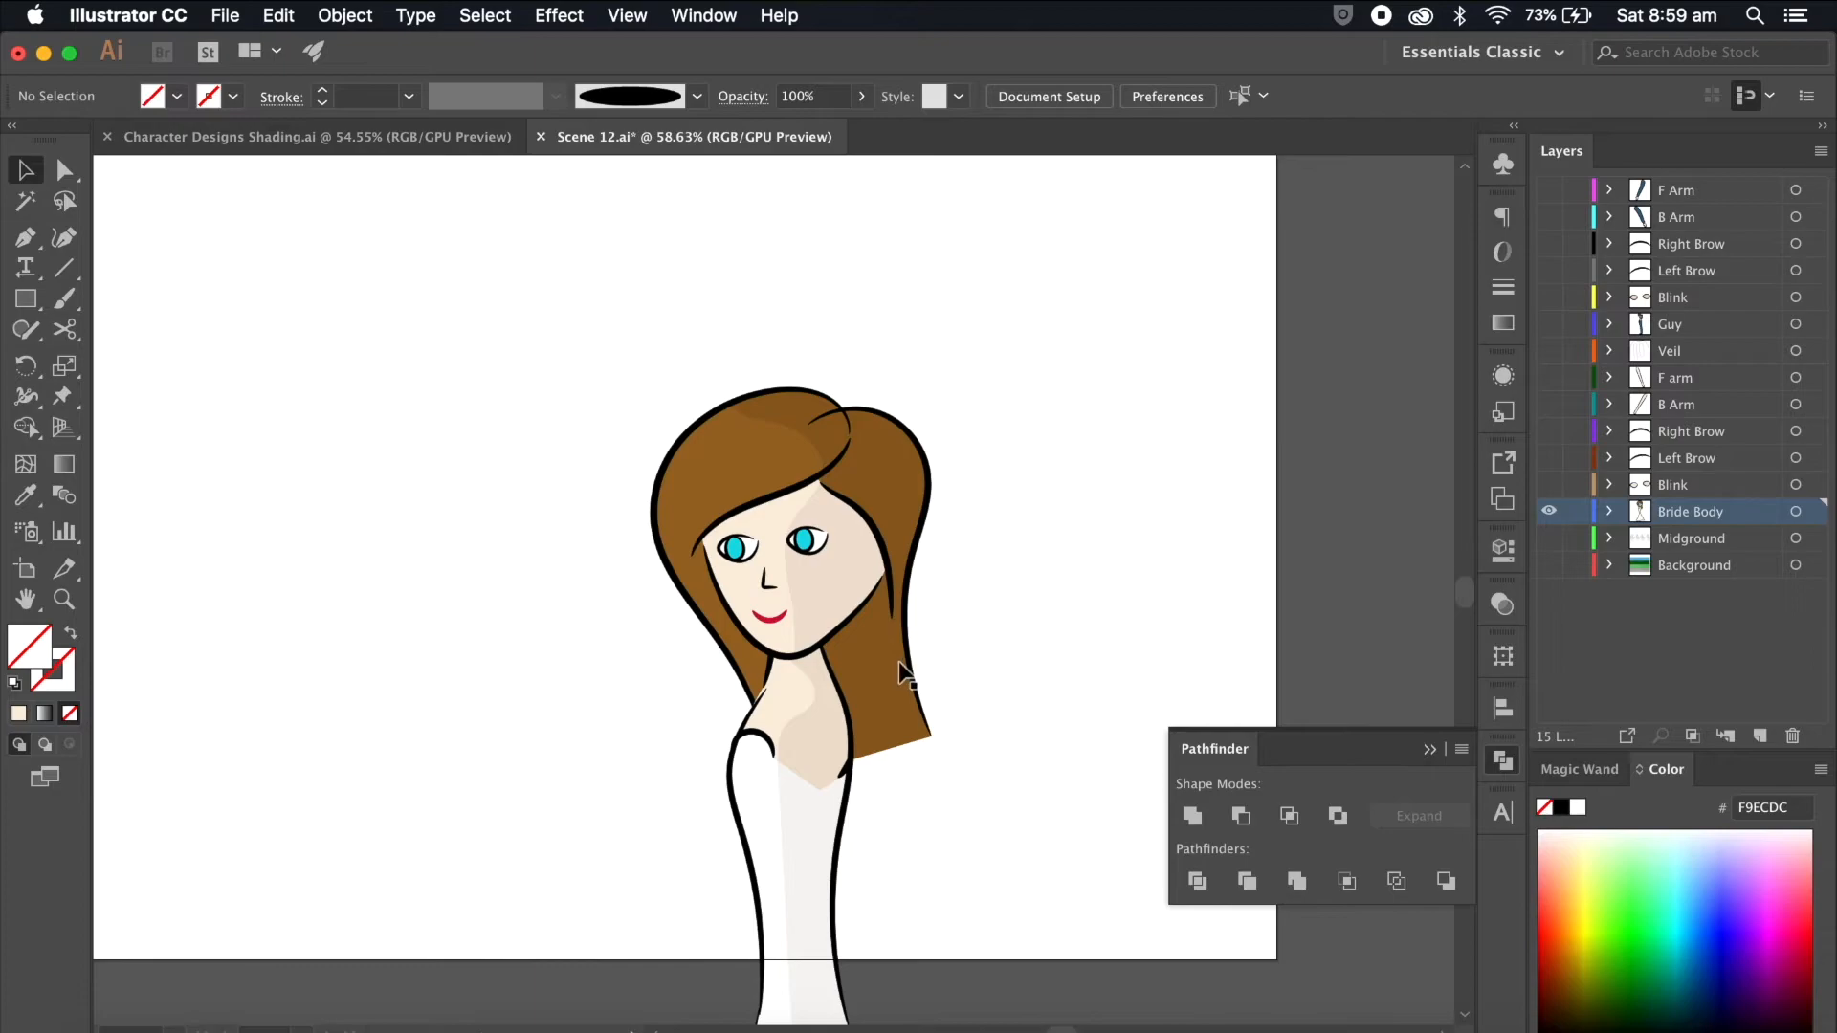
Step: Select the bride's hair outline and its brown fill group, and move them onto a new layer
{"action": "left_click", "coordinate": [900, 670]}
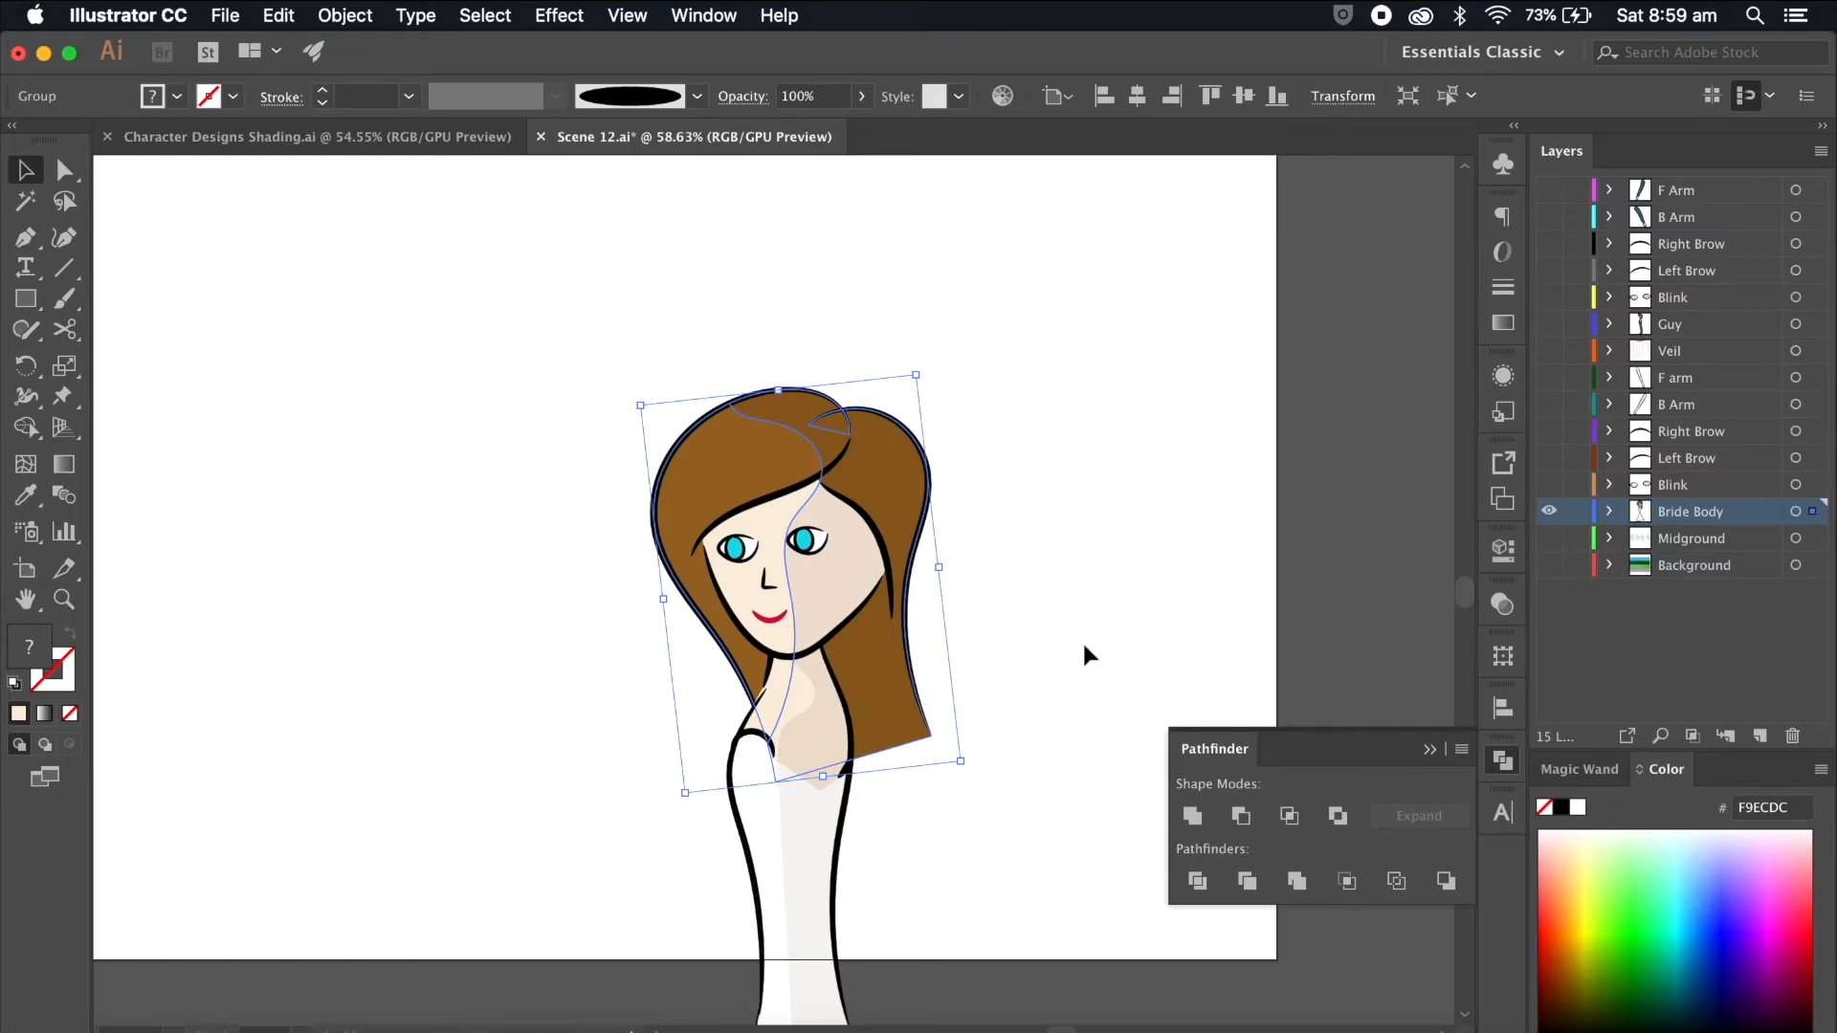
{"action": "scroll", "coordinate": [1018, 508], "scroll_direction": "up", "scroll_amount": 3}
{"action": "left_click", "coordinate": [622, 361]}
{"action": "left_click", "coordinate": [563, 446], "text": "shift"}
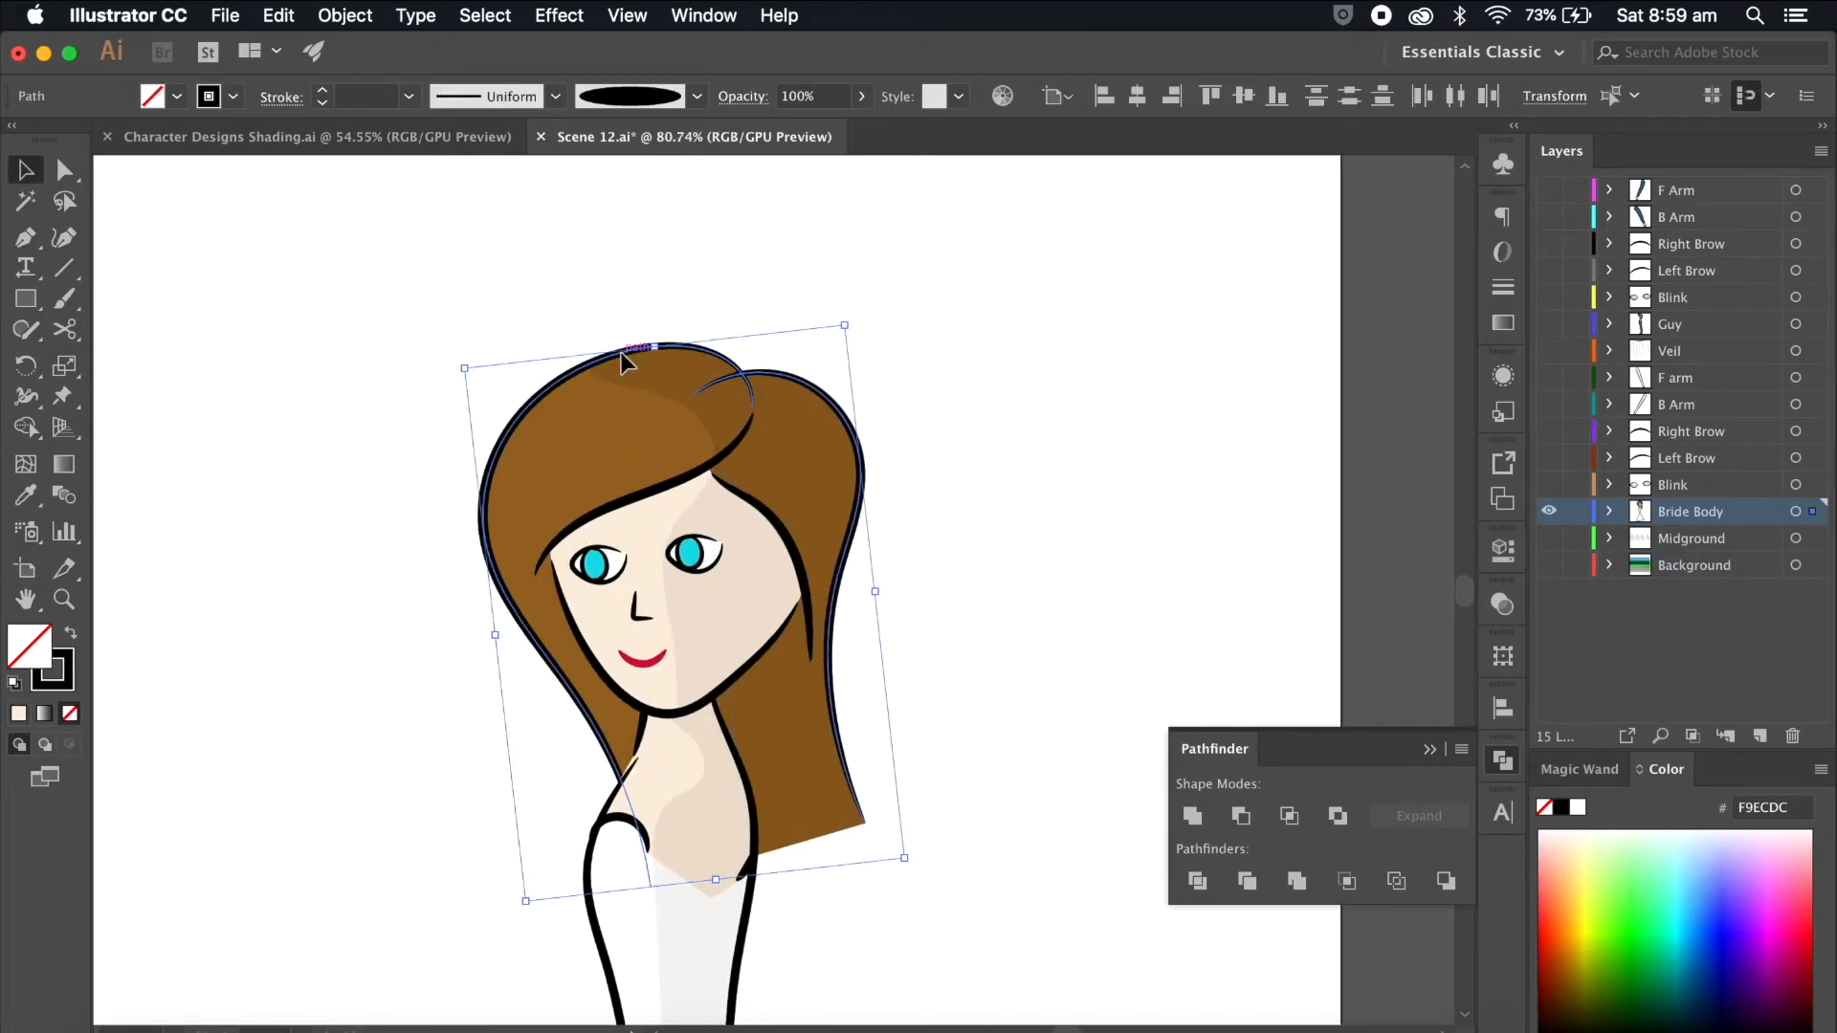
{"action": "left_click", "coordinate": [564, 461], "text": "shift"}
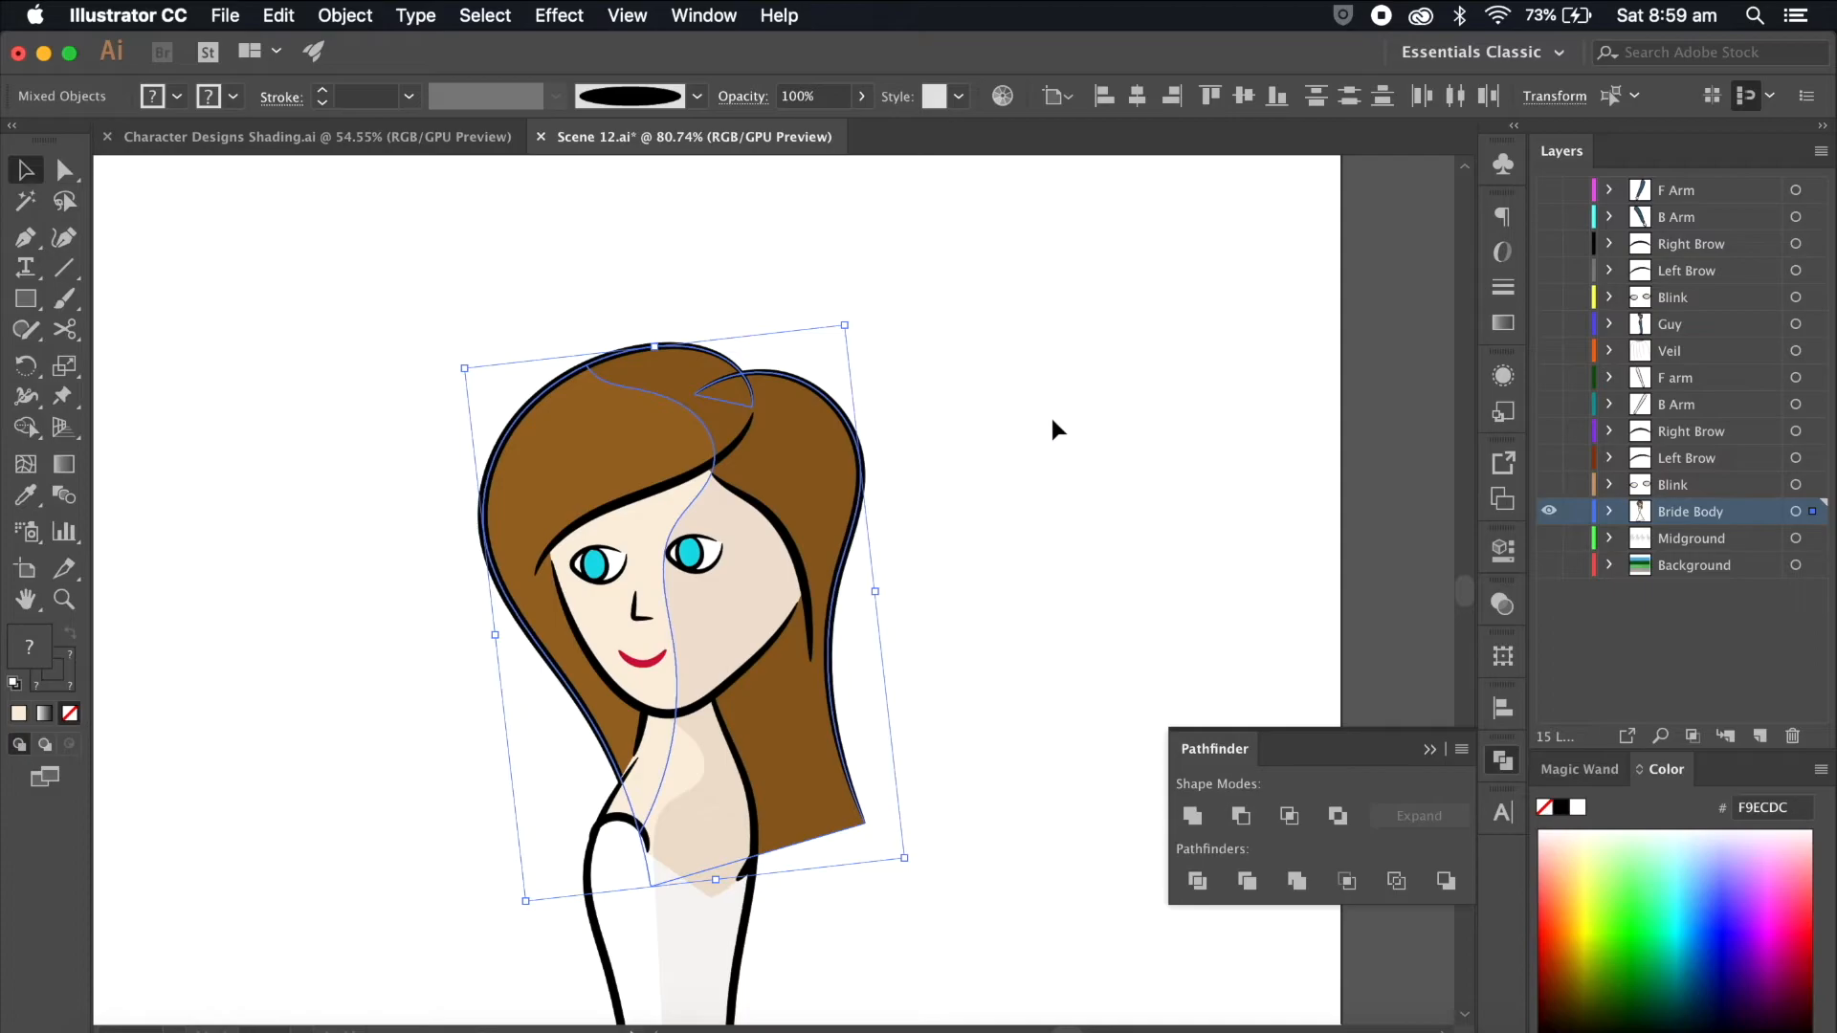
{"action": "left_click", "coordinate": [1759, 735]}
{"action": "left_click_drag", "start_coordinate": [1815, 544], "coordinate": [1822, 514]}
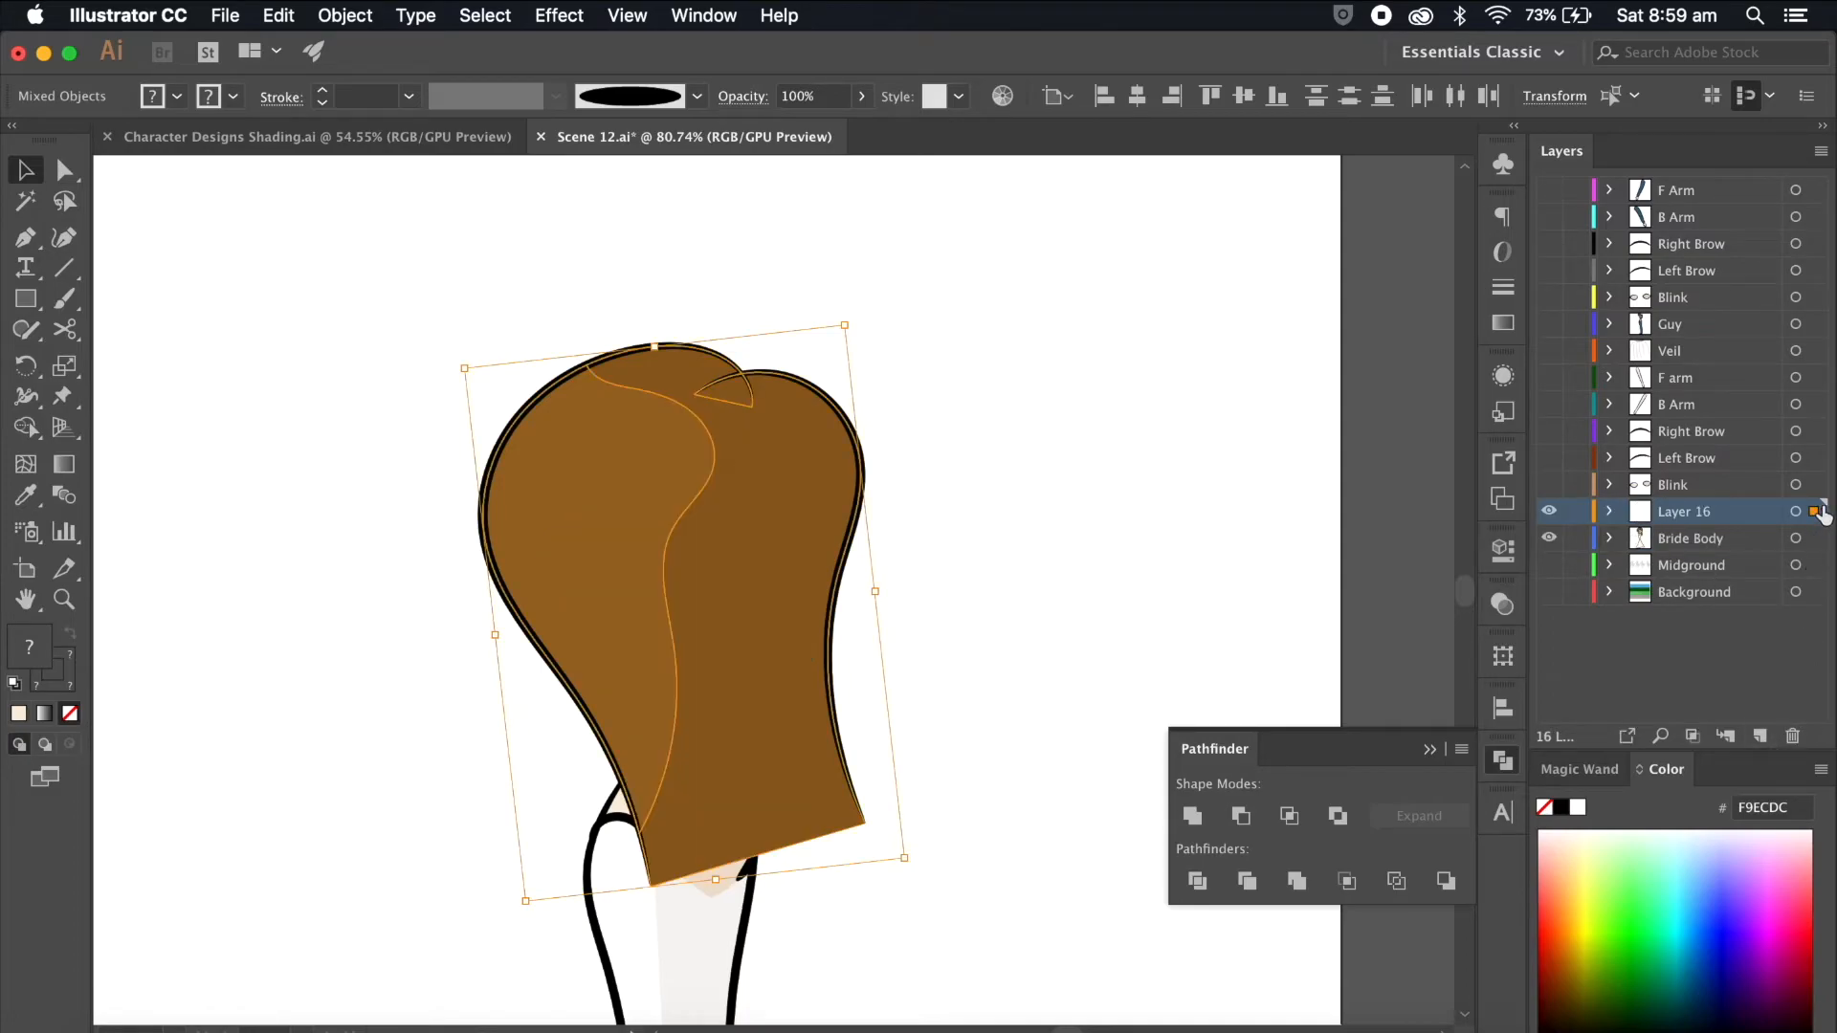
Step: Rename the new hair layer as Hair and place it directly below Bride Body
{"action": "double_click", "coordinate": [1683, 511]}
{"action": "type", "text": "Hair"}
{"action": "key", "text": "Return"}
{"action": "left_click_drag", "start_coordinate": [1676, 514], "coordinate": [1661, 551]}
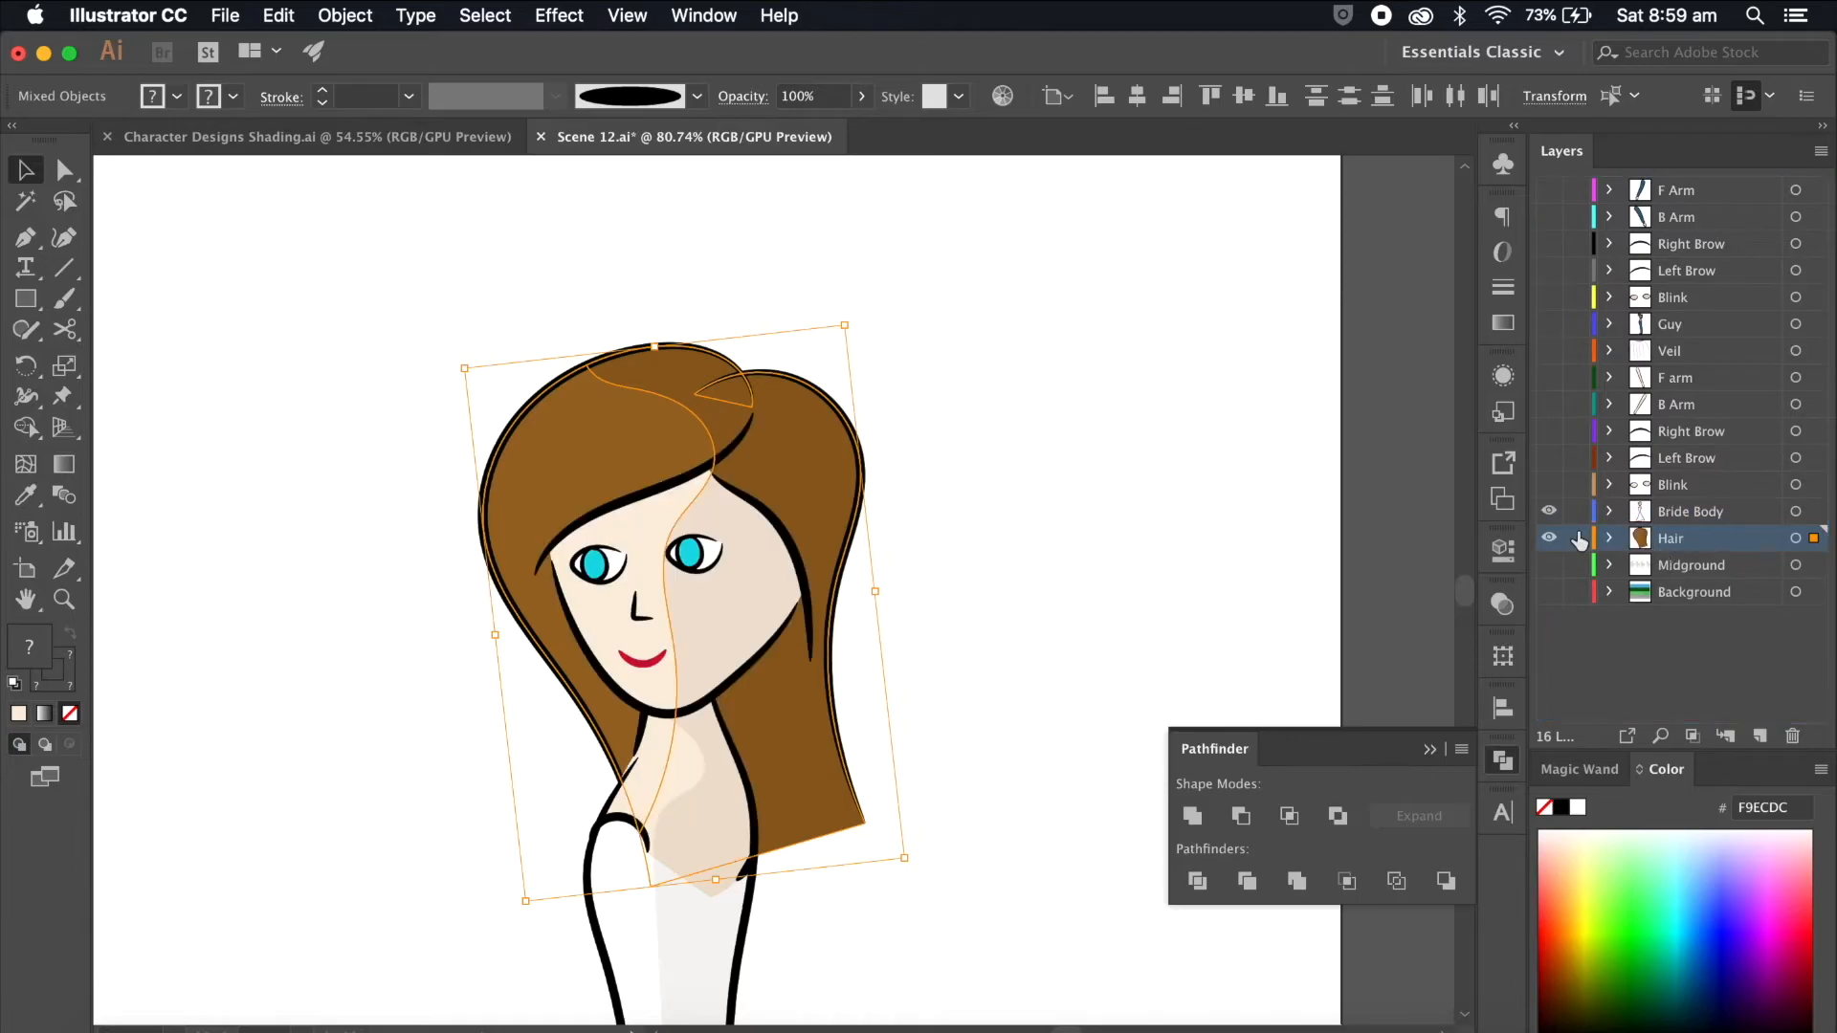
Step: Try rotating the bride's hair about a pivot near its parting, then undo the rotations and deselect the hair
{"action": "left_click", "coordinate": [1023, 557]}
{"action": "scroll", "coordinate": [1112, 511], "scroll_direction": "down", "scroll_amount": 2}
{"action": "left_click", "coordinate": [867, 480]}
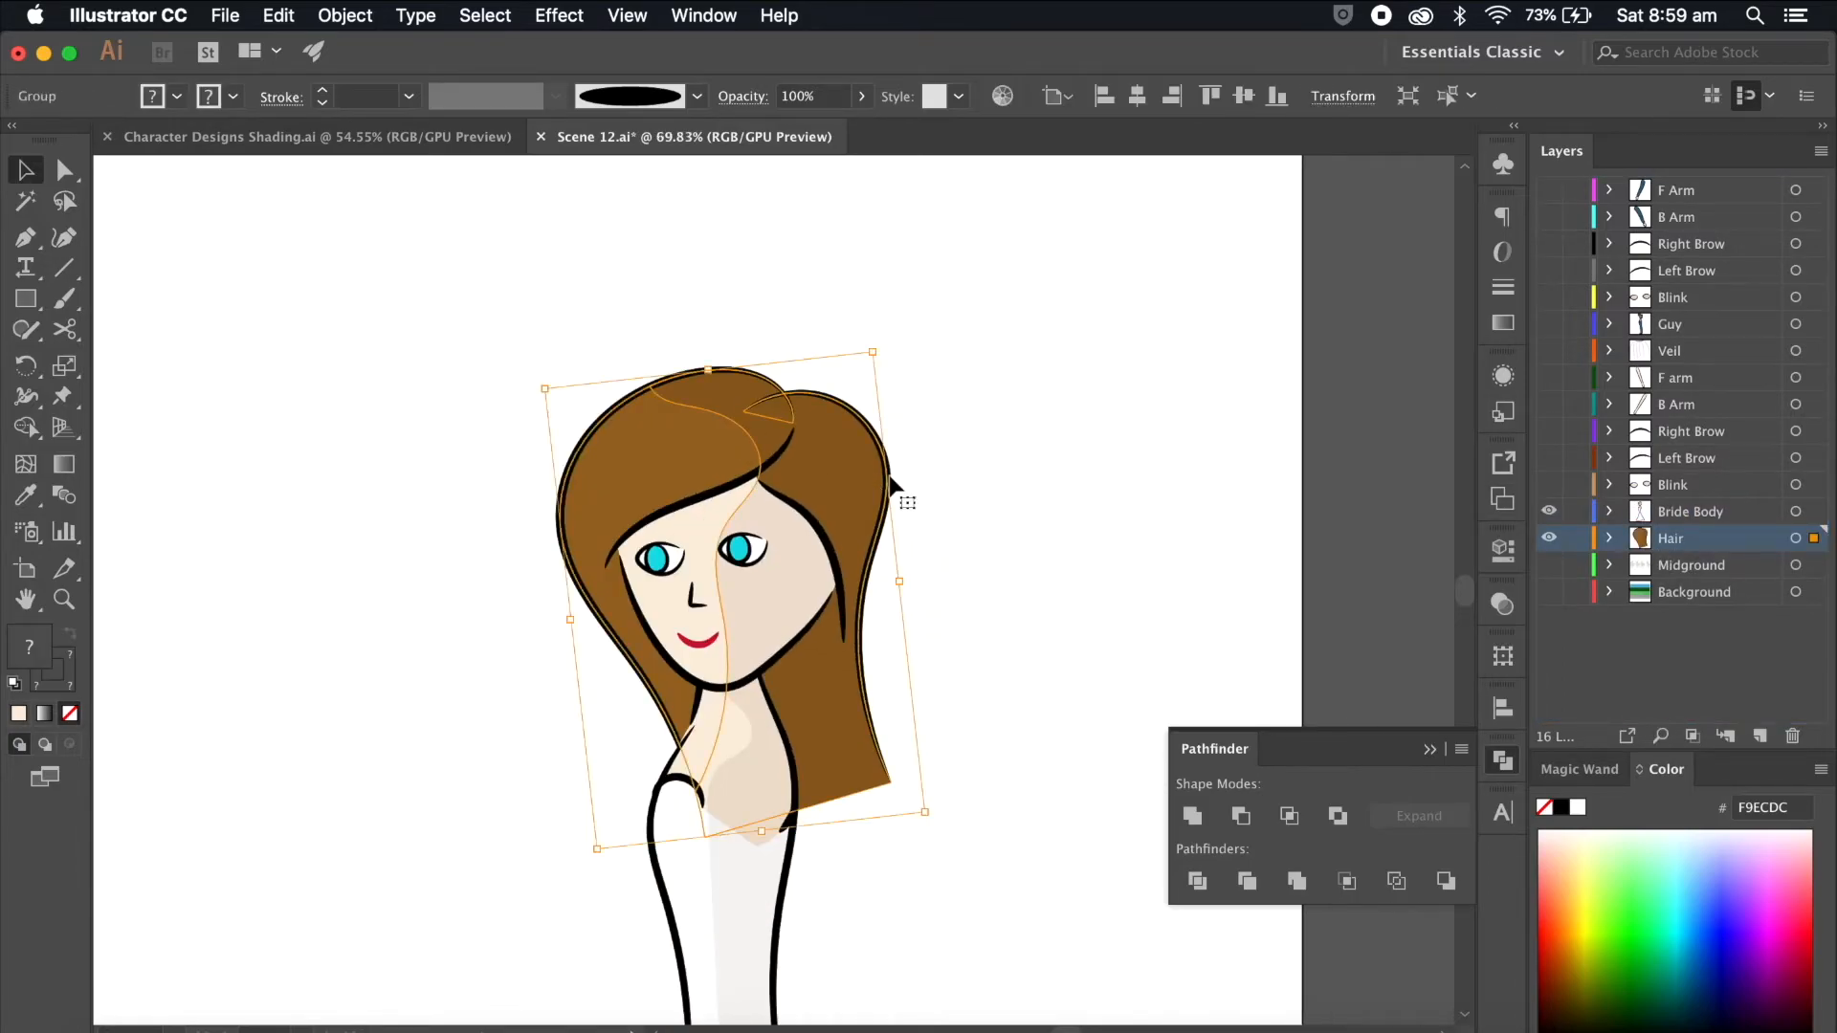
{"action": "key", "text": "r"}
{"action": "left_click", "coordinate": [784, 394]}
{"action": "left_click_drag", "start_coordinate": [983, 699], "coordinate": [703, 789]}
{"action": "key", "text": "super+z"}
{"action": "left_click_drag", "start_coordinate": [878, 760], "coordinate": [1016, 574]}
{"action": "key", "text": "super+z"}
{"action": "key", "text": "super+z"}
{"action": "key", "text": "super+z"}
{"action": "key", "text": "super+z"}
{"action": "scroll", "coordinate": [1016, 574], "scroll_direction": "down", "scroll_amount": 5}
{"action": "left_click", "coordinate": [16, 178]}
{"action": "left_click", "coordinate": [790, 540]}
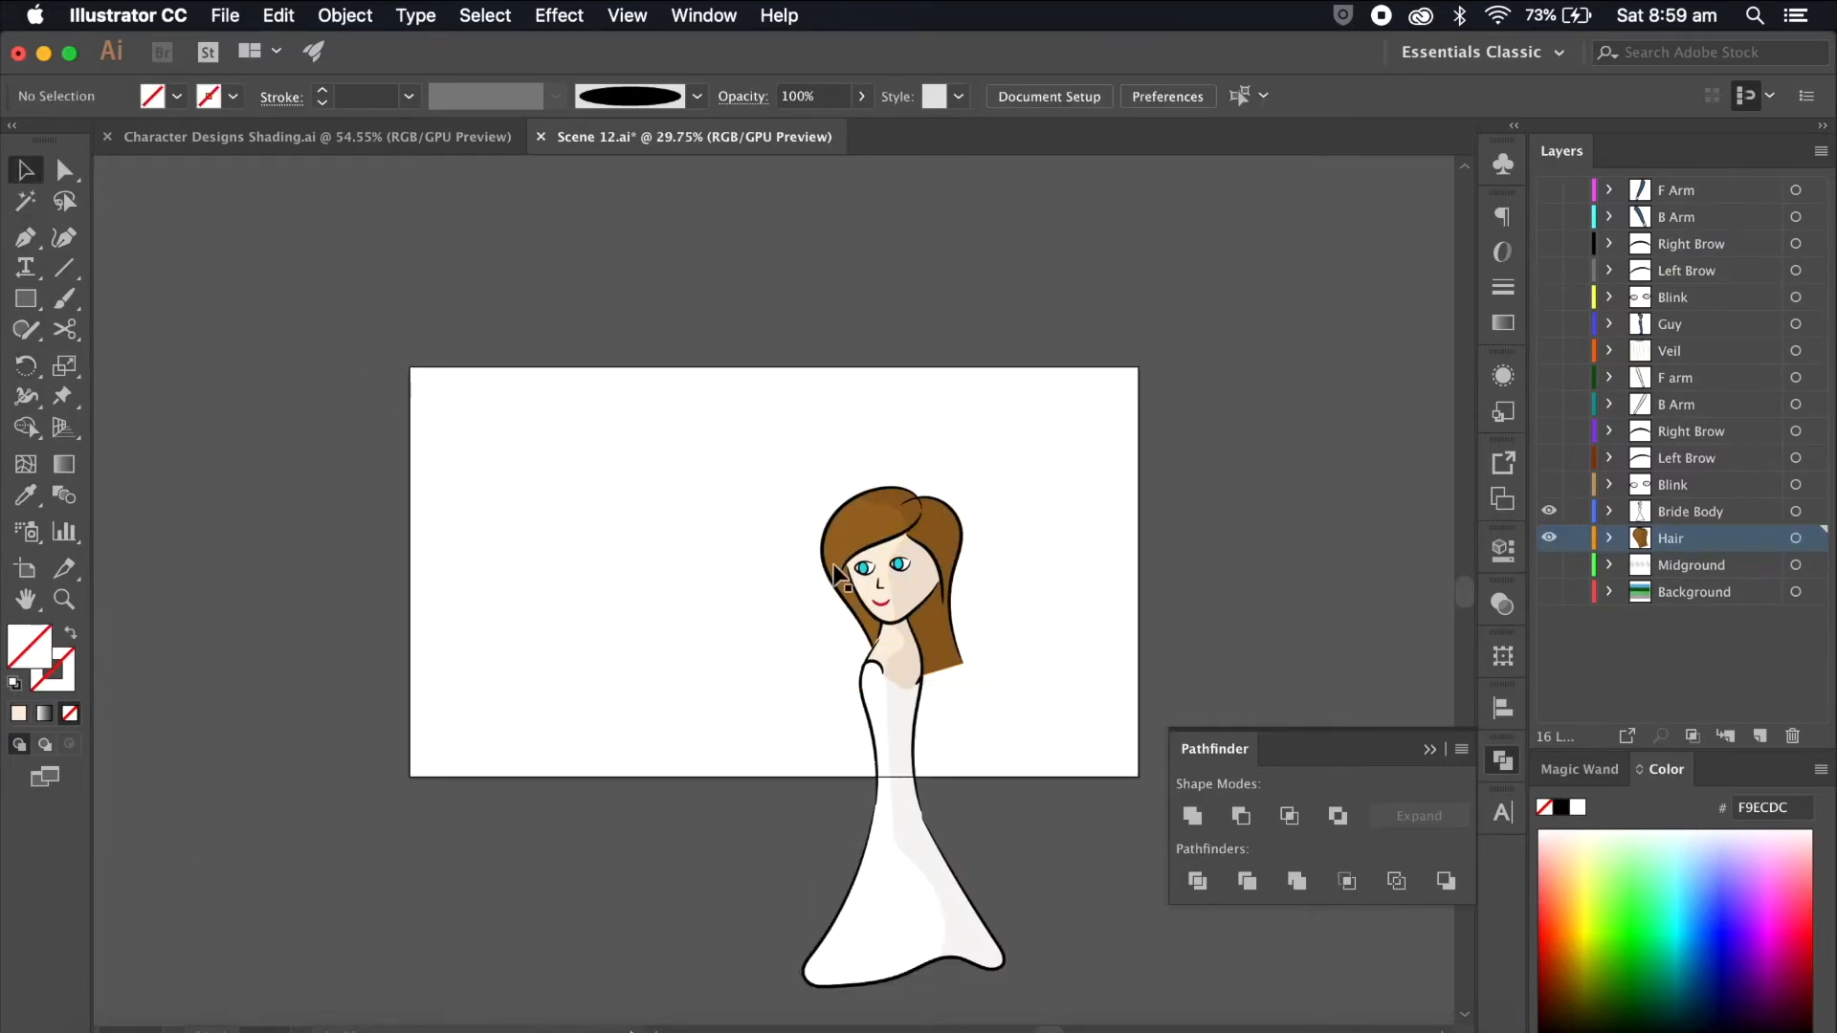
{"action": "scroll", "coordinate": [836, 574], "scroll_direction": "down", "scroll_amount": 4}
{"action": "scroll", "coordinate": [1258, 438], "scroll_direction": "right", "scroll_amount": 3}
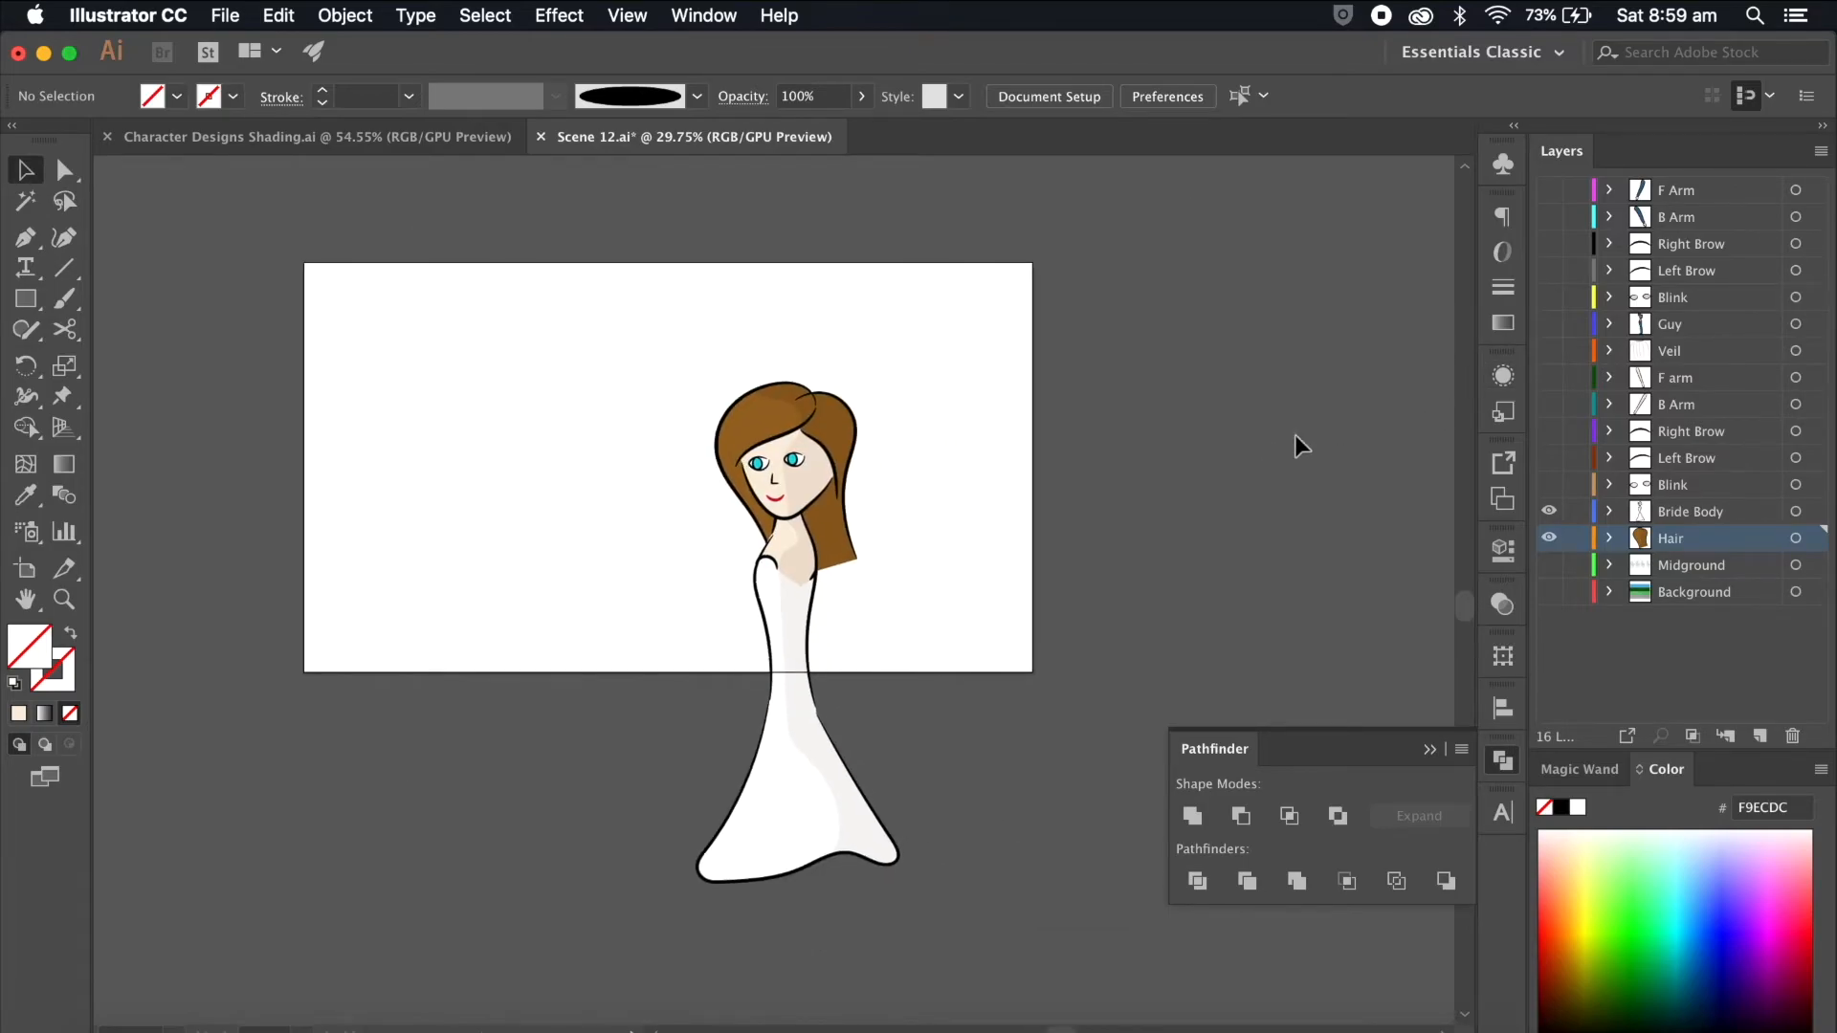
Step: Show all the hidden arm, brow, blink, veil and Guy layers above Bride Body
{"action": "left_click_drag", "start_coordinate": [1559, 504], "coordinate": [1549, 192]}
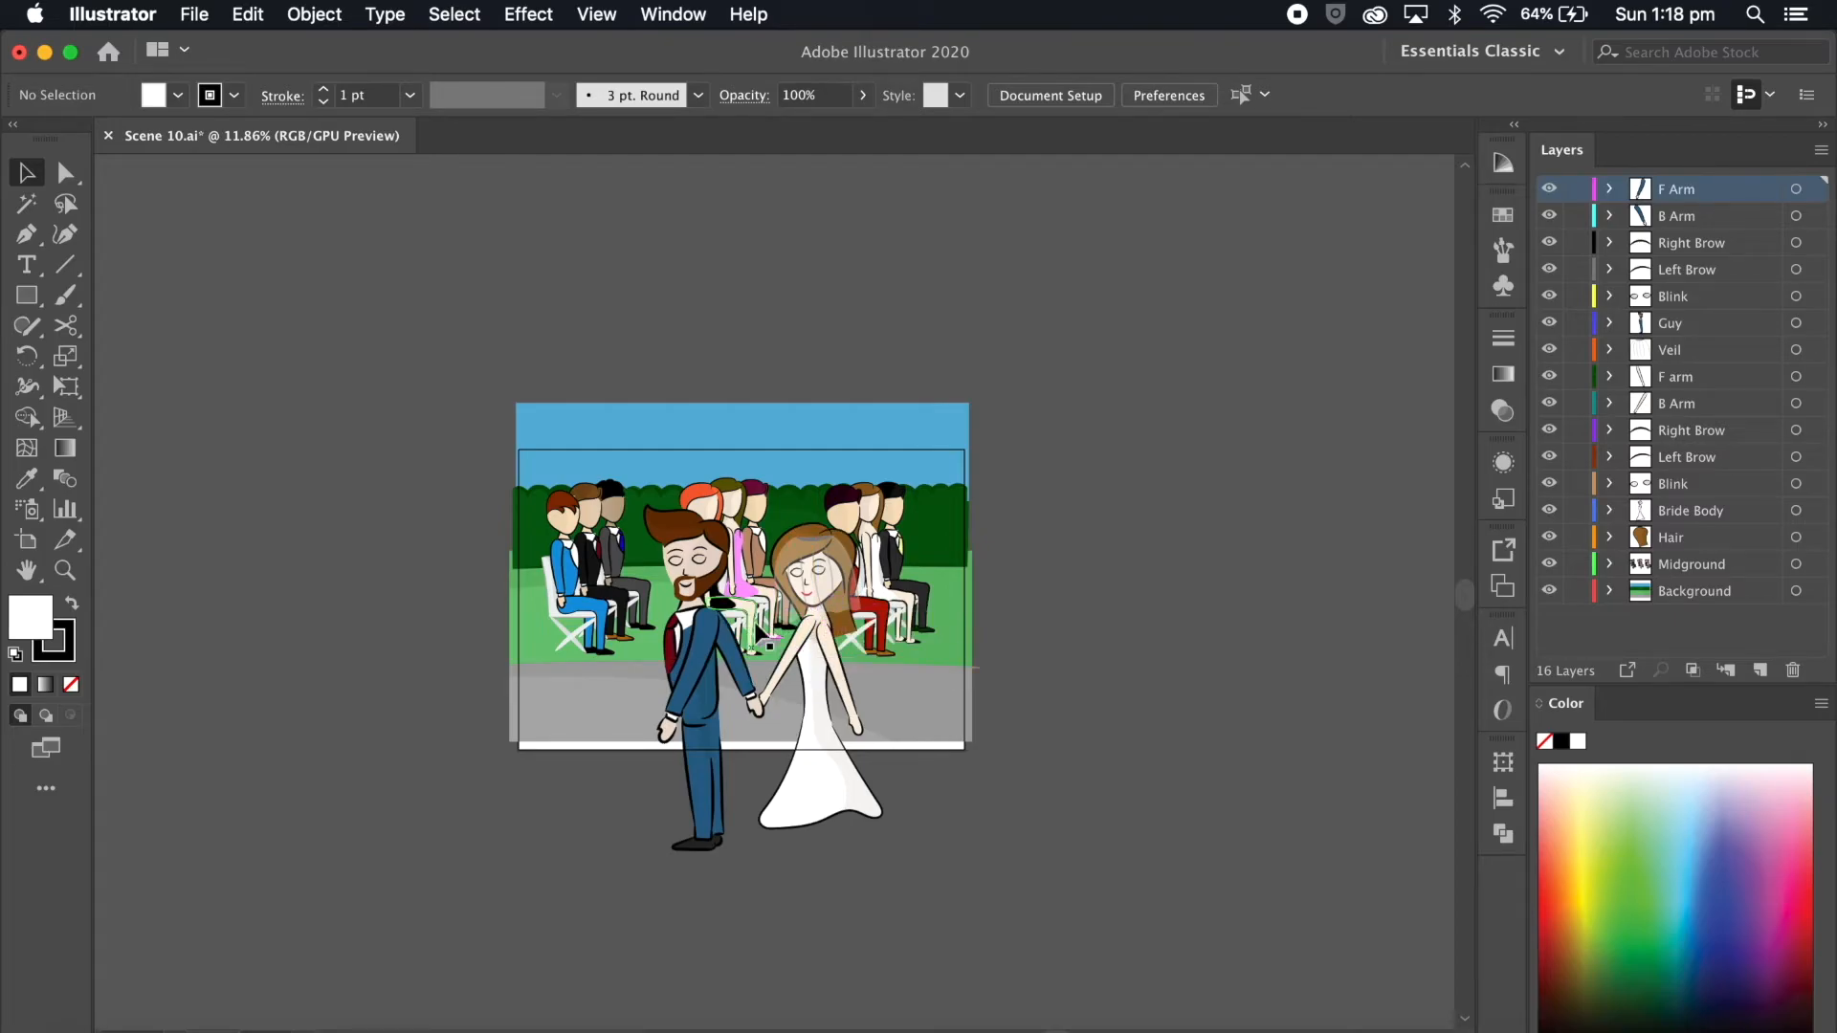
{"action": "scroll", "coordinate": [786, 701], "scroll_direction": "up", "scroll_amount": 5}
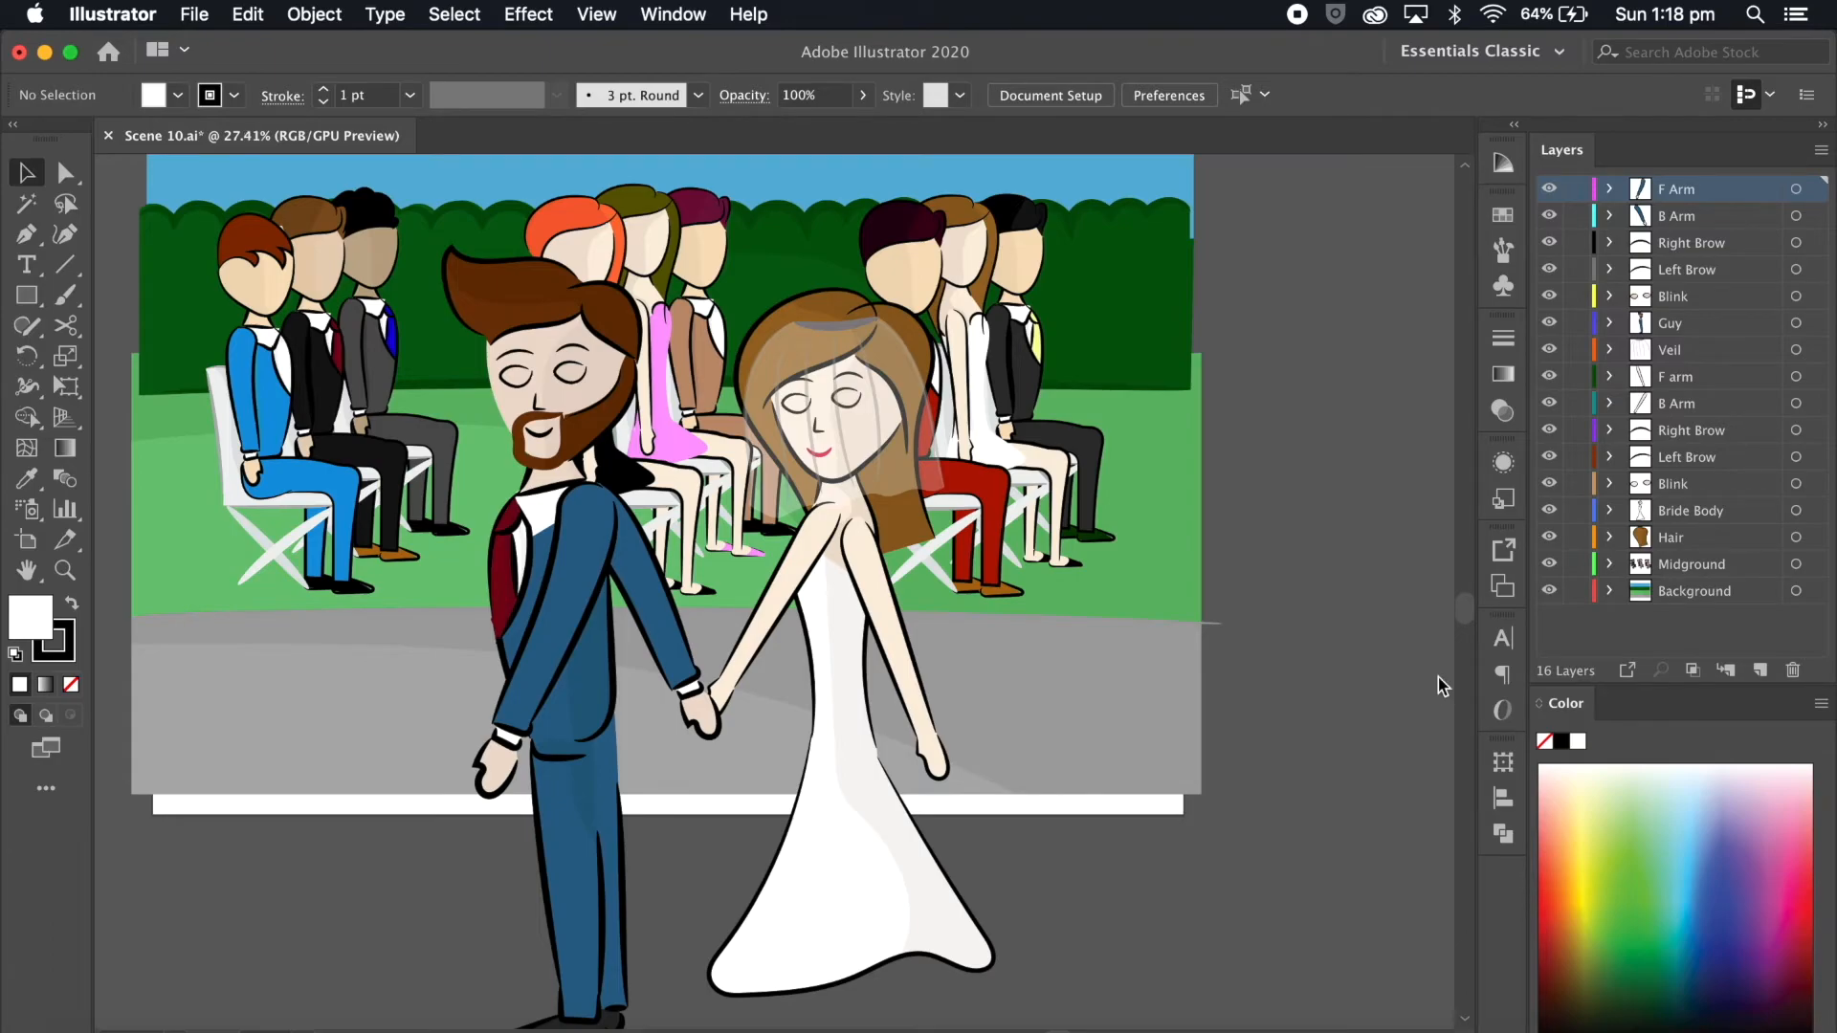
{"action": "scroll", "coordinate": [1437, 676], "scroll_direction": "down", "scroll_amount": 8}
{"action": "scroll", "coordinate": [1160, 638], "scroll_direction": "up", "scroll_amount": 4}
{"action": "scroll", "coordinate": [1160, 638], "scroll_direction": "down", "scroll_amount": 1}
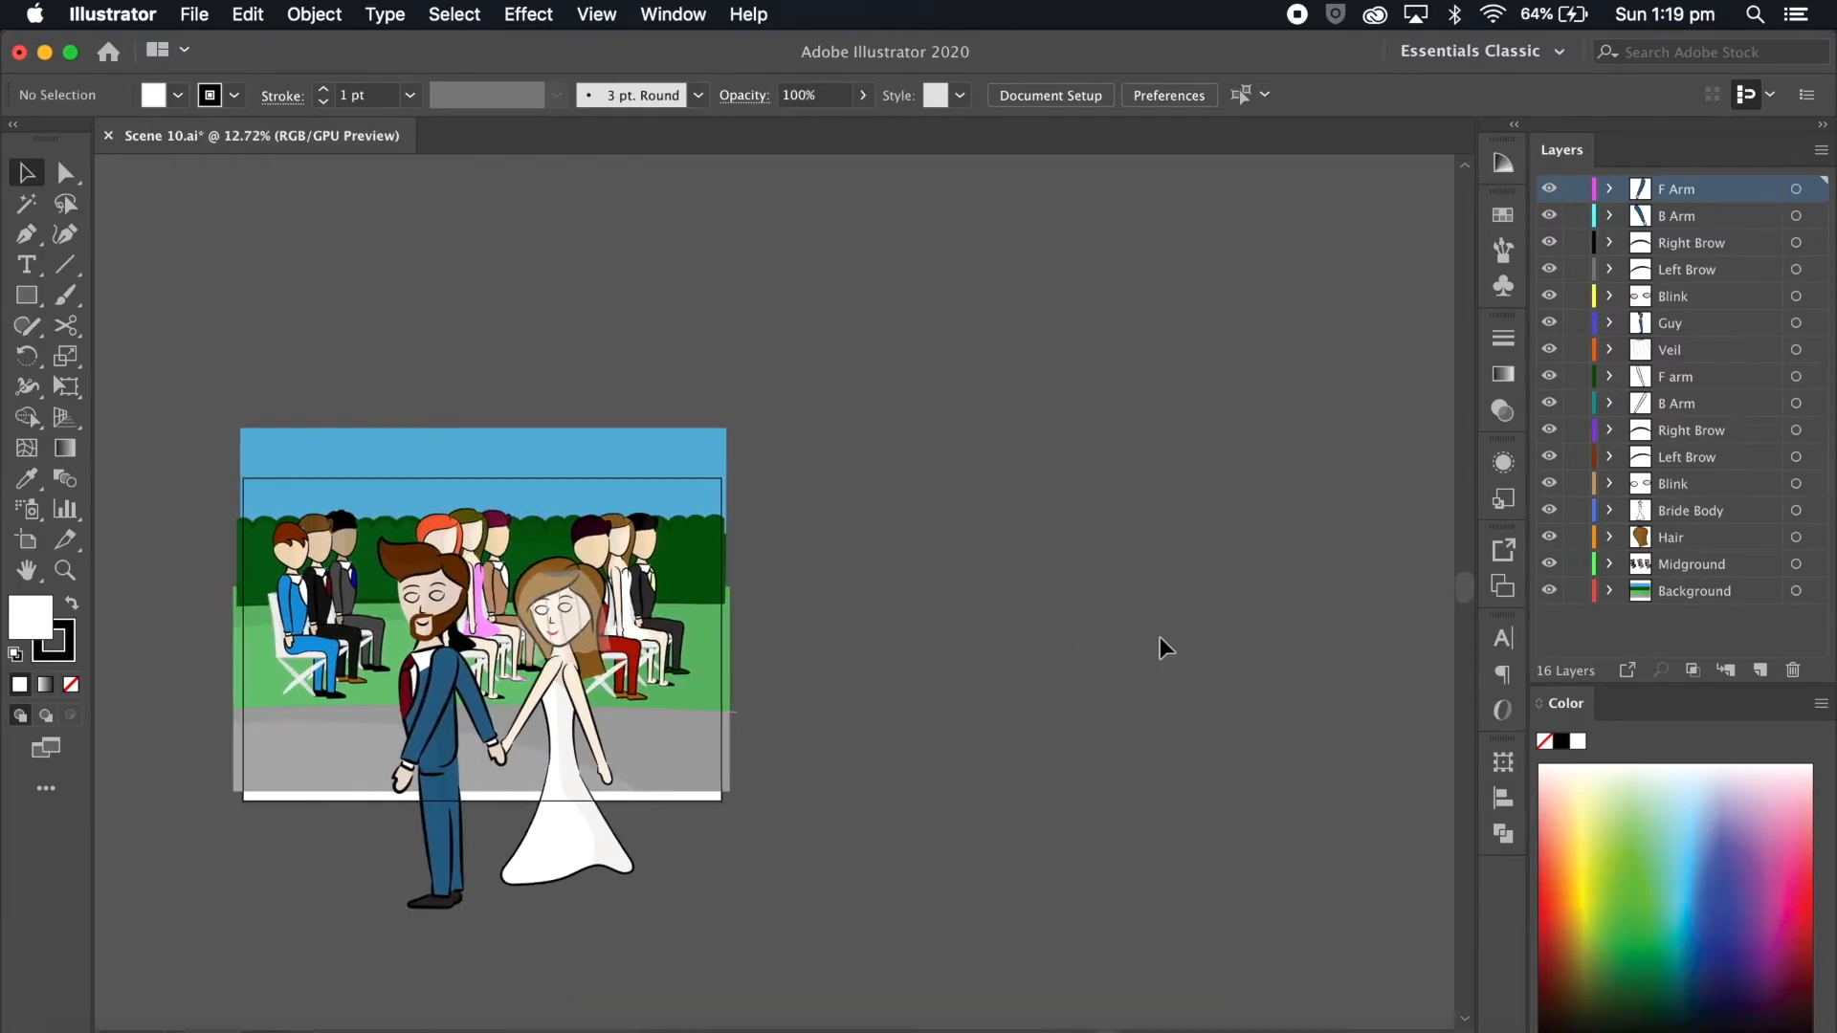
{"action": "scroll", "coordinate": [1159, 638], "scroll_direction": "left", "scroll_amount": 5}
Step: Move the bride's B Arm layer directly below Bride Body in Scene 10 and save the file
{"action": "left_click", "coordinate": [1697, 214]}
{"action": "left_click_drag", "start_coordinate": [1686, 404], "coordinate": [1704, 524]}
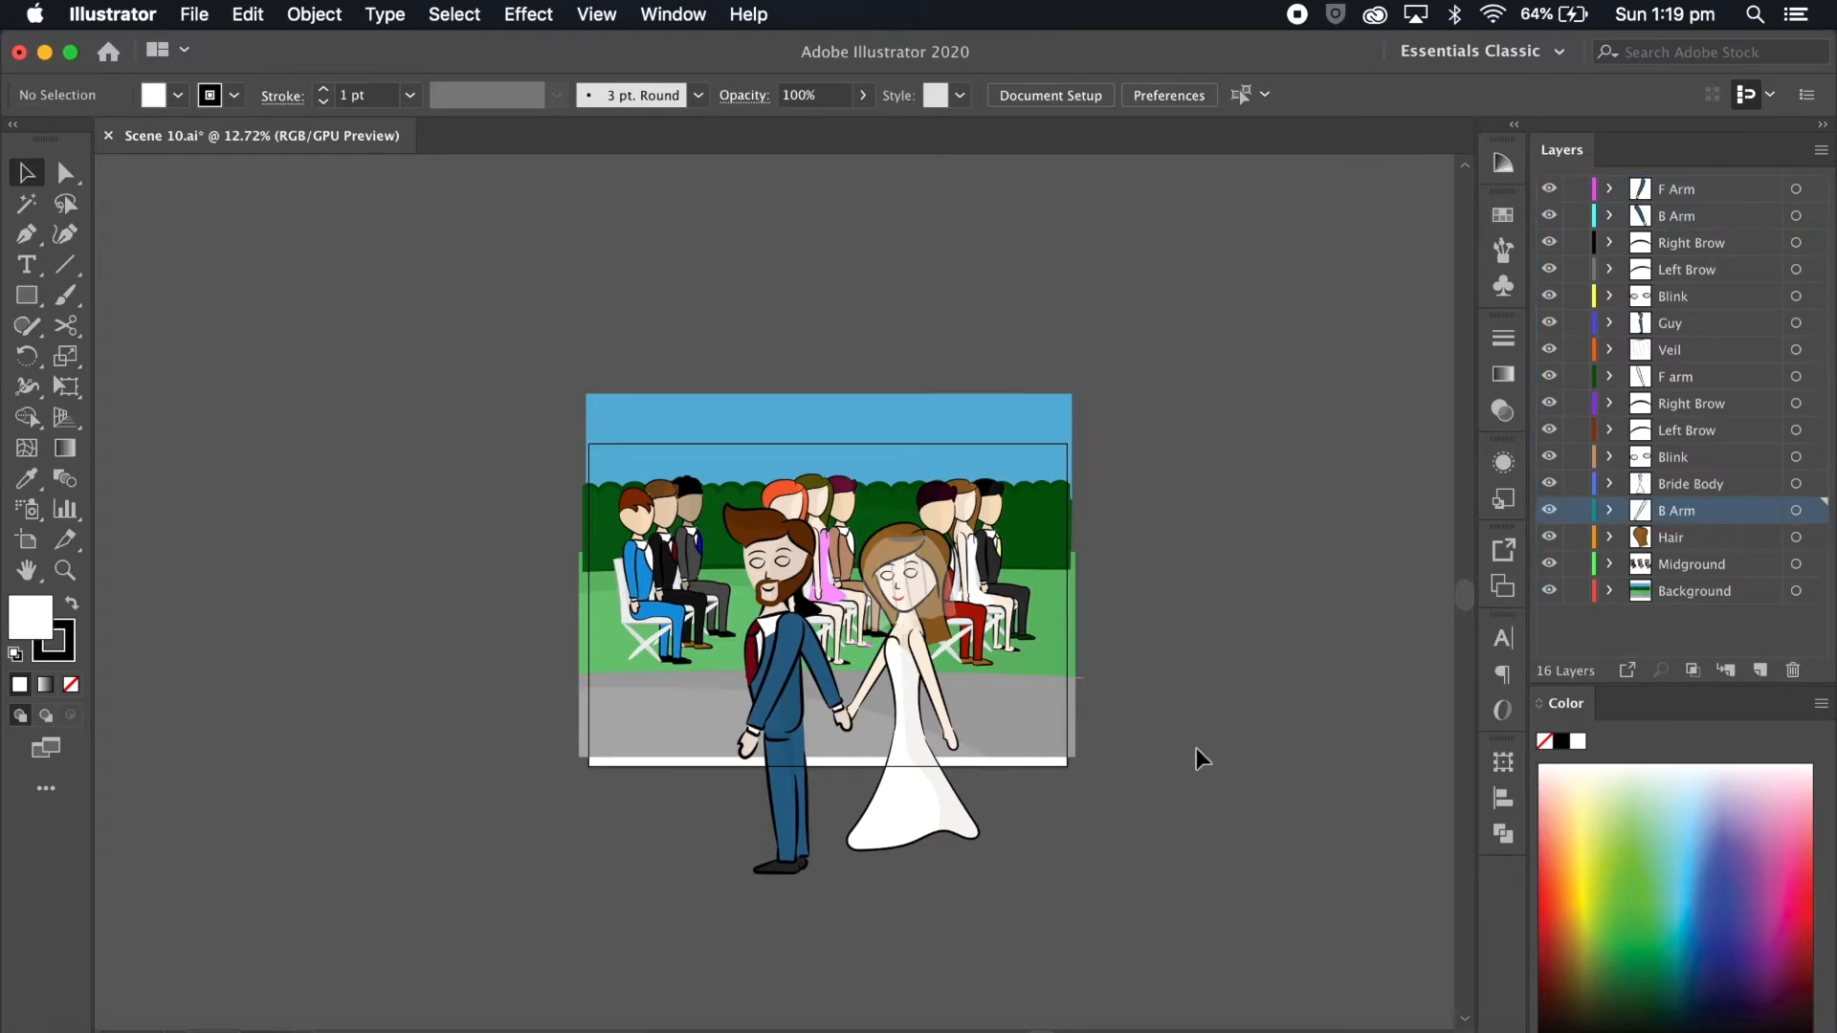
{"action": "left_click", "coordinate": [192, 16]}
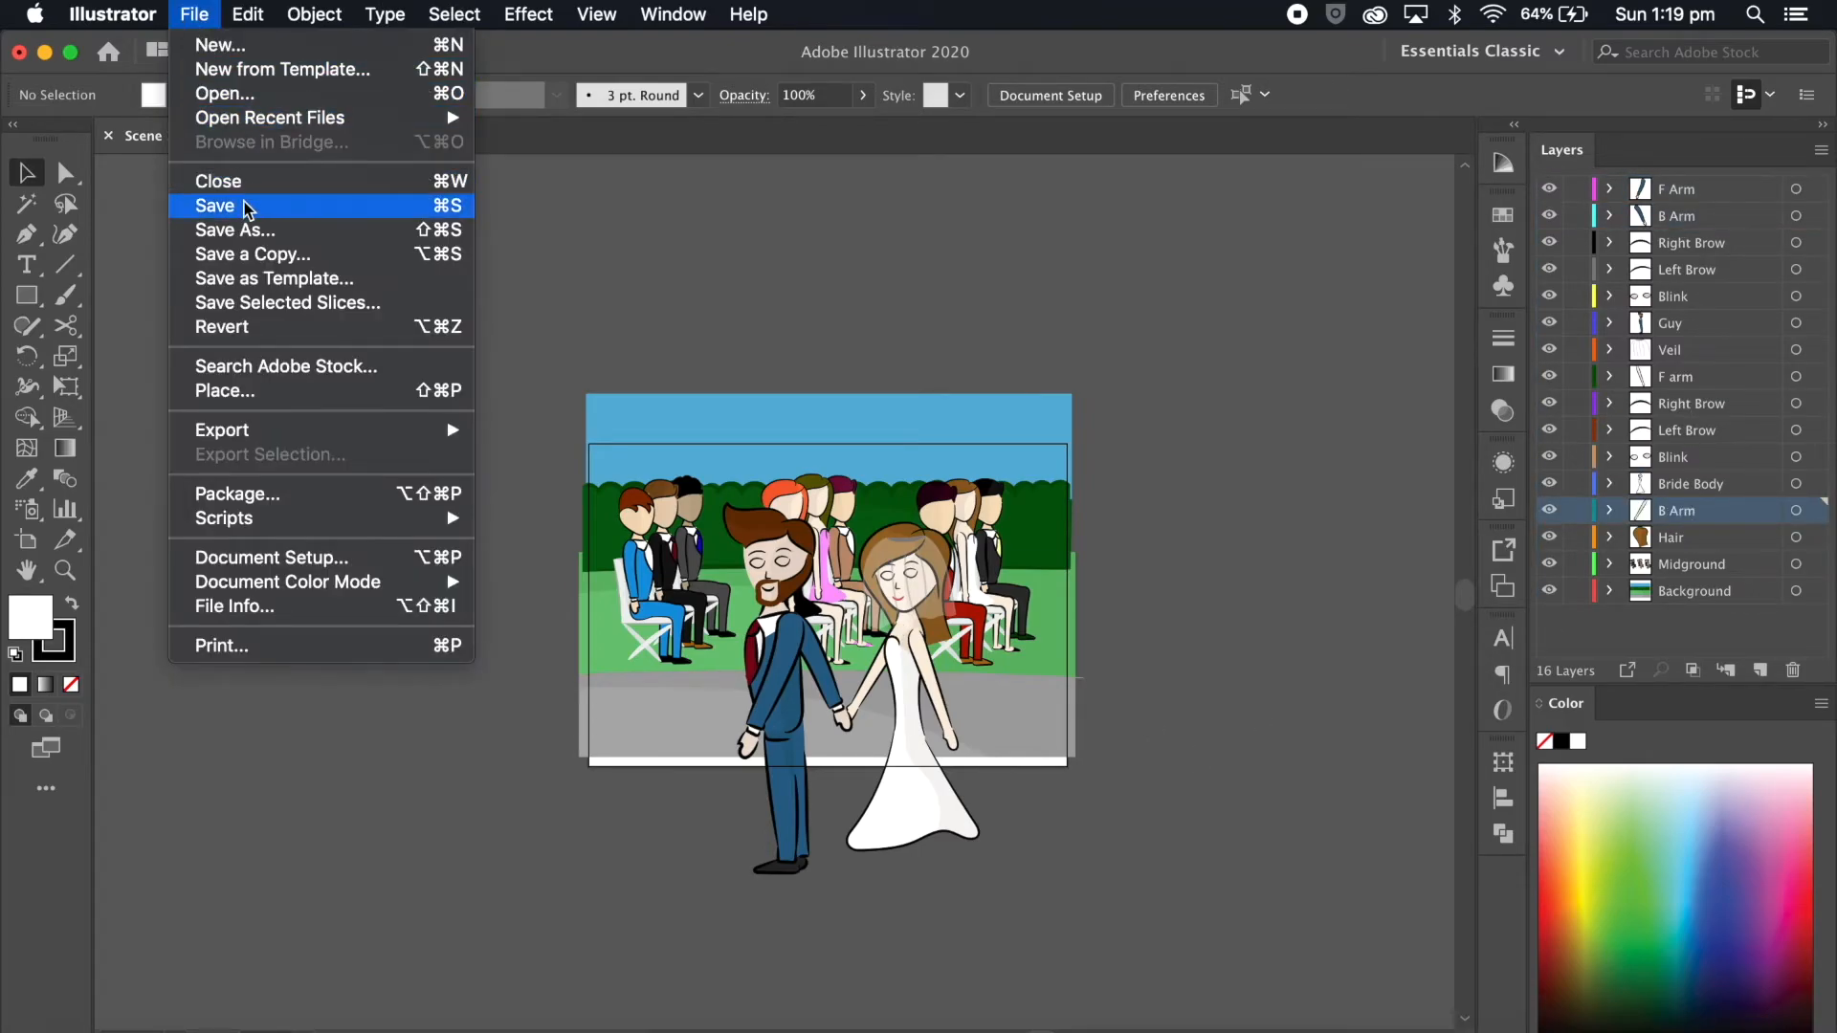
{"action": "left_click", "coordinate": [190, 215]}
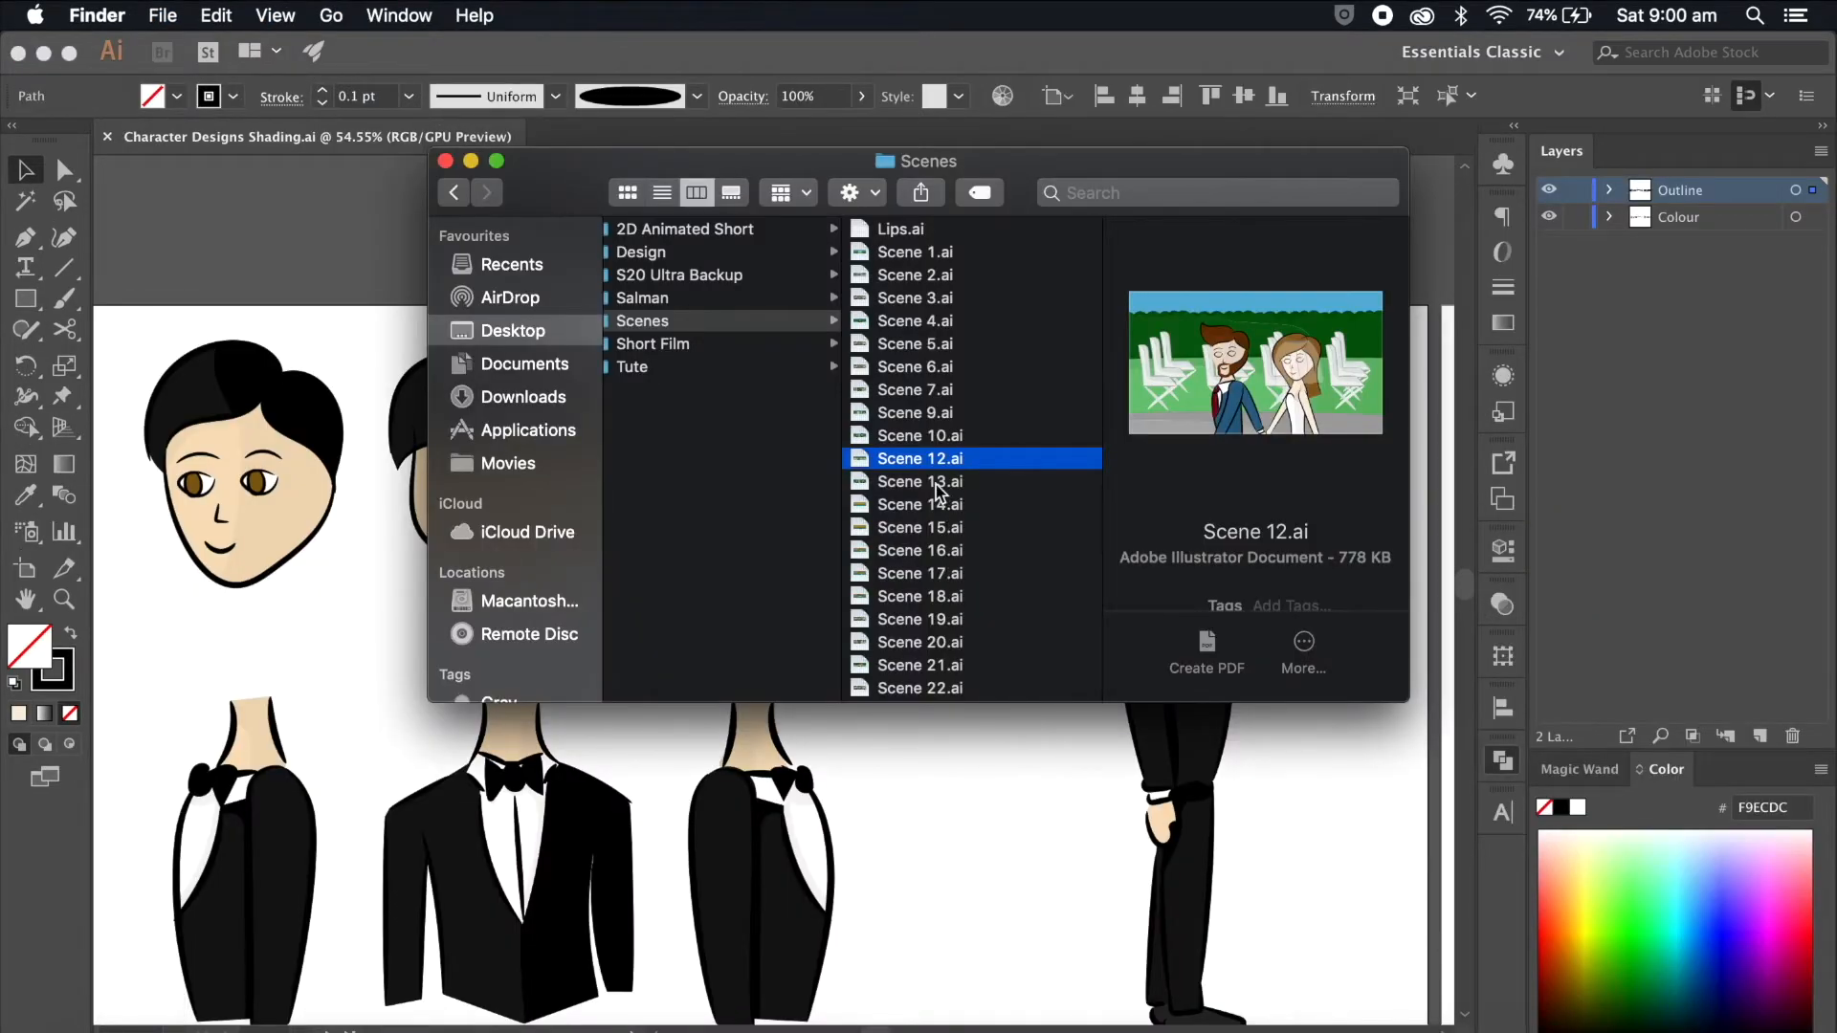
Step: Open Scene 13.ai from the Scenes folder
{"action": "left_click", "coordinate": [956, 483]}
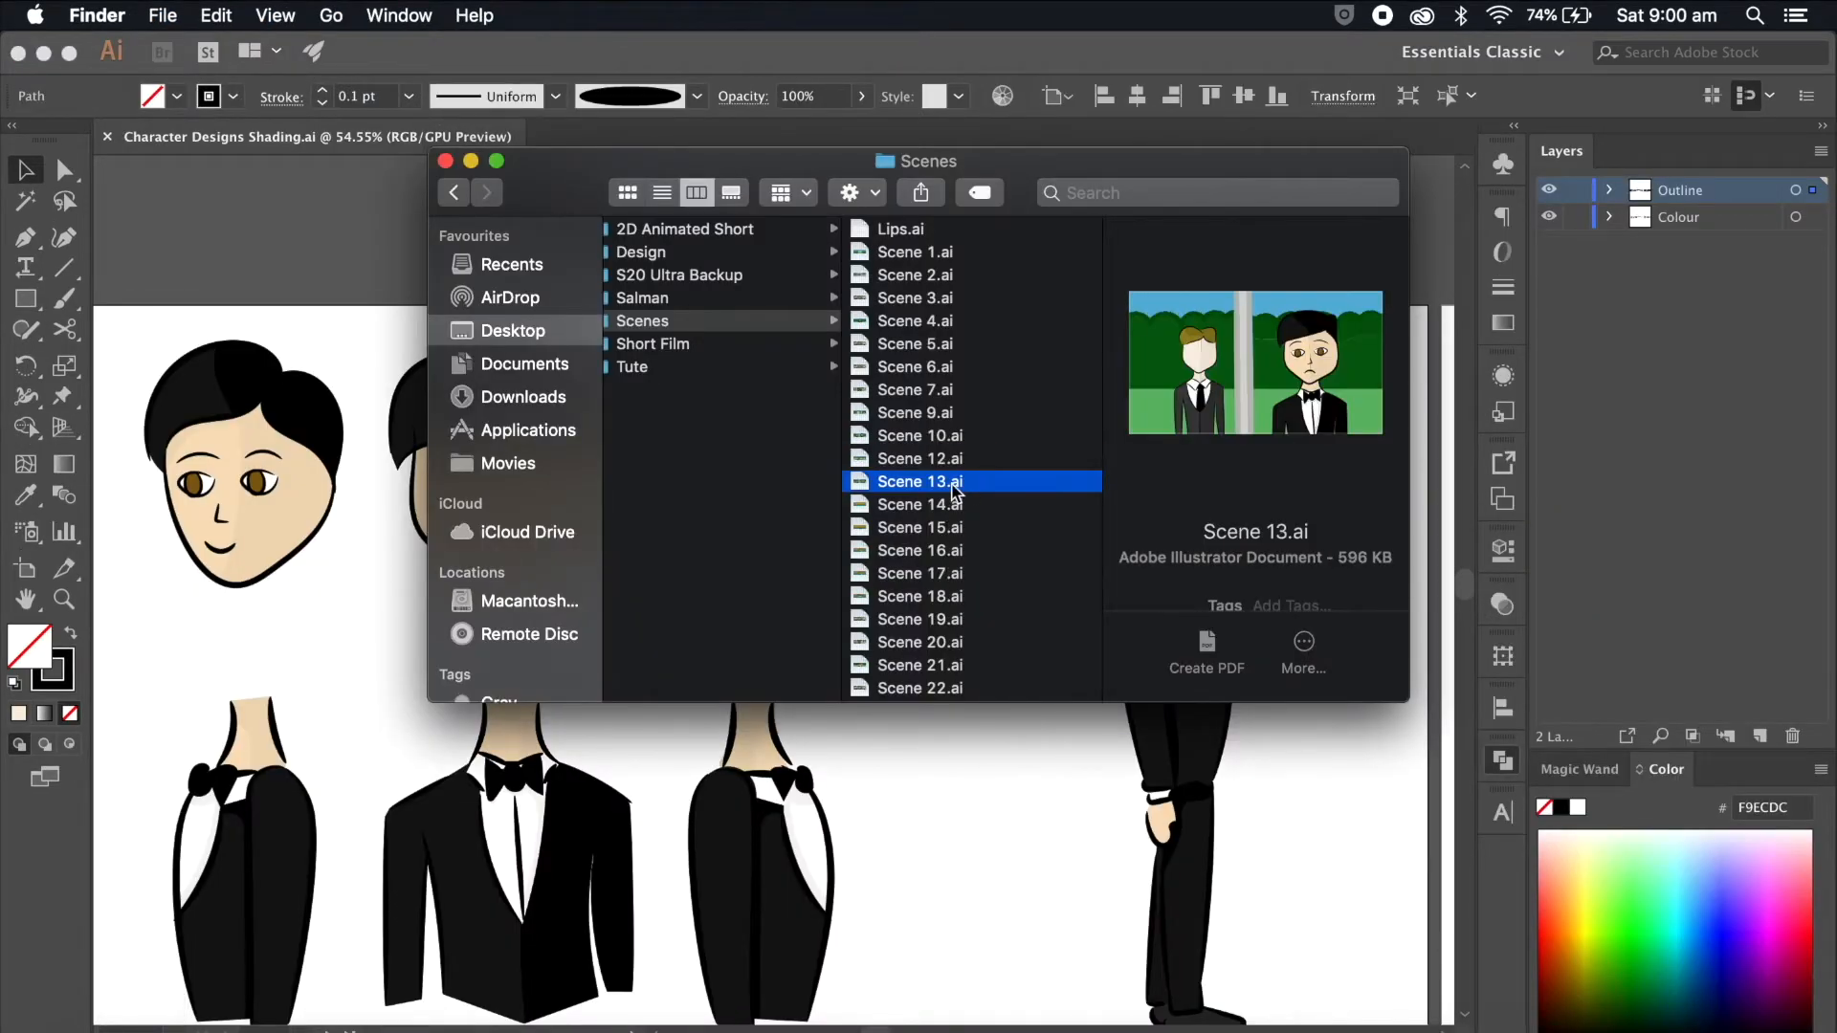
{"action": "double_click", "coordinate": [960, 485]}
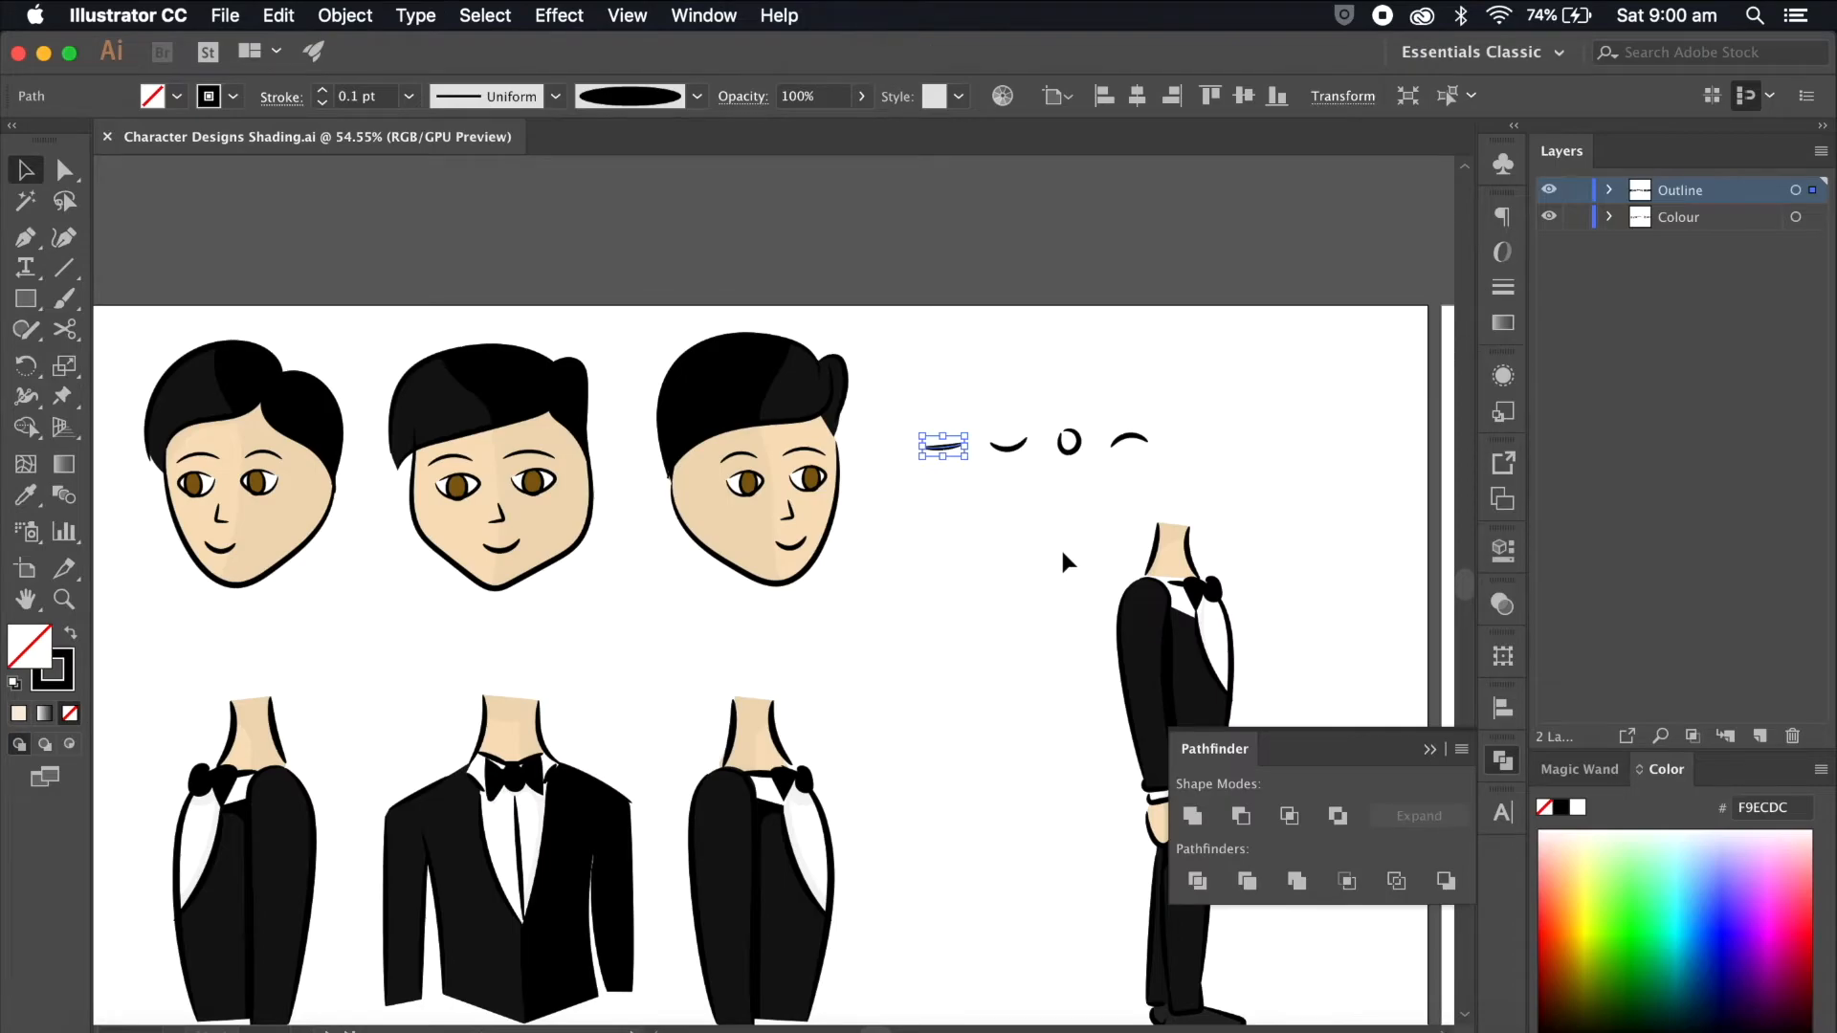
{"action": "scroll", "coordinate": [761, 307], "scroll_direction": "up", "scroll_amount": 5}
{"action": "scroll", "coordinate": [761, 325], "scroll_direction": "left", "scroll_amount": 4}
{"action": "scroll", "coordinate": [1004, 612], "scroll_direction": "down", "scroll_amount": 6}
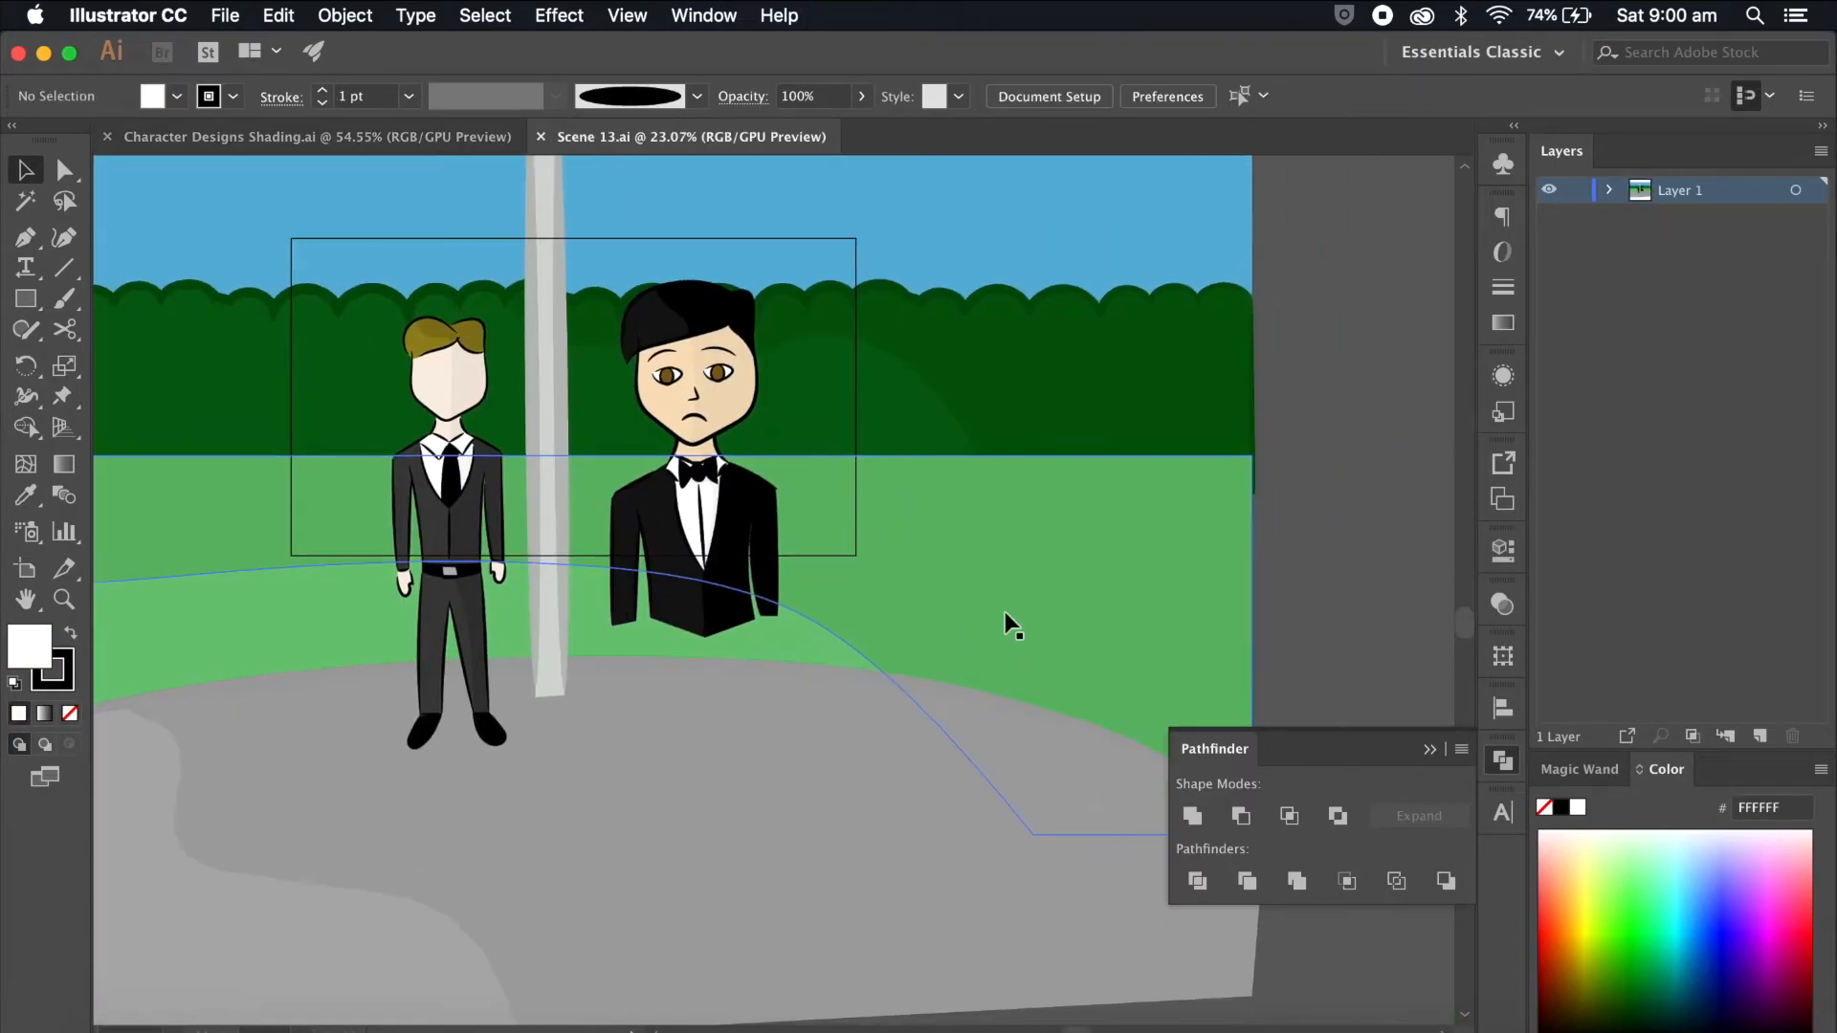
Step: Delete the grey path and its lighter shading shape from the ground of the scene
{"action": "scroll", "coordinate": [1004, 613], "scroll_direction": "right", "scroll_amount": 4}
{"action": "left_click", "coordinate": [734, 711]}
{"action": "key", "text": "Delete"}
{"action": "left_click", "coordinate": [726, 608]}
{"action": "key", "text": "Delete"}
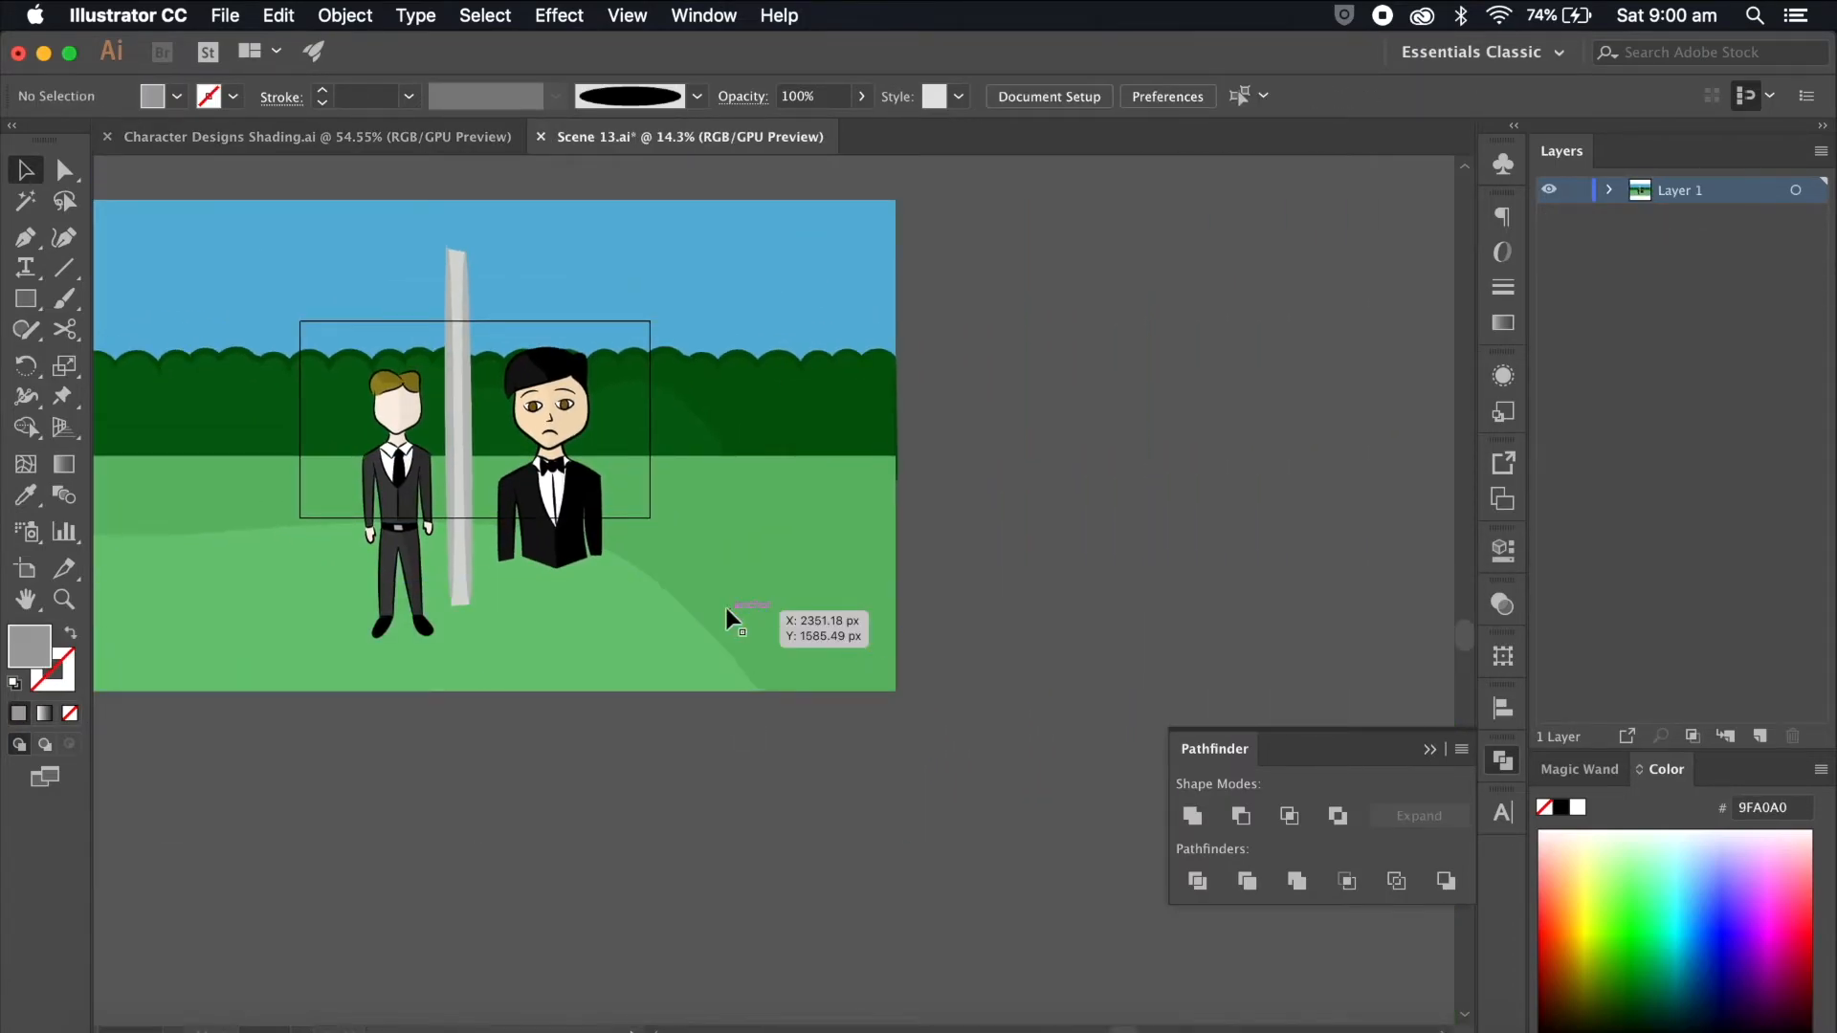
Step: Move the sky, hedge and grass shapes onto a new bottom layer named Background and hide it
{"action": "scroll", "coordinate": [728, 608], "scroll_direction": "left", "scroll_amount": 4}
{"action": "left_click_drag", "start_coordinate": [829, 851], "coordinate": [829, 852]}
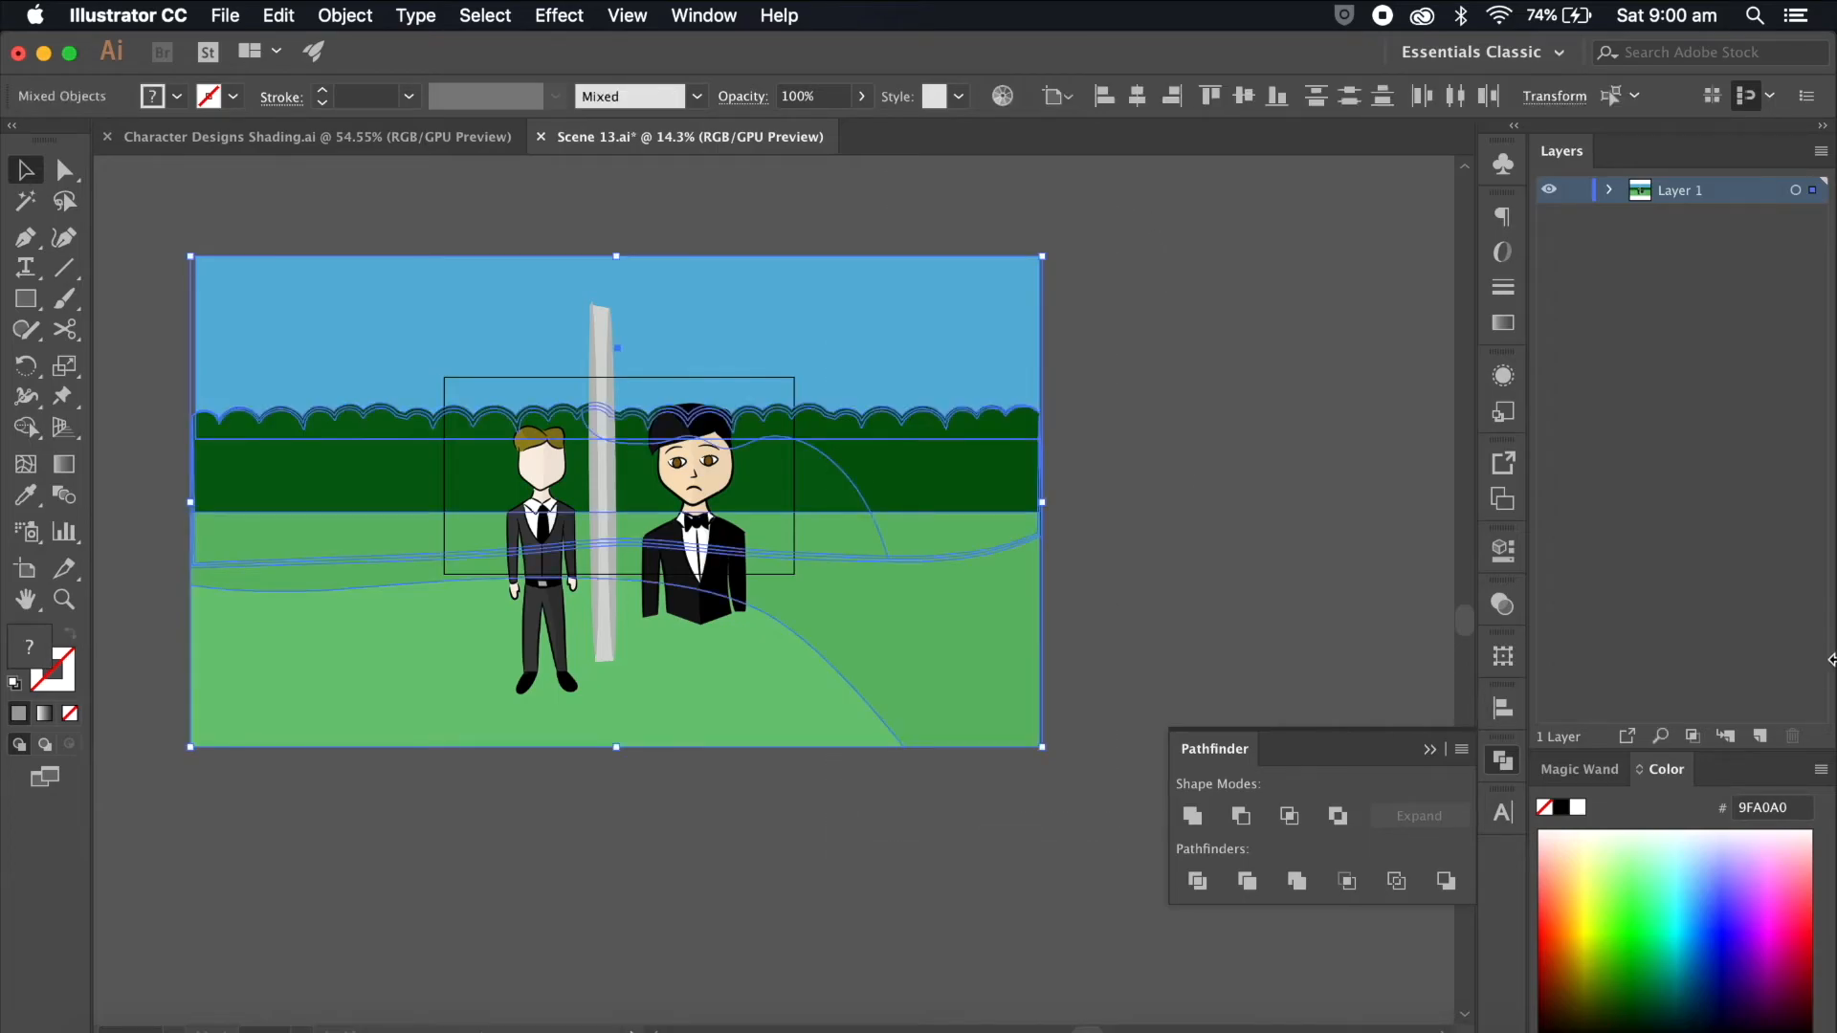
{"action": "left_click", "coordinate": [1758, 736]}
{"action": "left_click_drag", "start_coordinate": [1814, 217], "coordinate": [1722, 228]}
{"action": "double_click", "coordinate": [1681, 191]}
{"action": "type", "text": "Background"}
{"action": "key", "text": "Return"}
{"action": "left_click", "coordinate": [1549, 217]}
Step: Move the grey post onto a new top layer named Foreground and hide it
{"action": "left_click", "coordinate": [617, 371]}
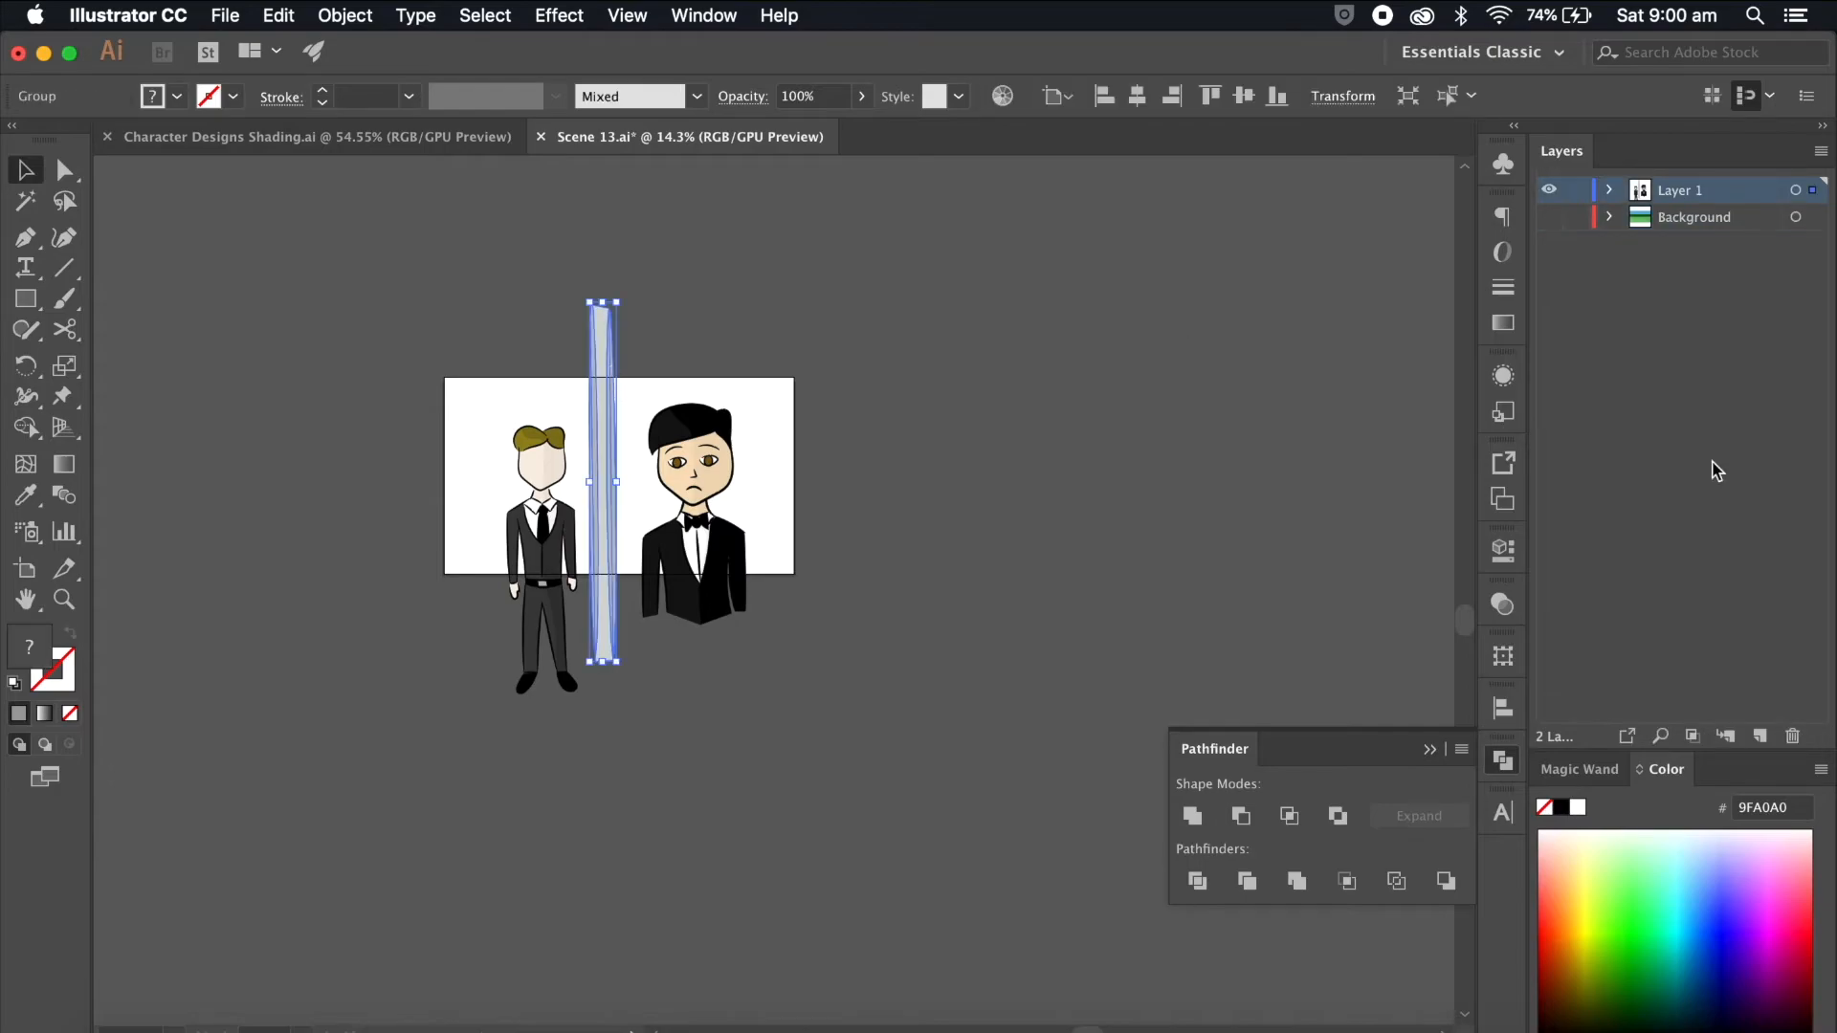
{"action": "left_click", "coordinate": [1760, 736]}
{"action": "left_click_drag", "start_coordinate": [1810, 219], "coordinate": [1811, 191]}
{"action": "double_click", "coordinate": [1681, 191]}
{"action": "type", "text": "Foreground"}
{"action": "key", "text": "Return"}
{"action": "left_click", "coordinate": [1549, 191]}
Step: Move the faceless man in the grey suit onto a new layer named Supporting C and hide it
{"action": "left_click", "coordinate": [543, 559]}
{"action": "left_click", "coordinate": [1760, 736]}
{"action": "left_click_drag", "start_coordinate": [1812, 243], "coordinate": [1811, 218]}
{"action": "double_click", "coordinate": [1693, 218]}
{"action": "type", "text": "Supporting C"}
{"action": "key", "text": "Return"}
{"action": "left_click", "coordinate": [1548, 216]}
Step: Rename Layer 1, which holds the man in the black tuxedo, as Groom
{"action": "scroll", "coordinate": [726, 568], "scroll_direction": "up", "scroll_amount": 5}
{"action": "double_click", "coordinate": [1679, 255]}
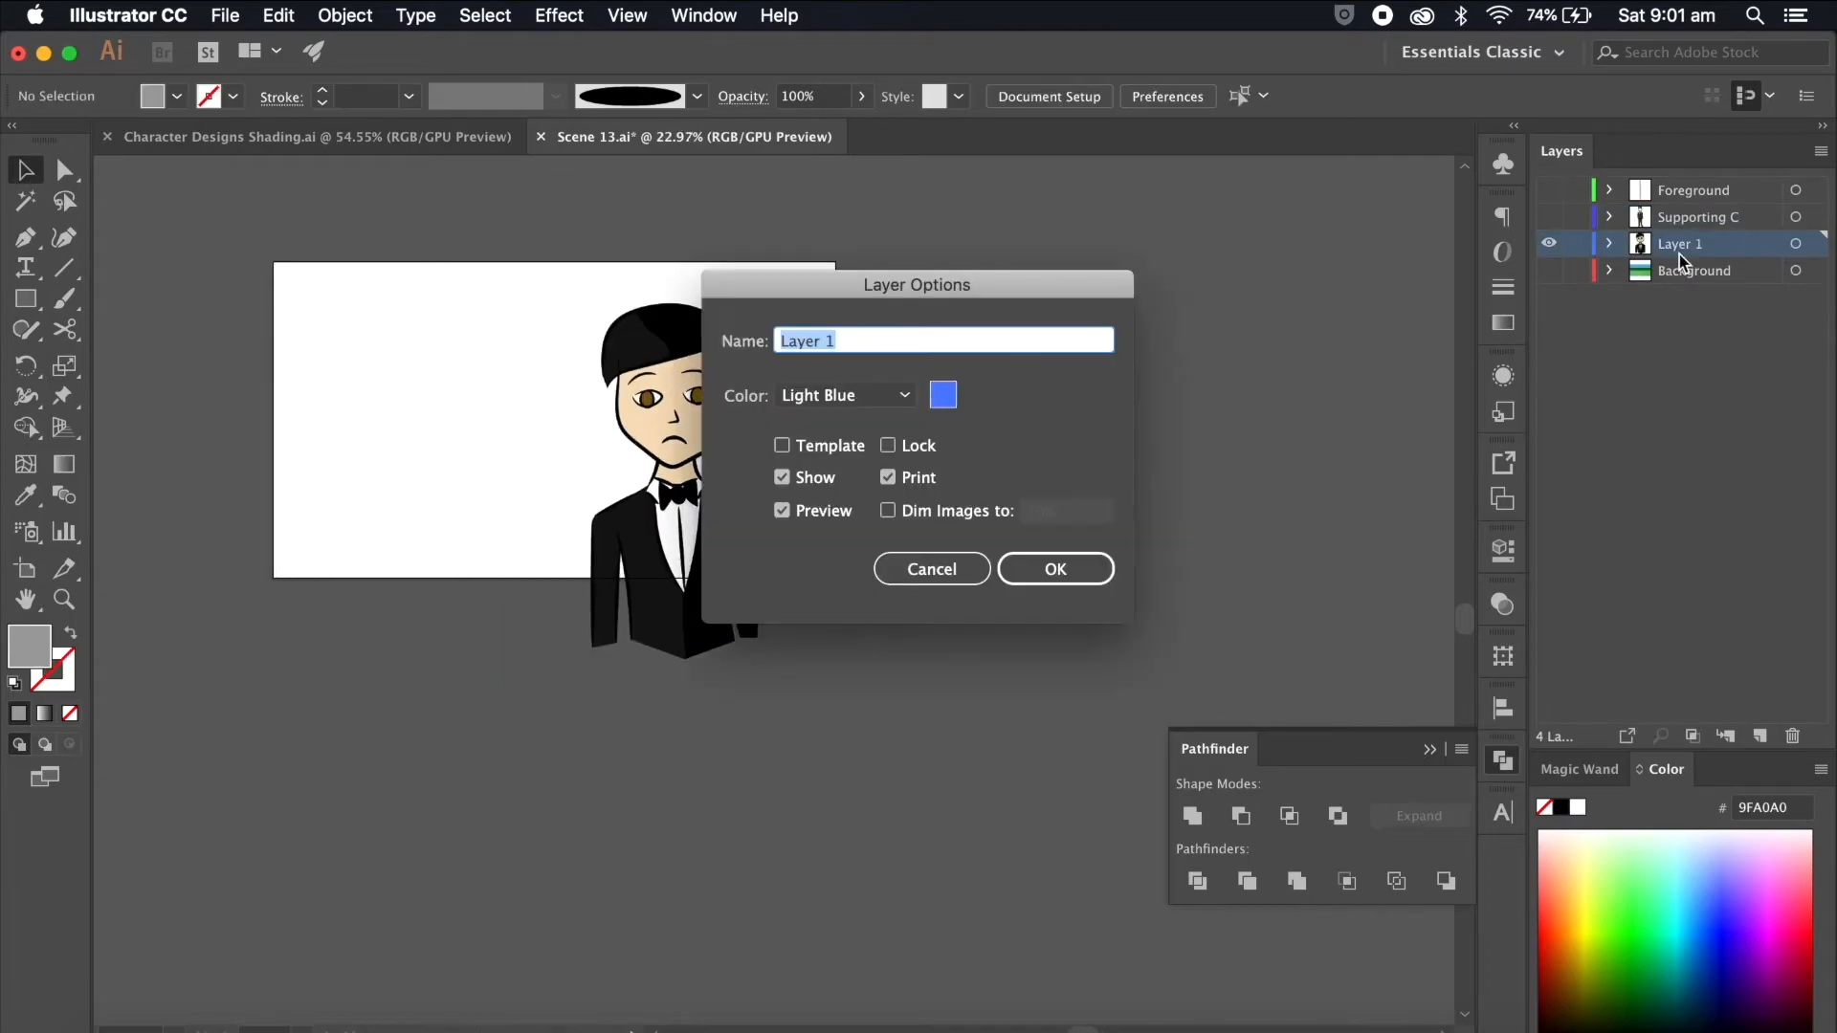
{"action": "type", "text": "G"}
{"action": "key", "text": "Return"}
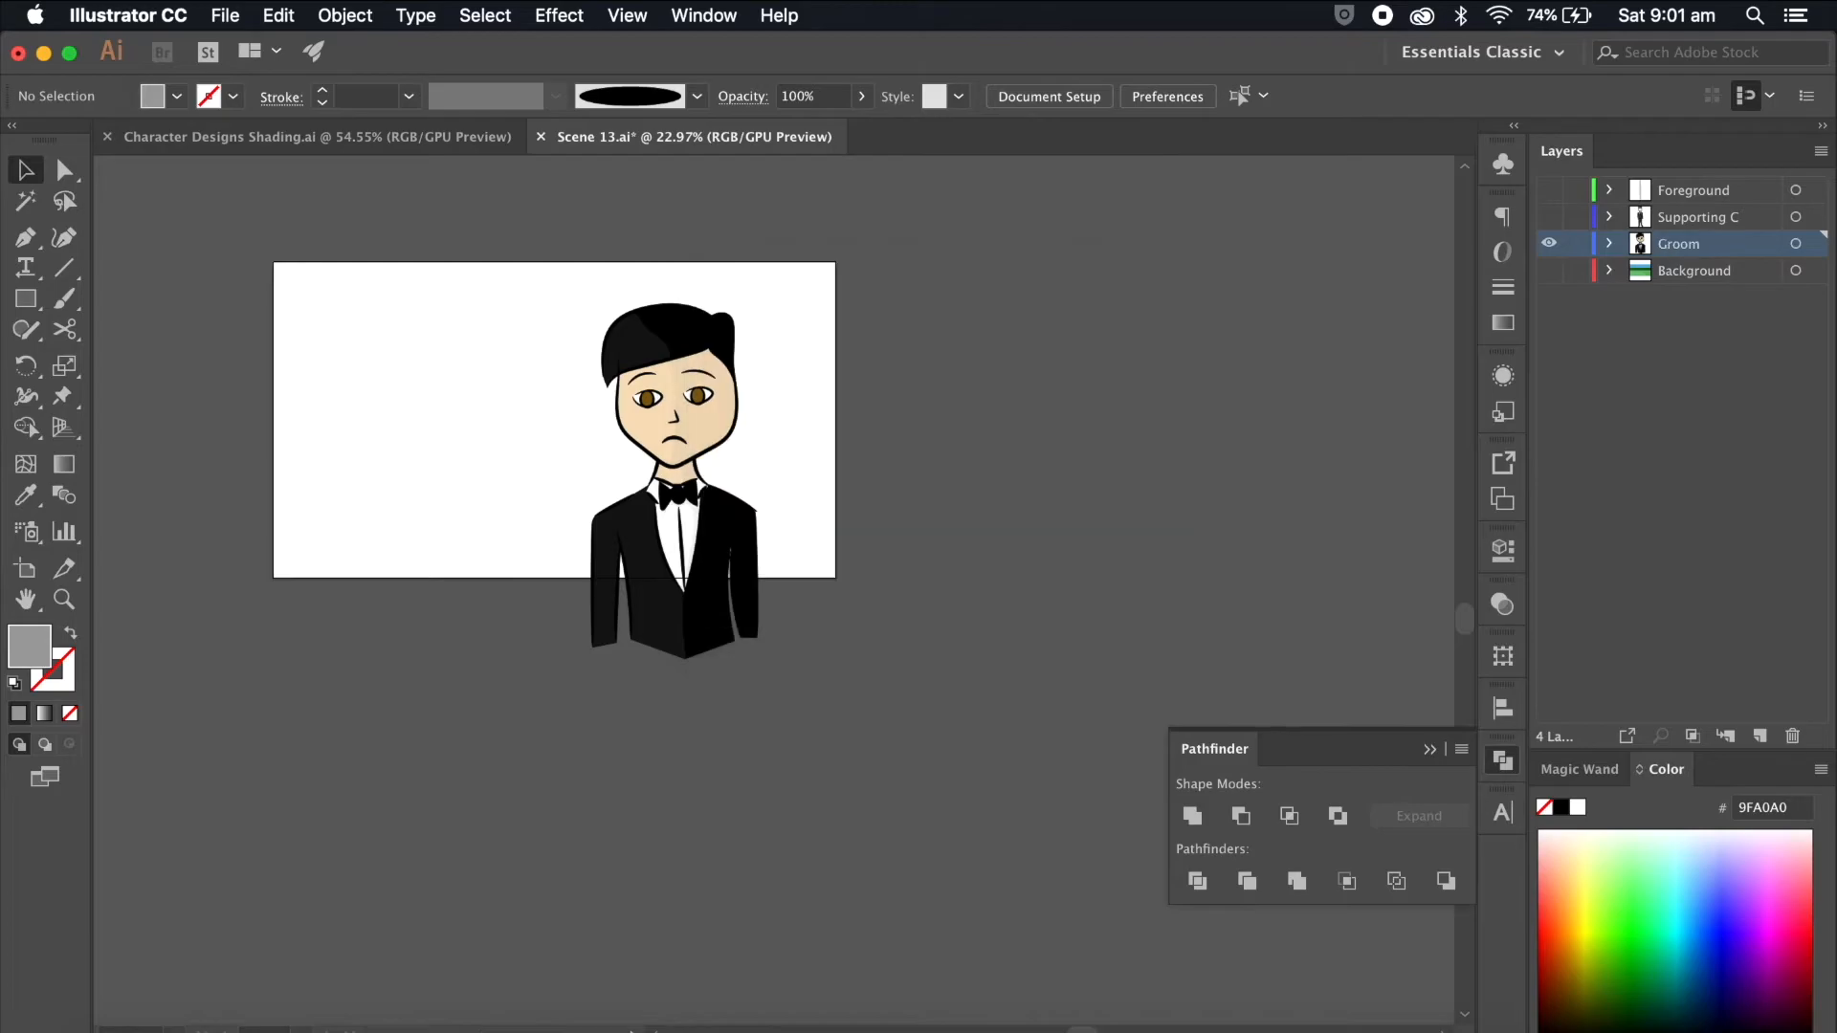
Step: Put the groom's brows and eye outlines on a new layer above Groom and name it Blink
{"action": "scroll", "coordinate": [960, 341], "scroll_direction": "up", "scroll_amount": 3}
{"action": "scroll", "coordinate": [739, 427], "scroll_direction": "up", "scroll_amount": 2}
{"action": "scroll", "coordinate": [707, 459], "scroll_direction": "down", "scroll_amount": 2}
{"action": "scroll", "coordinate": [708, 459], "scroll_direction": "left", "scroll_amount": 2}
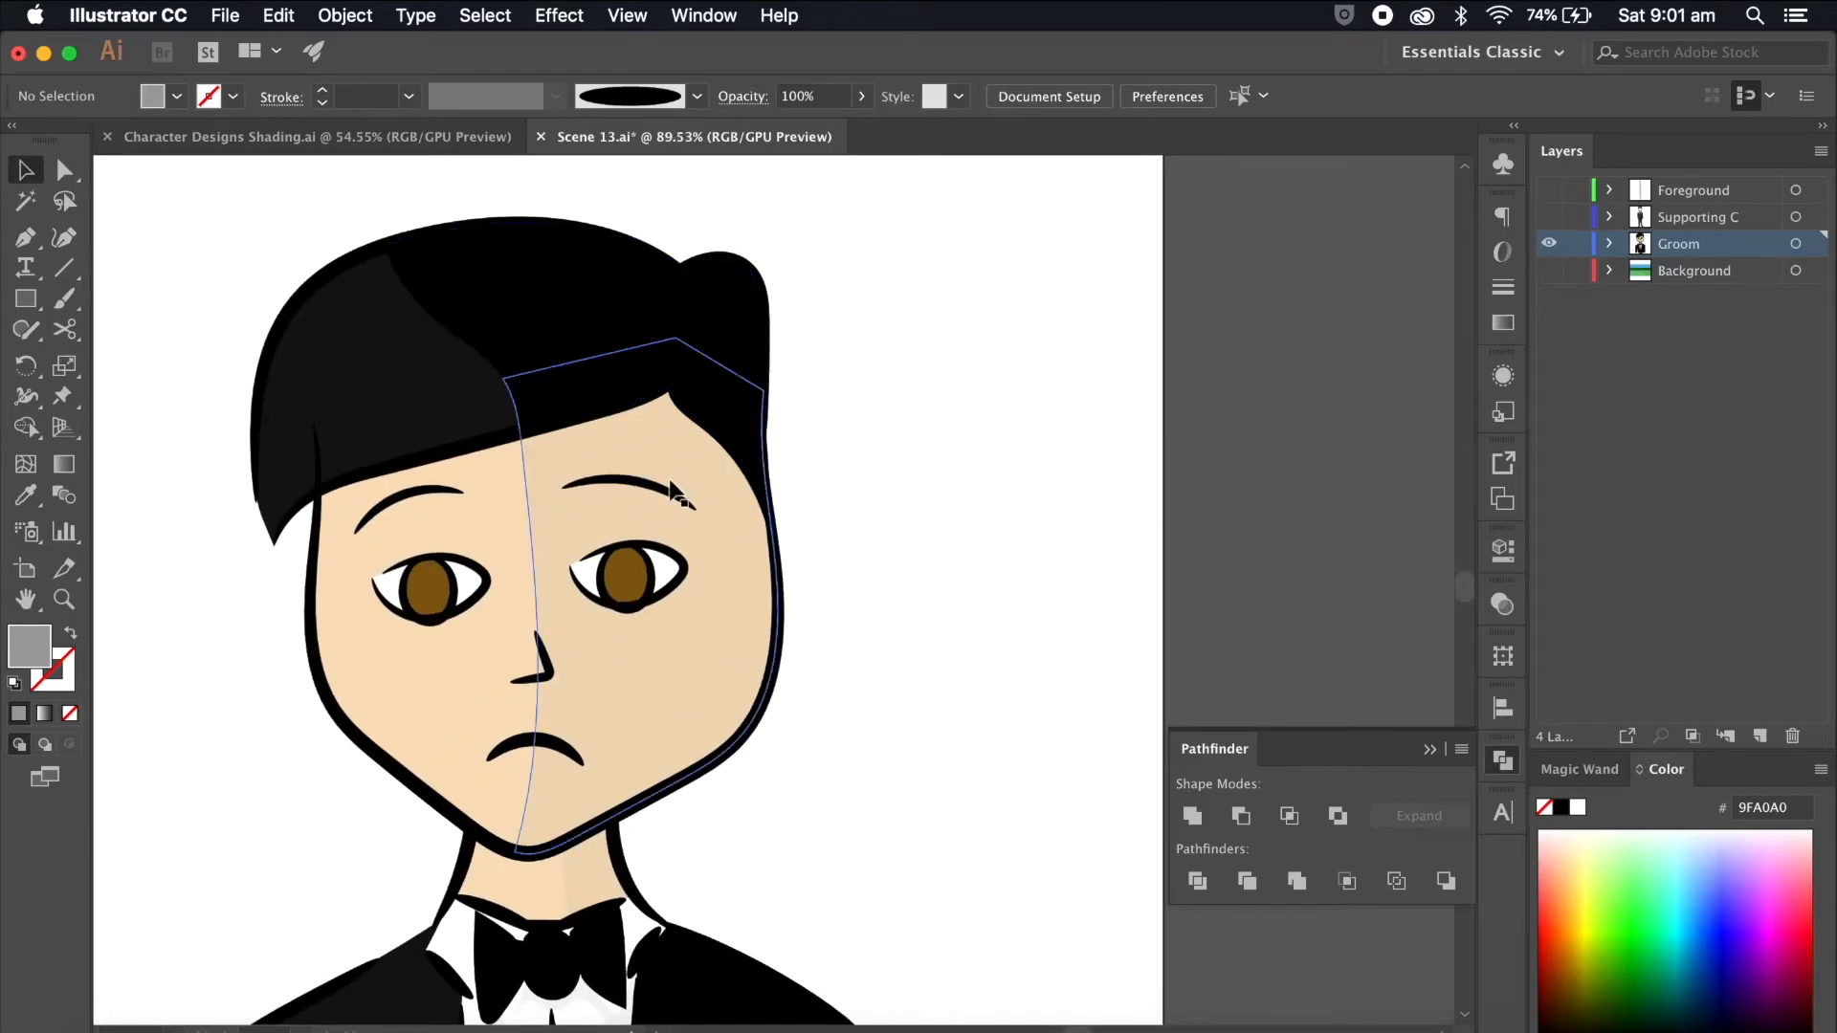
{"action": "left_click", "coordinate": [660, 483]}
{"action": "scroll", "coordinate": [660, 488], "scroll_direction": "up", "scroll_amount": 2}
{"action": "double_click", "coordinate": [570, 544]}
{"action": "scroll", "coordinate": [574, 544], "scroll_direction": "left", "scroll_amount": 3}
{"action": "double_click", "coordinate": [791, 486]}
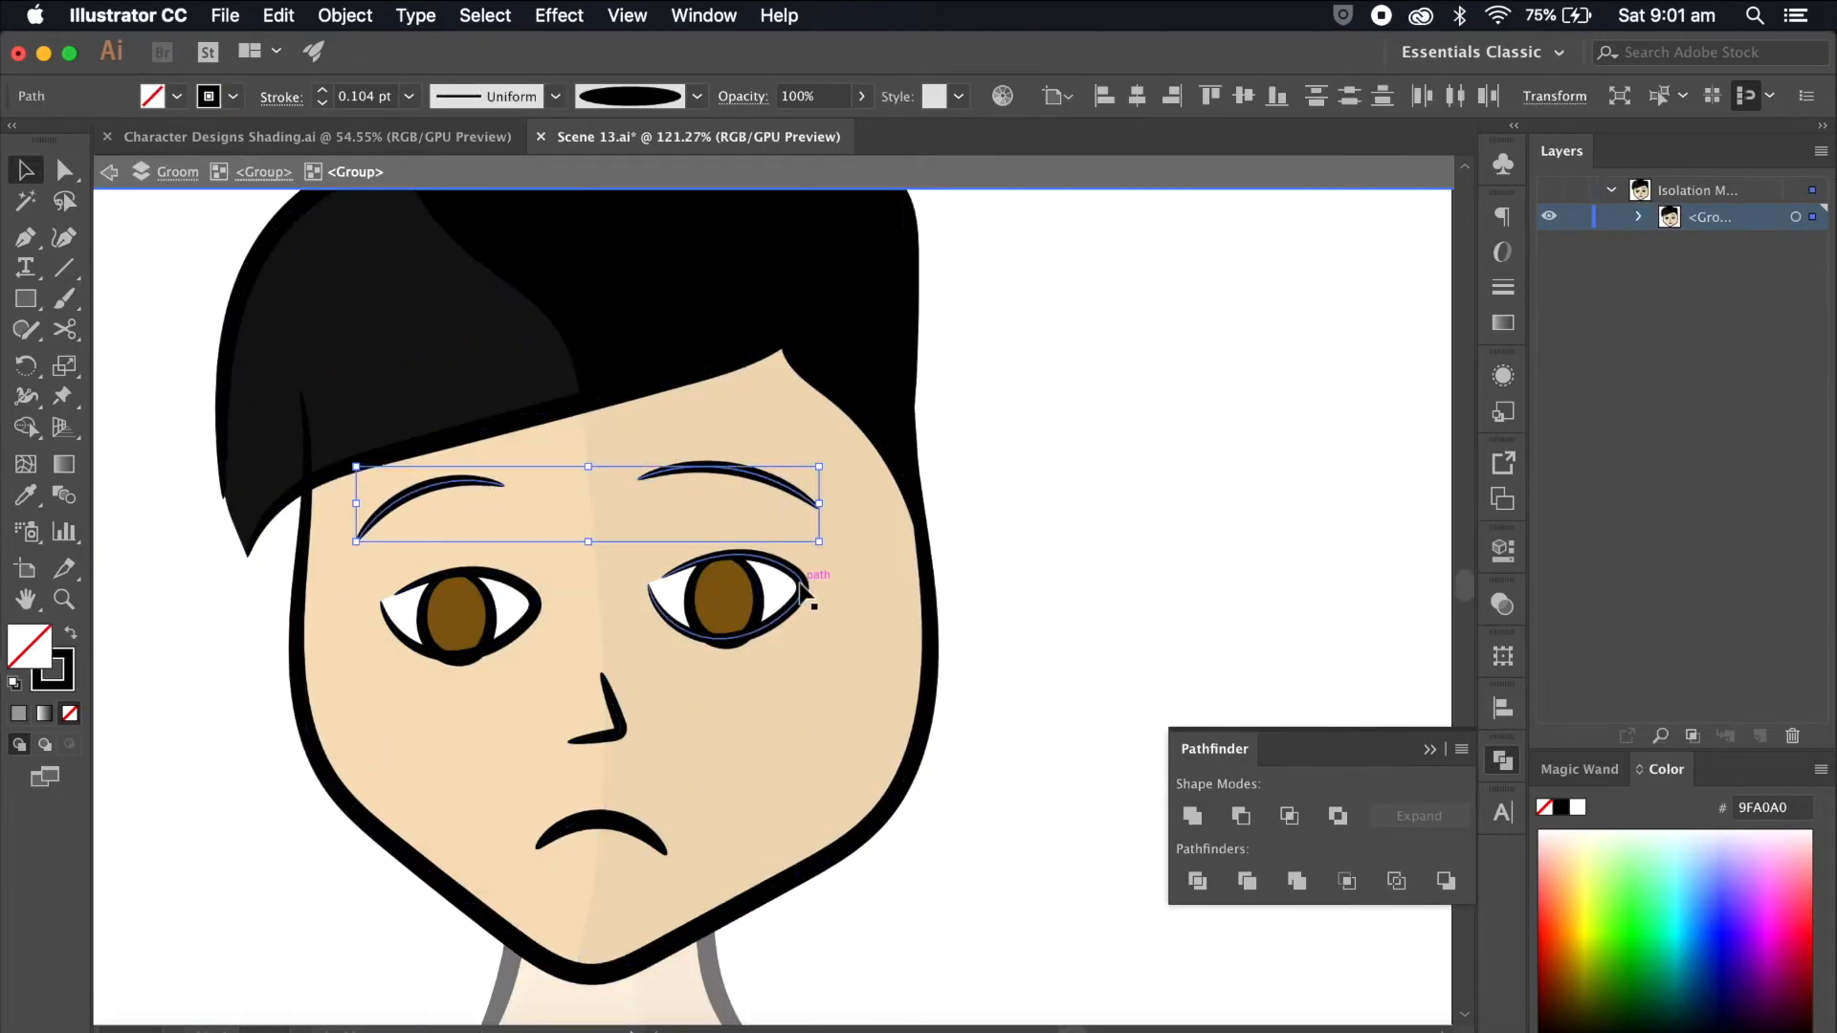
{"action": "scroll", "coordinate": [486, 608], "scroll_direction": "up", "scroll_amount": 2}
{"action": "left_click", "coordinate": [453, 624]}
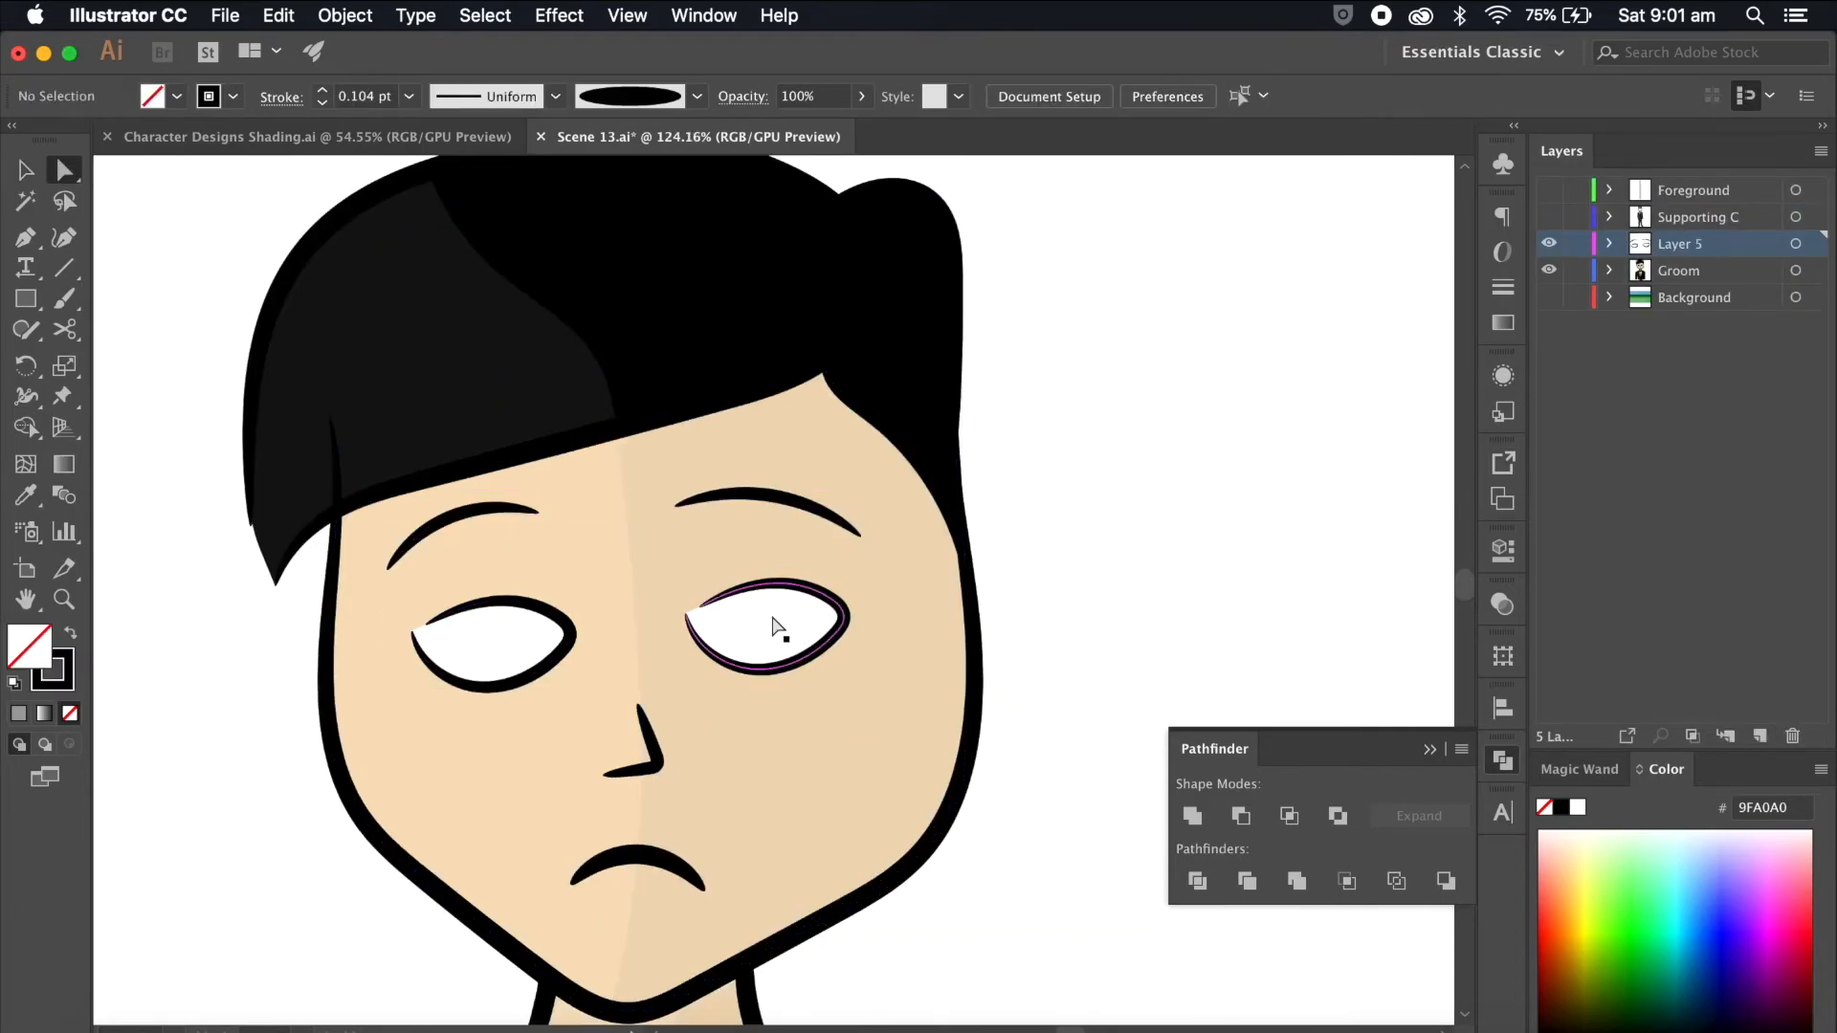
{"action": "double_click", "coordinate": [1681, 244]}
{"action": "type", "text": "Blink"}
Step: Move the brow over the viewer's right eye onto a new layer named Right Broww and hide it
{"action": "left_click", "coordinate": [1759, 736]}
{"action": "left_click", "coordinate": [831, 518]}
{"action": "double_click", "coordinate": [1681, 244]}
{"action": "type", "text": "Right Broww"}
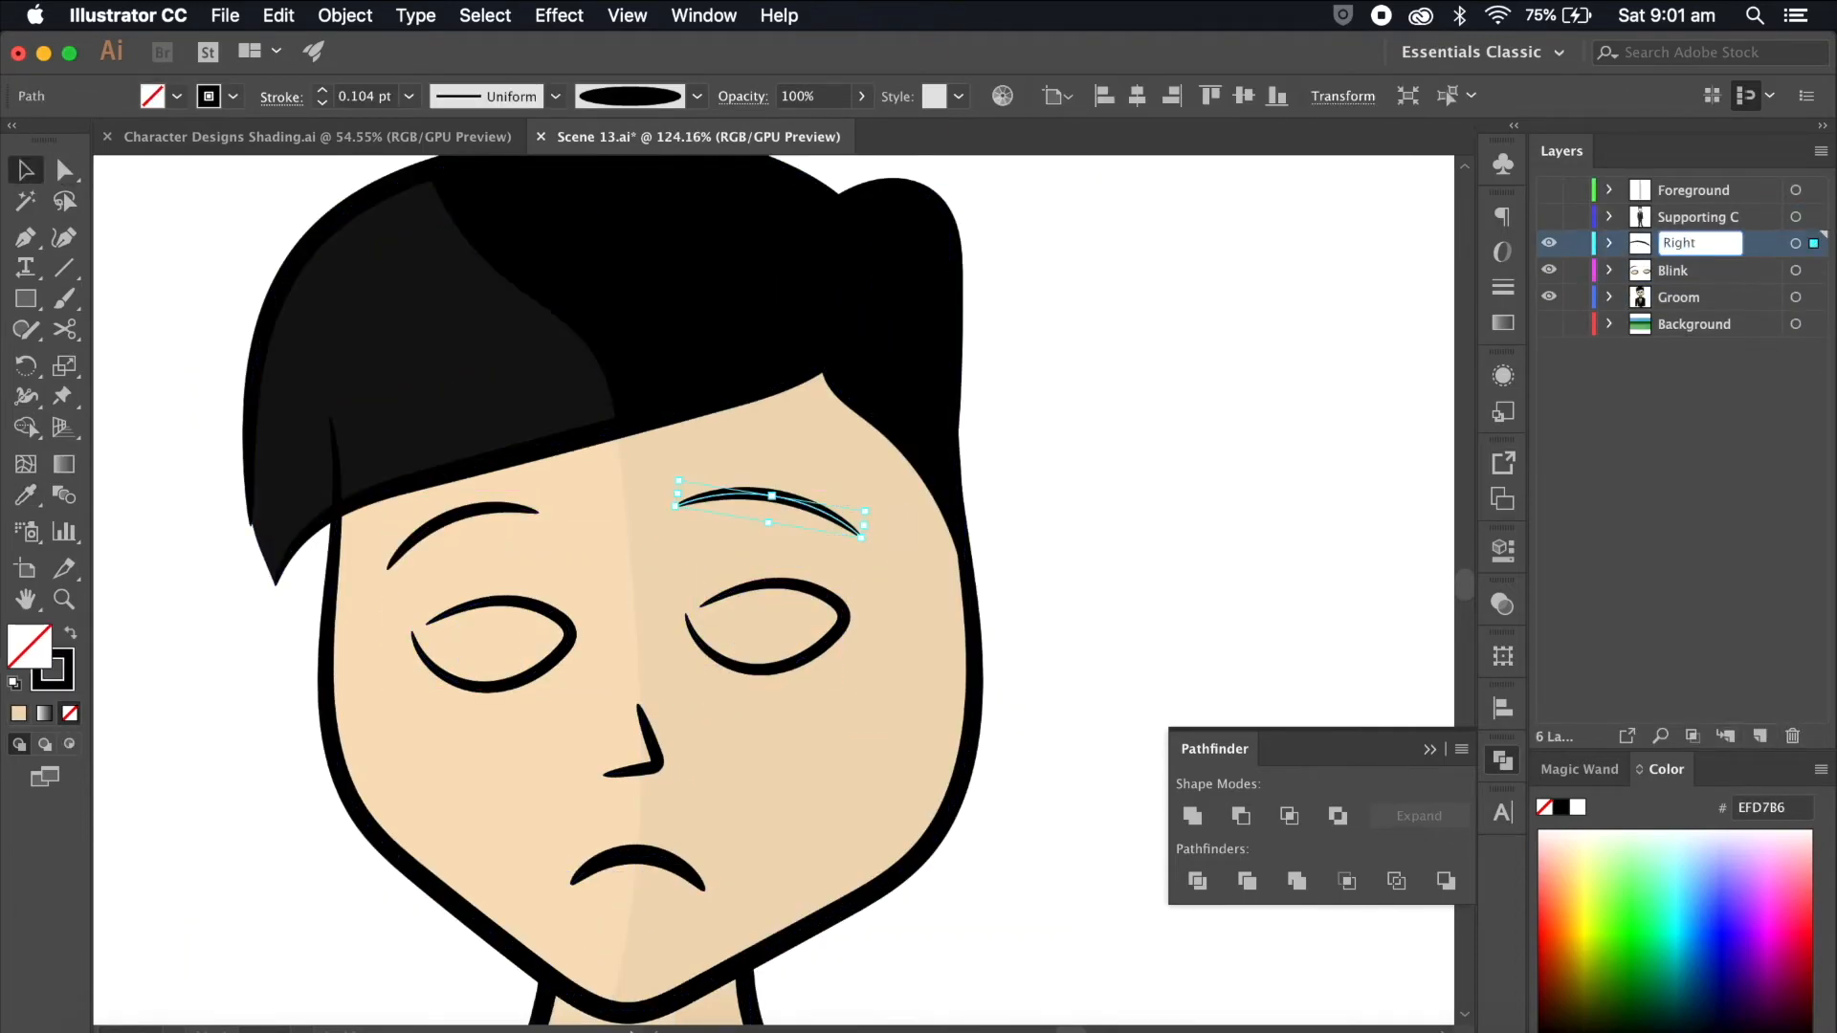
{"action": "key", "text": "Return"}
{"action": "left_click", "coordinate": [1548, 244]}
Step: Move the other brow onto a new layer named Left Brow, then hide that layer and Blink
{"action": "left_click", "coordinate": [1759, 736]}
{"action": "left_click", "coordinate": [462, 514]}
{"action": "left_click_drag", "start_coordinate": [1814, 297], "coordinate": [1814, 270]}
{"action": "double_click", "coordinate": [1681, 271]}
{"action": "type", "text": "Left Brow"}
{"action": "key", "text": "Return"}
{"action": "left_click", "coordinate": [1549, 270]}
{"action": "left_click", "coordinate": [1549, 298]}
Step: Select both of the groom's pupils inside the nested face group, cut them and leave the group
{"action": "scroll", "coordinate": [1169, 643], "scroll_direction": "up", "scroll_amount": 4}
{"action": "left_click", "coordinate": [778, 617]}
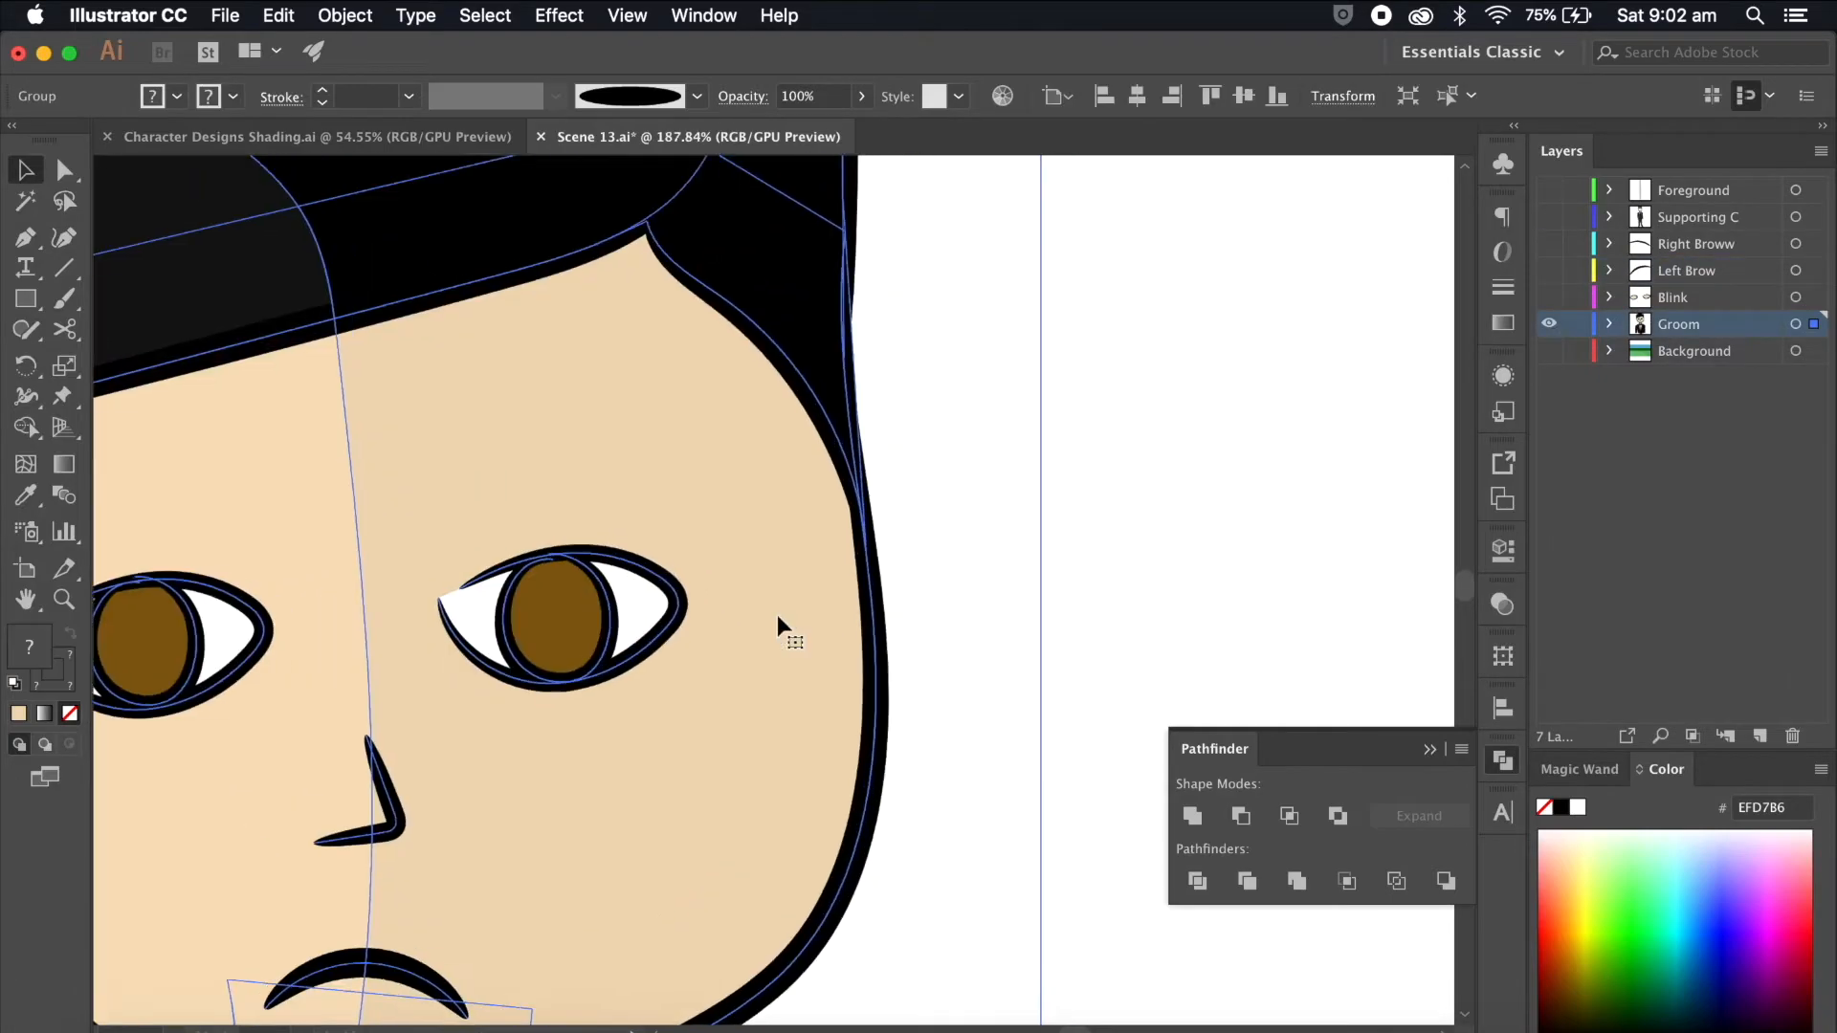
{"action": "double_click", "coordinate": [604, 600]}
{"action": "left_click", "coordinate": [613, 602]}
{"action": "scroll", "coordinate": [644, 601], "scroll_direction": "left", "scroll_amount": 1}
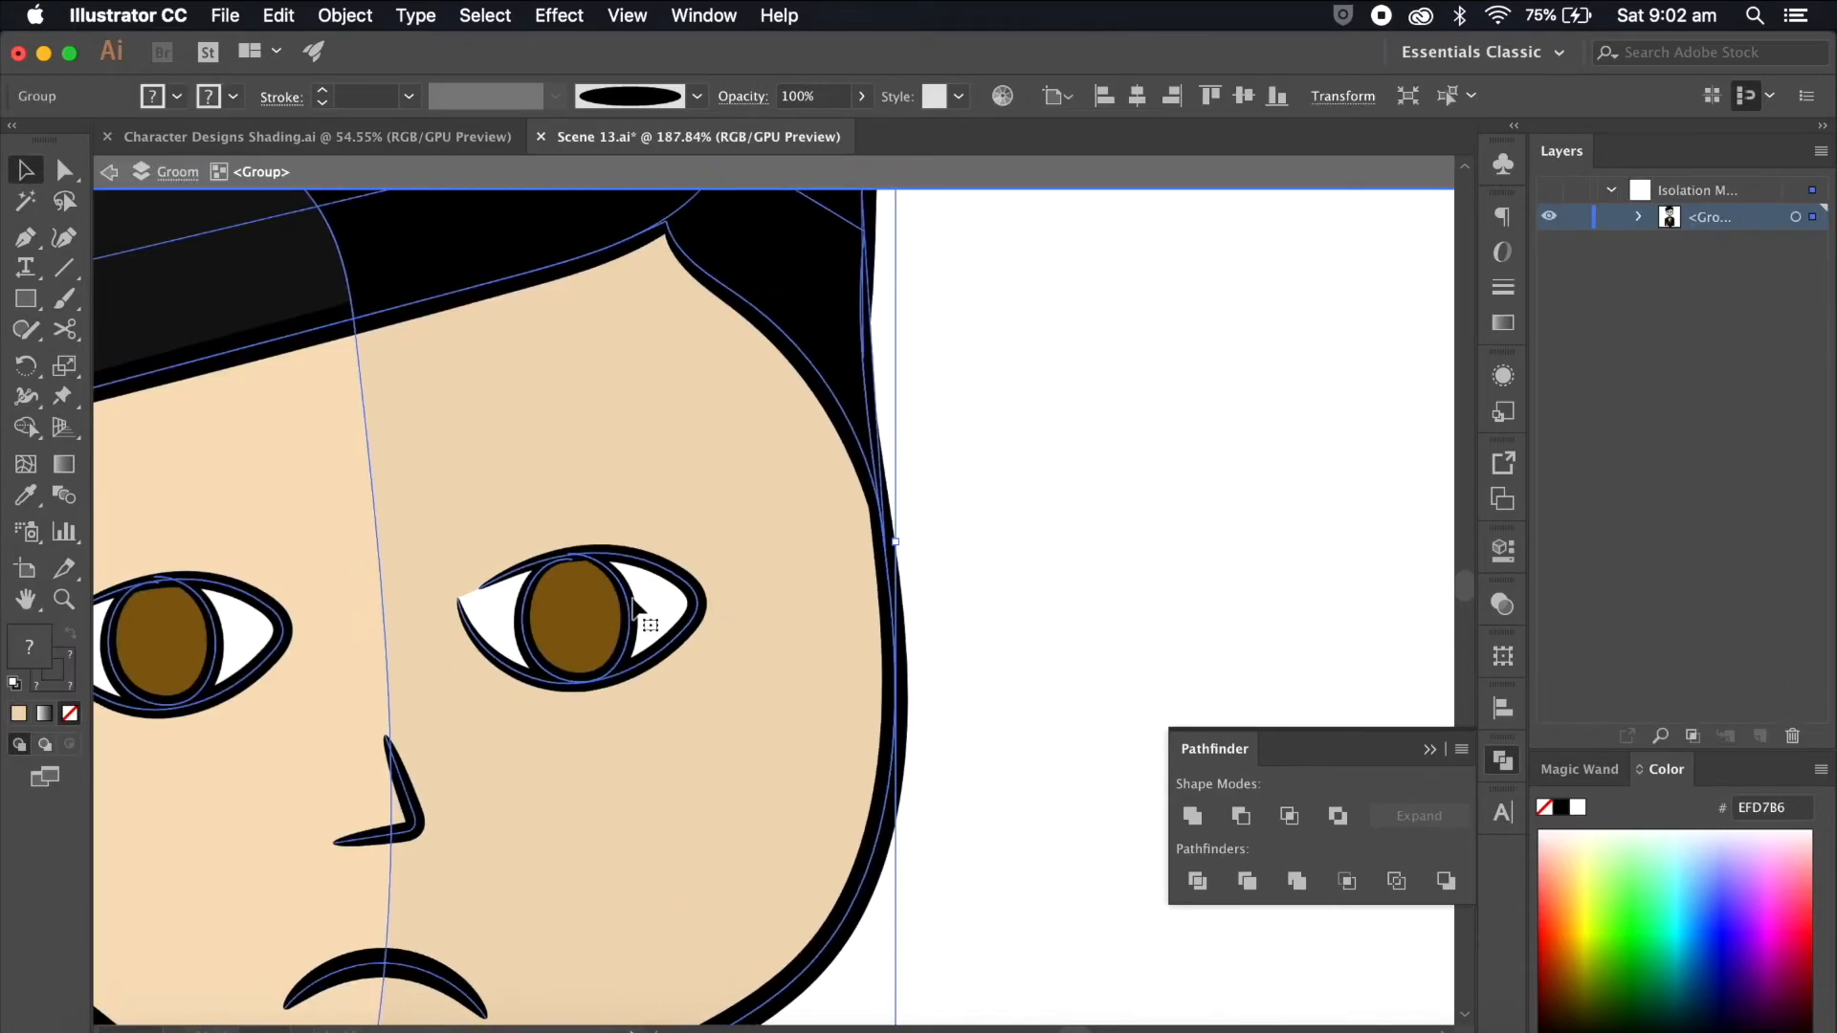
{"action": "double_click", "coordinate": [635, 601]}
{"action": "scroll", "coordinate": [635, 601], "scroll_direction": "left", "scroll_amount": 1}
{"action": "left_click", "coordinate": [635, 601]}
{"action": "left_click", "coordinate": [606, 605], "text": "shift"}
{"action": "scroll", "coordinate": [607, 612], "scroll_direction": "left", "scroll_amount": 4}
{"action": "left_click", "coordinate": [535, 635], "text": "shift"}
{"action": "left_click", "coordinate": [491, 647], "text": "shift"}
{"action": "key", "text": "super+x"}
{"action": "scroll", "coordinate": [495, 650], "scroll_direction": "down", "scroll_amount": 4}
{"action": "double_click", "coordinate": [1190, 526]}
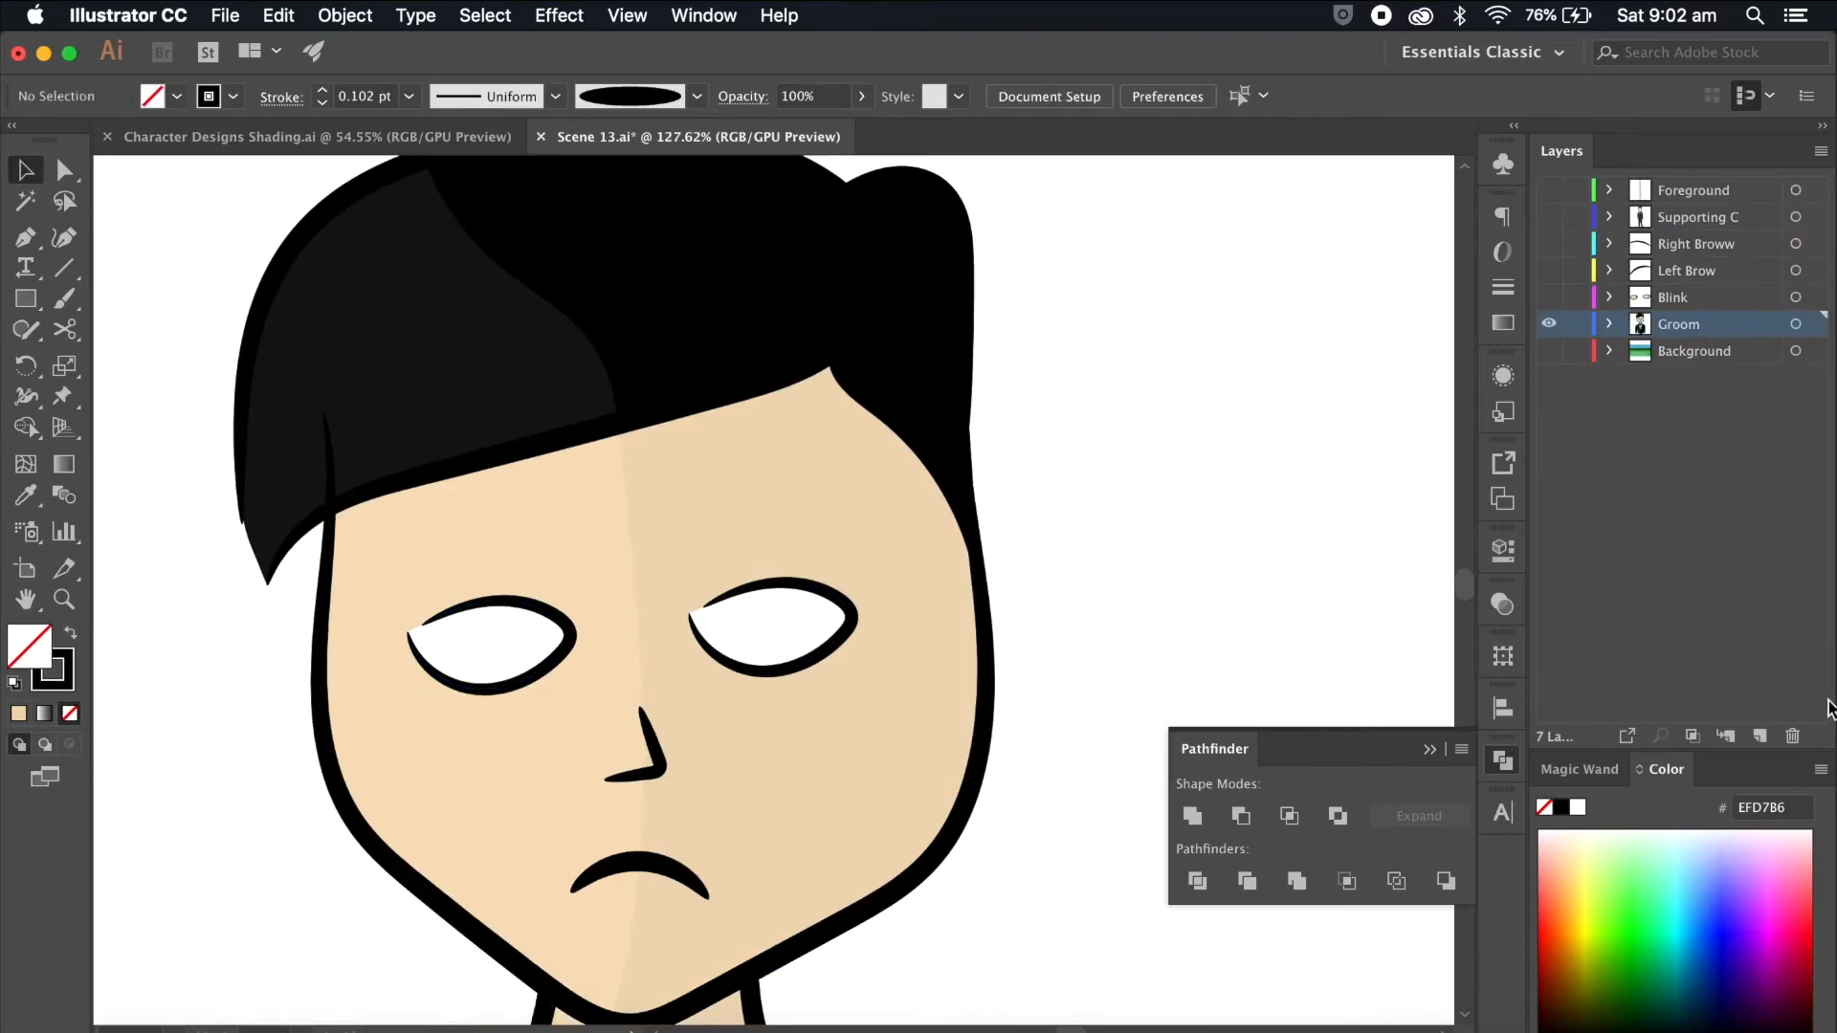
Step: Paste the pupils in place on a new layer above Groom and name it Pupils
{"action": "left_click", "coordinate": [1763, 733]}
{"action": "key", "text": "super+f"}
{"action": "double_click", "coordinate": [1693, 322]}
{"action": "type", "text": "Pupils"}
{"action": "key", "text": "Return"}
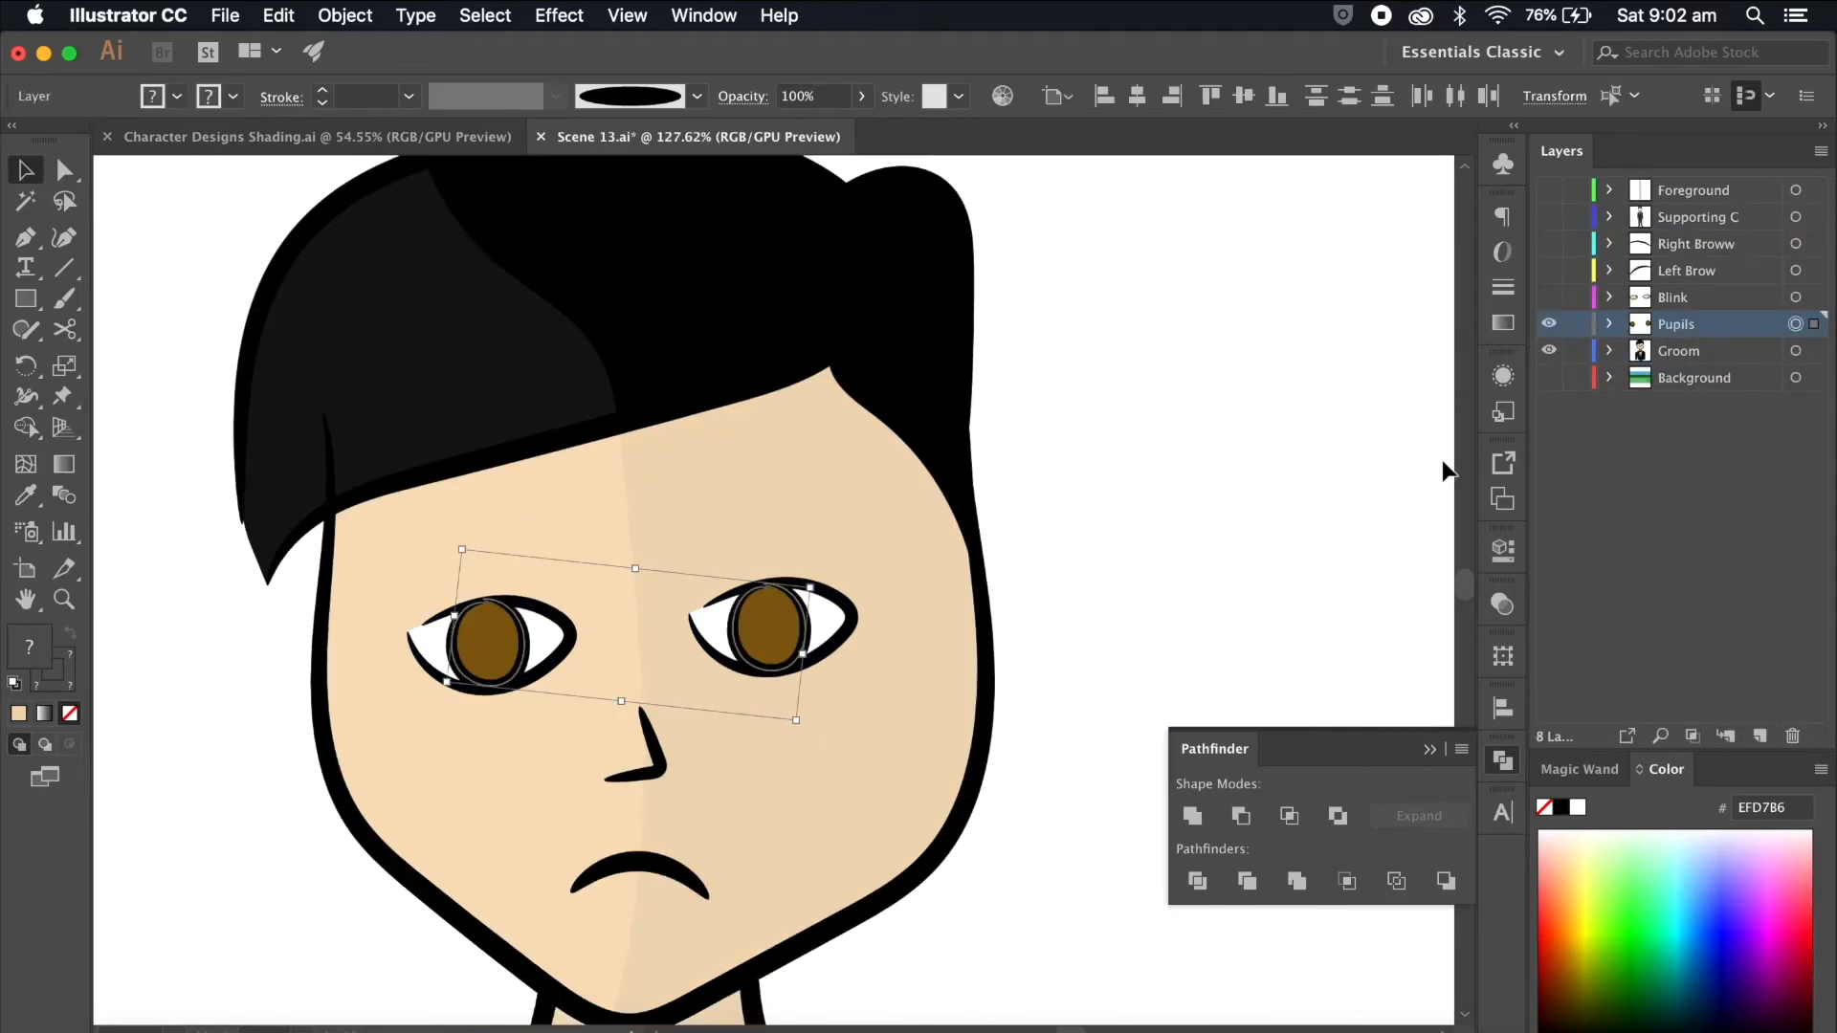
Step: Try nudging the pupils downward within the eyes, then undo the moves
{"action": "key", "text": "Down"}
{"action": "key", "text": "Down"}
{"action": "key", "text": "Down"}
{"action": "key", "text": "Down"}
{"action": "key", "text": "Down"}
{"action": "key", "text": "Down"}
{"action": "key", "text": "Down"}
{"action": "key", "text": "Down"}
{"action": "key", "text": "Down"}
{"action": "key", "text": "Down"}
{"action": "key", "text": "Down"}
{"action": "key", "text": "Down"}
{"action": "key", "text": "Down"}
{"action": "key", "text": "Down"}
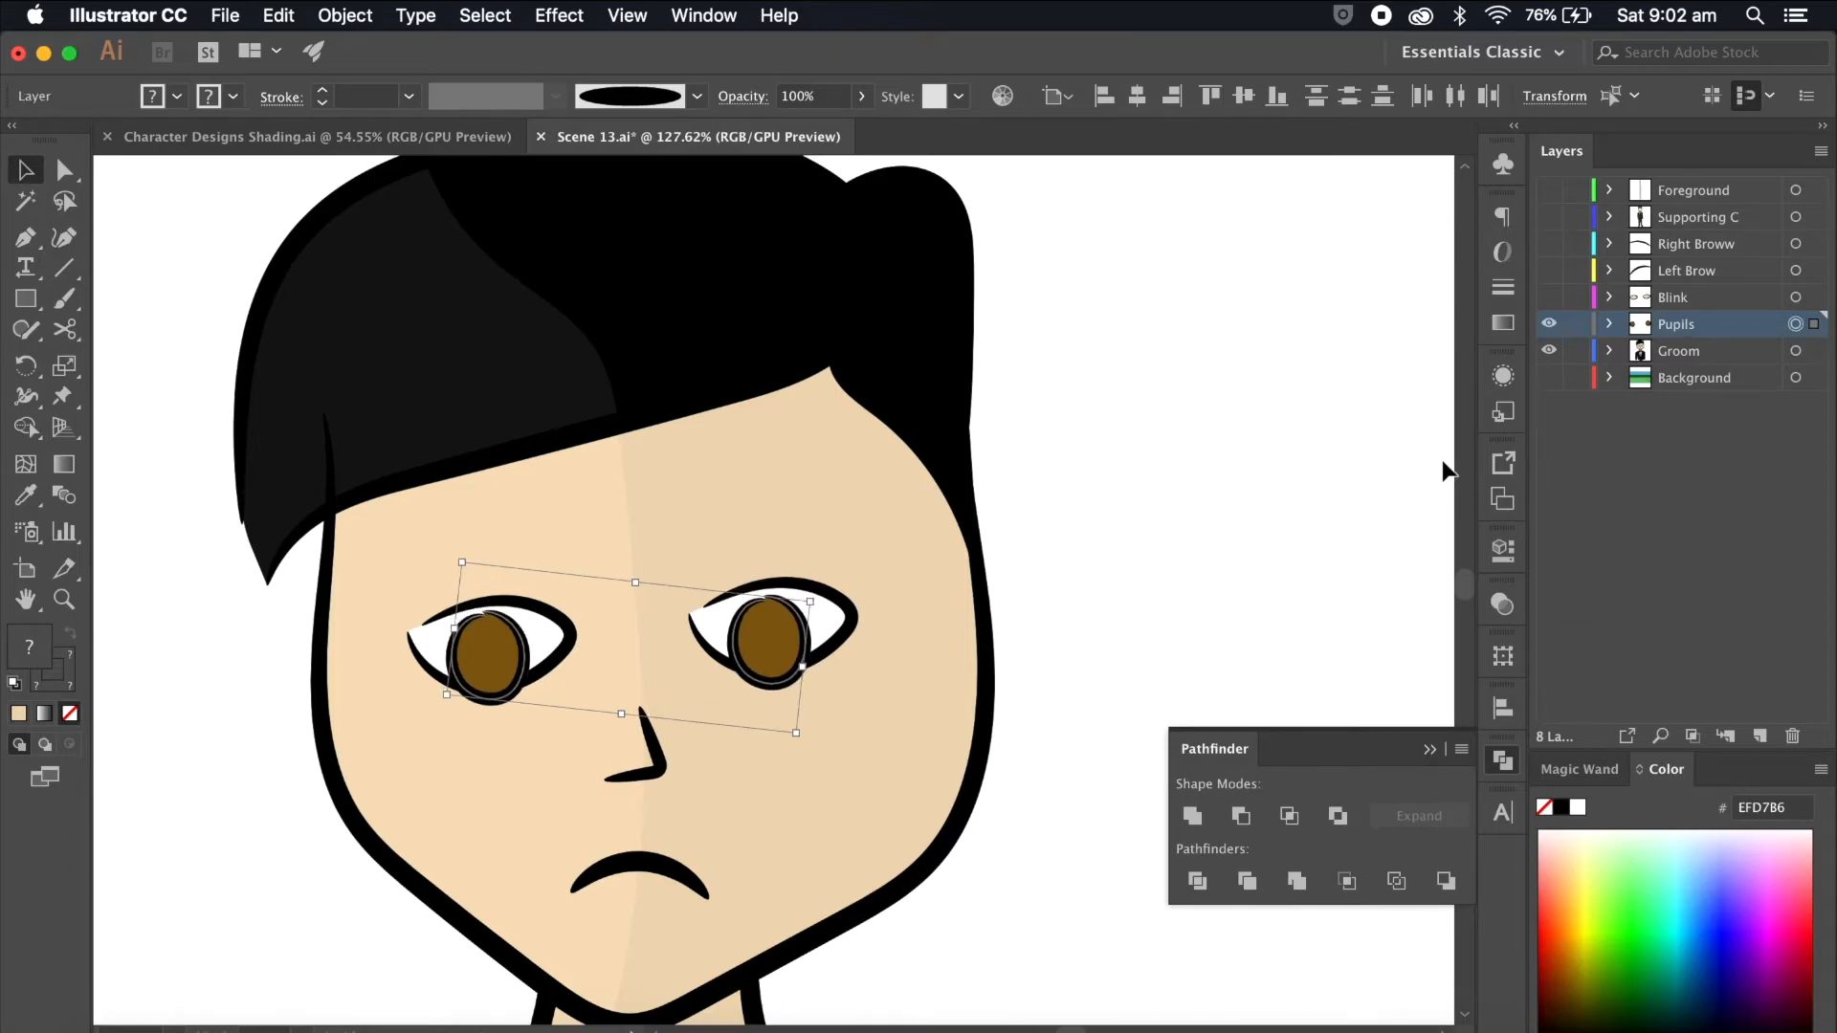
{"action": "key", "text": "super+z"}
{"action": "key", "text": "super+z"}
{"action": "key", "text": "super+z"}
{"action": "key", "text": "super+z"}
{"action": "key", "text": "super+z"}
{"action": "key", "text": "super+z"}
{"action": "key", "text": "super+z"}
{"action": "key", "text": "super+z"}
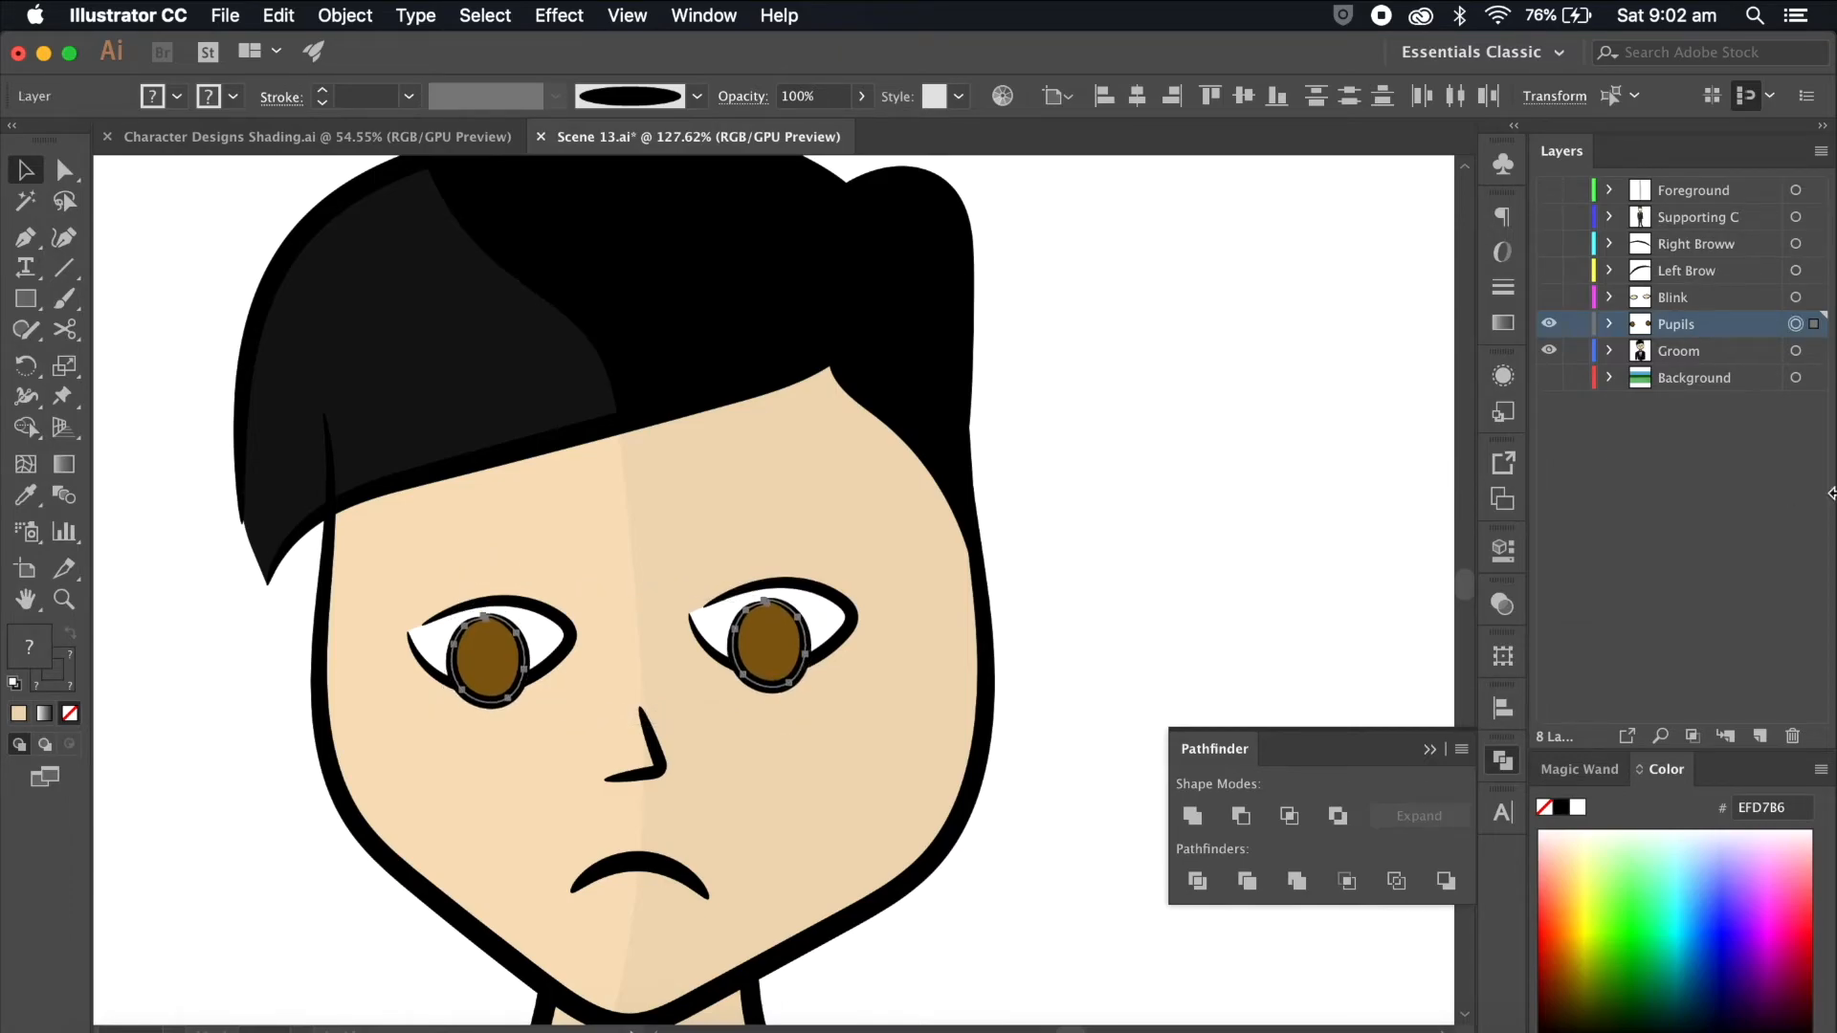
{"action": "scroll", "coordinate": [1340, 469], "scroll_direction": "down", "scroll_amount": 4}
{"action": "key", "text": "super+shift+z"}
{"action": "key", "text": "super+shift+z"}
{"action": "key", "text": "super+shift+z"}
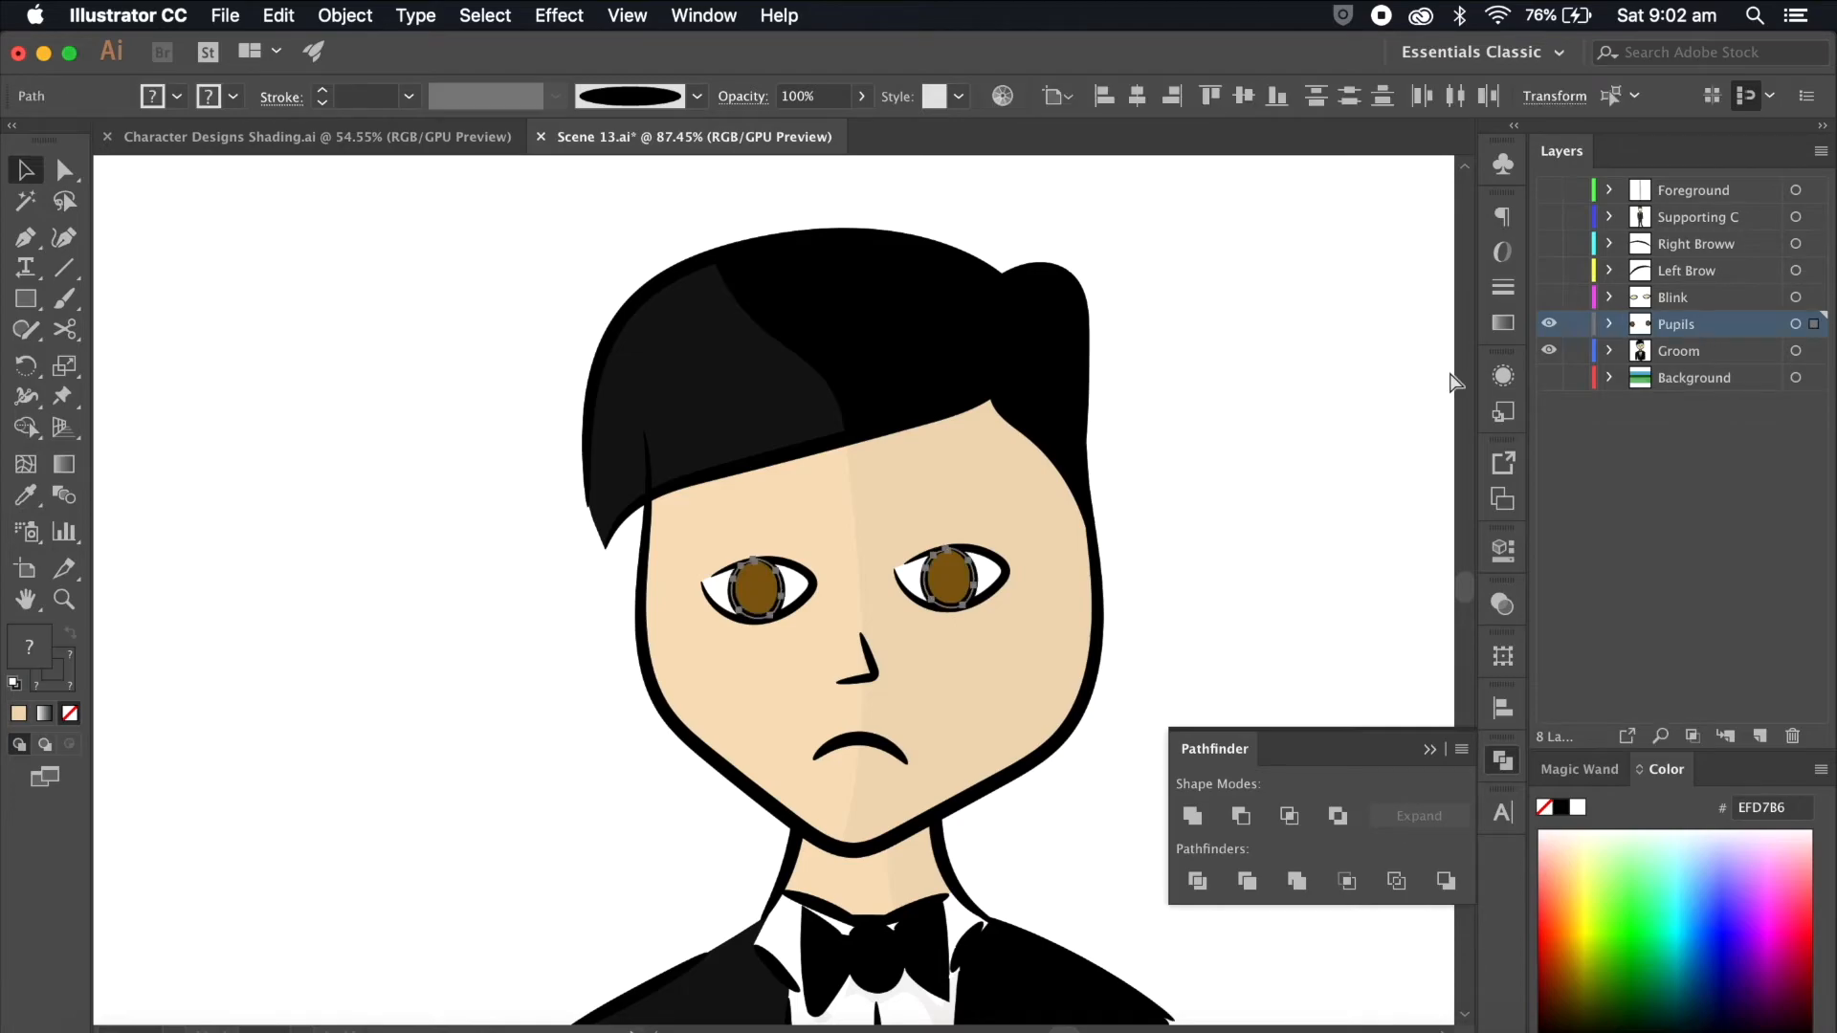
Step: Cut the frowning mouth out of the groom's nested face group and leave the group
{"action": "scroll", "coordinate": [1400, 363], "scroll_direction": "down", "scroll_amount": 3}
{"action": "left_click", "coordinate": [864, 591]}
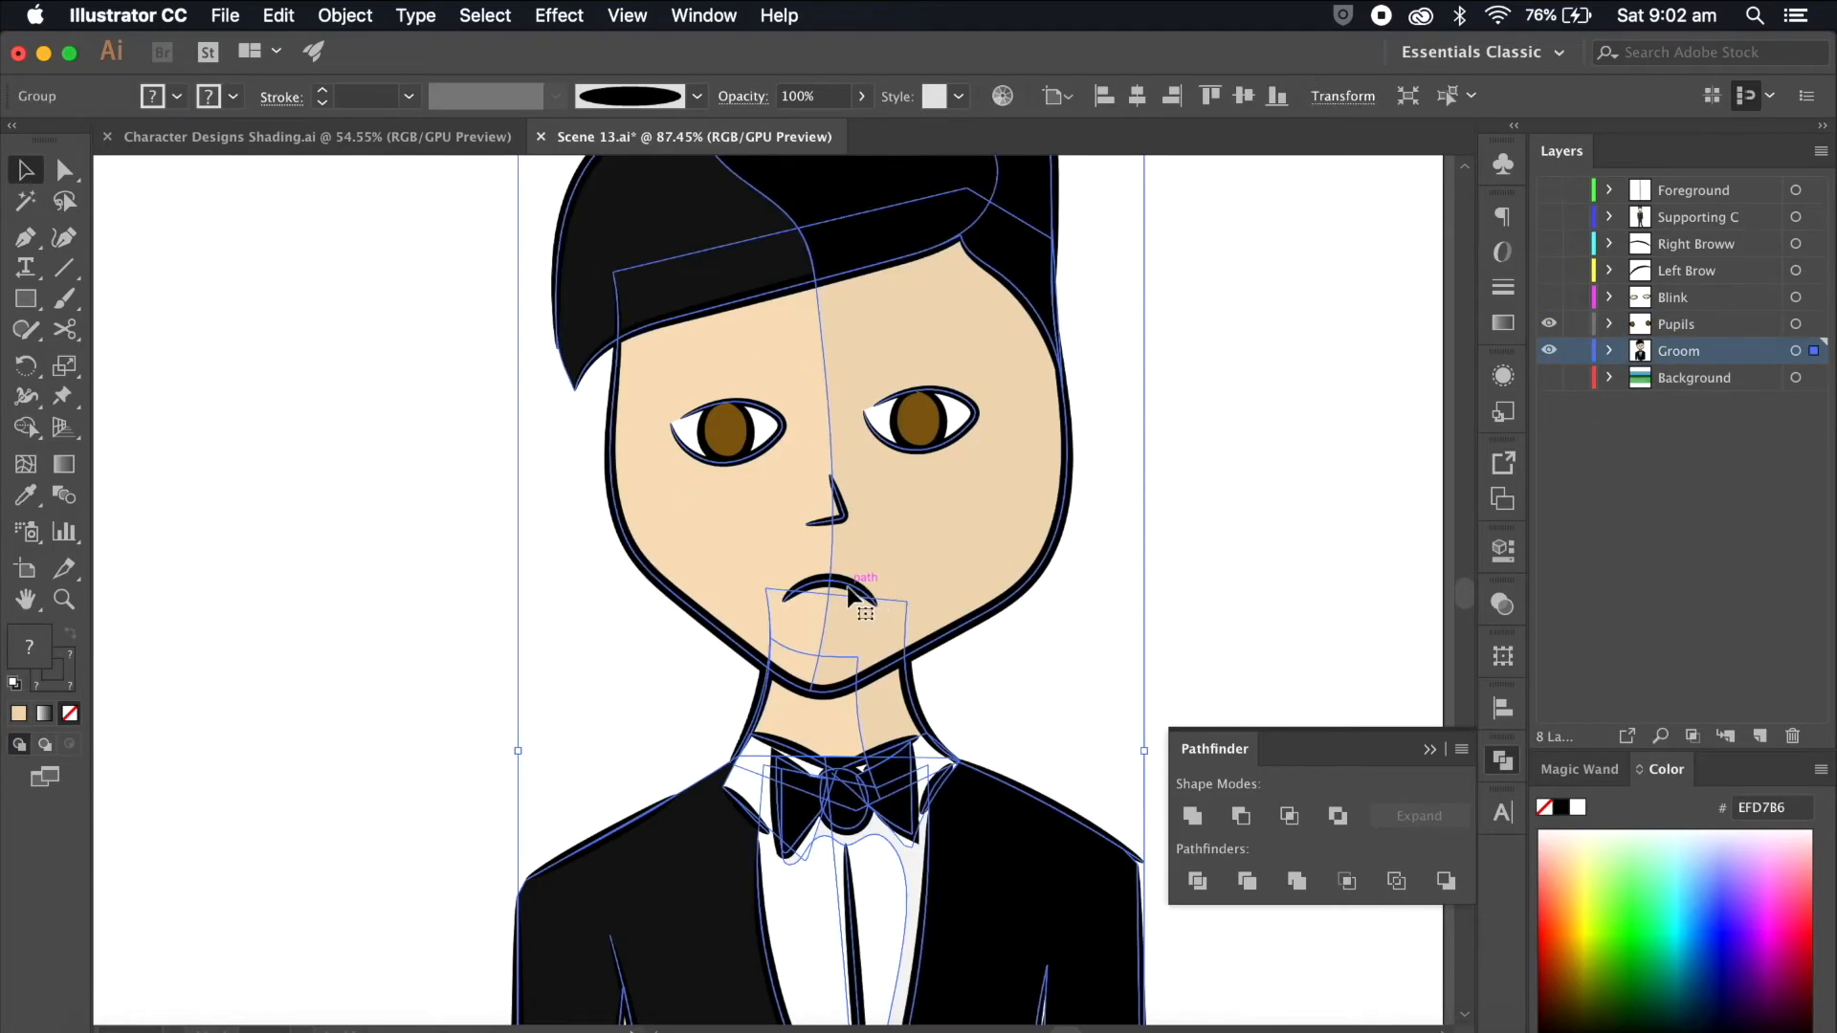
{"action": "double_click", "coordinate": [864, 595]}
{"action": "scroll", "coordinate": [865, 598], "scroll_direction": "up", "scroll_amount": 3}
{"action": "left_click", "coordinate": [862, 595]}
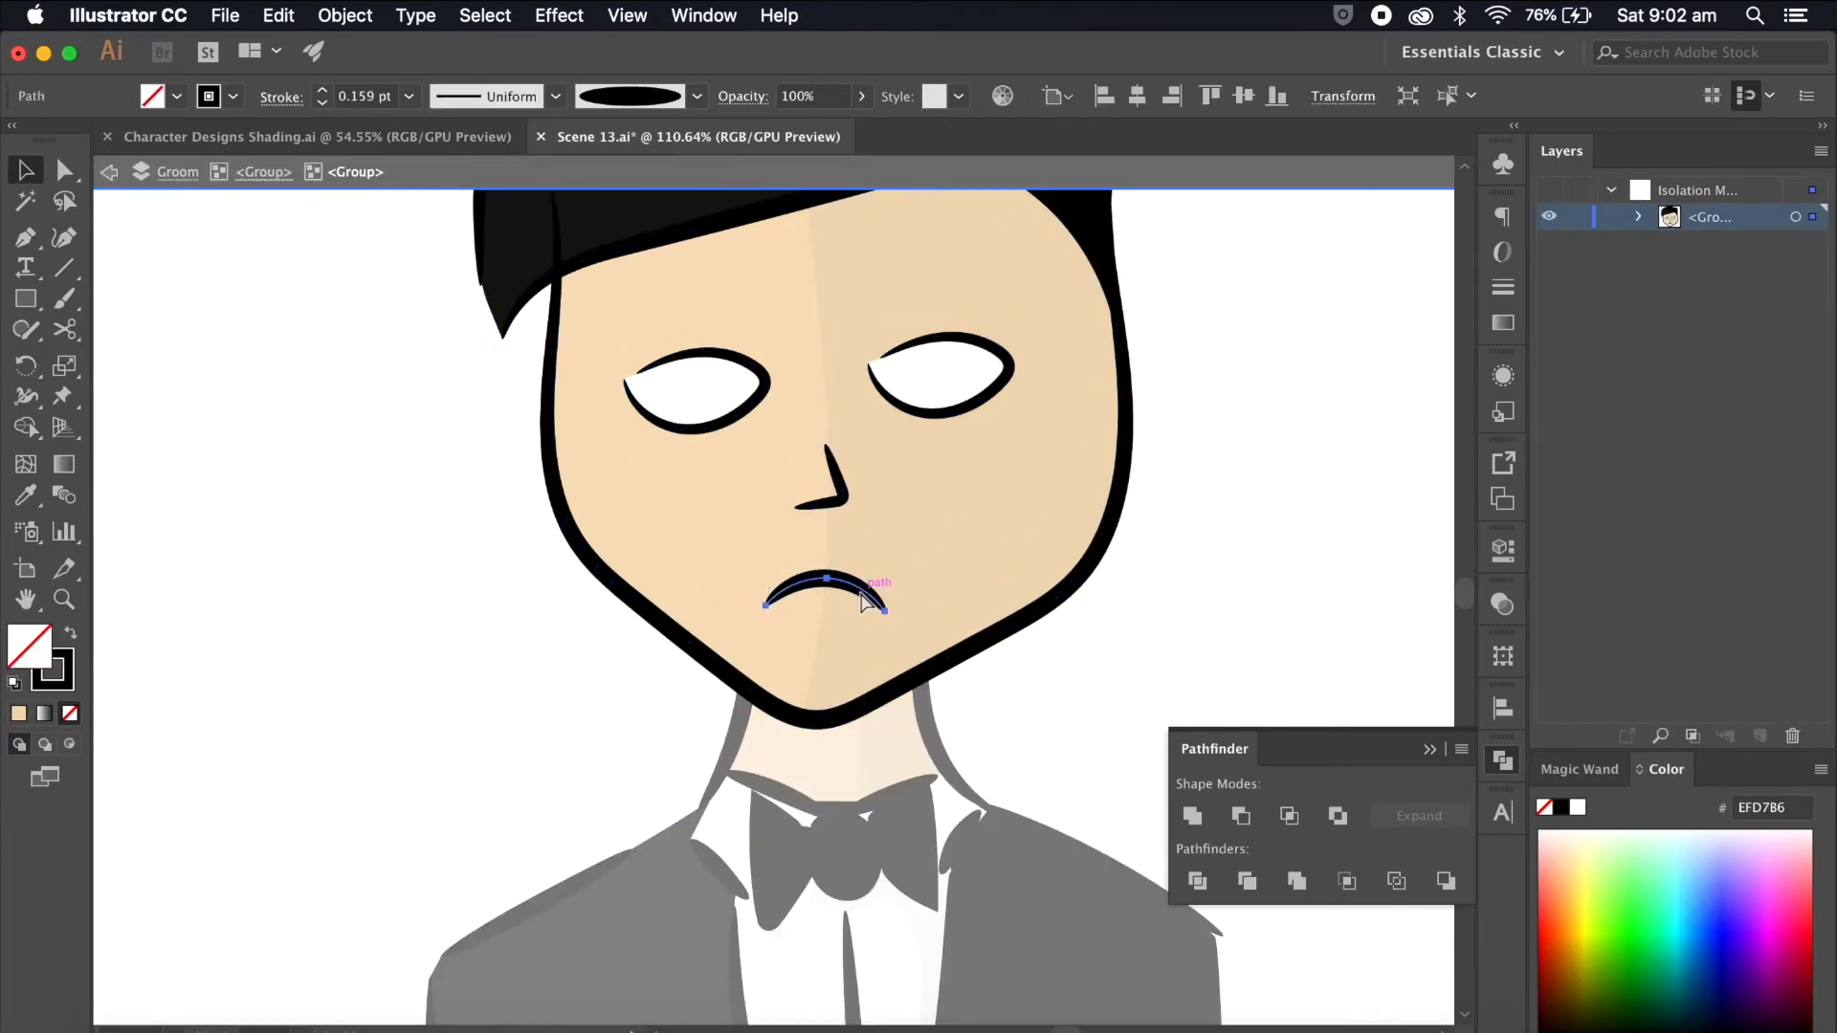
{"action": "key", "text": "super+x"}
{"action": "double_click", "coordinate": [1337, 470]}
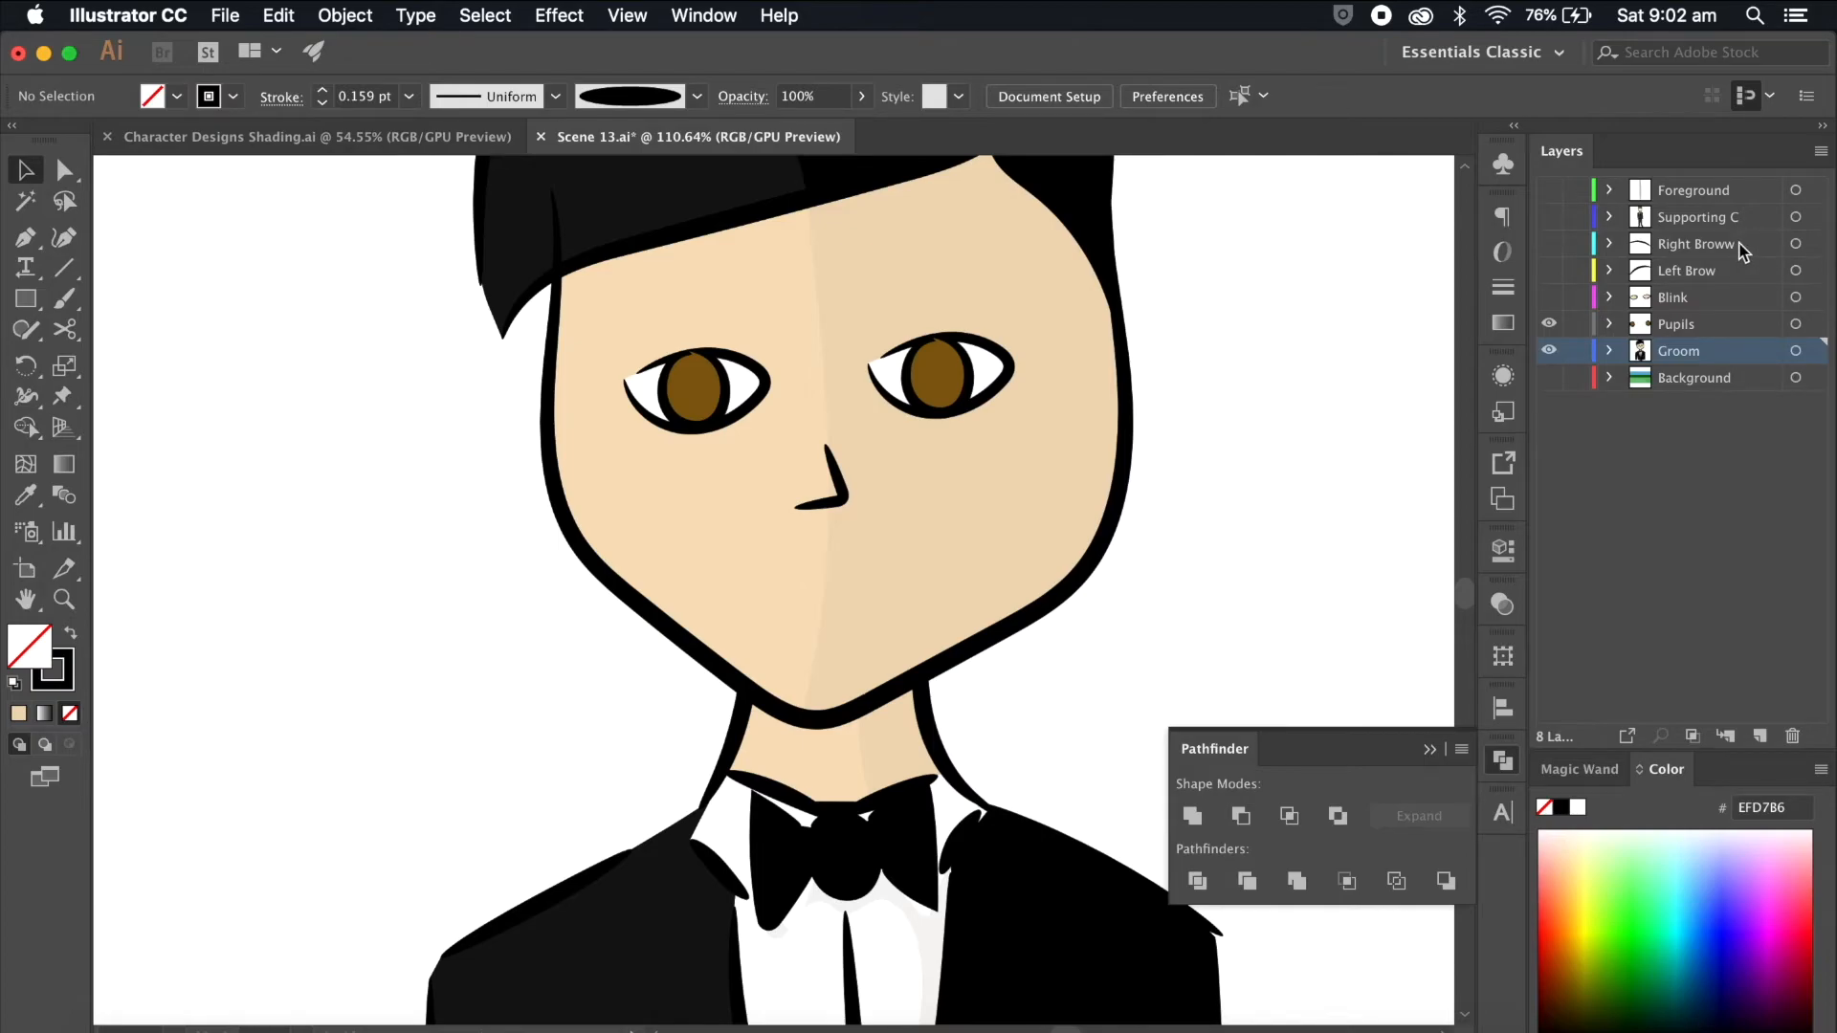
Step: Paste the frowning mouth in place on a new layer above Groom and name it Sad
{"action": "left_click", "coordinate": [1741, 246]}
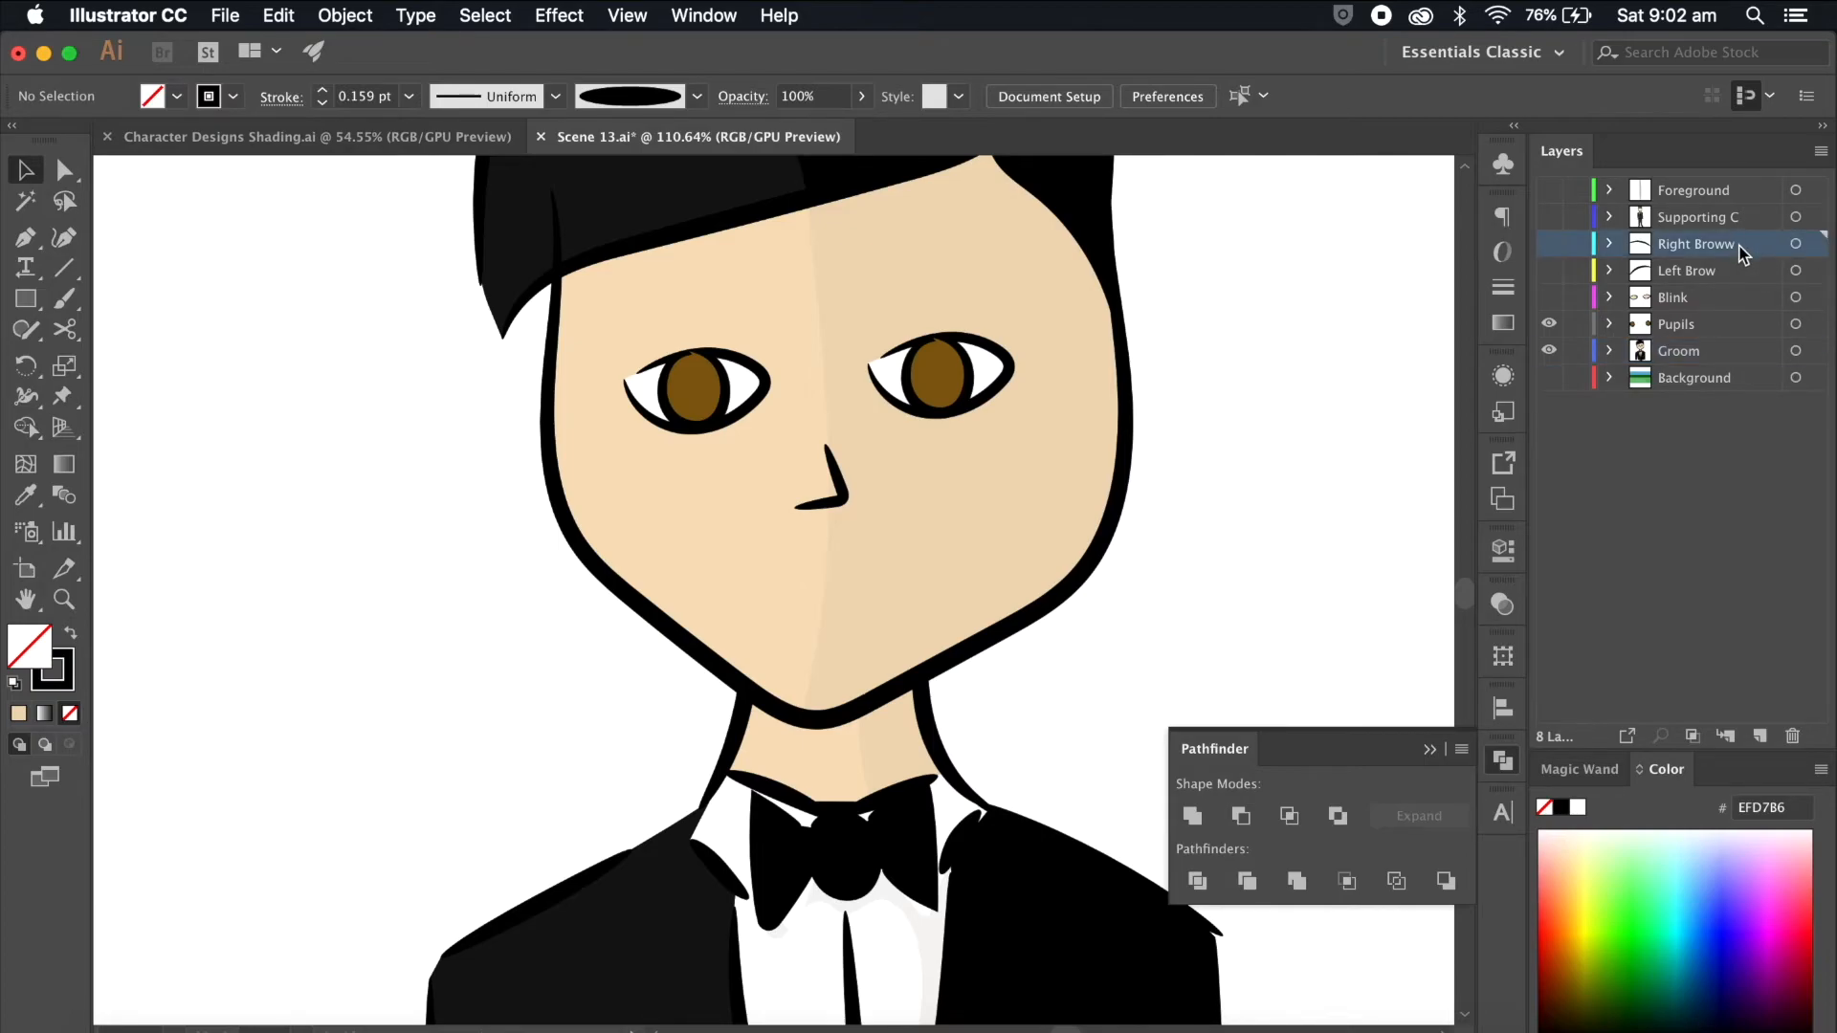
{"action": "left_click", "coordinate": [1691, 348]}
{"action": "left_click", "coordinate": [1759, 736]}
{"action": "key", "text": "super+shift+v"}
{"action": "double_click", "coordinate": [1681, 351]}
{"action": "type", "text": "Sad"}
{"action": "key", "text": "Return"}
{"action": "left_click", "coordinate": [1212, 382]}
Step: Copy the straight mouth from Character Designs Shading.ai and return to Scene 13
{"action": "left_click", "coordinate": [316, 137]}
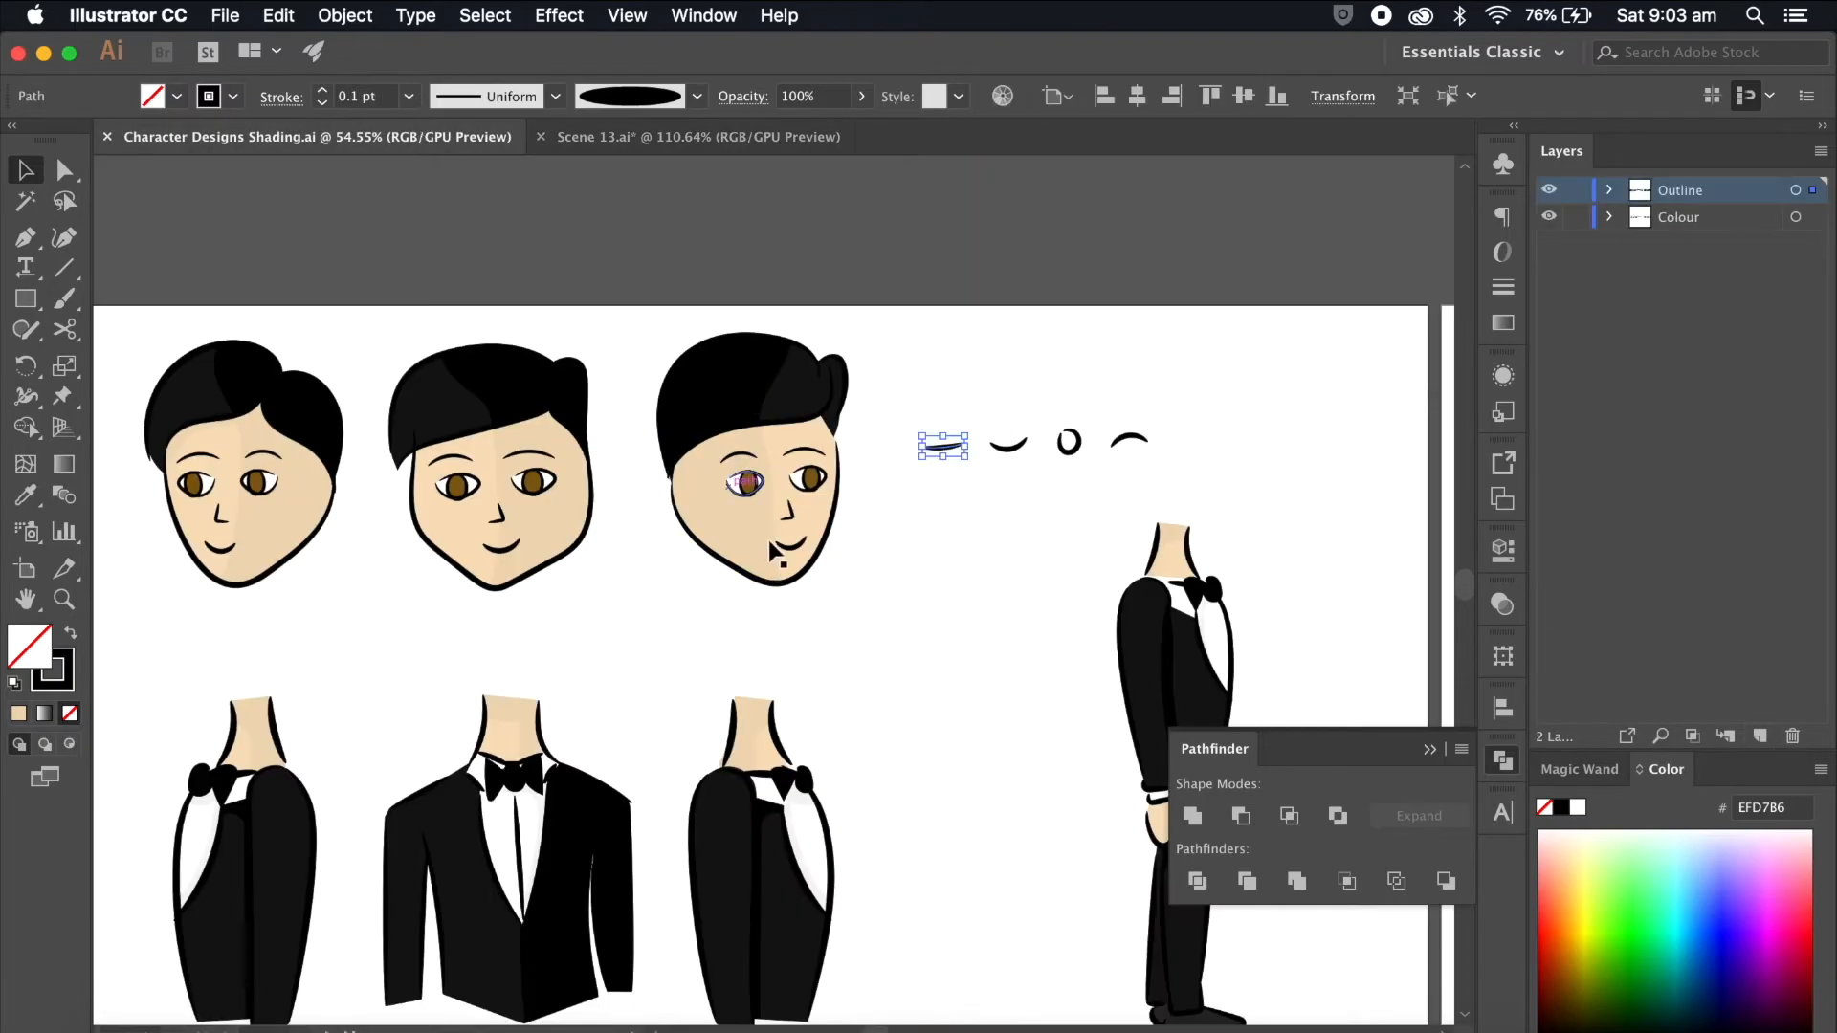
{"action": "left_click", "coordinate": [946, 445]}
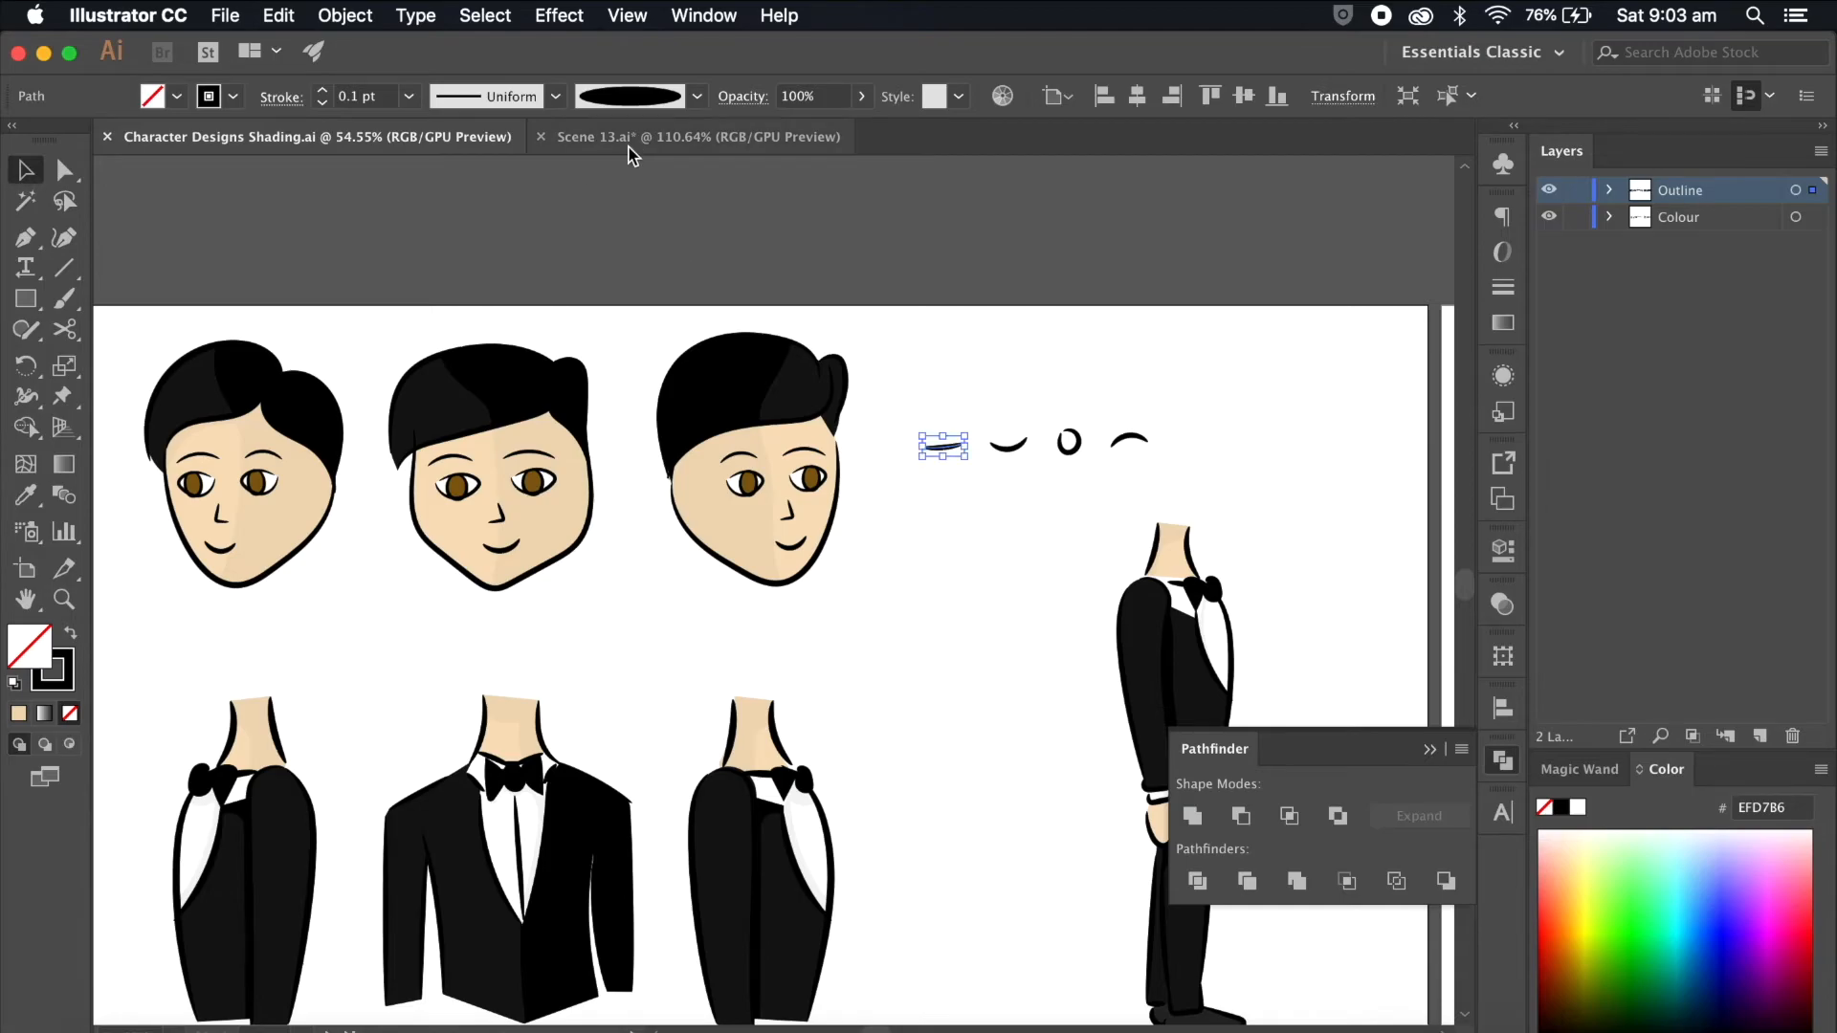
{"action": "left_click", "coordinate": [629, 140]}
Step: Hide the Sad layer, paste the straight mouth onto a new layer and position it below the groom's nose
{"action": "left_click", "coordinate": [1549, 351]}
{"action": "scroll", "coordinate": [1313, 507], "scroll_direction": "up", "scroll_amount": 3}
{"action": "key", "text": "super+v"}
{"action": "left_click", "coordinate": [1203, 645]}
{"action": "left_click", "coordinate": [1759, 736]}
{"action": "key", "text": "super+v"}
{"action": "left_click_drag", "start_coordinate": [811, 587], "coordinate": [725, 621]}
{"action": "left_click", "coordinate": [1159, 633]}
{"action": "scroll", "coordinate": [1159, 632], "scroll_direction": "down", "scroll_amount": 3}
Step: Rename the layer holding the straight mouth as Neutral
{"action": "double_click", "coordinate": [1684, 351]}
{"action": "key", "text": "BackSpace"}
{"action": "type", "text": "Neutra"}
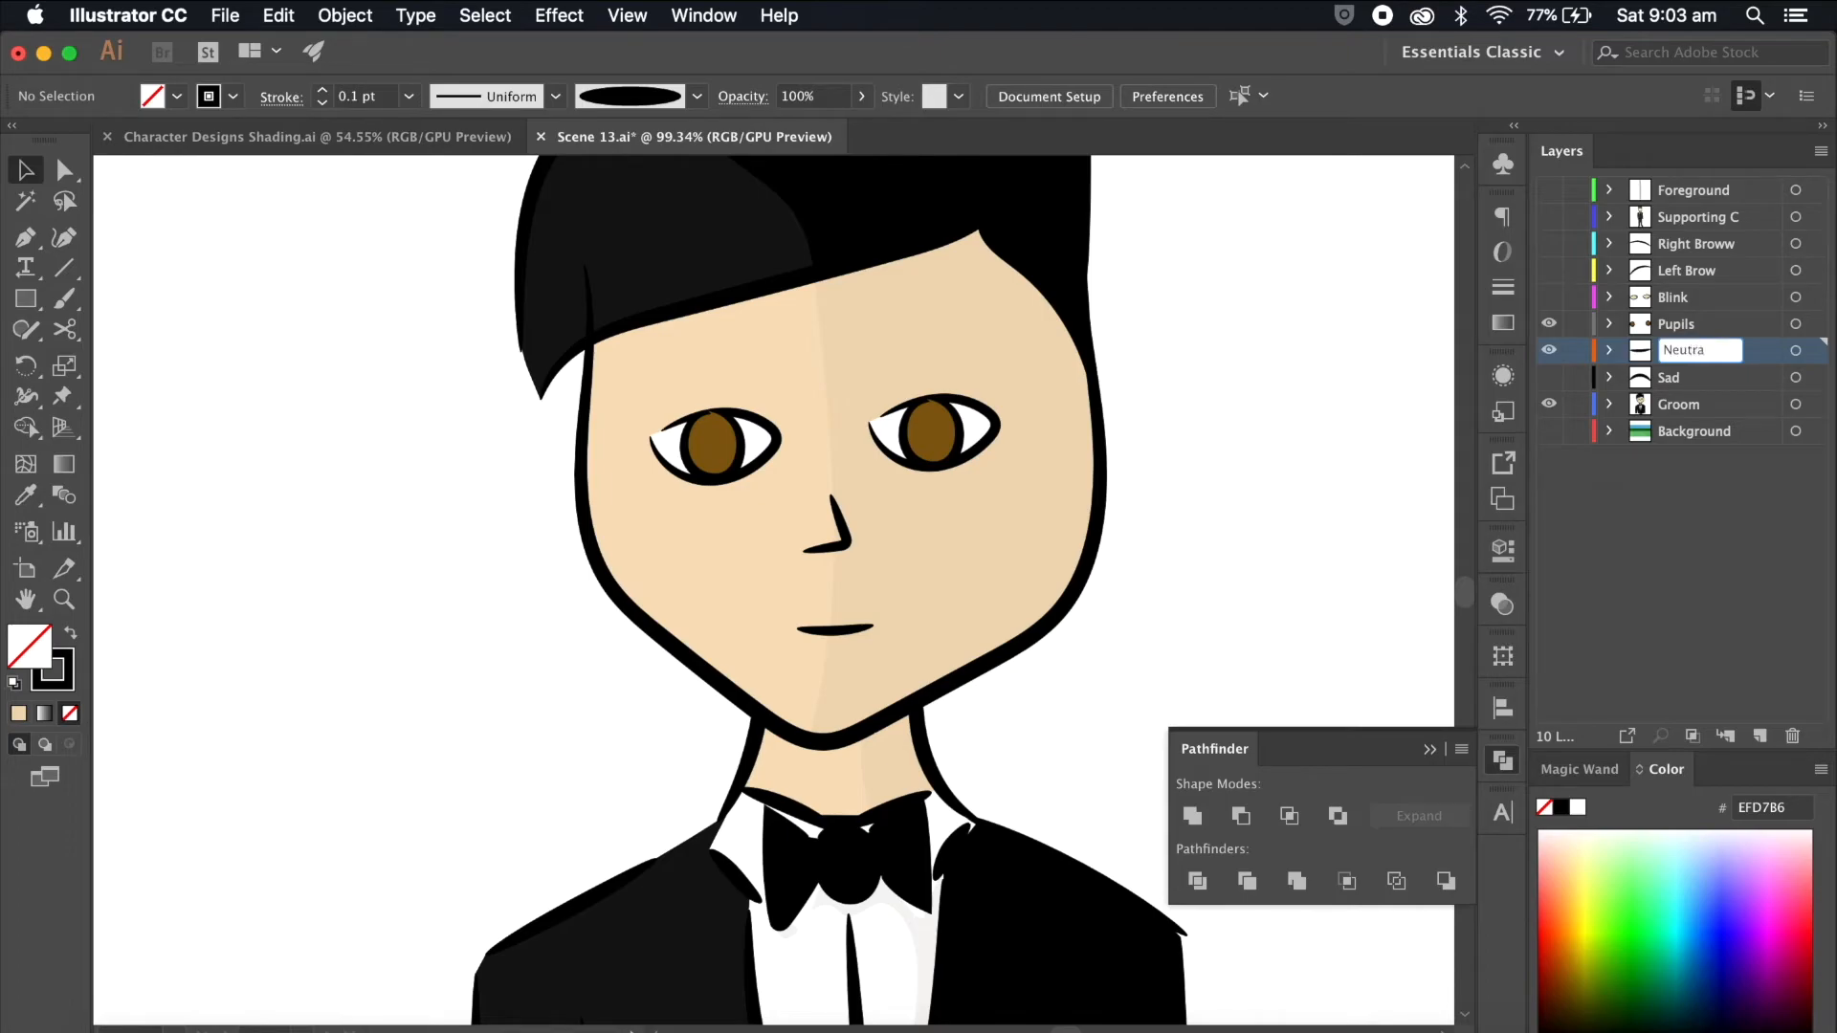
{"action": "type", "text": "l"}
{"action": "key", "text": "Return"}
Step: Show all the hidden layers of Scene 13 and save the file
{"action": "left_click_drag", "start_coordinate": [1548, 379], "coordinate": [1549, 431]}
{"action": "left_click_drag", "start_coordinate": [1550, 297], "coordinate": [1548, 191]}
{"action": "scroll", "coordinate": [1323, 333], "scroll_direction": "down", "scroll_amount": 10}
{"action": "scroll", "coordinate": [1323, 333], "scroll_direction": "right", "scroll_amount": 4}
{"action": "scroll", "coordinate": [1323, 331], "scroll_direction": "down", "scroll_amount": 2}
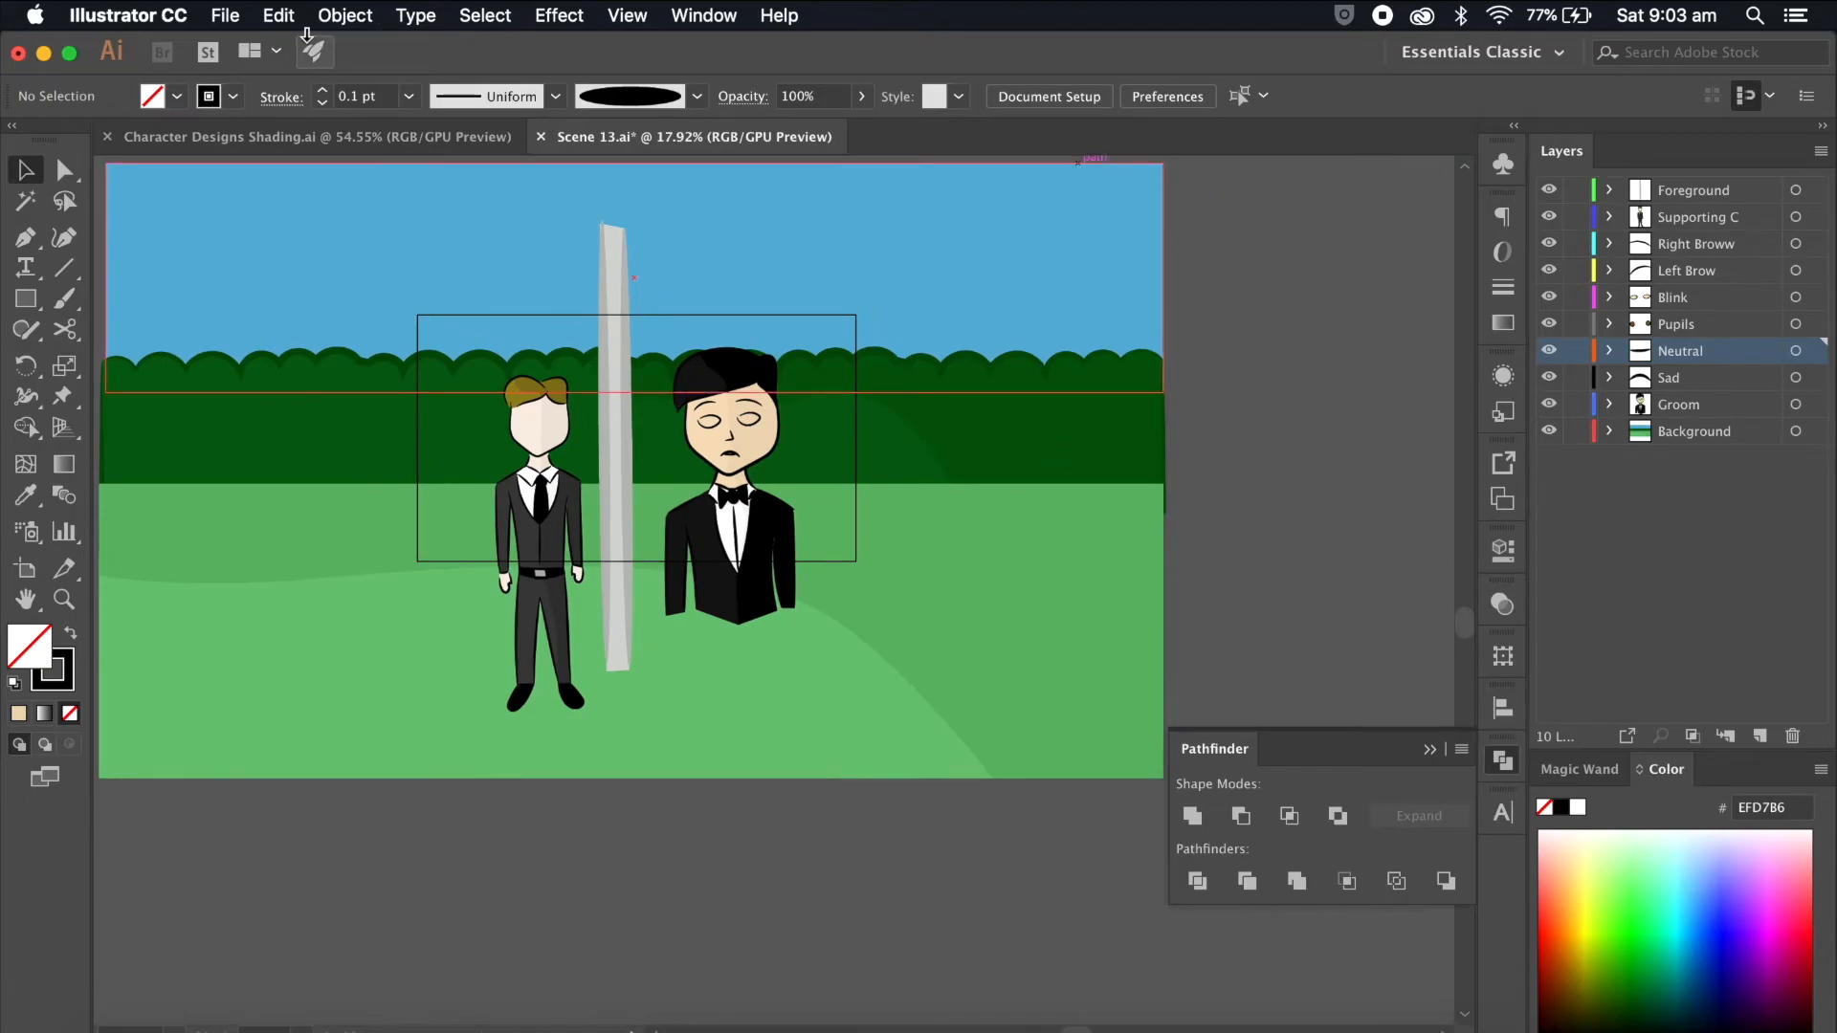
{"action": "left_click", "coordinate": [225, 15]}
{"action": "left_click", "coordinate": [246, 207]}
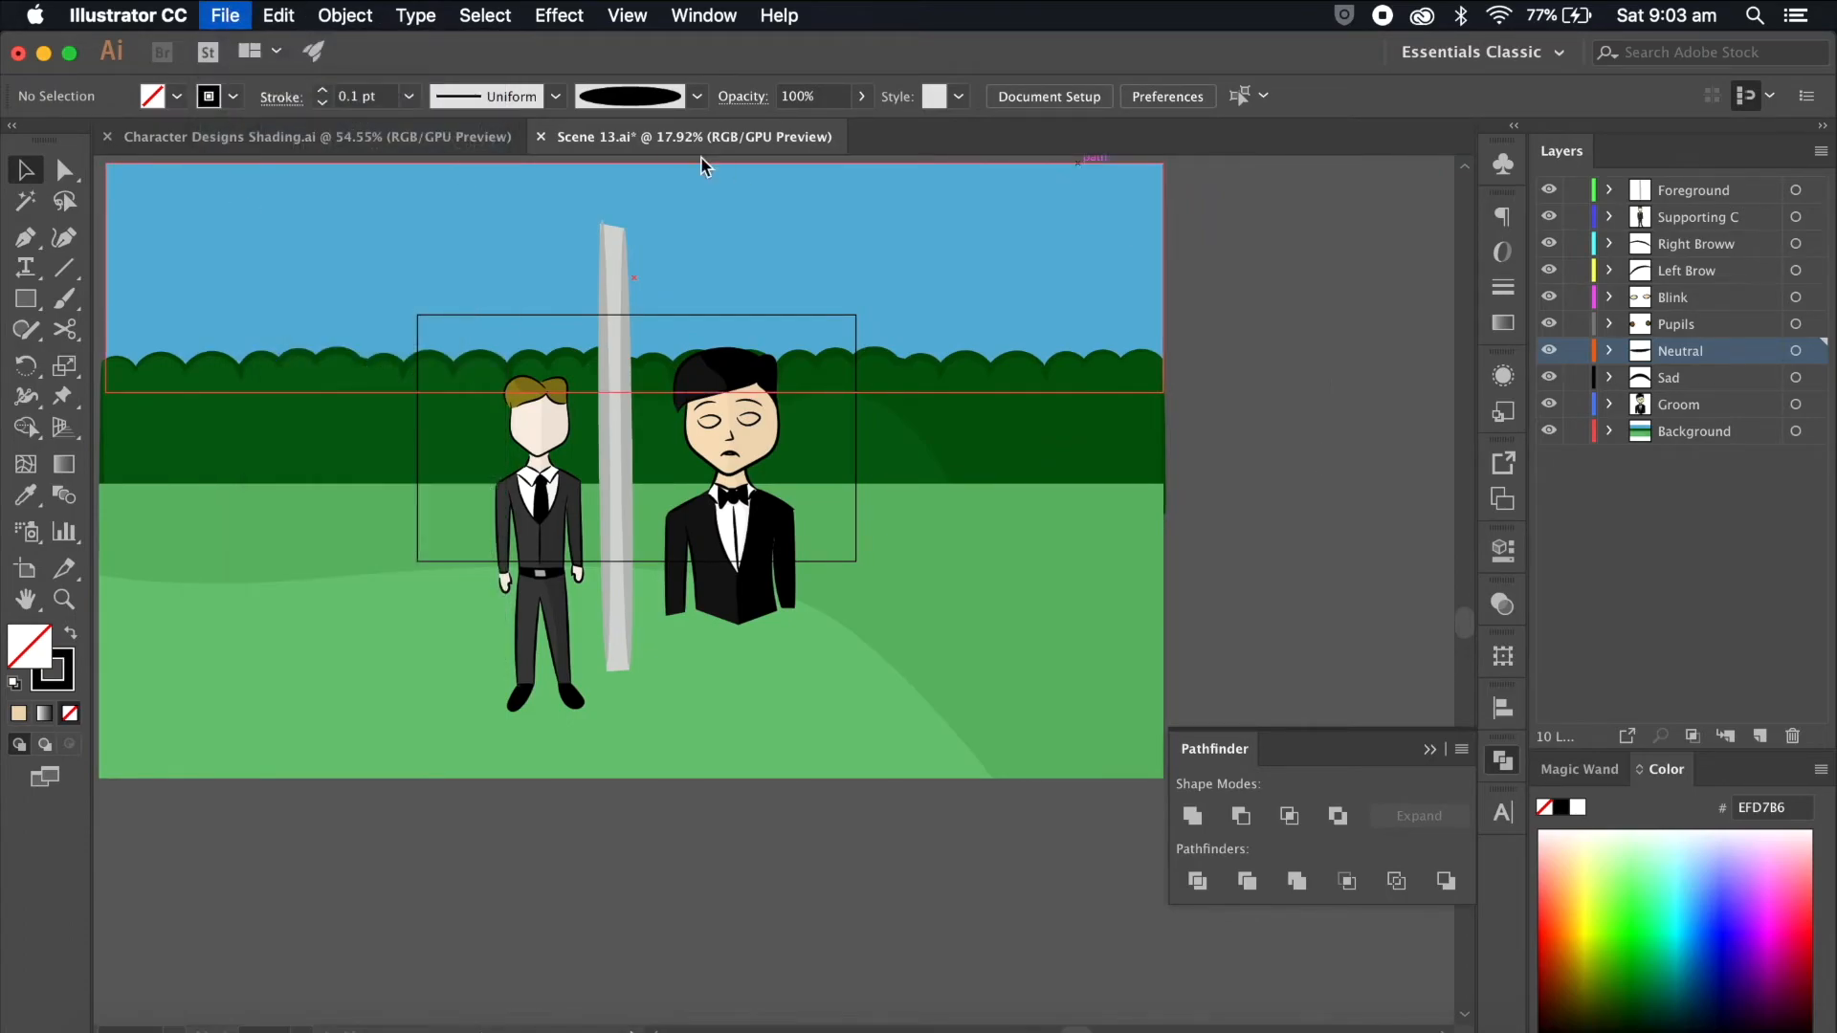
Step: Close Scene 13.ai and switch to Finder, selecting Scene 14.ai in the Scenes folder
{"action": "left_click", "coordinate": [541, 138]}
{"action": "left_click", "coordinate": [255, 1030]}
{"action": "left_click", "coordinate": [976, 525]}
{"action": "left_click", "coordinate": [995, 504]}
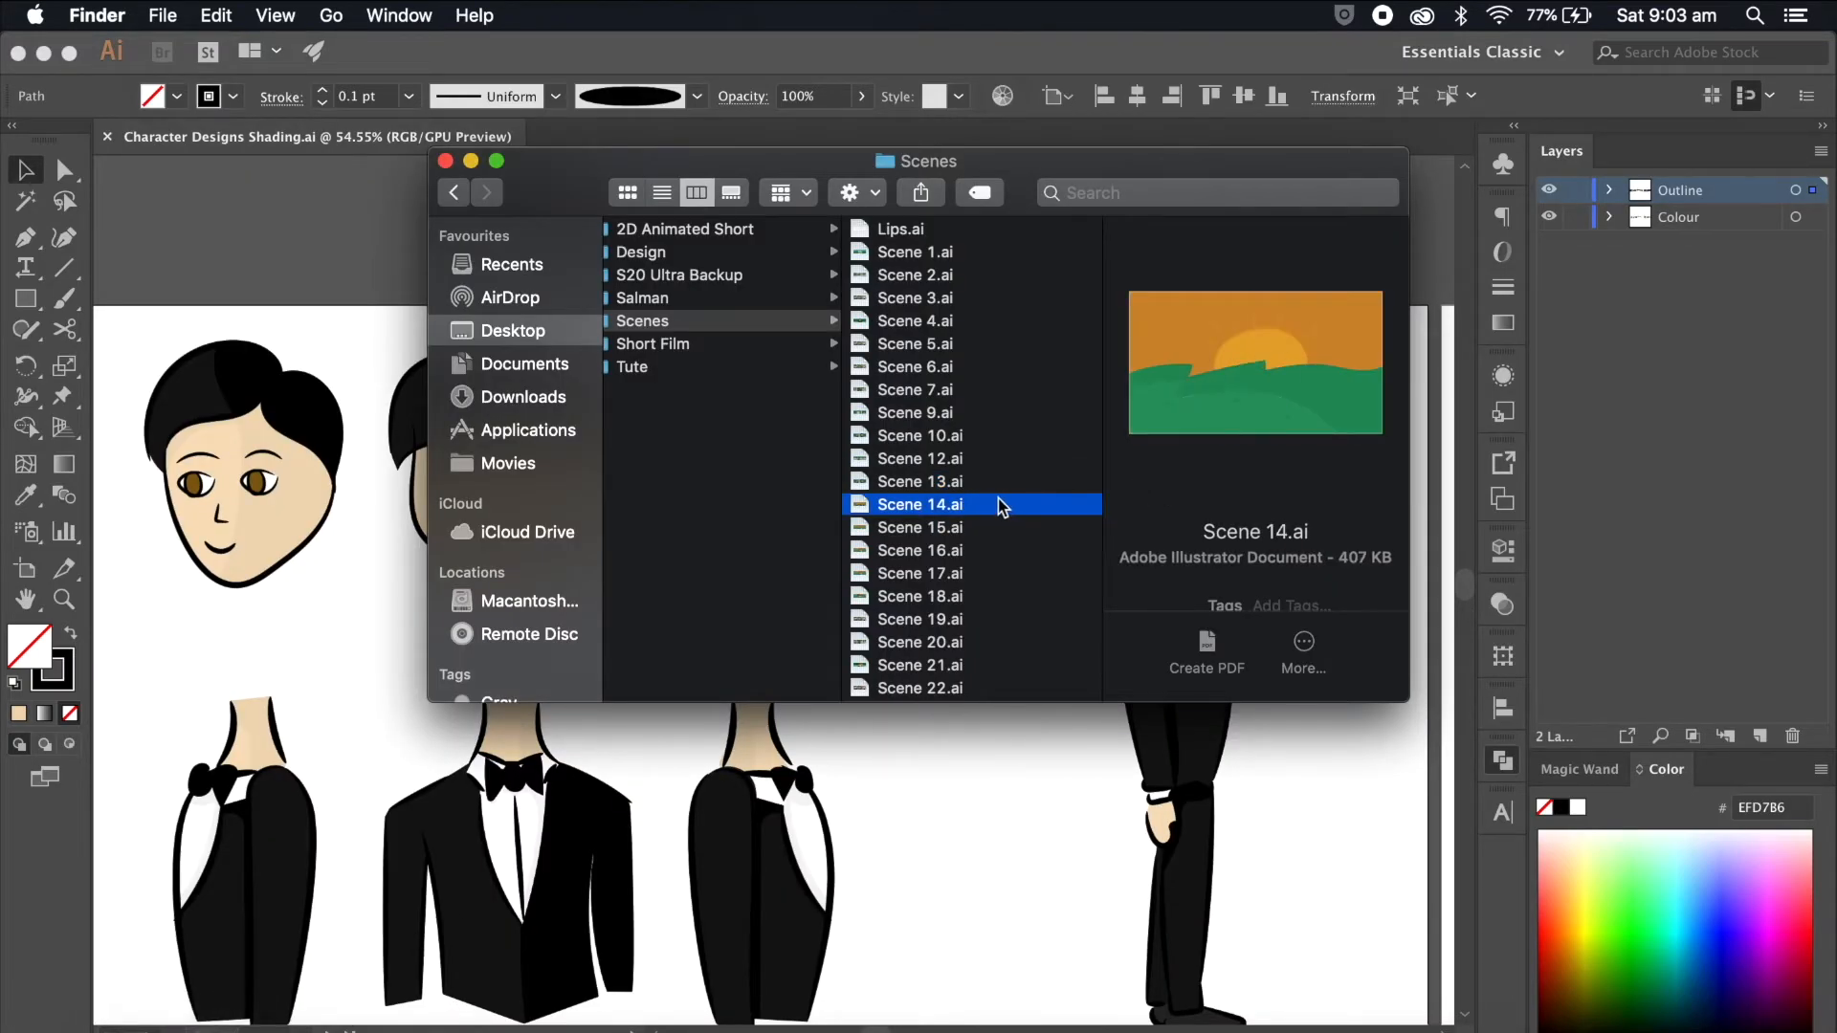
Step: Compare the previews of Scene 14.ai and Scene 15.ai, enlarging the preview of Scene 14.ai
{"action": "left_click", "coordinate": [936, 529]}
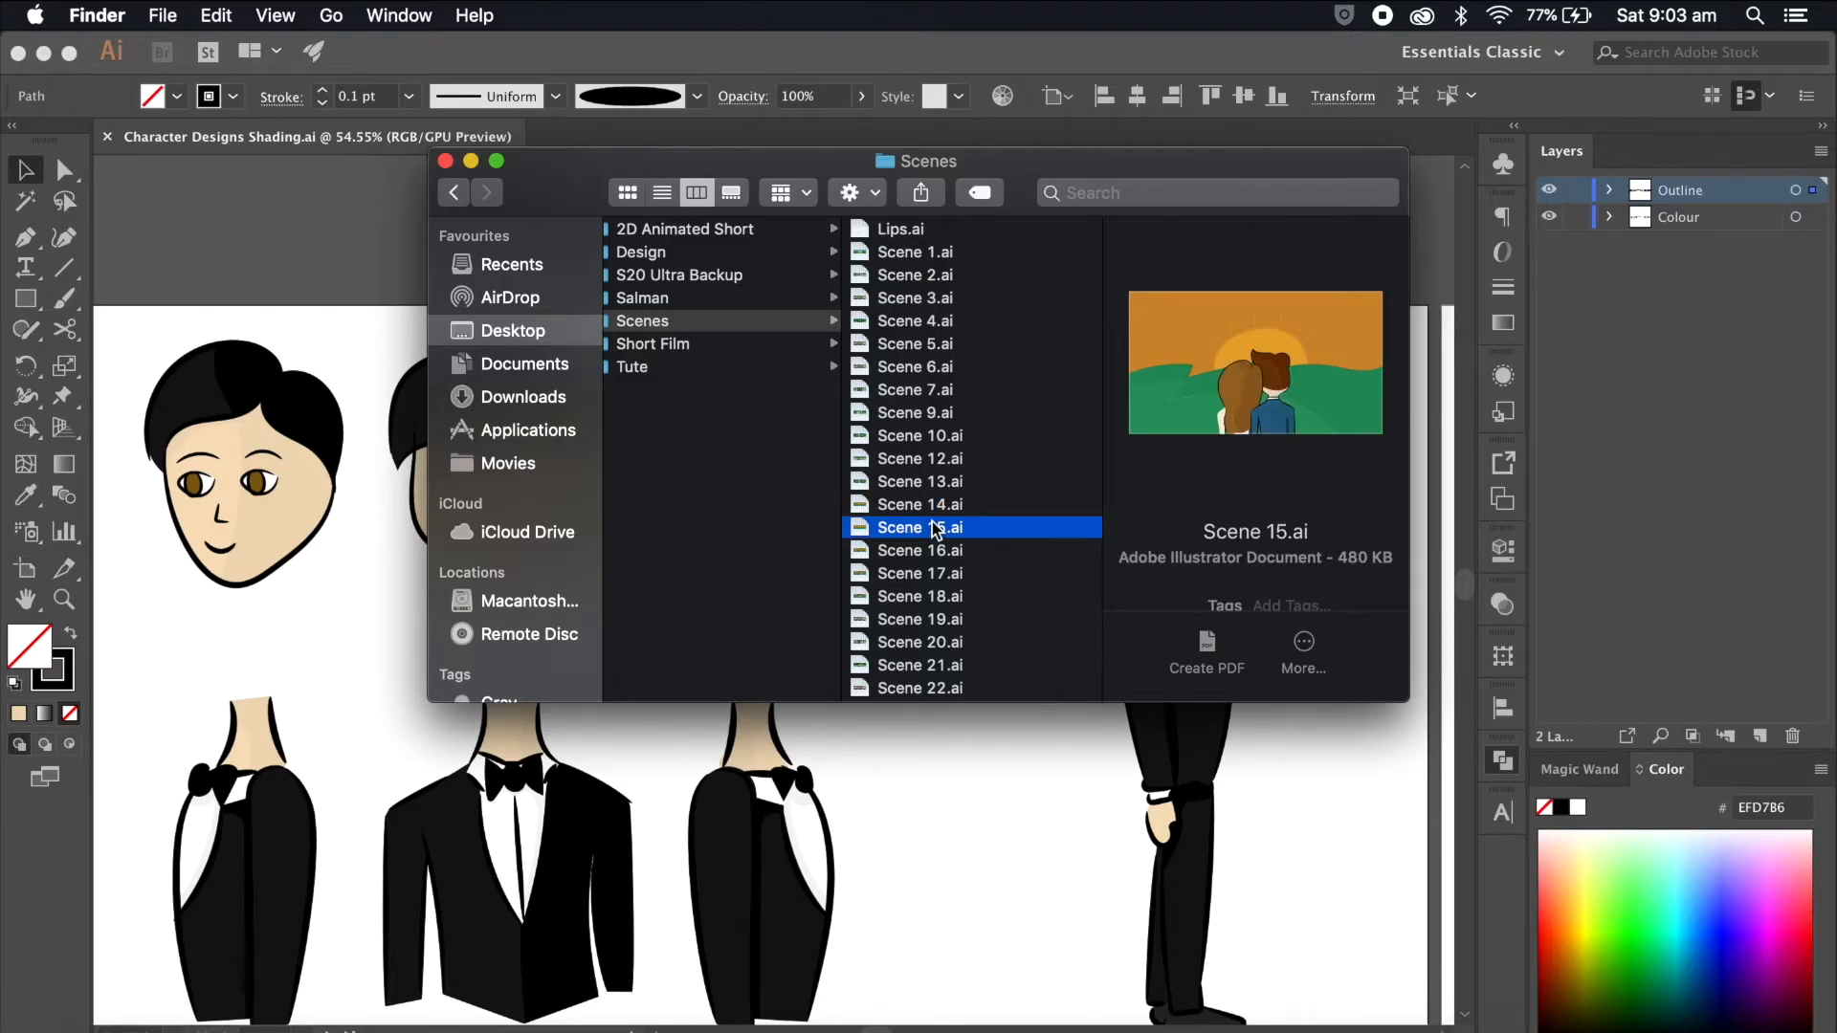
{"action": "left_click", "coordinate": [936, 504]}
{"action": "key", "text": "space"}
{"action": "scroll", "coordinate": [938, 485], "scroll_direction": "up", "scroll_amount": 5}
{"action": "scroll", "coordinate": [938, 485], "scroll_direction": "right", "scroll_amount": 4}
{"action": "scroll", "coordinate": [938, 485], "scroll_direction": "up", "scroll_amount": 3}
{"action": "scroll", "coordinate": [938, 485], "scroll_direction": "left", "scroll_amount": 2}
{"action": "scroll", "coordinate": [938, 491], "scroll_direction": "down", "scroll_amount": 5}
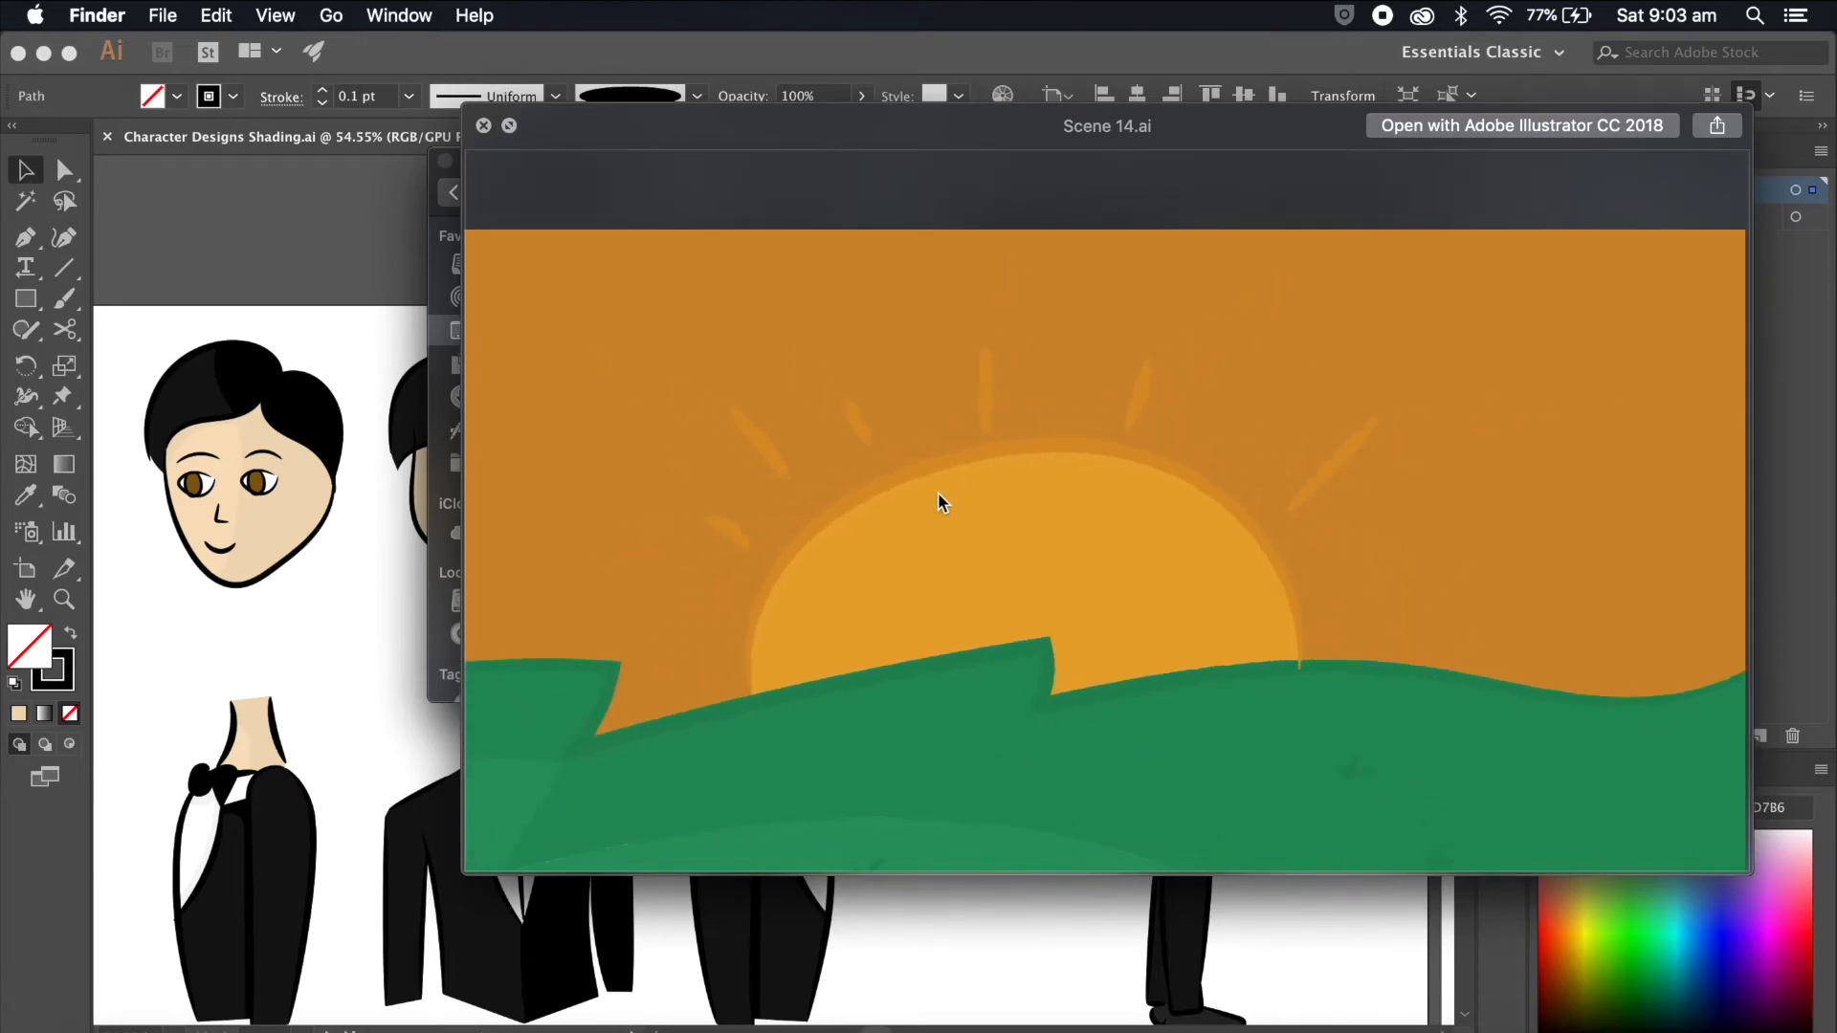
{"action": "key", "text": "space"}
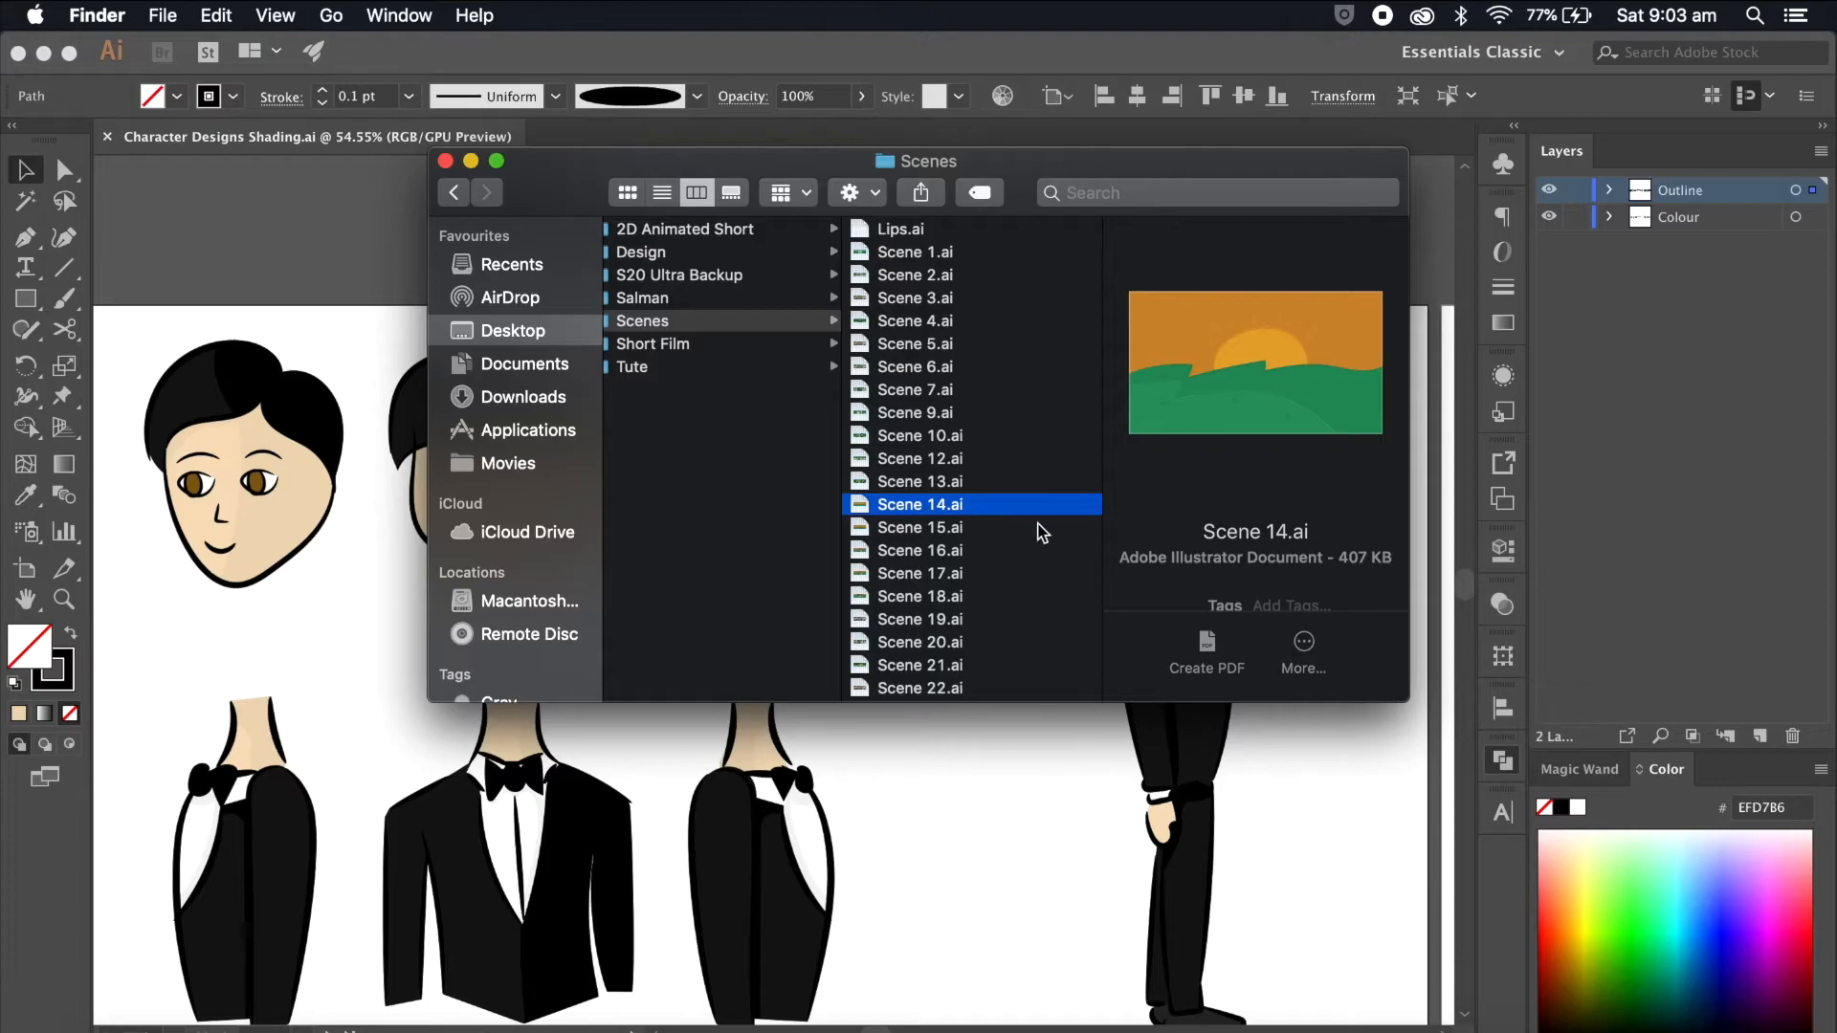
{"action": "left_click", "coordinate": [989, 529]}
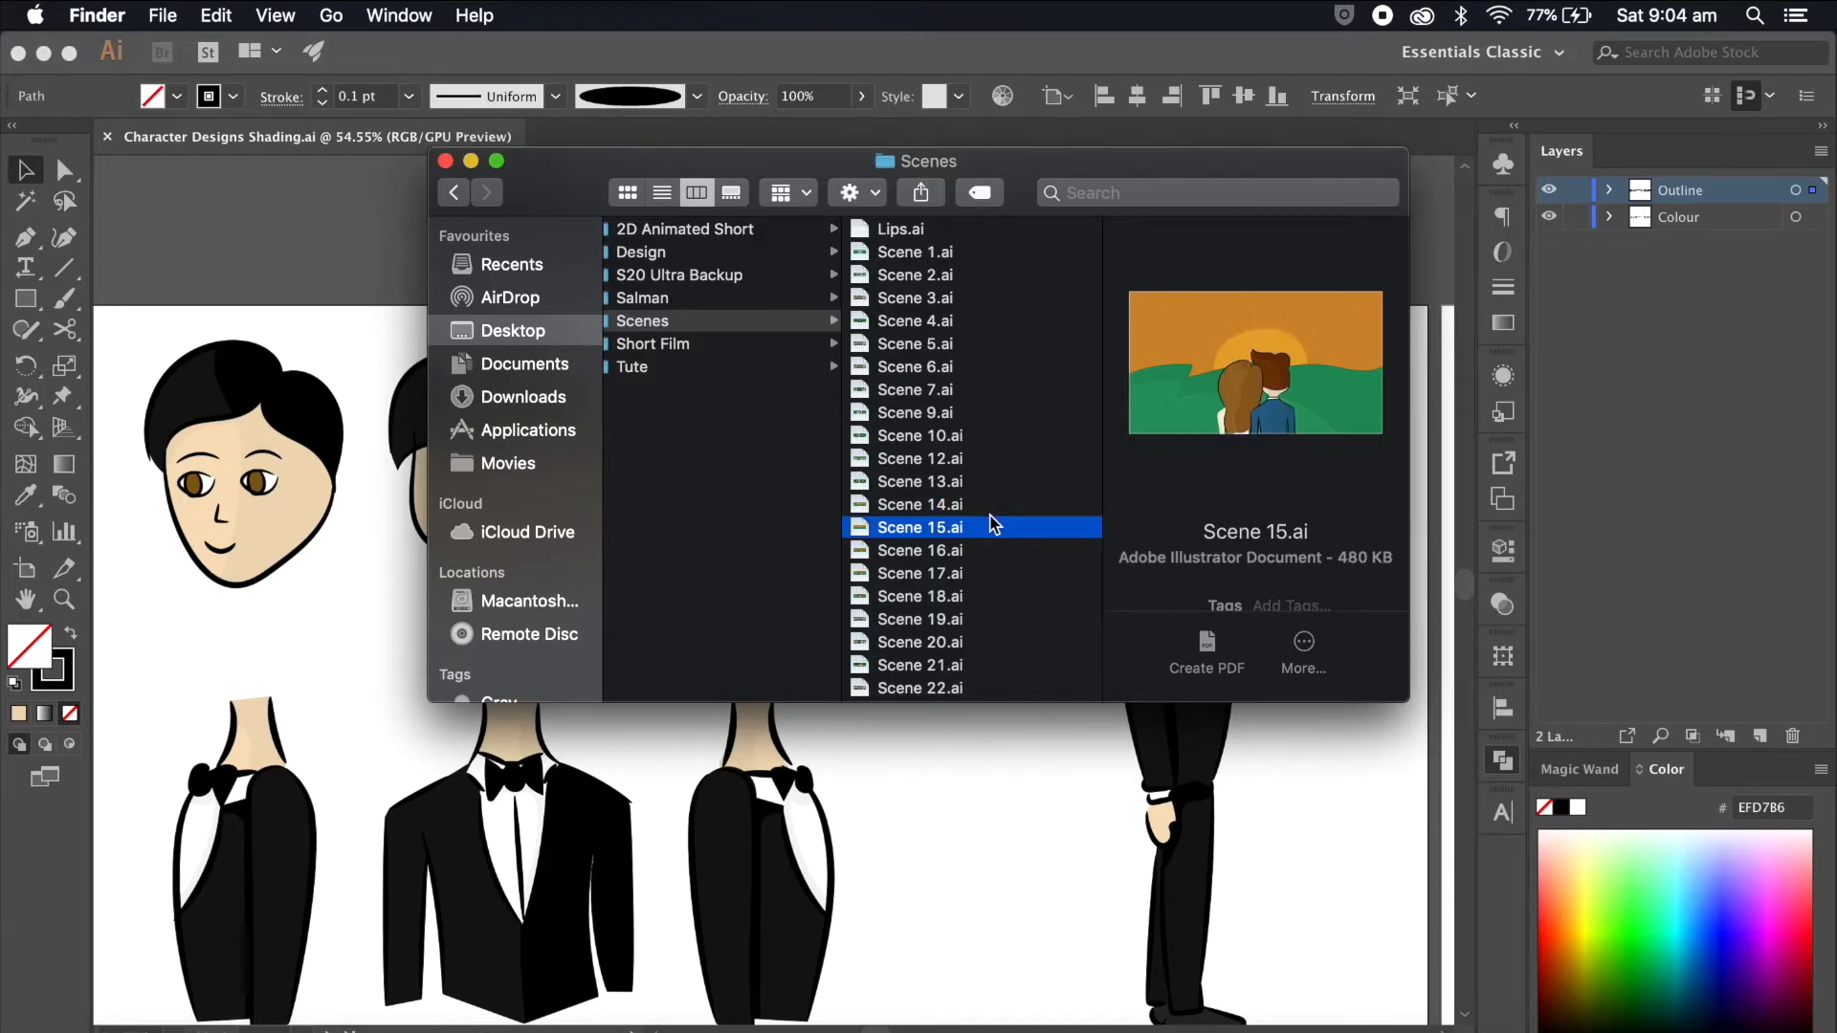
Step: Move Scene 14.ai to the trash and open Scene 15.ai in Illustrator
{"action": "left_click", "coordinate": [956, 504]}
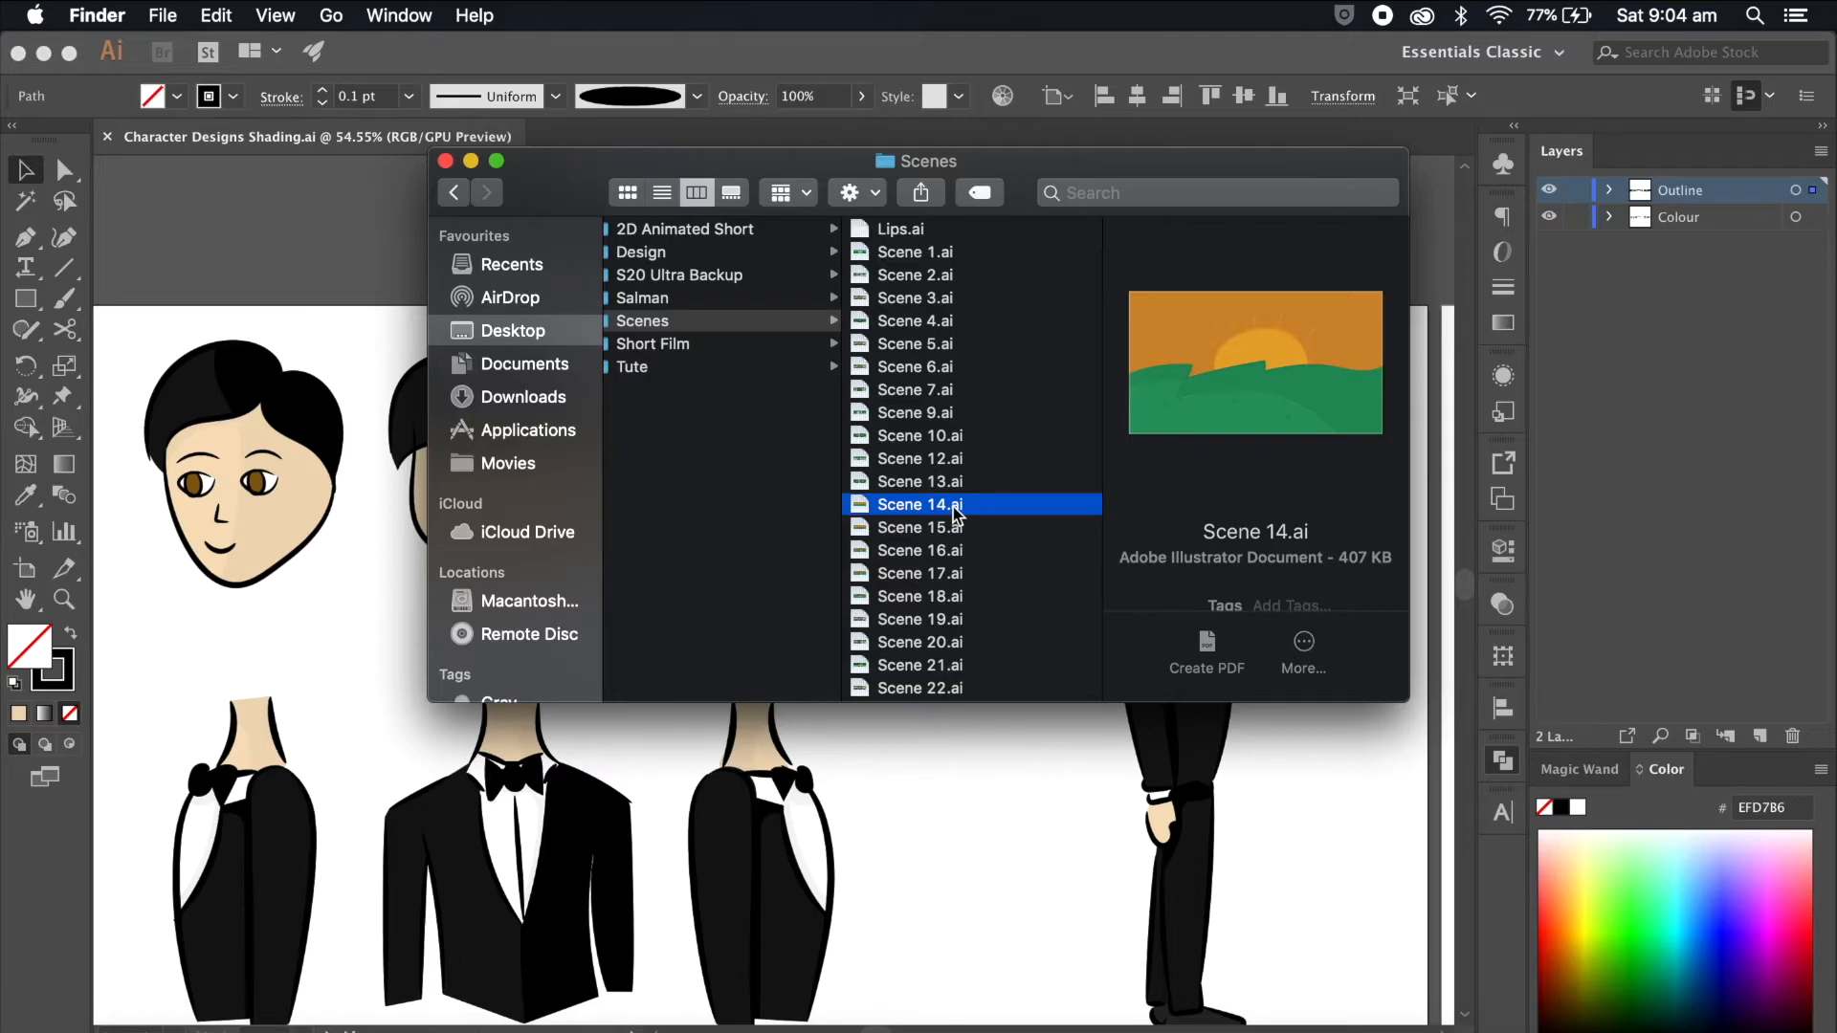
{"action": "left_click_drag", "start_coordinate": [925, 507], "coordinate": [1626, 1023]}
{"action": "double_click", "coordinate": [952, 500]}
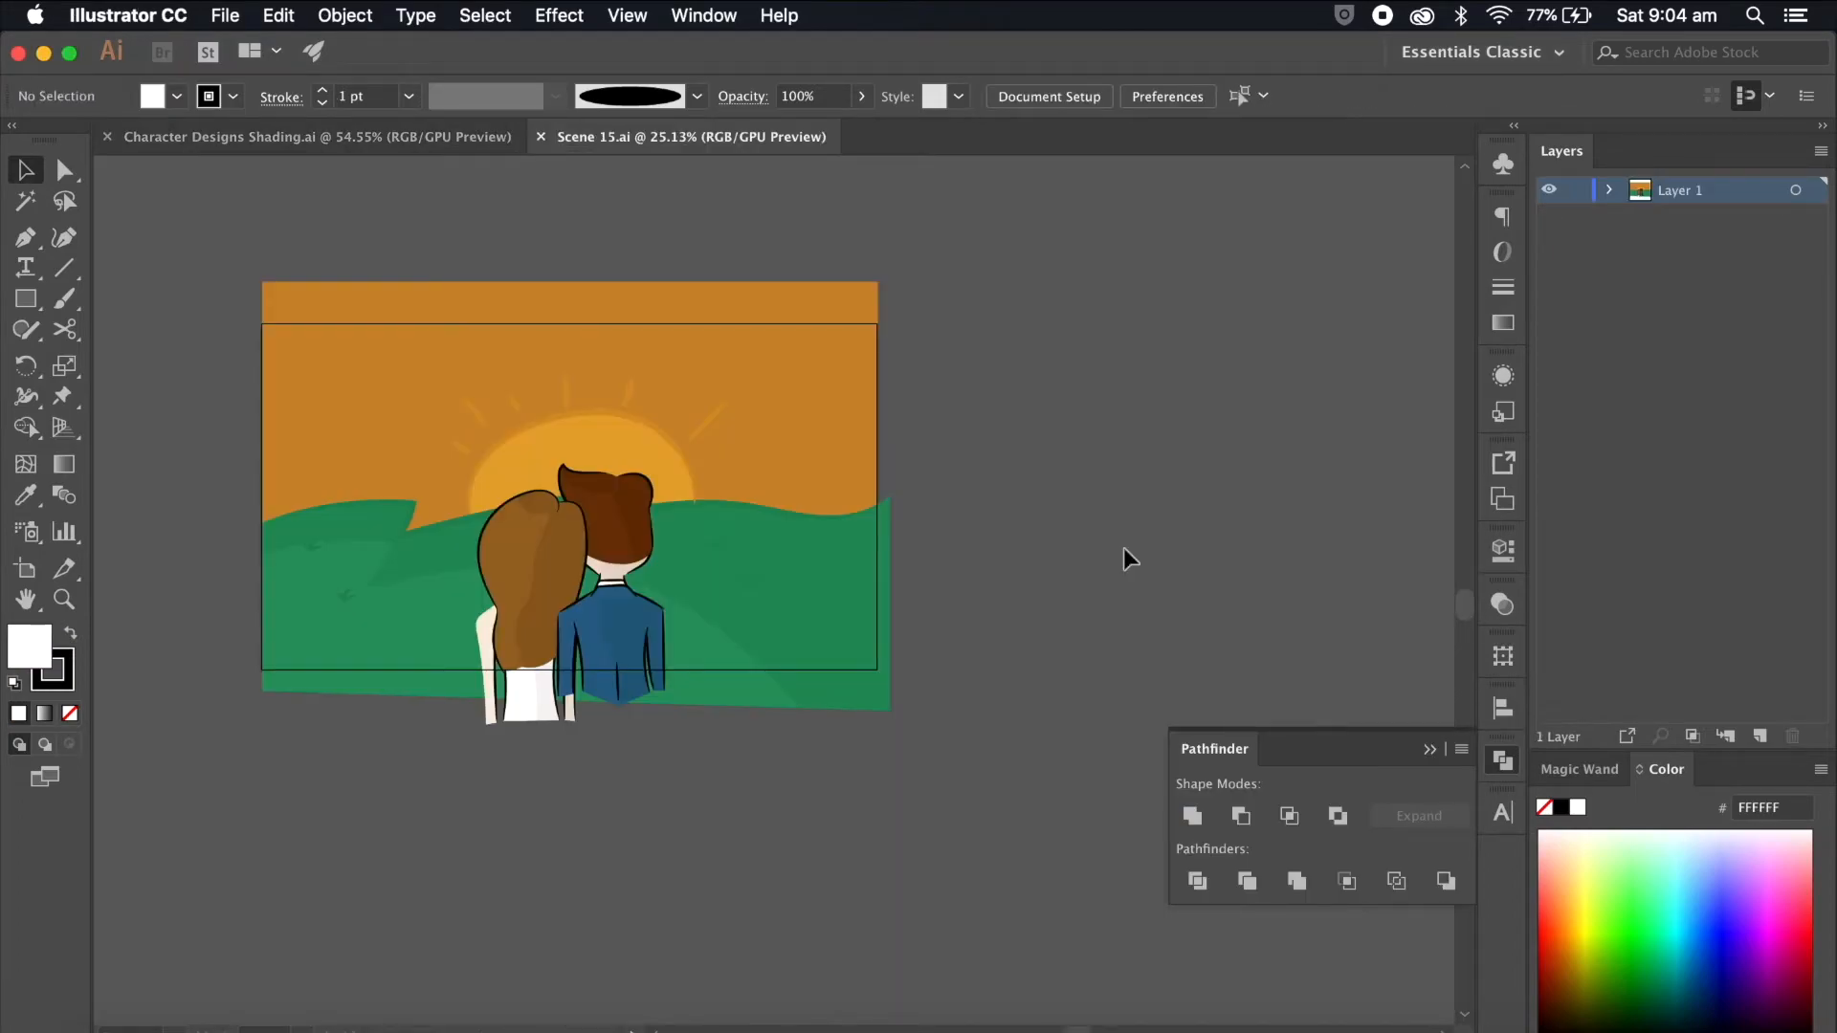
Step: Move the couple in front of the sunset onto a new layer above Layer 1 and hide that layer
{"action": "scroll", "coordinate": [1123, 547], "scroll_direction": "up", "scroll_amount": 3}
{"action": "scroll", "coordinate": [1123, 547], "scroll_direction": "down", "scroll_amount": 4}
{"action": "scroll", "coordinate": [1123, 548], "scroll_direction": "left", "scroll_amount": 3}
{"action": "scroll", "coordinate": [1124, 547], "scroll_direction": "up", "scroll_amount": 4}
{"action": "scroll", "coordinate": [1123, 547], "scroll_direction": "down", "scroll_amount": 3}
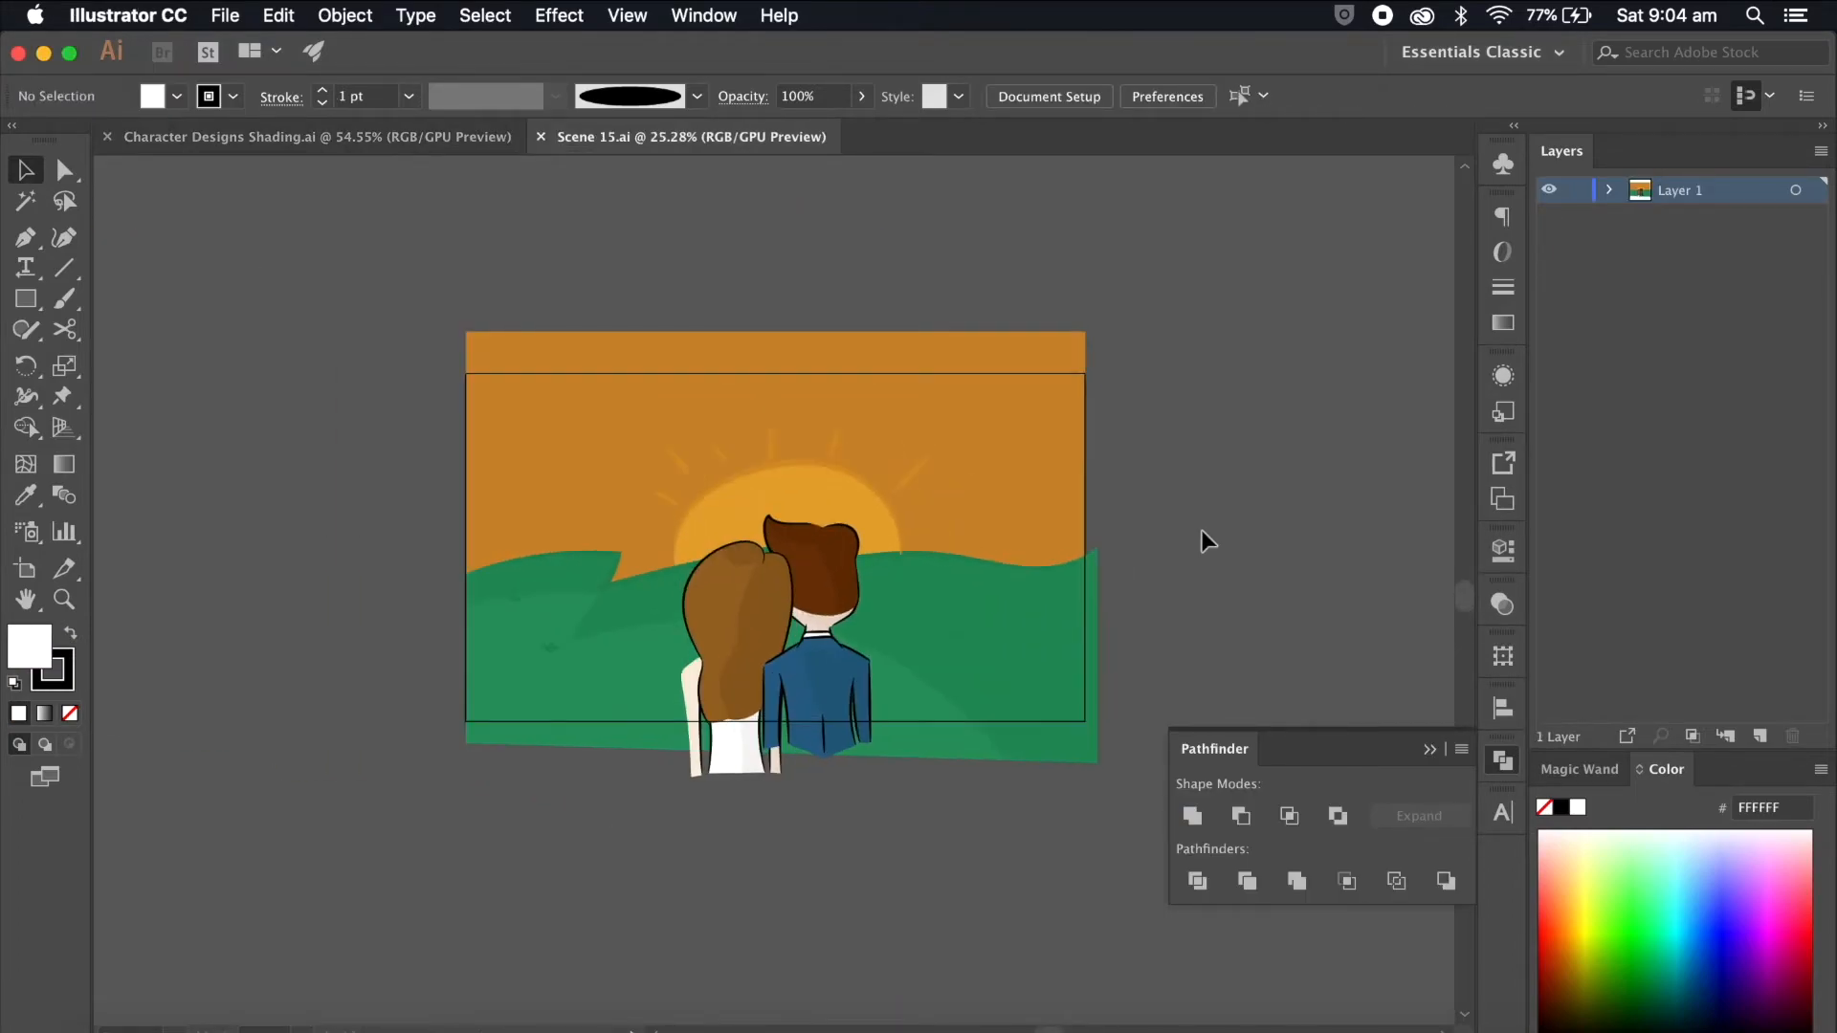
{"action": "left_click", "coordinate": [811, 571]}
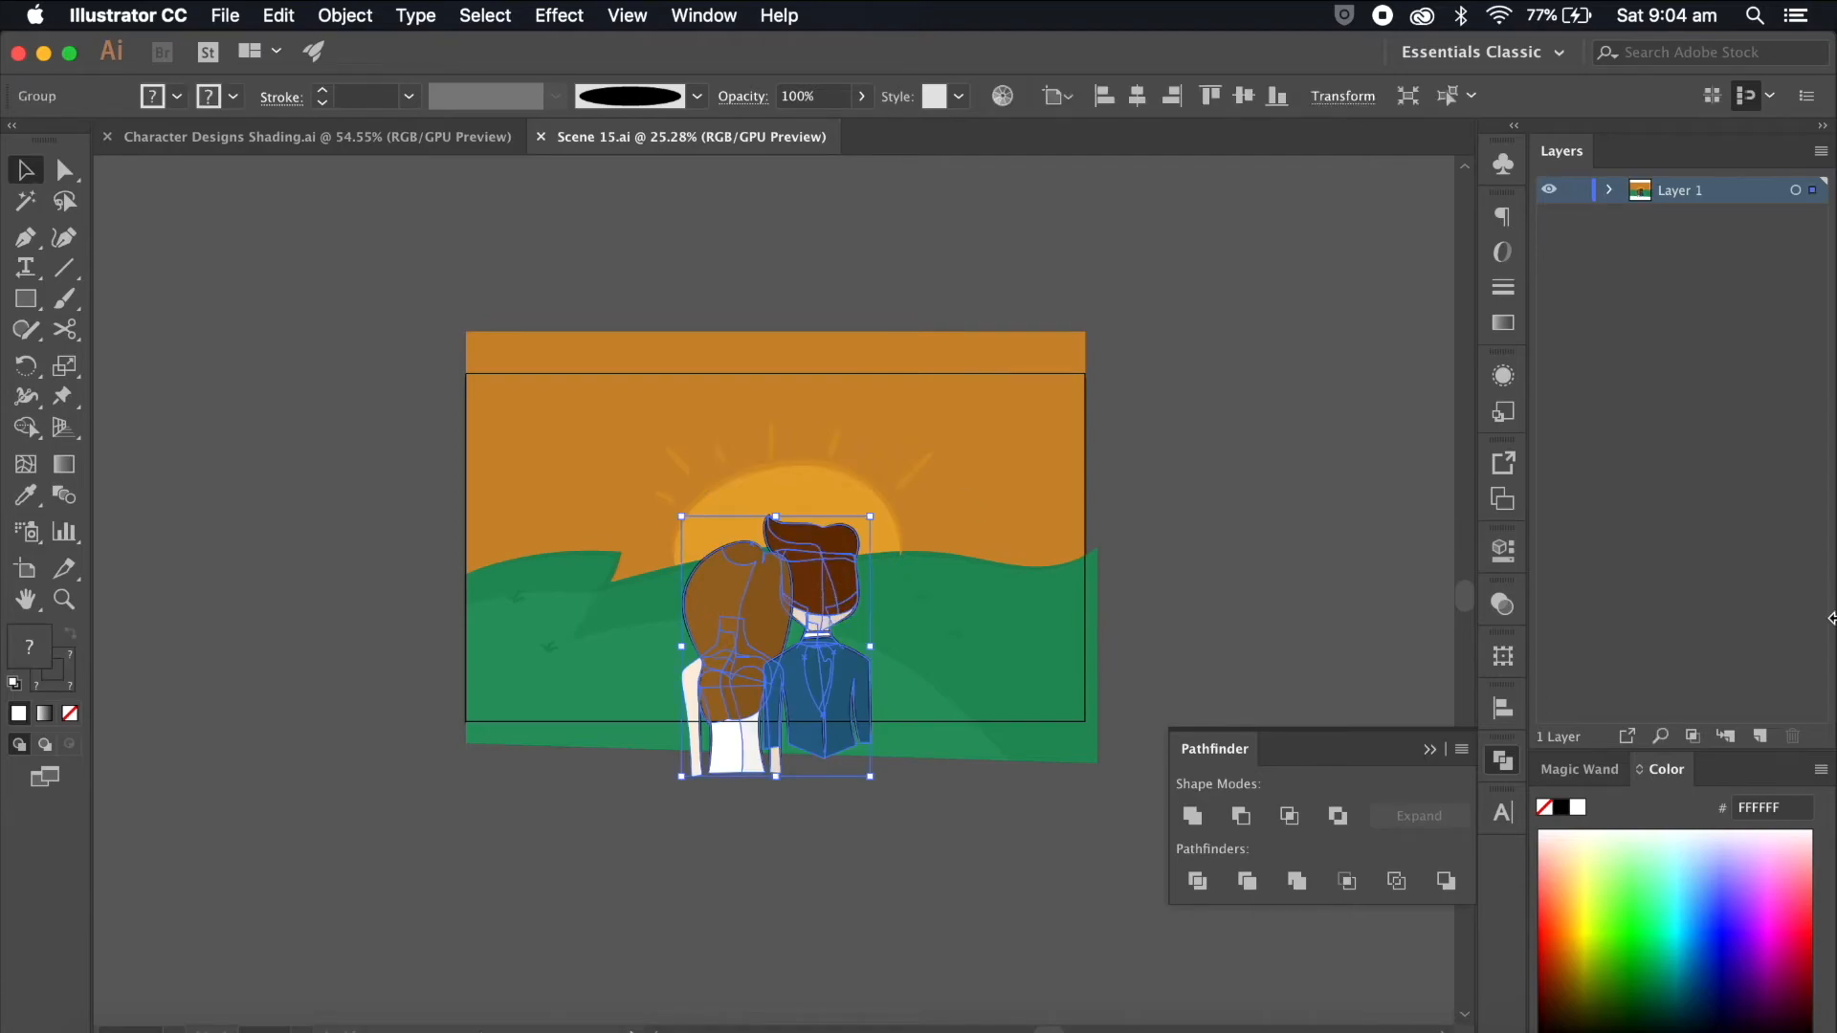
{"action": "left_click", "coordinate": [1759, 736]}
{"action": "left_click_drag", "start_coordinate": [1812, 218], "coordinate": [1811, 190]}
{"action": "left_click", "coordinate": [1549, 190]}
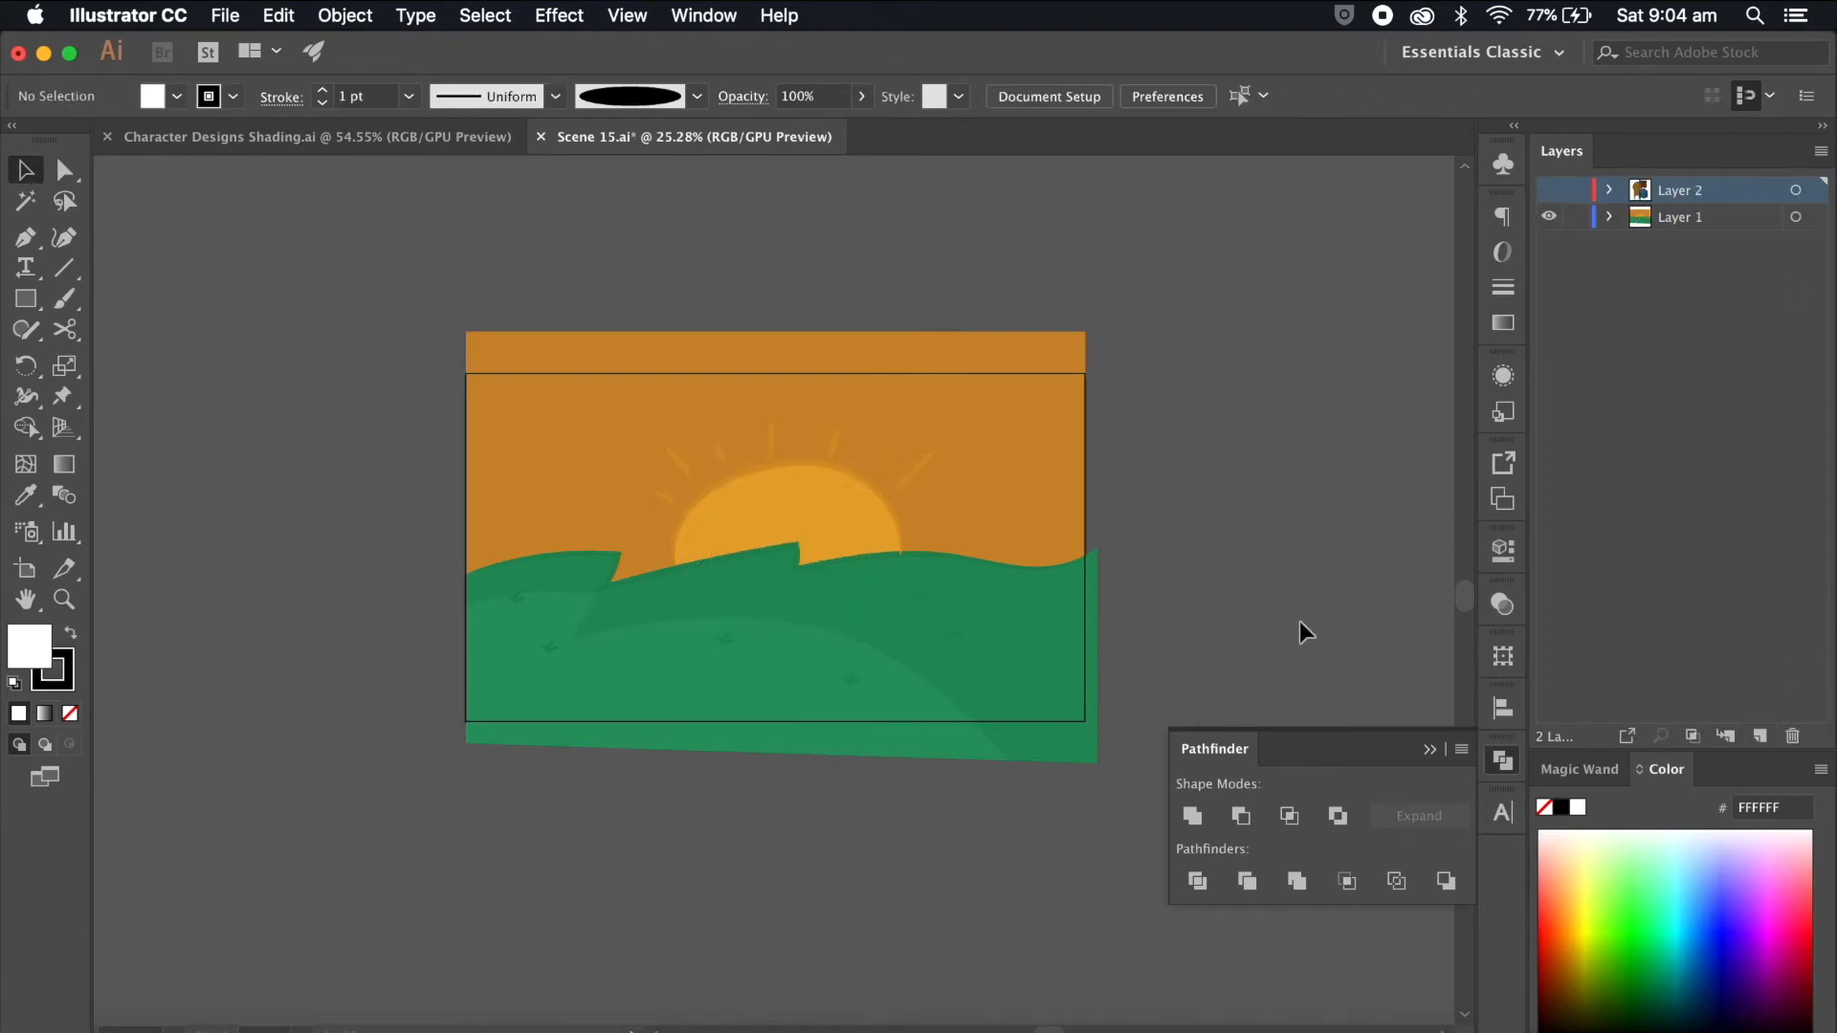
Step: Move the orange sky rectangle onto a new layer named Background and hide Layer 1
{"action": "left_click", "coordinate": [1050, 643]}
{"action": "left_click", "coordinate": [1225, 607]}
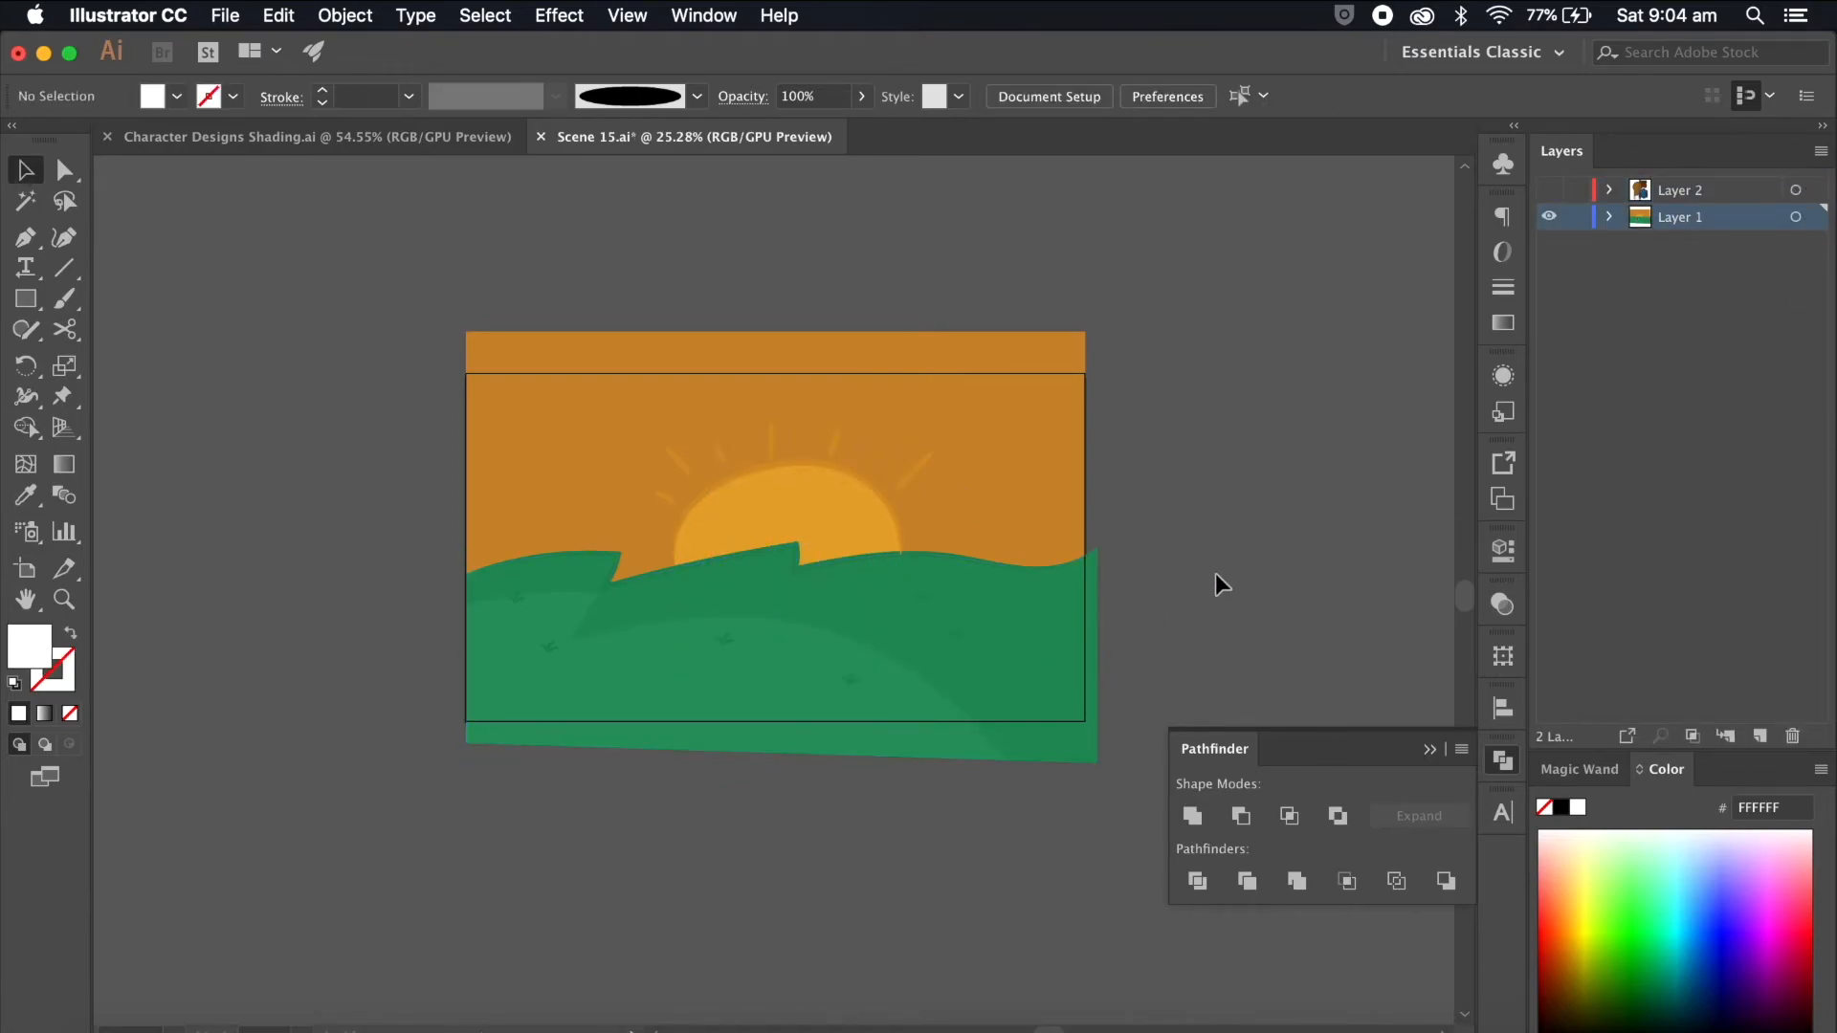
{"action": "left_click", "coordinate": [1087, 383]}
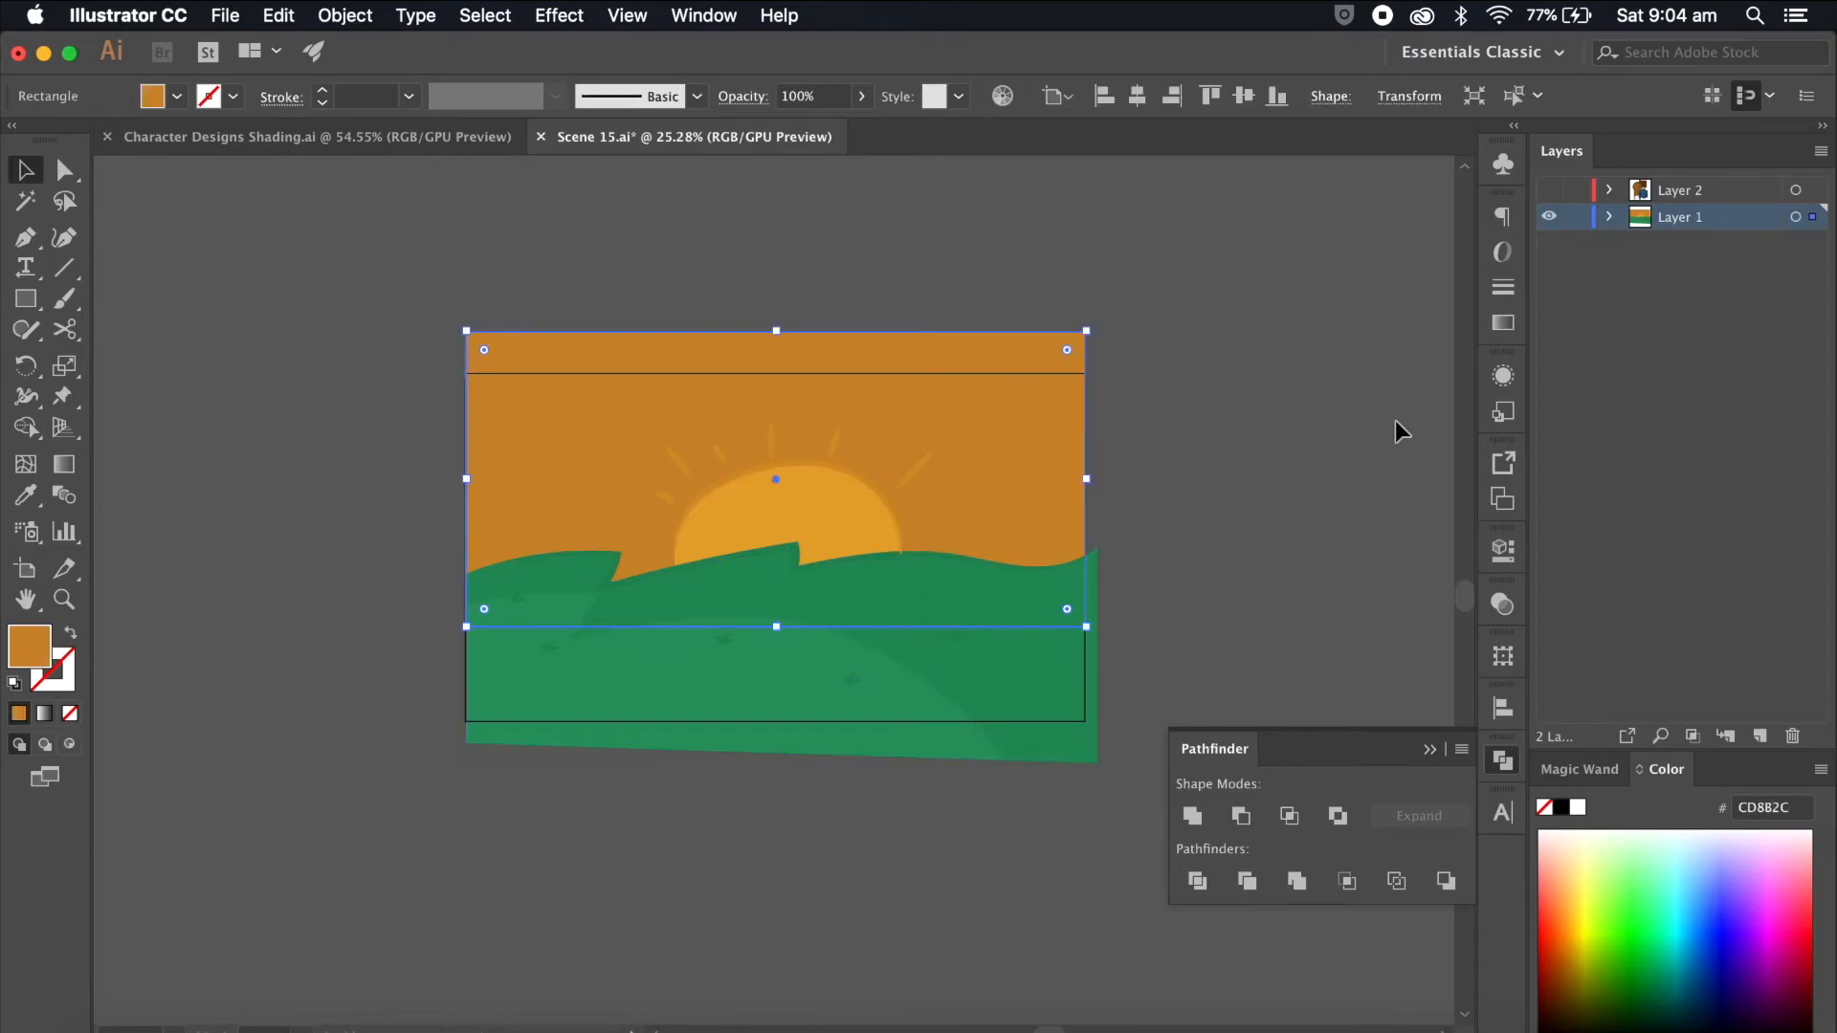
{"action": "left_click", "coordinate": [1760, 735]}
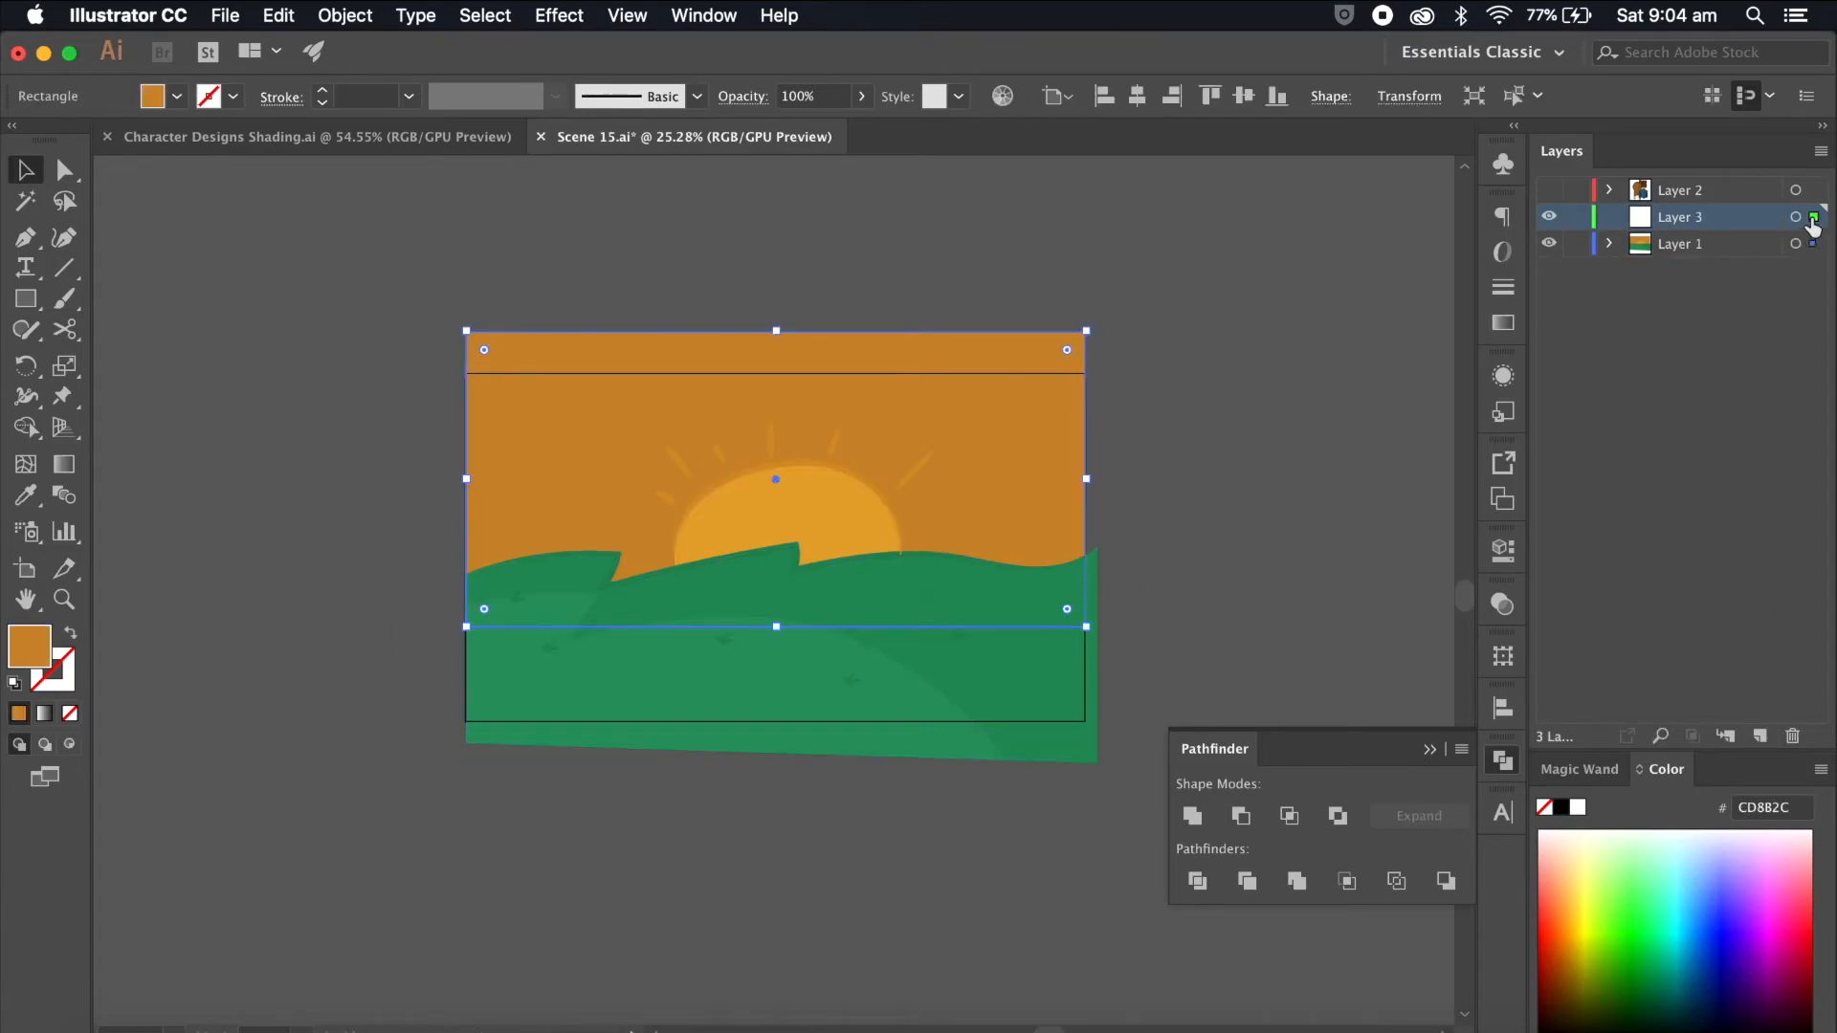
{"action": "left_click_drag", "start_coordinate": [1811, 243], "coordinate": [1813, 220]}
{"action": "left_click", "coordinate": [1548, 244]}
{"action": "double_click", "coordinate": [1693, 217]}
{"action": "key", "text": "Return"}
{"action": "left_click", "coordinate": [1389, 355]}
Step: Try to stretch the orange sky rectangle downward
{"action": "left_click", "coordinate": [926, 503]}
{"action": "left_click_drag", "start_coordinate": [777, 628], "coordinate": [778, 734]}
{"action": "key", "text": "super+z"}
{"action": "left_click", "coordinate": [1295, 545]}
Step: Place the Background layer below Layer 1, hide it and show Layer 1 again
{"action": "left_click_drag", "start_coordinate": [1693, 217], "coordinate": [1691, 285]}
{"action": "left_click", "coordinate": [1549, 217]}
{"action": "left_click", "coordinate": [1549, 244]}
Step: Move the sun and all its rays from Layer 1 onto a new layer
{"action": "left_click", "coordinate": [861, 482]}
{"action": "scroll", "coordinate": [861, 481], "scroll_direction": "up", "scroll_amount": 5}
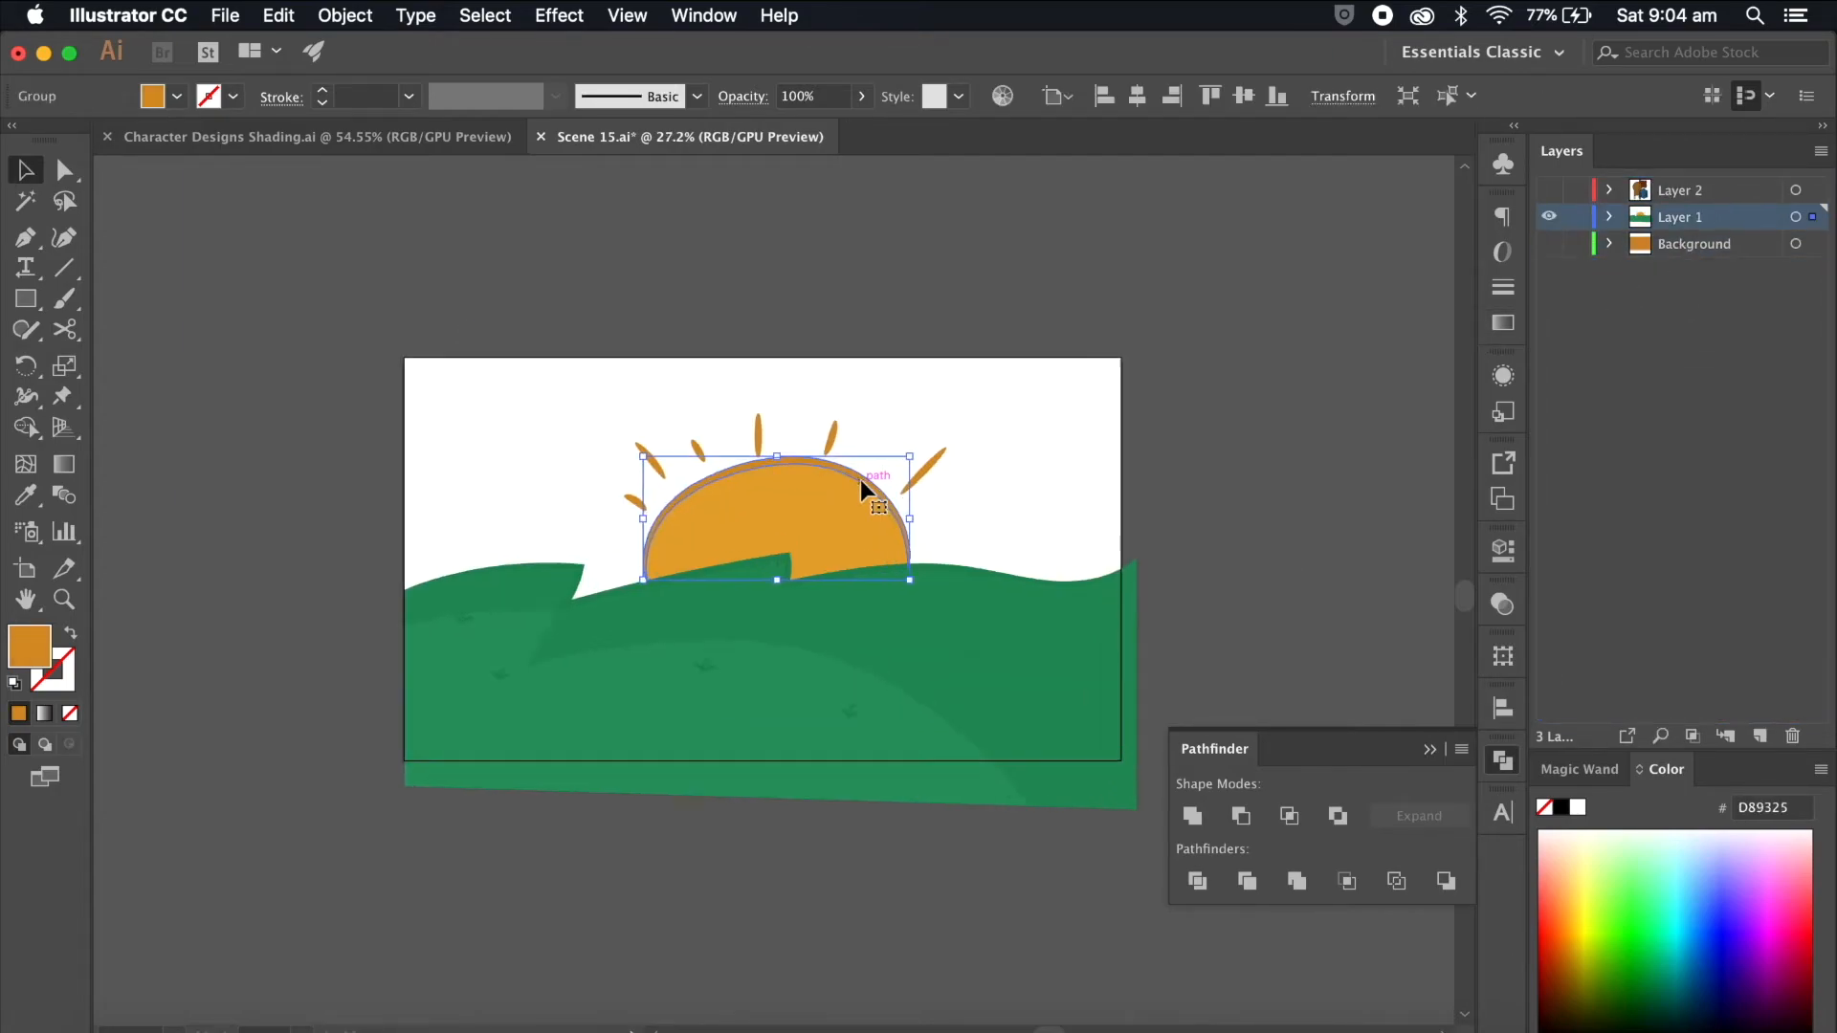
{"action": "left_click", "coordinate": [1140, 436]}
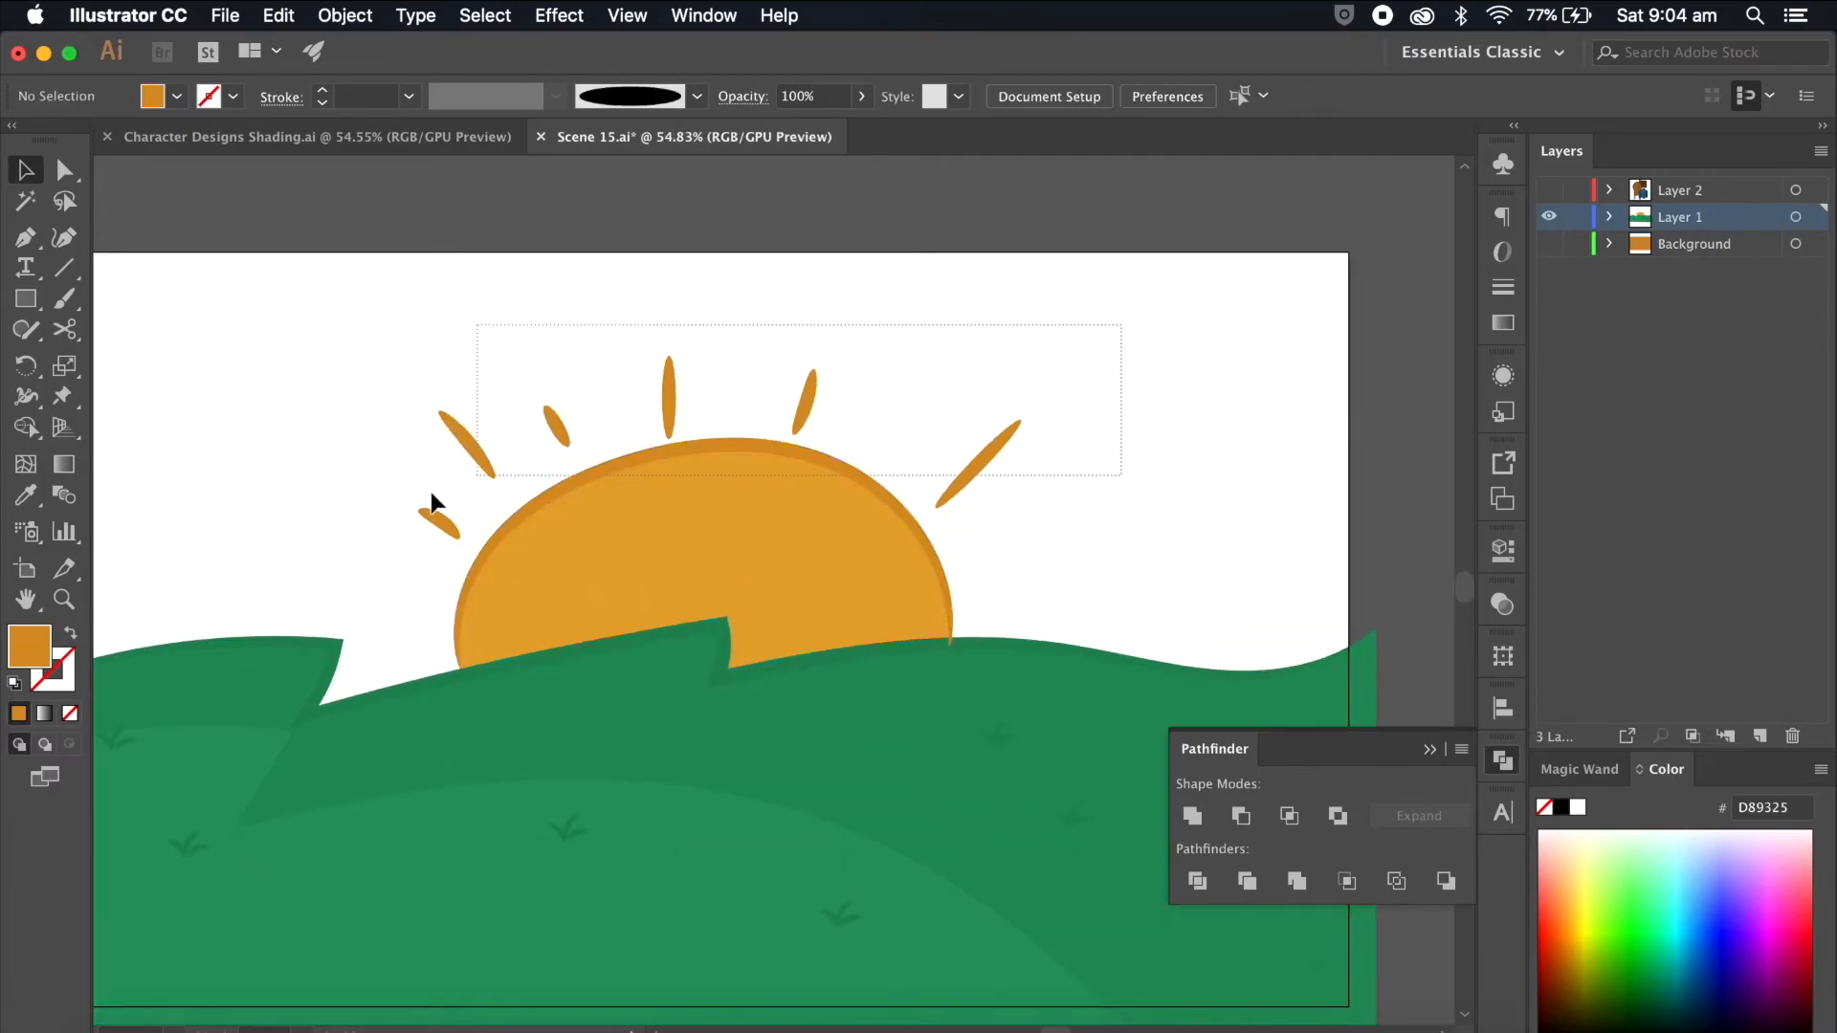
{"action": "left_click_drag", "start_coordinate": [418, 562], "coordinate": [418, 562]}
{"action": "key", "text": "super+minus"}
{"action": "left_click", "coordinate": [1759, 737]}
{"action": "left_click_drag", "start_coordinate": [1813, 243], "coordinate": [1812, 217]}
Step: Rename the layer holding the sun and rays as Sun
{"action": "double_click", "coordinate": [1680, 217]}
{"action": "type", "text": "Sun"}
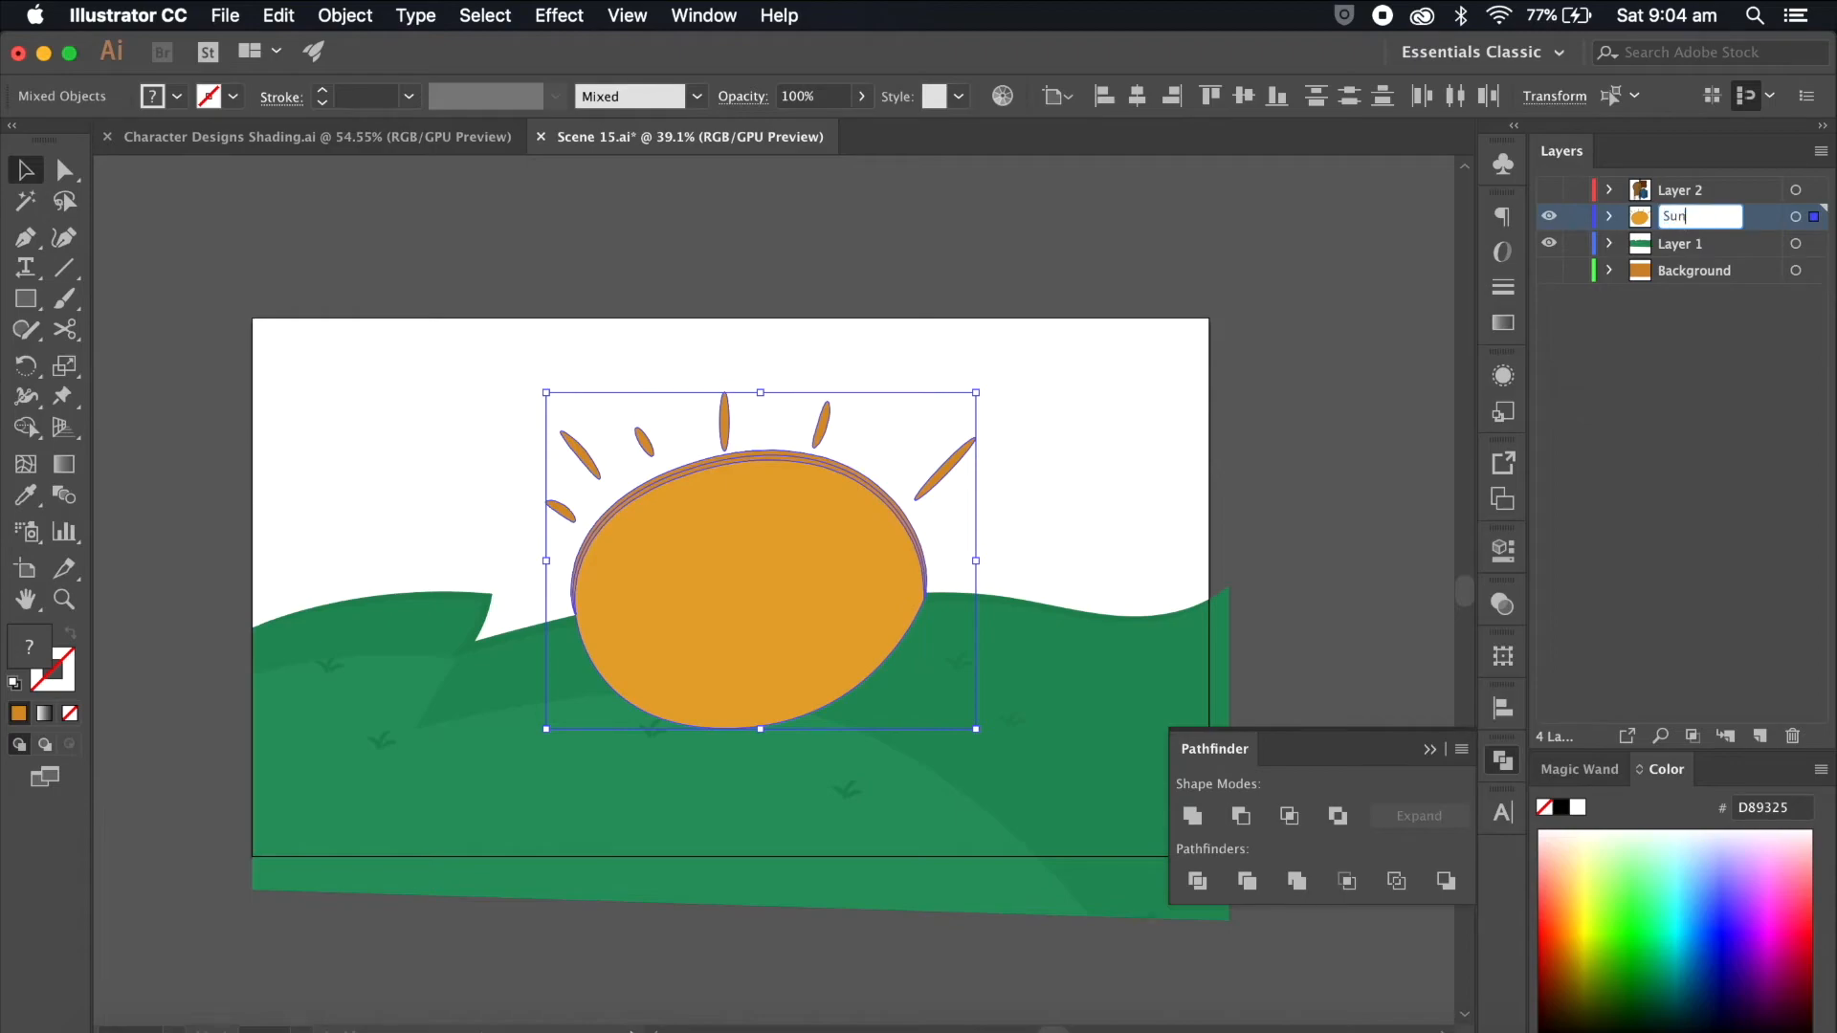
{"action": "key", "text": "Return"}
{"action": "left_click", "coordinate": [1311, 371]}
Step: Try to move the sun and its rays upward
{"action": "left_click", "coordinate": [777, 551]}
{"action": "scroll", "coordinate": [776, 551], "scroll_direction": "down", "scroll_amount": 1}
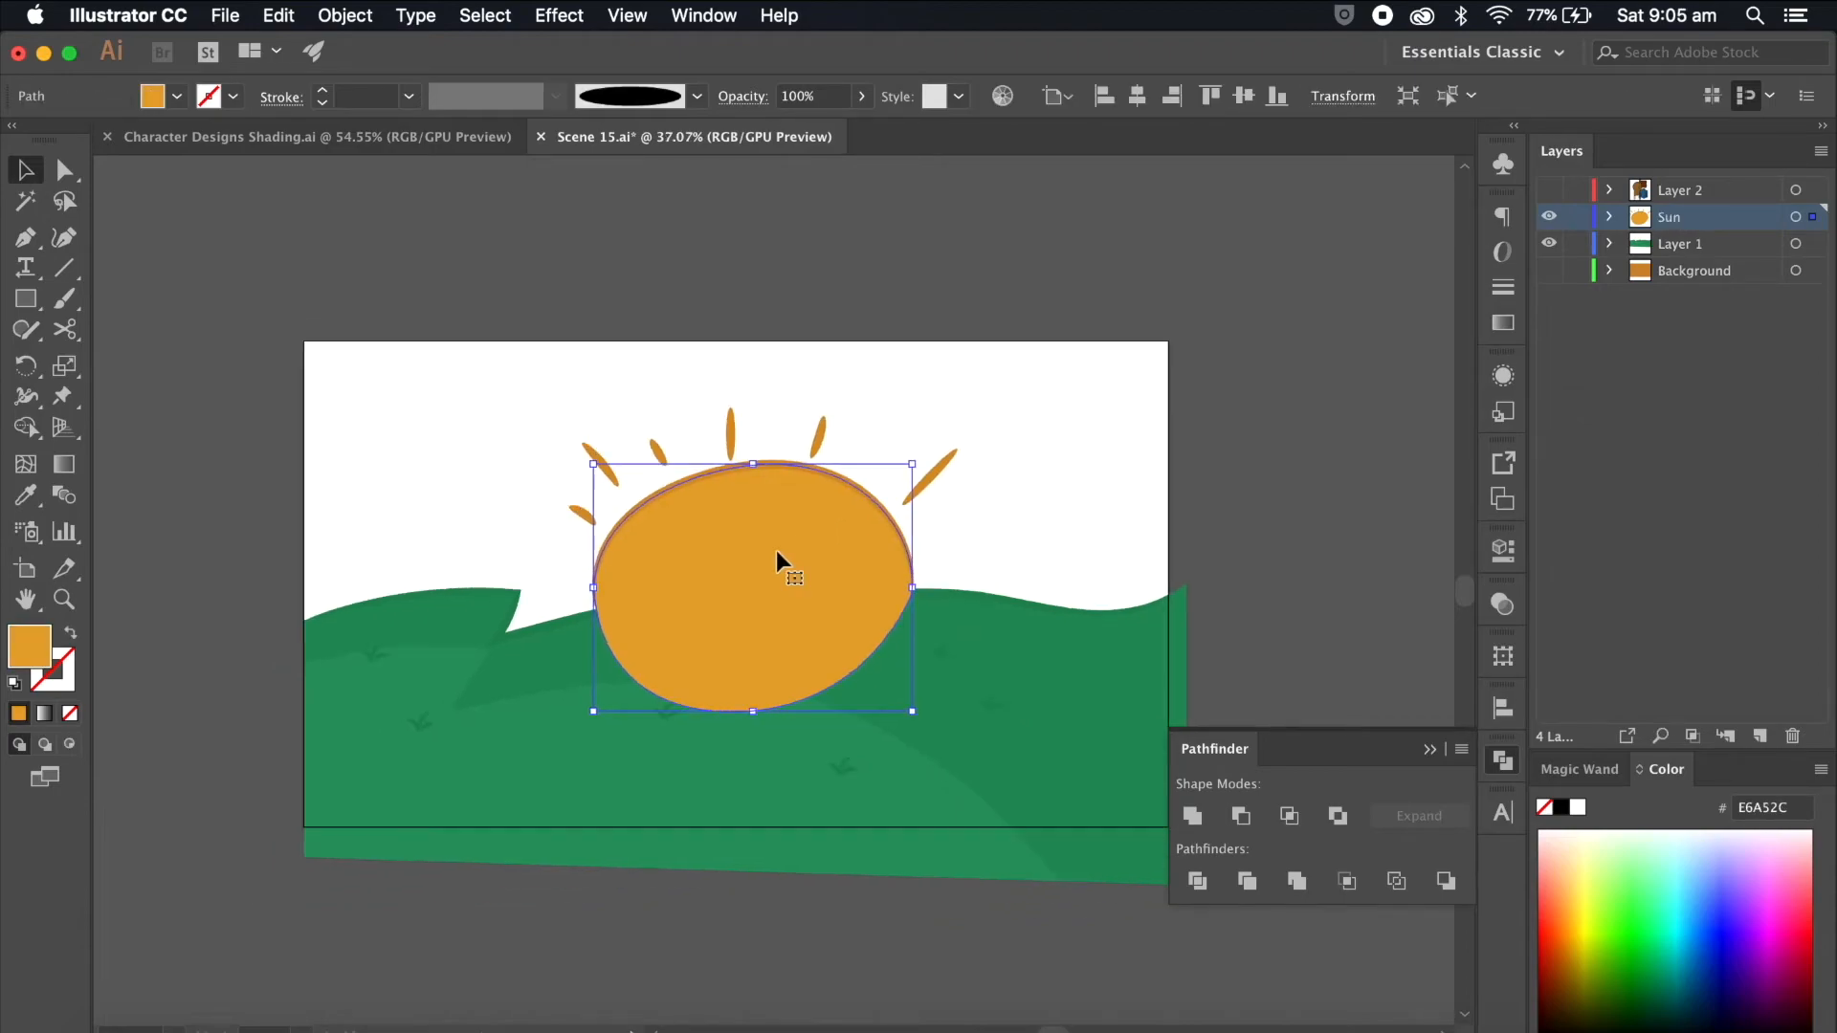
{"action": "scroll", "coordinate": [777, 552], "scroll_direction": "up", "scroll_amount": 3}
{"action": "scroll", "coordinate": [820, 586], "scroll_direction": "down", "scroll_amount": 1}
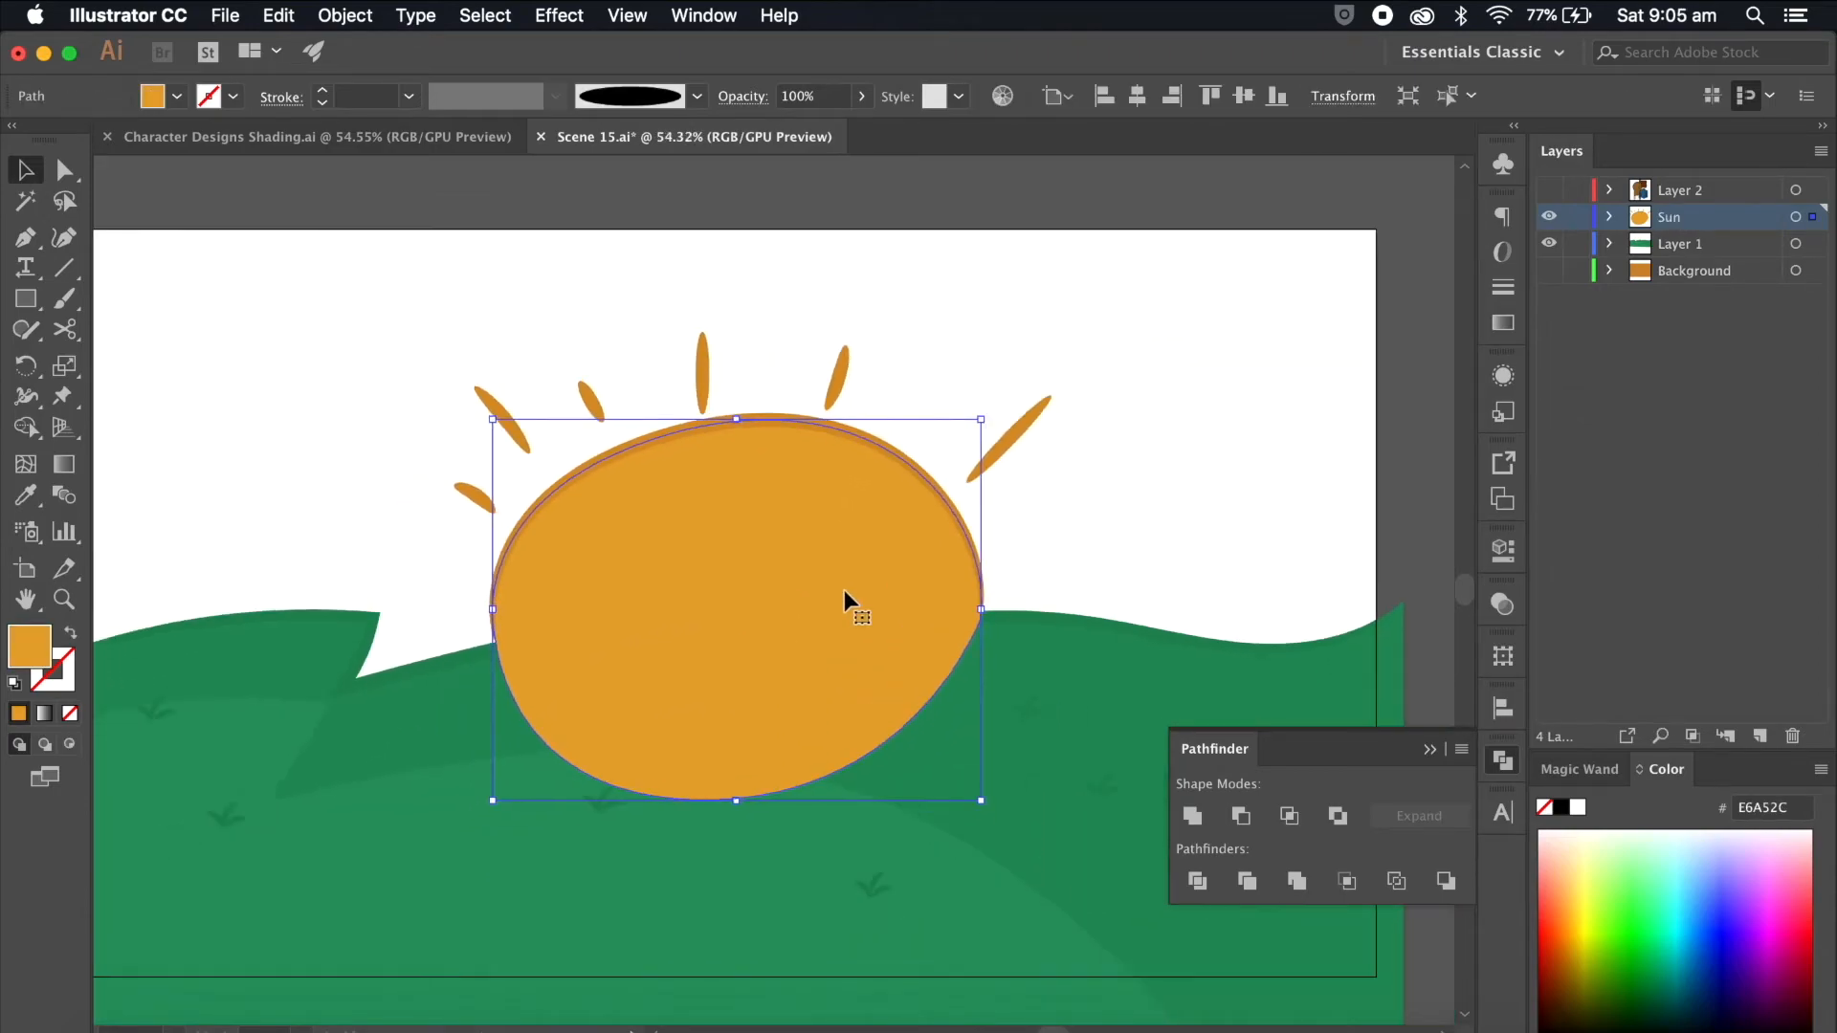
{"action": "left_click_drag", "start_coordinate": [1177, 292], "coordinate": [431, 580]}
{"action": "left_click_drag", "start_coordinate": [733, 505], "coordinate": [737, 430]}
{"action": "key", "text": "super+z"}
{"action": "key", "text": "super+z"}
Step: Flip a copy of the sun's darker rim and rotate it slightly to outline the lower edge of the sun
{"action": "left_click", "coordinate": [1110, 407]}
{"action": "scroll", "coordinate": [1098, 443], "scroll_direction": "up", "scroll_amount": 2}
{"action": "left_click", "coordinate": [593, 630]}
{"action": "scroll", "coordinate": [590, 631], "scroll_direction": "up", "scroll_amount": 3}
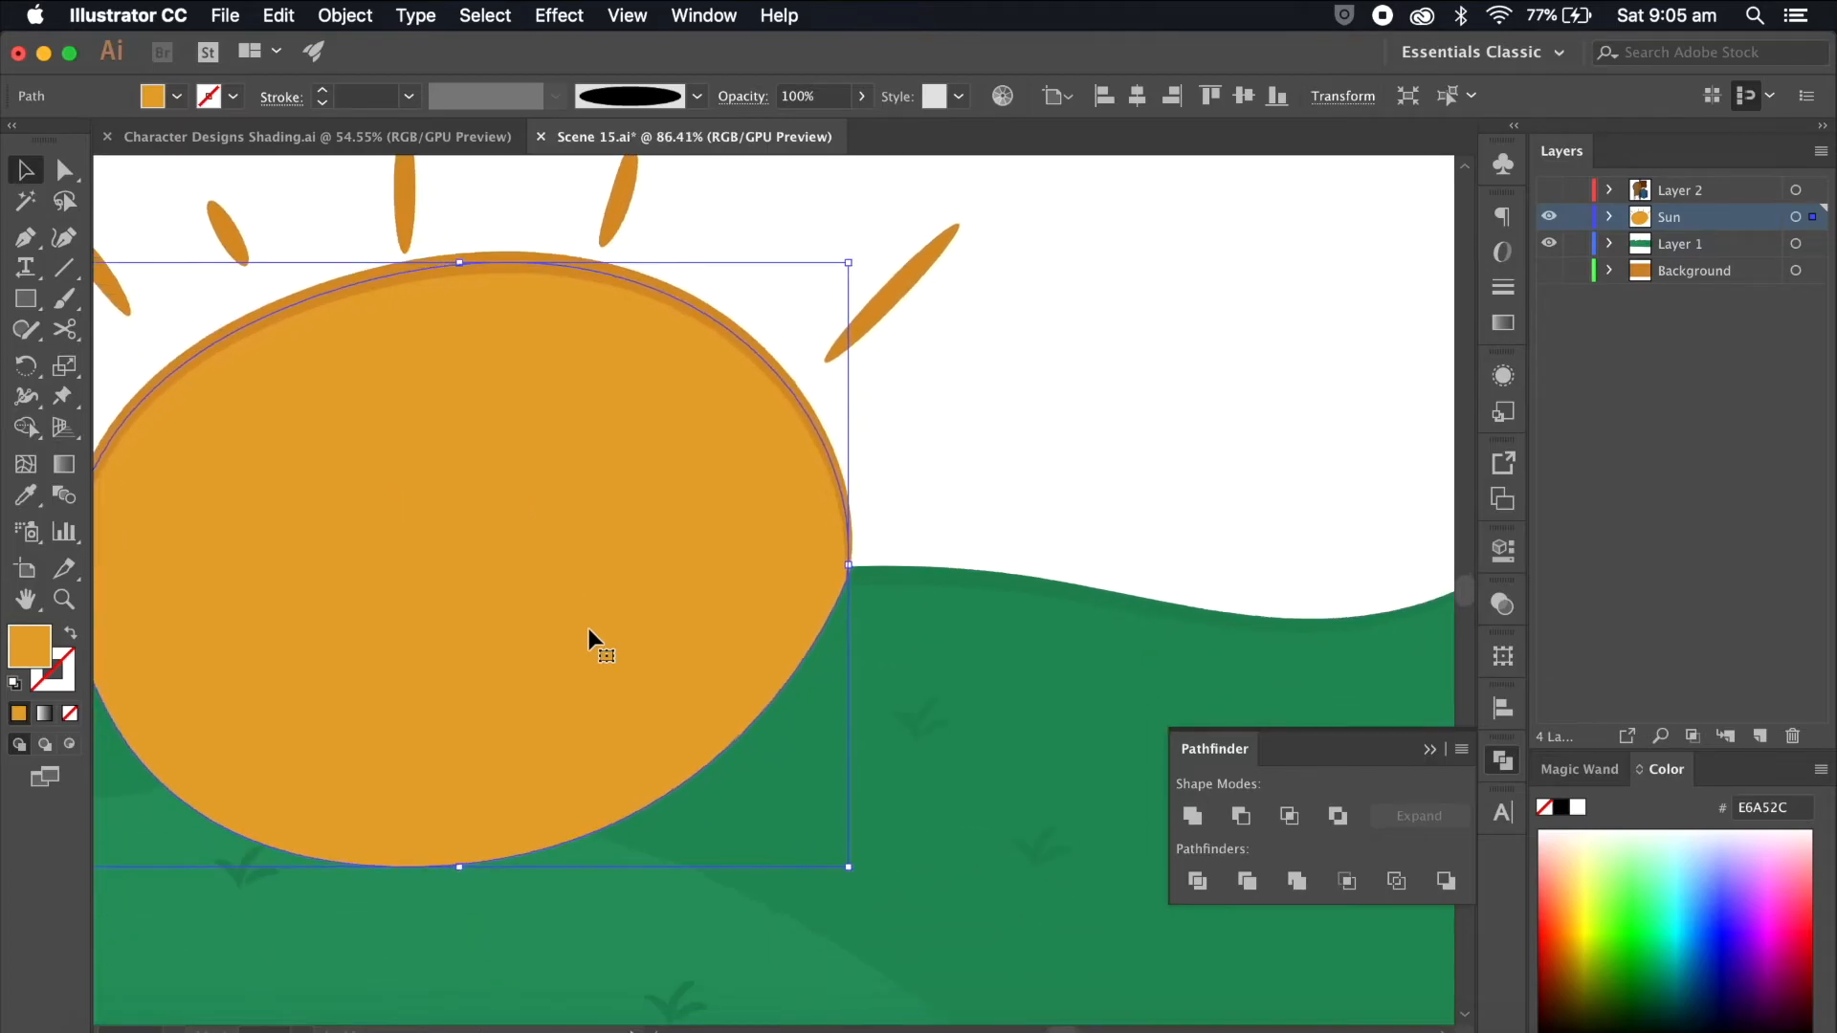
{"action": "scroll", "coordinate": [574, 612], "scroll_direction": "left", "scroll_amount": 4}
{"action": "left_click", "coordinate": [264, 435]}
{"action": "scroll", "coordinate": [264, 435], "scroll_direction": "down", "scroll_amount": 2}
{"action": "left_click", "coordinate": [612, 245]}
{"action": "scroll", "coordinate": [713, 403], "scroll_direction": "up", "scroll_amount": 2}
{"action": "left_click_drag", "start_coordinate": [718, 279], "coordinate": [718, 486]}
{"action": "left_click_drag", "start_coordinate": [1137, 456], "coordinate": [660, 683]}
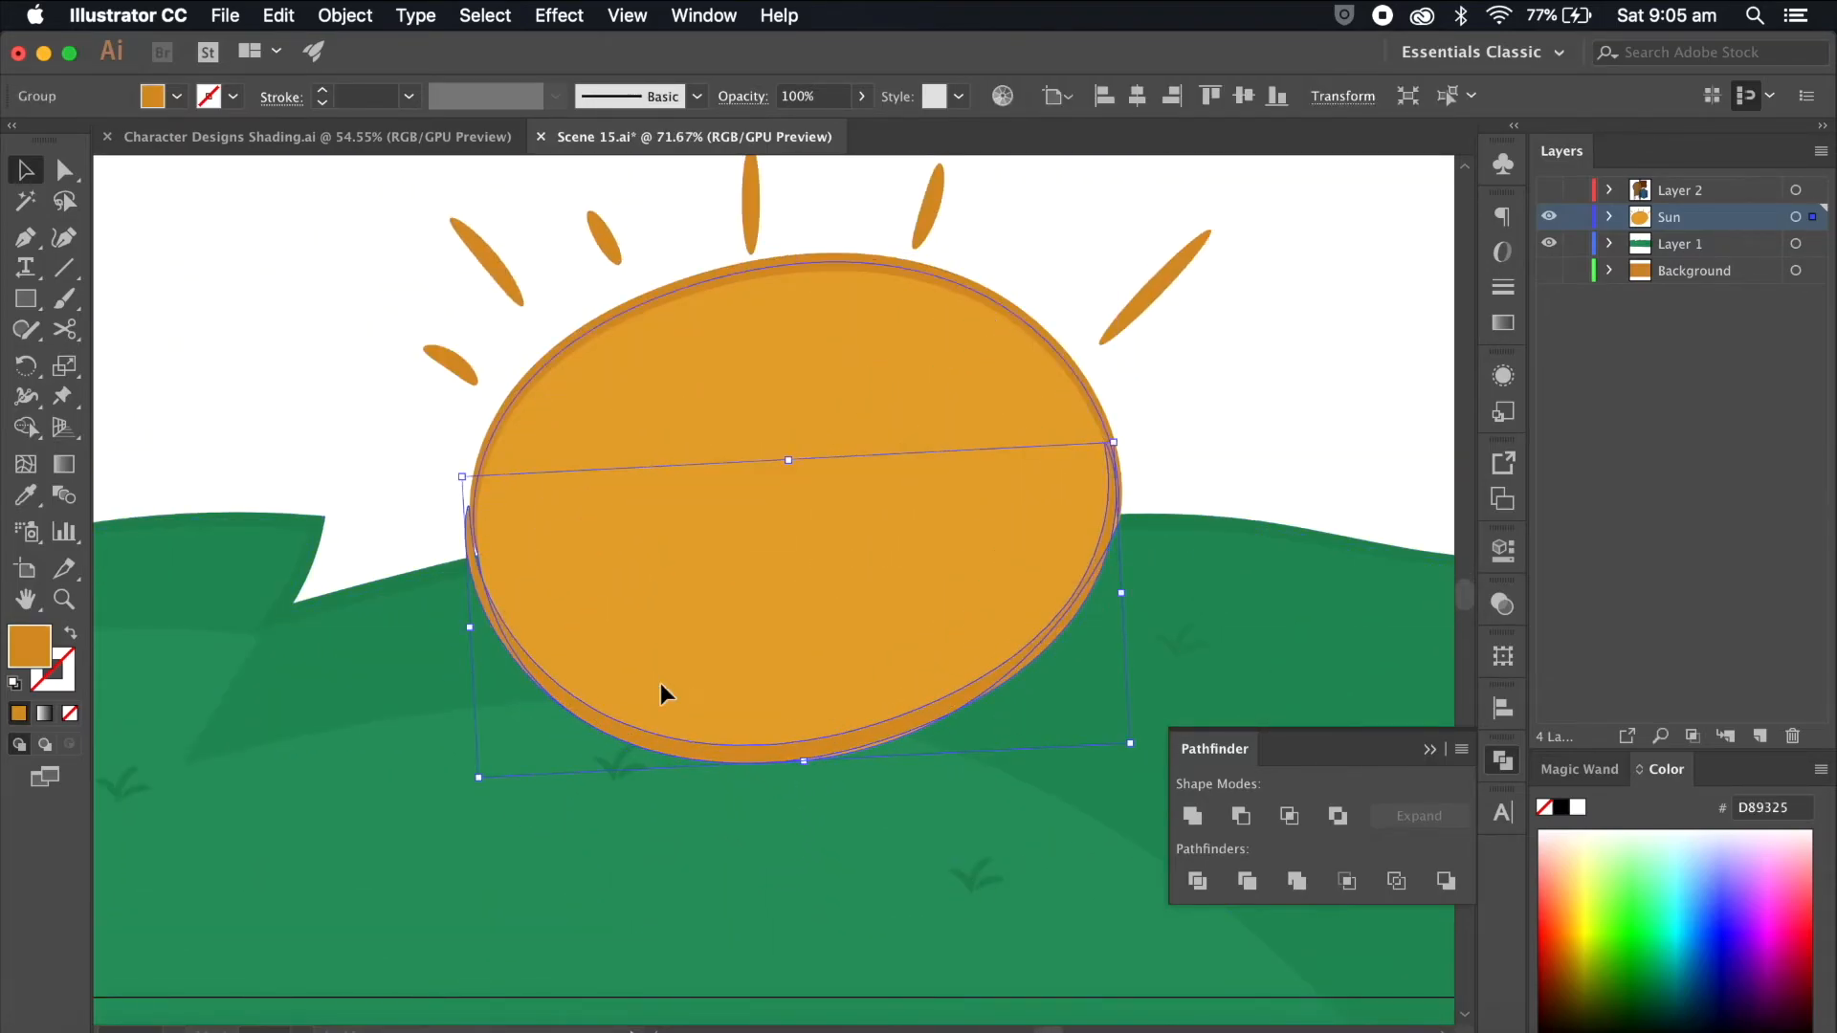
{"action": "left_click", "coordinate": [392, 490]}
Step: Adjust the bottom anchor of the sun's lighter disc so the darker rim around it is more even
{"action": "scroll", "coordinate": [392, 491], "scroll_direction": "down", "scroll_amount": 3}
{"action": "scroll", "coordinate": [392, 491], "scroll_direction": "up", "scroll_amount": 2}
{"action": "left_click", "coordinate": [674, 532]}
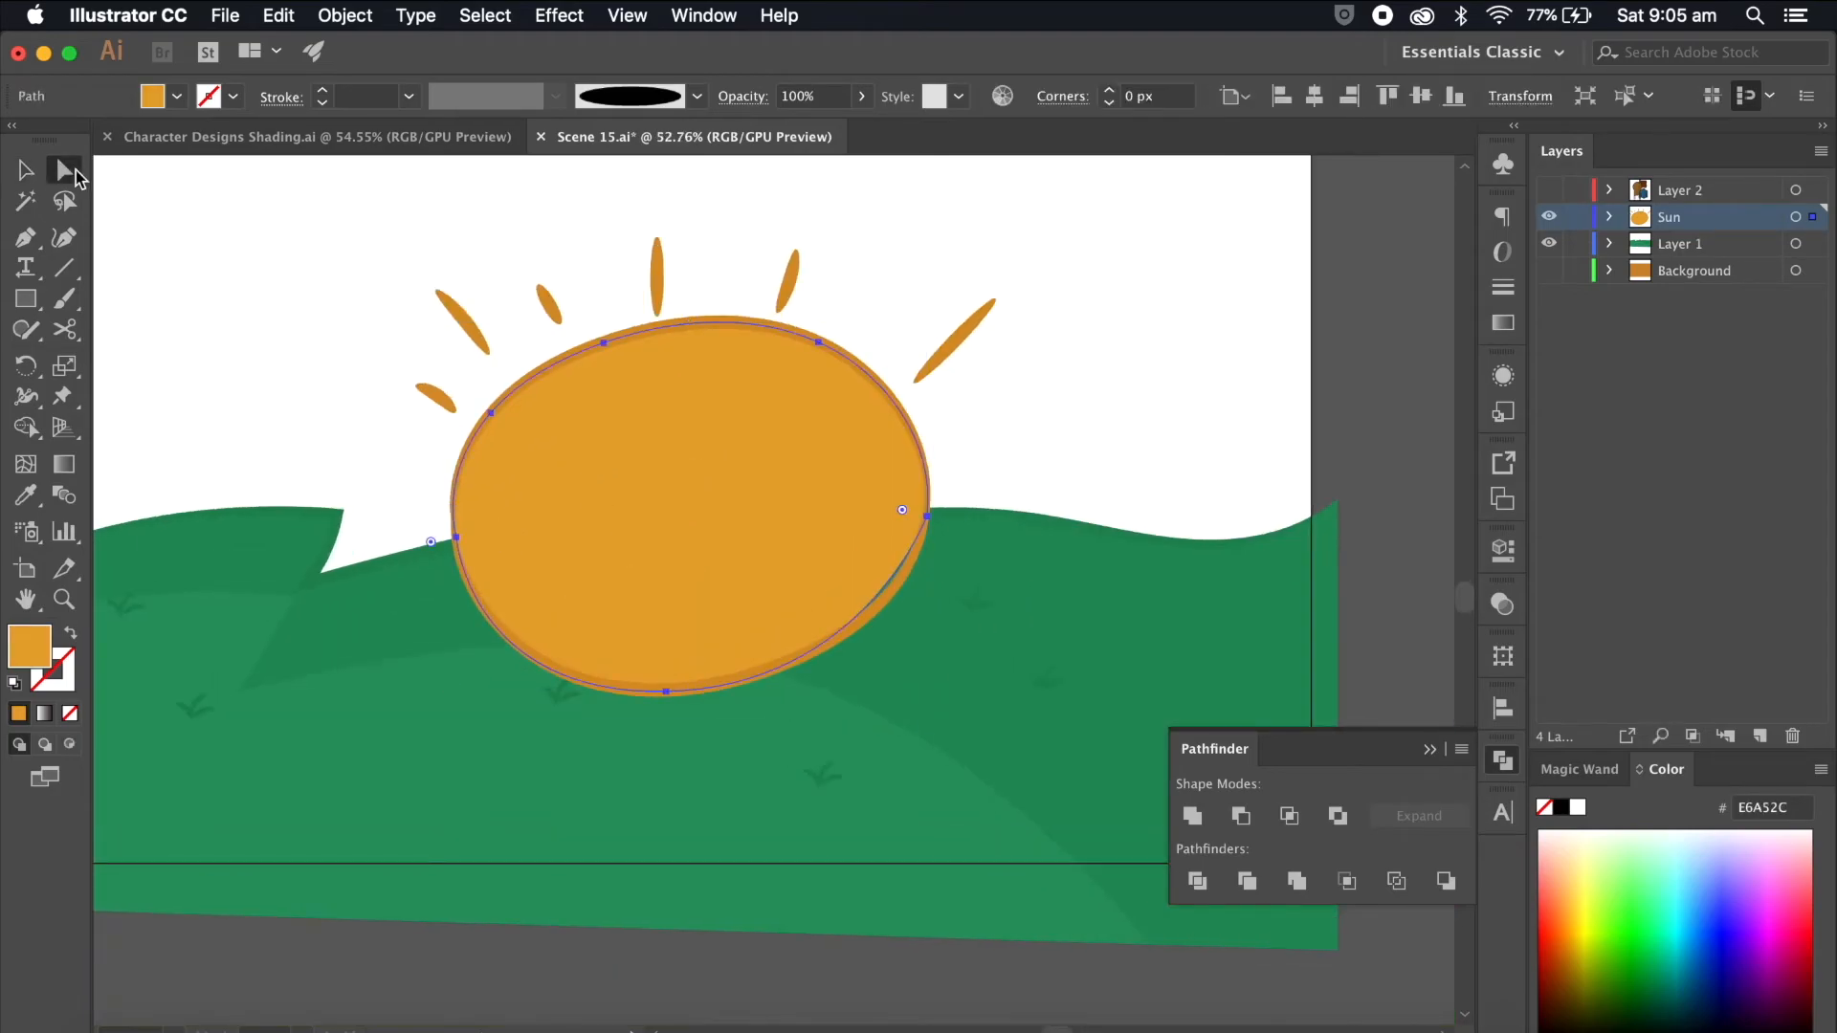
{"action": "left_click", "coordinate": [73, 174]}
{"action": "scroll", "coordinate": [1033, 593], "scroll_direction": "up", "scroll_amount": 5}
{"action": "left_click", "coordinate": [822, 423]}
{"action": "left_click_drag", "start_coordinate": [695, 768], "coordinate": [754, 758]}
{"action": "scroll", "coordinate": [1033, 604], "scroll_direction": "down", "scroll_amount": 5}
{"action": "left_click", "coordinate": [1072, 363]}
{"action": "left_click", "coordinate": [26, 170]}
Step: Place the Sun layer between Layer 1 and Background and hide it
{"action": "scroll", "coordinate": [474, 694], "scroll_direction": "down", "scroll_amount": 2}
{"action": "left_click", "coordinate": [1549, 217]}
{"action": "left_click", "coordinate": [1548, 217]}
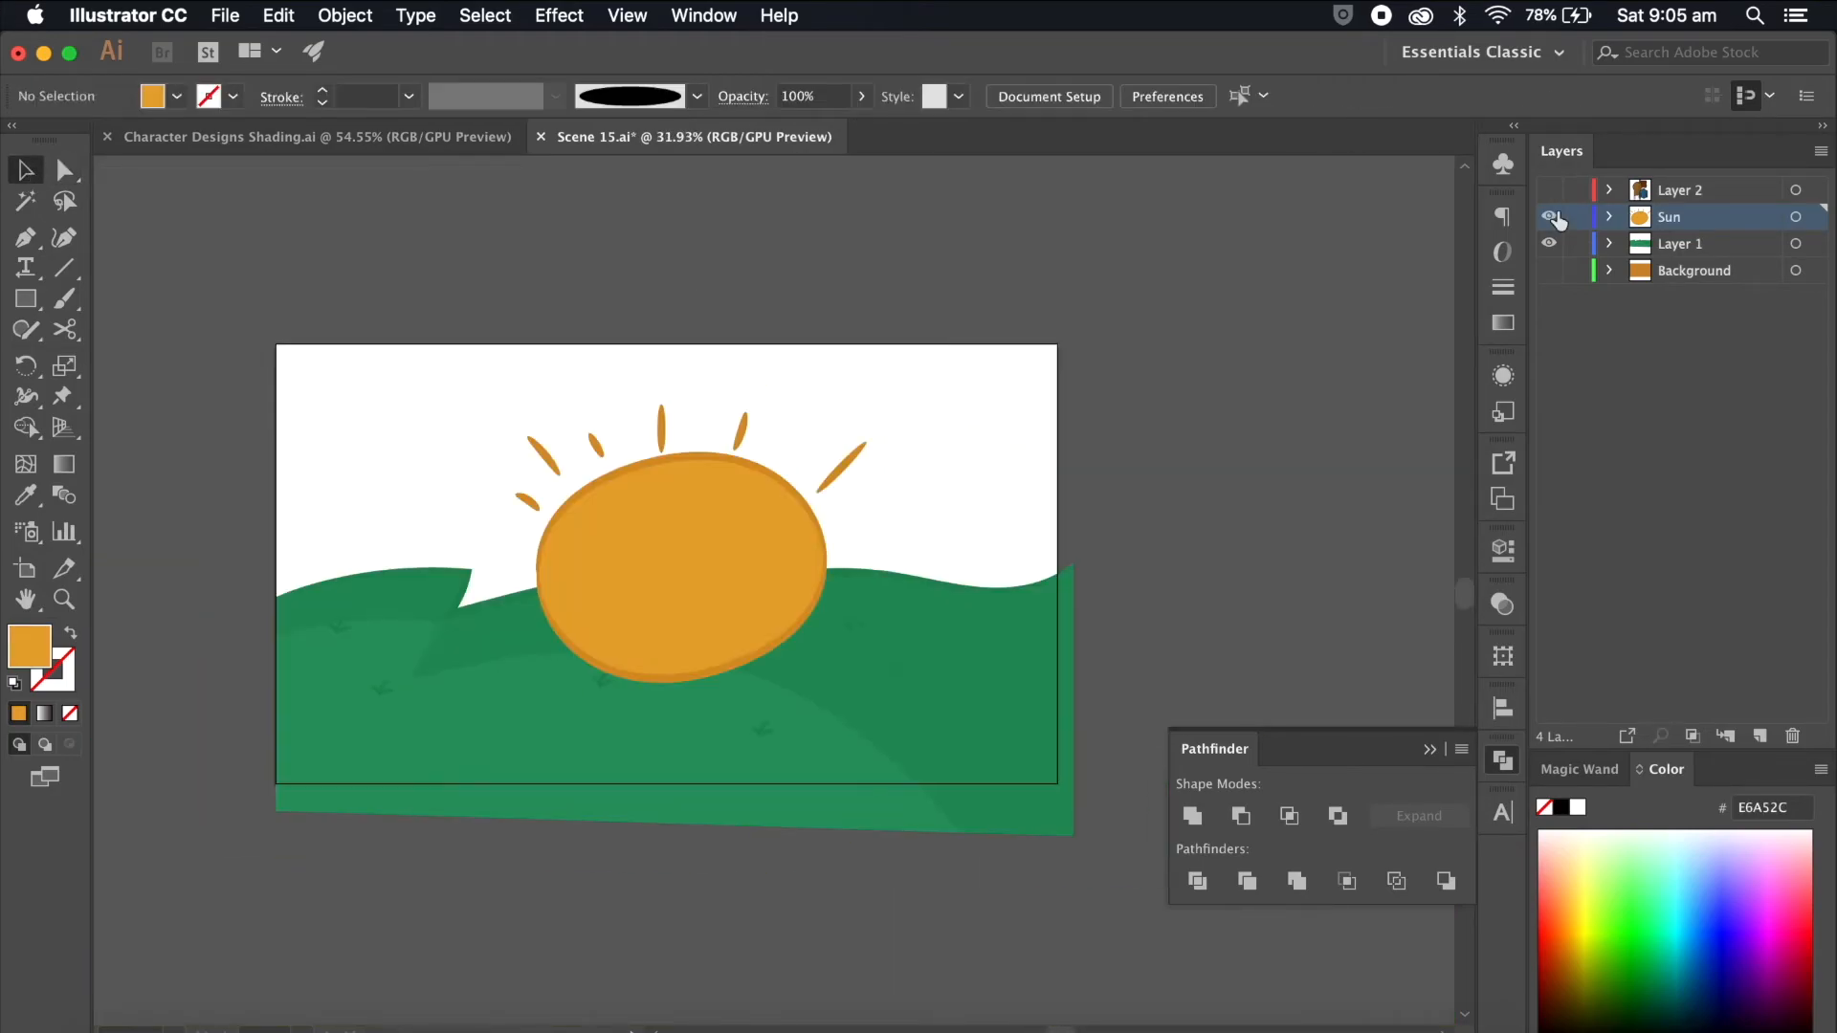
{"action": "left_click_drag", "start_coordinate": [1732, 205], "coordinate": [1670, 258]}
{"action": "left_click", "coordinate": [1549, 244]}
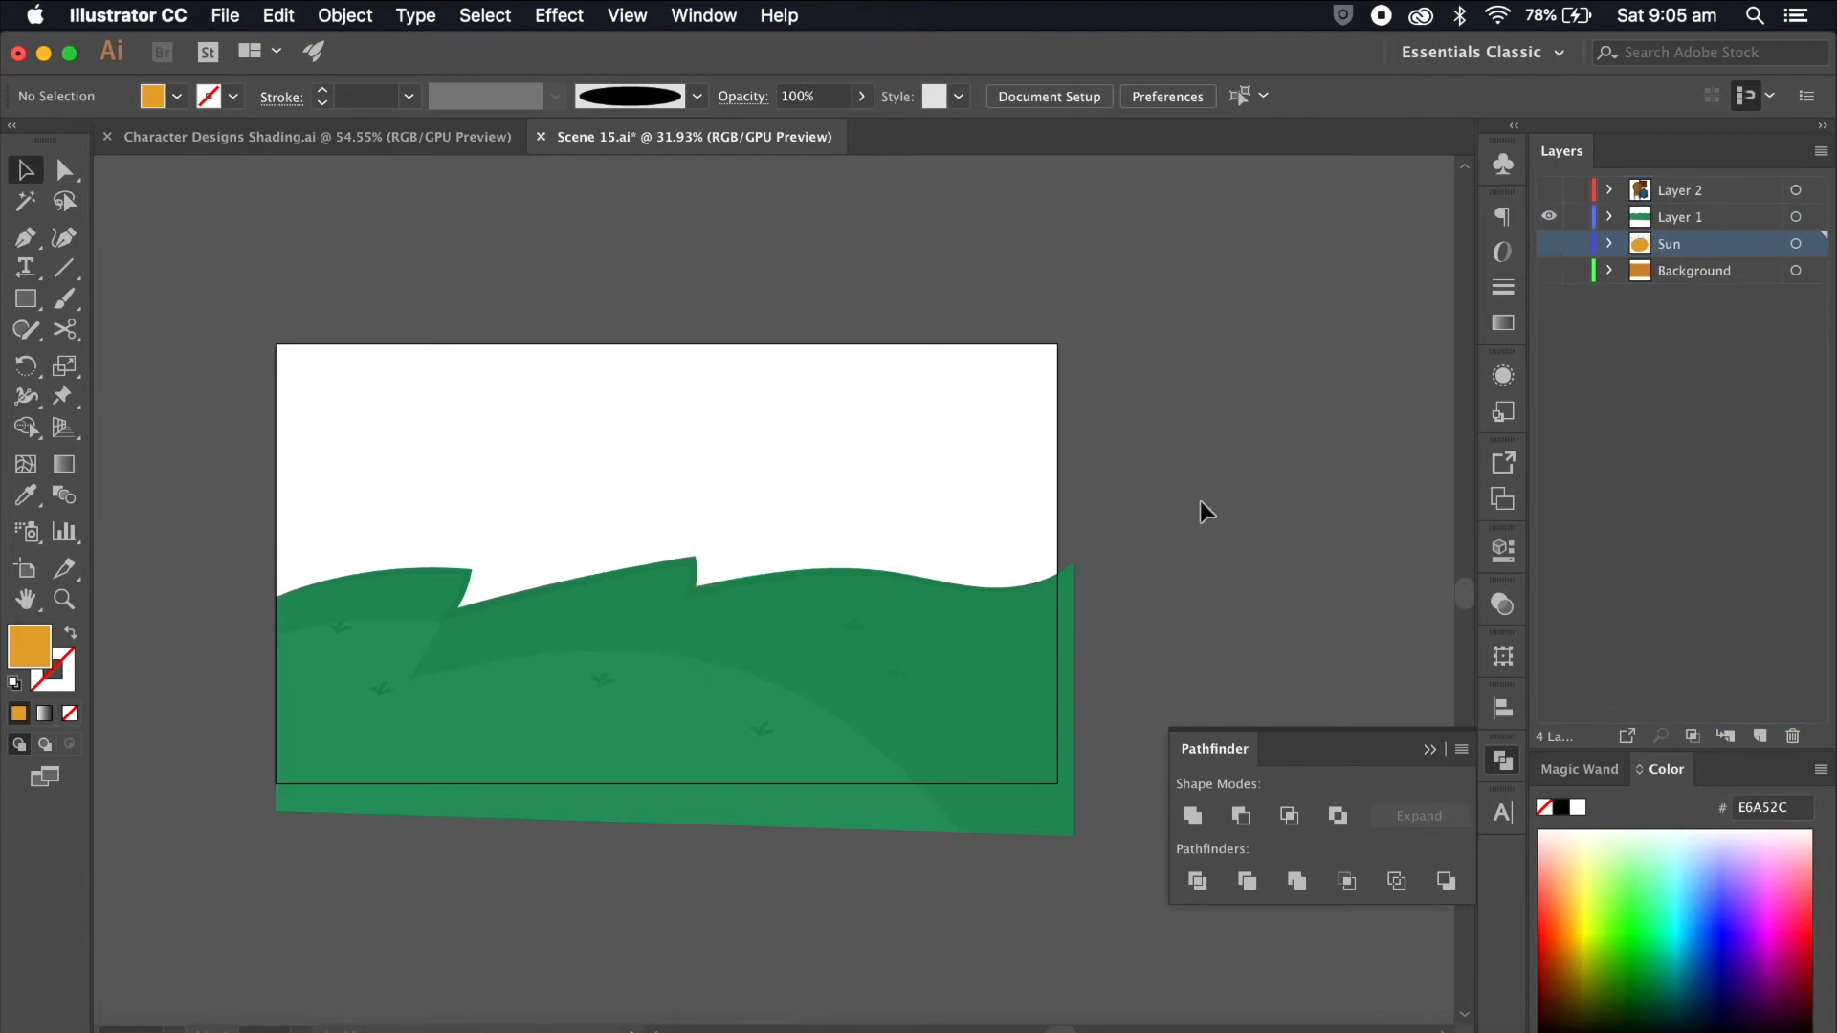
Step: Rename Layer 1, which holds the green hills, as Foreground
{"action": "left_click", "coordinate": [1684, 217]}
{"action": "double_click", "coordinate": [1675, 219]}
{"action": "key", "text": "Return"}
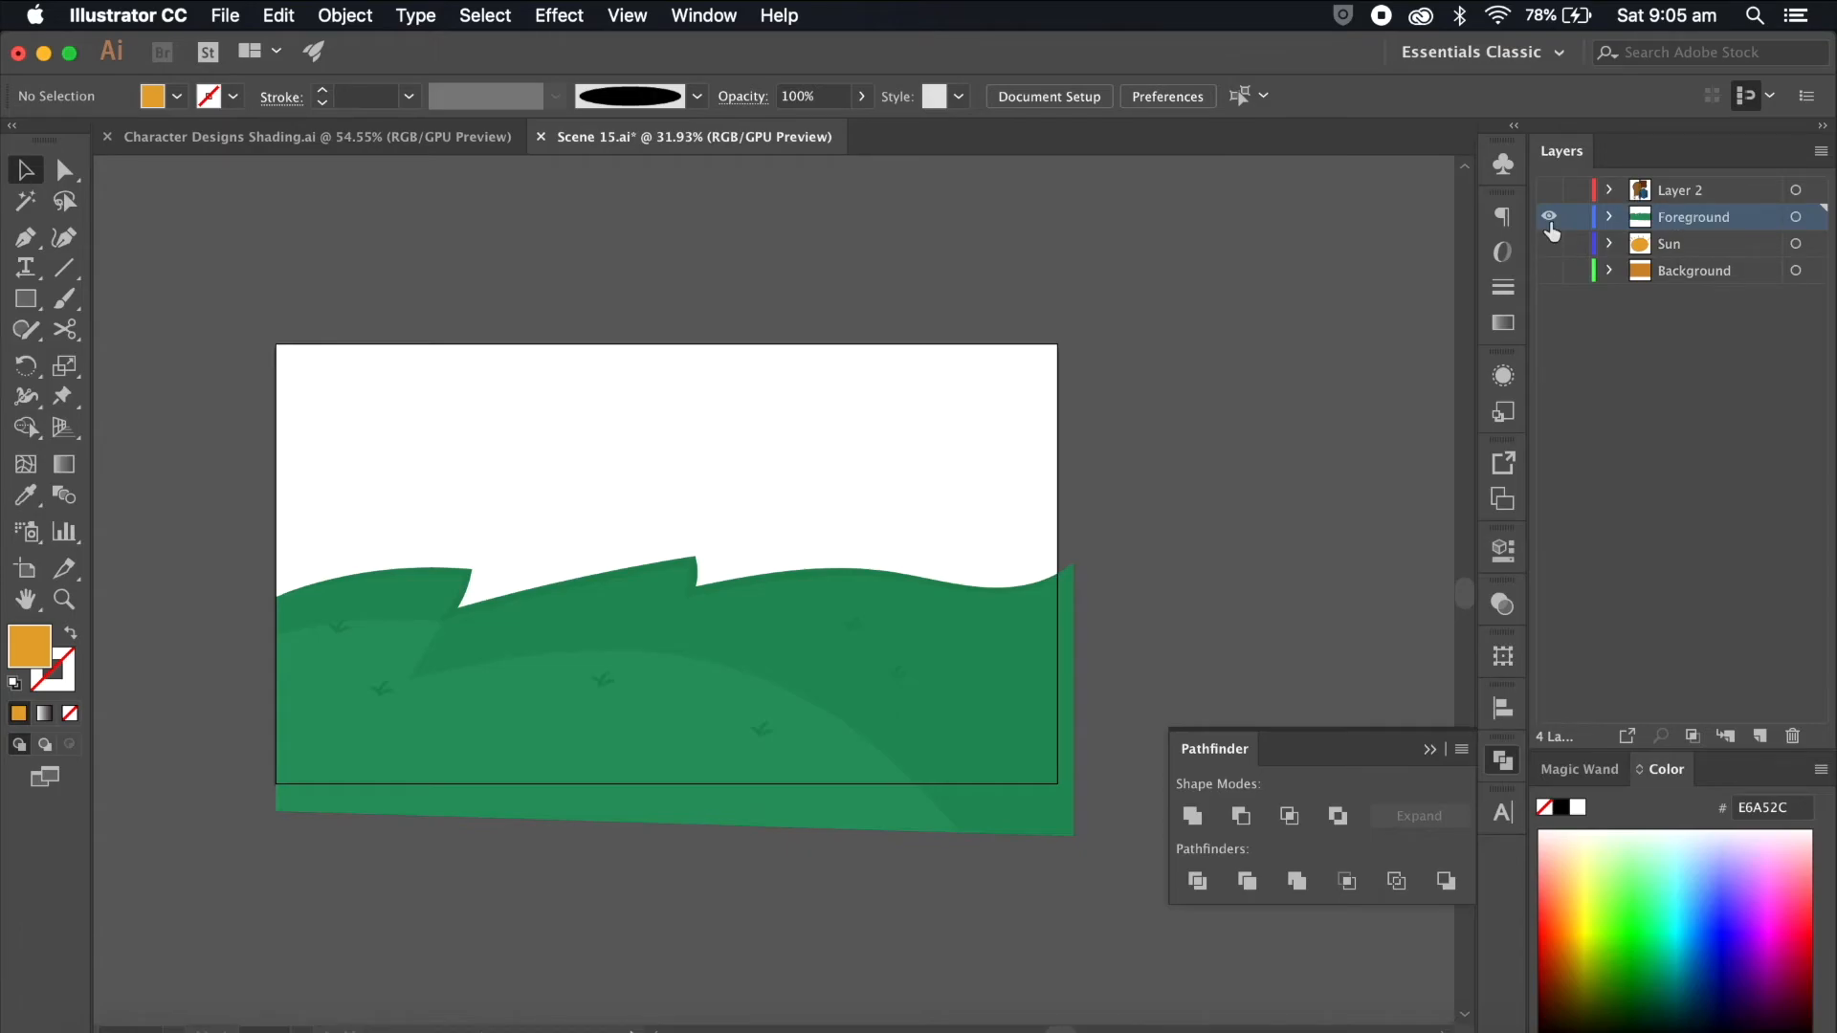
Step: Show only Layer 2 and ungroup the couple, including the man's own group
{"action": "left_click", "coordinate": [1548, 190], "text": "alt"}
{"action": "scroll", "coordinate": [811, 731], "scroll_direction": "up", "scroll_amount": 5}
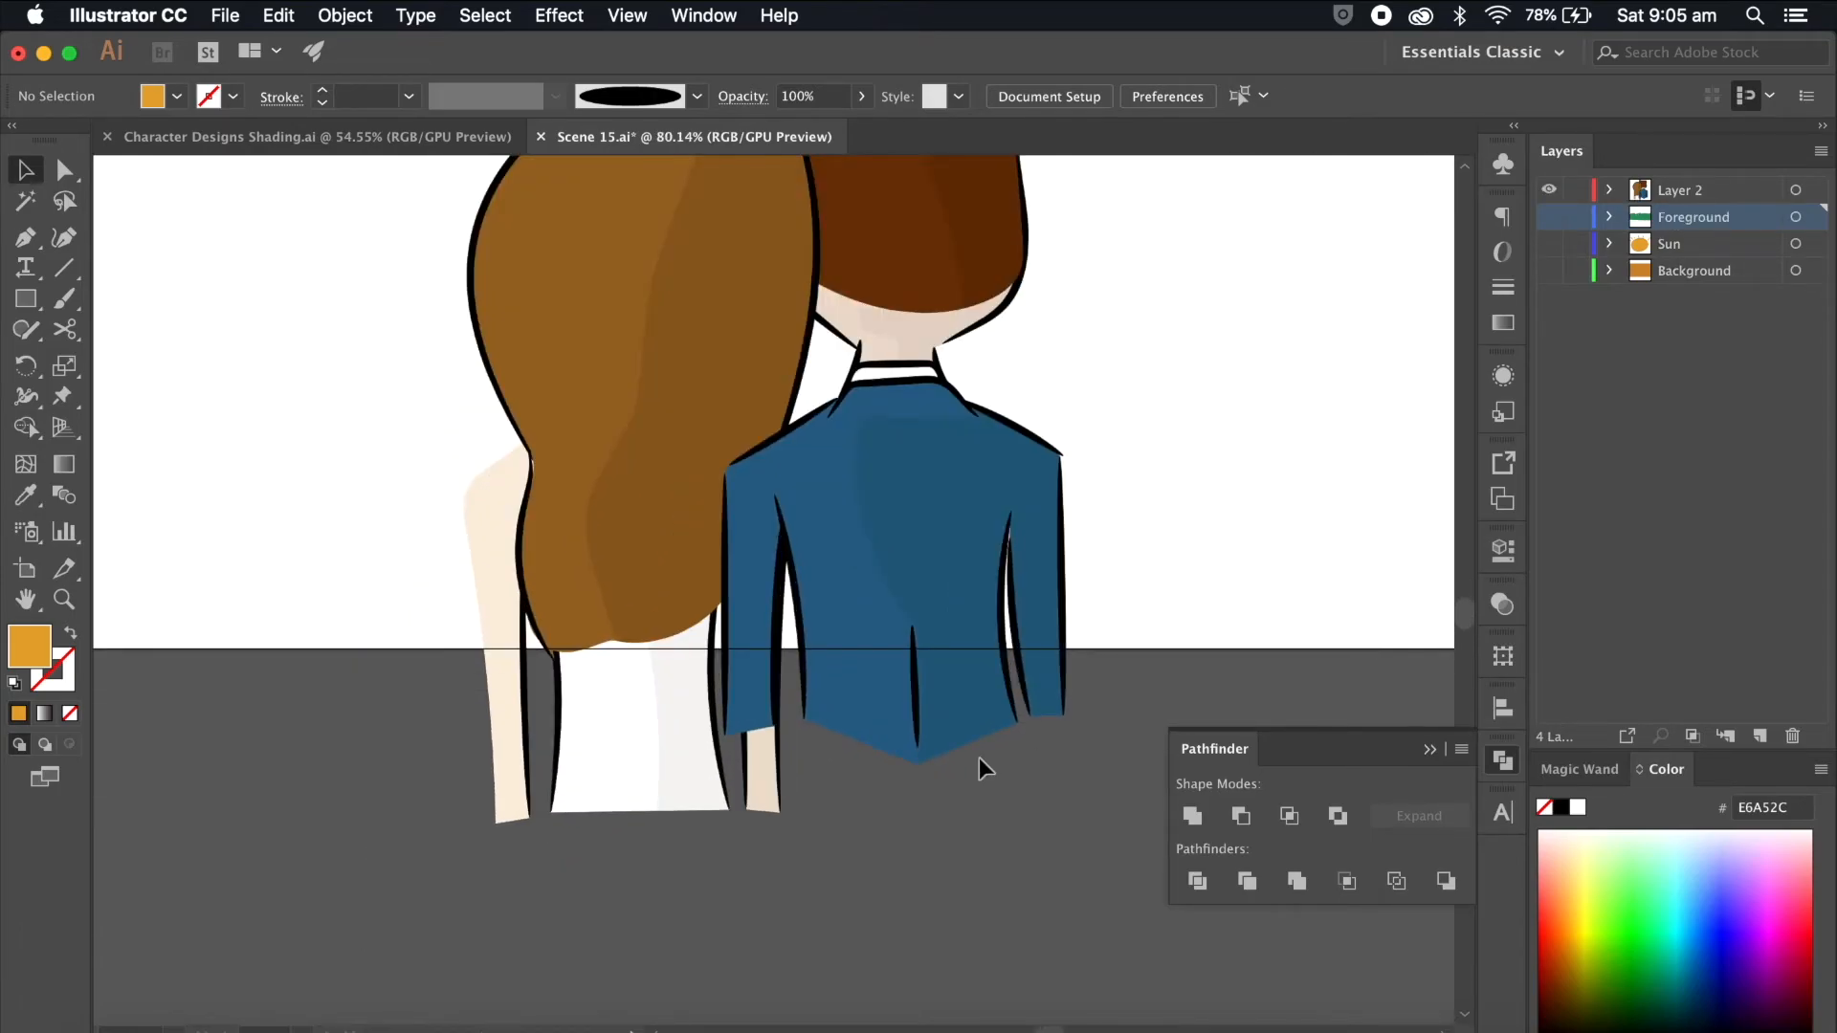
{"action": "left_click", "coordinate": [750, 528]}
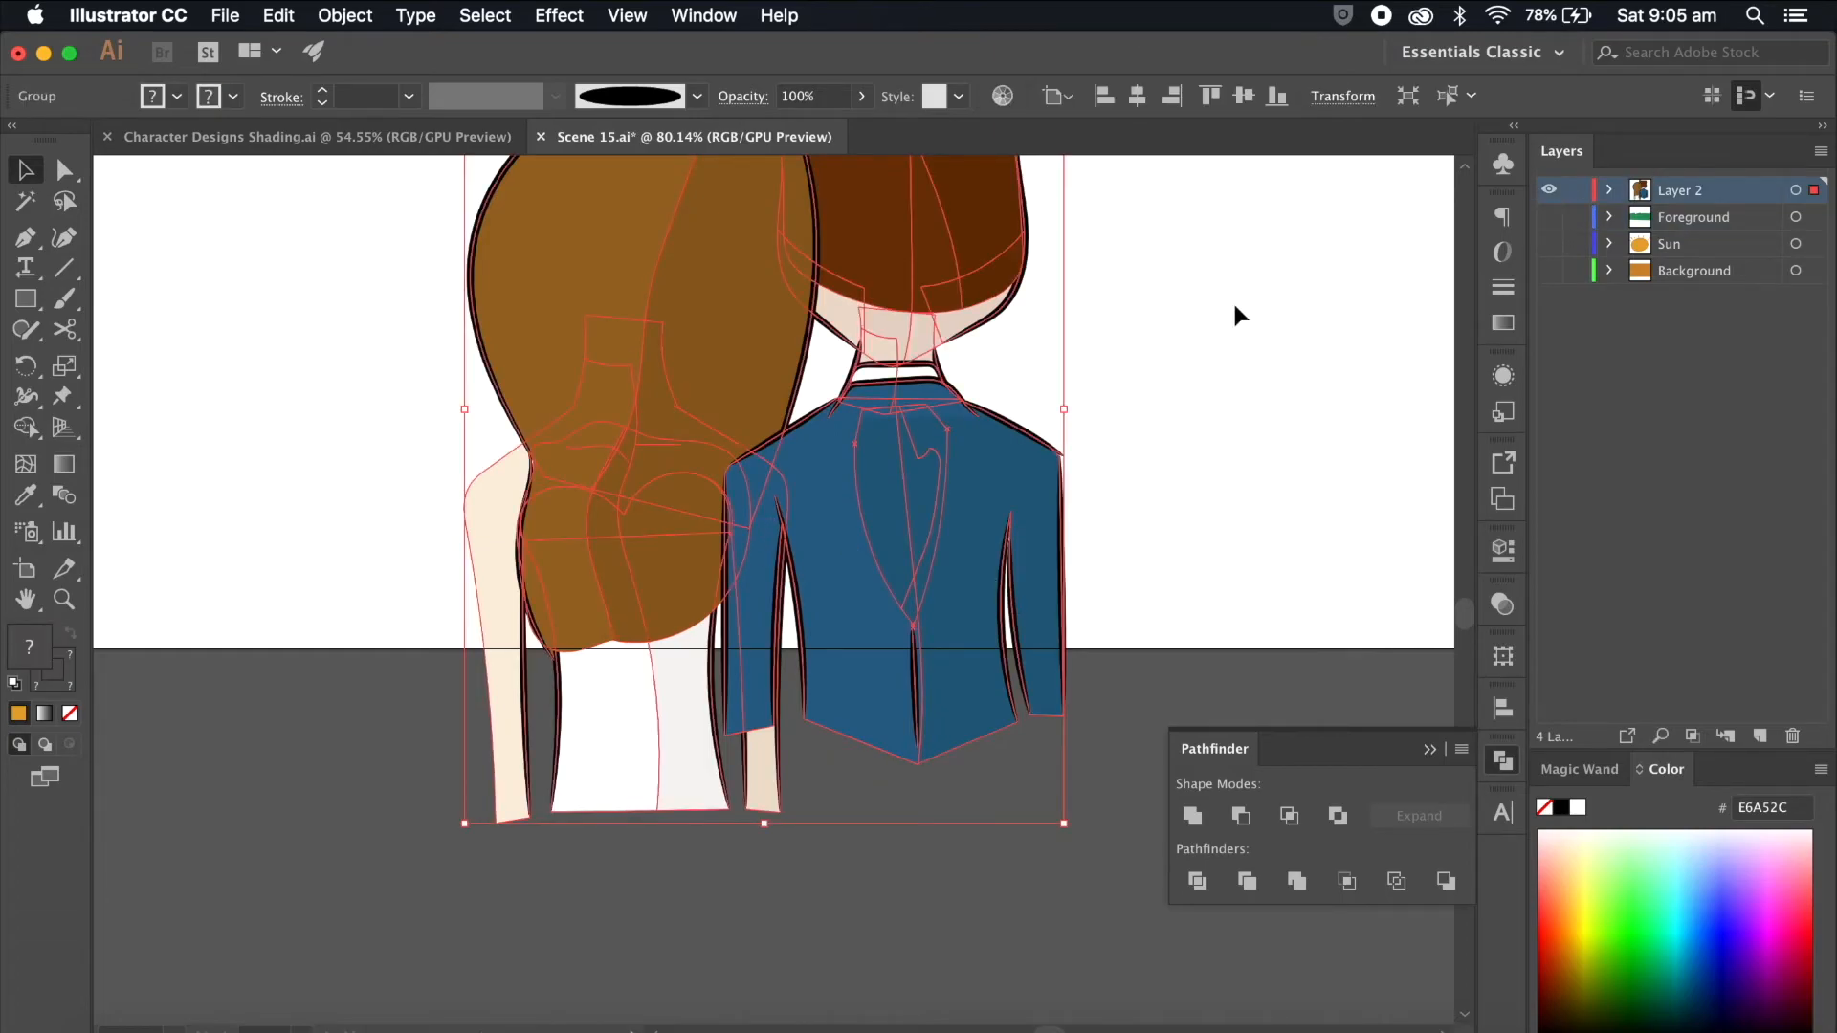
{"action": "right_click", "coordinate": [936, 458]}
{"action": "left_click", "coordinate": [998, 668]}
{"action": "scroll", "coordinate": [851, 397], "scroll_direction": "up", "scroll_amount": 2}
{"action": "right_click", "coordinate": [857, 397]}
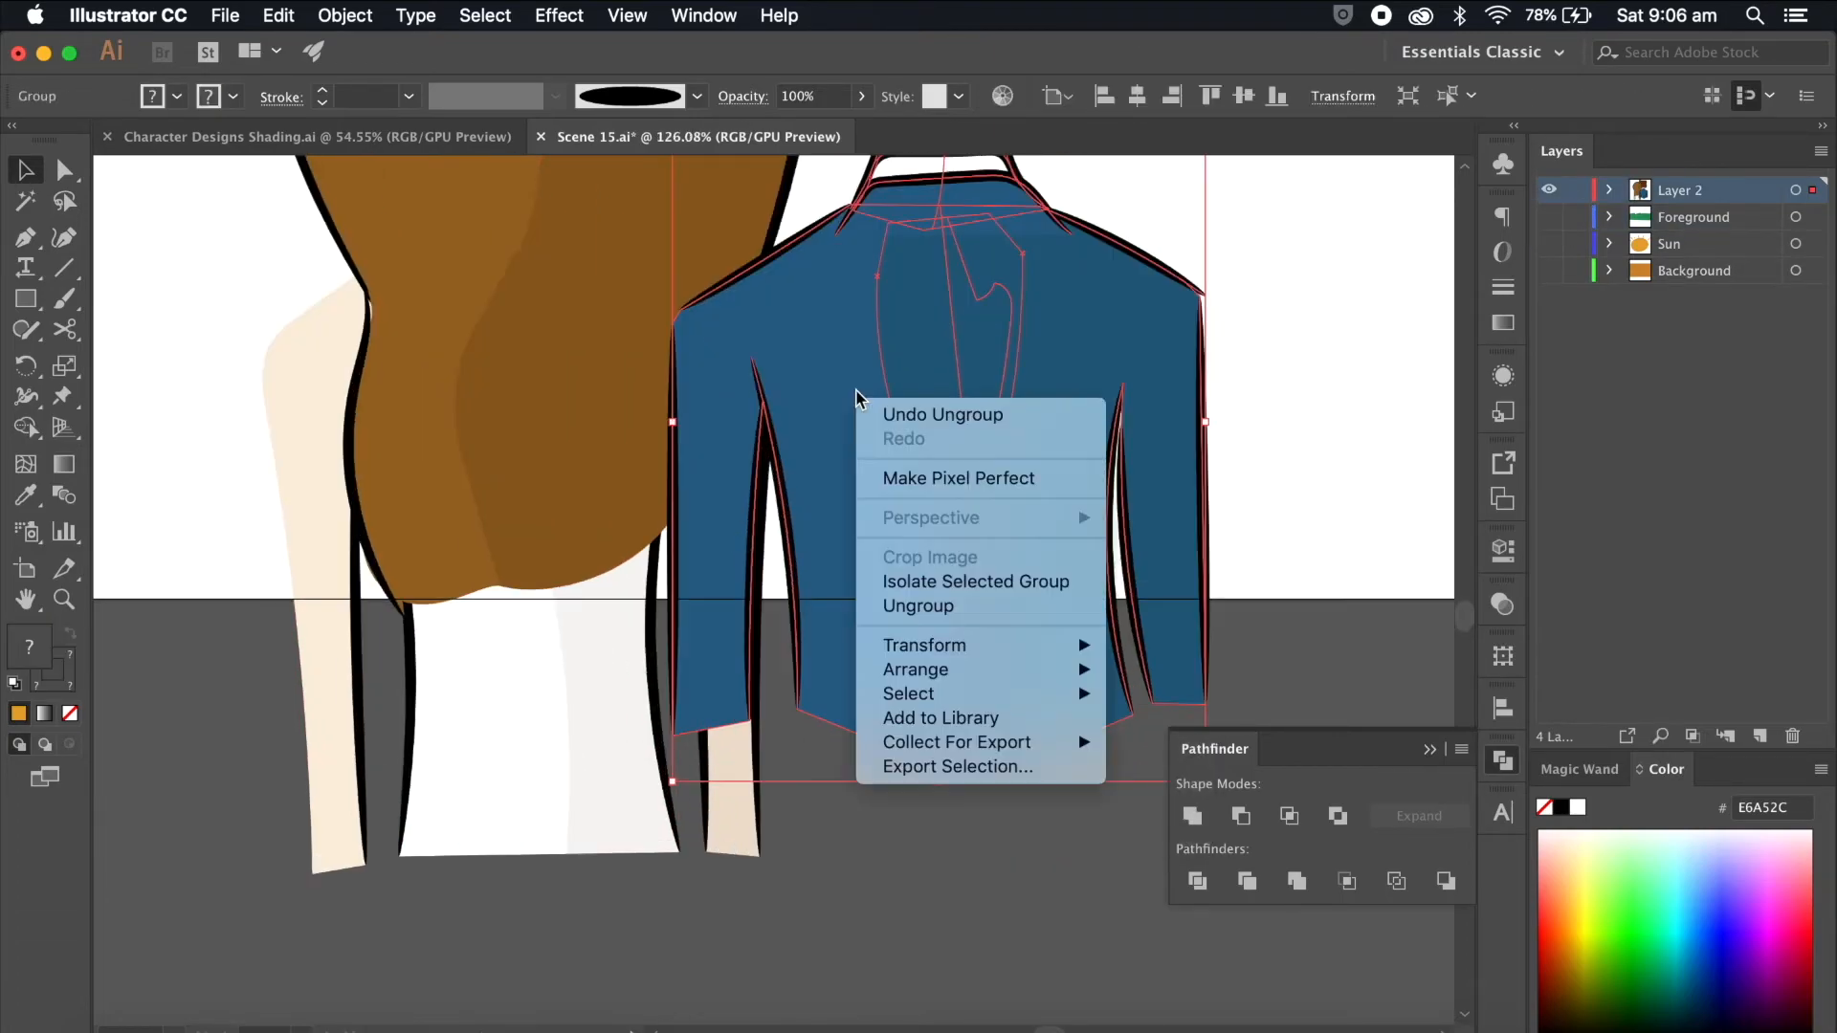
{"action": "left_click", "coordinate": [918, 605]}
{"action": "scroll", "coordinate": [1302, 344], "scroll_direction": "down", "scroll_amount": 2}
{"action": "left_click", "coordinate": [1341, 337]}
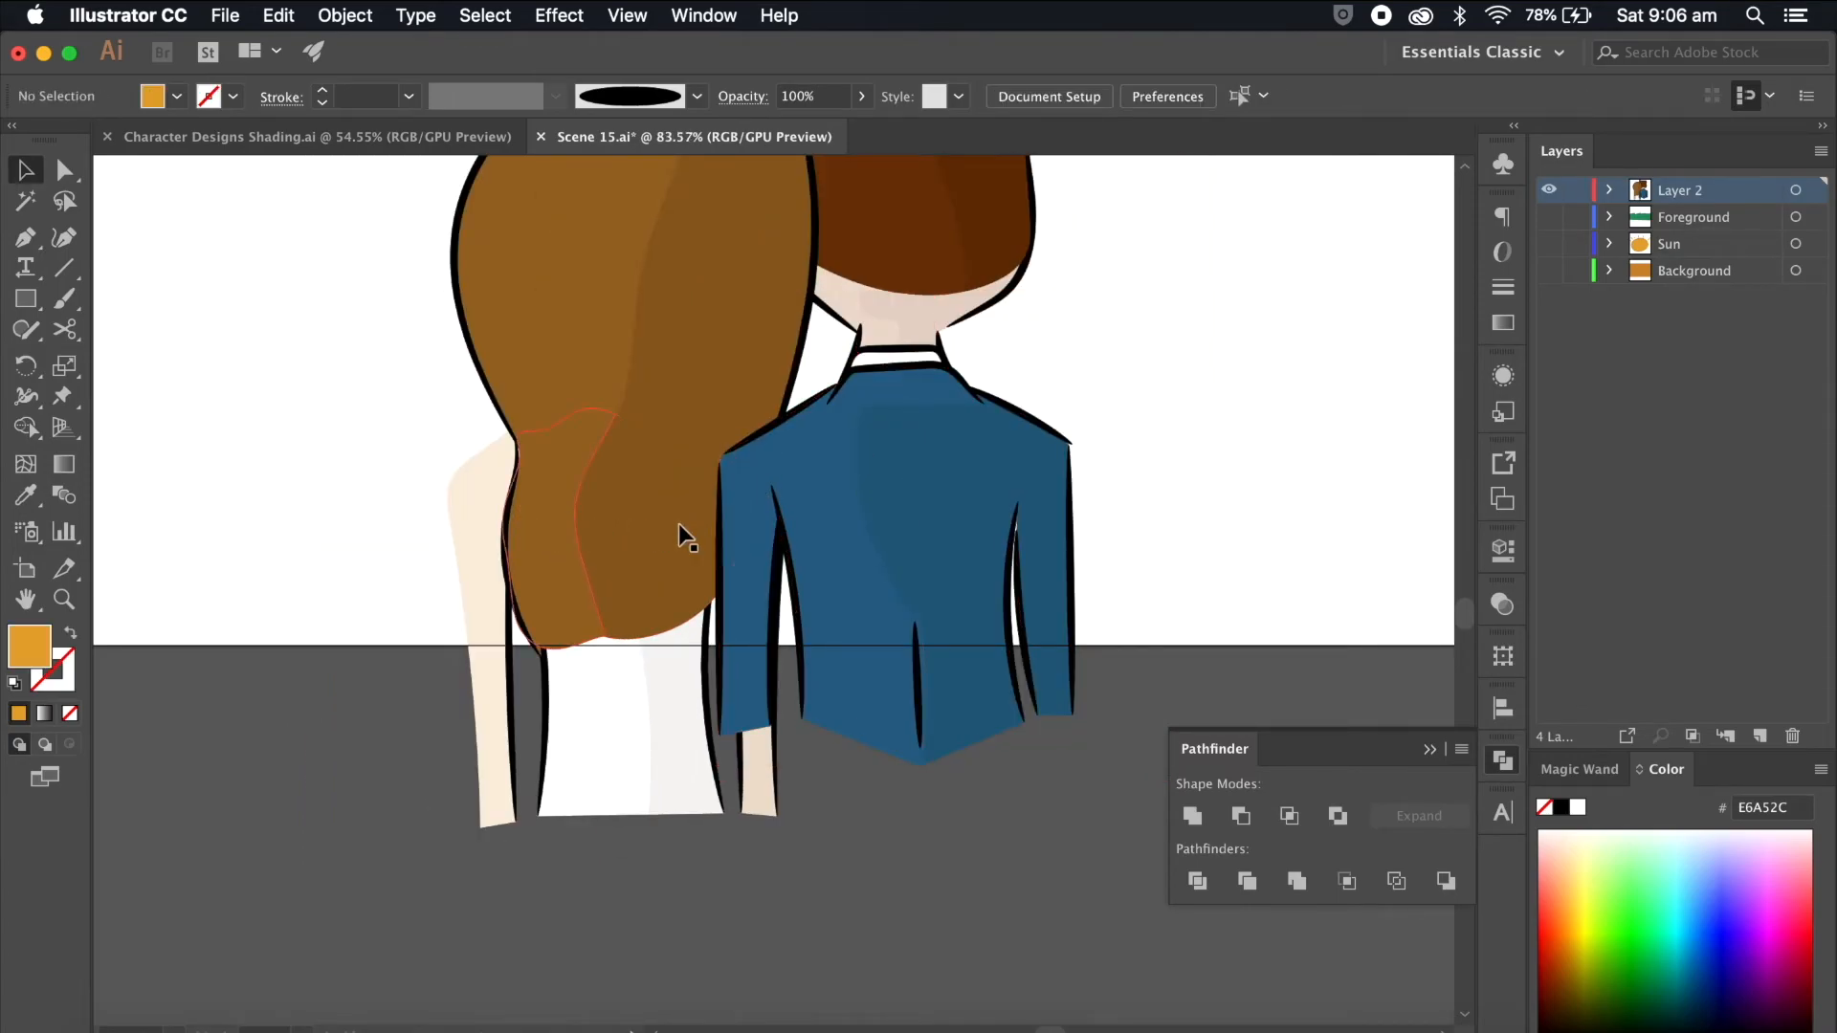
Step: Ungroup the man's blue jacket from the rest of its artwork
{"action": "left_click", "coordinate": [754, 499]}
{"action": "scroll", "coordinate": [752, 456], "scroll_direction": "up", "scroll_amount": 2}
{"action": "right_click", "coordinate": [750, 412]}
{"action": "left_click", "coordinate": [866, 594]}
Step: Cut the path of the jacket's blue fill at the left armpit and shoulder with the Scissors tool
{"action": "left_click", "coordinate": [767, 390]}
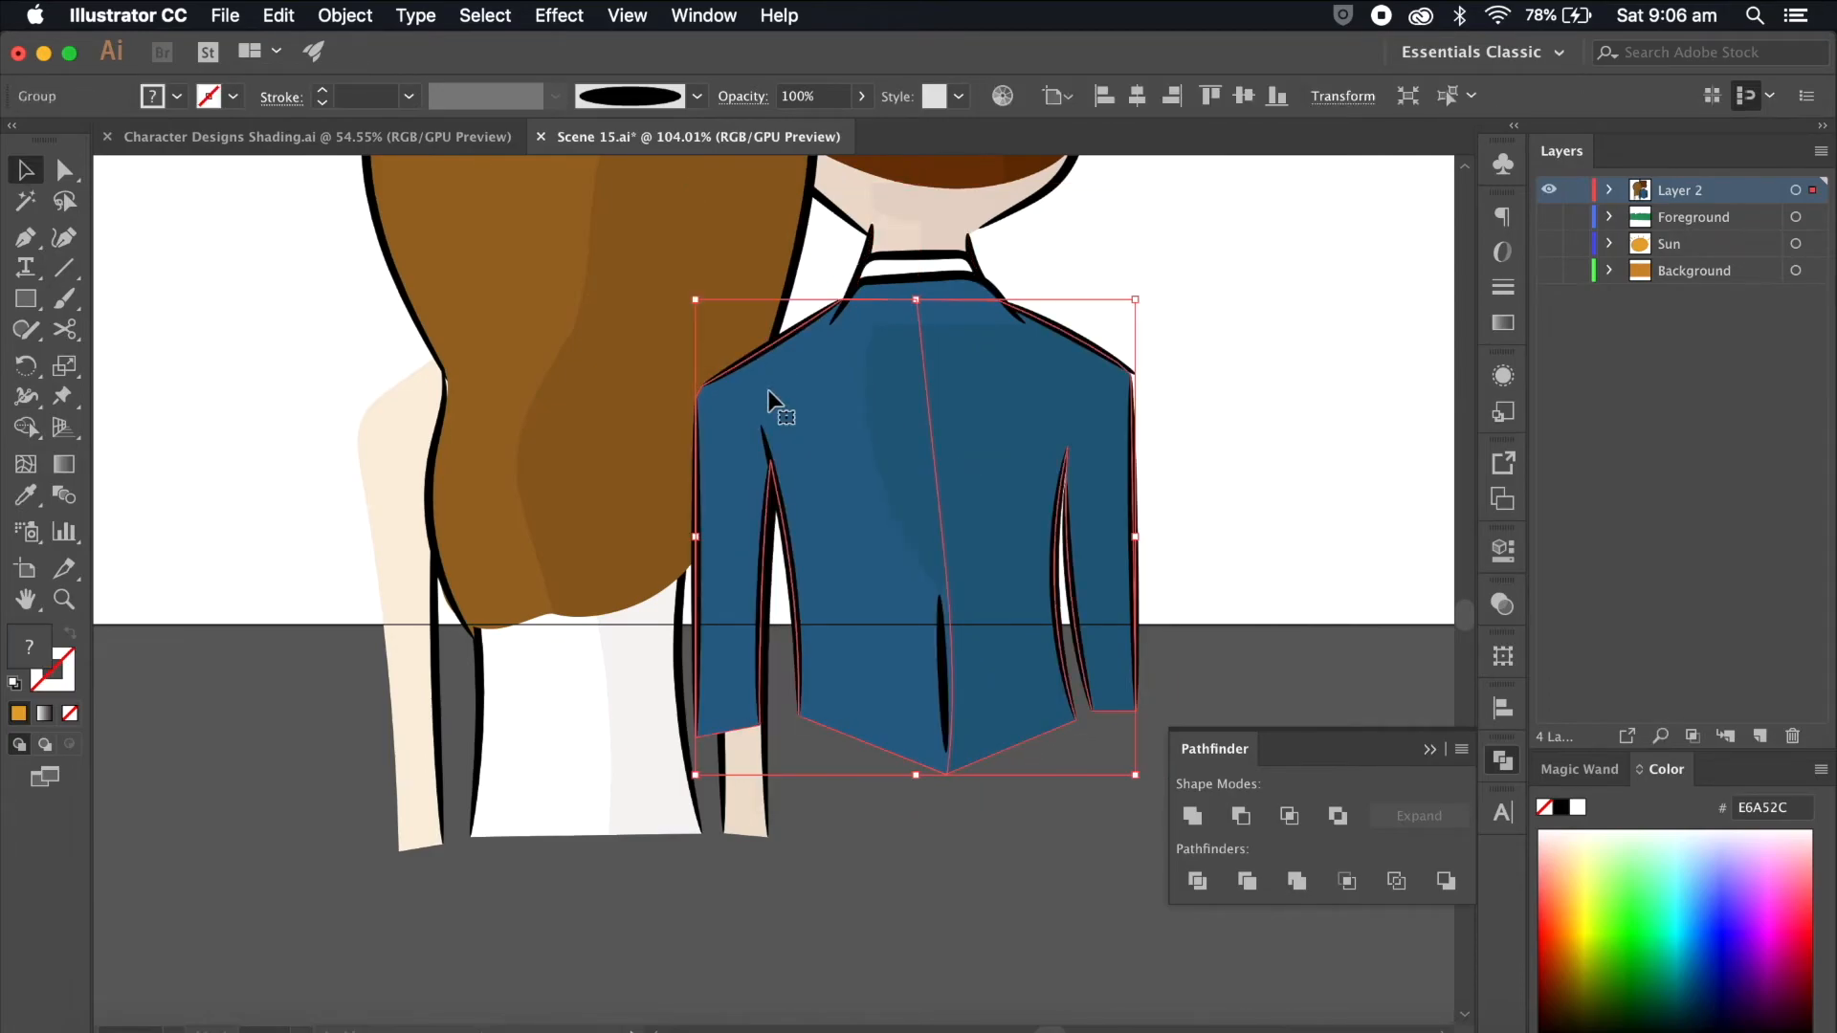
{"action": "scroll", "coordinate": [769, 392], "scroll_direction": "up", "scroll_amount": 2}
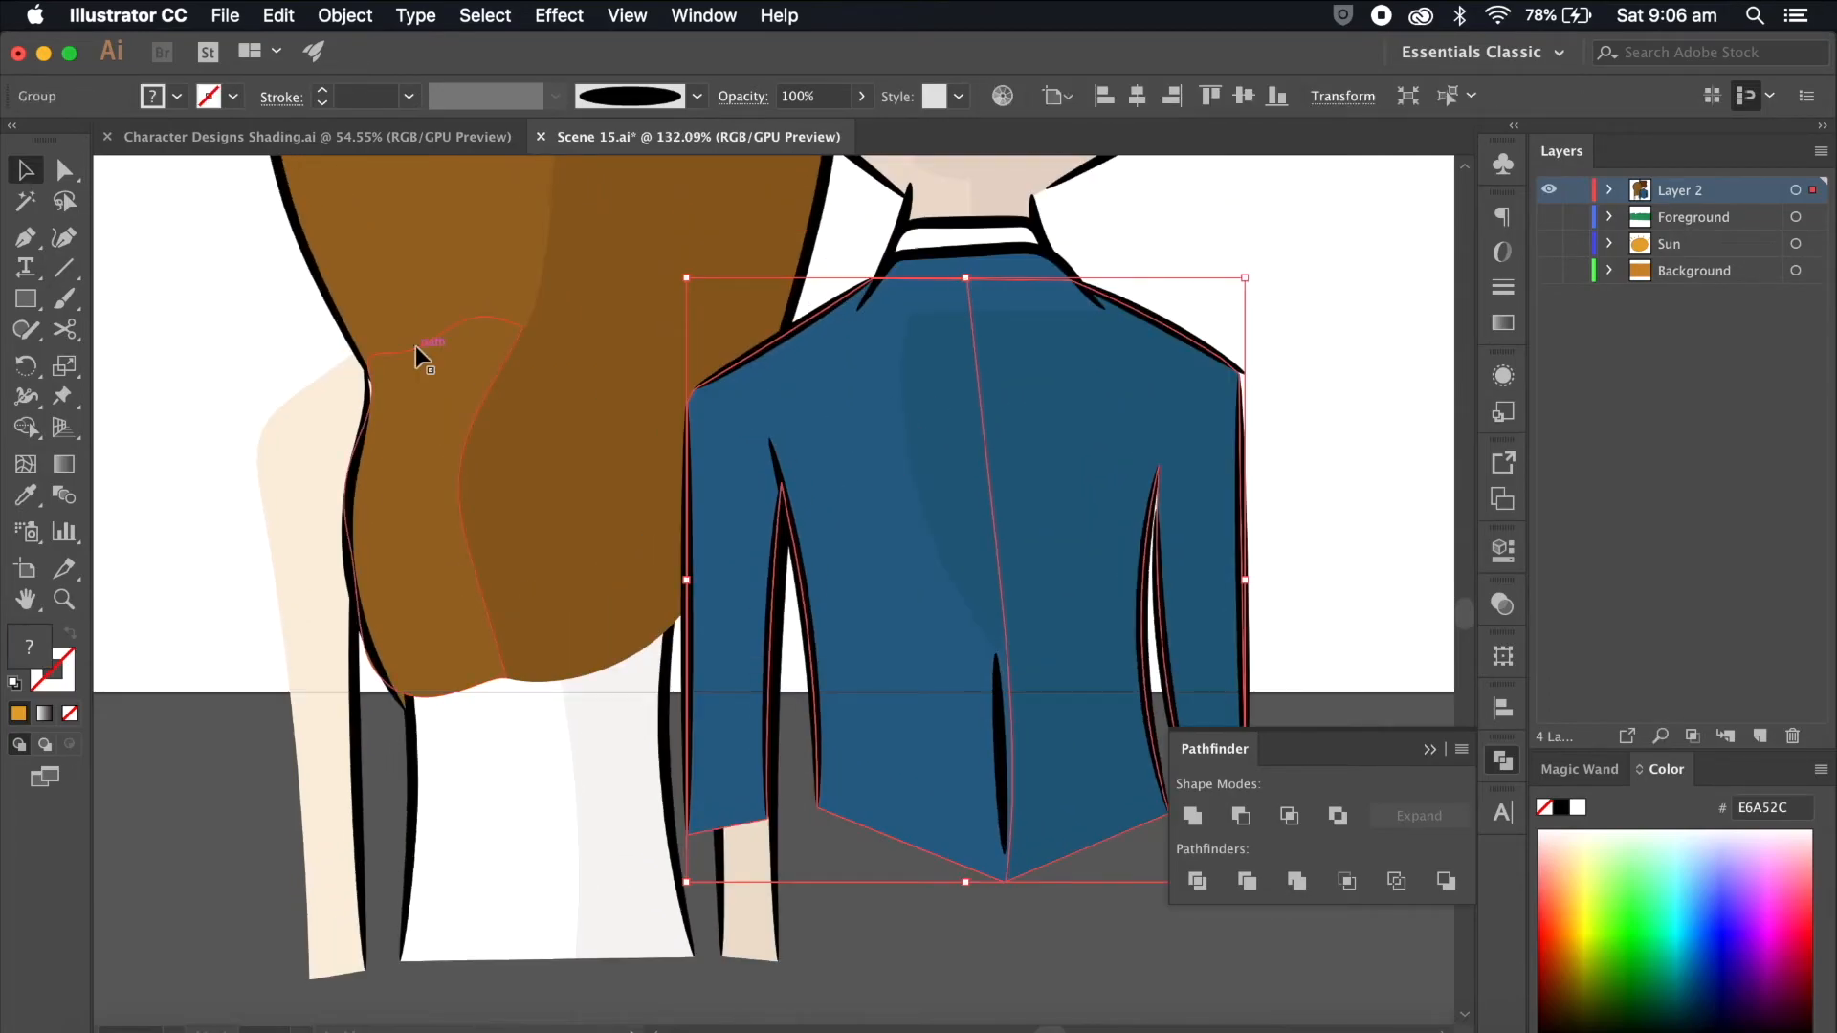
{"action": "left_click", "coordinate": [73, 332]}
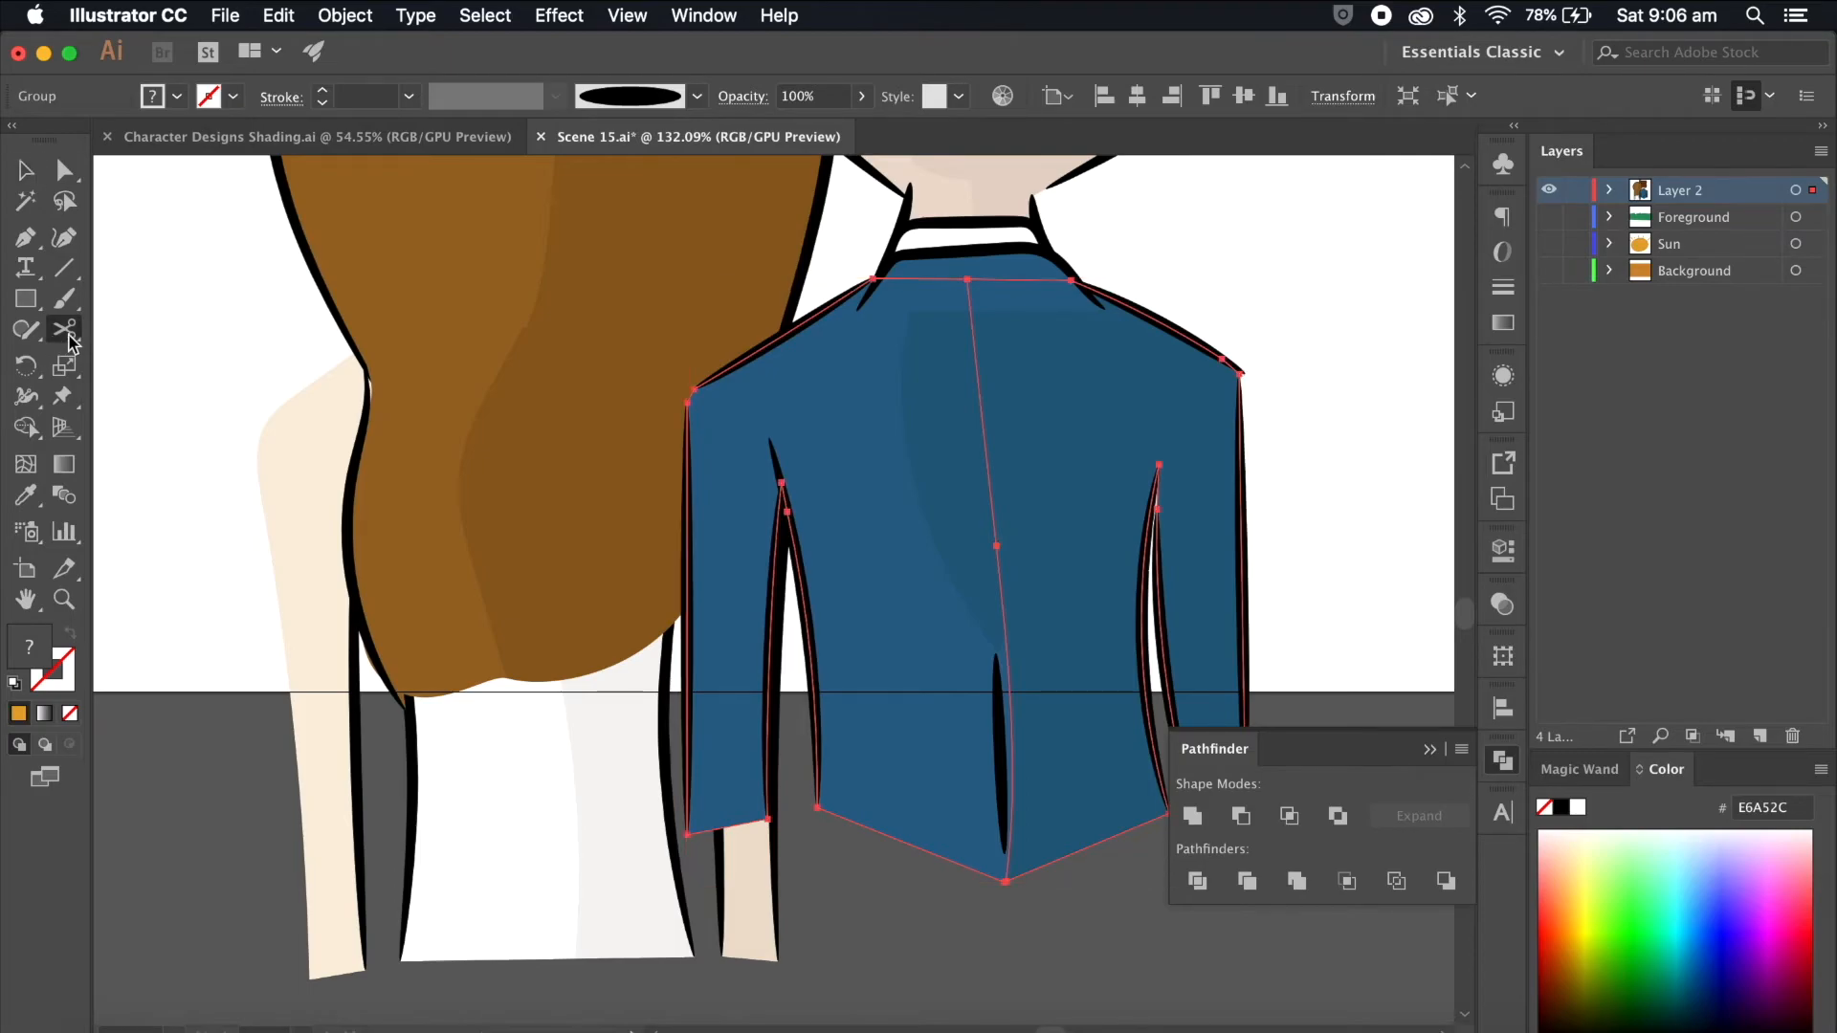
{"action": "left_click", "coordinate": [781, 478]}
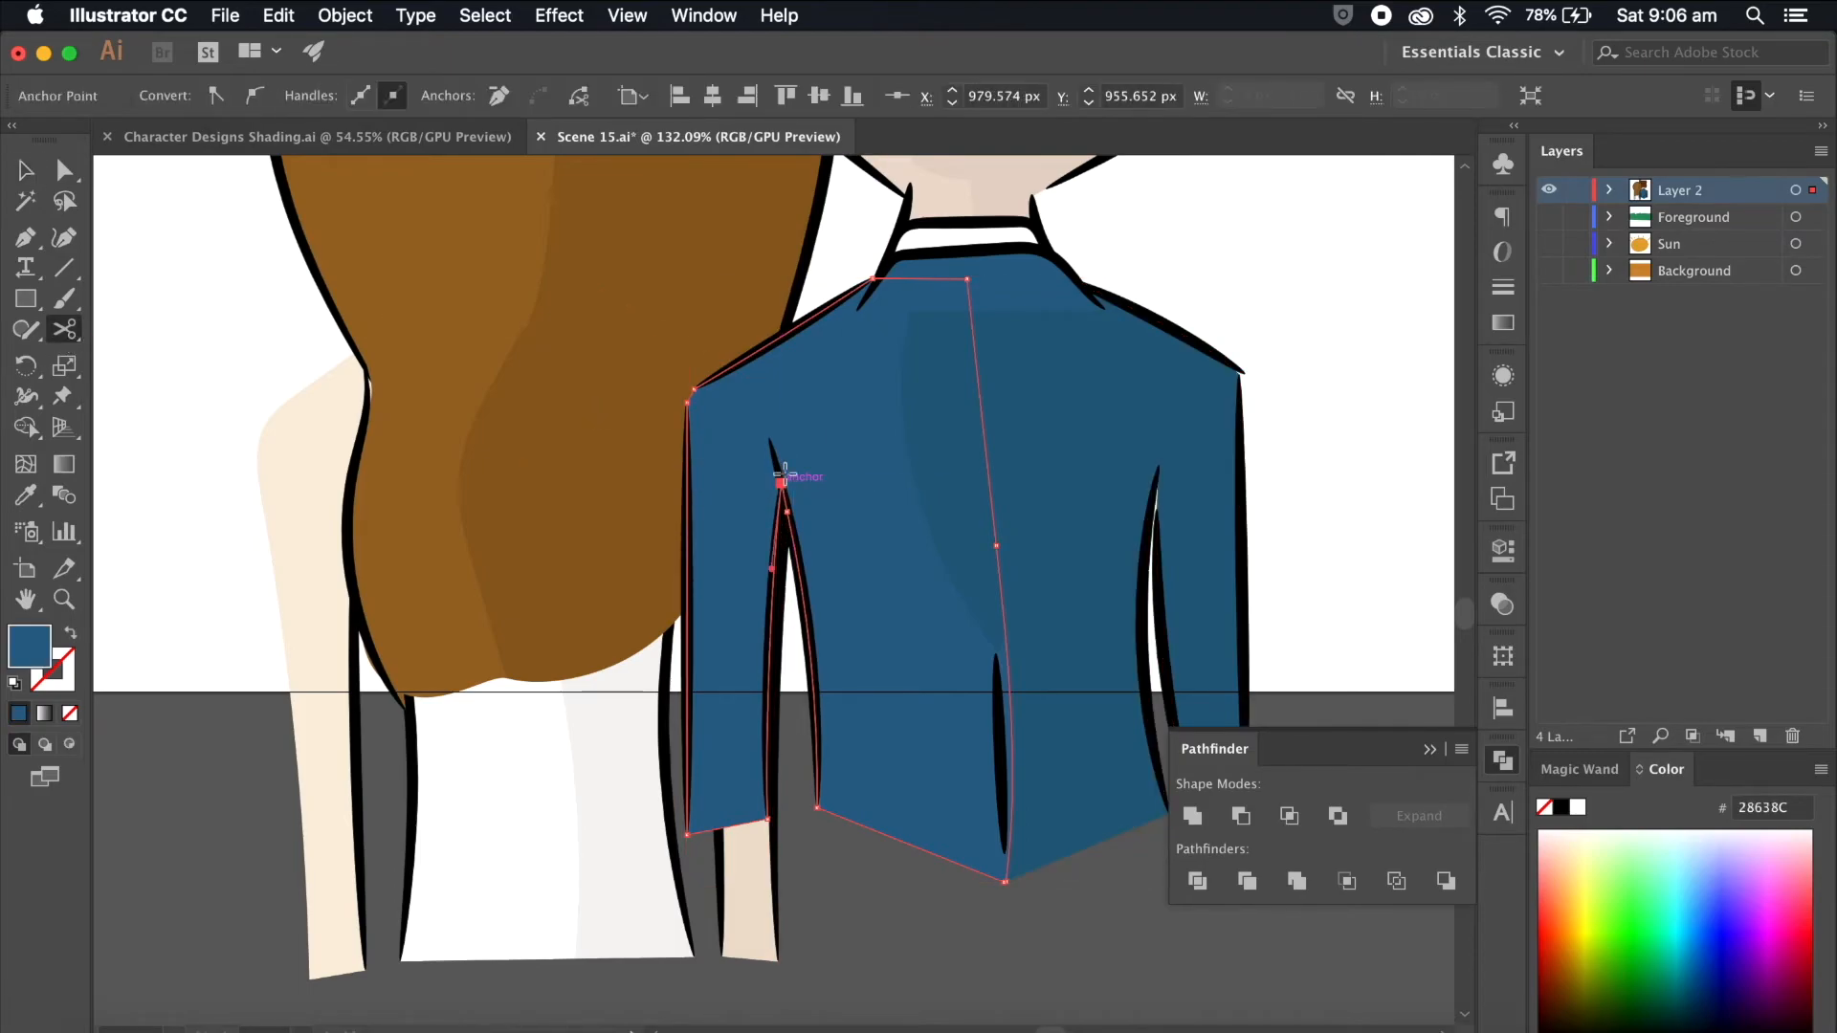
{"action": "left_click", "coordinate": [742, 371]}
{"action": "key", "text": "v"}
{"action": "left_click", "coordinate": [234, 434]}
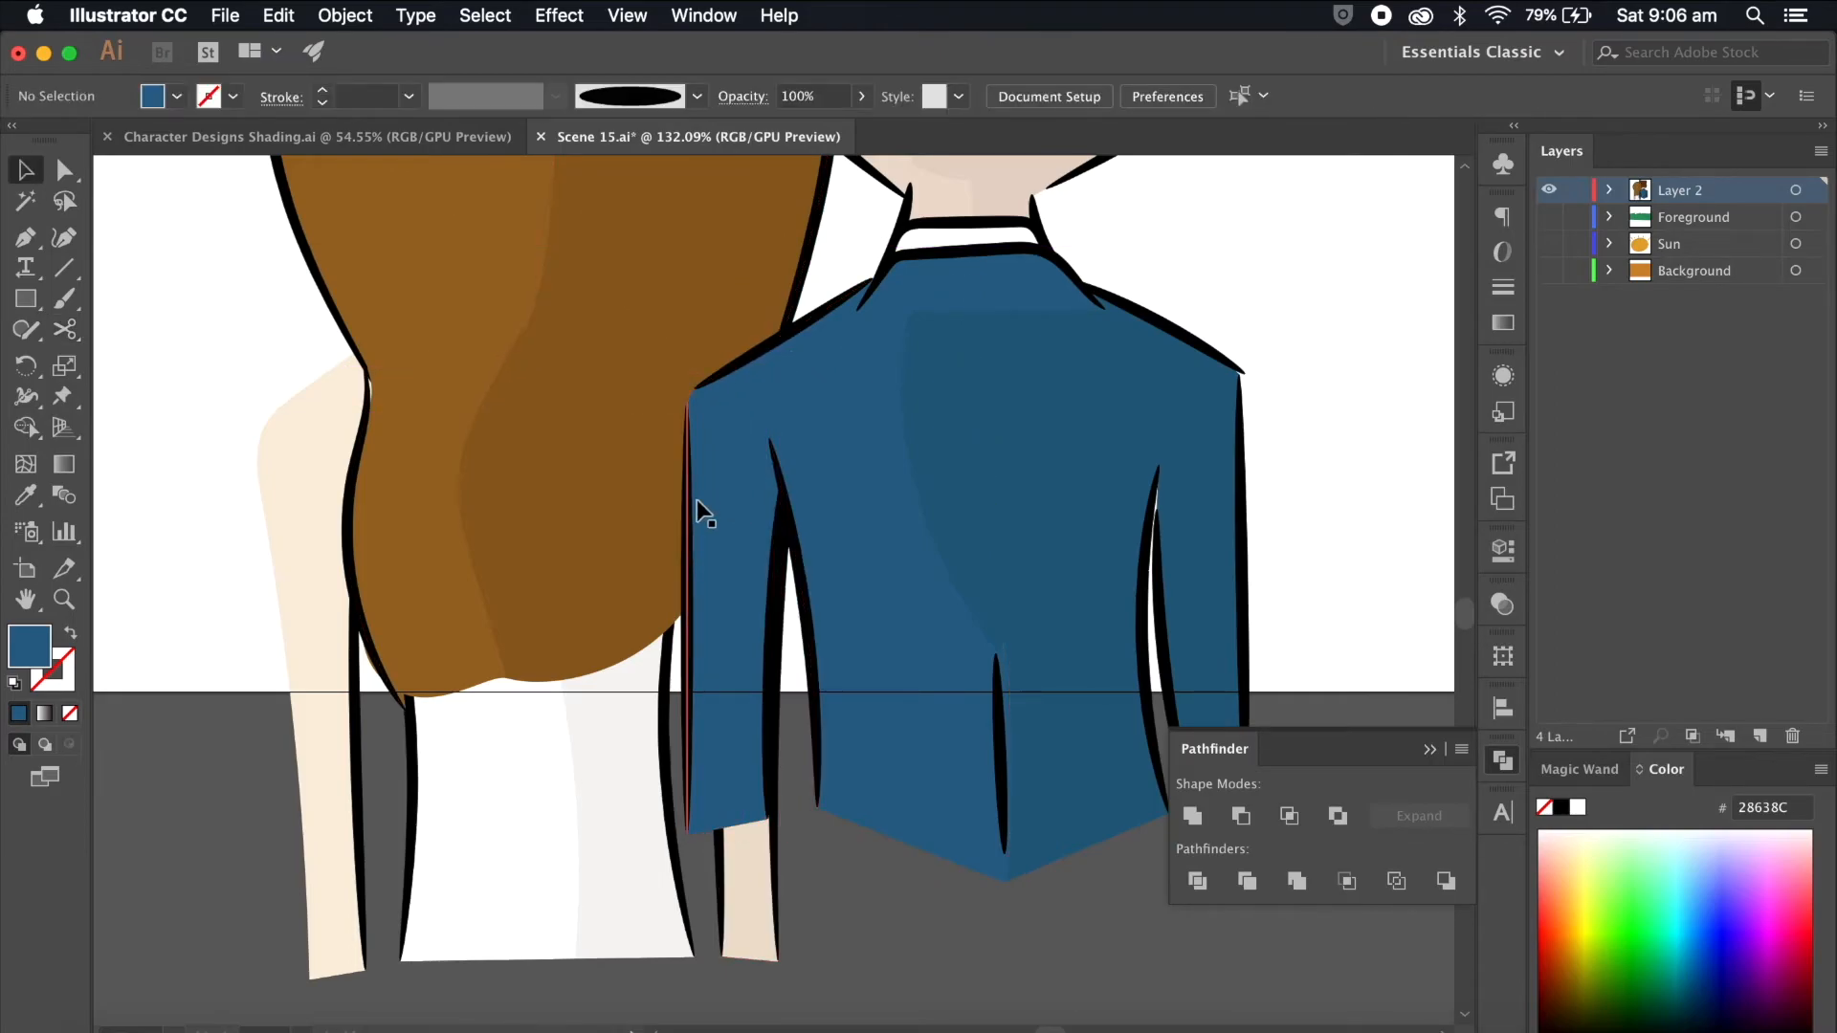
Step: Ungroup the remaining jacket artwork so the left sleeve's fill and outlines can be selected separately
{"action": "left_click", "coordinate": [689, 505]}
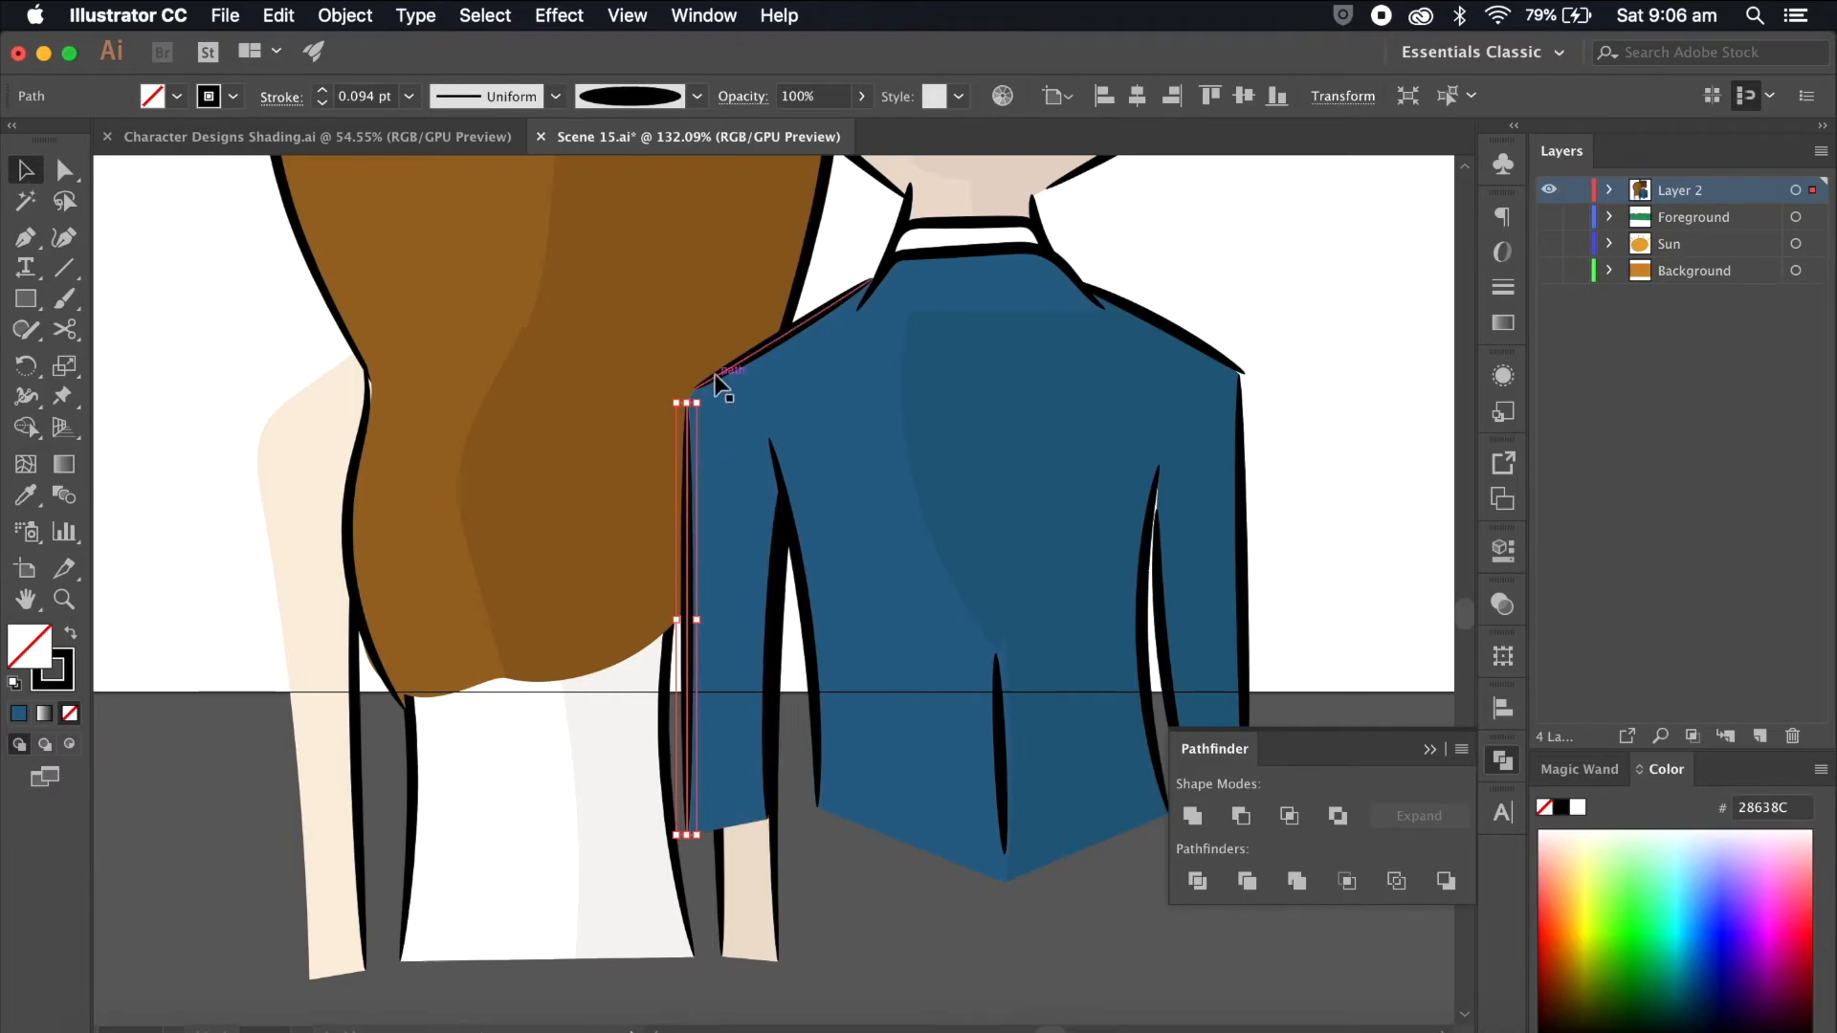
{"action": "left_click", "coordinate": [772, 579], "text": "shift"}
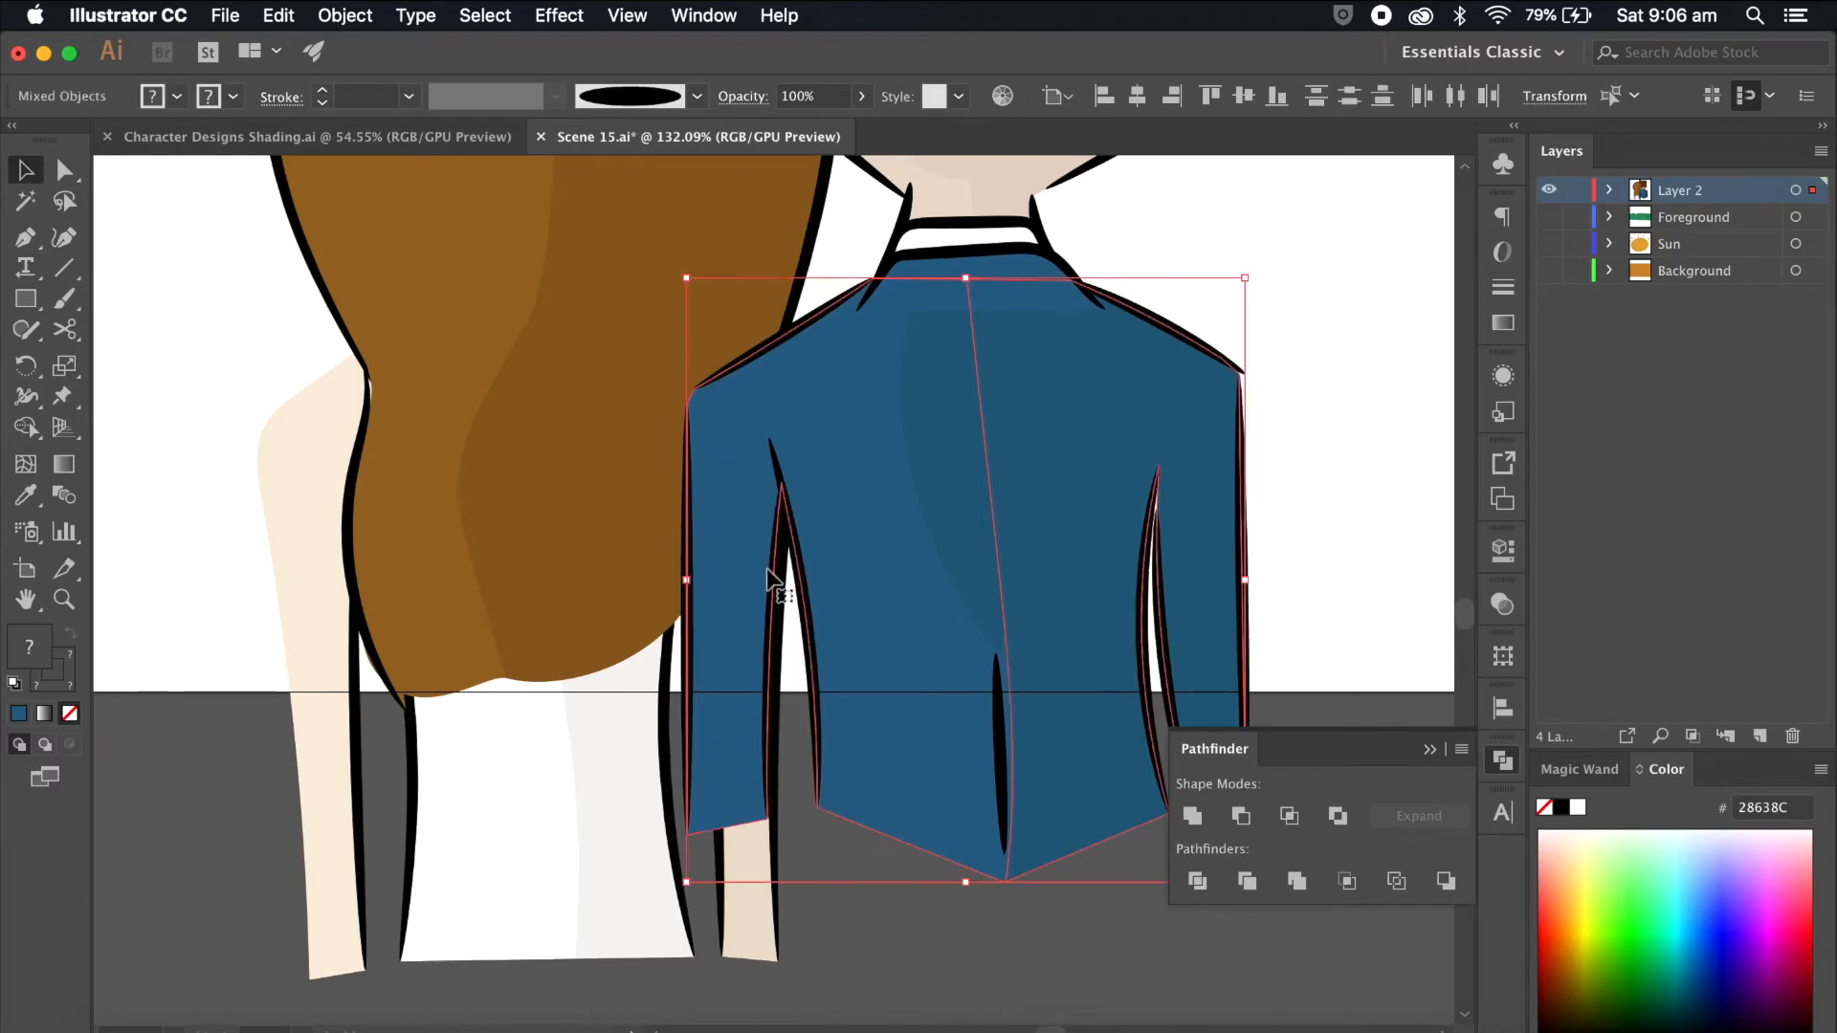
{"action": "left_click", "coordinate": [870, 908]}
{"action": "left_click", "coordinate": [756, 410]}
{"action": "right_click", "coordinate": [737, 453]}
{"action": "left_click", "coordinate": [851, 666]}
{"action": "left_click", "coordinate": [871, 885]}
{"action": "left_click", "coordinate": [743, 504]}
{"action": "left_click", "coordinate": [875, 878]}
Step: Cut the left sleeve's blue fill and both outlines and paste them in place on a new layer
{"action": "left_click", "coordinate": [771, 750]}
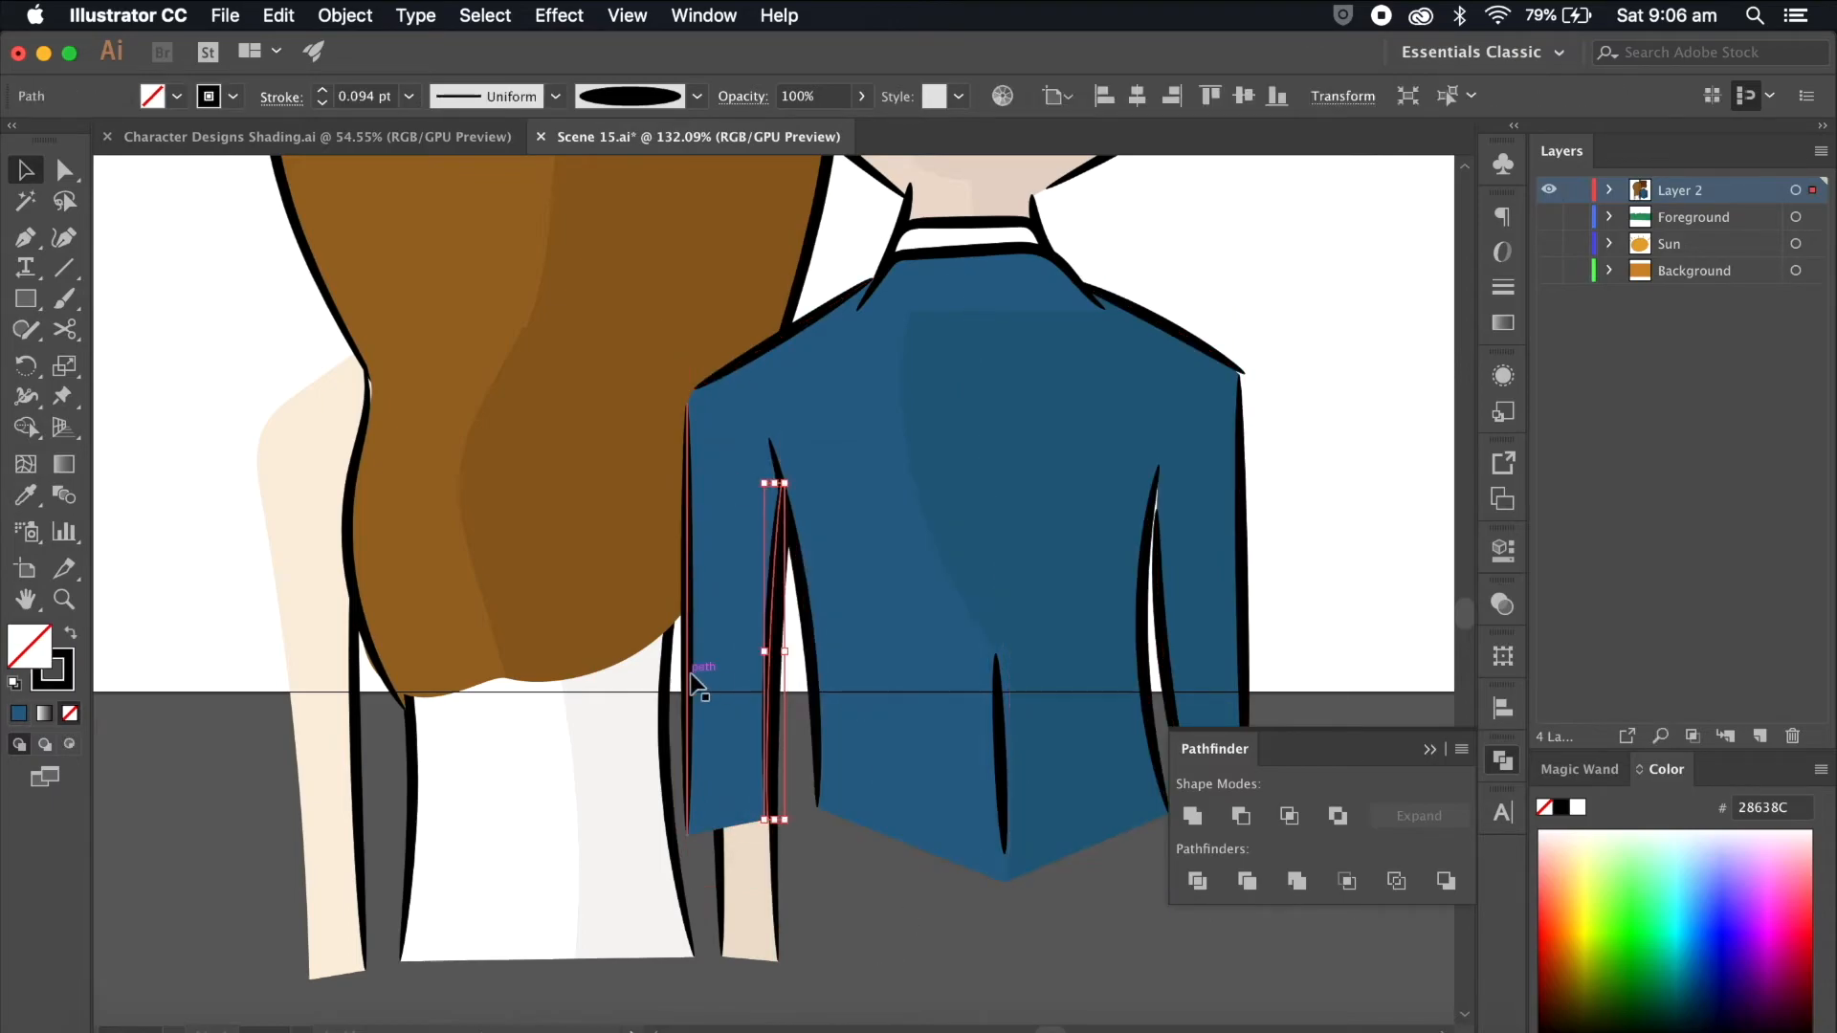
{"action": "left_click", "coordinate": [691, 673], "text": "shift"}
{"action": "scroll", "coordinate": [725, 522], "scroll_direction": "down", "scroll_amount": 1}
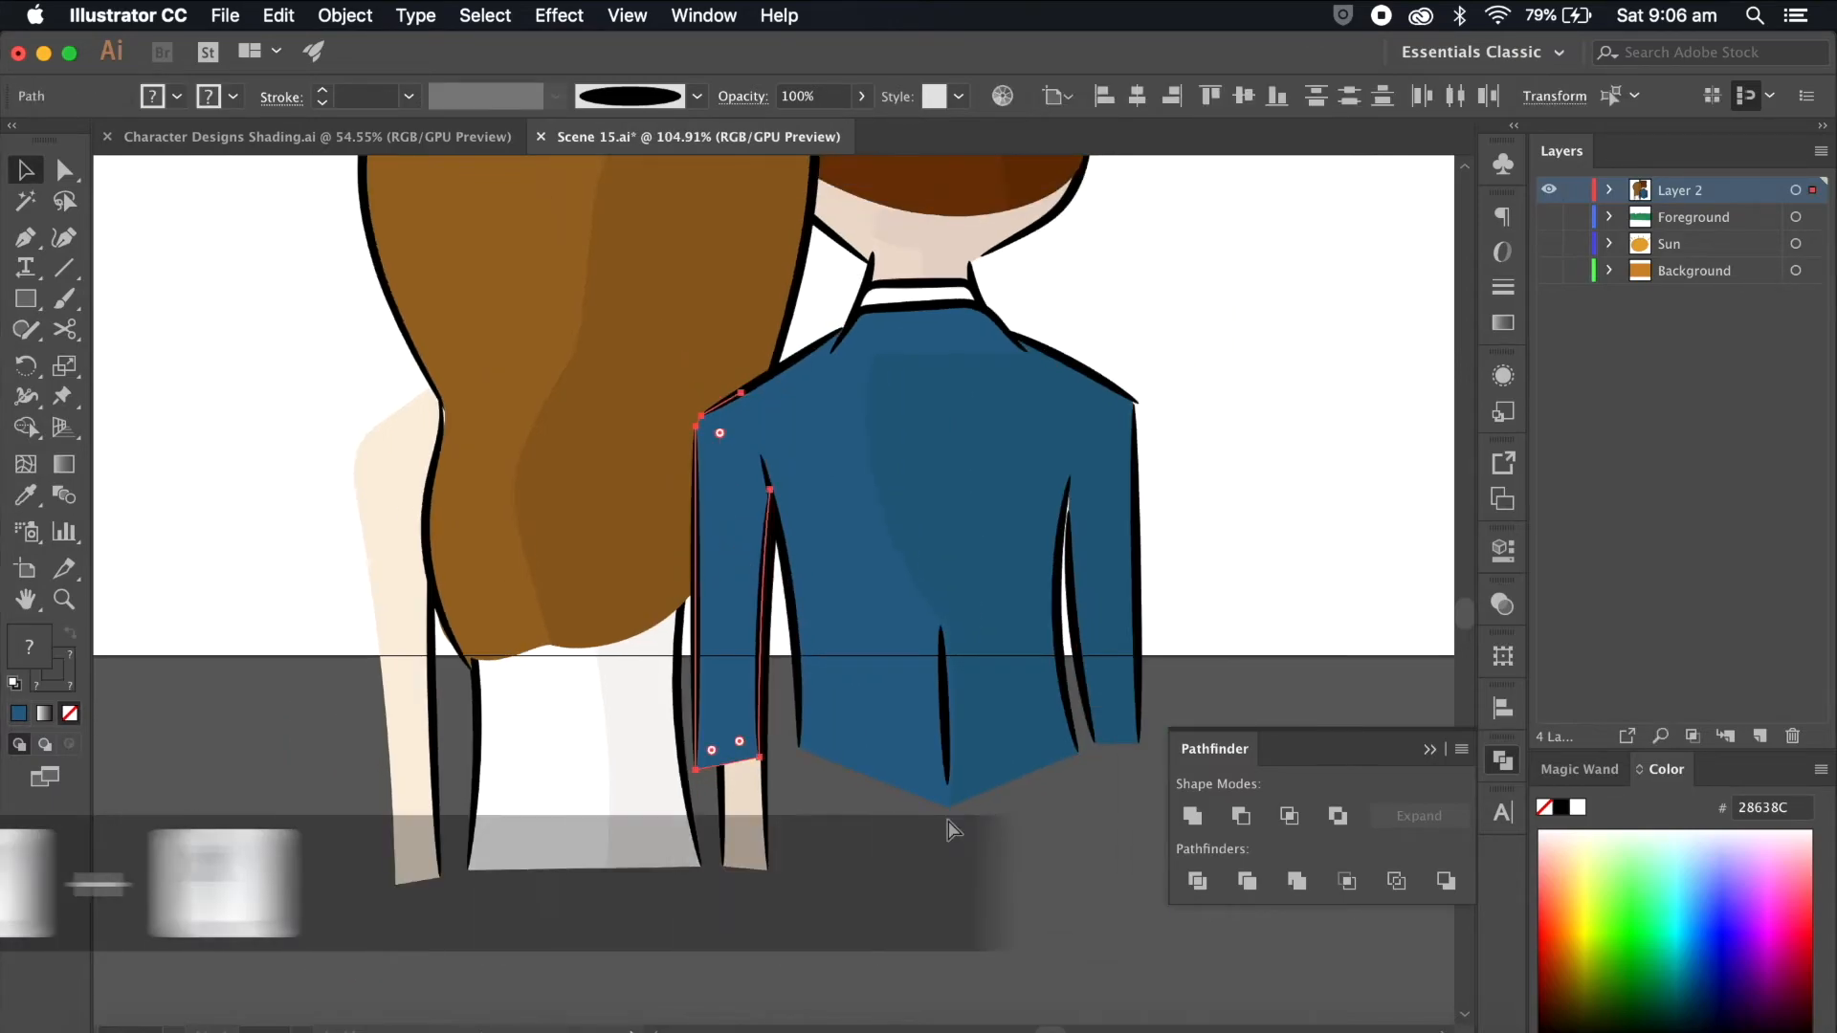
{"action": "key", "text": "ctrl+x"}
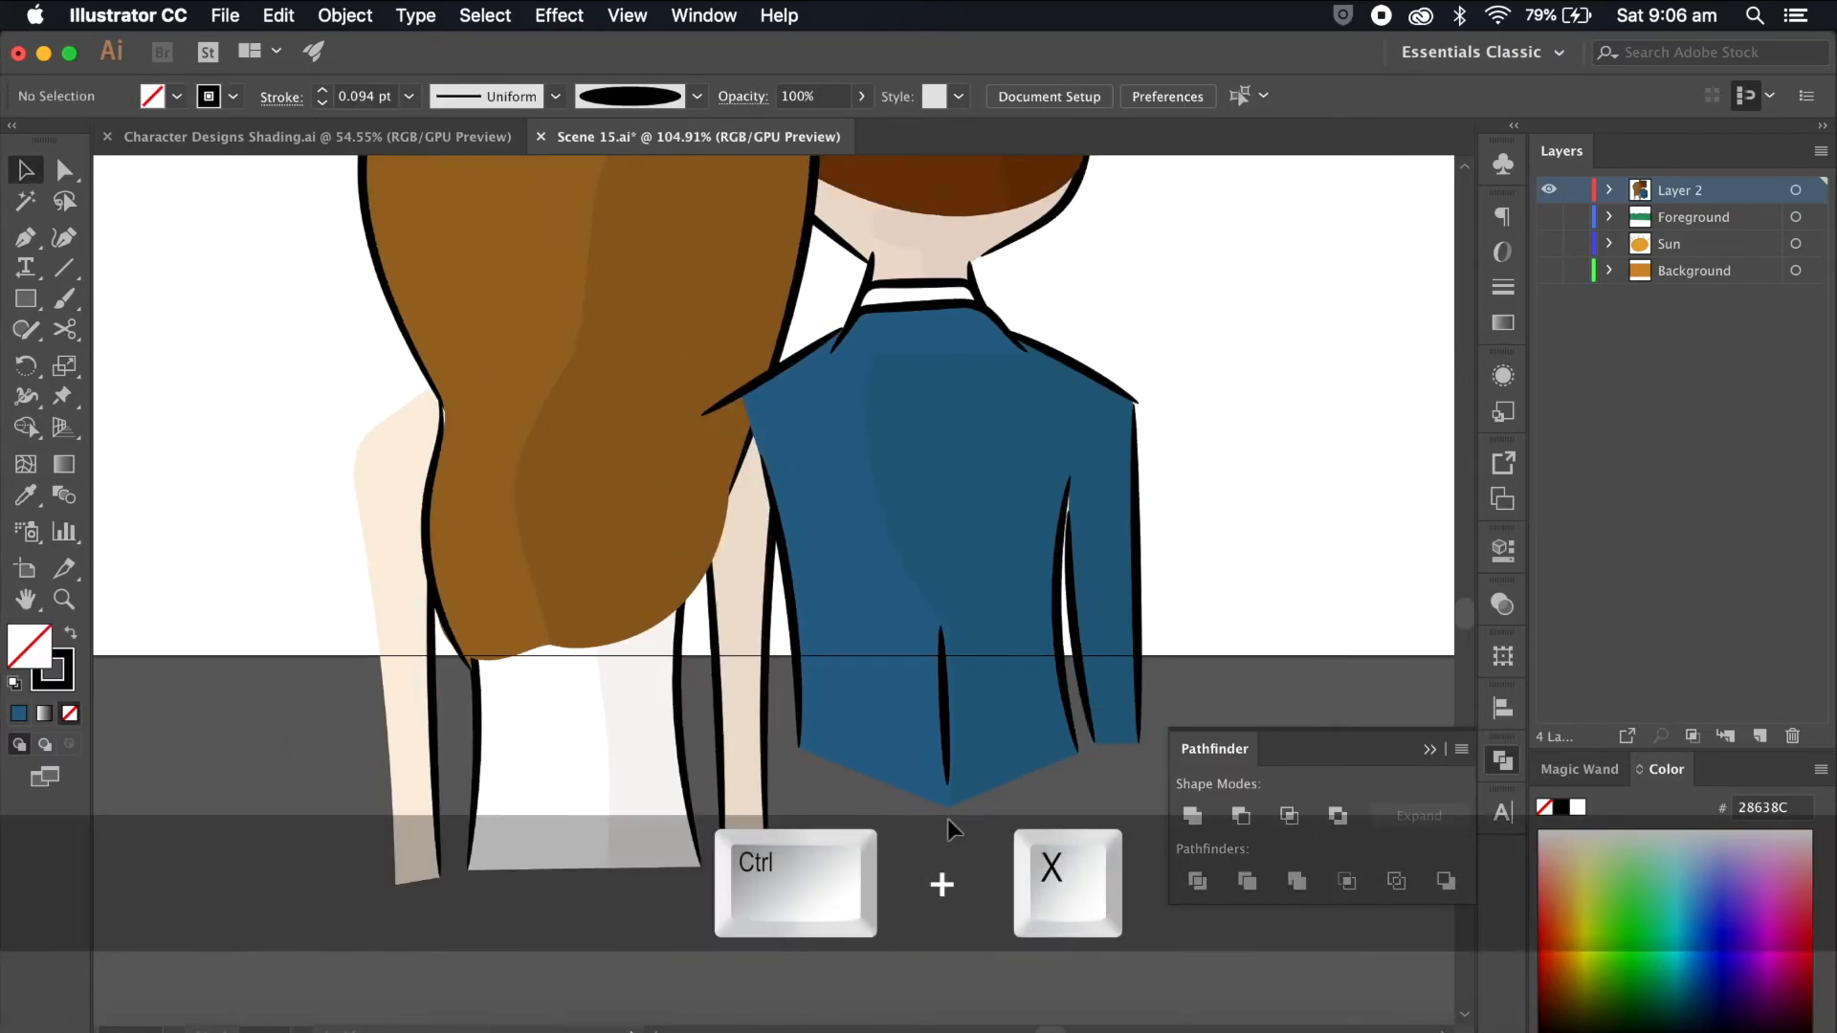
{"action": "left_click", "coordinate": [1759, 735]}
{"action": "key", "text": "ctrl+shift+v"}
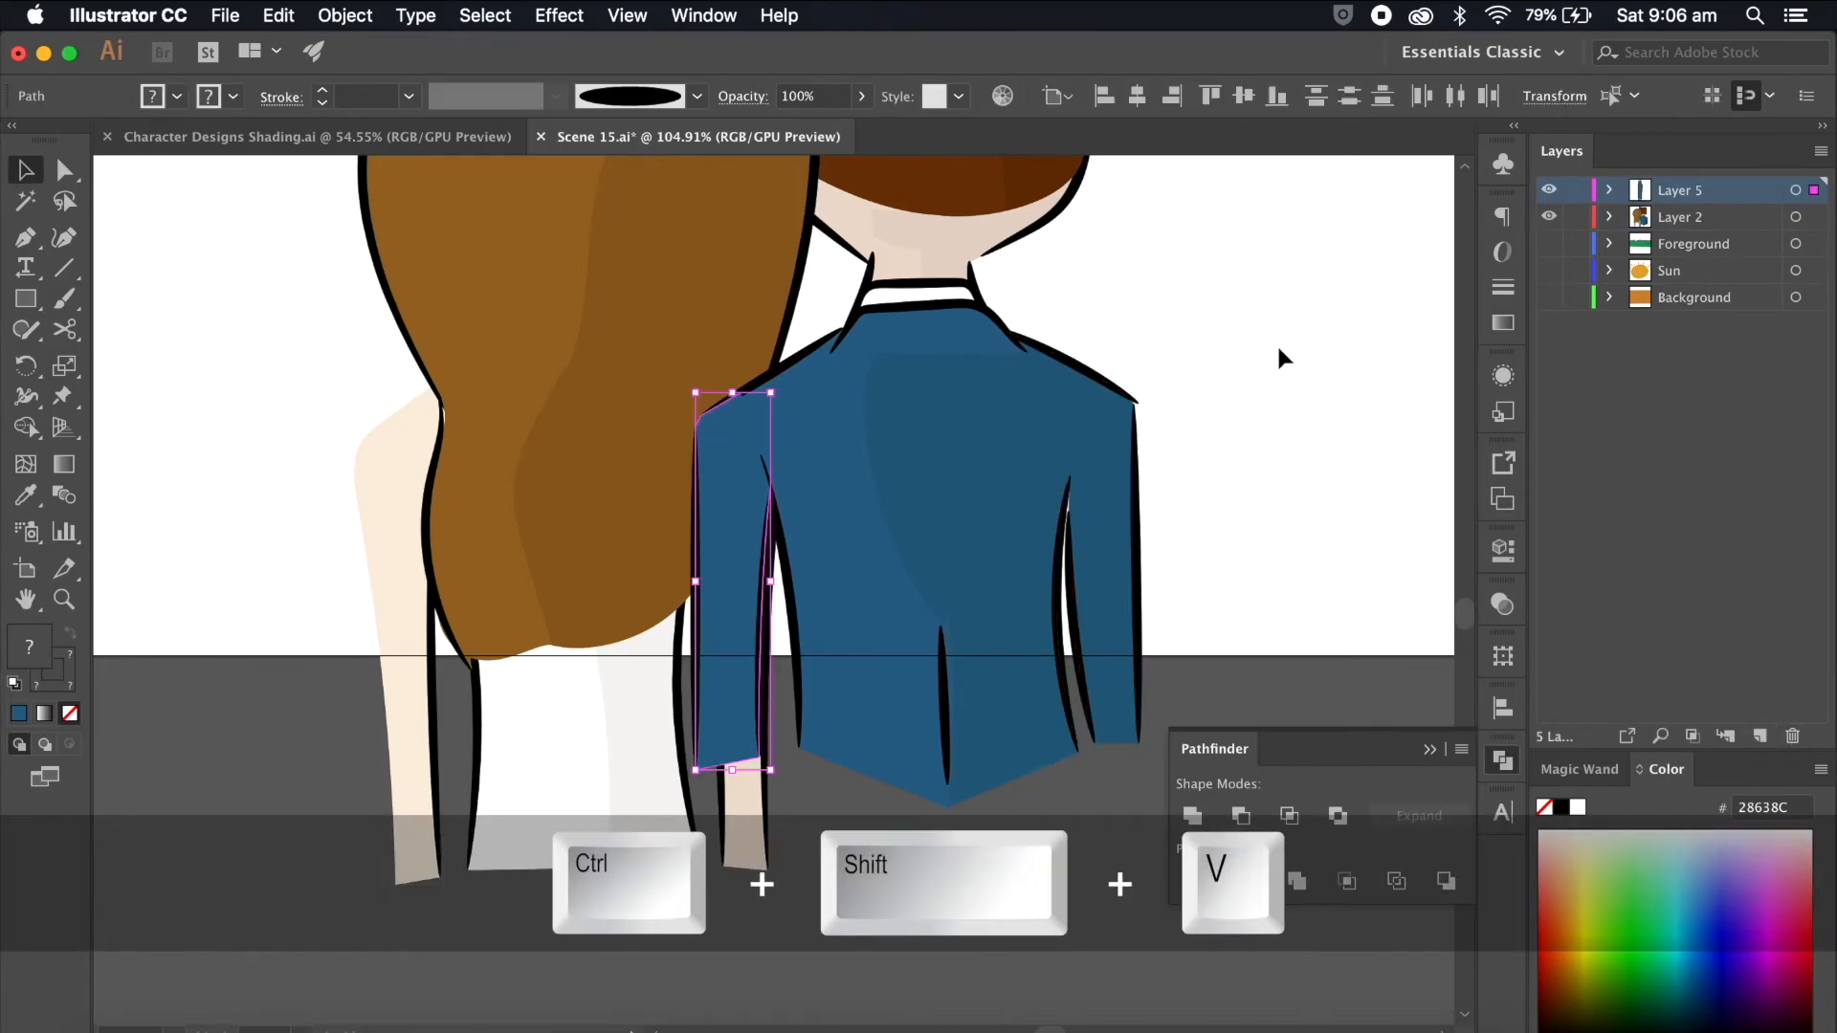
Step: Try rotating the left sleeve clockwise about the shoulder to test the joint, and undo the rotation
{"action": "left_click", "coordinate": [1550, 193]}
{"action": "scroll", "coordinate": [1290, 417], "scroll_direction": "up", "scroll_amount": 3}
{"action": "scroll", "coordinate": [847, 393], "scroll_direction": "left", "scroll_amount": 3}
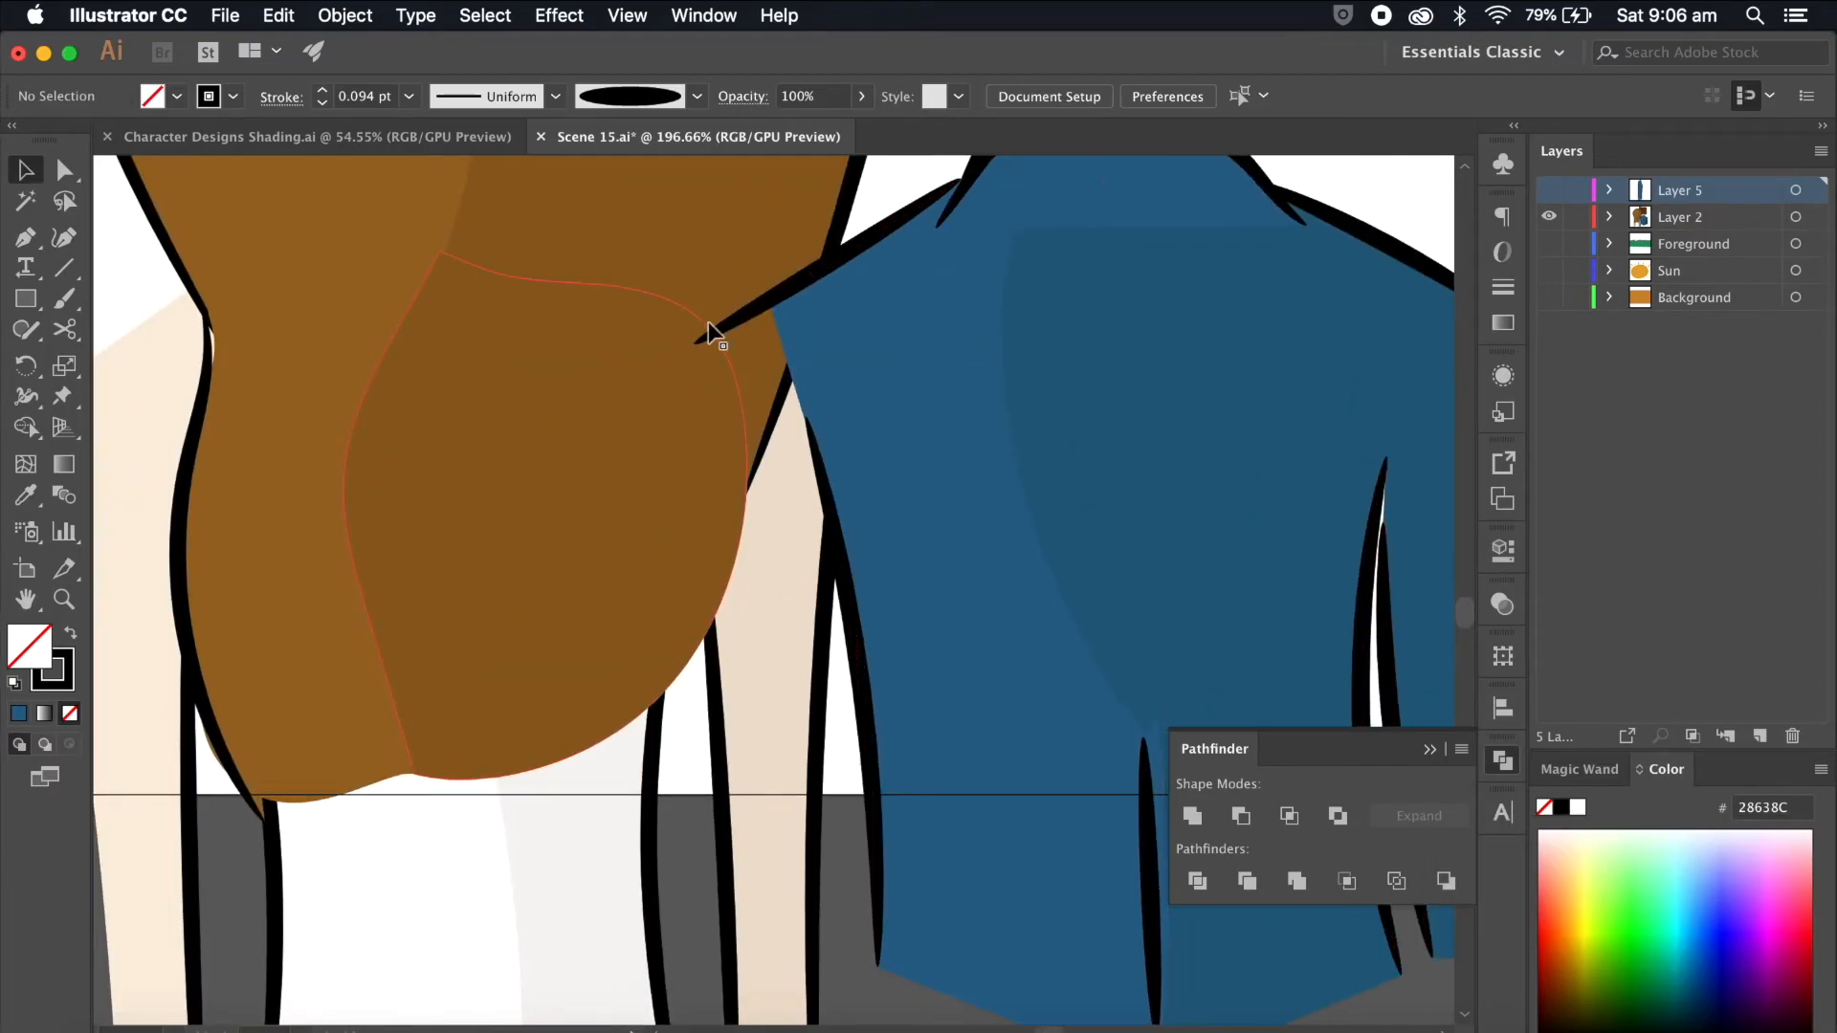
{"action": "left_click", "coordinate": [1548, 192]}
{"action": "left_click", "coordinate": [1795, 190]}
{"action": "scroll", "coordinate": [735, 287], "scroll_direction": "down", "scroll_amount": 3}
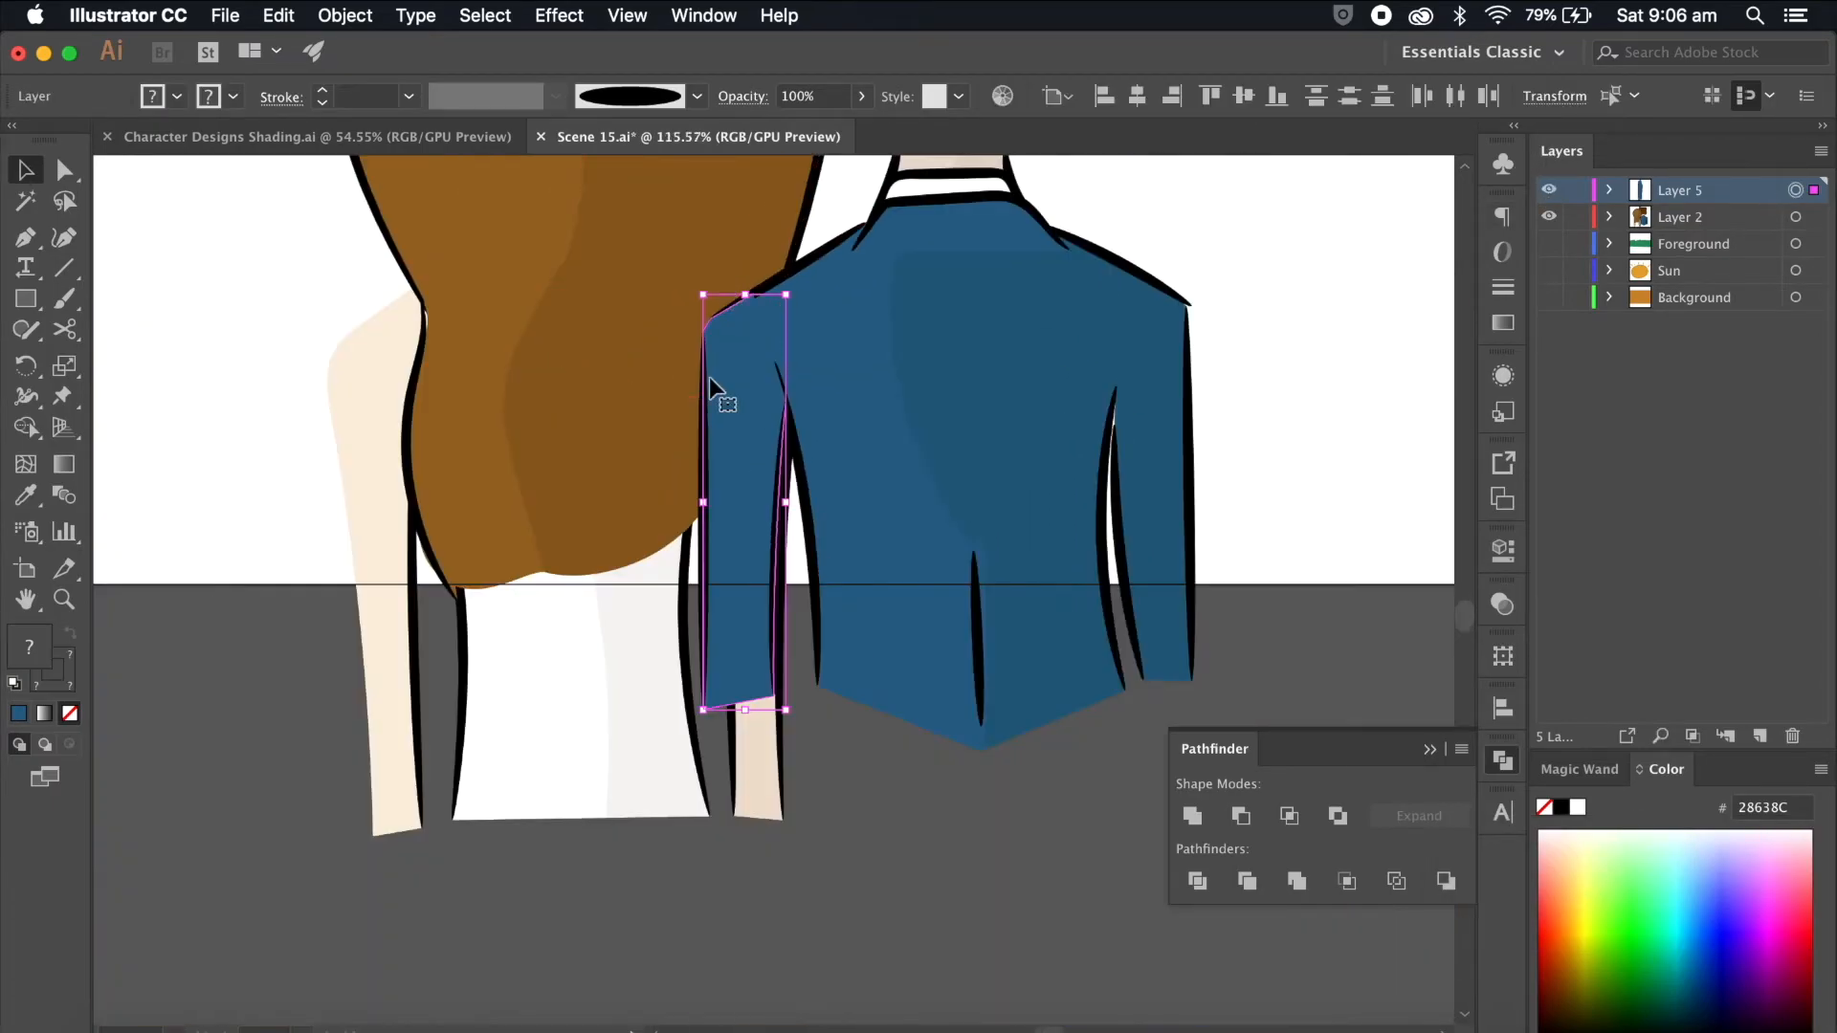
{"action": "key", "text": "r"}
{"action": "left_click", "coordinate": [738, 297]}
{"action": "left_click_drag", "start_coordinate": [811, 663], "coordinate": [695, 669]}
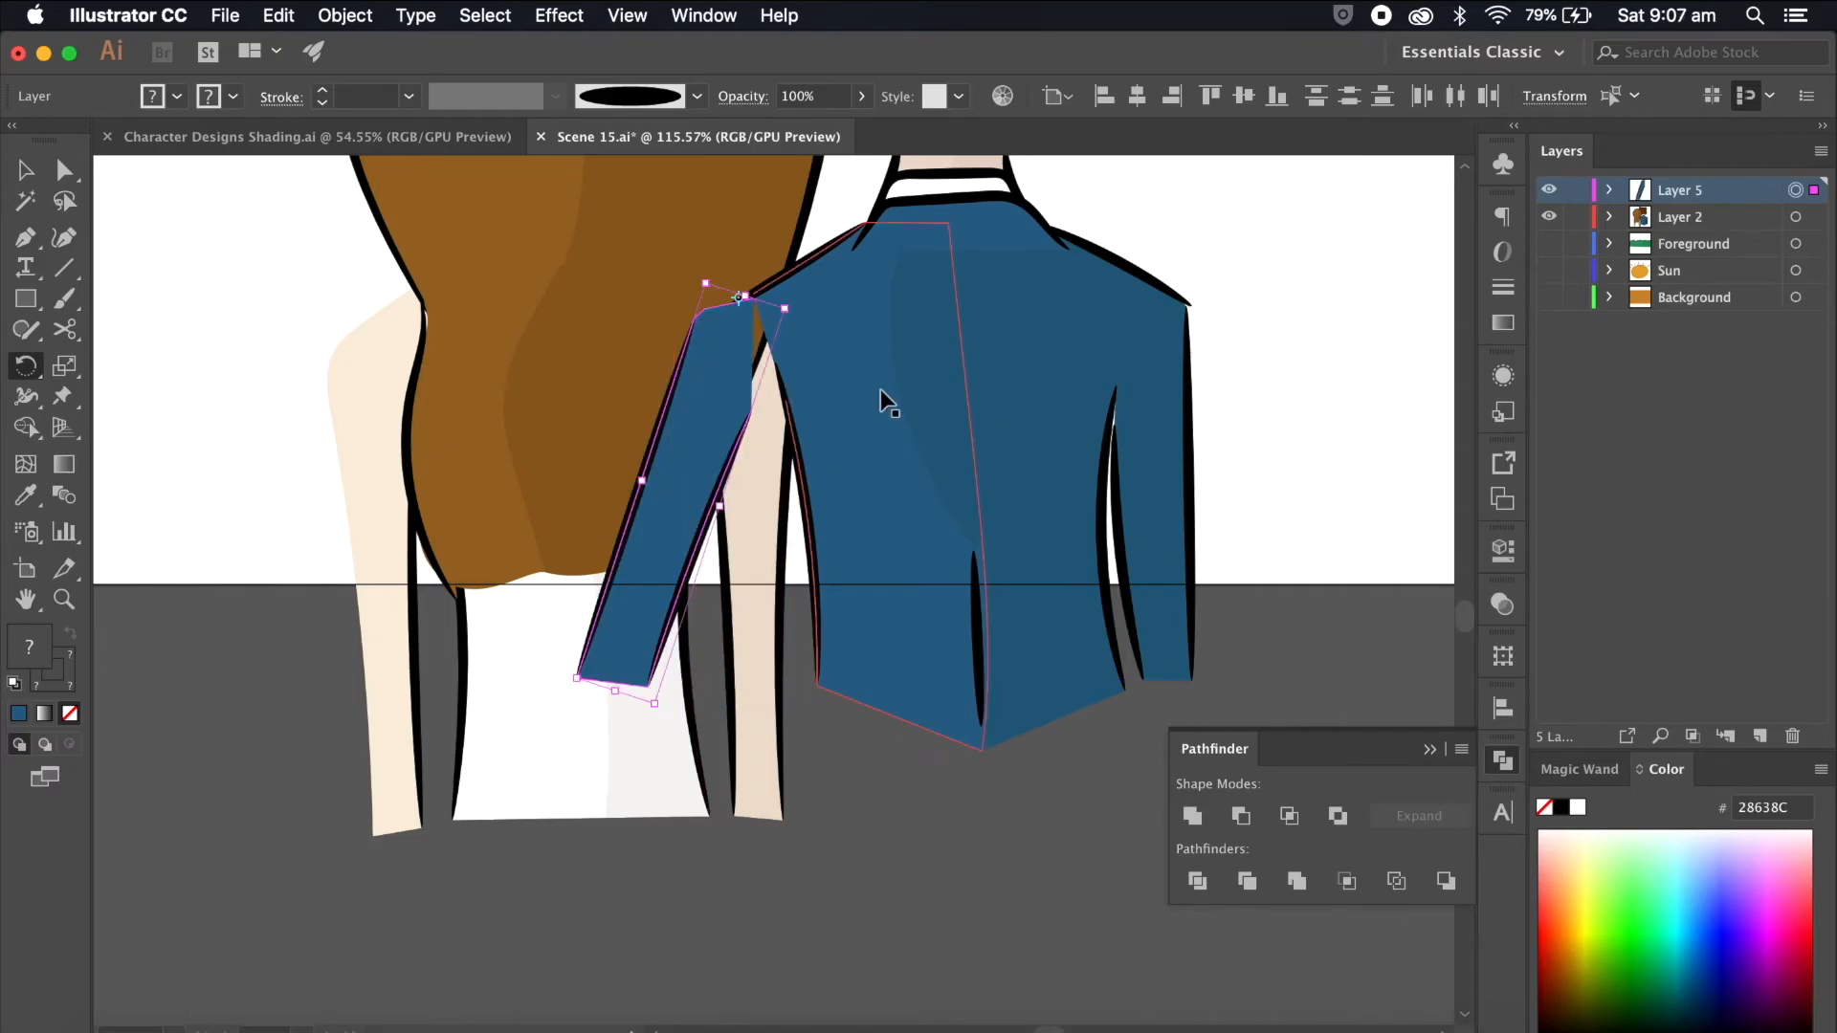
{"action": "key", "text": "super+z"}
Step: Hide Layer 5 and paint a rounded shoulder curve with the Paintbrush on Layer 2 where the sleeve was removed
{"action": "left_click", "coordinate": [1548, 191]}
{"action": "scroll", "coordinate": [737, 311], "scroll_direction": "up", "scroll_amount": 4}
{"action": "key", "text": "b"}
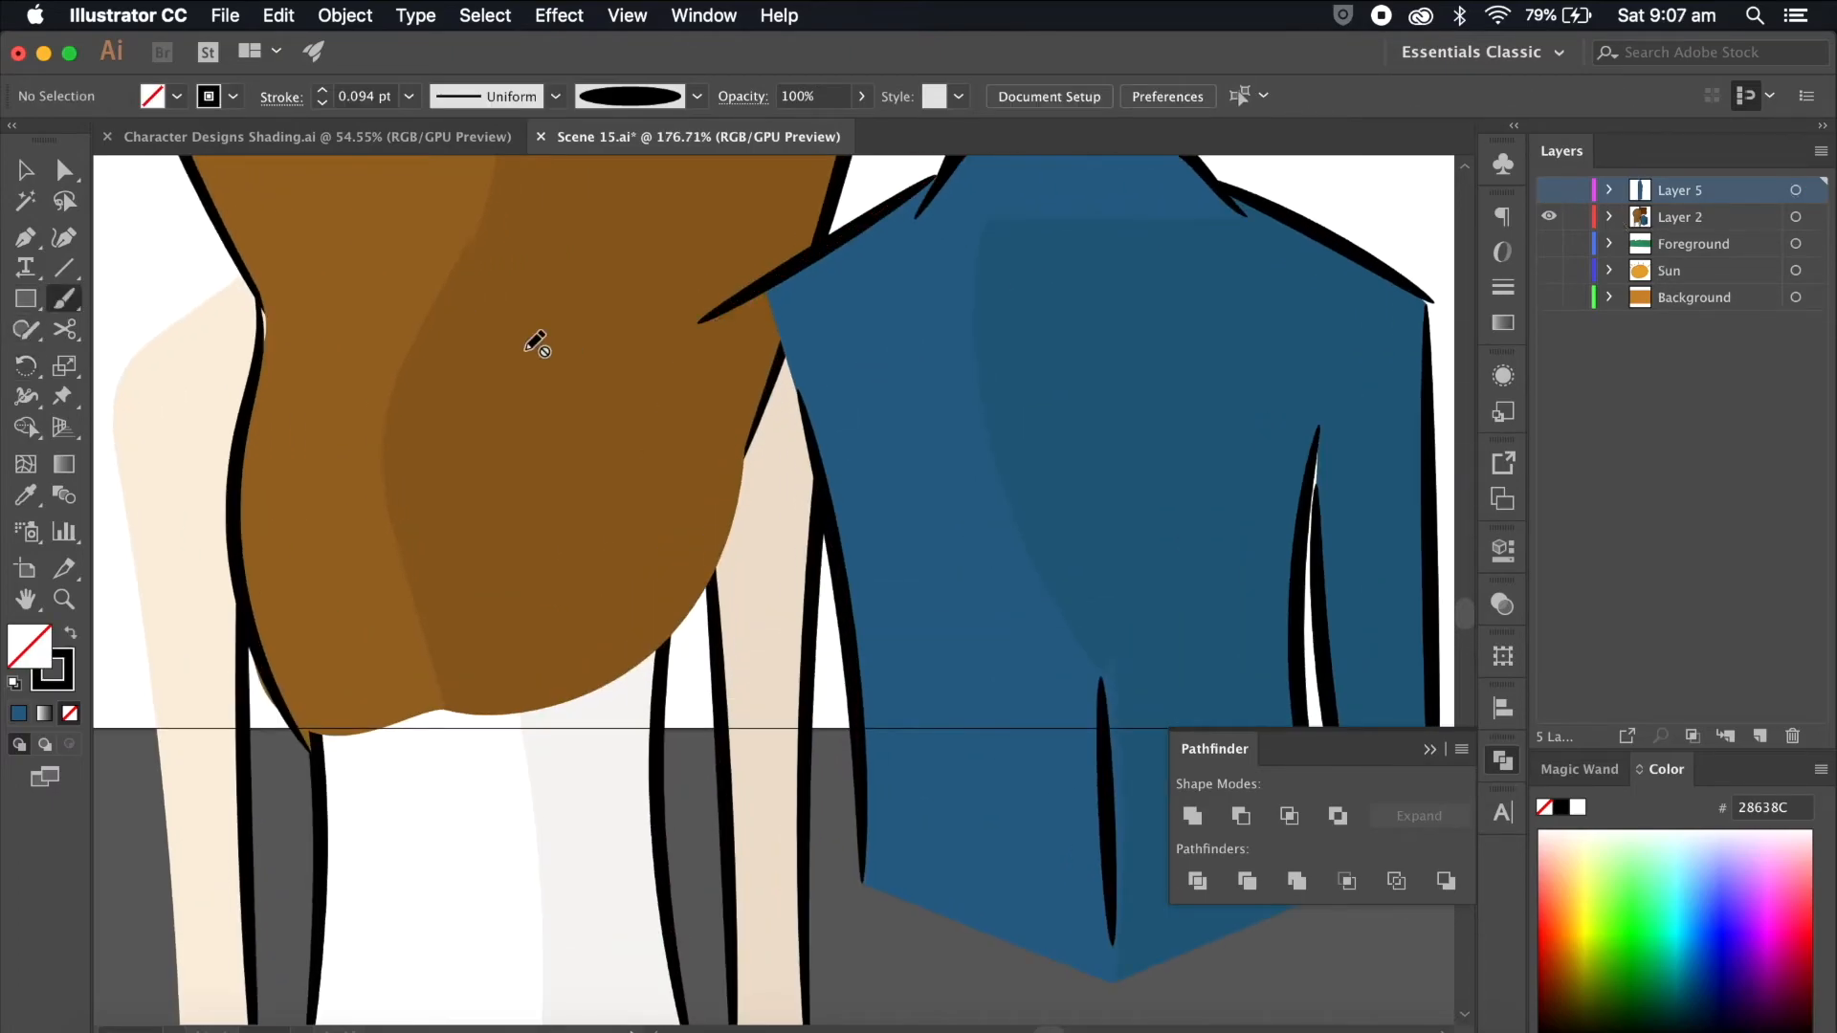
{"action": "scroll", "coordinate": [443, 322], "scroll_direction": "up", "scroll_amount": 2}
{"action": "key", "text": "a"}
{"action": "left_click", "coordinate": [1155, 227]}
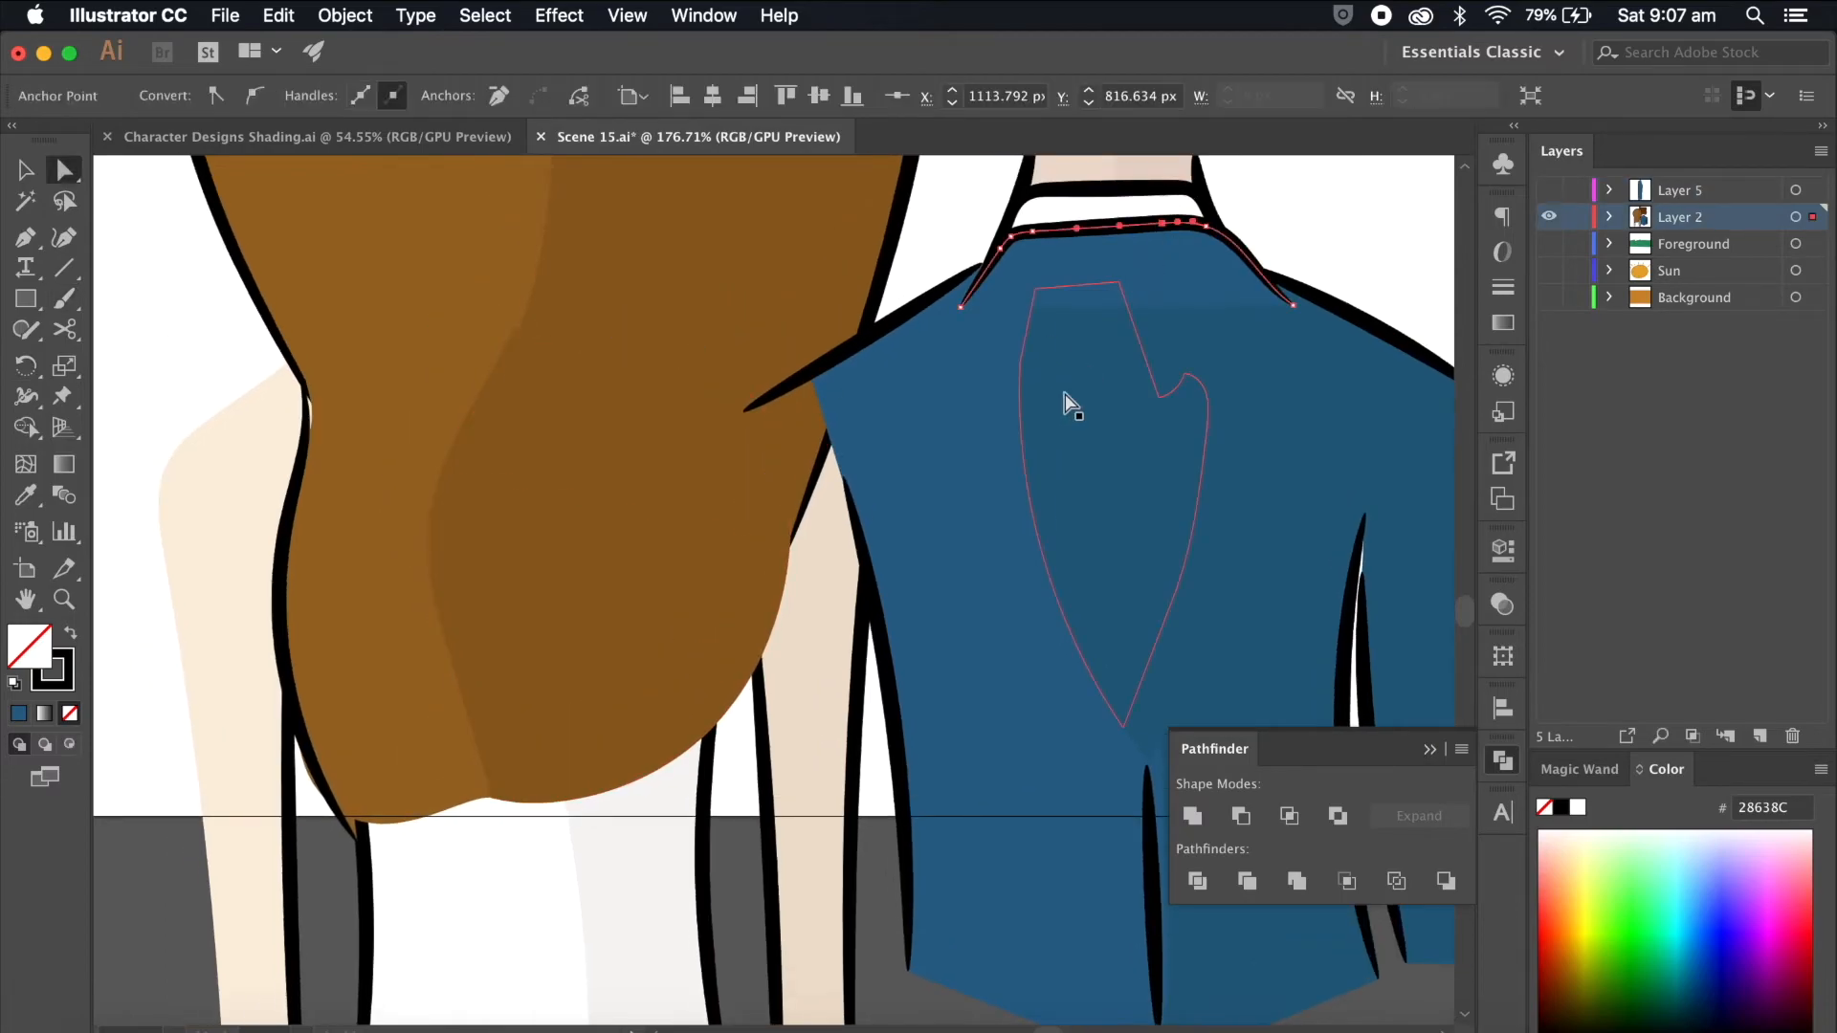
{"action": "key", "text": "b"}
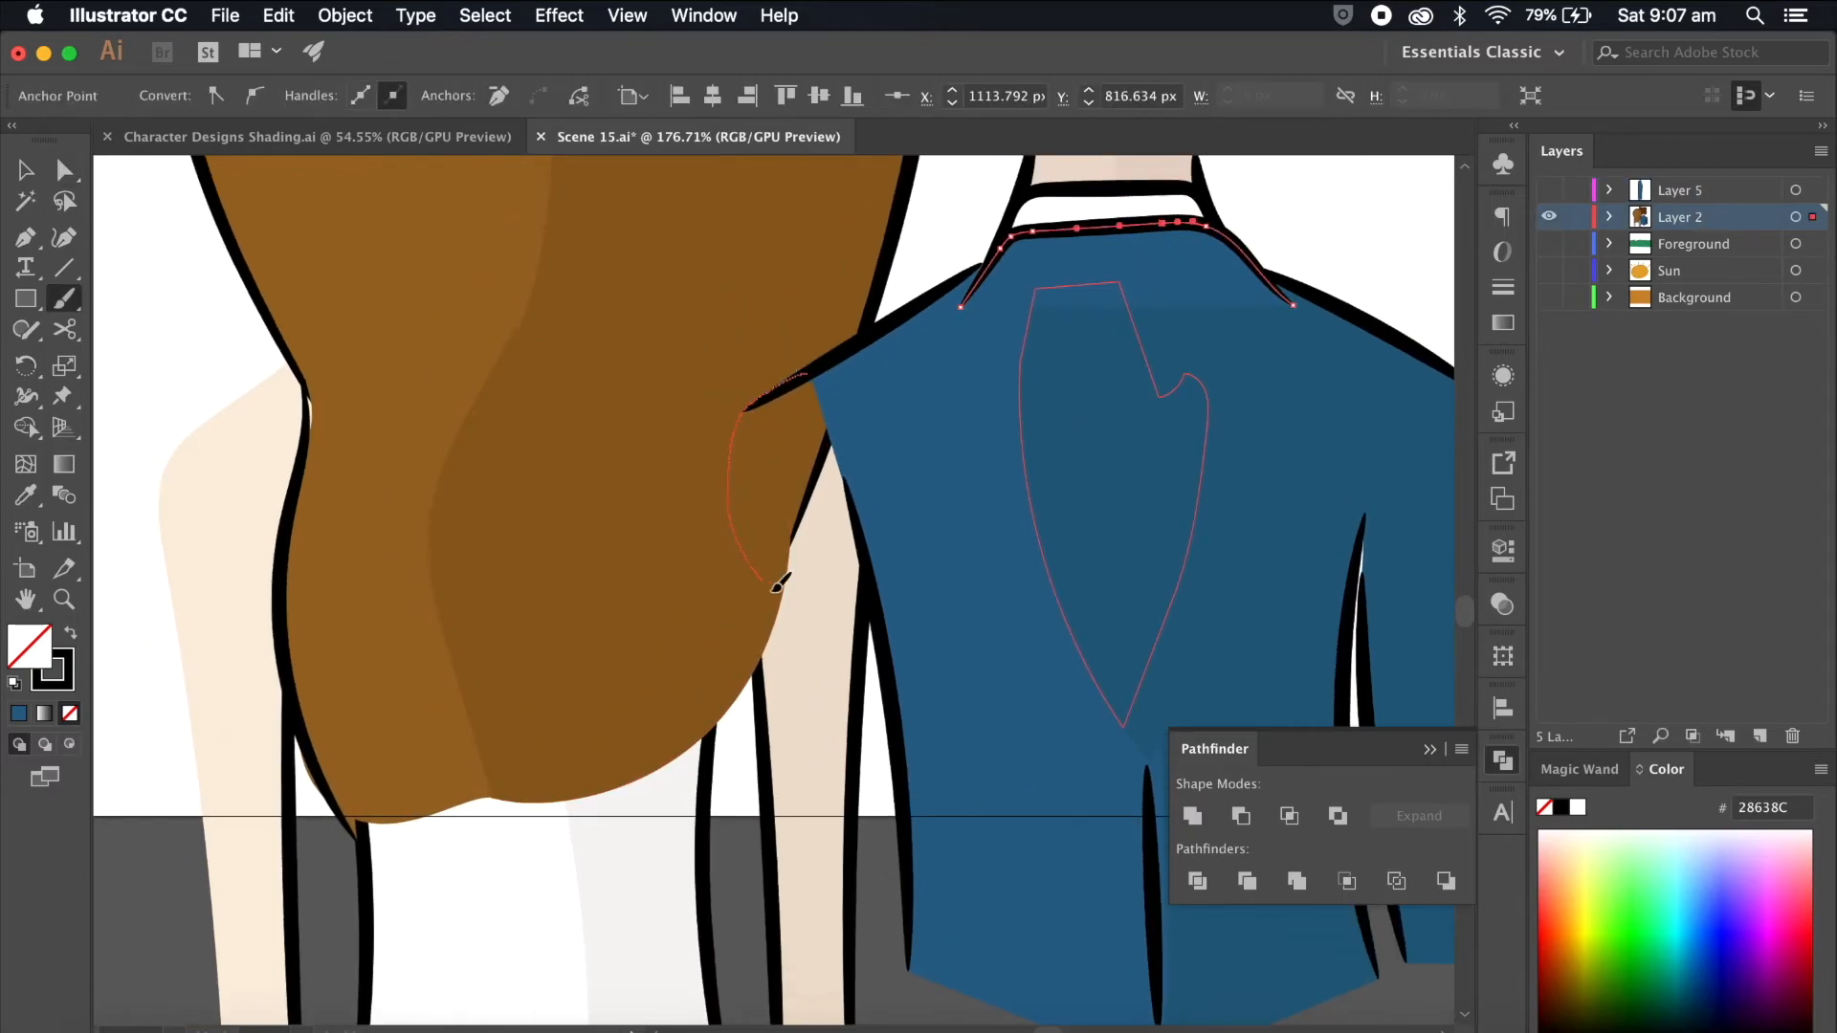
{"action": "left_click_drag", "start_coordinate": [880, 581], "coordinate": [941, 529]}
{"action": "key", "text": "v"}
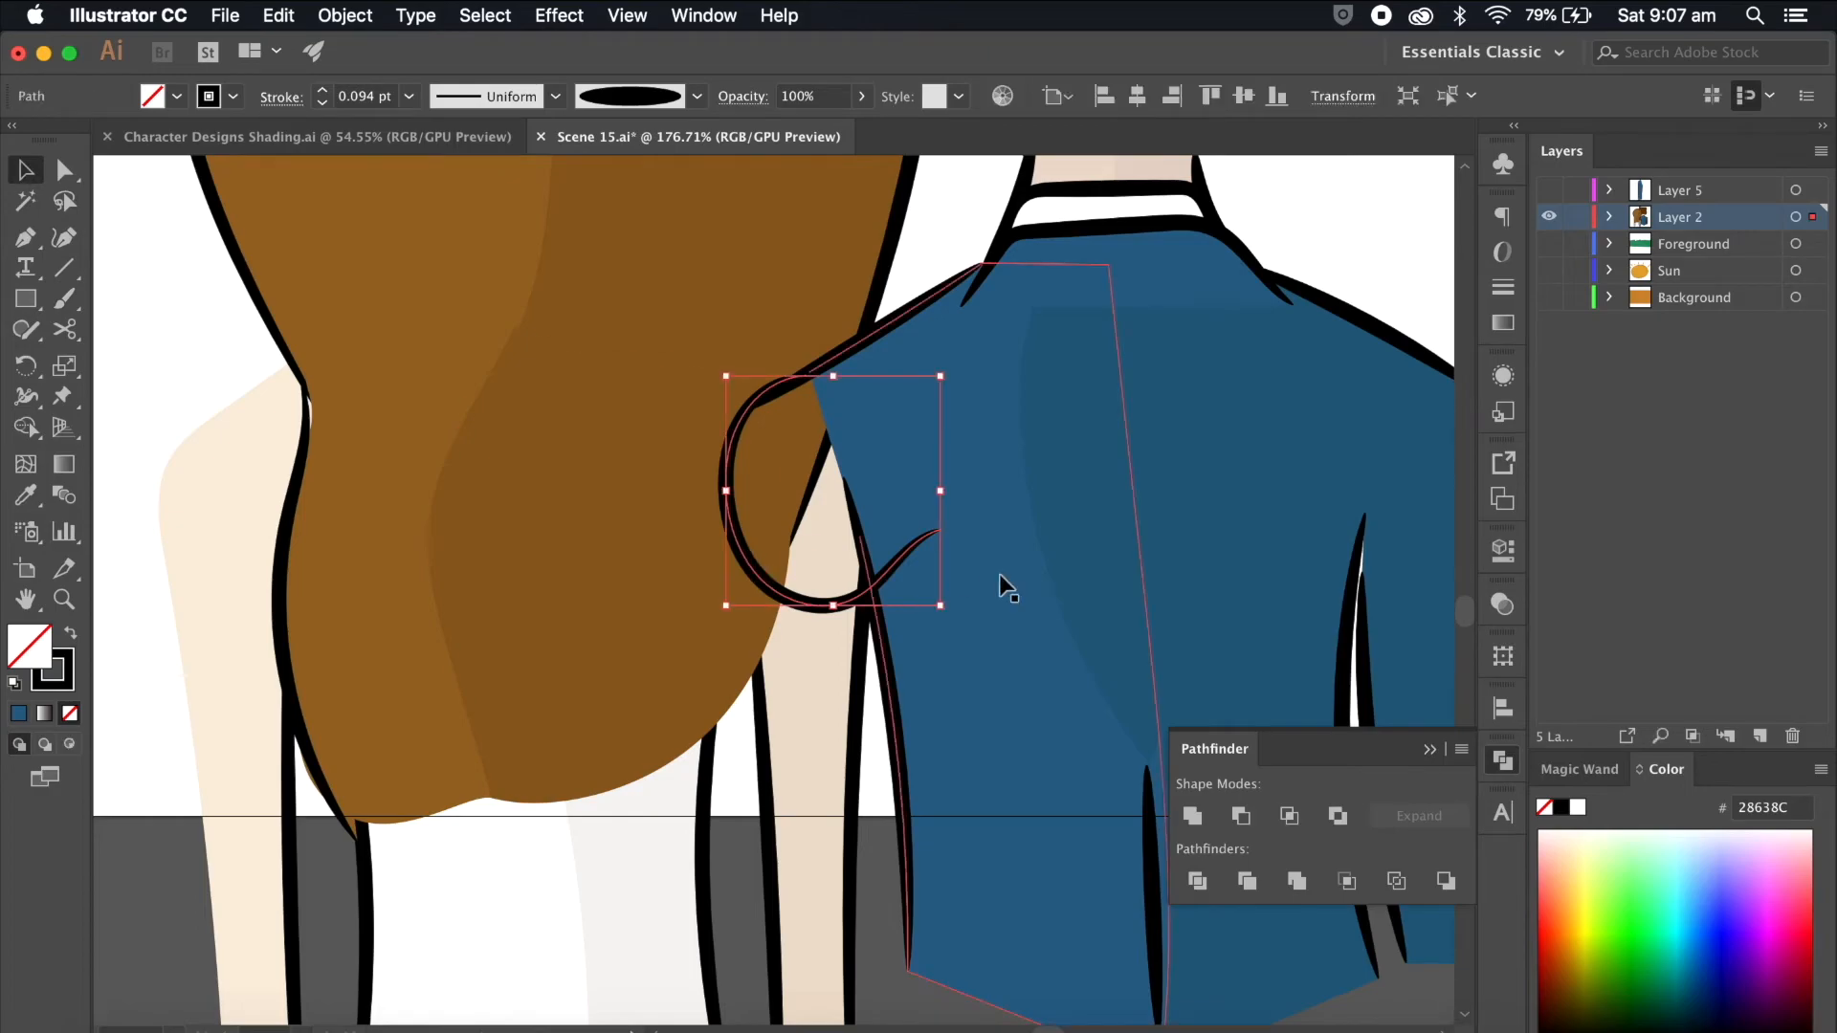
Step: Fill the rounded shoulder shape with the jacket's blue using the Eyedropper, leaving it without a stroke
{"action": "key", "text": "i"}
{"action": "left_click", "coordinate": [922, 463]}
{"action": "scroll", "coordinate": [918, 469], "scroll_direction": "down", "scroll_amount": 3}
{"action": "key", "text": "v"}
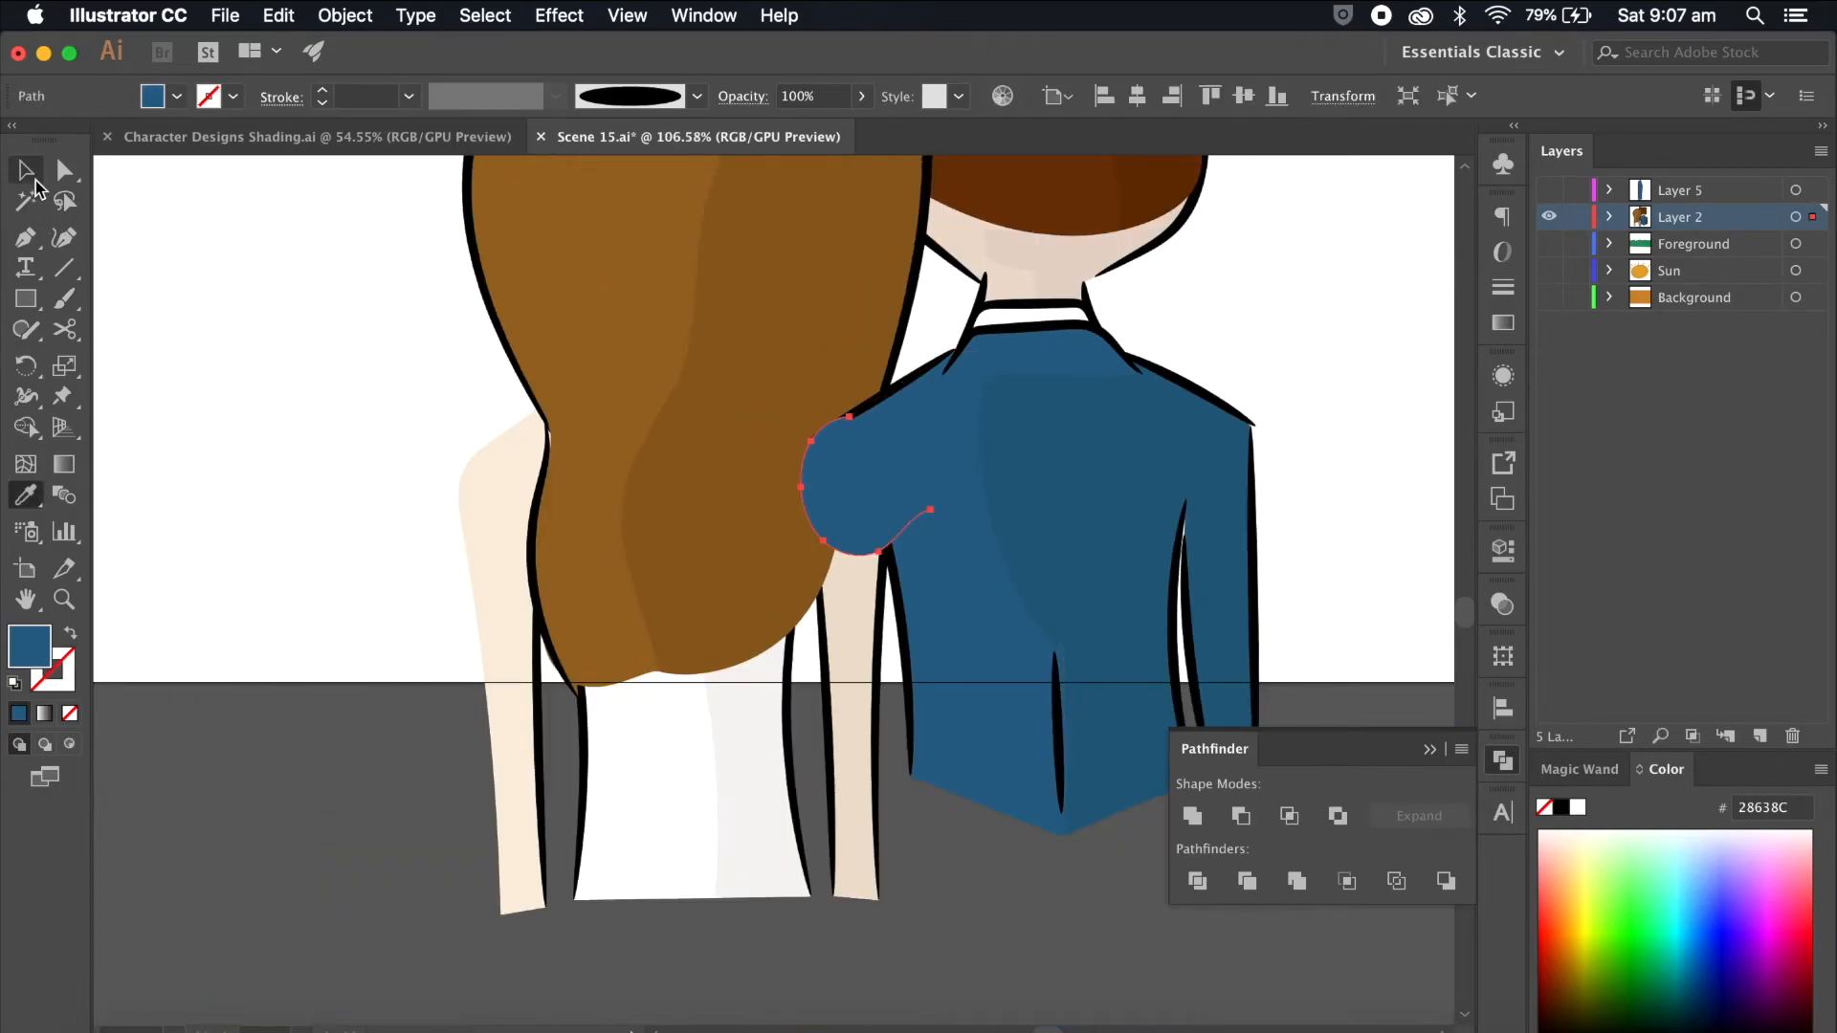
{"action": "left_click", "coordinate": [196, 413]}
{"action": "scroll", "coordinate": [945, 391], "scroll_direction": "up", "scroll_amount": 5}
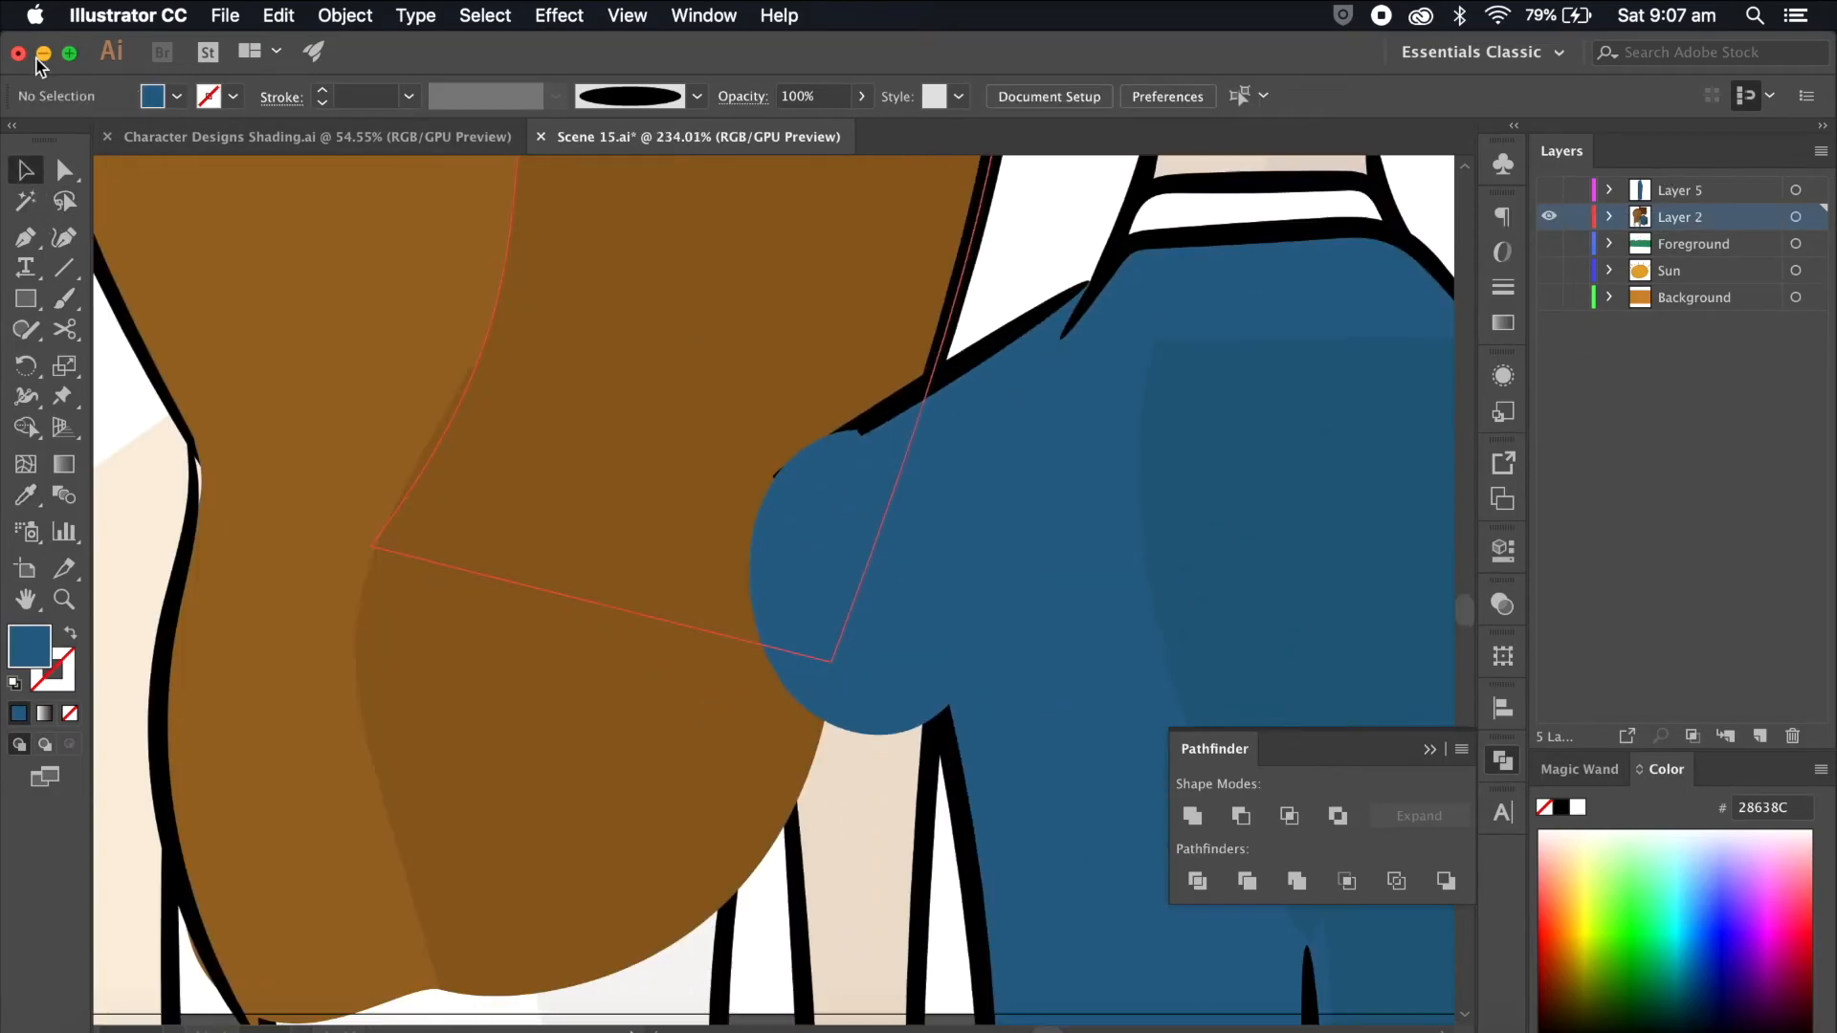
{"action": "left_click", "coordinate": [811, 545]}
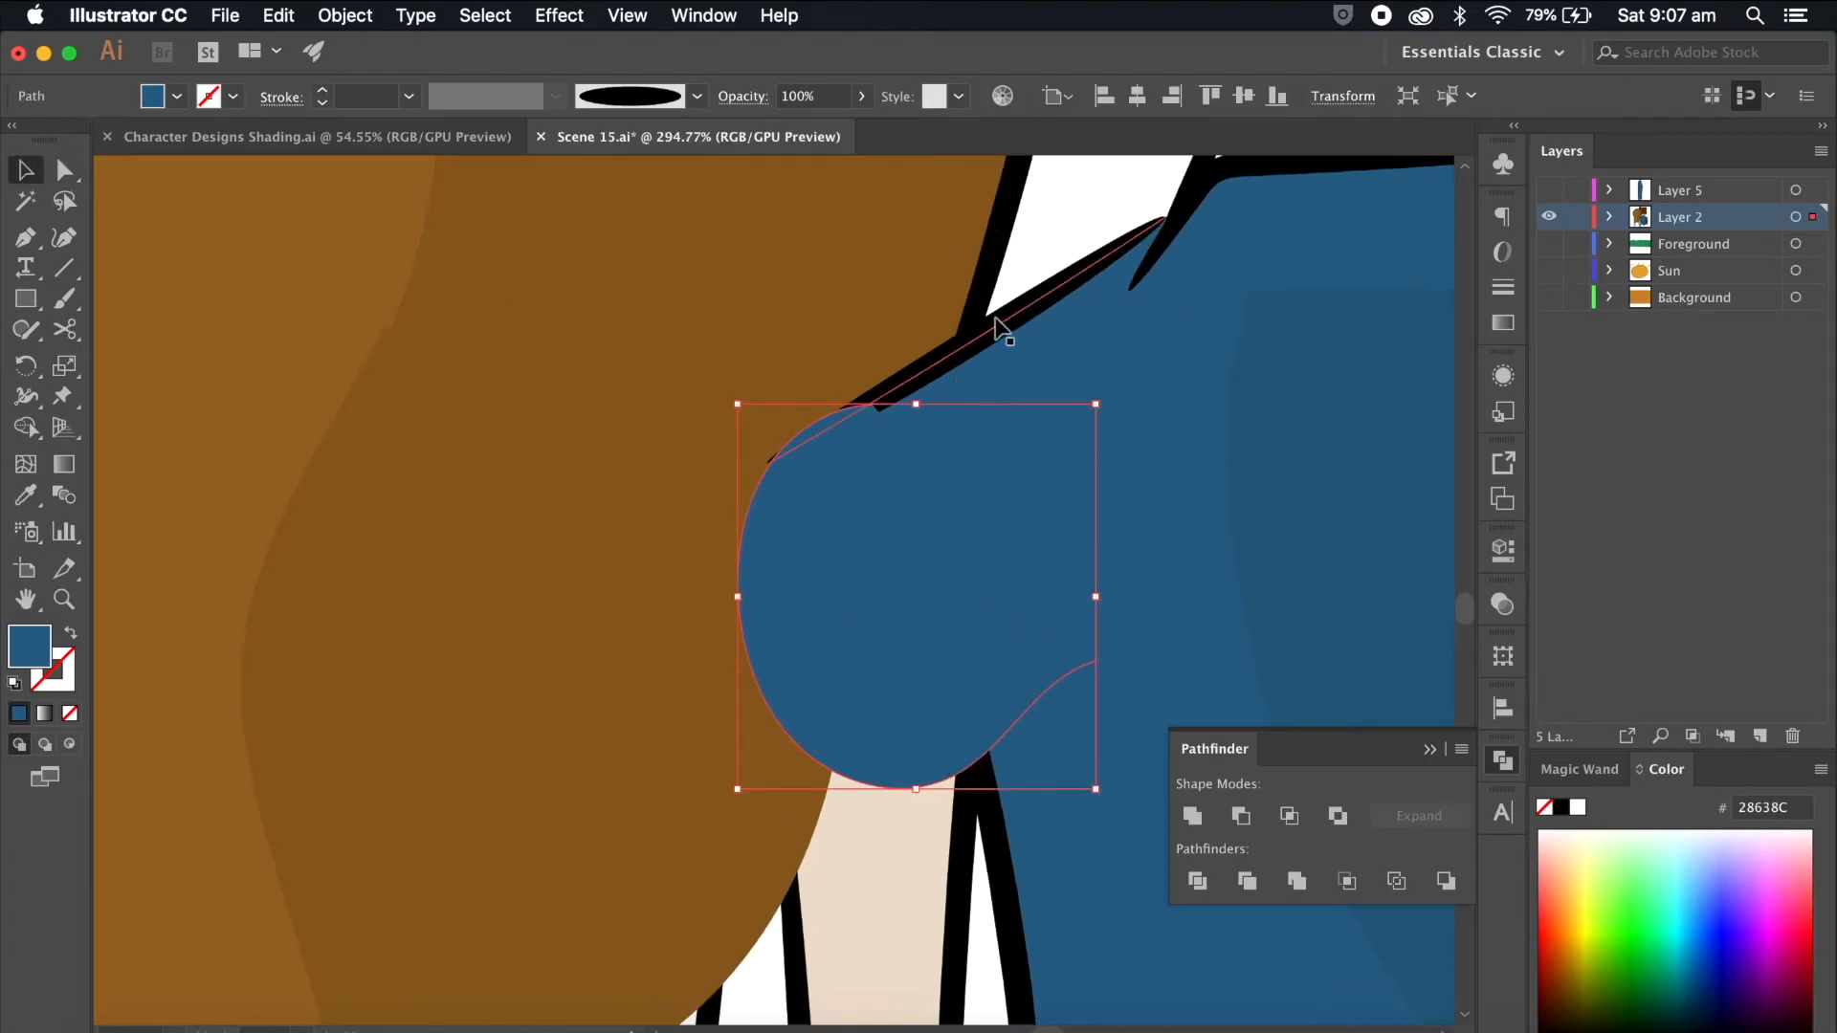
{"action": "left_click", "coordinate": [986, 409]}
Step: Show Layer 5 and rotate the left sleeve clockwise about the shoulder so it angles across the woman's back
{"action": "scroll", "coordinate": [985, 408], "scroll_direction": "down", "scroll_amount": 5}
{"action": "left_click", "coordinate": [1549, 189]}
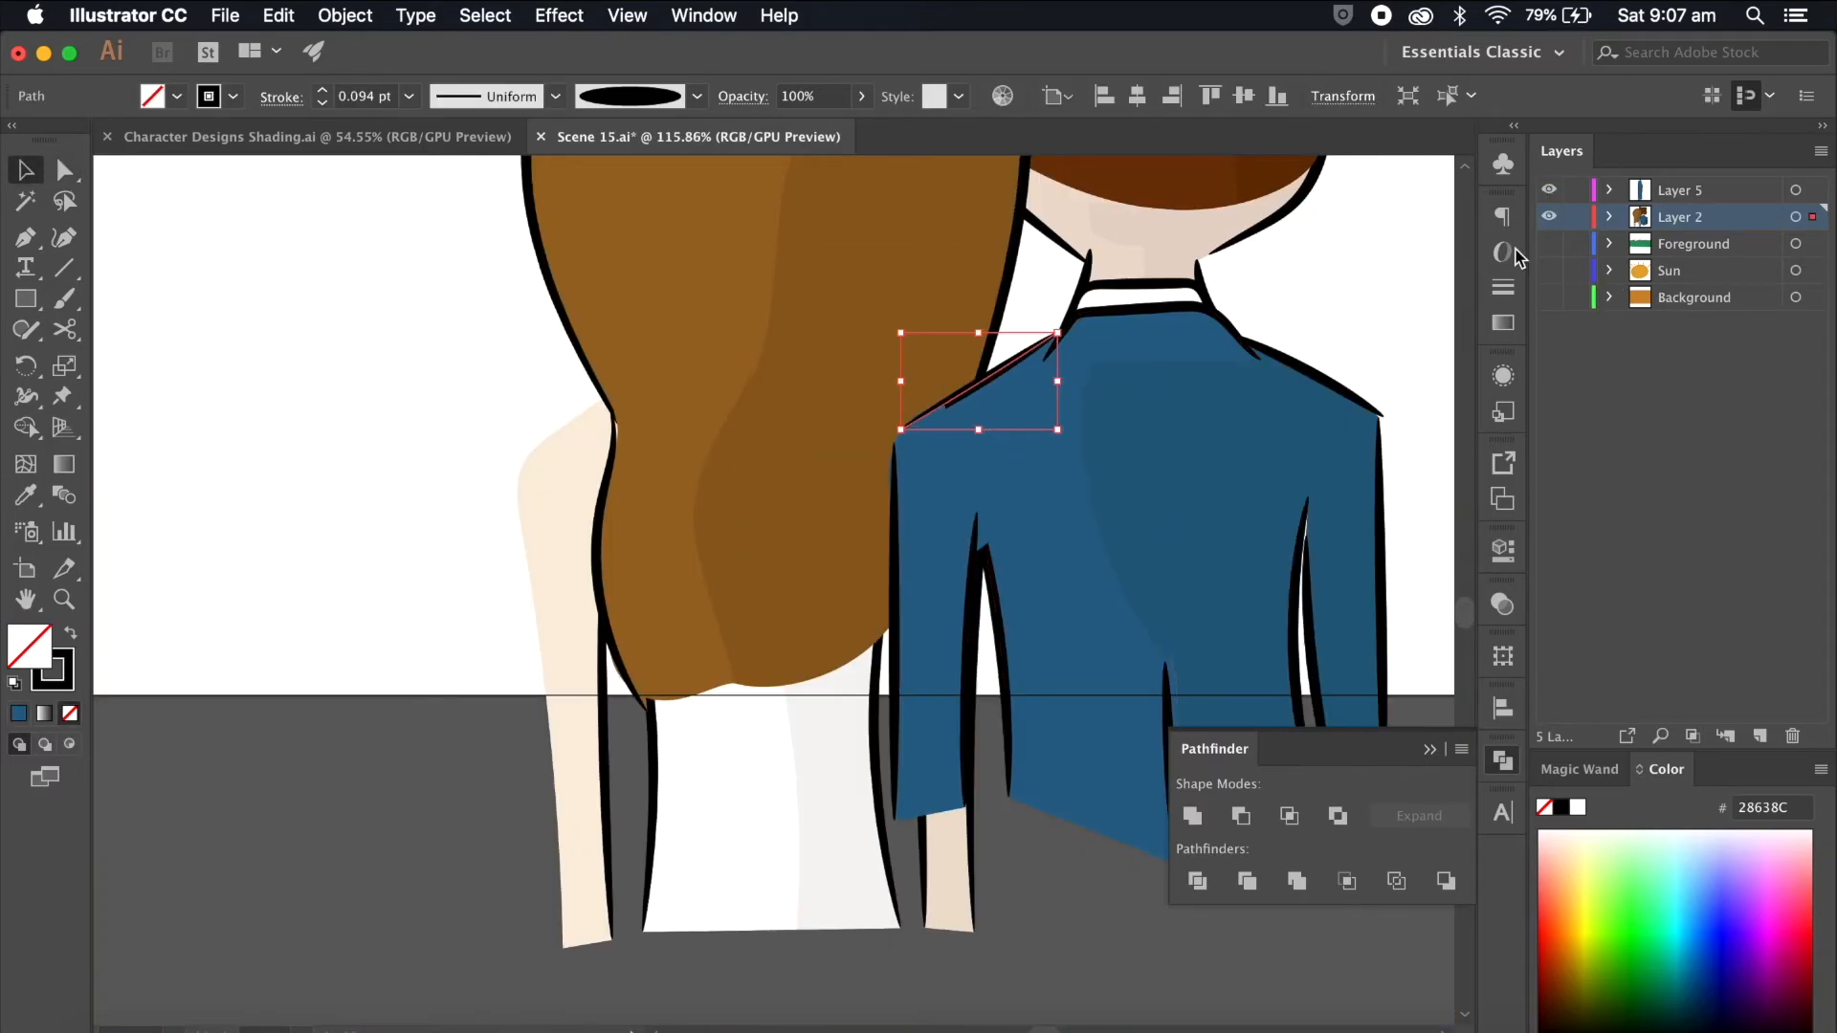
{"action": "left_click", "coordinate": [1795, 190]}
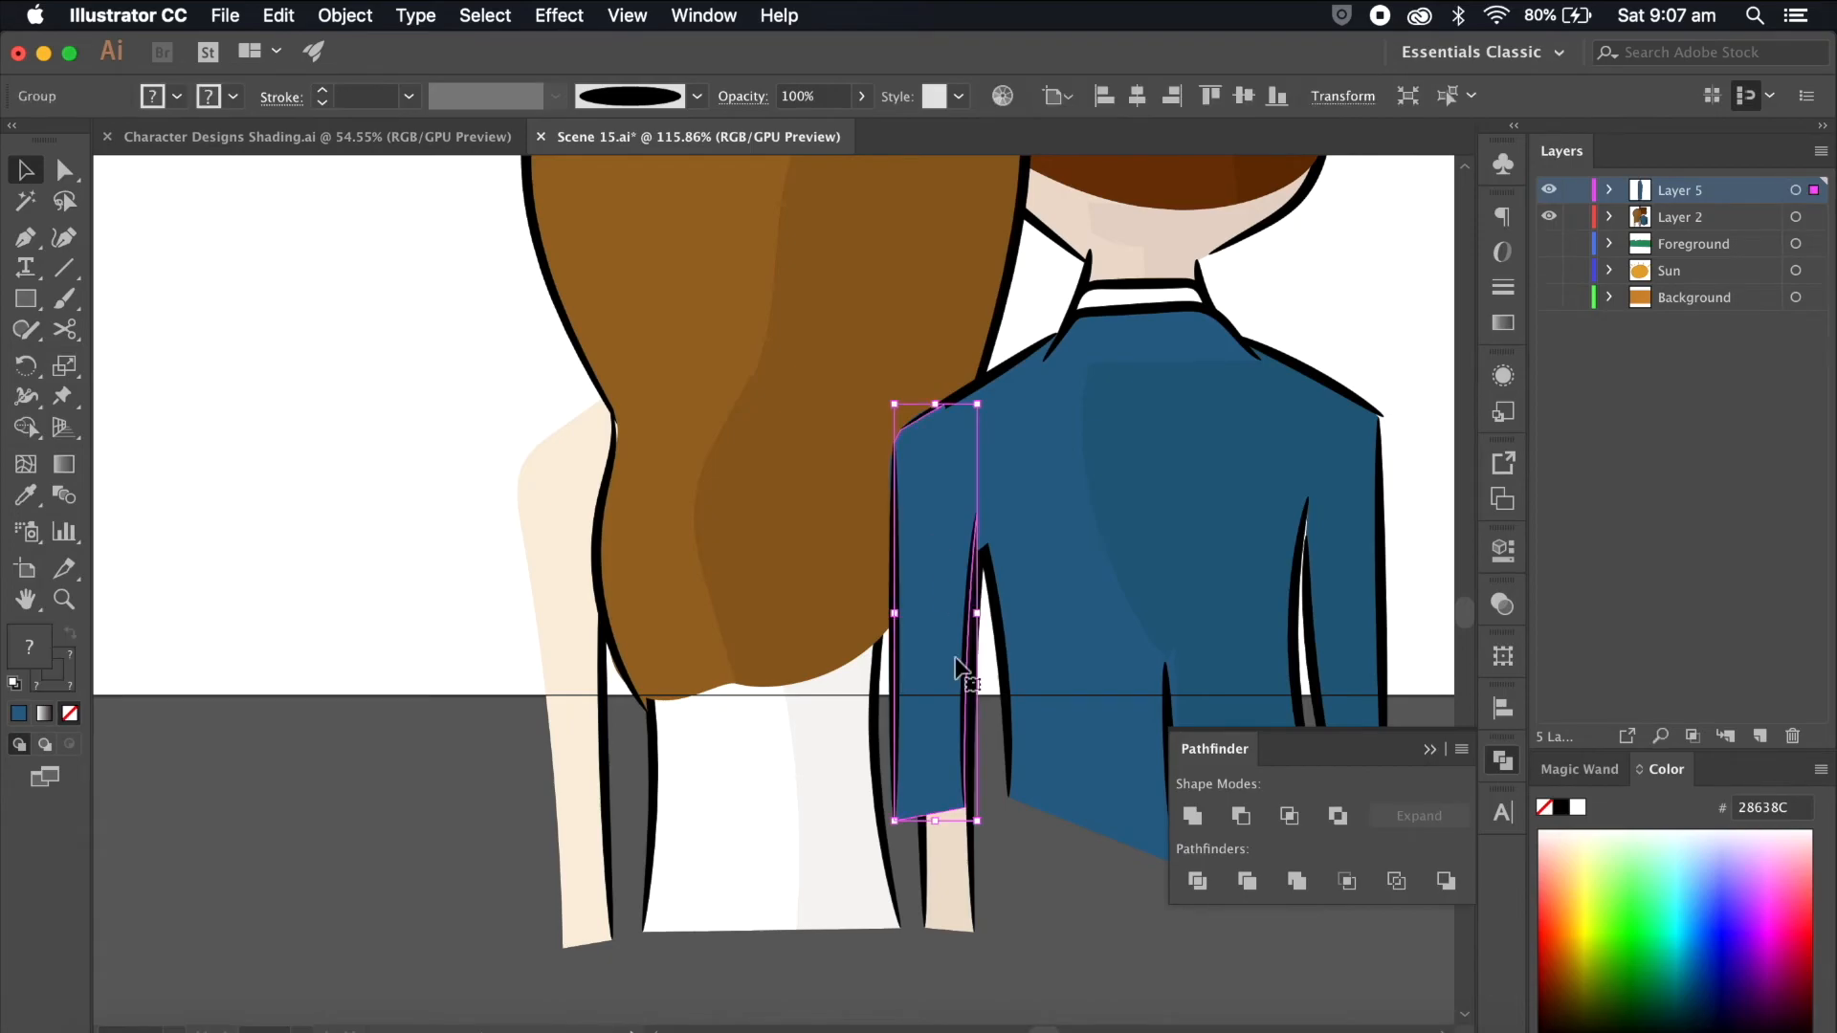
{"action": "key", "text": "r"}
{"action": "left_click_drag", "start_coordinate": [1053, 847], "coordinate": [895, 818]}
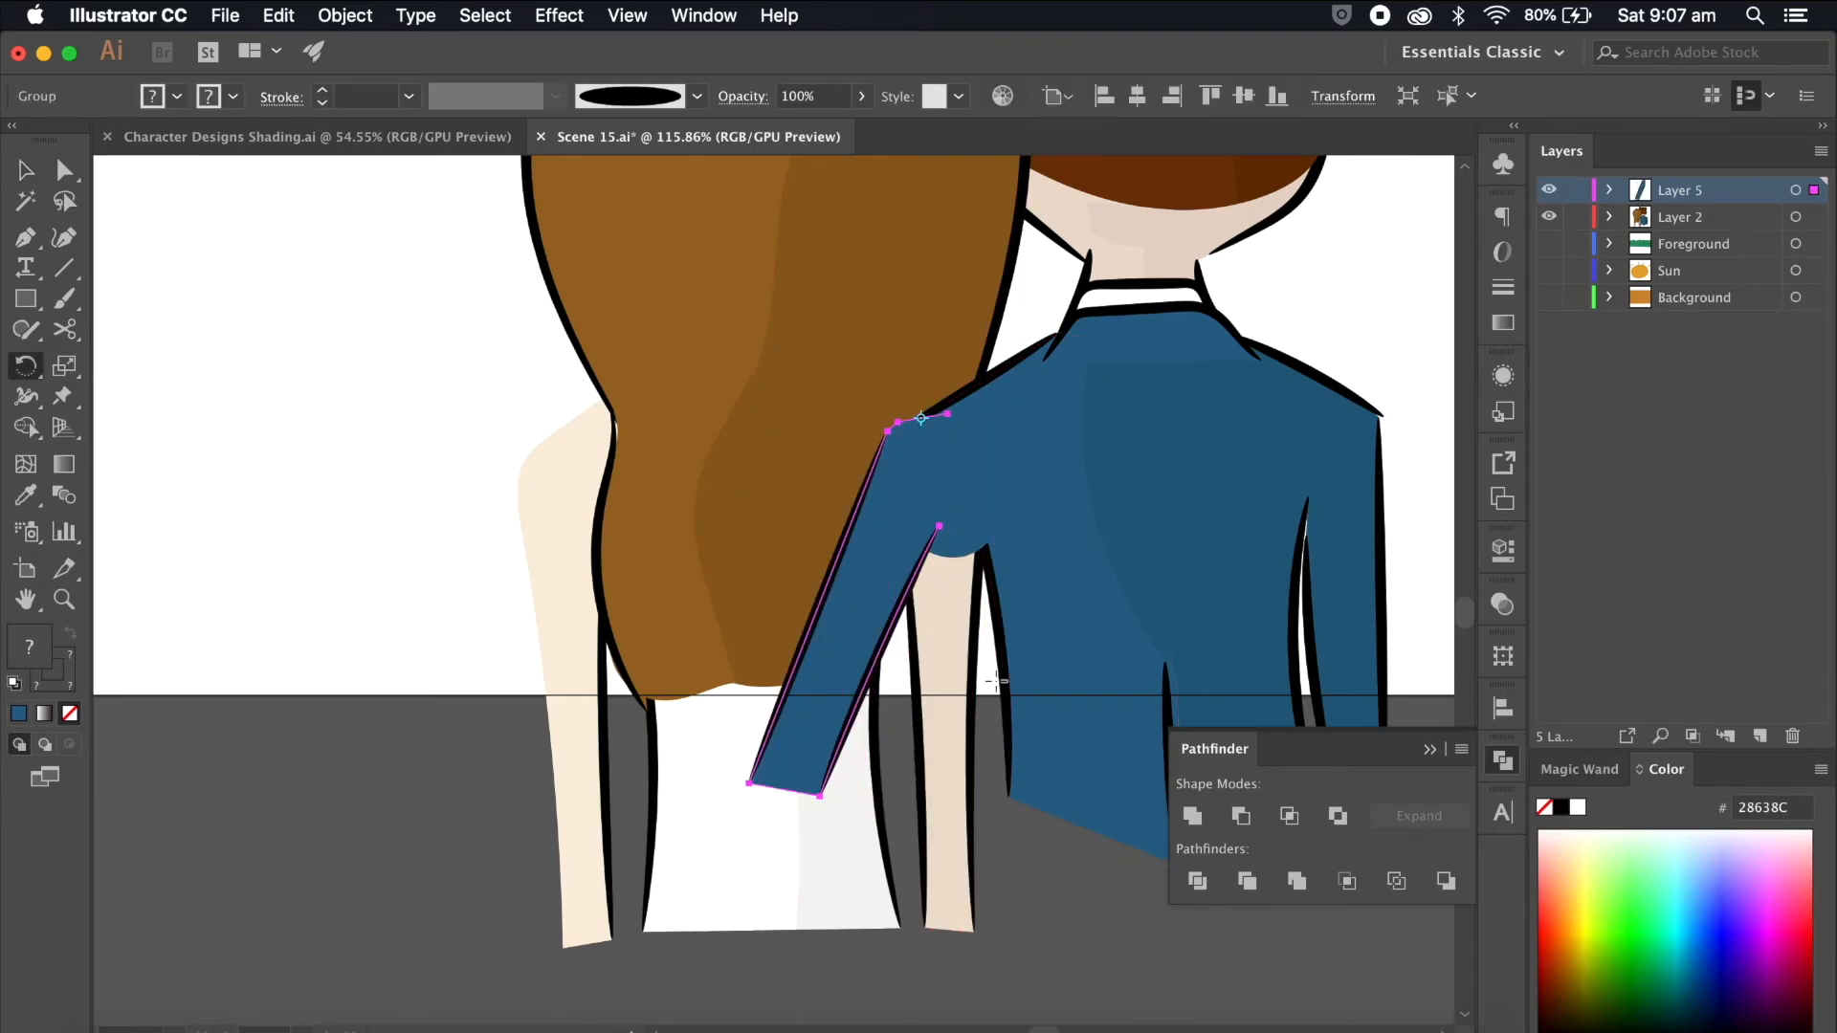
Step: Reshape the lower edge of the rounded shoulder shape into a raised armpit curve by moving its anchor points
{"action": "scroll", "coordinate": [995, 677], "scroll_direction": "up", "scroll_amount": 3}
{"action": "left_click", "coordinate": [64, 171]}
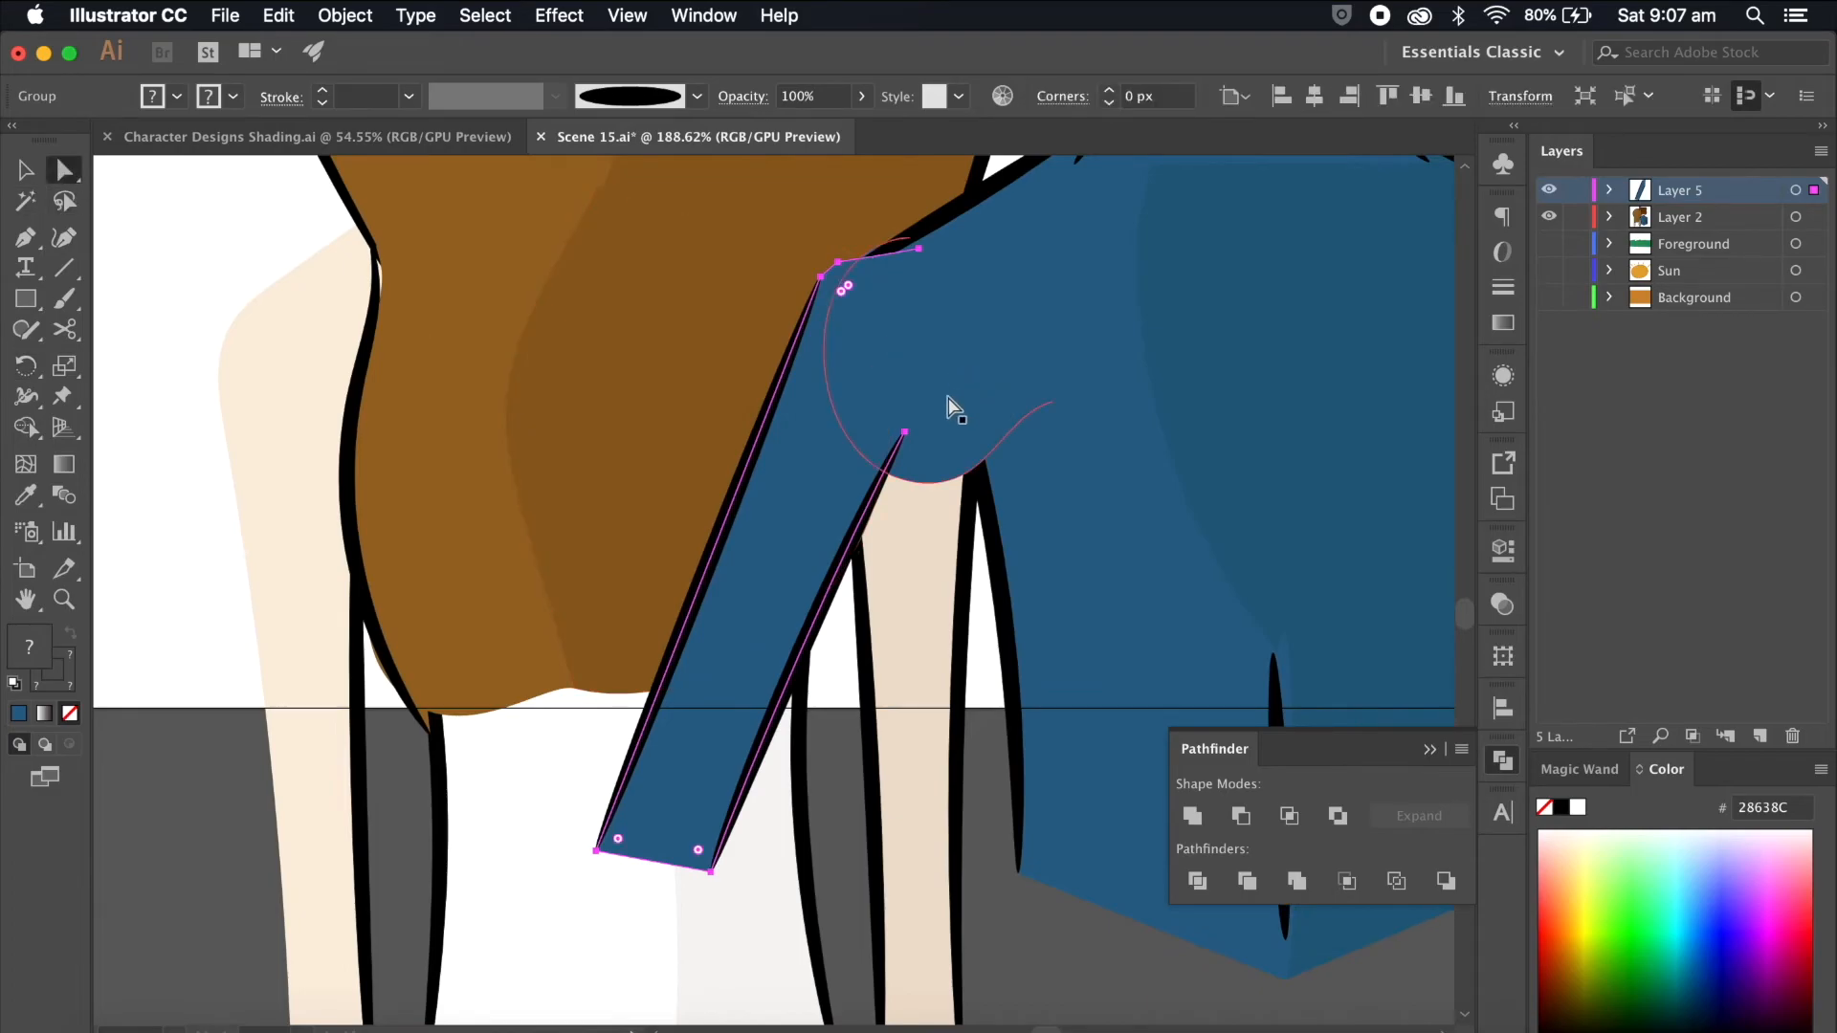
{"action": "left_click", "coordinate": [959, 388]}
{"action": "scroll", "coordinate": [932, 422], "scroll_direction": "up", "scroll_amount": 2}
{"action": "left_click", "coordinate": [832, 472]}
{"action": "left_click_drag", "start_coordinate": [873, 519], "coordinate": [987, 501]}
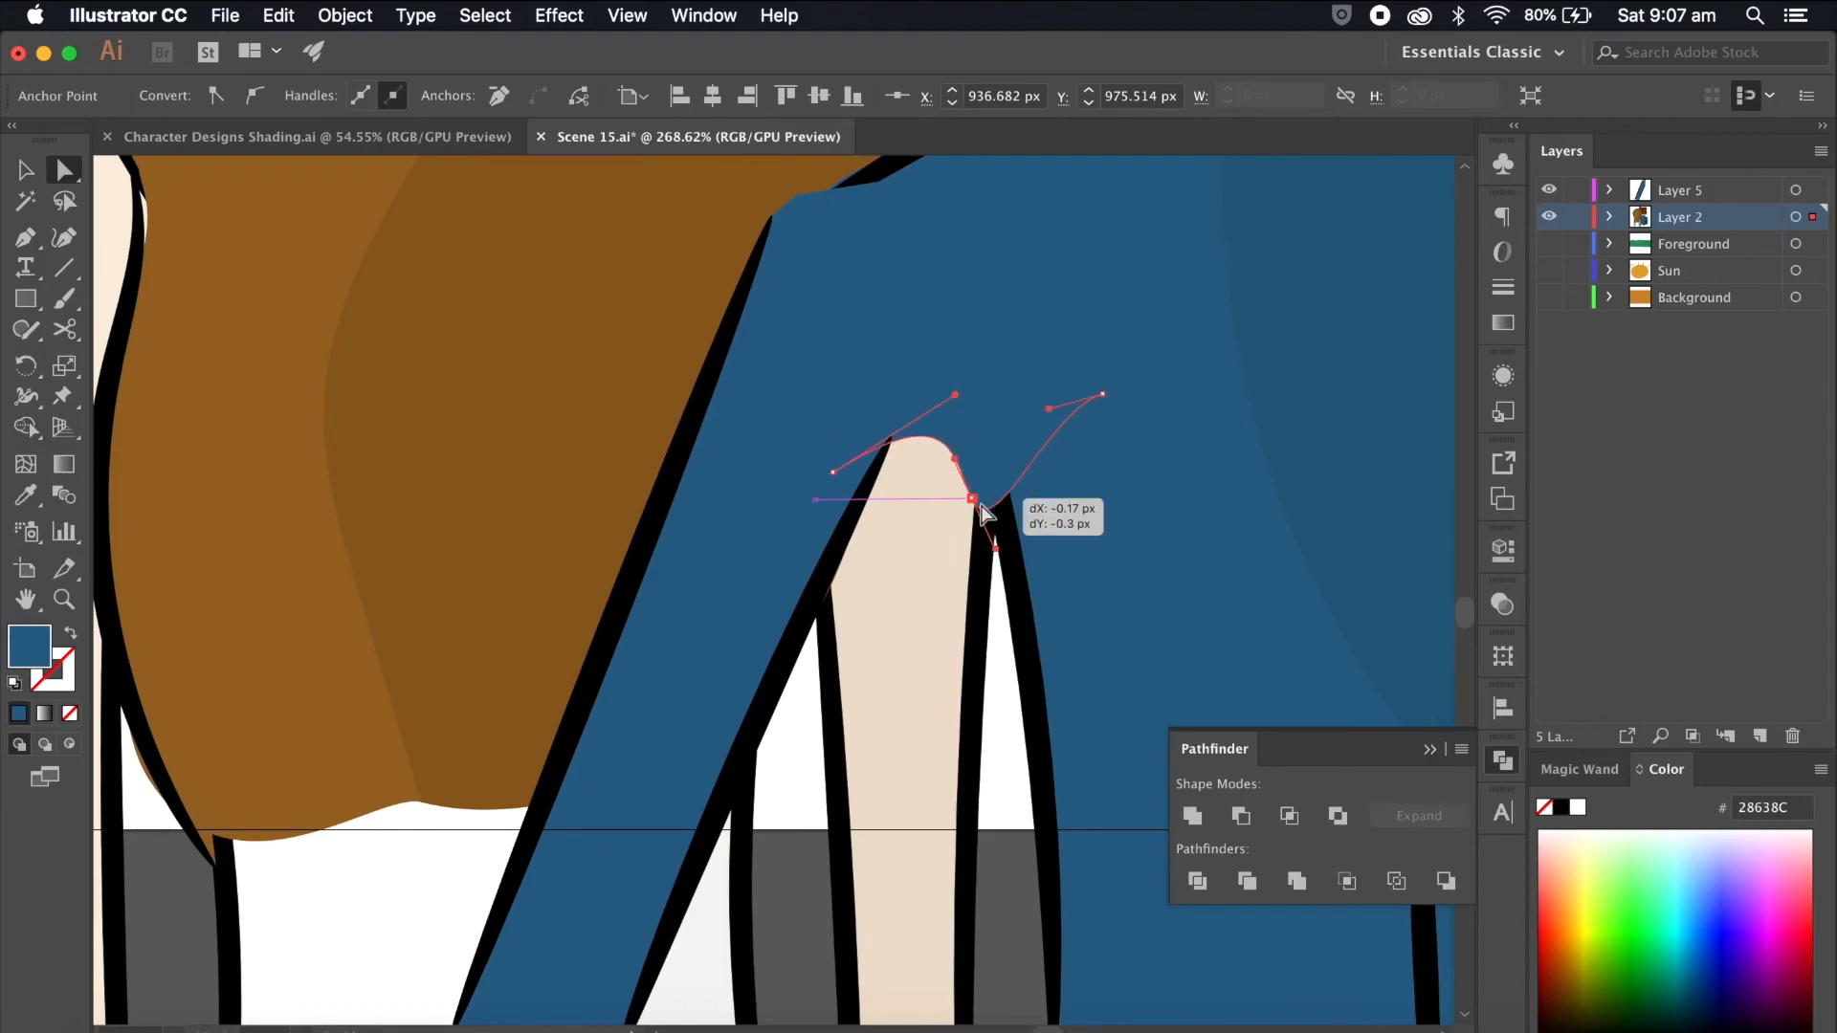
{"action": "scroll", "coordinate": [925, 418], "scroll_direction": "down", "scroll_amount": 6}
{"action": "left_click", "coordinate": [1001, 907]}
{"action": "scroll", "coordinate": [926, 406], "scroll_direction": "up", "scroll_amount": 5}
{"action": "left_click", "coordinate": [937, 407]}
{"action": "left_click", "coordinate": [967, 485]}
{"action": "scroll", "coordinate": [939, 398], "scroll_direction": "down", "scroll_amount": 3}
{"action": "left_click", "coordinate": [996, 792]}
{"action": "scroll", "coordinate": [996, 799], "scroll_direction": "down", "scroll_amount": 6}
{"action": "scroll", "coordinate": [996, 814], "scroll_direction": "up", "scroll_amount": 3}
{"action": "scroll", "coordinate": [997, 810], "scroll_direction": "down", "scroll_amount": 1}
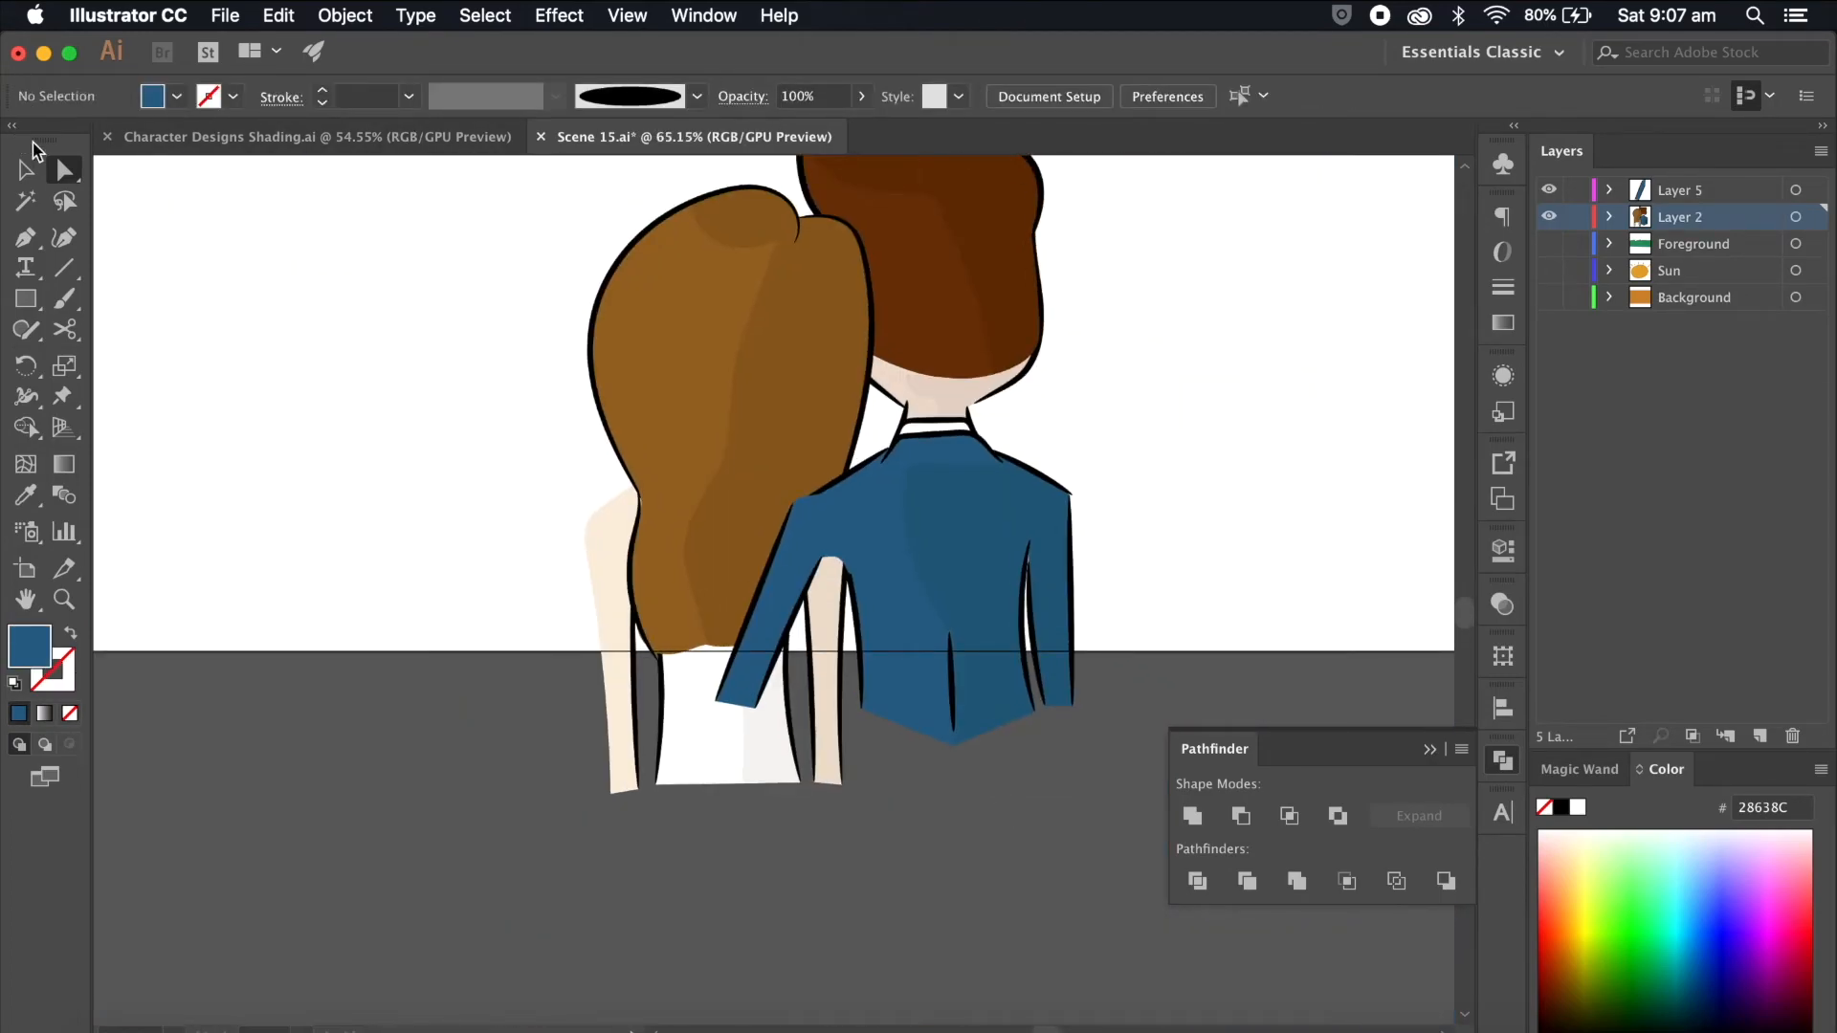
Step: Rotate the left sleeve back to hang vertically and reposition it against the shoulder
{"action": "left_click", "coordinate": [26, 170]}
{"action": "left_click", "coordinate": [786, 603]}
{"action": "scroll", "coordinate": [787, 603], "scroll_direction": "up", "scroll_amount": 4}
{"action": "left_click_drag", "start_coordinate": [754, 821], "coordinate": [835, 822]}
{"action": "left_click_drag", "start_coordinate": [793, 639], "coordinate": [831, 665]}
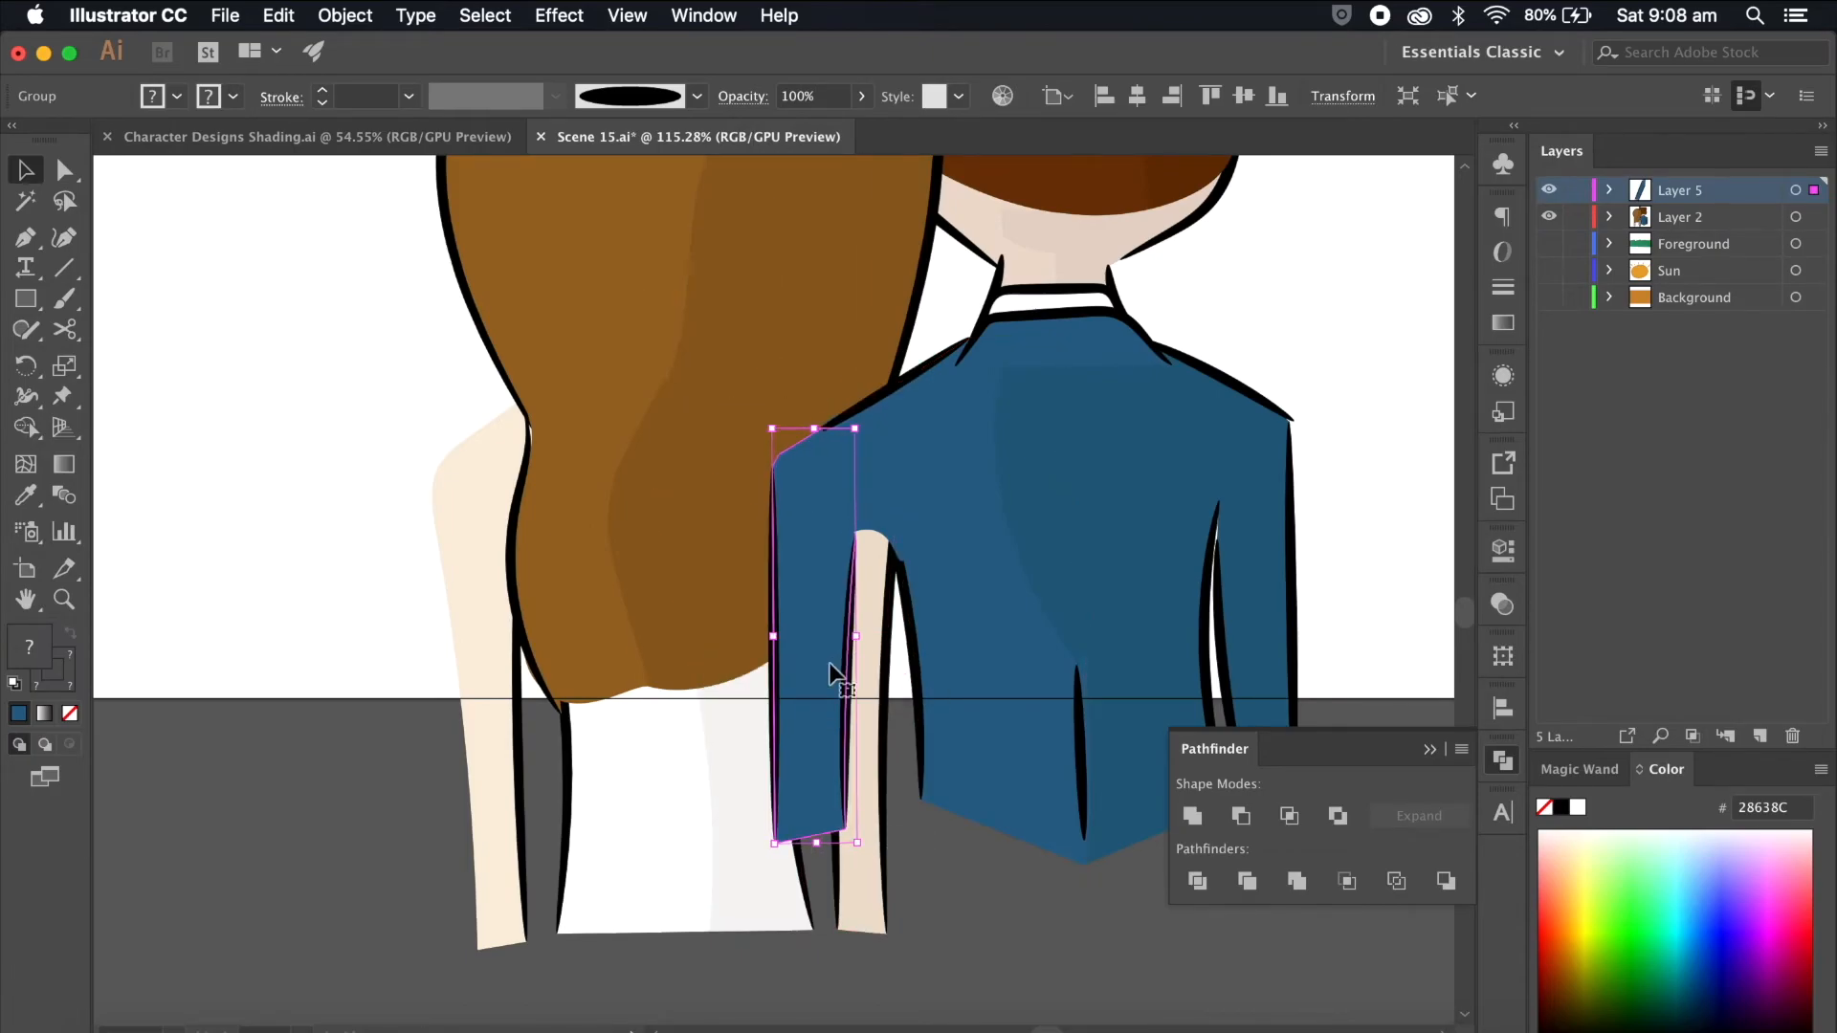
{"action": "left_click", "coordinate": [1046, 851]}
{"action": "scroll", "coordinate": [1089, 903], "scroll_direction": "down", "scroll_amount": 5}
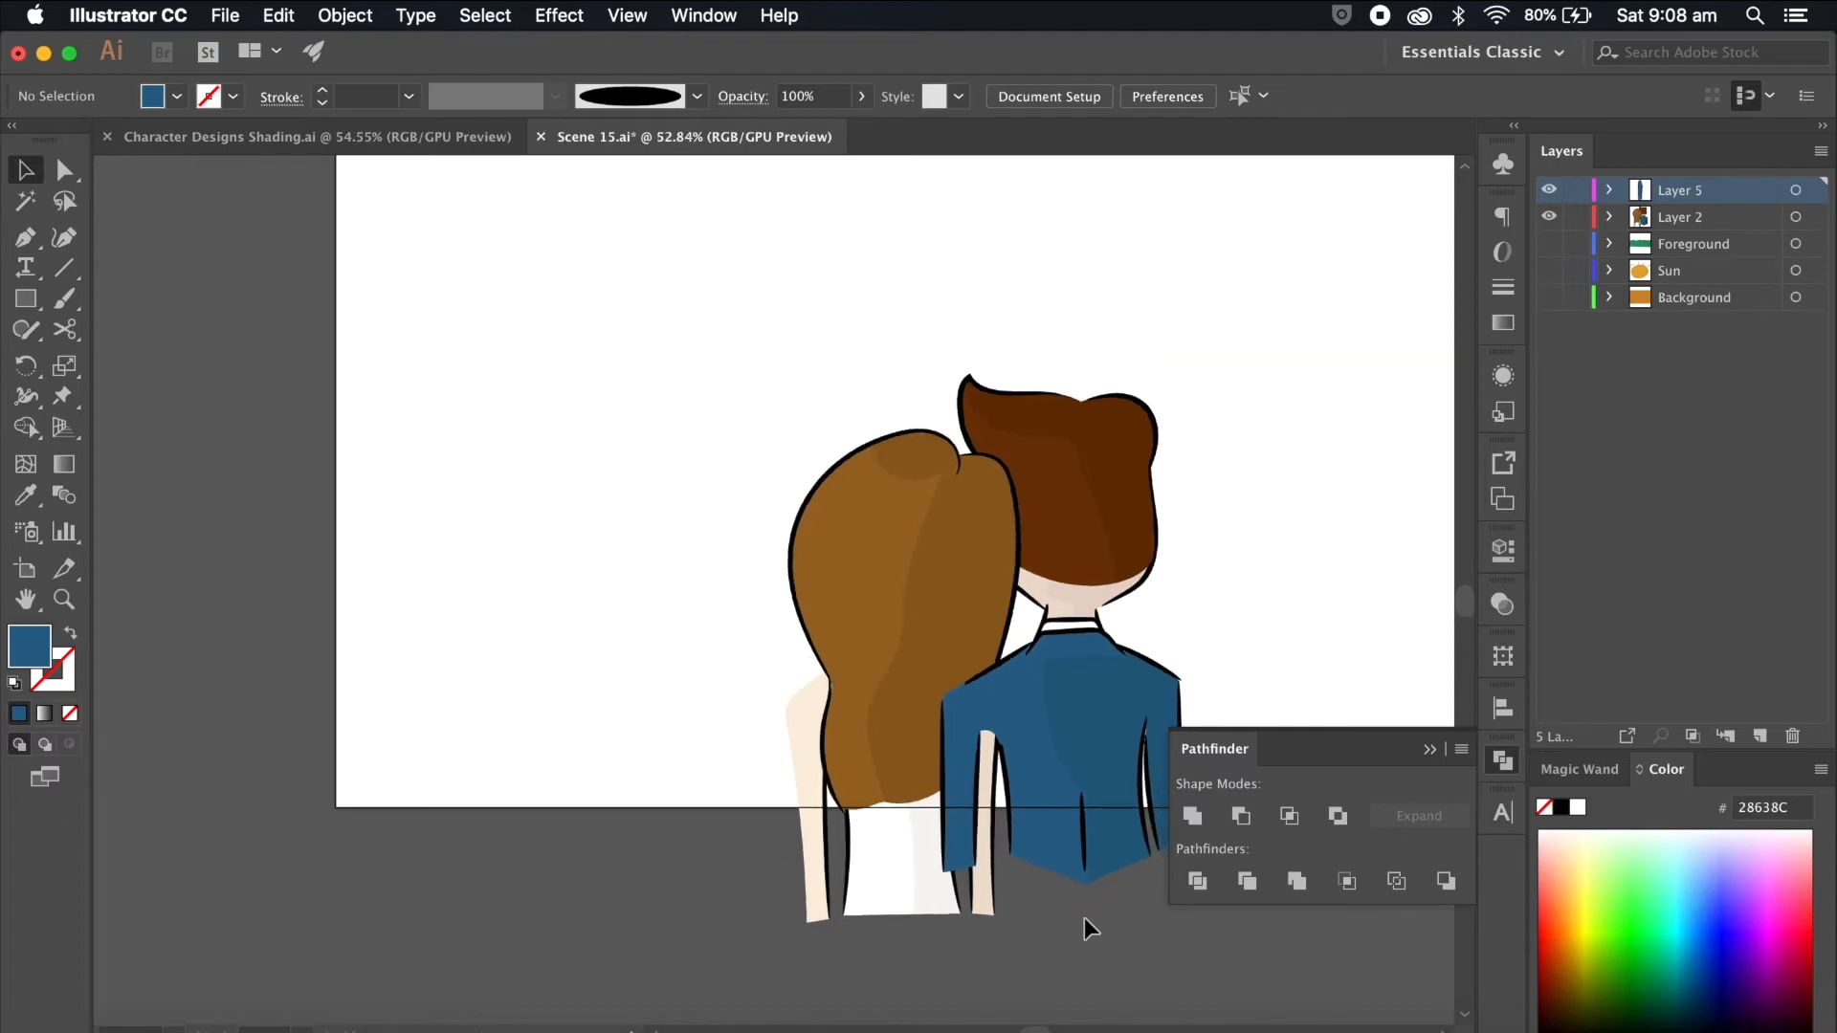
Step: Nudge the left sleeve slightly to the right in small increments to align it with the shoulder
{"action": "scroll", "coordinate": [1083, 916], "scroll_direction": "up", "scroll_amount": 2}
{"action": "left_click", "coordinate": [898, 746]}
{"action": "key", "text": "Right"}
{"action": "key", "text": "Right"}
{"action": "key", "text": "Right"}
{"action": "key", "text": "Right"}
{"action": "key", "text": "Right"}
{"action": "key", "text": "Right"}
{"action": "key", "text": "Right"}
{"action": "key", "text": "Right"}
{"action": "key", "text": "Right"}
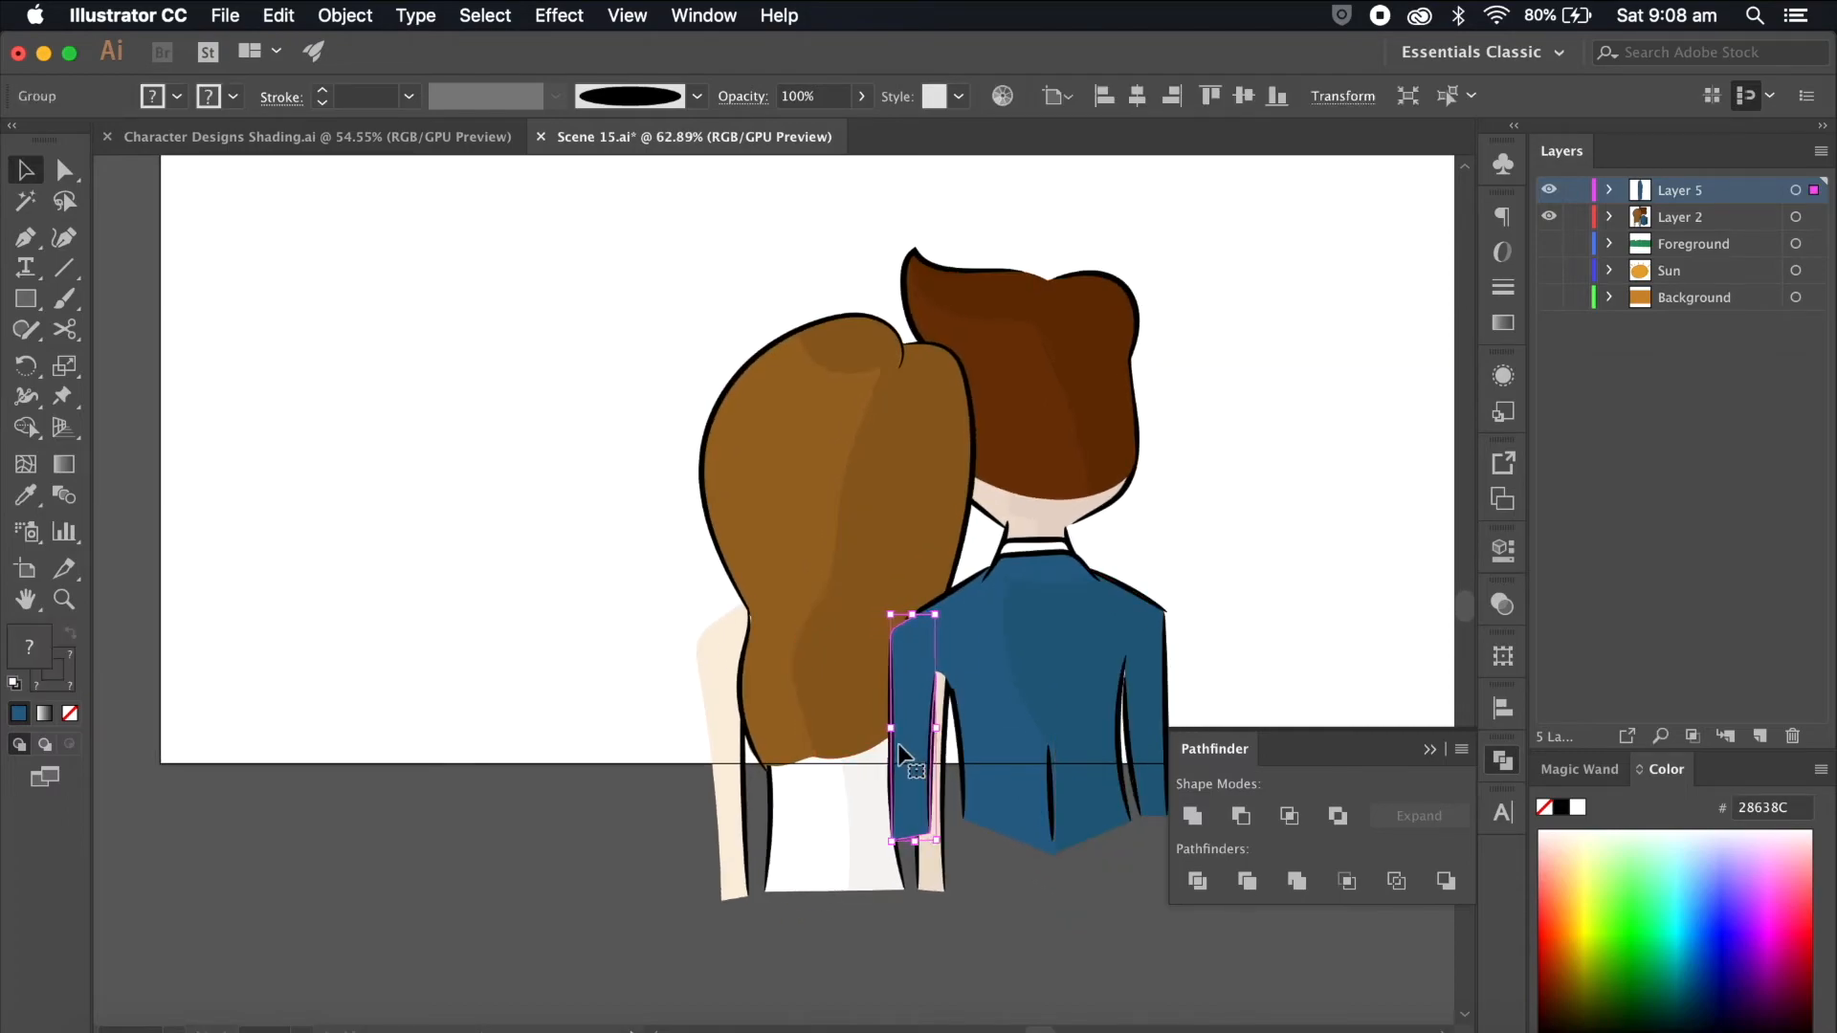
{"action": "scroll", "coordinate": [1081, 909], "scroll_direction": "down", "scroll_amount": 4}
{"action": "left_click", "coordinate": [1075, 903]}
{"action": "scroll", "coordinate": [1075, 903], "scroll_direction": "up", "scroll_amount": 3}
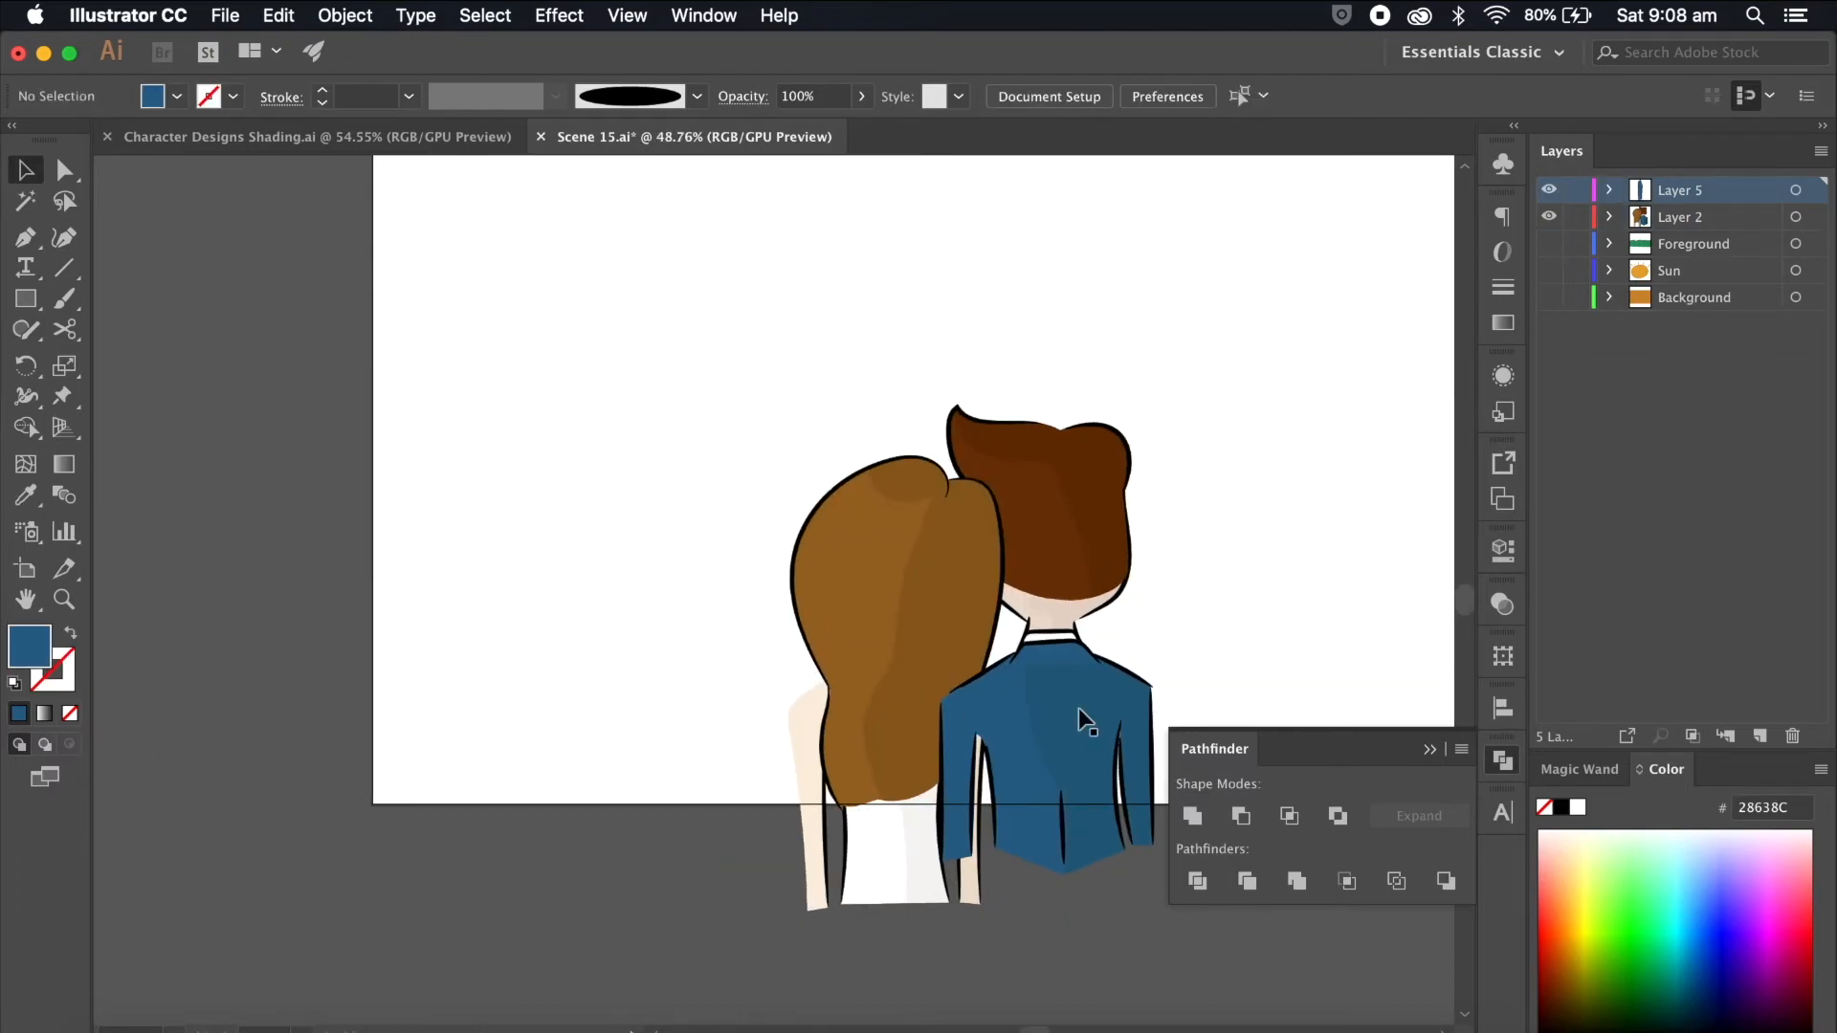
{"action": "left_click", "coordinate": [1547, 194]}
{"action": "left_click", "coordinate": [1547, 195]}
{"action": "scroll", "coordinate": [1240, 548], "scroll_direction": "up", "scroll_amount": 4}
{"action": "scroll", "coordinate": [1240, 548], "scroll_direction": "down", "scroll_amount": 3}
{"action": "scroll", "coordinate": [1240, 548], "scroll_direction": "right", "scroll_amount": 3}
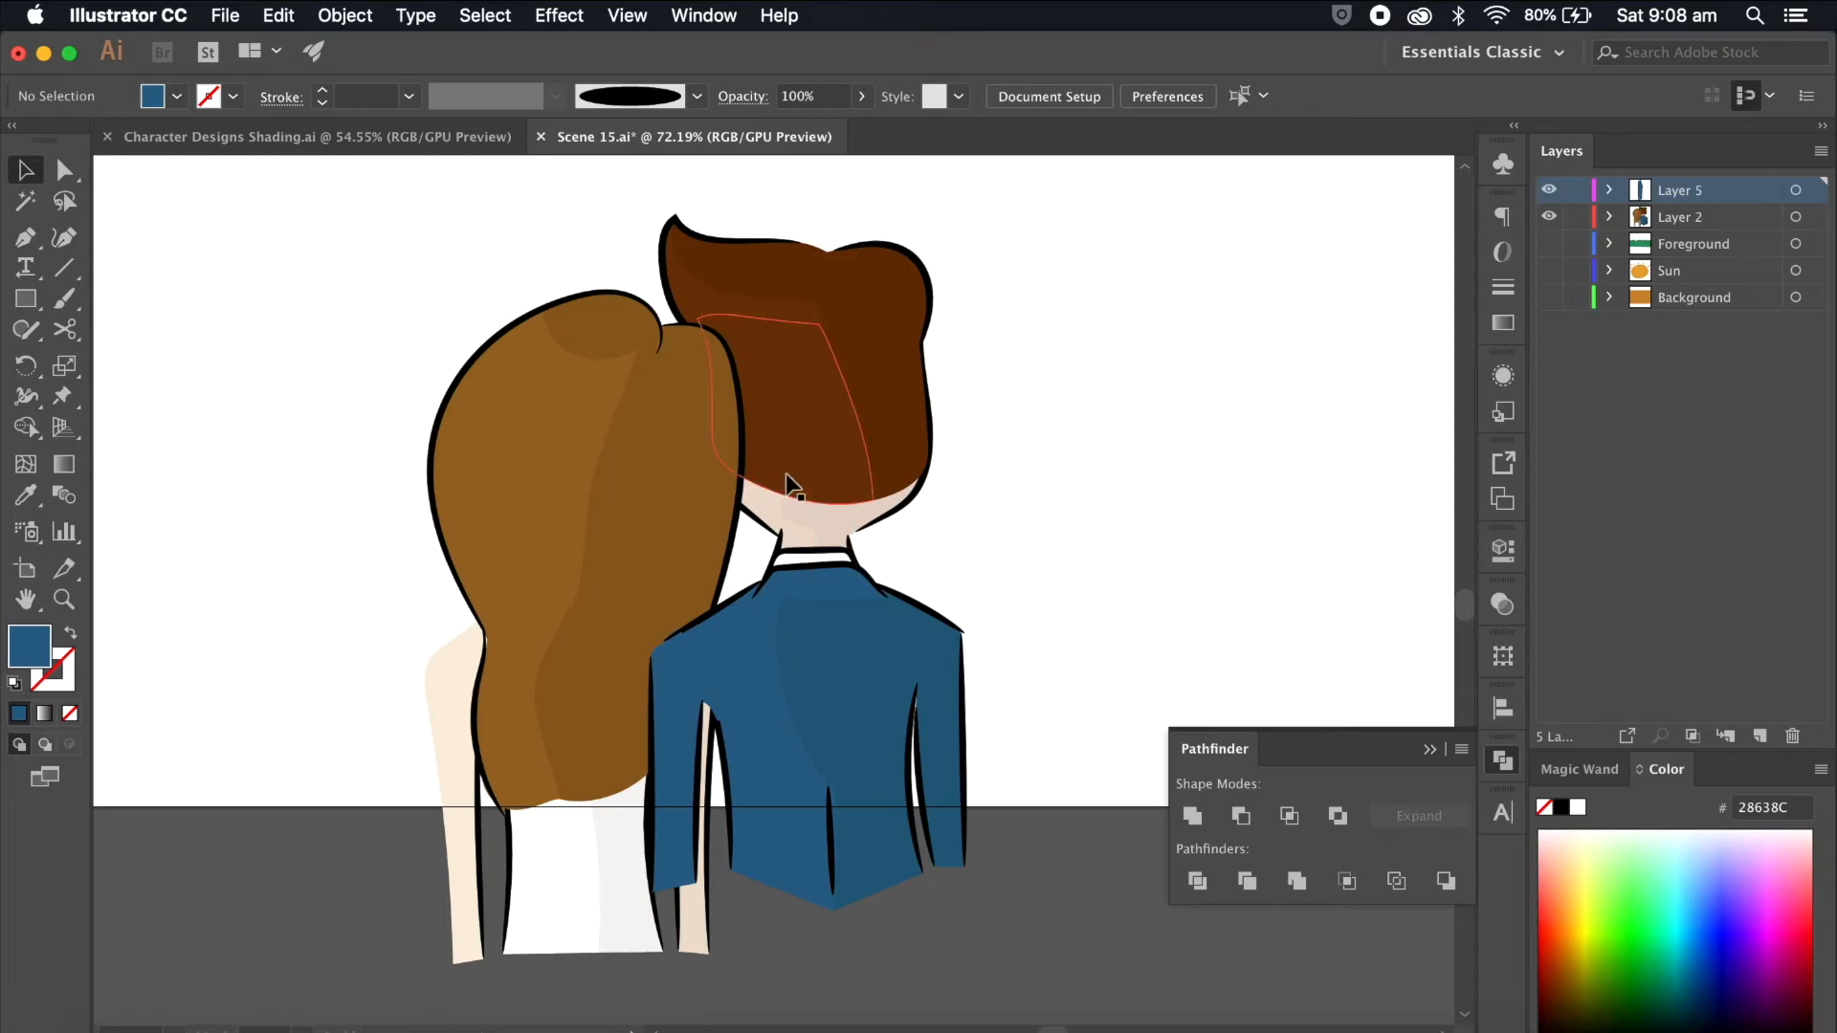
Step: Move the man's head group from Layer 2 to a new layer named "Guy head"
{"action": "left_click", "coordinate": [841, 336]}
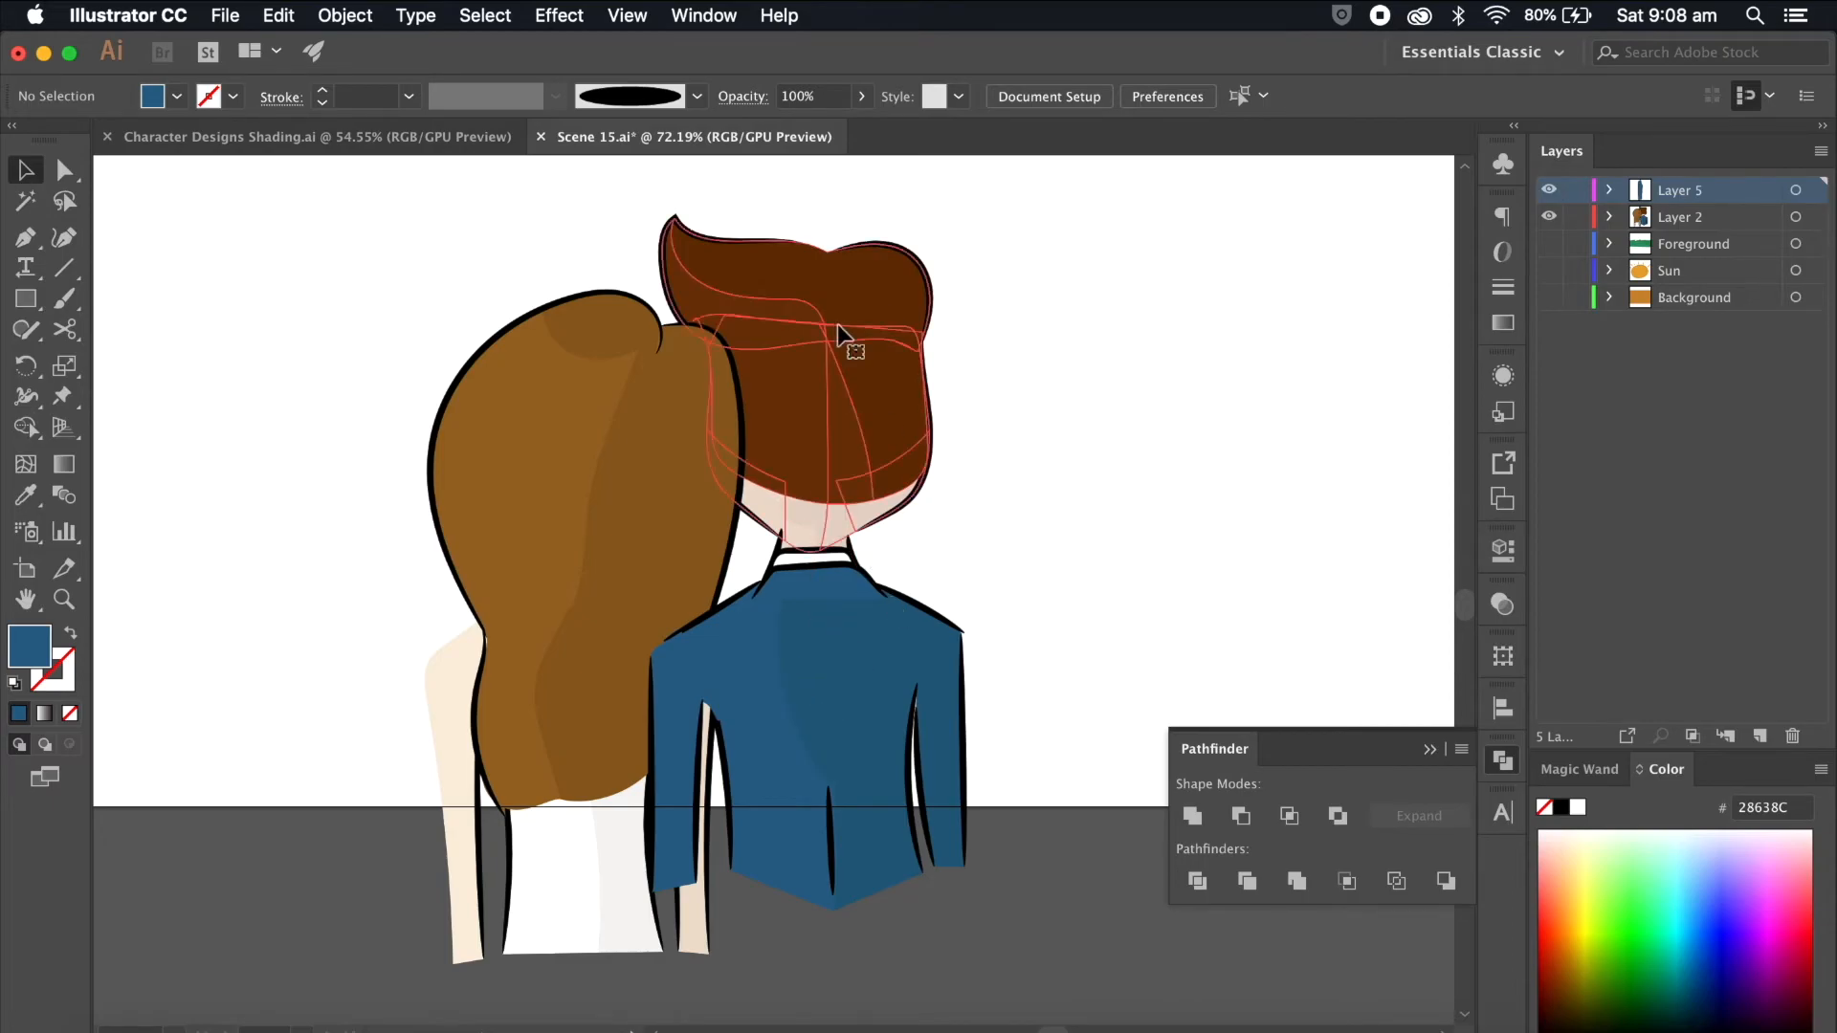
{"action": "left_click_drag", "start_coordinate": [820, 330], "coordinate": [1088, 312]}
{"action": "key", "text": "super+z"}
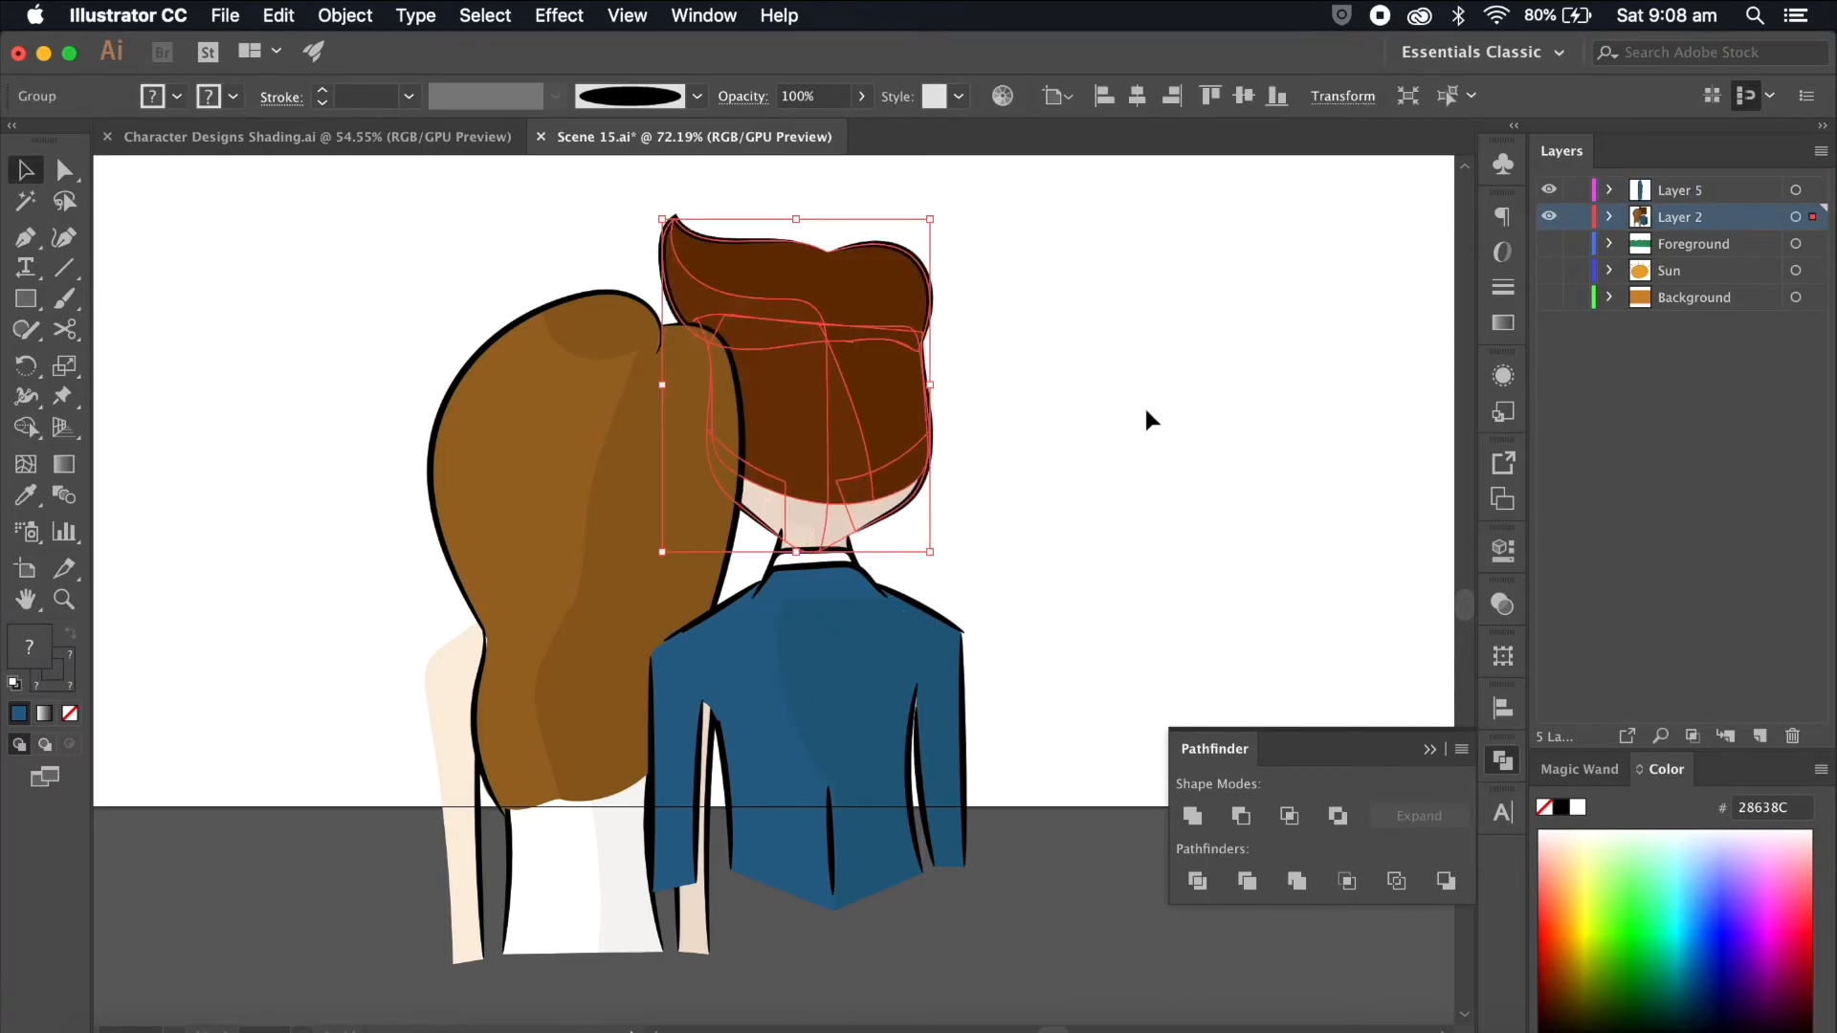
{"action": "left_click", "coordinate": [1760, 736]}
{"action": "left_click_drag", "start_coordinate": [1812, 244], "coordinate": [1812, 218]}
{"action": "double_click", "coordinate": [1686, 222]}
{"action": "type", "text": "G"}
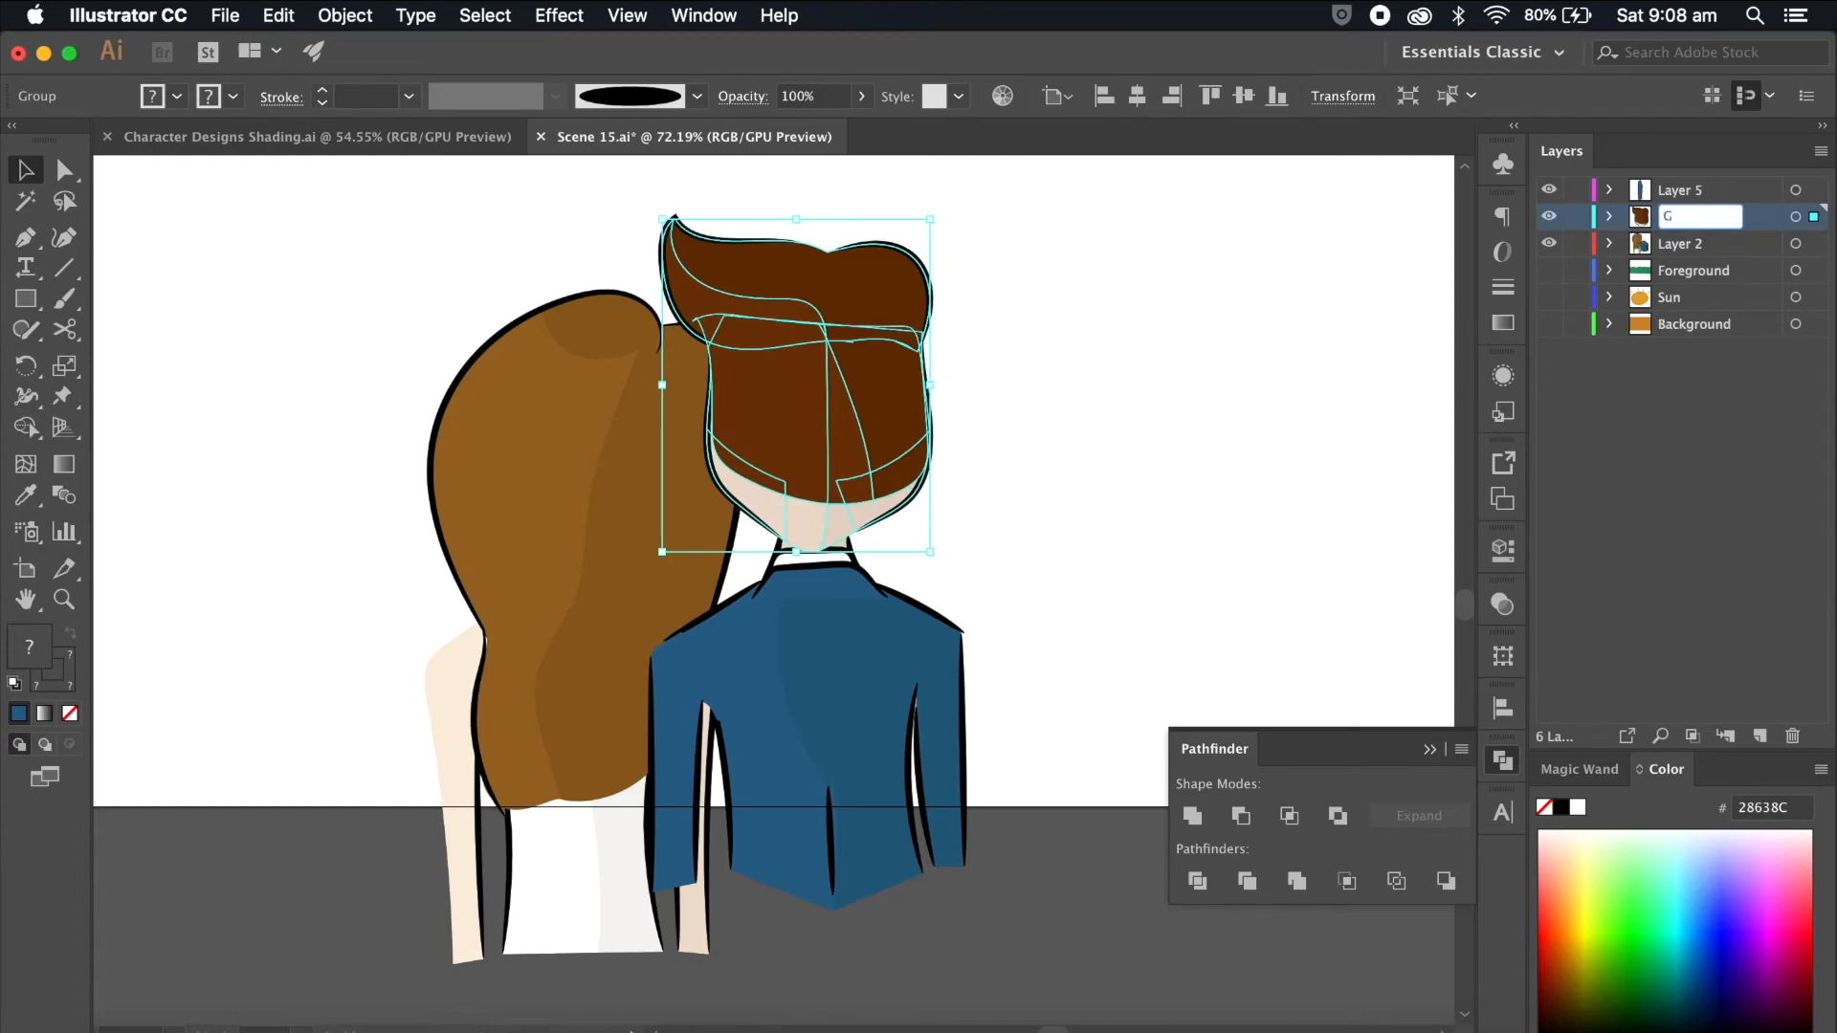
{"action": "type", "text": "uy head"}
{"action": "key", "text": "Return"}
{"action": "left_click", "coordinate": [1024, 433]}
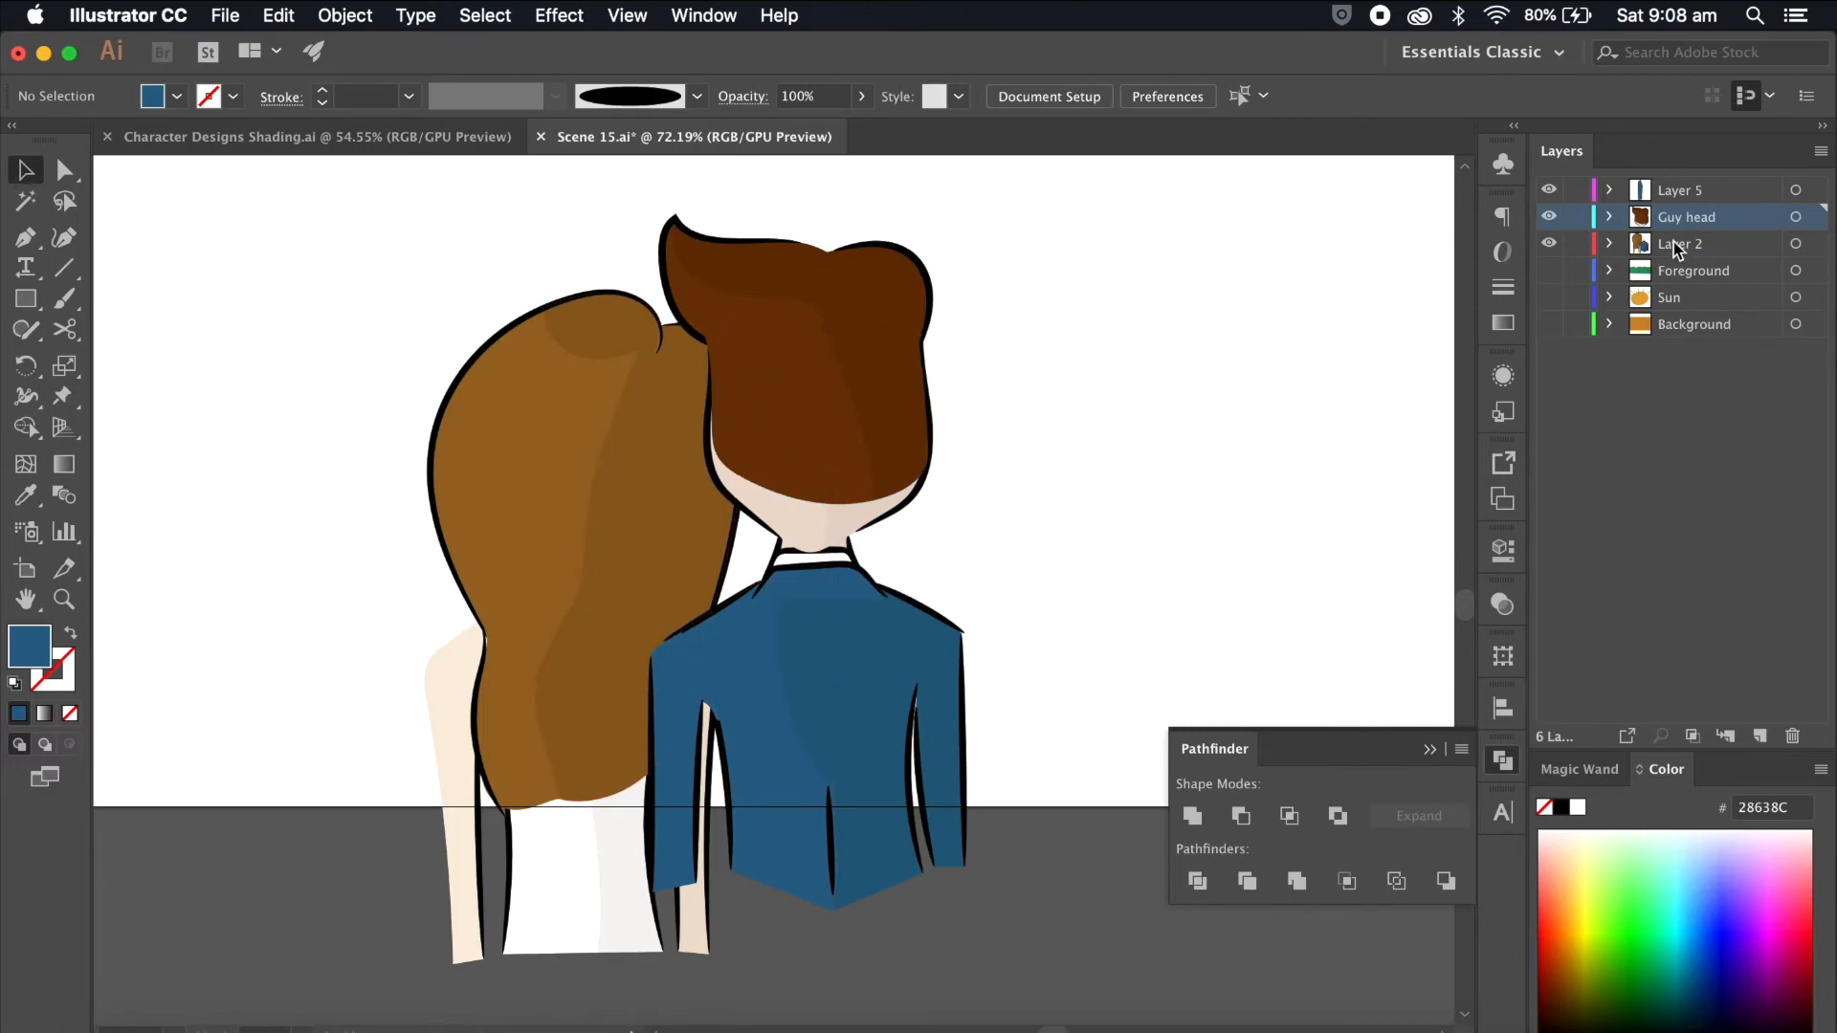
Step: Hide the Guy head layer and Layer 5
{"action": "scroll", "coordinate": [971, 392], "scroll_direction": "down", "scroll_amount": 3}
{"action": "left_click_drag", "start_coordinate": [1081, 210], "coordinate": [463, 1022]}
{"action": "left_click", "coordinate": [1261, 499]}
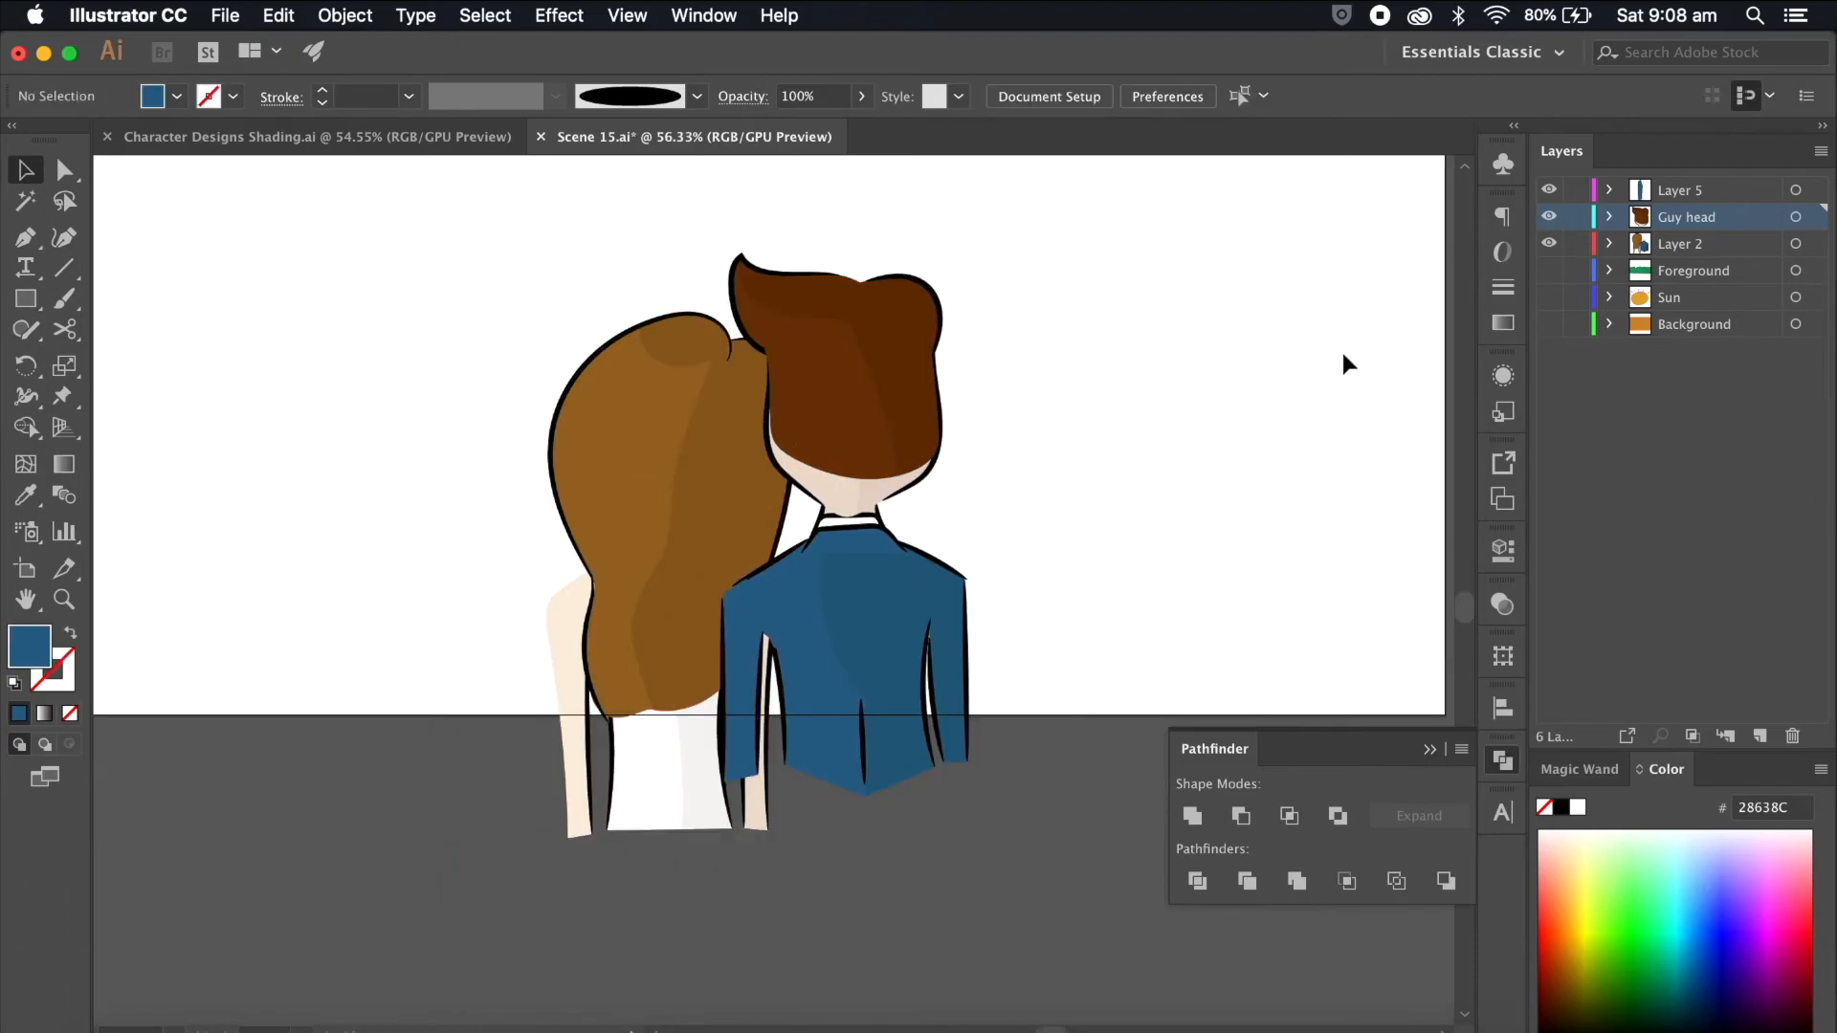
{"action": "left_click", "coordinate": [1548, 216]}
{"action": "left_click", "coordinate": [1549, 189]}
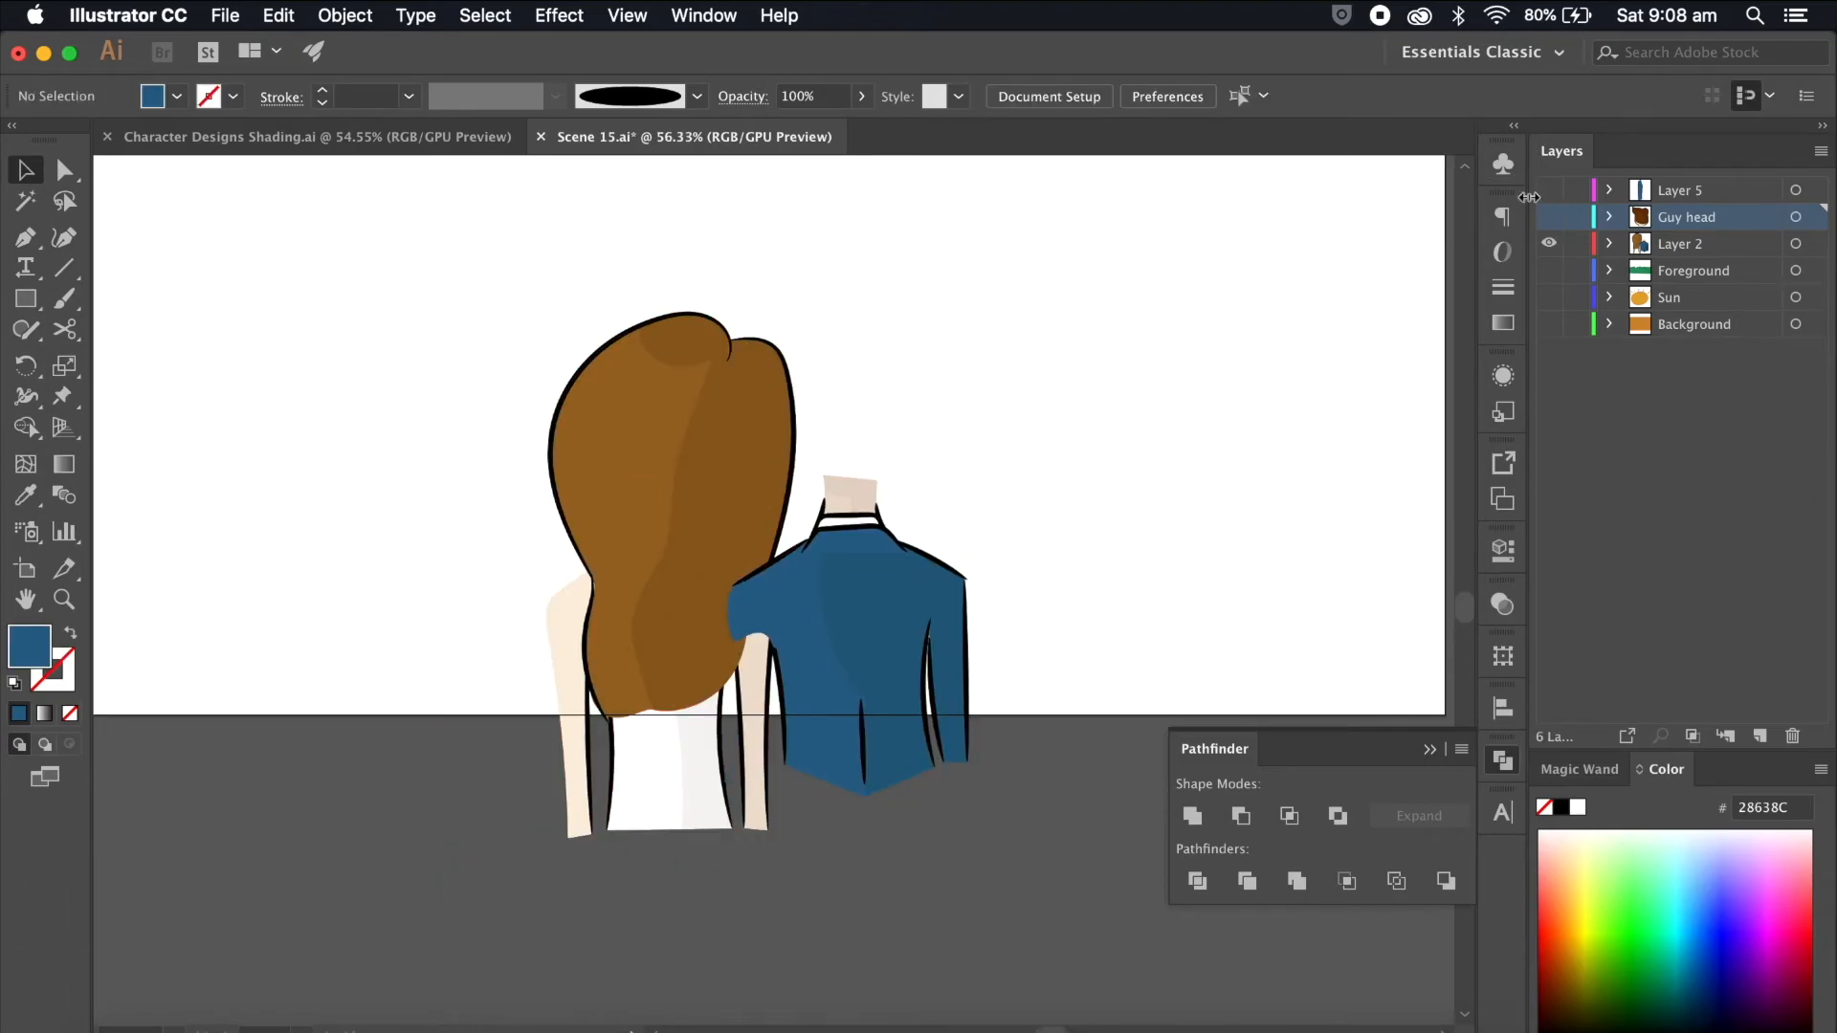
Step: Move the man's neck and suit body from Layer 2 to a new layer named "Guy Body"
{"action": "scroll", "coordinate": [1160, 258], "scroll_direction": "down", "scroll_amount": 3}
{"action": "left_click_drag", "start_coordinate": [1160, 258], "coordinate": [464, 834]}
{"action": "left_click", "coordinate": [759, 342], "text": "shift"}
{"action": "left_click", "coordinate": [639, 713], "text": "shift"}
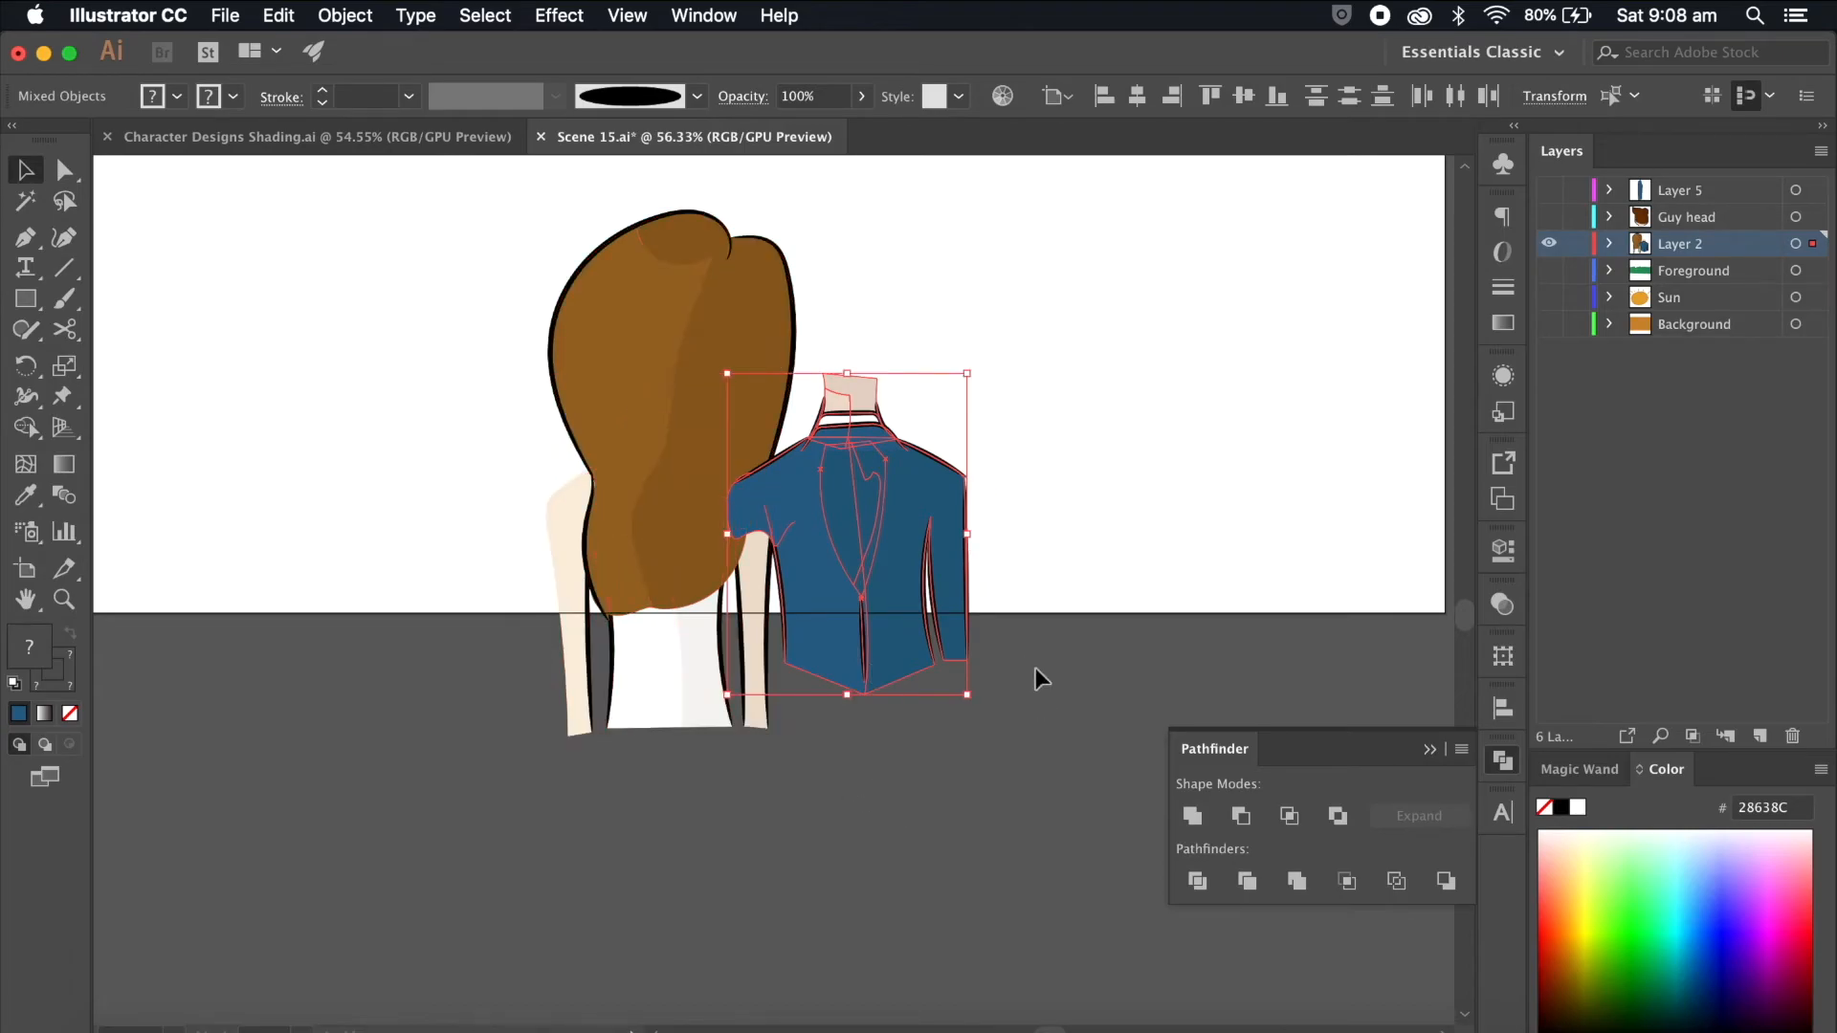
{"action": "left_click", "coordinate": [1760, 735]}
{"action": "left_click_drag", "start_coordinate": [1812, 272], "coordinate": [1812, 244]}
{"action": "double_click", "coordinate": [1681, 244]}
{"action": "type", "text": "C"}
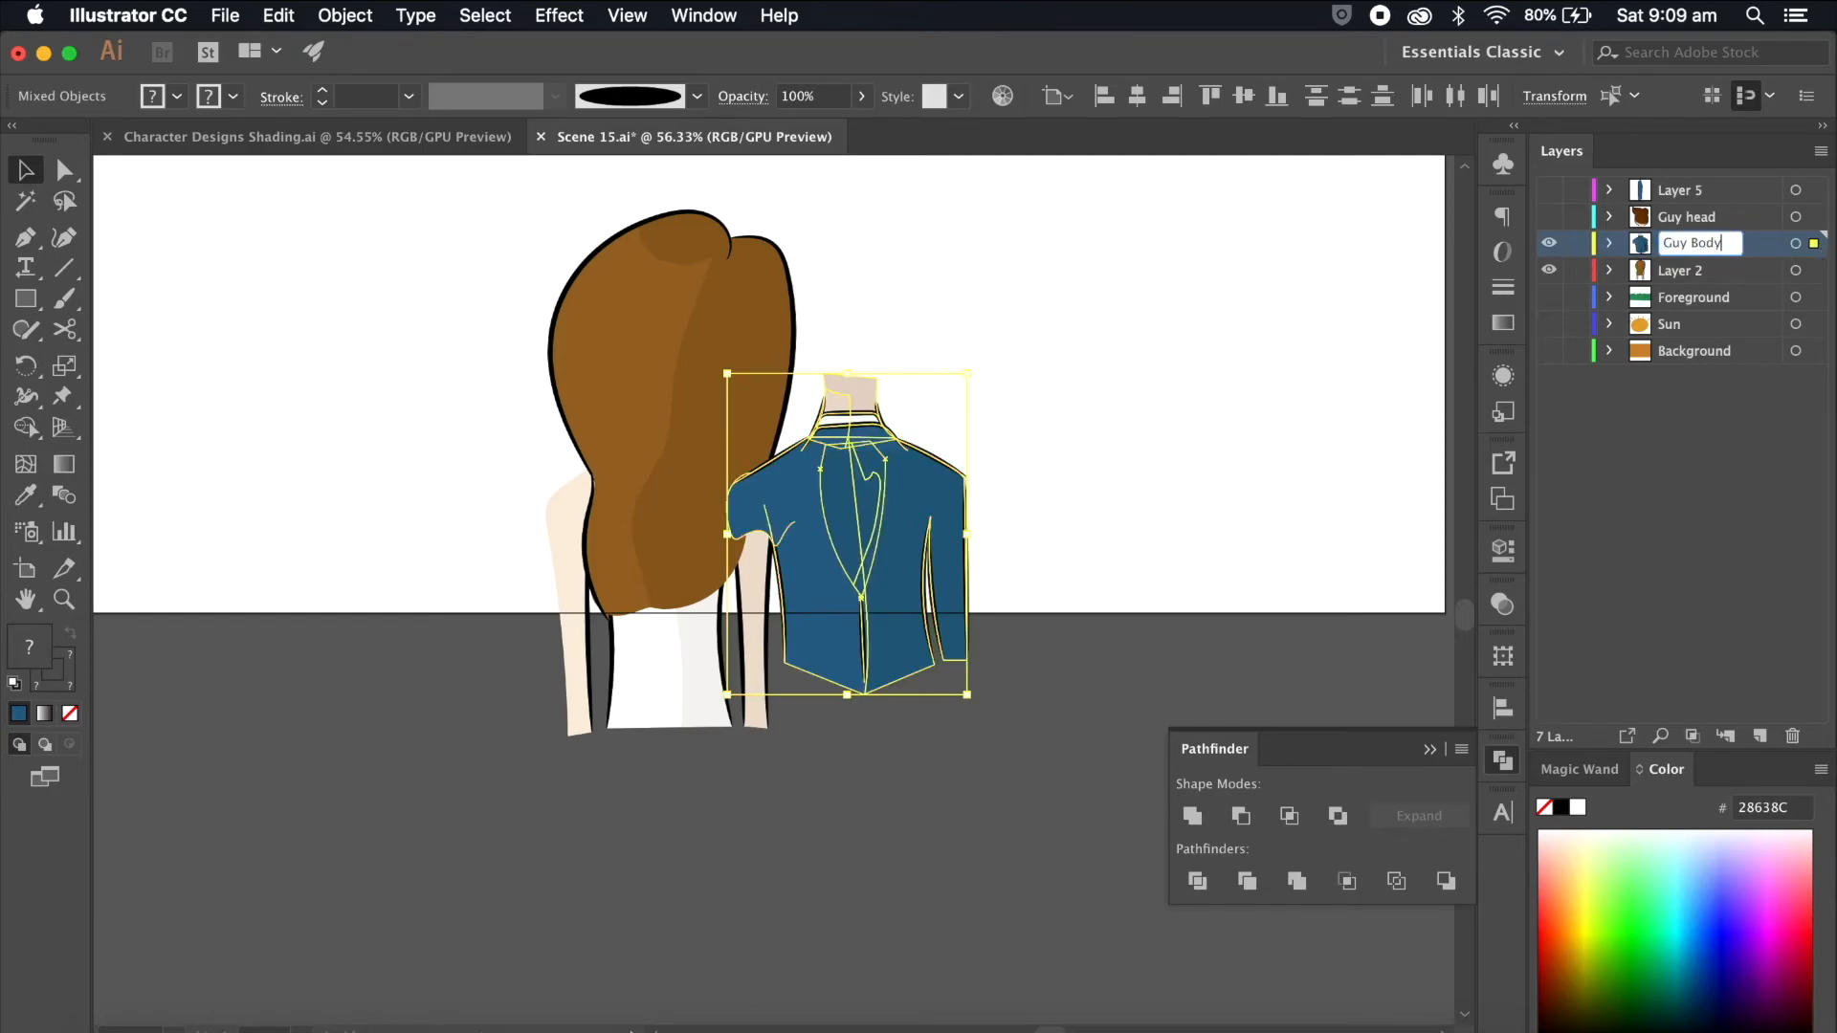
{"action": "key", "text": "Return"}
Step: Show the Guy head layer, rename Layer 2 as "Bride" and place Guy head directly beneath it
{"action": "left_click", "coordinate": [1549, 216]}
{"action": "left_click", "coordinate": [1284, 353]}
{"action": "scroll", "coordinate": [1284, 353], "scroll_direction": "up", "scroll_amount": 3}
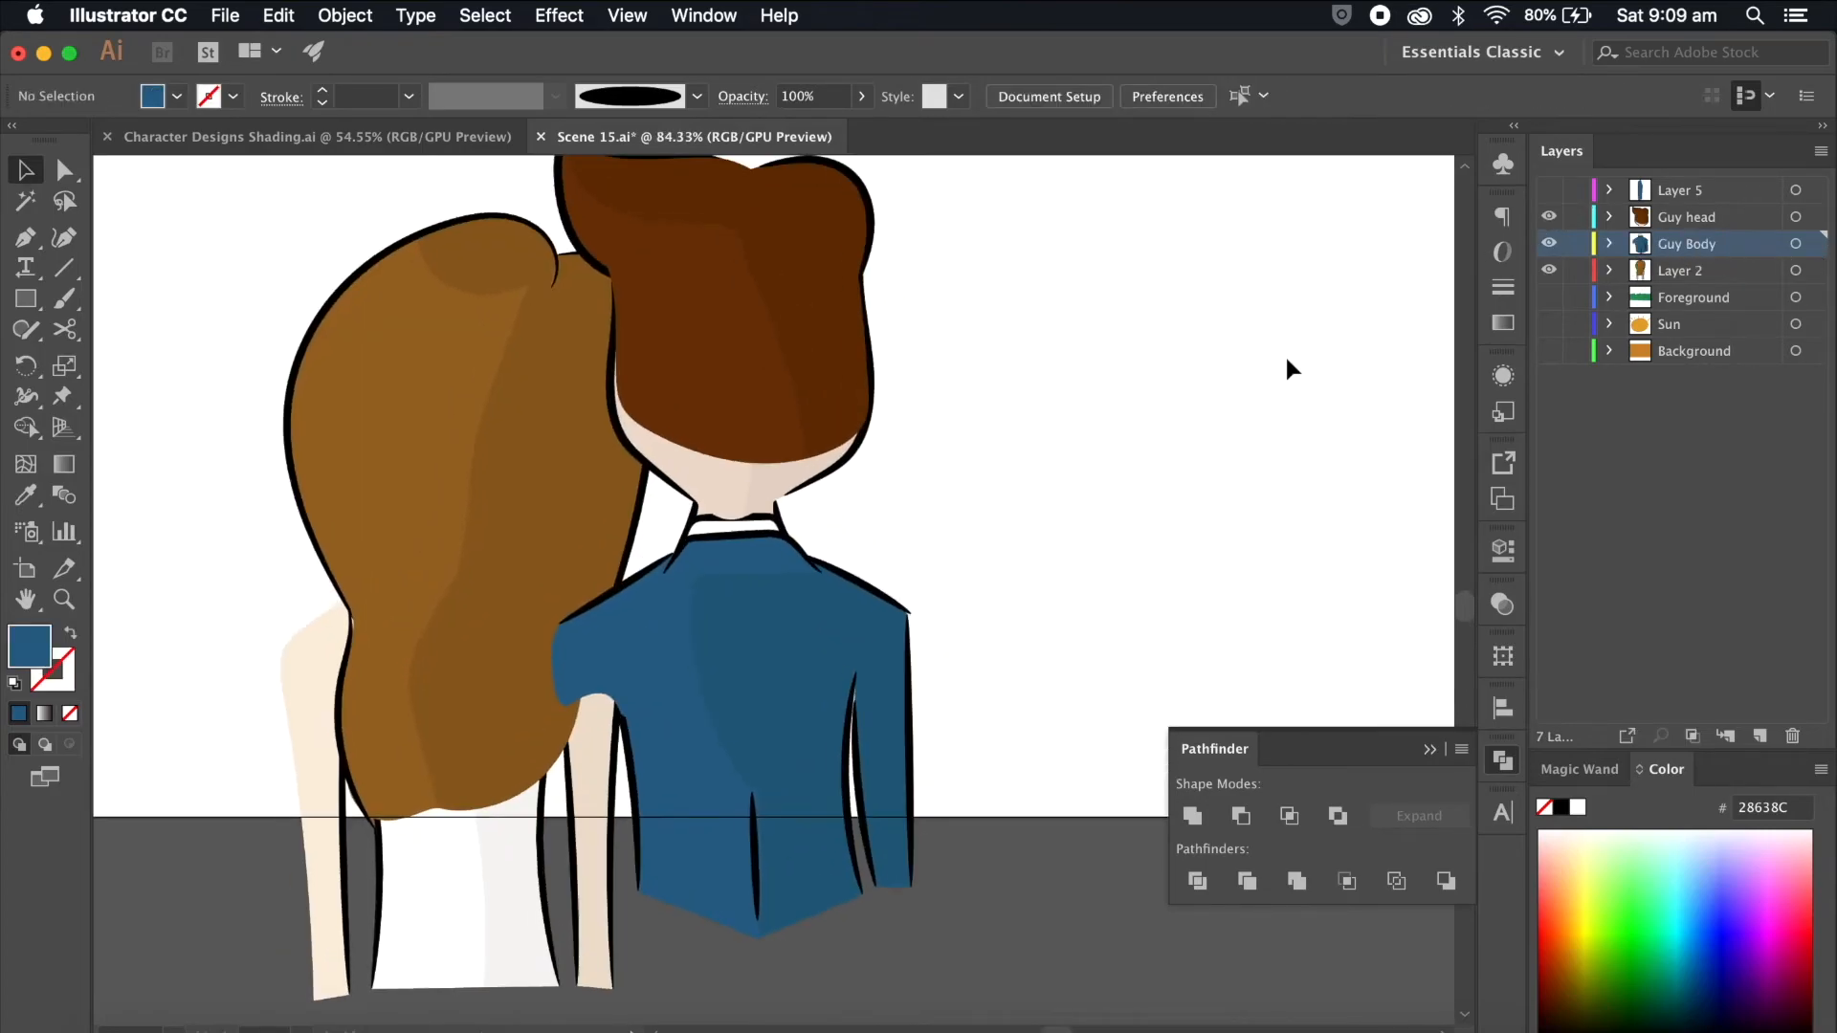
{"action": "left_click", "coordinate": [1549, 269]}
{"action": "left_click", "coordinate": [1549, 270]}
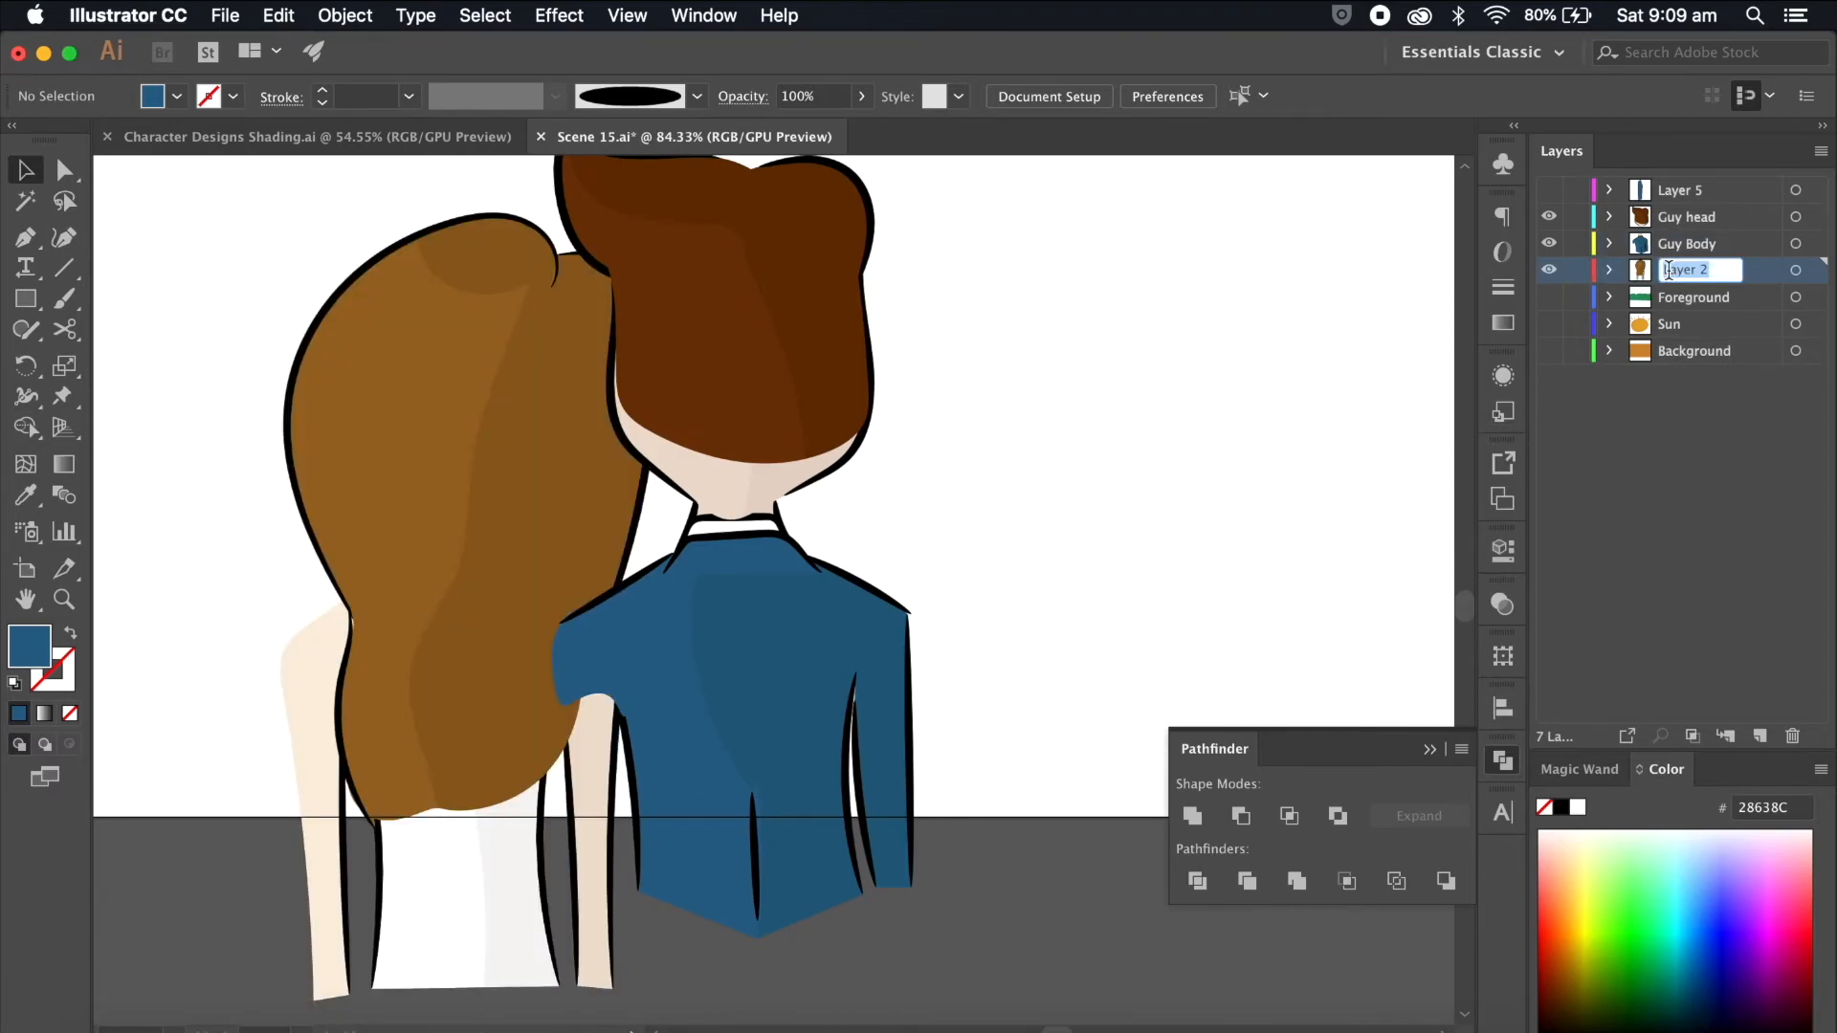
{"action": "key", "text": "Return"}
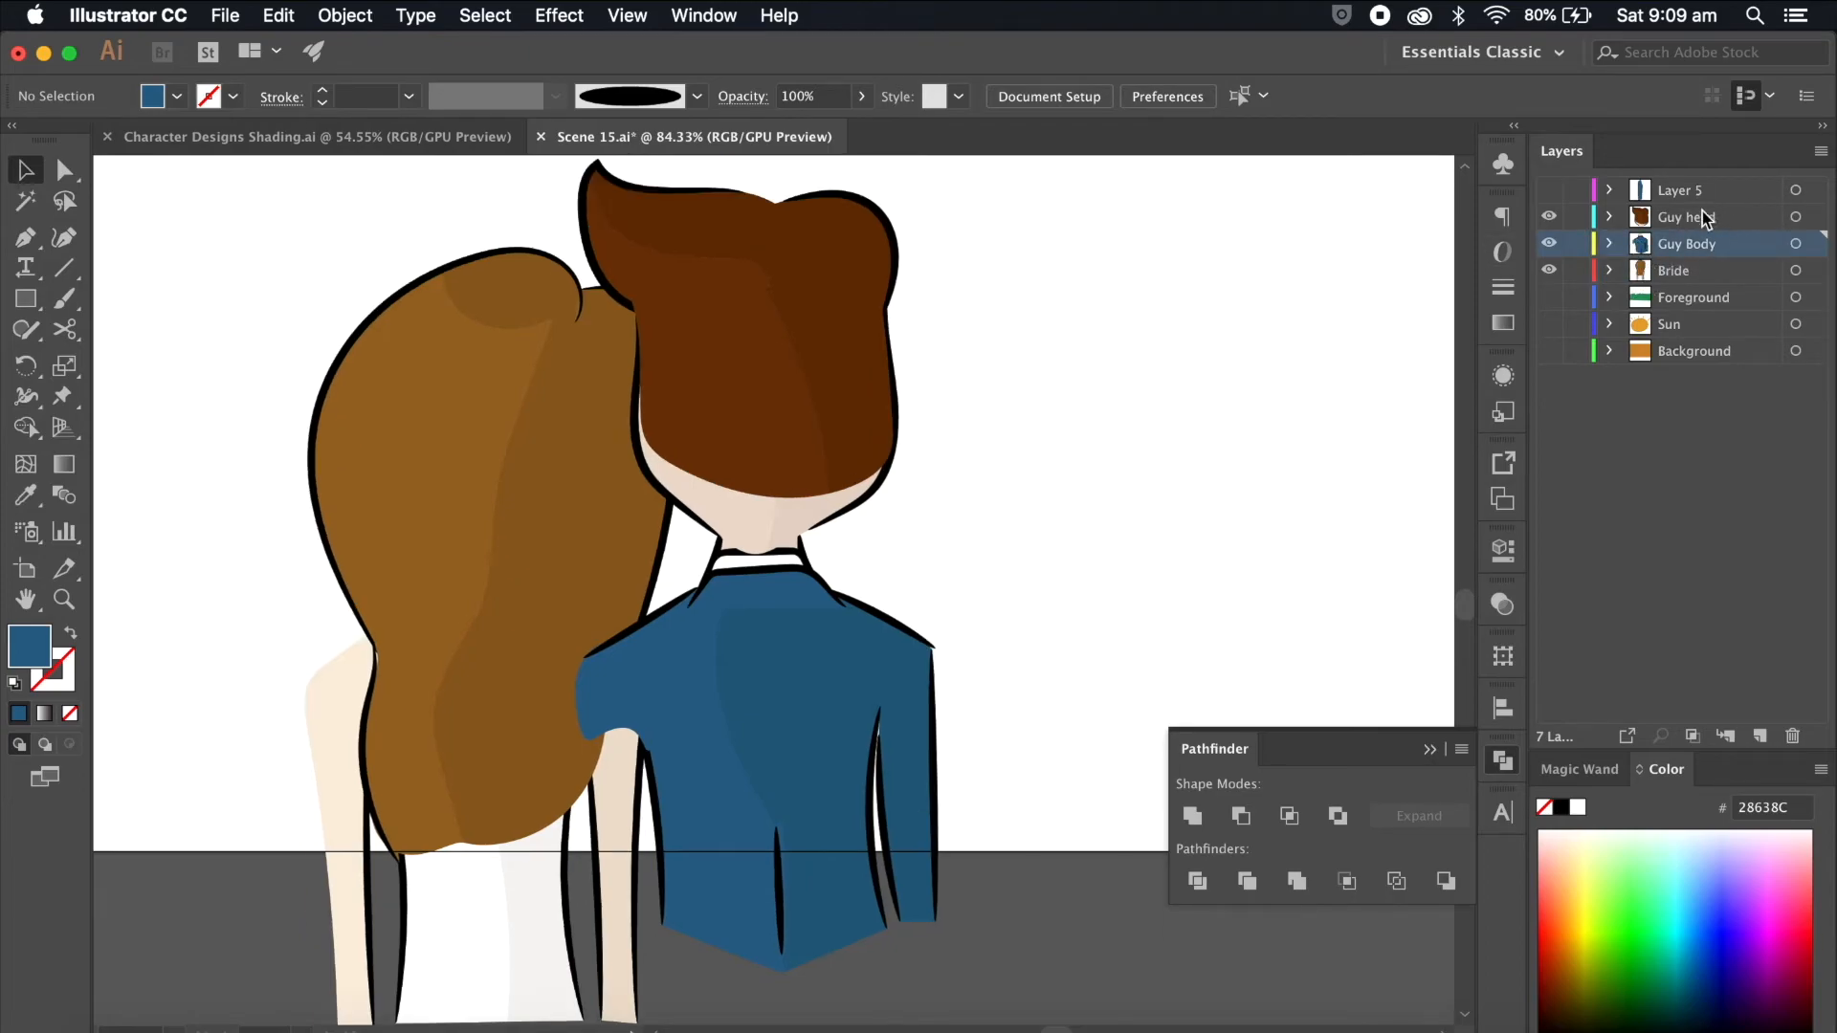
{"action": "left_click_drag", "start_coordinate": [1702, 220], "coordinate": [1705, 285]}
{"action": "scroll", "coordinate": [1034, 622], "scroll_direction": "down", "scroll_amount": 3}
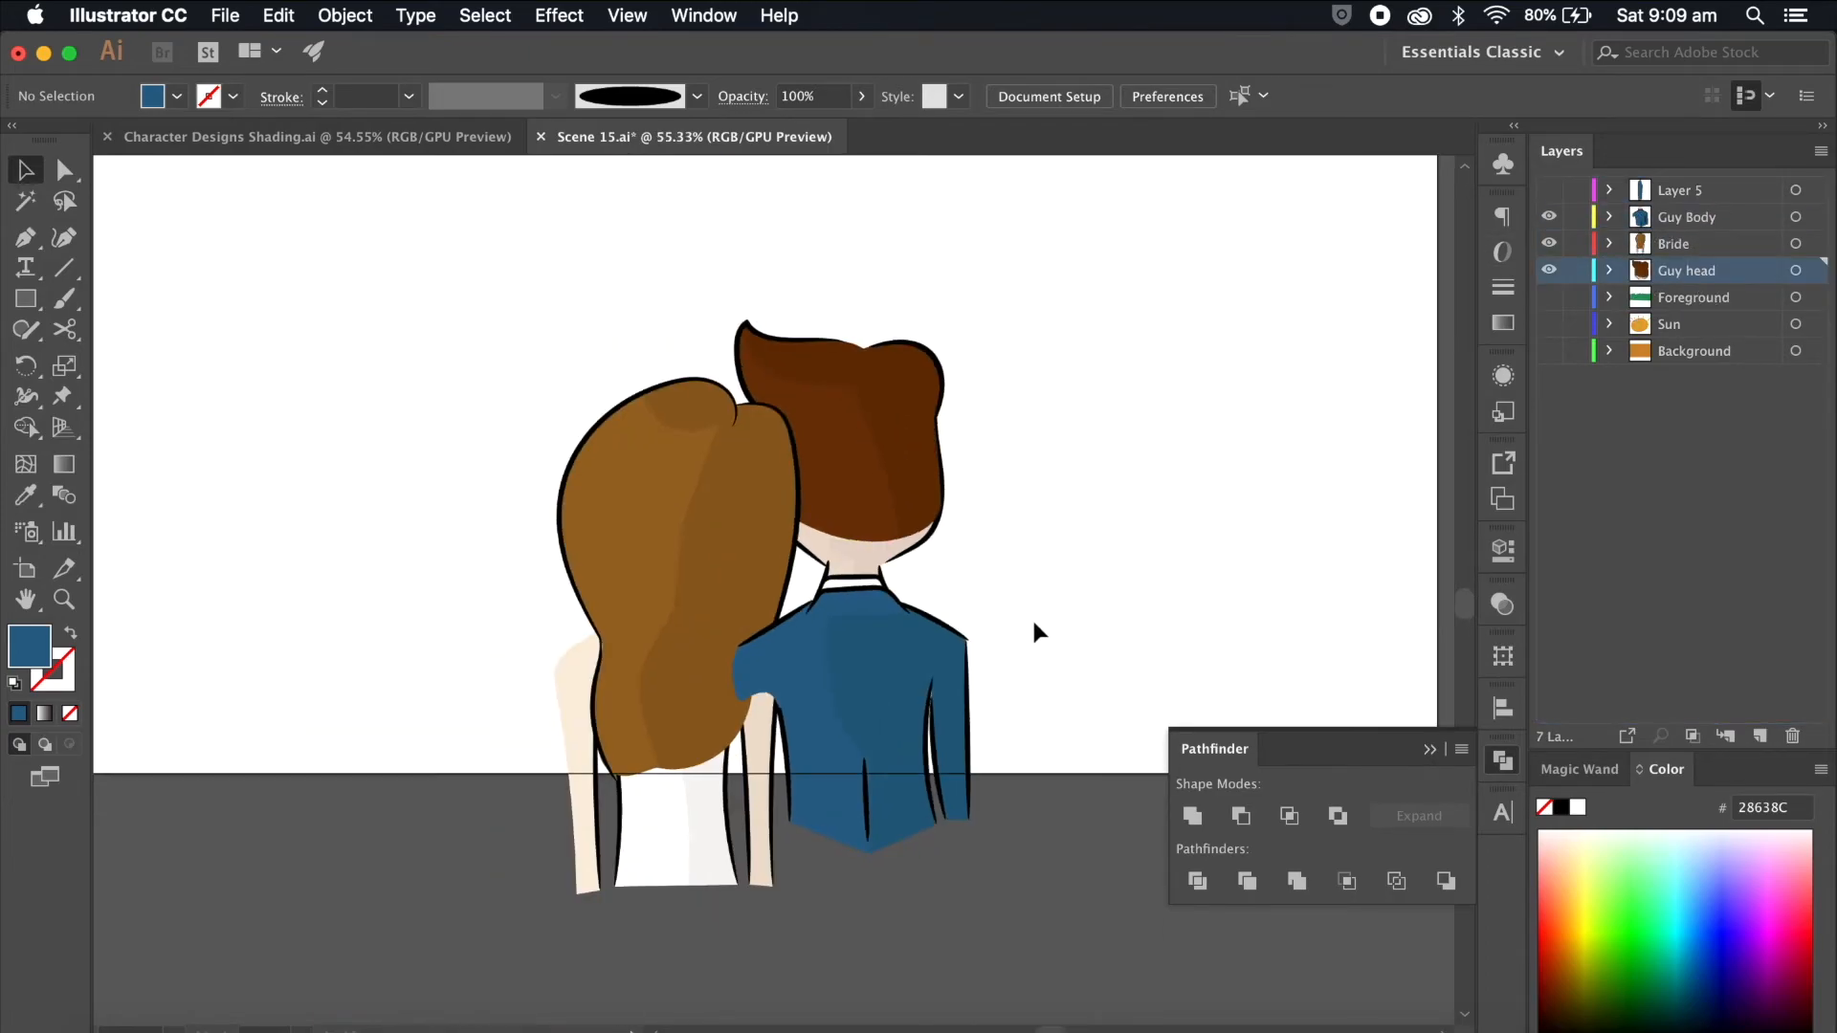
Step: Move the woman's hair group from the Bride layer to a new layer named "Bride Hair"
{"action": "left_click", "coordinate": [693, 559]}
{"action": "scroll", "coordinate": [692, 559], "scroll_direction": "up", "scroll_amount": 3}
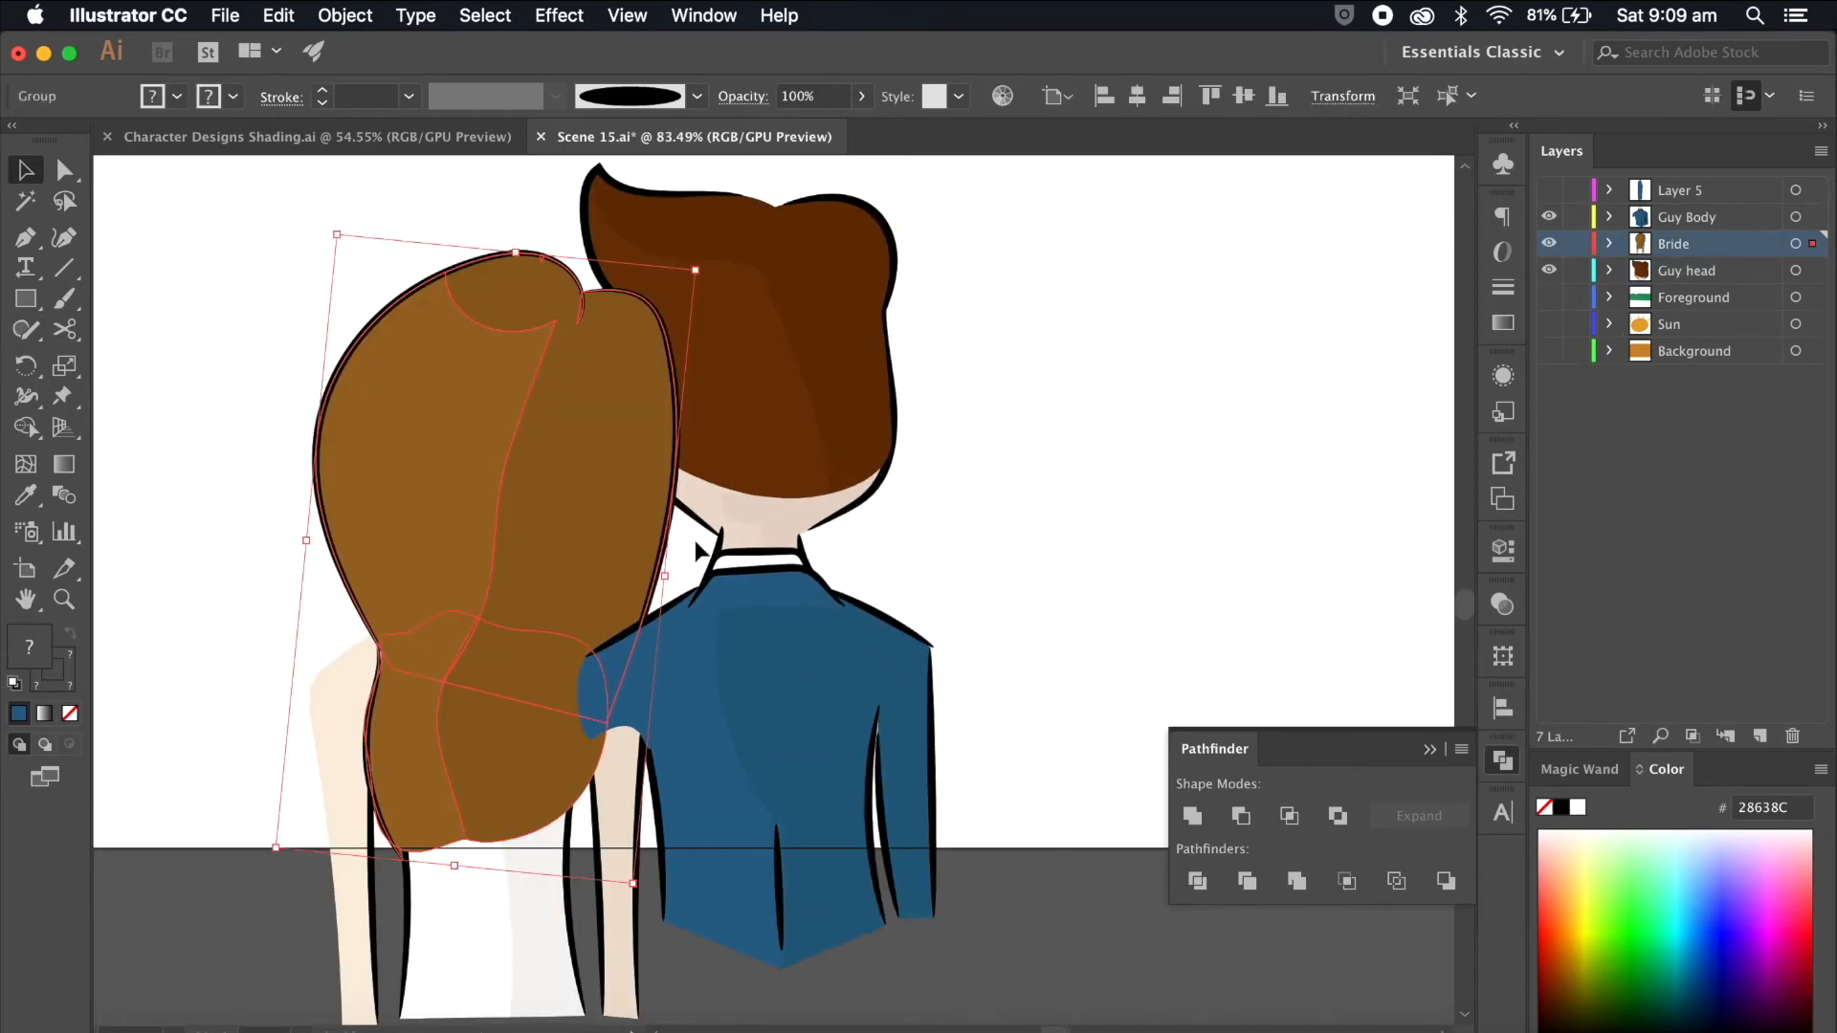
{"action": "scroll", "coordinate": [1052, 620], "scroll_direction": "down", "scroll_amount": 2}
{"action": "left_click_drag", "start_coordinate": [690, 492], "coordinate": [340, 473]}
{"action": "key", "text": "super+z"}
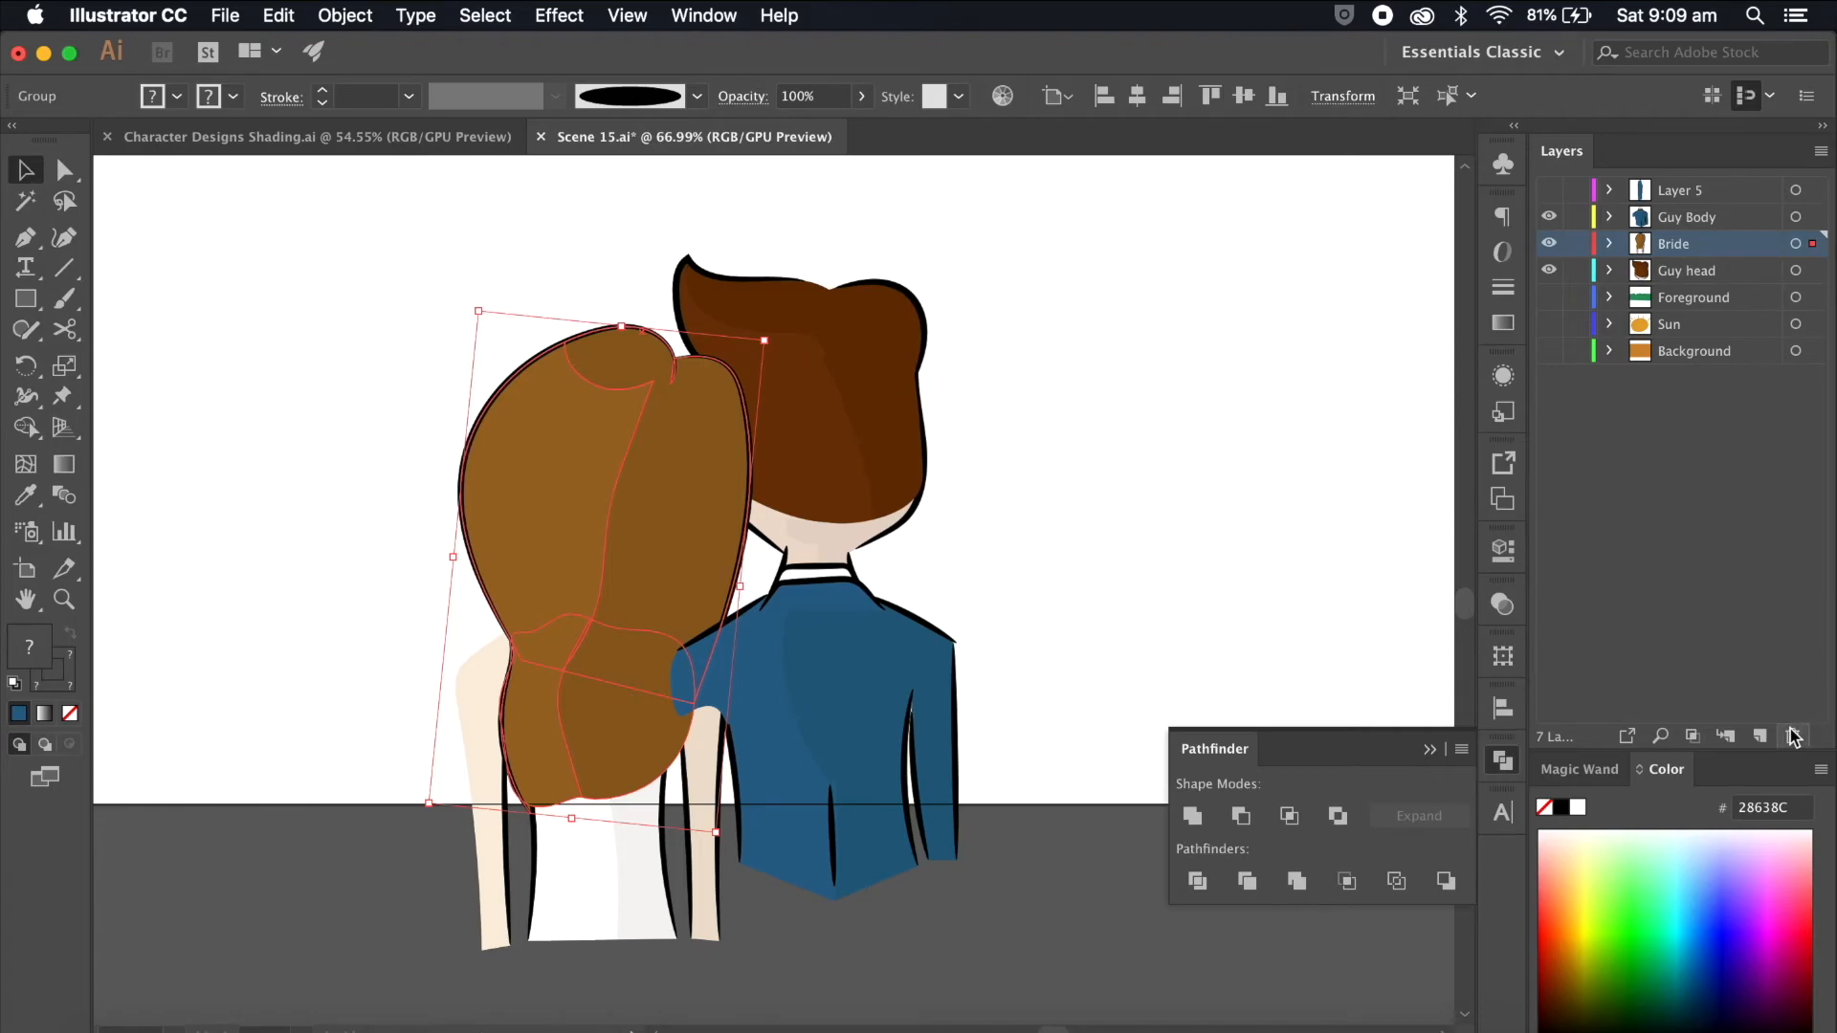
{"action": "left_click", "coordinate": [1759, 737]}
{"action": "left_click_drag", "start_coordinate": [1811, 270], "coordinate": [1812, 245]}
{"action": "double_click", "coordinate": [1681, 244]}
{"action": "type", "text": "x"}
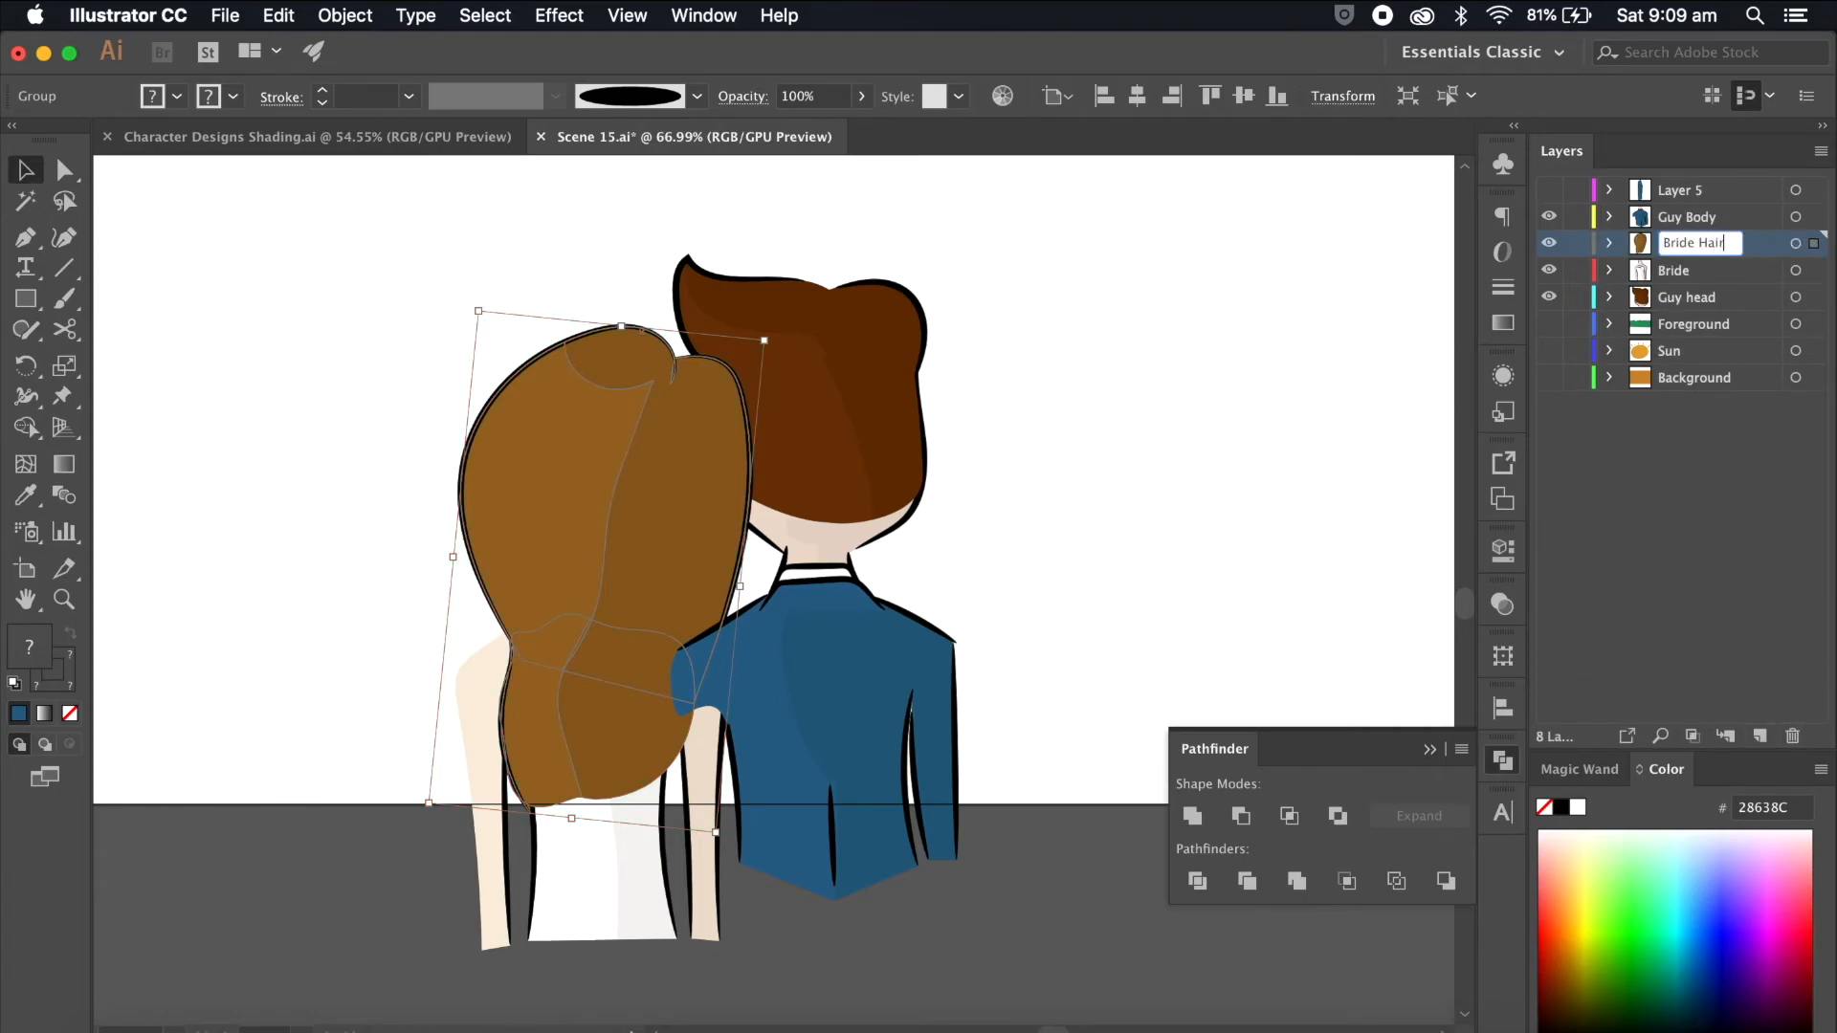
{"action": "key", "text": "Return"}
Step: Rotate the bride's hair slightly counter-clockwise about a pivot at its lower end, then deselect it
{"action": "scroll", "coordinate": [656, 426], "scroll_direction": "up", "scroll_amount": 2}
{"action": "key", "text": "r"}
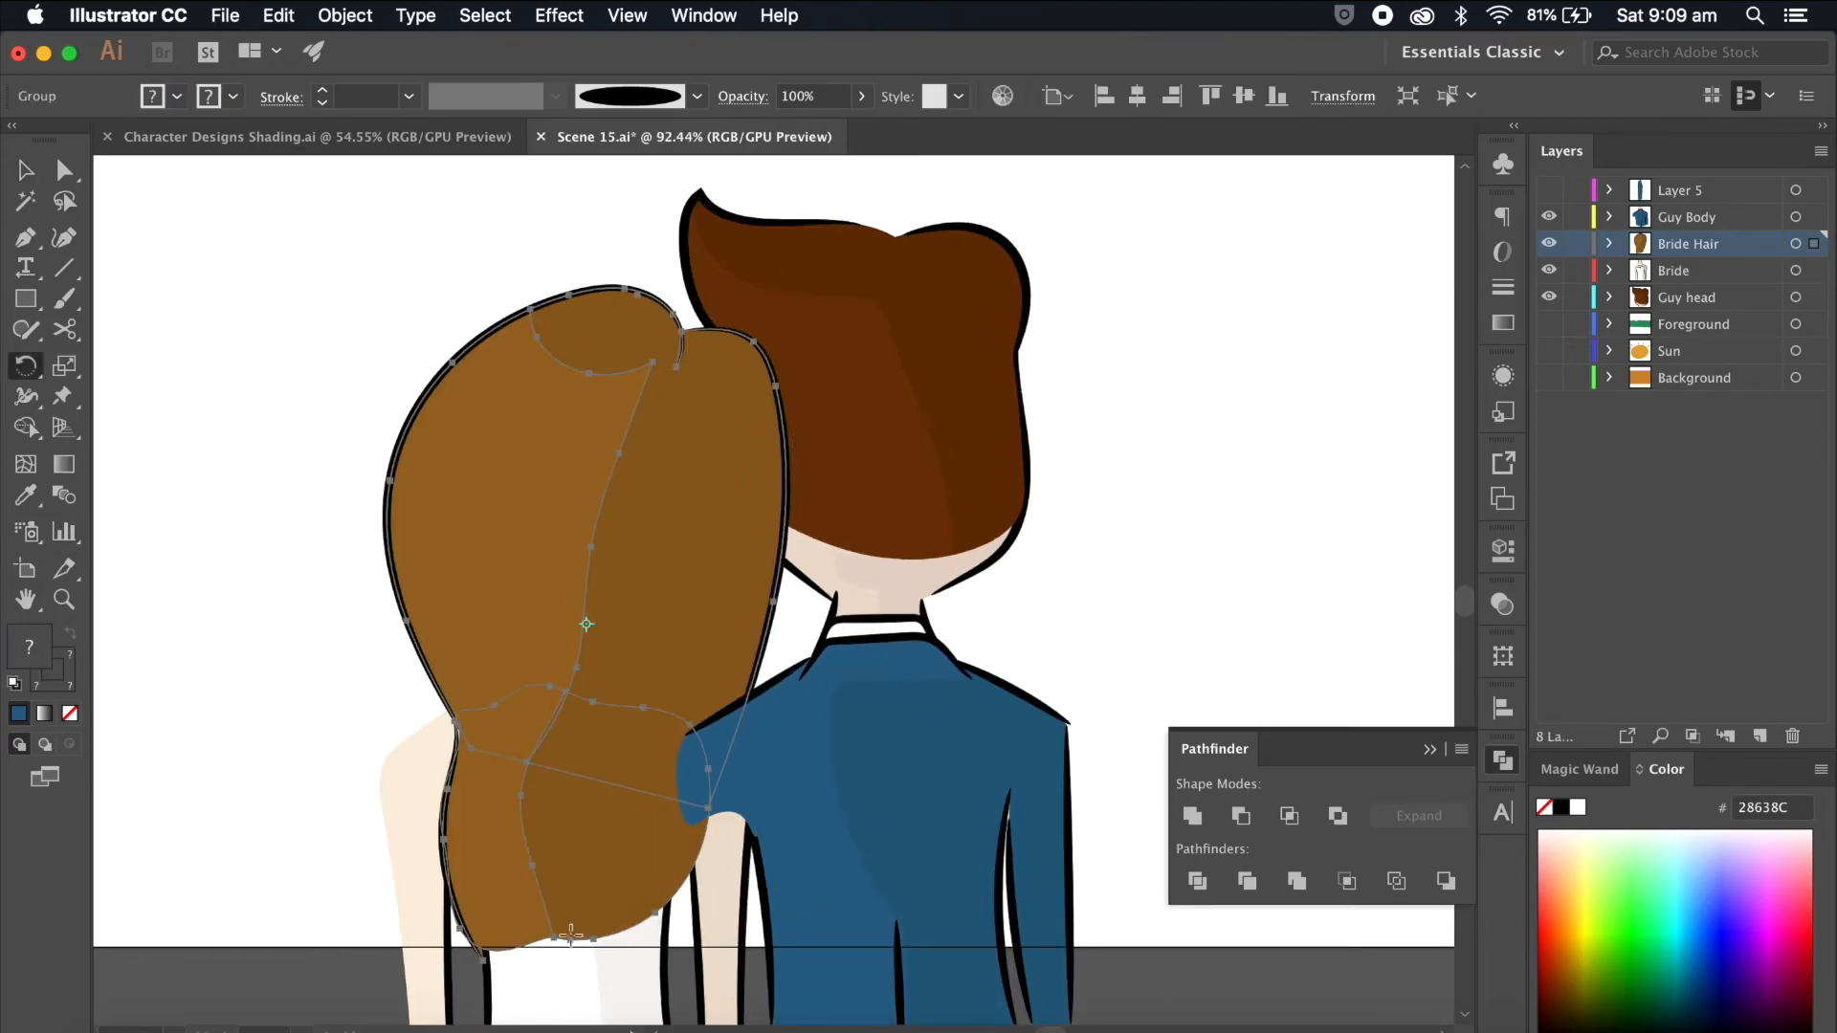
{"action": "left_click_drag", "start_coordinate": [775, 283], "coordinate": [669, 277]}
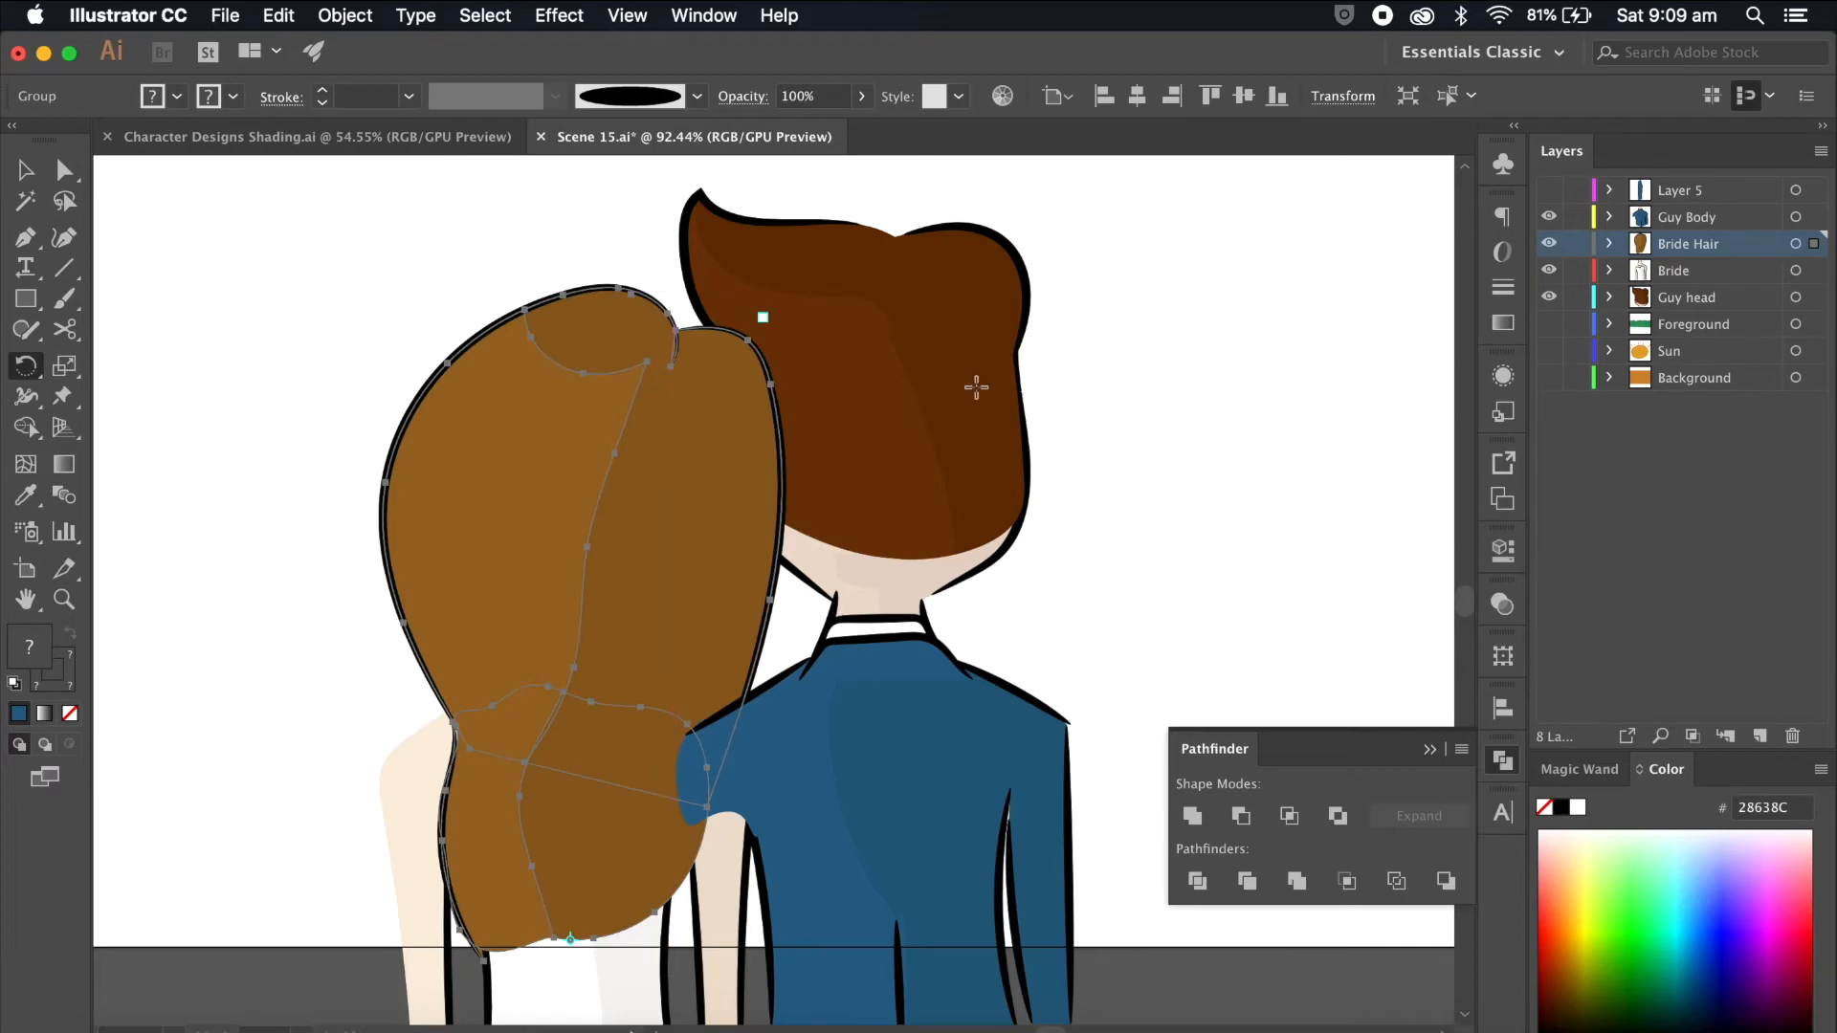
{"action": "scroll", "coordinate": [613, 478], "scroll_direction": "down", "scroll_amount": 3}
{"action": "key", "text": "v"}
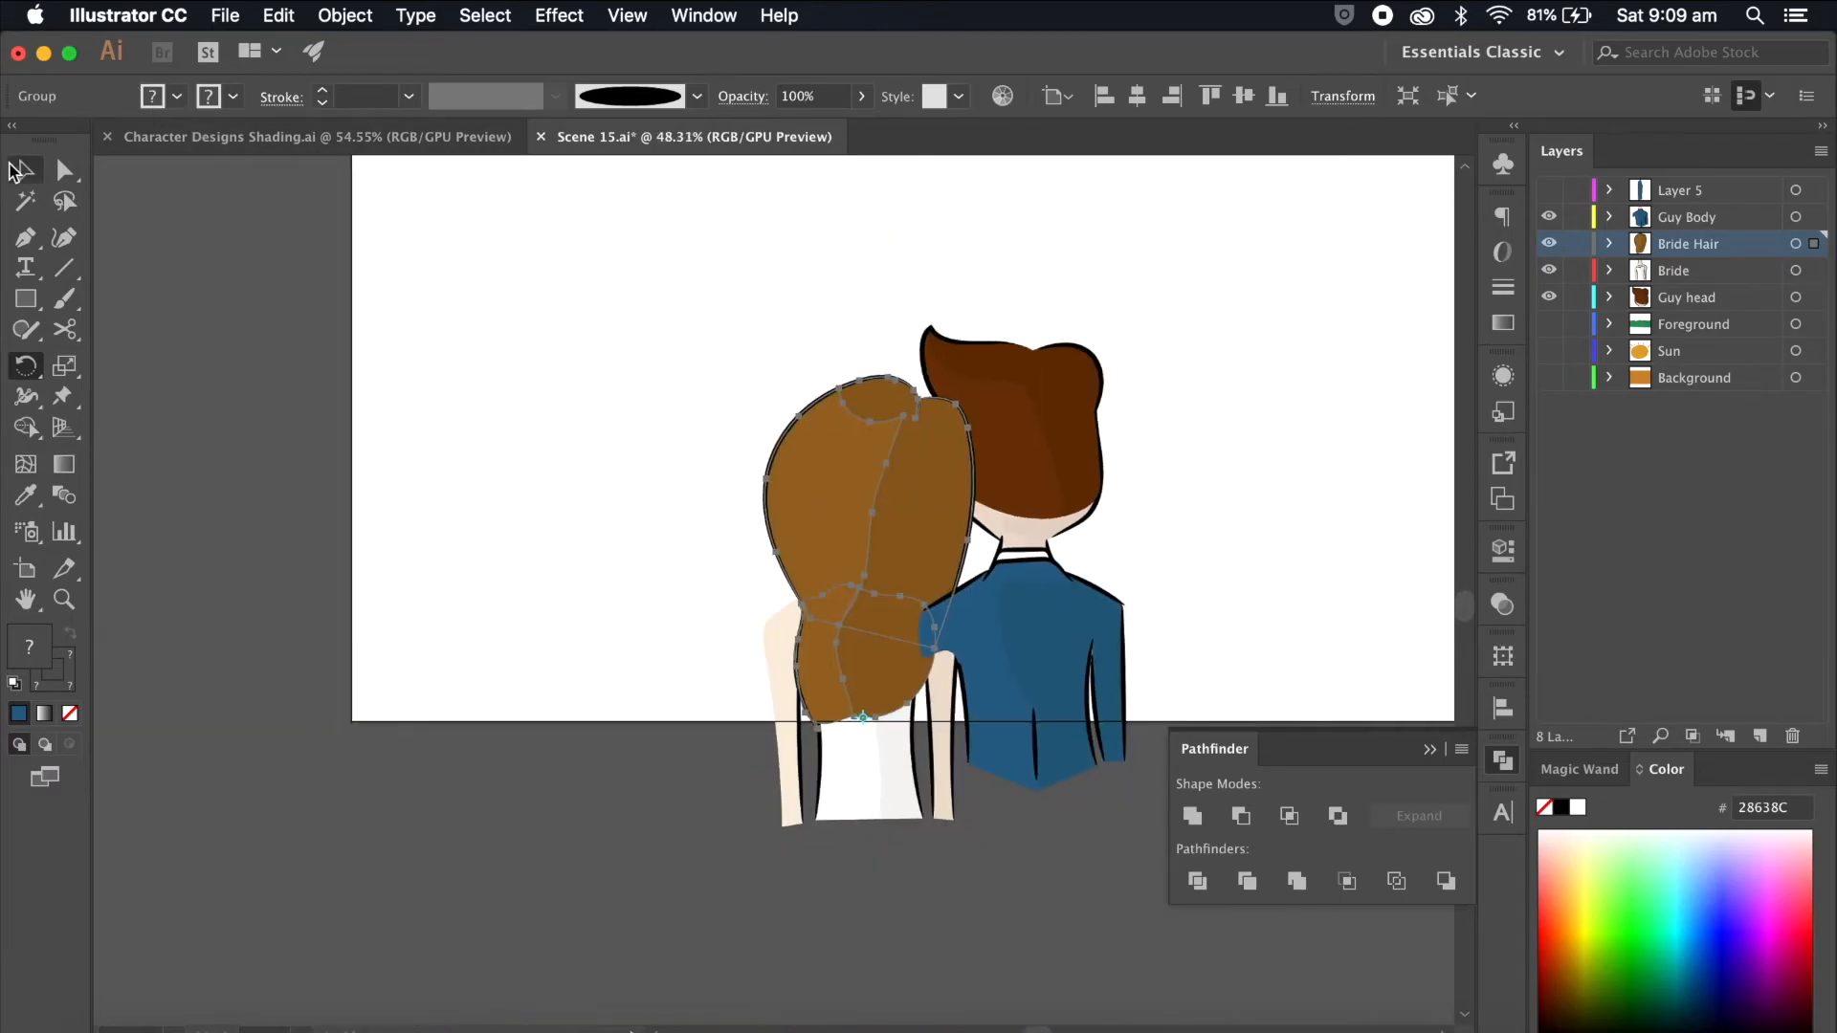
{"action": "left_click", "coordinate": [395, 362]}
Step: Hide the four visible character layers and show the Background, Sun and Foreground layers
{"action": "scroll", "coordinate": [395, 361], "scroll_direction": "down", "scroll_amount": 2}
{"action": "scroll", "coordinate": [394, 359], "scroll_direction": "up", "scroll_amount": 2}
{"action": "left_click_drag", "start_coordinate": [1549, 217], "coordinate": [1548, 299]}
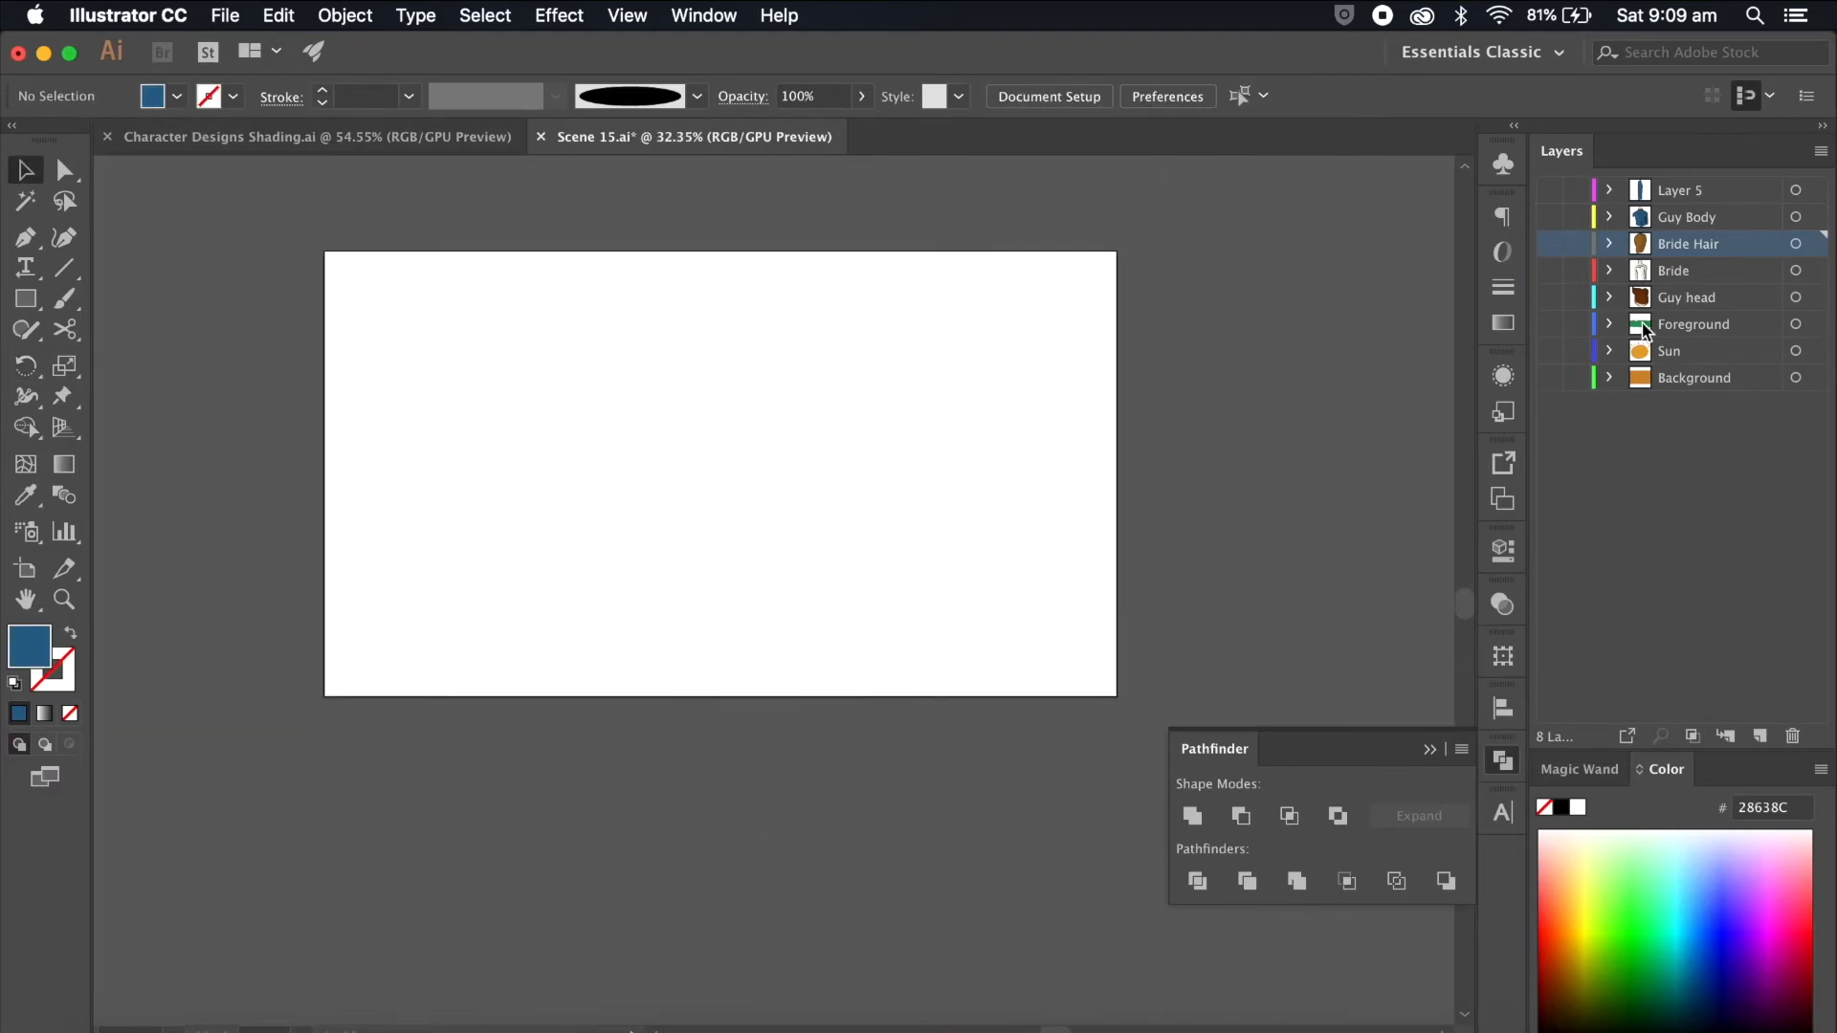
{"action": "left_click", "coordinate": [1549, 378]}
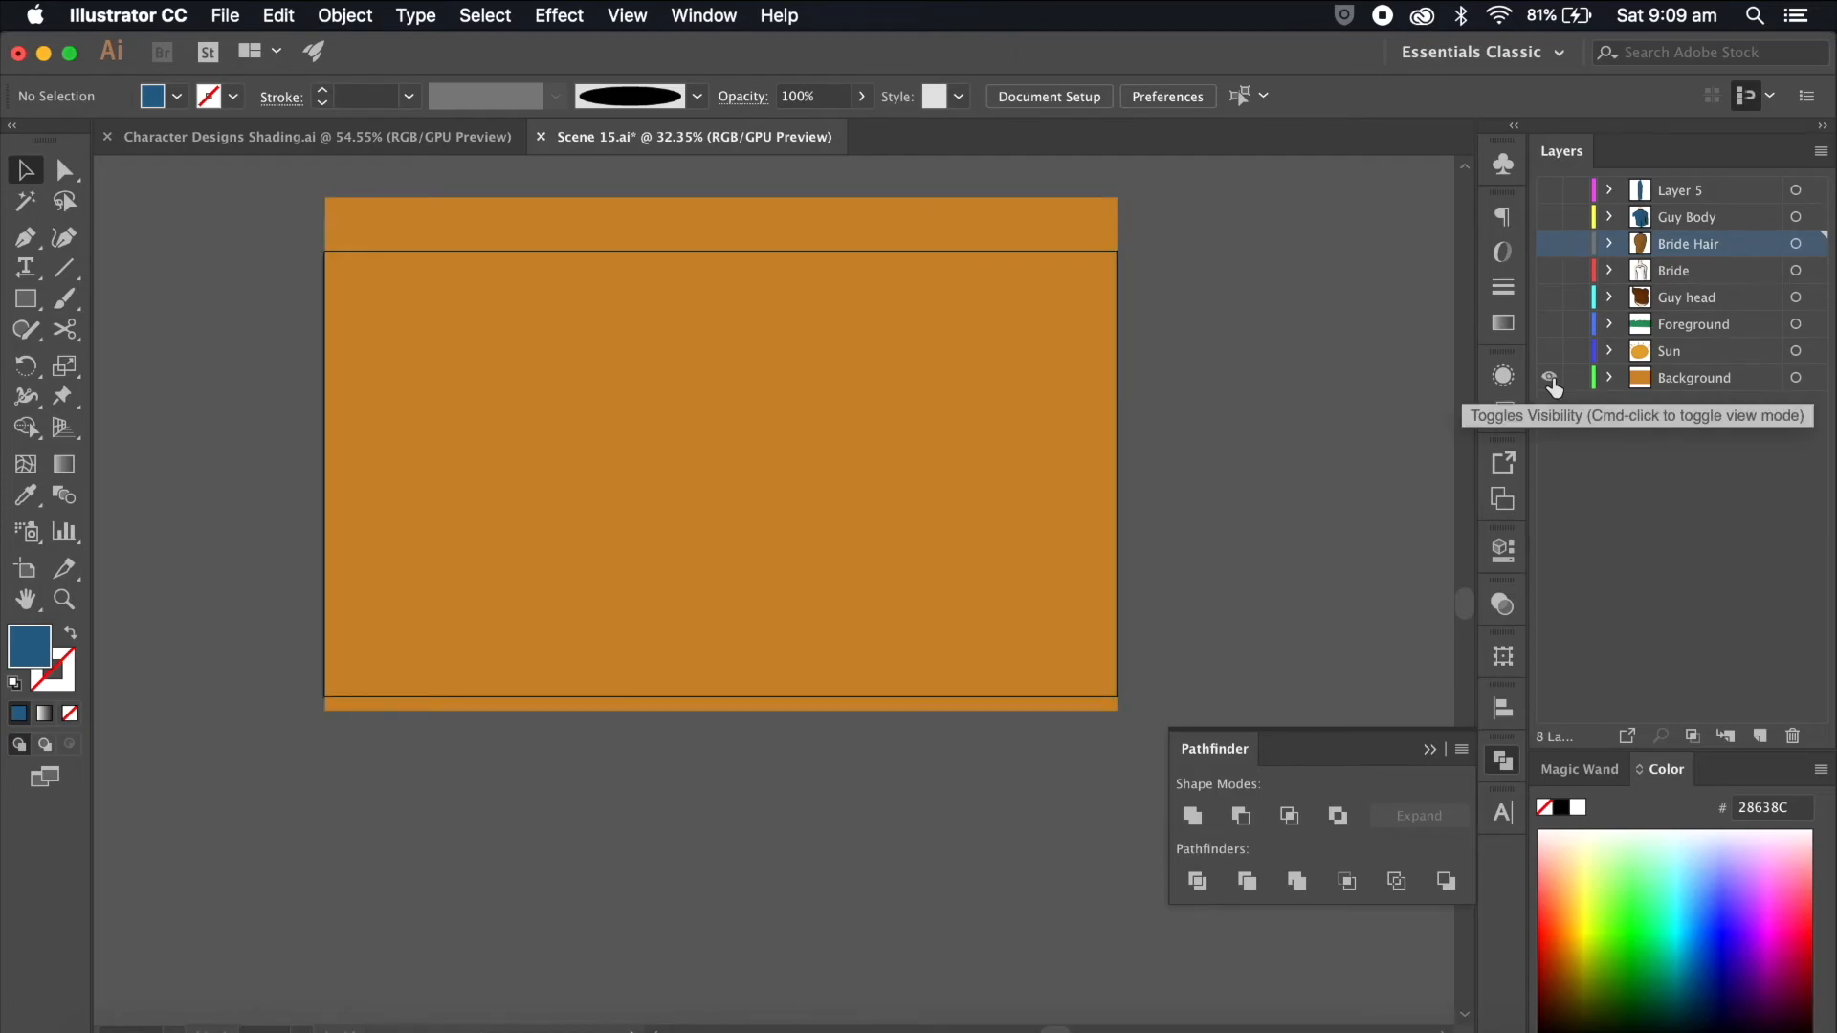
{"action": "left_click", "coordinate": [1549, 351]}
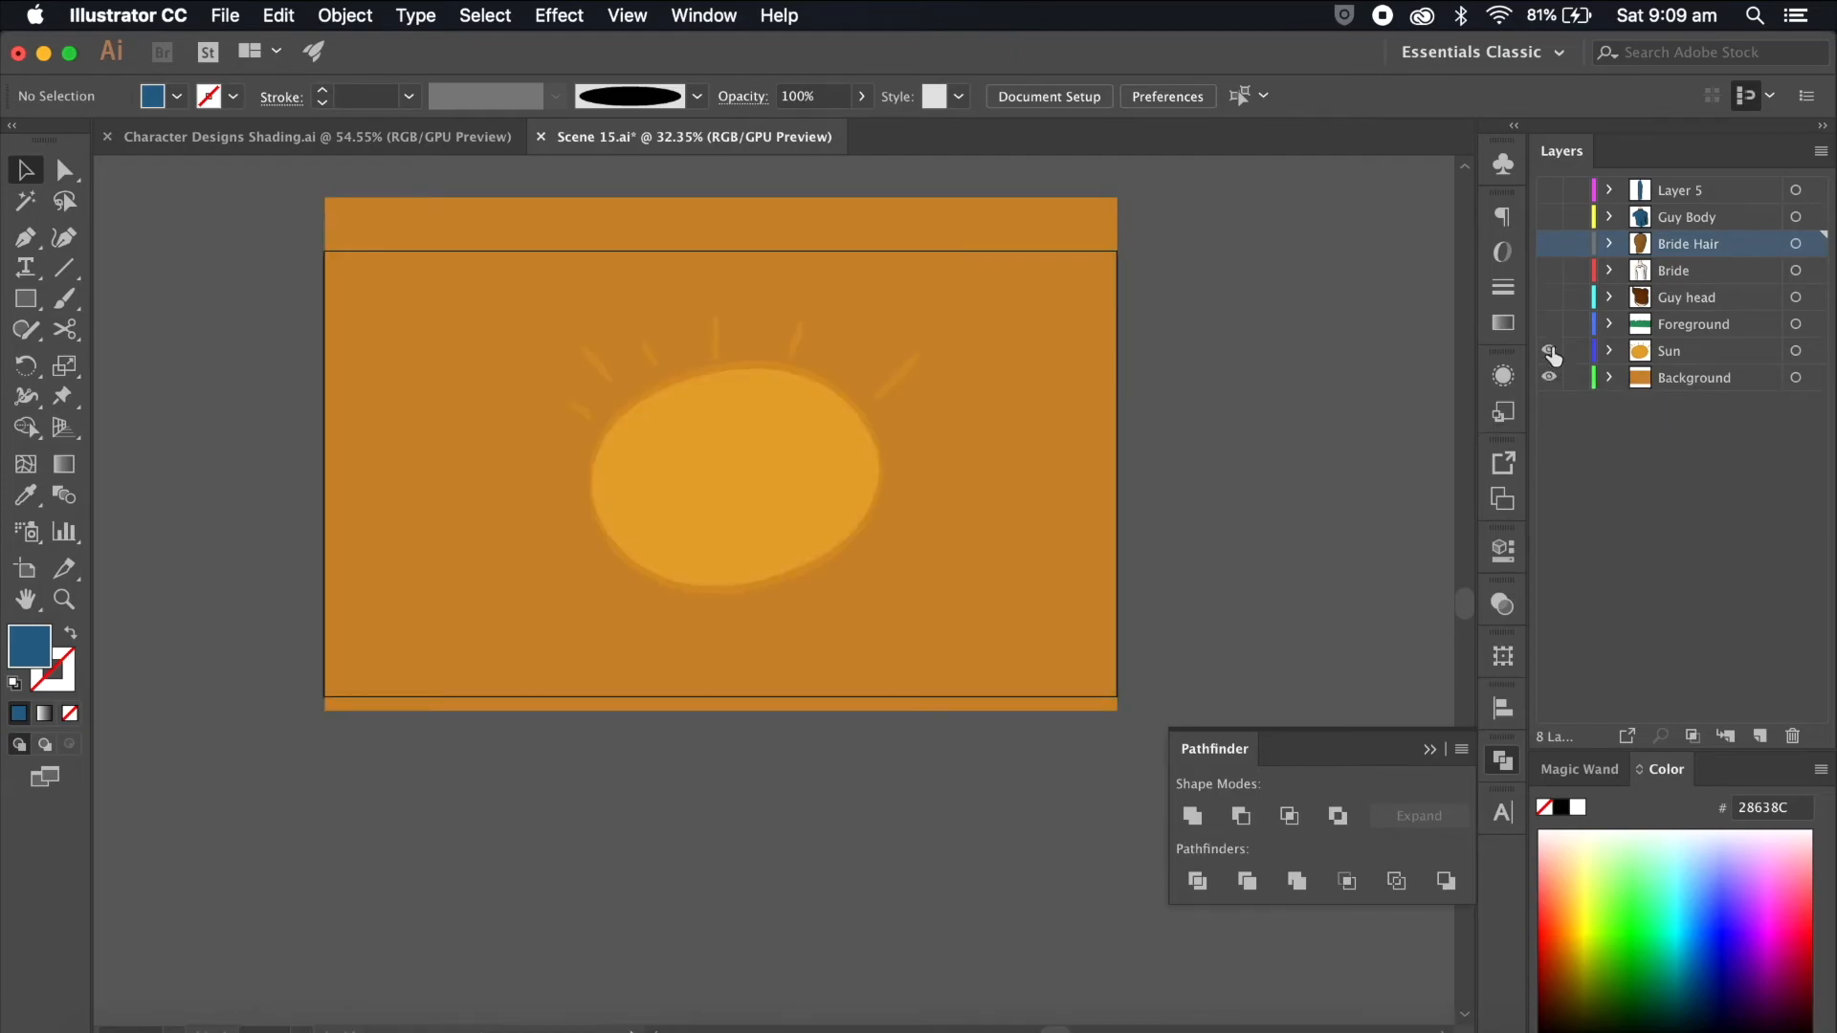
{"action": "left_click", "coordinate": [1550, 326]}
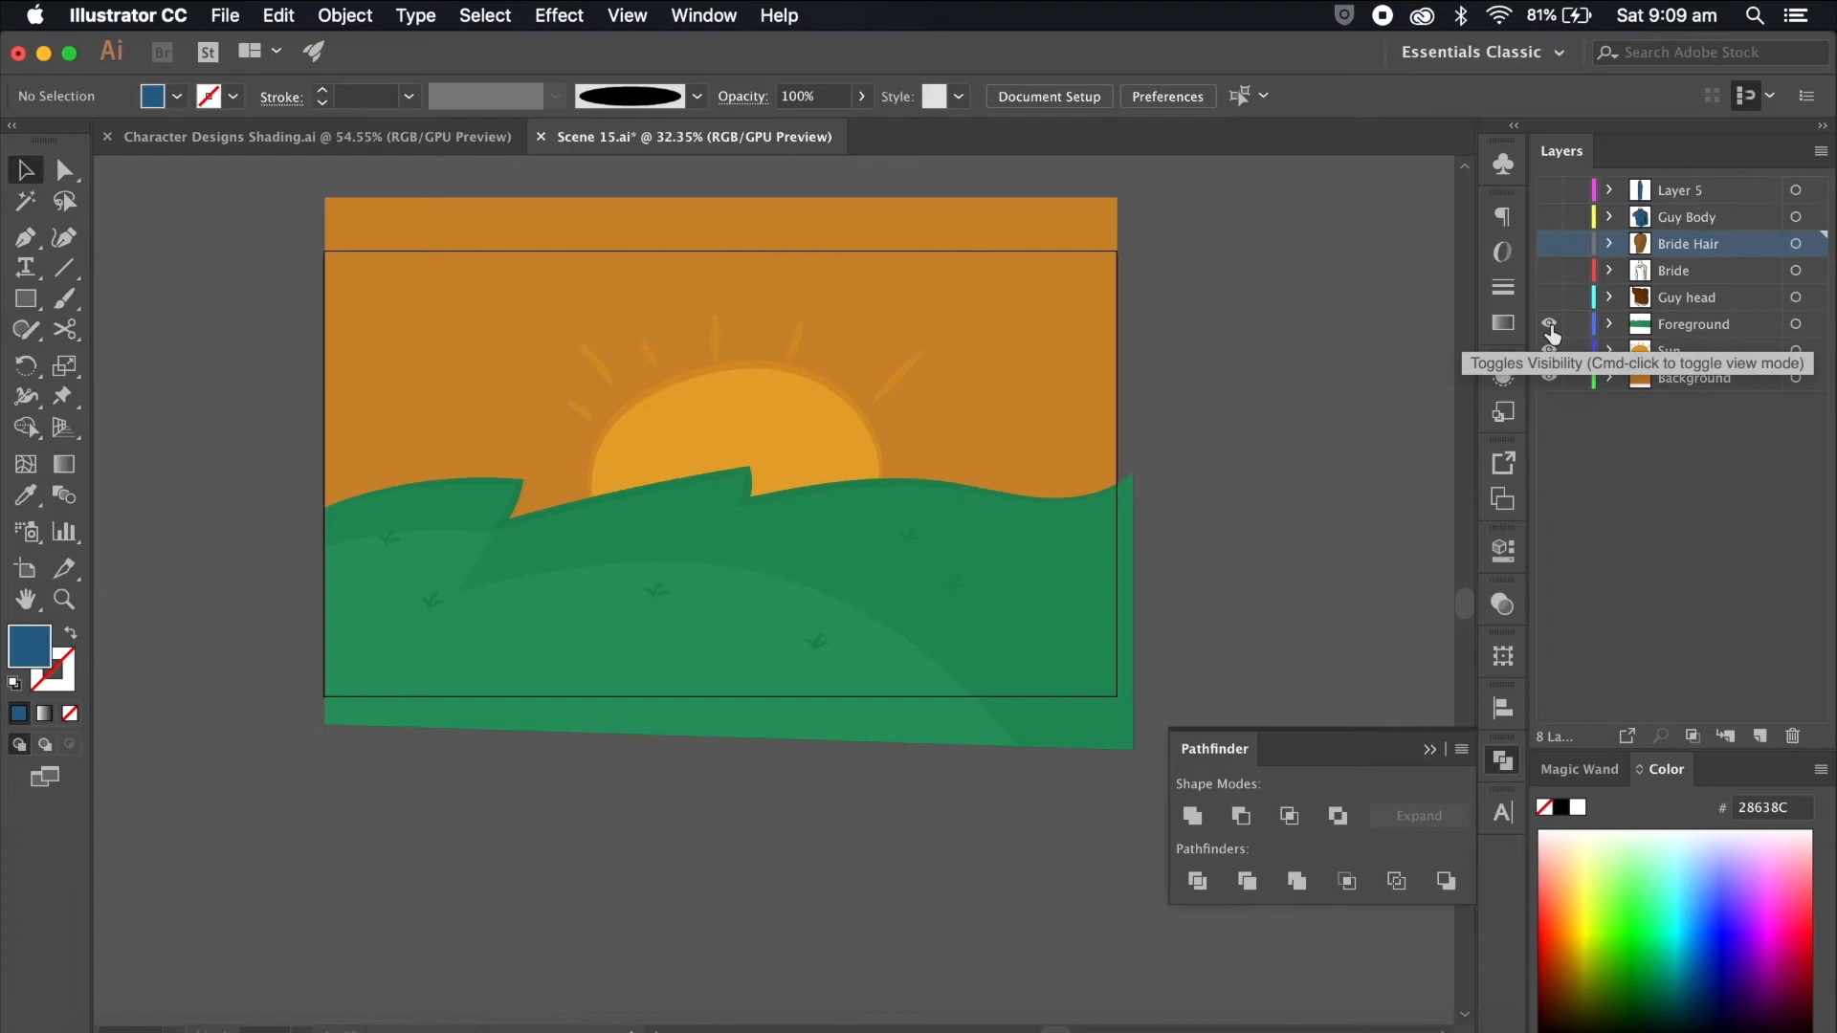
Step: Show the Guy head, Bride, Bride Hair, Guy Body and Layer 5 layers over the scenery
{"action": "left_click", "coordinate": [1549, 298]}
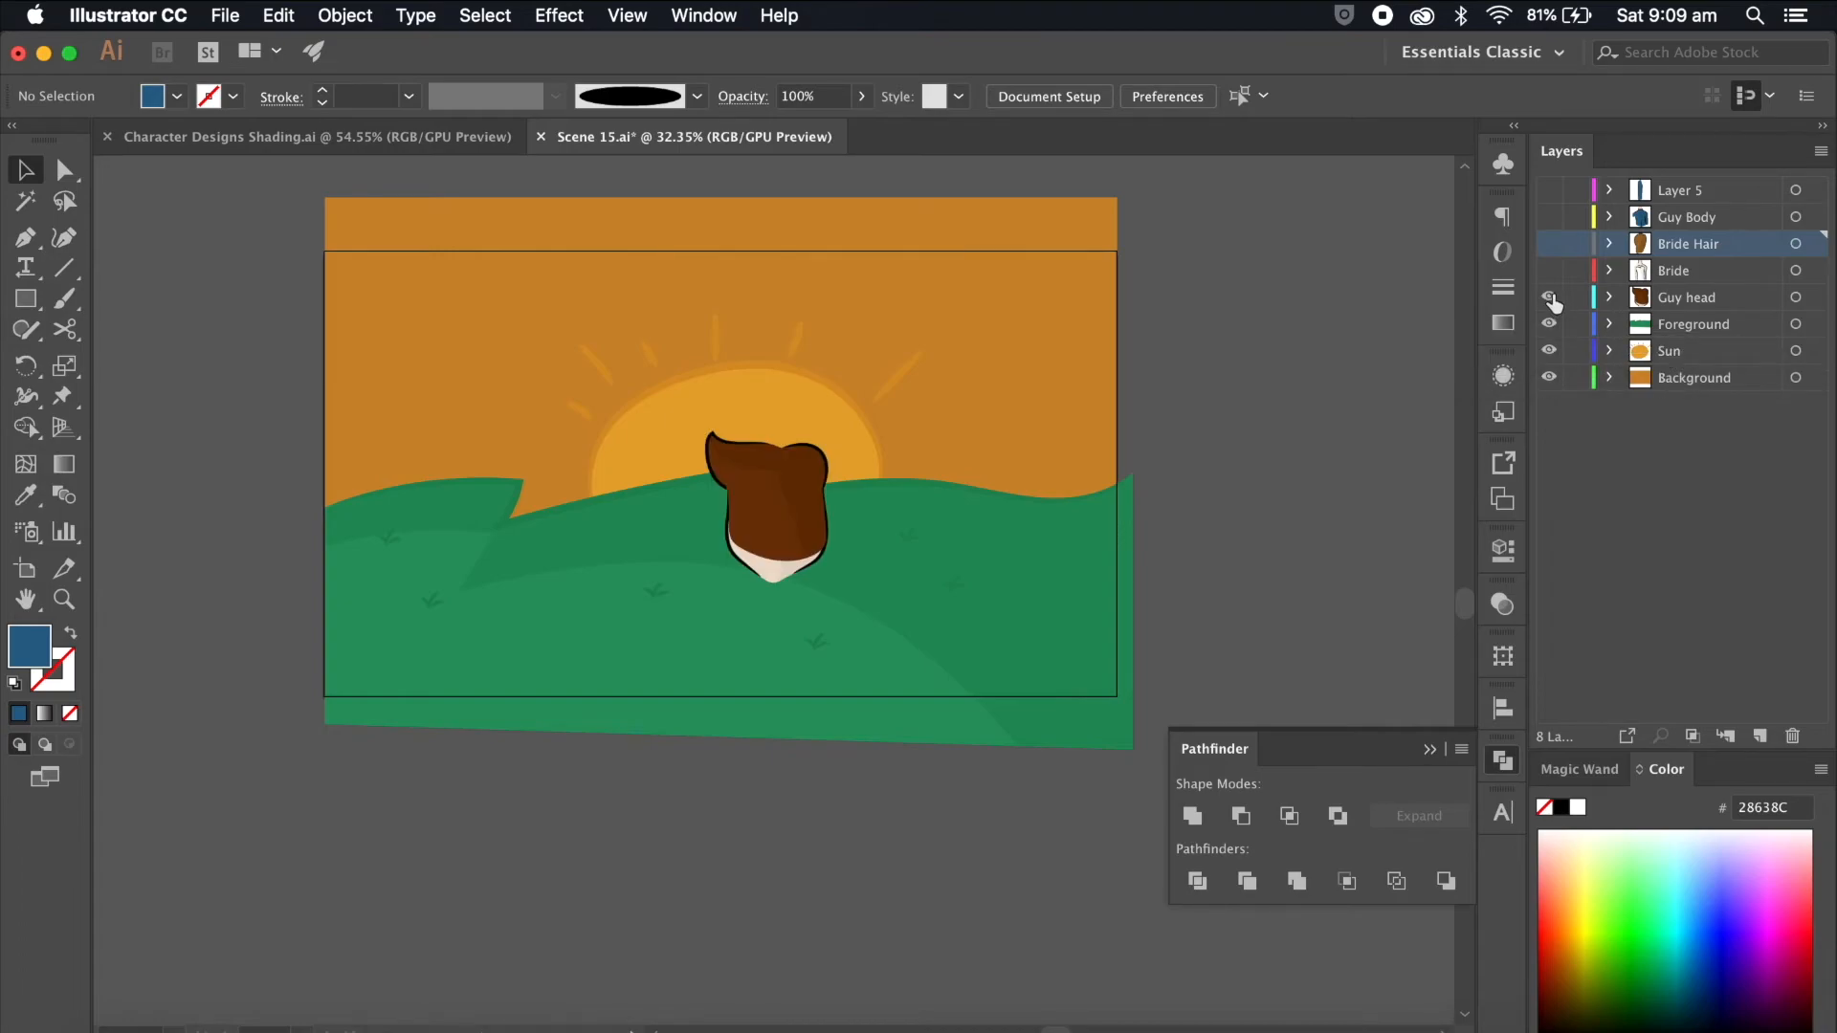
{"action": "left_click", "coordinate": [1549, 271]}
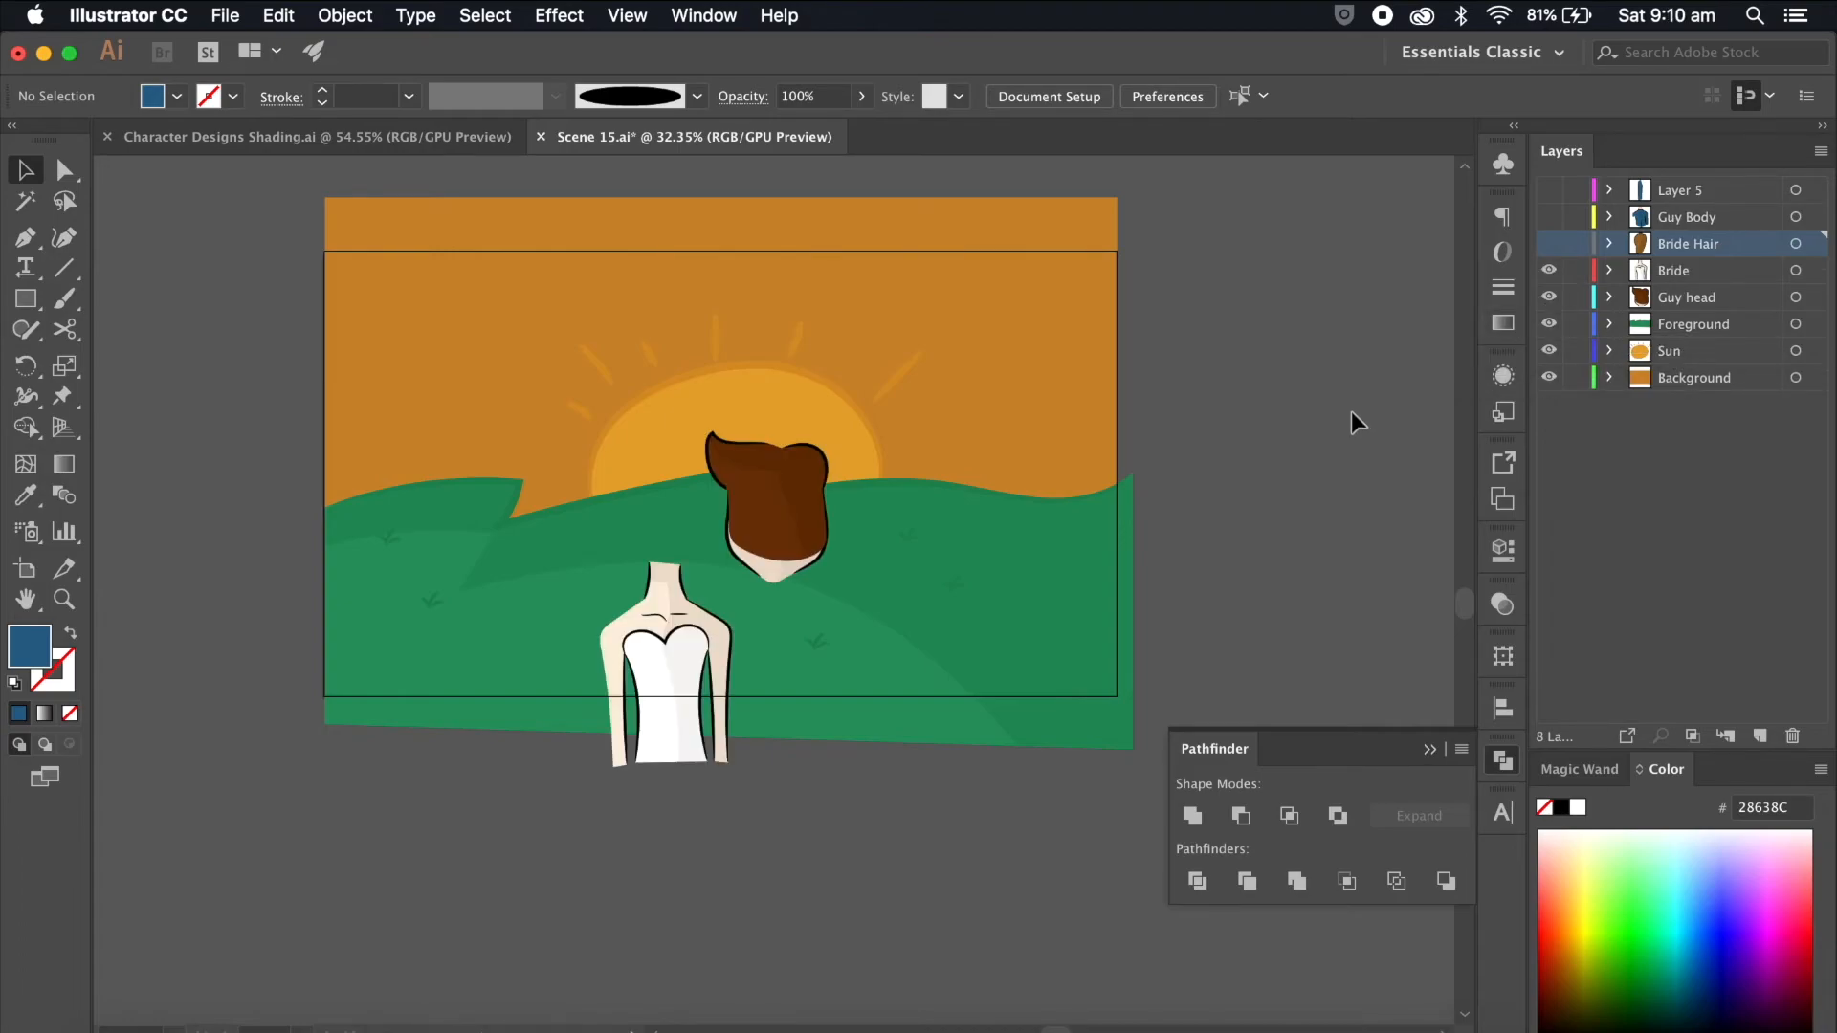
{"action": "scroll", "coordinate": [1351, 421], "scroll_direction": "up", "scroll_amount": 3}
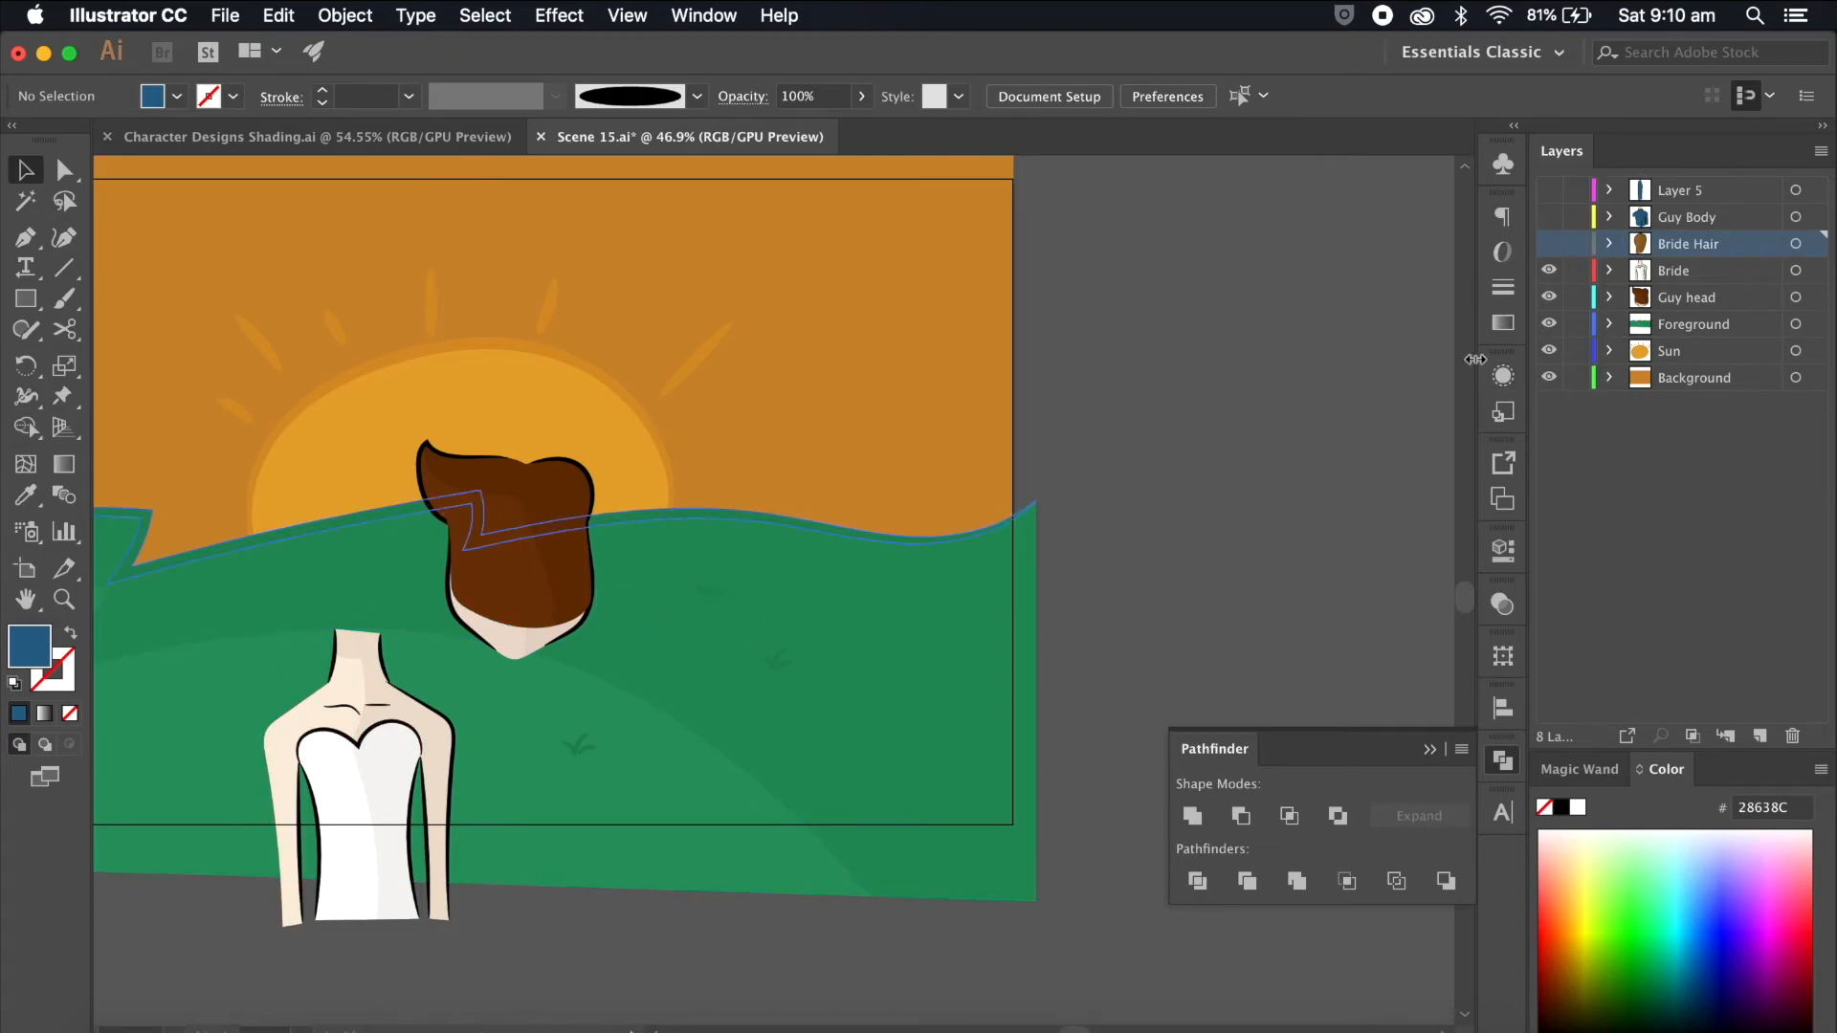
{"action": "left_click", "coordinate": [1549, 244]}
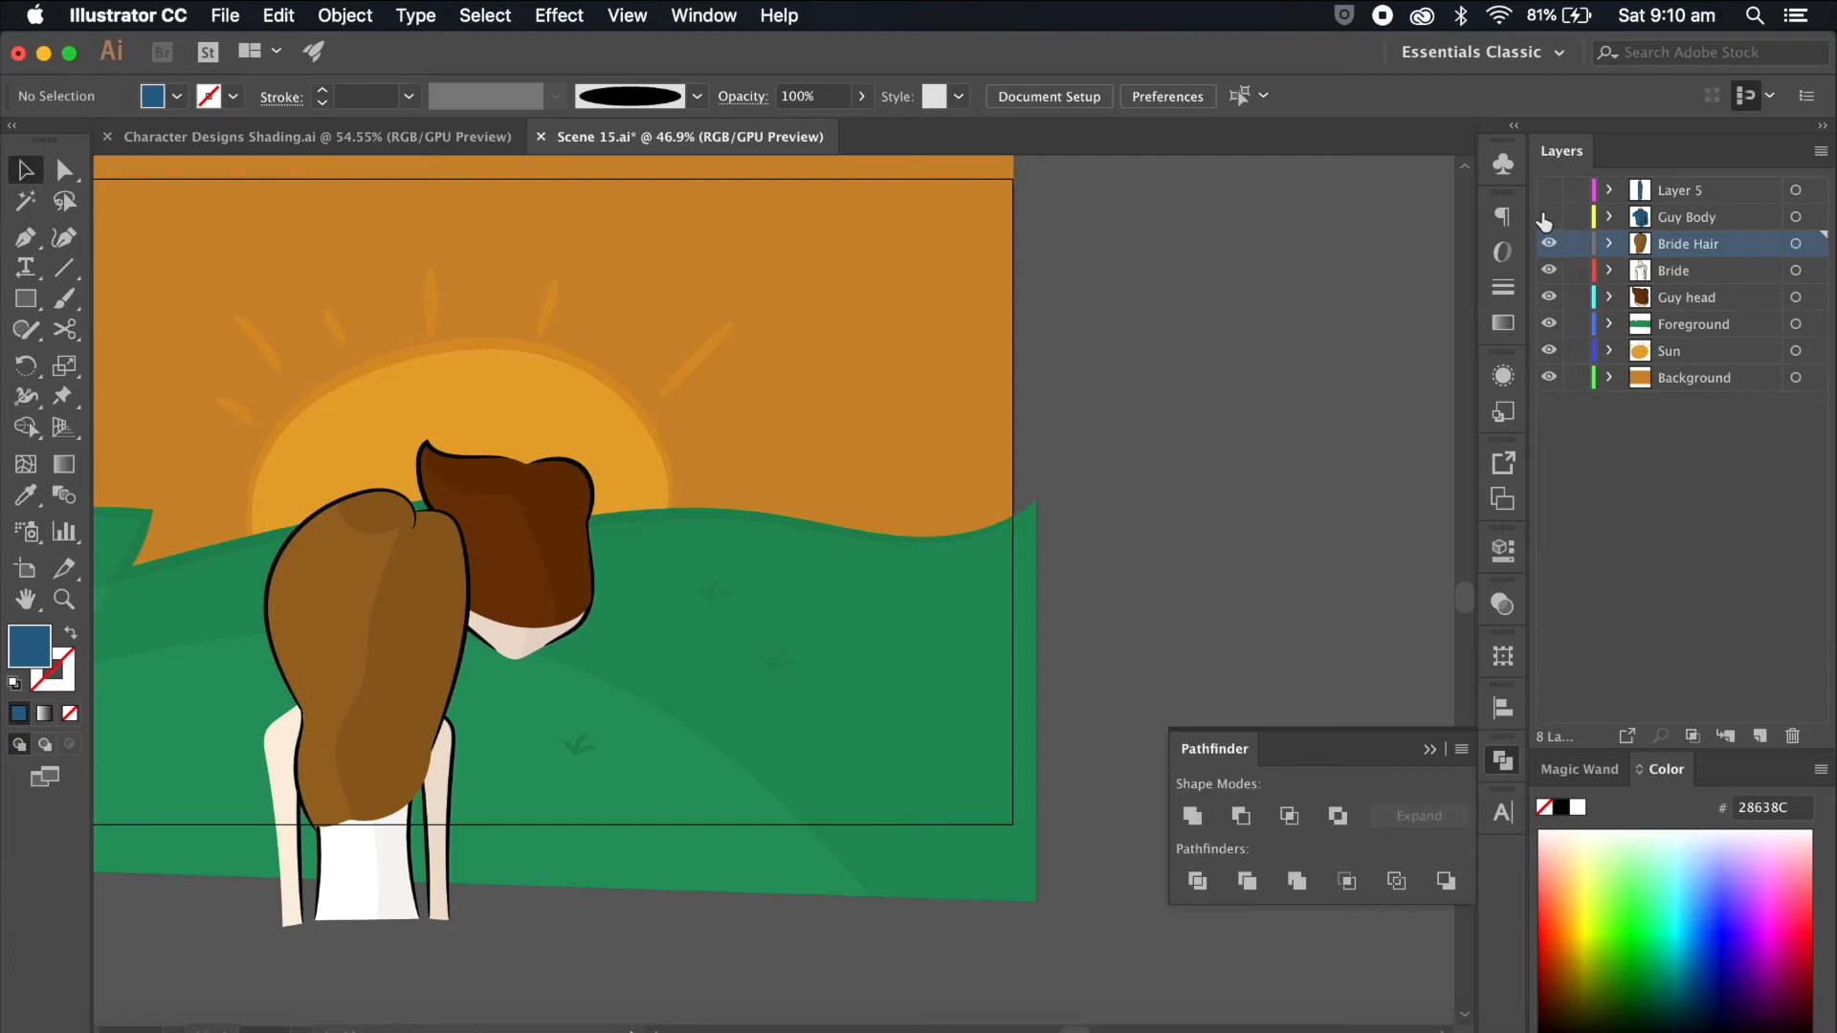
{"action": "left_click", "coordinate": [1547, 217]}
{"action": "left_click", "coordinate": [1547, 189]}
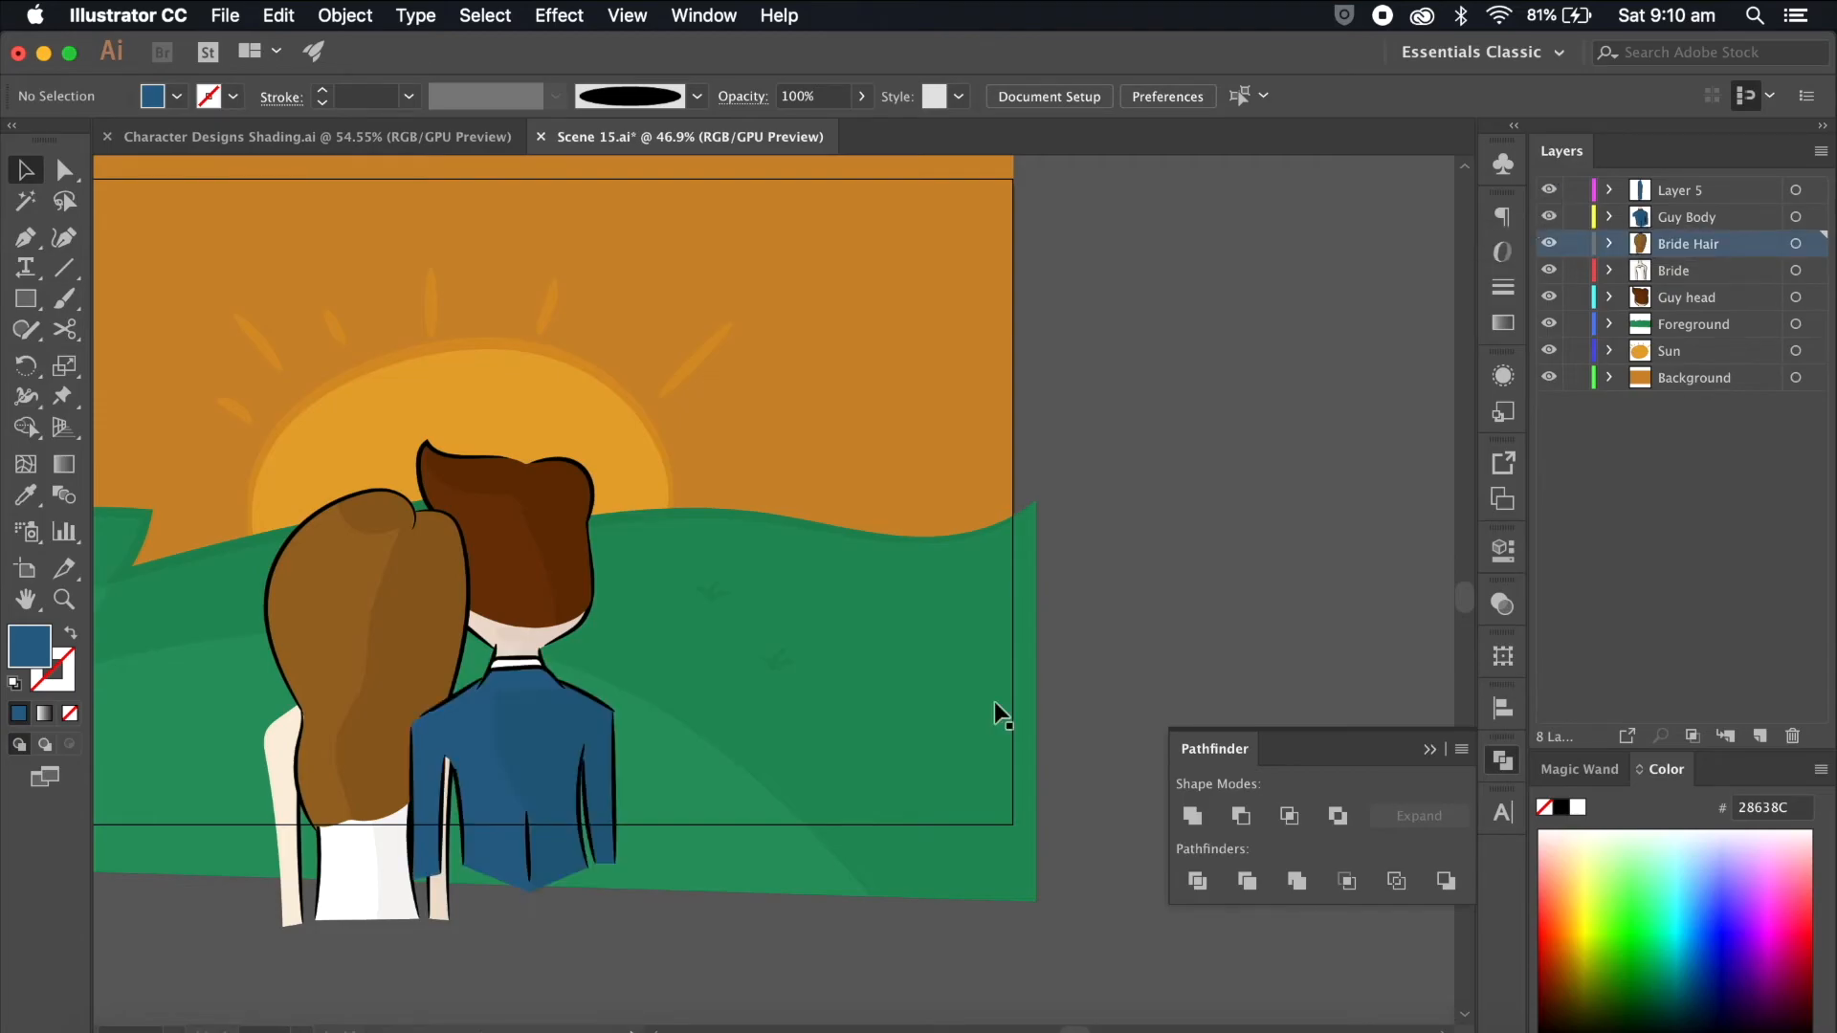
{"action": "scroll", "coordinate": [970, 717], "scroll_direction": "left", "scroll_amount": 5}
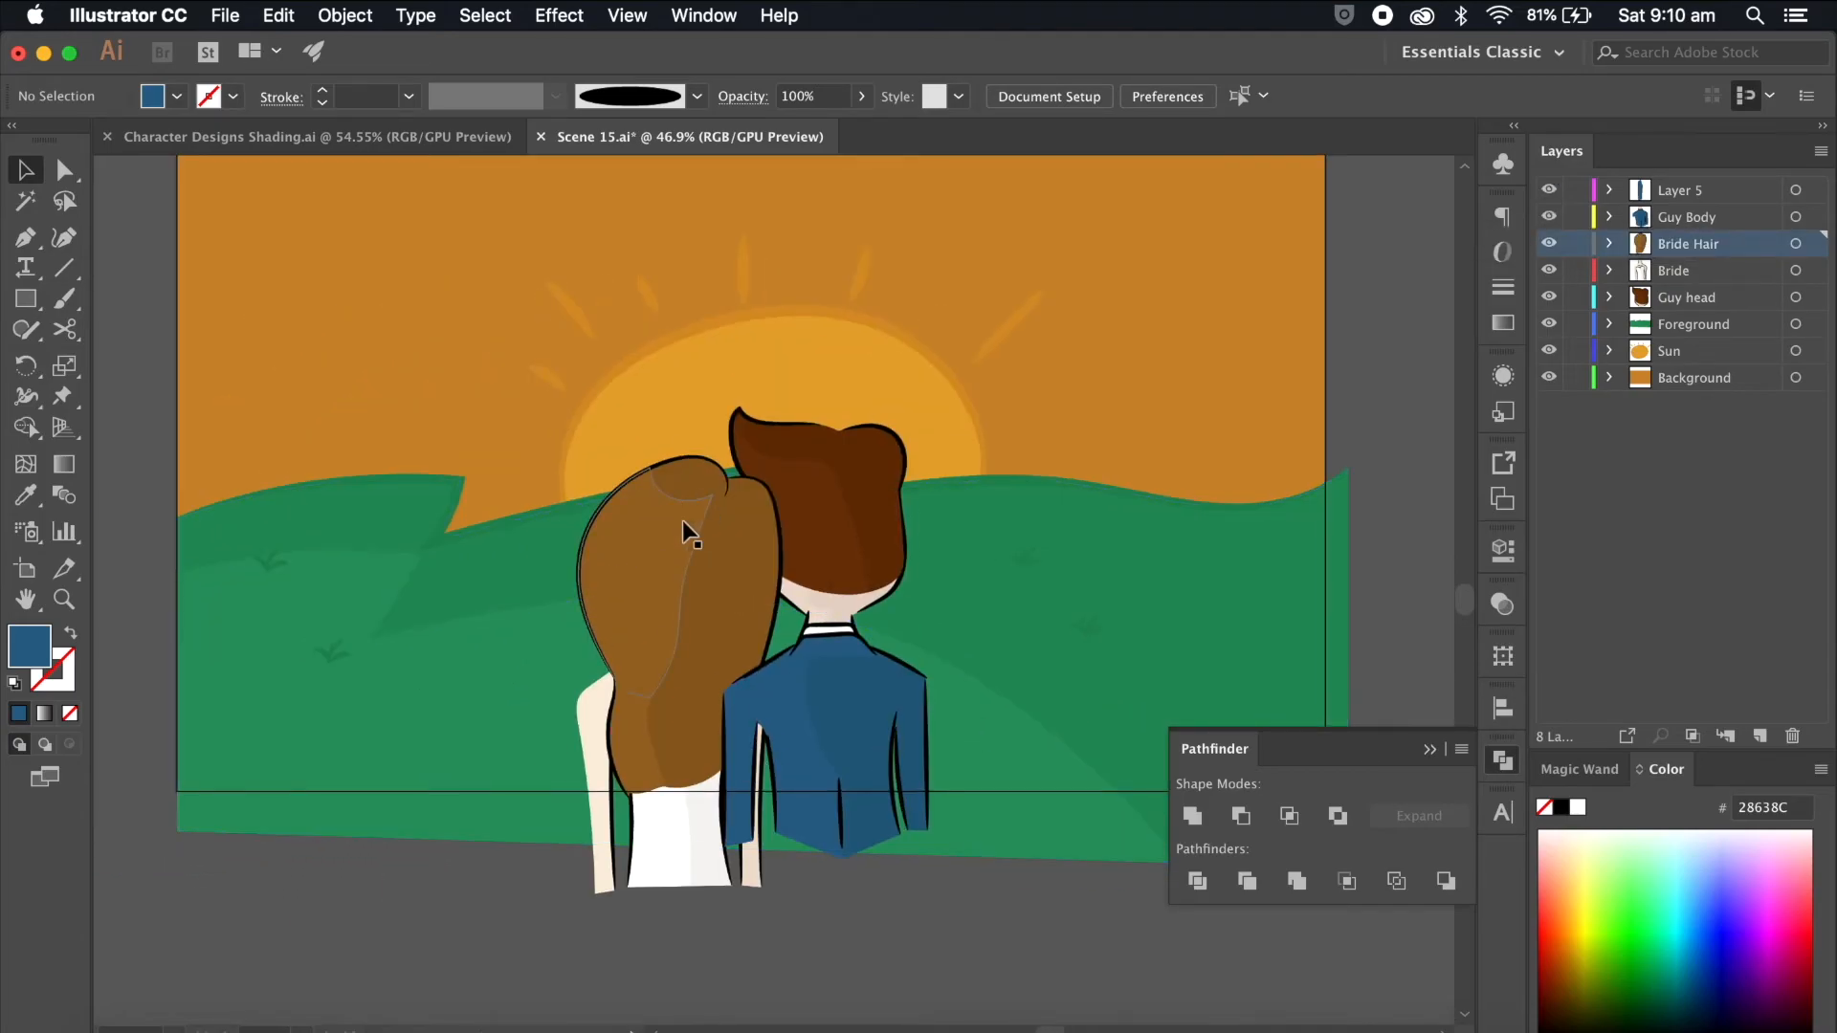
{"action": "scroll", "coordinate": [734, 576], "scroll_direction": "down", "scroll_amount": 3}
{"action": "scroll", "coordinate": [1312, 488], "scroll_direction": "up", "scroll_amount": 2}
{"action": "scroll", "coordinate": [1312, 488], "scroll_direction": "right", "scroll_amount": 2}
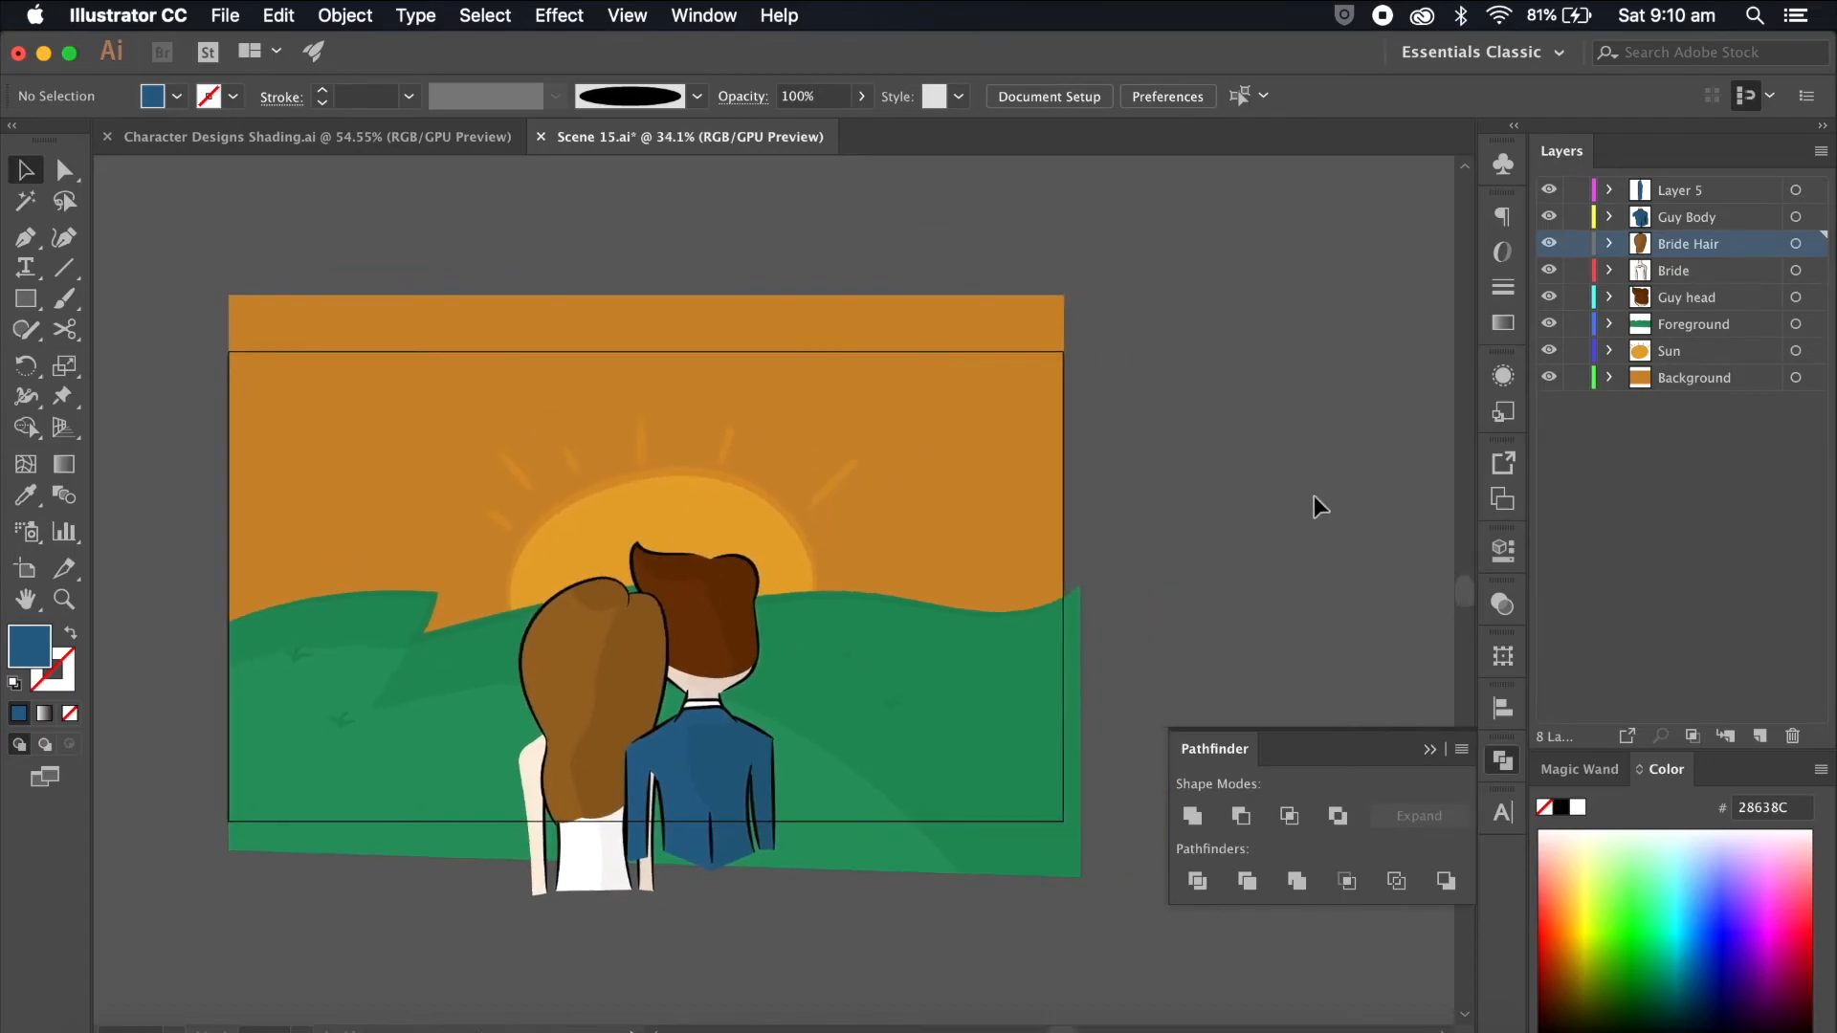
Step: Save Scene 15.ai and close the document
{"action": "left_click", "coordinate": [230, 18]}
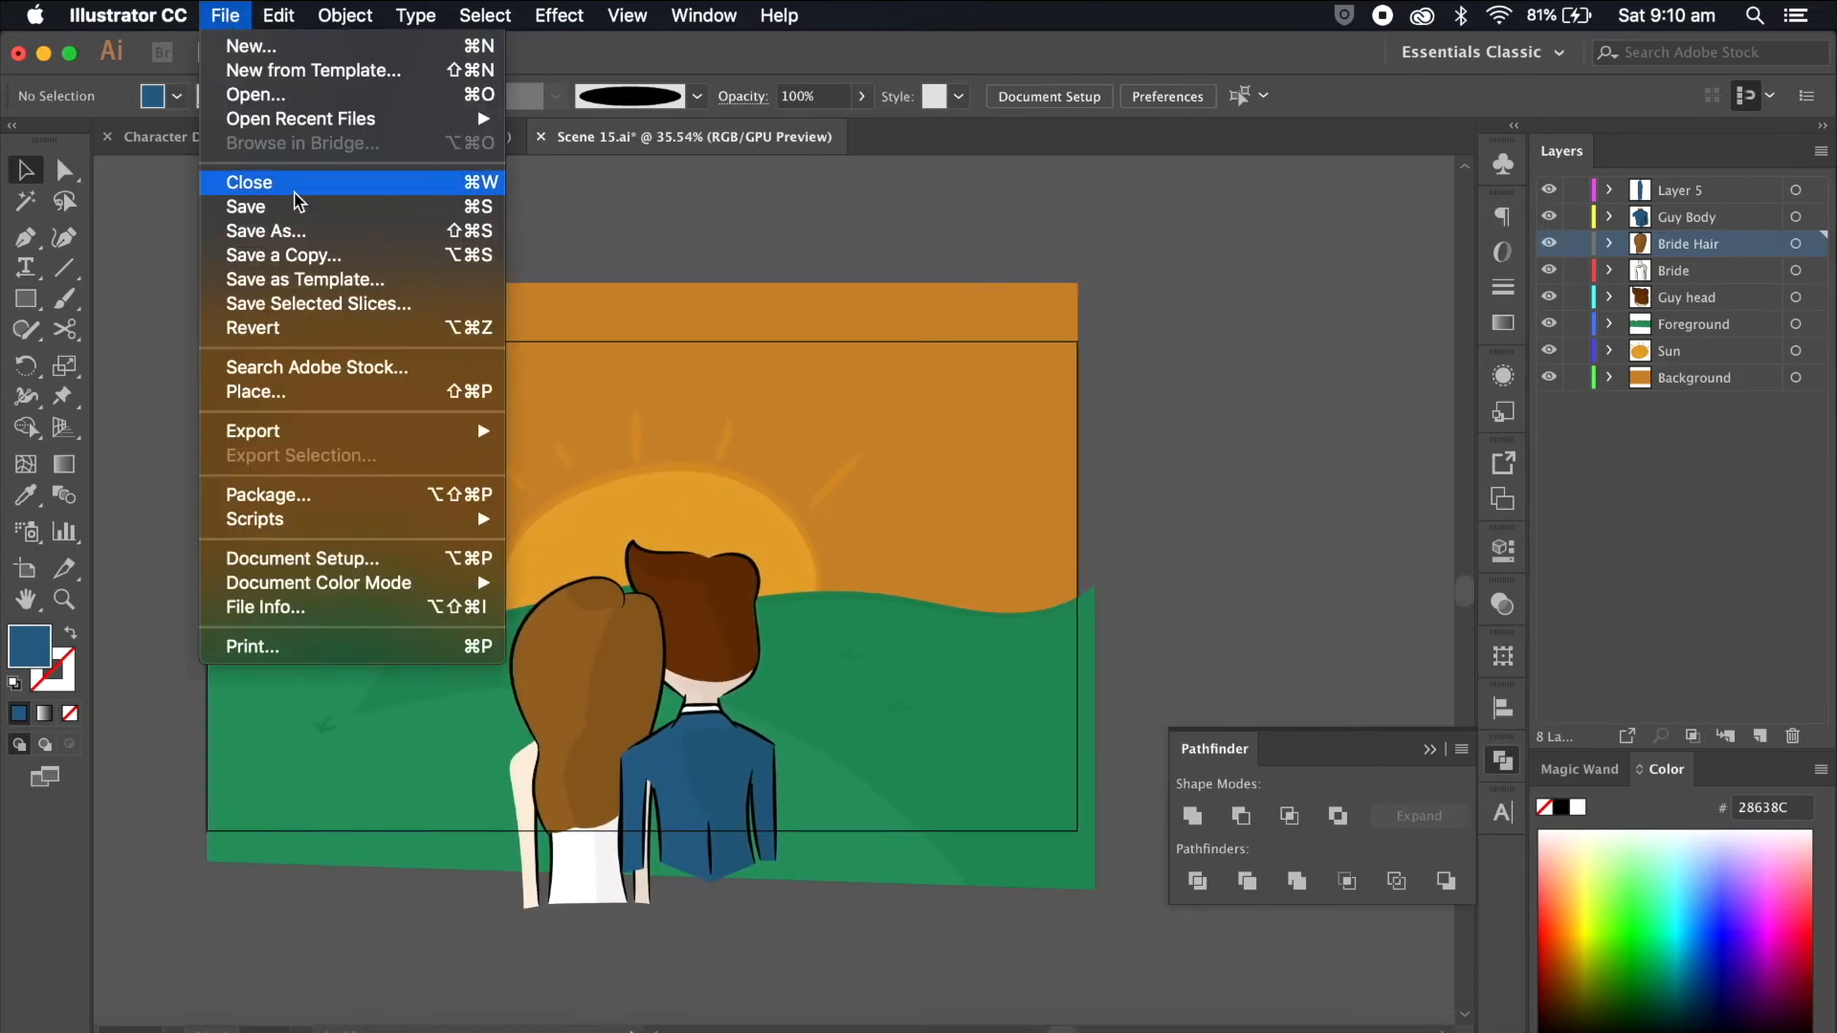
{"action": "left_click", "coordinate": [291, 202]}
{"action": "left_click", "coordinate": [541, 137]}
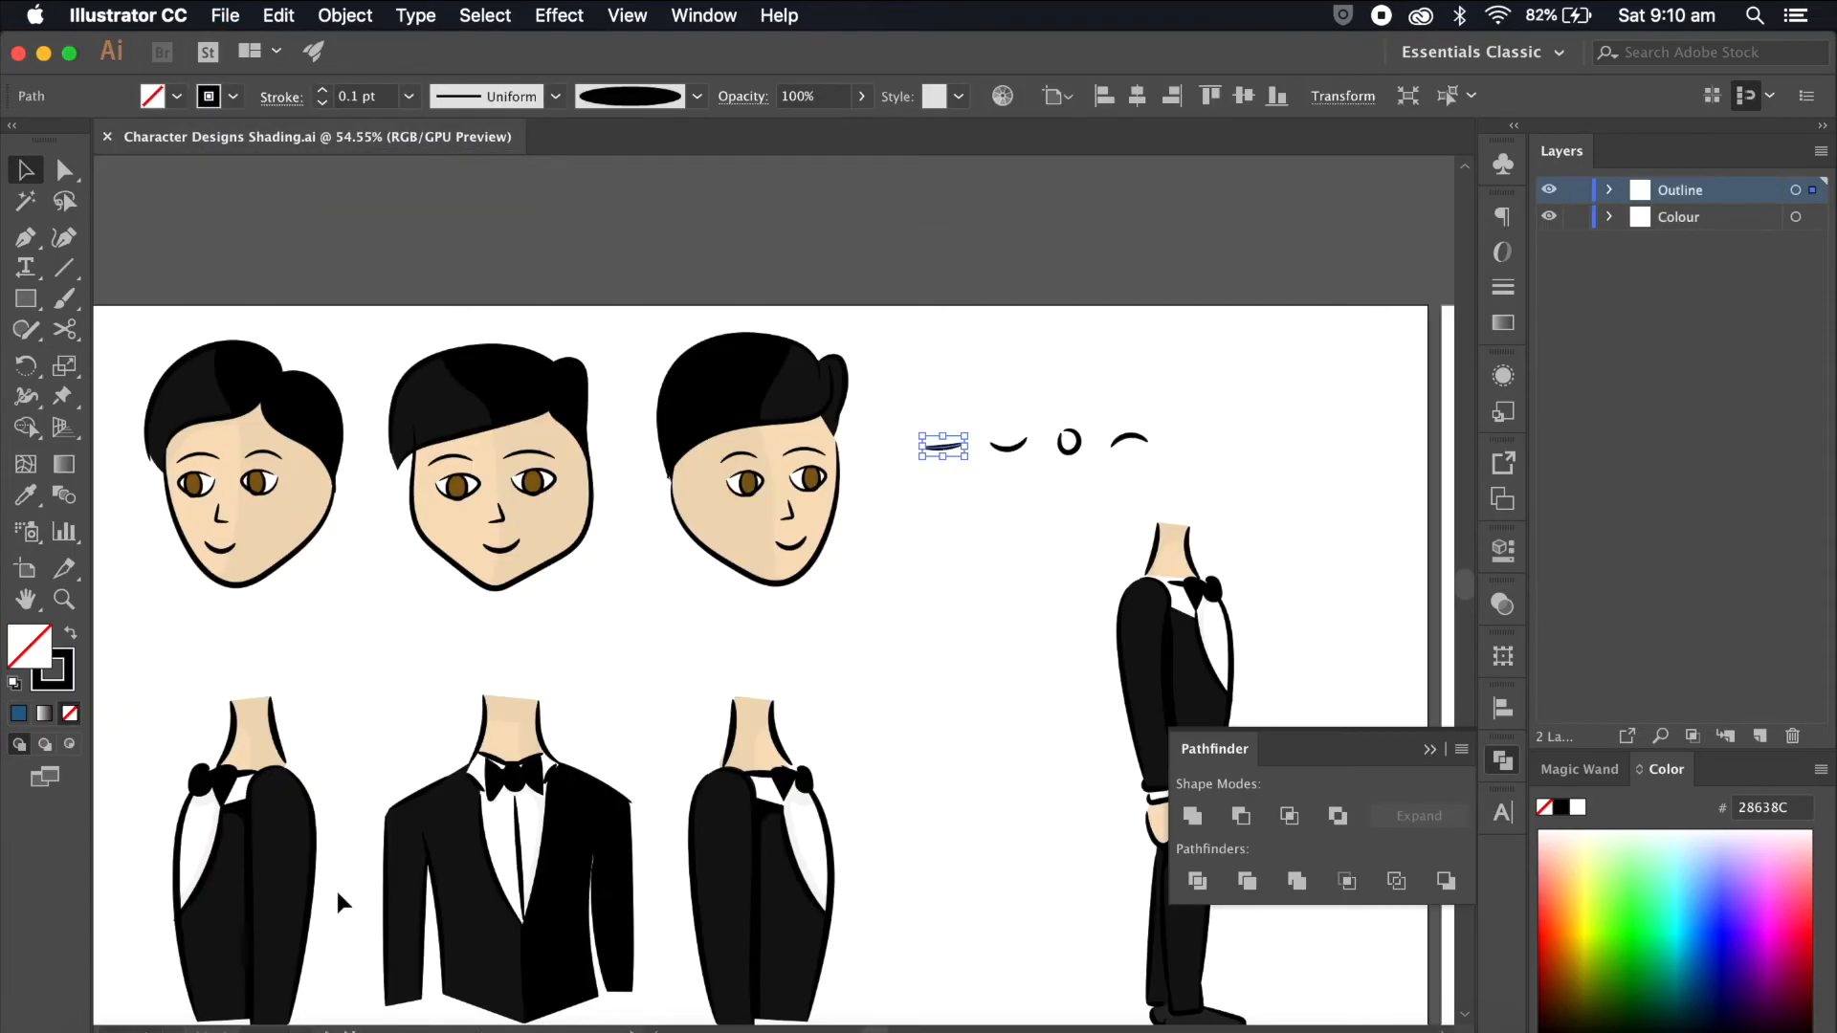
Step: Switch to Finder and open Scene 16.ai from the Scenes folder
{"action": "left_click", "coordinate": [140, 1026]}
{"action": "left_click", "coordinate": [967, 529]}
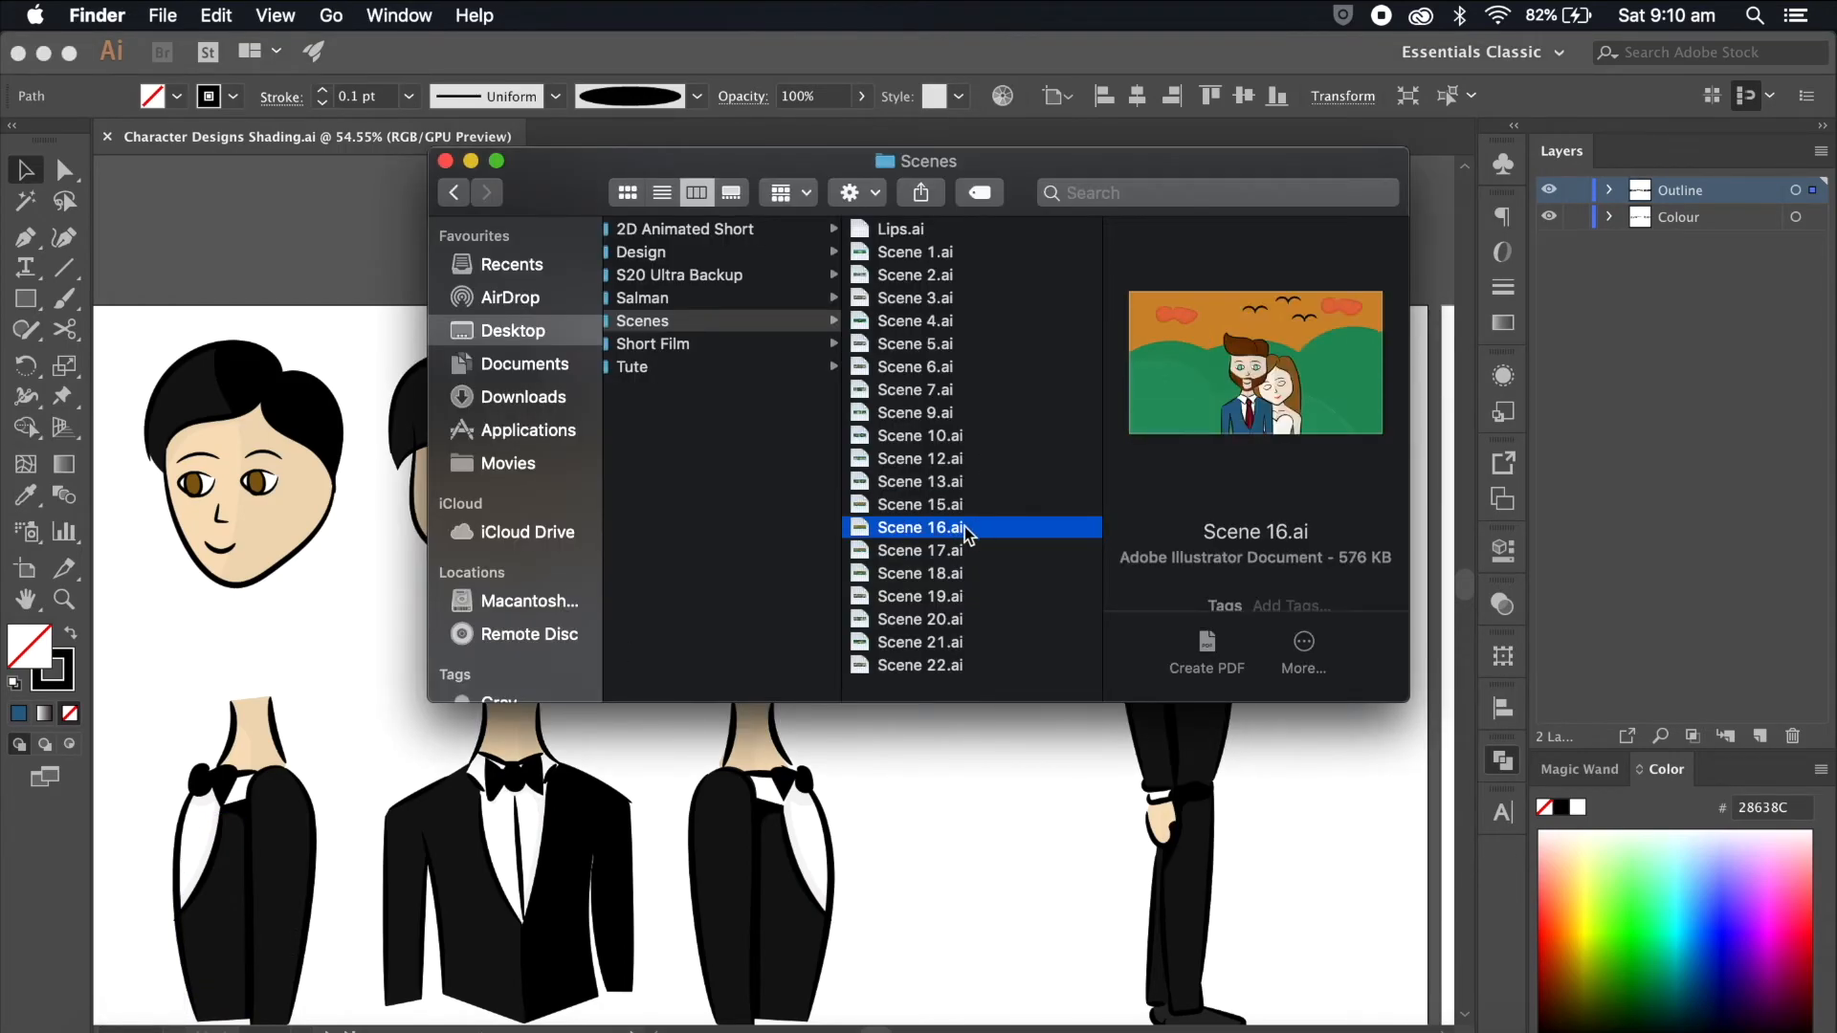
{"action": "double_click", "coordinate": [957, 529]}
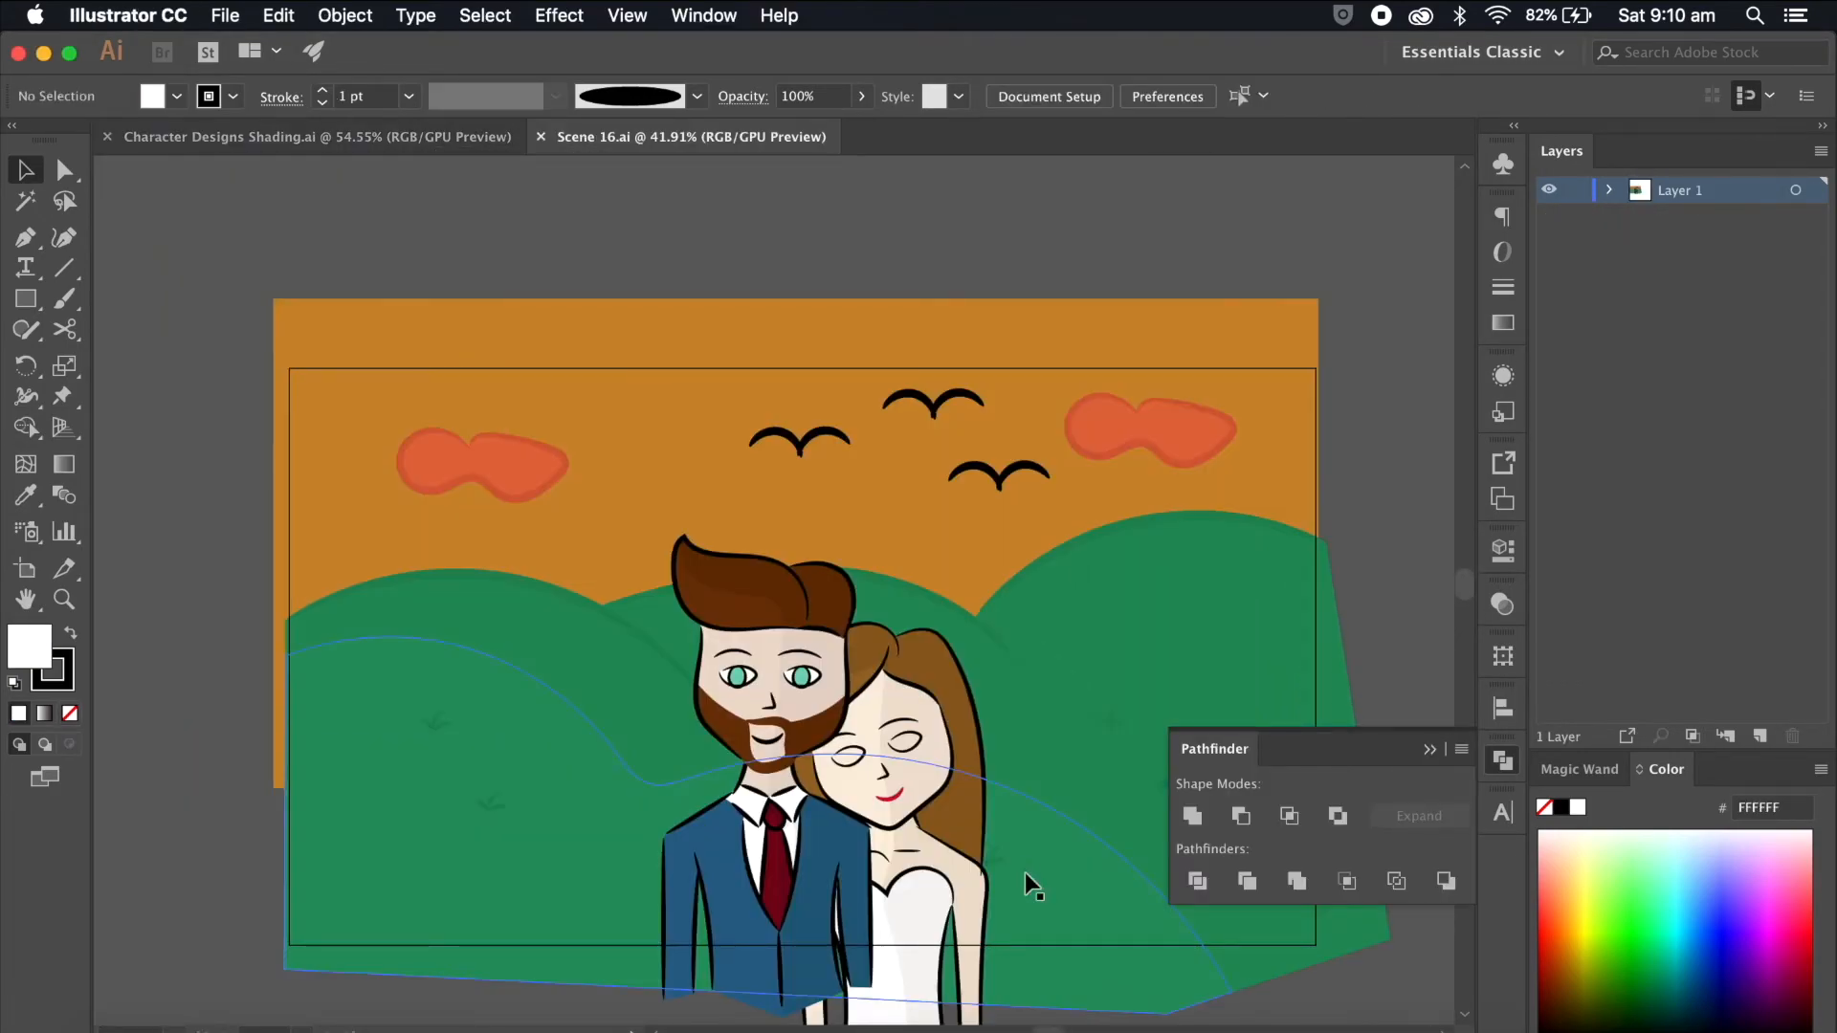
Step: Move the orange sky rectangle from Layer 1 to a new layer named "Background"
{"action": "scroll", "coordinate": [1024, 873], "scroll_direction": "right", "scroll_amount": 4}
{"action": "scroll", "coordinate": [1024, 873], "scroll_direction": "down", "scroll_amount": 2}
{"action": "scroll", "coordinate": [1025, 872], "scroll_direction": "down", "scroll_amount": 3}
{"action": "left_click", "coordinate": [1100, 381]}
{"action": "left_click", "coordinate": [1760, 737]}
{"action": "left_click_drag", "start_coordinate": [1815, 195], "coordinate": [1815, 191]}
{"action": "double_click", "coordinate": [1684, 190]}
{"action": "type", "text": "Background"}
{"action": "key", "text": "Return"}
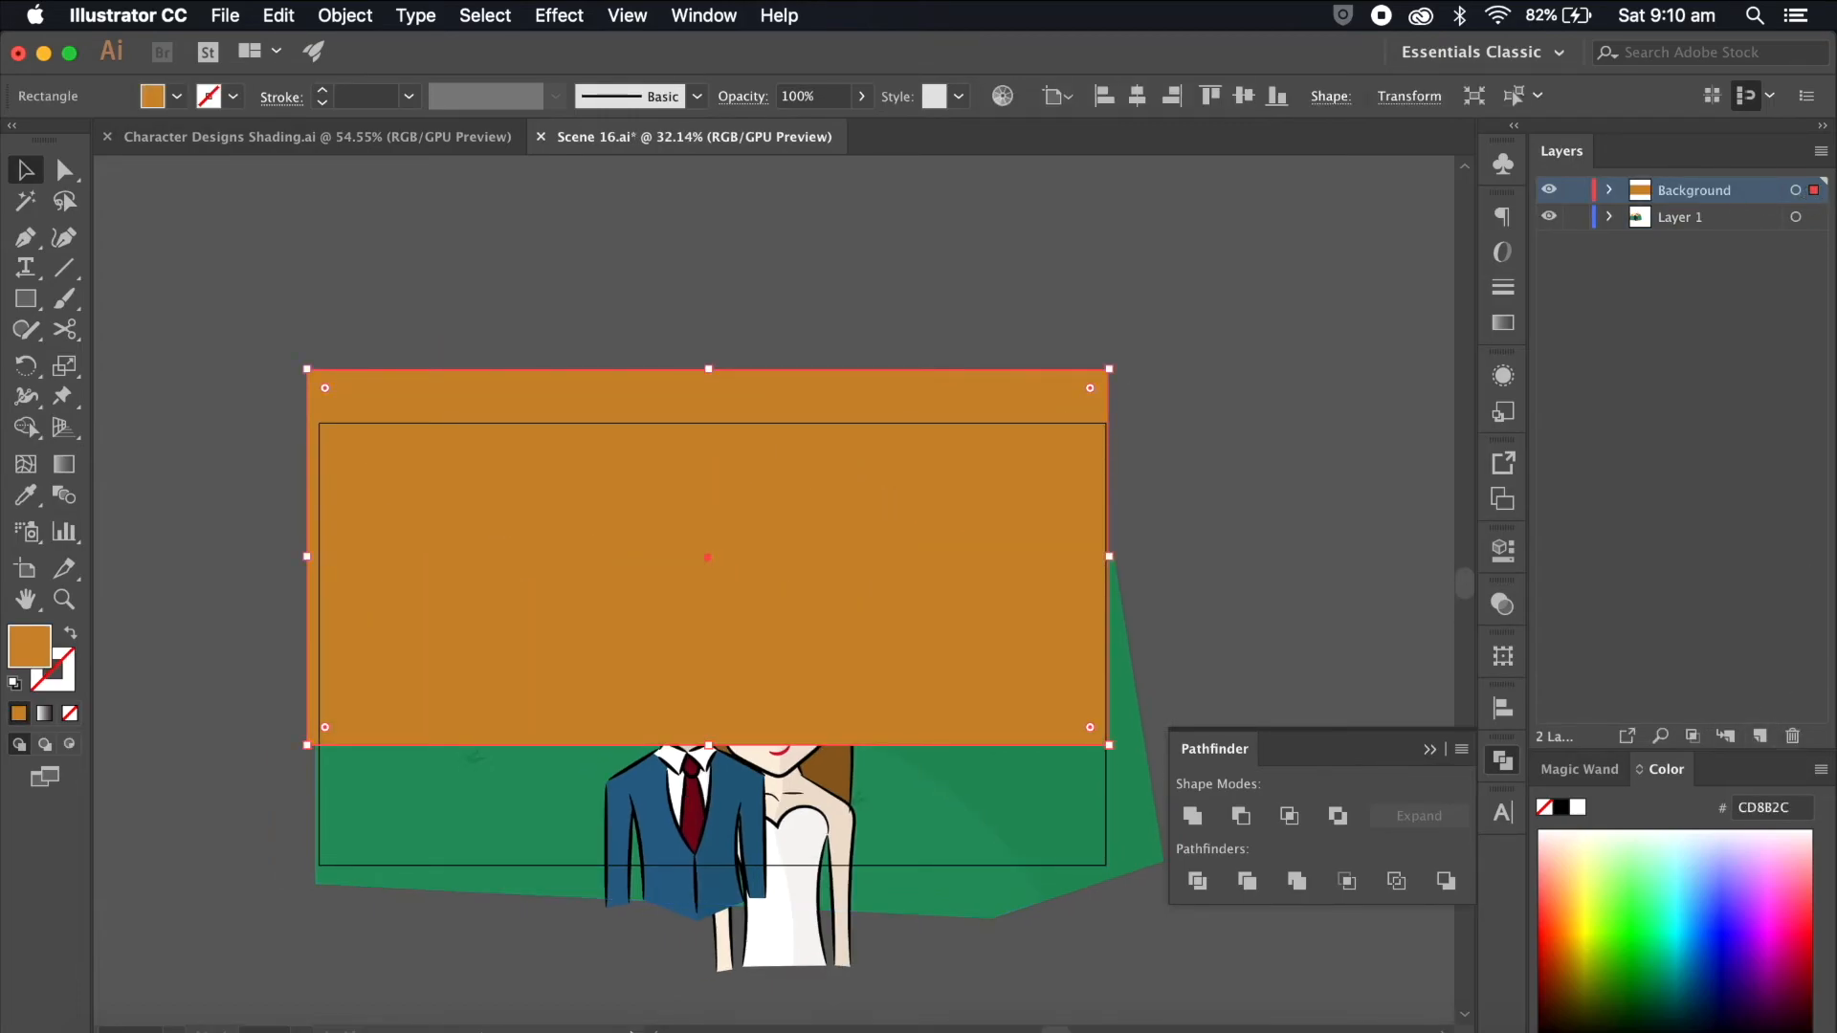
Step: Stretch the orange rectangle's lower edge past the bottom of the artboard and move the Background layer below Layer 1
{"action": "left_click", "coordinate": [1629, 289]}
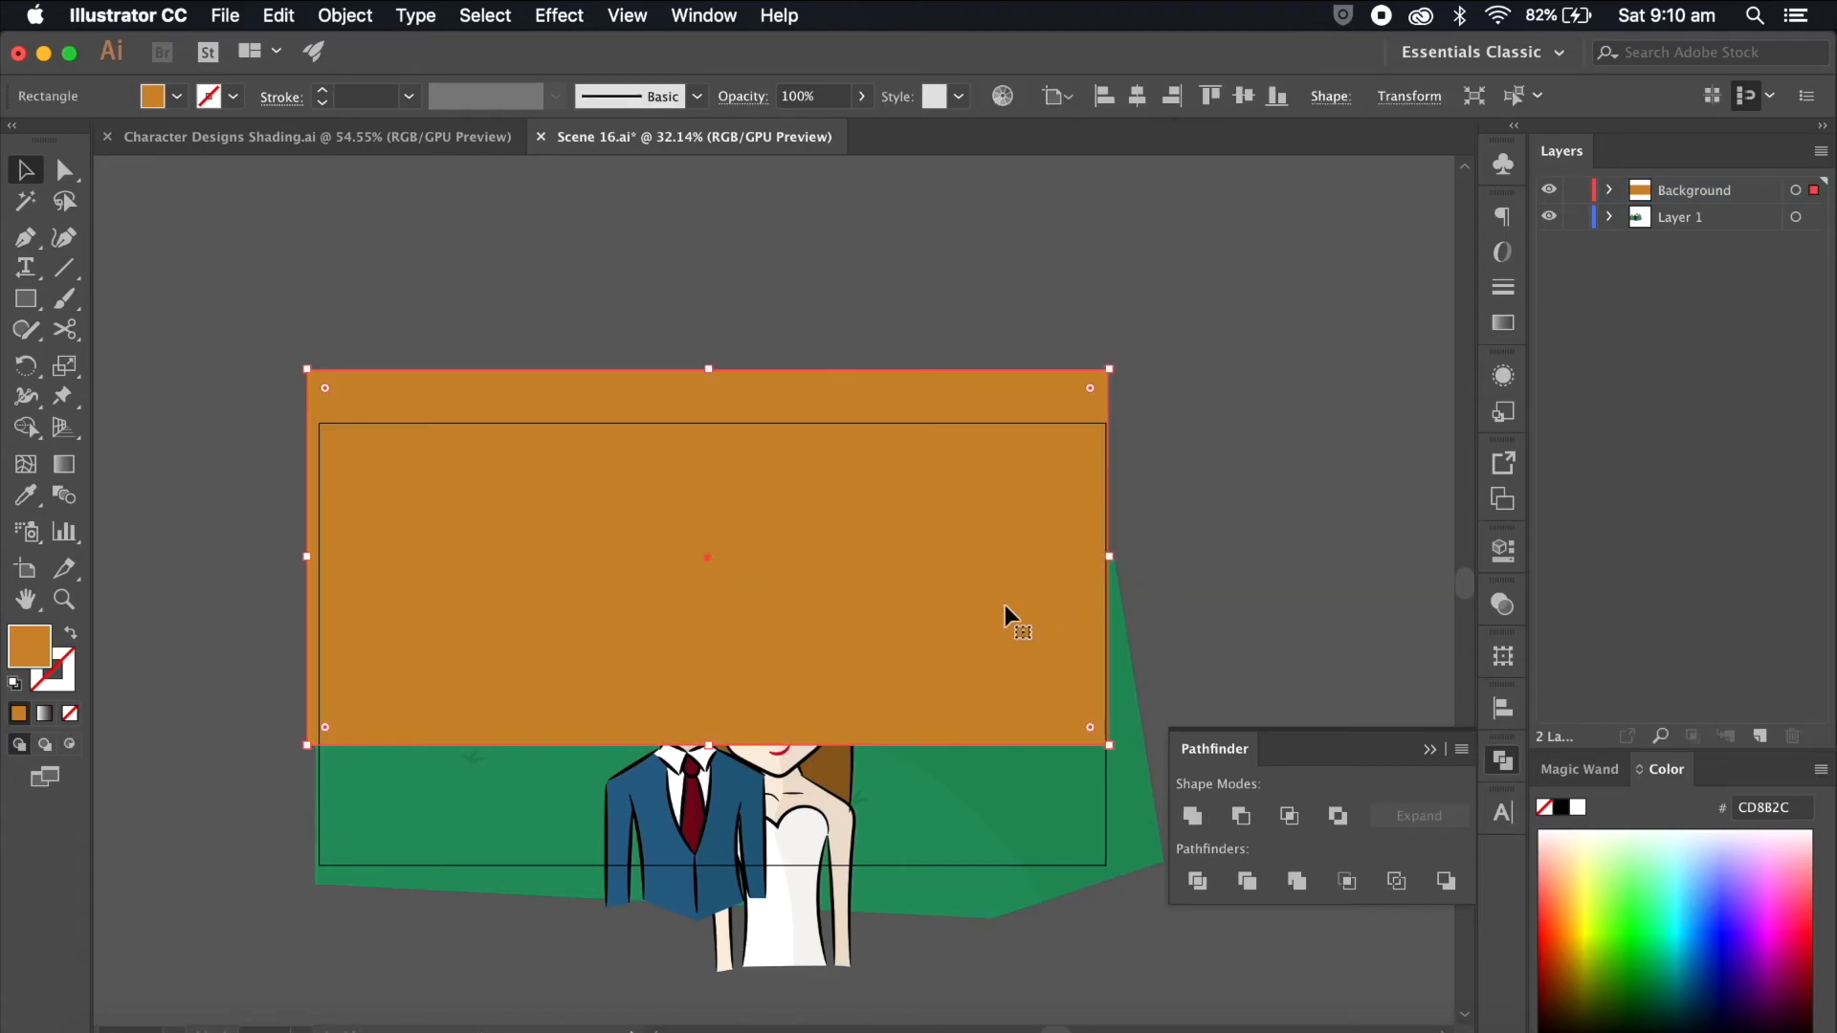
{"action": "left_click_drag", "start_coordinate": [709, 747], "coordinate": [708, 910]}
{"action": "left_click_drag", "start_coordinate": [1693, 189], "coordinate": [1683, 230]}
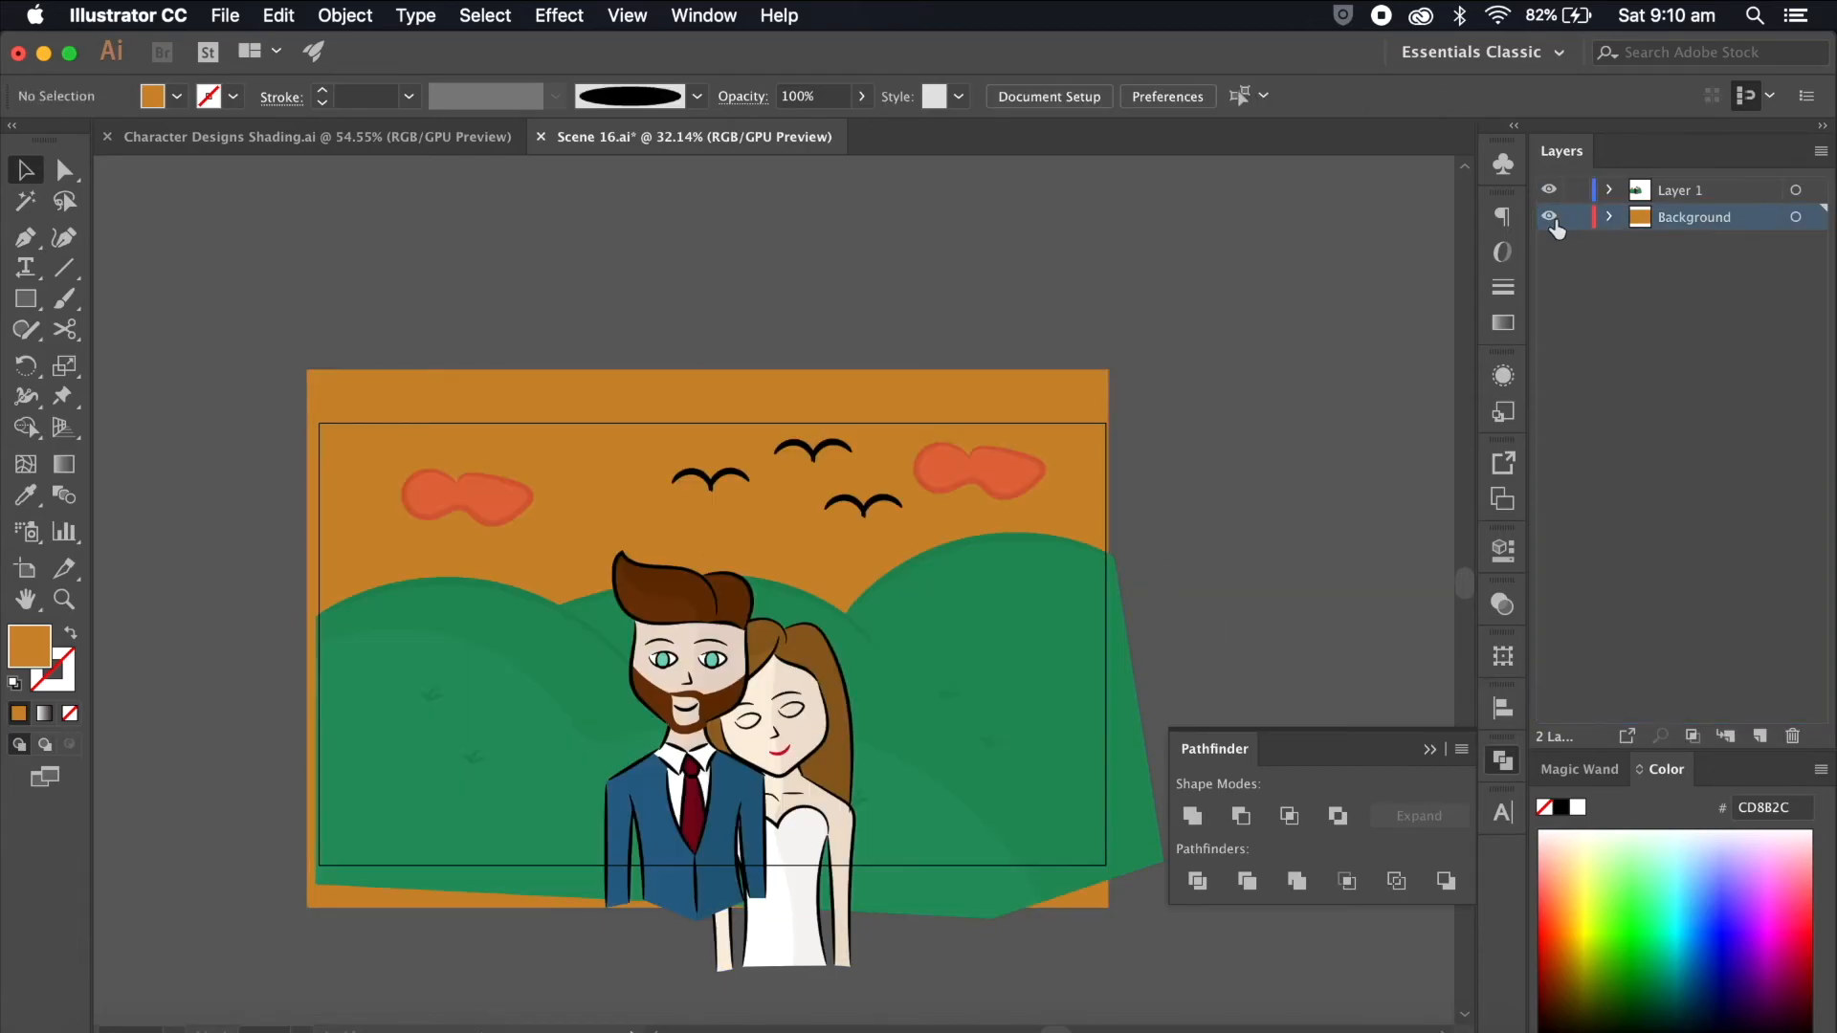
Step: With the Background layer hidden, move the right-hand cloud to a new layer named "Cloud 1" and hide that layer as well
{"action": "left_click", "coordinate": [1548, 216]}
{"action": "left_click", "coordinate": [945, 493]}
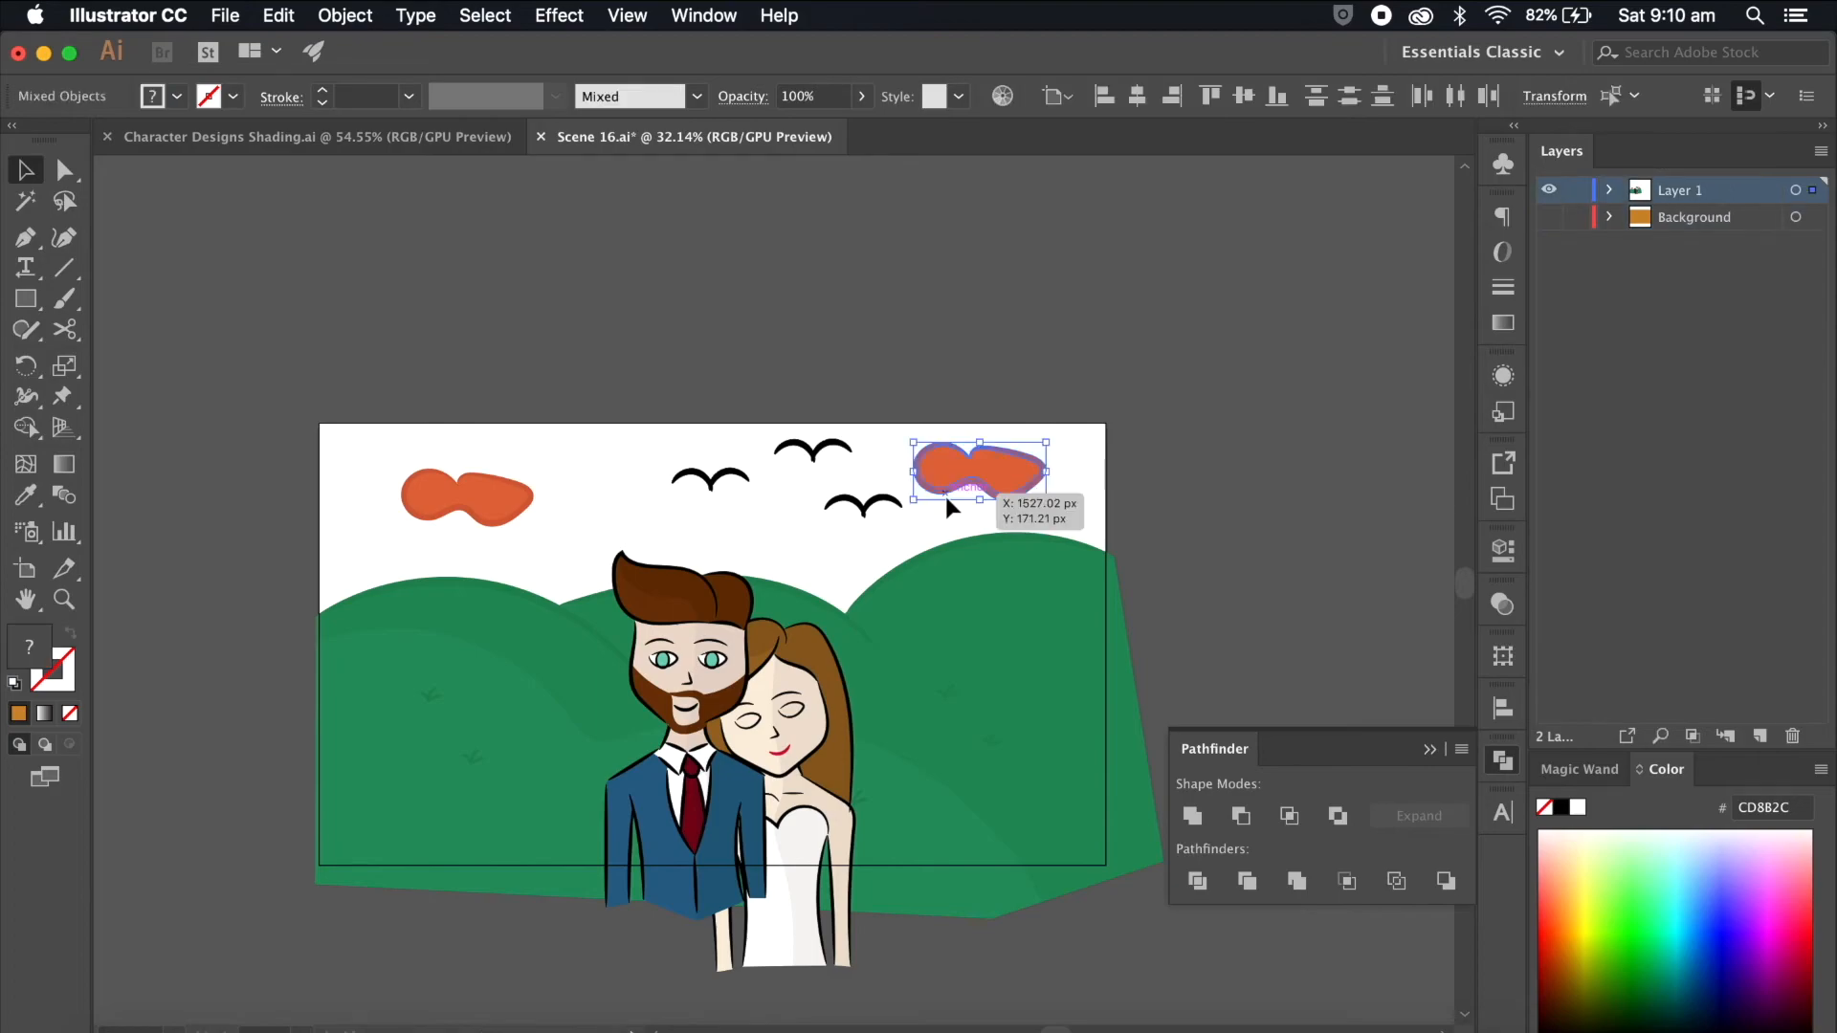
{"action": "left_click", "coordinate": [1758, 740]}
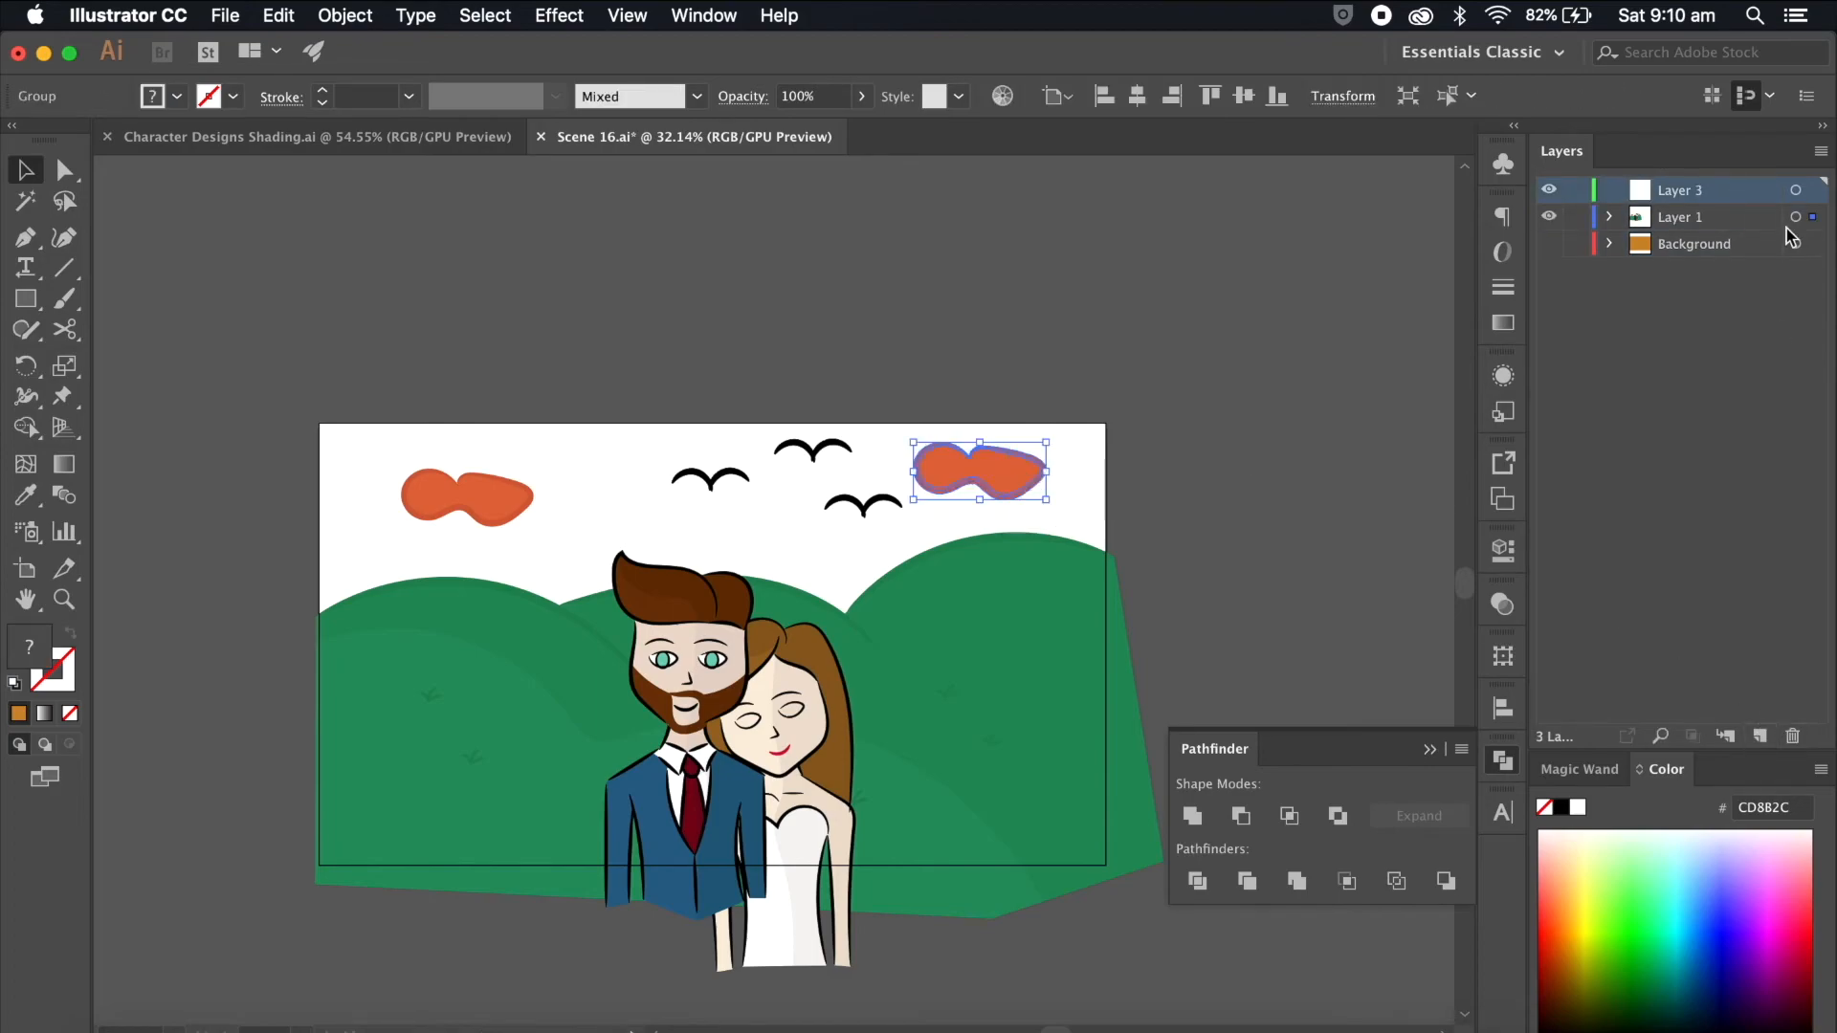
{"action": "left_click_drag", "start_coordinate": [1812, 216], "coordinate": [1813, 189]}
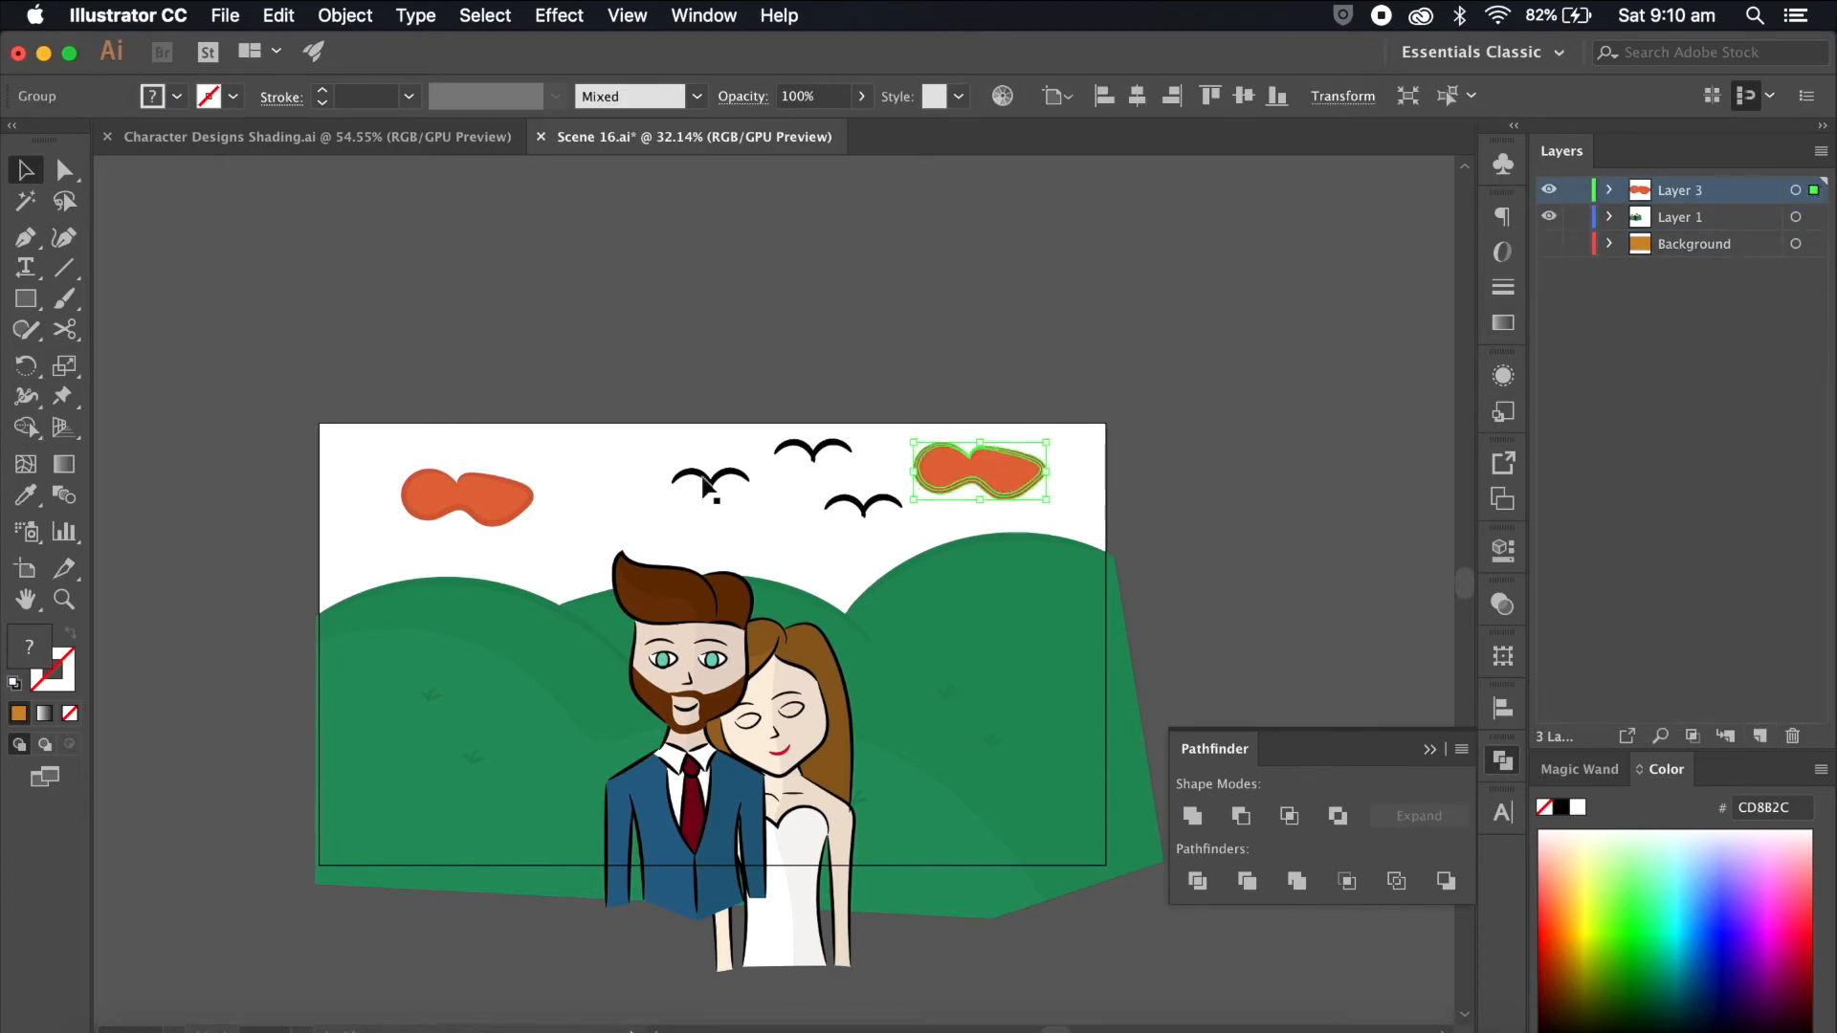
{"action": "double_click", "coordinate": [1689, 189]}
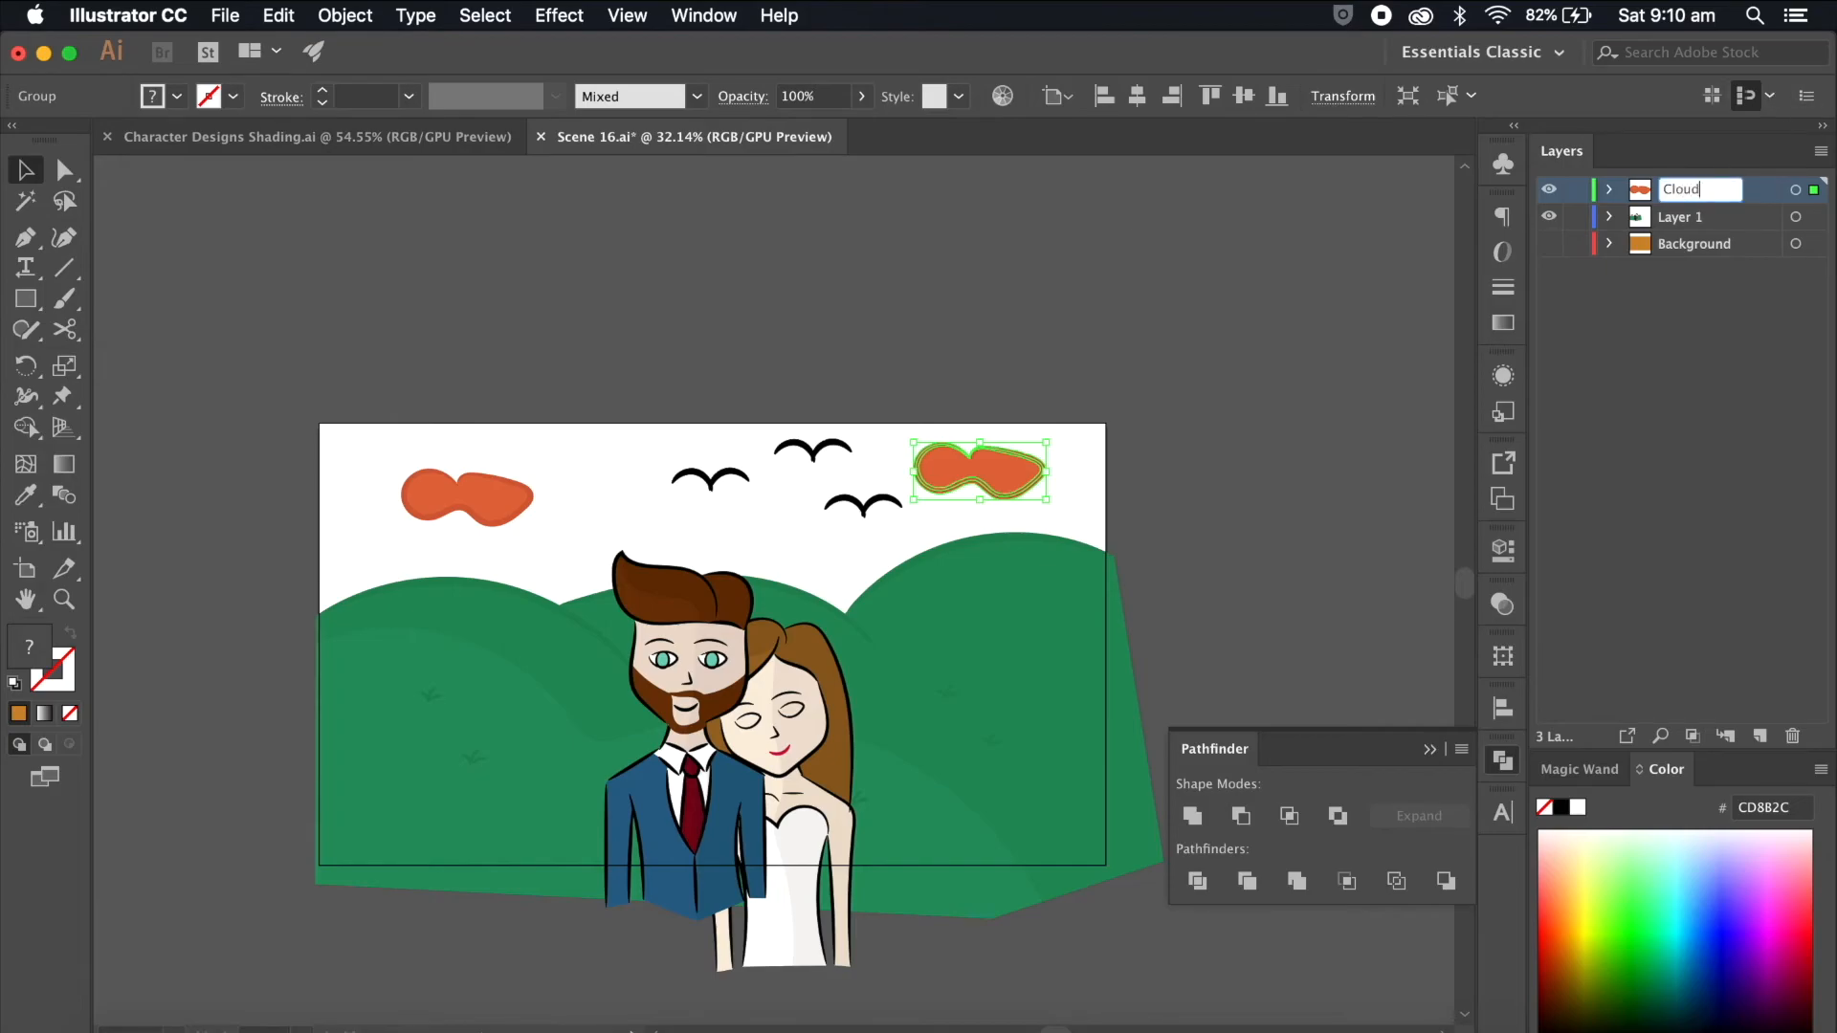
{"action": "key", "text": "Return"}
{"action": "left_click", "coordinate": [1549, 190]}
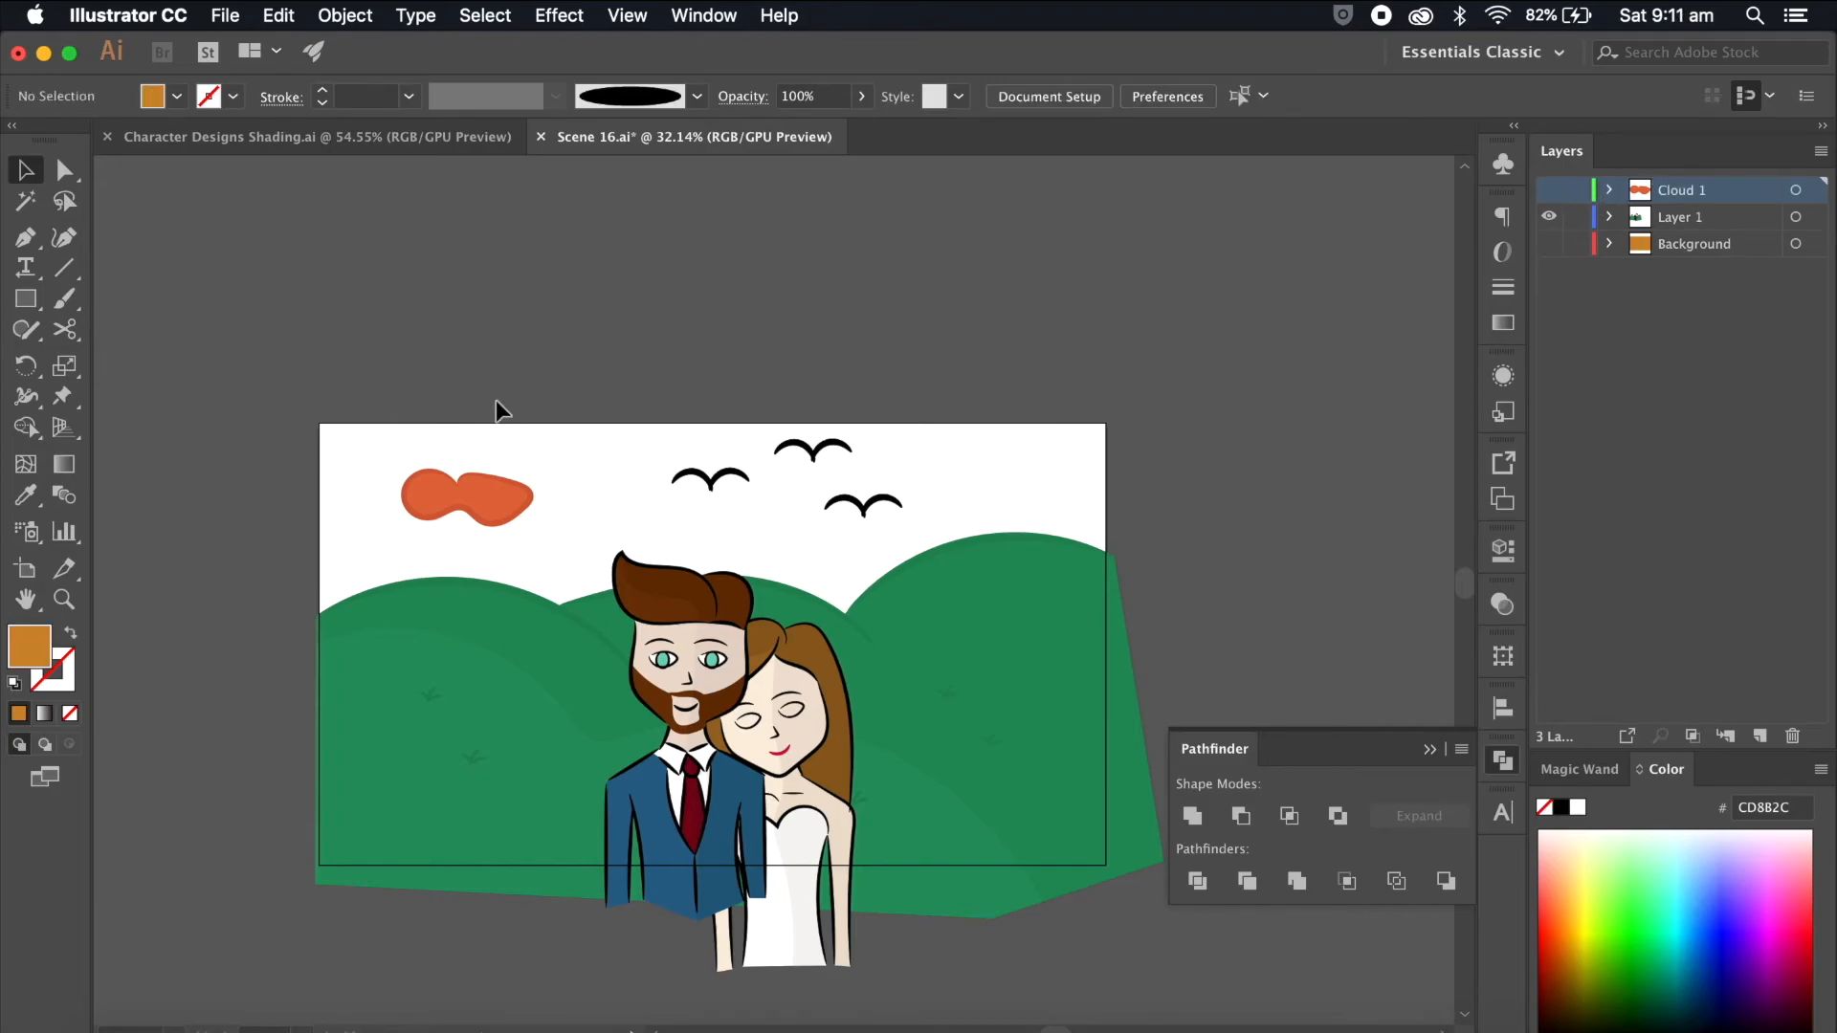
Step: Move the remaining left-hand cloud to a new layer named "Cloud 2" and hide that layer
{"action": "left_click", "coordinate": [512, 482]}
{"action": "left_click", "coordinate": [1760, 735]}
{"action": "left_click_drag", "start_coordinate": [1813, 244], "coordinate": [1813, 217]}
{"action": "double_click", "coordinate": [1678, 218]}
{"action": "type", "text": "Cloud 2"}
{"action": "key", "text": "Return"}
{"action": "left_click", "coordinate": [1549, 216]}
Step: Ungroup the left-hand bird into two separate wing paths
{"action": "scroll", "coordinate": [1179, 400], "scroll_direction": "up", "scroll_amount": 3}
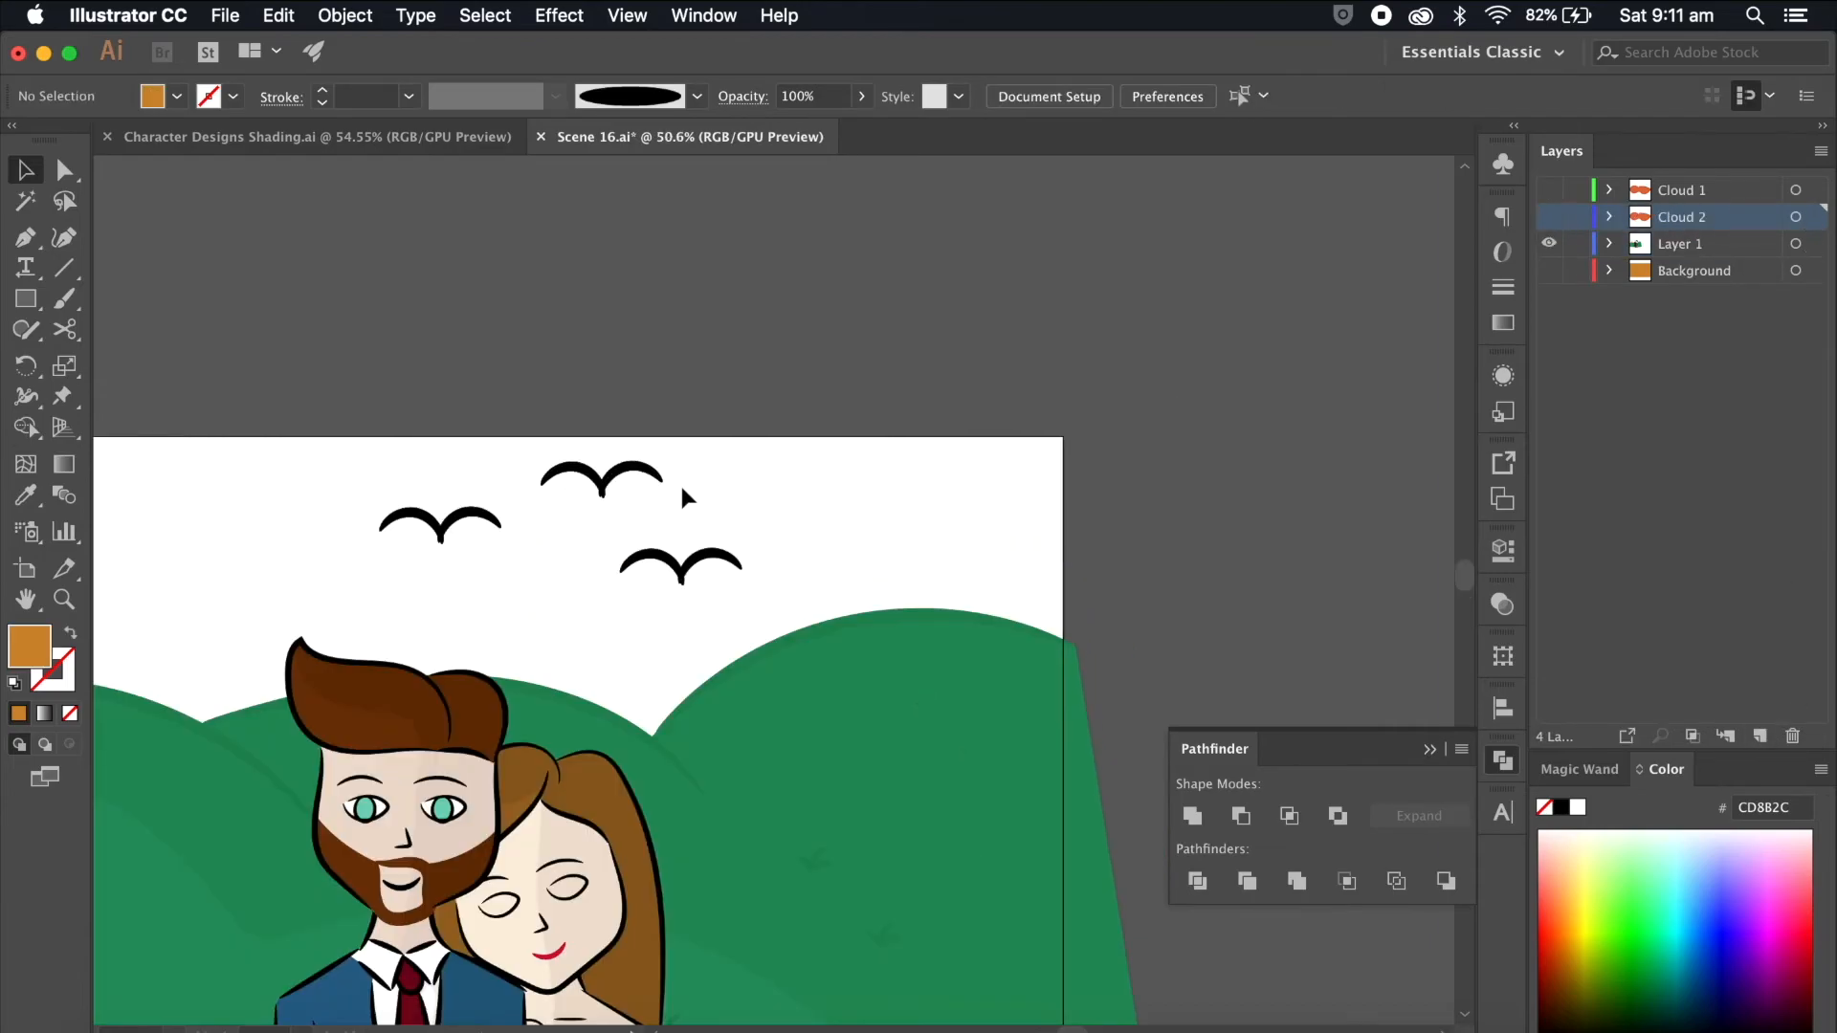
{"action": "left_click", "coordinate": [485, 521]}
{"action": "scroll", "coordinate": [542, 551], "scroll_direction": "up", "scroll_amount": 3}
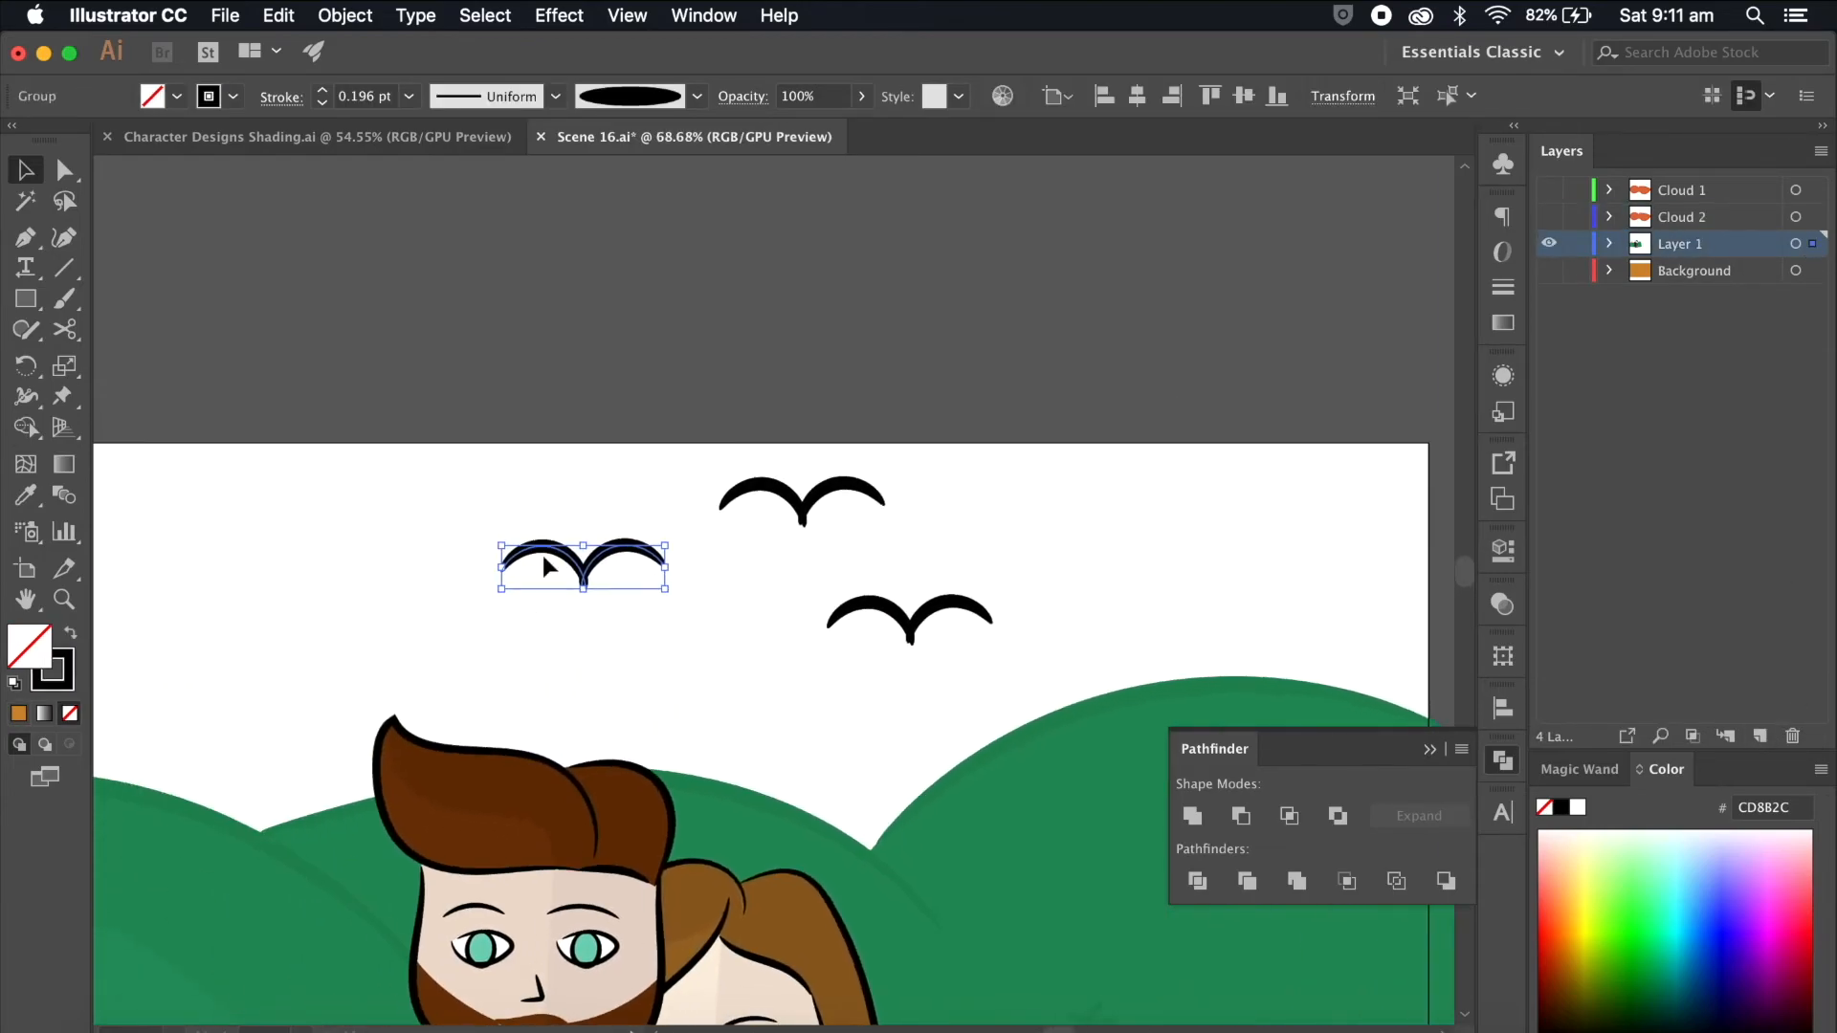
{"action": "scroll", "coordinate": [656, 607], "scroll_direction": "up", "scroll_amount": 3}
{"action": "scroll", "coordinate": [497, 377], "scroll_direction": "left", "scroll_amount": 5}
{"action": "left_click", "coordinate": [705, 406]}
{"action": "left_click", "coordinate": [681, 591]}
{"action": "left_click", "coordinate": [737, 681]}
{"action": "scroll", "coordinate": [733, 695], "scroll_direction": "up", "scroll_amount": 3}
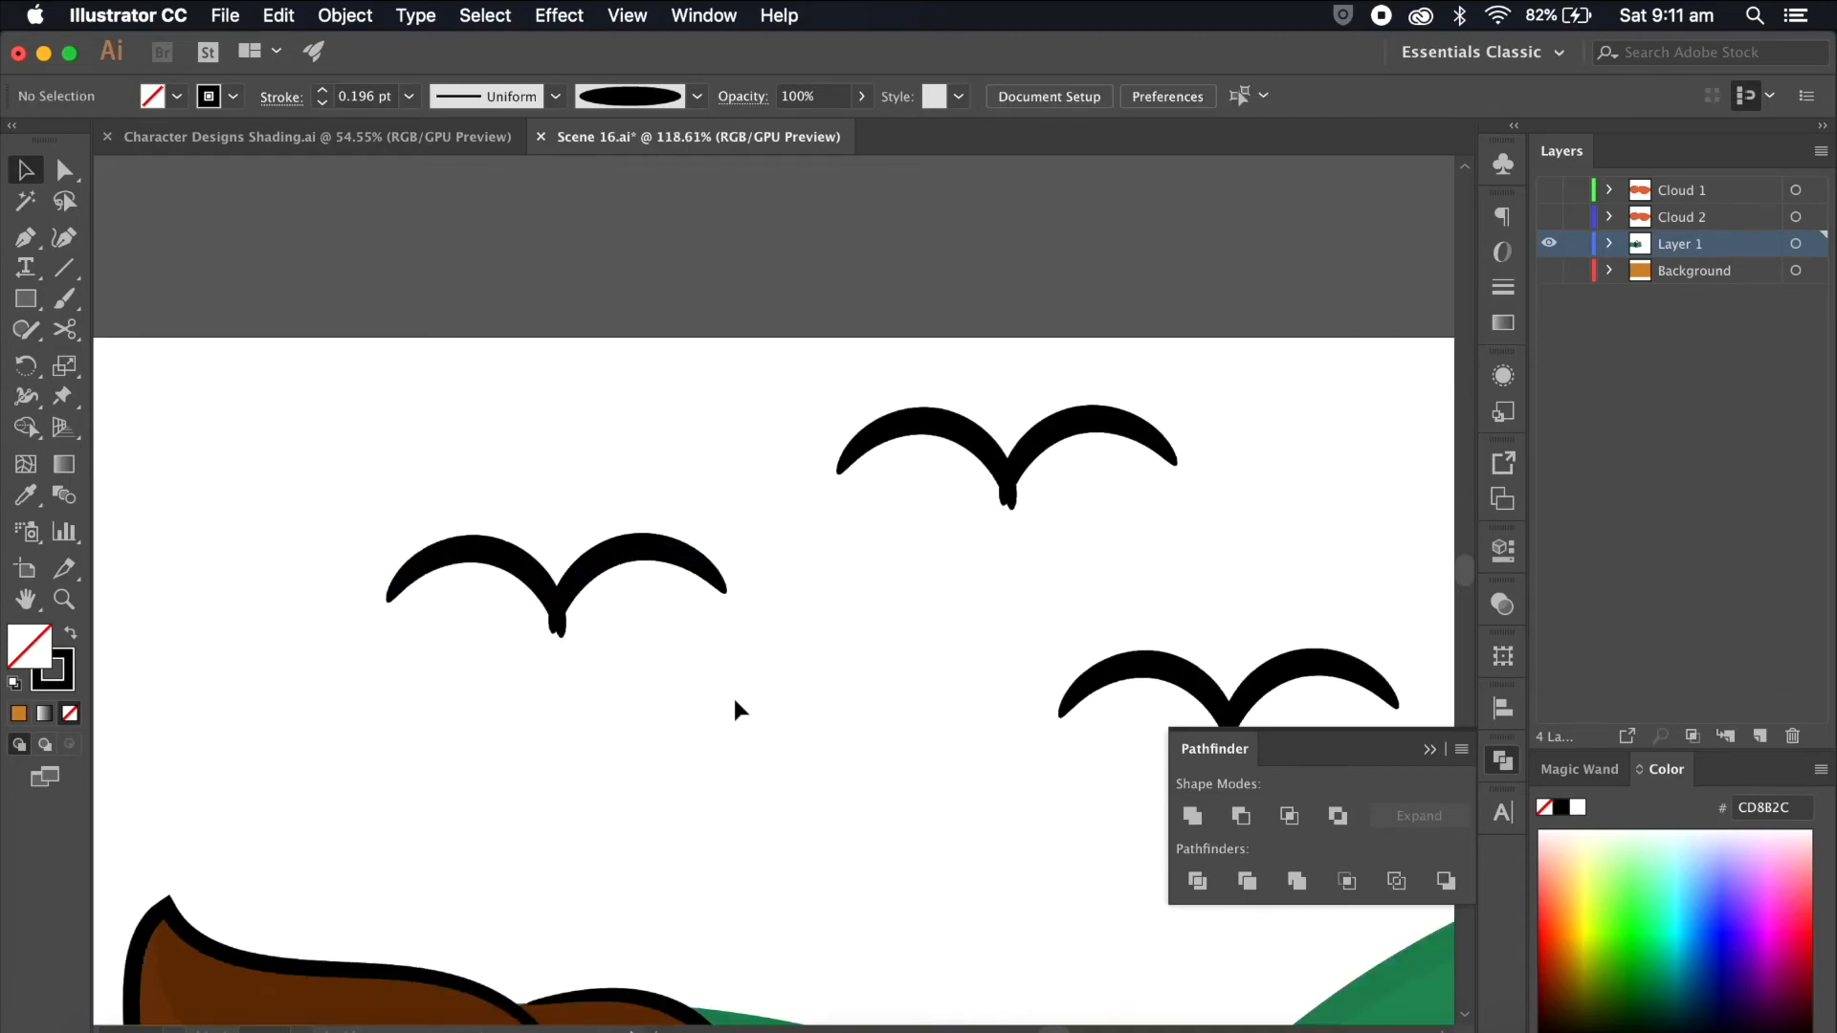
Step: Try rotating each wing of the left-hand bird about its inner tip, undoing each rotation
{"action": "left_click", "coordinate": [701, 565]}
{"action": "key", "text": "r"}
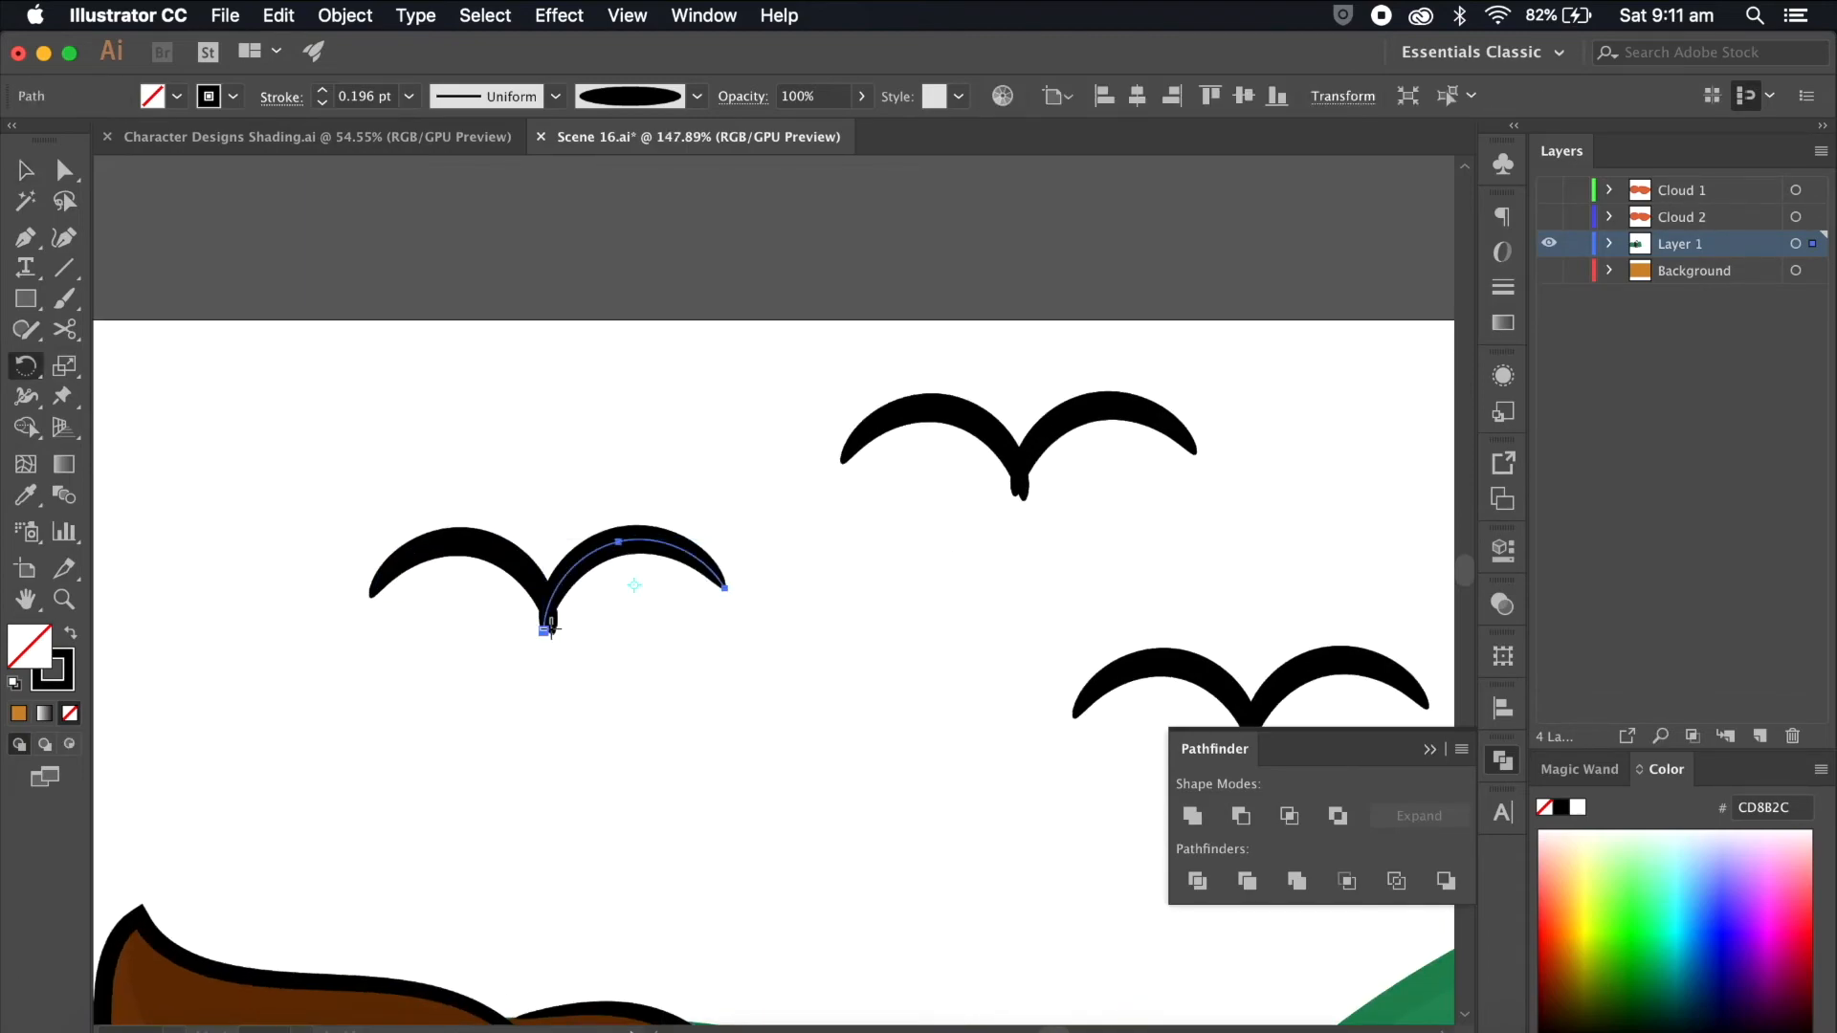
{"action": "left_click_drag", "start_coordinate": [751, 578], "coordinate": [739, 647]}
{"action": "key", "text": "super+z"}
{"action": "key", "text": "v"}
{"action": "left_click", "coordinate": [489, 566]}
{"action": "key", "text": "r"}
{"action": "left_click_drag", "start_coordinate": [409, 576], "coordinate": [364, 680]}
{"action": "key", "text": "super+z"}
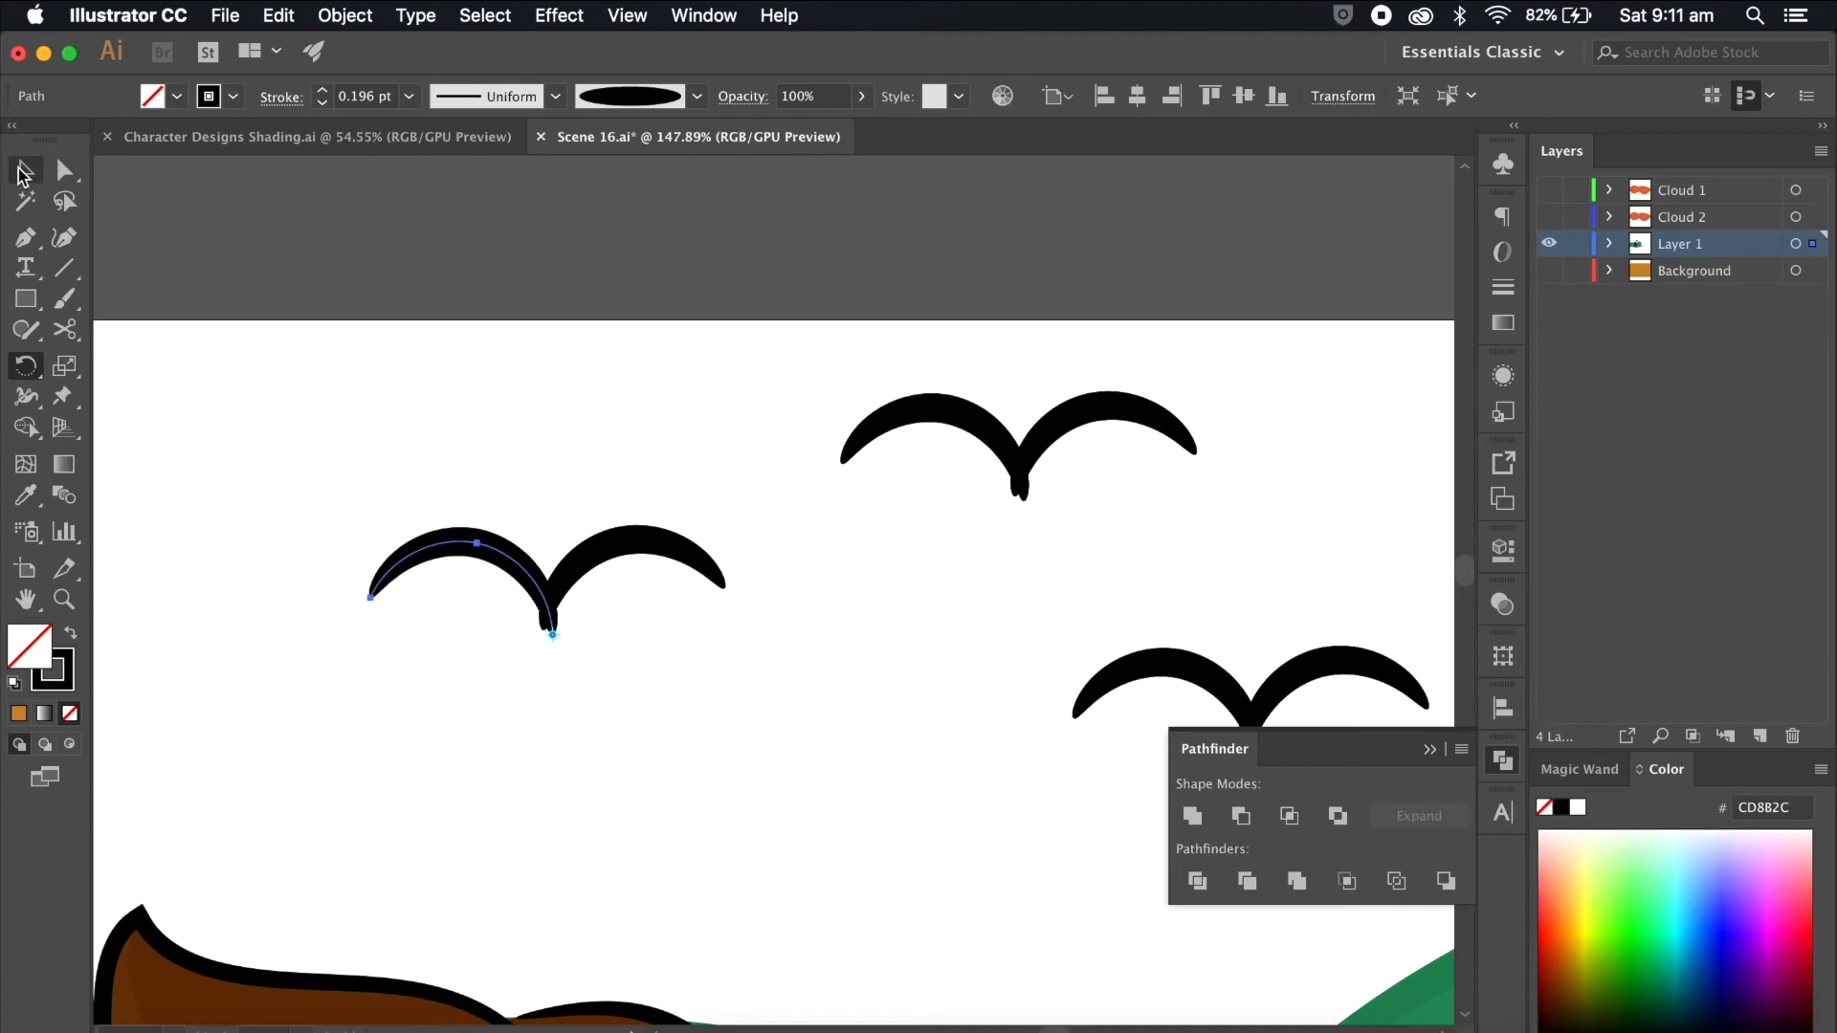
{"action": "left_click", "coordinate": [25, 171]}
{"action": "left_click", "coordinate": [688, 708]}
Step: Cut both wings of the left-hand bird and delete the other two birds from Layer 1
{"action": "scroll", "coordinate": [688, 708], "scroll_direction": "down", "scroll_amount": 2}
{"action": "left_click", "coordinate": [674, 583]}
{"action": "left_click", "coordinate": [513, 574], "text": "shift"}
{"action": "scroll", "coordinate": [584, 631], "scroll_direction": "down", "scroll_amount": 2}
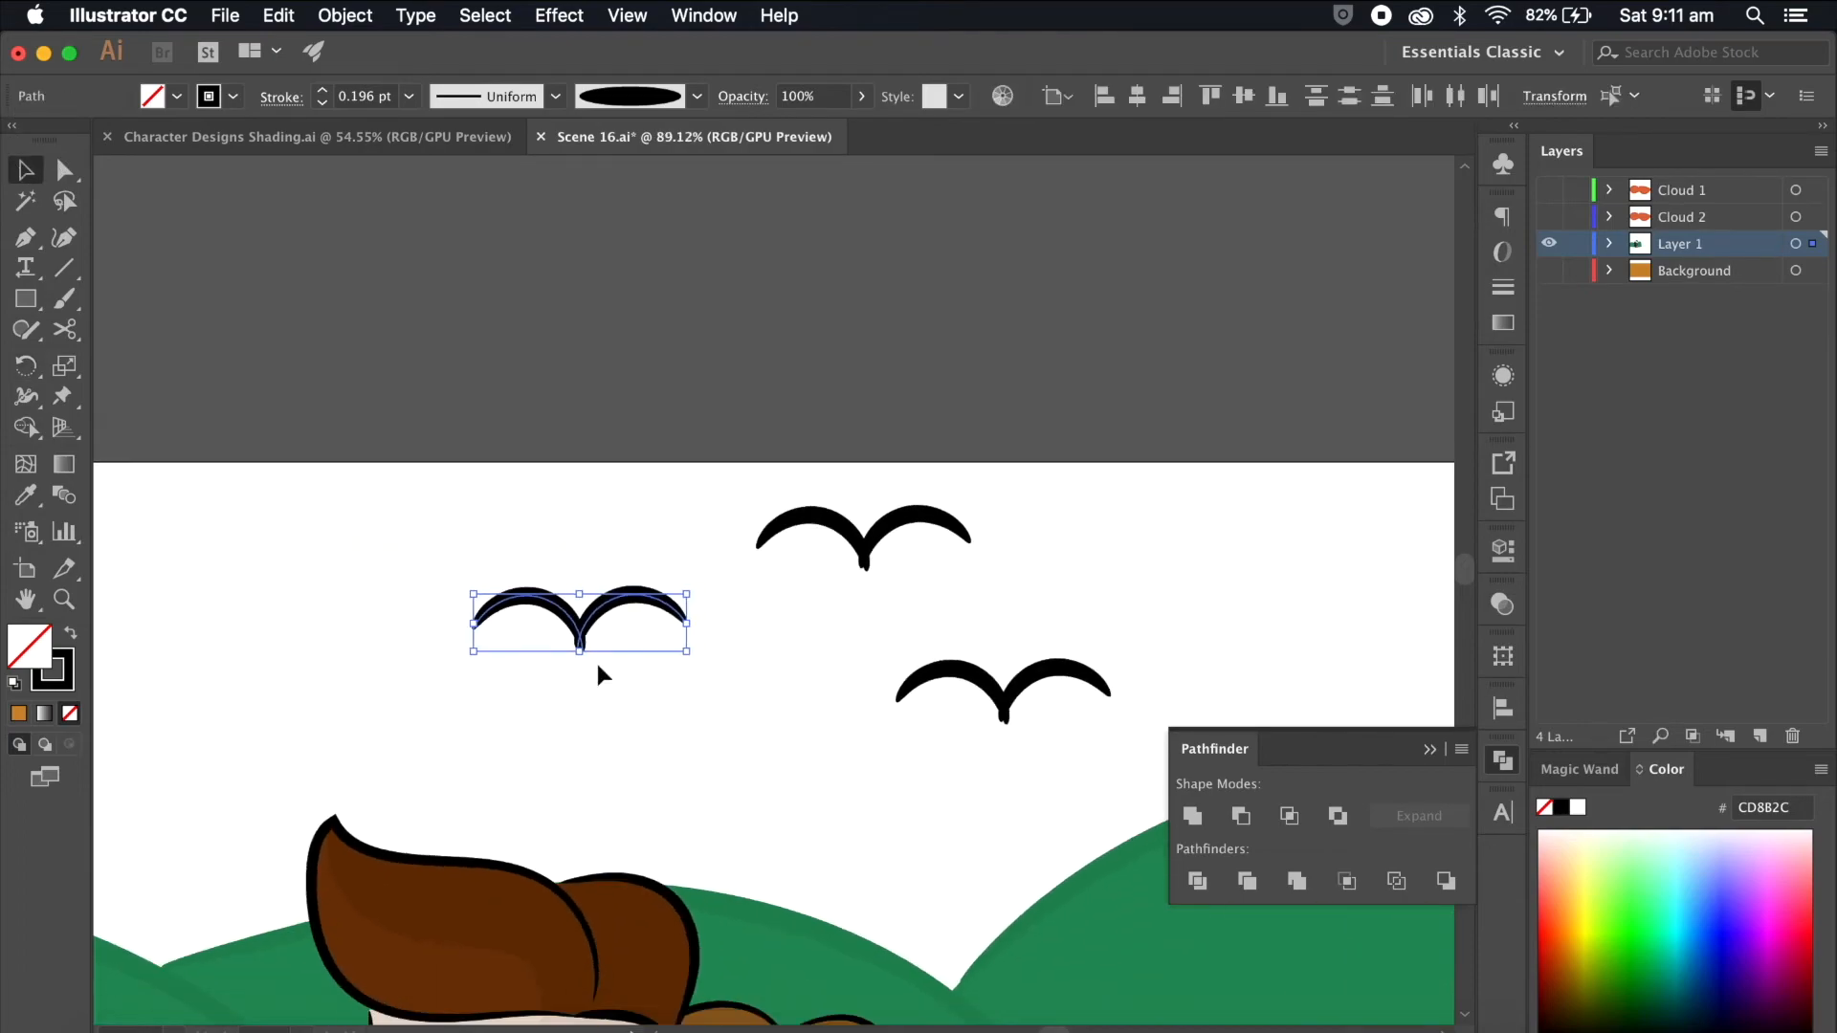
{"action": "left_click", "coordinate": [595, 660]}
{"action": "left_click_drag", "start_coordinate": [478, 466], "coordinate": [1136, 752]}
{"action": "key", "text": "Delete"}
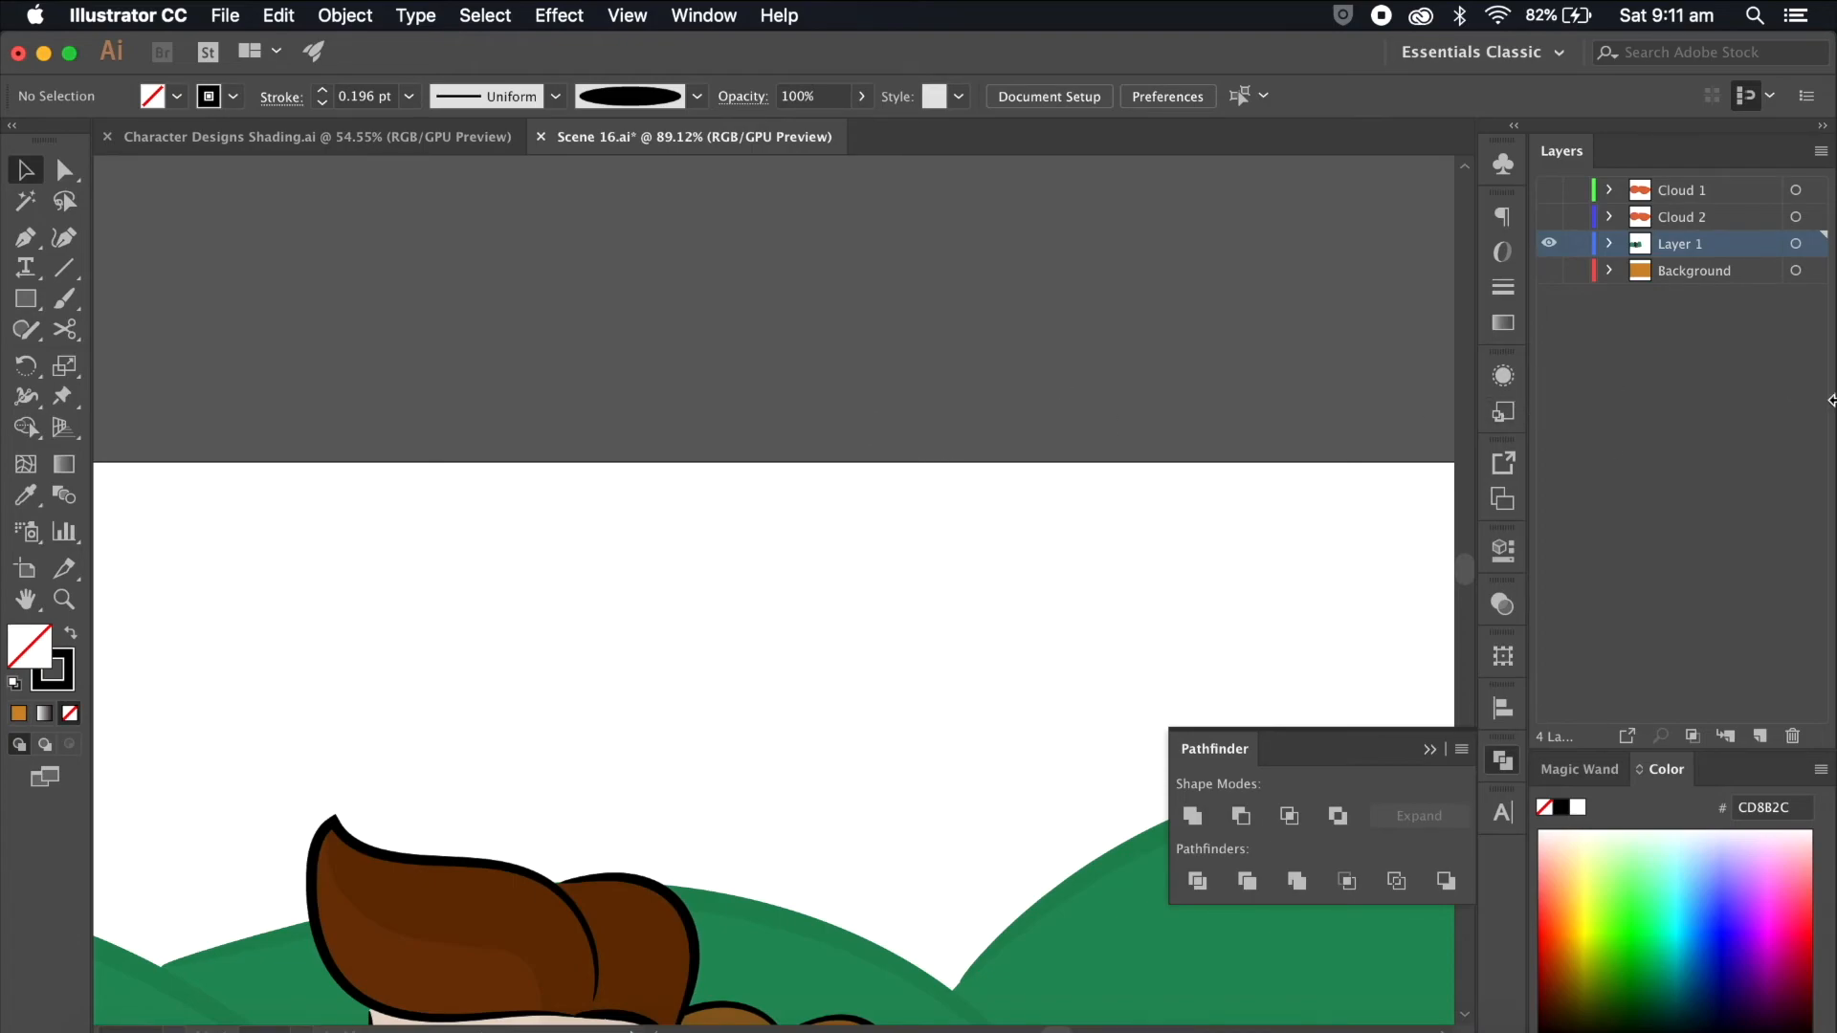
Step: Paste the cut bird in place on a new layer named "Bird 1"
{"action": "left_click", "coordinate": [1761, 737]}
{"action": "key", "text": "super+f"}
{"action": "left_click", "coordinate": [964, 520]}
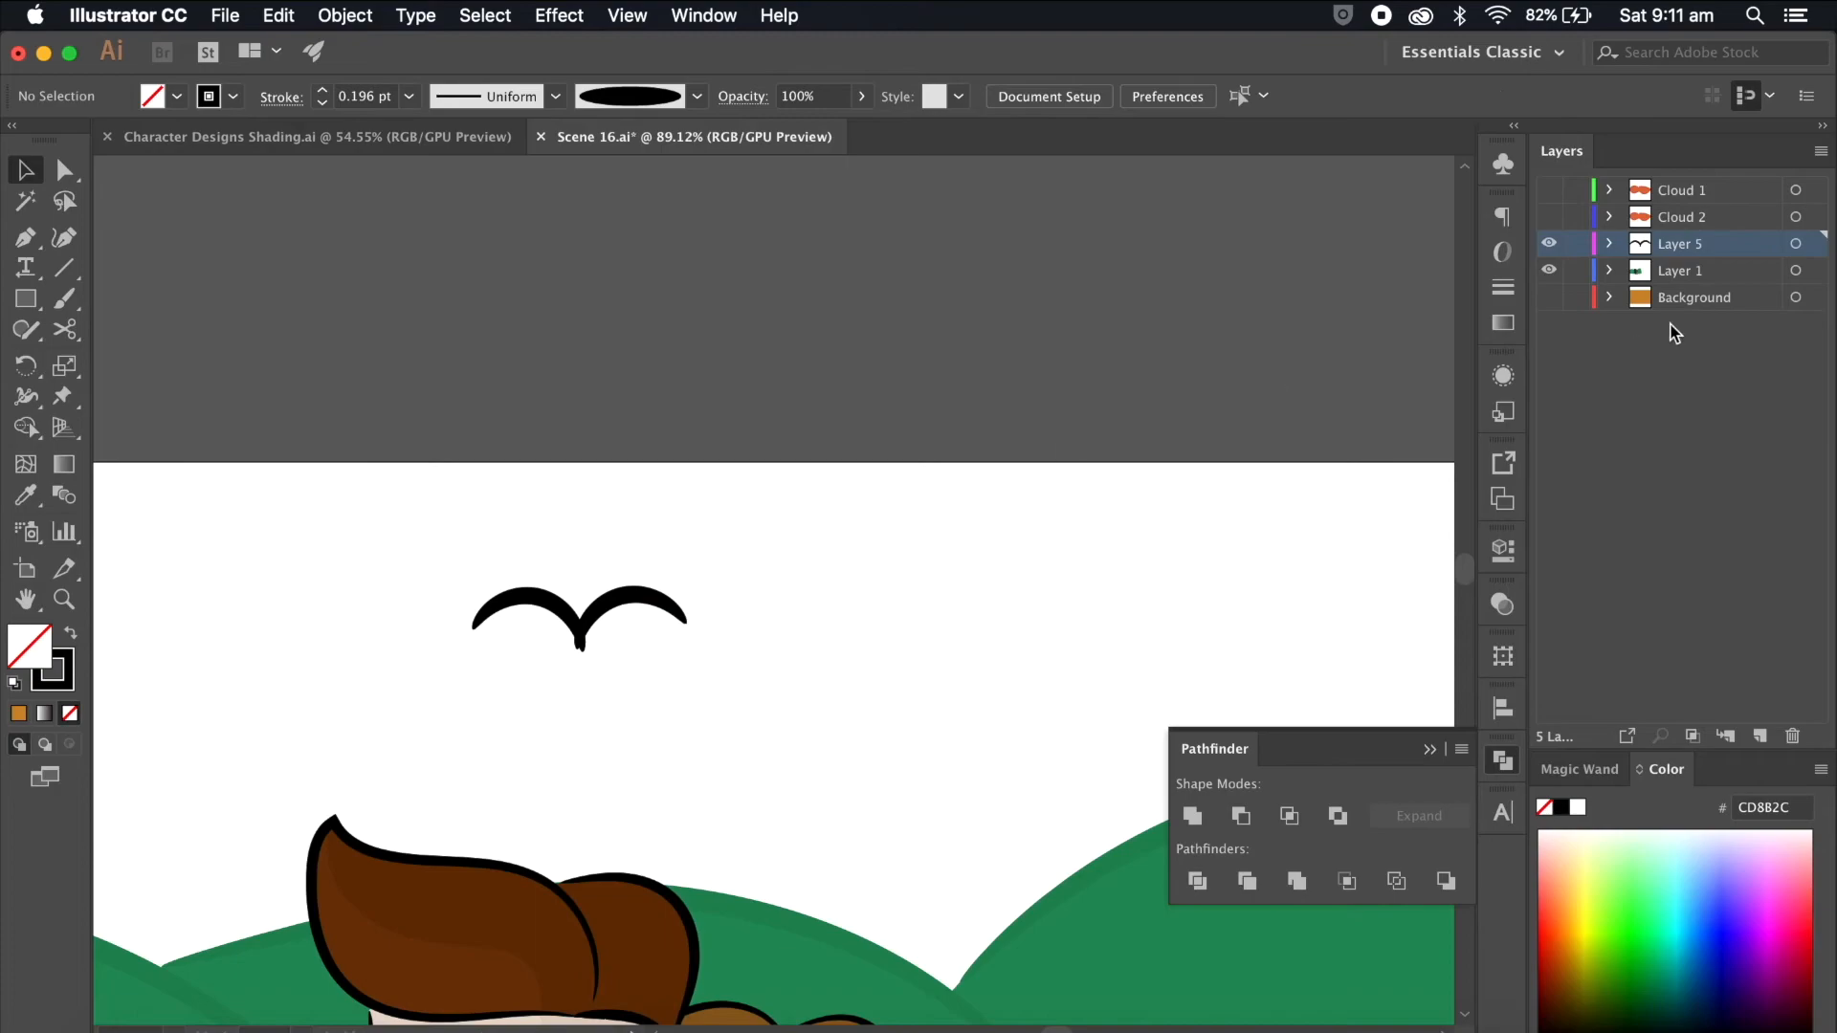
{"action": "double_click", "coordinate": [1681, 250]}
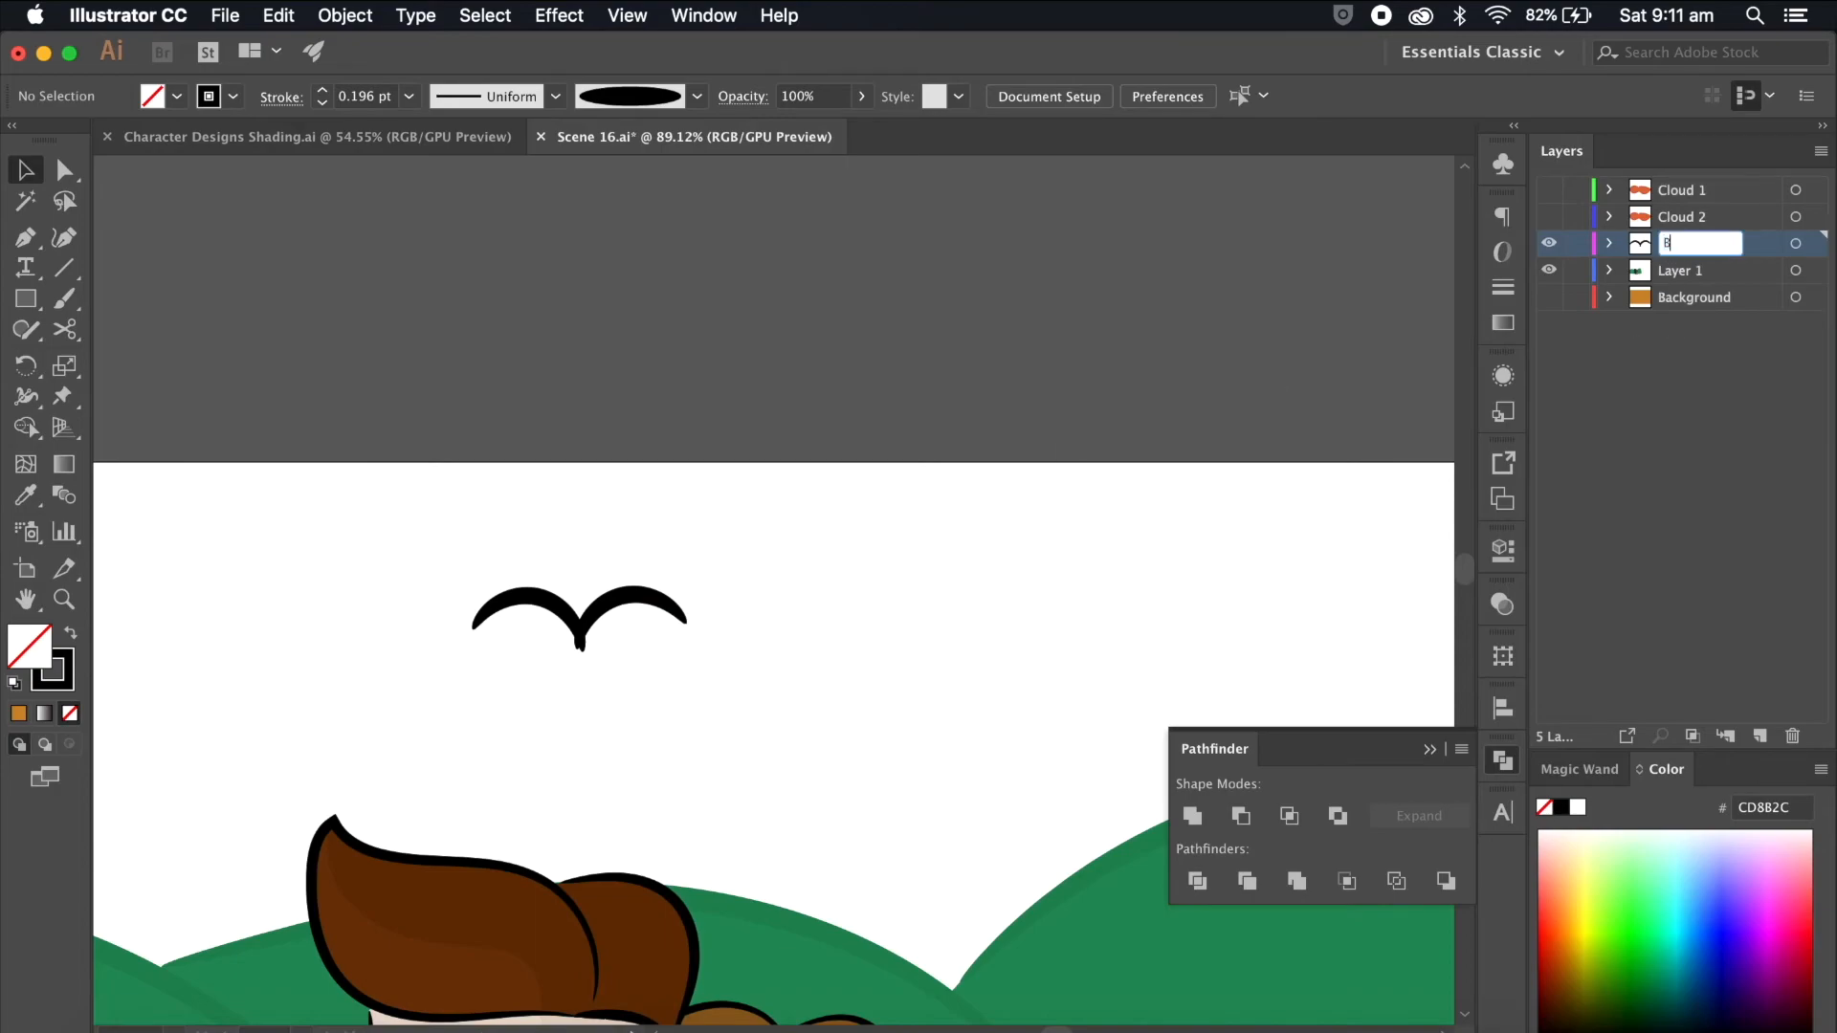
{"action": "key", "text": "Return"}
Step: Move the bird's right-hand wing to a new layer named "Bird 2"
{"action": "left_click", "coordinate": [1758, 736]}
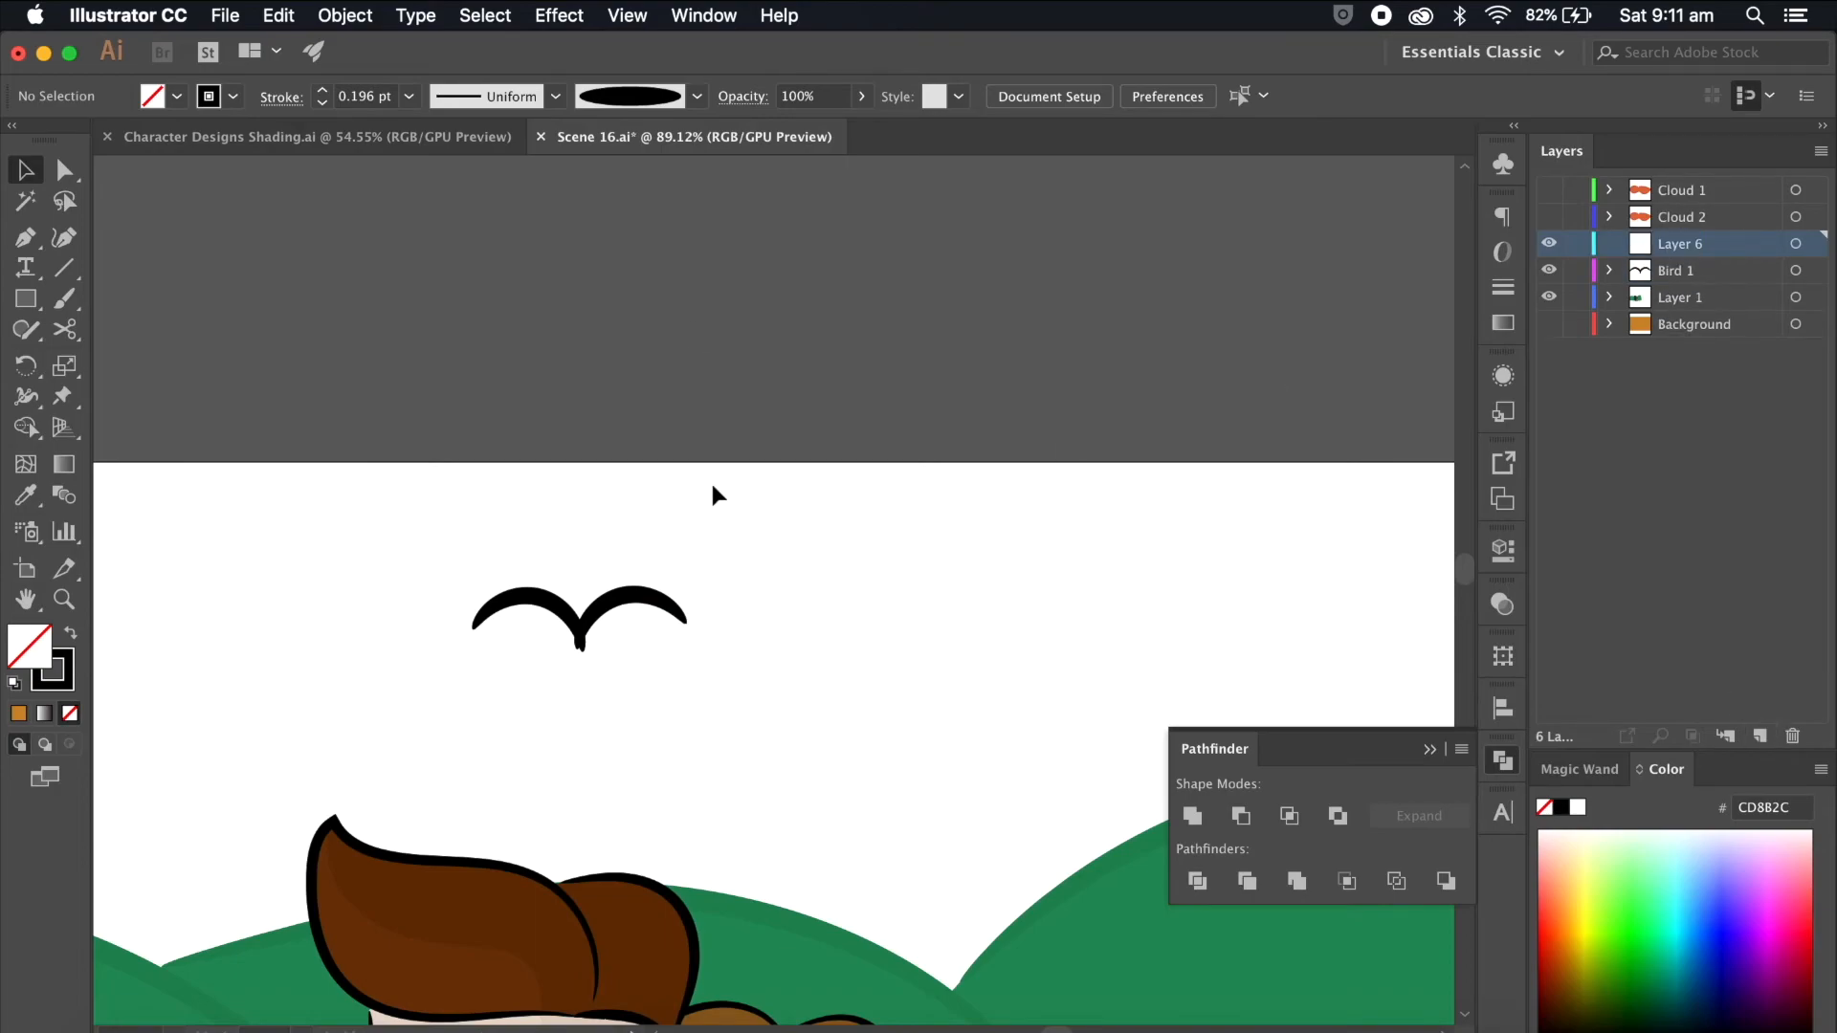
{"action": "left_click", "coordinate": [1812, 269]}
{"action": "left_click_drag", "start_coordinate": [1818, 260], "coordinate": [1814, 244]}
{"action": "double_click", "coordinate": [1686, 243]}
{"action": "type", "text": "Bird 2"}
{"action": "key", "text": "Return"}
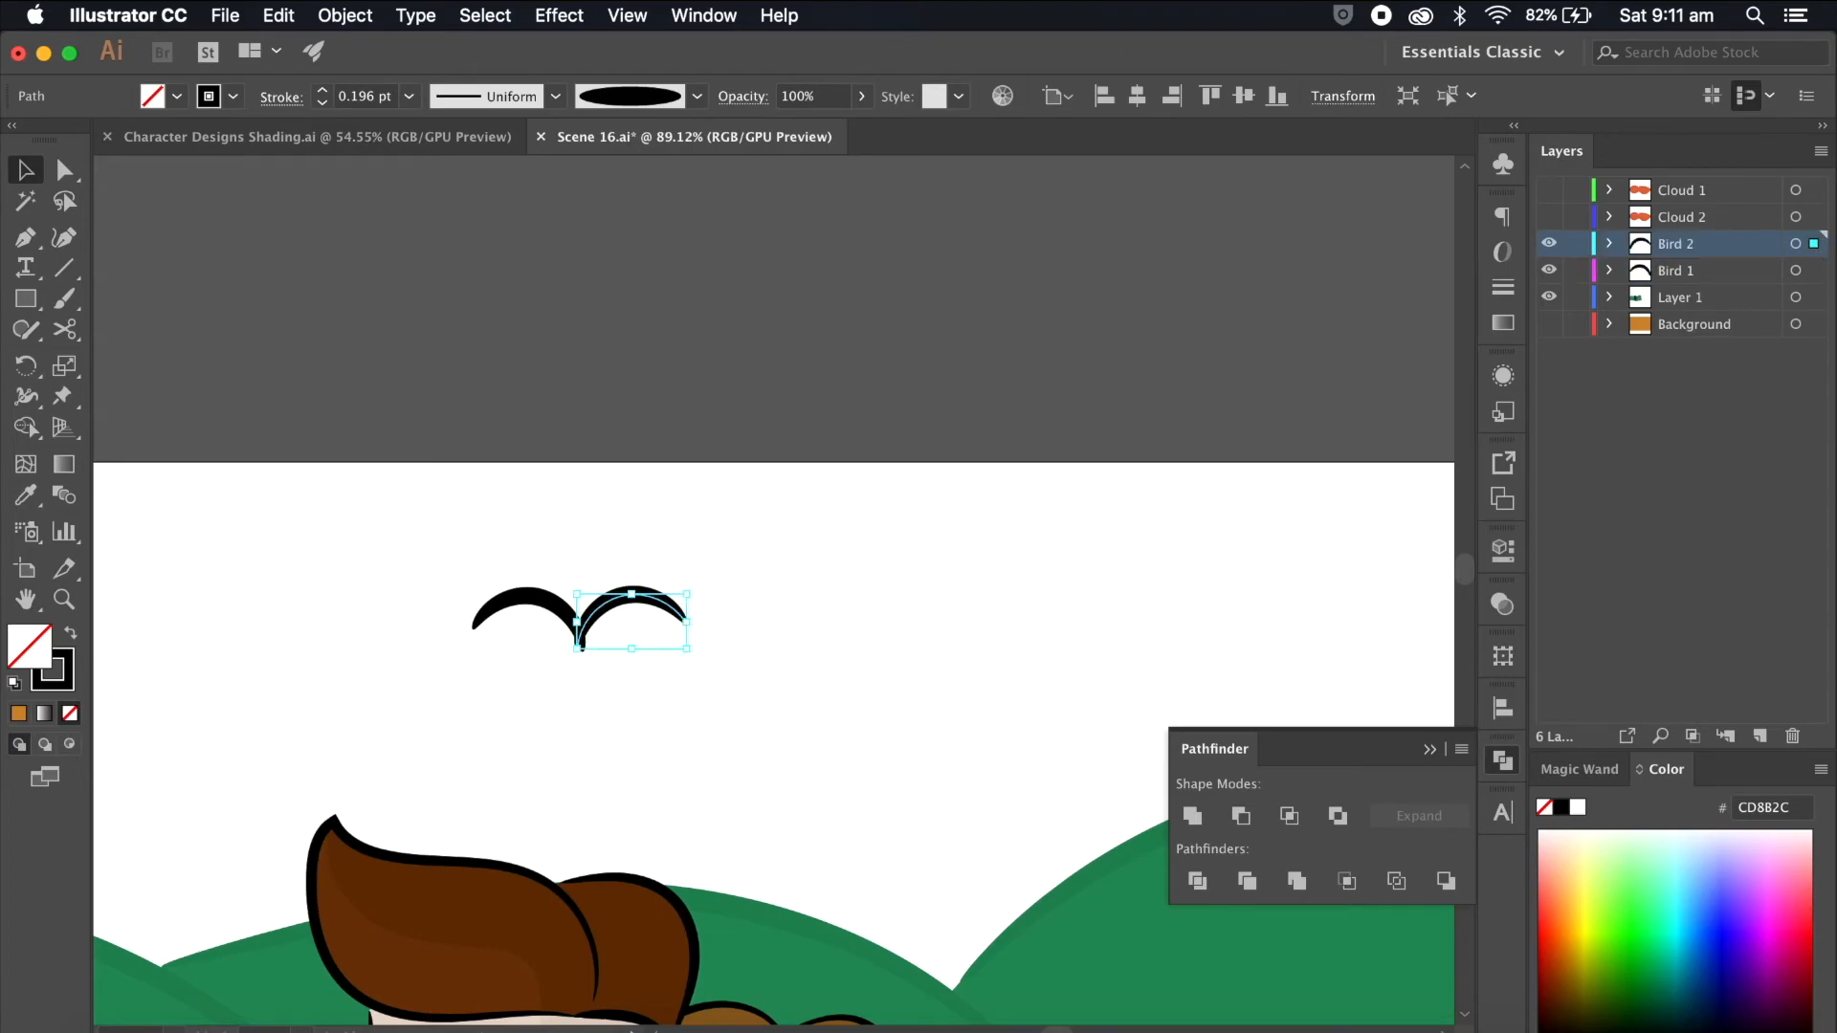
Step: Check the wing separation by toggling visibility, and leave the Bird 2 and Bird 1 layers hidden
{"action": "left_click", "coordinate": [1148, 425]}
{"action": "left_click", "coordinate": [1550, 244]}
{"action": "left_click", "coordinate": [1549, 245]}
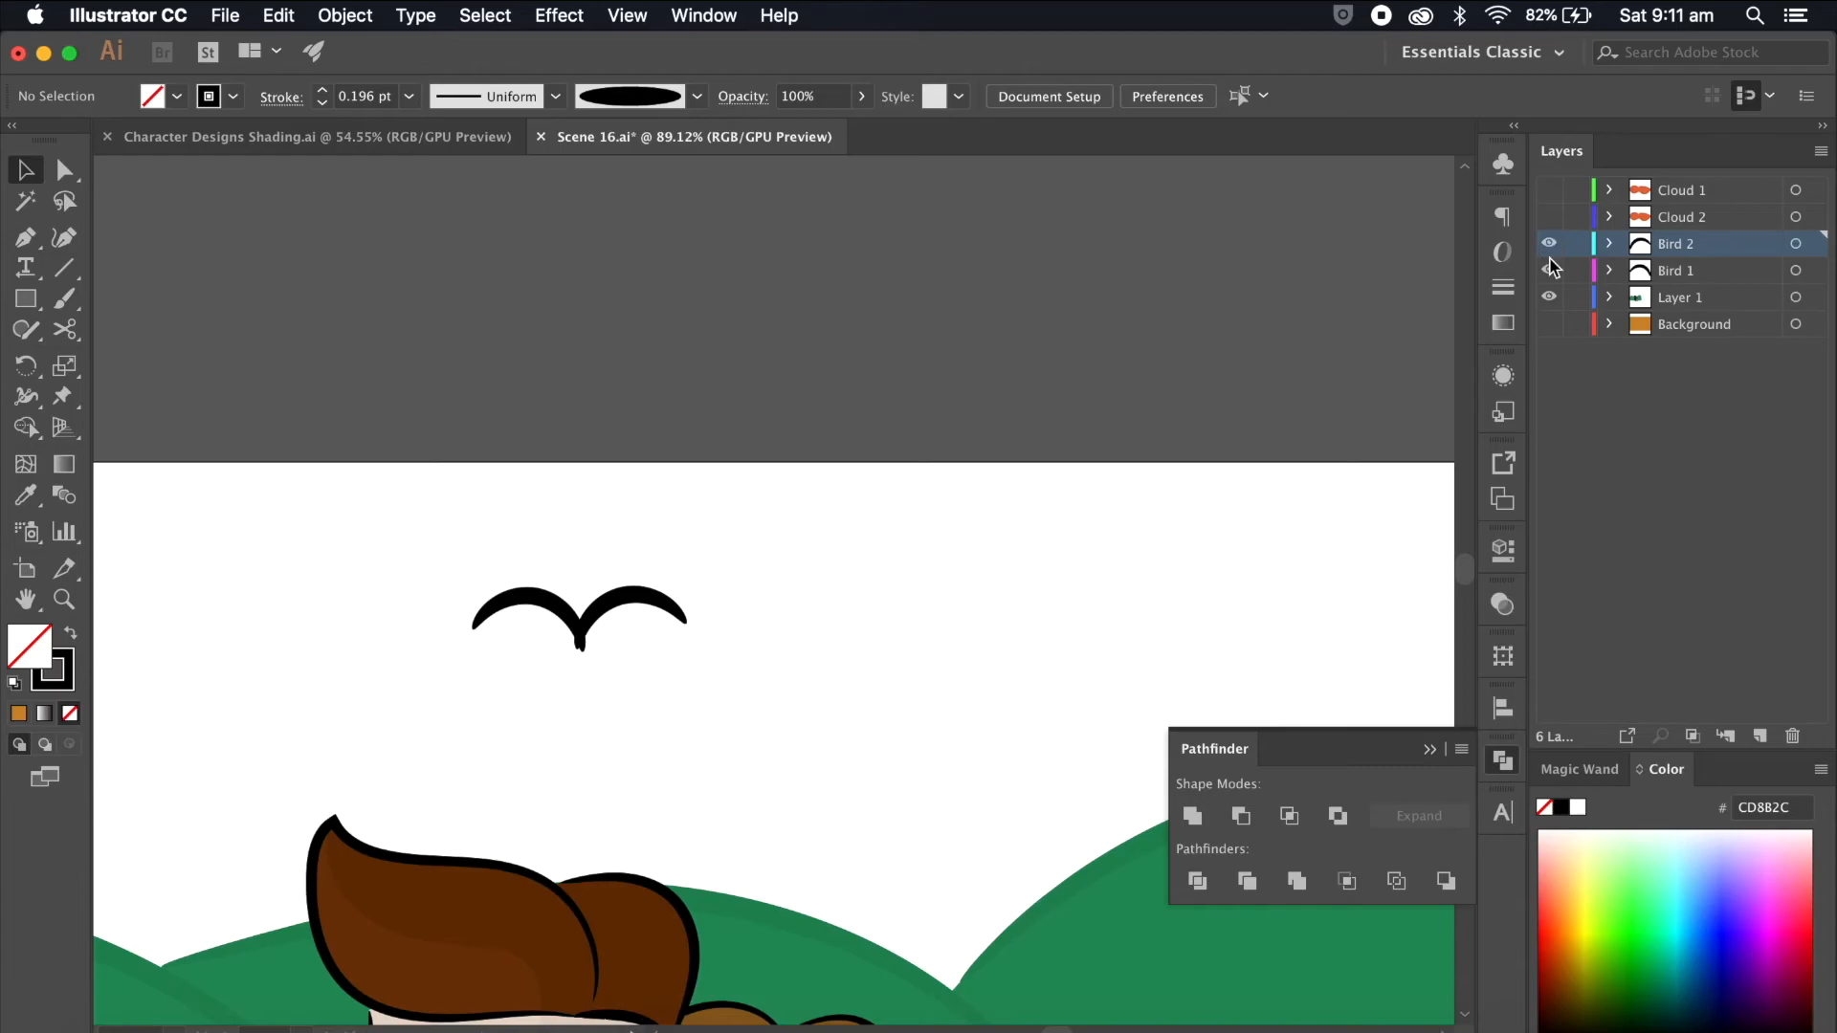
{"action": "left_click", "coordinate": [1550, 273]}
{"action": "left_click", "coordinate": [1550, 244]}
{"action": "left_click", "coordinate": [1550, 271]}
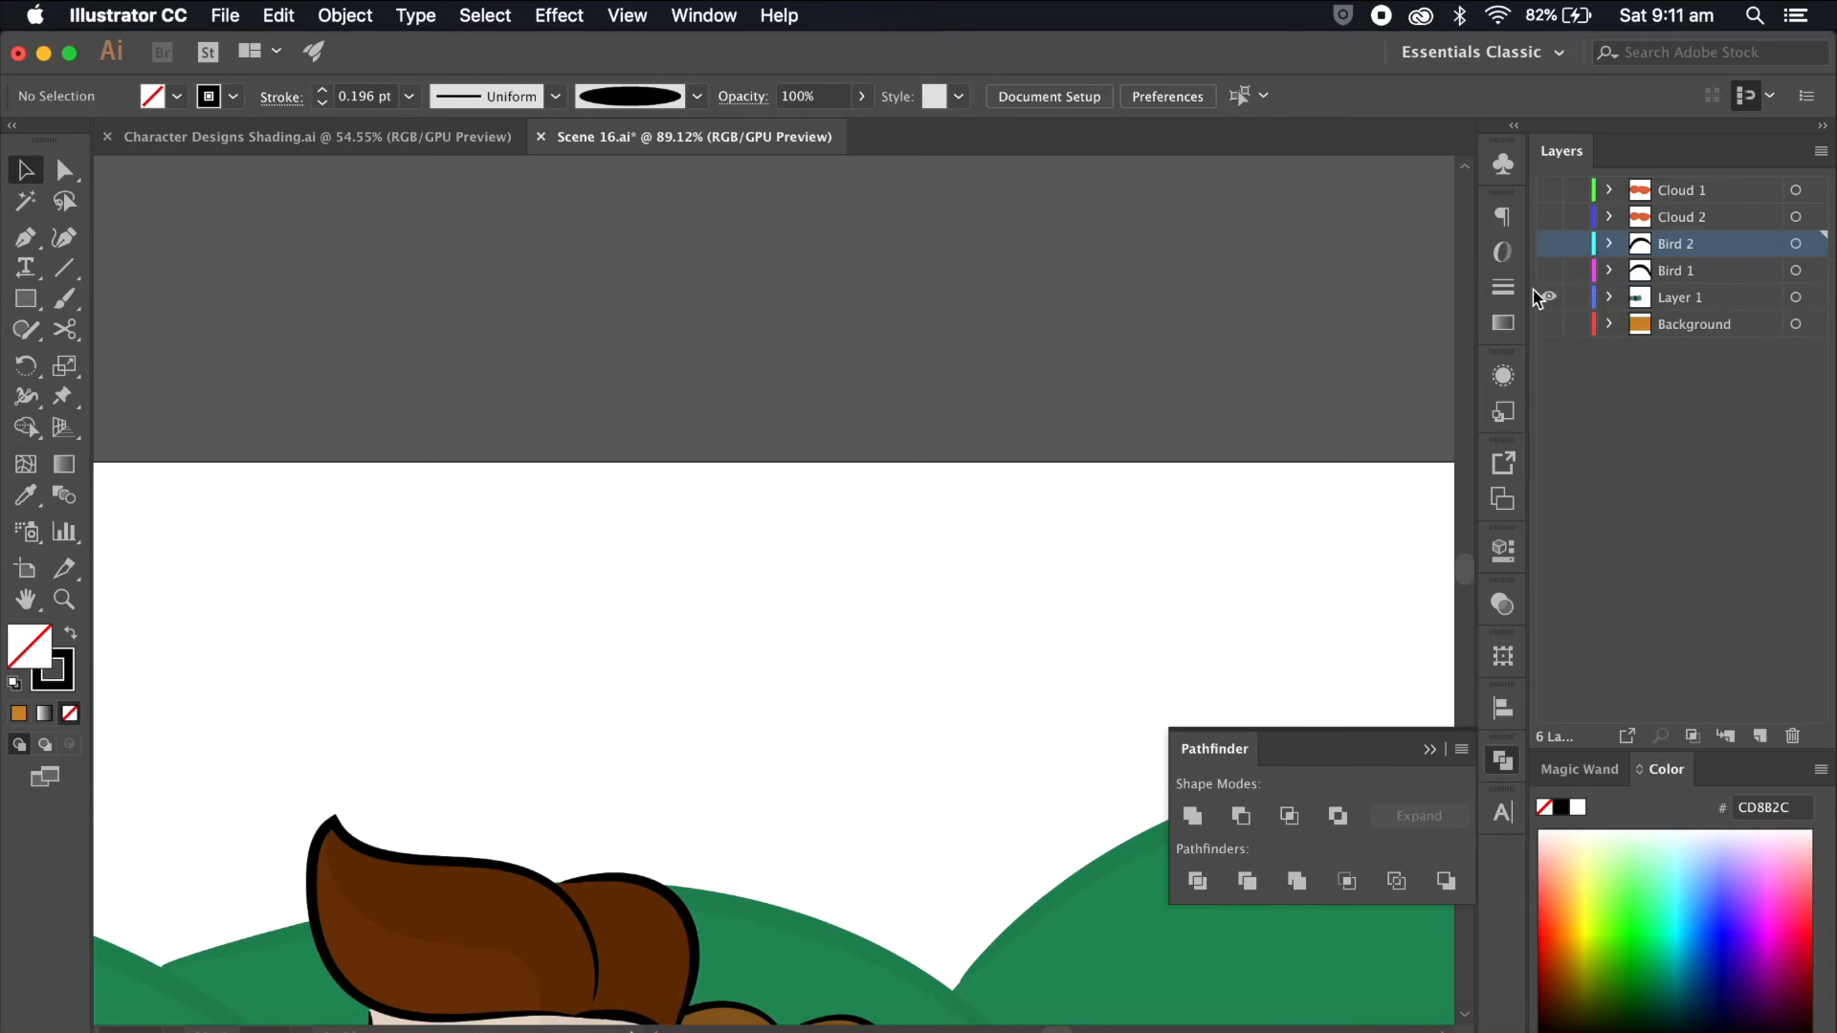
Step: Move the couple from Layer 1 to a new layer and rename the remaining hills layer "Foreground"
{"action": "scroll", "coordinate": [1020, 419], "scroll_direction": "down", "scroll_amount": 5}
{"action": "scroll", "coordinate": [1018, 421], "scroll_direction": "down", "scroll_amount": 1}
{"action": "scroll", "coordinate": [1018, 421], "scroll_direction": "right", "scroll_amount": 1}
{"action": "left_click", "coordinate": [849, 578]}
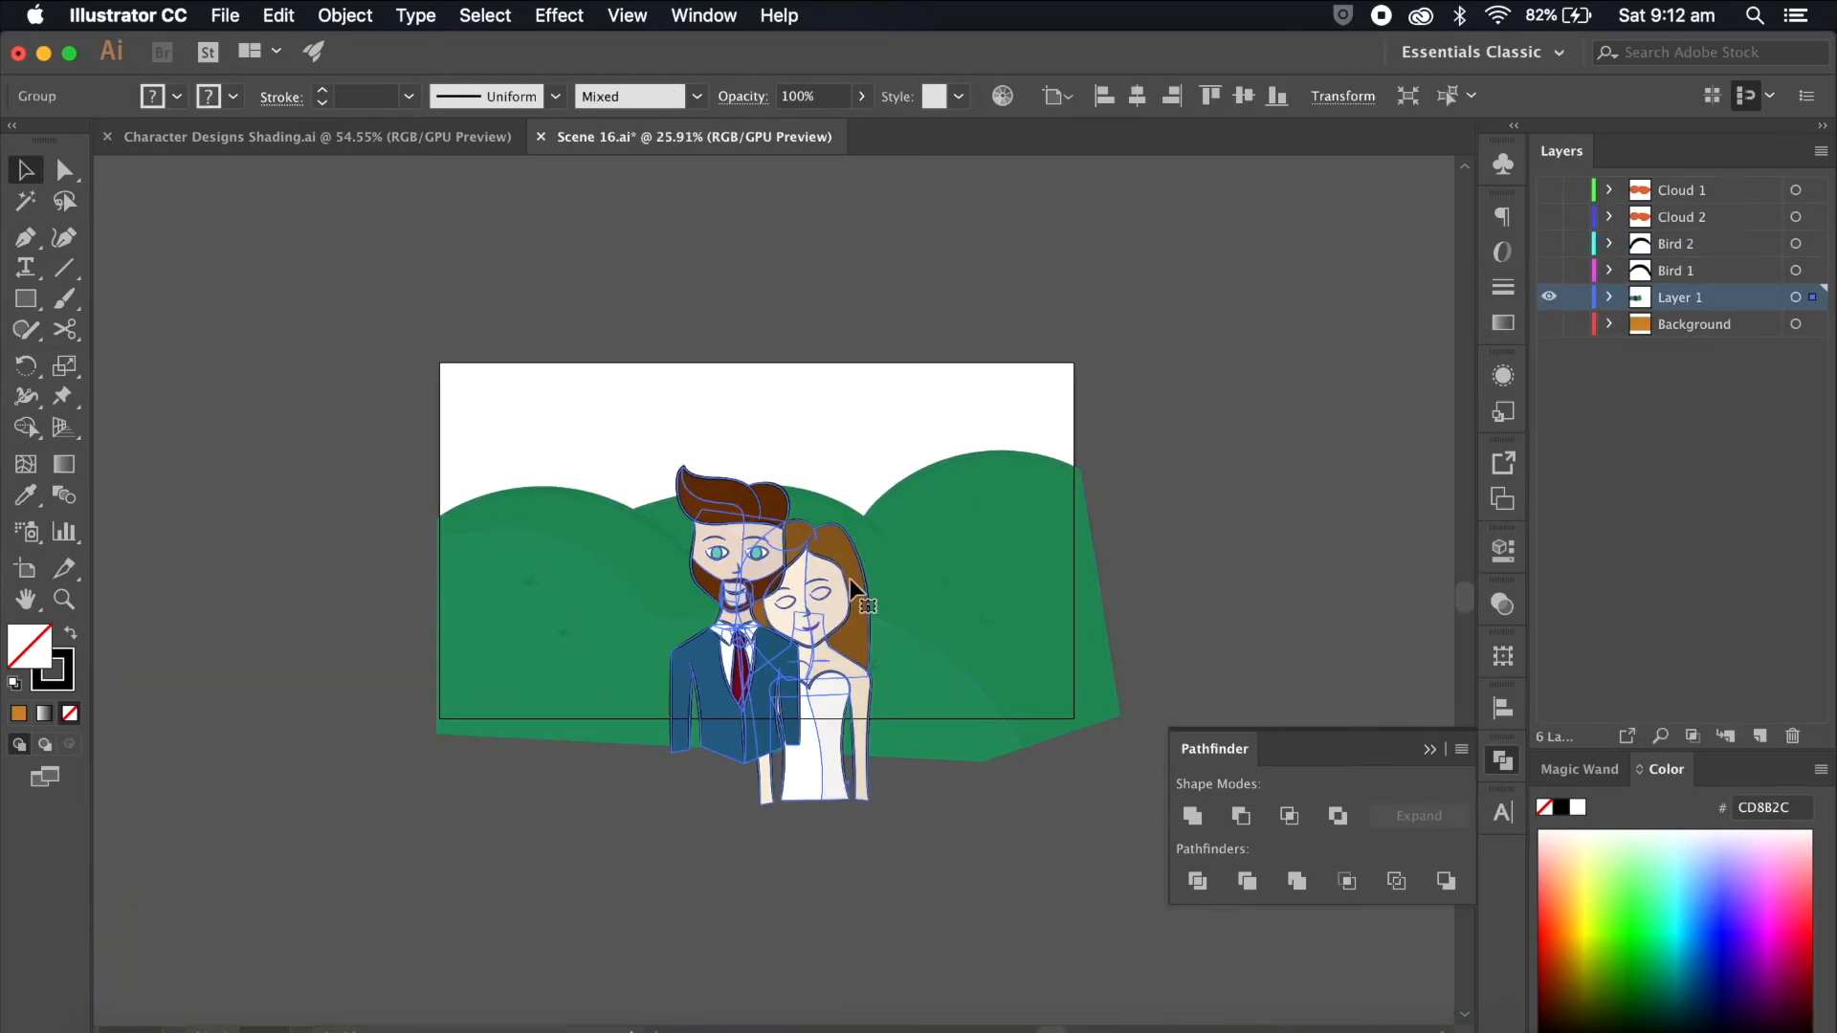
{"action": "left_click", "coordinate": [1760, 736]}
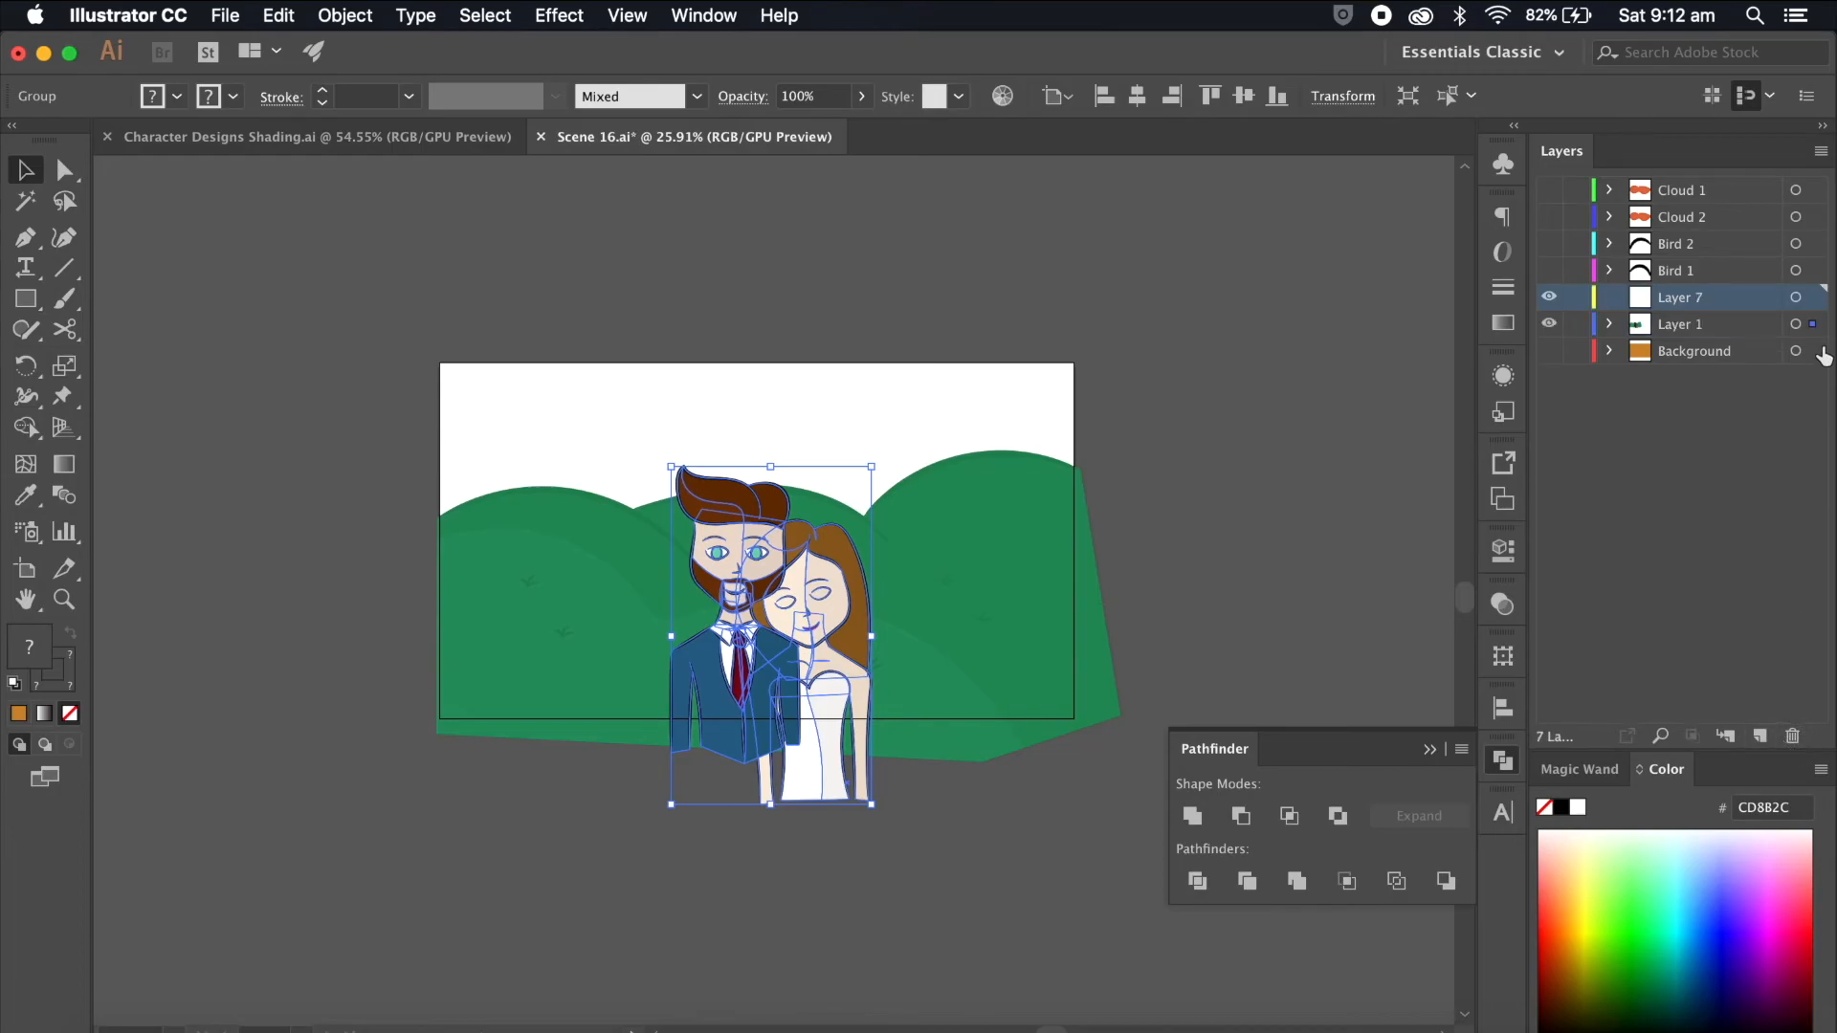
{"action": "left_click_drag", "start_coordinate": [1816, 325], "coordinate": [1815, 297]}
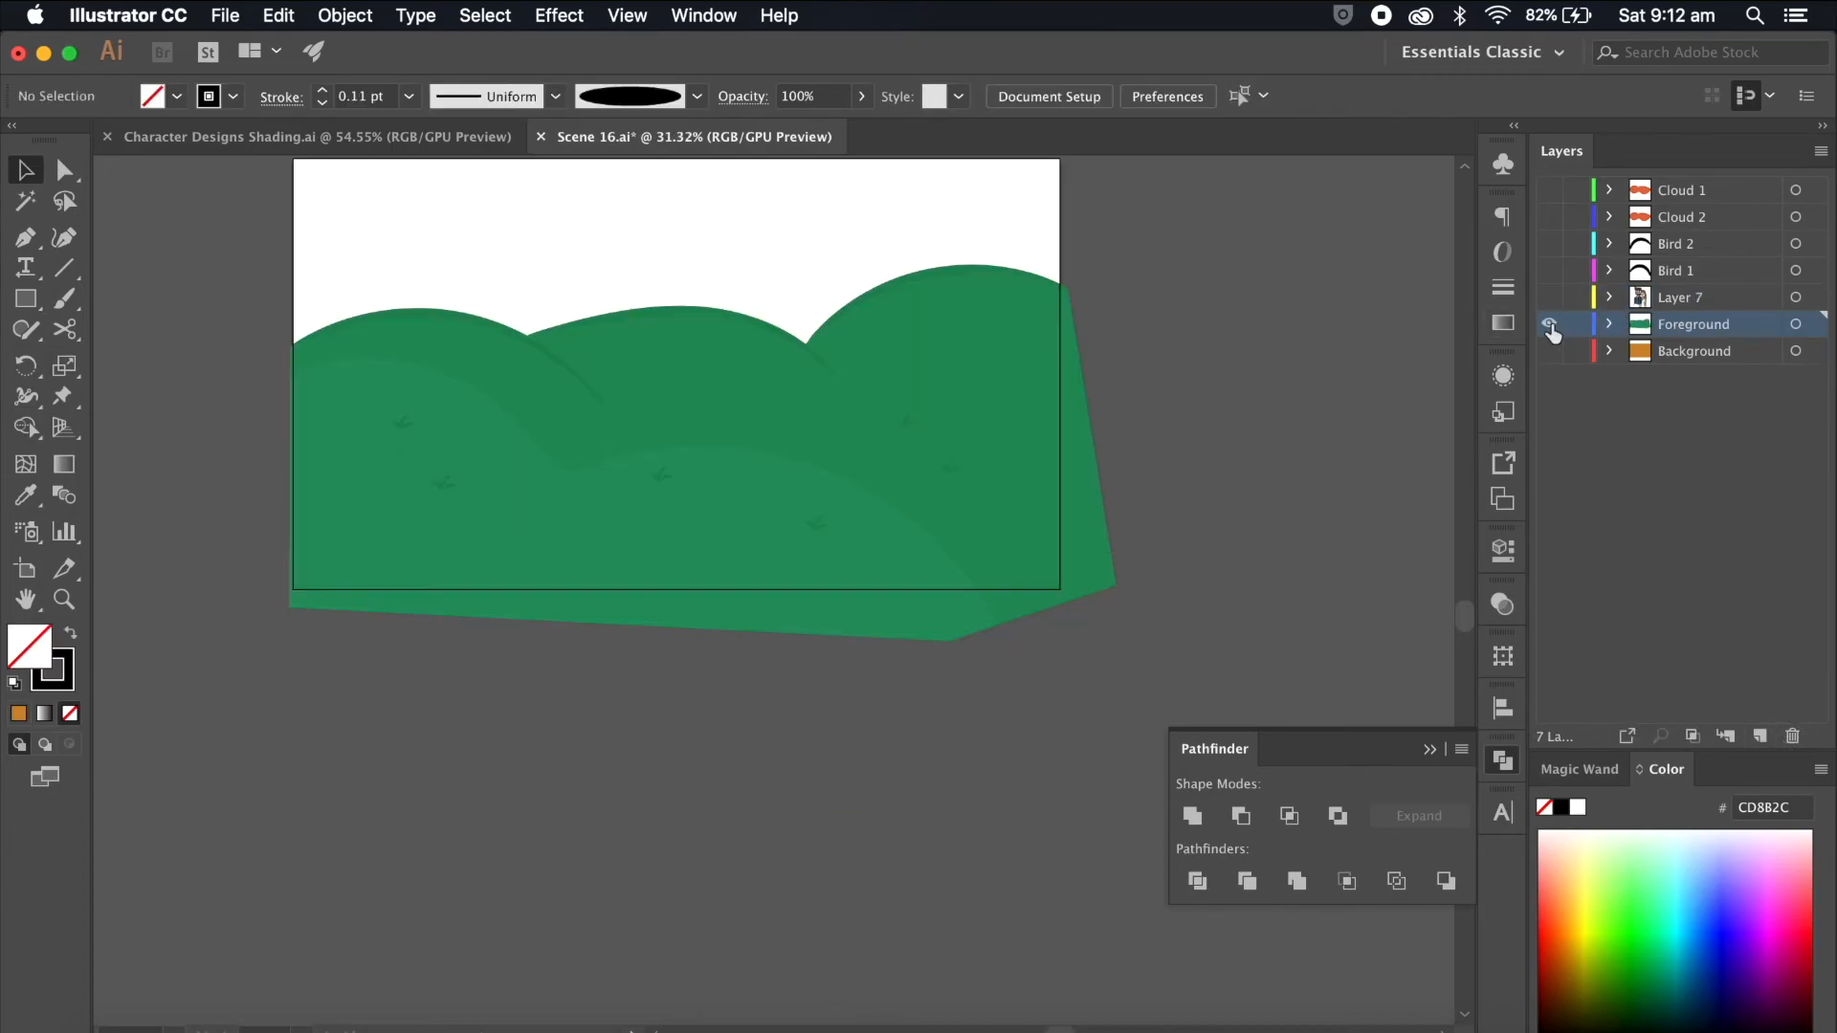
Step: Hide the Foreground layer and show the couple's layer
{"action": "left_click", "coordinate": [1550, 326]}
{"action": "left_click", "coordinate": [1550, 326]}
{"action": "left_click", "coordinate": [1550, 326]}
{"action": "left_click", "coordinate": [1550, 326]}
{"action": "scroll", "coordinate": [1219, 597], "scroll_direction": "up", "scroll_amount": 5}
{"action": "scroll", "coordinate": [1219, 597], "scroll_direction": "left", "scroll_amount": 1}
{"action": "left_click", "coordinate": [1550, 326]}
{"action": "left_click", "coordinate": [1550, 297]}
Step: Examine the couple's faces and bodies up close for parts to separate
{"action": "scroll", "coordinate": [936, 505], "scroll_direction": "down", "scroll_amount": 4}
{"action": "scroll", "coordinate": [936, 505], "scroll_direction": "up", "scroll_amount": 5}
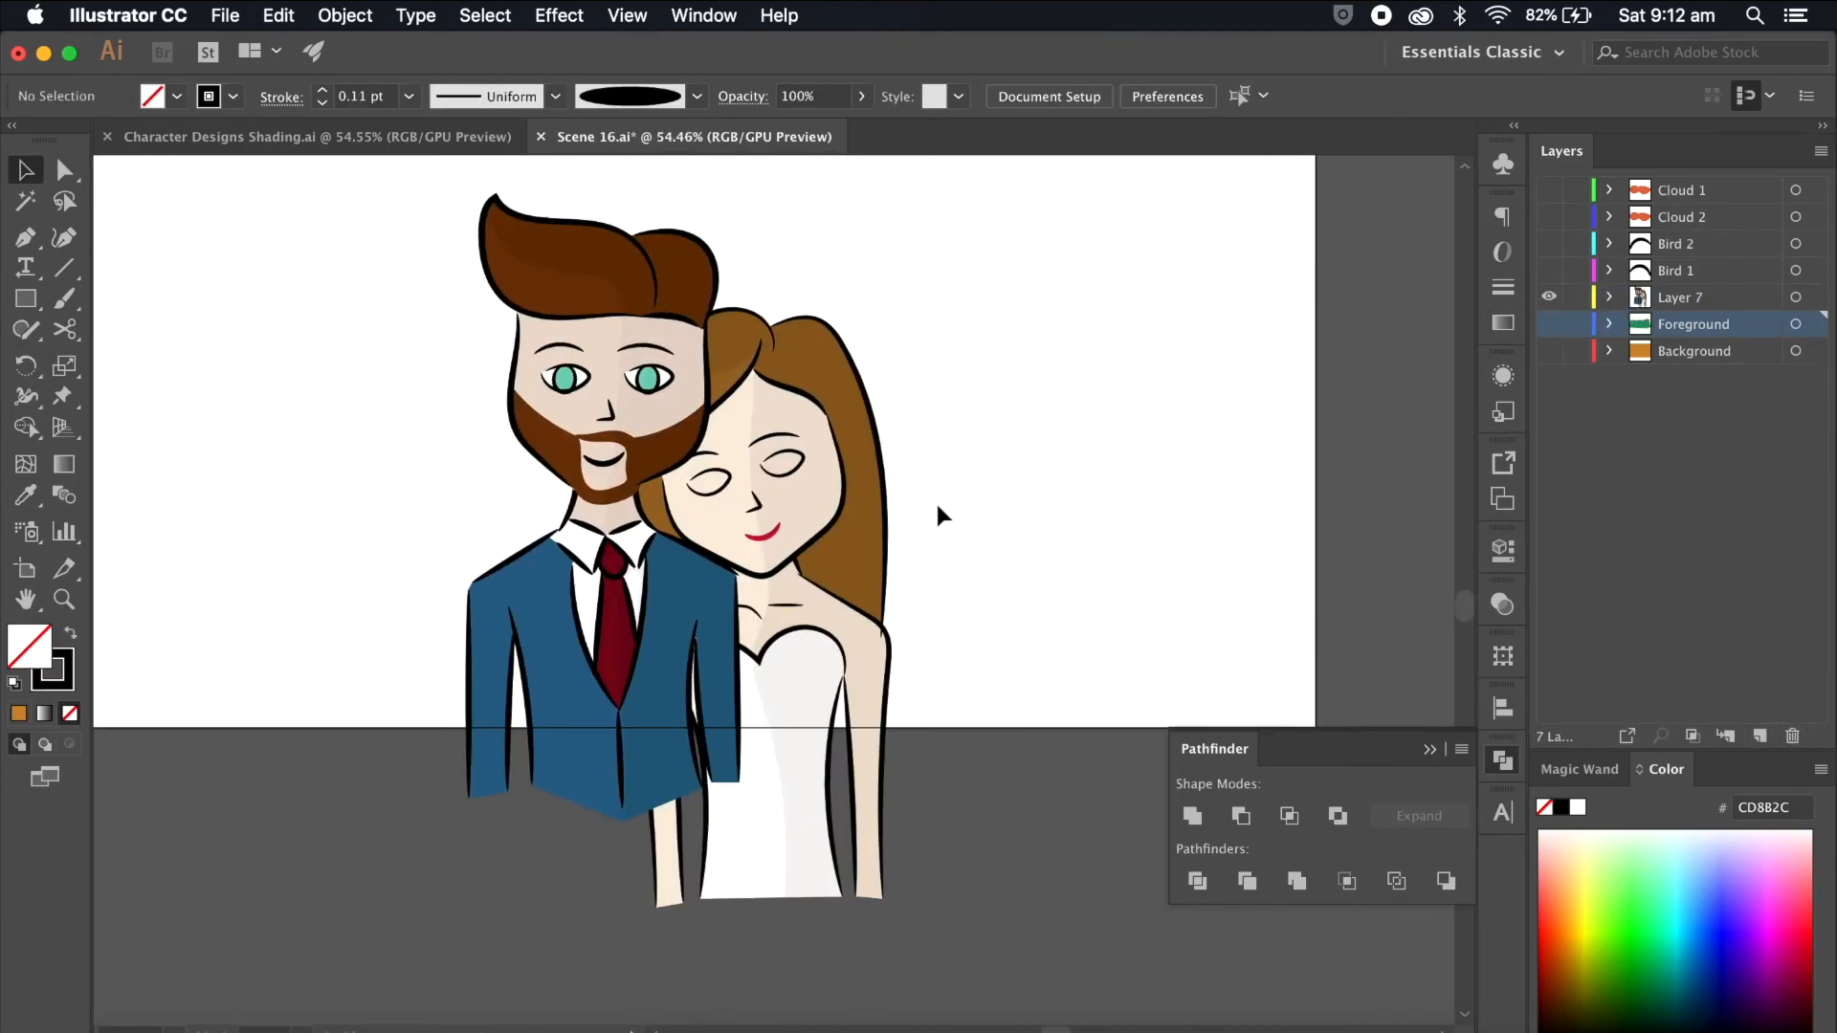
{"action": "scroll", "coordinate": [959, 493], "scroll_direction": "up", "scroll_amount": 2}
{"action": "scroll", "coordinate": [763, 475], "scroll_direction": "up", "scroll_amount": 3}
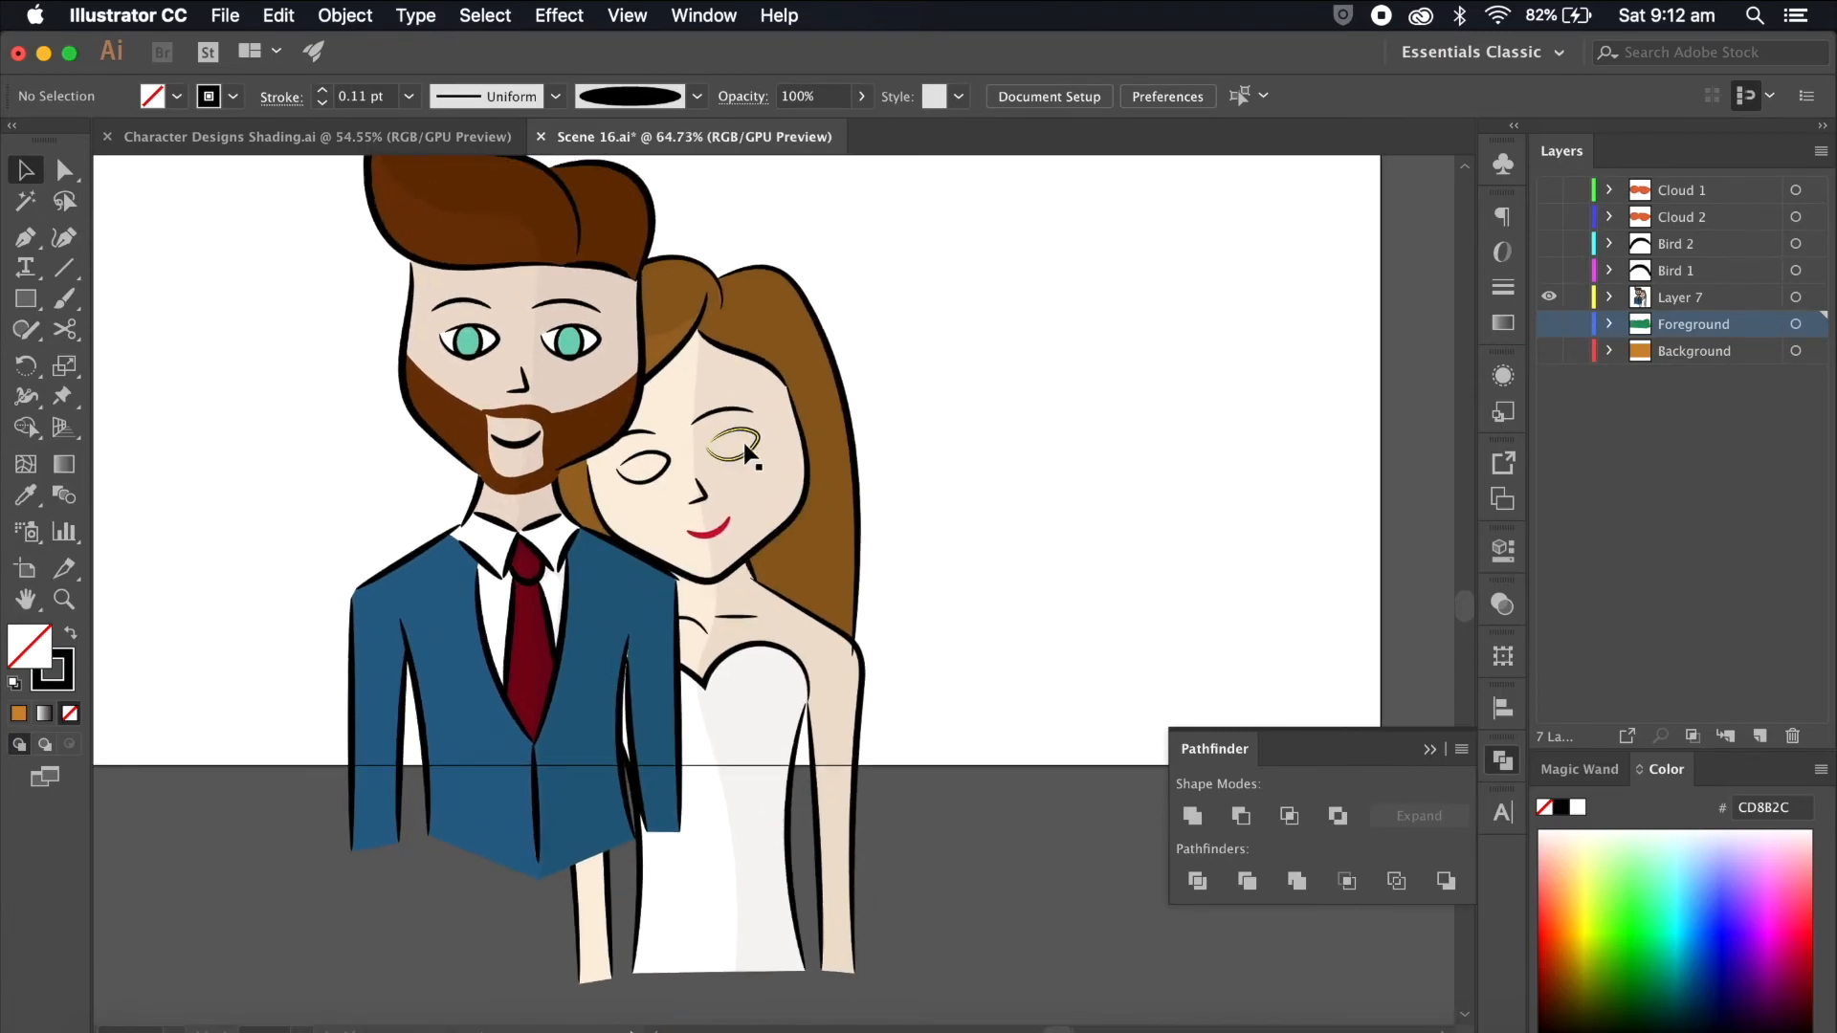
{"action": "scroll", "coordinate": [763, 475], "scroll_direction": "up", "scroll_amount": 1}
{"action": "scroll", "coordinate": [763, 476], "scroll_direction": "left", "scroll_amount": 2}
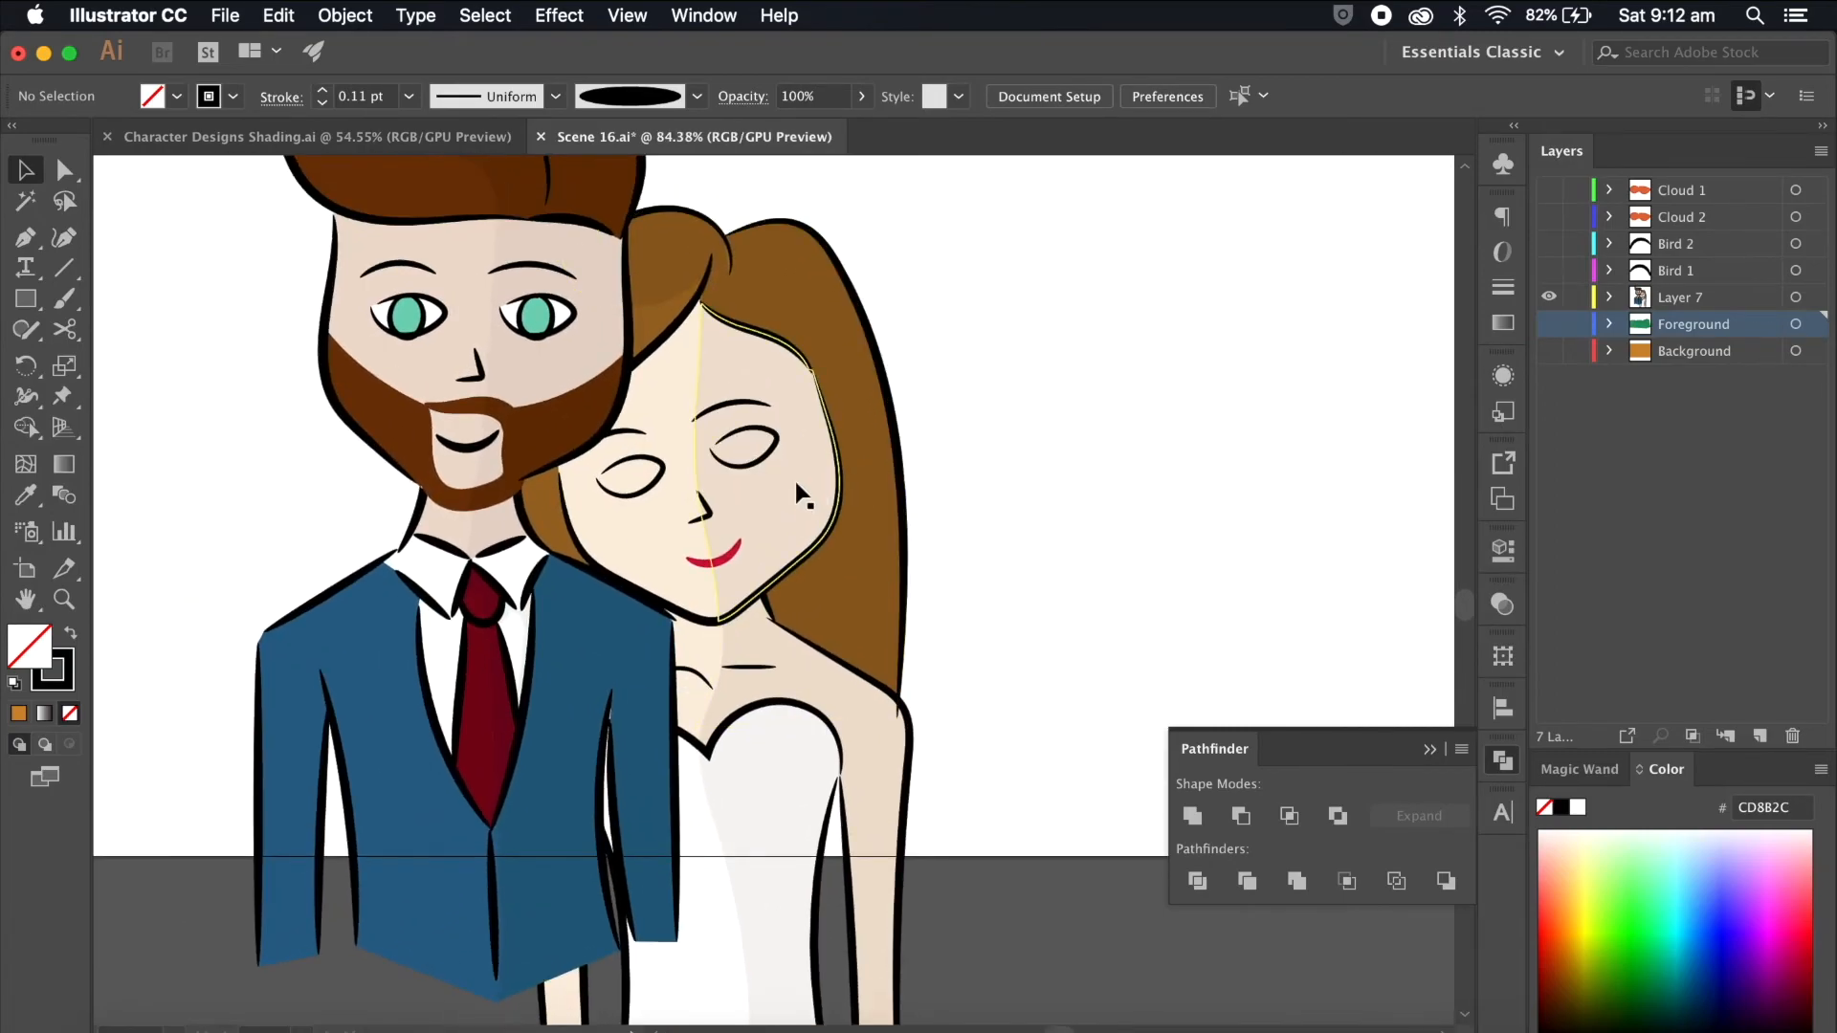
{"action": "scroll", "coordinate": [795, 480], "scroll_direction": "down", "scroll_amount": 2}
{"action": "scroll", "coordinate": [803, 484], "scroll_direction": "up", "scroll_amount": 2}
{"action": "scroll", "coordinate": [803, 484], "scroll_direction": "left", "scroll_amount": 1}
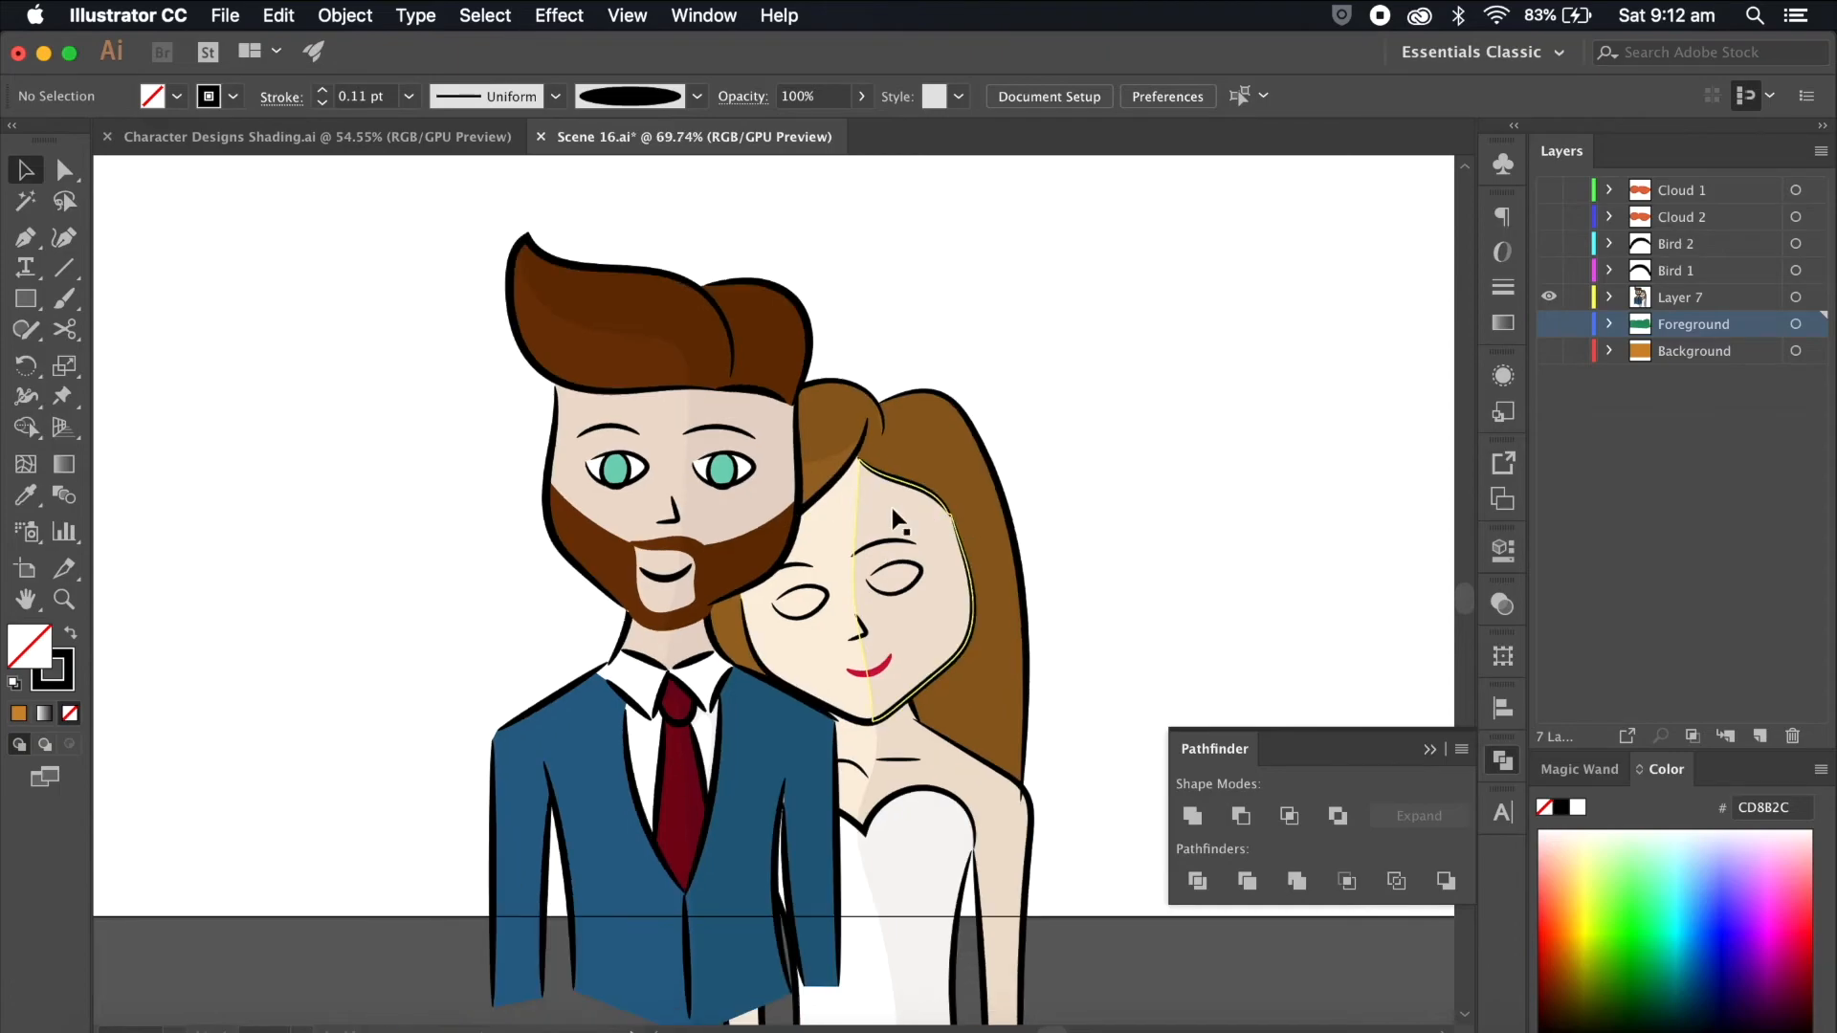
{"action": "scroll", "coordinate": [1047, 694], "scroll_direction": "down", "scroll_amount": 3}
{"action": "scroll", "coordinate": [1047, 695], "scroll_direction": "left", "scroll_amount": 1}
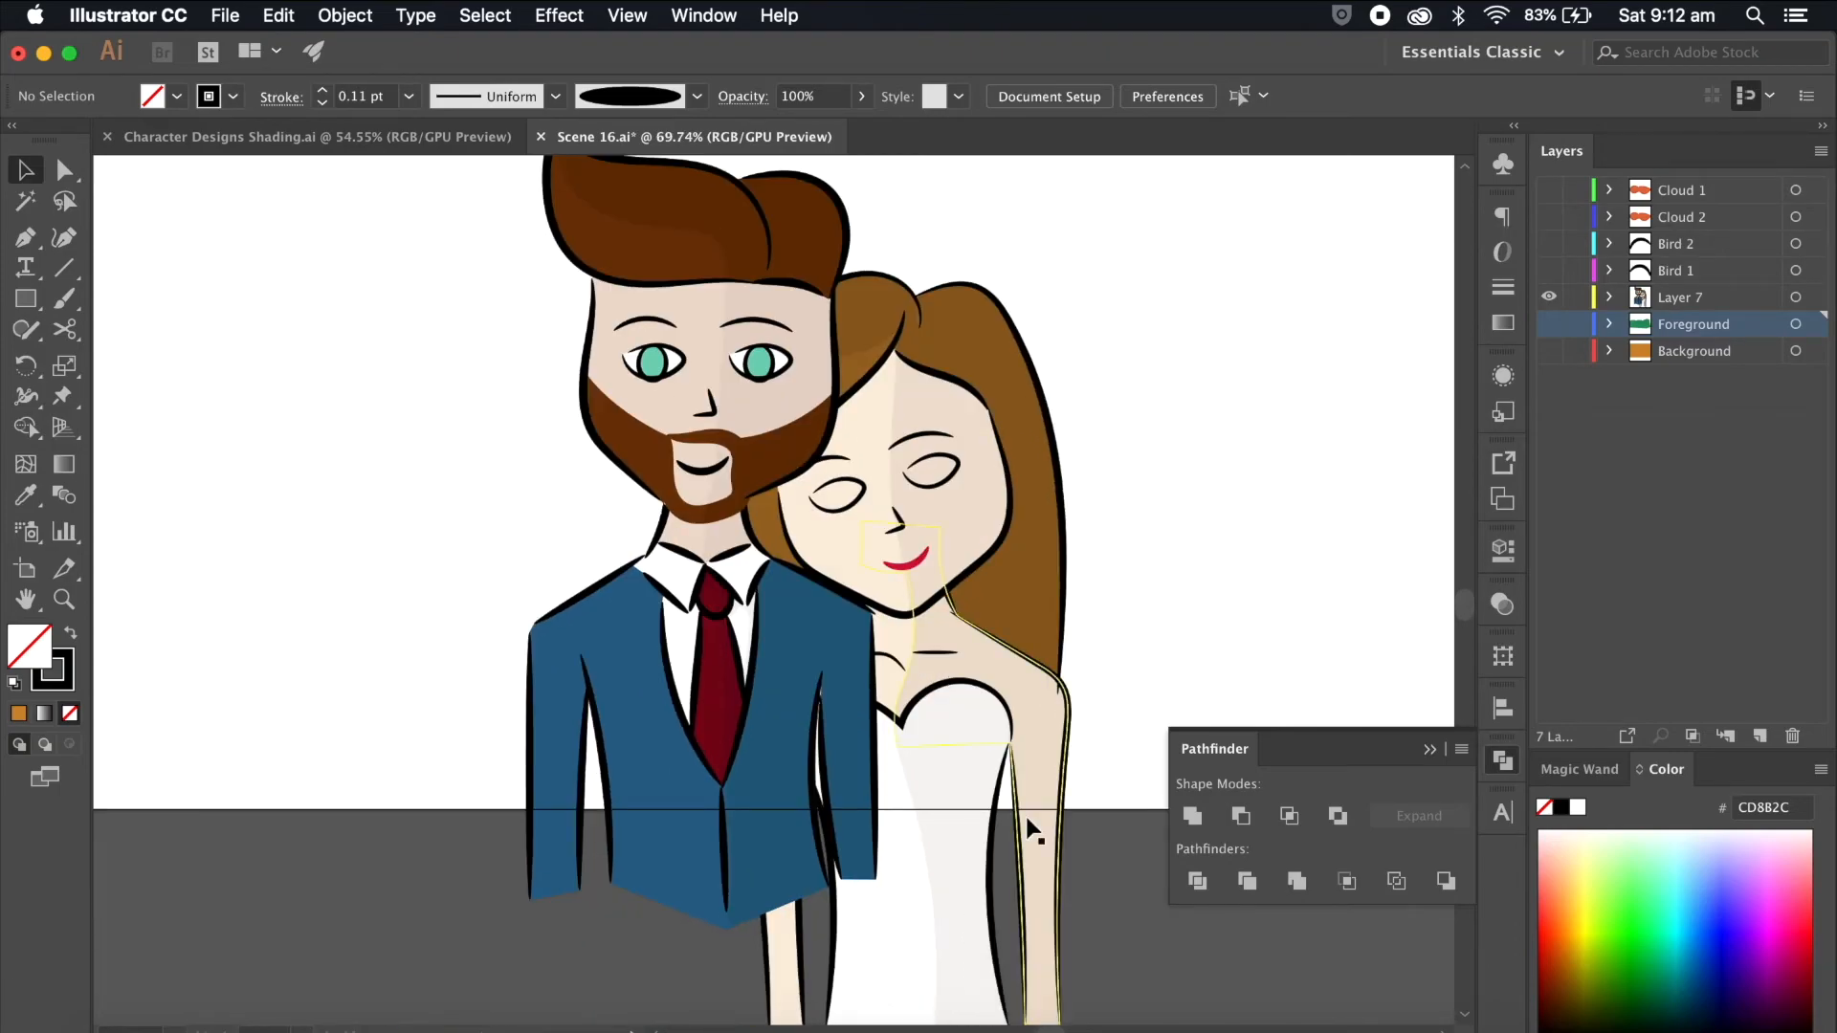
{"action": "scroll", "coordinate": [1033, 828], "scroll_direction": "down", "scroll_amount": 1}
{"action": "scroll", "coordinate": [861, 445], "scroll_direction": "up", "scroll_amount": 5}
{"action": "scroll", "coordinate": [861, 450], "scroll_direction": "up", "scroll_amount": 3}
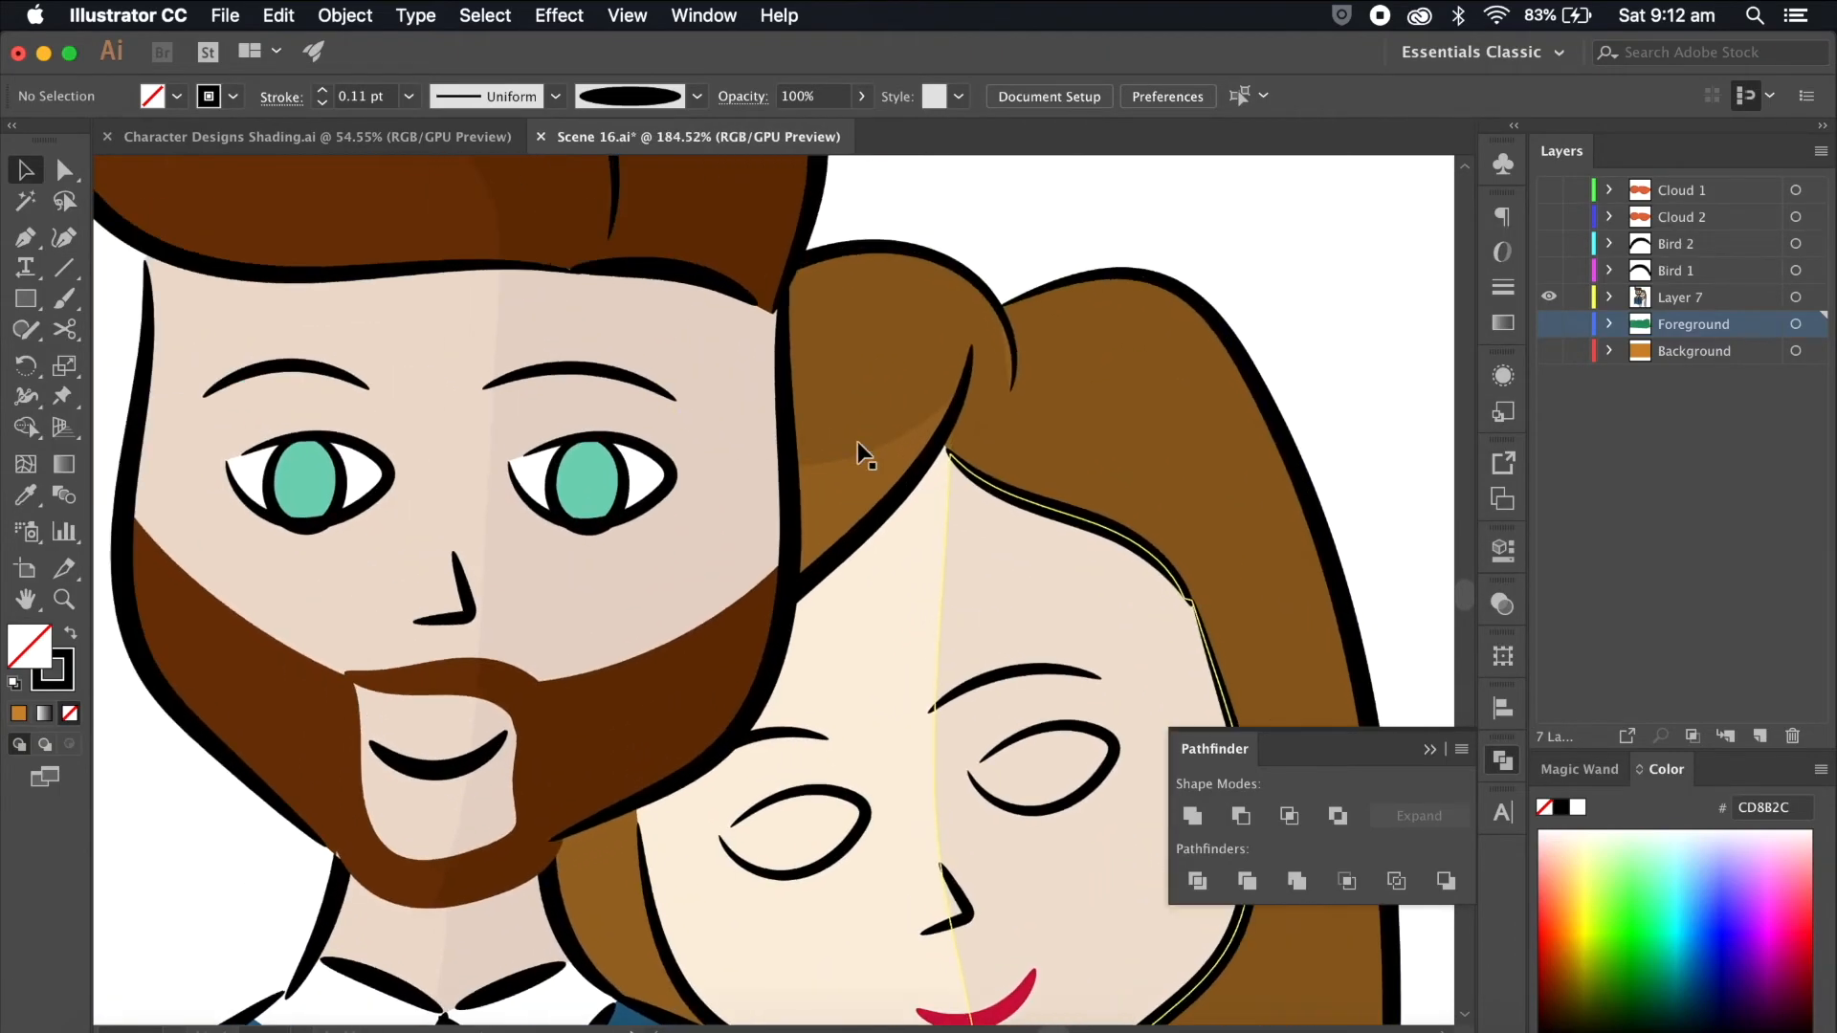
Step: Separate the man's eyebrows onto layers named "R Brow" and "L Brow" and put closed-eye shapes on another new layer
{"action": "left_click", "coordinate": [627, 382]}
{"action": "scroll", "coordinate": [717, 425], "scroll_direction": "left", "scroll_amount": 3}
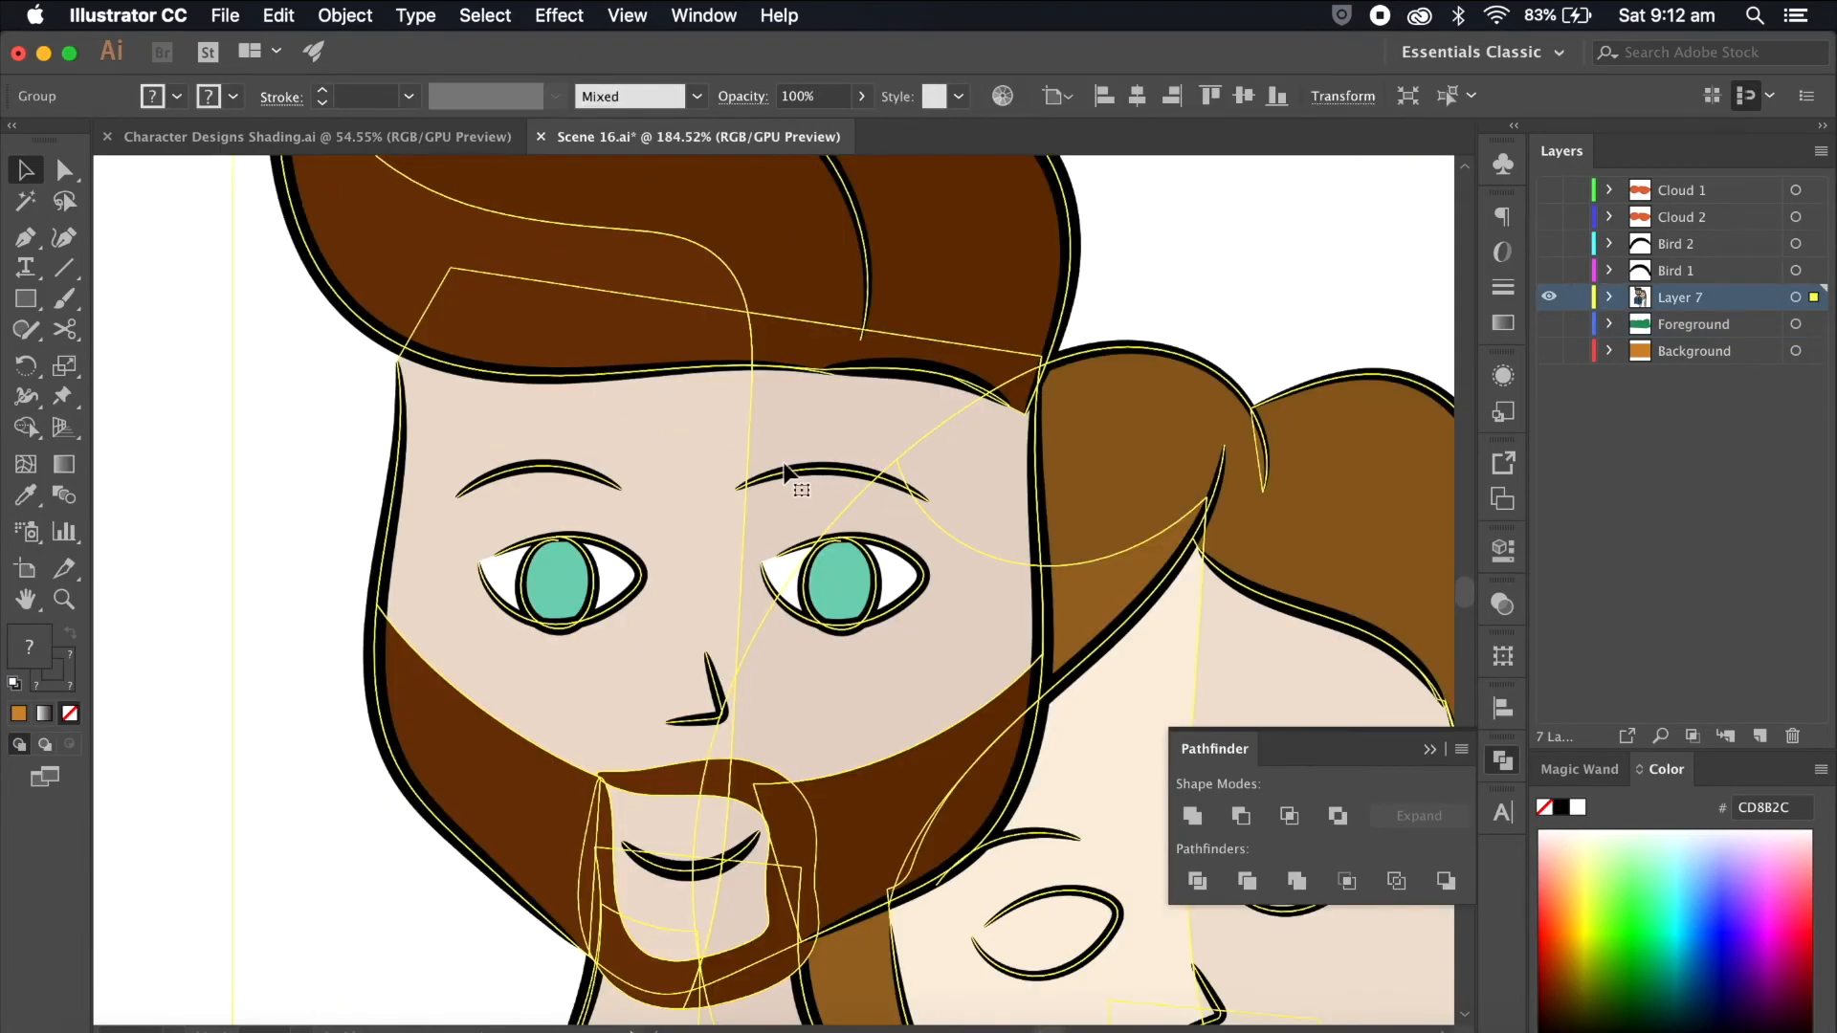
{"action": "double_click", "coordinate": [782, 469]}
{"action": "double_click", "coordinate": [779, 473]}
{"action": "double_click", "coordinate": [802, 471]}
{"action": "left_click", "coordinate": [660, 566]}
{"action": "left_click", "coordinate": [643, 571]}
{"action": "left_click", "coordinate": [874, 586]}
{"action": "scroll", "coordinate": [875, 586], "scroll_direction": "up", "scroll_amount": 3}
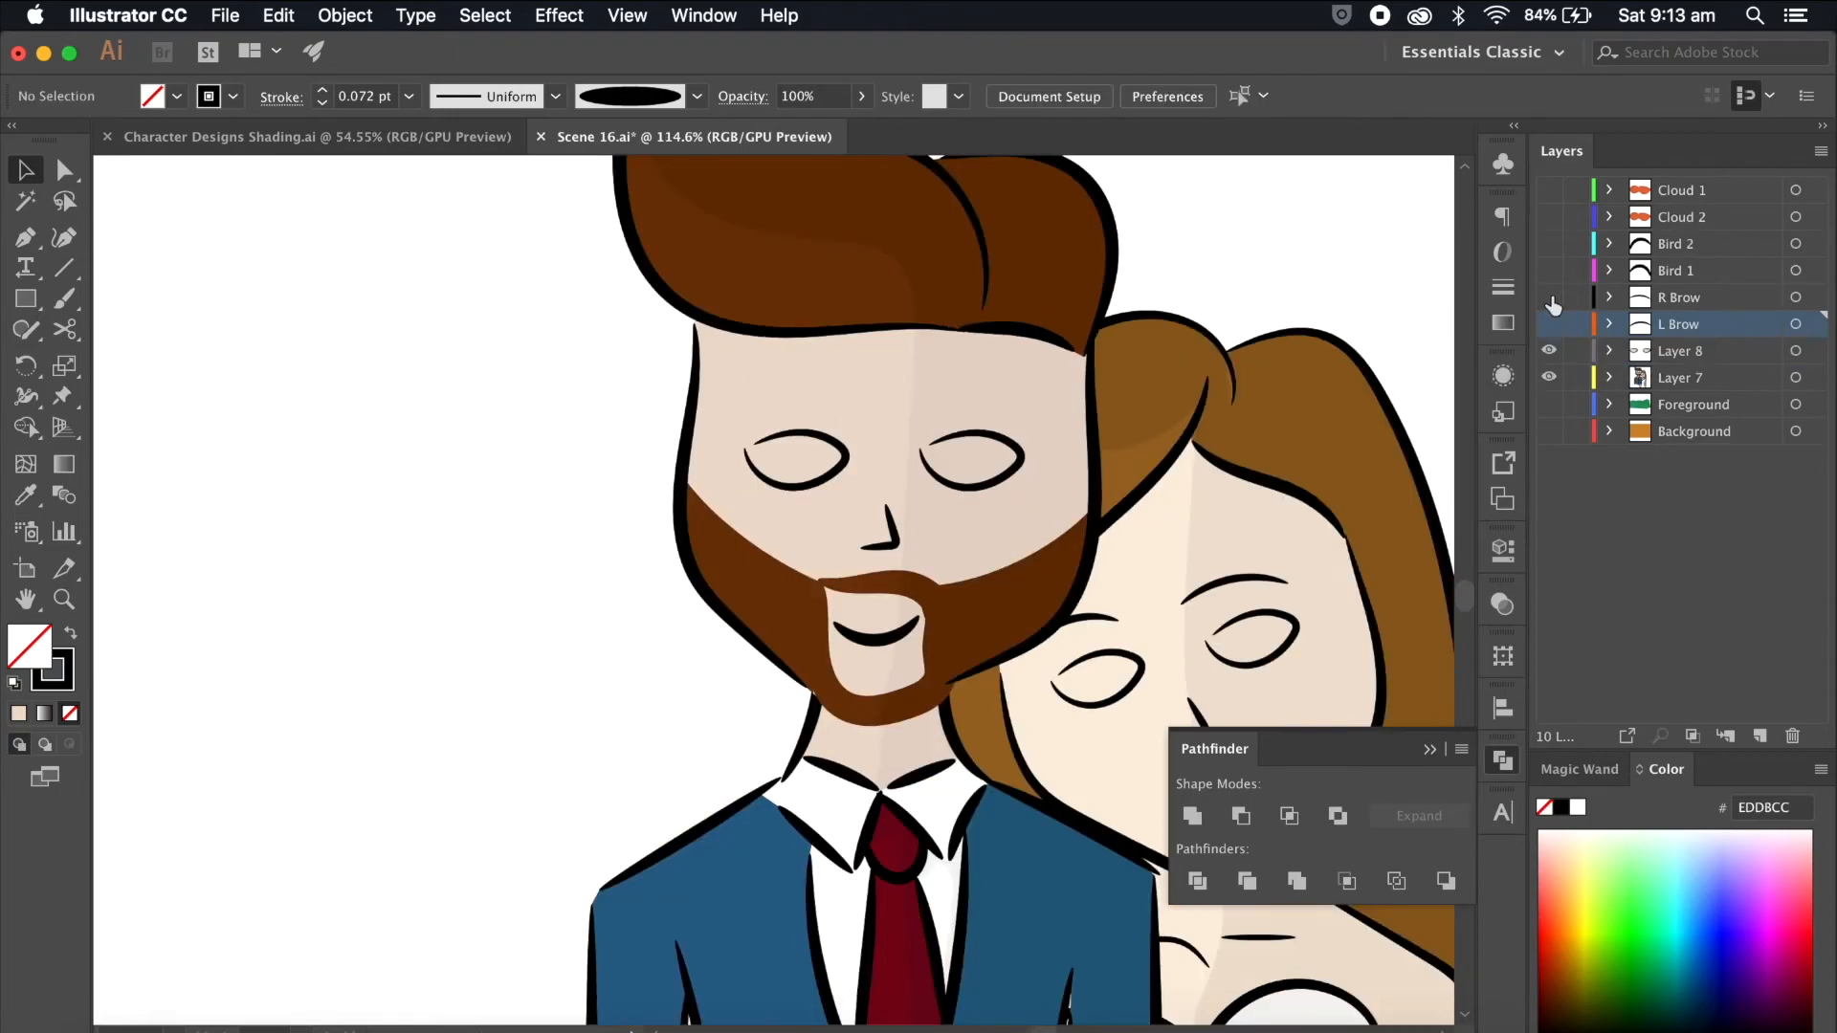
Step: Show both brow layers, then hide the closed-eye layer and rename it "Blink"
{"action": "left_click", "coordinate": [1548, 297]}
{"action": "left_click", "coordinate": [1549, 324]}
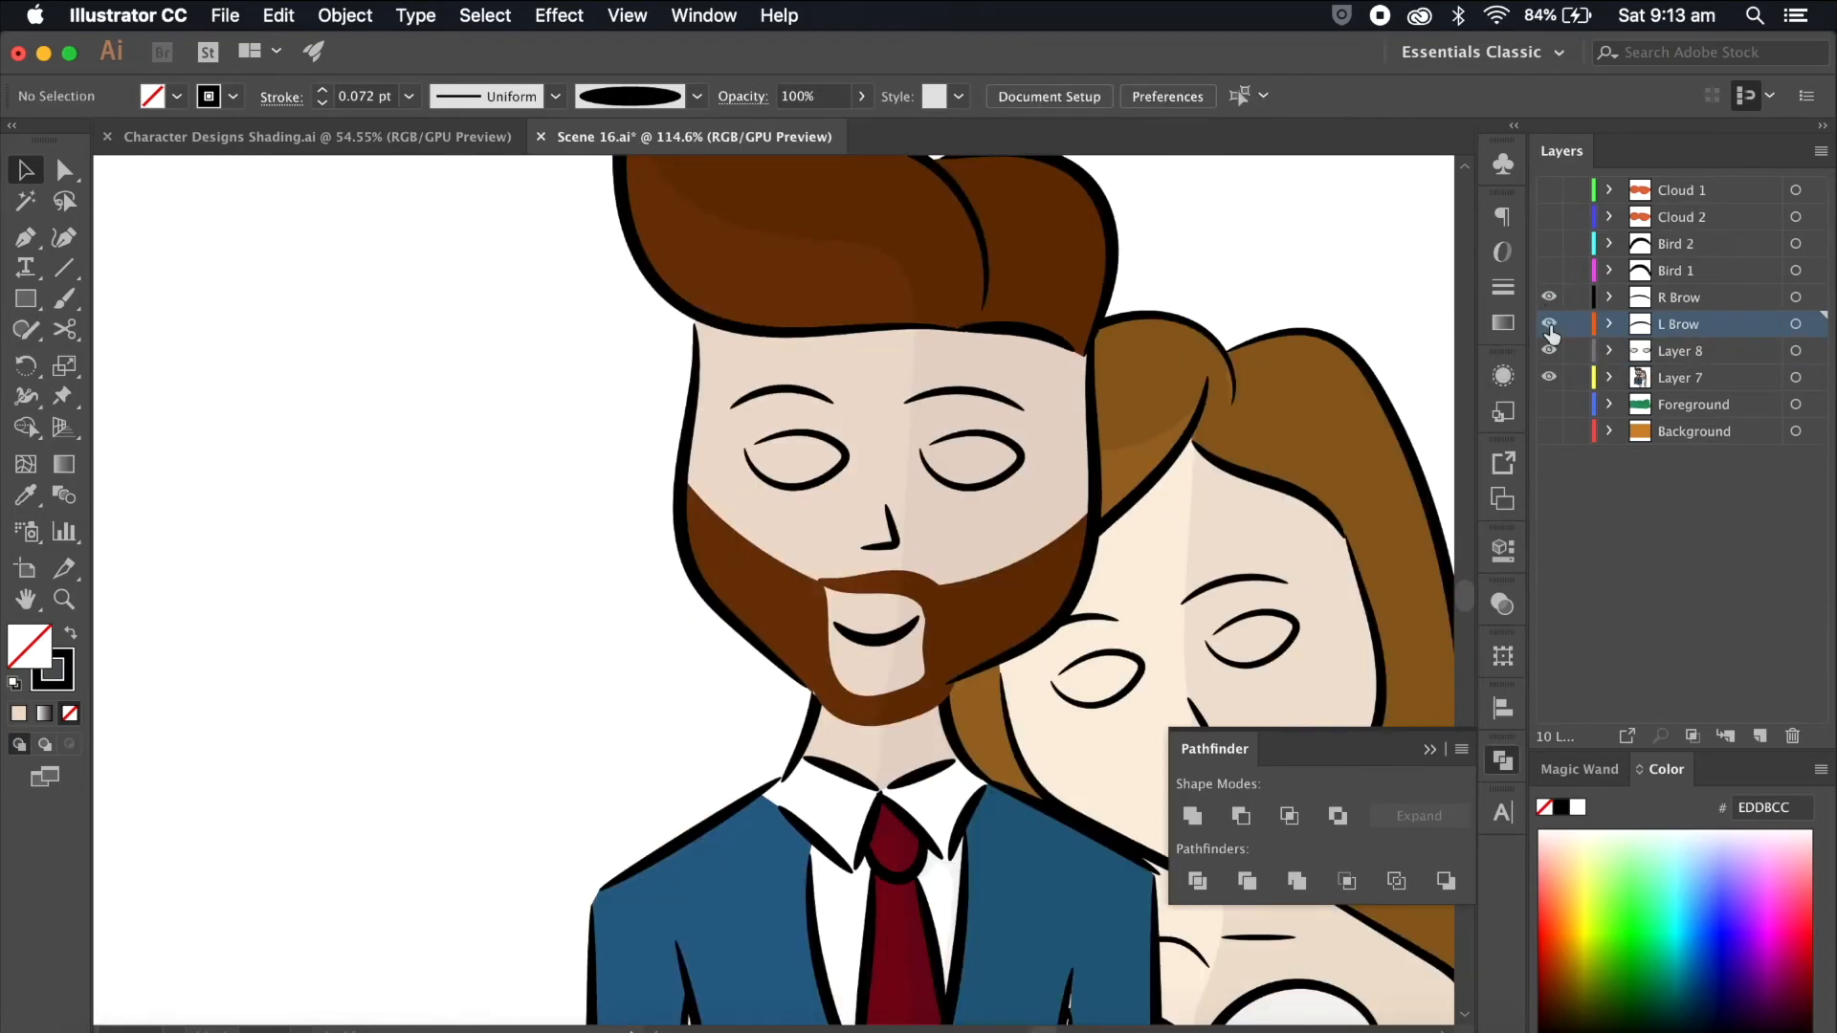
{"action": "left_click", "coordinate": [1548, 351]}
{"action": "double_click", "coordinate": [1687, 352]}
{"action": "type", "text": "Blink"}
{"action": "key", "text": "Return"}
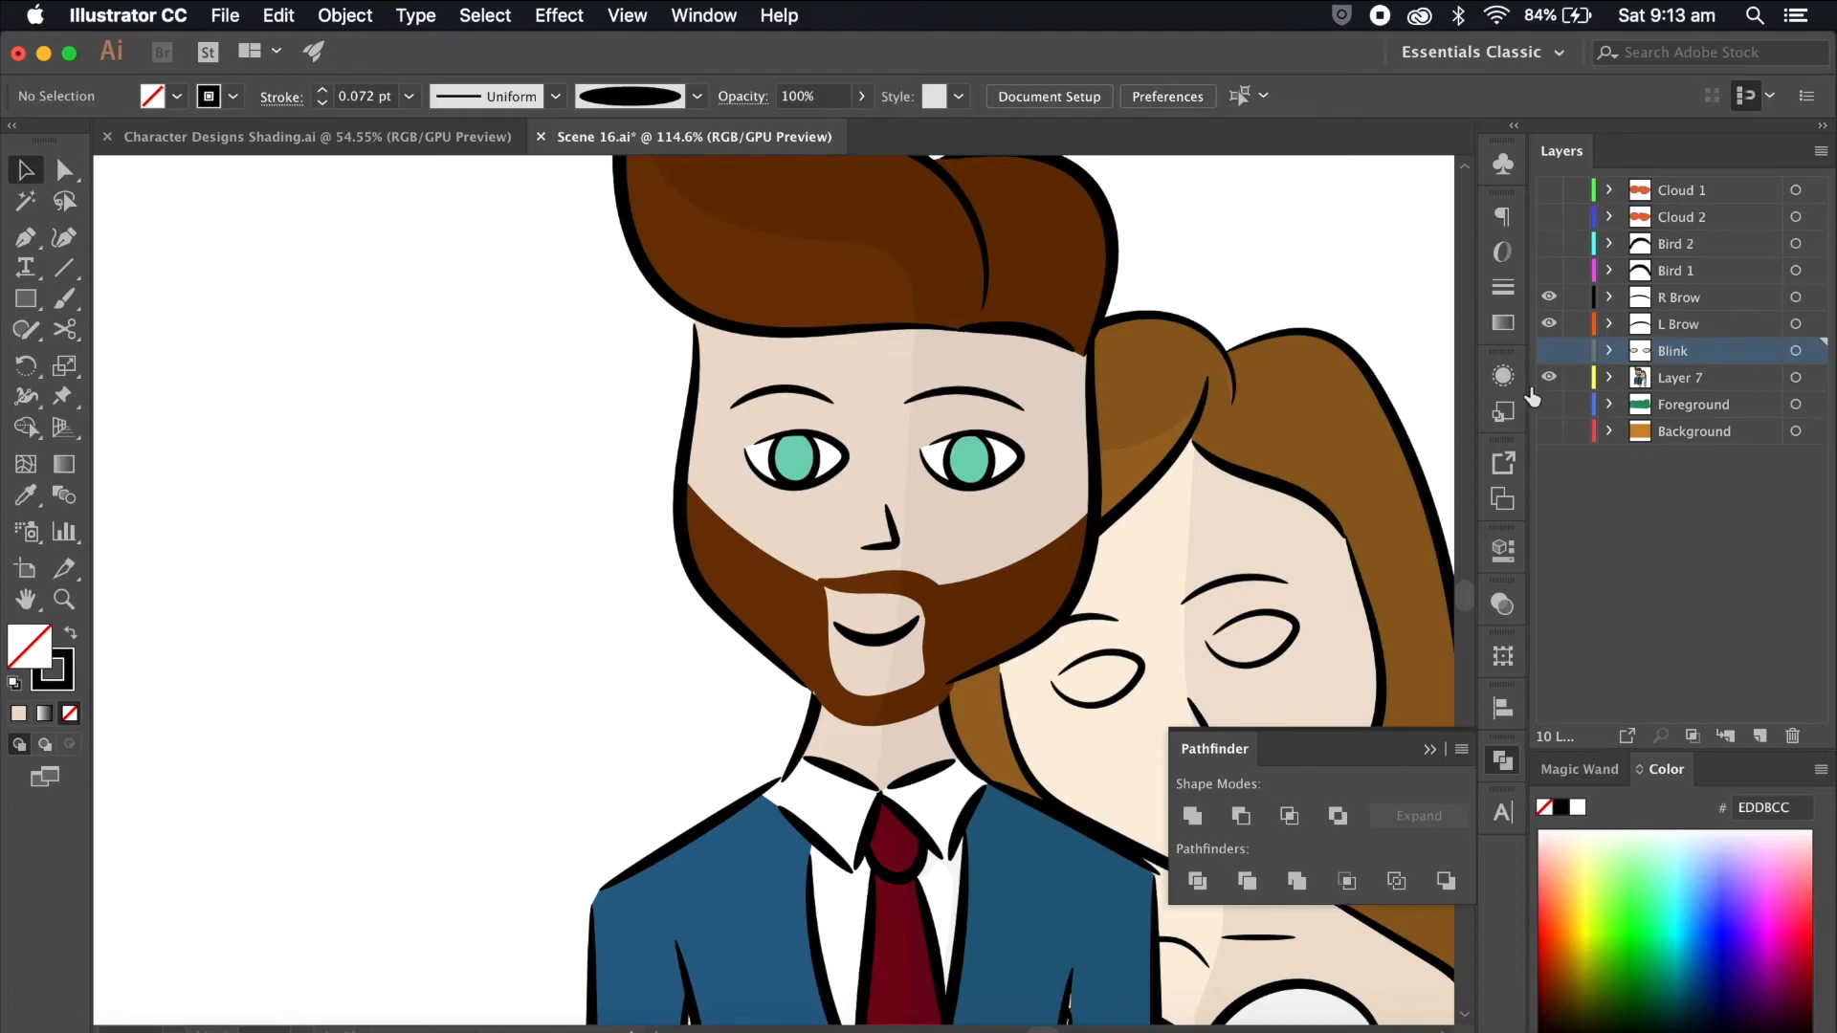
Step: Switch to Finder, preview the scene files from Scene 16.ai to Scene 18.ai, and return to Illustrator
{"action": "scroll", "coordinate": [1448, 440], "scroll_direction": "down", "scroll_amount": 2}
{"action": "scroll", "coordinate": [1447, 440], "scroll_direction": "right", "scroll_amount": 3}
{"action": "left_click", "coordinate": [142, 1027]}
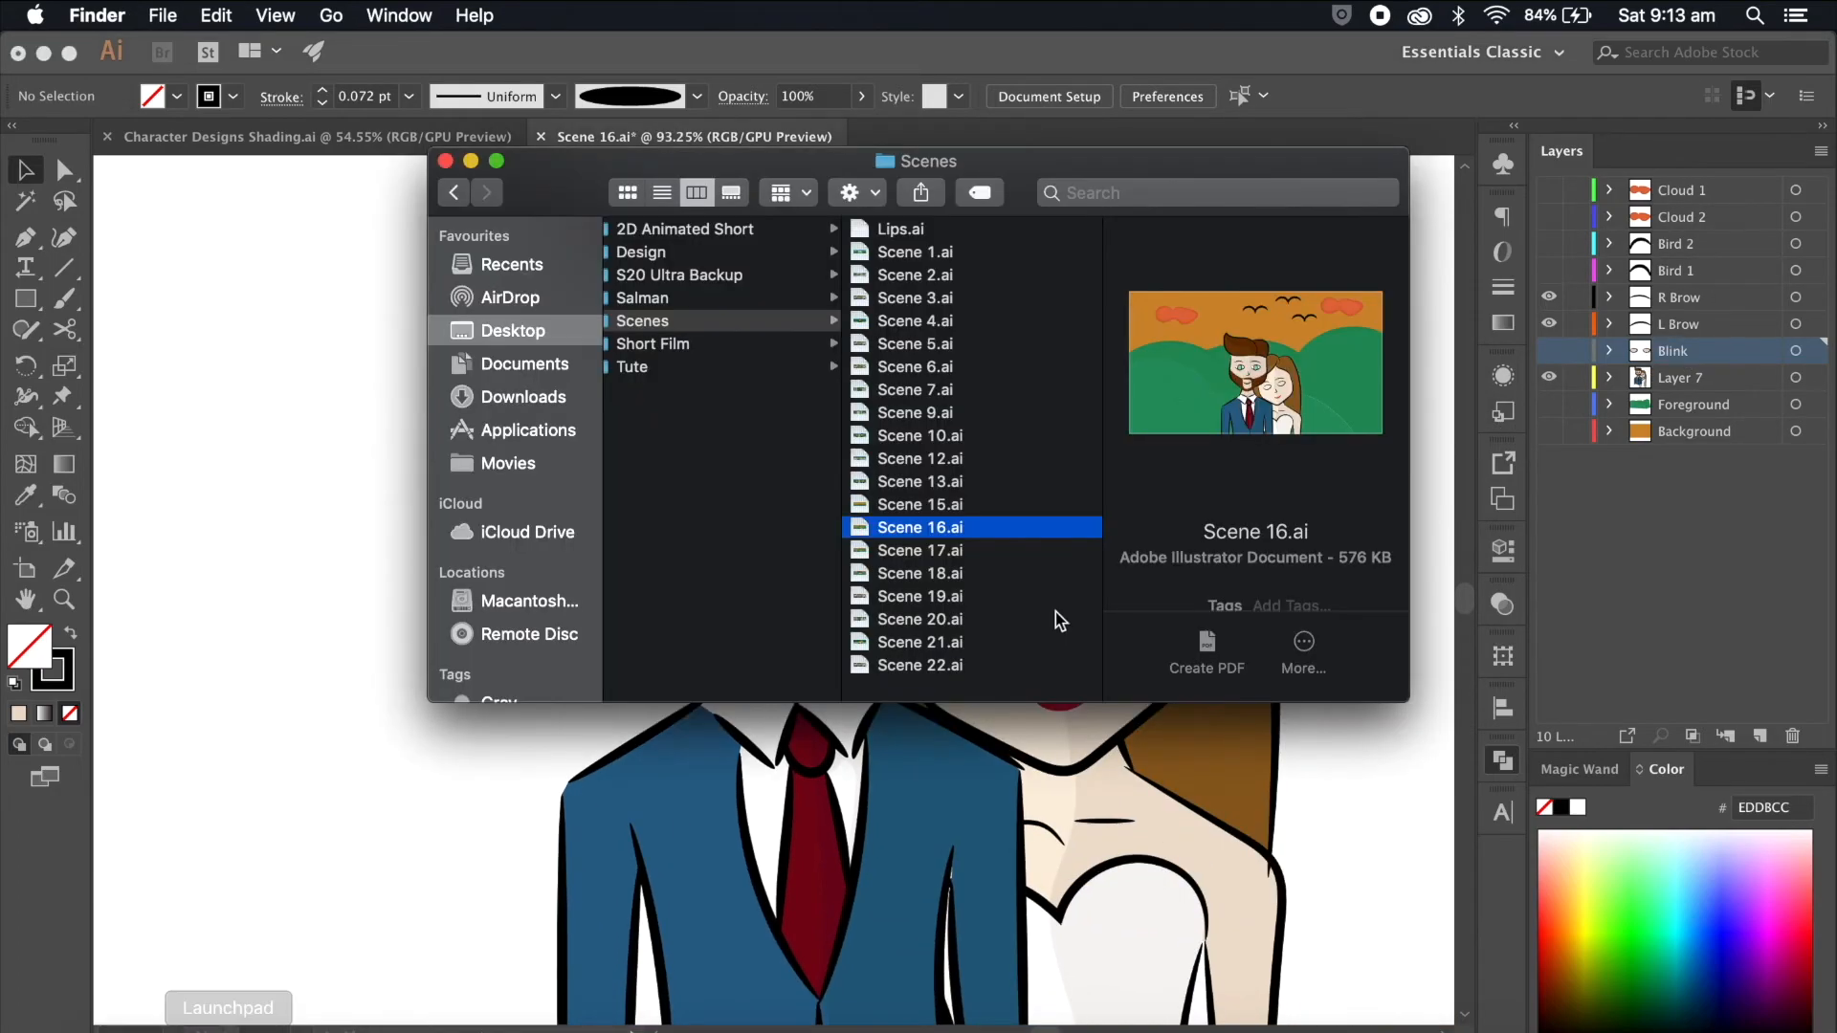
{"action": "left_click", "coordinate": [918, 550]}
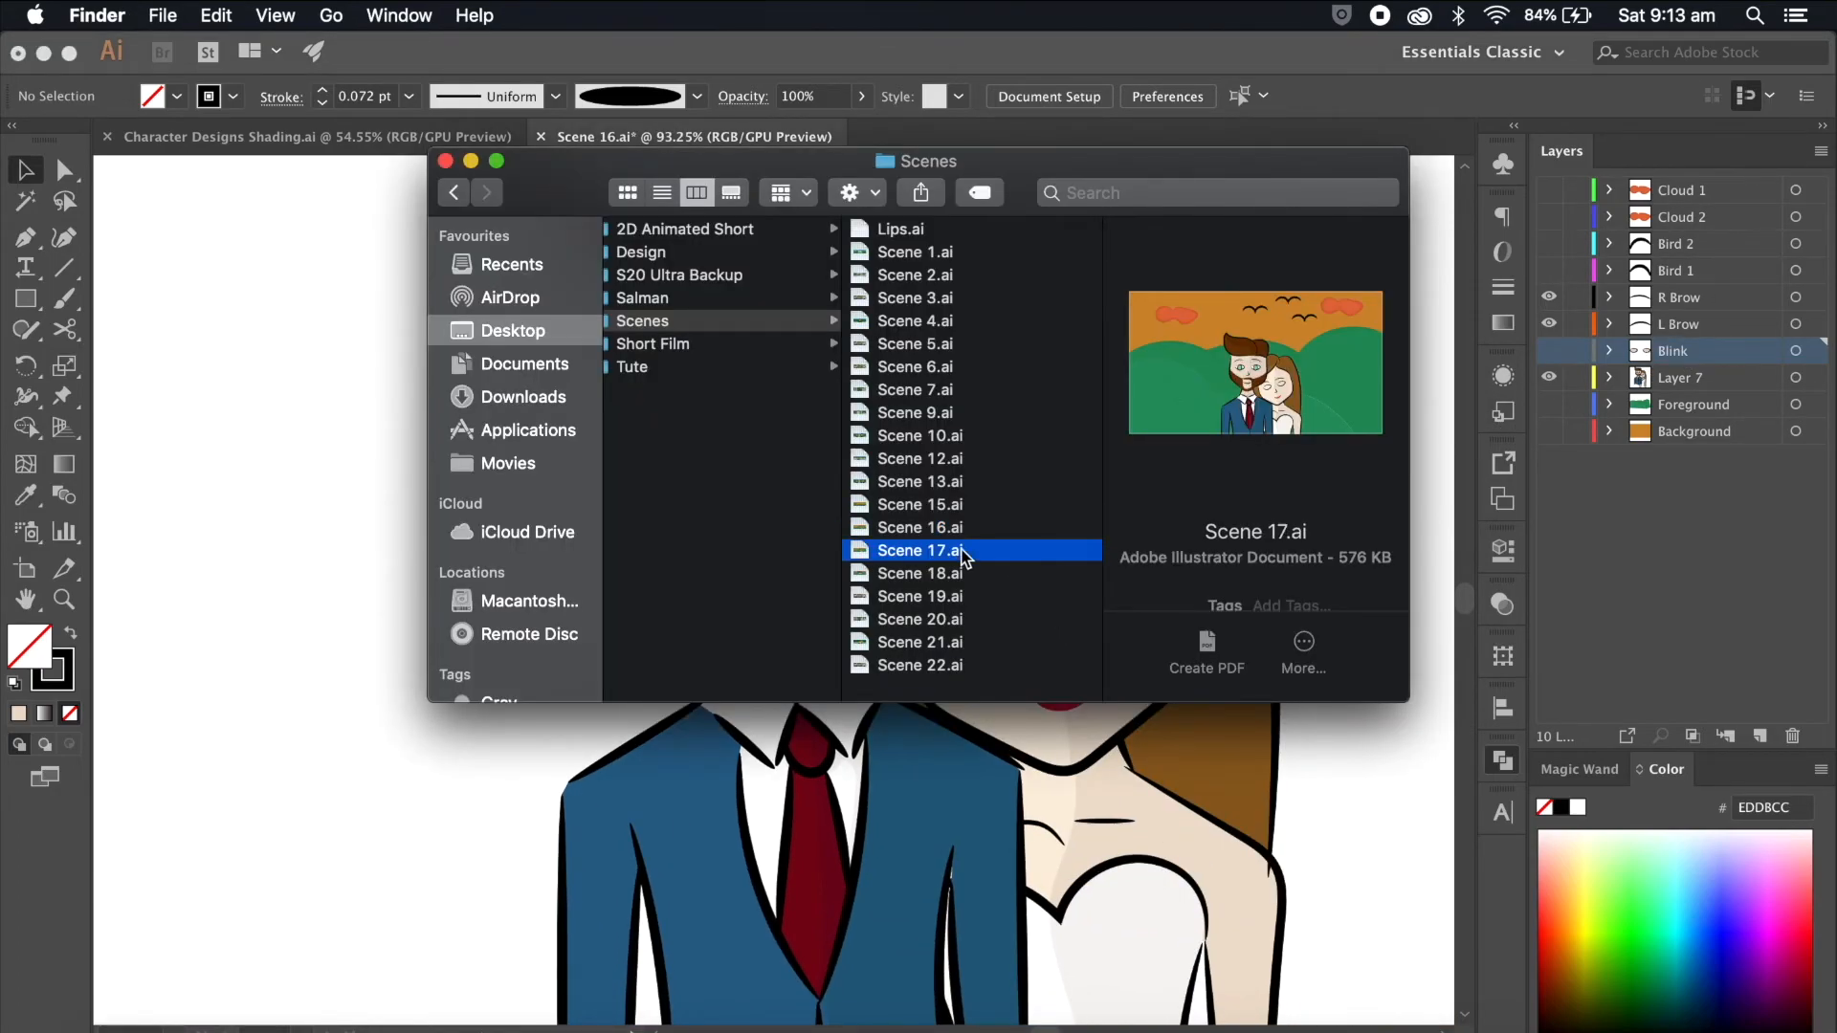
{"action": "key", "text": "space"}
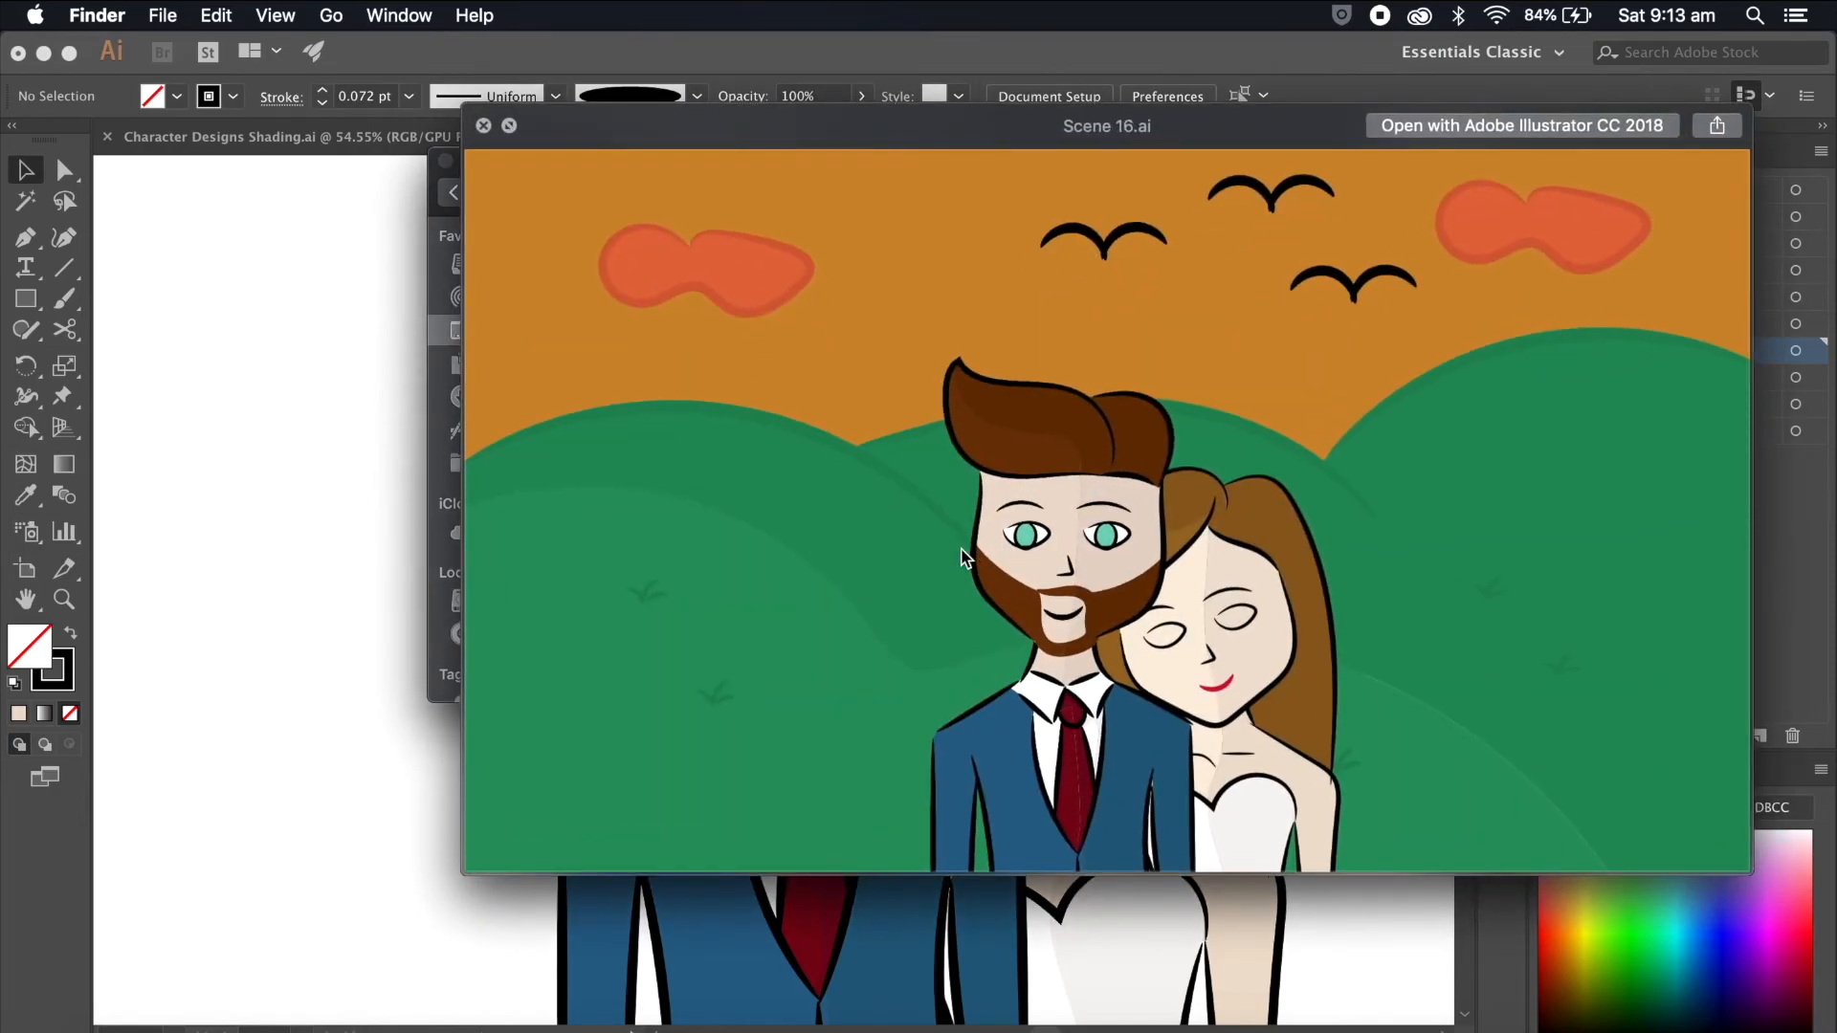
{"action": "key", "text": "Down"}
{"action": "key", "text": "Down"}
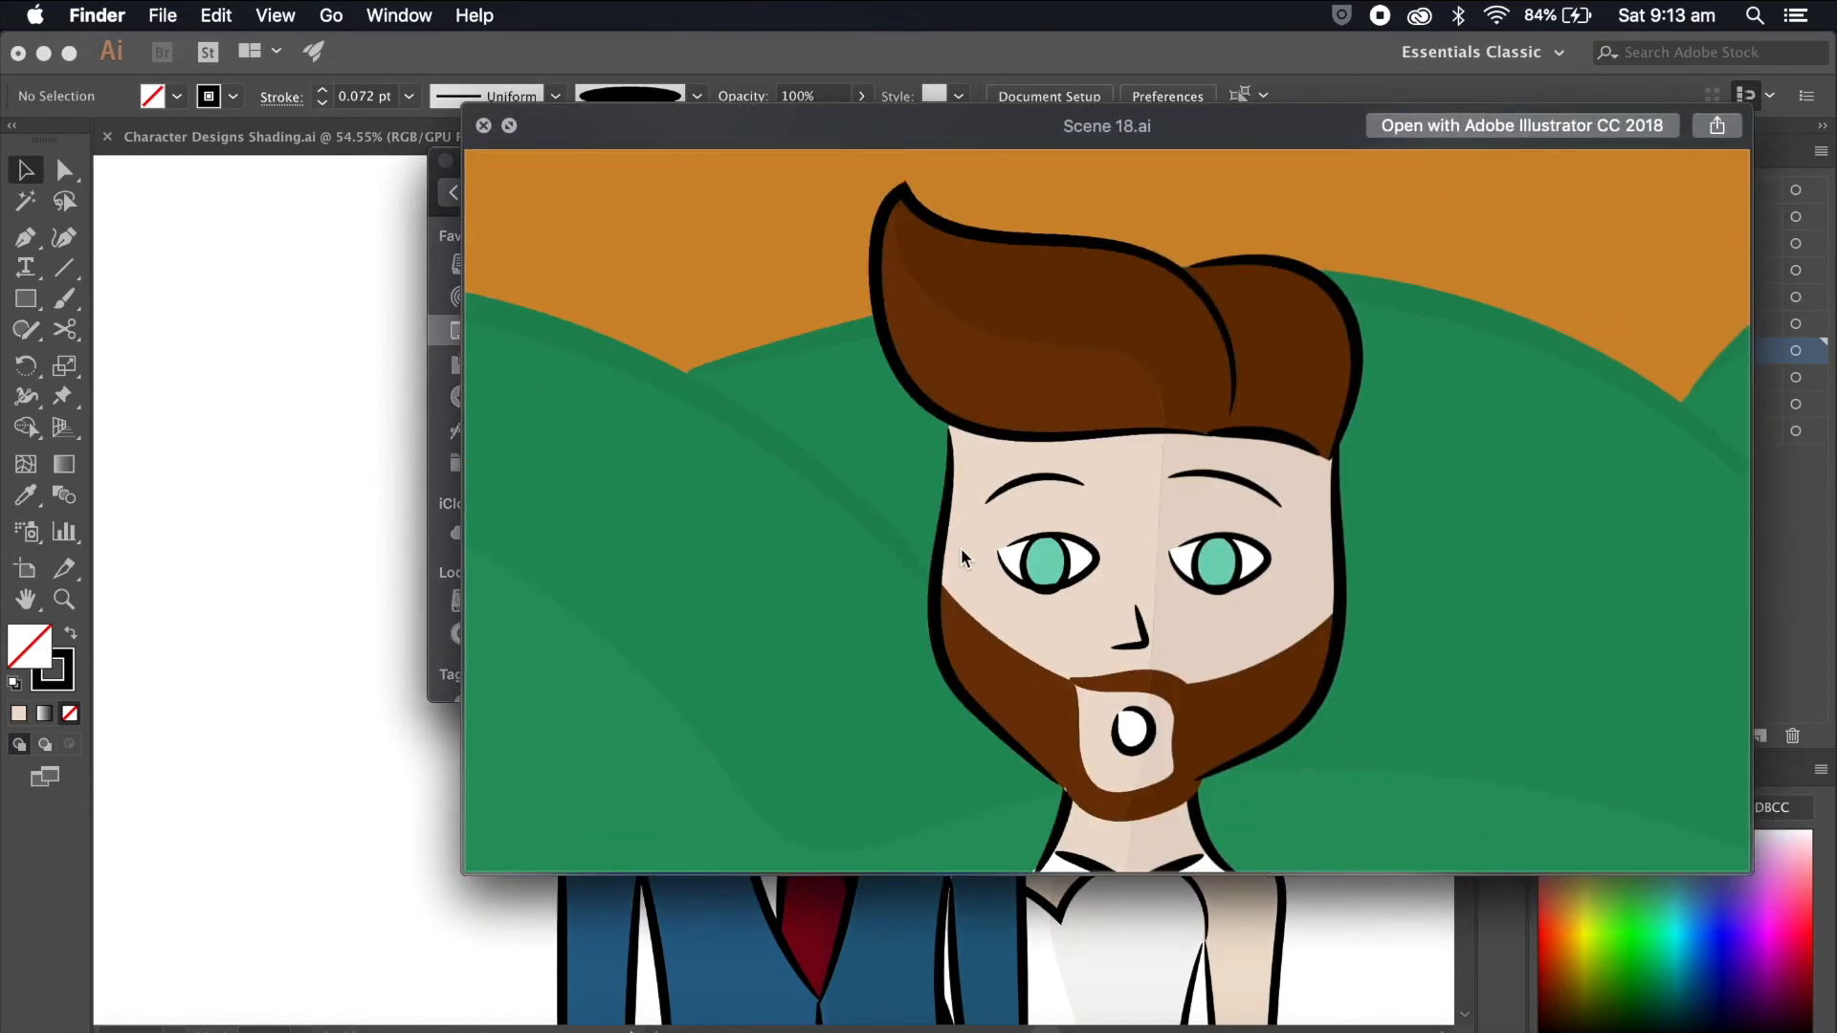
{"action": "key", "text": "Up"}
{"action": "key", "text": "space"}
{"action": "left_click", "coordinate": [290, 553]}
Step: Isolate the man's nested face group and cut the smile line out of it
{"action": "scroll", "coordinate": [598, 582], "scroll_direction": "up", "scroll_amount": 4}
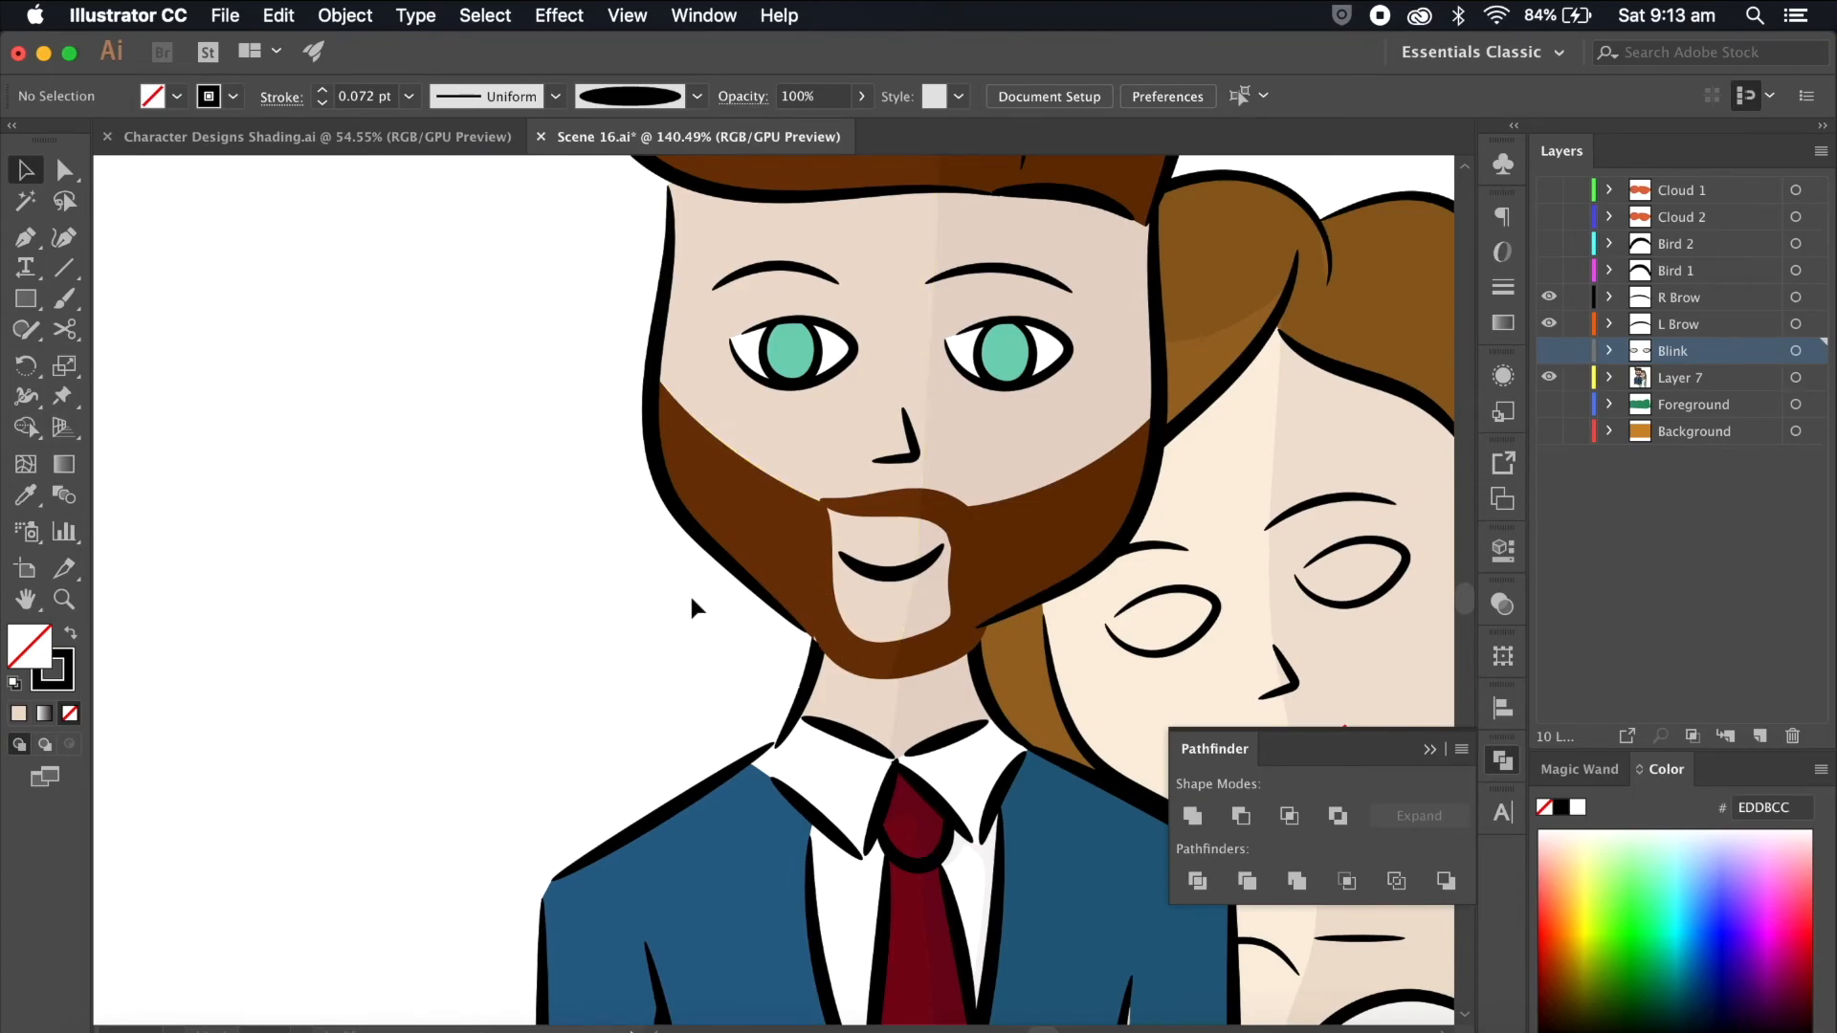
{"action": "left_click", "coordinate": [925, 571]}
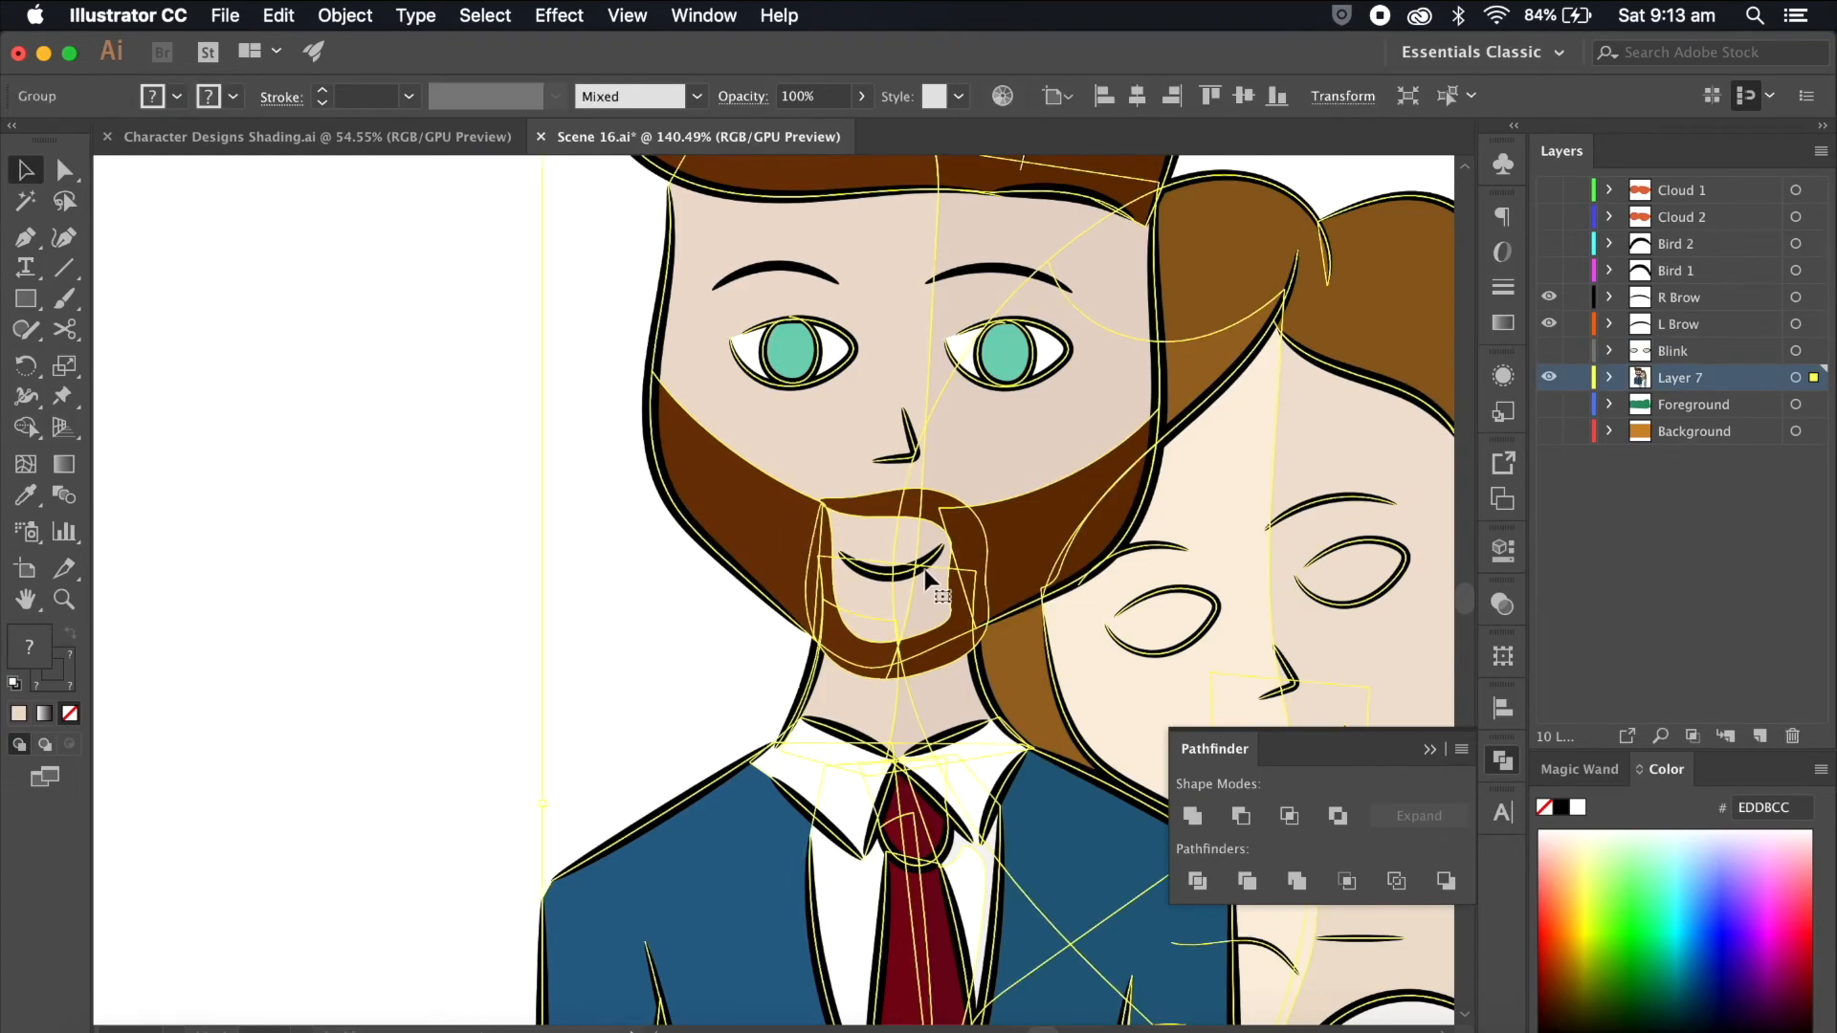
{"action": "left_click", "coordinate": [518, 564]}
{"action": "double_click", "coordinate": [933, 574]}
{"action": "scroll", "coordinate": [975, 574], "scroll_direction": "up", "scroll_amount": 3}
{"action": "double_click", "coordinate": [1009, 567]}
{"action": "left_click", "coordinate": [1043, 566]}
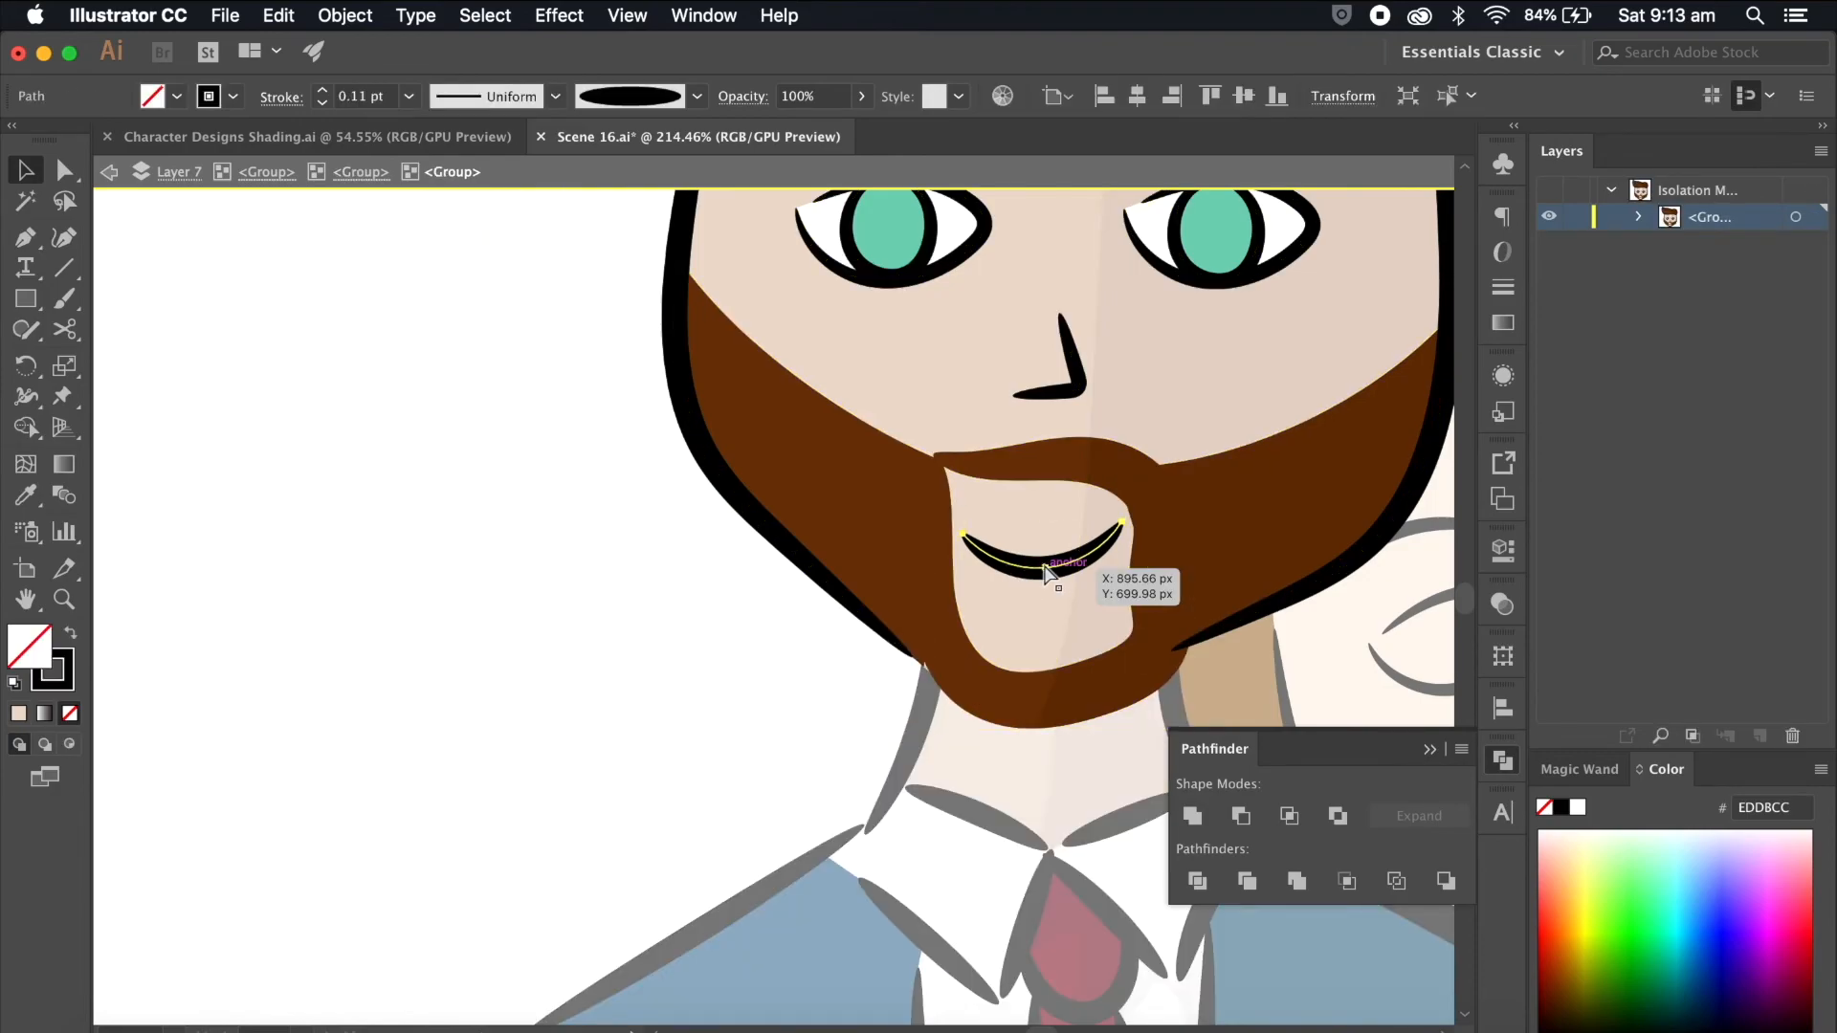
{"action": "key", "text": "Delete"}
{"action": "key", "text": "Escape"}
Step: Paste the mouth line in place on a new layer named "Smile"
{"action": "scroll", "coordinate": [1043, 564], "scroll_direction": "down", "scroll_amount": 2}
{"action": "left_click", "coordinate": [1759, 735]}
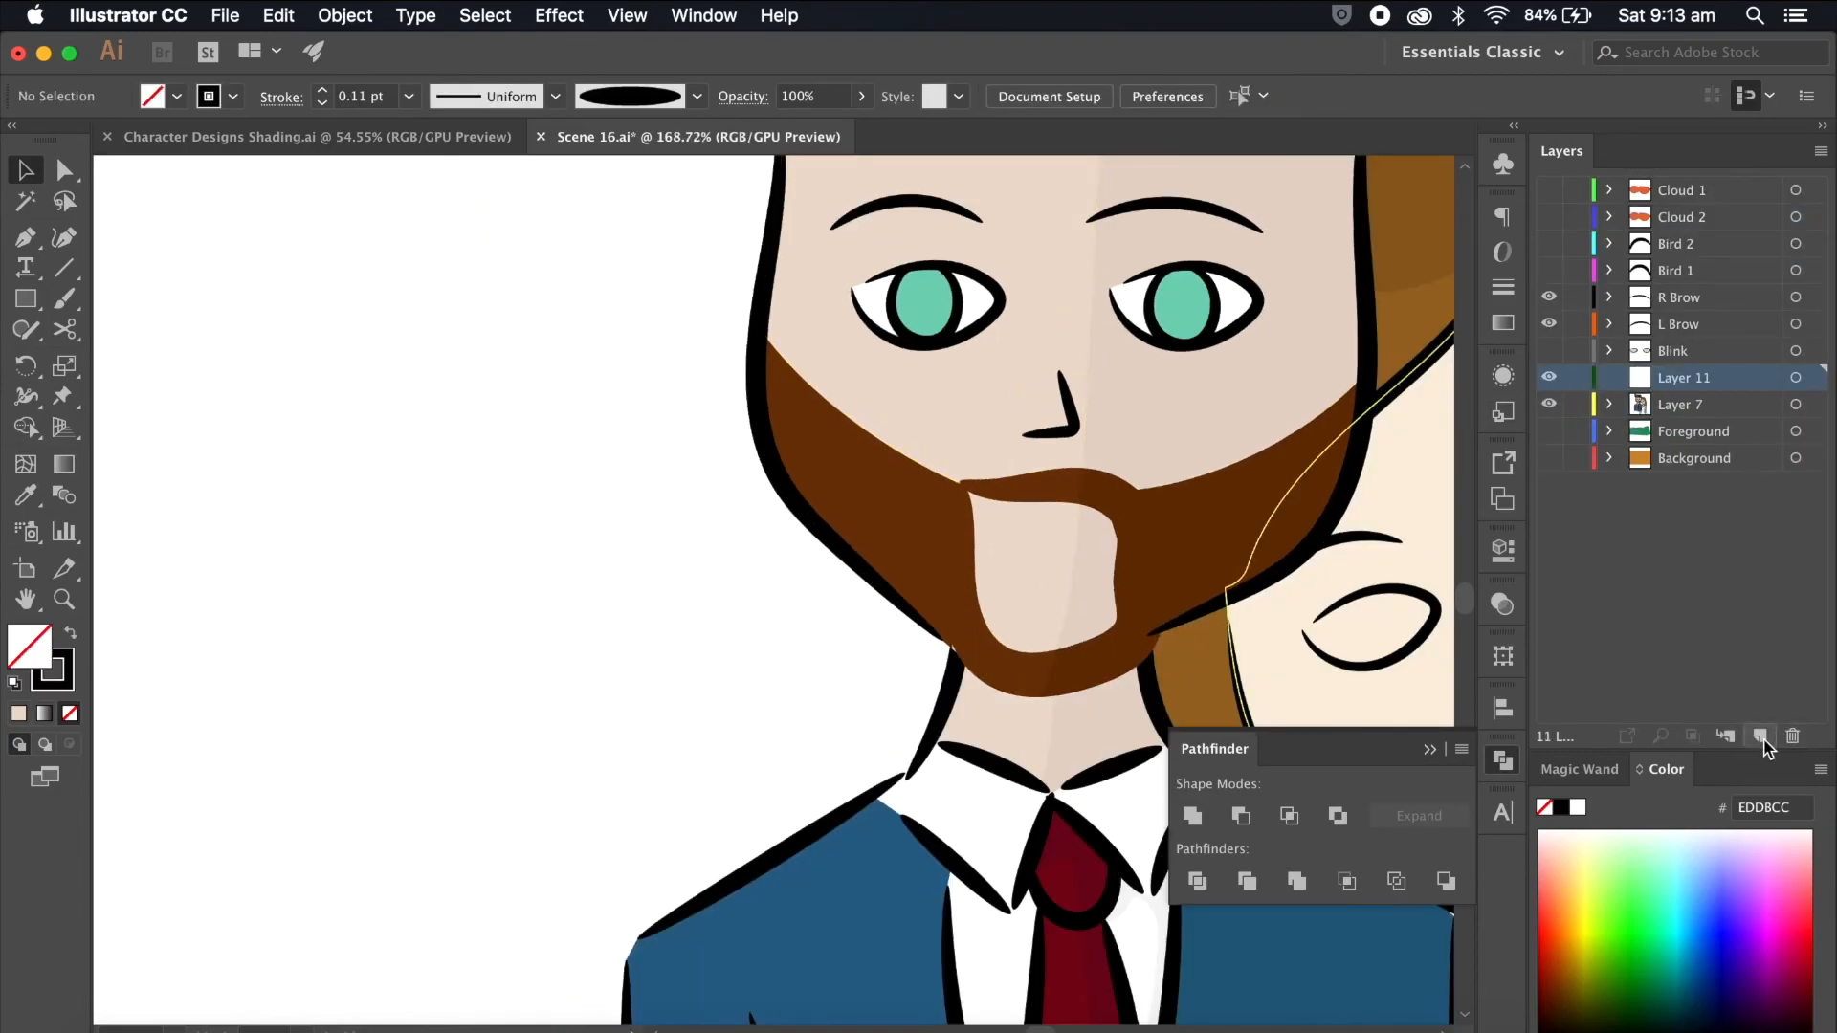
{"action": "key", "text": "super+f"}
{"action": "double_click", "coordinate": [1695, 376]}
{"action": "type", "text": "Smile"}
{"action": "key", "text": "Return"}
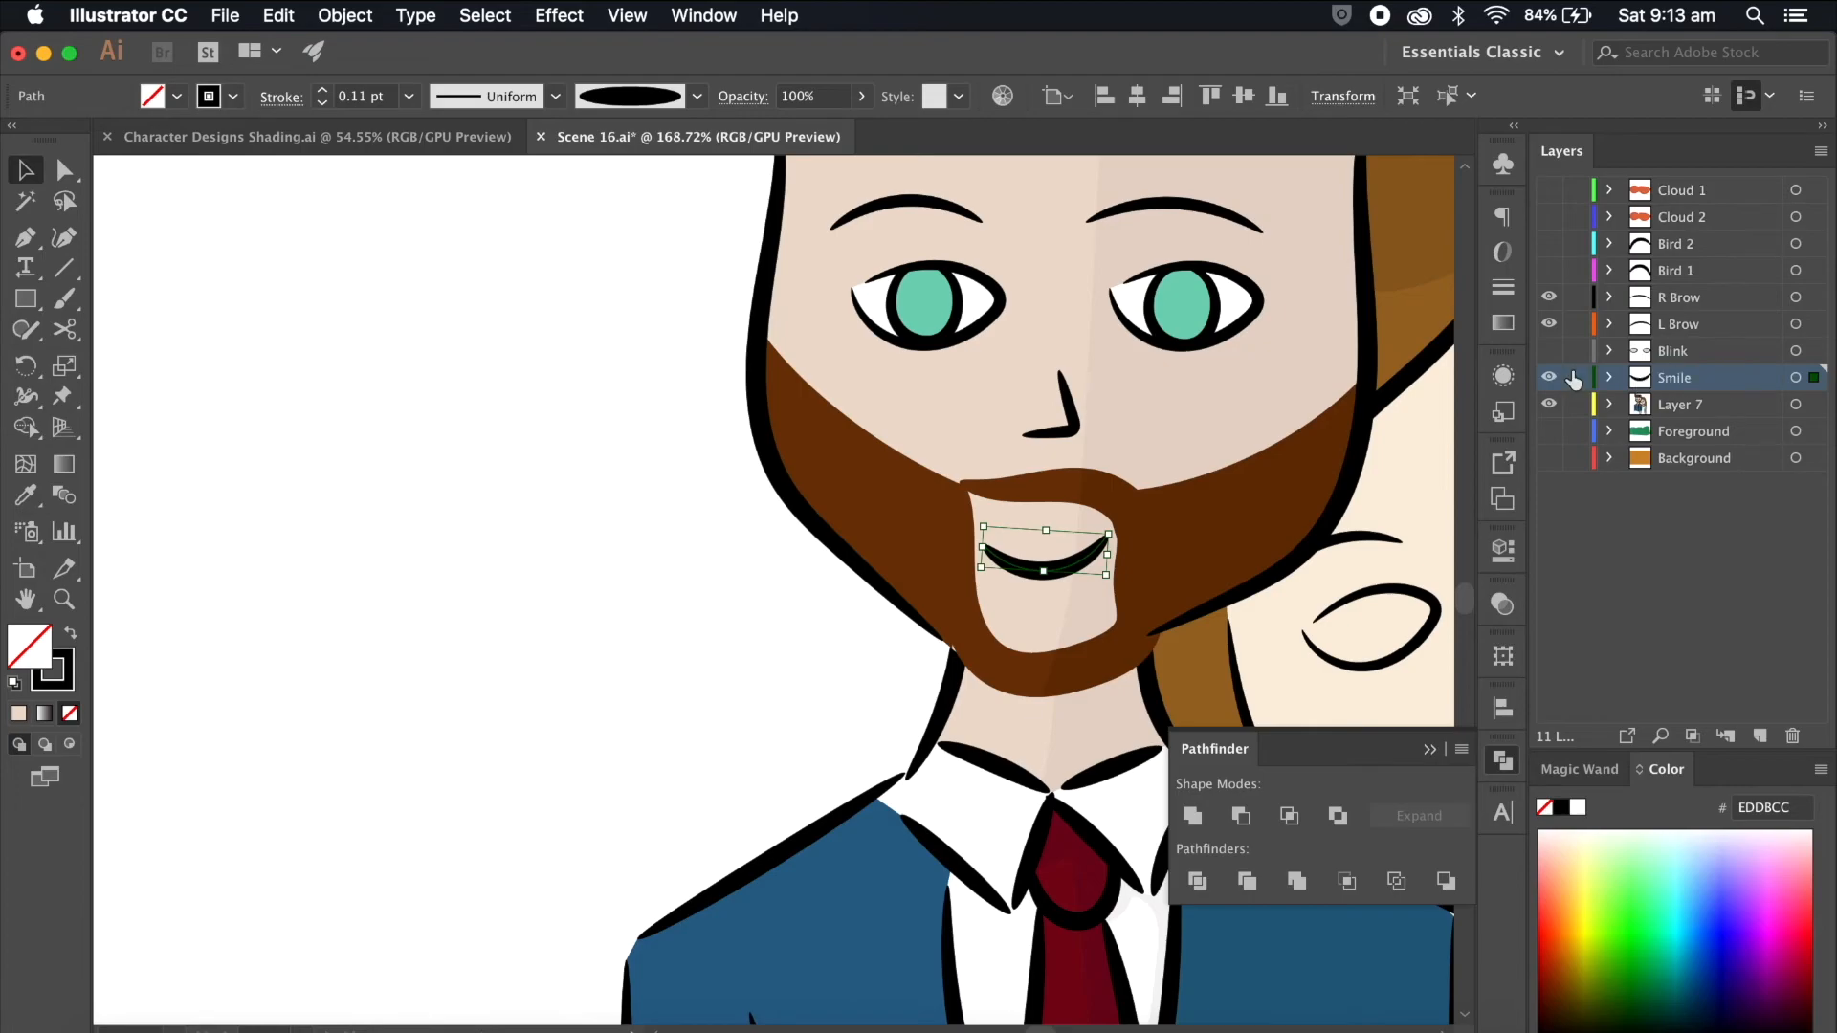
Step: Hide the Smile layer and copy the straight and round mouth shapes from the Character Designs Shading file
{"action": "left_click", "coordinate": [1549, 377]}
{"action": "left_click", "coordinate": [401, 149]}
{"action": "scroll", "coordinate": [729, 463], "scroll_direction": "right", "scroll_amount": 20}
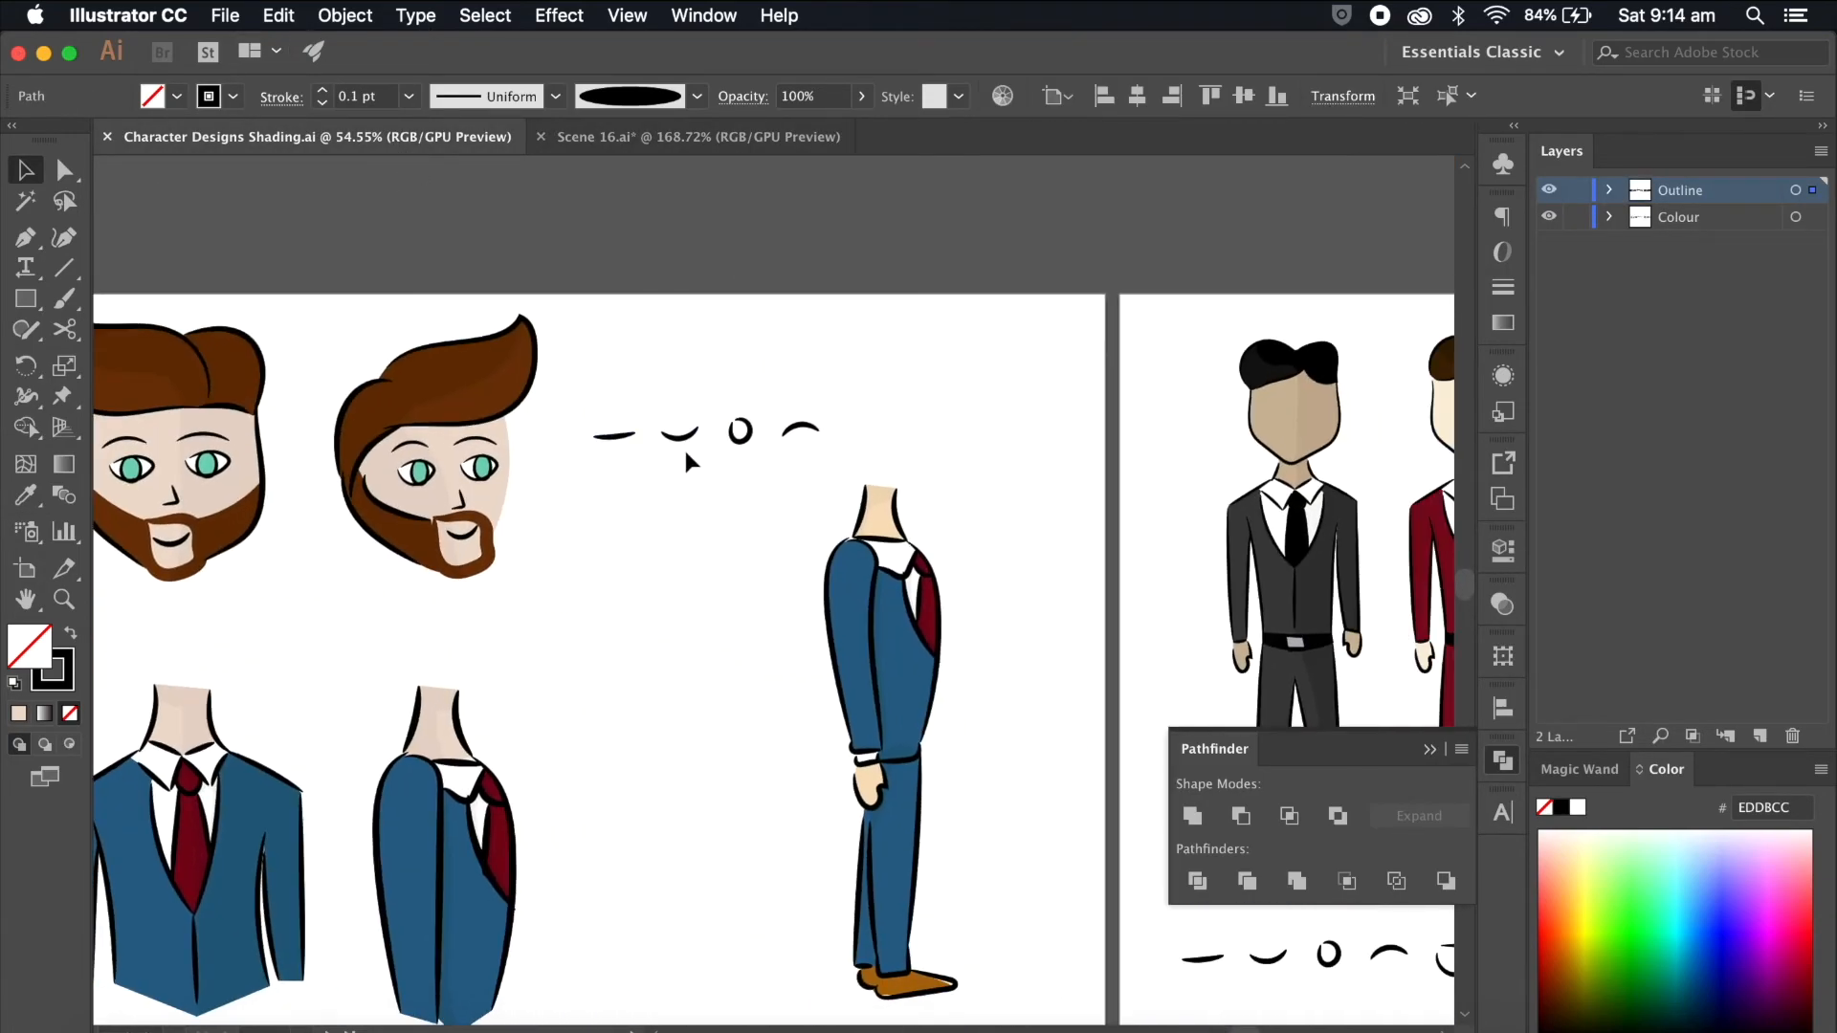
{"action": "scroll", "coordinate": [691, 449], "scroll_direction": "up", "scroll_amount": 3}
{"action": "left_click", "coordinate": [586, 433]}
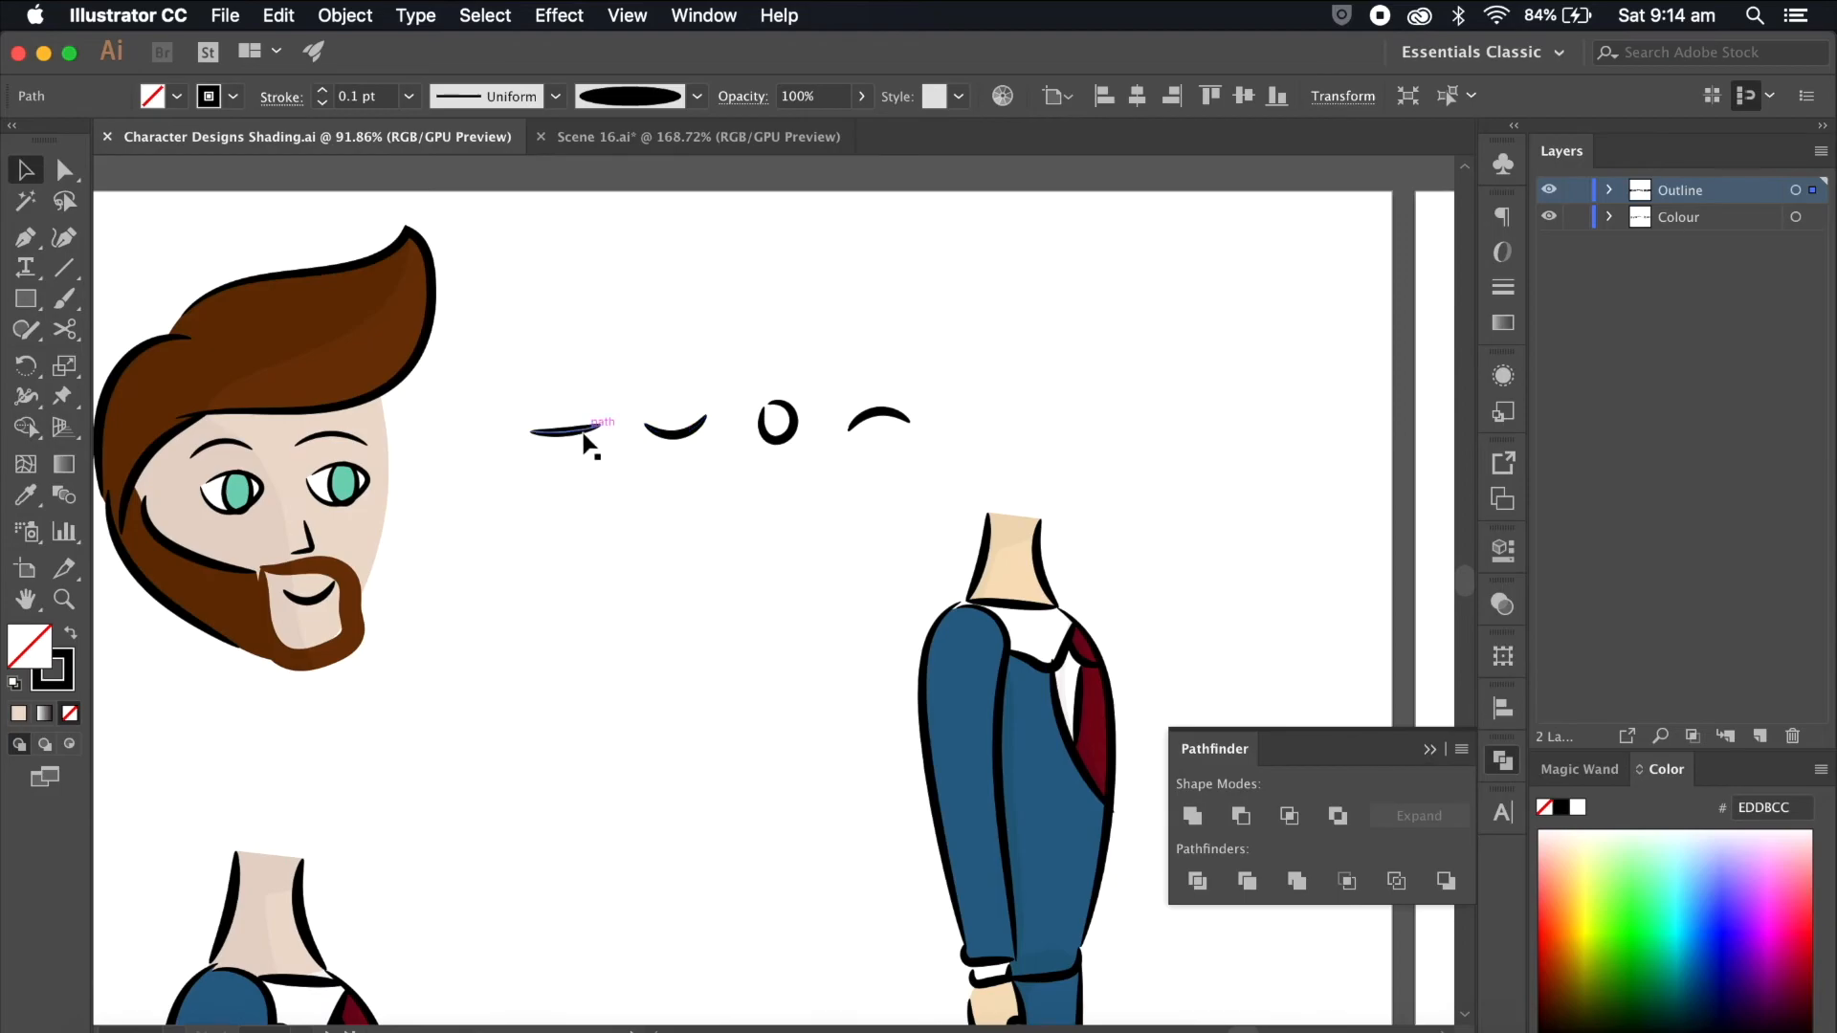
{"action": "left_click", "coordinate": [796, 427], "text": "shift"}
{"action": "key", "text": "super+c"}
Step: Paste the copied mouth shapes onto a new layer in Scene 16, keeping the hidden layers hidden
{"action": "left_click", "coordinate": [631, 136]}
{"action": "key", "text": "super+v"}
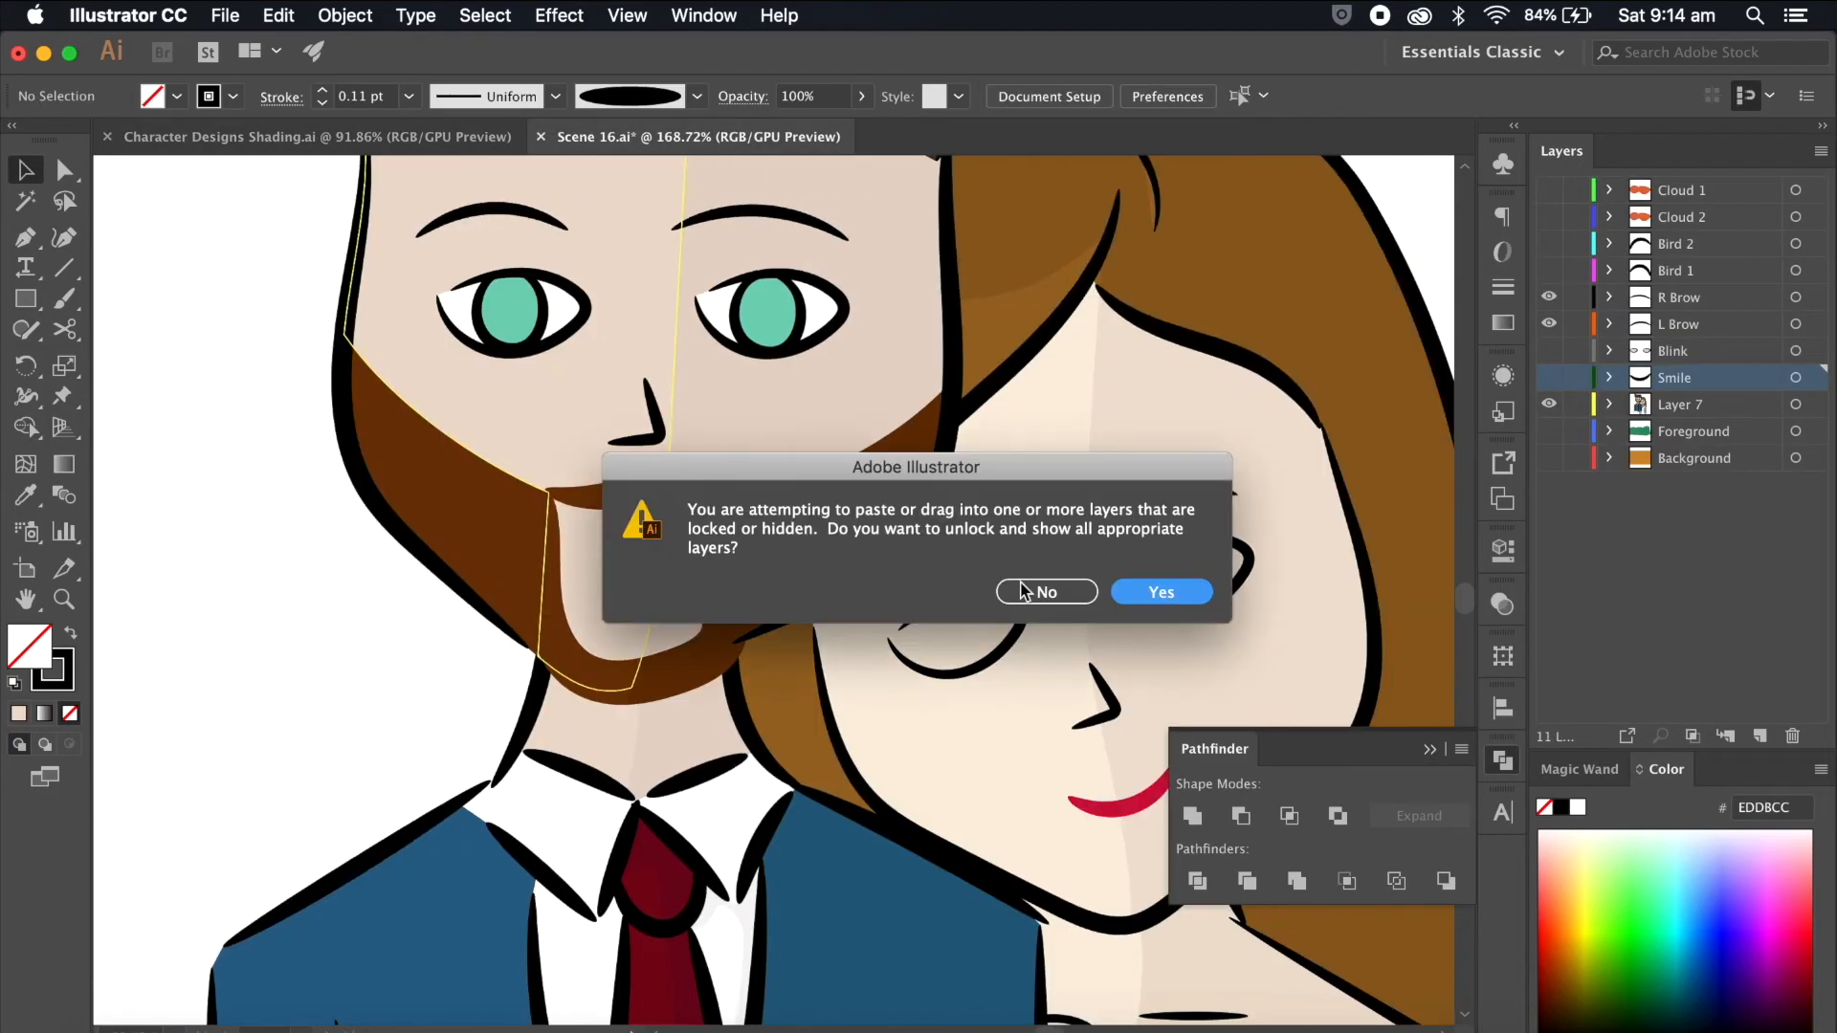
{"action": "left_click", "coordinate": [1045, 591]}
{"action": "left_click", "coordinate": [1759, 735]}
{"action": "scroll", "coordinate": [1177, 627], "scroll_direction": "down", "scroll_amount": 4}
{"action": "key", "text": "super+v"}
Step: Position the straight mouth in the opening of the man's beard and rename its layer "Neutral"
{"action": "left_click_drag", "start_coordinate": [660, 600], "coordinate": [859, 580]}
{"action": "scroll", "coordinate": [868, 578], "scroll_direction": "up", "scroll_amount": 4}
{"action": "left_click", "coordinate": [870, 577]}
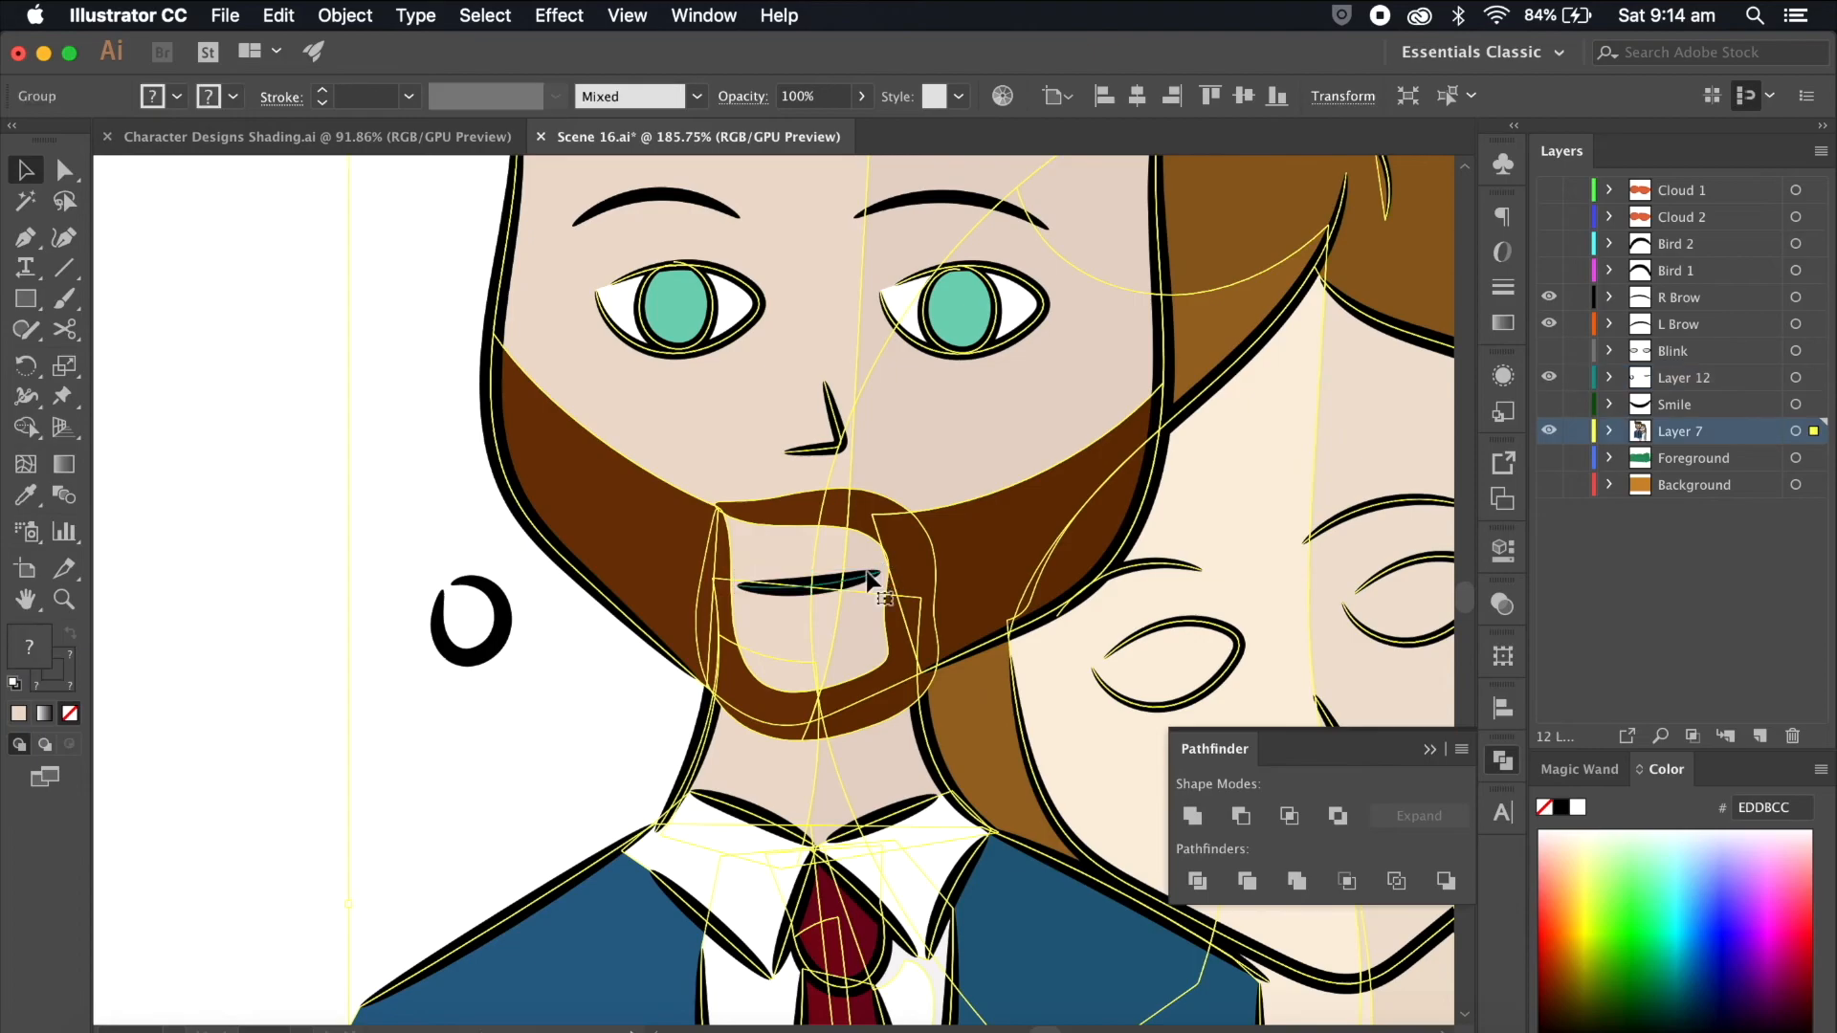
{"action": "left_click", "coordinate": [871, 577]}
{"action": "scroll", "coordinate": [865, 577], "scroll_direction": "up", "scroll_amount": 3}
{"action": "scroll", "coordinate": [902, 574], "scroll_direction": "down", "scroll_amount": 5}
{"action": "double_click", "coordinate": [1701, 377]}
{"action": "type", "text": "Neutral"}
{"action": "key", "text": "Return"}
Step: Move the round mouth onto a new layer of its own and hide the Neutral layer
{"action": "left_click", "coordinate": [1759, 735]}
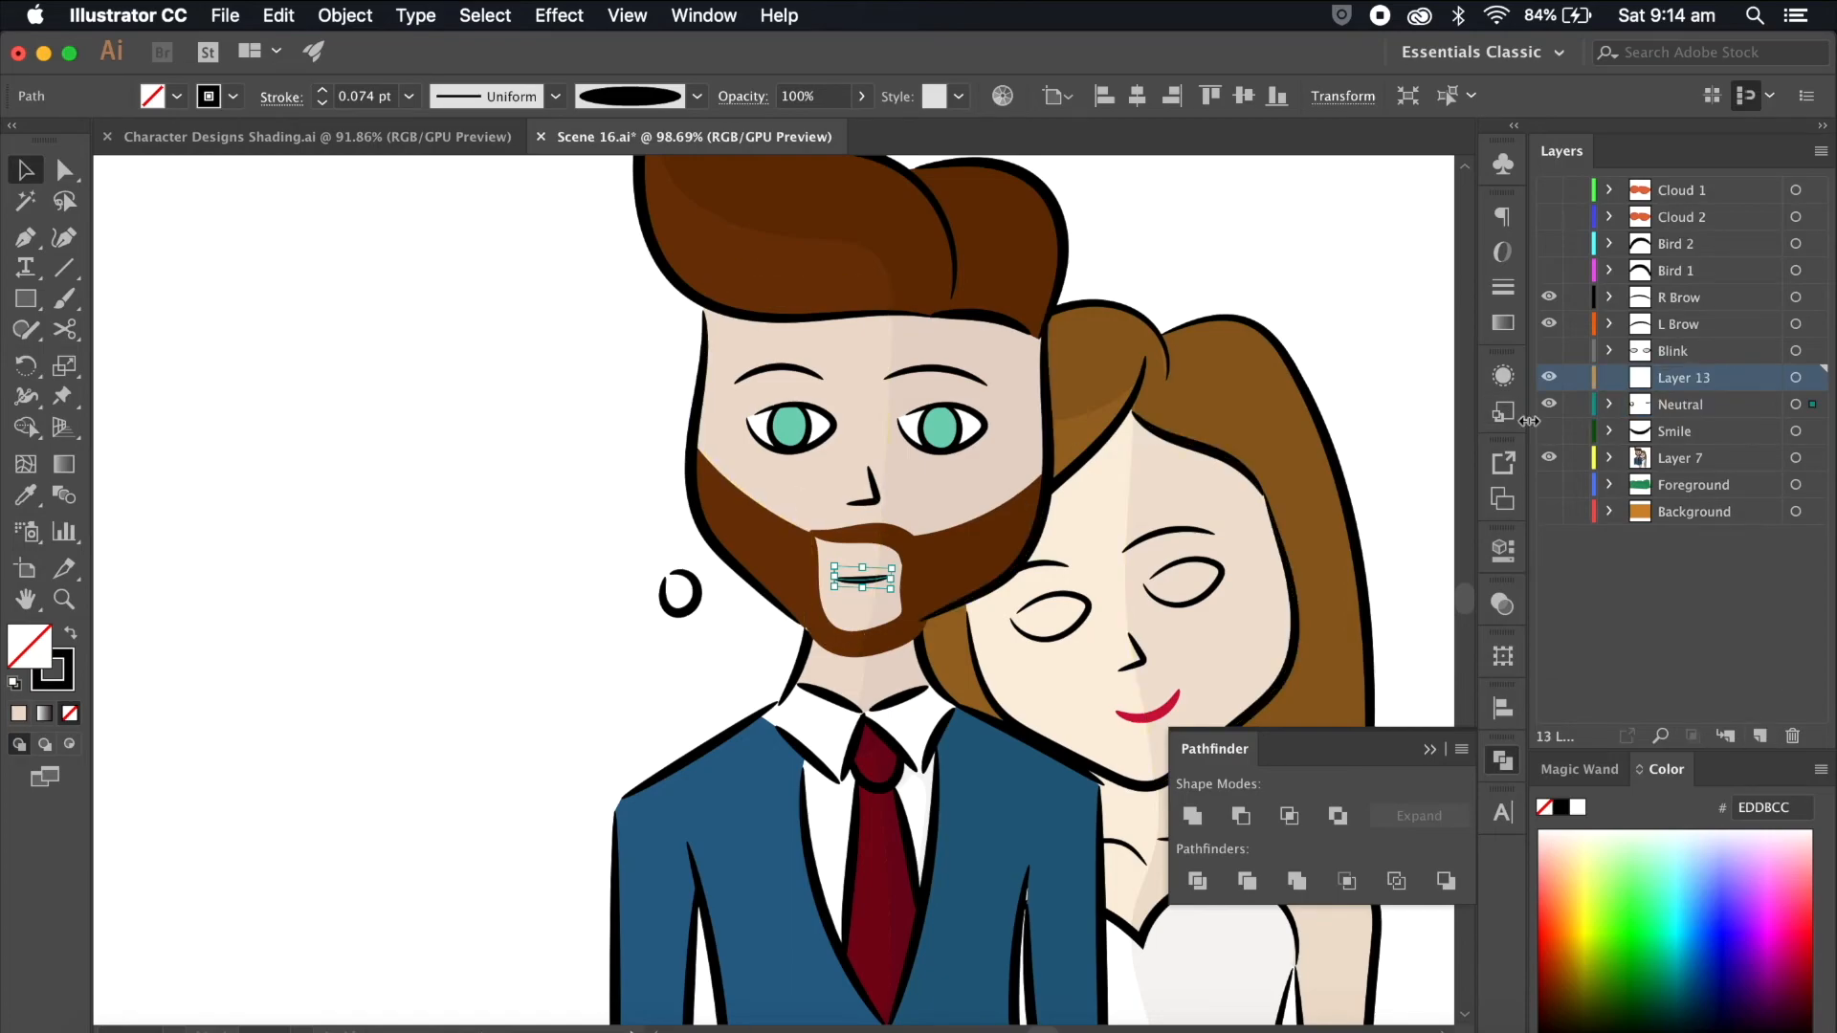
{"action": "left_click", "coordinate": [698, 594]}
{"action": "left_click_drag", "start_coordinate": [1812, 405], "coordinate": [1812, 379]}
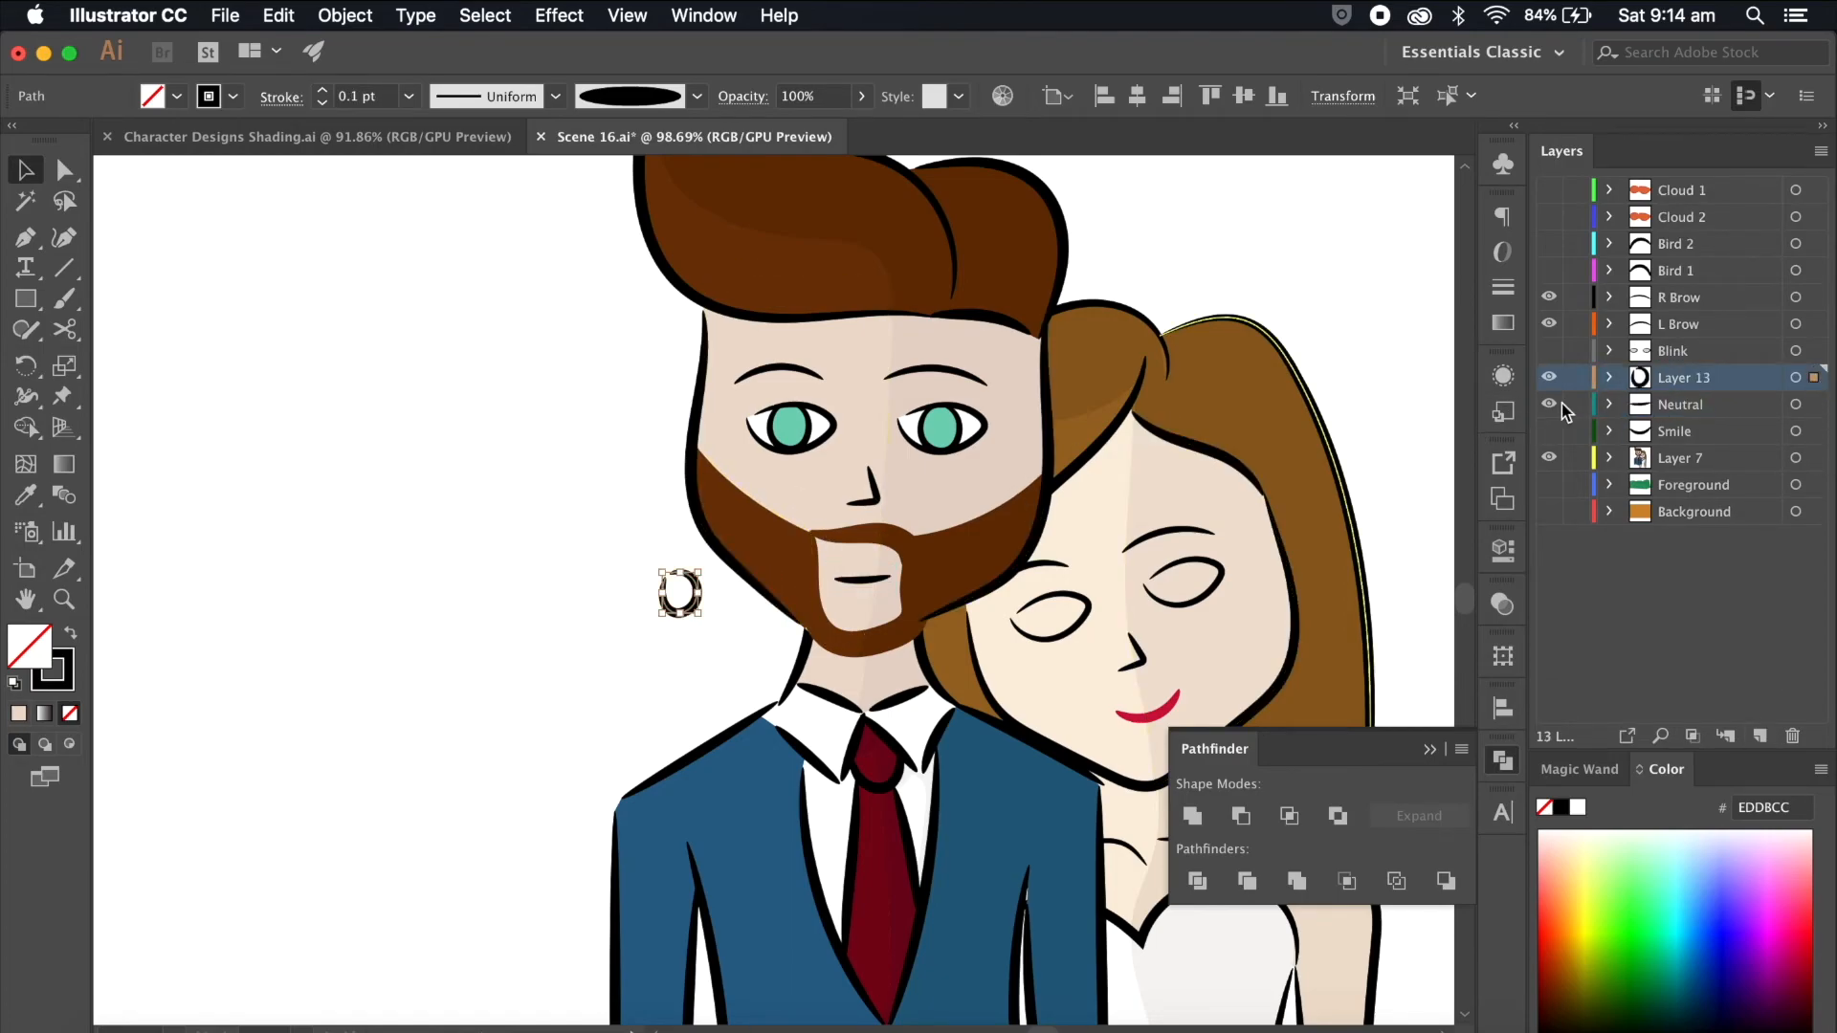
{"action": "left_click", "coordinate": [1549, 404]}
Step: Place the round mouth in the opening of the man's beard and fill it with white
{"action": "left_click", "coordinate": [625, 690]}
{"action": "scroll", "coordinate": [625, 699], "scroll_direction": "up", "scroll_amount": 3}
{"action": "left_click_drag", "start_coordinate": [709, 532], "coordinate": [1016, 516]}
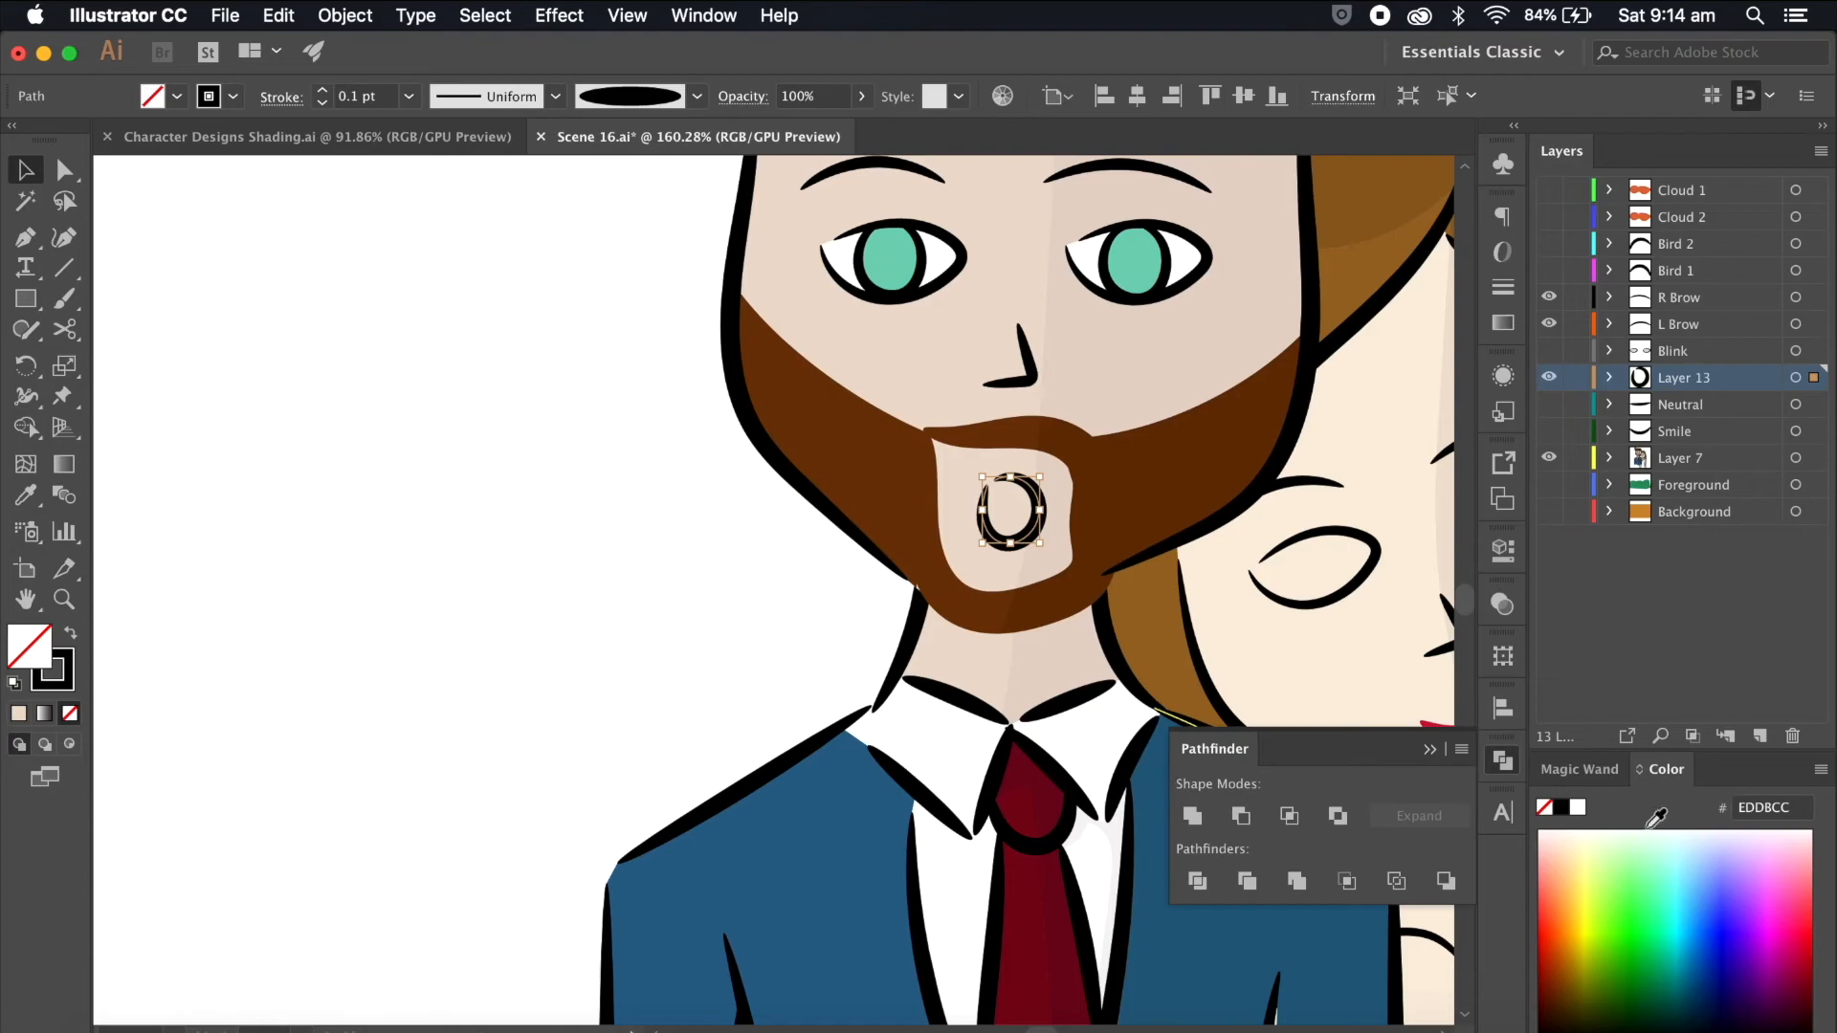
{"action": "left_click", "coordinate": [1577, 811]}
{"action": "left_click", "coordinate": [633, 633]}
Step: Switch to Finder, compare the previews of Scene 16.ai and Scene 18.ai, and return to Illustrator
{"action": "key", "text": "super+0"}
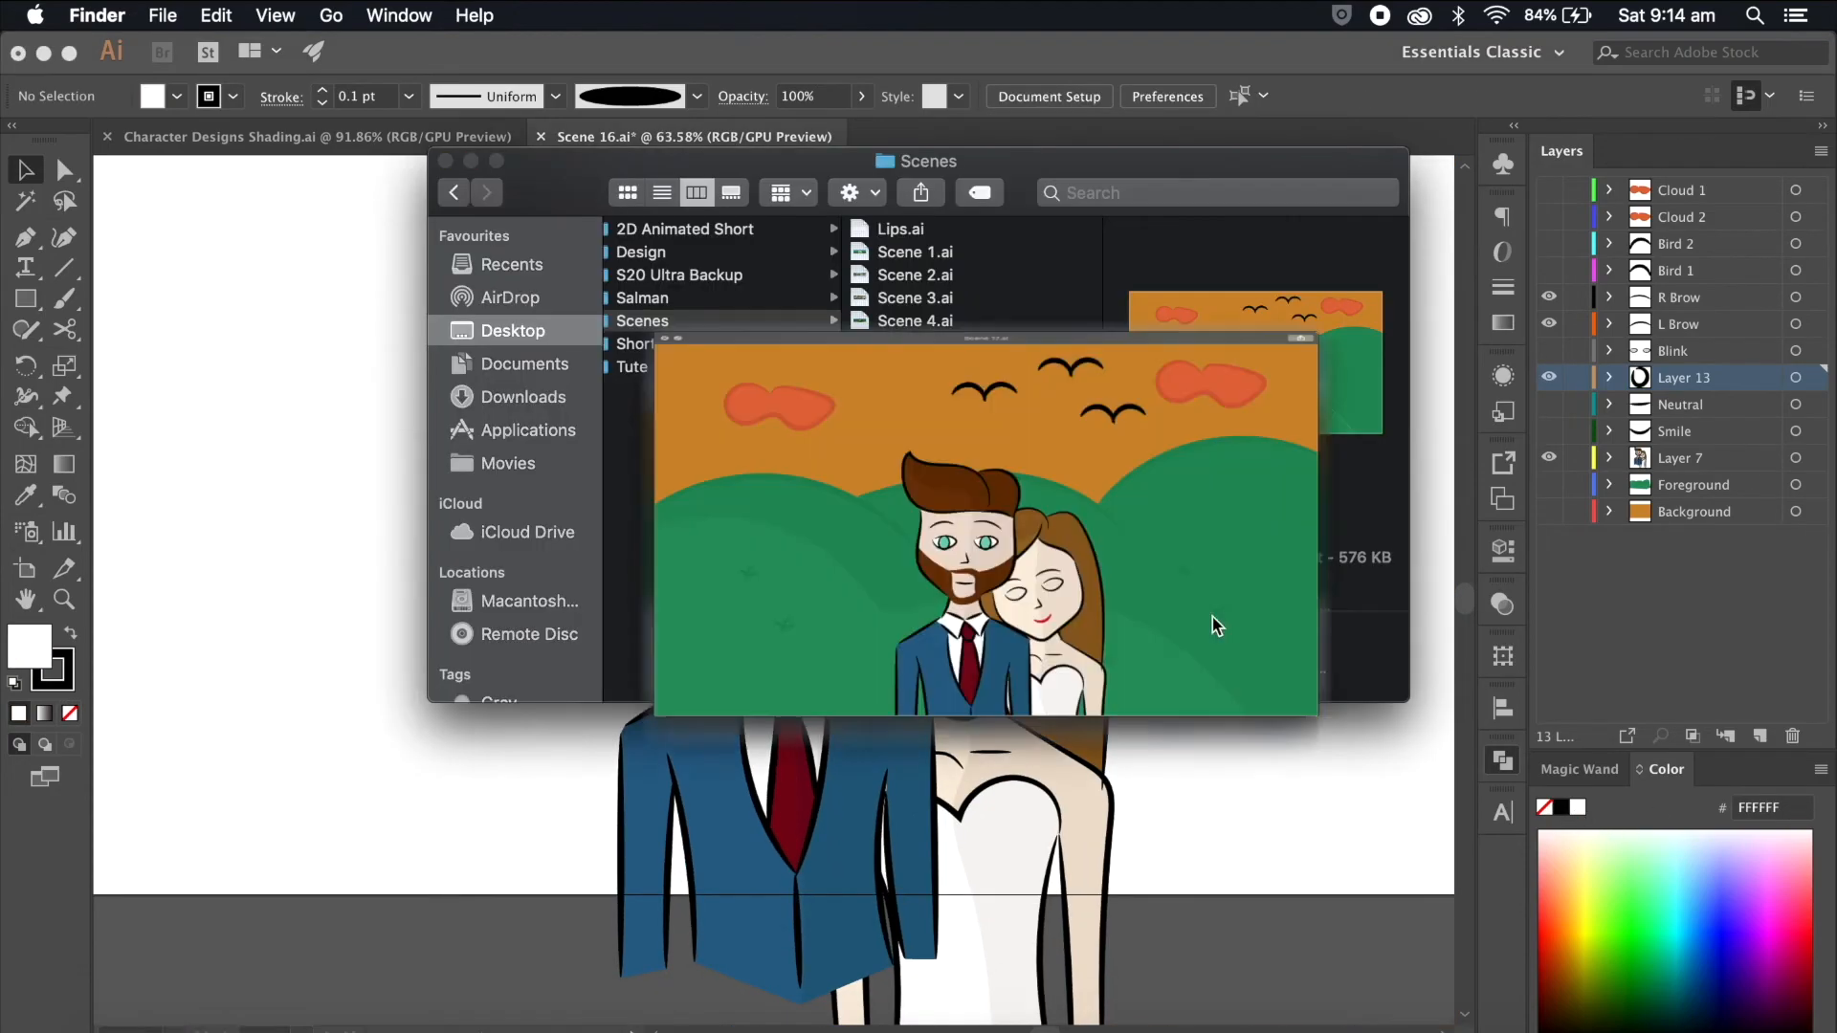
{"action": "key", "text": "space"}
{"action": "key", "text": "Up"}
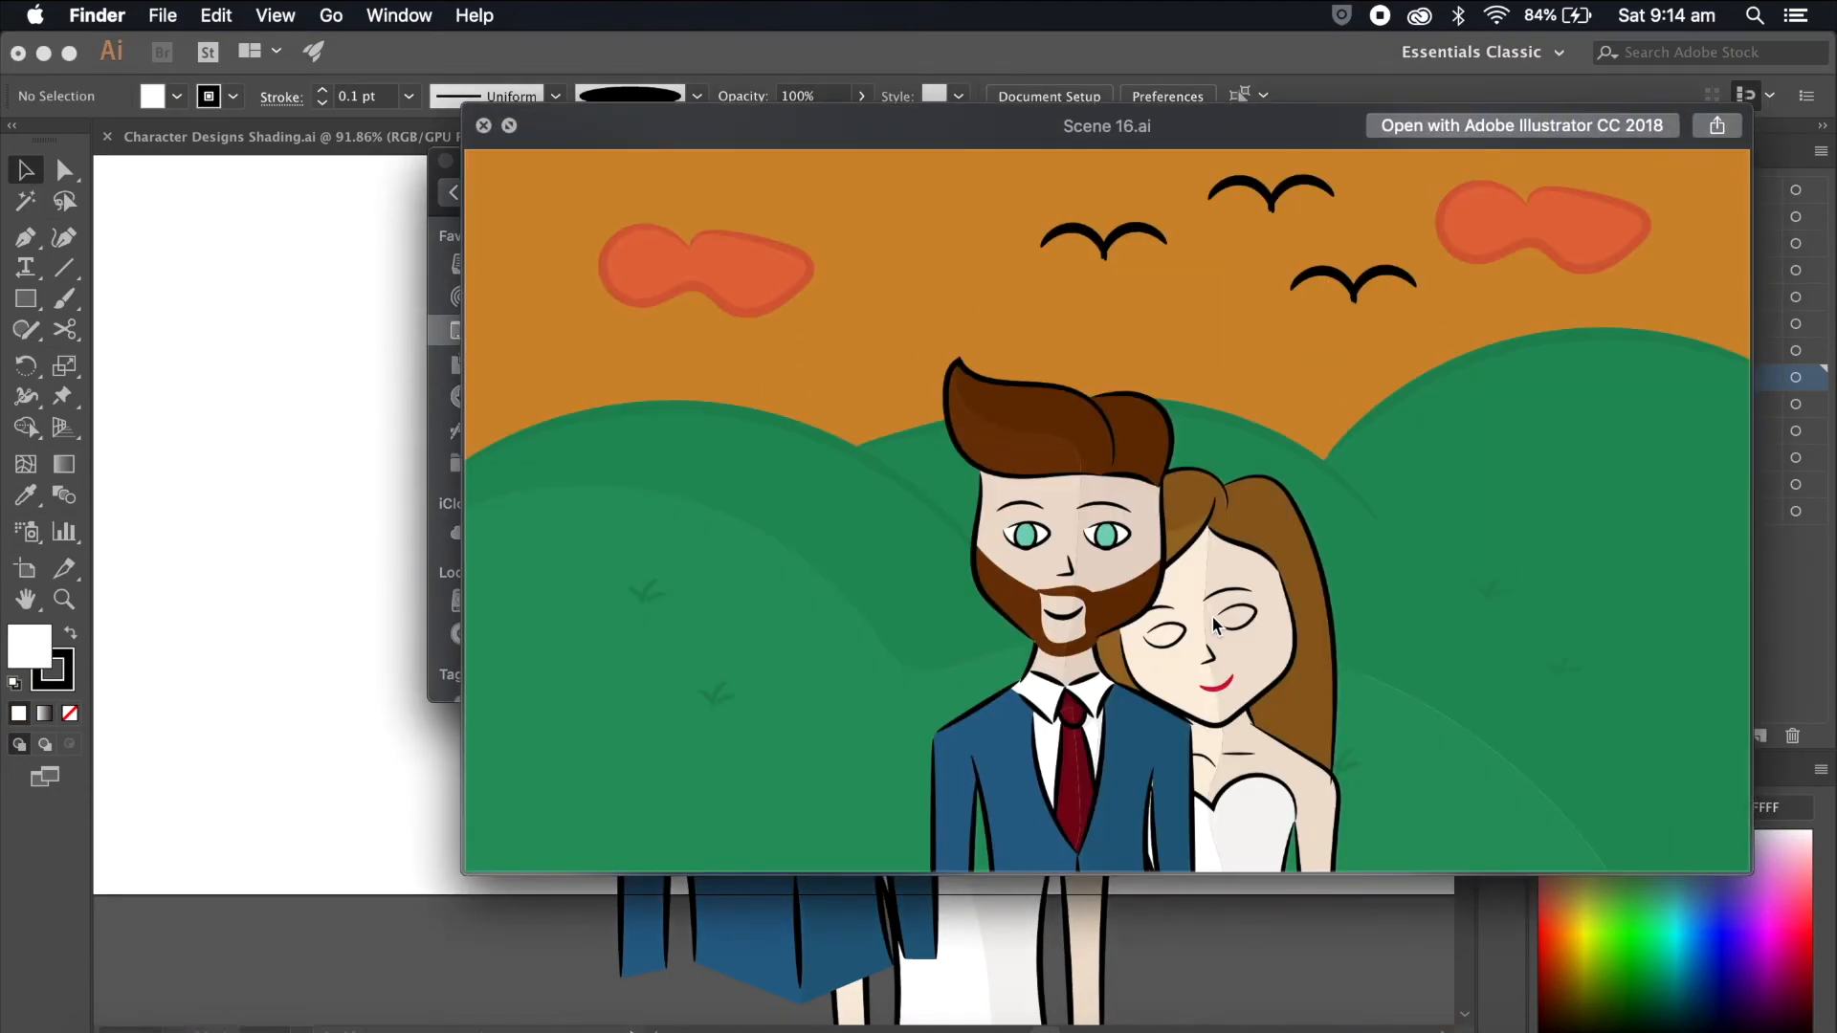
{"action": "key", "text": "Down"}
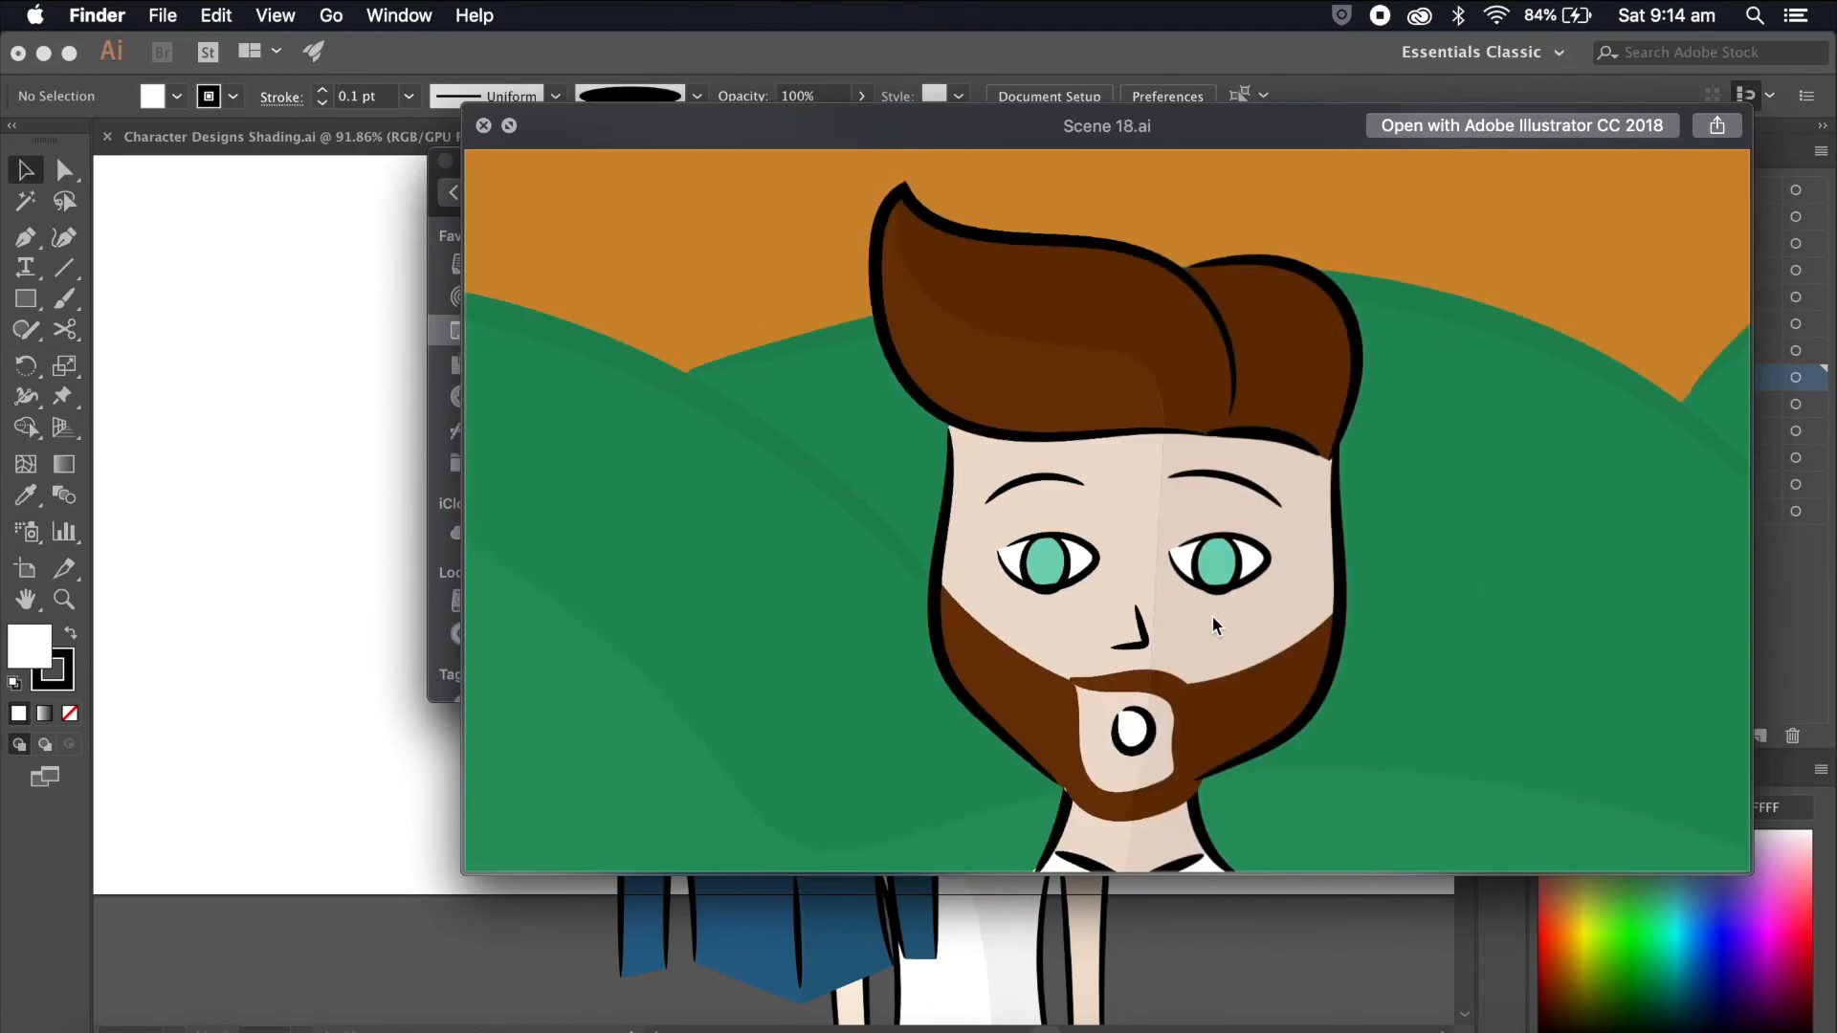
{"action": "key", "text": "space"}
{"action": "key", "text": "Return"}
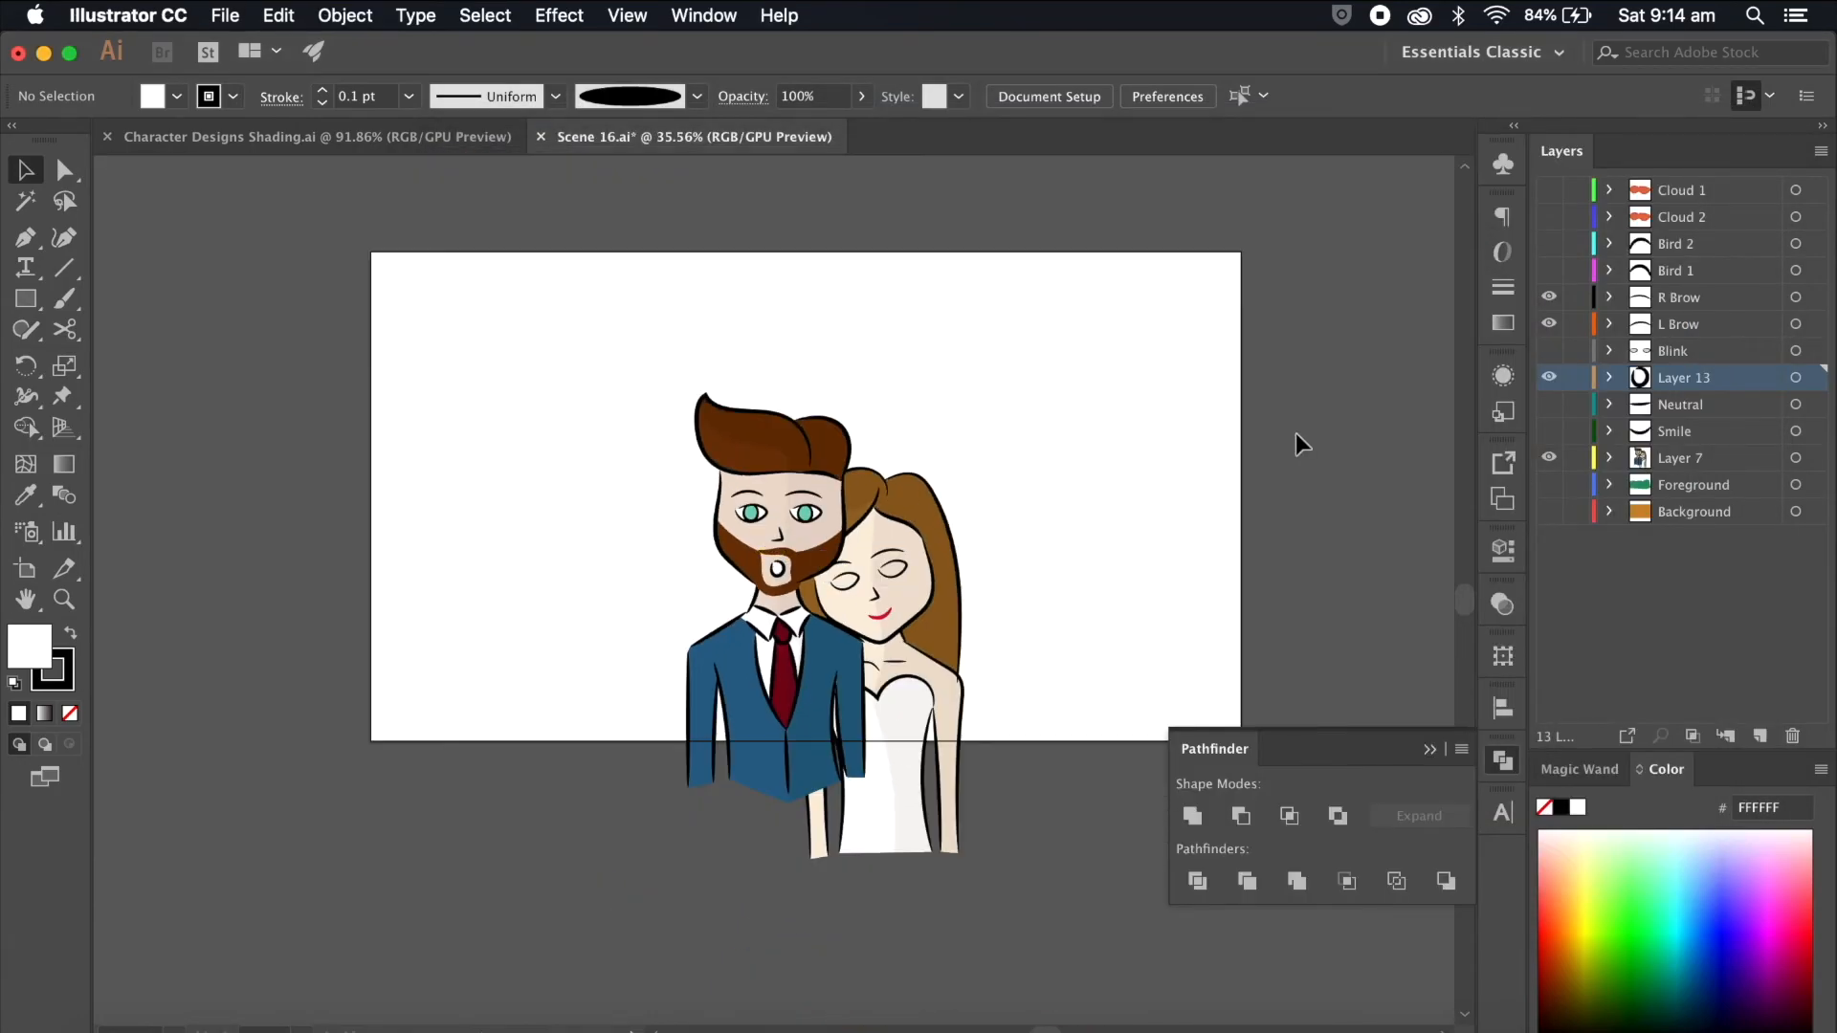
Step: Show all layers to review the full scene, then hide every layer except Layer 7
{"action": "left_click", "coordinate": [1549, 351]}
{"action": "left_click", "coordinate": [1549, 188]}
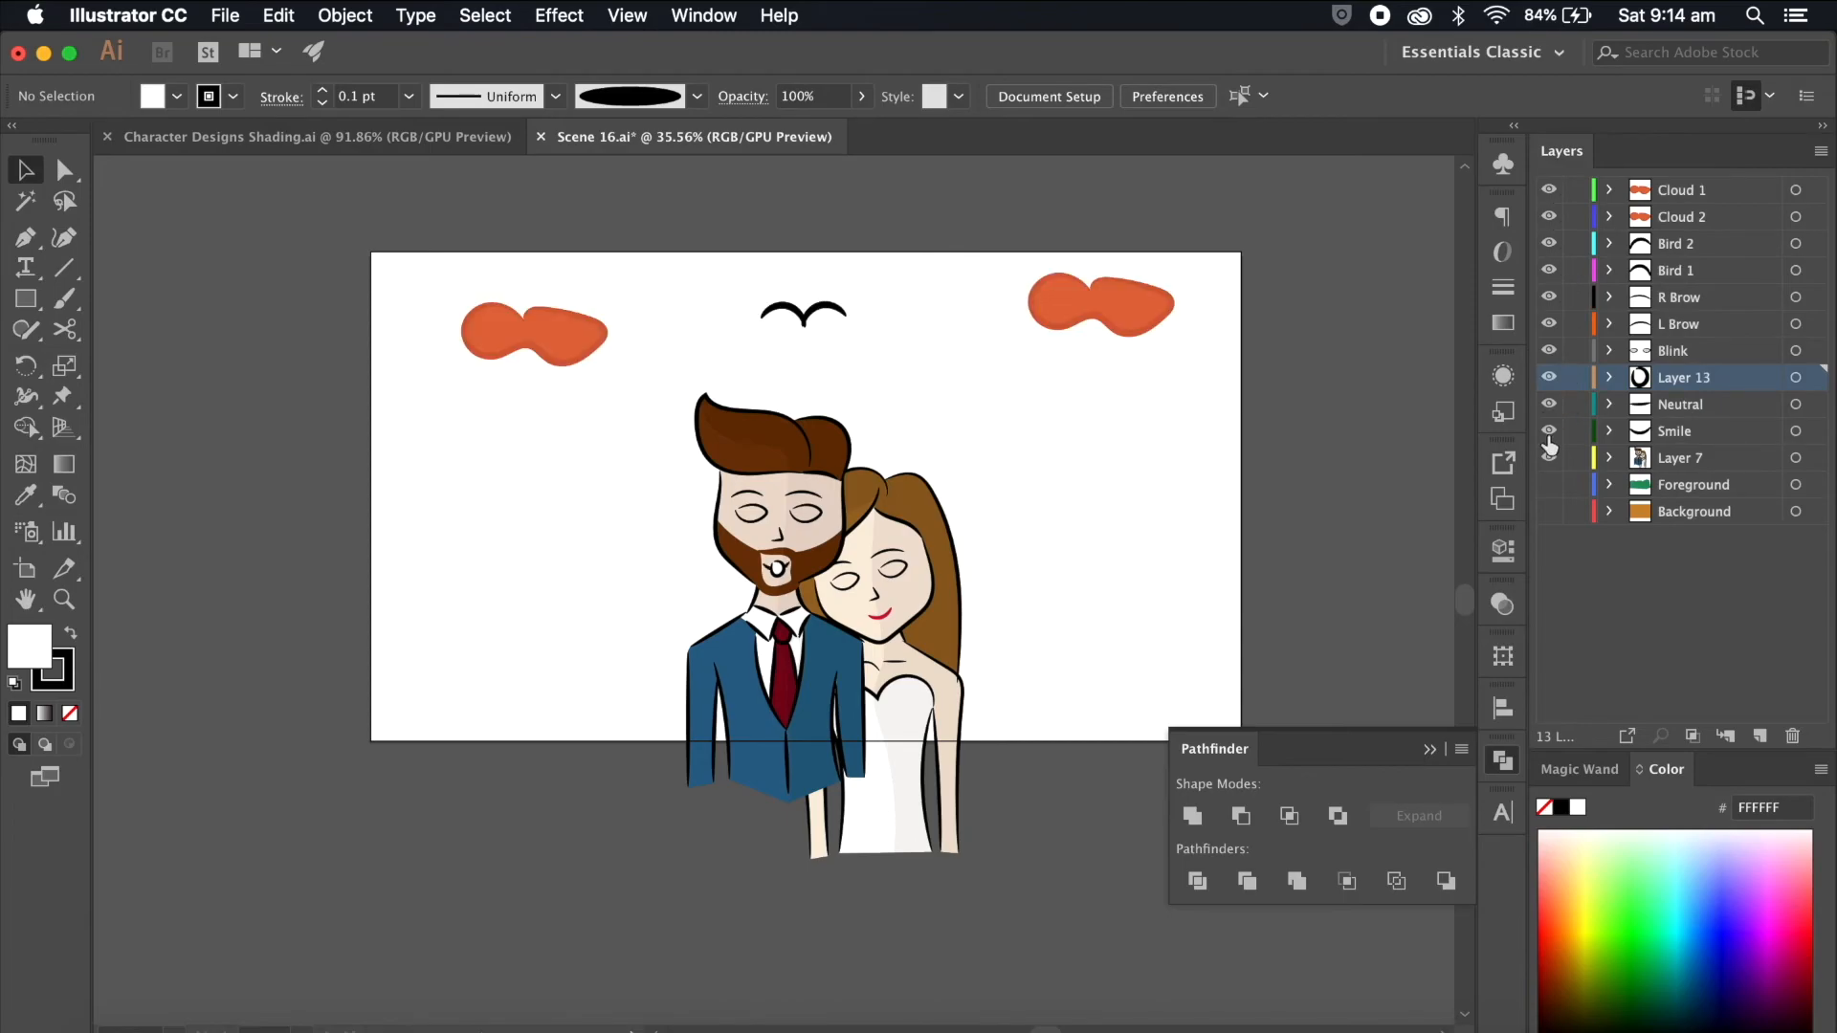
{"action": "left_click_drag", "start_coordinate": [1548, 438], "coordinate": [1541, 523]}
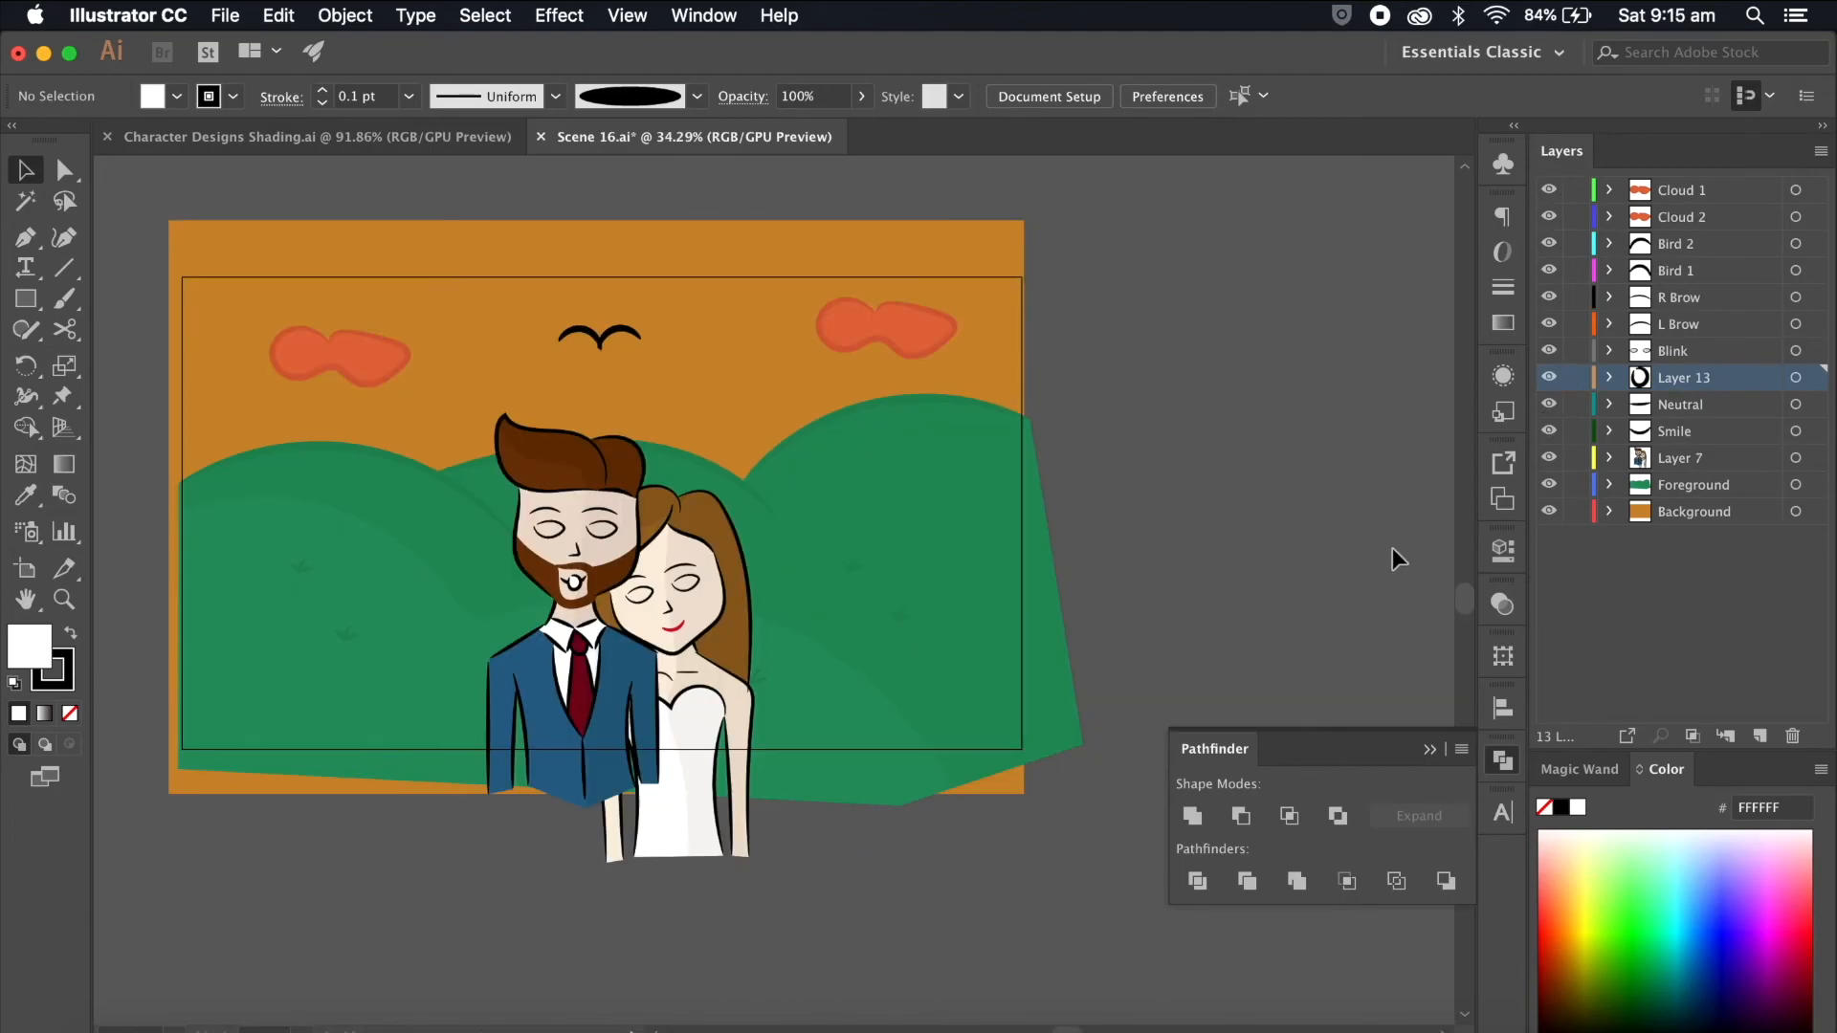
{"action": "scroll", "coordinate": [1392, 548], "scroll_direction": "up", "scroll_amount": 3}
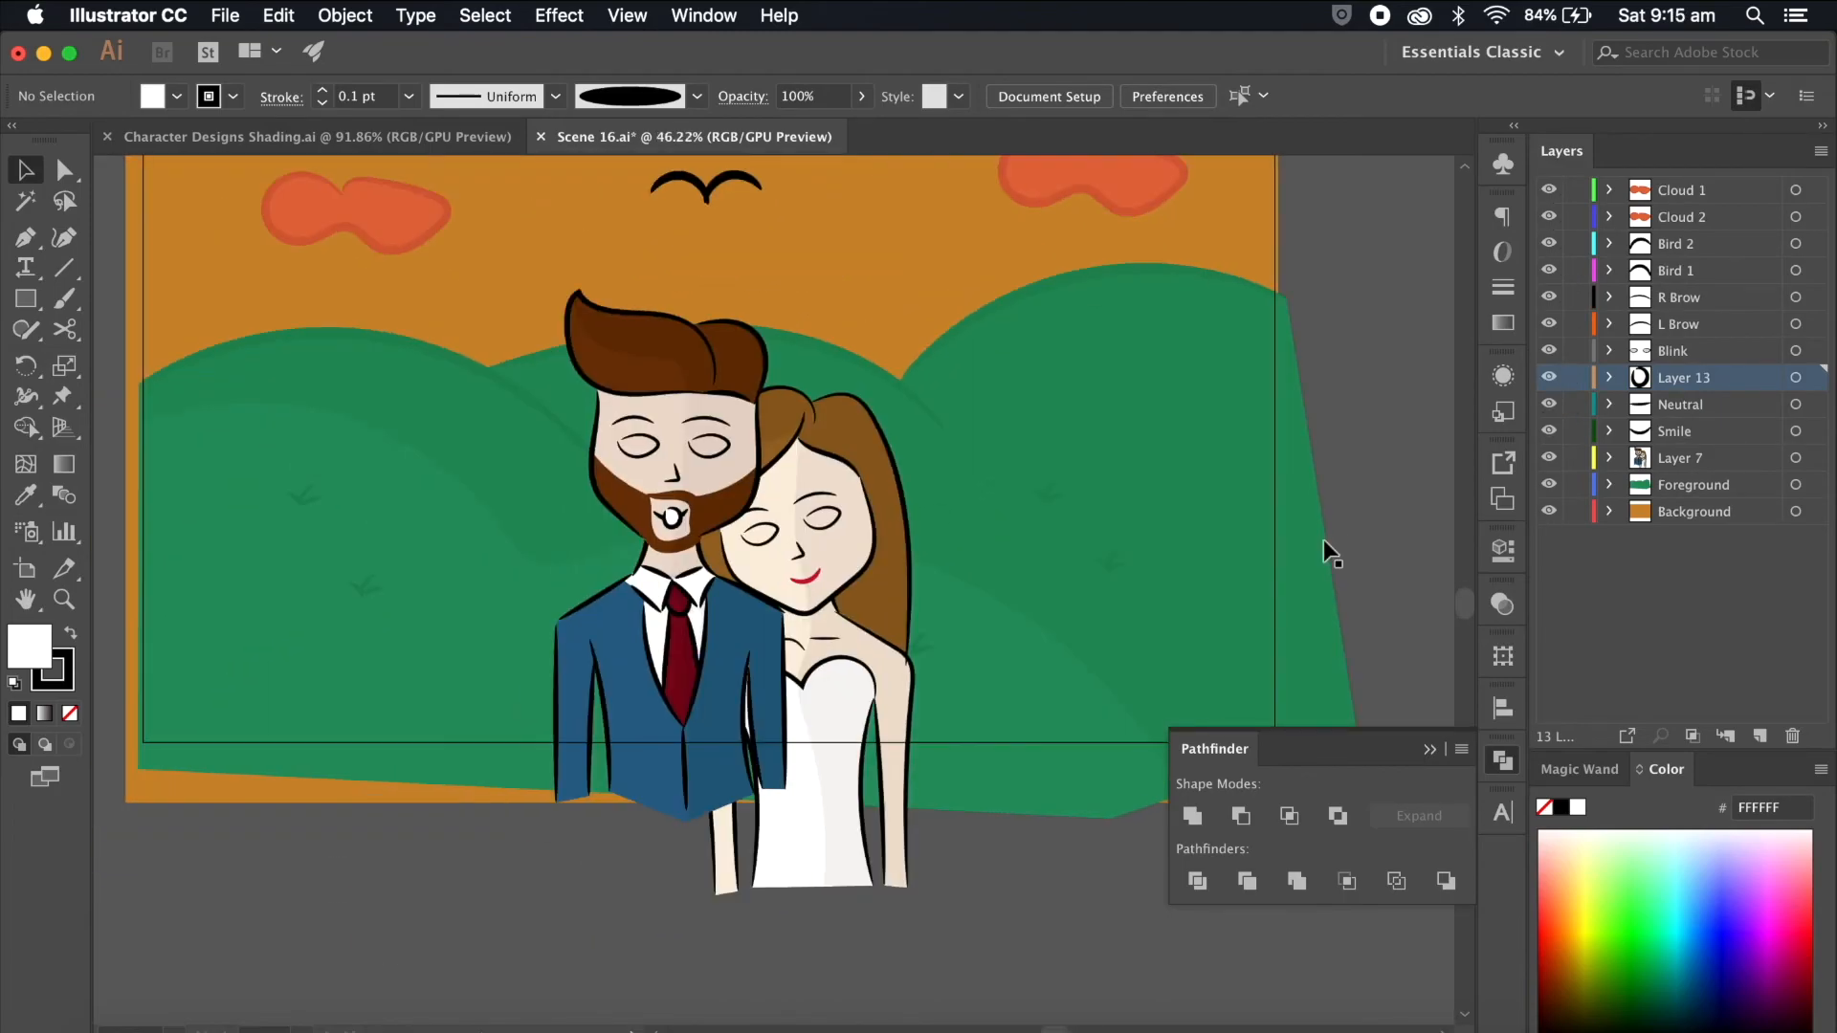
{"action": "left_click_drag", "start_coordinate": [1554, 488], "coordinate": [1552, 525]}
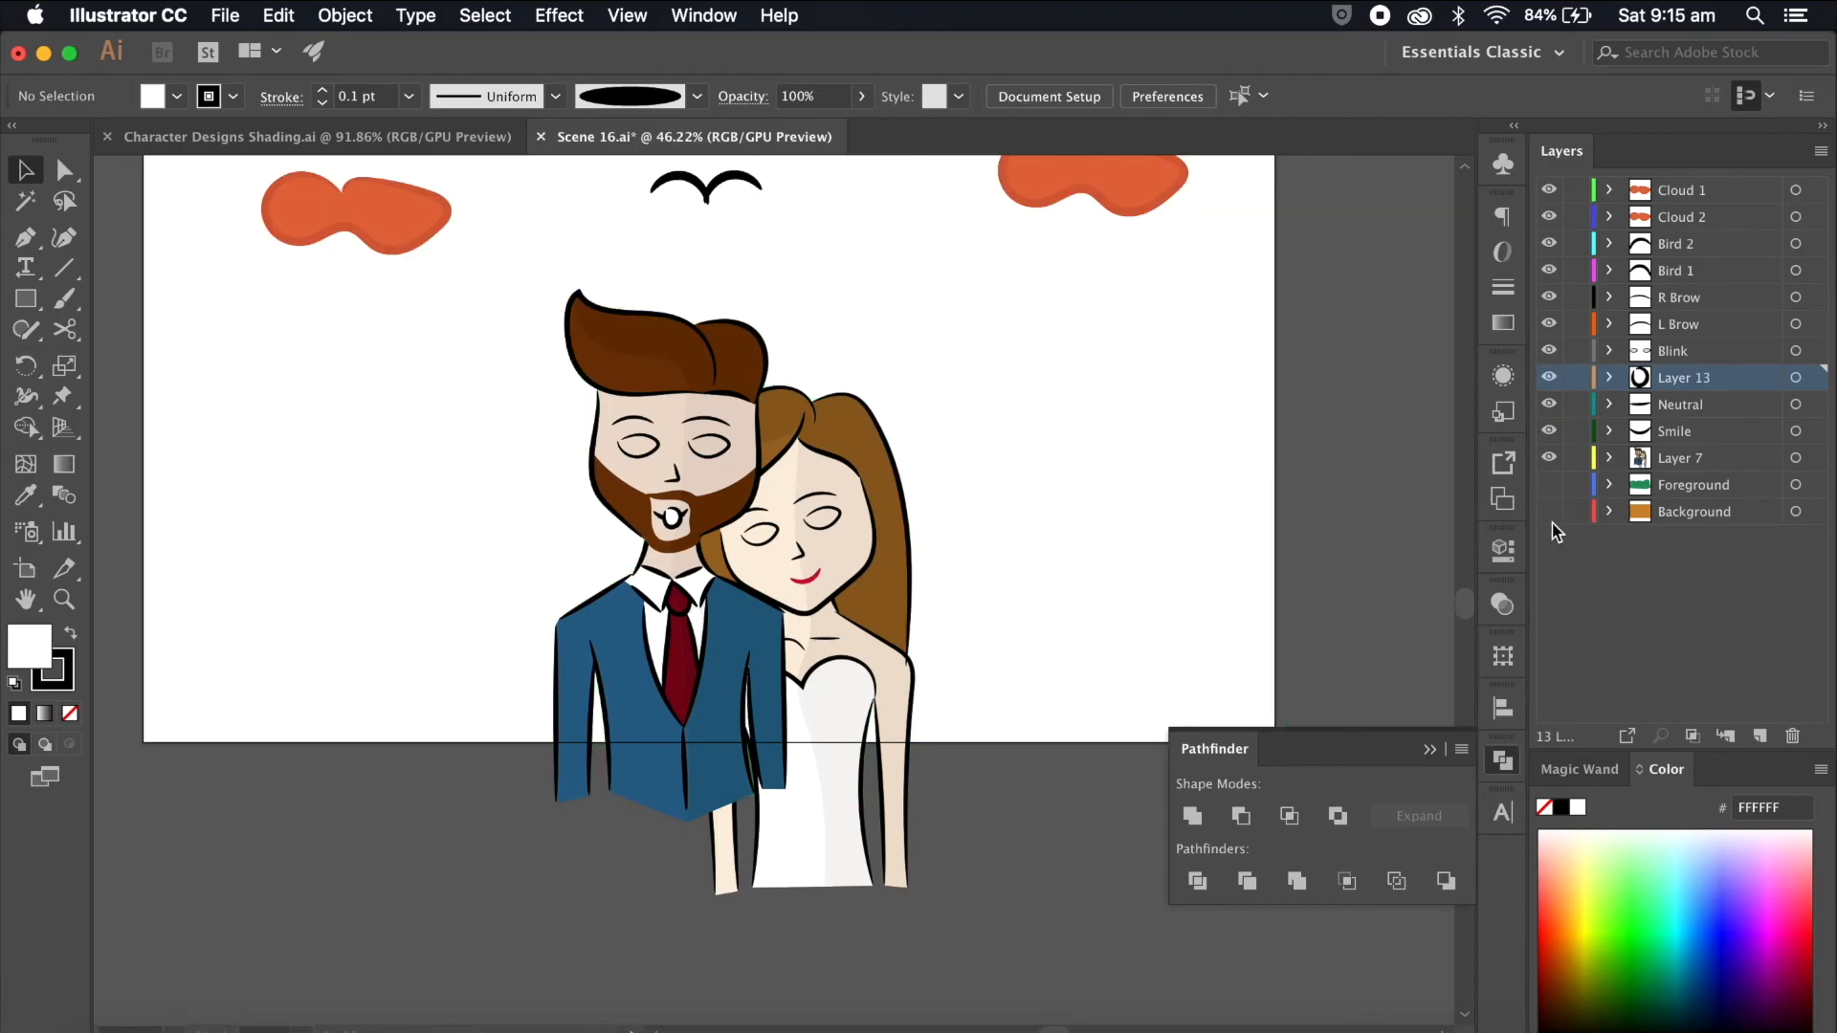
{"action": "left_click_drag", "start_coordinate": [1560, 432], "coordinate": [1549, 188]}
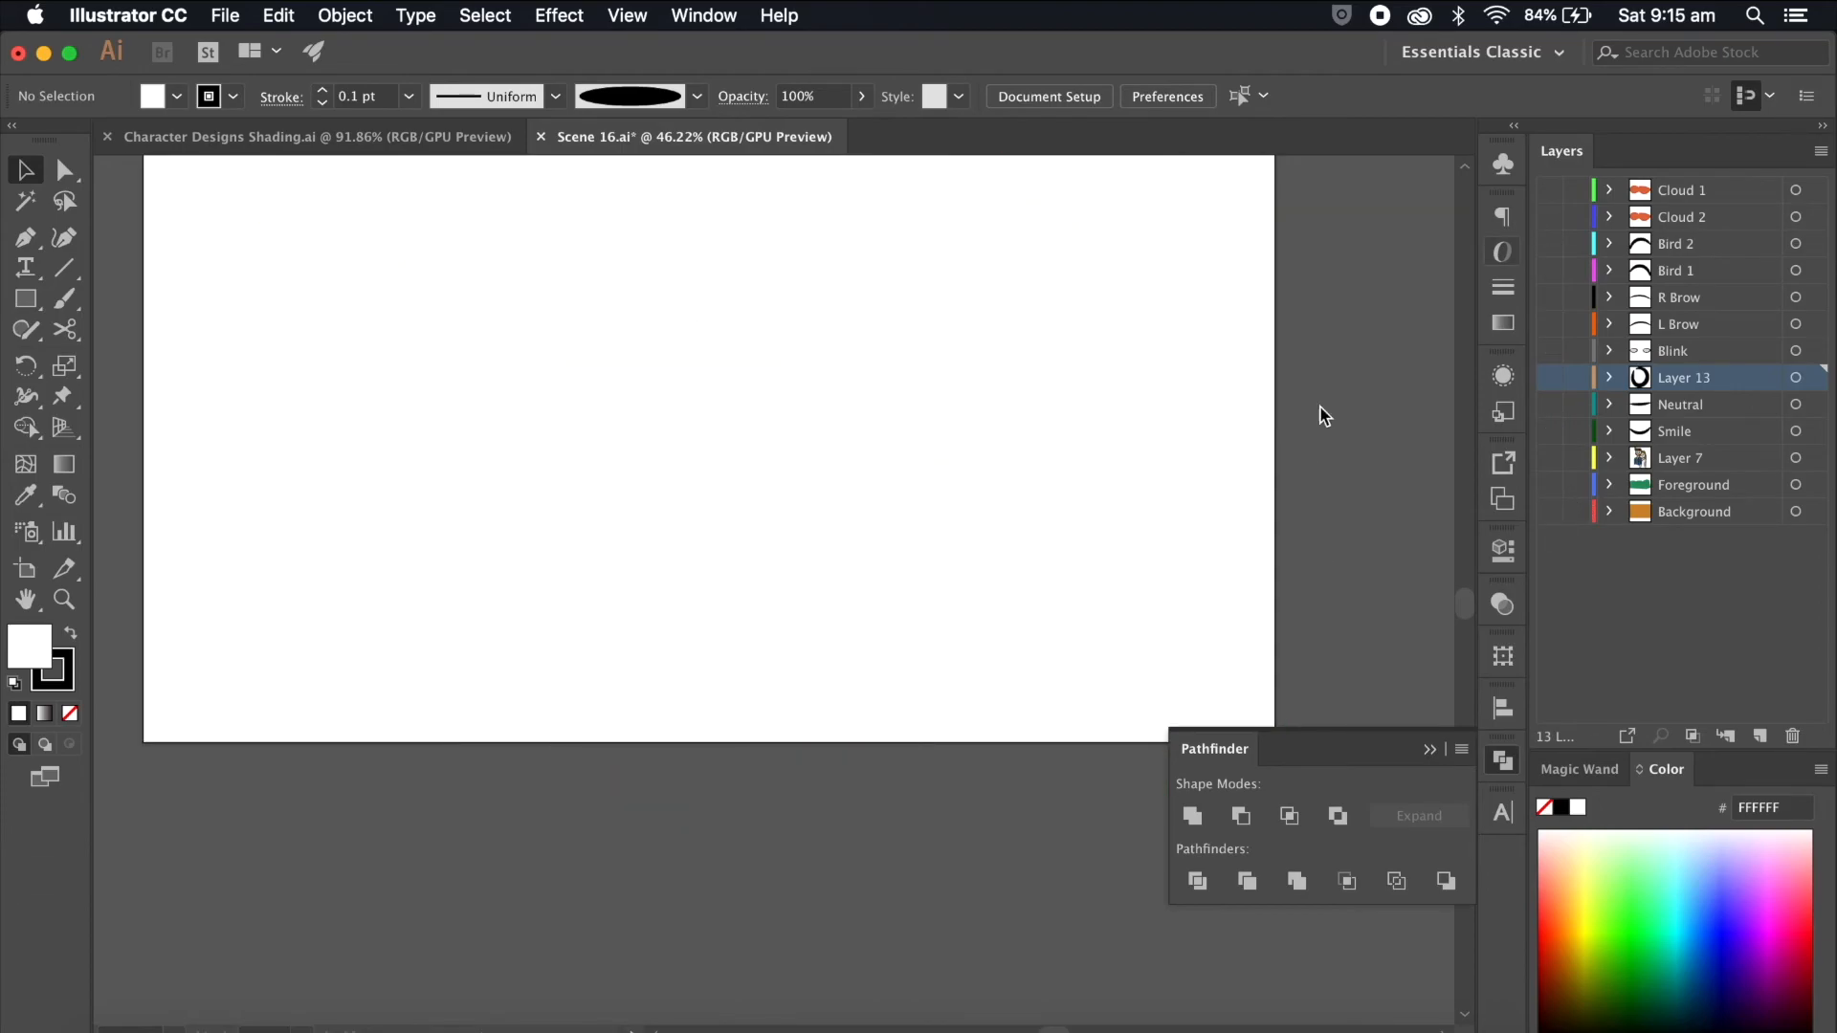
{"action": "left_click", "coordinate": [1549, 457]}
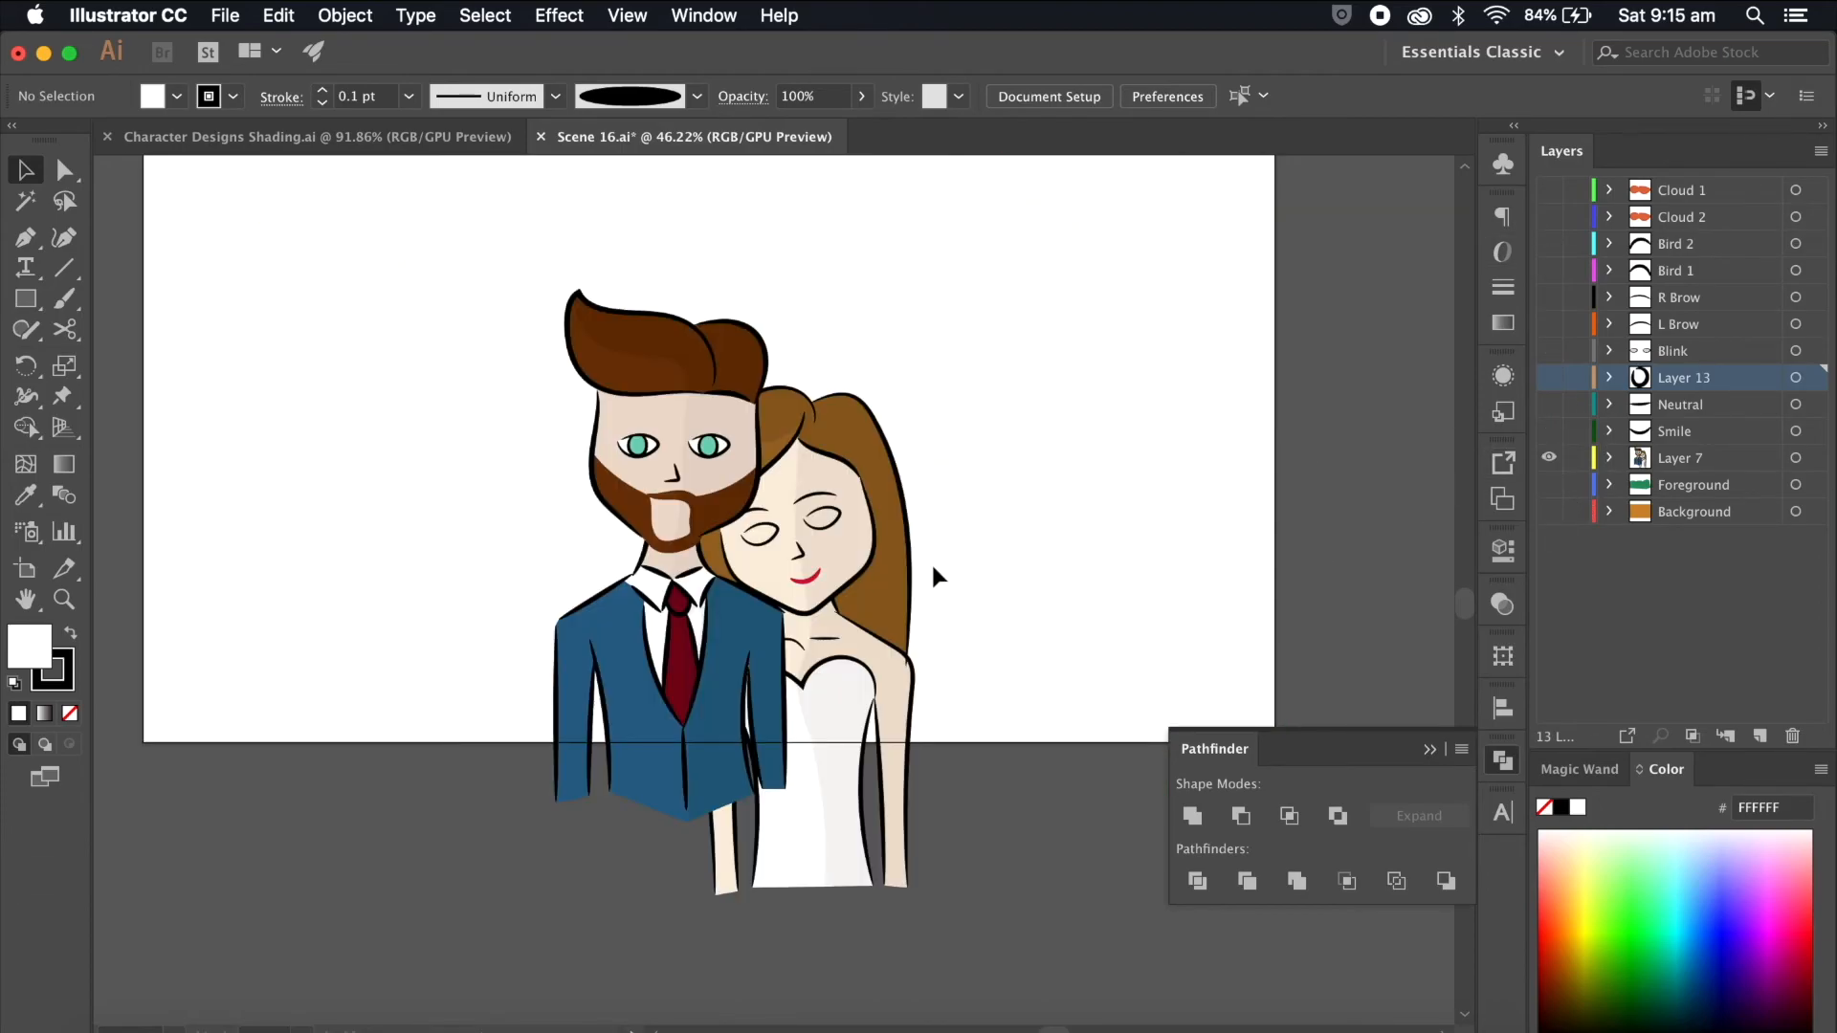
Step: Isolate the couple's group on Layer 7, try moving the woman's hair aside, and undo the move
{"action": "left_click", "coordinate": [888, 589]}
{"action": "scroll", "coordinate": [887, 589], "scroll_direction": "up", "scroll_amount": 3}
{"action": "double_click", "coordinate": [887, 589]}
{"action": "scroll", "coordinate": [888, 551], "scroll_direction": "down", "scroll_amount": 3}
{"action": "scroll", "coordinate": [889, 574], "scroll_direction": "up", "scroll_amount": 2}
{"action": "left_click", "coordinate": [896, 591]}
{"action": "left_click", "coordinate": [674, 689]}
{"action": "left_click", "coordinate": [972, 359]}
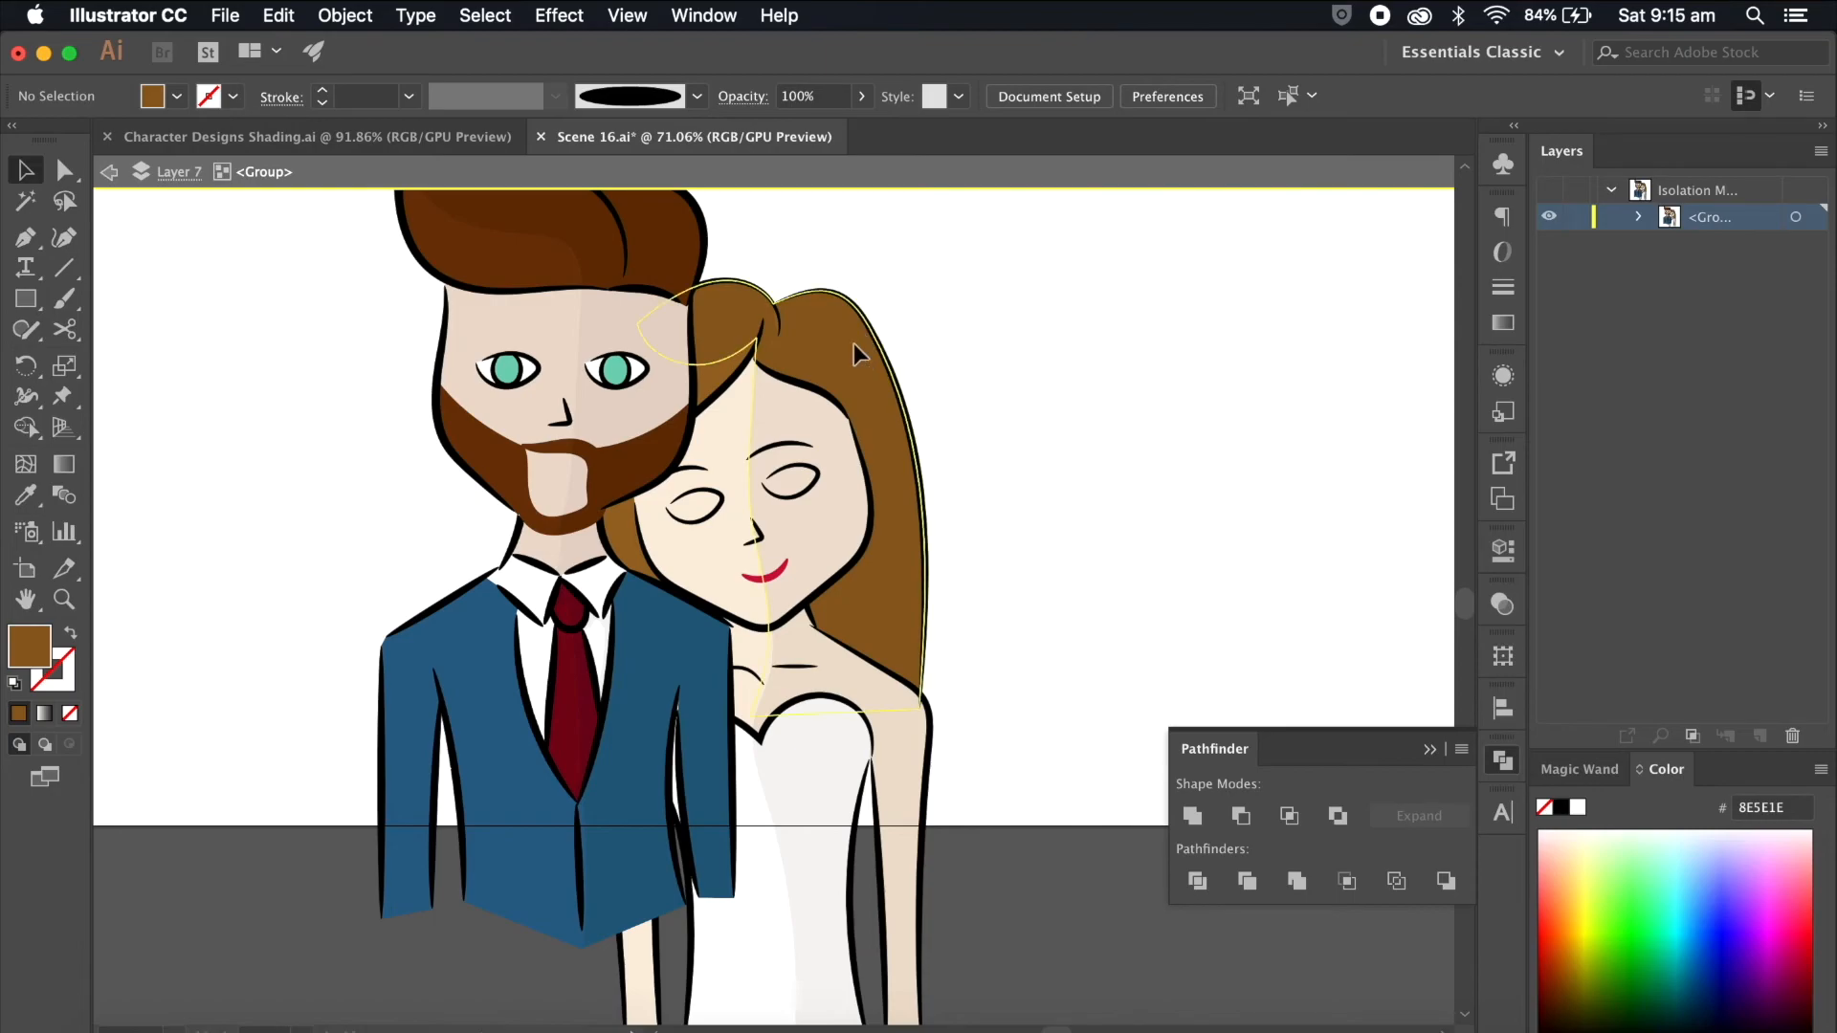
{"action": "left_click_drag", "start_coordinate": [853, 344], "coordinate": [1229, 348]}
{"action": "key", "text": "super+z"}
Step: Move the woman's hair shapes and outlines clear of her head and delete the small leftover hair piece
{"action": "scroll", "coordinate": [1129, 393], "scroll_direction": "up", "scroll_amount": 3}
{"action": "left_click", "coordinate": [795, 399]}
{"action": "left_click", "coordinate": [560, 246], "text": "shift"}
{"action": "left_click", "coordinate": [549, 277], "text": "shift"}
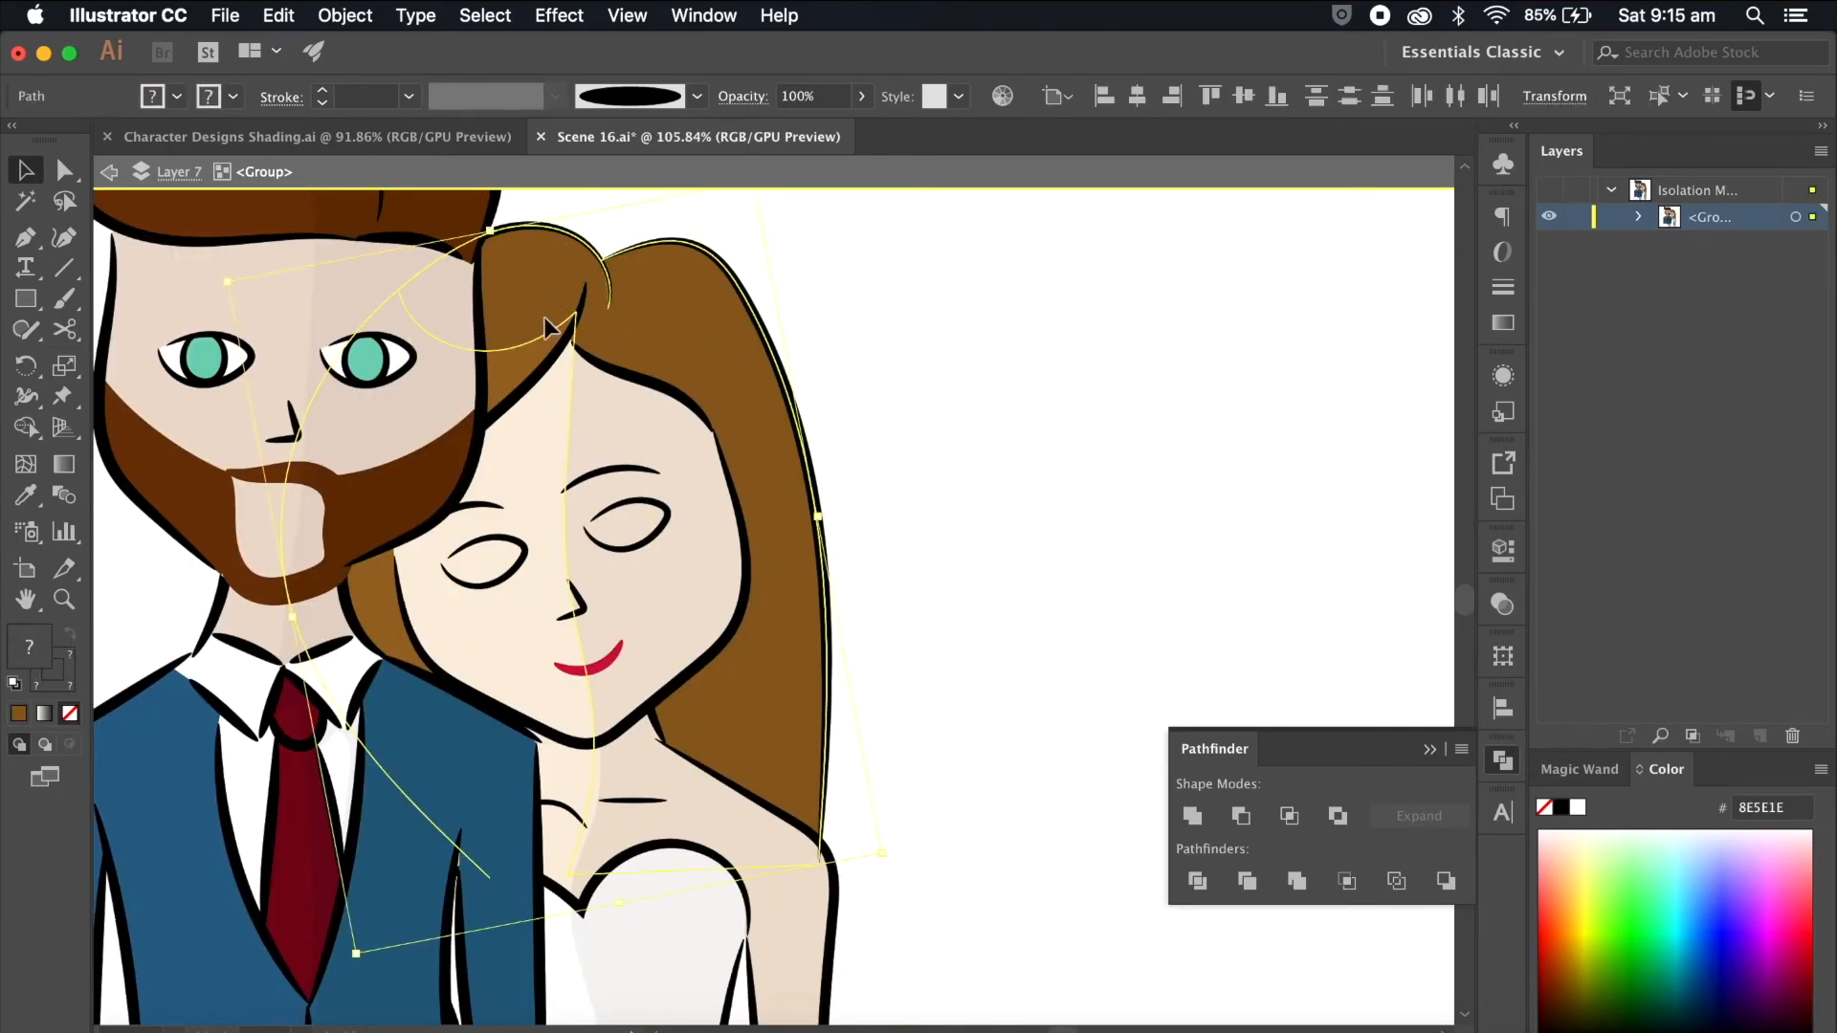
{"action": "left_click_drag", "start_coordinate": [786, 383], "coordinate": [1161, 383]}
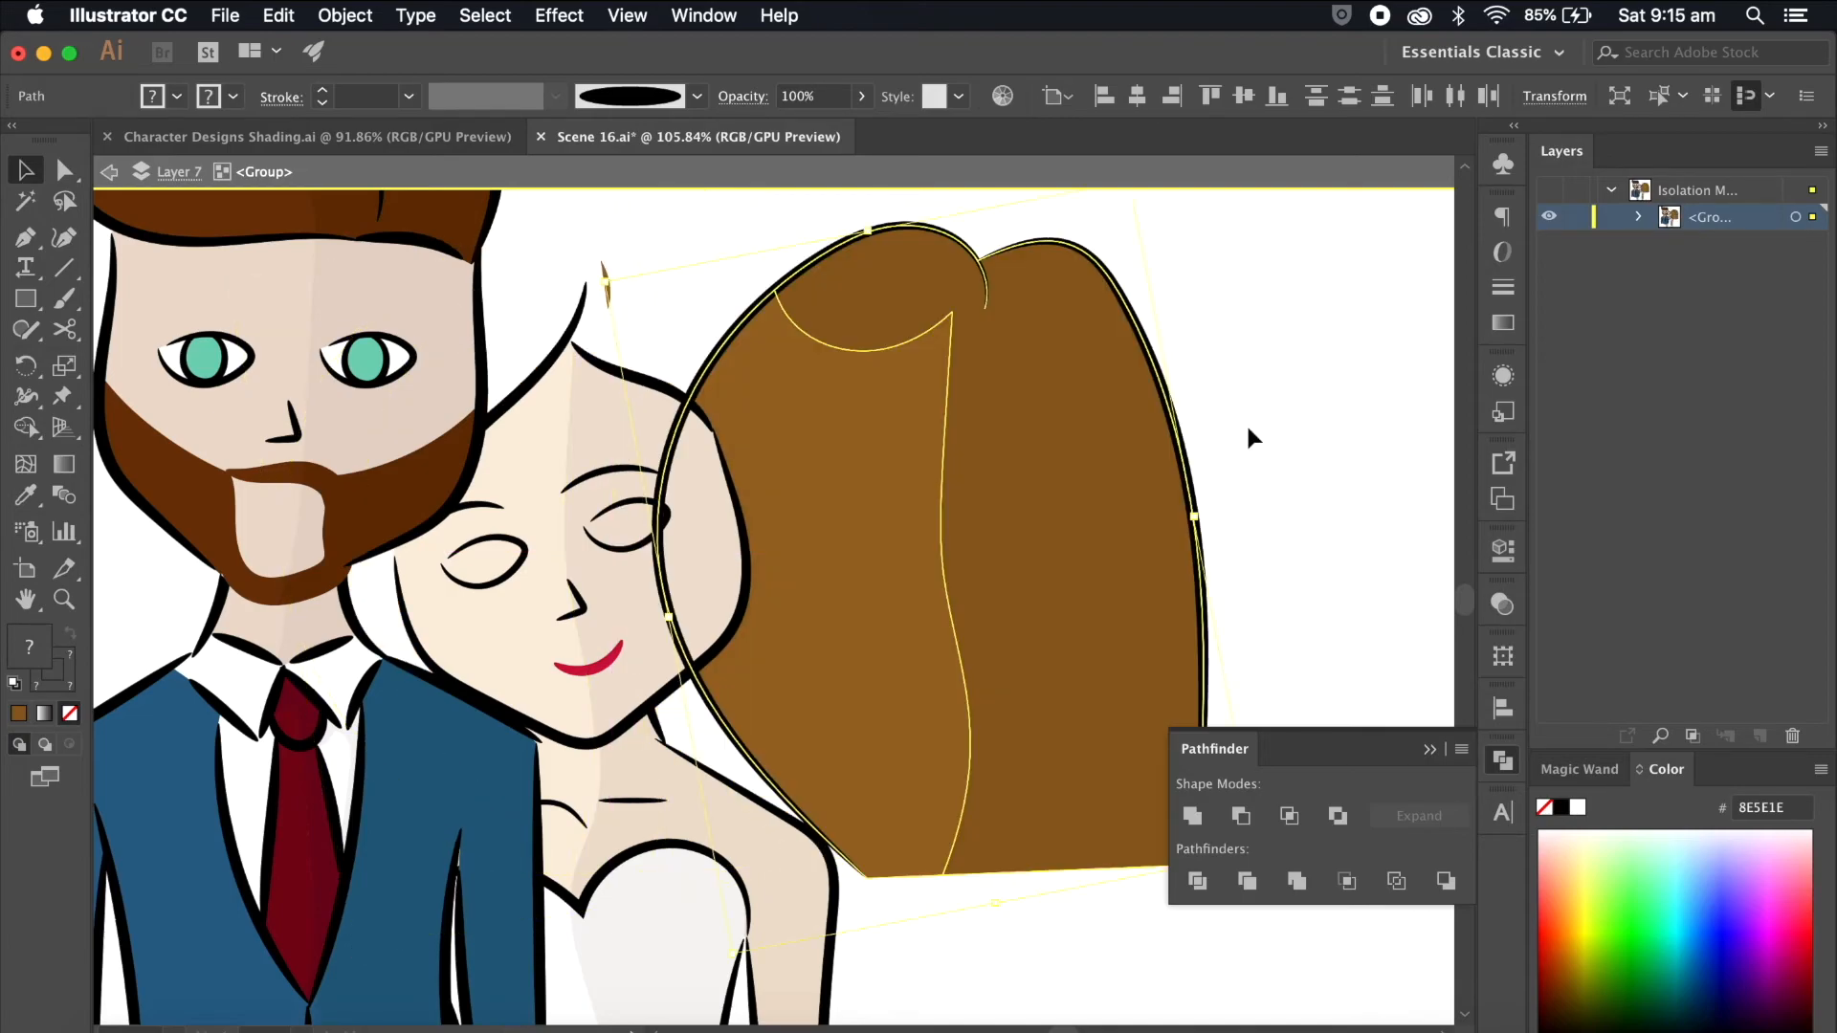
{"action": "left_click", "coordinate": [1245, 422]}
{"action": "left_click", "coordinate": [608, 289]}
{"action": "key", "text": "Delete"}
Step: Select all the separated hair pieces and move them back into place around the woman's head
{"action": "scroll", "coordinate": [608, 287], "scroll_direction": "down", "scroll_amount": 4}
{"action": "left_click_drag", "start_coordinate": [968, 277], "coordinate": [775, 673]}
{"action": "left_click_drag", "start_coordinate": [898, 503], "coordinate": [677, 502]}
{"action": "left_click", "coordinate": [779, 507]}
{"action": "left_click", "coordinate": [681, 520]}
{"action": "scroll", "coordinate": [681, 520], "scroll_direction": "down", "scroll_amount": 3}
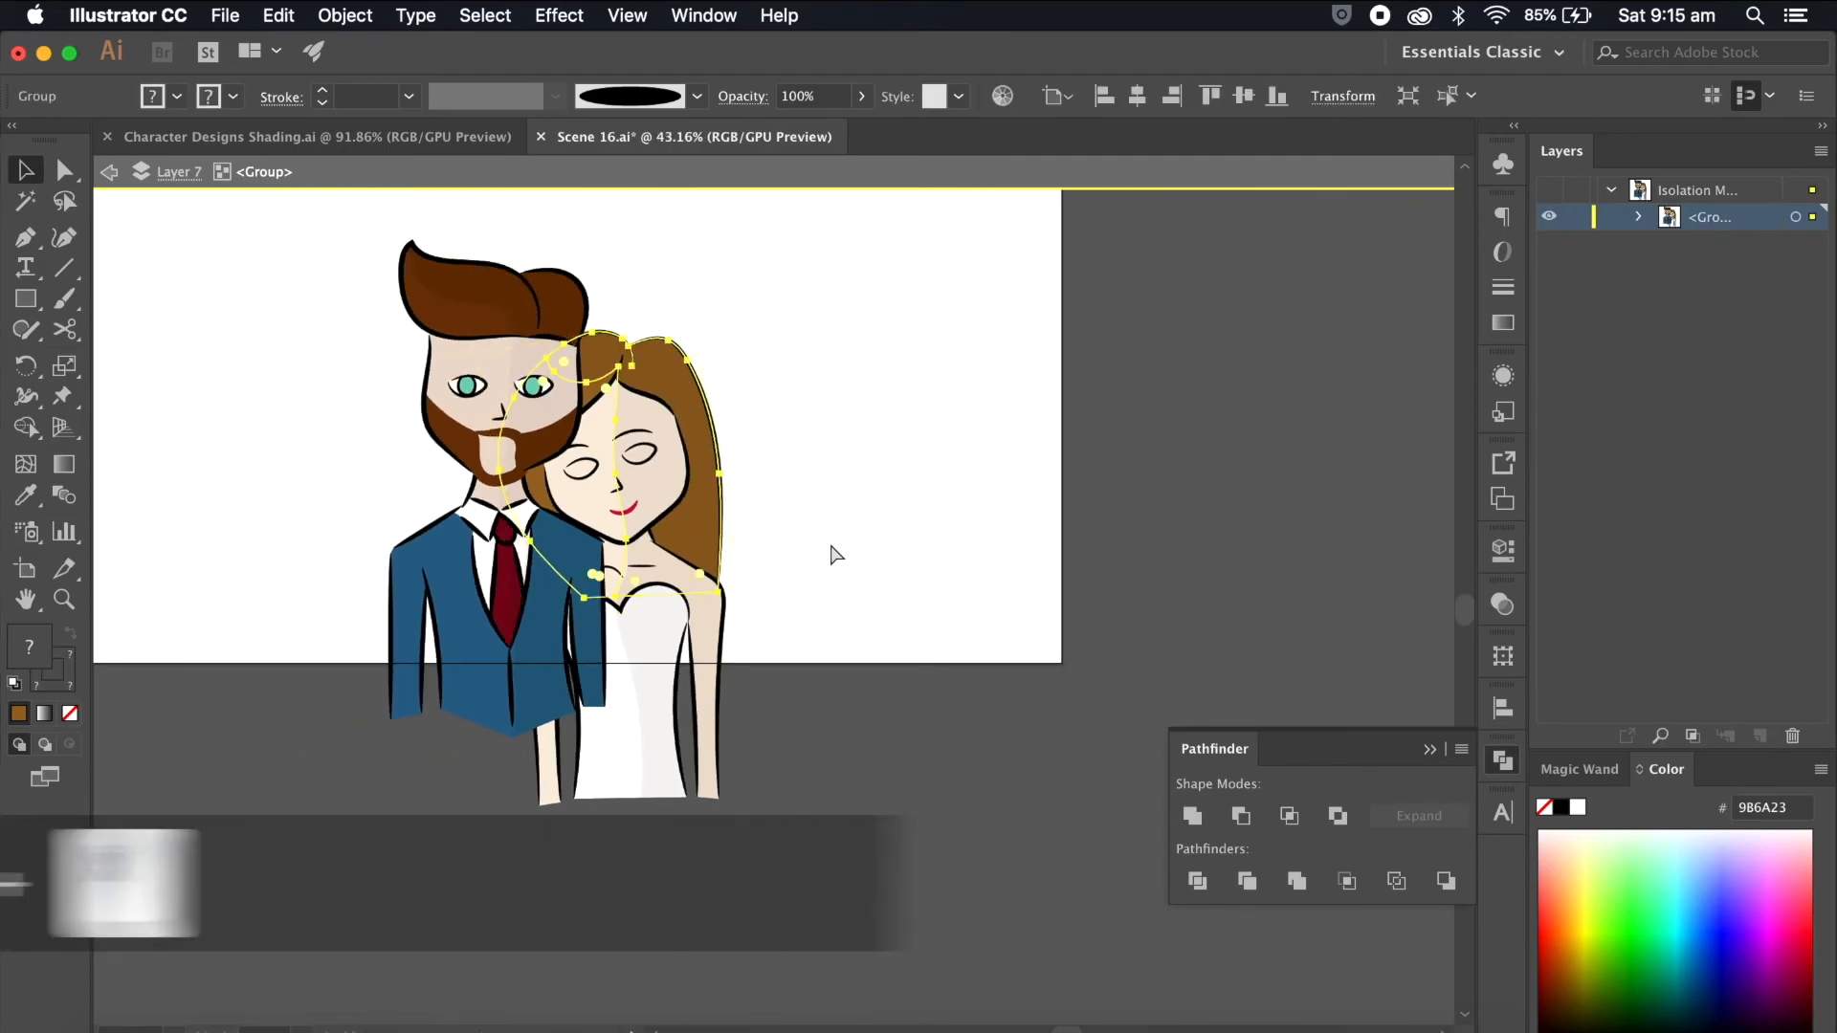
Step: Cut the woman's hair and paste it in place on a new layer between Layer 7 and Foreground
{"action": "key", "text": "ctrl+x"}
{"action": "left_click", "coordinate": [1712, 485]}
{"action": "left_click", "coordinate": [1765, 737]}
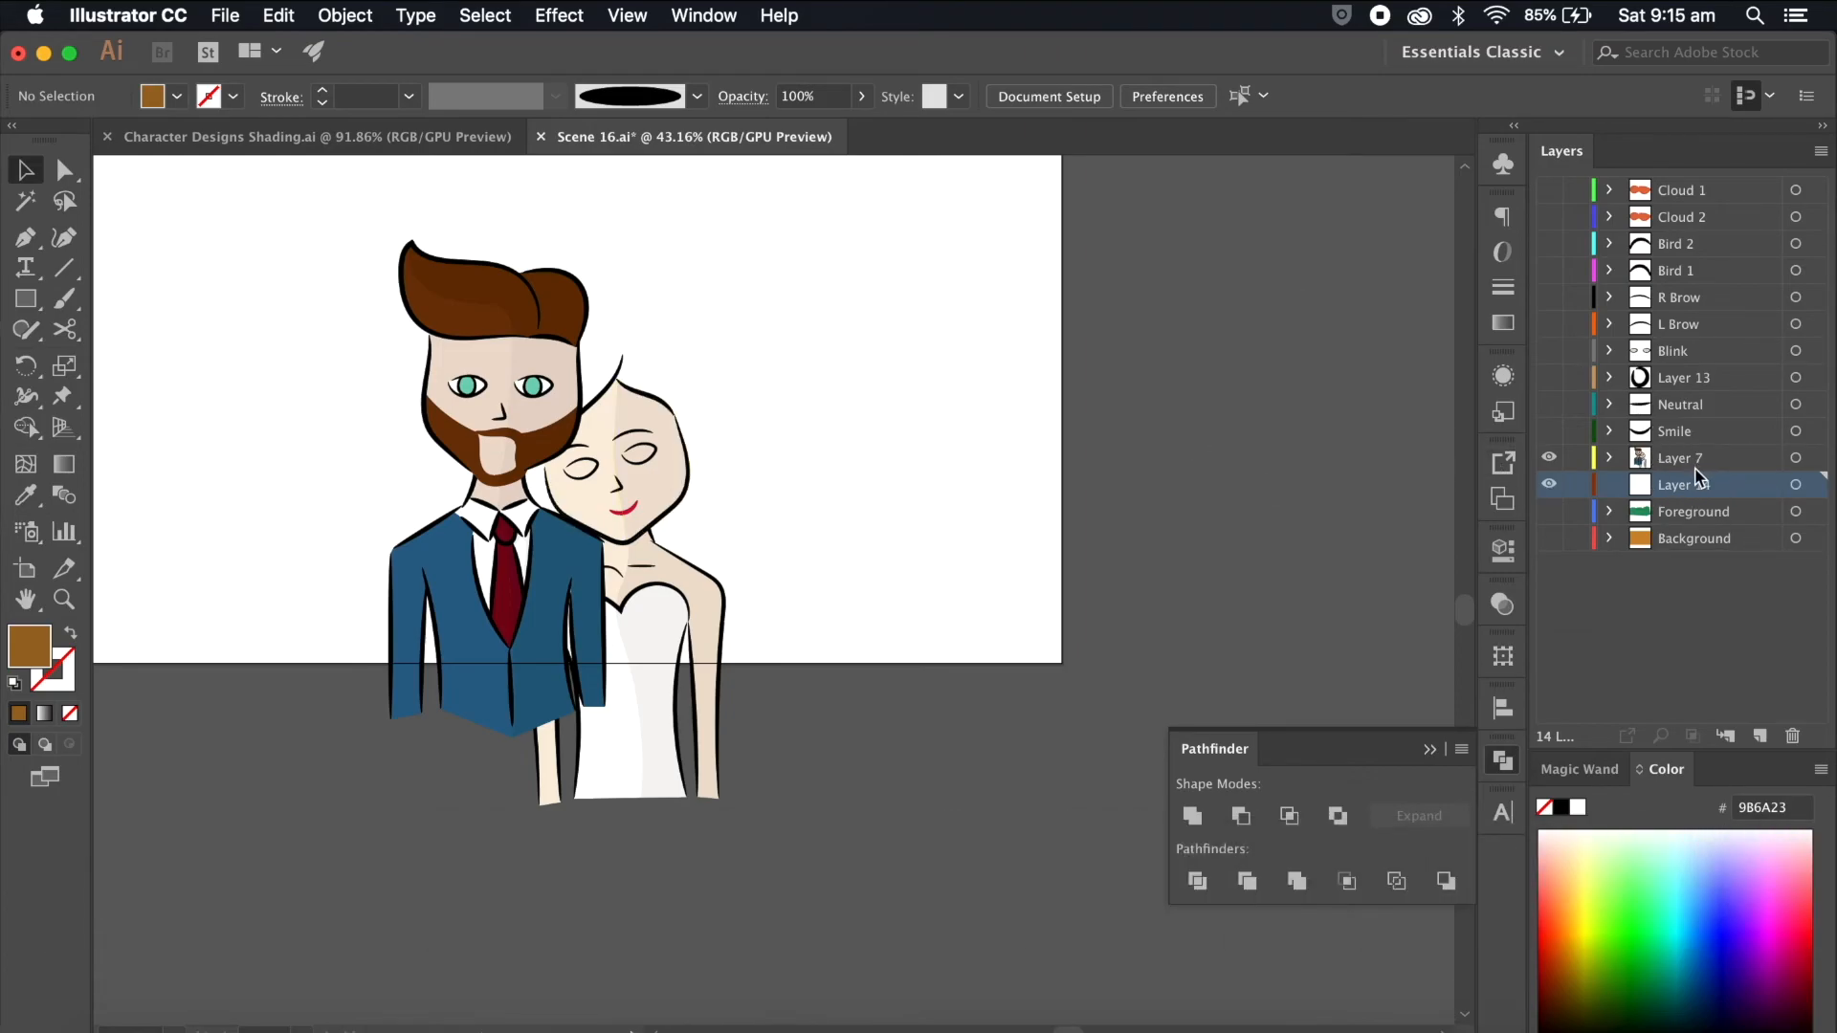
{"action": "key", "text": "ctrl+f"}
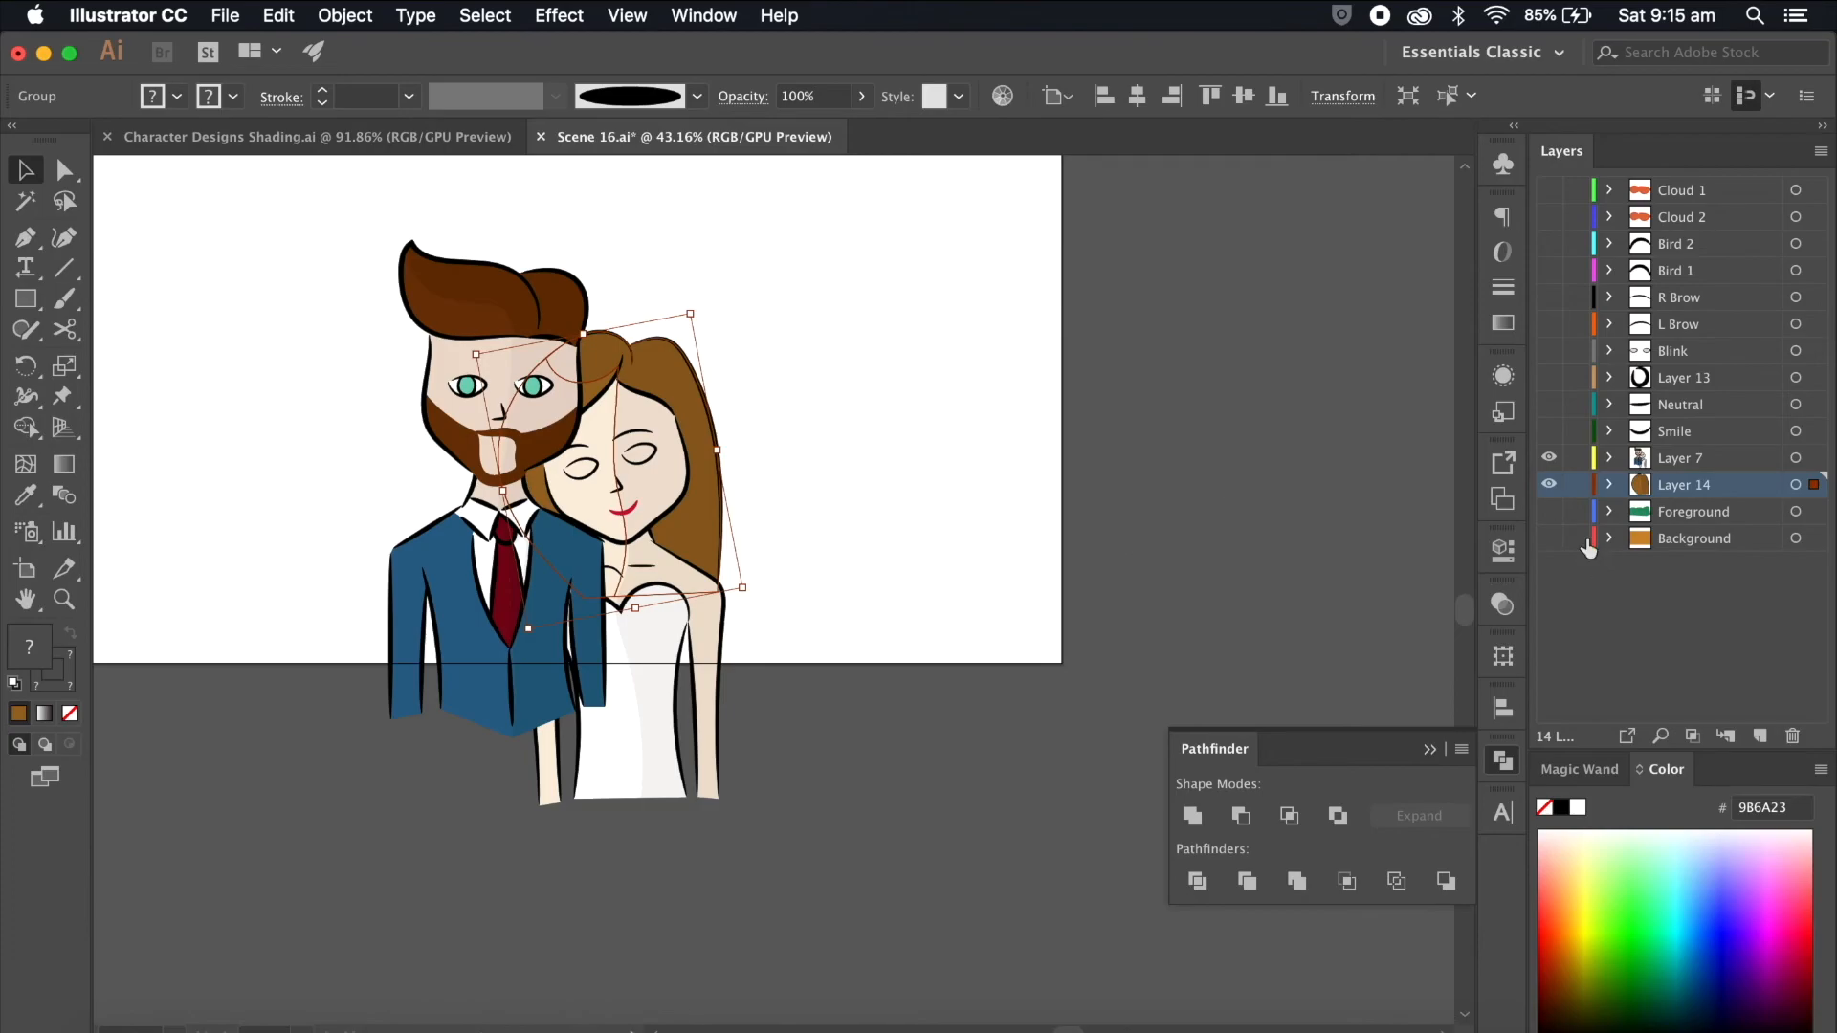
{"action": "left_click", "coordinate": [882, 417]}
{"action": "scroll", "coordinate": [878, 411], "scroll_direction": "up", "scroll_amount": 2}
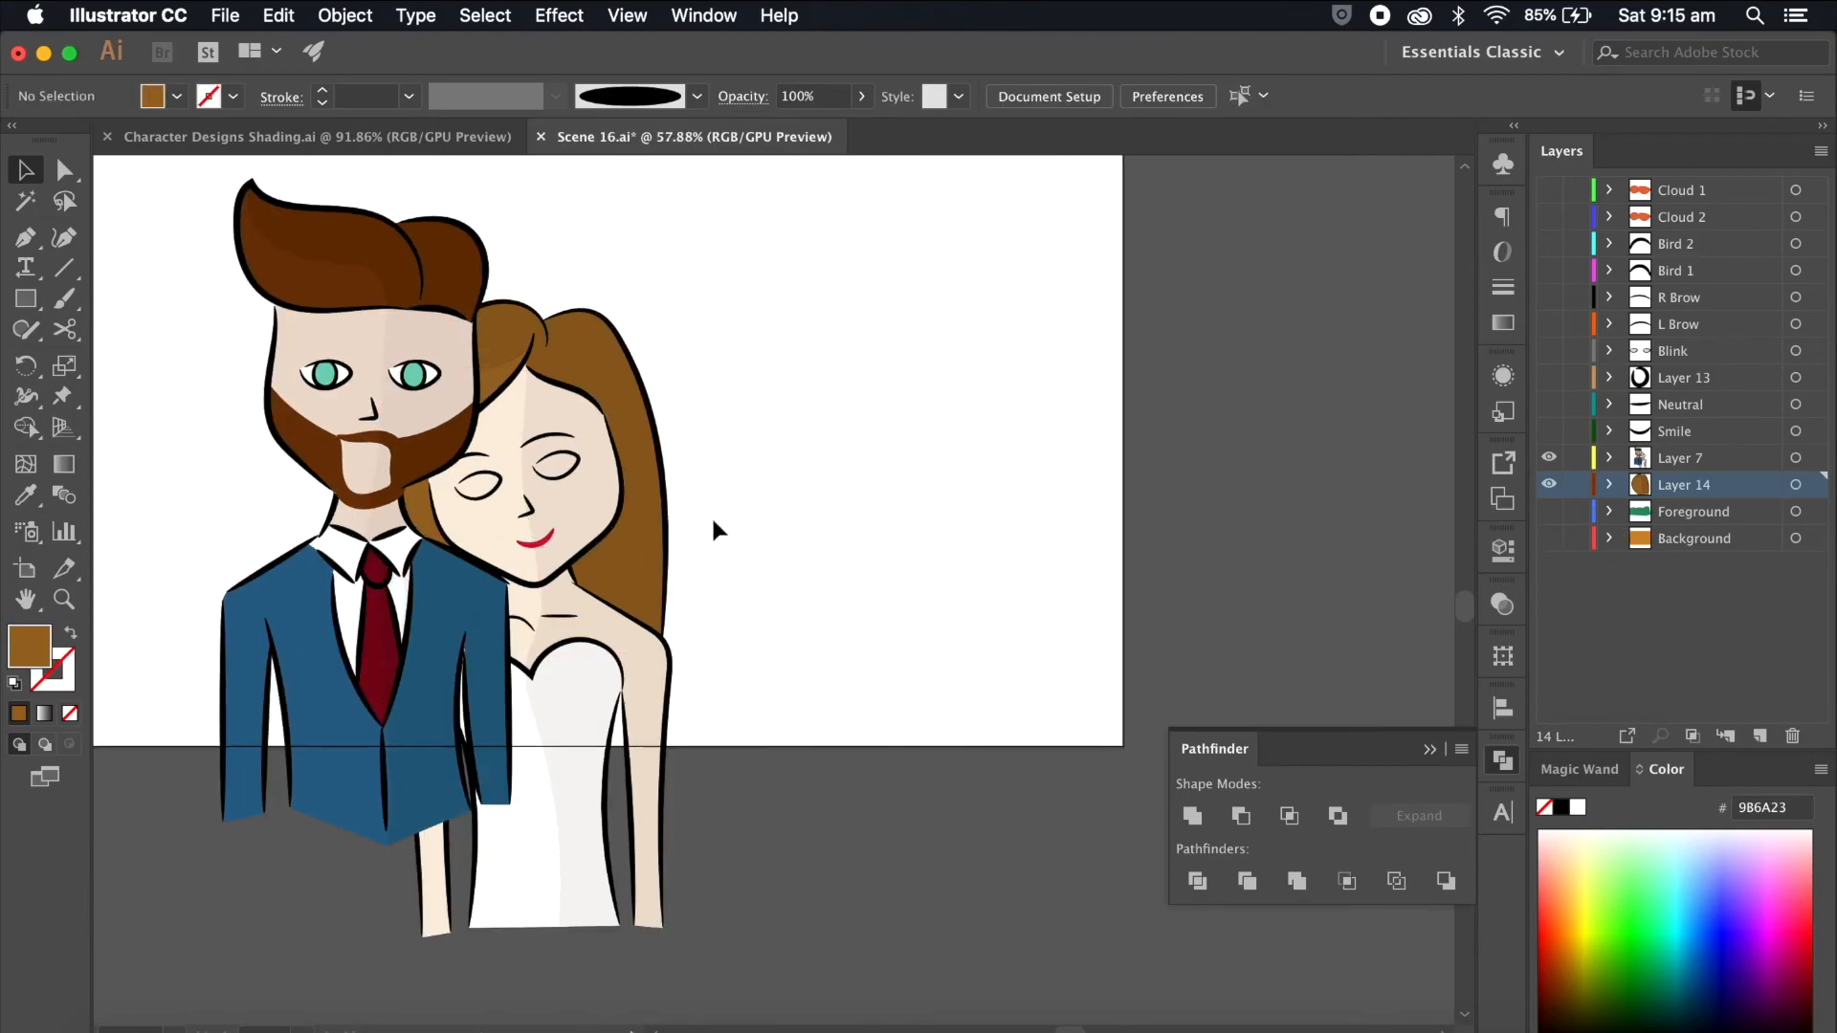
Step: Rename the woman's hair layer "B Hair" and rename Layer 7 "Couple"
{"action": "double_click", "coordinate": [1708, 478]}
{"action": "type", "text": "B"}
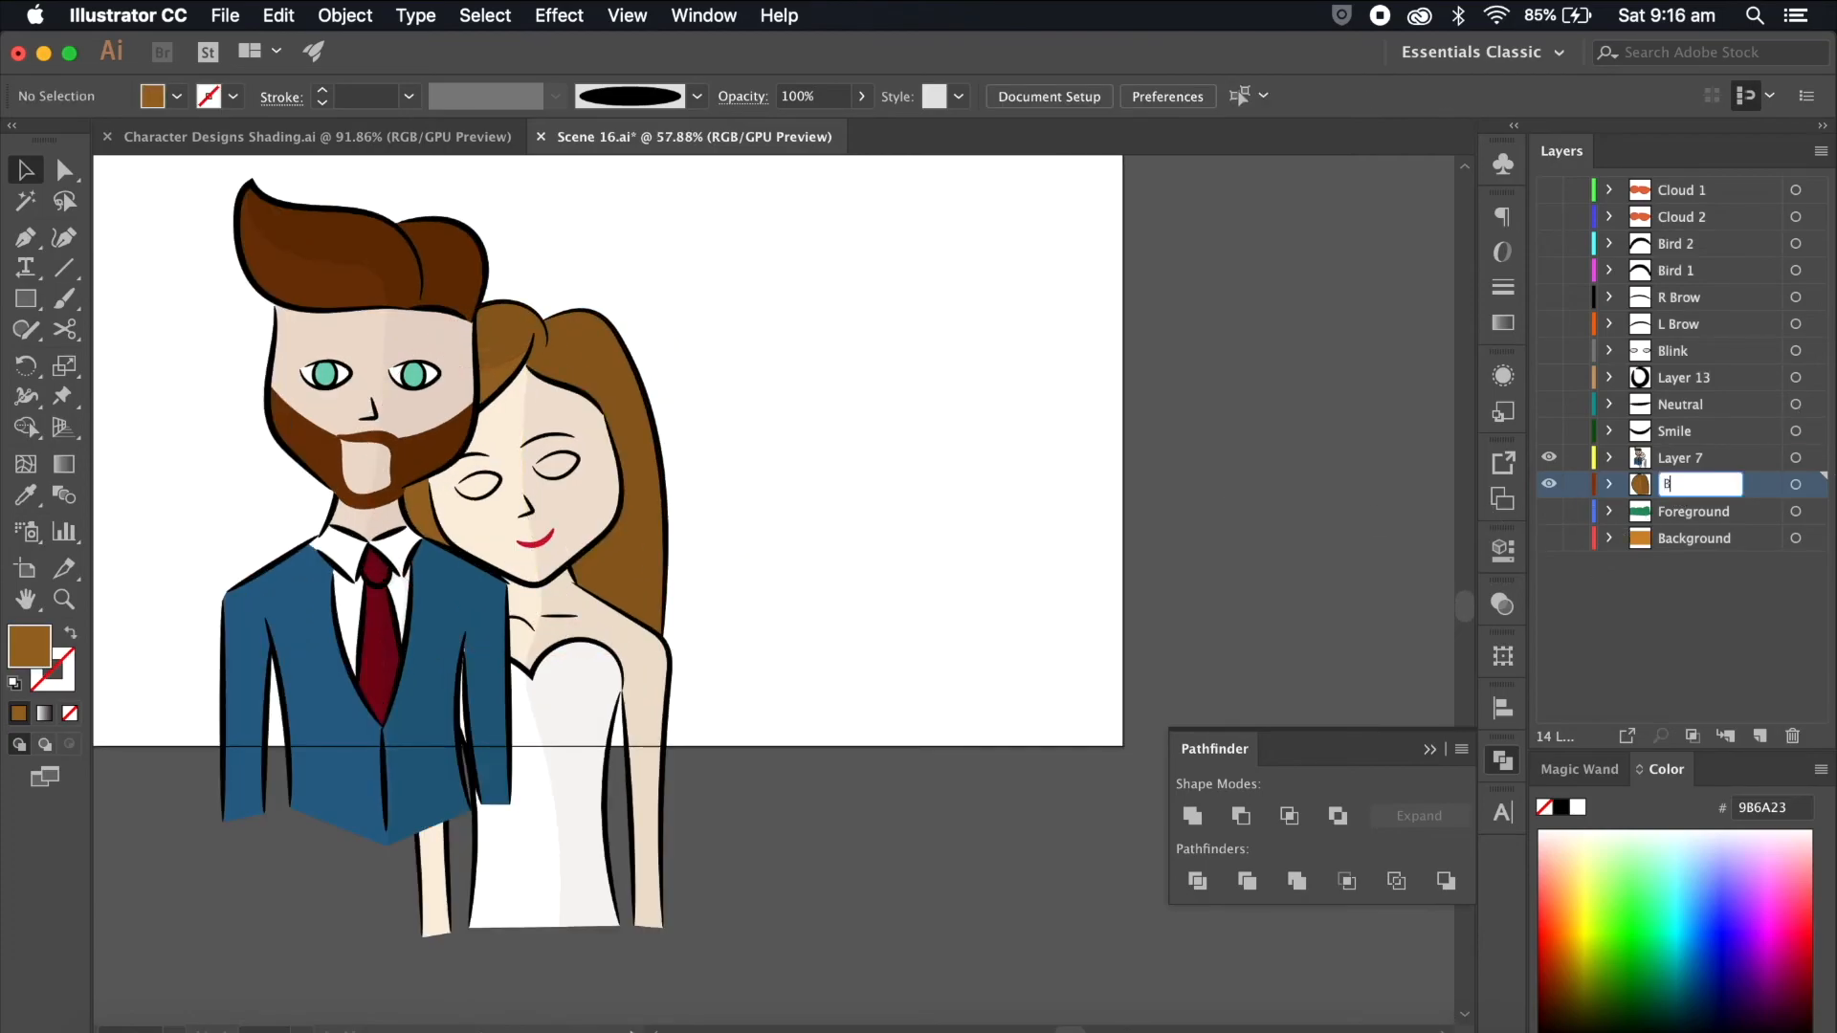
{"action": "type", "text": " Hair"}
{"action": "key", "text": "Return"}
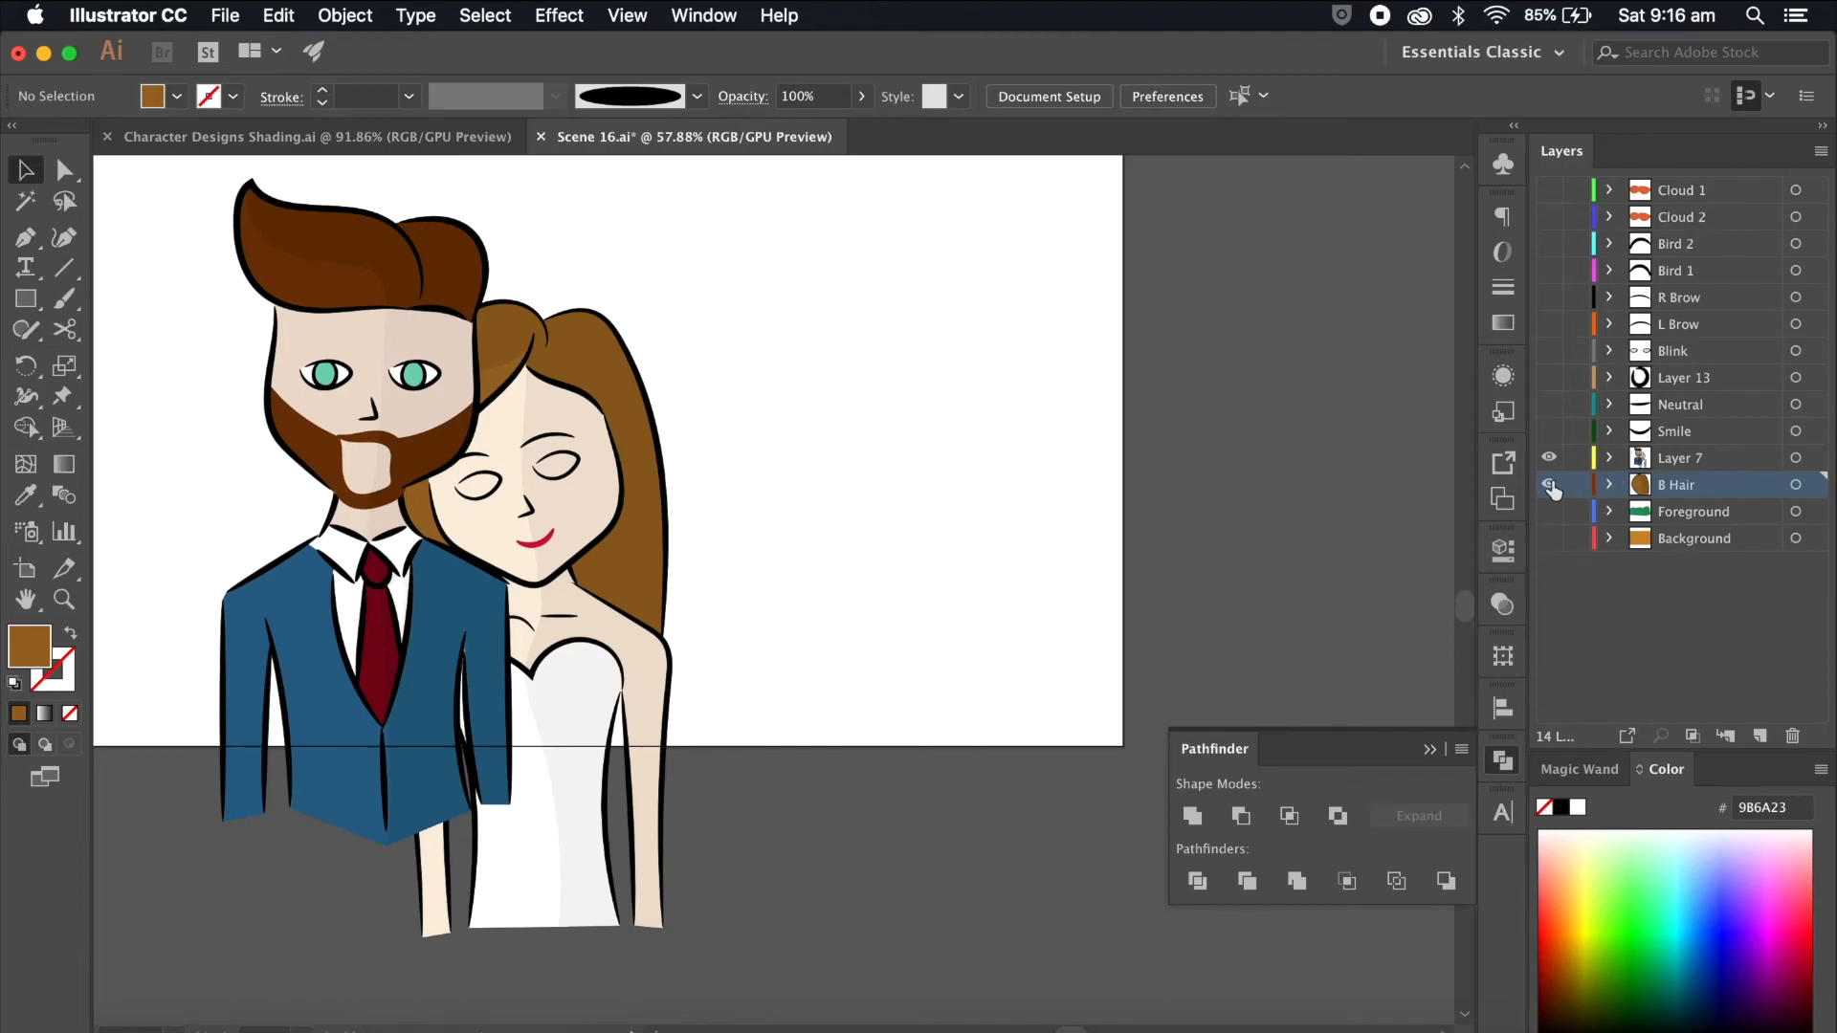
{"action": "left_click", "coordinate": [1548, 483]}
{"action": "double_click", "coordinate": [1684, 458]}
{"action": "type", "text": "Couple"}
{"action": "key", "text": "Return"}
Step: Make every layer from Cloud 1 down to Background visible
{"action": "left_click_drag", "start_coordinate": [1548, 484], "coordinate": [1548, 538]}
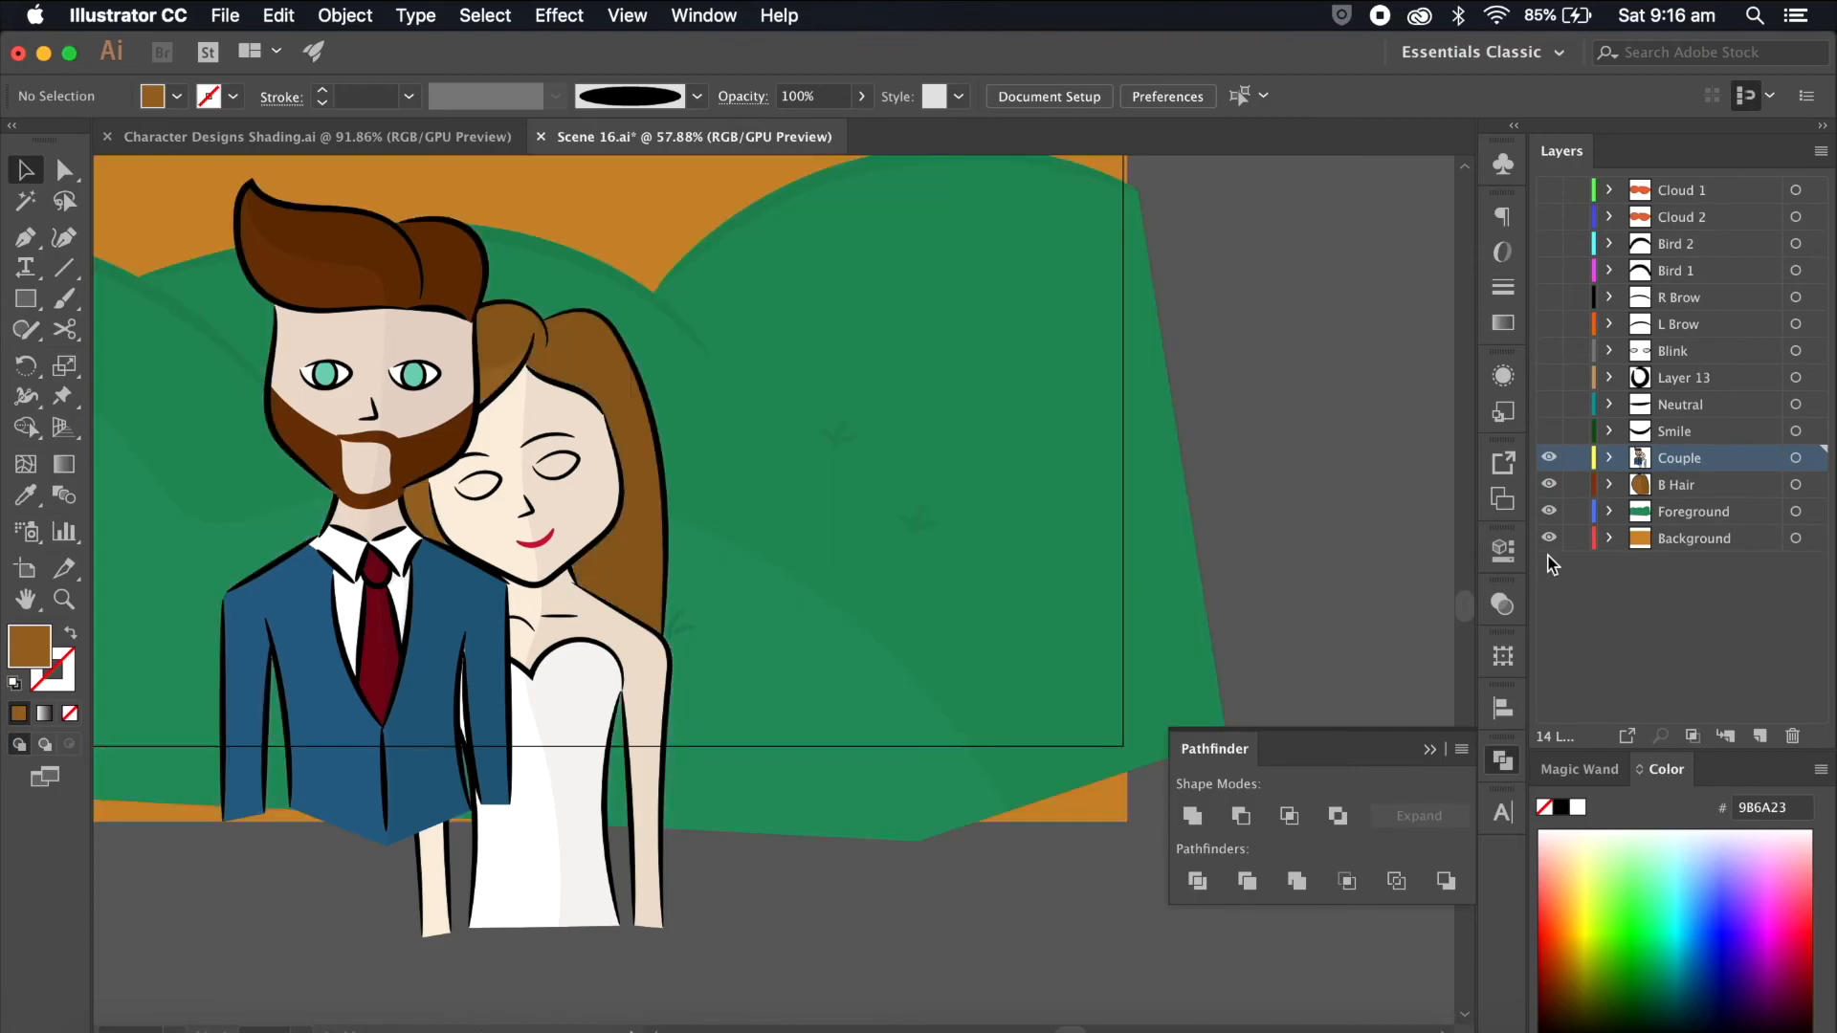
{"action": "left_click_drag", "start_coordinate": [1548, 189], "coordinate": [1552, 433]}
{"action": "scroll", "coordinate": [1188, 352], "scroll_direction": "down", "scroll_amount": 3}
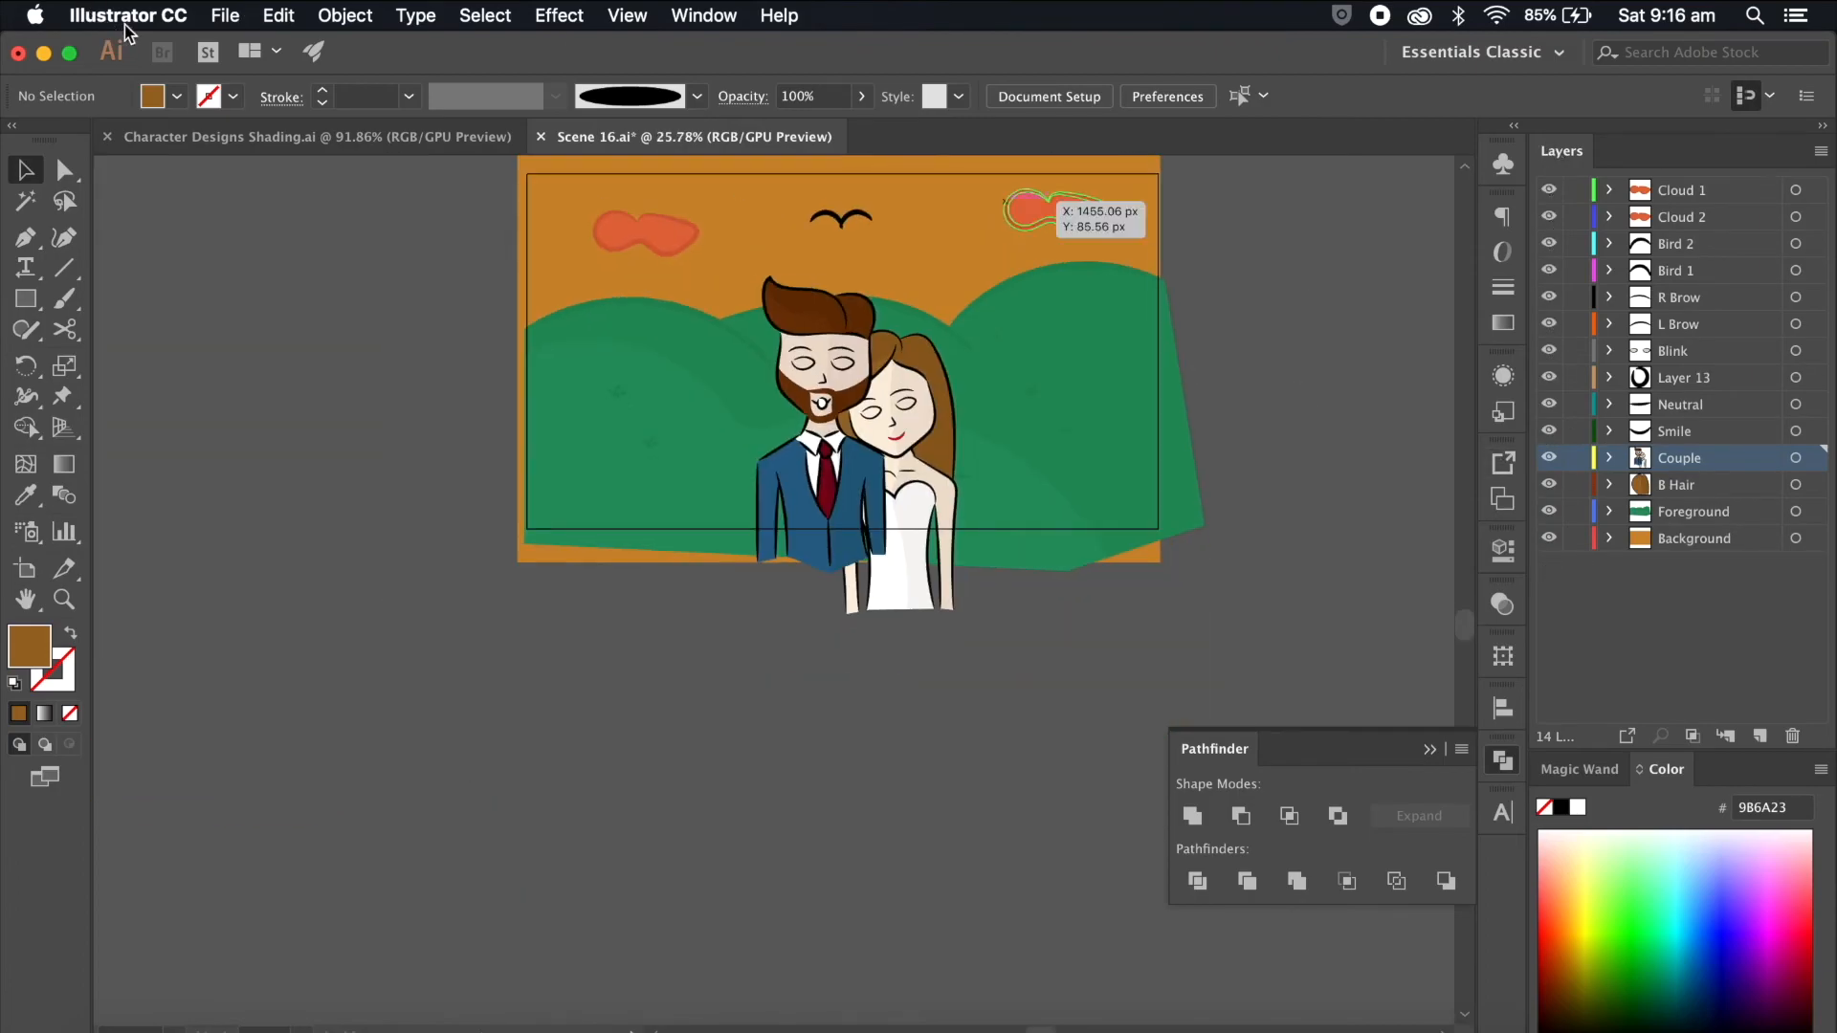
Step: Save the Scene 16 file and close it
{"action": "left_click", "coordinate": [225, 16]}
{"action": "left_click", "coordinate": [266, 207]}
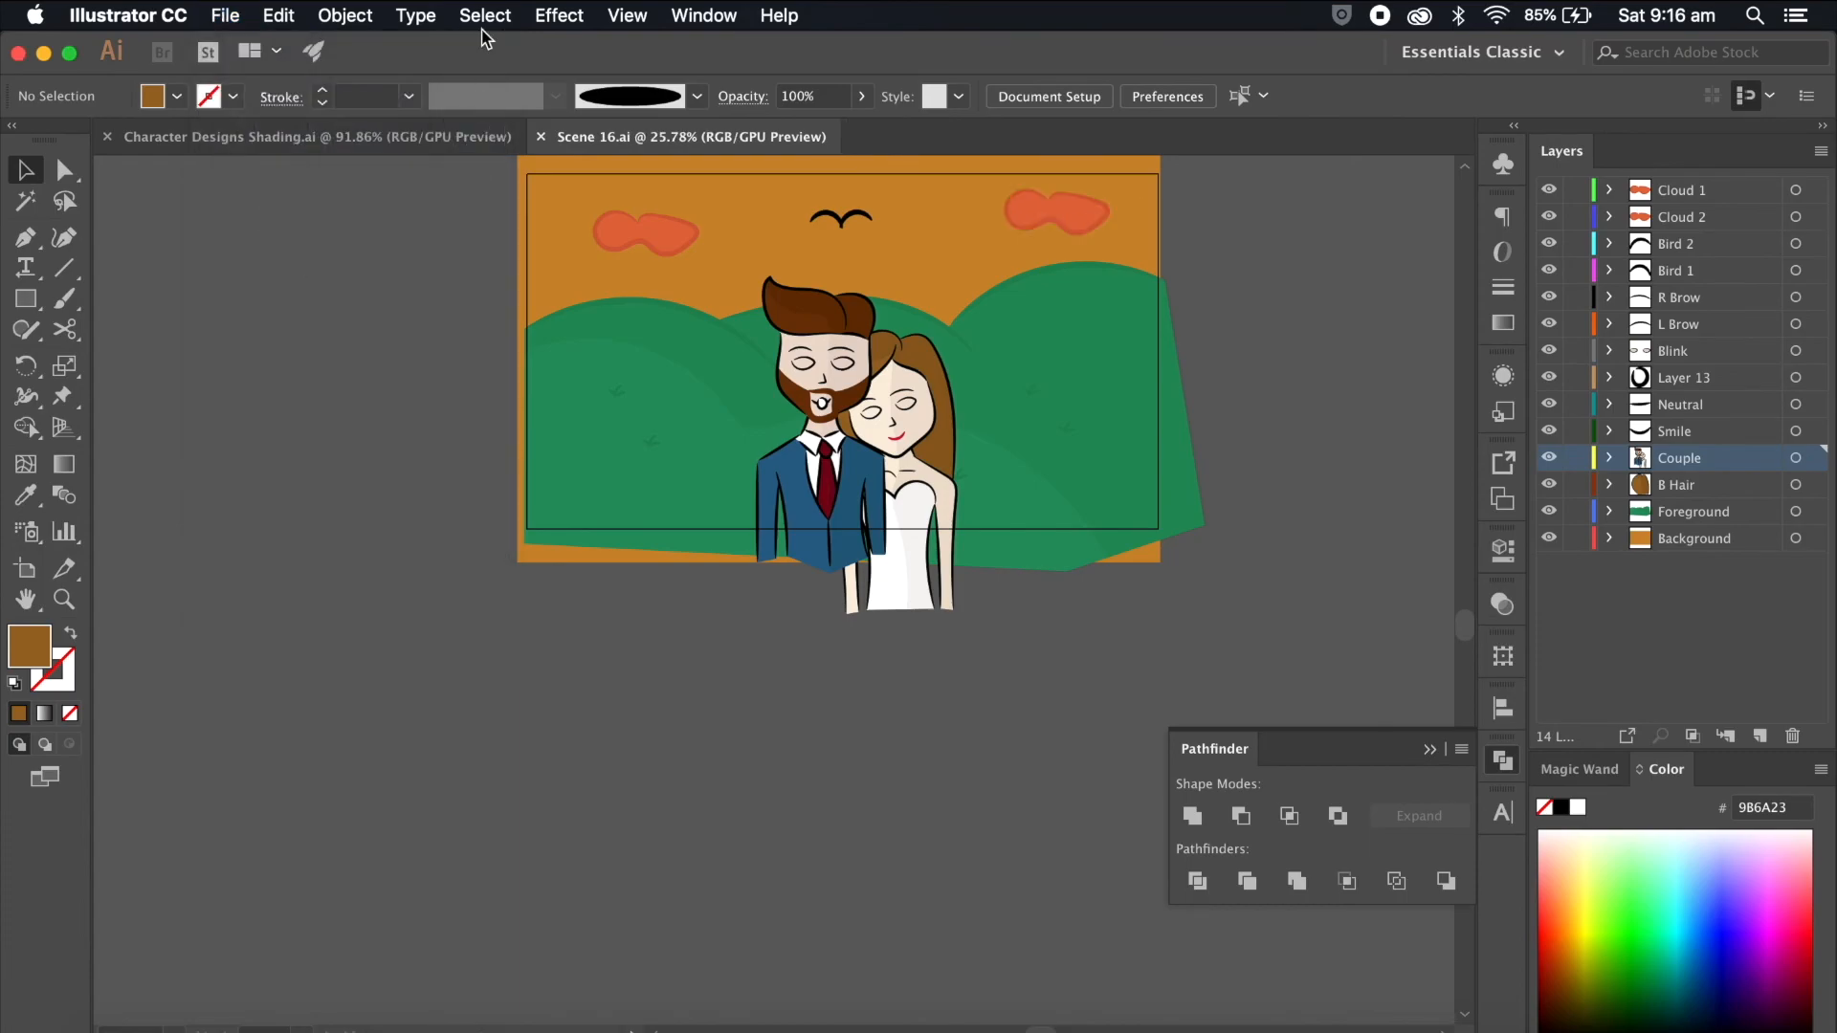
{"action": "left_click", "coordinate": [541, 138]}
Step: Switch to Finder, browse the scene files around Scene 16.ai, and move Scene 18.ai to the Bin
{"action": "left_click", "coordinate": [143, 1023]}
{"action": "key", "text": "Up"}
{"action": "key", "text": "Up"}
{"action": "key", "text": "Down"}
{"action": "left_click_drag", "start_coordinate": [952, 552], "coordinate": [1685, 1031]}
{"action": "left_click_drag", "start_coordinate": [964, 553], "coordinate": [1686, 1032]}
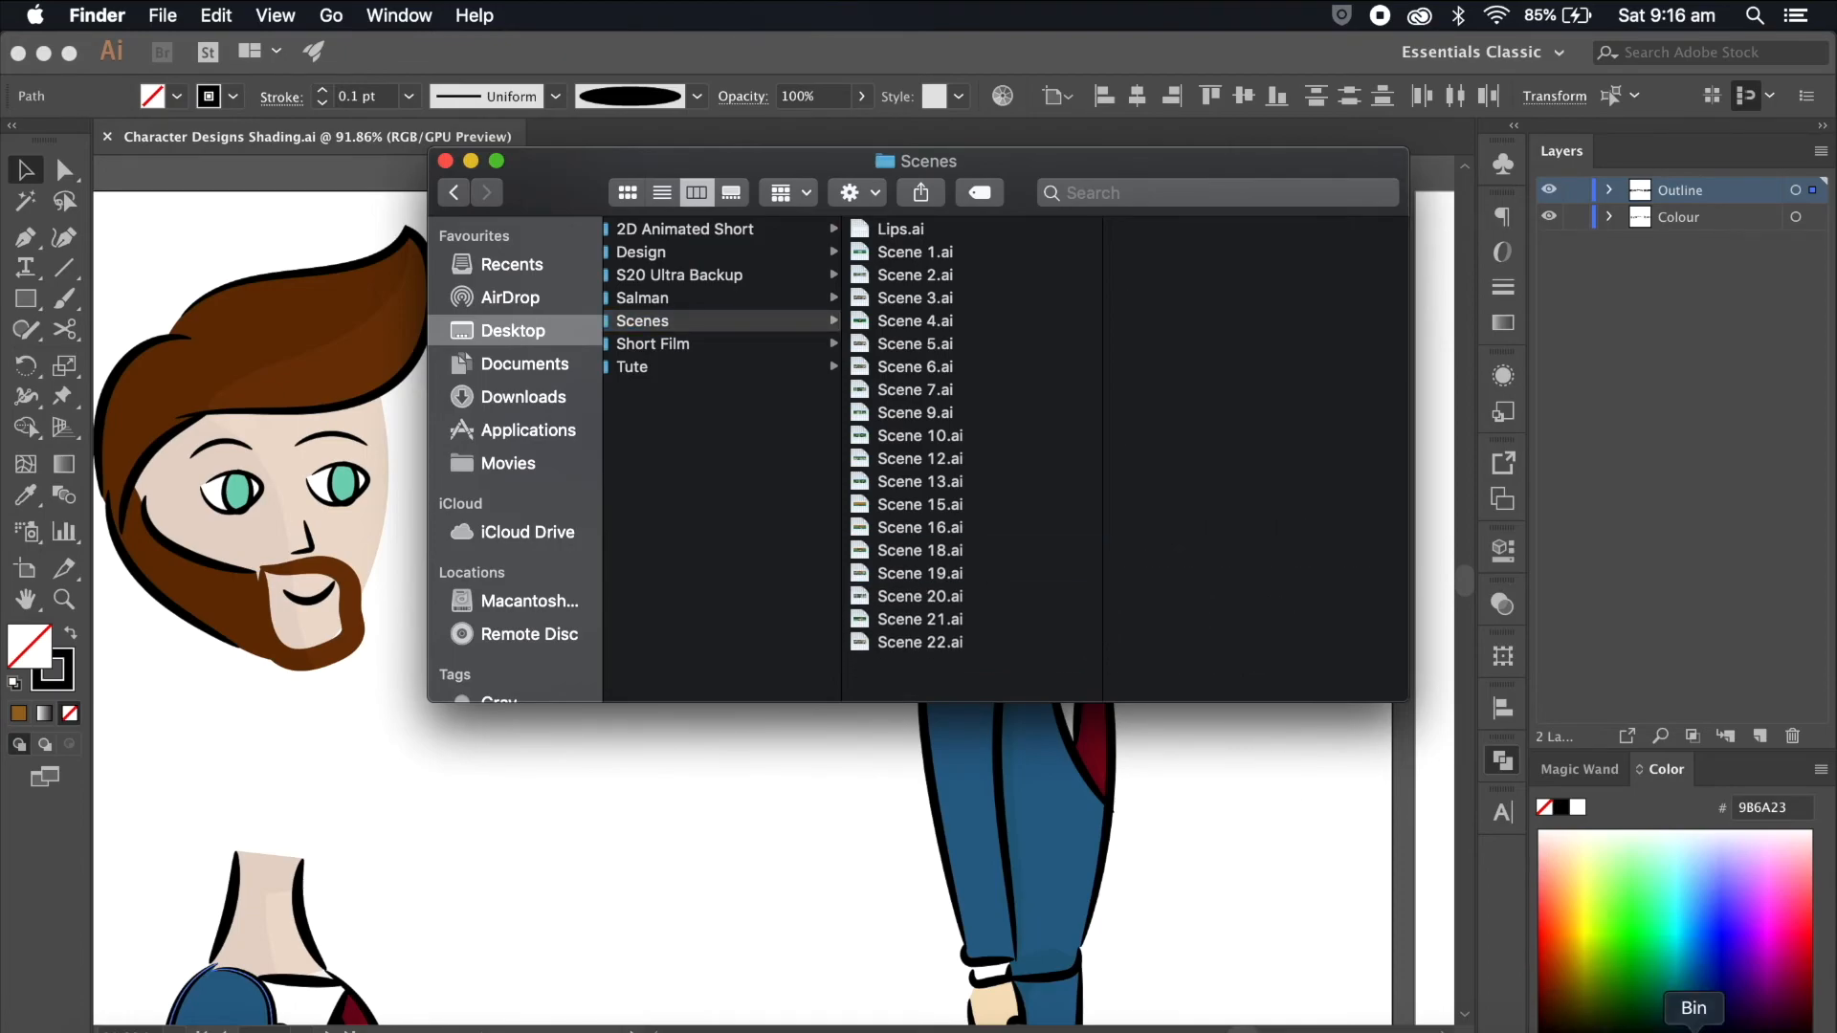
Step: Compare Scene 19.ai with the previews of Scene 1.ai to Scene 3.ai, and move Scene 19.ai to the Bin
{"action": "left_click", "coordinate": [960, 552]}
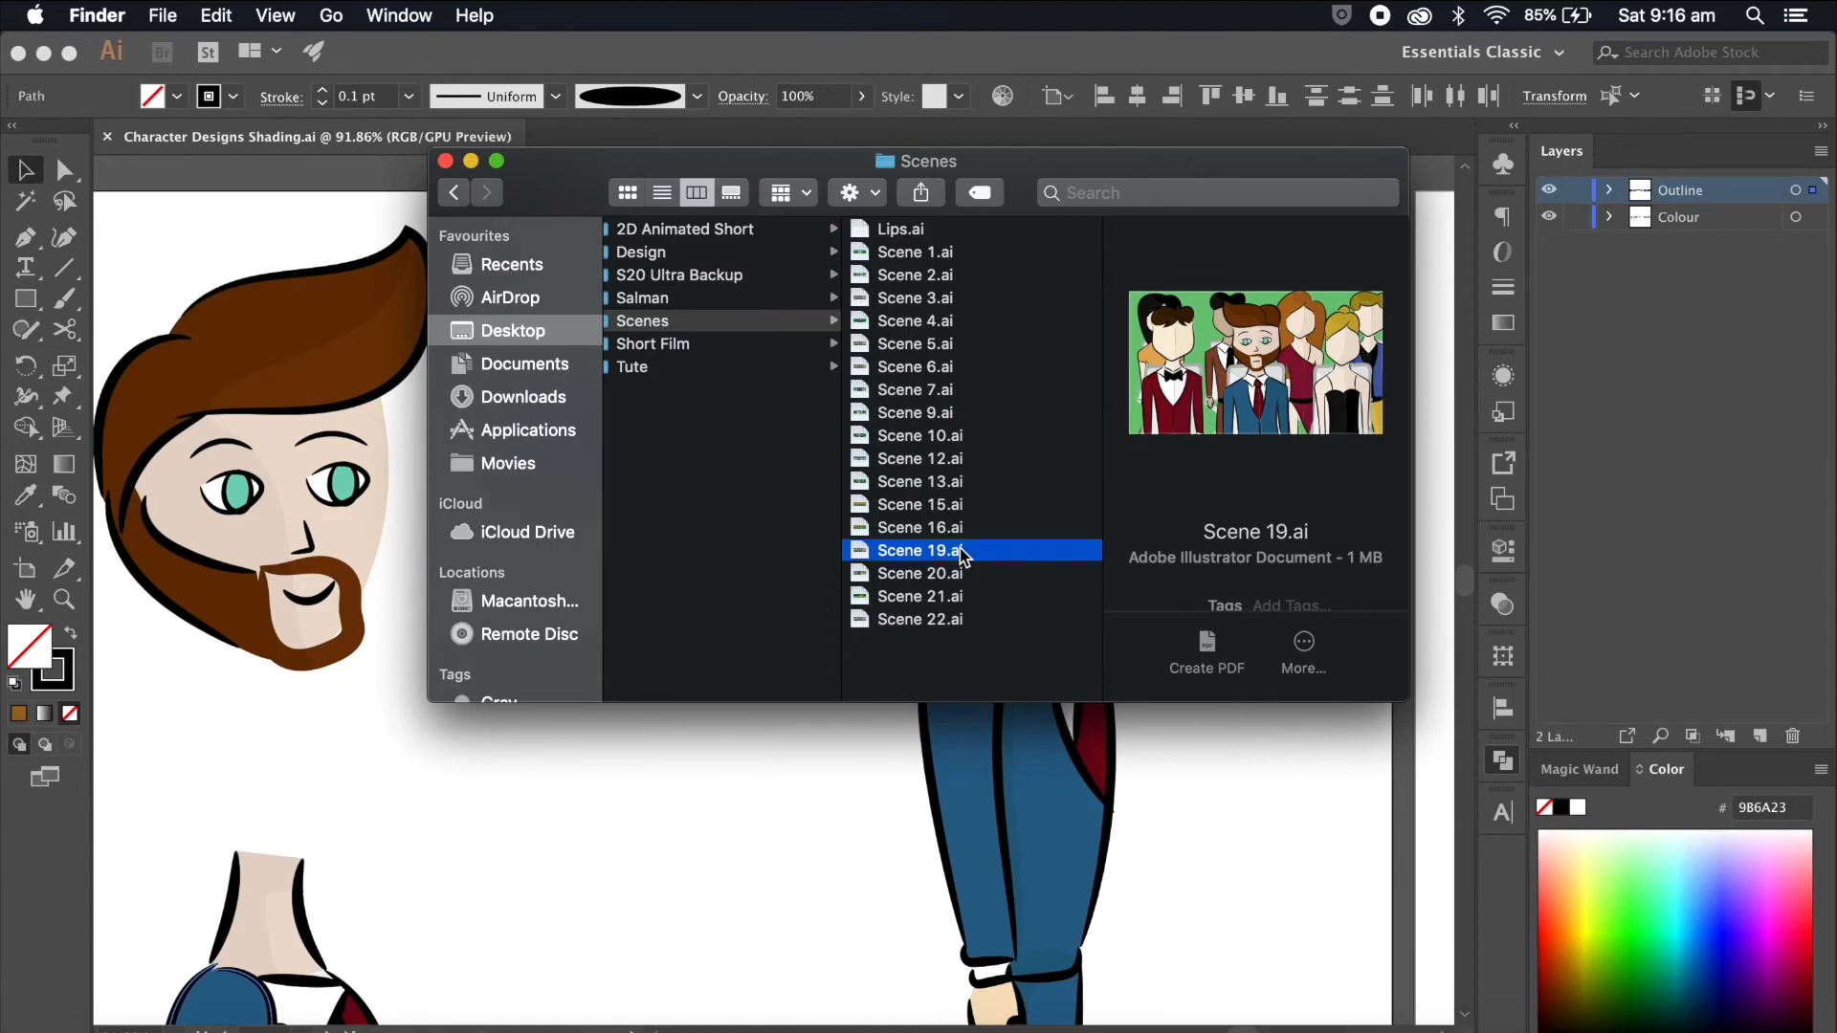
{"action": "left_click", "coordinate": [968, 251]}
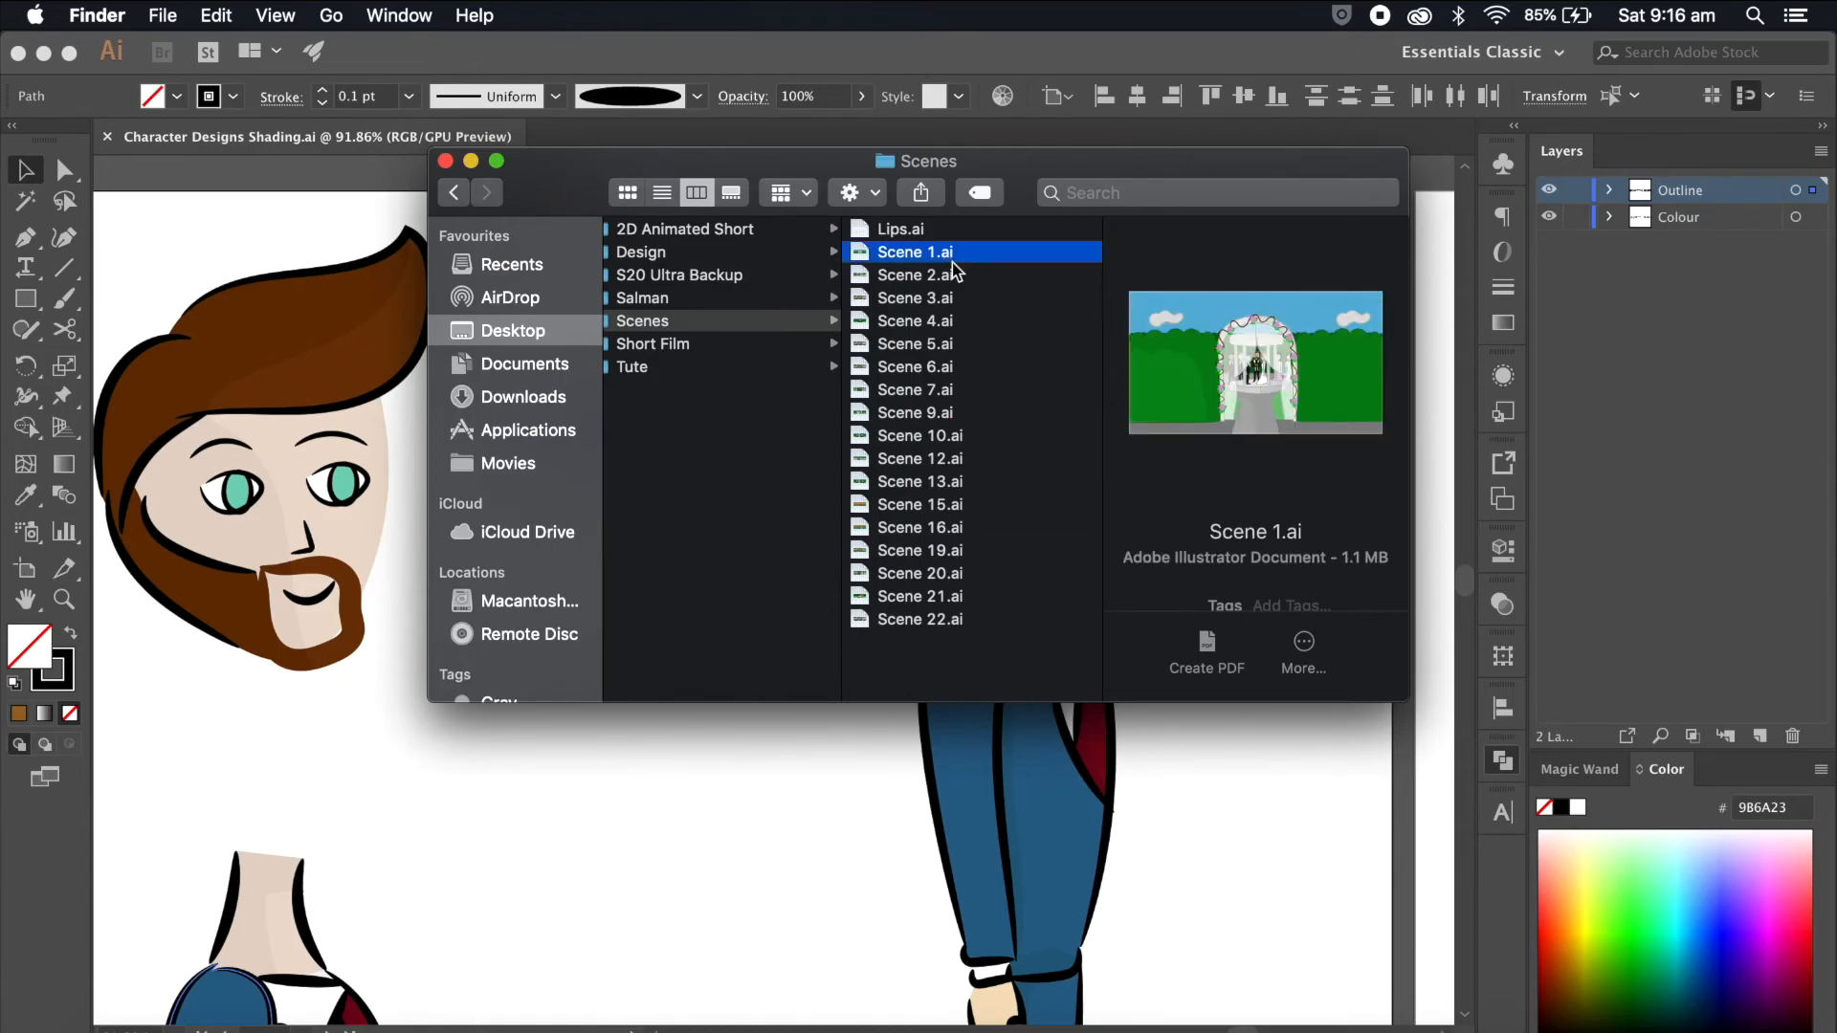
{"action": "key", "text": "Down"}
{"action": "key", "text": "Down"}
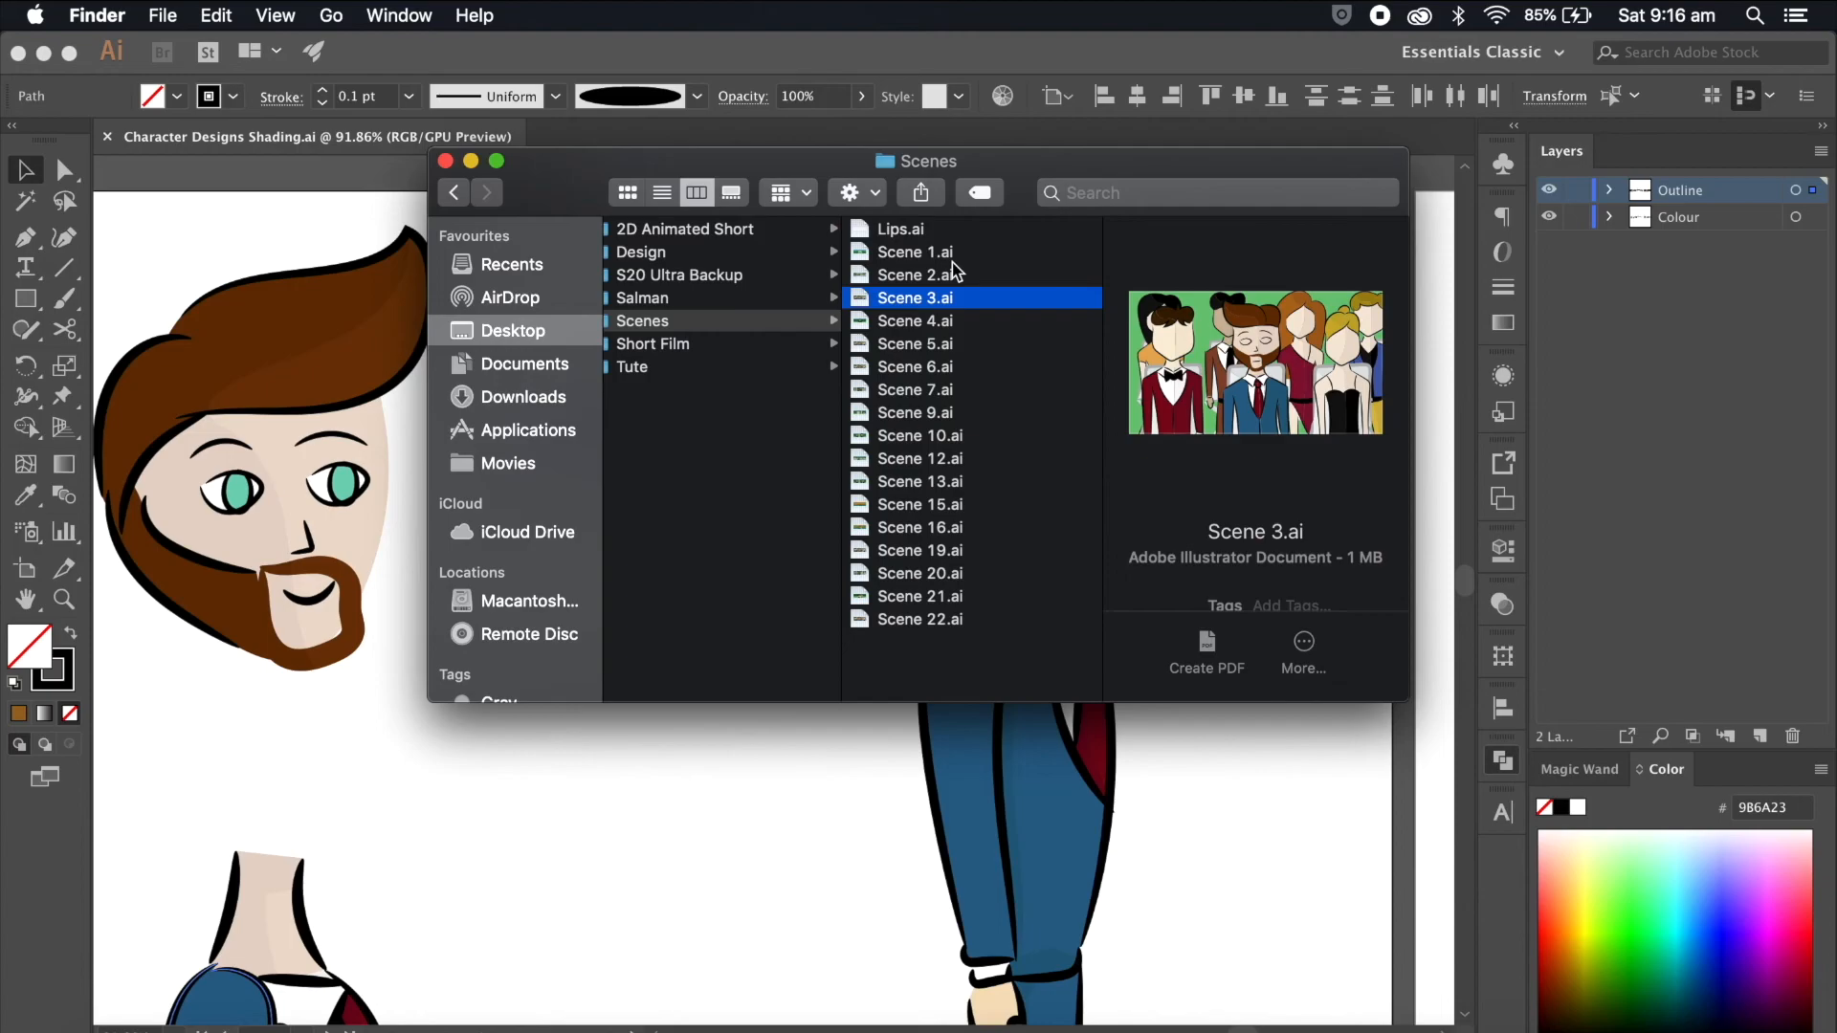
{"action": "left_click", "coordinate": [956, 566]}
{"action": "key", "text": "Up"}
{"action": "key", "text": "Up"}
{"action": "key", "text": "Down"}
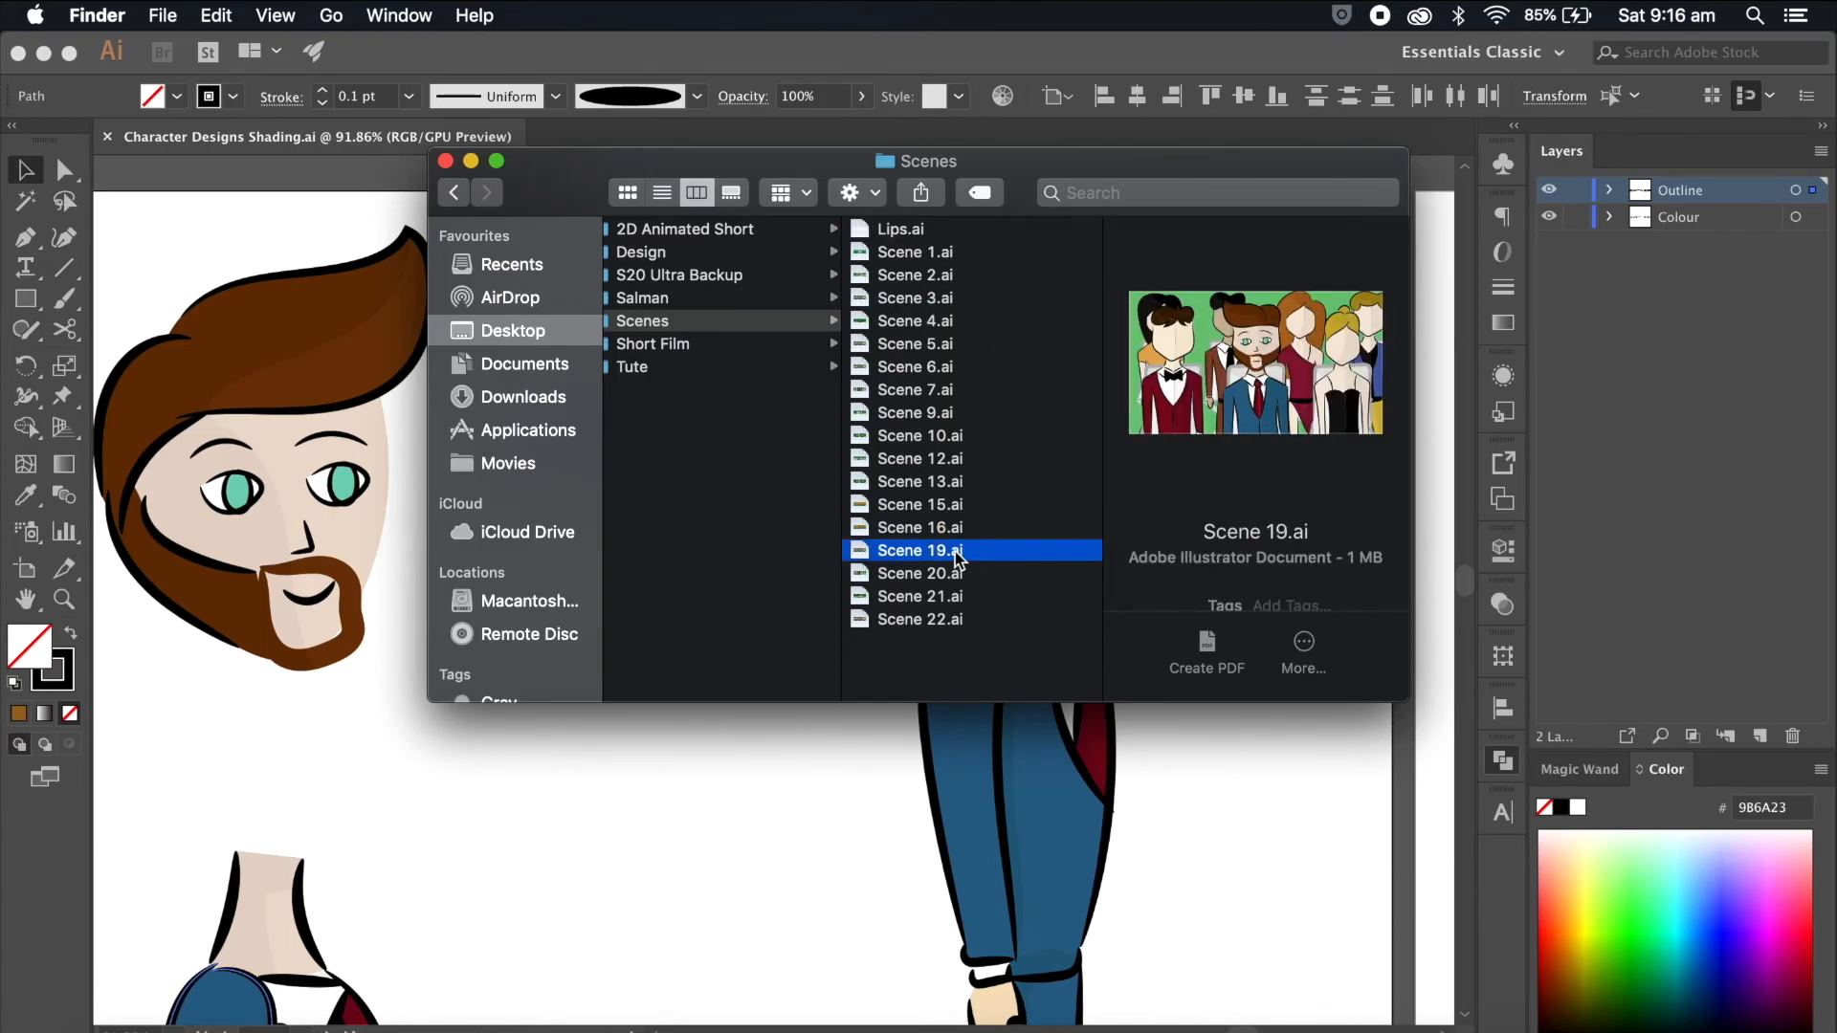
{"action": "key", "text": "super+BackSpace"}
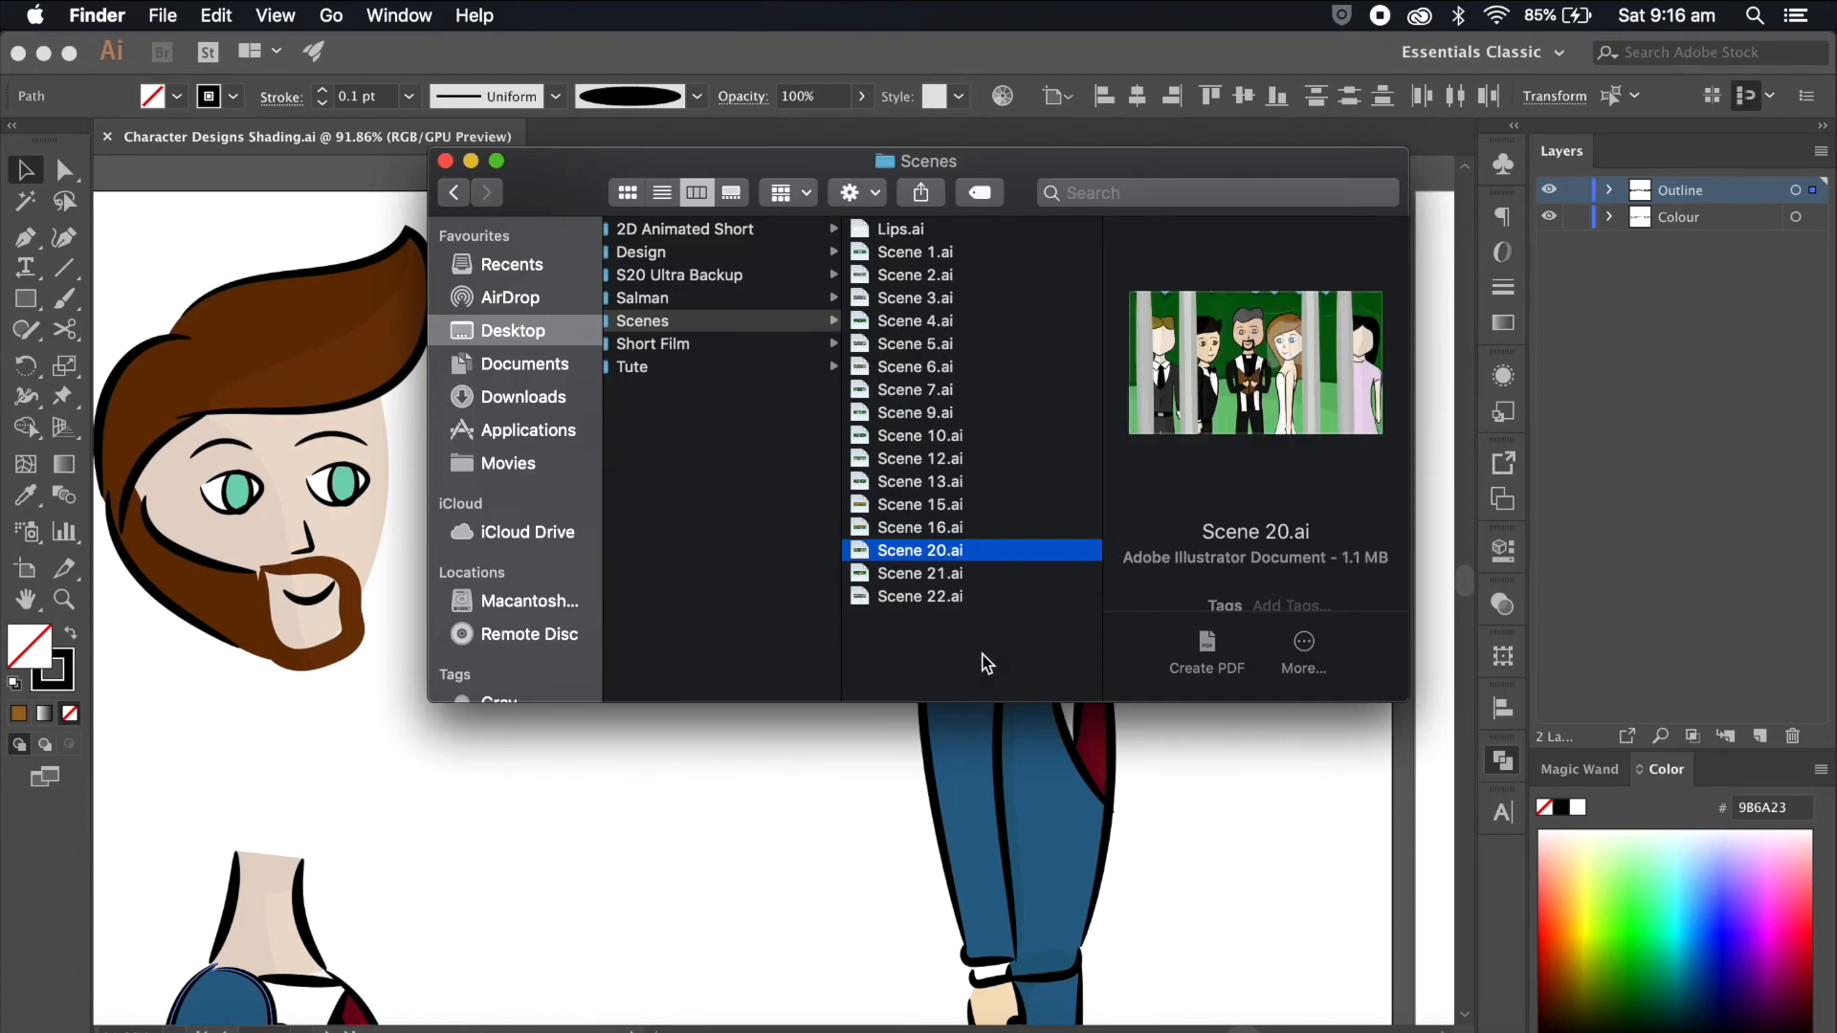
Step: Compare Scene 20.ai with the previews of Scene 1.ai to Scene 3.ai, and move Scene 20.ai to the Bin
{"action": "left_click", "coordinate": [949, 250]}
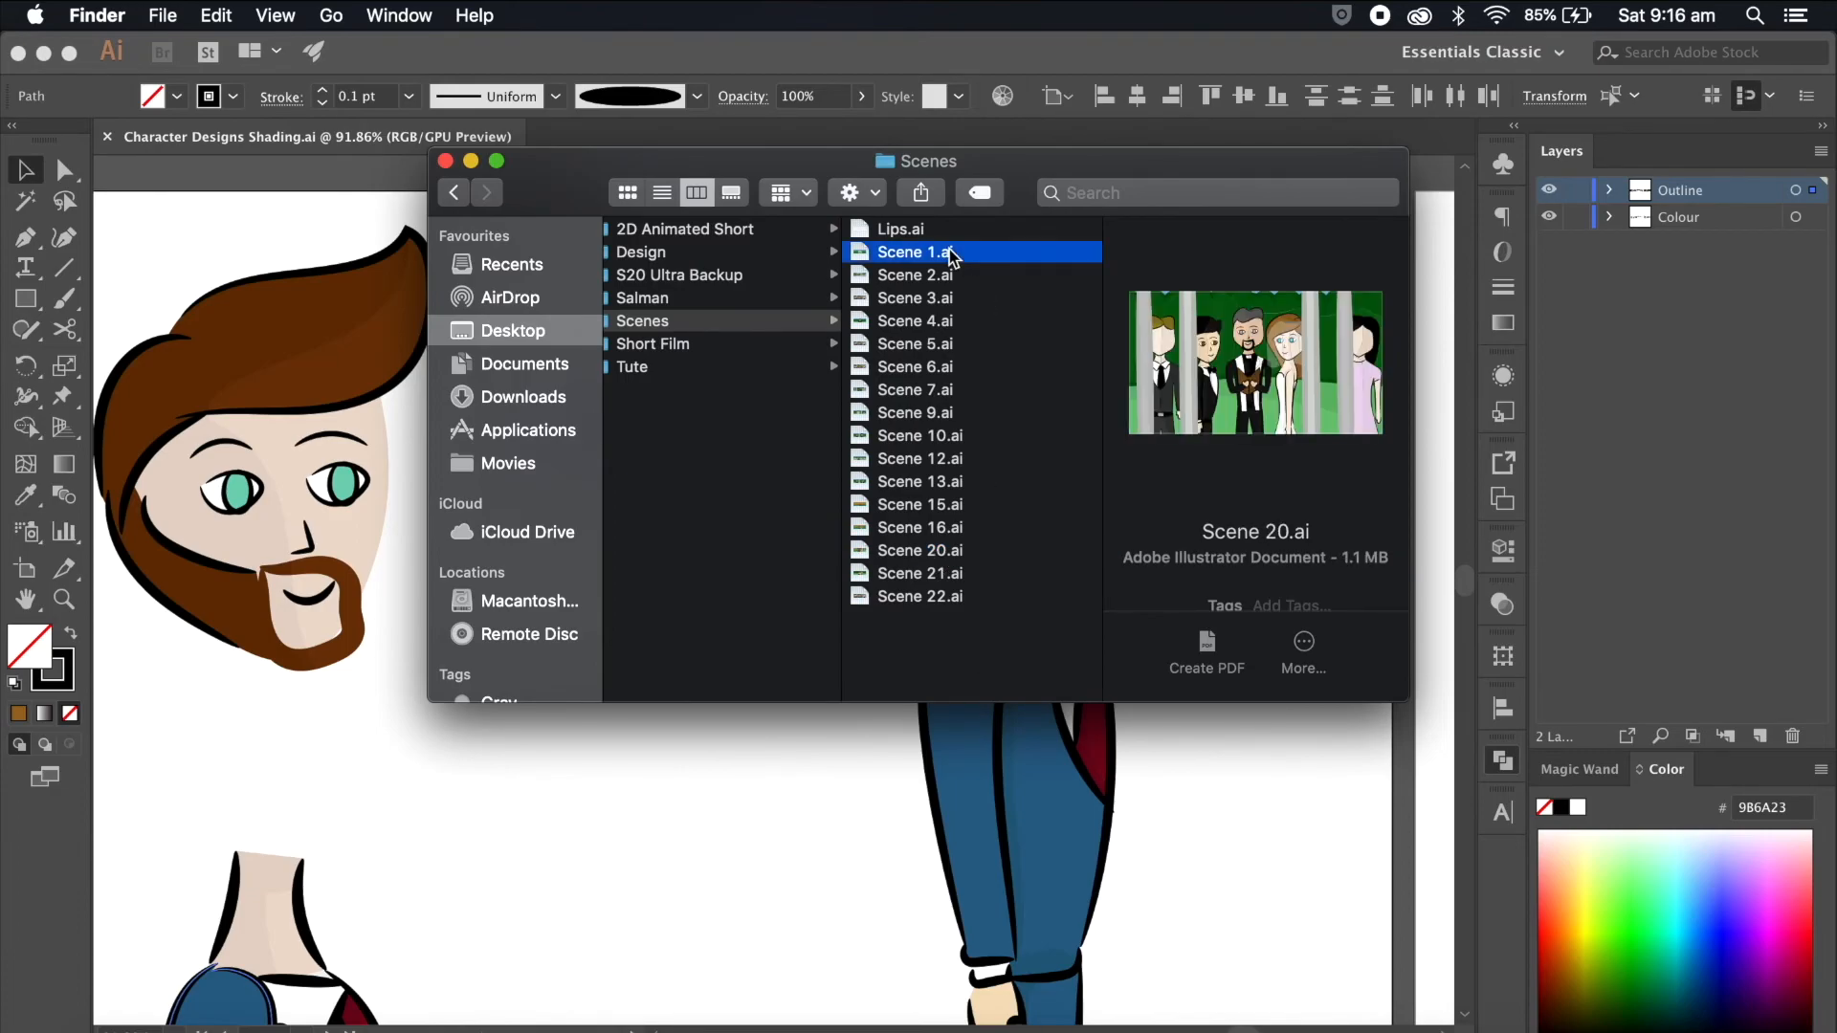
{"action": "key", "text": "Down"}
{"action": "key", "text": "Down"}
{"action": "key", "text": "Up"}
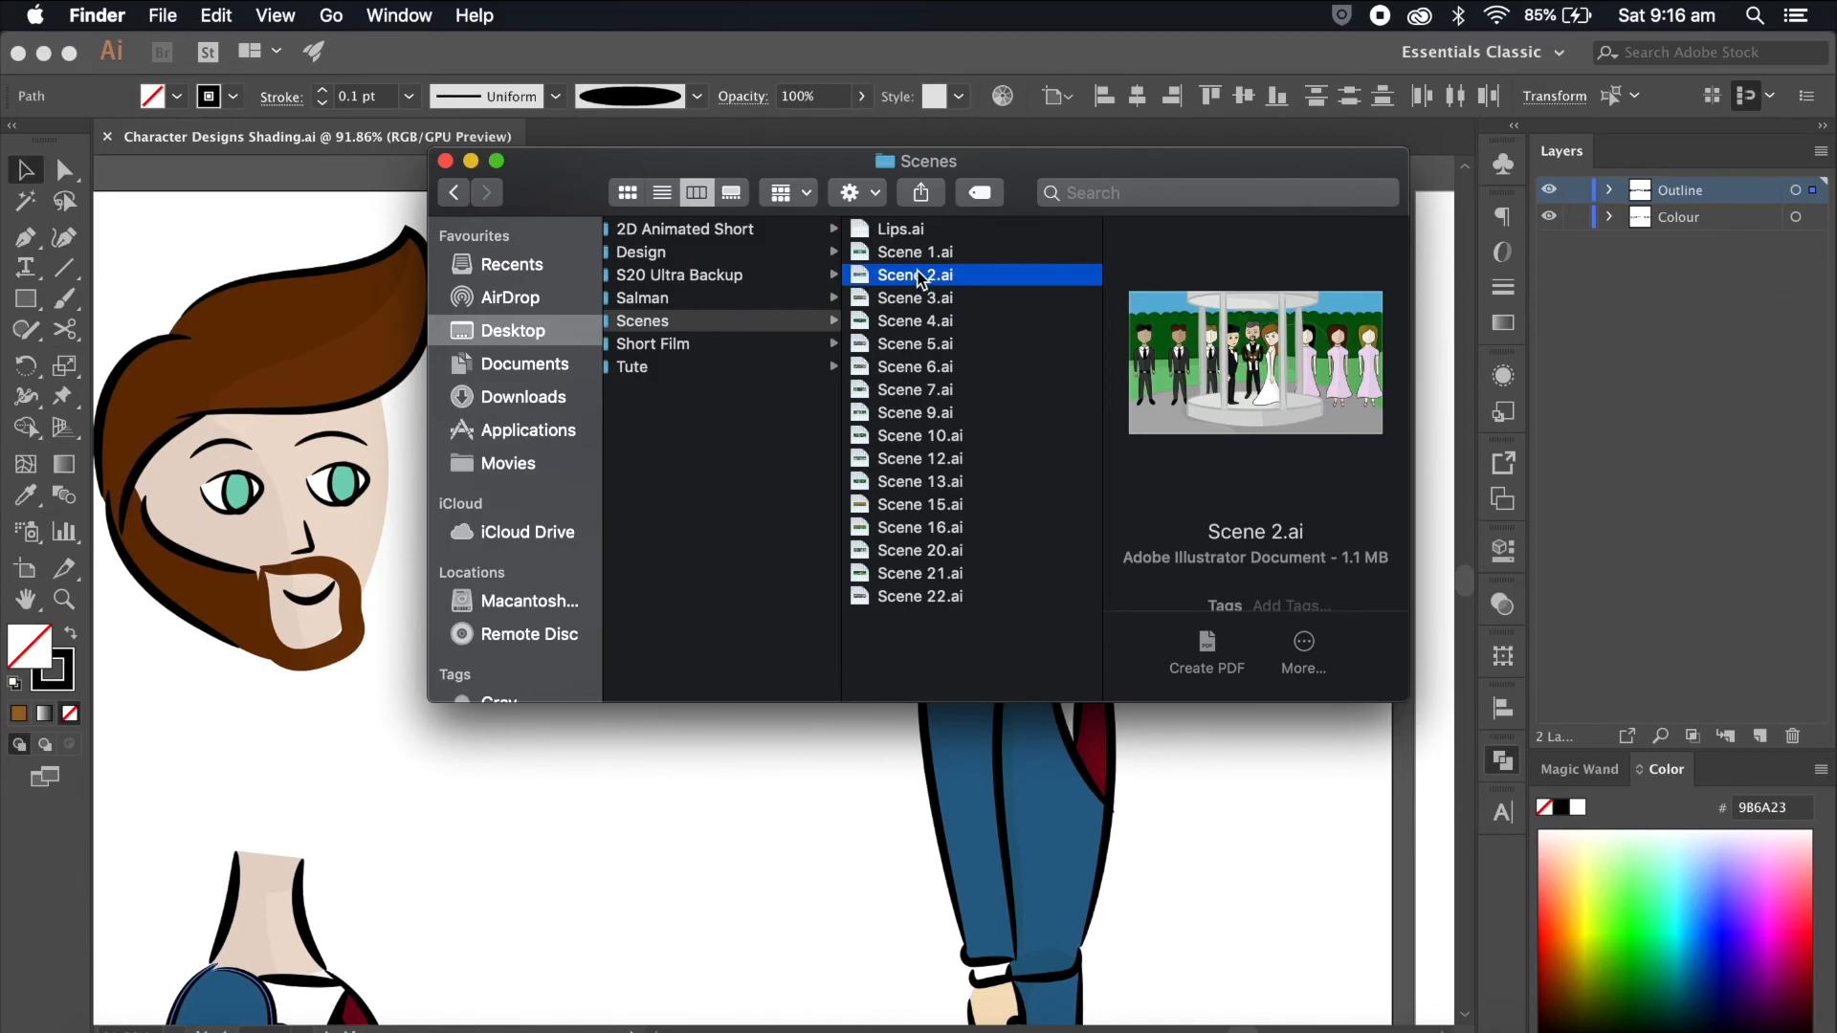
{"action": "key", "text": "space"}
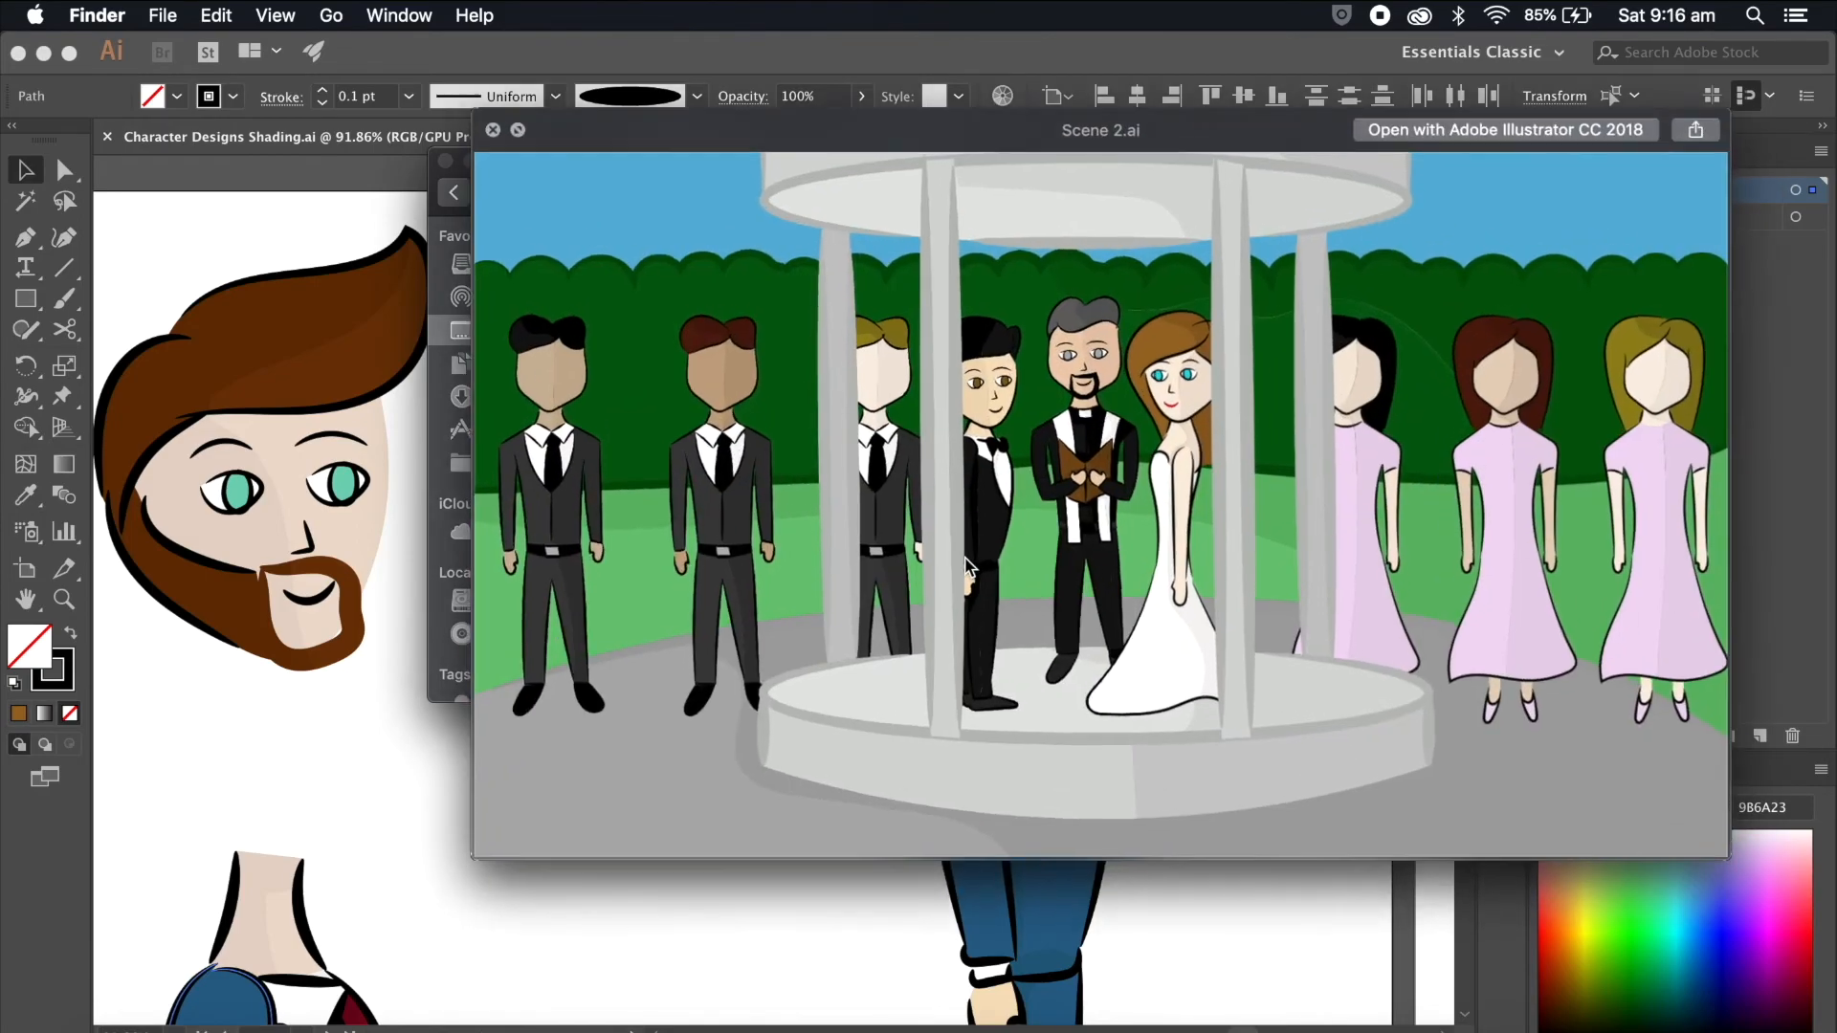
{"action": "key", "text": "space"}
{"action": "left_click", "coordinate": [950, 555]}
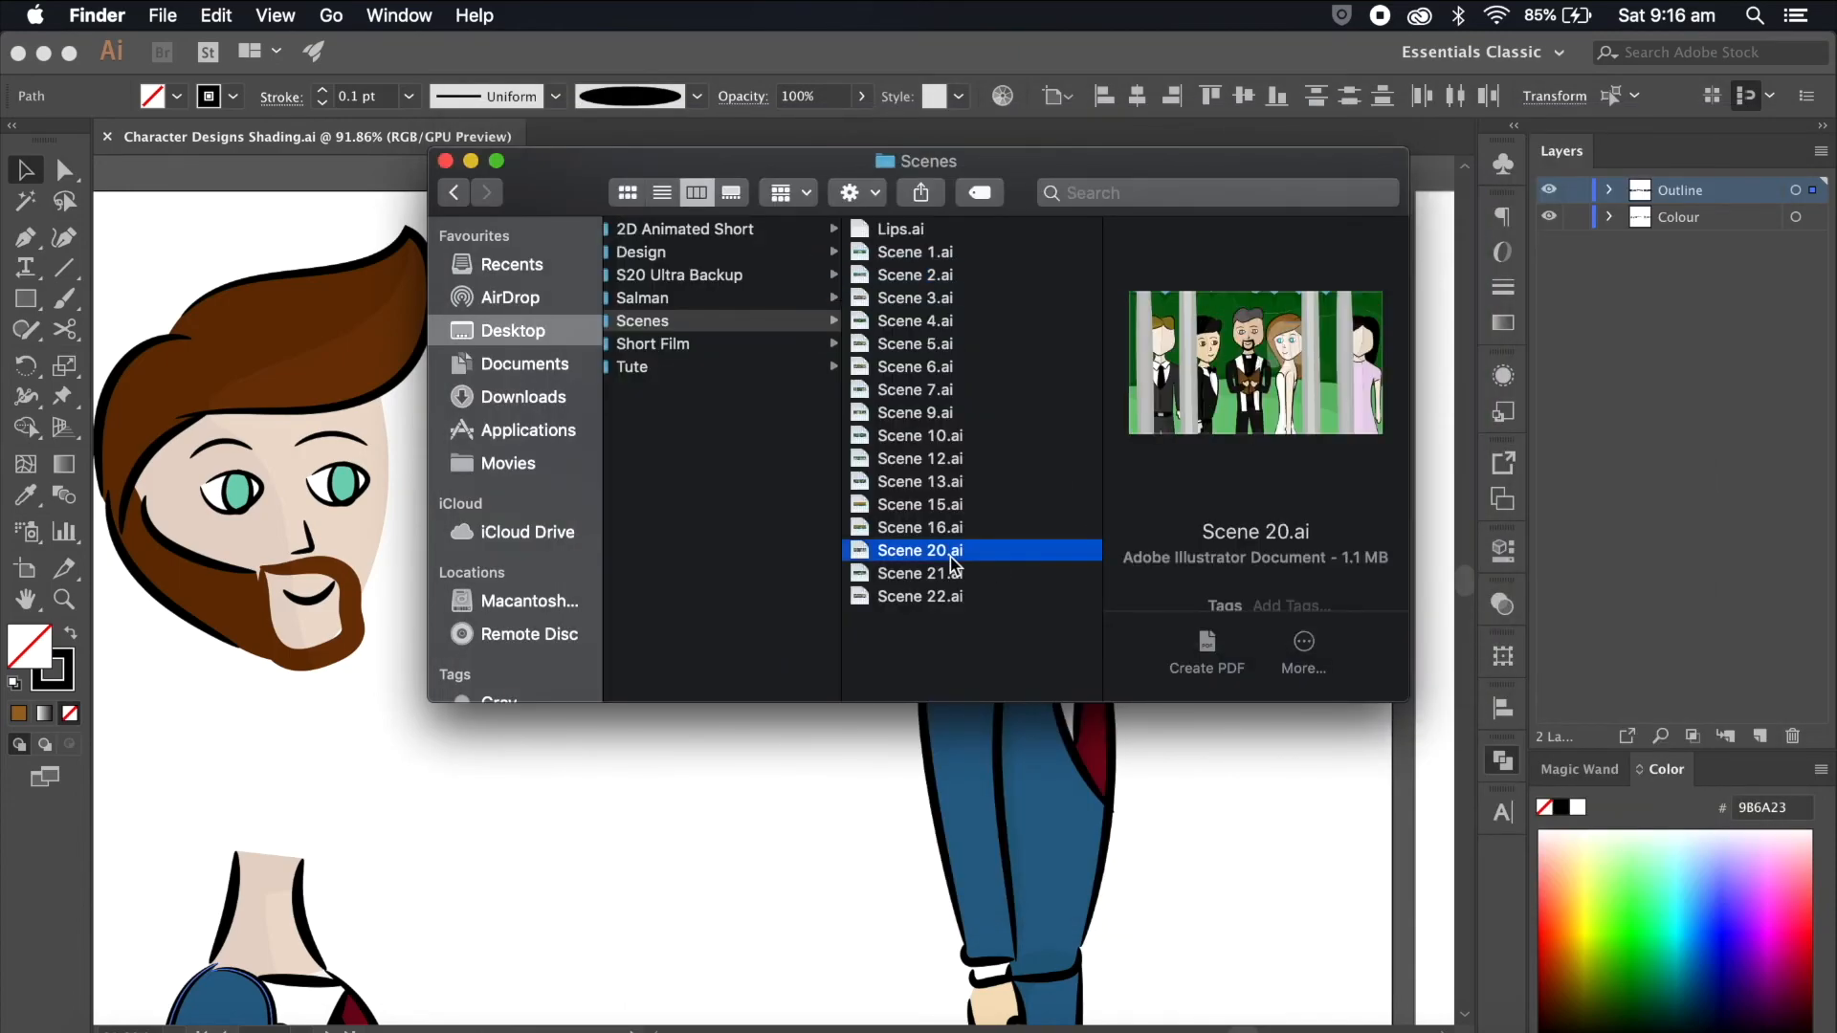
{"action": "left_click_drag", "start_coordinate": [950, 557], "coordinate": [1774, 1031]}
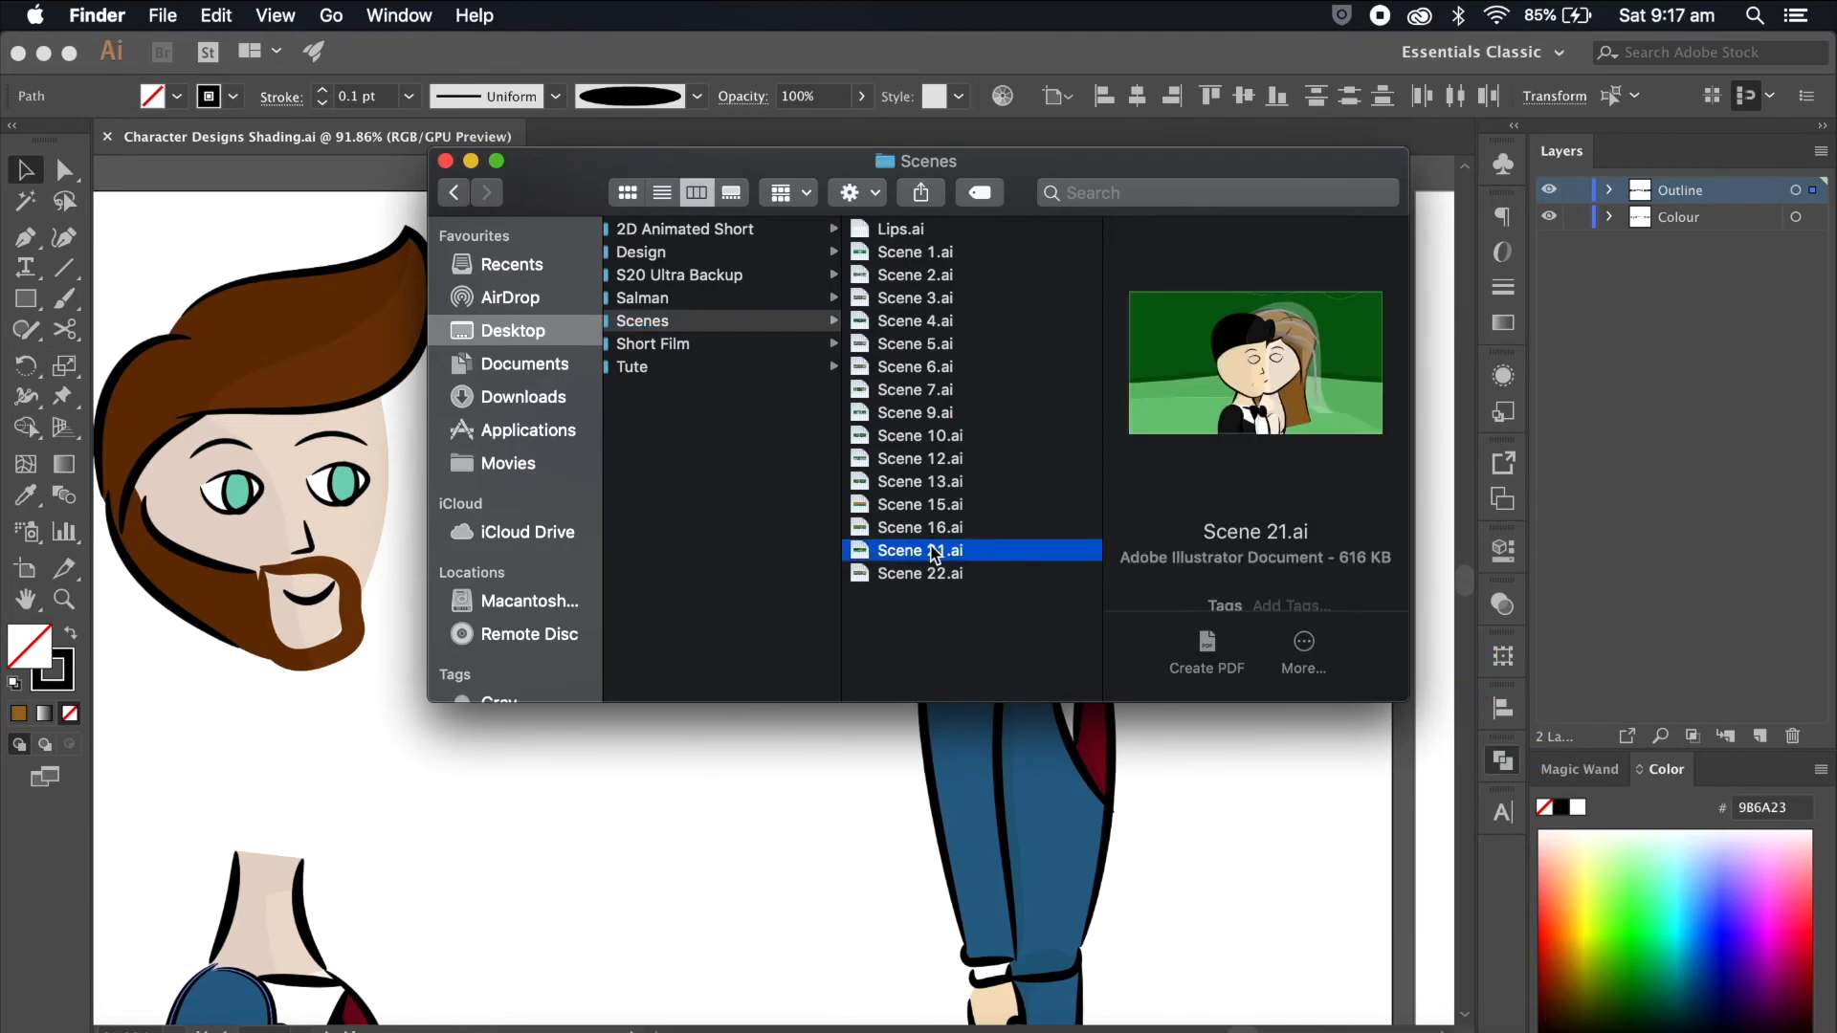
Step: Open Scene 21.ai in Illustrator and move the groom and the bride apart so that they do not overlap
{"action": "left_click", "coordinate": [1097, 724]}
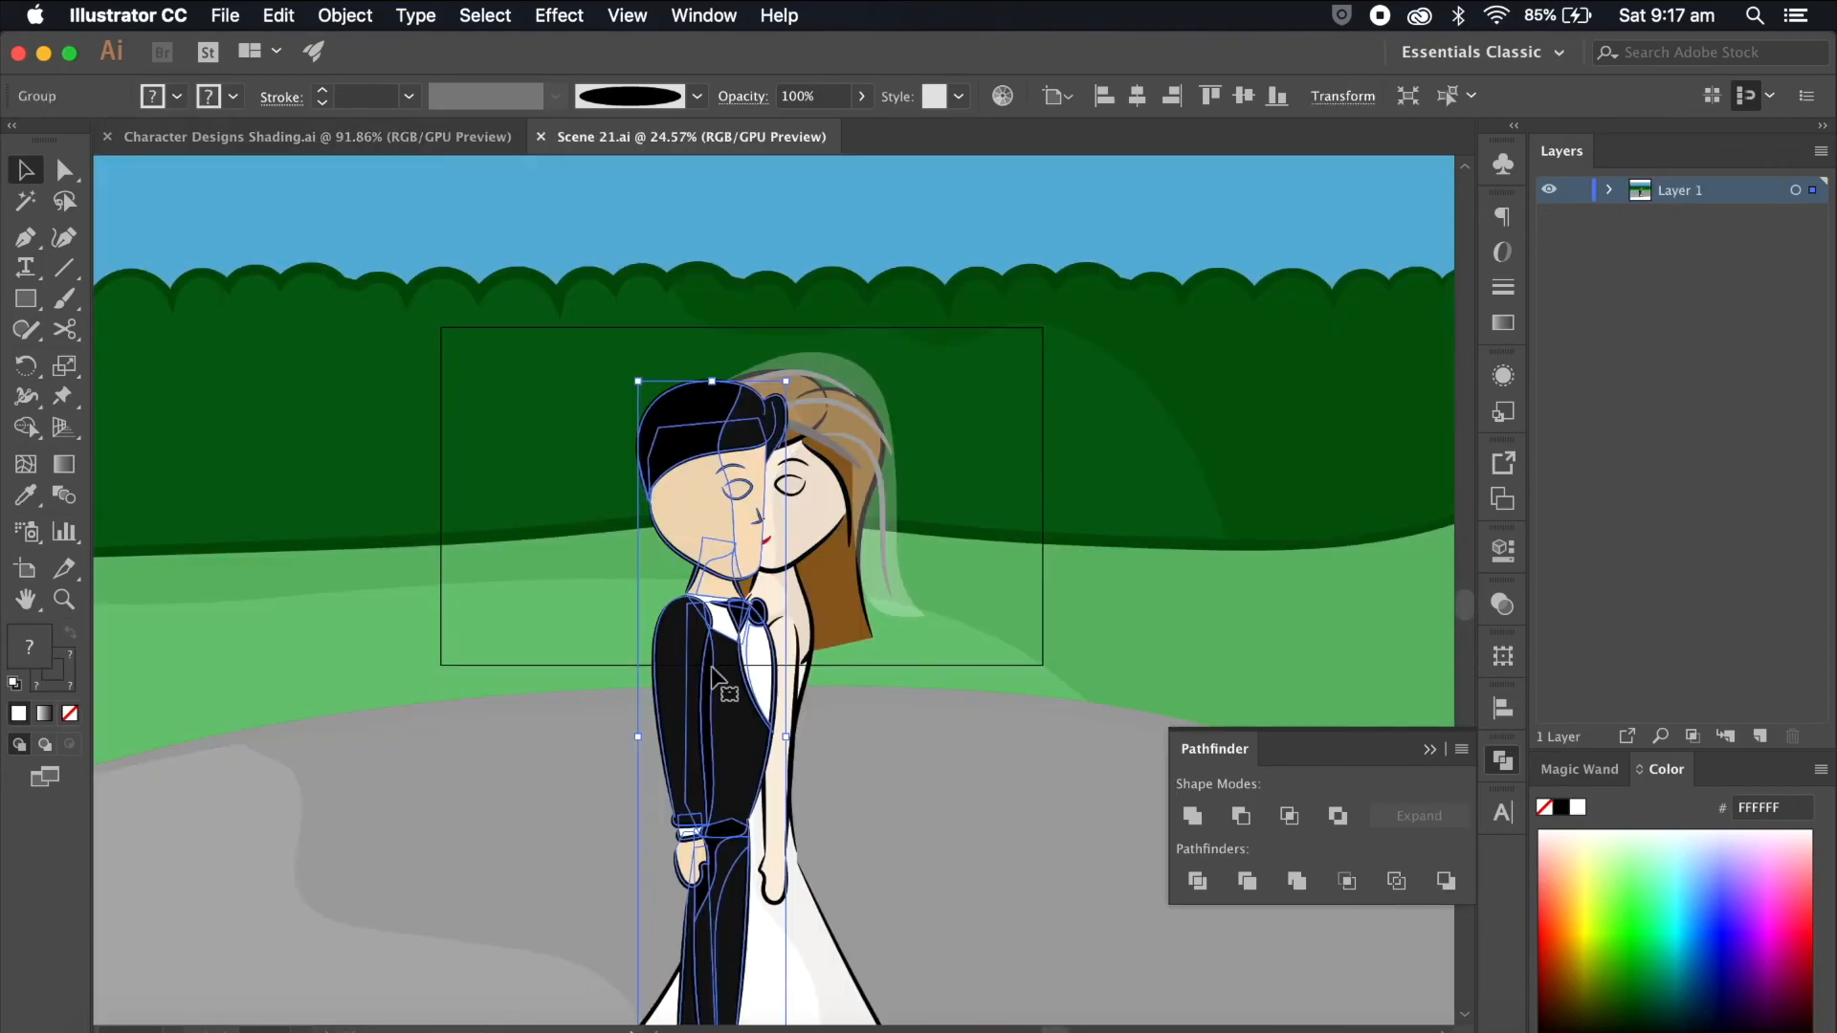
{"action": "left_click_drag", "start_coordinate": [720, 677], "coordinate": [620, 675]}
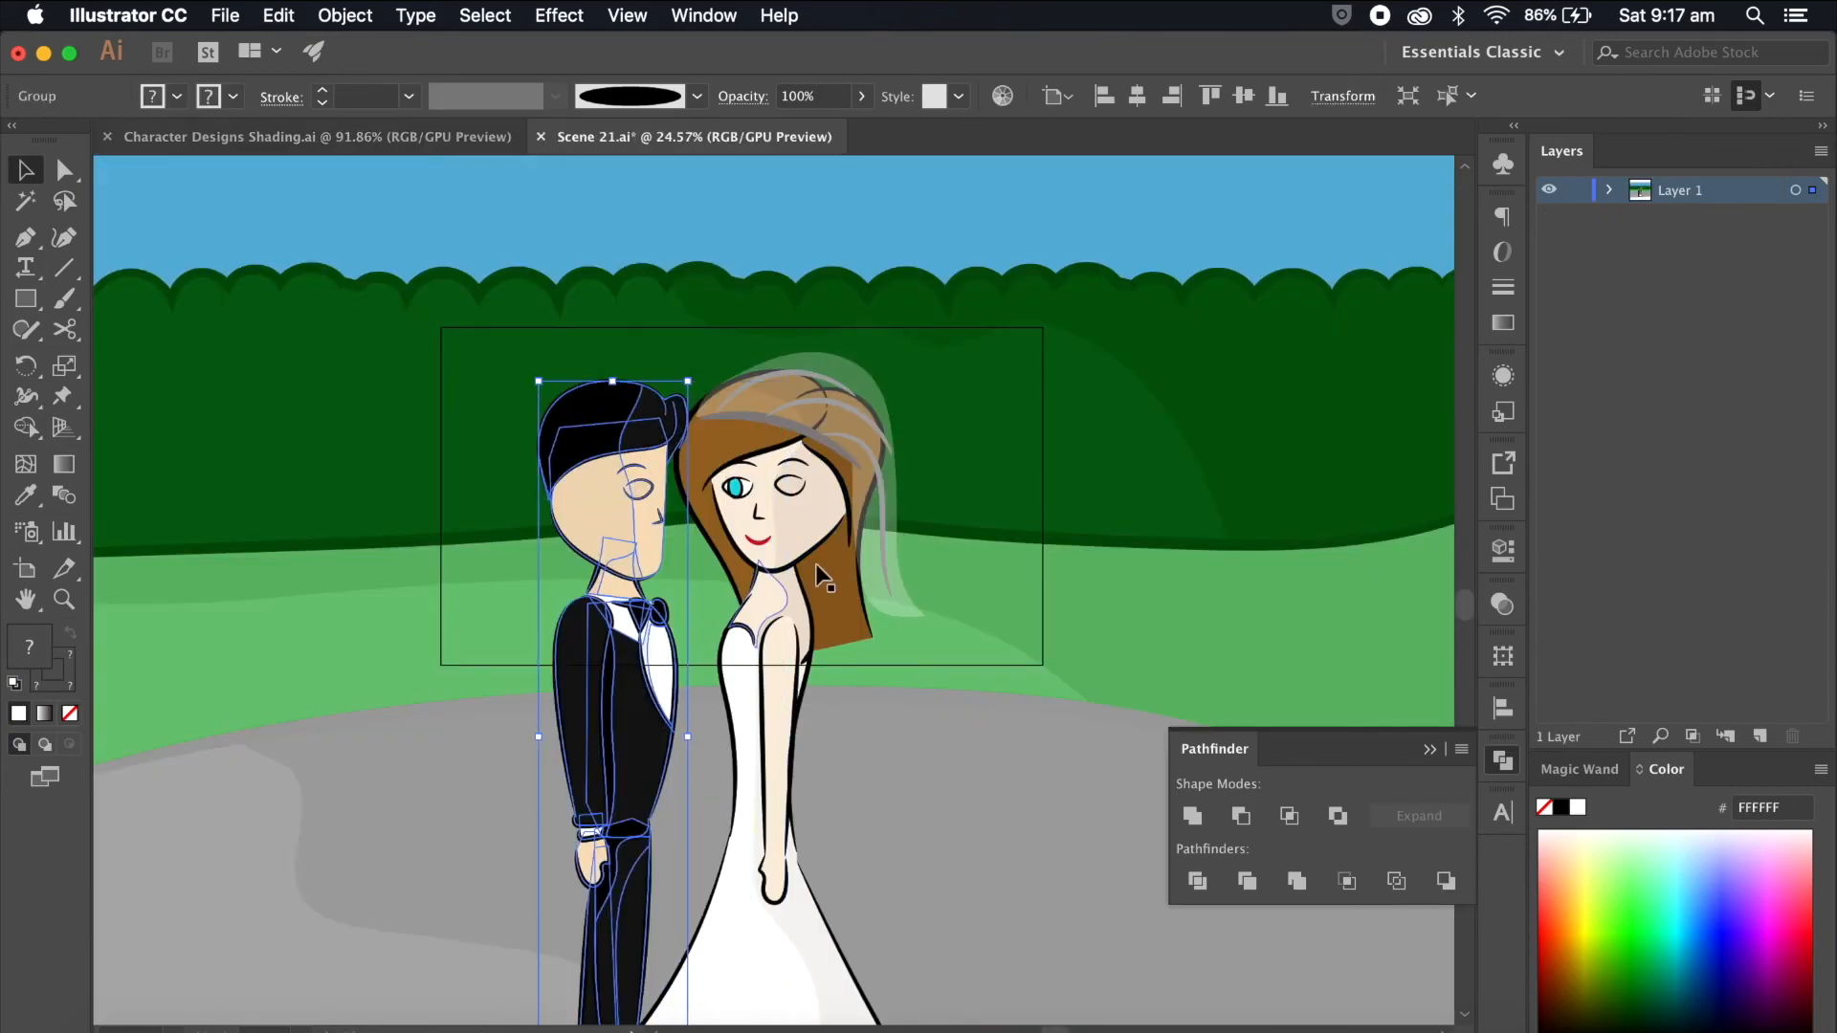
{"action": "left_click", "coordinate": [804, 491]}
{"action": "scroll", "coordinate": [803, 490], "scroll_direction": "up", "scroll_amount": 2}
{"action": "left_click_drag", "start_coordinate": [794, 561], "coordinate": [934, 557]}
{"action": "scroll", "coordinate": [934, 557], "scroll_direction": "down", "scroll_amount": 2}
{"action": "scroll", "coordinate": [1240, 448], "scroll_direction": "down", "scroll_amount": 4}
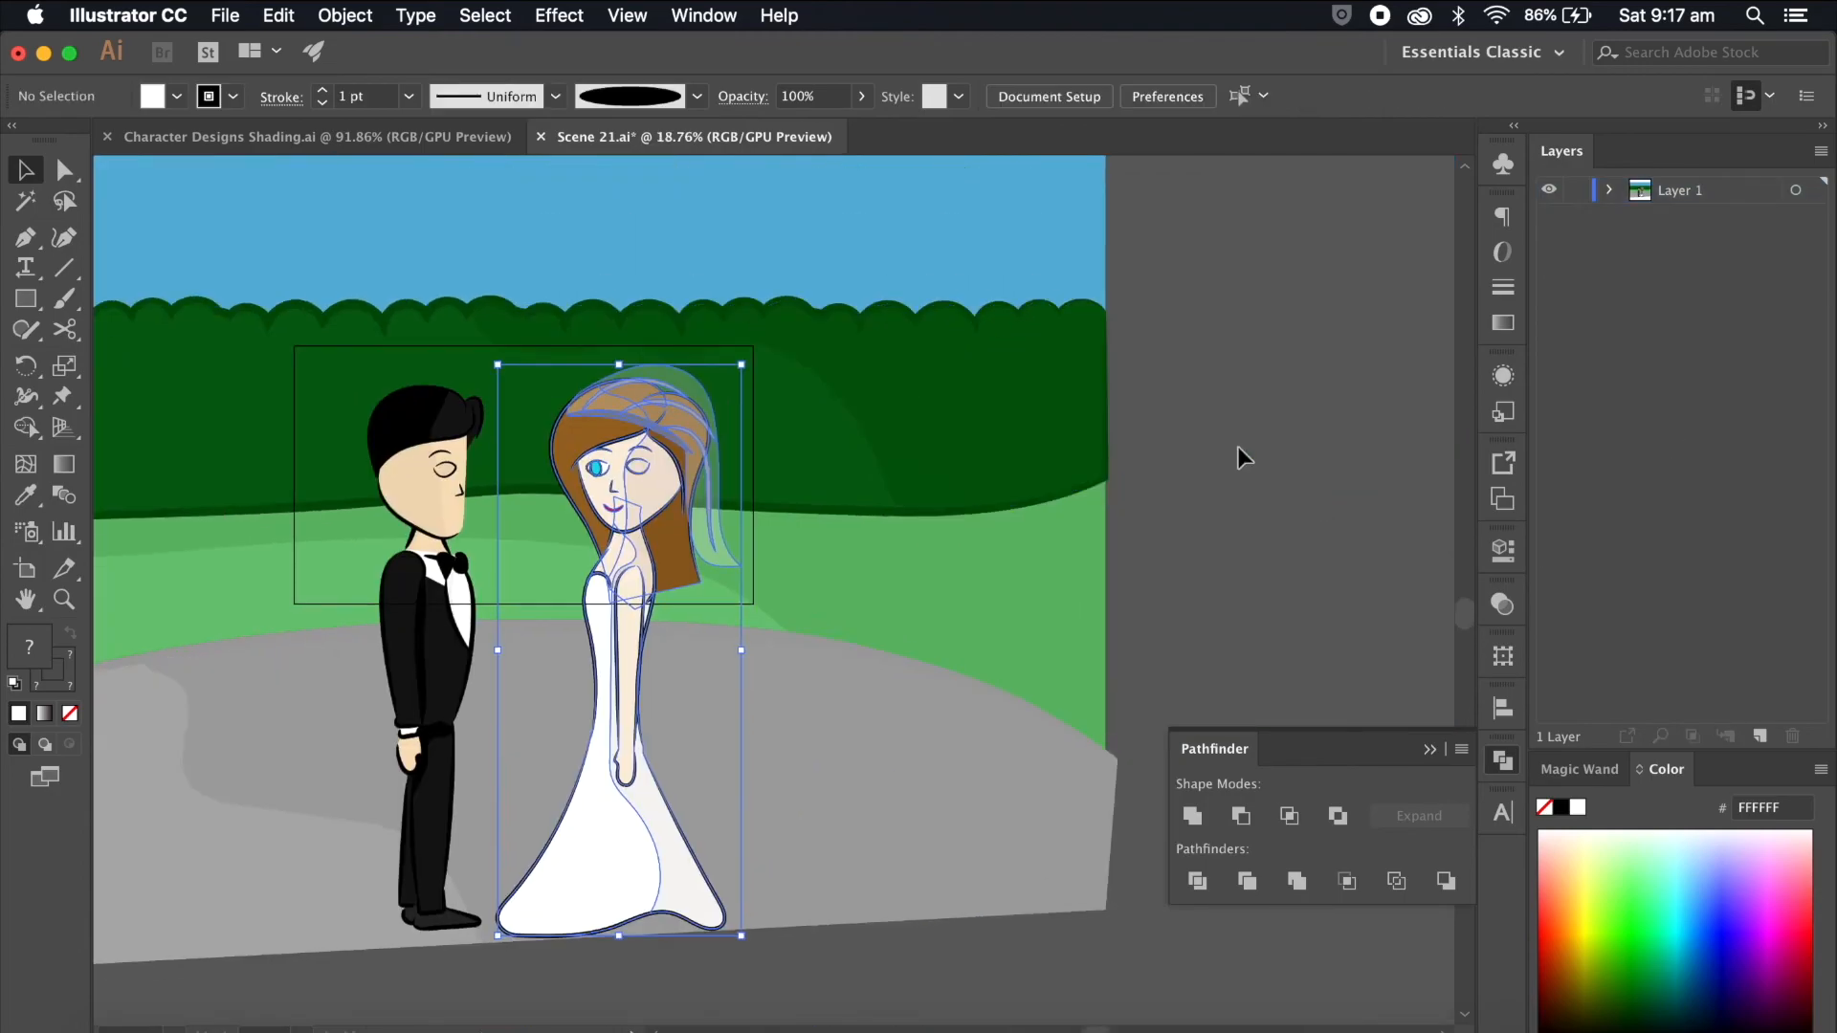
Step: Move the sky, hedge and ground artwork onto a new layer and delete the grey paving from it
{"action": "left_click_drag", "start_coordinate": [1160, 421], "coordinate": [1009, 909]}
{"action": "left_click", "coordinate": [1759, 736]}
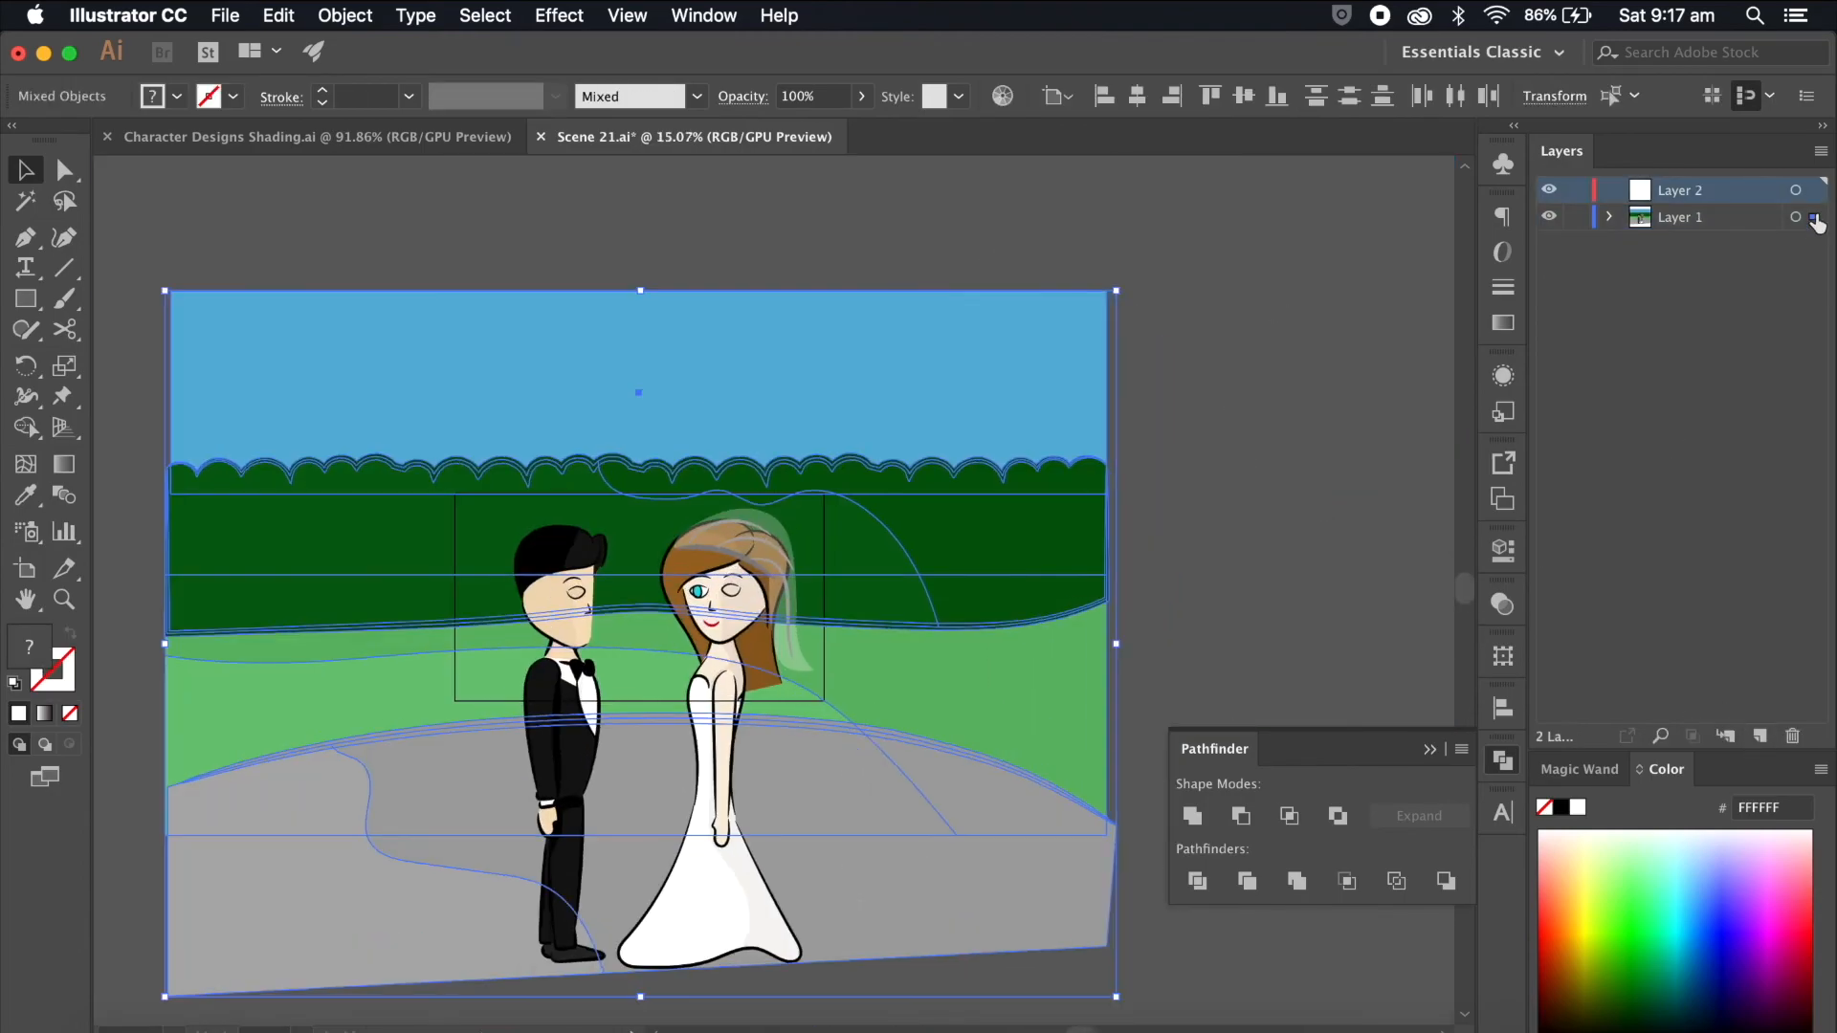
{"action": "left_click_drag", "start_coordinate": [1812, 216], "coordinate": [1812, 190]}
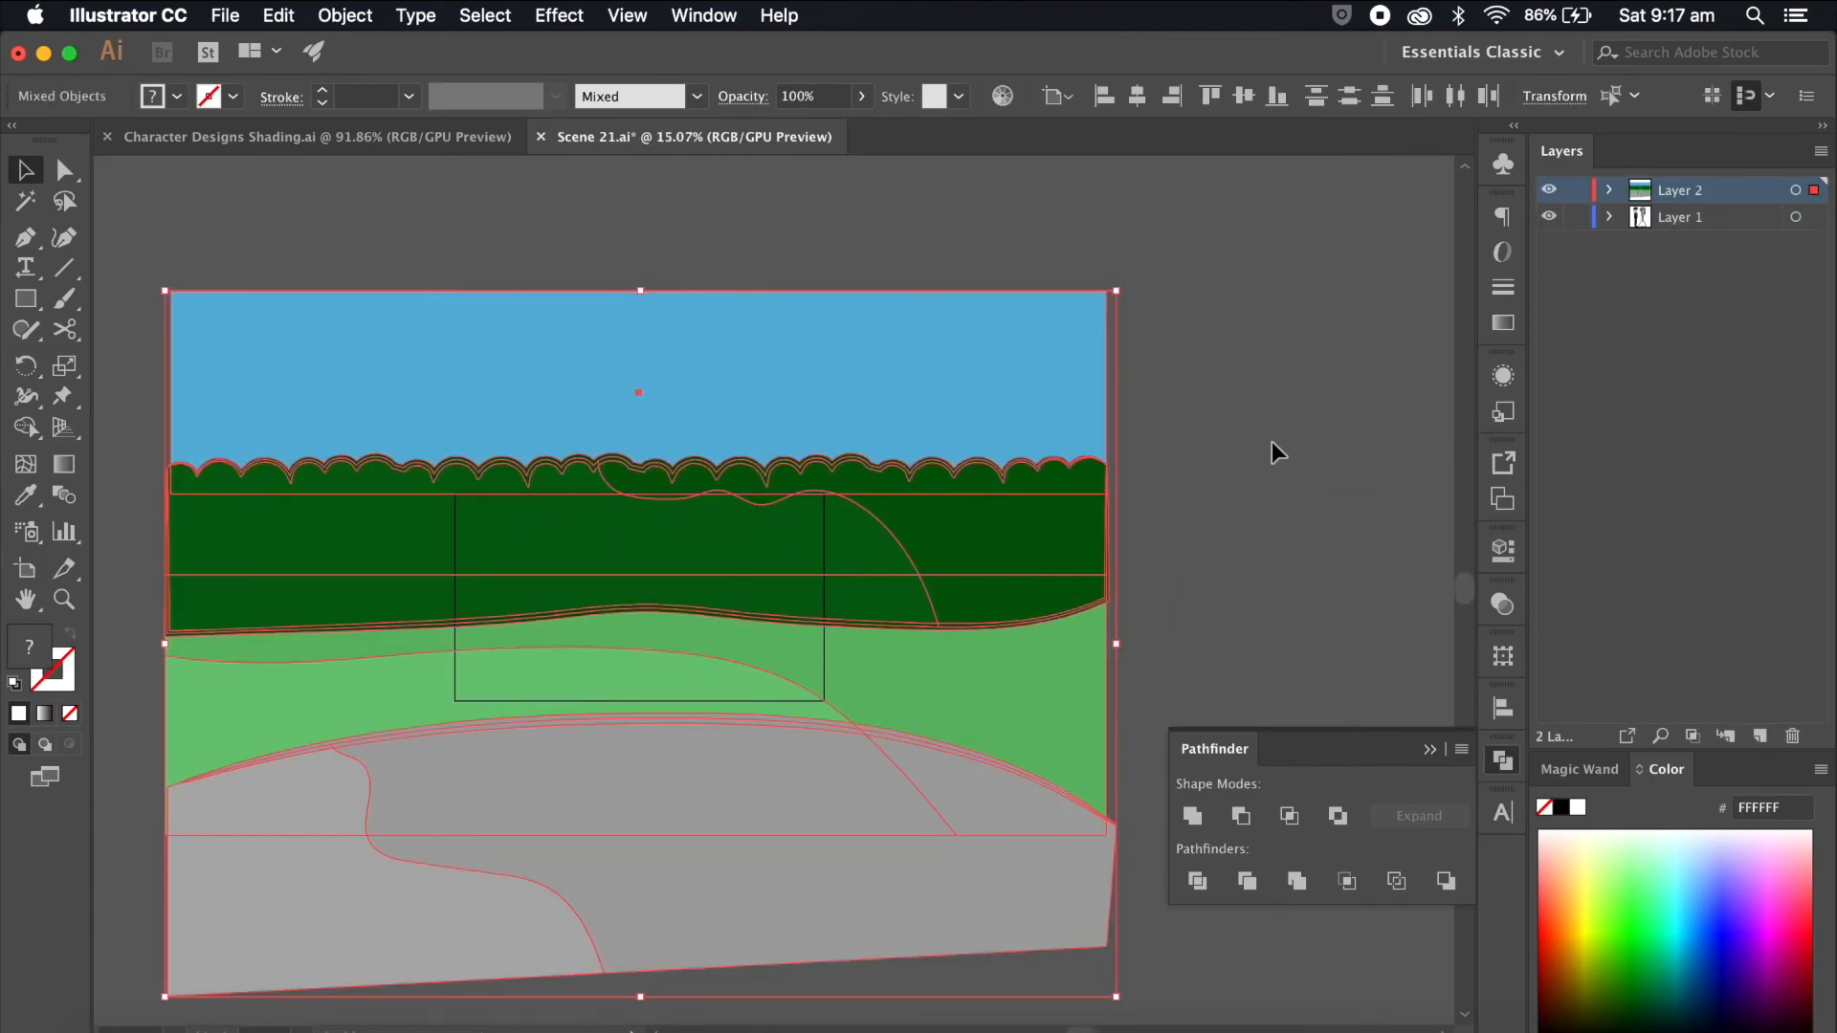
{"action": "left_click", "coordinate": [1246, 675]}
{"action": "left_click", "coordinate": [798, 821]}
{"action": "key", "text": "Delete"}
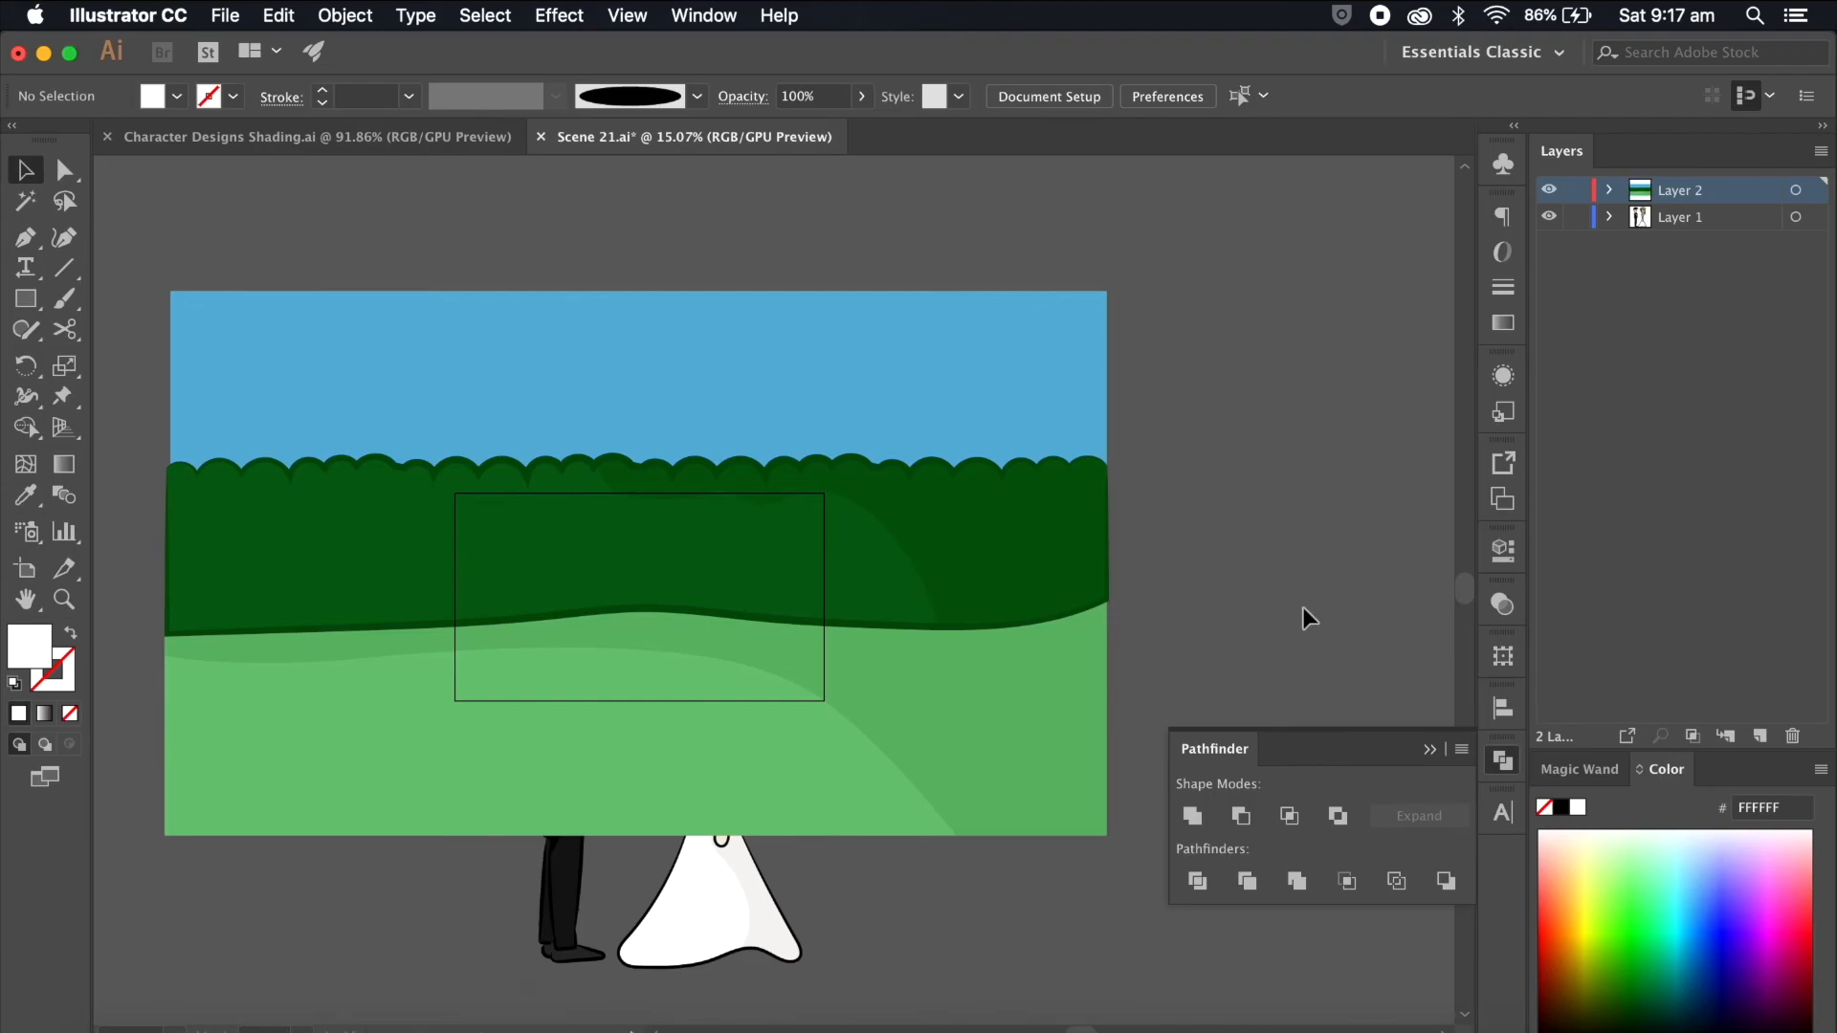
Step: Rename the scenery layer Background, and place it hidden below Layer 1
{"action": "double_click", "coordinate": [1696, 193]}
{"action": "type", "text": "Bac"}
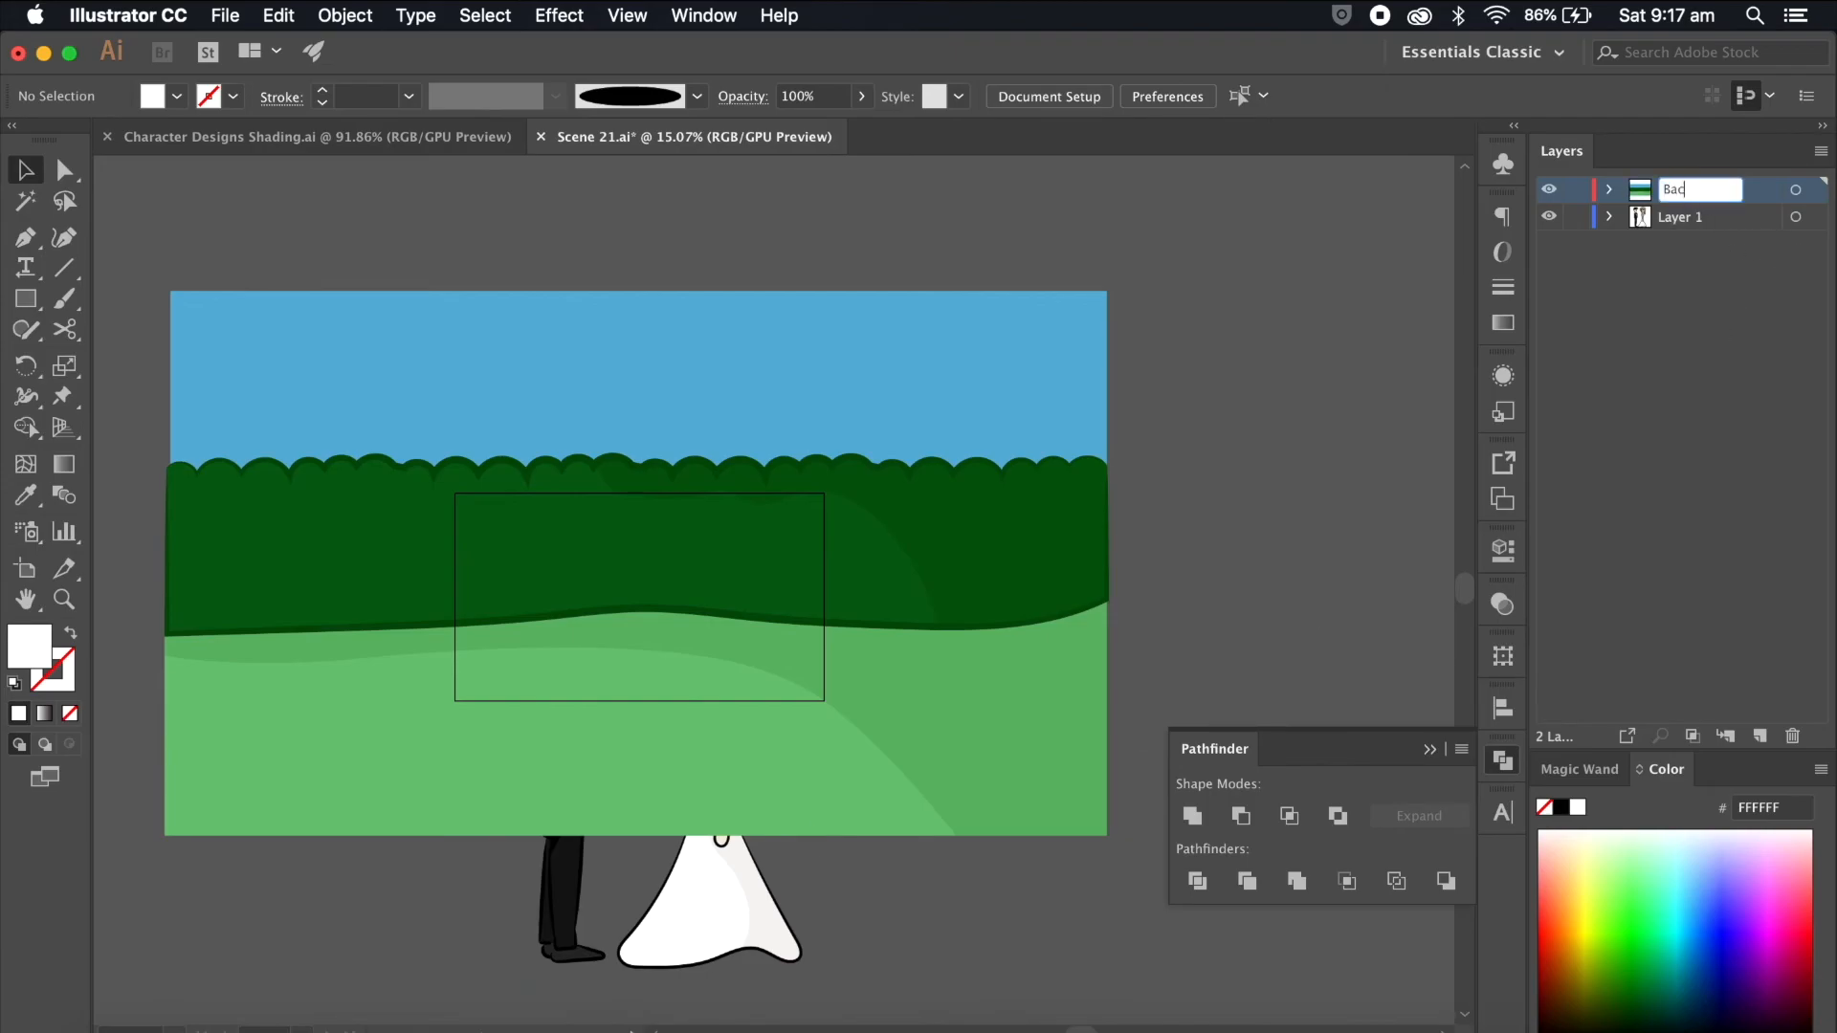
{"action": "key", "text": "Return"}
{"action": "left_click_drag", "start_coordinate": [1703, 196], "coordinate": [1699, 227]}
{"action": "left_click", "coordinate": [1549, 217]}
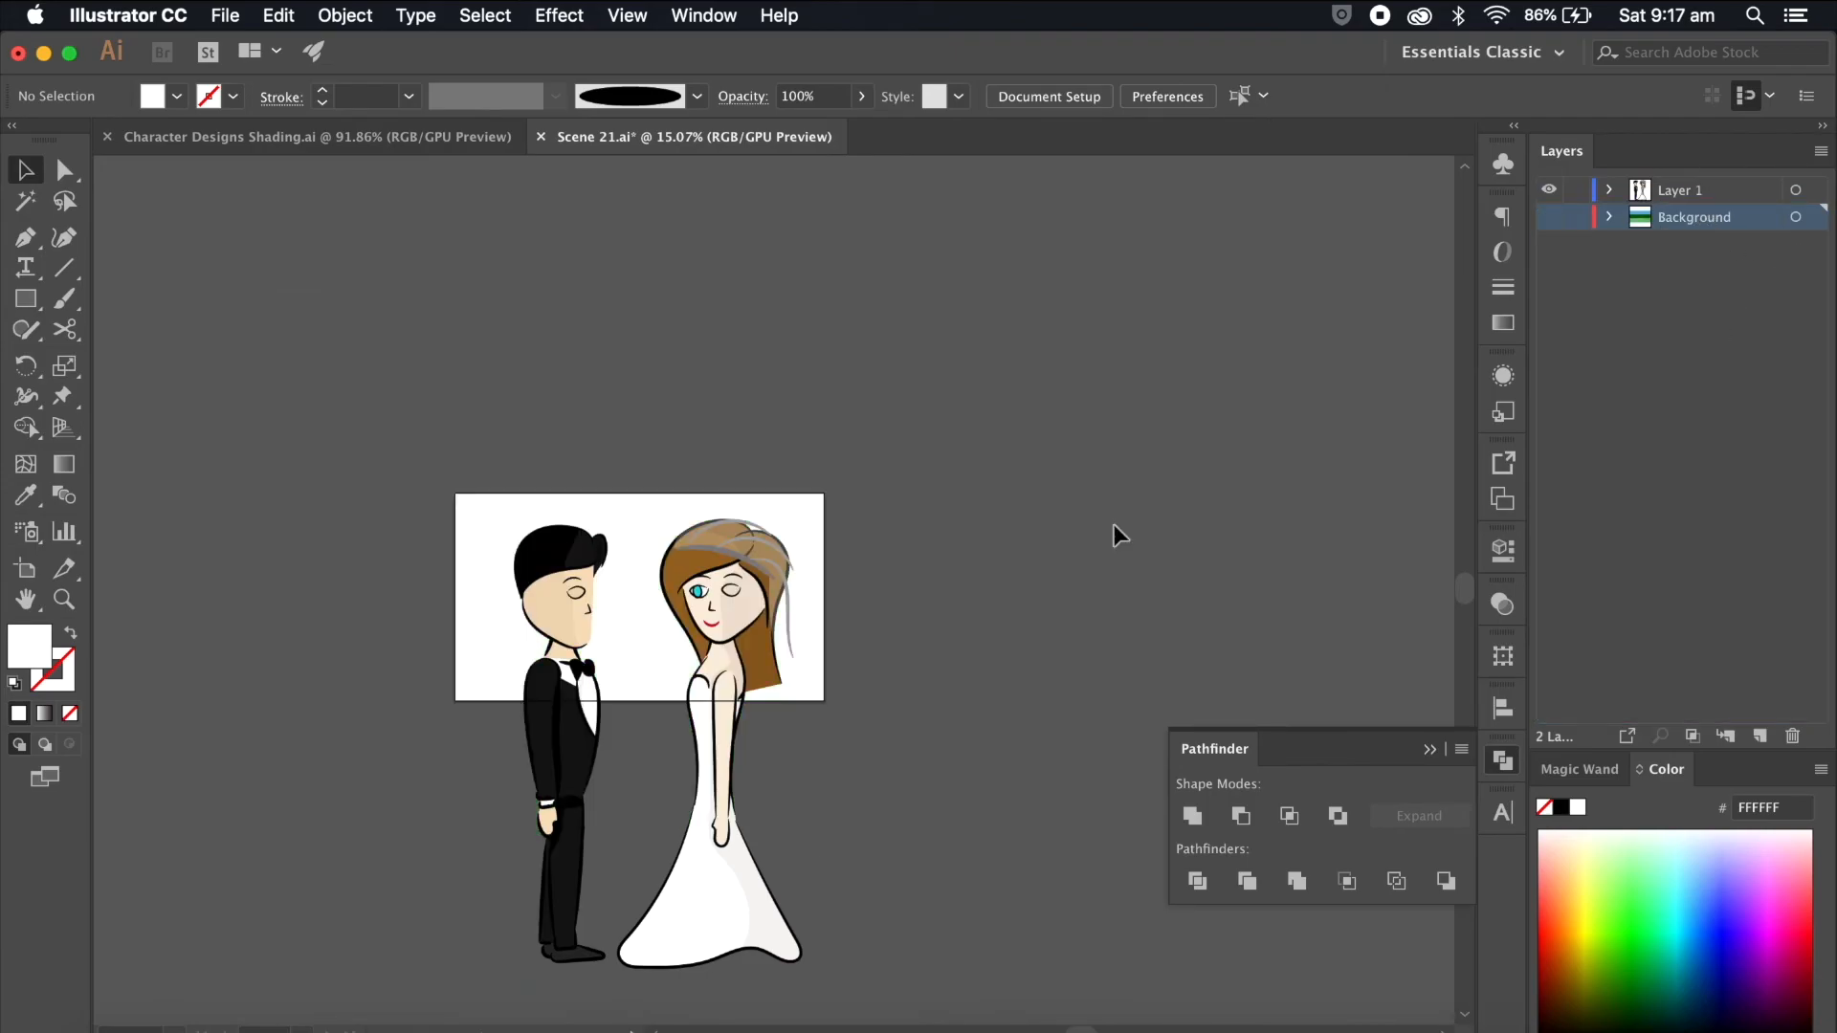
Step: Move the groom onto a new layer named Groom and hide that layer
{"action": "scroll", "coordinate": [1053, 478], "scroll_direction": "up", "scroll_amount": 2}
{"action": "scroll", "coordinate": [1038, 419], "scroll_direction": "up", "scroll_amount": 2}
{"action": "left_click_drag", "start_coordinate": [654, 294], "coordinate": [390, 961]}
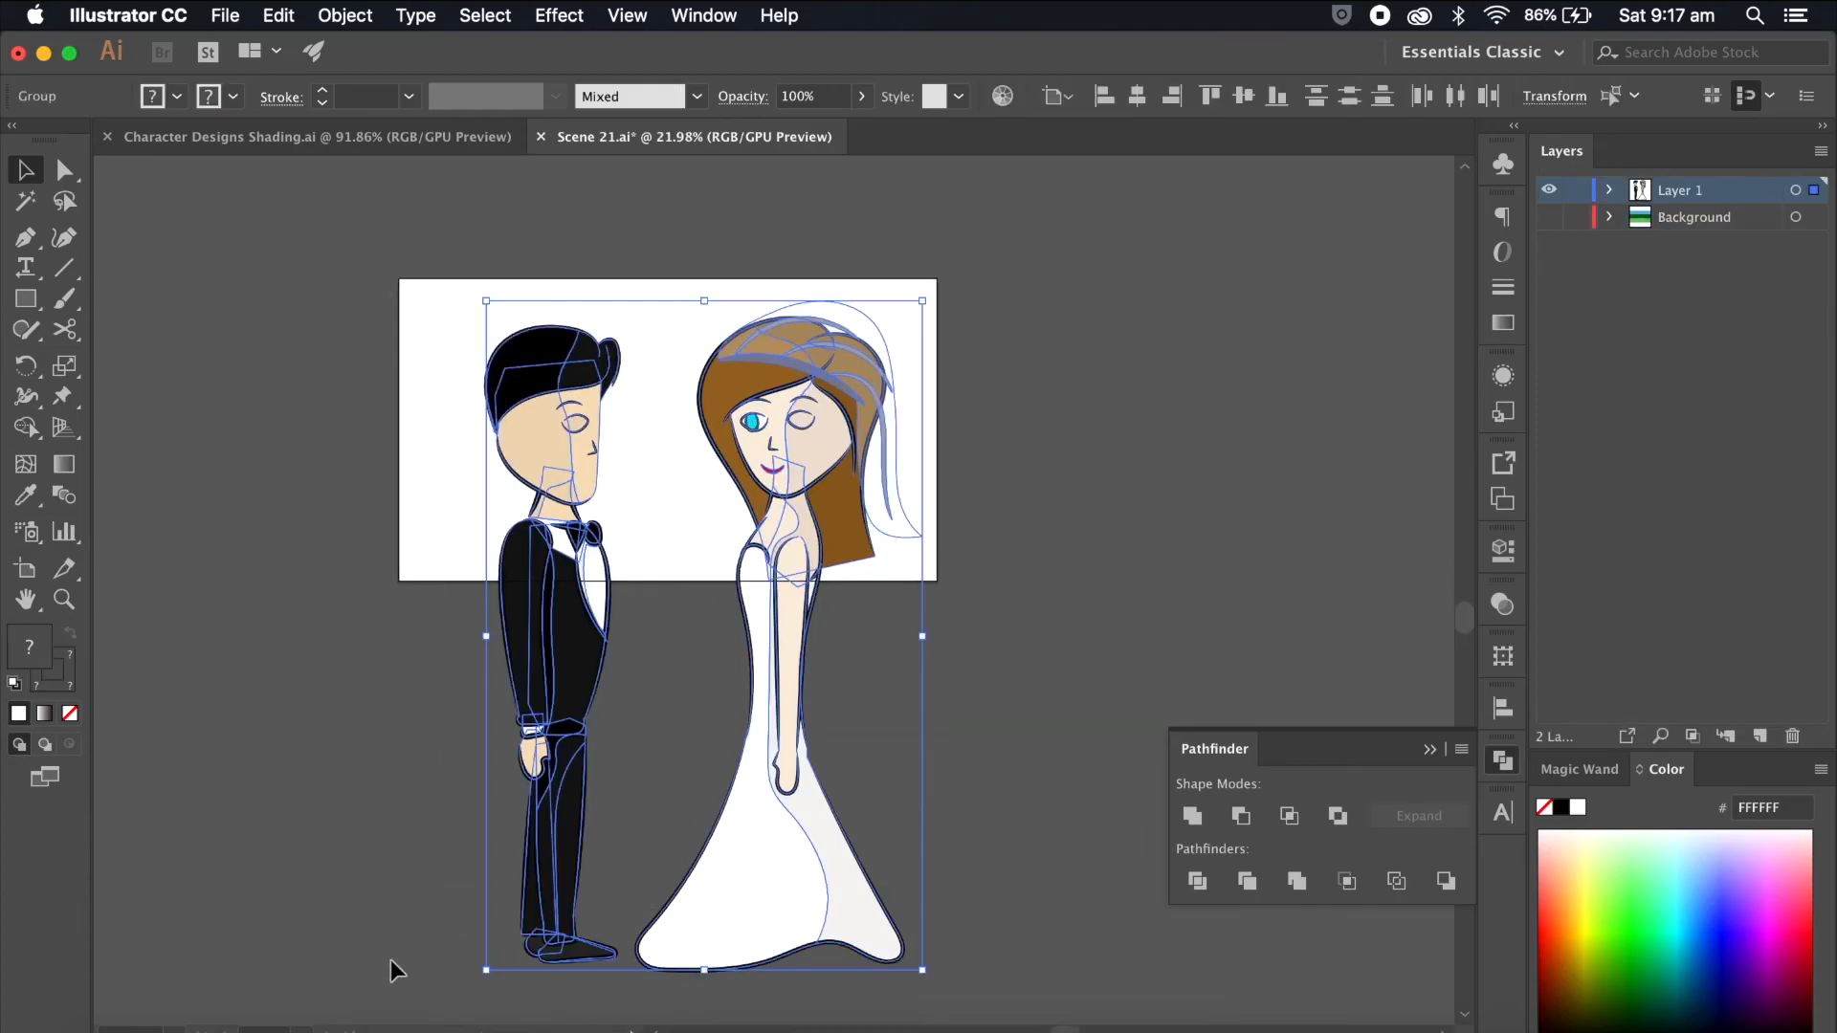
{"action": "left_click", "coordinate": [800, 876], "text": "shift"}
{"action": "left_click", "coordinate": [1760, 734]}
{"action": "left_click_drag", "start_coordinate": [1812, 217], "coordinate": [1813, 192]}
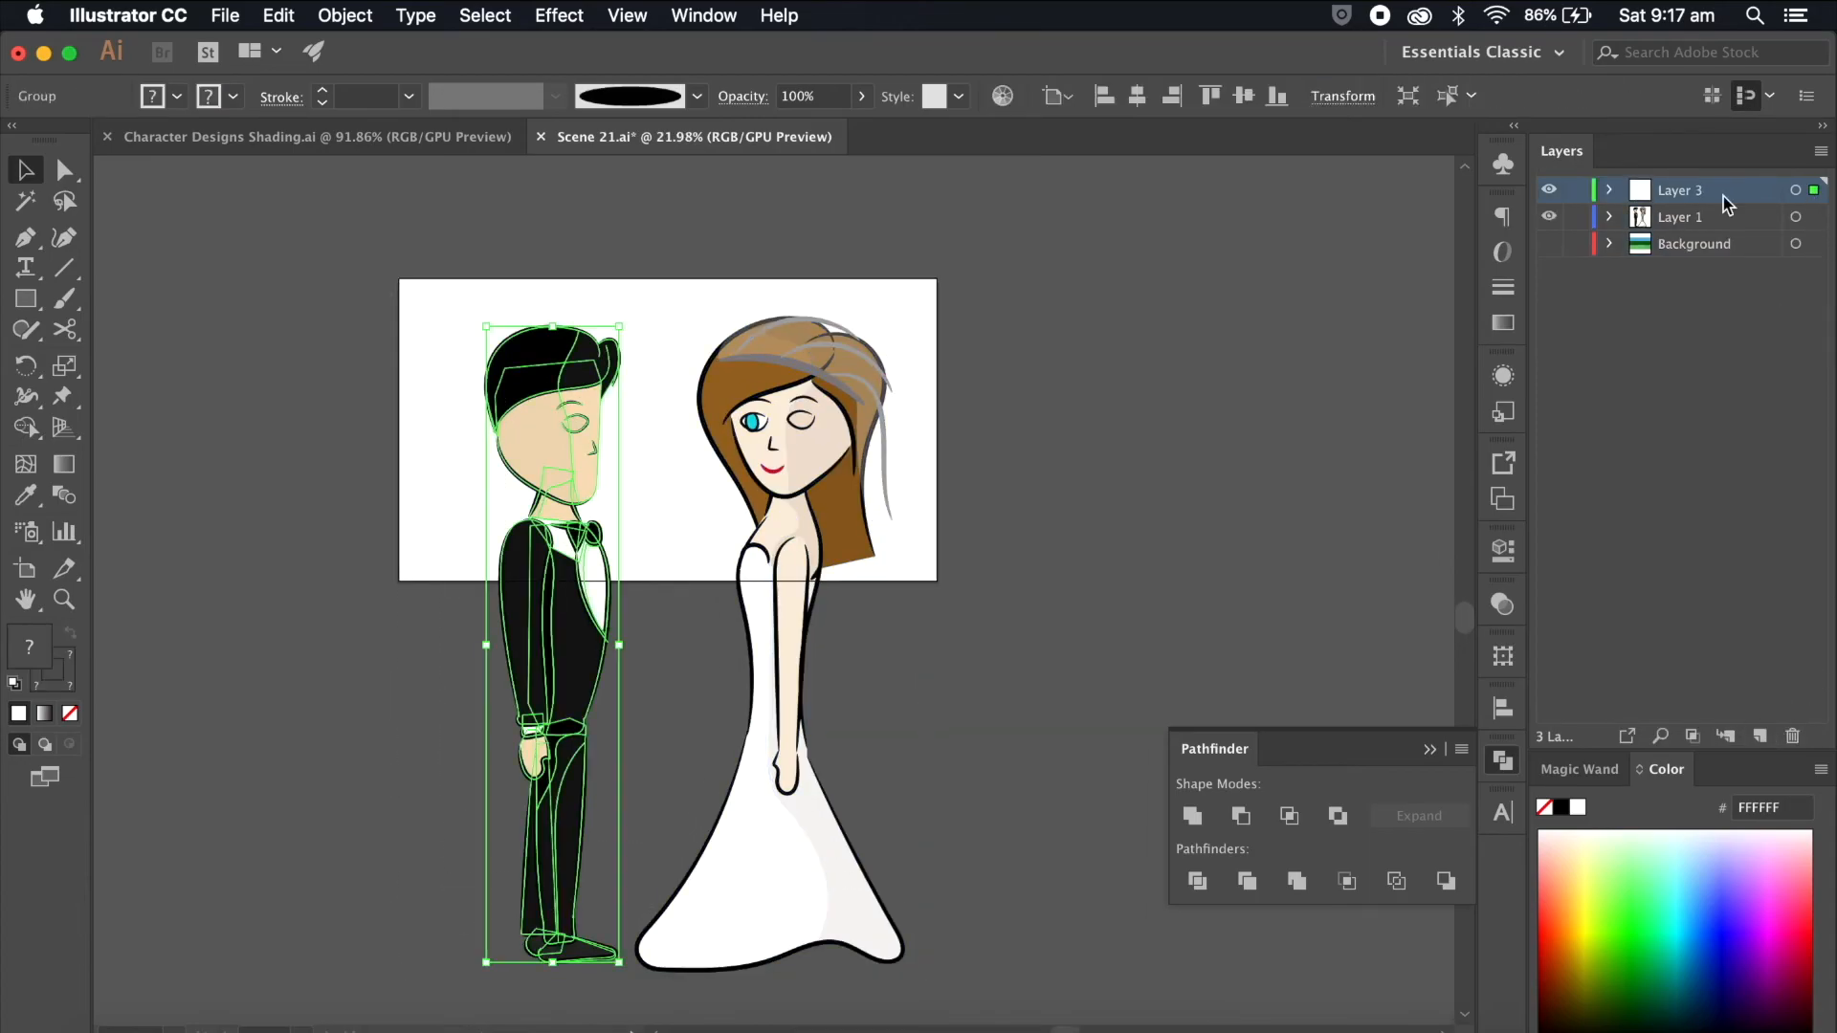
{"action": "double_click", "coordinate": [1681, 191]}
{"action": "type", "text": "Groom"}
{"action": "key", "text": "Return"}
{"action": "left_click", "coordinate": [1548, 190]}
Step: Rename the bride's layer from Layer 1 to Bride and hide it
{"action": "left_click", "coordinate": [1684, 217]}
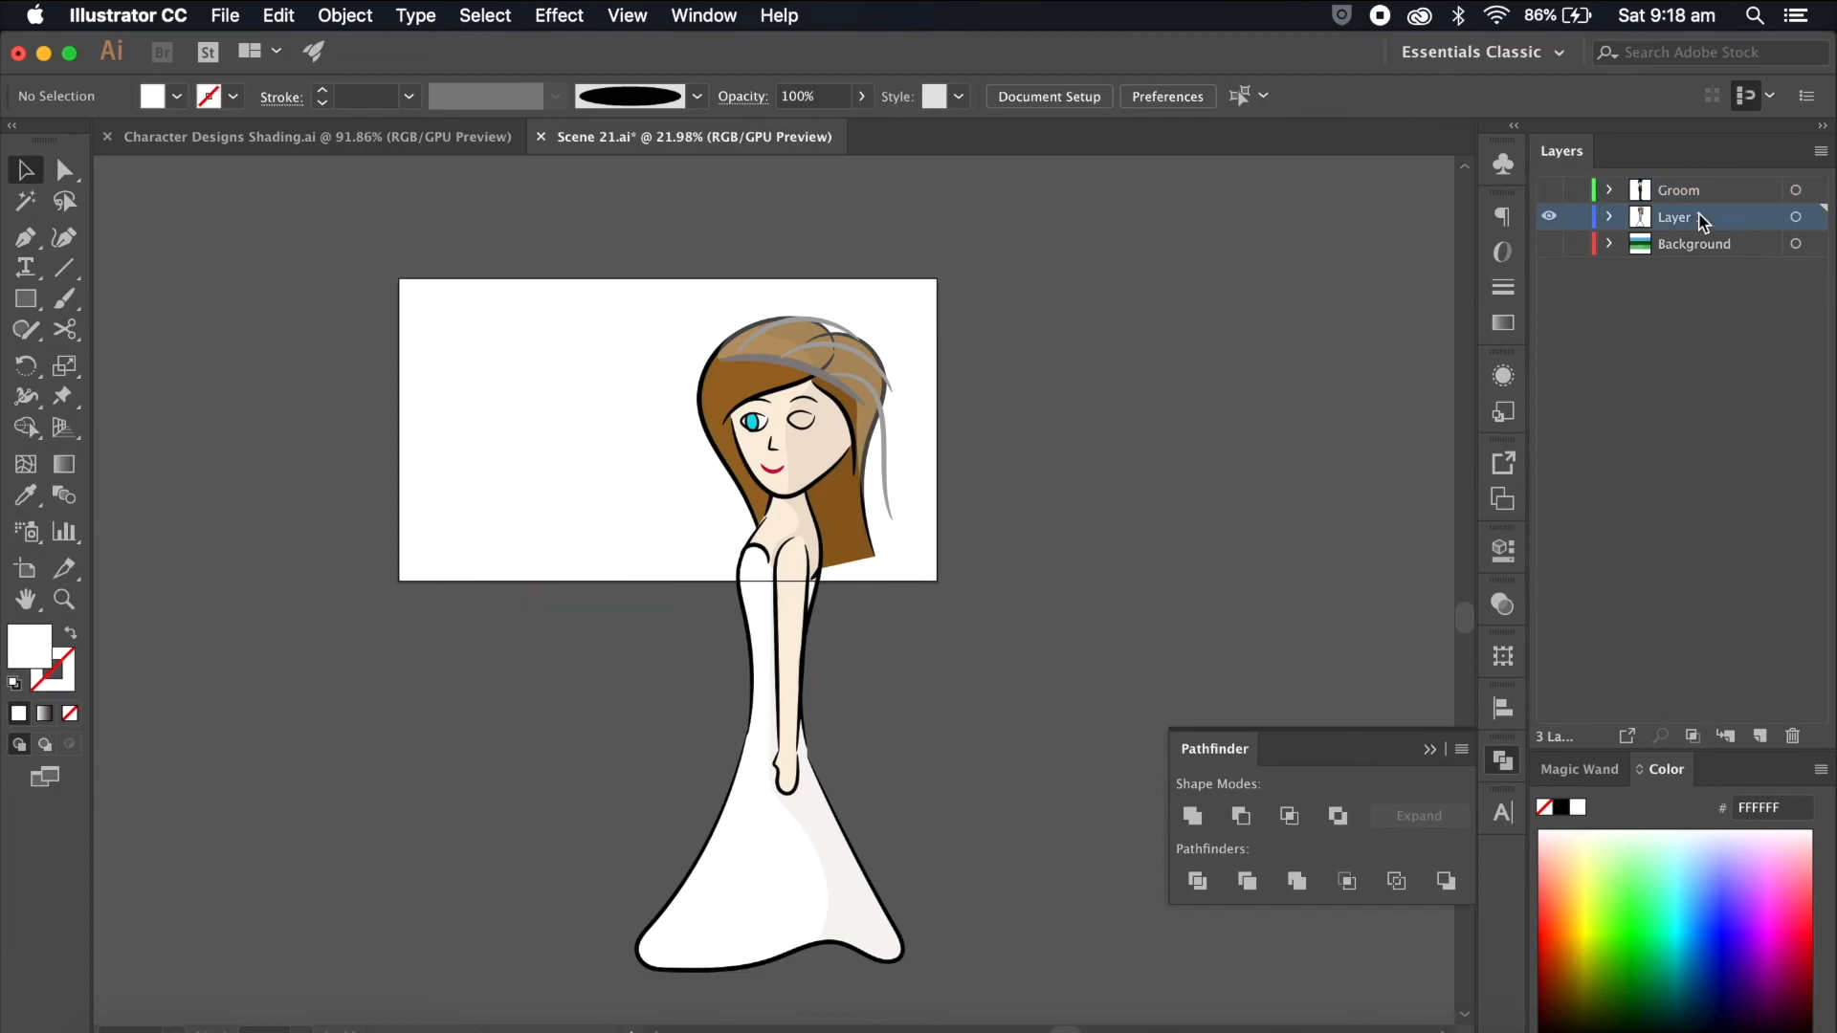
{"action": "double_click", "coordinate": [1684, 224]}
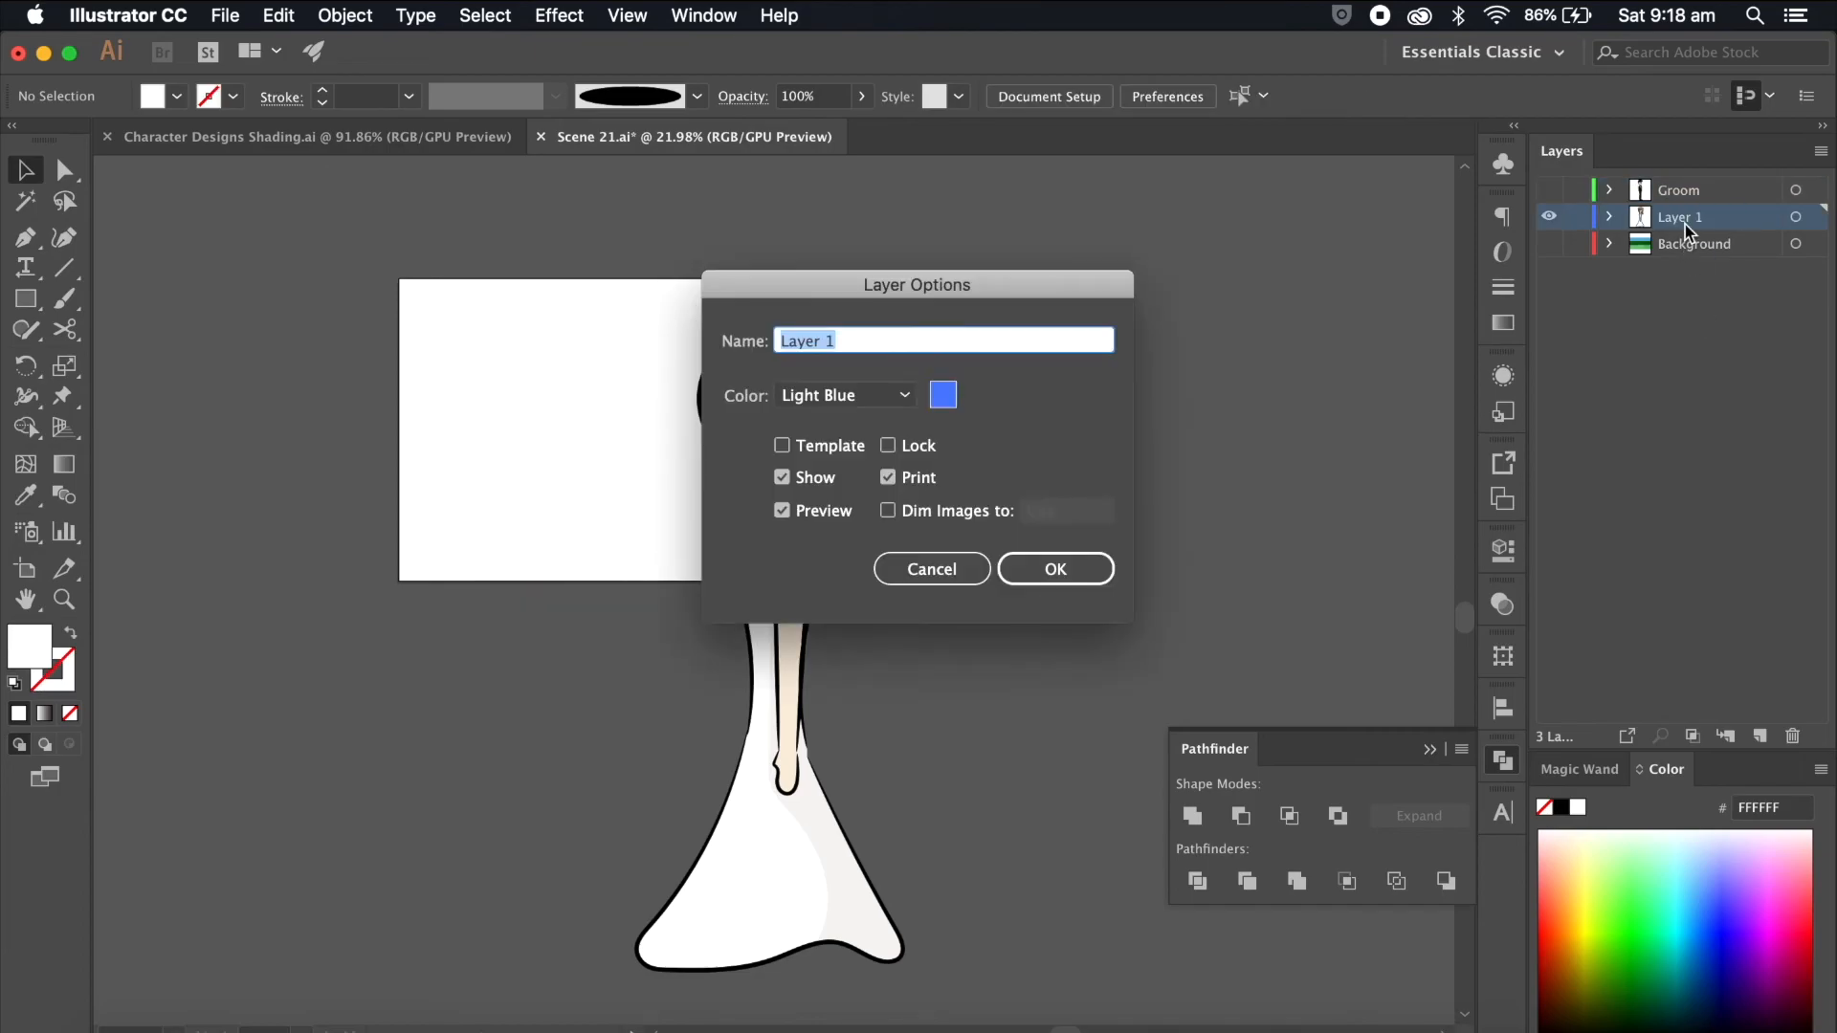
{"action": "type", "text": "Bride"}
{"action": "key", "text": "Return"}
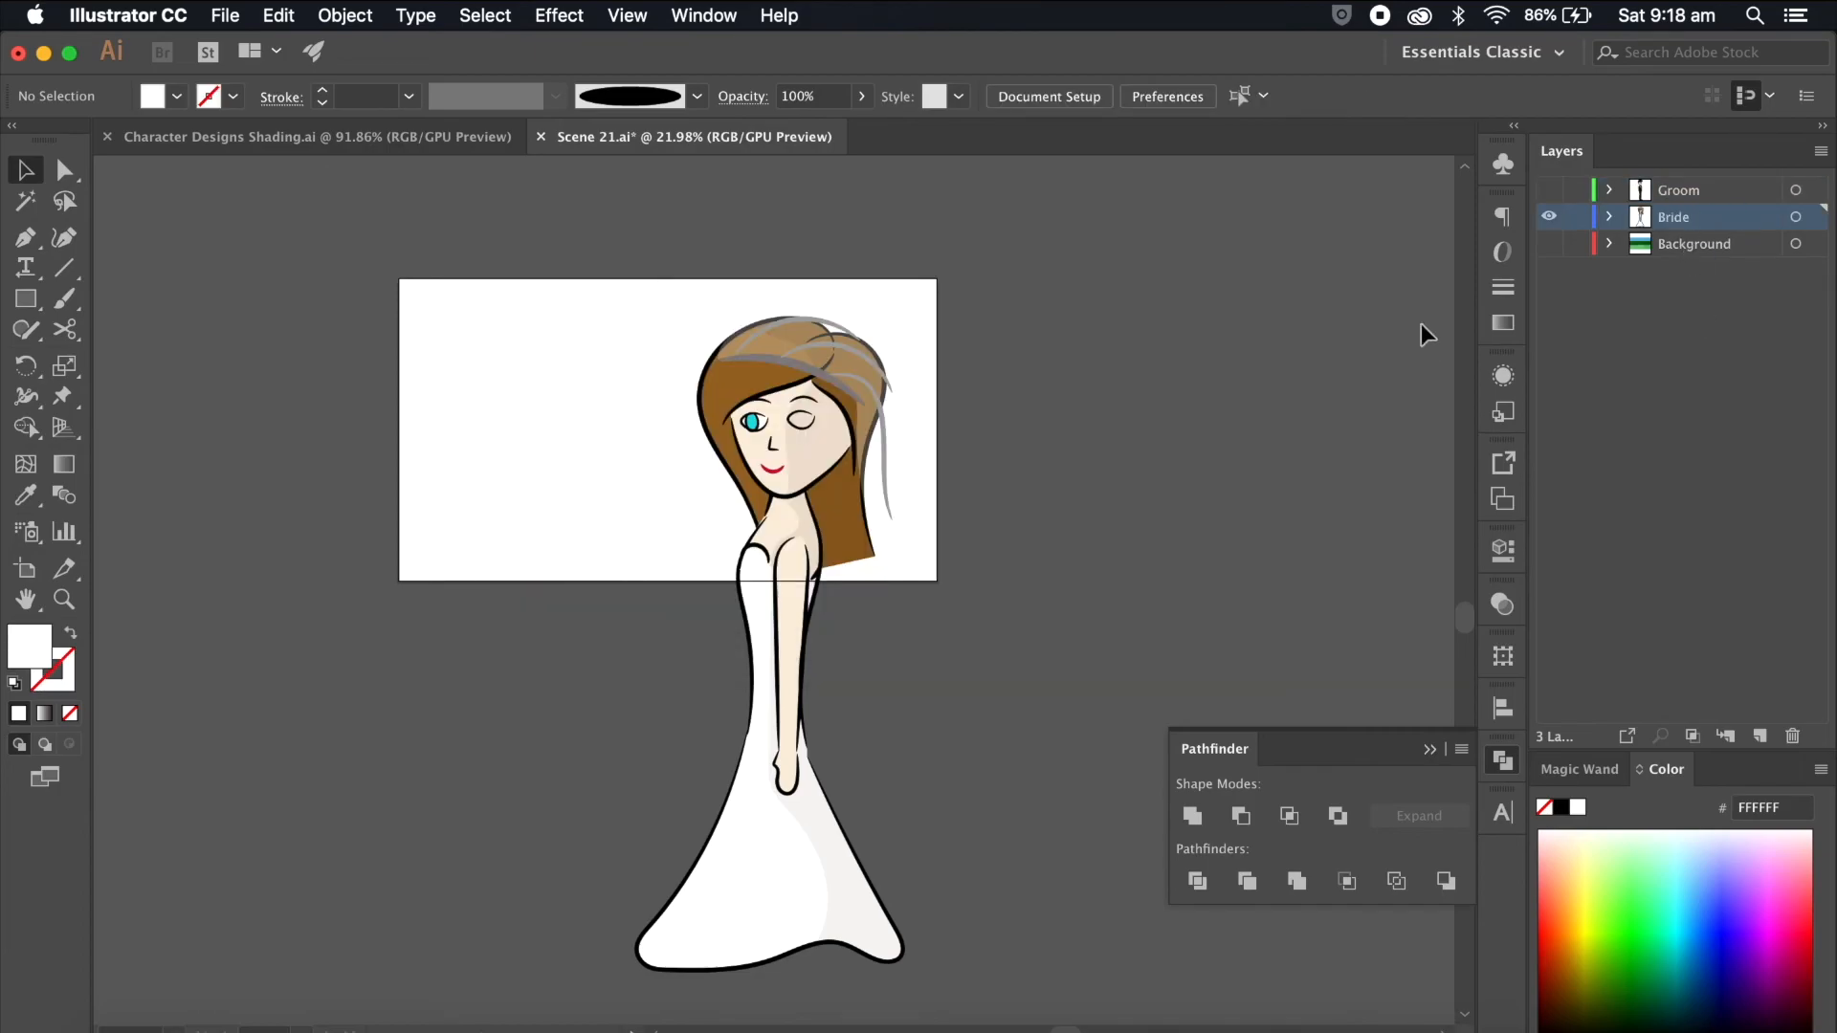
{"action": "left_click", "coordinate": [1549, 217]}
Step: Show the Groom layer and cut the groom's complete head out of his nested groups
{"action": "left_click", "coordinate": [1548, 190]}
{"action": "scroll", "coordinate": [725, 462], "scroll_direction": "up", "scroll_amount": 2}
{"action": "scroll", "coordinate": [725, 462], "scroll_direction": "left", "scroll_amount": 3}
{"action": "scroll", "coordinate": [725, 462], "scroll_direction": "up", "scroll_amount": 2}
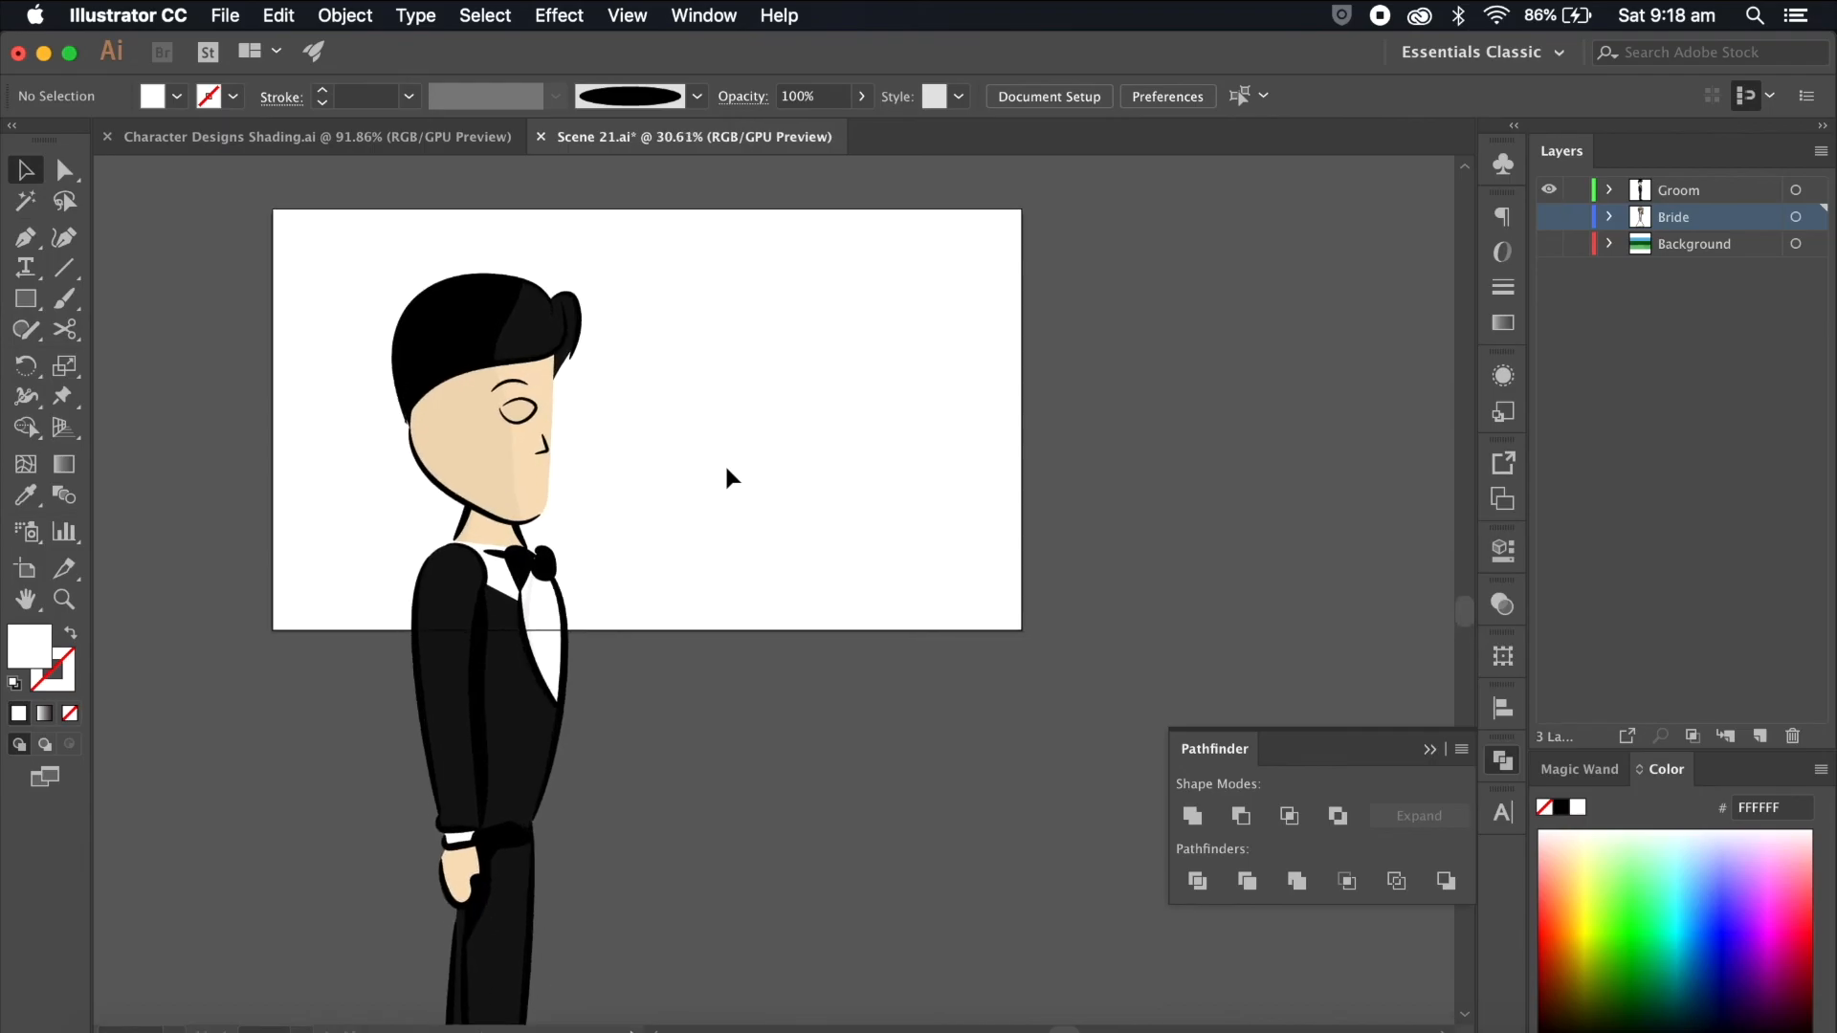
{"action": "scroll", "coordinate": [830, 417], "scroll_direction": "up", "scroll_amount": 2}
{"action": "key", "text": "super+a"}
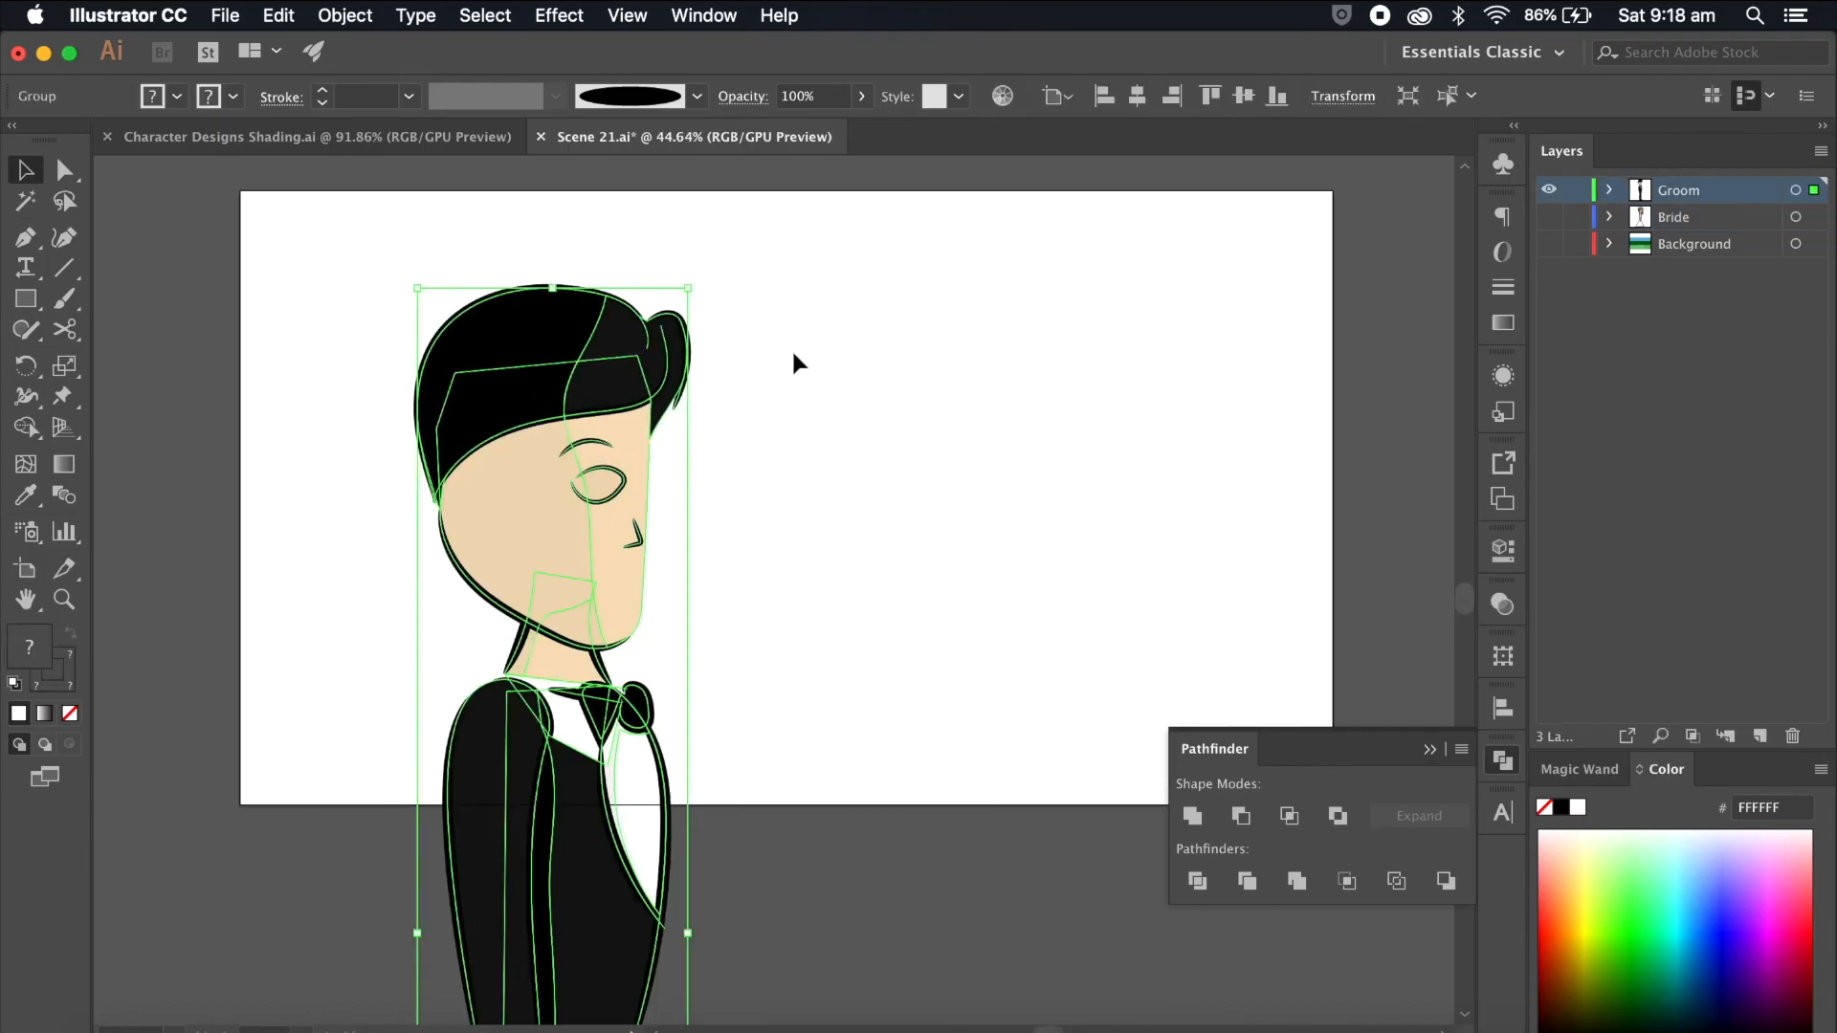
{"action": "double_click", "coordinate": [615, 348]}
{"action": "left_click_drag", "start_coordinate": [761, 279], "coordinate": [359, 526]}
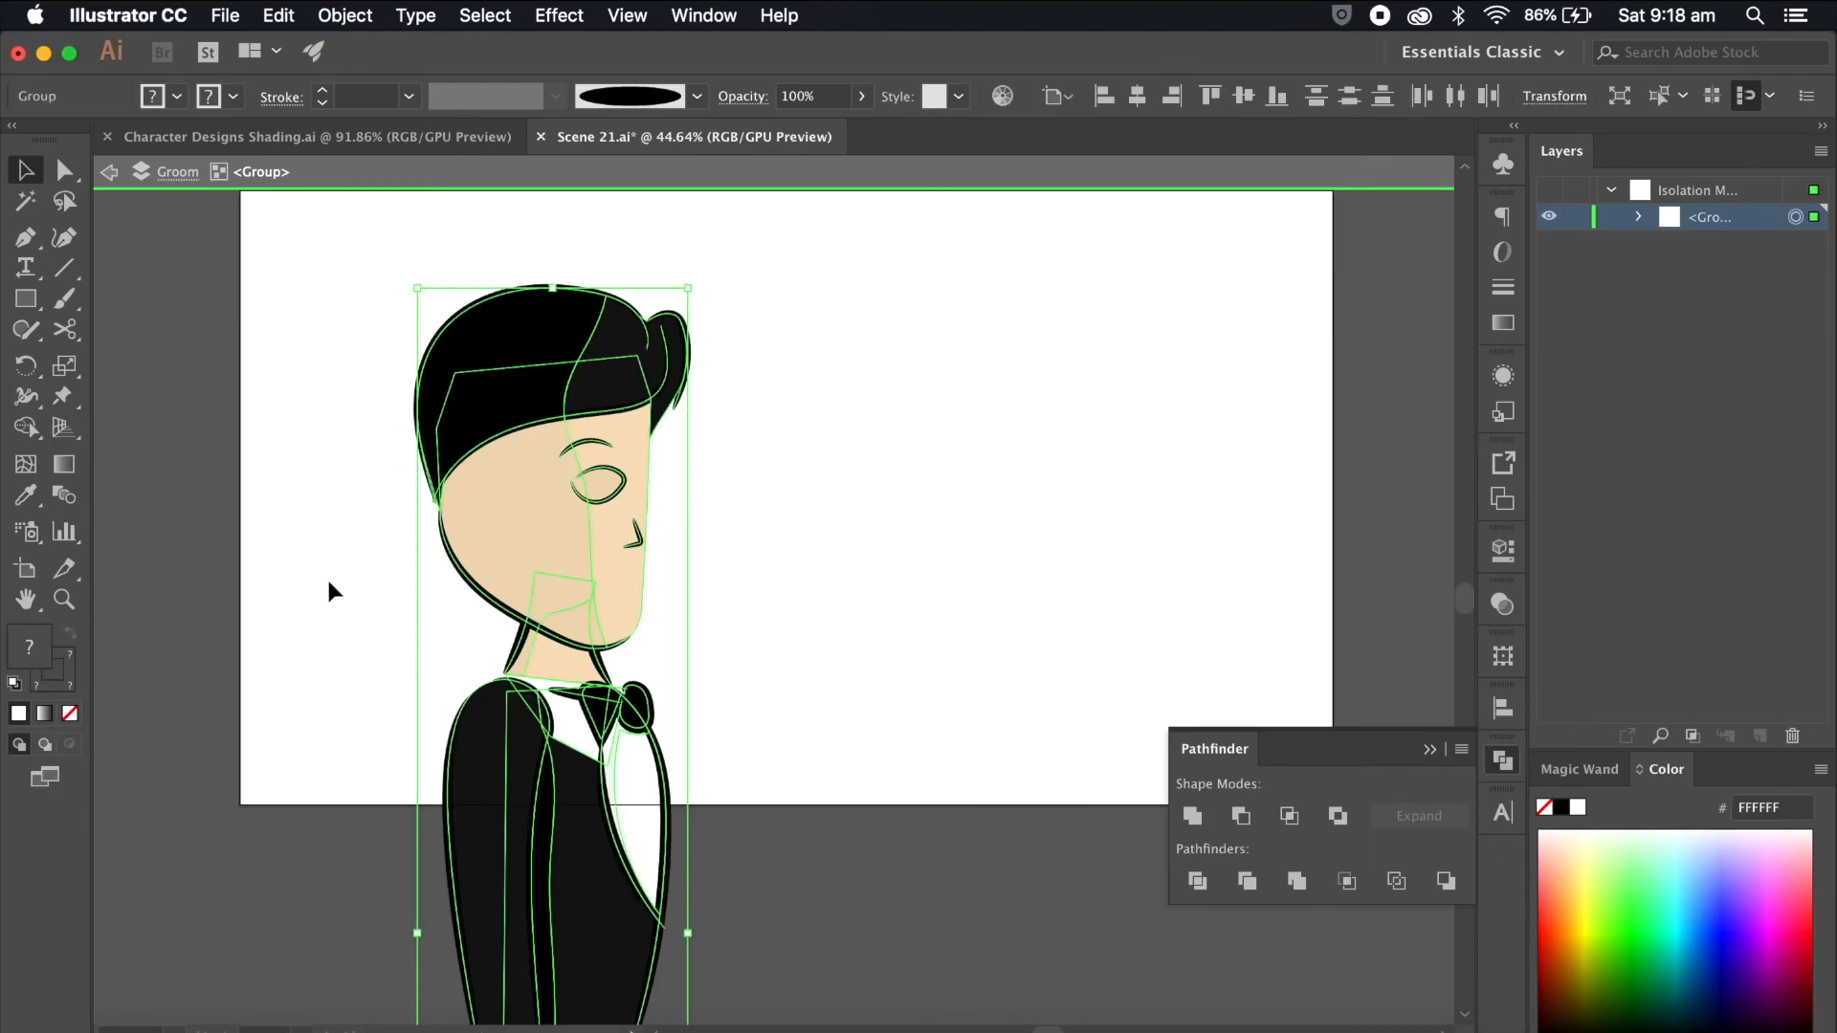
{"action": "double_click", "coordinate": [574, 380]}
{"action": "left_click_drag", "start_coordinate": [820, 269], "coordinate": [340, 607]}
{"action": "key", "text": "ctrl+x"}
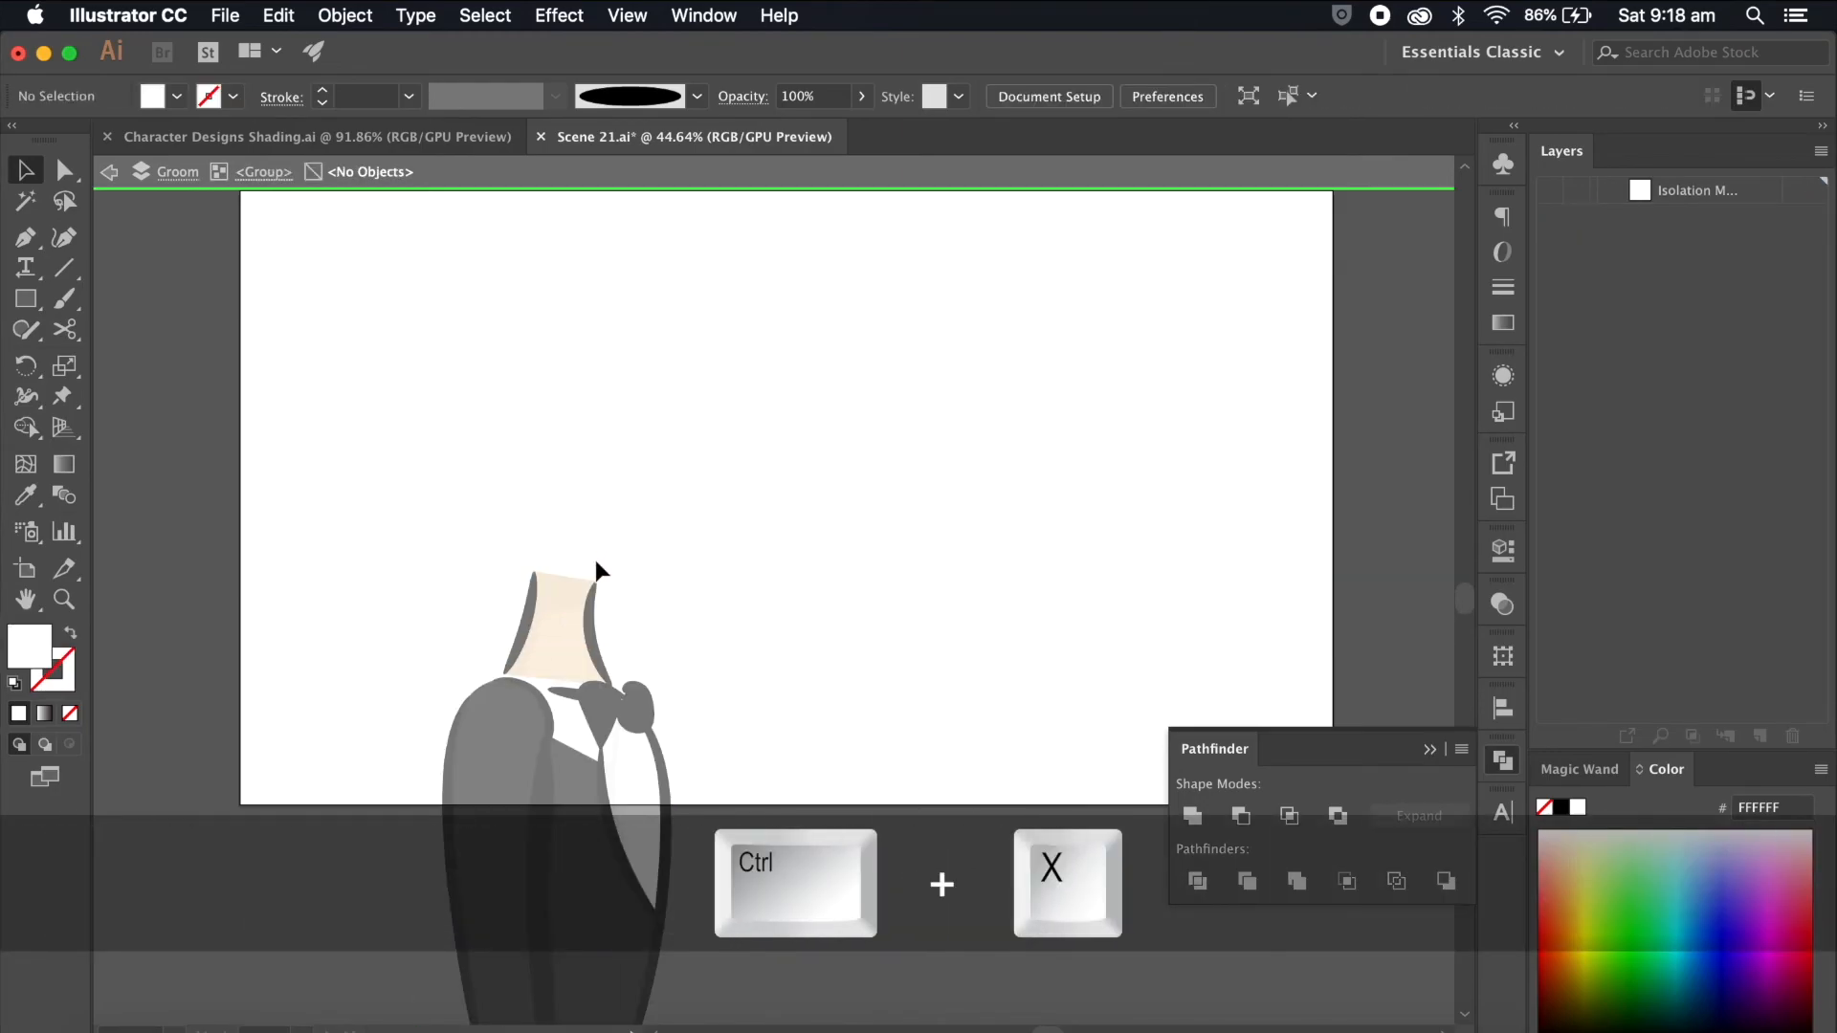
Step: Paste the groom's head in place on a new layer named G Kiss Face and hide that layer
{"action": "double_click", "coordinate": [595, 560]}
{"action": "left_click", "coordinate": [1759, 735]}
{"action": "key", "text": "super+f"}
{"action": "double_click", "coordinate": [1680, 190]}
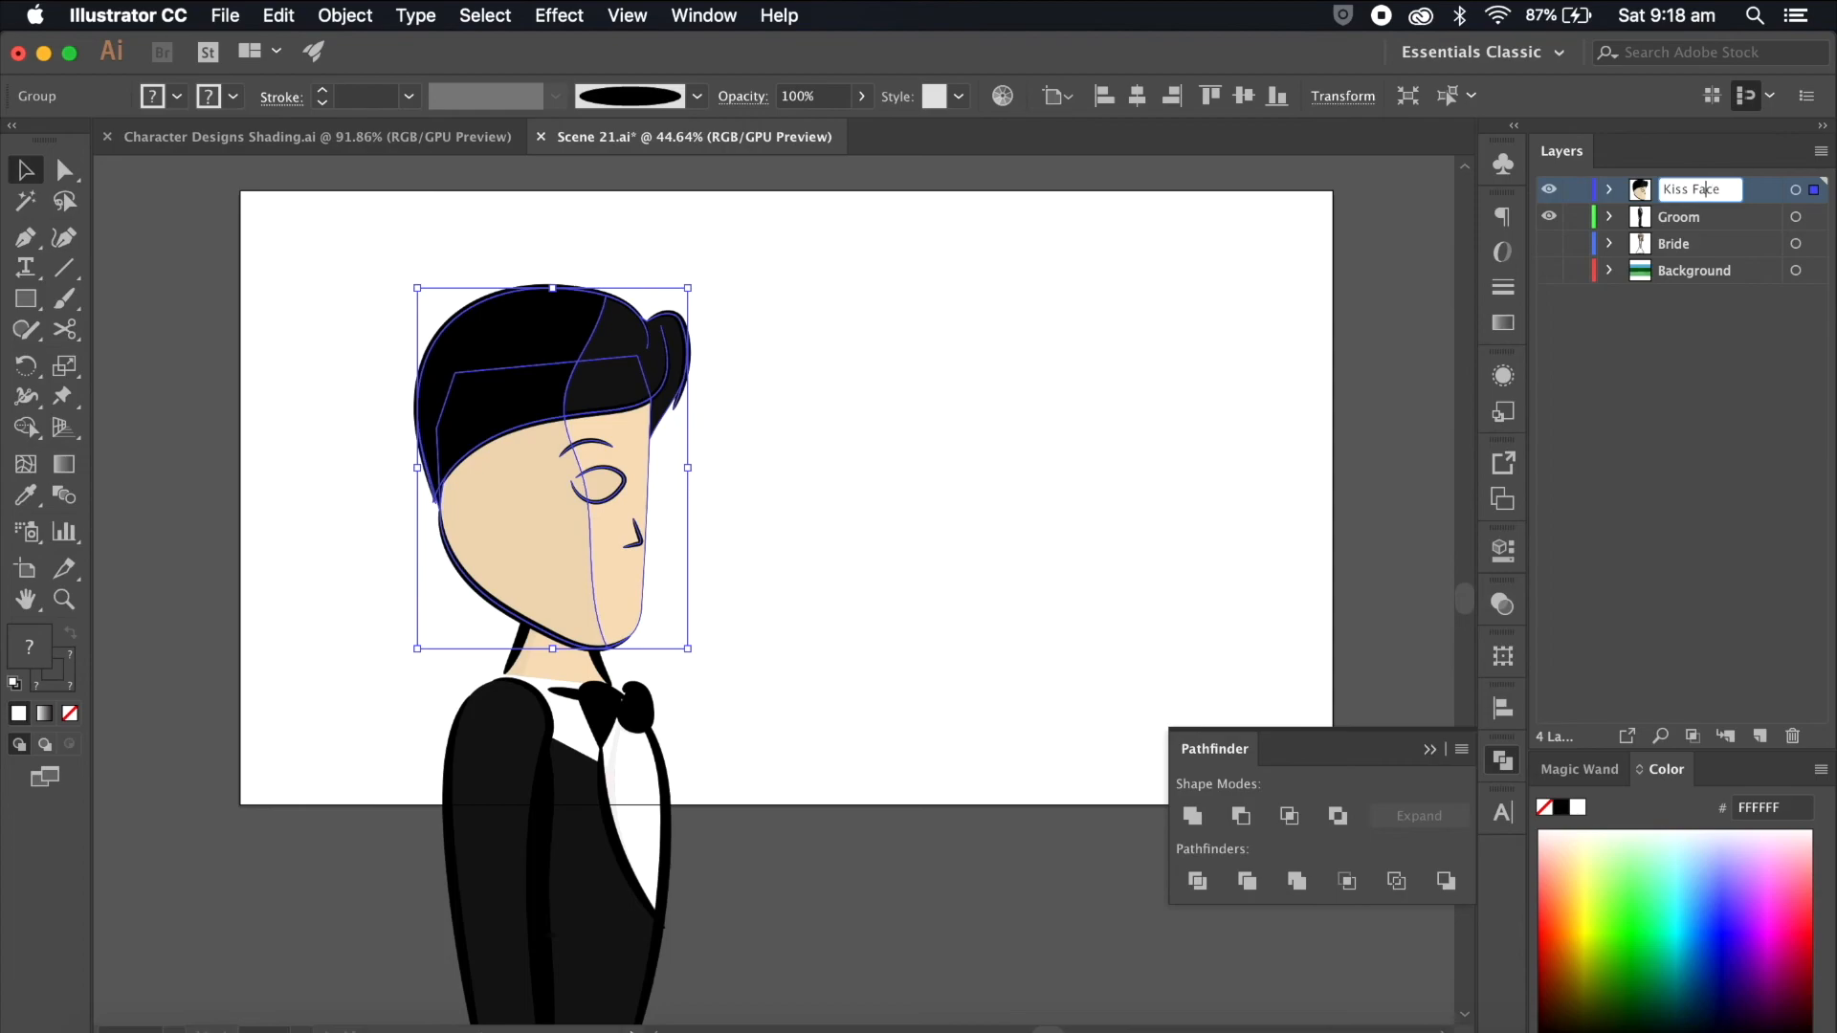
{"action": "type", "text": "G"}
{"action": "key", "text": "Return"}
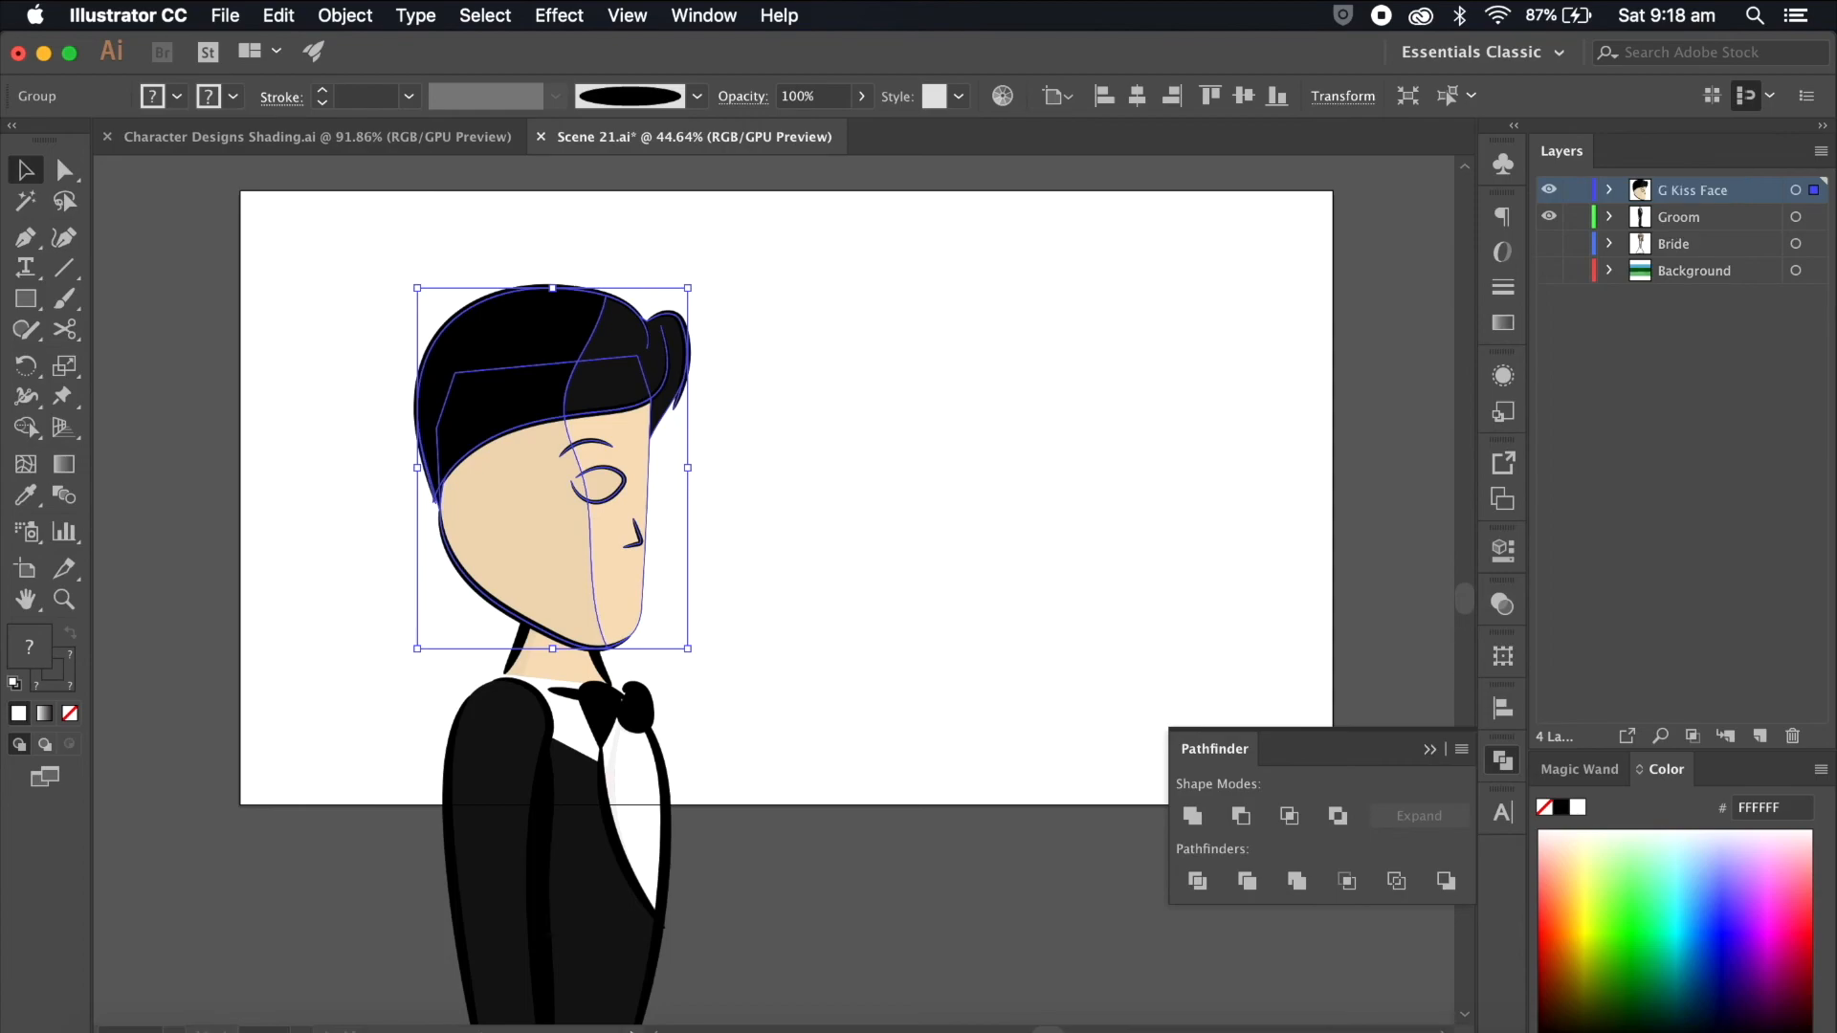
{"action": "left_click", "coordinate": [1549, 190]}
Step: Copy the groom's three-quarter-view head from Character Designs Shading.ai and paste it into Scene 21.ai on its own layer
{"action": "scroll", "coordinate": [1128, 392], "scroll_direction": "down", "scroll_amount": 5}
{"action": "scroll", "coordinate": [1129, 393], "scroll_direction": "up", "scroll_amount": 1}
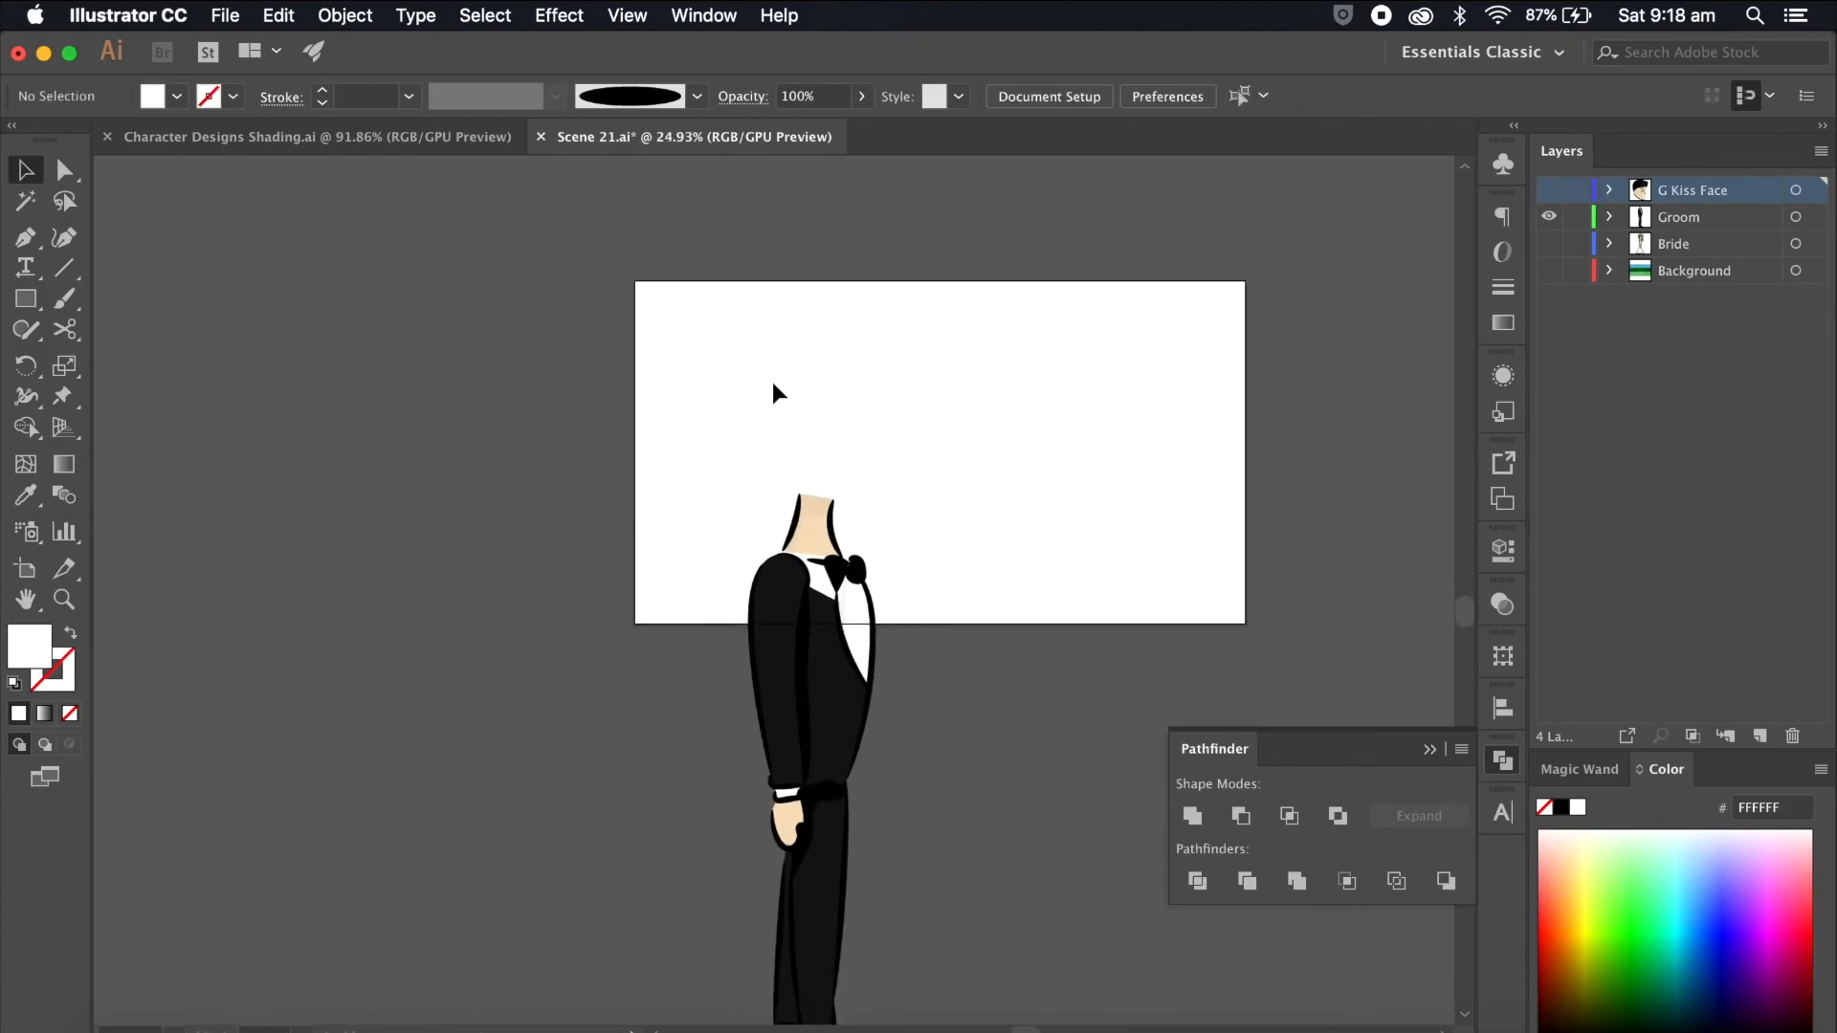
{"action": "left_click", "coordinate": [478, 136]}
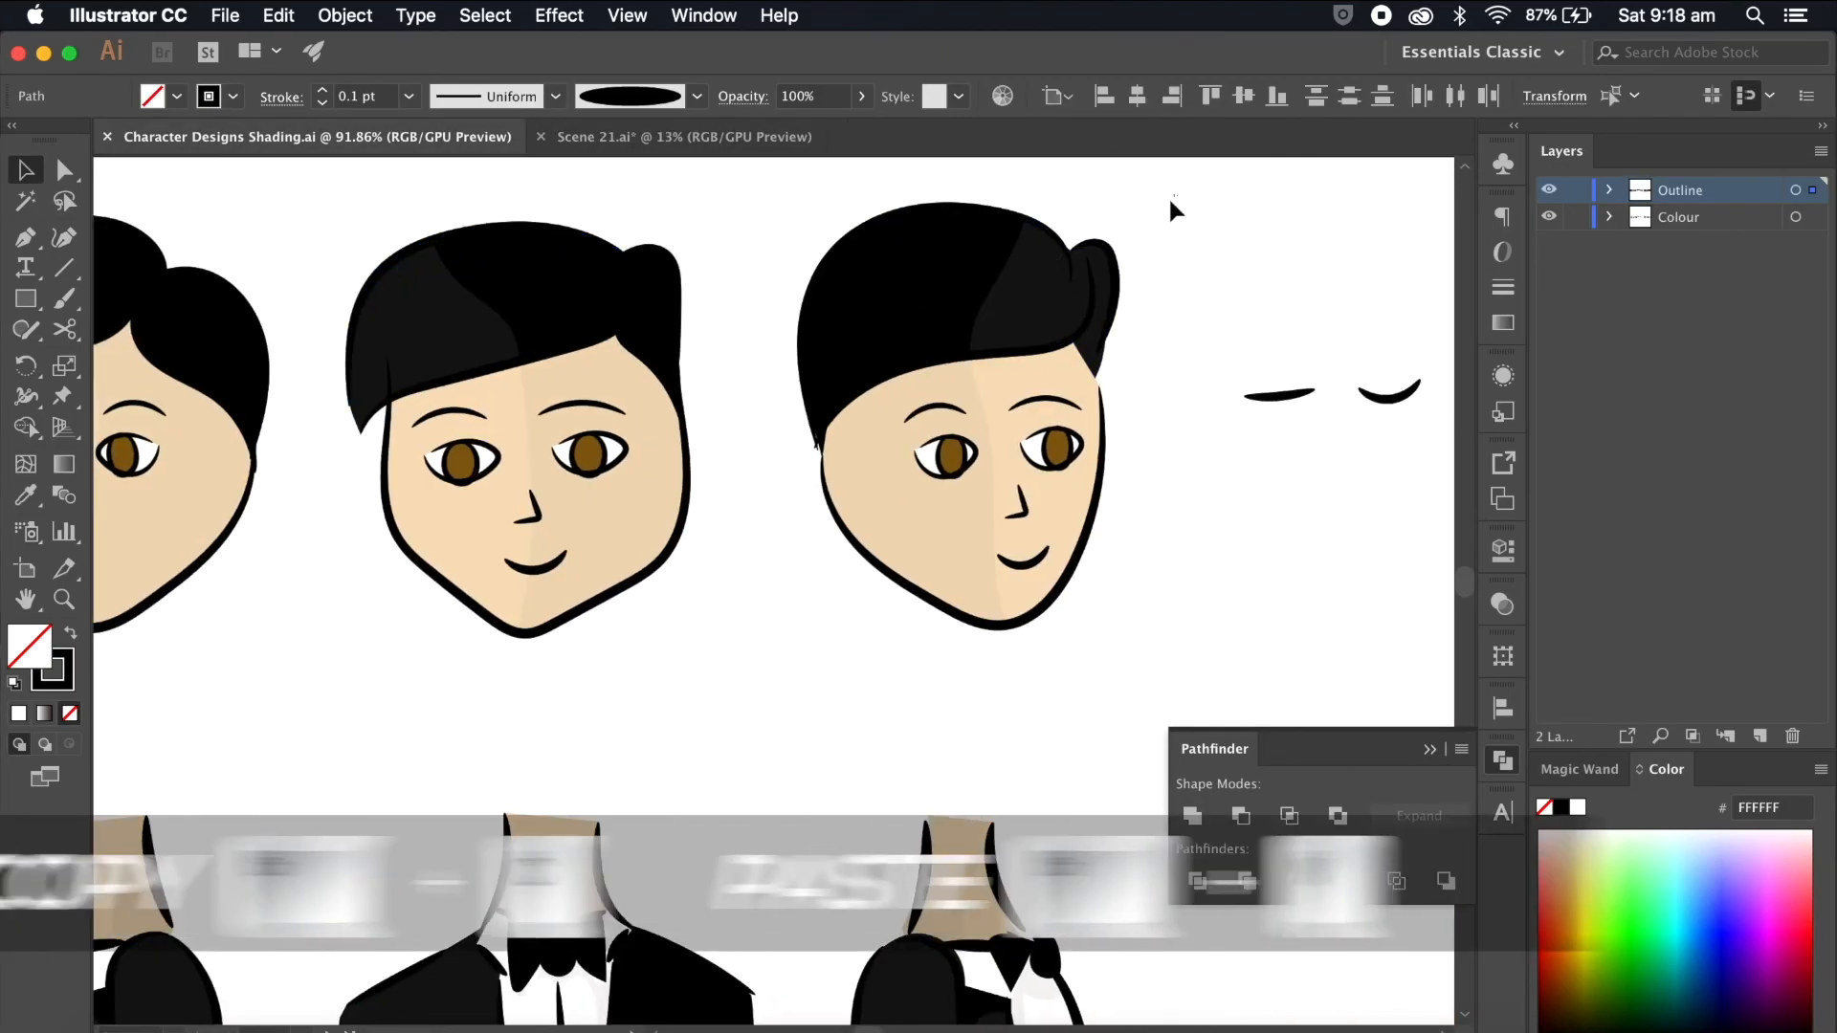
{"action": "left_click_drag", "start_coordinate": [1170, 201], "coordinate": [887, 738]}
{"action": "key", "text": "super+c"}
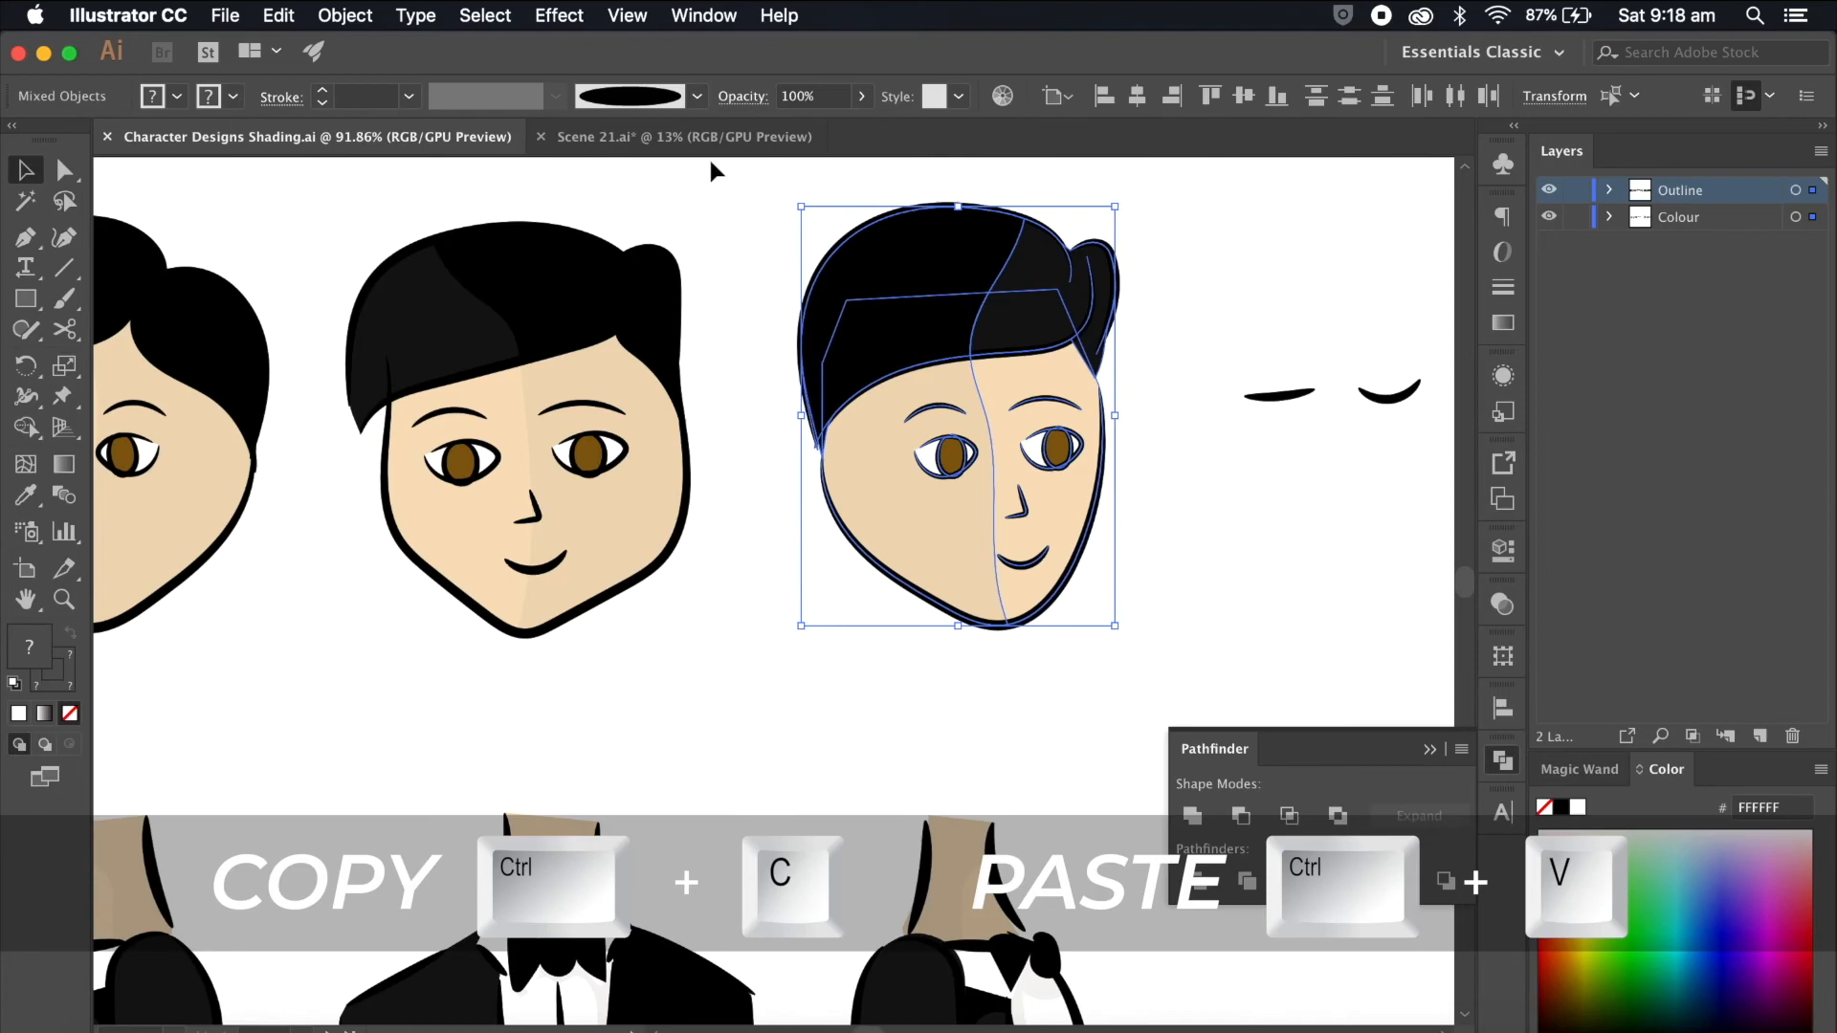
{"action": "left_click", "coordinate": [687, 141]}
{"action": "scroll", "coordinate": [861, 398], "scroll_direction": "up", "scroll_amount": 3}
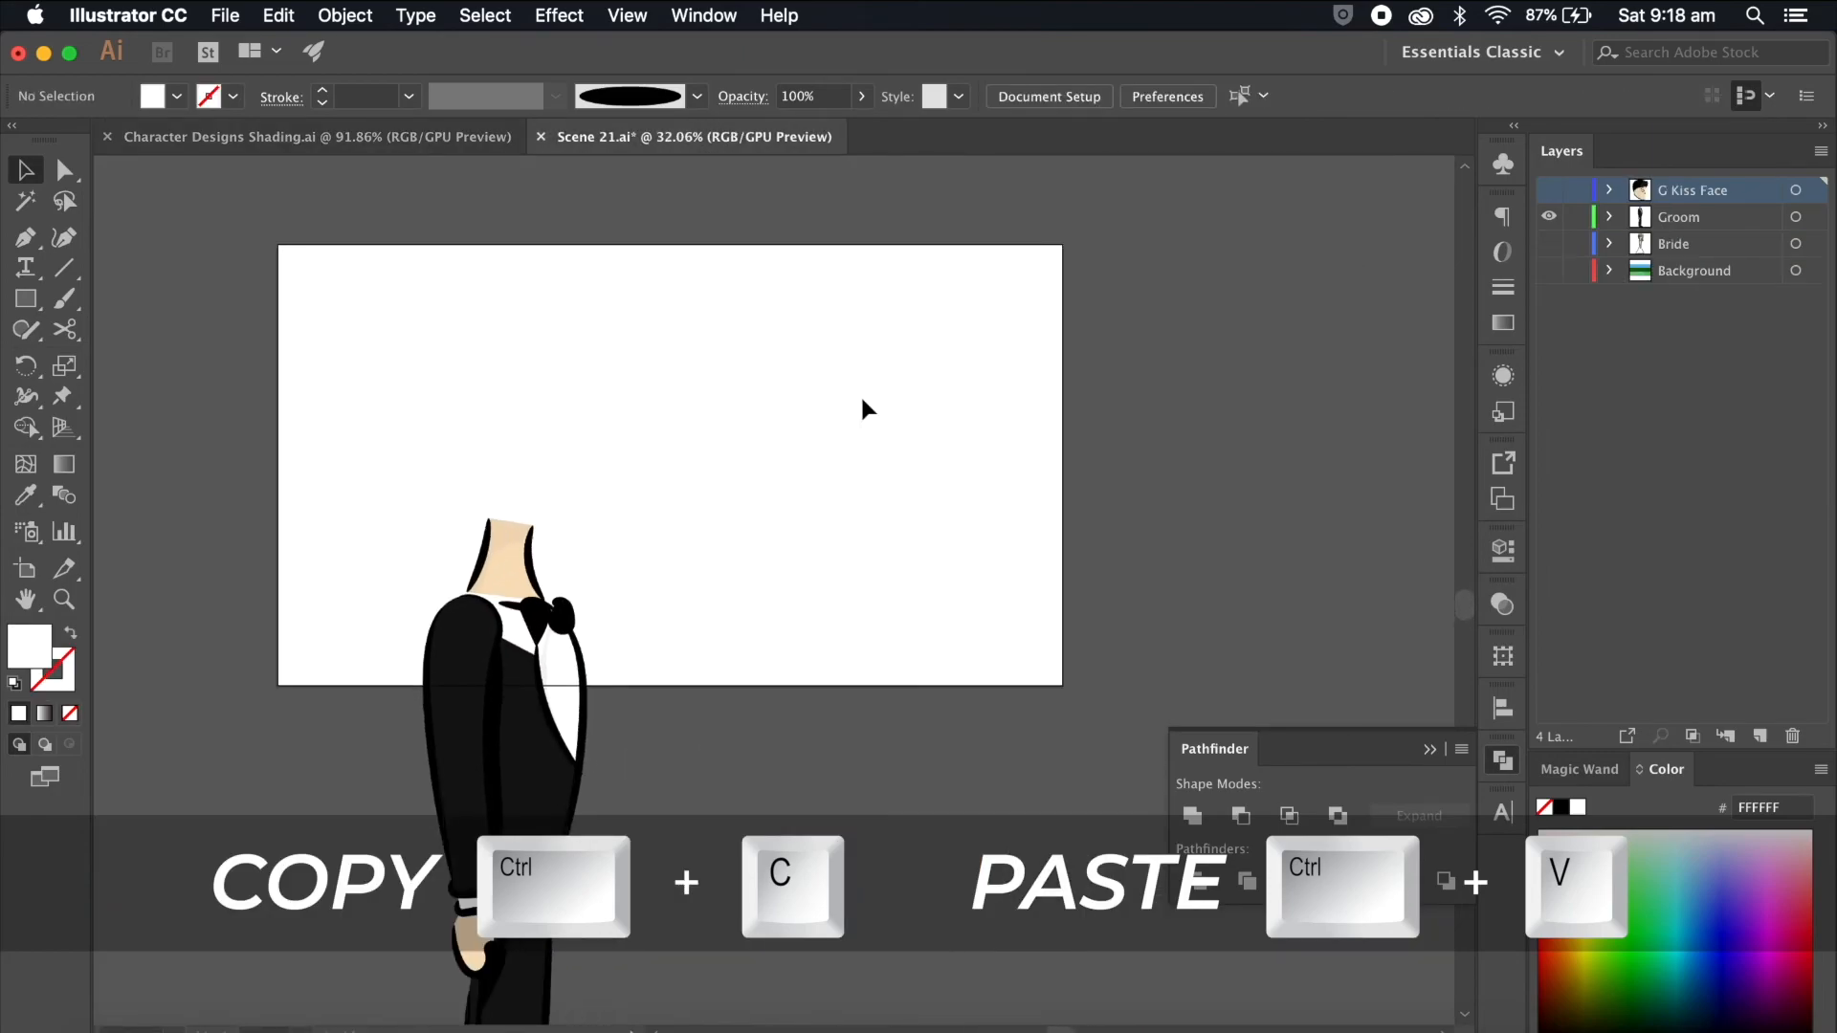
{"action": "key", "text": "super+v"}
{"action": "key", "text": "Return"}
Step: Show G Kiss Face, then scale and position the pasted head to match it on the groom's neck
{"action": "left_click_drag", "start_coordinate": [804, 593], "coordinate": [856, 375]}
{"action": "left_click", "coordinate": [1549, 196]}
{"action": "left_click_drag", "start_coordinate": [915, 296], "coordinate": [1012, 246]}
{"action": "left_click_drag", "start_coordinate": [898, 365], "coordinate": [503, 492]}
{"action": "scroll", "coordinate": [502, 491], "scroll_direction": "up", "scroll_amount": 2}
{"action": "mouse_move", "coordinate": [669, 244]}
{"action": "left_mouse_down"}
{"action": "mouse_move", "coordinate": [683, 239]}
{"action": "mouse_move", "coordinate": [650, 224]}
{"action": "left_mouse_up"}
{"action": "key", "text": "Left"}
{"action": "key", "text": "Left"}
{"action": "key", "text": "Left"}
{"action": "key", "text": "Left"}
{"action": "key", "text": "Left"}
{"action": "key", "text": "Left"}
{"action": "key", "text": "Left"}
{"action": "key", "text": "Left"}
{"action": "key", "text": "Left"}
{"action": "key", "text": "Up"}
{"action": "key", "text": "Up"}
Step: Move the pasted head aside to the empty part of the artboard and hide the G Kiss Face layer
{"action": "left_click_drag", "start_coordinate": [631, 476], "coordinate": [1163, 477]}
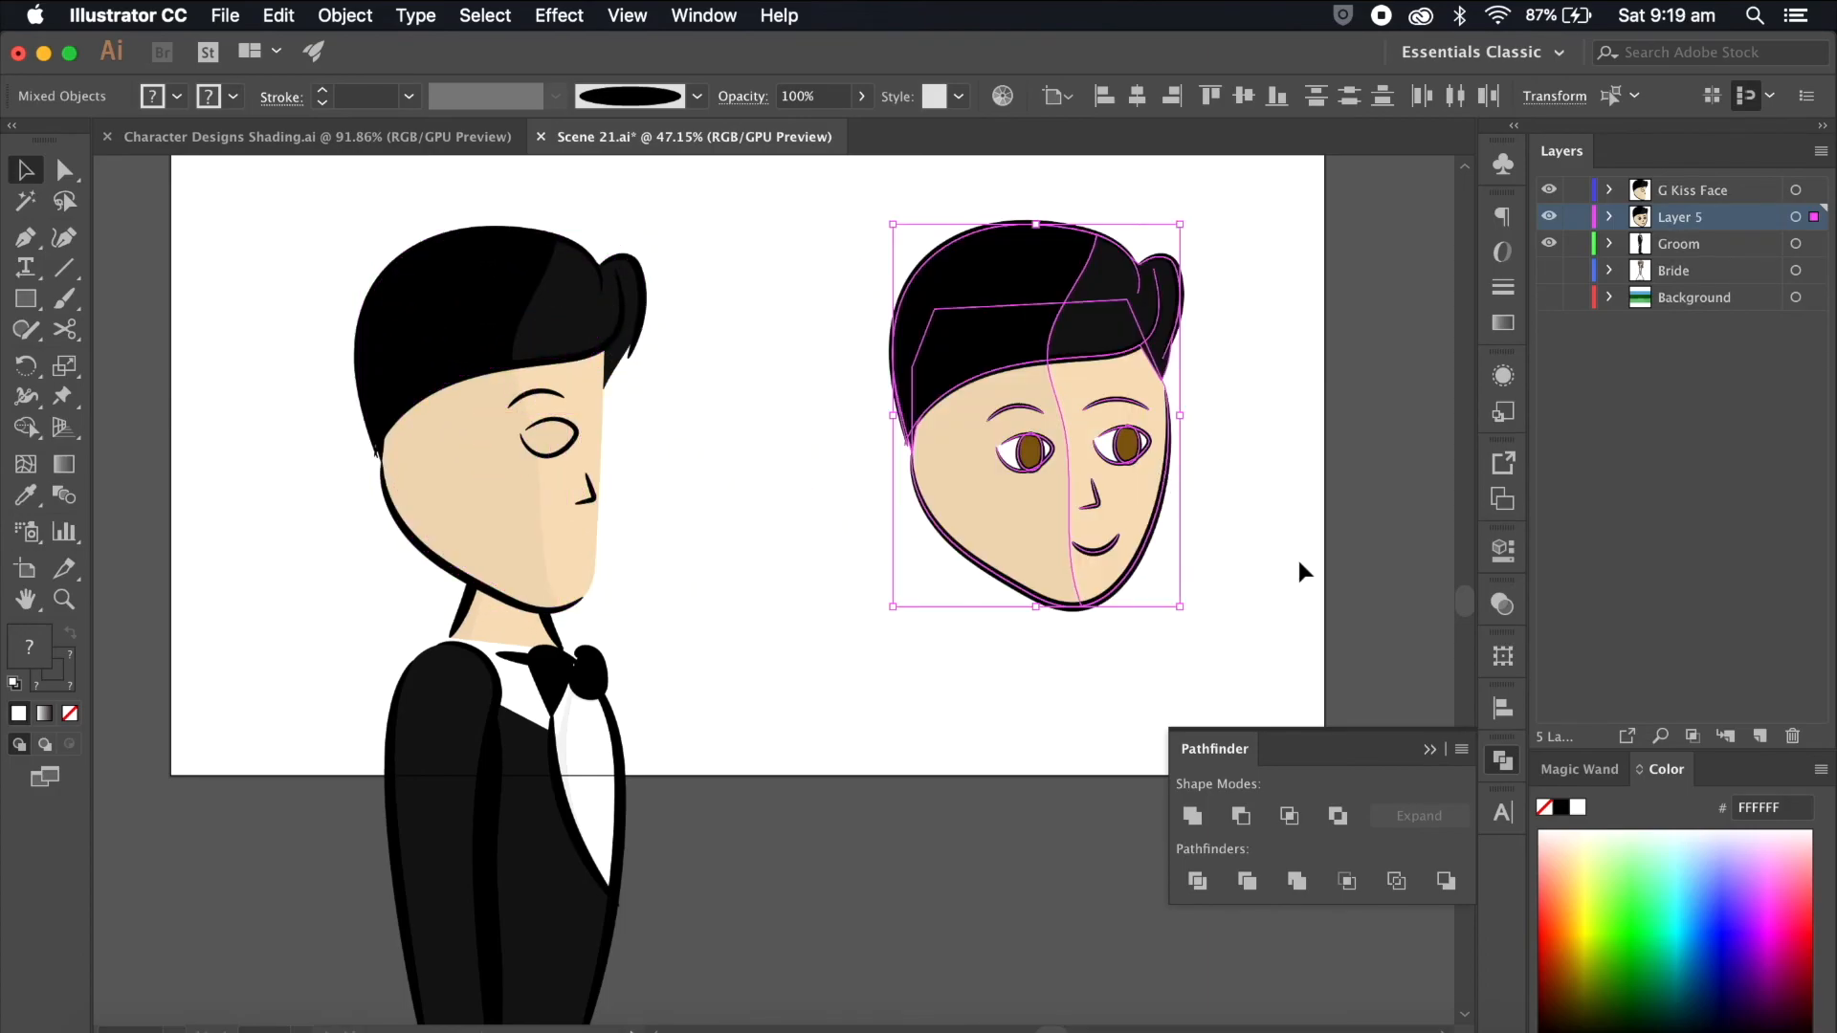
{"action": "left_click", "coordinate": [1297, 558]}
{"action": "left_click", "coordinate": [1549, 190]}
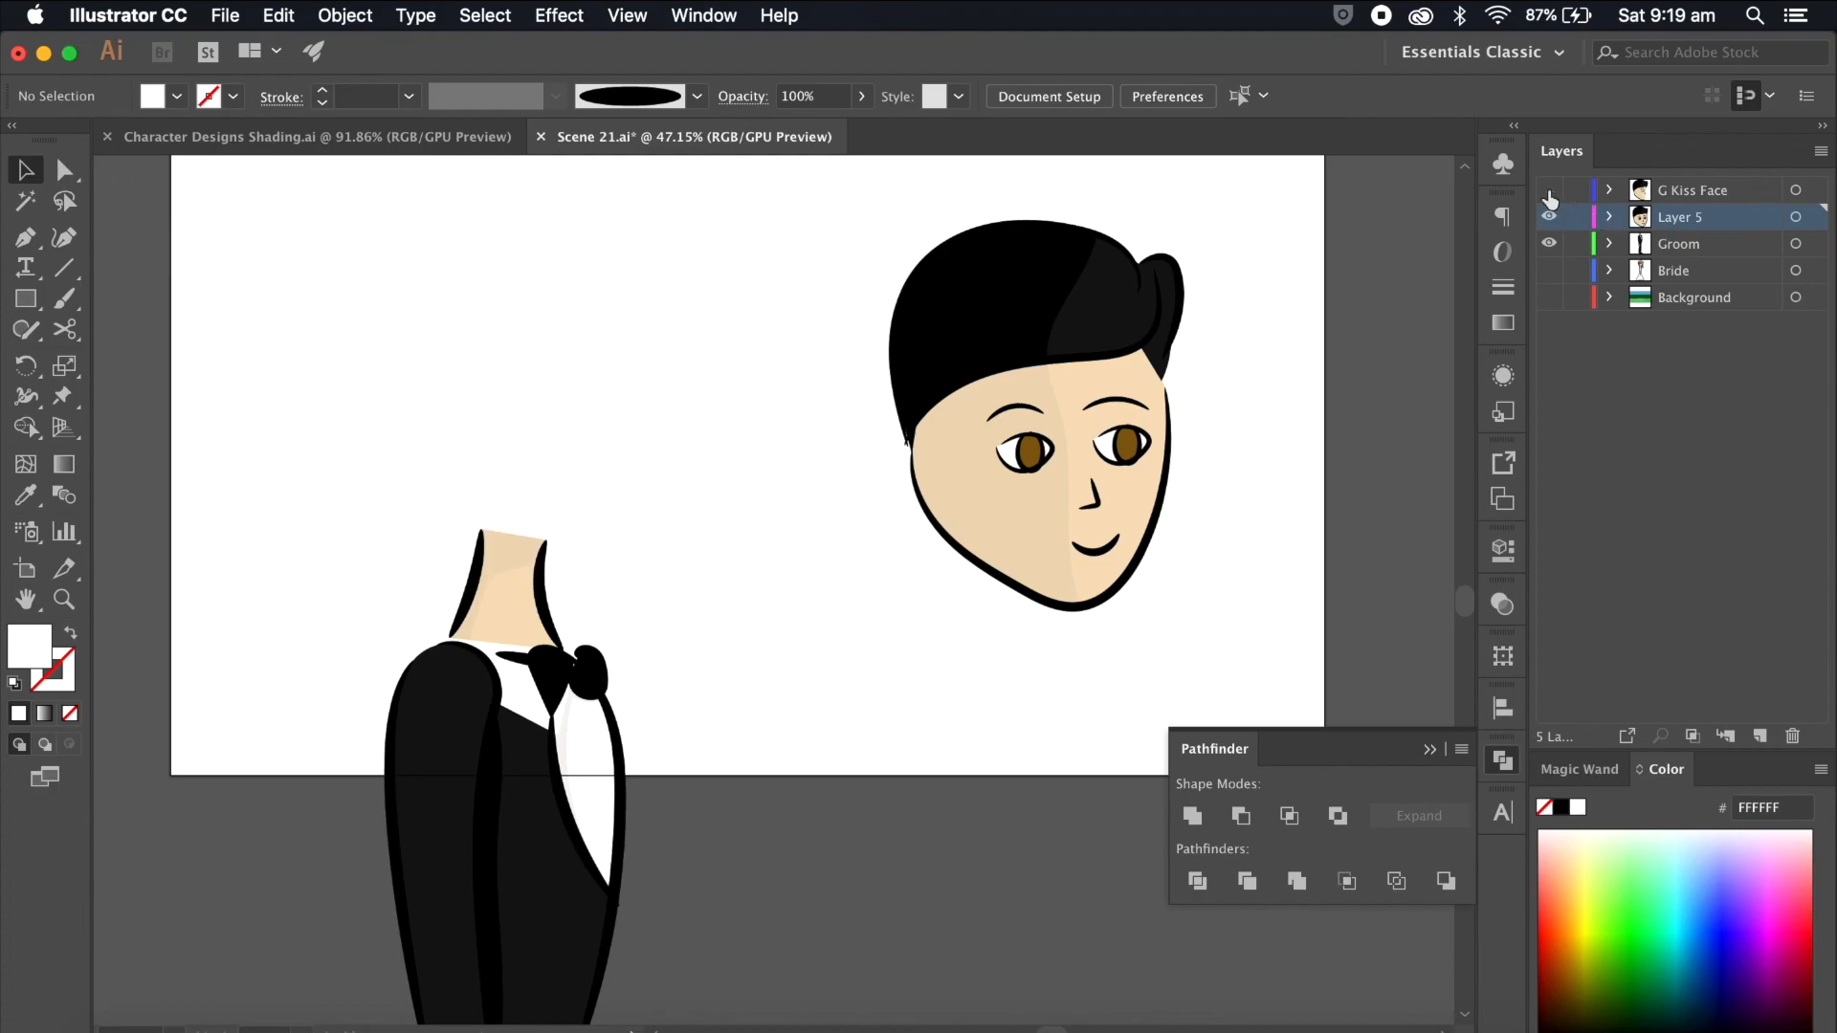
Step: Rename the pasted head's layer G Face and place the head back on the groom's neck
{"action": "double_click", "coordinate": [1675, 218]}
{"action": "type", "text": "G"}
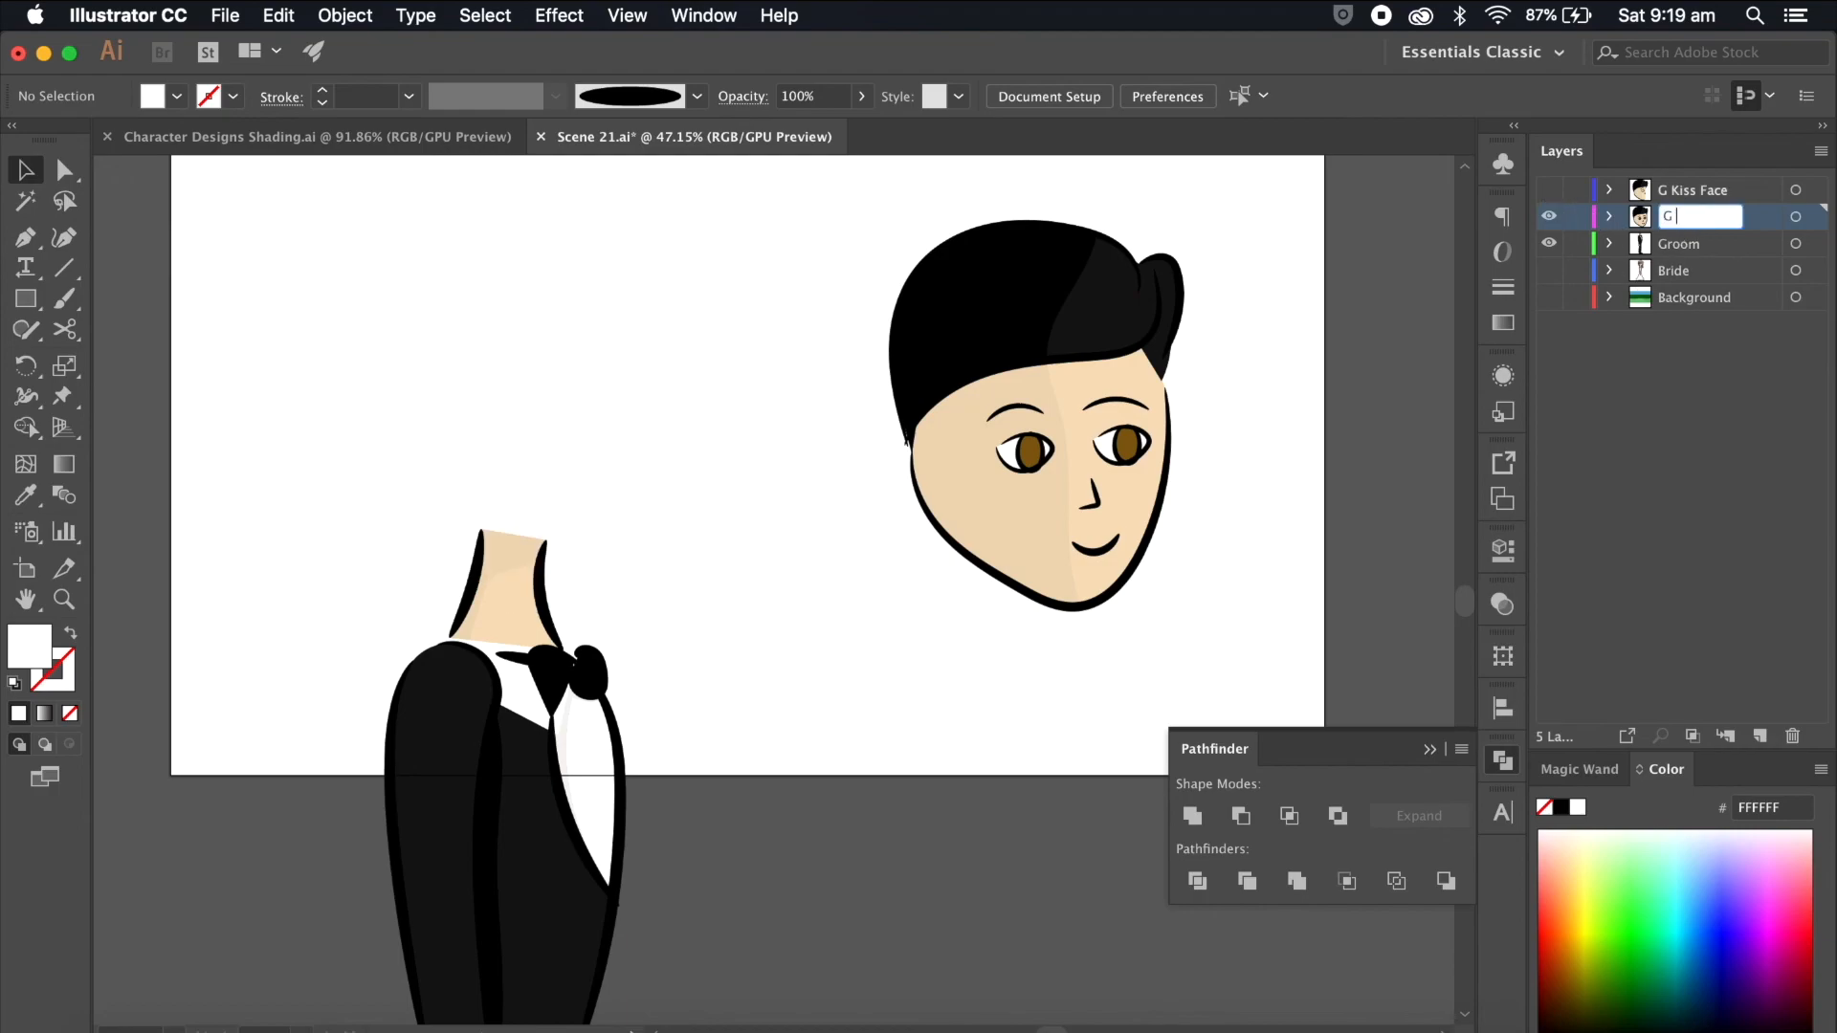
{"action": "key", "text": "Return"}
{"action": "left_click", "coordinate": [1121, 511]}
{"action": "left_click_drag", "start_coordinate": [1120, 510], "coordinate": [561, 510]}
Step: Create a Blink layer above G Face containing the groom's eyes without pupils, filled with skin colour F7DFBC
{"action": "left_click", "coordinate": [1136, 432]}
{"action": "scroll", "coordinate": [960, 472], "scroll_direction": "down", "scroll_amount": 3}
{"action": "scroll", "coordinate": [817, 406], "scroll_direction": "up", "scroll_amount": 6}
{"action": "scroll", "coordinate": [817, 405], "scroll_direction": "up", "scroll_amount": 4}
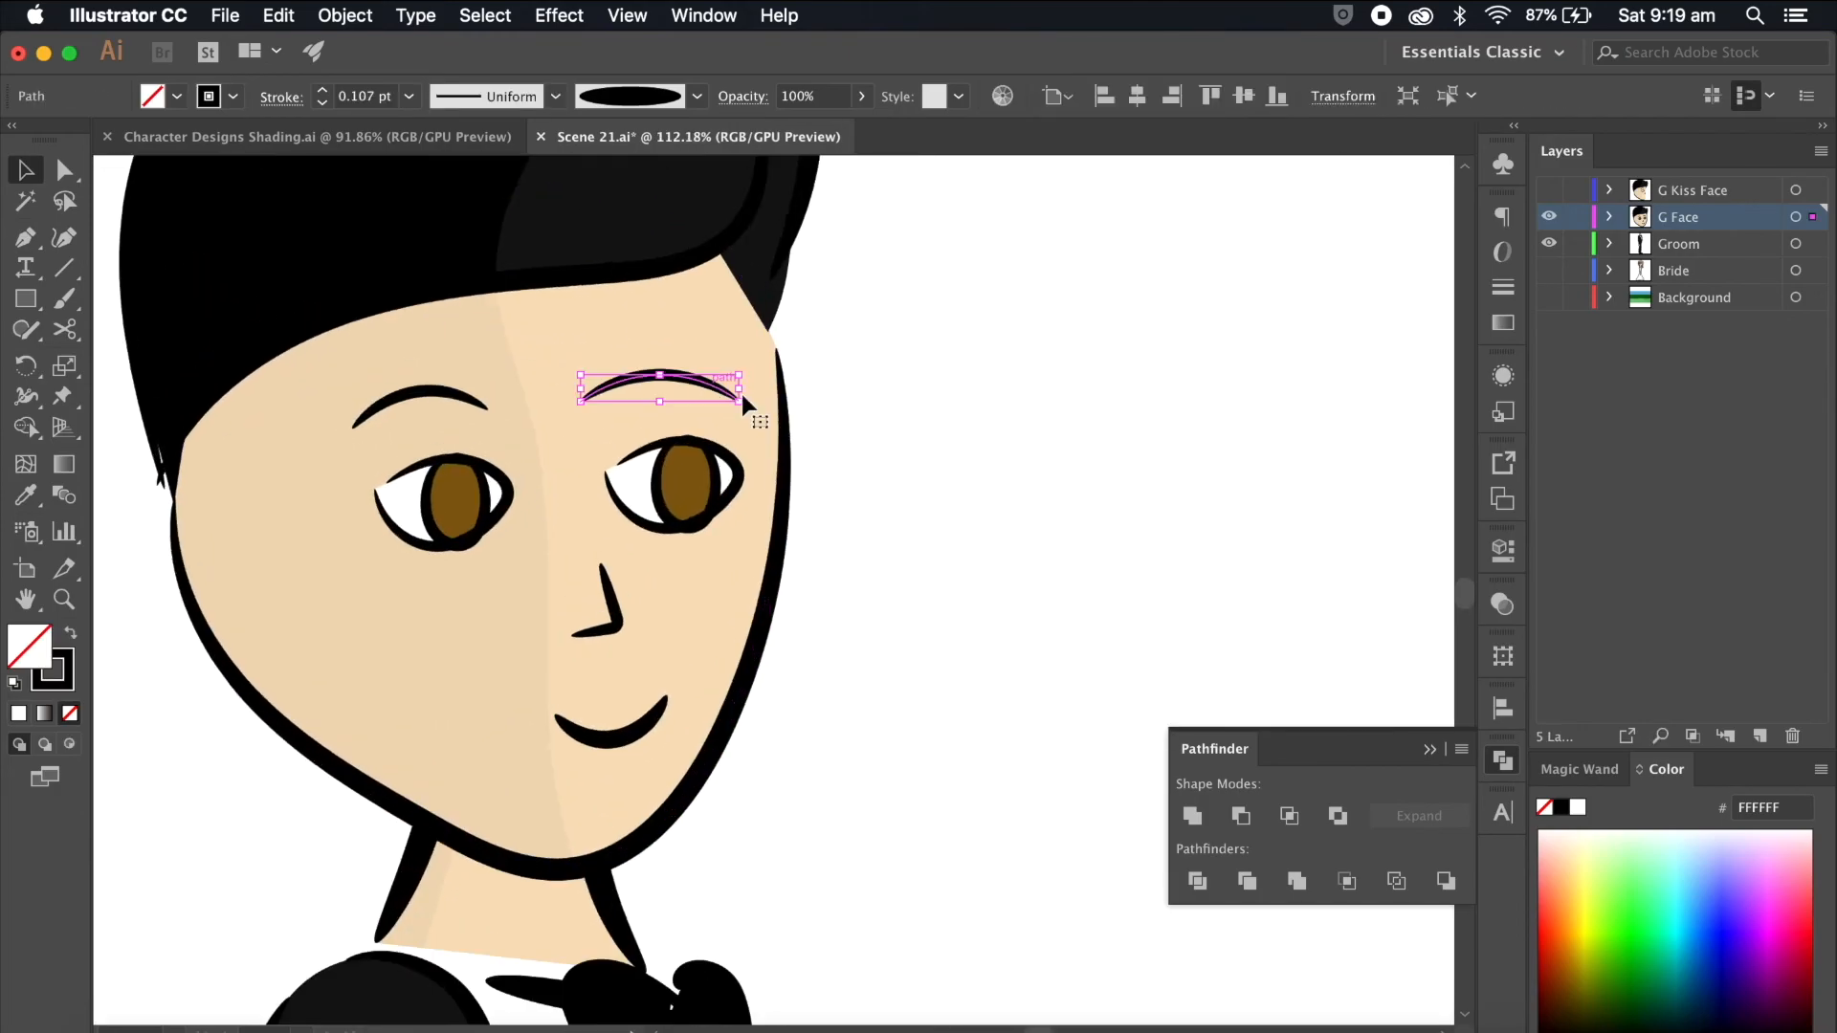
{"action": "left_click", "coordinate": [466, 402]}
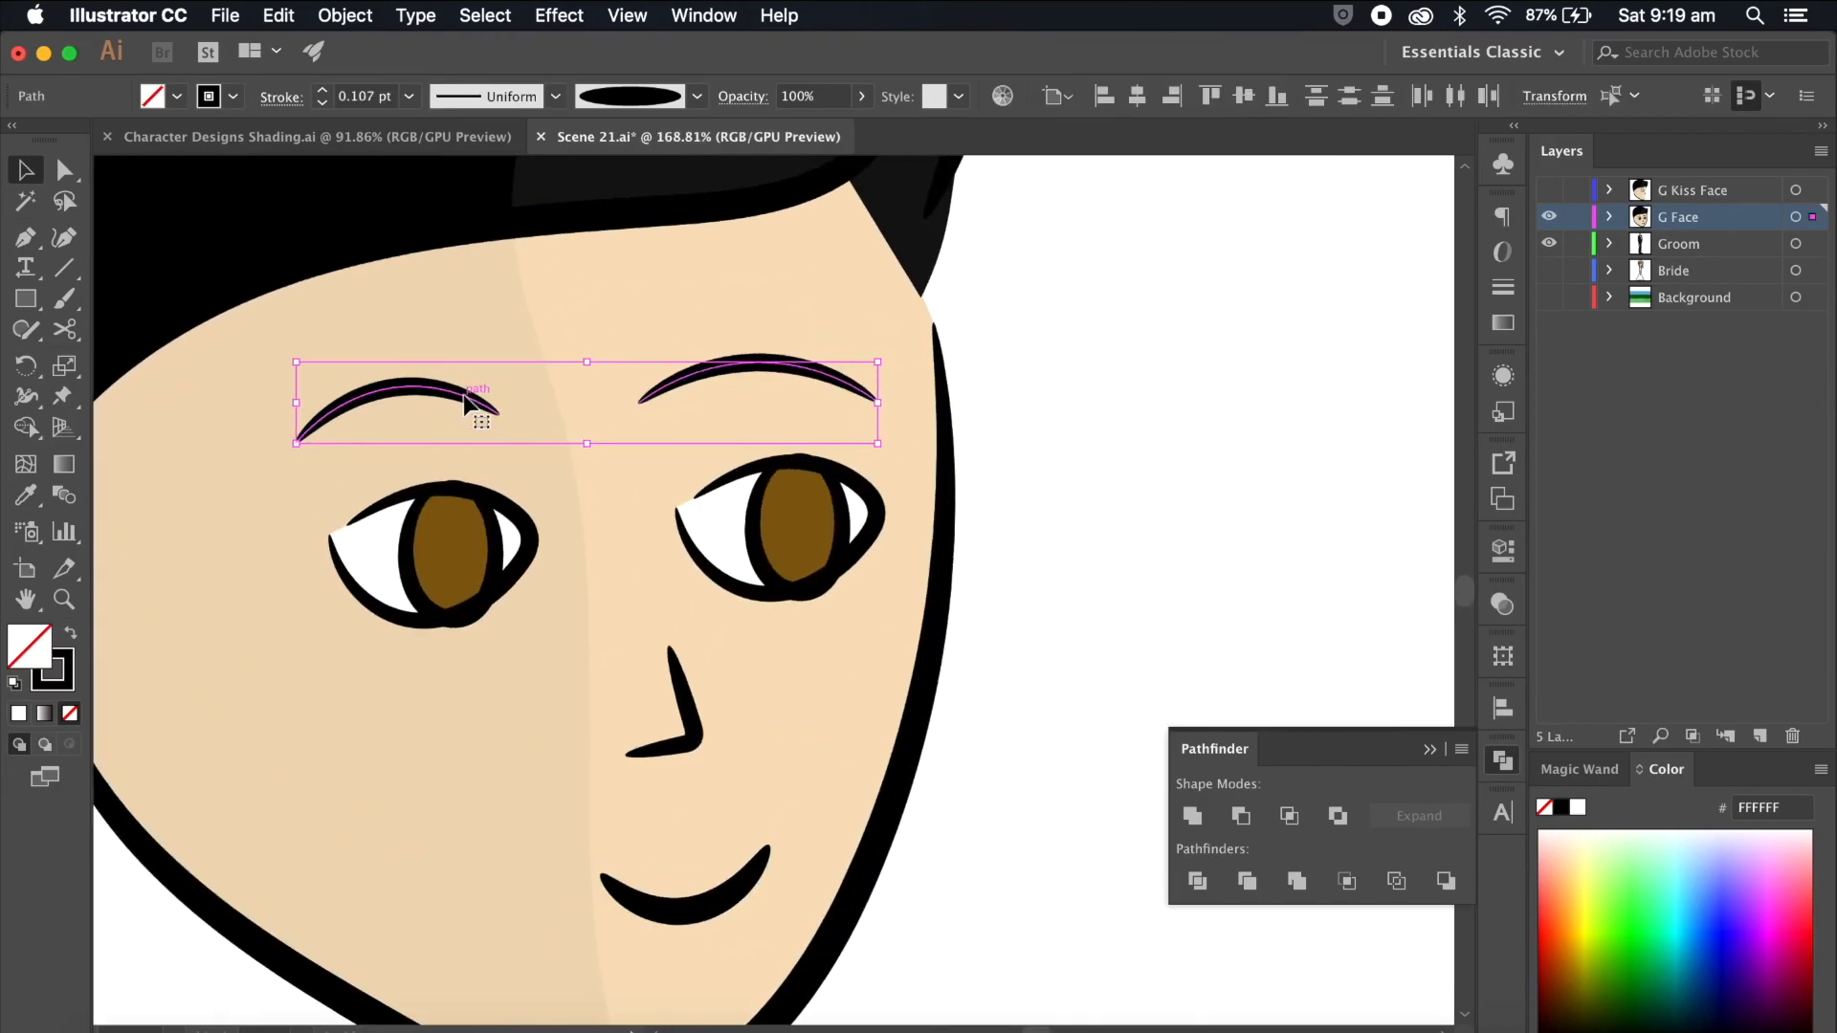
{"action": "left_click", "coordinate": [386, 568], "text": "shift"}
{"action": "left_click", "coordinate": [1095, 328]}
{"action": "left_click", "coordinate": [385, 565]}
{"action": "scroll", "coordinate": [422, 388], "scroll_direction": "down", "scroll_amount": 2}
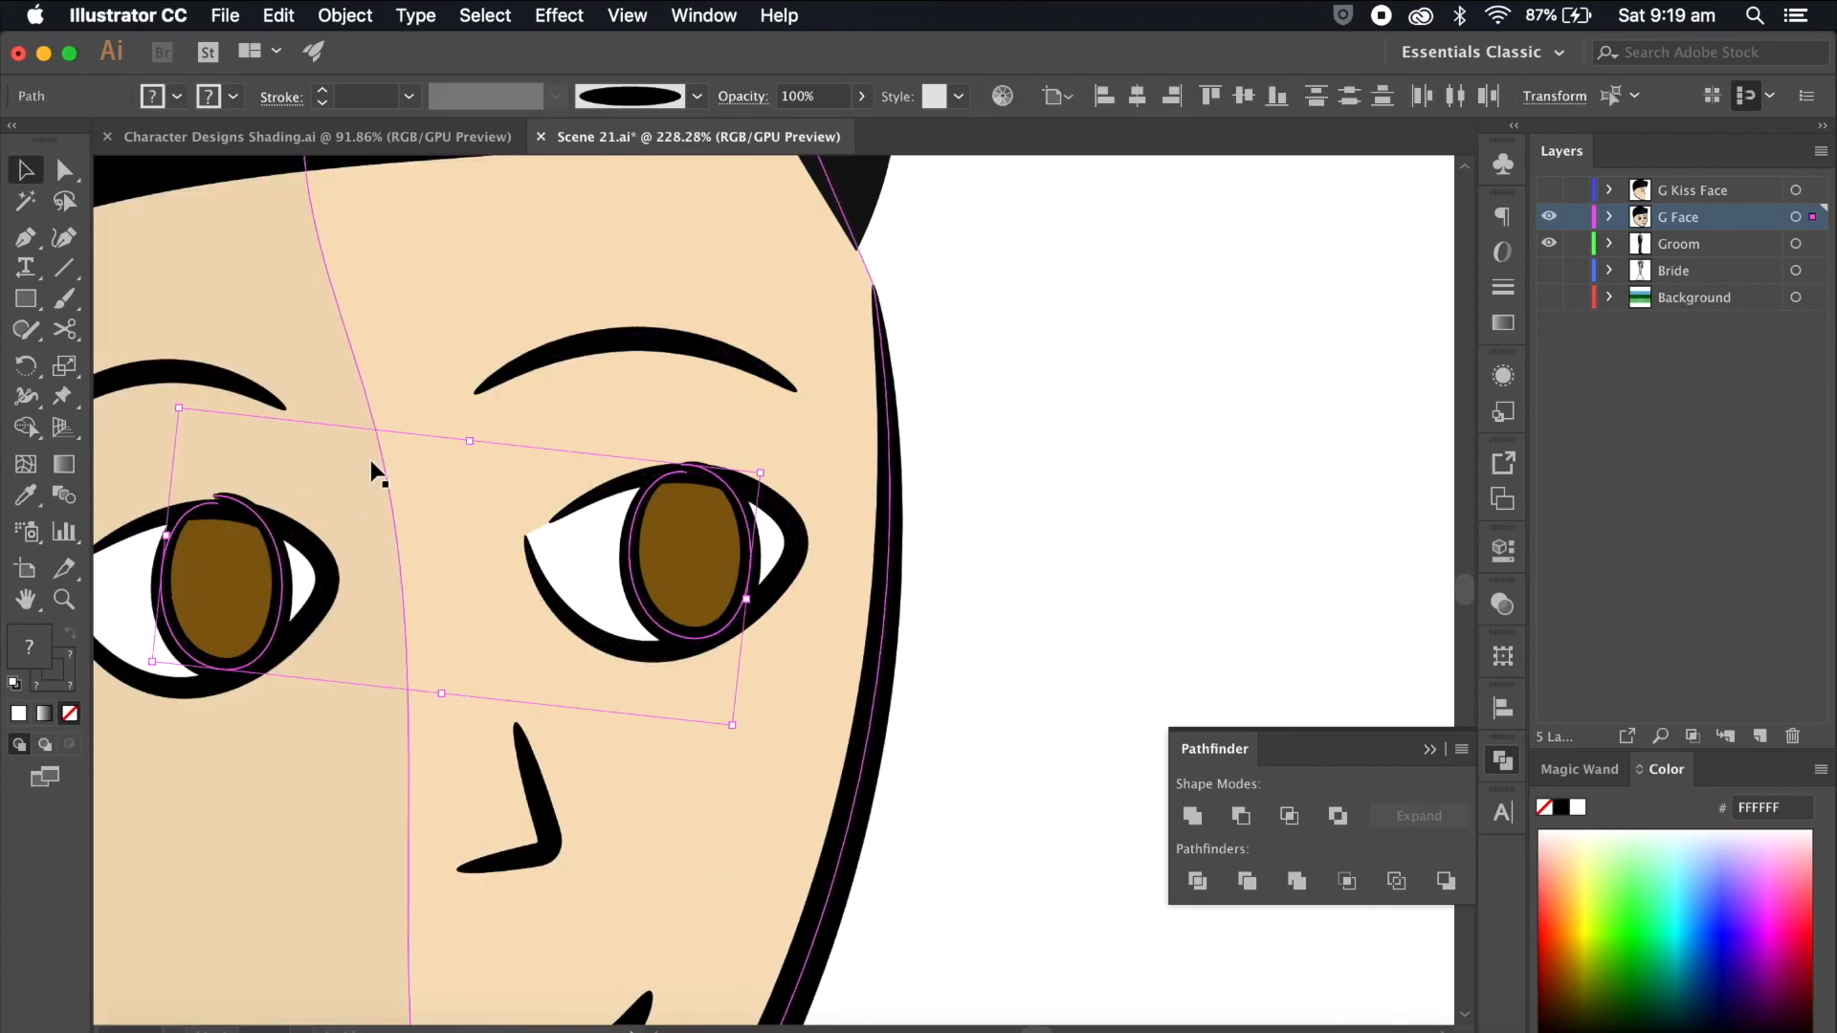
{"action": "scroll", "coordinate": [1046, 501], "scroll_direction": "down", "scroll_amount": 3}
{"action": "left_click", "coordinate": [1047, 501]}
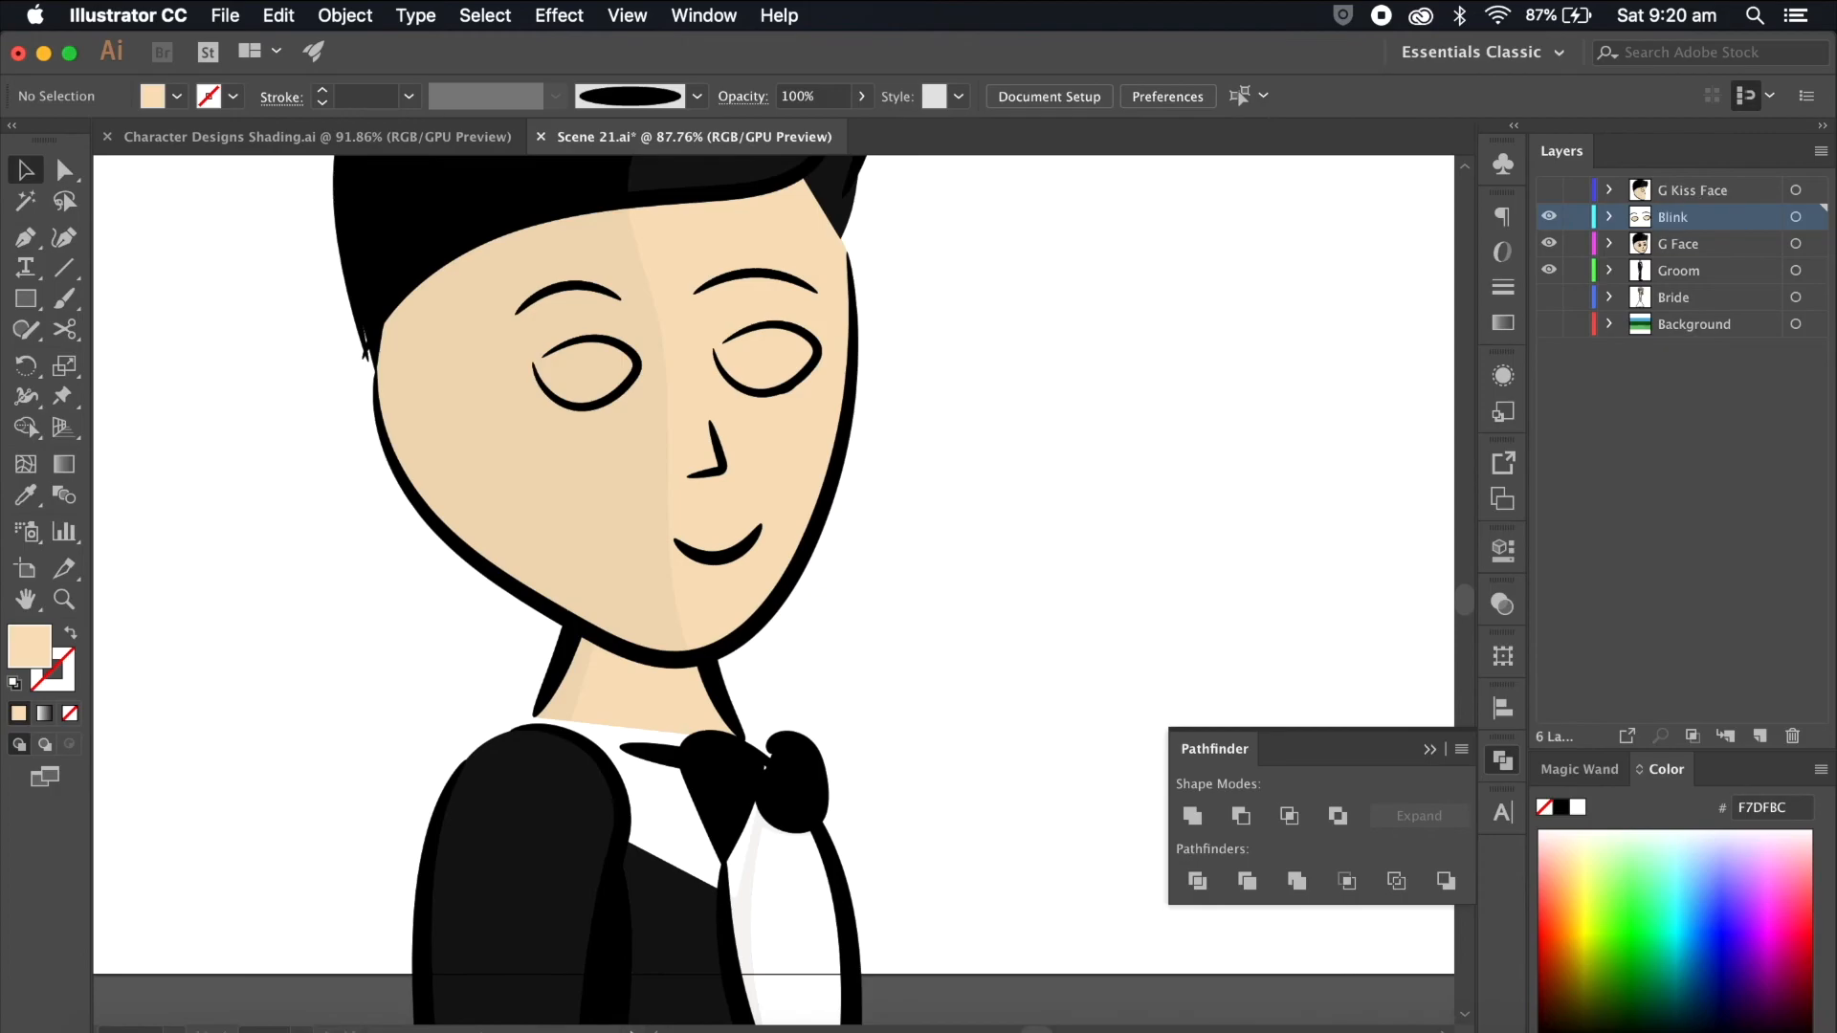
Step: Create two layers named L Brow and R brow above Blink, each holding one of the groom's eyebrows
{"action": "left_click", "coordinate": [1549, 217]}
{"action": "left_click", "coordinate": [1549, 218]}
{"action": "left_click", "coordinate": [1759, 737]}
{"action": "left_click", "coordinate": [756, 276]}
{"action": "double_click", "coordinate": [1674, 218]}
{"action": "type", "text": "R brow"}
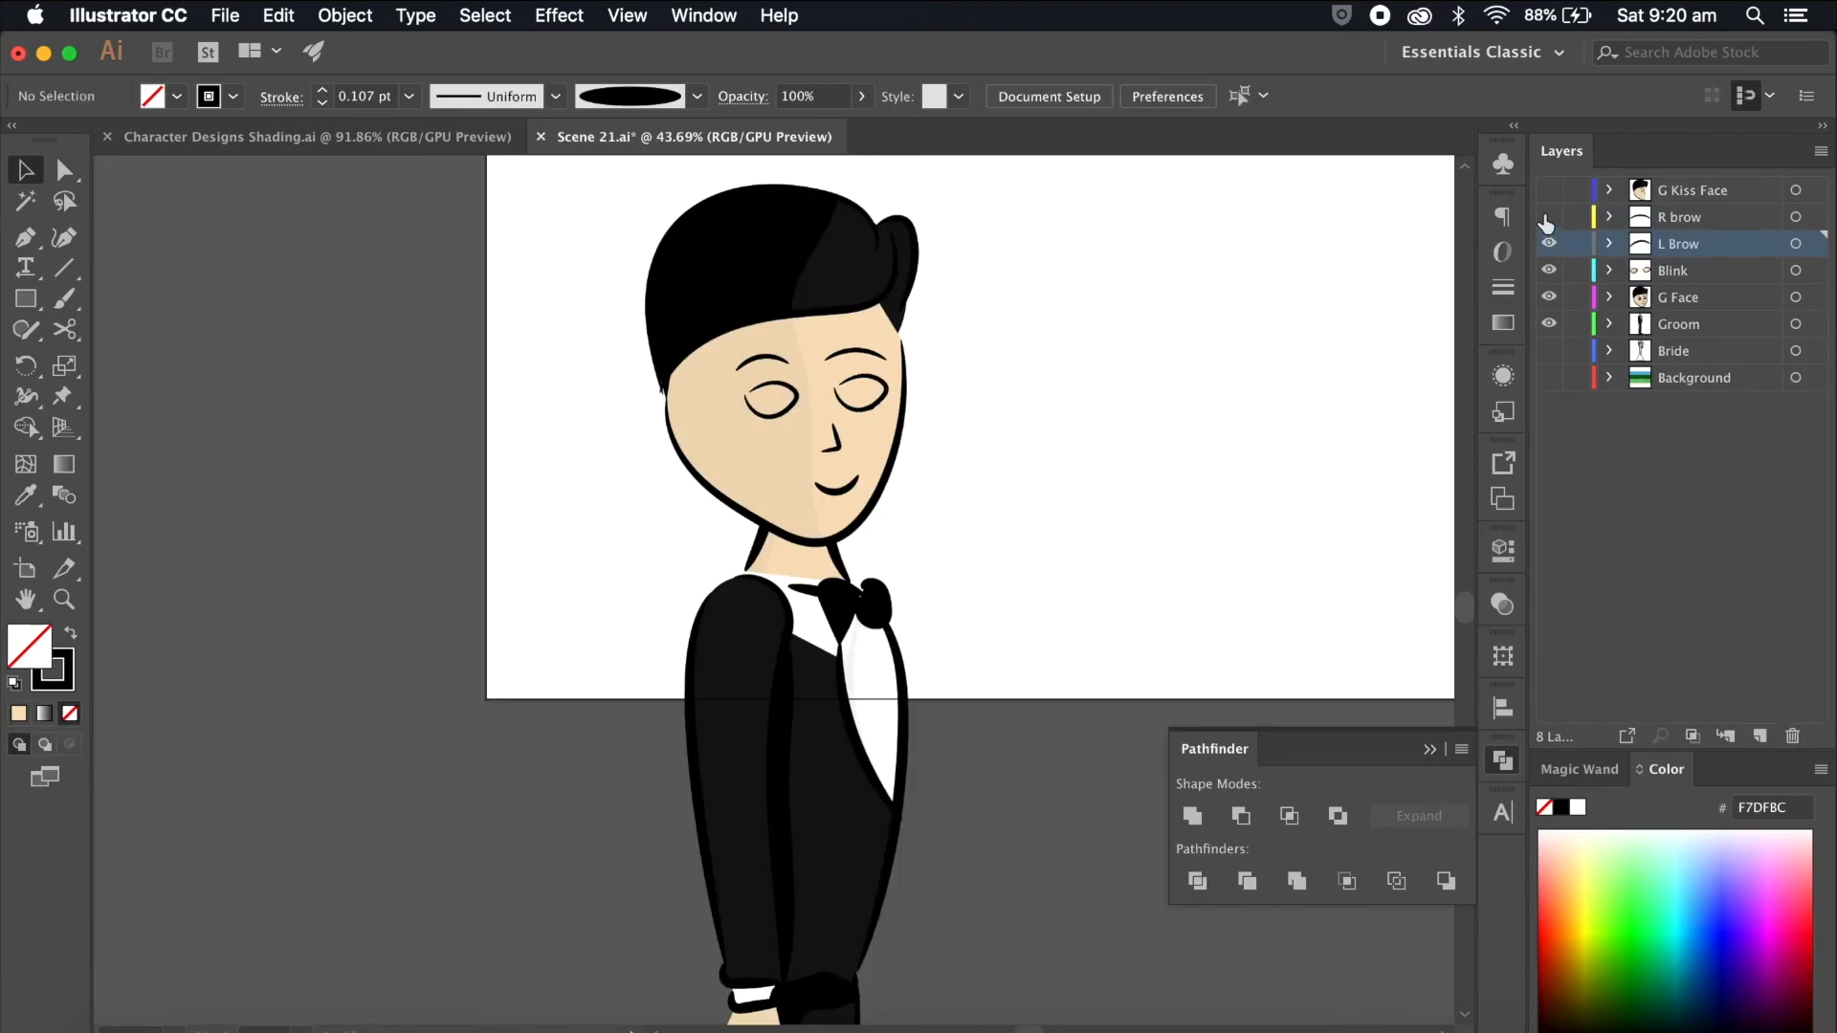
Step: Hide the L Brow and Blink layers so that the face on G Face is exposed
{"action": "left_click", "coordinate": [1547, 243]}
{"action": "left_click", "coordinate": [1549, 271]}
{"action": "left_click", "coordinate": [1548, 271]}
{"action": "left_click", "coordinate": [1549, 271]}
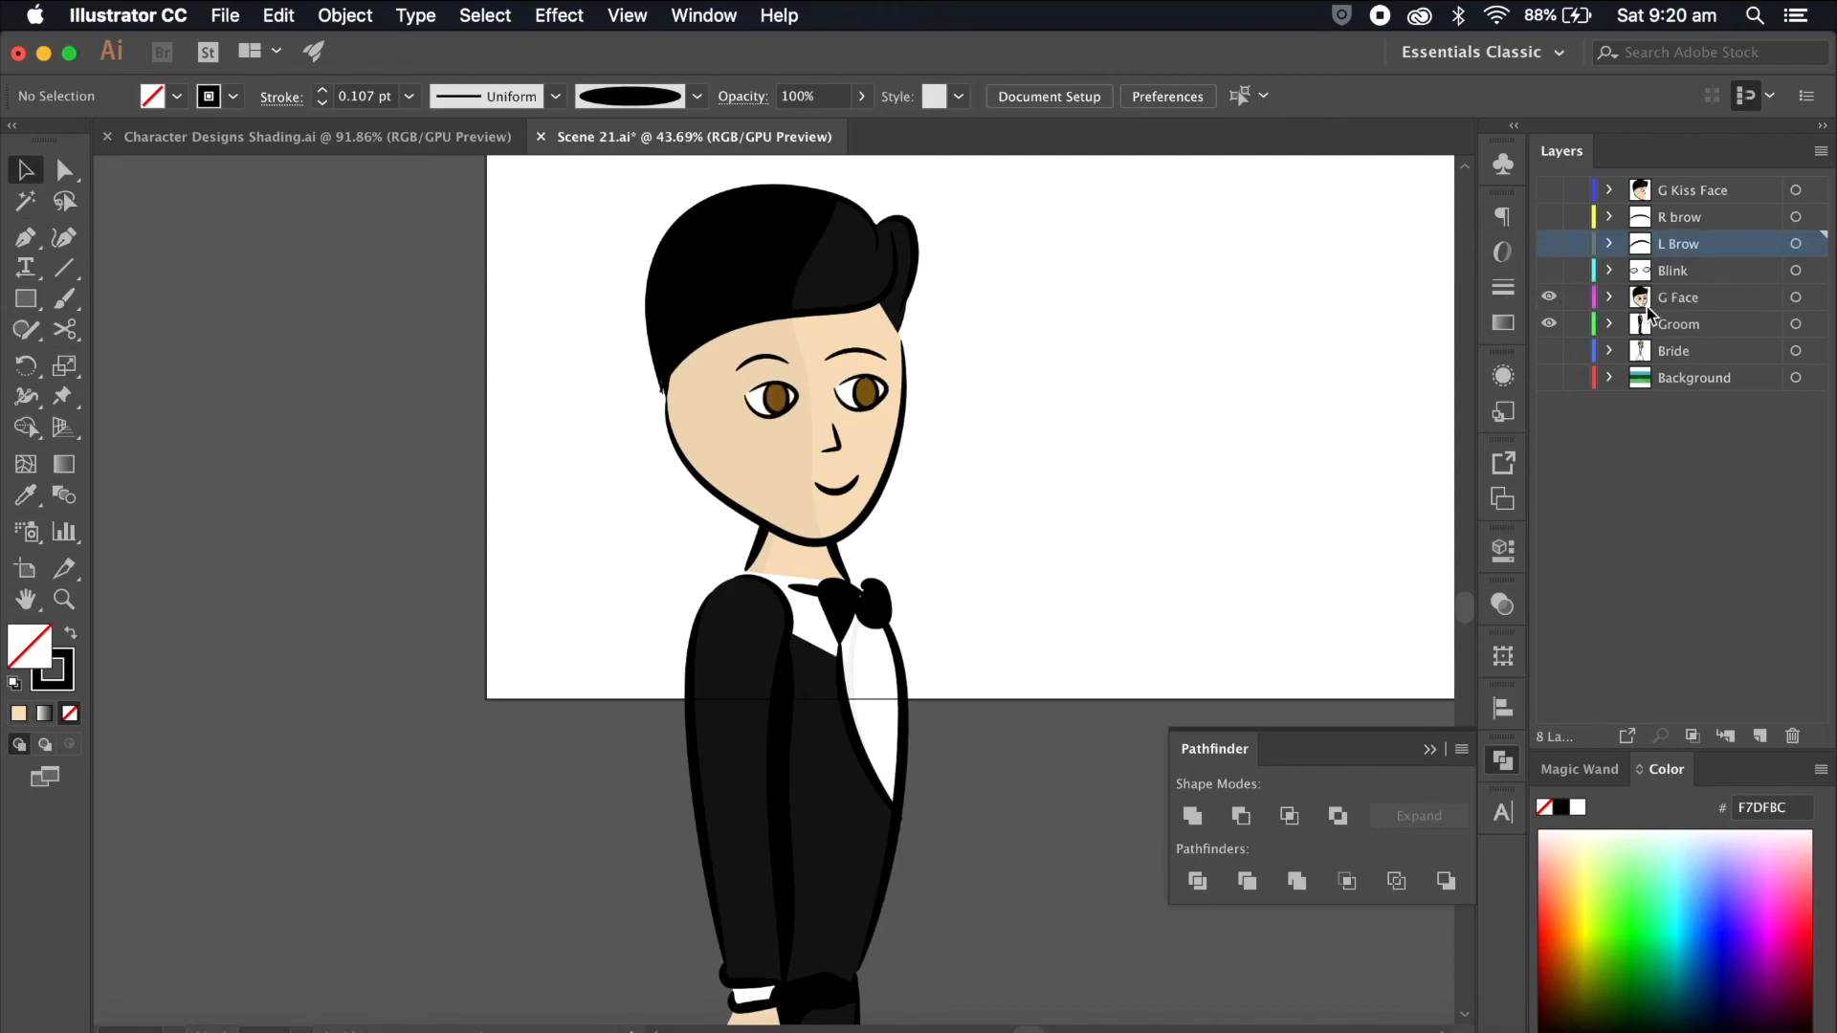
Step: Delete the groom's original eyebrows from the G Face layer and check the face by toggling that layer's visibility
{"action": "left_click", "coordinate": [1641, 304]}
{"action": "scroll", "coordinate": [871, 247], "scroll_direction": "up", "scroll_amount": 5}
{"action": "left_click", "coordinate": [934, 443]}
{"action": "key", "text": "Delete"}
{"action": "scroll", "coordinate": [753, 457], "scroll_direction": "down", "scroll_amount": 9}
{"action": "left_click", "coordinate": [1549, 298]}
{"action": "left_click", "coordinate": [1549, 298]}
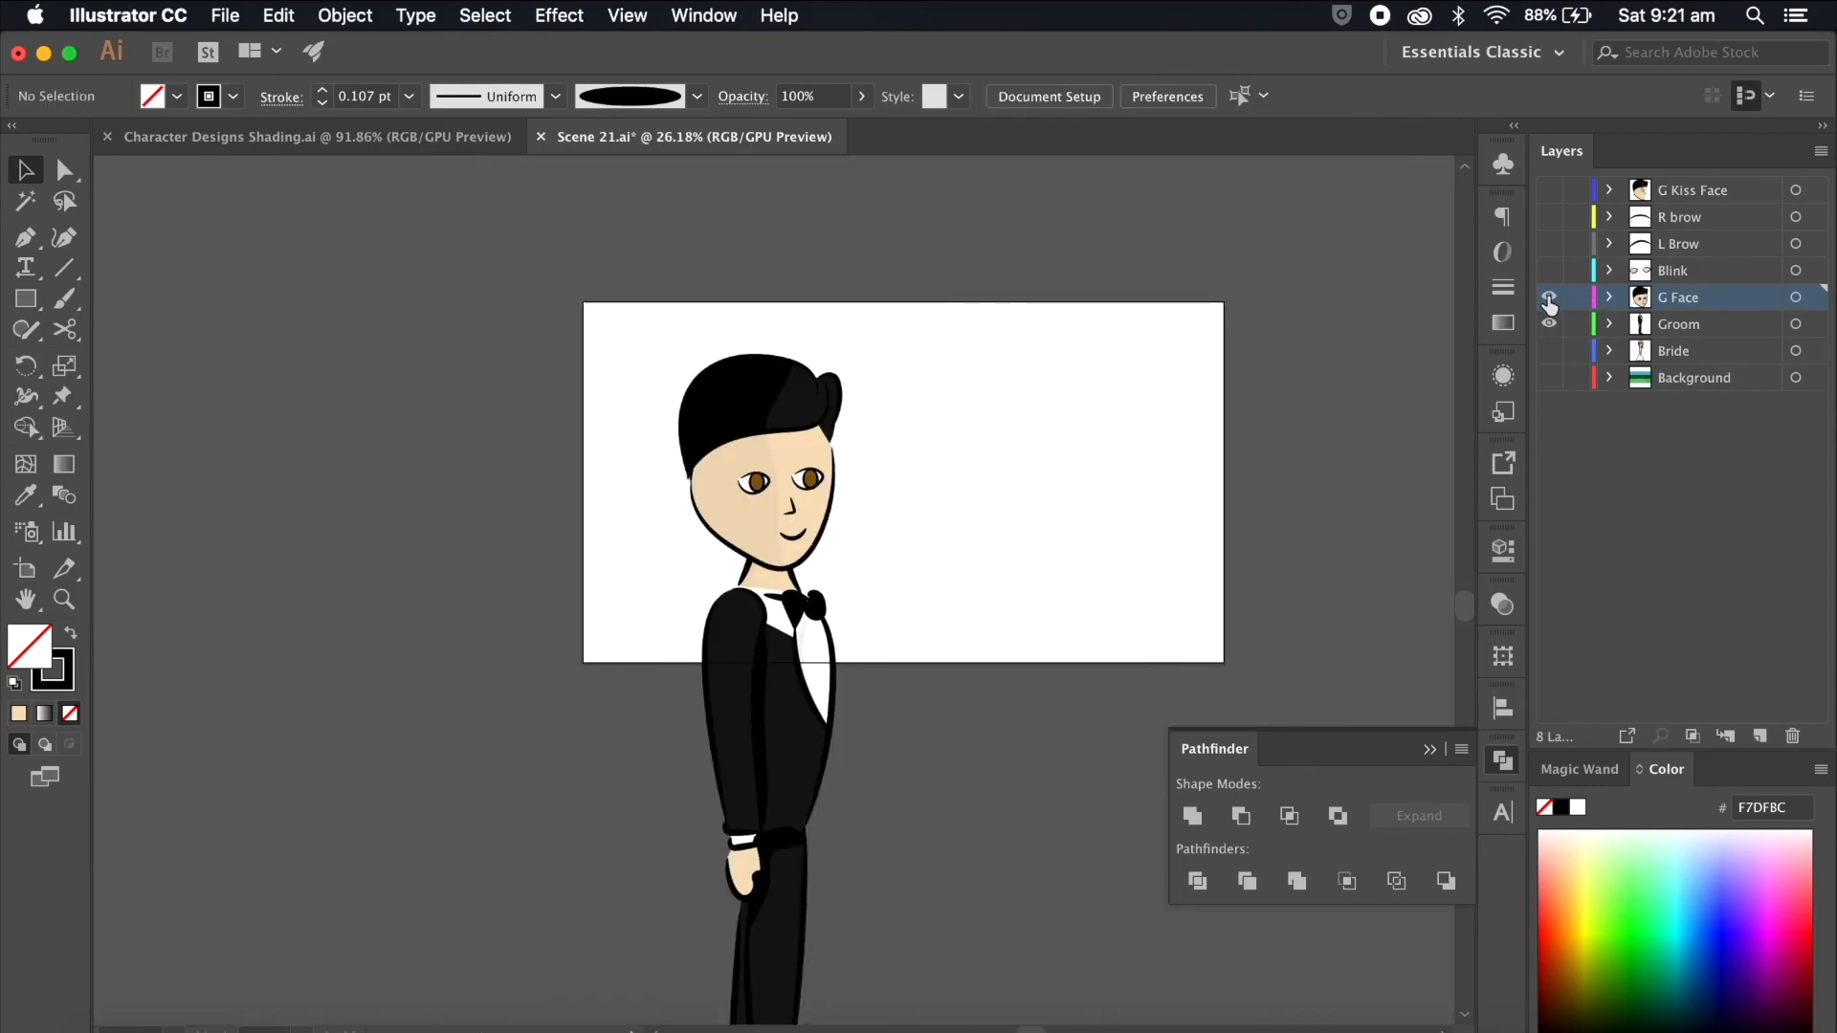
Step: Hide the G Face and Groom layers, briefly check G Kiss Face, and show and activate the Bride layer
{"action": "left_click", "coordinate": [1549, 298]}
{"action": "left_click", "coordinate": [1549, 201]}
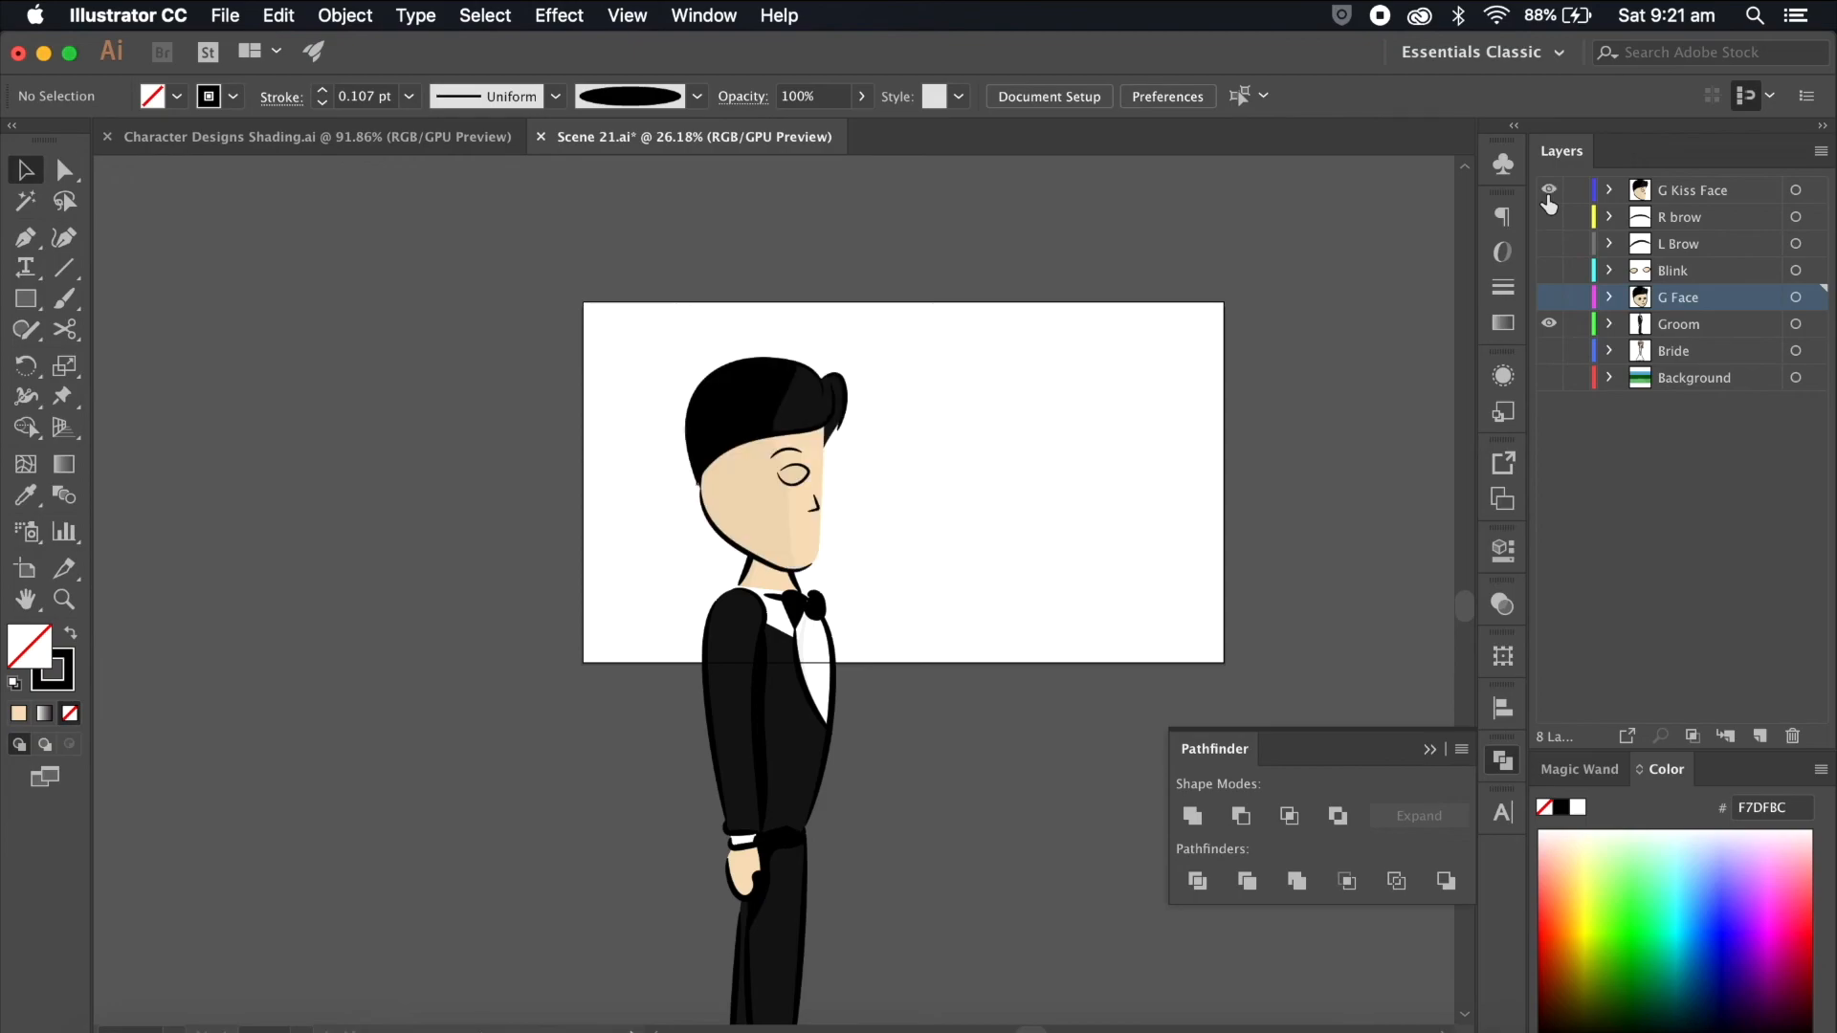
{"action": "left_click", "coordinate": [1549, 201]}
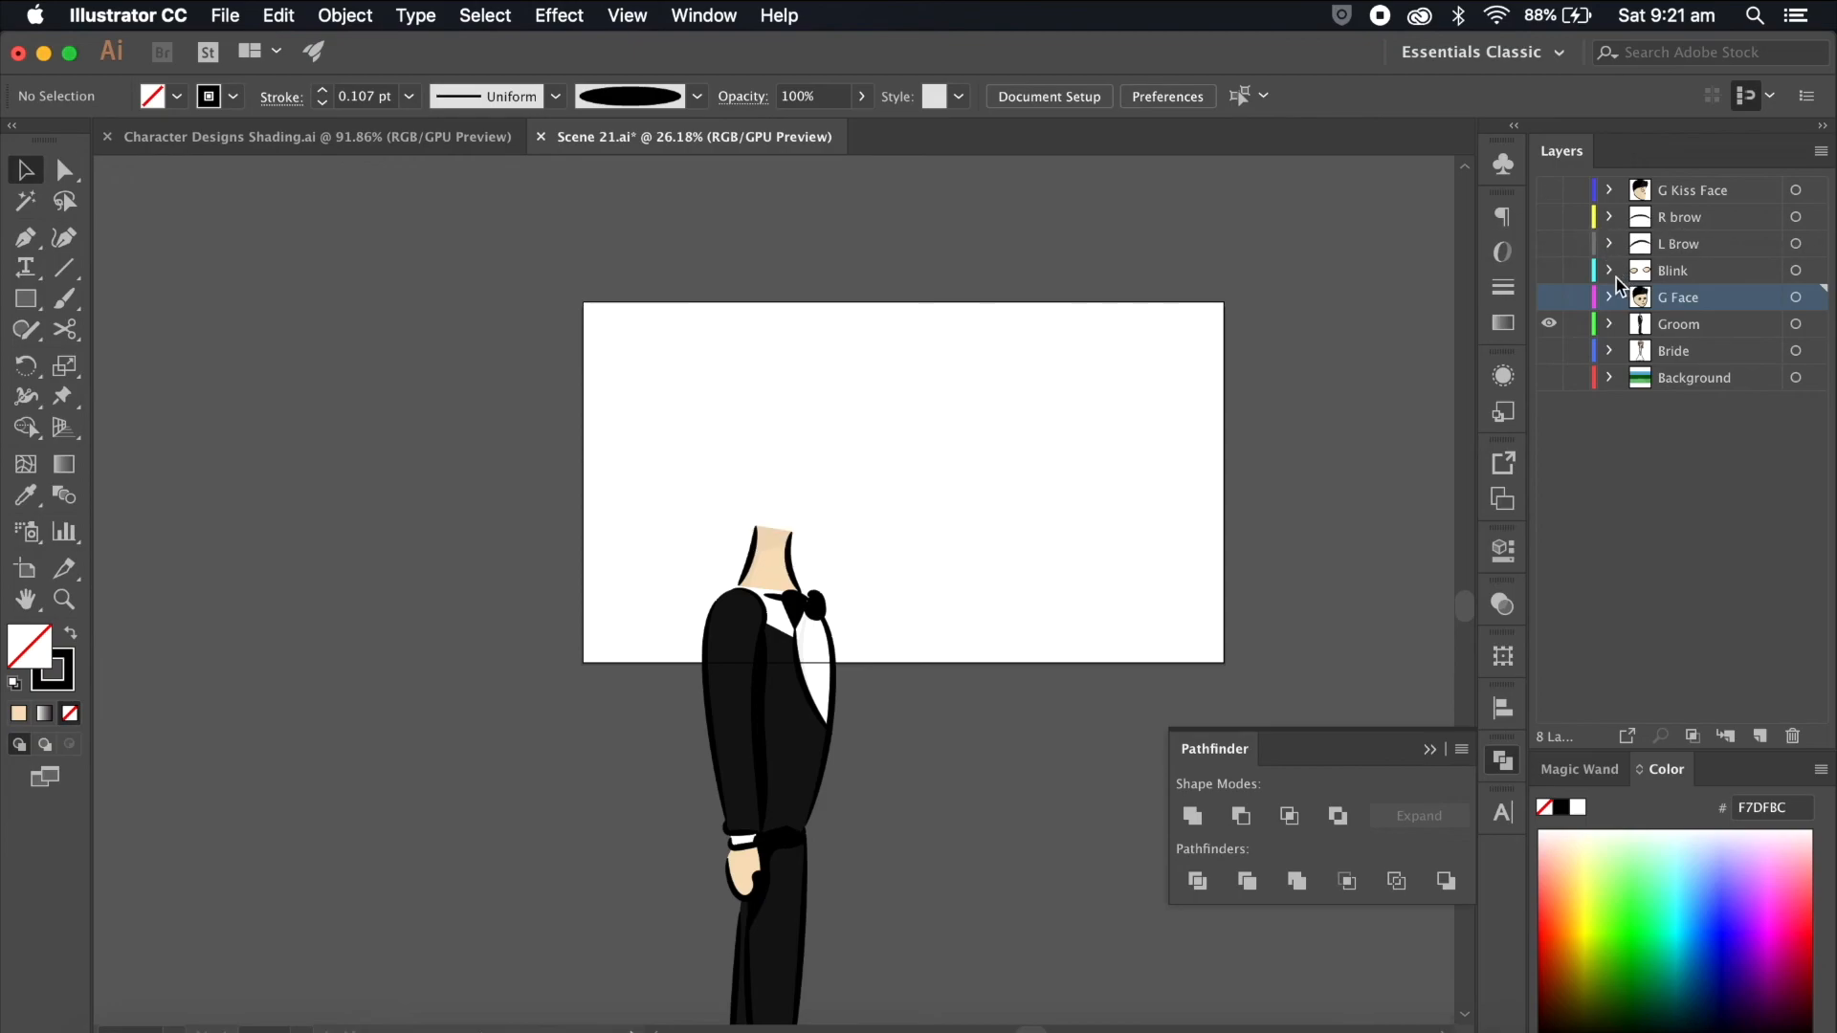
{"action": "left_click", "coordinate": [1669, 322]}
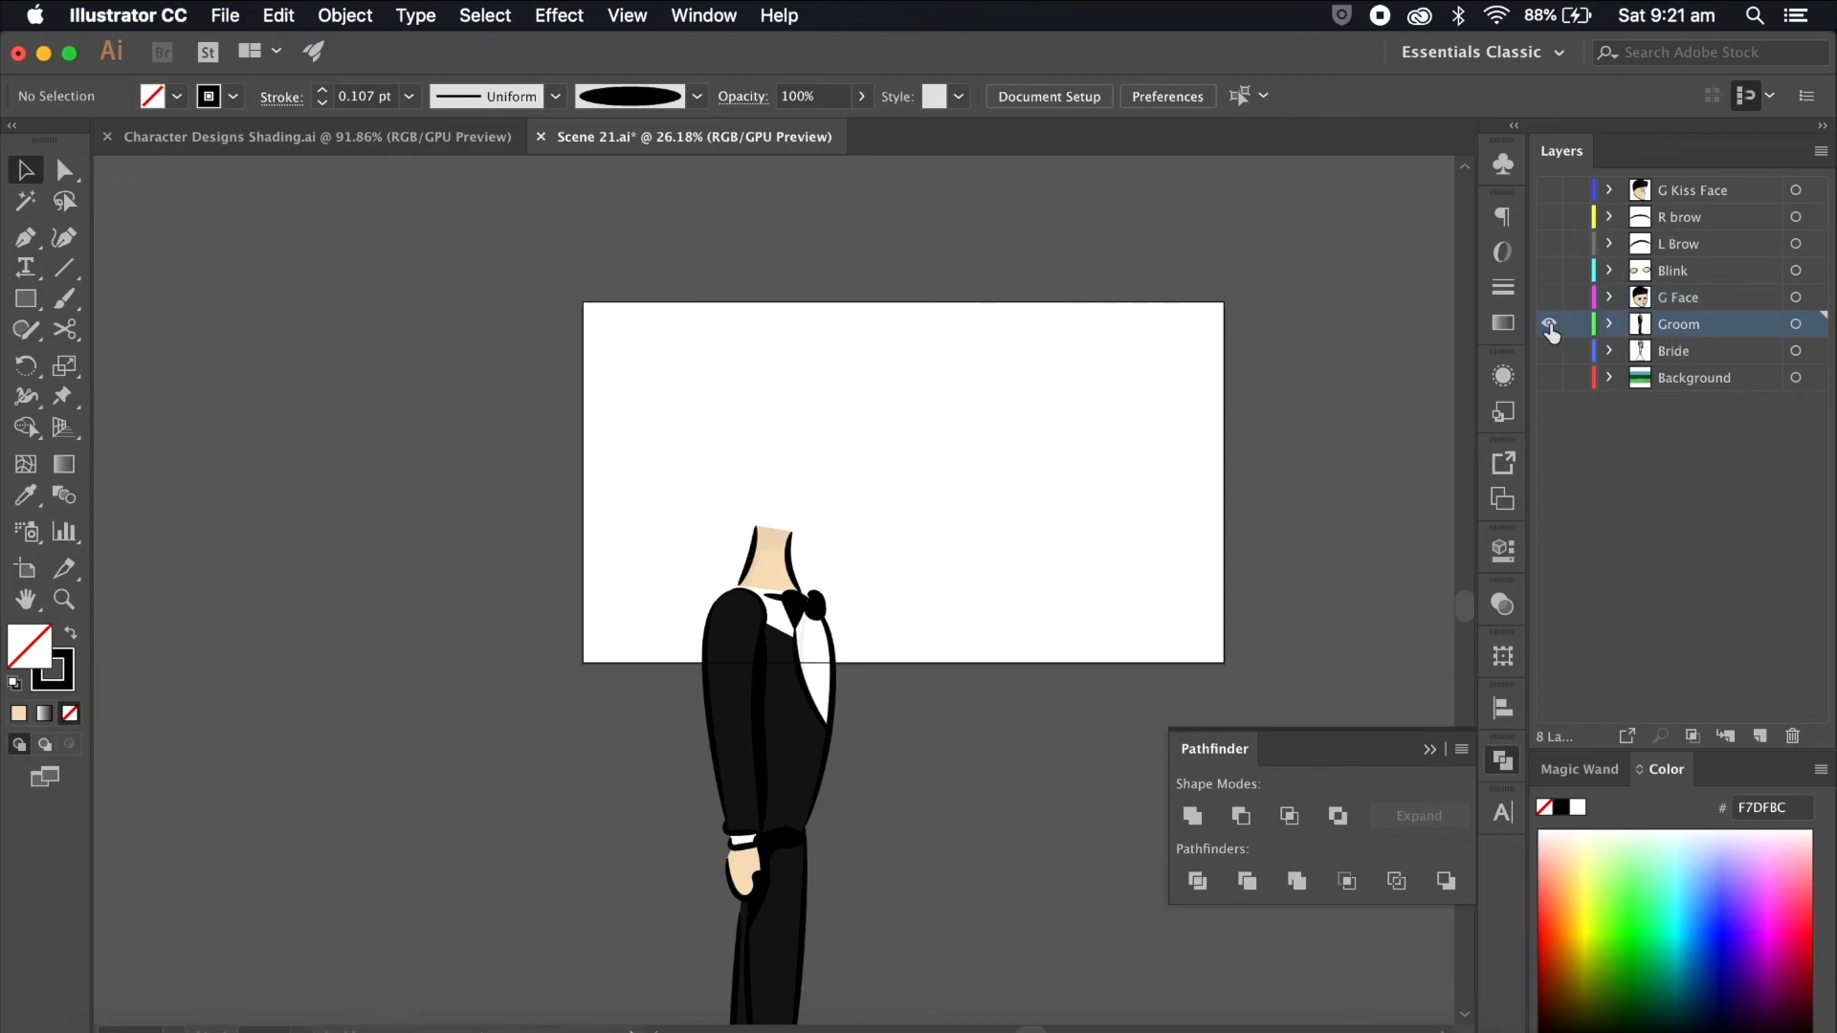
{"action": "left_click", "coordinate": [1548, 323]}
{"action": "left_click", "coordinate": [1549, 350]}
{"action": "left_click", "coordinate": [1669, 350]}
Step: Examine the bride's head, eyes and veil and compare her with the groom's head on G Kiss Face
{"action": "scroll", "coordinate": [1249, 421], "scroll_direction": "up", "scroll_amount": 3}
{"action": "scroll", "coordinate": [1250, 421], "scroll_direction": "right", "scroll_amount": 4}
{"action": "scroll", "coordinate": [1249, 421], "scroll_direction": "down", "scroll_amount": 1}
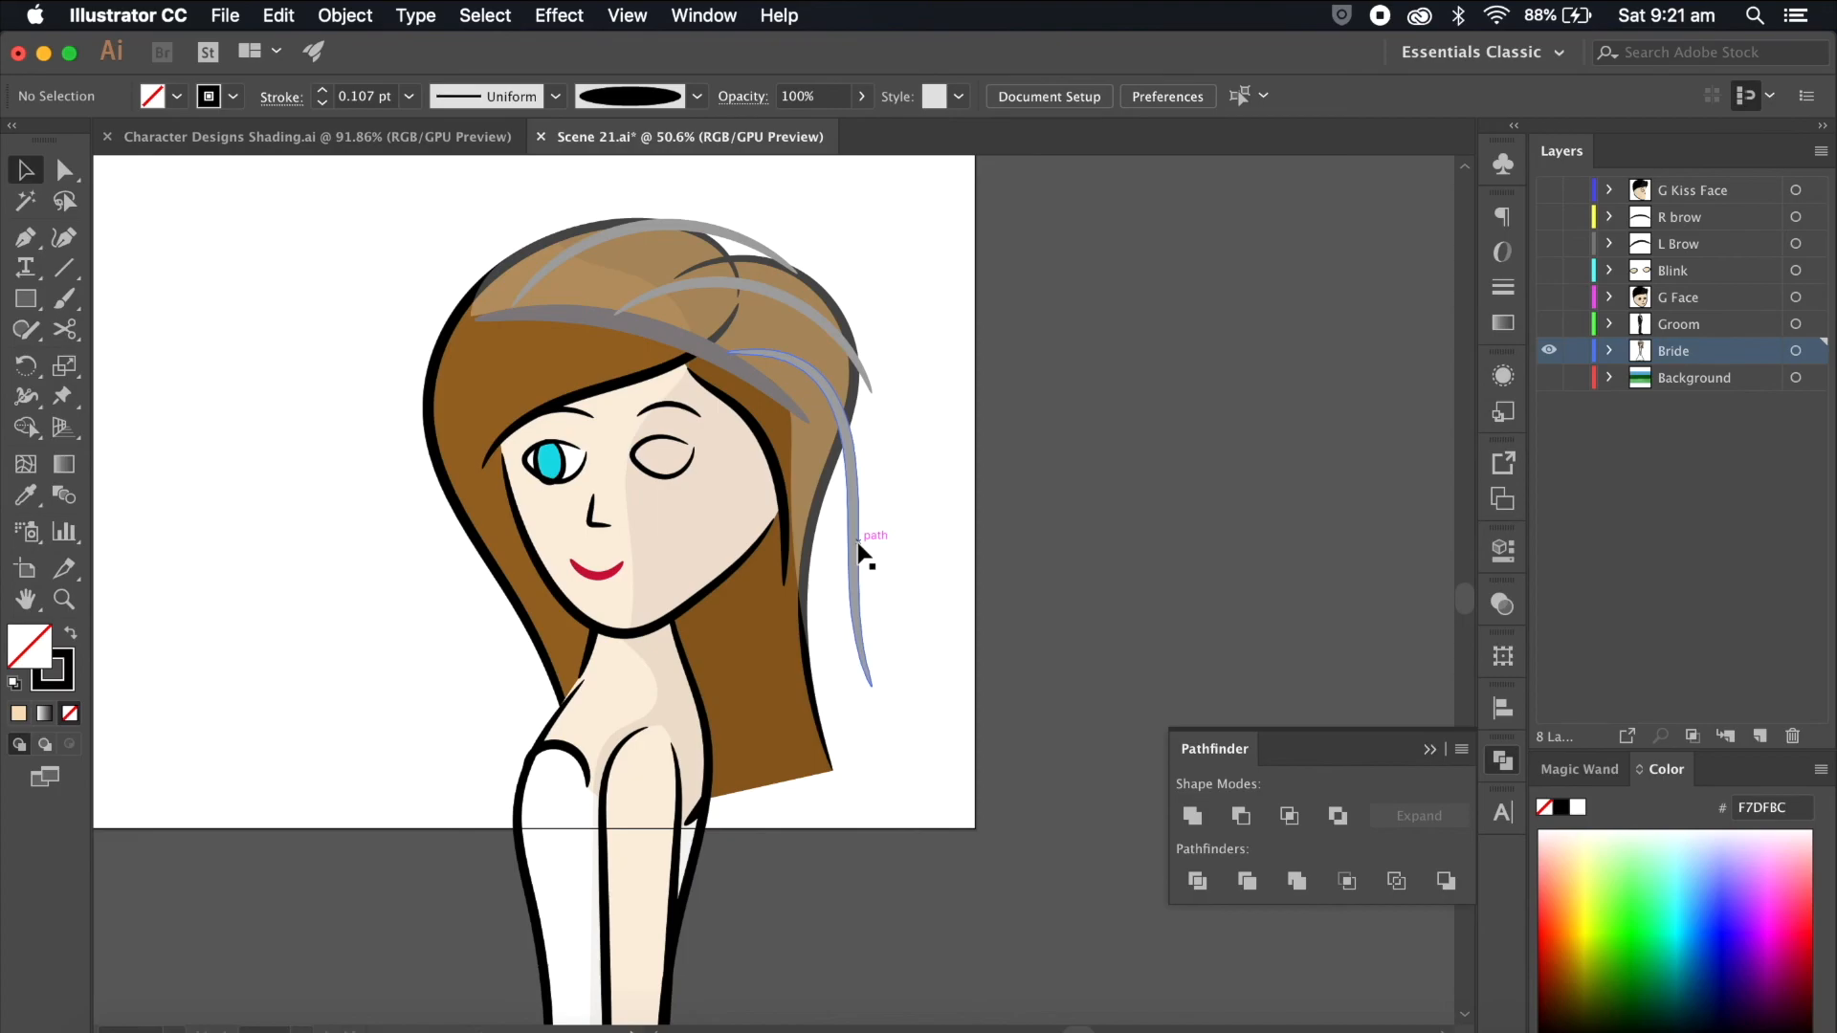
{"action": "scroll", "coordinate": [860, 552], "scroll_direction": "up", "scroll_amount": 5}
{"action": "scroll", "coordinate": [325, 497], "scroll_direction": "left", "scroll_amount": 4}
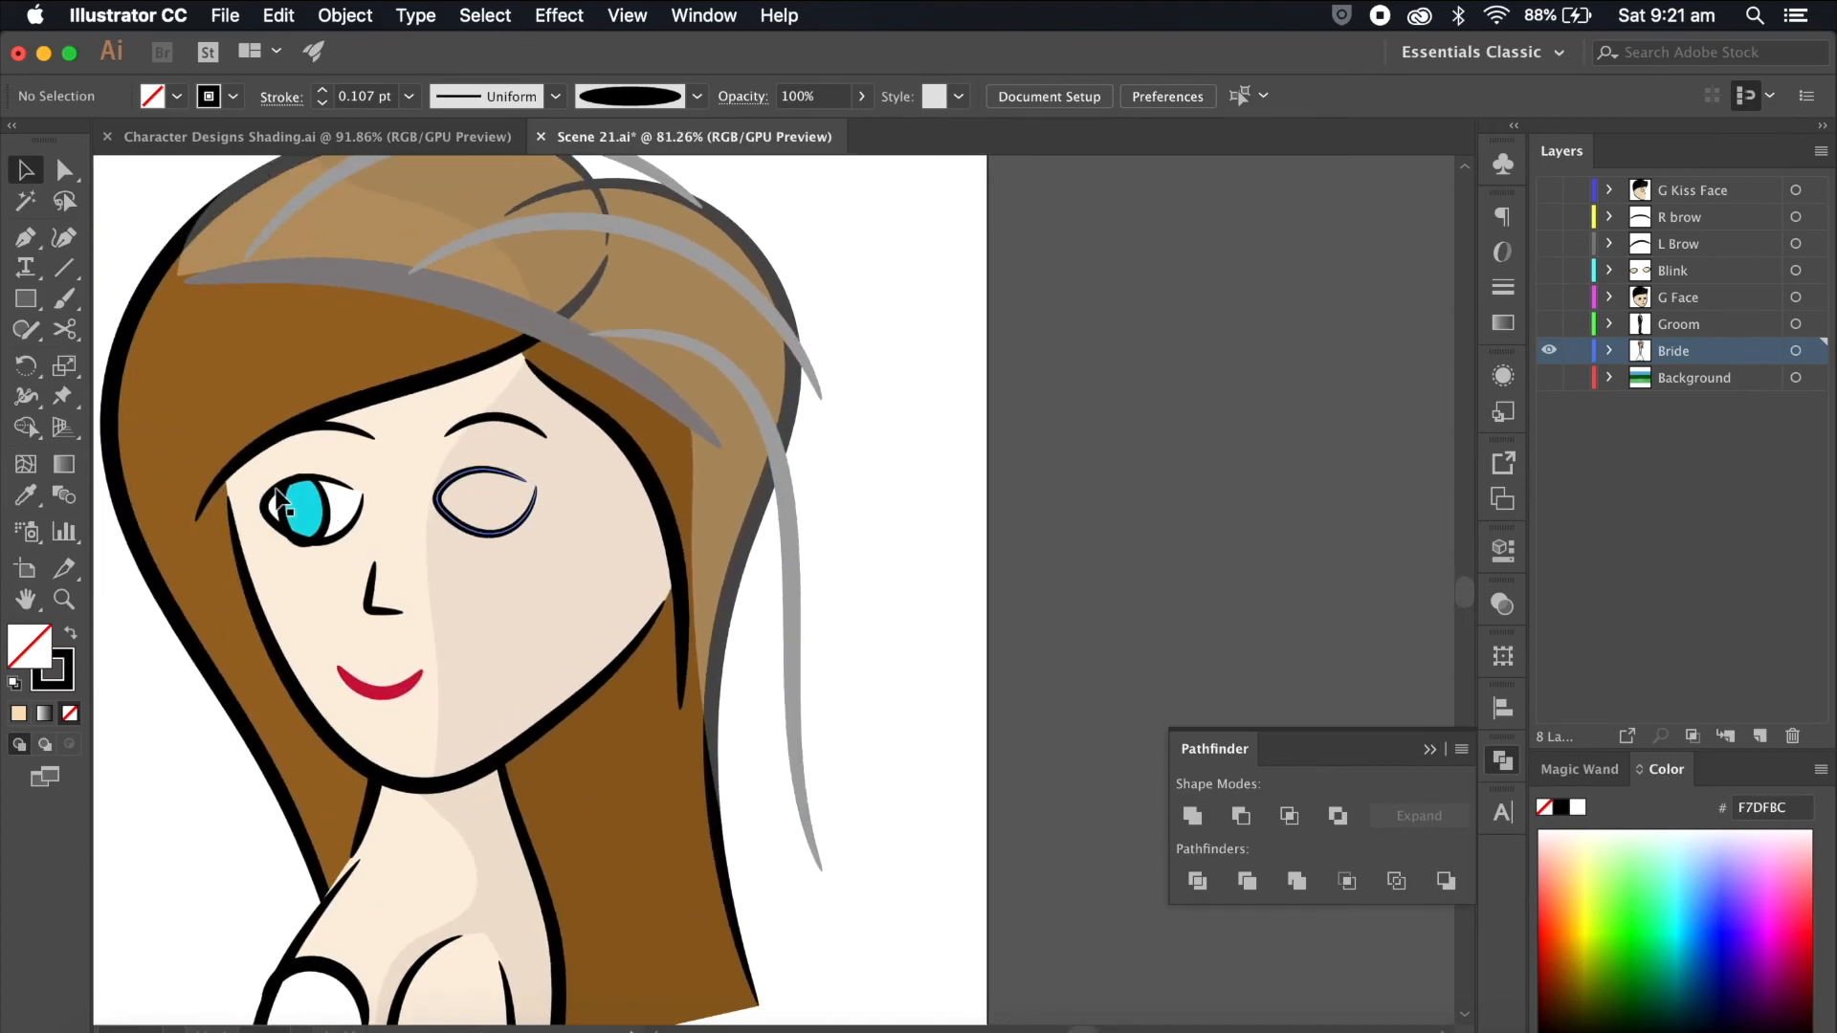
{"action": "scroll", "coordinate": [485, 507], "scroll_direction": "down", "scroll_amount": 5}
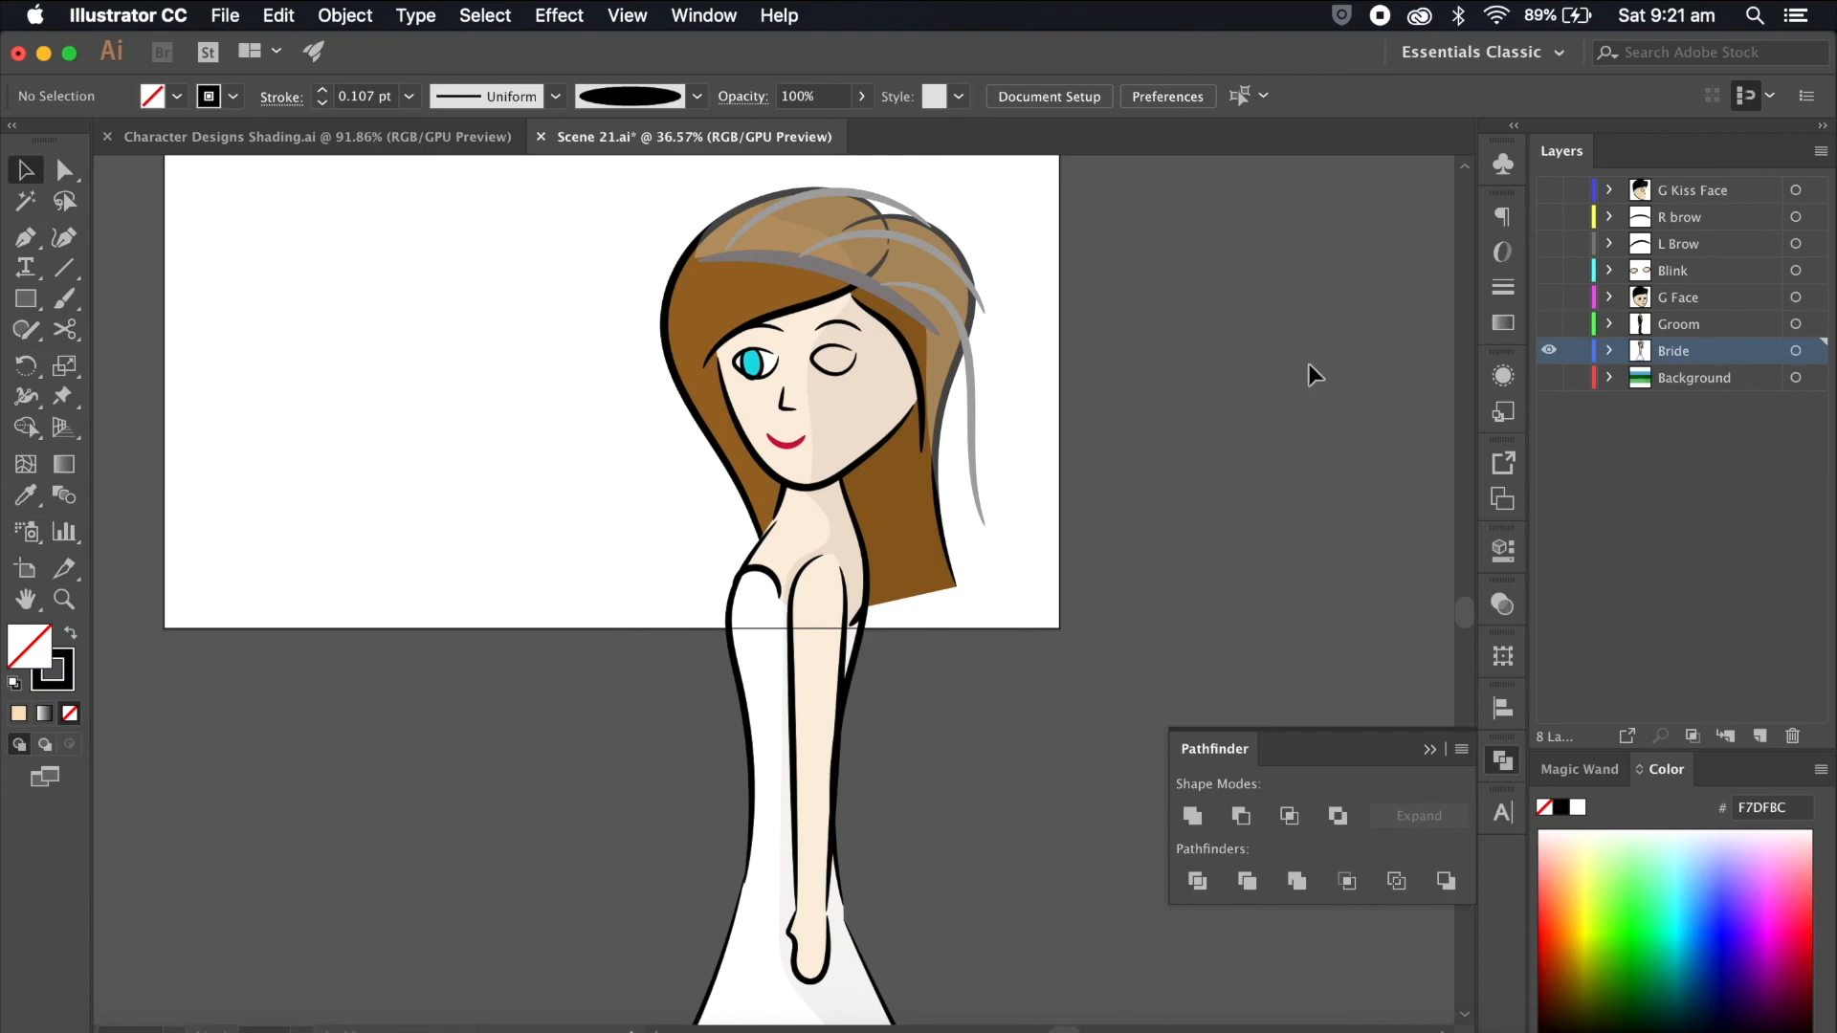
{"action": "left_click", "coordinate": [1549, 189]}
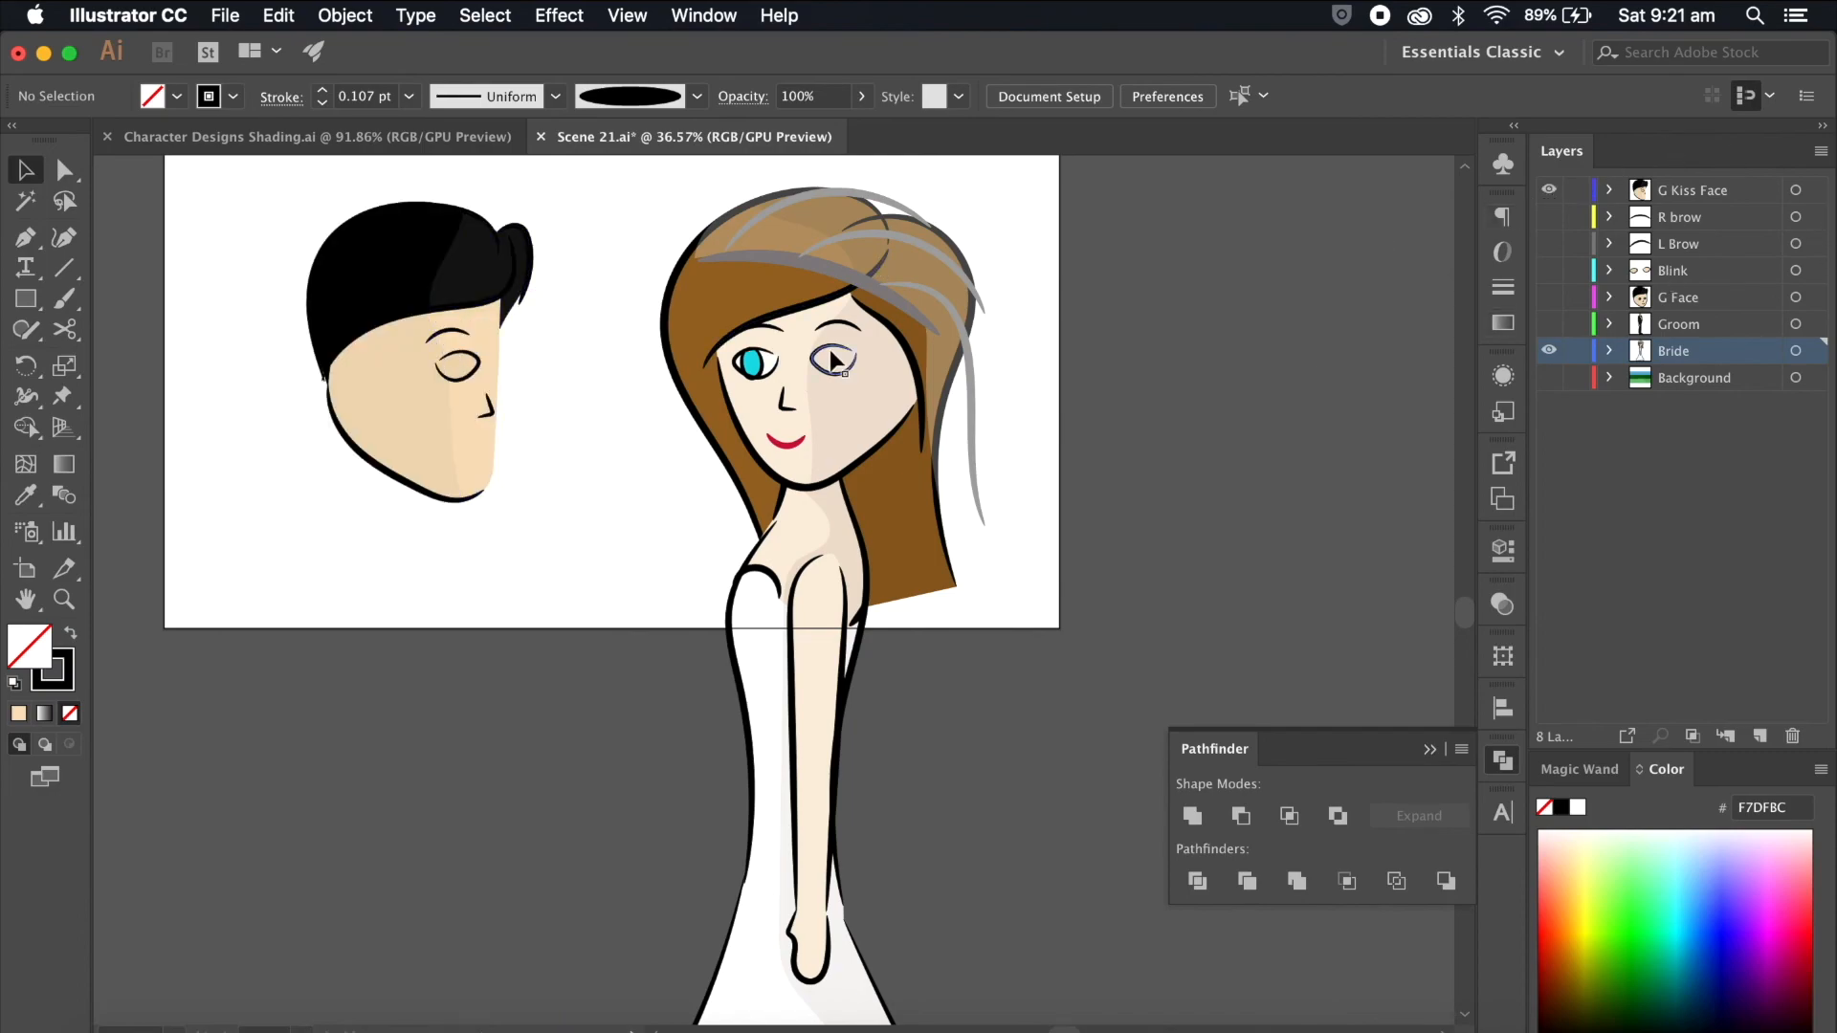
{"action": "left_click", "coordinate": [1549, 190]}
Step: Isolate the bride's group and duplicate her open eye over the closed eye
{"action": "scroll", "coordinate": [1253, 417], "scroll_direction": "up", "scroll_amount": 5}
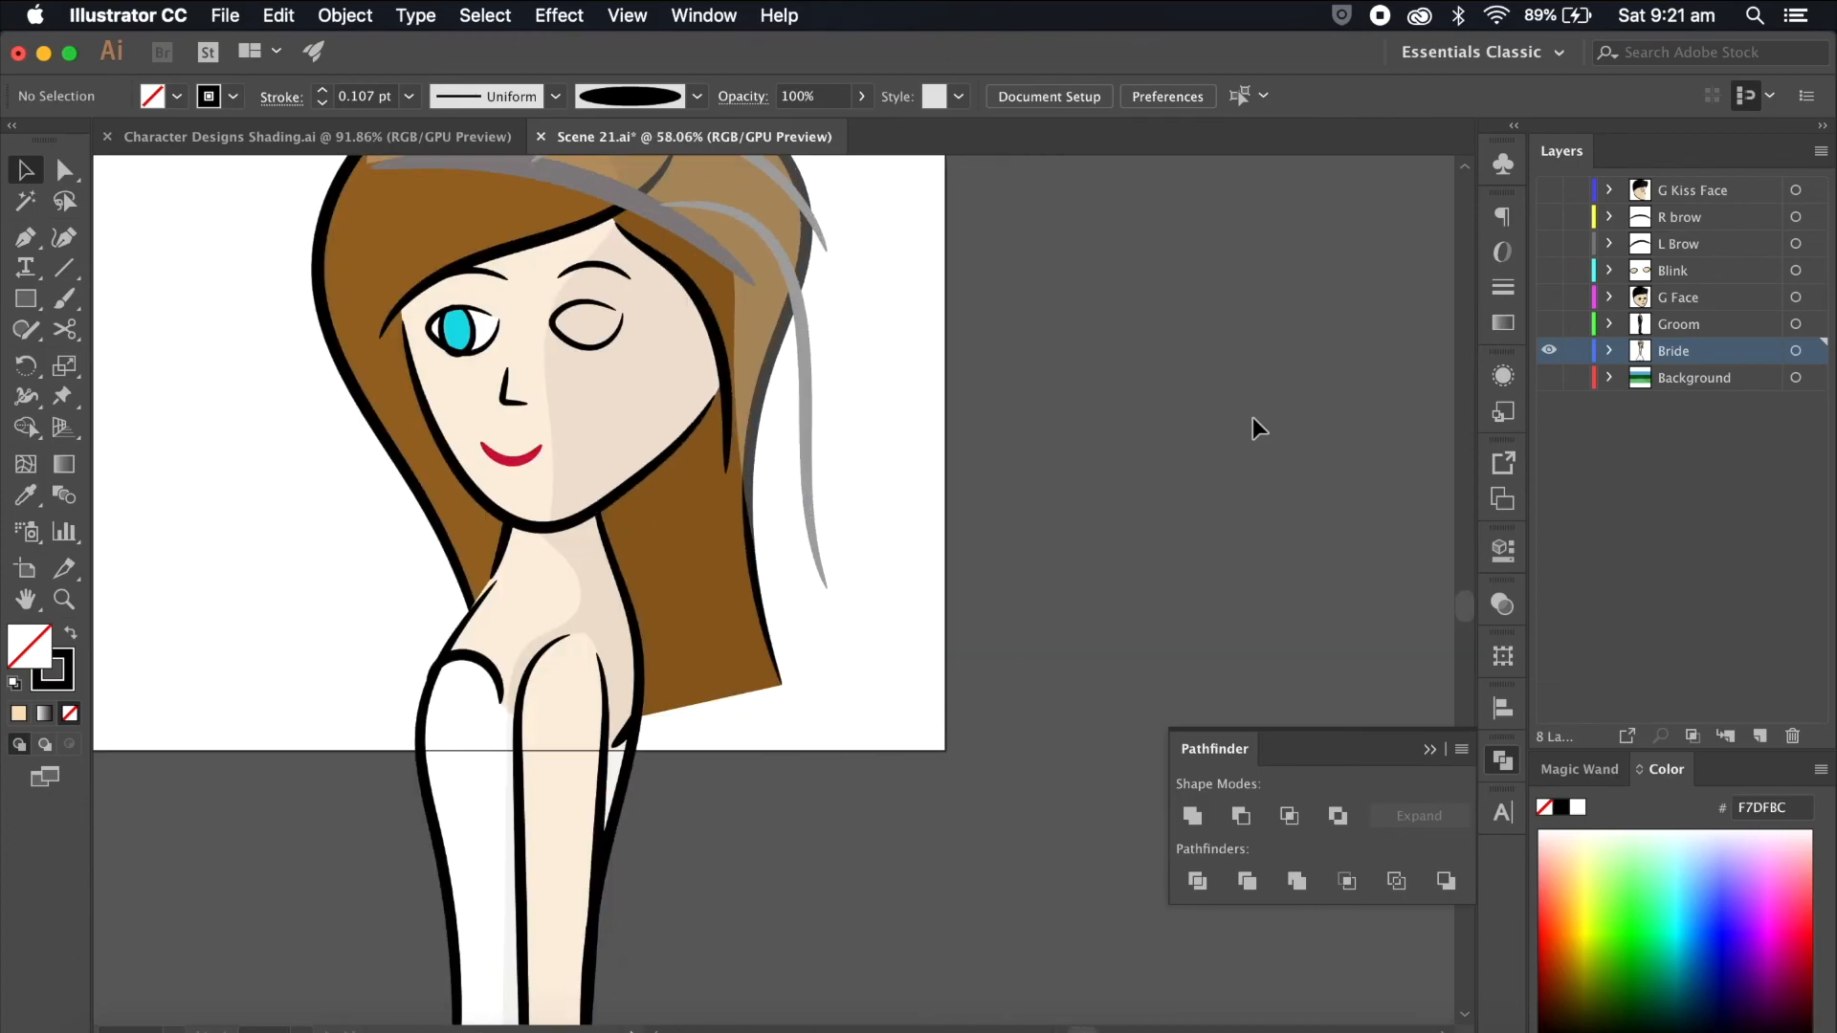
{"action": "left_click", "coordinate": [590, 406]}
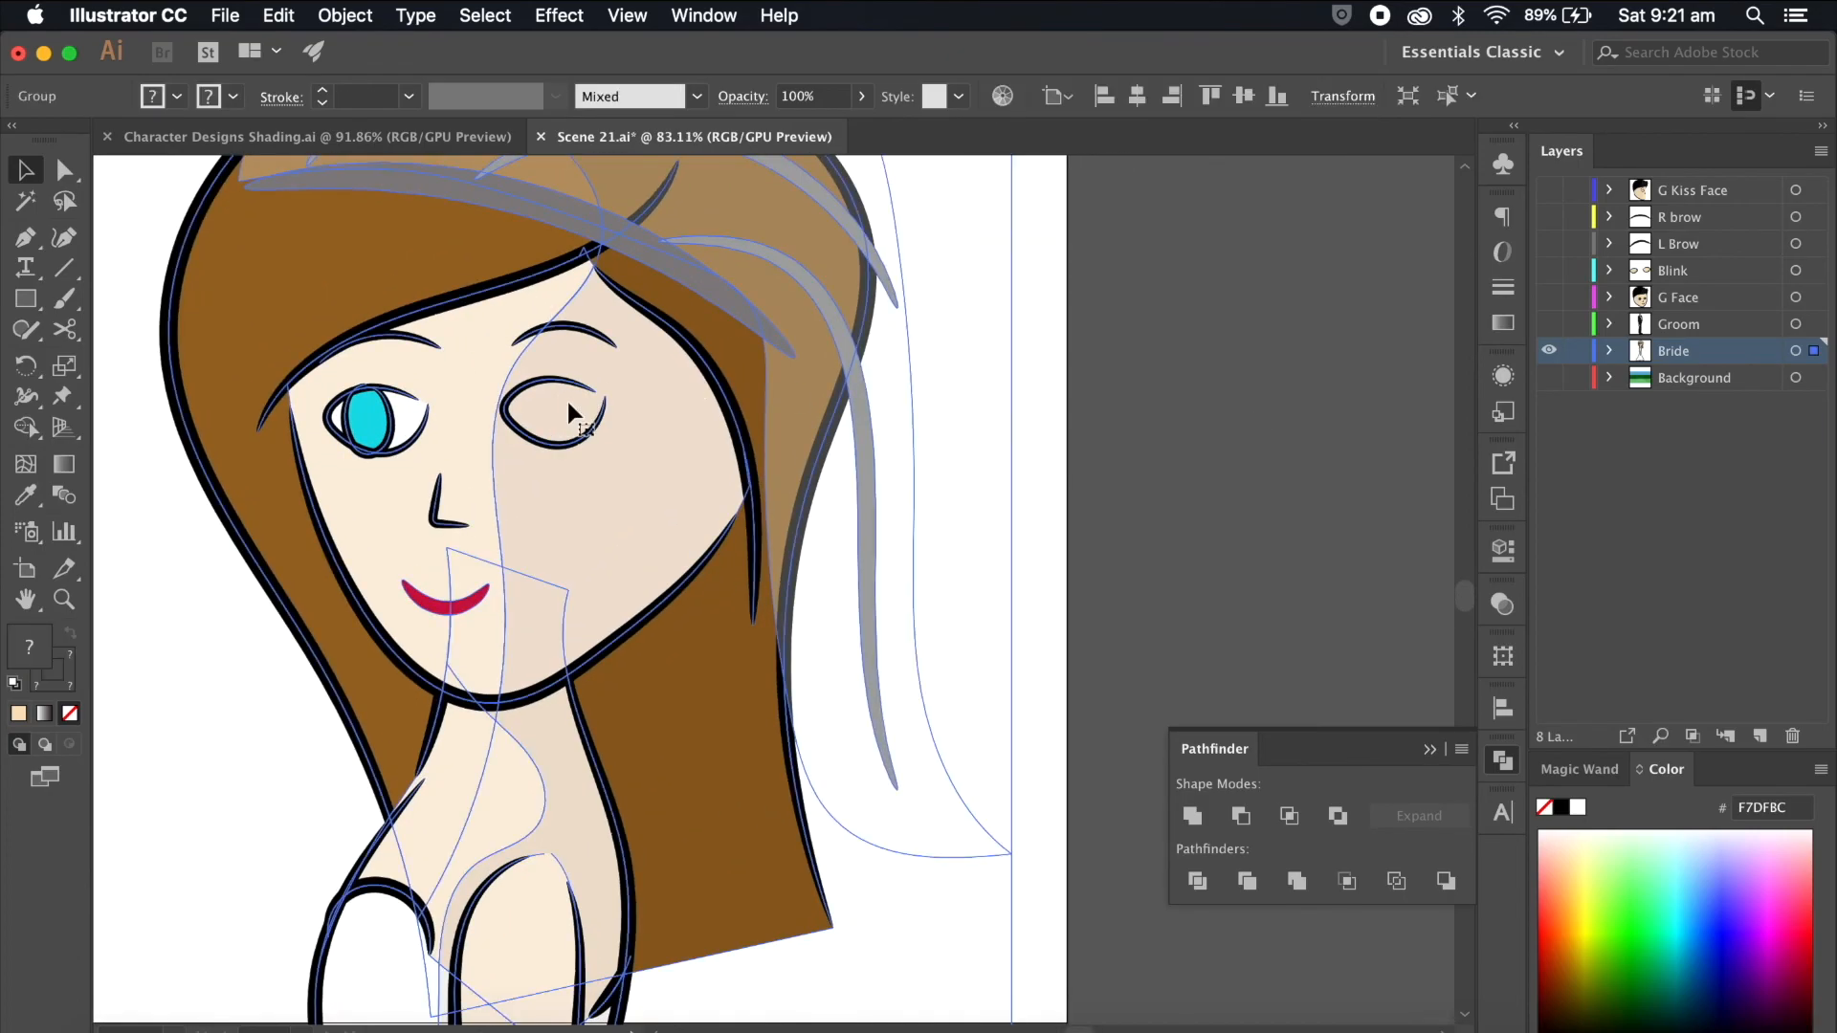
{"action": "double_click", "coordinate": [568, 406]}
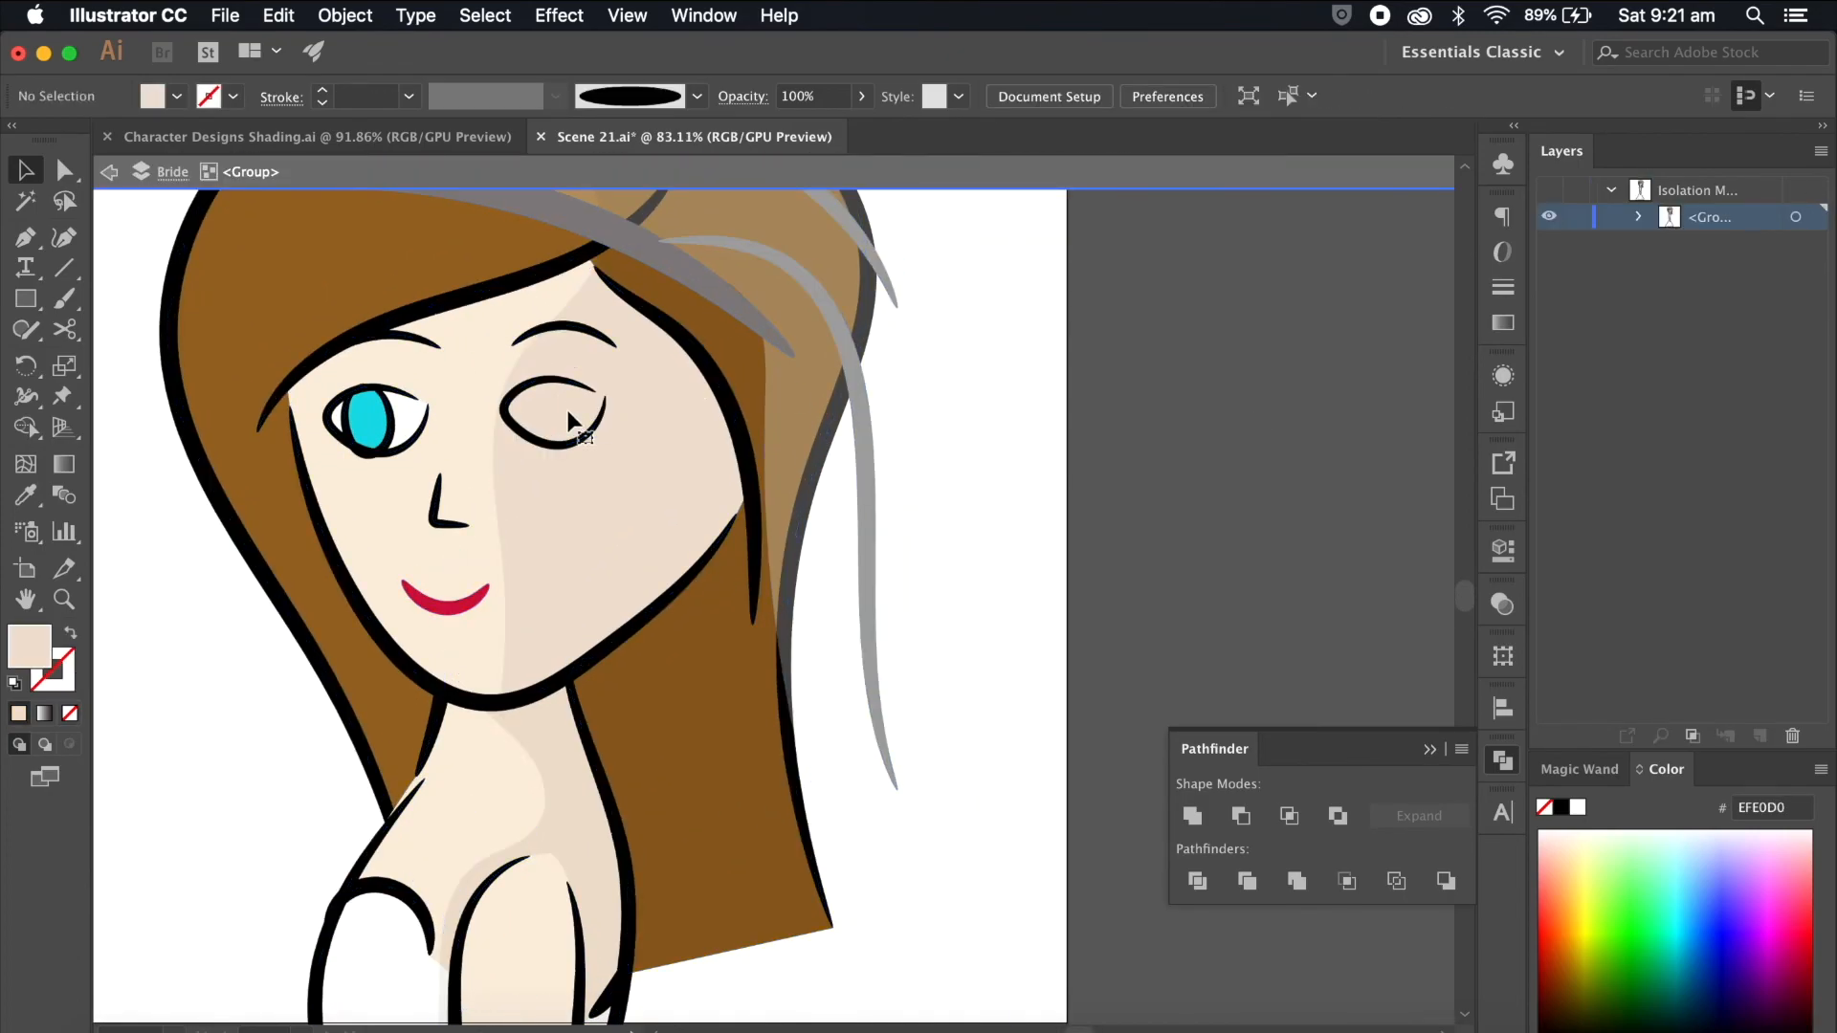
{"action": "left_click", "coordinate": [881, 485]}
{"action": "scroll", "coordinate": [389, 410], "scroll_direction": "up", "scroll_amount": 3}
{"action": "left_click", "coordinate": [457, 413]}
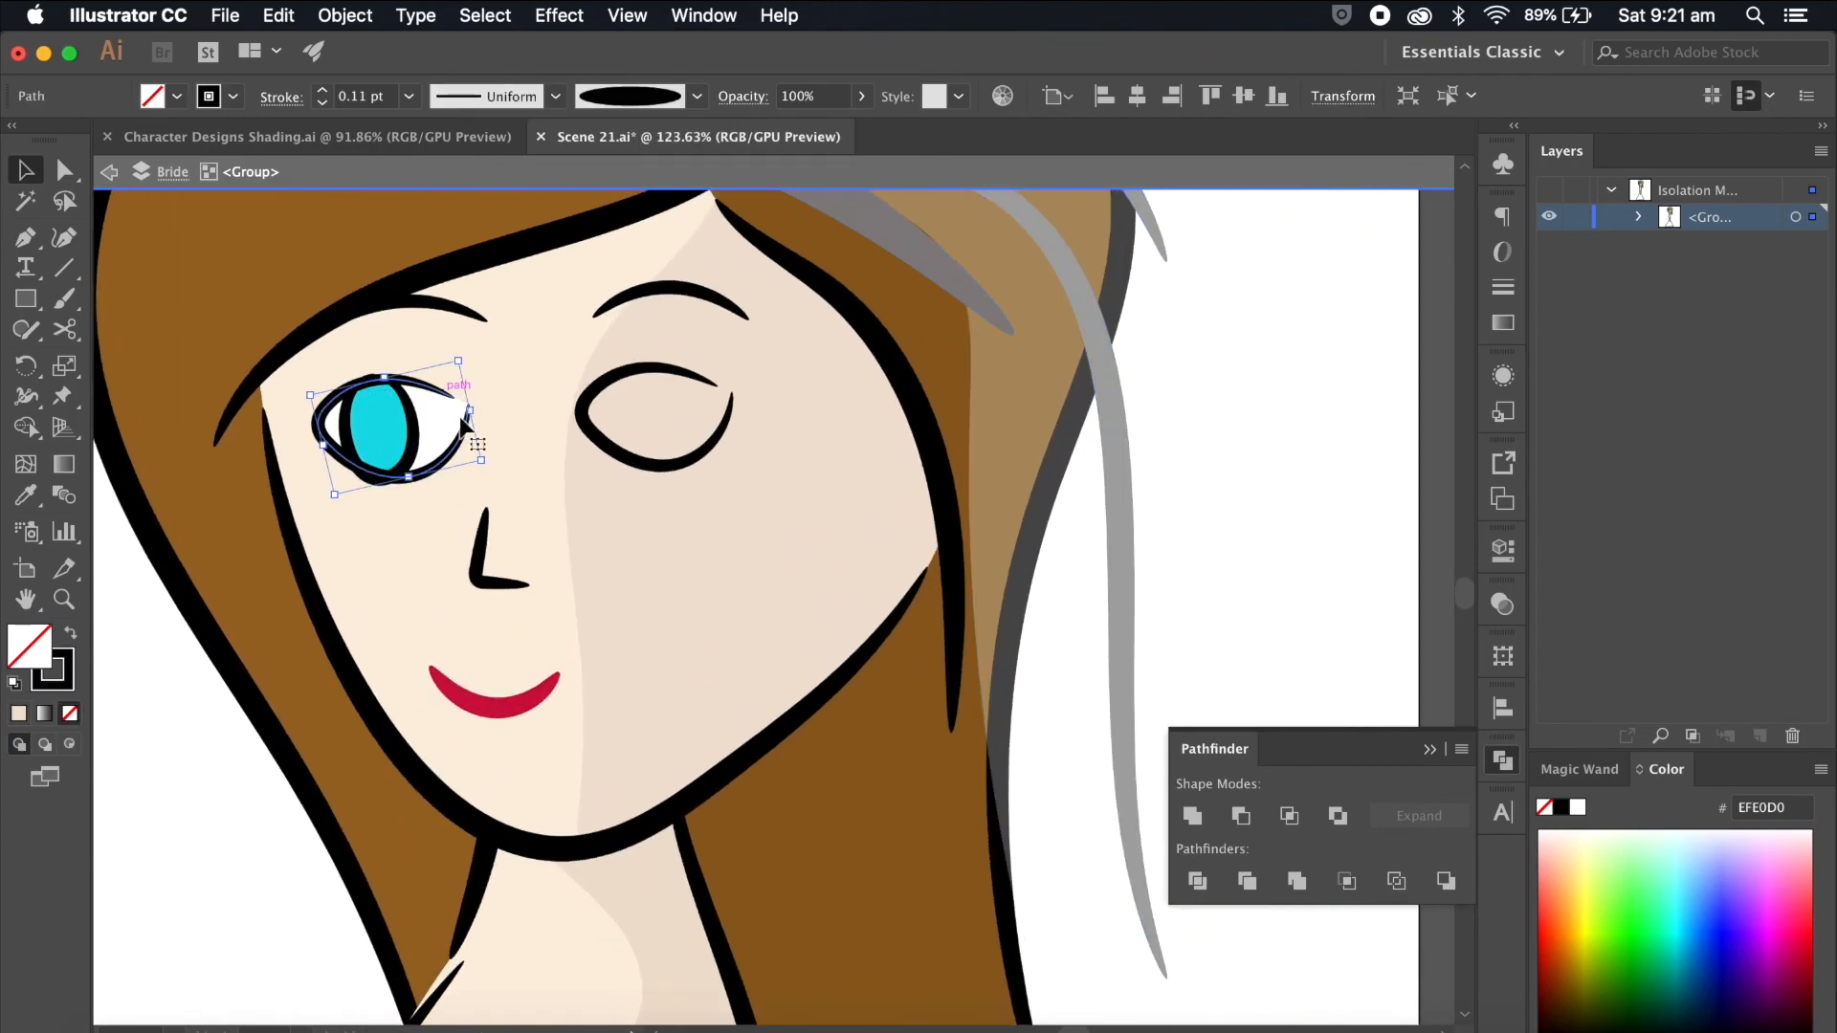
{"action": "left_click", "coordinate": [418, 426], "text": "shift"}
{"action": "left_click_drag", "start_coordinate": [418, 386], "coordinate": [696, 380]}
{"action": "scroll", "coordinate": [785, 463], "scroll_direction": "down", "scroll_amount": 3}
Step: Delete the bride's closed eye, put the duplicated open eye in its place and leave the isolated group
{"action": "key", "text": "super+x"}
{"action": "left_click", "coordinate": [740, 448]}
{"action": "key", "text": "Delete"}
{"action": "key", "text": "super+f"}
{"action": "scroll", "coordinate": [741, 448], "scroll_direction": "down", "scroll_amount": 5}
{"action": "double_click", "coordinate": [1103, 529]}
{"action": "scroll", "coordinate": [1103, 529], "scroll_direction": "down", "scroll_amount": 3}
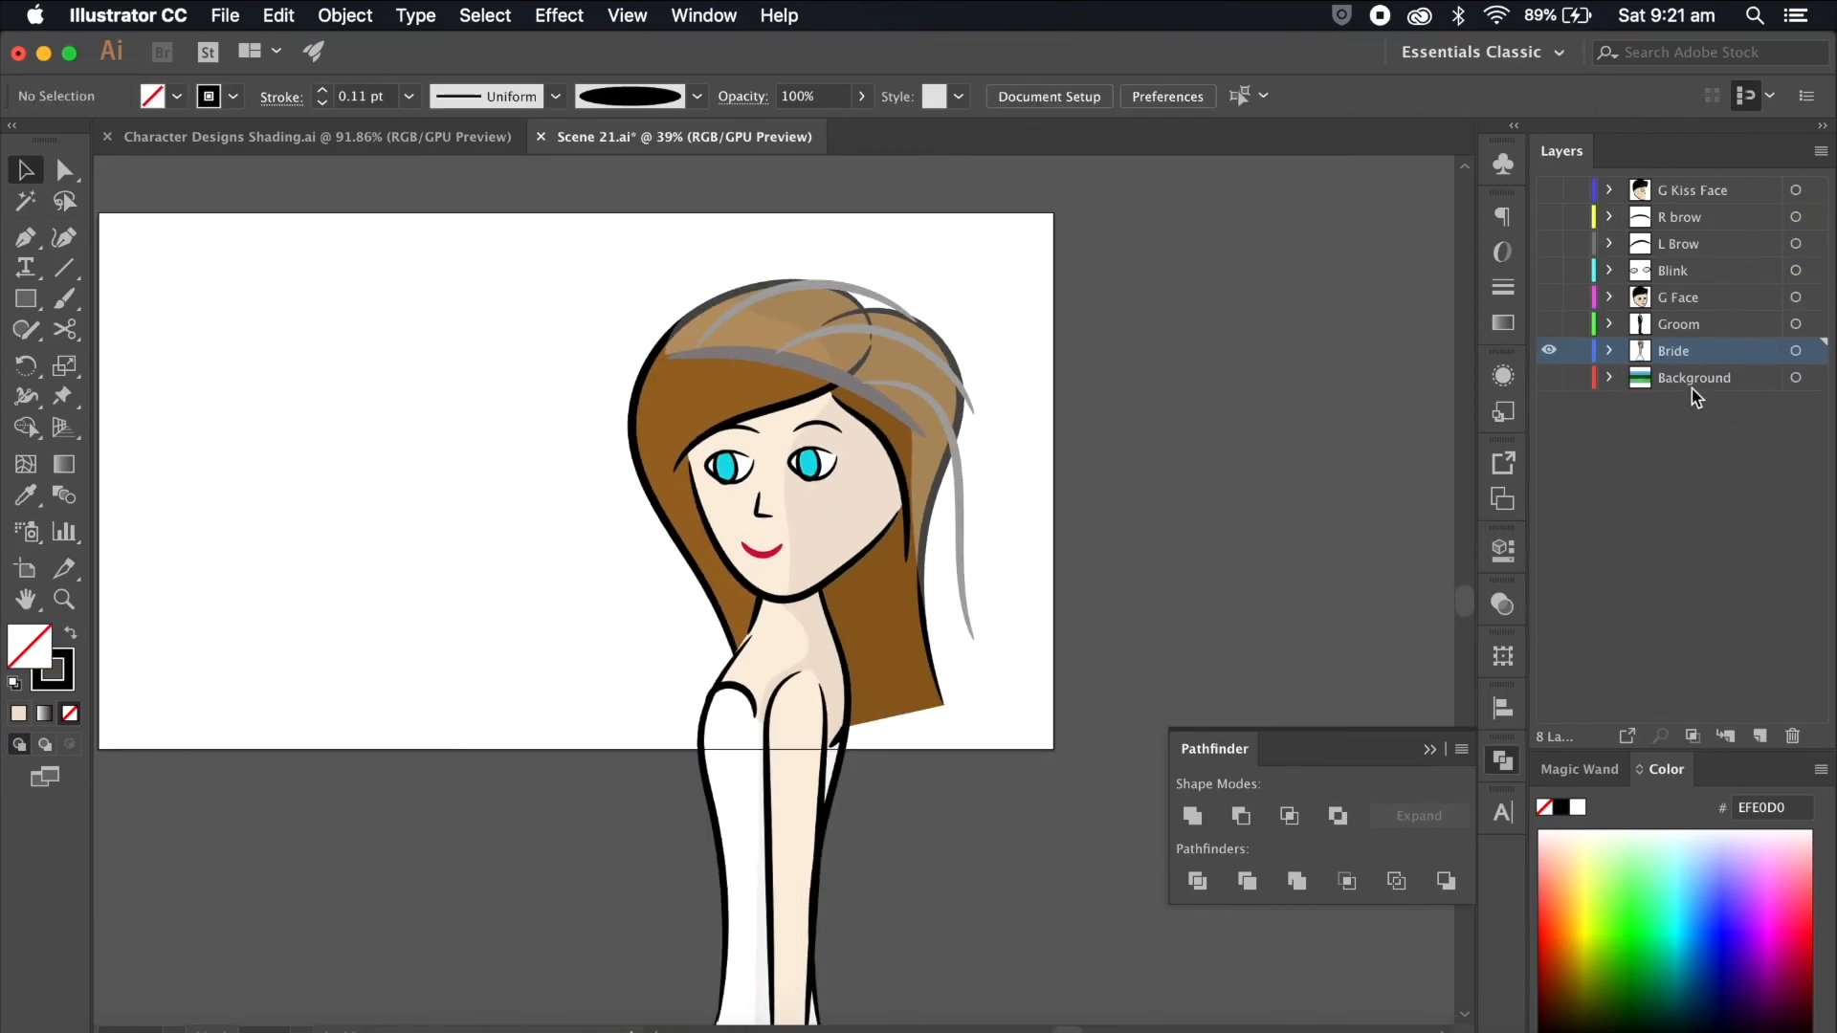
Step: Move the bride's veil out of her group onto a new layer above Bride named Veil 2
{"action": "left_click", "coordinate": [800, 364]}
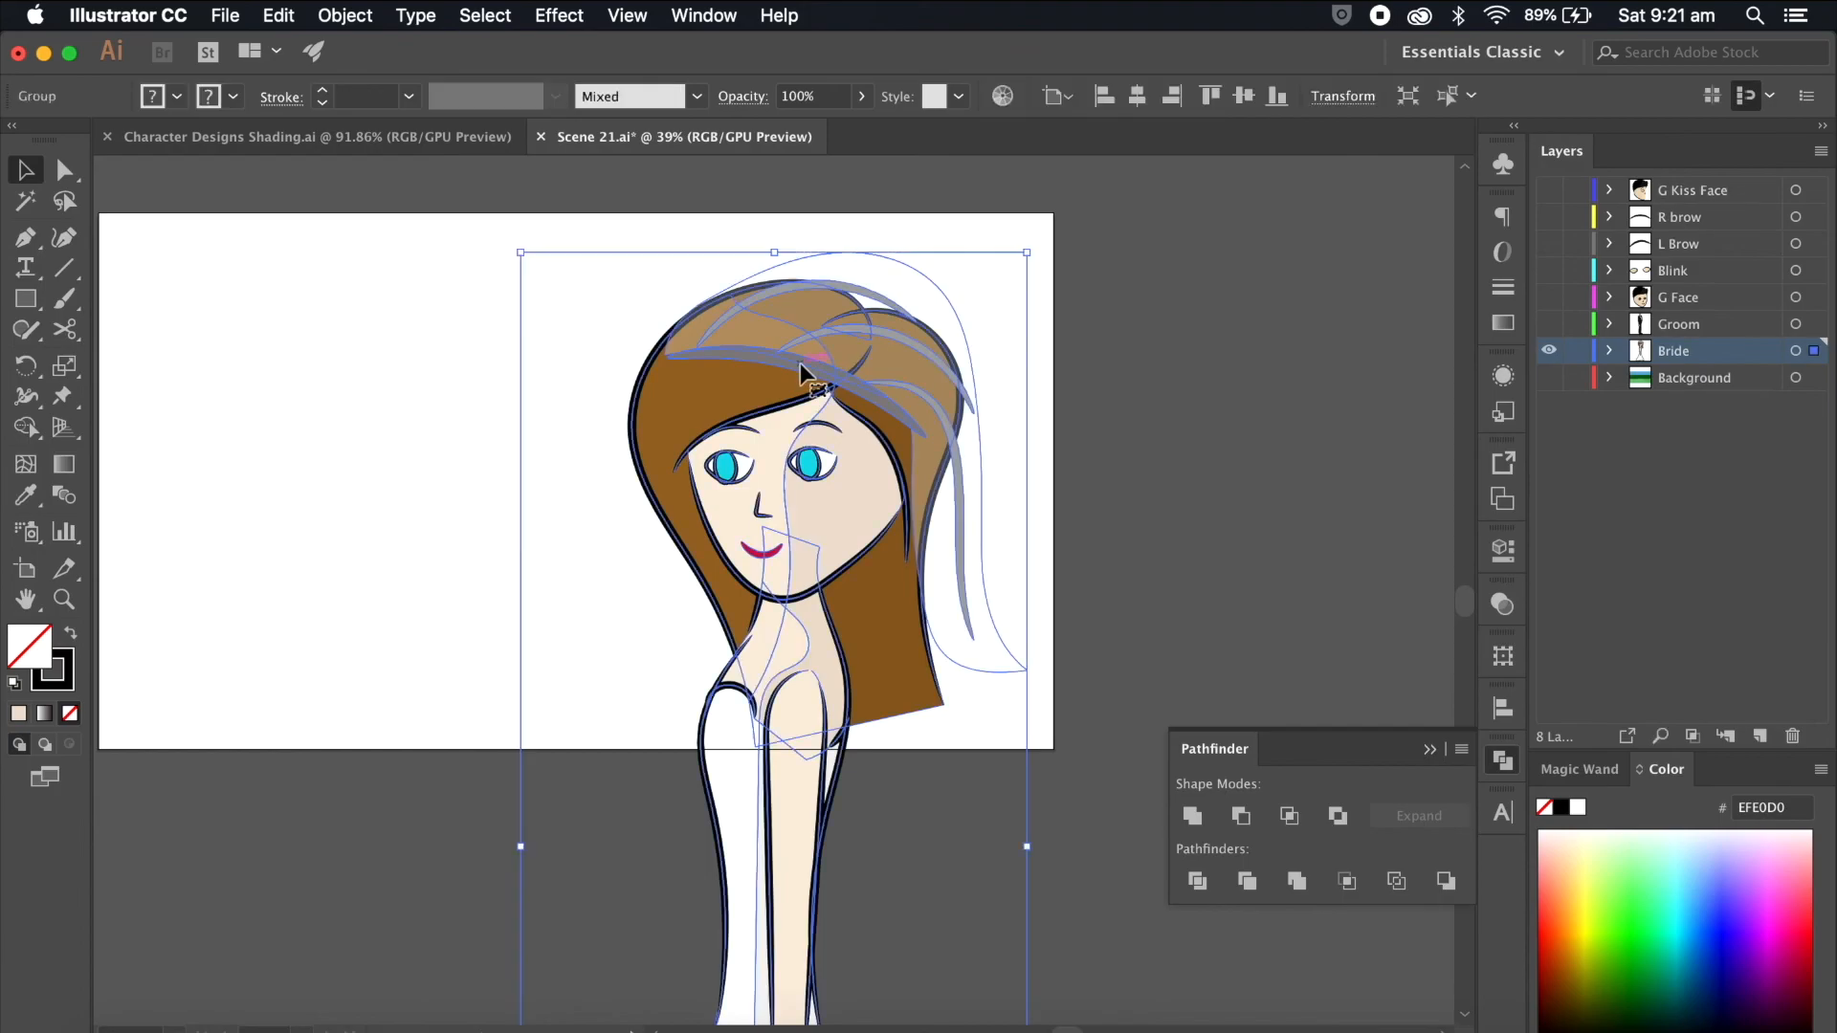
{"action": "double_click", "coordinate": [749, 358]}
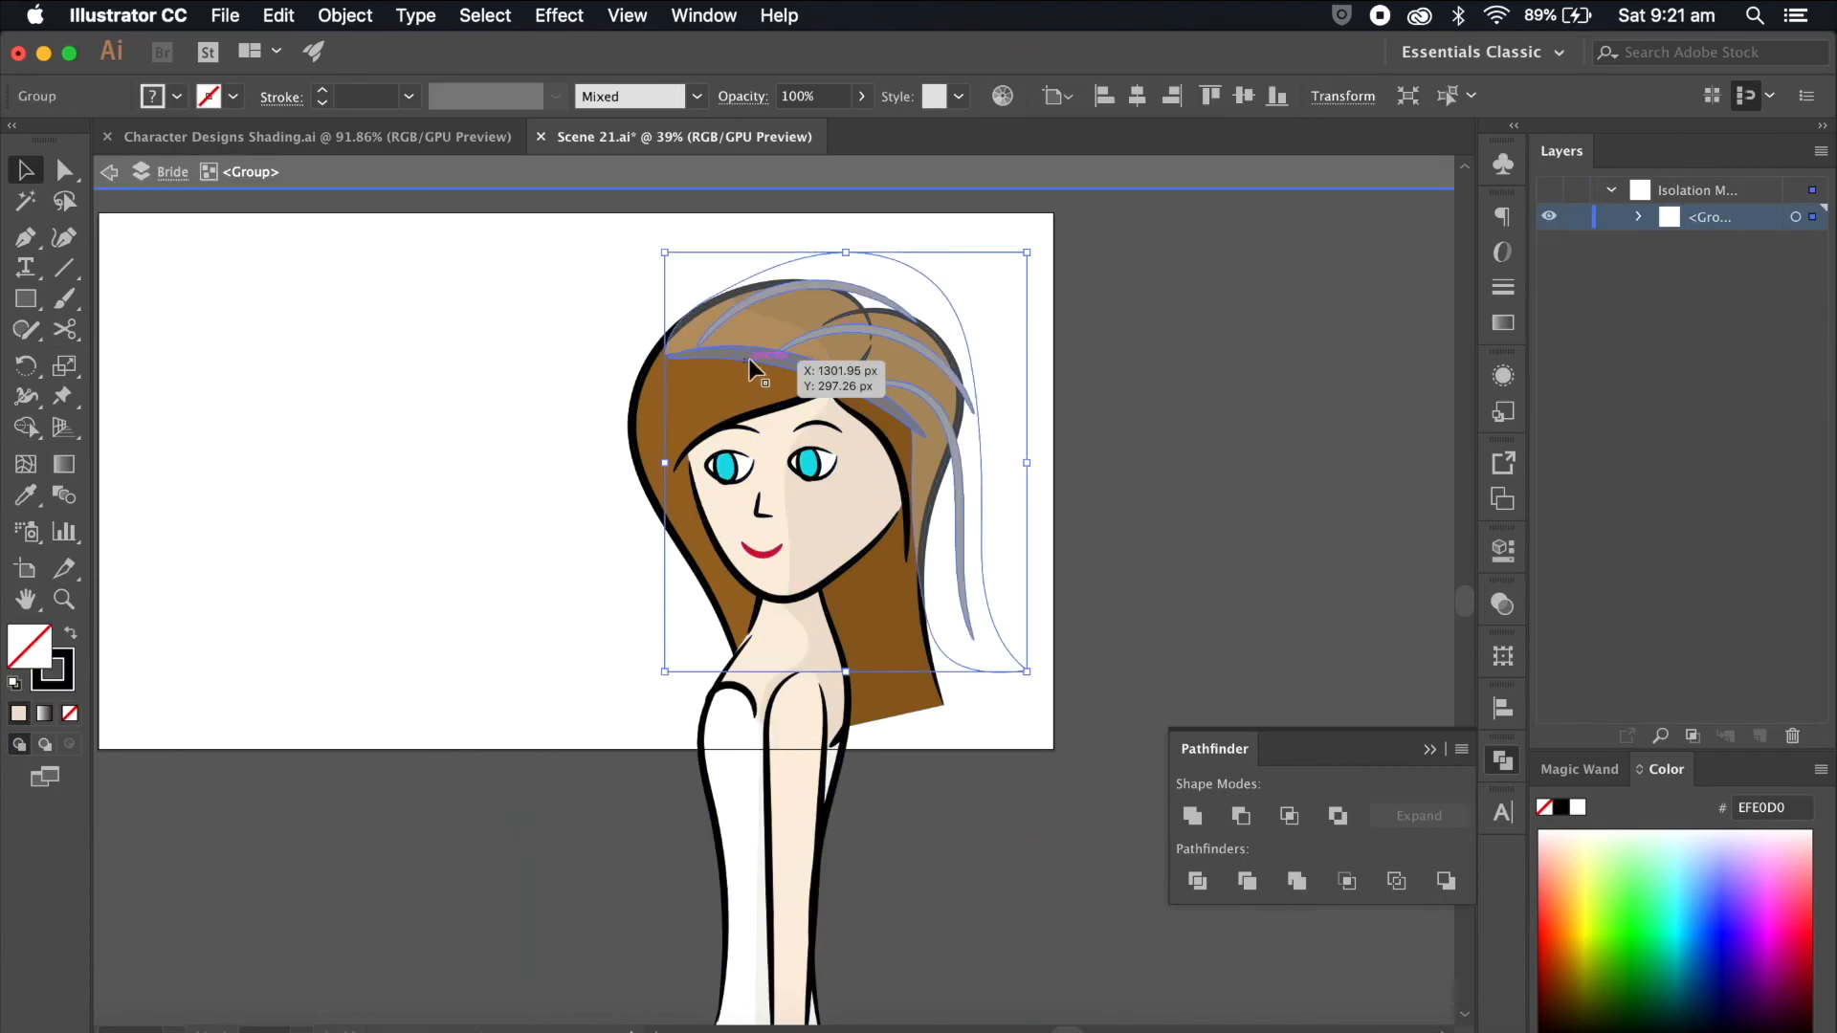
{"action": "left_click", "coordinate": [1016, 429]}
{"action": "double_click", "coordinate": [1016, 428]}
{"action": "left_click", "coordinate": [1760, 737]}
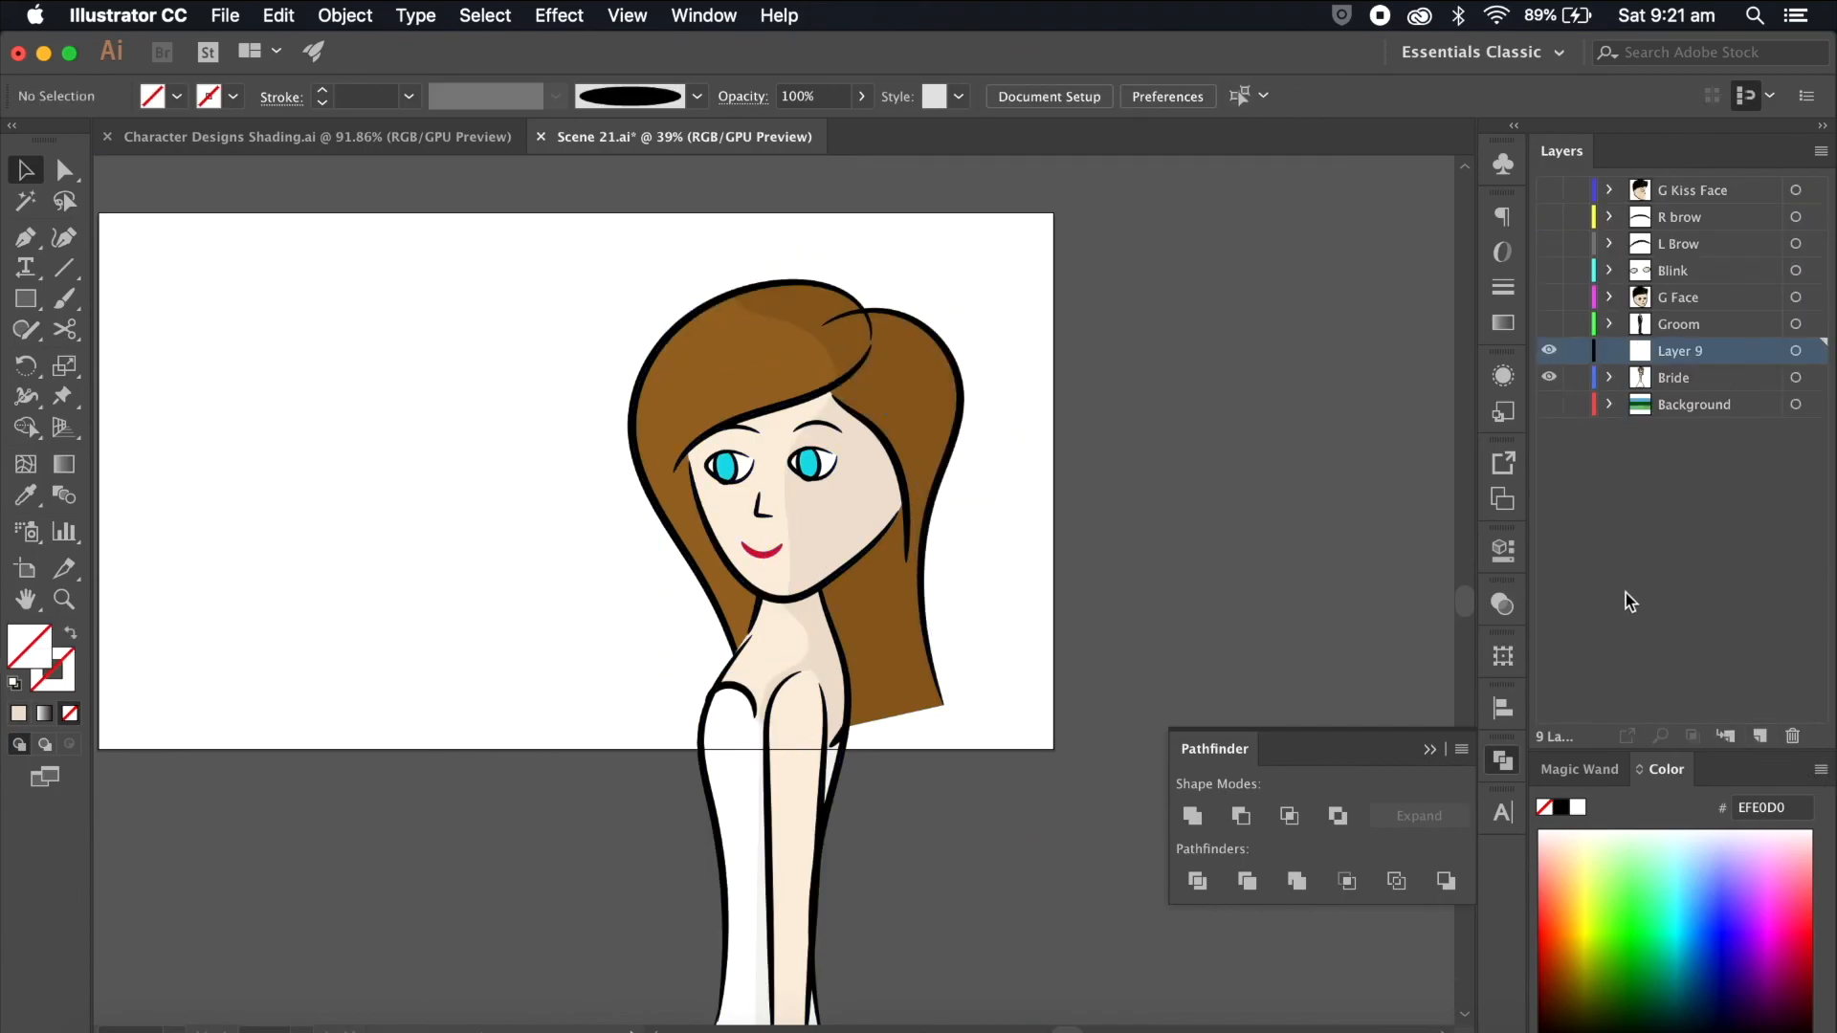
{"action": "key", "text": "super+f"}
{"action": "double_click", "coordinate": [1680, 351]}
{"action": "type", "text": "Ve"}
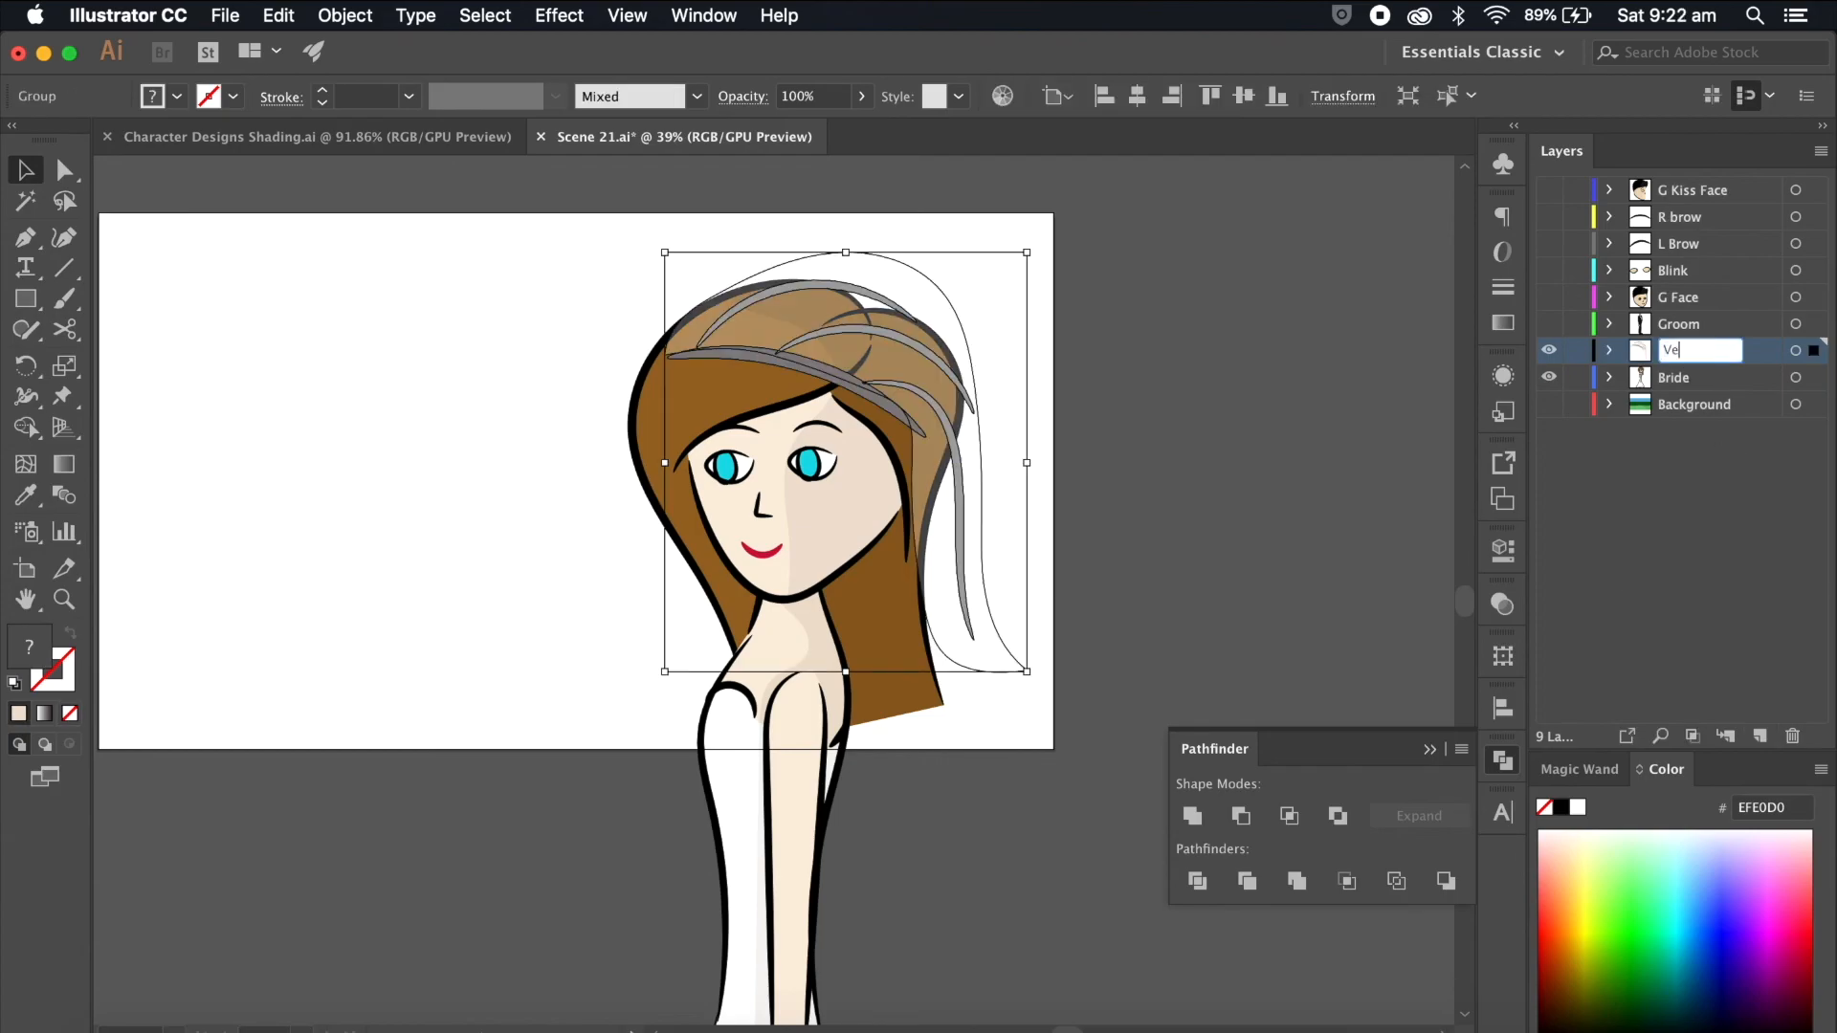
{"action": "type", "text": "il 2"}
{"action": "key", "text": "Return"}
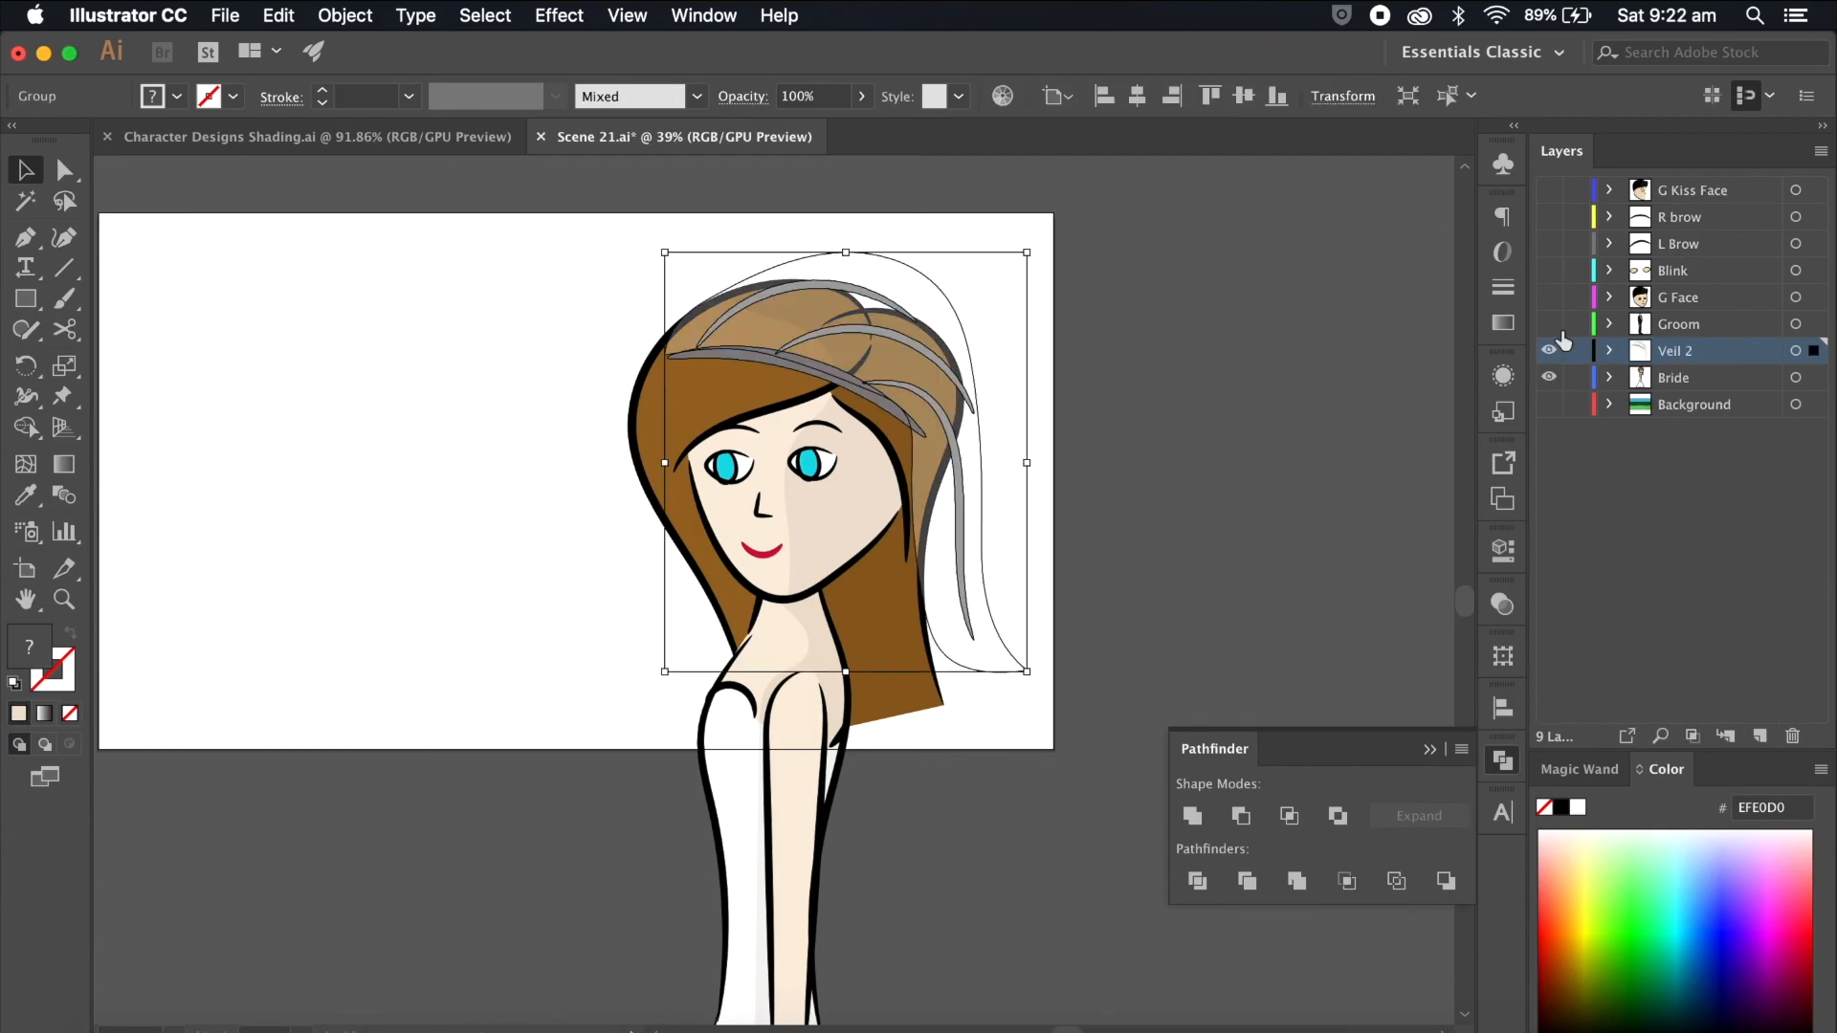
Step: Hide the Veil 2 layer and deselect the bride
{"action": "left_click", "coordinate": [1549, 350]}
{"action": "scroll", "coordinate": [1332, 424], "scroll_direction": "down", "scroll_amount": 2}
{"action": "left_click", "coordinate": [990, 662]}
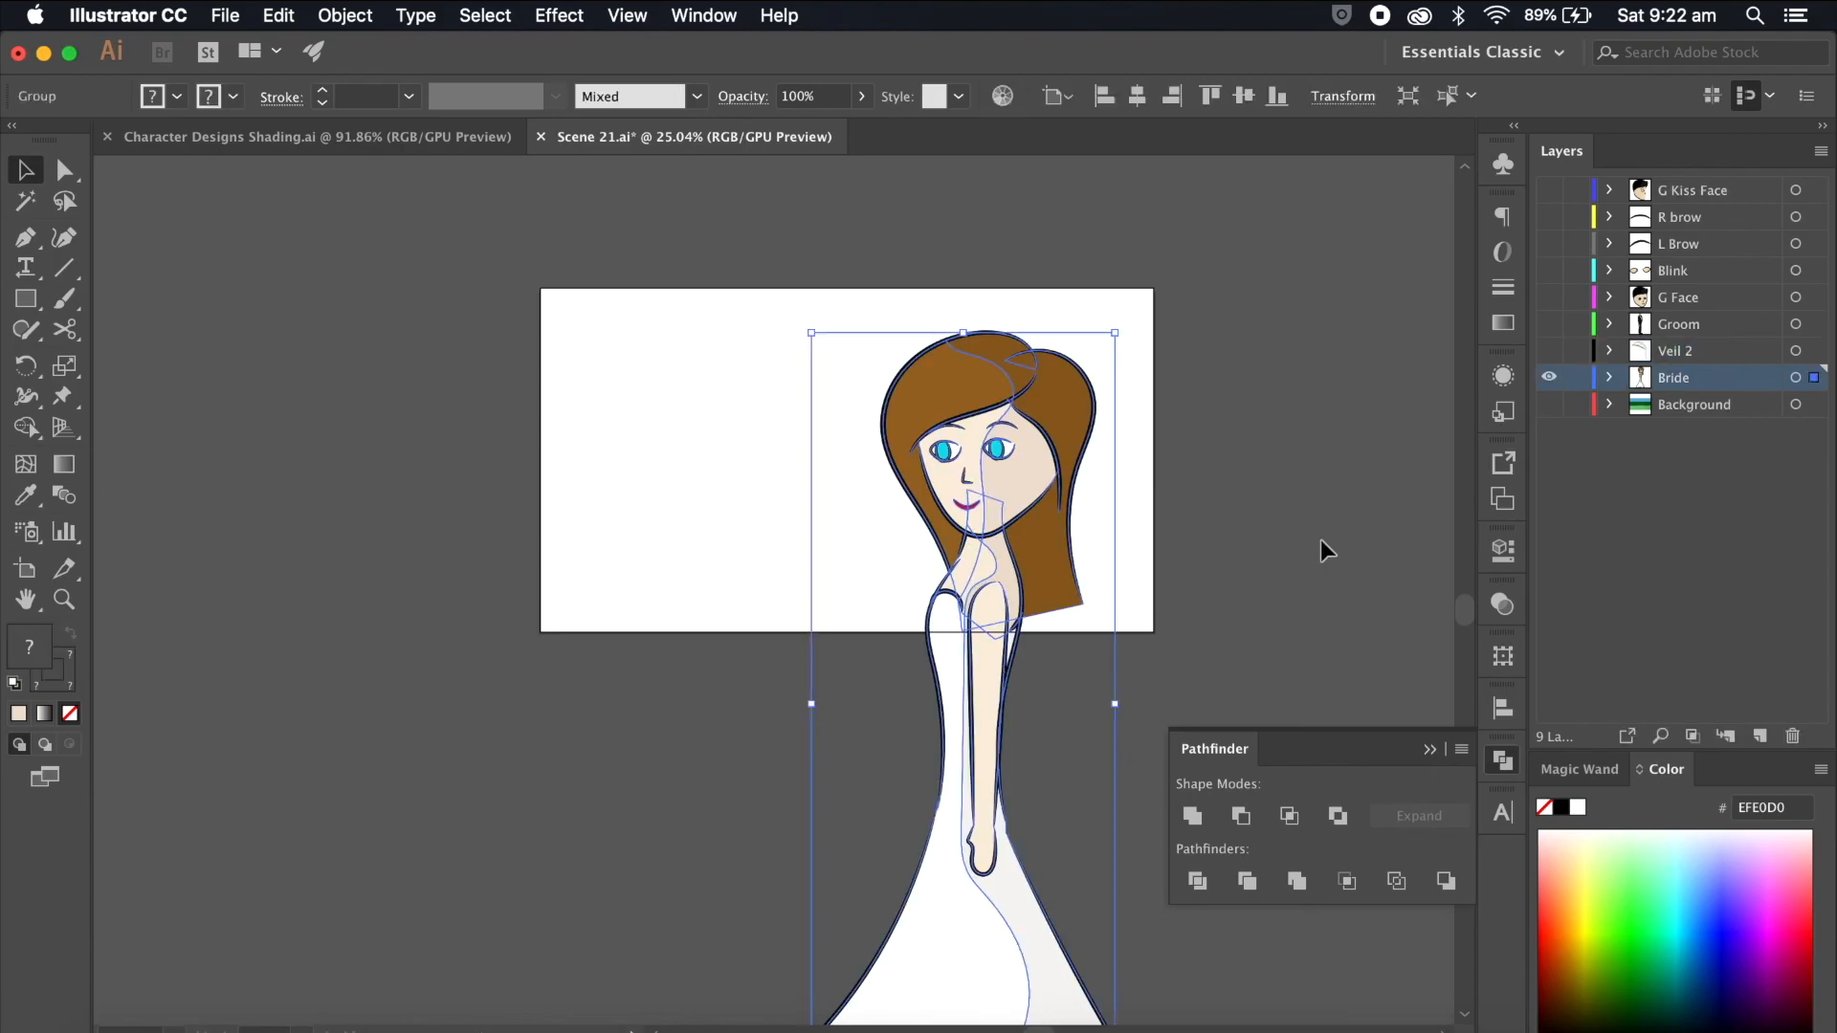
{"action": "left_click", "coordinate": [1320, 541]}
Step: Try to copy the face-covering veil from Character Designs Shading.ai and paste it onto the bride in Scene 21.ai
{"action": "left_click", "coordinate": [465, 141]}
{"action": "scroll", "coordinate": [968, 513], "scroll_direction": "left", "scroll_amount": 15}
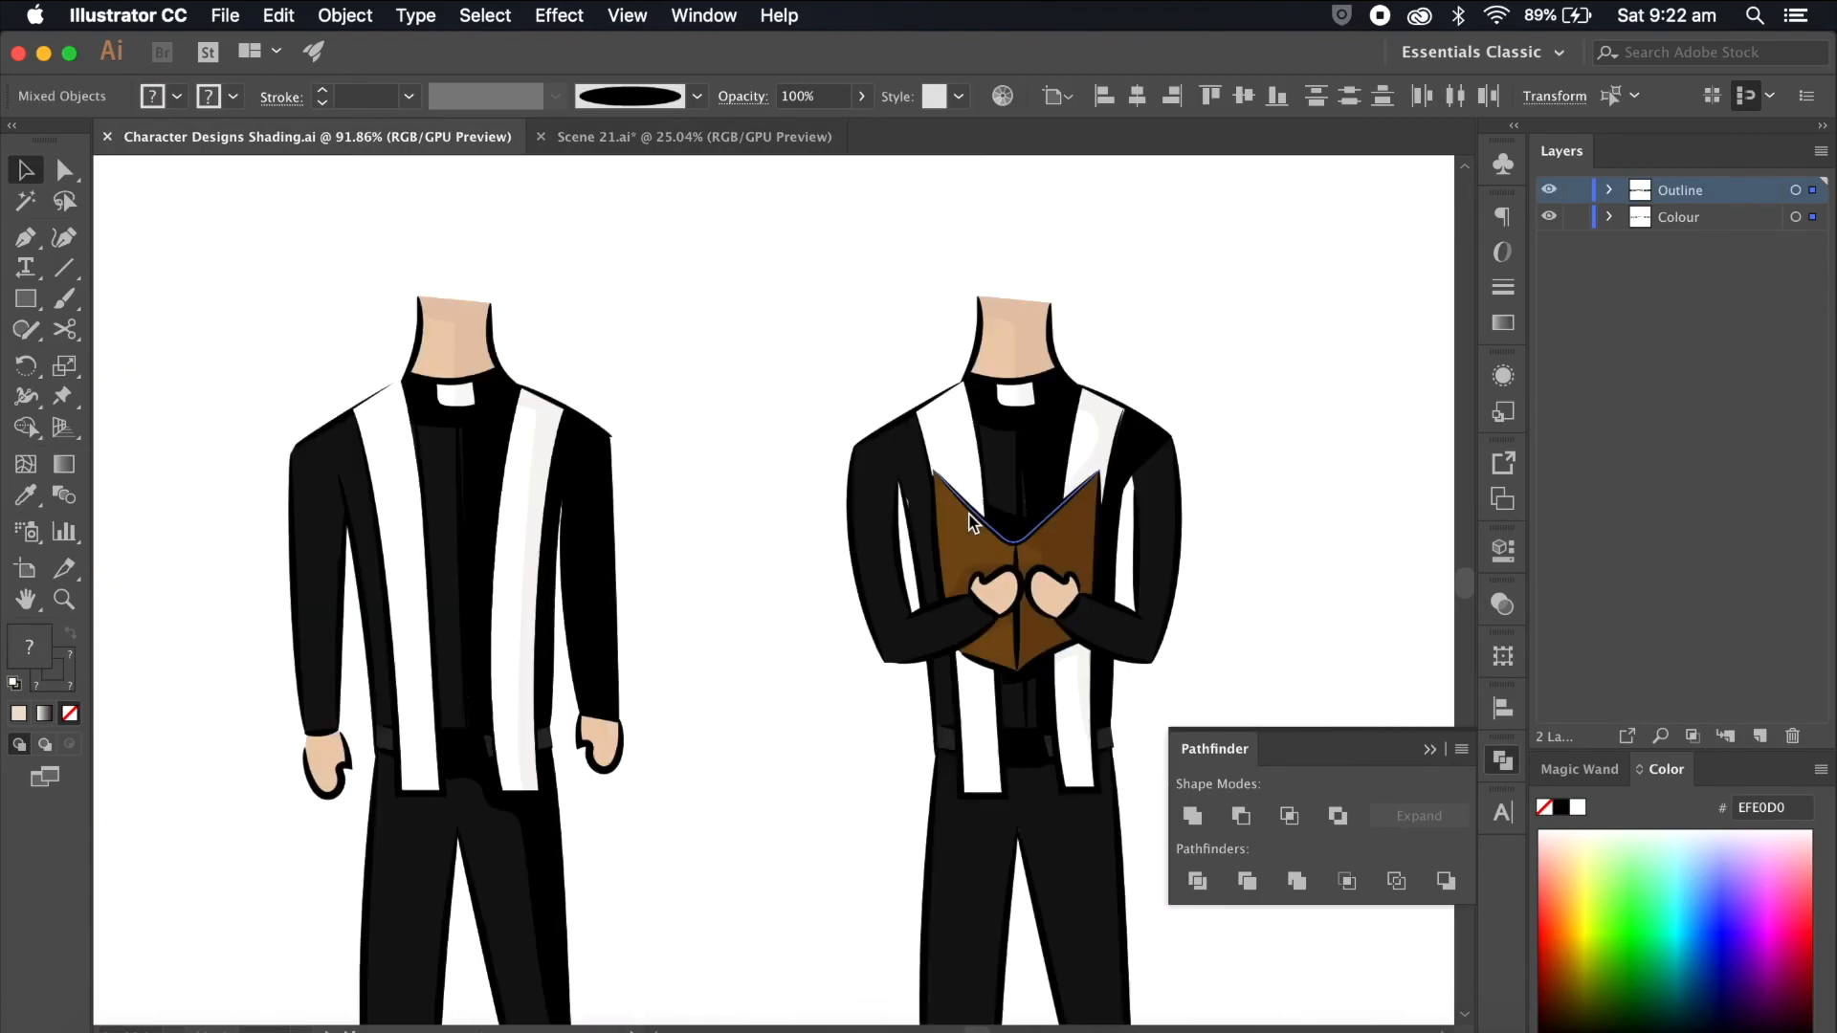
{"action": "left_click", "coordinate": [1160, 383]}
{"action": "scroll", "coordinate": [1159, 383], "scroll_direction": "right", "scroll_amount": 6}
{"action": "left_click", "coordinate": [1209, 531], "text": "shift"}
{"action": "key", "text": "super+c"}
{"action": "left_click", "coordinate": [662, 137]}
{"action": "scroll", "coordinate": [800, 329], "scroll_direction": "right", "scroll_amount": 5}
{"action": "scroll", "coordinate": [800, 329], "scroll_direction": "up", "scroll_amount": 3}
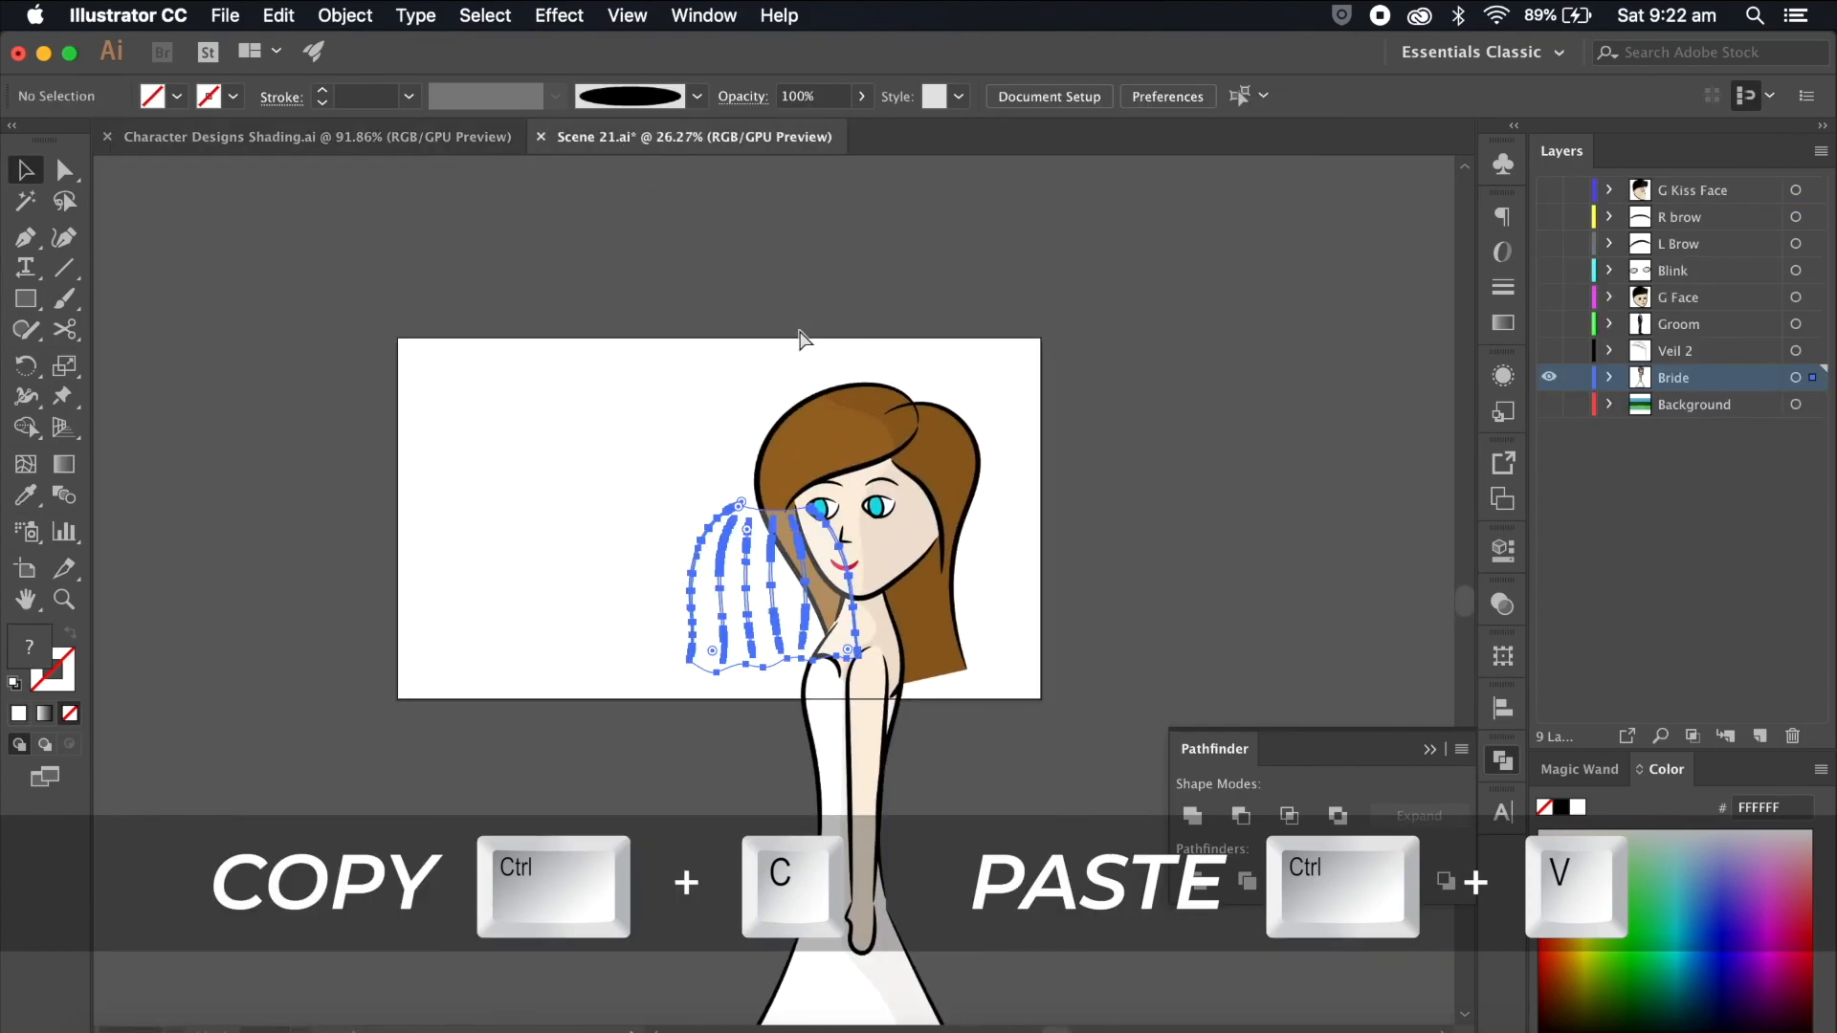
{"action": "key", "text": "super+v"}
{"action": "key", "text": "super+z"}
{"action": "scroll", "coordinate": [766, 585], "scroll_direction": "up", "scroll_amount": 3}
{"action": "key", "text": "super+v"}
{"action": "key", "text": "super+z"}
{"action": "scroll", "coordinate": [766, 584], "scroll_direction": "up", "scroll_amount": 3}
Step: Copy all parts of the face-covering veil from Character Designs Shading.ai and paste them into Scene 21.ai's Bride layer
{"action": "left_click", "coordinate": [465, 140]}
{"action": "left_click", "coordinate": [1138, 322]}
{"action": "left_click", "coordinate": [1033, 287]}
{"action": "left_click", "coordinate": [1158, 354], "text": "shift"}
{"action": "scroll", "coordinate": [1116, 401], "scroll_direction": "down", "scroll_amount": 5}
{"action": "key", "text": "super+c"}
{"action": "left_click", "coordinate": [668, 136]}
{"action": "key", "text": "super+v"}
Step: Group the pasted veil, enlarge it and position it over the bride's head and face
{"action": "key", "text": "super+g"}
{"action": "left_click_drag", "start_coordinate": [936, 428], "coordinate": [1072, 295]}
{"action": "left_click_drag", "start_coordinate": [993, 362], "coordinate": [957, 325]}
{"action": "scroll", "coordinate": [1109, 425], "scroll_direction": "down", "scroll_amount": 2}
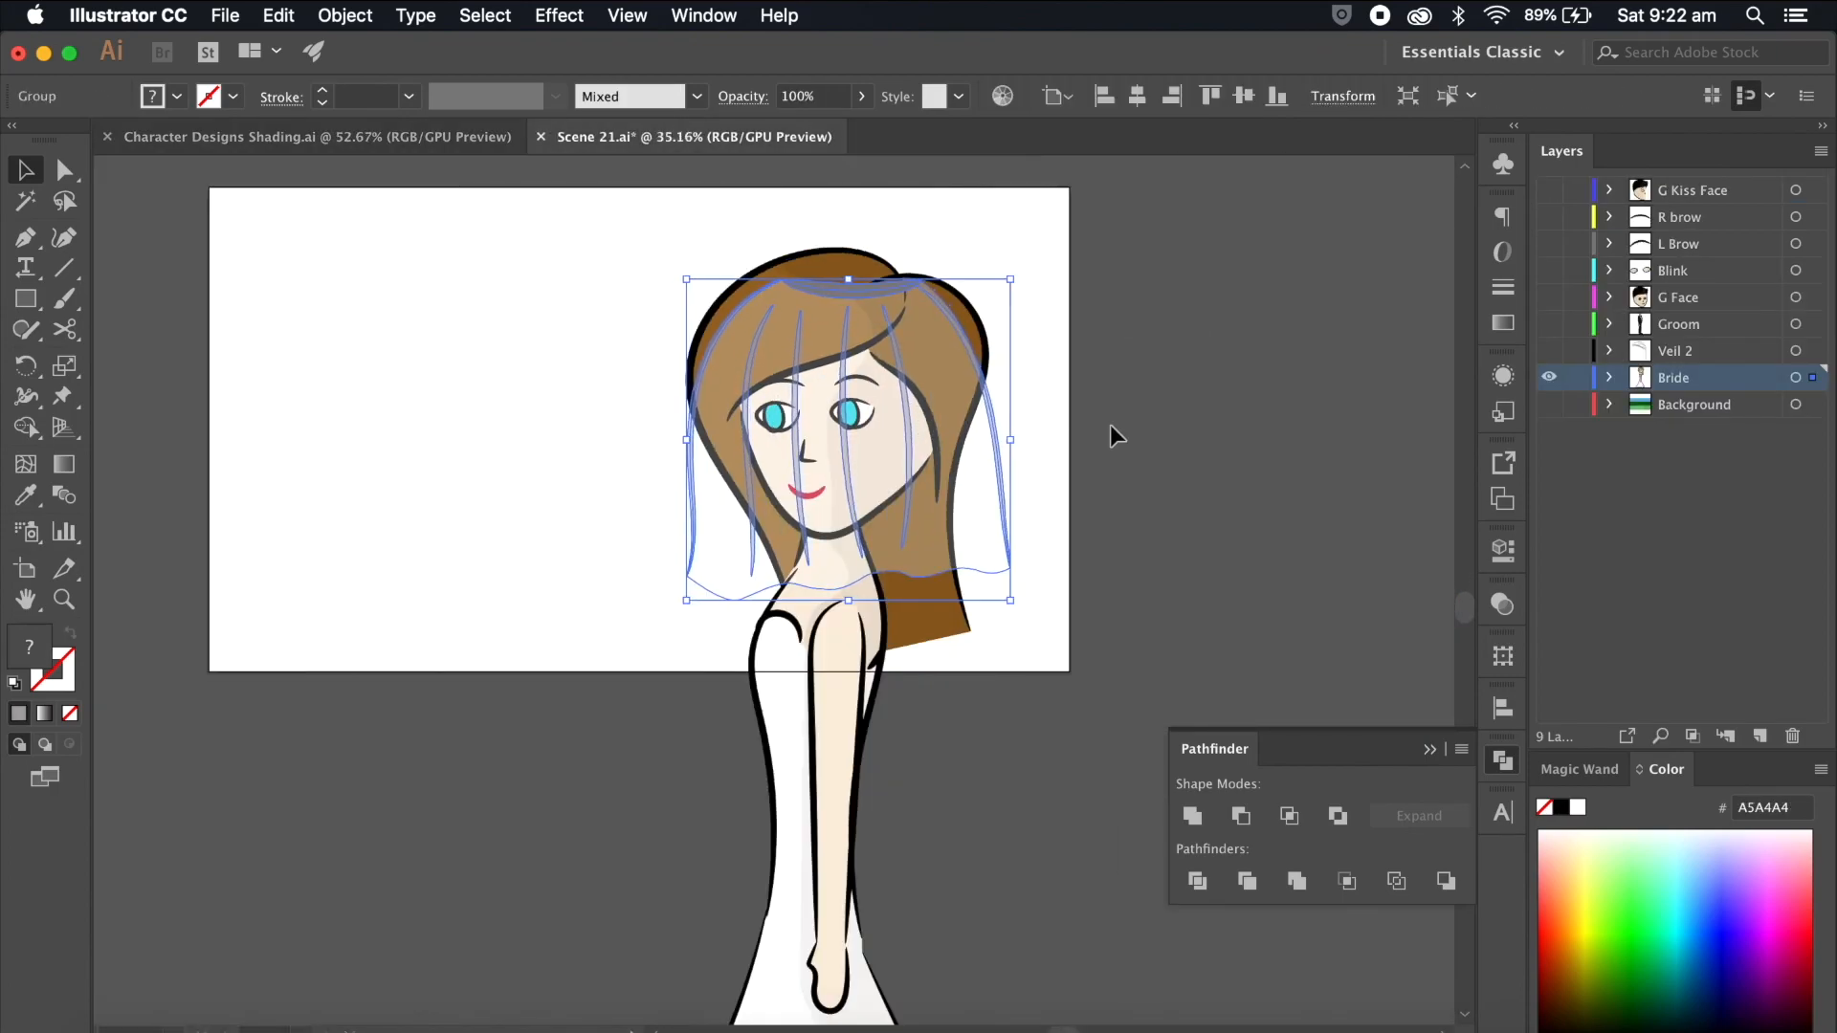
Step: Move the grouped veil onto a new layer above Bride named Veil 1 and hide that layer
{"action": "left_click", "coordinate": [1758, 736]}
{"action": "left_click_drag", "start_coordinate": [1814, 404], "coordinate": [1747, 383]}
{"action": "double_click", "coordinate": [1747, 380]}
{"action": "type", "text": "Veil 1"}
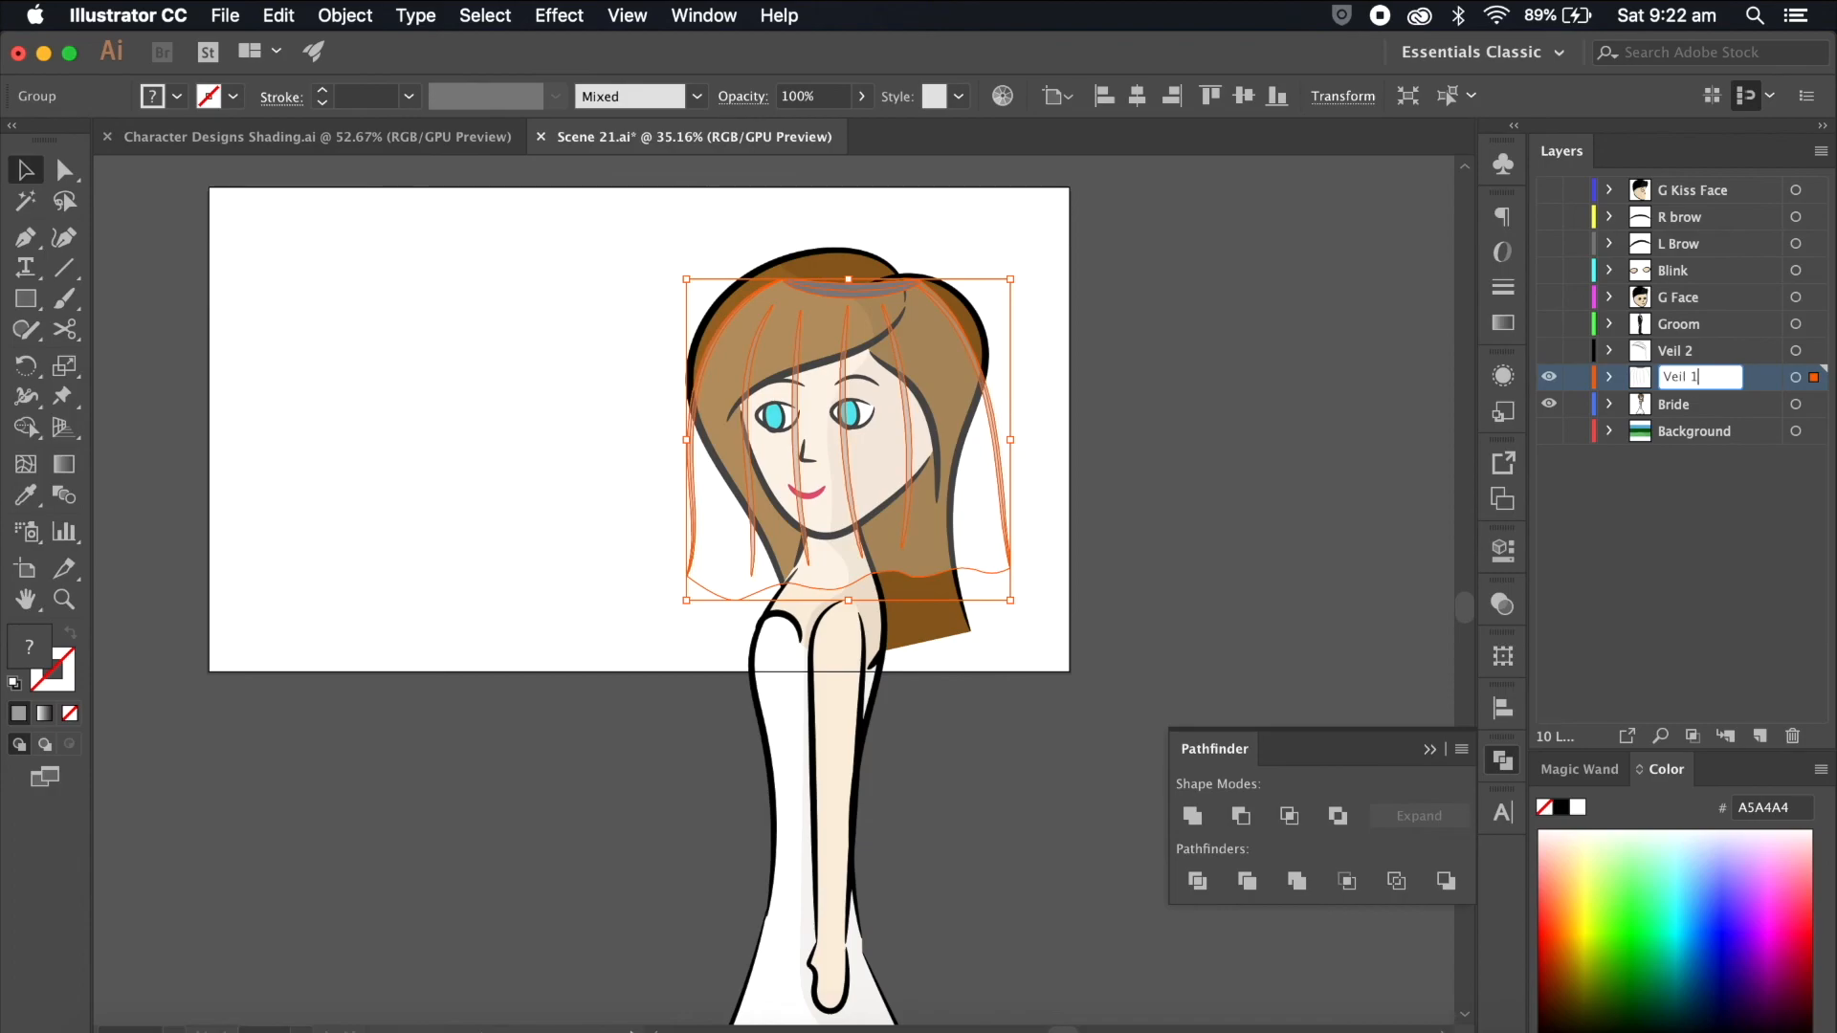
{"action": "key", "text": "Return"}
{"action": "key", "text": "super+shift+a"}
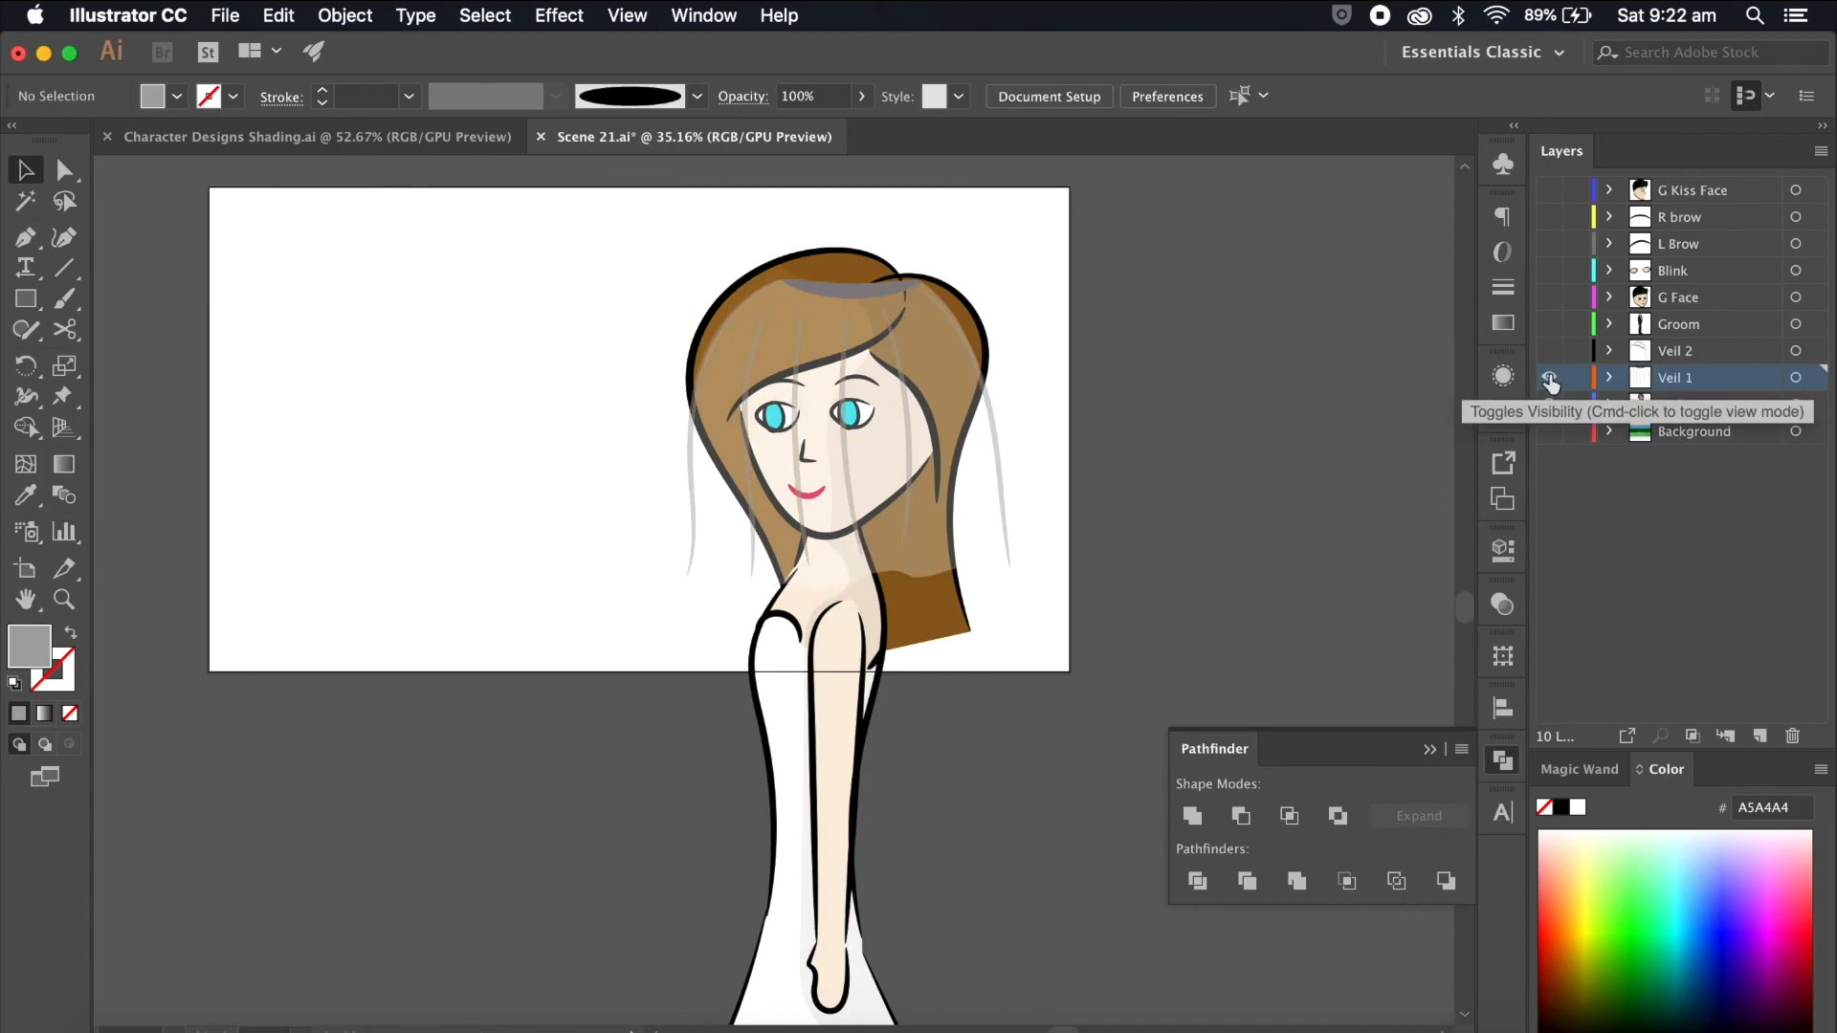
{"action": "left_click", "coordinate": [815, 713]}
{"action": "left_click", "coordinate": [993, 757]}
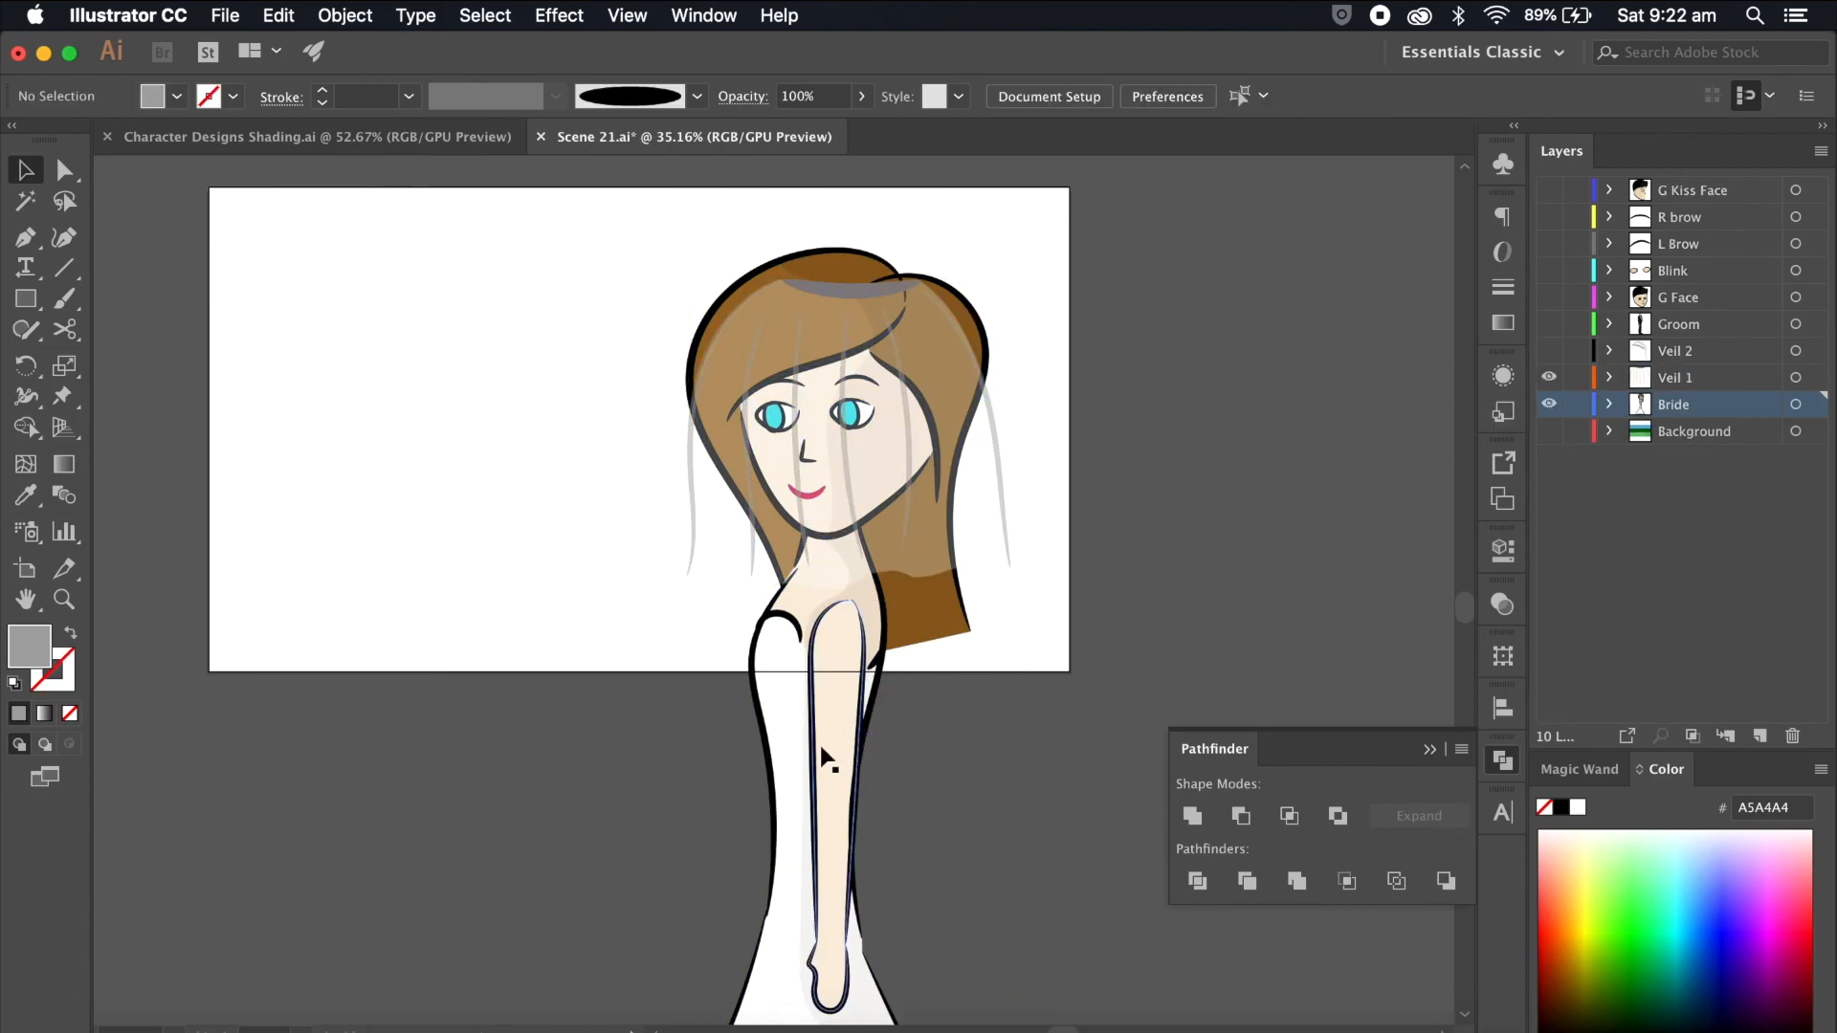
{"action": "left_click", "coordinate": [1548, 377]}
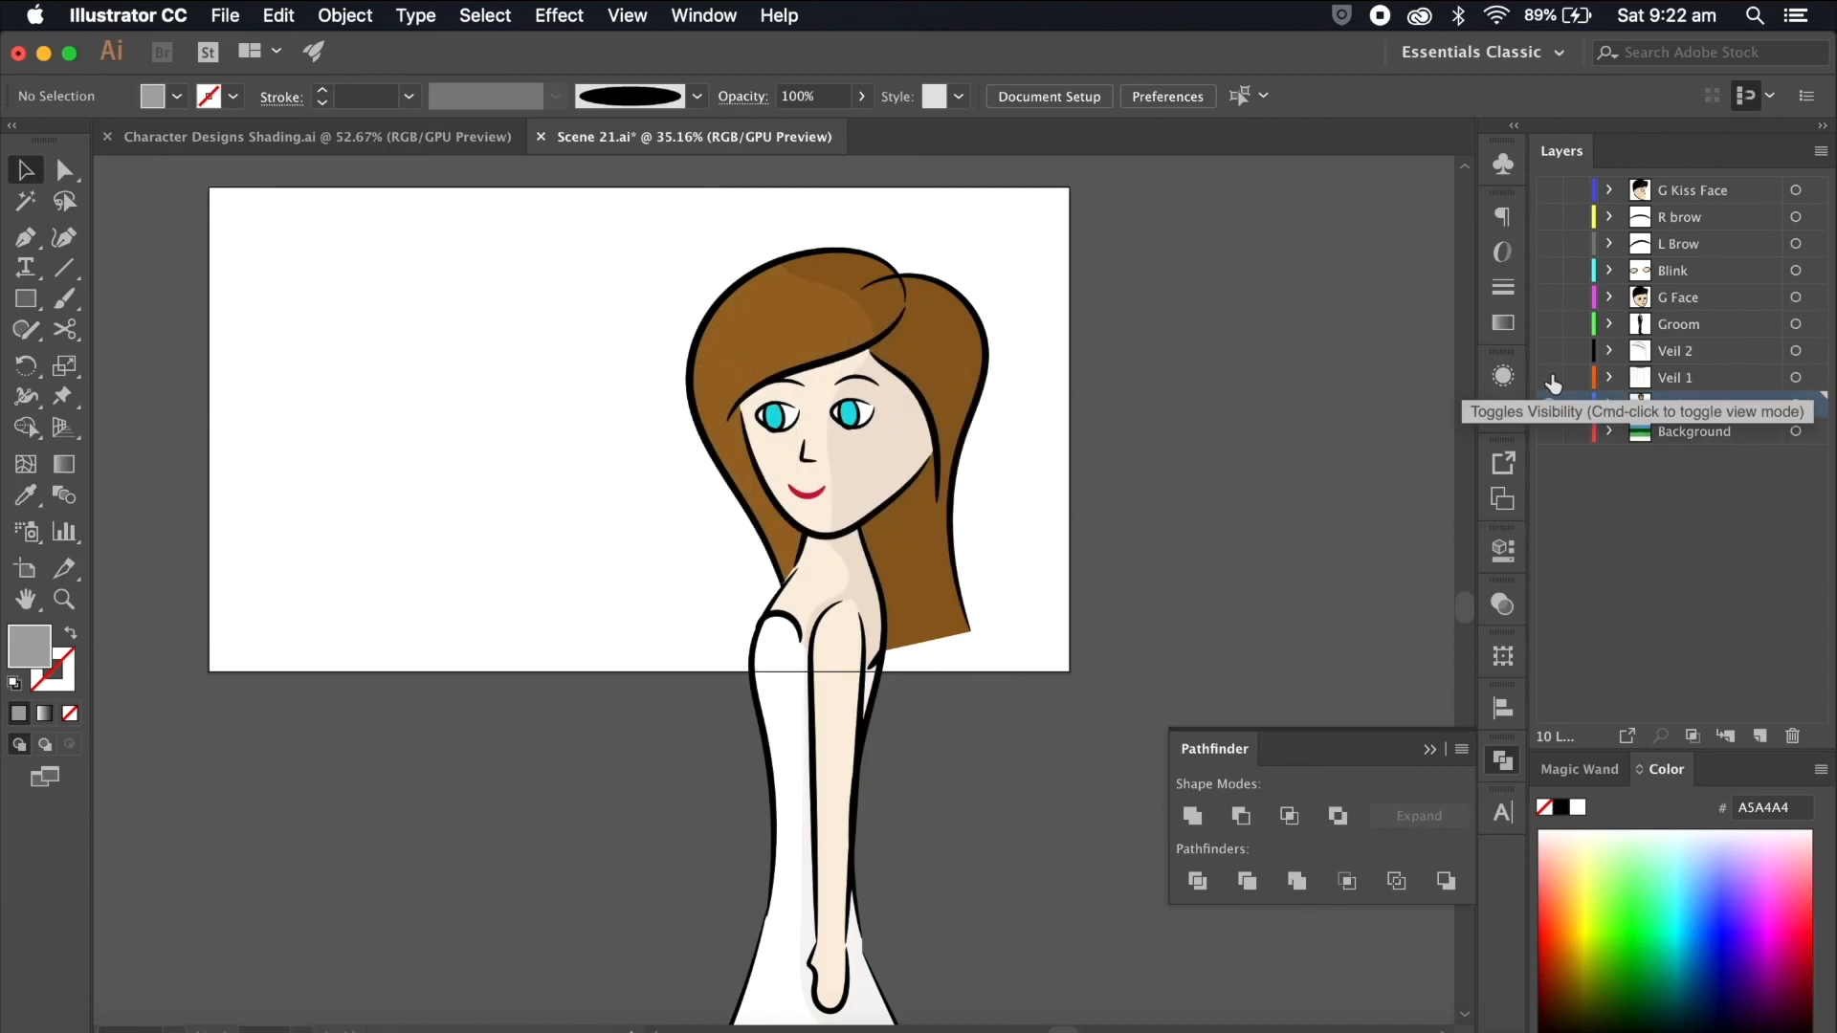
Step: Isolate the bride's group at her arm to edit its individual parts
{"action": "left_click", "coordinate": [856, 647]}
{"action": "scroll", "coordinate": [855, 653], "scroll_direction": "up", "scroll_amount": 2}
{"action": "scroll", "coordinate": [850, 674], "scroll_direction": "down", "scroll_amount": 2}
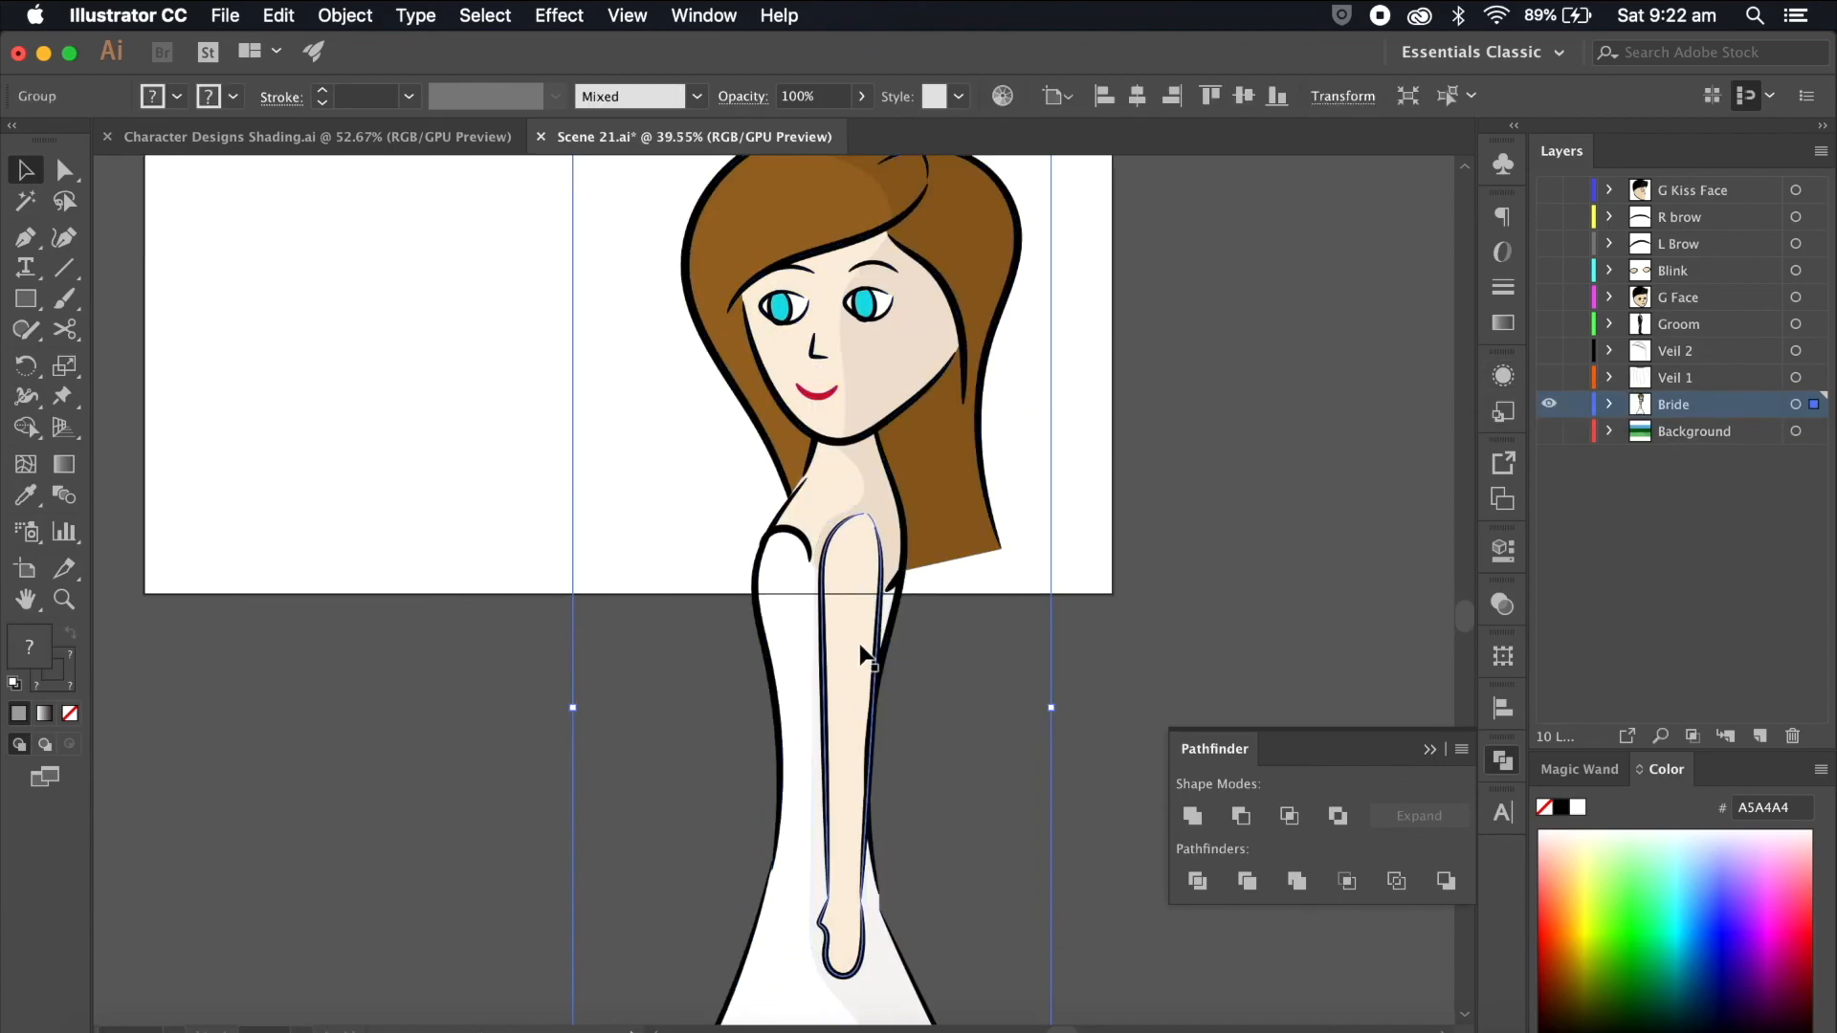
{"action": "double_click", "coordinate": [858, 647]}
Step: Try moving the bride's arm sideways off the dress, and undo the move
{"action": "scroll", "coordinate": [841, 652], "scroll_direction": "up", "scroll_amount": 3}
{"action": "left_click_drag", "start_coordinate": [840, 653], "coordinate": [1014, 654]}
{"action": "scroll", "coordinate": [1015, 656], "scroll_direction": "down", "scroll_amount": 3}
{"action": "key", "text": "super+z"}
{"action": "scroll", "coordinate": [1016, 658], "scroll_direction": "up", "scroll_amount": 3}
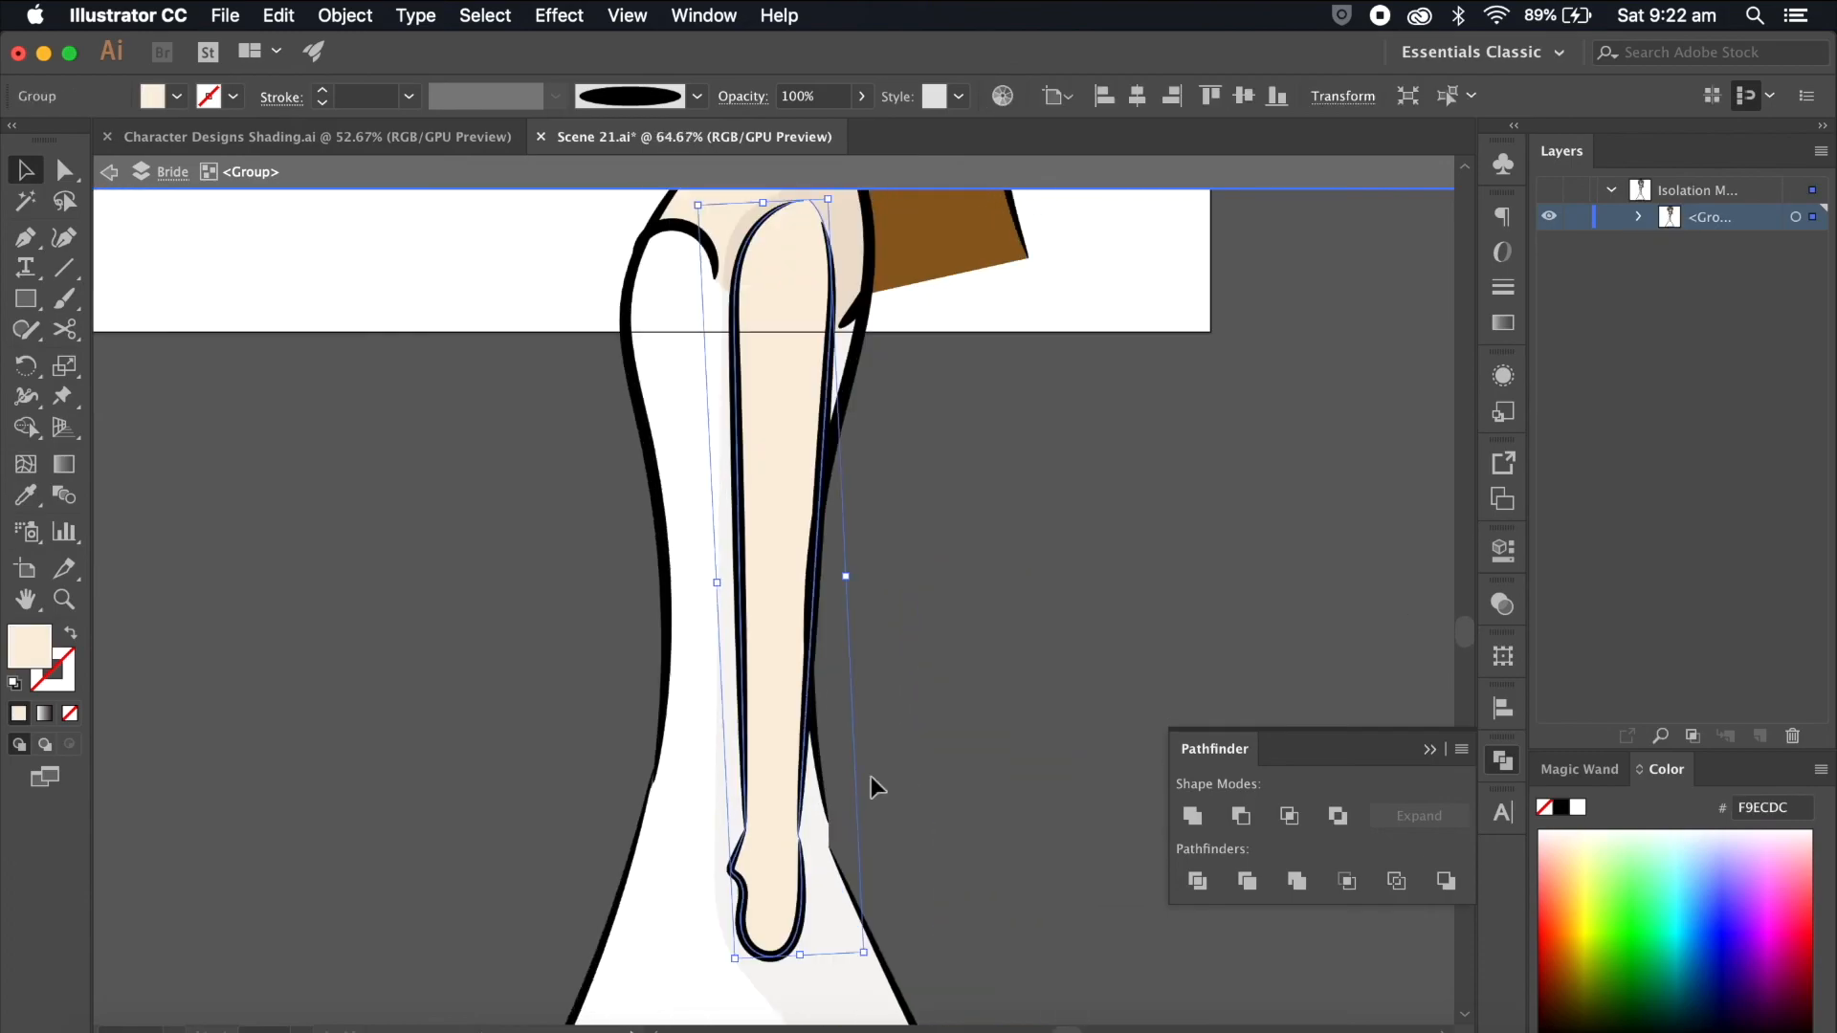
Step: Cut the bride's arm fill and outline from her group and paste them in place on a new layer named Arm
{"action": "left_click", "coordinate": [900, 766]}
{"action": "scroll", "coordinate": [899, 767], "scroll_direction": "down", "scroll_amount": 3}
{"action": "left_click", "coordinate": [746, 730]}
{"action": "left_click", "coordinate": [742, 595], "text": "shift"}
{"action": "scroll", "coordinate": [742, 594], "scroll_direction": "down", "scroll_amount": 4}
{"action": "scroll", "coordinate": [744, 603], "scroll_direction": "up", "scroll_amount": 3}
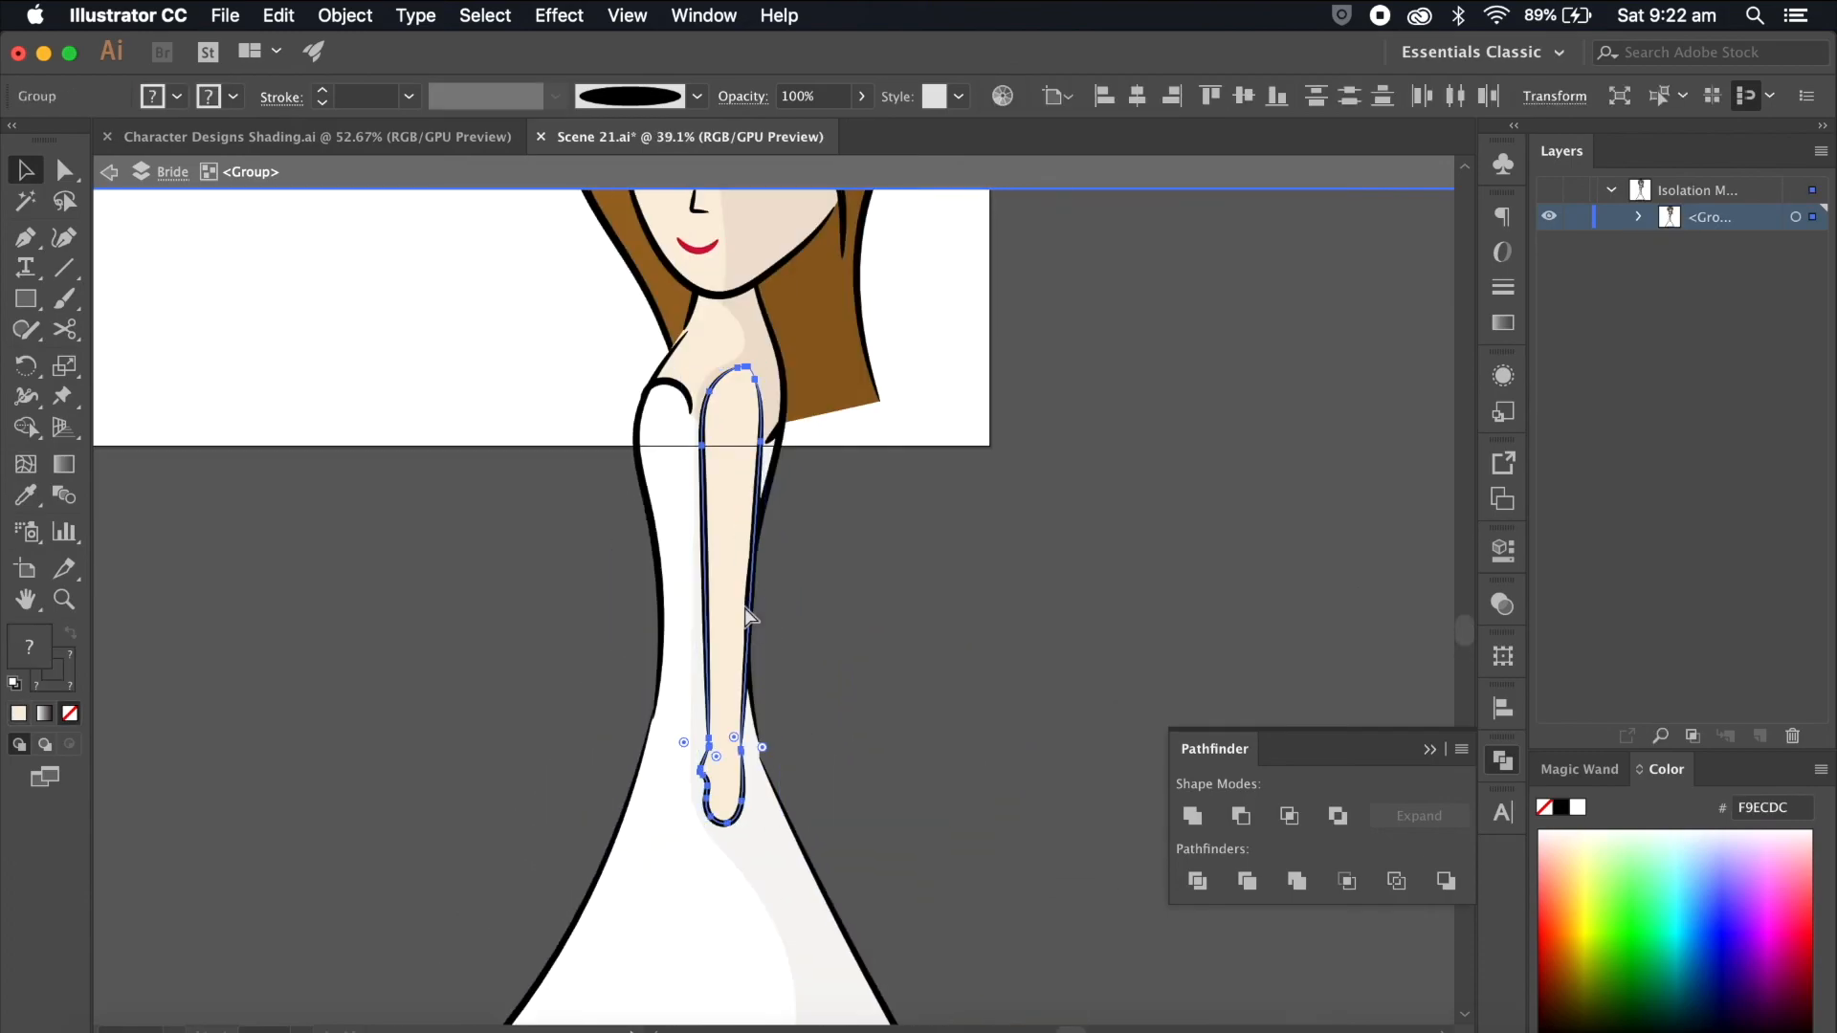
{"action": "key", "text": "super+x"}
{"action": "key", "text": "Escape"}
{"action": "left_click", "coordinate": [1760, 736]}
{"action": "key", "text": "super+f"}
{"action": "double_click", "coordinate": [1692, 403]}
{"action": "type", "text": "Arm"}
{"action": "key", "text": "Return"}
Step: Check the Veil 1 and Veil 2 layers over the bride by toggling their visibility, and hide the Arm layer
{"action": "scroll", "coordinate": [1041, 513], "scroll_direction": "up", "scroll_amount": 5}
{"action": "scroll", "coordinate": [1041, 513], "scroll_direction": "down", "scroll_amount": 1}
{"action": "left_click", "coordinate": [1550, 379]}
{"action": "left_click", "coordinate": [1550, 379]}
{"action": "left_click", "coordinate": [1548, 350]}
{"action": "left_click", "coordinate": [1549, 350]}
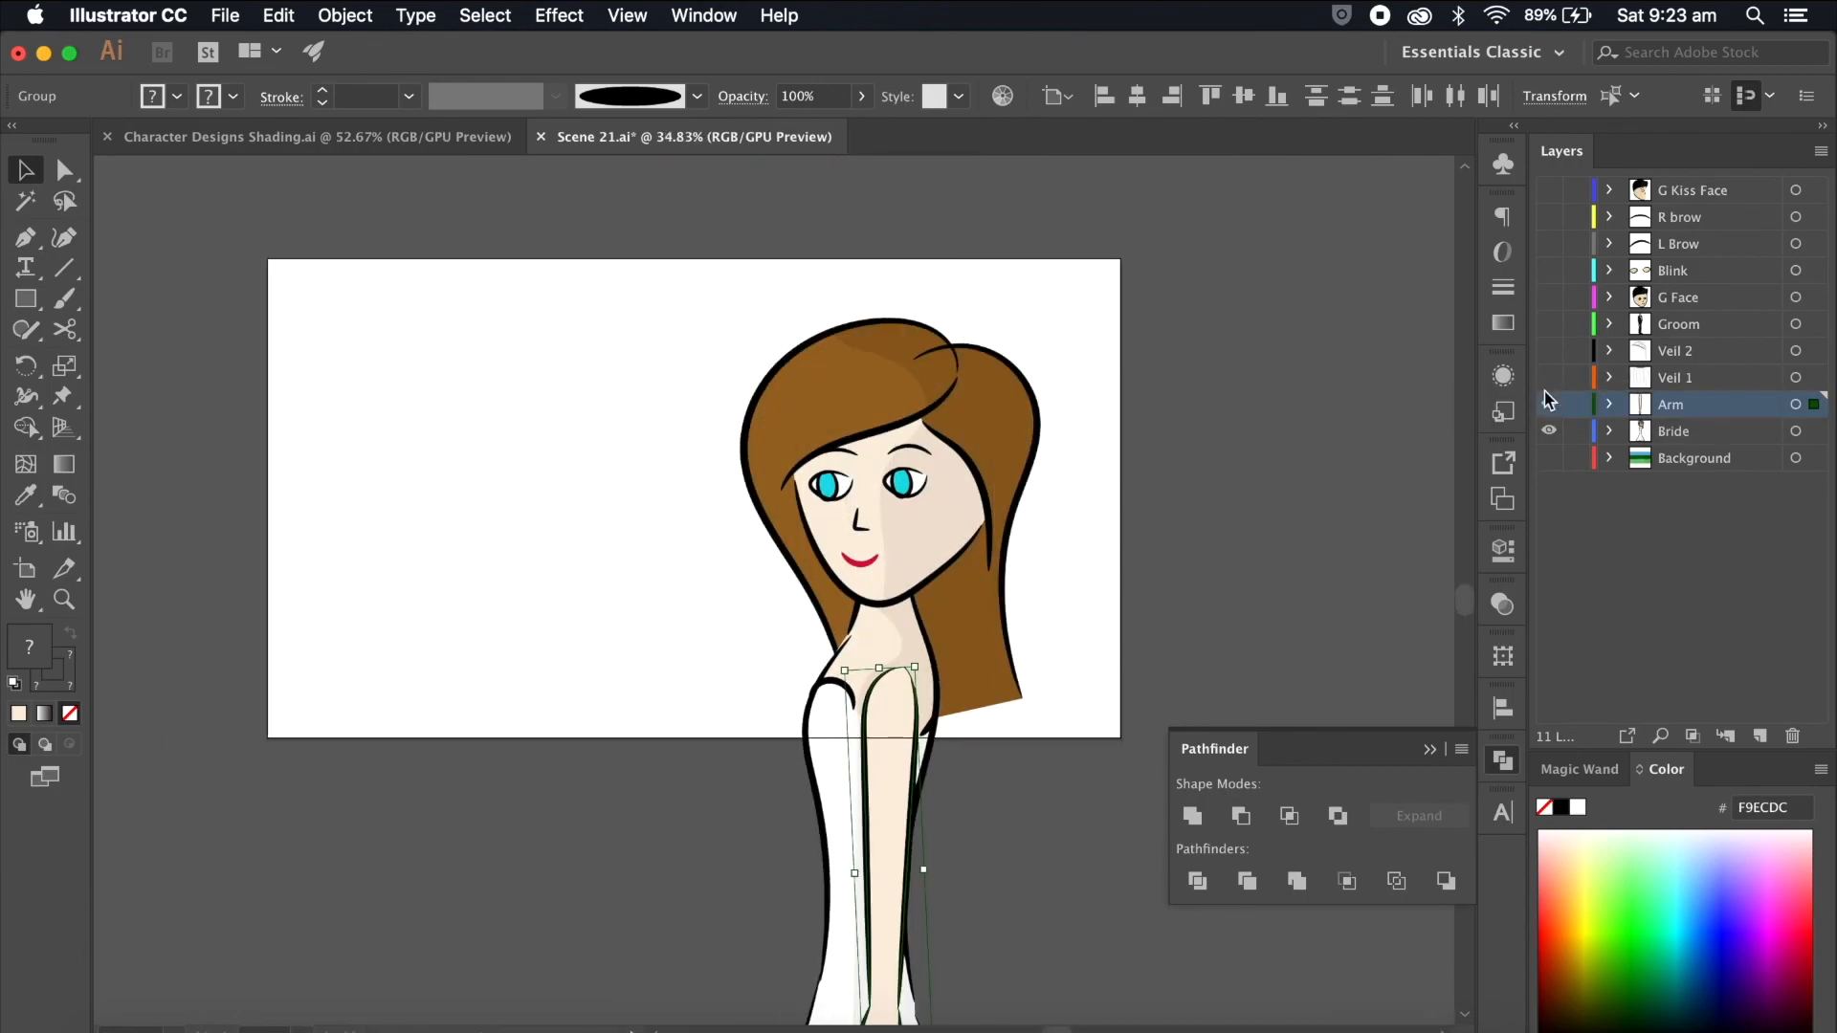
{"action": "left_click", "coordinate": [1549, 403]}
Step: Isolate the bride's group and cut her main hair fills and outer hair outlines out of it
{"action": "scroll", "coordinate": [1314, 461], "scroll_direction": "up", "scroll_amount": 4}
{"action": "left_click", "coordinate": [788, 744]}
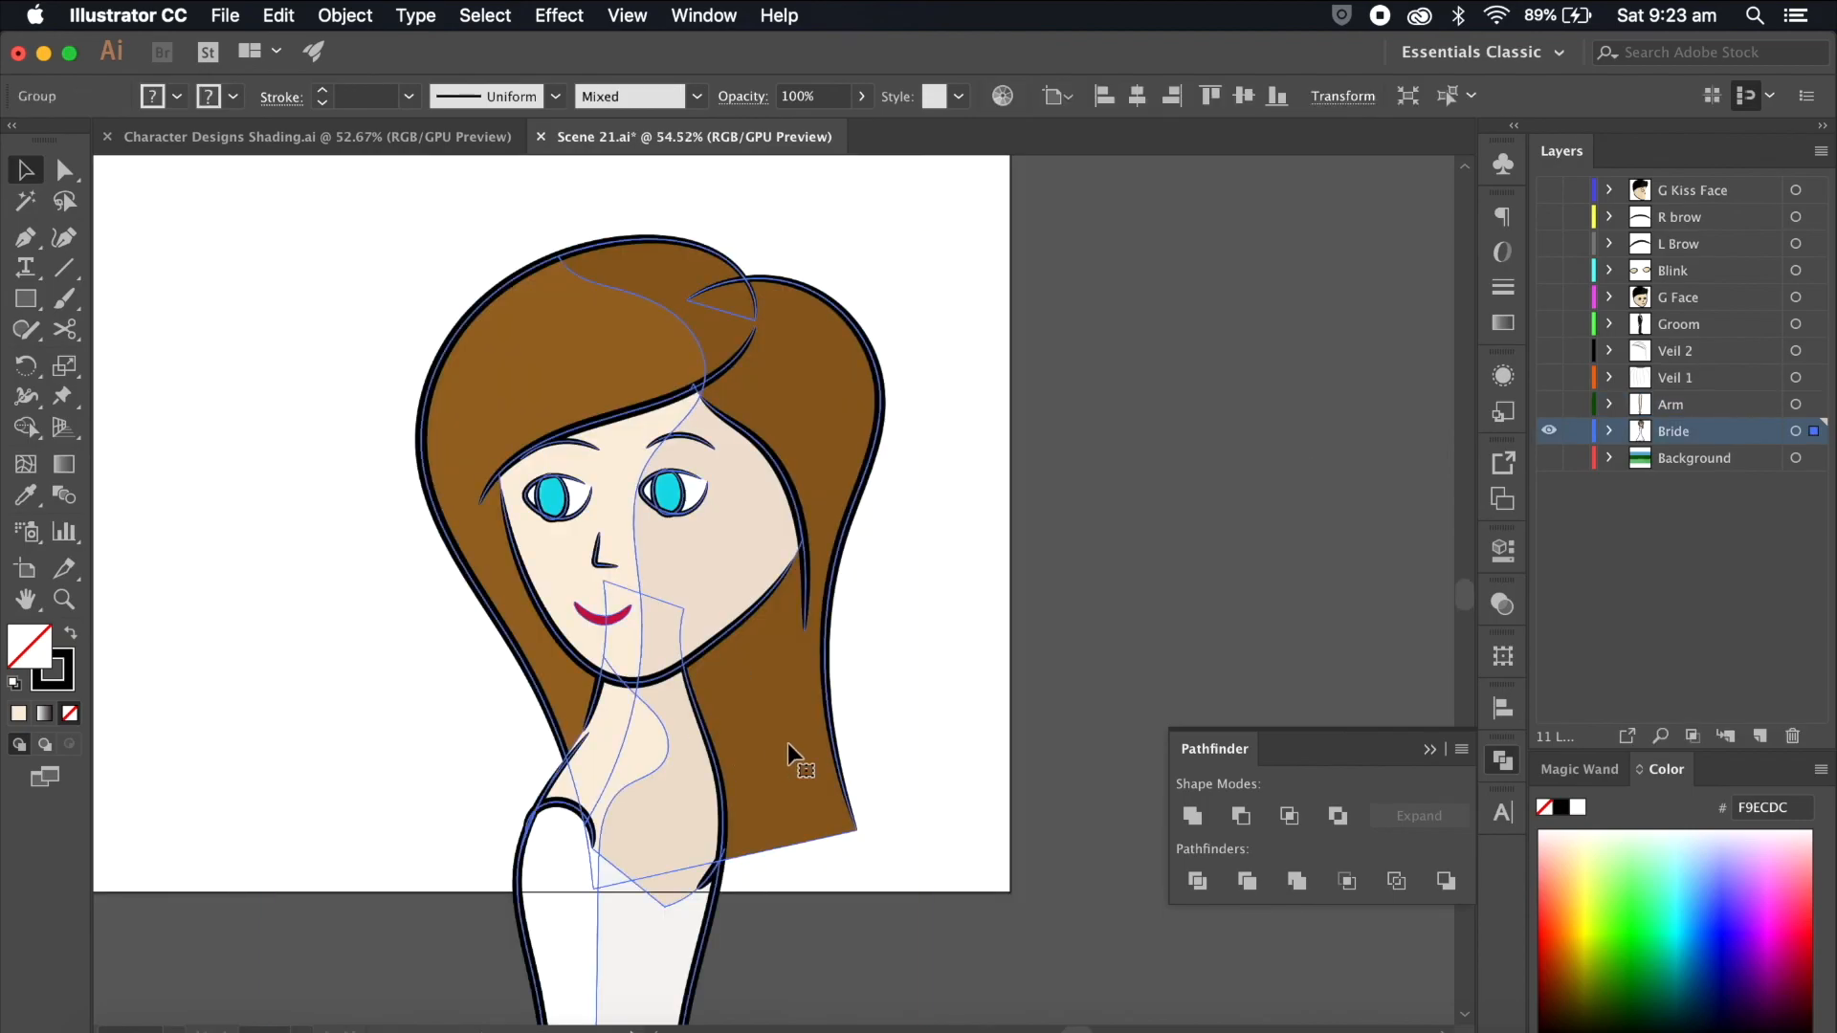
{"action": "scroll", "coordinate": [789, 743], "scroll_direction": "down", "scroll_amount": 2}
{"action": "double_click", "coordinate": [916, 685]}
{"action": "left_click", "coordinate": [920, 637]}
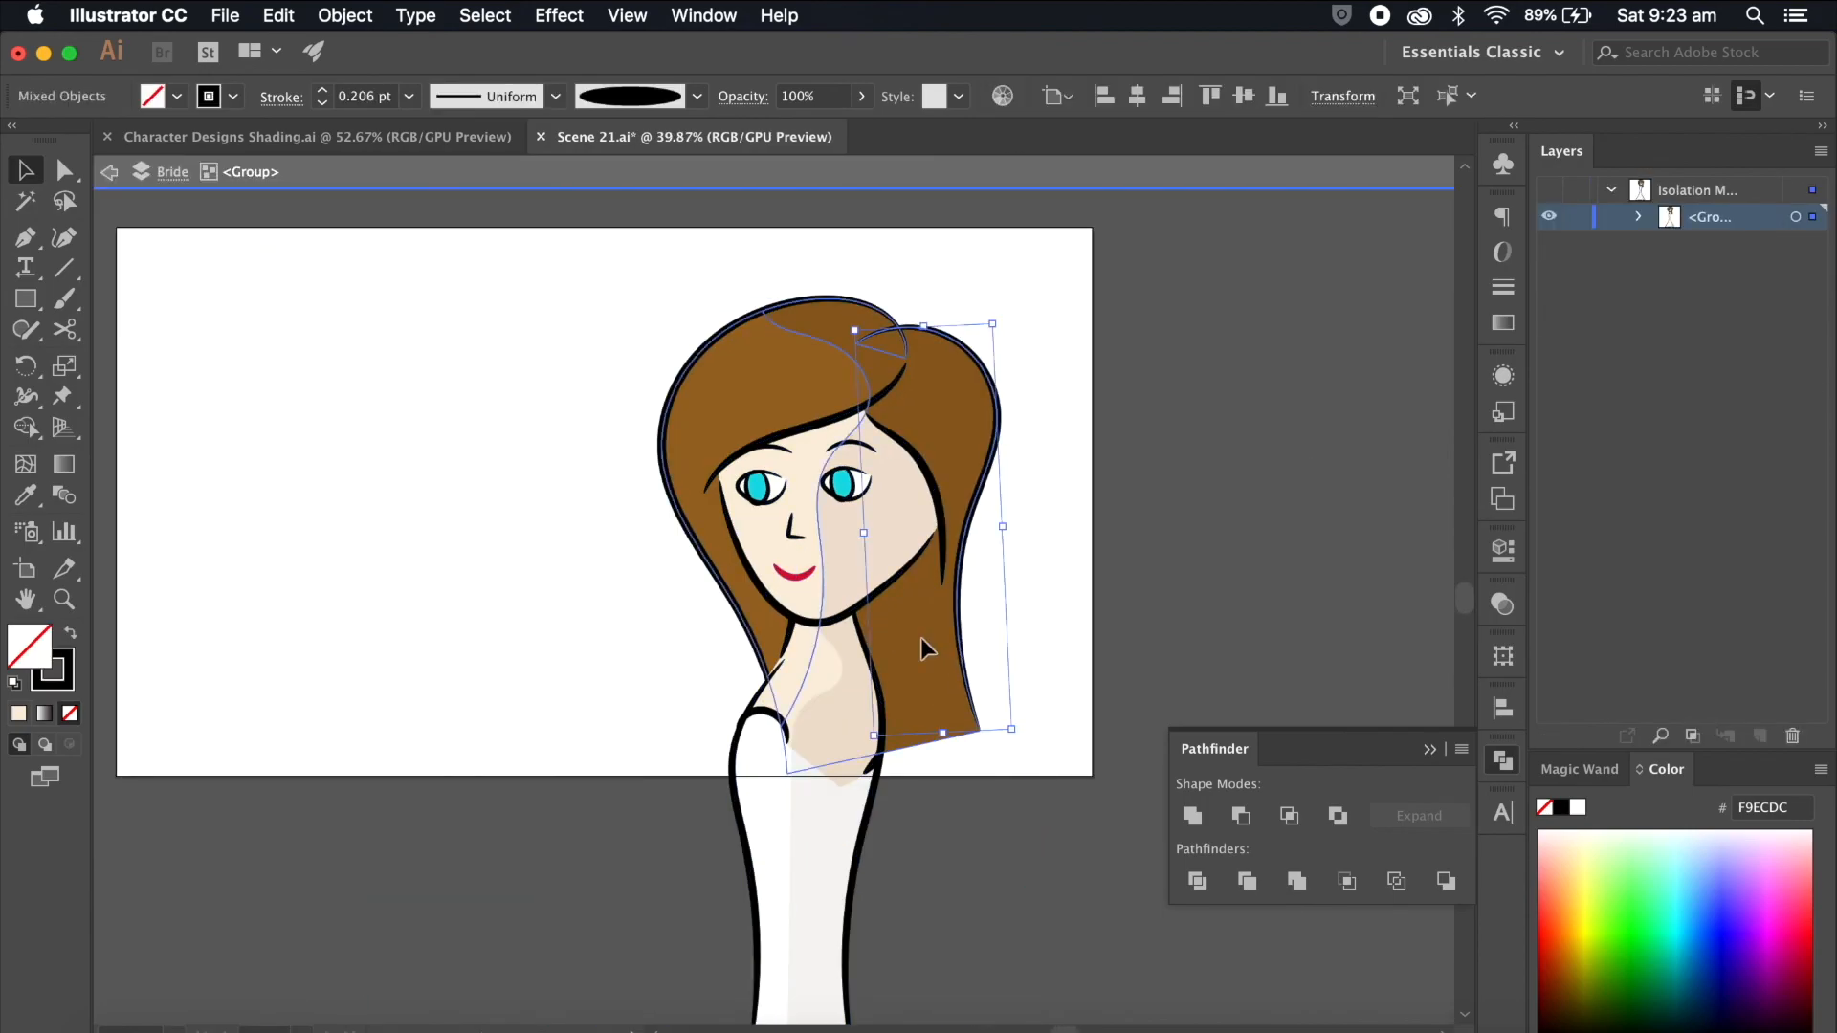
{"action": "left_click", "coordinate": [997, 414]}
{"action": "left_click", "coordinate": [782, 307], "text": "shift"}
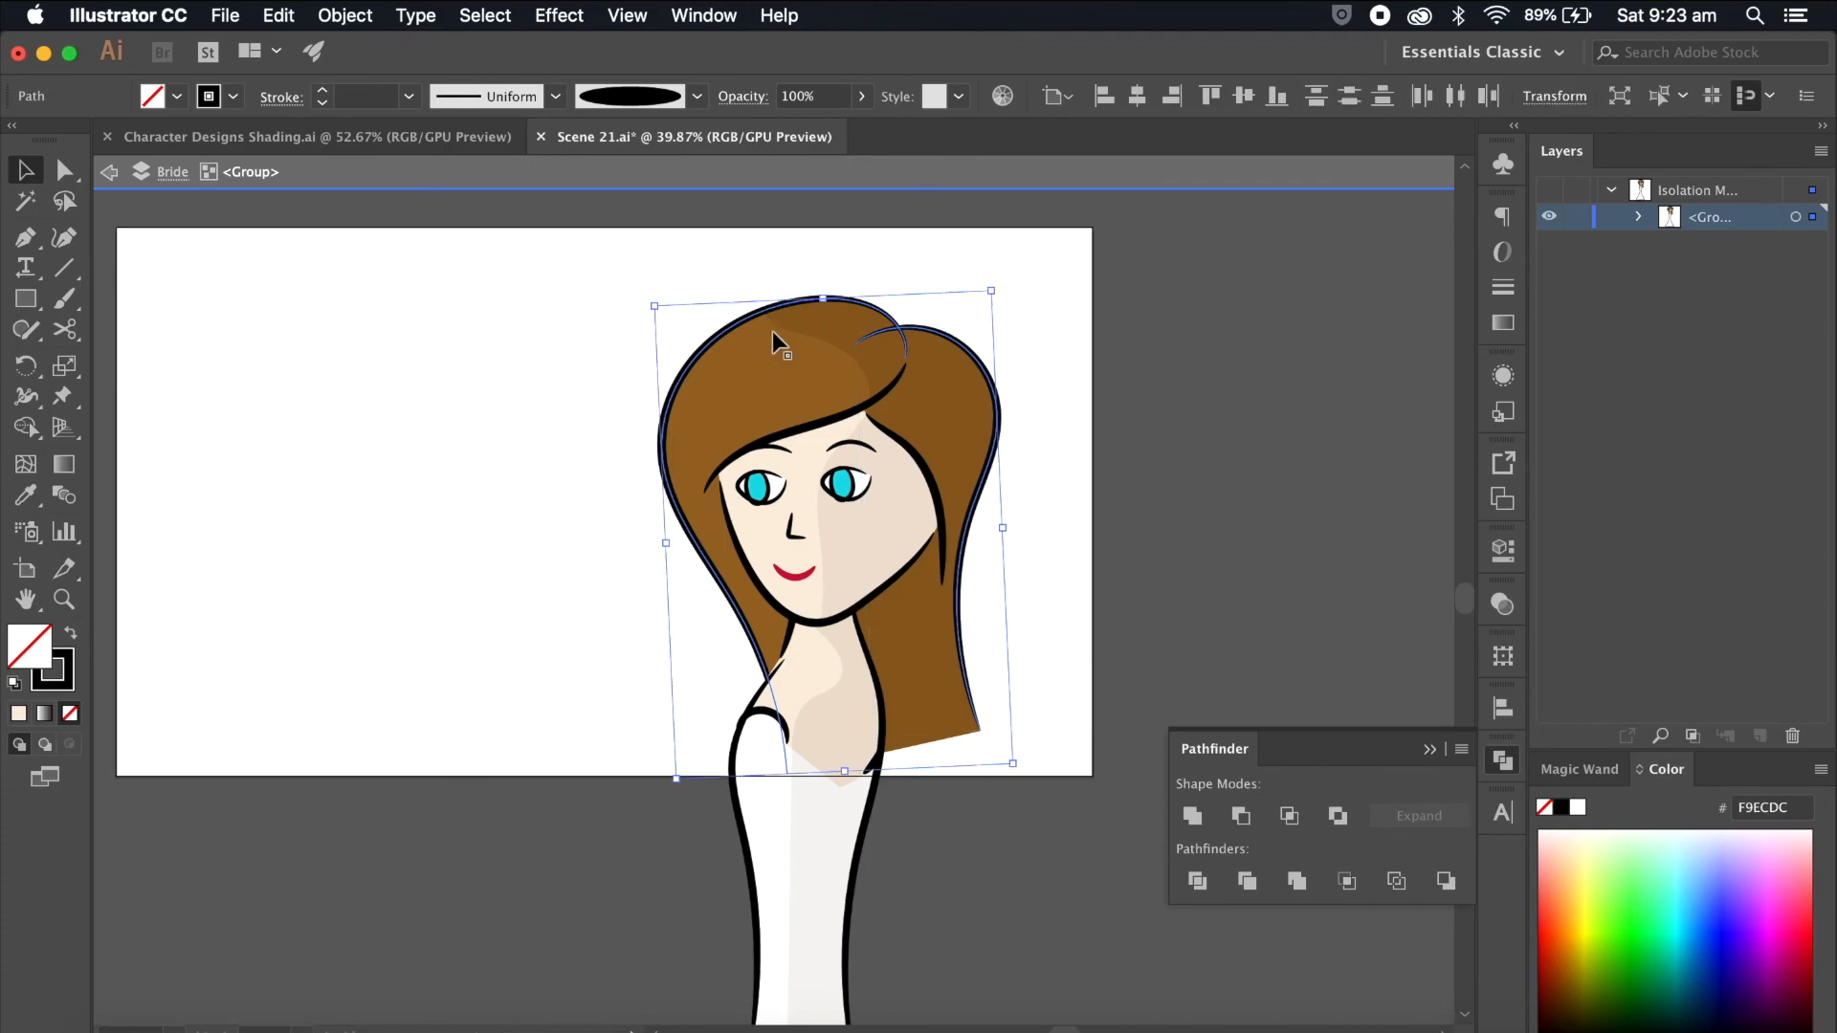
{"action": "left_click", "coordinate": [754, 364], "text": "shift"}
{"action": "scroll", "coordinate": [754, 363], "scroll_direction": "down", "scroll_amount": 4}
{"action": "key", "text": "super+x"}
{"action": "scroll", "coordinate": [1064, 504], "scroll_direction": "up", "scroll_amount": 3}
{"action": "key", "text": "super+z"}
{"action": "key", "text": "super+x"}
{"action": "double_click", "coordinate": [1286, 532]}
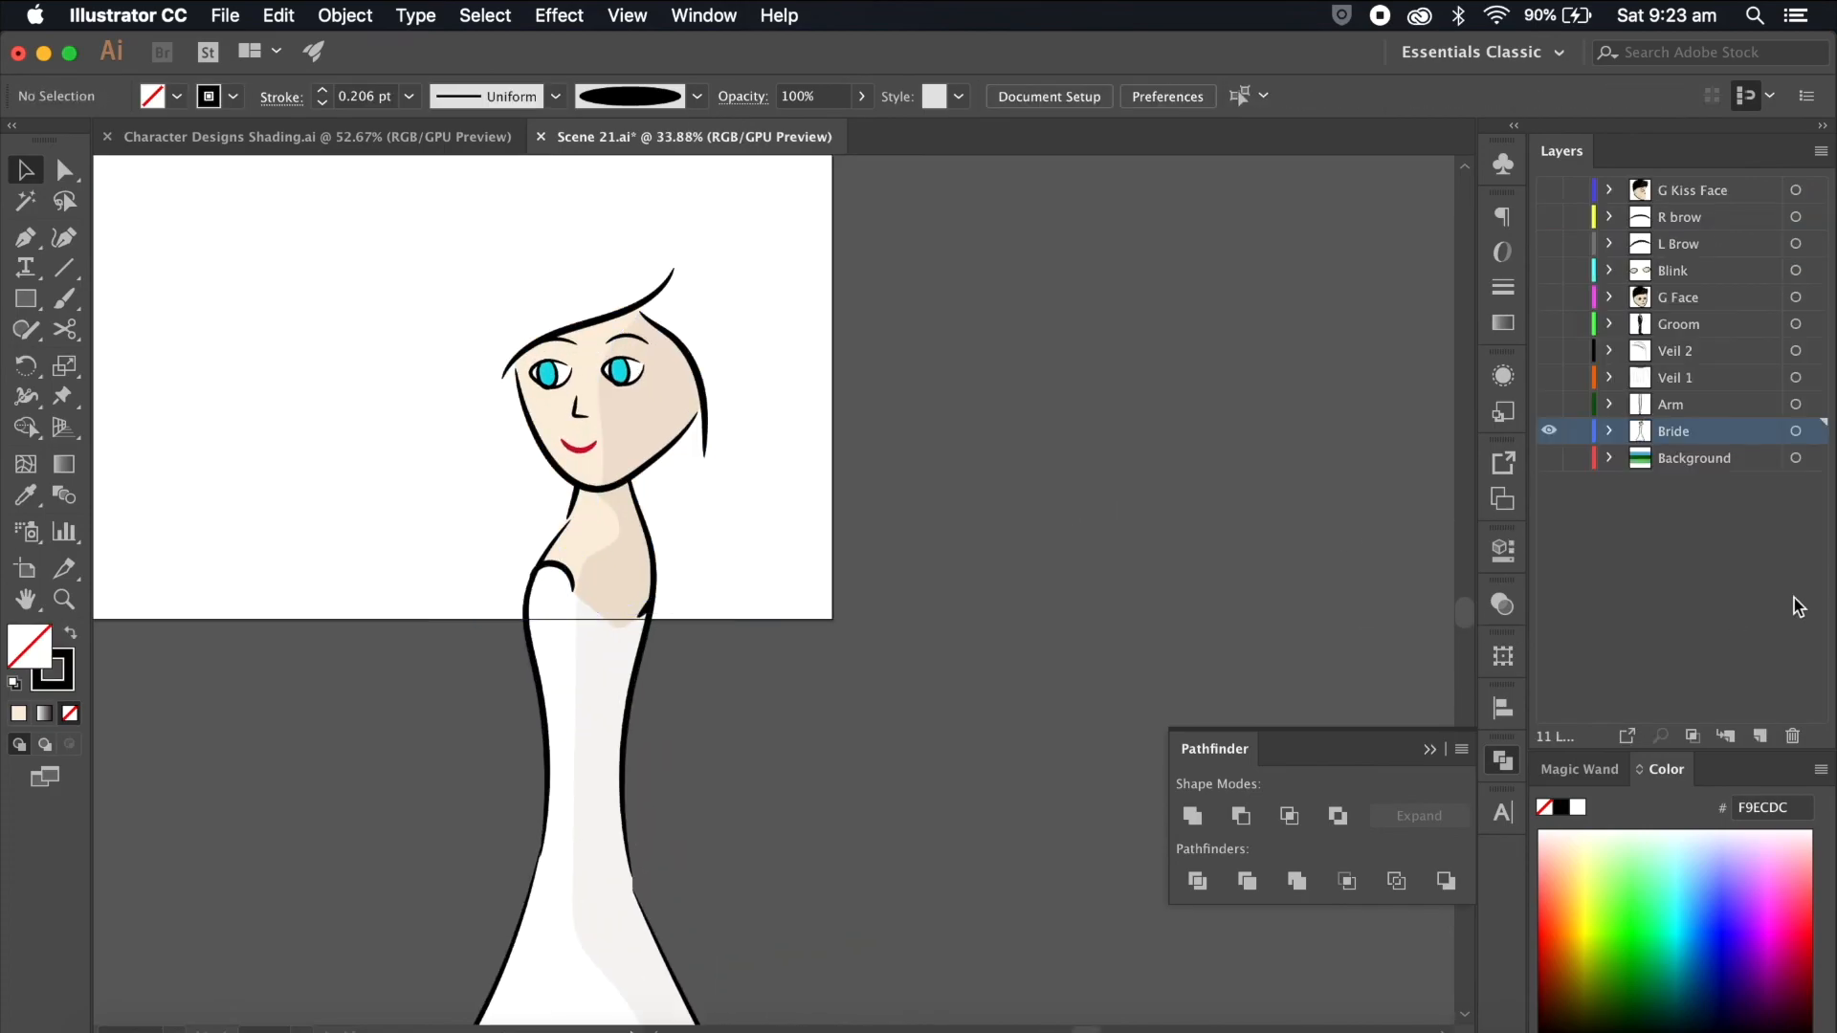
Step: Paste the cut hair in place on a new layer named B Hair
{"action": "left_click", "coordinate": [1760, 736]}
{"action": "key", "text": "super+f"}
{"action": "double_click", "coordinate": [1681, 431]}
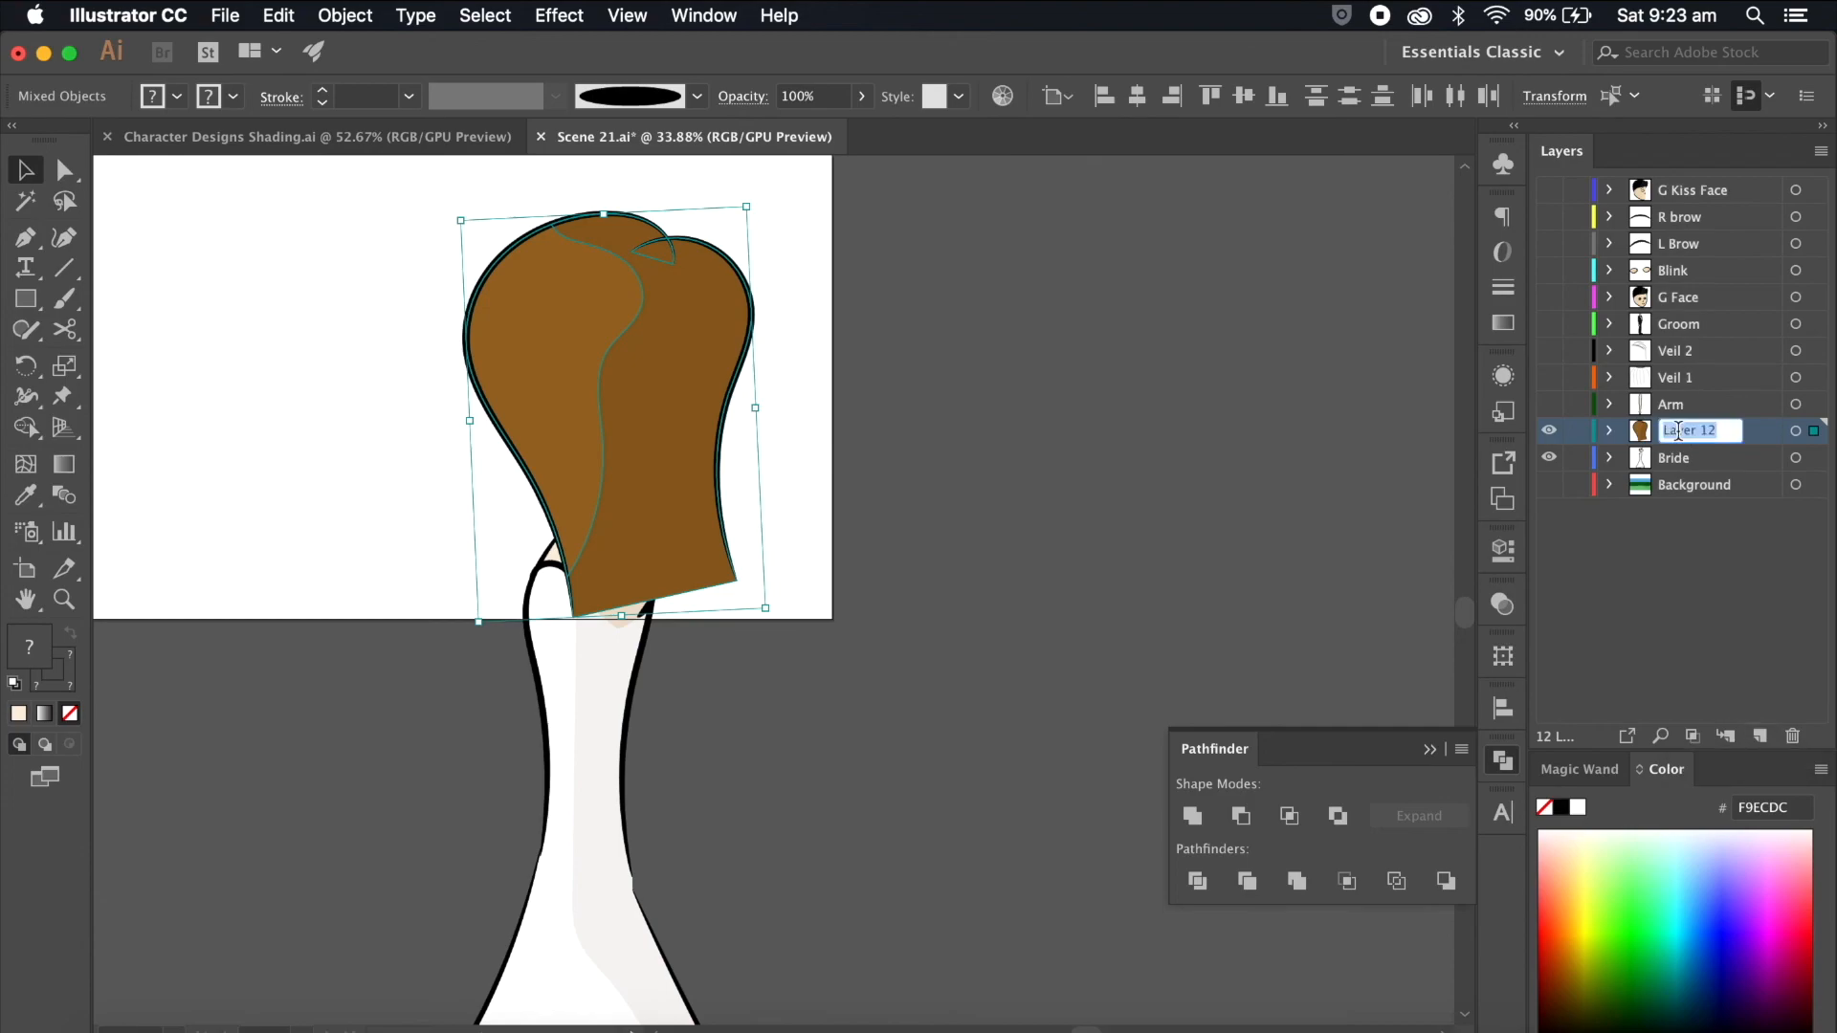
{"action": "type", "text": "B Hair"}
{"action": "key", "text": "Return"}
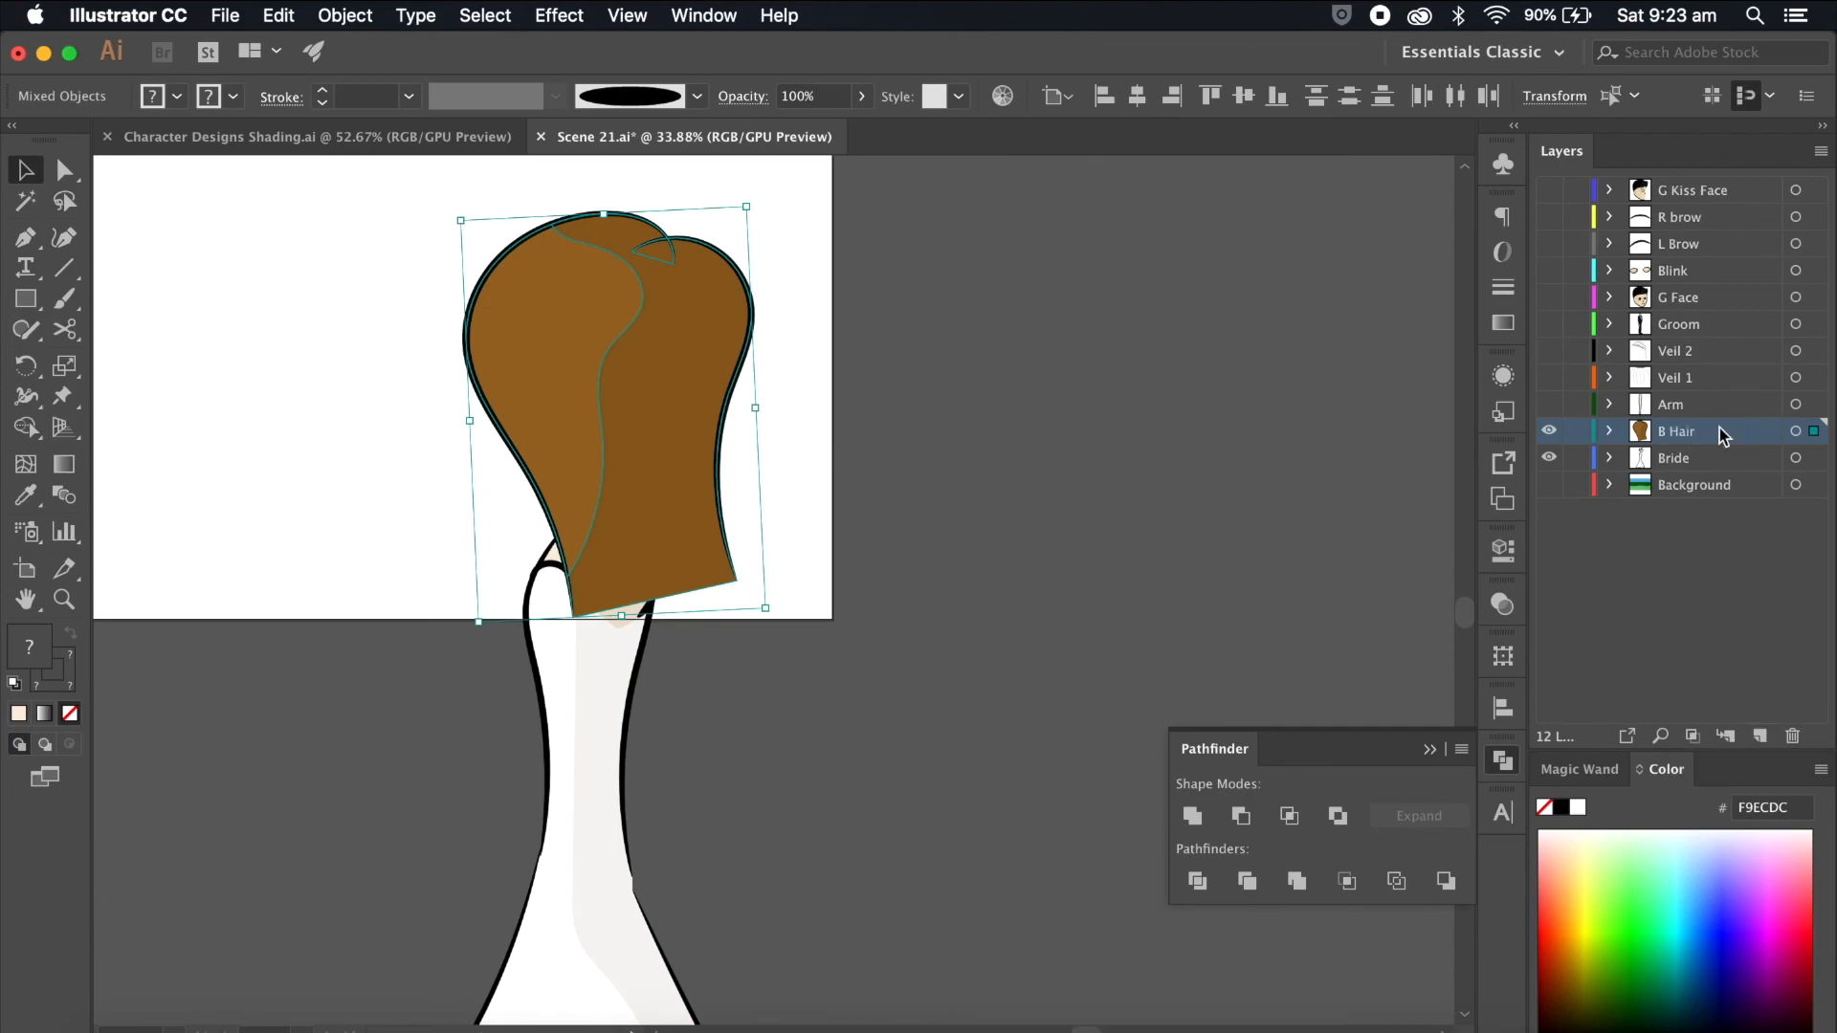
Step: Move the B Hair layer below the Bride layer and check it by toggling its visibility
{"action": "left_click_drag", "start_coordinate": [1706, 441], "coordinate": [1674, 470]}
{"action": "left_click", "coordinate": [1548, 458]}
{"action": "left_click", "coordinate": [1549, 458]}
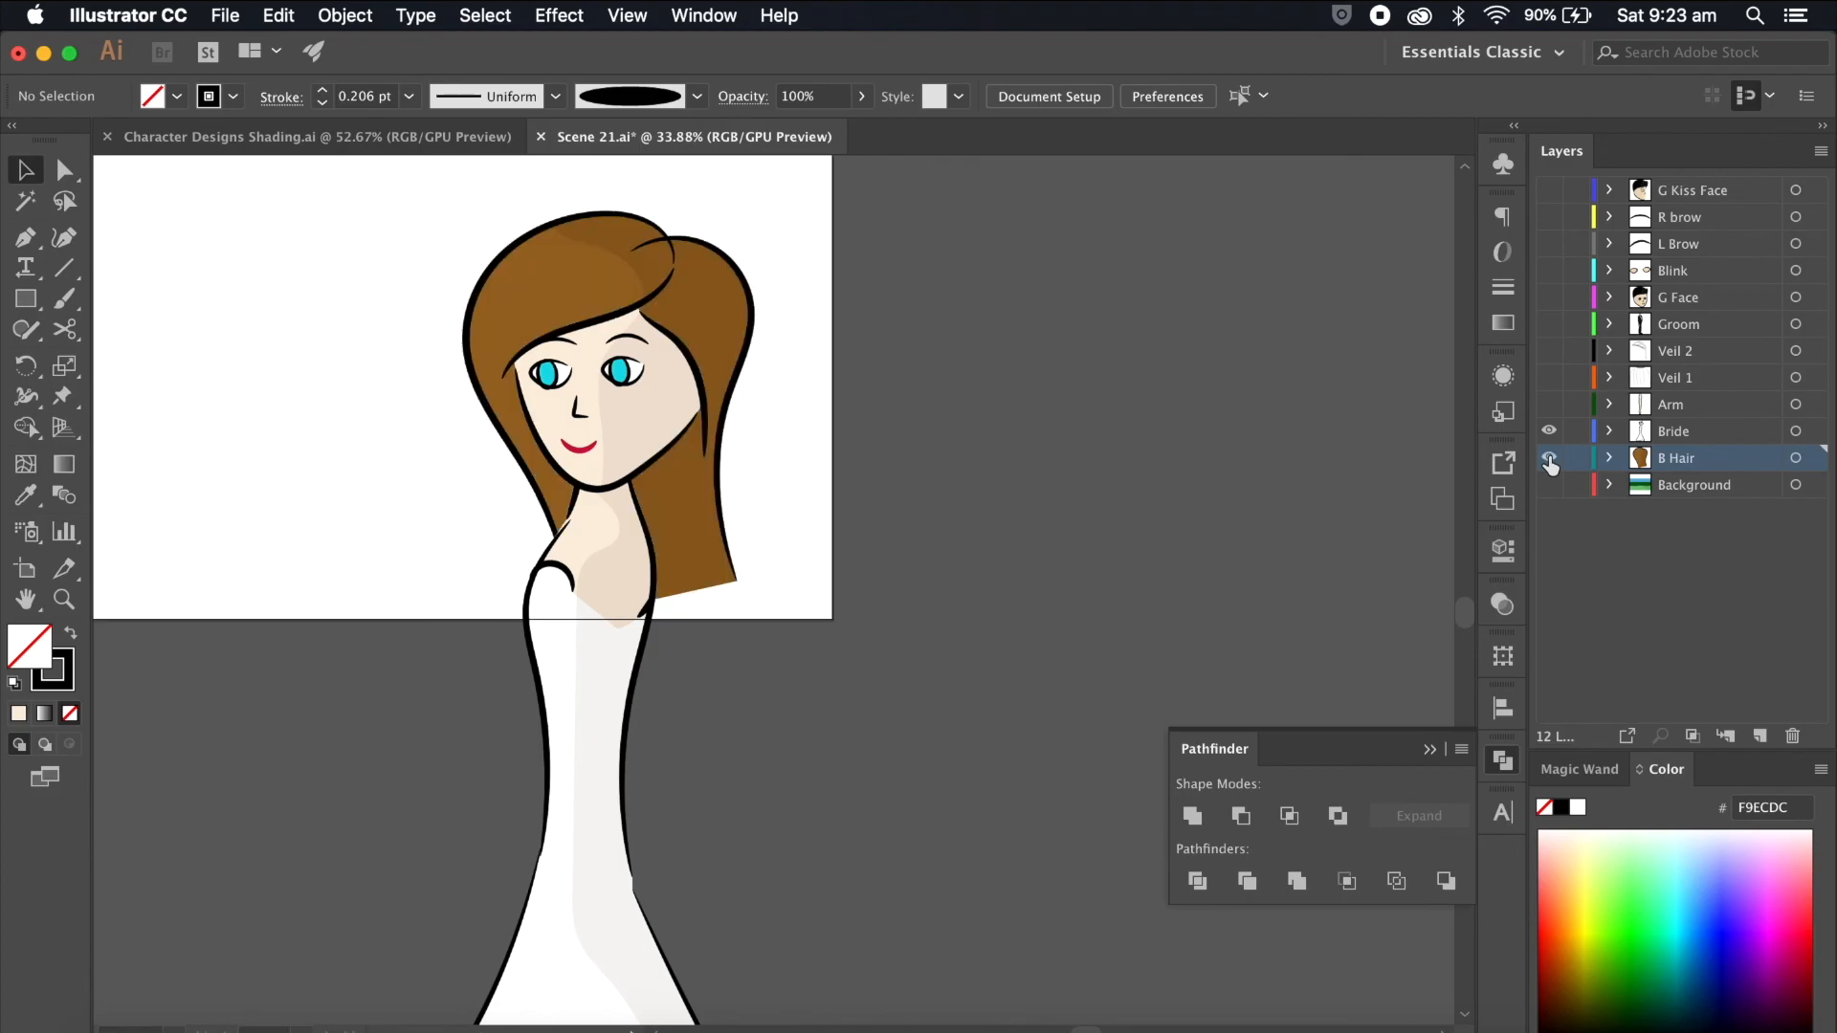
Step: Isolate the bride's group and copy both of her eyebrows and eye outlines
{"action": "scroll", "coordinate": [1093, 393], "scroll_direction": "up", "scroll_amount": 10}
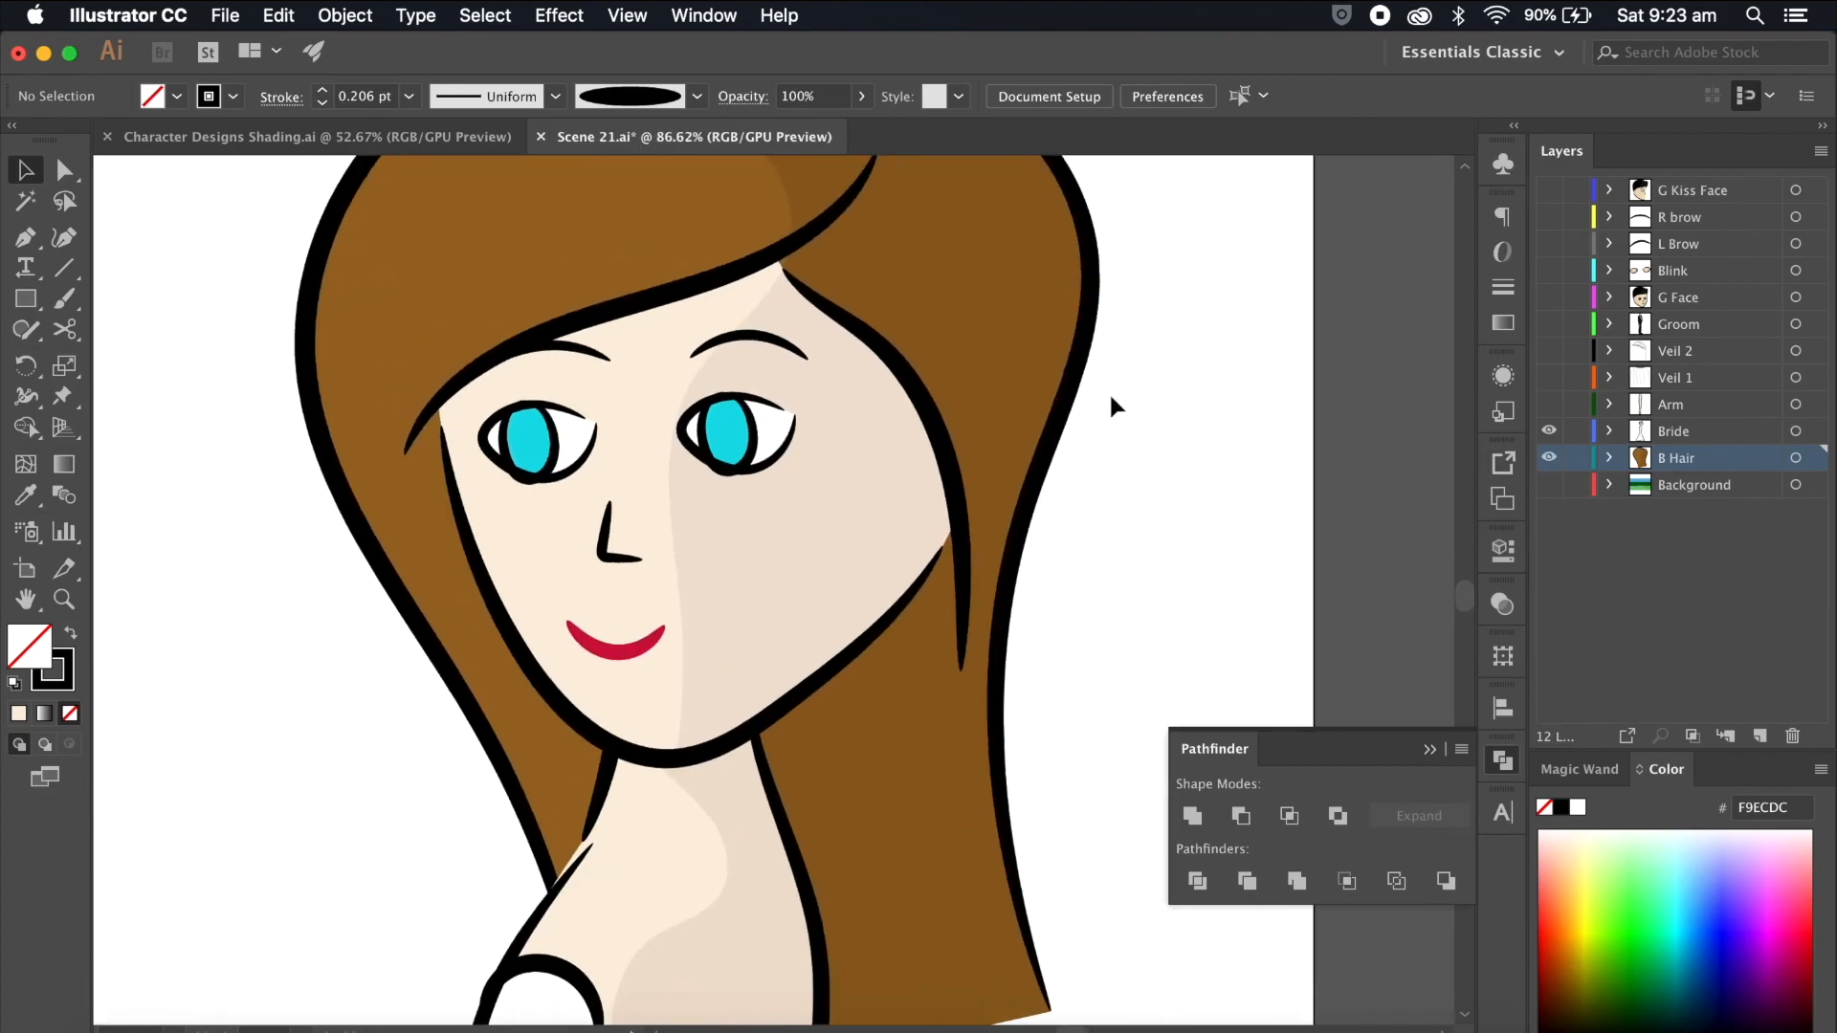
{"action": "double_click", "coordinate": [735, 332]}
{"action": "left_click", "coordinate": [704, 330]}
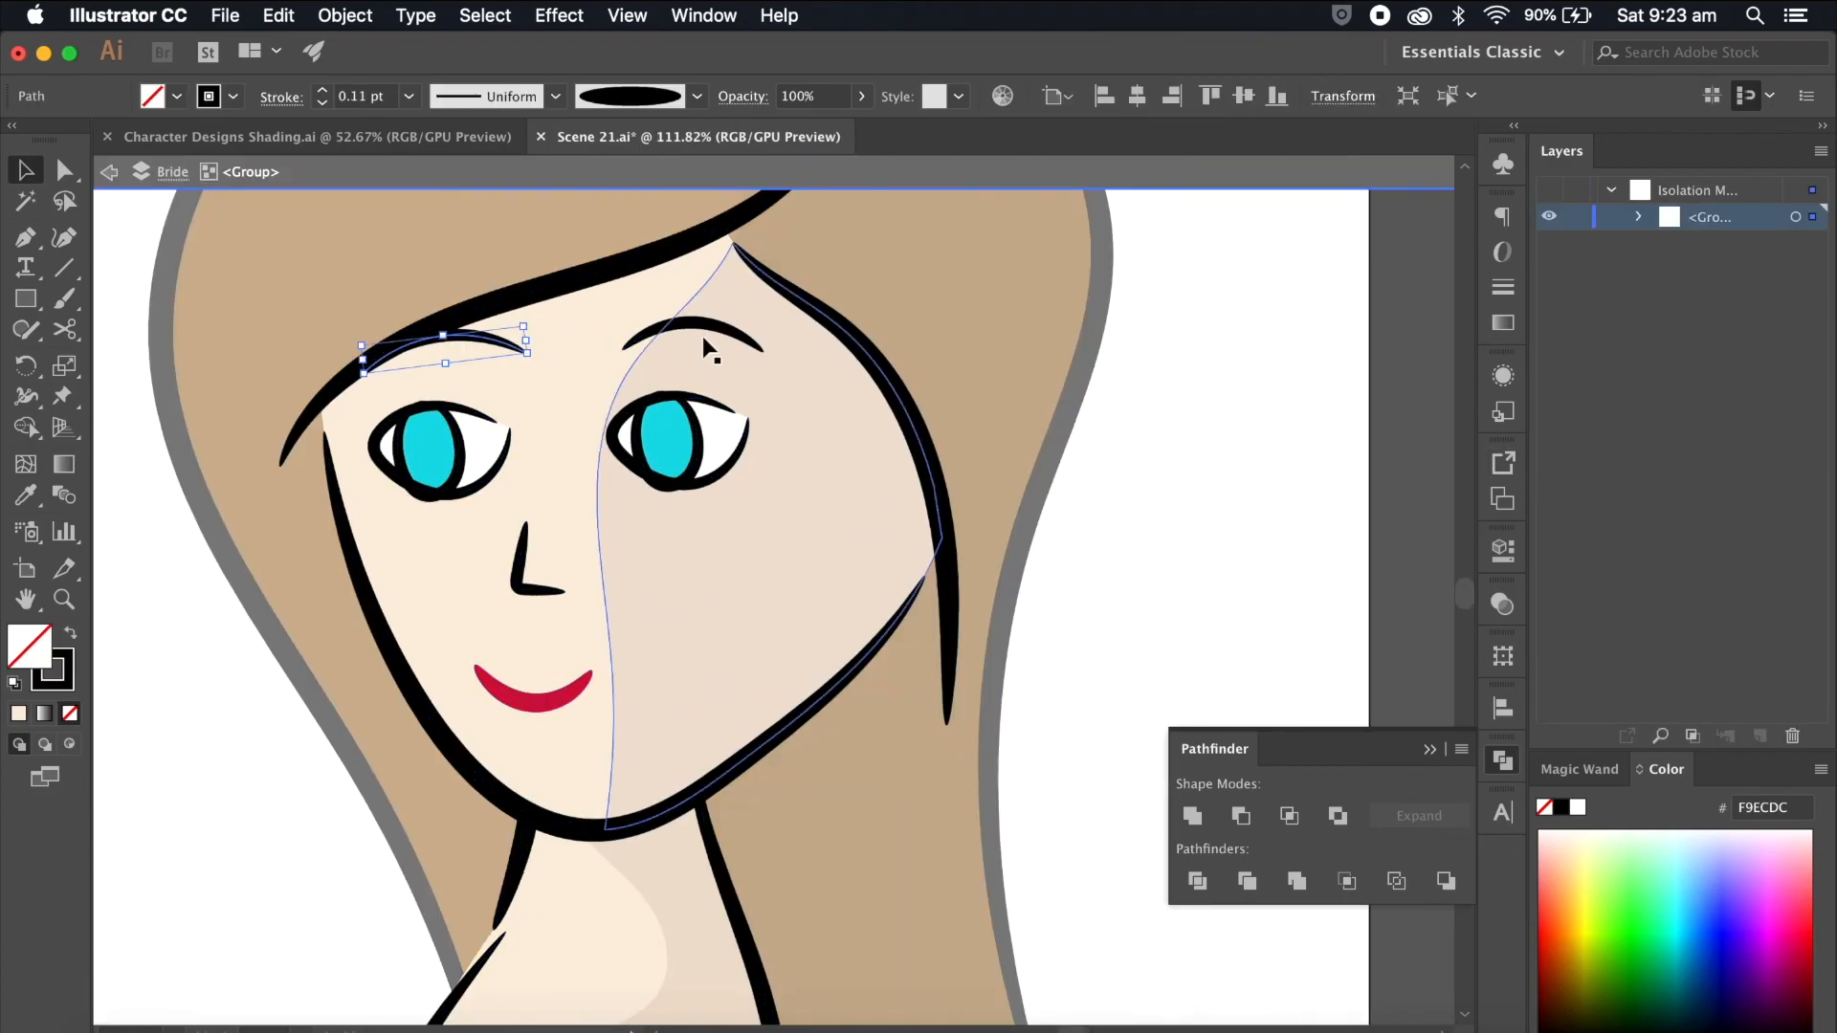
{"action": "left_click", "coordinate": [721, 409], "text": "shift"}
{"action": "left_click", "coordinate": [480, 454], "text": "shift"}
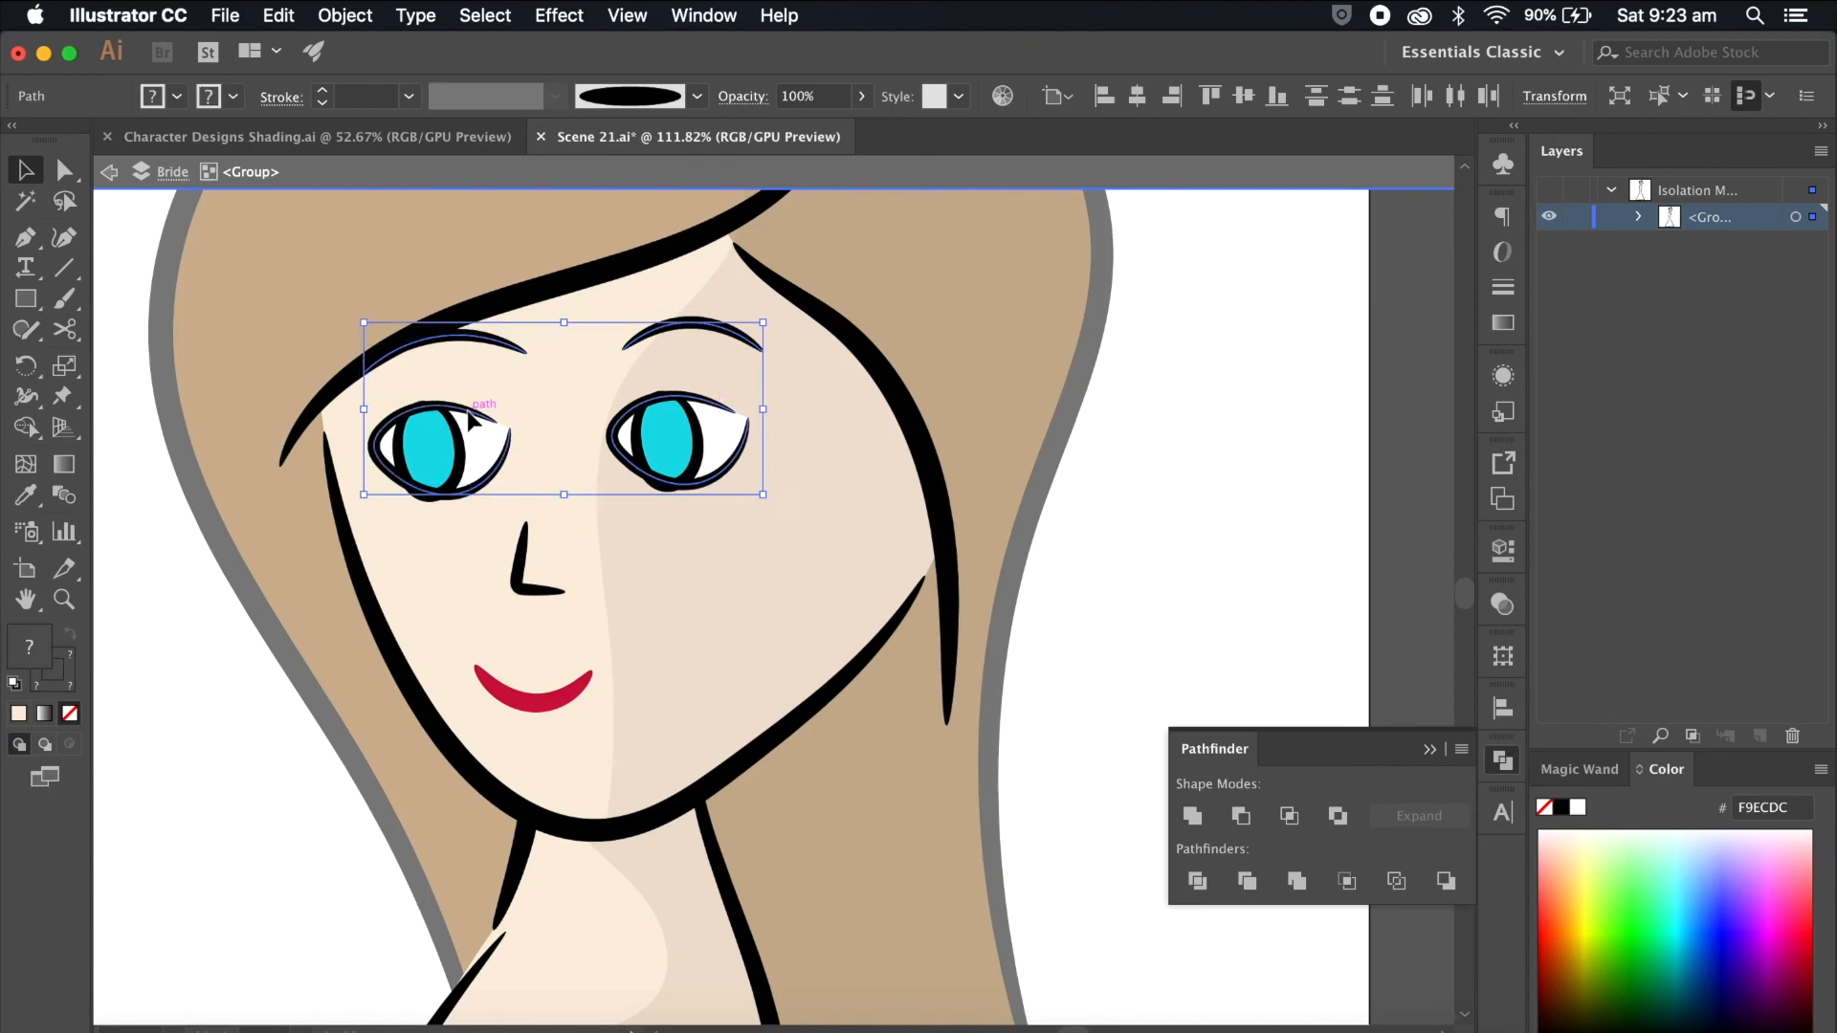
{"action": "scroll", "coordinate": [479, 447], "scroll_direction": "down", "scroll_amount": 4}
{"action": "key", "text": "super+shift+a"}
Step: Delete both original eyebrows from the bride's group
{"action": "left_click", "coordinate": [619, 361]}
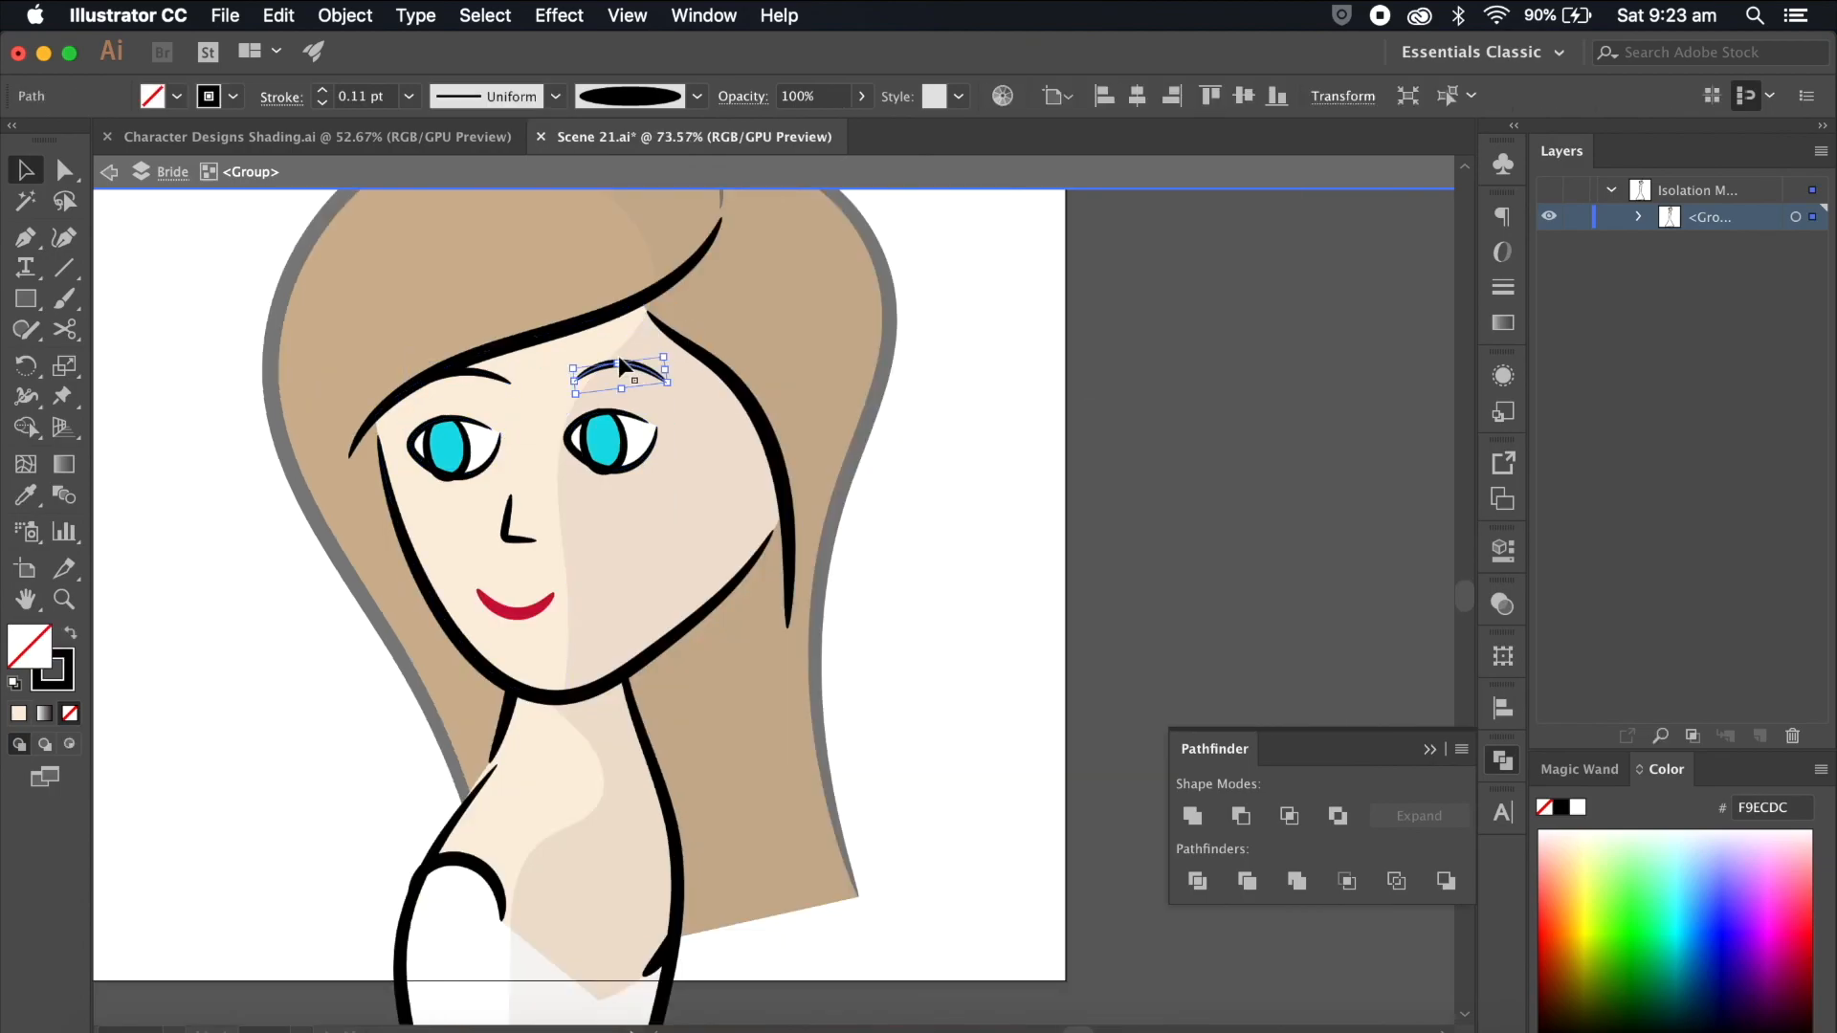
{"action": "left_click", "coordinate": [494, 375], "text": "shift"}
{"action": "key", "text": "Delete"}
{"action": "scroll", "coordinate": [654, 423], "scroll_direction": "up", "scroll_amount": 4}
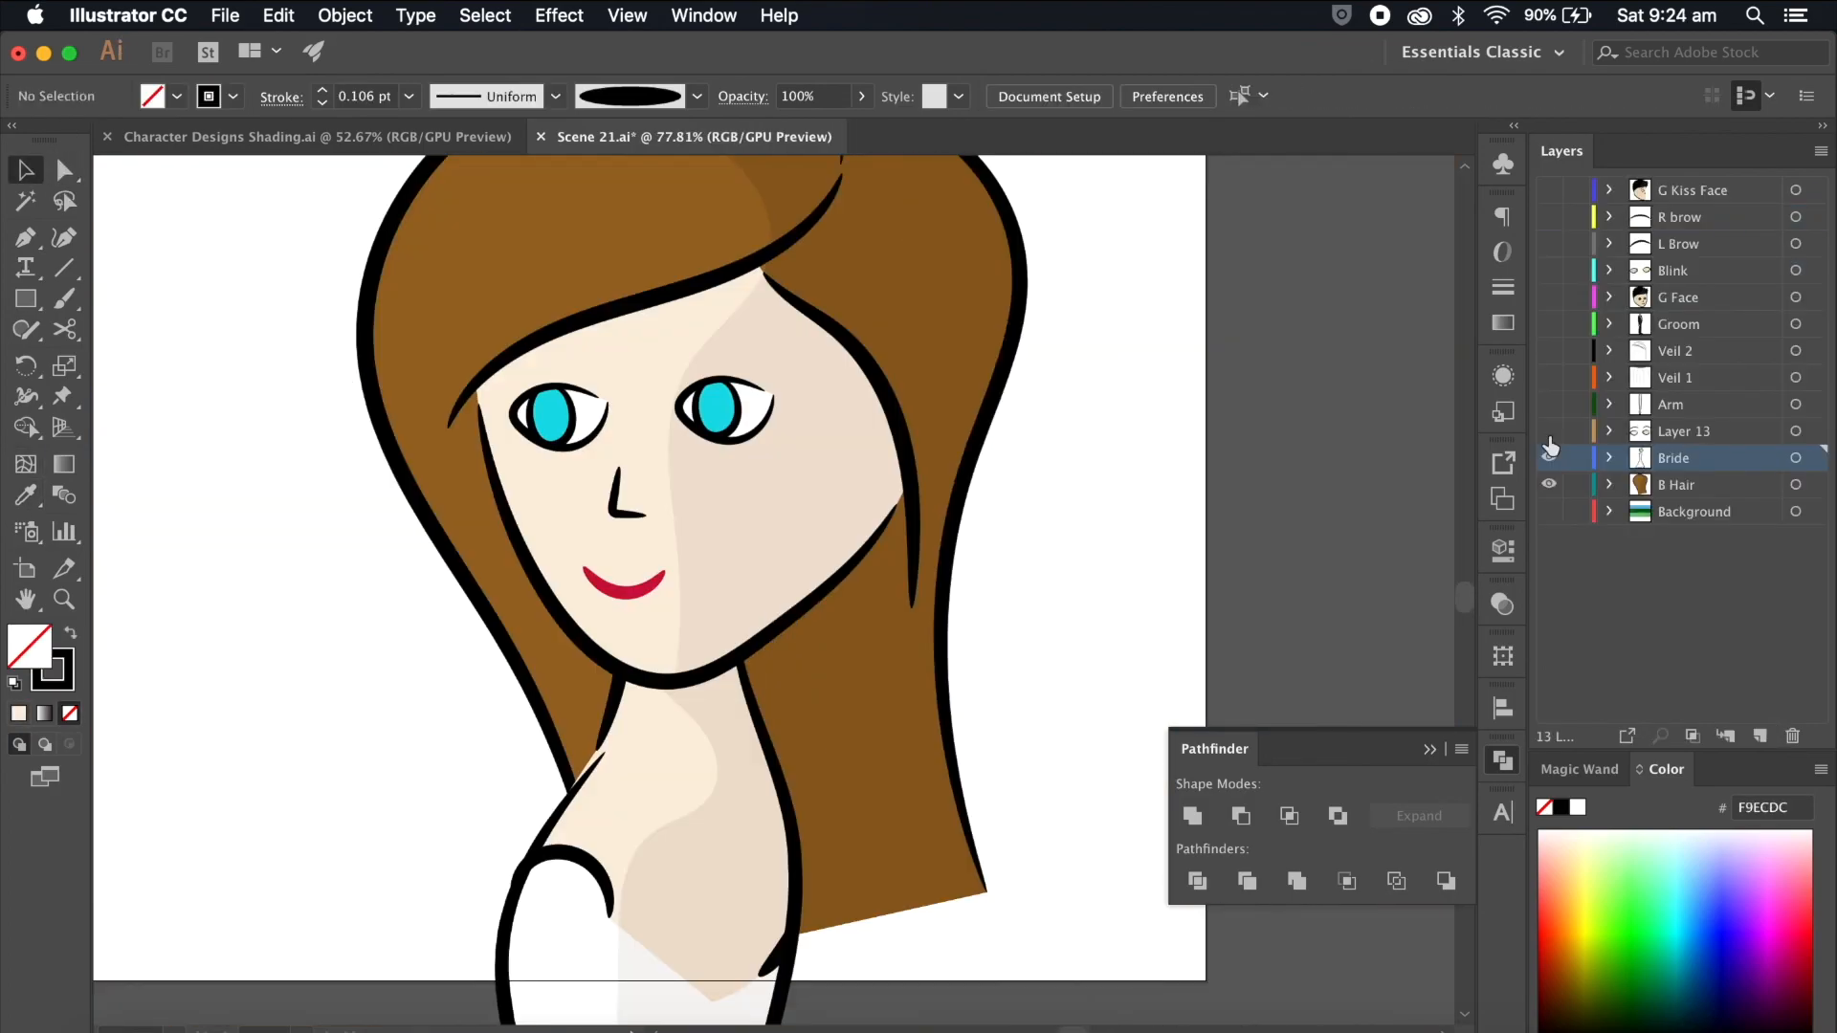
Step: Show the new layer with the bride's closed eyelids and name it Blink
{"action": "left_click", "coordinate": [1548, 431]}
{"action": "double_click", "coordinate": [1692, 431]}
{"action": "type", "text": "B"}
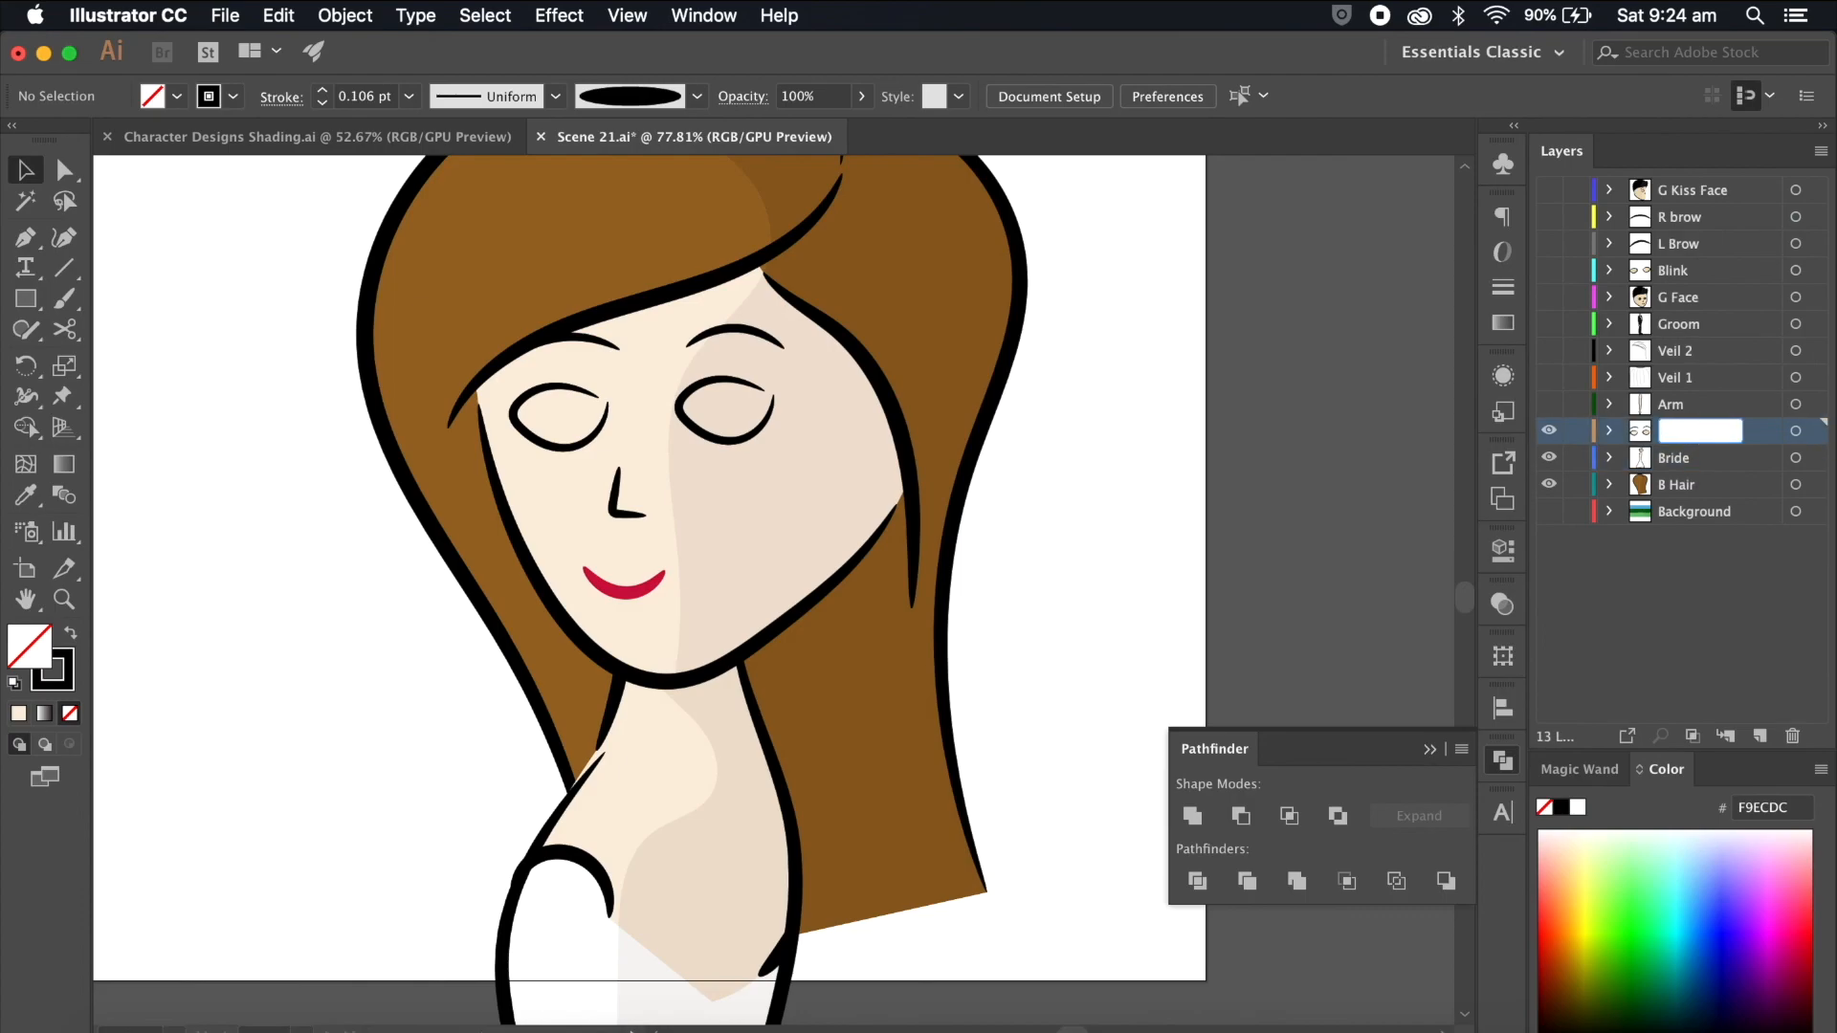
{"action": "type", "text": "link"}
{"action": "key", "text": "Return"}
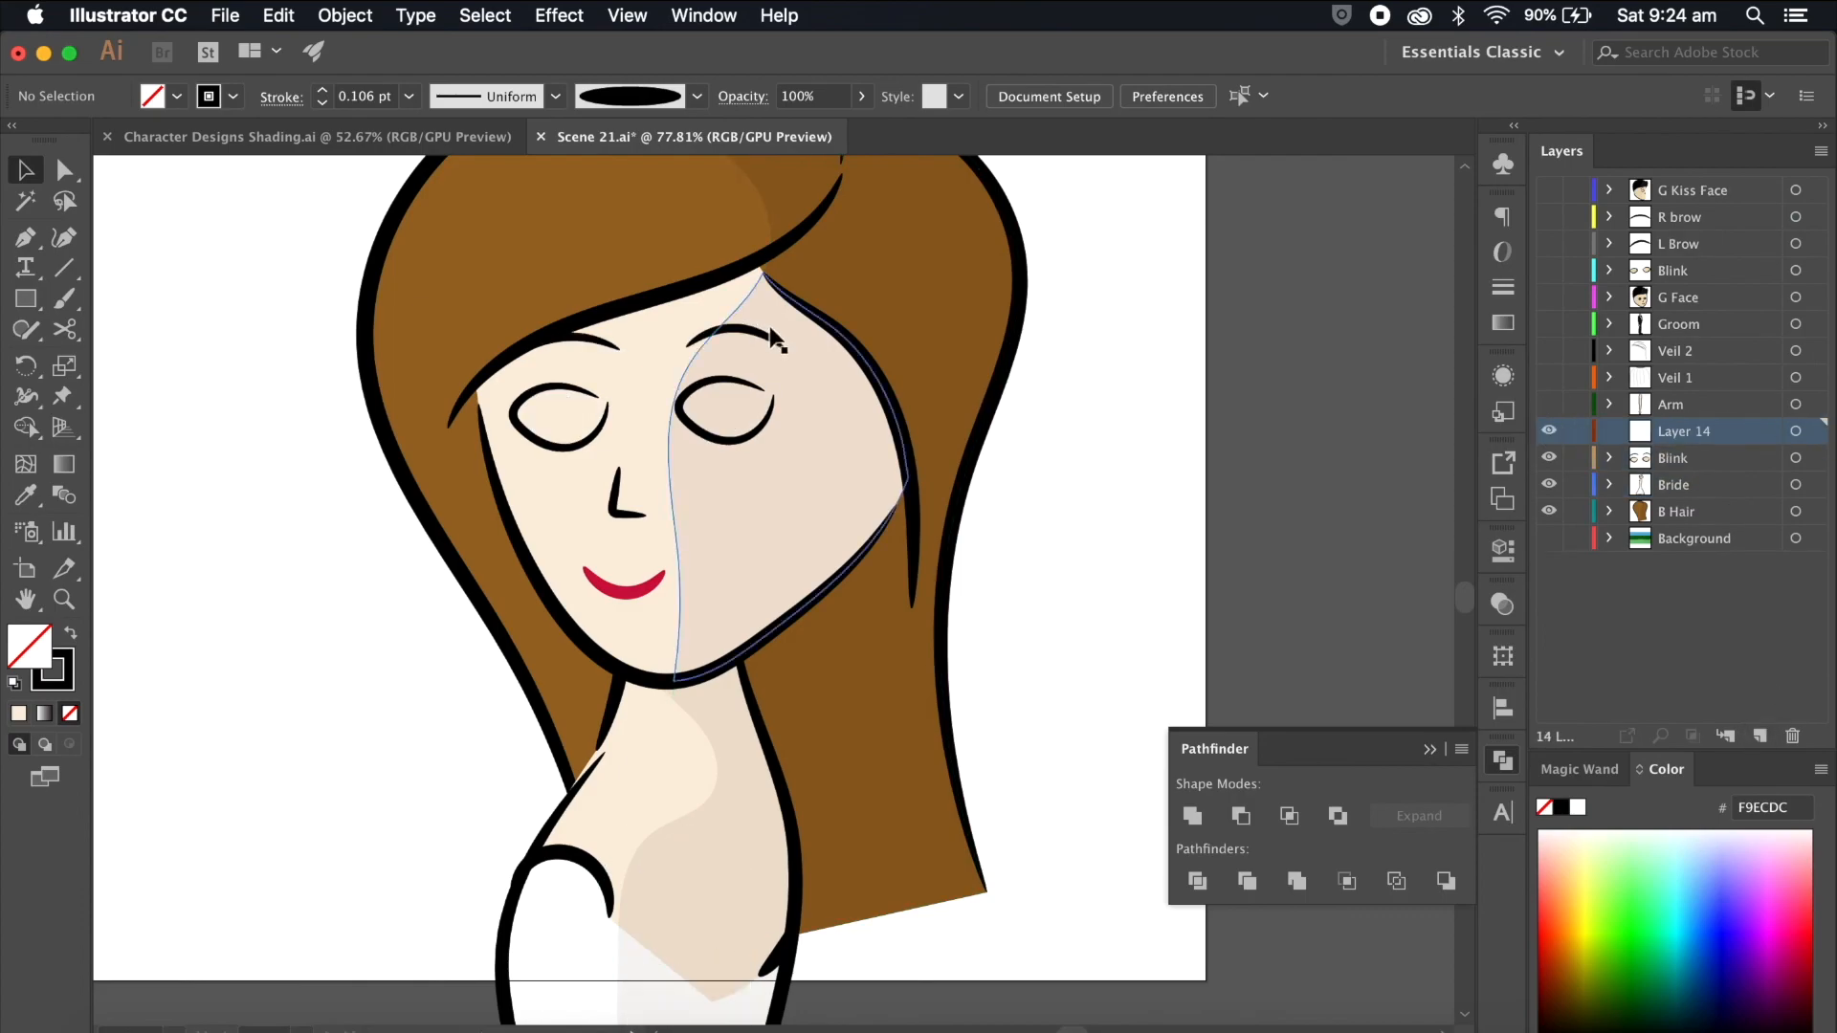
Step: Separate the bride's eyebrows onto two new layers, name the upper one R brow, and hide it
{"action": "left_click", "coordinate": [1811, 458]}
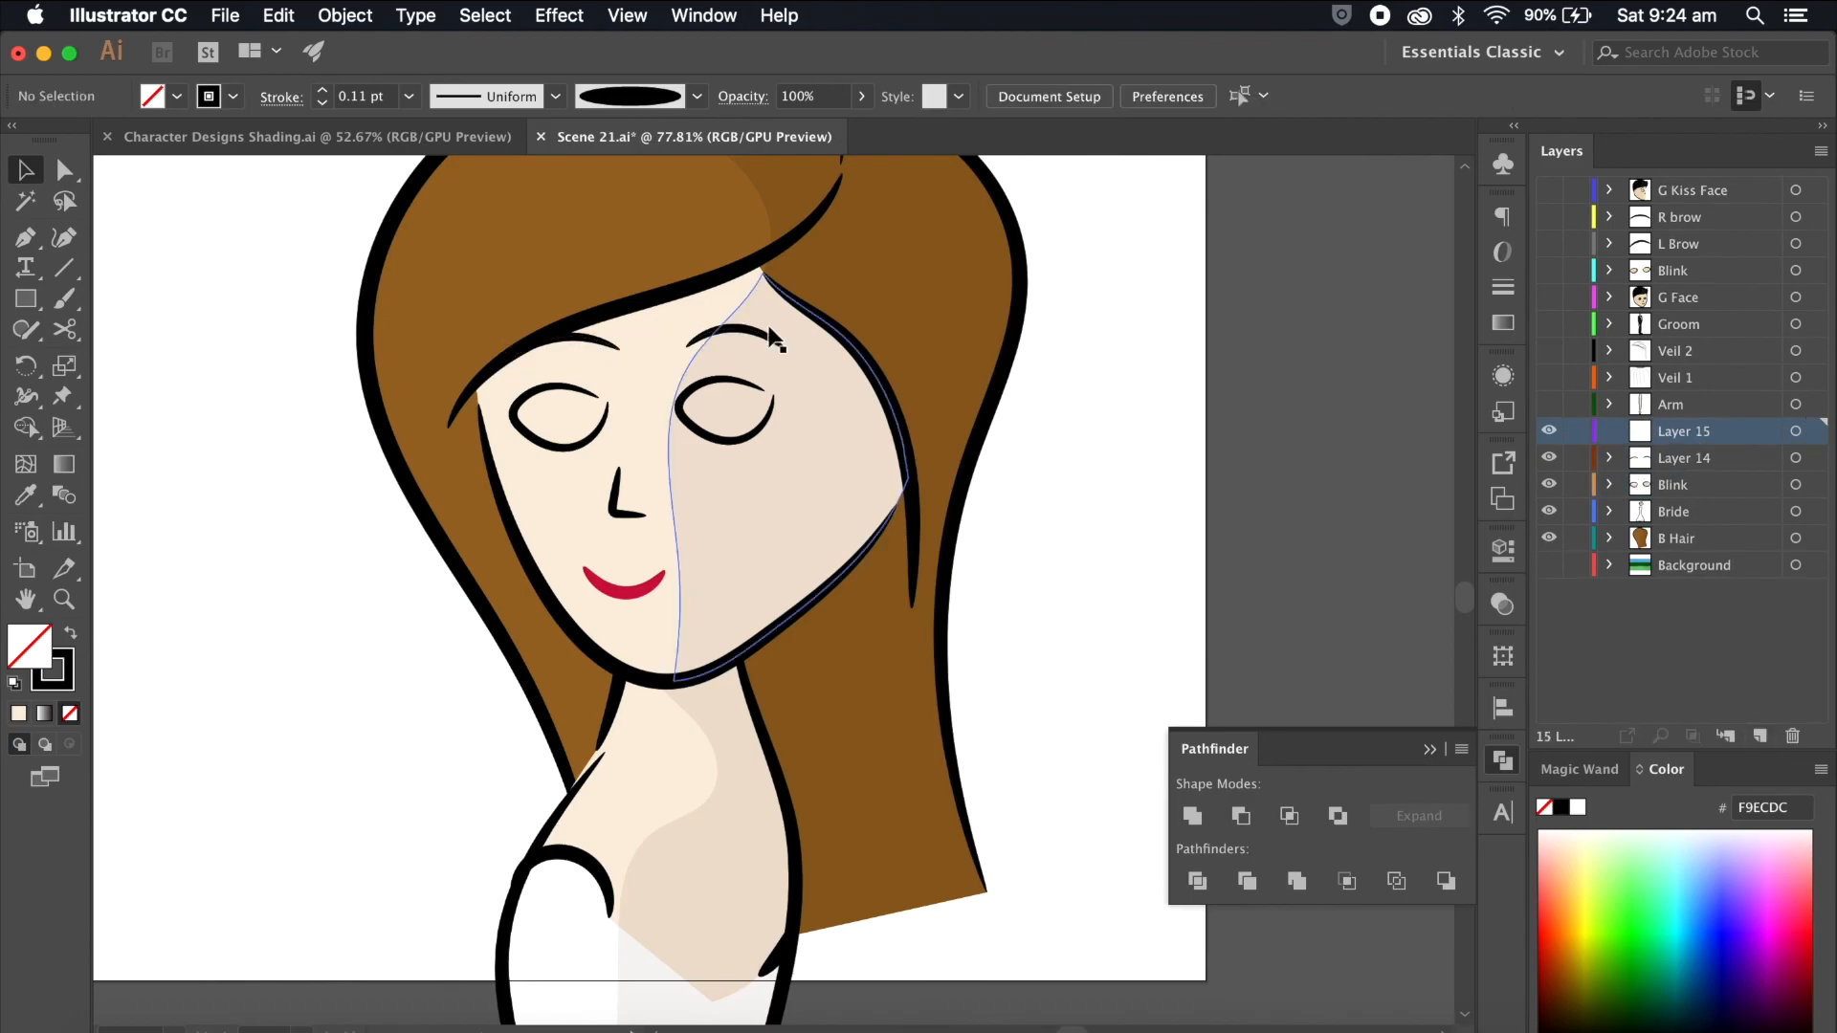
{"action": "double_click", "coordinate": [1691, 431]}
{"action": "type", "text": "R brow"}
{"action": "key", "text": "Return"}
{"action": "left_click", "coordinate": [1549, 431]}
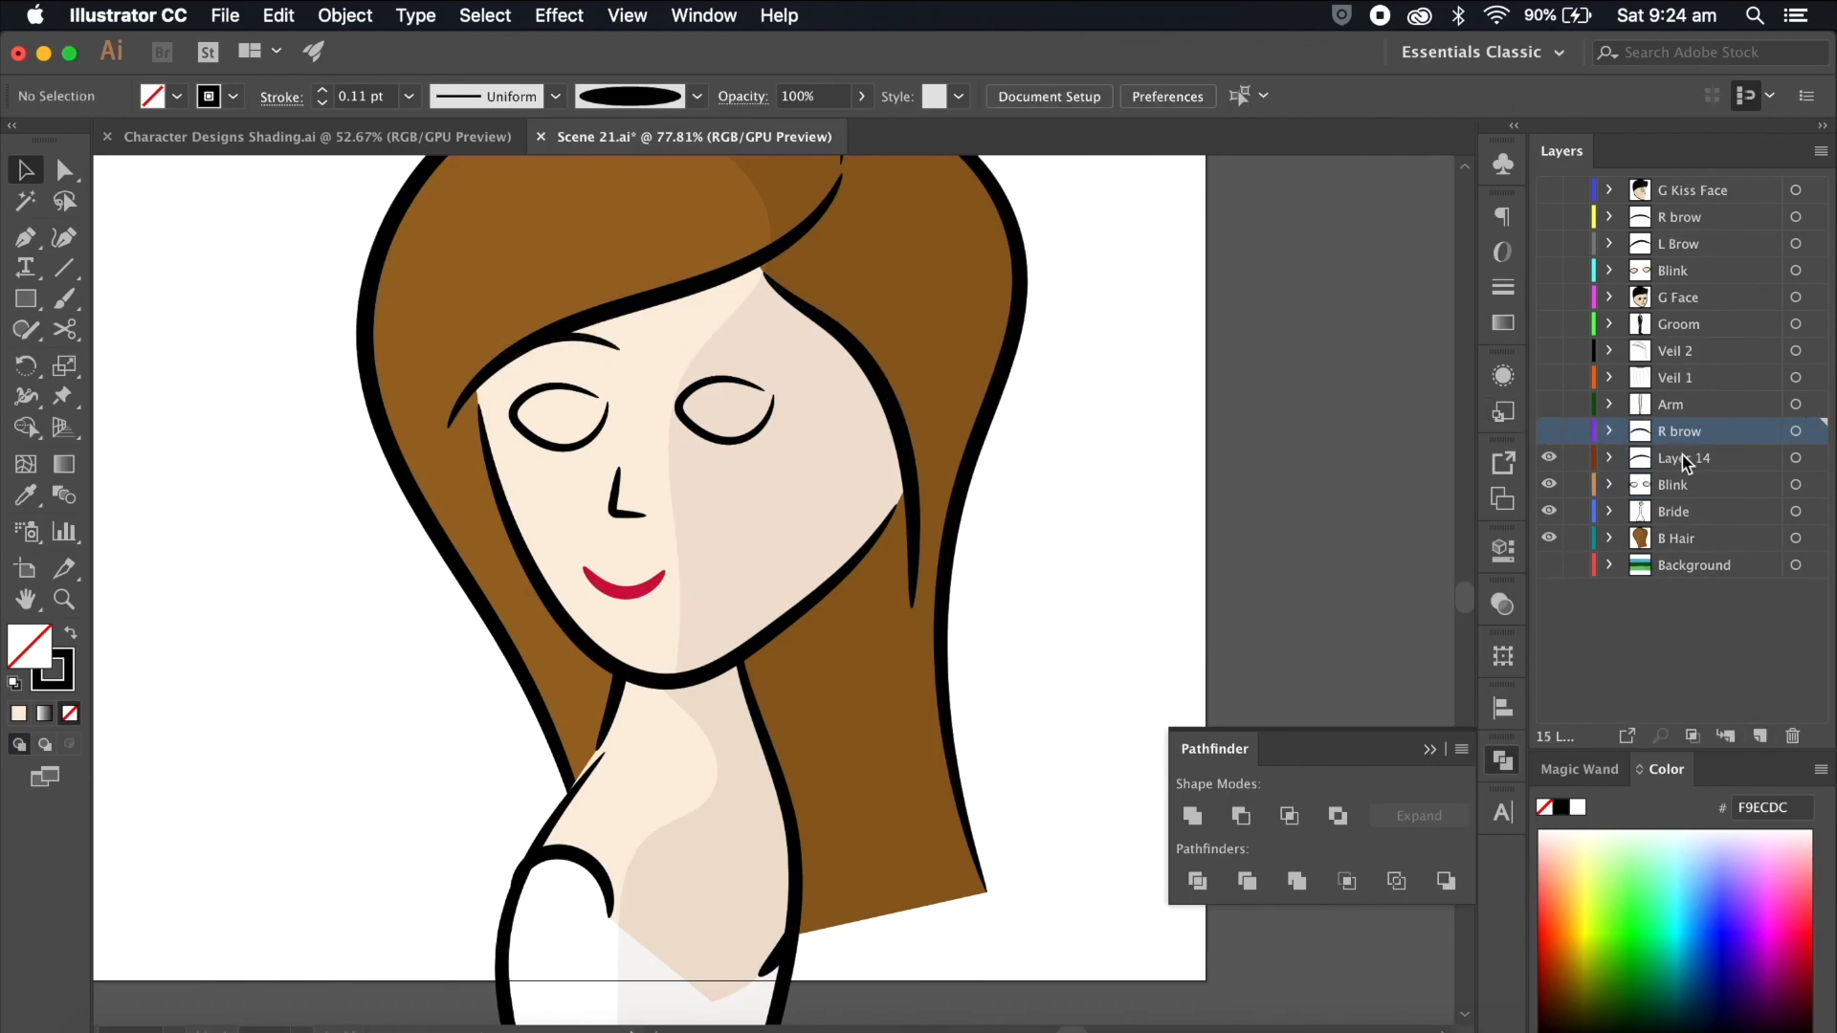
Step: Name the other eyebrow's layer L Brow and show the R brow layer again
{"action": "double_click", "coordinate": [1683, 457]}
{"action": "type", "text": "L Brow"}
{"action": "key", "text": "Return"}
{"action": "left_click", "coordinate": [1548, 430]}
Step: Save Scene 21.ai with all its layers visible, and close the document
{"action": "key", "text": "super+alt+0"}
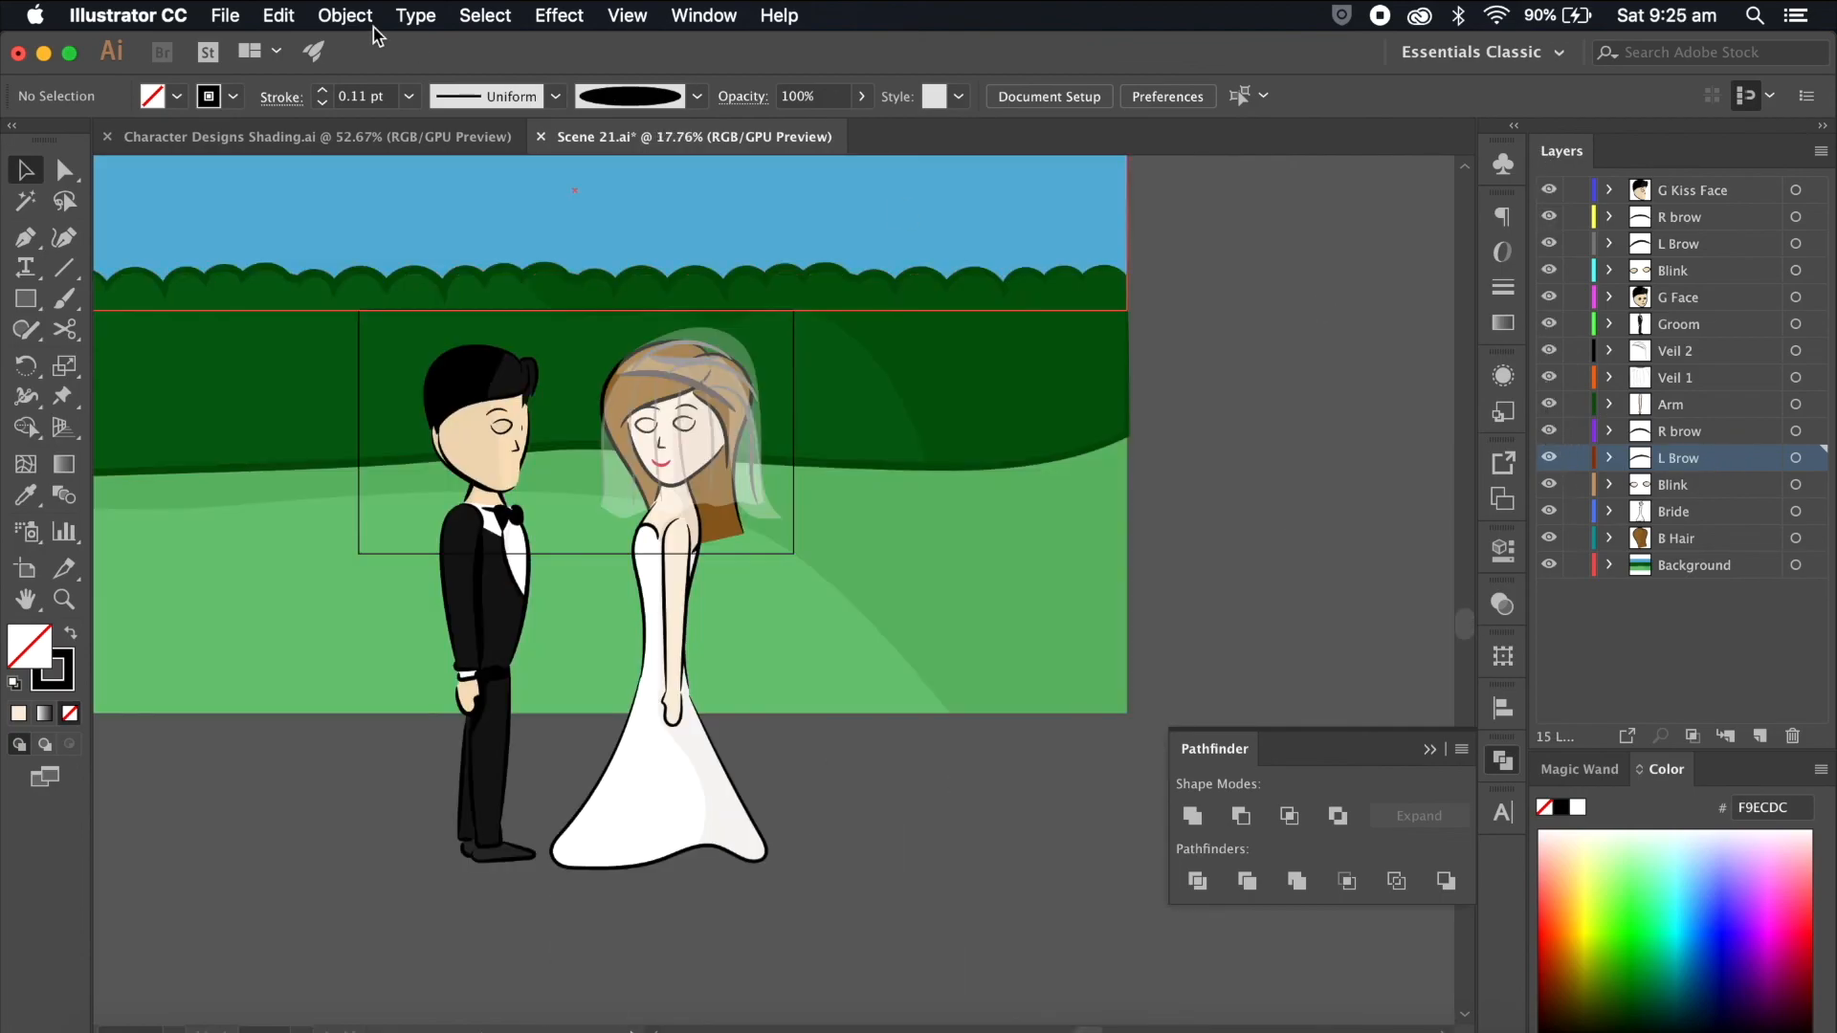
{"action": "left_click", "coordinate": [224, 15]}
{"action": "left_click", "coordinate": [290, 206]}
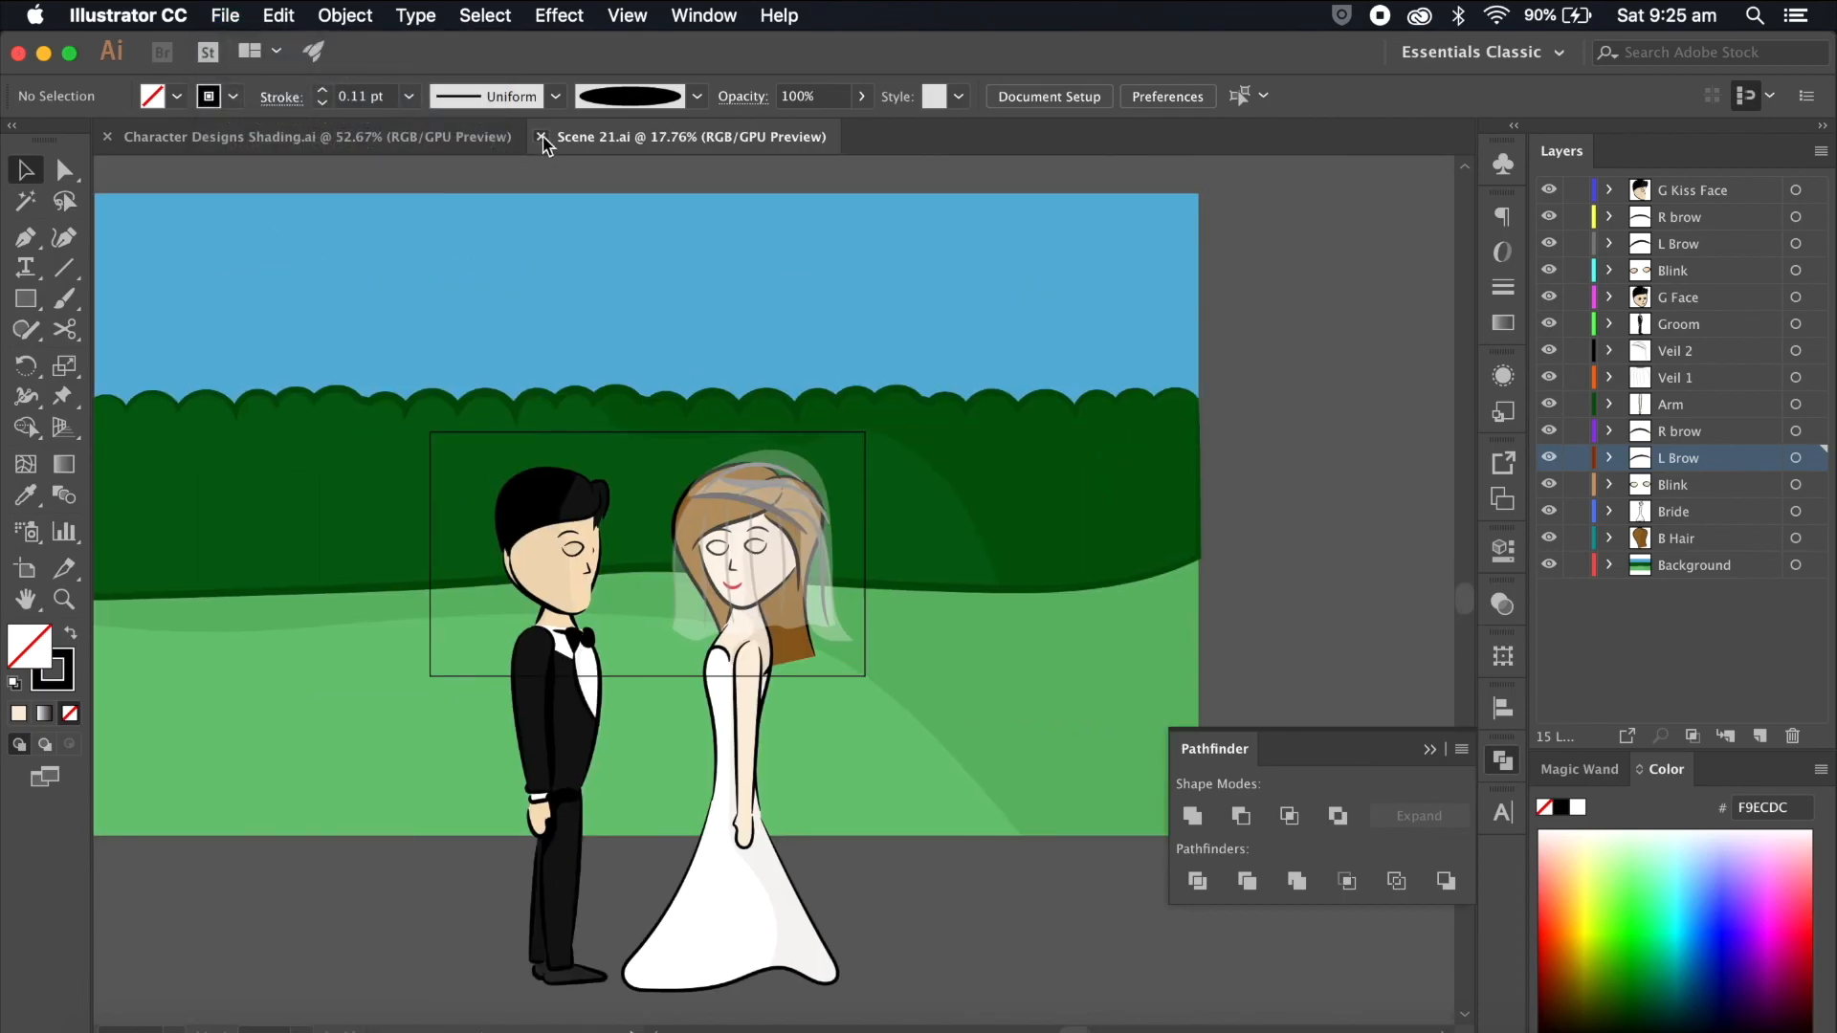
{"action": "left_click", "coordinate": [542, 136]}
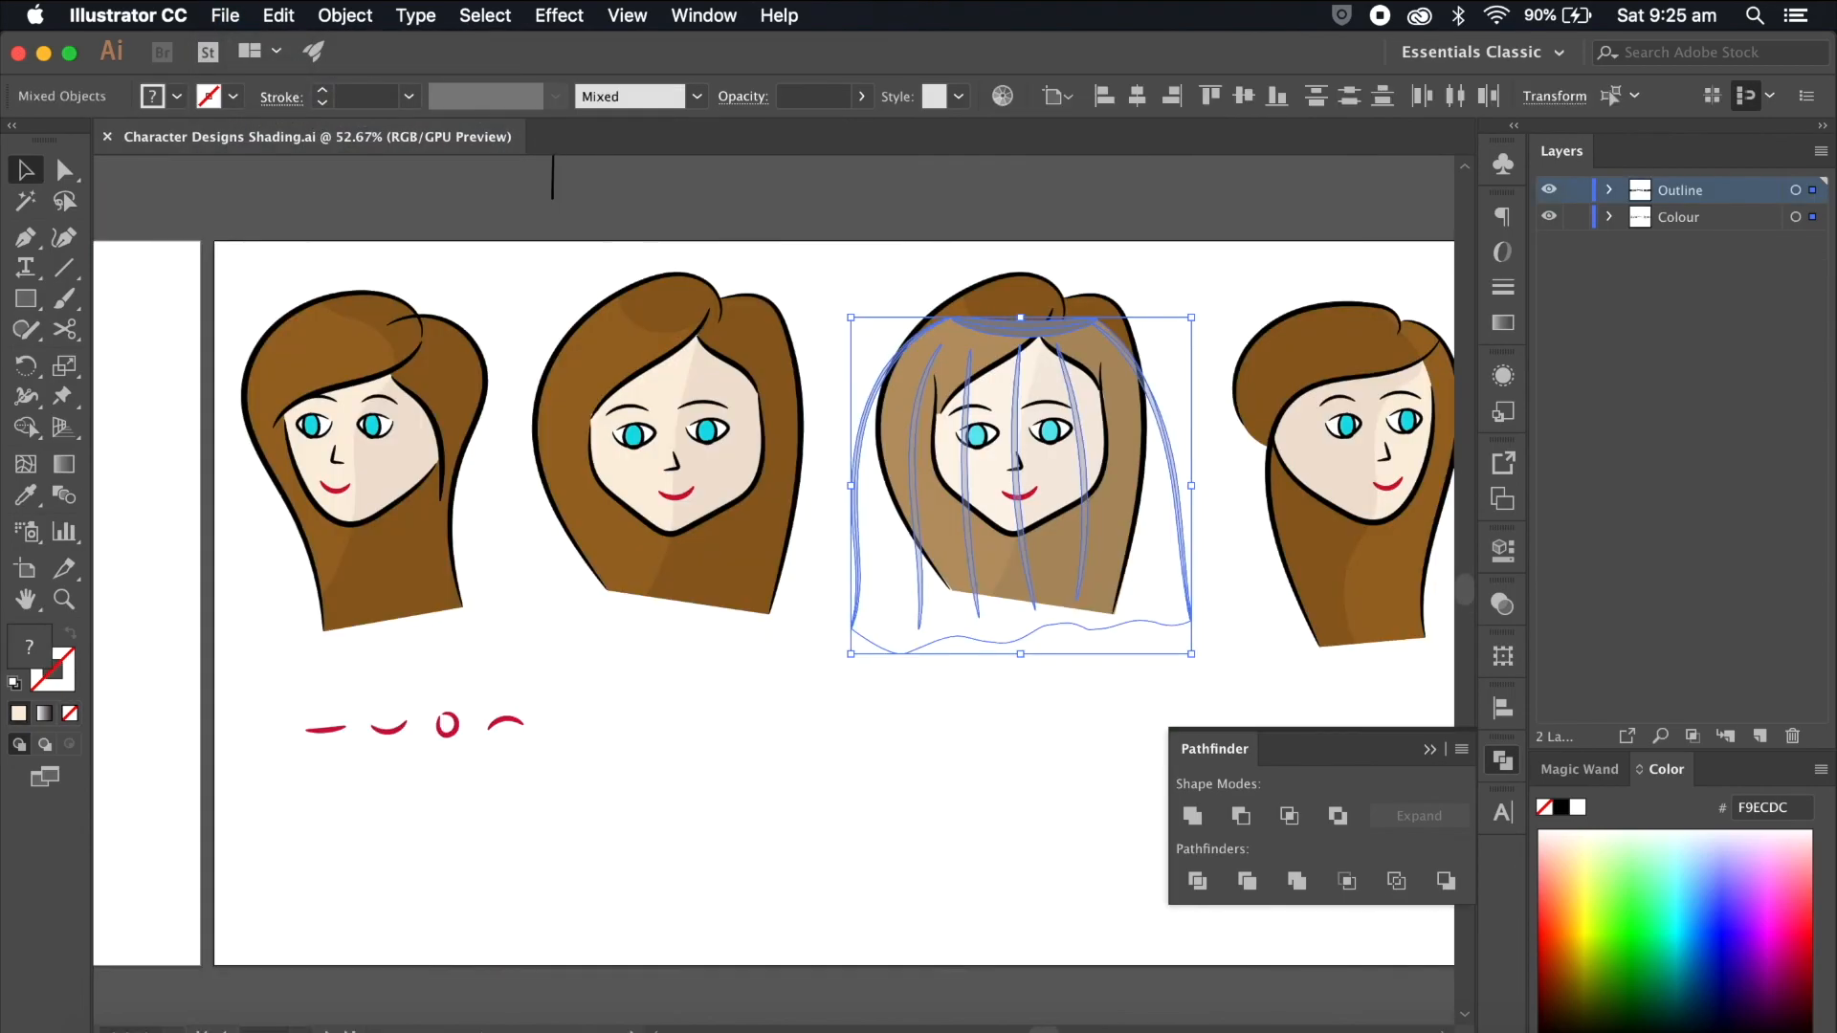
Step: Switch to the Scenes folder in Finder, preview Scene 22.ai and Scene 3.ai, and move Scene 22.ai to the trash
{"action": "left_click", "coordinate": [74, 1012]}
{"action": "left_click", "coordinate": [921, 577]}
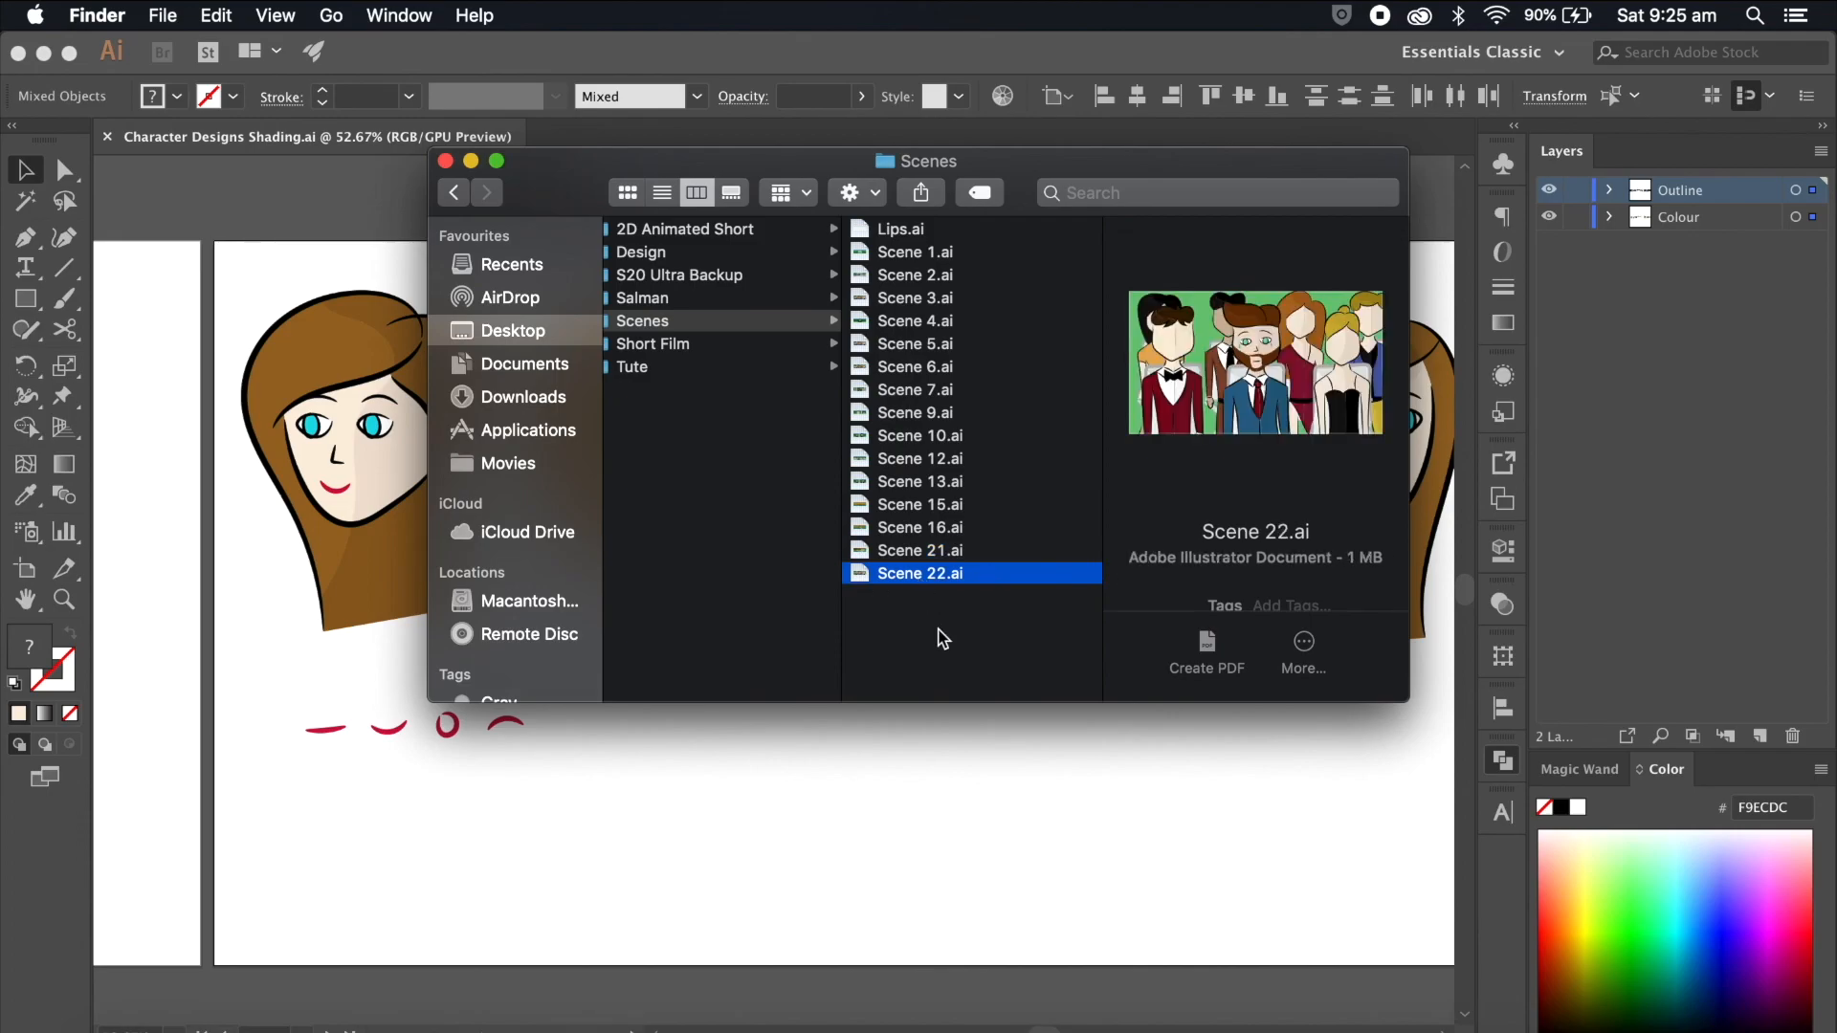
{"action": "key", "text": "space"}
{"action": "key", "text": "space"}
{"action": "left_click", "coordinate": [968, 278]}
{"action": "key", "text": "Down"}
{"action": "key", "text": "space"}
{"action": "key", "text": "space"}
{"action": "left_click", "coordinate": [944, 575]}
{"action": "left_click_drag", "start_coordinate": [938, 572], "coordinate": [1693, 1014]}
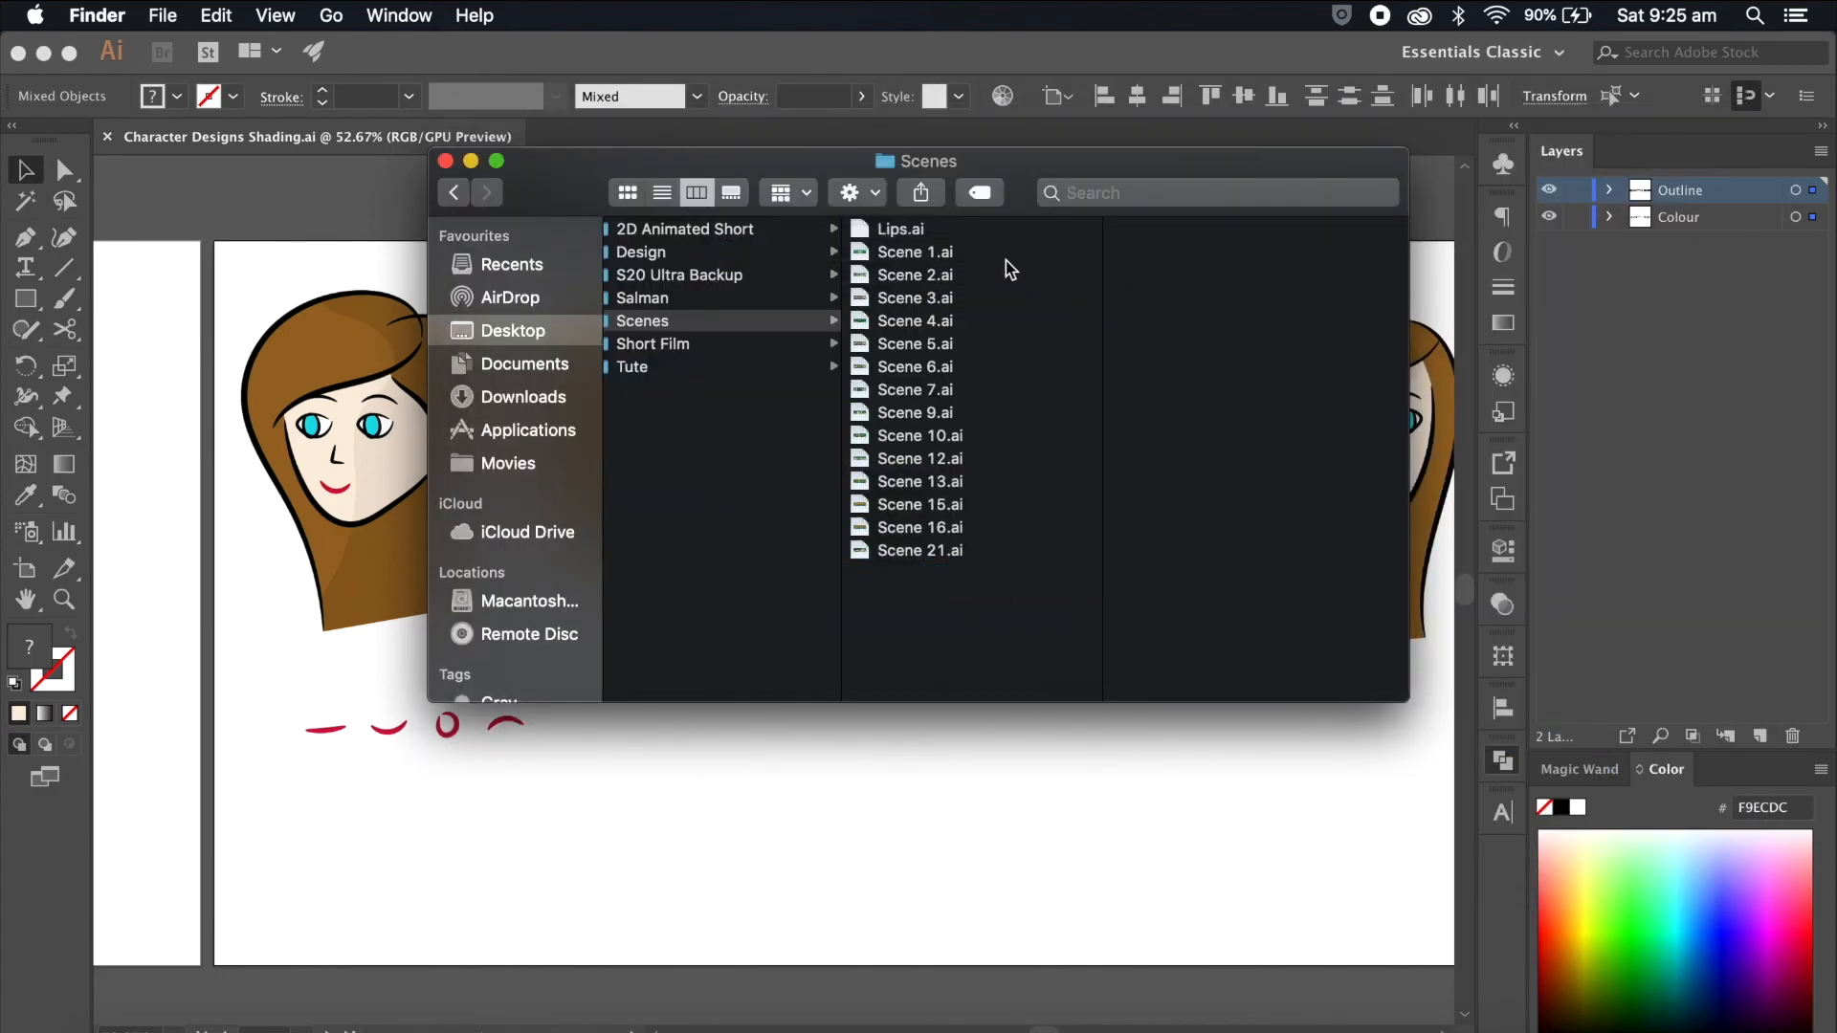
Step: Examine the previews of Lips.ai and the Scene 1 to Scene 7 files to check the numbering order
{"action": "left_click", "coordinate": [915, 254]}
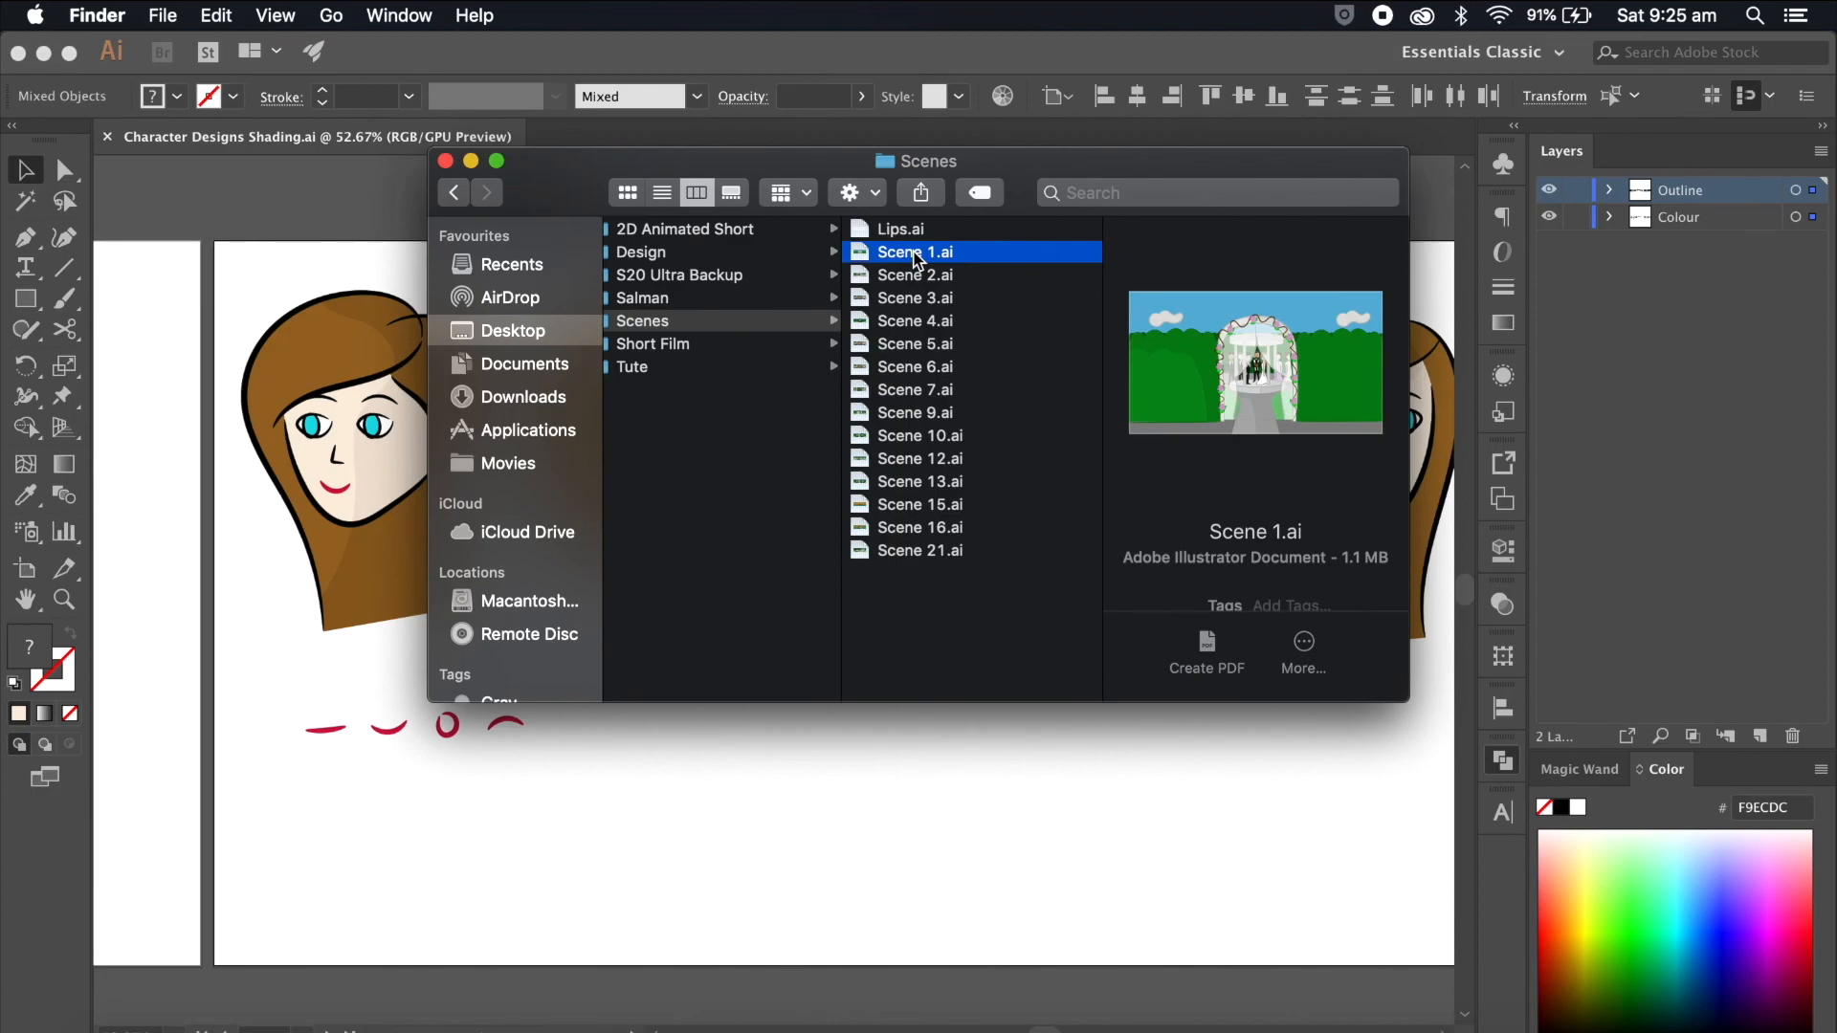
{"action": "key", "text": "Up"}
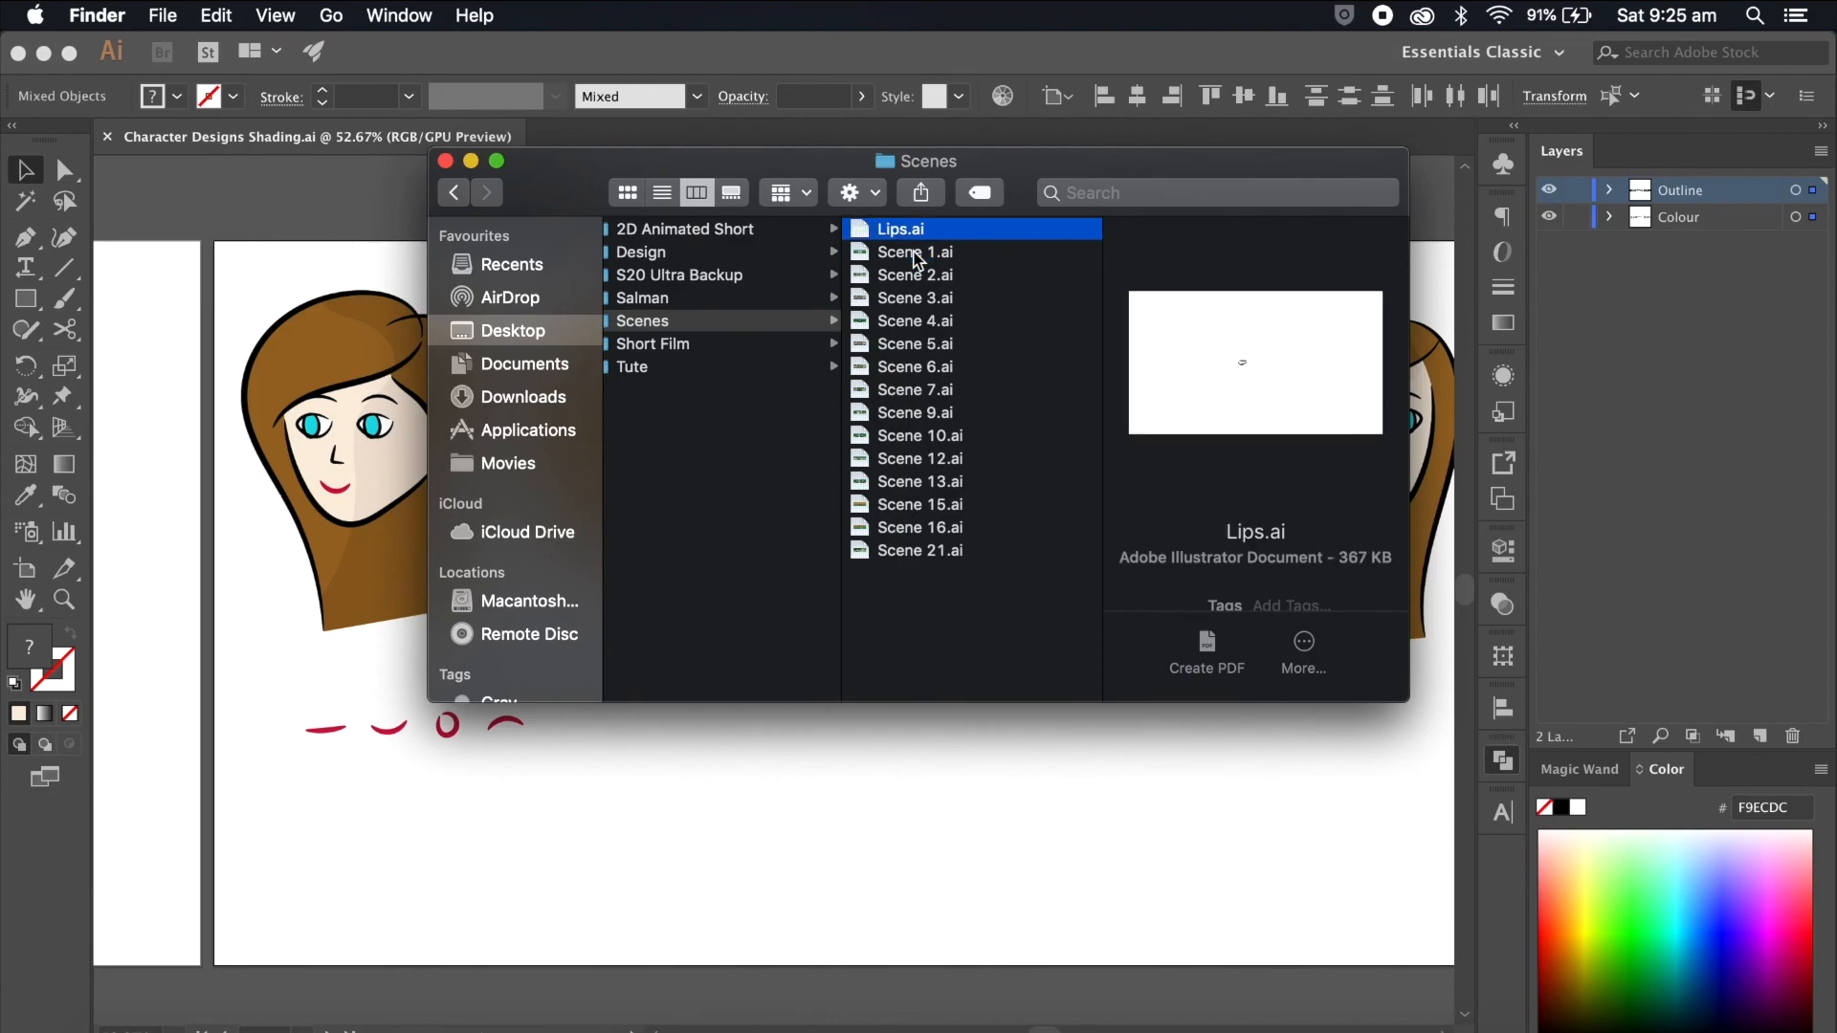
{"action": "key", "text": "space"}
{"action": "key", "text": "space"}
{"action": "key", "text": "Down"}
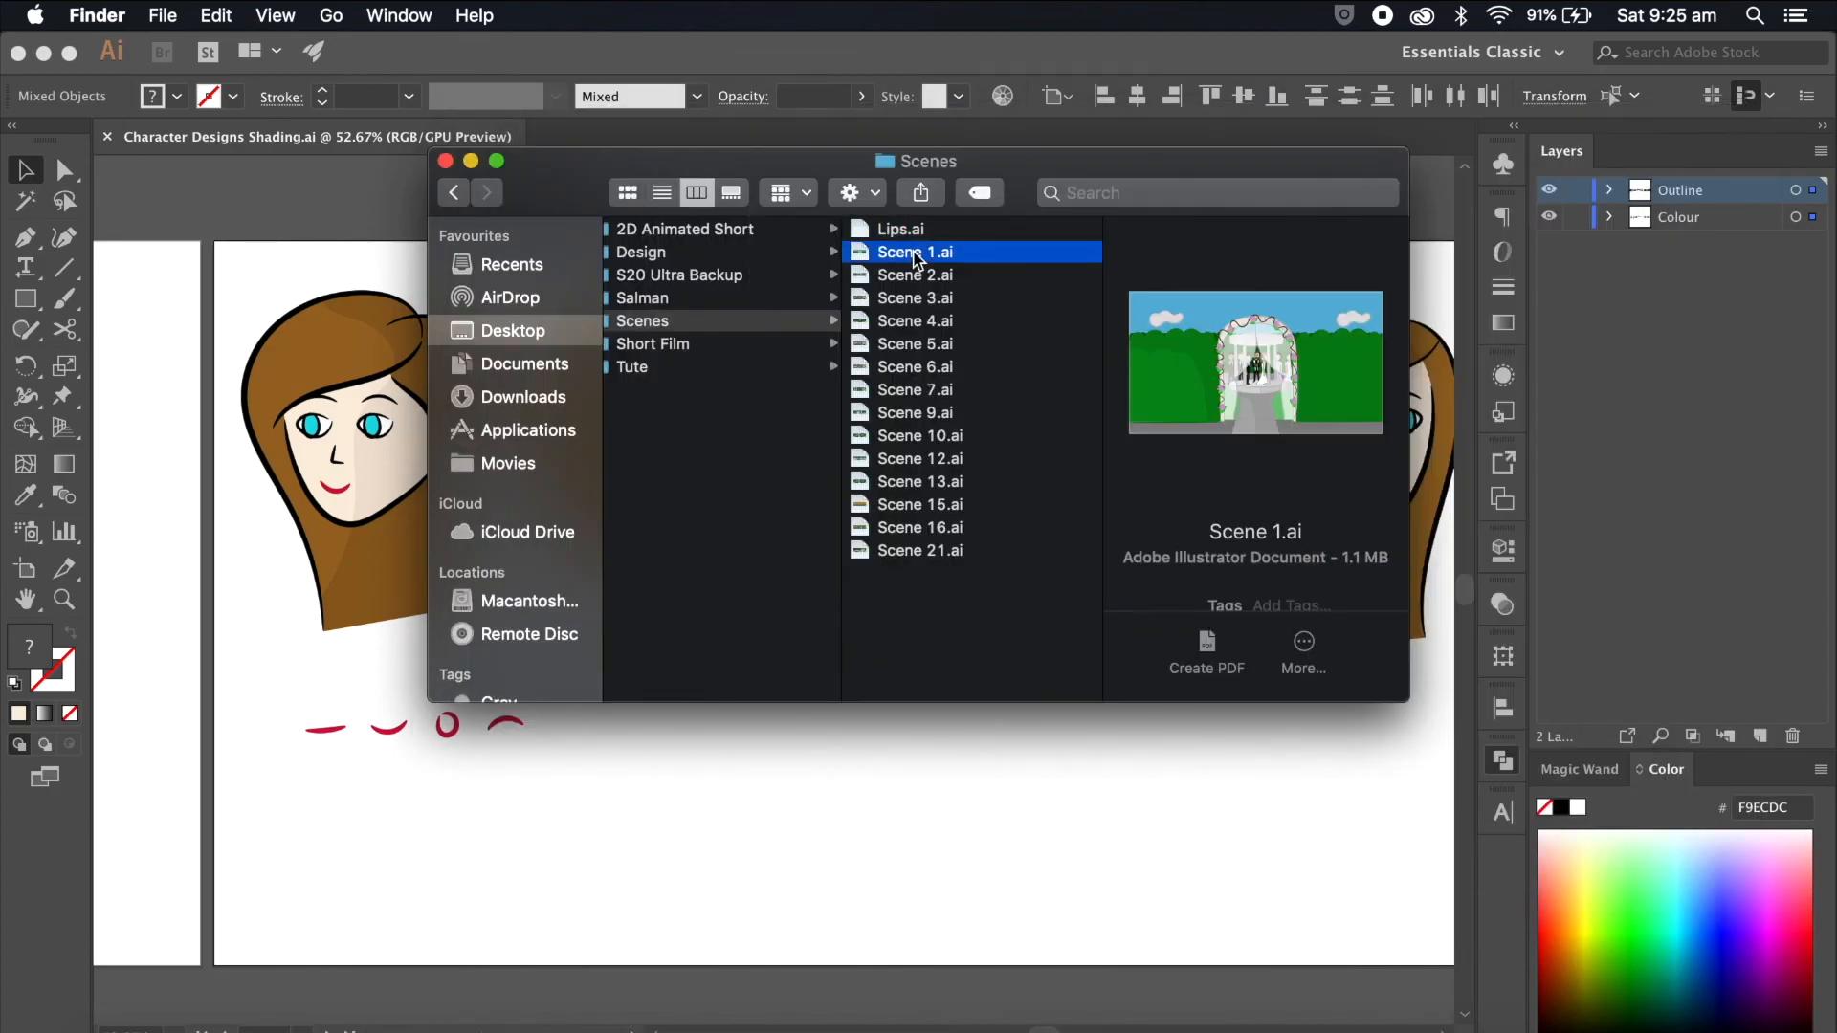
{"action": "key", "text": "Down"}
{"action": "key", "text": "Down"}
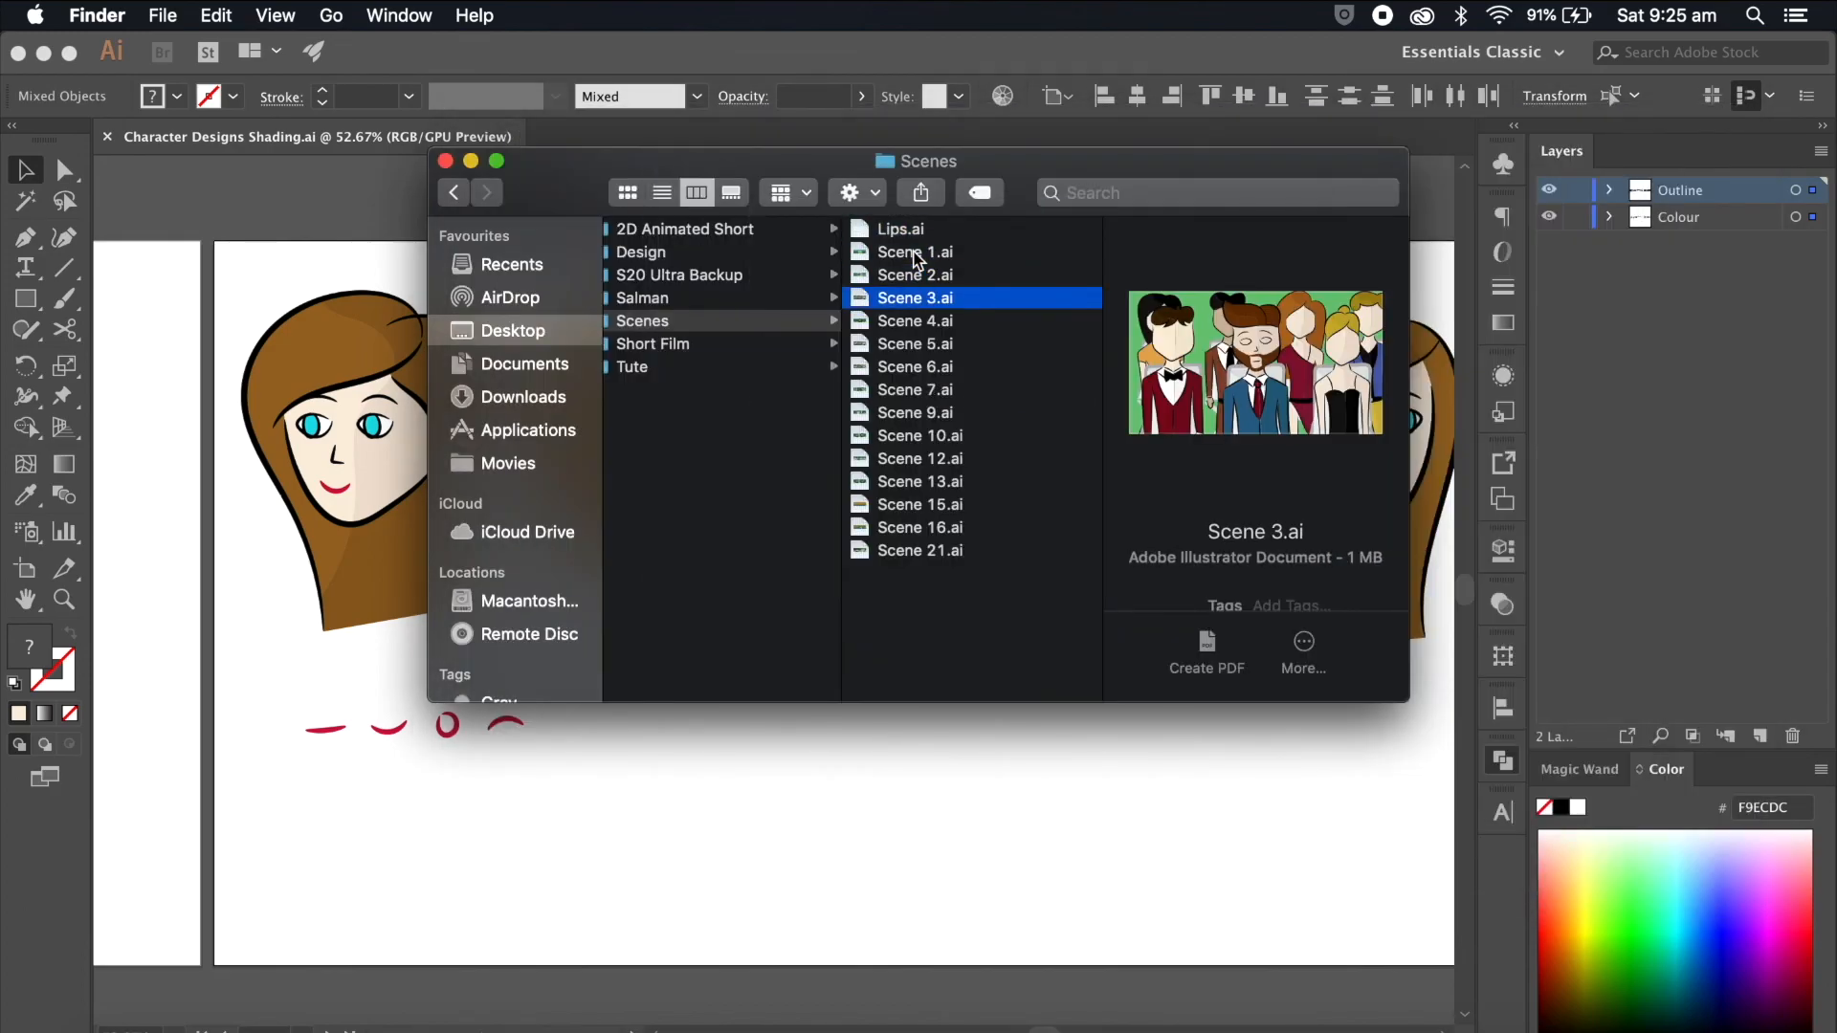
{"action": "key", "text": "Down"}
{"action": "key", "text": "Down"}
{"action": "key", "text": "Down"}
{"action": "key", "text": "Down"}
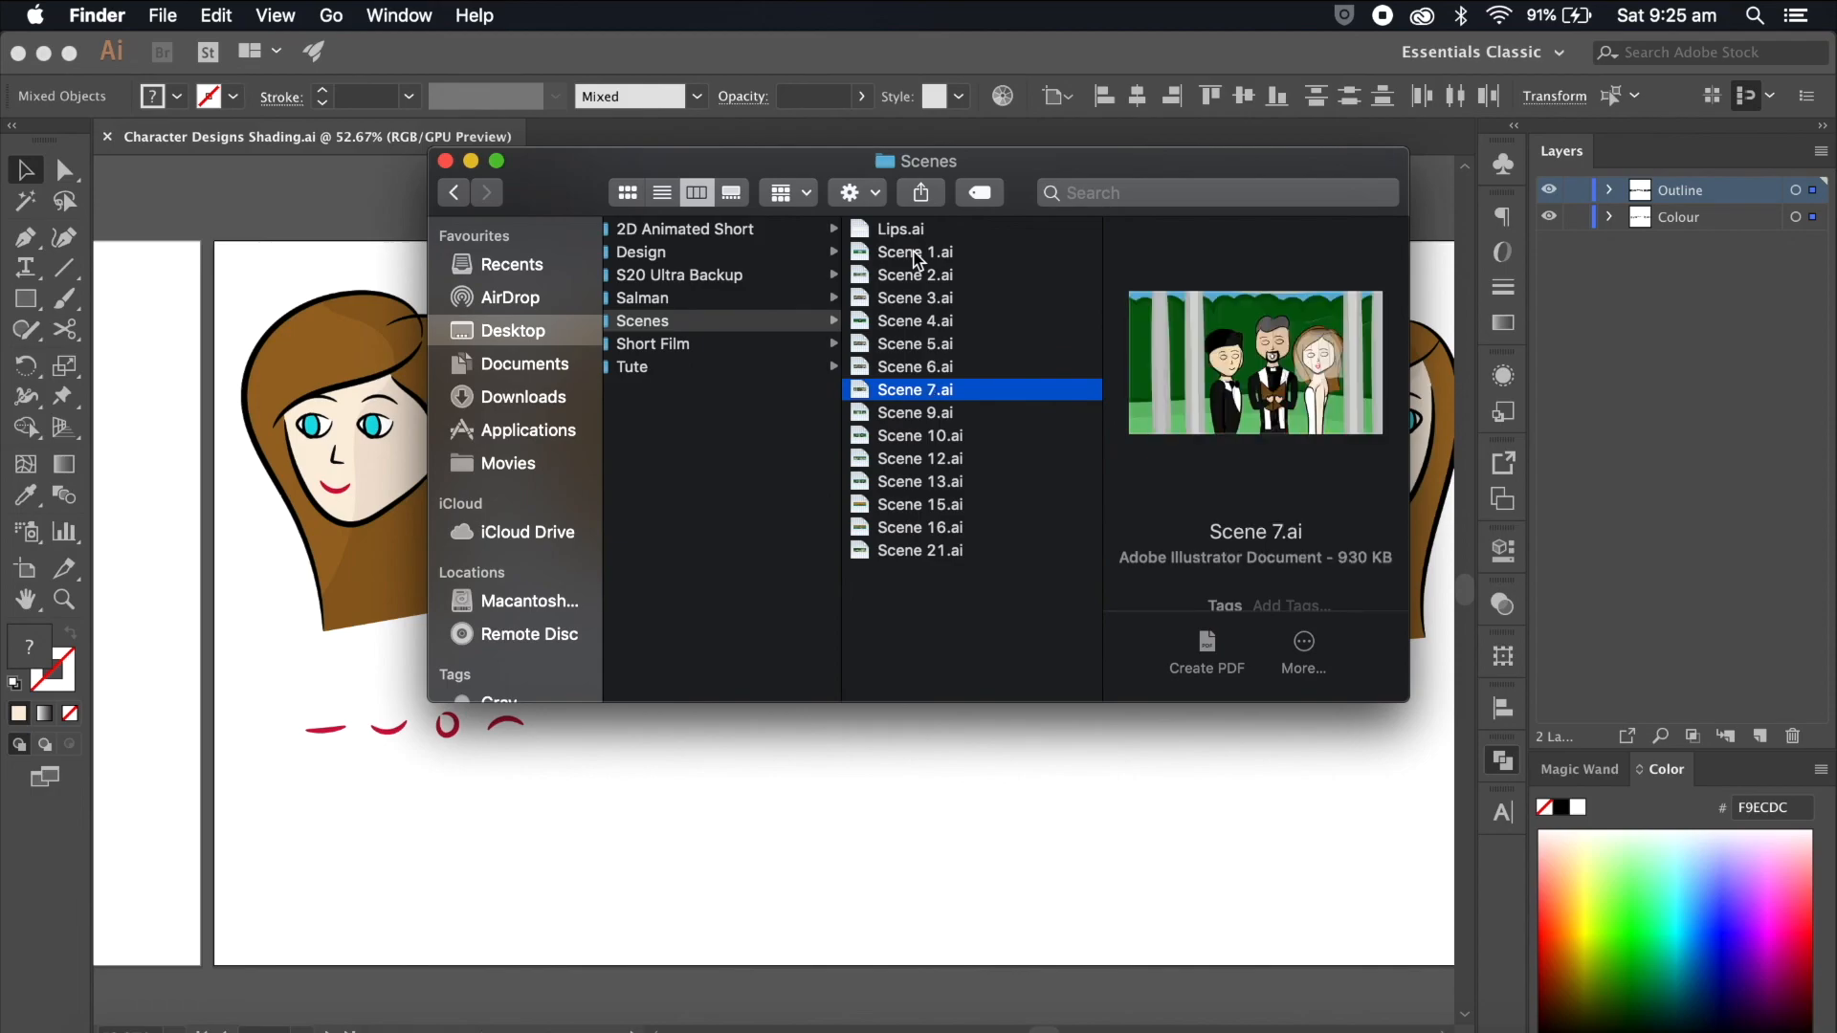
Step: Rename the file Scene 9.ai as Scene 8.ai
{"action": "key", "text": "Down"}
{"action": "key", "text": "Return"}
{"action": "key", "text": "Right"}
{"action": "key", "text": "BackSpace"}
{"action": "type", "text": "8"}
{"action": "key", "text": "Return"}
Step: Rename the file Scene 10.ai as Scene 9.ai
{"action": "key", "text": "Down"}
{"action": "key", "text": "Return"}
{"action": "key", "text": "Right"}
{"action": "key", "text": "BackSpace"}
{"action": "key", "text": "BackSpace"}
{"action": "type", "text": "9"}
{"action": "key", "text": "Return"}
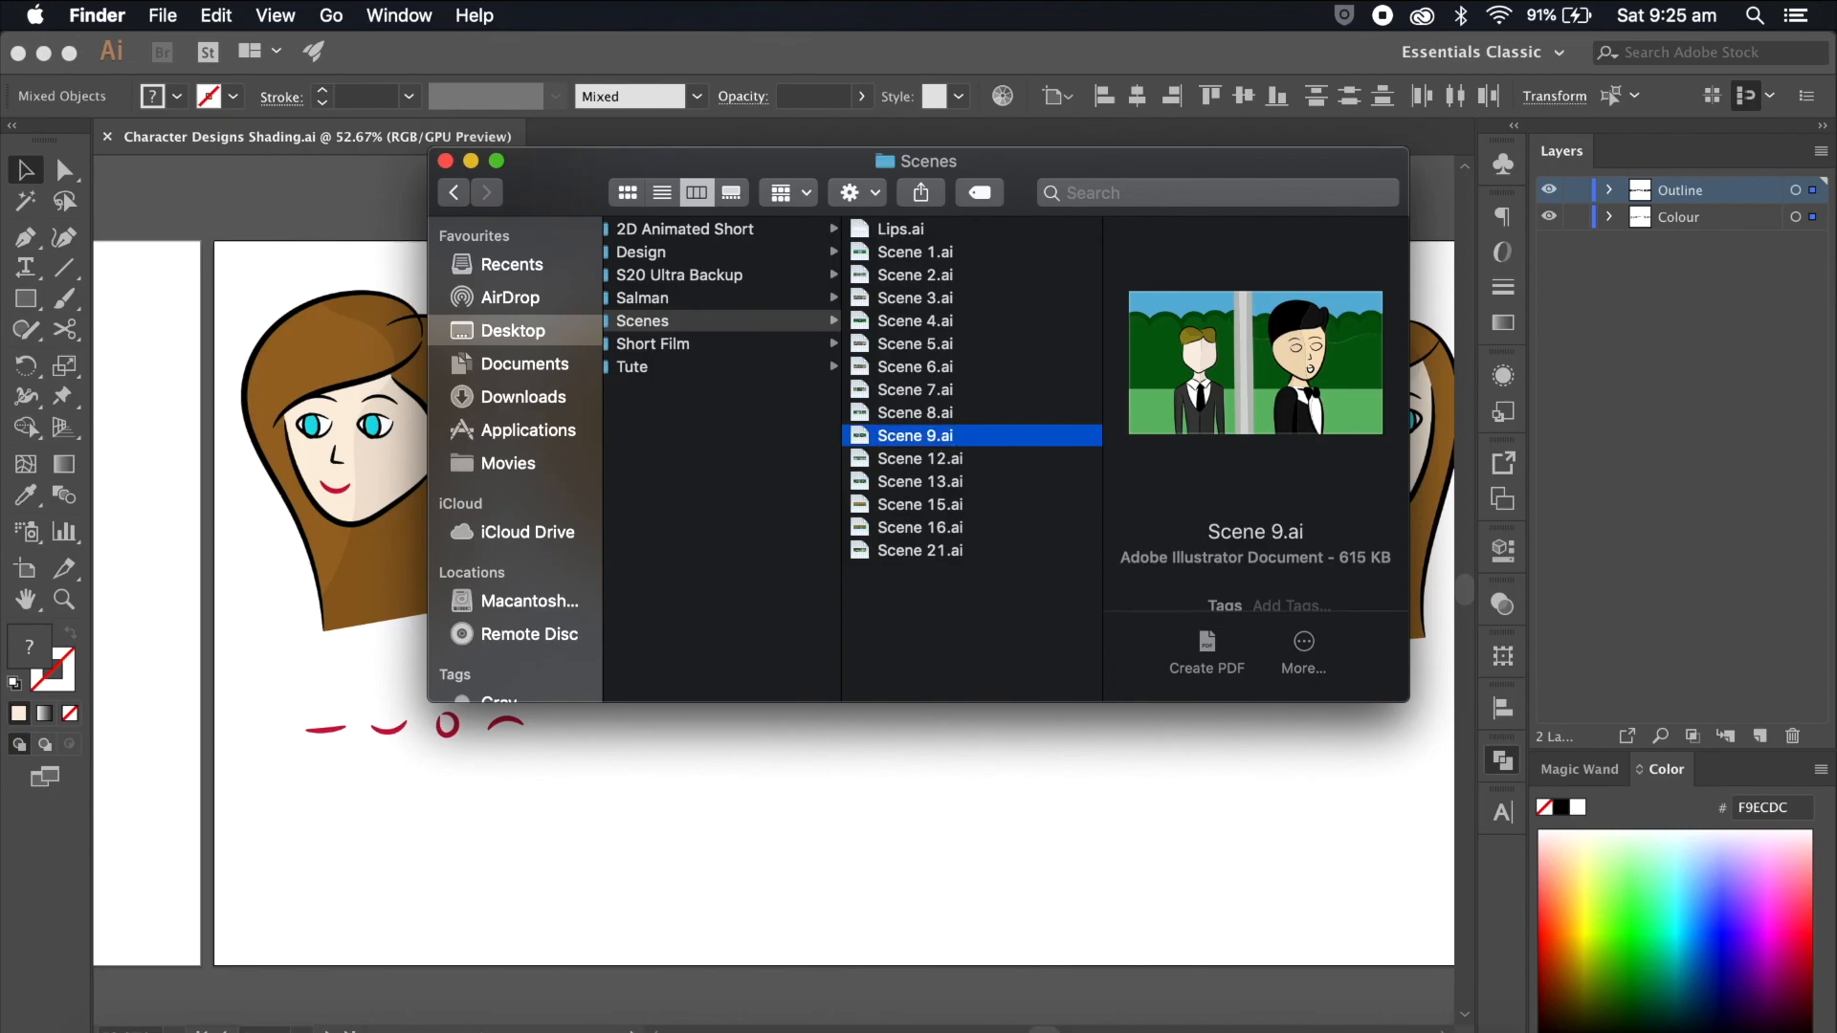
Step: Rename the file Scene 12.ai as Scene 10.ai
{"action": "key", "text": "Down"}
{"action": "key", "text": "Return"}
{"action": "key", "text": "Right"}
{"action": "key", "text": "BackSpace"}
{"action": "key", "text": "BackSpace"}
{"action": "type", "text": "10"}
{"action": "key", "text": "Return"}
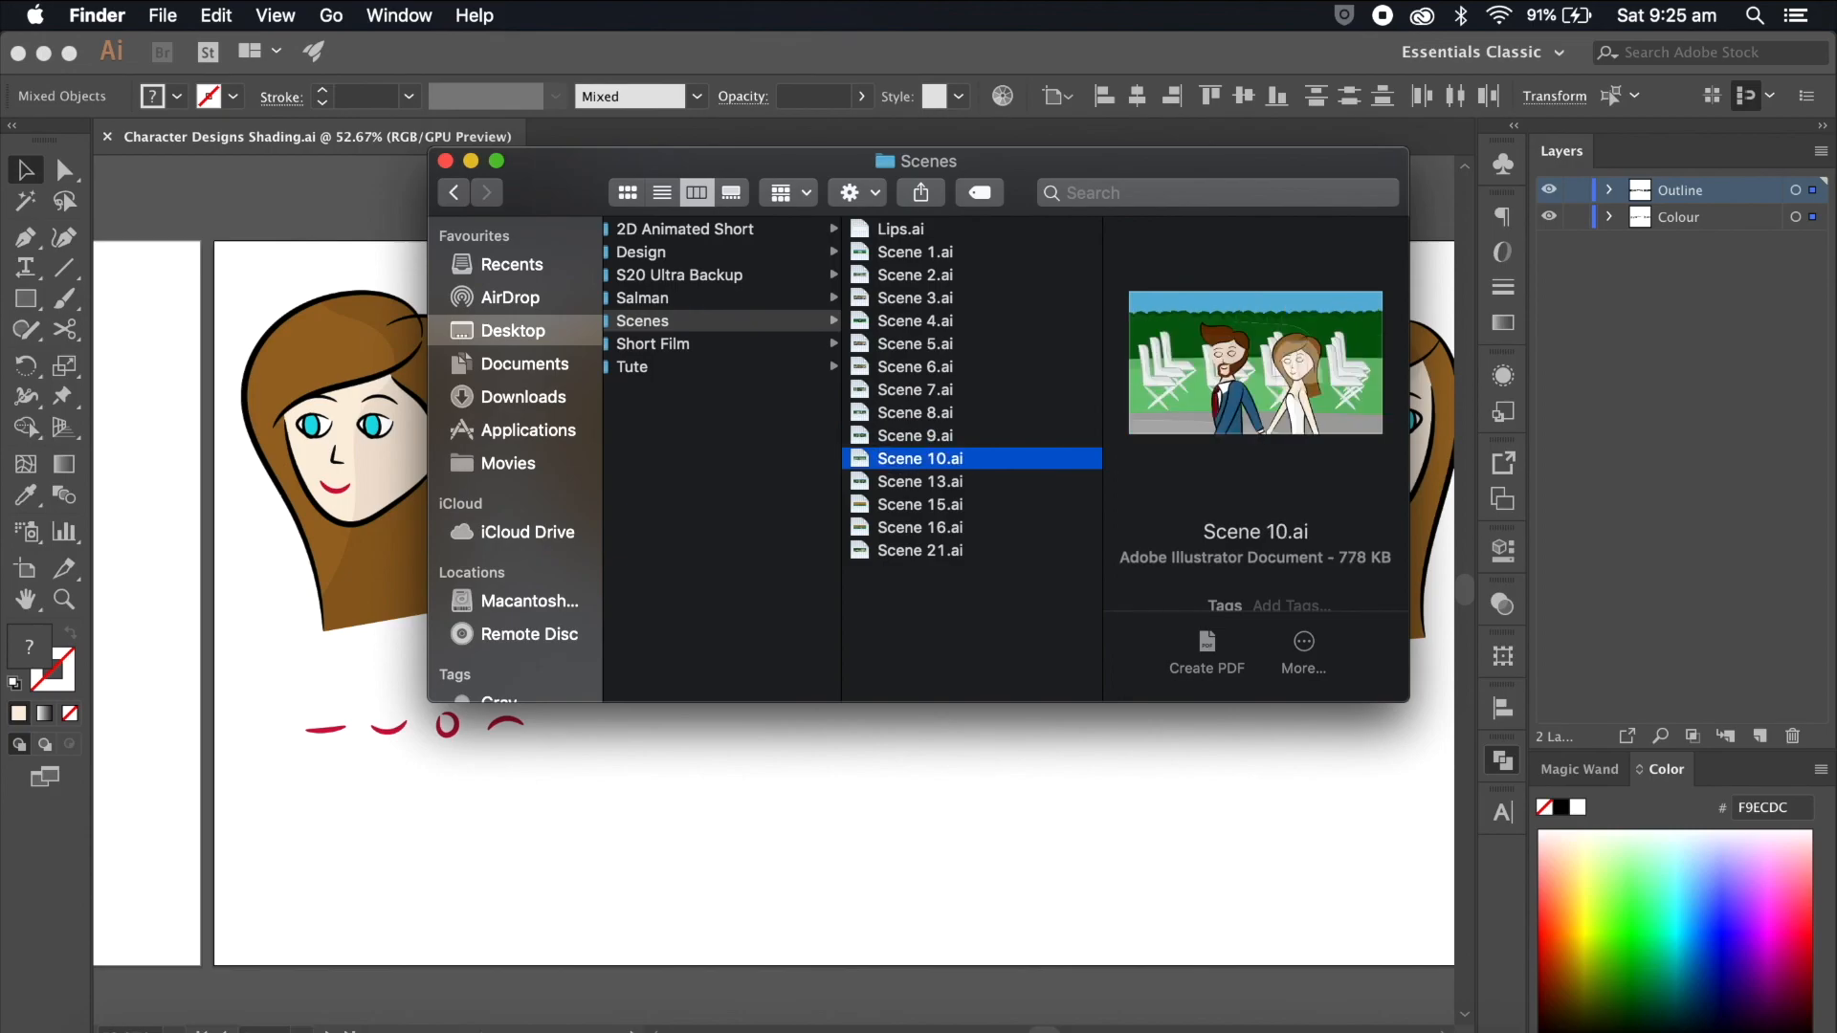
Step: Rename the file Scene 13.ai as Scene 11.ai
{"action": "key", "text": "Down"}
{"action": "key", "text": "Return"}
{"action": "key", "text": "Right"}
{"action": "key", "text": "BackSpace"}
{"action": "key", "text": "BackSpace"}
{"action": "type", "text": "11"}
{"action": "key", "text": "Return"}
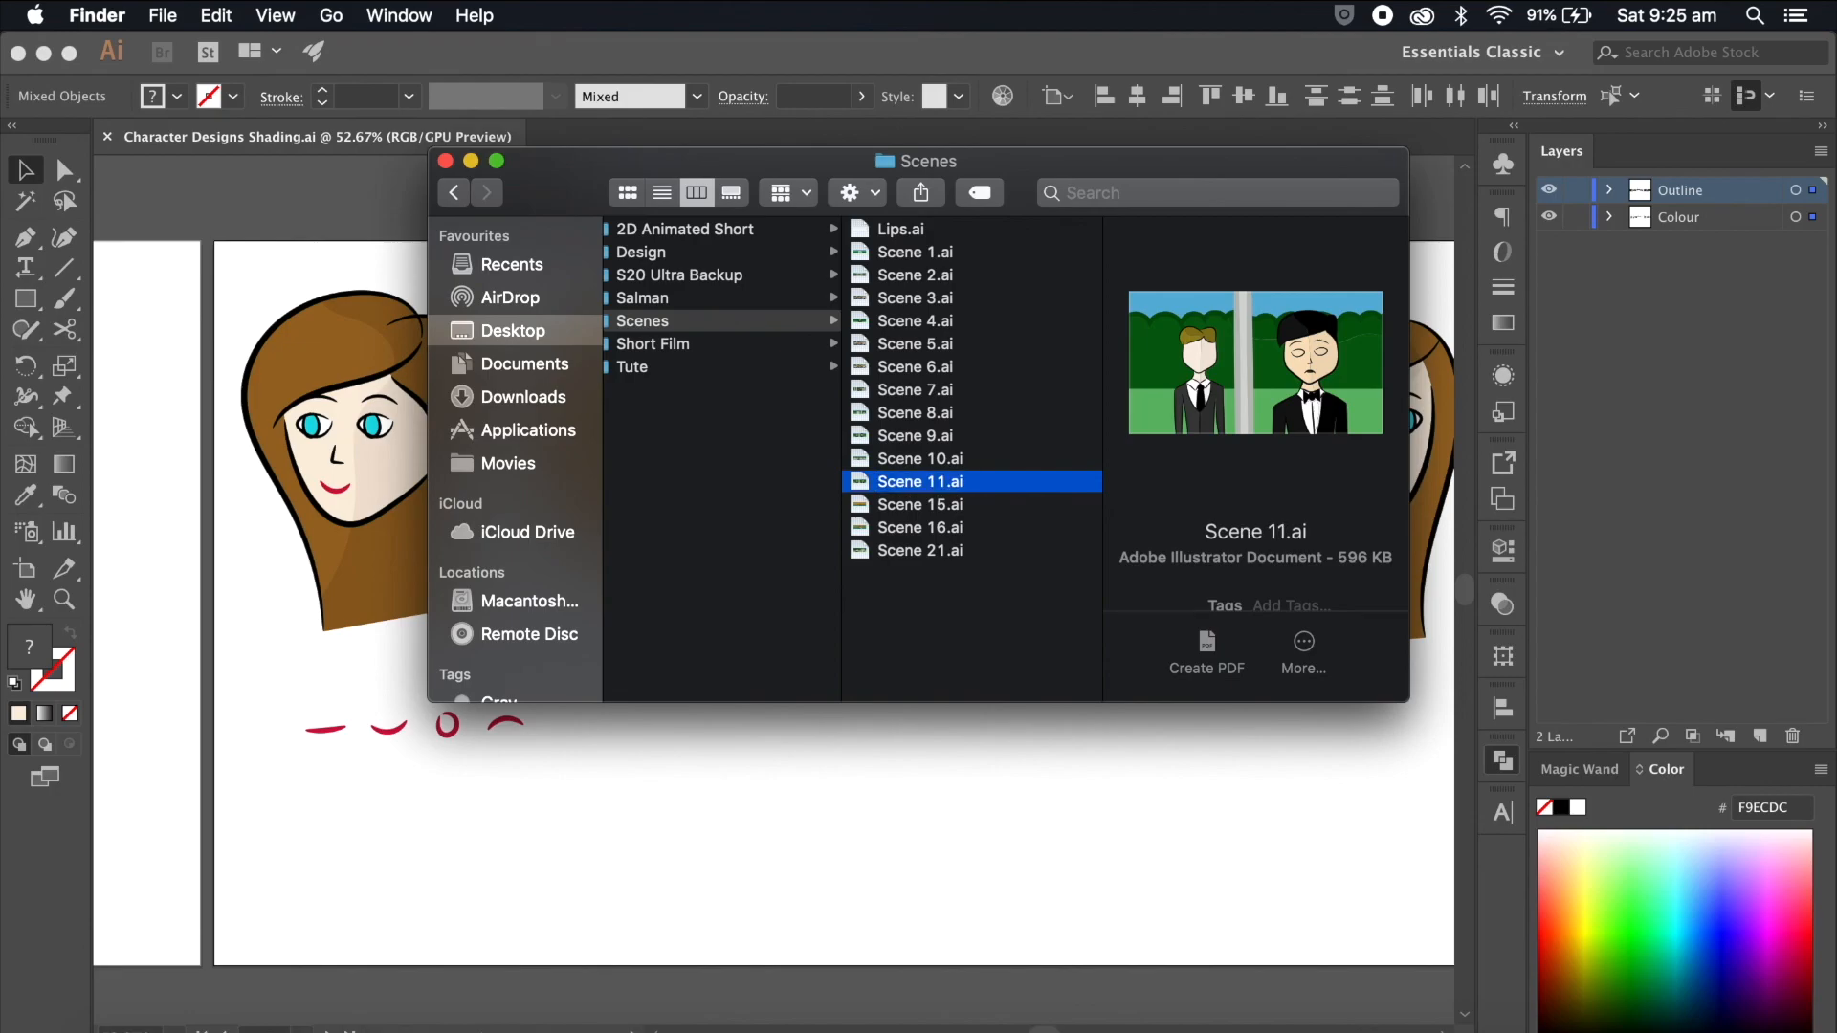
Step: Rename the file Scene 15.ai as Scene 12.ai
{"action": "key", "text": "Down"}
{"action": "key", "text": "Return"}
{"action": "key", "text": "Right"}
{"action": "key", "text": "BackSpace"}
{"action": "key", "text": "BackSpace"}
{"action": "type", "text": "12"}
{"action": "key", "text": "Return"}
Step: Rename the file Scene 16.ai as Scene 13.ai
{"action": "key", "text": "Down"}
{"action": "key", "text": "Return"}
{"action": "key", "text": "Right"}
{"action": "key", "text": "BackSpace"}
{"action": "key", "text": "BackSpace"}
{"action": "type", "text": "13"}
{"action": "key", "text": "Return"}
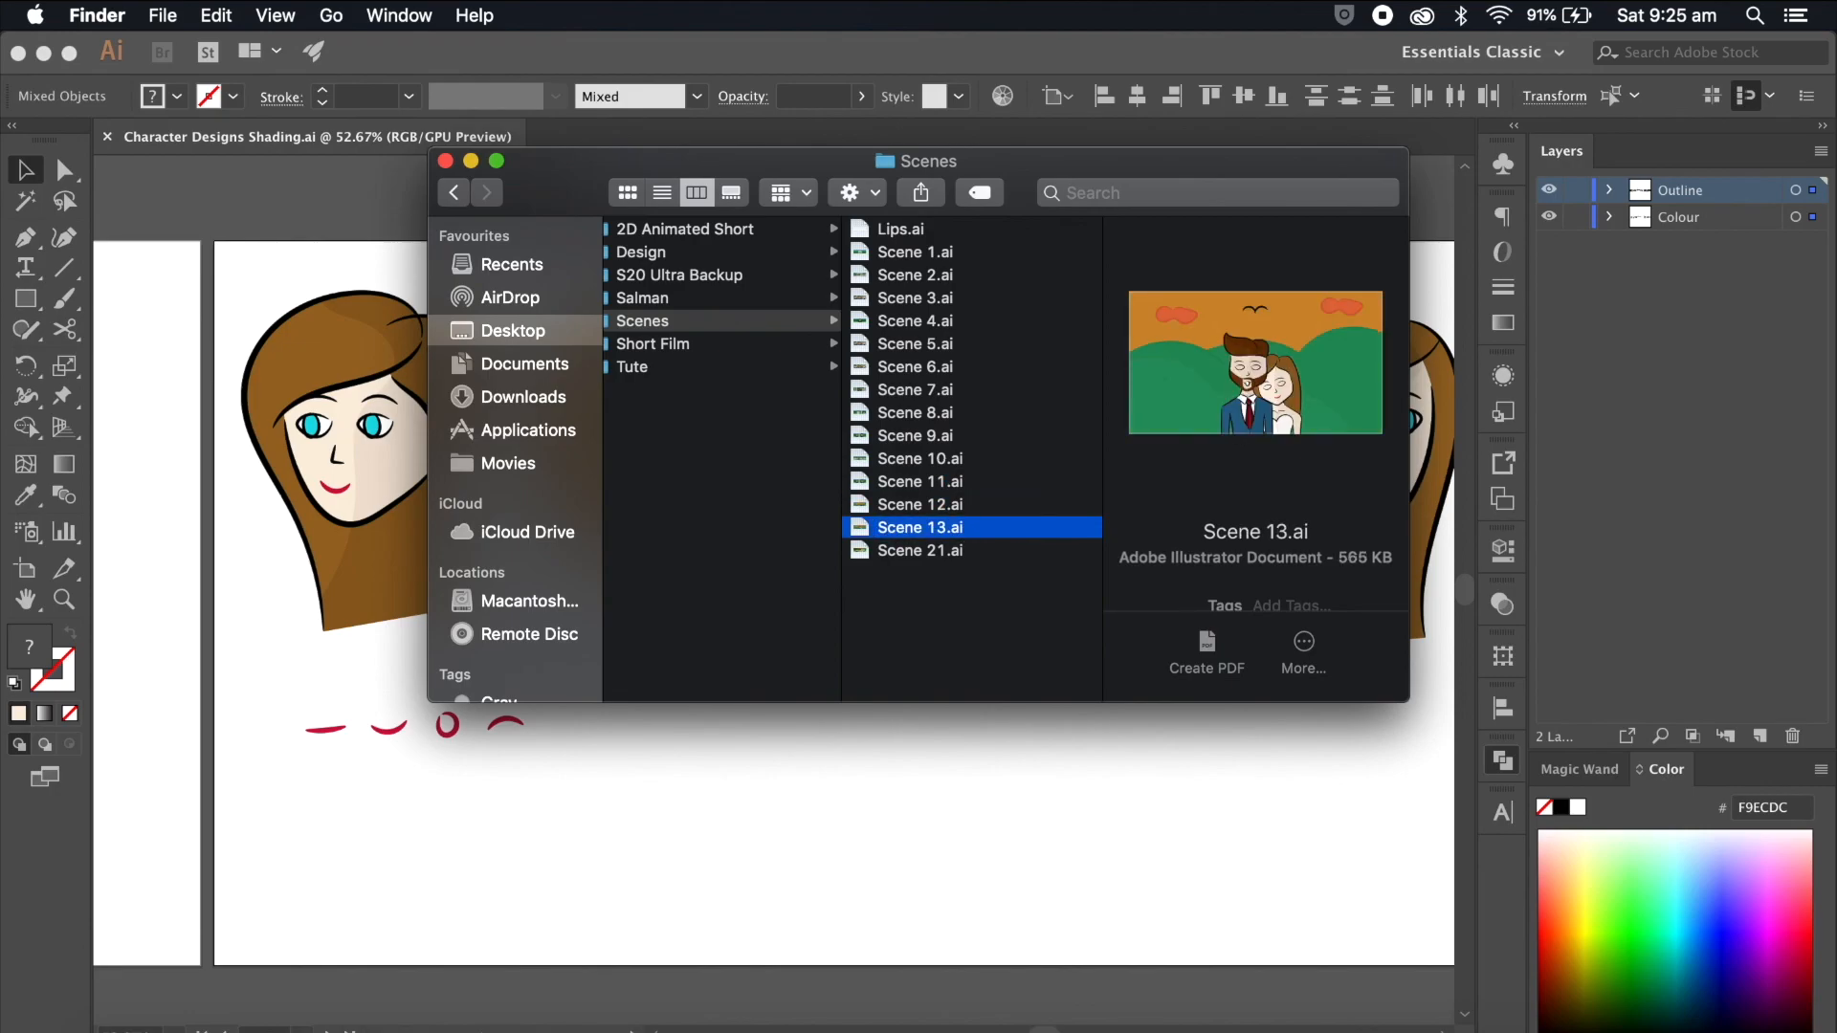
Step: Rename the file Scene 21.ai as Scene 14.ai
{"action": "key", "text": "Down"}
{"action": "key", "text": "Return"}
{"action": "key", "text": "Right"}
{"action": "key", "text": "BackSpace"}
{"action": "key", "text": "BackSpace"}
{"action": "type", "text": "14"}
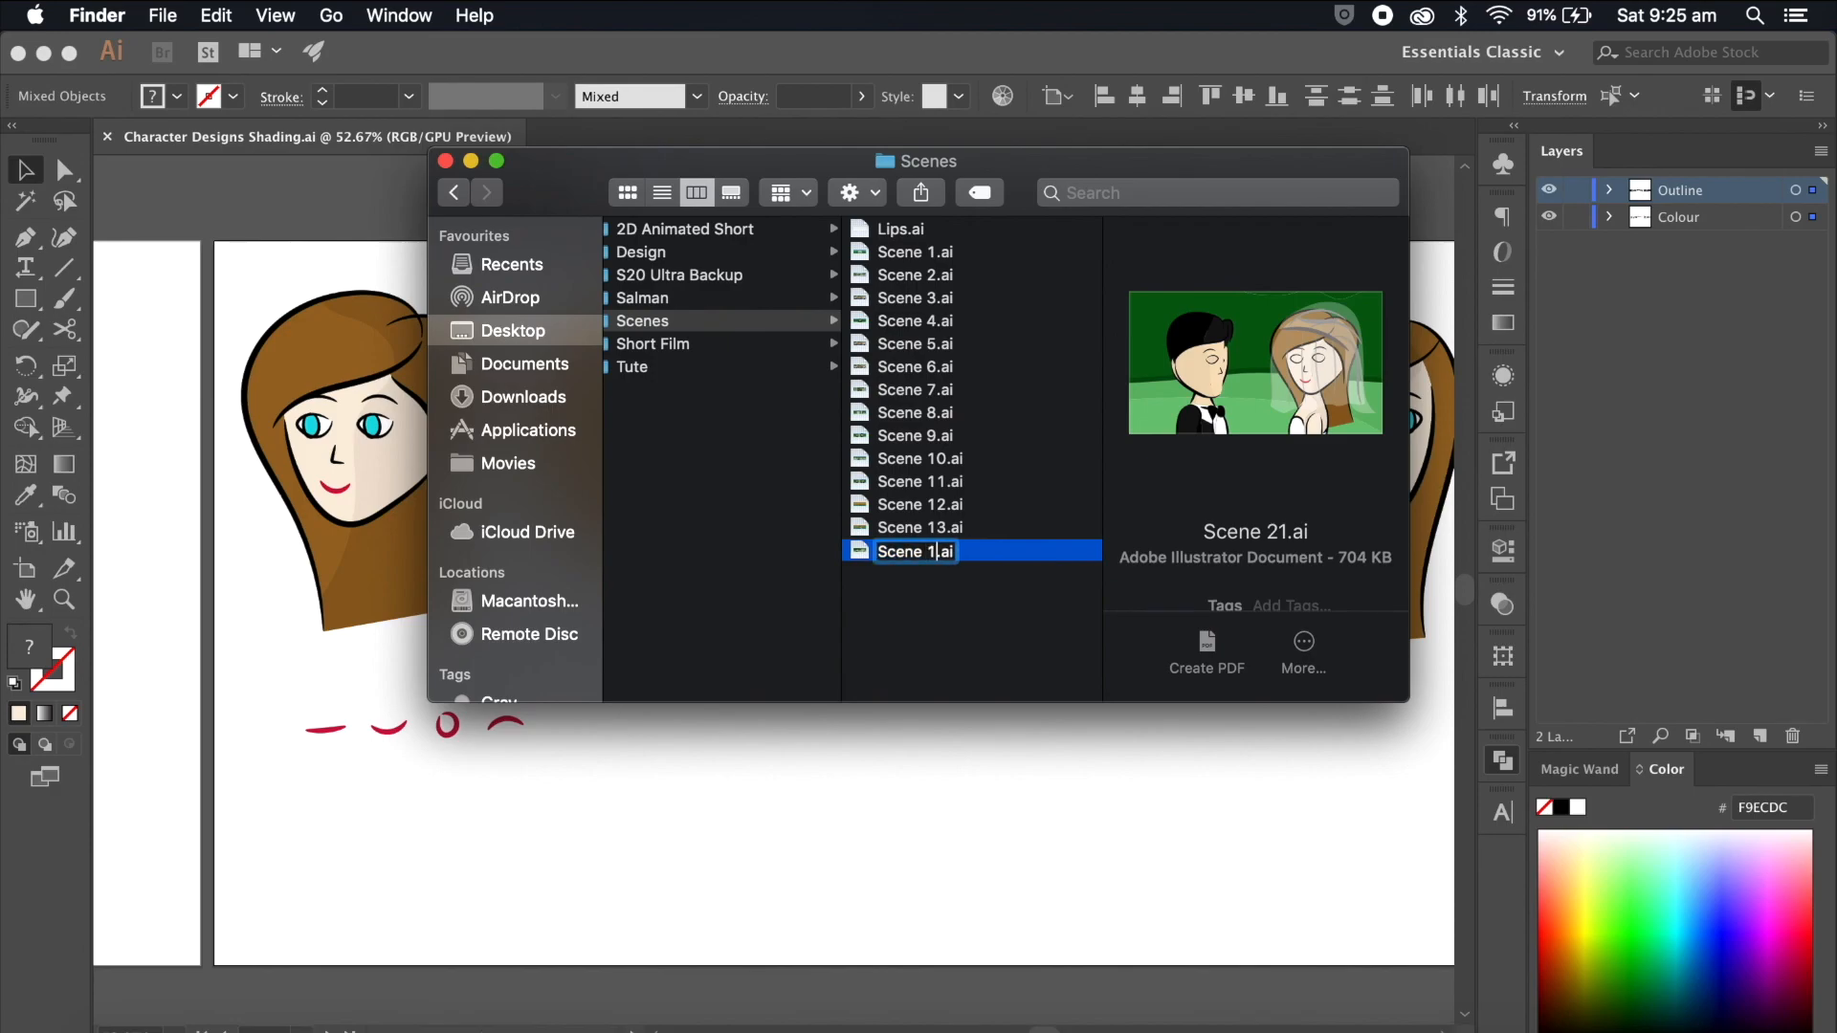
{"action": "left_click", "coordinate": [1010, 605]}
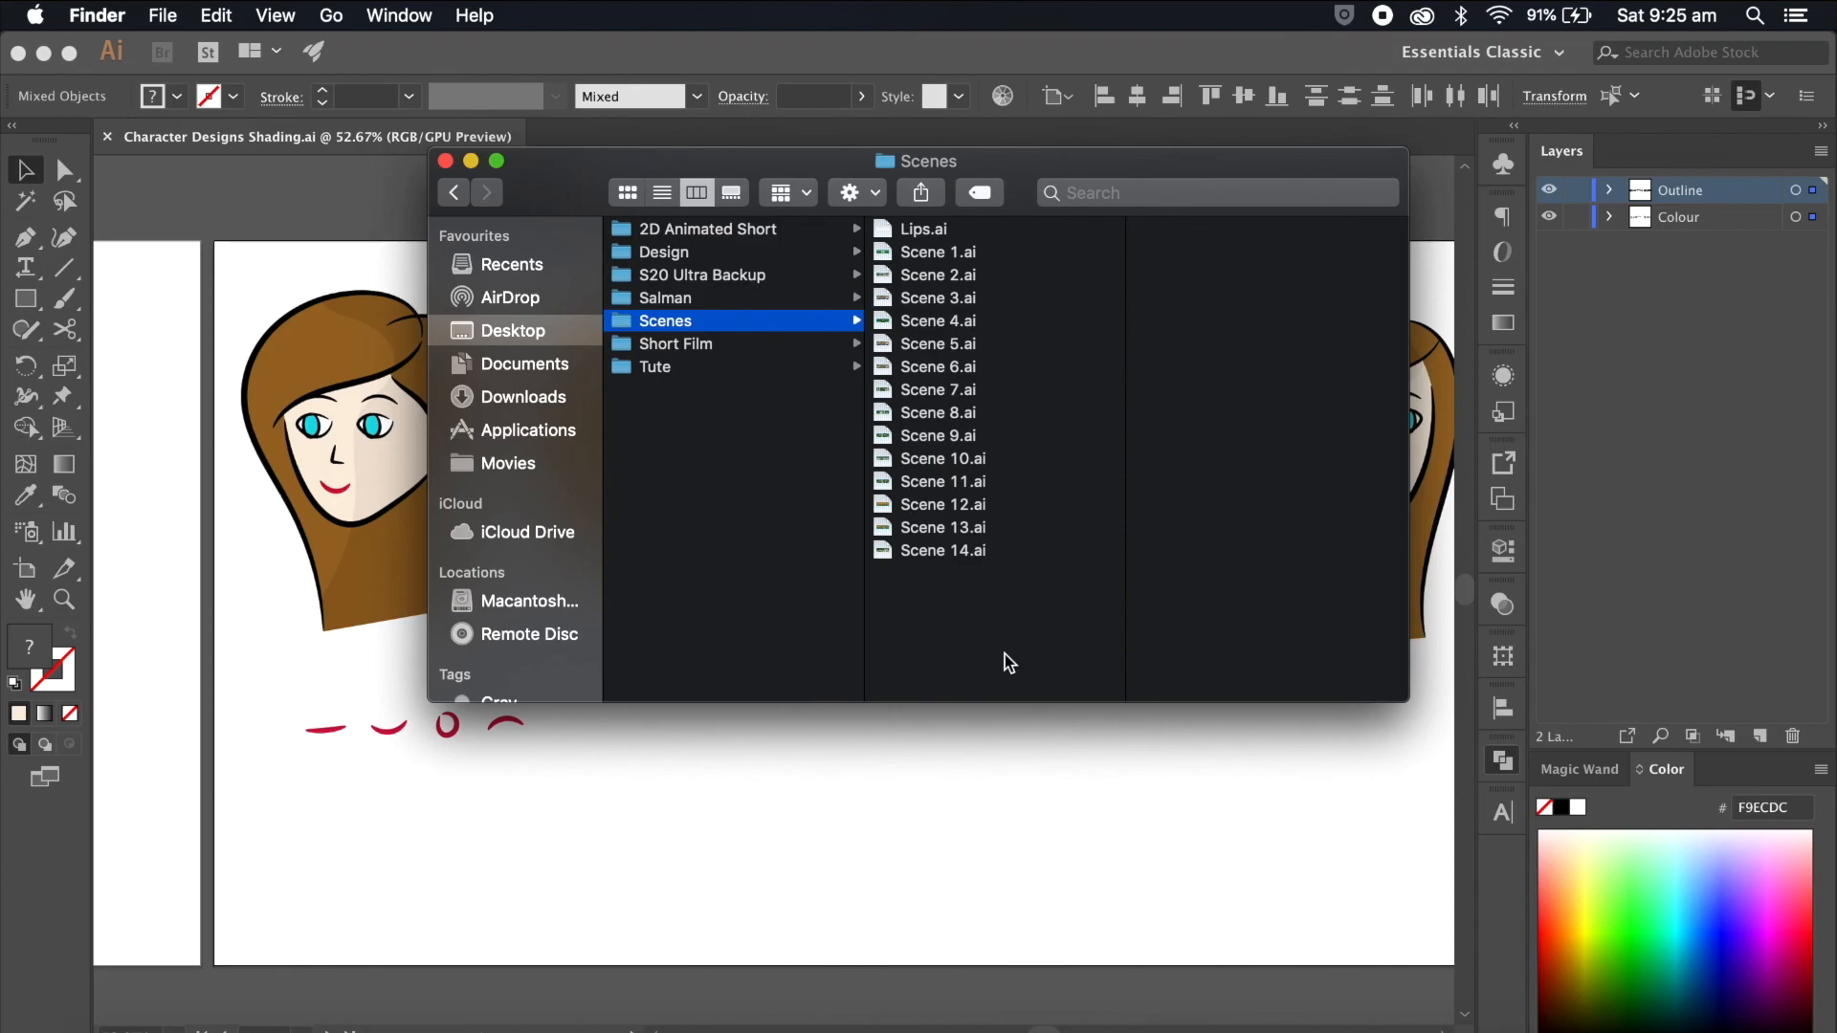
Step: Minimise the Illustrator window and close the Scenes folder and Storyboard.pdf windows
{"action": "left_click", "coordinate": [1019, 845]}
{"action": "scroll", "coordinate": [1019, 845], "scroll_direction": "down", "scroll_amount": 5}
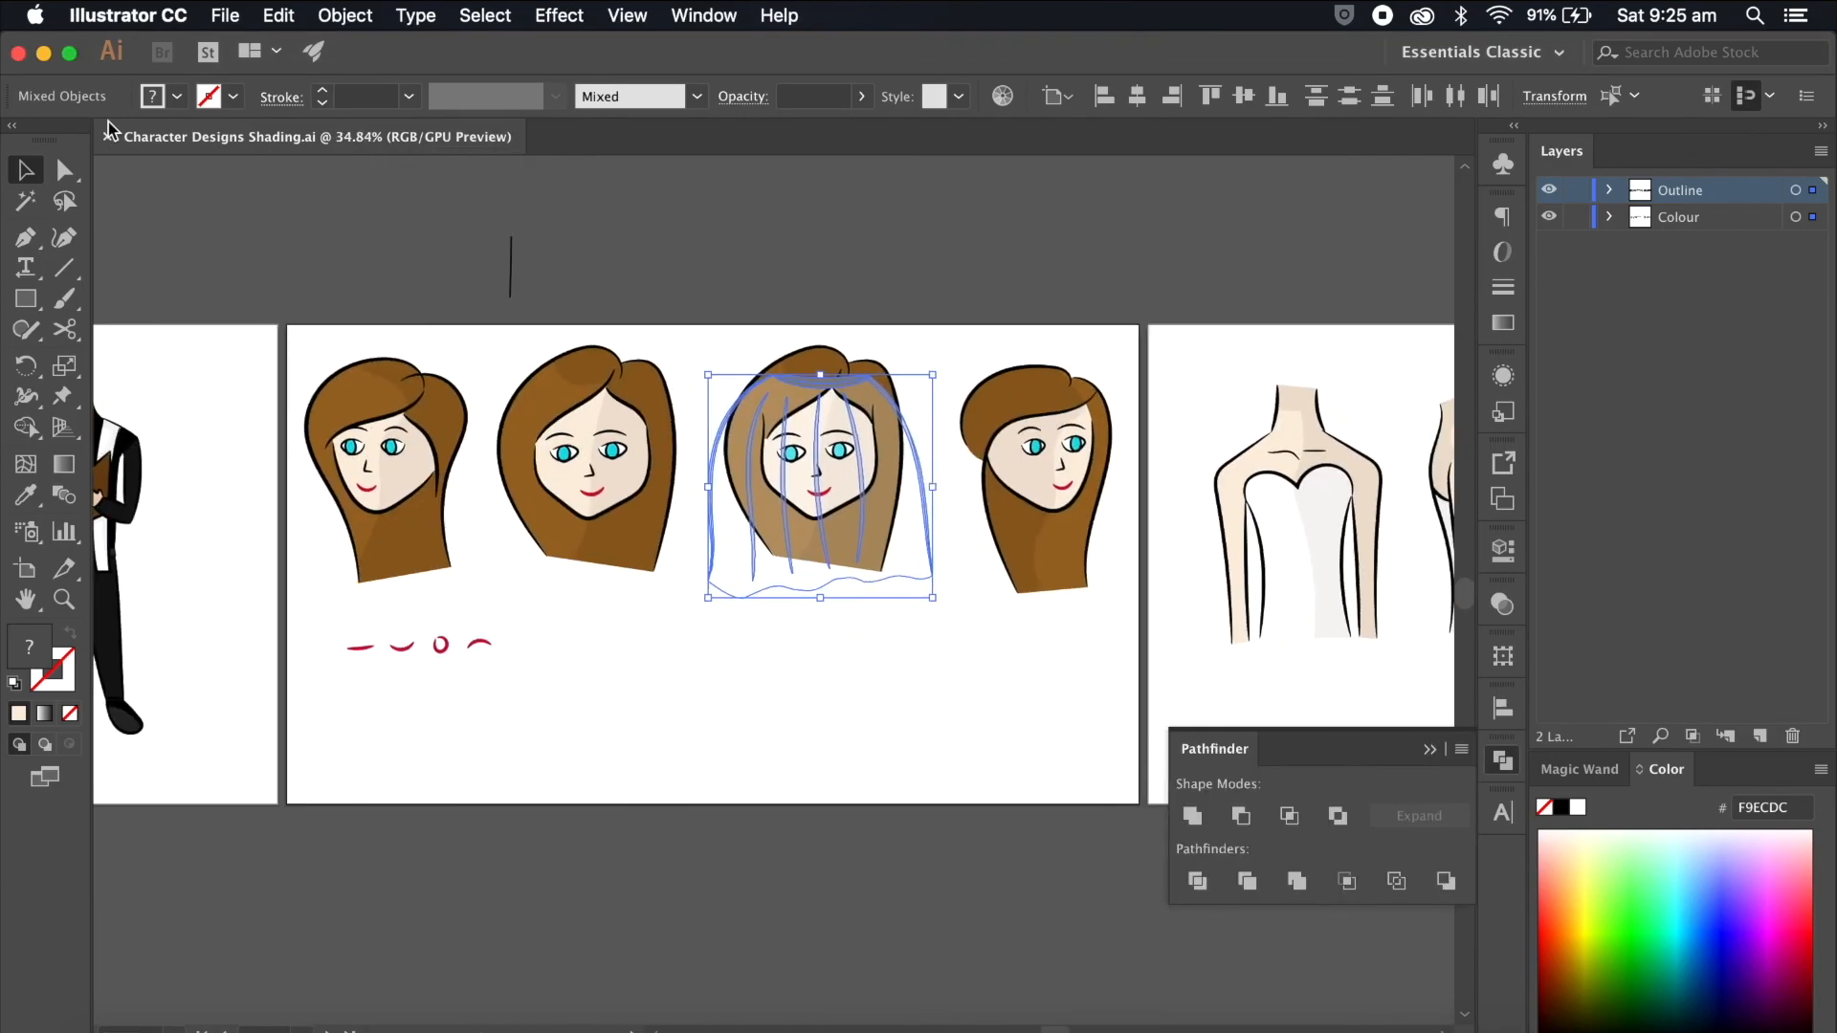
{"action": "left_click", "coordinate": [43, 54]}
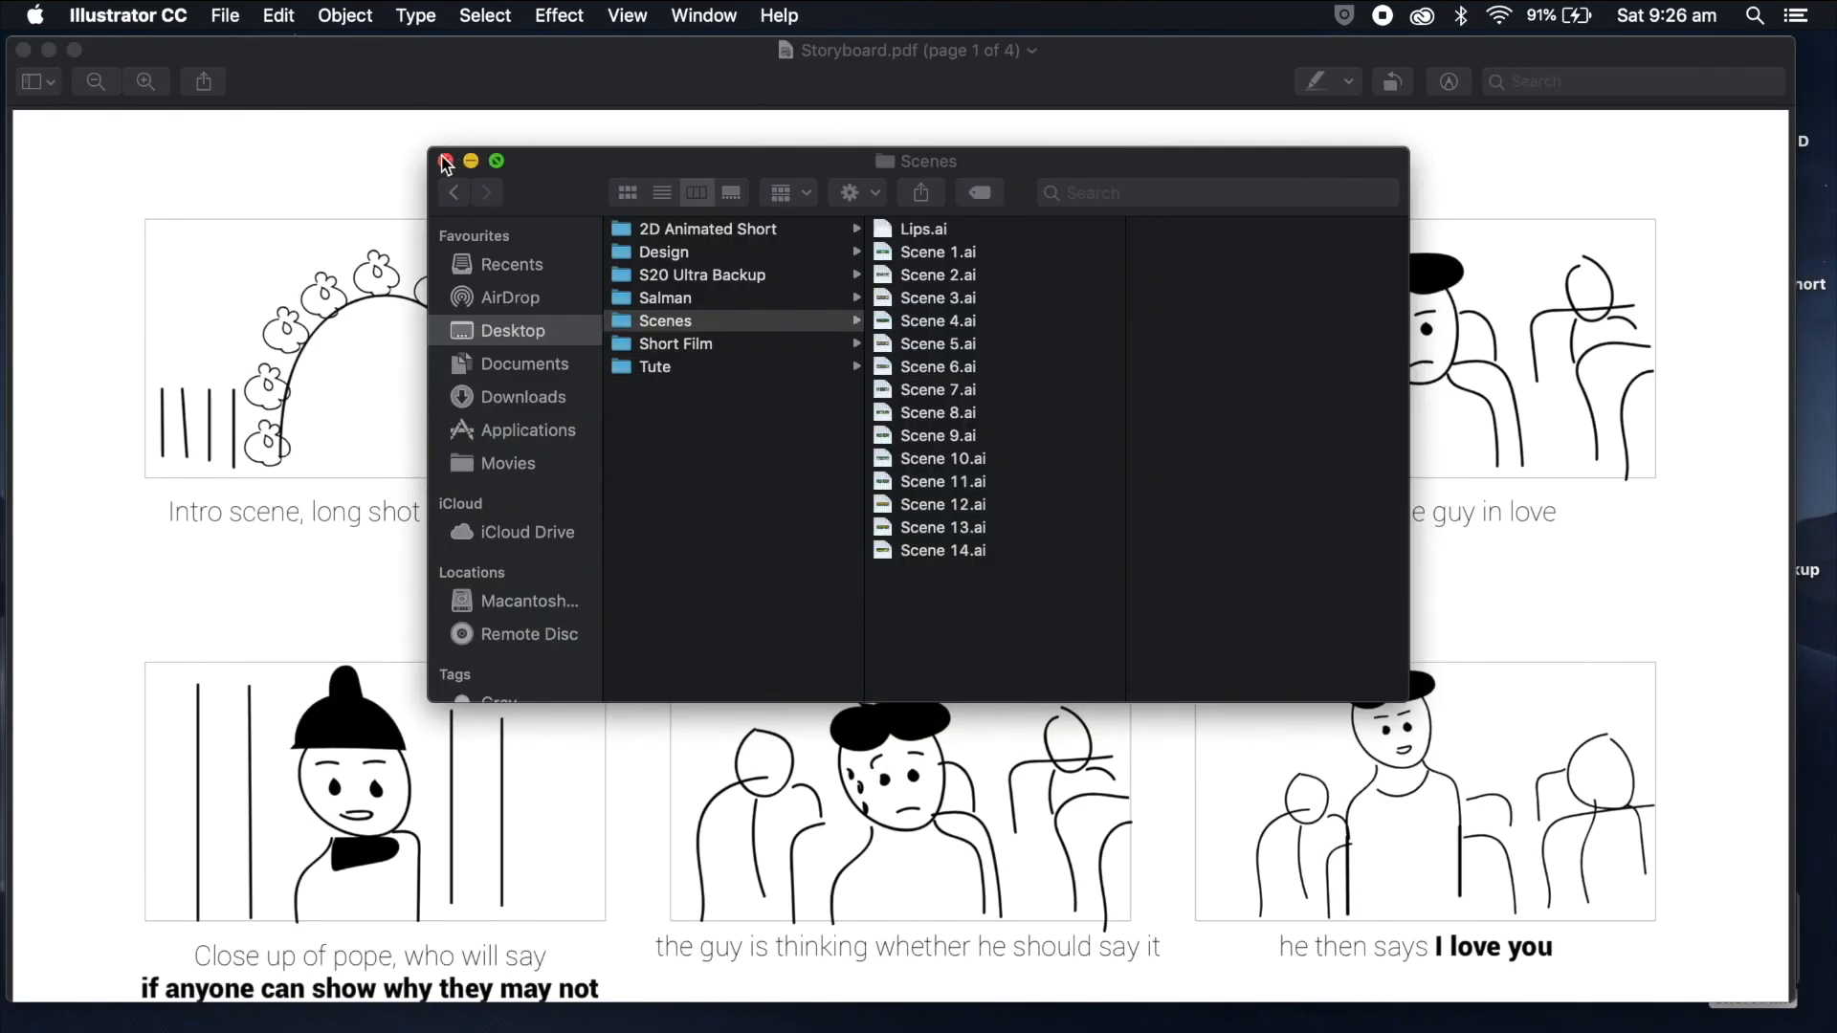
{"action": "left_click", "coordinate": [446, 164]}
{"action": "left_click", "coordinate": [22, 52]}
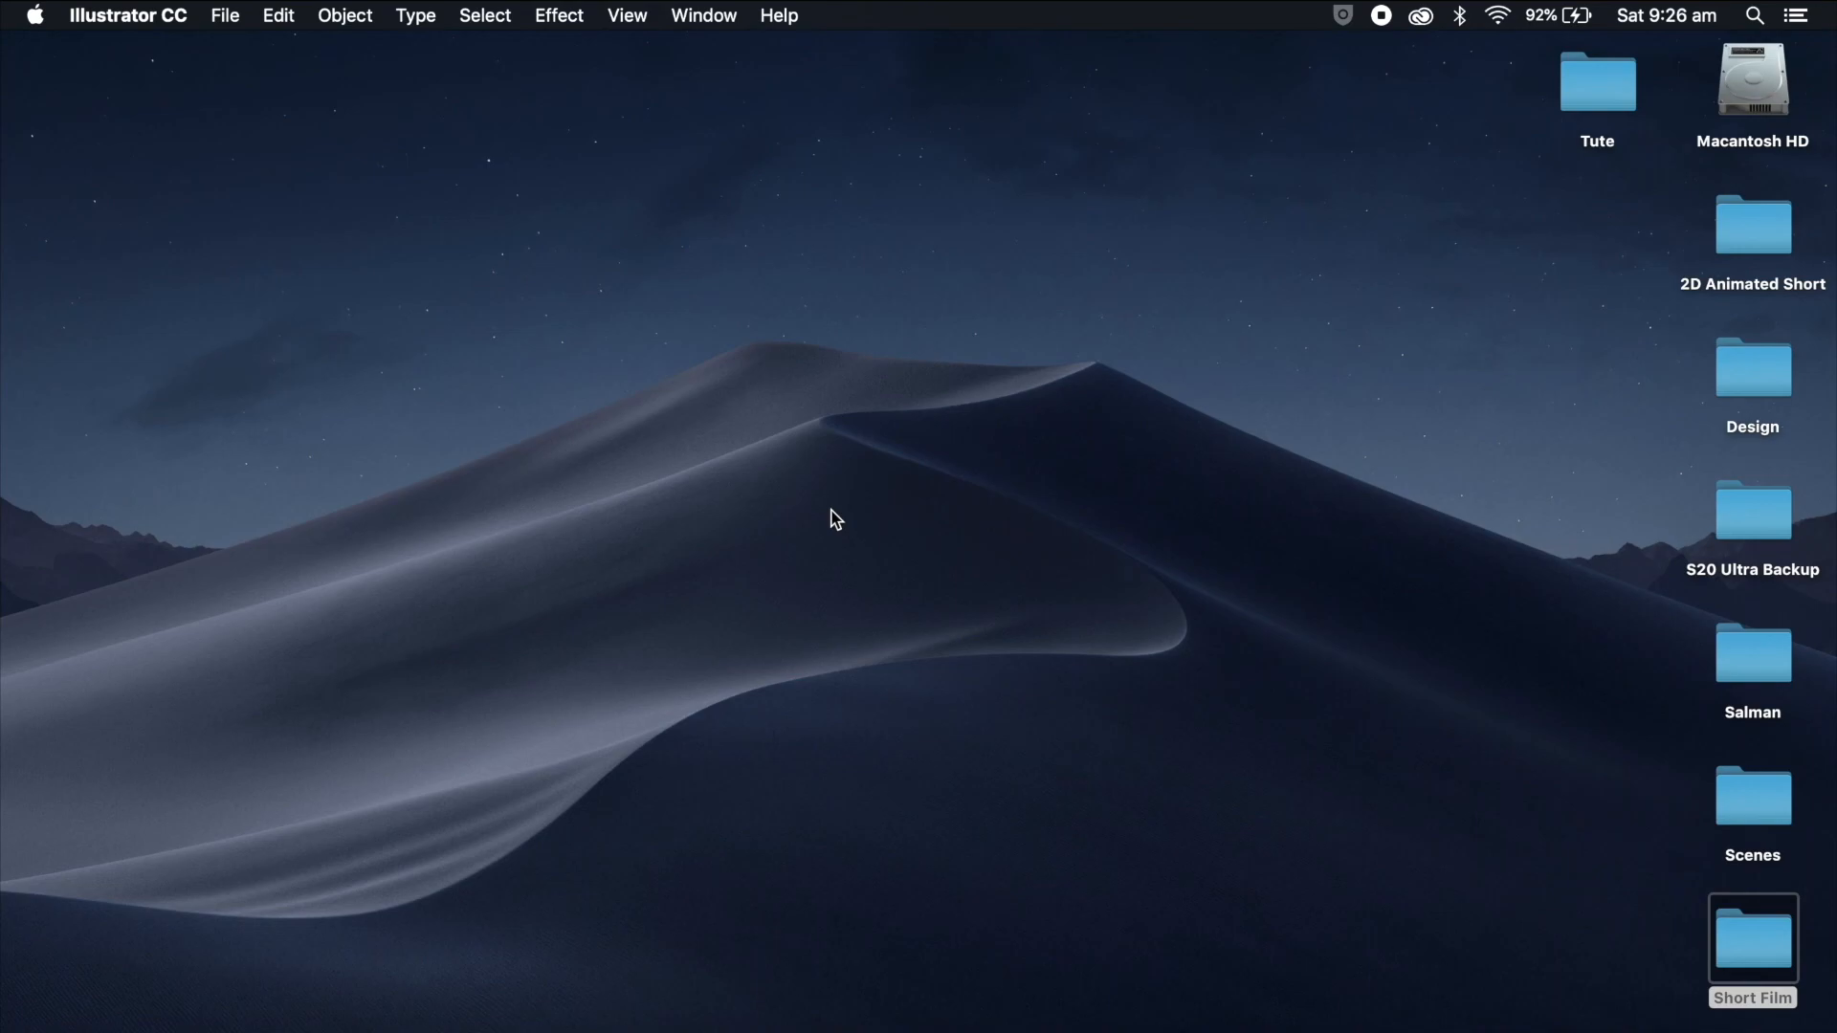